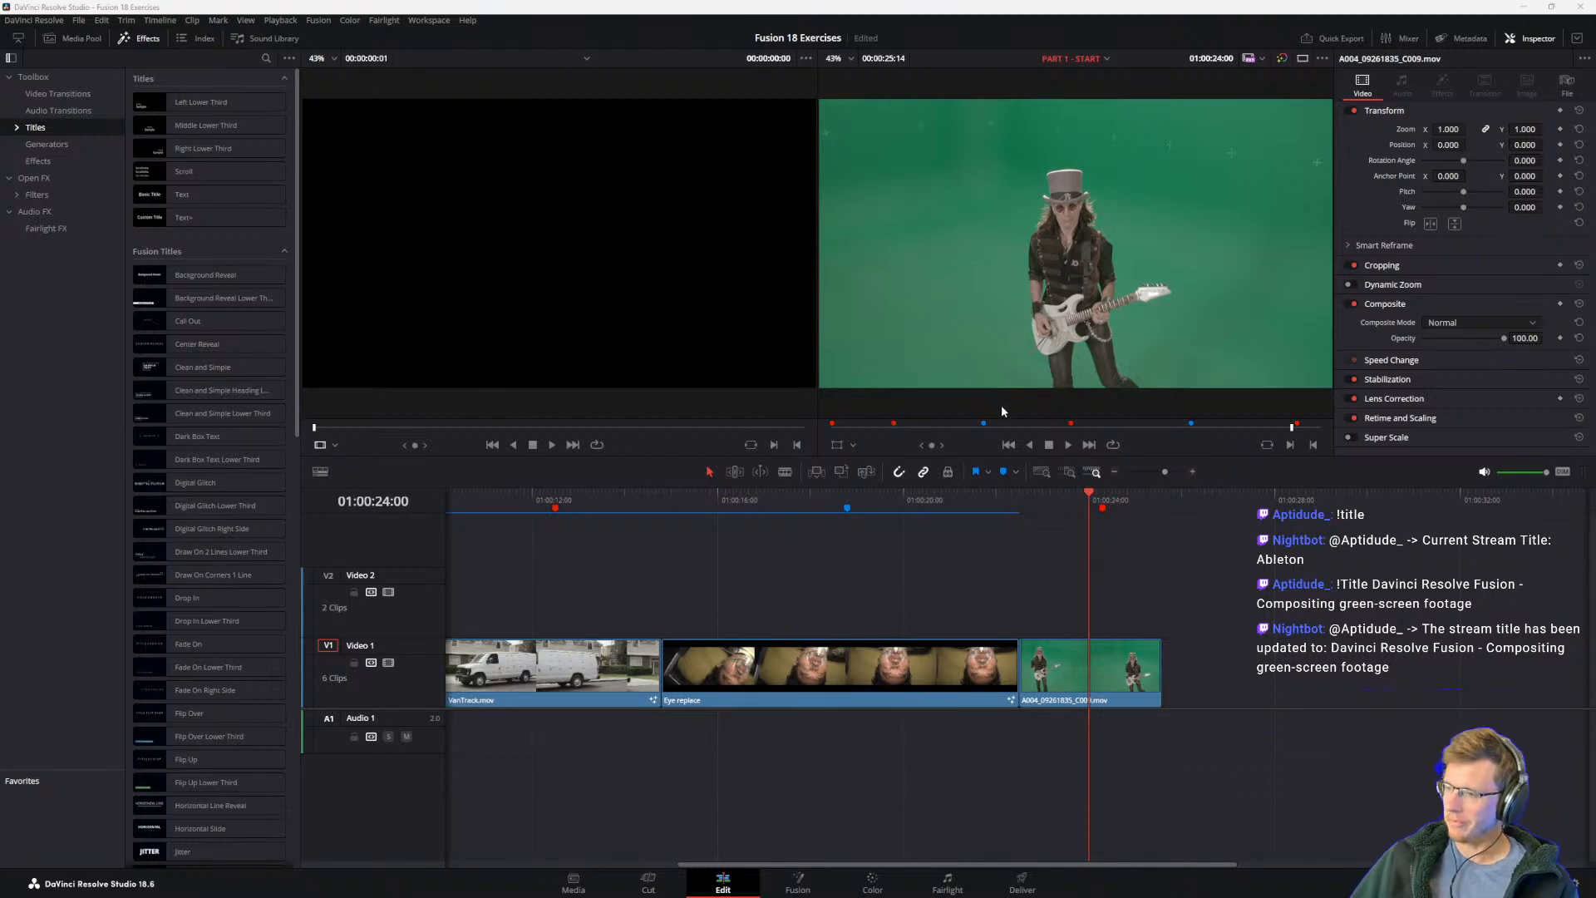
Step: Switch to the Visual Effects Guide PDF in Acrobat and place its window with Lesson 5 over the Resolve project
left_click(579, 883)
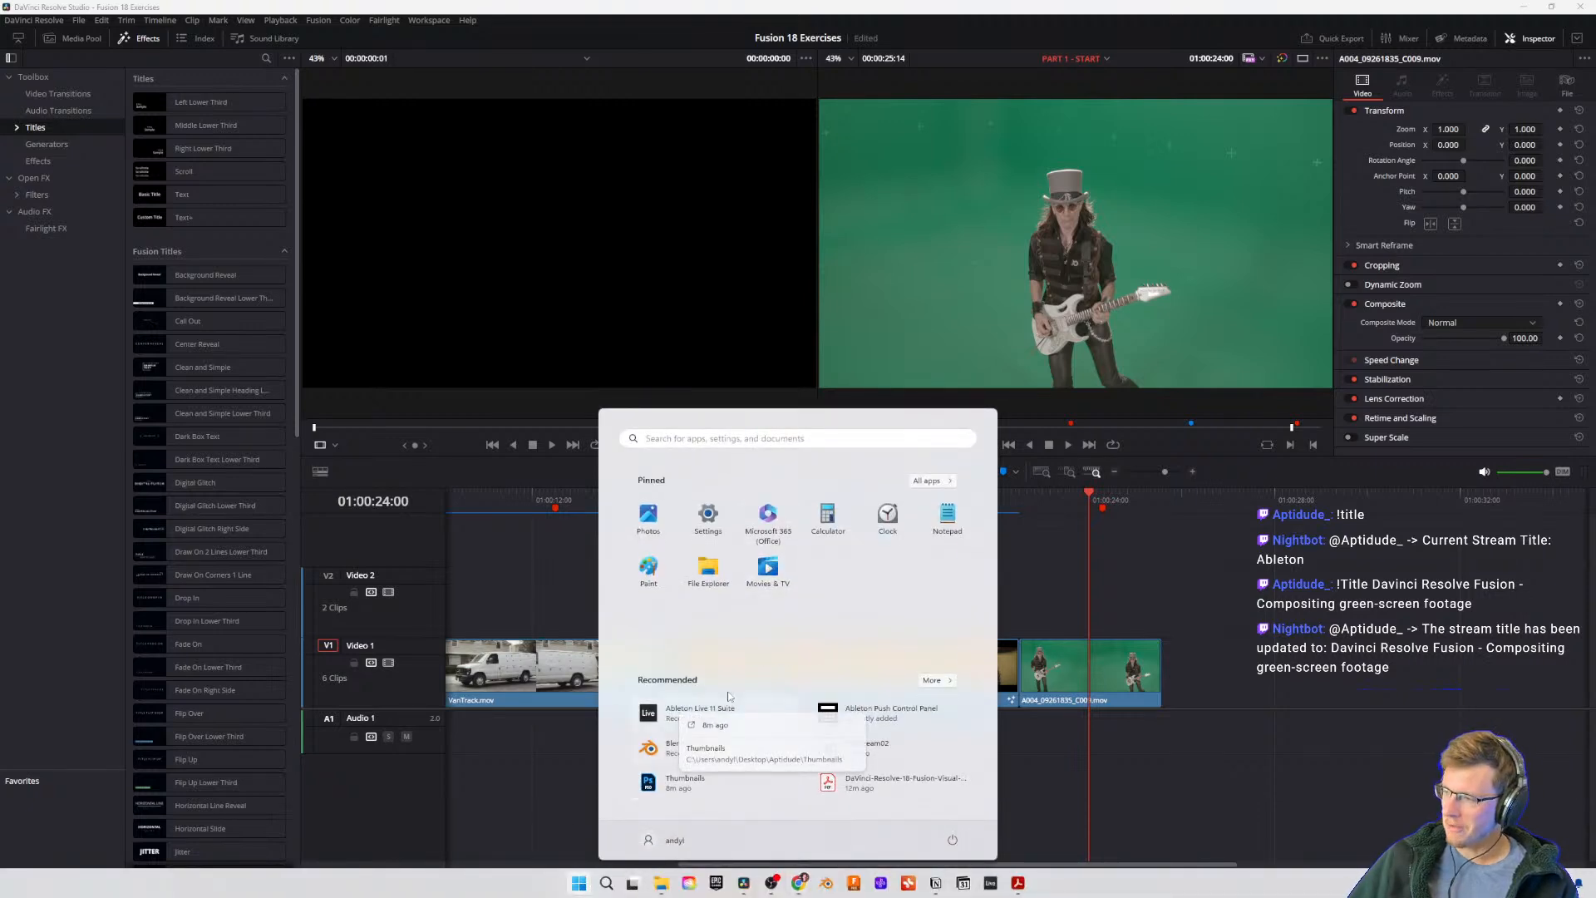
left_click(1193, 580)
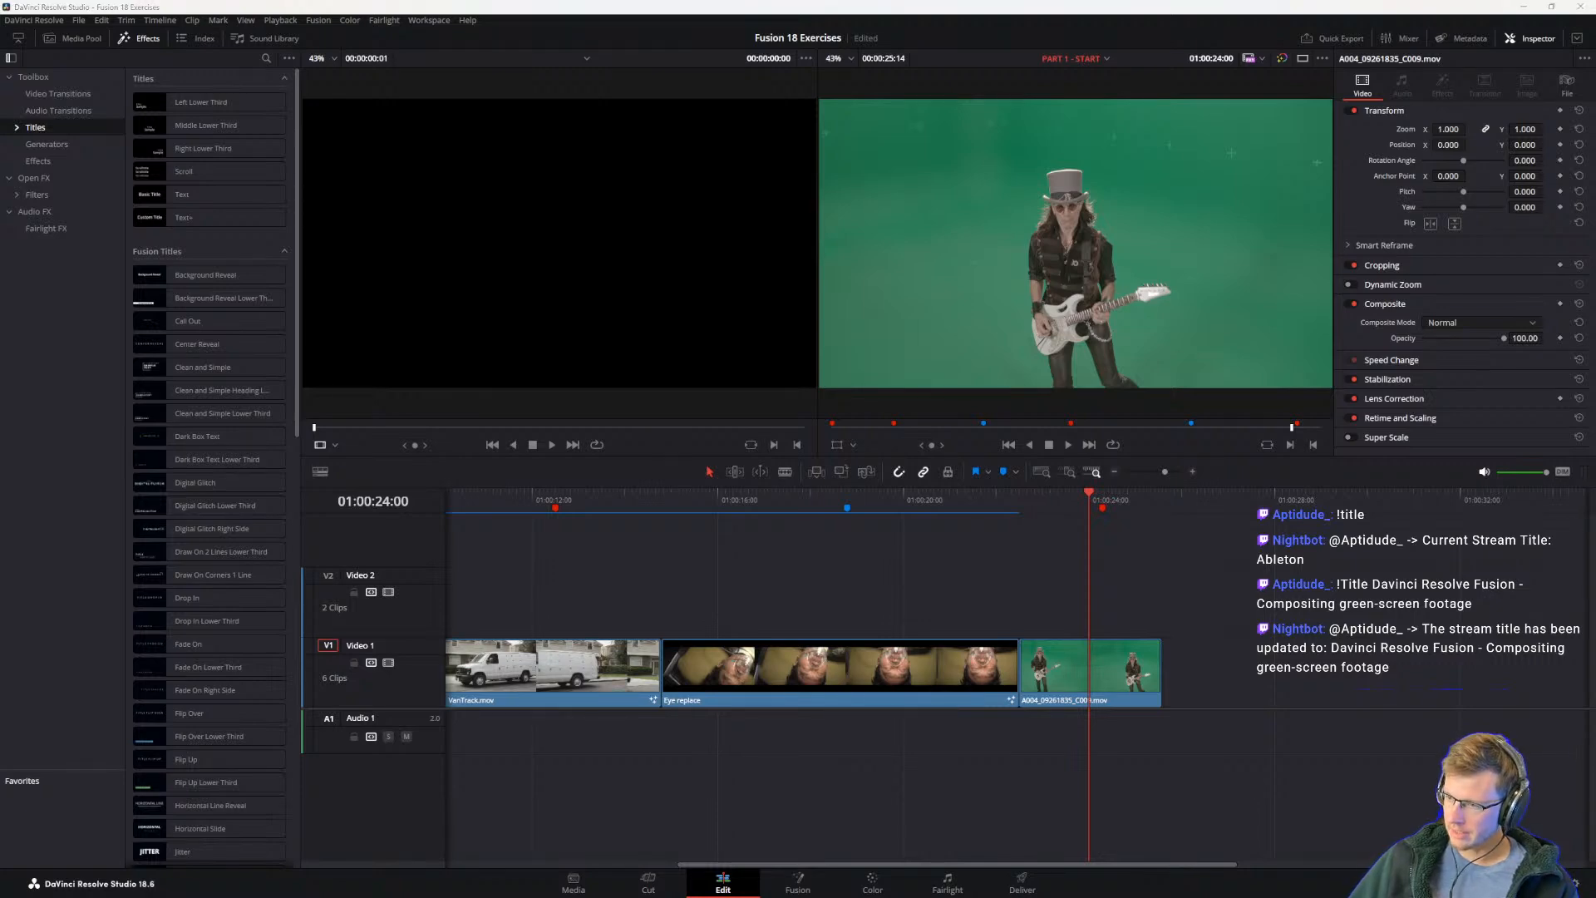
left_click_drag(615, 34, 648, 97)
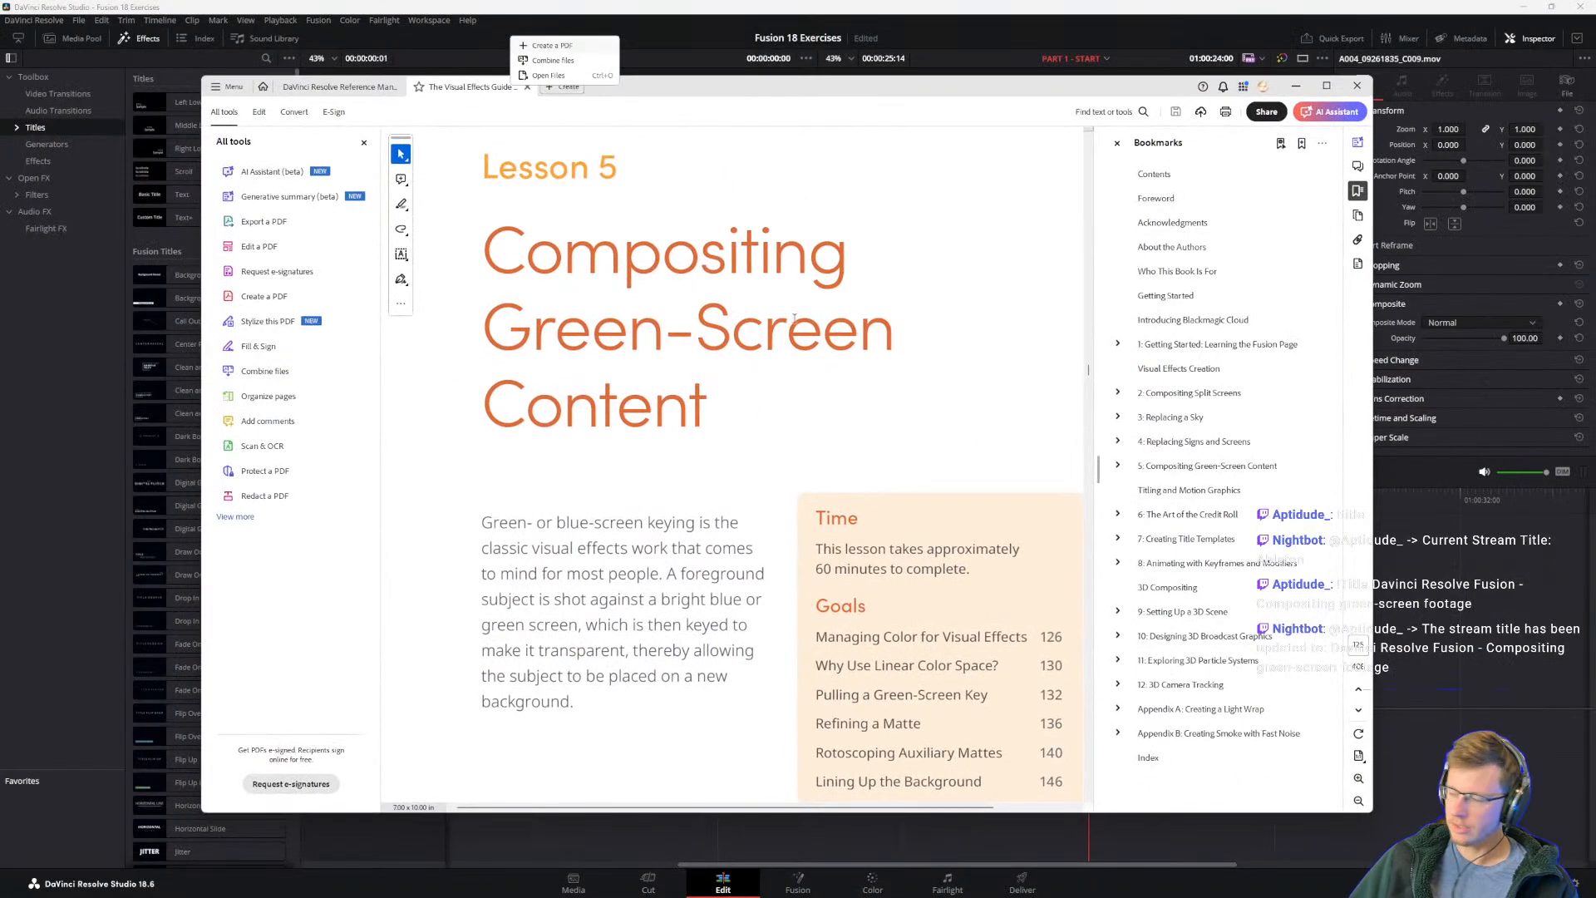
key("alt+Tab")
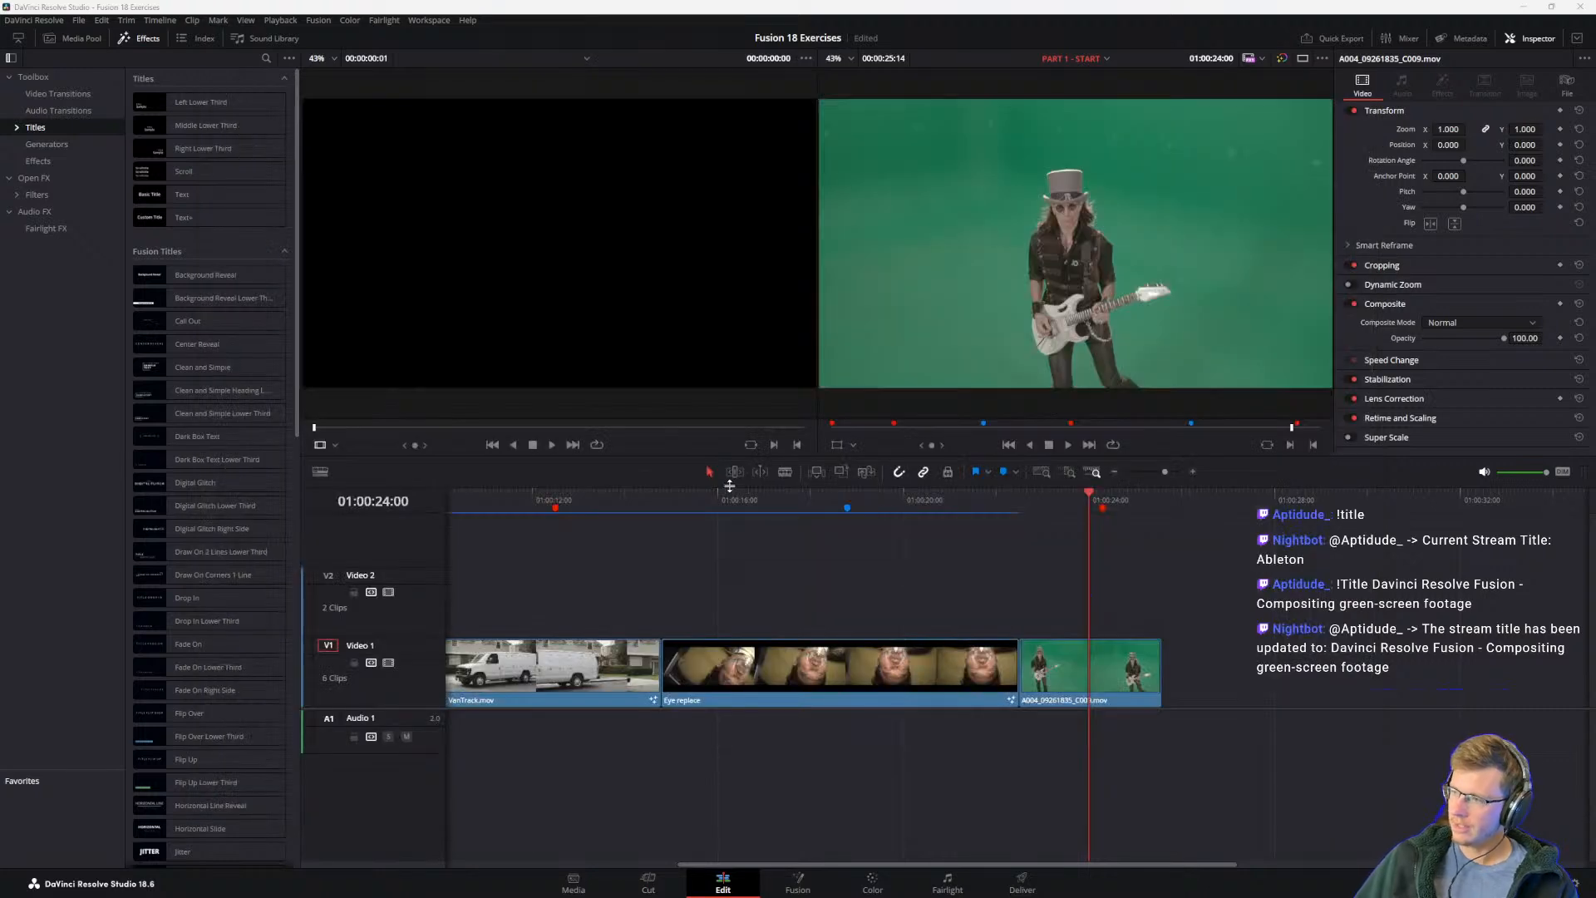
key("alt+Tab")
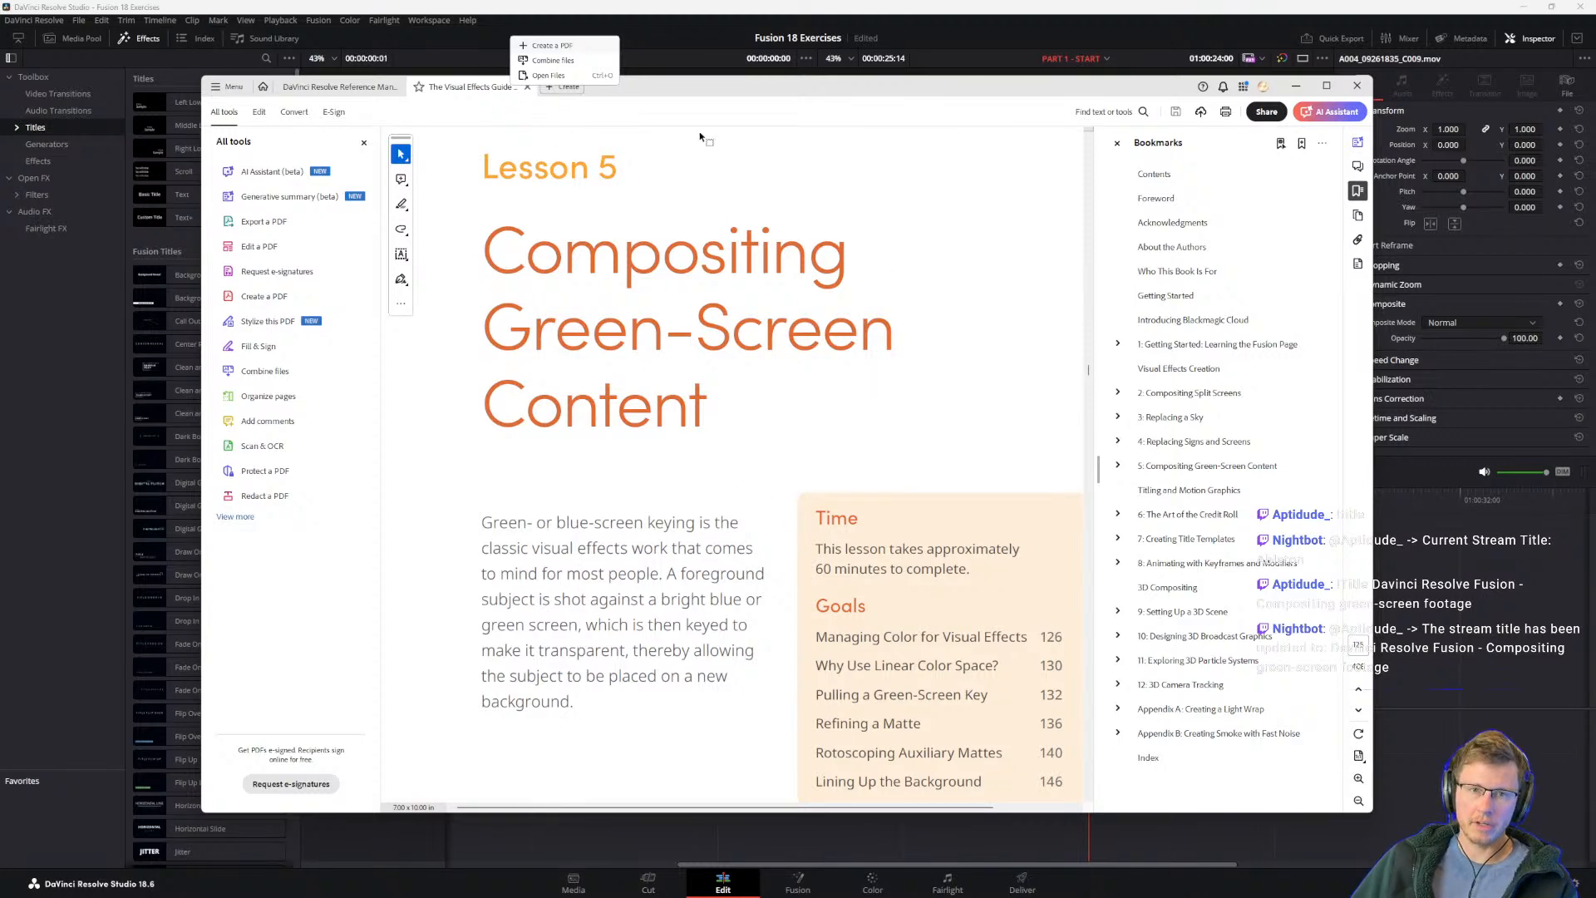
left_click_drag(681, 101, 683, 113)
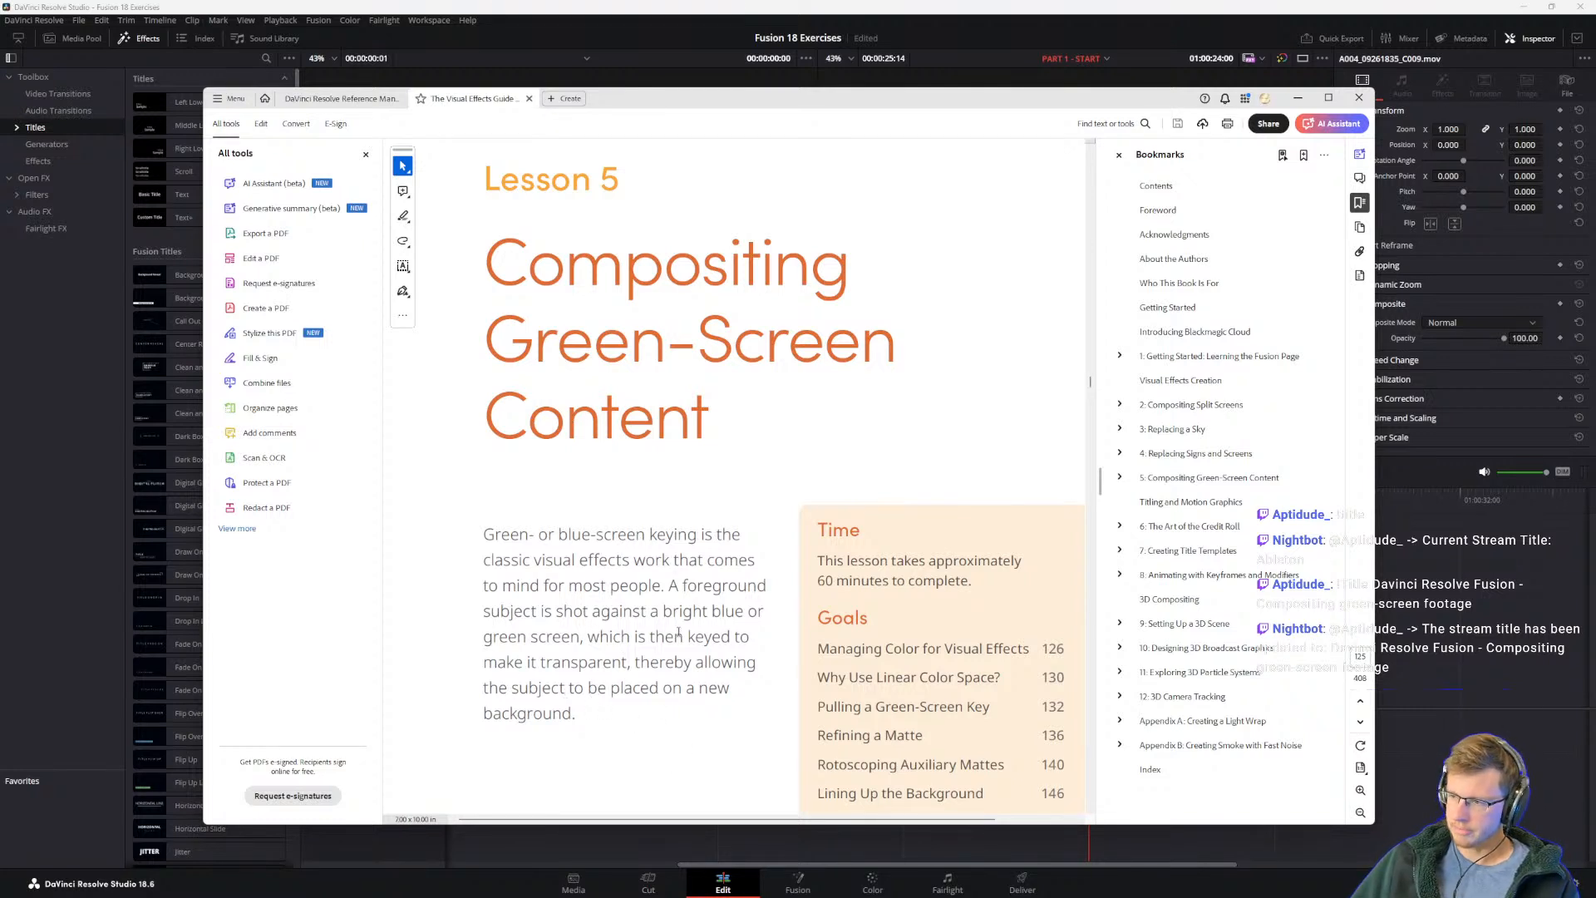
Step: Read the Lesson 5 goals and the introduction to keying, down to the completed composite picture
scroll(798, 610, "down", 3)
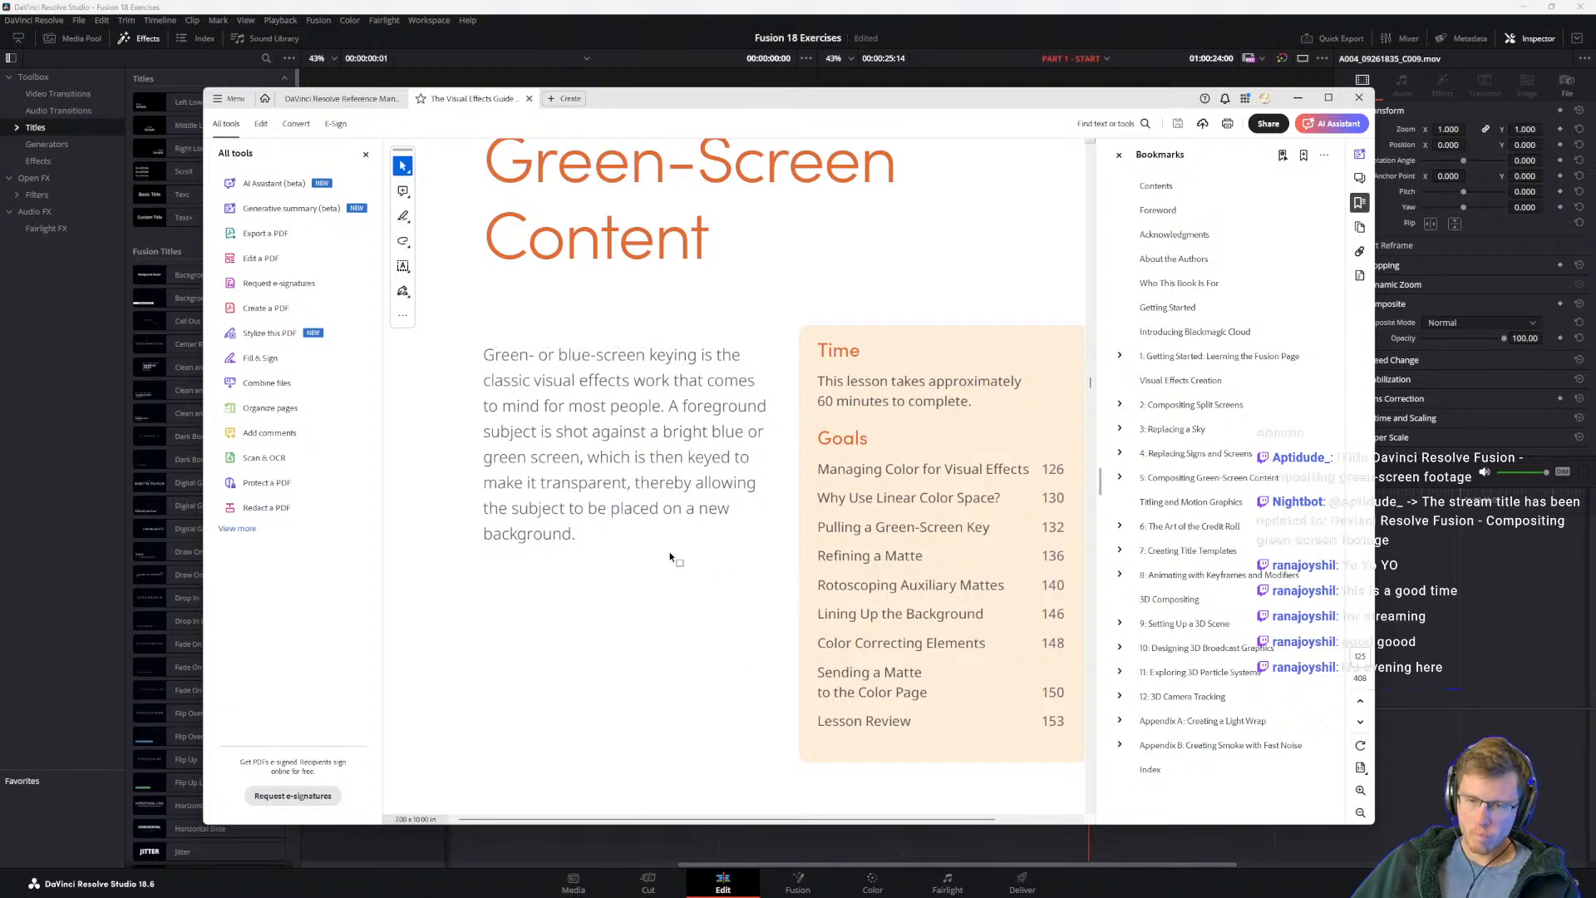
scroll(680, 548, "down", 1)
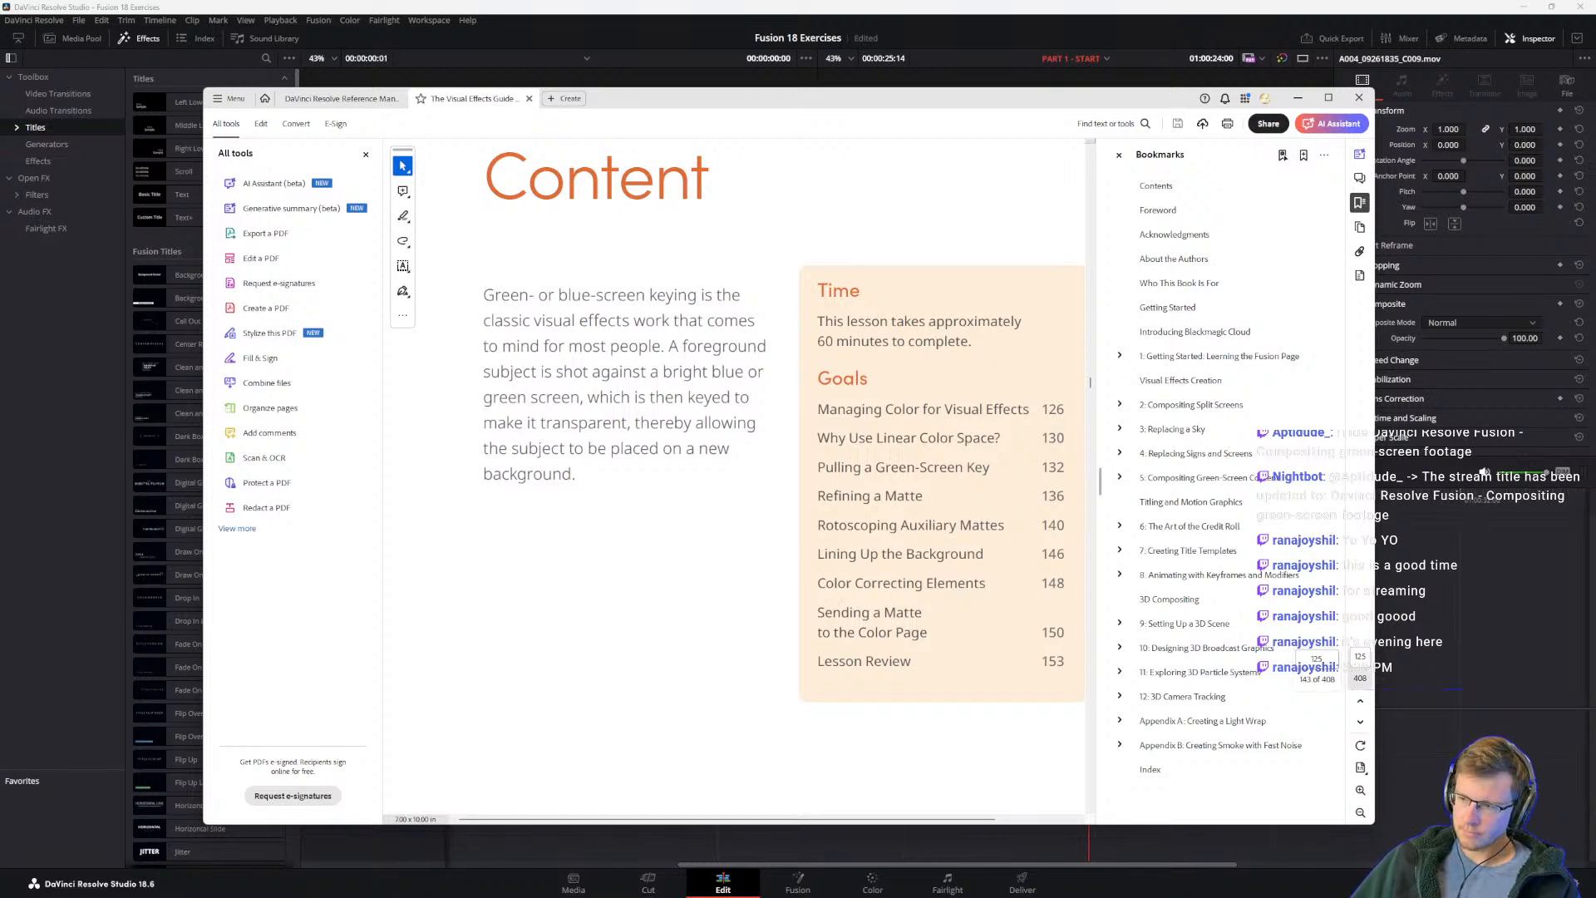
mouse_move(715, 896)
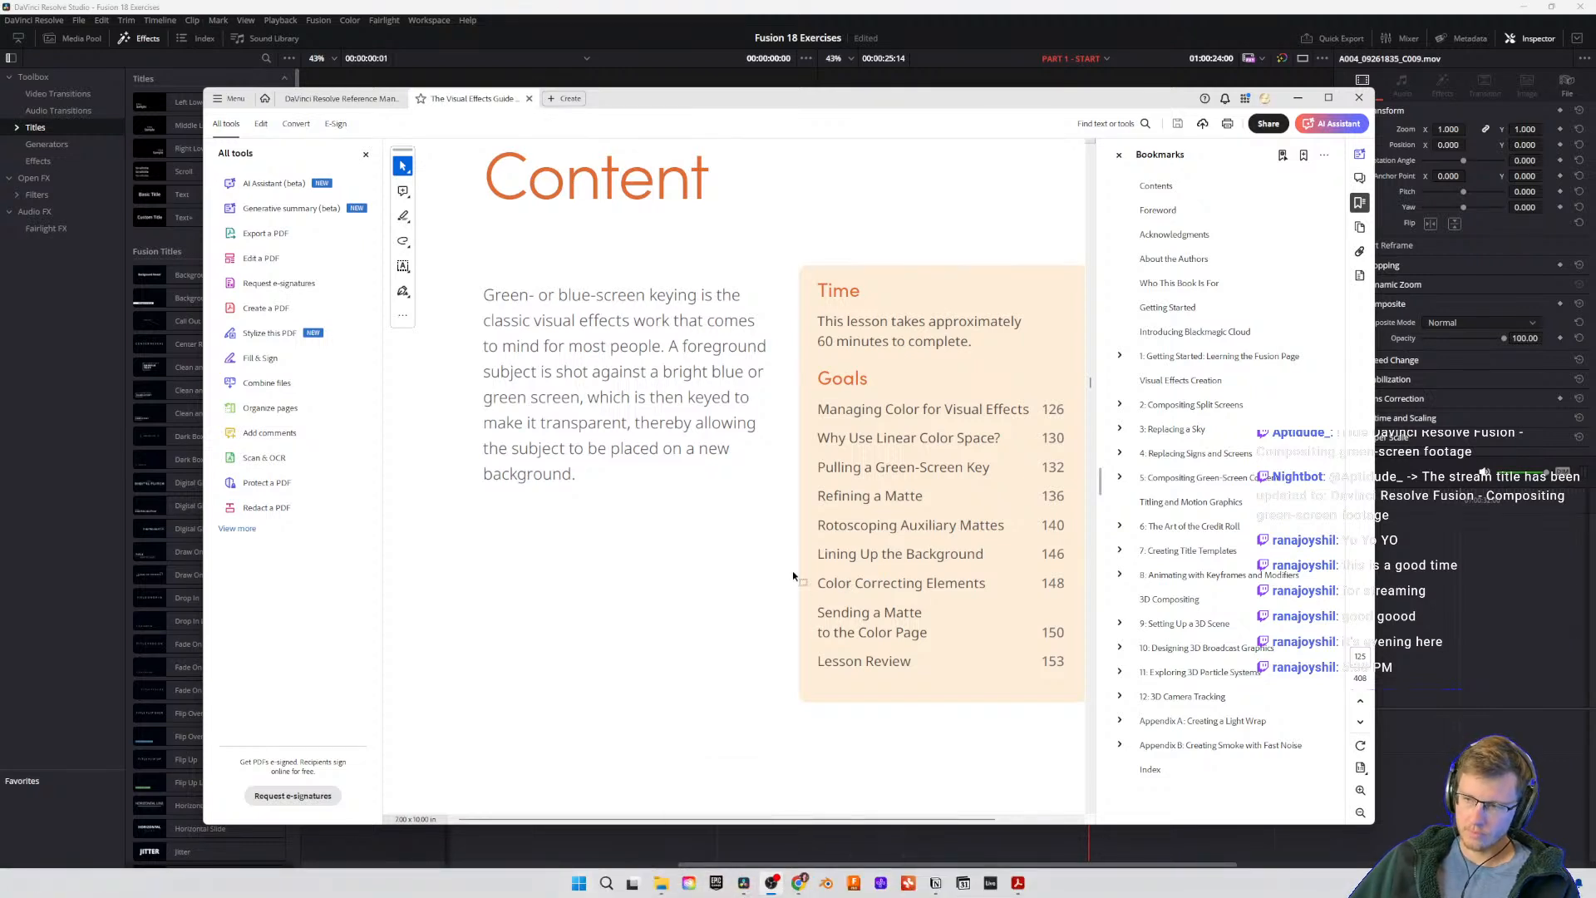
mouse_move(800, 894)
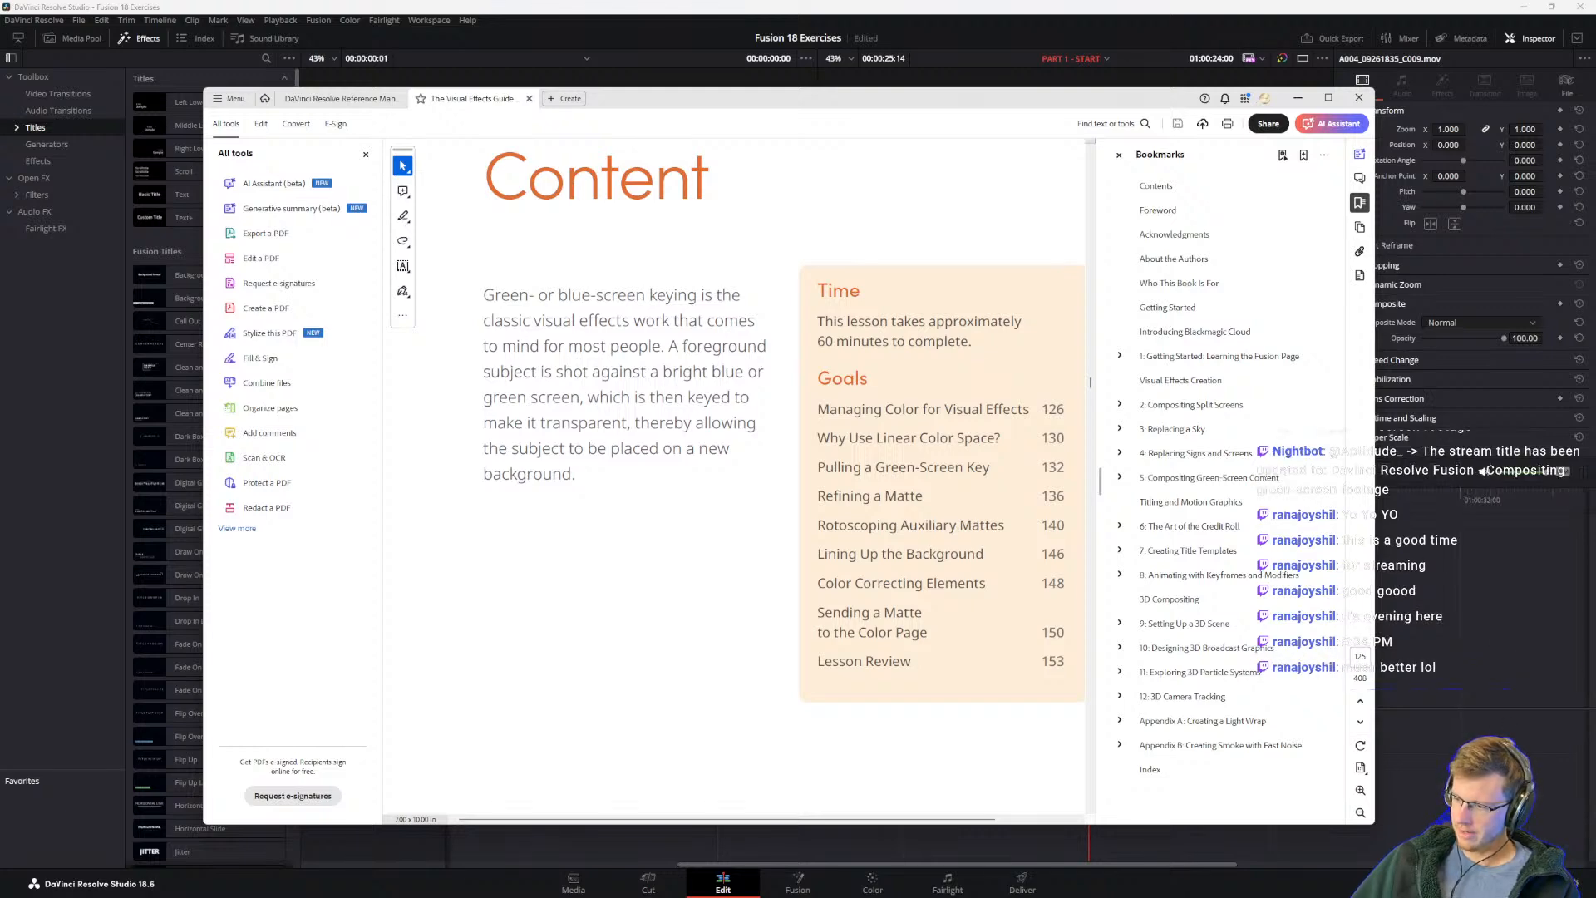
key("alt+Tab")
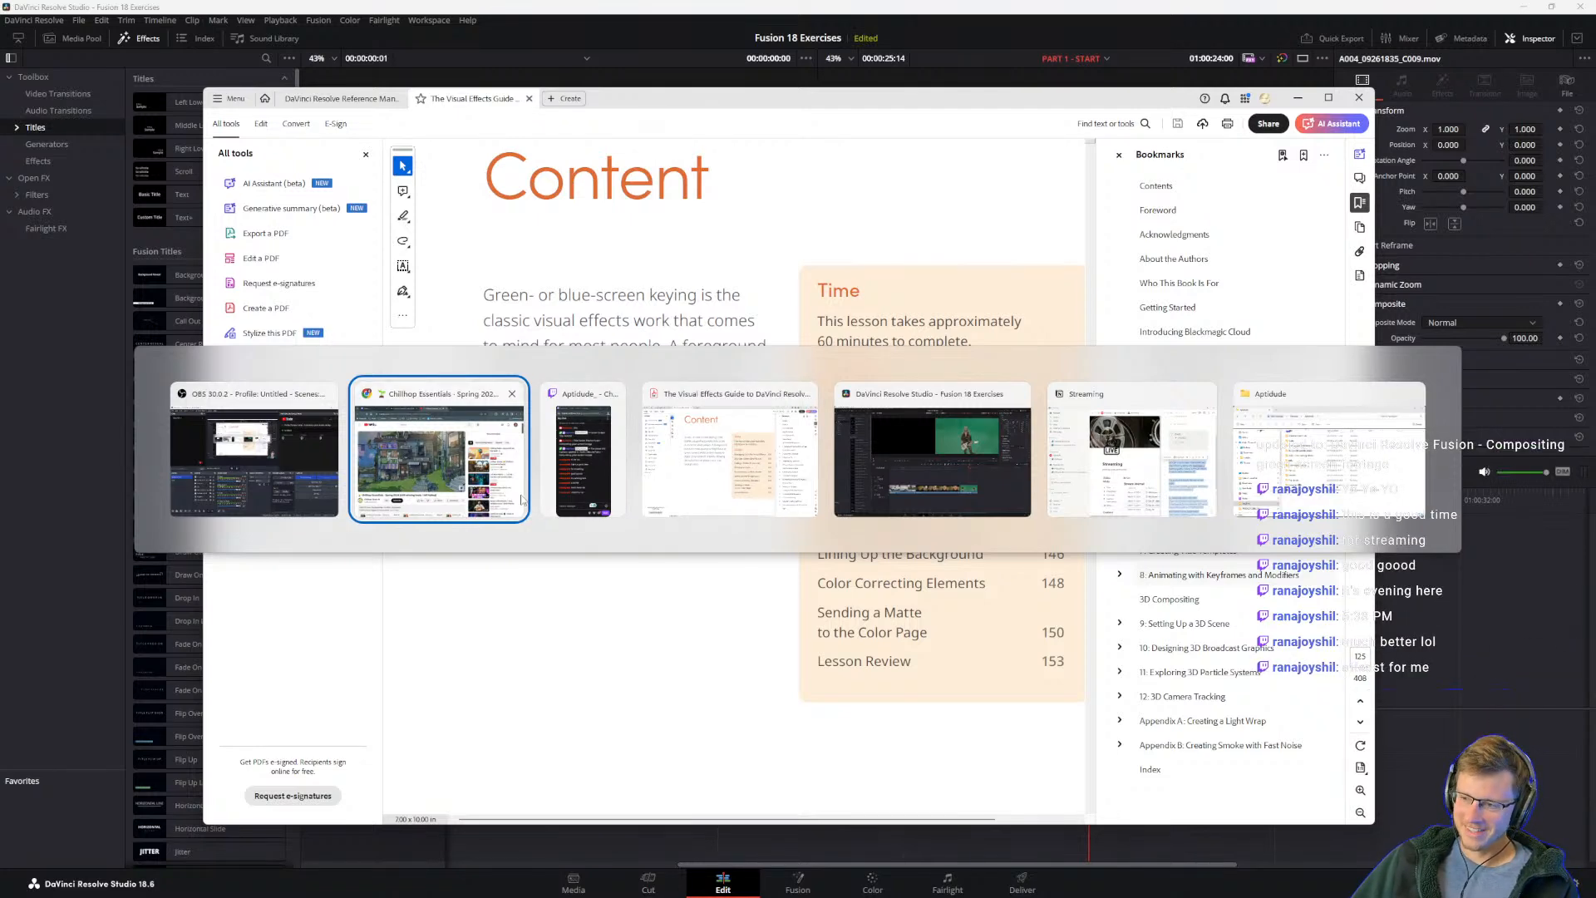
key("Escape")
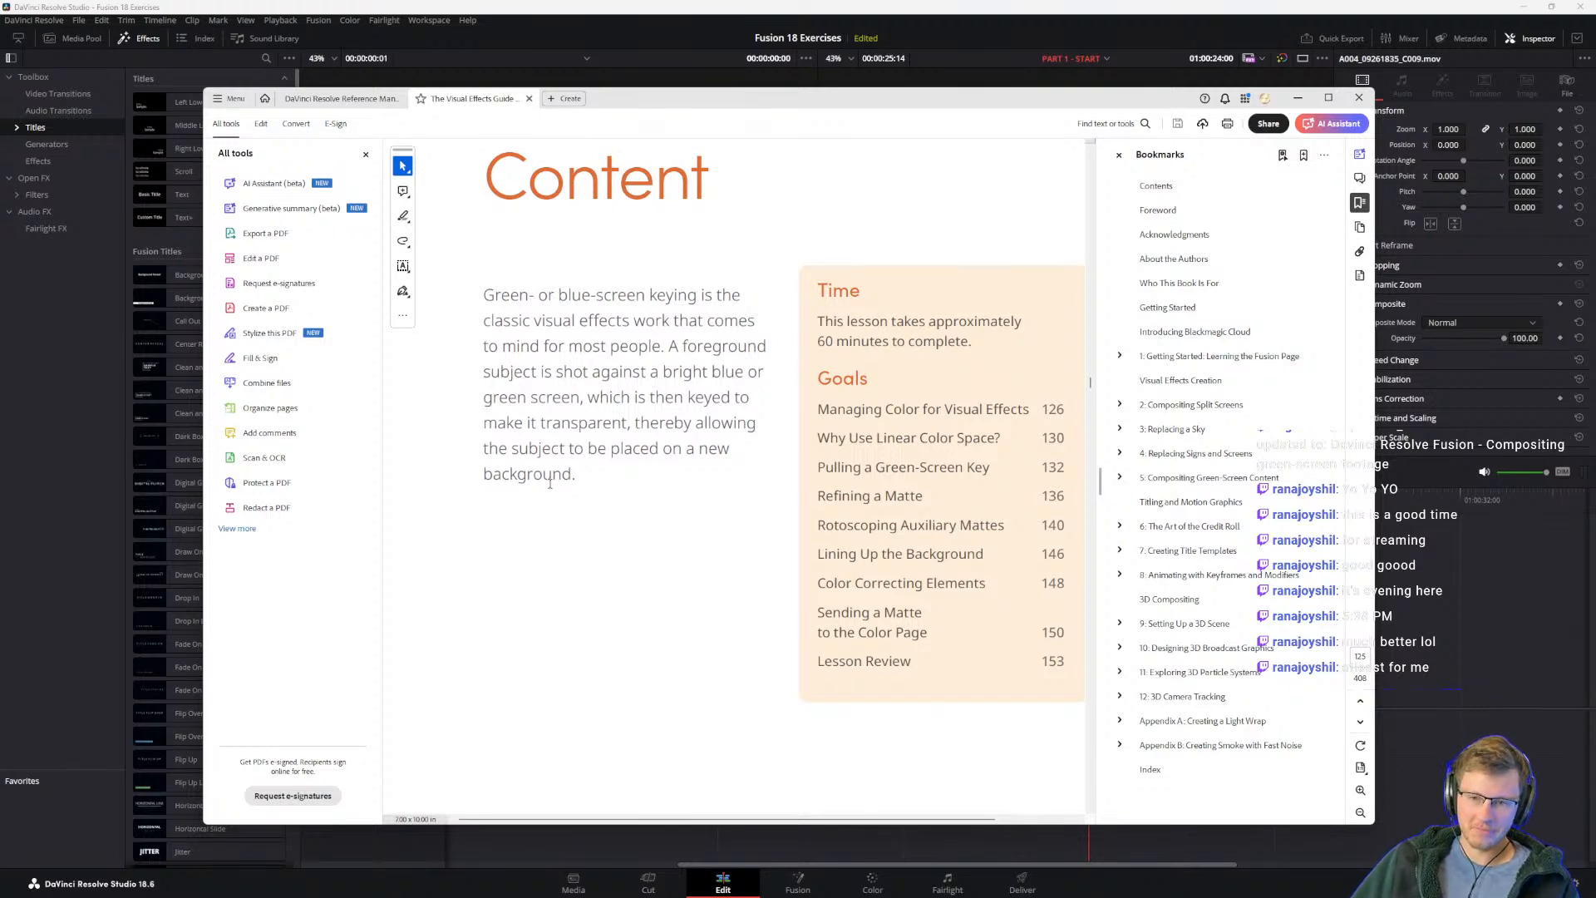
scroll(674, 485, "down", 3)
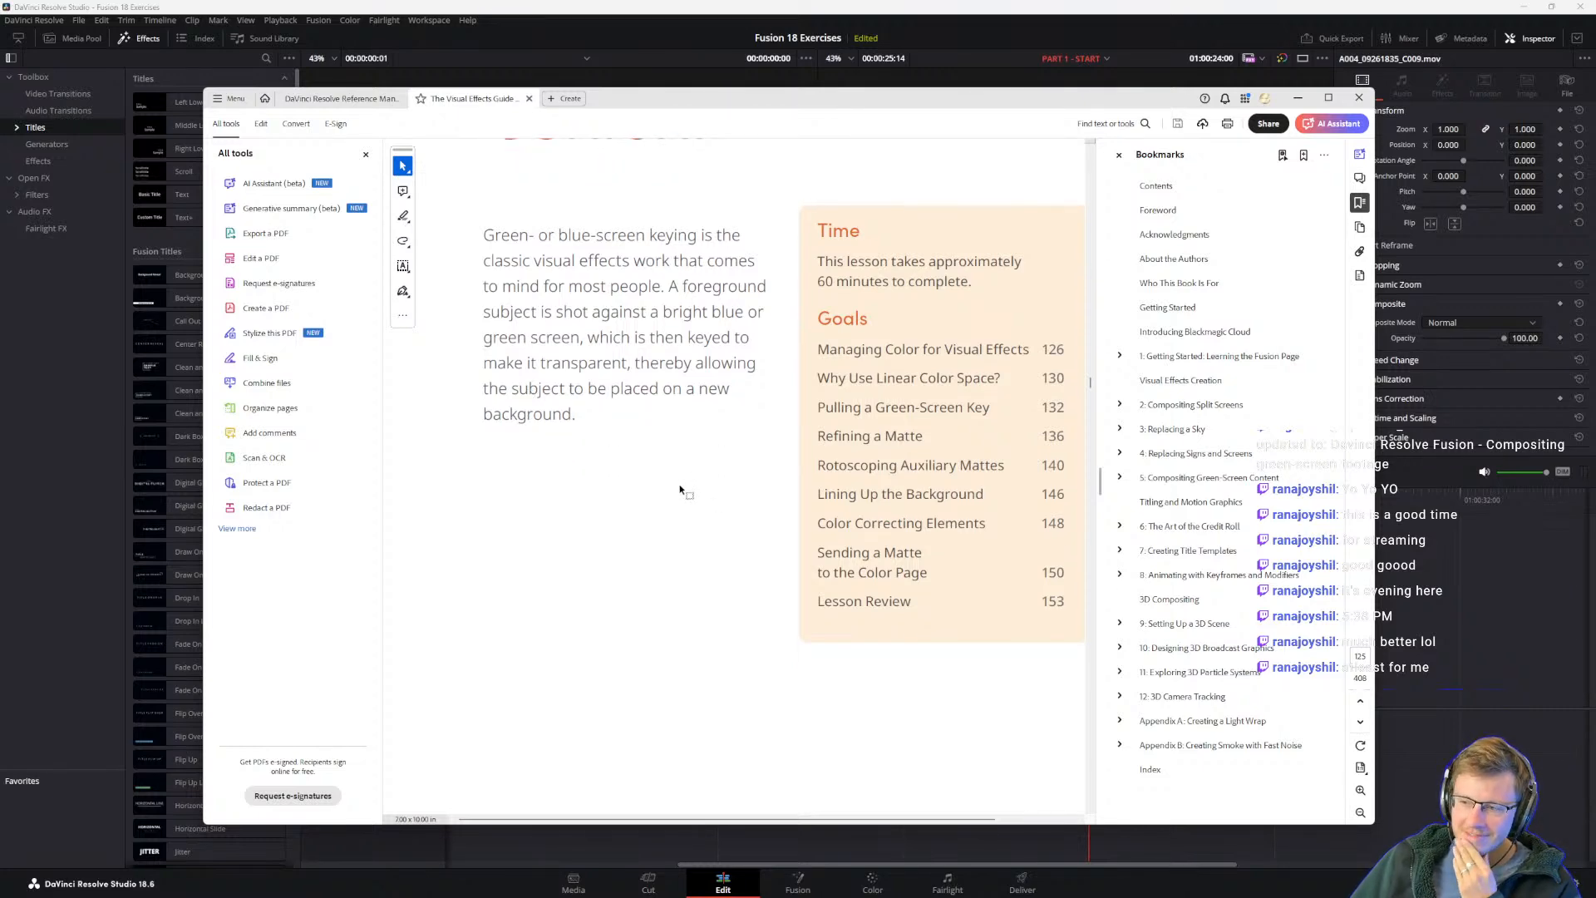
scroll(807, 416, "down", 5)
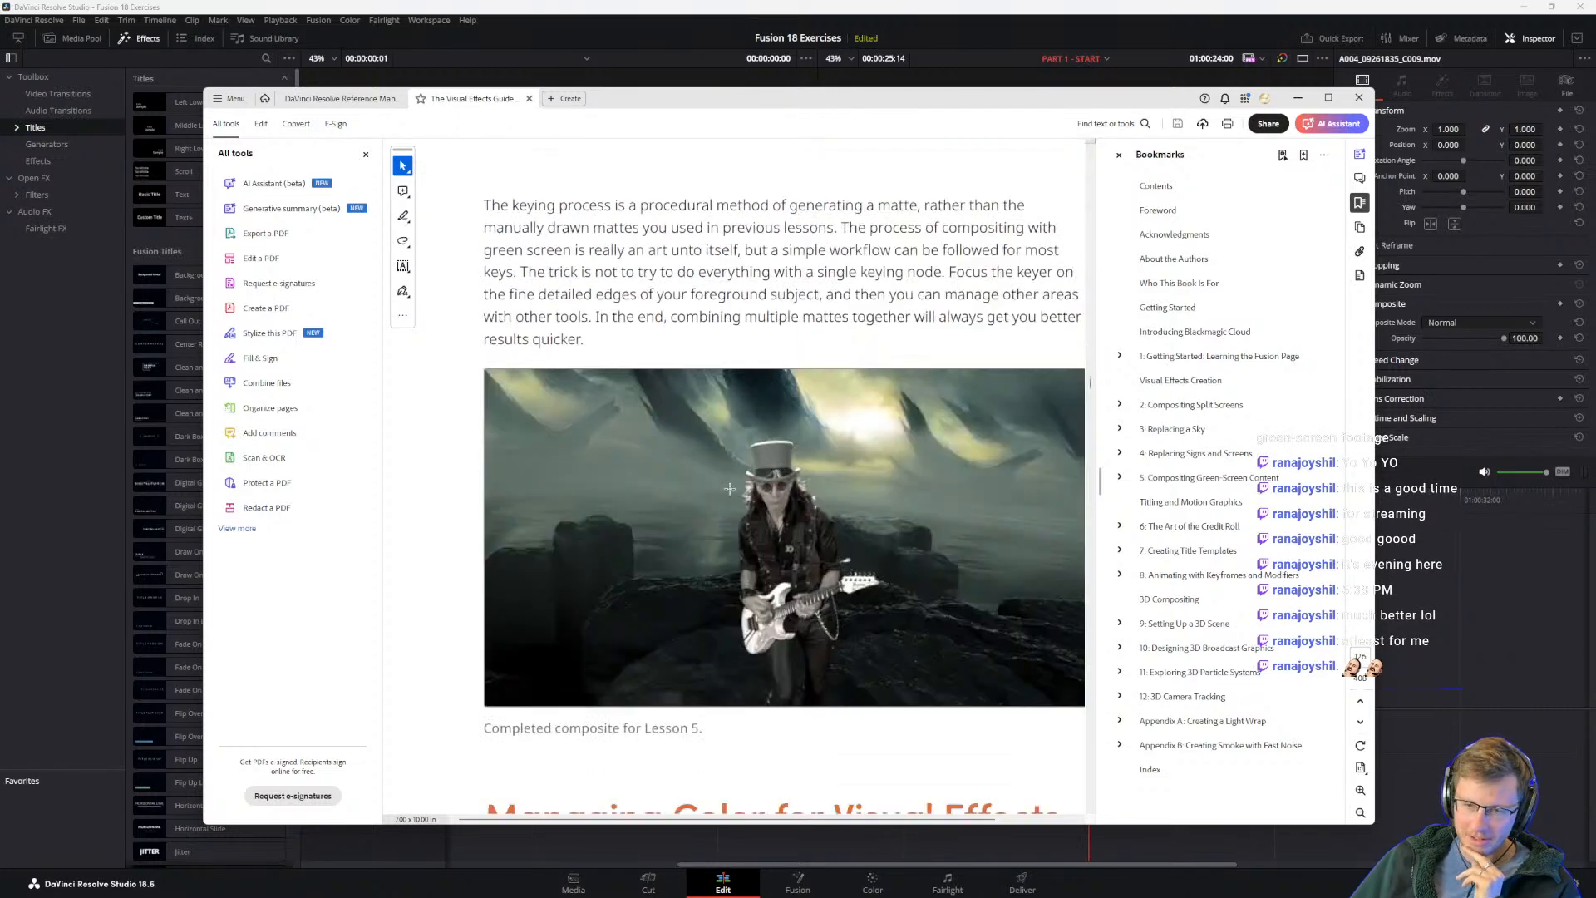
scroll(559, 299, "up", 1)
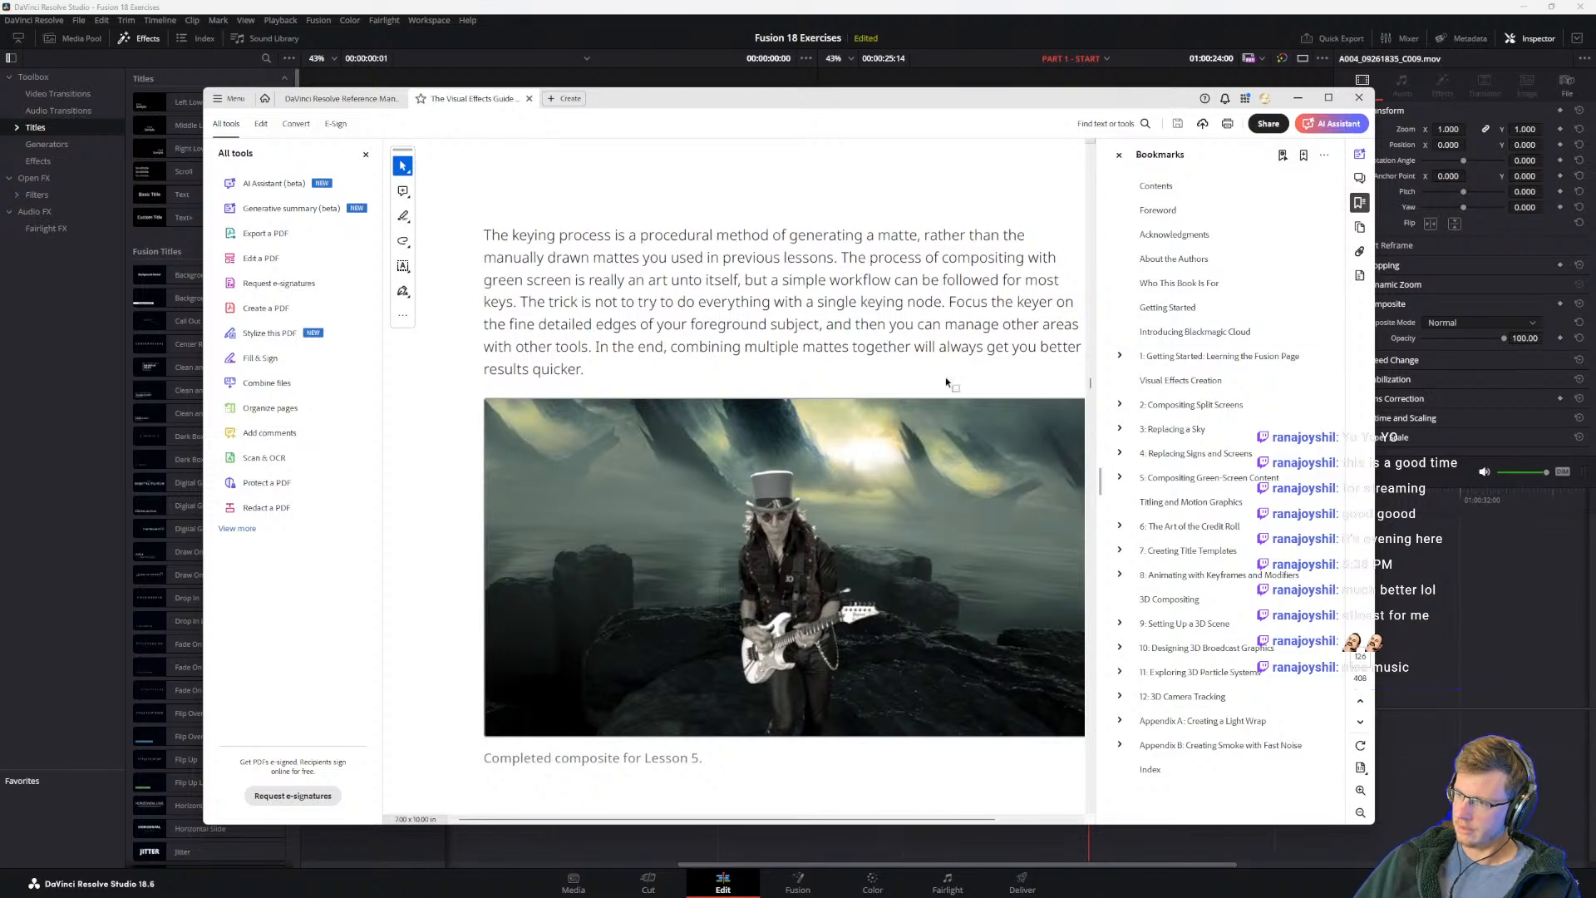
key("alt+Tab")
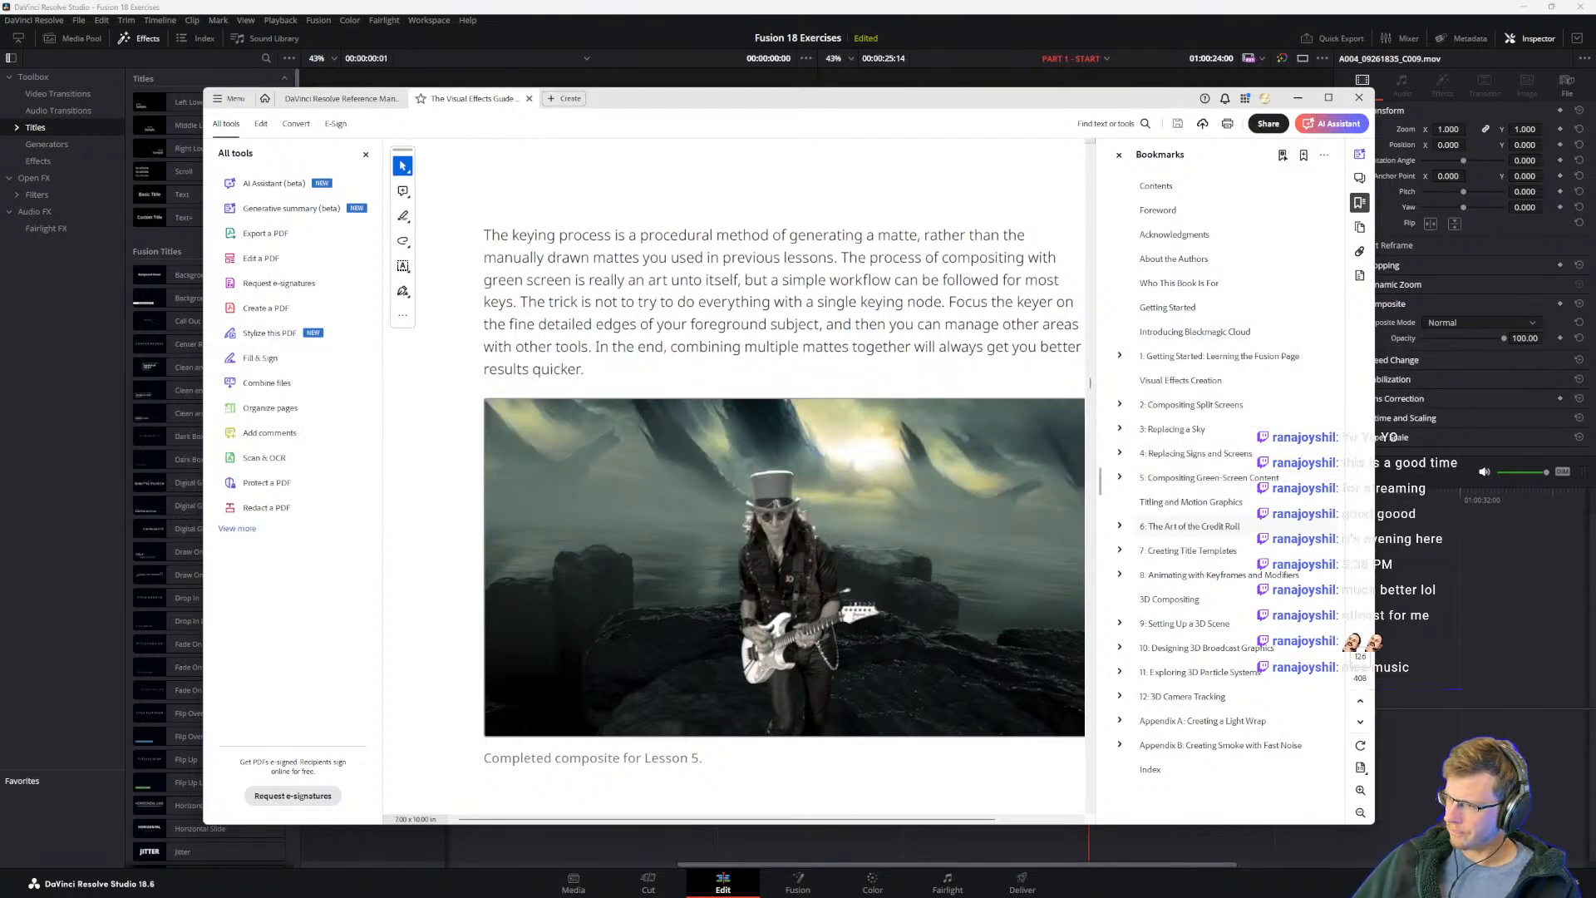
left_click_drag(1050, 893, 1039, 197)
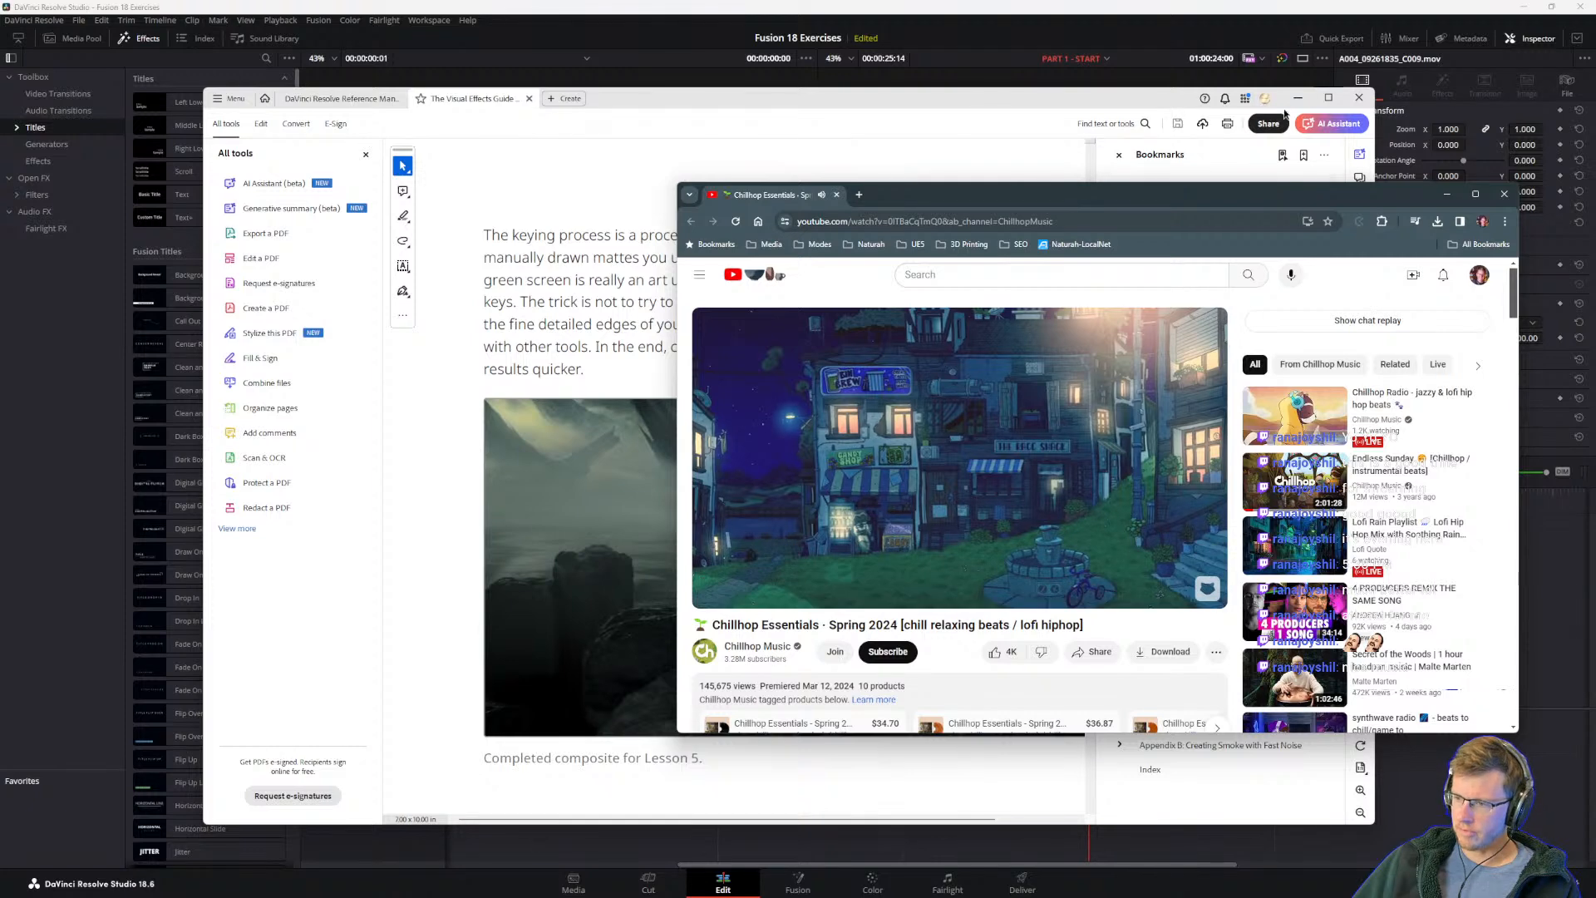
left_click(1446, 194)
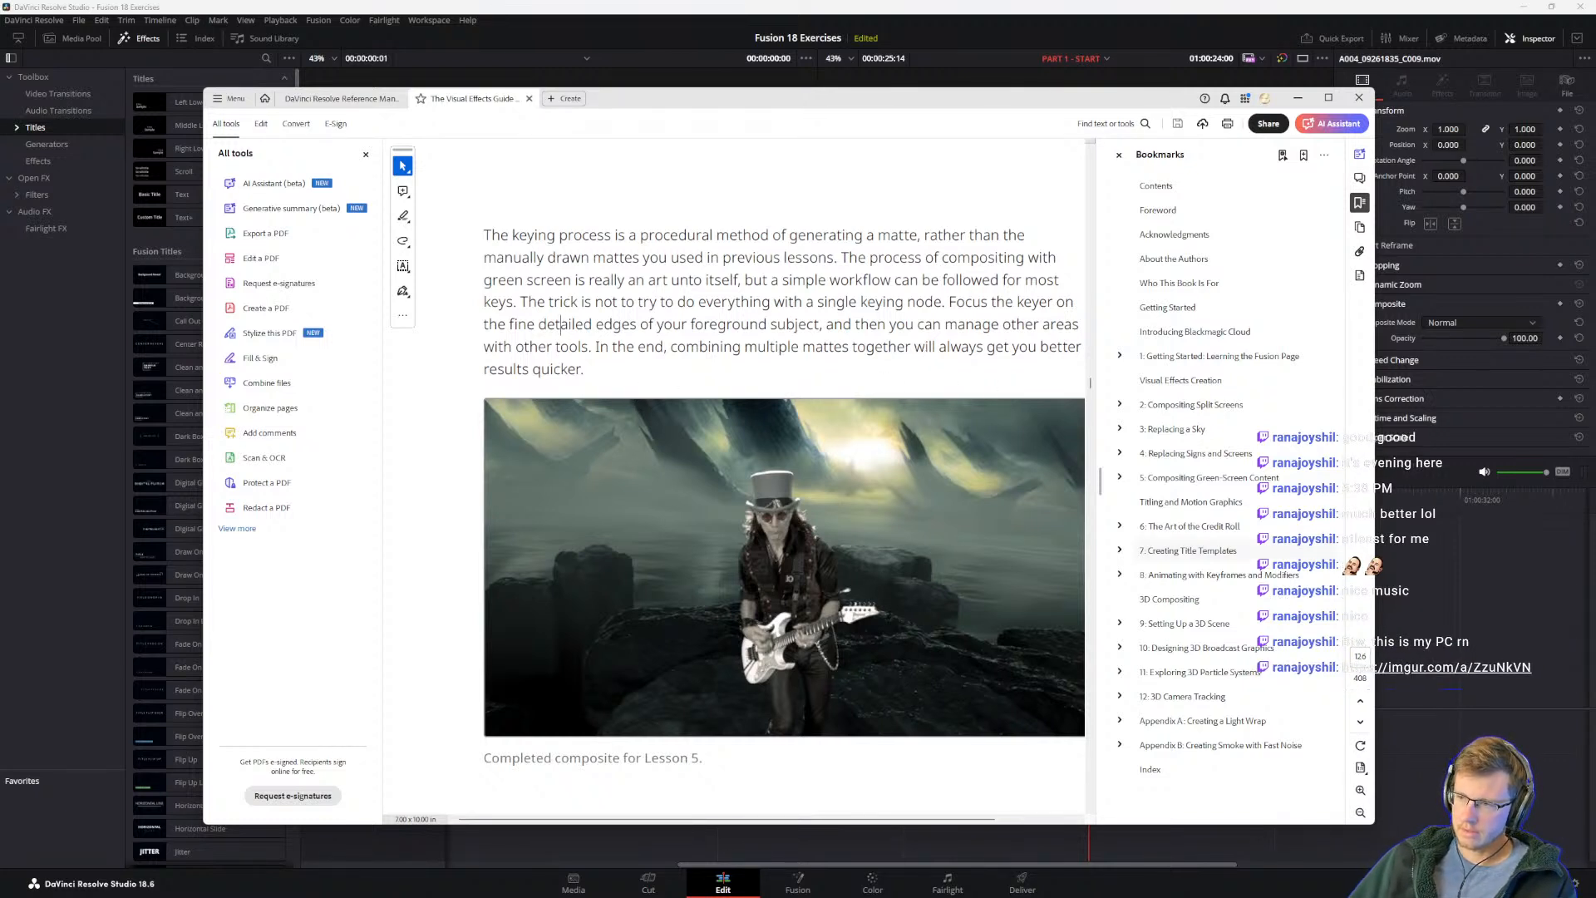
Step: Read the Managing Color for Visual Effects section and its note about the Timelines bin
scroll(744, 499, "down", 4)
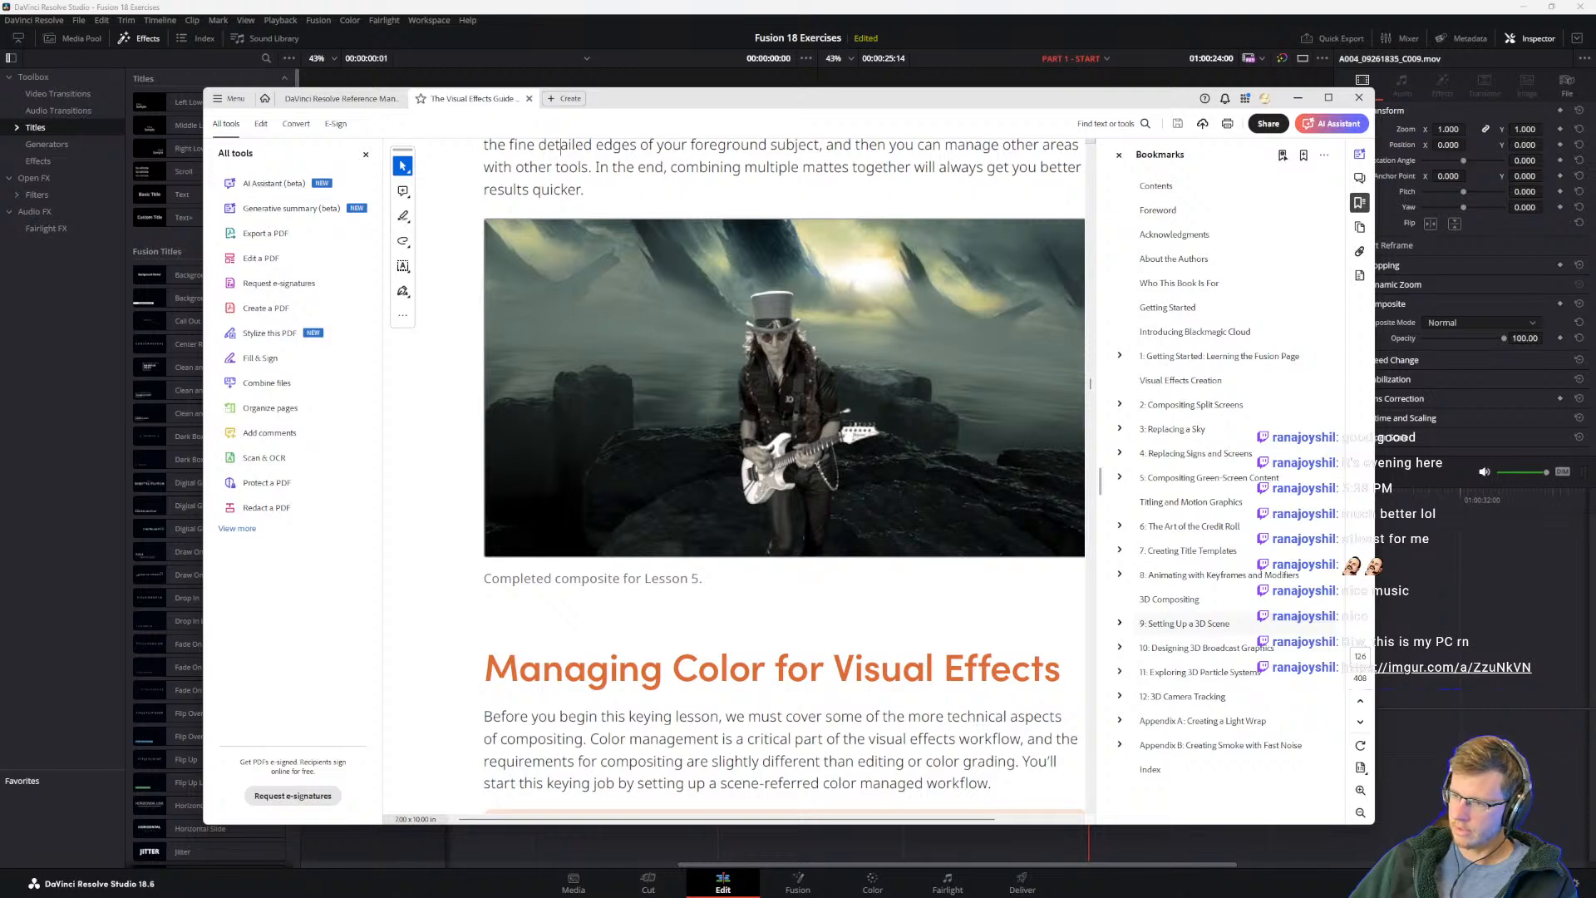
scroll(765, 581, "down", 3)
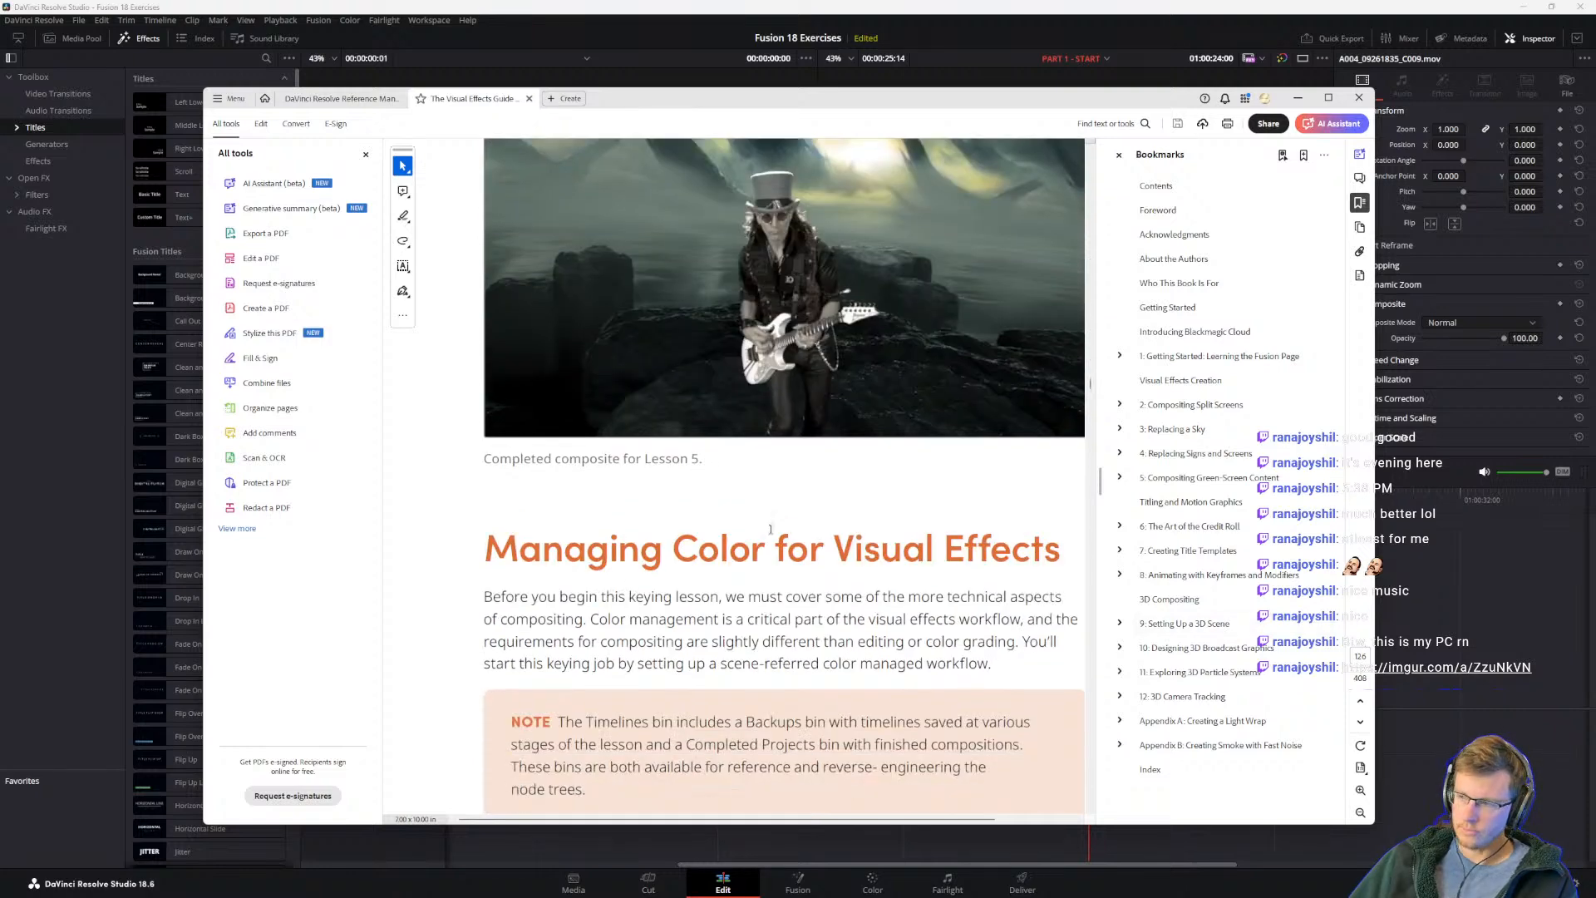
scroll(765, 541, "down", 1)
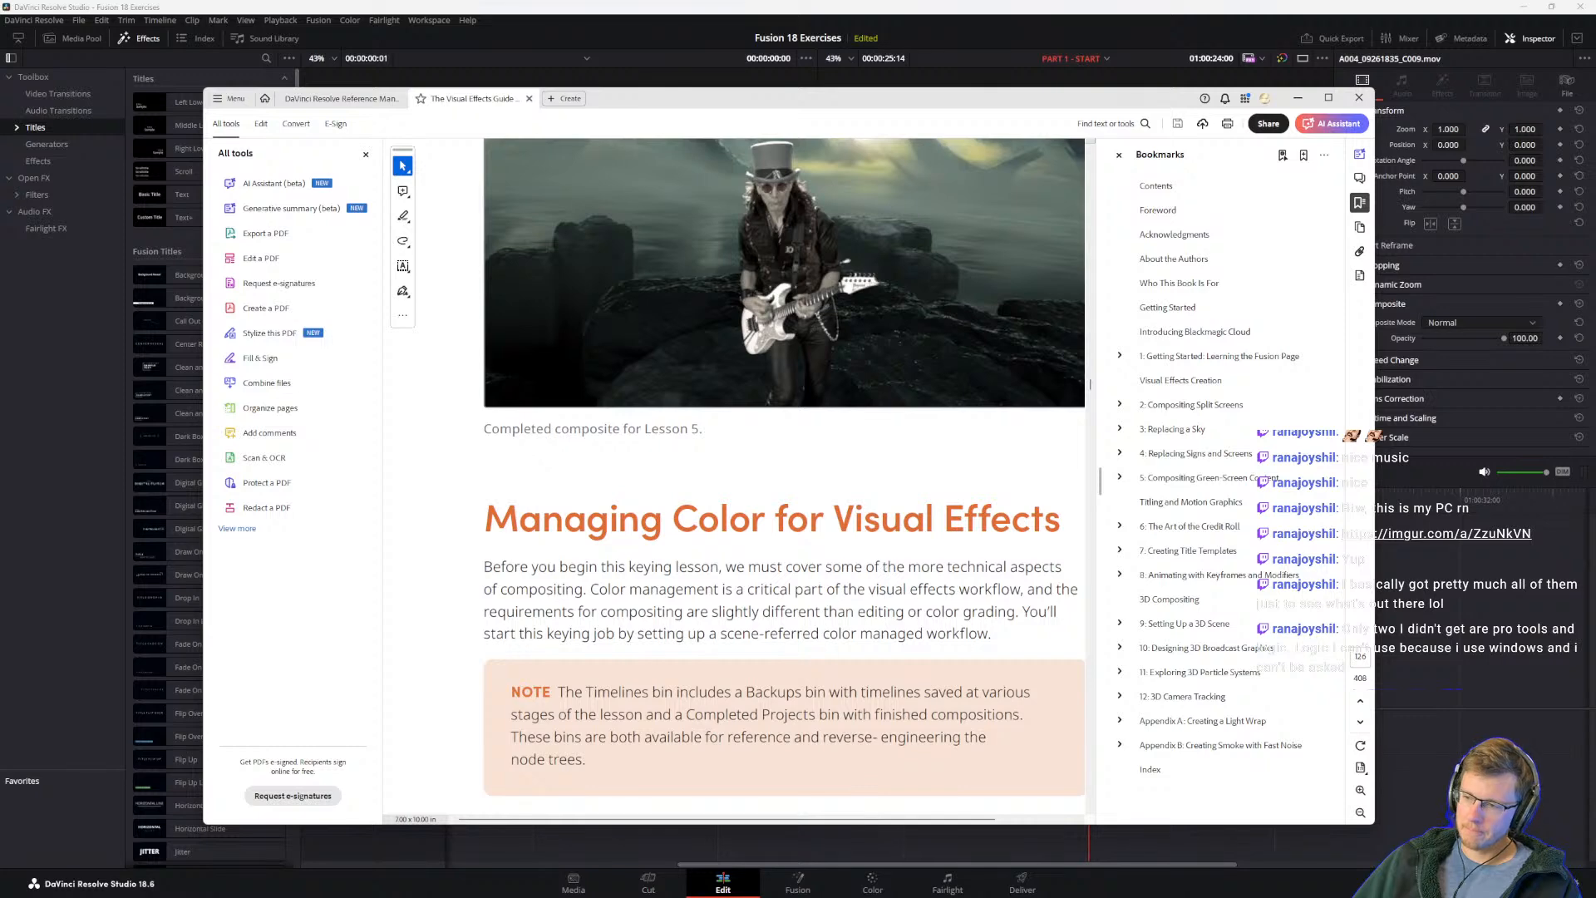
scroll(551, 607, "down", 2)
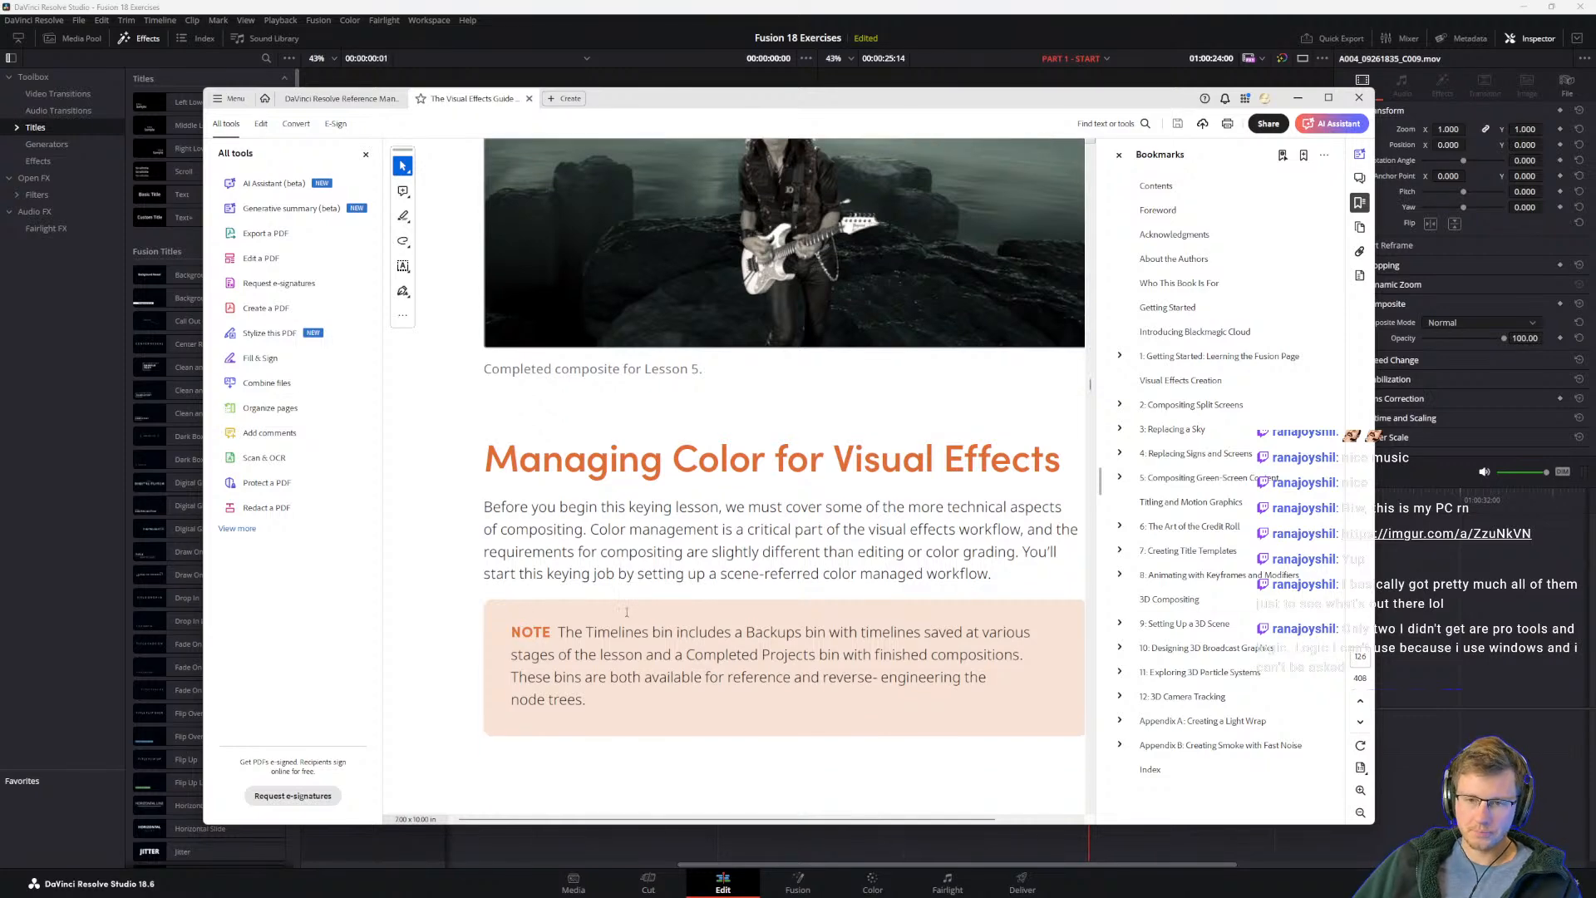
scroll(590, 503, "down", 2)
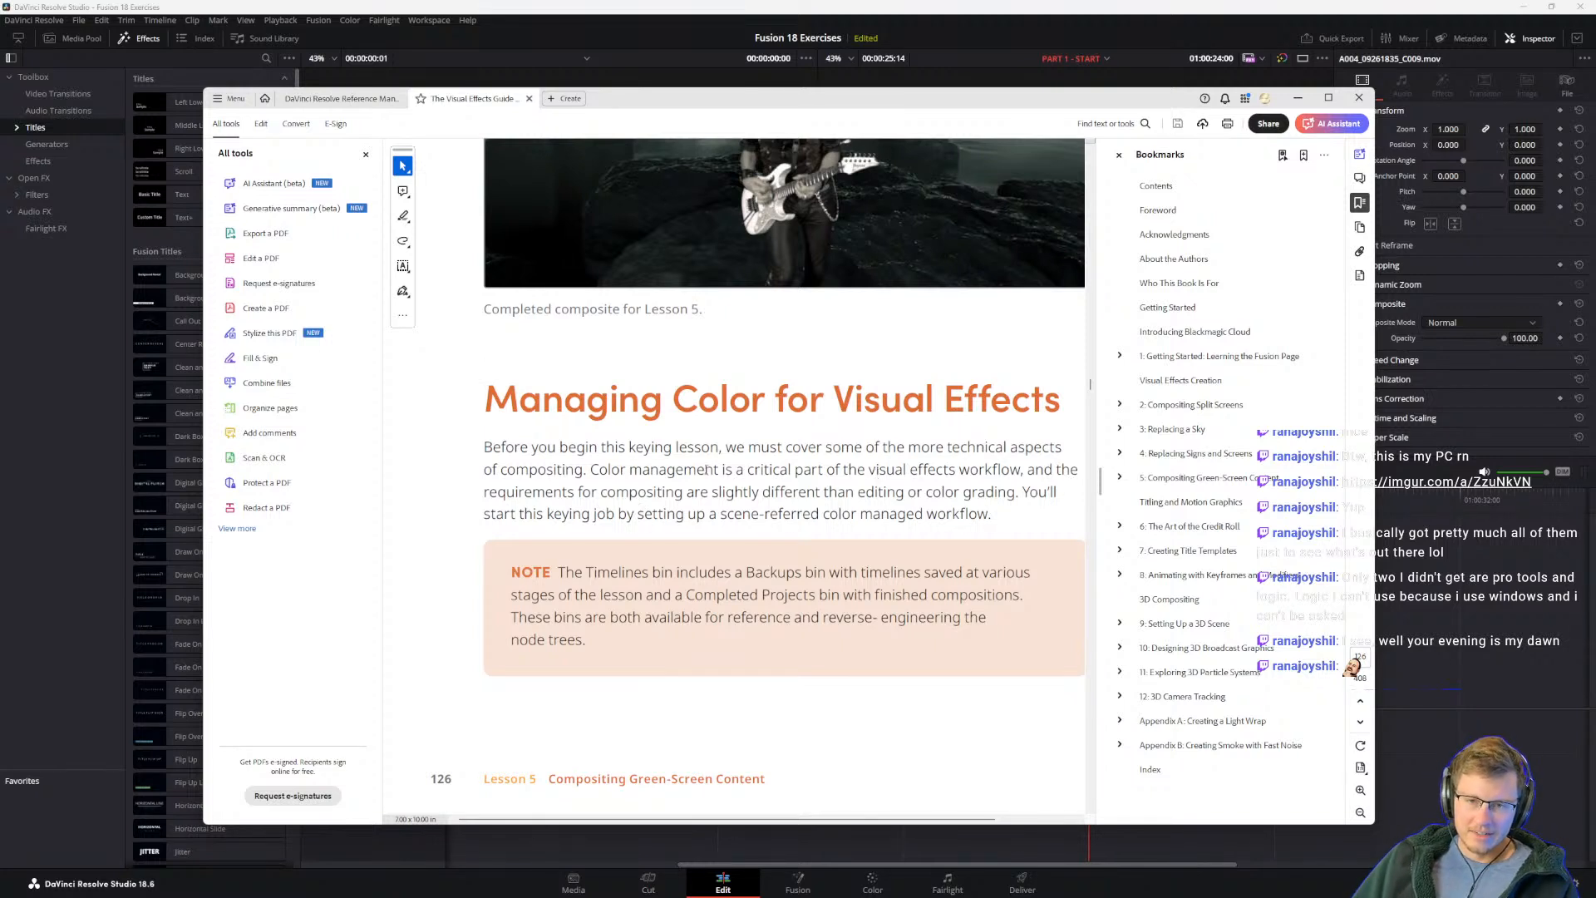
left_click_drag(584, 471, 717, 471)
left_click(896, 496)
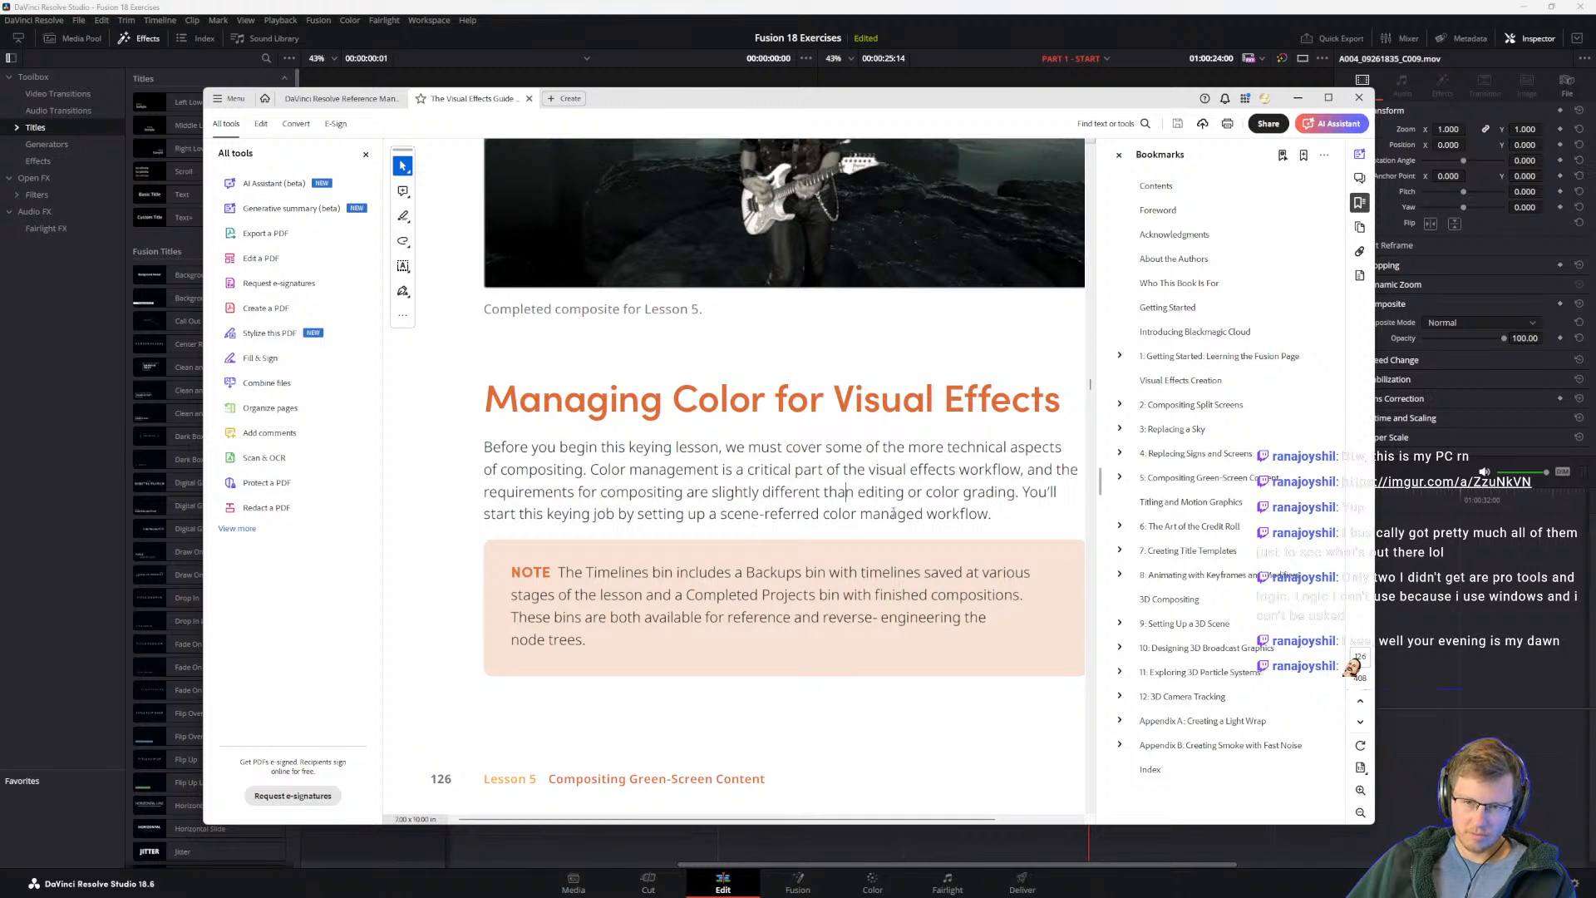
scroll(938, 516, "down", 2)
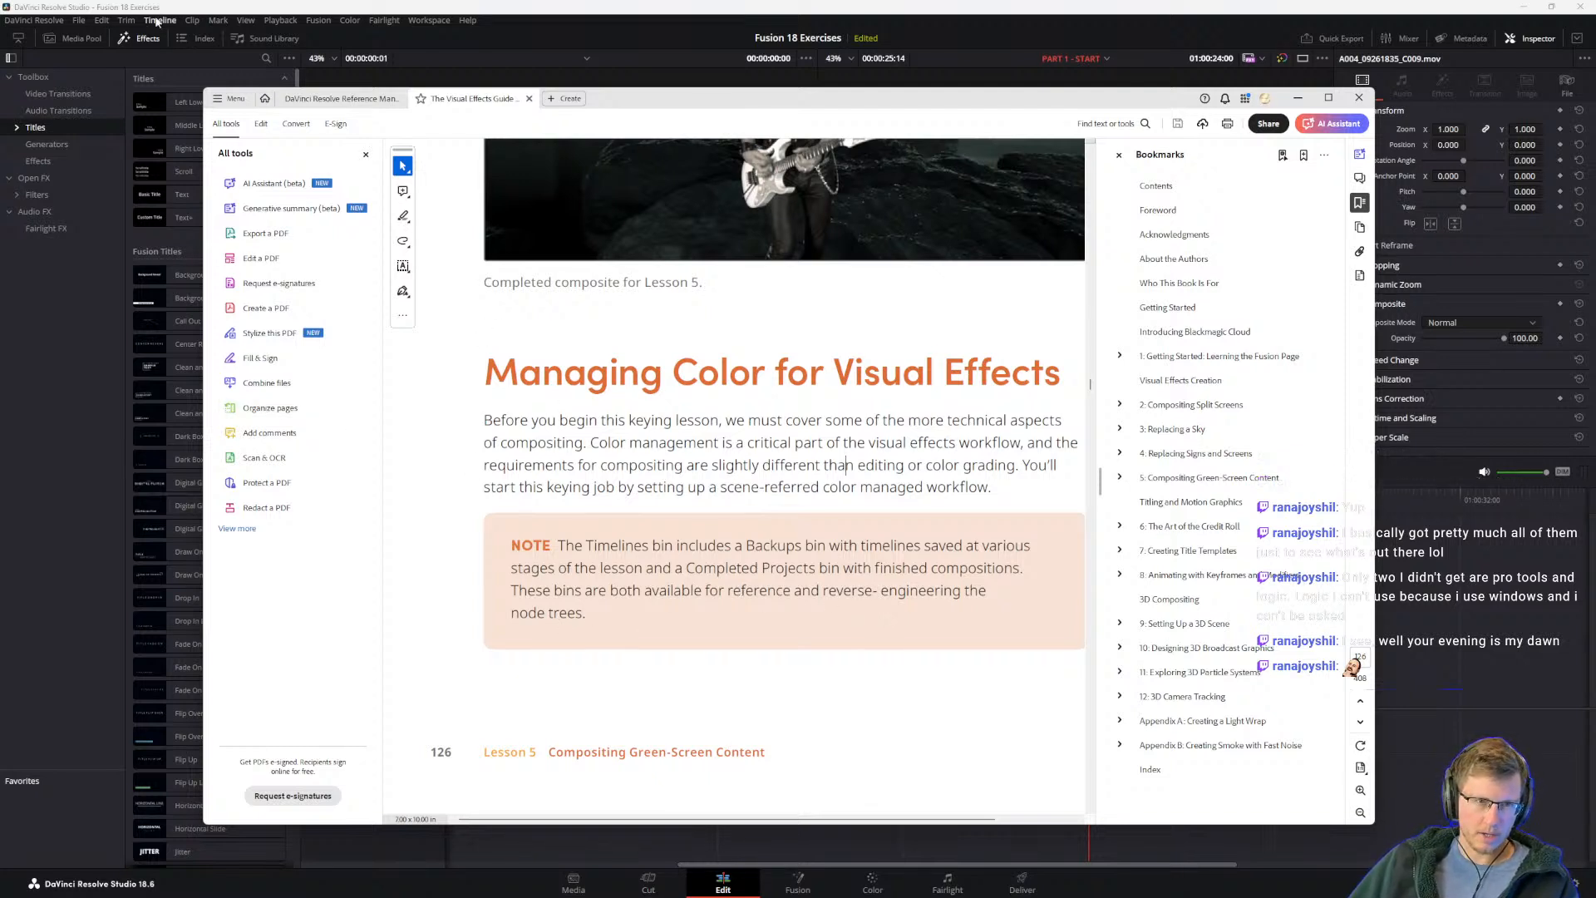
Step: In DaVinci Resolve, show the media pool, open the Backups bin inside timelines, and select the green-screen guitarist clip on the timeline
left_click(79, 41)
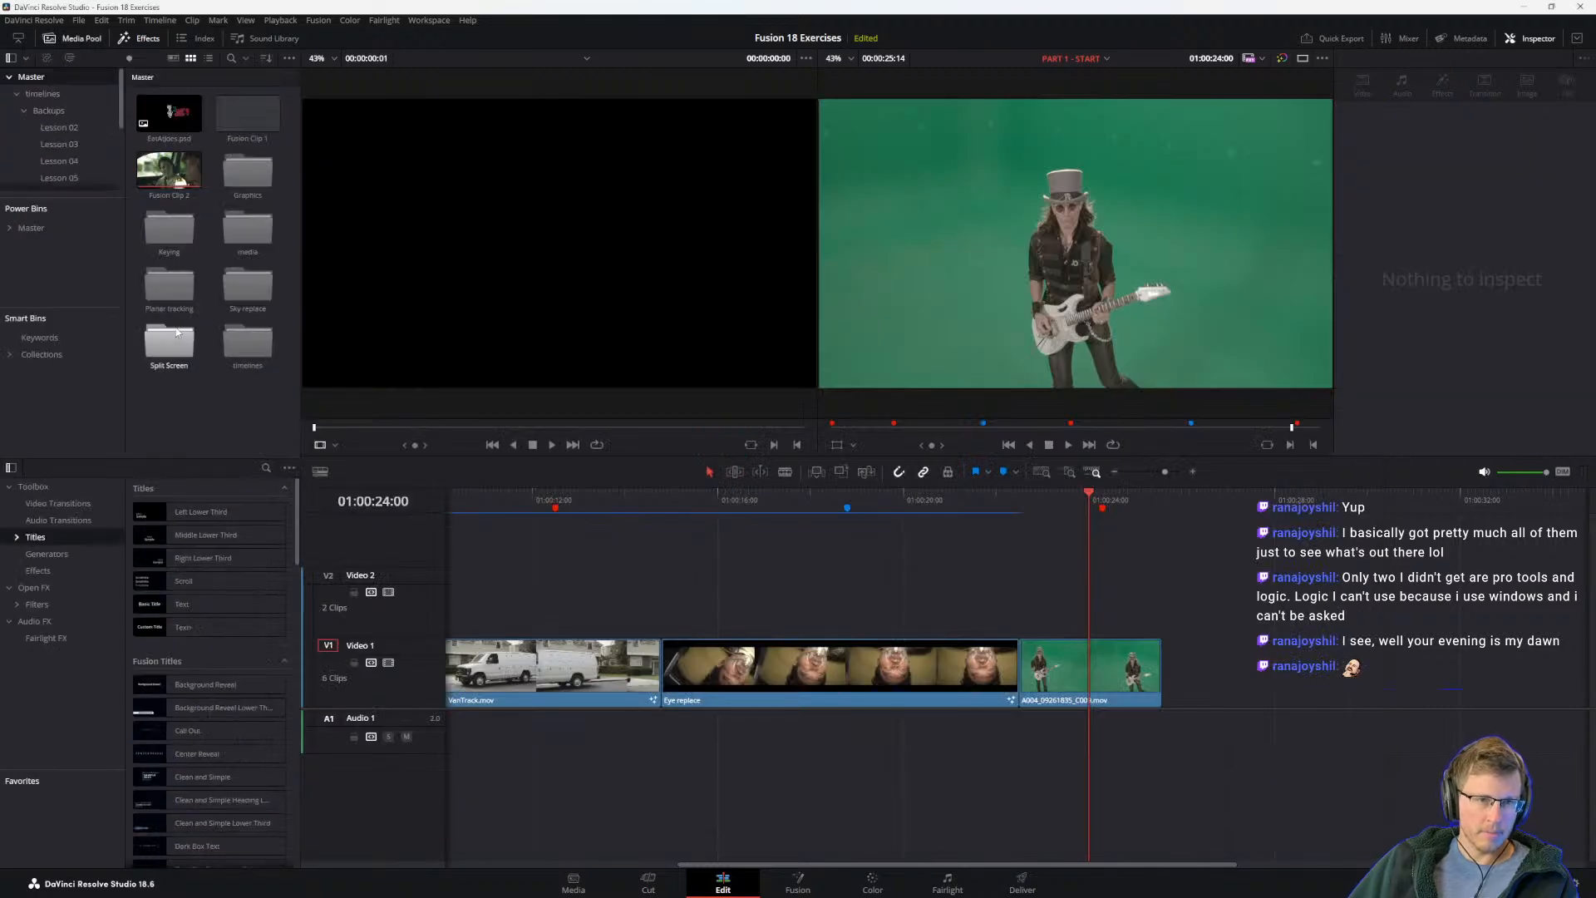
double_click(254, 354)
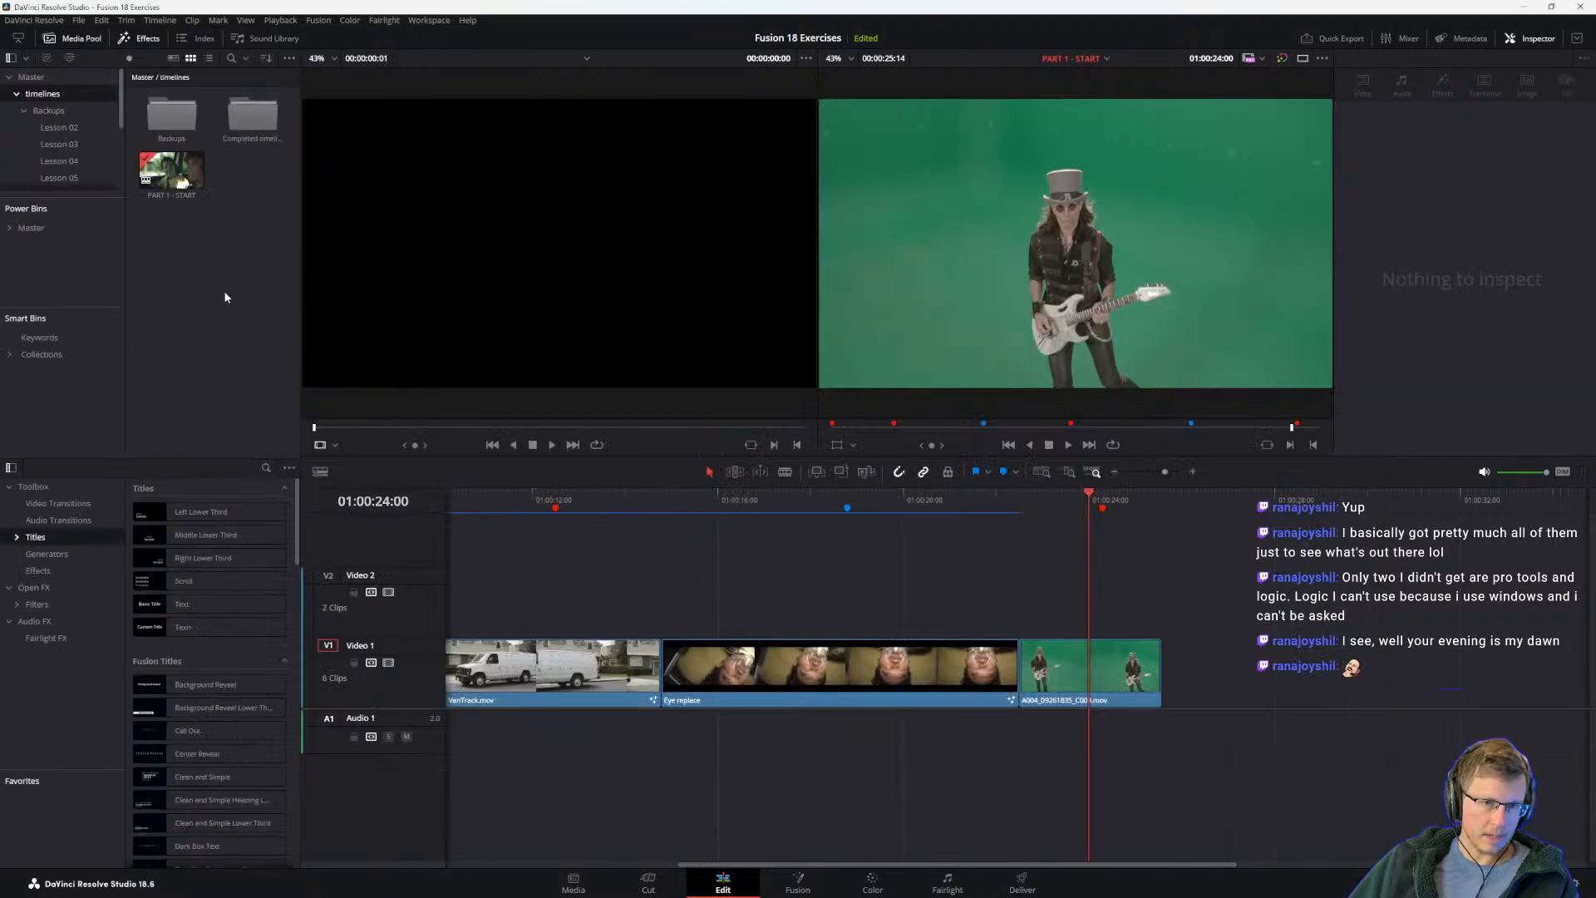
double_click(166, 126)
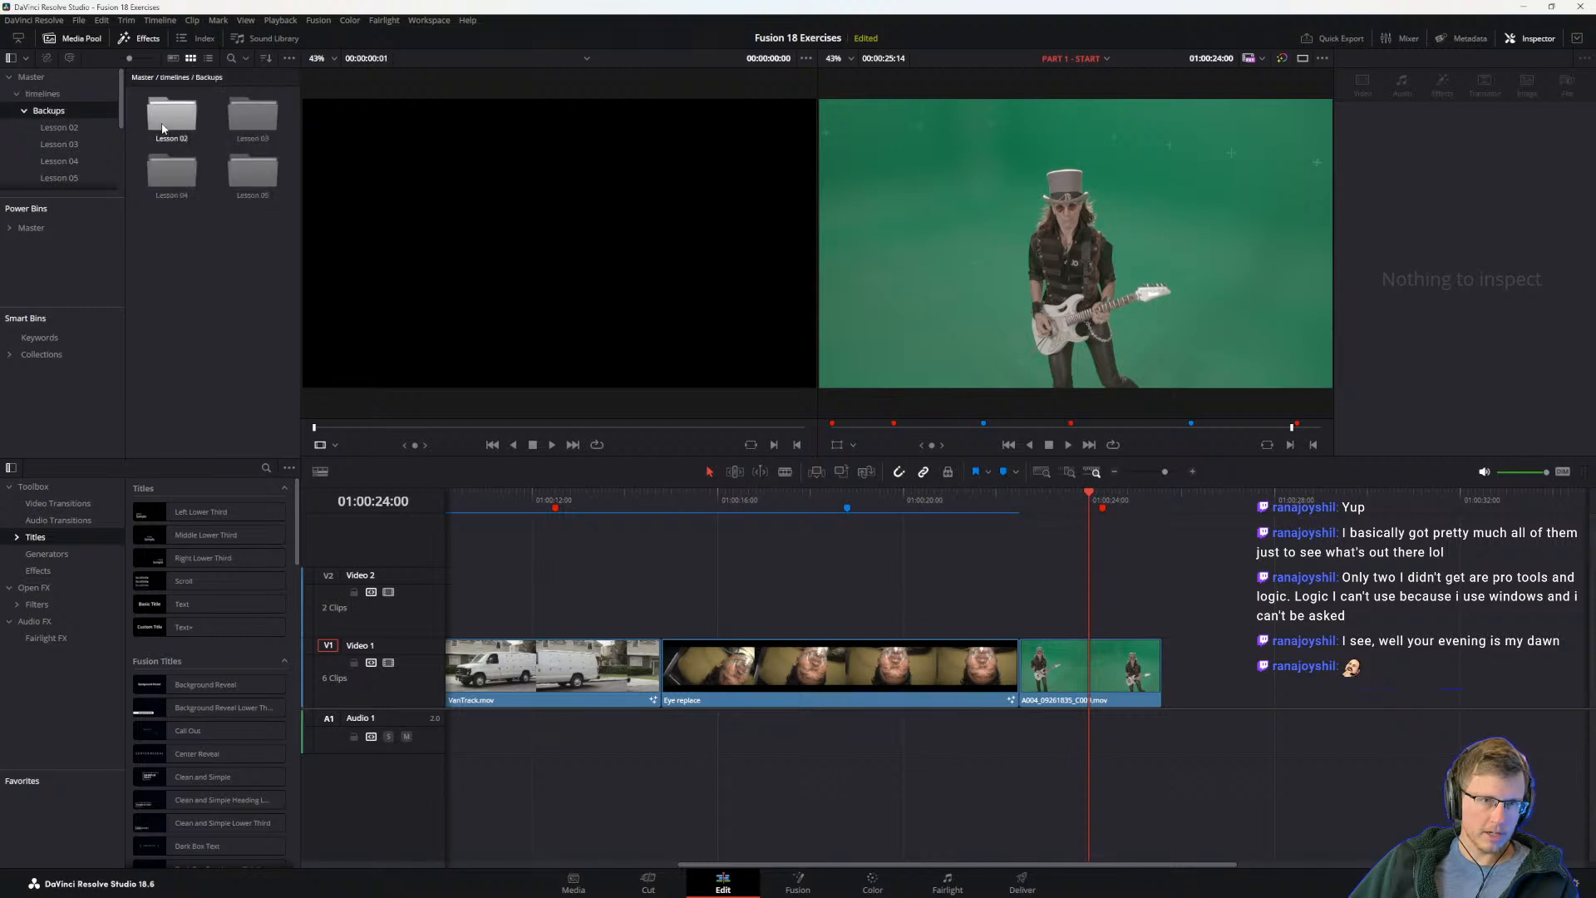
left_click(1077, 685)
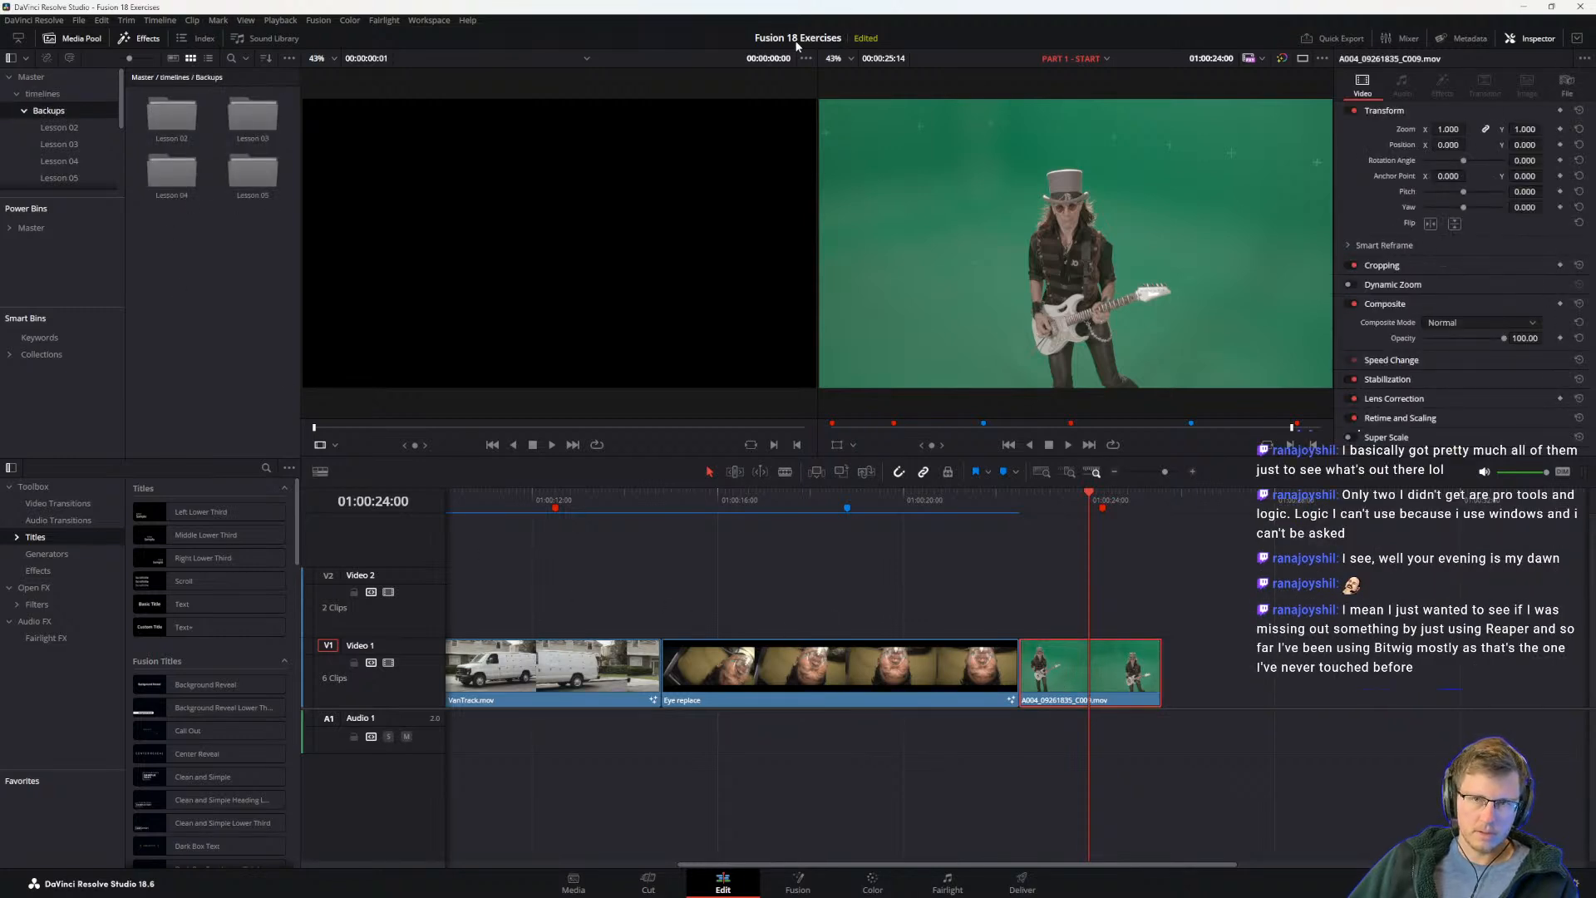
Step: Look over the Bitwig Studio home page in the browser, from the product overview to the trial section, and move its window away
key("alt+Tab")
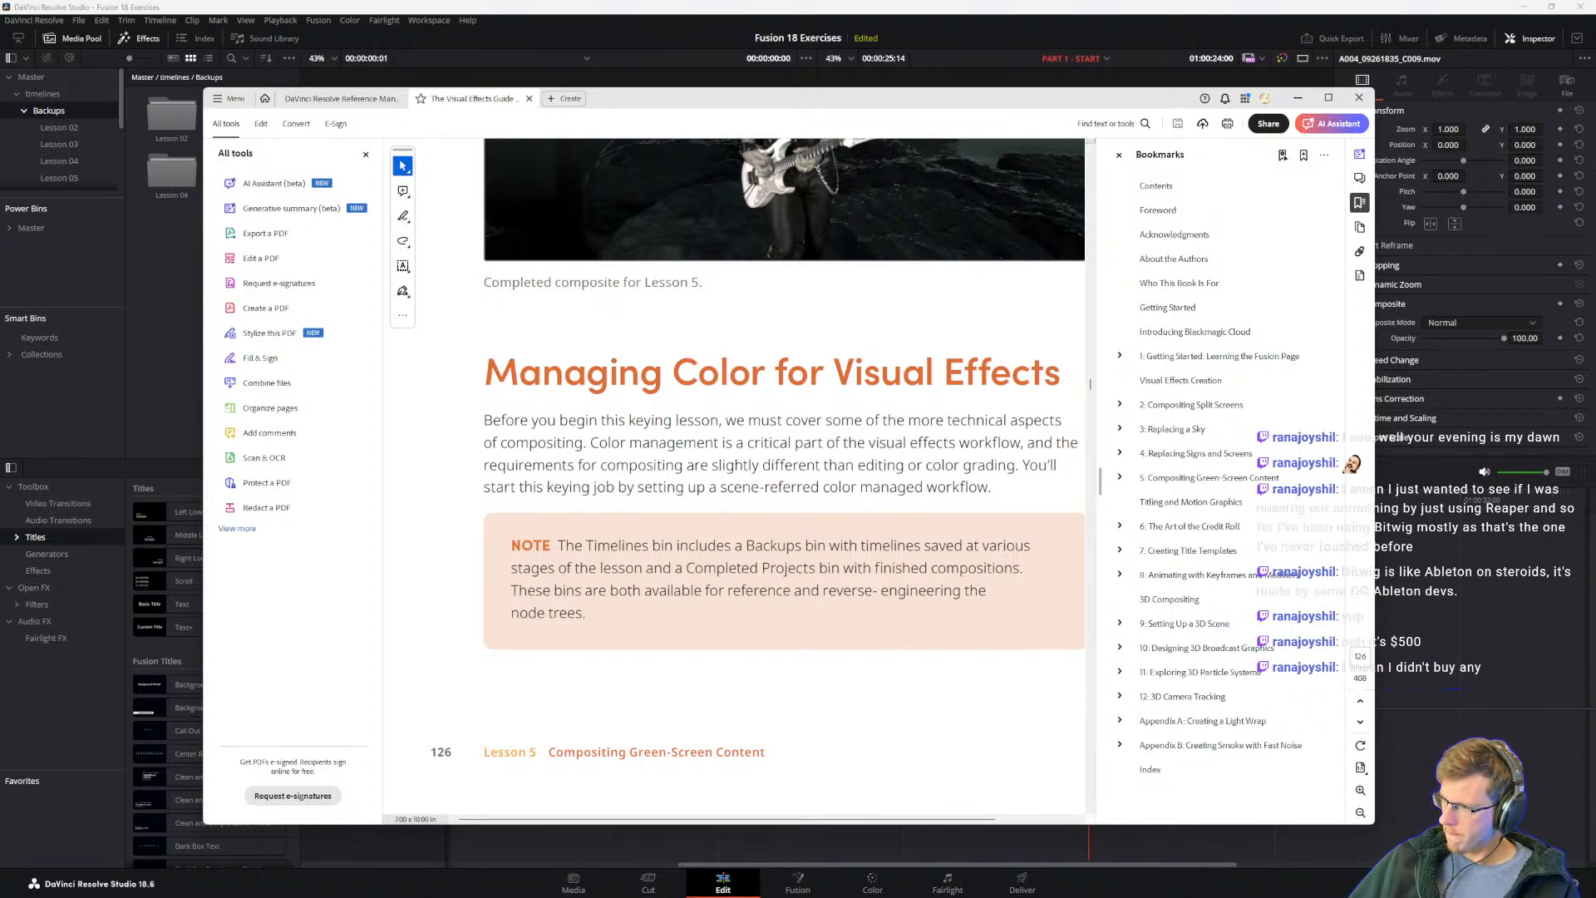
left_click_drag(1039, 897, 1156, 208)
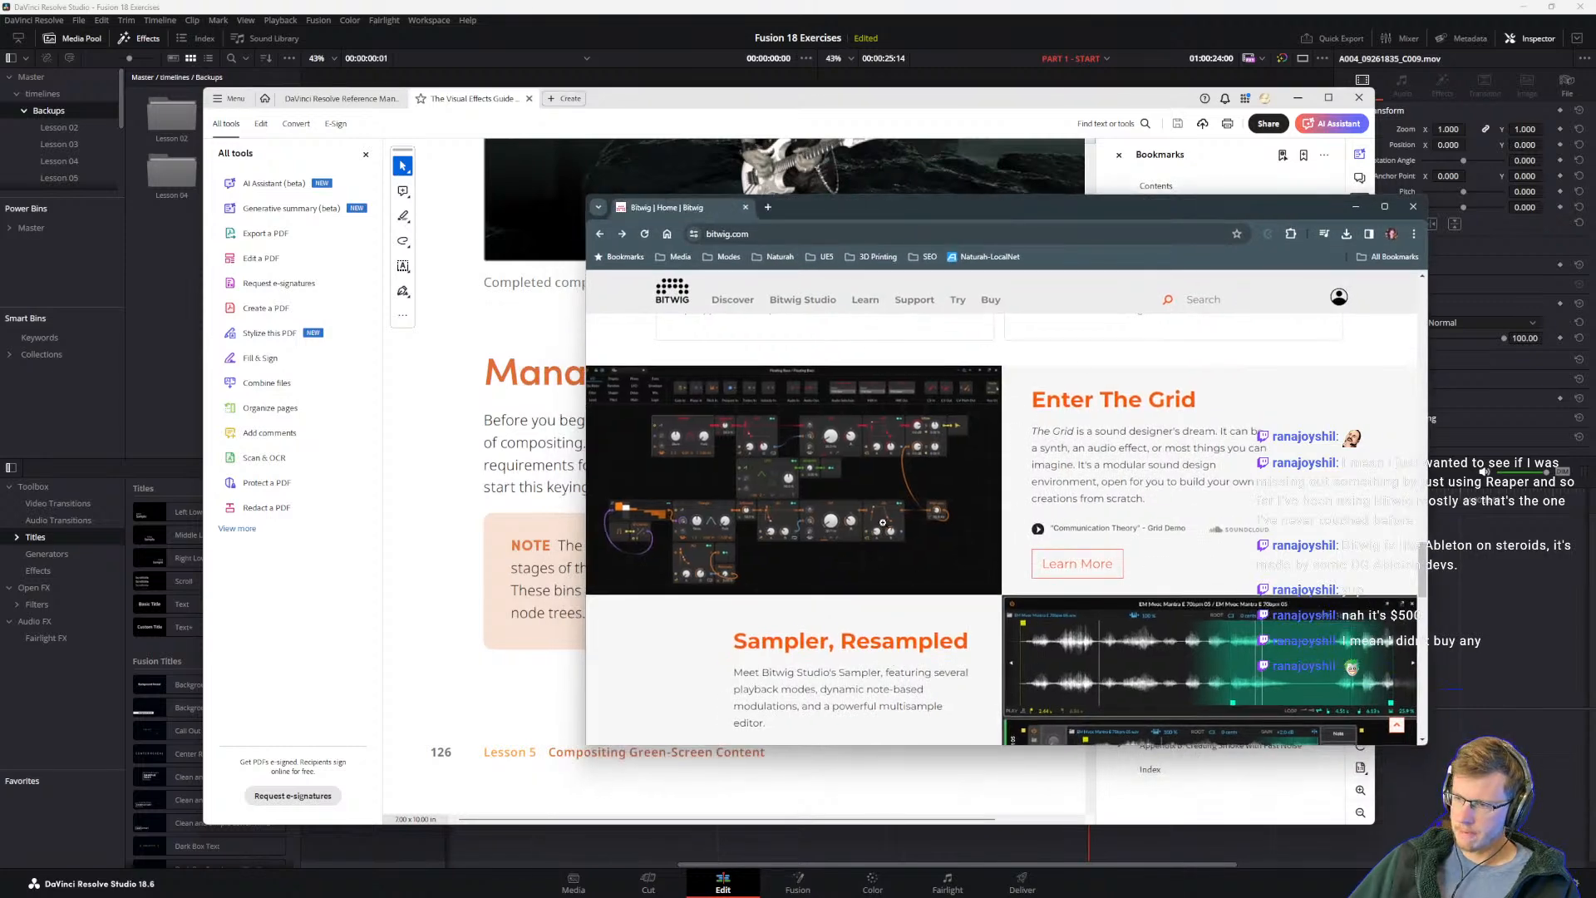
scroll(888, 560, "down", 4)
scroll(782, 568, "down", 3)
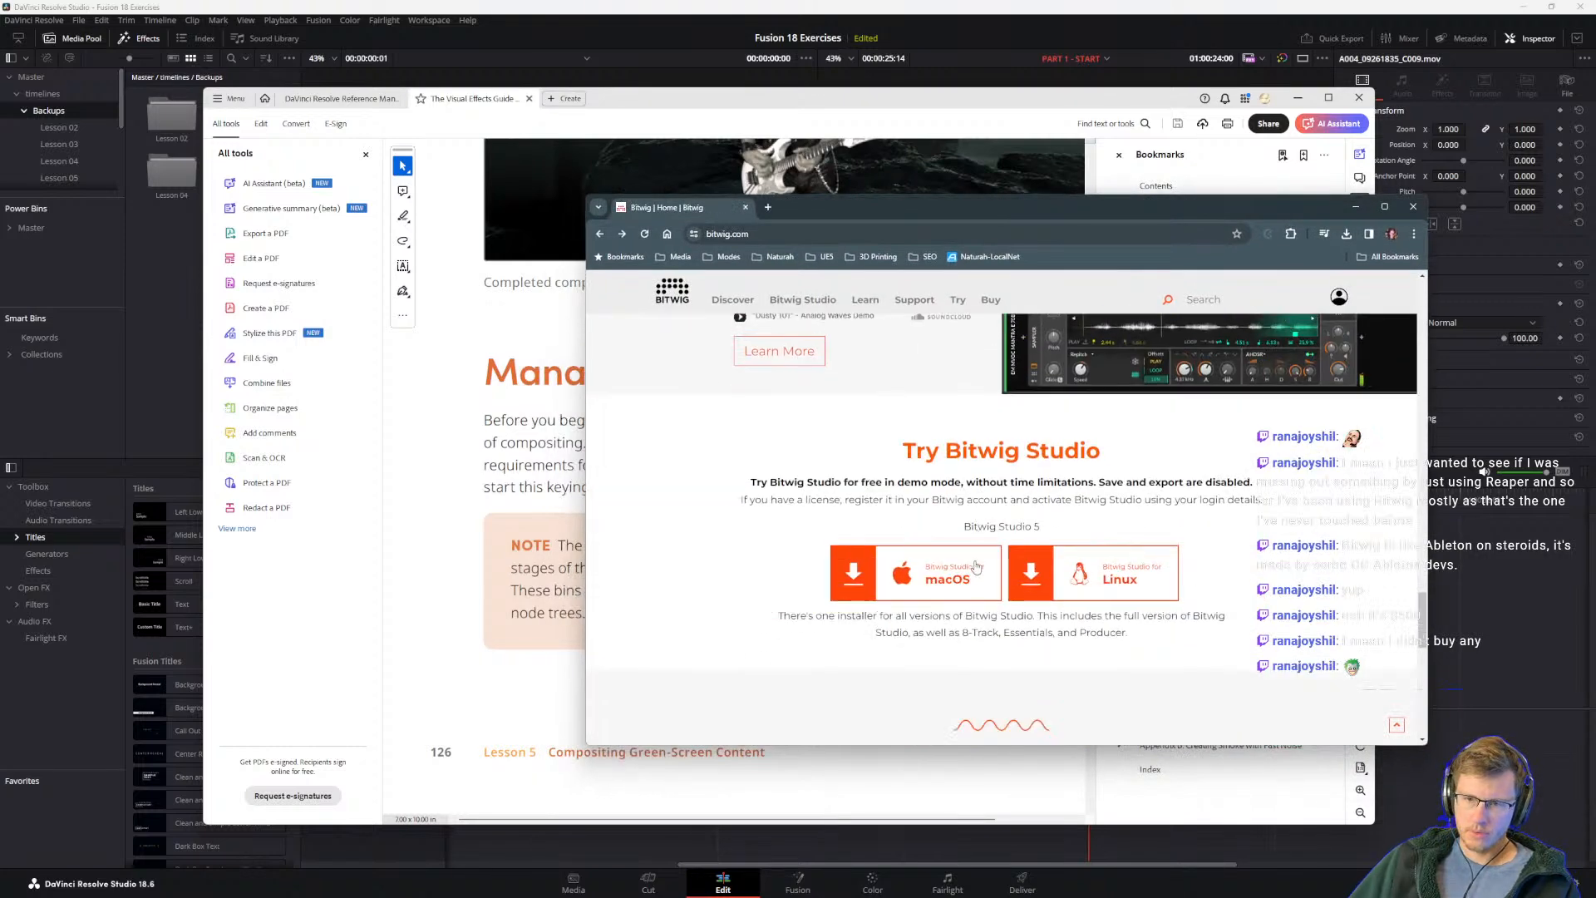
scroll(977, 571, "up", 10)
scroll(1064, 499, "up", 6)
scroll(1084, 452, "down", 2)
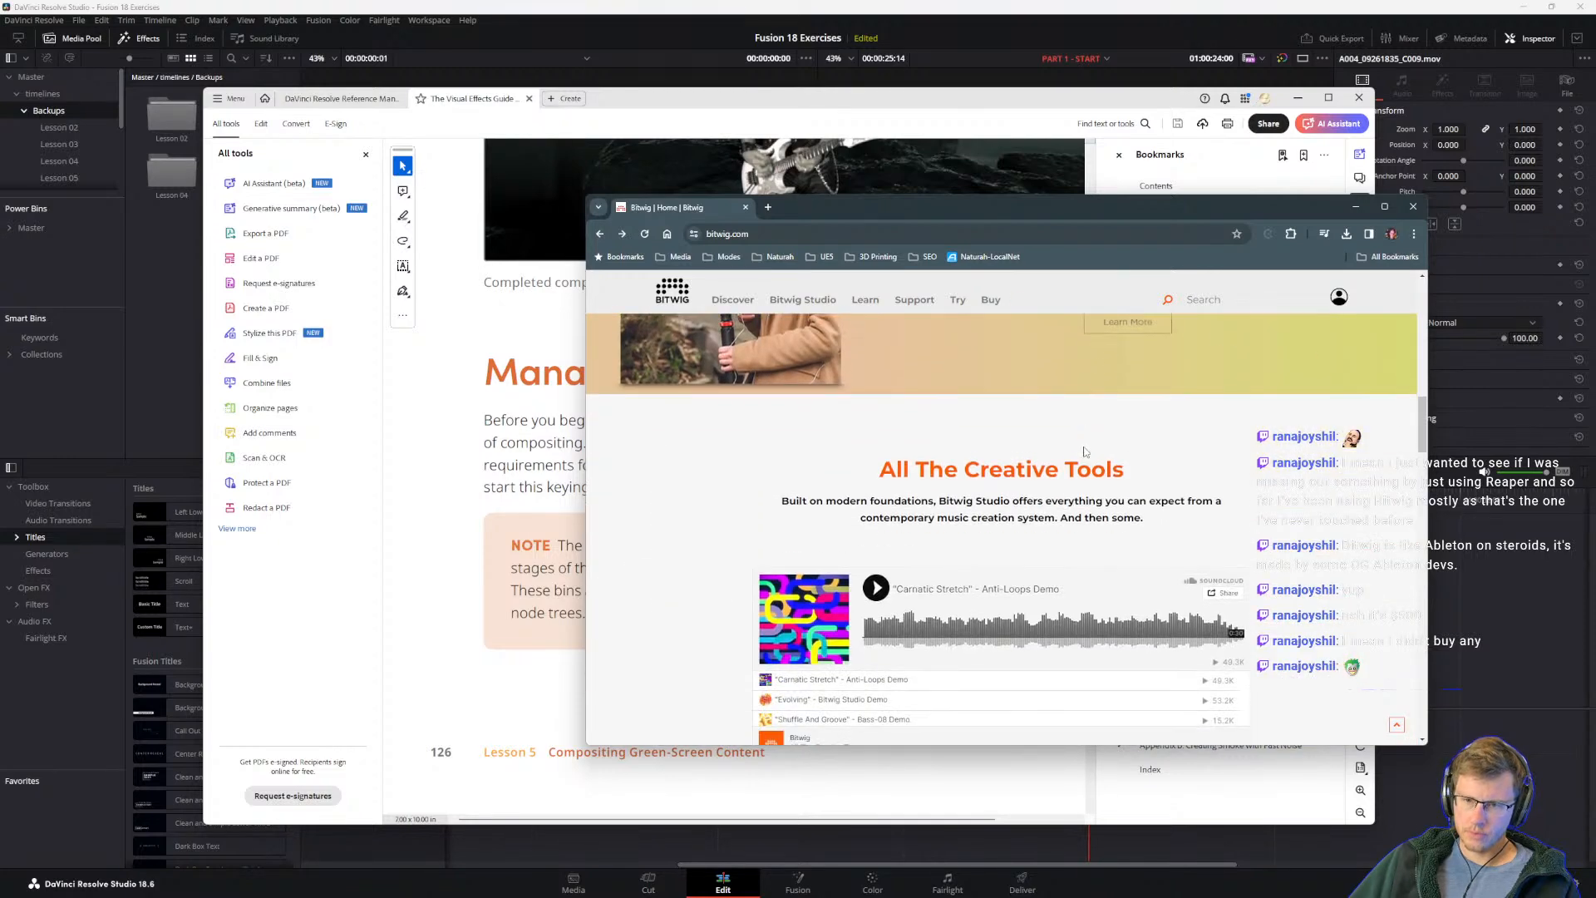
scroll(1084, 452, "up", 5)
scroll(1136, 545, "up", 1)
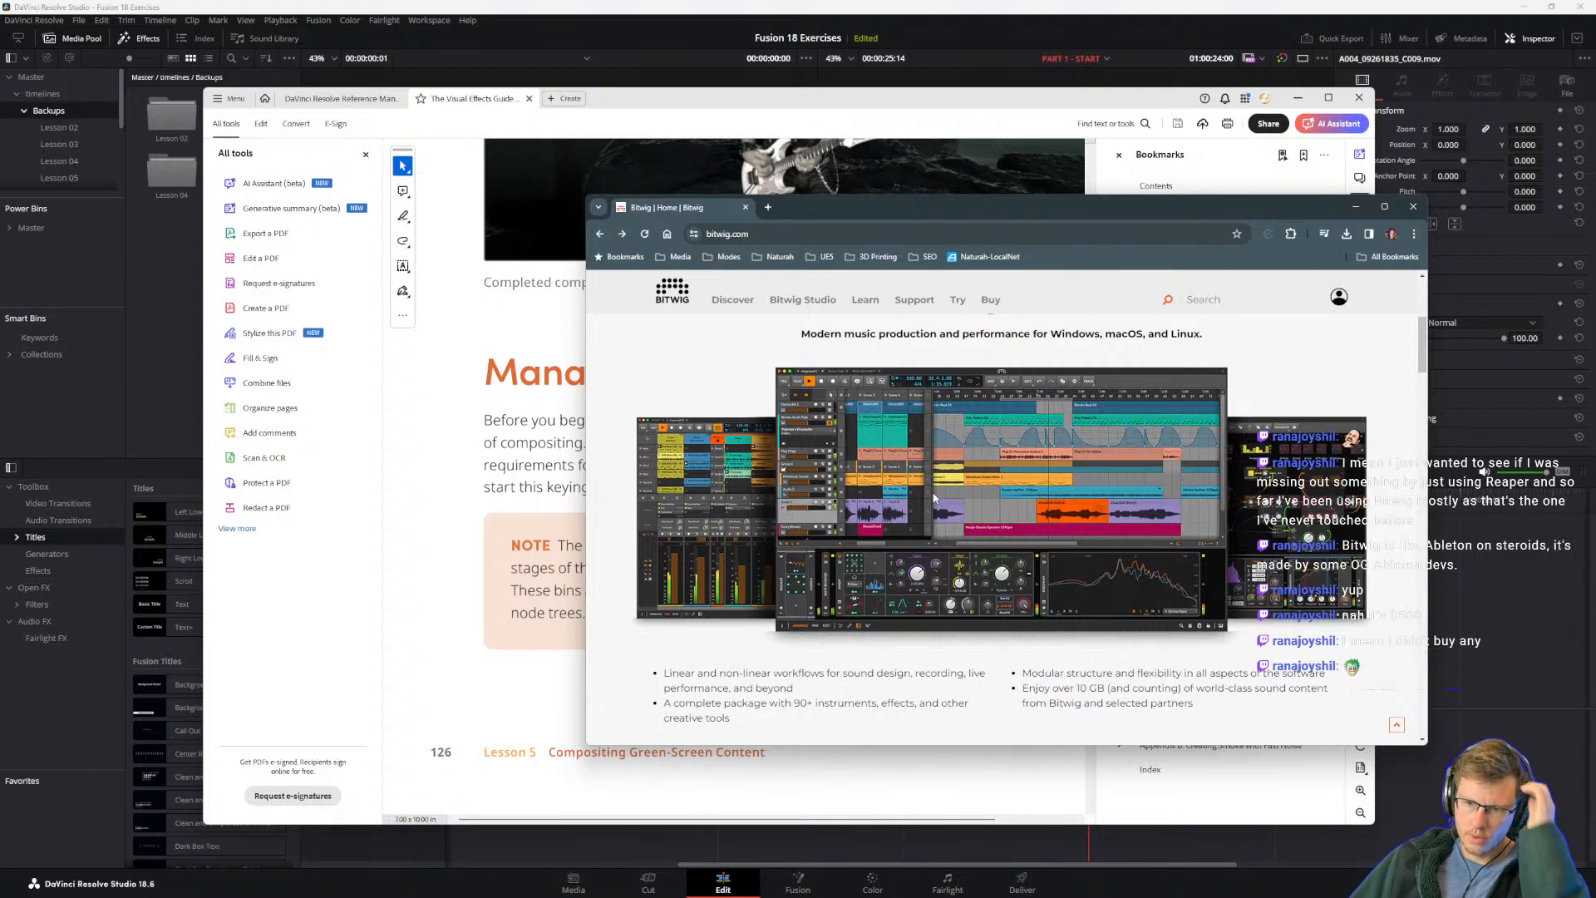
left_click_drag(824, 207, 1595, 532)
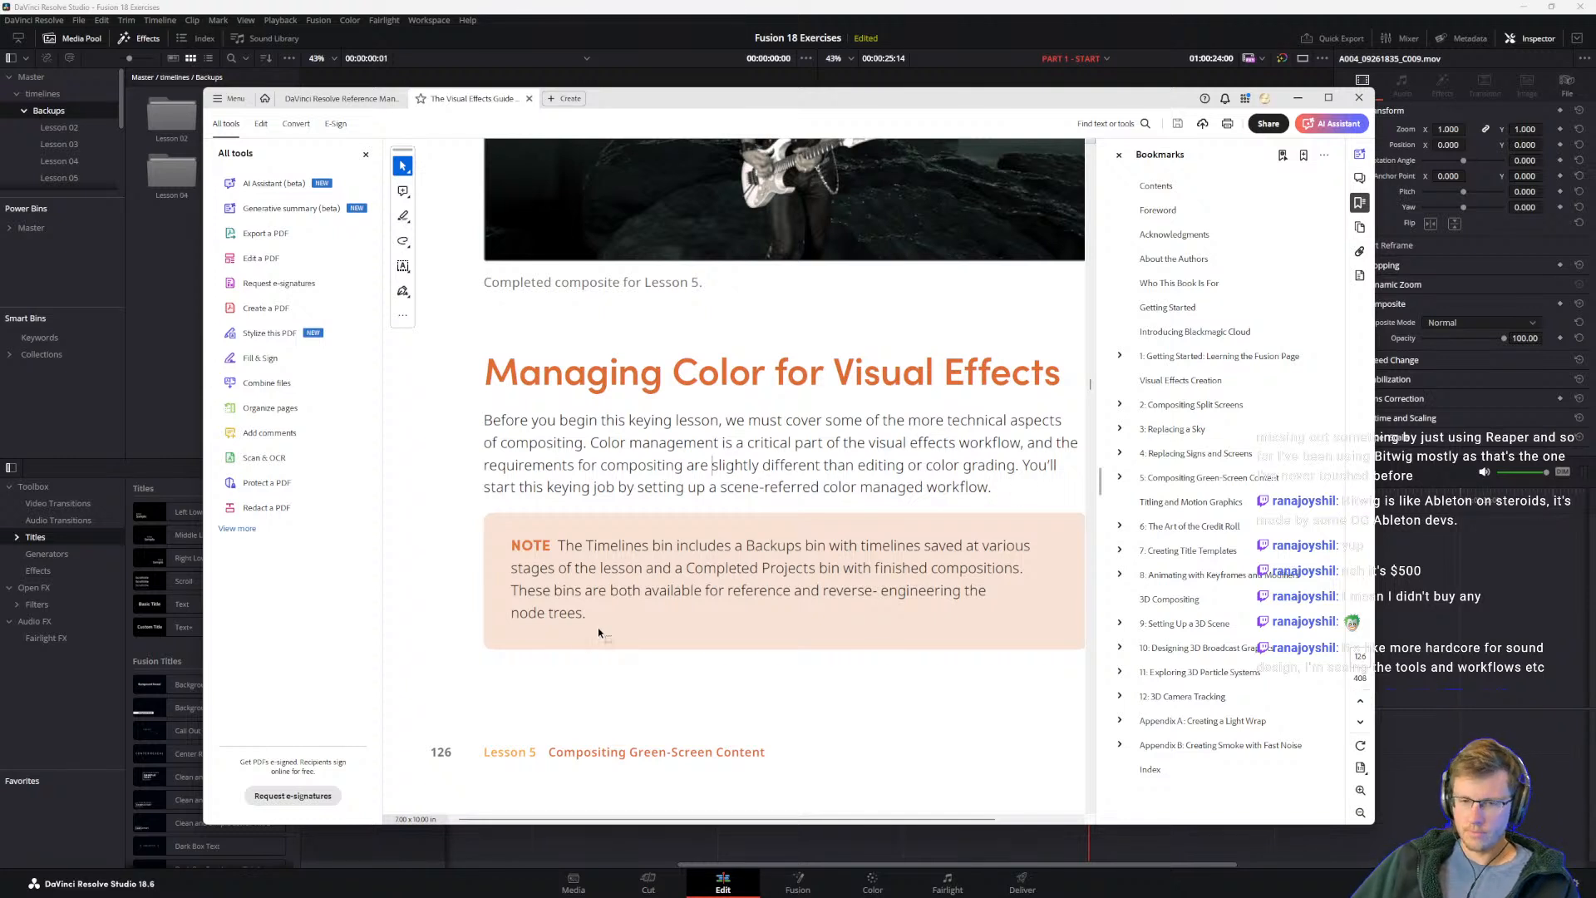
Step: Read steps 1 to 3 of the color management section and open the green-screen guitarist clip on DaVinci Resolve's Fusion page
scroll(679, 591, "down", 3)
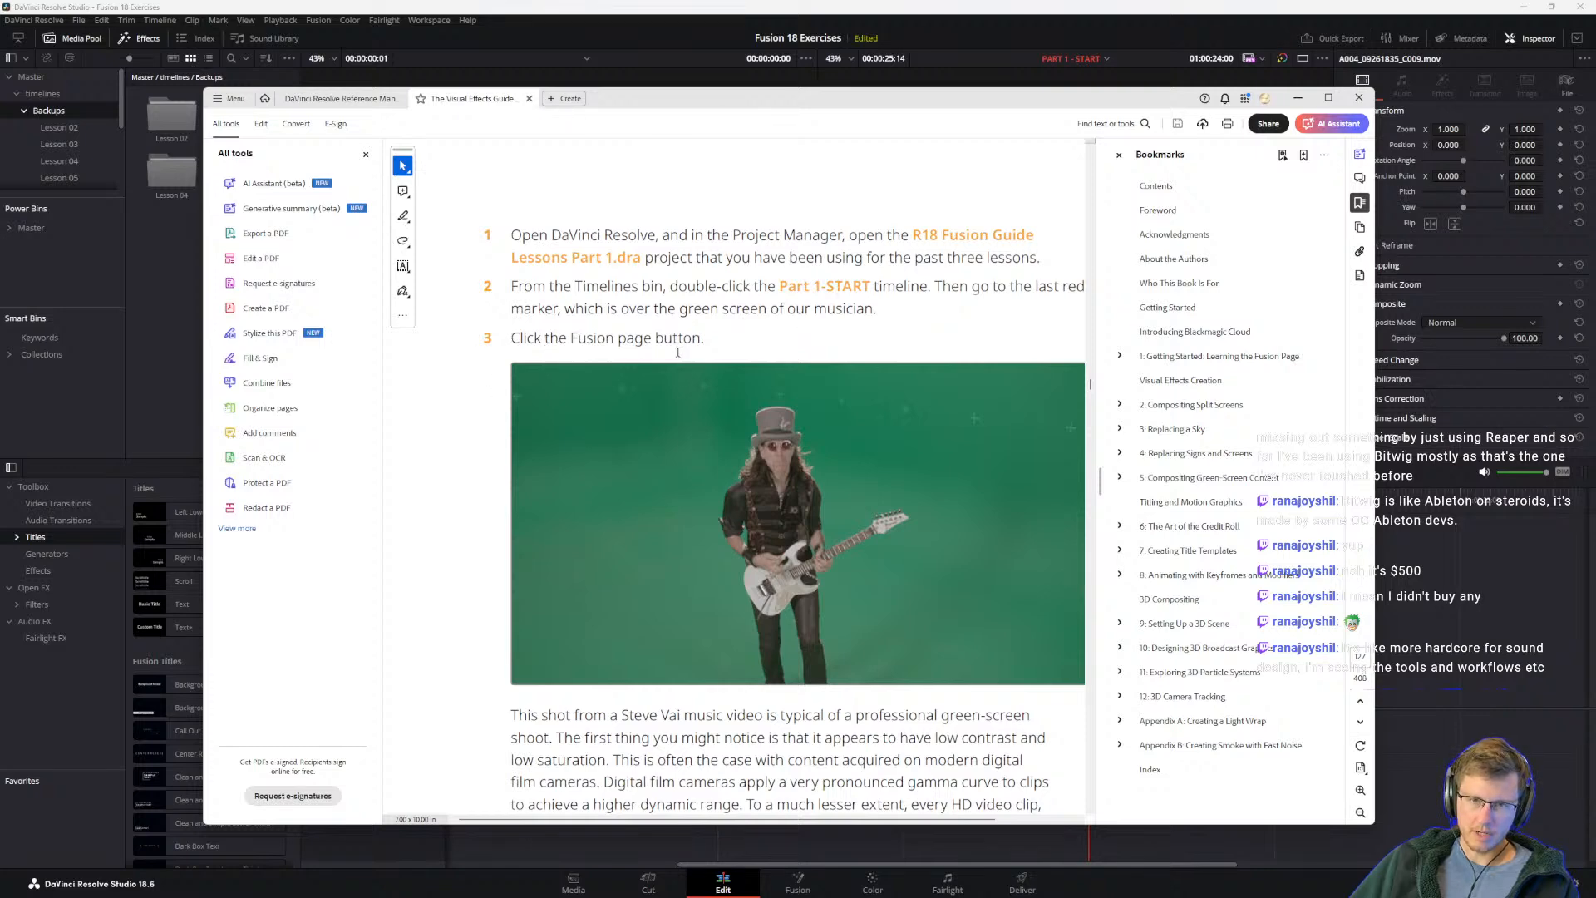
left_click(695, 30)
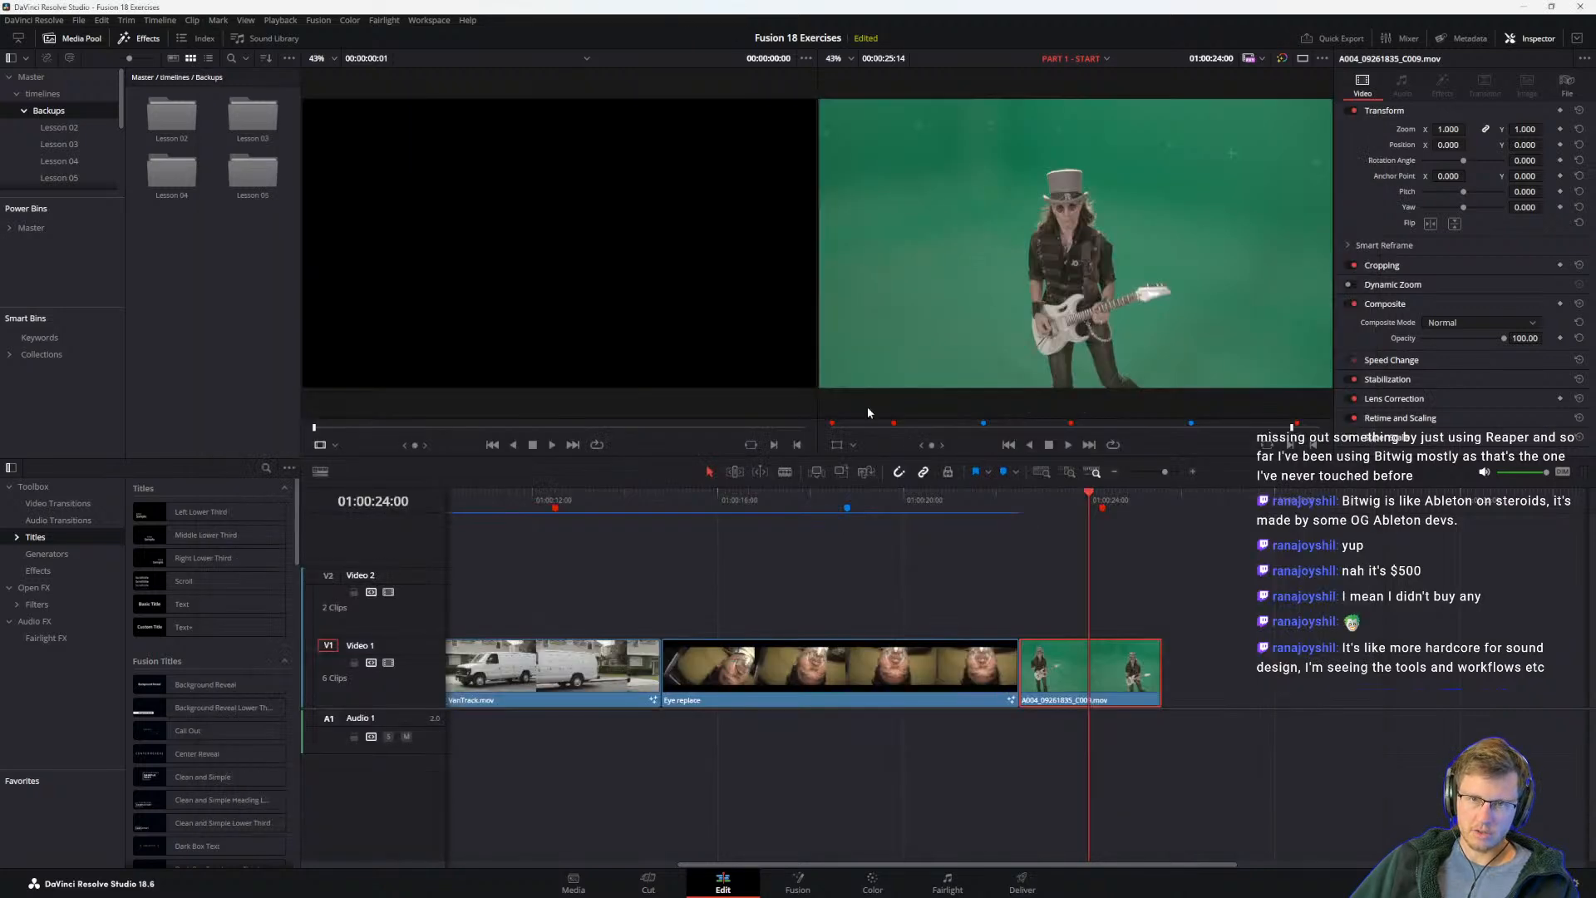
left_click(810, 881)
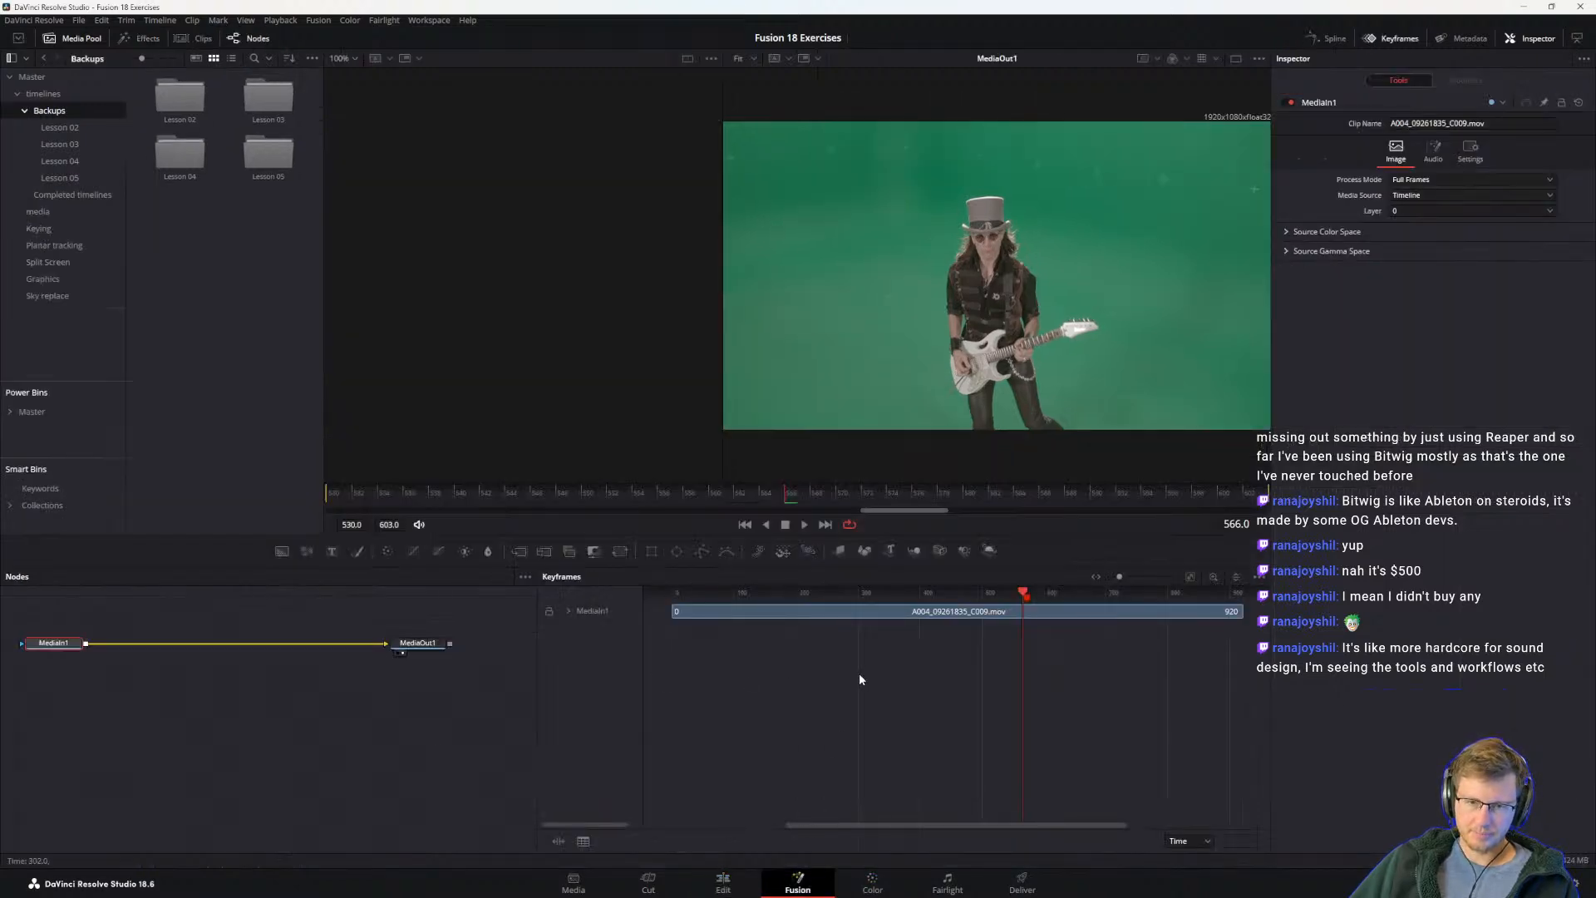
Step: Return to the guide in Acrobat and read its explanation of nonlinear gamma curves and the sRGB and Rec 709 2.4 profiles
key("alt+Tab")
scroll(600, 641, "down", 1)
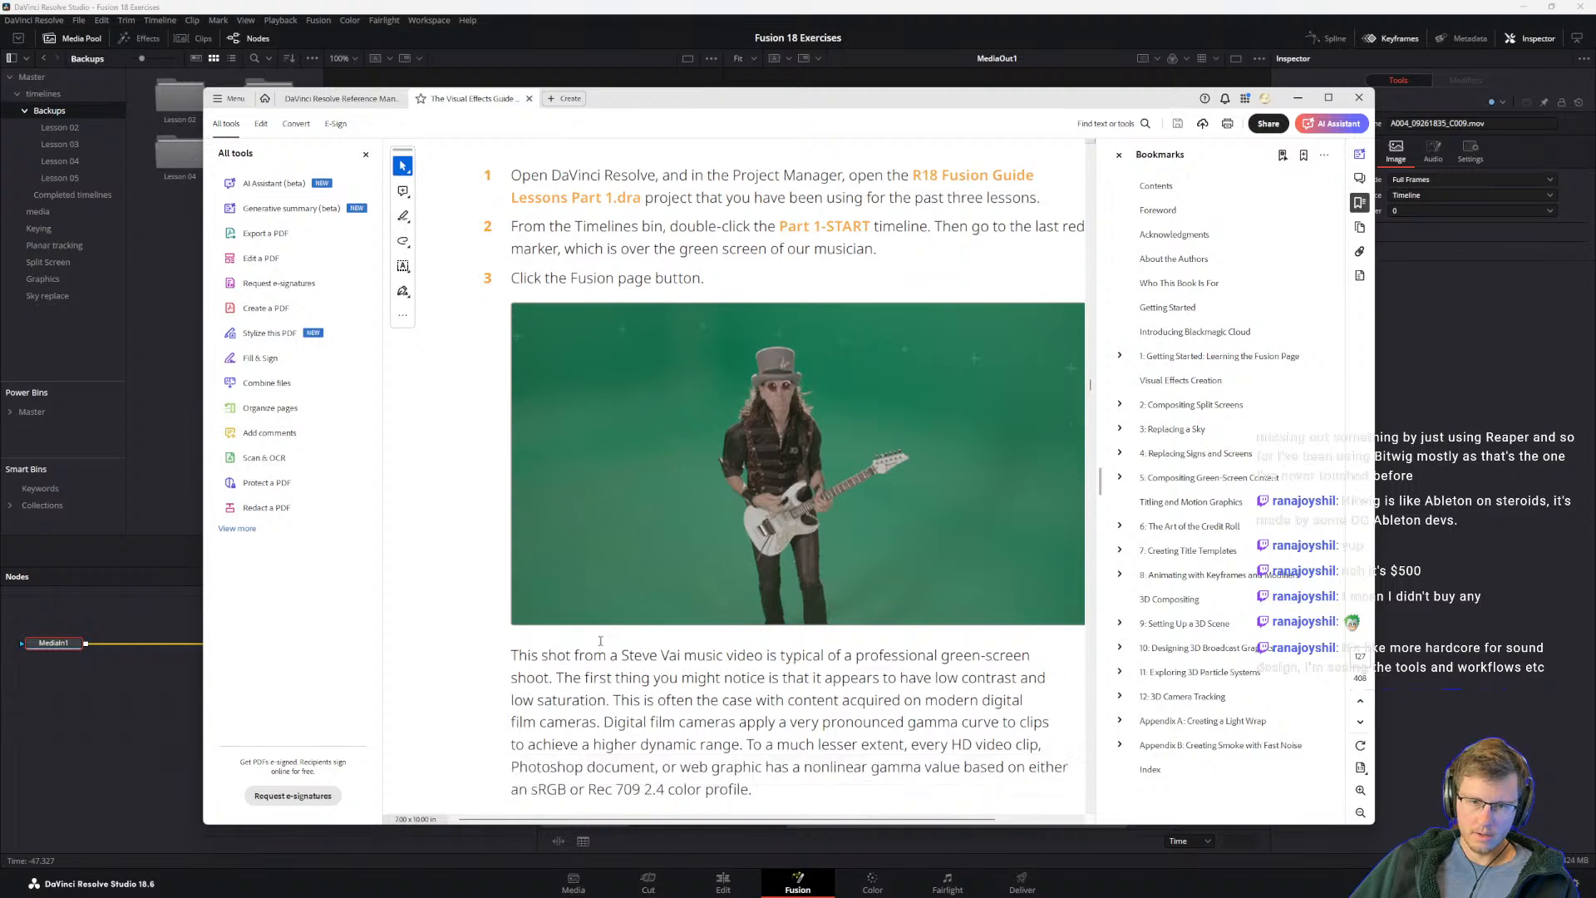
scroll(705, 522, "down", 3)
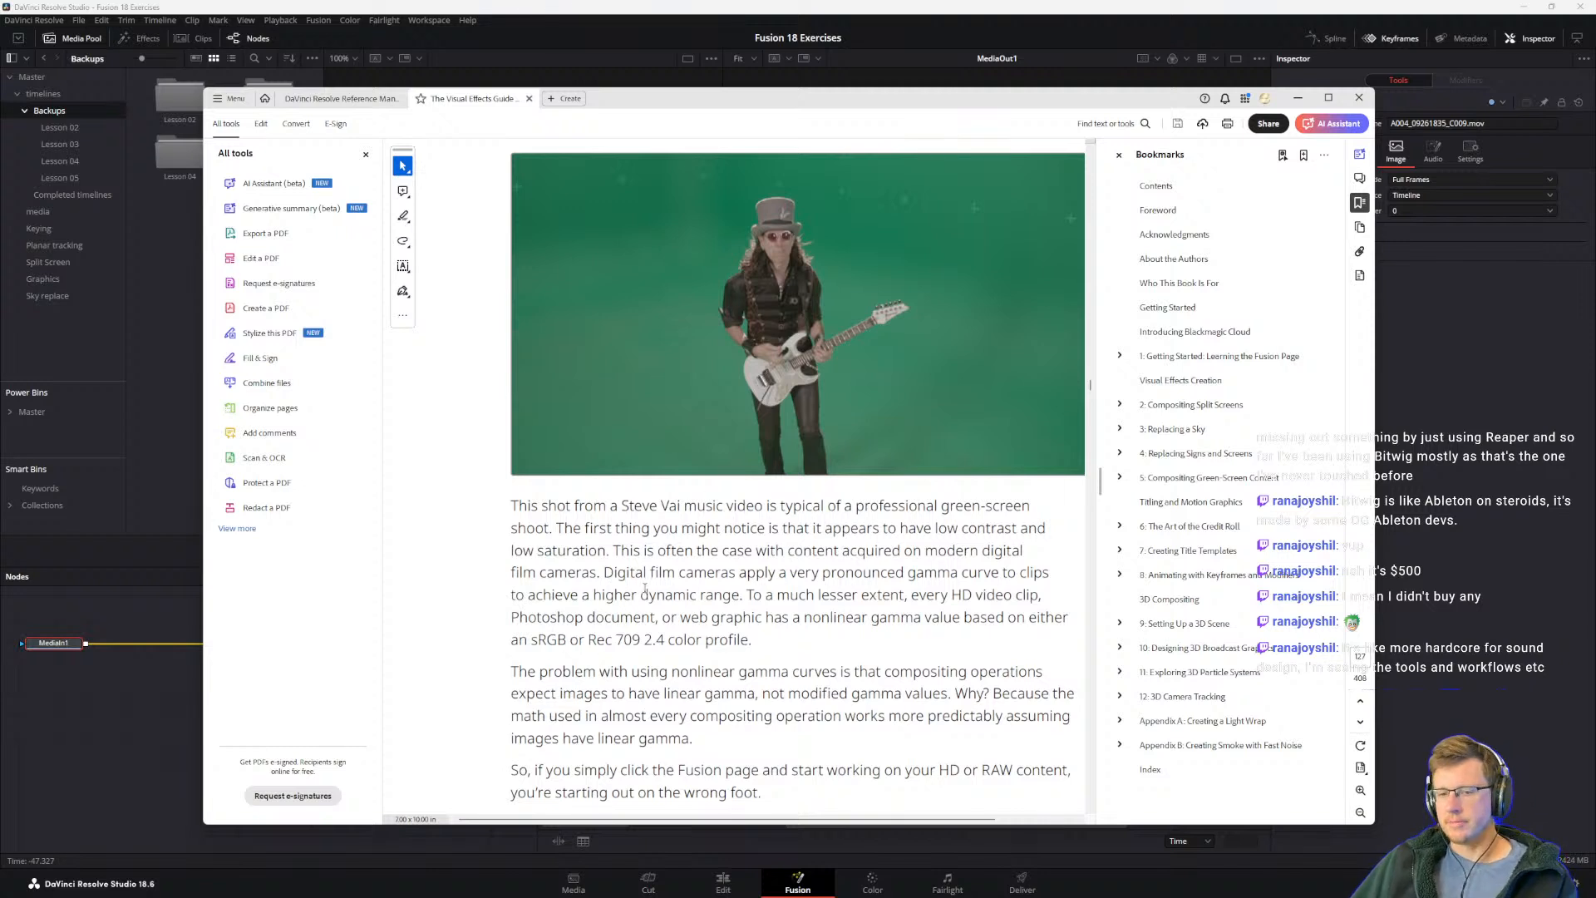
left_click_drag(532, 639, 670, 640)
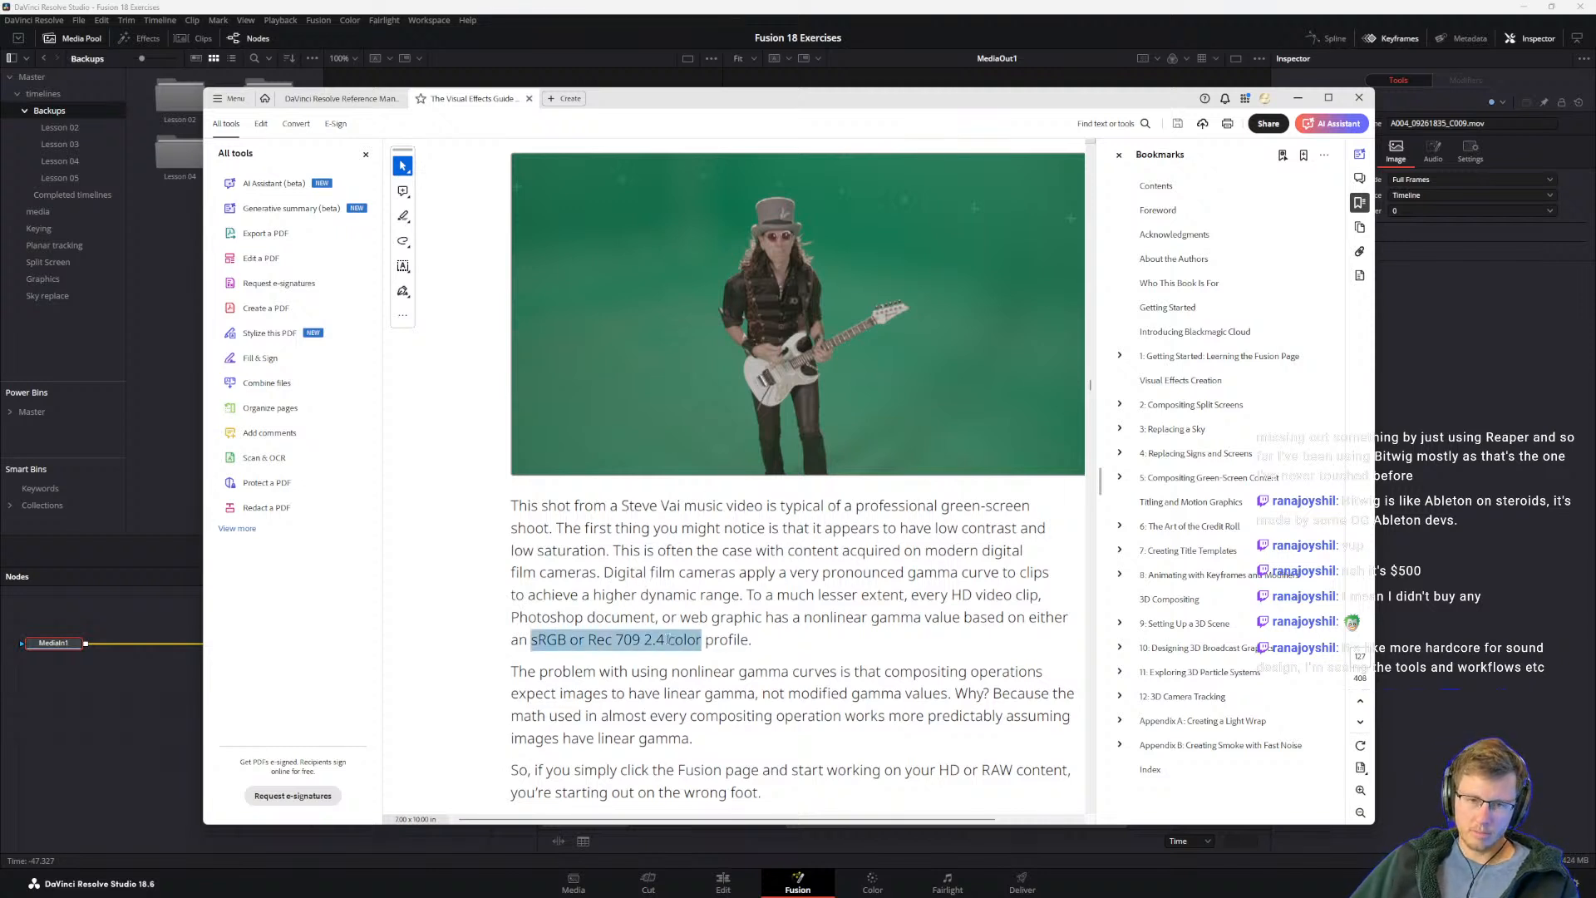
left_click(665, 639)
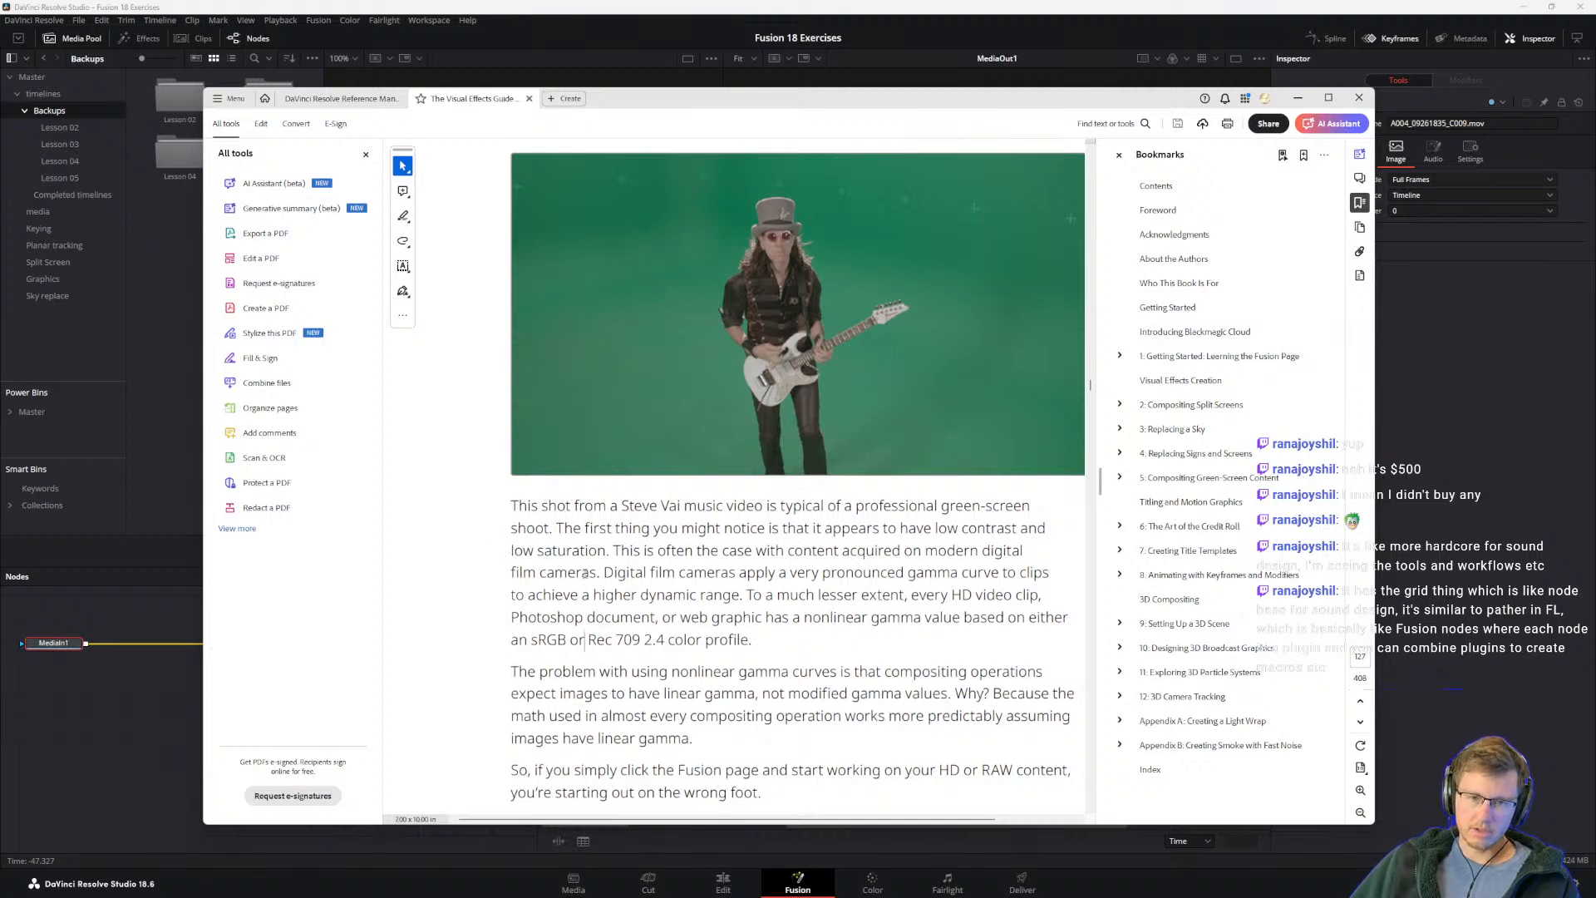
left_click_drag(610, 573, 675, 573)
left_click(721, 572)
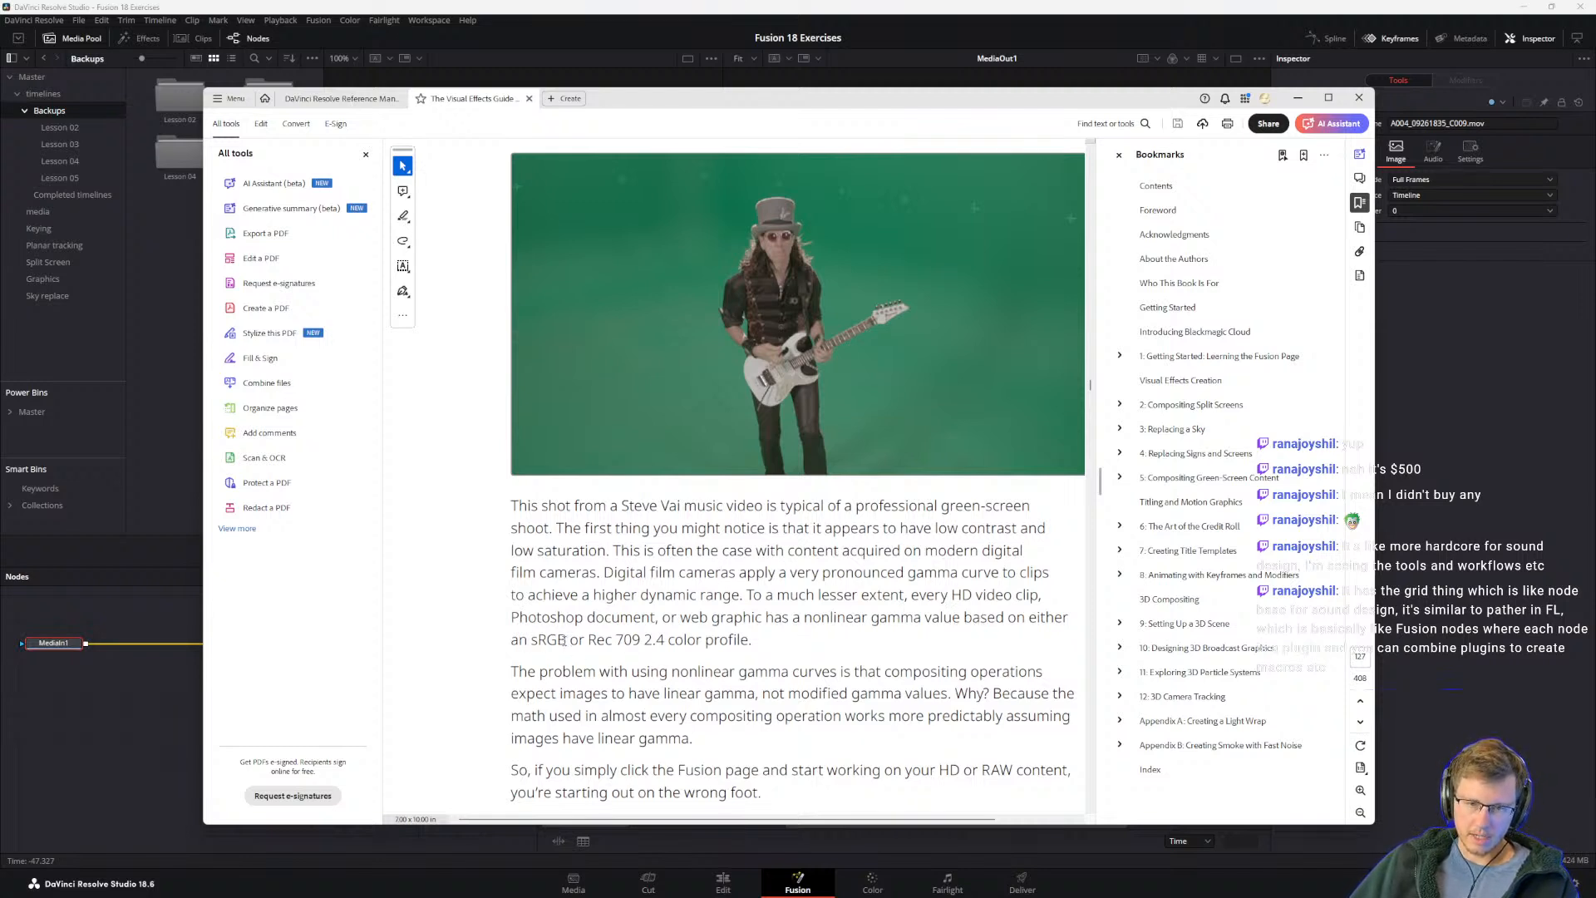
scroll(593, 658, "down", 2)
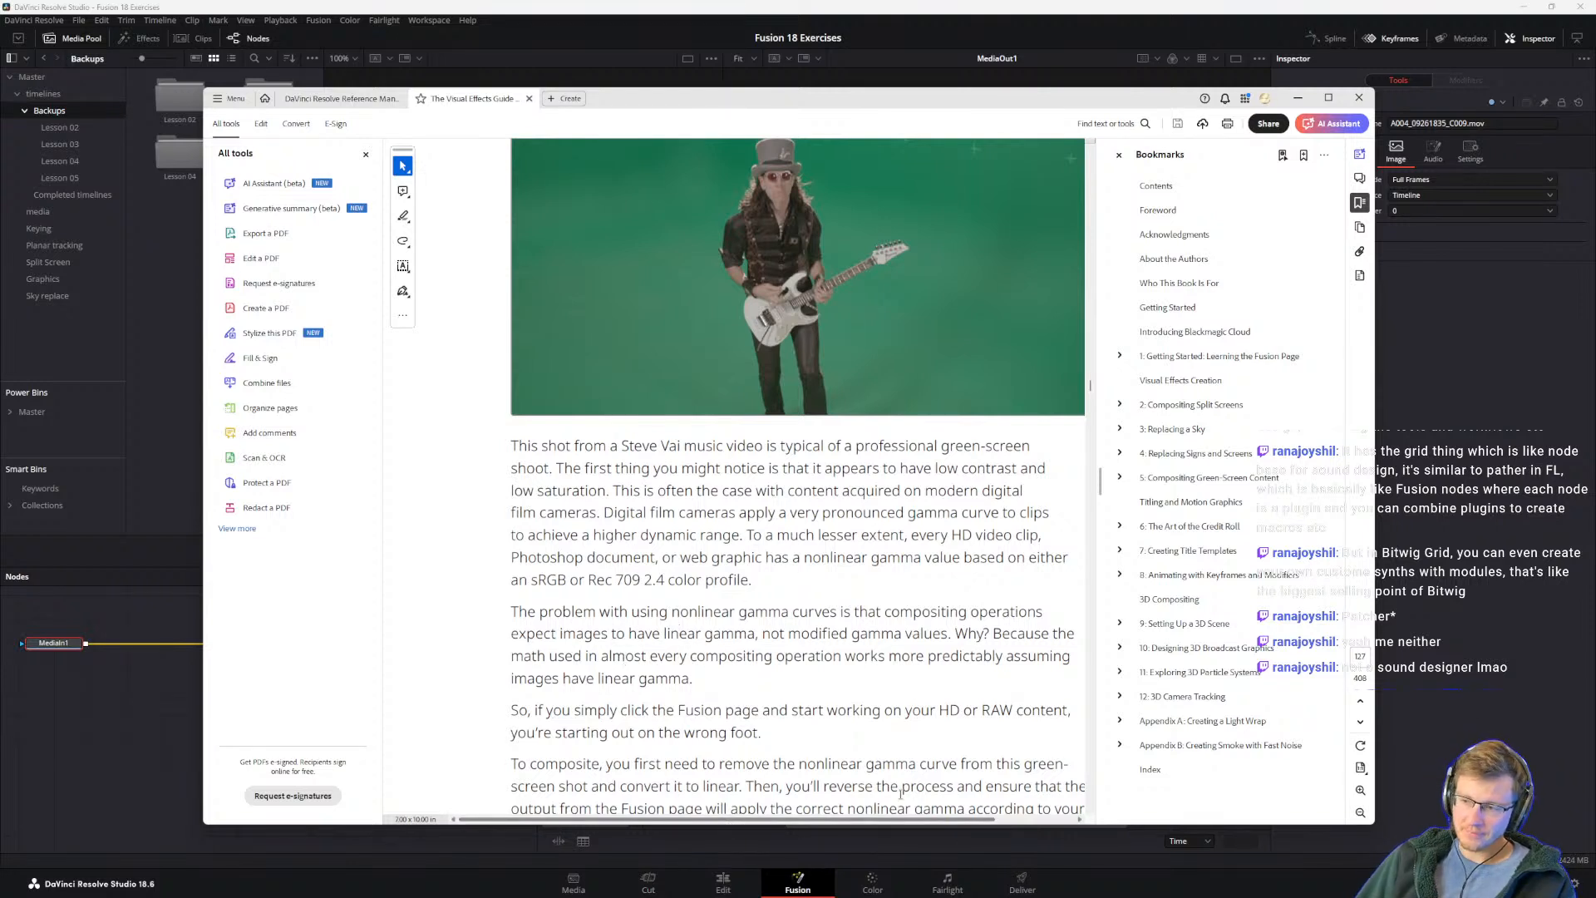
left_click_drag(724, 680, 540, 632)
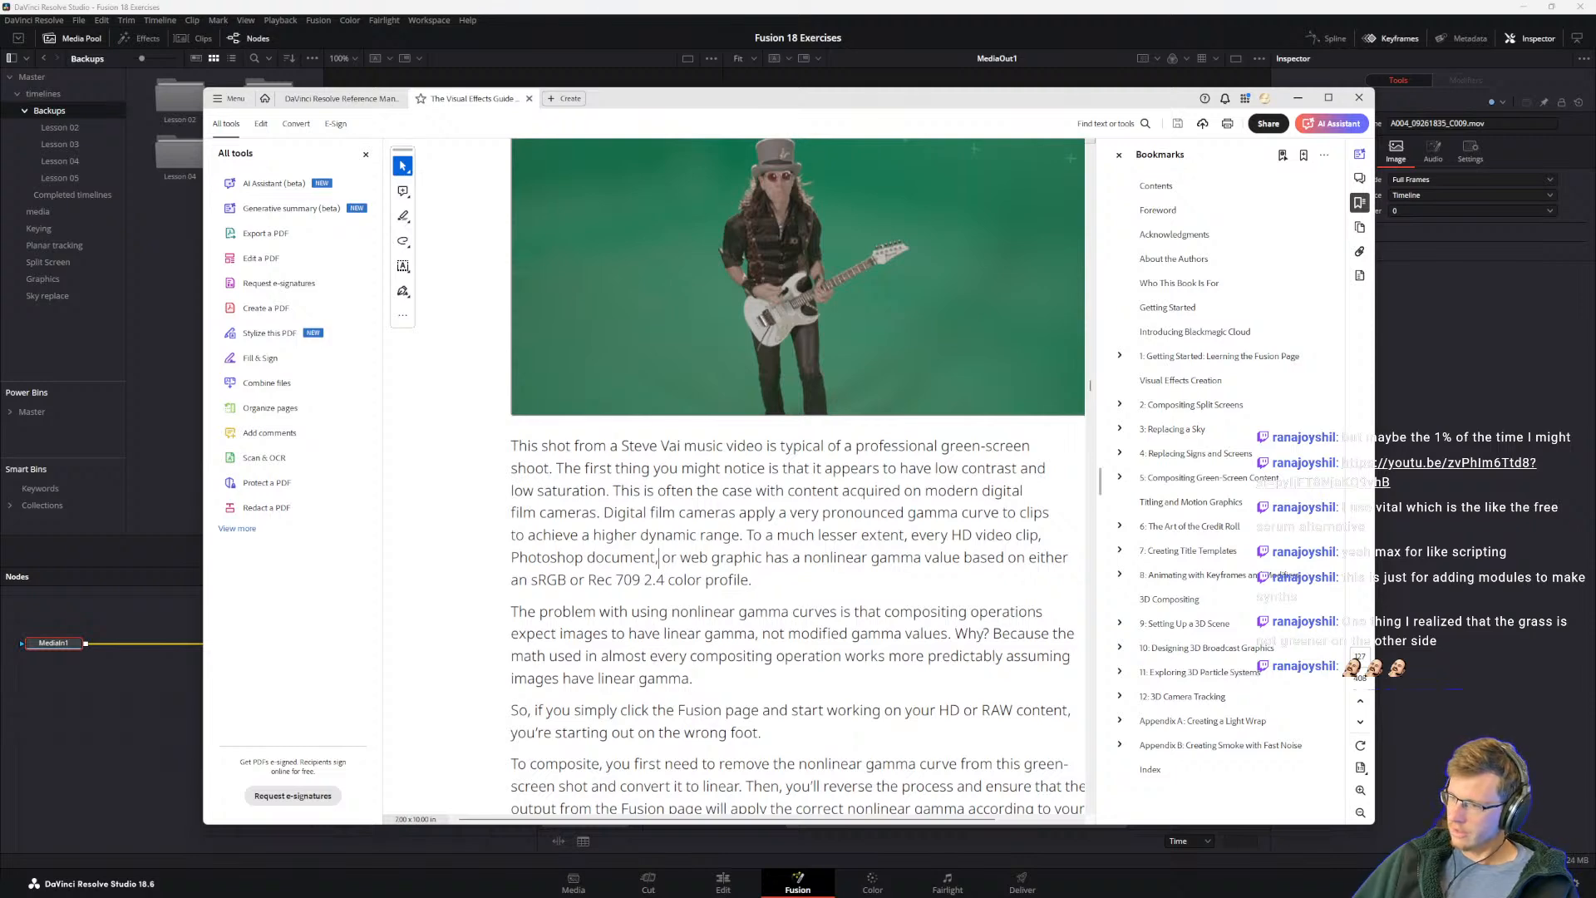
Step: Bring the browser window with the Jumanji 1995 search into view and dismiss it
left_click_drag(1595, 432, 1340, 298)
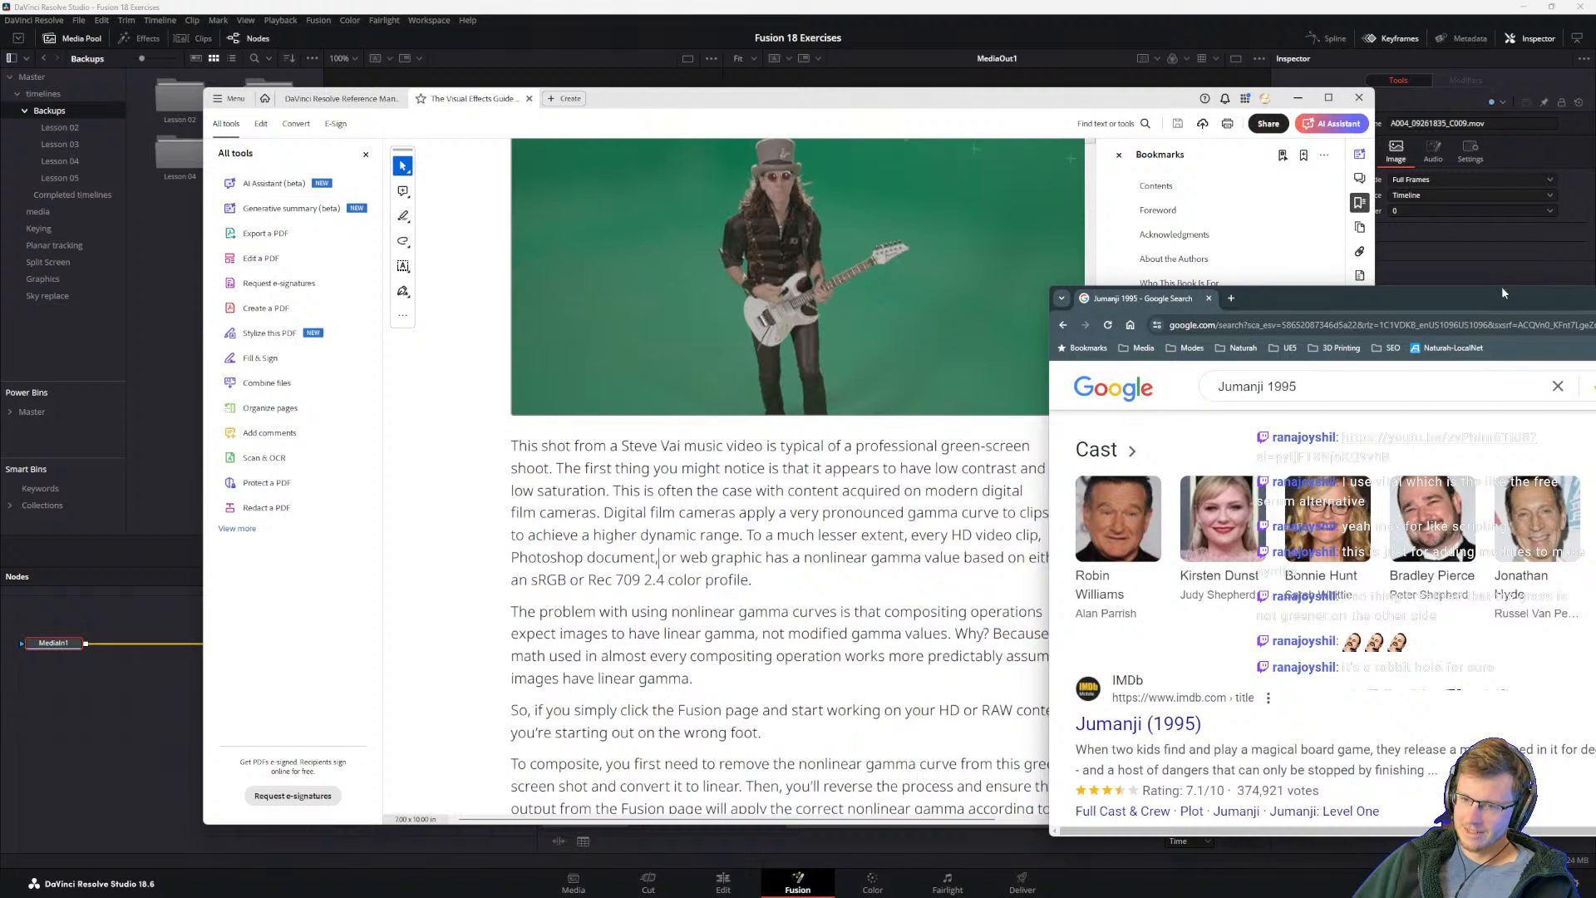
left_click(1595, 297)
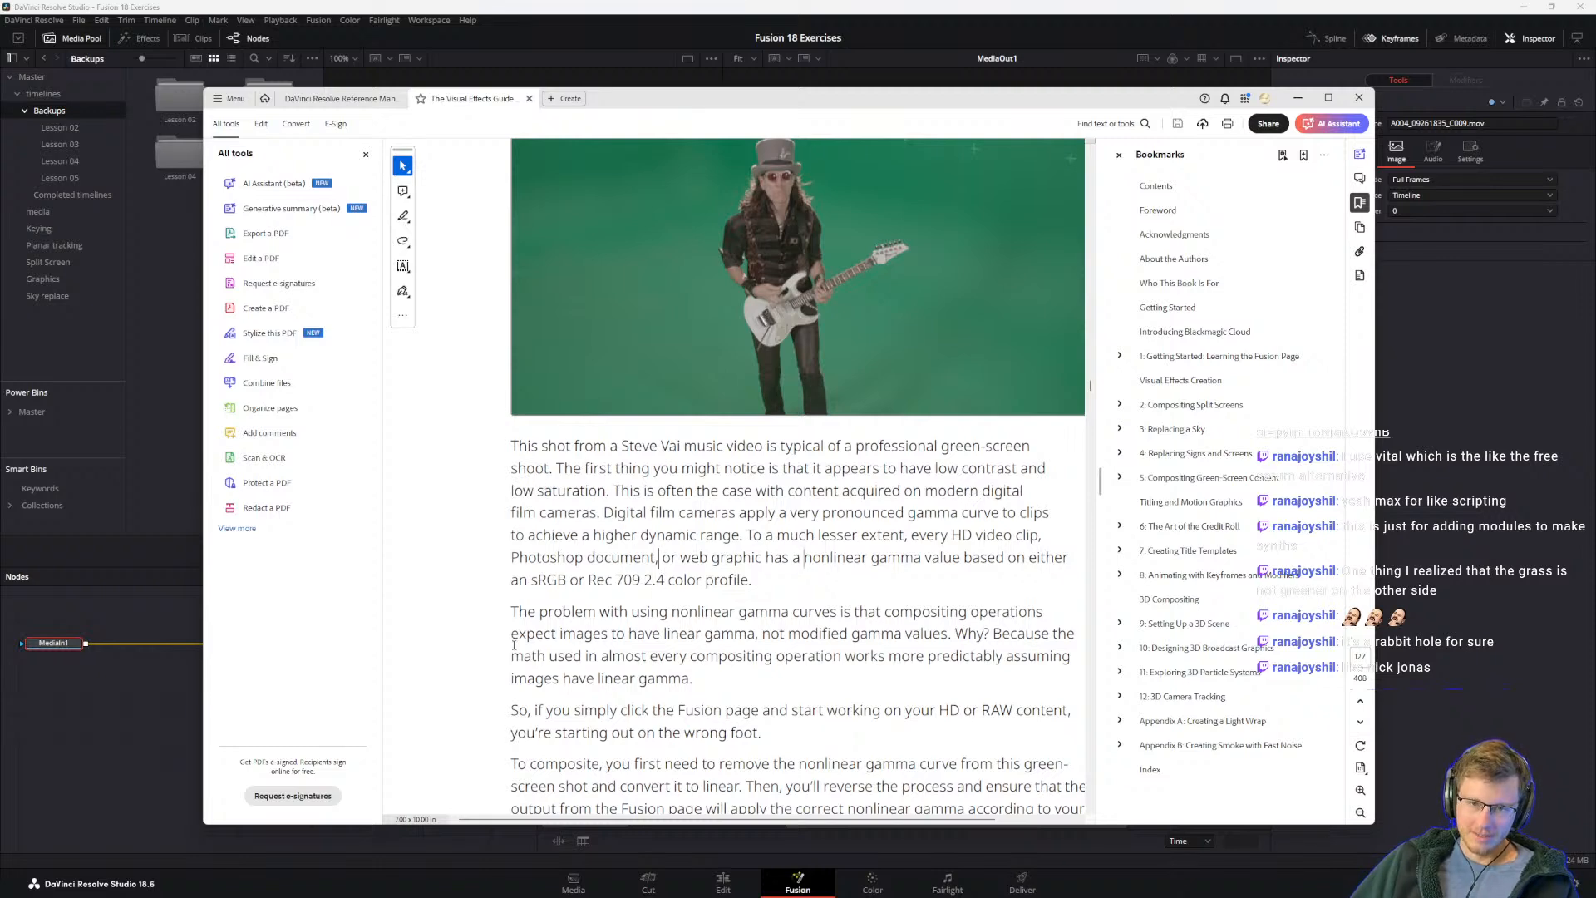
Step: Read why compositing needs linear gamma, continuing through DaVinci YRGB color management to steps 4 and 5 on project settings
scroll(622, 595, "down", 2)
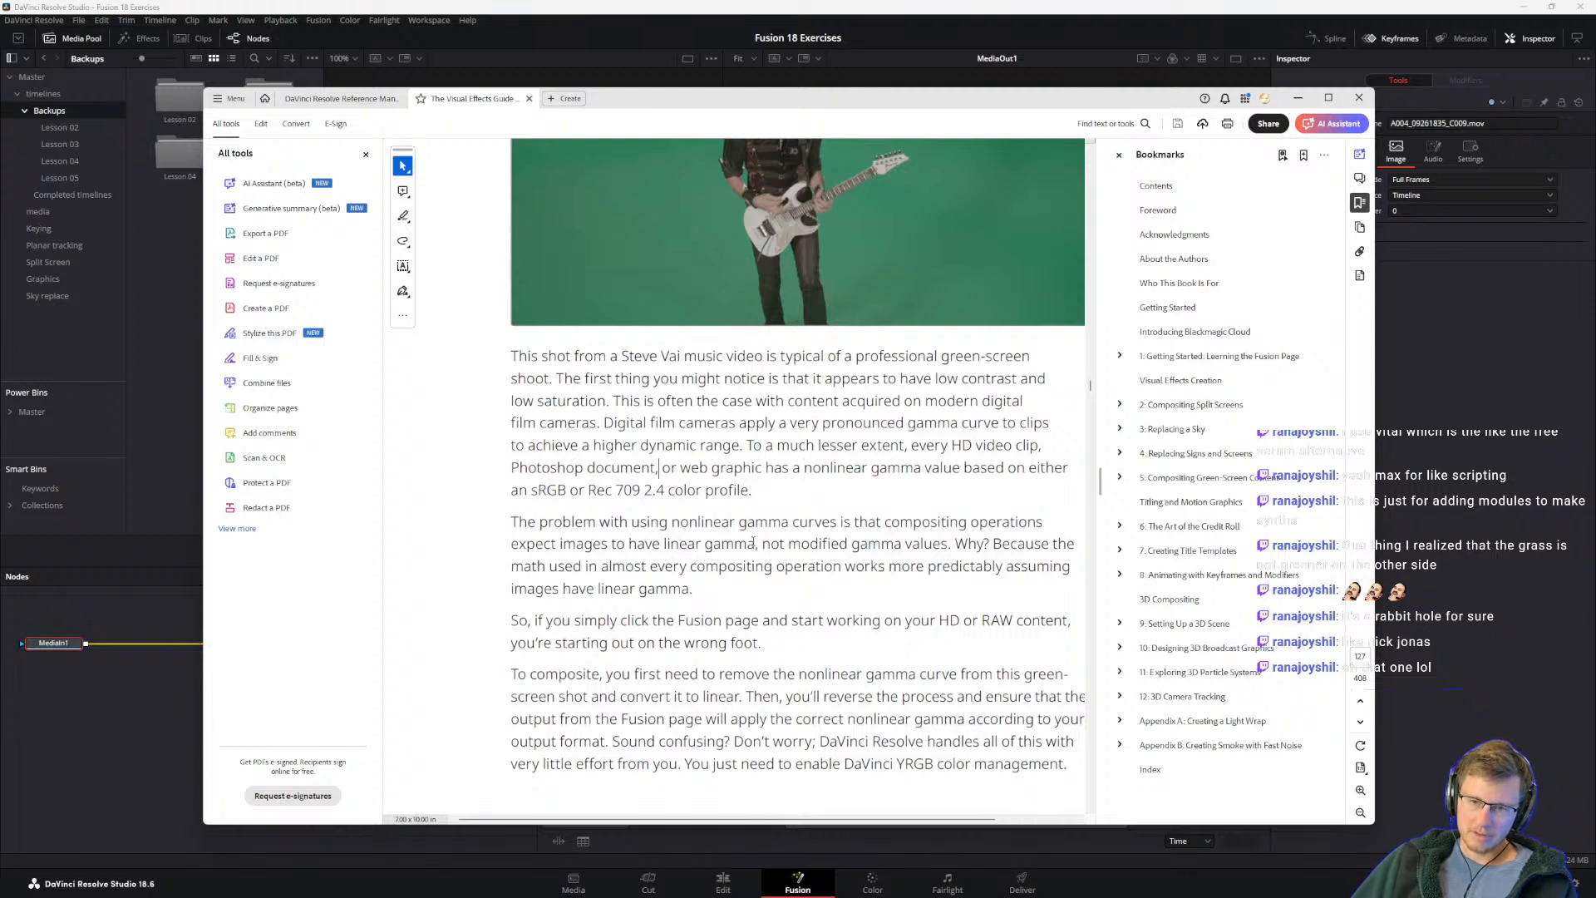
left_click_drag(631, 545, 724, 546)
left_click(688, 546)
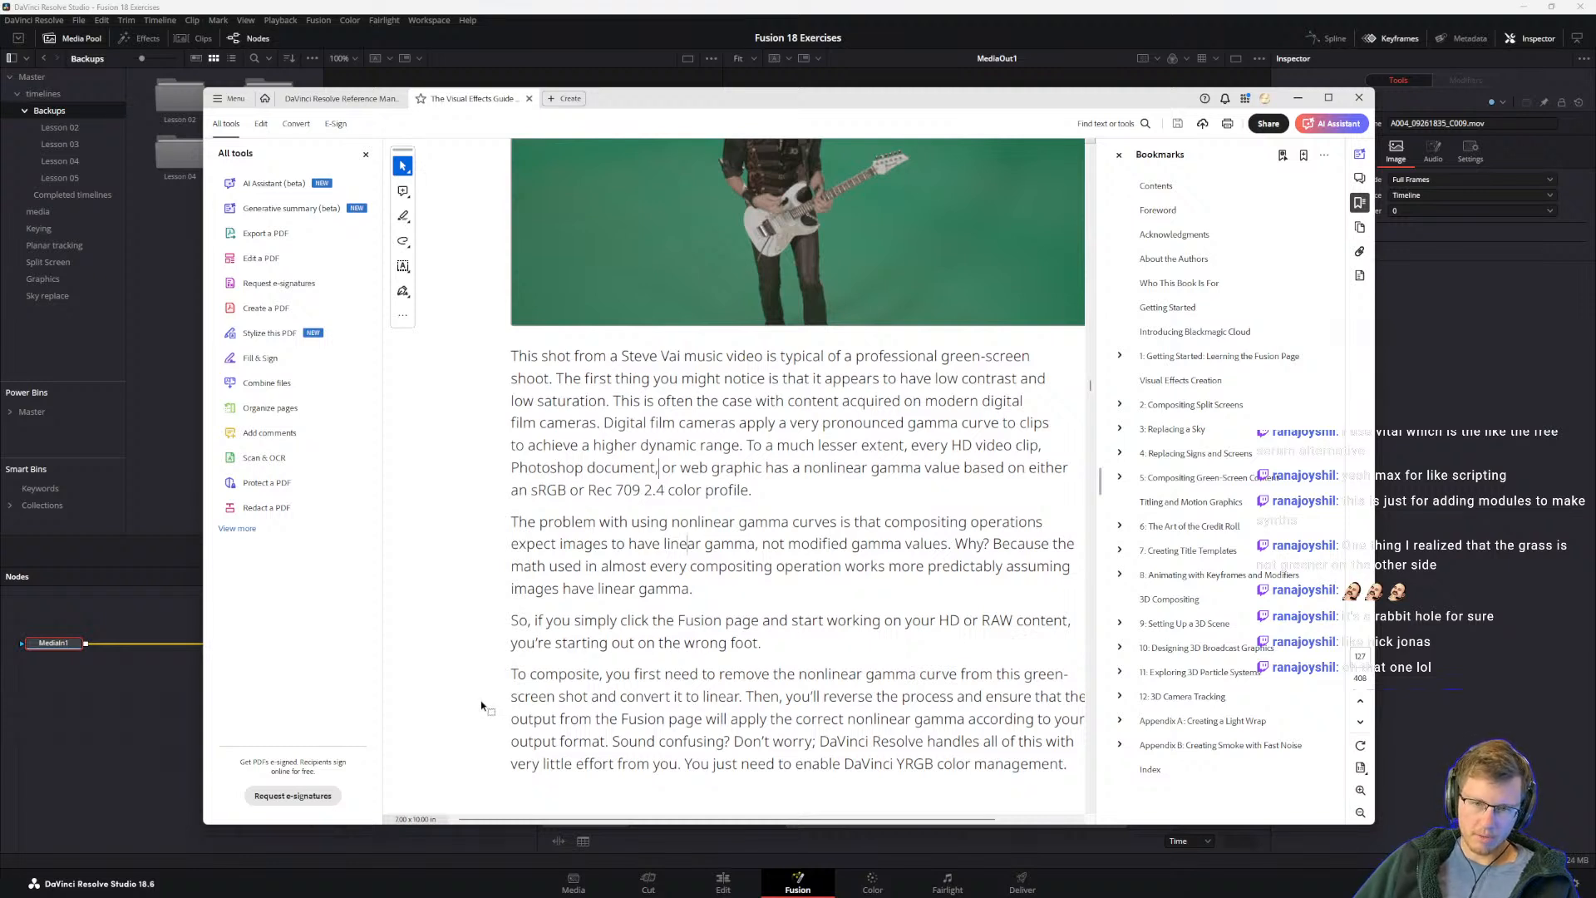
scroll(555, 648, "down", 1)
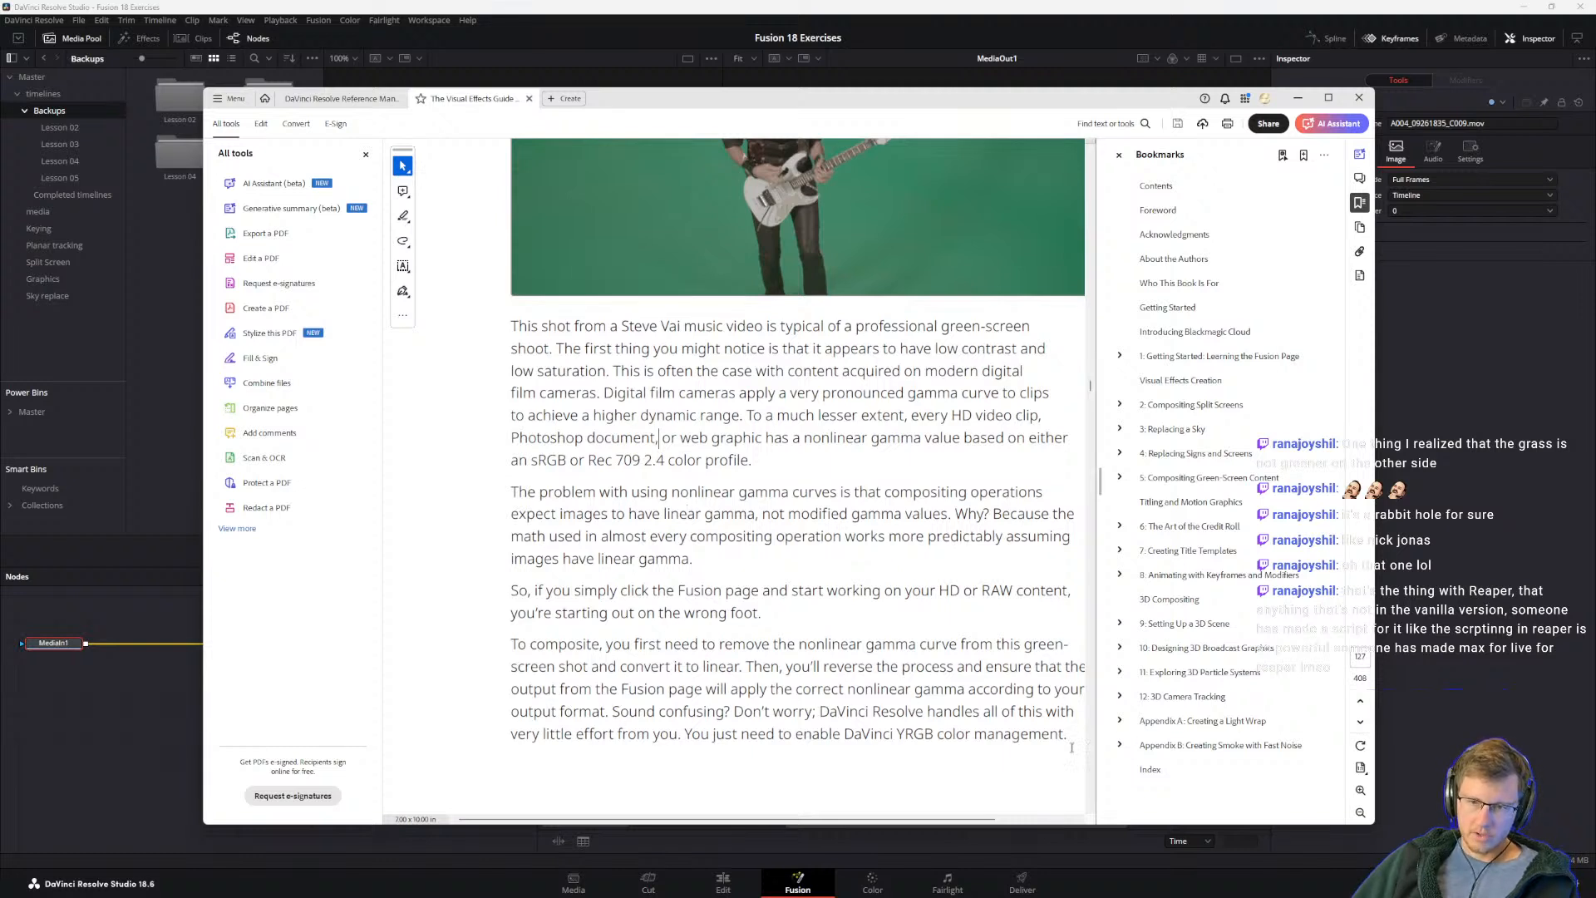
scroll(722, 734, "down", 1)
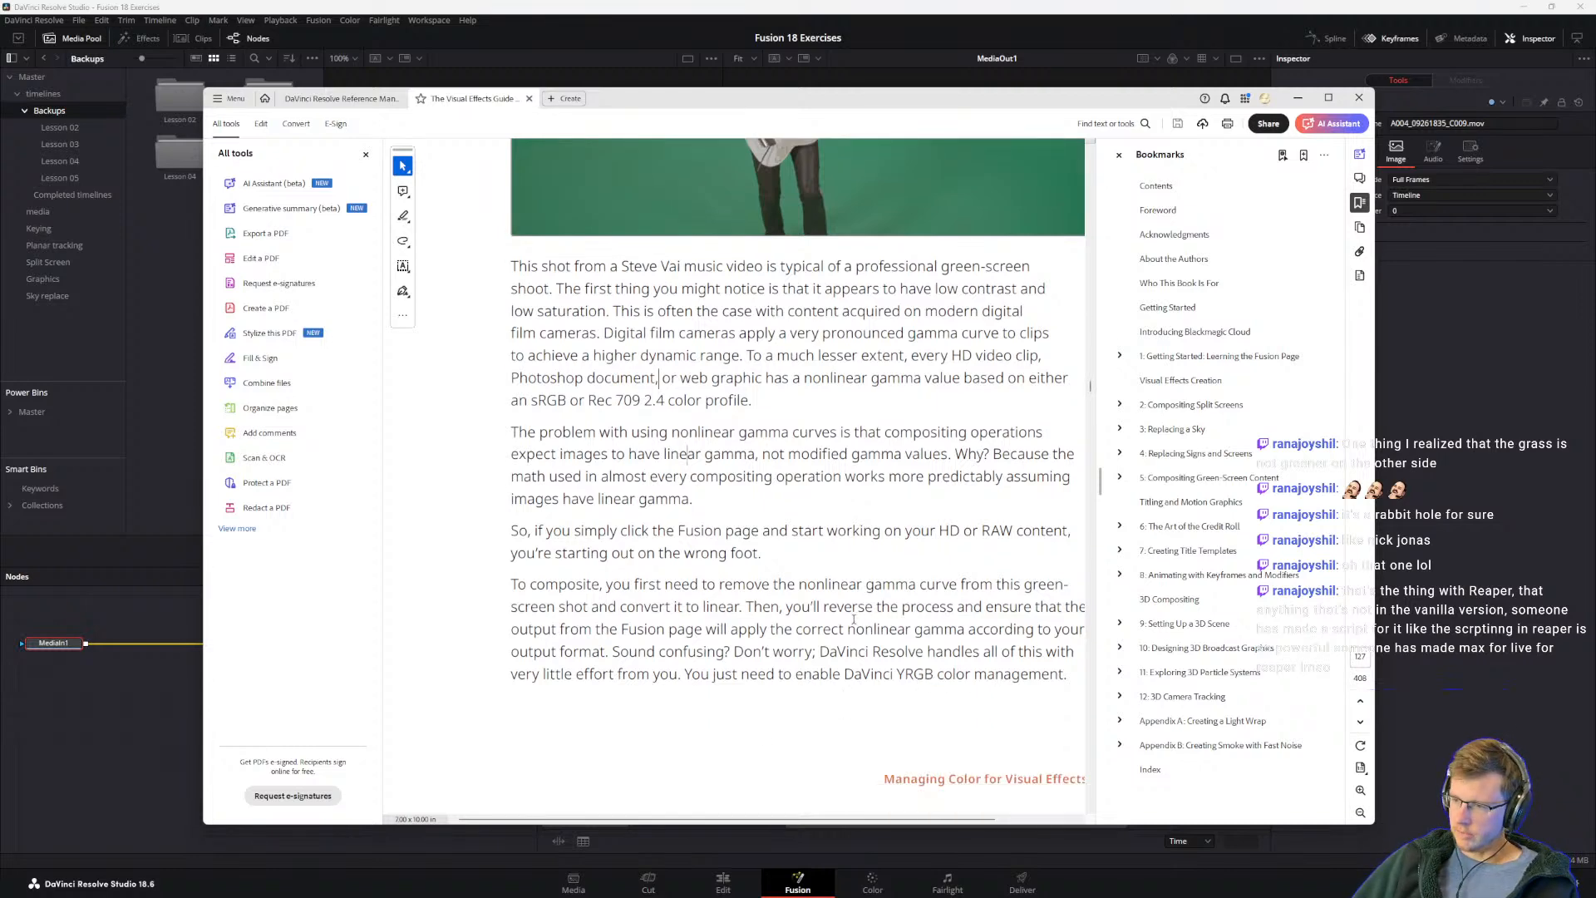
scroll(897, 599, "down", 3)
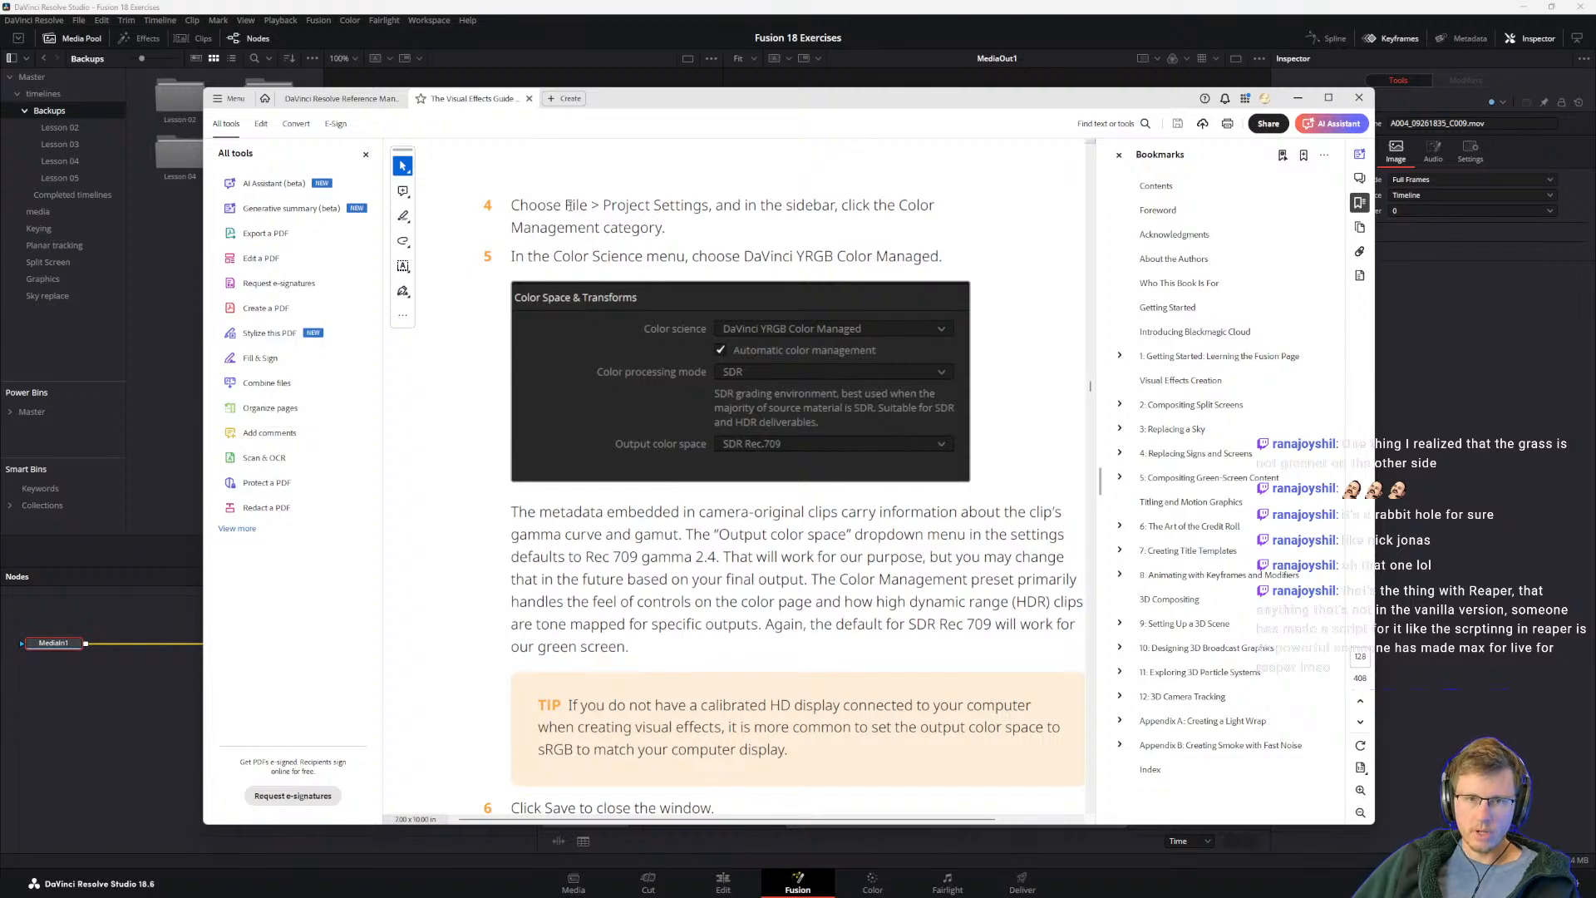
Step: In DaVinci Resolve, open the project settings at the Color Management category
left_click(565, 98)
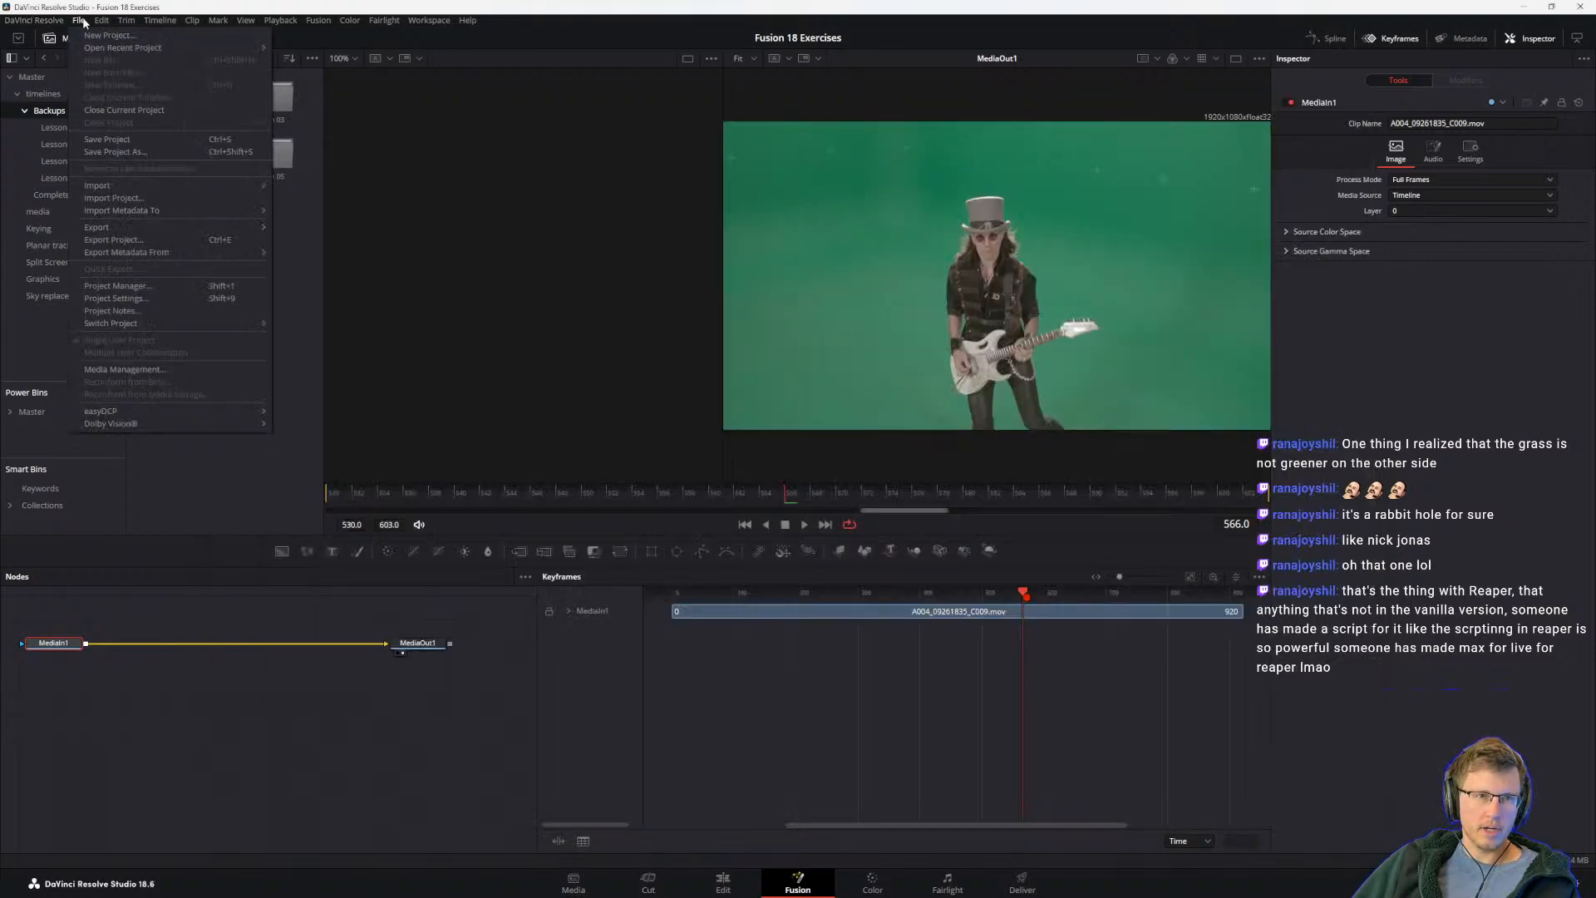
left_click(79, 20)
left_click(125, 298)
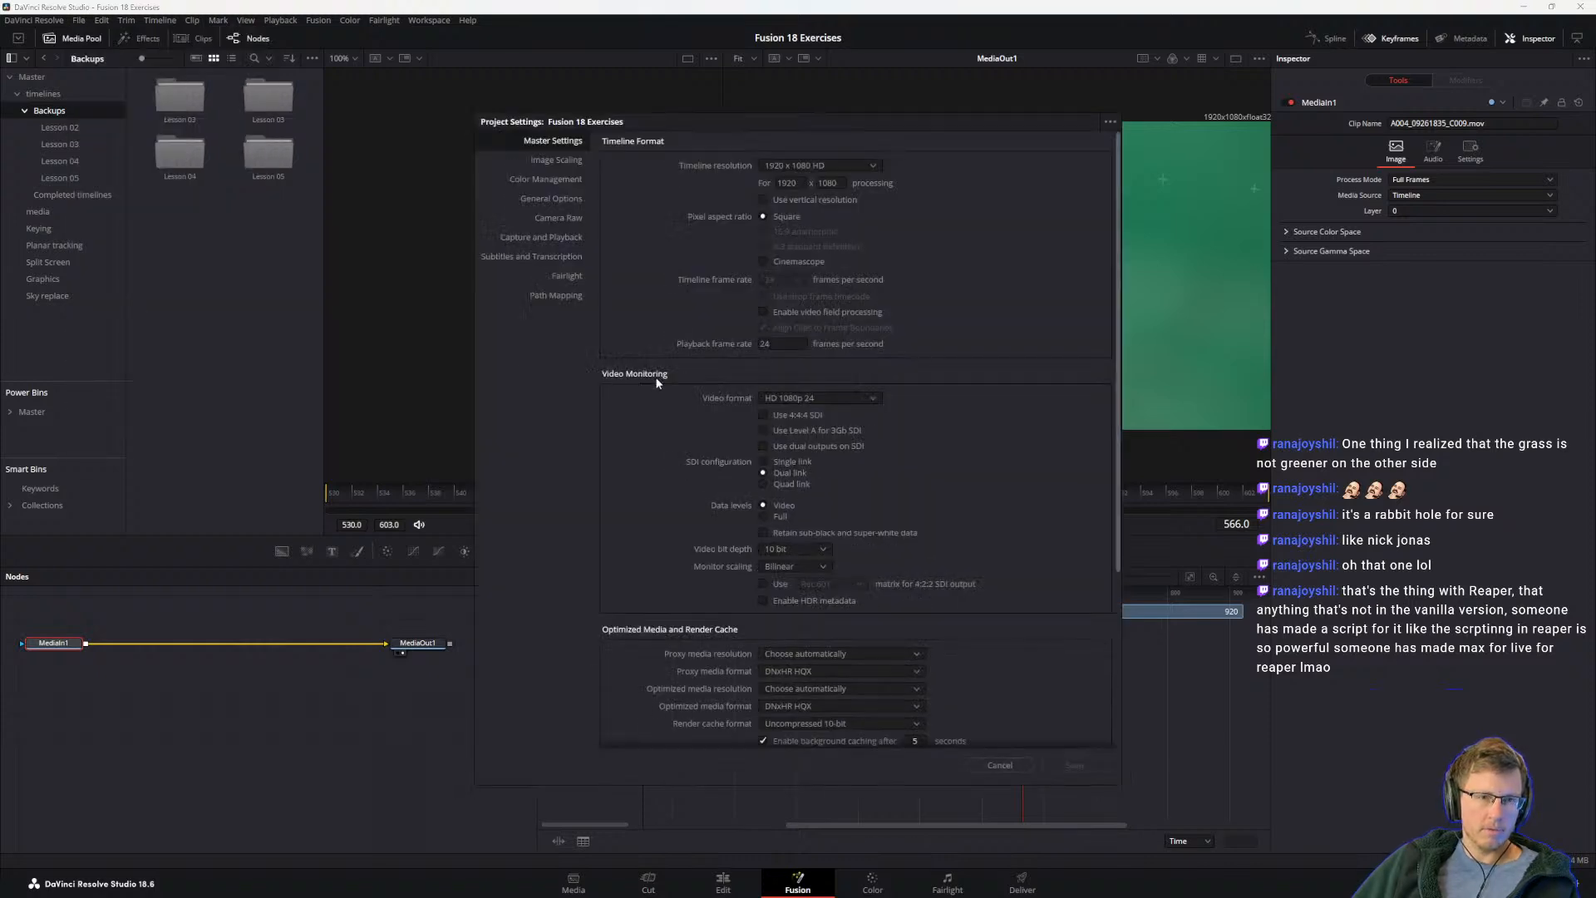
left_click(551, 178)
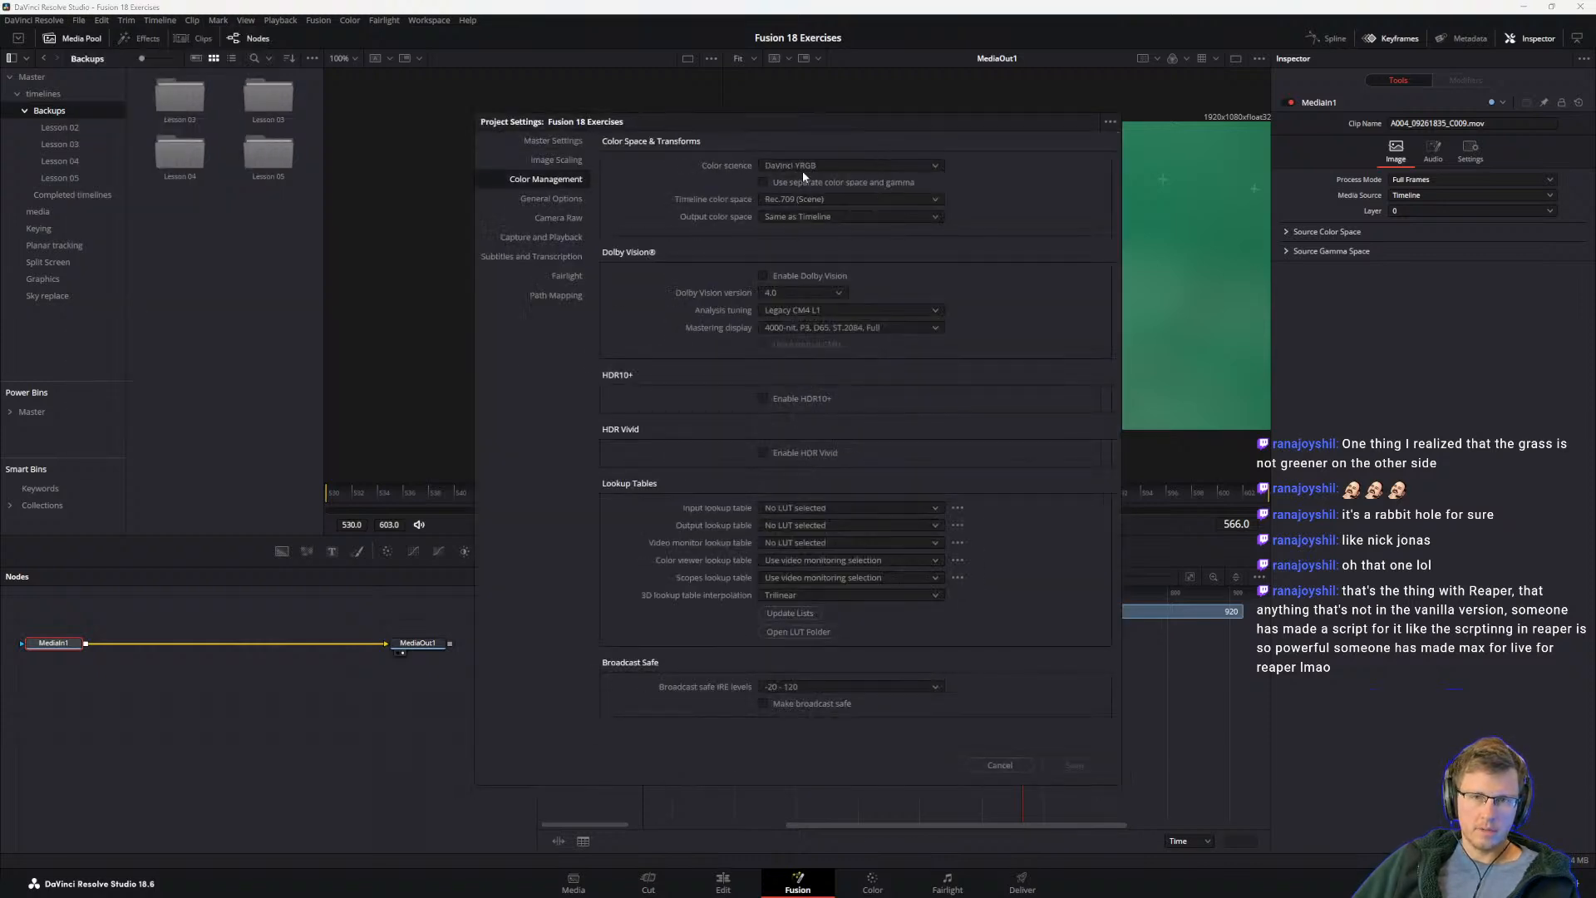
Step: Return to the guide and reposition its window to check the Color Space & Transforms picture against the project settings
key("alt+Tab")
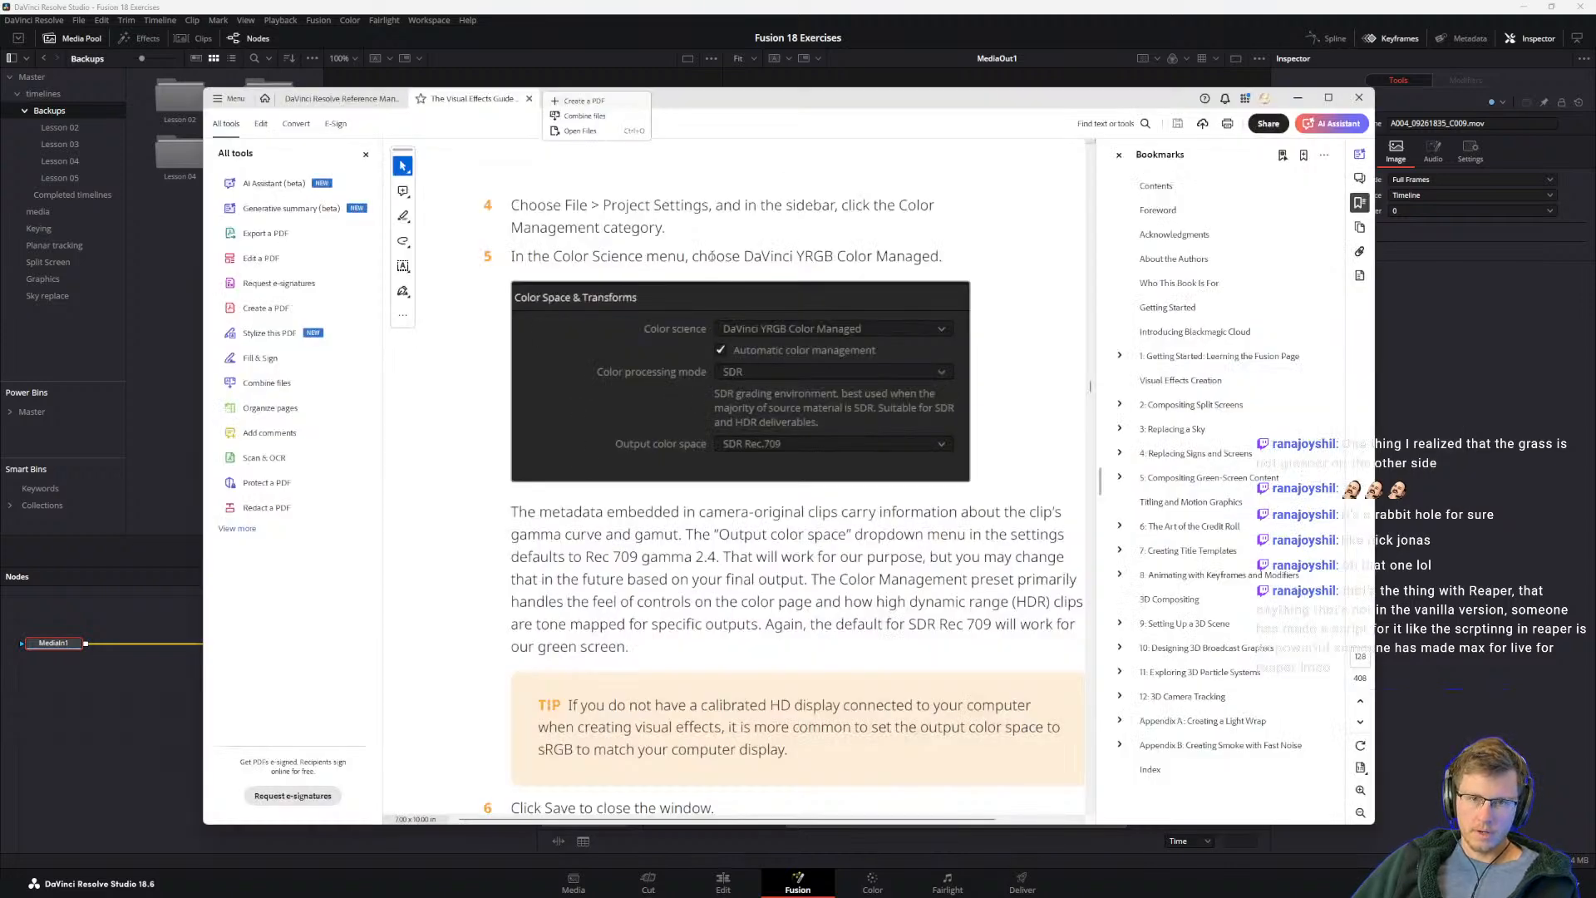
left_click_drag(796, 103, 805, 324)
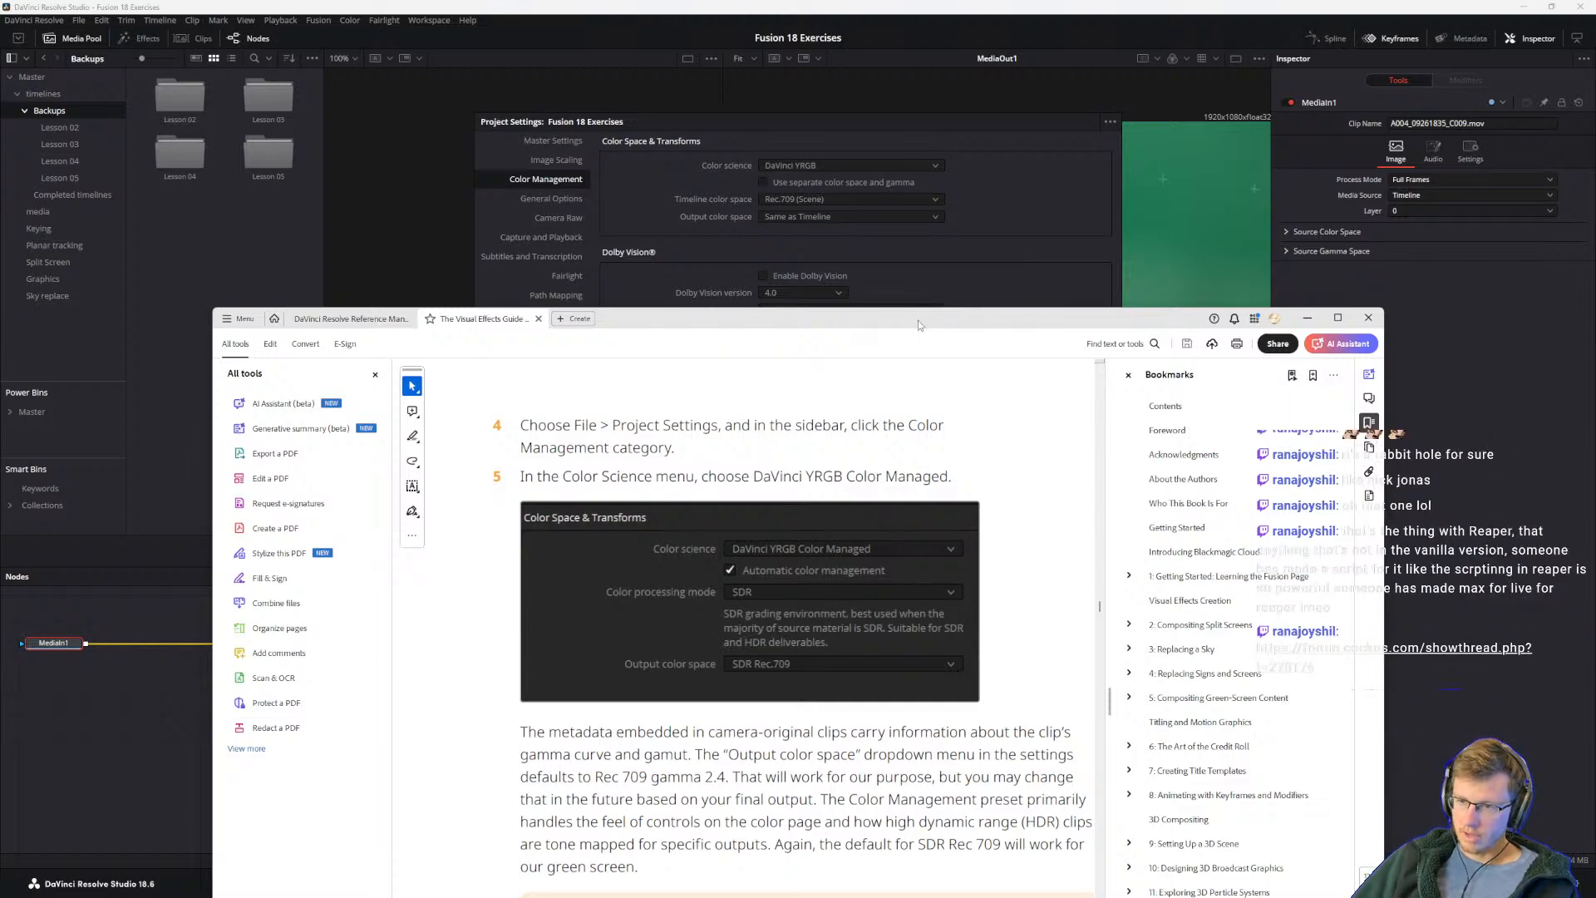
left_click_drag(919, 321, 916, 164)
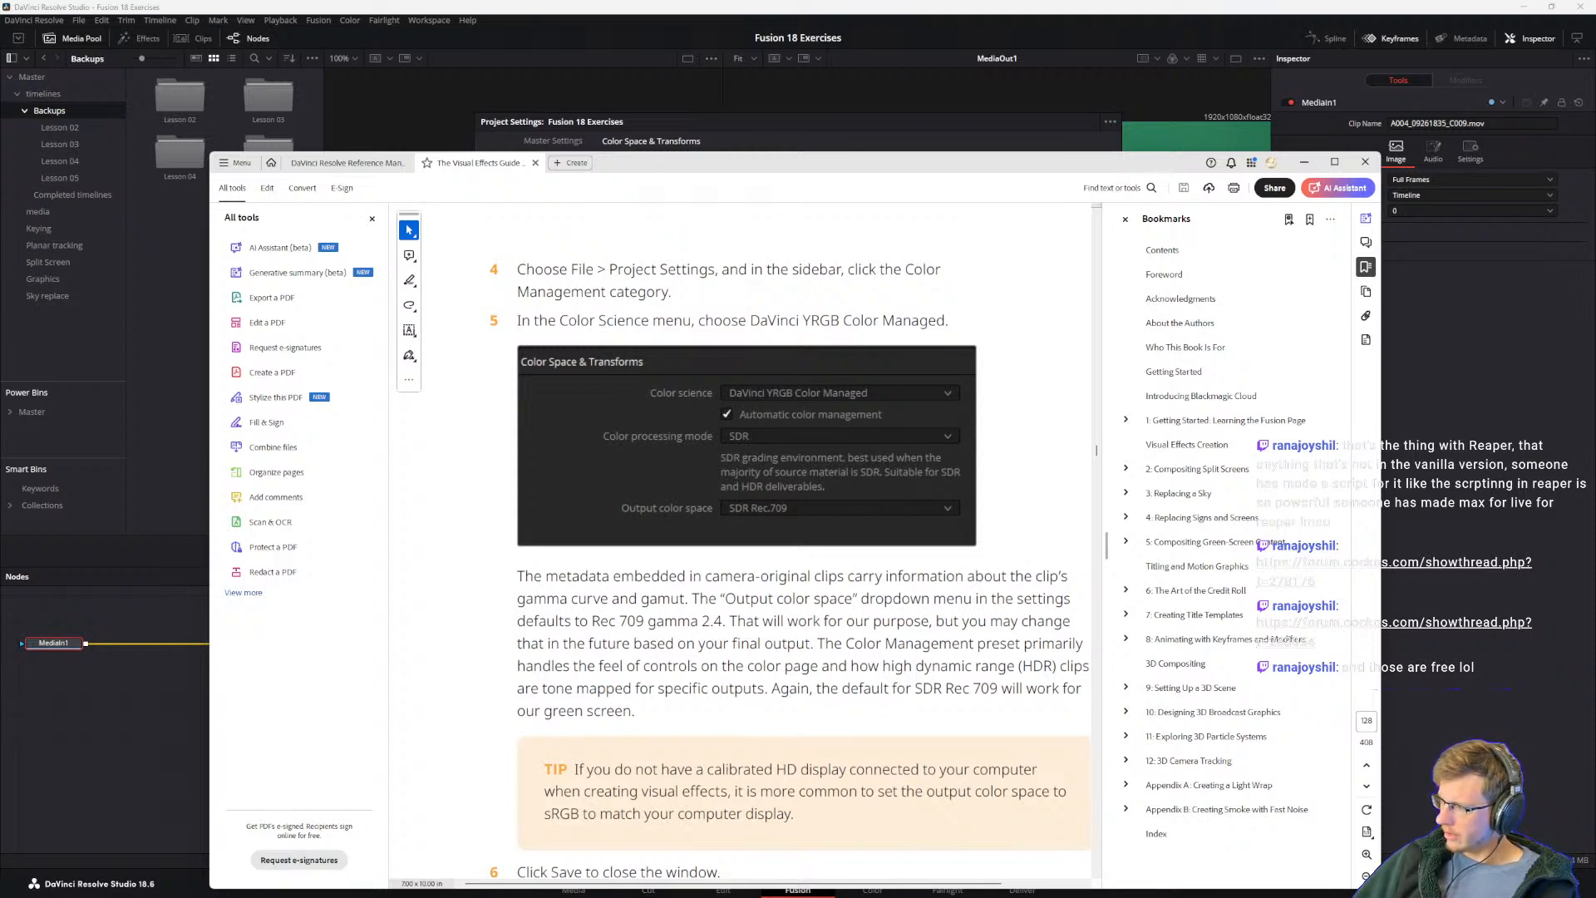
Step: Bring in the browser with the ReaSpaghetti Visual Scripter forum thread and look over its node graph demos down to the Defer example
left_click_drag(1595, 187, 346, 82)
left_click_drag(1064, 307, 1259, 313)
scroll(1064, 300, "down", 2)
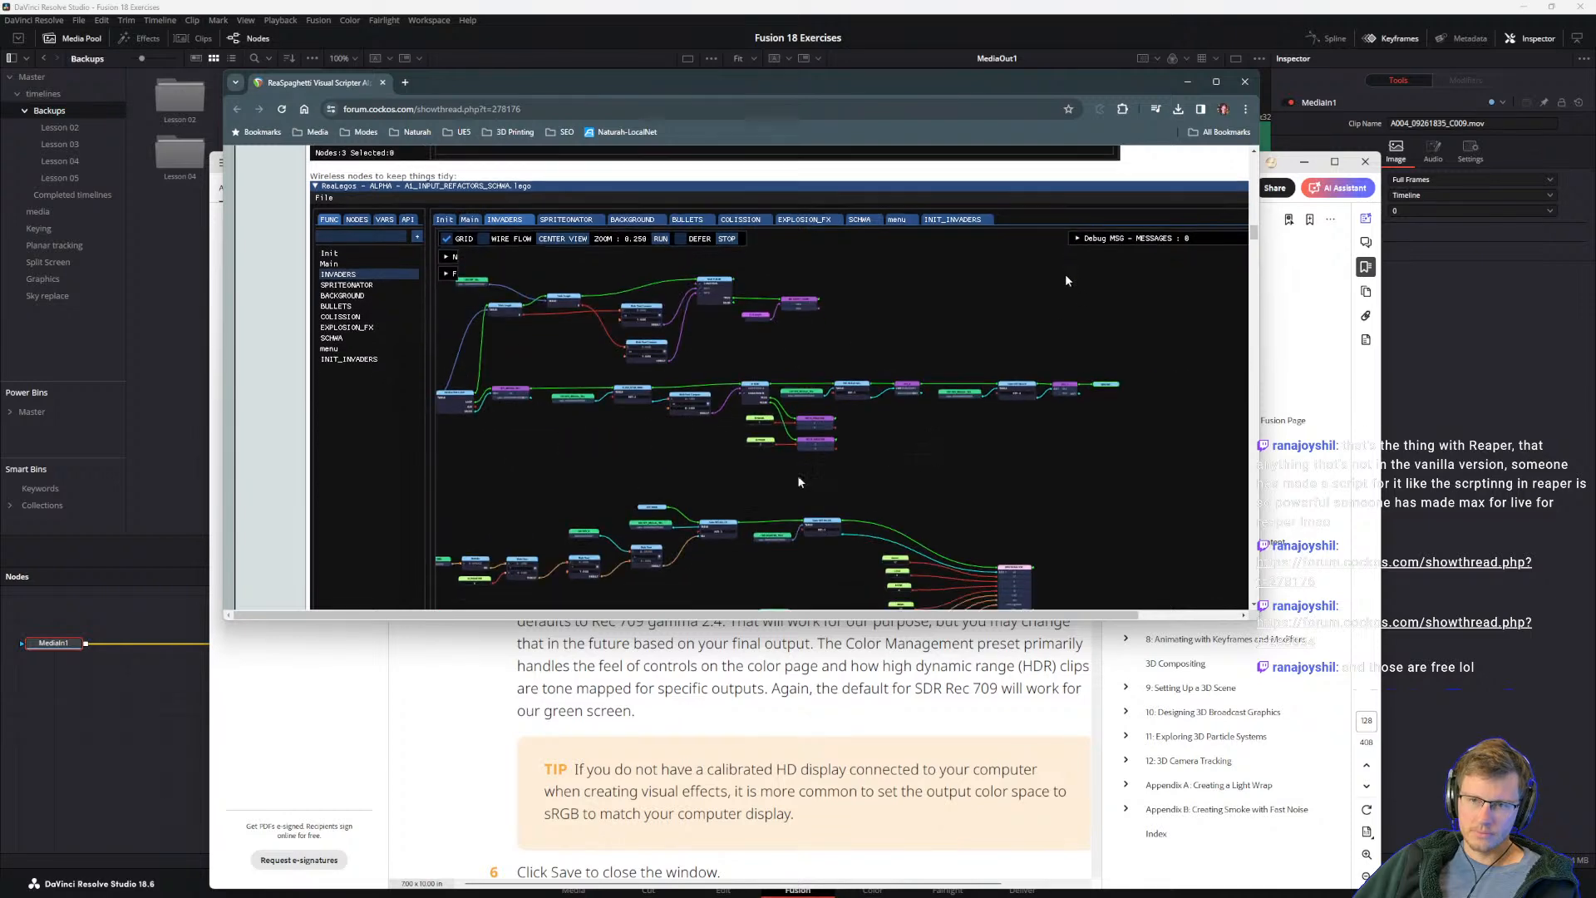
scroll(734, 530, "down", 3)
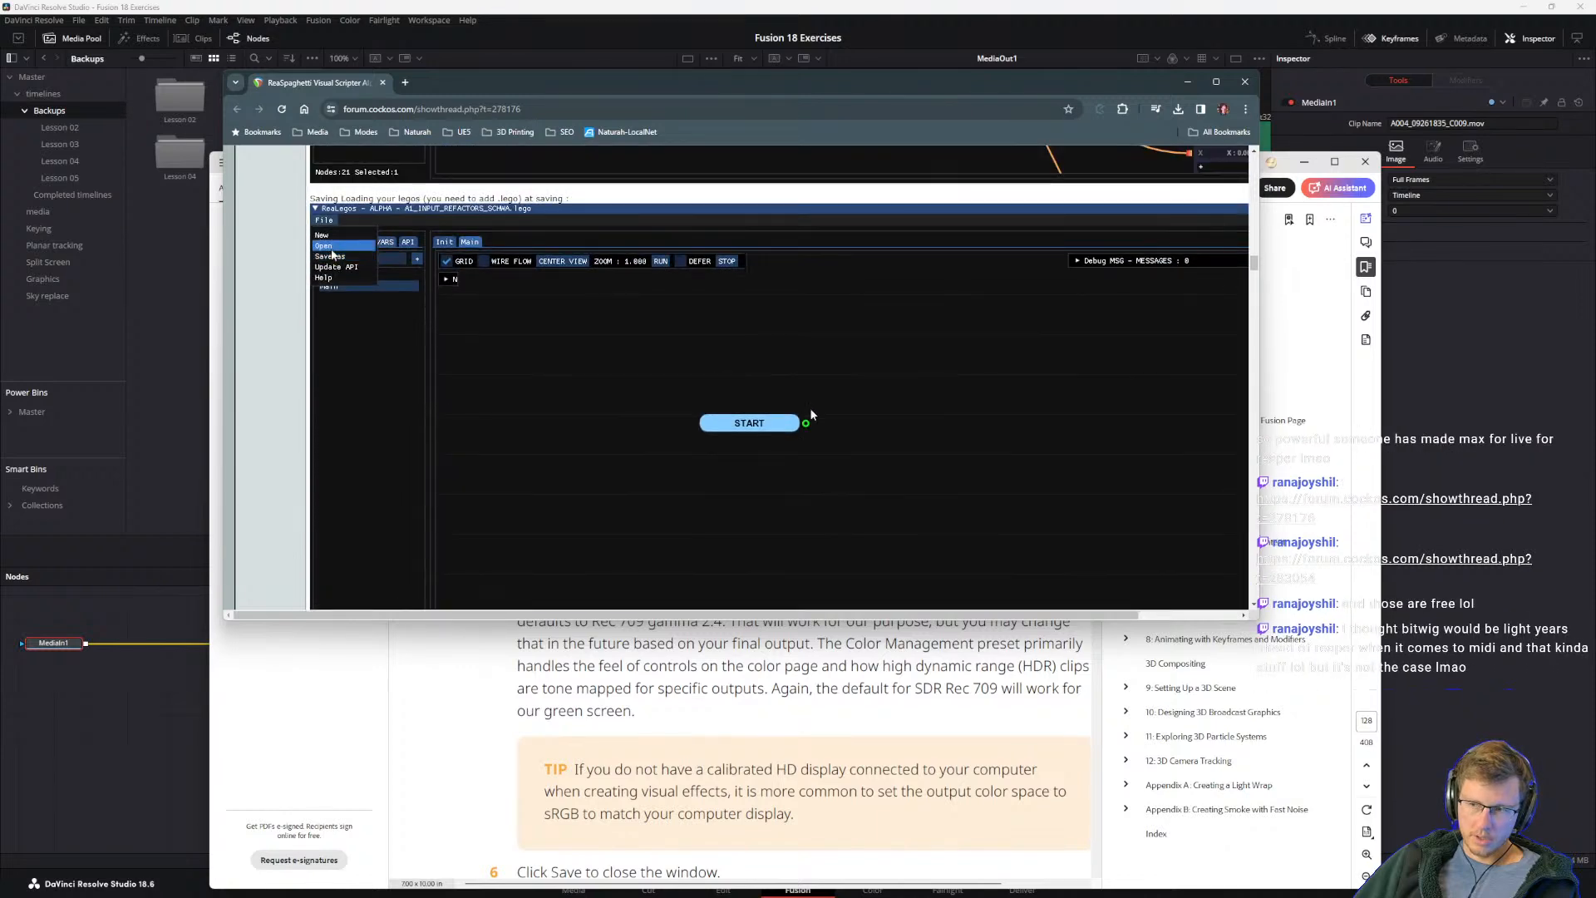
scroll(806, 406, "down", 5)
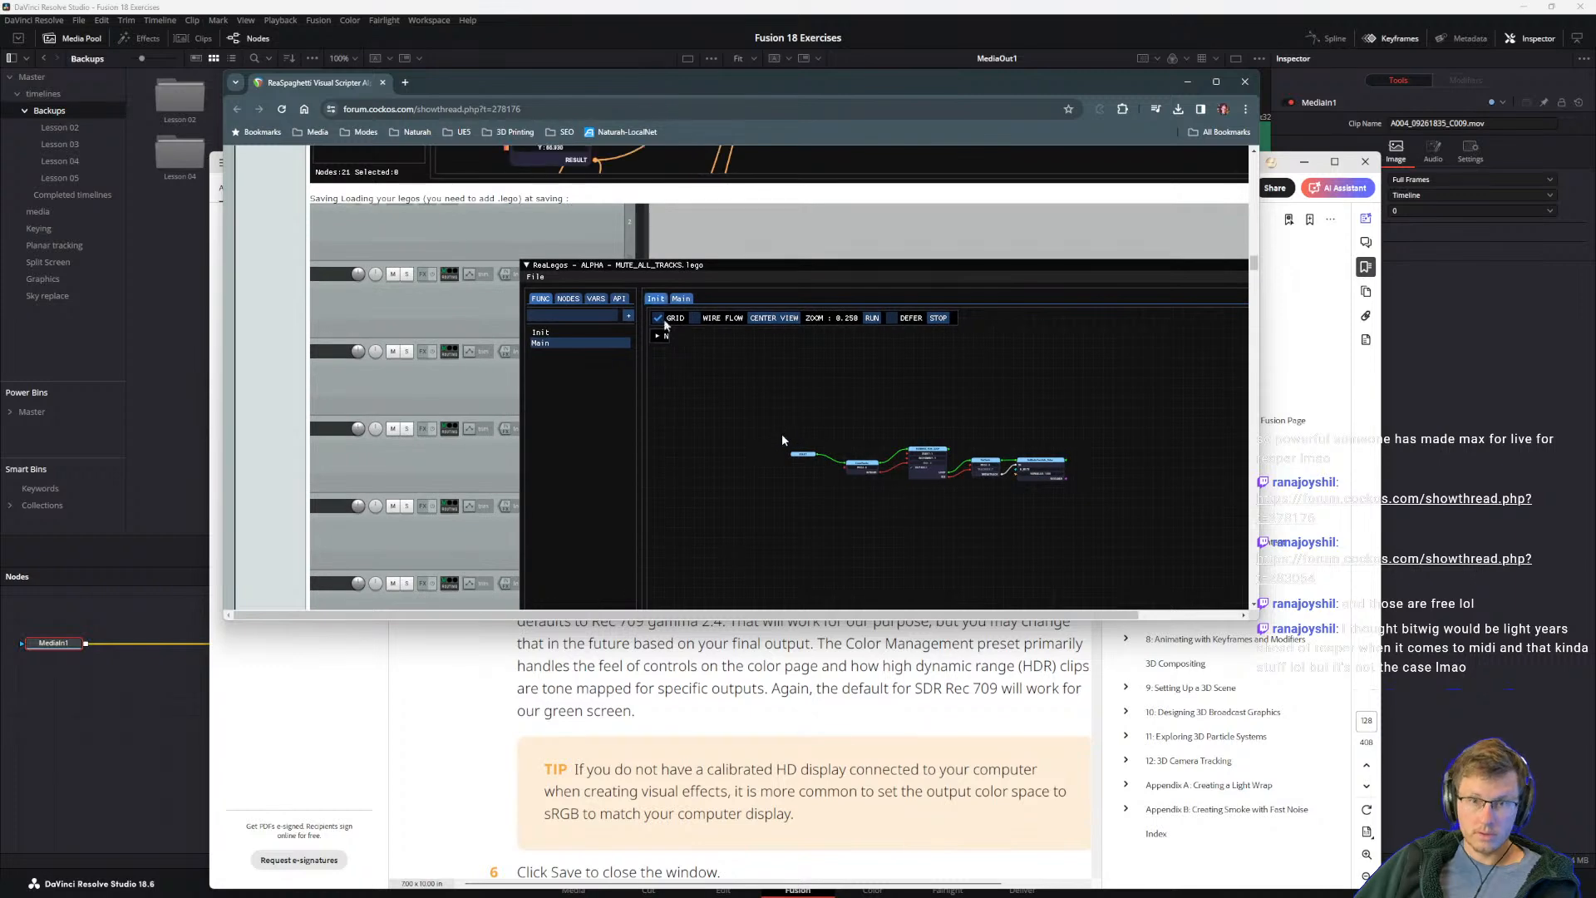
scroll(880, 427, "down", 5)
scroll(892, 426, "down", 4)
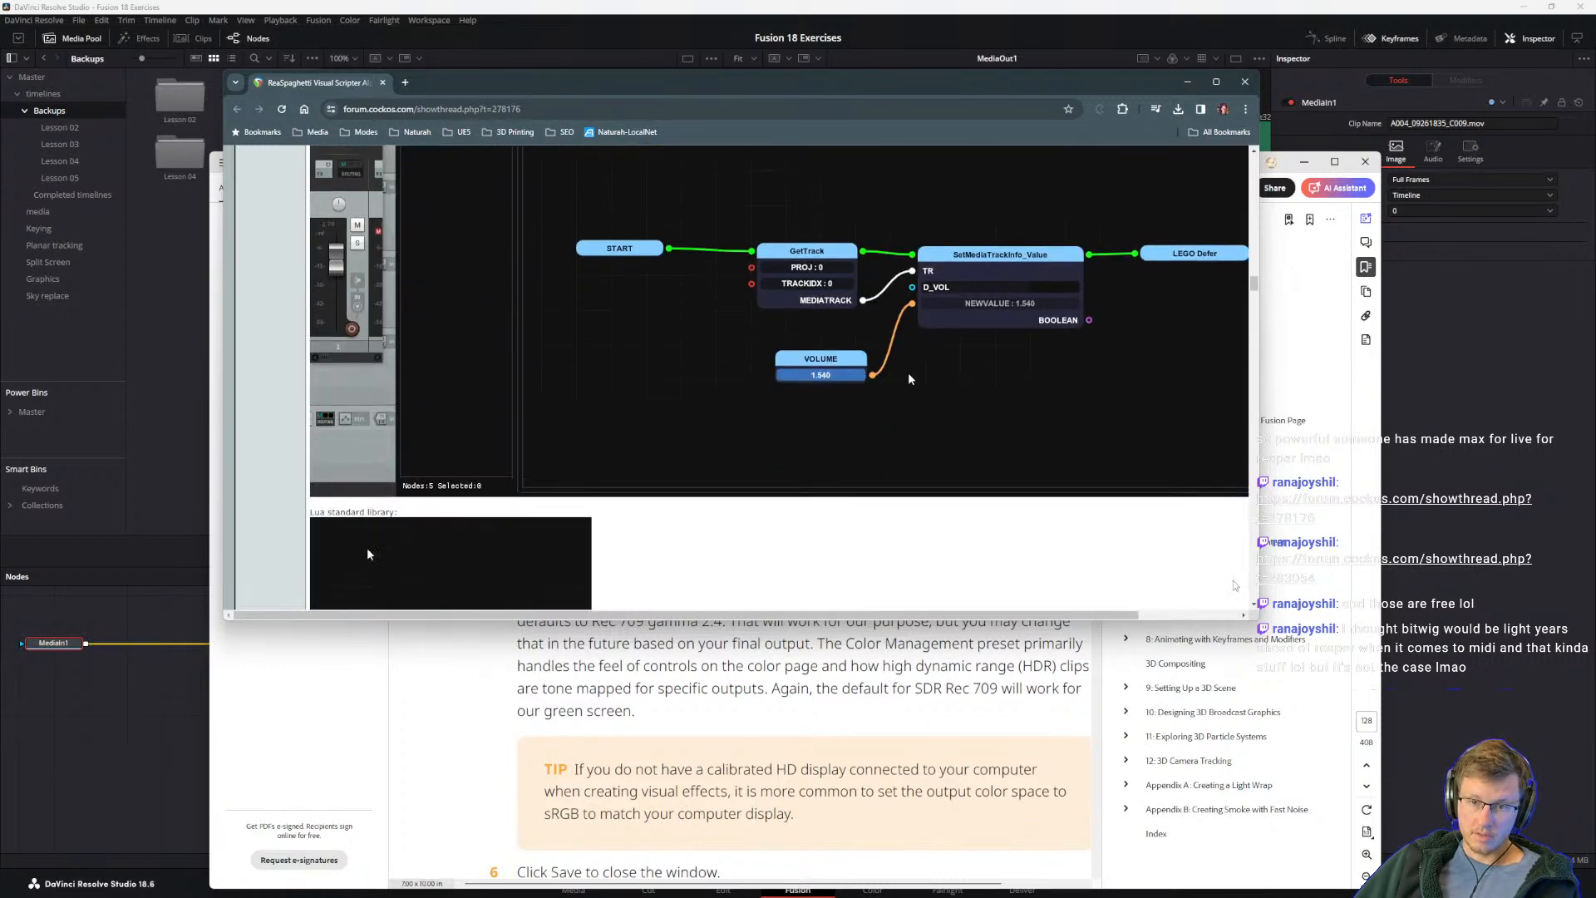
scroll(1233, 582, "up", 3)
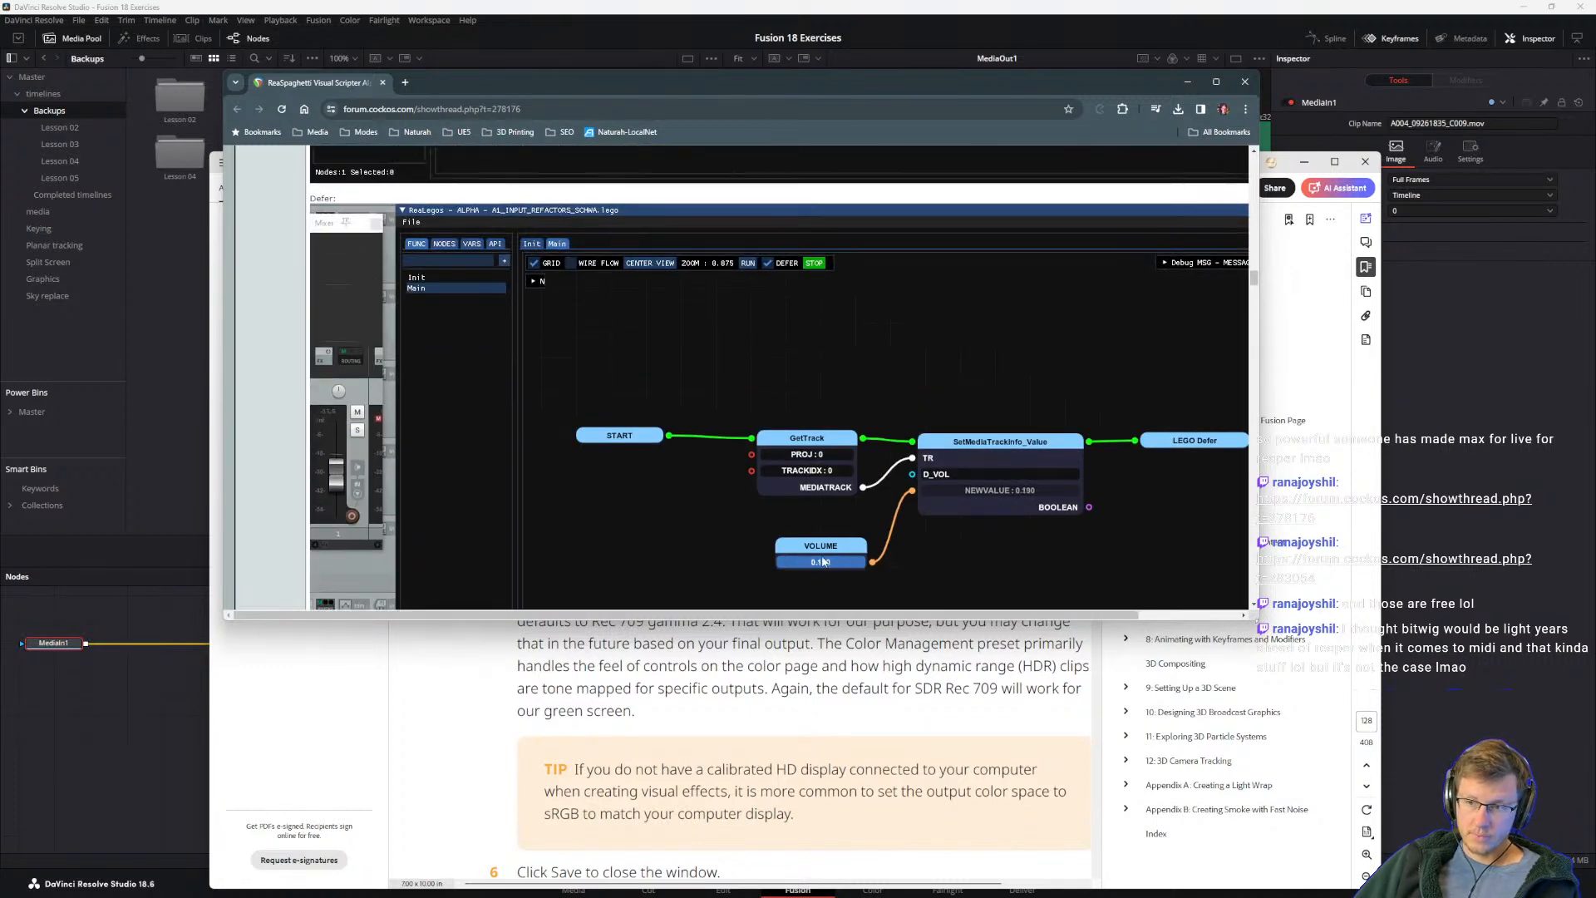
Step: Enlarge the browser window, look through the Lua library and Schwarminator demos down to the first replies, and move the window away
left_click(1268, 621)
left_click(991, 82)
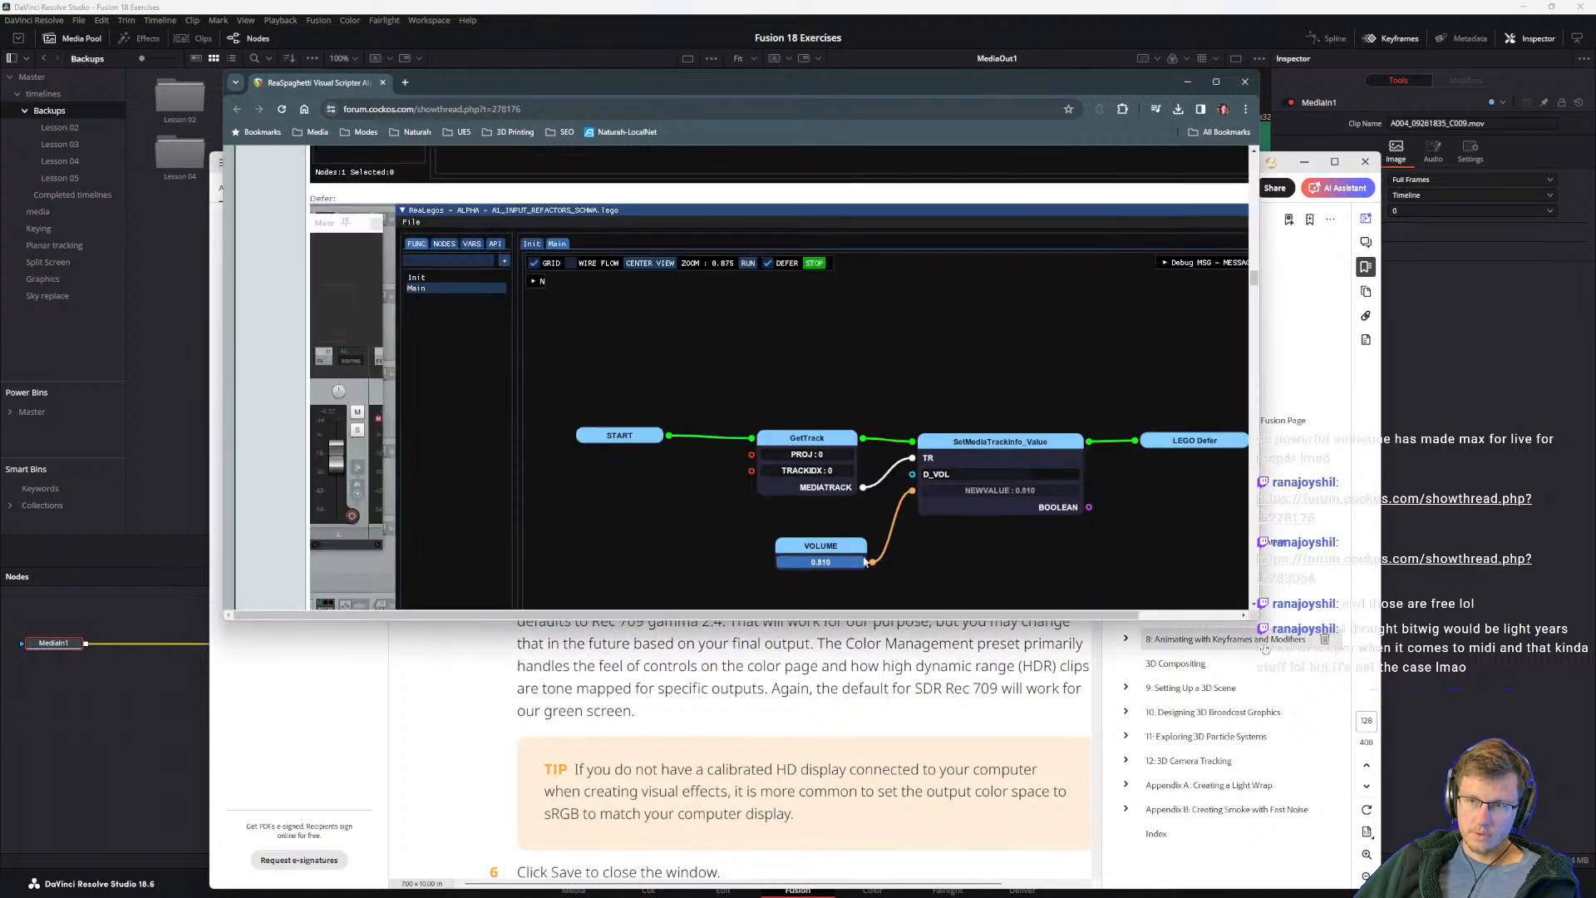
left_click_drag(1259, 619, 1417, 731)
scroll(907, 555, "down", 4)
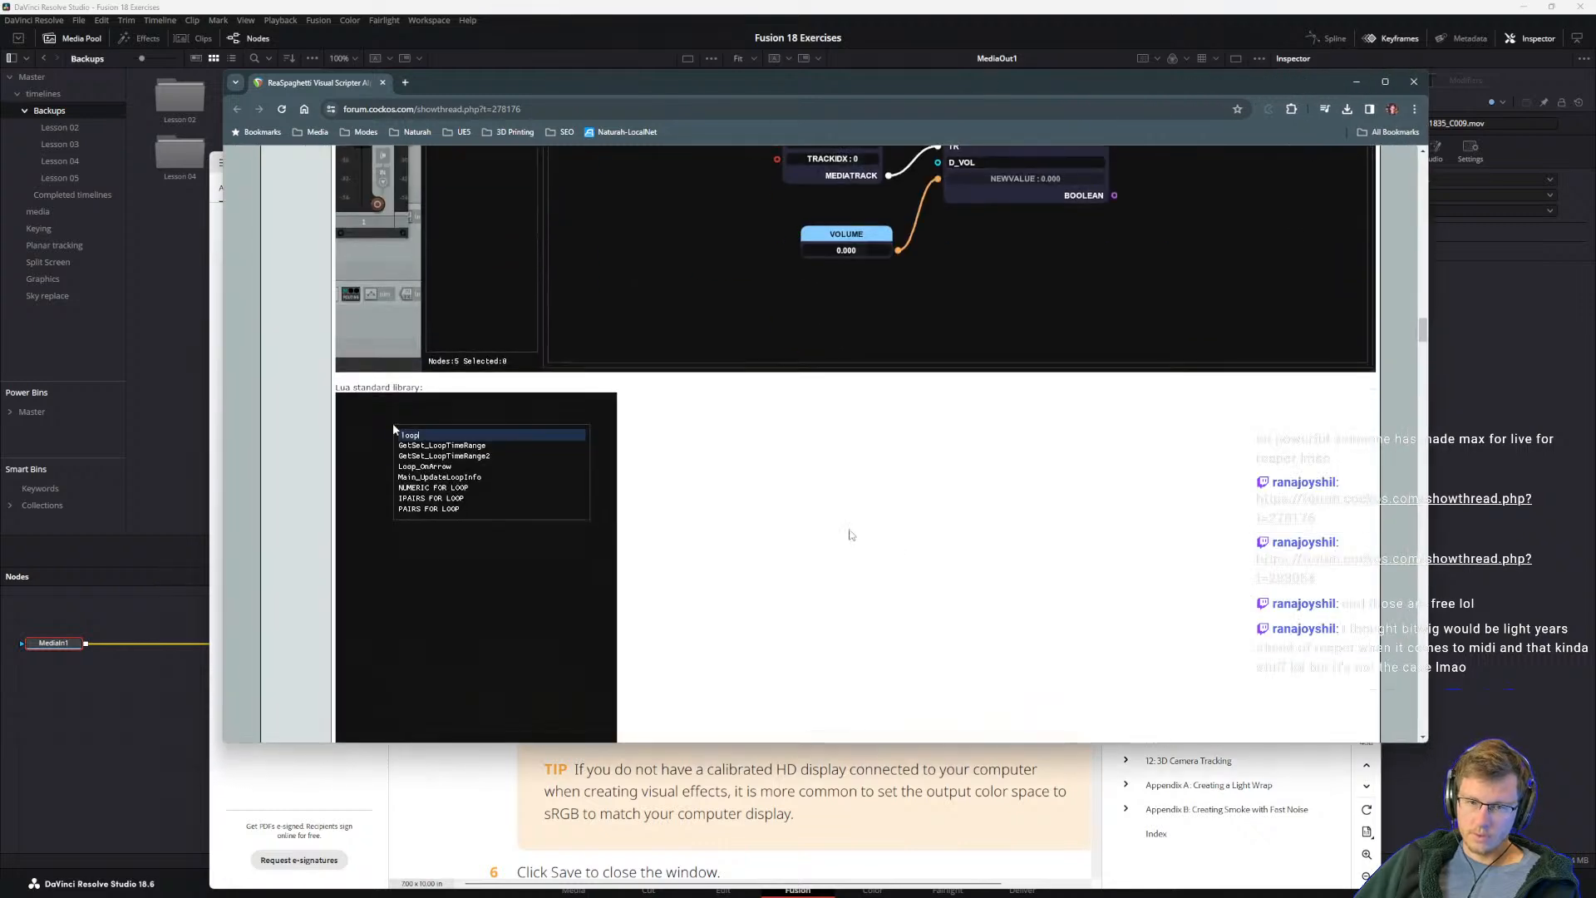
scroll(852, 535, "down", 3)
scroll(826, 545, "down", 4)
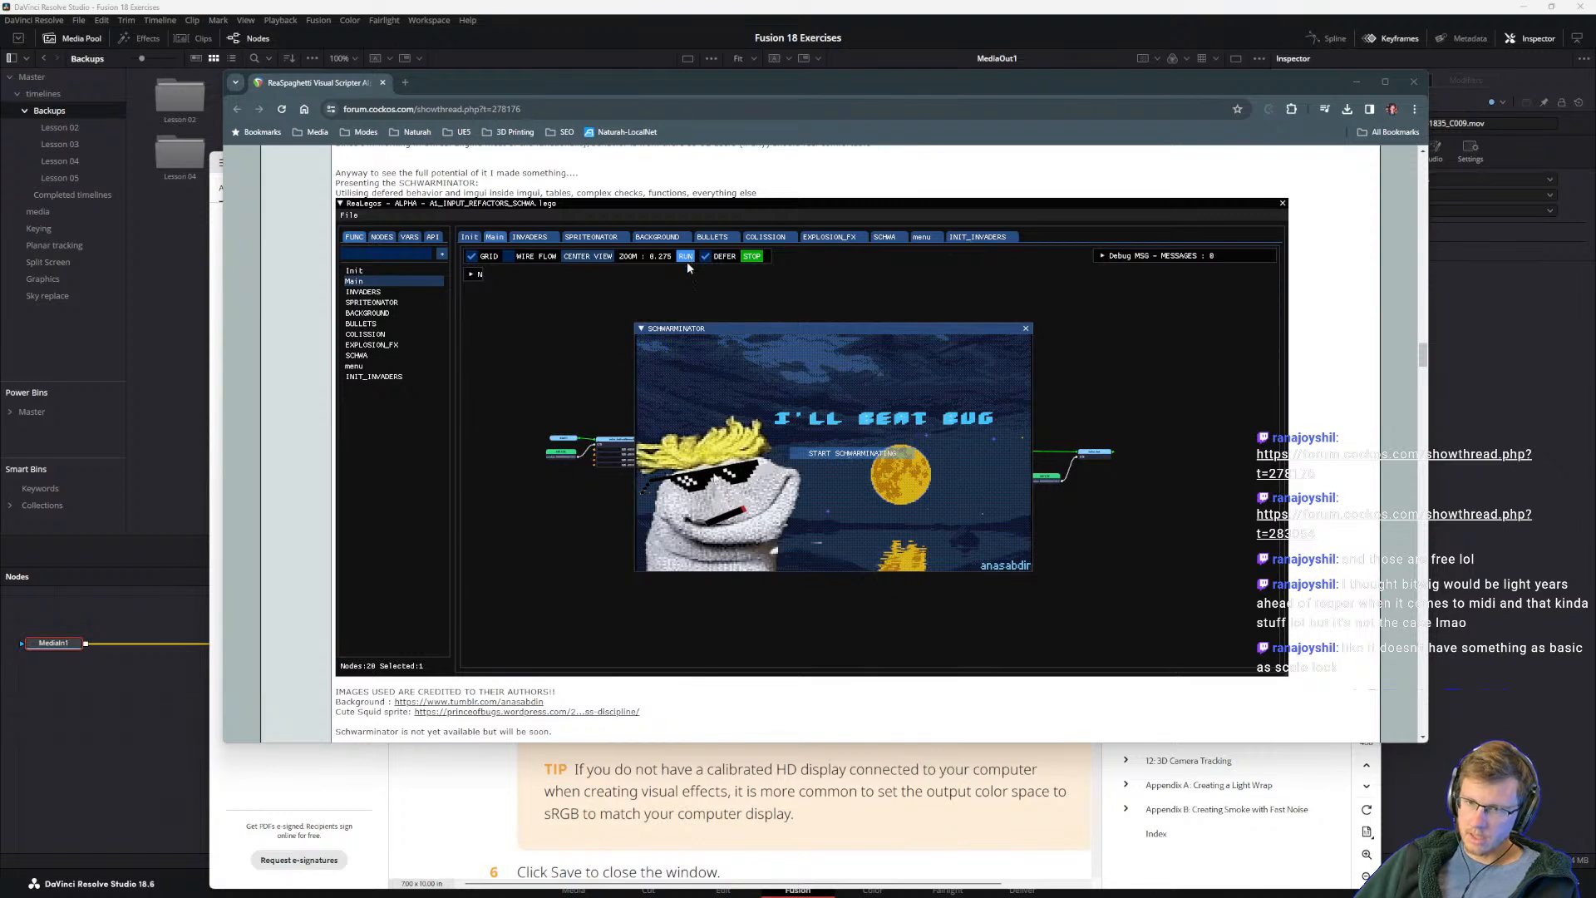
left_click(828, 455)
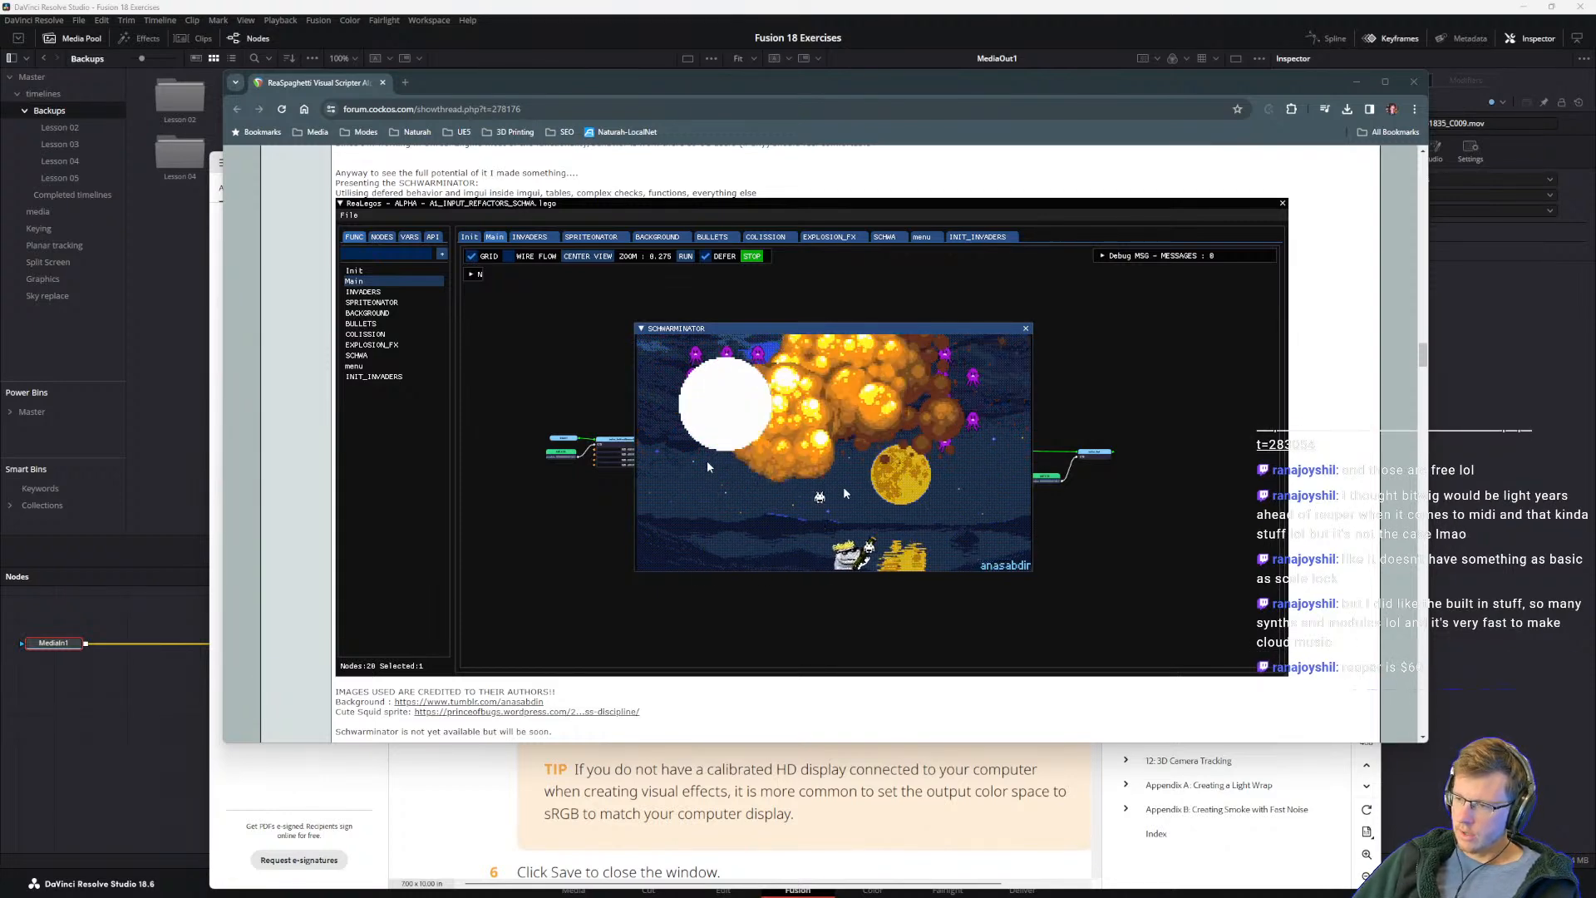
scroll(786, 458, "down", 5)
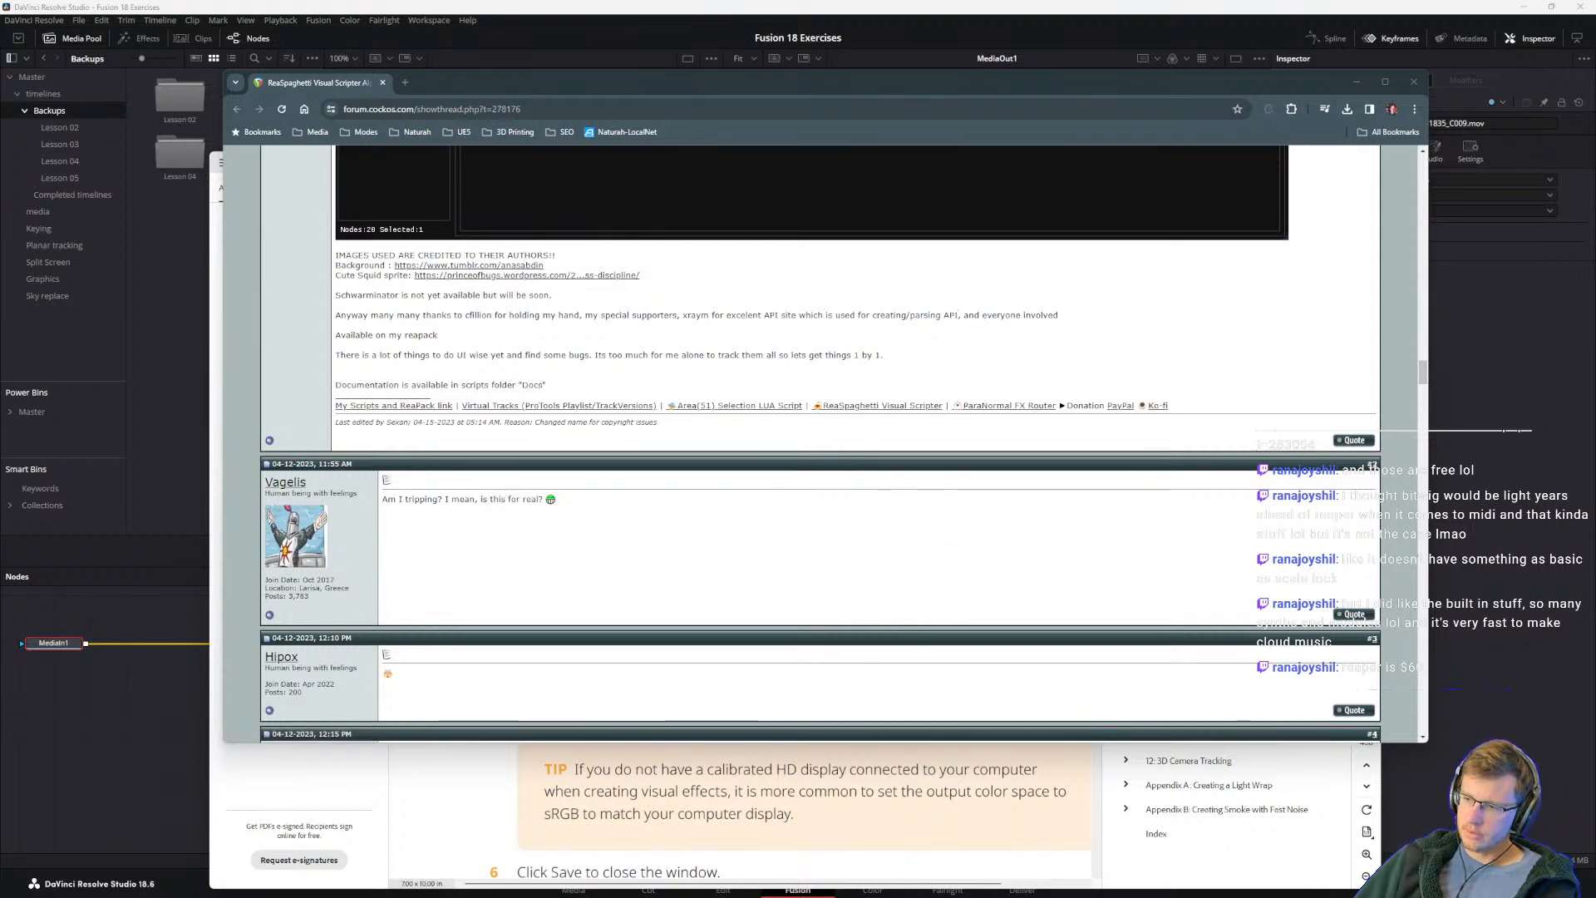
left_click_drag(497, 82, 1595, 399)
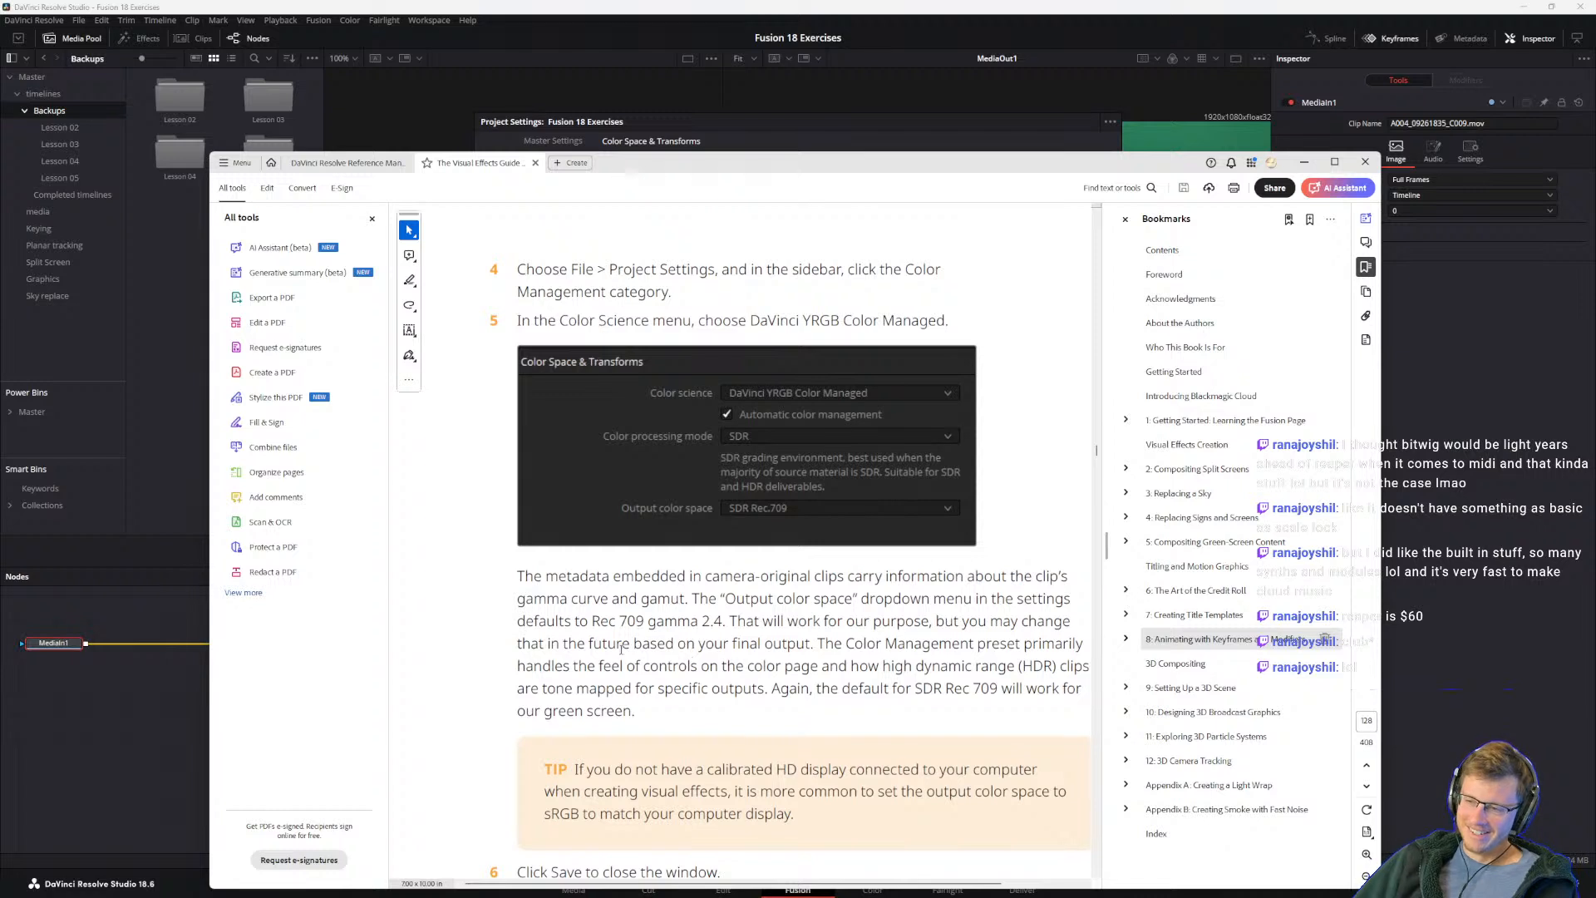
Step: Read guide steps 4 and 5 on choosing the color science and the paragraph explaining the output color space and color management preset
left_click_drag(856, 623, 863, 625)
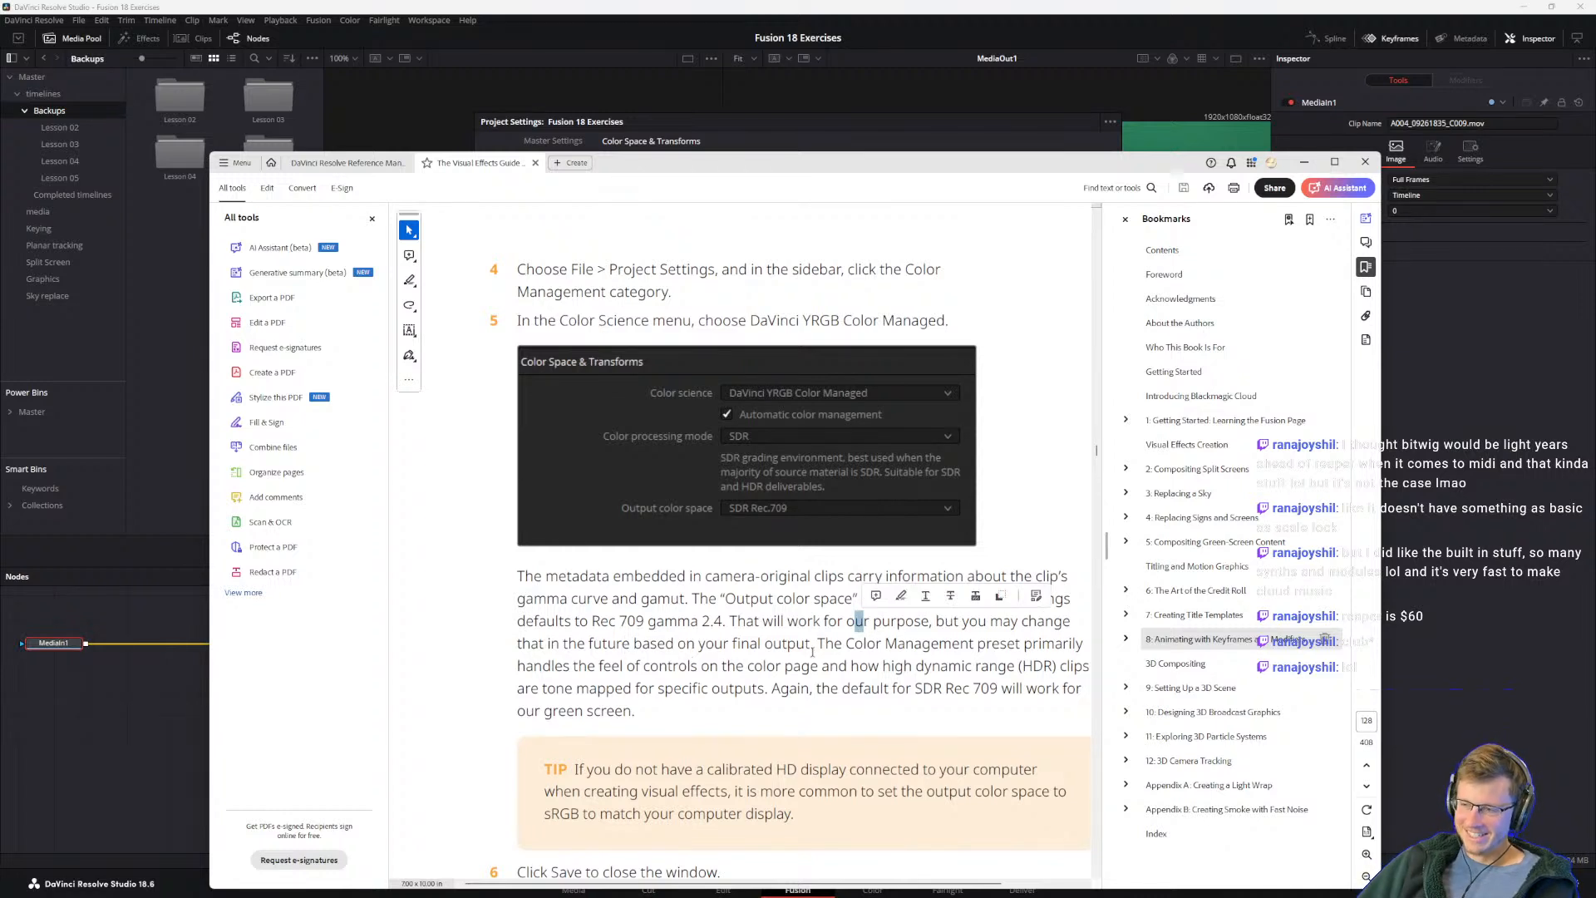
left_click(675, 661)
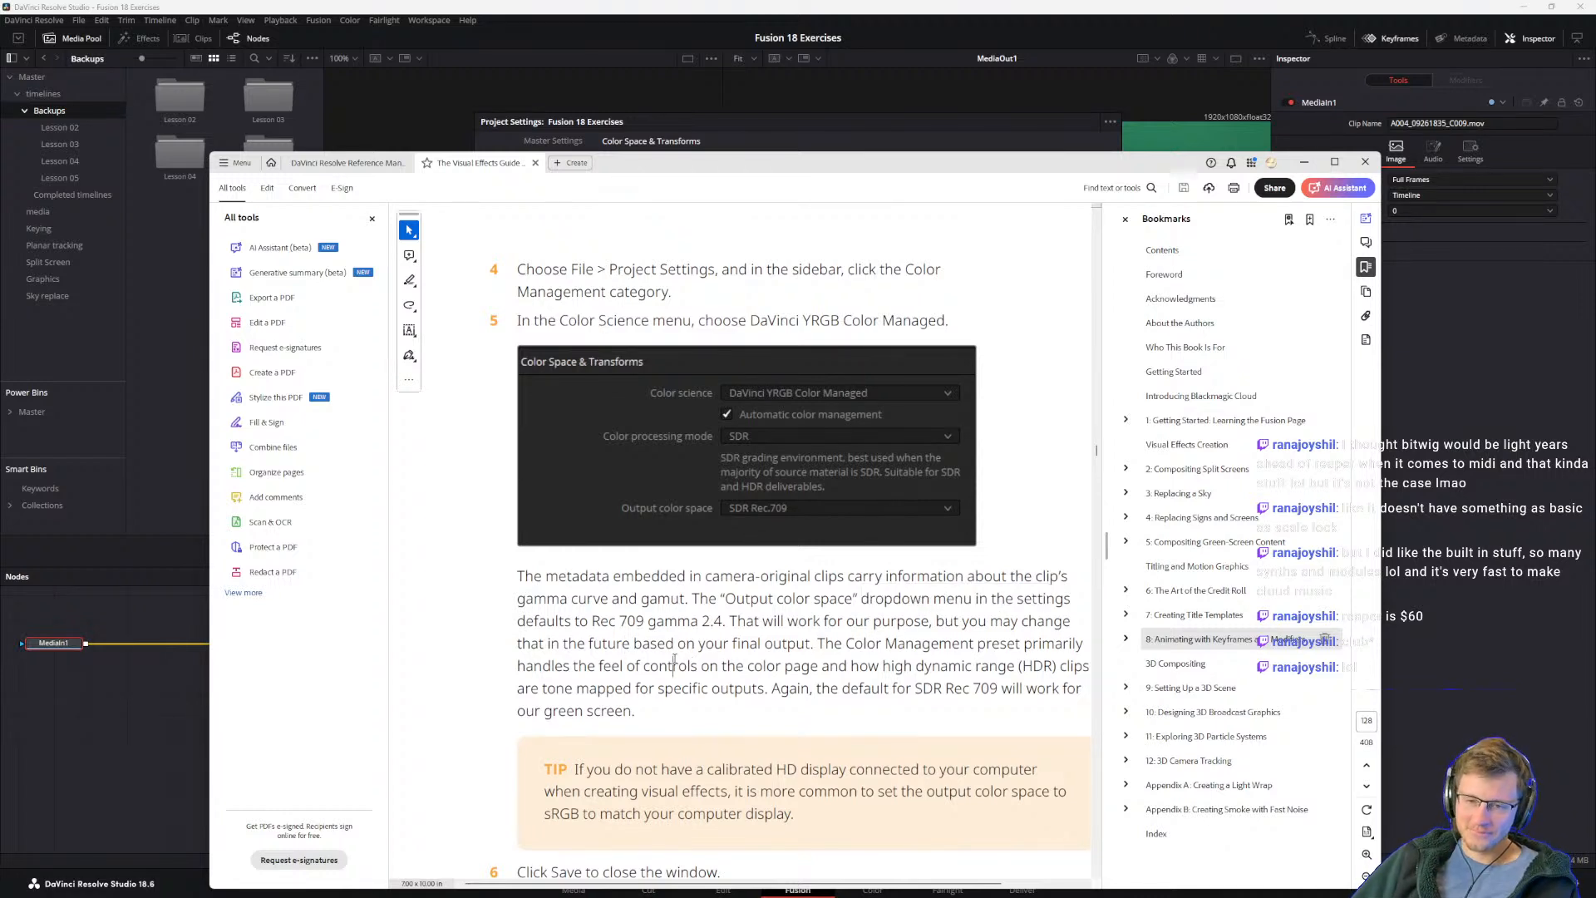
scroll(706, 645, "down", 1)
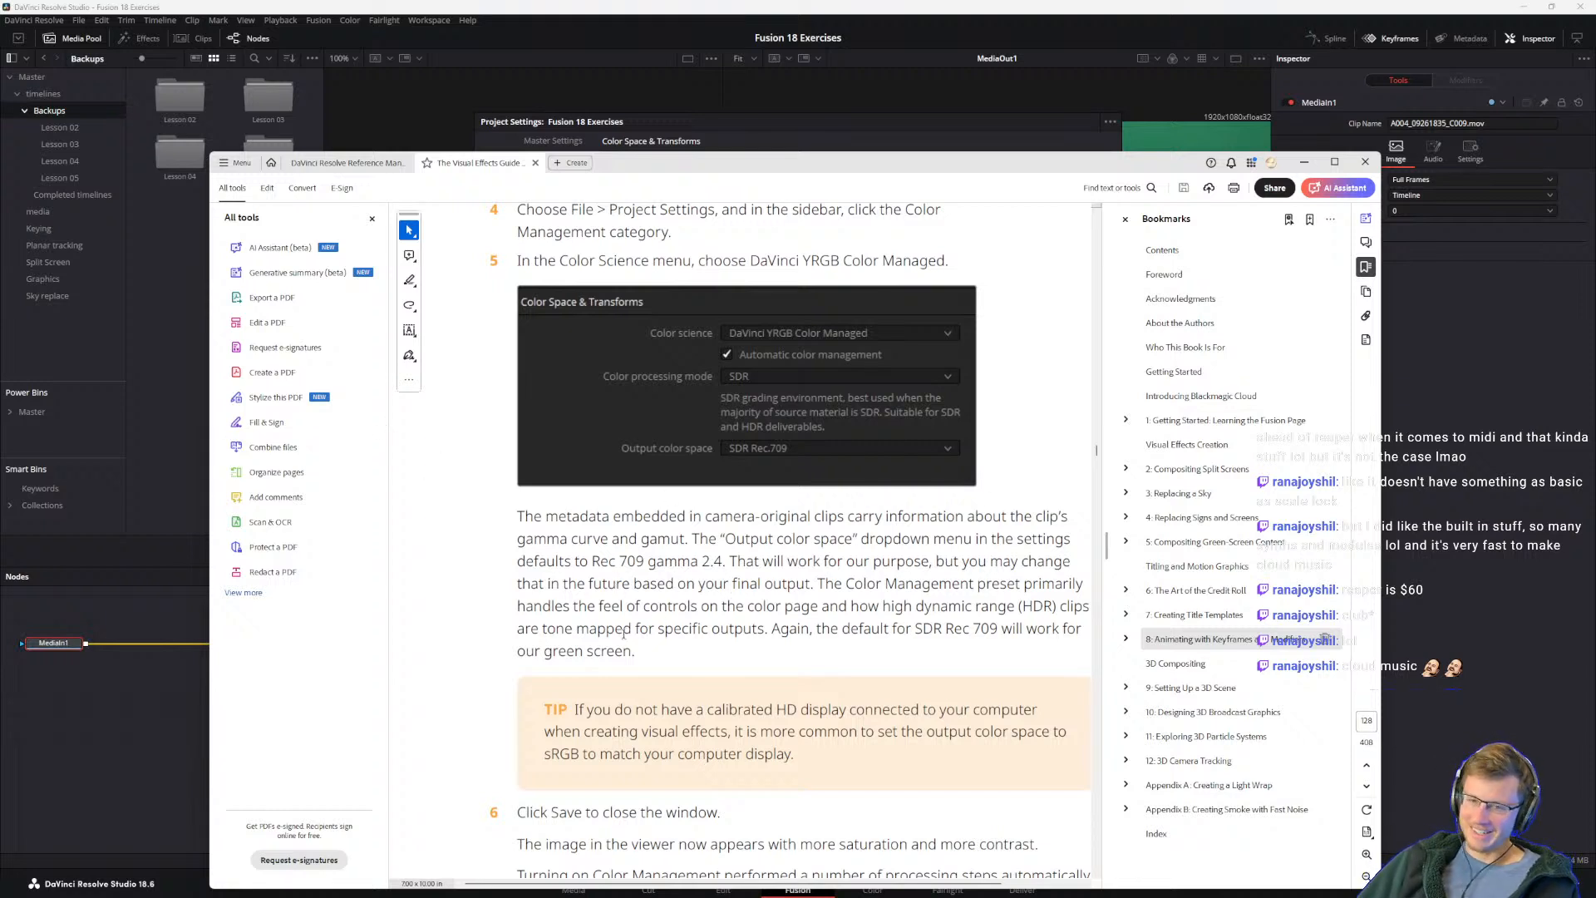
scroll(626, 566, "up", 1)
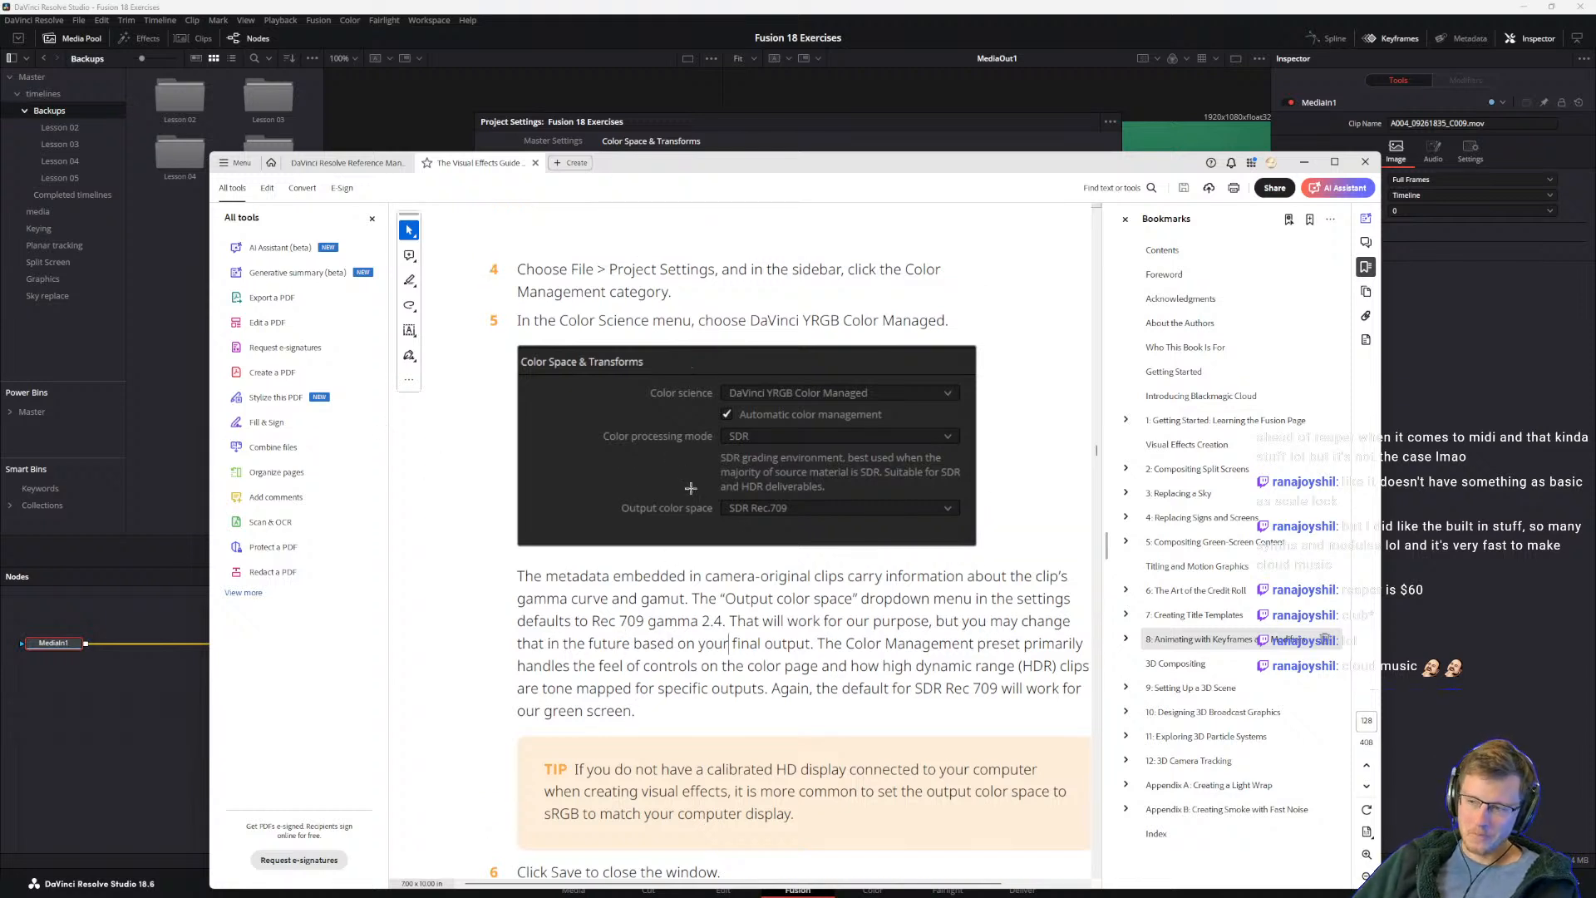
left_click_drag(527, 322, 748, 323)
left_click(641, 321)
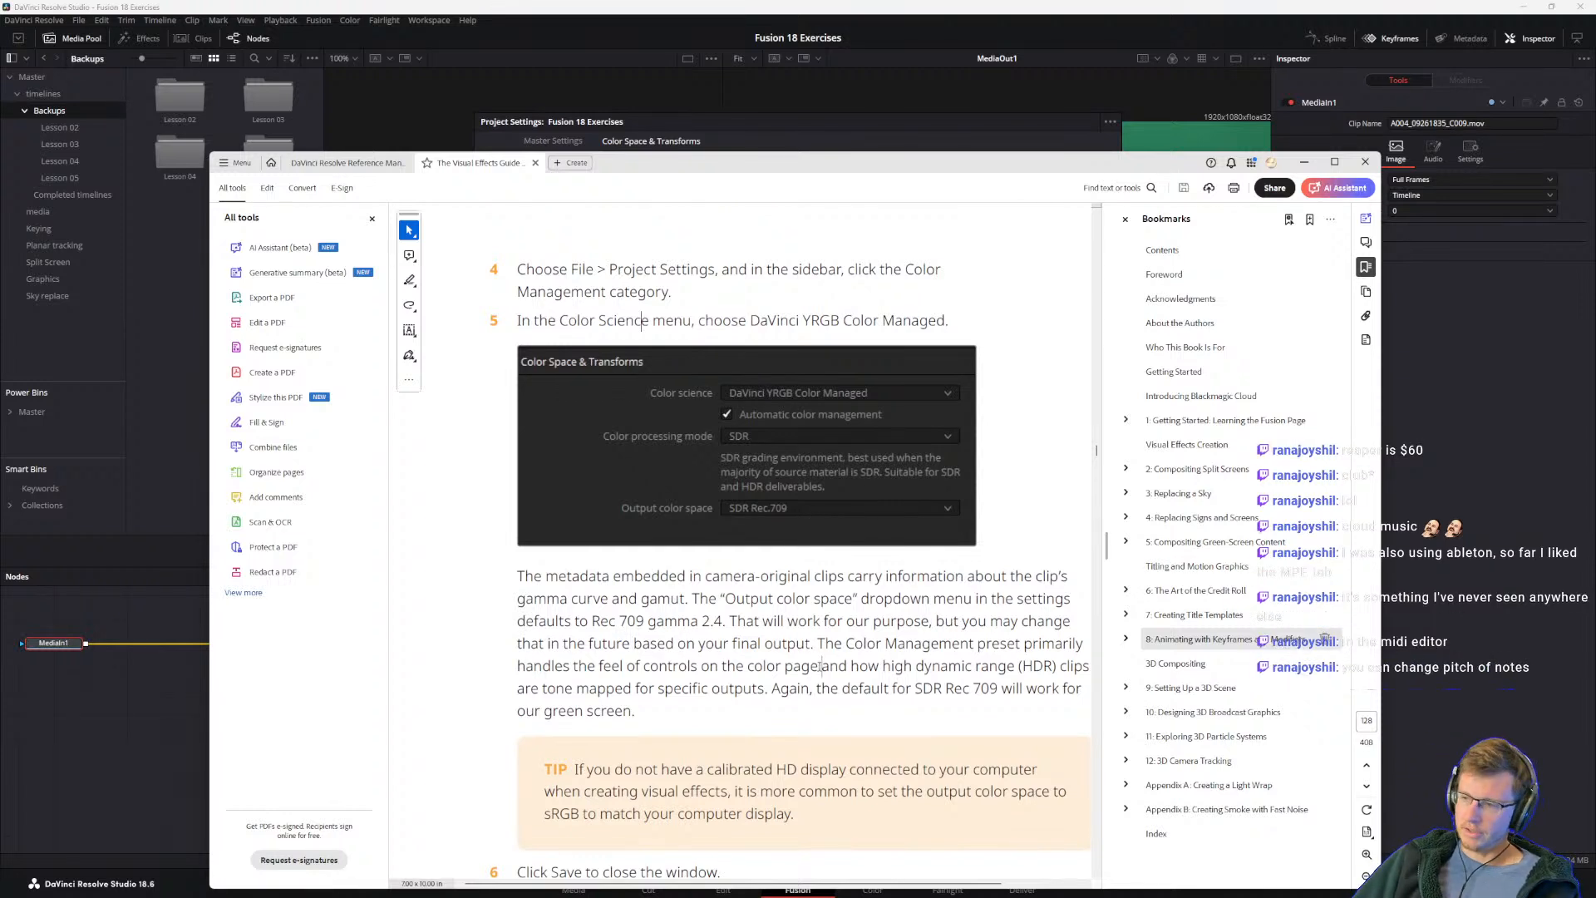
left_click_drag(821, 667, 846, 667)
left_click_drag(810, 666, 846, 667)
left_click(727, 657)
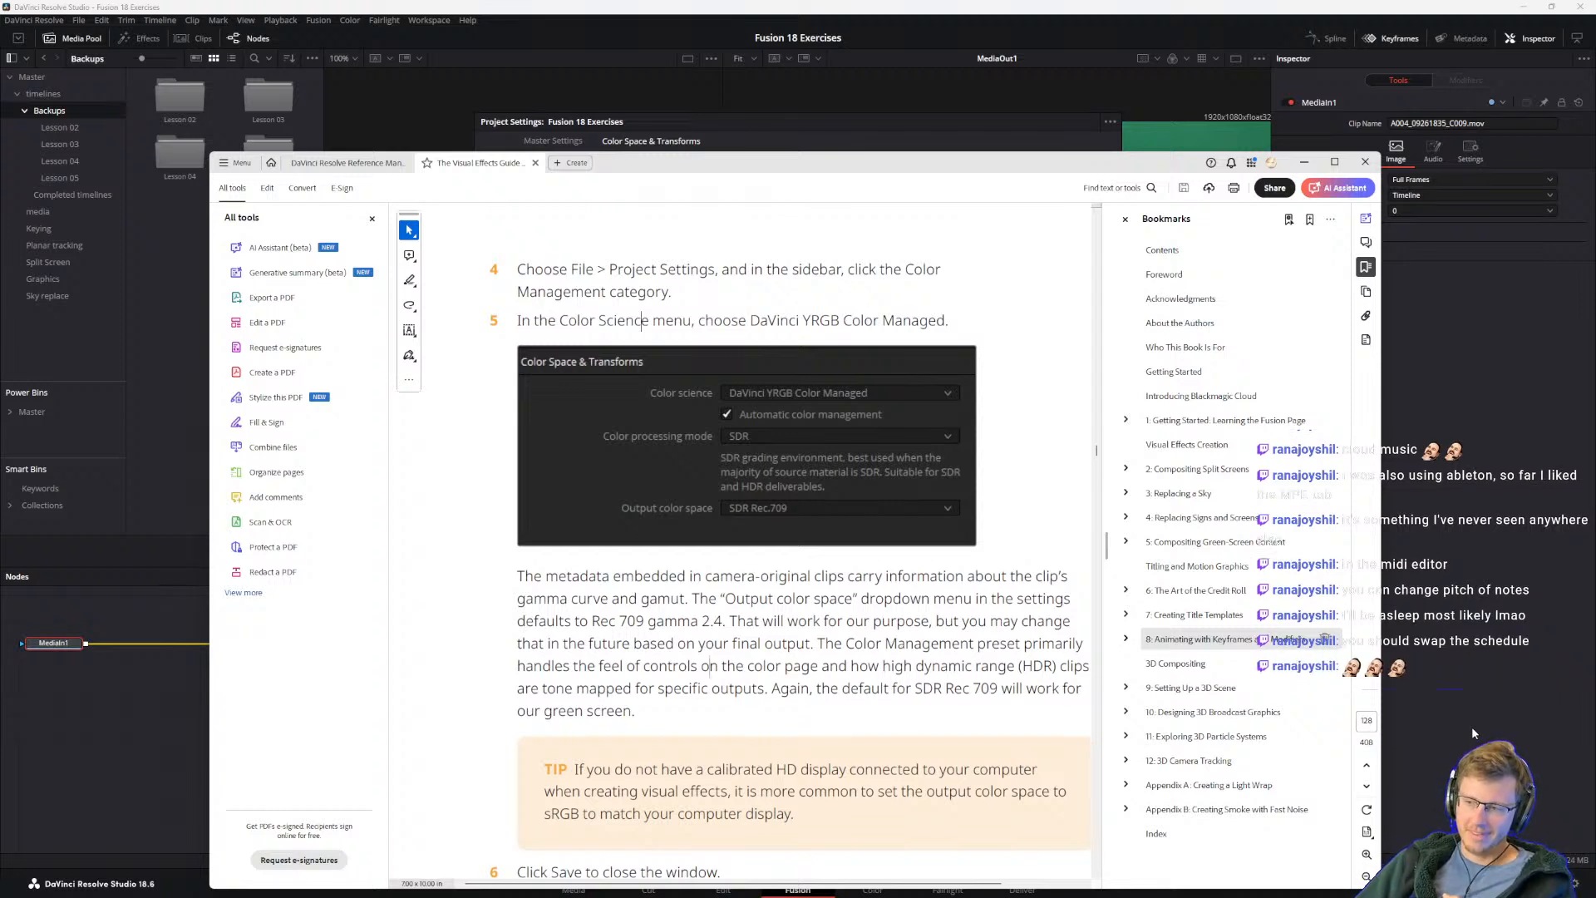
mouse_move(1160, 896)
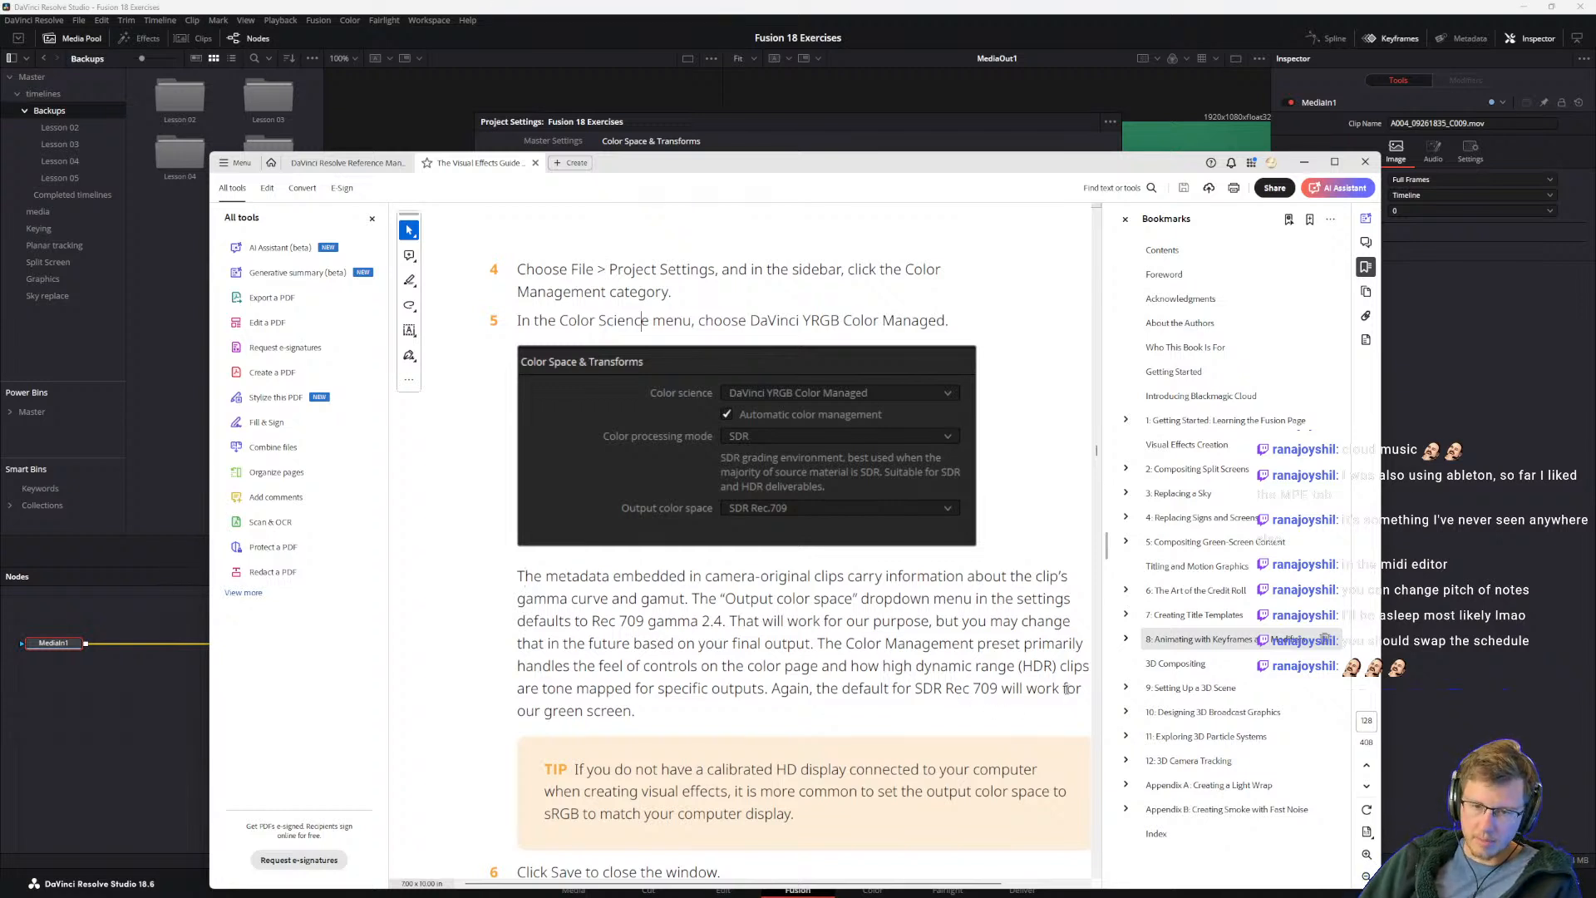
Step: Read the guide's tip on the output color space for uncalibrated displays and step 6 on closing the settings window
scroll(948, 654, "down", 1)
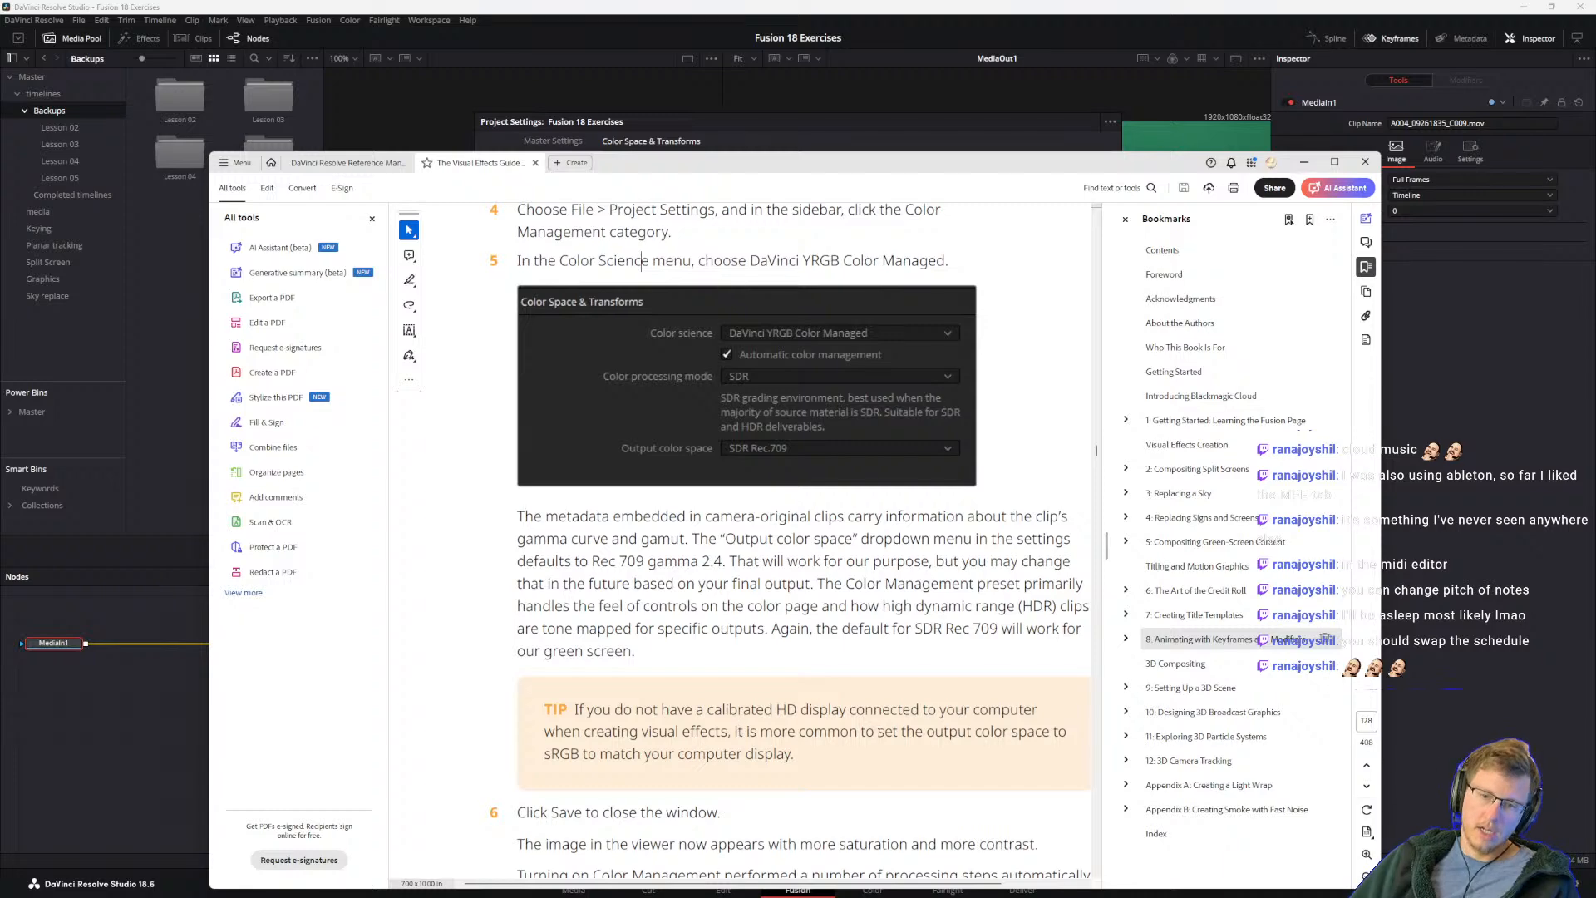
left_click_drag(545, 754, 791, 756)
left_click(680, 754)
scroll(652, 651, "down", 2)
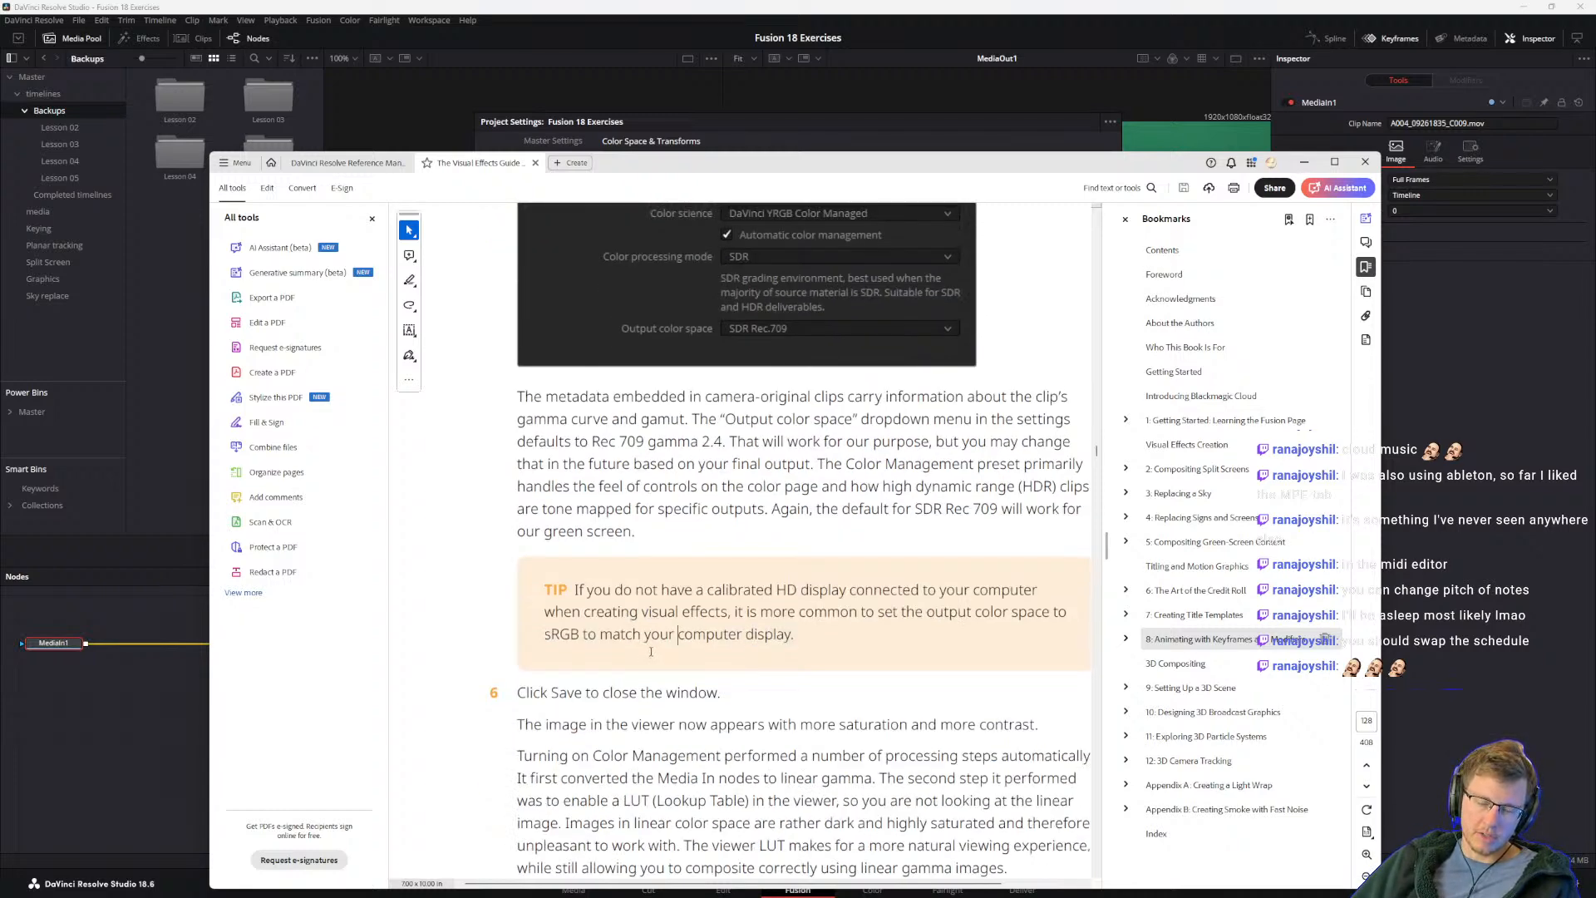
scroll(652, 652, "down", 2)
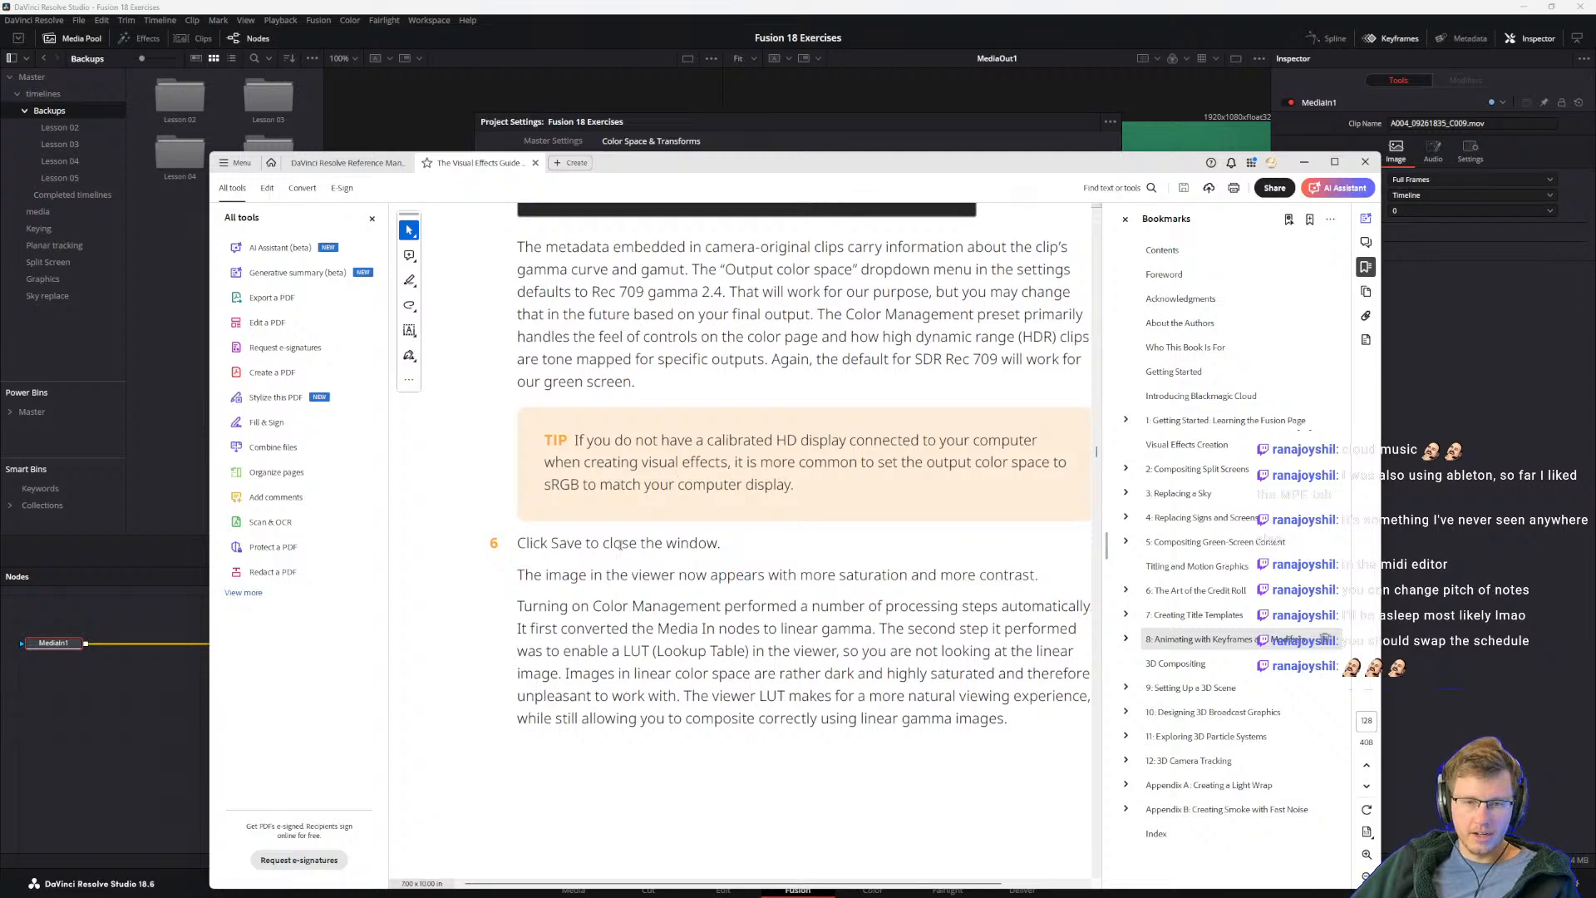
Step: Compare the guide with the Color Management project settings, and move the guide window away to uncover the whole dialog
left_click_drag(654, 152, 674, 351)
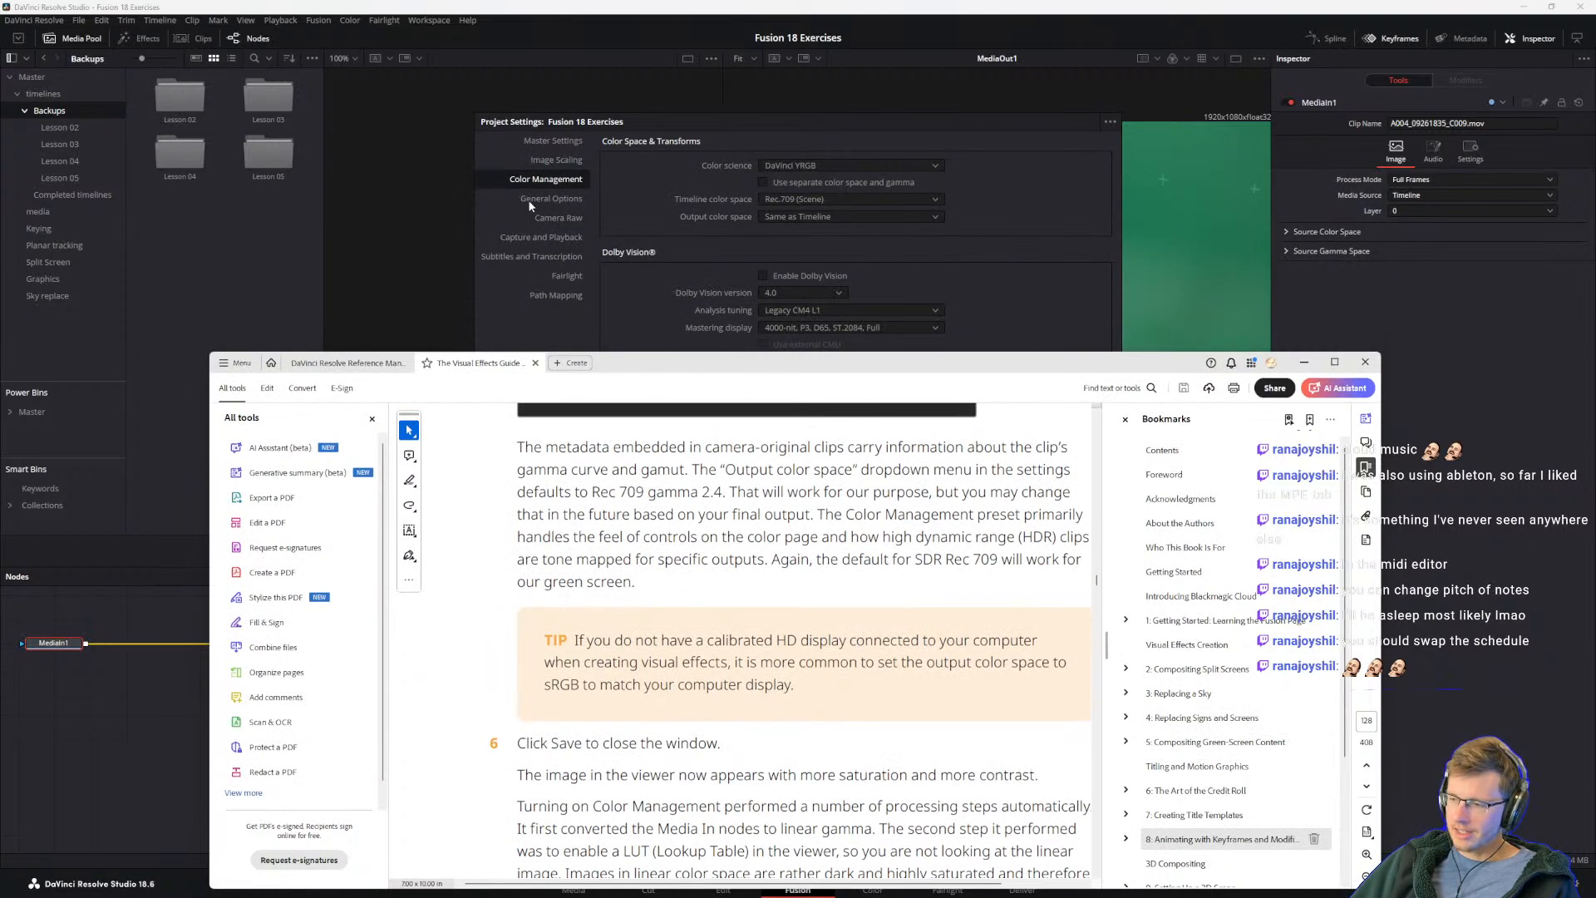
left_click_drag(632, 353, 649, 113)
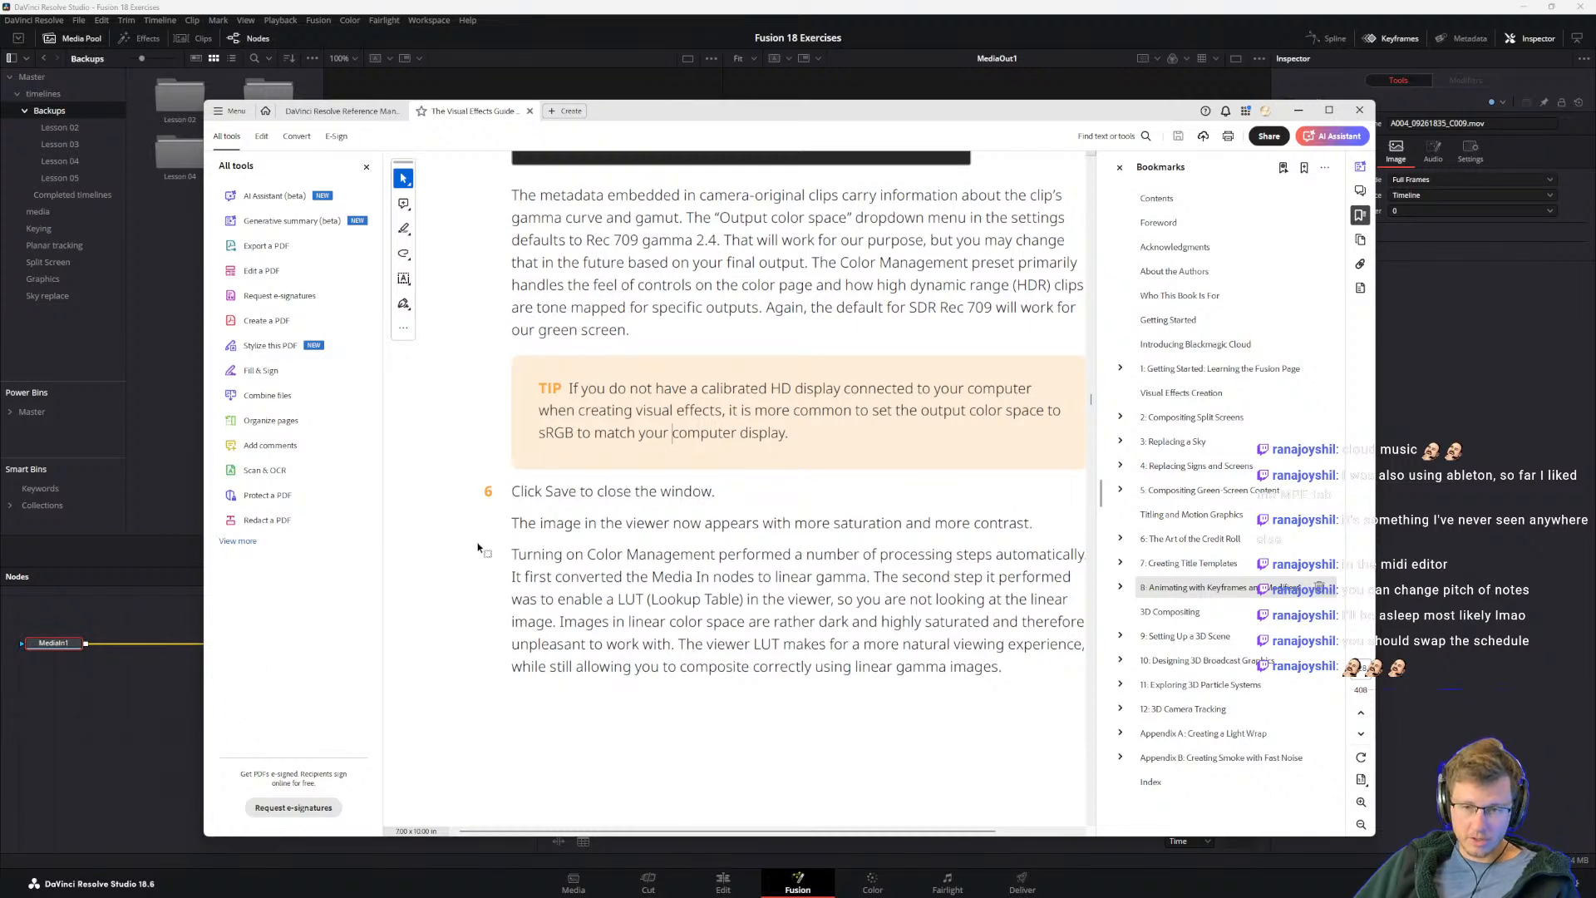
left_click(514, 500)
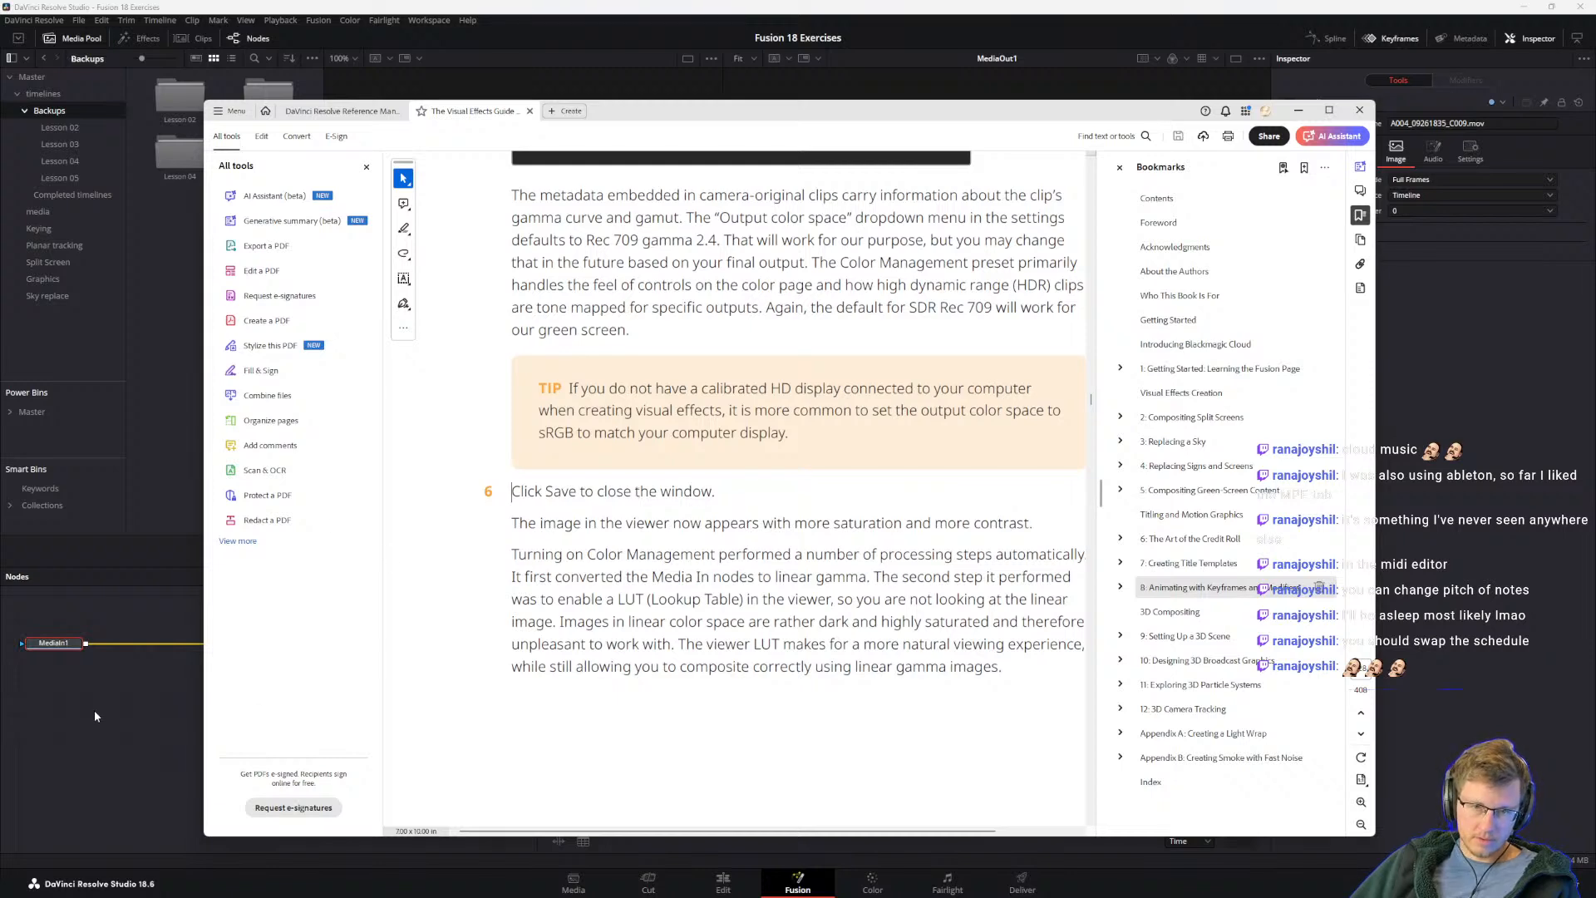
left_click_drag(631, 113, 1595, 345)
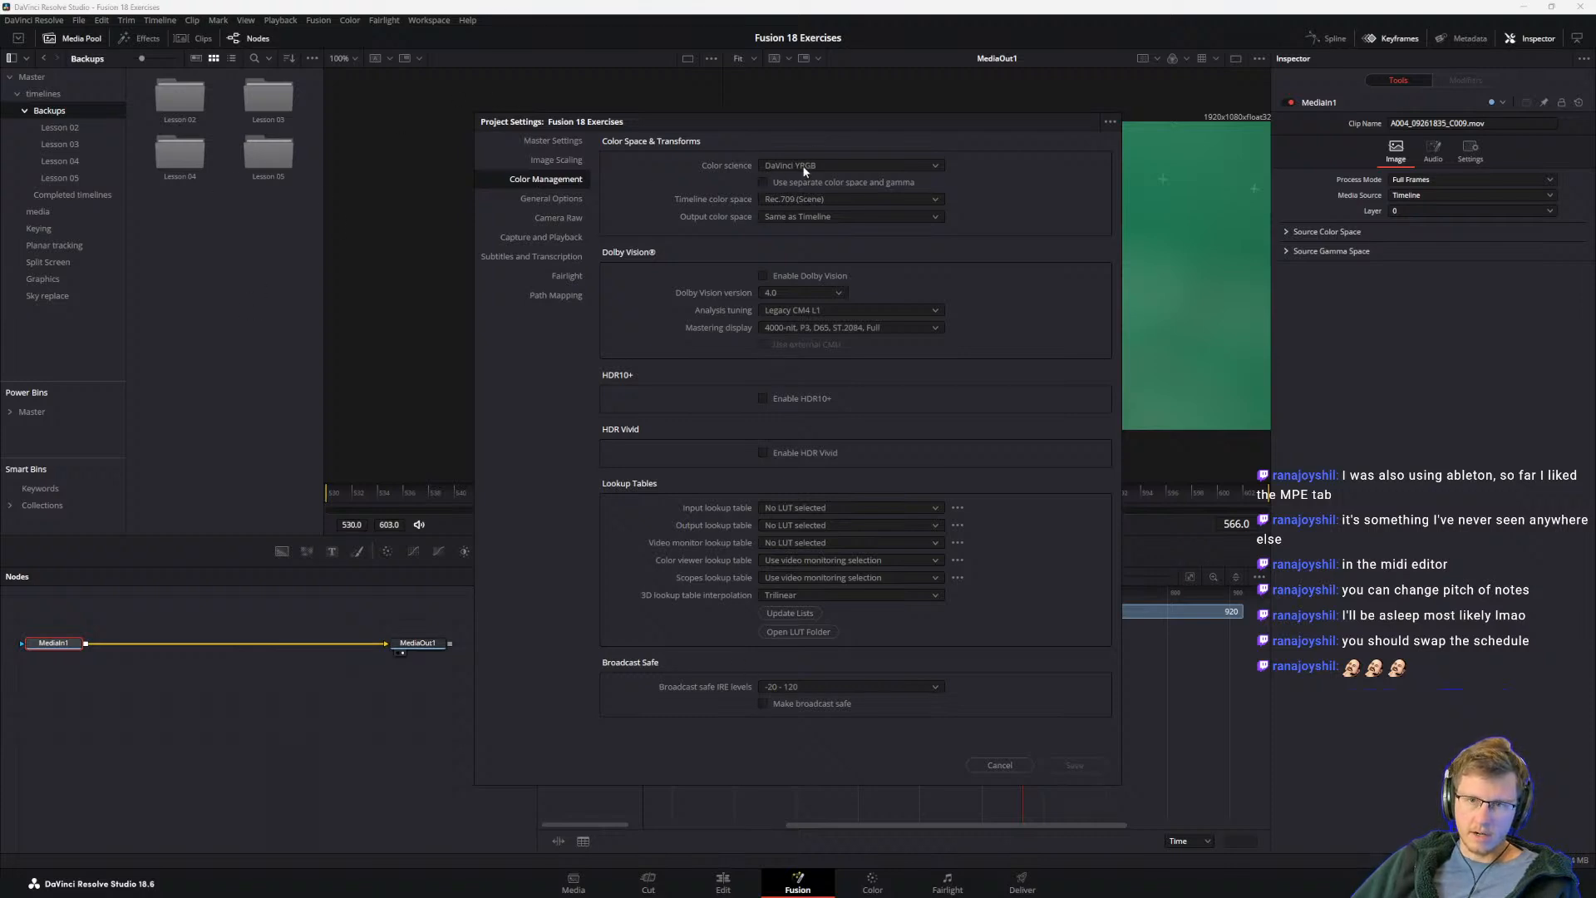
left_click(791, 218)
scroll(825, 307, "down", 15)
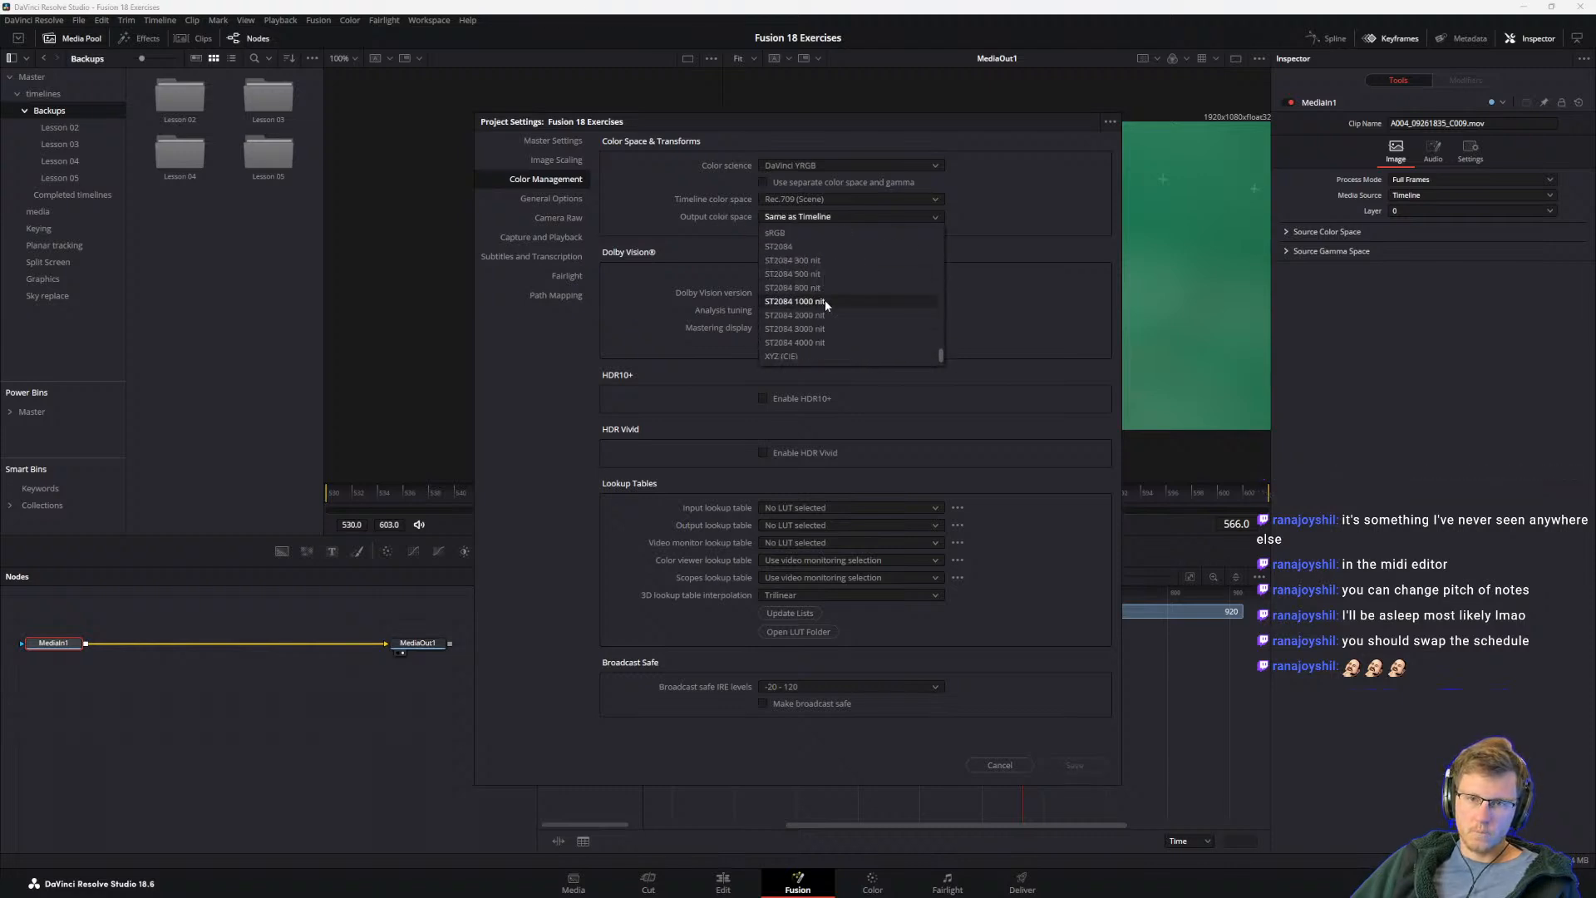
scroll(778, 355, "up", 1)
left_click(691, 200)
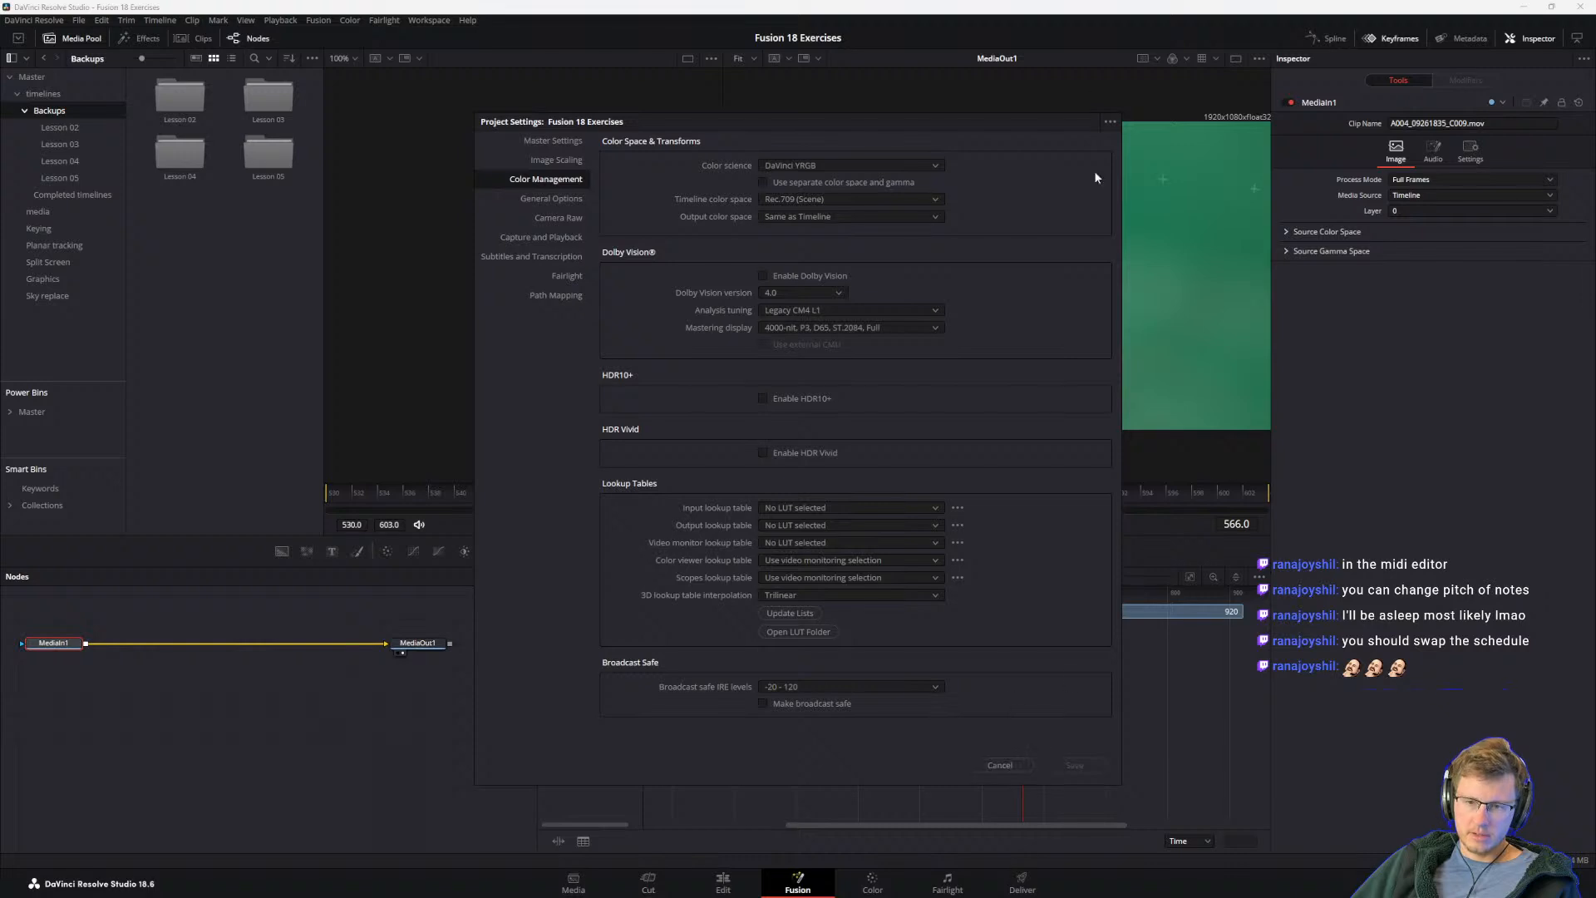
Step: Move the project settings dialog clear of the viewer, set the output color space to sRGB and save the settings
left_click_drag(895, 126, 502, 219)
left_click(439, 253)
scroll(456, 333, "down", 15)
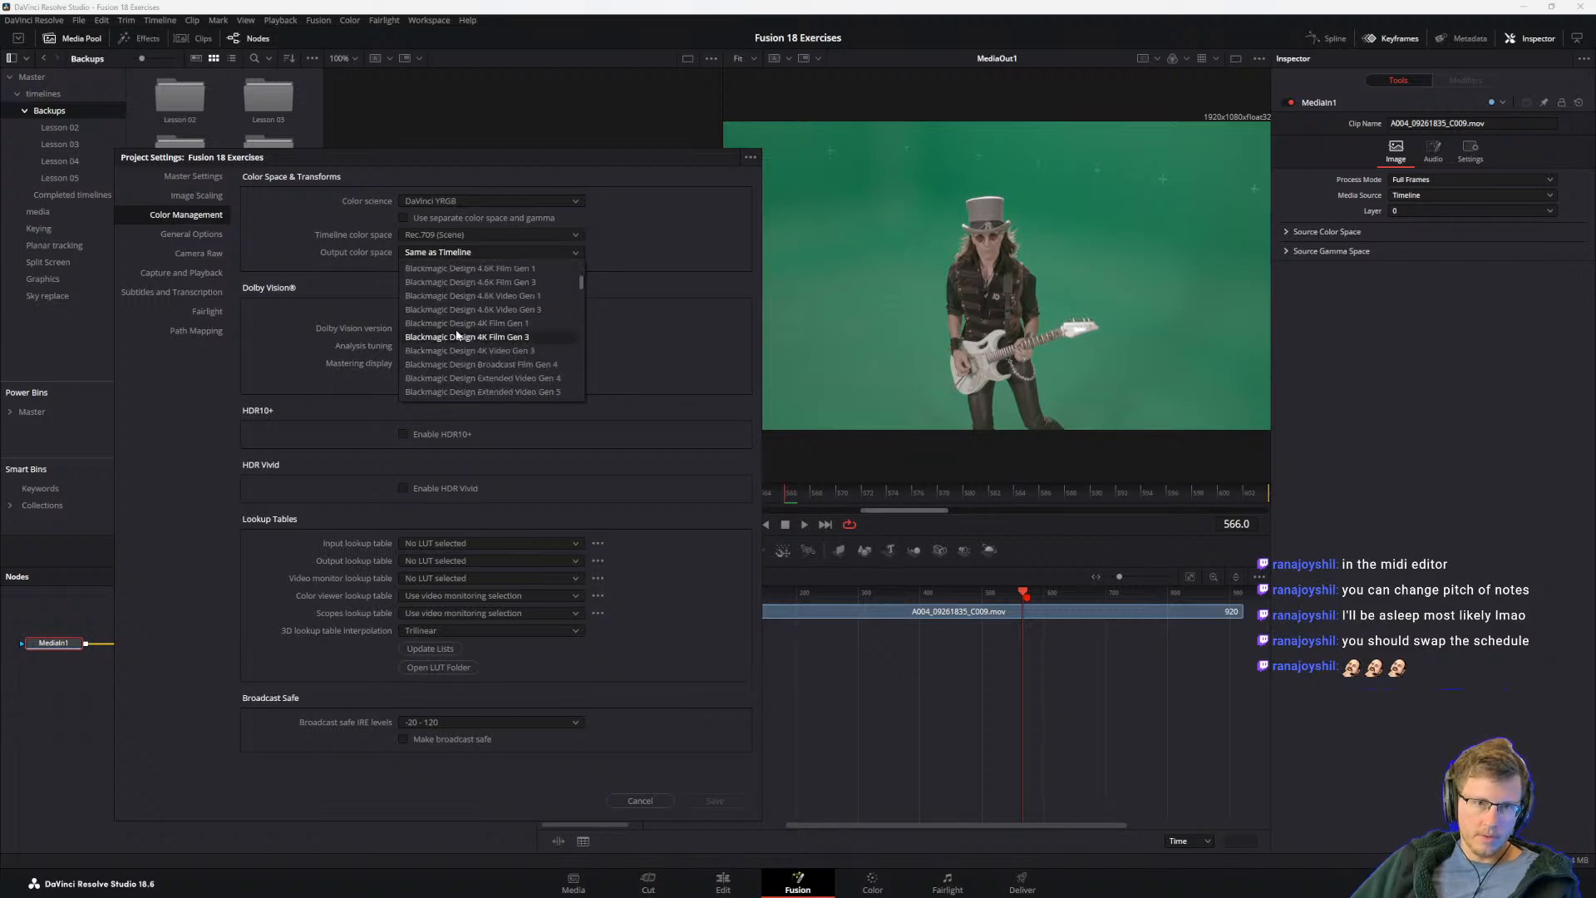
left_click(442, 377)
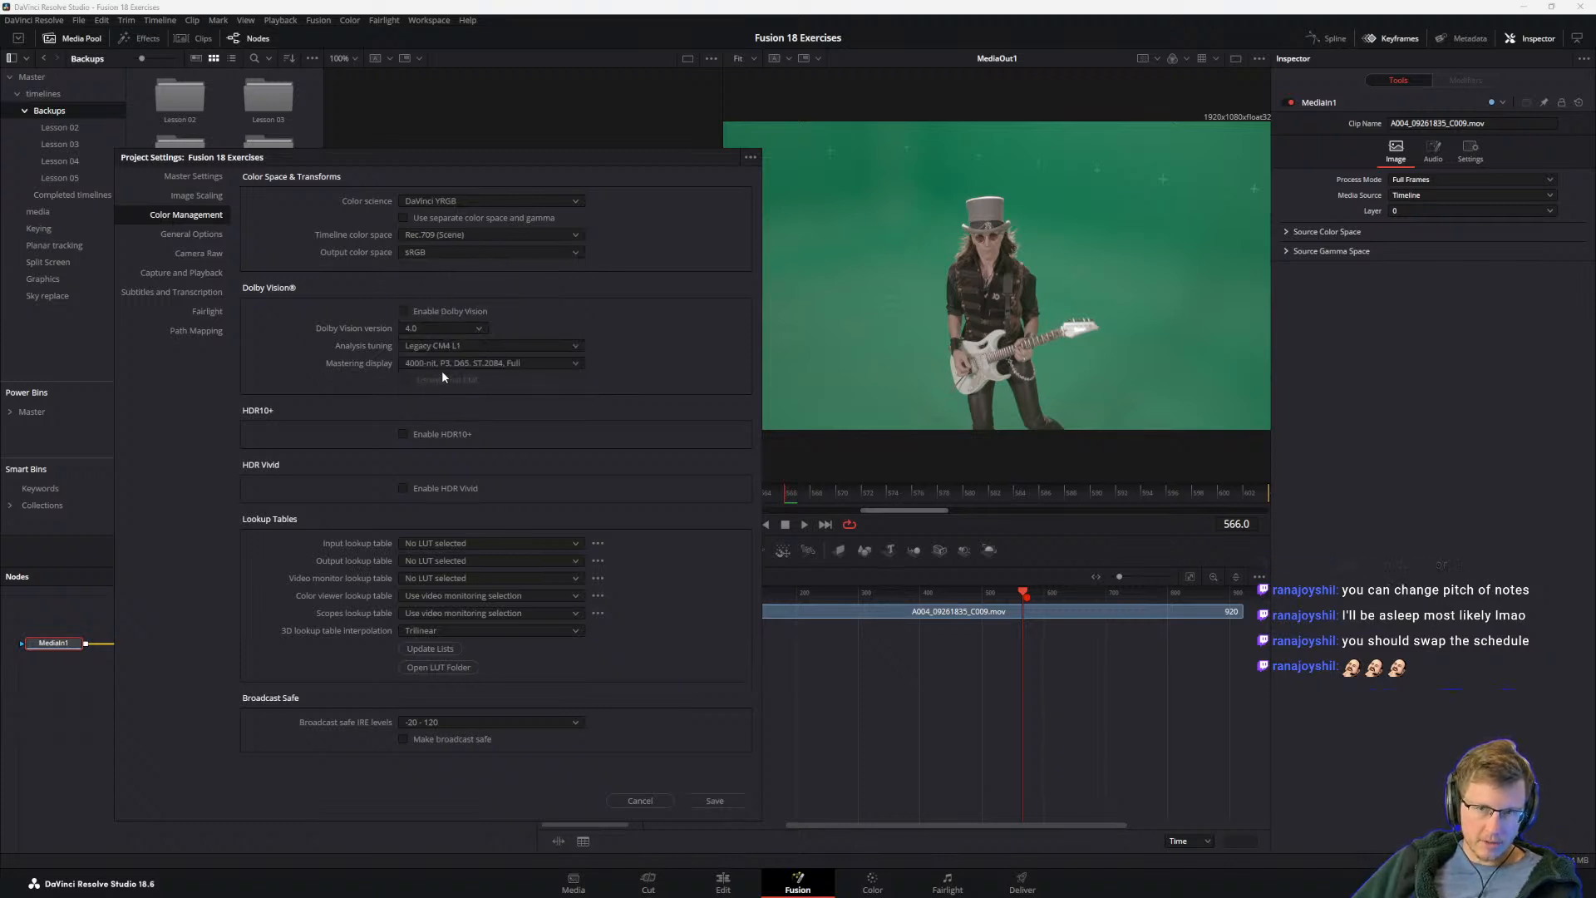
left_click(710, 801)
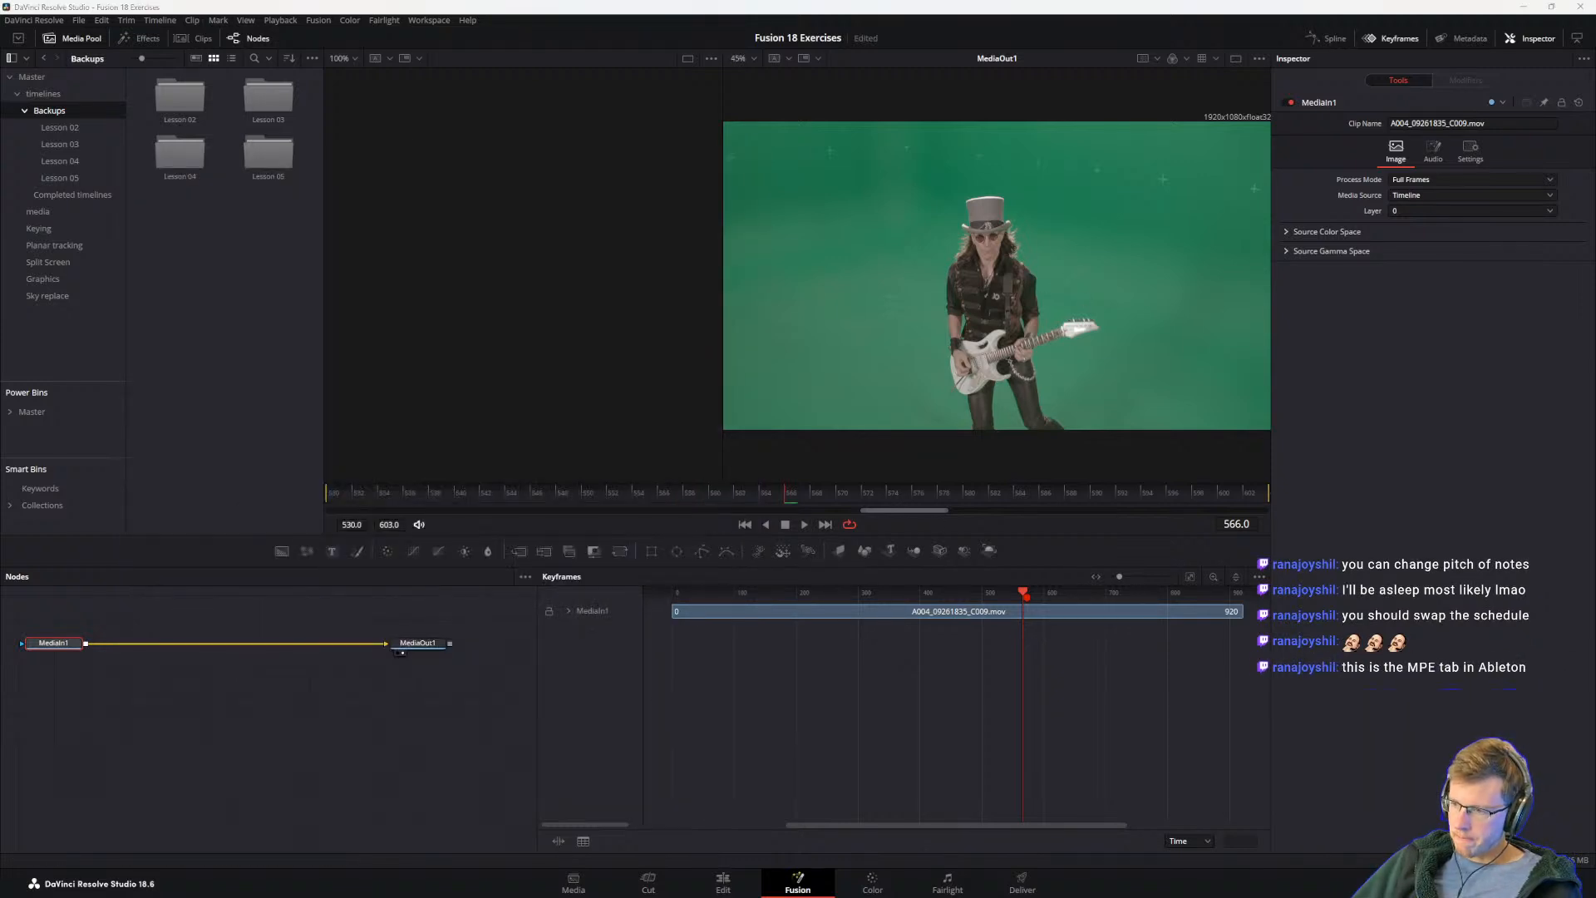
Step: Bring in the Imgur page with the Ableton MPE tab picture, view the picture enlarged, and move the browser window away
key("alt+Tab")
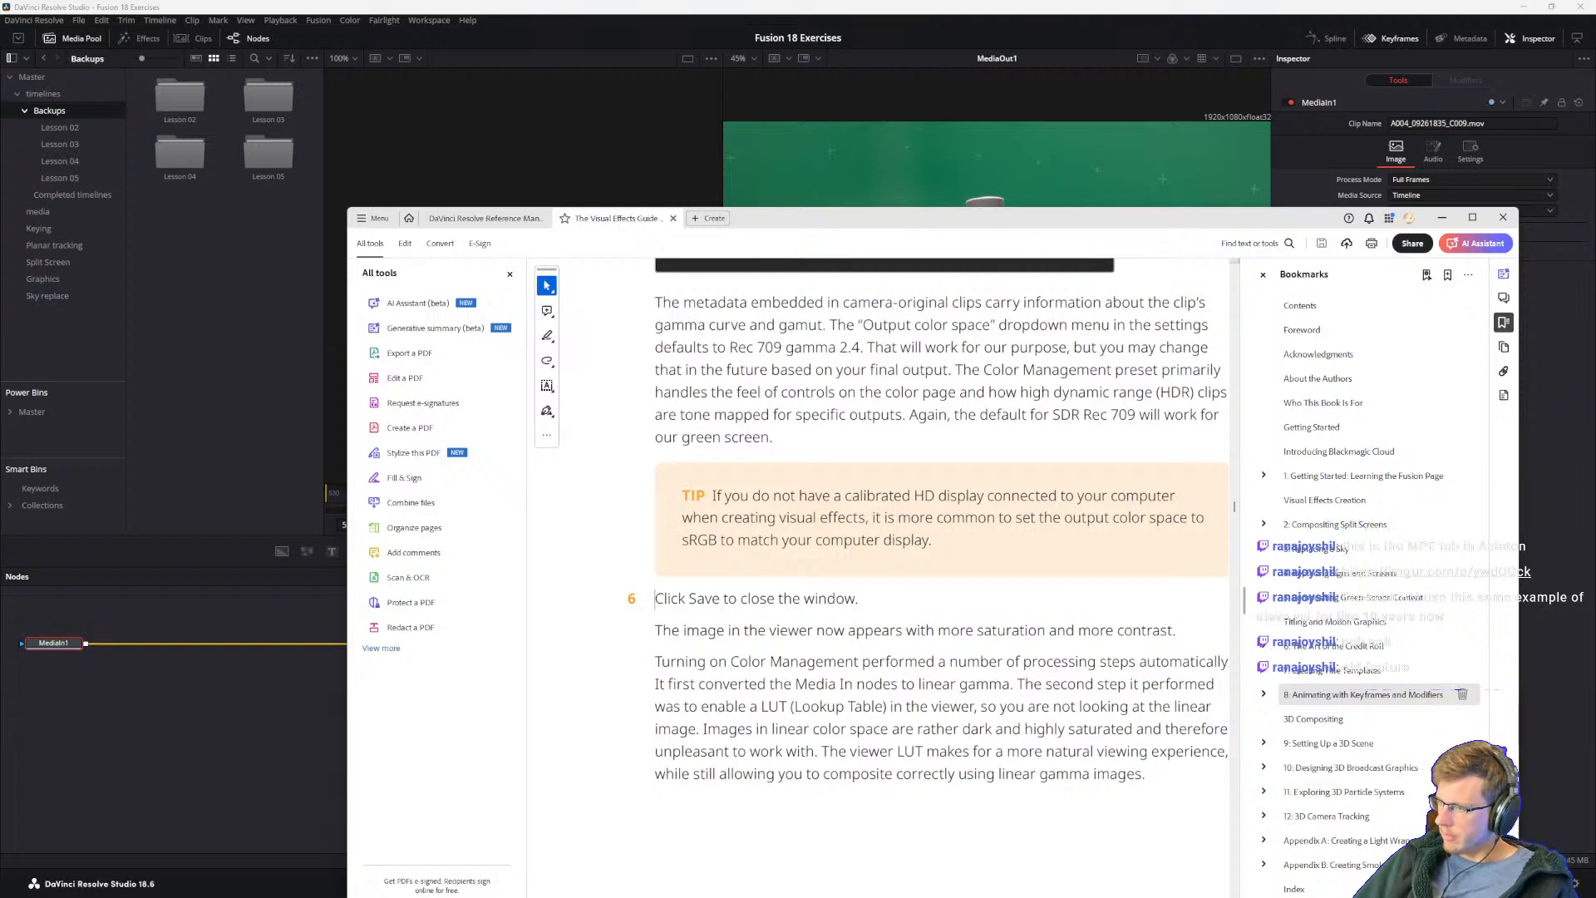
left_click_drag(1595, 411, 755, 167)
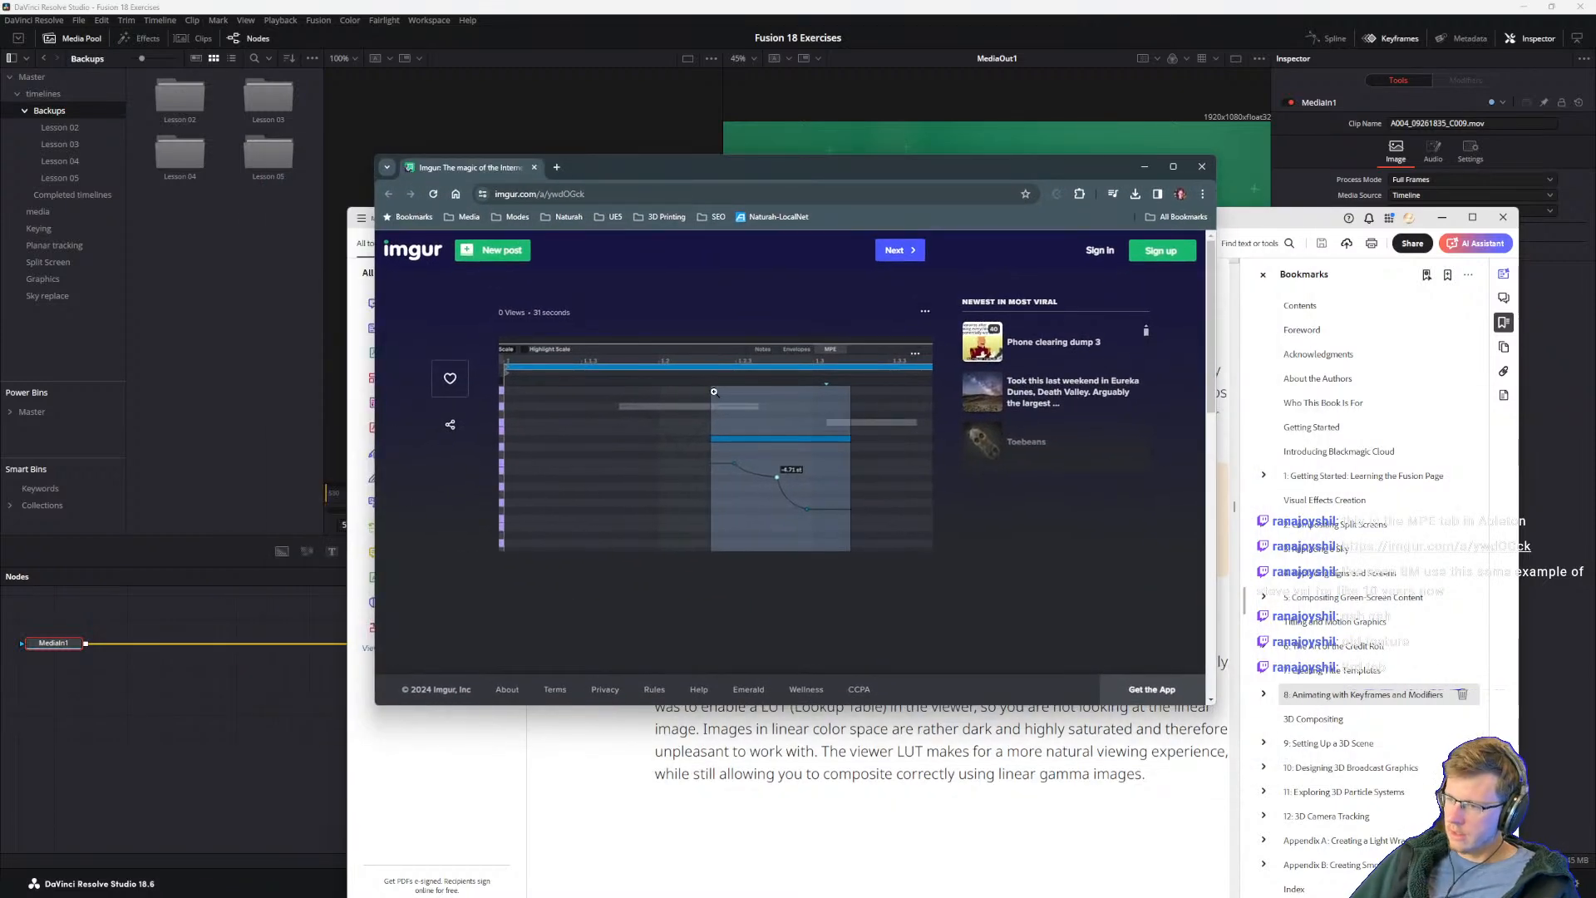
scroll(766, 448, "up", 2)
scroll(768, 448, "down", 5)
scroll(781, 447, "up", 3)
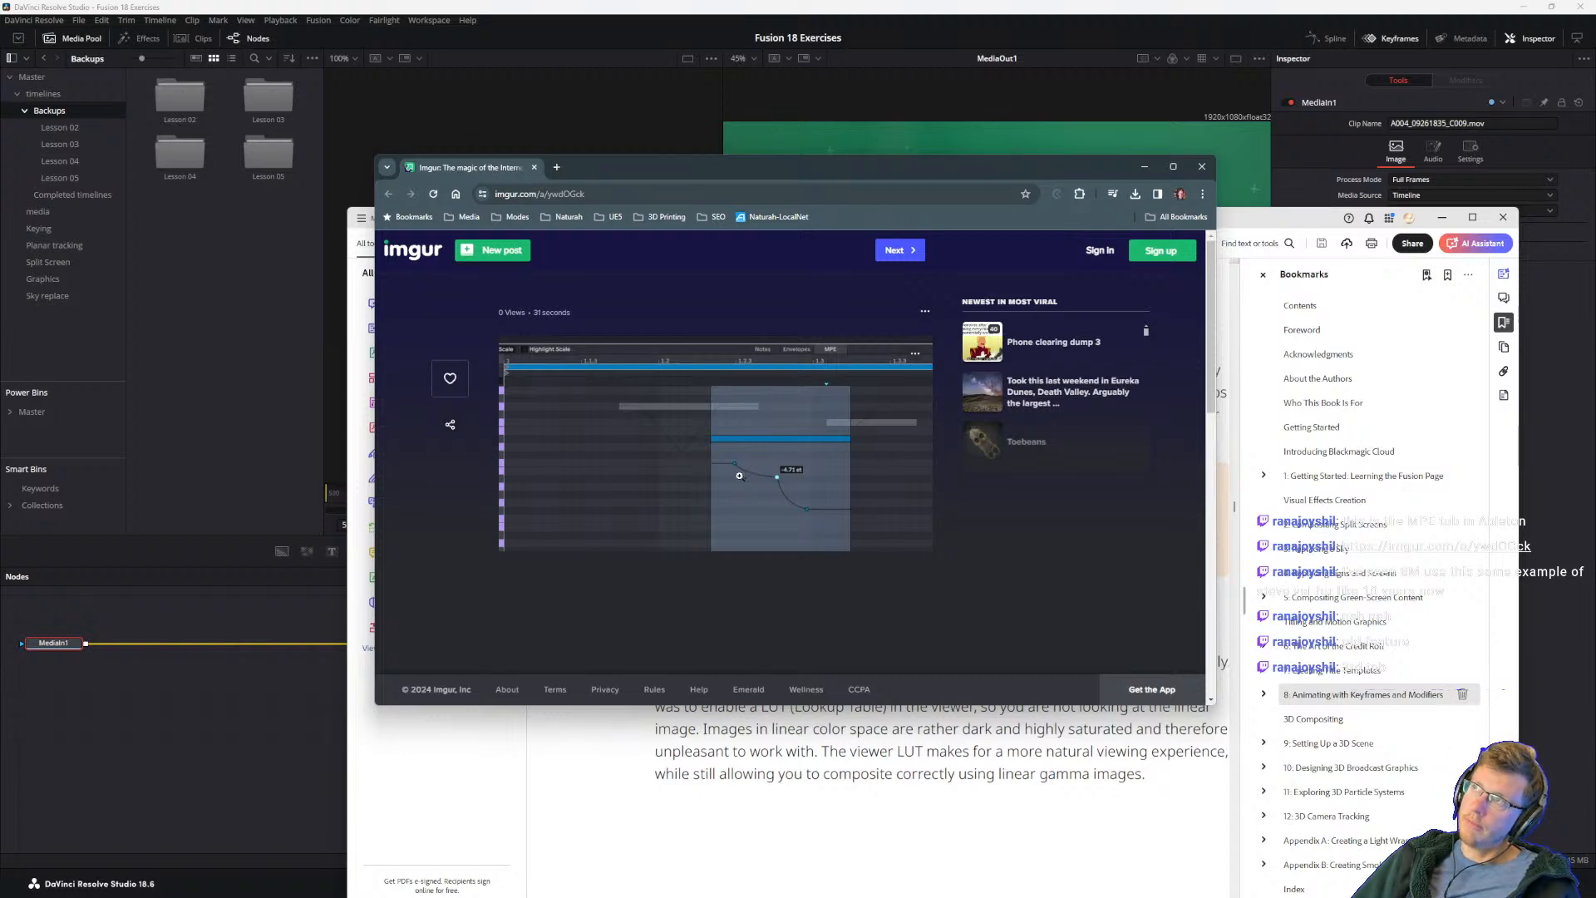
left_click(778, 442)
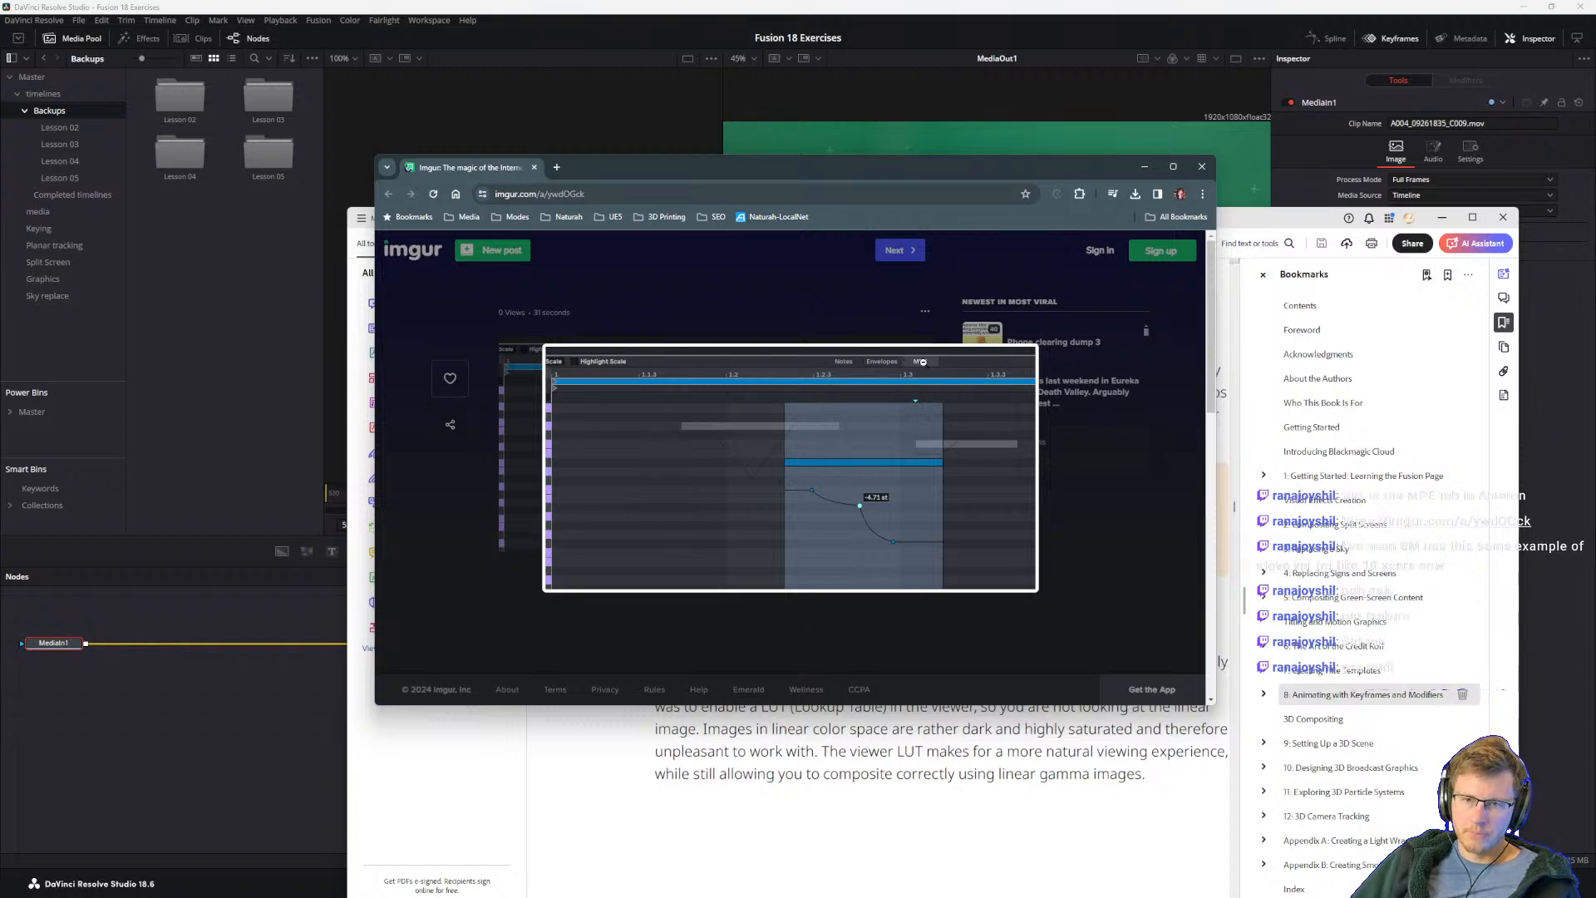
left_click_drag(698, 176, 1595, 363)
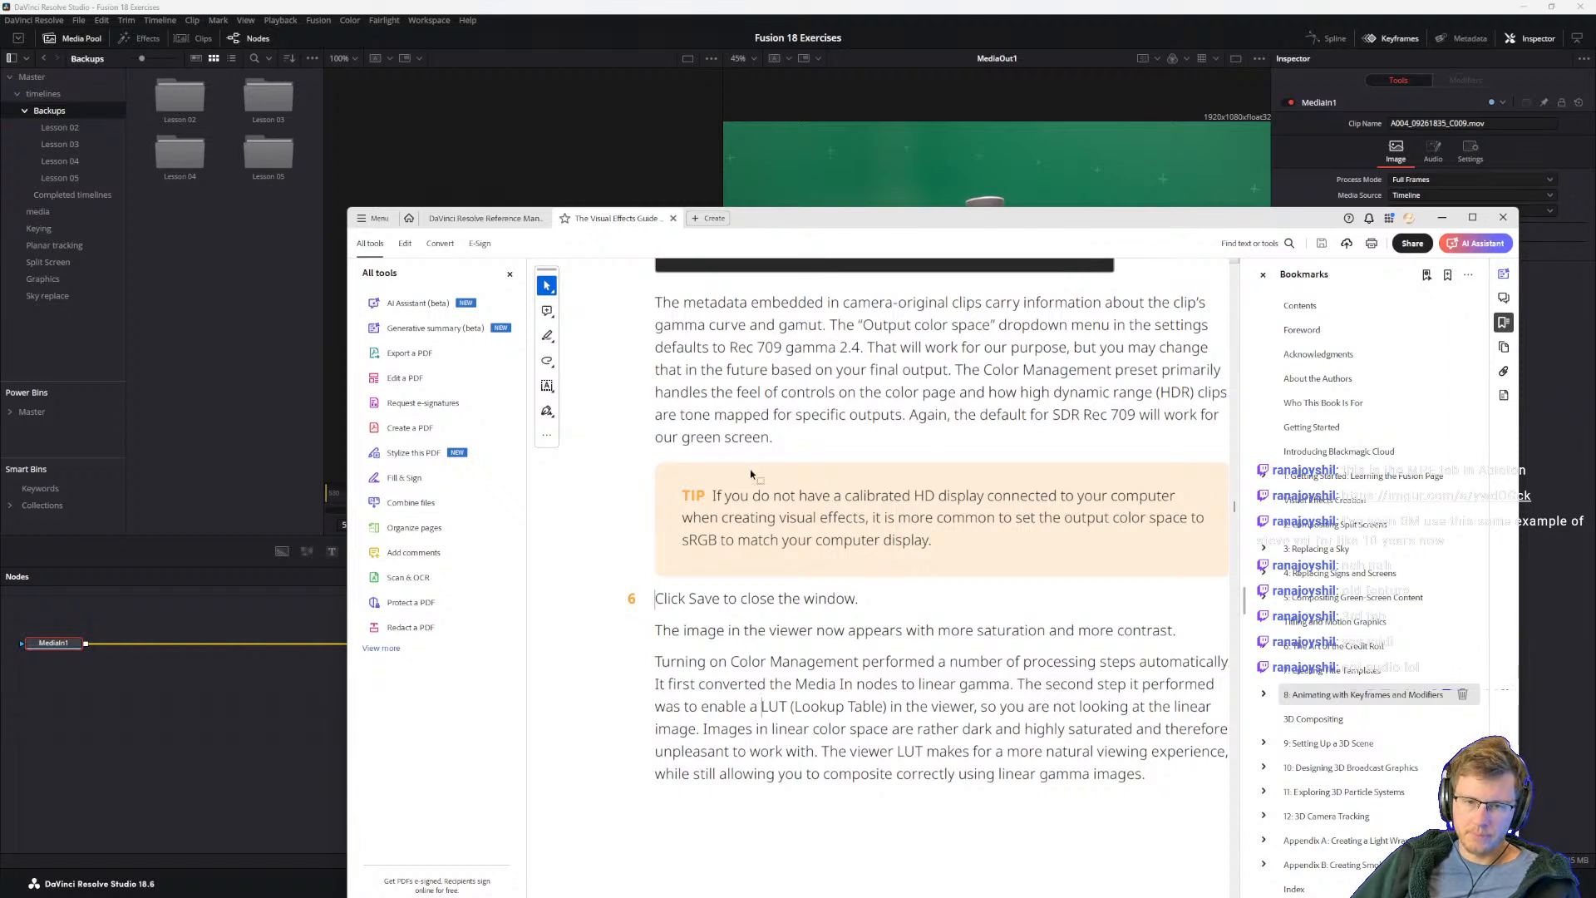
Step: Widen the guide window and read on from step 6 to steps 7 and 8 about disabling and re-enabling the viewer LUT
left_click_drag(687, 606, 680, 606)
left_click(697, 659)
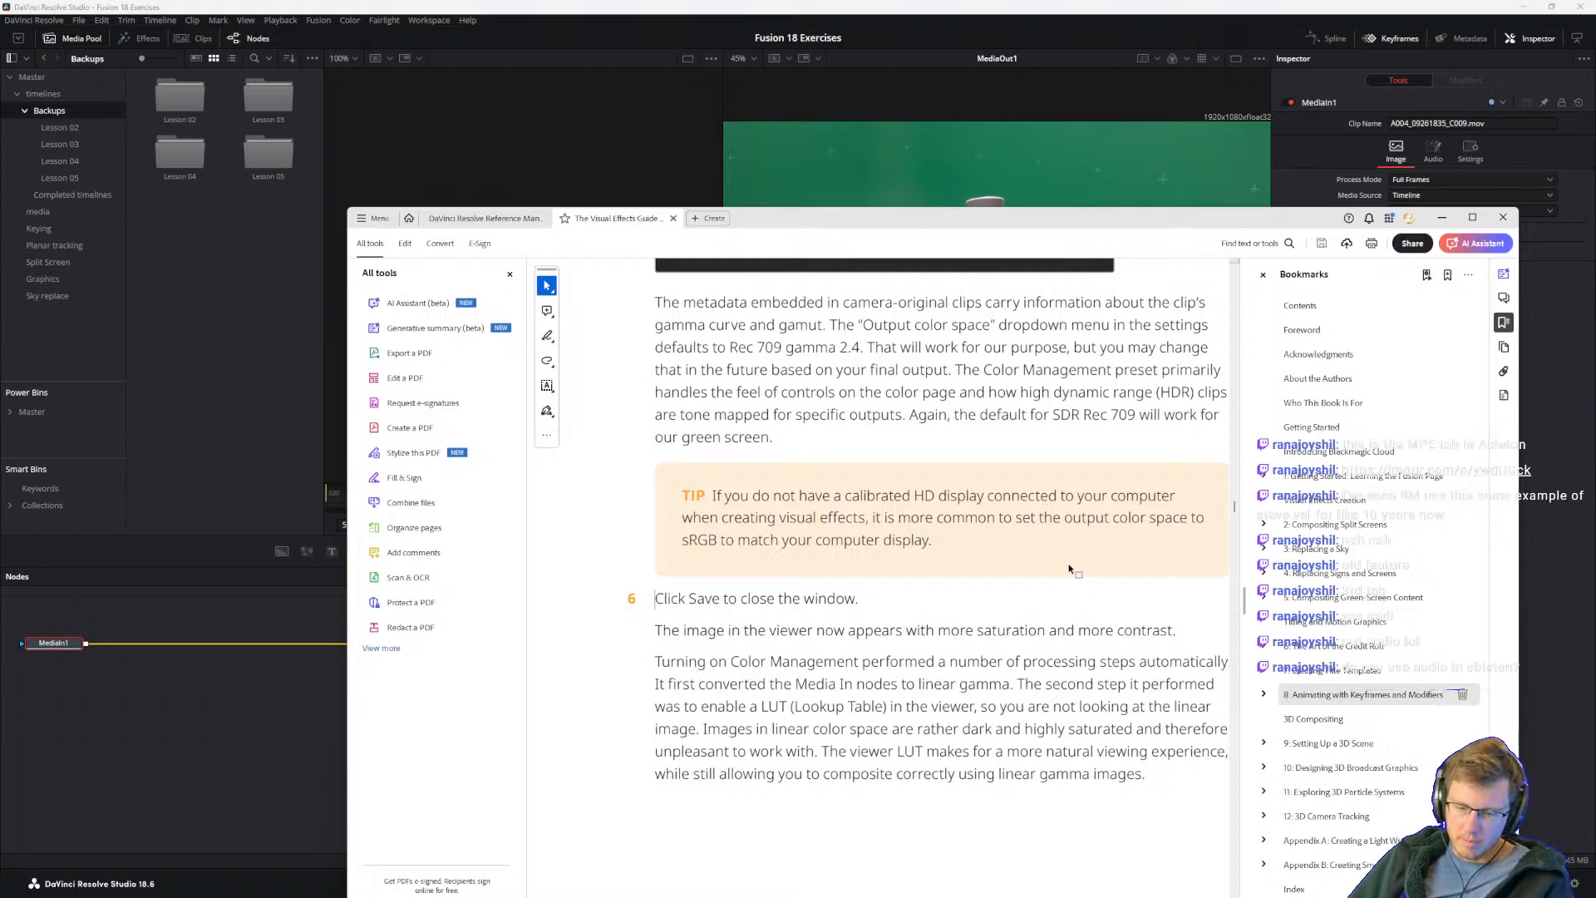
scroll(906, 656, "down", 2)
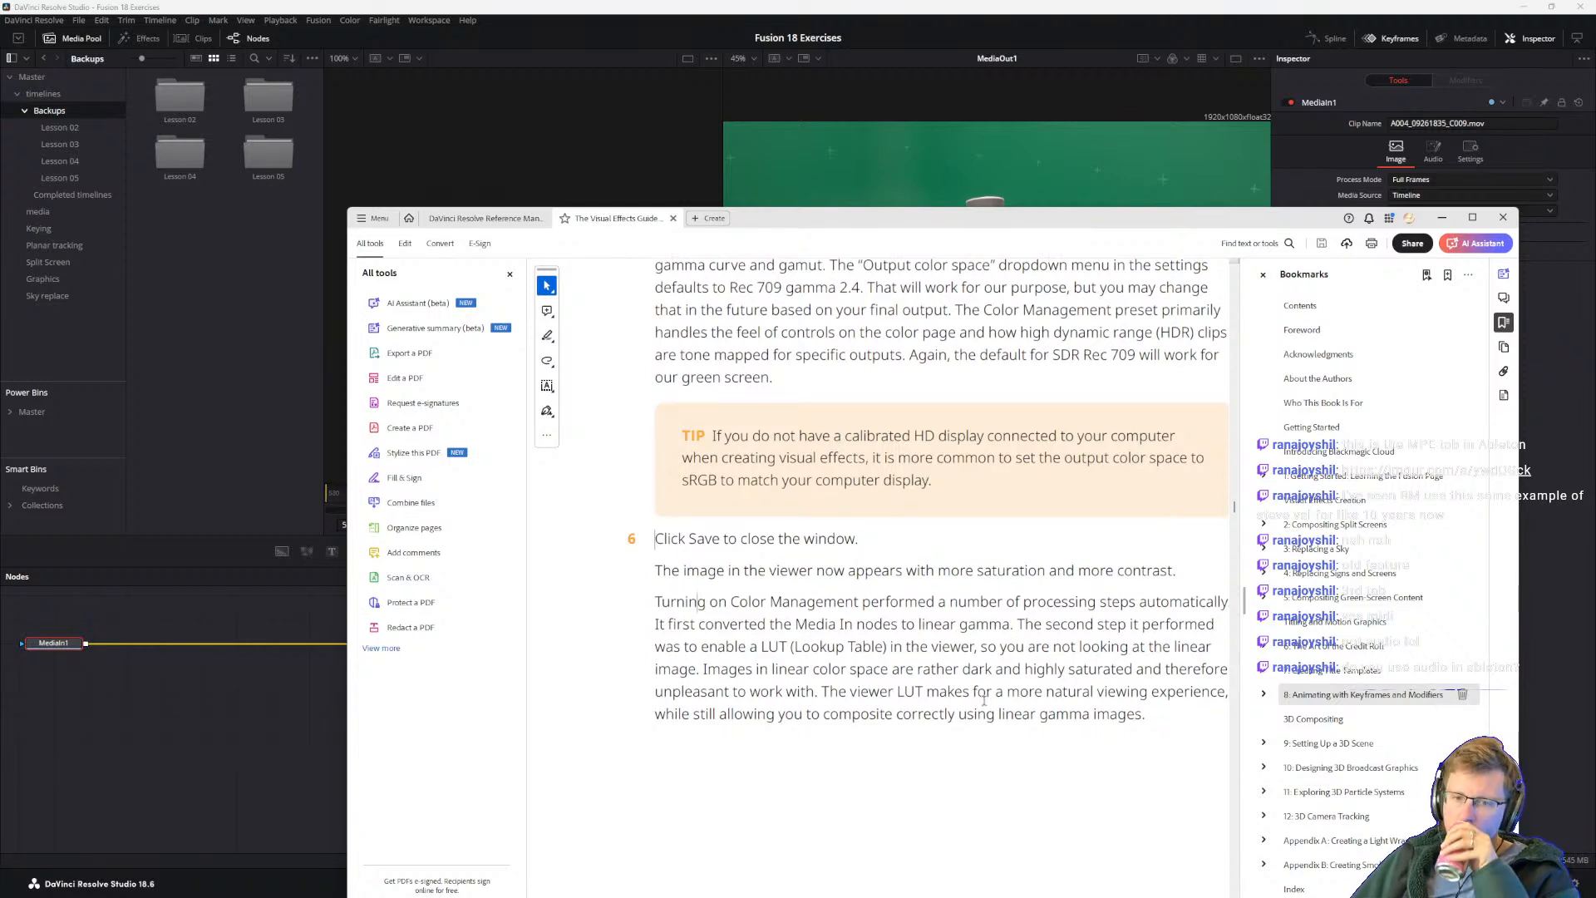
left_click_drag(347, 353, 192, 353)
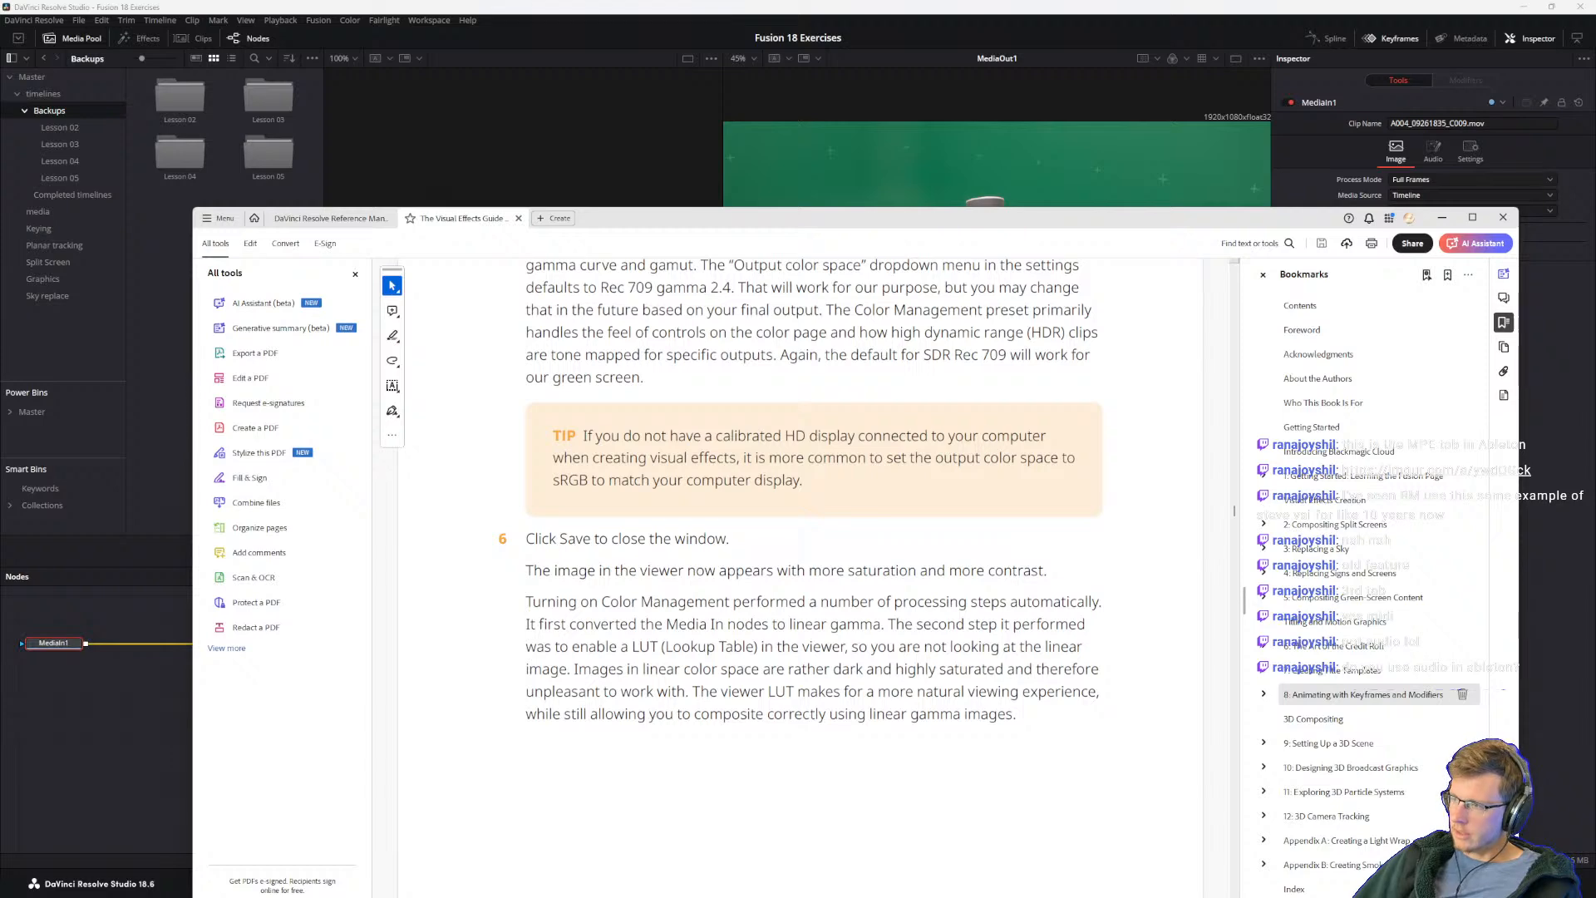
scroll(673, 662, "down", 5)
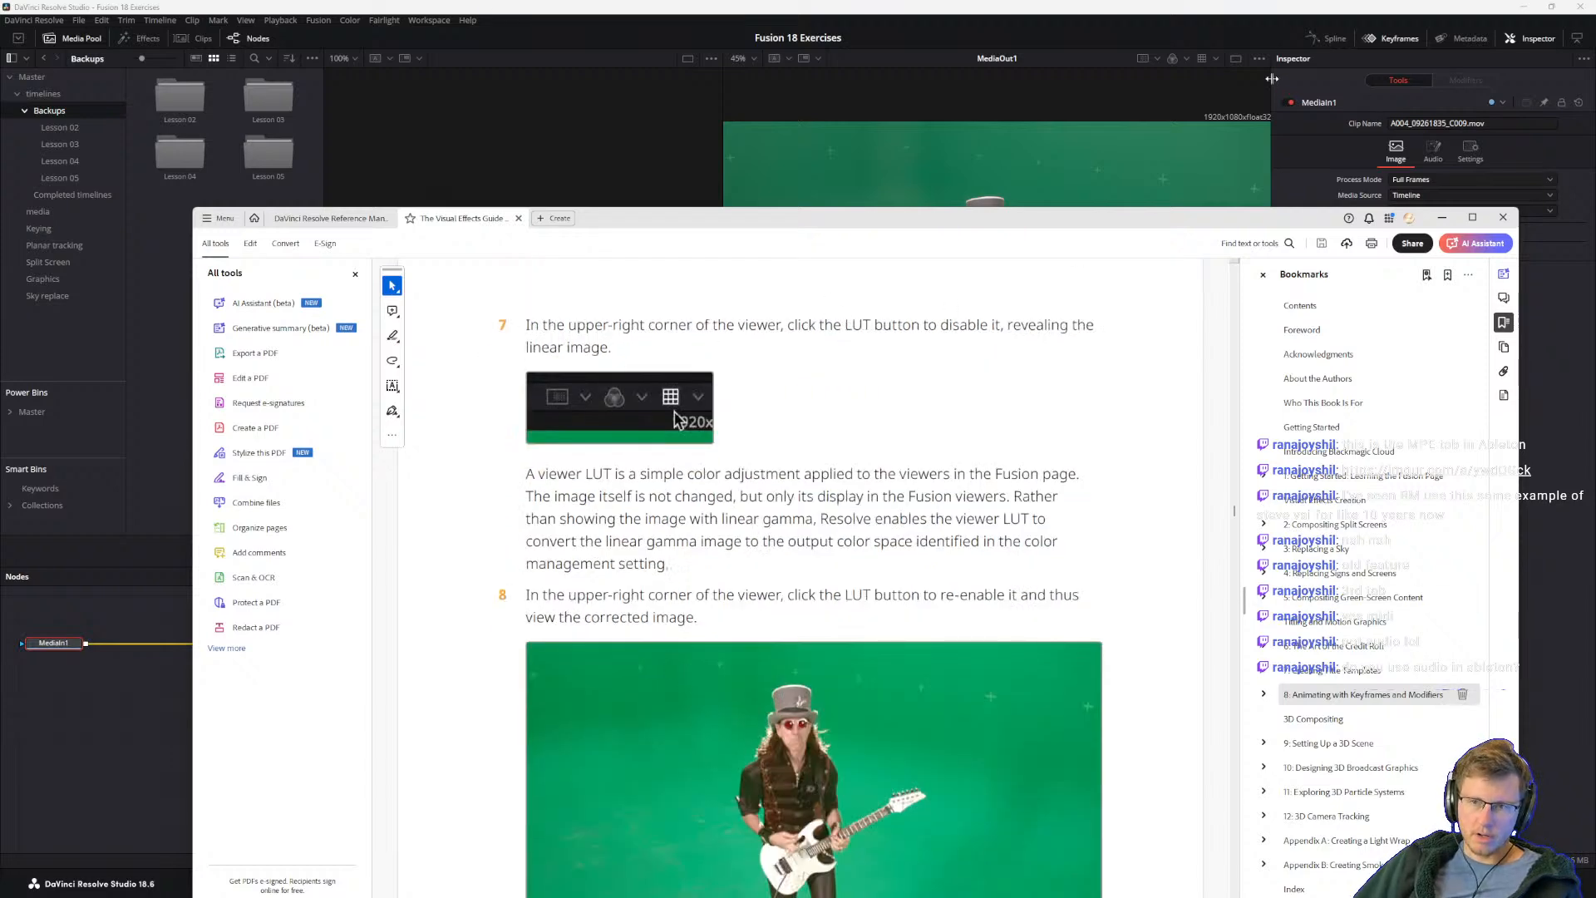
Step: In DaVinci Resolve, toggle the MediaOut1 viewer's LUT and apply the Film Looks LUT DCI-P3 Fujifilm 3513DI D55
left_click(1210, 60)
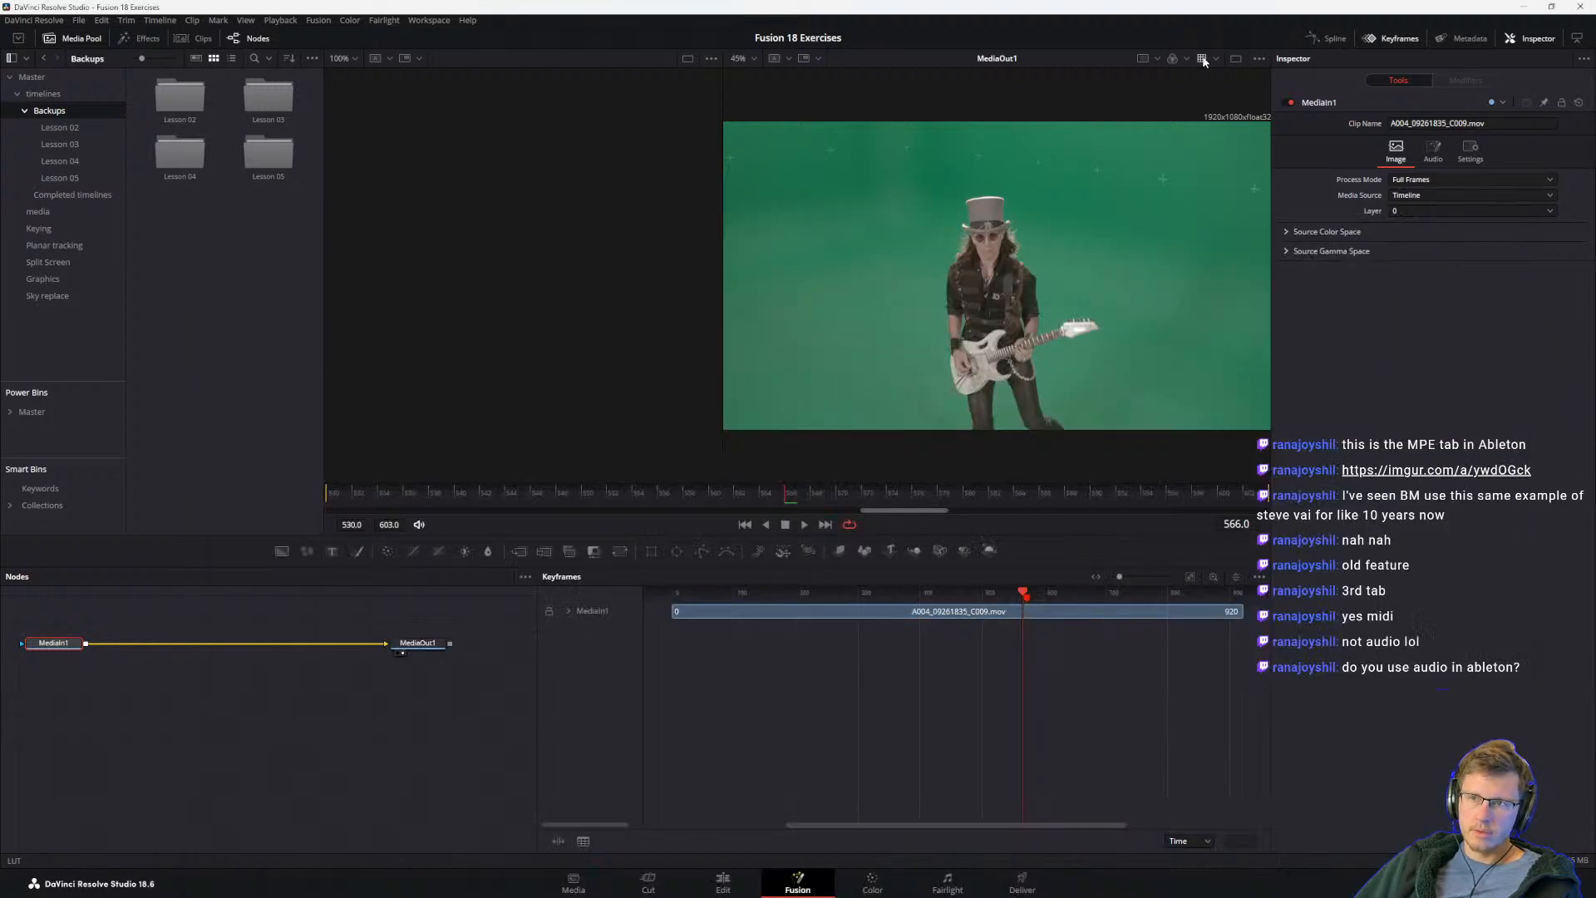
left_click(1203, 58)
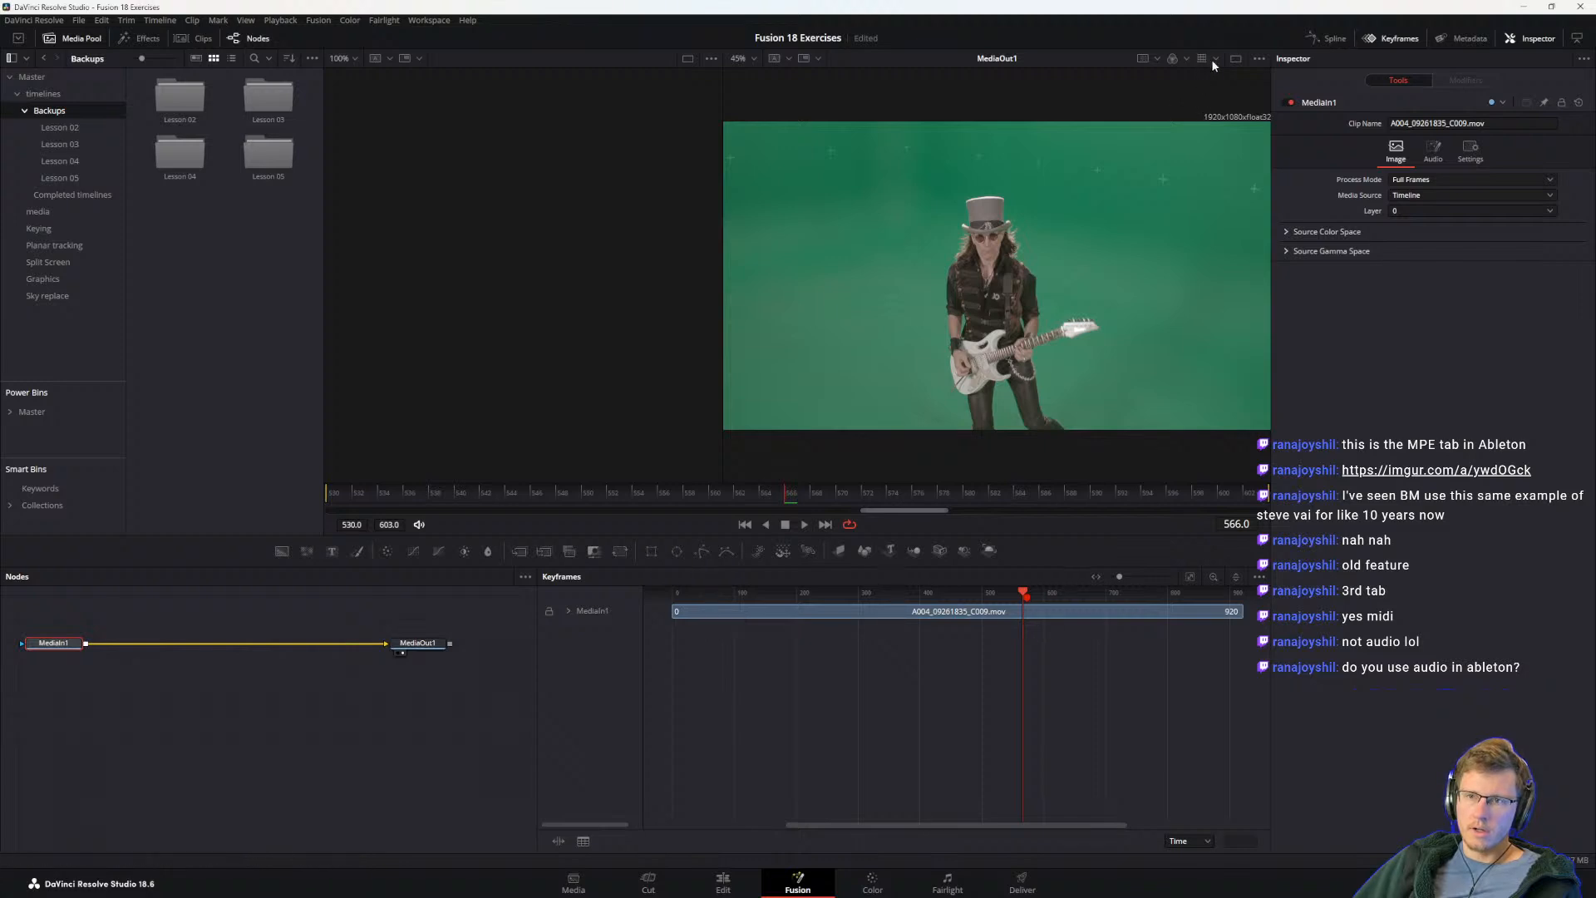
left_click(1215, 60)
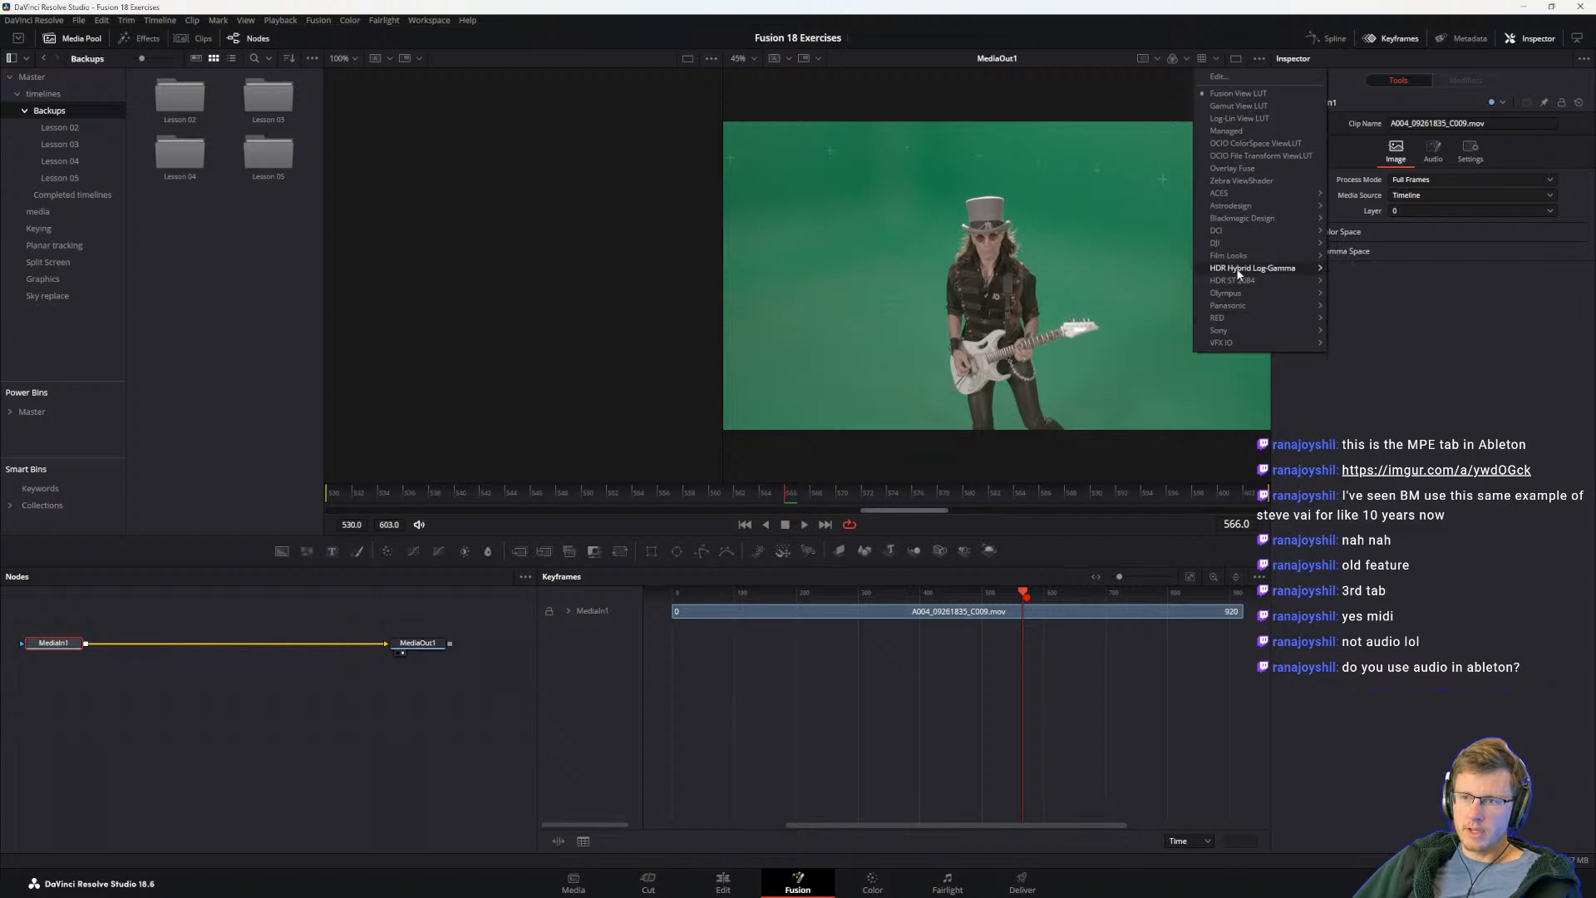
mouse_move(1245, 283)
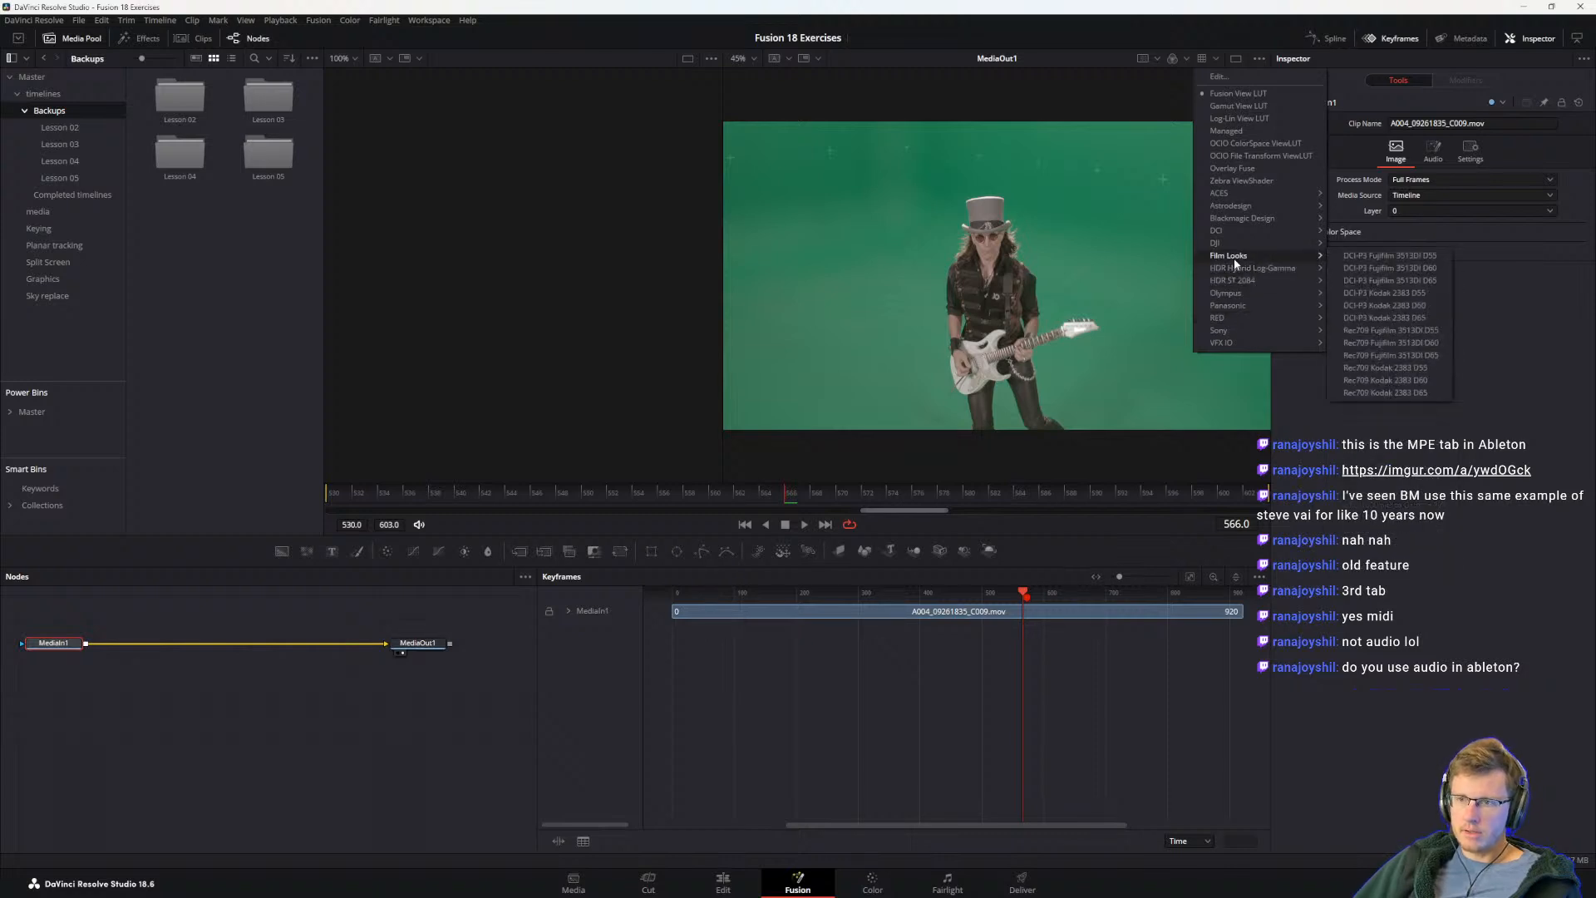
left_click(1398, 251)
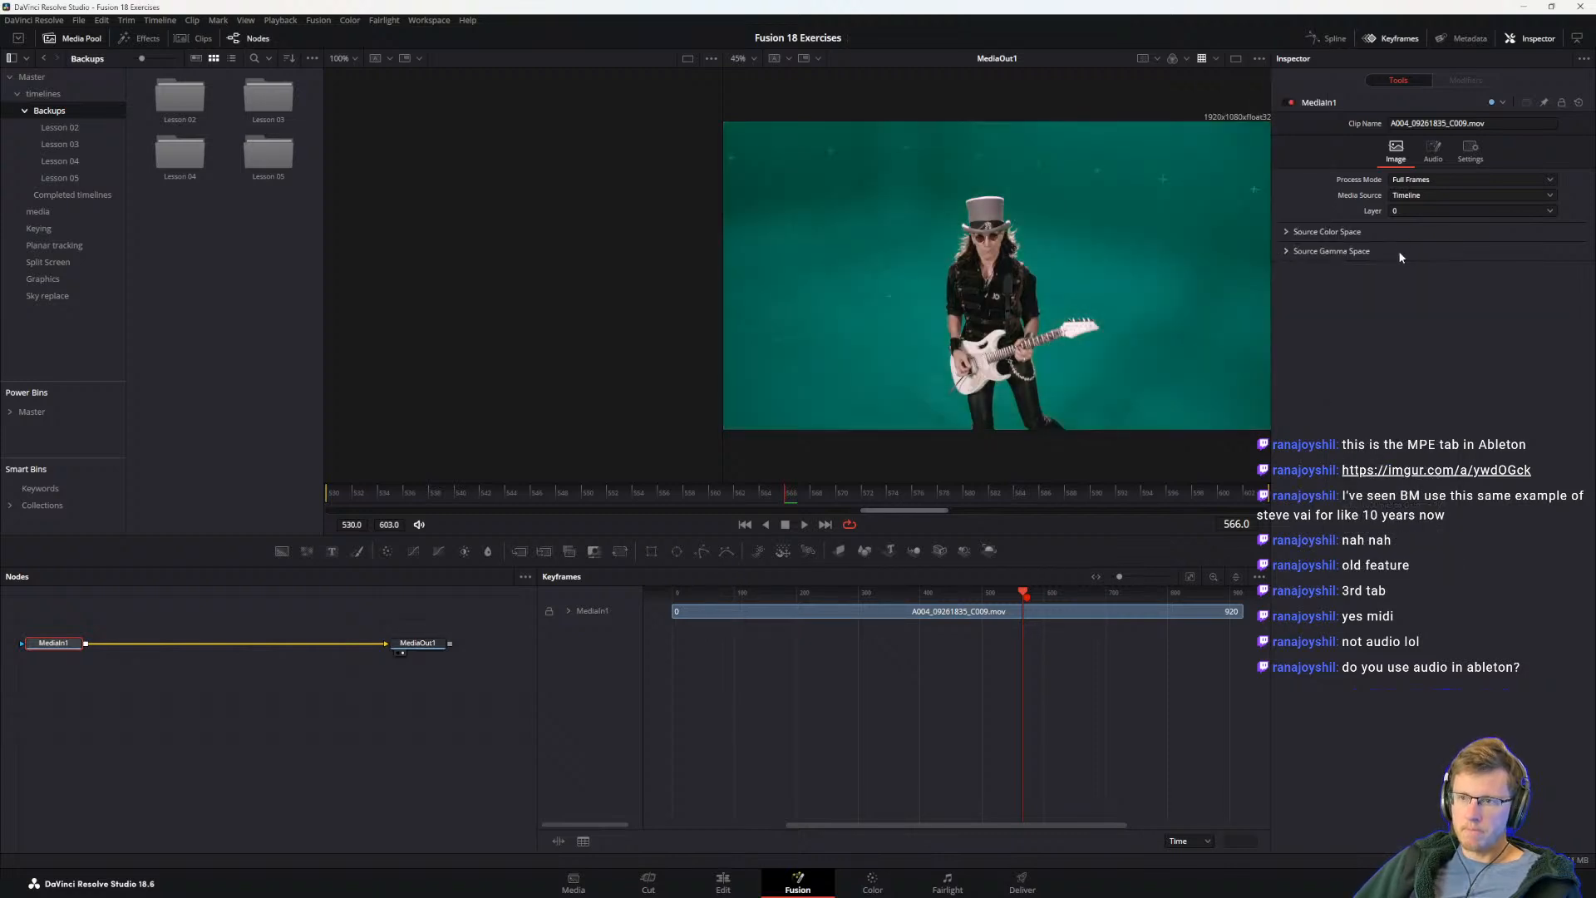
Step: Toggle the viewer LUT off and on to compare the image, and look over the list of available LUTs
left_click(1202, 59)
left_click(1202, 59)
left_click(1215, 59)
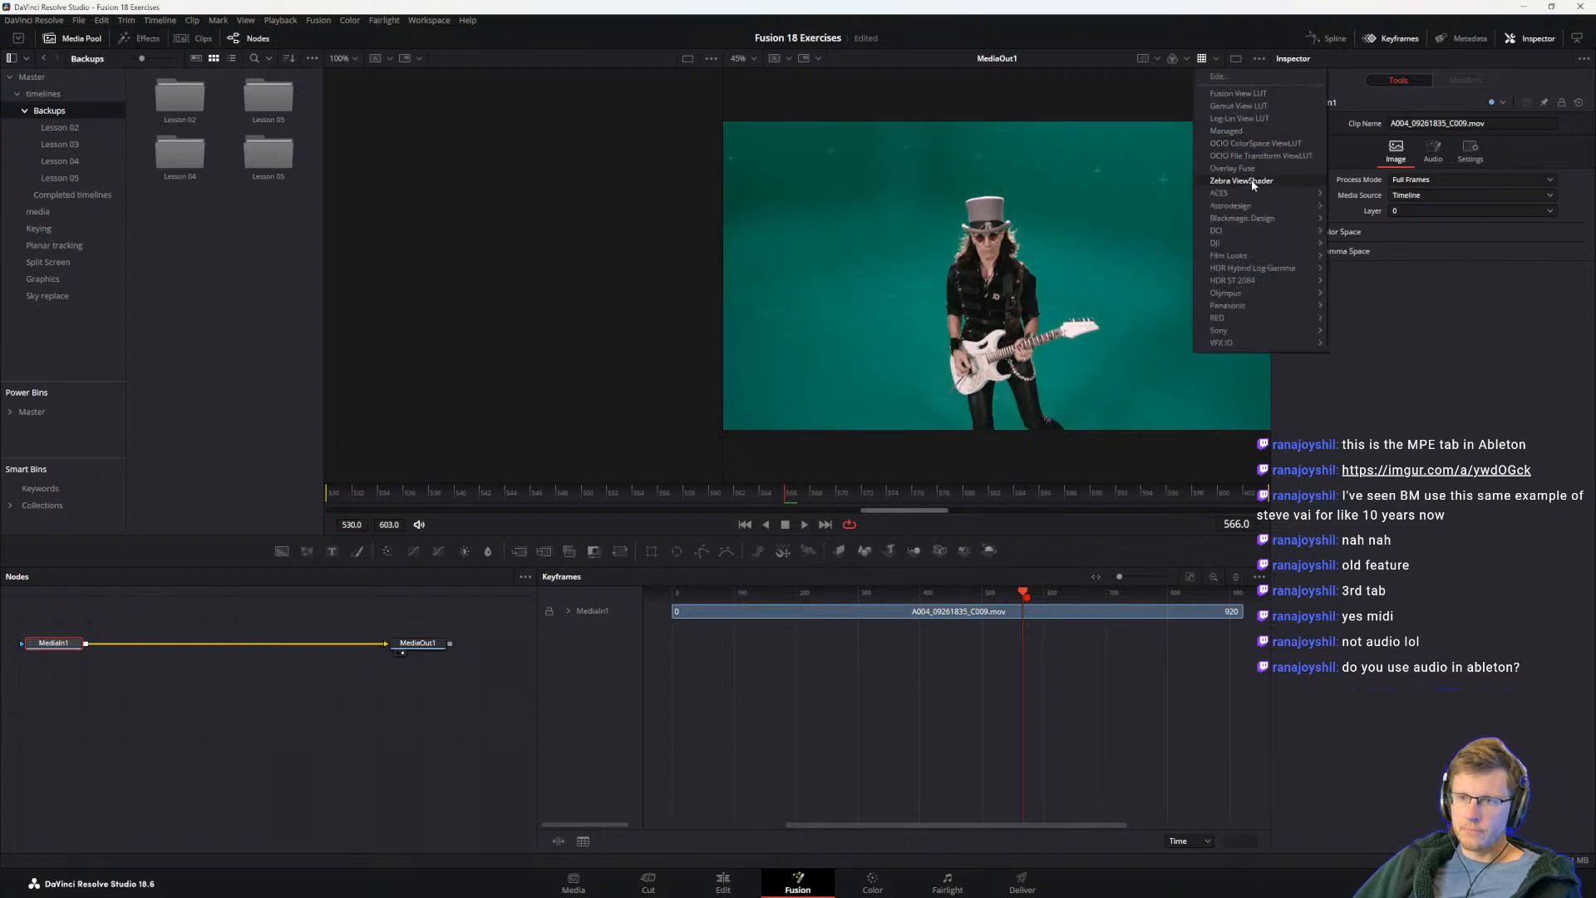
key("alt+Tab")
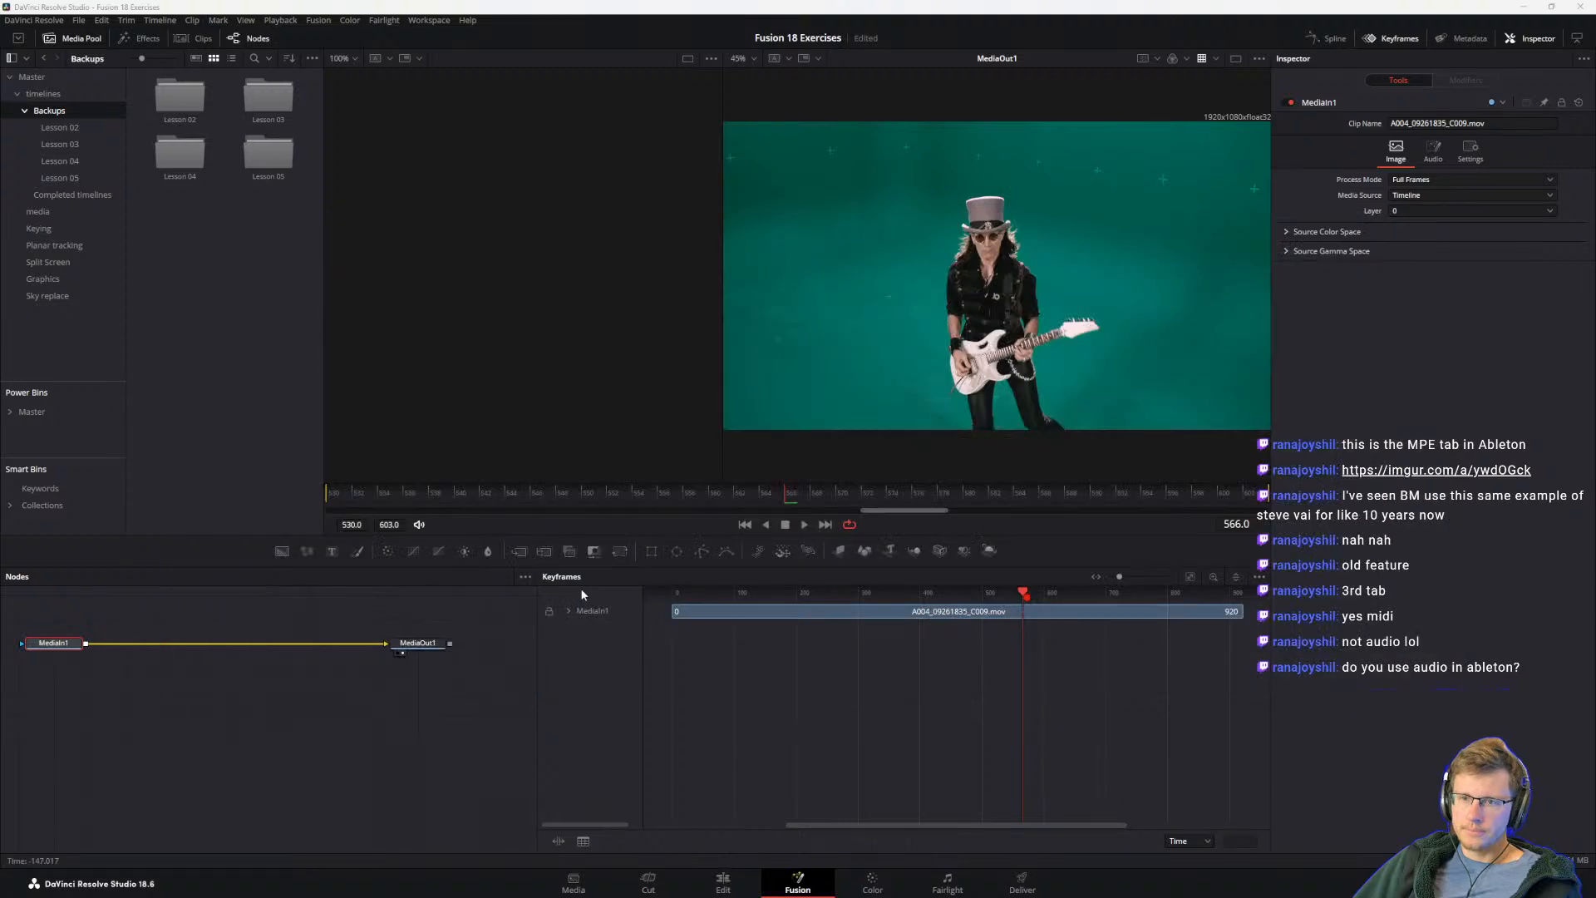
Step: Switch to the Visual Effects Guide in Adobe Acrobat and read step 8 and the tip on gamut or Cineon LOG tools
key("alt+Tab")
key("alt+Tab")
key("alt+Tab")
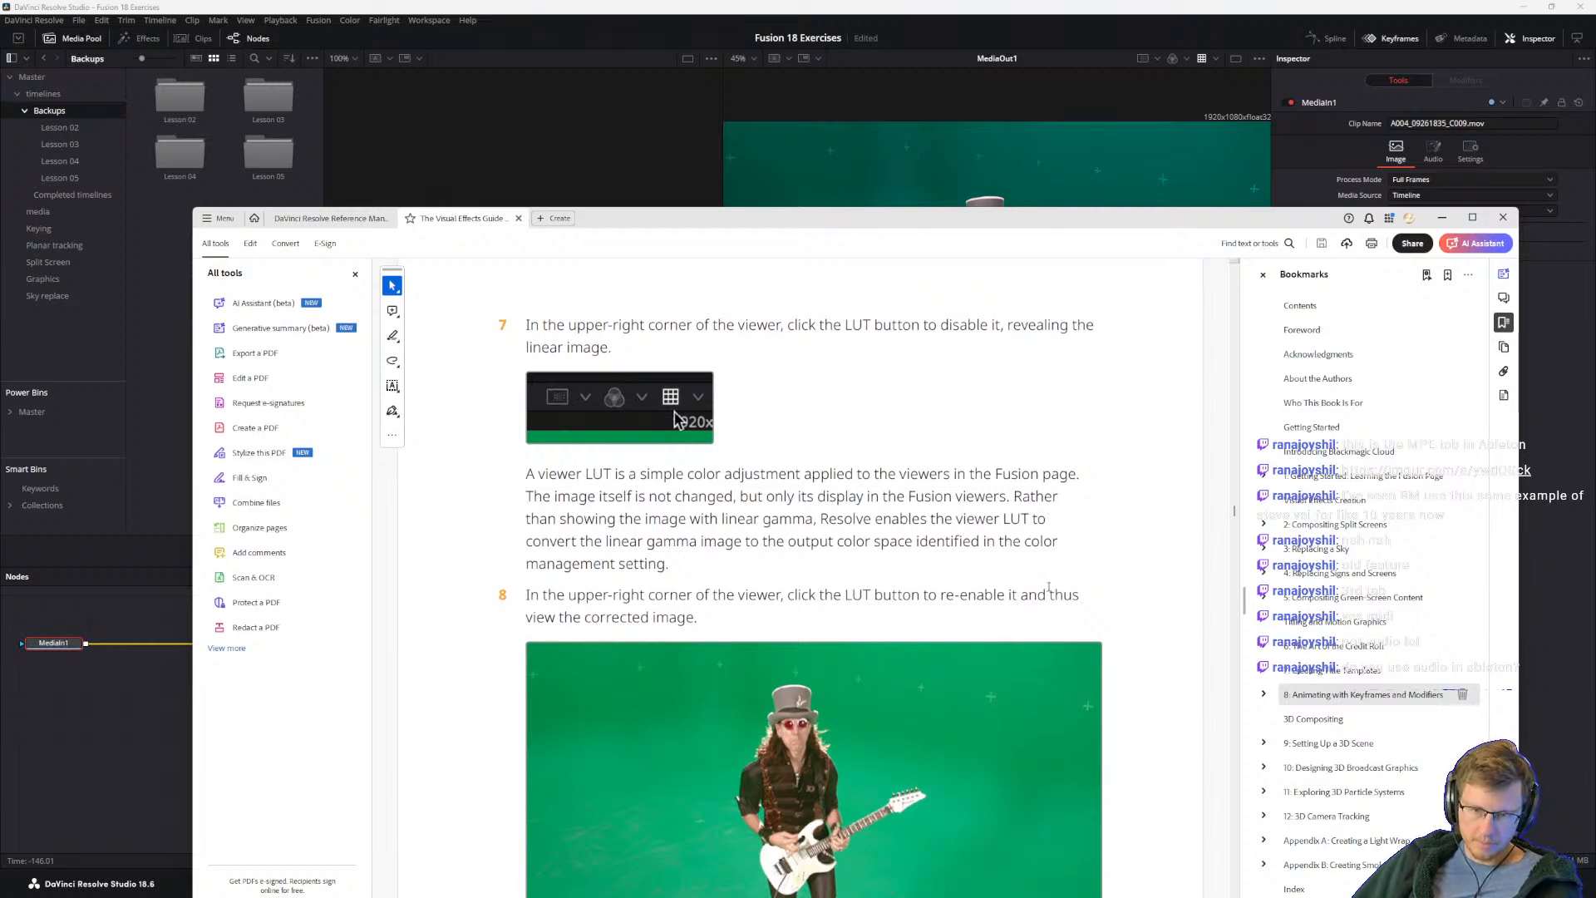
scroll(605, 612, "down", 4)
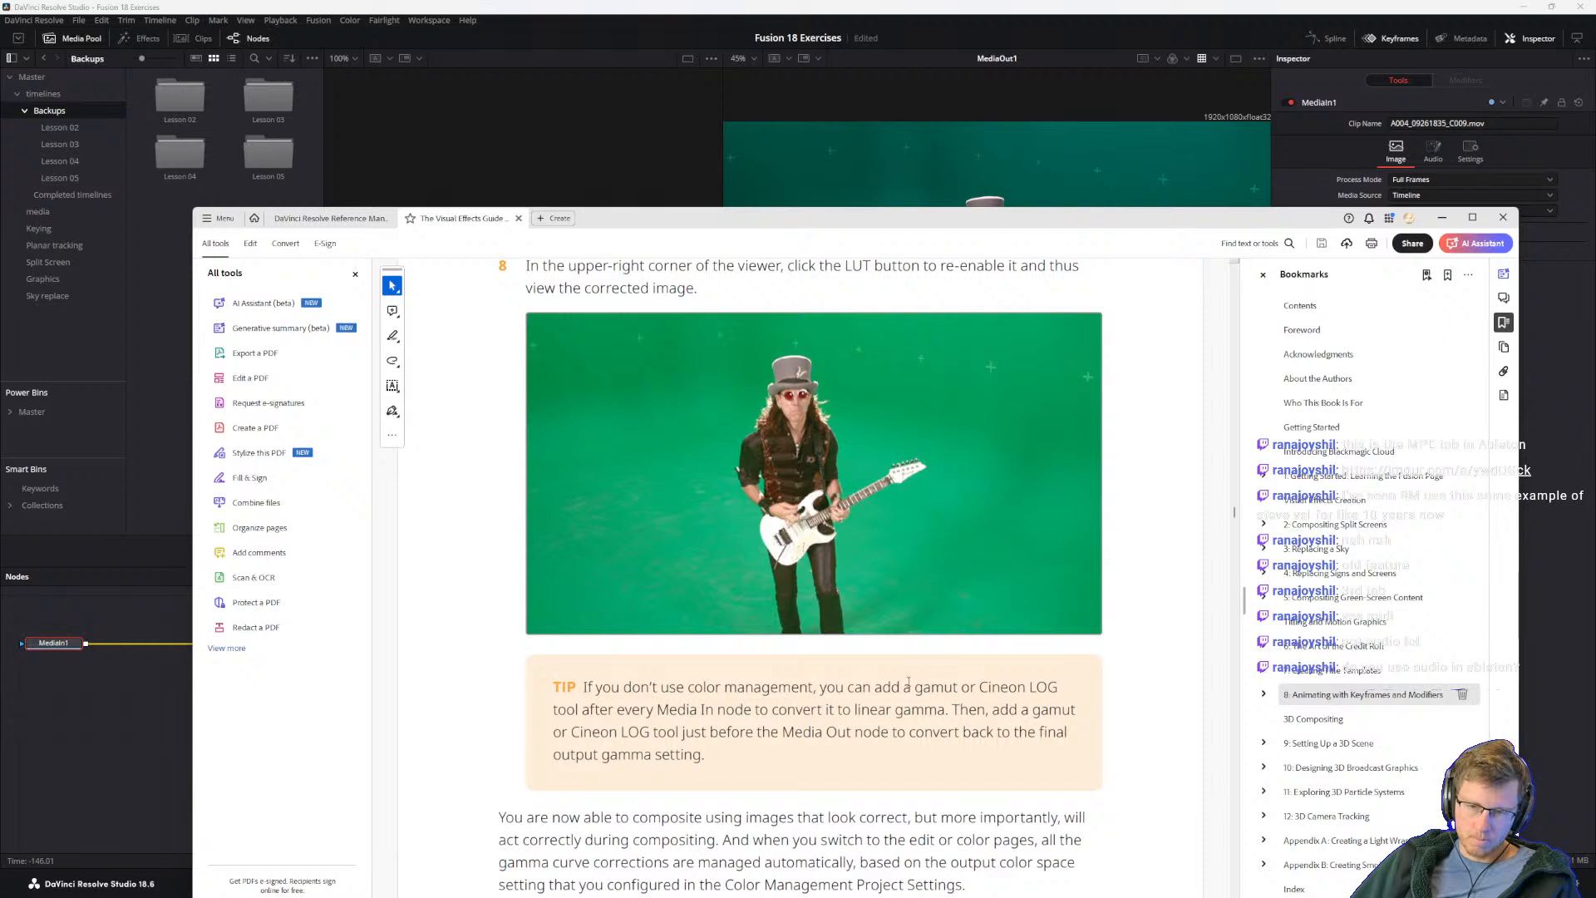
left_click_drag(914, 686, 1060, 691)
left_click(978, 709)
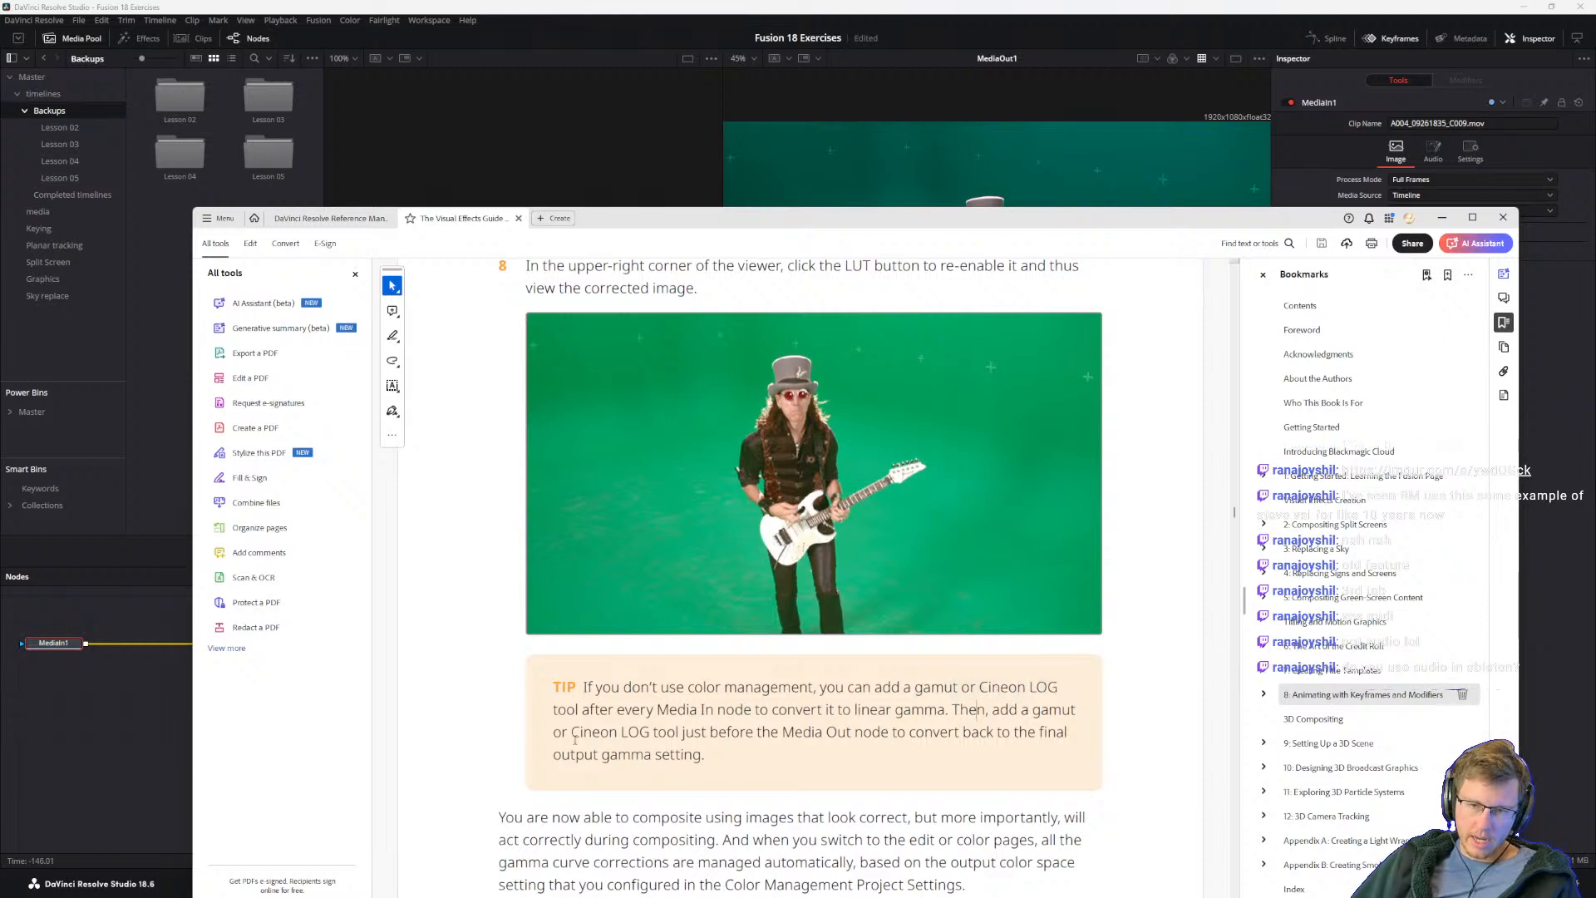
left_click_drag(691, 732, 993, 733)
left_click(823, 731)
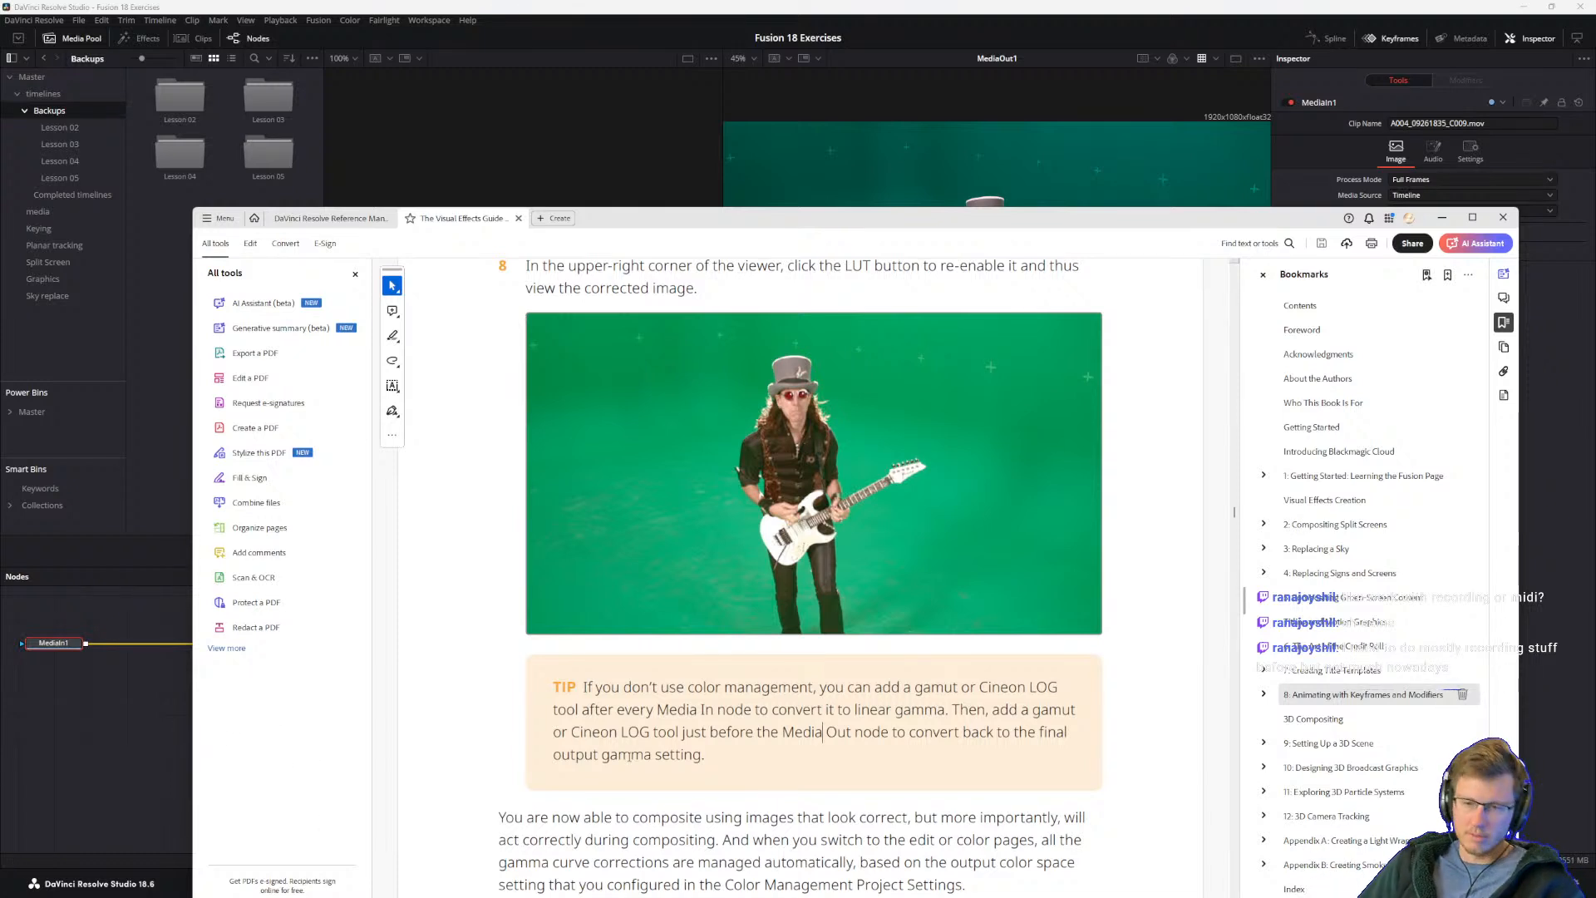
Step: Review the tip and the closing paragraph on managed gamma correction, and read on to the section "Why Use Linear Color Space?"
scroll(699, 412, "up", 1)
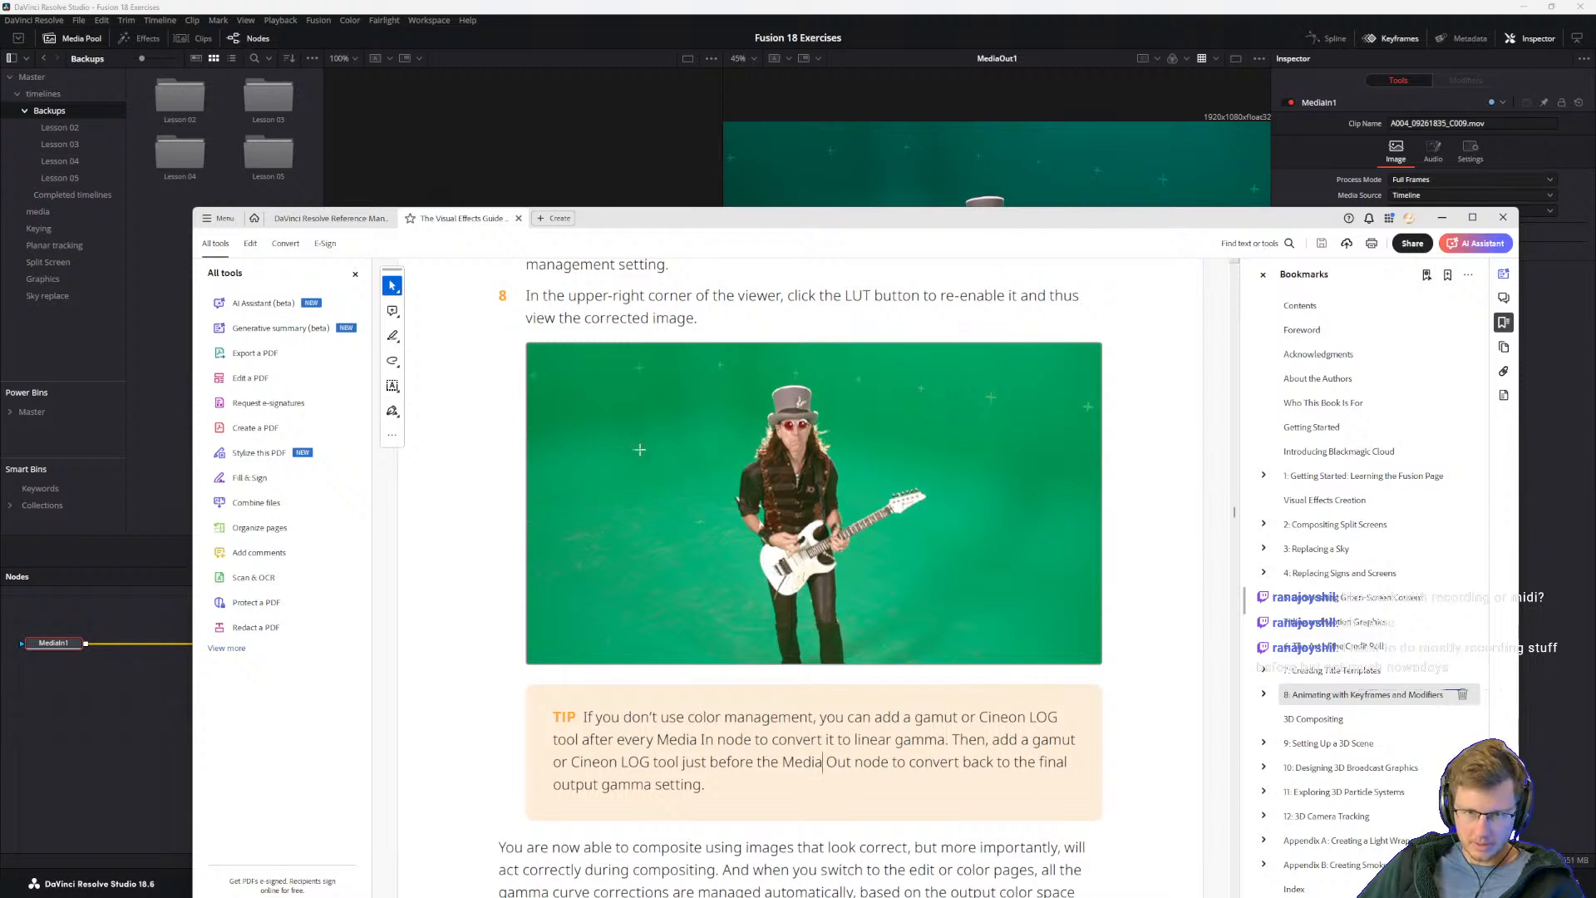
scroll(638, 441, "down", 3)
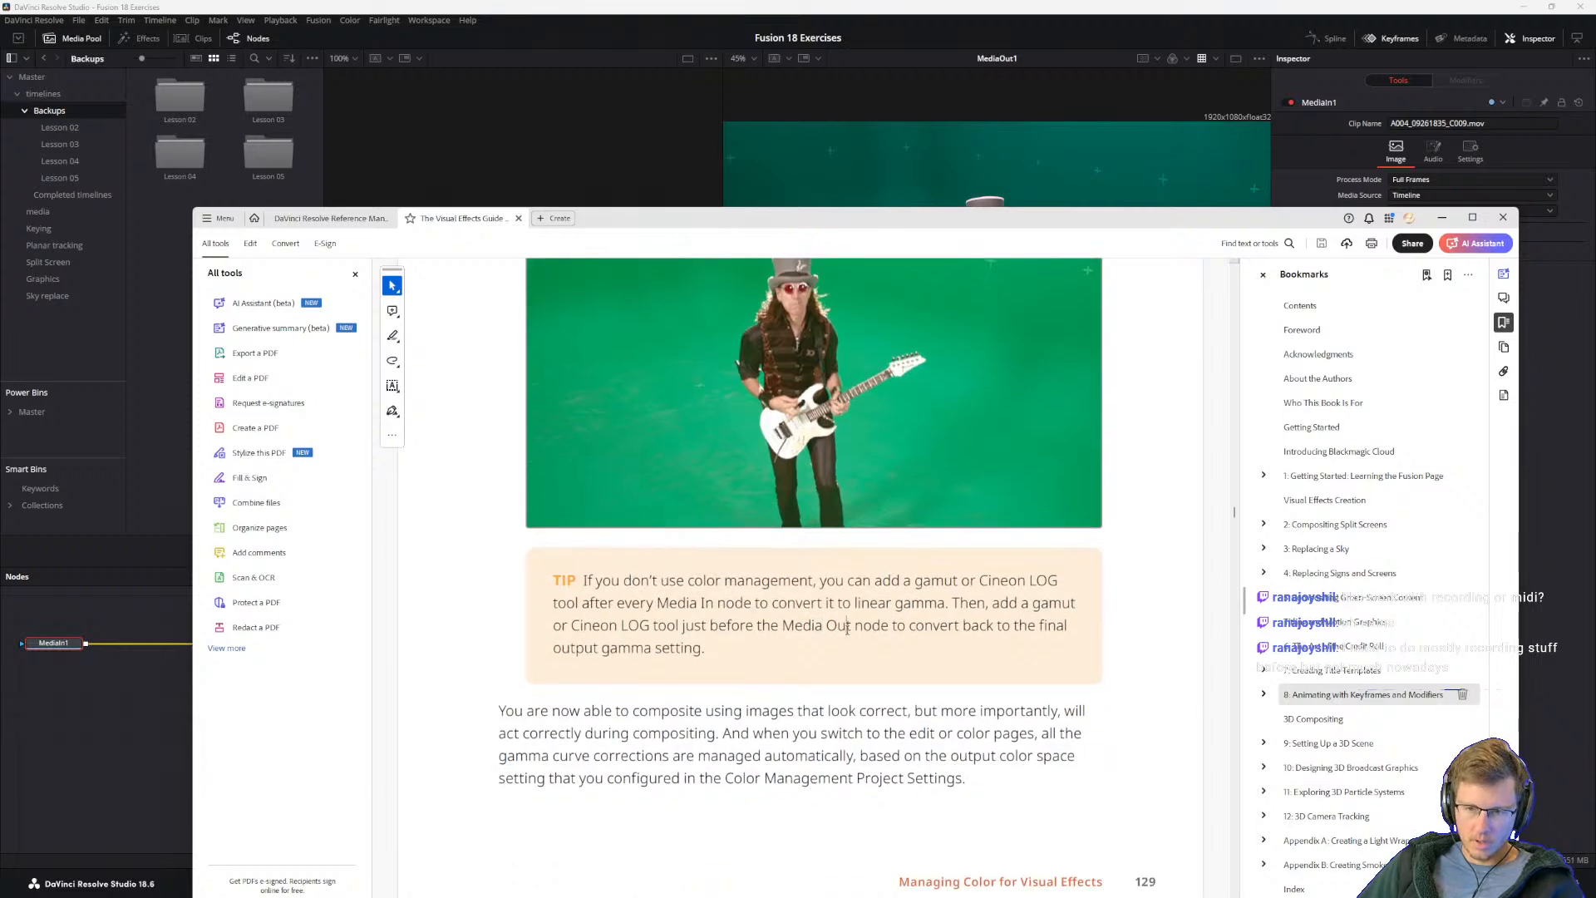
scroll(985, 632, "up", 10)
scroll(690, 592, "down", 10)
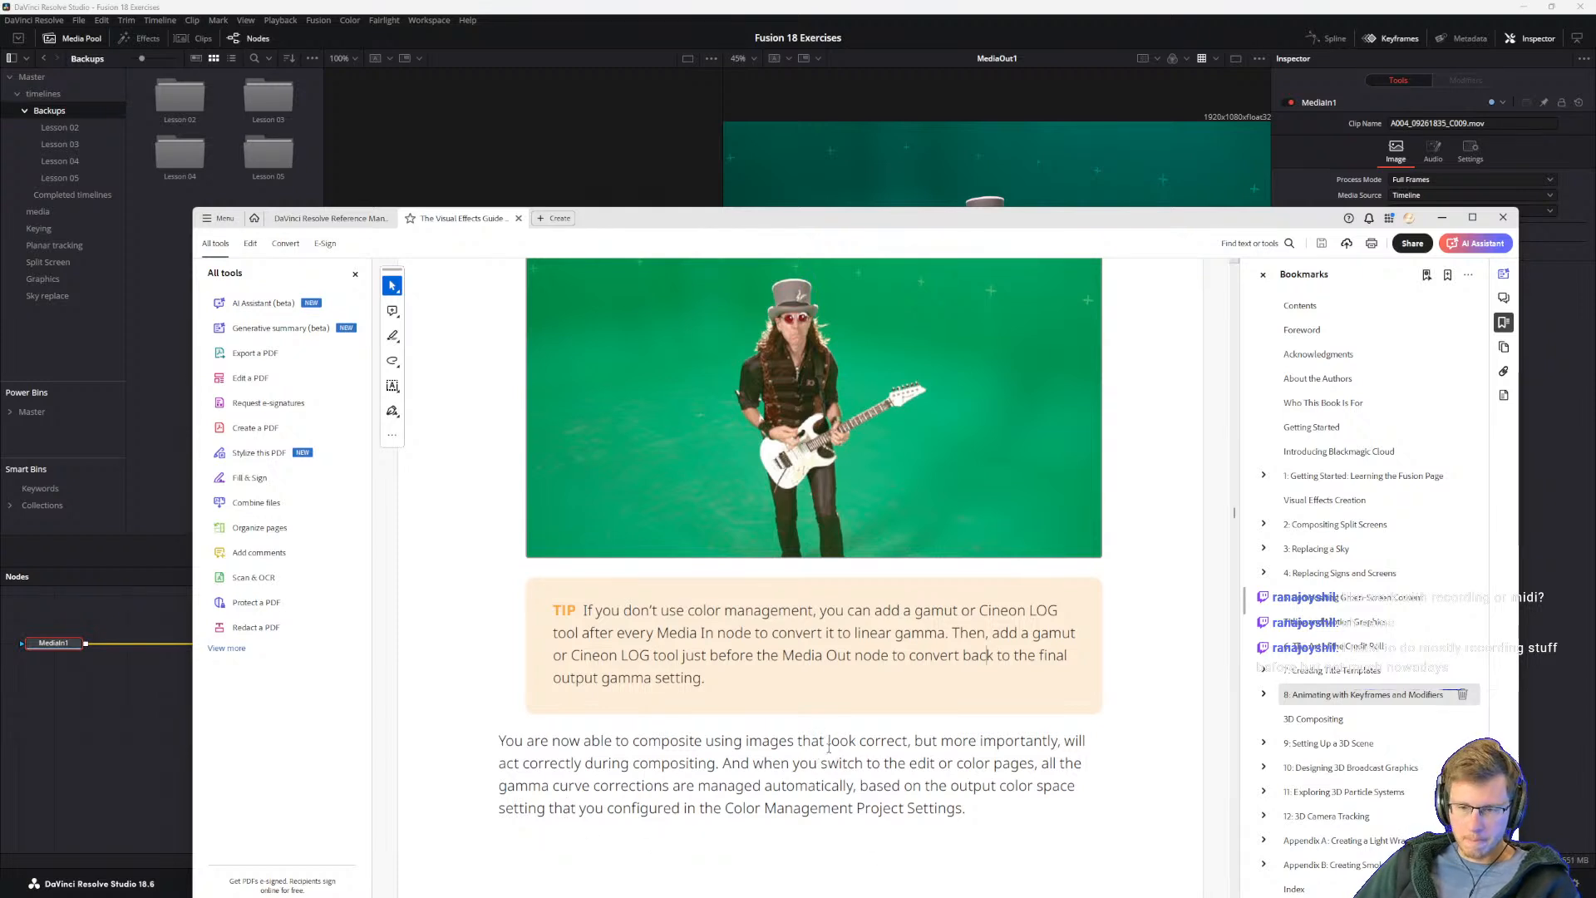
scroll(794, 715, "down", 1)
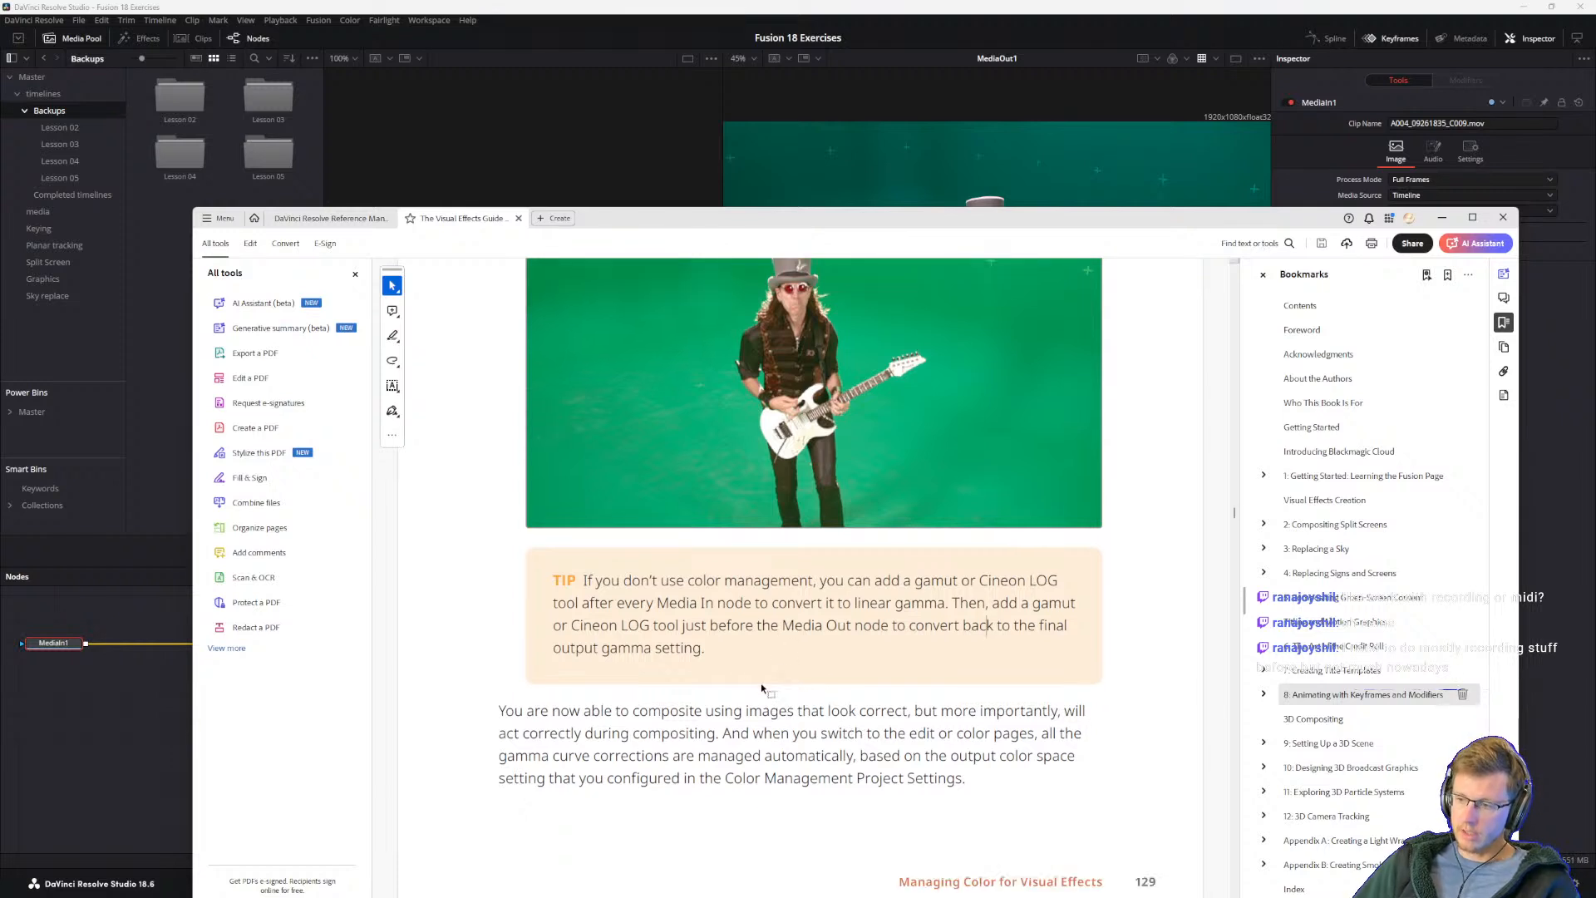
scroll(755, 773, "down", 3)
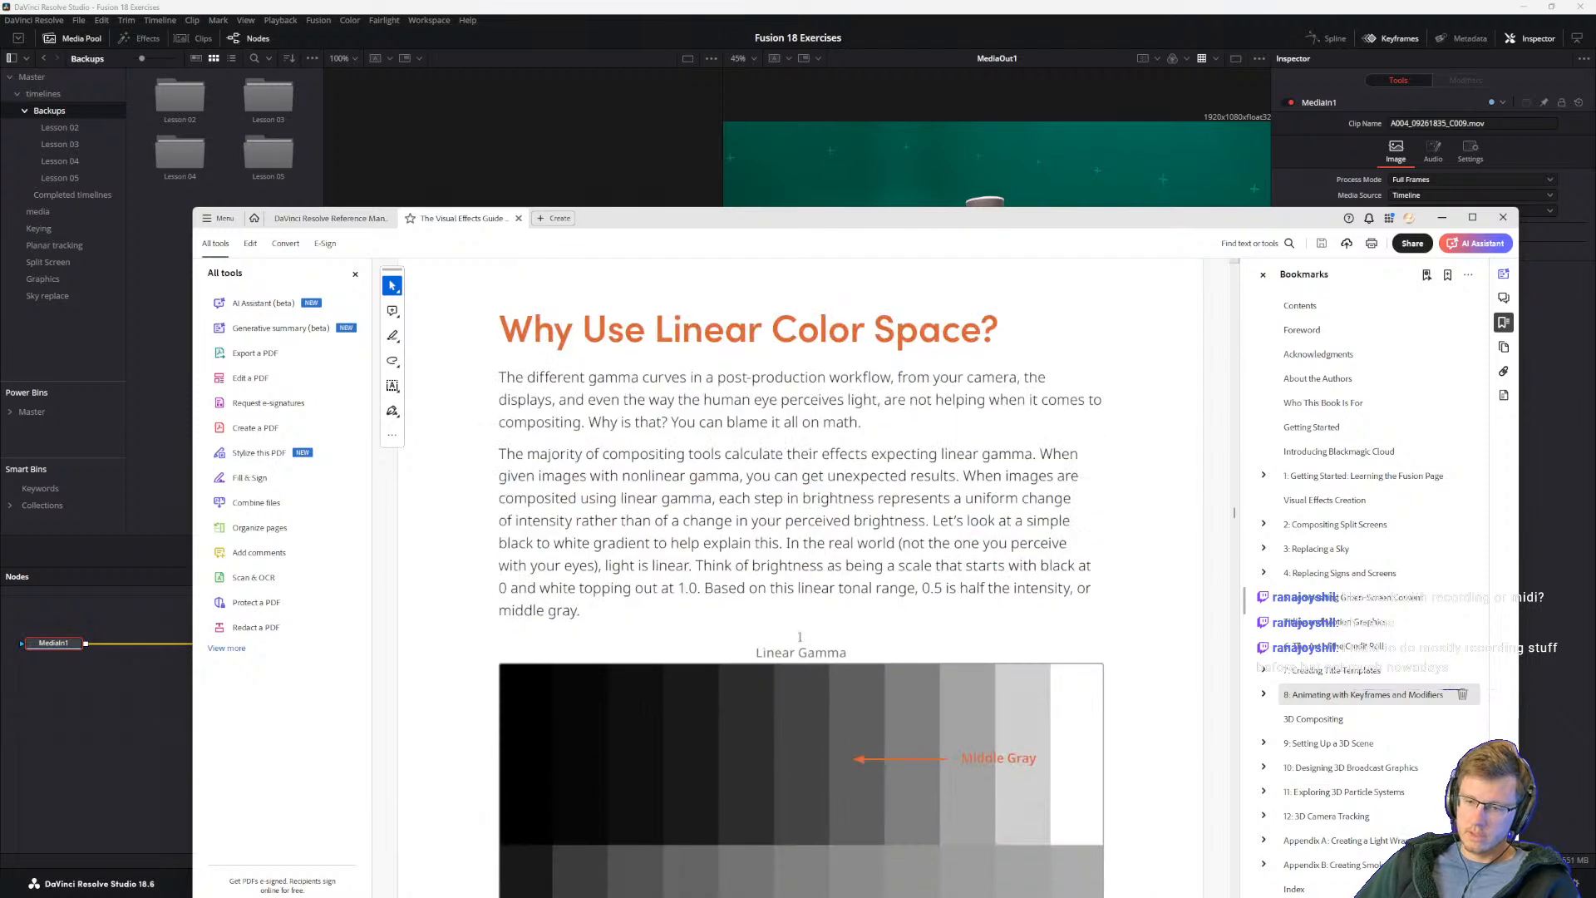
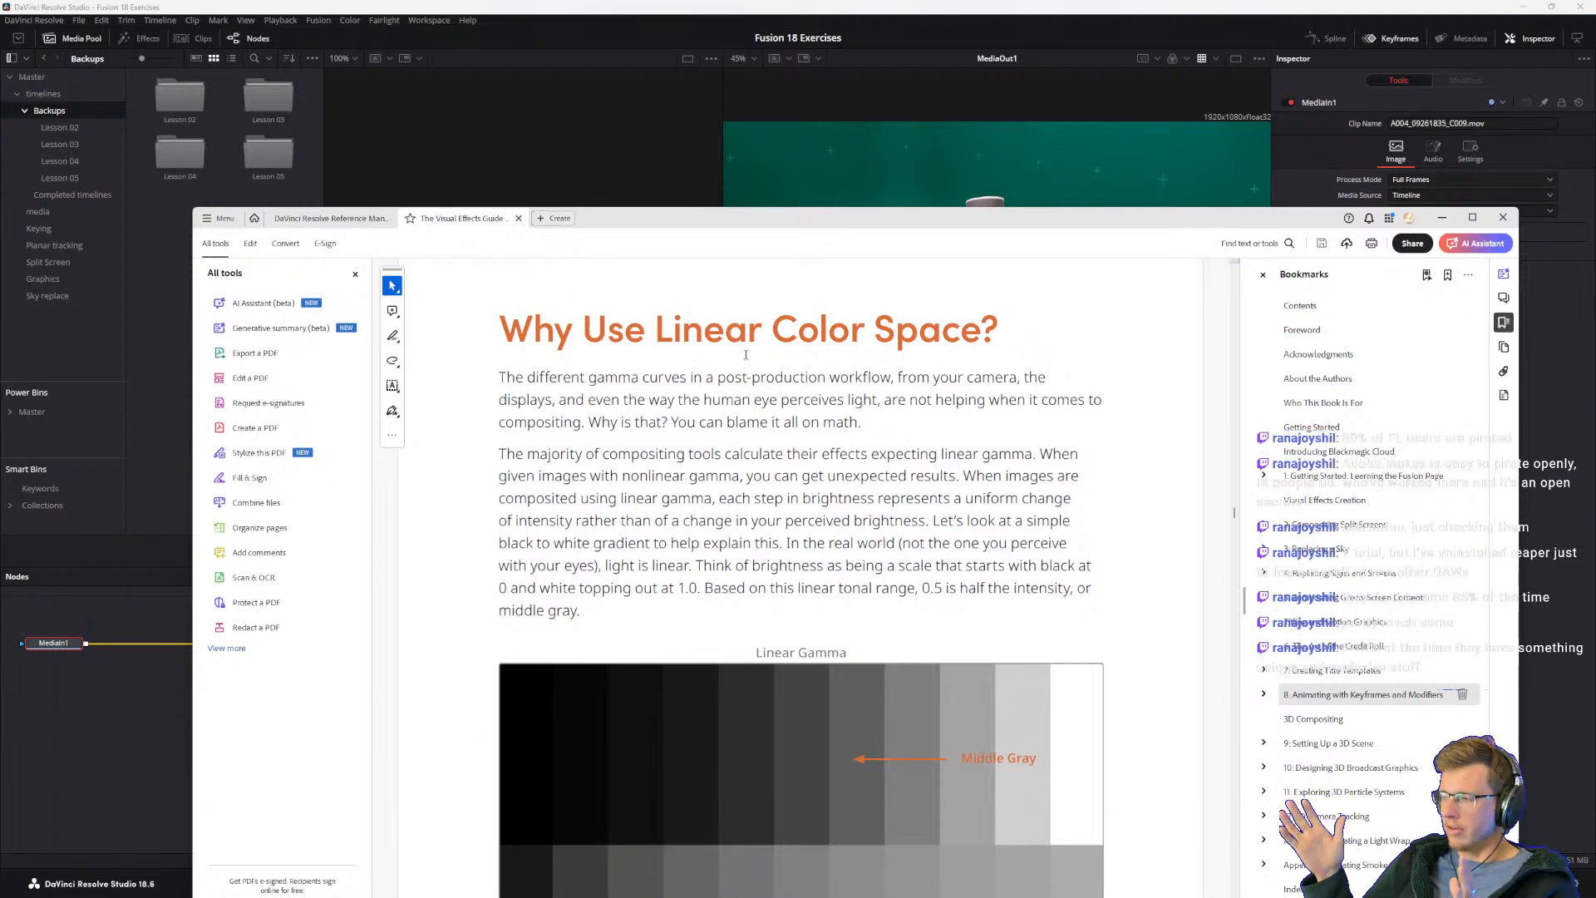
Step: Reposition the Visual Effects Guide window higher and read the opening paragraphs of "Why Use Linear Color Space?"
left_click_drag(657, 219, 658, 101)
left_click_drag(595, 483, 619, 359)
left_click(536, 302)
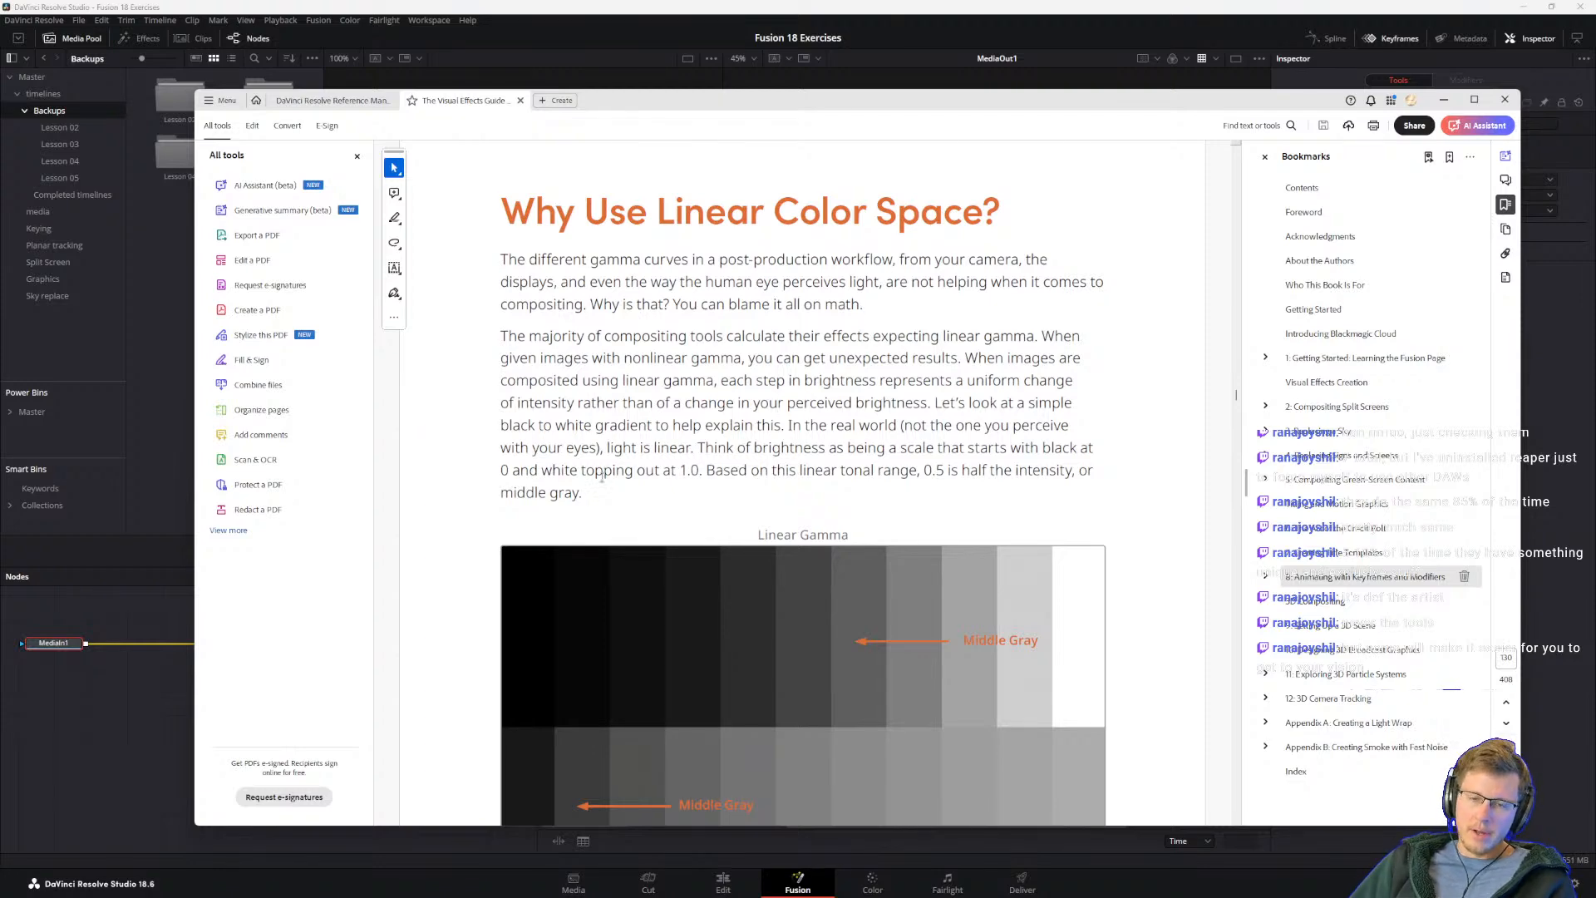
left_click_drag(602, 472, 520, 315)
left_click(520, 315)
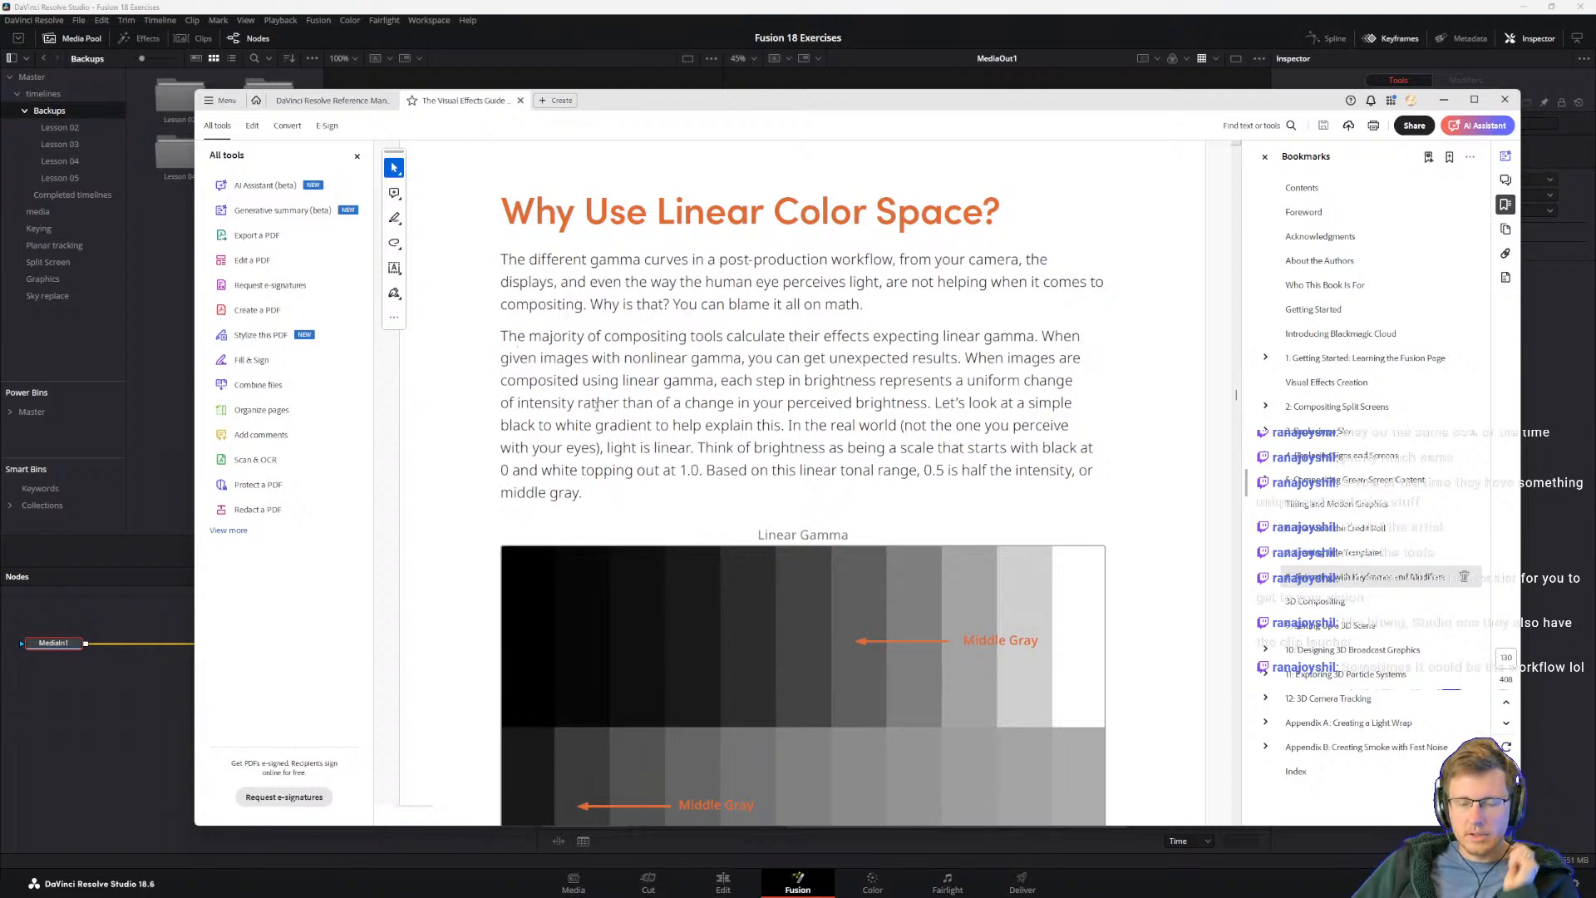
Step: Examine the Linear Gamma and LOG Gamma chart and read the explanation below it about where middle gray moves
scroll(606, 420, "down", 1)
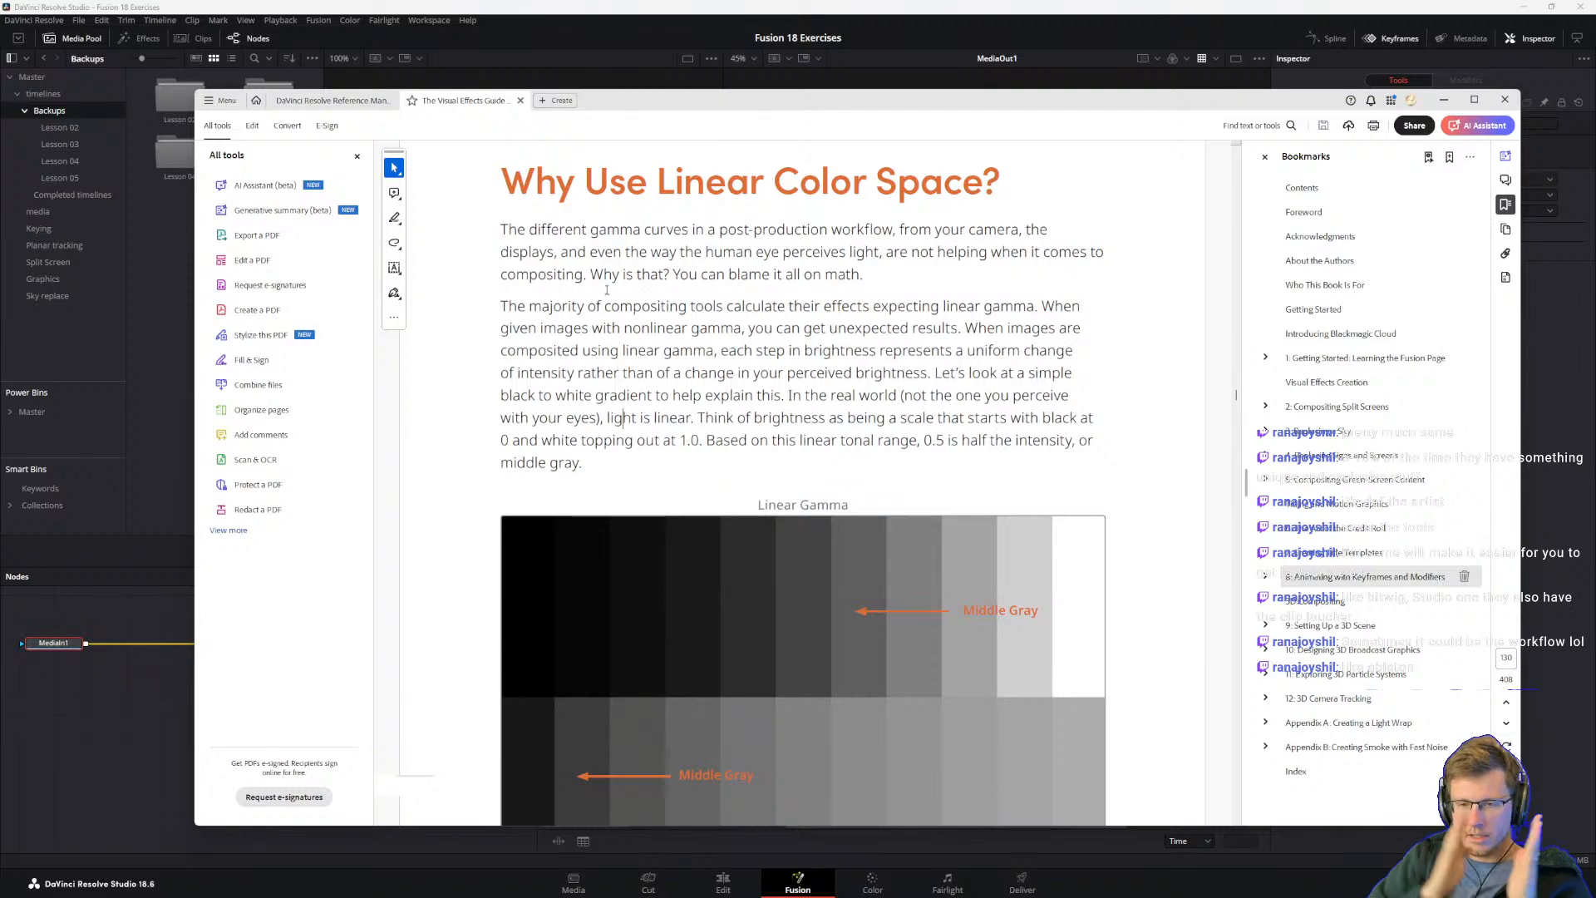
scroll(621, 357, "down", 2)
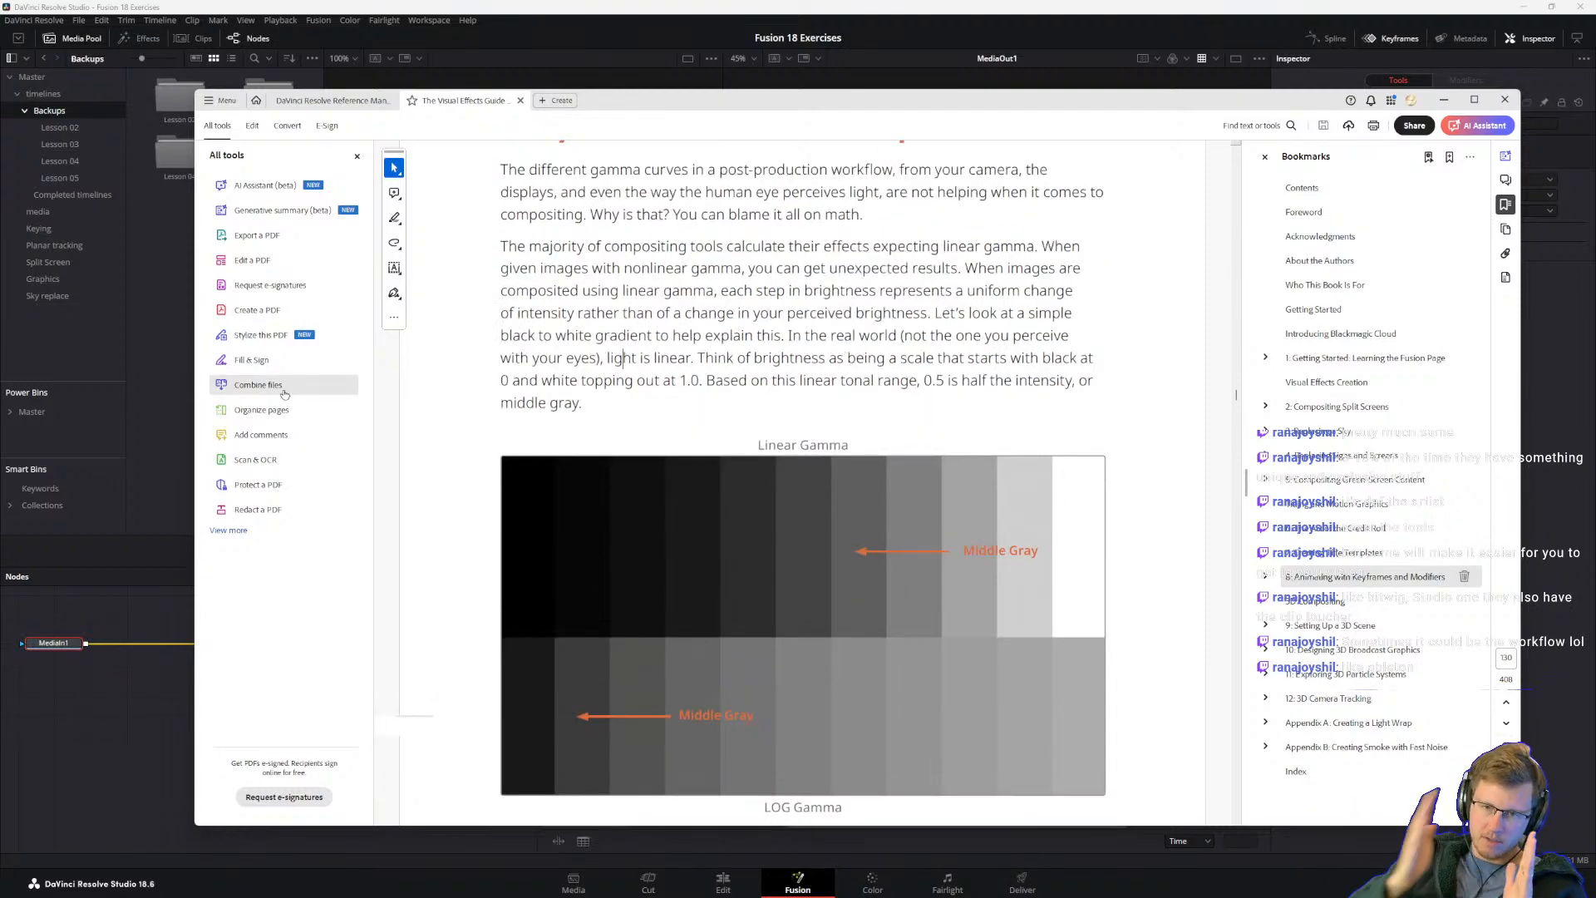
scroll(773, 637, "down", 3)
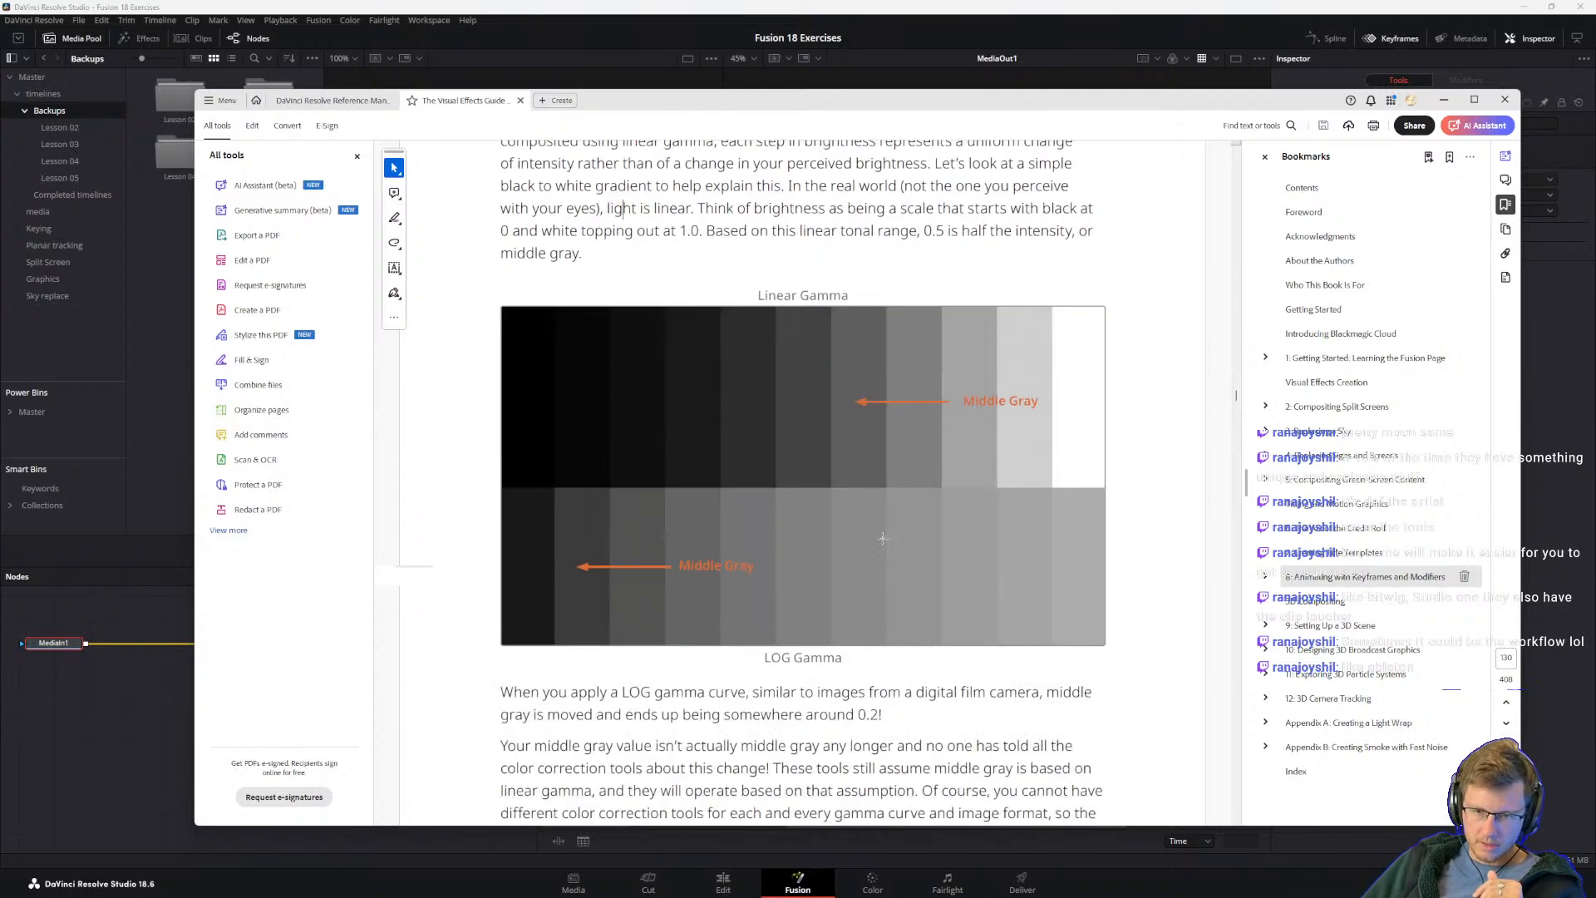
scroll(881, 579, "down", 2)
scroll(881, 580, "down", 2)
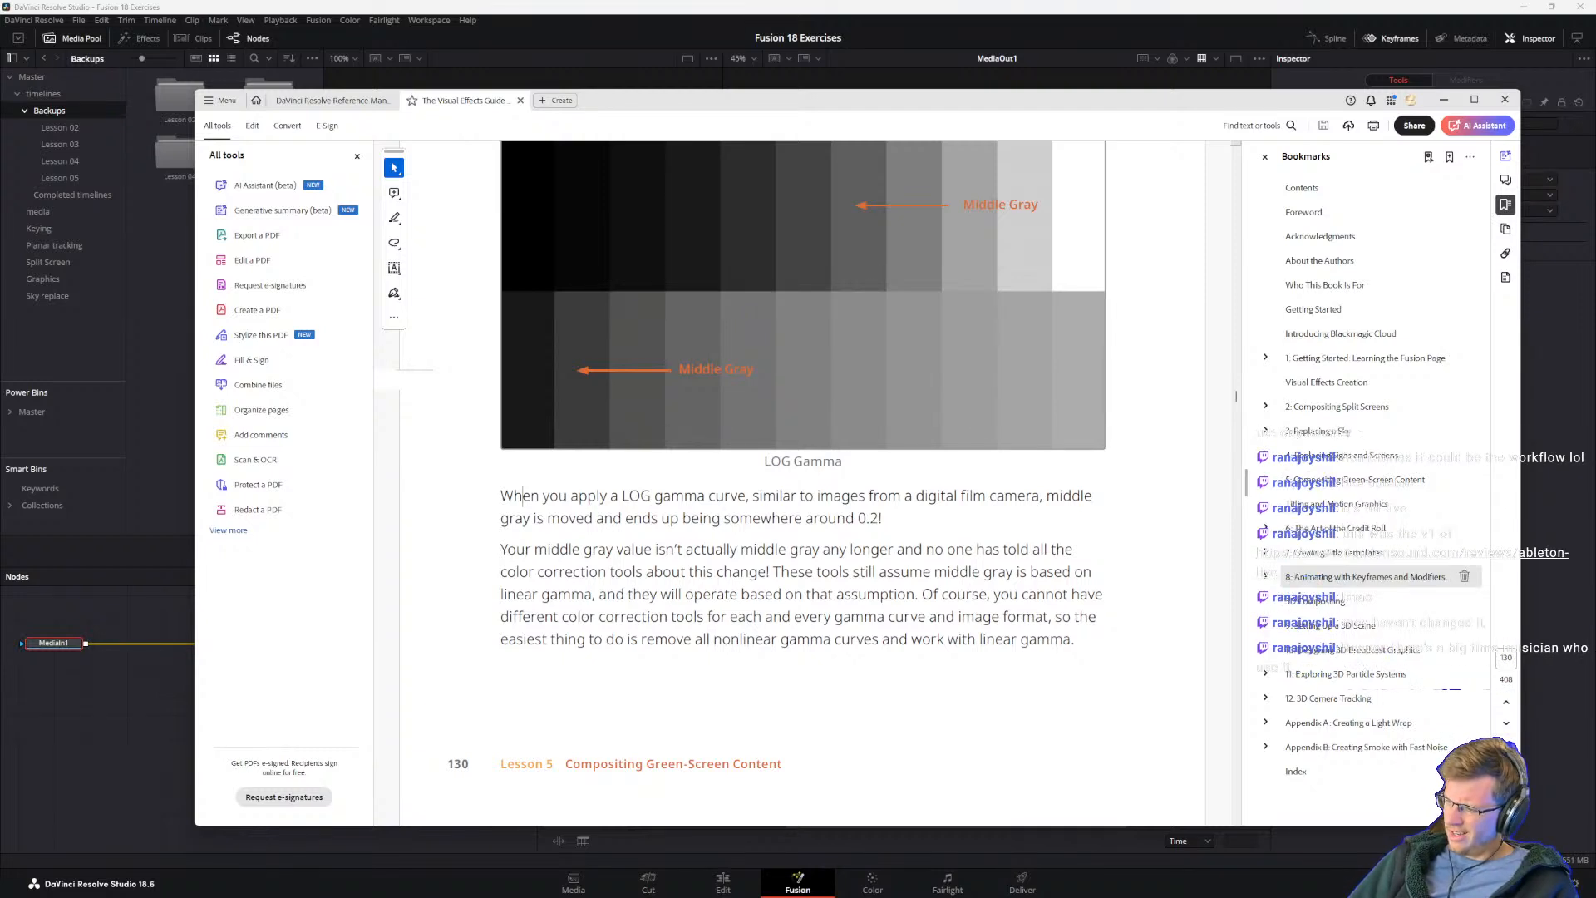
Step: Bring the browser with the Sound On Sound Ableton Live review on screen and look through the article down to "Going Live"
left_click_drag(1164, 897, 675, 191)
scroll(985, 628, "up", 5)
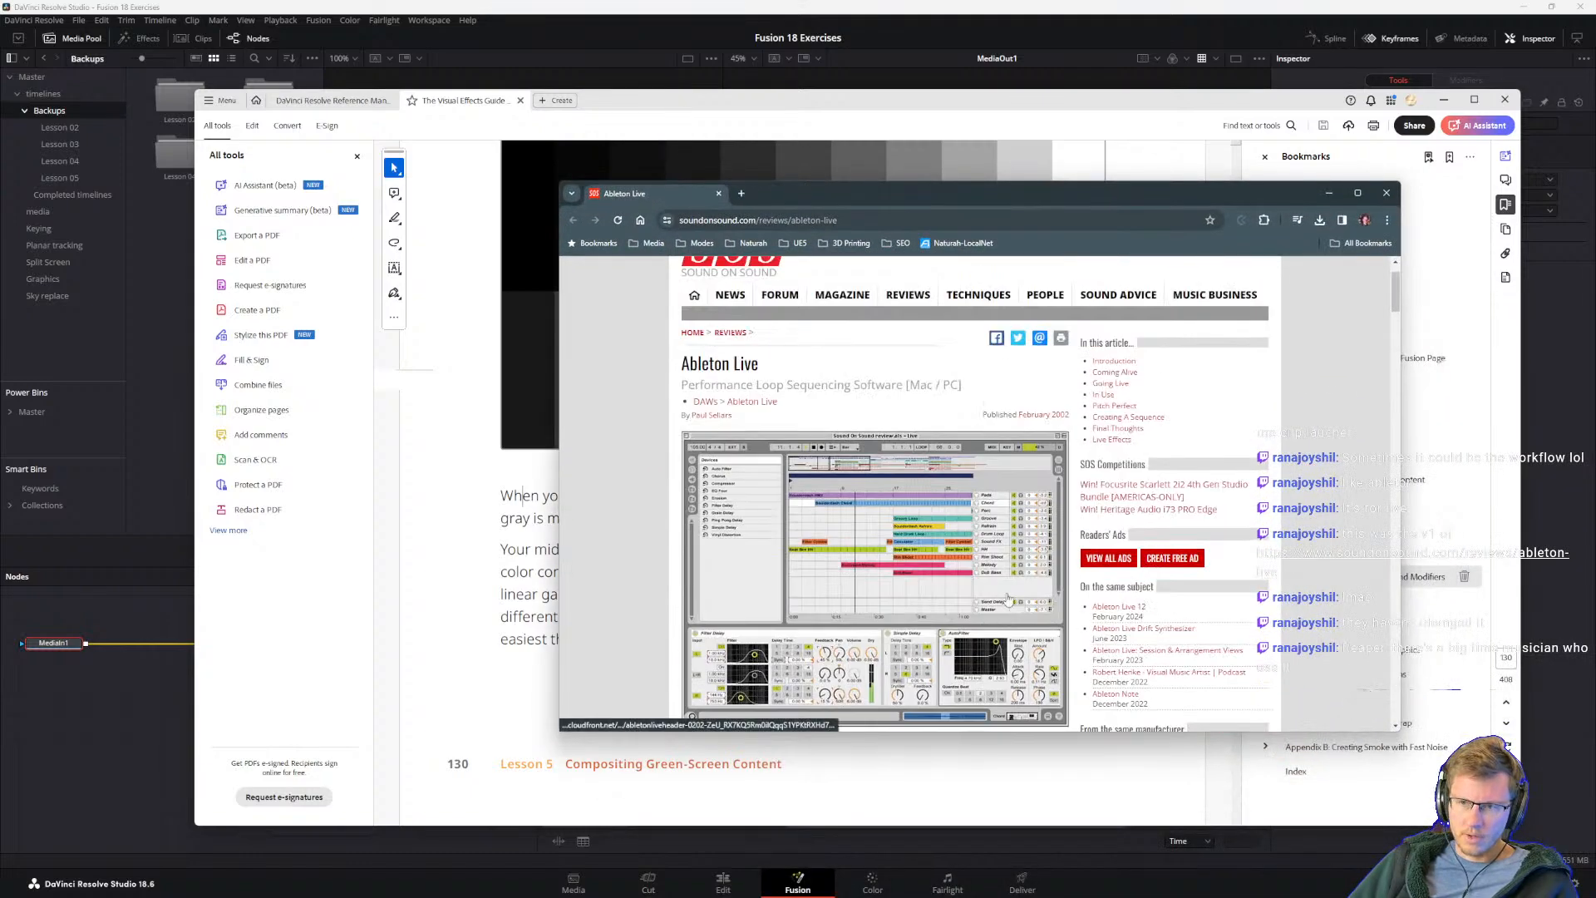
scroll(881, 499, "down", 5)
scroll(871, 563, "down", 8)
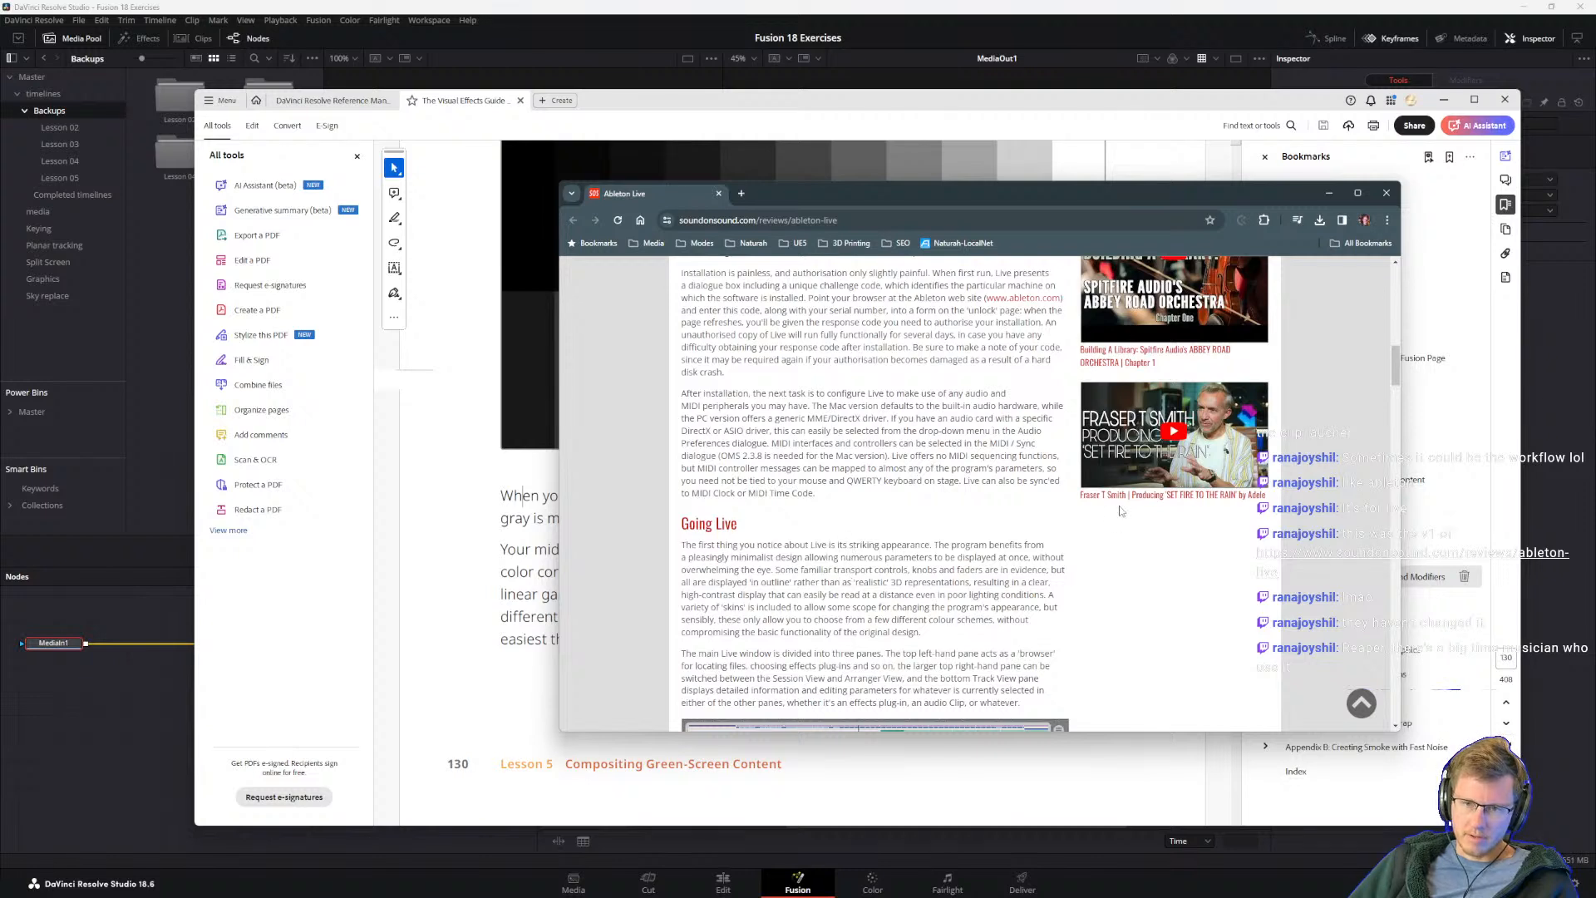
Step: Open the system calendar's year overview, look back through the years to 2008, and return to the Ableton Live review
mouse_move(1208, 896)
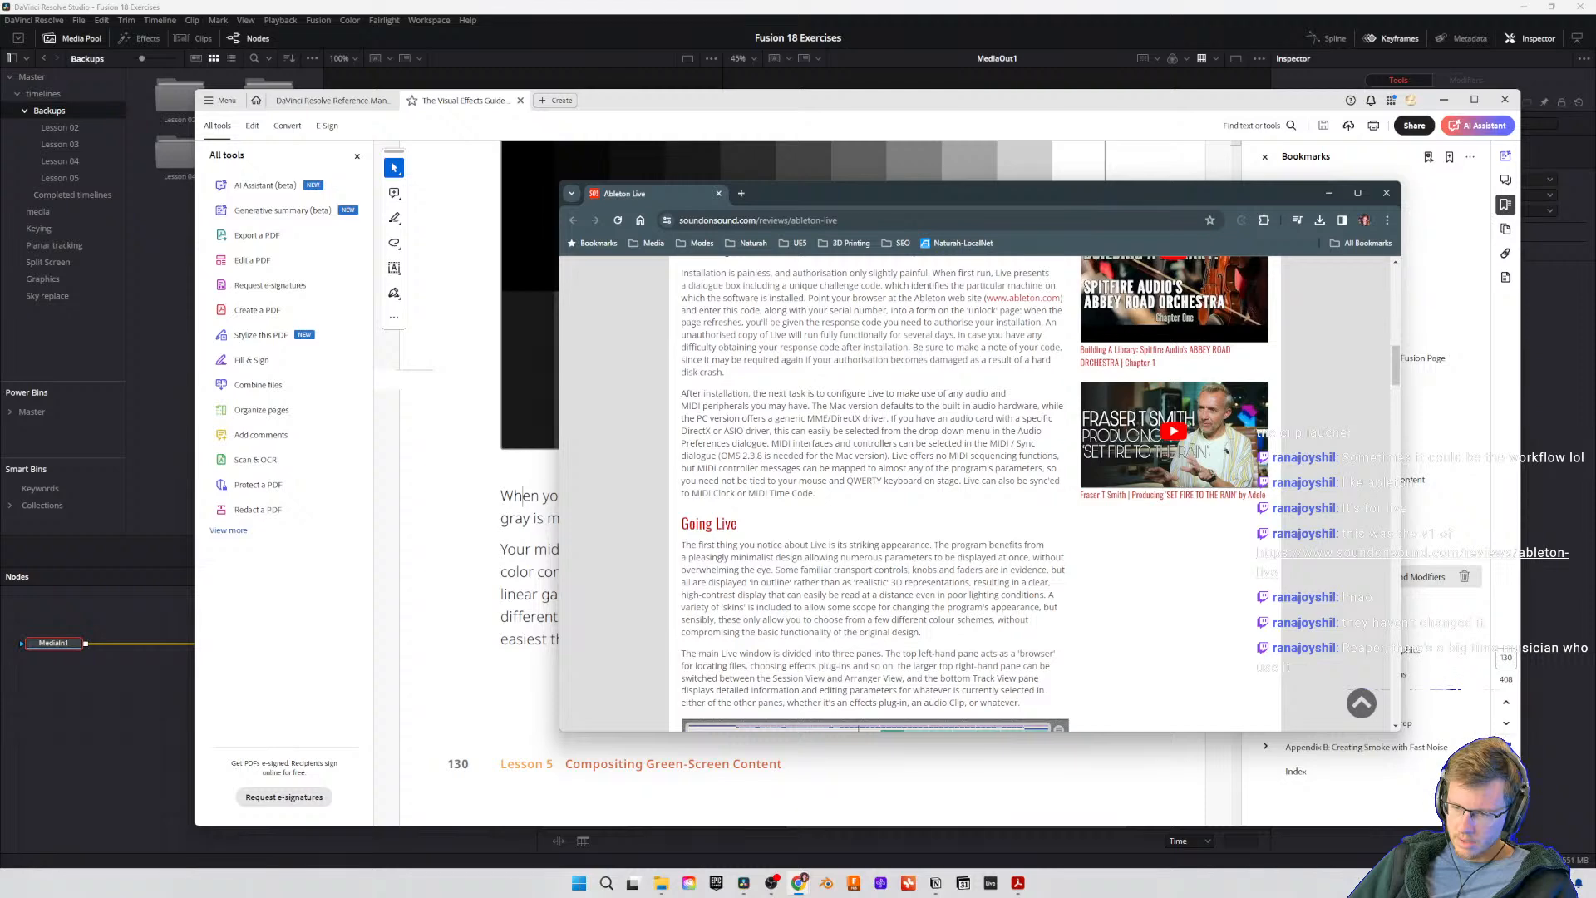
left_click(1575, 883)
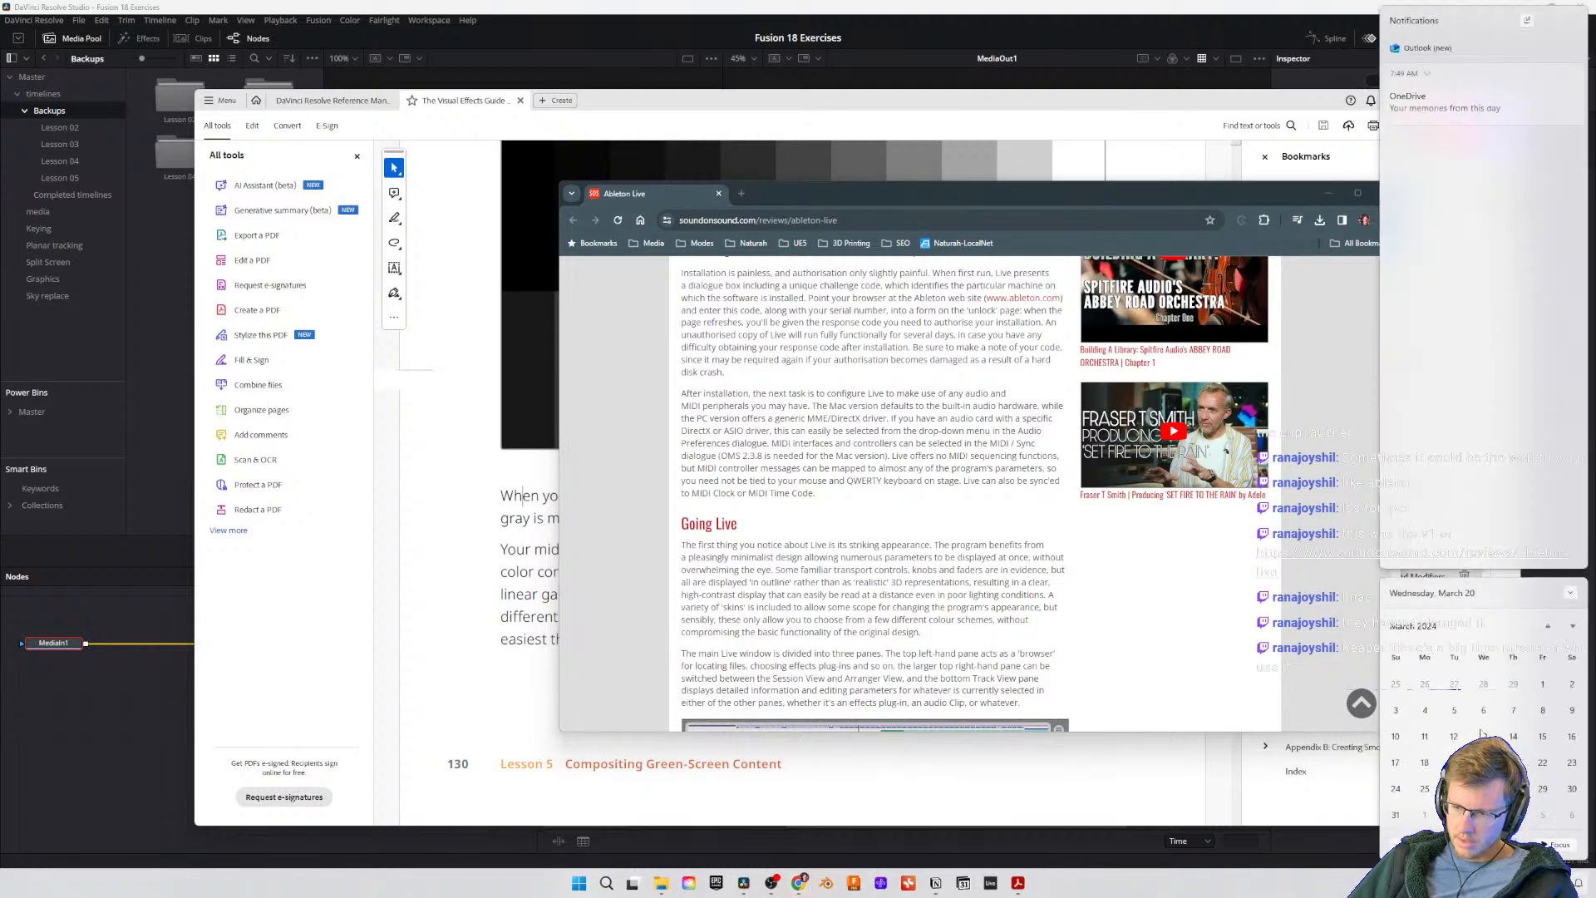
left_click(1417, 628)
left_click(1417, 628)
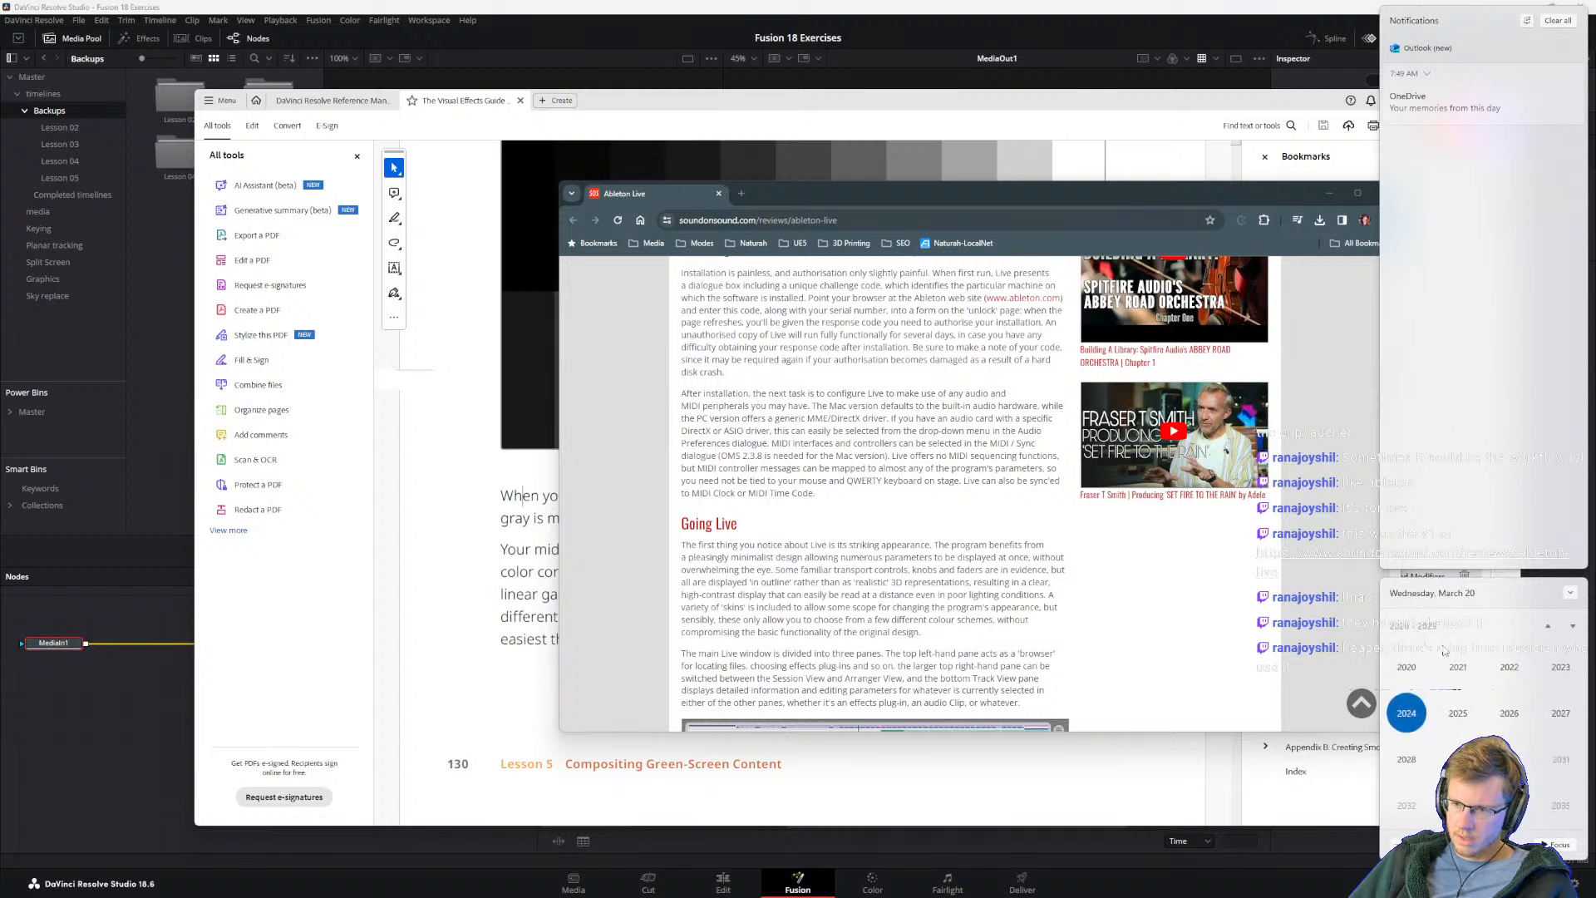
left_click(1550, 626)
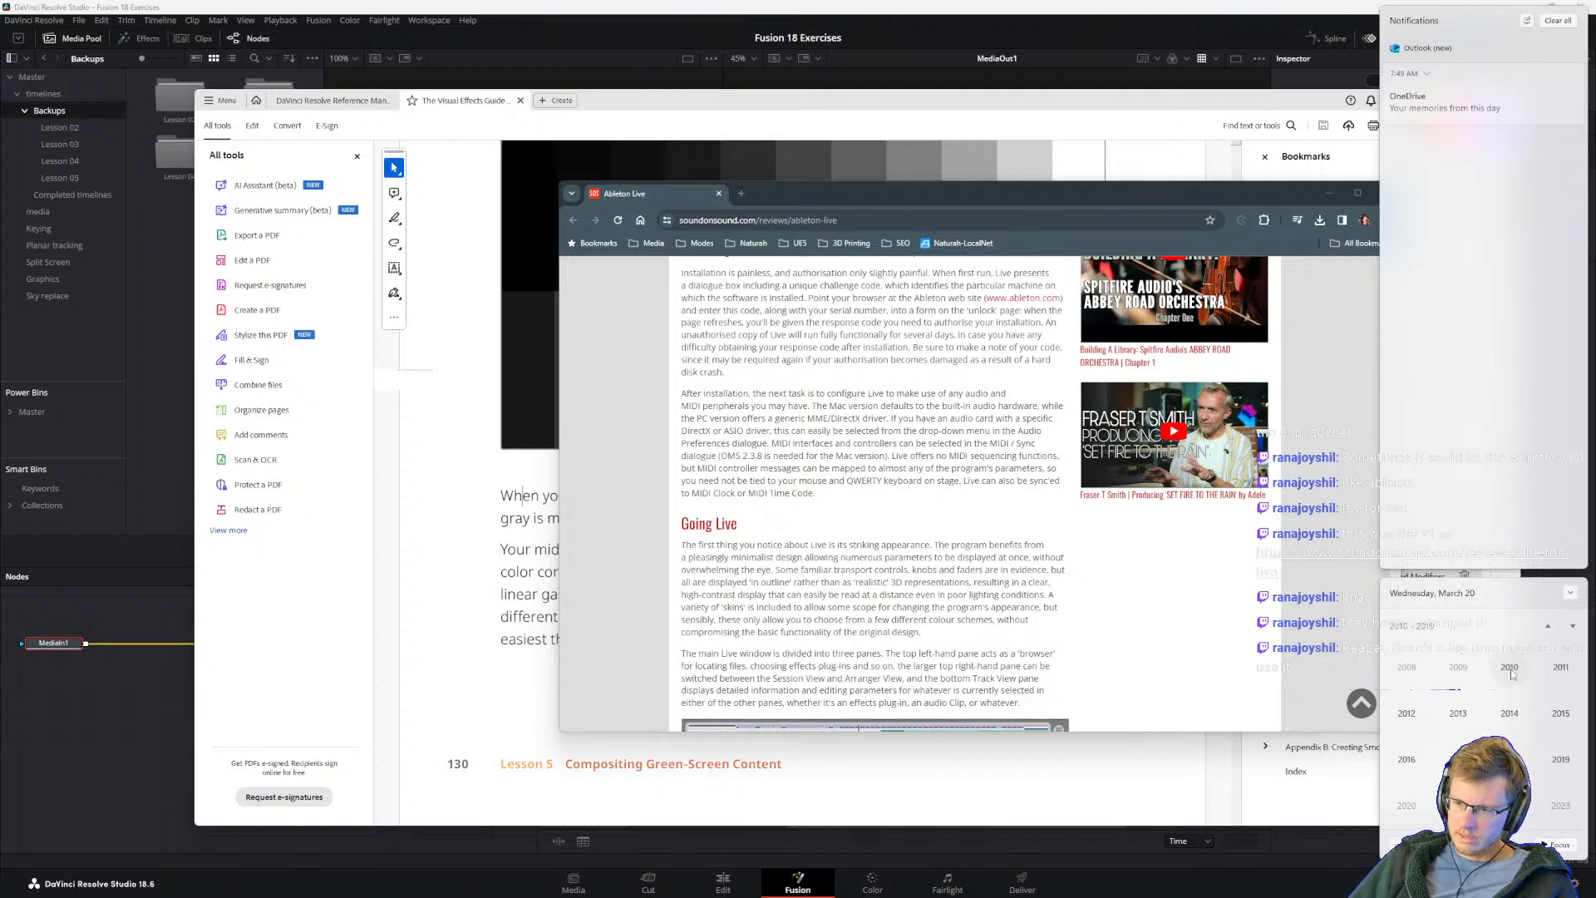
scroll(1503, 665, "down", 1)
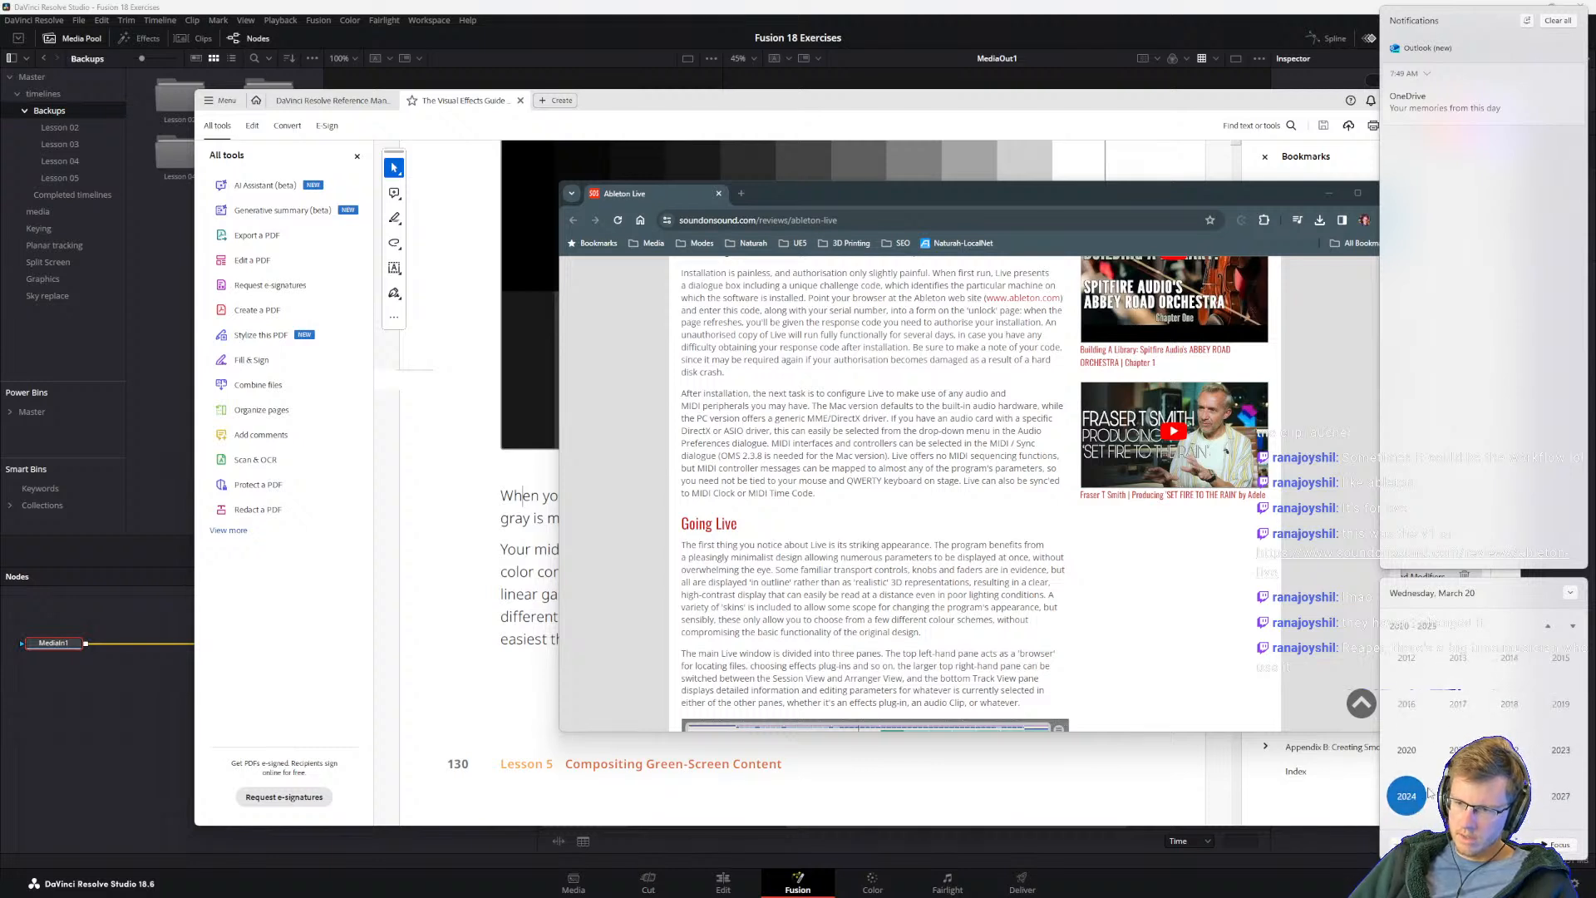
scroll(1484, 715, "up", 1)
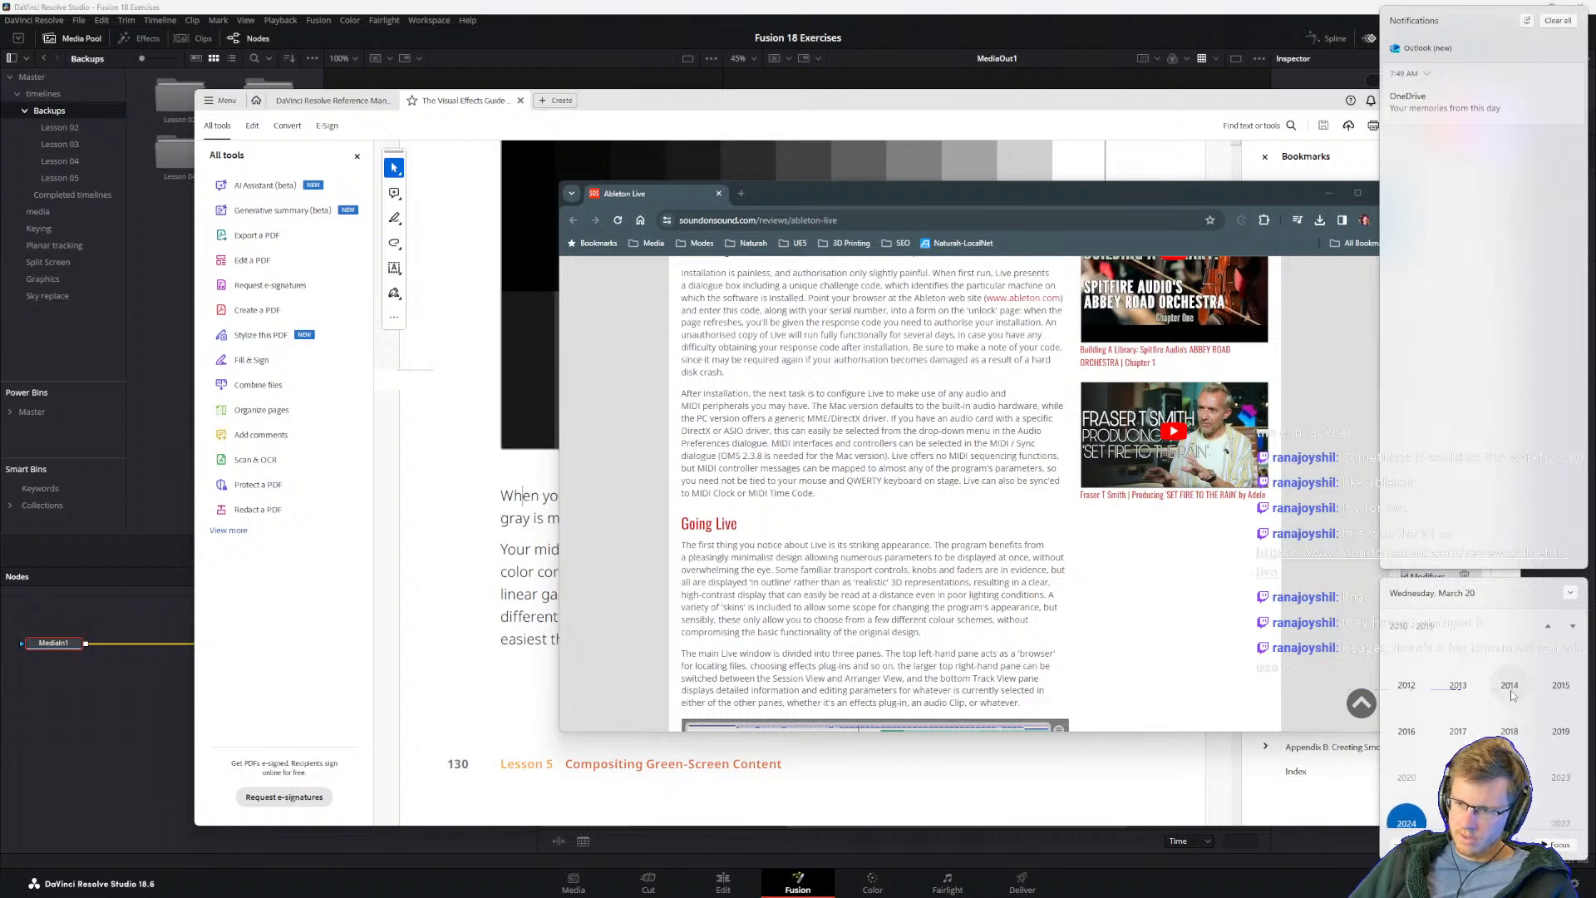
scroll(1511, 695, "up", 1)
scroll(1509, 703, "down", 1)
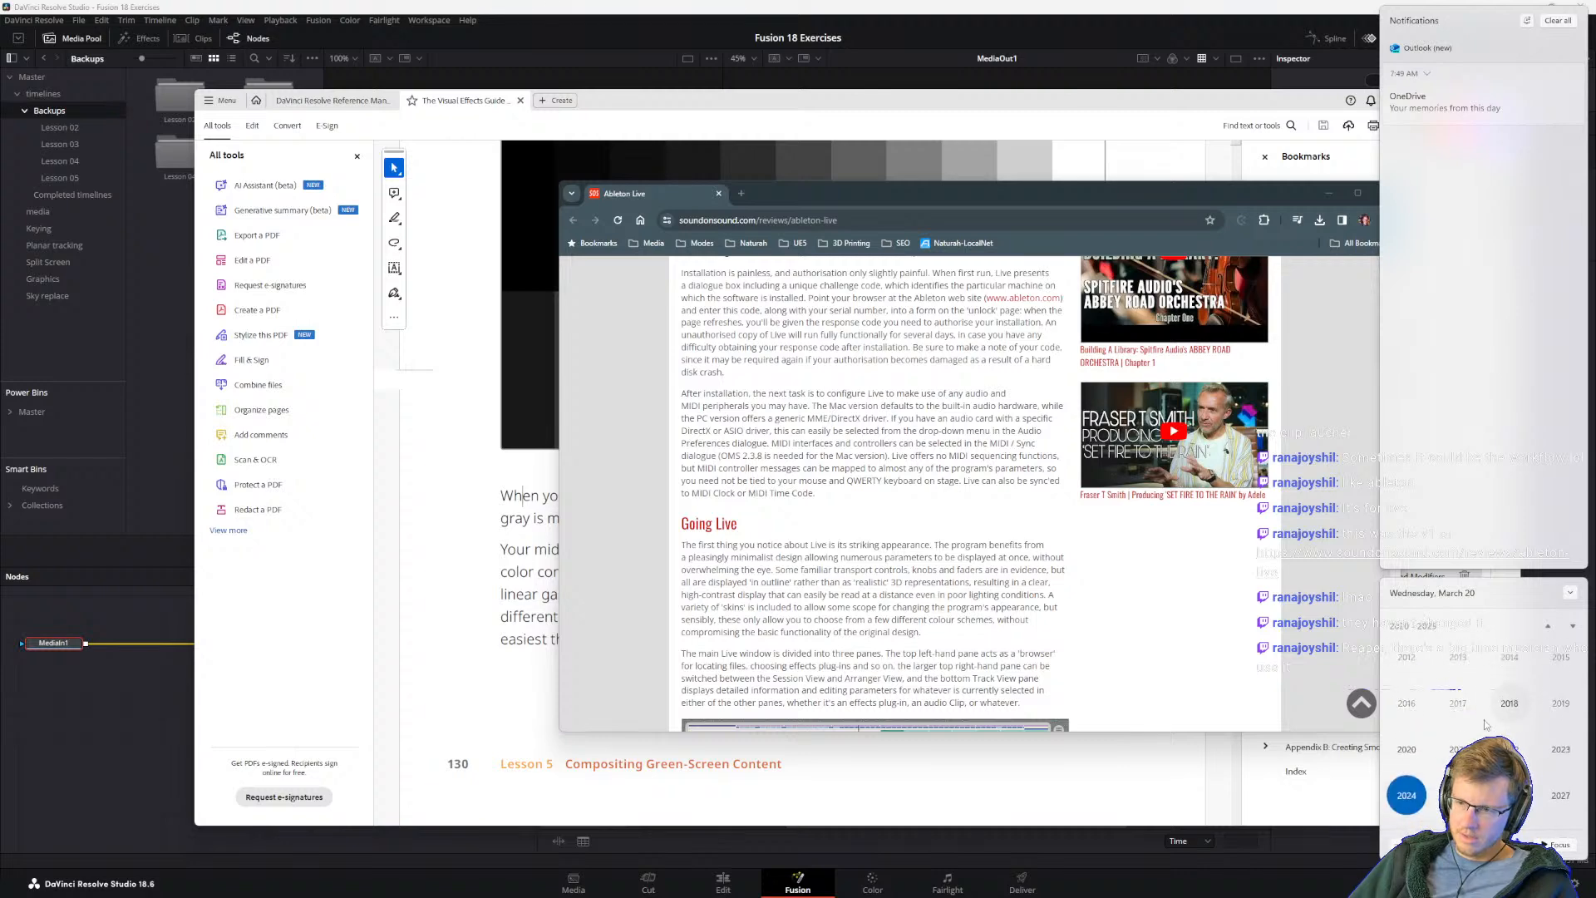
scroll(1492, 713, "up", 1)
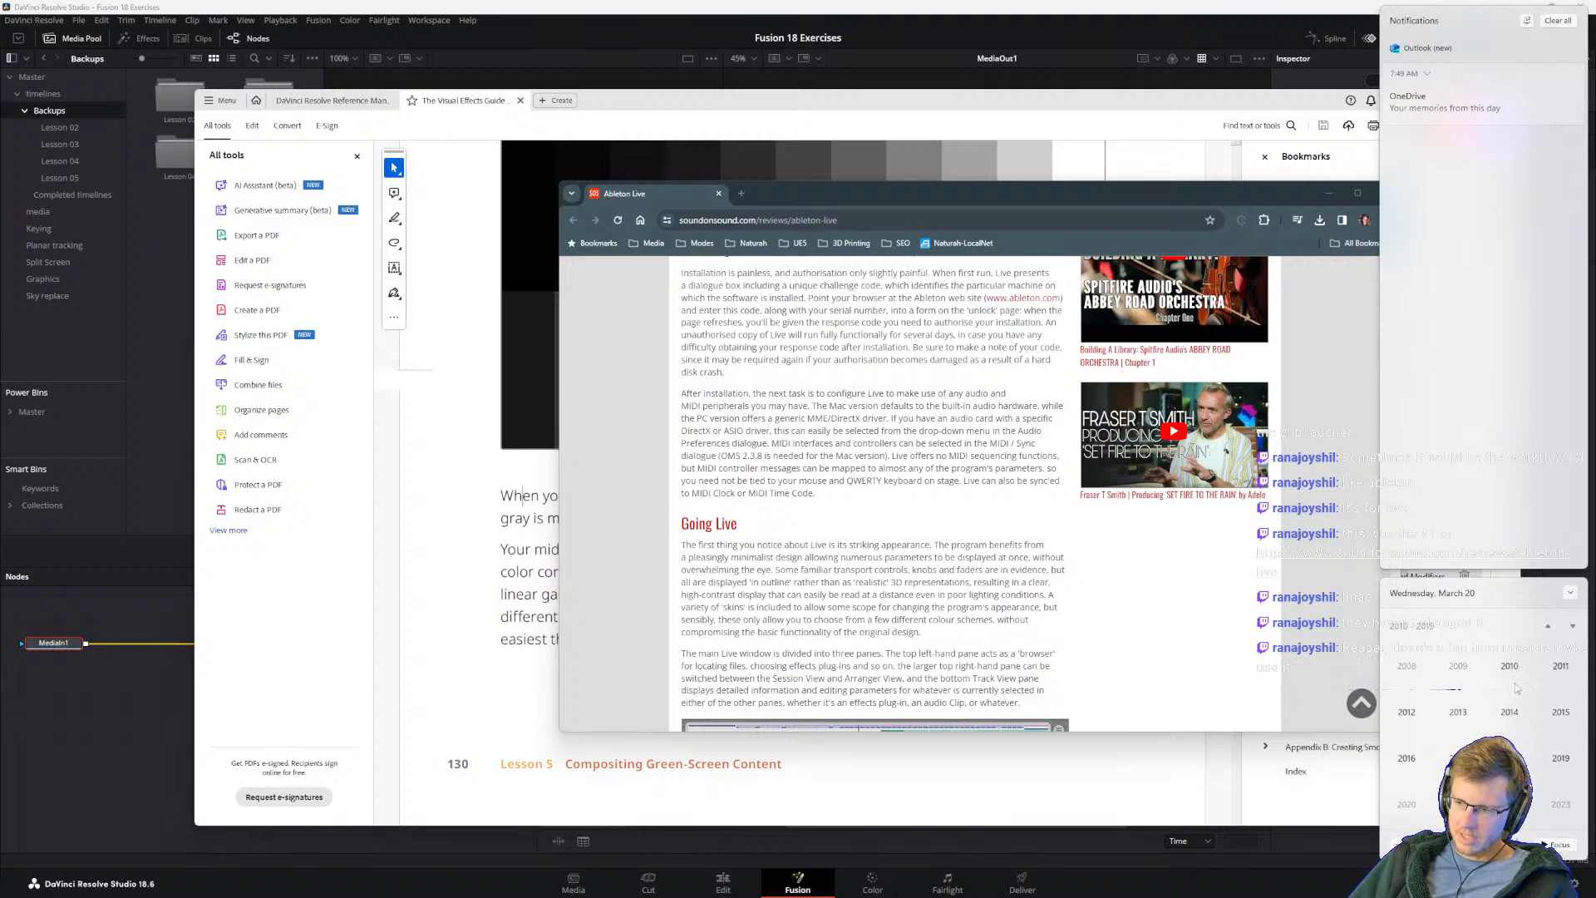
left_click(836, 548)
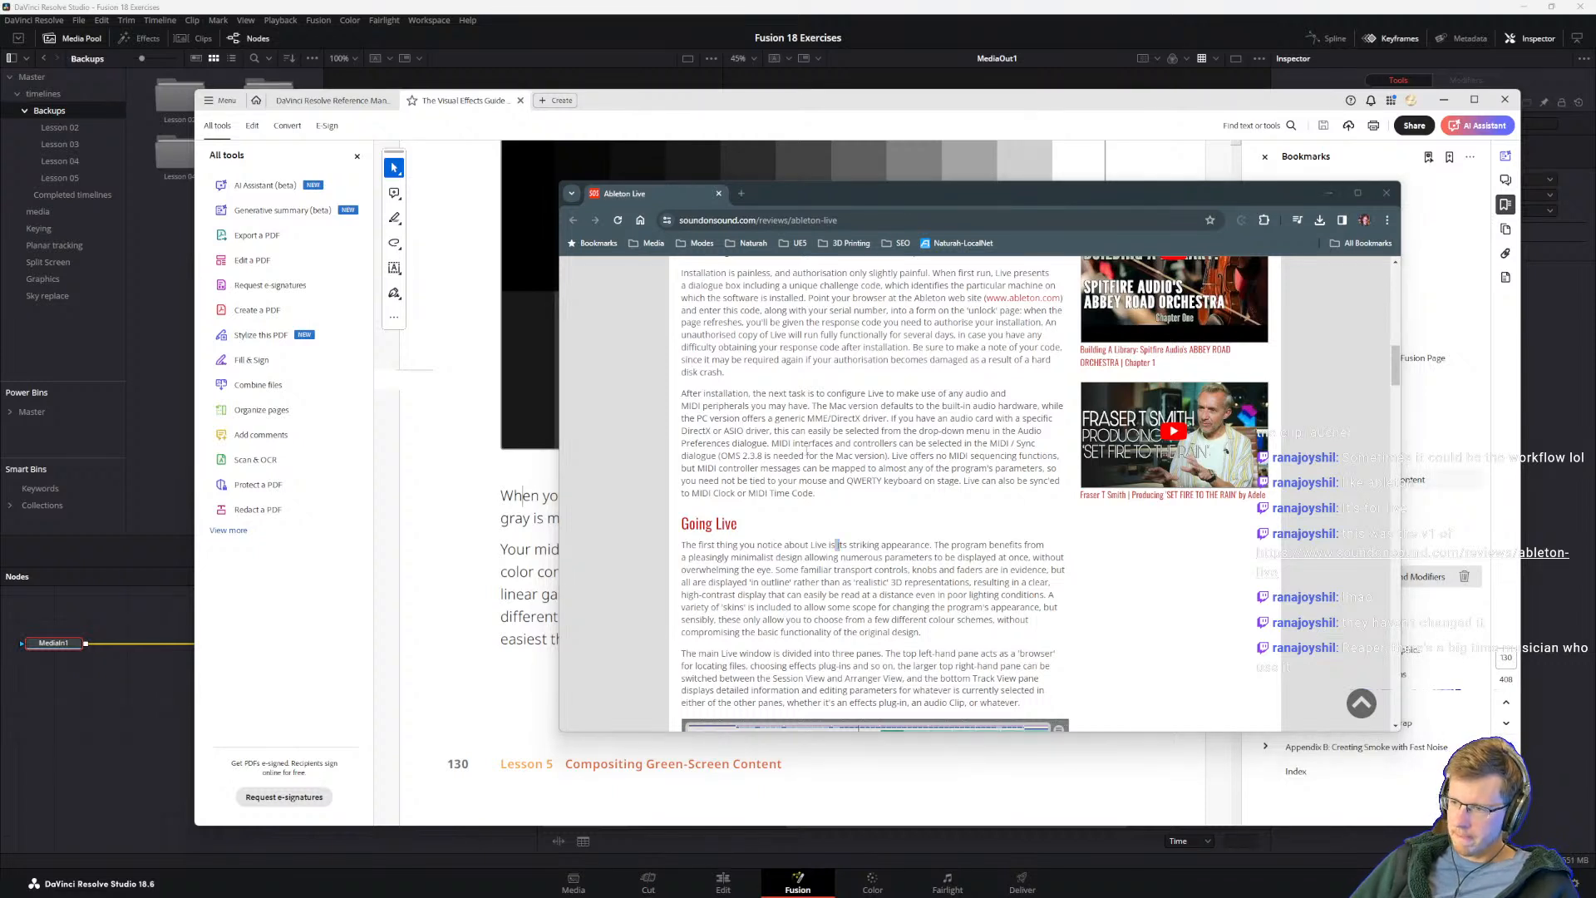
Step: Return to the Visual Effects Guide and read the paragraph on color correction tools that assume a linear middle gray
left_click(852, 569)
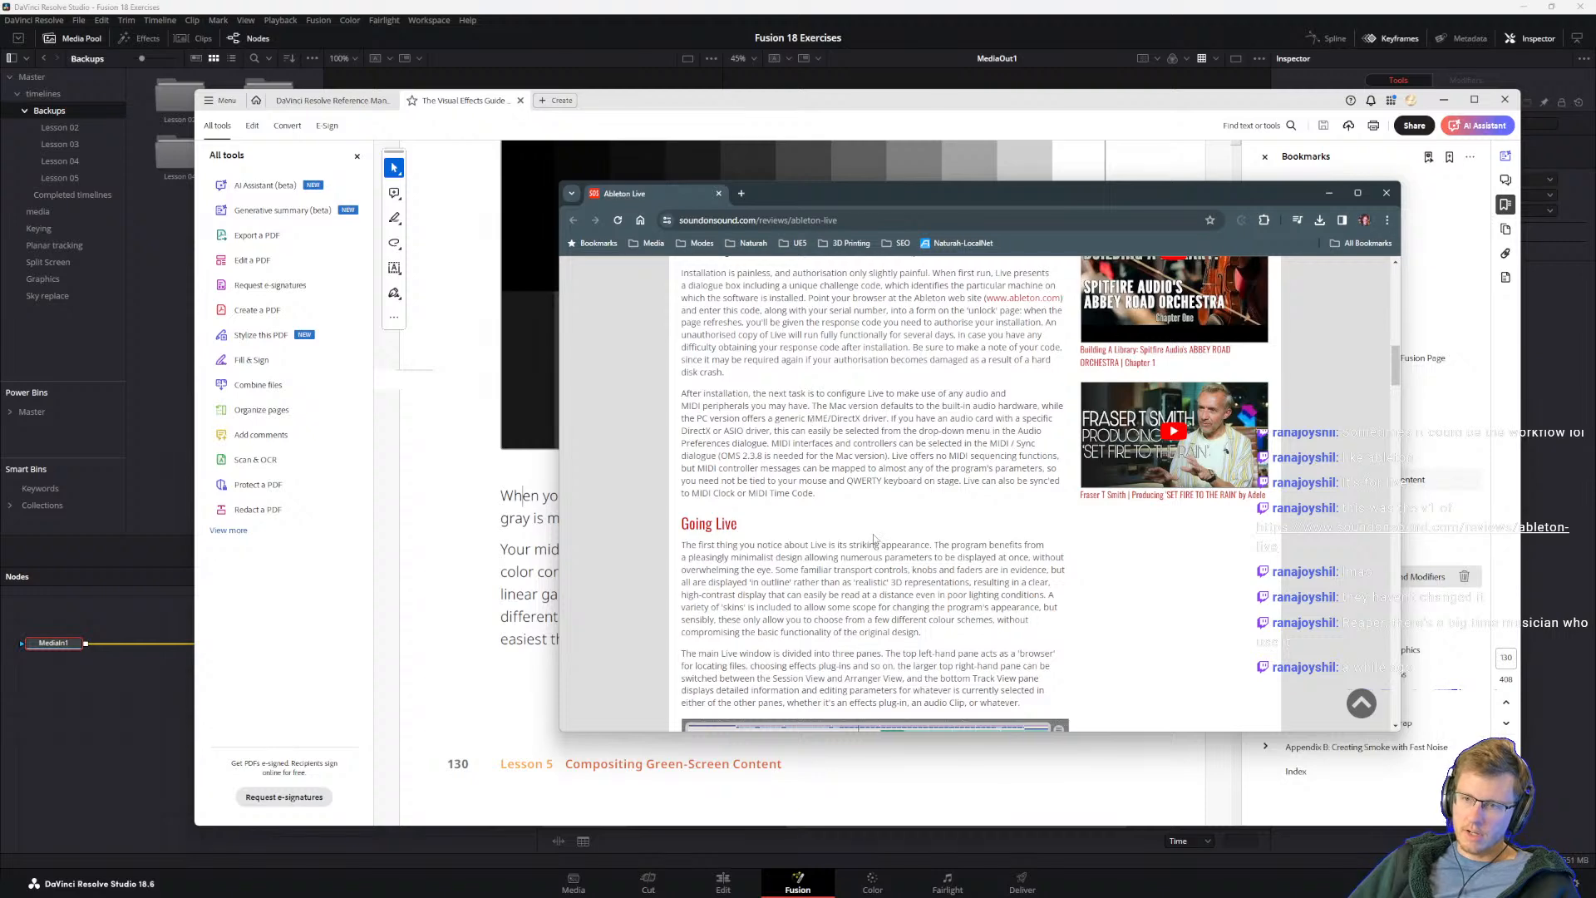
left_click(857, 175)
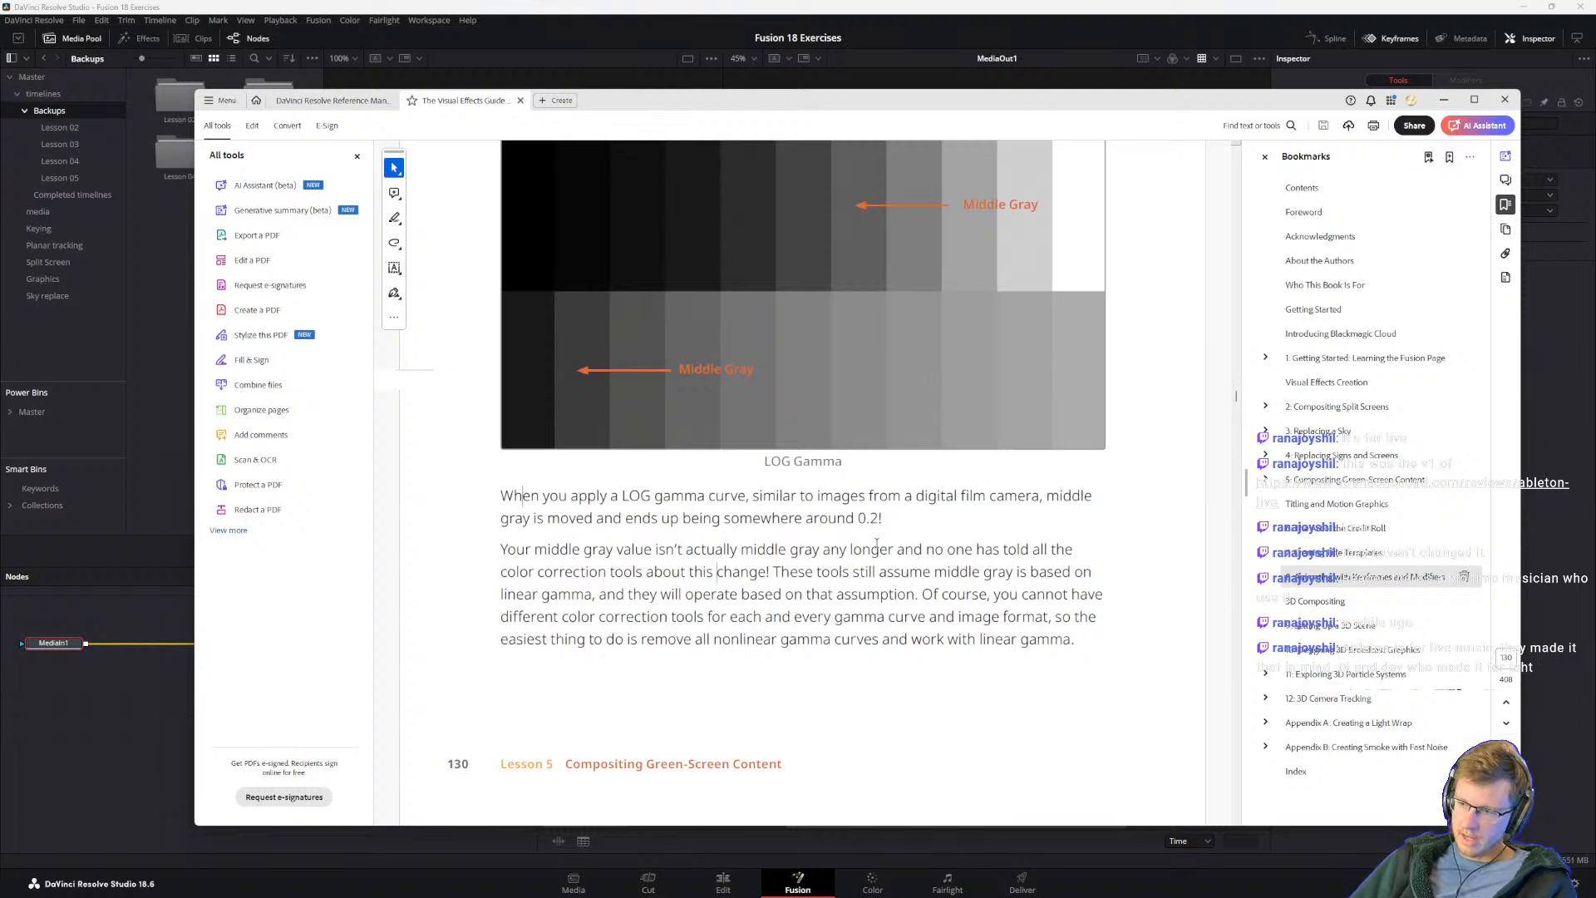
left_click_drag(807, 593, 812, 592)
left_click_drag(690, 572, 685, 575)
left_click(688, 573)
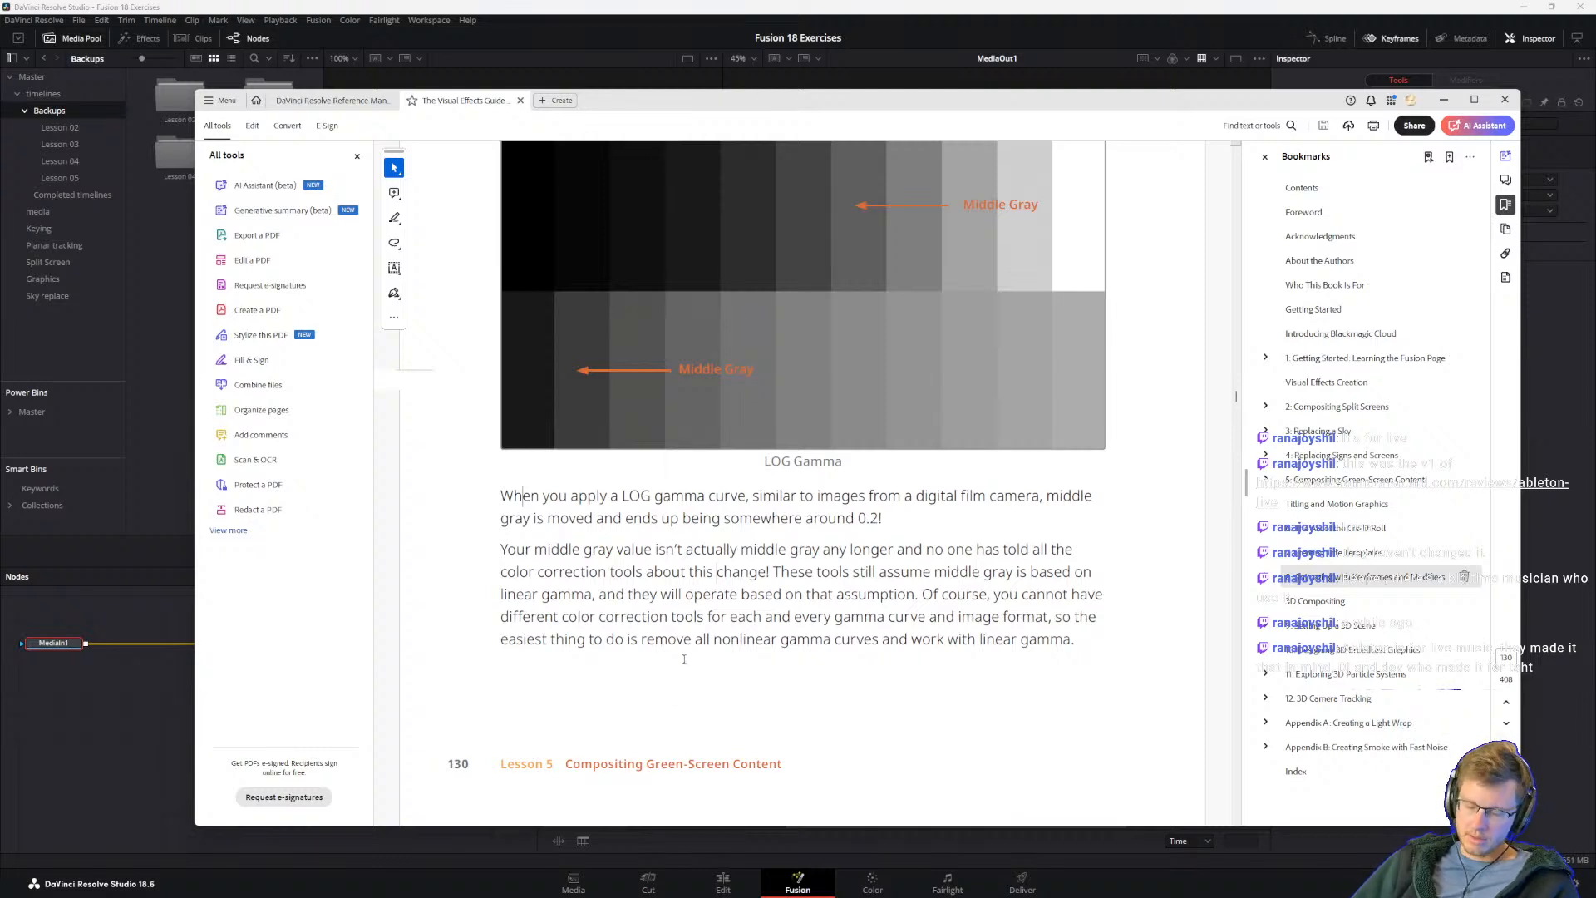
left_click(772, 570)
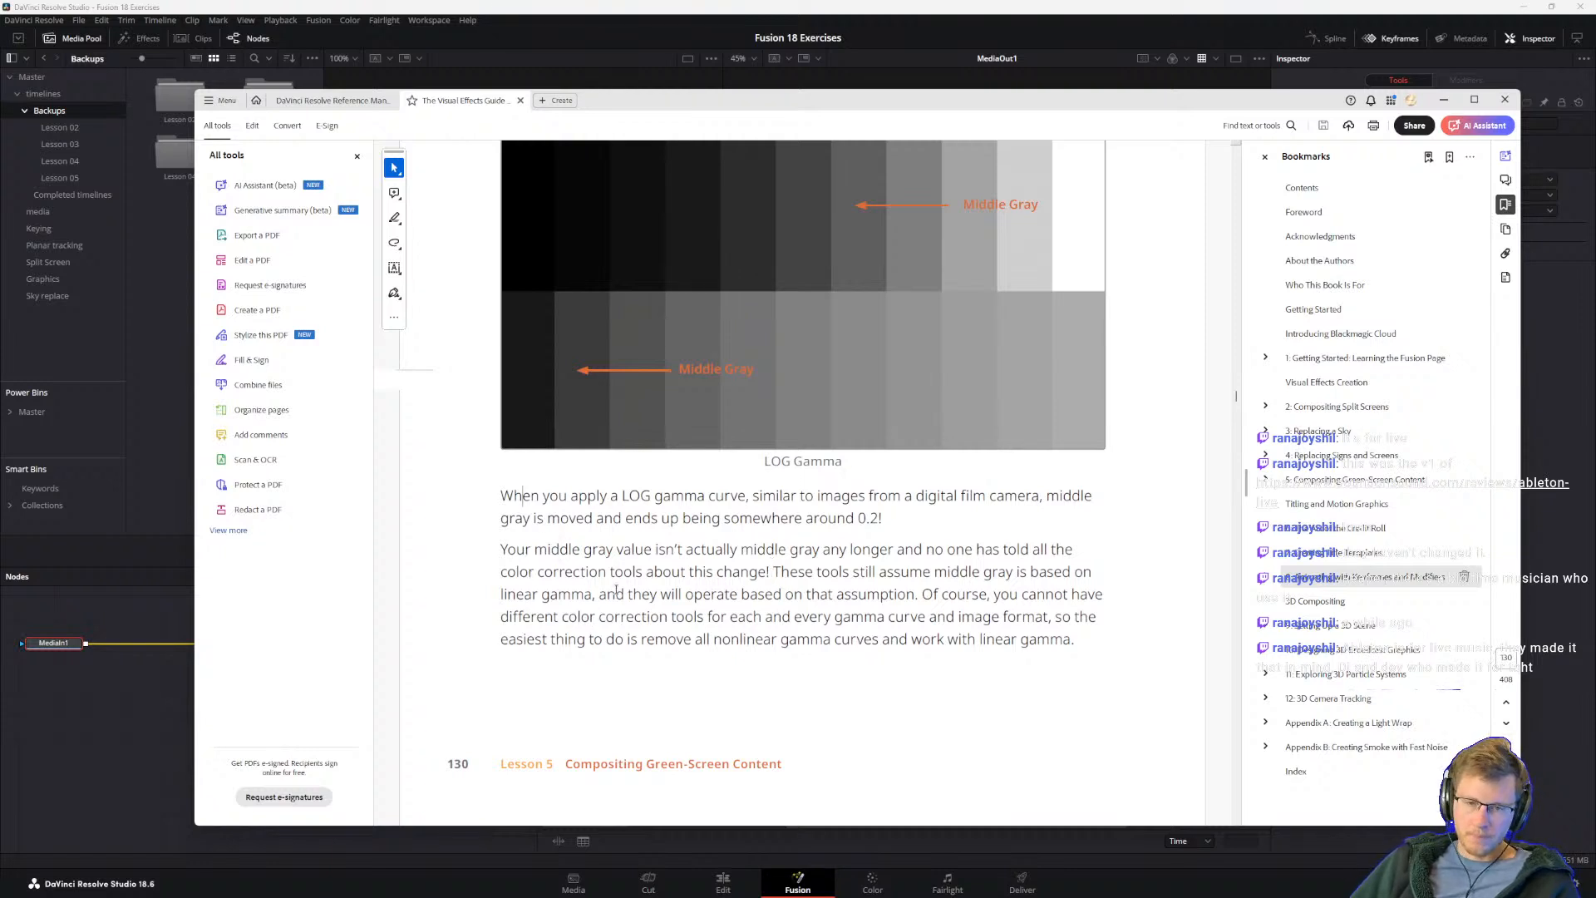
Step: Examine the split-screen Linear Gamma versus LOG Gamma portrait on the next page and read the text around it
scroll(733, 621, "down", 5)
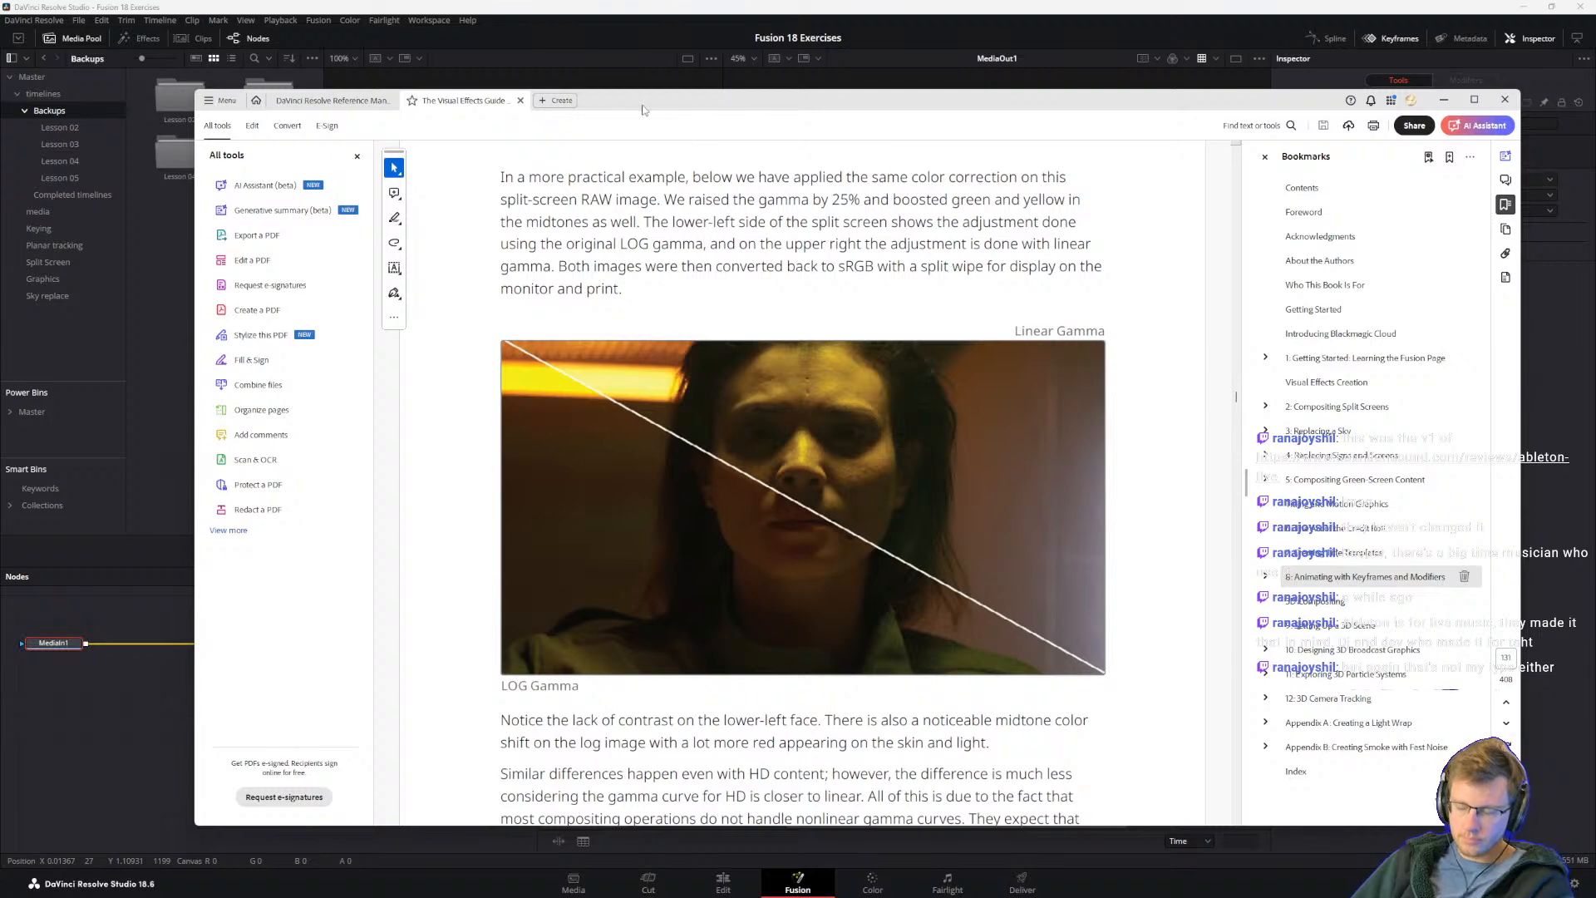
scroll(735, 452, "down", 1)
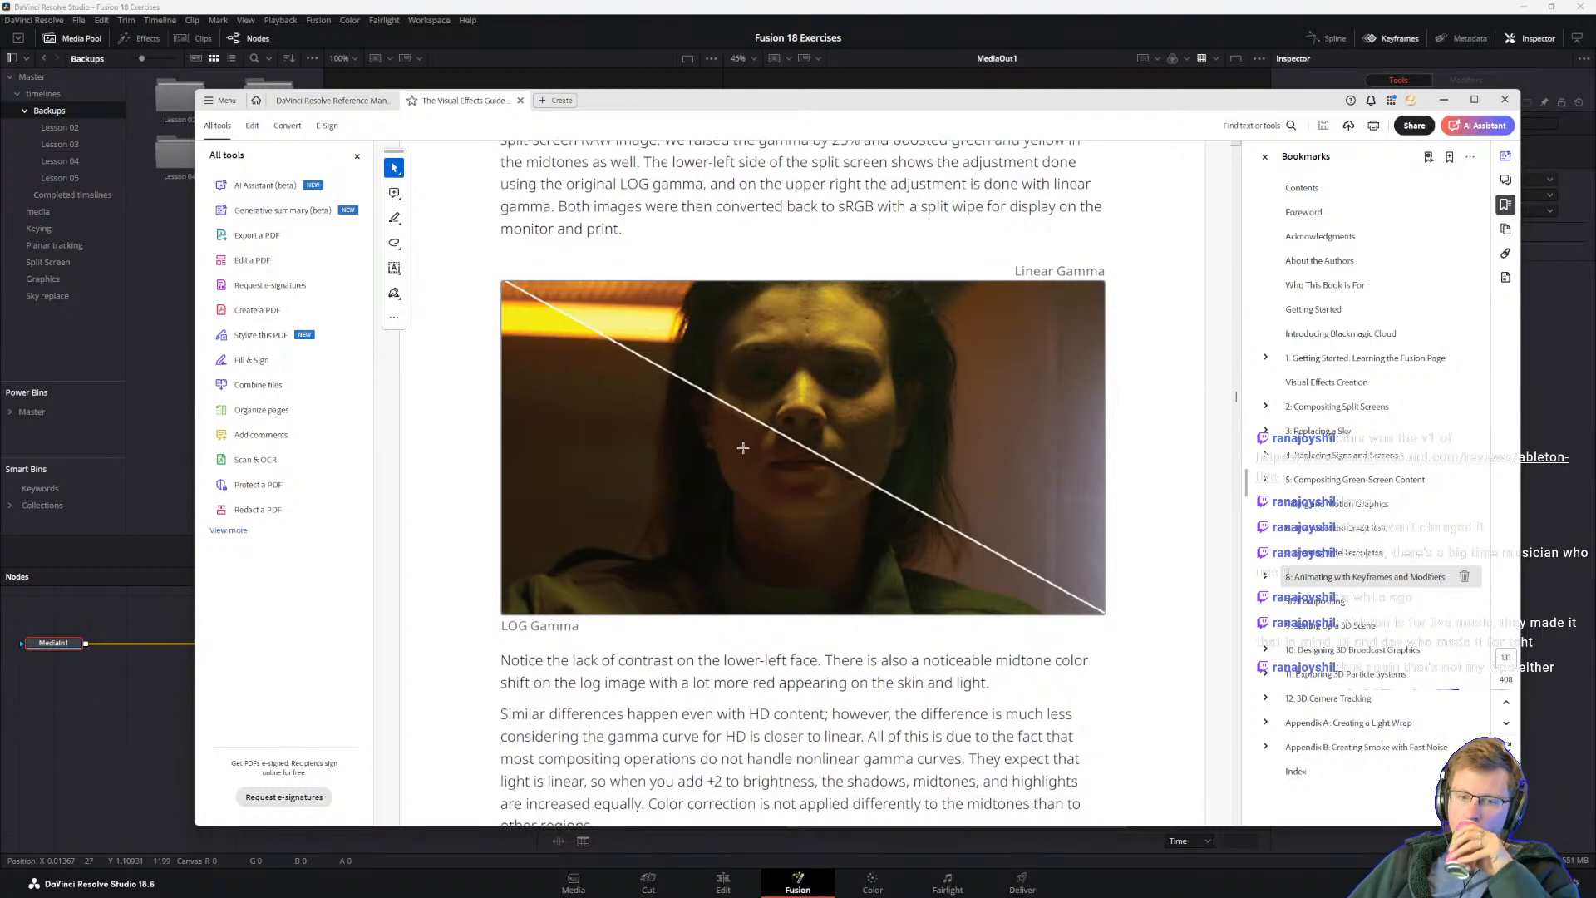
scroll(741, 456, "down", 1)
scroll(787, 608, "down", 3)
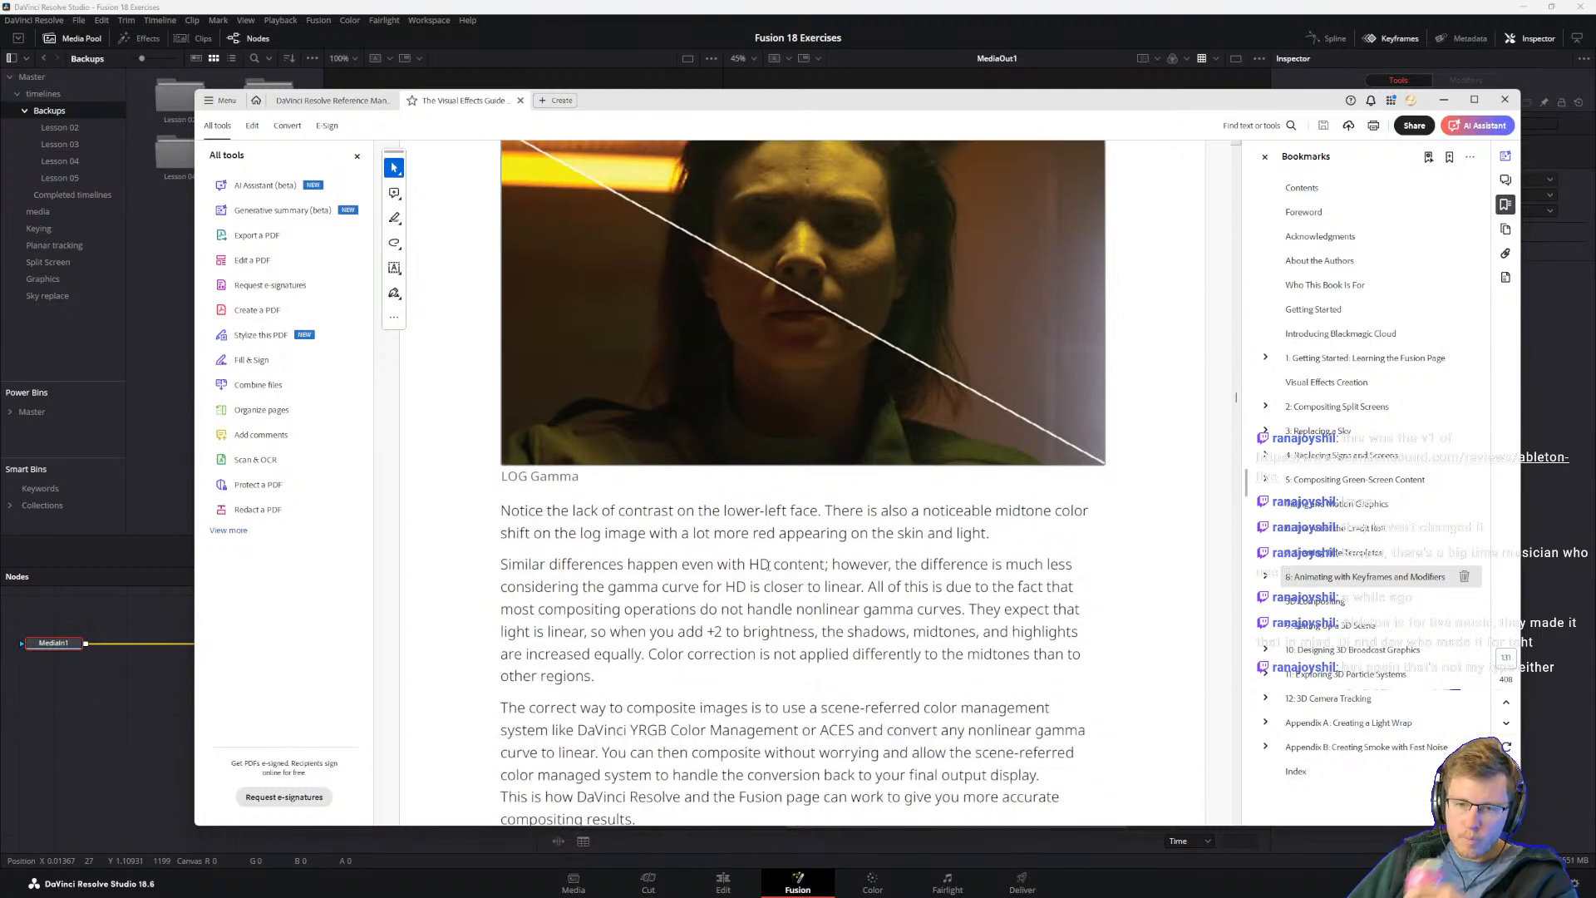
scroll(838, 479, "up", 1)
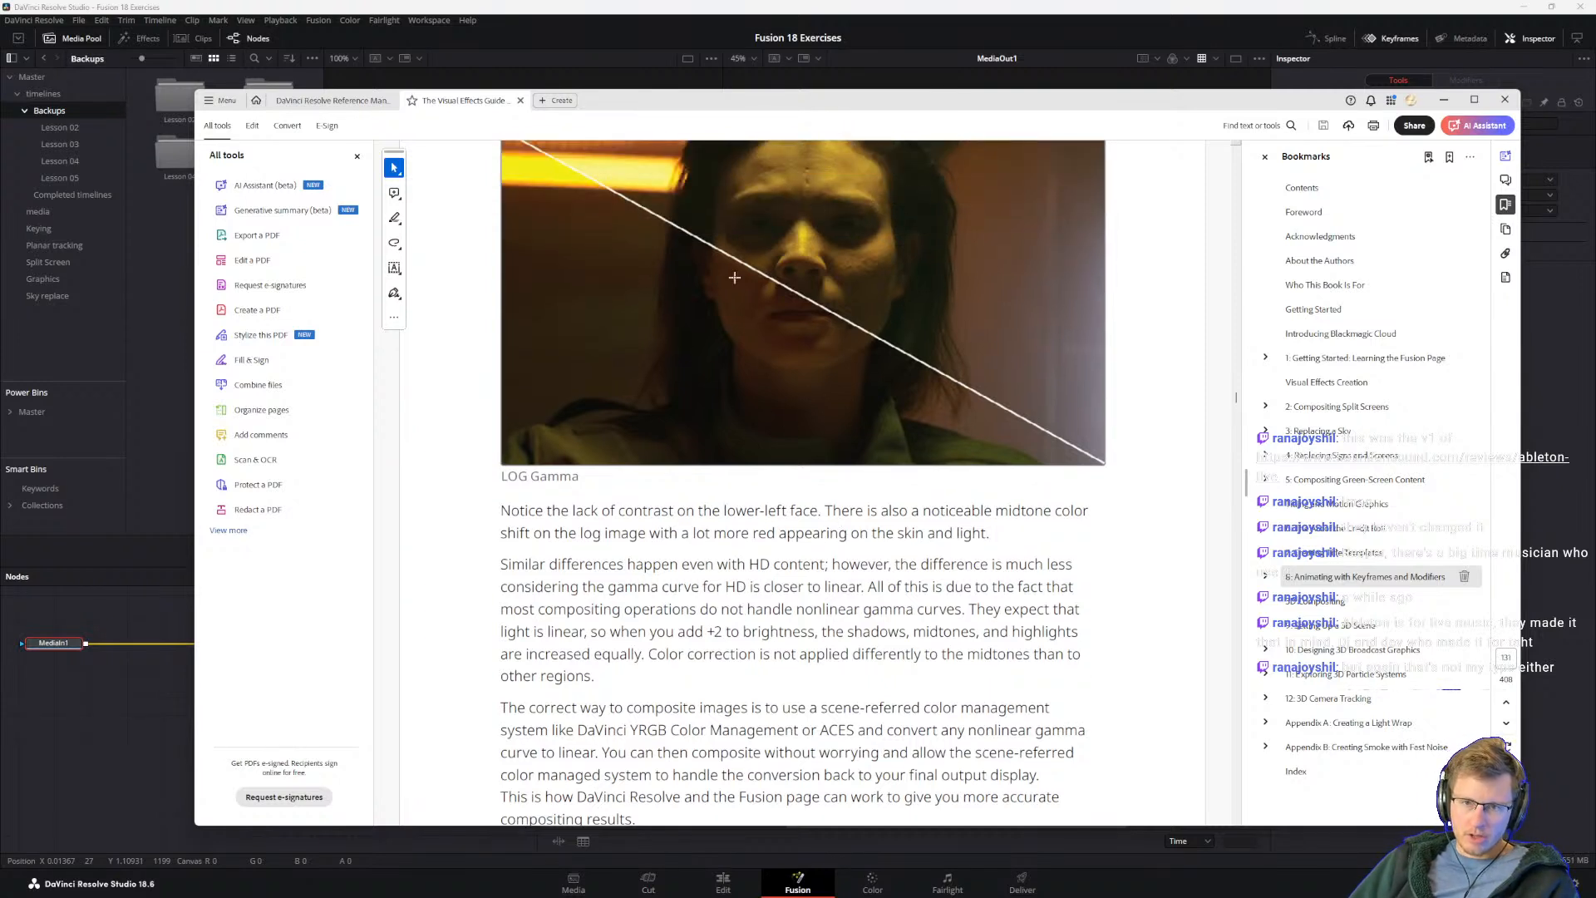
scroll(803, 343, "up", 1)
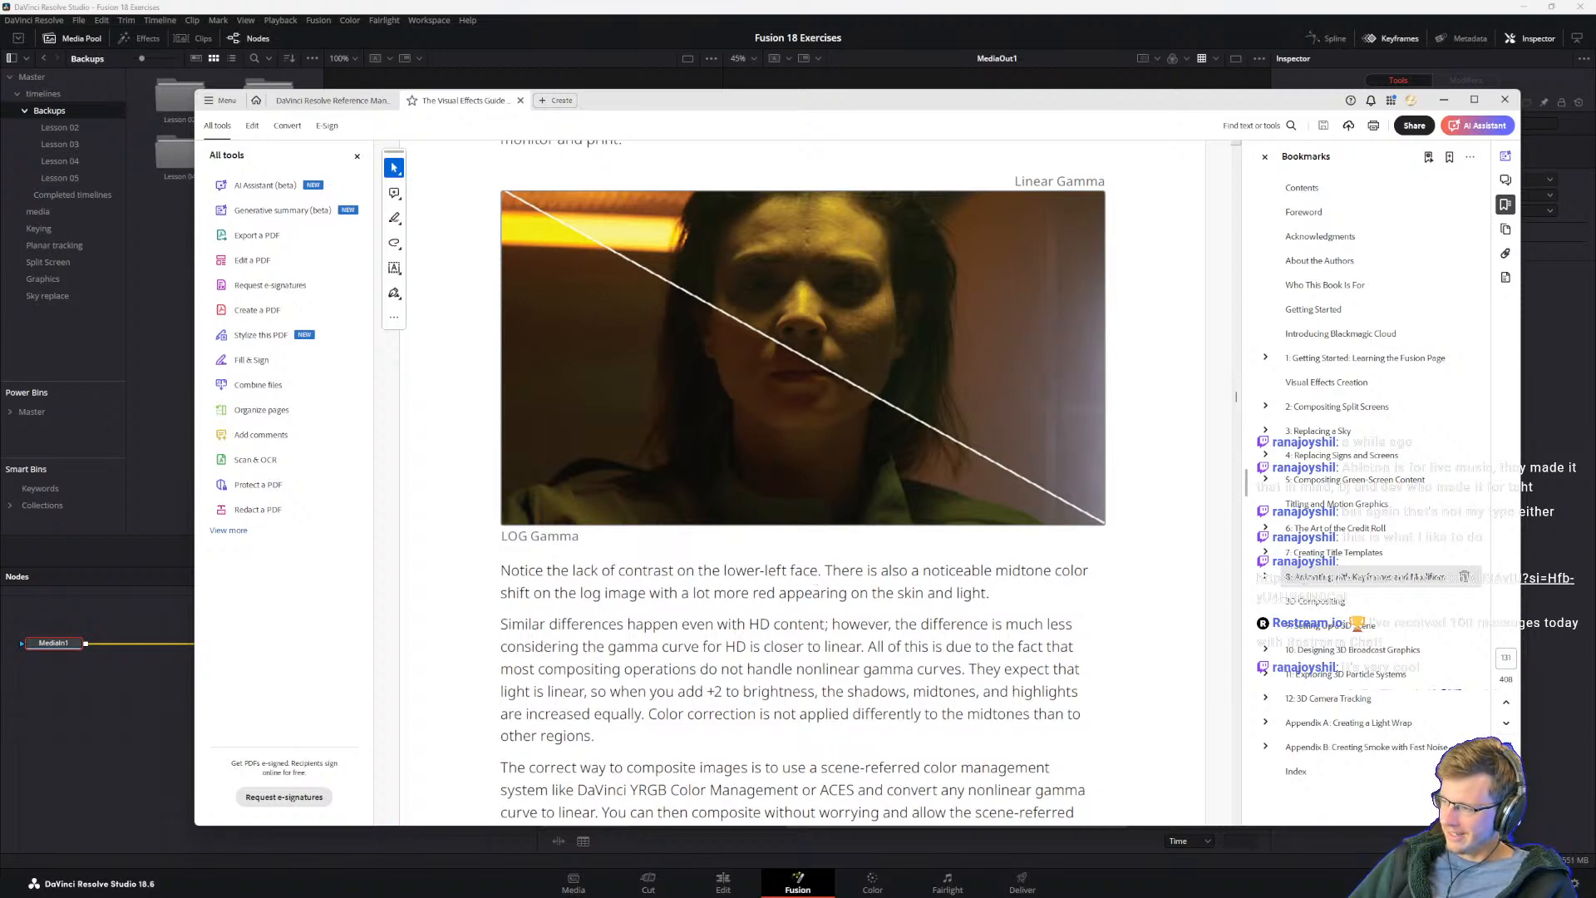
Step: Bring up the FL Studio YouTube Short in the browser, move it off screen, and resume reading below the LOG Gamma image
left_click_drag(984, 347, 867, 269)
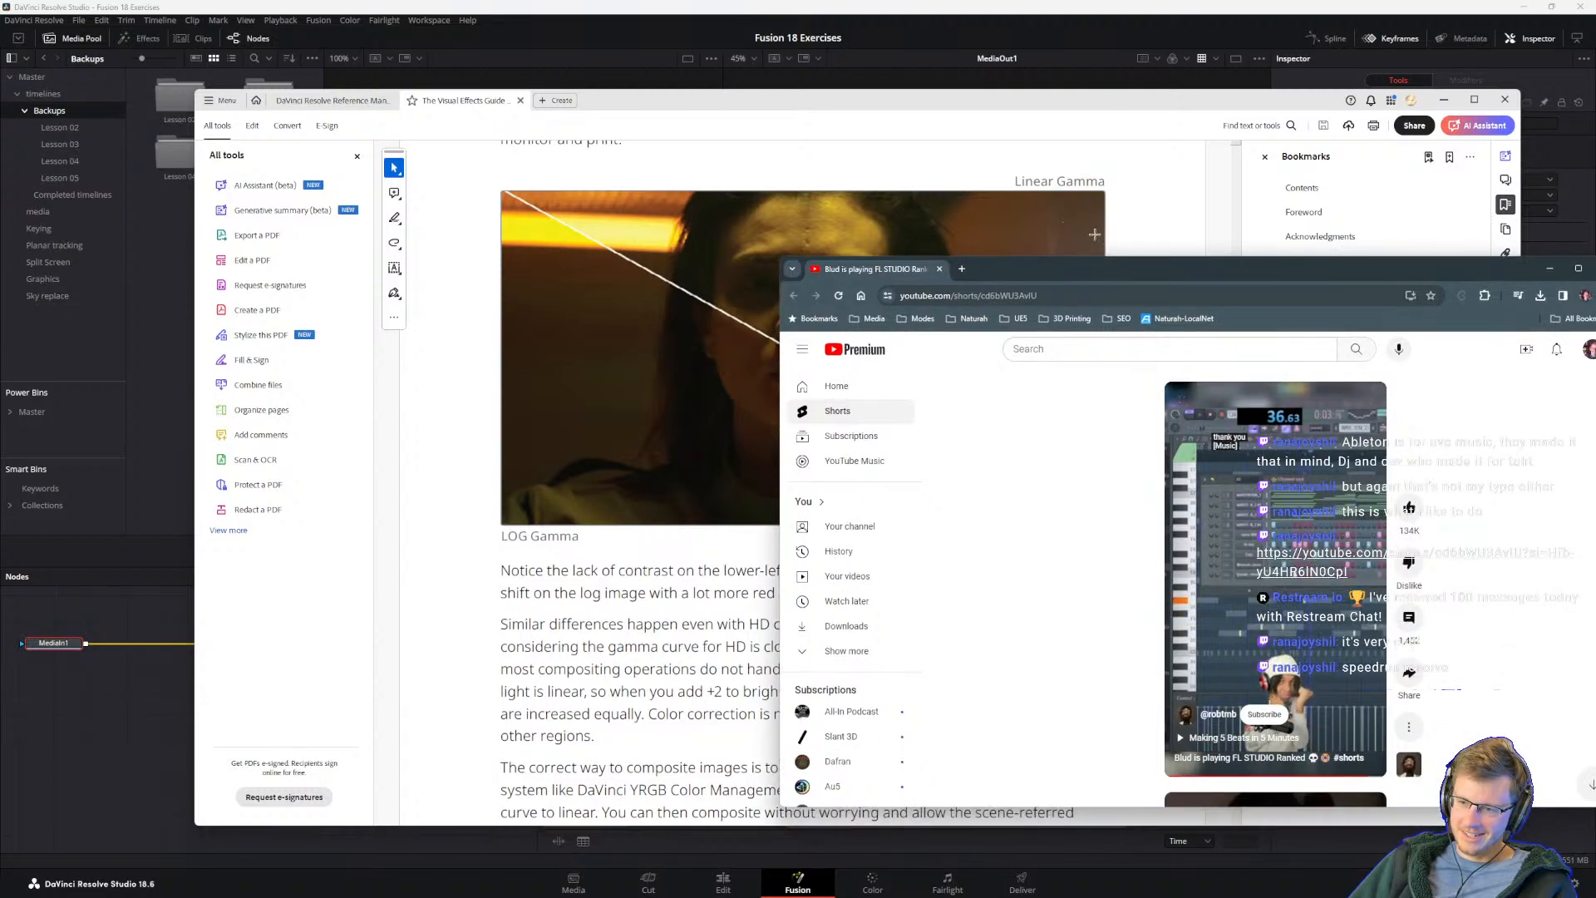
left_click_drag(1094, 274, 1595, 299)
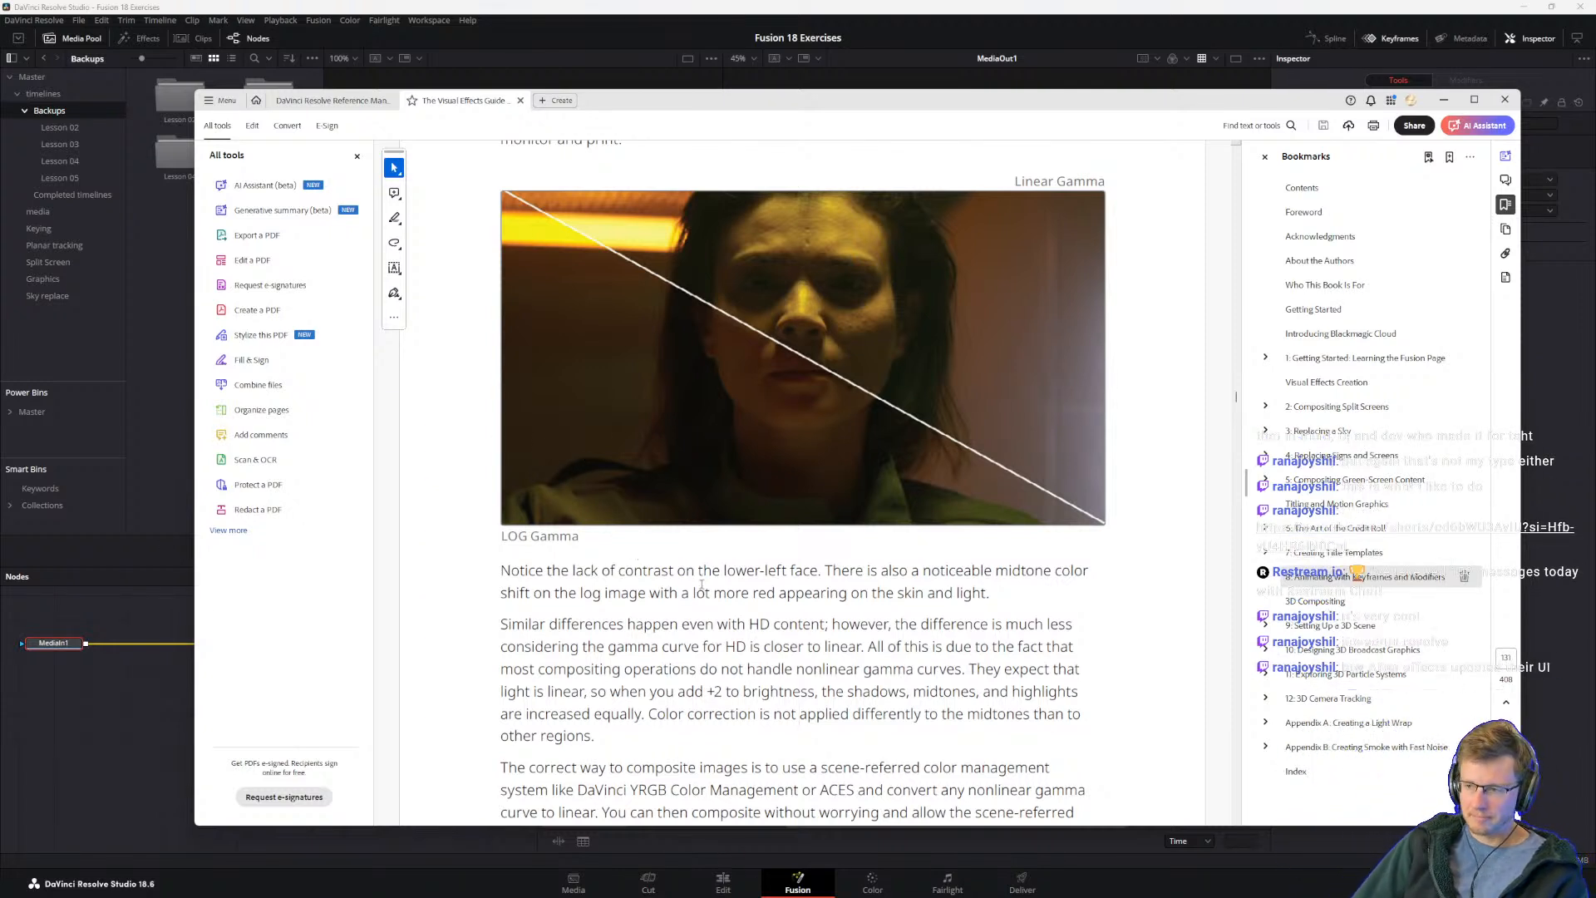
scroll(794, 634, "down", 2)
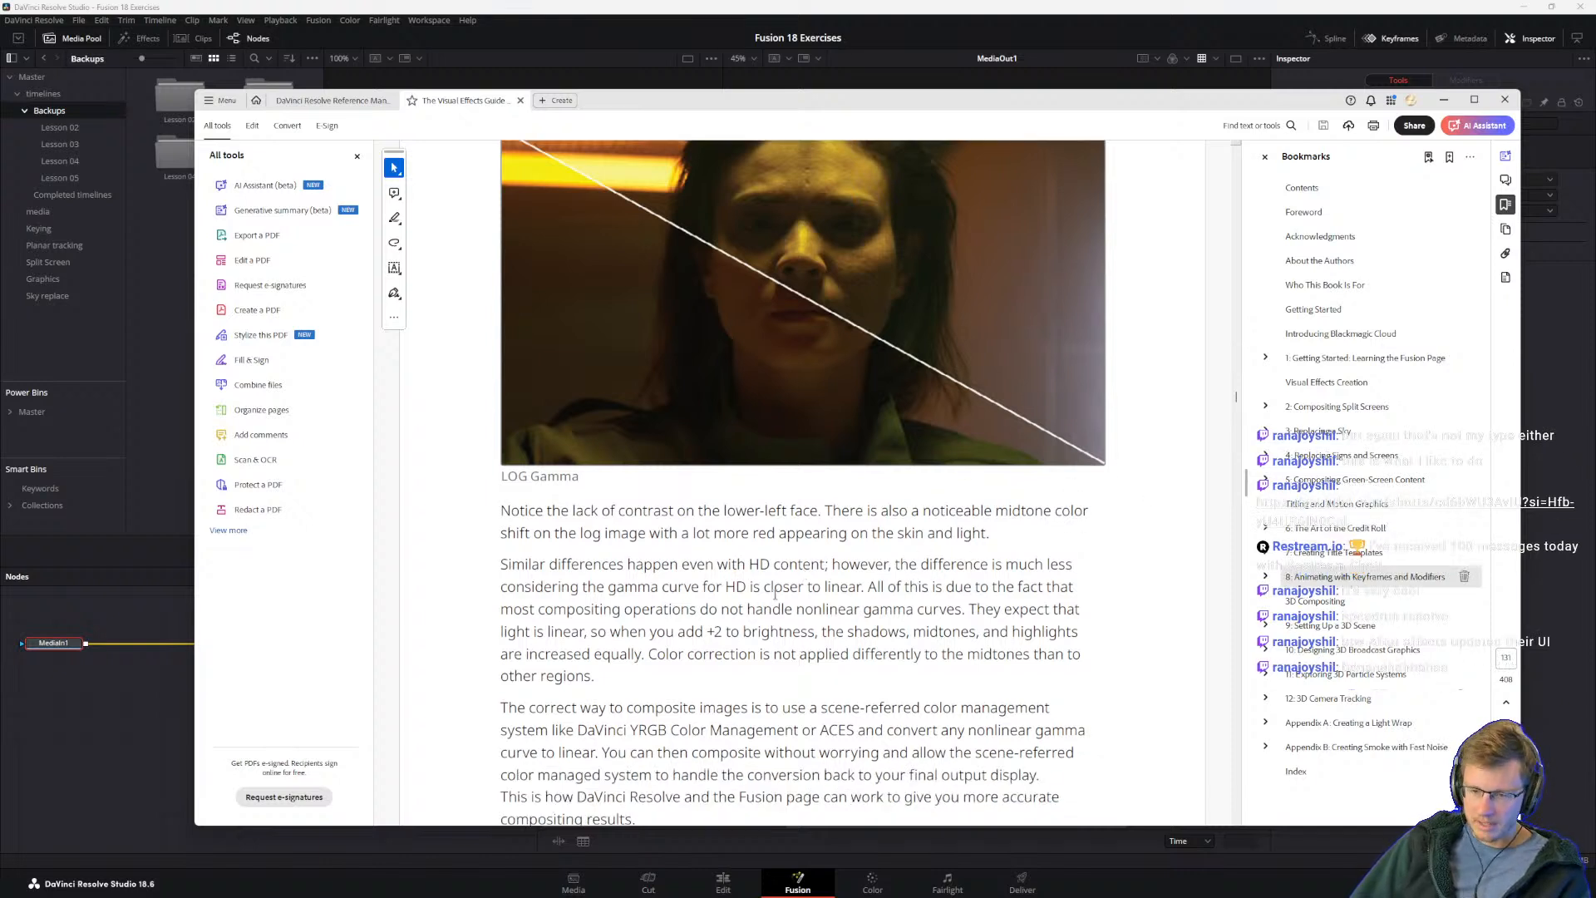
left_click_drag(645, 654, 547, 632)
left_click(620, 606)
left_click(754, 586)
left_click(1412, 367)
left_click(703, 638)
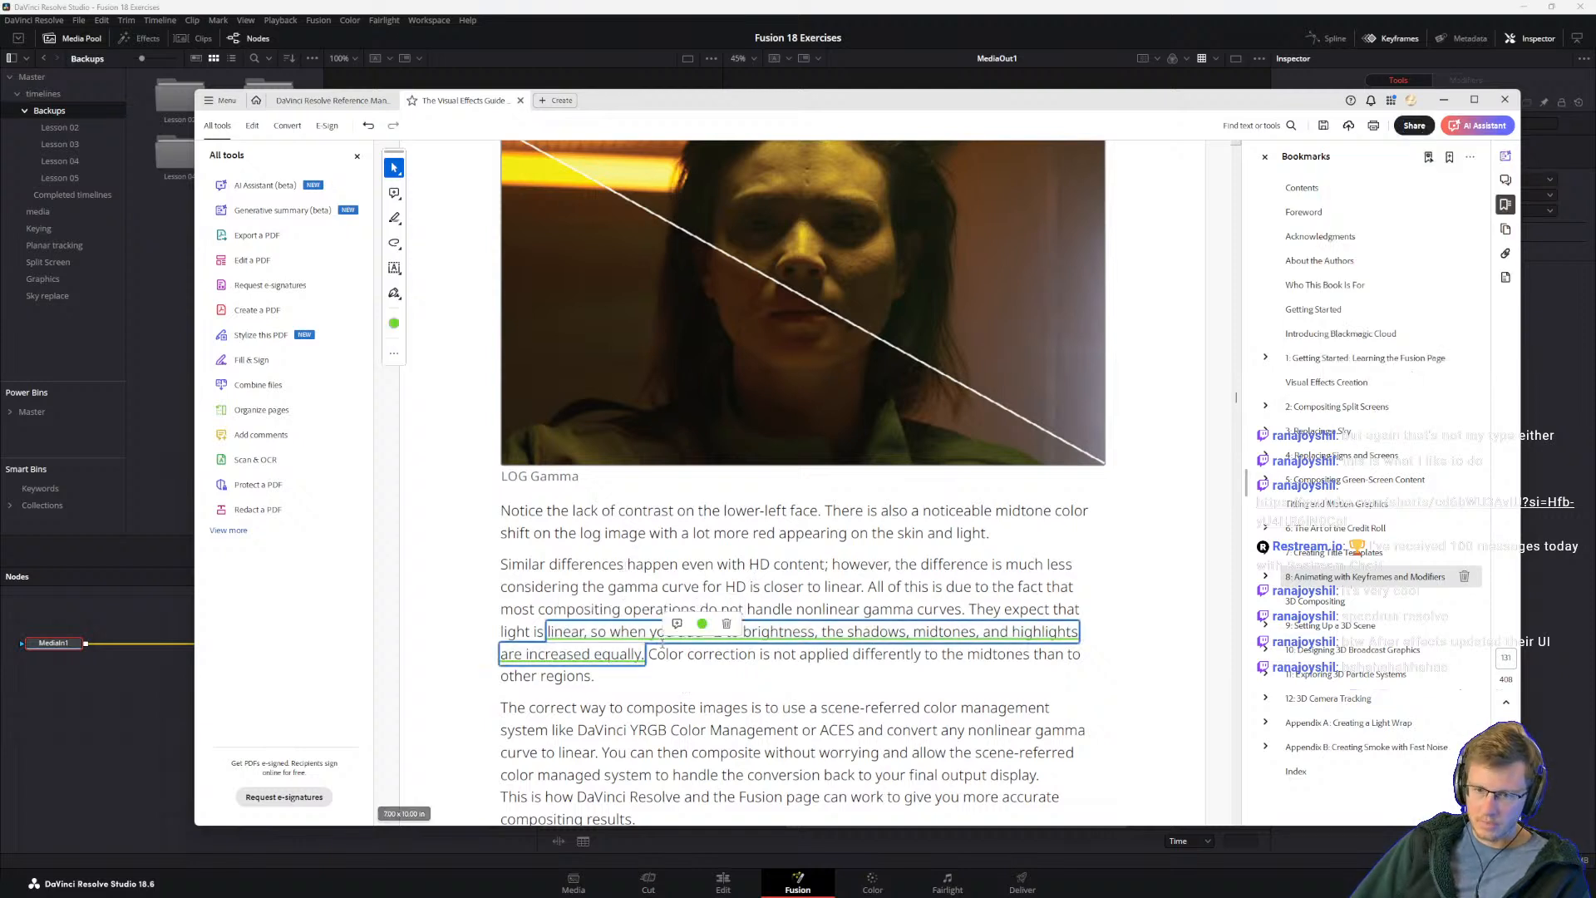
left_click(728, 624)
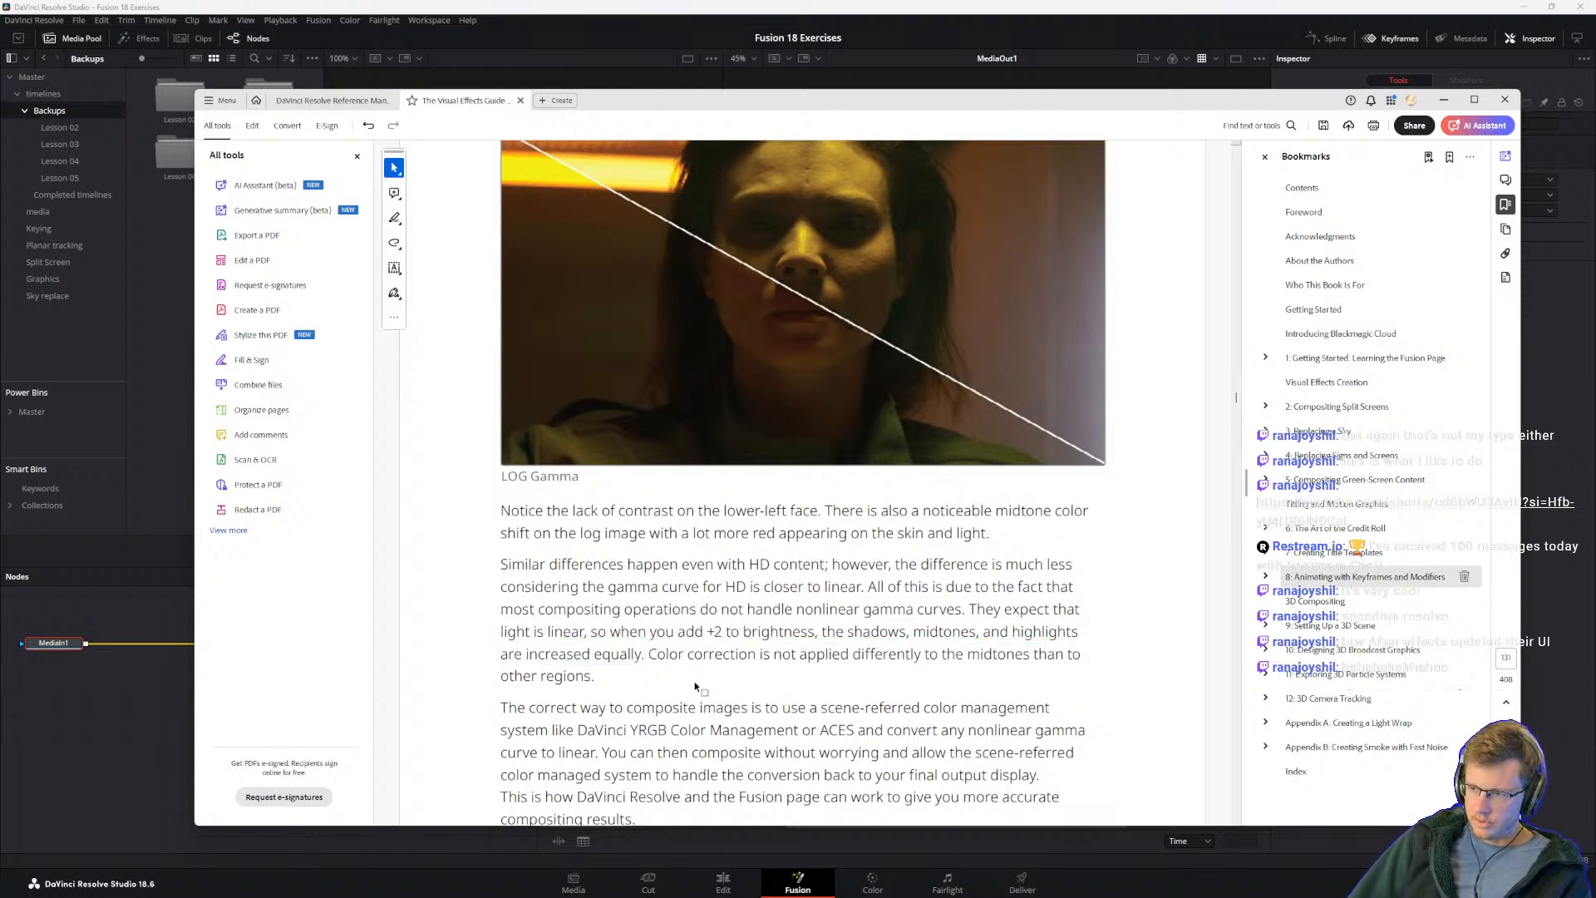
Step: Review the paragraph on HD content and nonlinear gamma, and view the Creative Cloud Desktop home page before moving its window off screen
left_click_drag(595, 676, 502, 532)
left_click(502, 491)
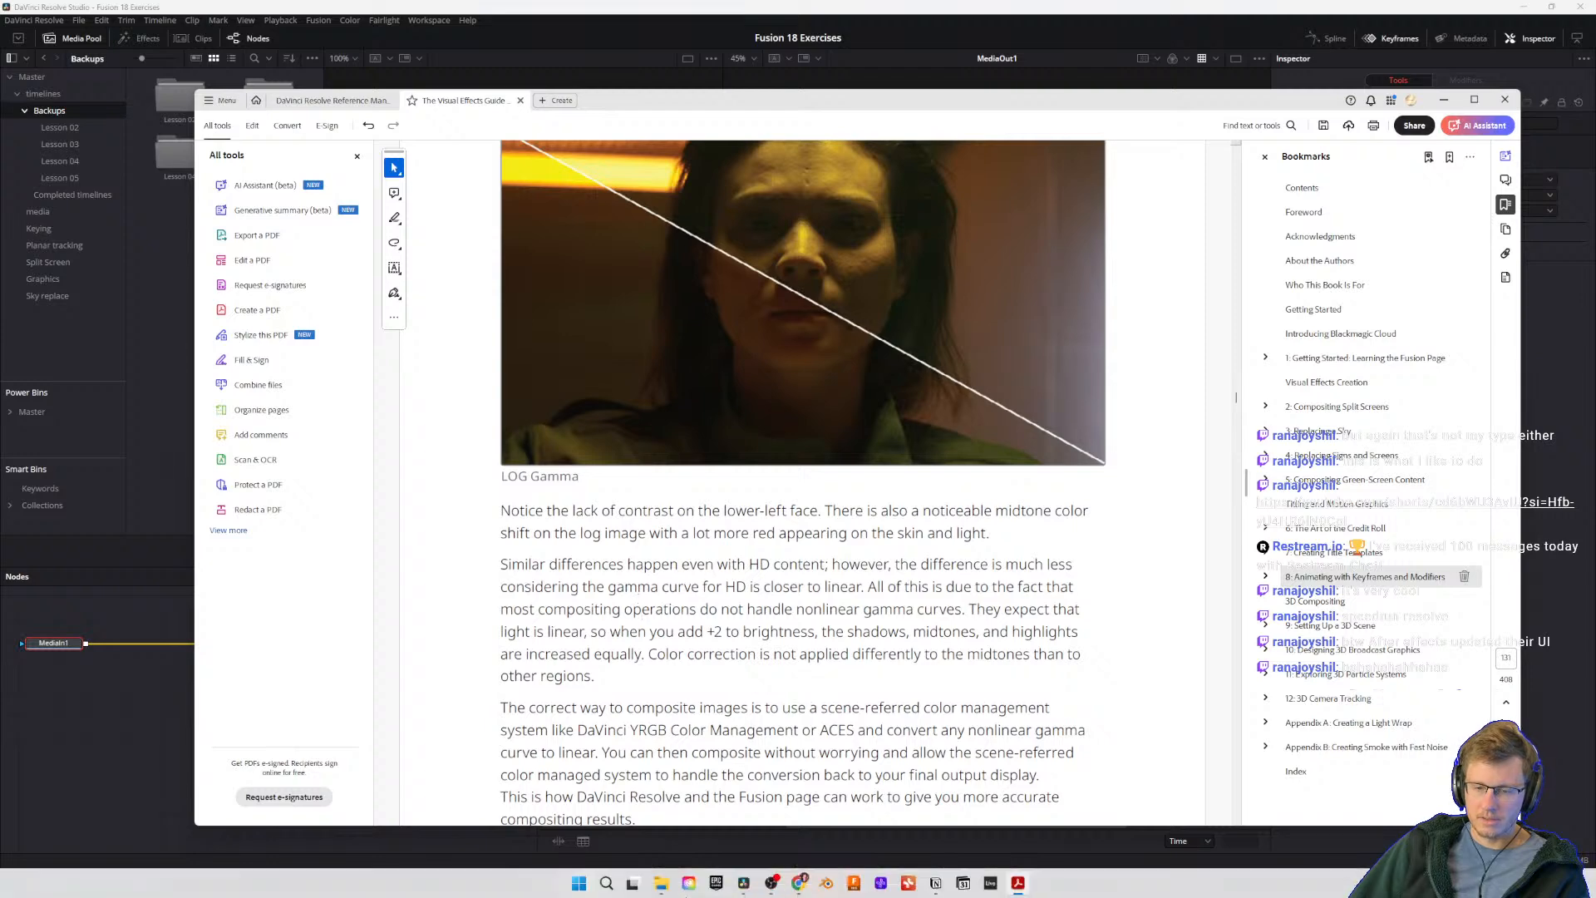
left_click(691, 884)
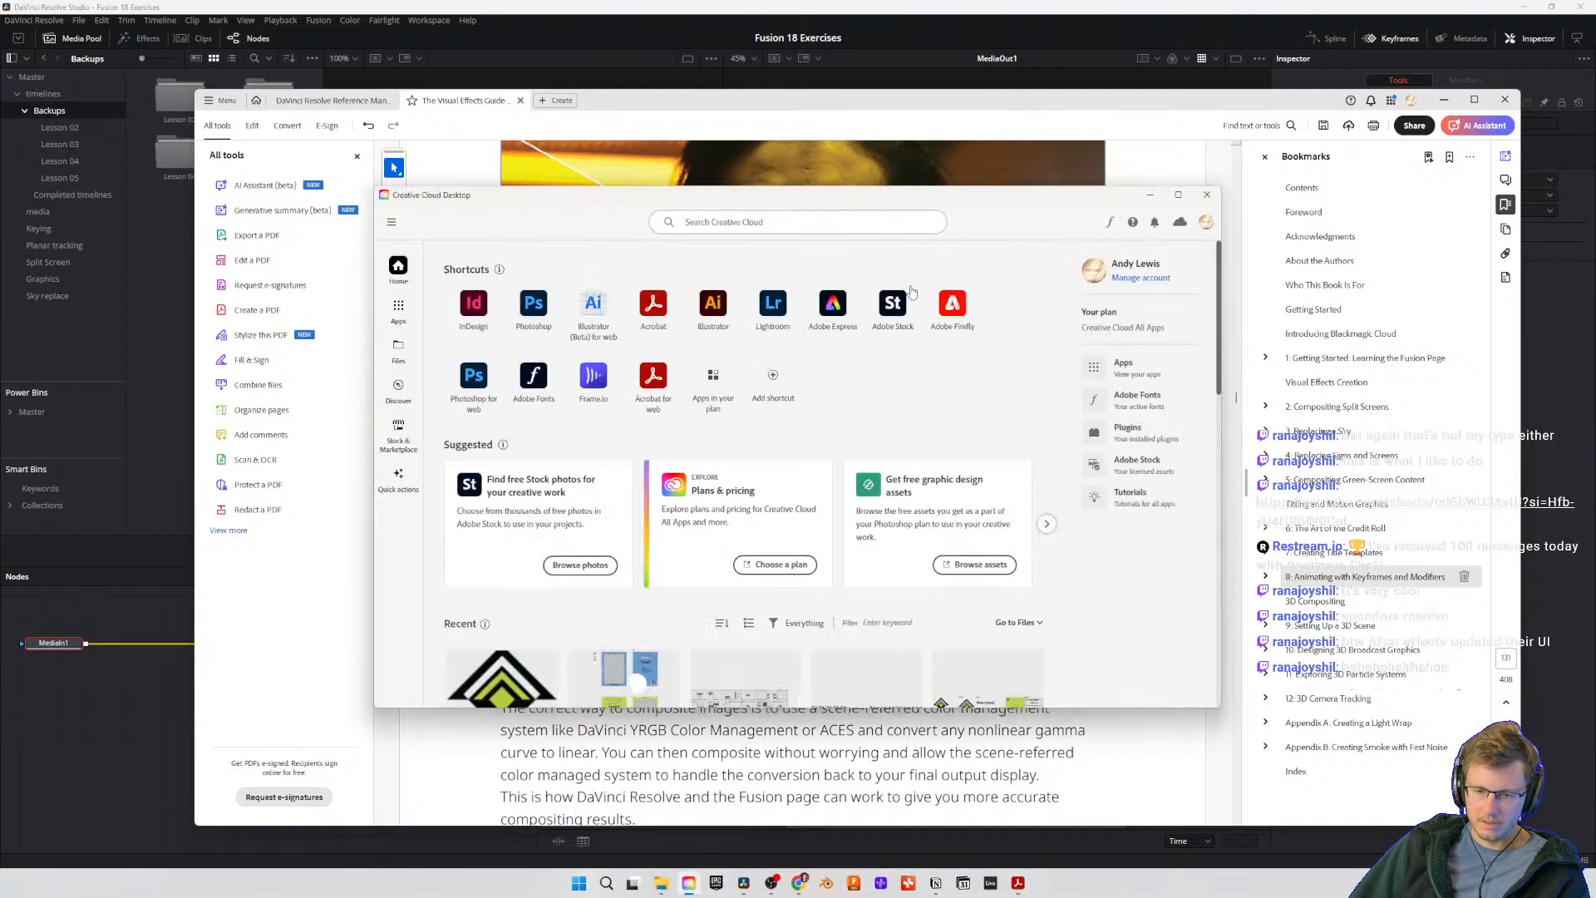
left_click_drag(763, 196, 1595, 254)
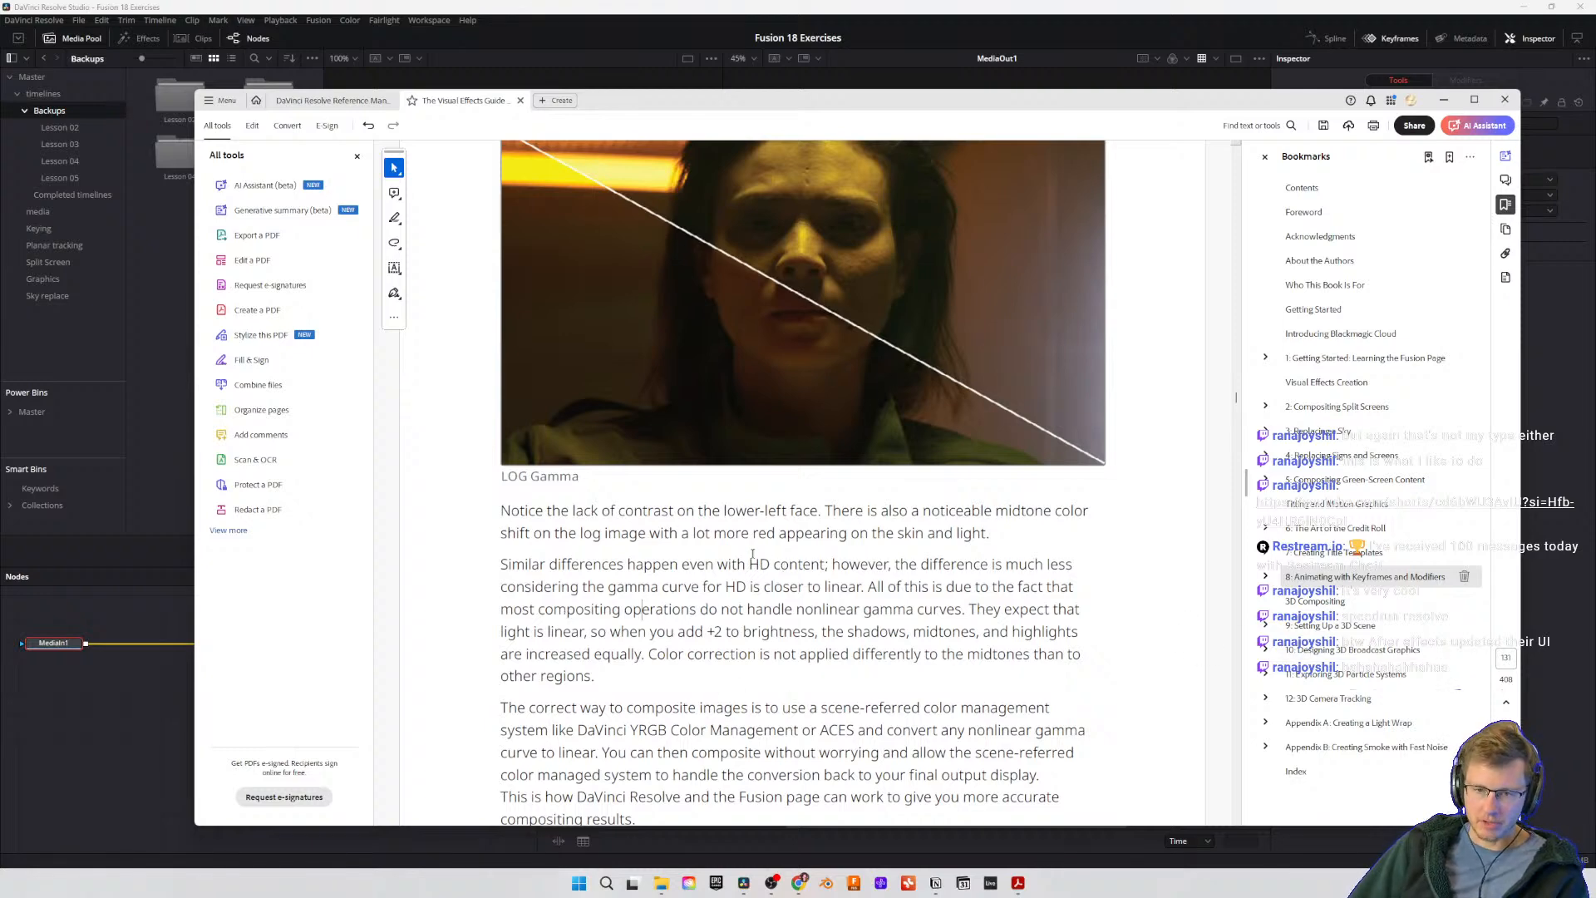
Step: Read on in the Visual Effects Guide to "Pulling a Green-Screen Key" and its steps for the MediaIn1 node and Delta Keyer
scroll(784, 567, "down", 10)
scroll(657, 368, "up", 1)
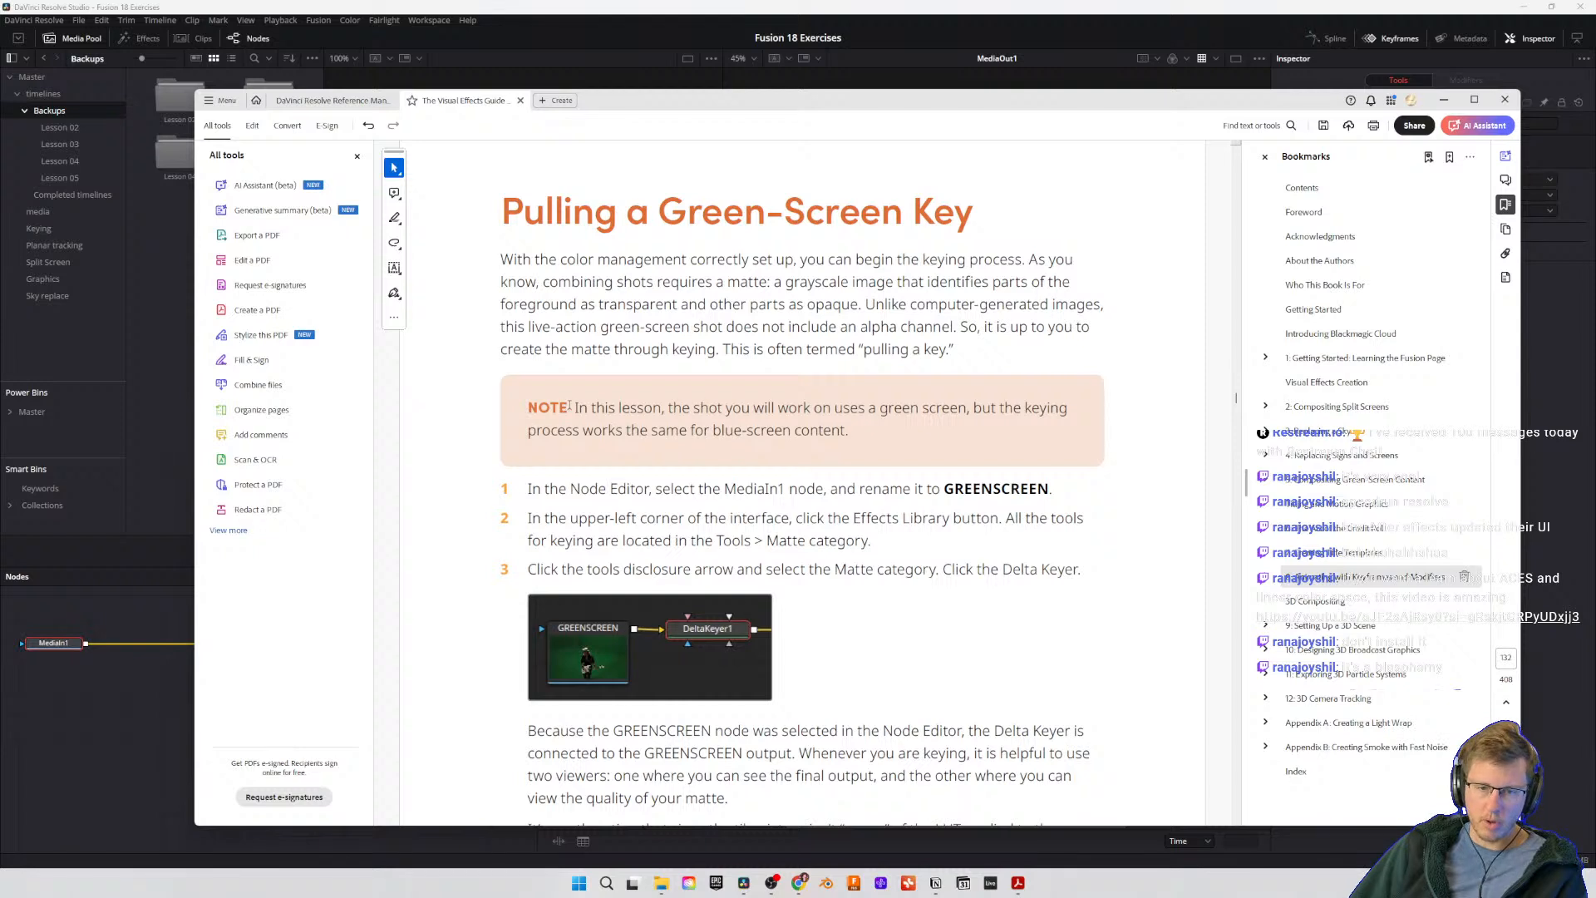
Step: Review step 1 in the guide, rename the MediaIn1 node as GREENSCREEN in DaVinci Resolve, and hide the Keyframes editor
left_click_drag(698, 417, 919, 416)
left_click(846, 434)
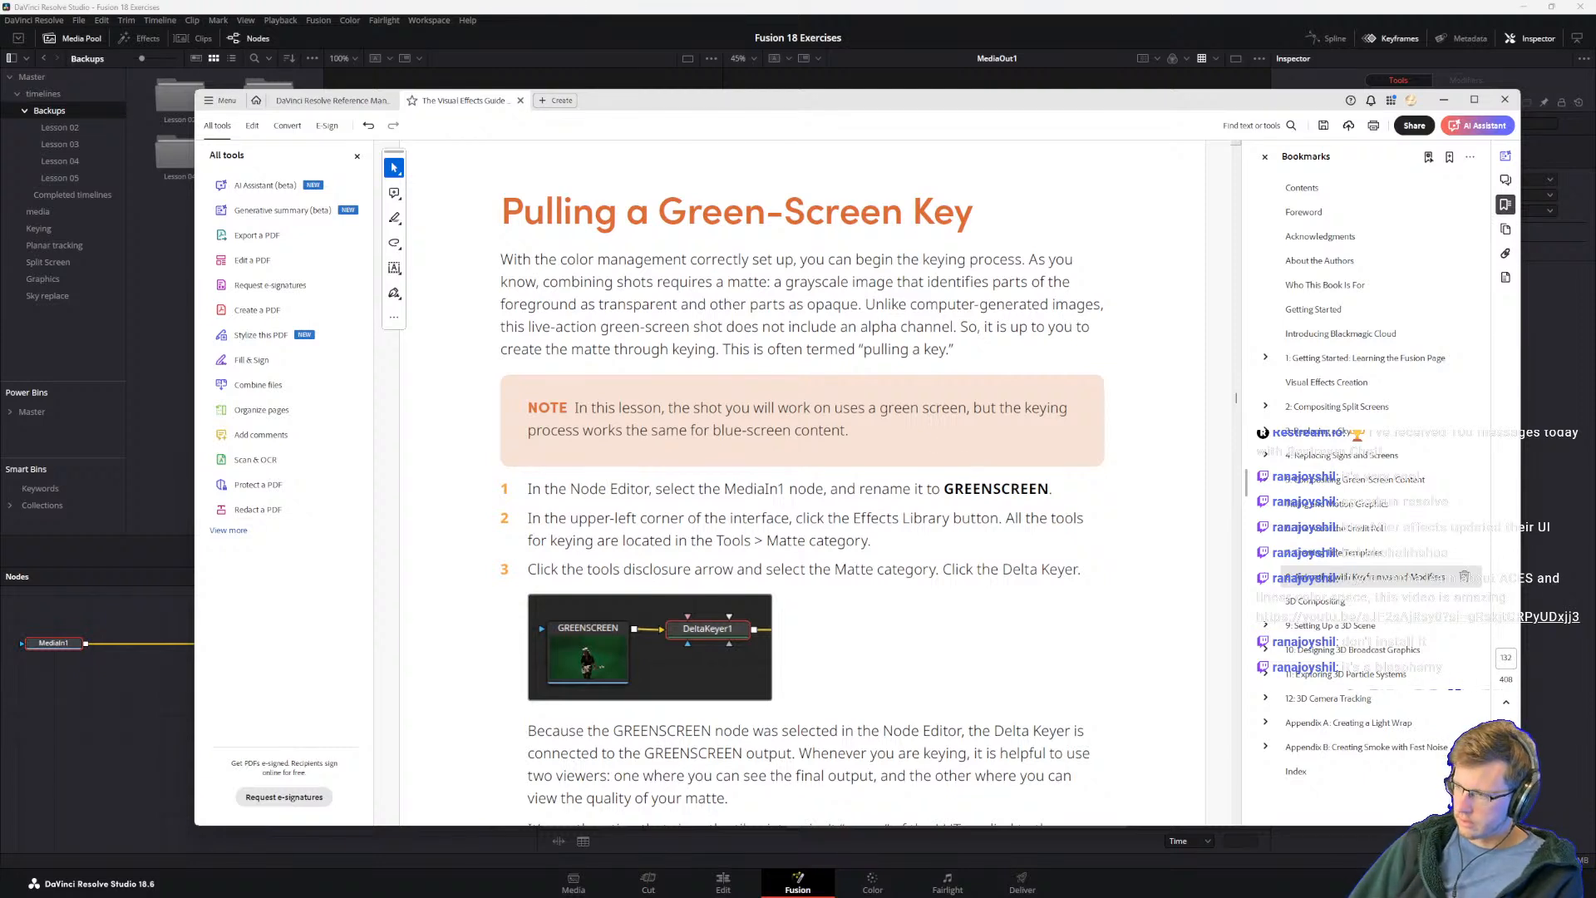
left_click_drag(594, 489, 602, 488)
left_click(539, 489)
left_click(689, 492)
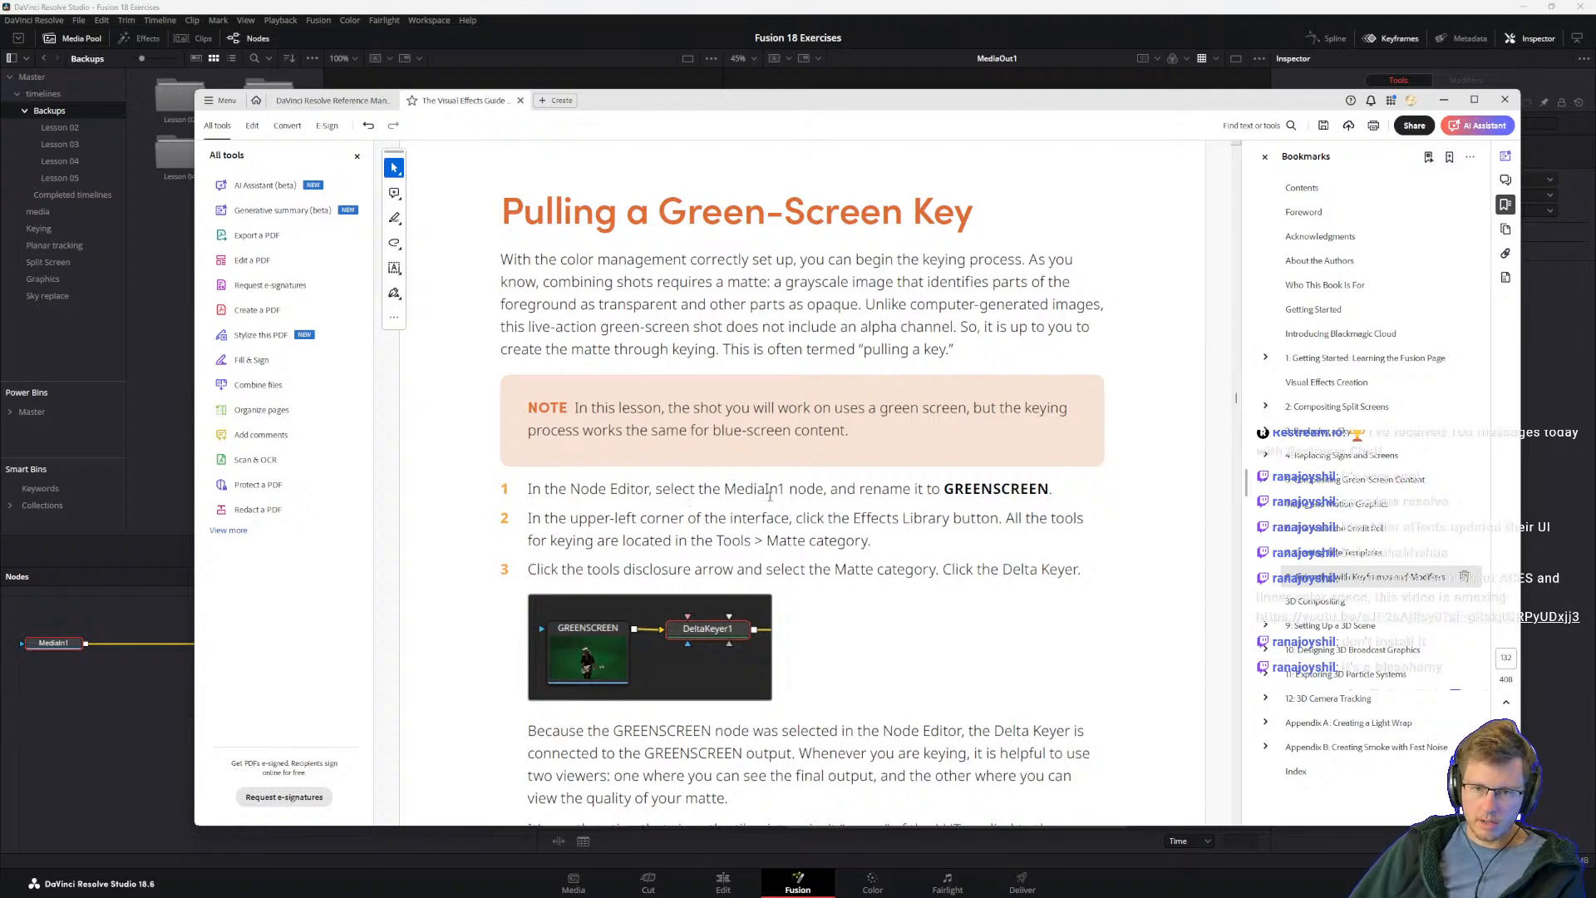
left_click(68, 743)
left_click_drag(71, 675, 253, 749)
left_click(396, 743)
key("F2")
type("GREENSCREEN")
key("Return")
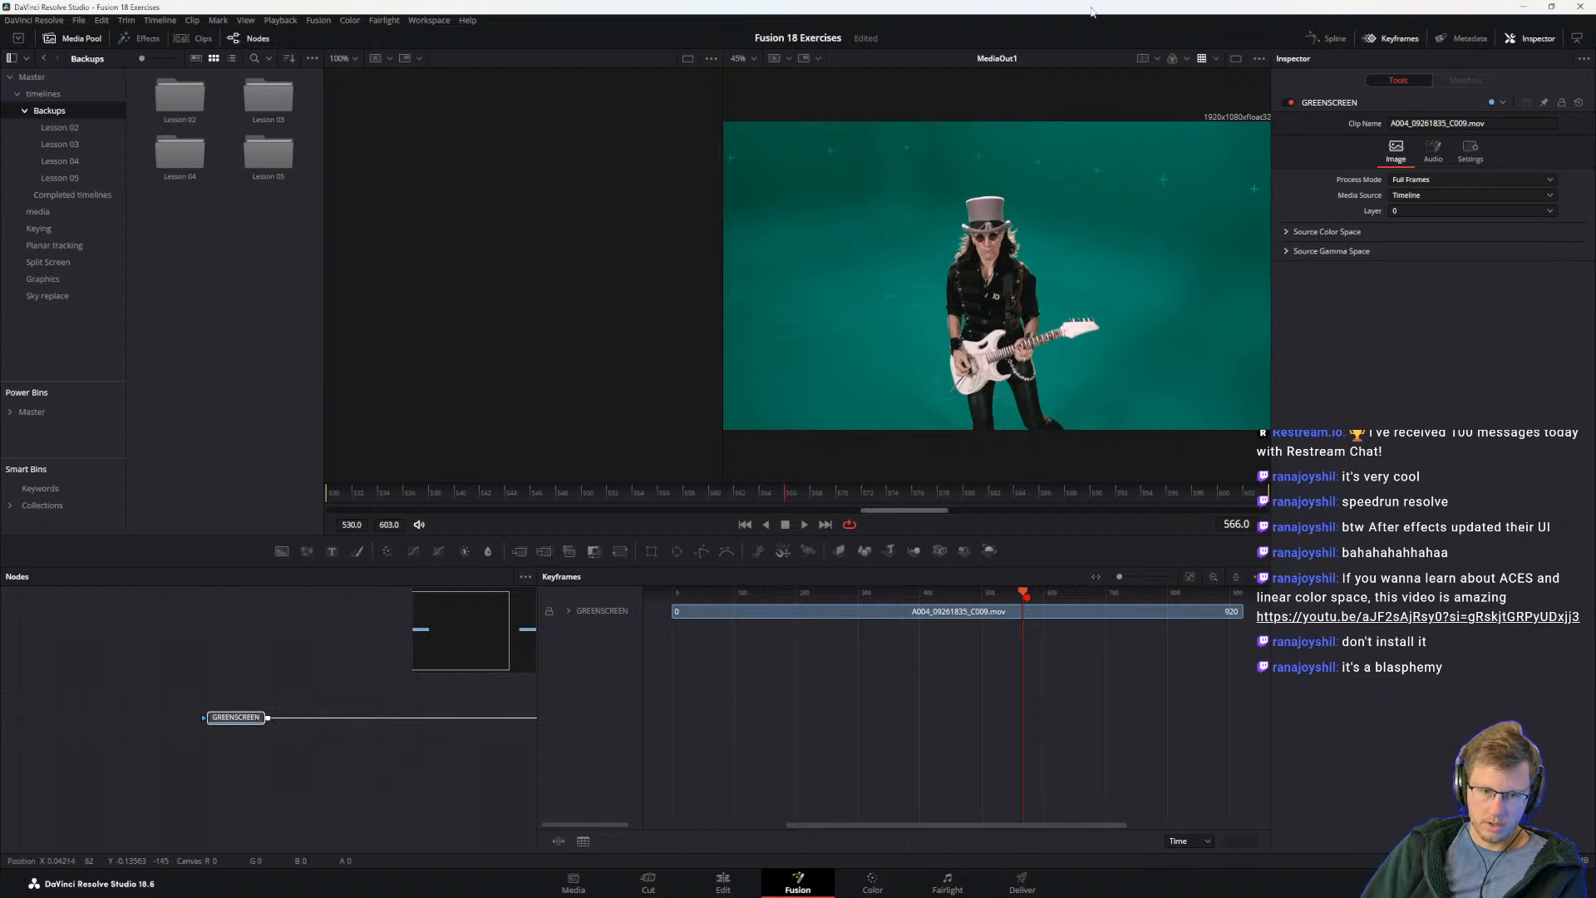
left_click(1395, 38)
Step: Add a Delta Keyer after the GREENSCREEN node and sample the green backdrop beside the guitarist as its background color
key("alt+Tab")
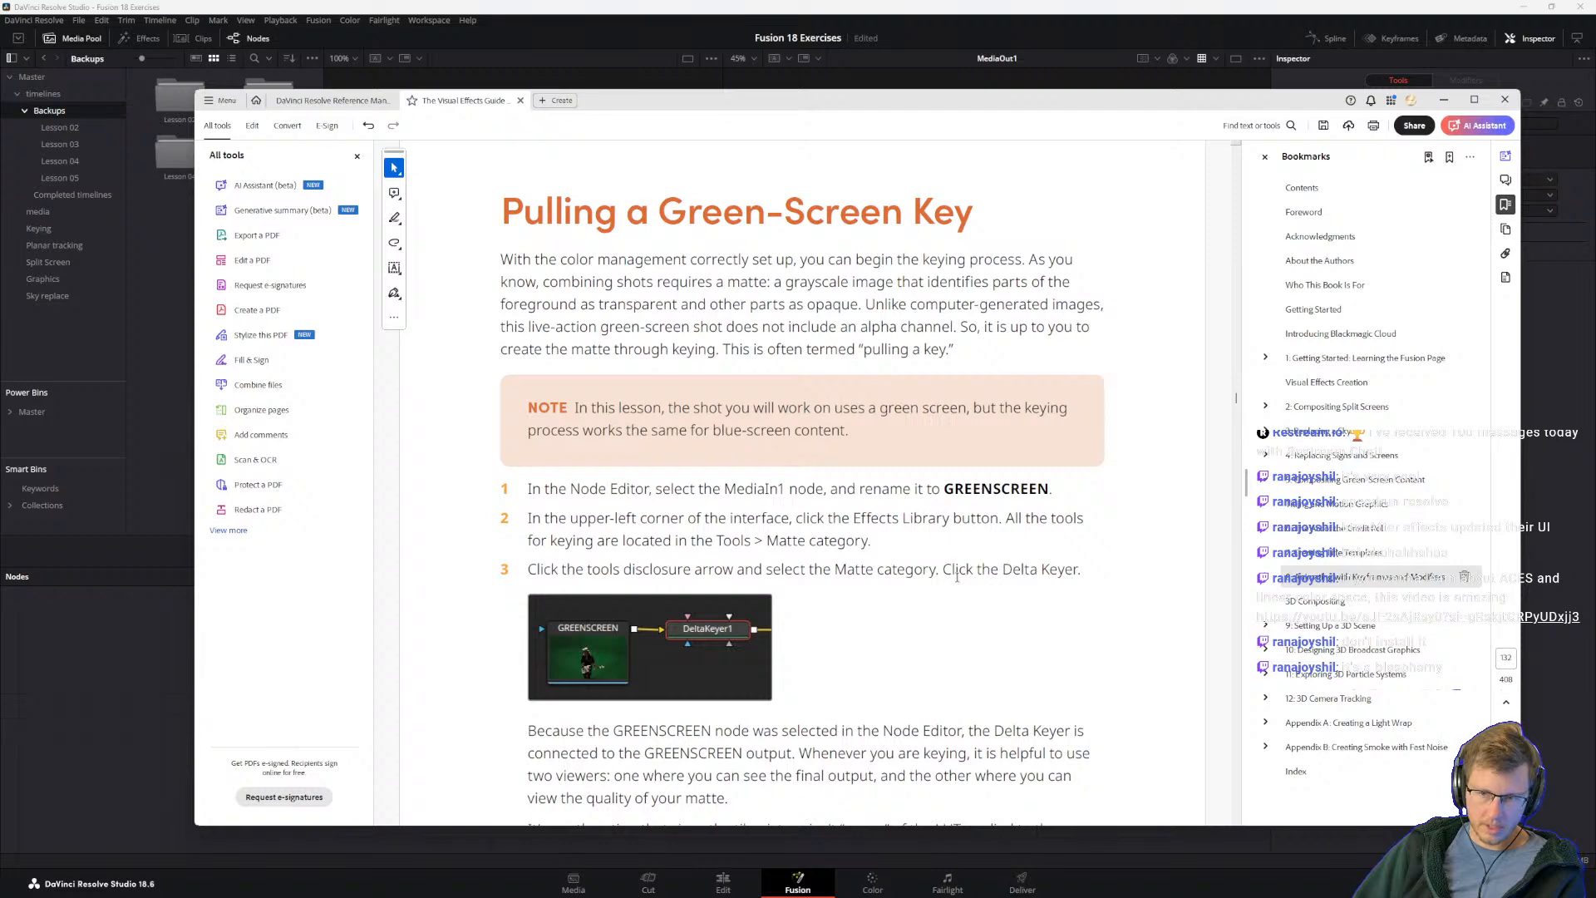
left_click(138, 668)
key("shift+space")
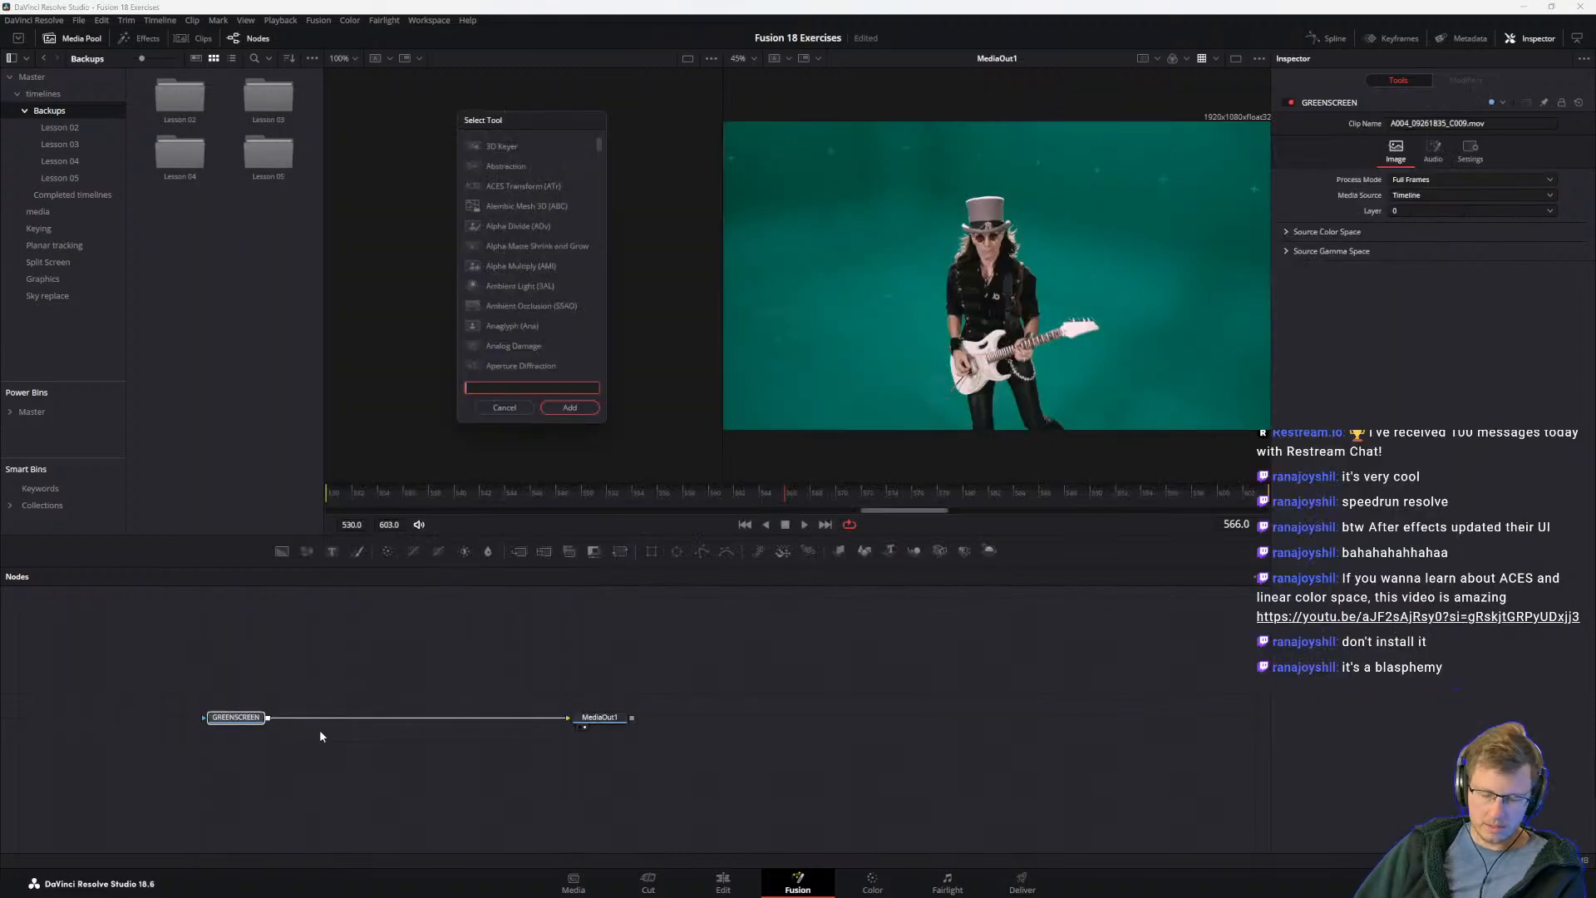
type("ed")
key("BackSpace")
key("BackSpace")
type("delta")
key("Return")
left_click_drag(184, 676, 389, 725)
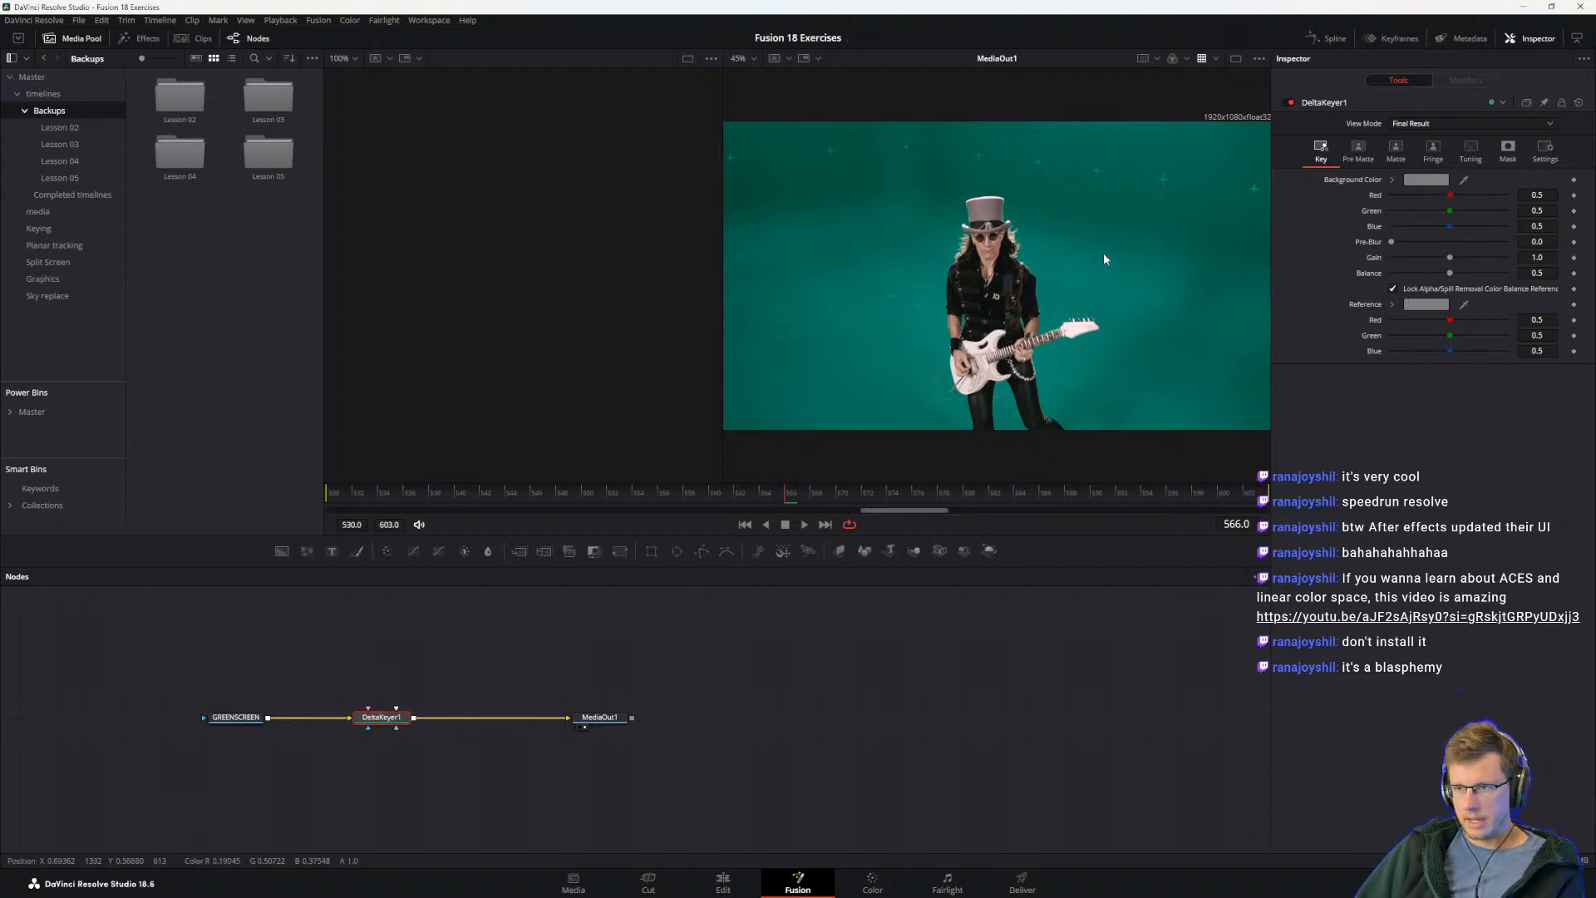
left_click_drag(1463, 179, 1090, 250)
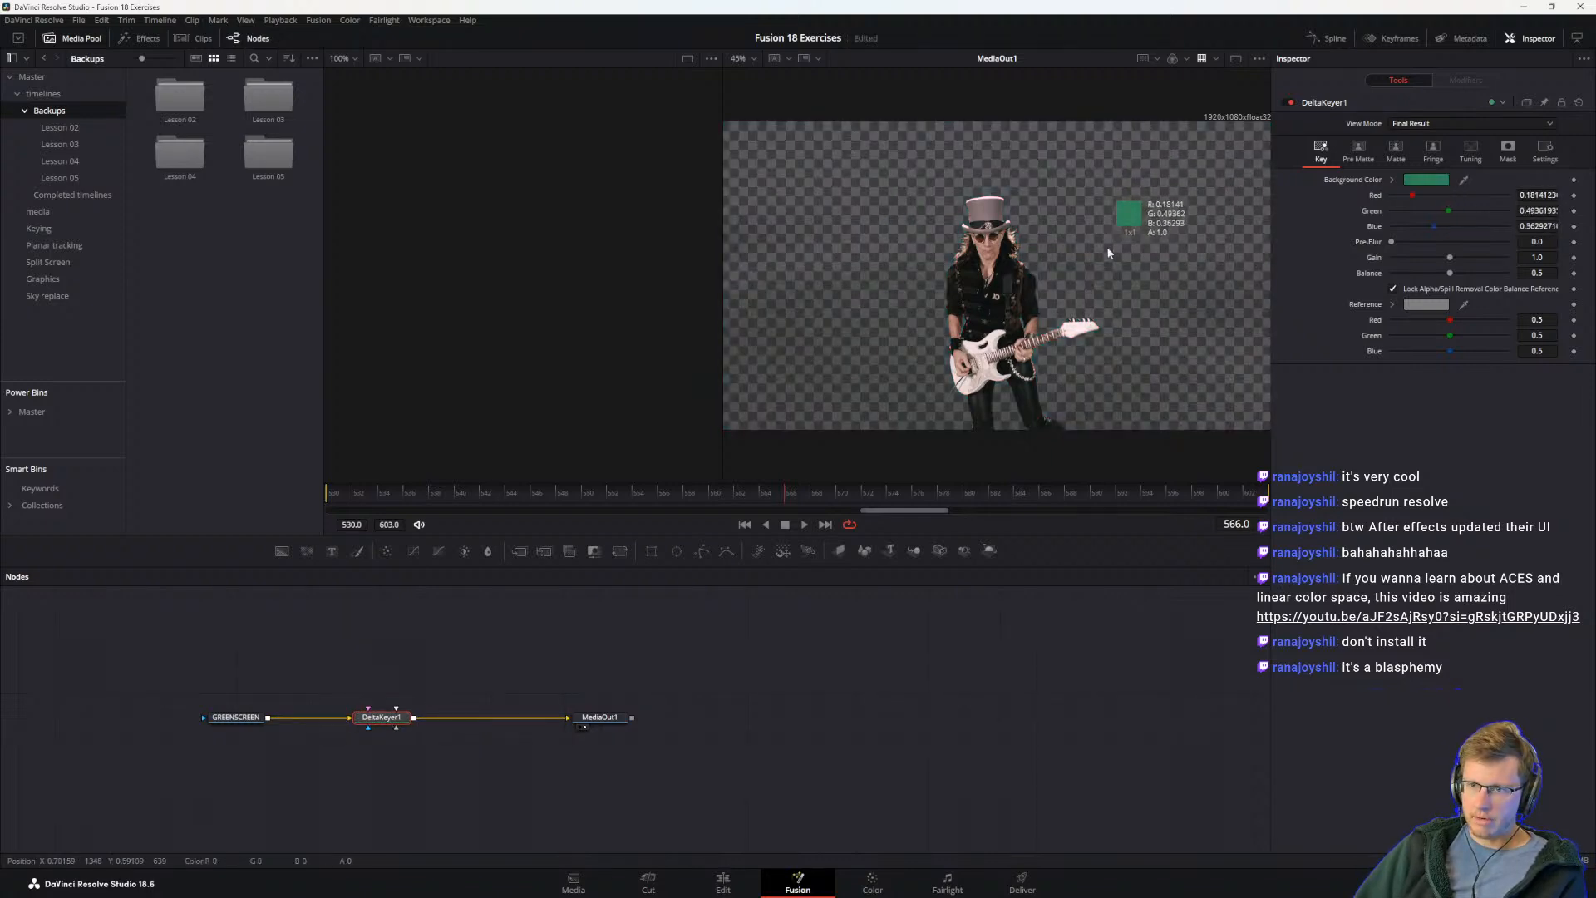
Step: Read steps 4 and 5 in the guide, and hide the Media Pool in DaVinci Resolve to give the viewers more room
key("alt+Tab")
scroll(663, 599, "down", 8)
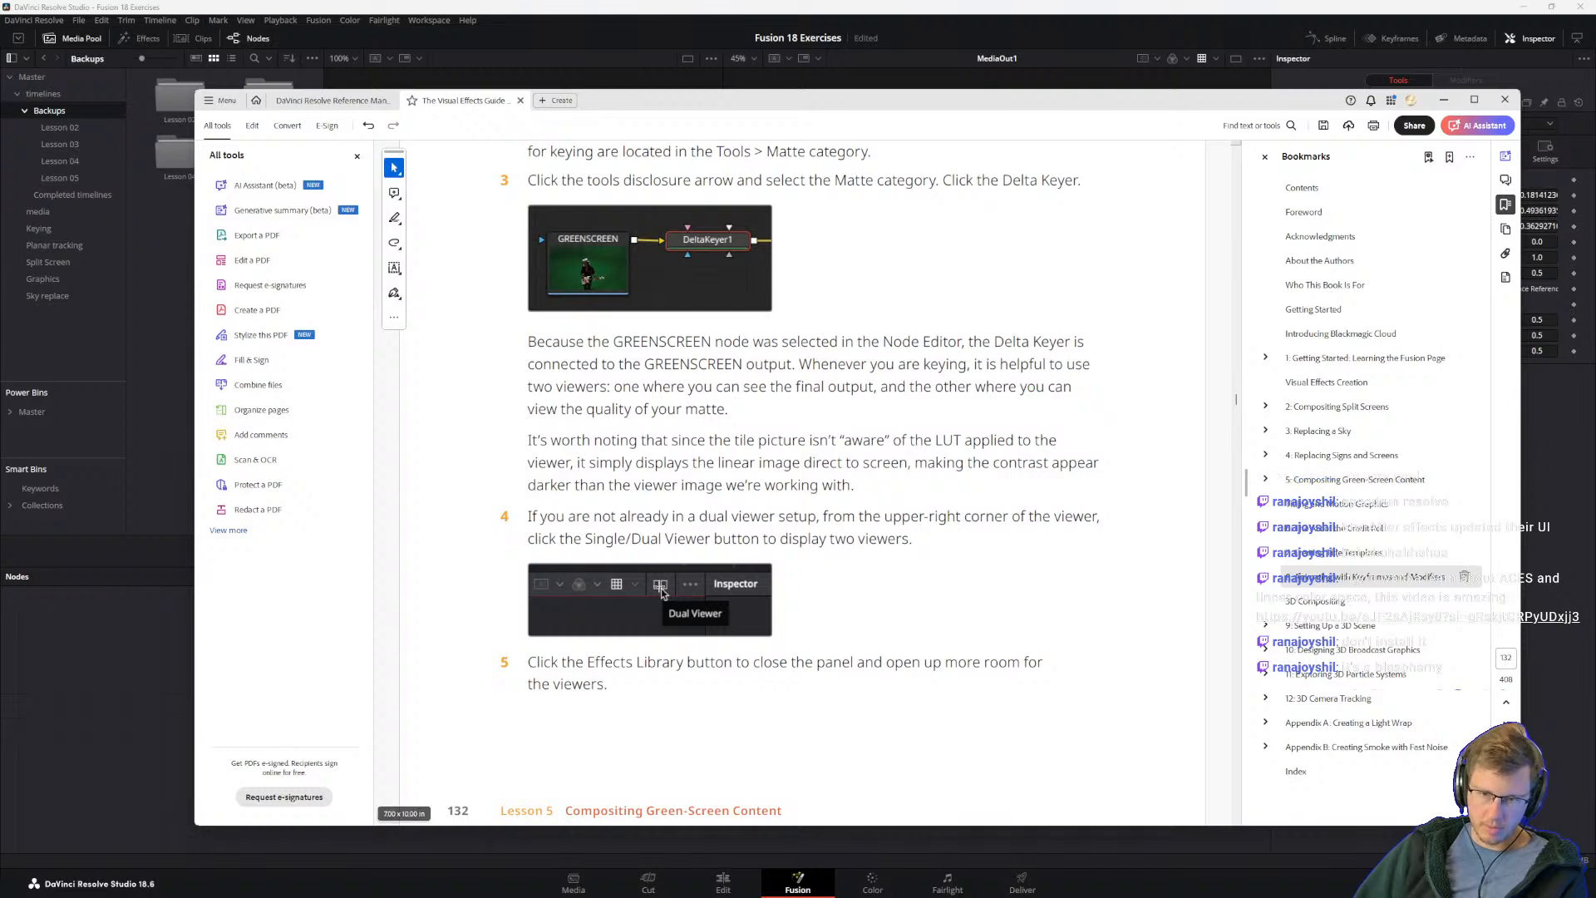
left_click(842, 41)
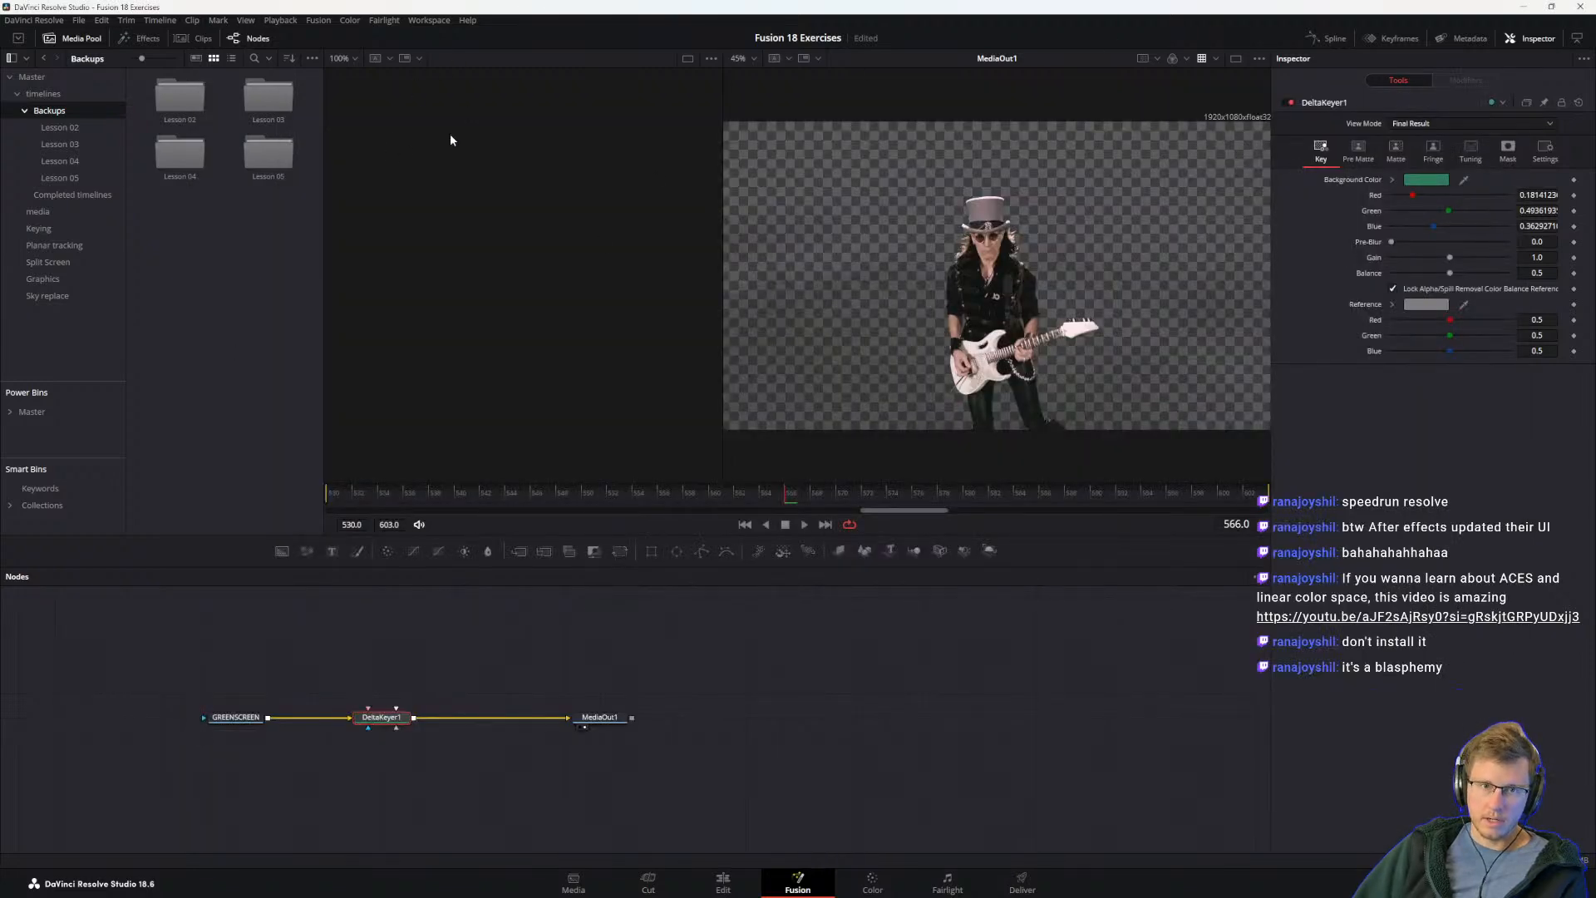
left_click(103, 37)
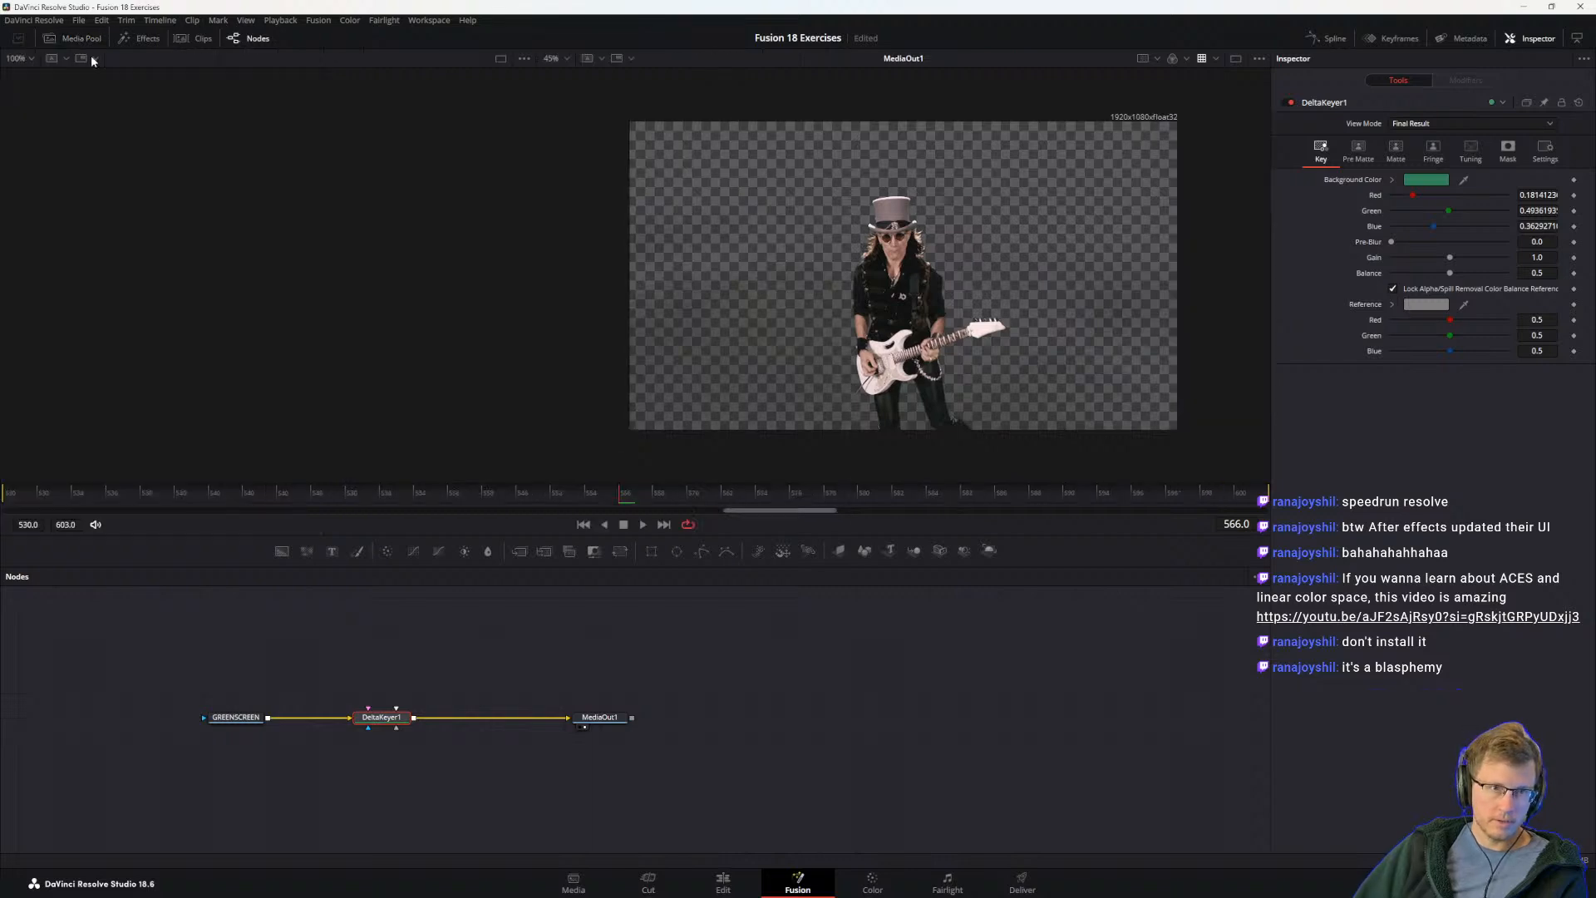
Step: Select the GREENSCREEN and DeltaKeyer1 nodes in turn, and toggle between the single and dual viewer layouts
left_click_drag(232, 631, 248, 758)
left_click_drag(375, 660, 389, 755)
left_click_drag(178, 695, 254, 736)
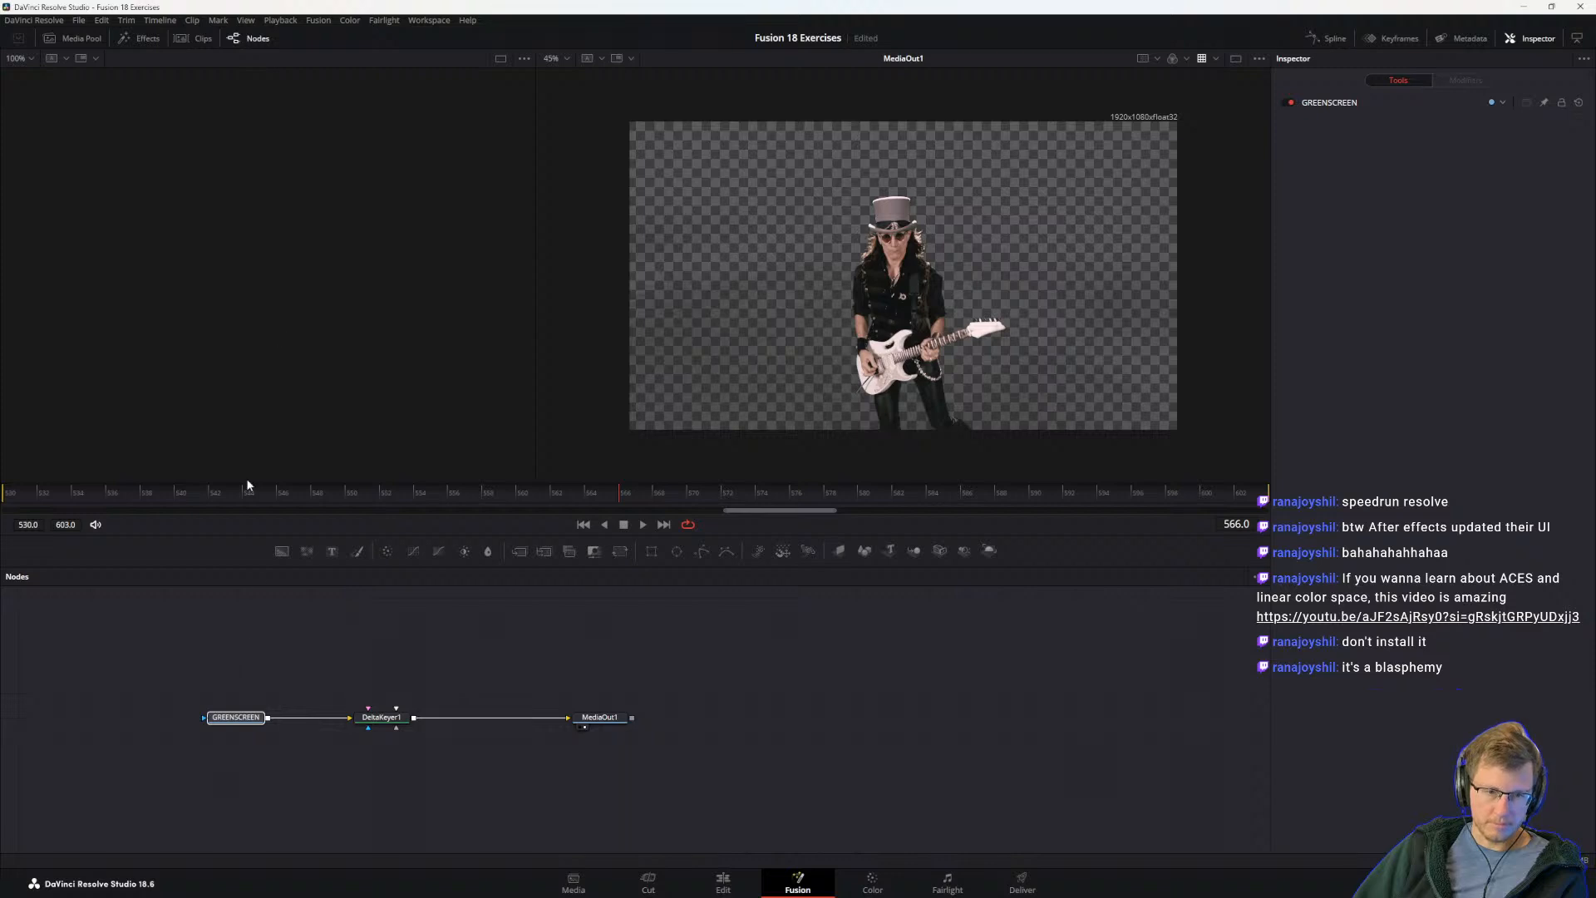
left_click(1236, 58)
left_click(1236, 58)
left_click_drag(352, 663, 412, 748)
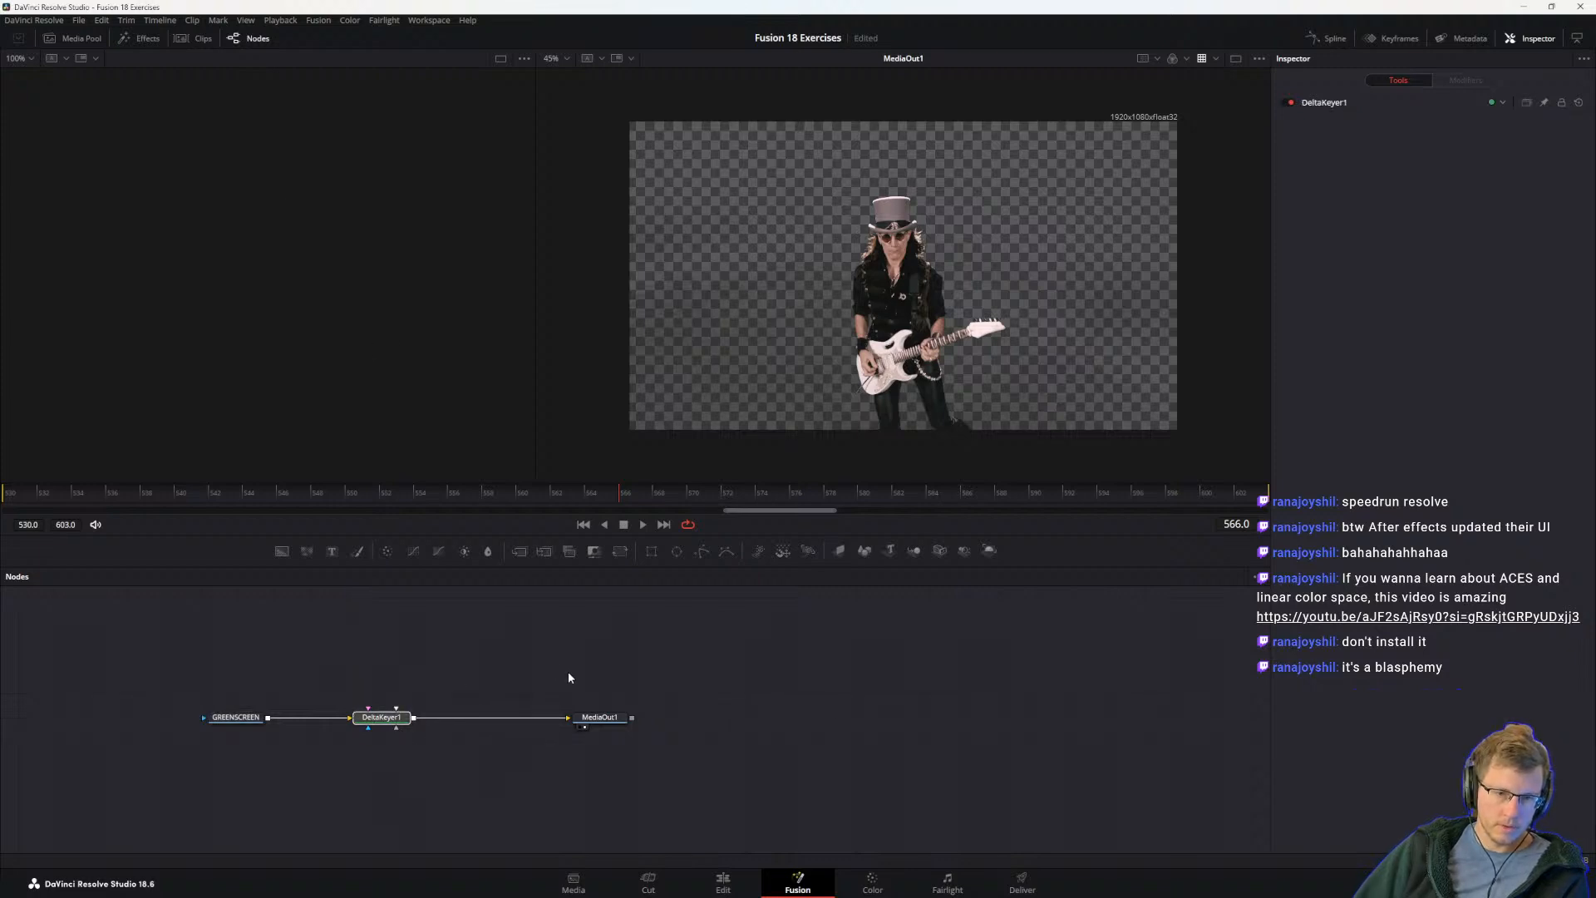
Step: Load MediaOut1, DeltaKeyer1 and finally GREENSCREEN into viewer 1, and reselect the DeltaKeyer1 node
left_click(599, 718)
key("1")
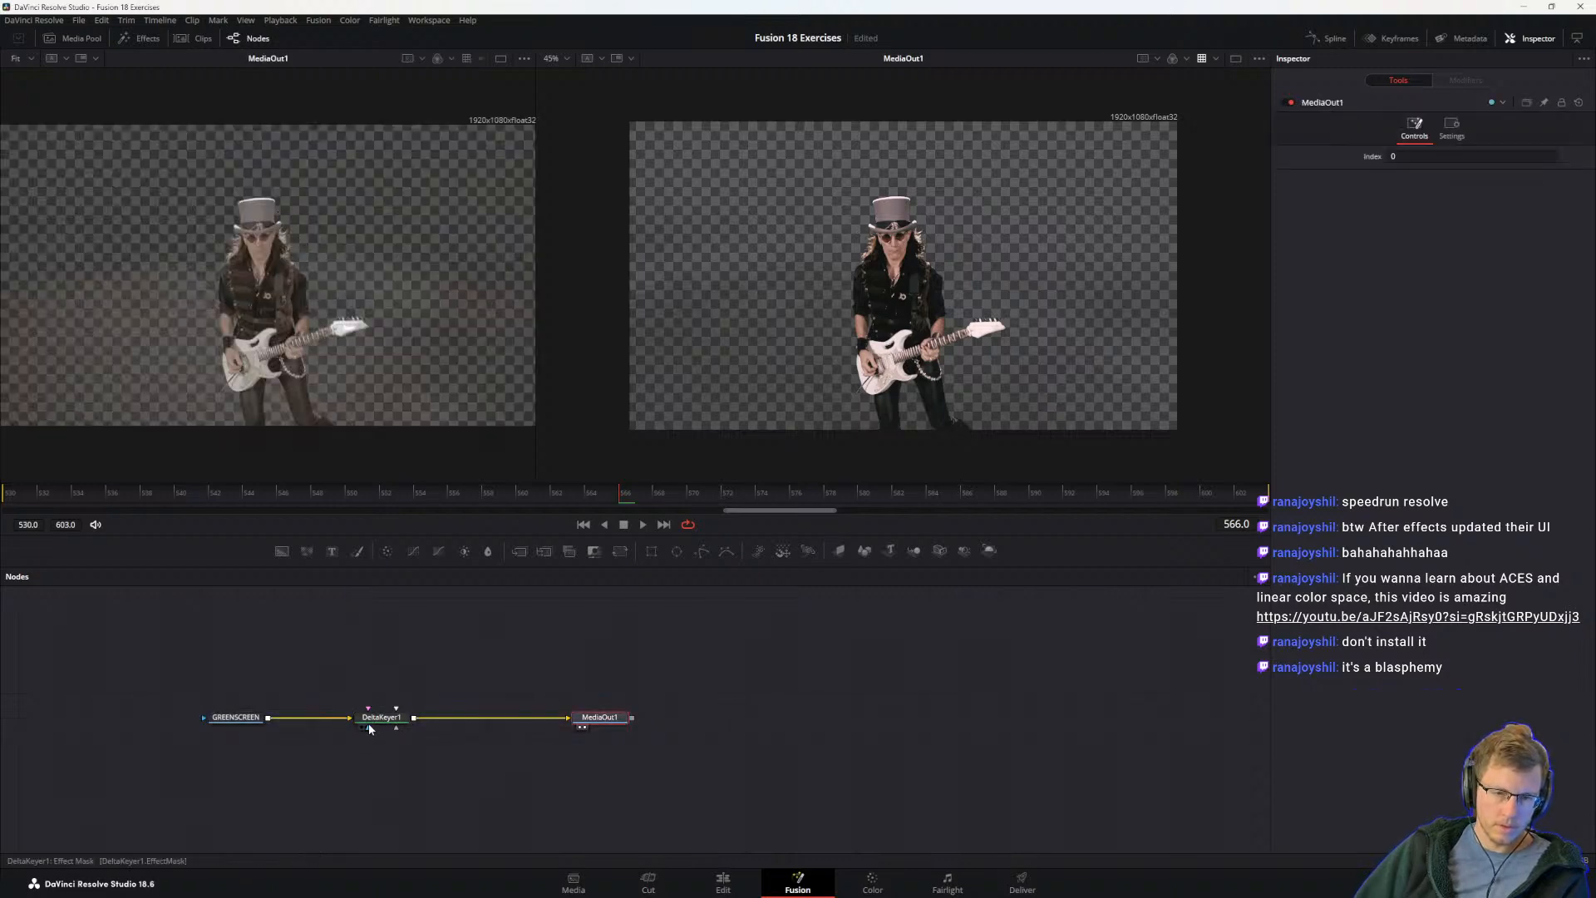
left_click(368, 725)
key("1")
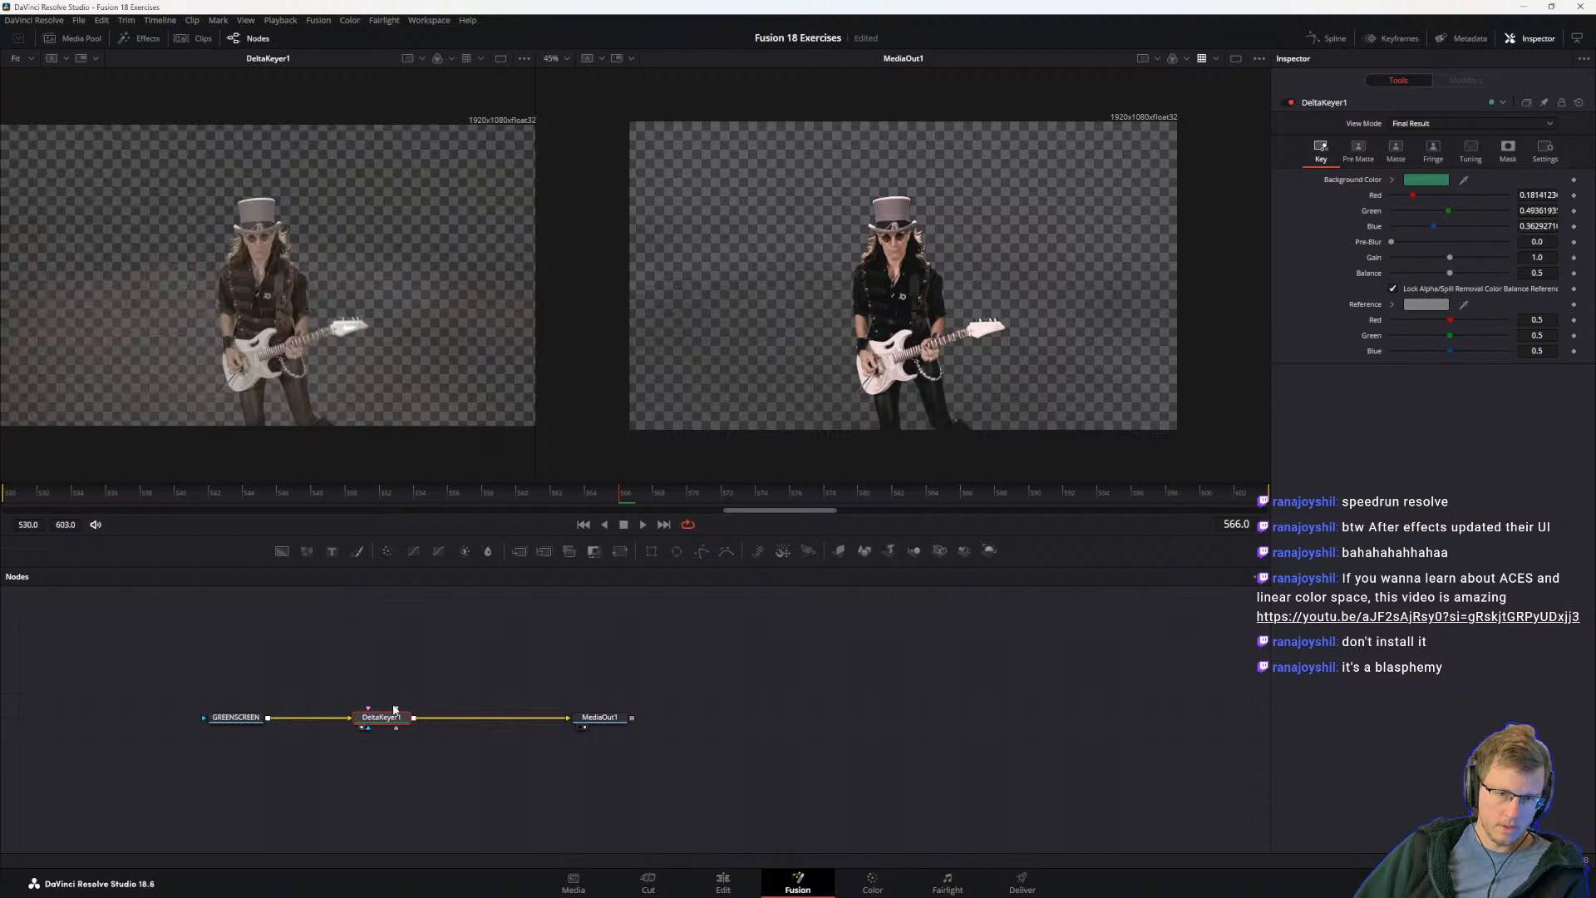
left_click(238, 718)
key("1")
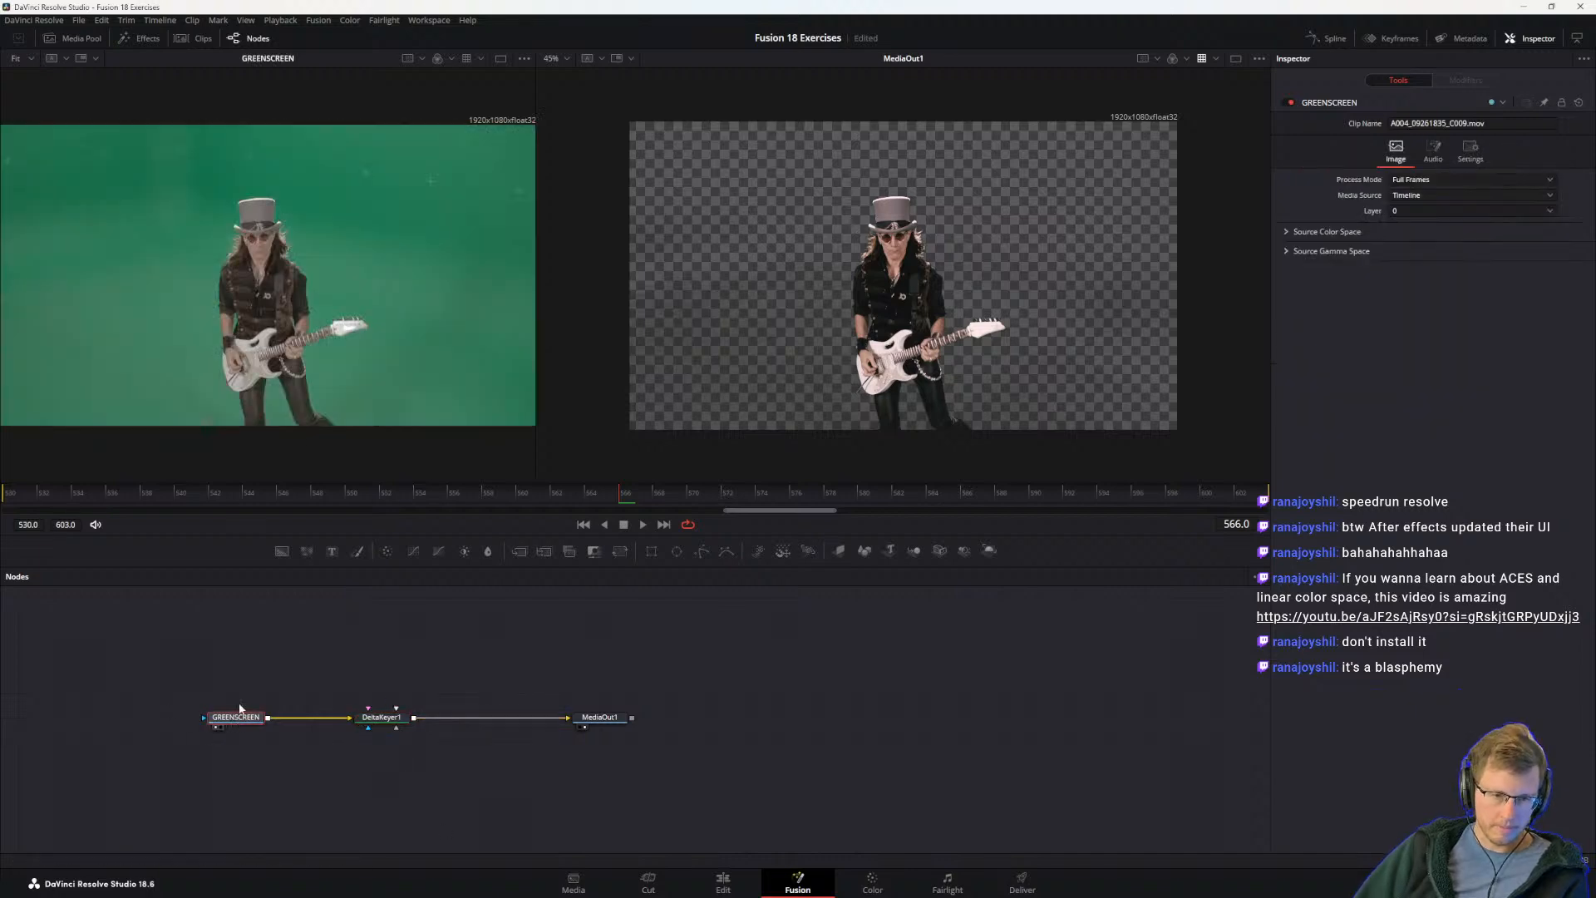
left_click(388, 721)
Step: Return to the Visual Effects Guide and read the Delta Keyer introduction and the tip on the term chroma key
key("alt+Tab")
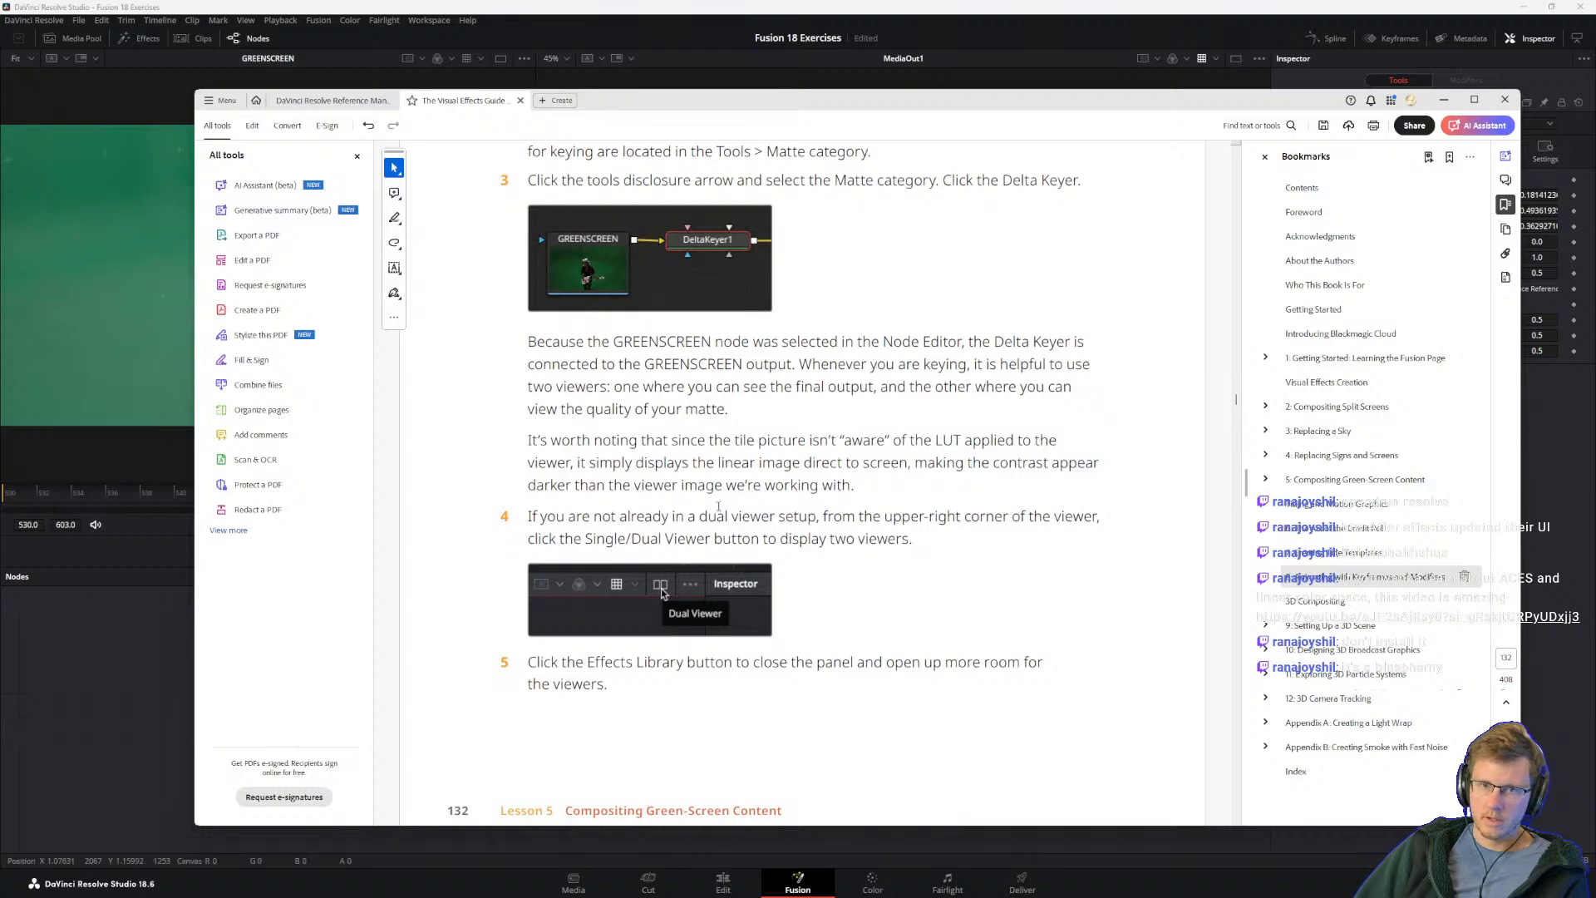
scroll(678, 607, "down", 3)
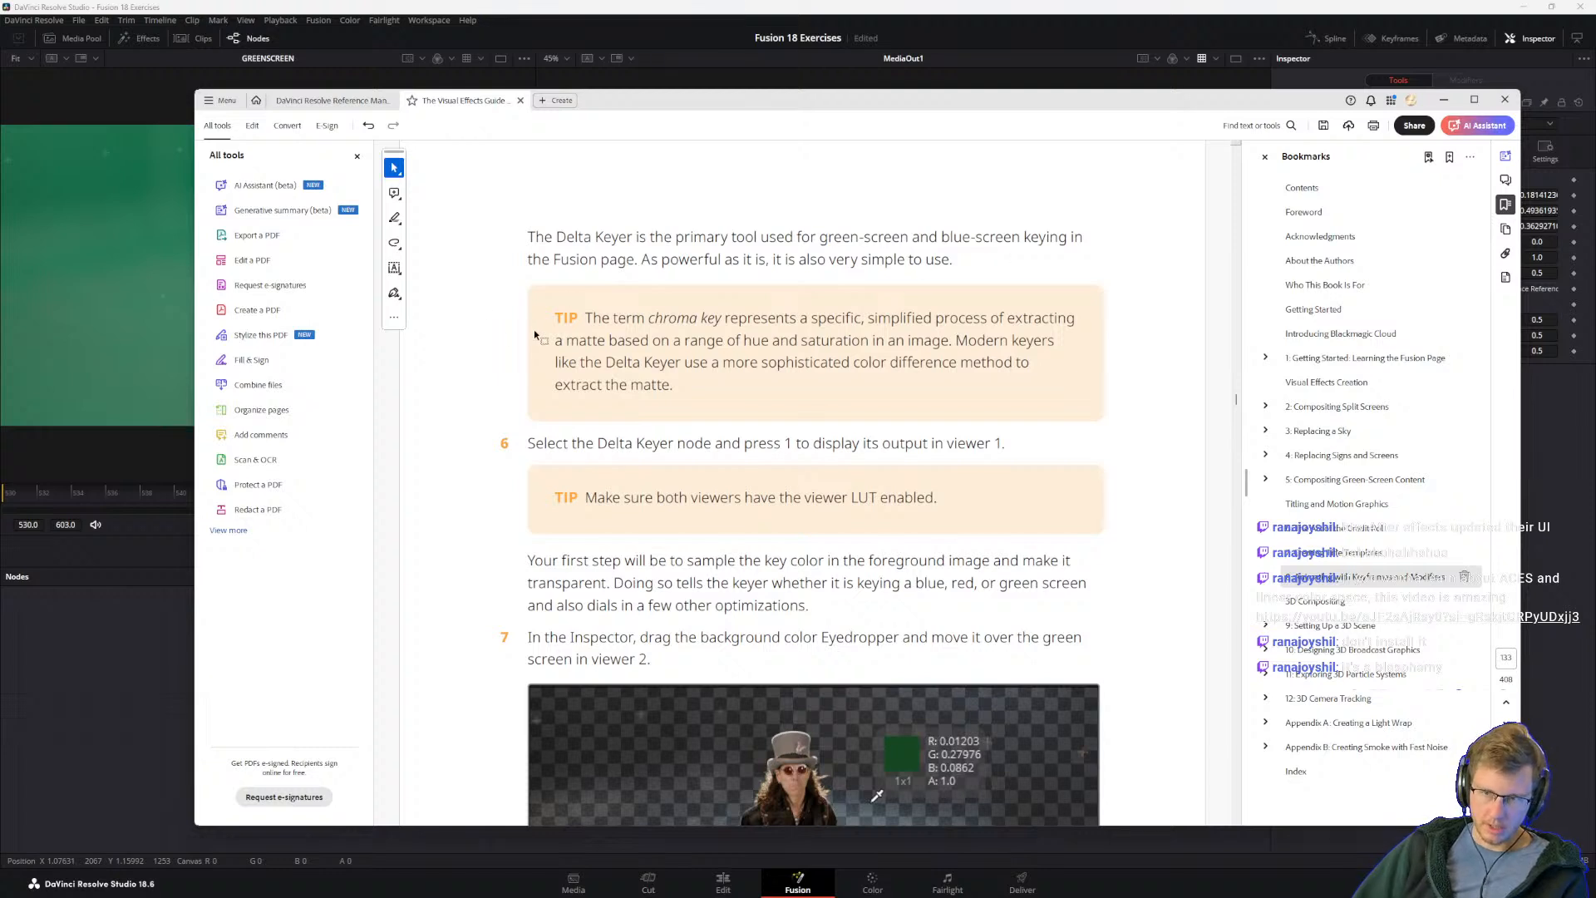
left_click_drag(607, 321, 736, 362)
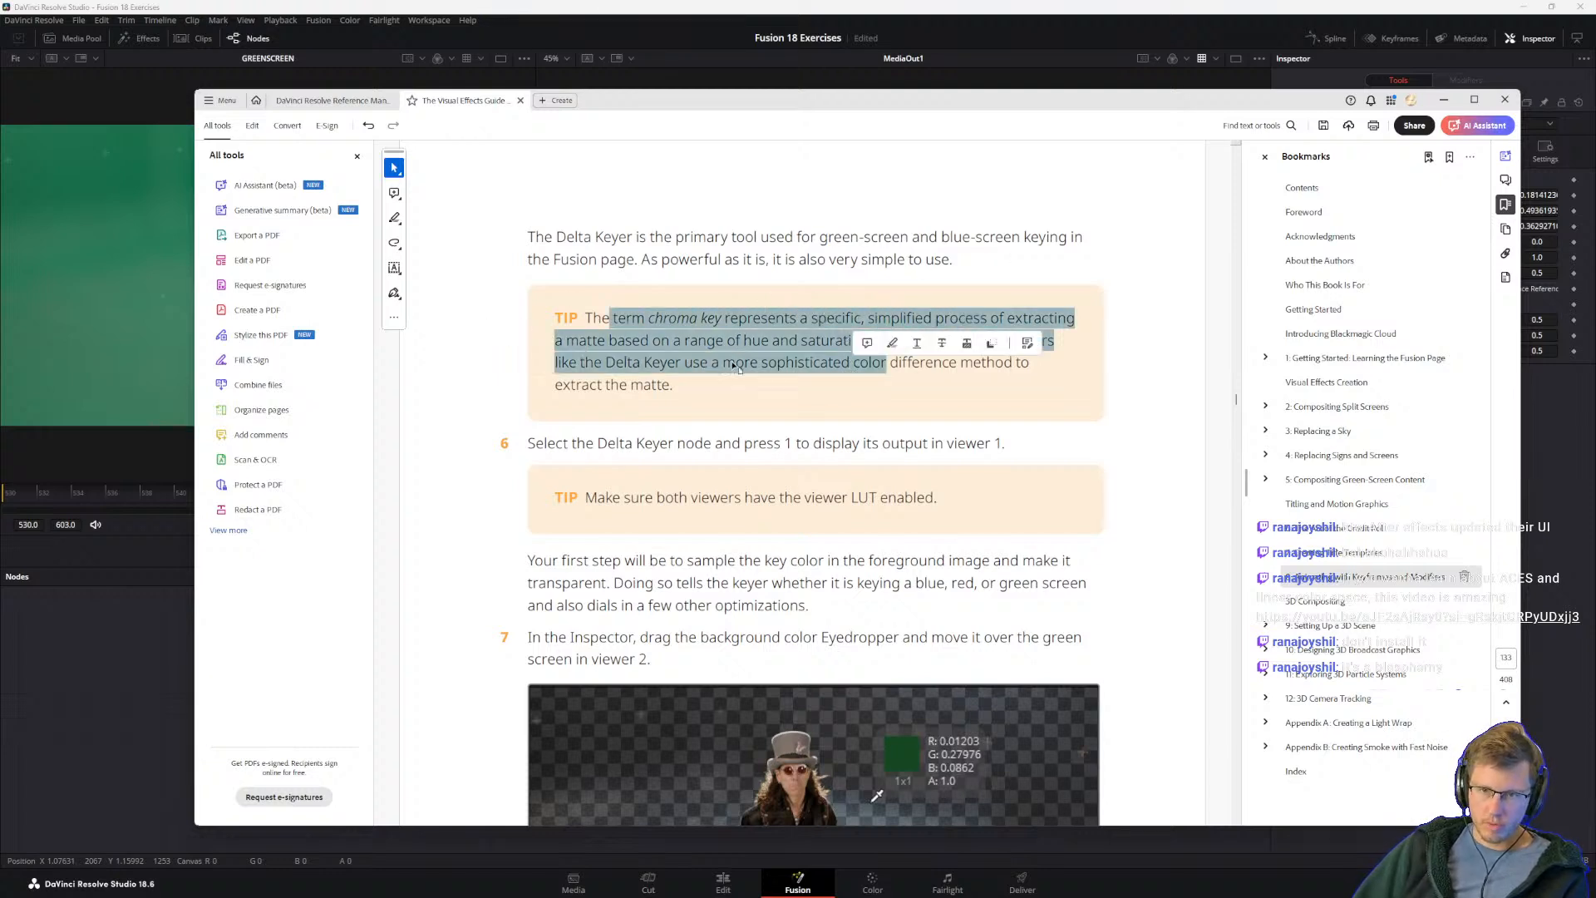
left_click(734, 363)
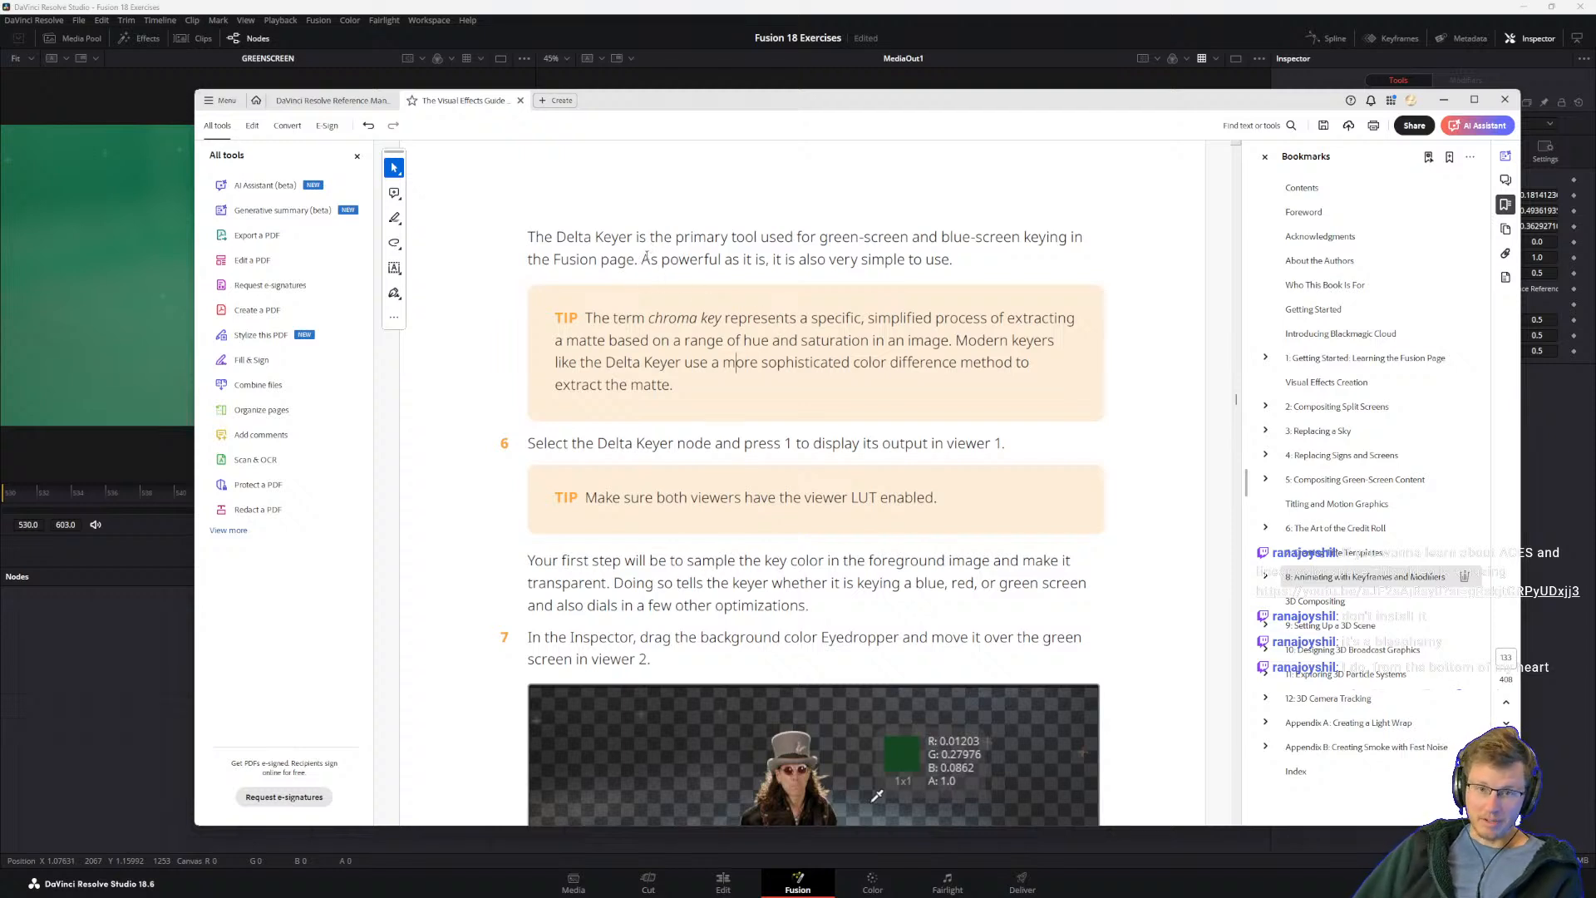
left_click_drag(645, 263, 719, 261)
left_click(800, 261)
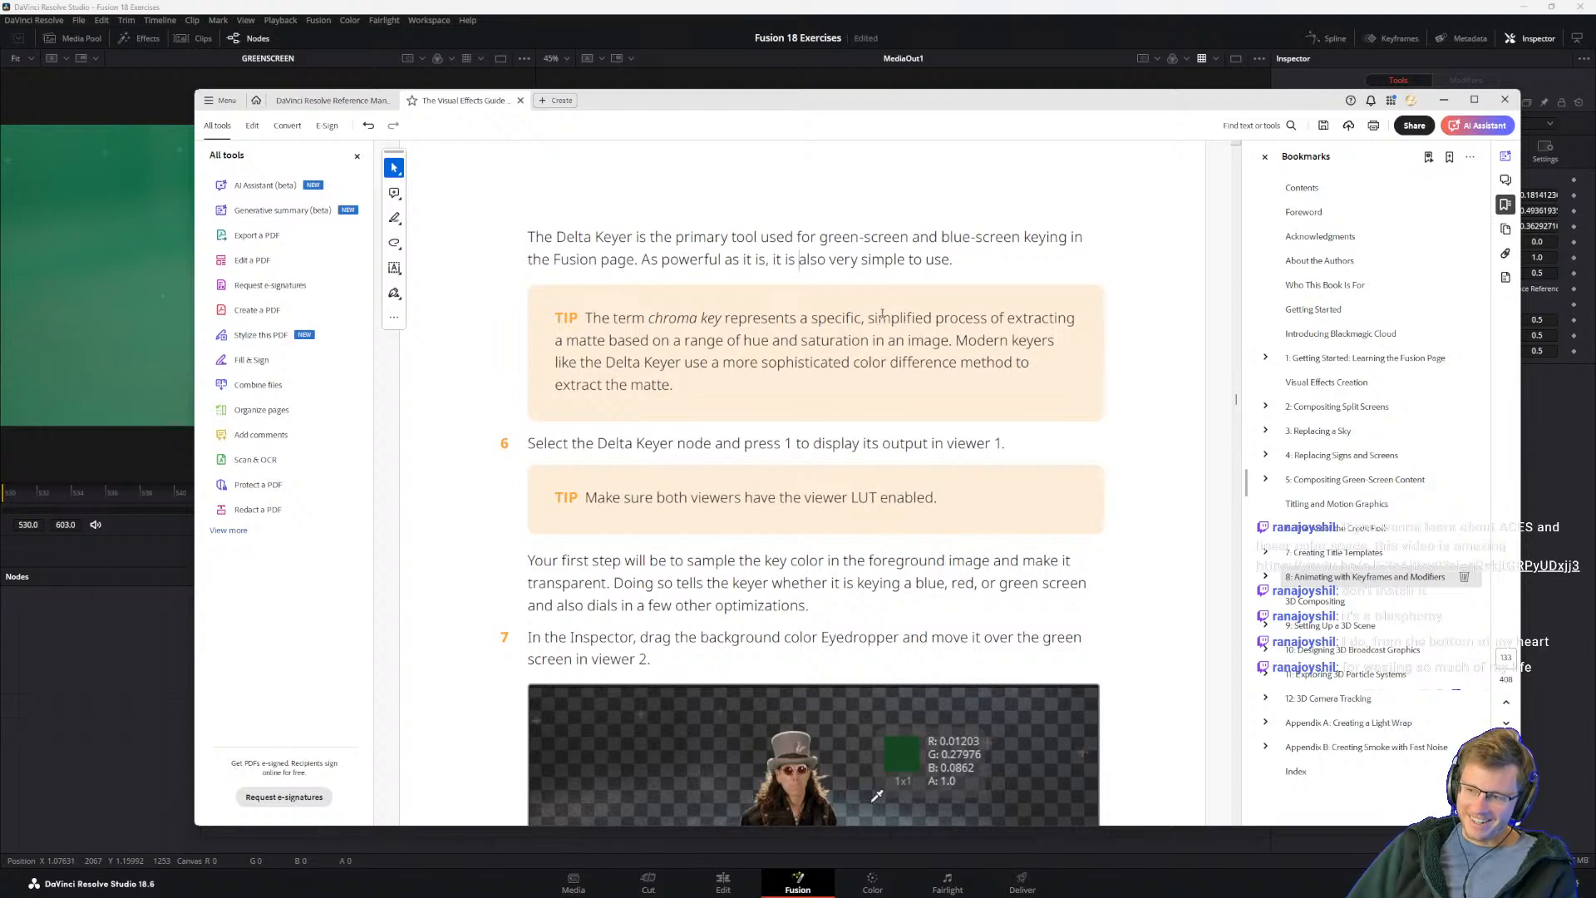
Step: Examine the tip's sentence on how modern keyers like the Delta Keyer use the color difference method
left_click_drag(806, 342, 1054, 341)
left_click(1011, 340)
left_click(956, 359)
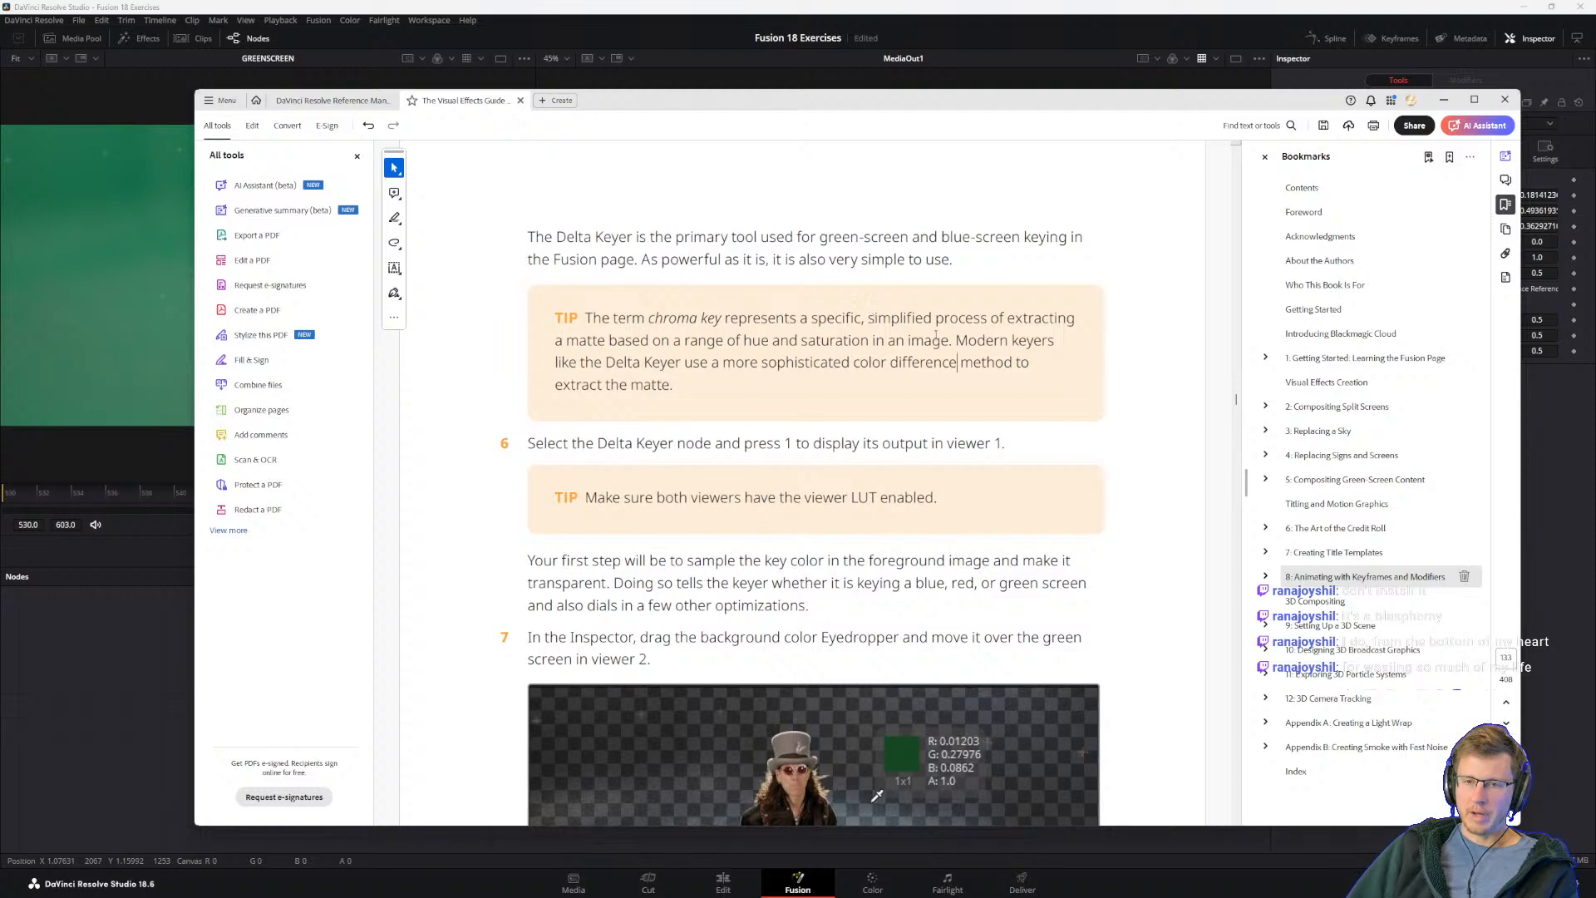
left_click_drag(956, 341, 1053, 343)
left_click(872, 362)
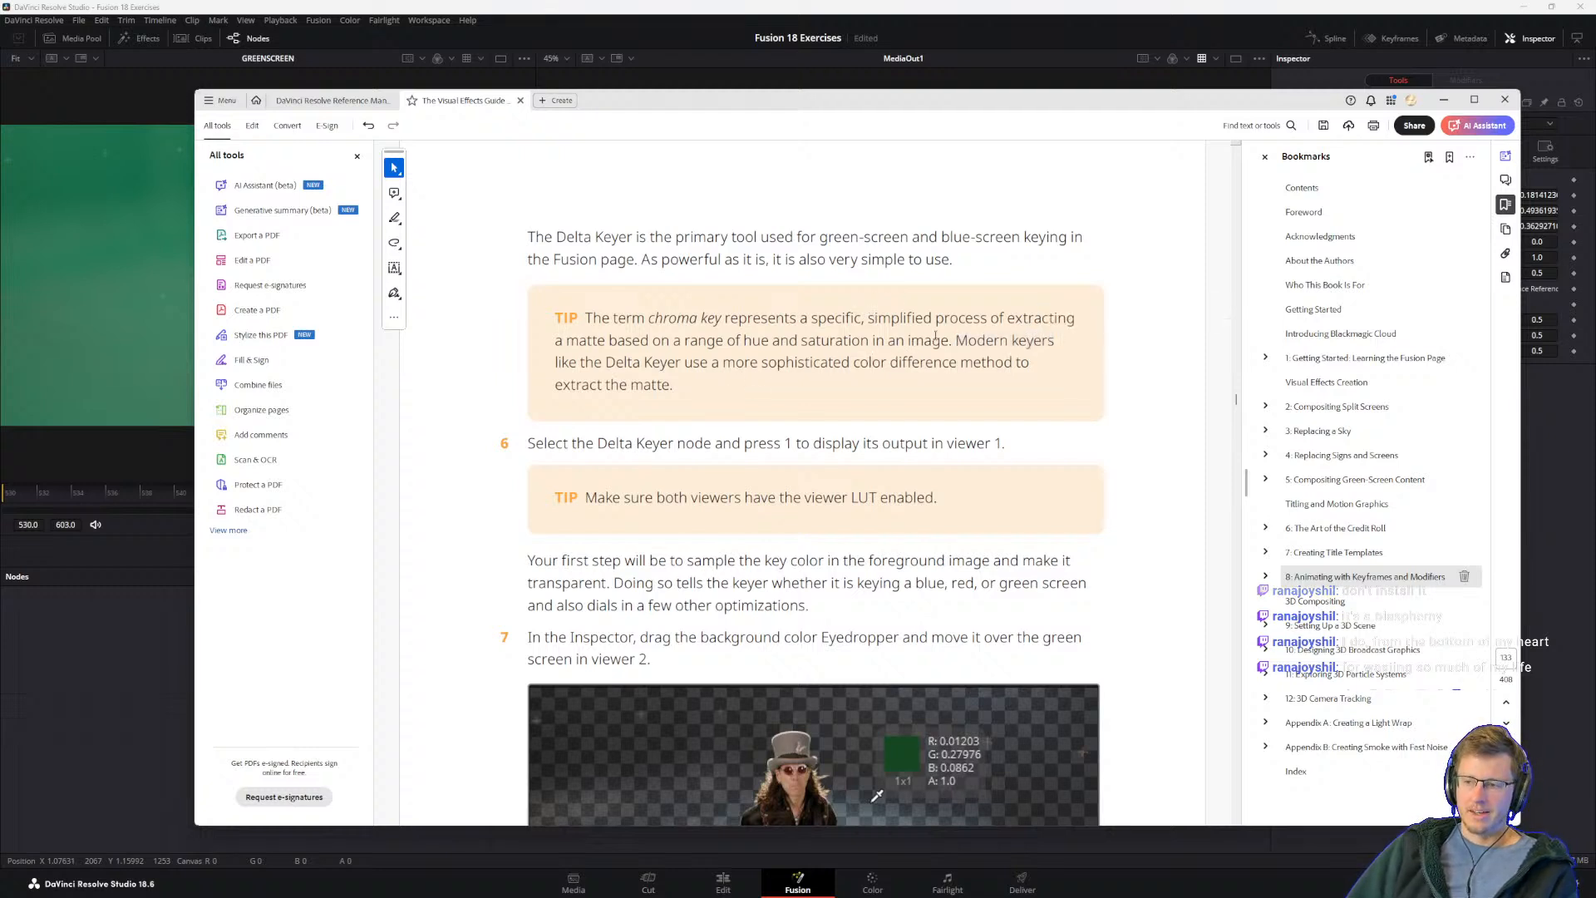
left_click_drag(956, 341, 1009, 344)
left_click(902, 354)
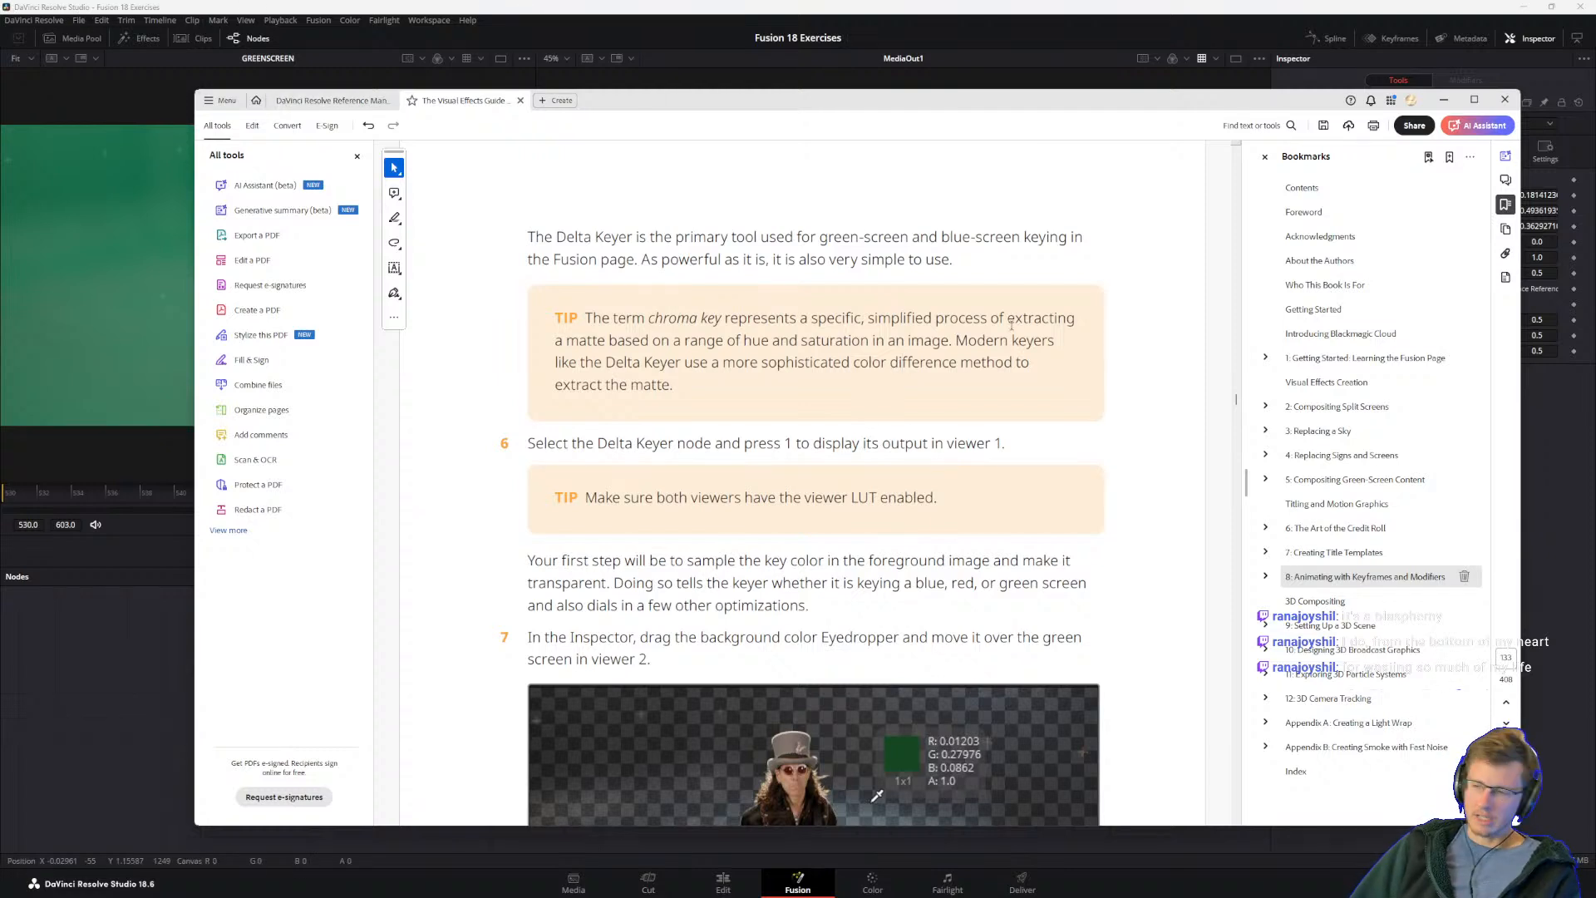
left_click_drag(955, 341, 1054, 341)
left_click(895, 356)
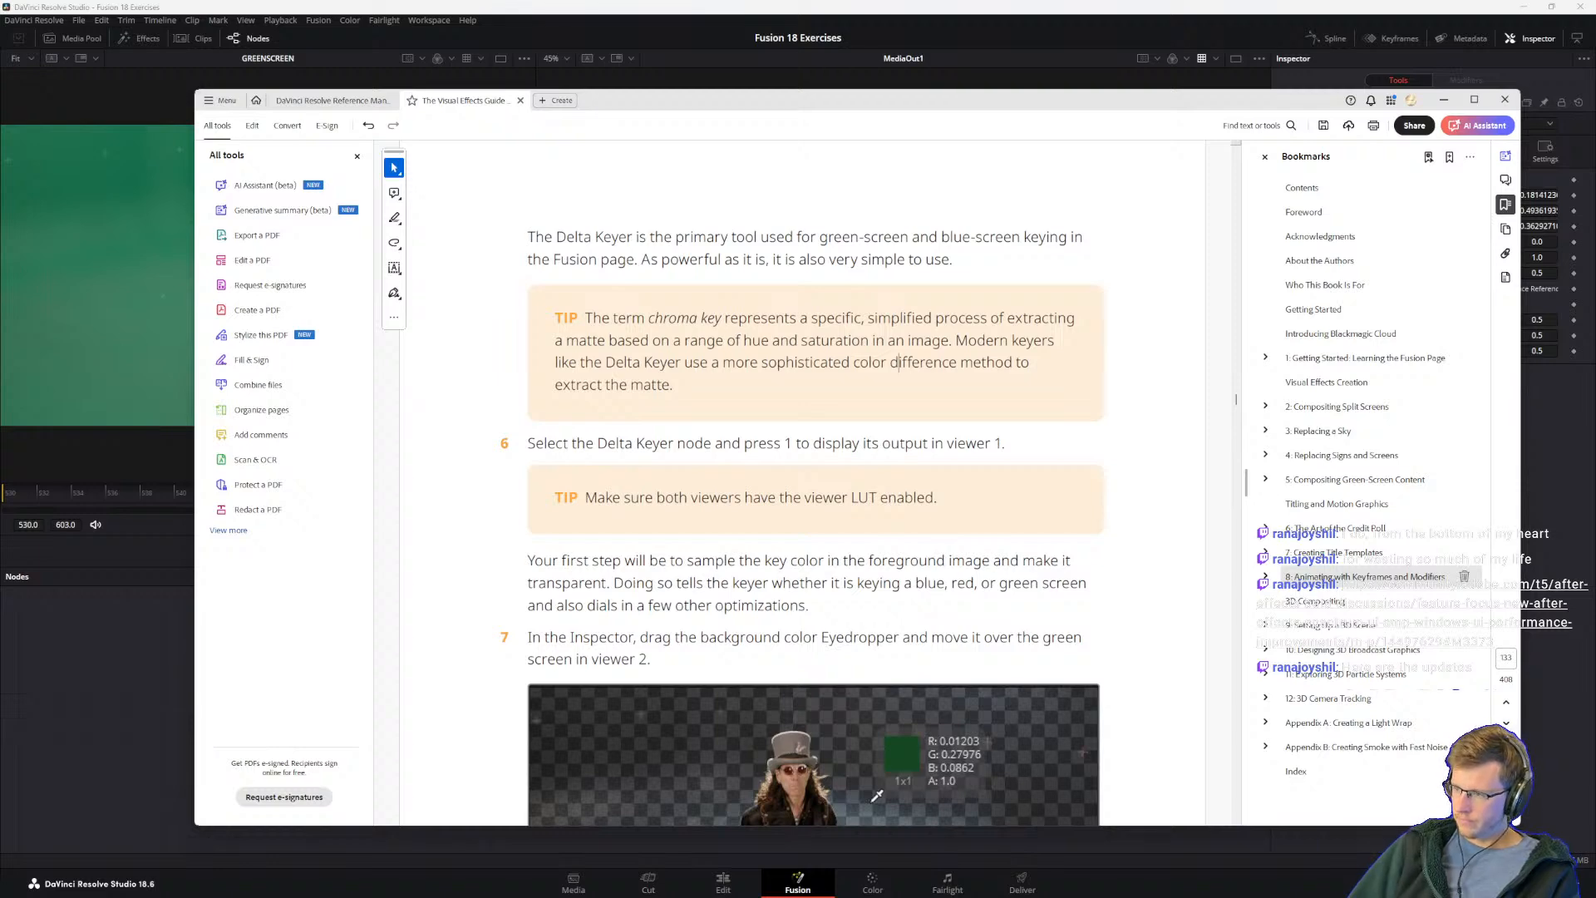
Step: Bring up the Adobe Community post about the new After Effects Beta look, skim its opening, and enlarge the browser to full screen
left_click_drag(781, 214, 756, 116)
scroll(1035, 424, "up", 5)
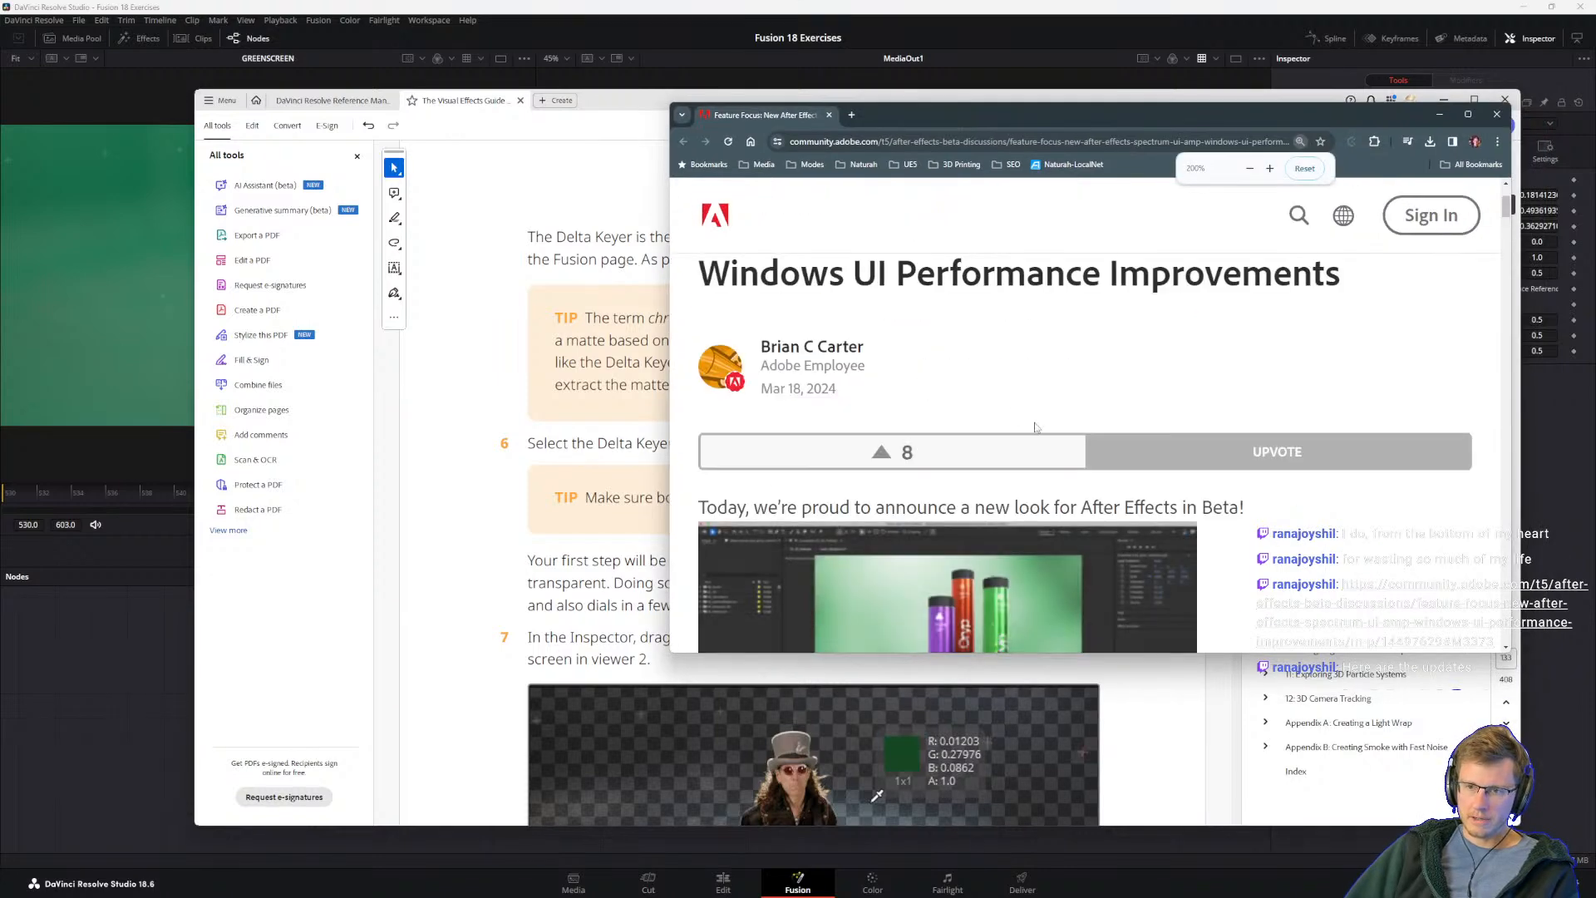
scroll(1039, 428, "down", 2)
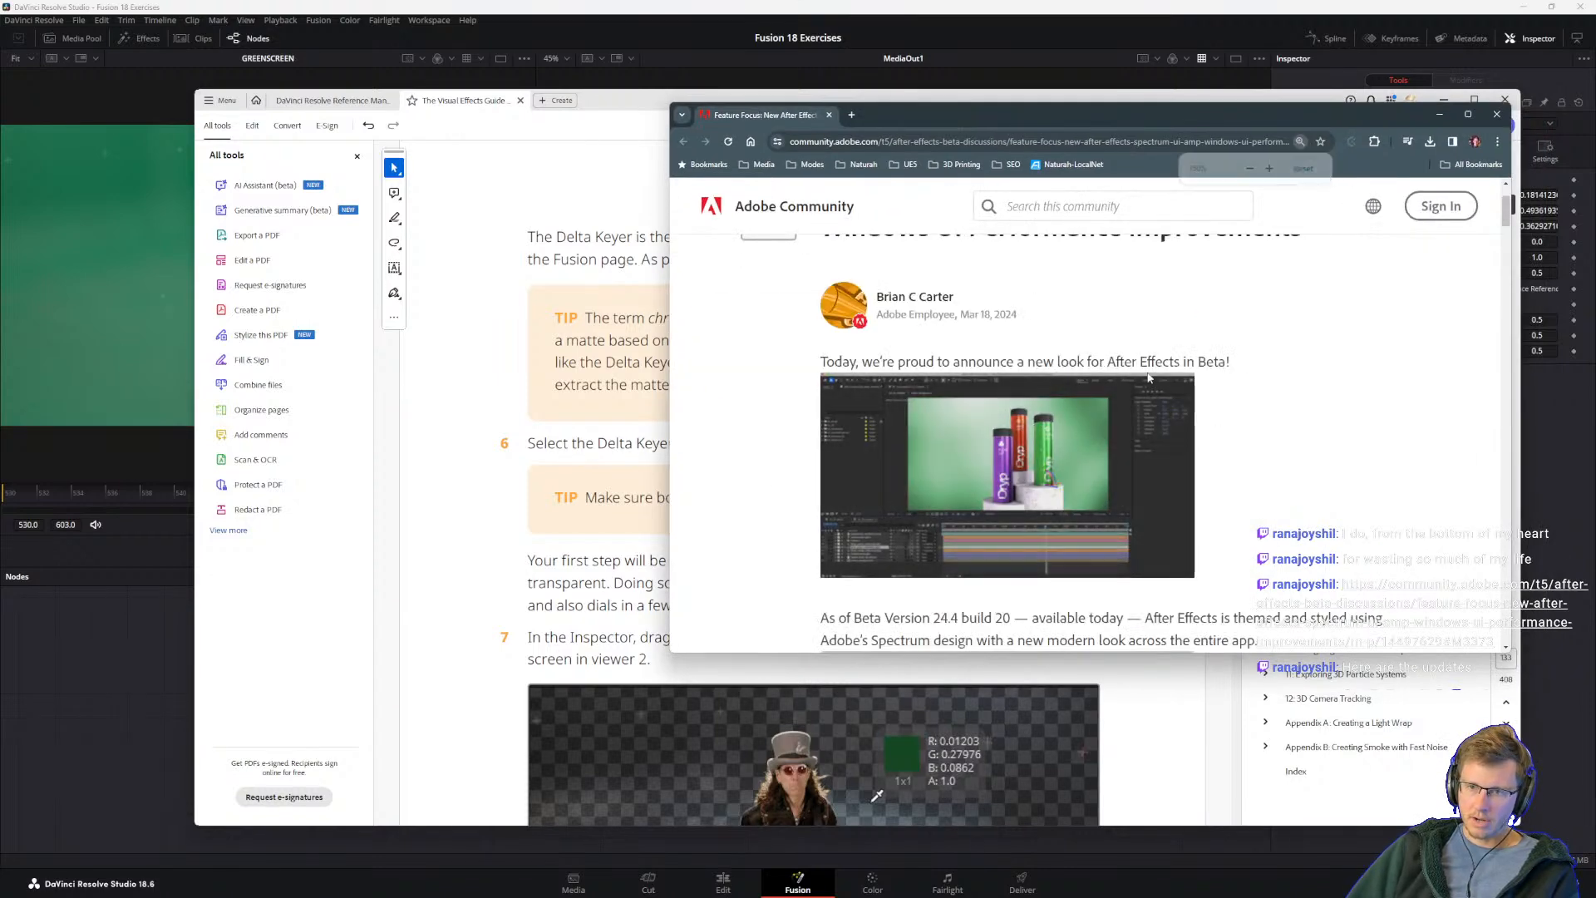
scroll(1160, 473, "up", 1)
scroll(1164, 476, "down", 2)
scroll(1163, 472, "down", 2)
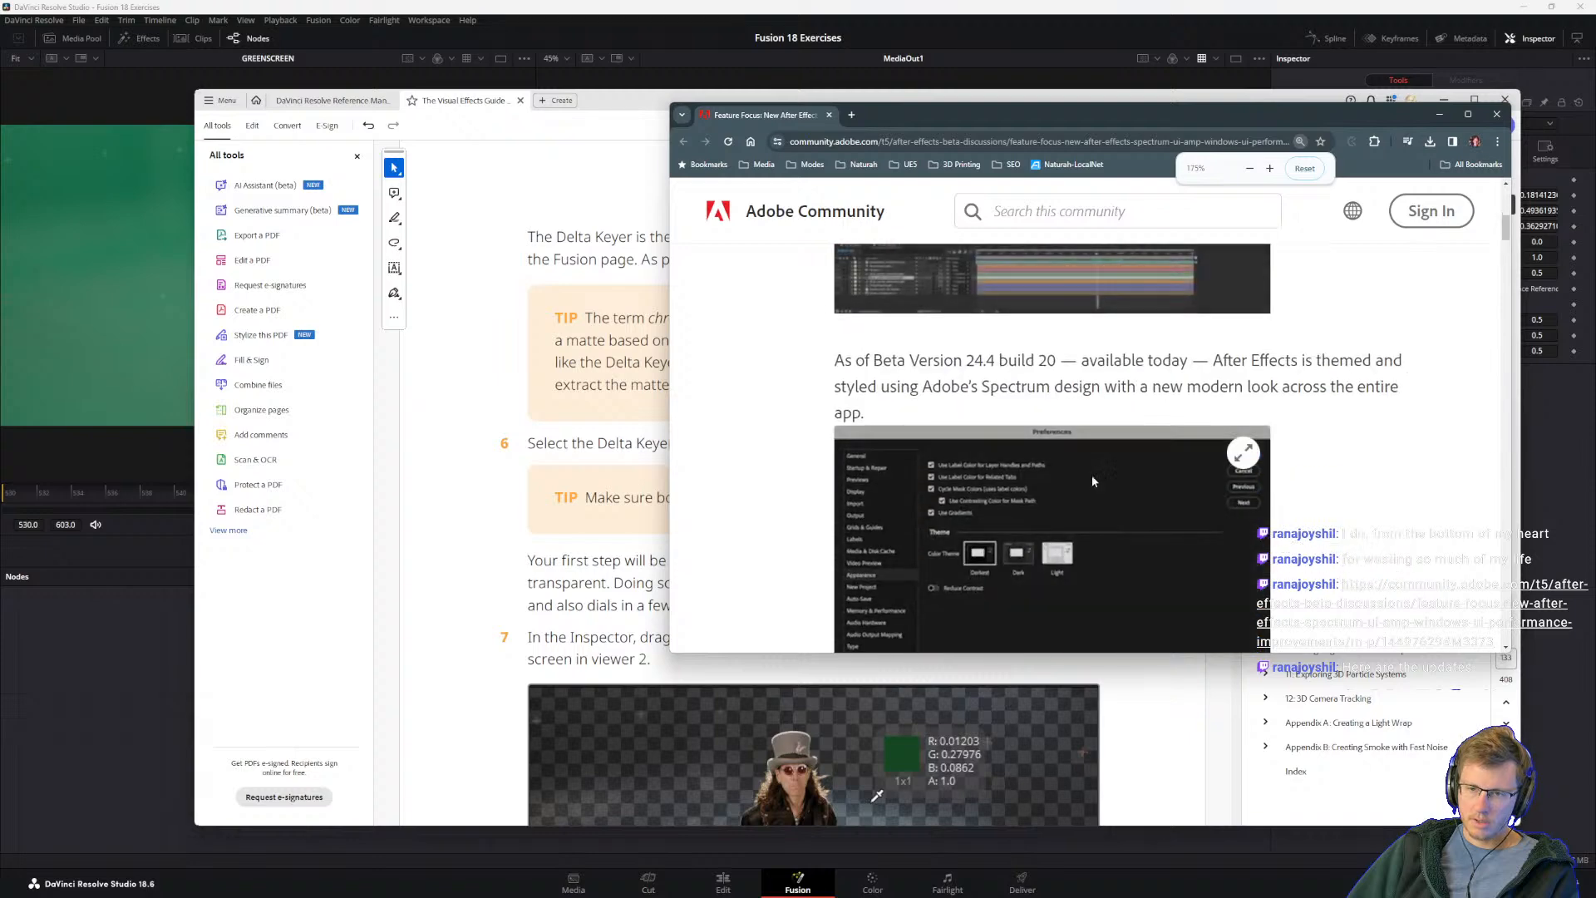
double_click(1091, 113)
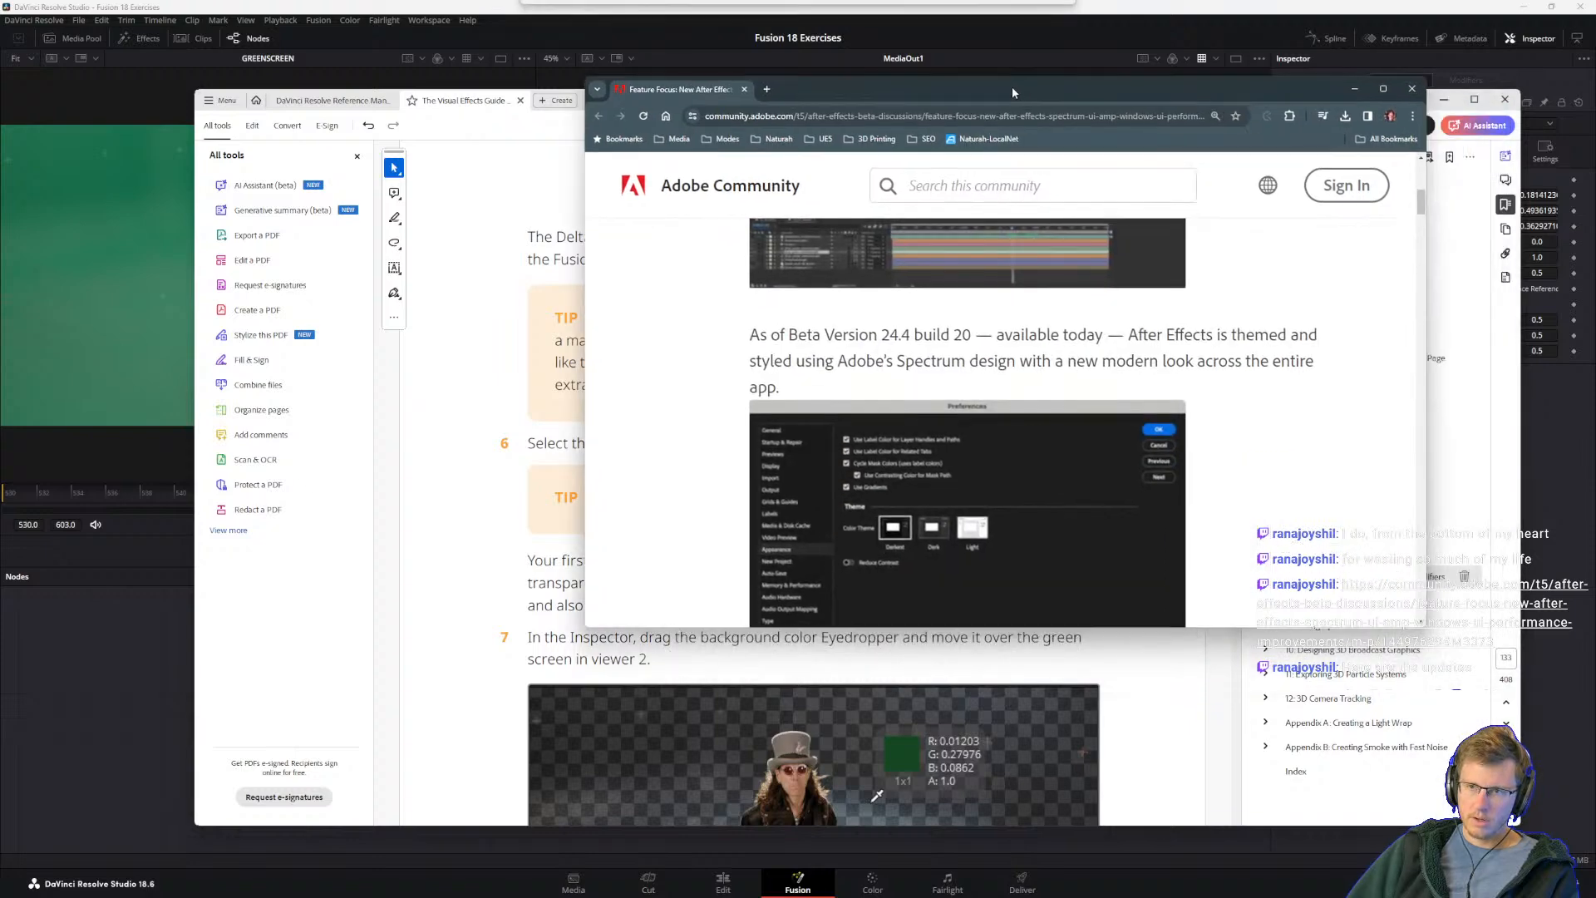
Step: Read the post's sections on the three After Effects themes, GPU-accelerated Windows UI performance and known issues, and examine the theme screenshots
scroll(582, 453, "up", 1)
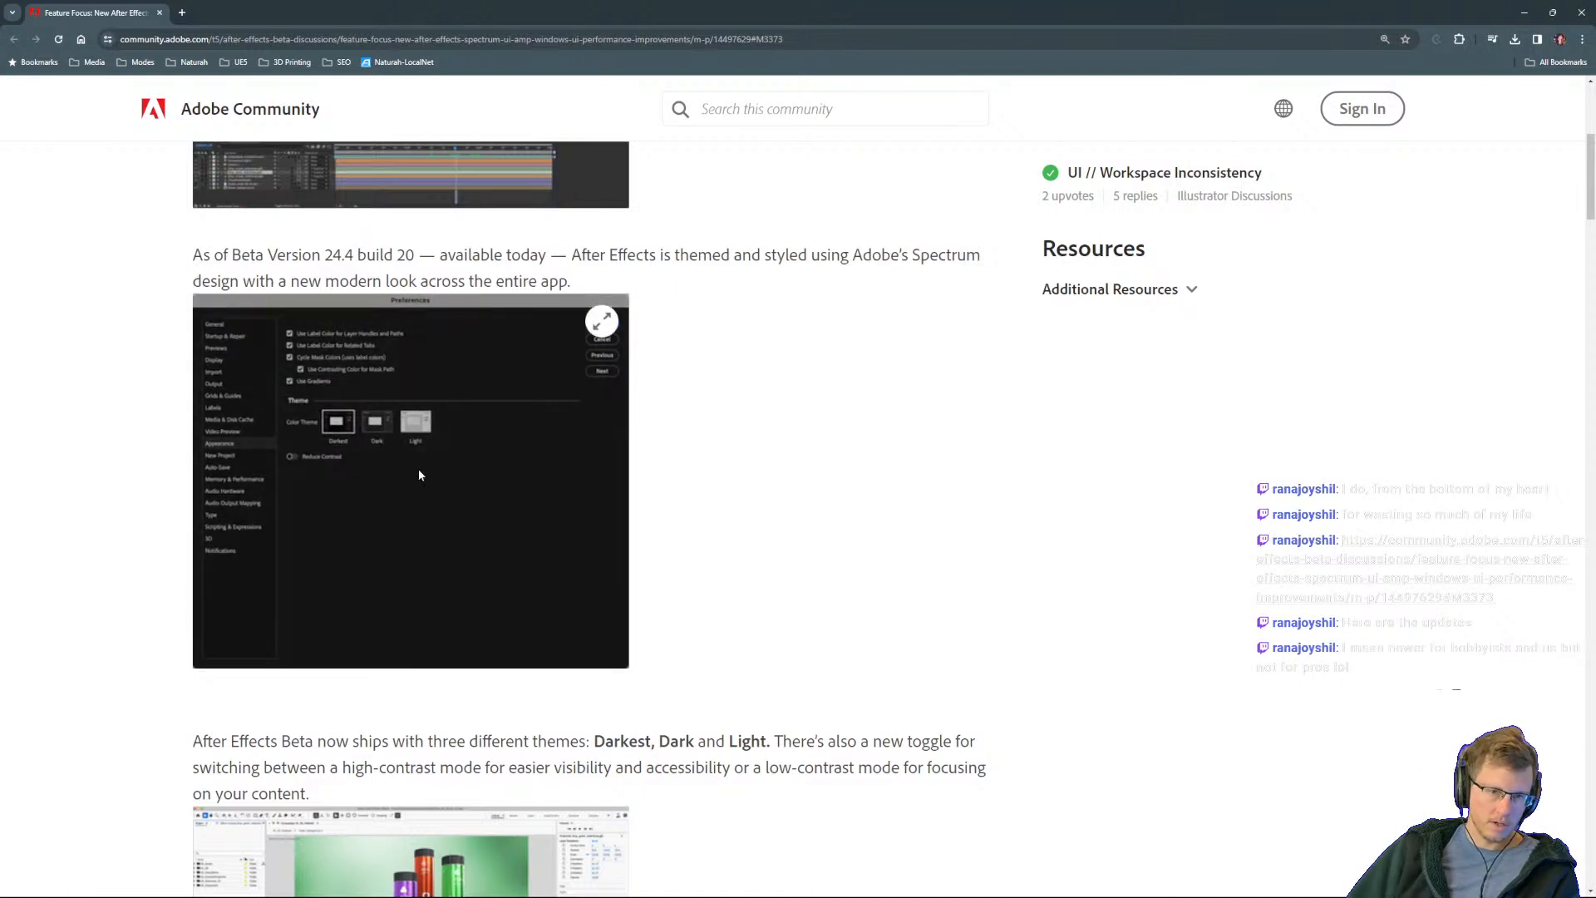
scroll(419, 474, "down", 4)
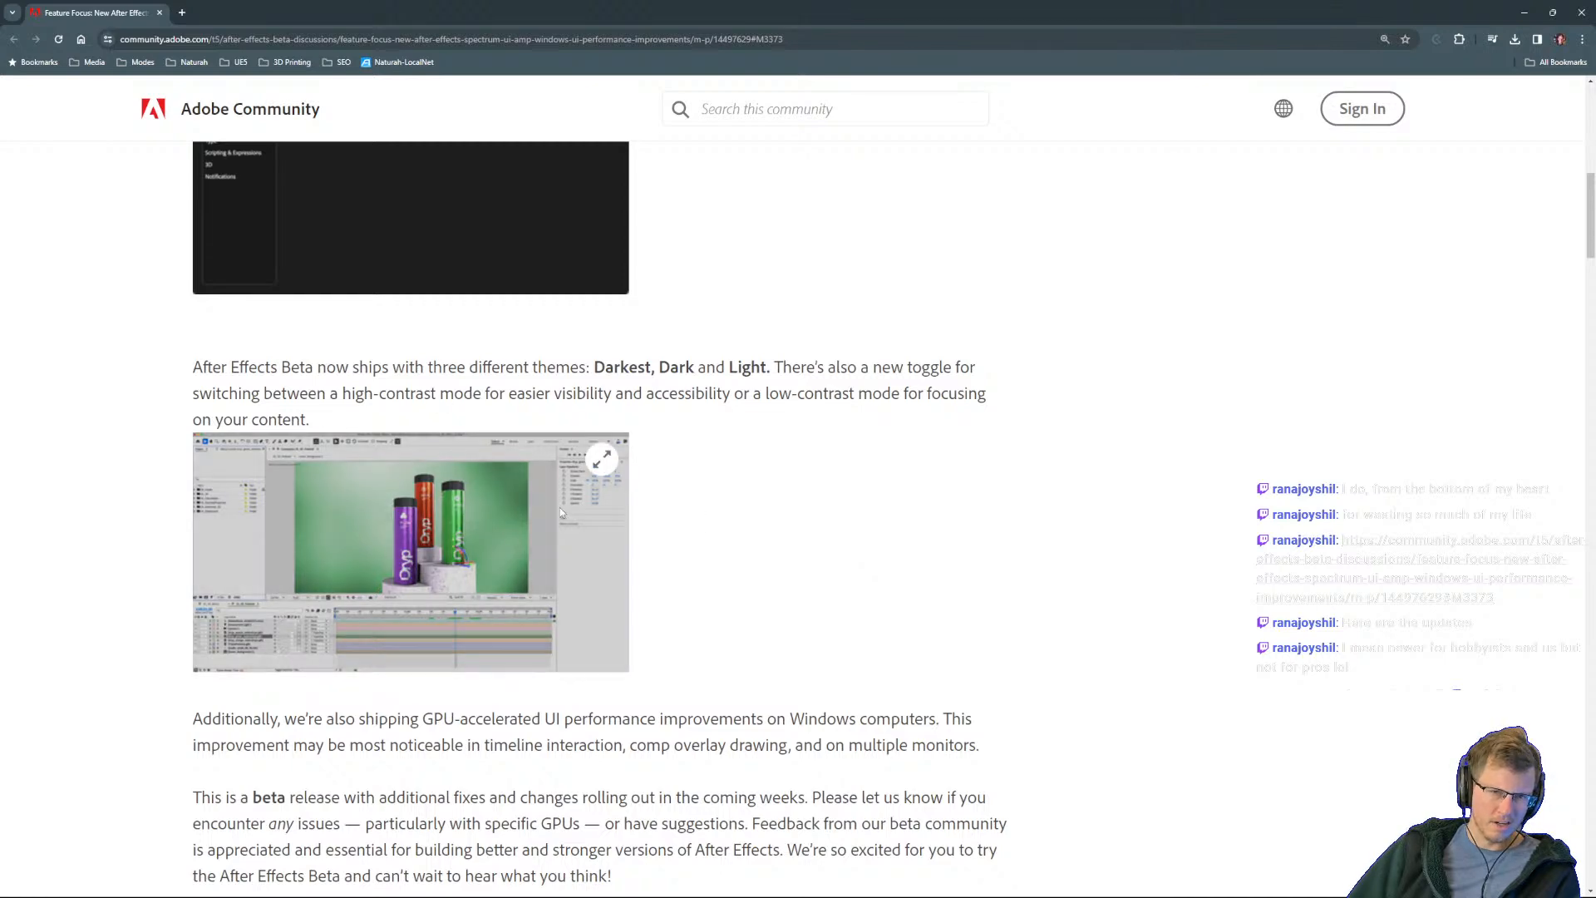
scroll(556, 490, "down", 3)
scroll(525, 511, "up", 2)
left_click_drag(760, 242, 685, 243)
left_click(640, 422)
scroll(641, 424, "down", 7)
scroll(518, 586, "up", 4)
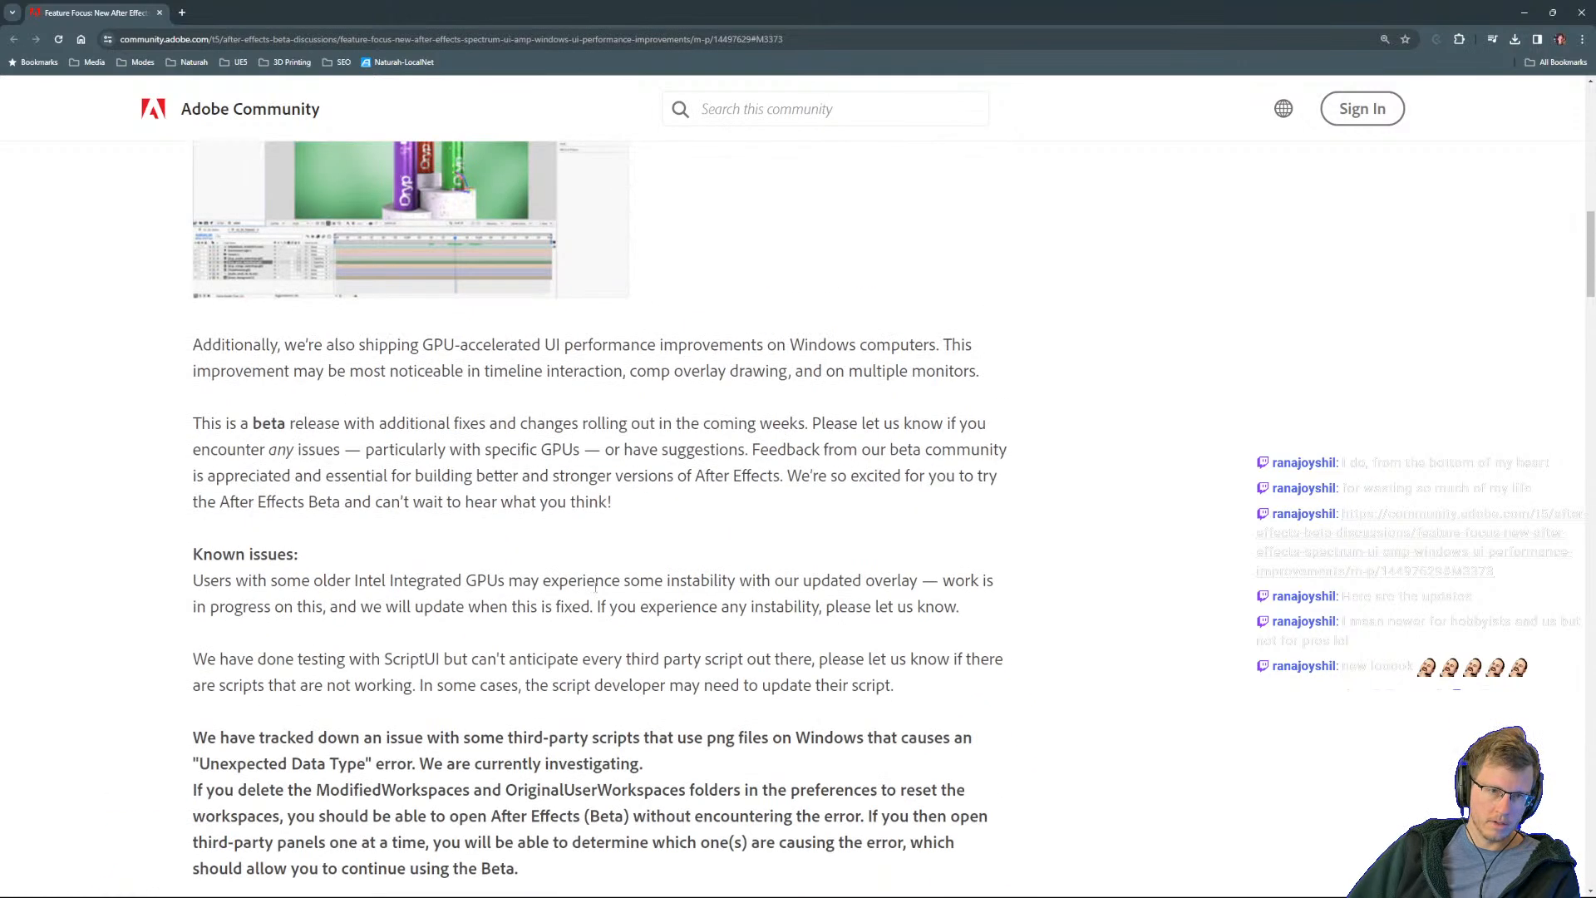
scroll(596, 579, "up", 4)
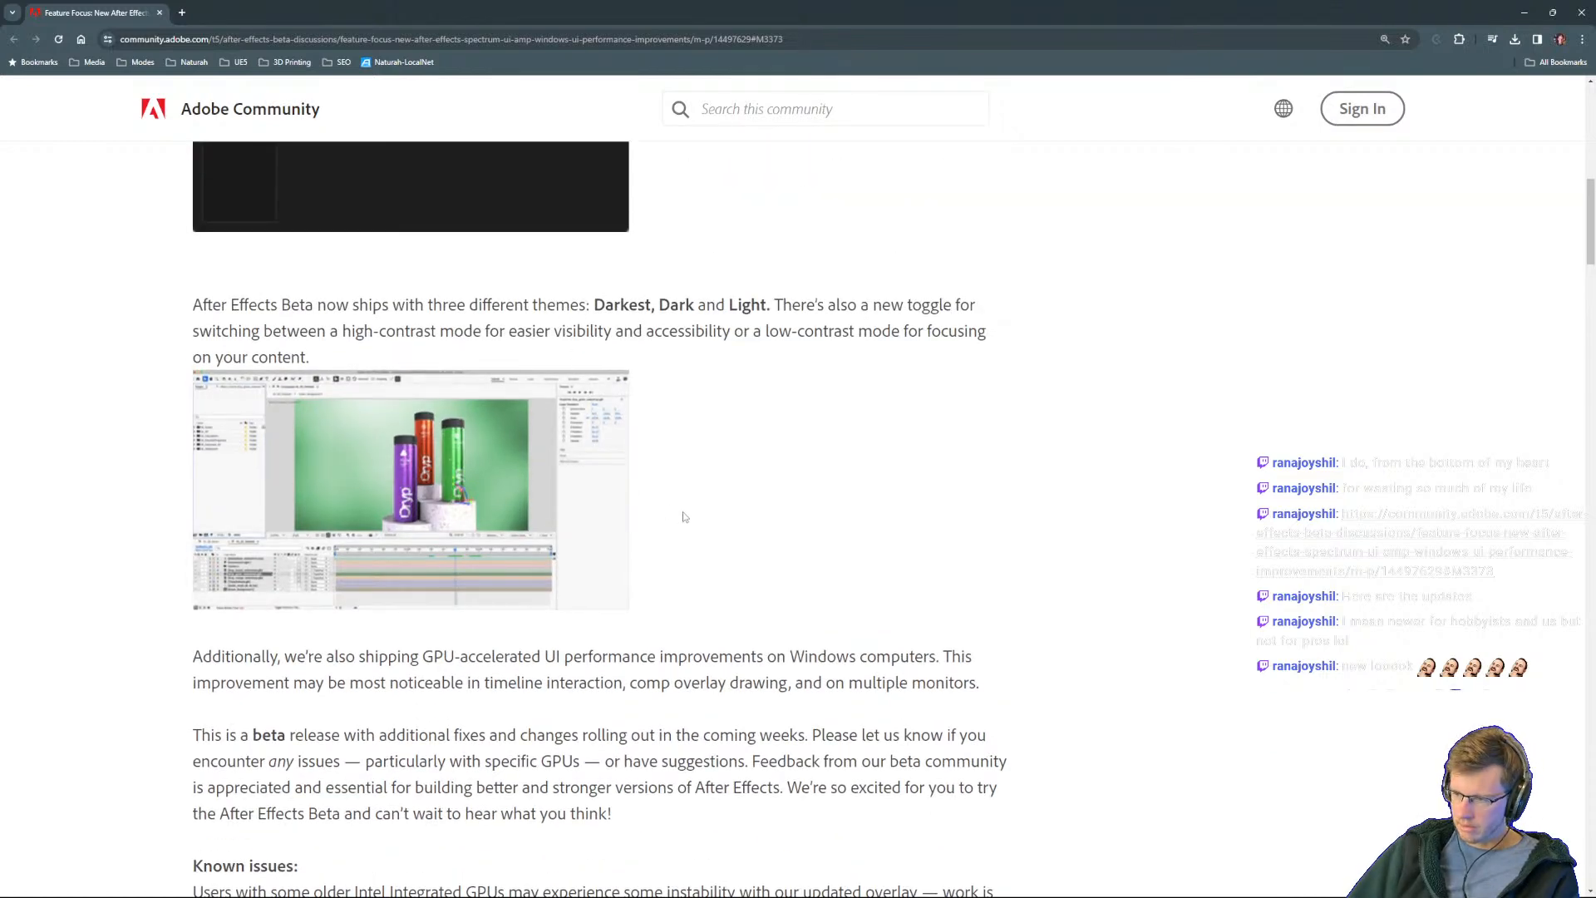
scroll(690, 540, "up", 5)
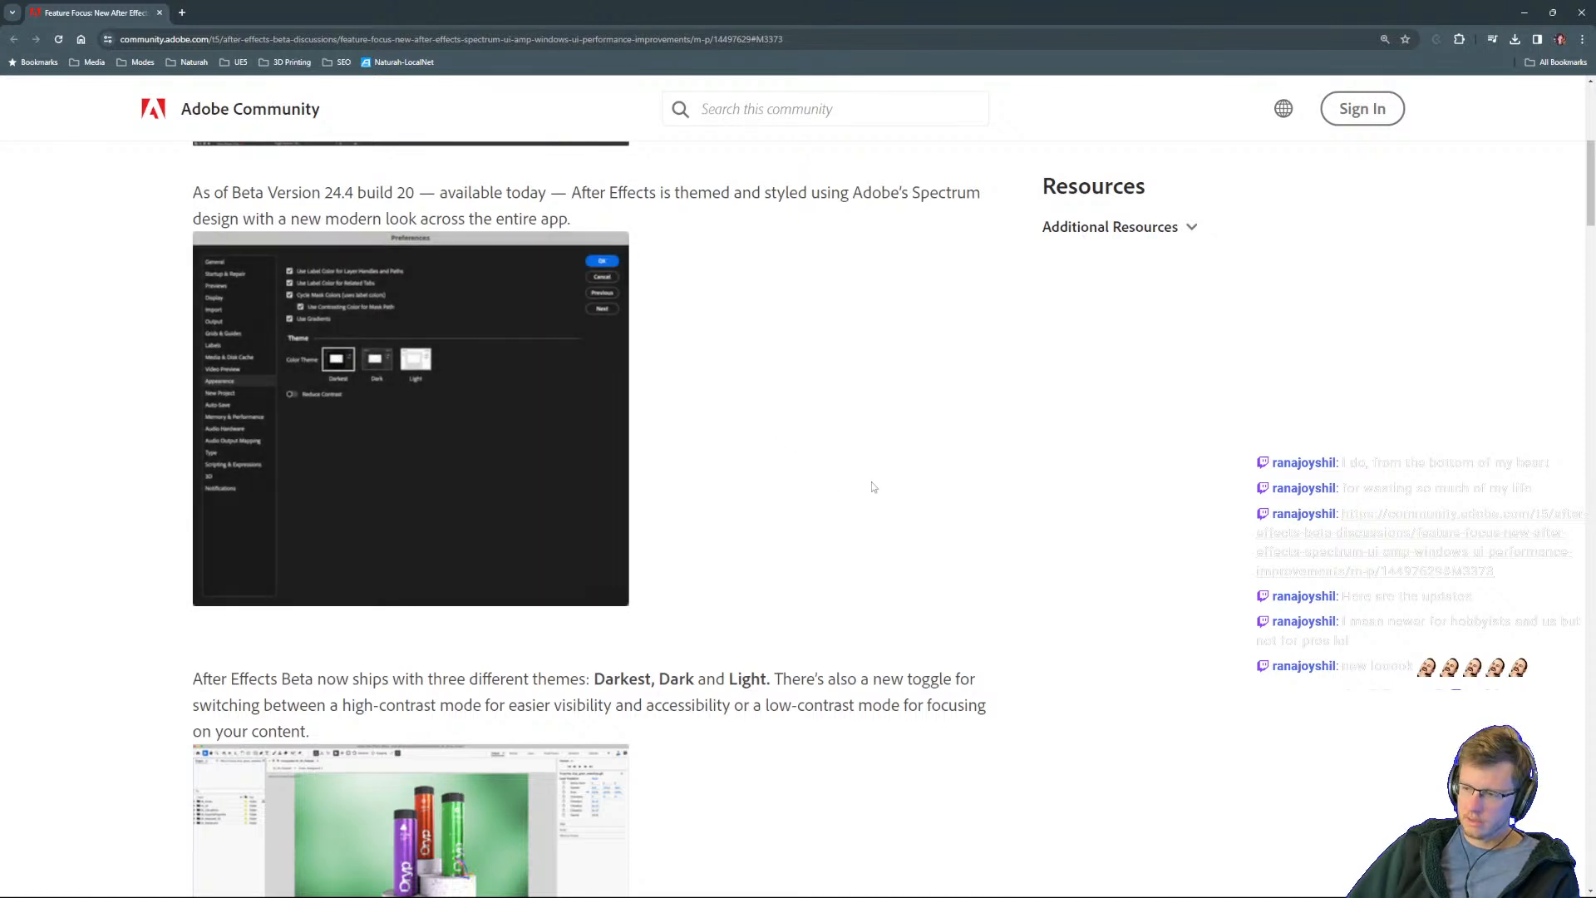
scroll(905, 628, "down", 3)
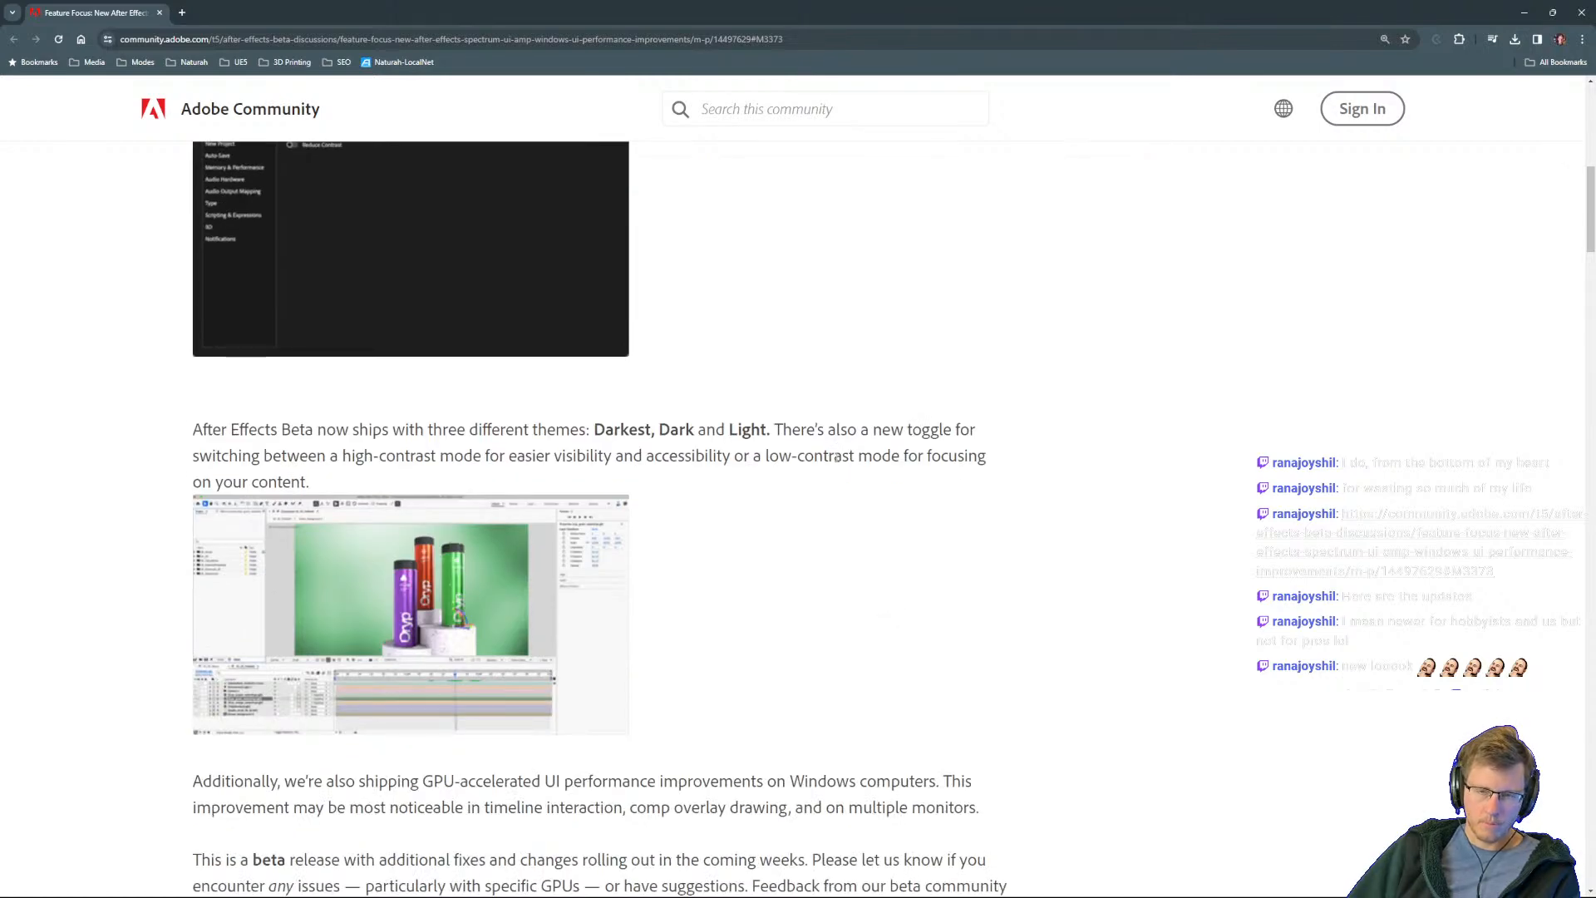
scroll(831, 458, "down", 3)
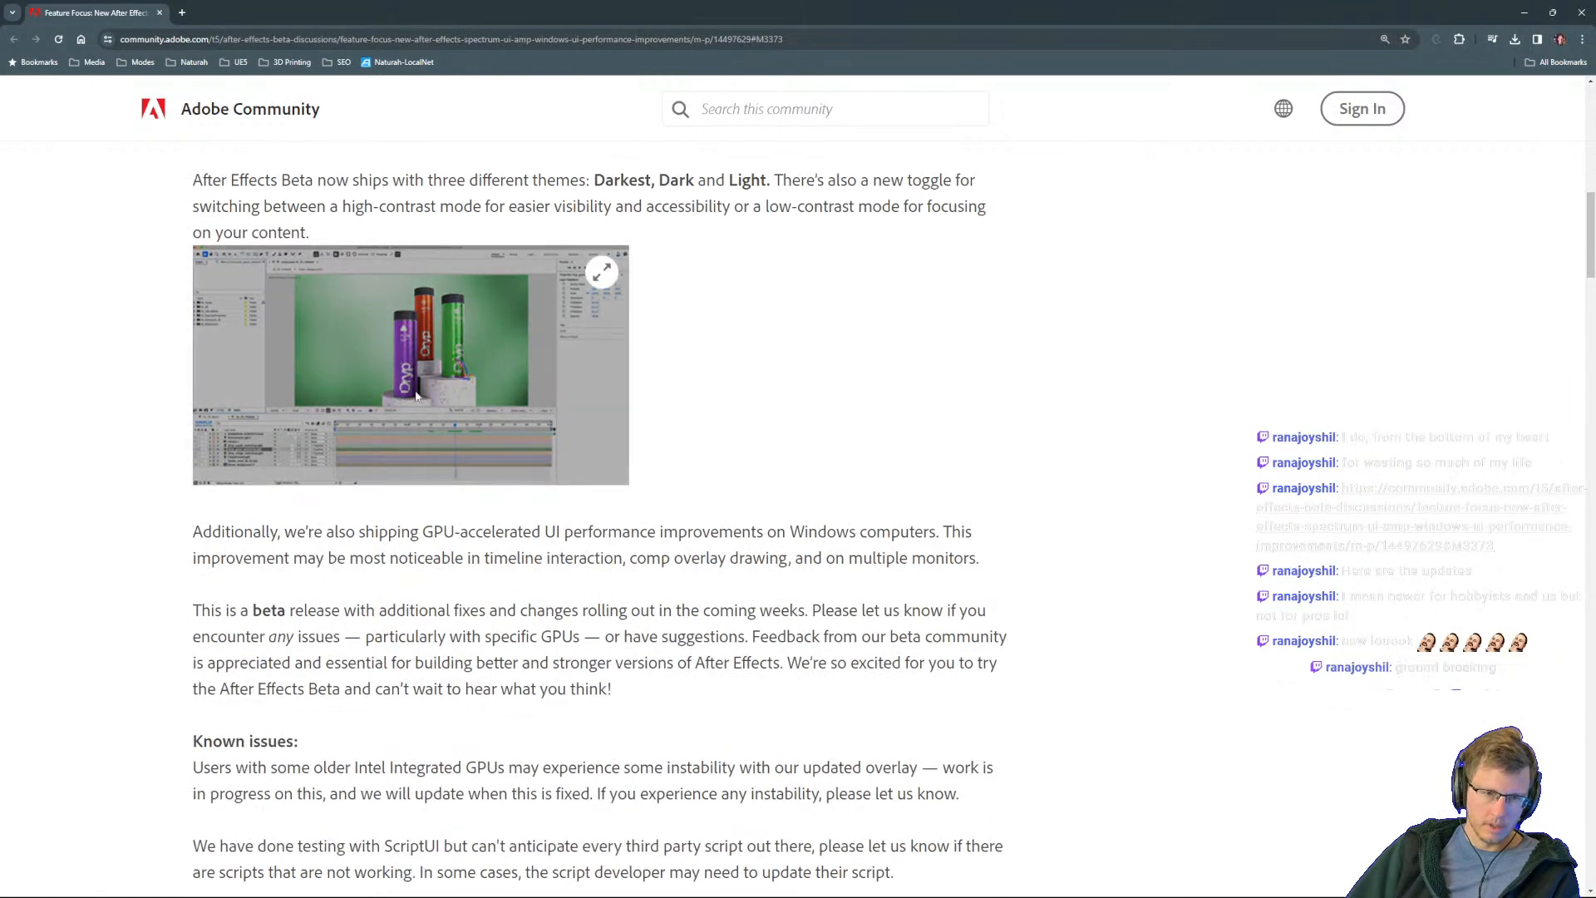
Step: Enlarge the post's After Effects interface screenshot and examine it, close the enlarged image, and move the newly loaded tab out of the window
left_click(450, 368)
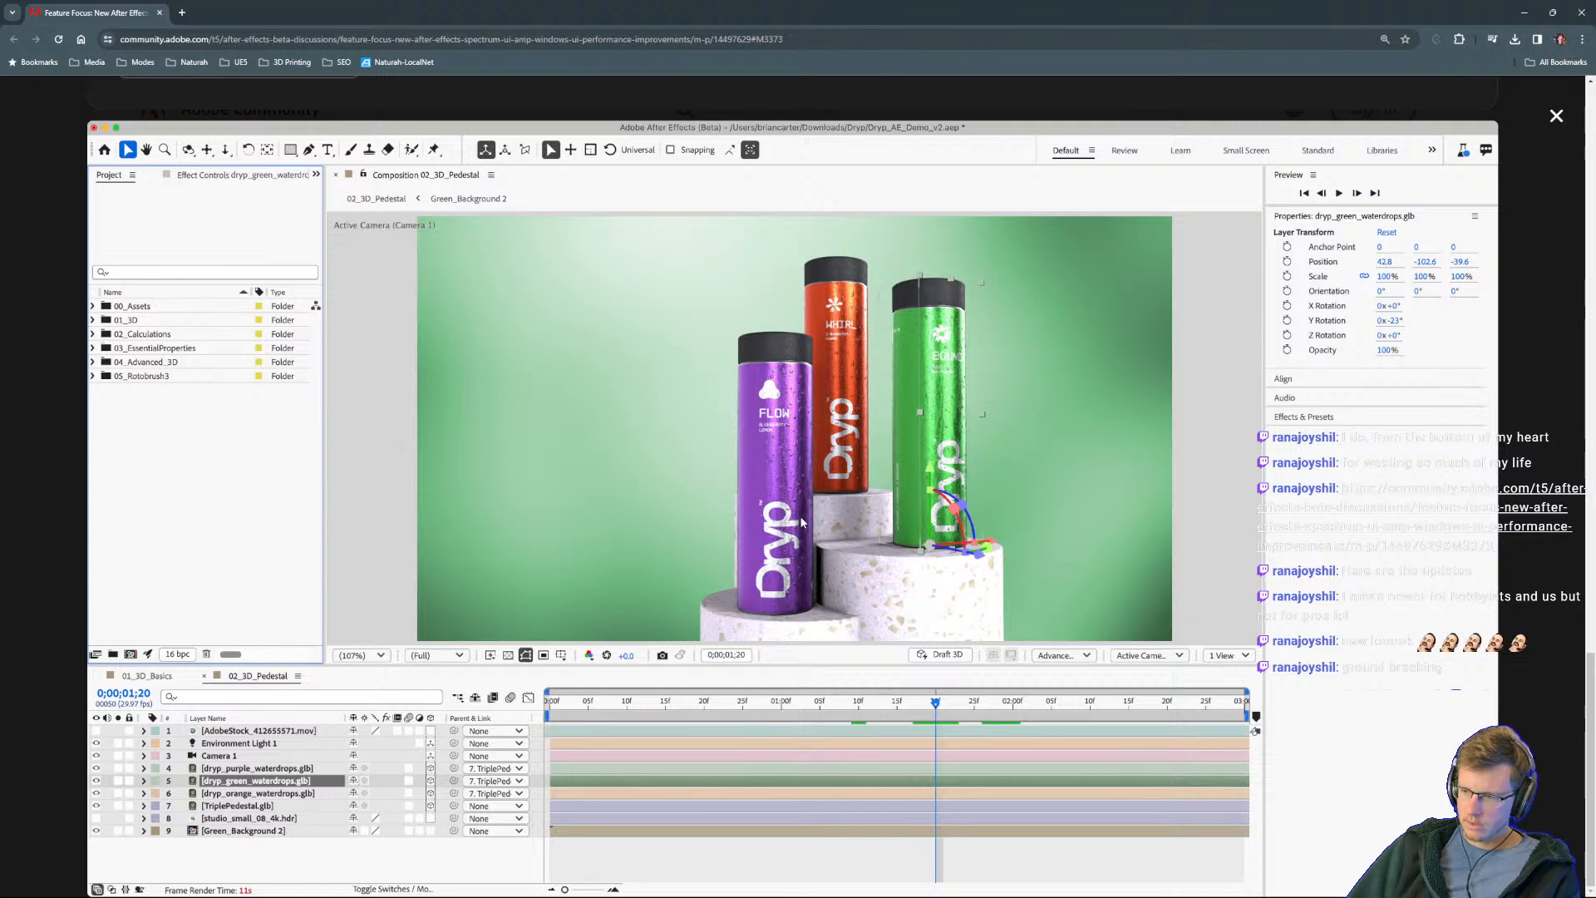
left_click(1556, 116)
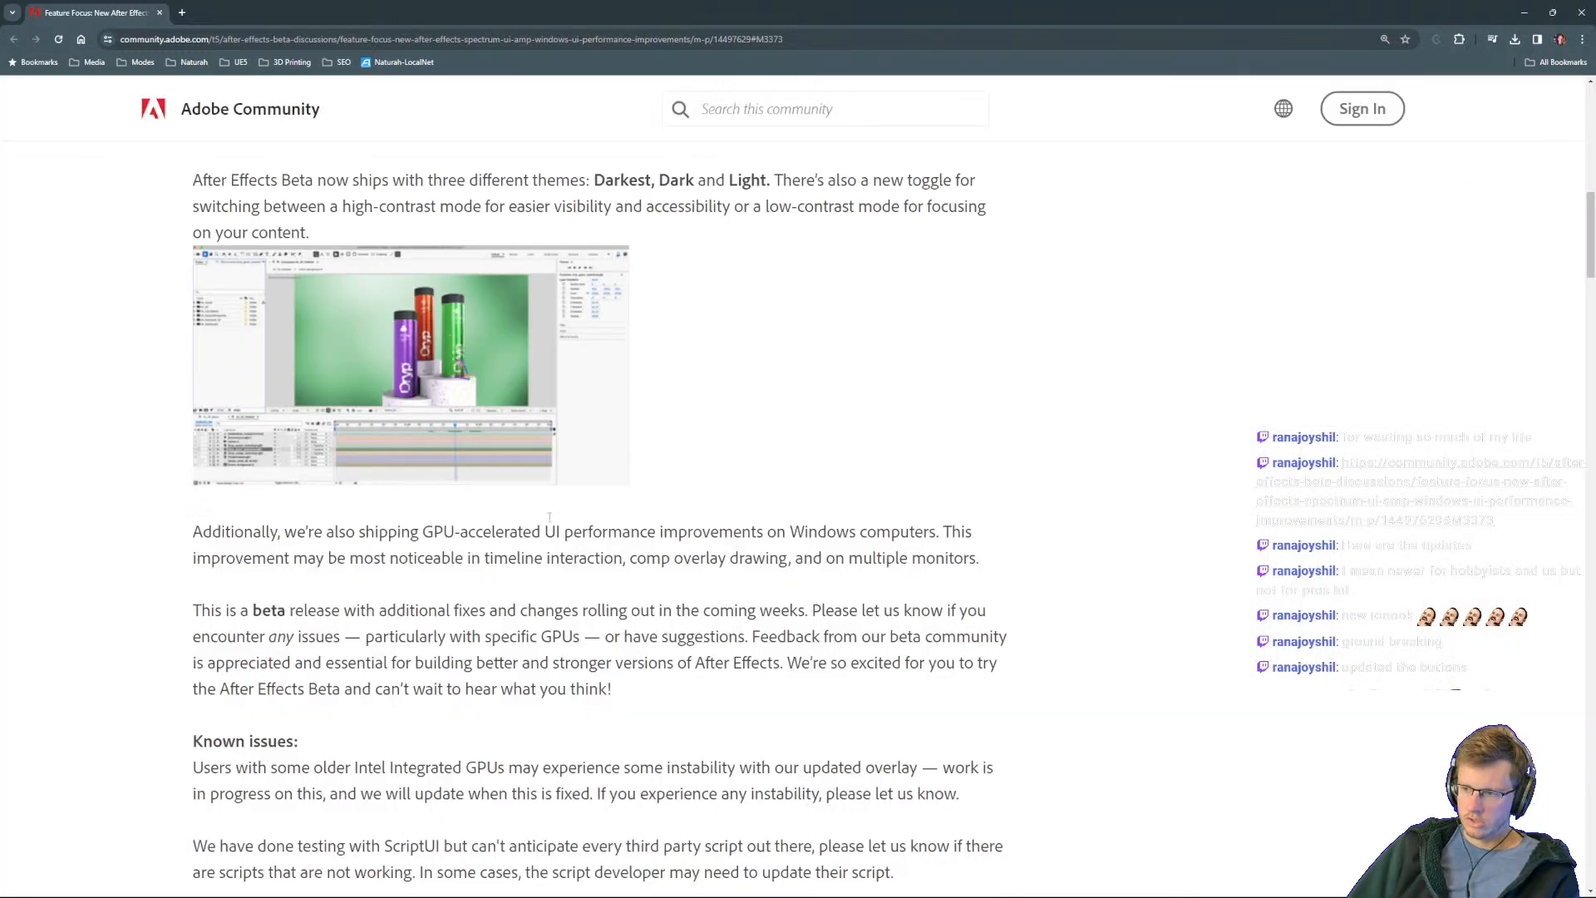
left_click(417, 378)
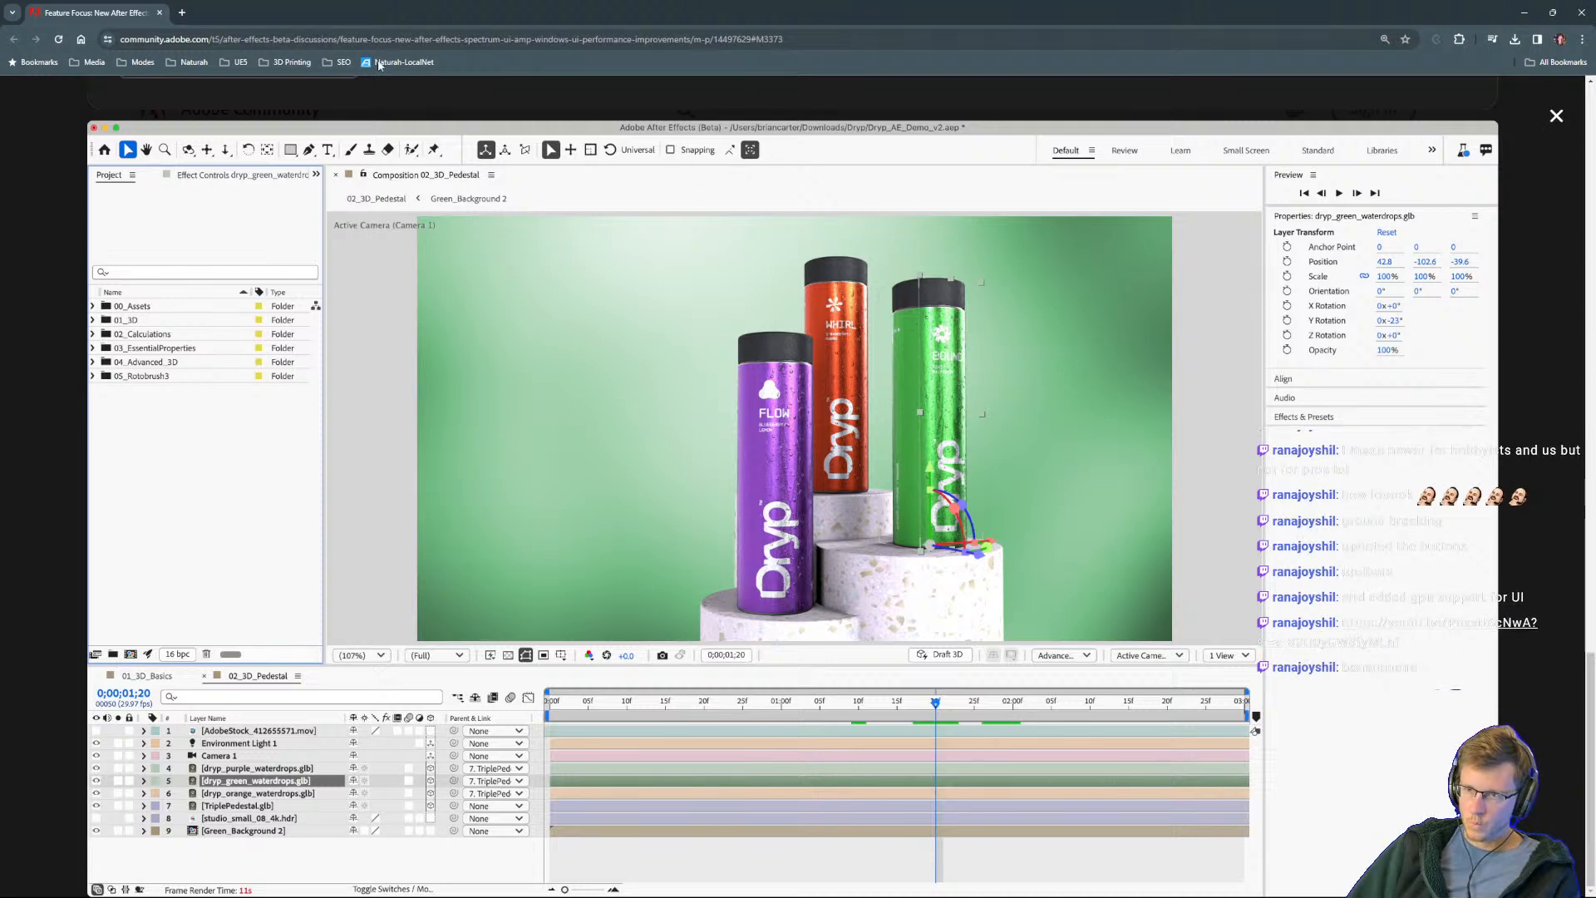
left_click(1556, 116)
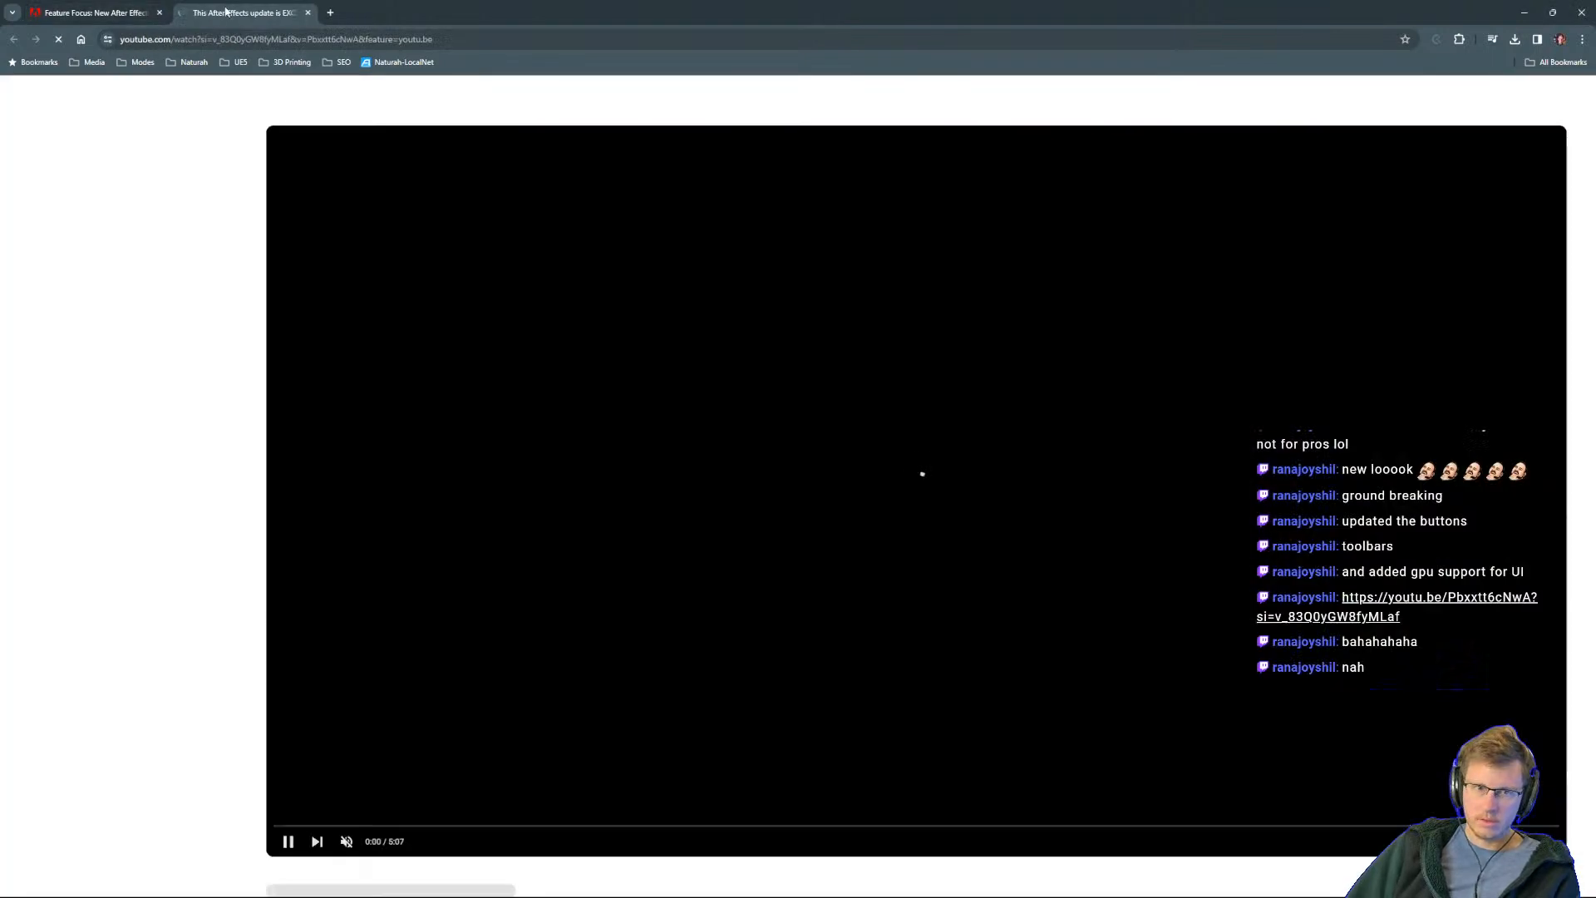
left_click_drag(225, 11, 2, 50)
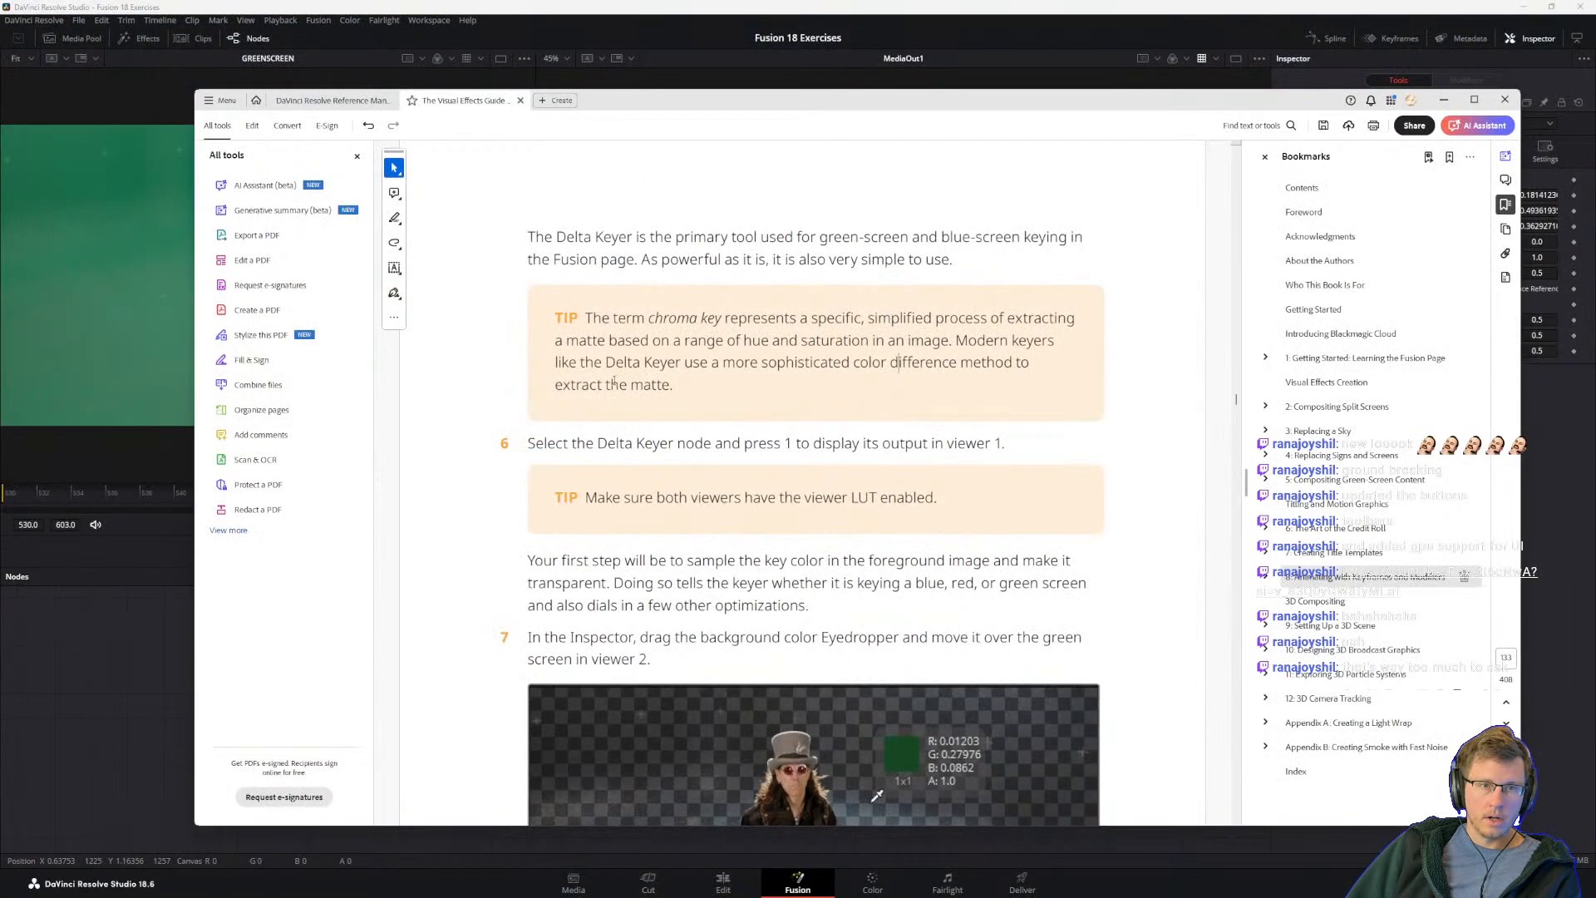
Step: Read steps 6 and 7 of the Visual Effects Guide on viewing the Delta Keyer output and sampling the background color with the Eyedropper
scroll(786, 548, "down", 1)
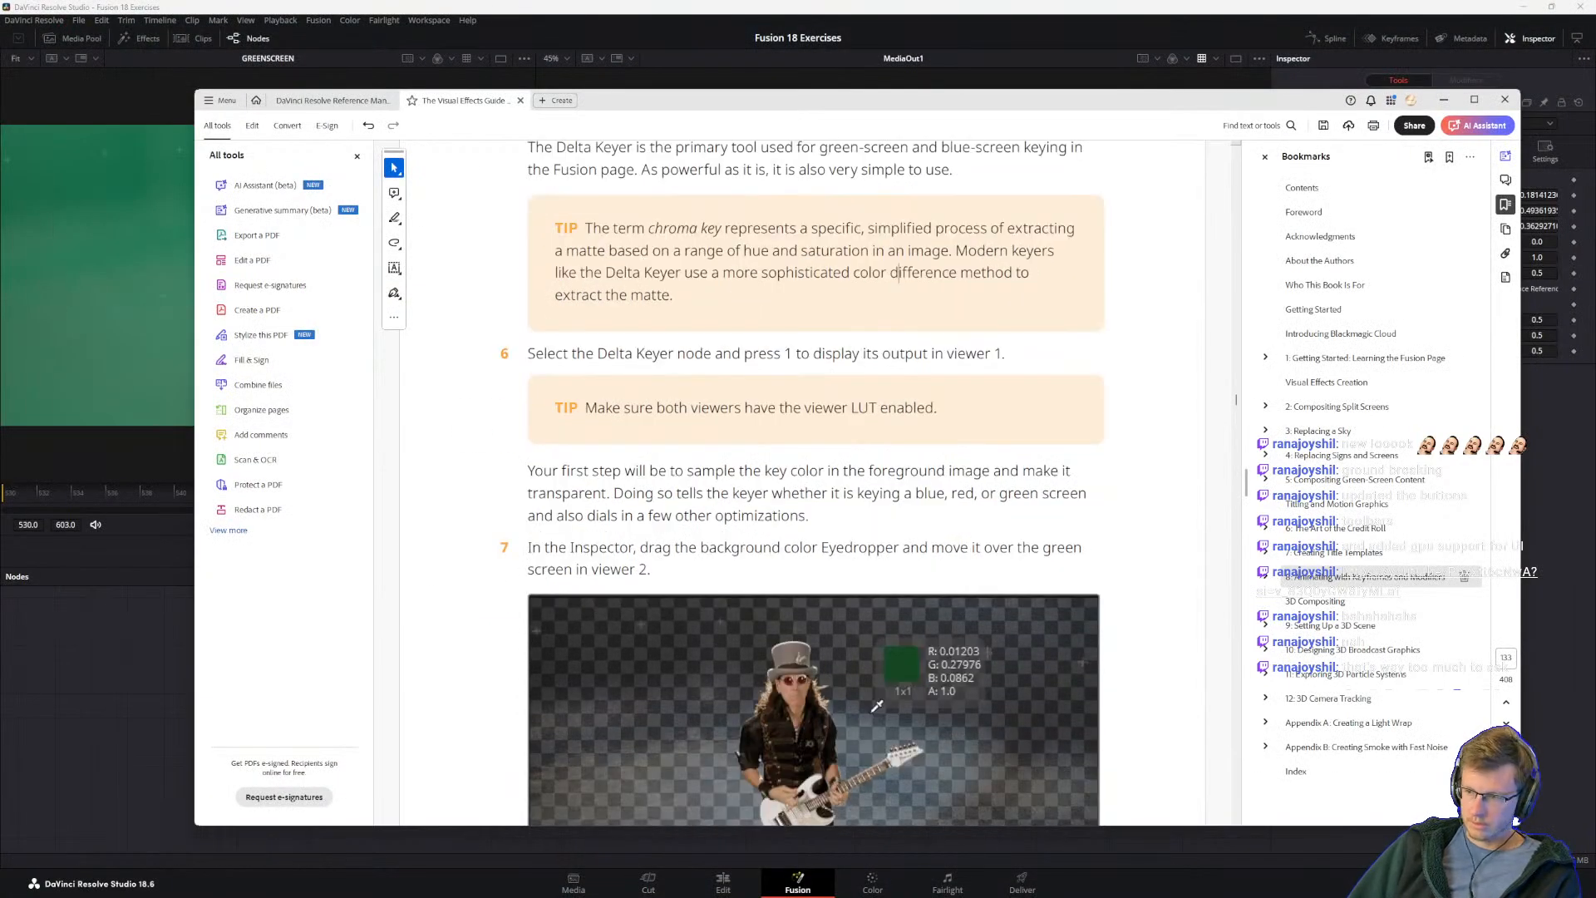
scroll(823, 438, "down", 1)
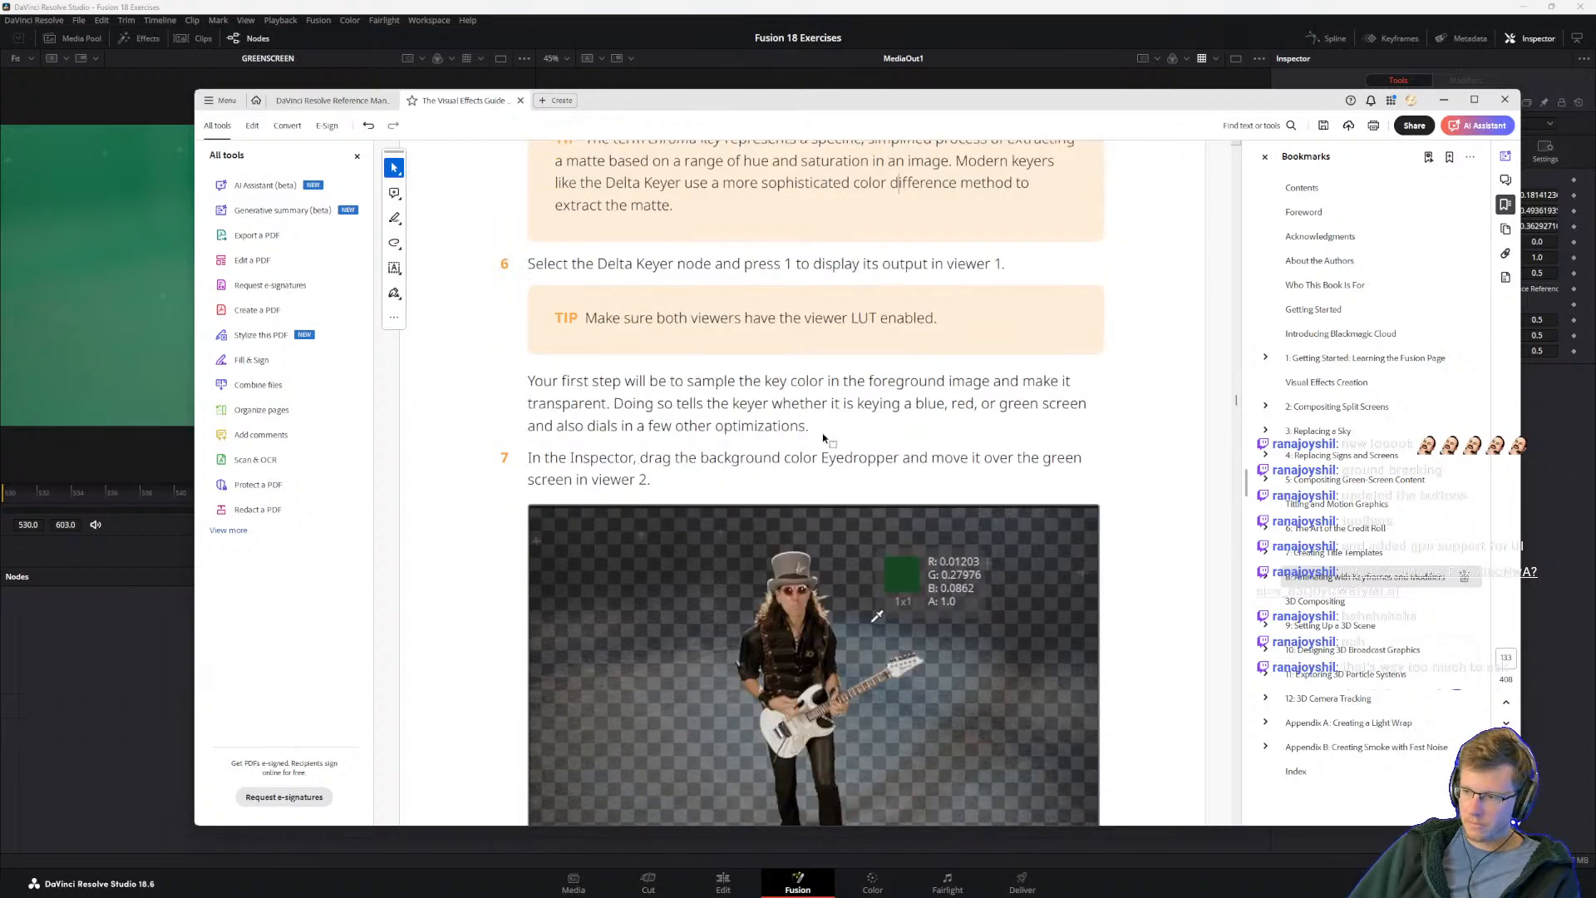
scroll(783, 522, "down", 4)
scroll(720, 499, "up", 3)
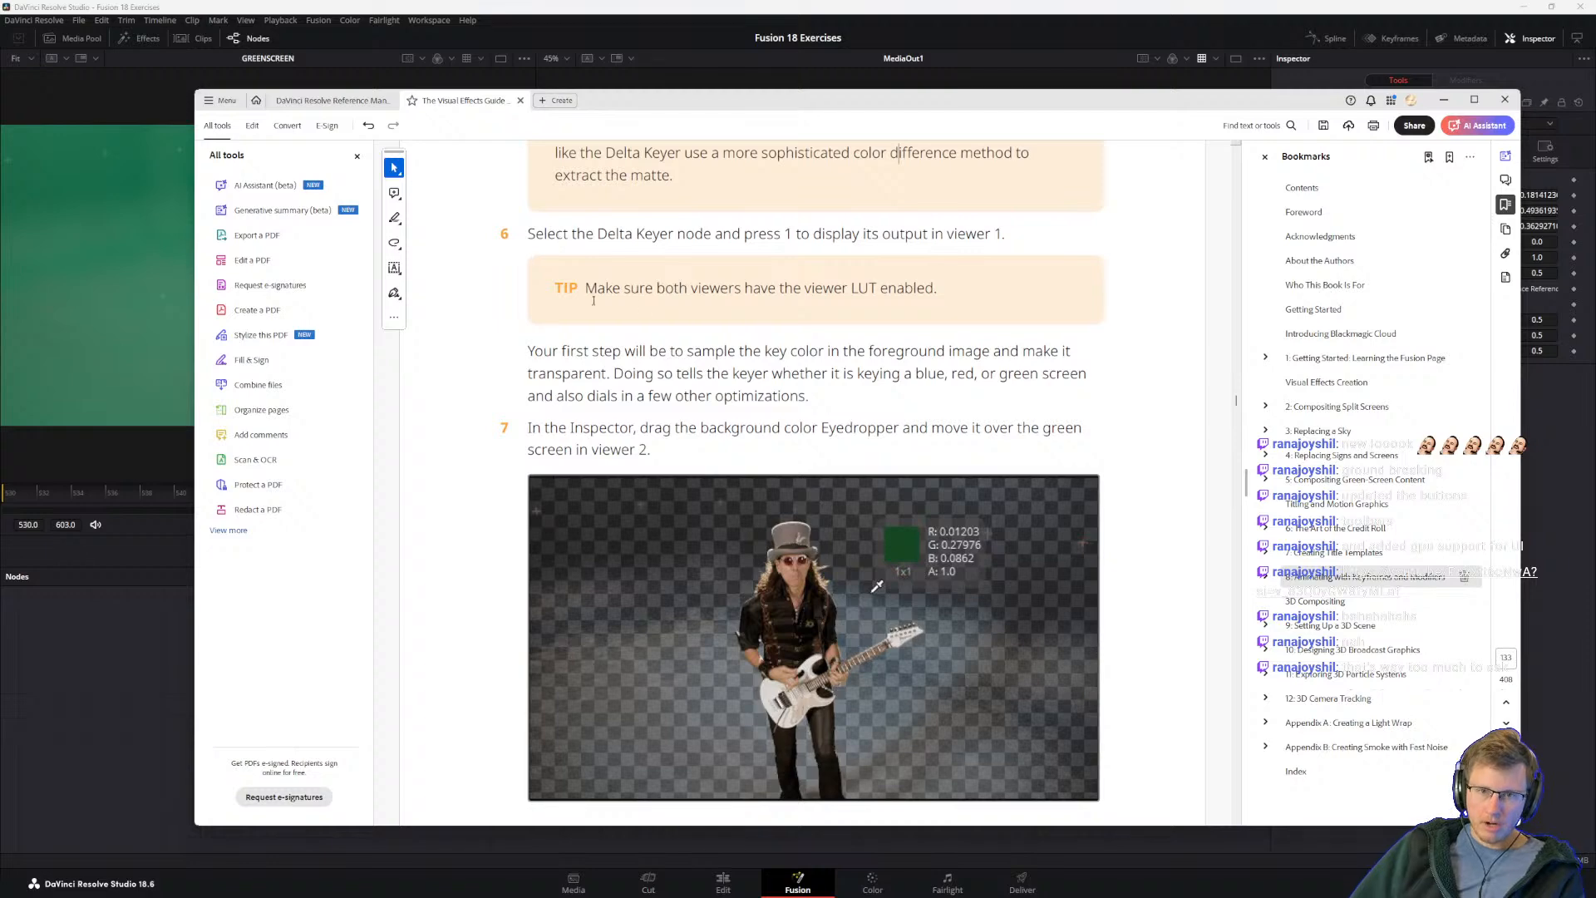
left_click_drag(530, 427, 670, 429)
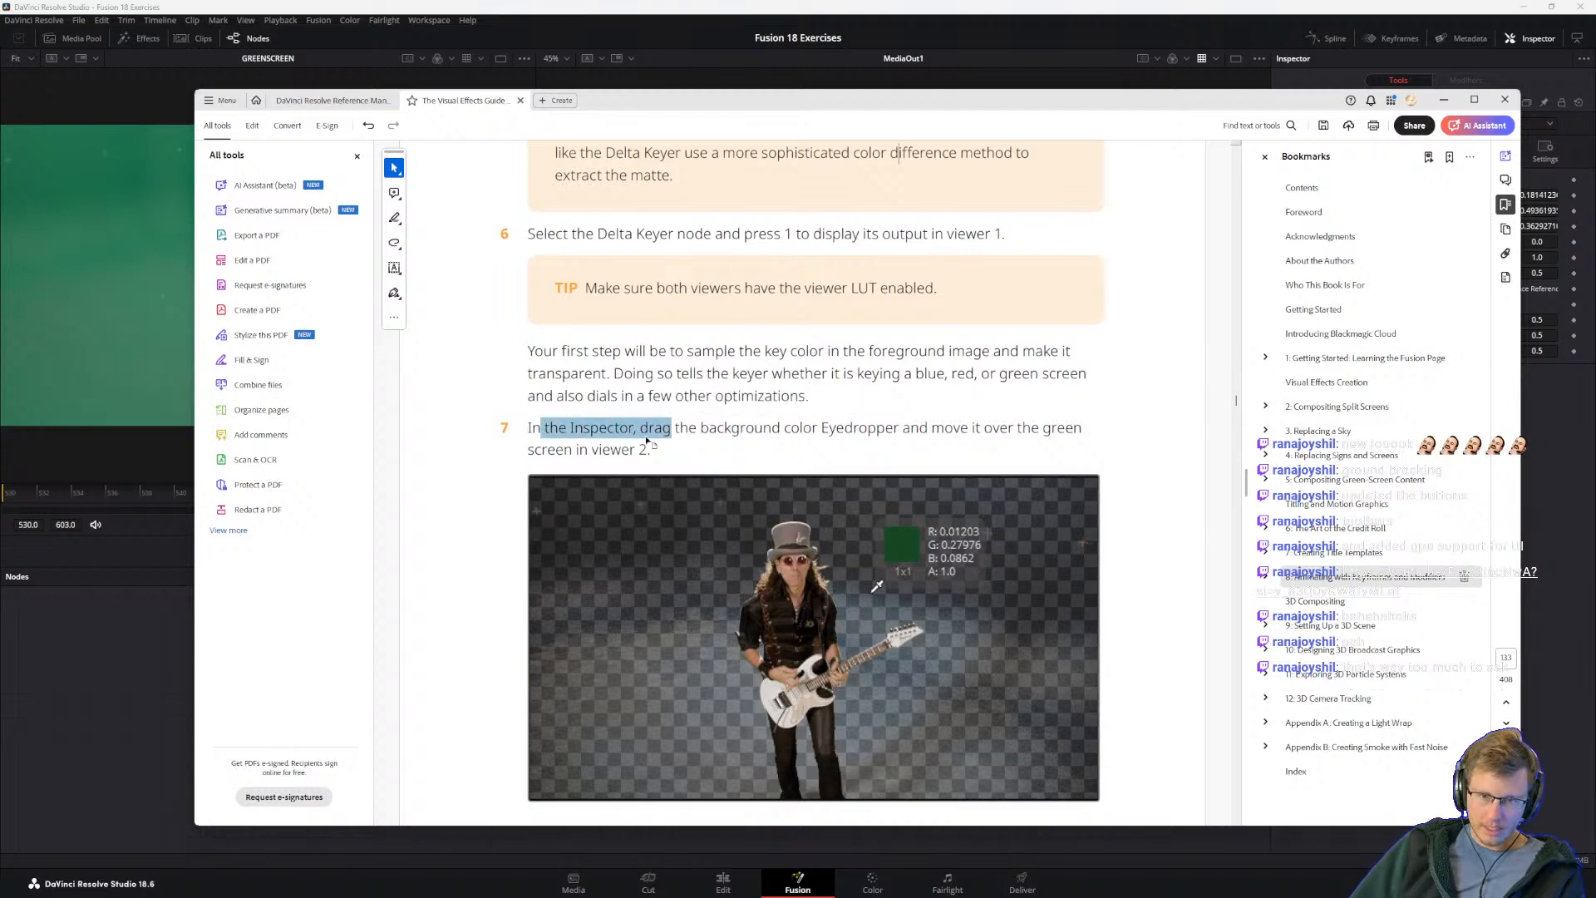
left_click(648, 427)
scroll(877, 432, "down", 3)
scroll(877, 398, "down", 3)
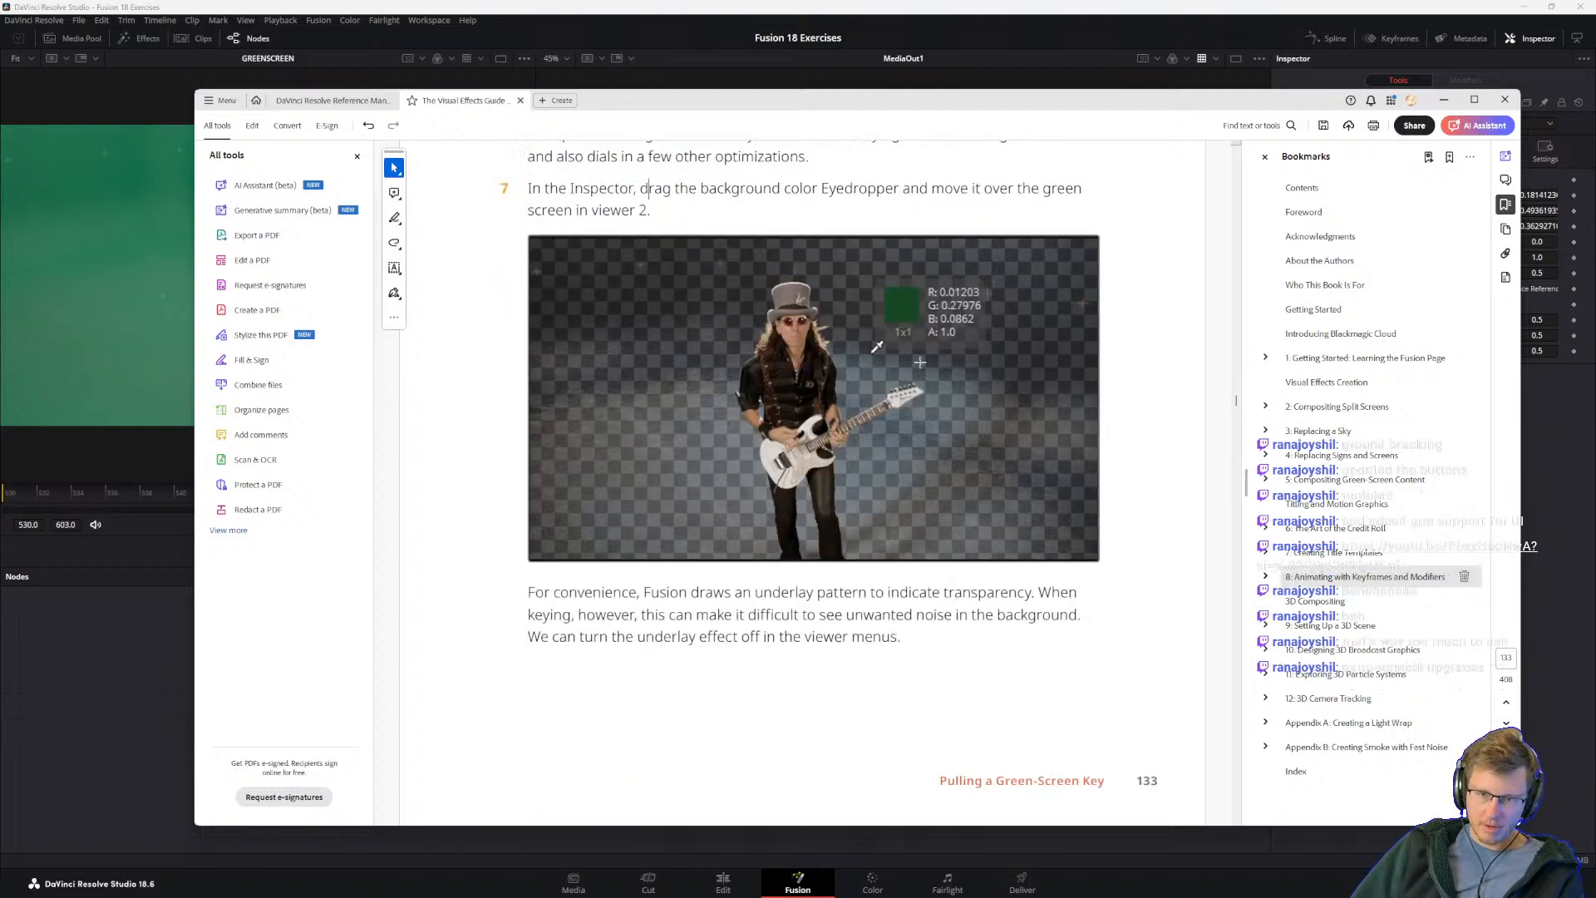
Step: Examine the keyed guitarist in DaVinci Resolve, and read the guide's steps 8 and 9 on deselecting Checker Underlay
left_click(615, 10)
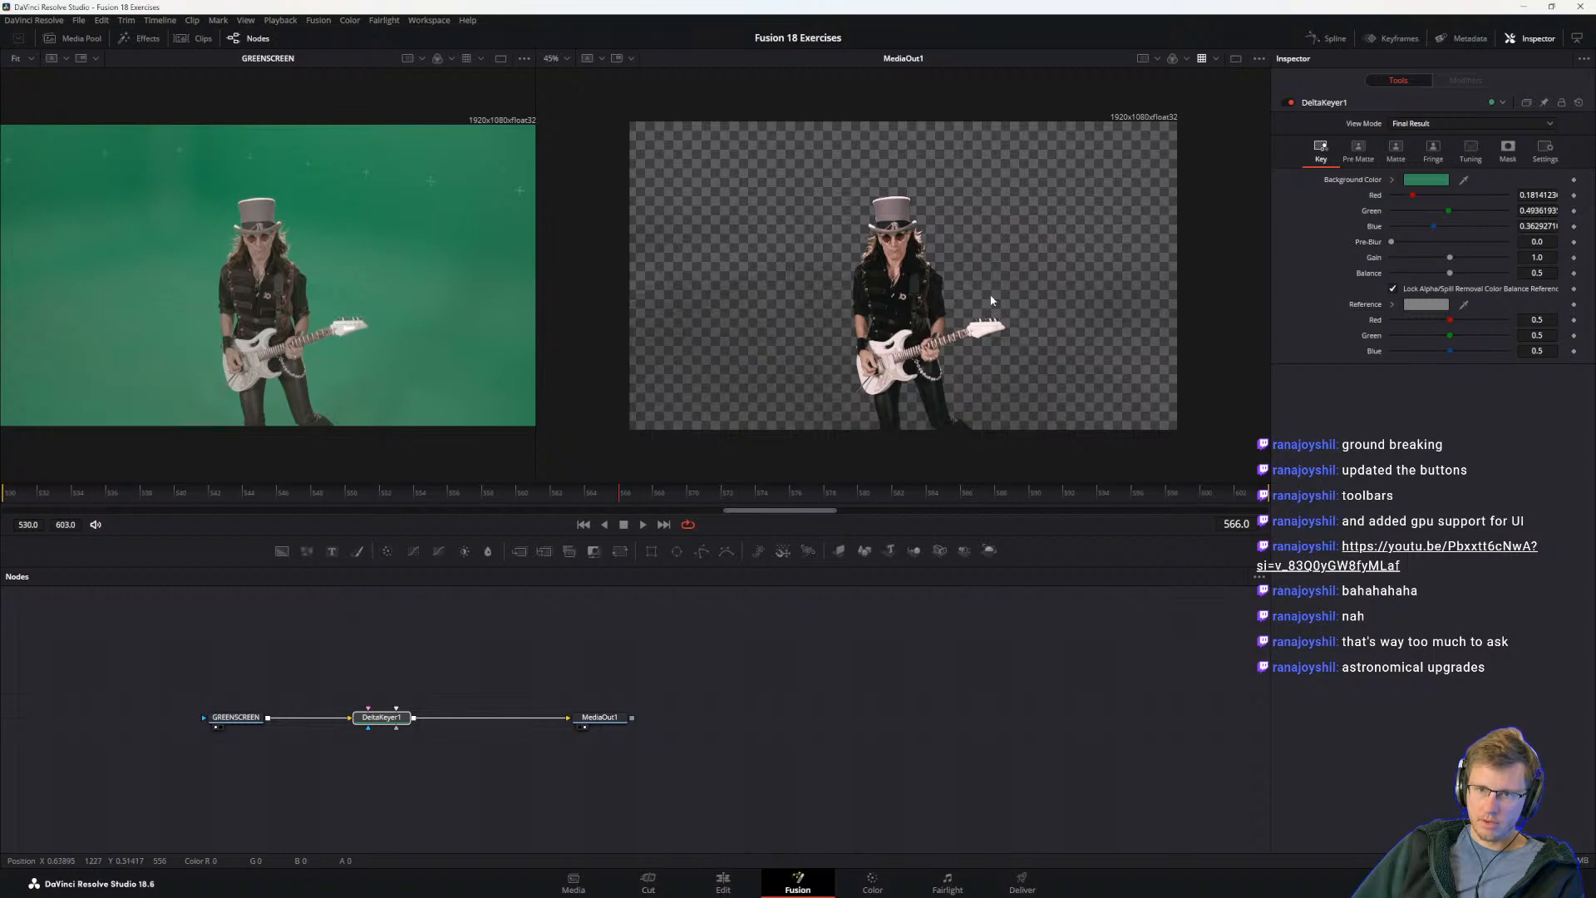
key("alt+Tab")
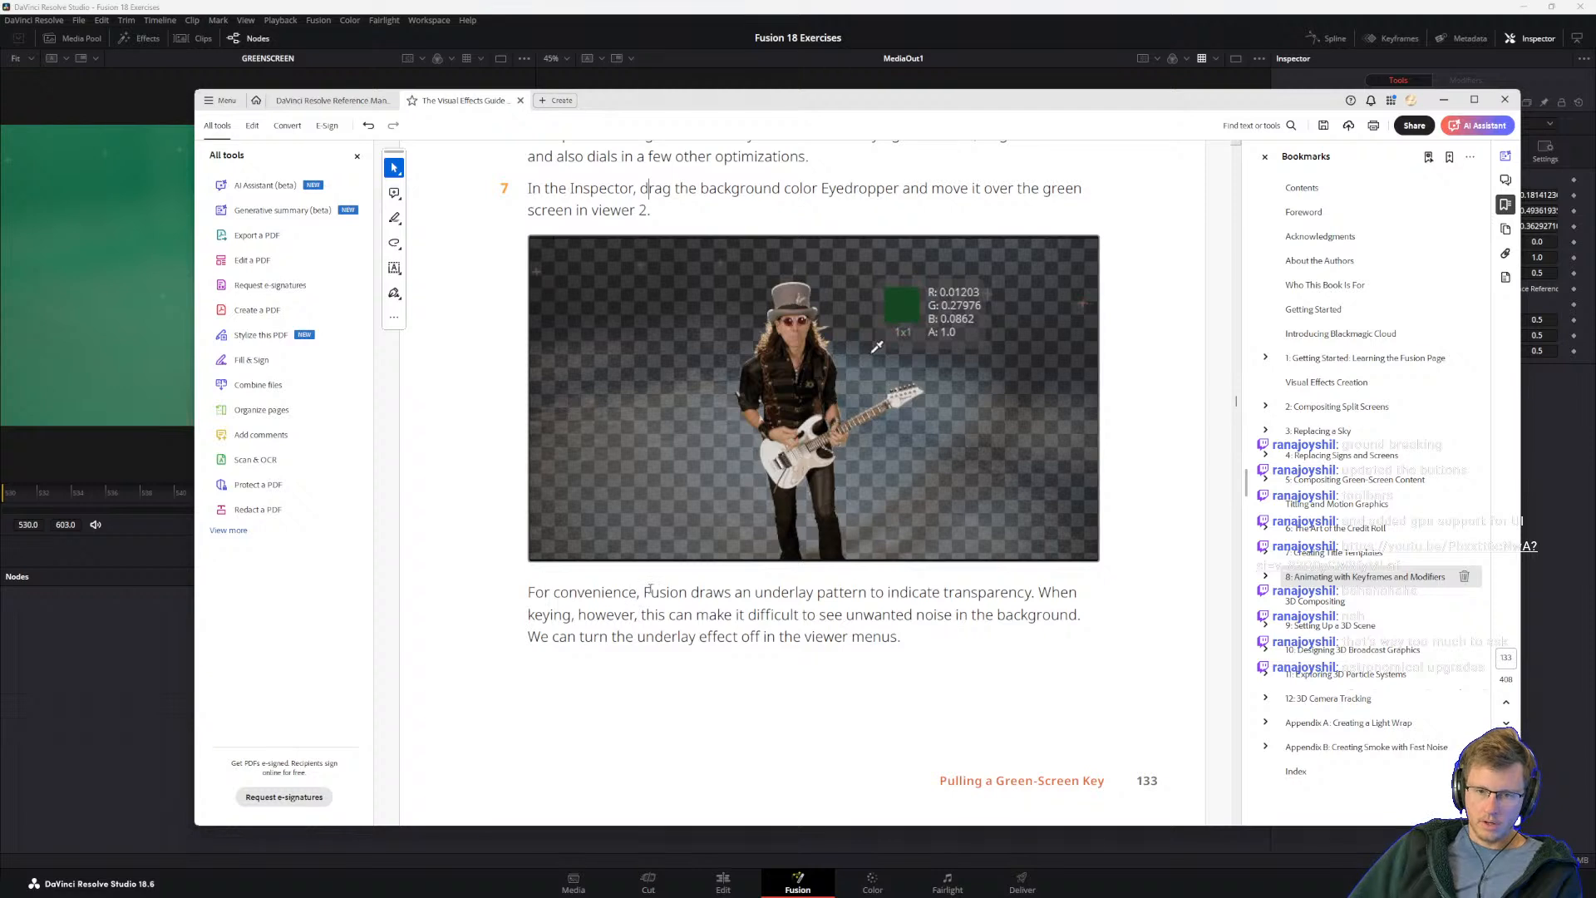
scroll(815, 482, "down", 8)
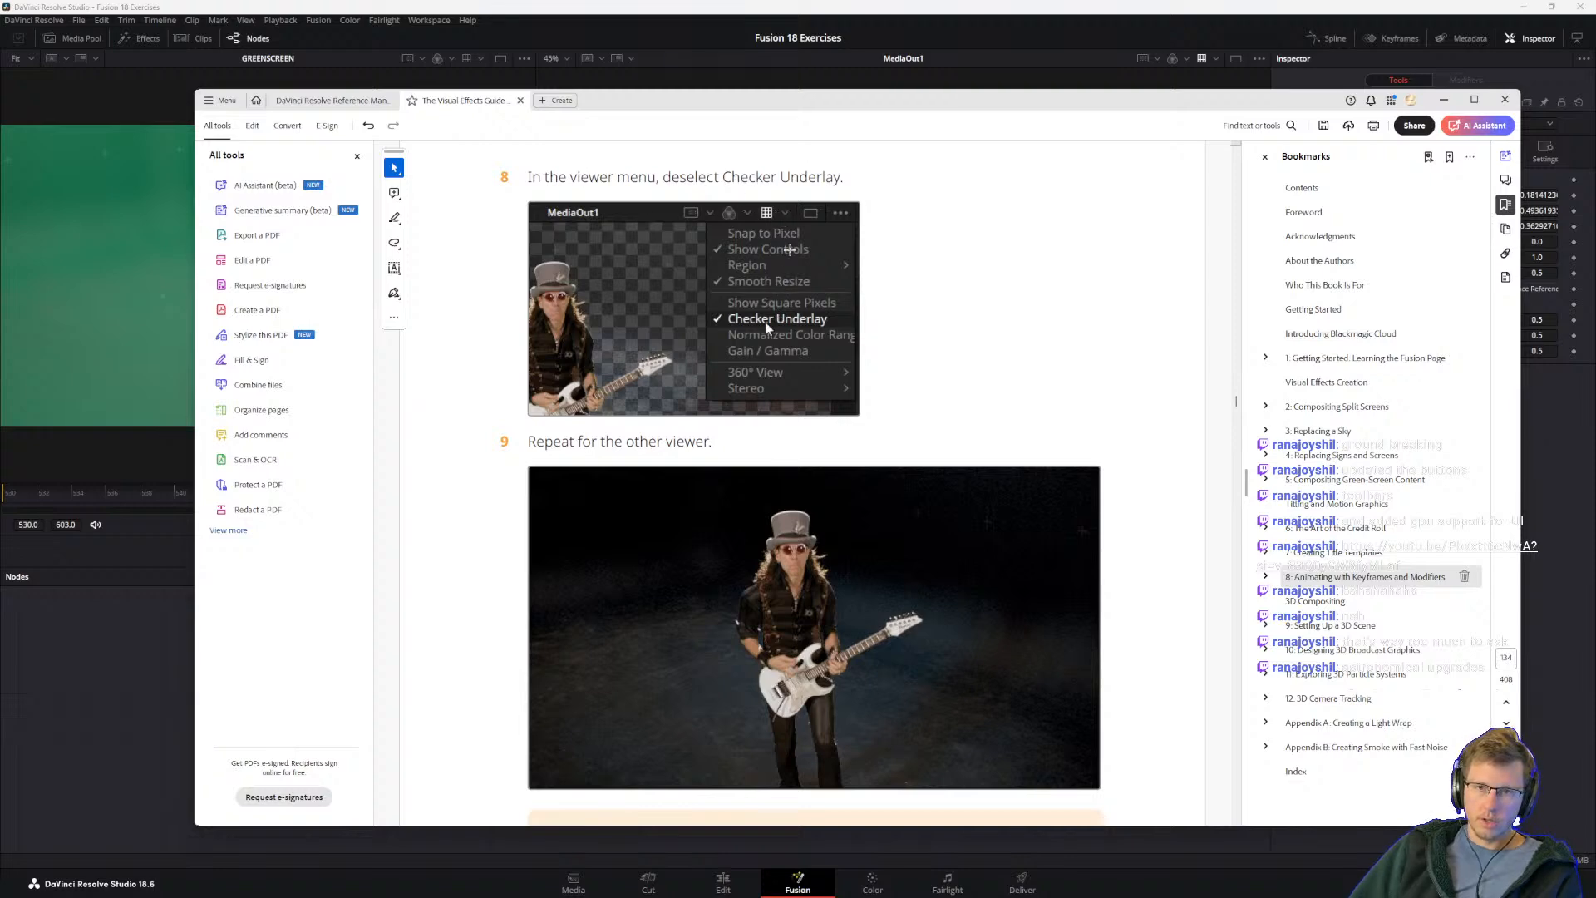
Step: Return to DaVinci Resolve, look through the MediaOut1 viewer's display options, and toggle its viewer LUT off and on to compare the image
left_click(1028, 25)
left_click(1215, 58)
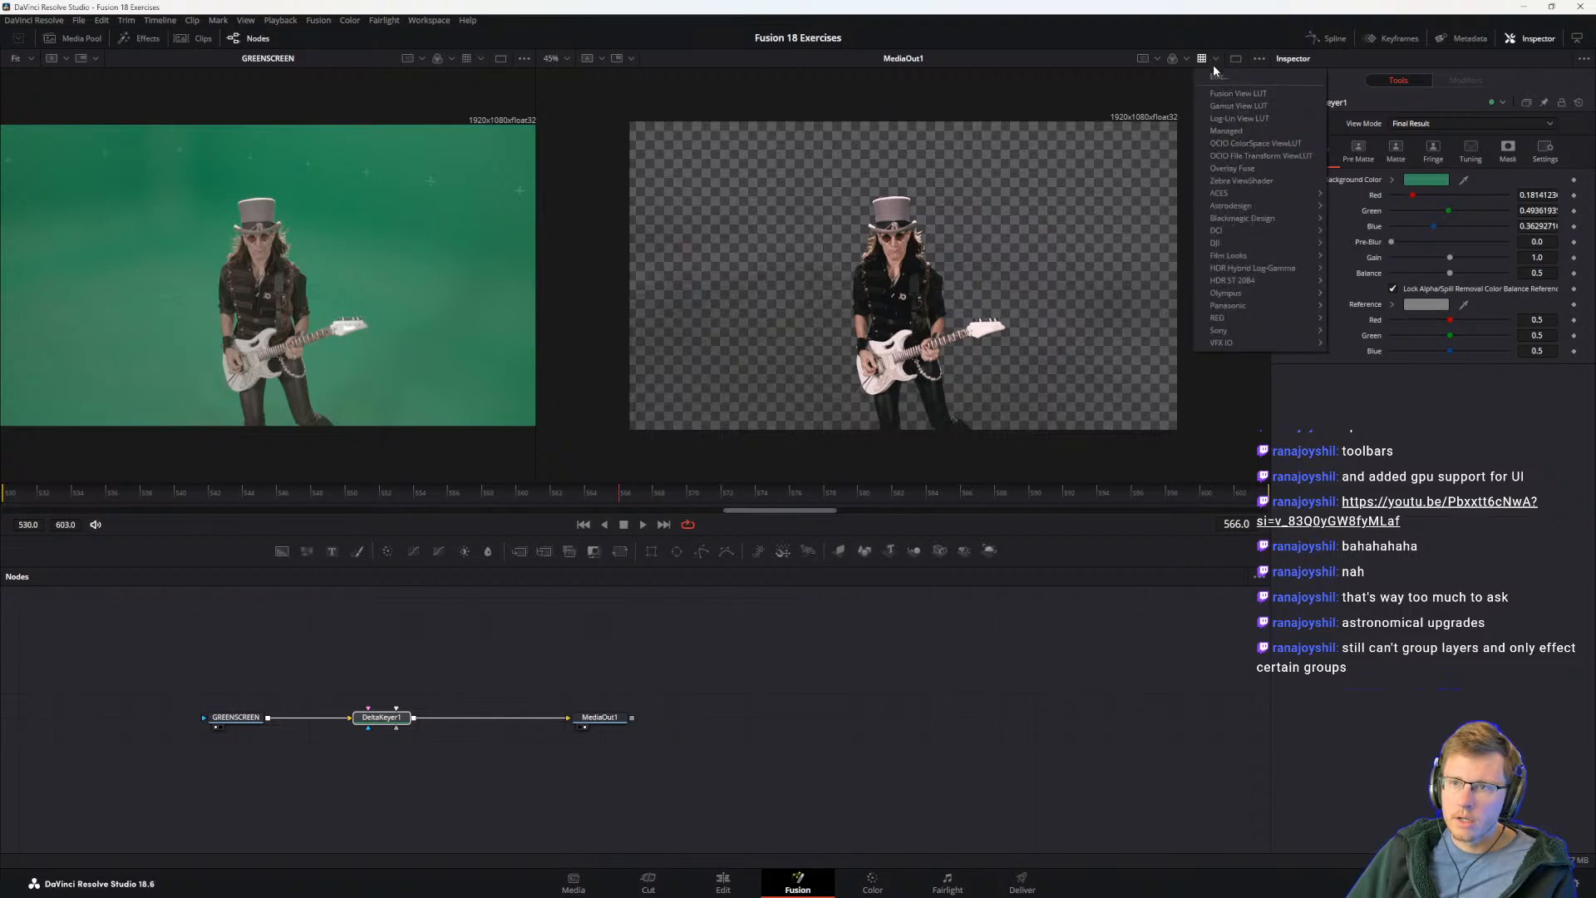
left_click(1185, 58)
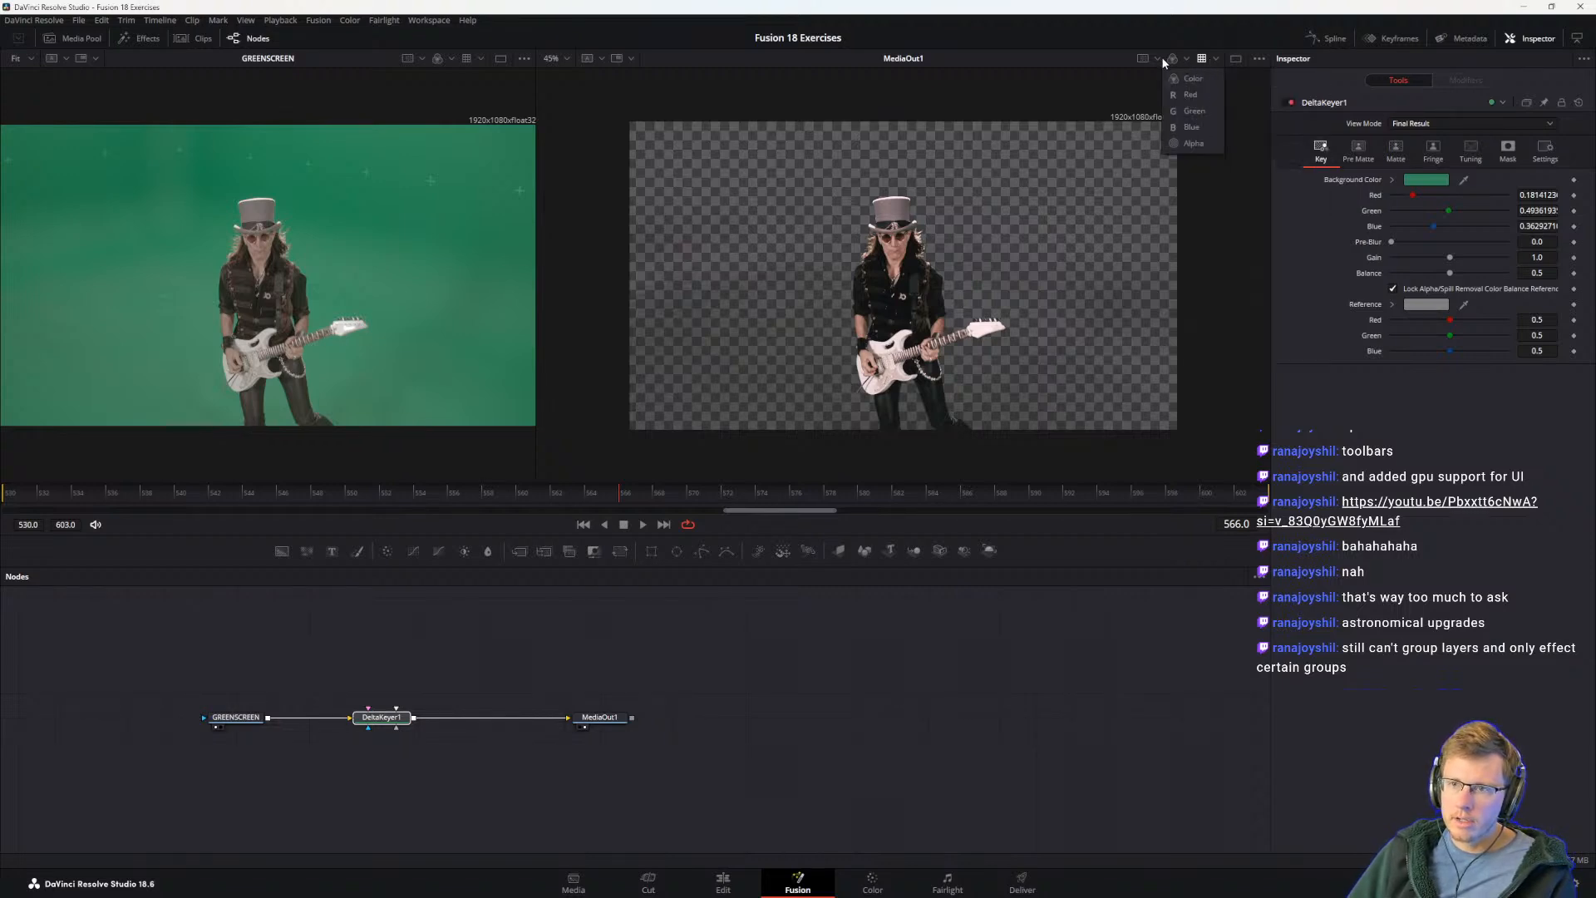
left_click(1158, 58)
left_click(1212, 61)
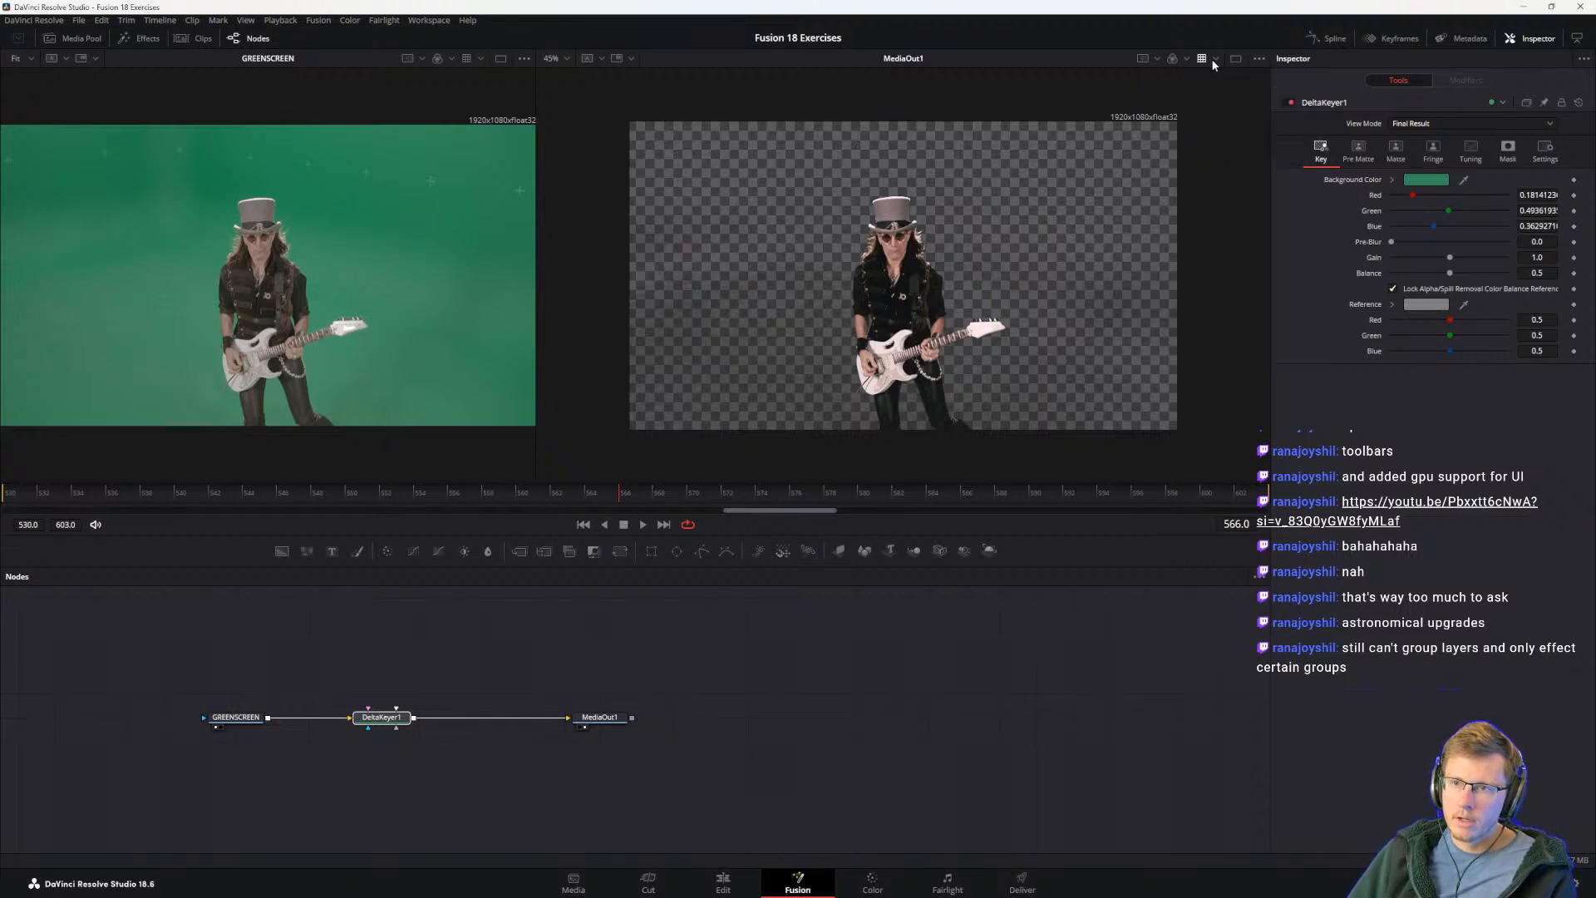
left_click(1202, 59)
left_click(1202, 59)
left_click(1202, 59)
left_click(1202, 59)
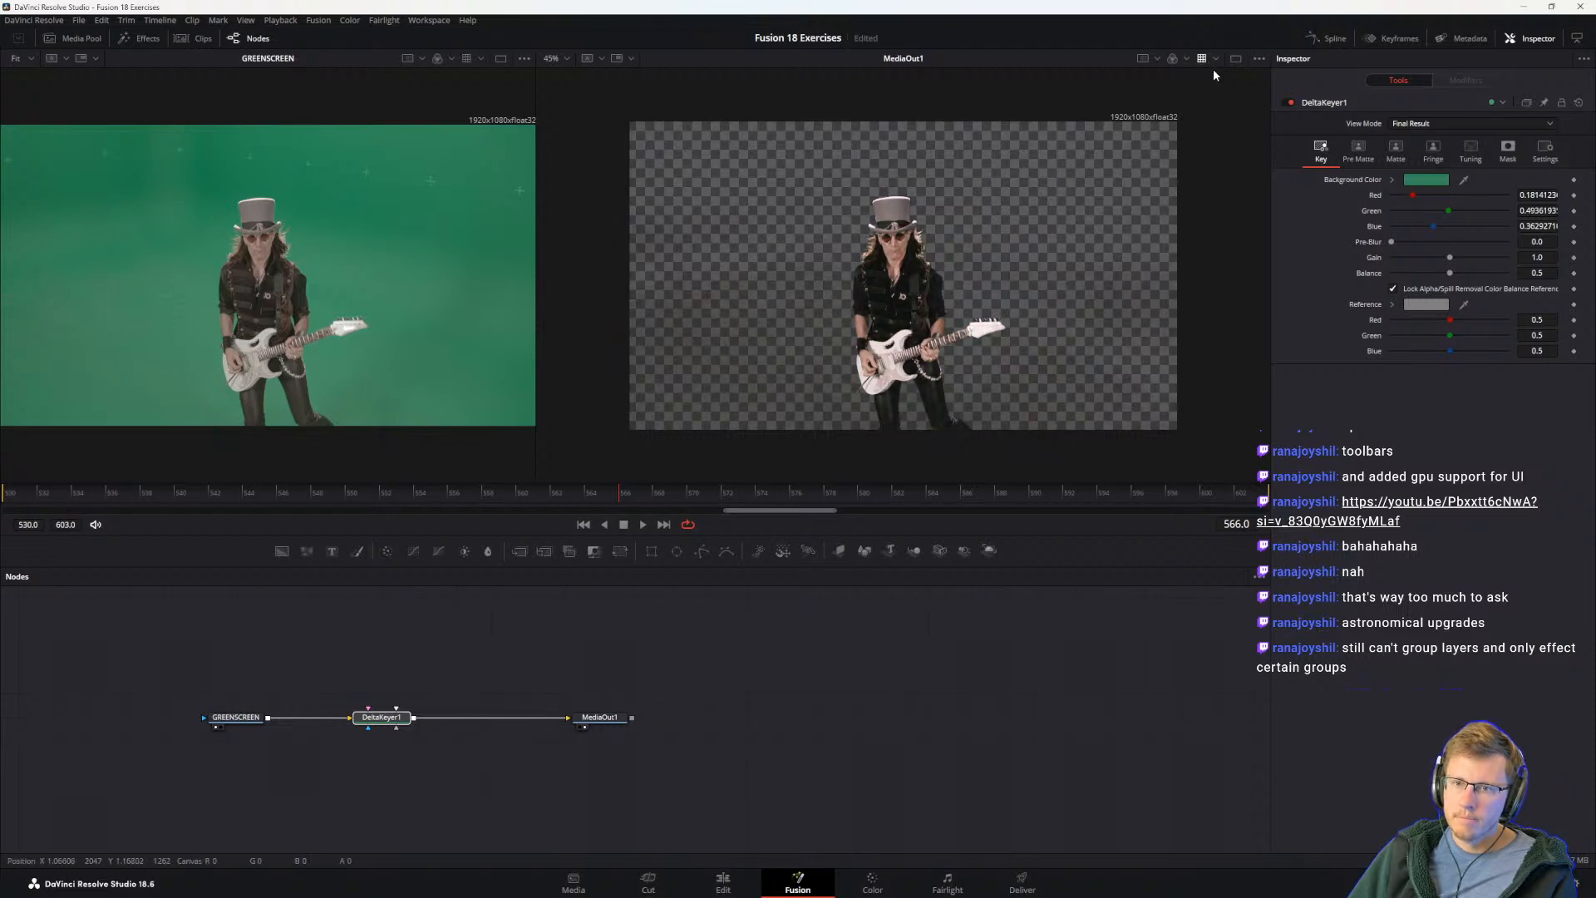
left_click(1213, 61)
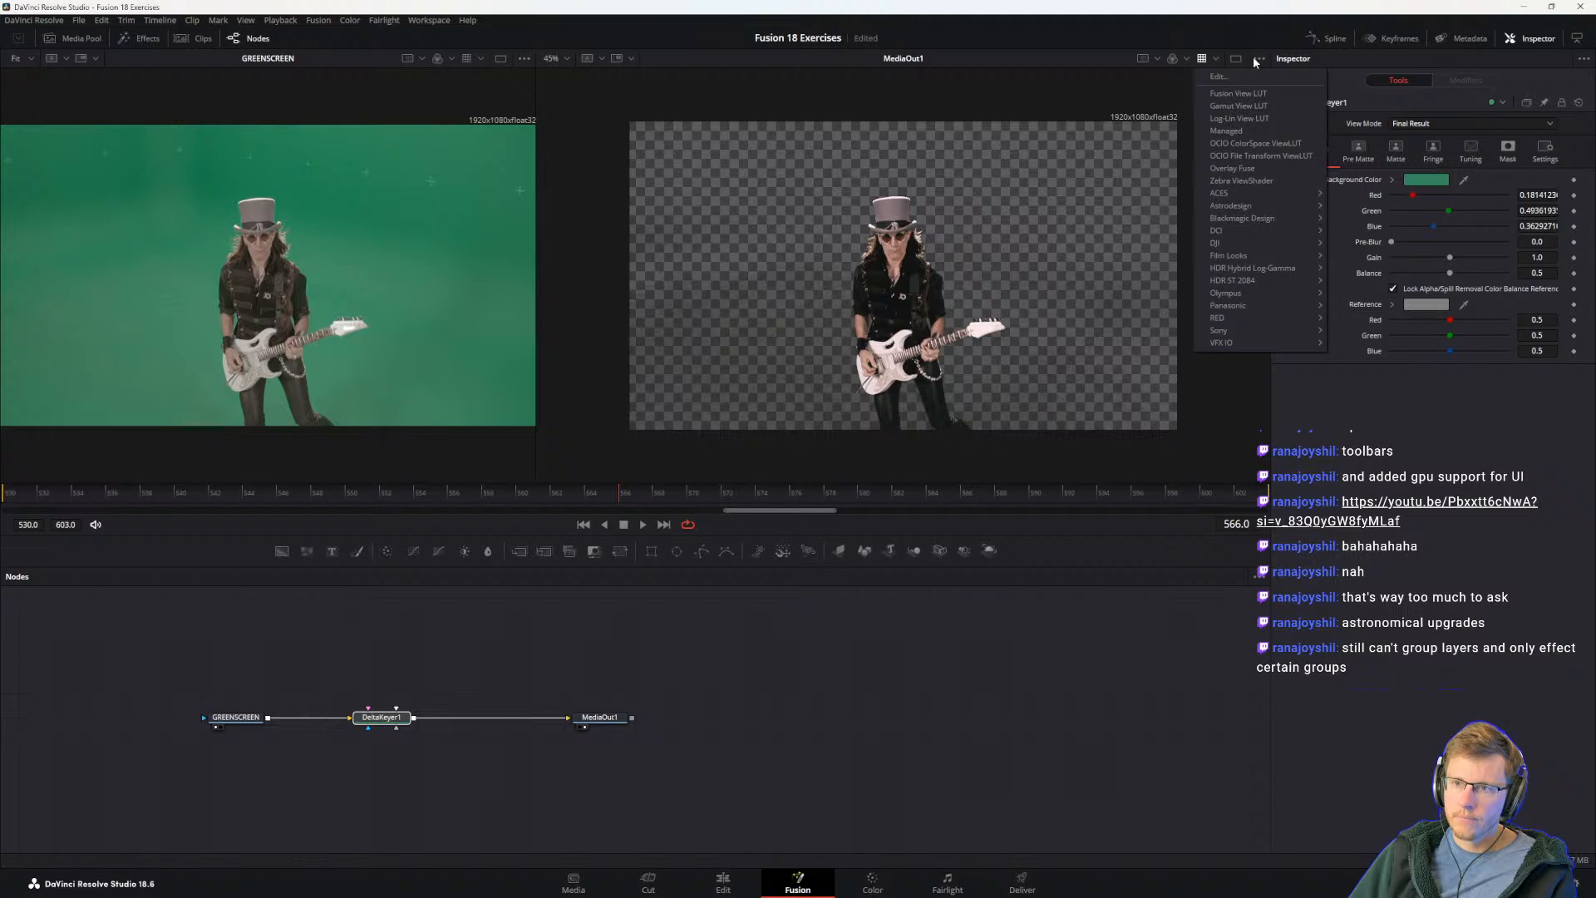
Step: Turn off Checker Underlay in the MediaOut1 viewer to inspect the key against black, and turn it back on
left_click(1260, 58)
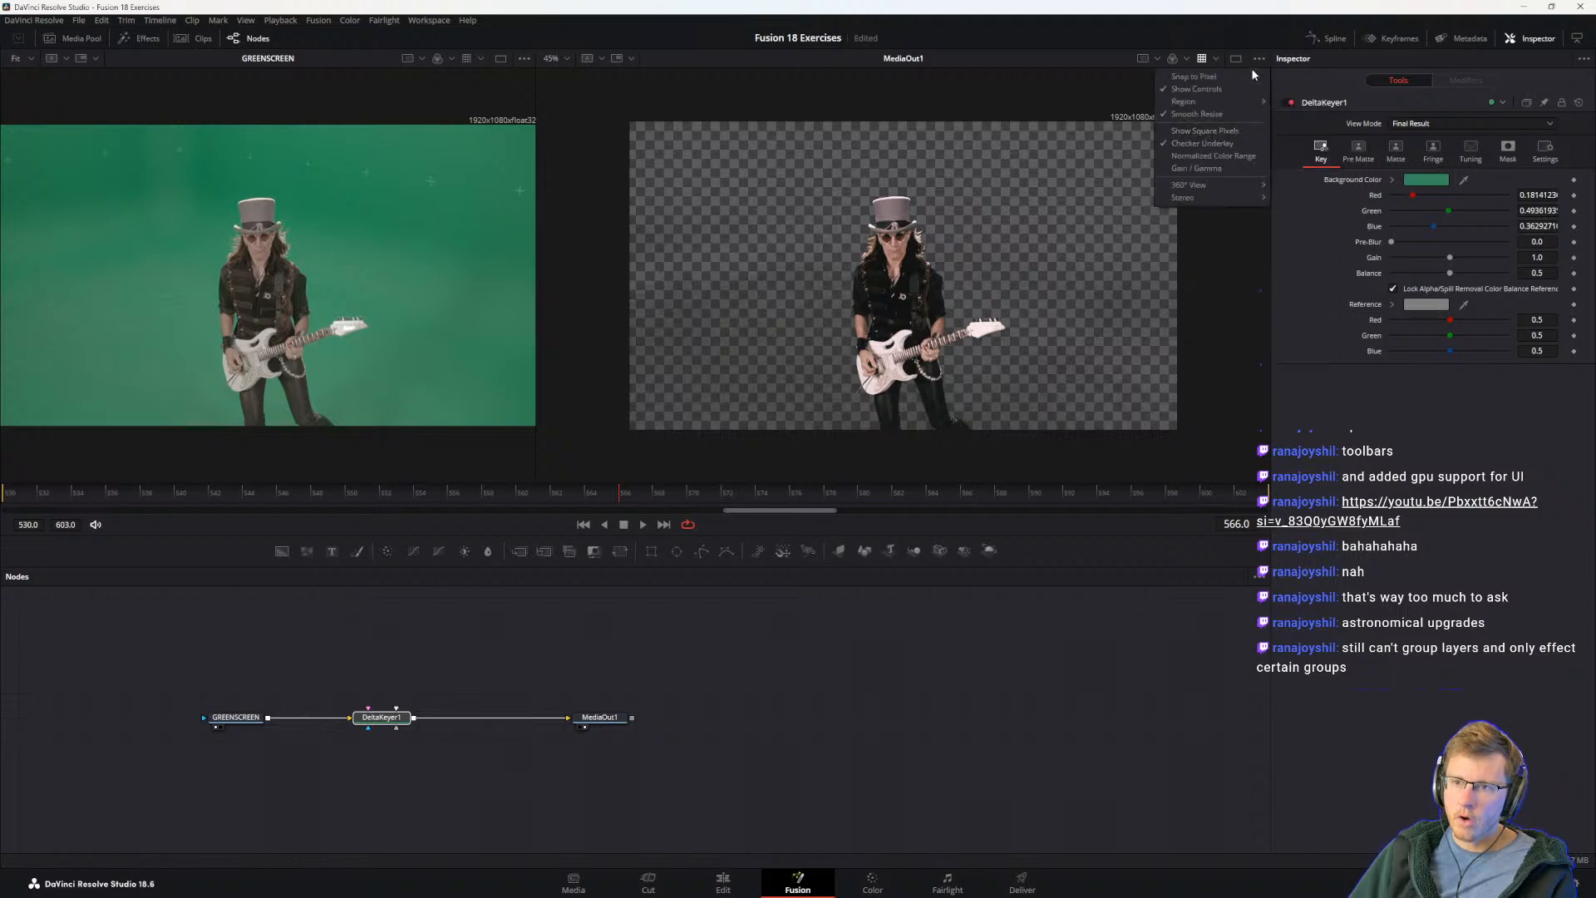
left_click(1193, 142)
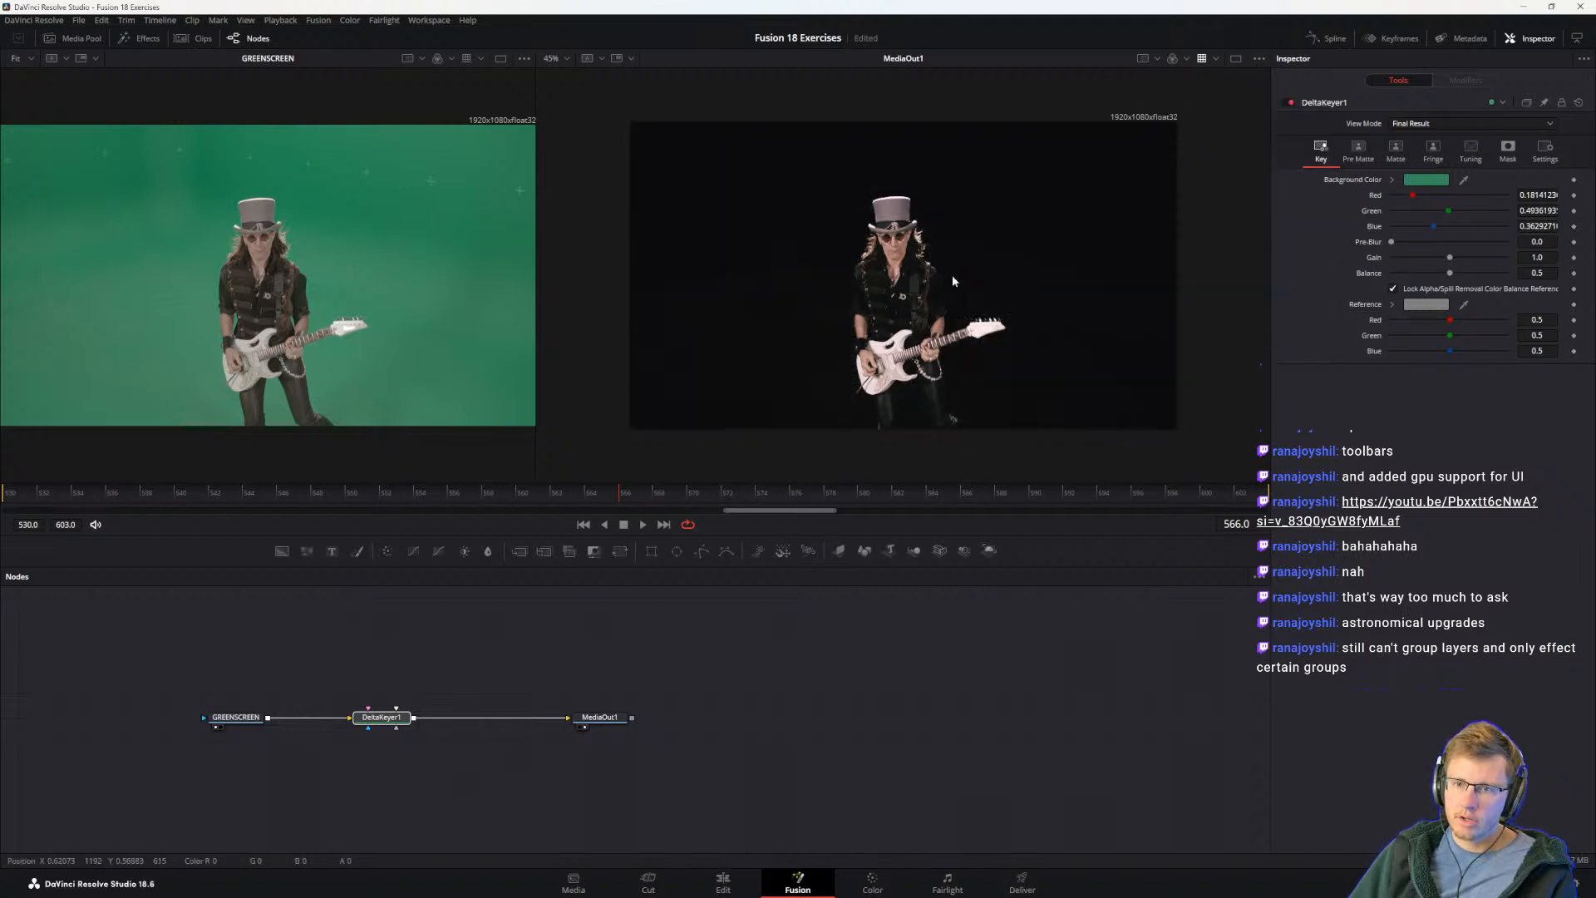
left_click(1259, 58)
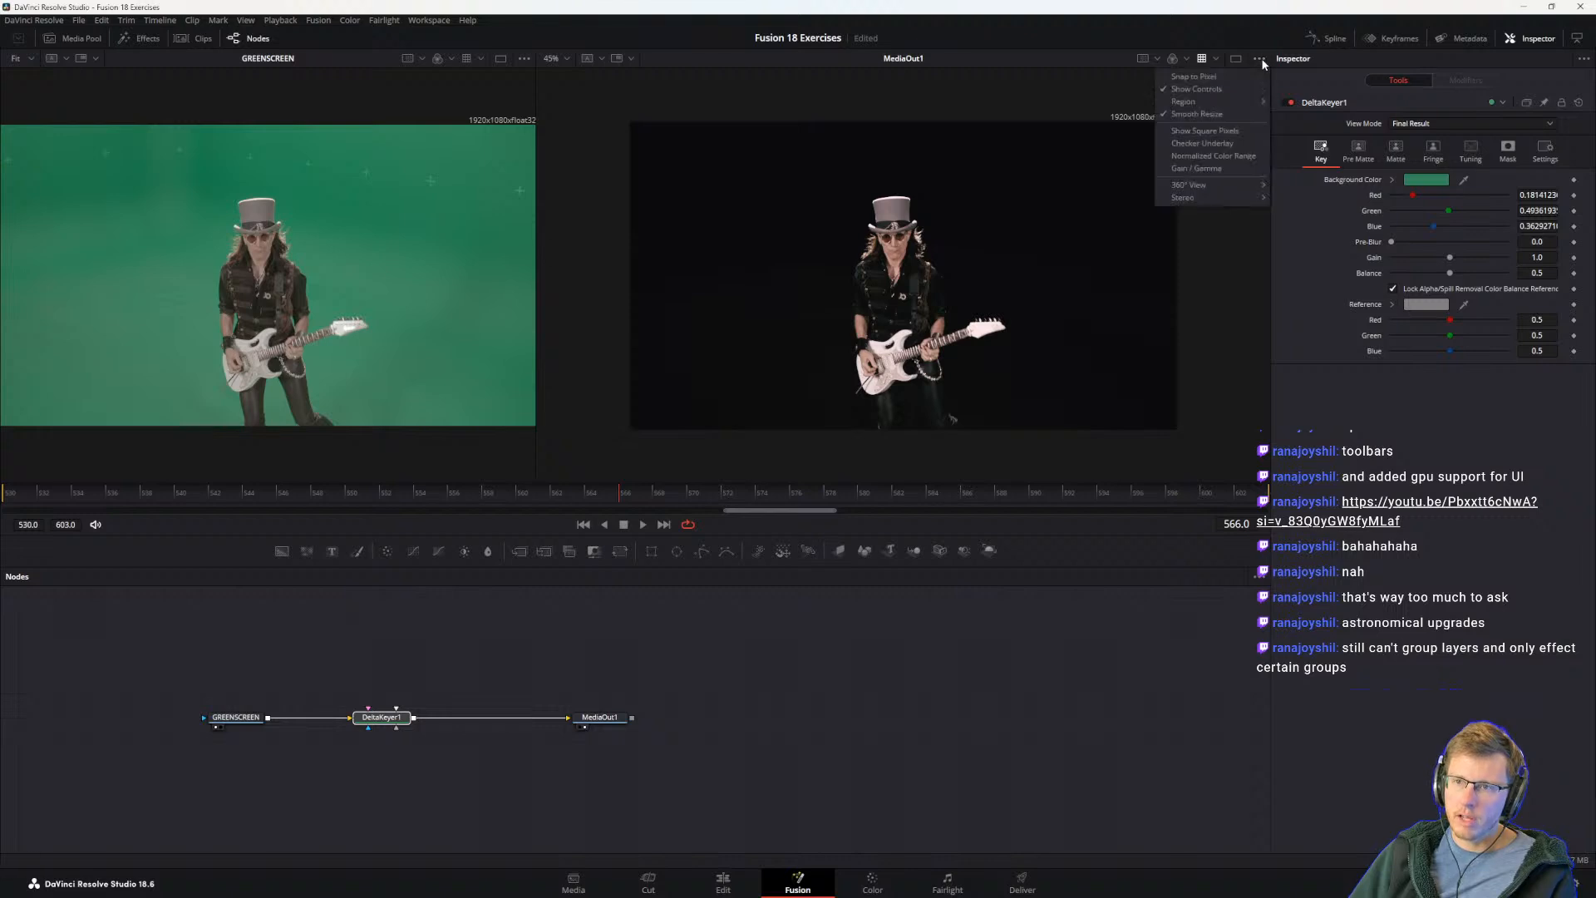
left_click(1196, 144)
Step: Read the guide's steps 9 and 10 and the tips on choosing a key color area and averaging a sampled area
key("alt+Tab")
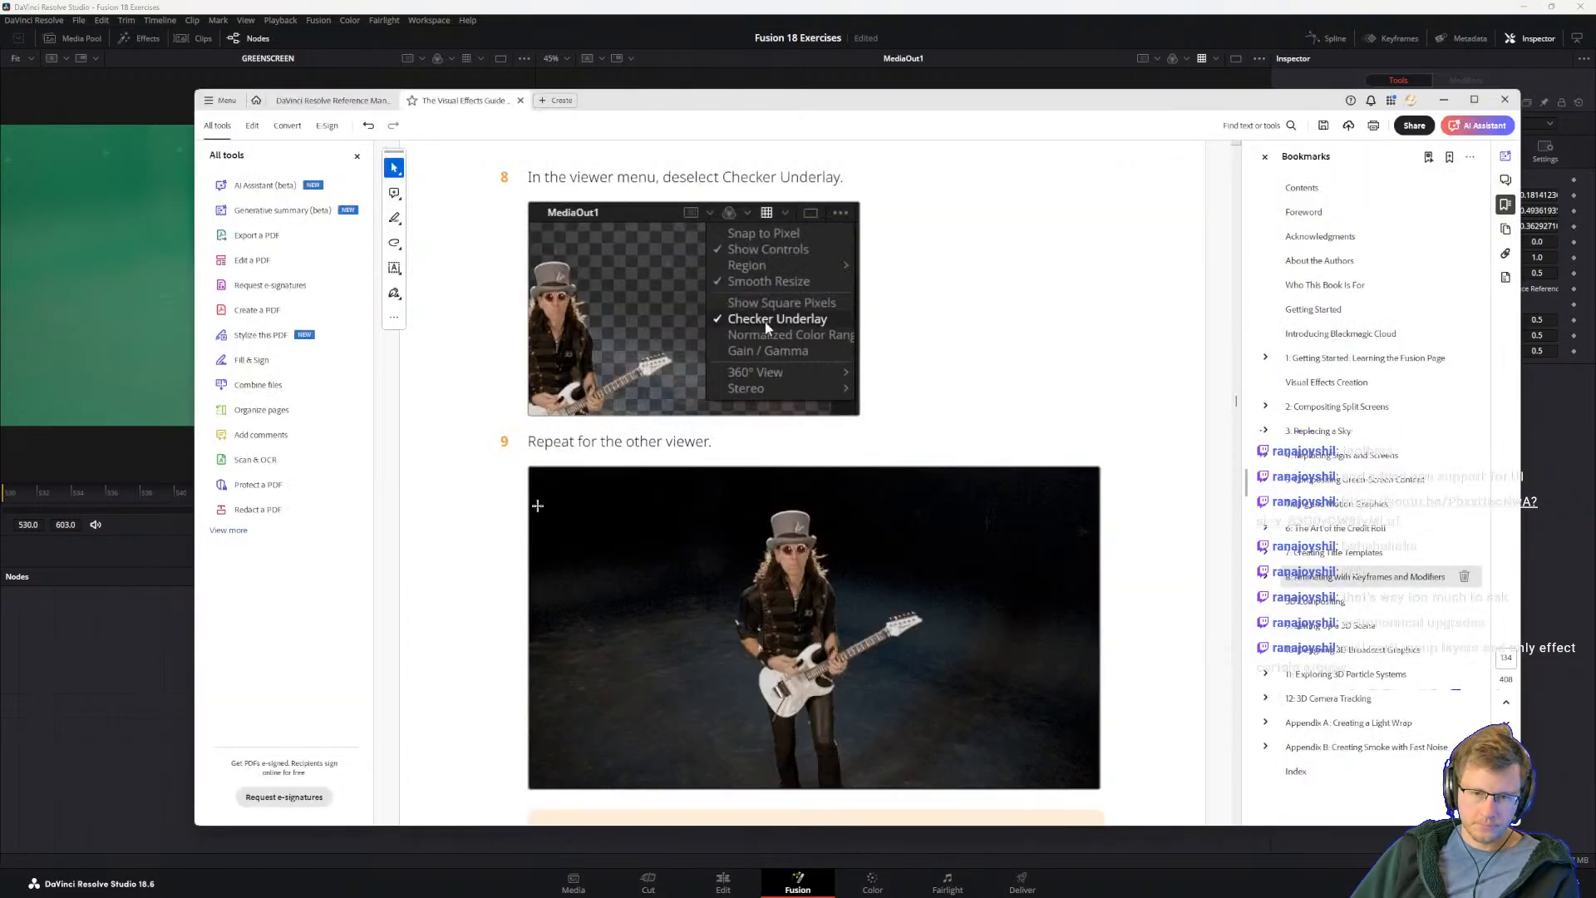
scroll(765, 232, "down", 2)
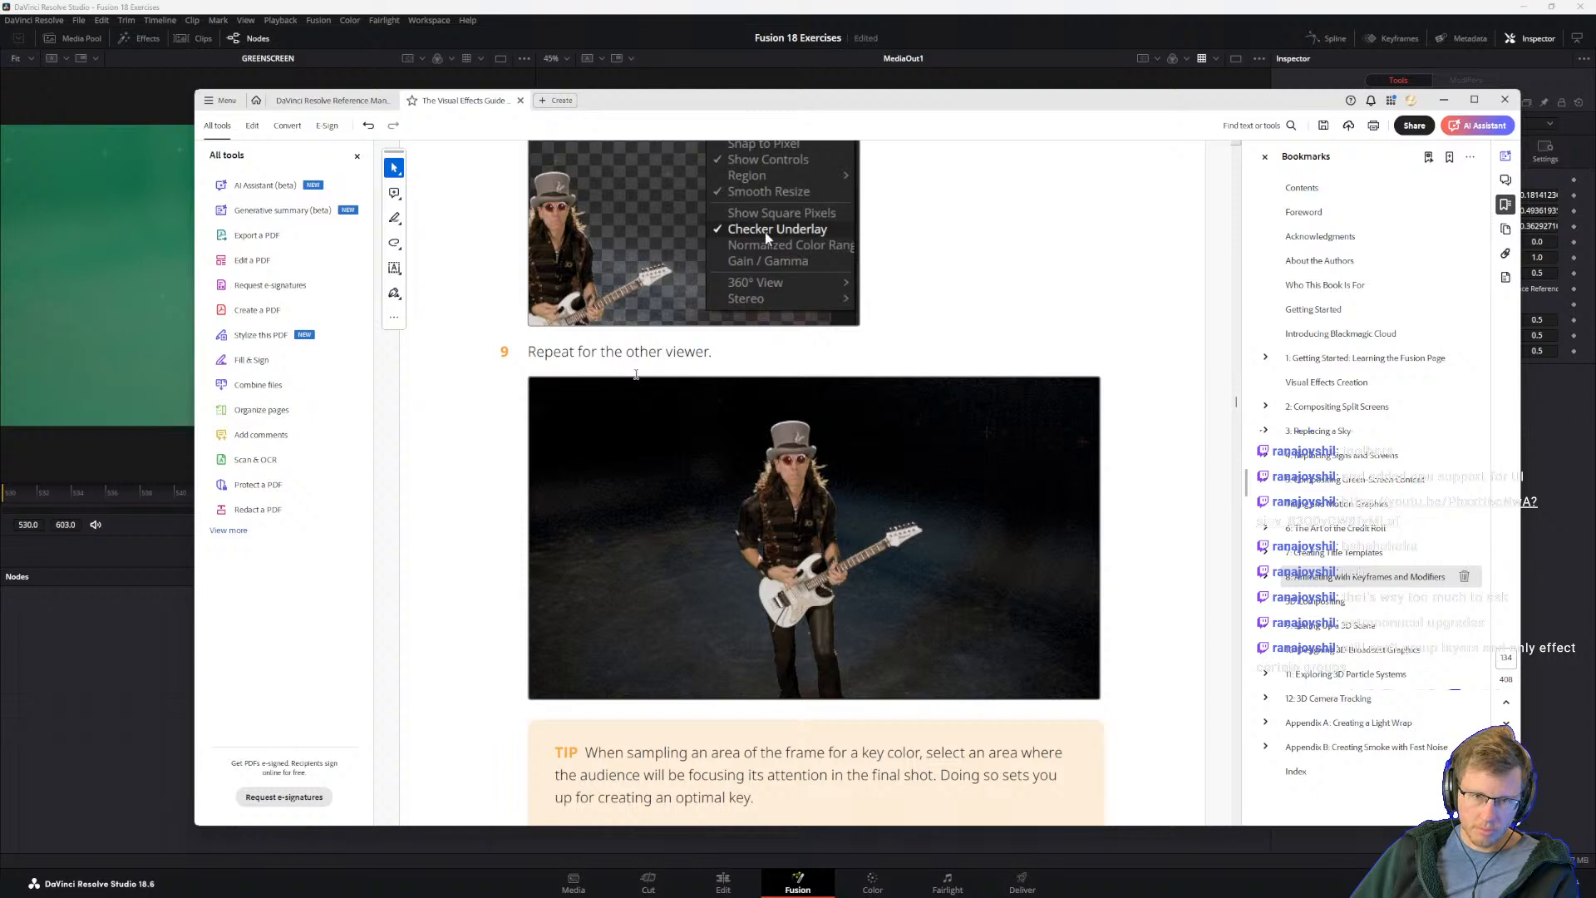
scroll(698, 676, "down", 3)
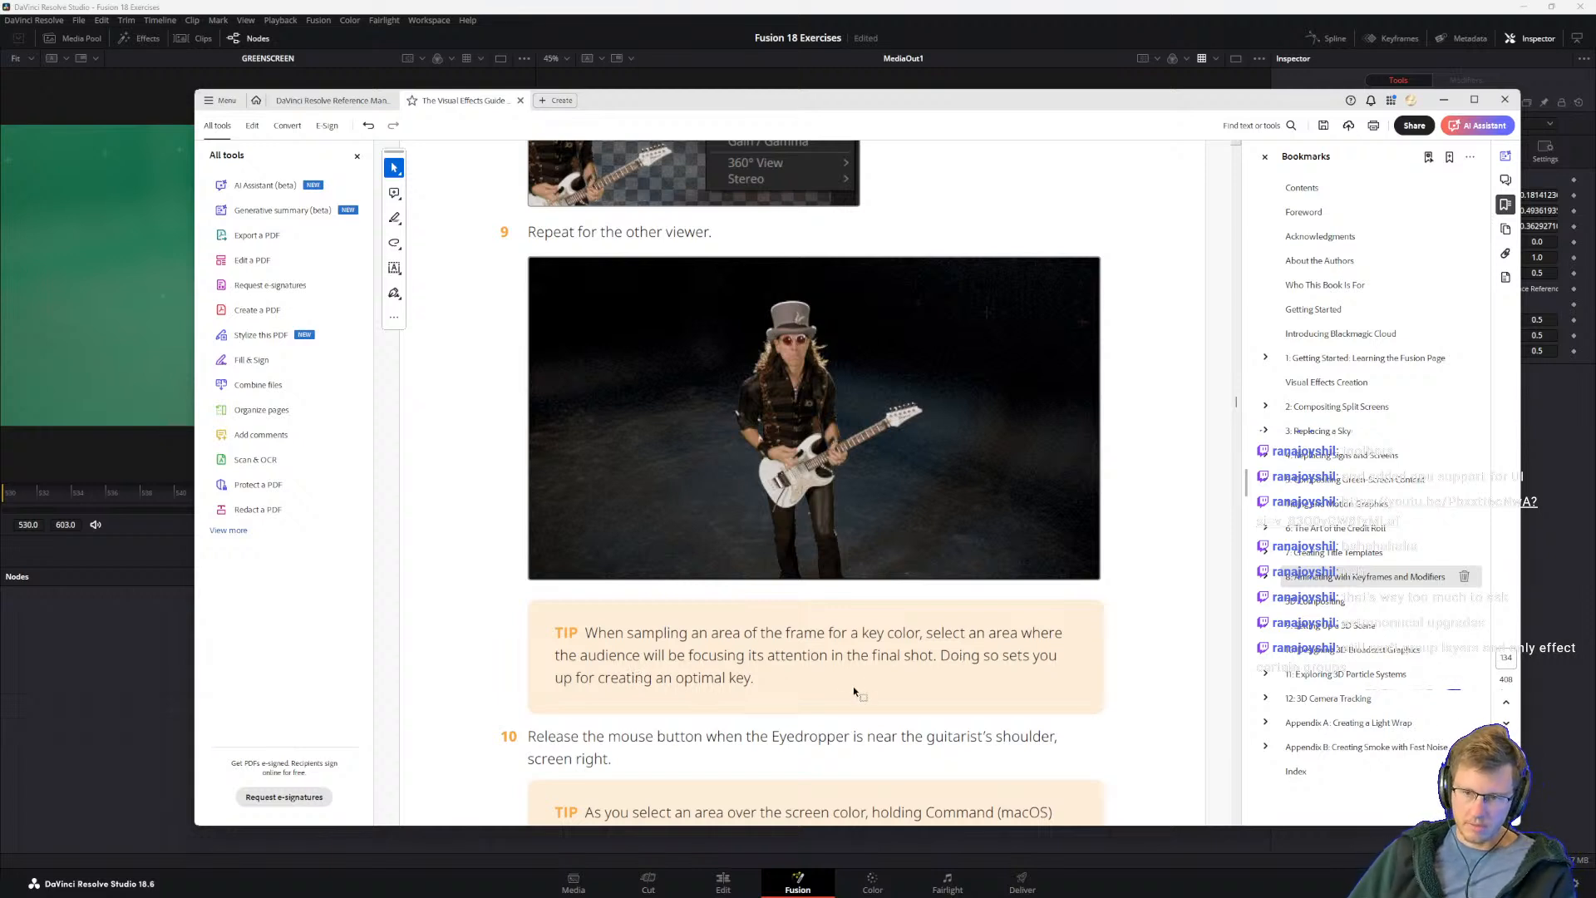
scroll(1082, 607, "down", 1)
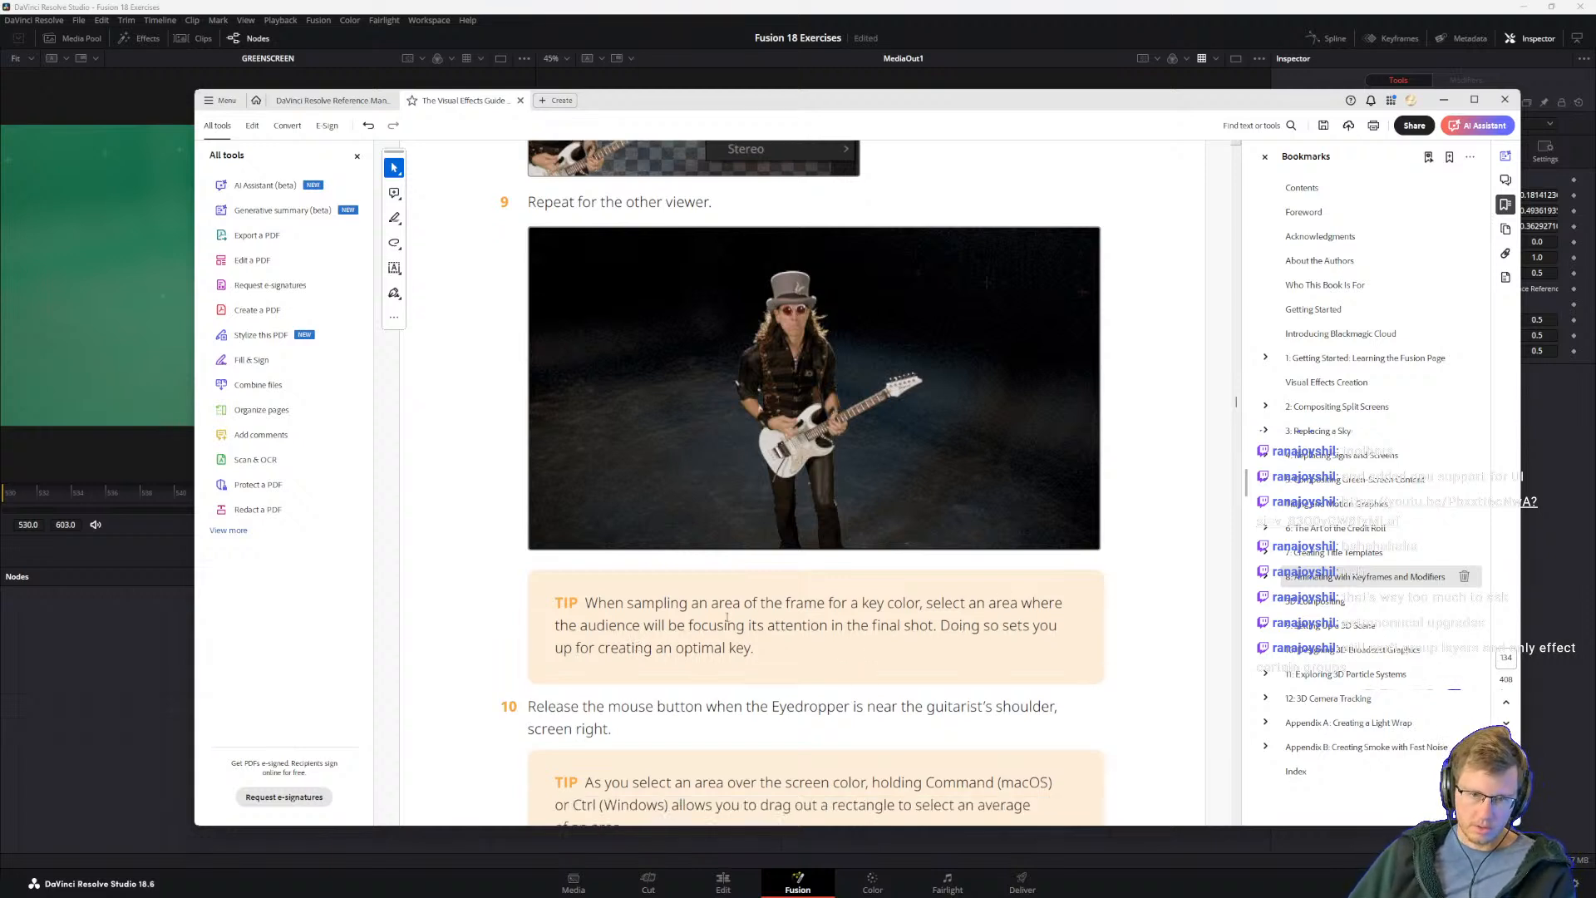
scroll(607, 636, "down", 3)
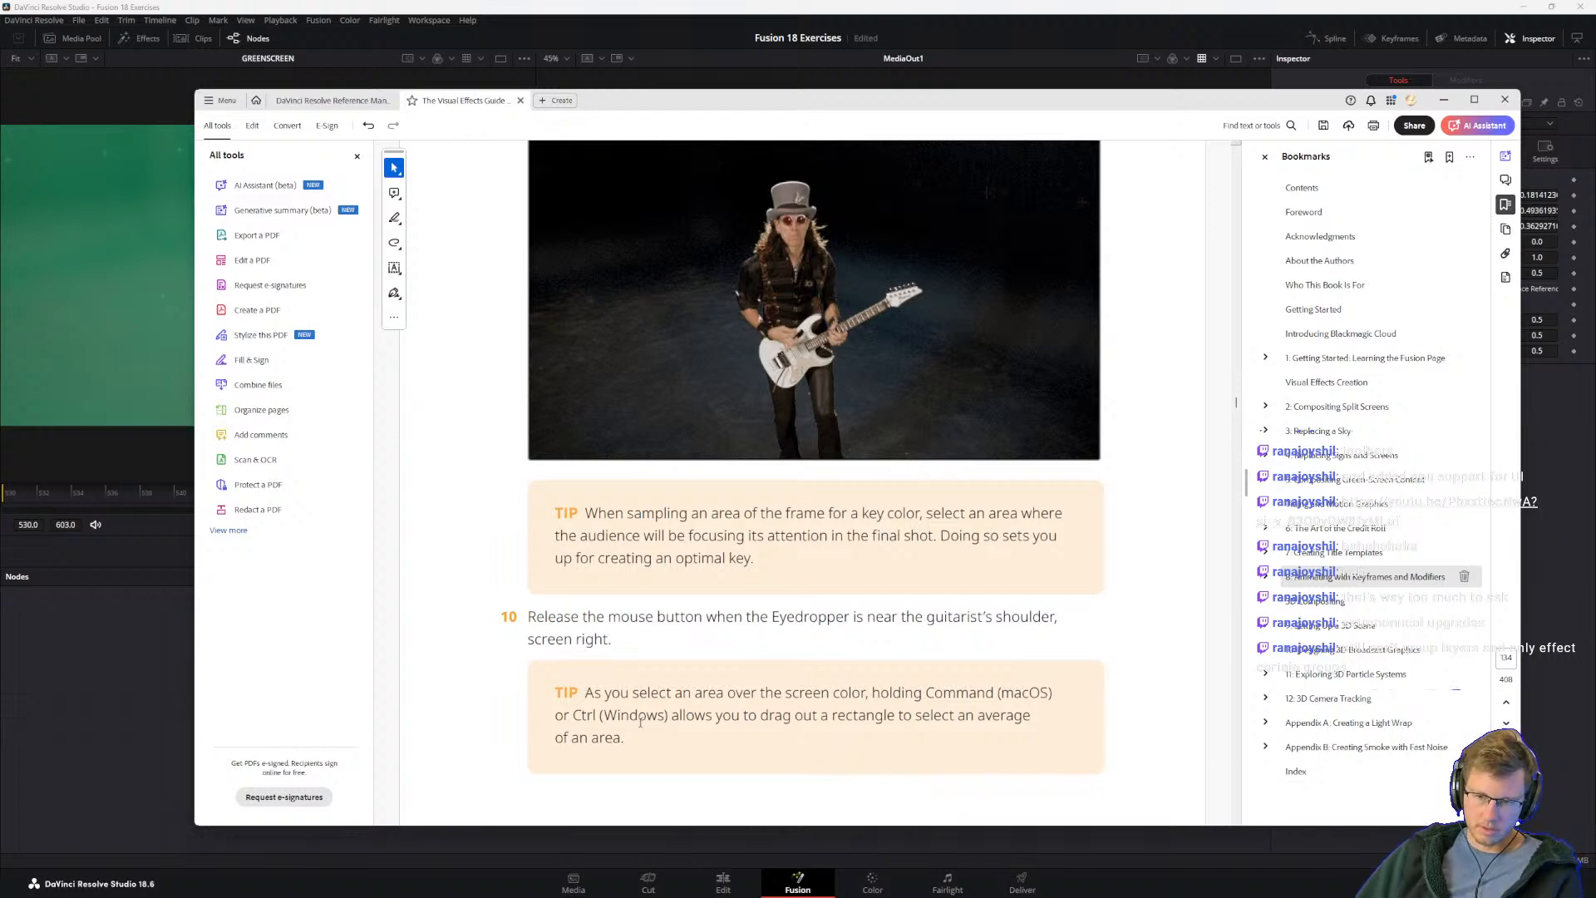
Step: Sample the Delta Keyer's background color with the Eyedropper from the screen area near the guitarist's shoulder, screen right, and return to the guide
key("alt+Tab")
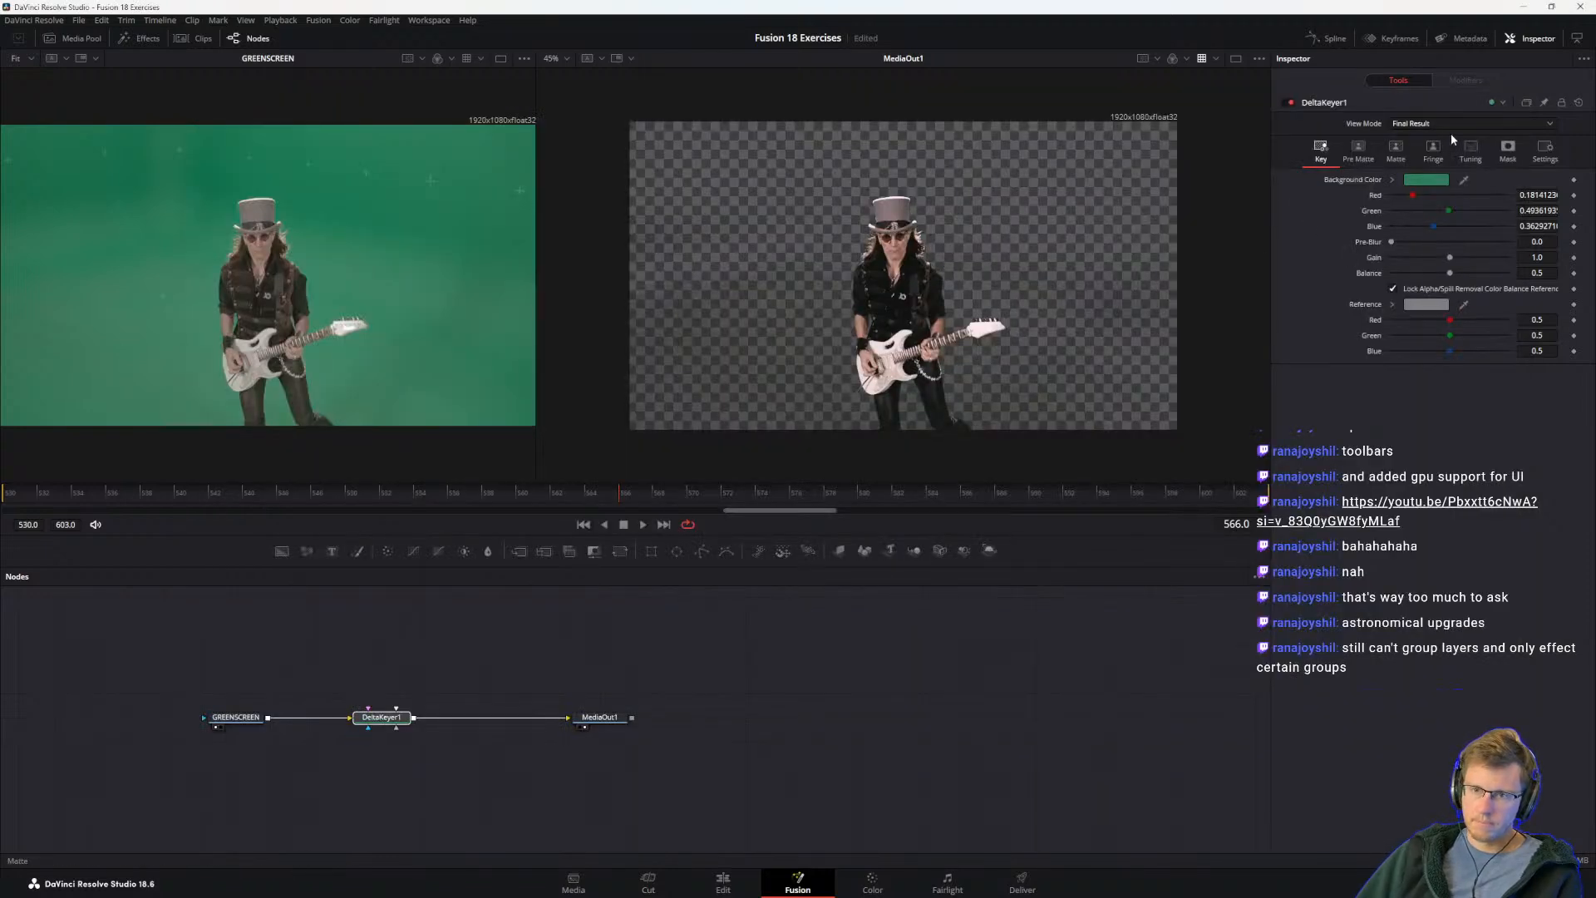
mouse_move(1461, 177)
left_mouse_down()
mouse_move(1081, 179)
mouse_move(977, 226)
mouse_move(948, 271)
mouse_move(1164, 290)
mouse_move(1063, 293)
mouse_move(1064, 272)
mouse_move(965, 186)
mouse_move(1055, 291)
mouse_move(1027, 283)
left_mouse_up()
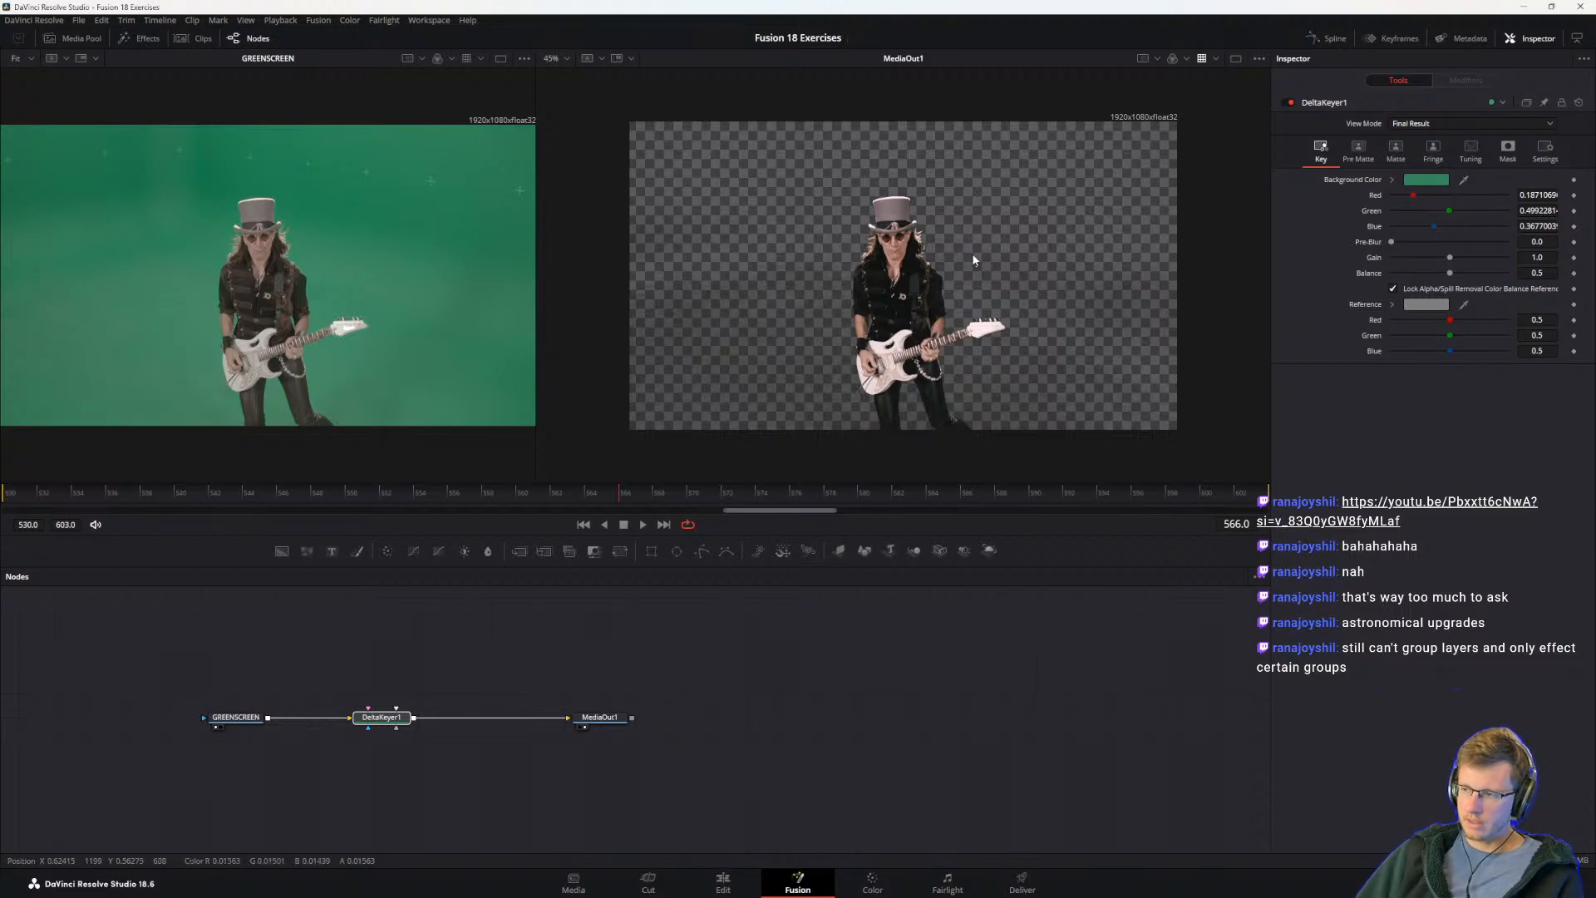
key("alt+Tab")
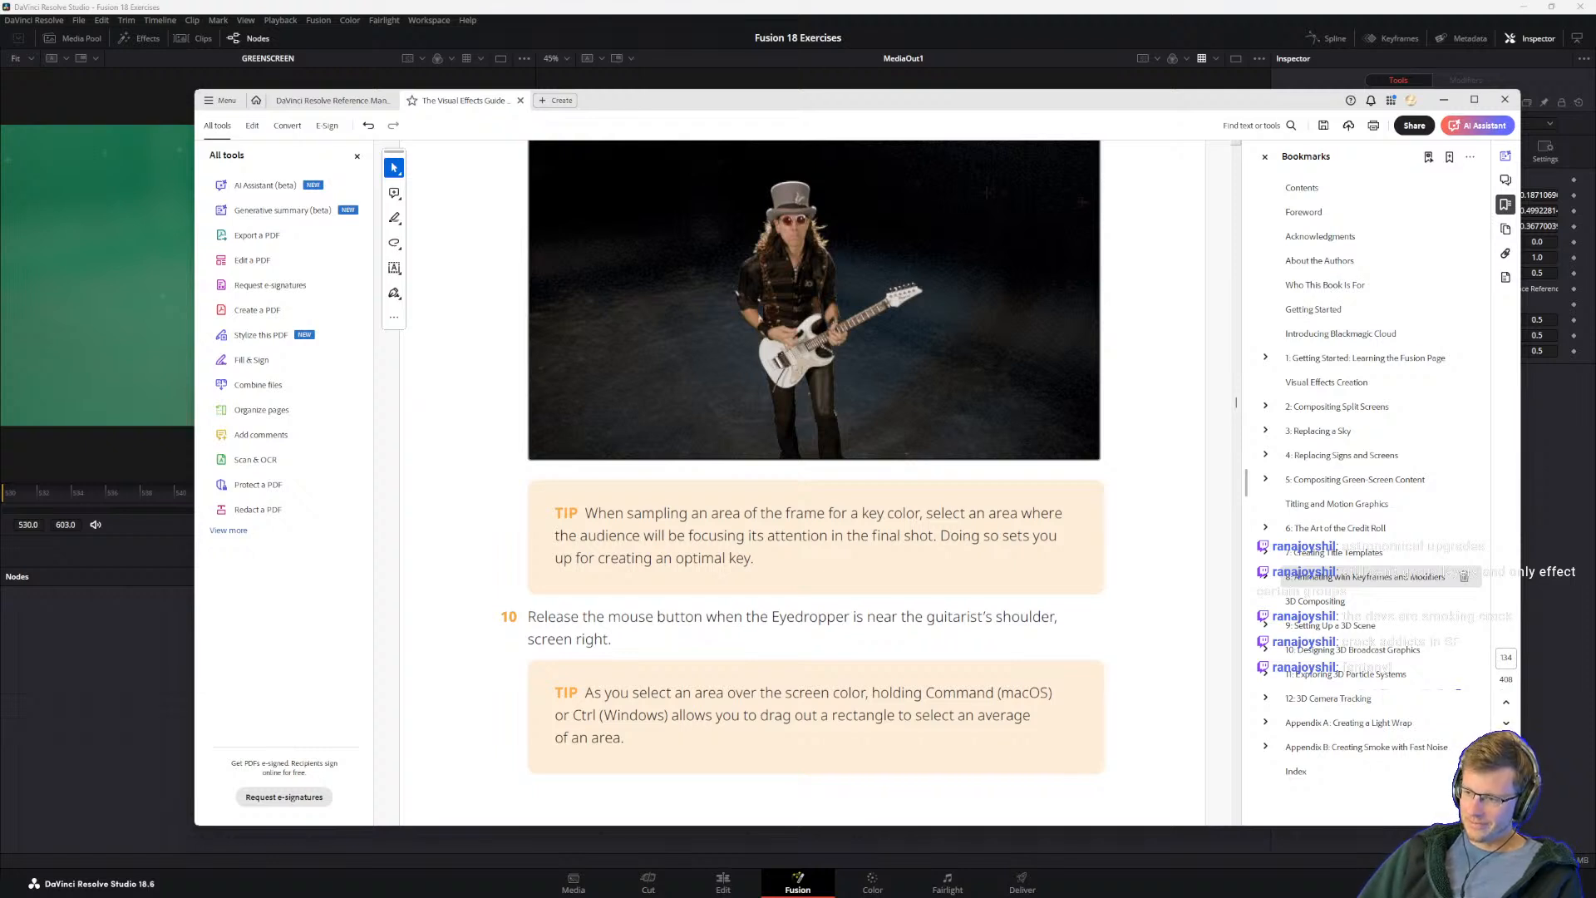
Step: Reread the guide's key color sampling tips and step 10, checking them against the keyed guitarist in the viewers
left_click(654, 616)
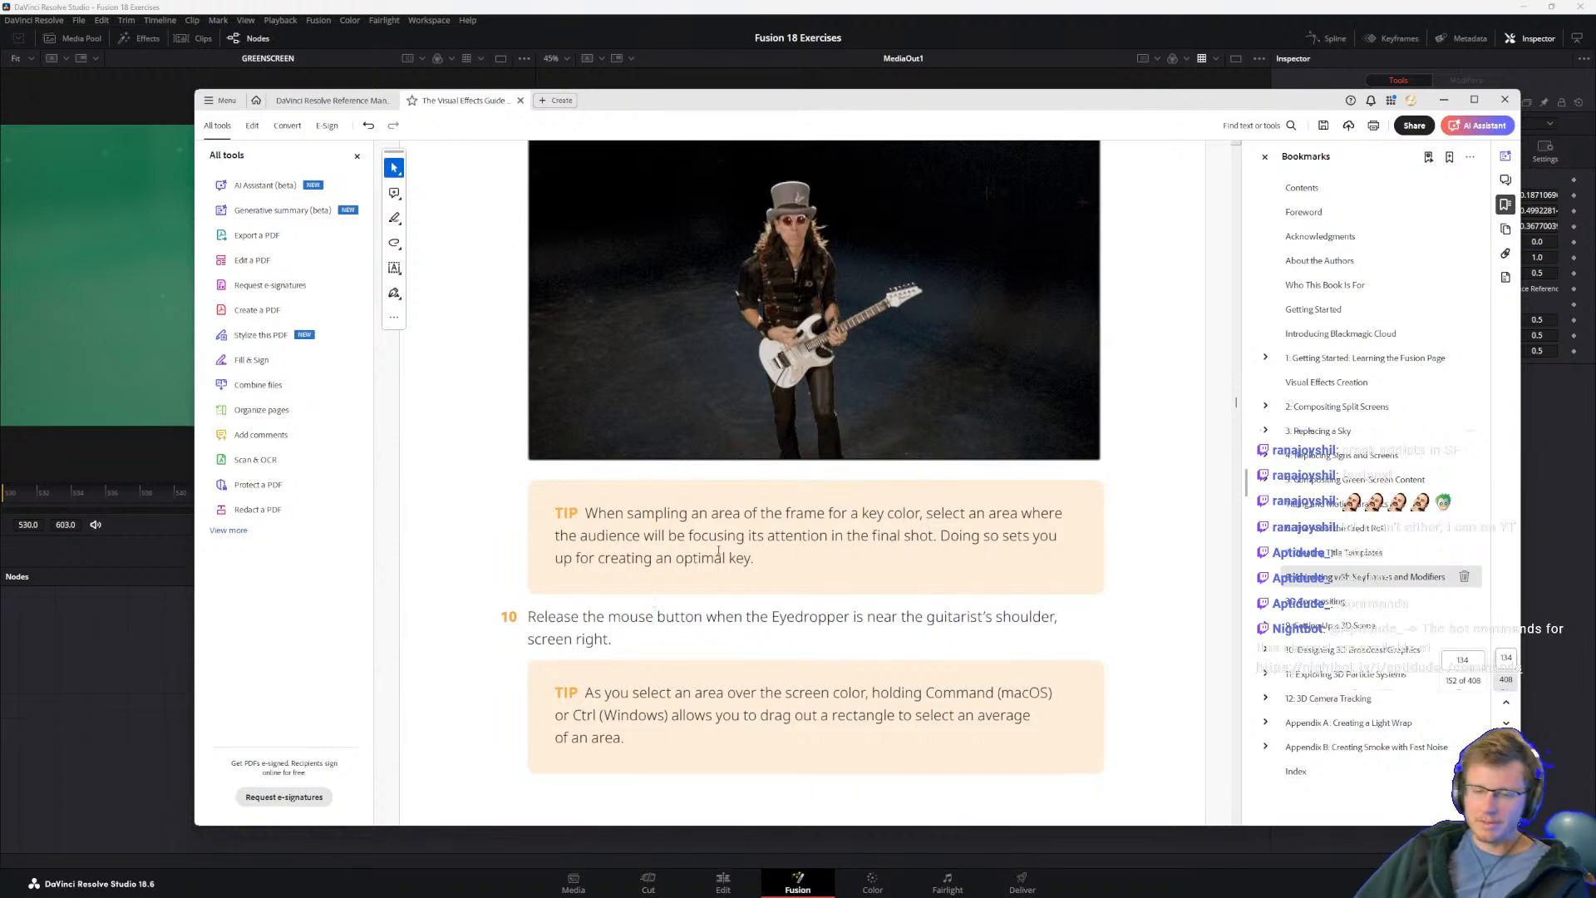
left_click_drag(715, 556, 722, 556)
left_click(675, 555)
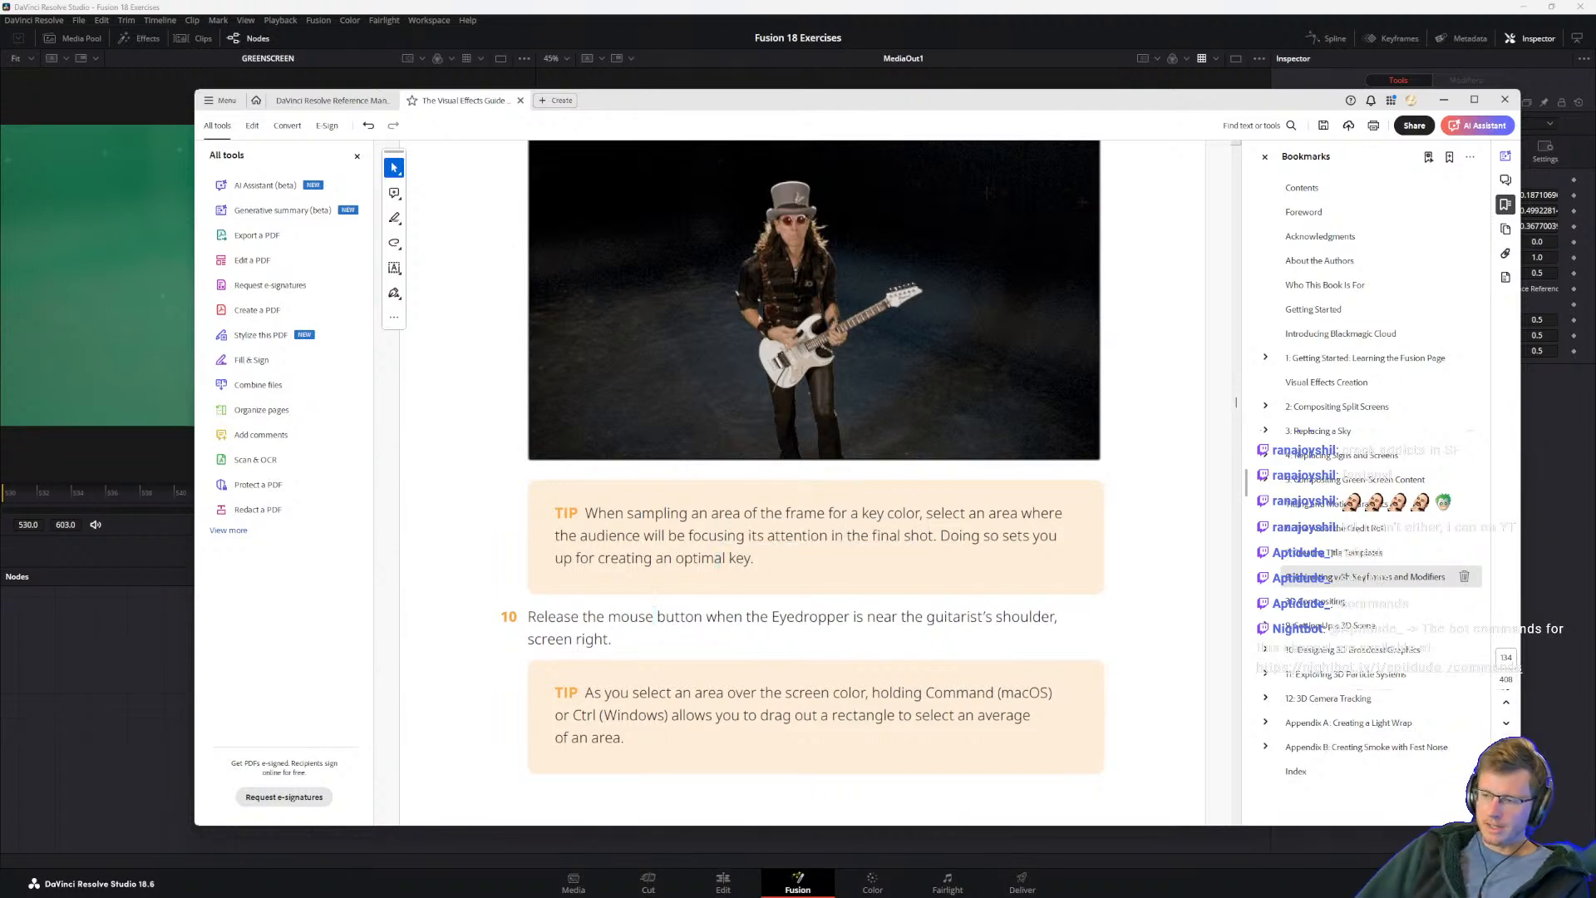
left_click_drag(613, 645, 531, 591)
left_click(563, 517)
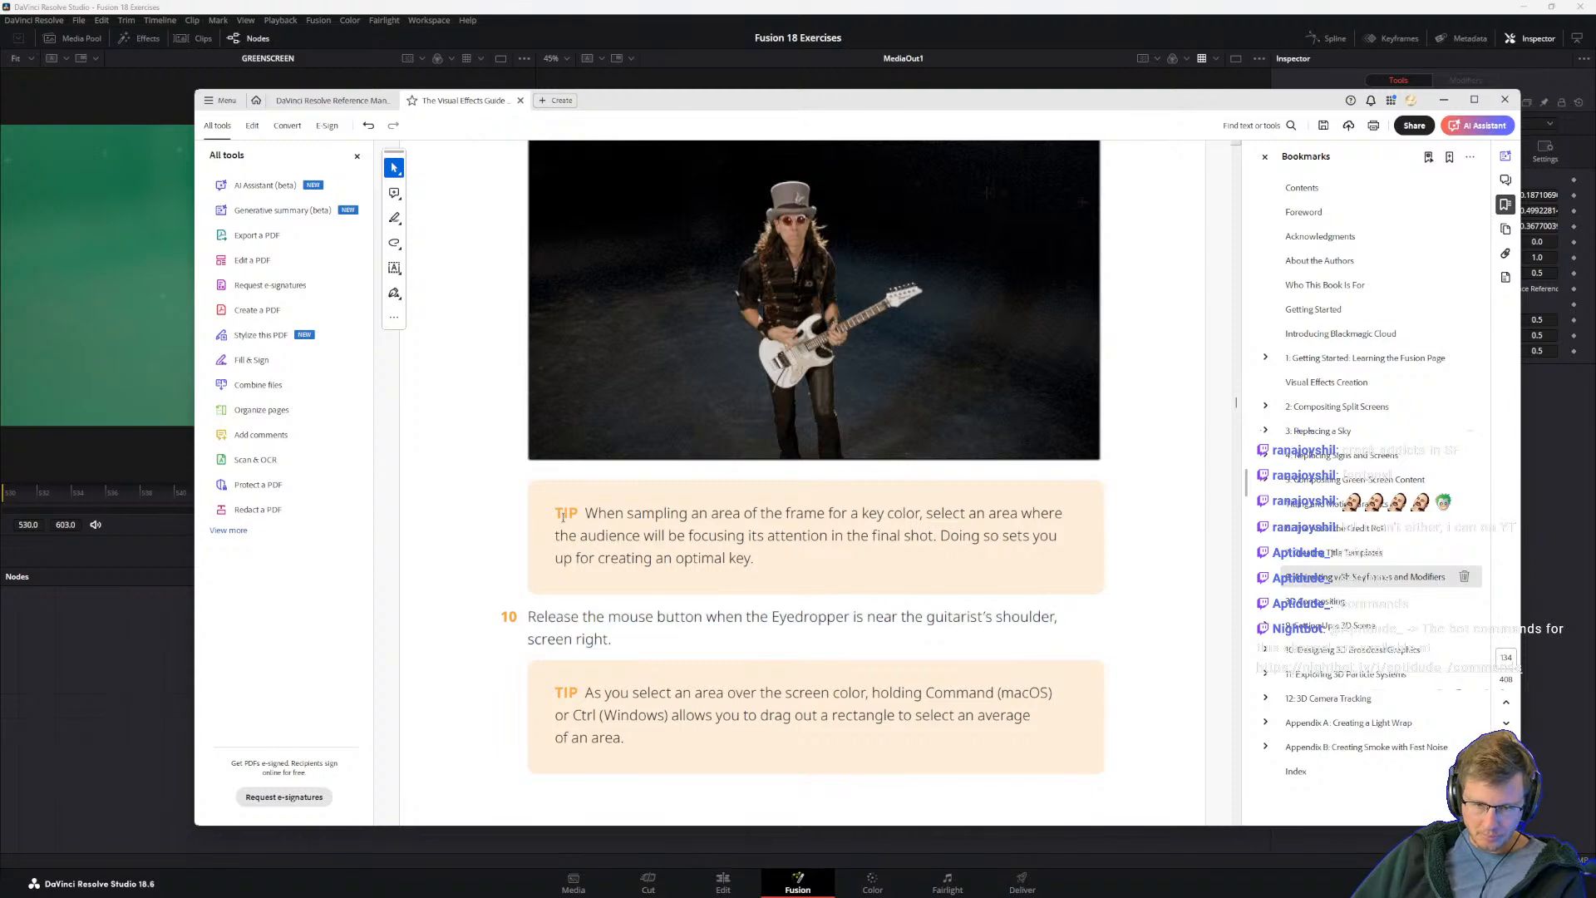
scroll(672, 575, "down", 1)
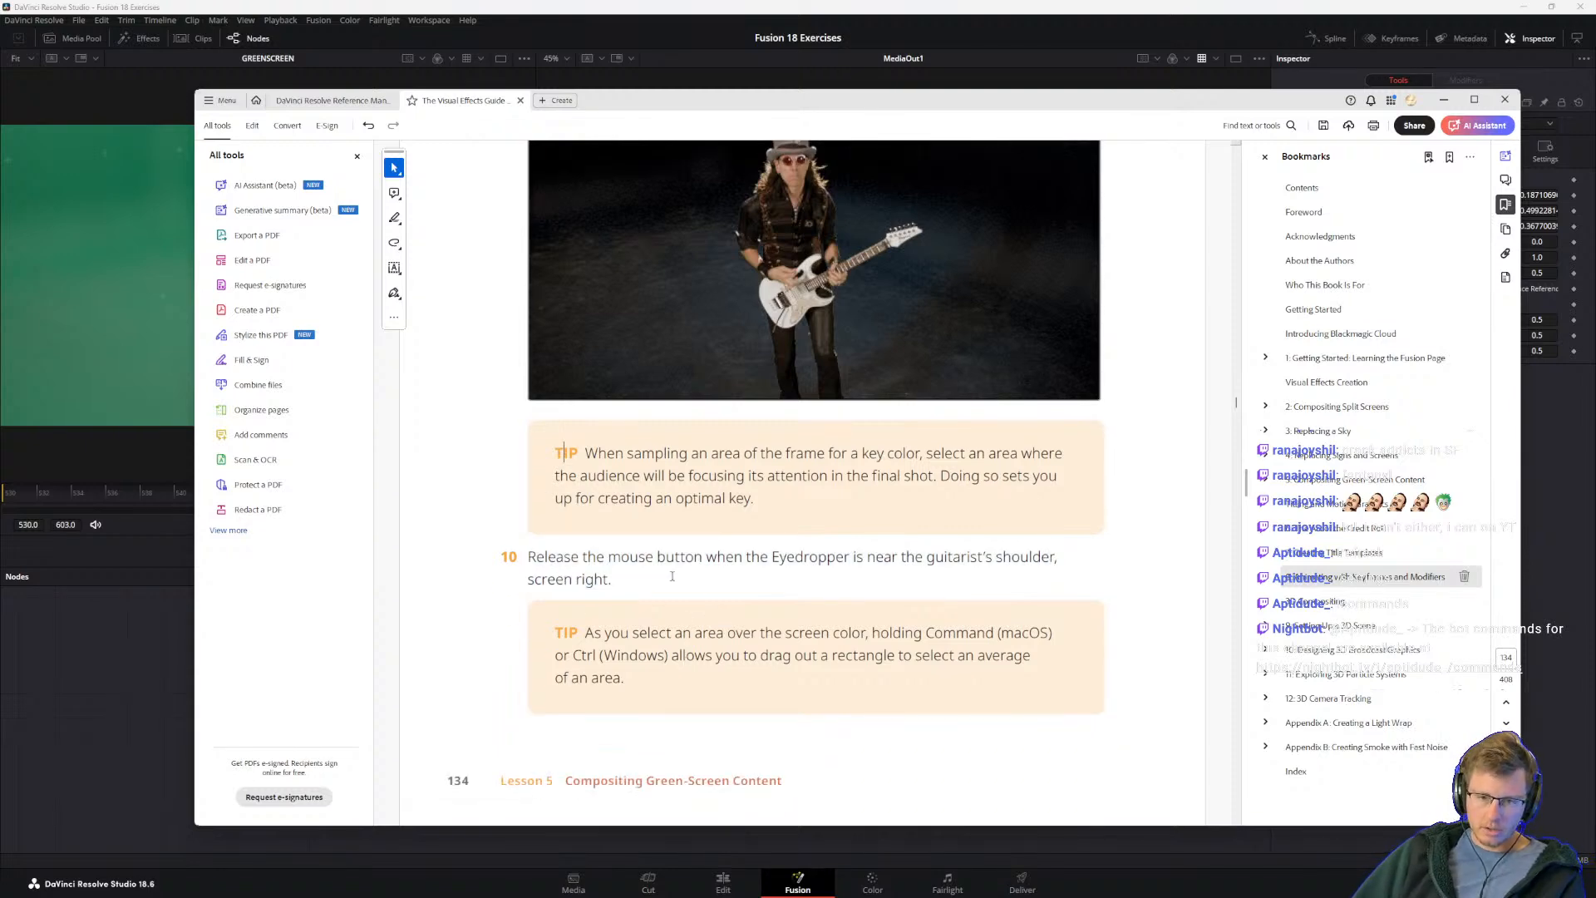
left_click(57, 363)
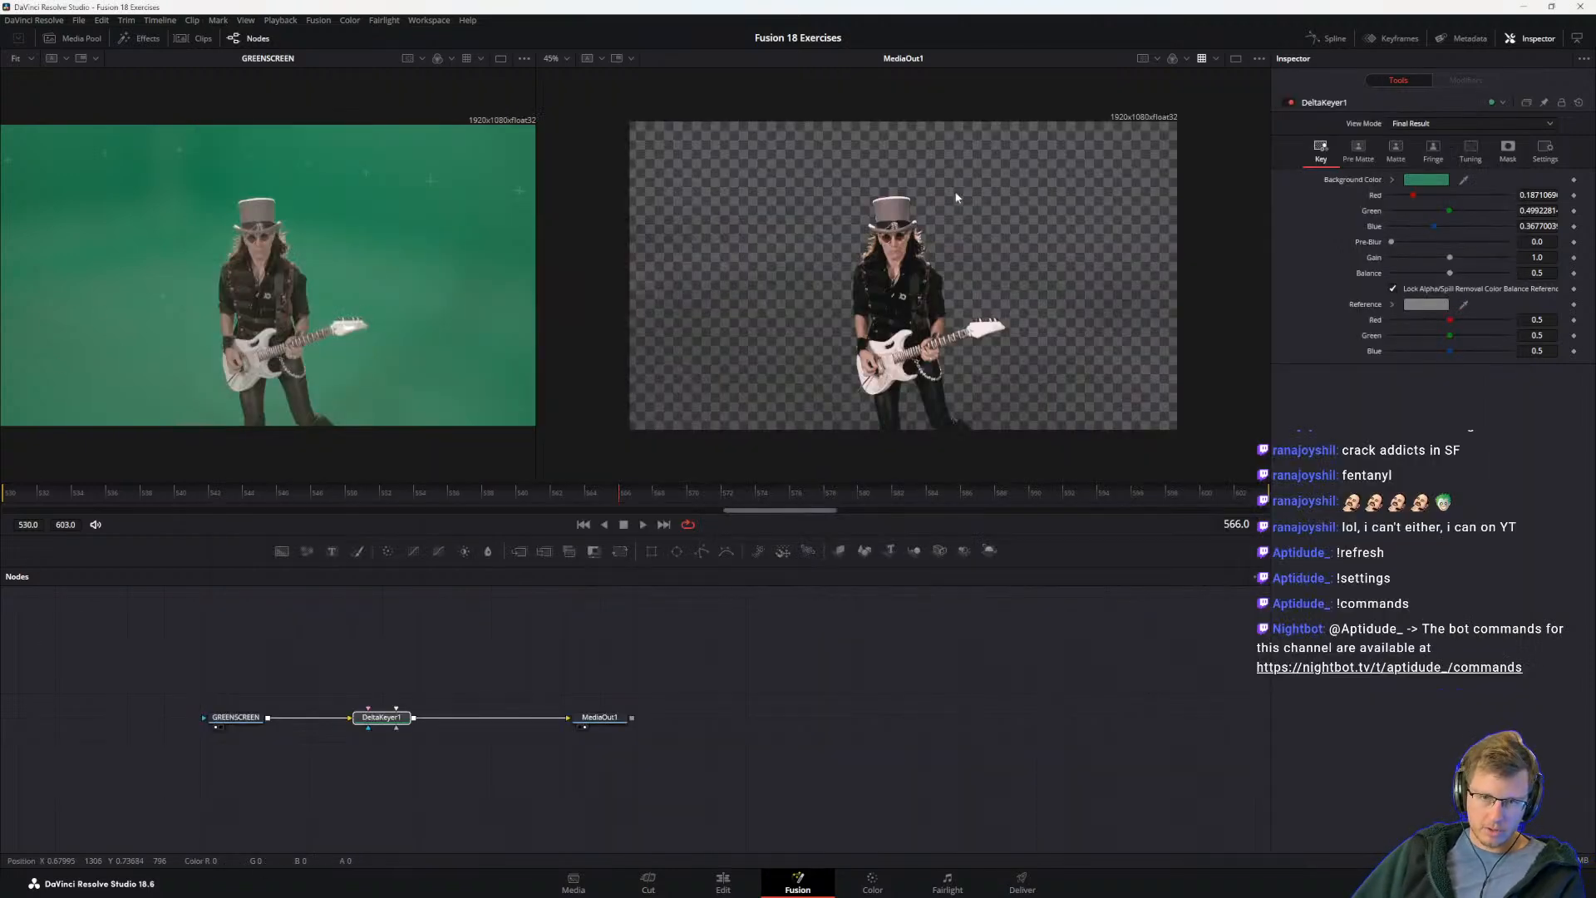
key("alt+Tab")
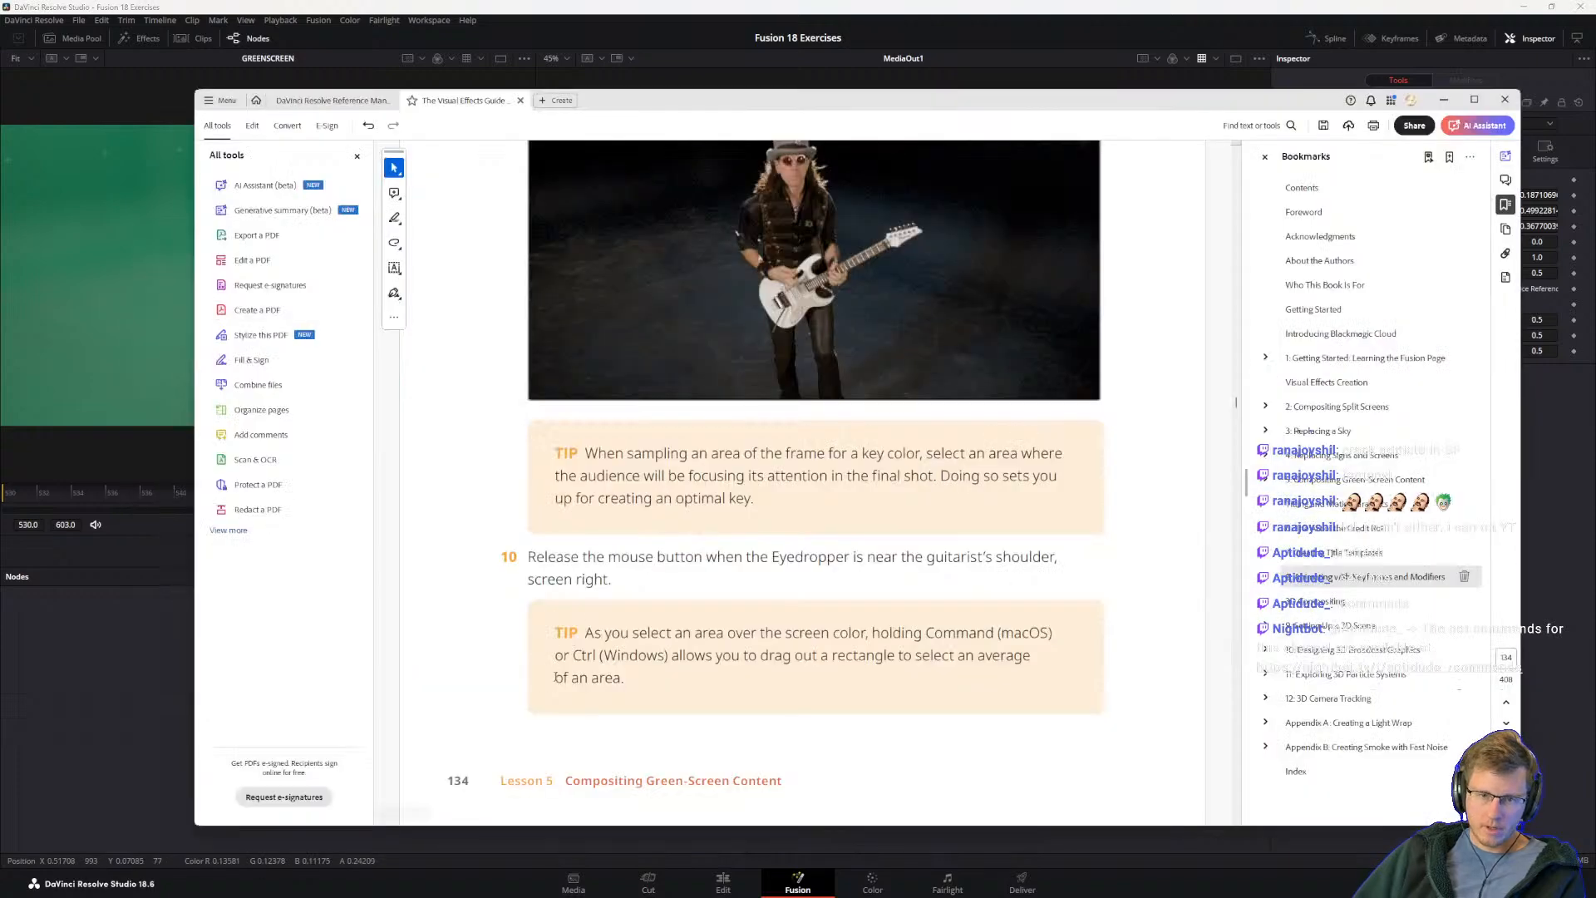
Step: Read the guide's paragraph on checking the created matte for overall quality and continue to step 11
scroll(603, 214, "down", 10)
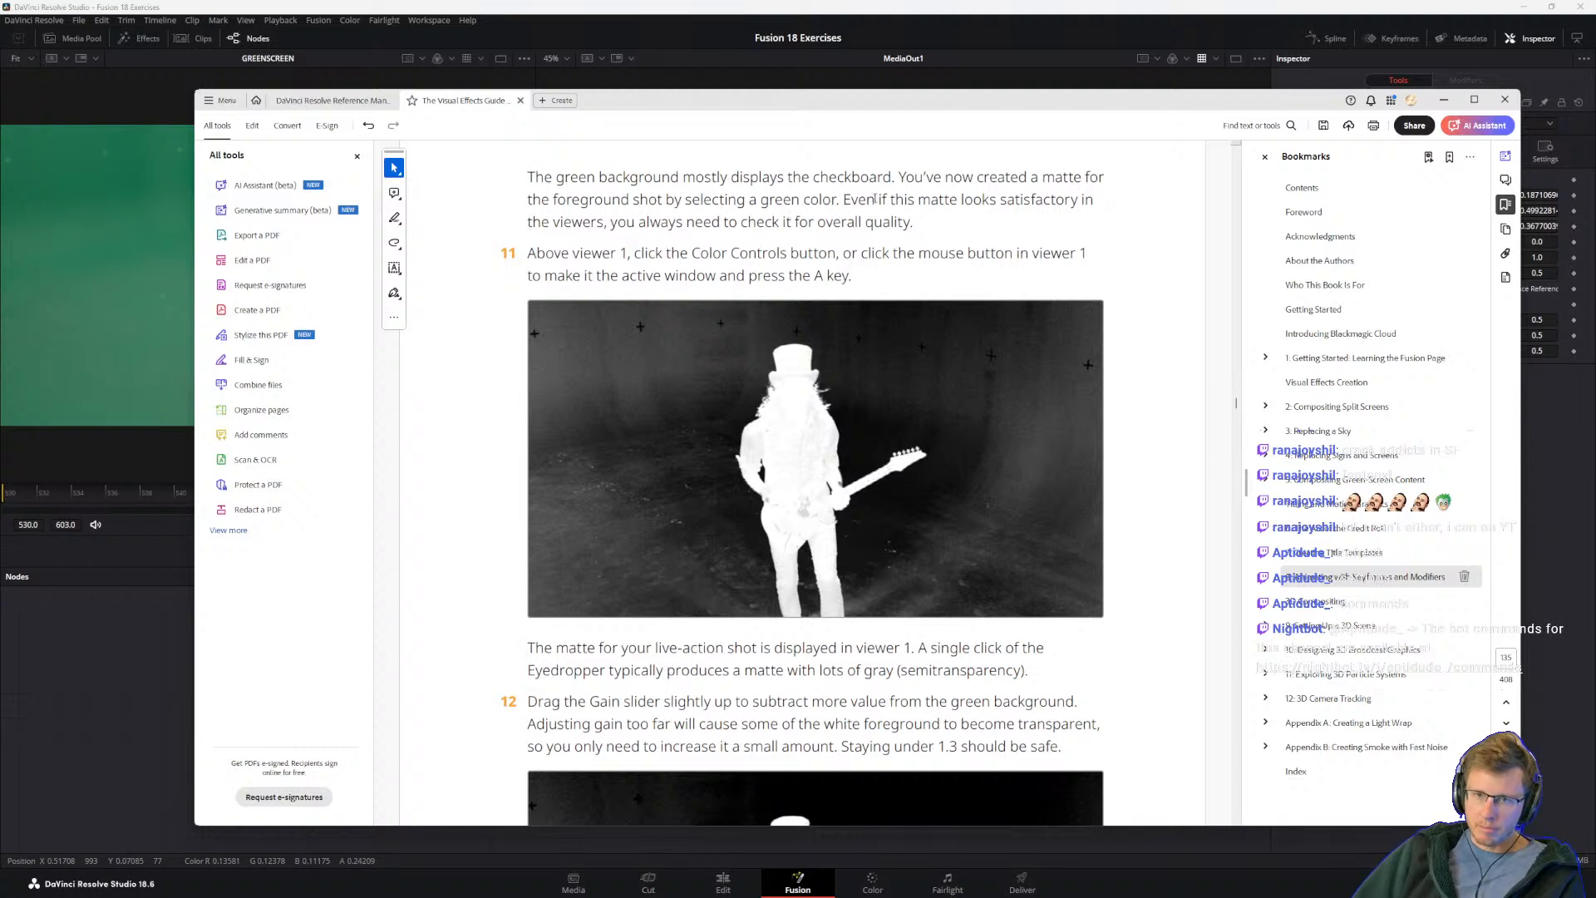
left_click_drag(898, 177, 919, 227)
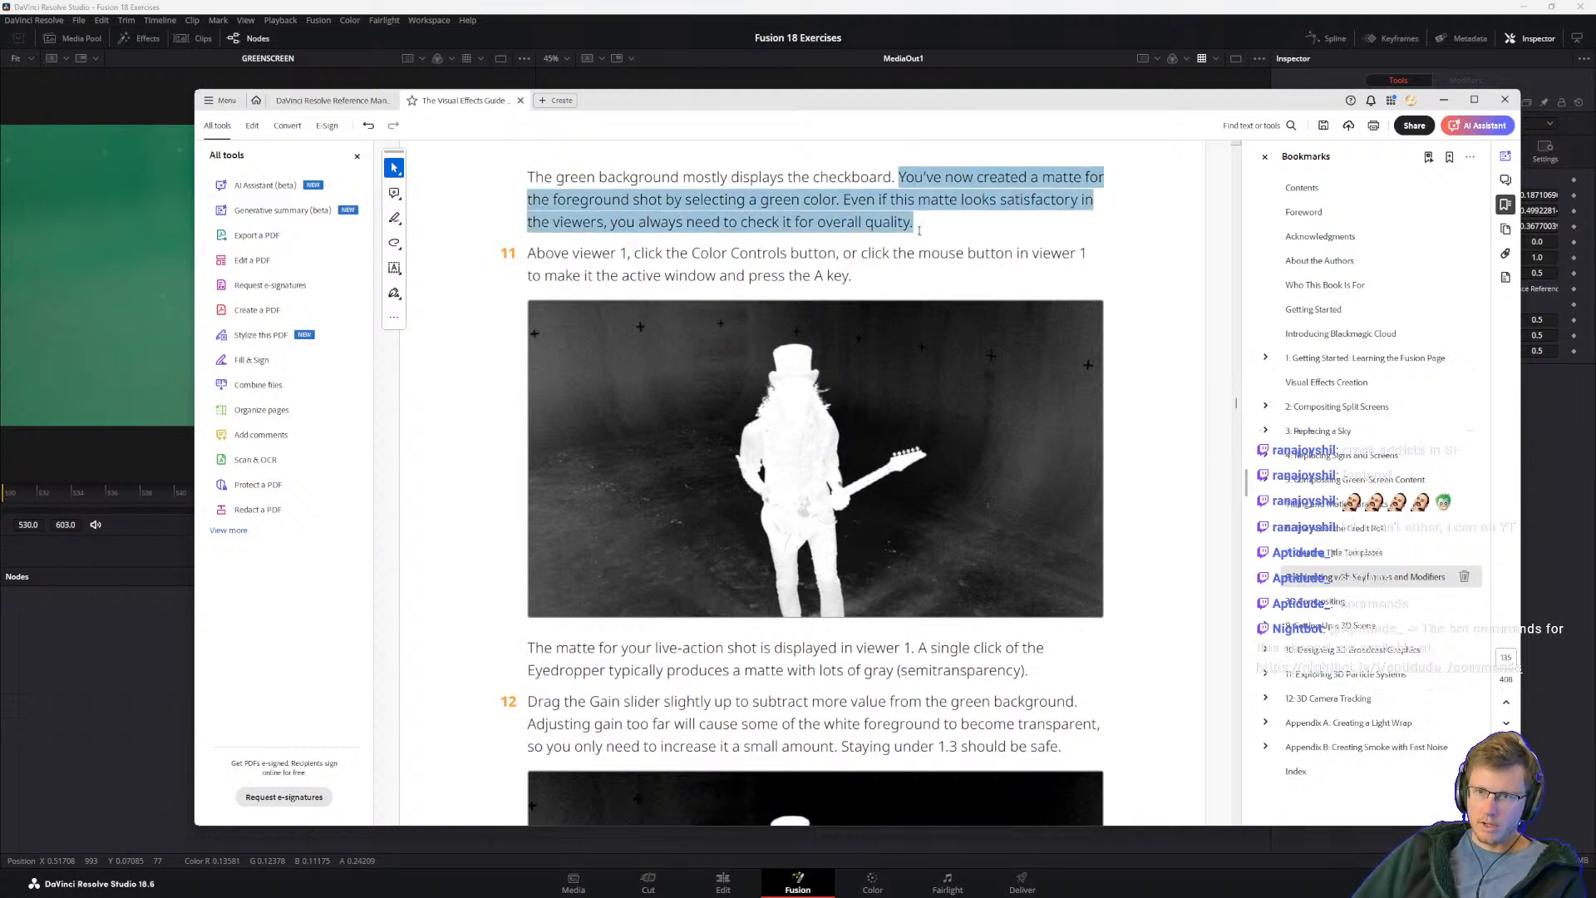
left_click(860, 222)
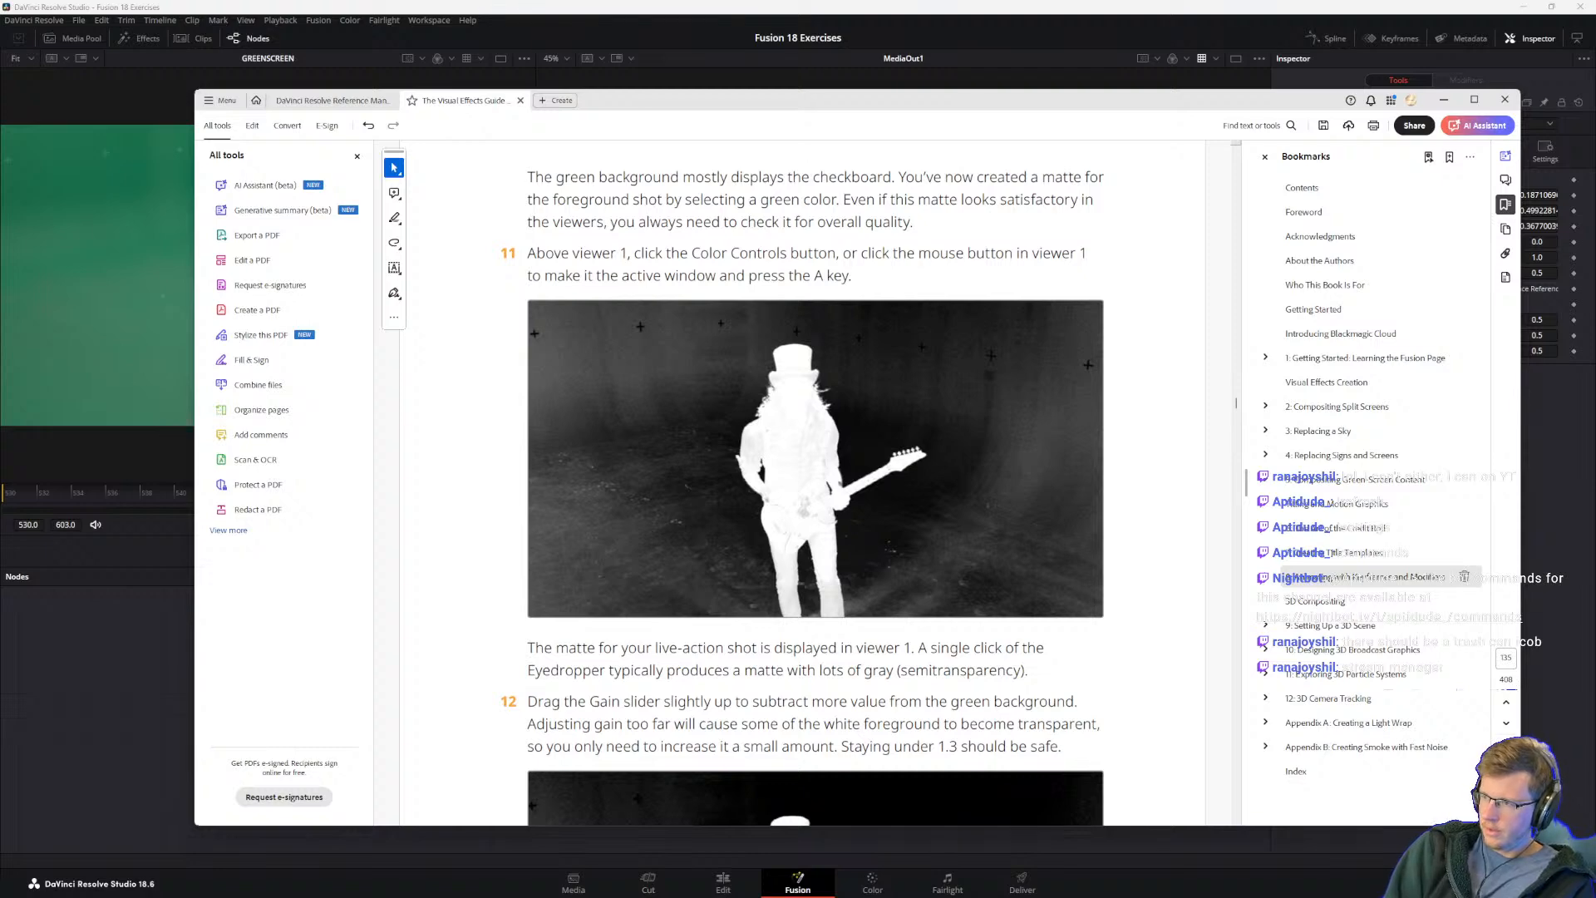
Step: Bring in the browser window with the Google results on deleting a Twitch message as a mod, read them, and move it away
left_click_drag(1595, 301, 837, 261)
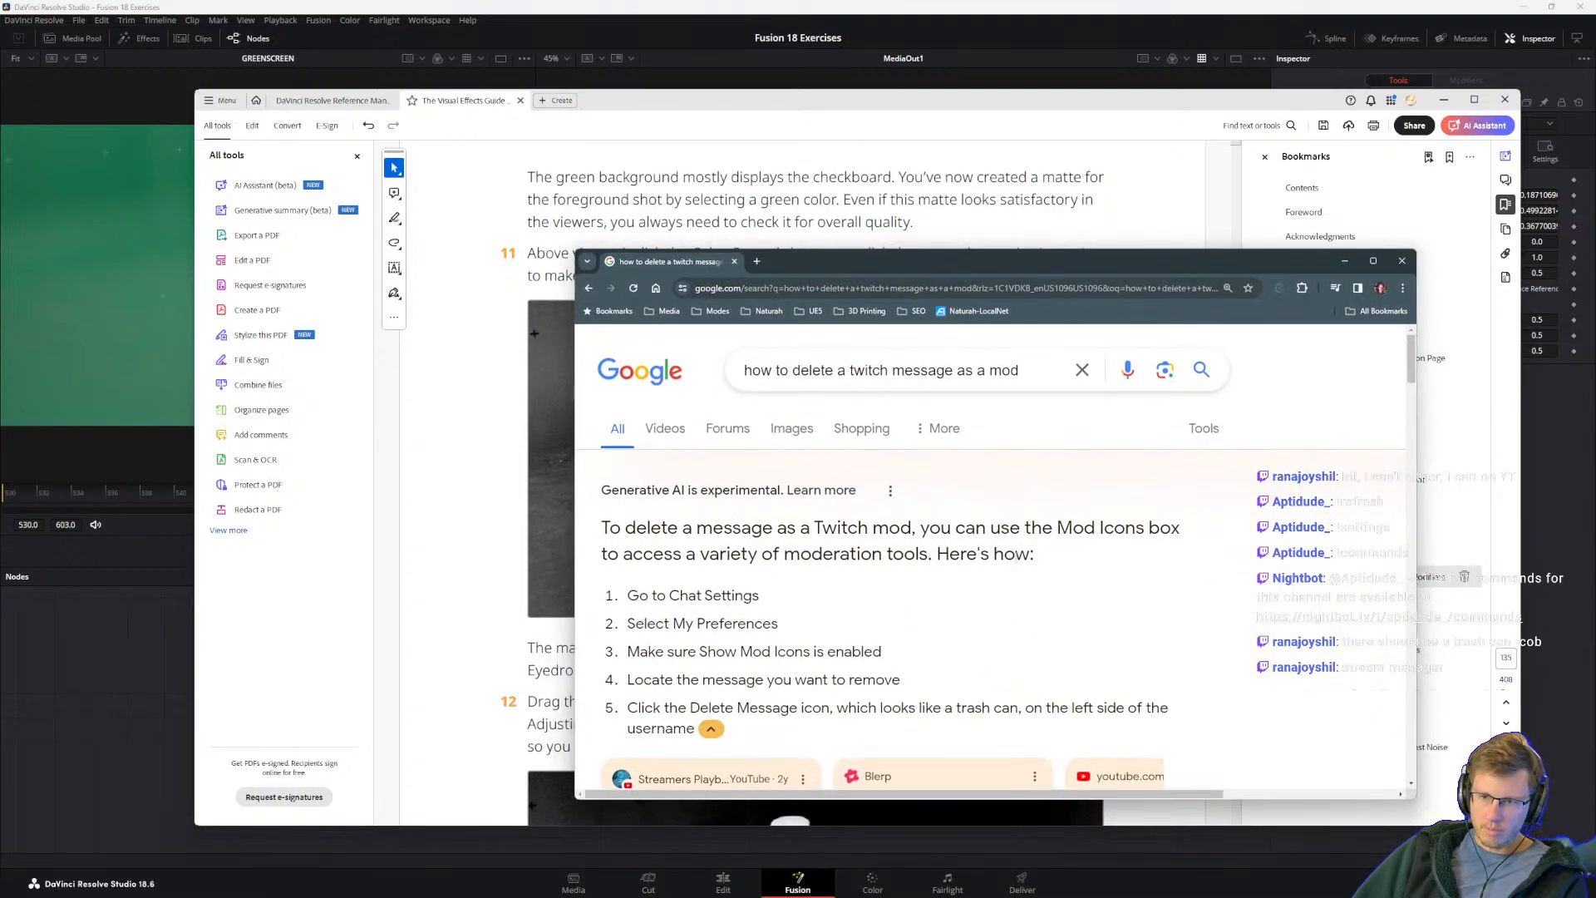
scroll(614, 545, "down", 2)
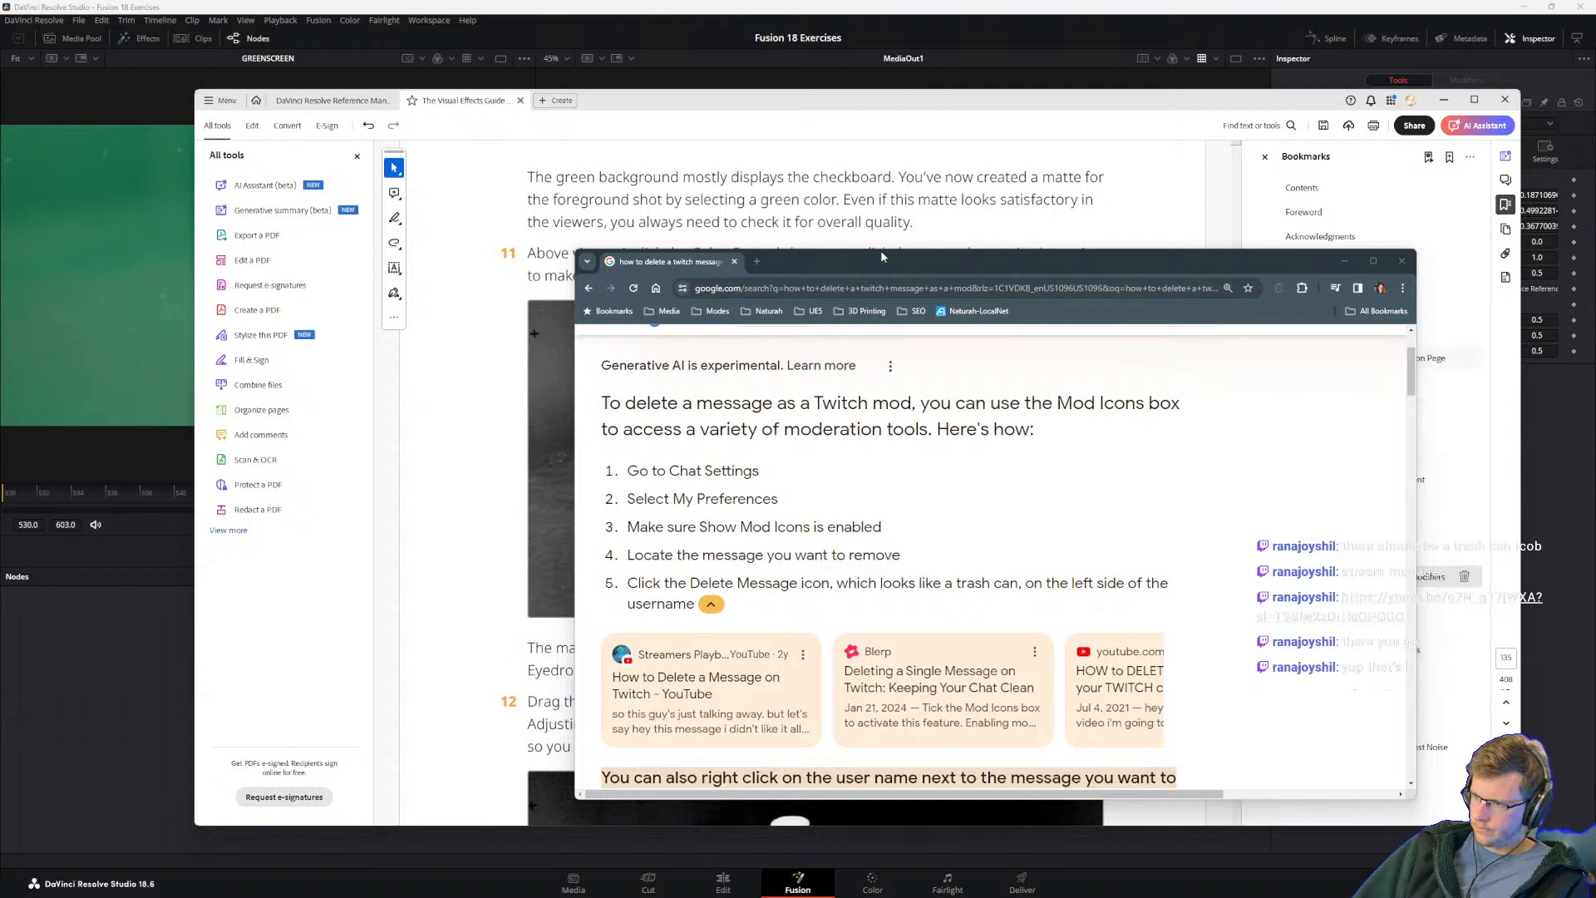
left_click_drag(909, 269, 1595, 290)
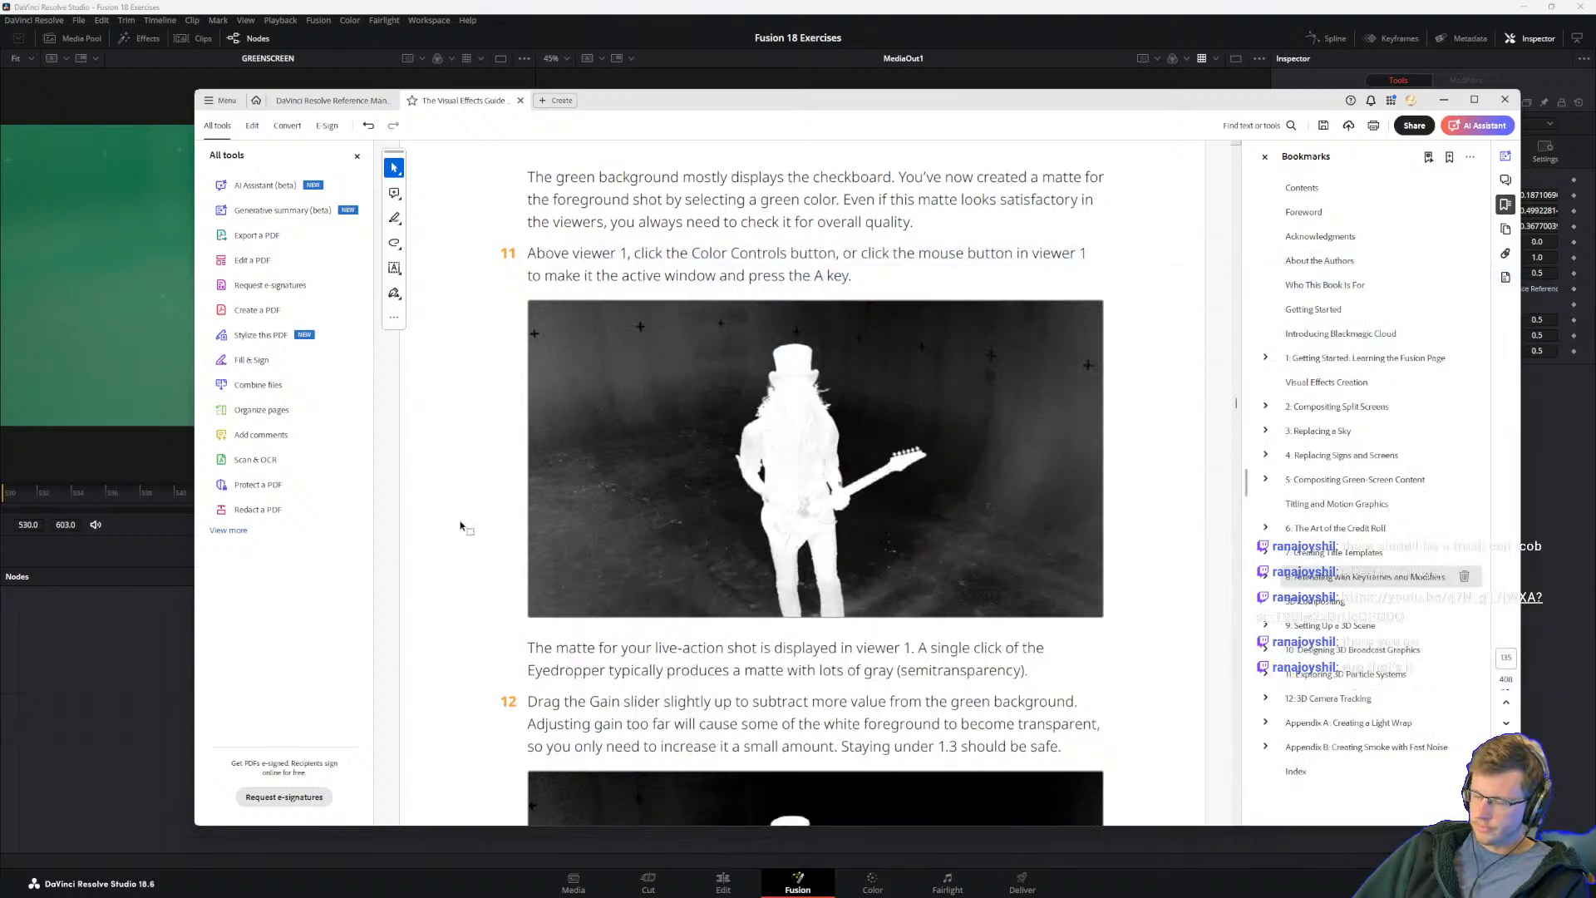
Step: Read step 11, view the alpha matte in the MediaOut1 viewer, and return that viewer to color
left_click_drag(544, 275, 784, 275)
left_click(592, 252)
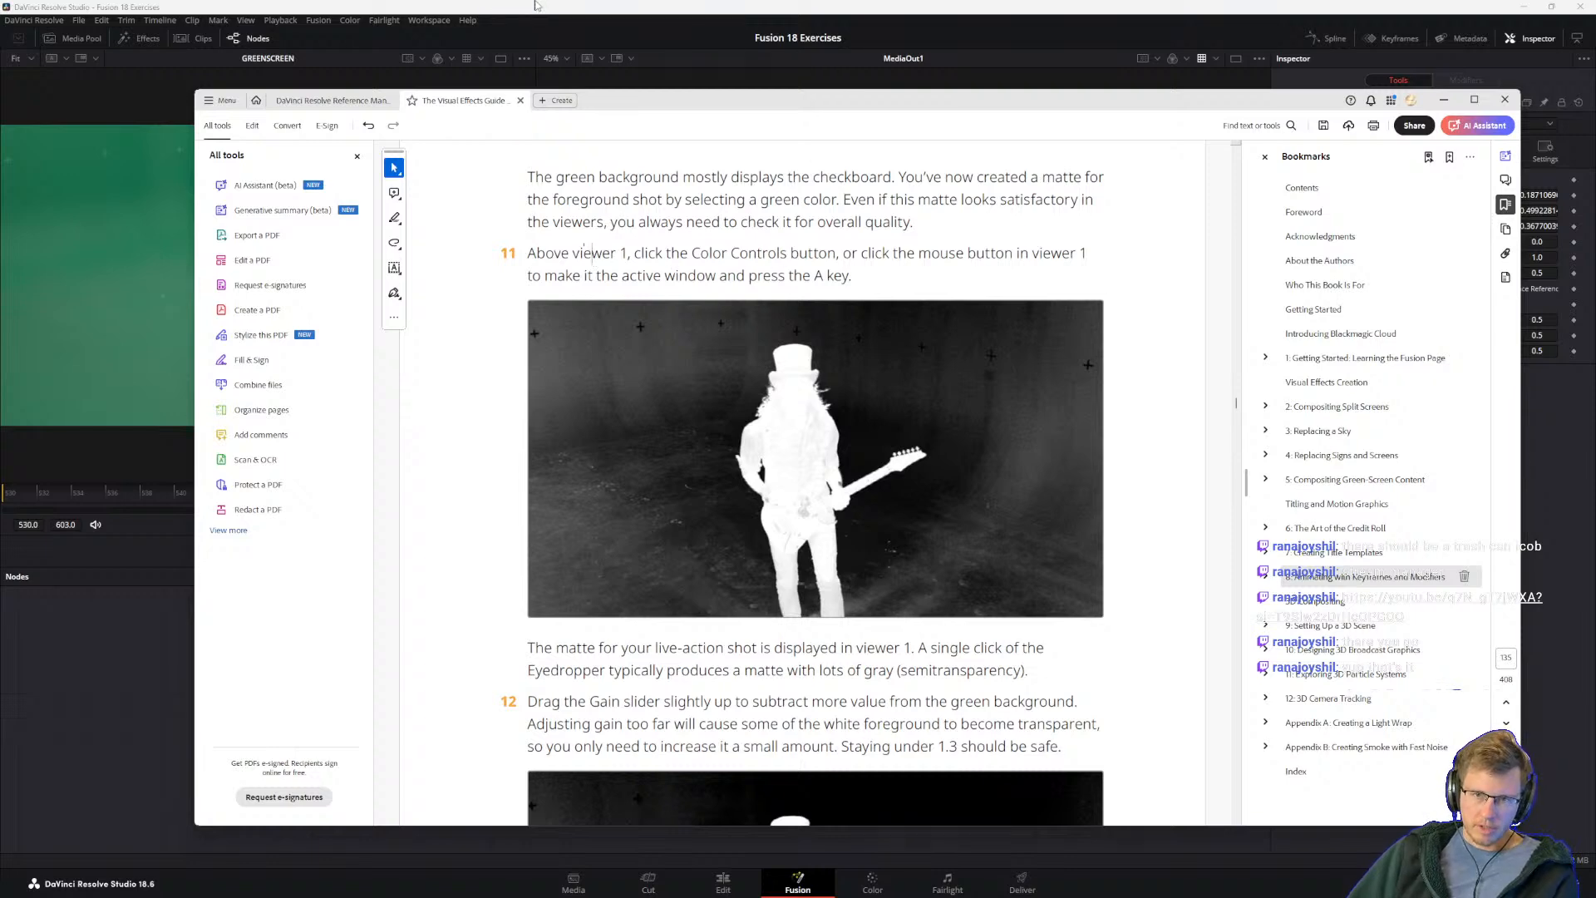
key("alt+Tab")
key("a")
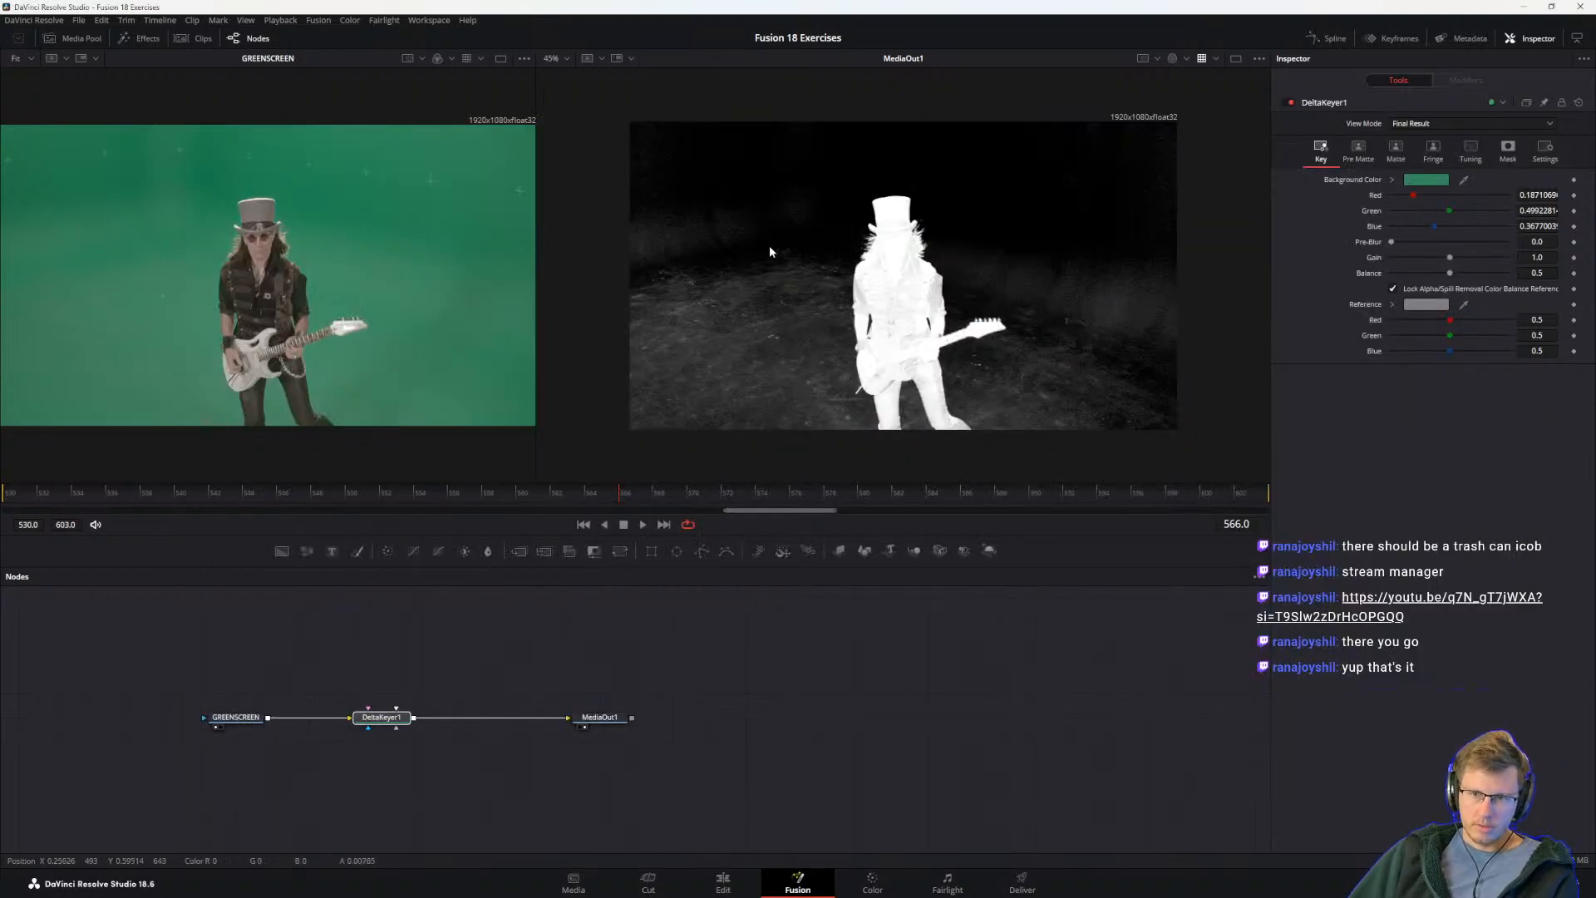
left_click(1173, 59)
key("a")
key("a")
Step: Recheck step 11 in the guide, load DeltaKeyer1 into viewer 1, and display its alpha matte there
key("alt+Tab")
scroll(594, 630, "down", 1)
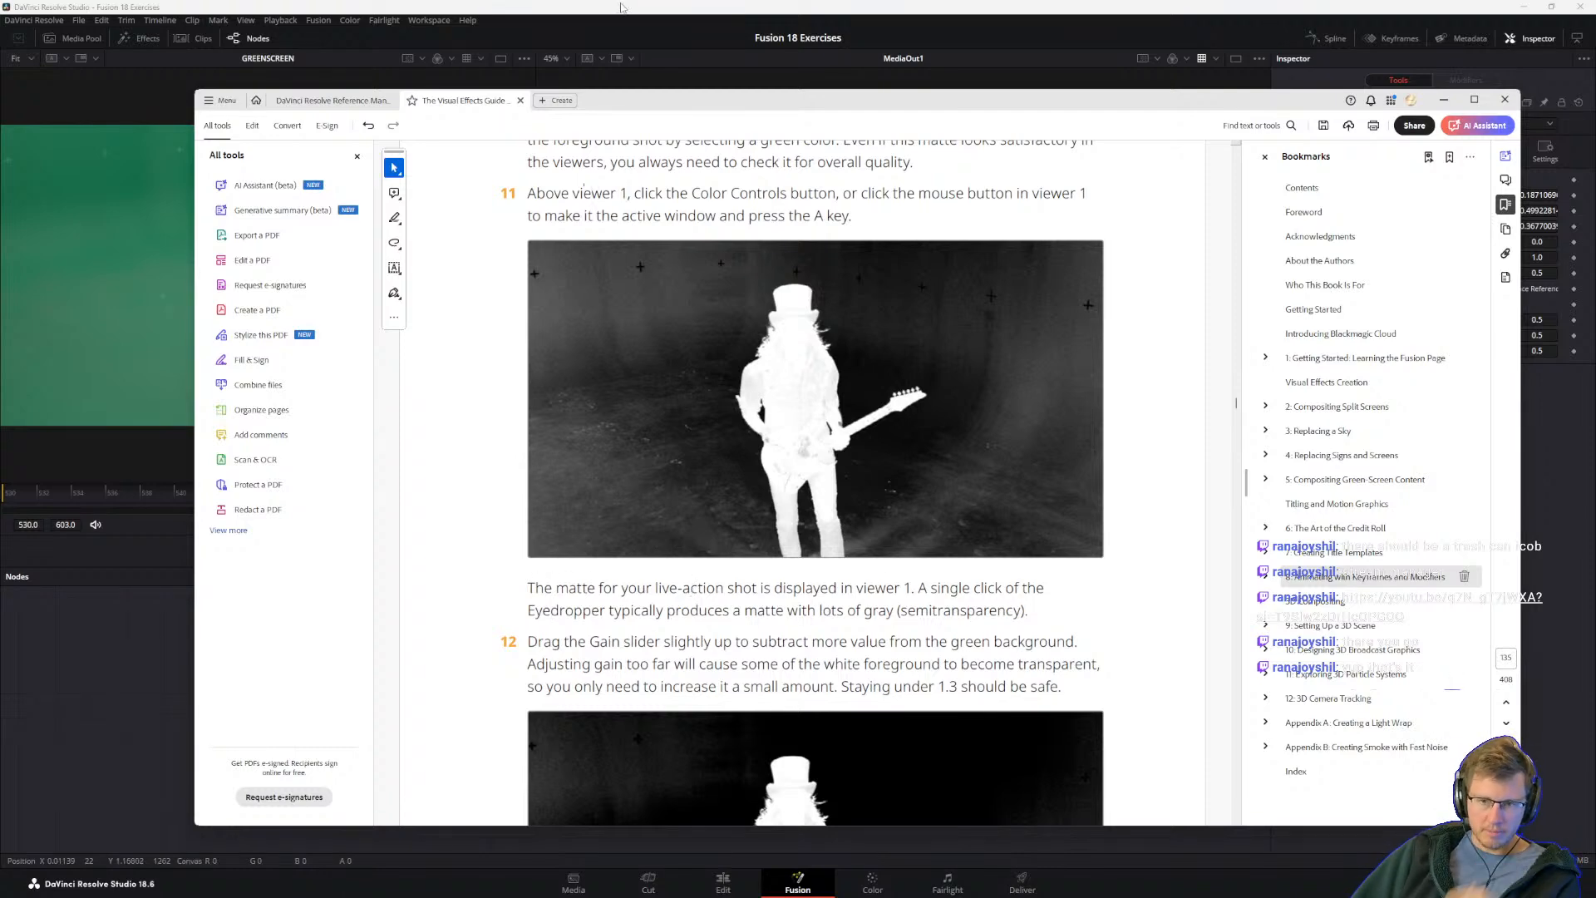
key("alt+Tab")
left_click(381, 718)
key("1")
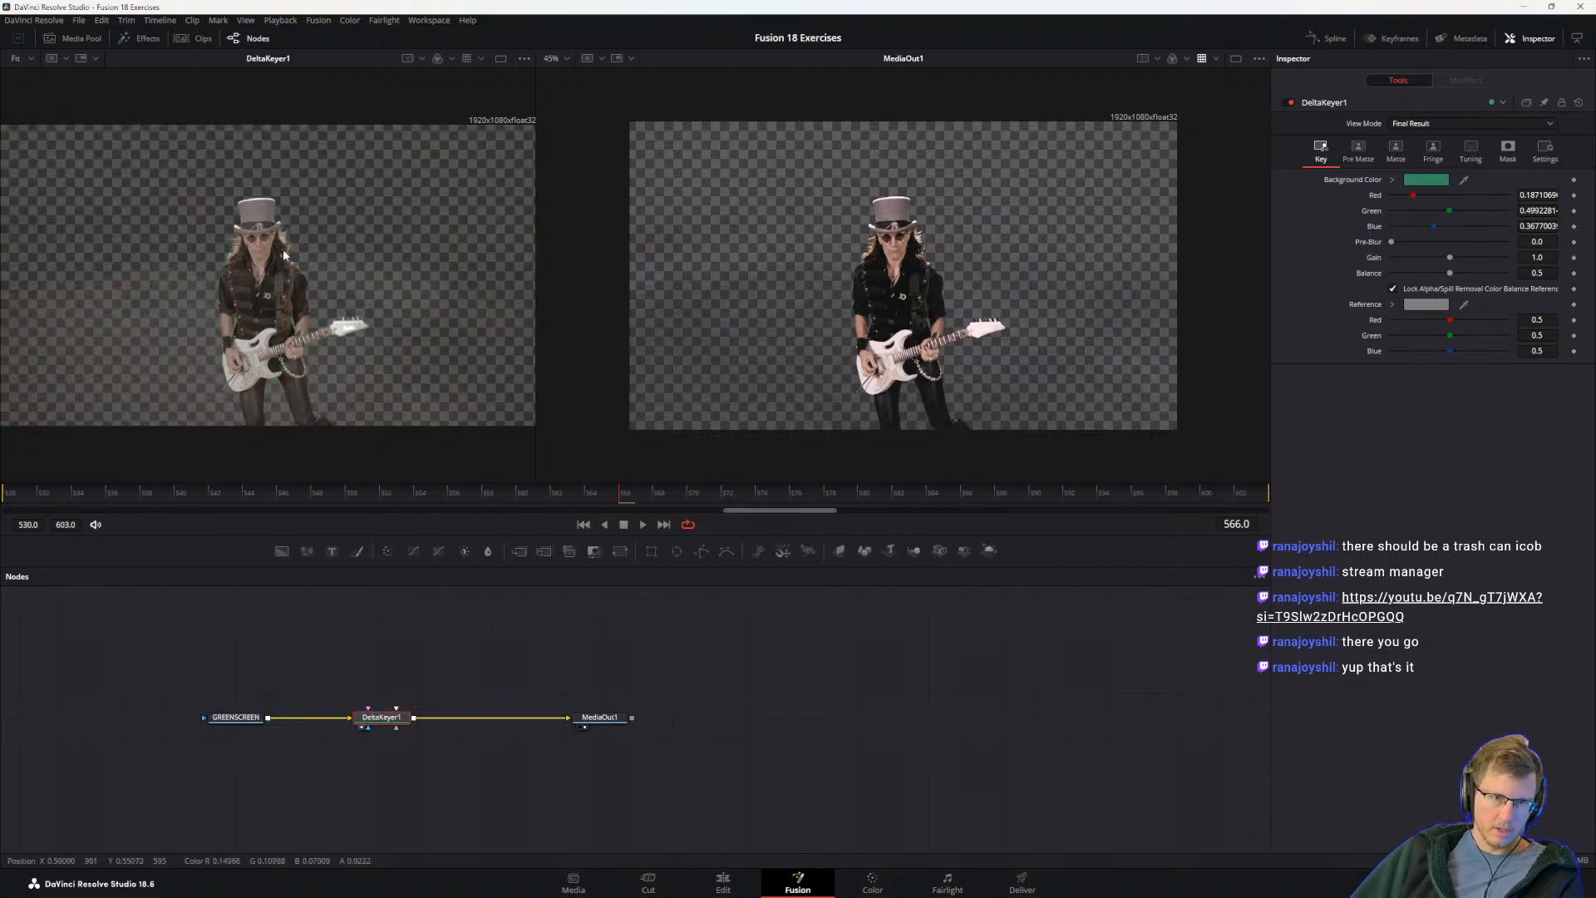
key("a")
Step: Read the guide's step 12 on slightly raising the Gain and keeping it under 1.3
key("alt+Tab")
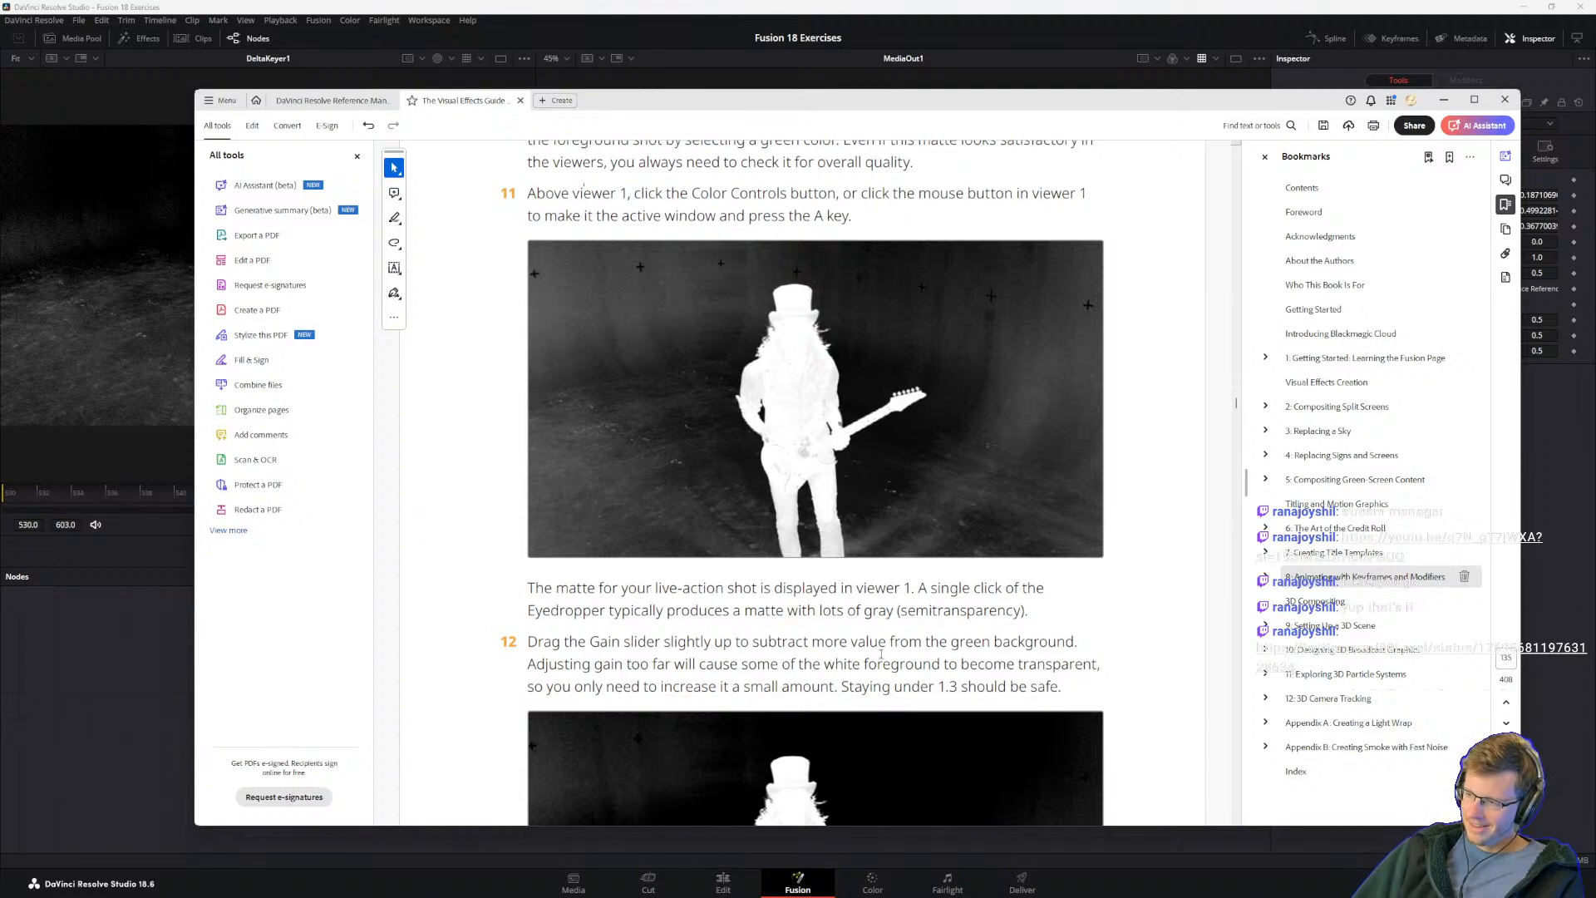
left_click(629, 713)
left_click(631, 664)
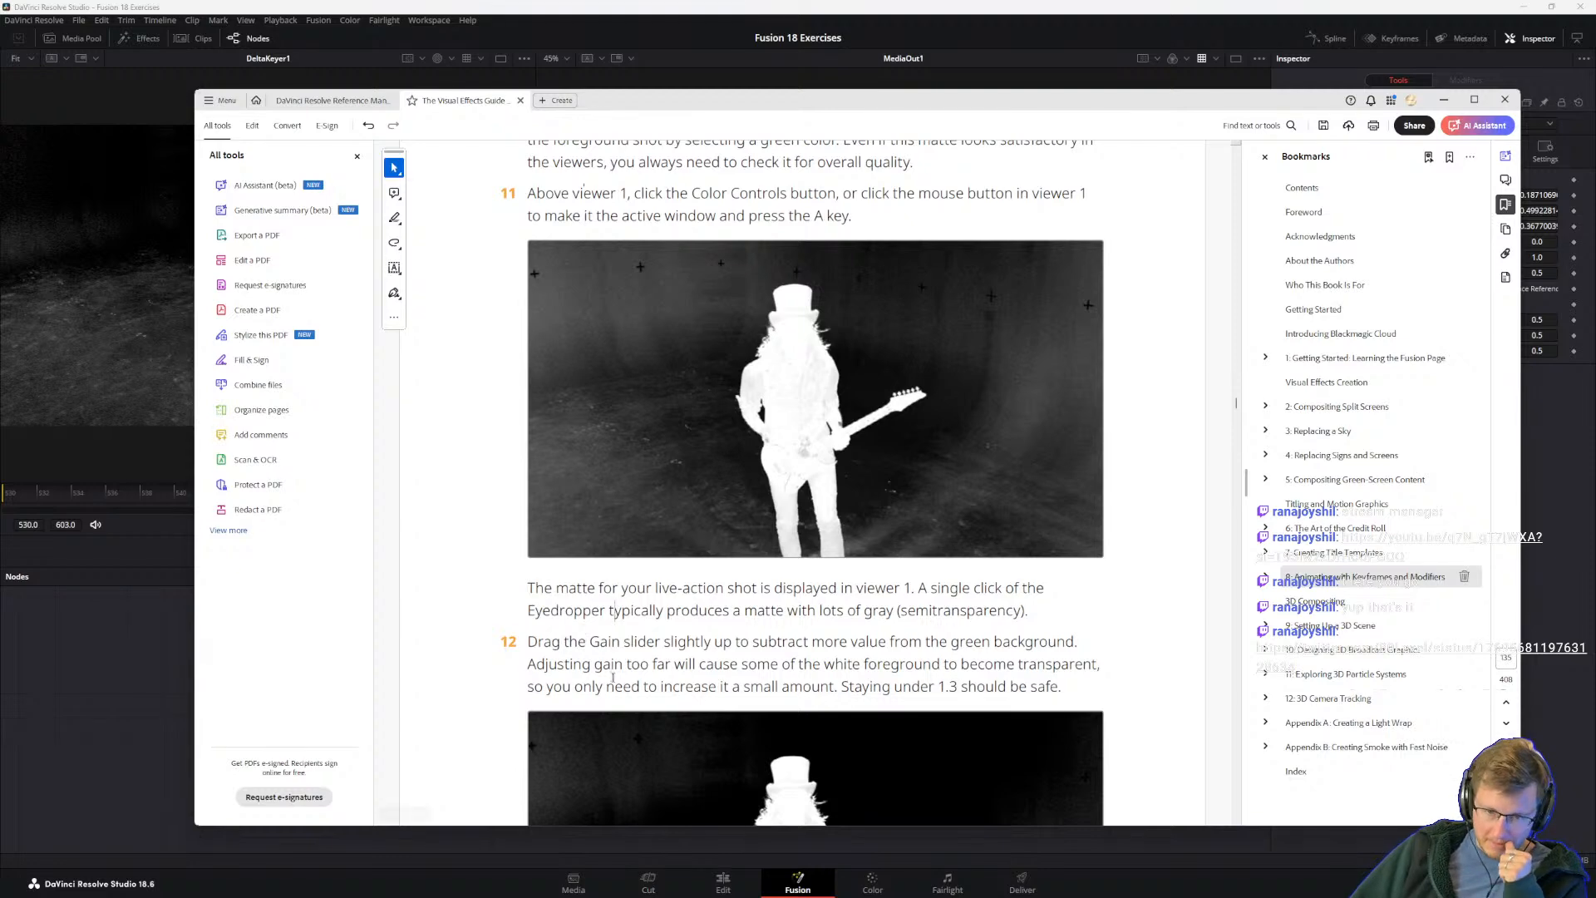
scroll(662, 679, "down", 3)
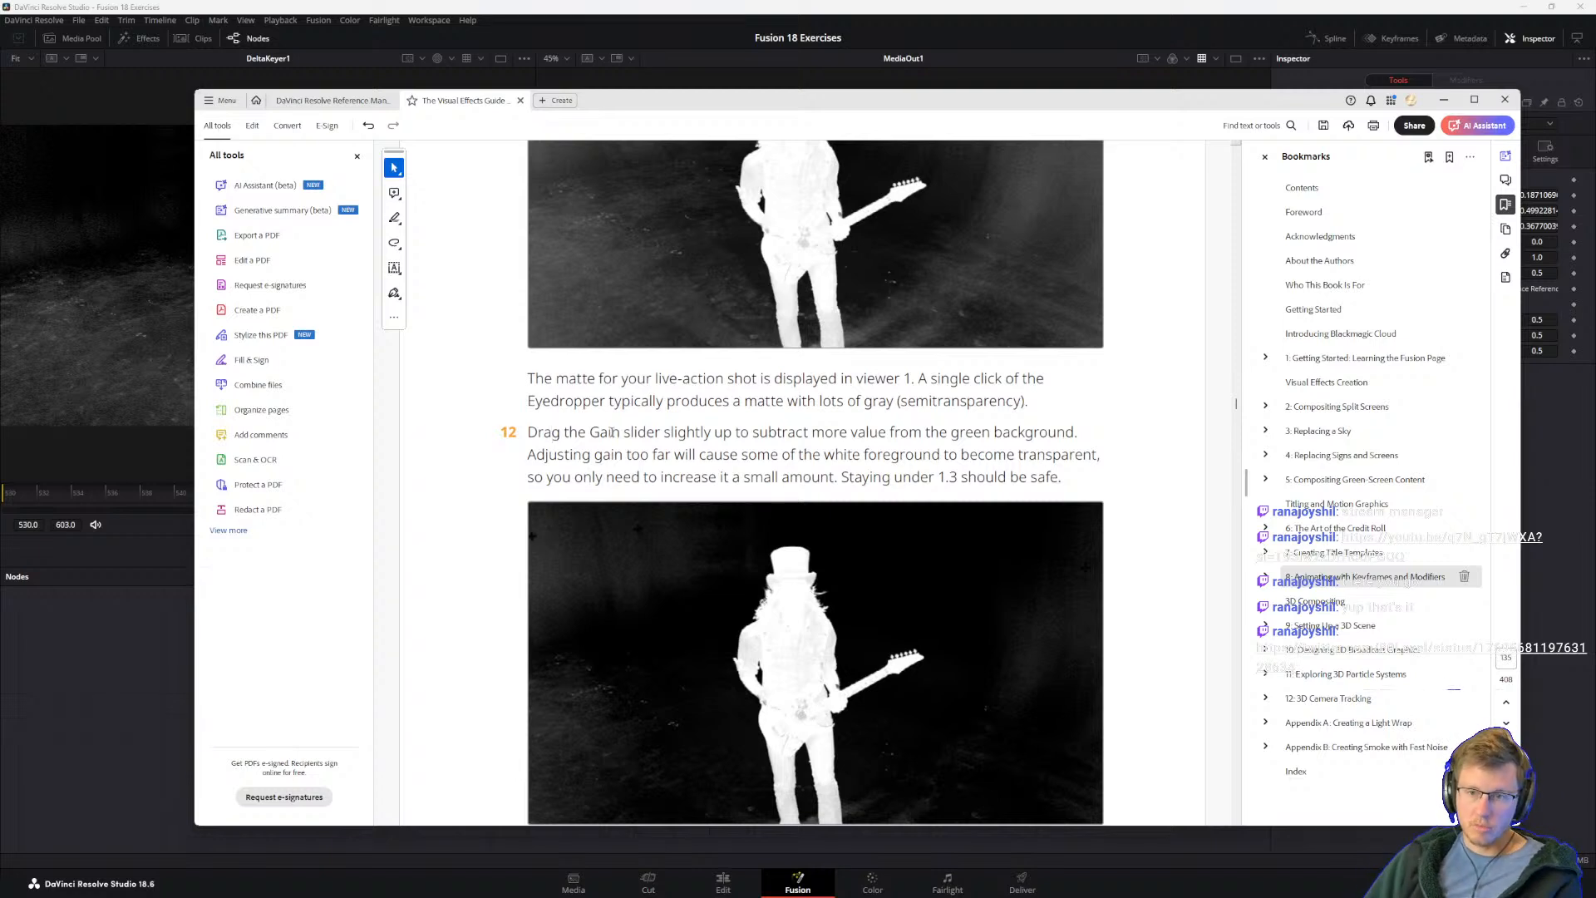
scroll(827, 630, "down", 1)
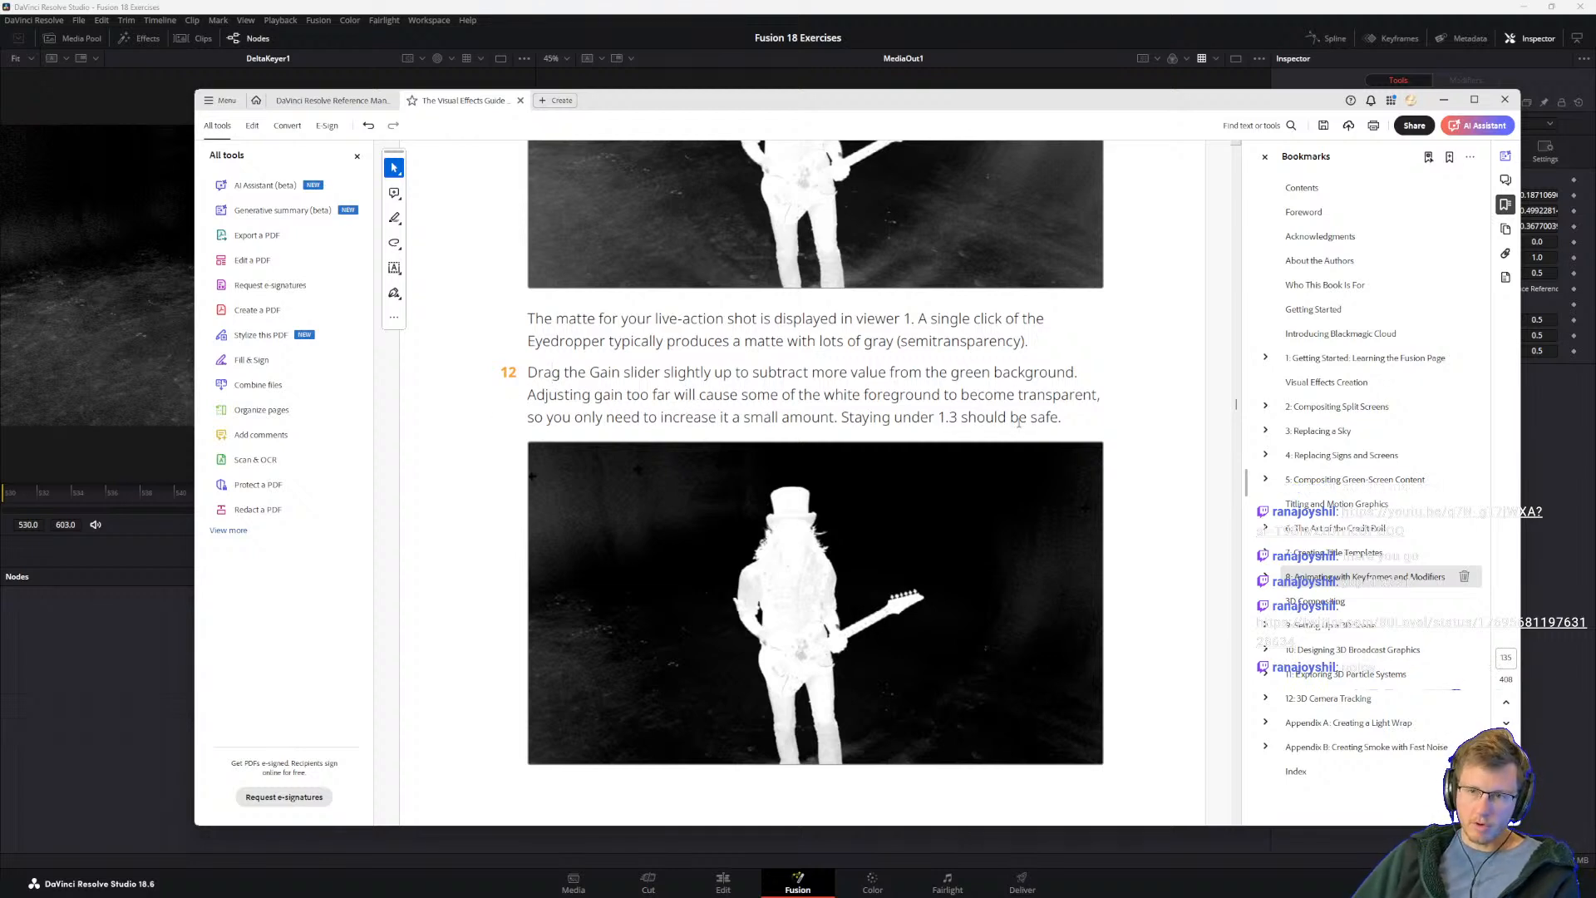
left_click_drag(527, 409, 716, 418)
left_click(609, 418)
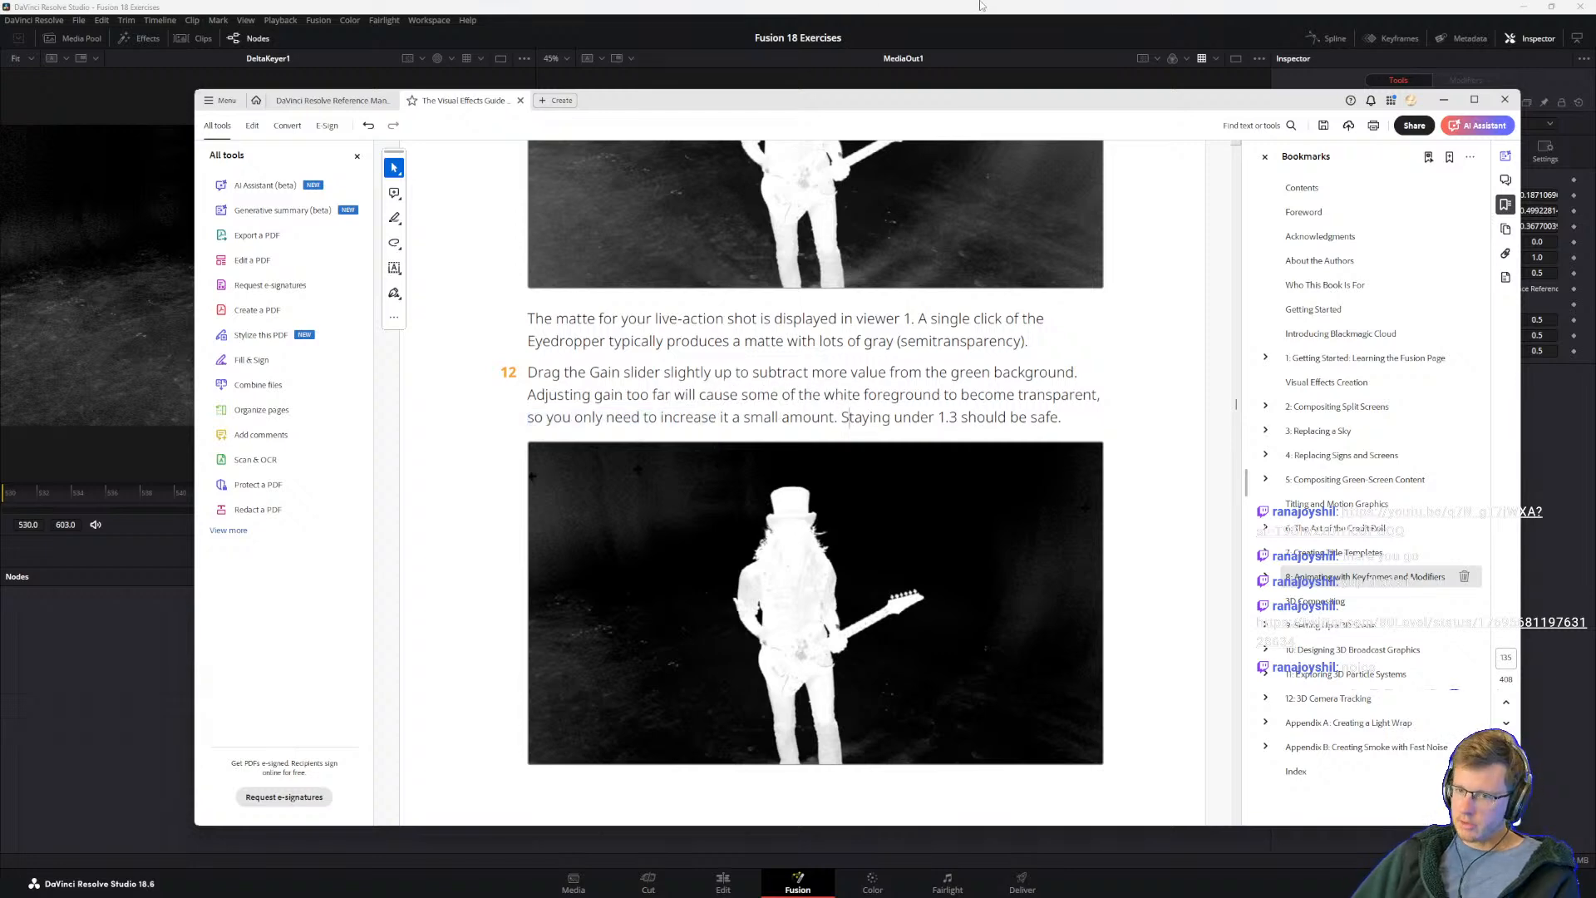
Step: Set DeltaKeyer1's Gain to about 1.25 after testing about 1.35 and 1.66 against the matte in viewer 1
key("alt+Tab")
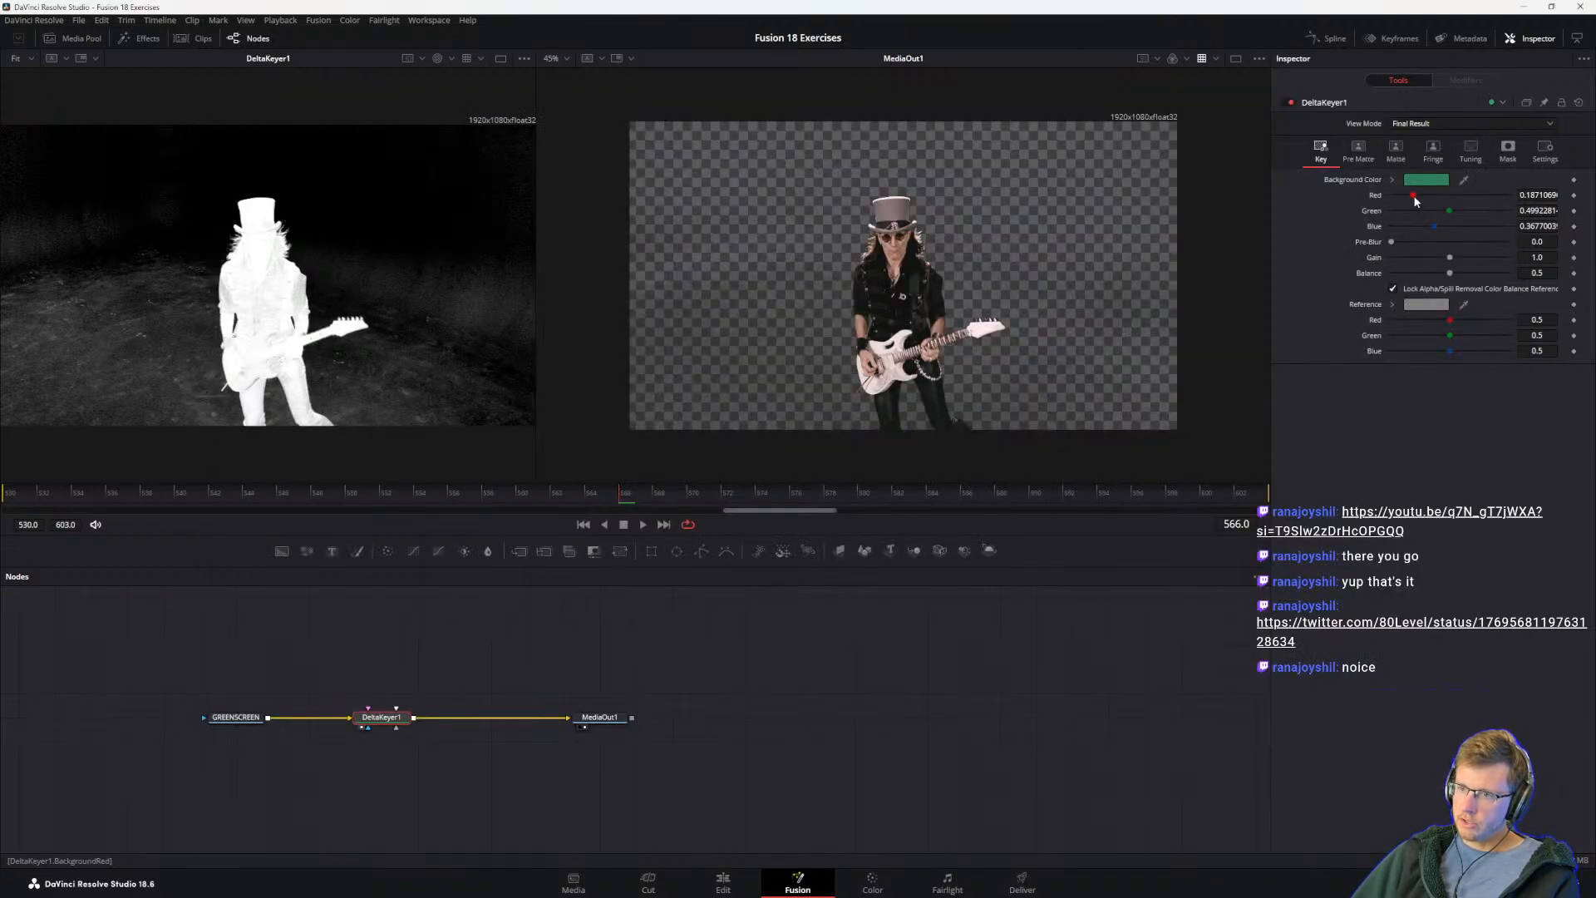
left_click_drag(1451, 259, 1470, 258)
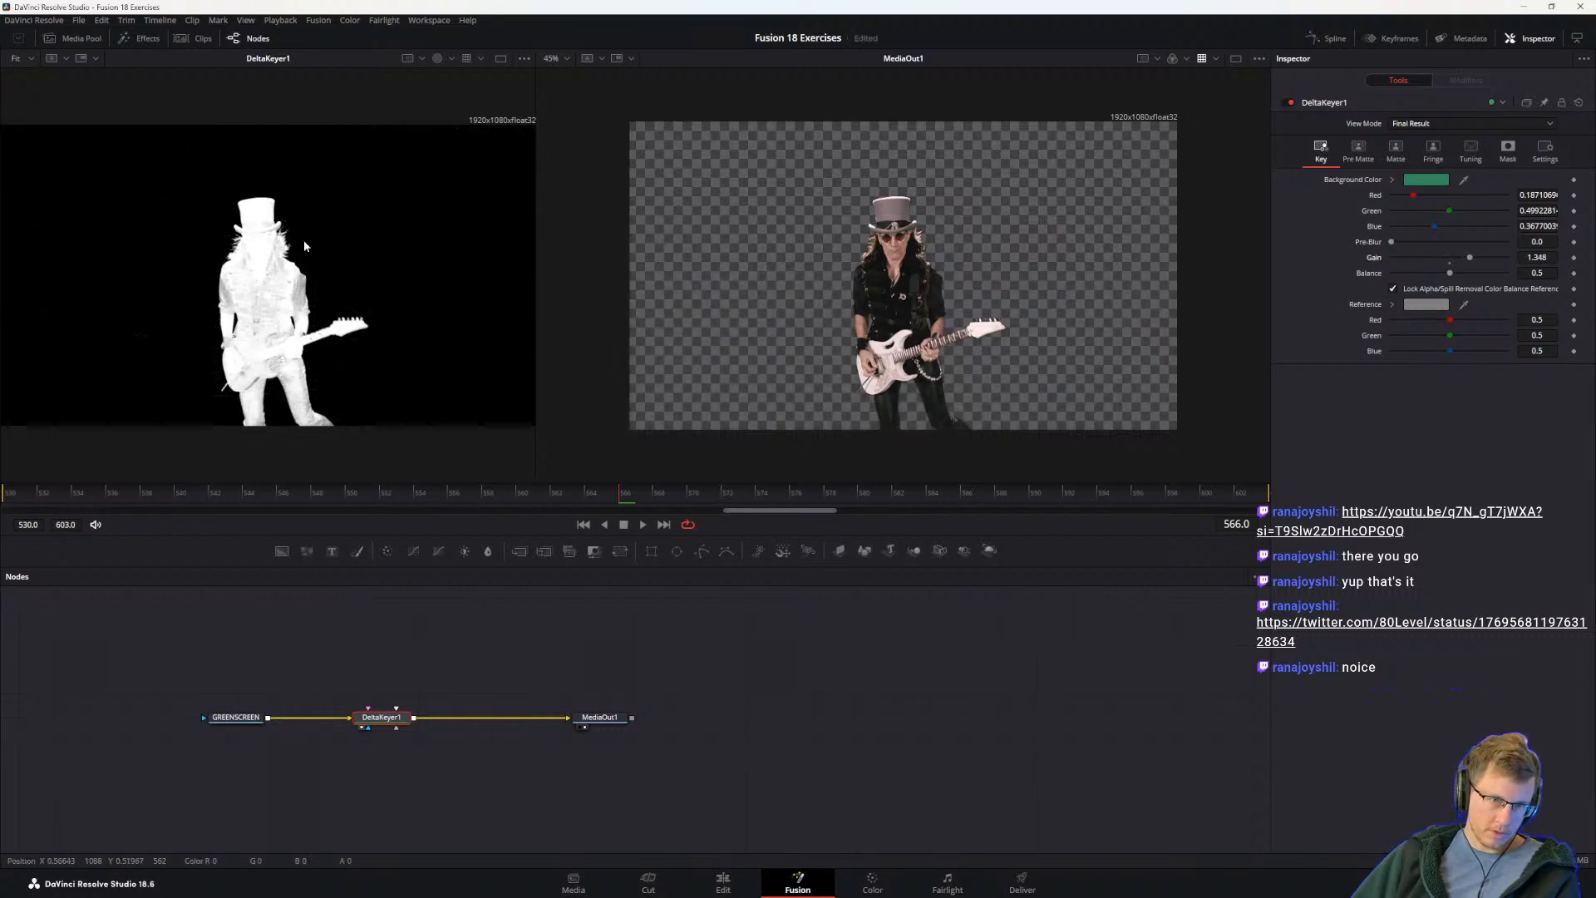
mouse_move(1468, 255)
left_mouse_down()
mouse_move(1429, 253)
mouse_move(1488, 265)
left_mouse_up()
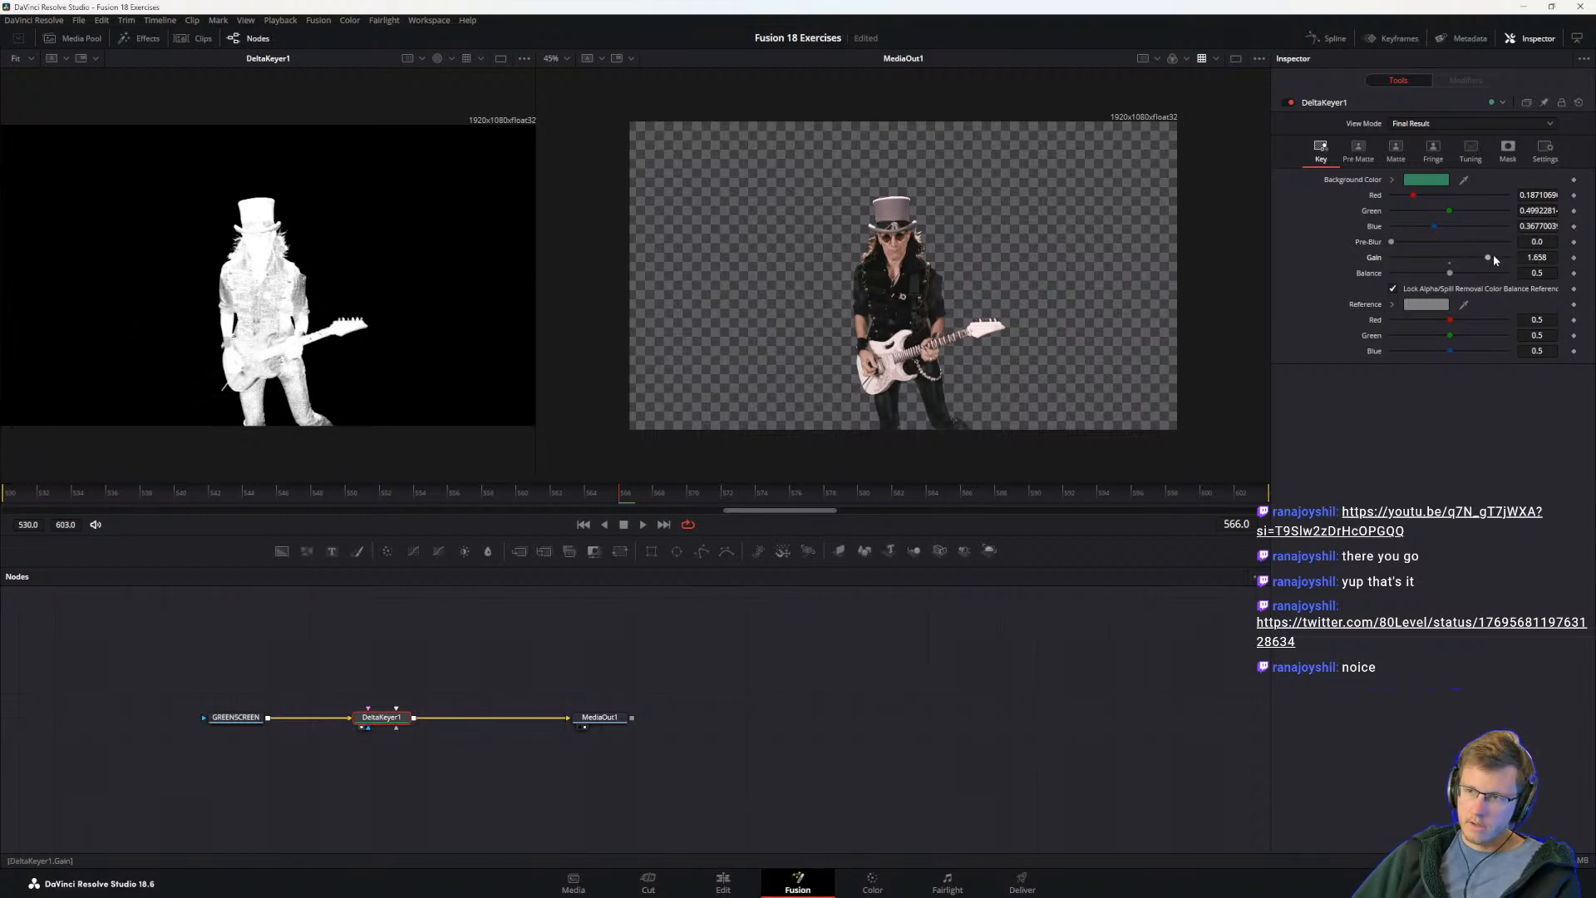
left_click_drag(1489, 260, 1467, 259)
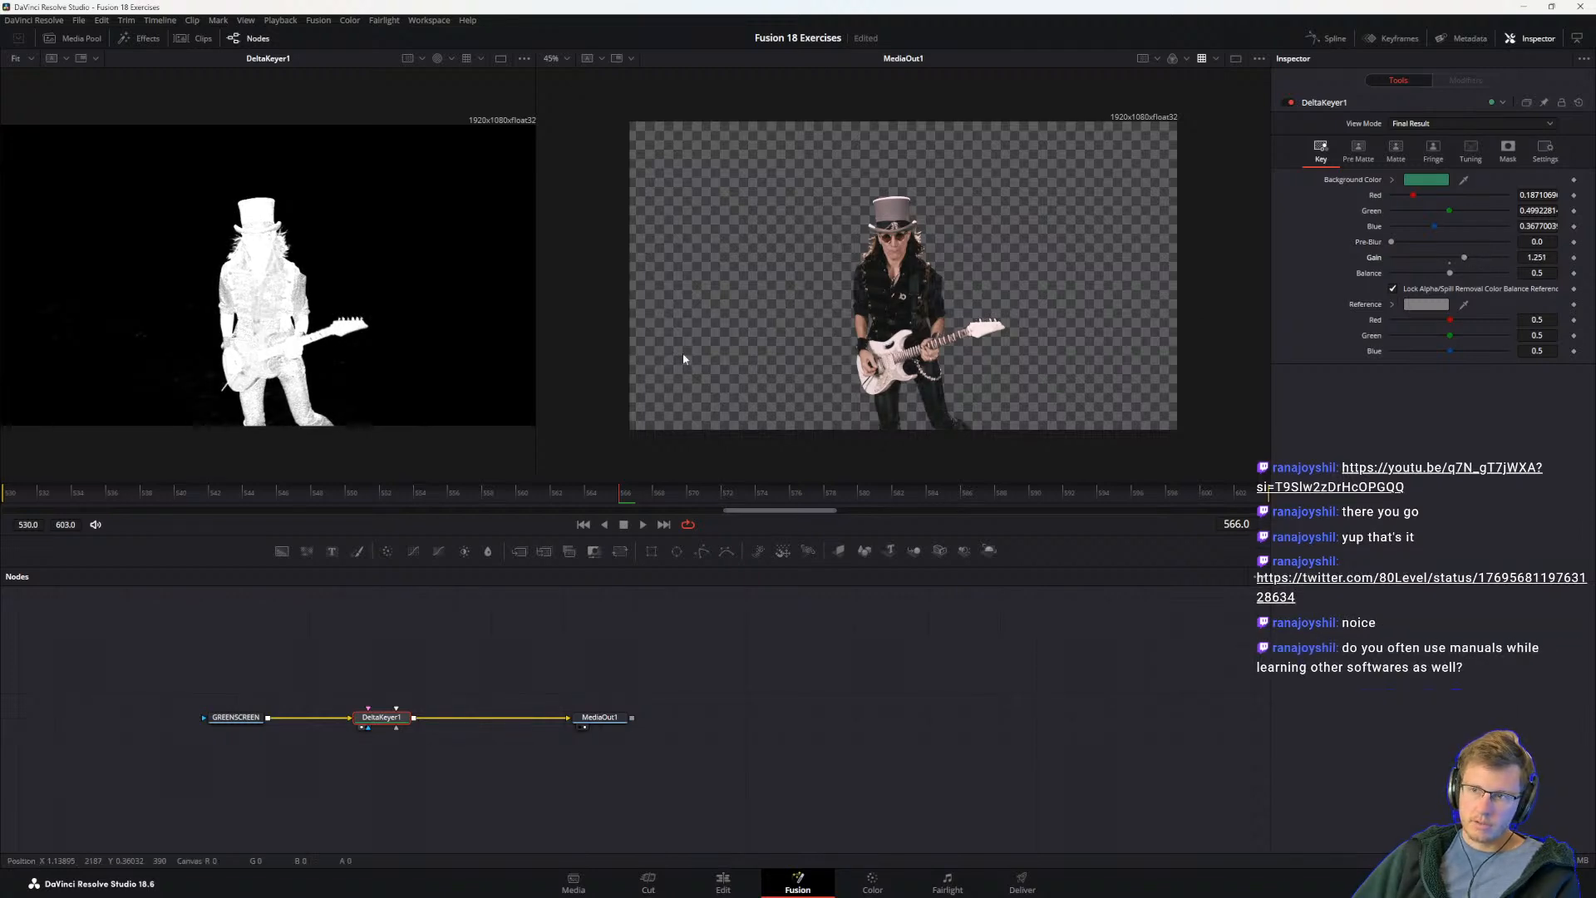
Step: Return to the guide and reread step 12 on how raising the Gain too far affects the white foreground
key("alt+Tab")
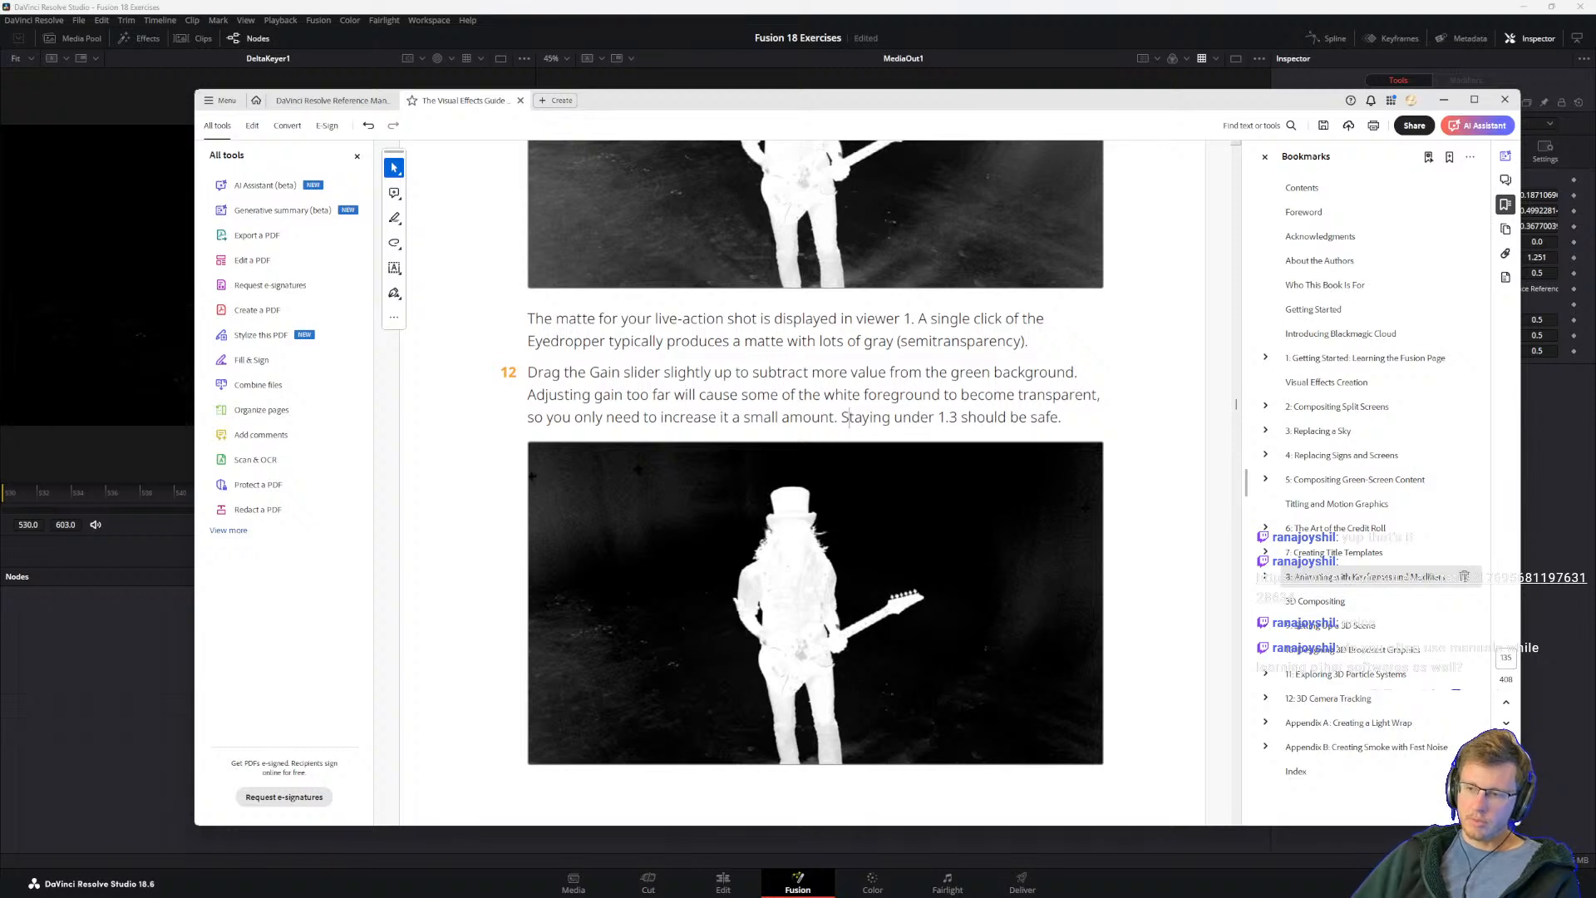
mouse_move(731, 880)
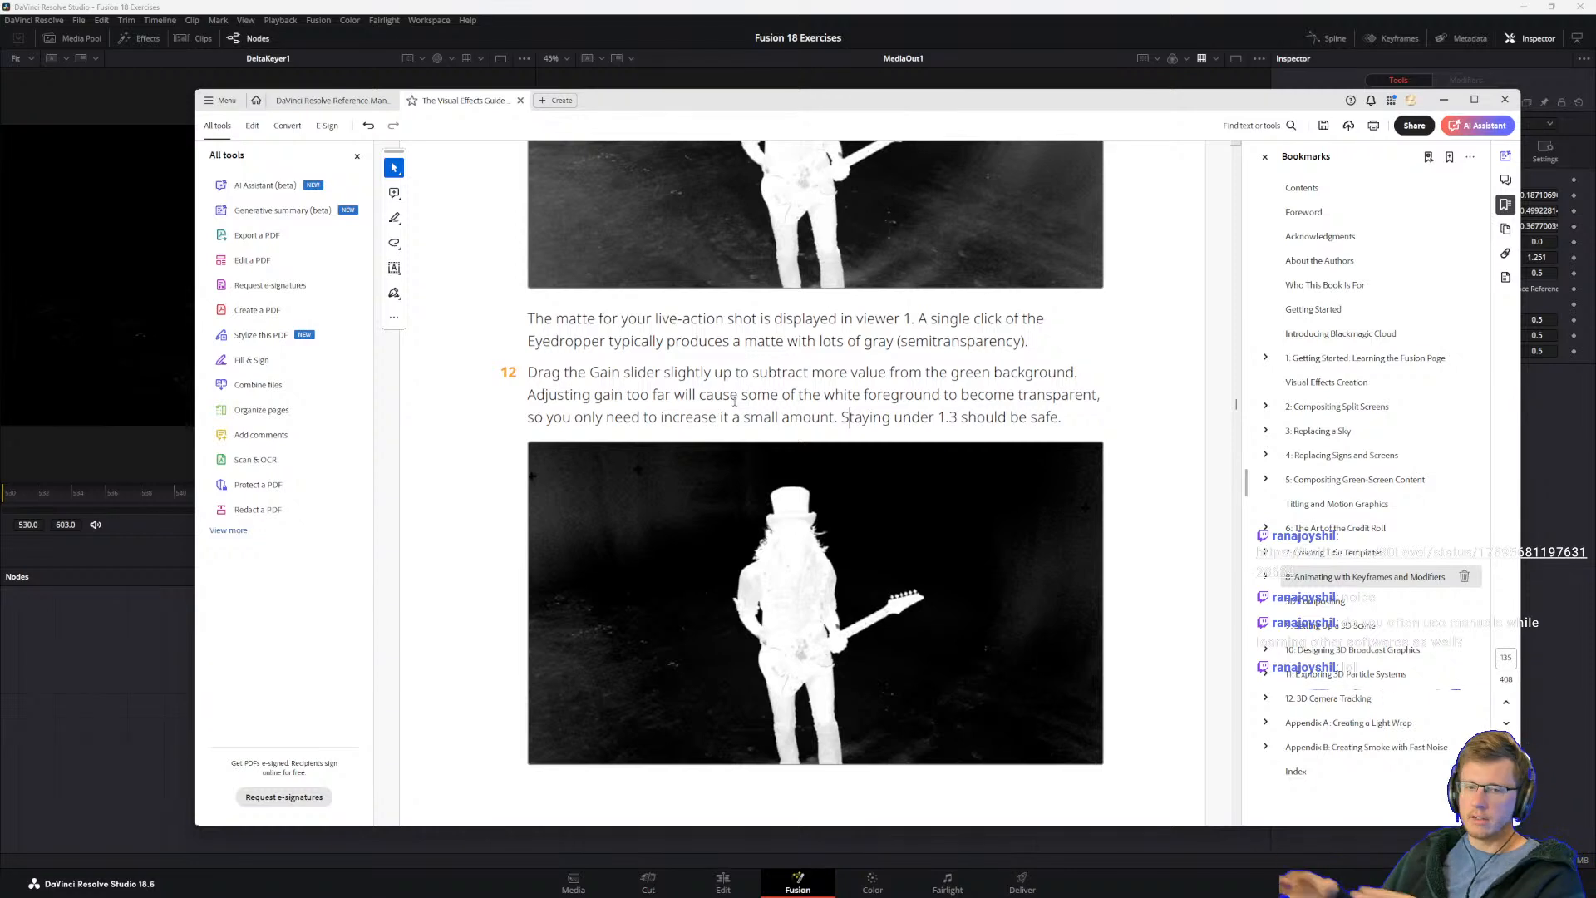
double_click(759, 394)
left_click(665, 394)
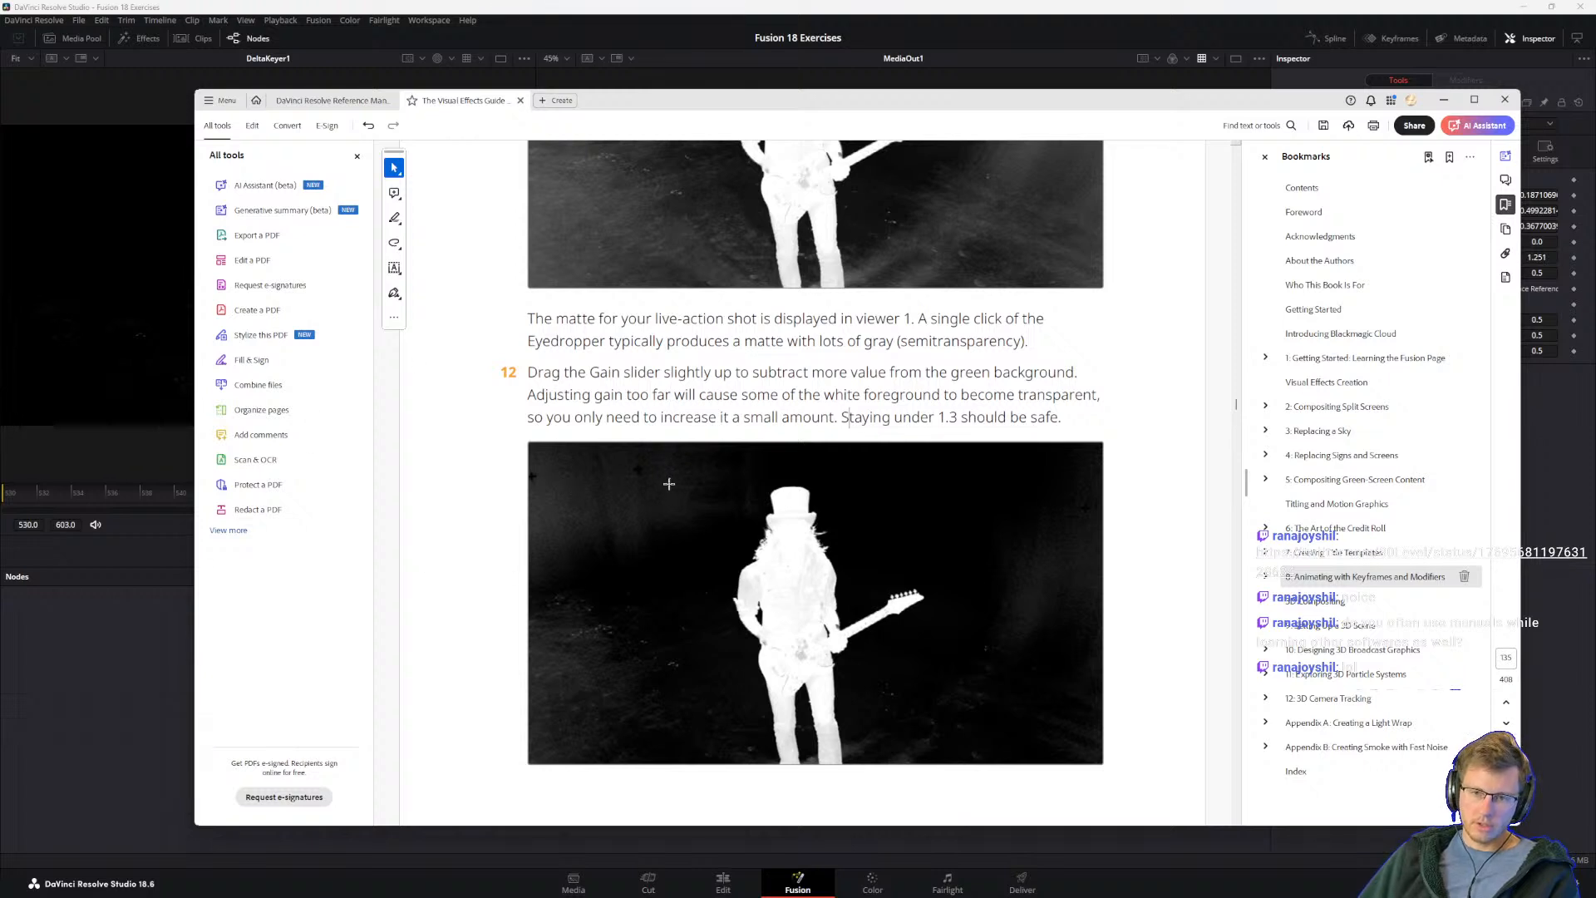
double_click(722, 416)
left_click(626, 391)
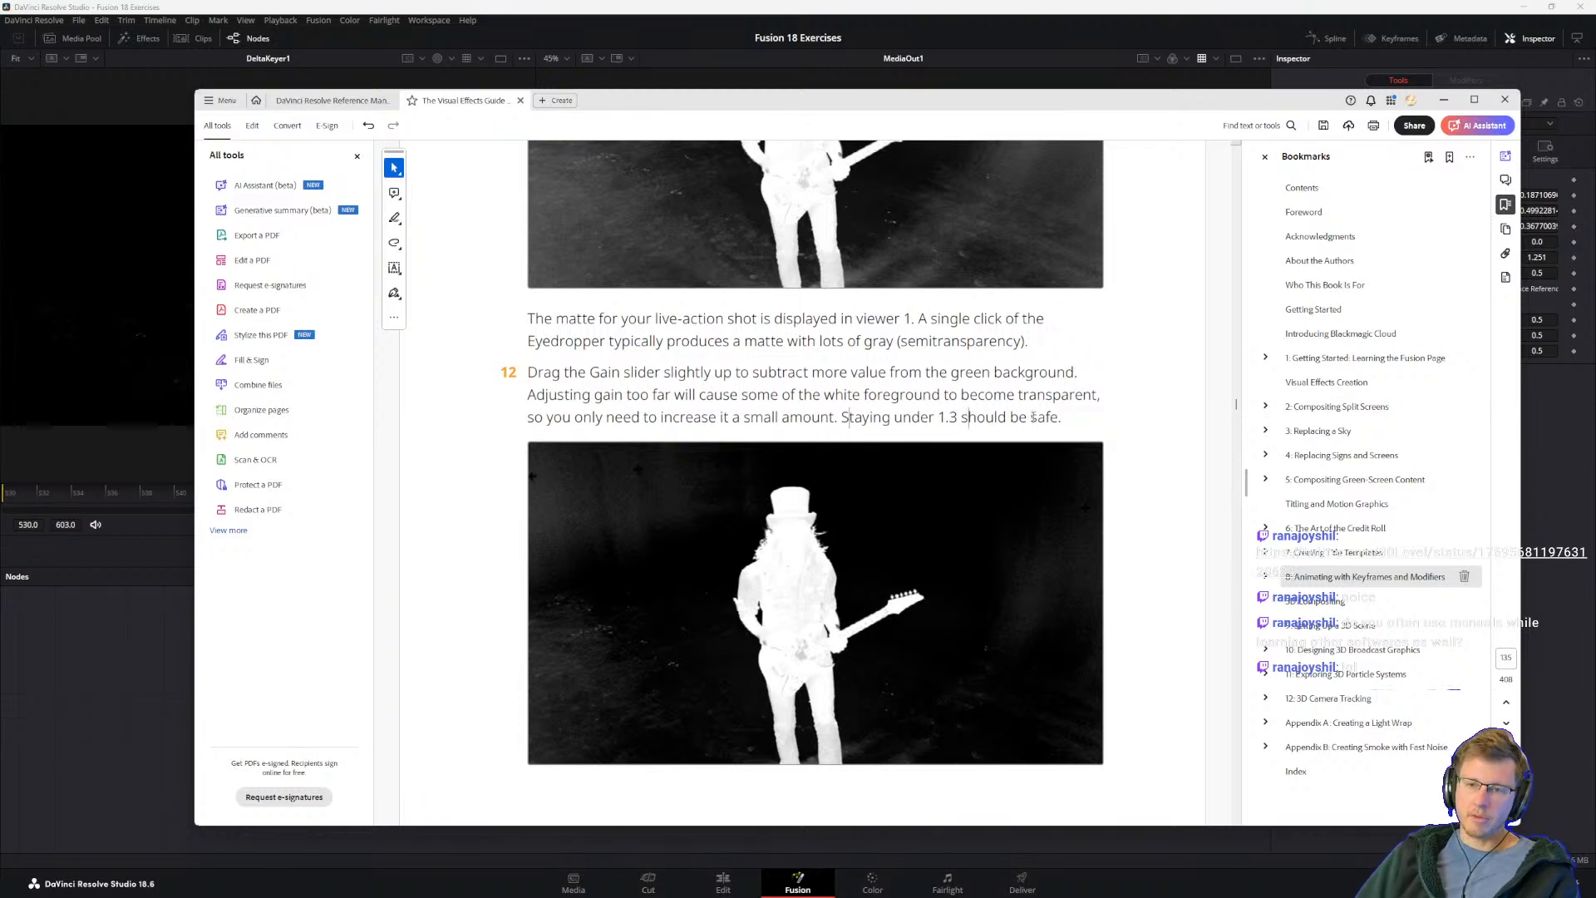
left_click_drag(1062, 416, 717, 393)
left_click(633, 392)
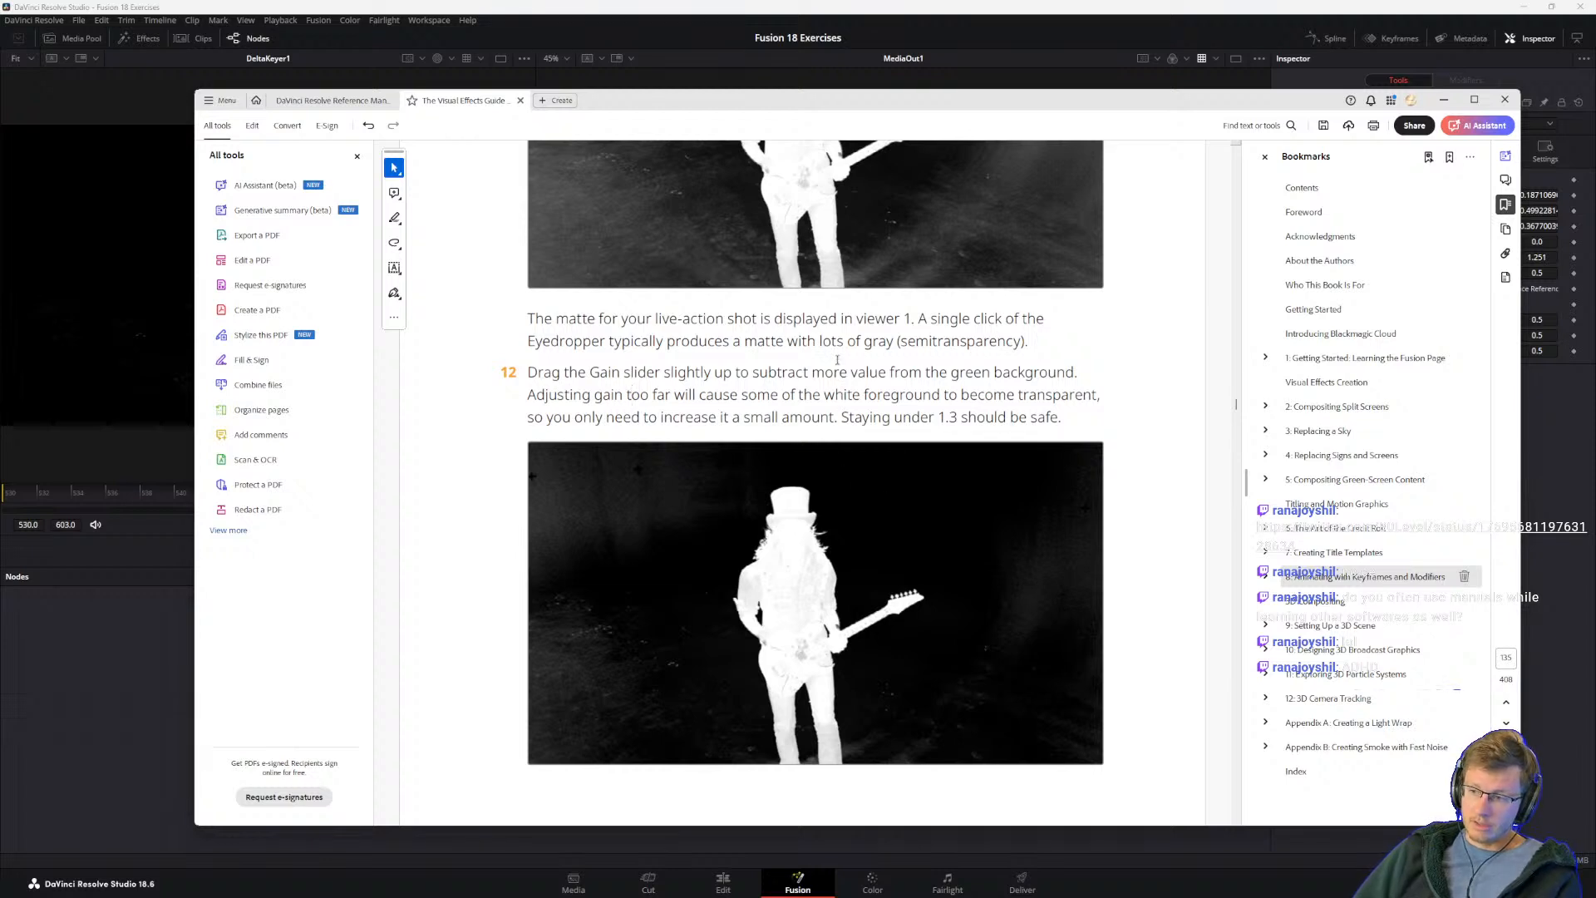
double_click(807, 371)
left_click(805, 372)
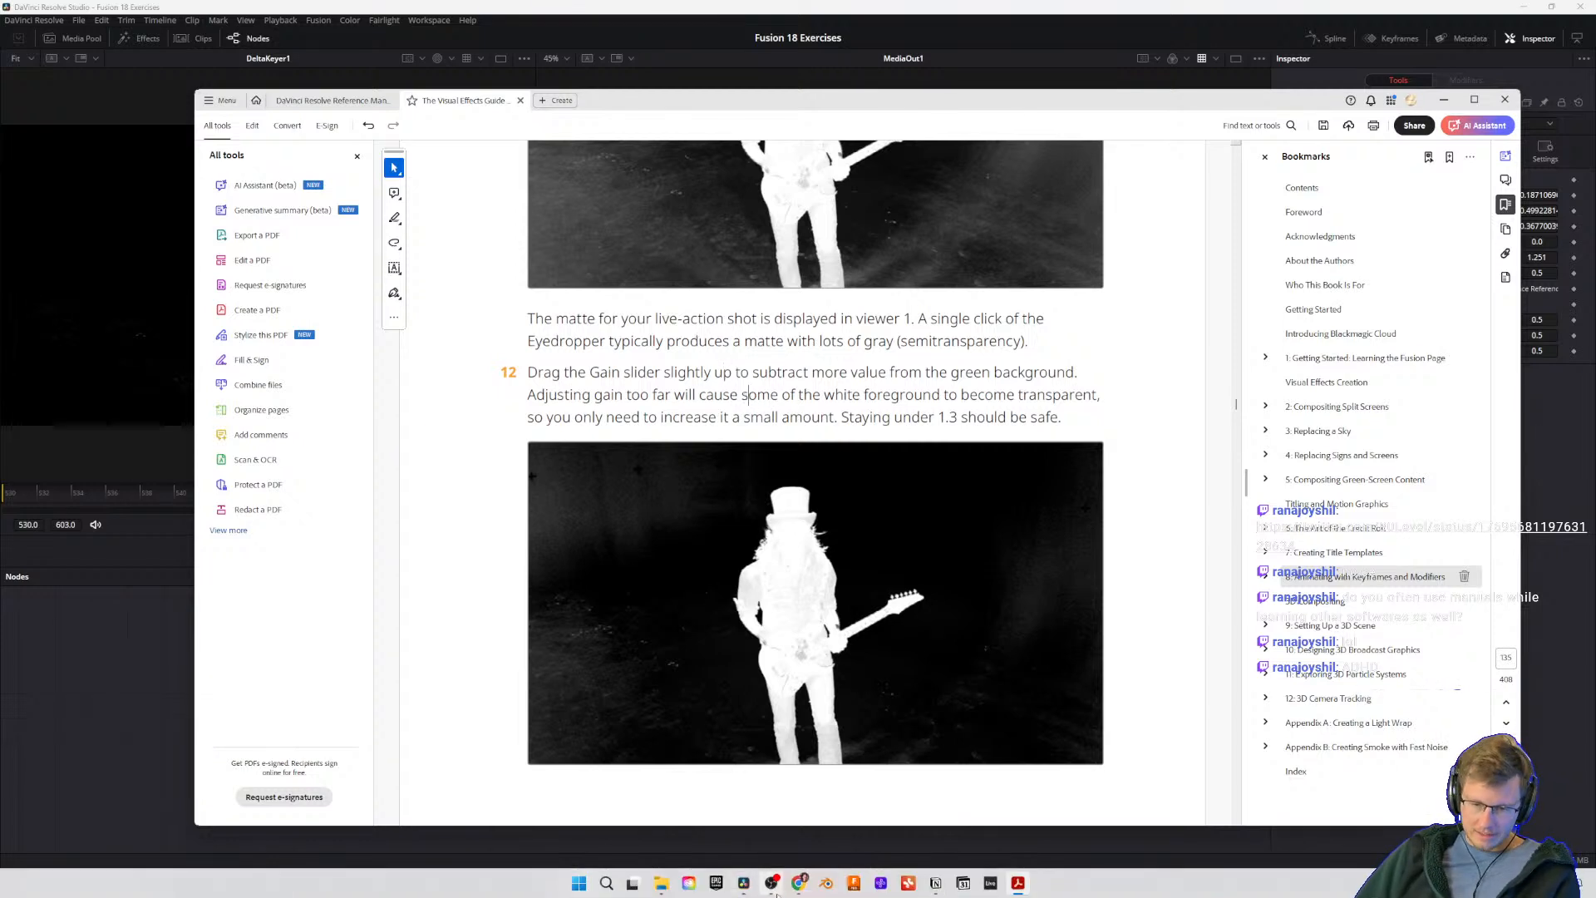
mouse_move(737, 888)
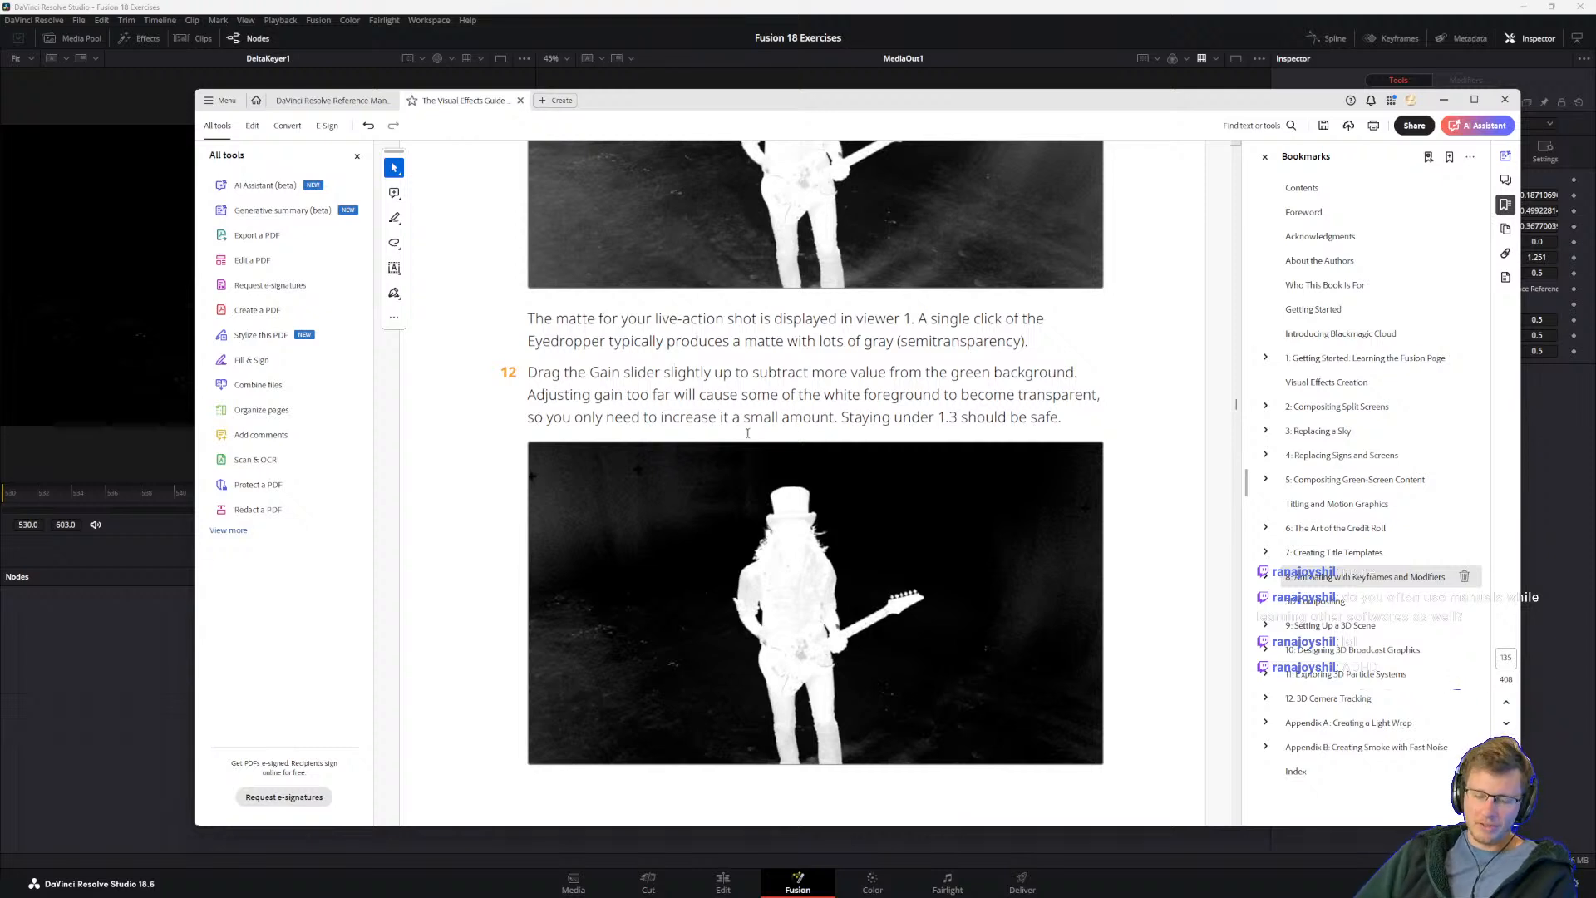
mouse_move(504, 896)
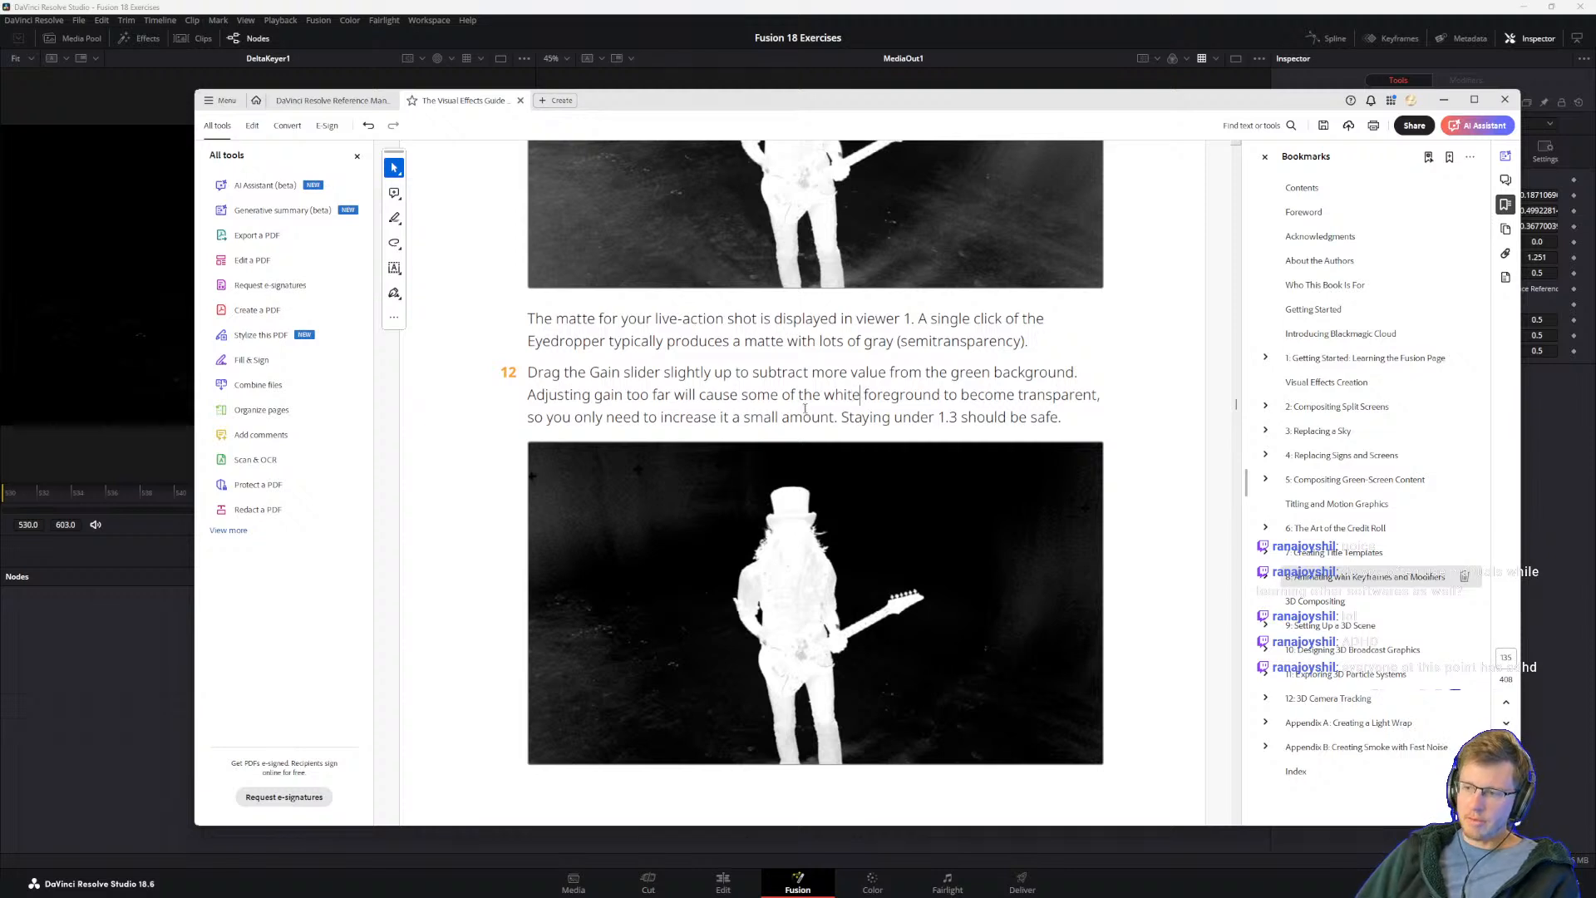
double_click(752, 394)
left_click(620, 371)
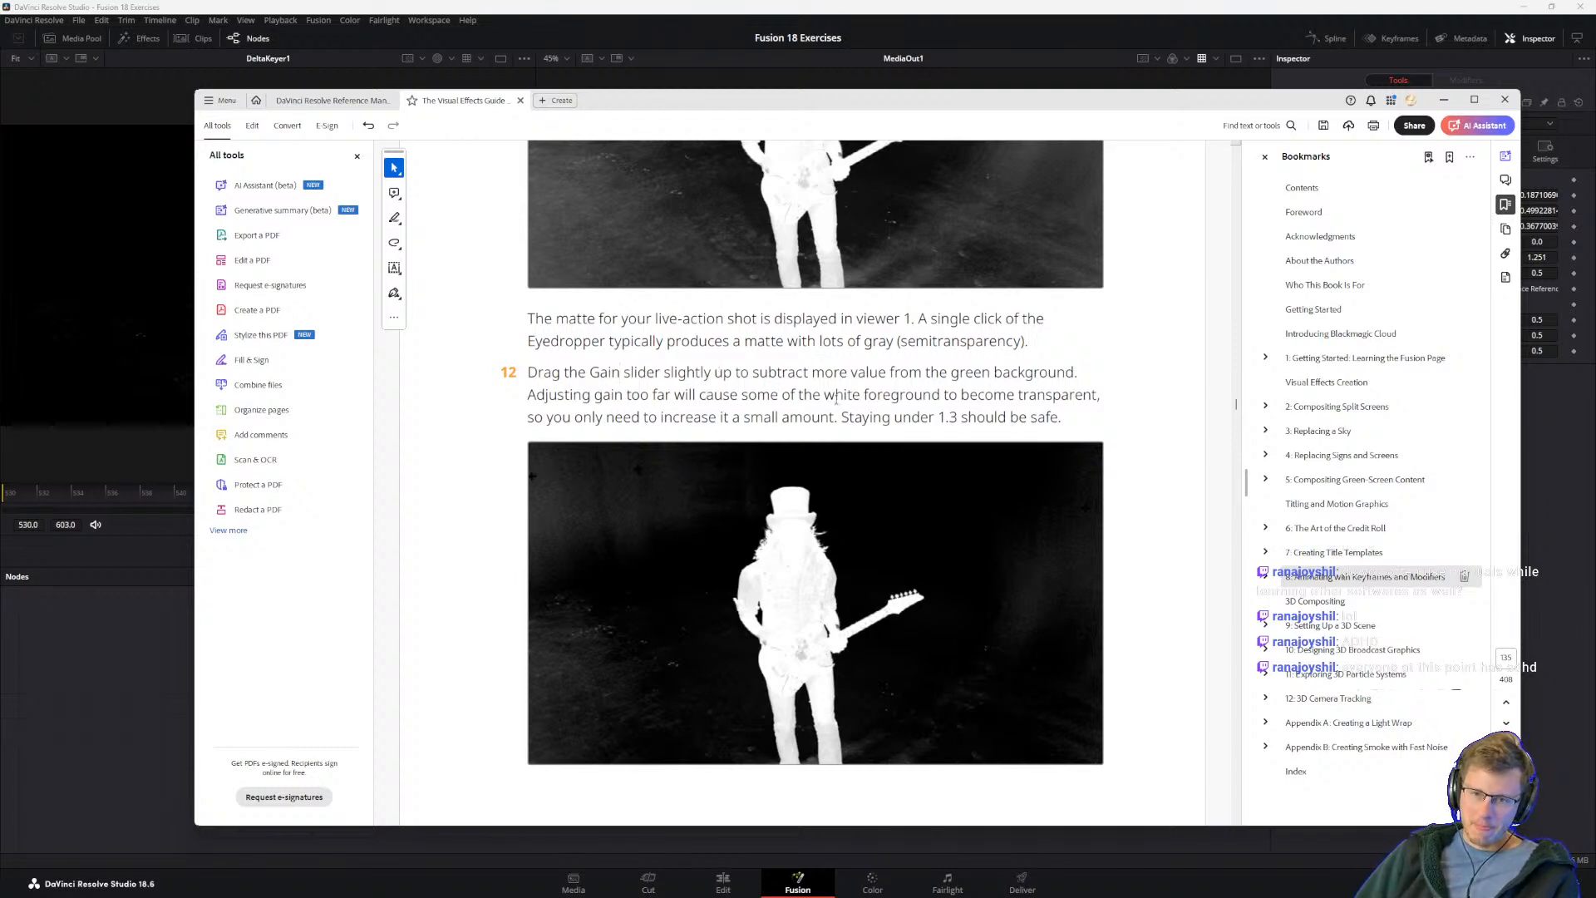
Step: Read the guide's step 13 on setting Balance between .3 and .4, and return to the Delta Keyer settings in Fusion
scroll(759, 420, "down", 6)
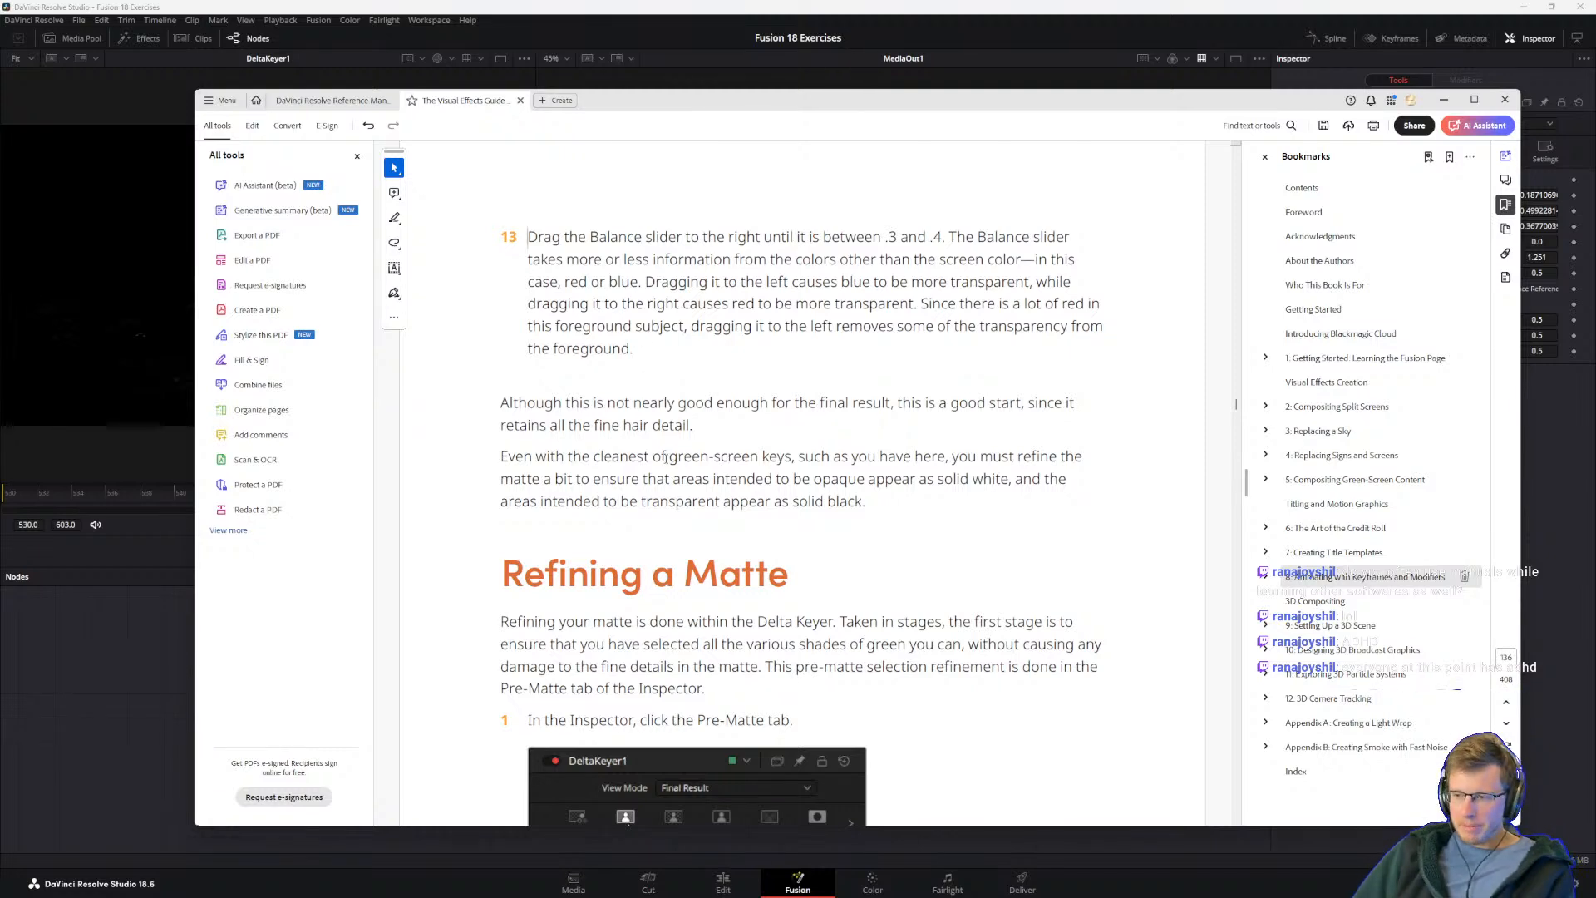
left_click_drag(697, 425, 573, 352)
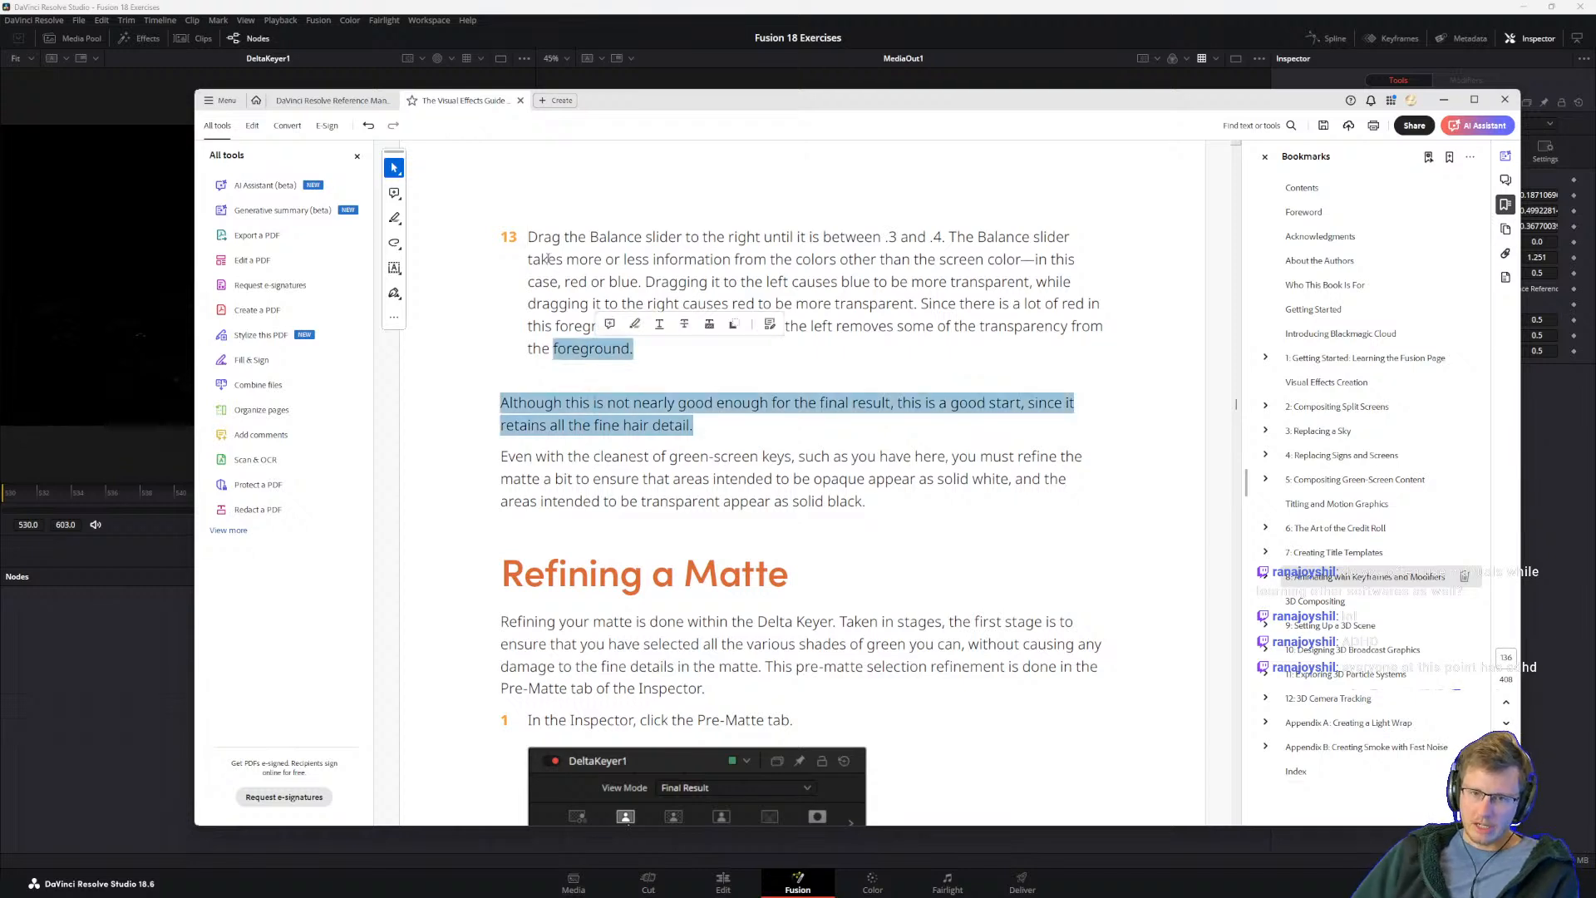
left_click(547, 254)
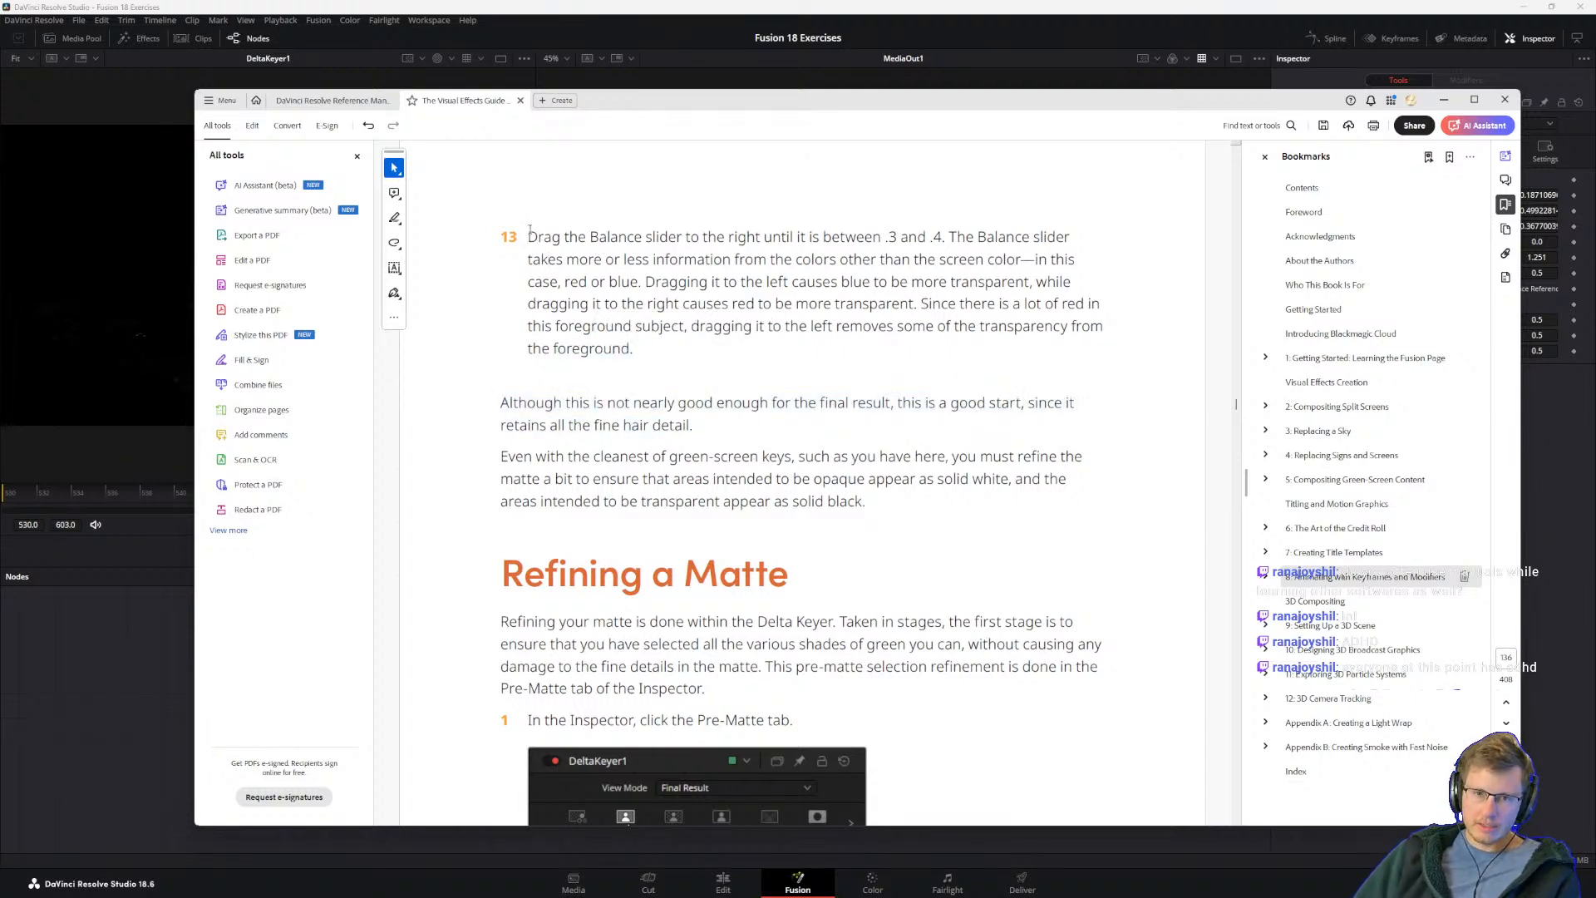
left_click(677, 283)
left_click(662, 328)
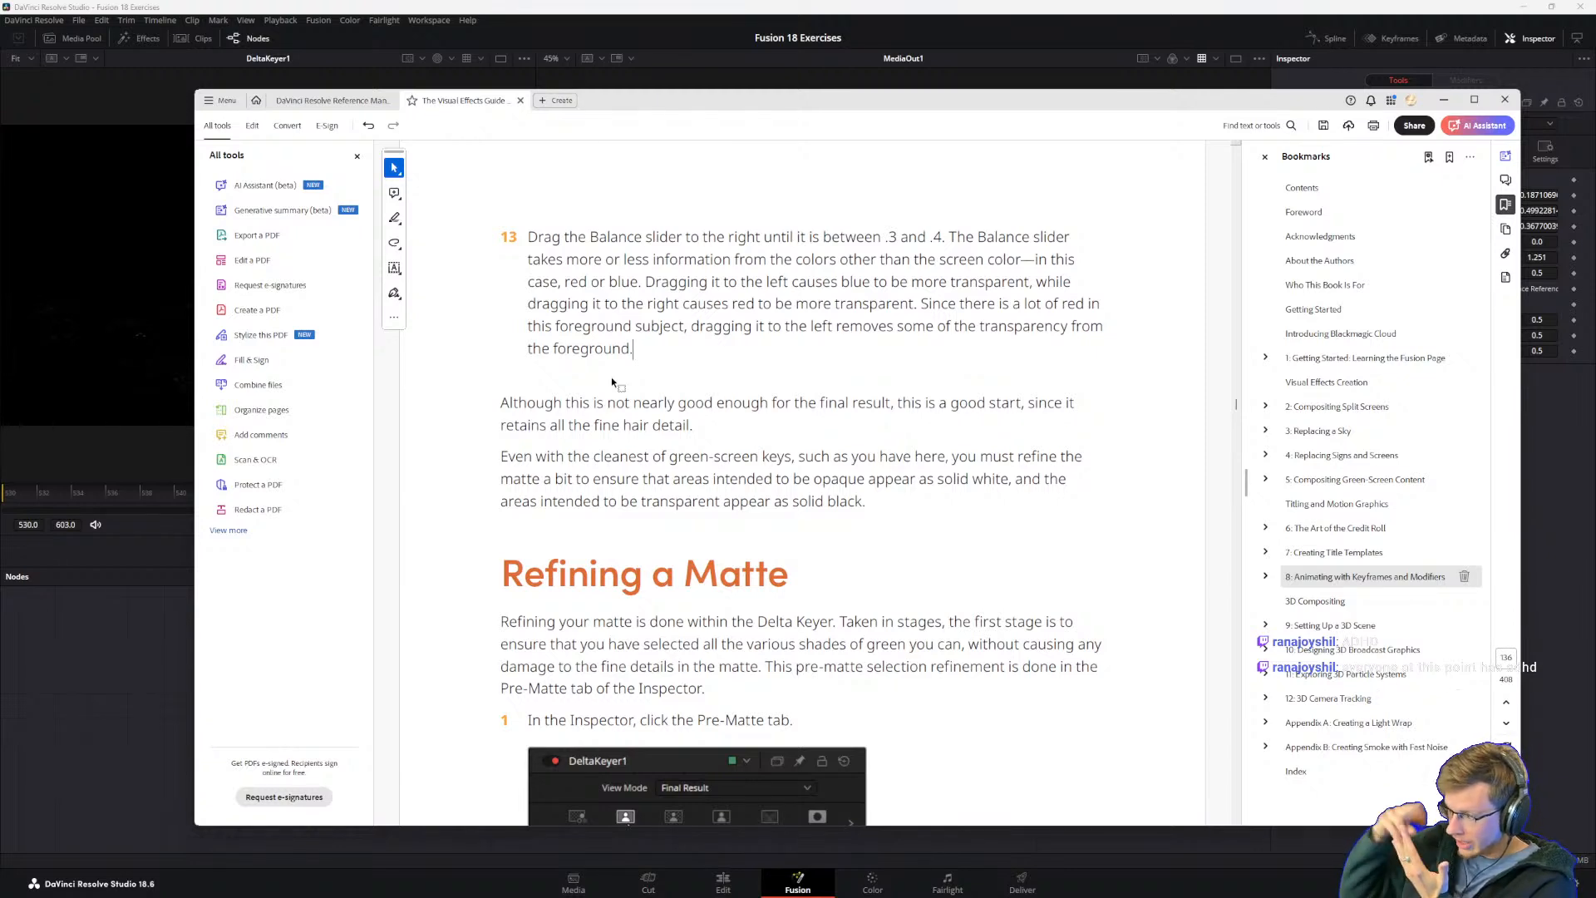
triple_click(607, 302)
left_click(557, 233)
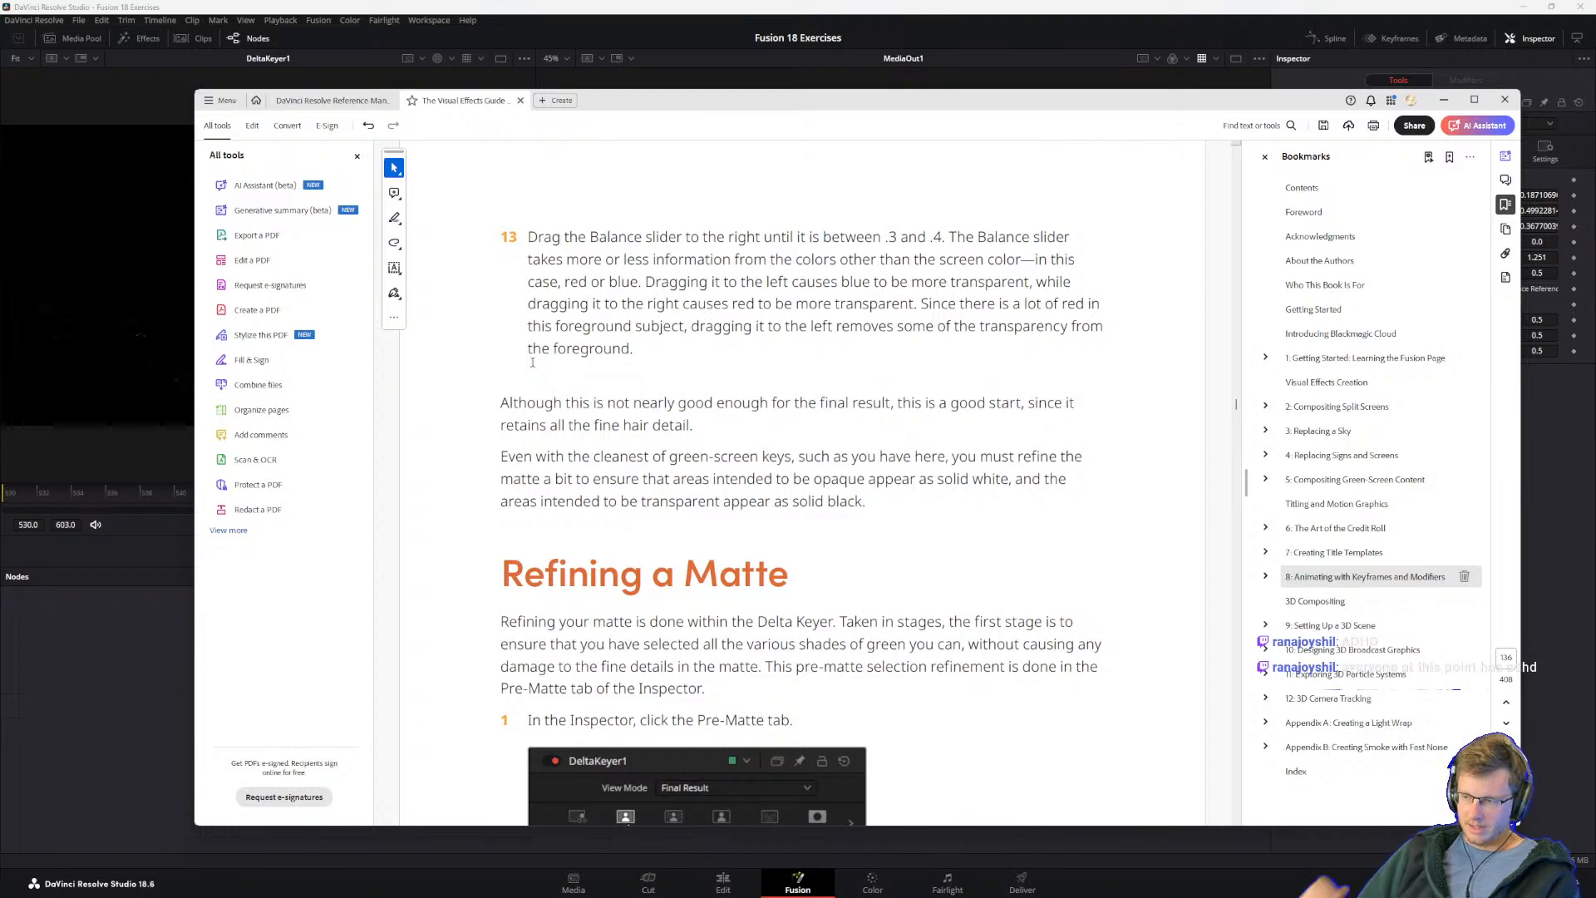
left_click(628, 327)
left_click_drag(636, 328, 606, 305)
left_click(575, 259)
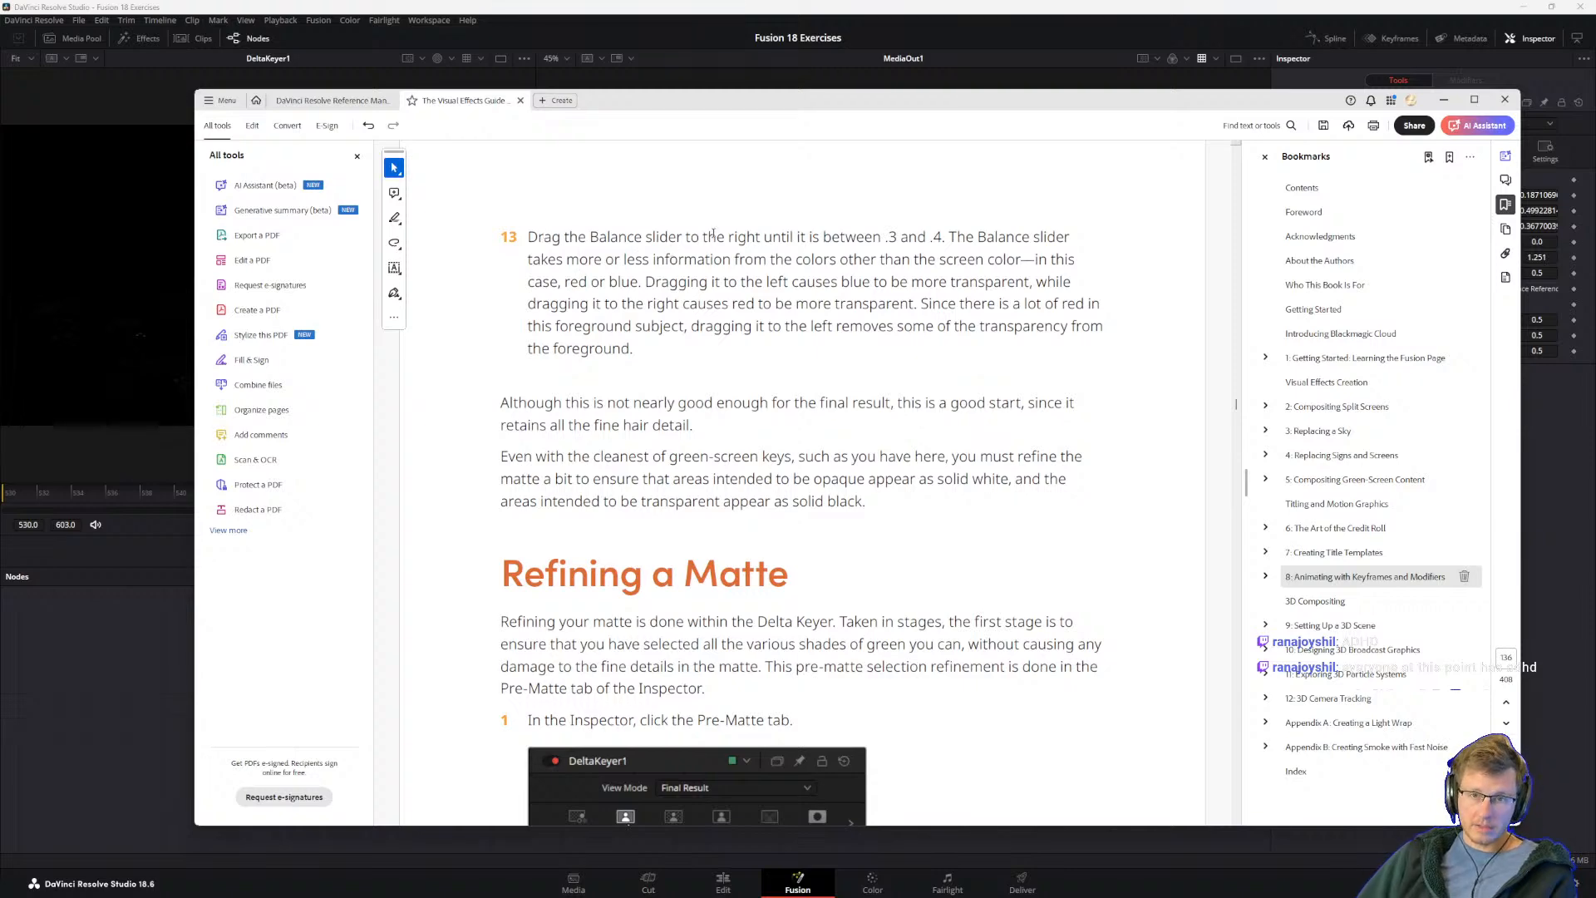
key("alt+Tab")
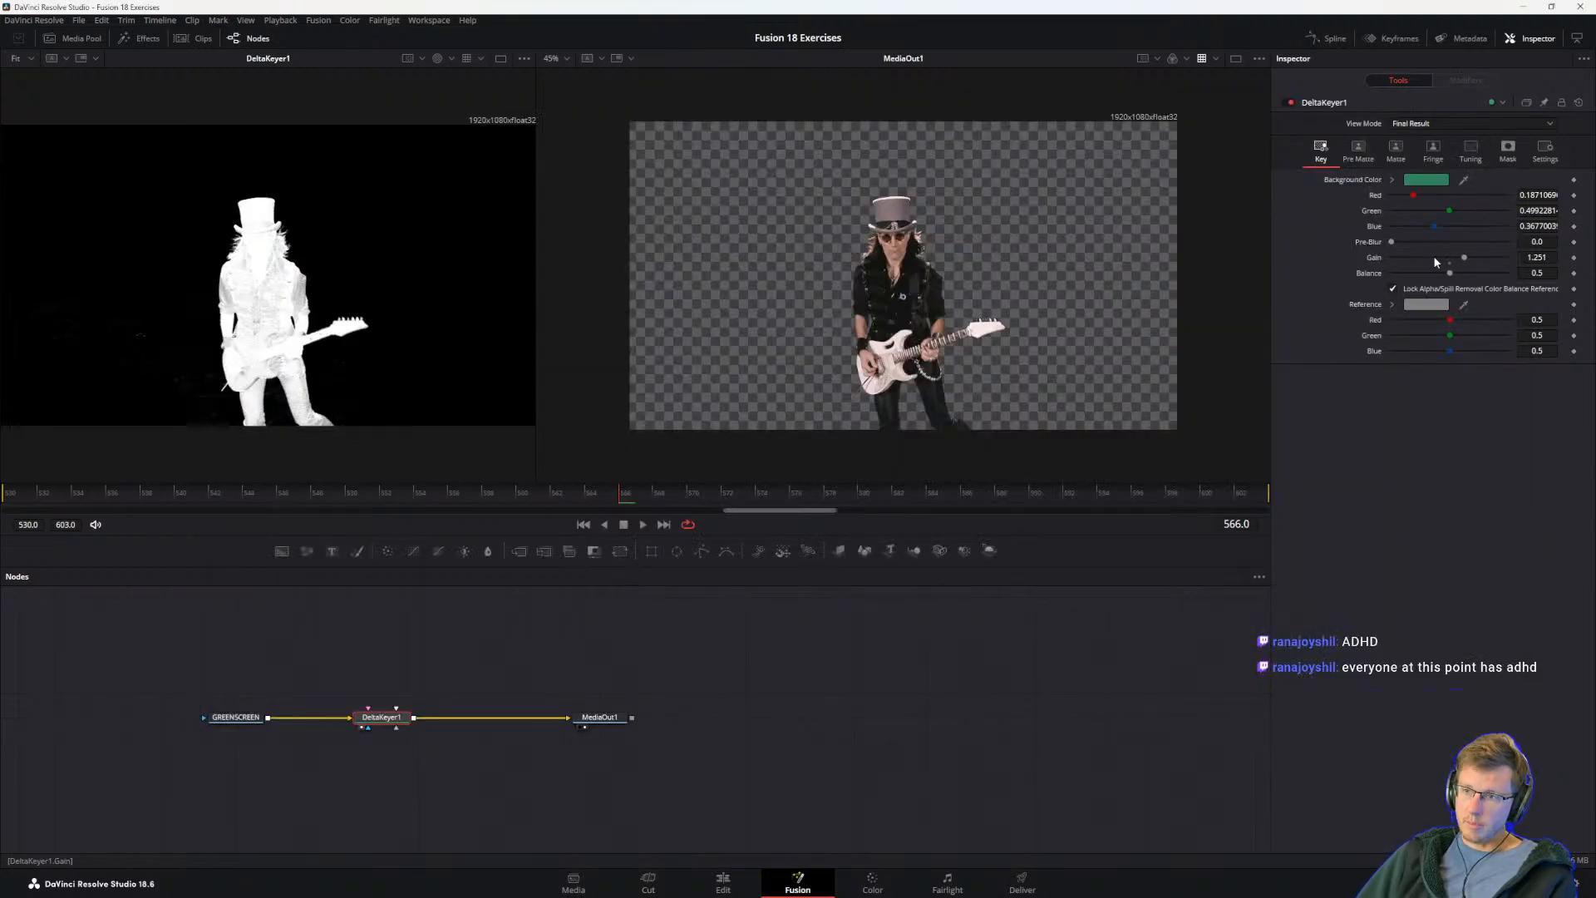
Step: Set DeltaKeyer1's Balance to 0.31, and switch back to the guide to reread step 13 on the Balance slider
mouse_move(1450, 274)
left_mouse_down()
mouse_move(1491, 275)
mouse_move(1430, 285)
left_mouse_up()
key("alt+Tab")
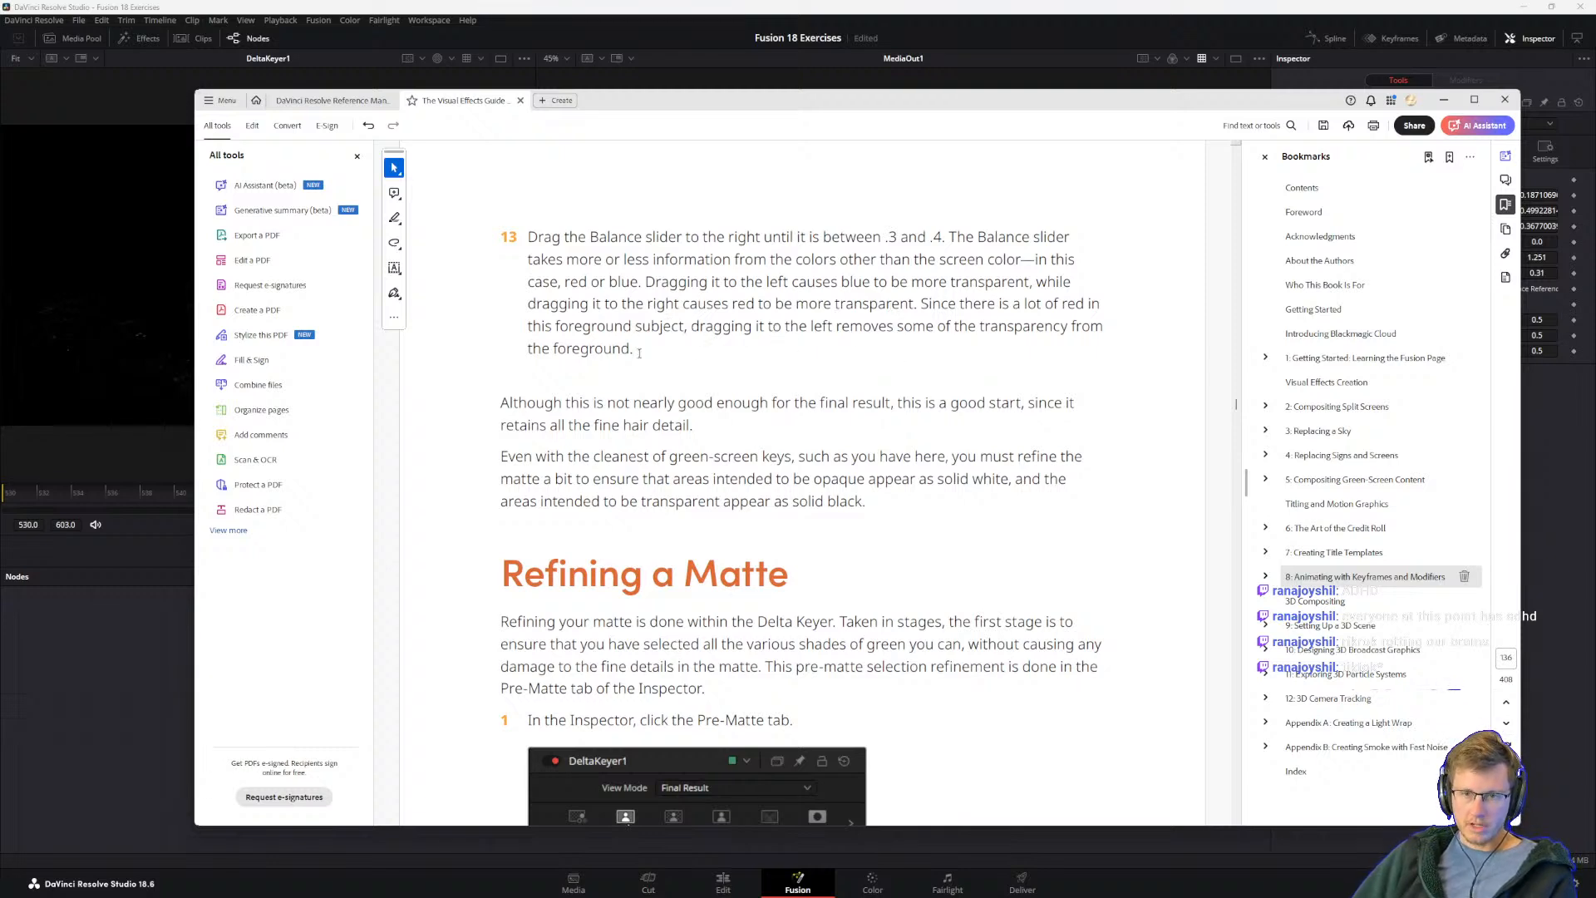
left_click_drag(548, 235, 1102, 332)
left_click(632, 326)
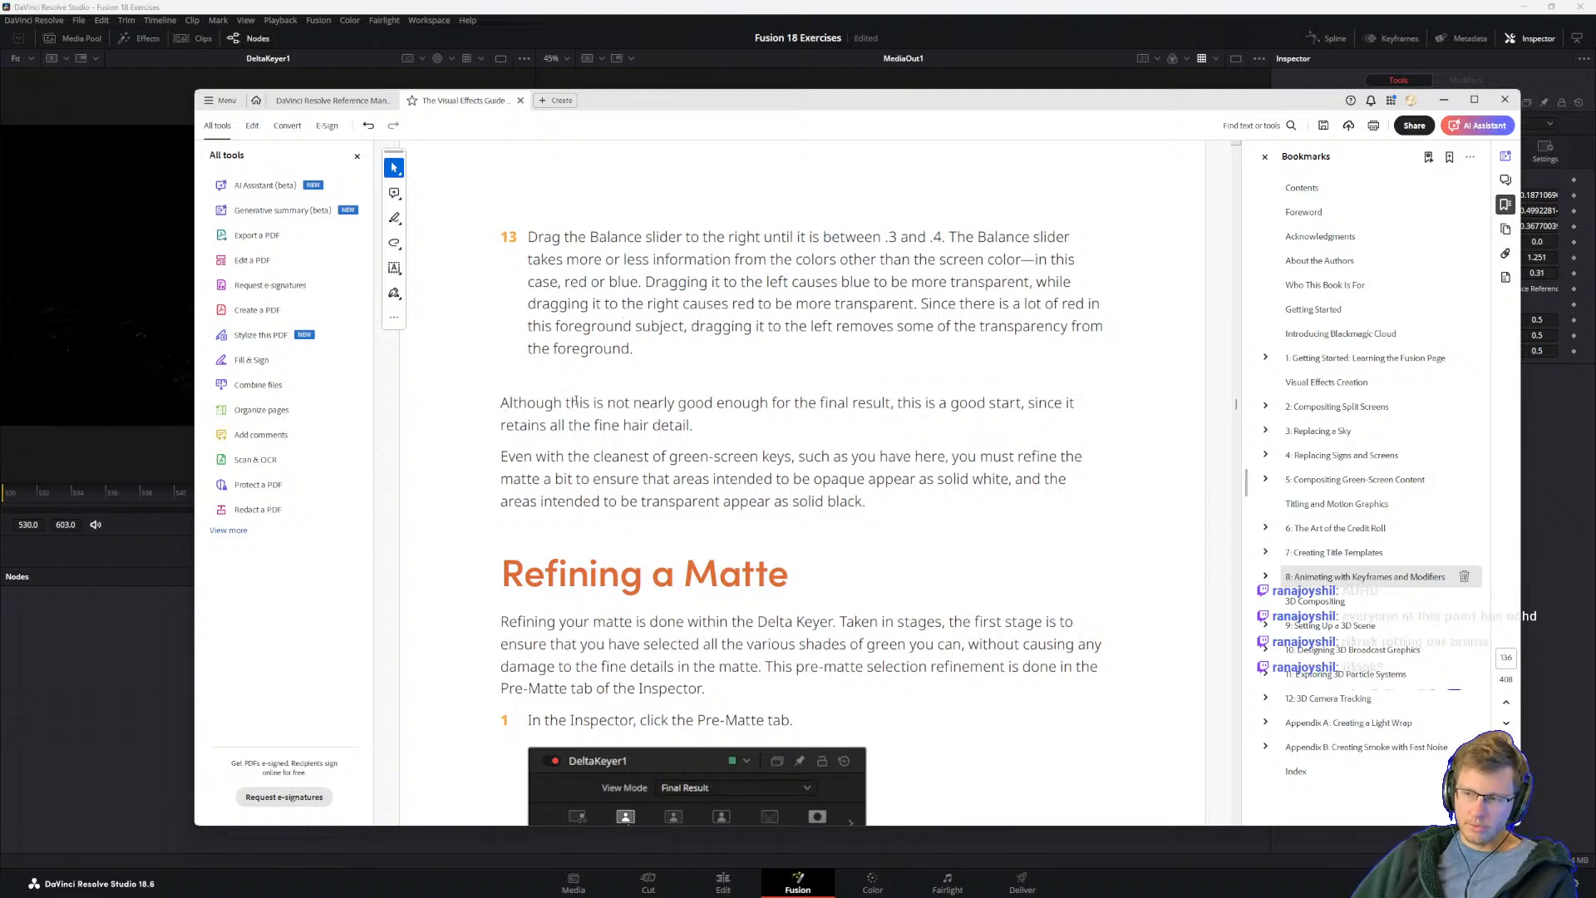
Step: Read the guide's notes after step 13 and the Refining a Matte section through step 1 on the Pre-Matte settings
left_click(501, 403)
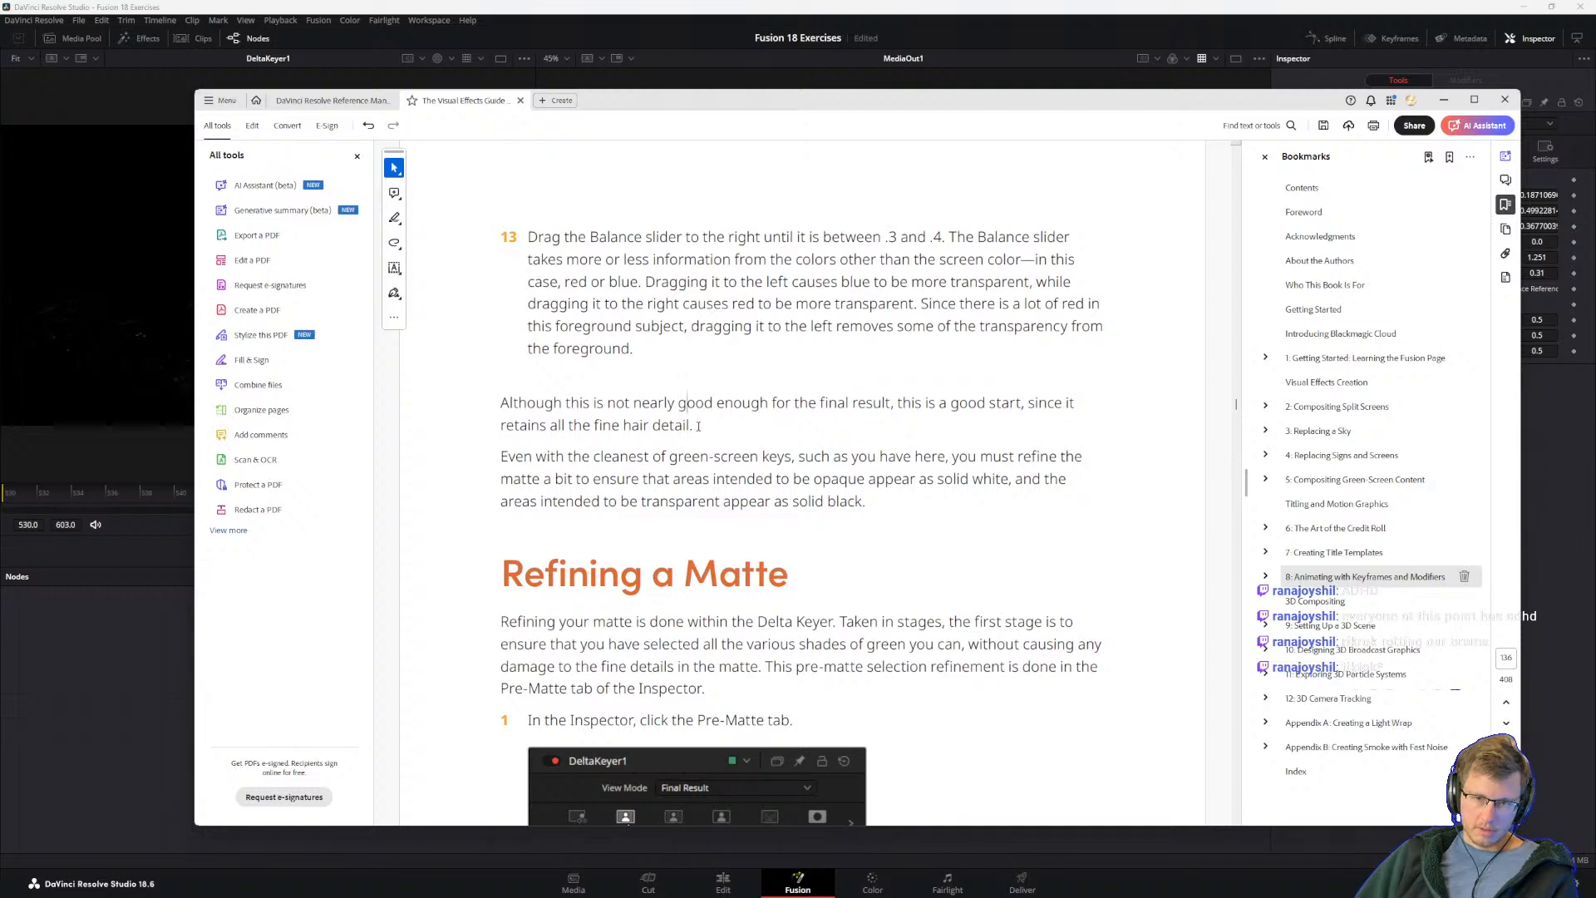
left_click_drag(693, 426, 500, 404)
left_click(613, 414)
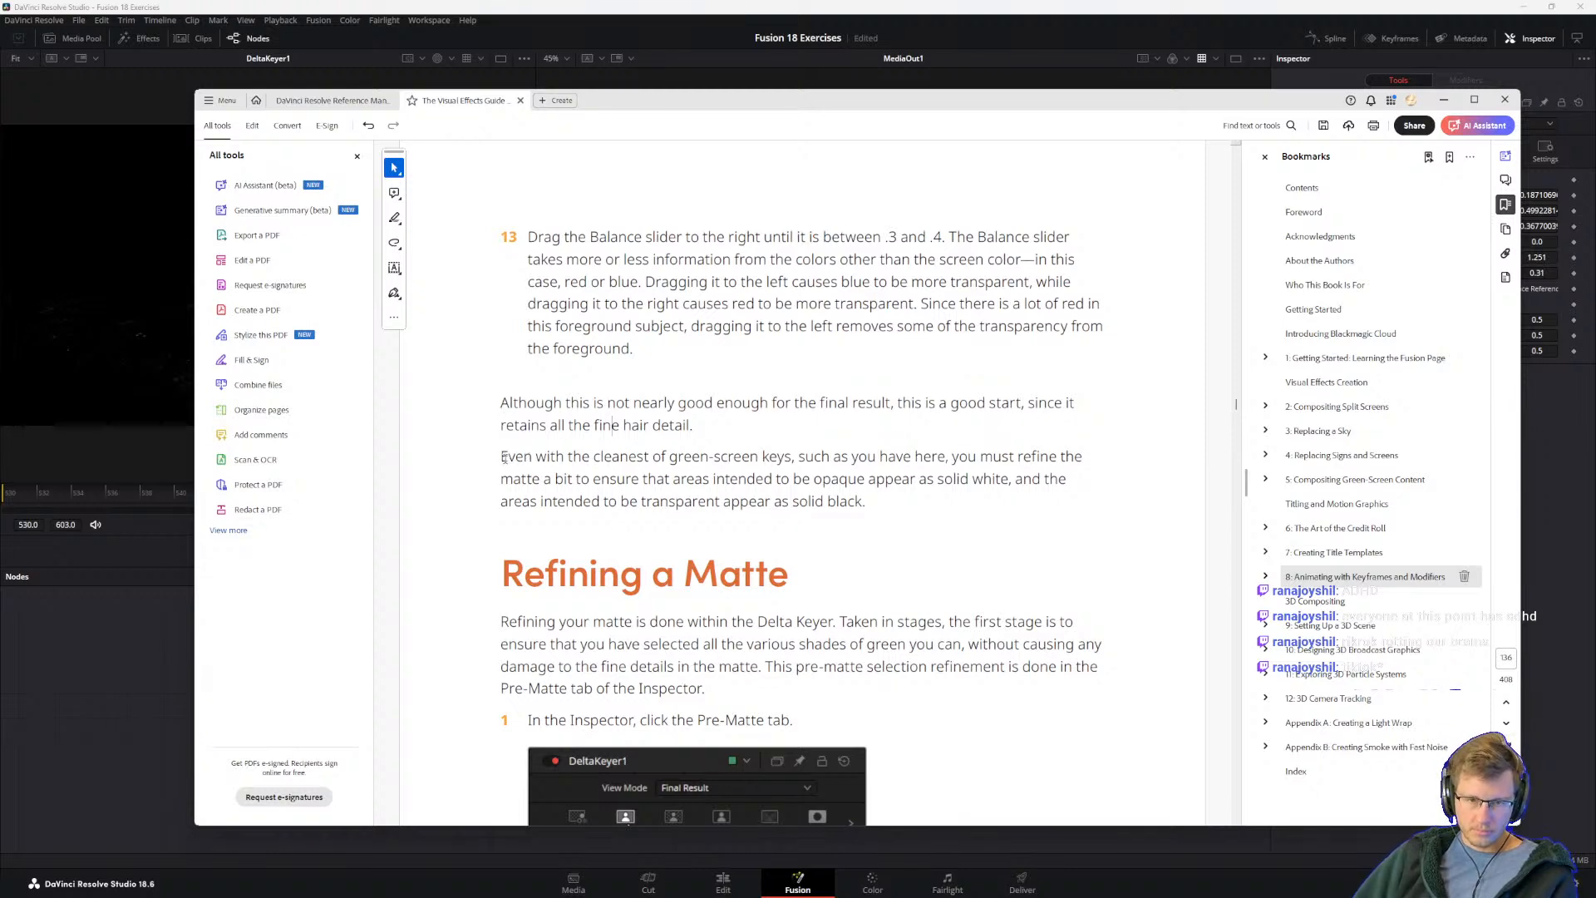
scroll(590, 456, "down", 1)
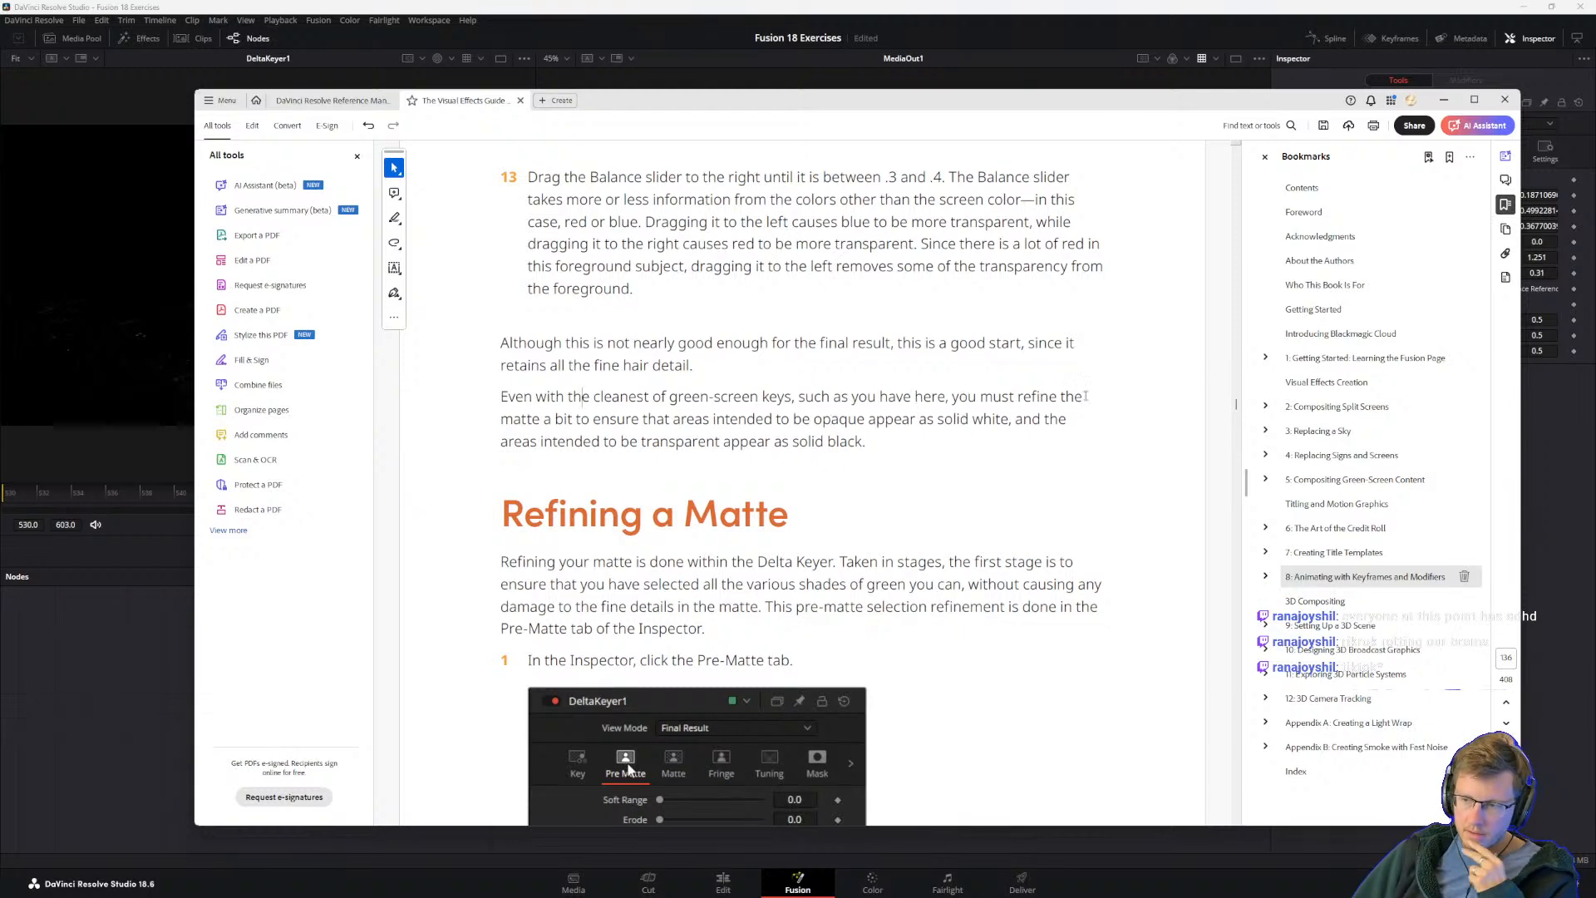
scroll(642, 442, "down", 3)
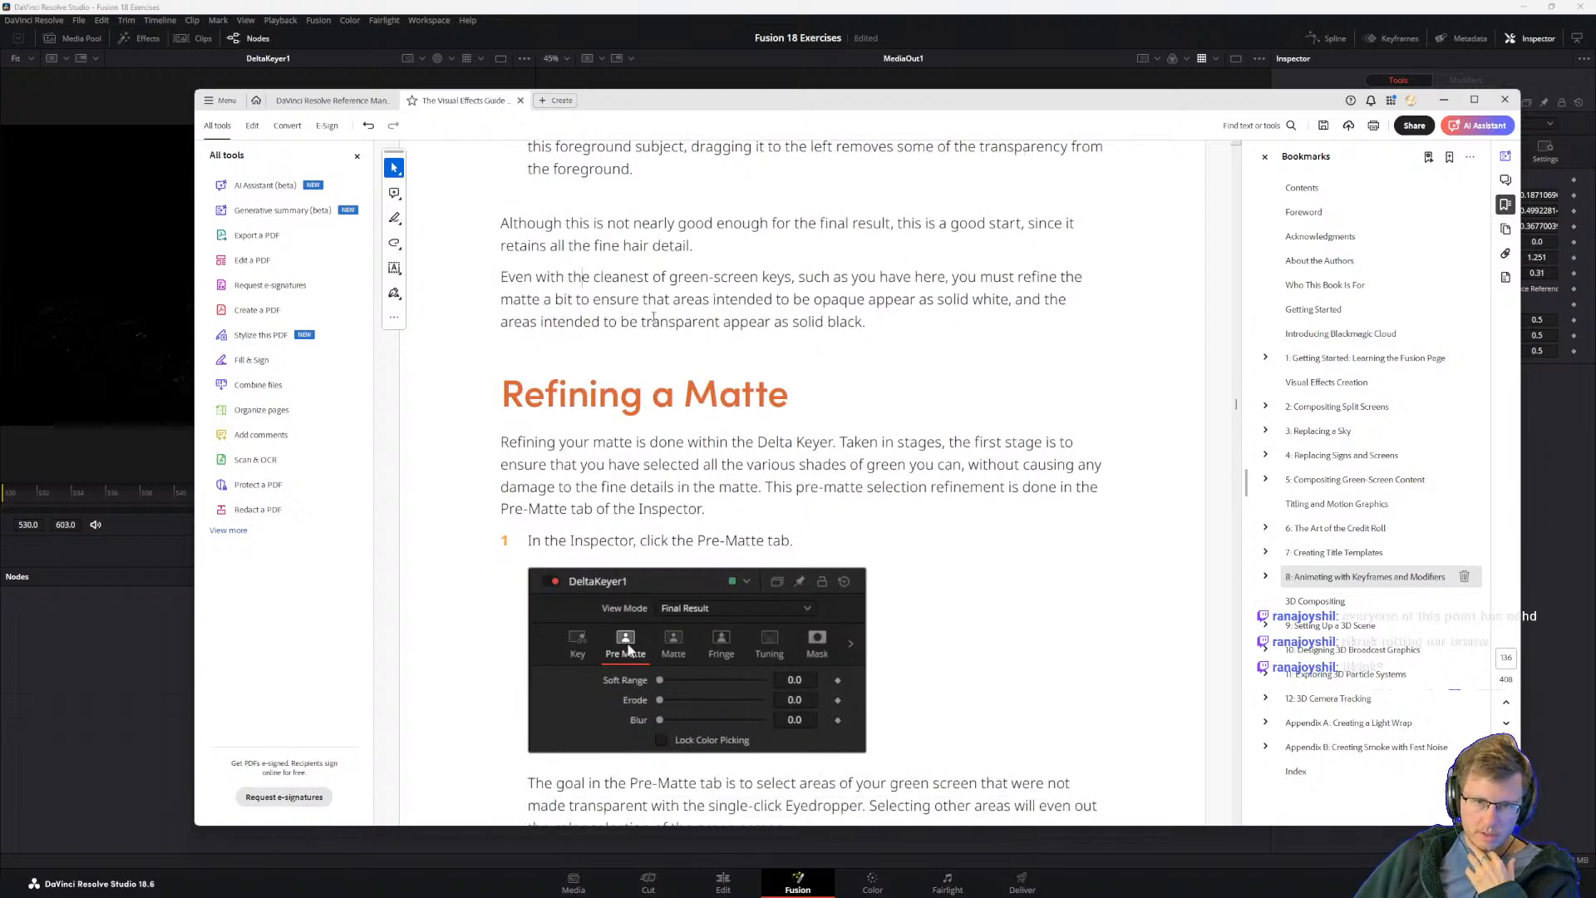
scroll(561, 495, "down", 4)
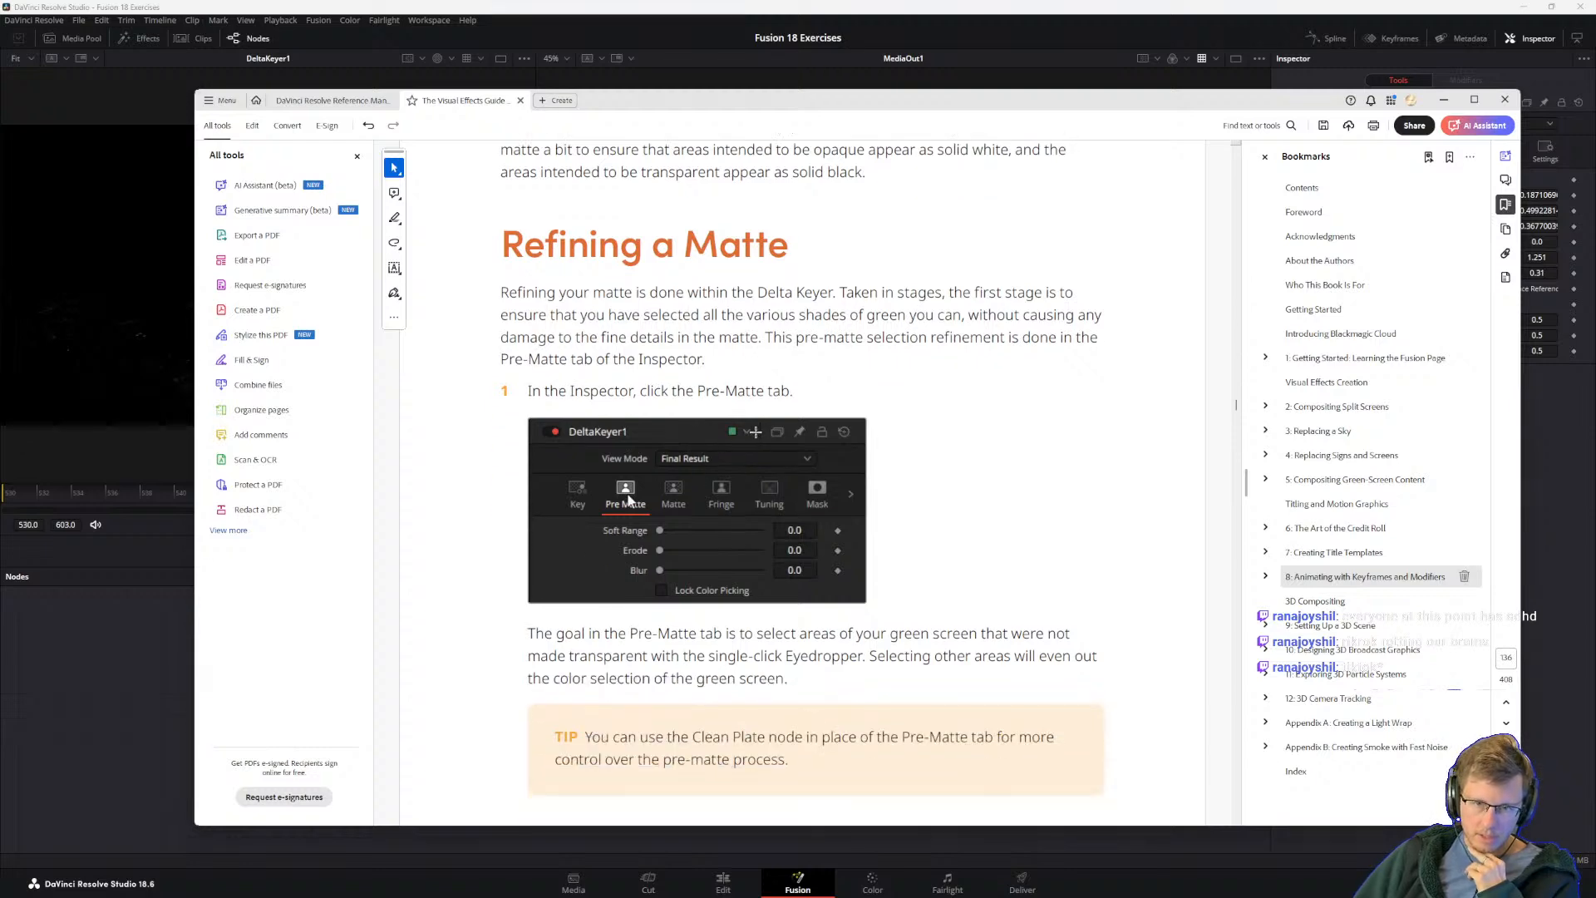
Step: Switch to DaVinci Resolve and show DeltaKeyer1's Pre Matte settings
left_click(964, 6)
left_click(1360, 158)
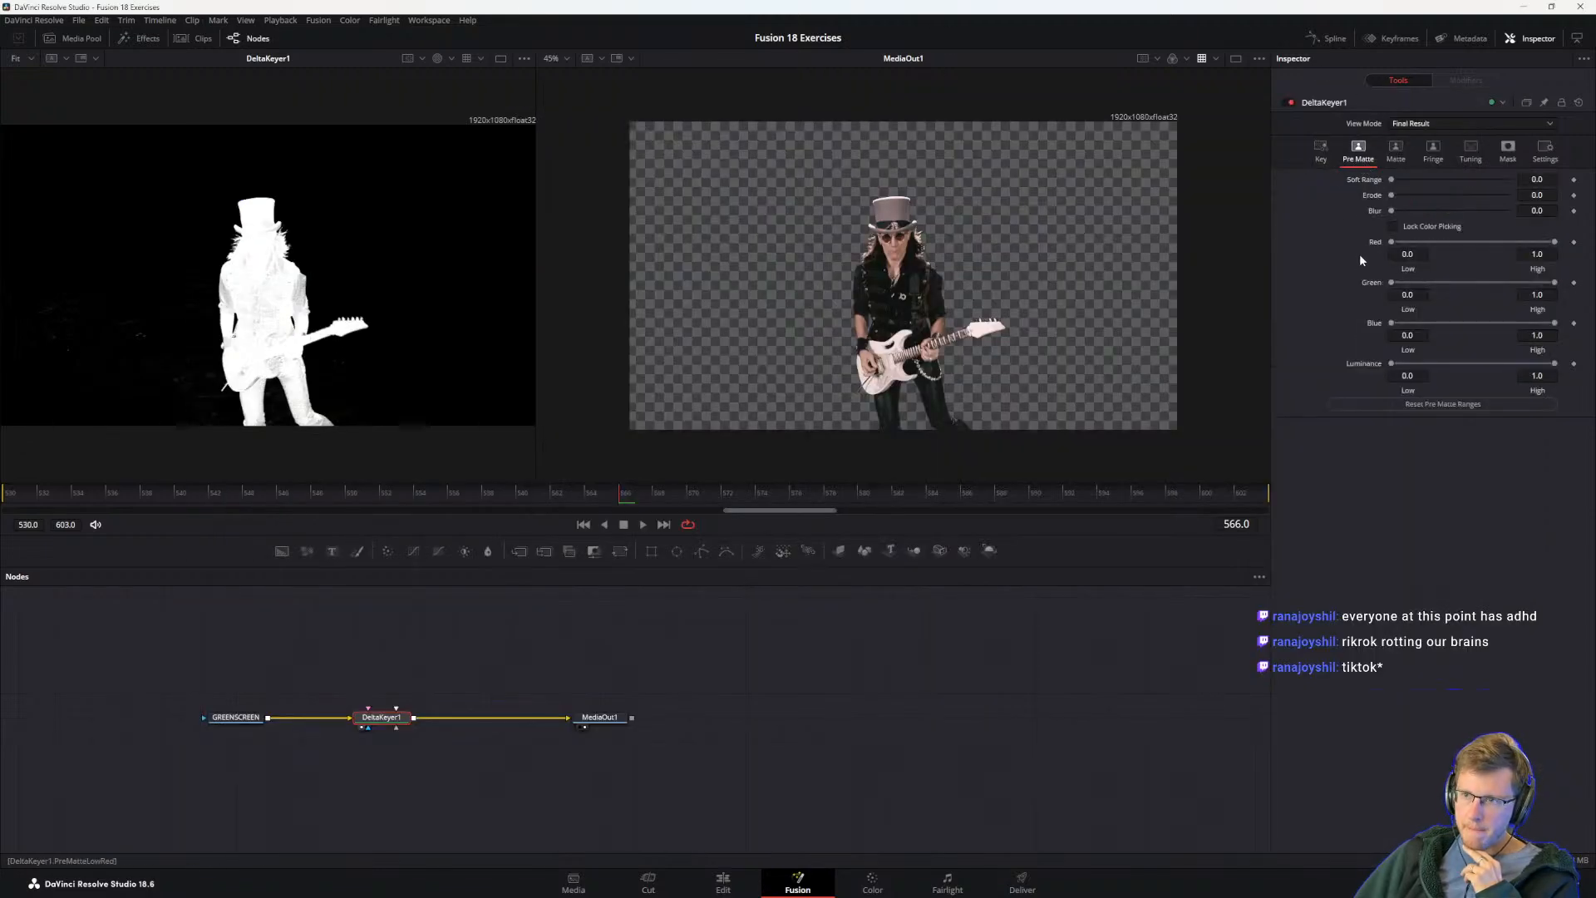
Step: Return to the guide and read the tip on using the Clean Plate node in place of the Pre-Matte controls
key("alt+Tab")
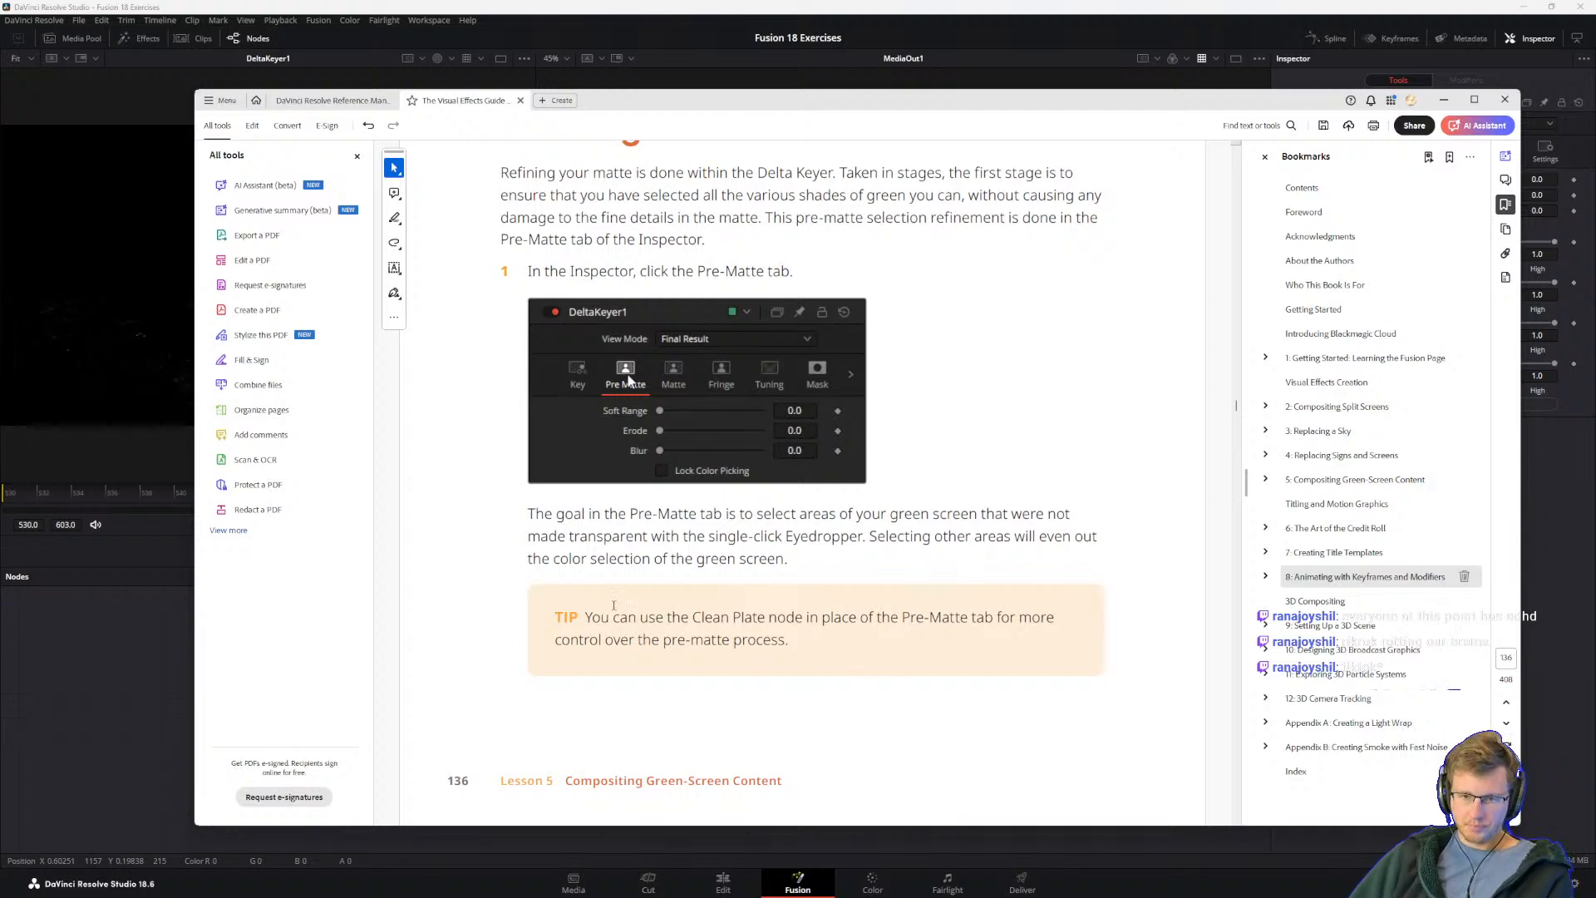
left_click_drag(585, 617, 788, 639)
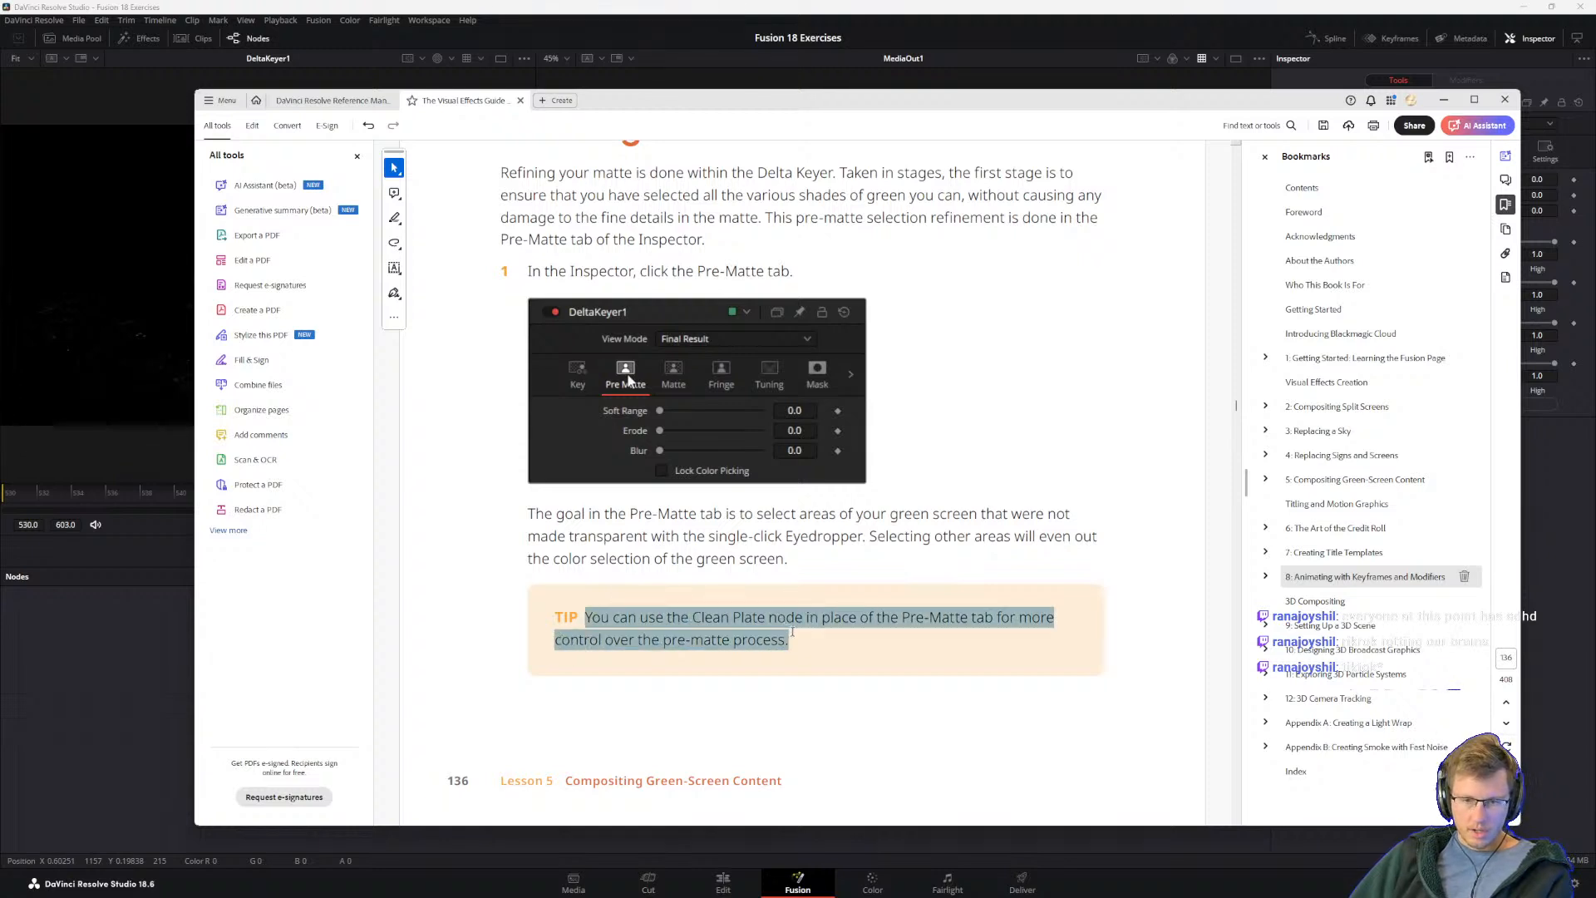
left_click(657, 633)
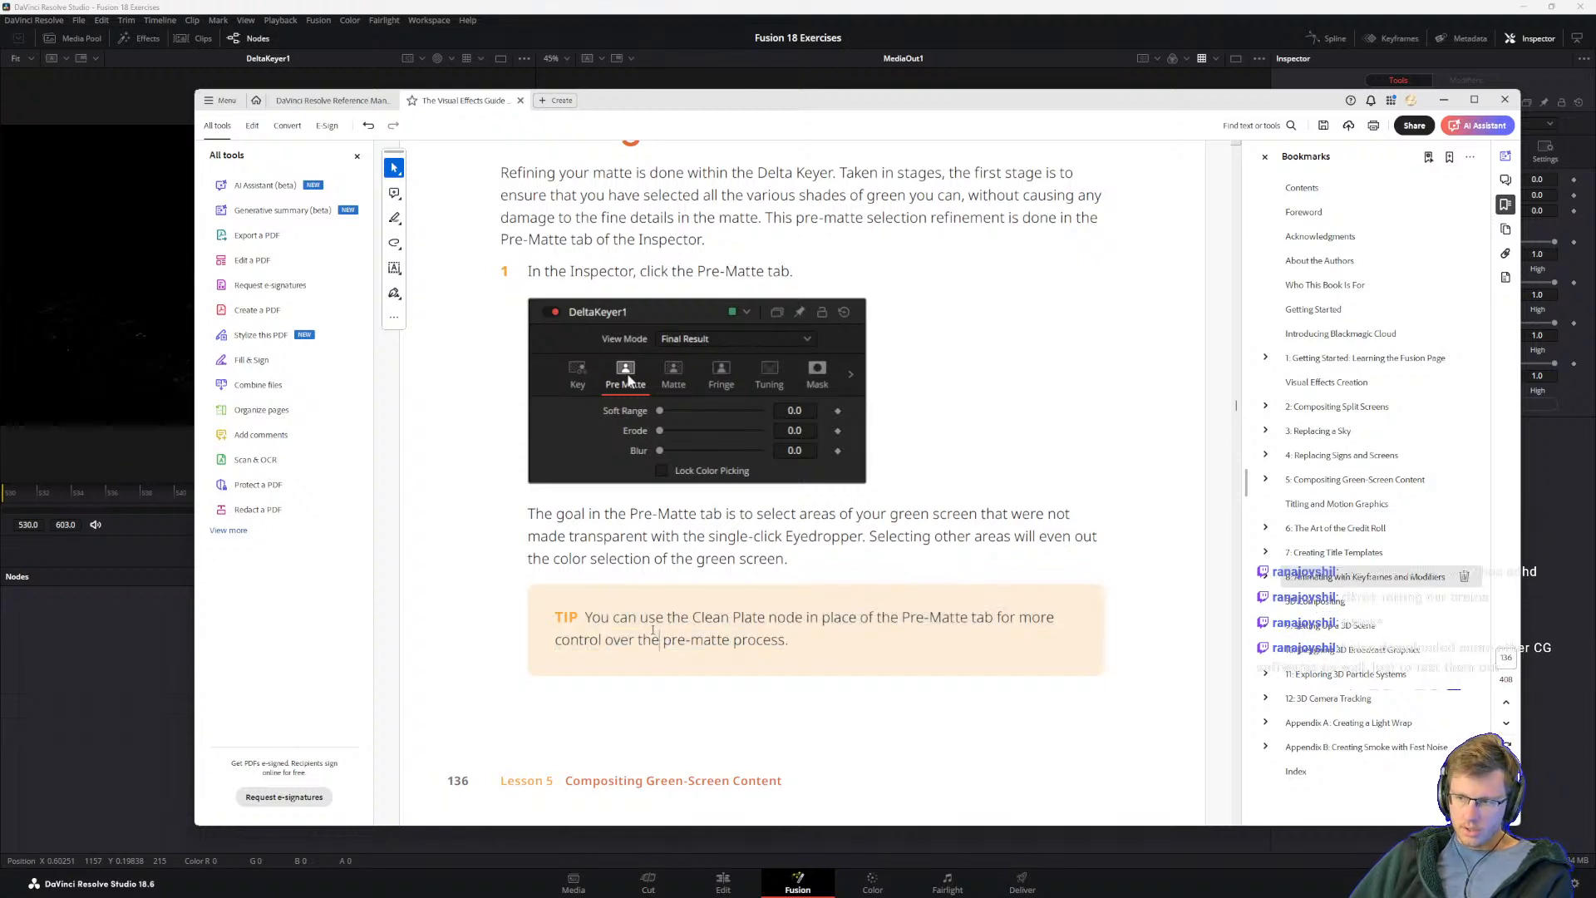
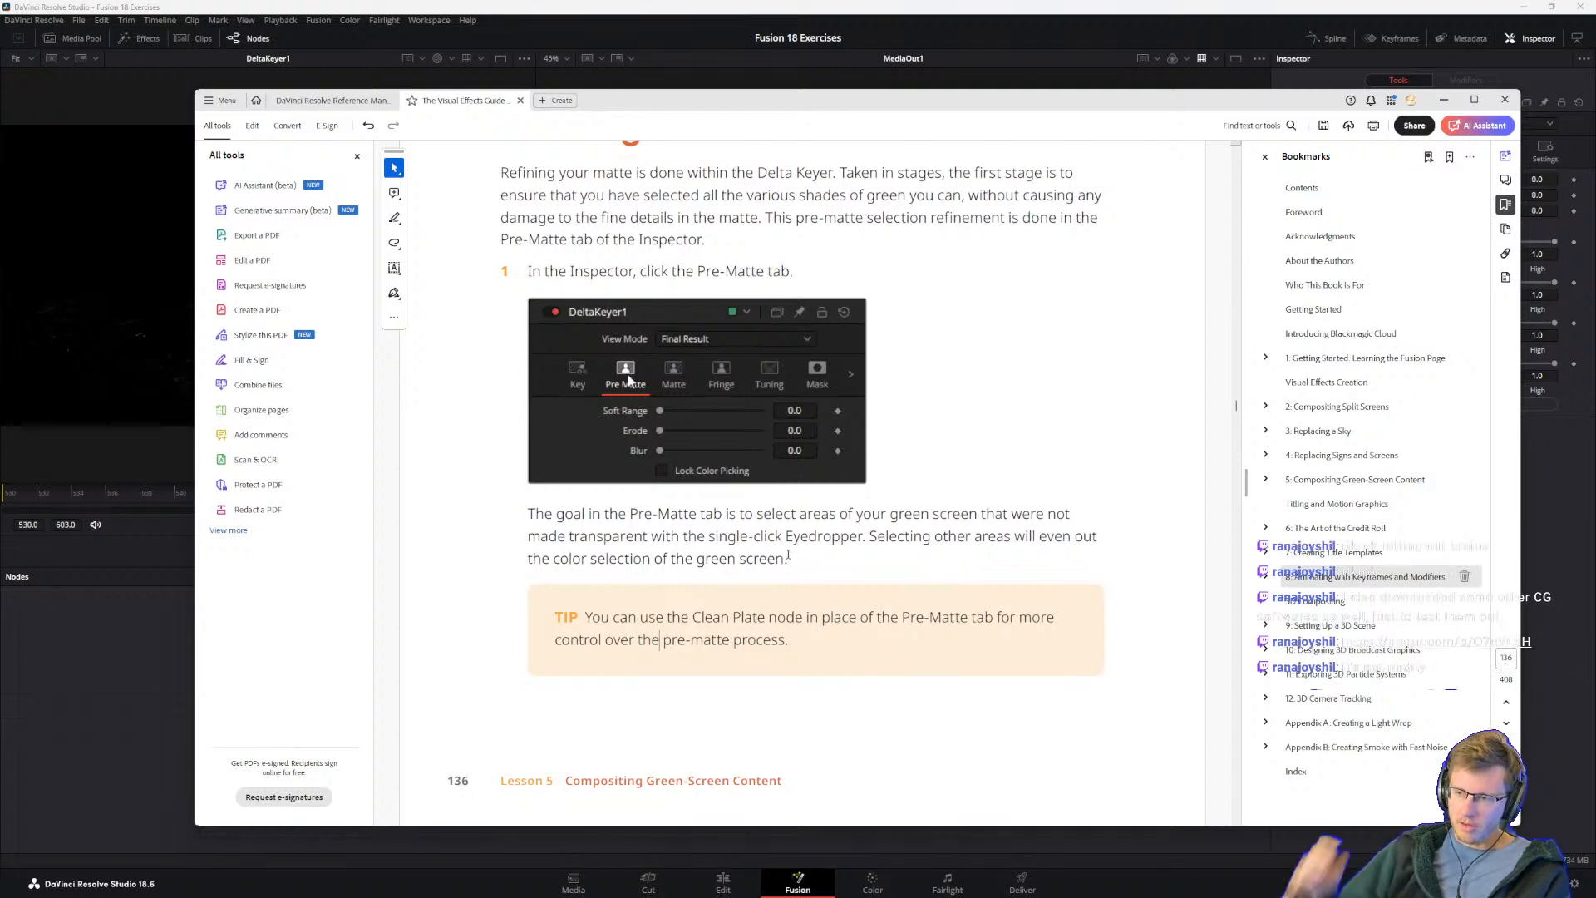
Step: Read the guide's Clean Plate tip and step 2 on making a Pre-Matte selection in the dark gray area beside the hat
left_click(788, 554)
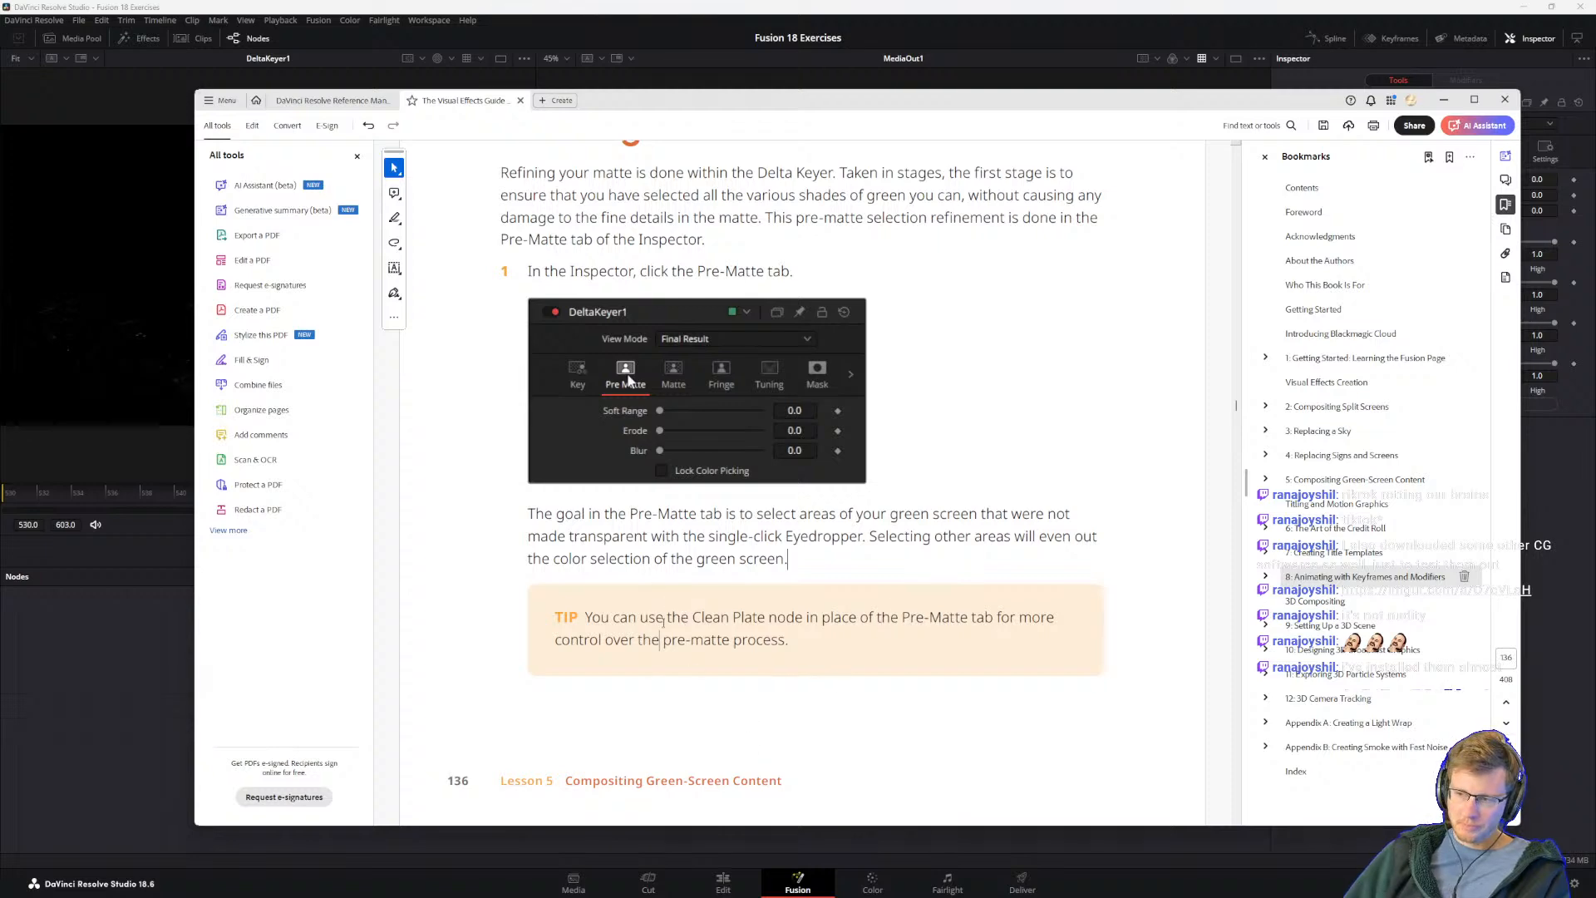
left_click_drag(586, 616, 835, 658)
left_click(790, 626)
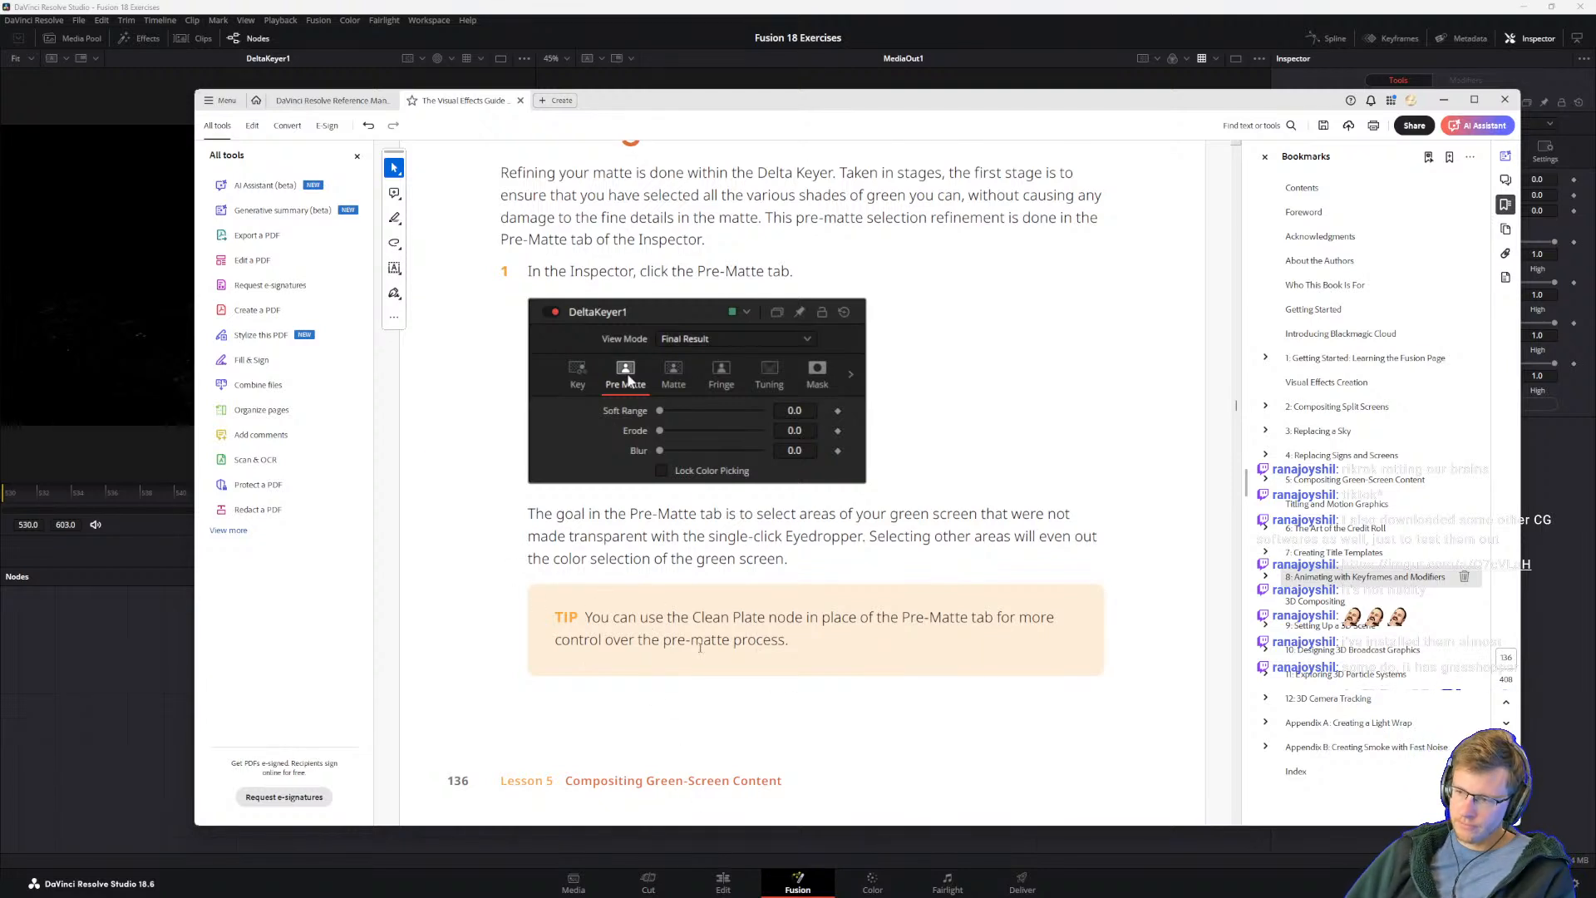
scroll(699, 653, "down", 3)
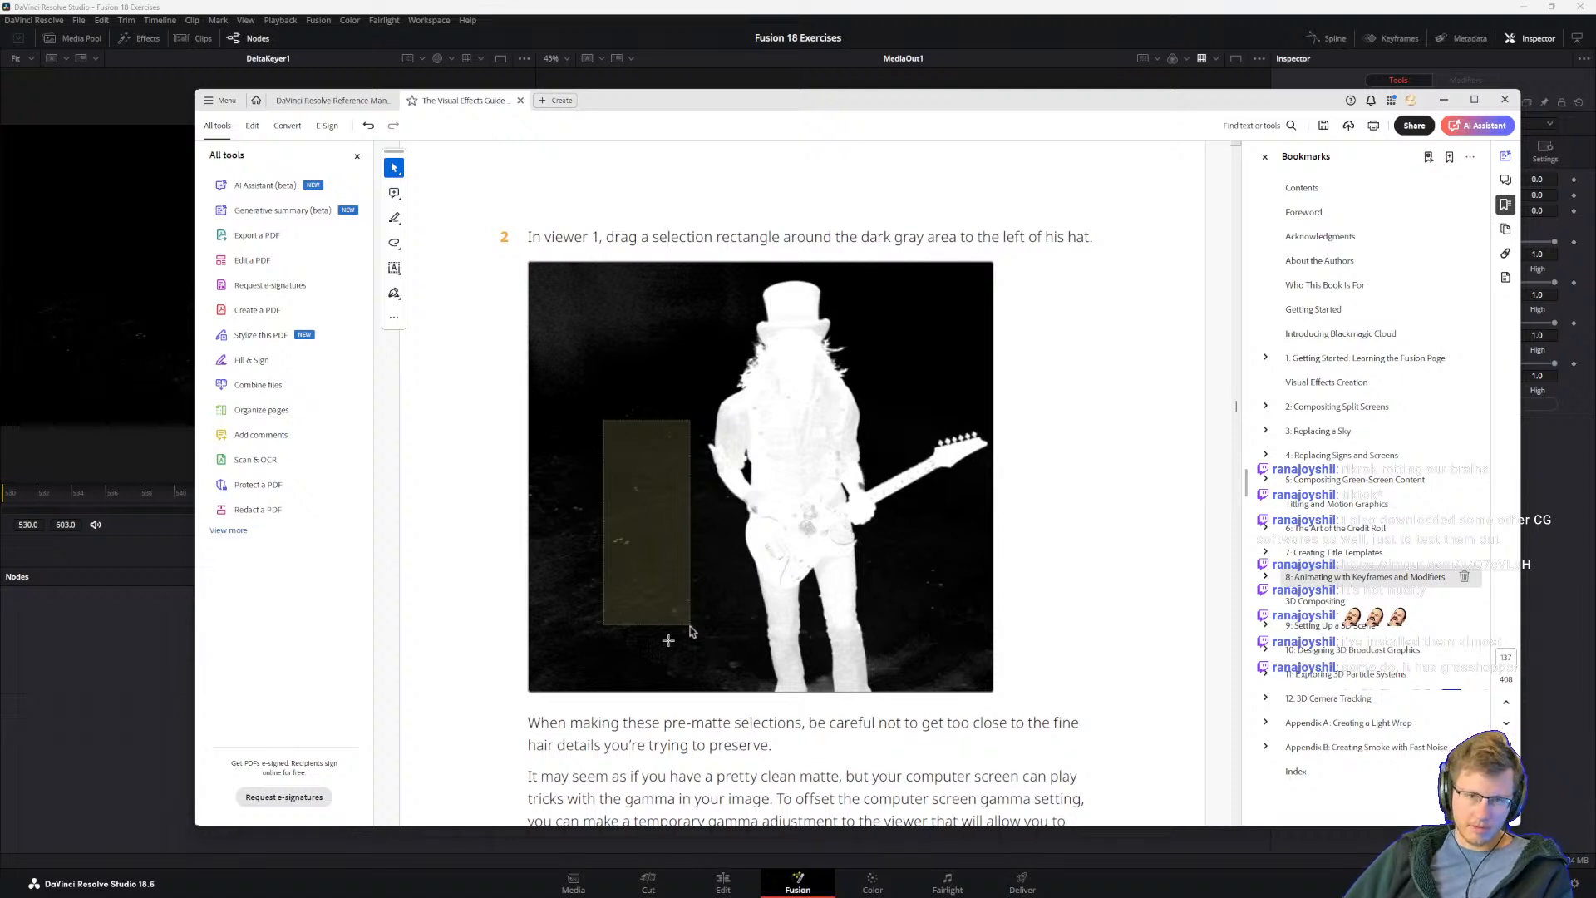
scroll(638, 582, "down", 1)
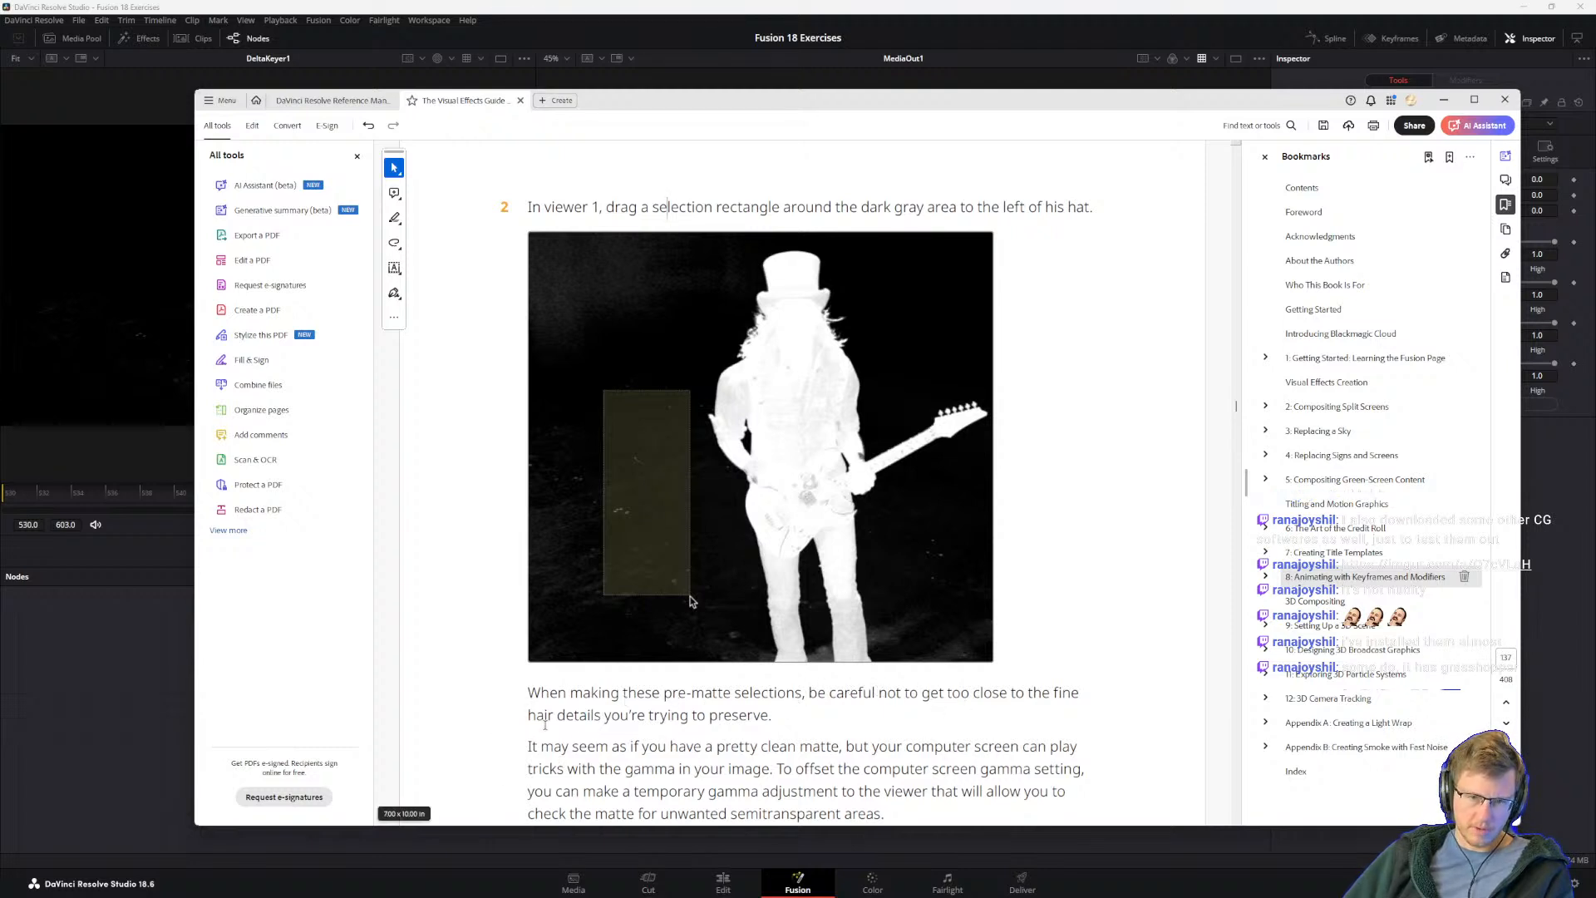
scroll(707, 713, "down", 2)
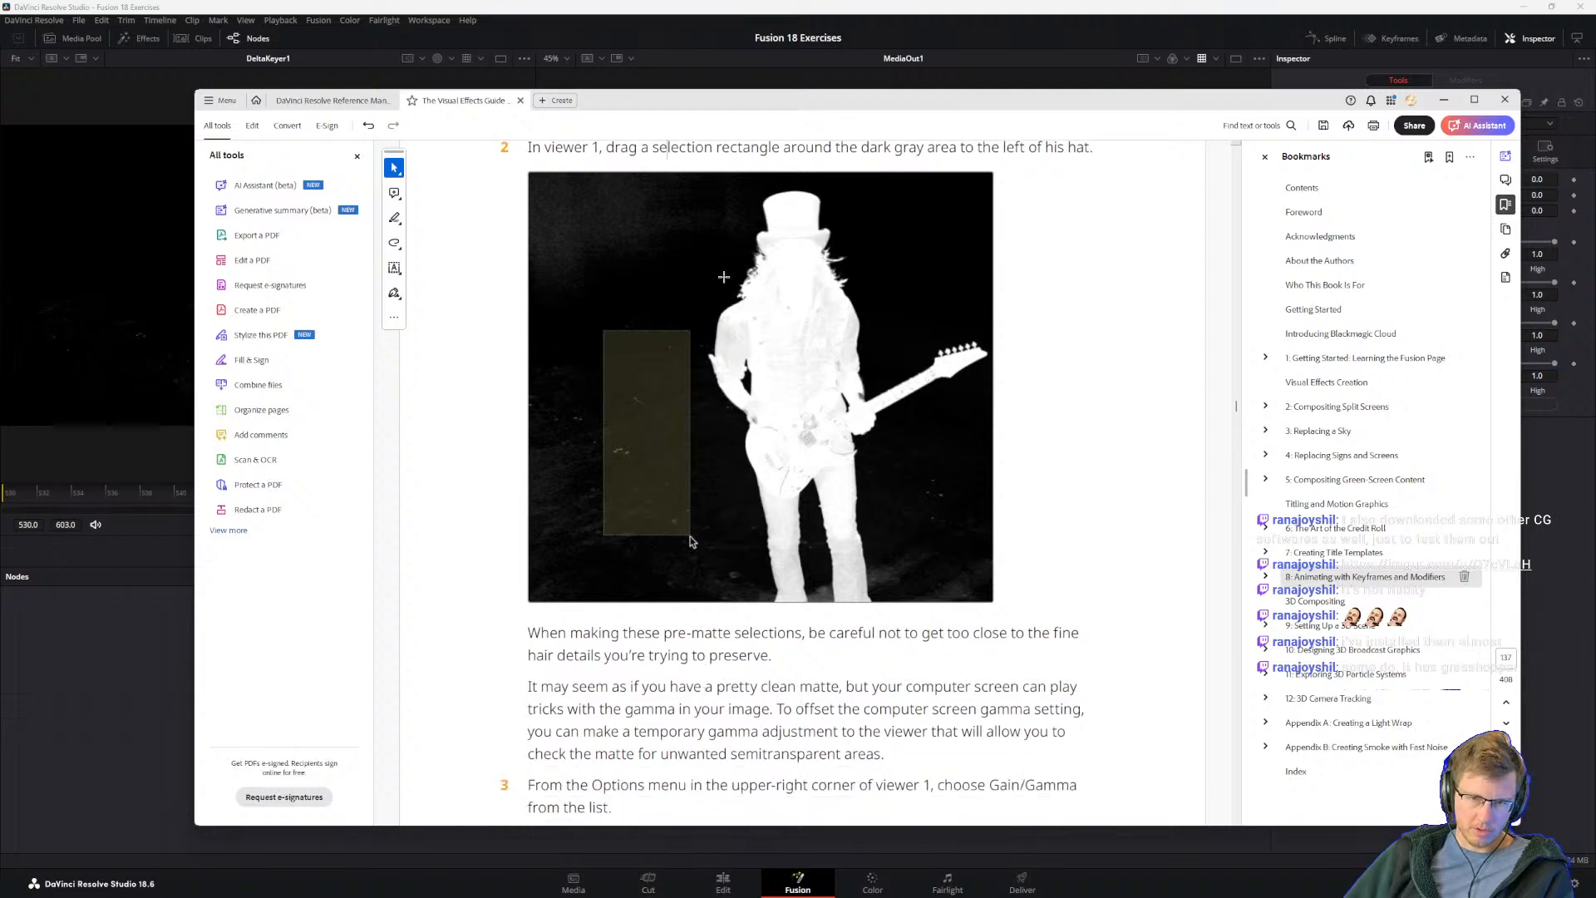
Step: In DaVinci Resolve, make overlapping Pre-Matte selections across the dark background left of the guitarist in the DeltaKeyer1 viewer
key("alt+Tab")
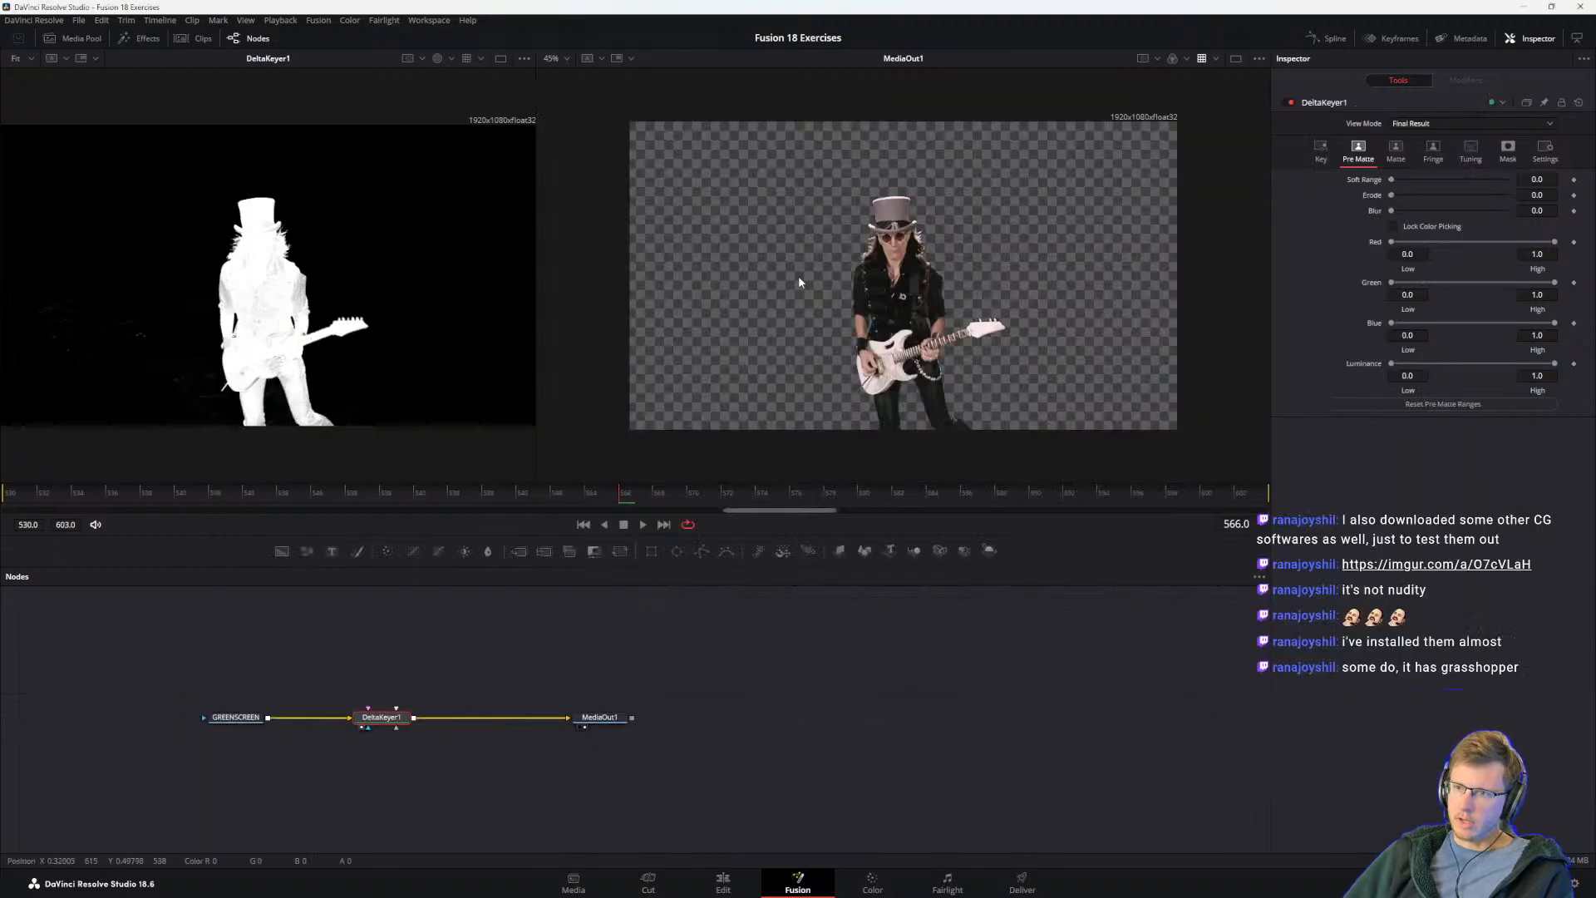
left_click_drag(207, 346, 207, 347)
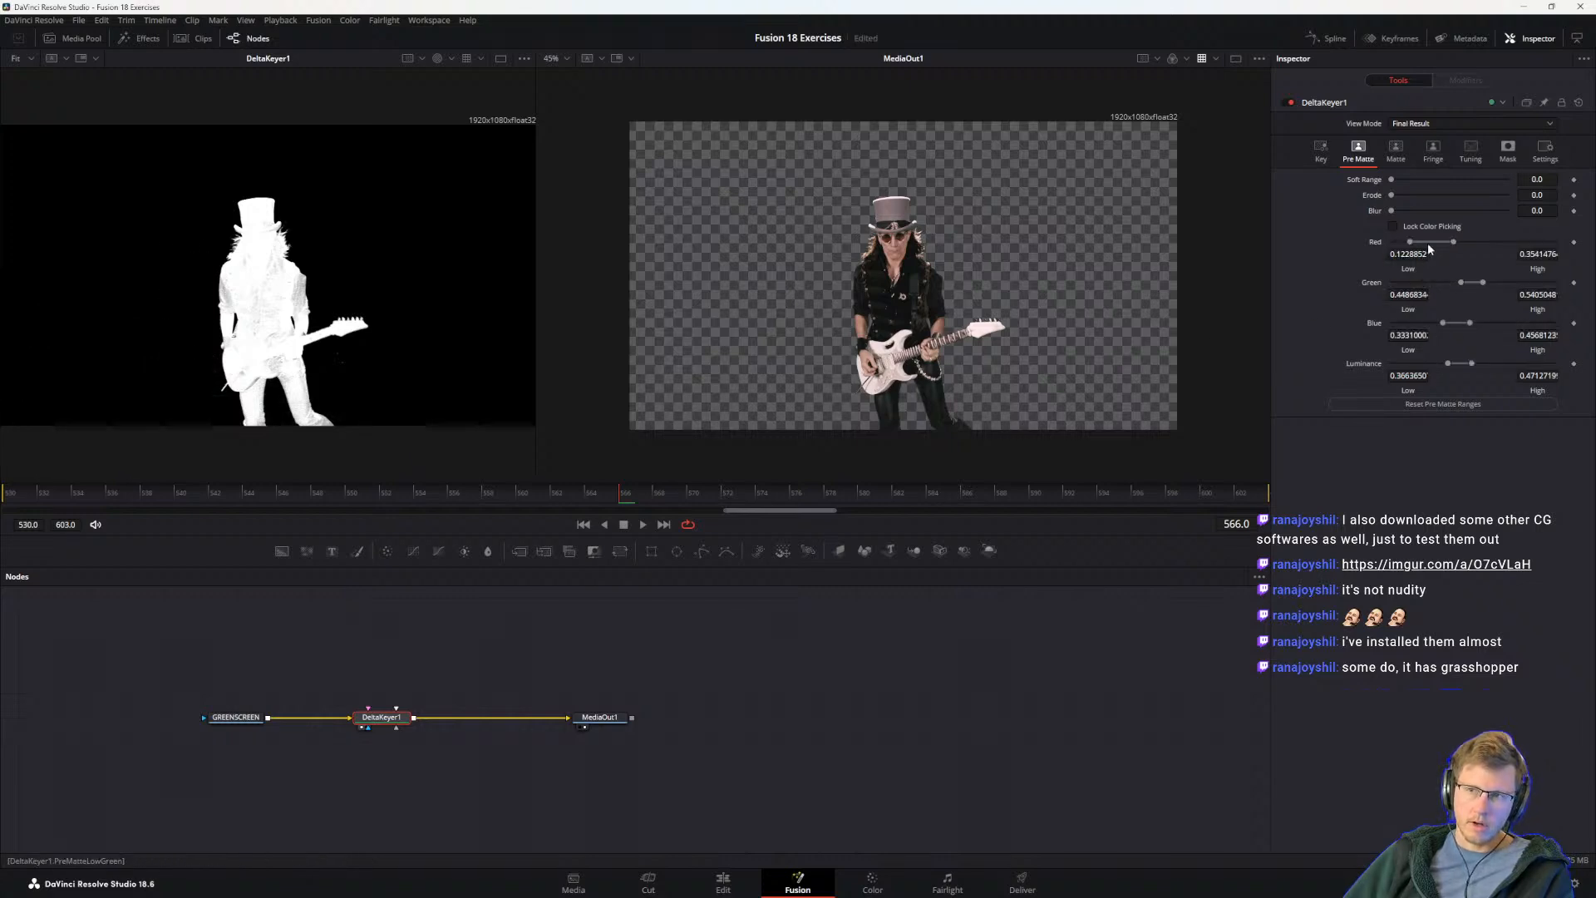
left_click_drag(169, 268, 209, 354)
left_click_drag(122, 252, 205, 391)
Step: Check step 3 in the guide, and show the Gain/Gamma controls in DaVinci Resolve's MediaOut1 viewer
key("alt+Tab")
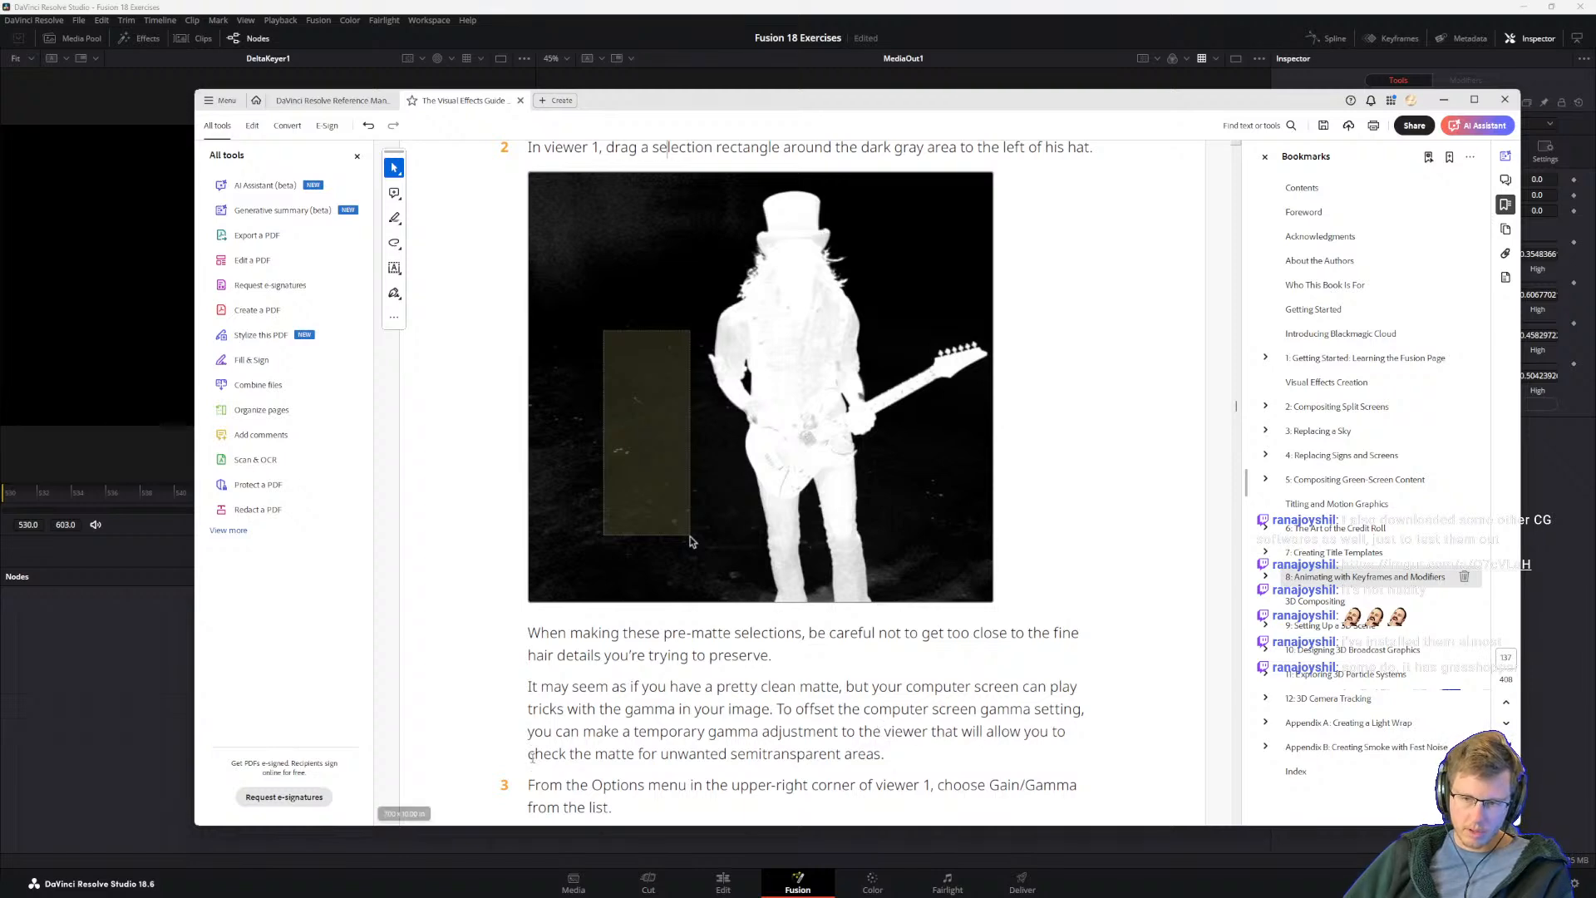
scroll(757, 742, "down", 3)
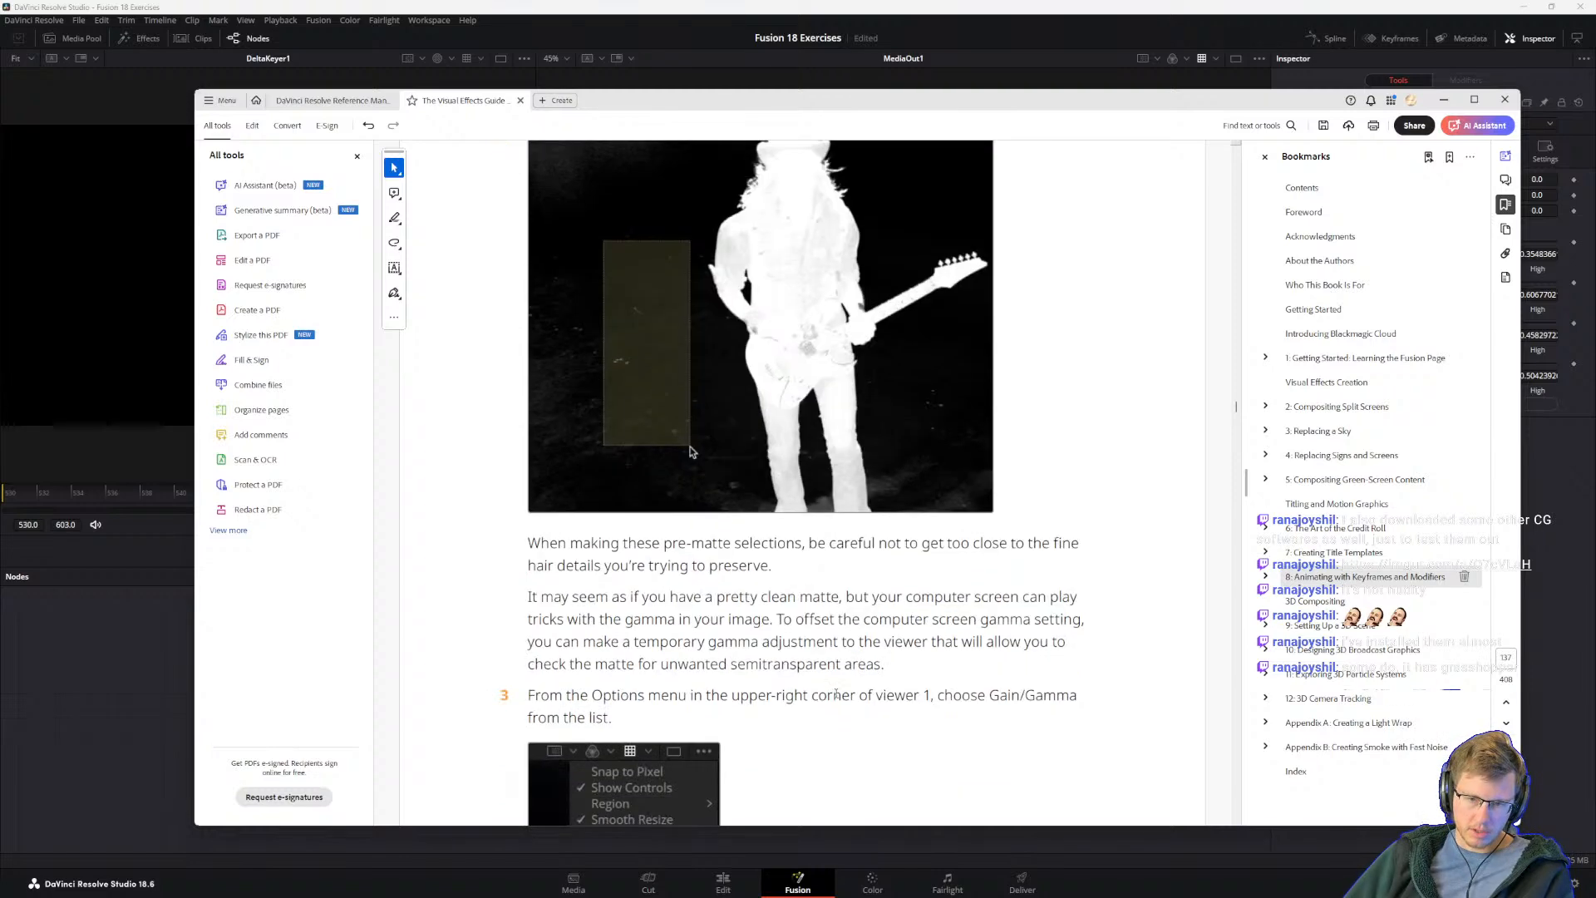
scroll(683, 590, "down", 1)
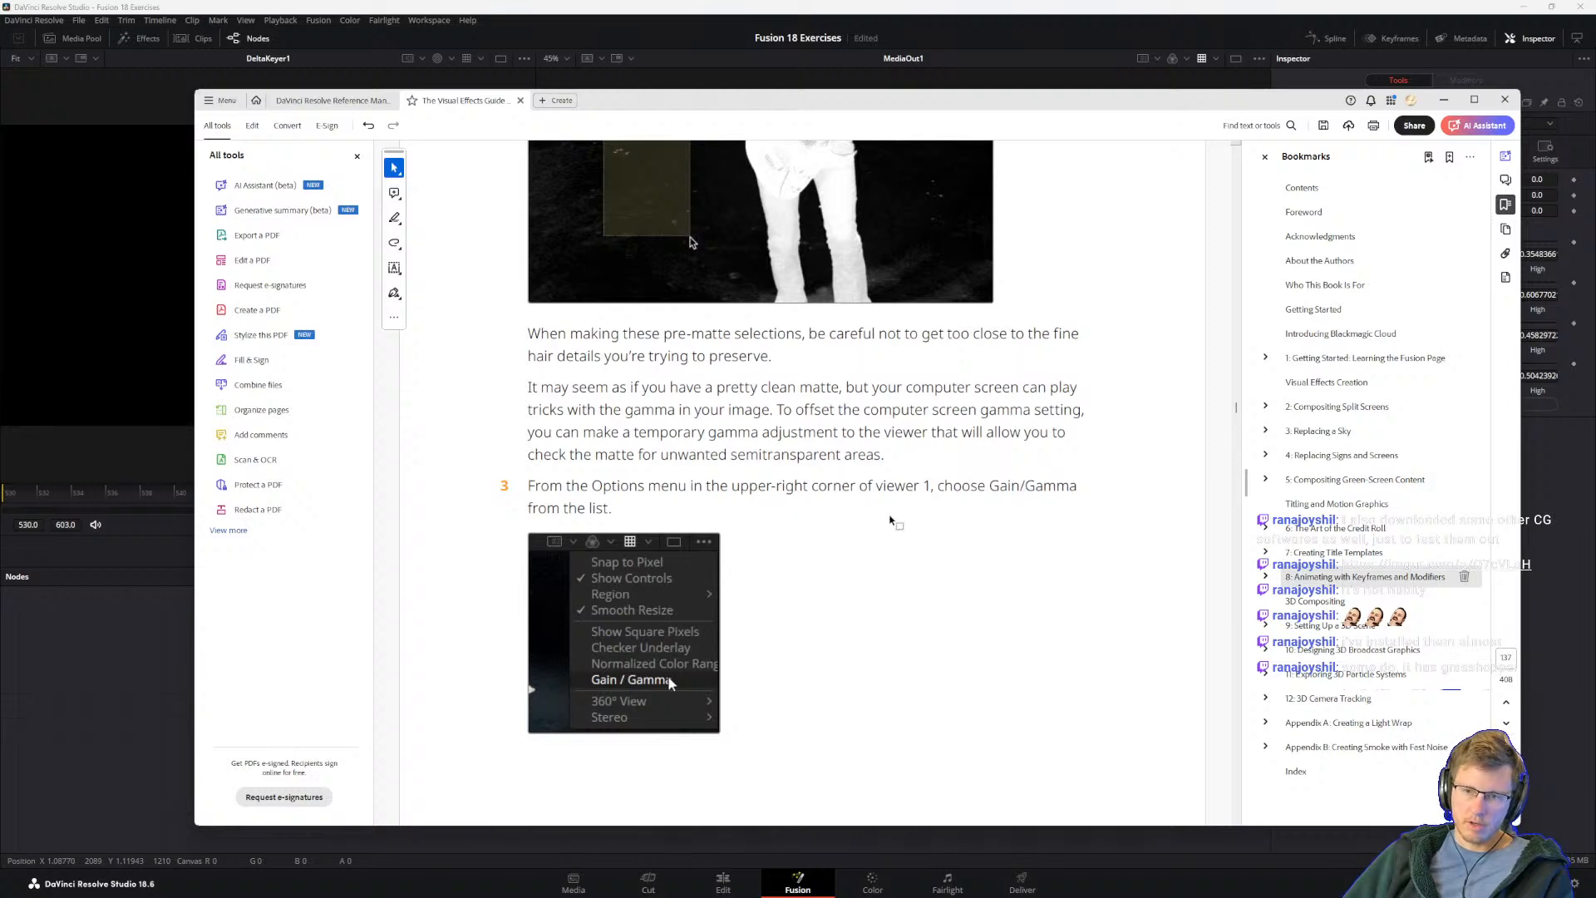
left_click(1195, 17)
left_click(1259, 58)
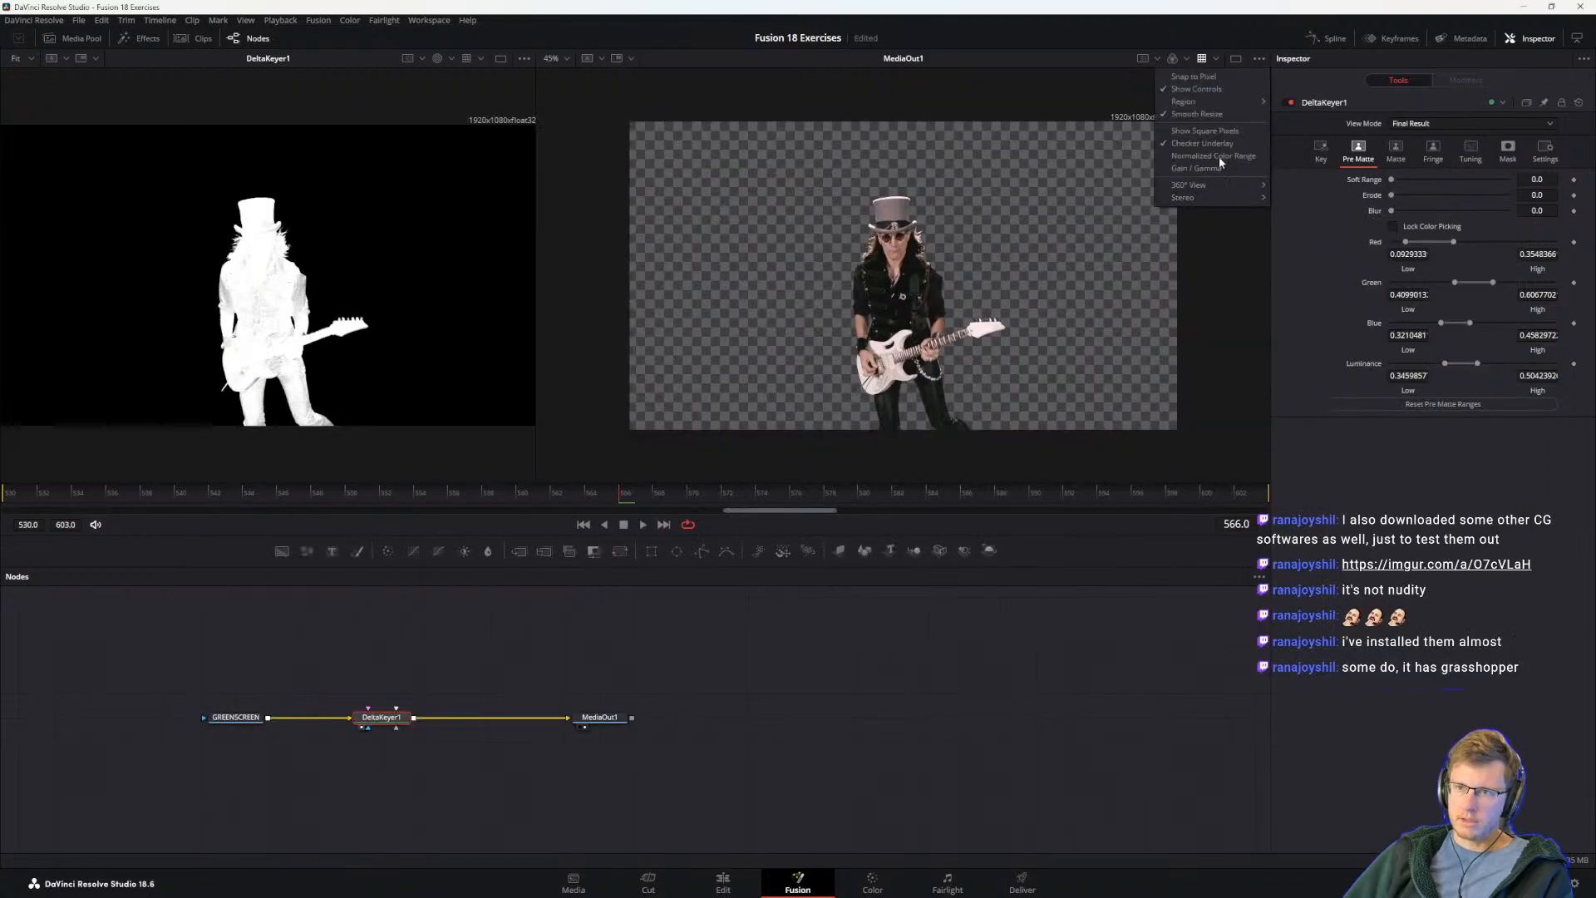
left_click(1208, 171)
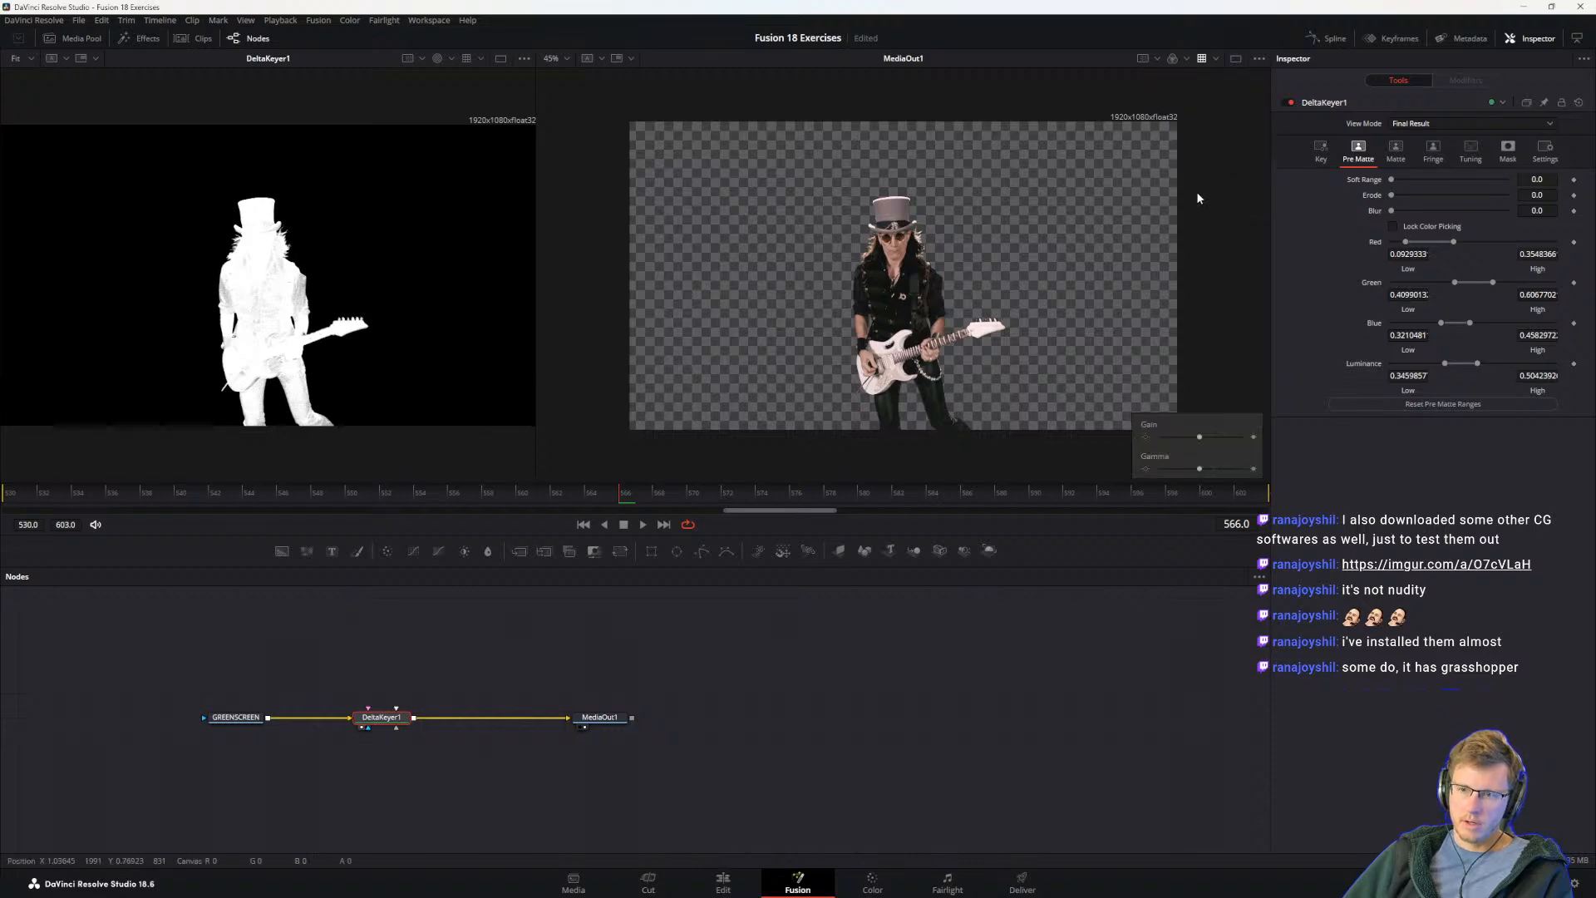
Step: Return to the guide and read steps 4 and 5 on raising Gamma and selecting white specks close to the guitarist
key("alt+Tab")
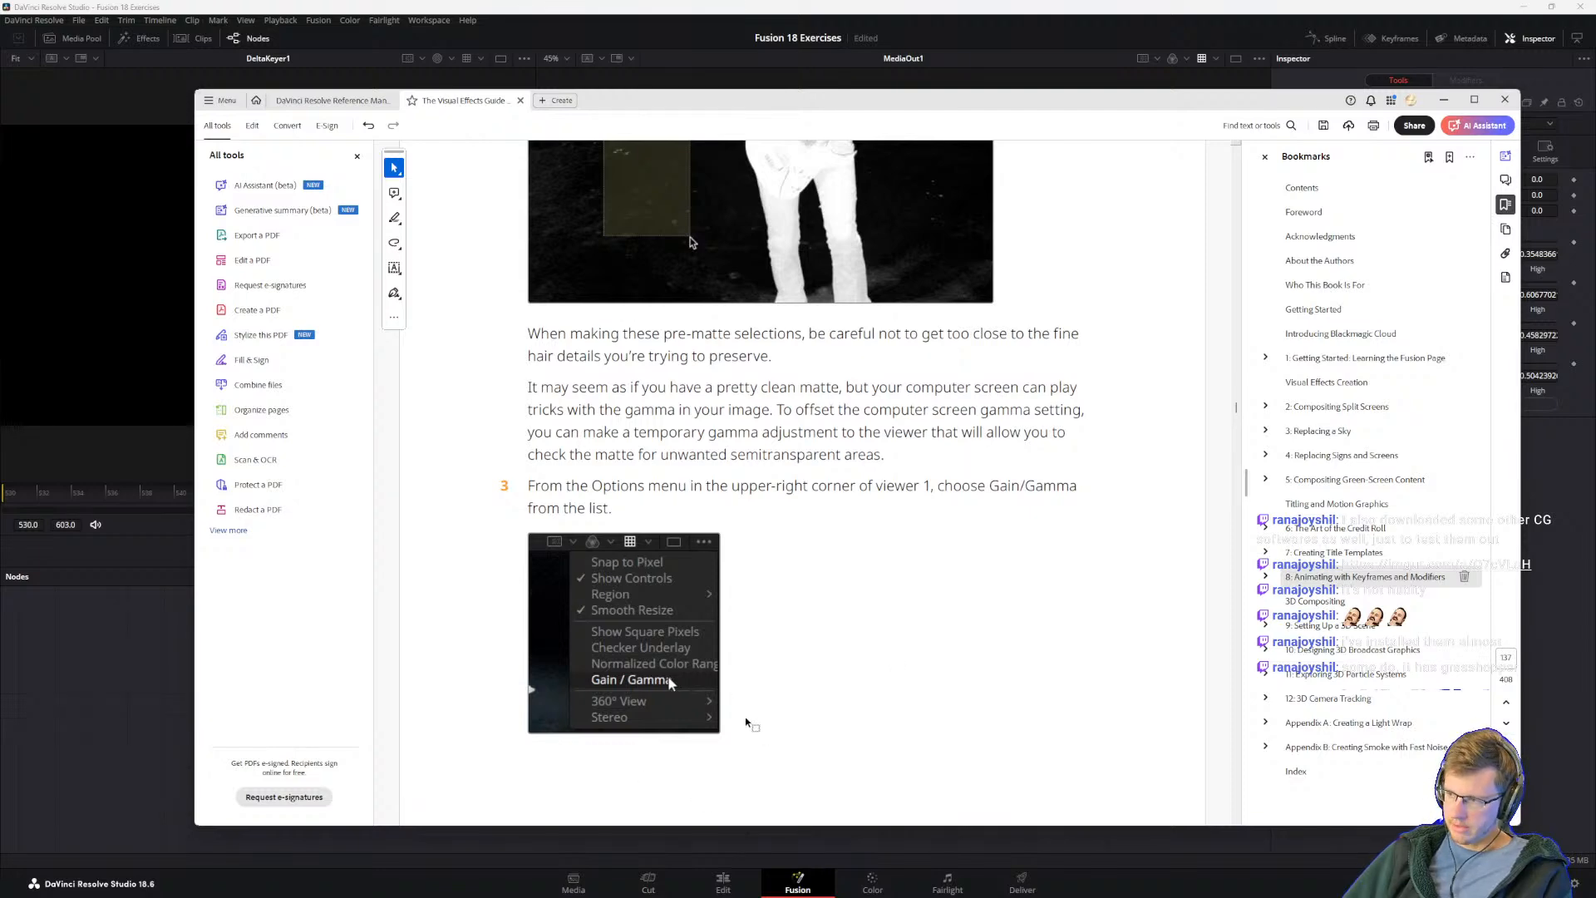
scroll(831, 665, "down", 10)
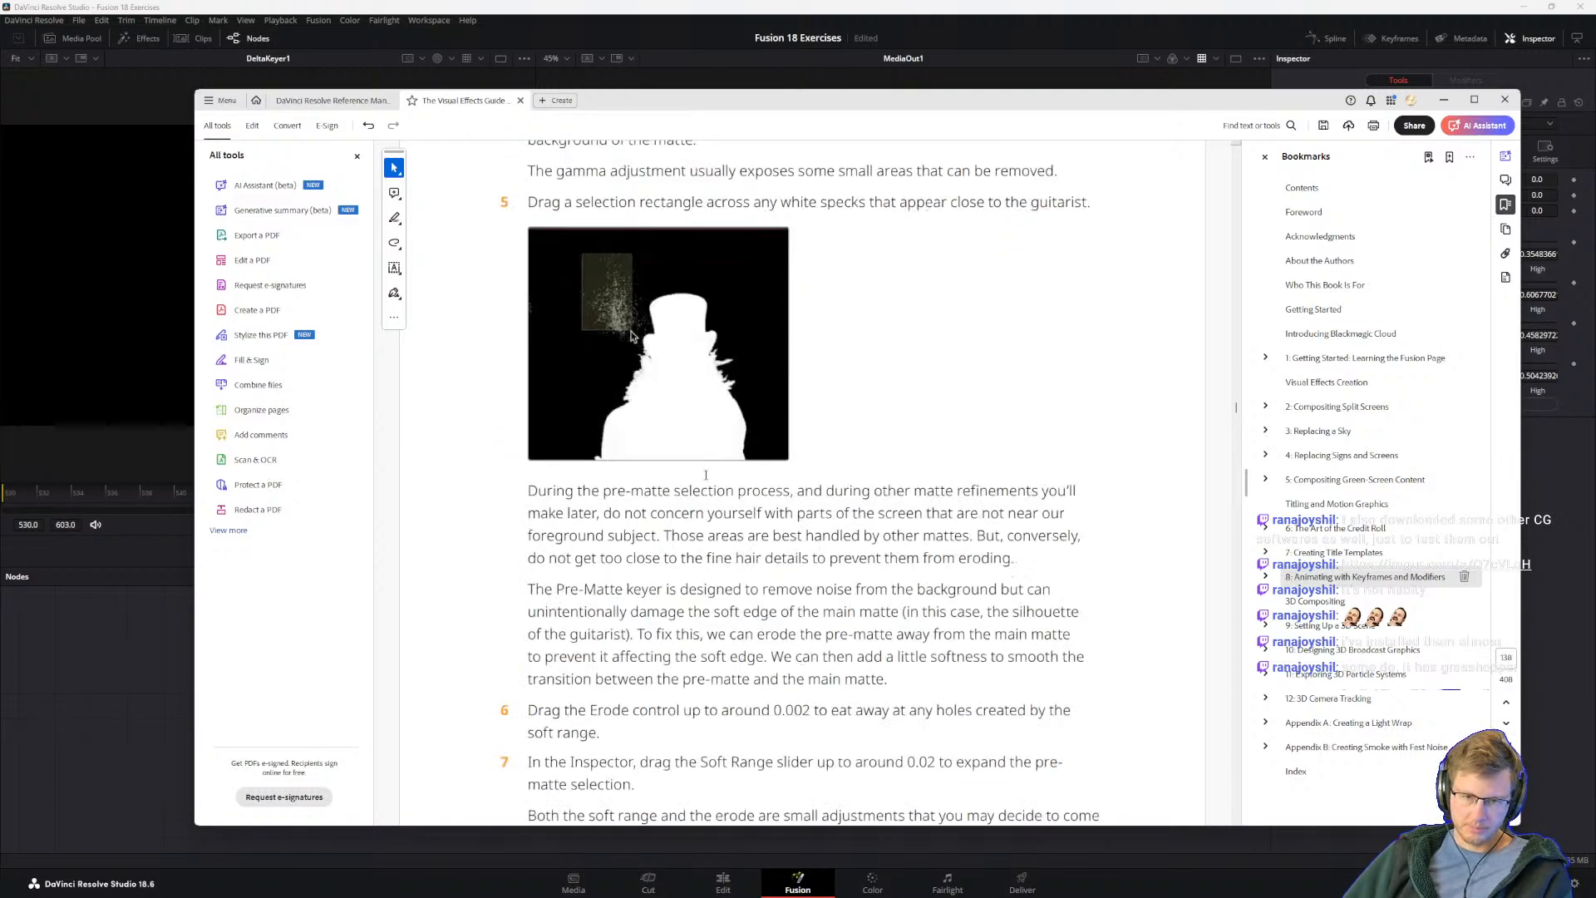
scroll(746, 576, "up", 1)
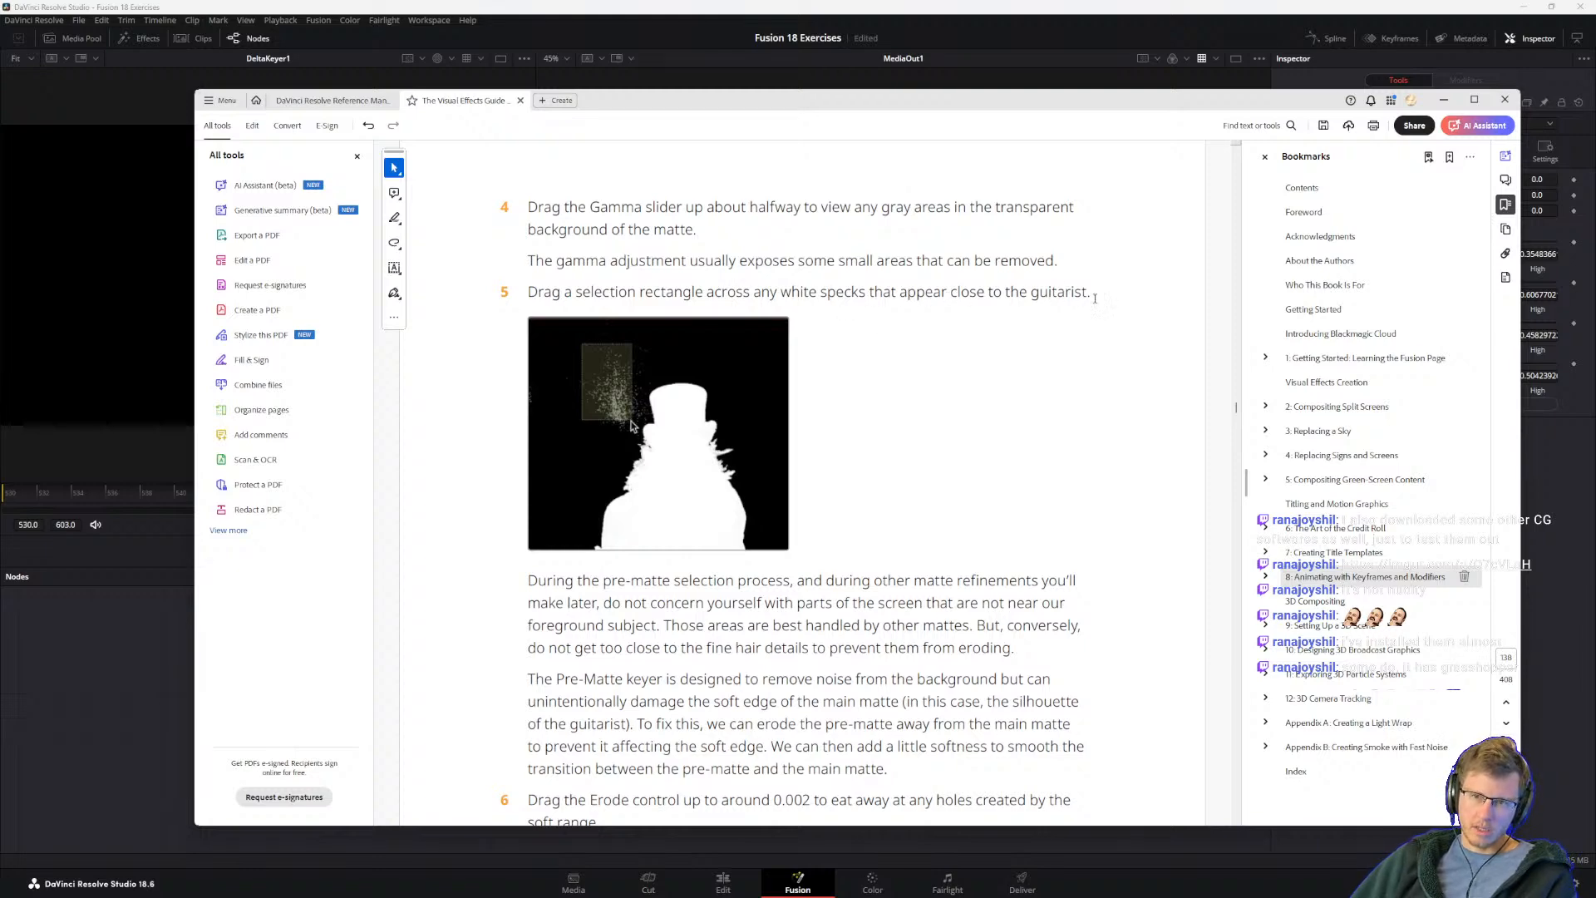
Step: In DaVinci Resolve, try a Pre-Matte selection beside the guitarist's head and a Gamma change in the MediaOut1 viewer
key("alt+Tab")
left_click_drag(803, 223, 841, 277)
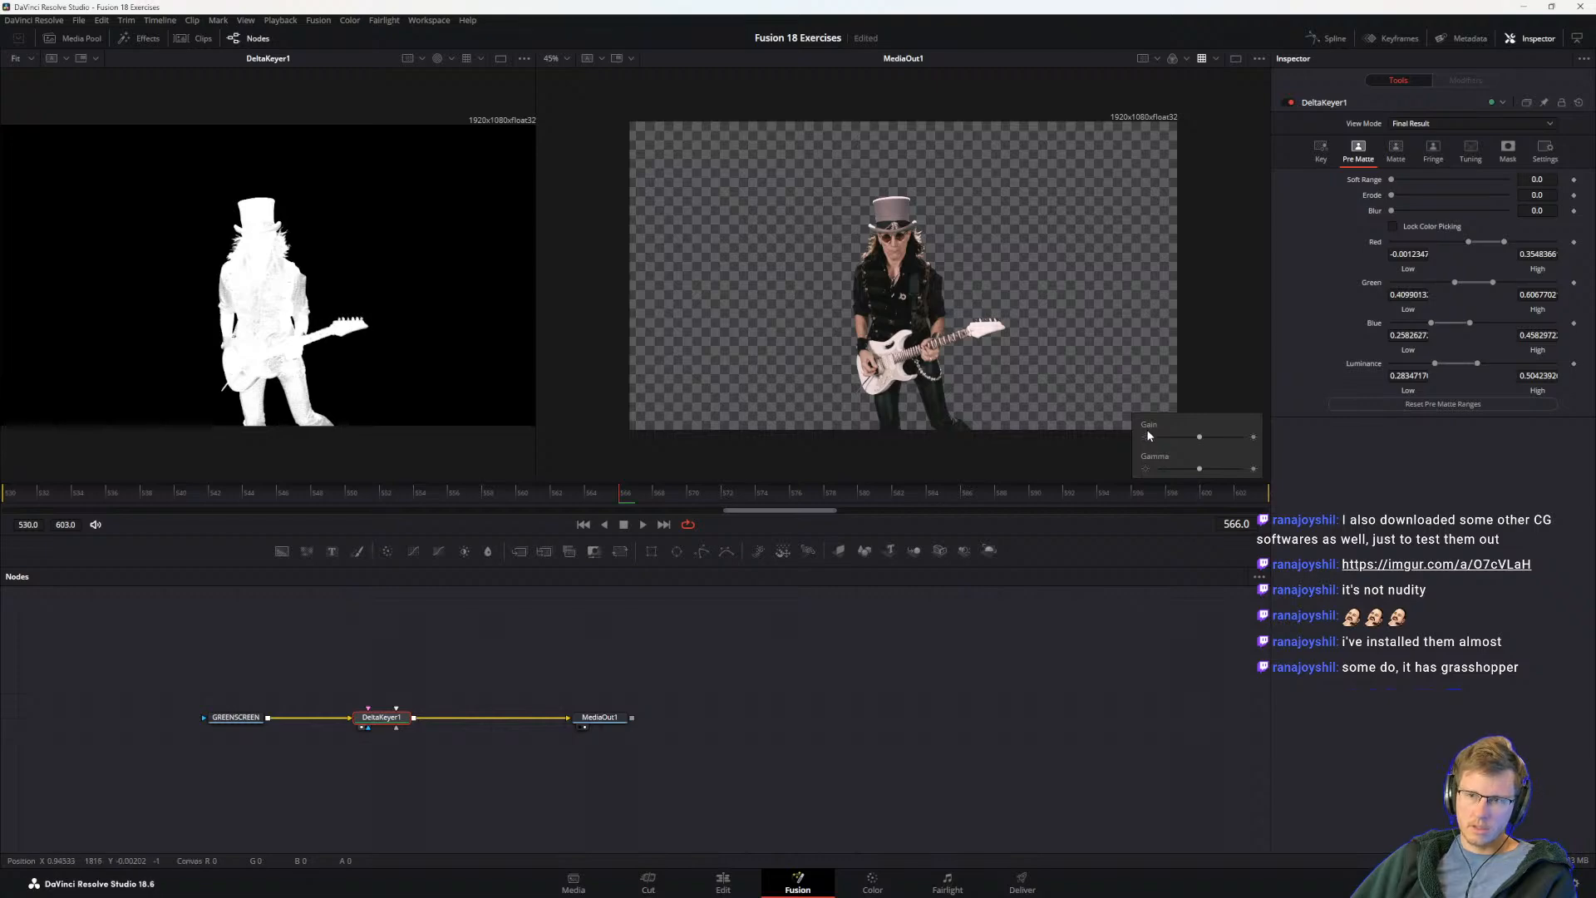
left_click_drag(1200, 471, 1132, 478)
key("ctrl+z")
left_click(1200, 472)
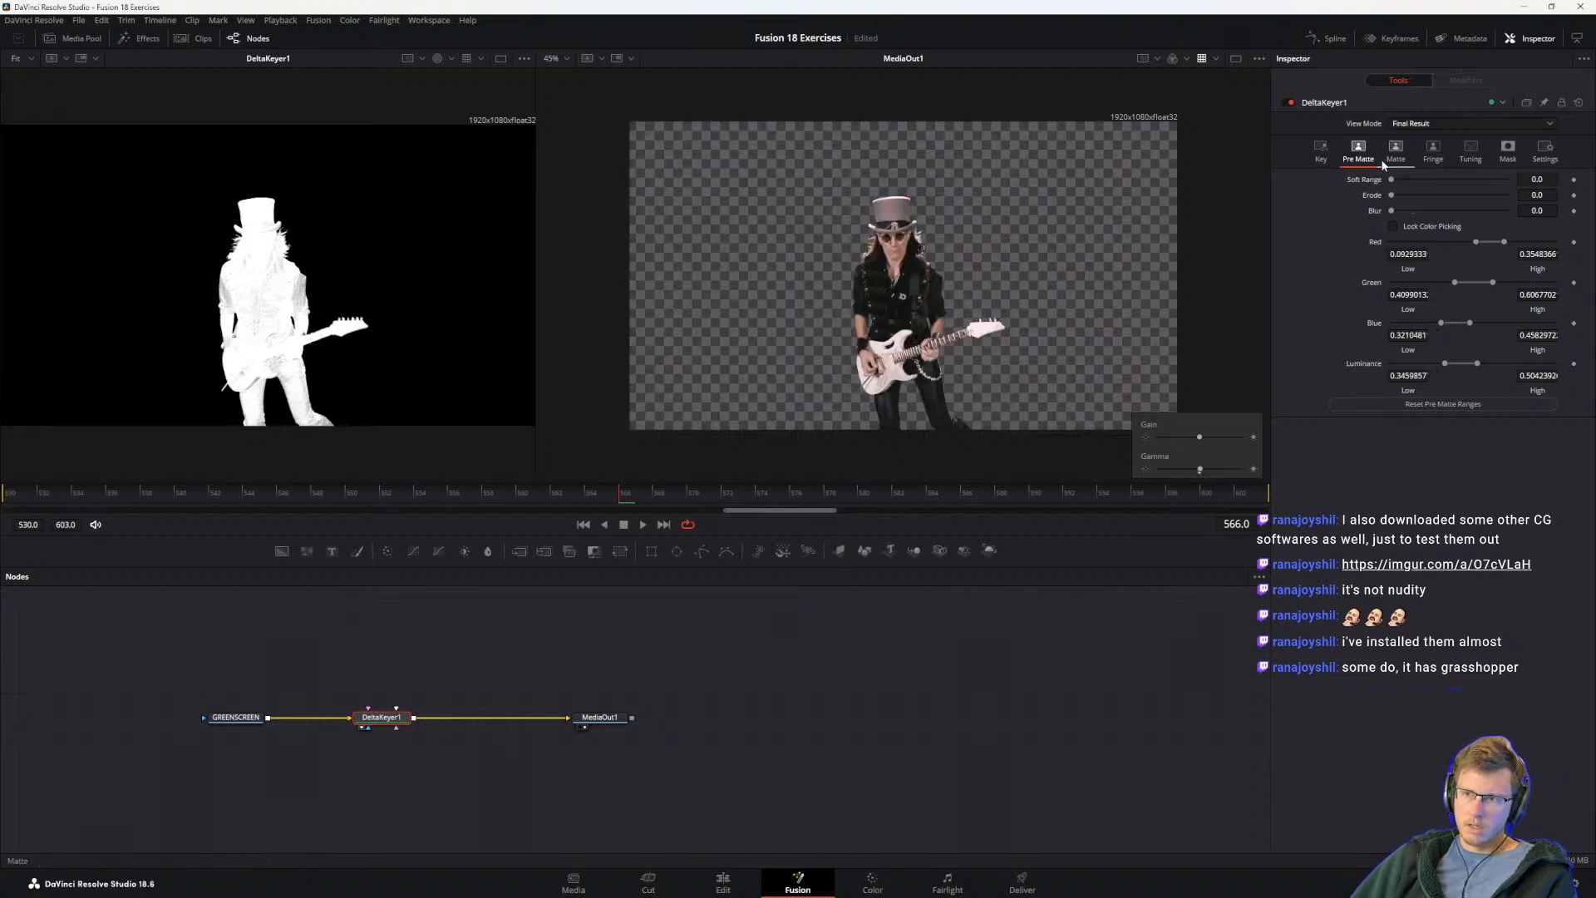
Step: Reread step 4 in the guide, try a lower Gamma in Resolve's MediaOut1 viewer, and return it to its default
key("alt+Tab")
left_click_drag(541, 217, 697, 231)
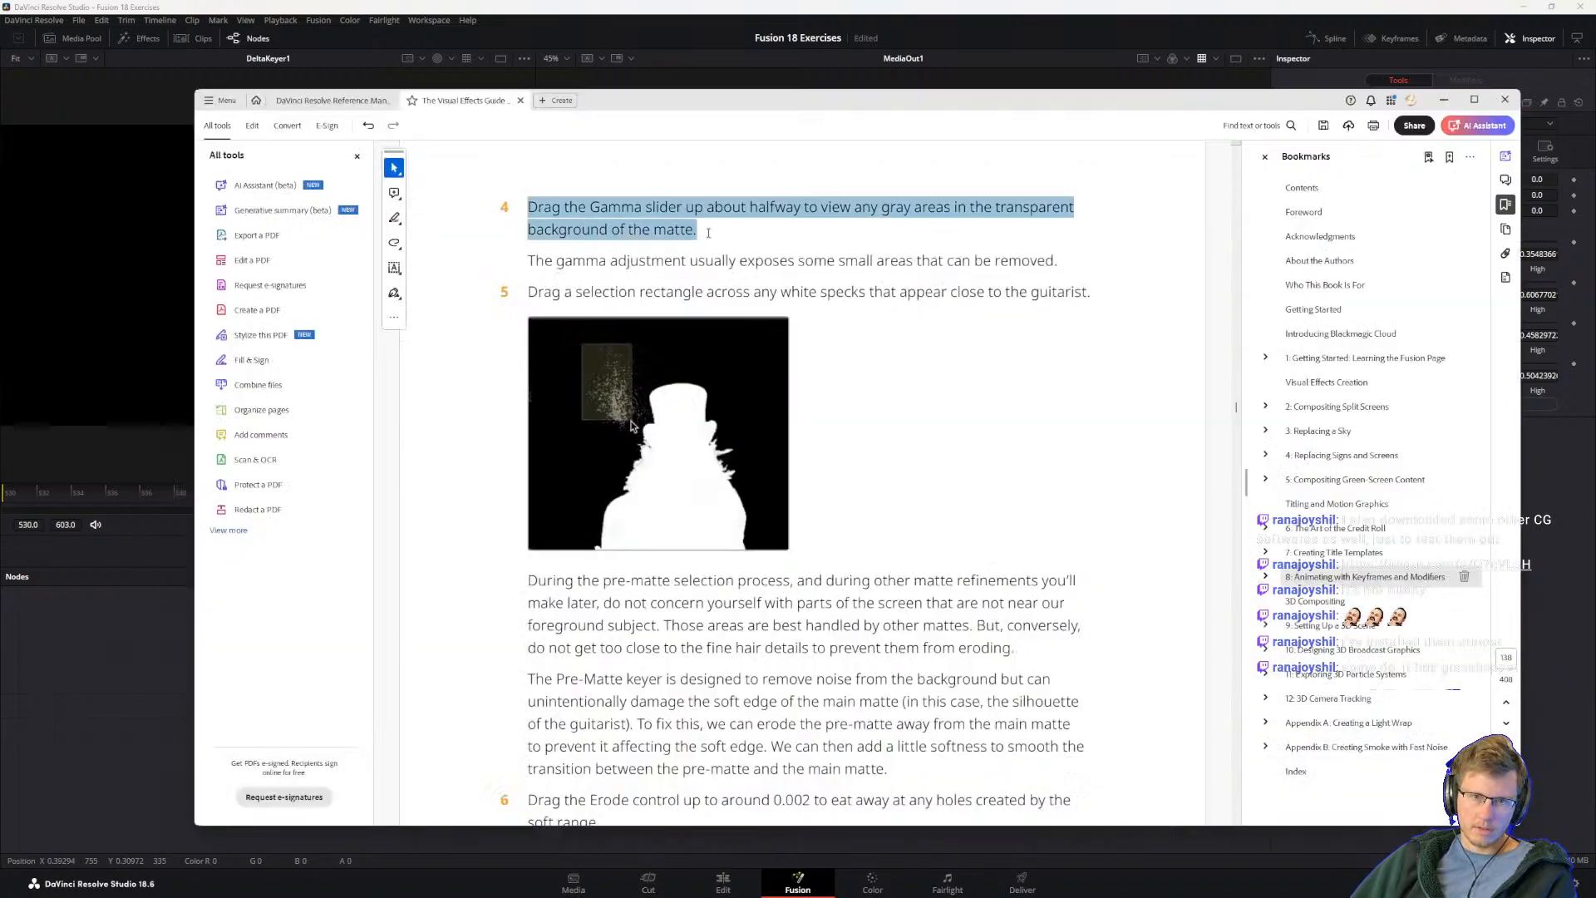
left_click(775, 208)
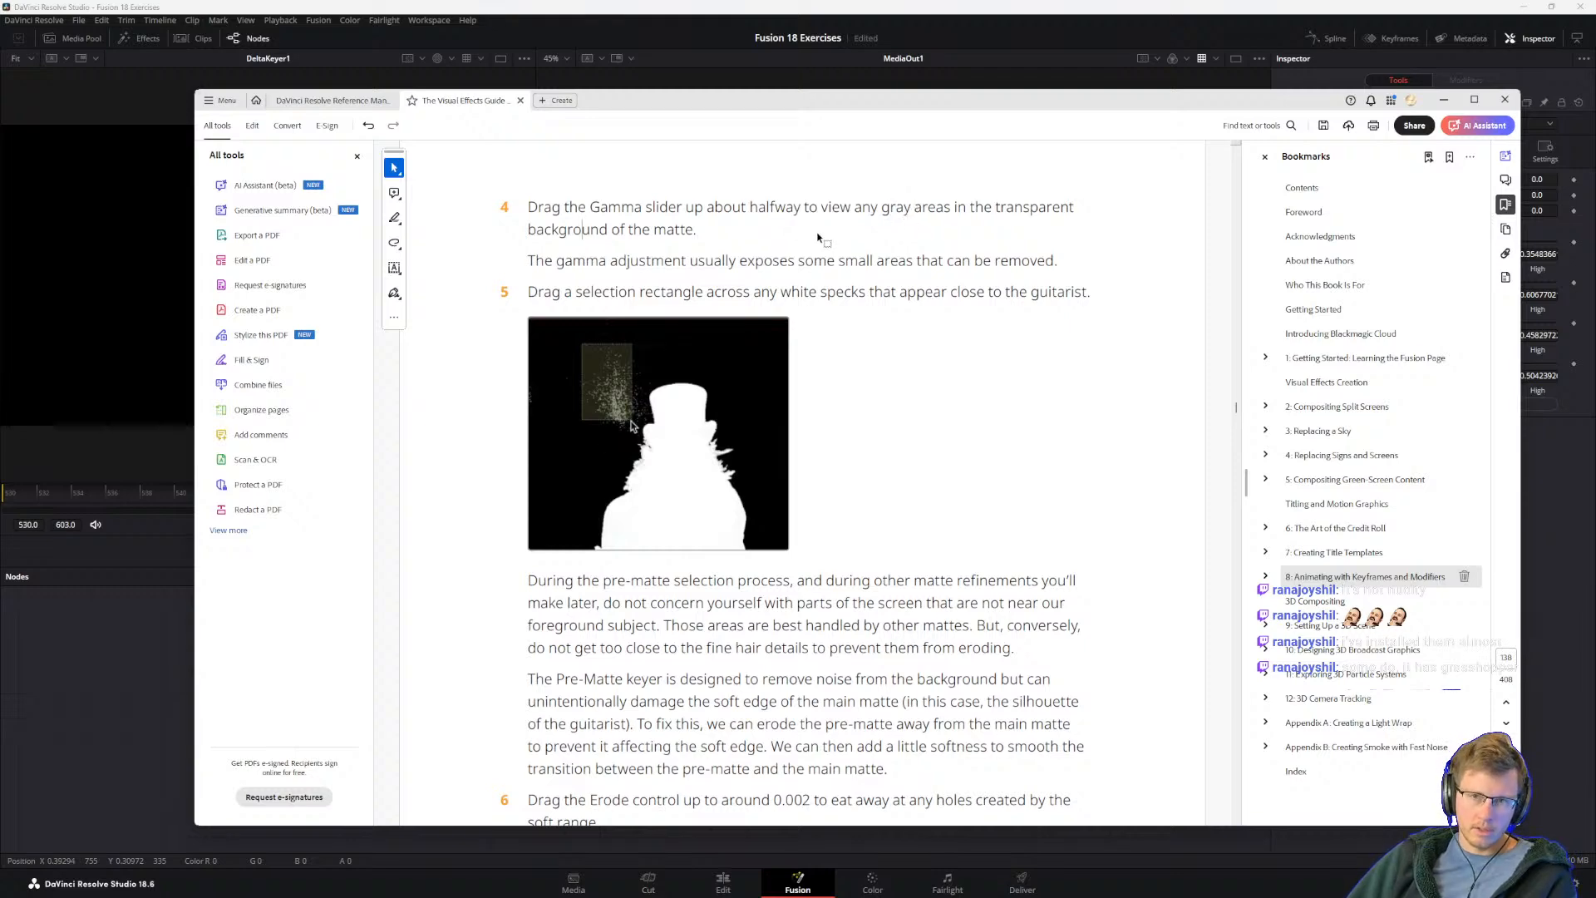
key("alt+Tab")
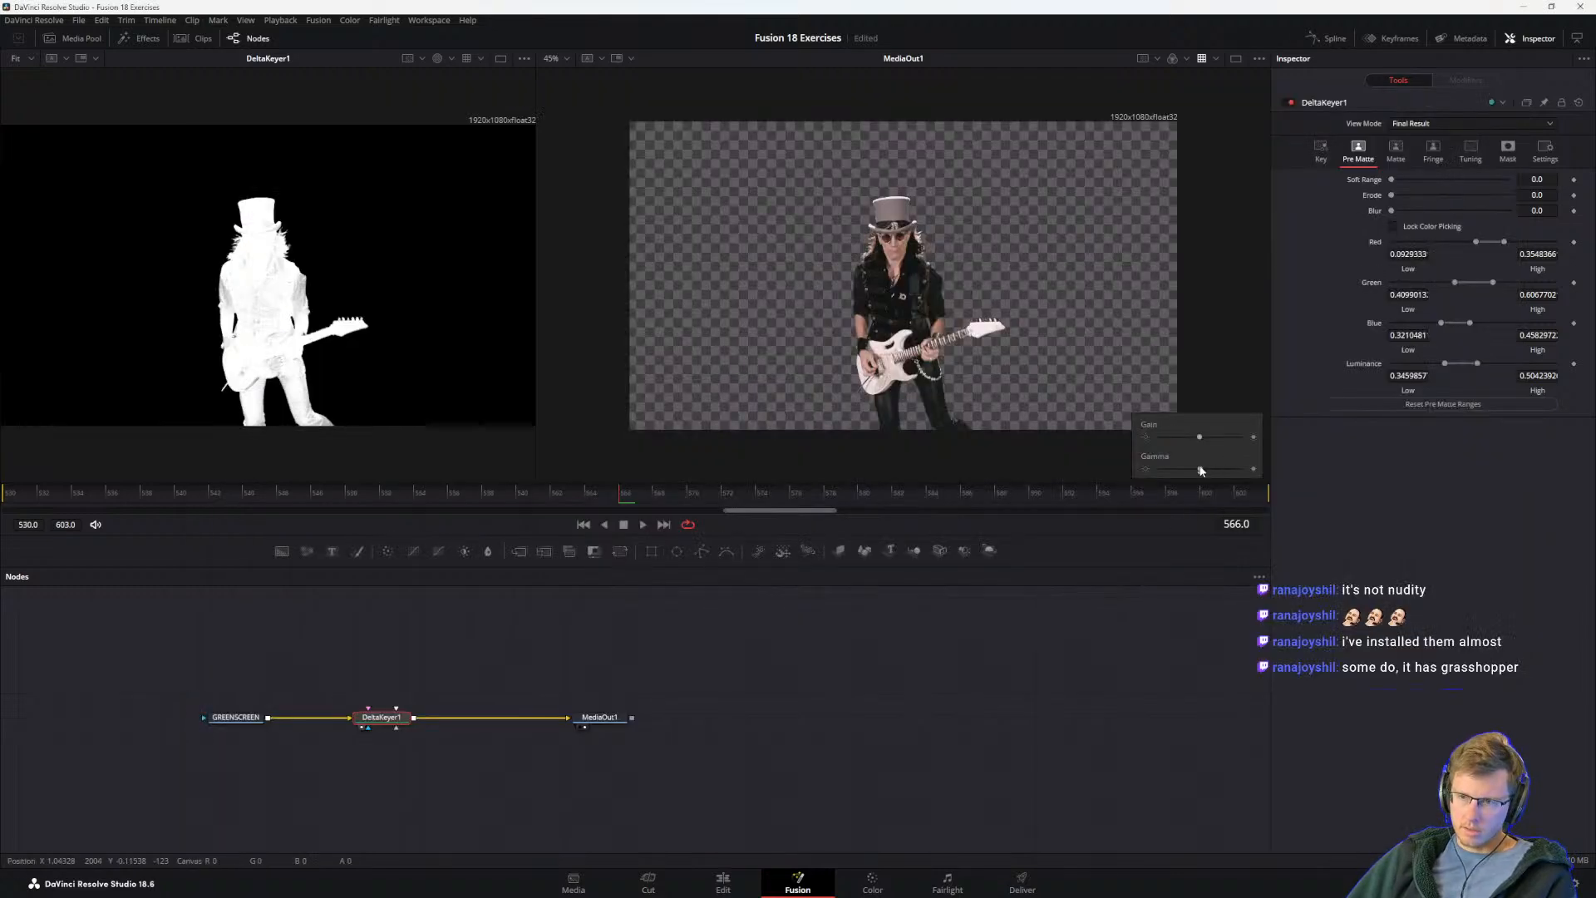
left_click_drag(1200, 471, 1141, 471)
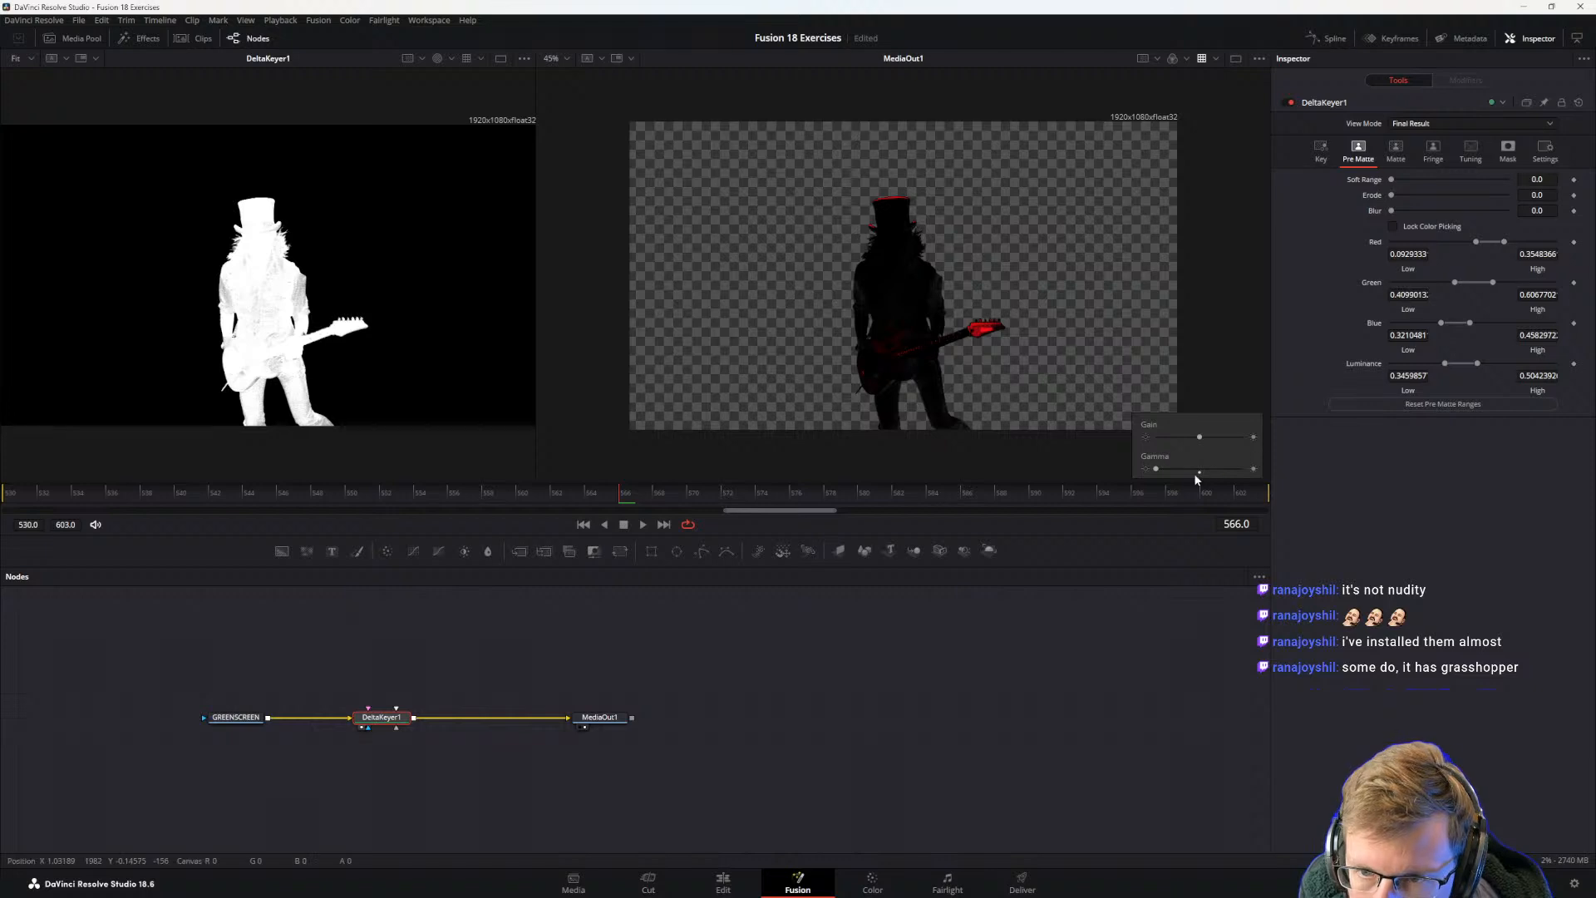
left_click_drag(1157, 470, 1198, 472)
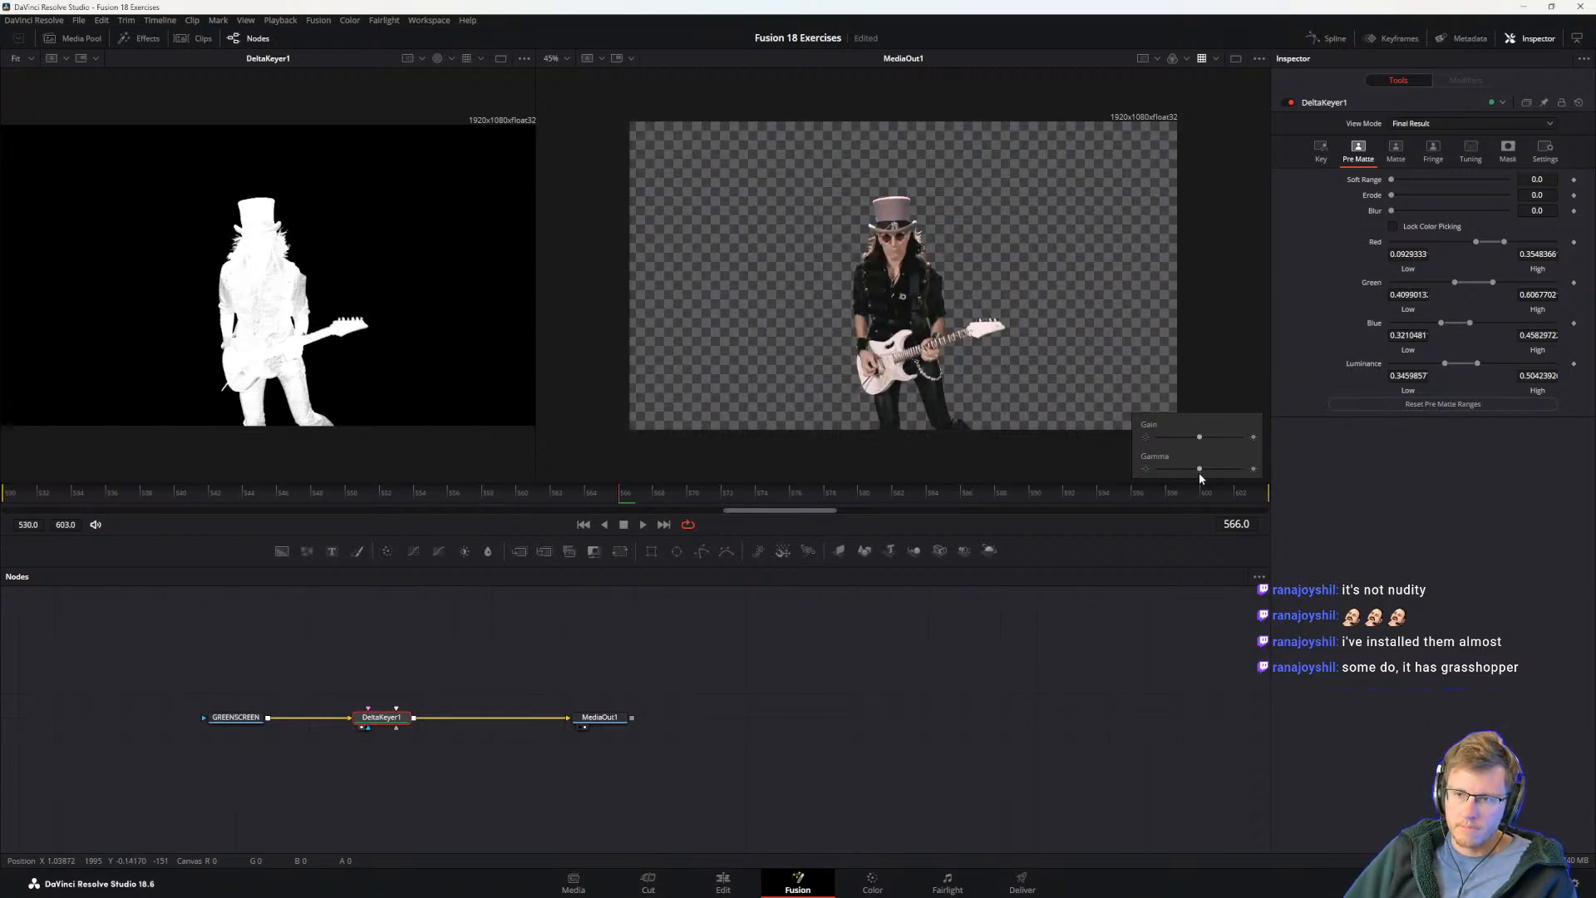
Step: Recheck the guide, and make Pre-Matte selections above and left of the guitarist's shoulder in Resolve's MediaOut1 and DeltaKeyer1 viewers
key("alt+Tab")
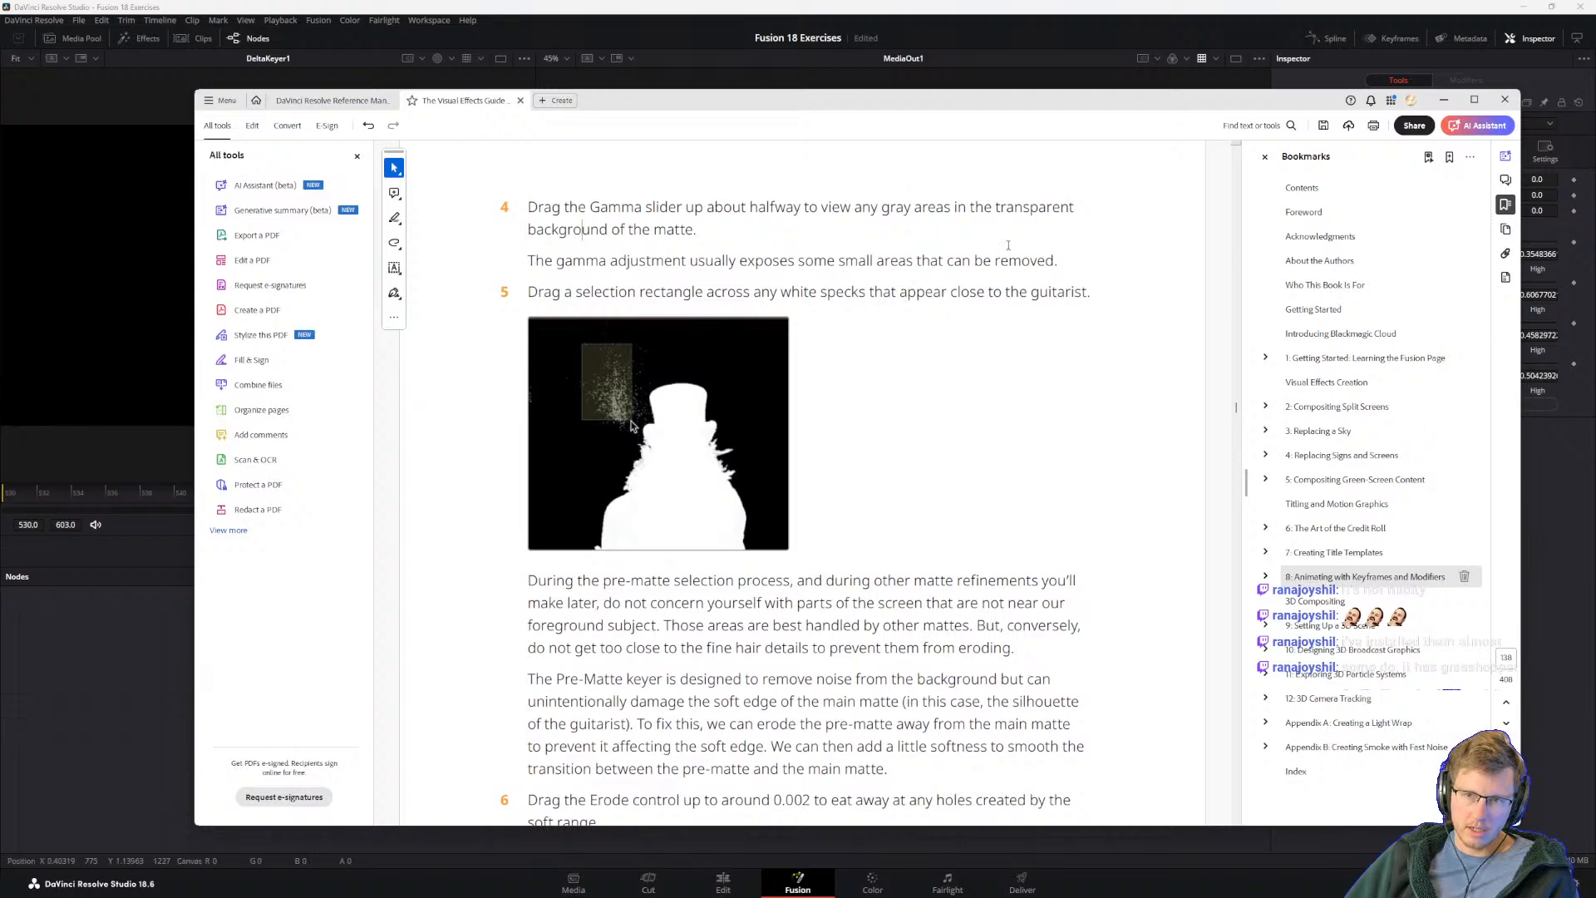
left_click(691, 15)
left_click_drag(751, 155, 848, 247)
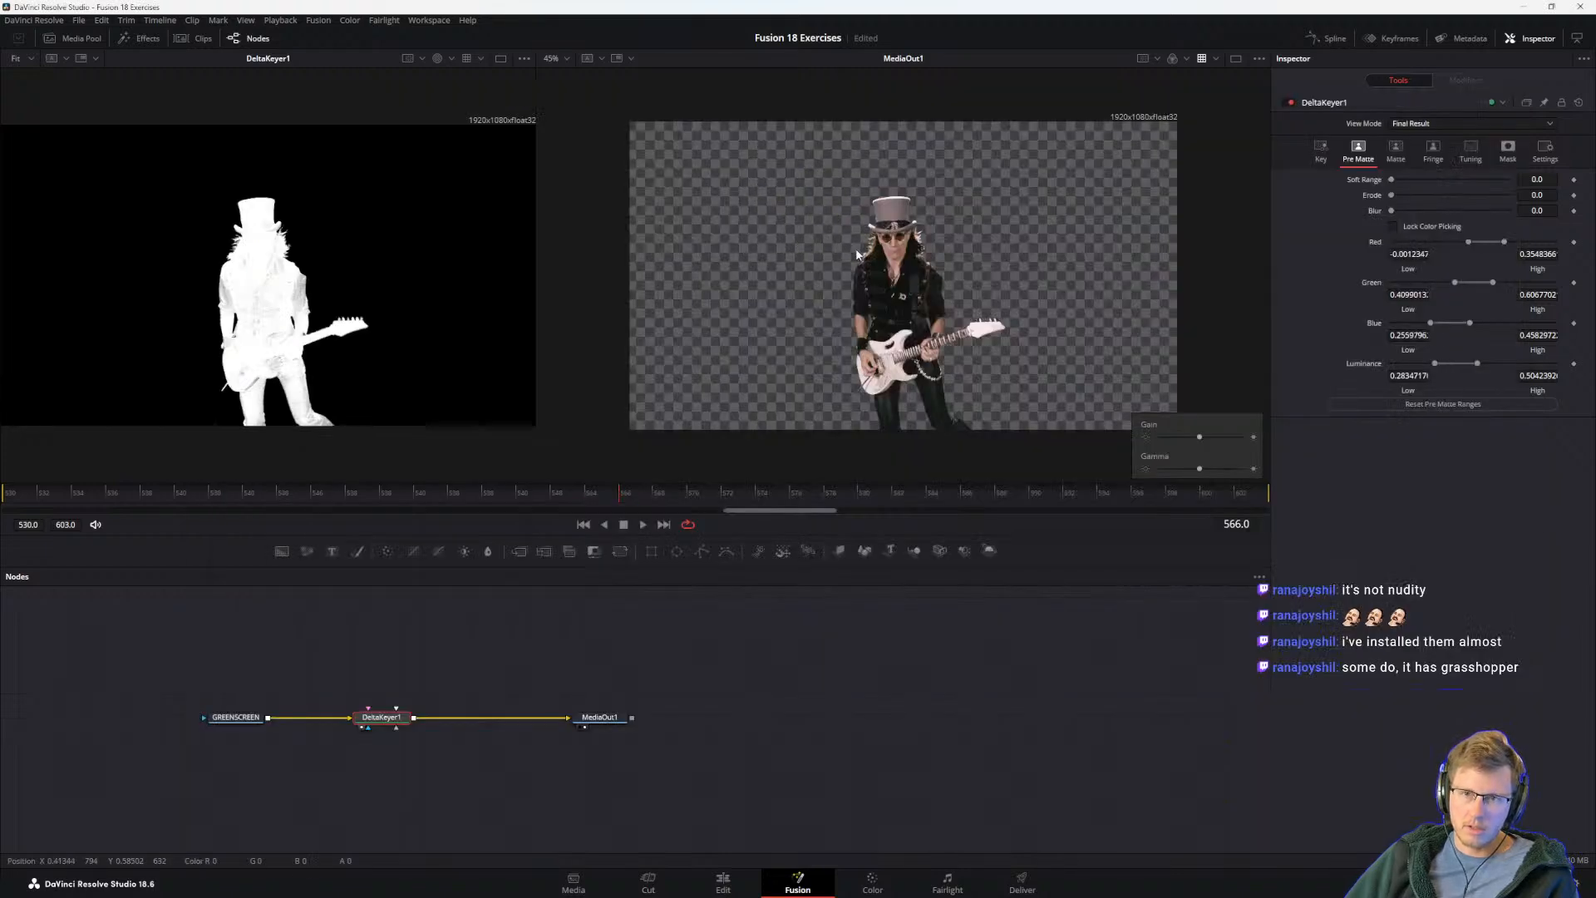
left_click_drag(146, 163, 222, 250)
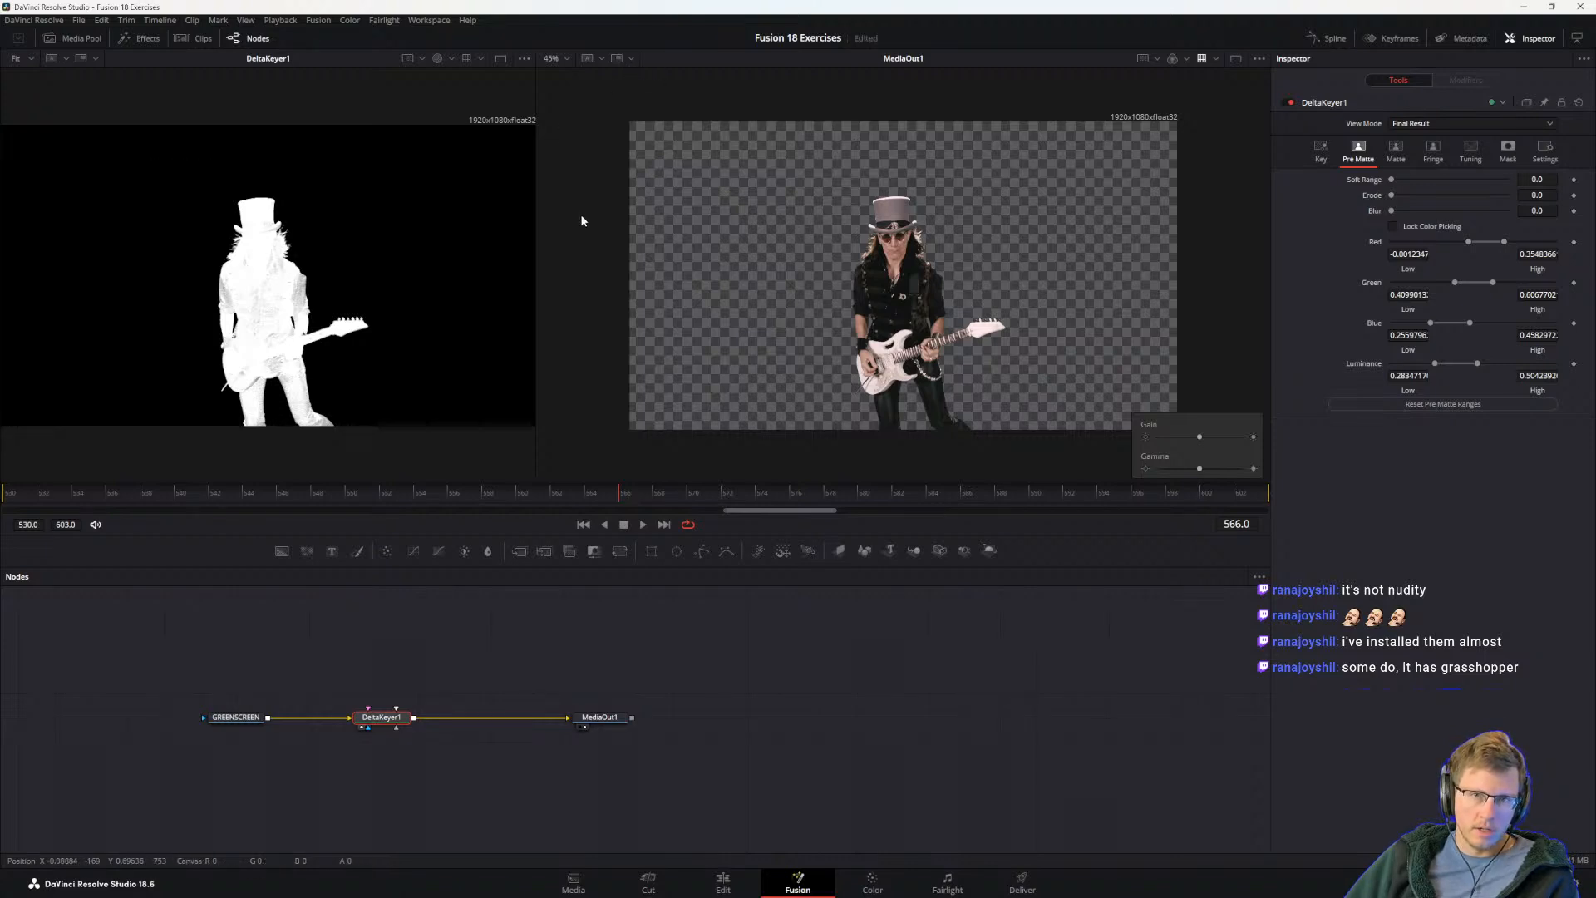
Step: Show the Gain/Gamma controls in the DeltaKeyer1 viewer and raise its Gamma well above the default
left_click(525, 60)
left_click(475, 182)
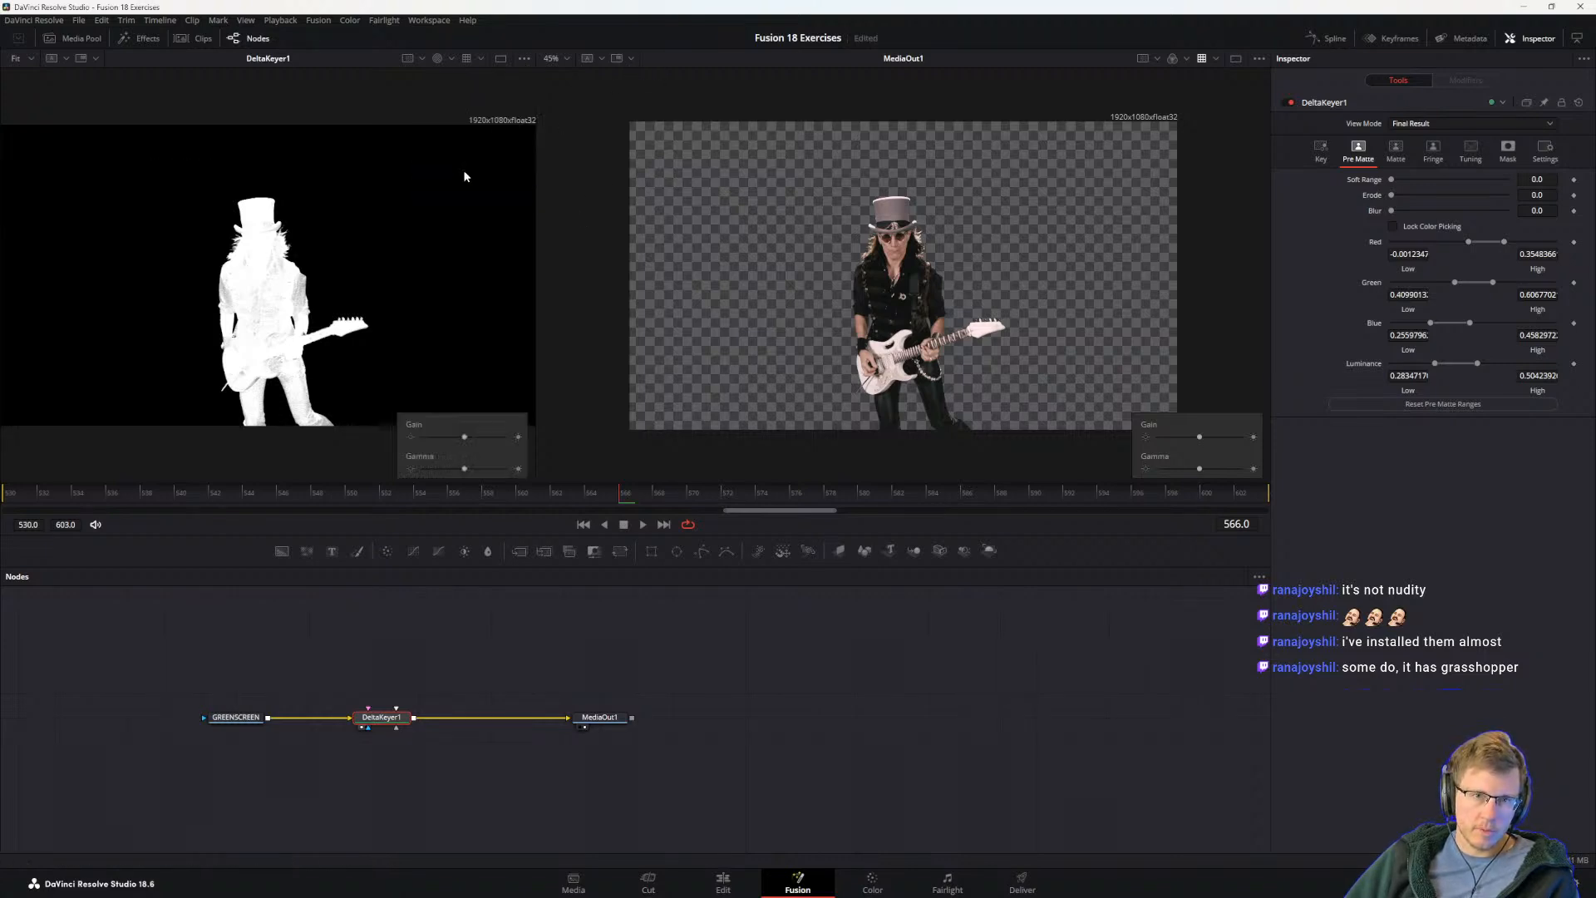
left_click_drag(464, 468, 536, 468)
Step: Try further Pre-Matte selections around the guitarist in both viewers, reset the DeltaKeyer1 viewer's Gamma, and undo the selections
left_click_drag(7, 243, 111, 424)
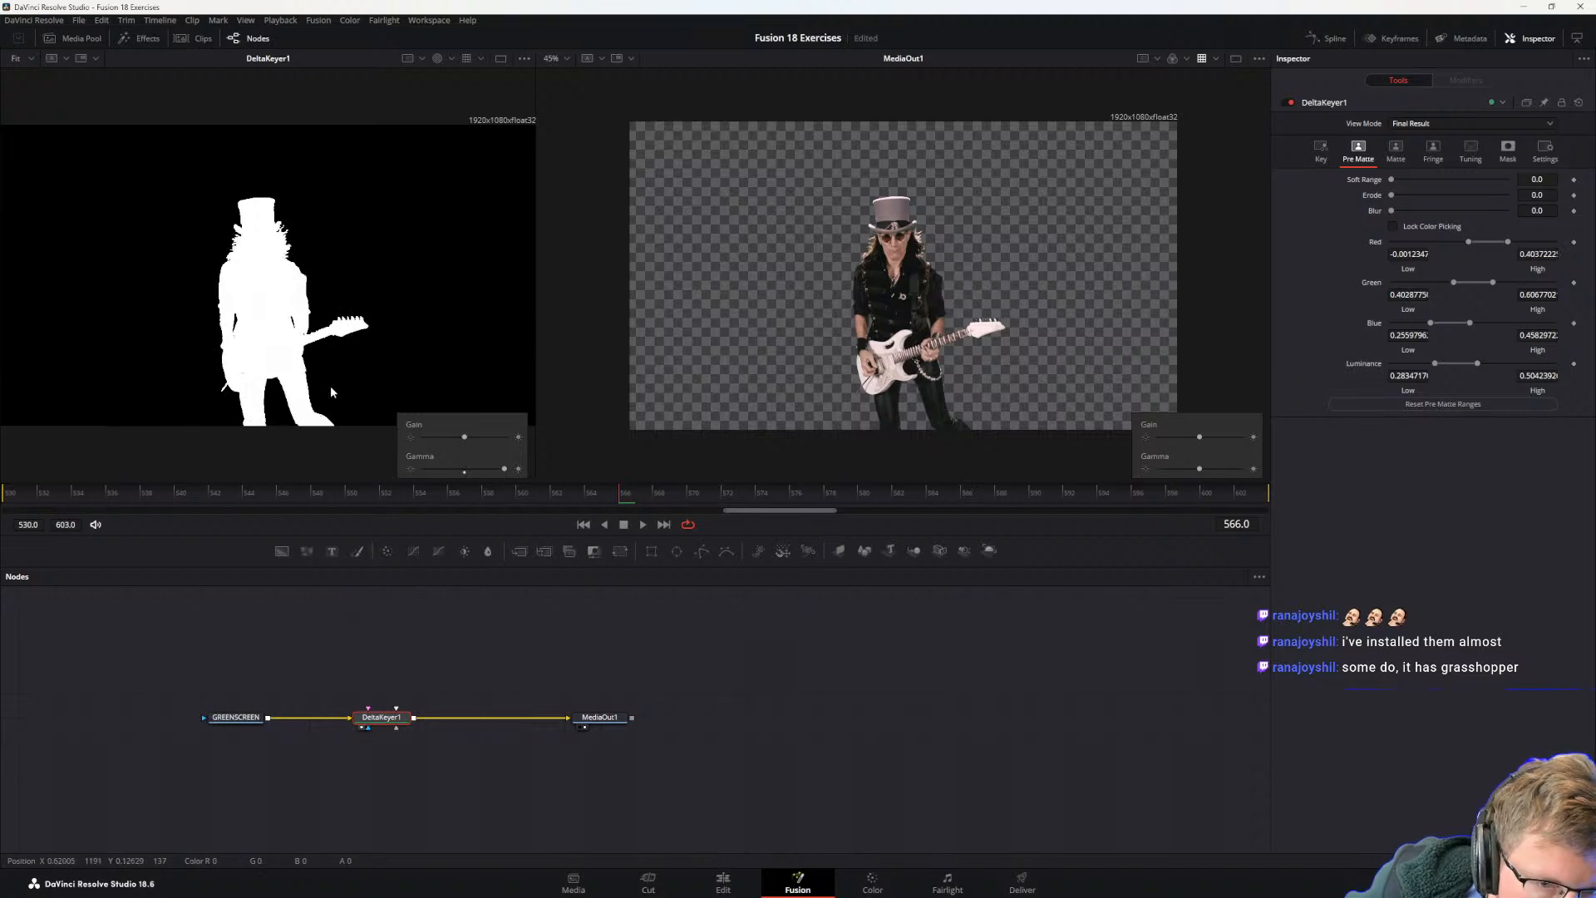
left_click_drag(307, 349, 411, 408)
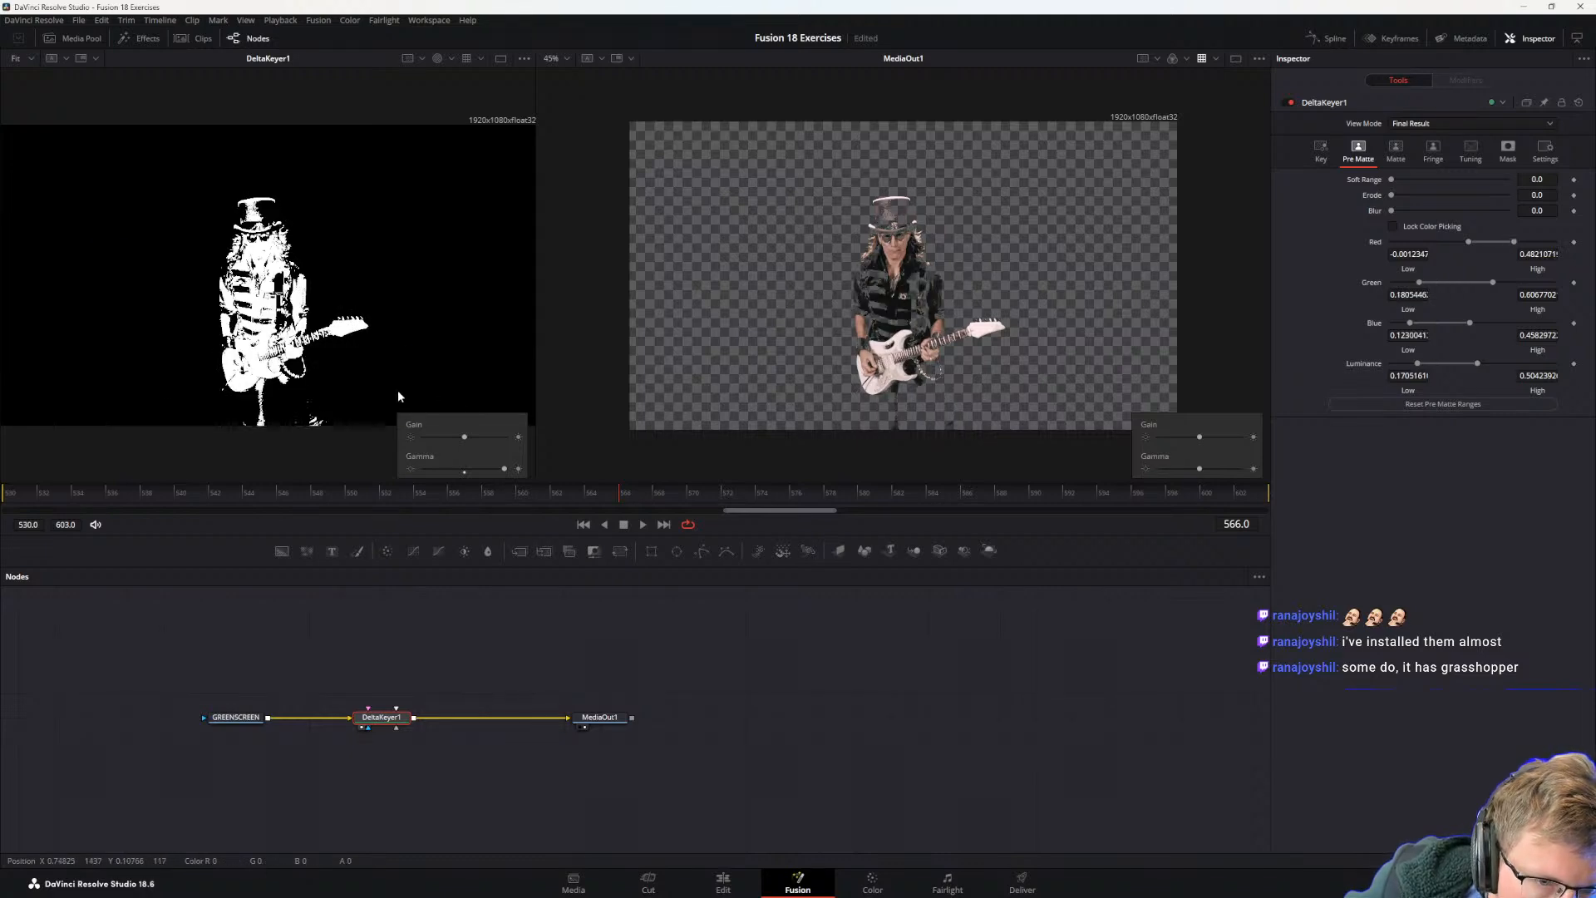
left_click(466, 470)
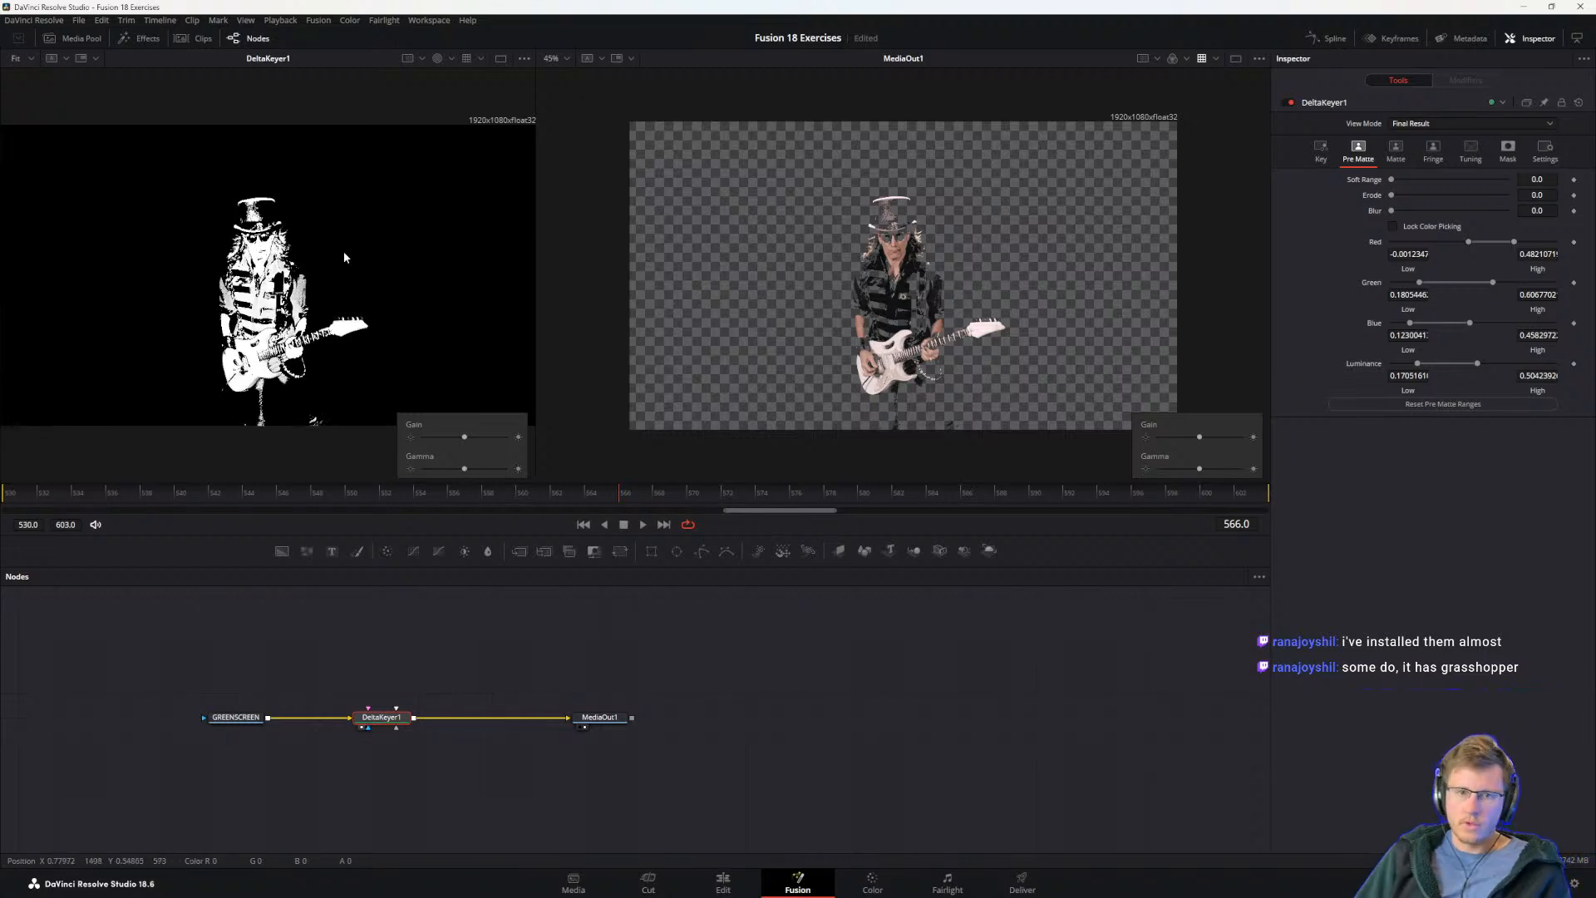
left_click_drag(94, 199, 192, 354)
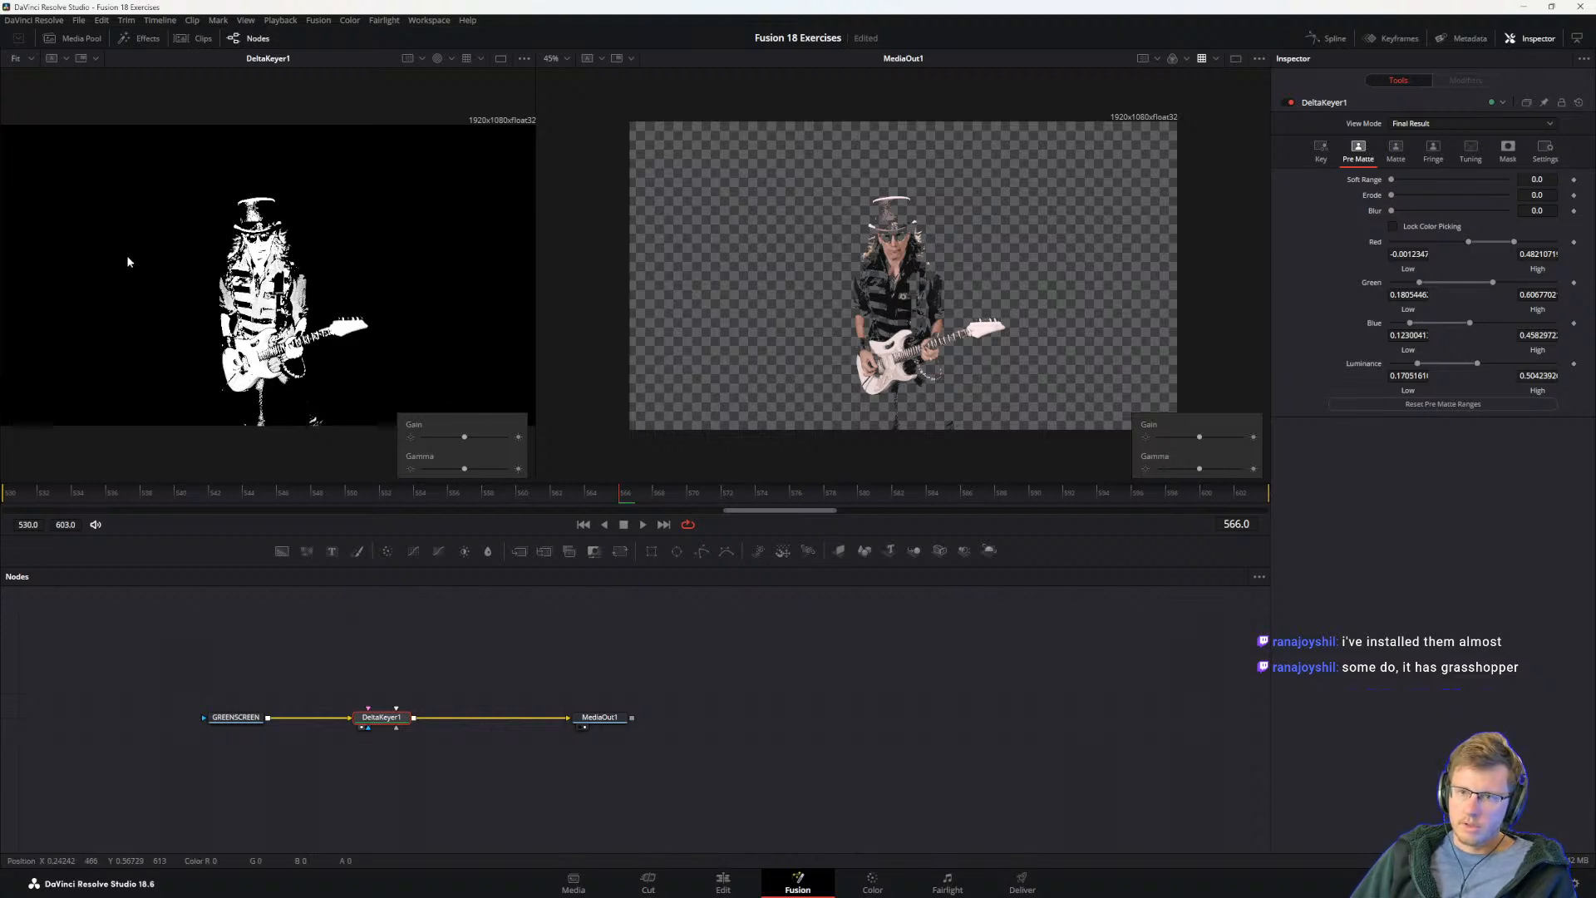
left_click_drag(719, 231, 870, 376)
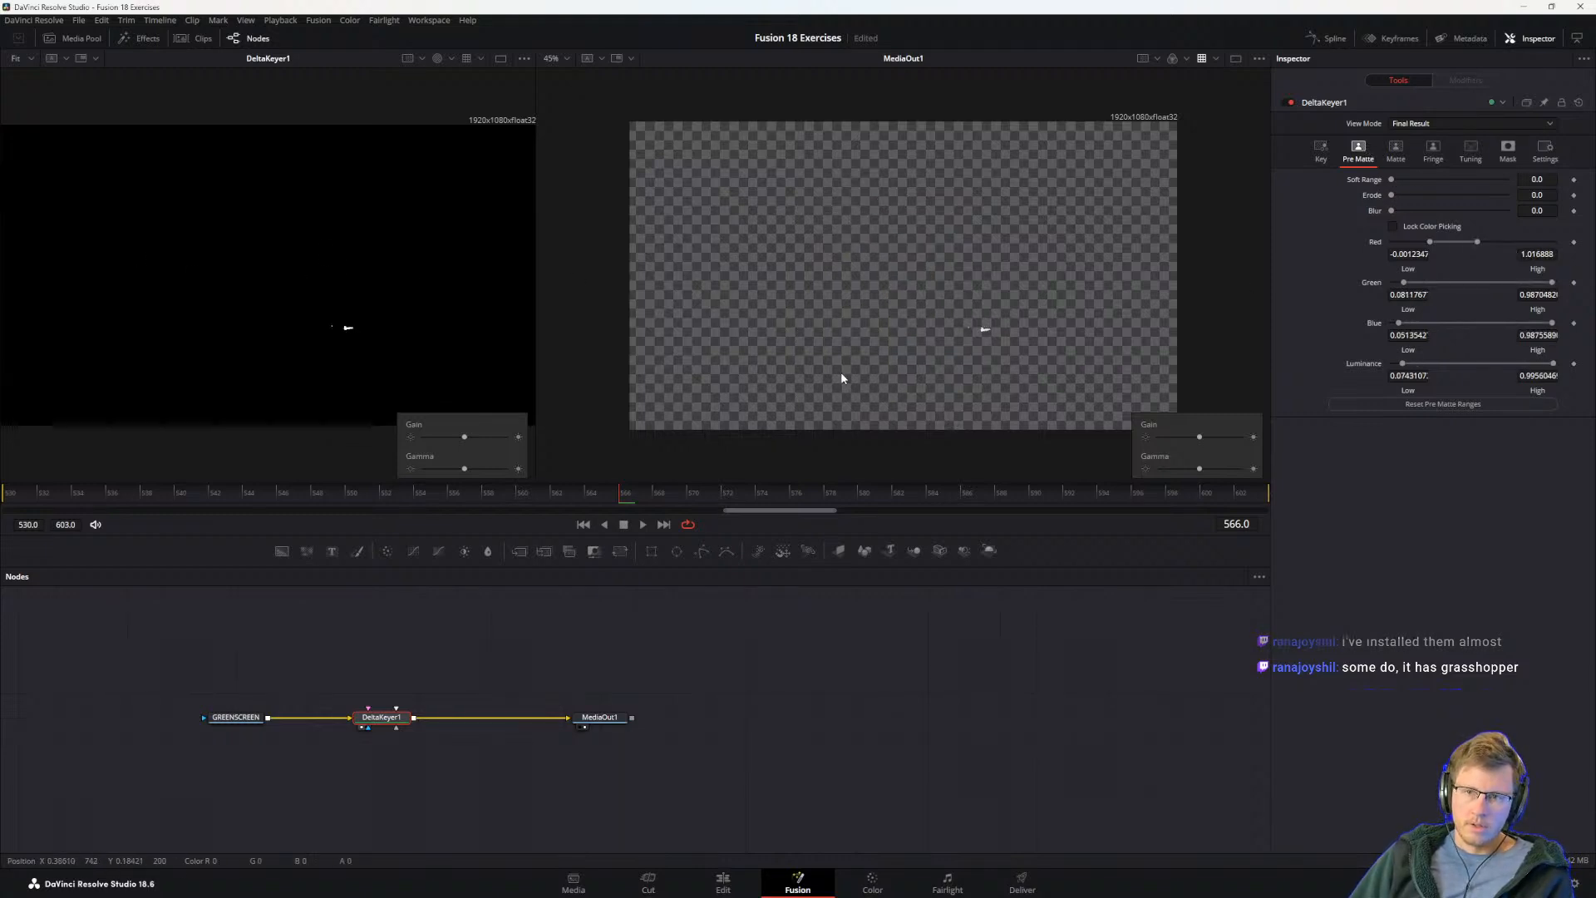
key("ctrl+z")
key("ctrl+z")
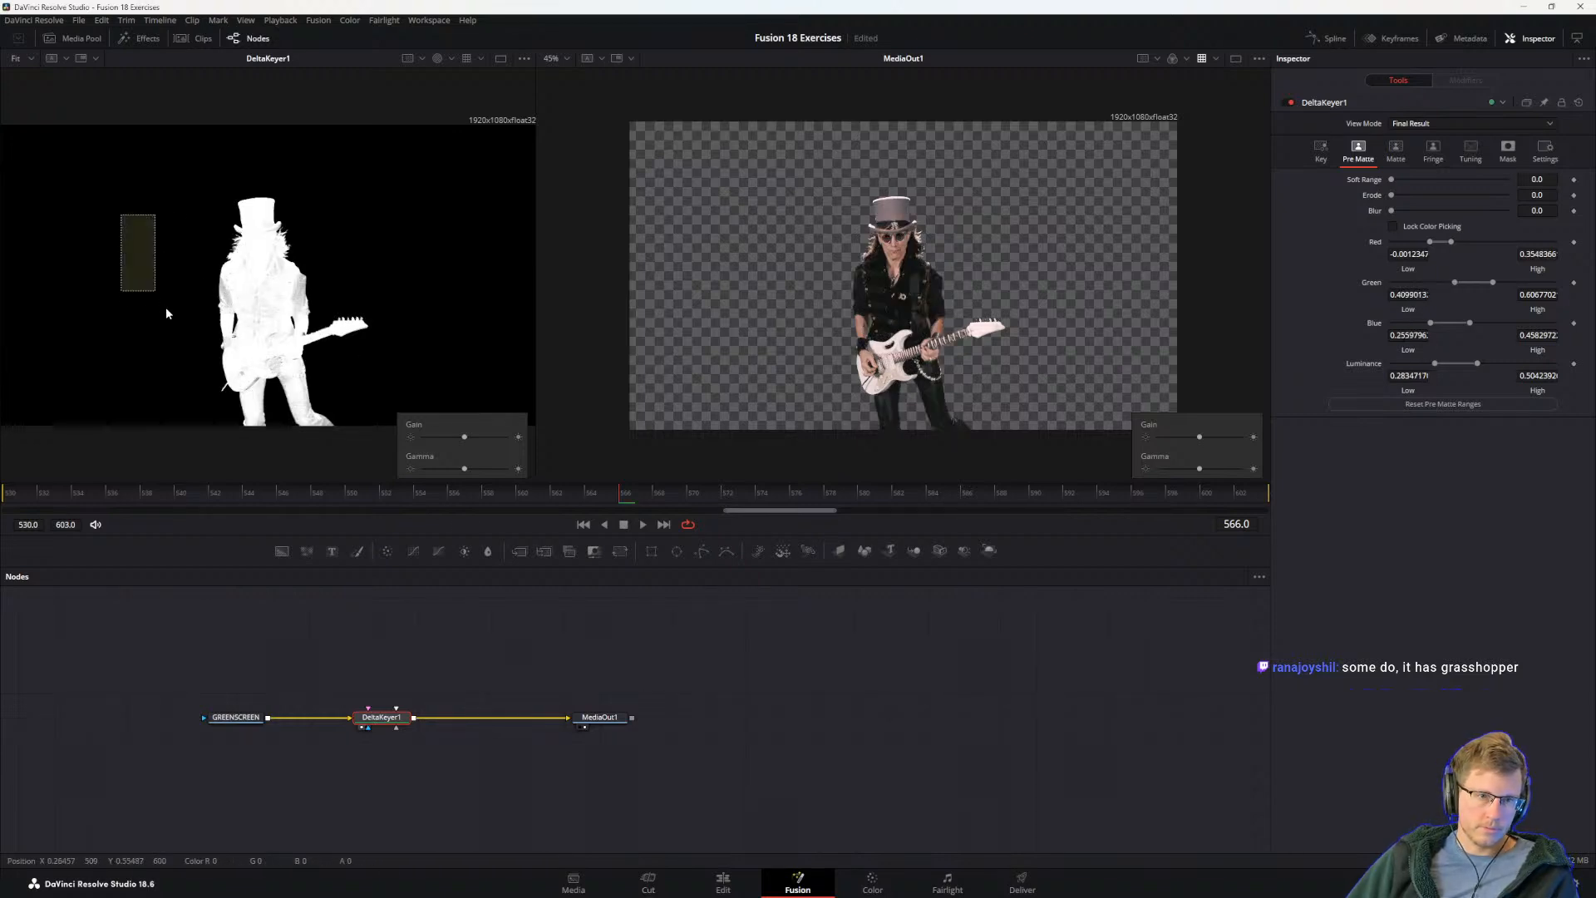
Step: Make Pre-Matte selections over the background on both sides of the guitarist in the DeltaKeyer1 viewer, keeping clear of his silhouette
left_click_drag(122, 192, 182, 318)
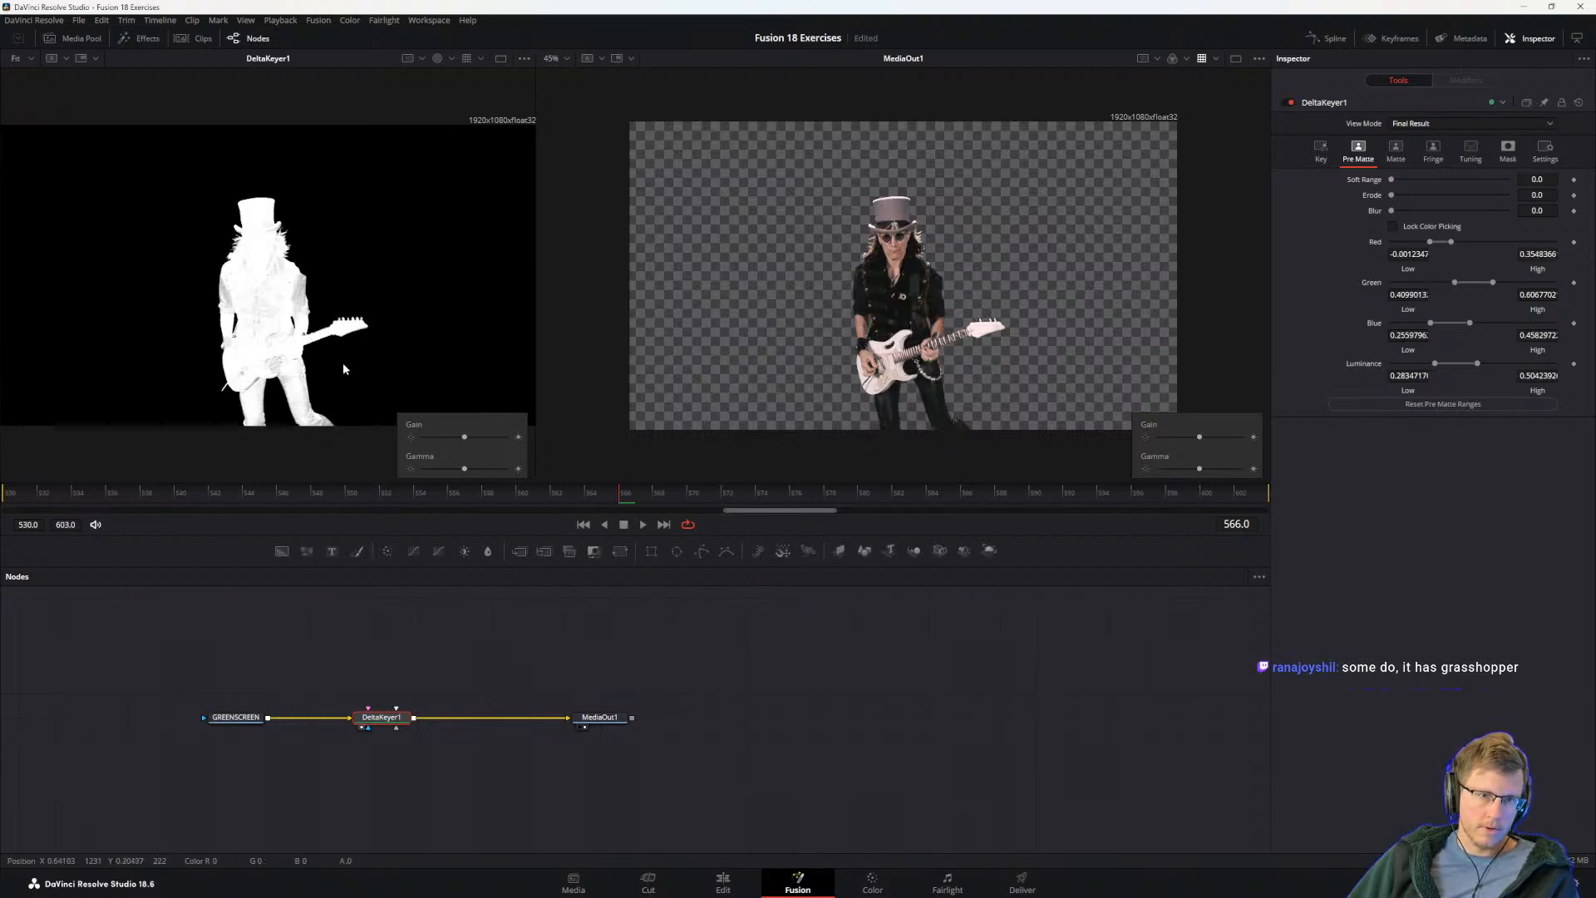
left_click_drag(30, 317, 158, 416)
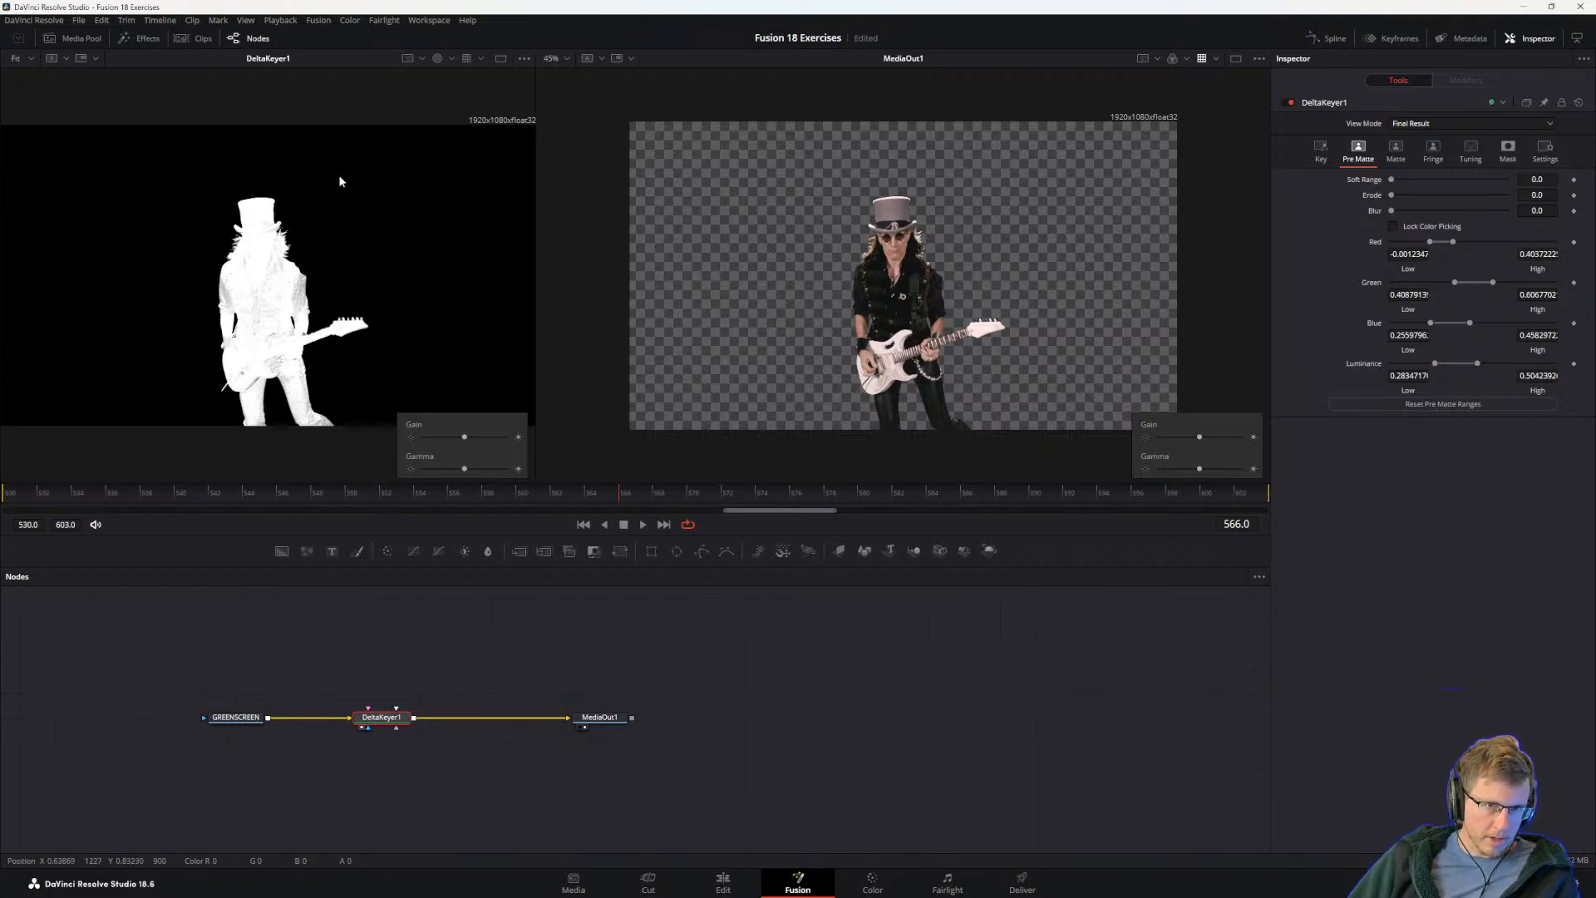
left_click_drag(10, 125, 158, 363)
left_click_drag(409, 150, 565, 406)
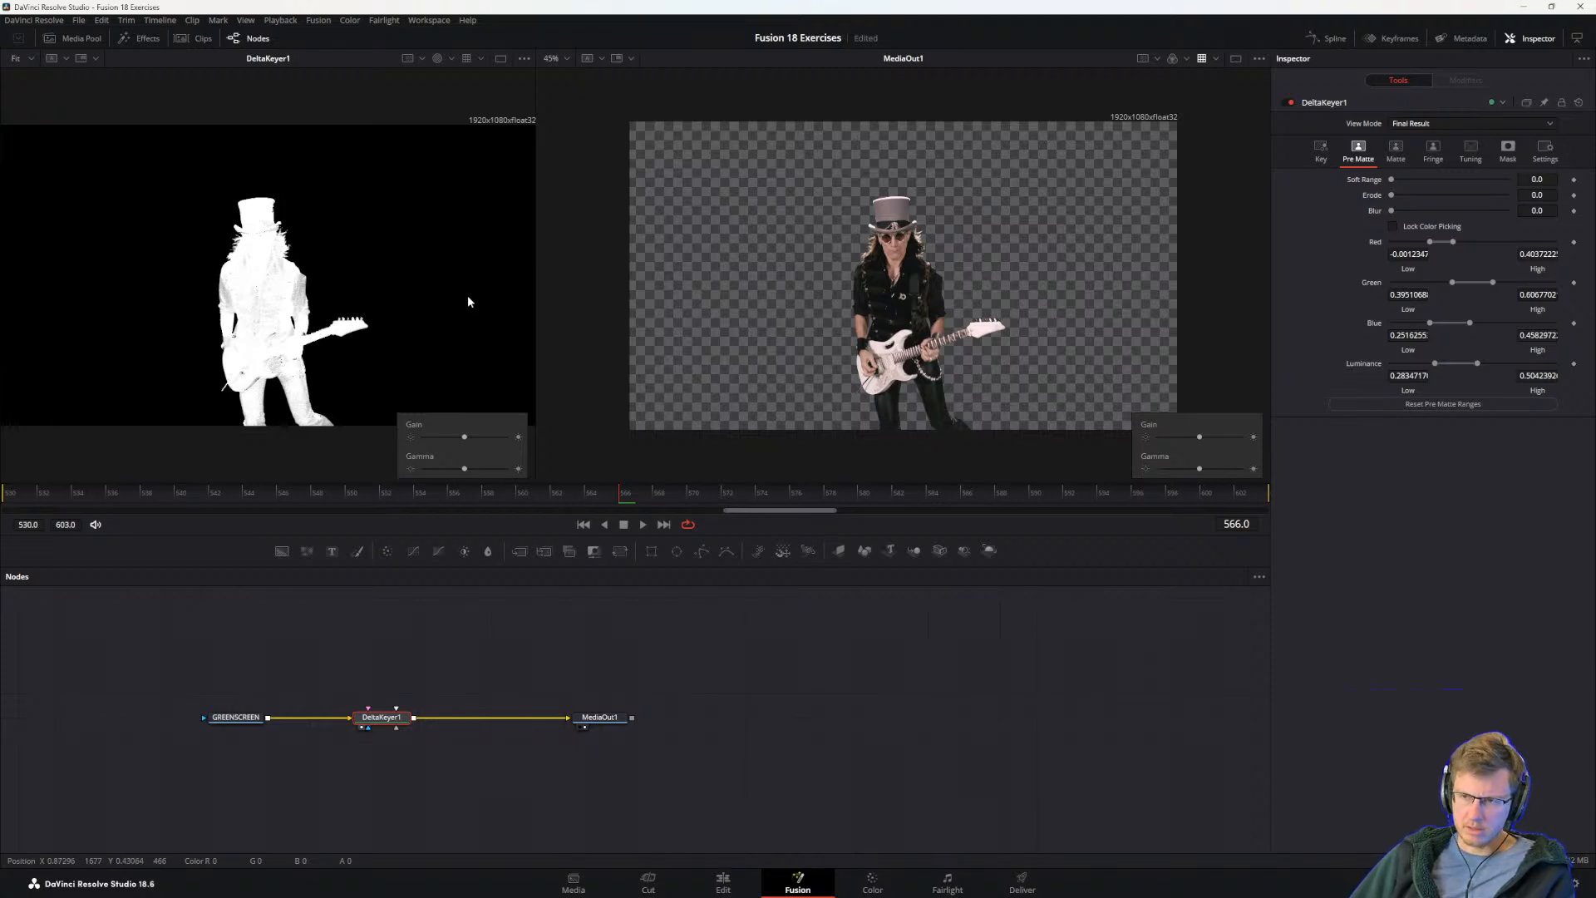
Step: Read the Visual Effects Guide's notes on Pre-Matte selections and its Erode and Soft Range instructions, checking back against the matte in Resolve
key("alt+Tab")
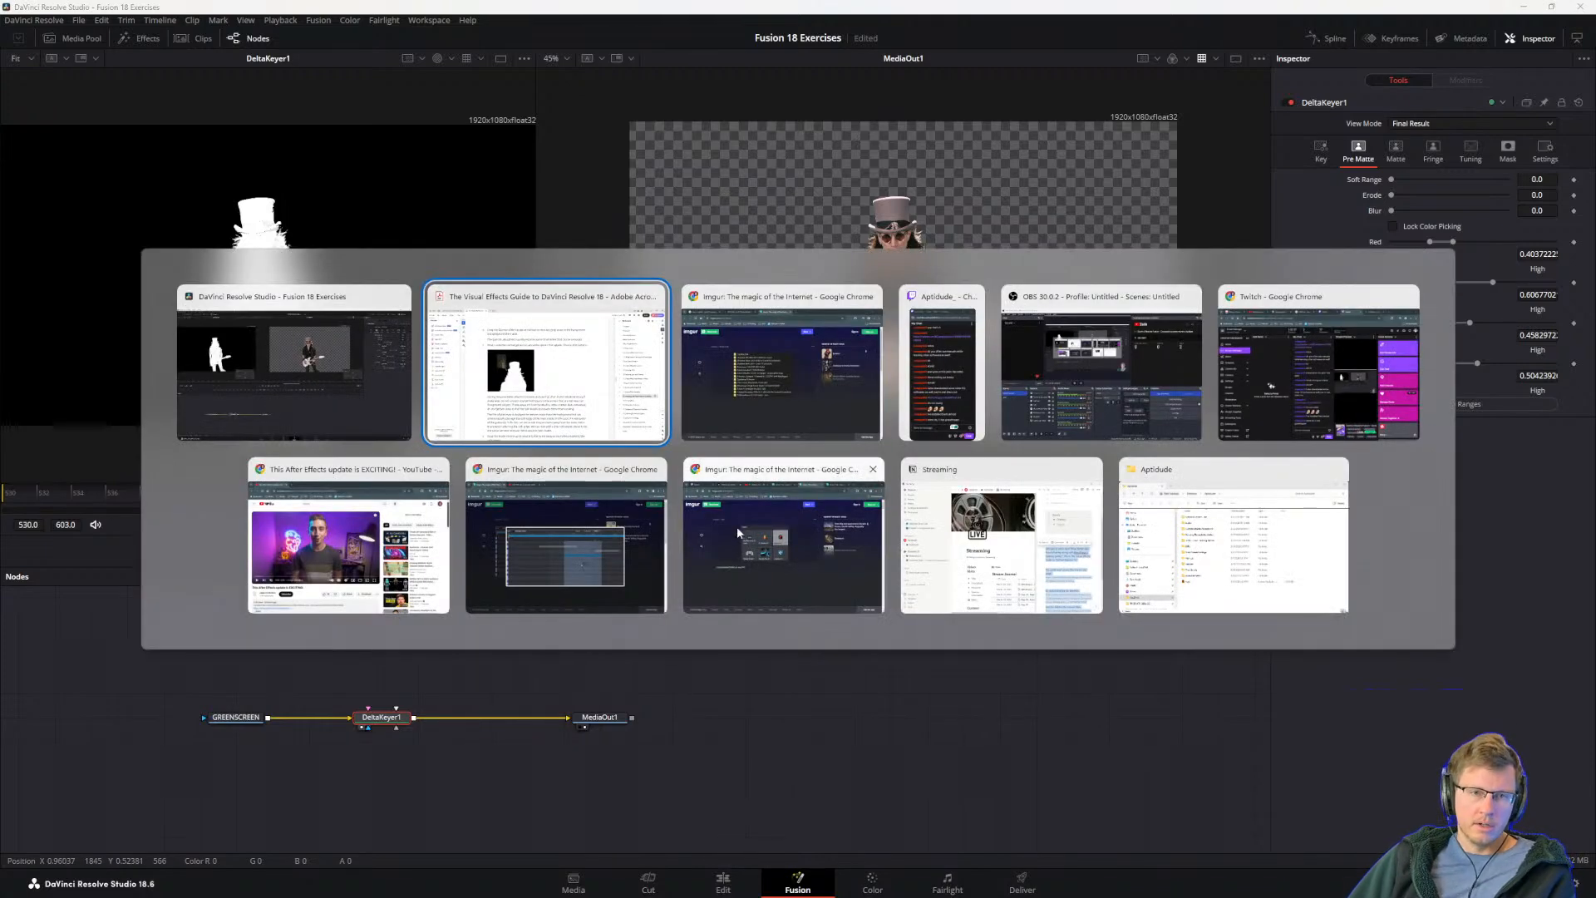
left_click(580, 376)
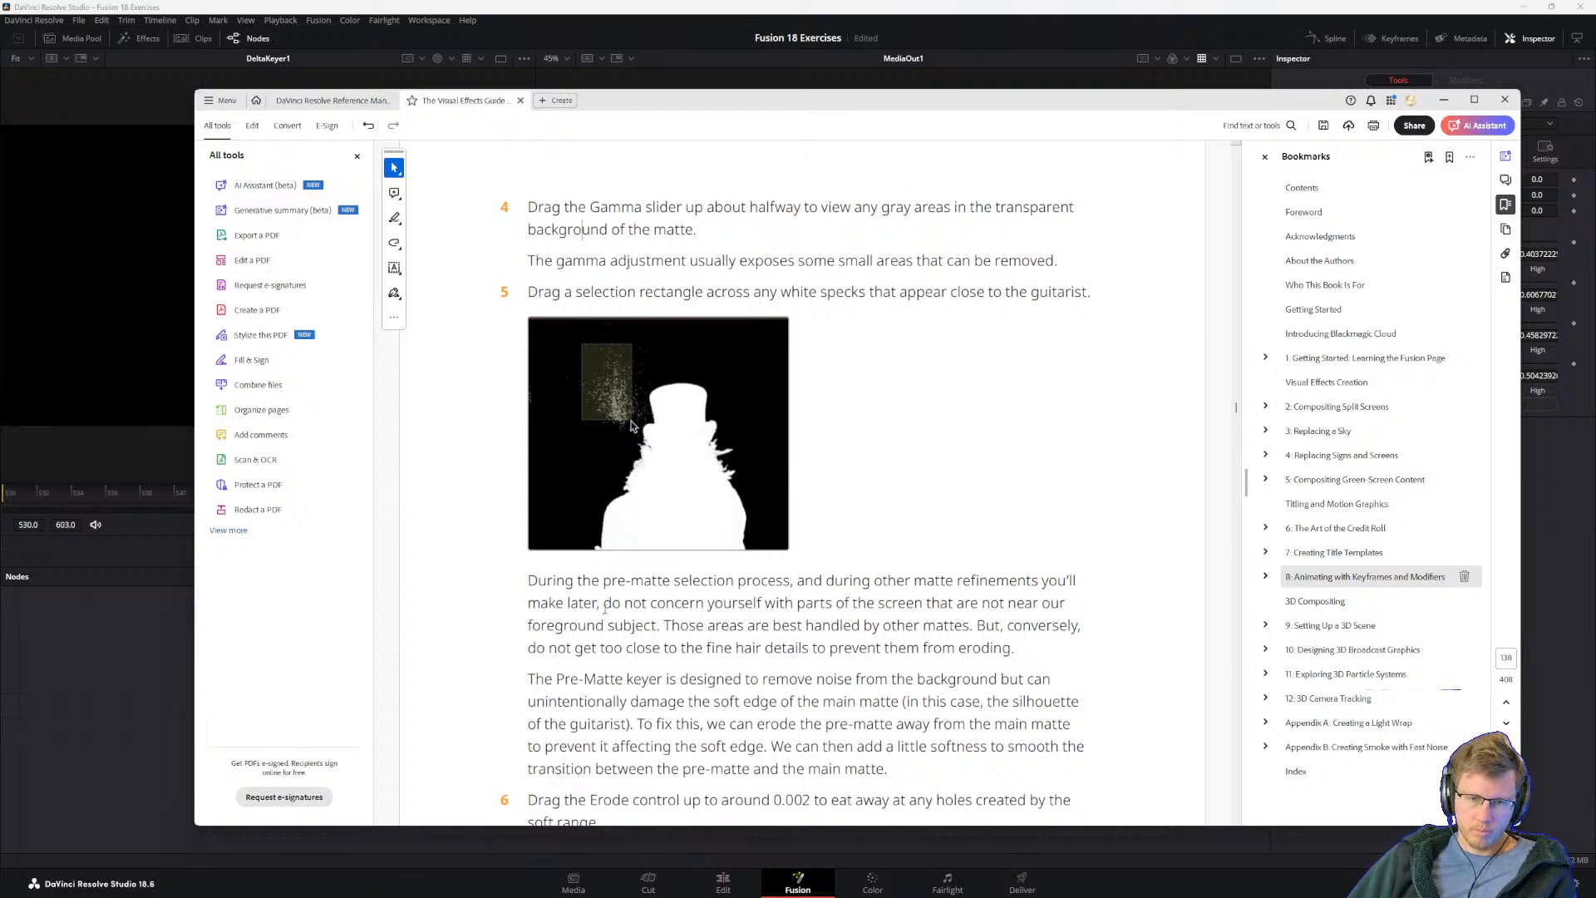
scroll(590, 553, "down", 1)
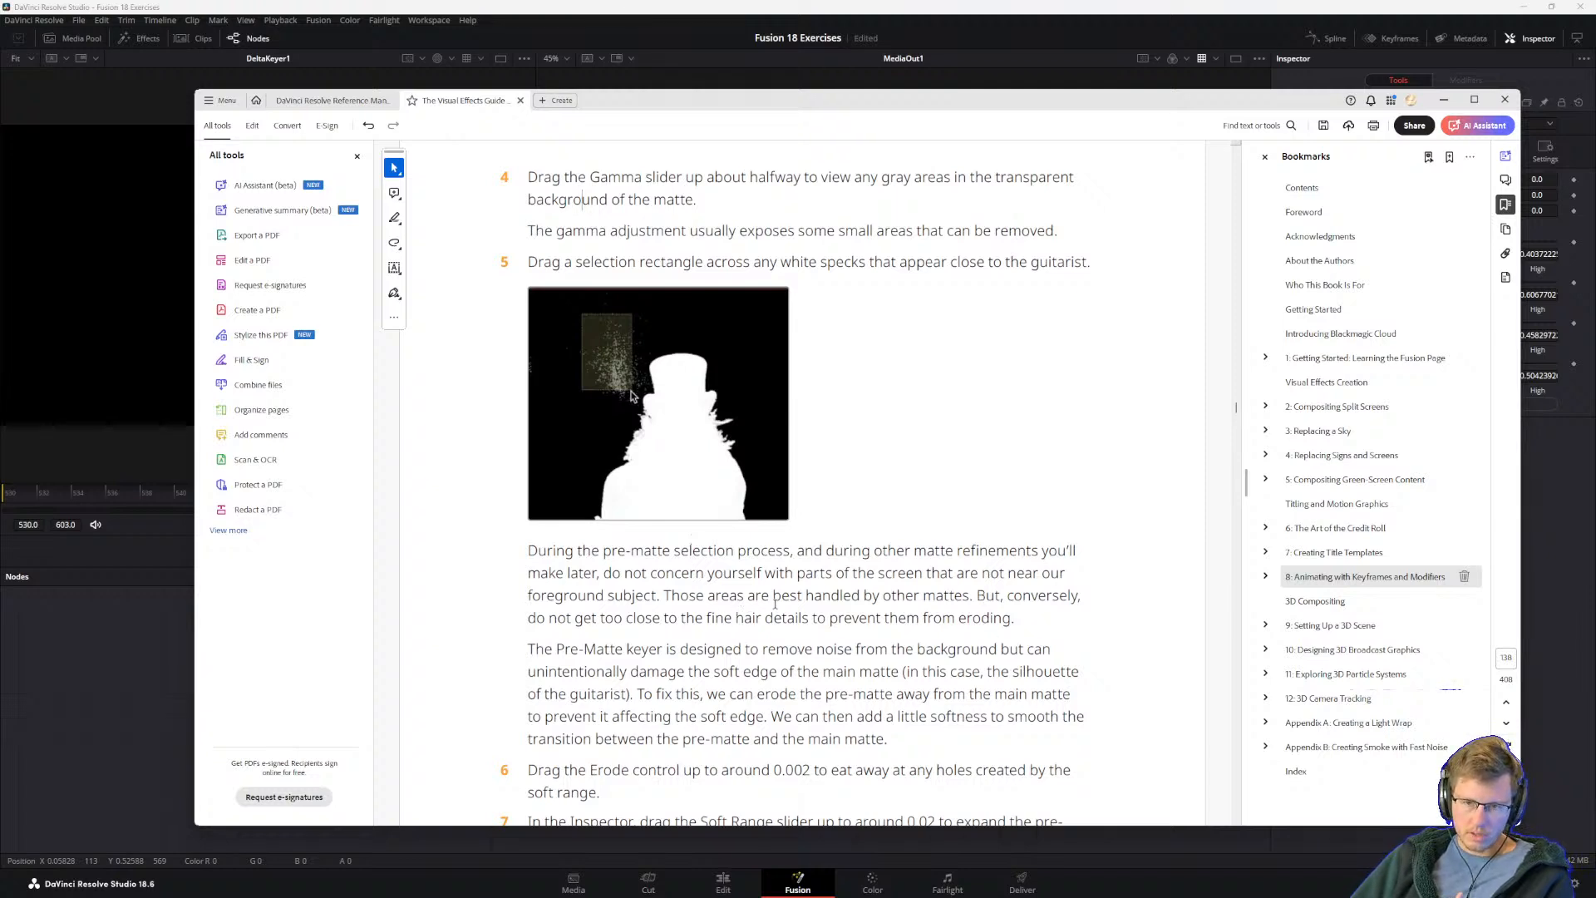
left_click_drag(567, 622, 739, 650)
left_click(733, 631)
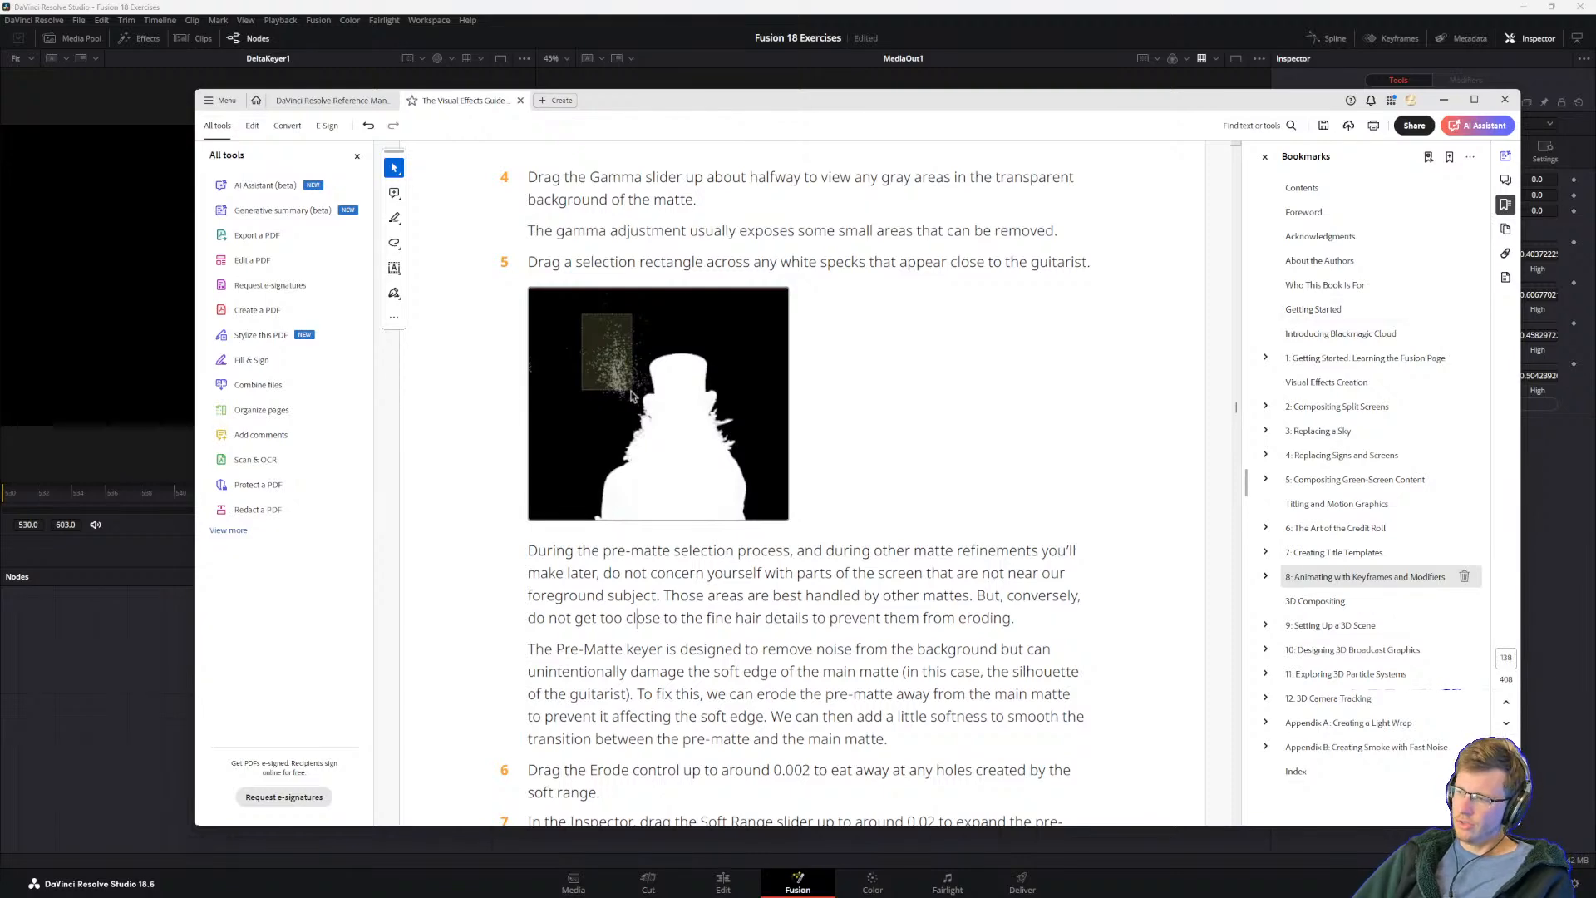
left_click(467, 8)
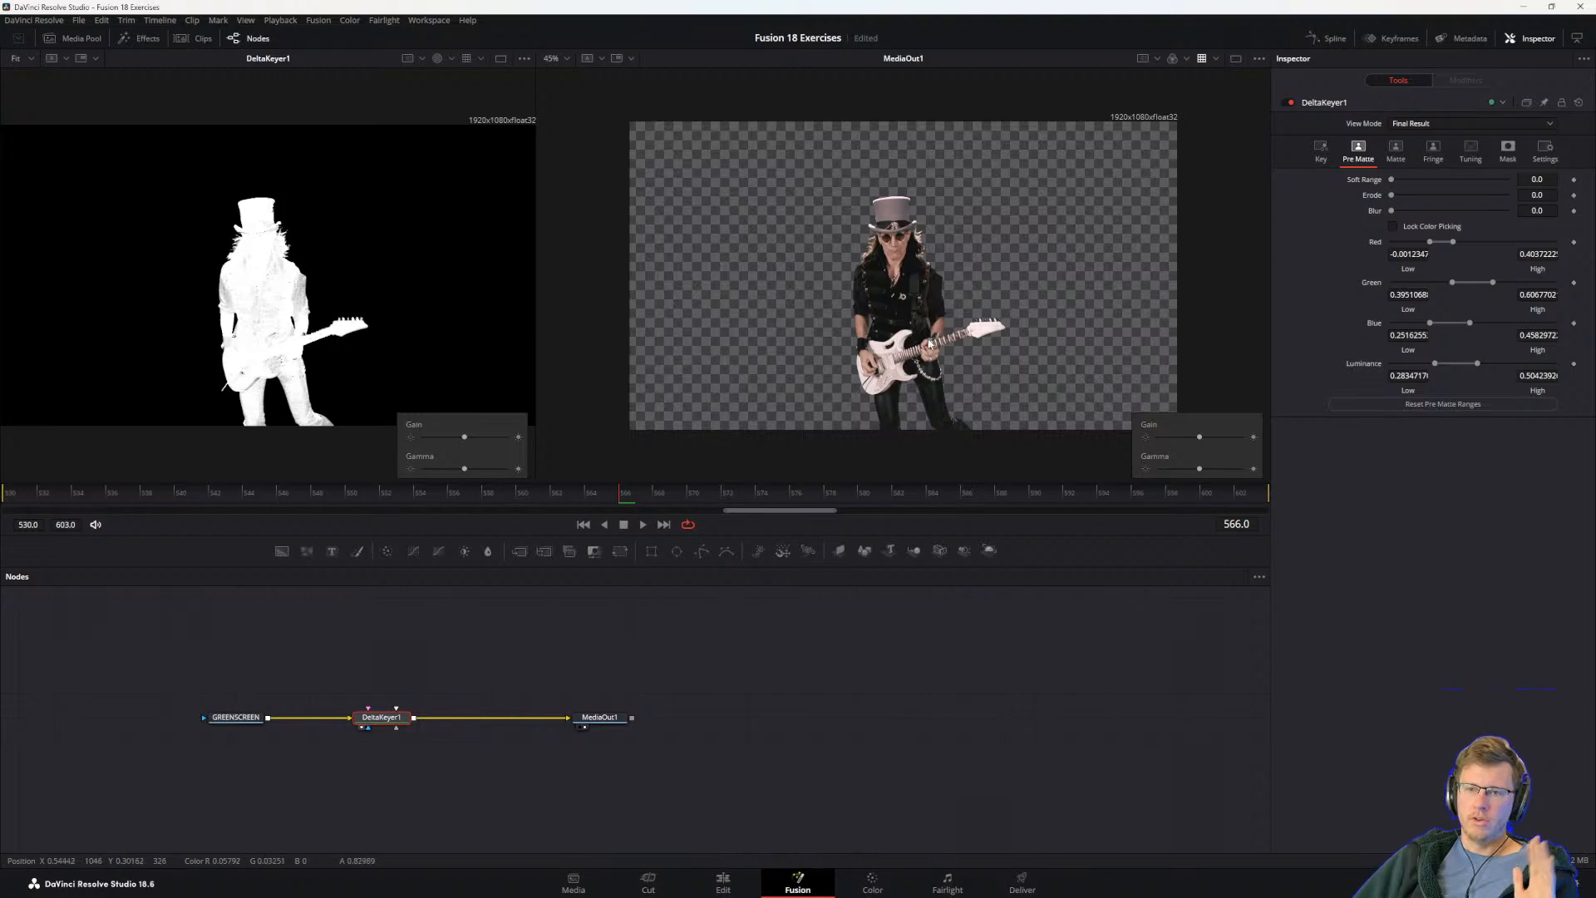
key("alt+Tab")
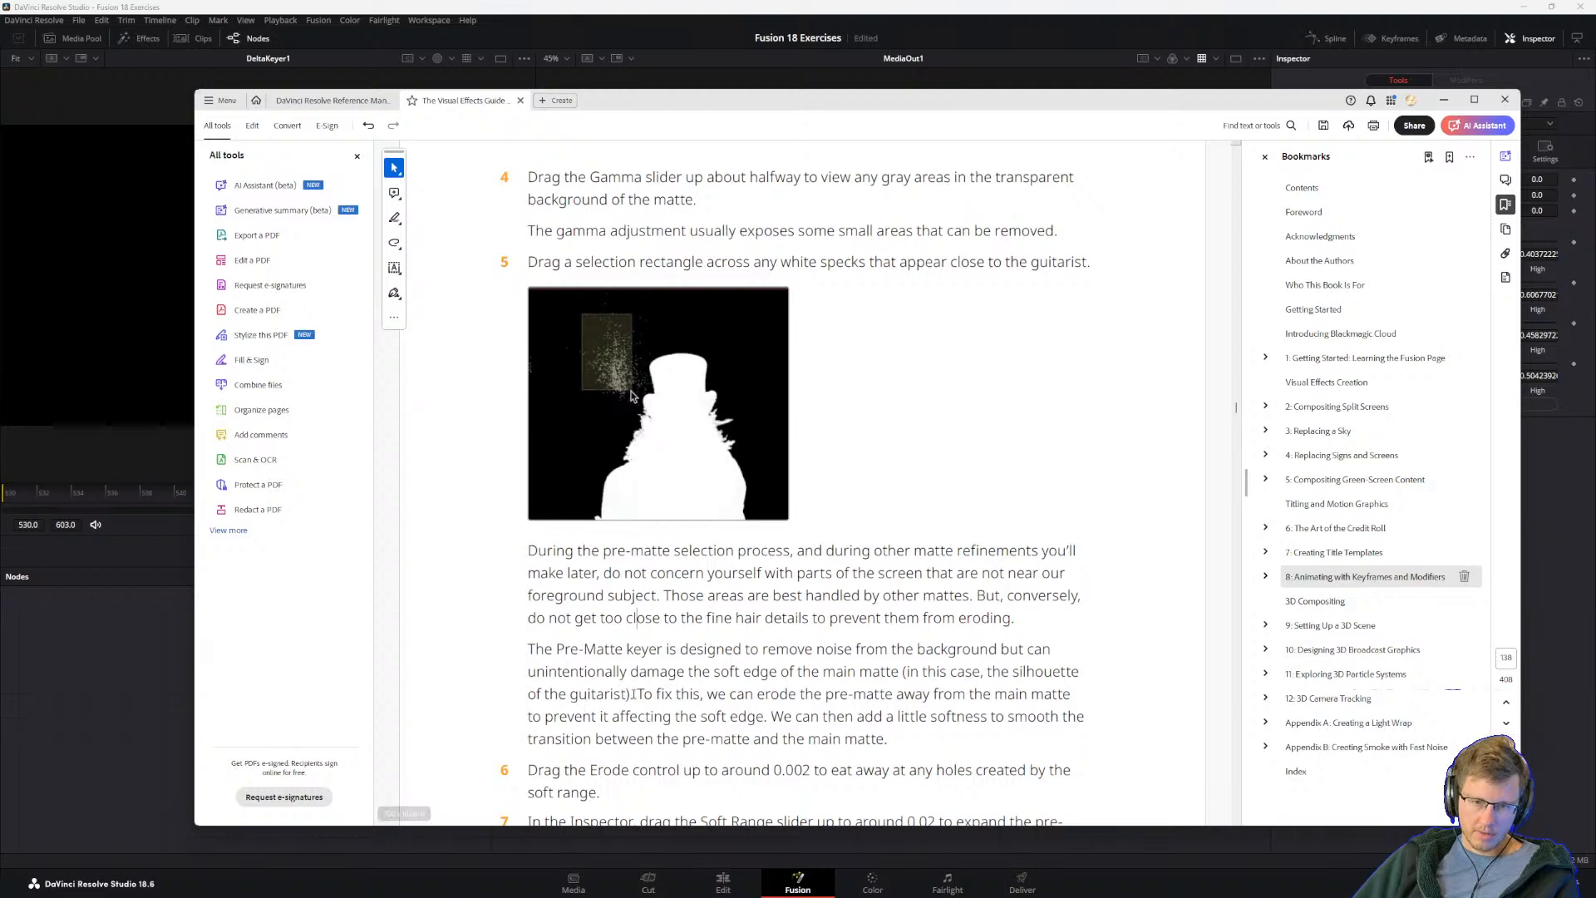
left_click_drag(637, 693, 753, 694)
left_click(724, 738)
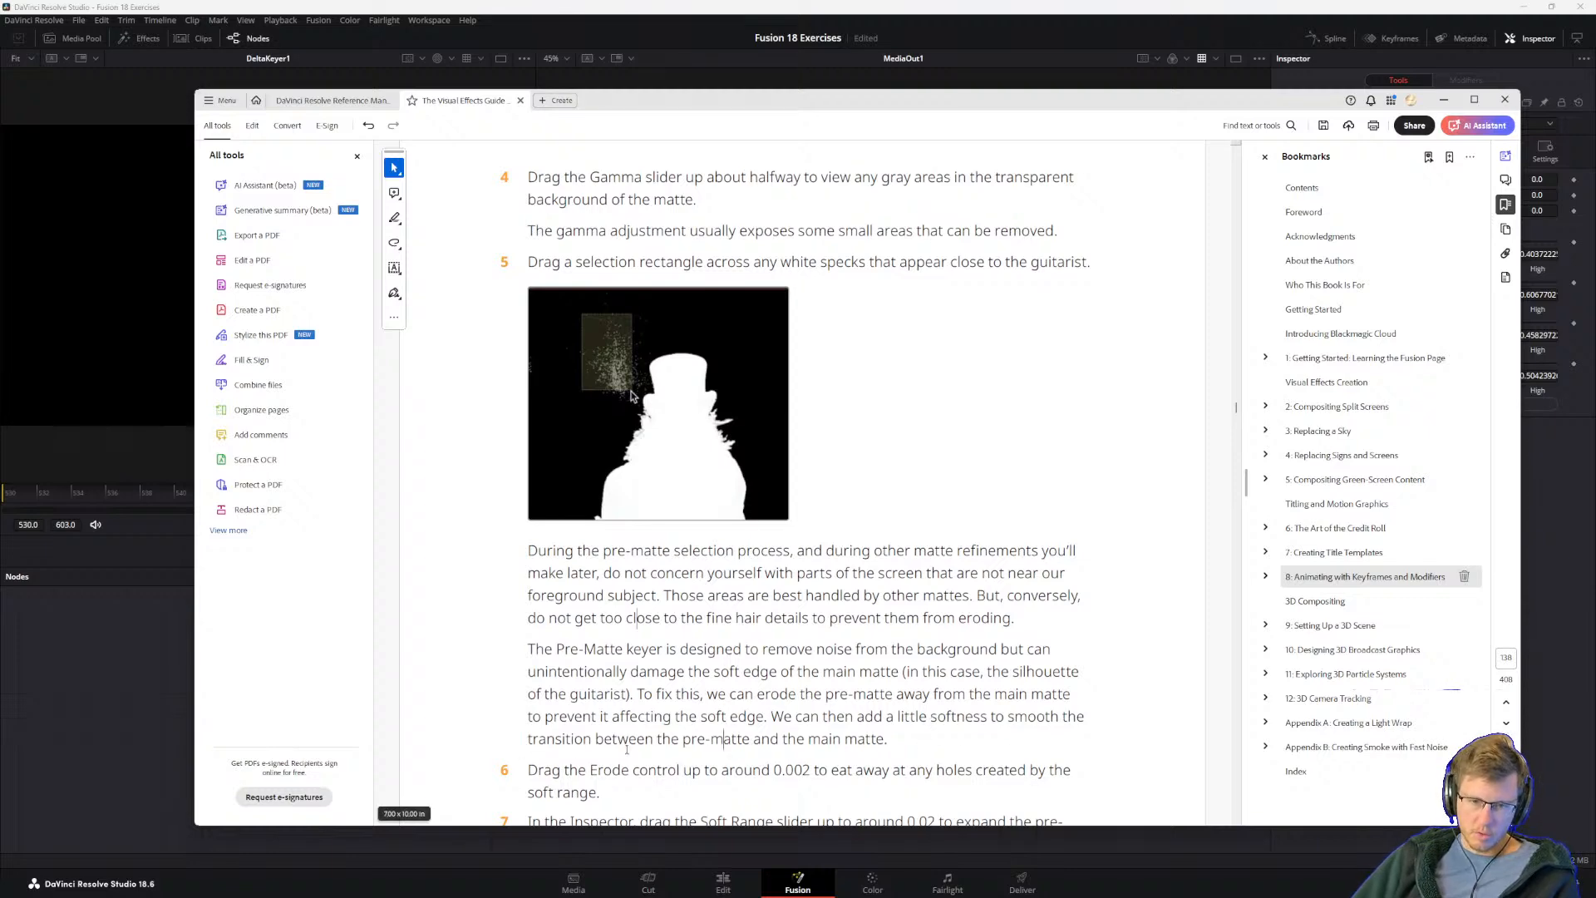
scroll(634, 753, "down", 3)
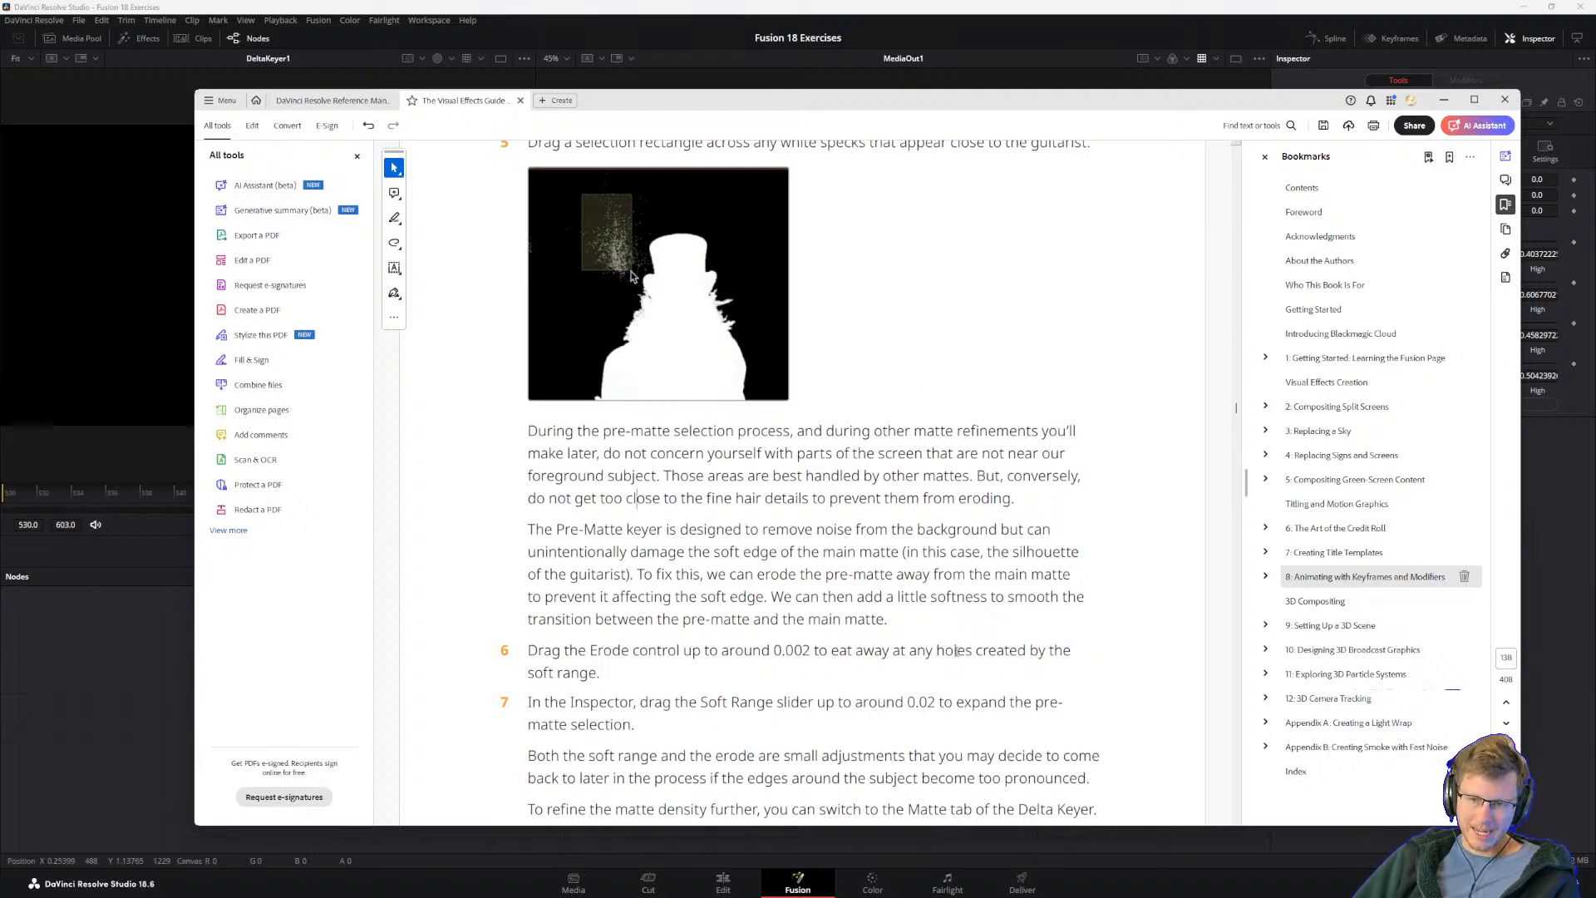
left_click(750, 5)
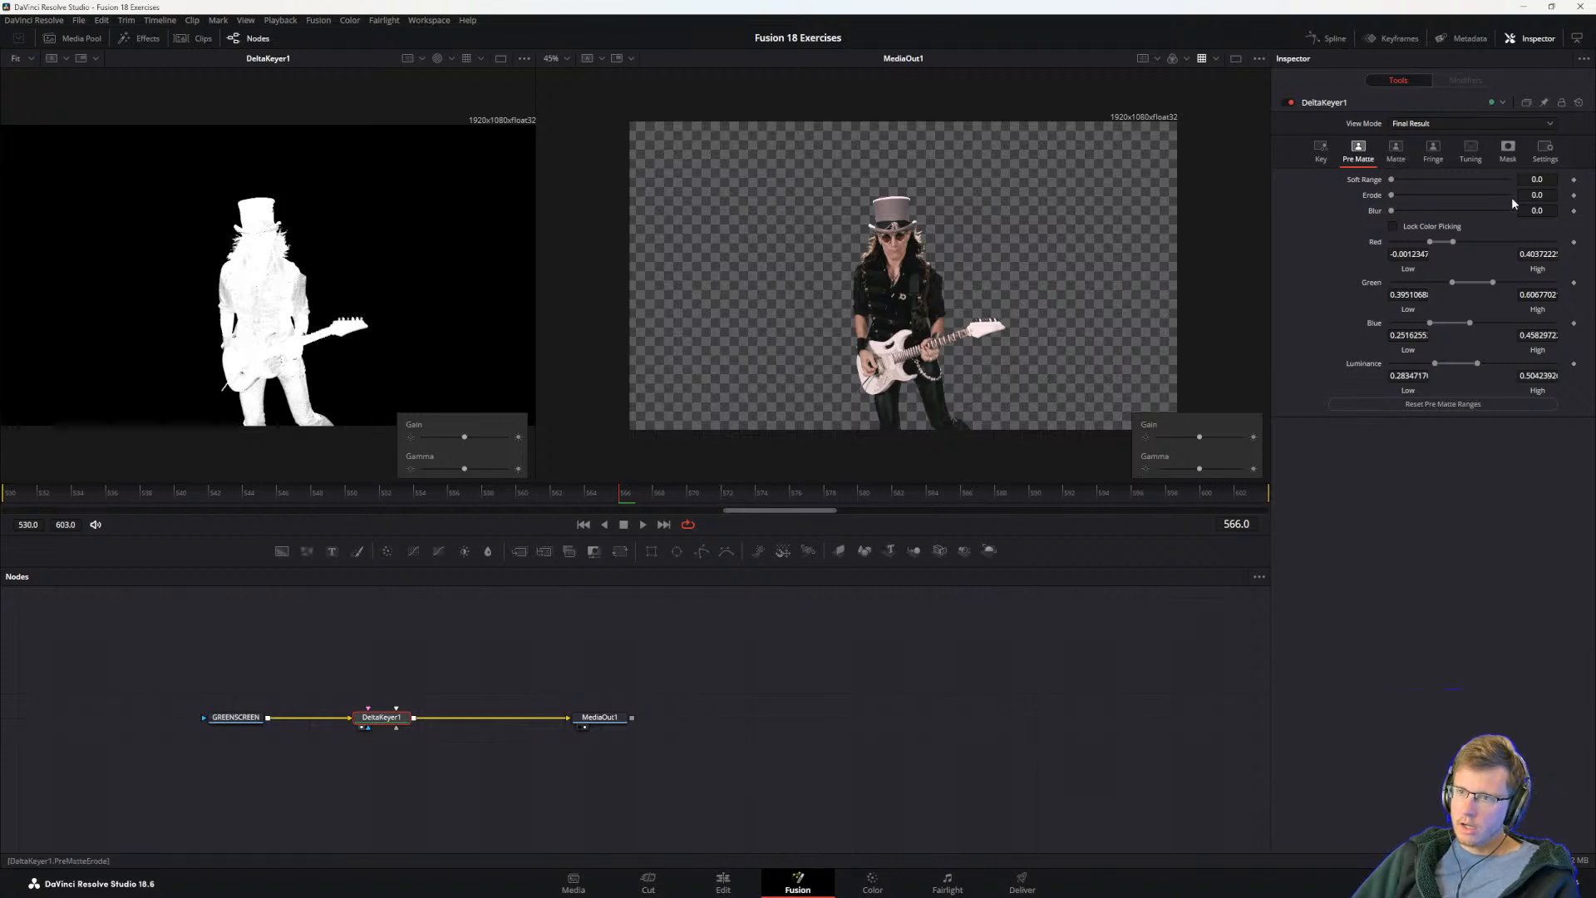
Step: Test the Pre-Matte Erode between 0 and 0.02 on the hat's matte edge in DeltaKeyer1, and set it to 0.00257
mouse_move(1391, 197)
left_mouse_down()
mouse_move(1508, 195)
mouse_move(1376, 216)
mouse_move(1453, 206)
mouse_move(1406, 210)
left_mouse_up()
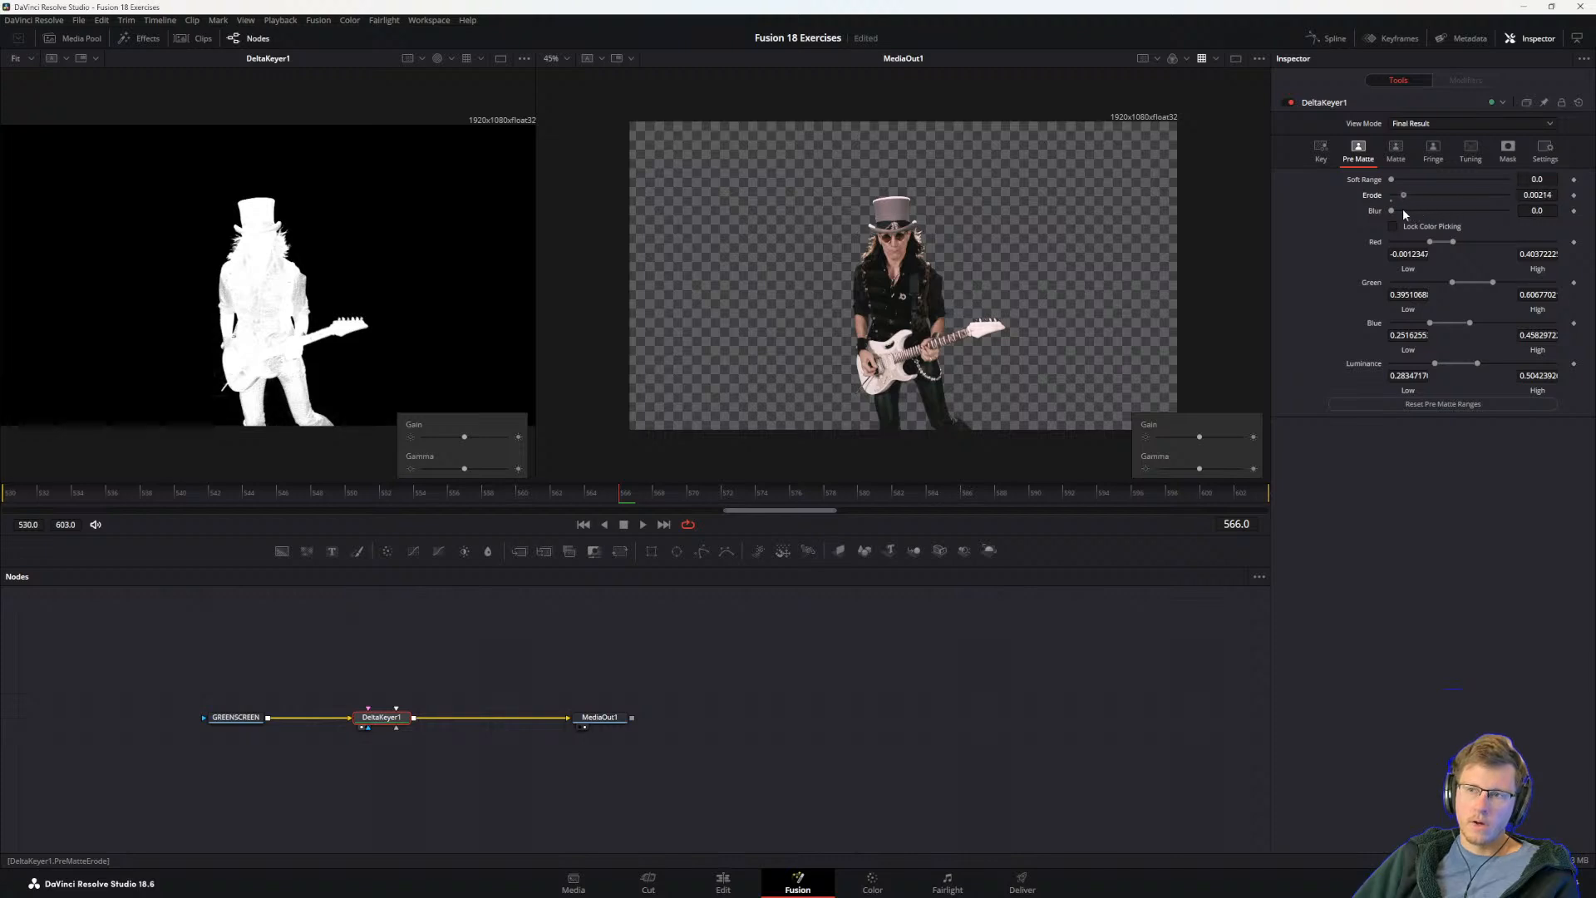
left_click_drag(1402, 213, 1585, 235)
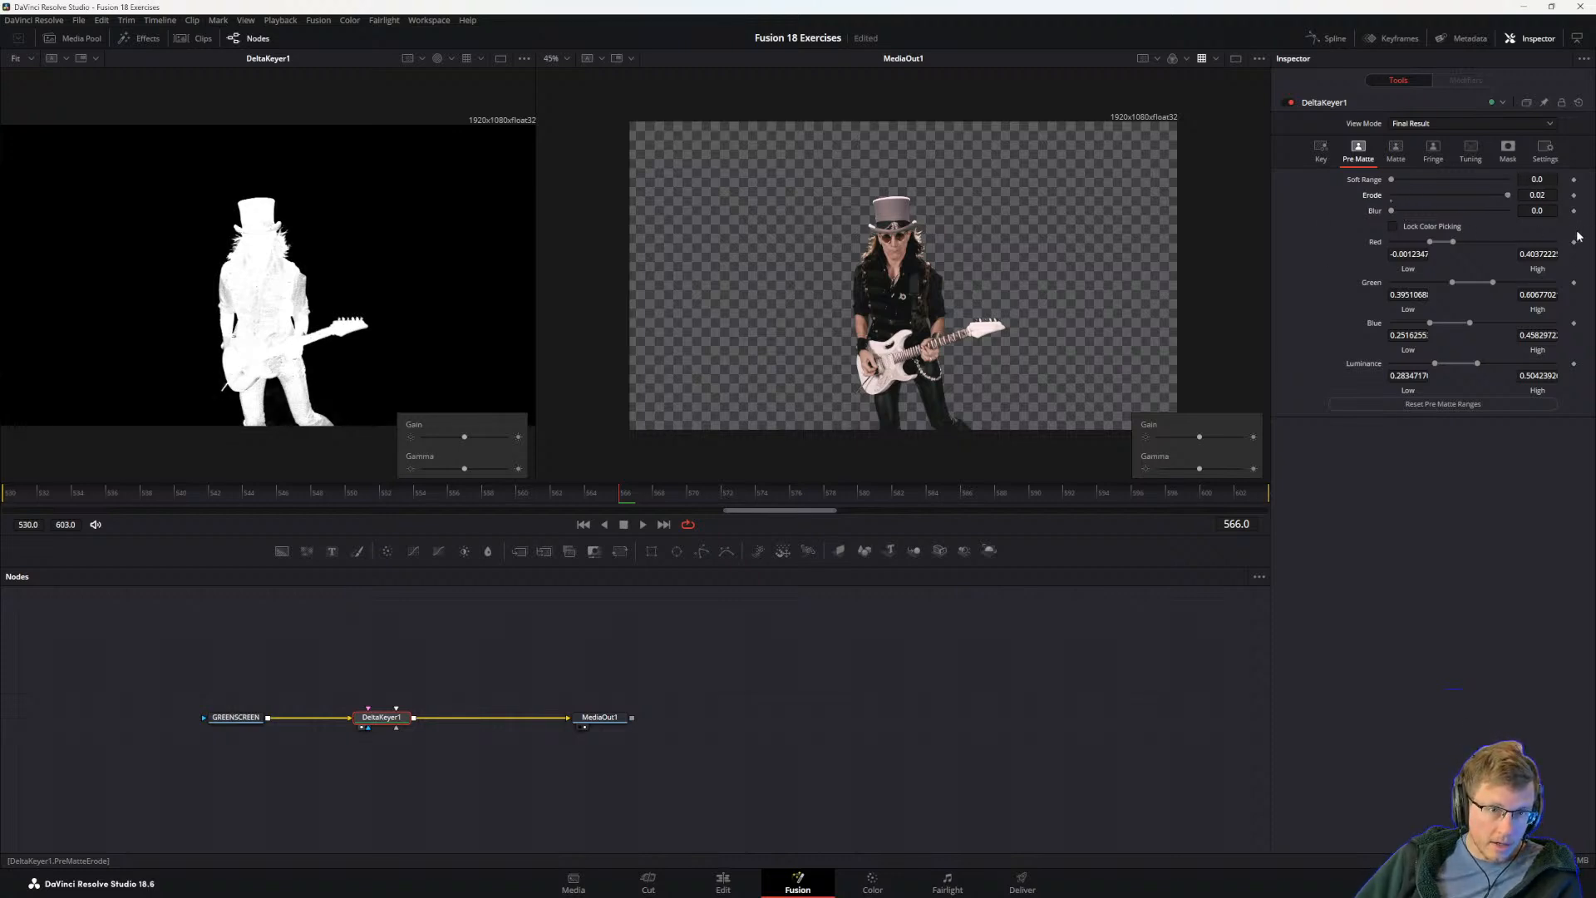
scroll(263, 214, "up", 10)
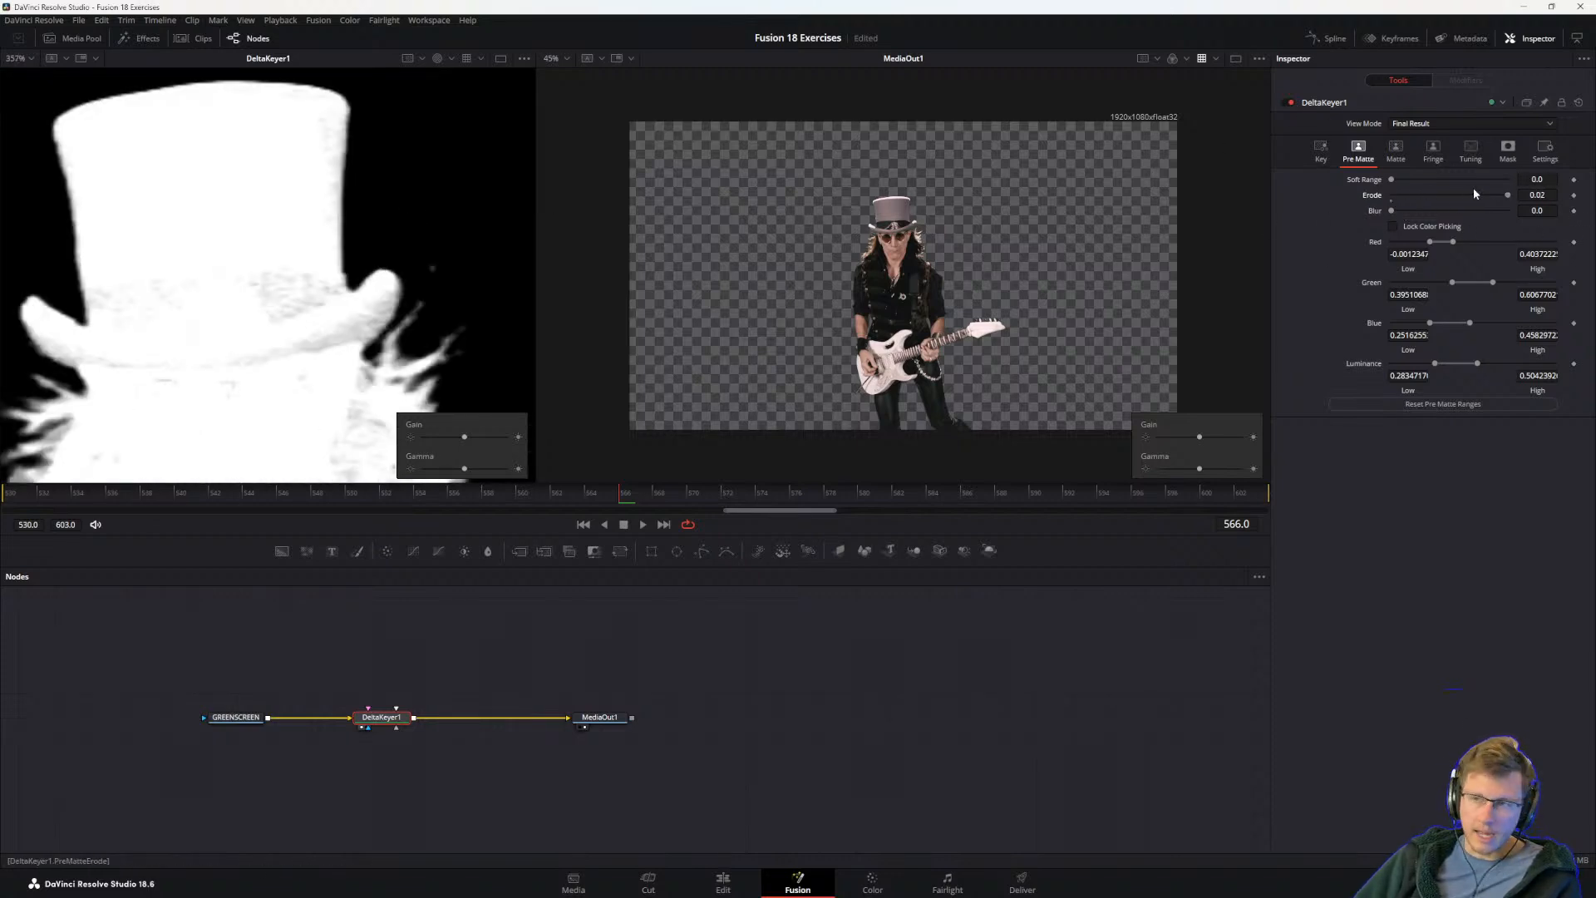
left_click_drag(1518, 198, 1286, 201)
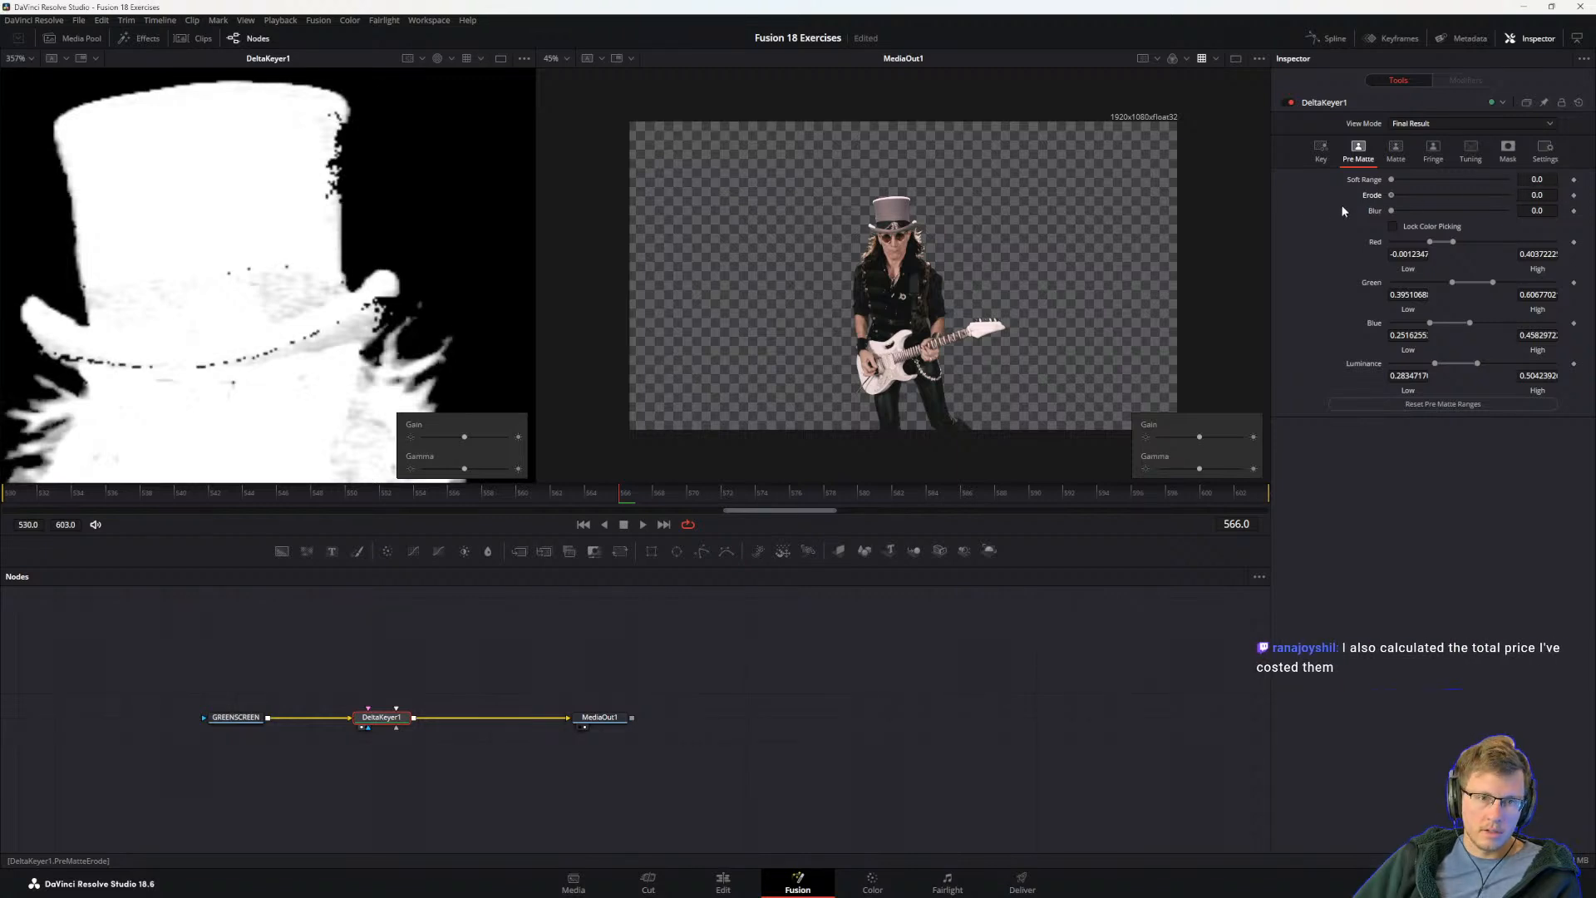
left_click_drag(1391, 199, 1408, 212)
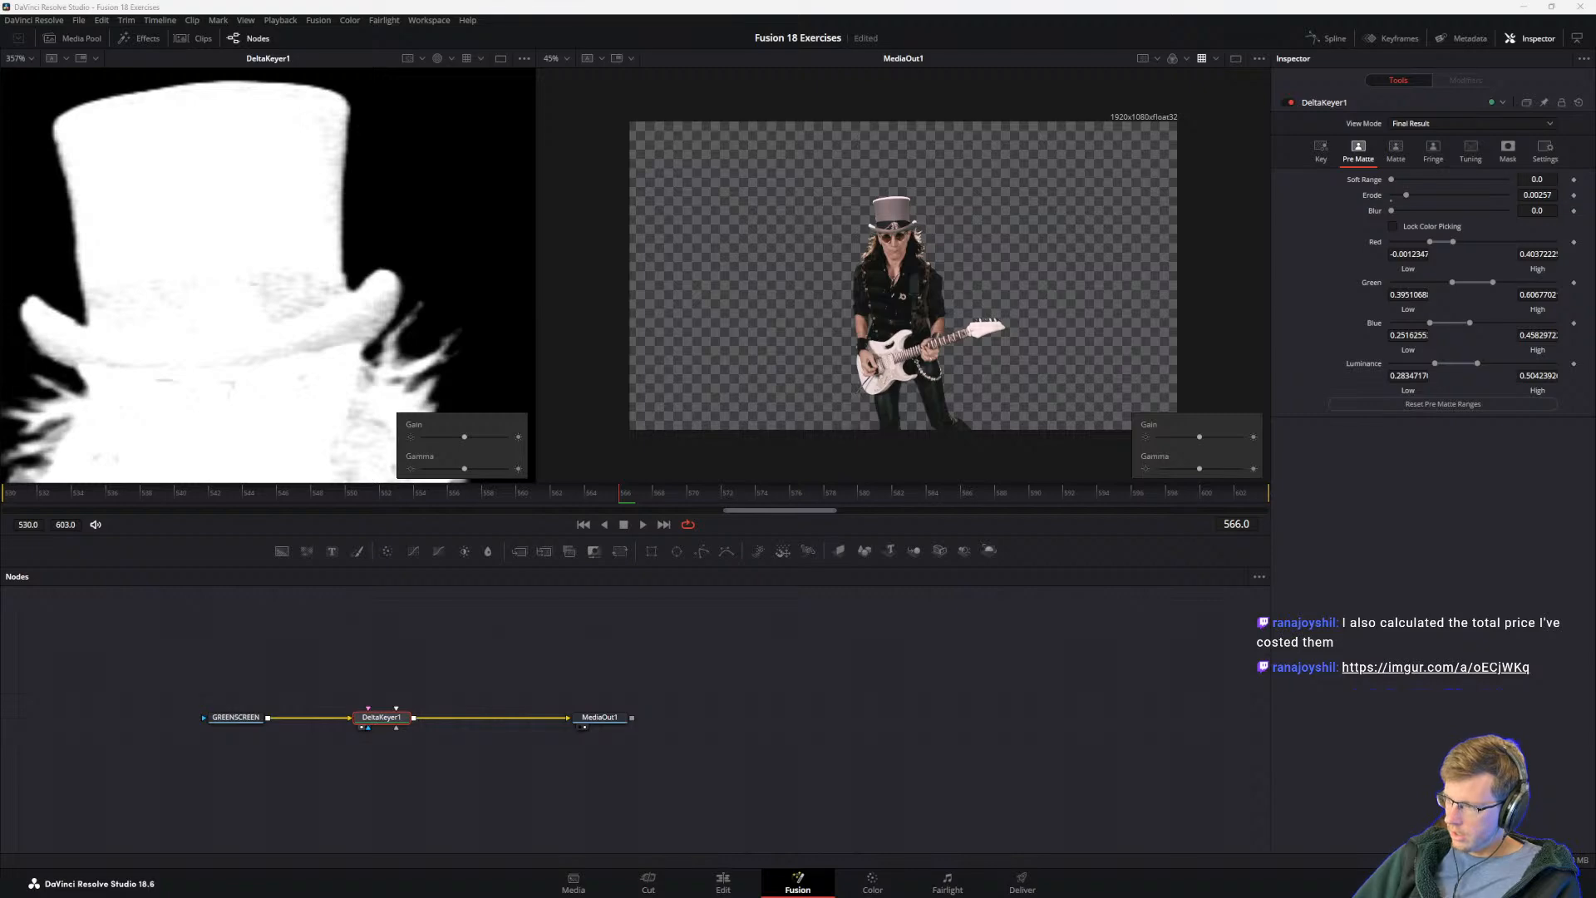
Step: Bring the Imgur page with the software price list on screen, enlarge it to examine the costs, and move it off screen
left_click_drag(1595, 274, 867, 157)
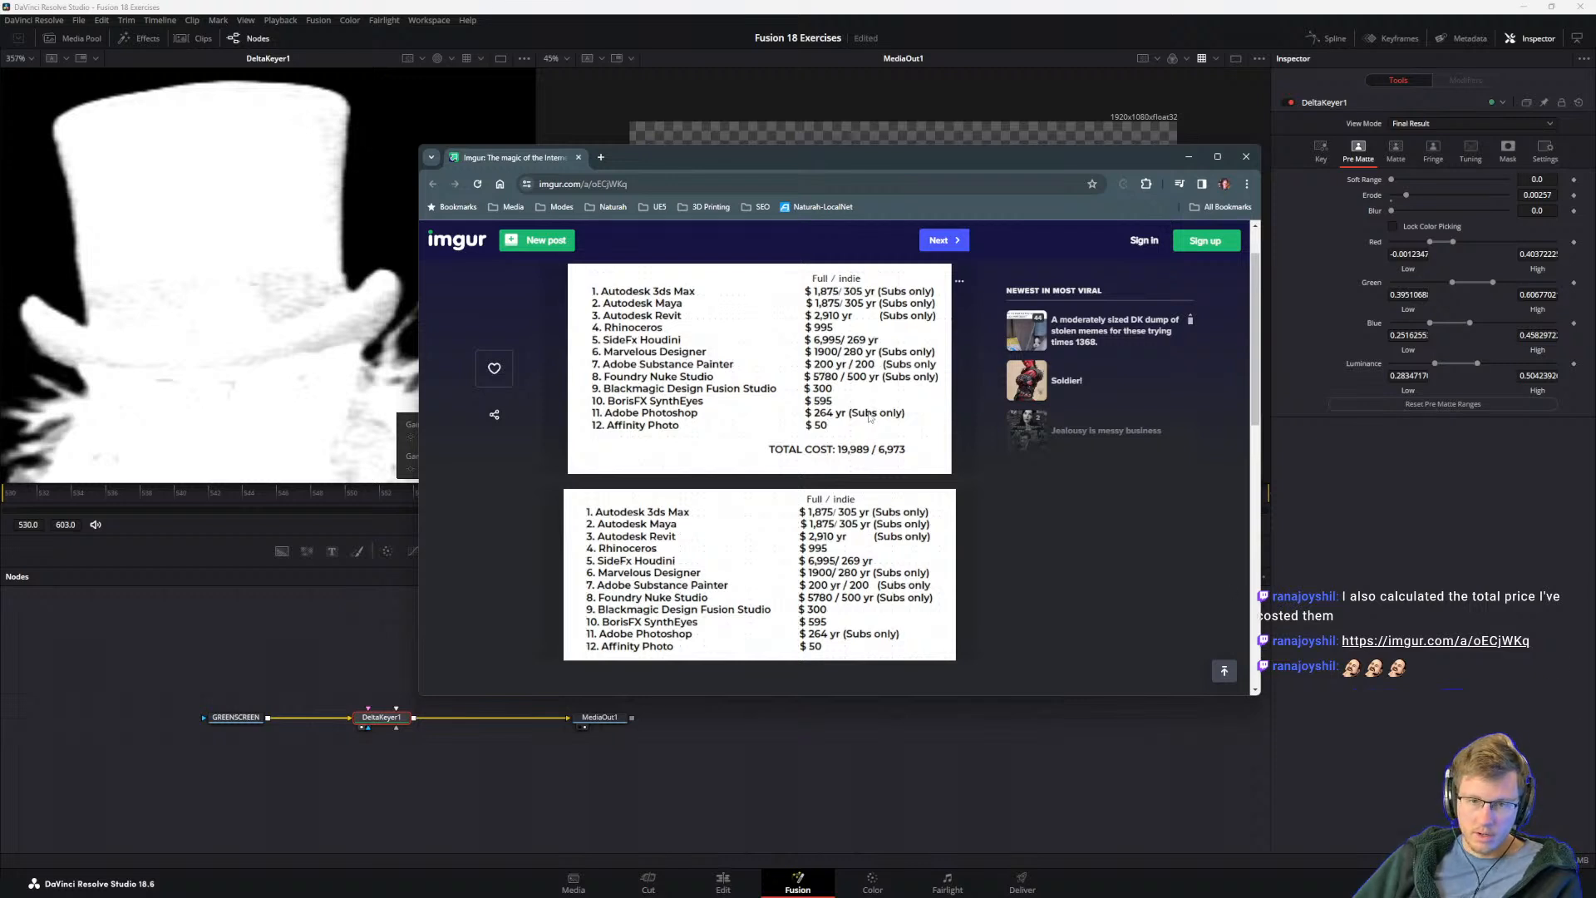
left_click_drag(821, 695, 832, 806)
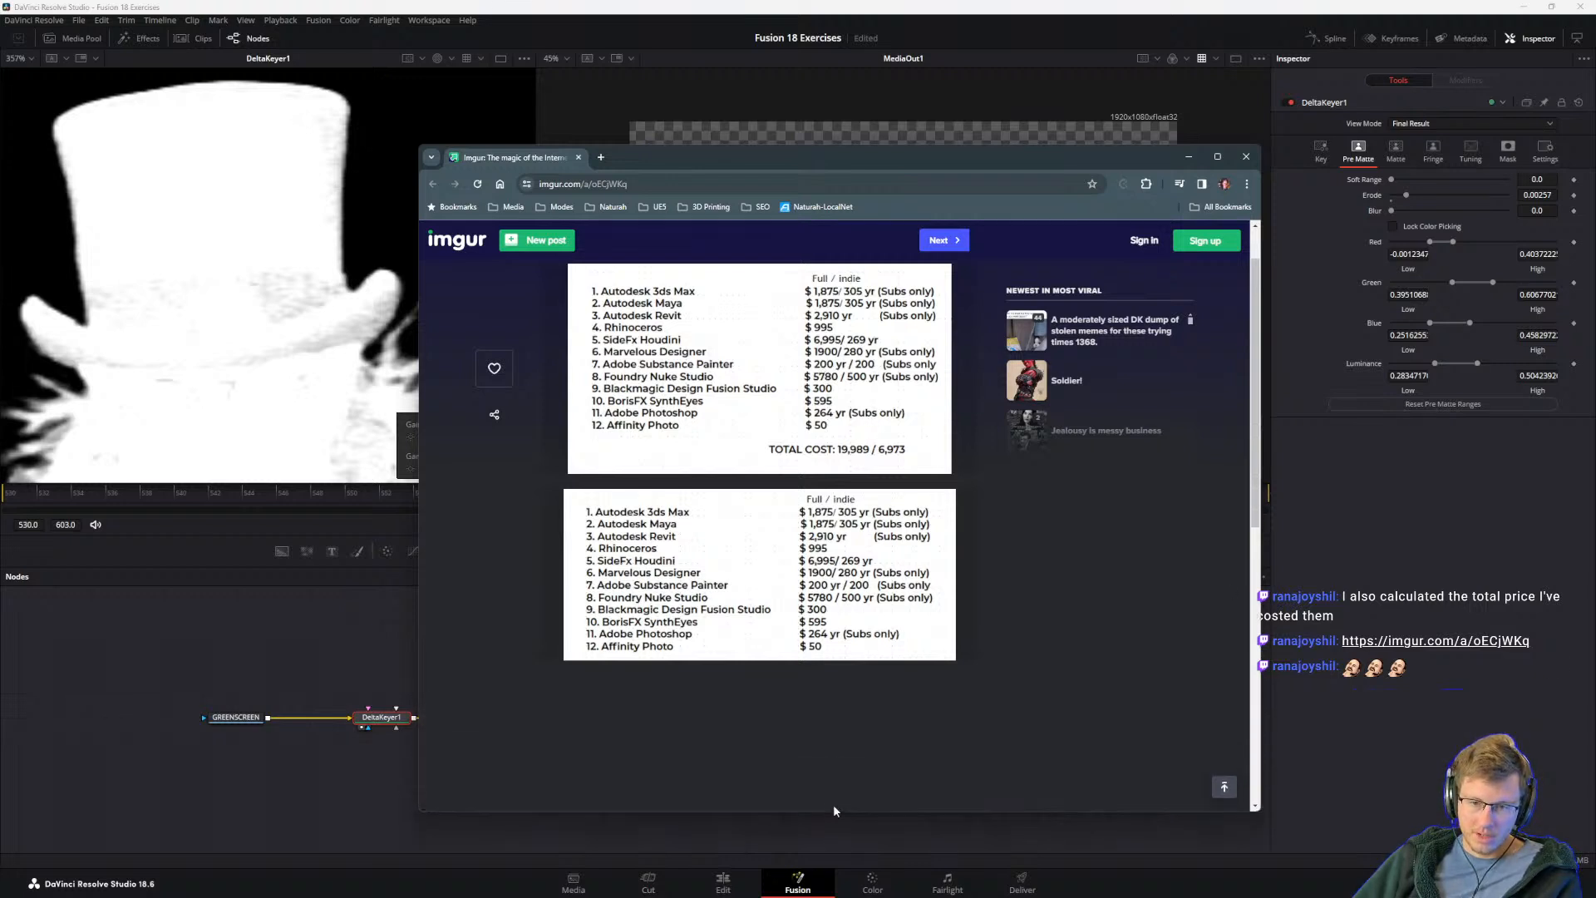
scroll(796, 456, "up", 1, "ctrl")
scroll(795, 456, "up", 1, "ctrl")
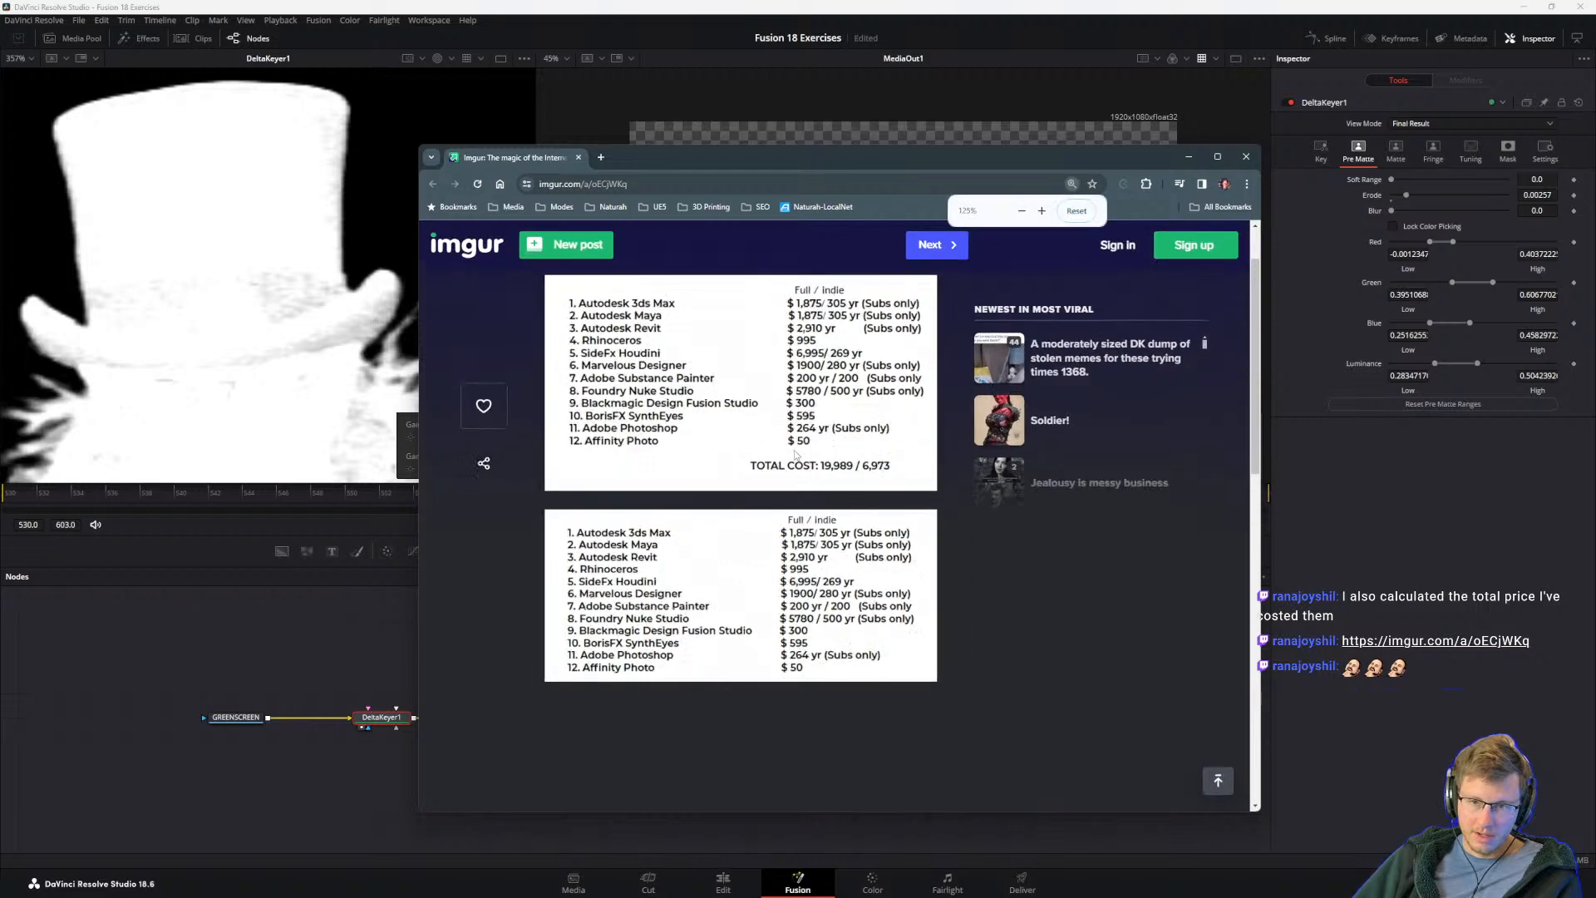
scroll(792, 449, "up", 1, "ctrl")
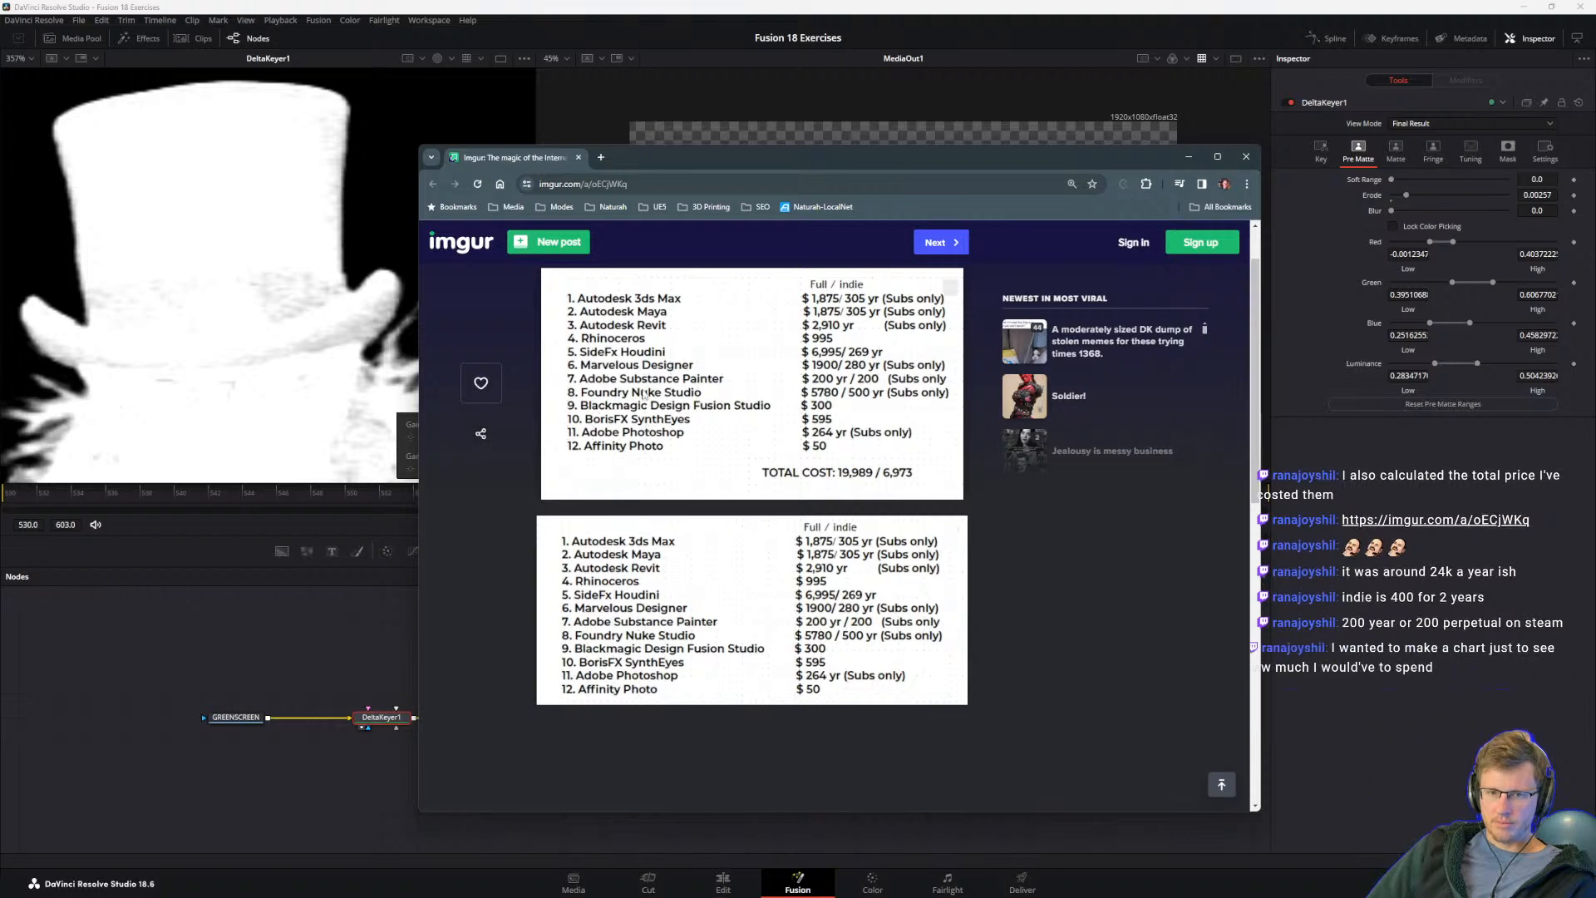
mouse_move(748, 886)
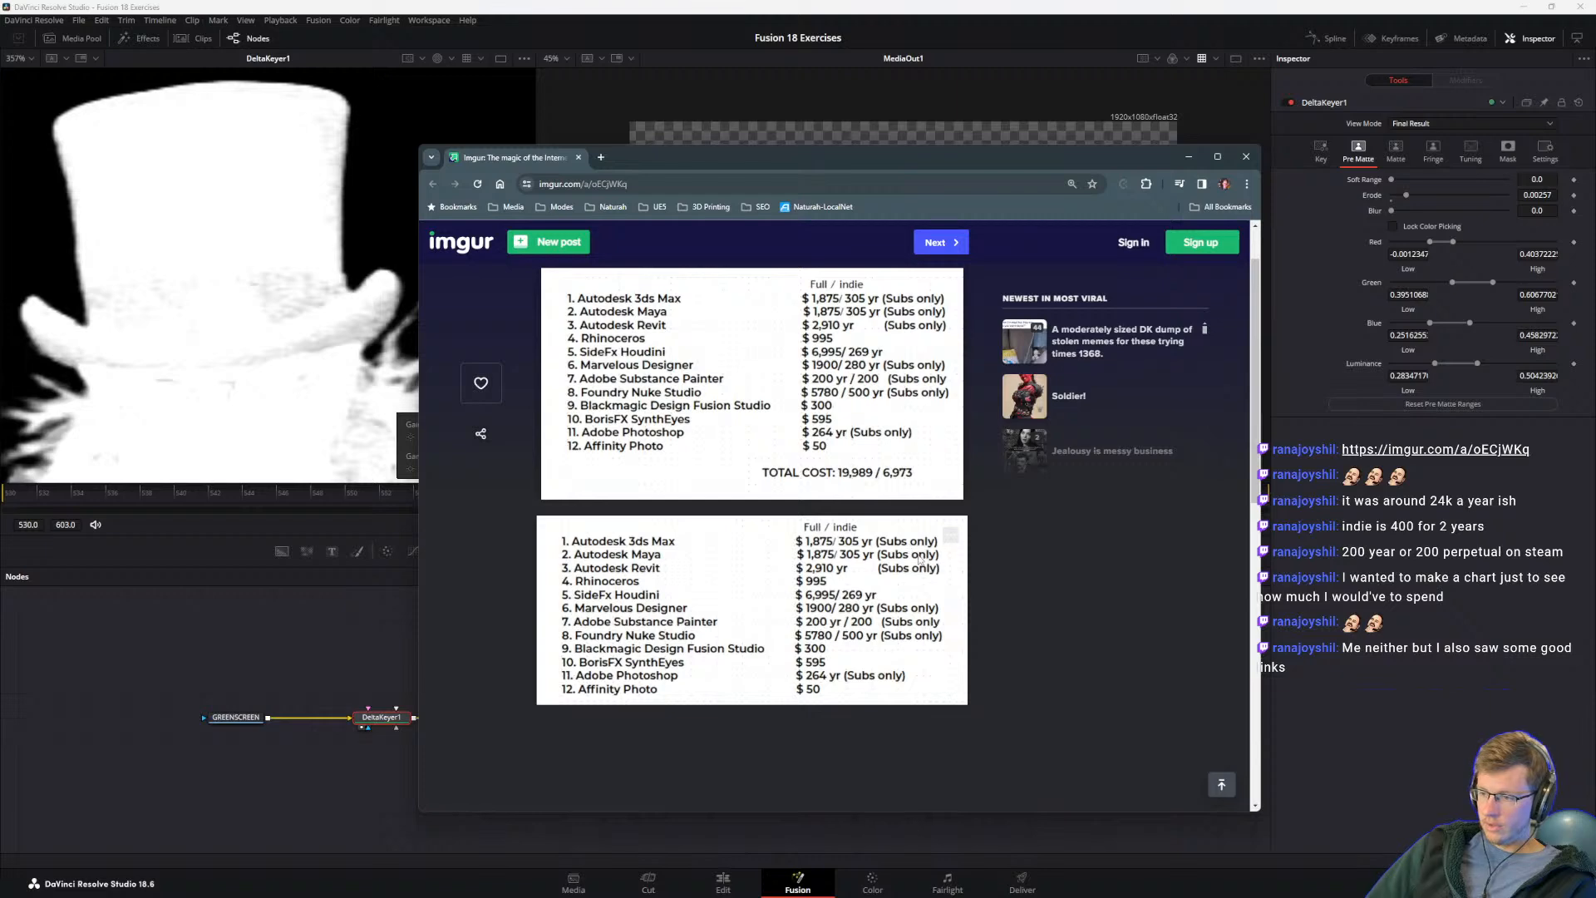
left_click_drag(696, 167, 752, 140)
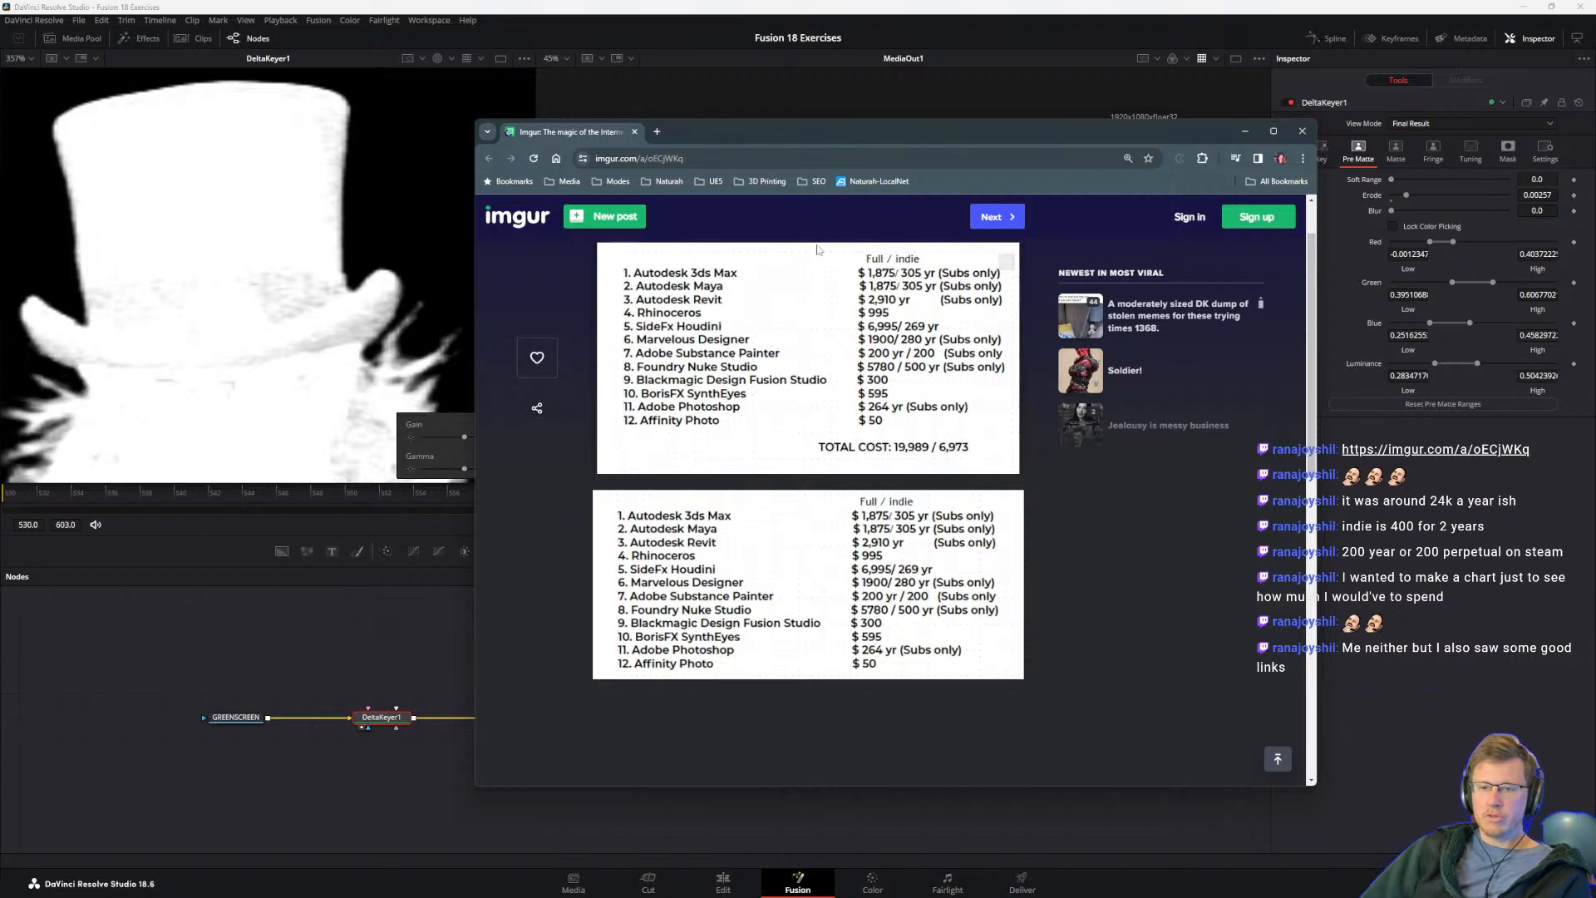
left_click_drag(855, 130, 831, 139)
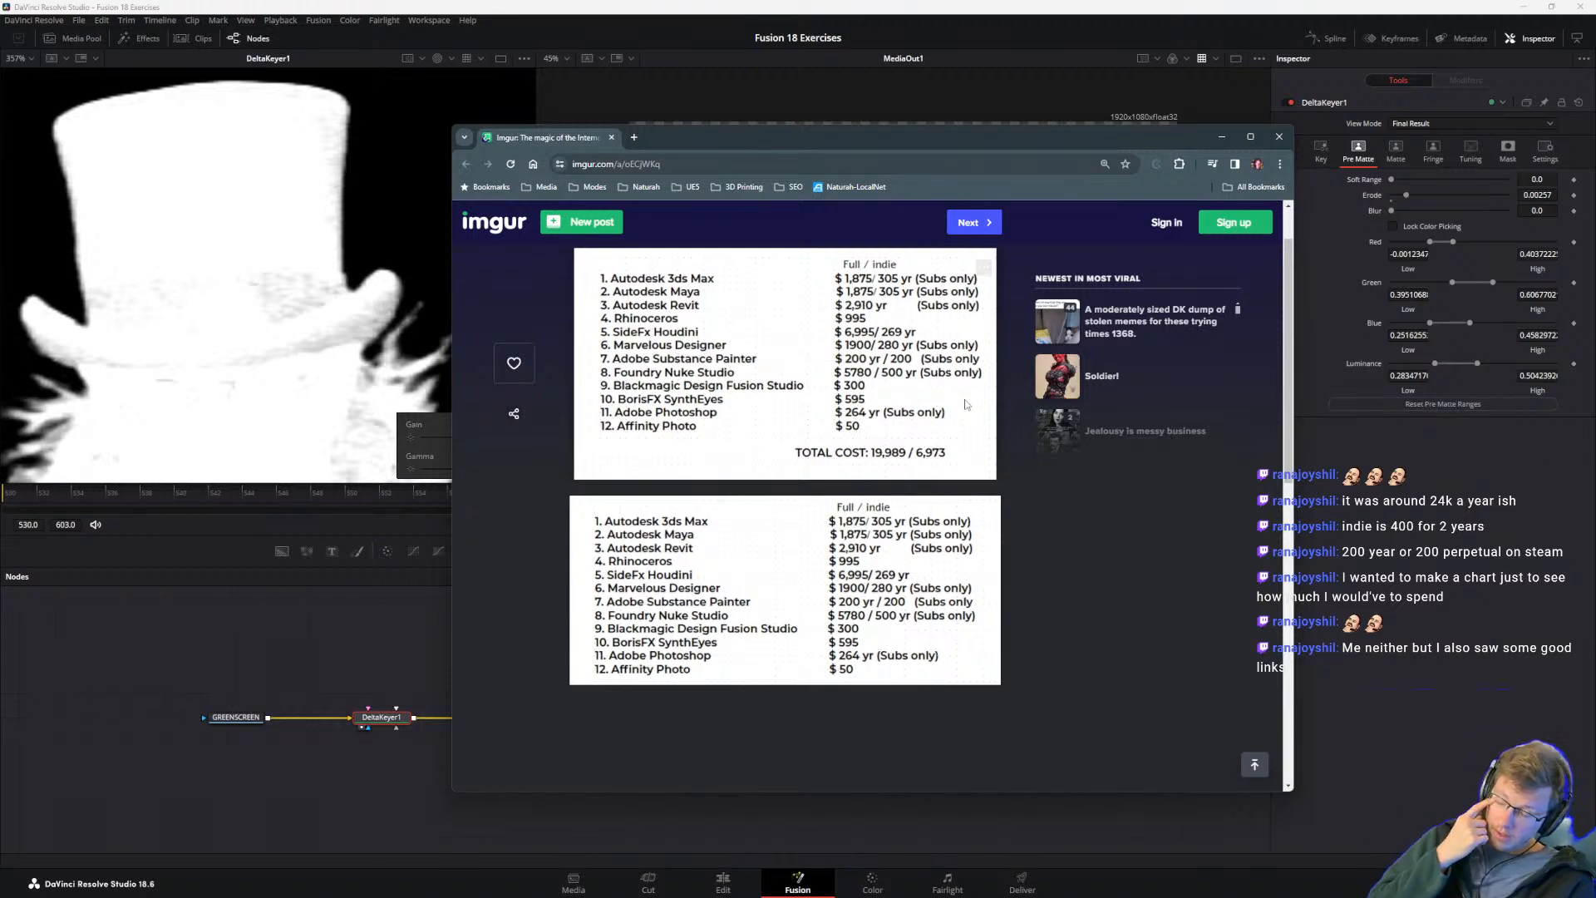
left_click_drag(711, 135, 736, 161)
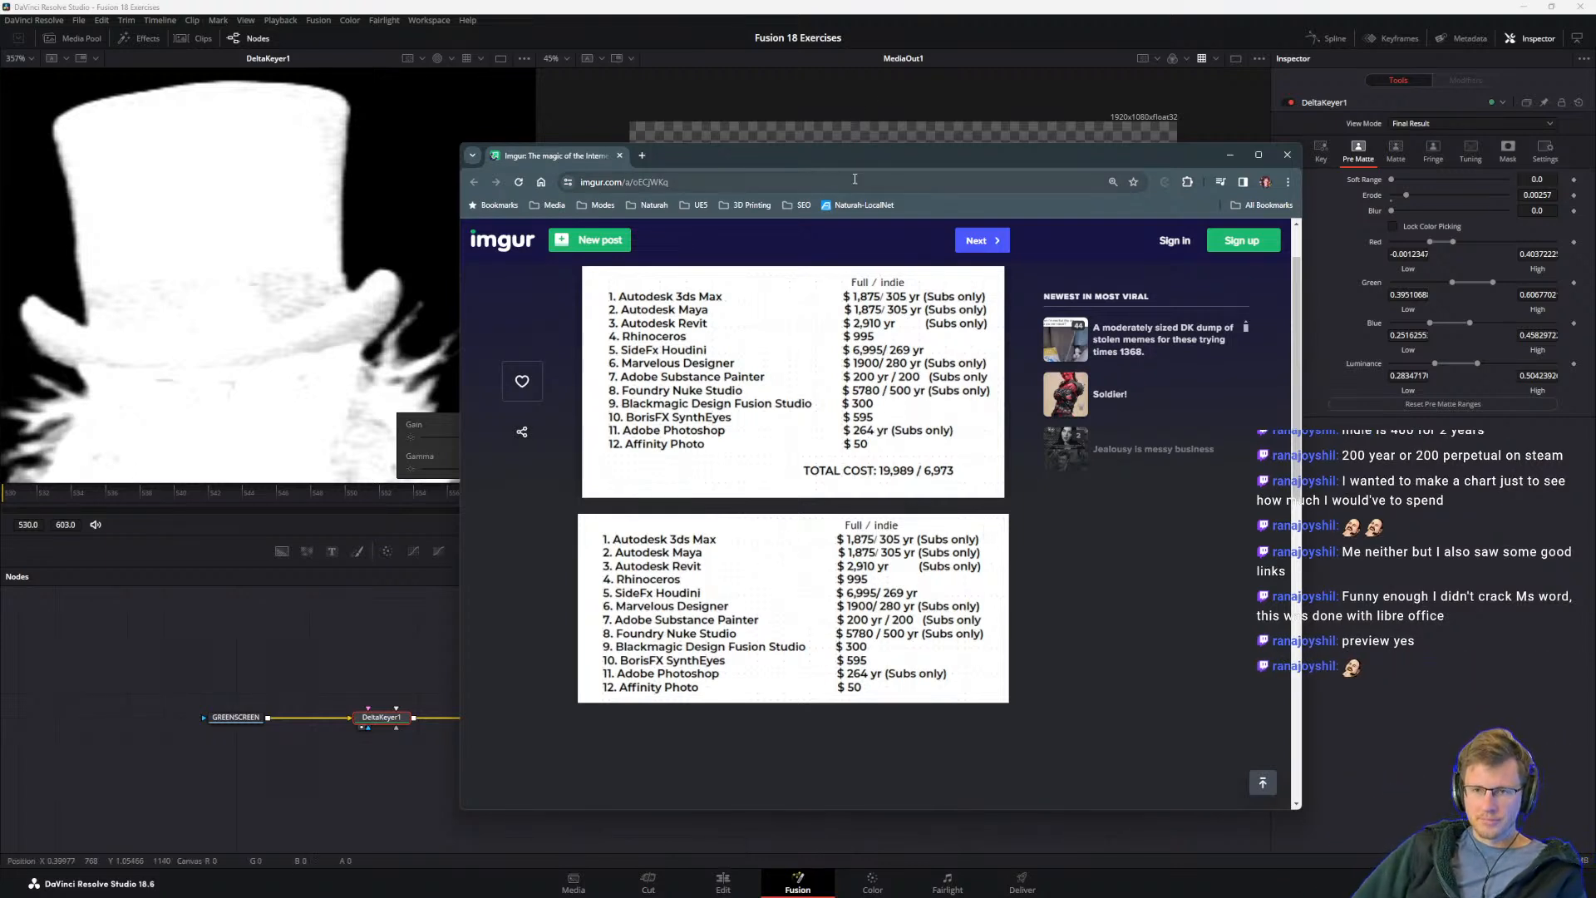
left_click_drag(887, 161, 1595, 192)
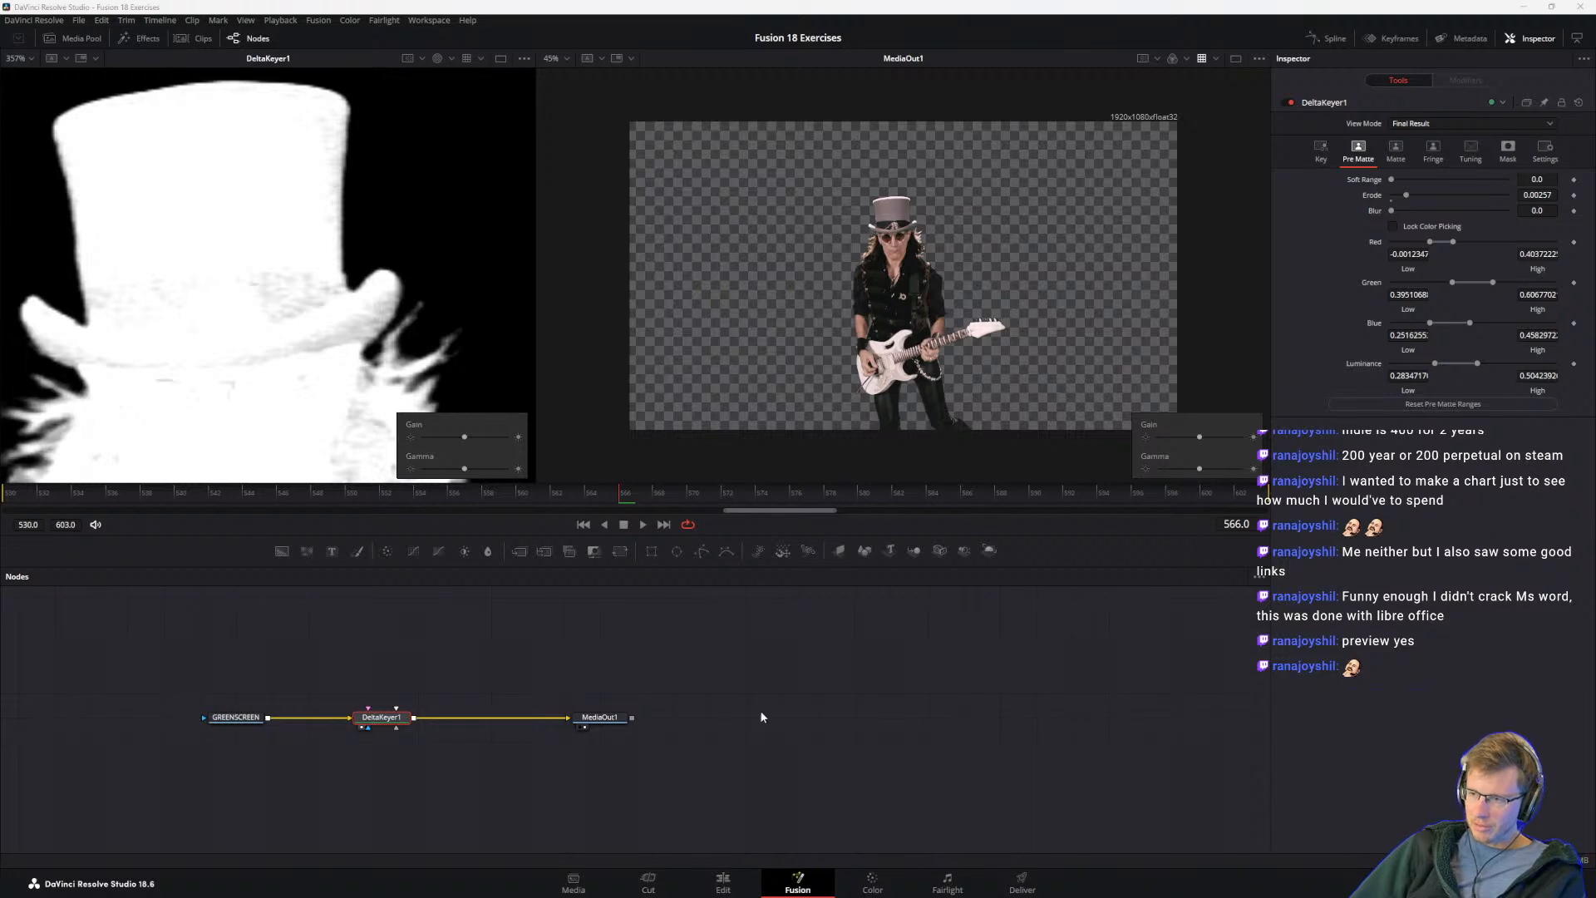
mouse_move(756, 891)
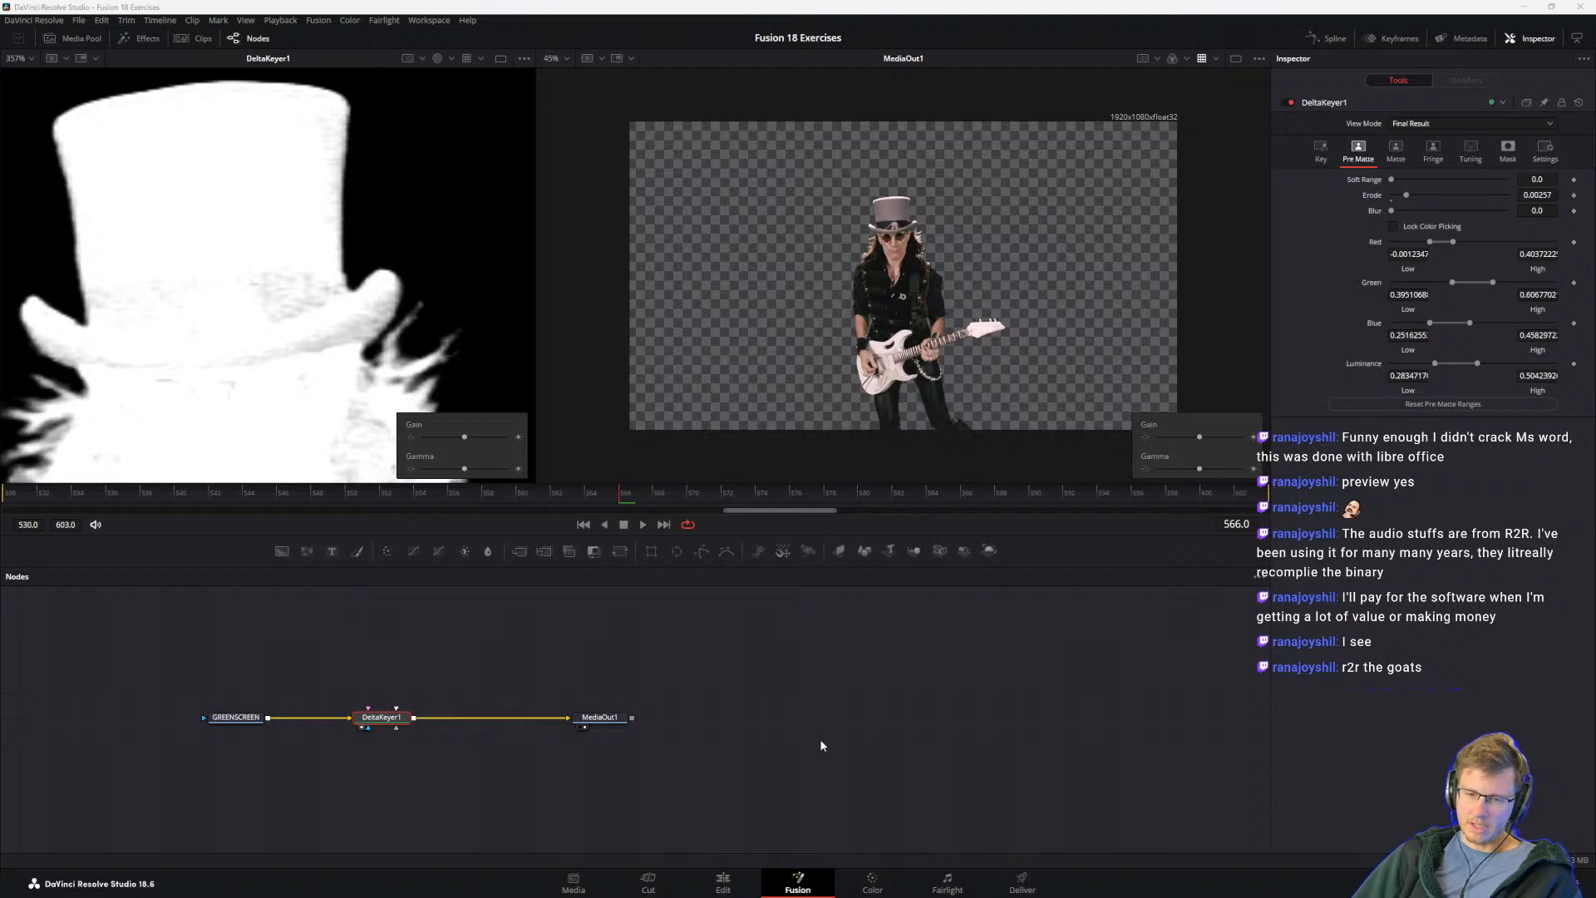
key("alt+Tab")
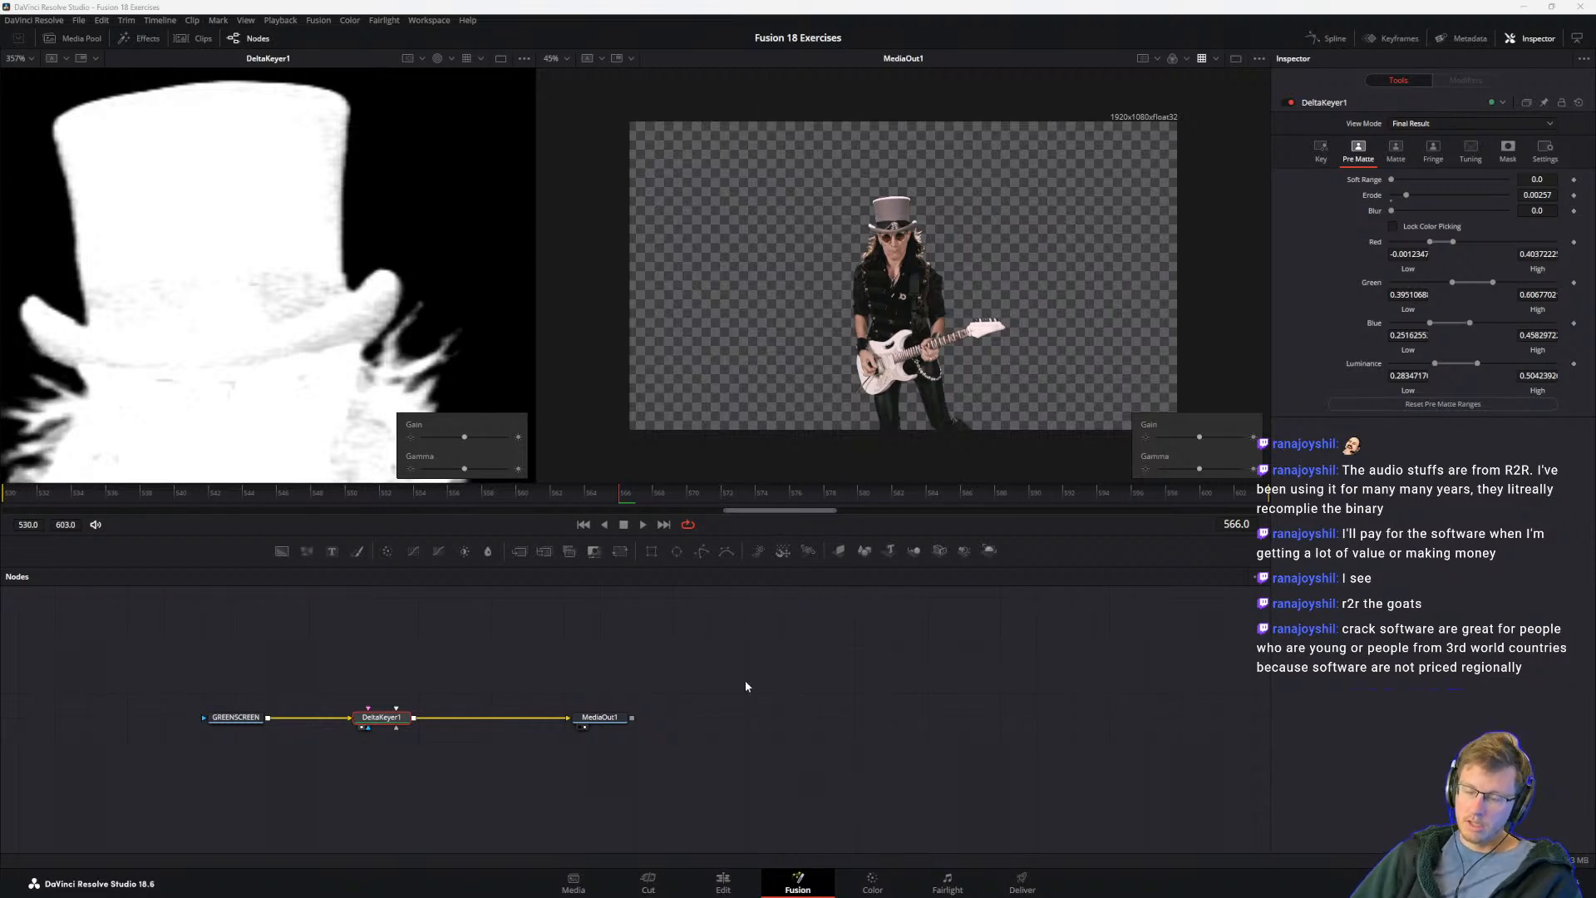
mouse_move(736, 894)
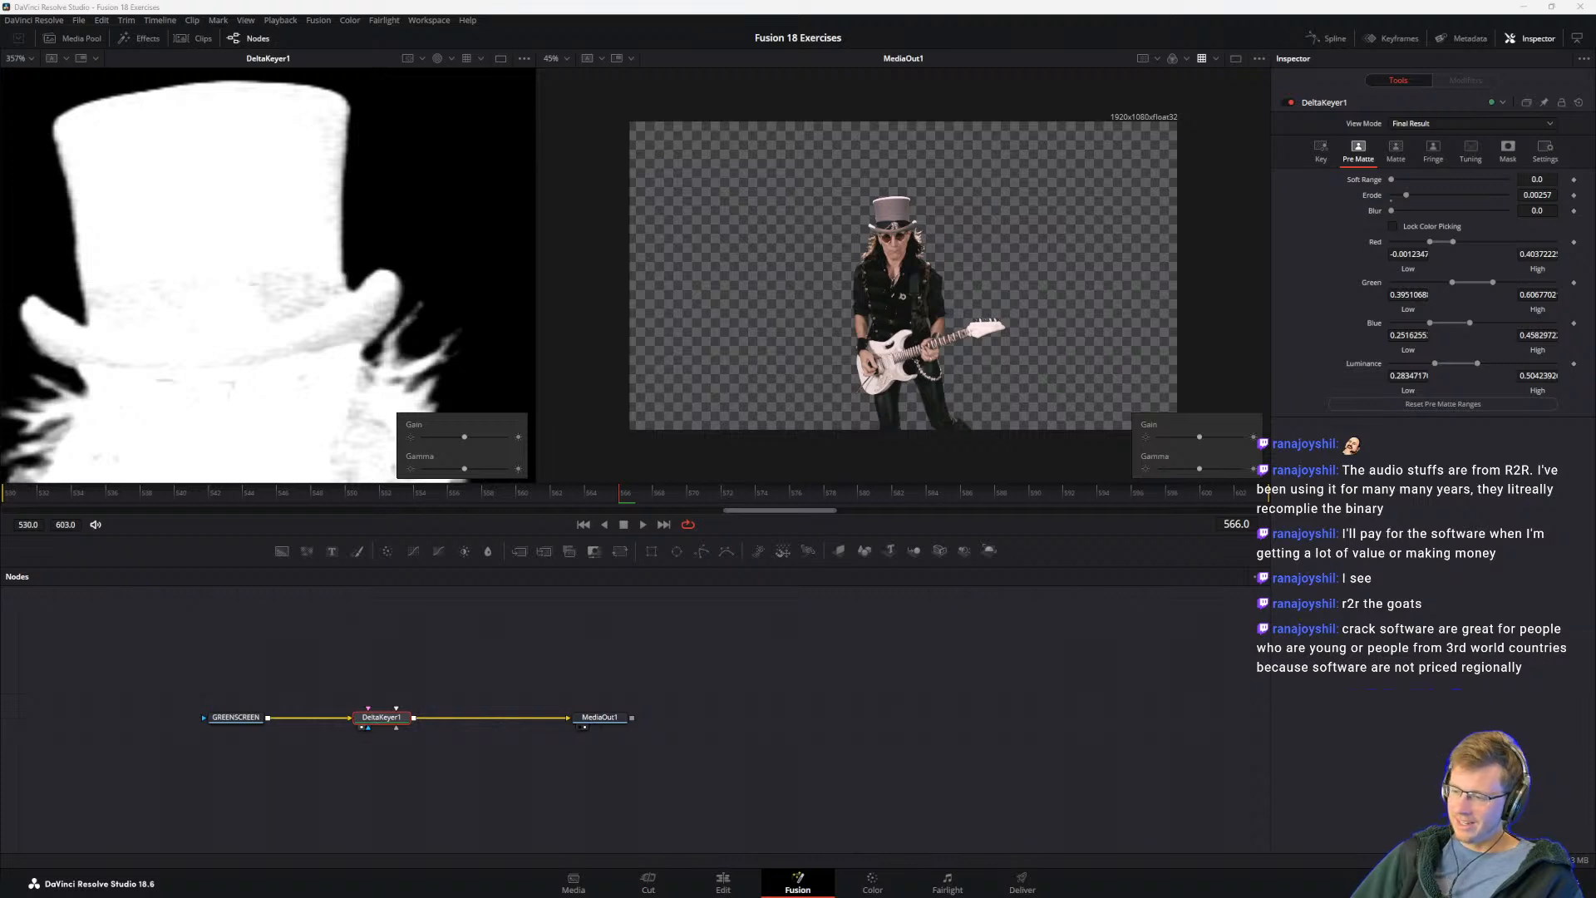
key("alt+Tab")
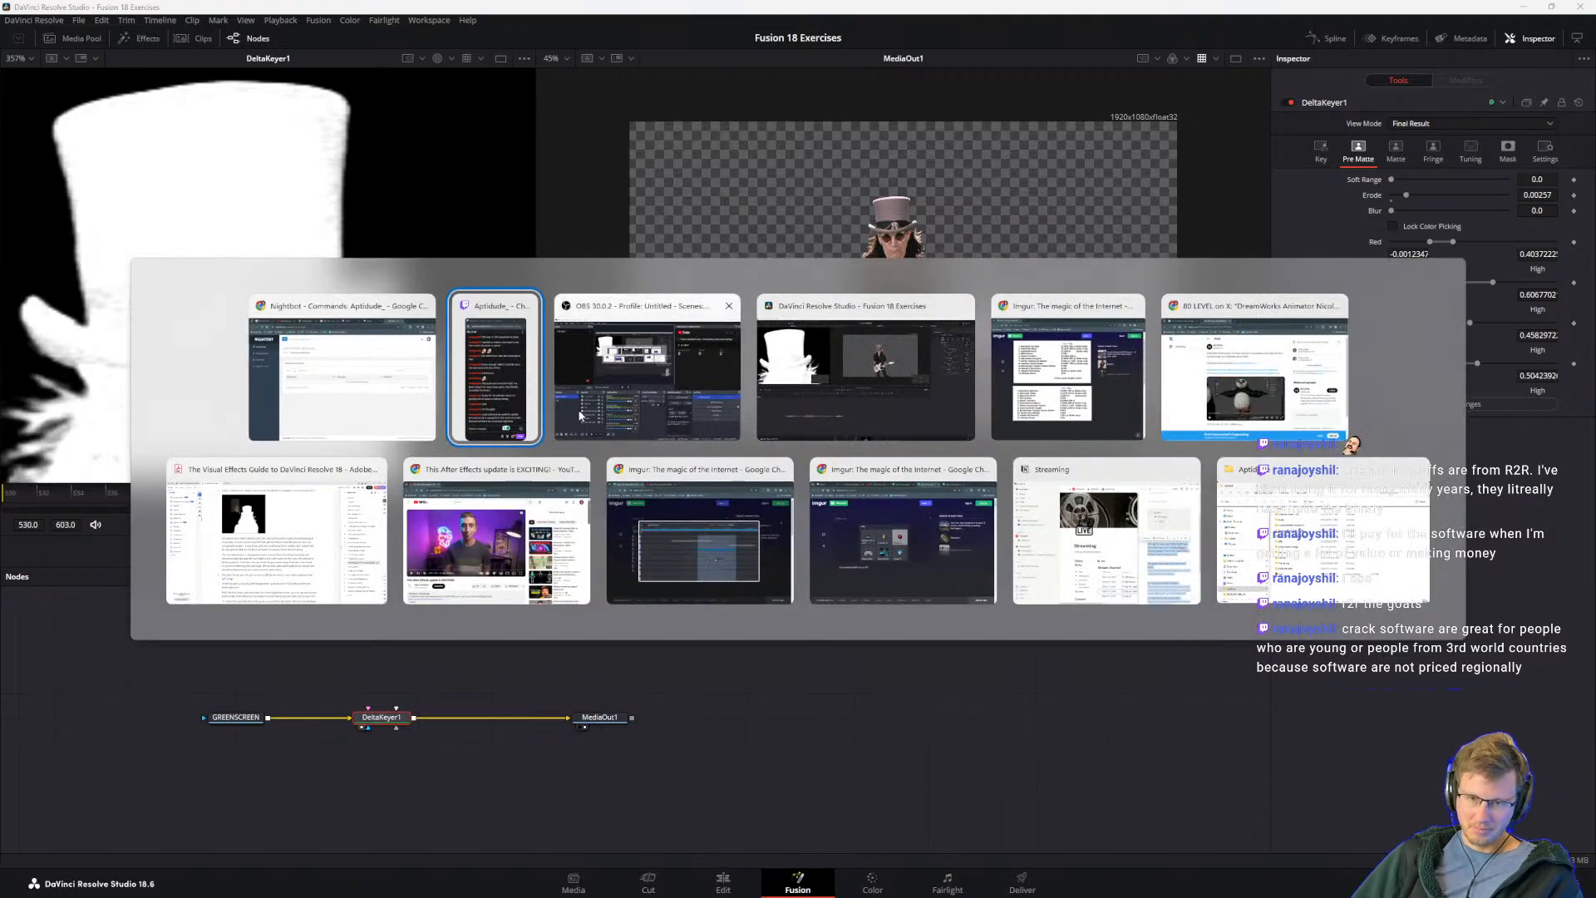
key("Escape")
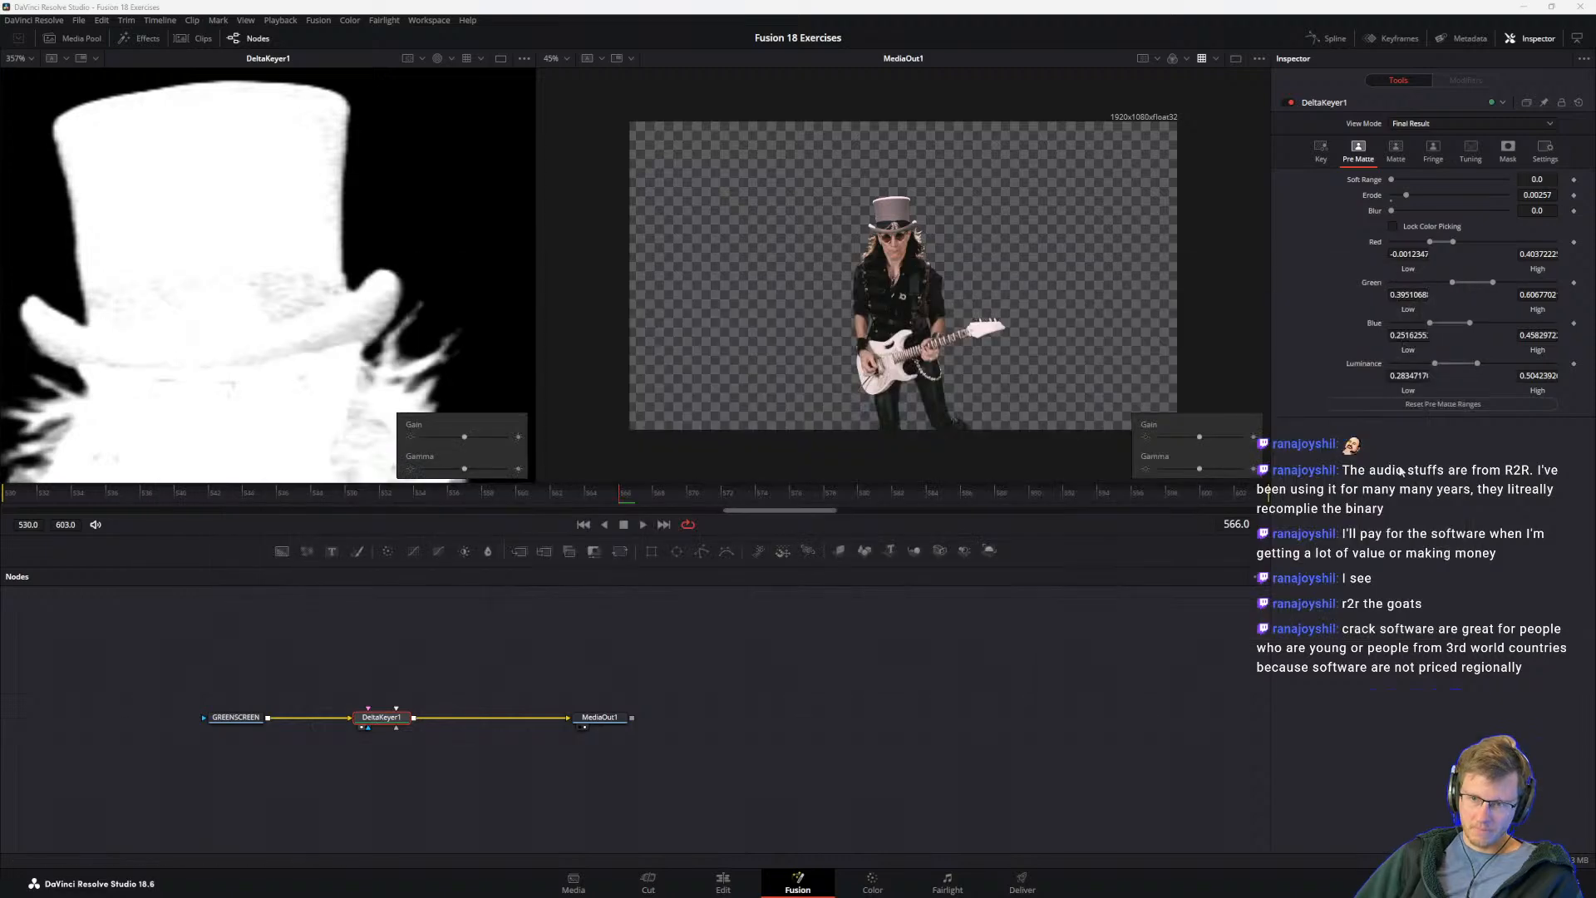
Step: Bring the Imgur software price list back on screen for another look, and clear it away from Resolve
key("alt+Tab")
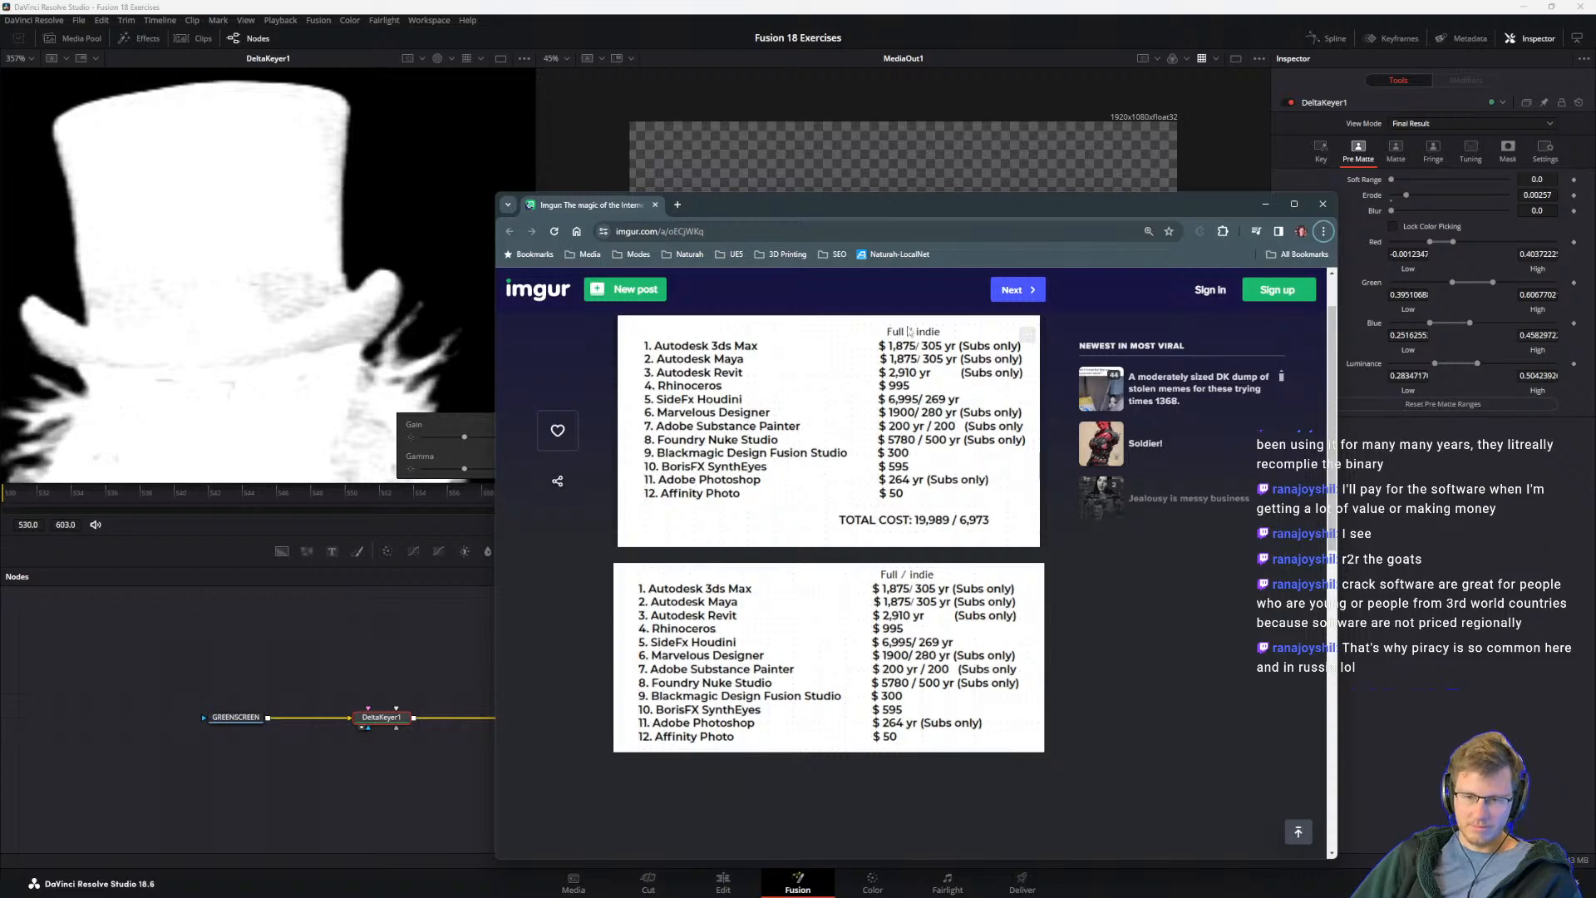
left_click_drag(936, 209, 1595, 325)
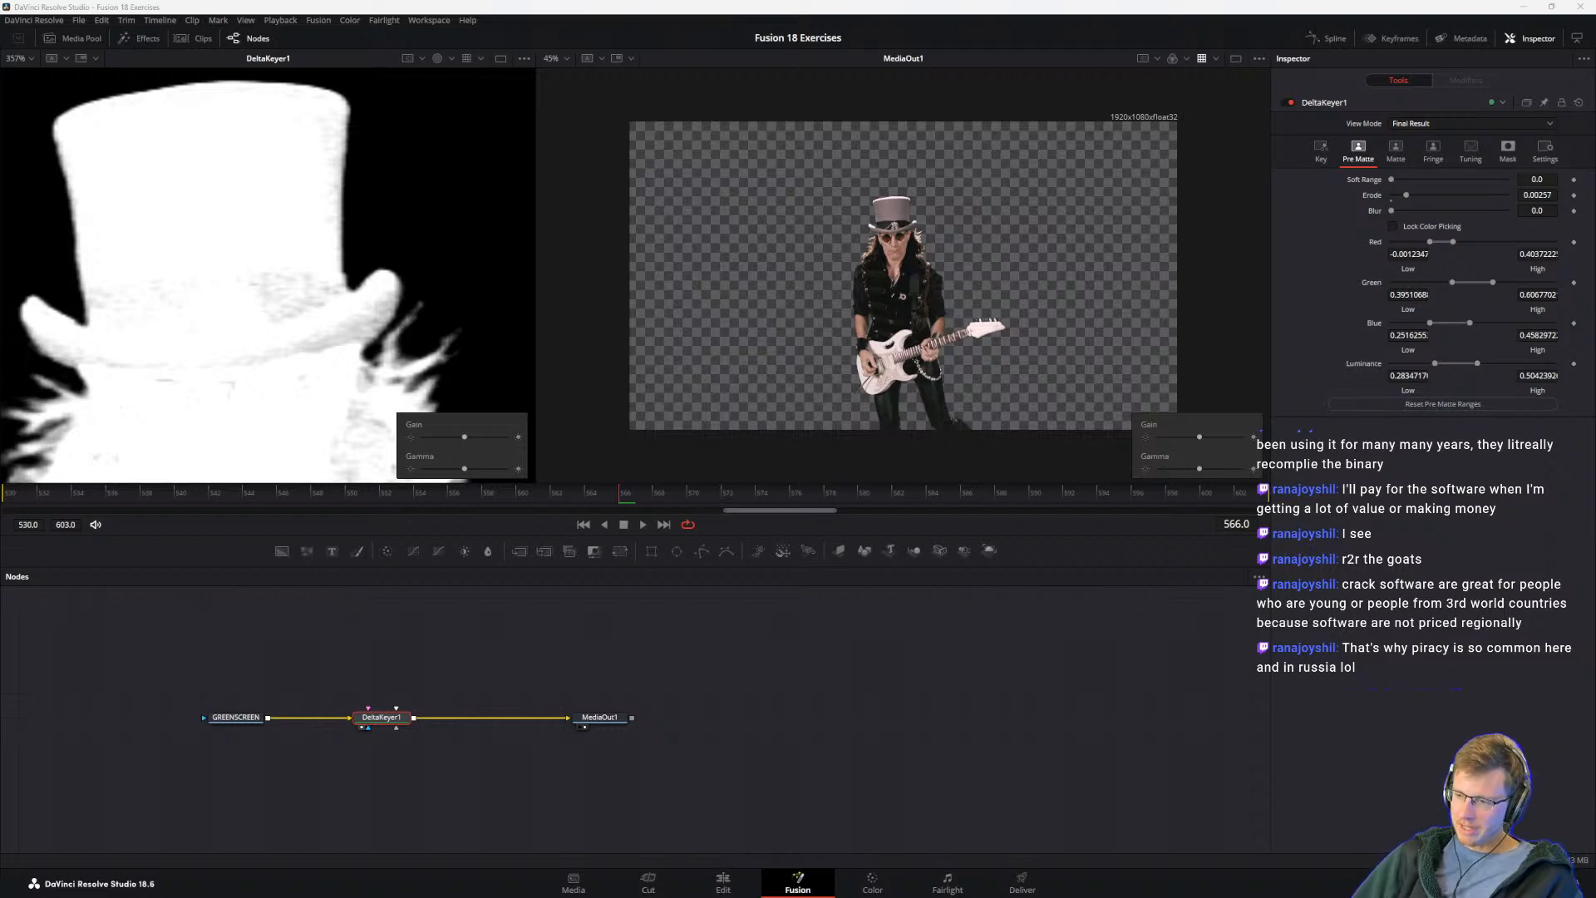
left_click_drag(1595, 365, 631, 152)
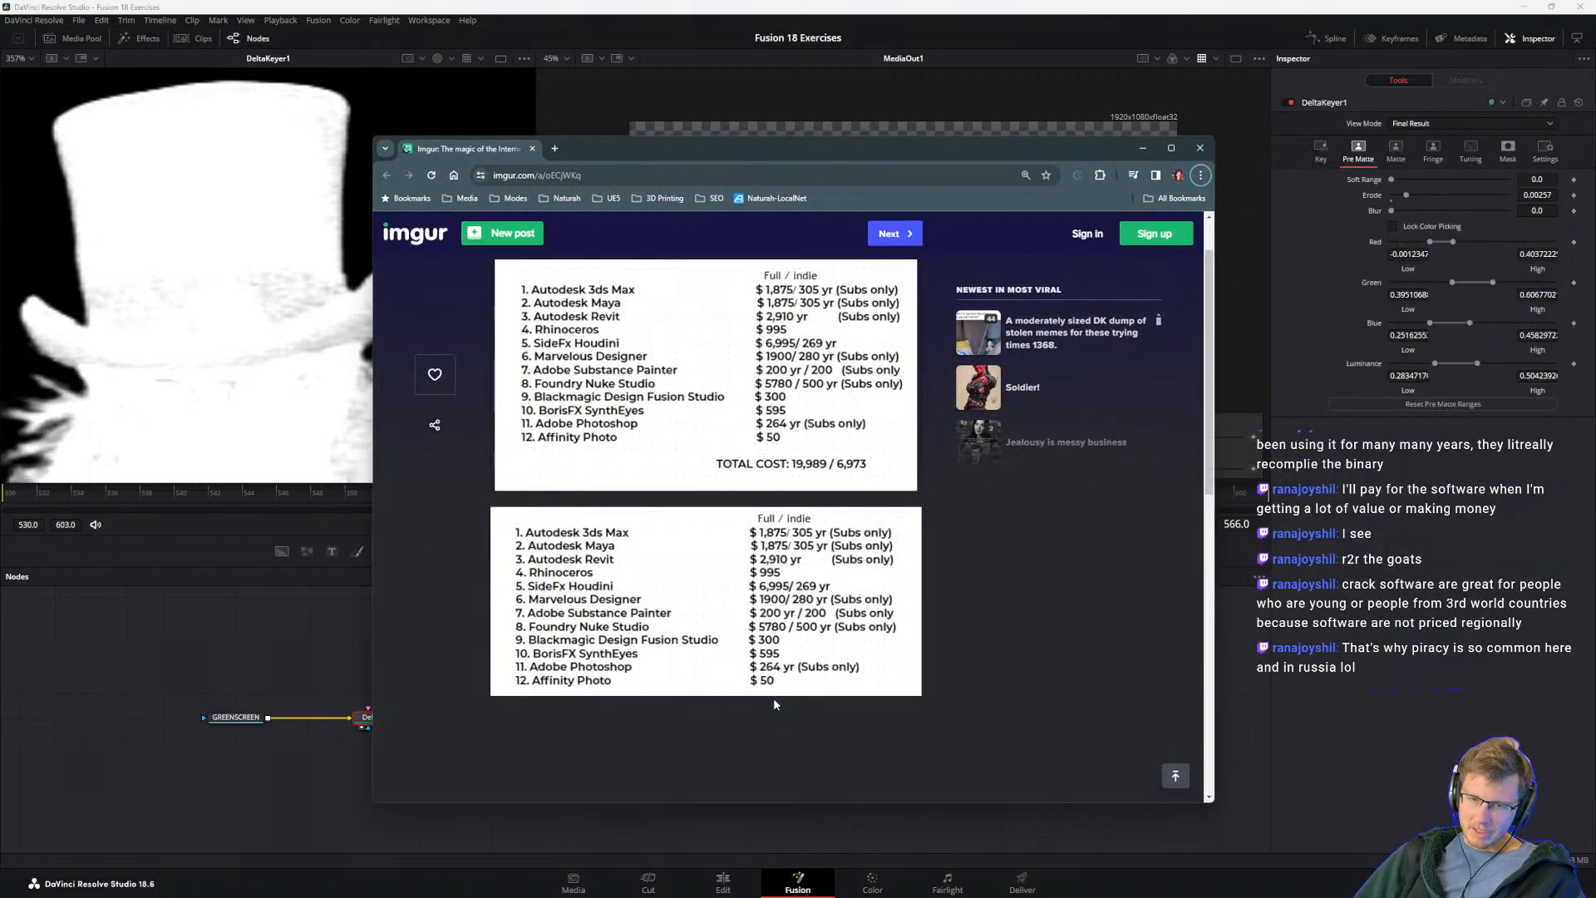
left_click_drag(792, 157, 1595, 249)
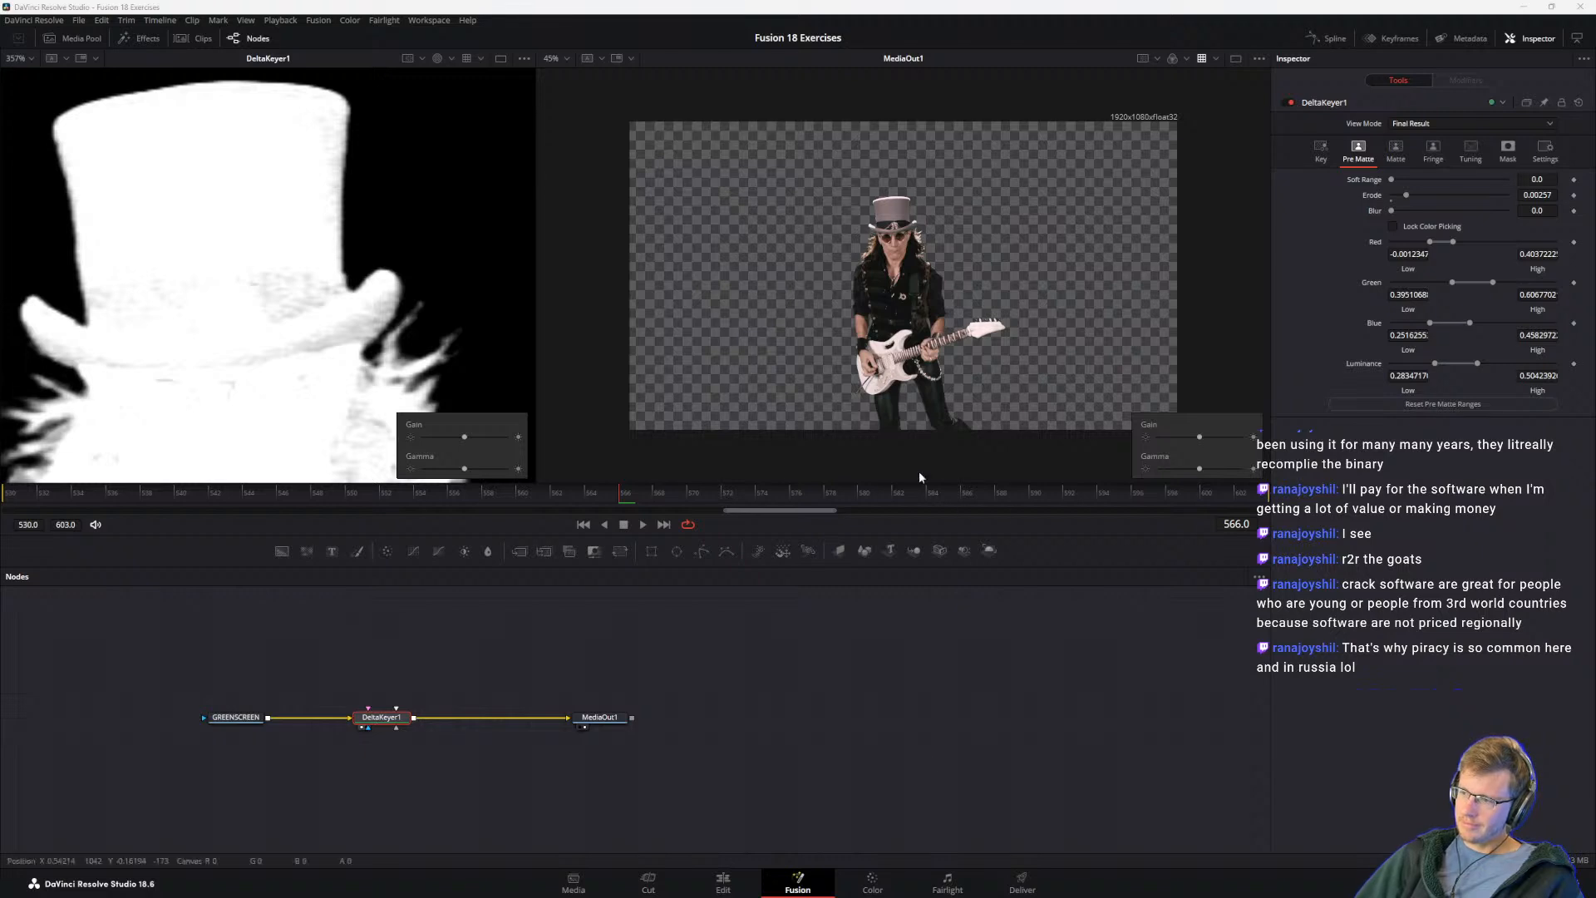
mouse_move(744, 887)
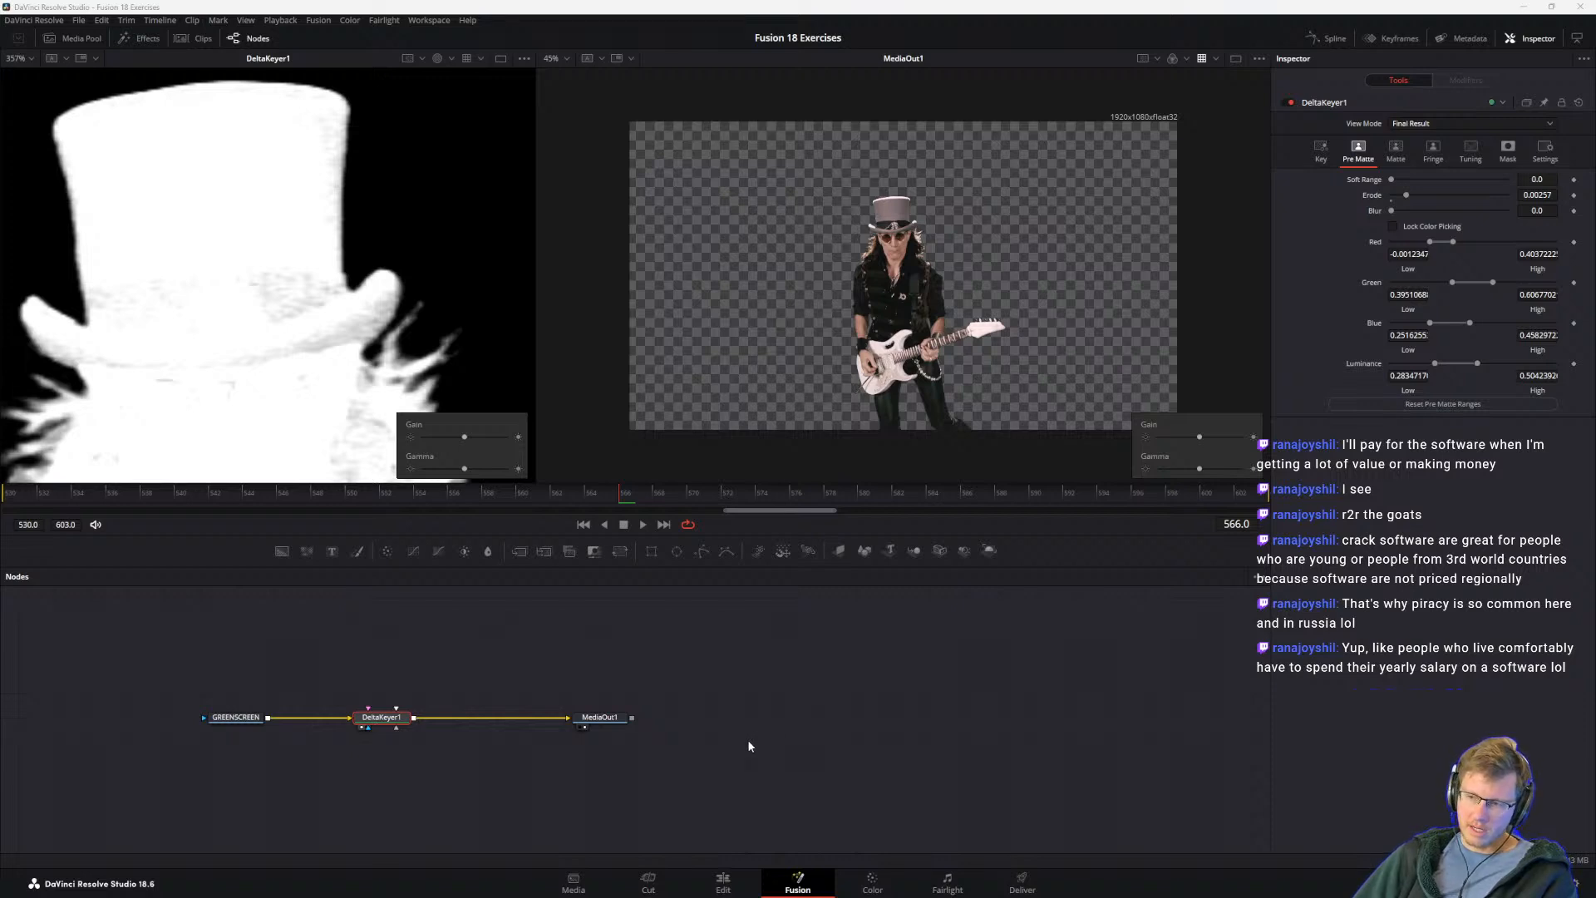
right_click(780, 752)
left_click(693, 765)
left_click_drag(693, 766, 848, 765)
Step: Switch to the Visual Effects Guide and reread its notes on Pre-Matte selections, Erode and the main matte's soft edge
key("alt+Tab")
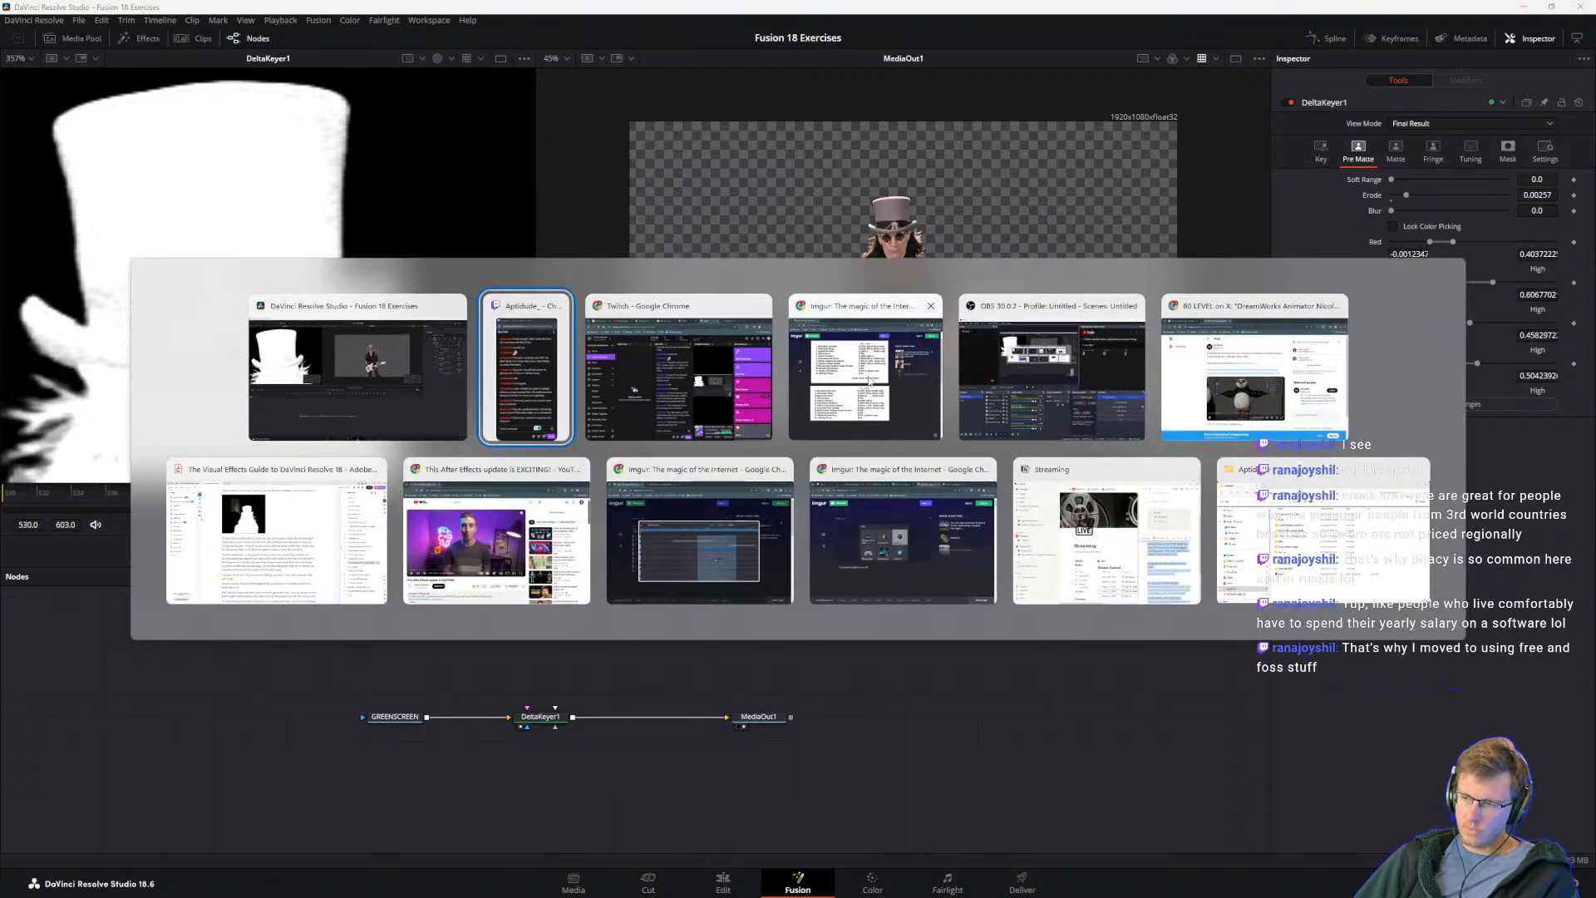
left_click(308, 540)
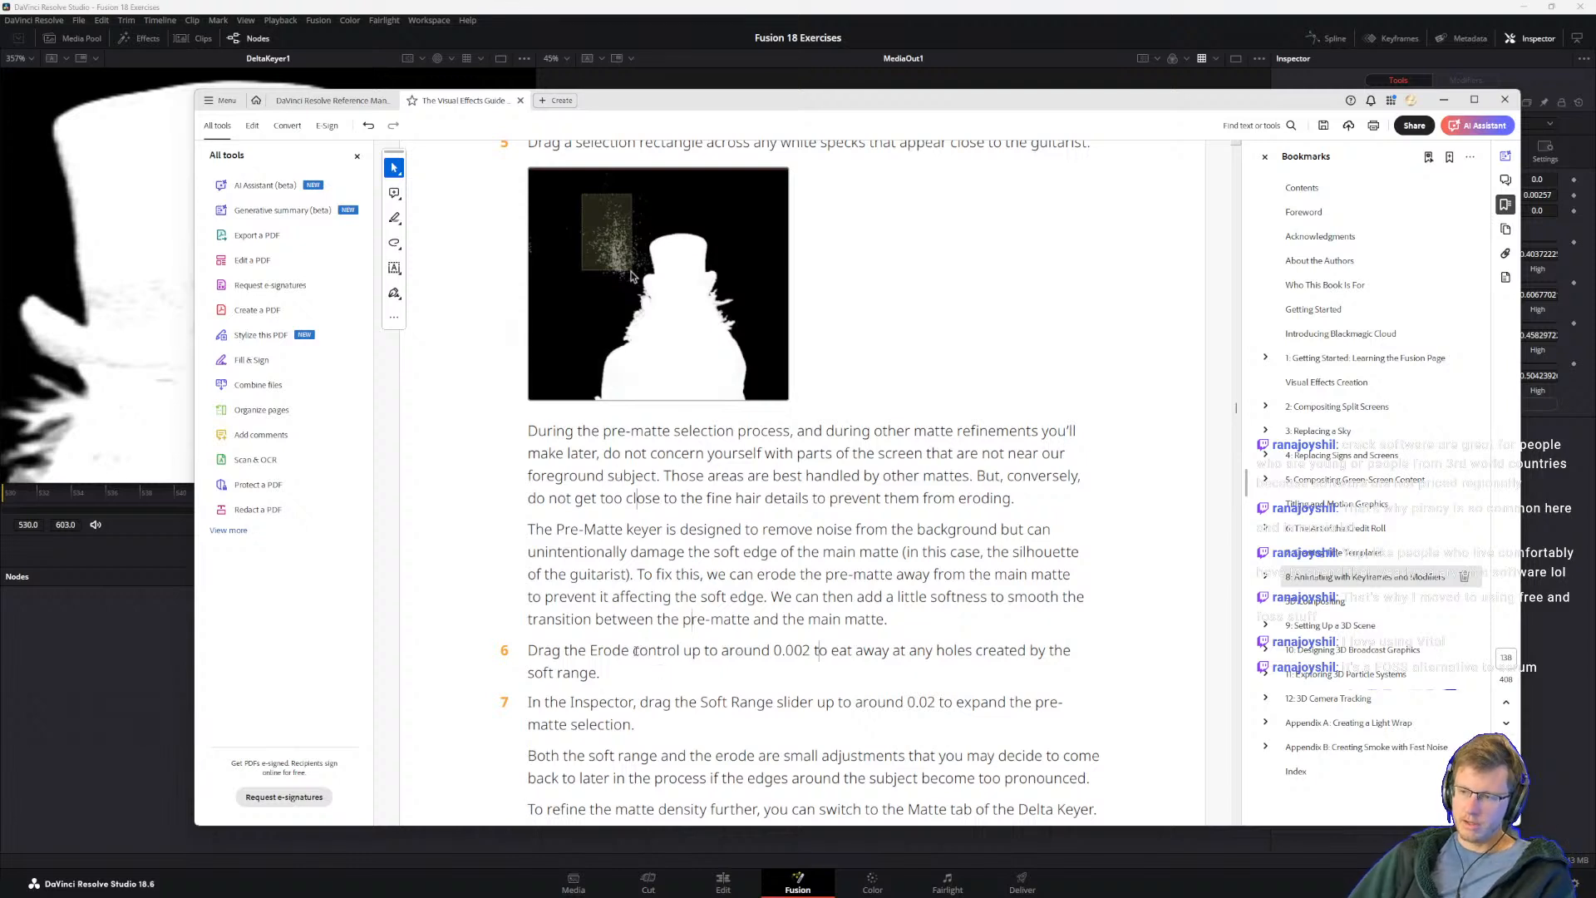
double_click(633, 652)
left_click(611, 559)
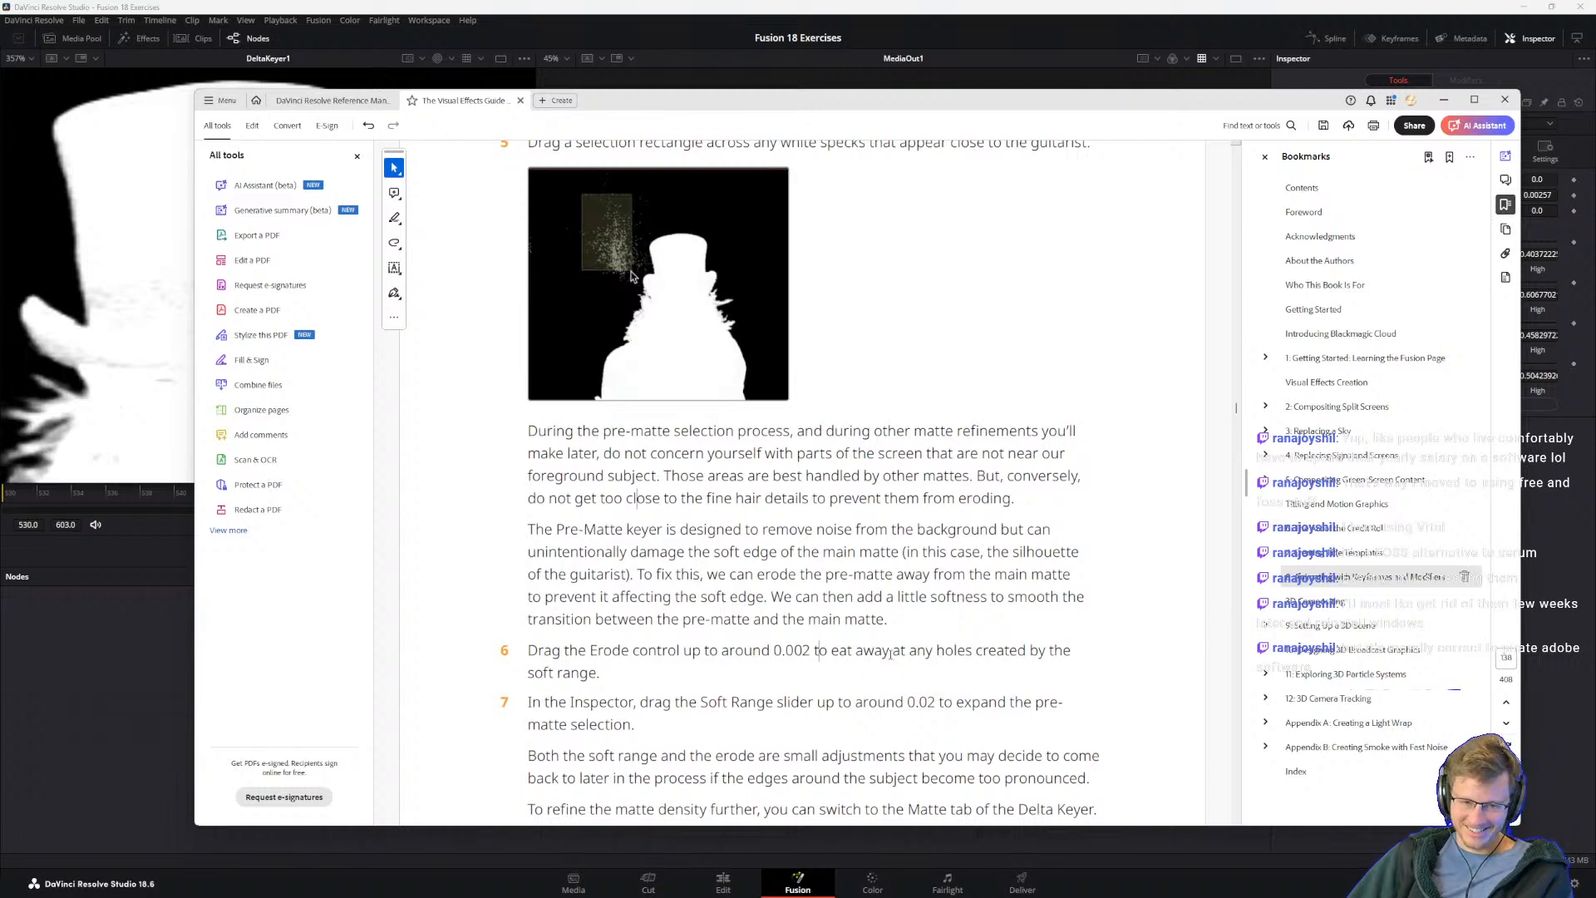
left_click_drag(896, 613, 798, 576)
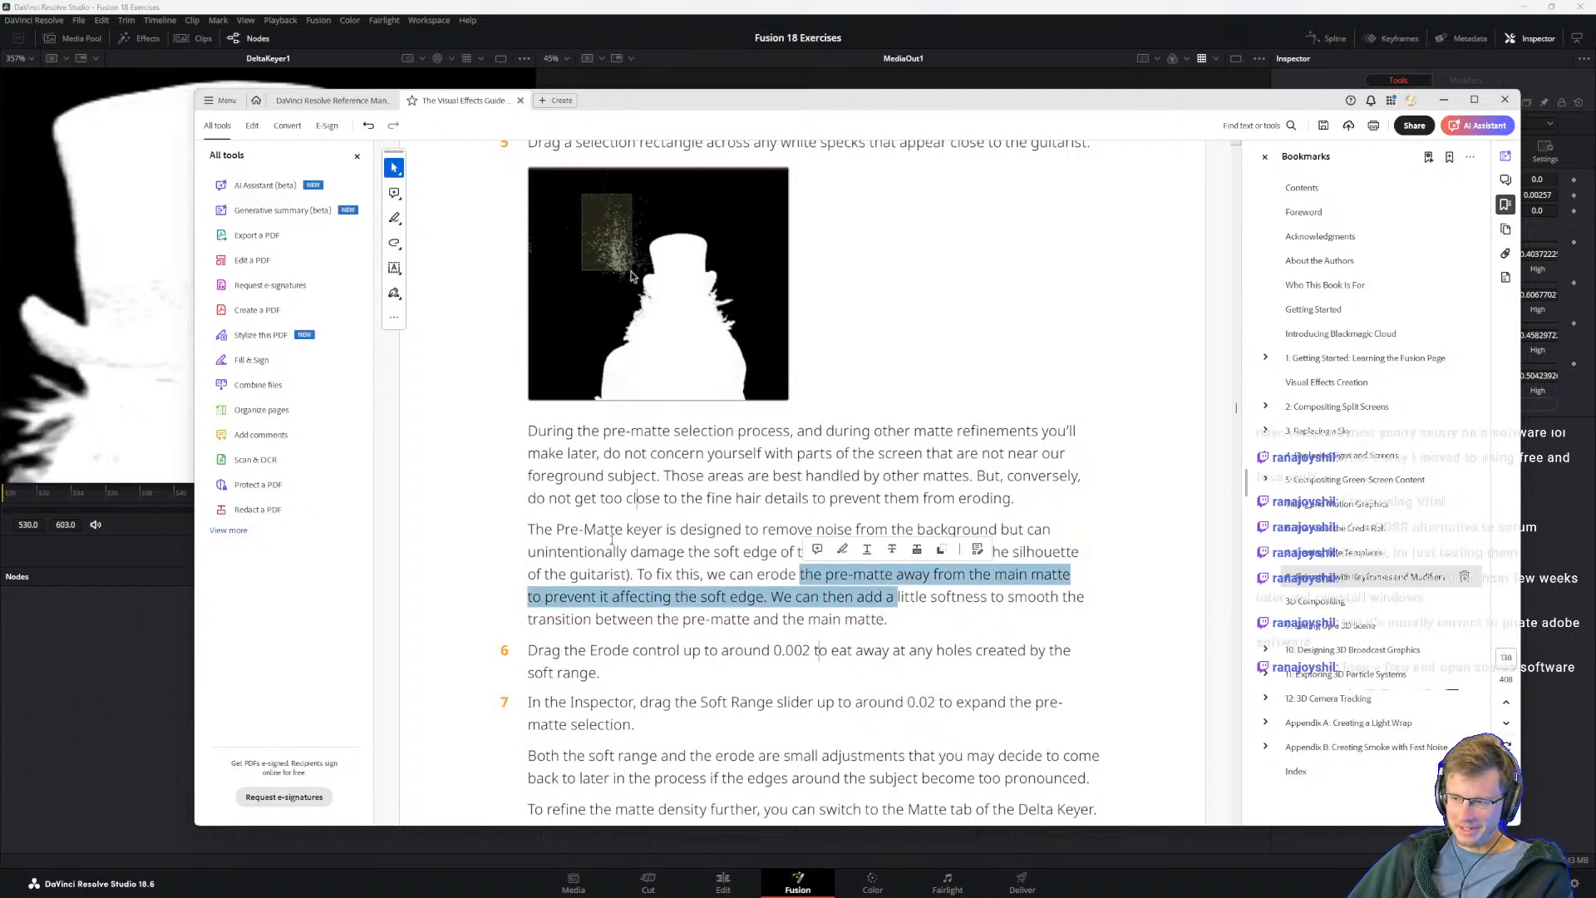
left_click(796, 576)
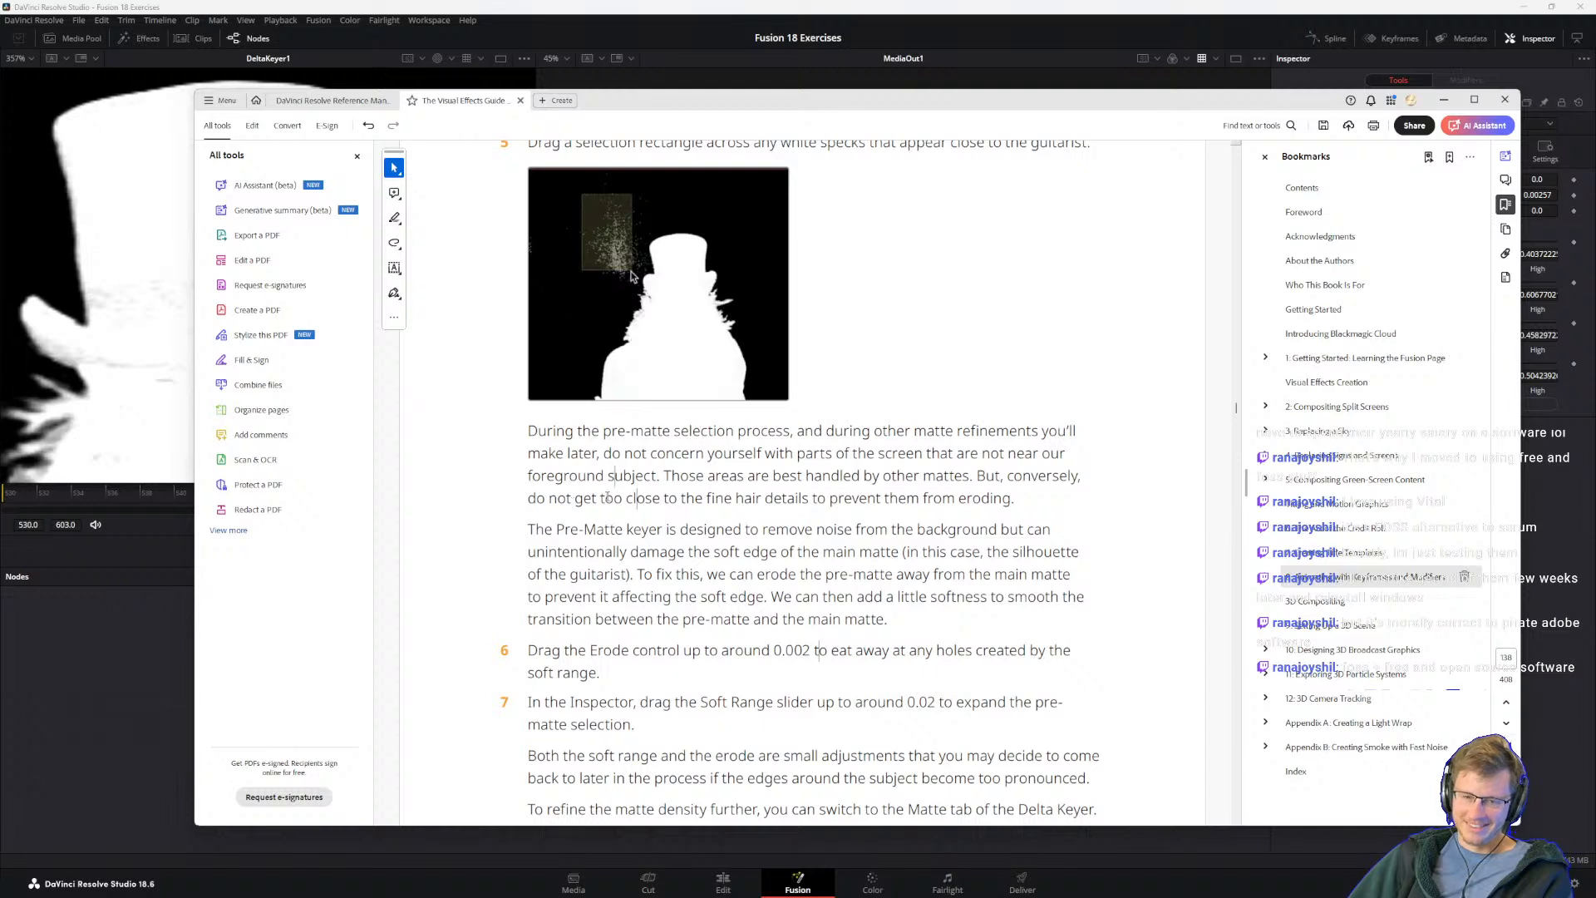
left_click_drag(658, 500, 609, 480)
left_click(525, 497)
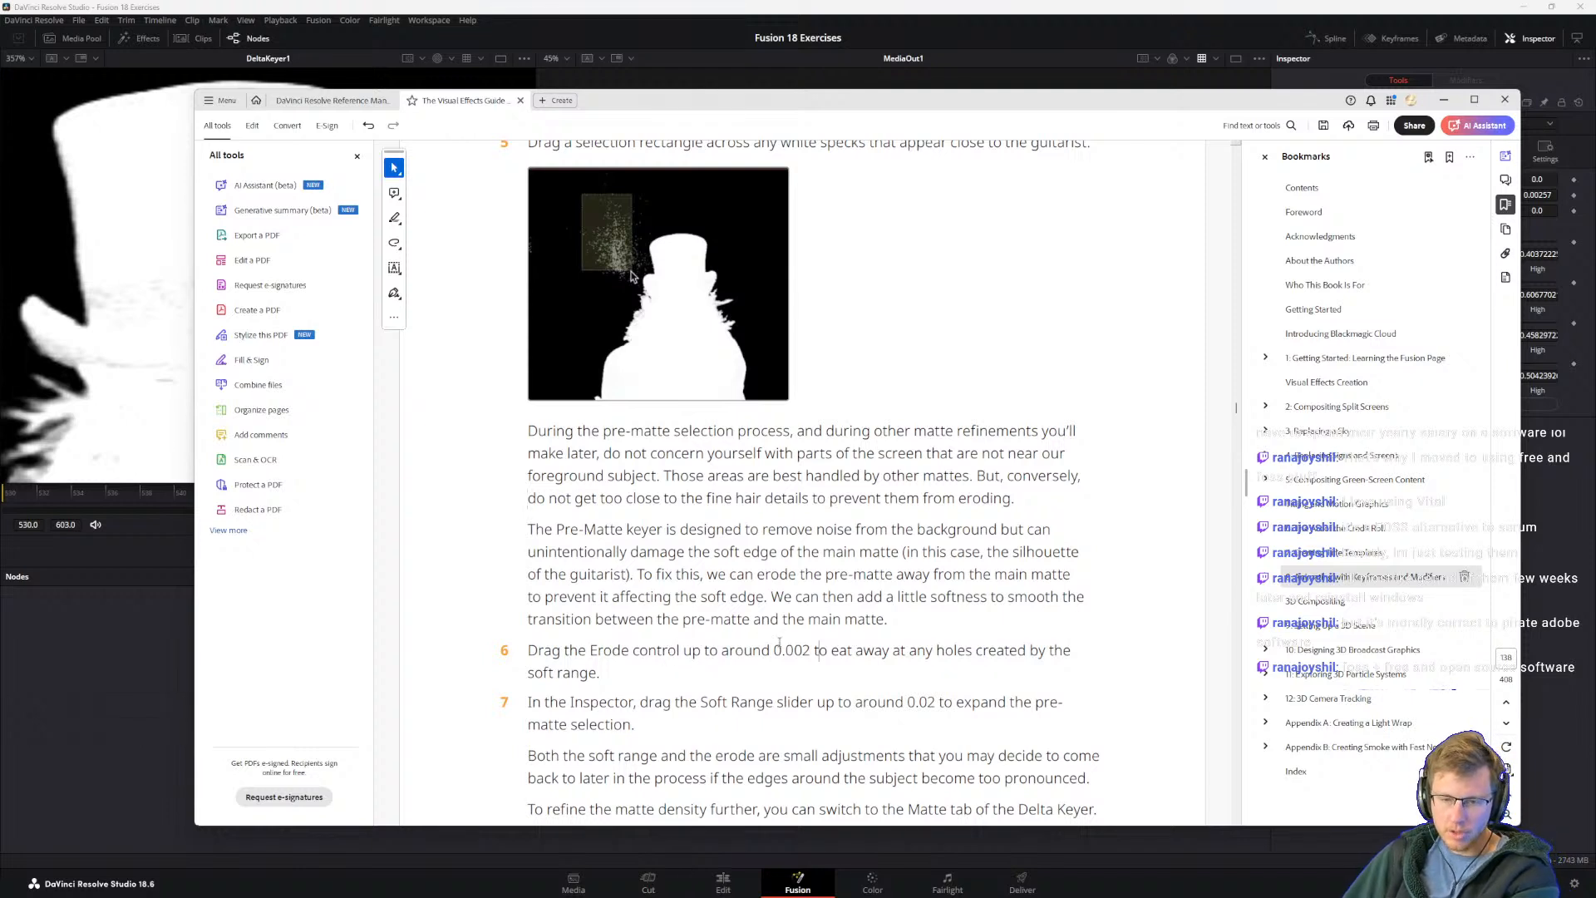
Step: Check the guide's Soft Range instruction, return to Resolve and set DeltaKeyer1's Pre-Matte Soft Range to 0.0203
scroll(819, 652, "down", 1)
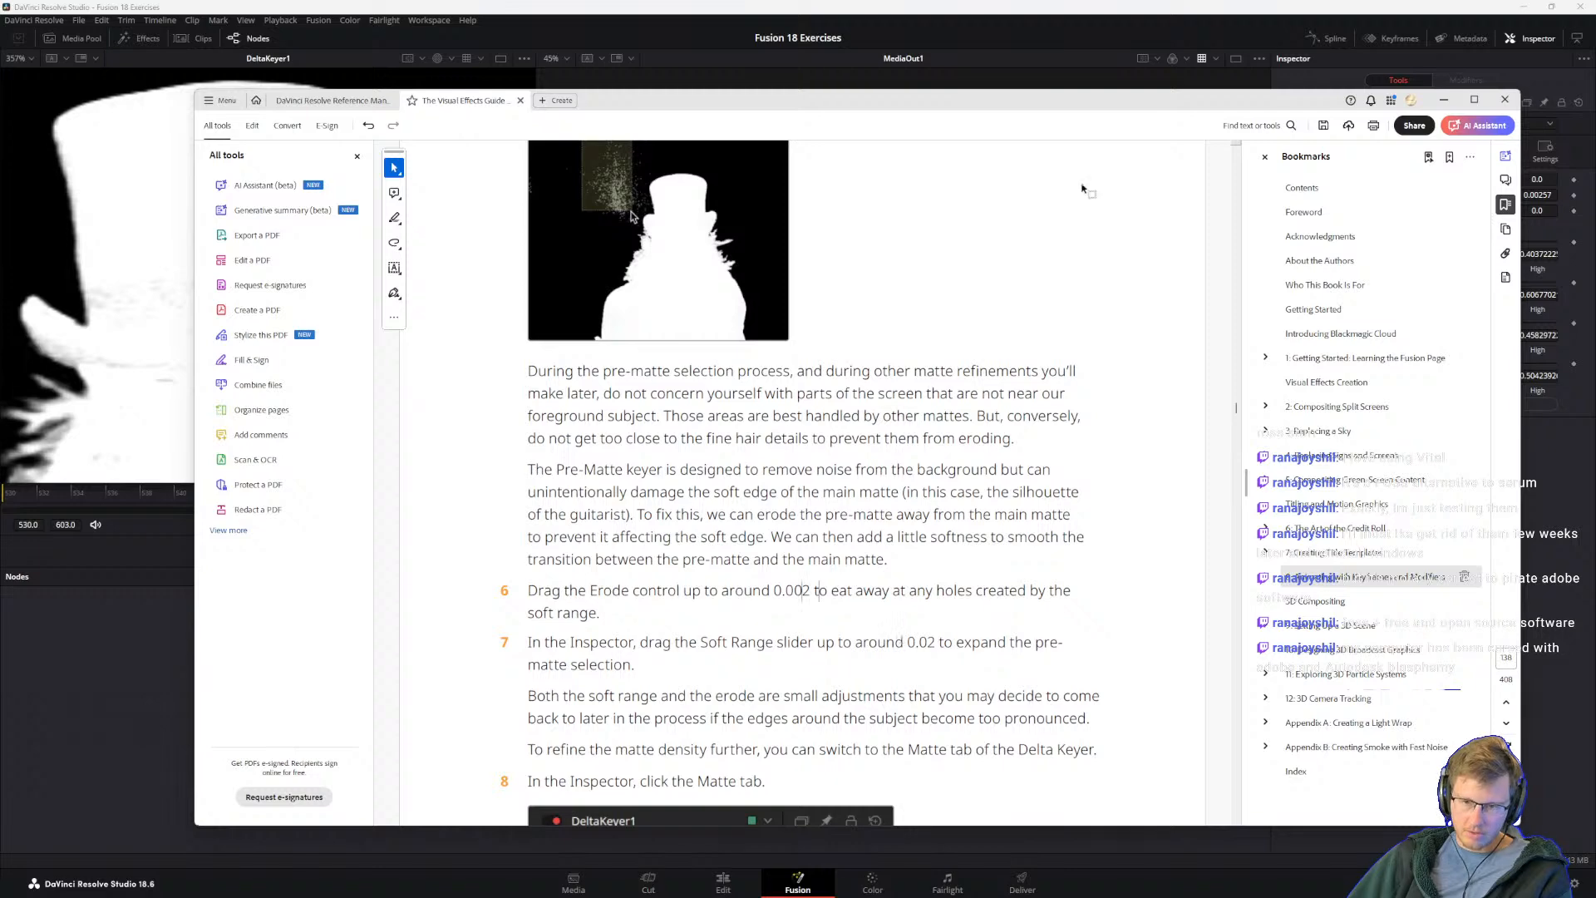
left_click(1060, 3)
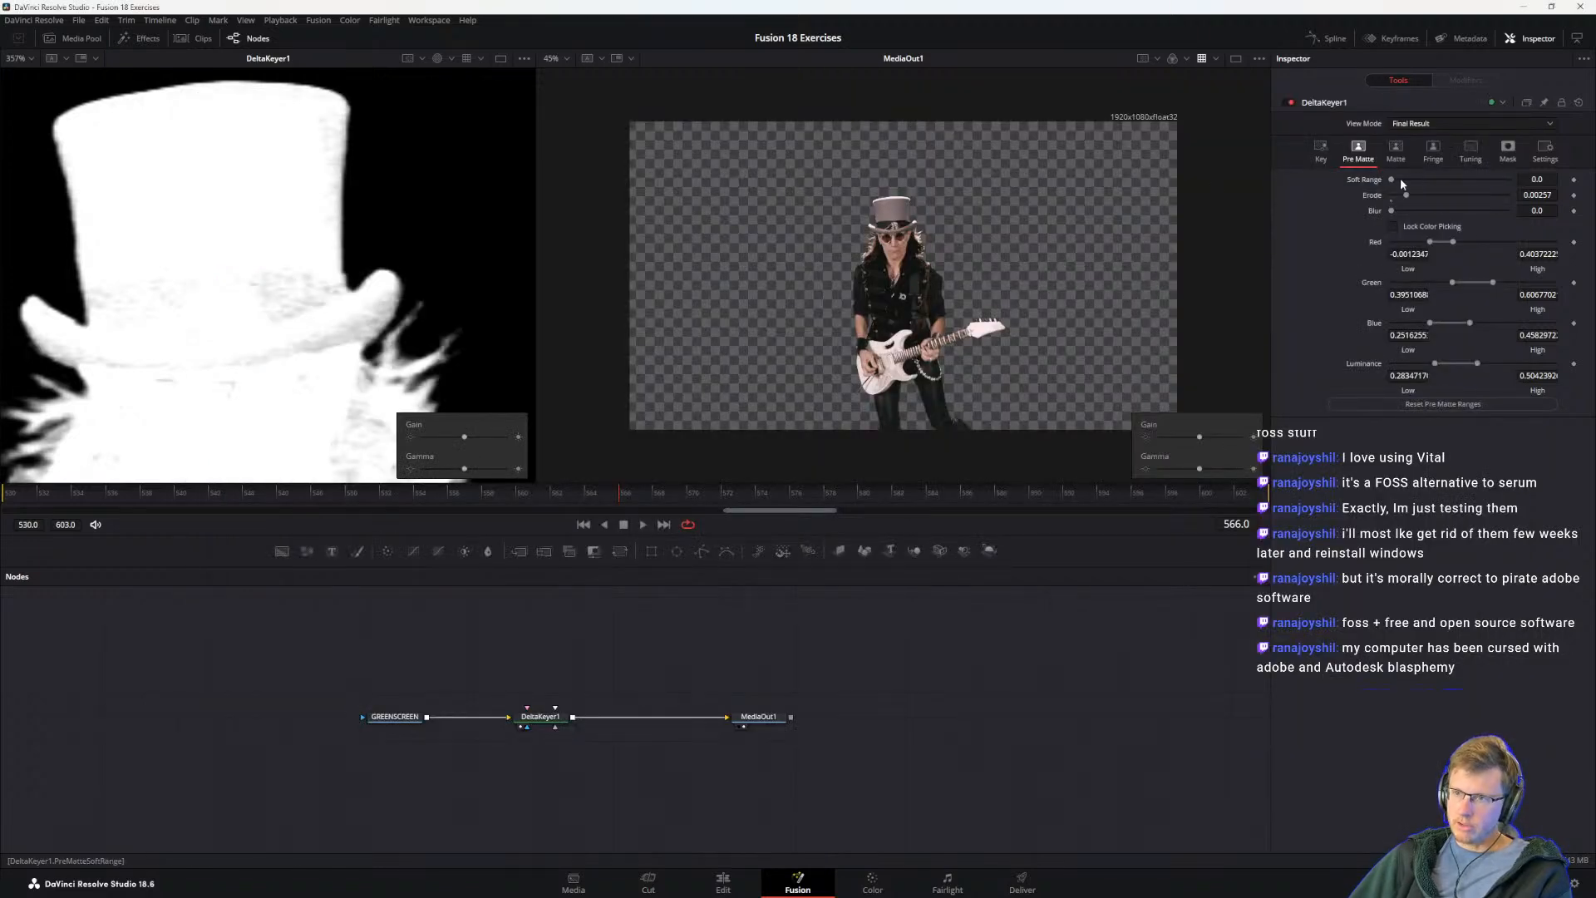
mouse_move(1403, 179)
left_mouse_down()
mouse_move(1529, 193)
mouse_move(1407, 198)
left_mouse_up()
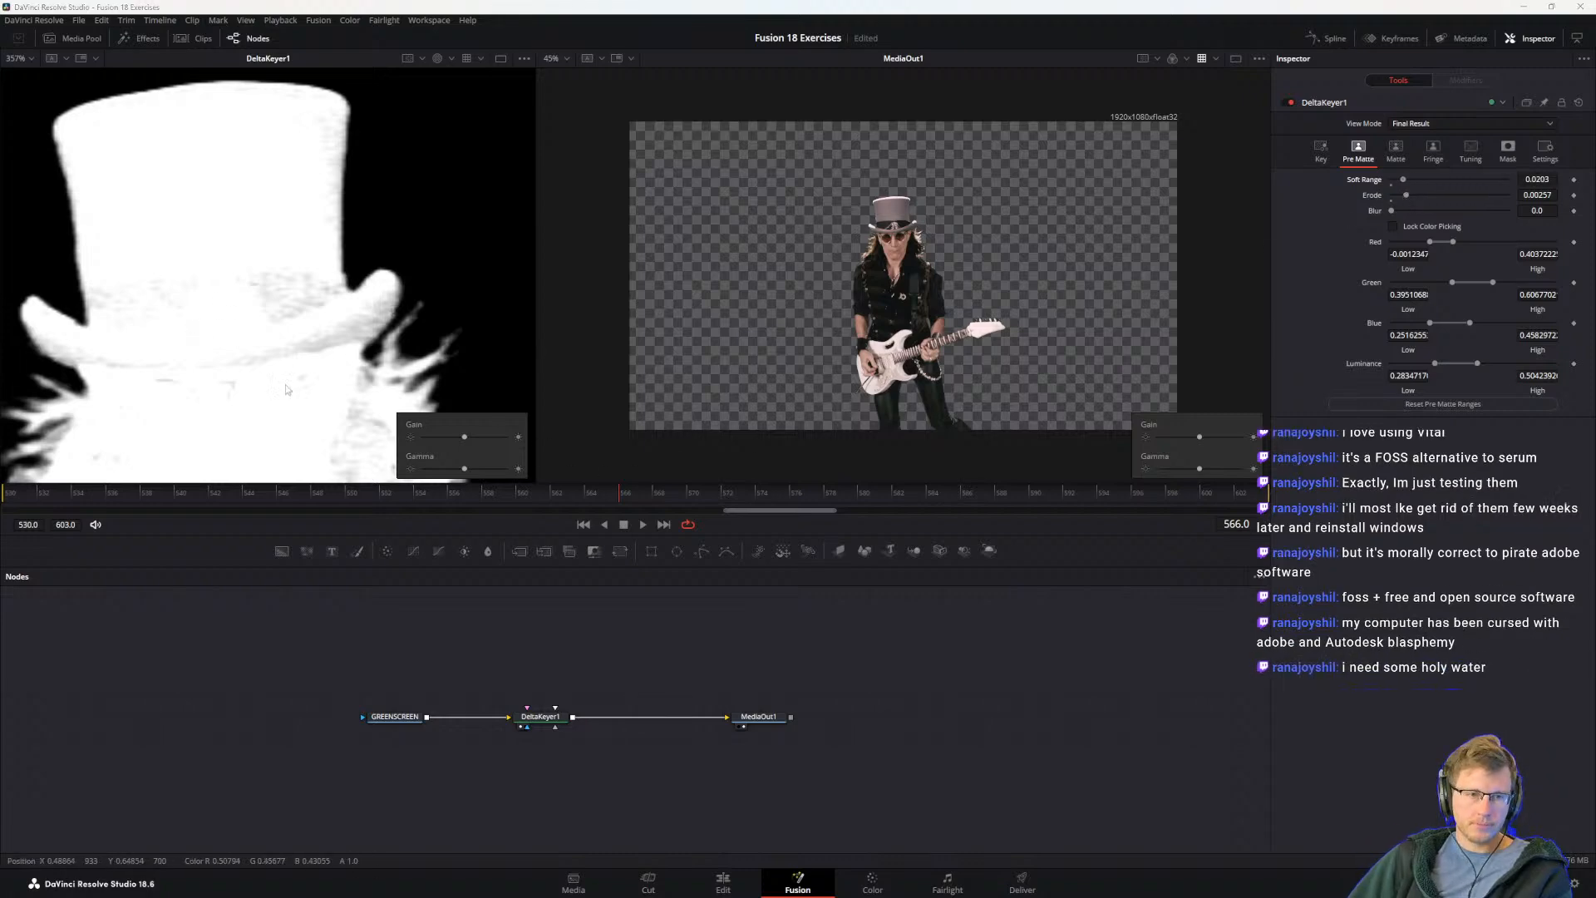
Step: Read the guide through its step 8 instruction, and switch DeltaKeyer1 in Resolve to its Matte settings
key("alt+Tab")
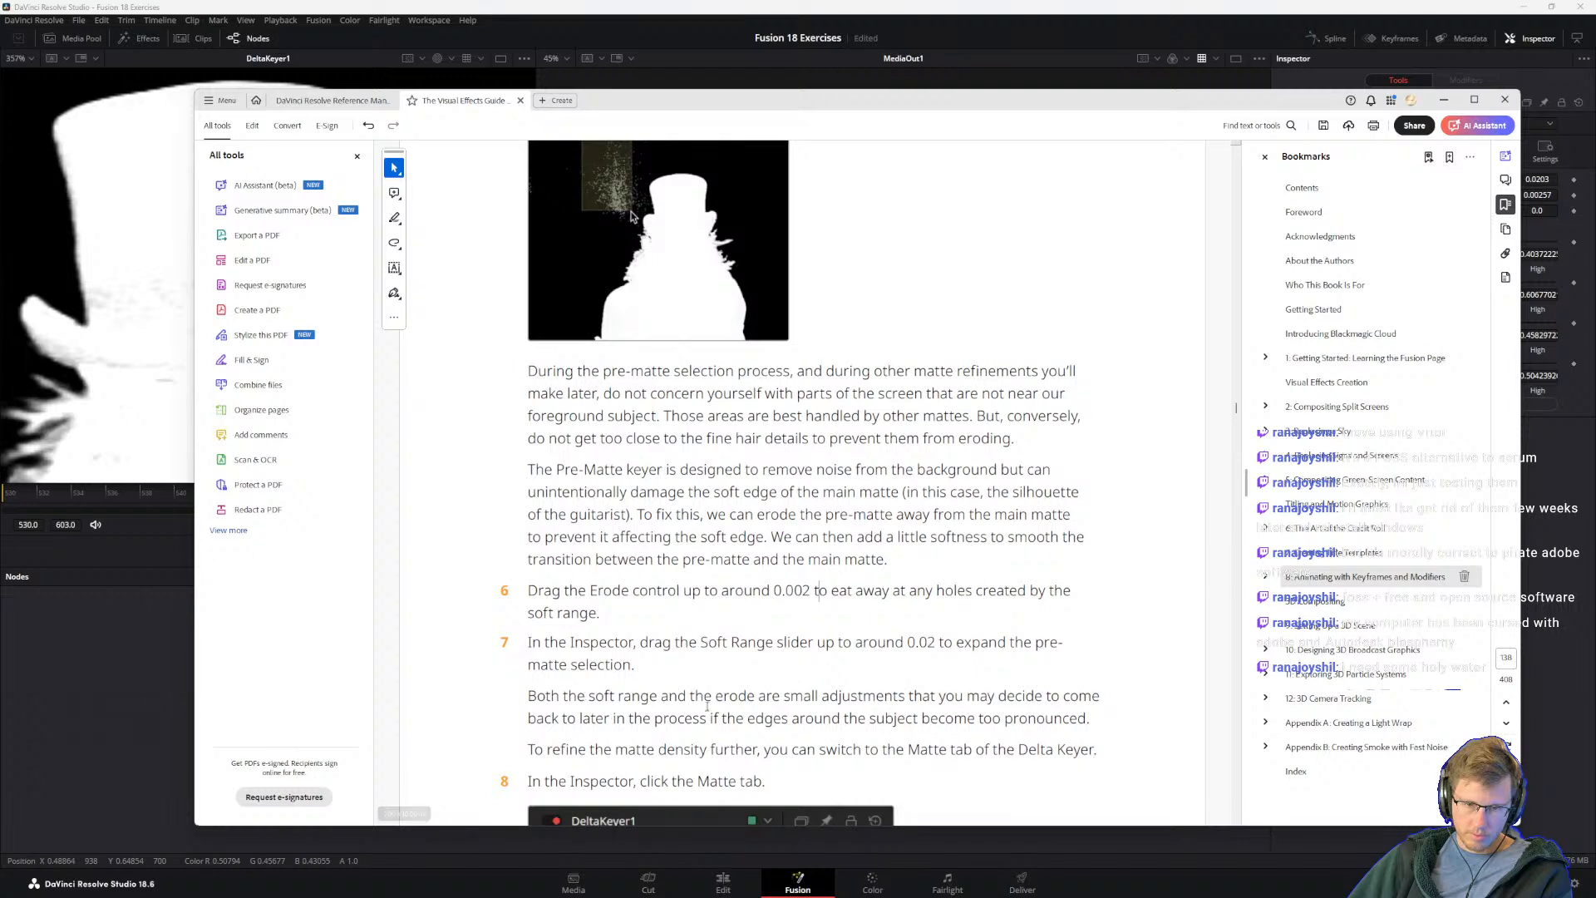
scroll(859, 701, "down", 1)
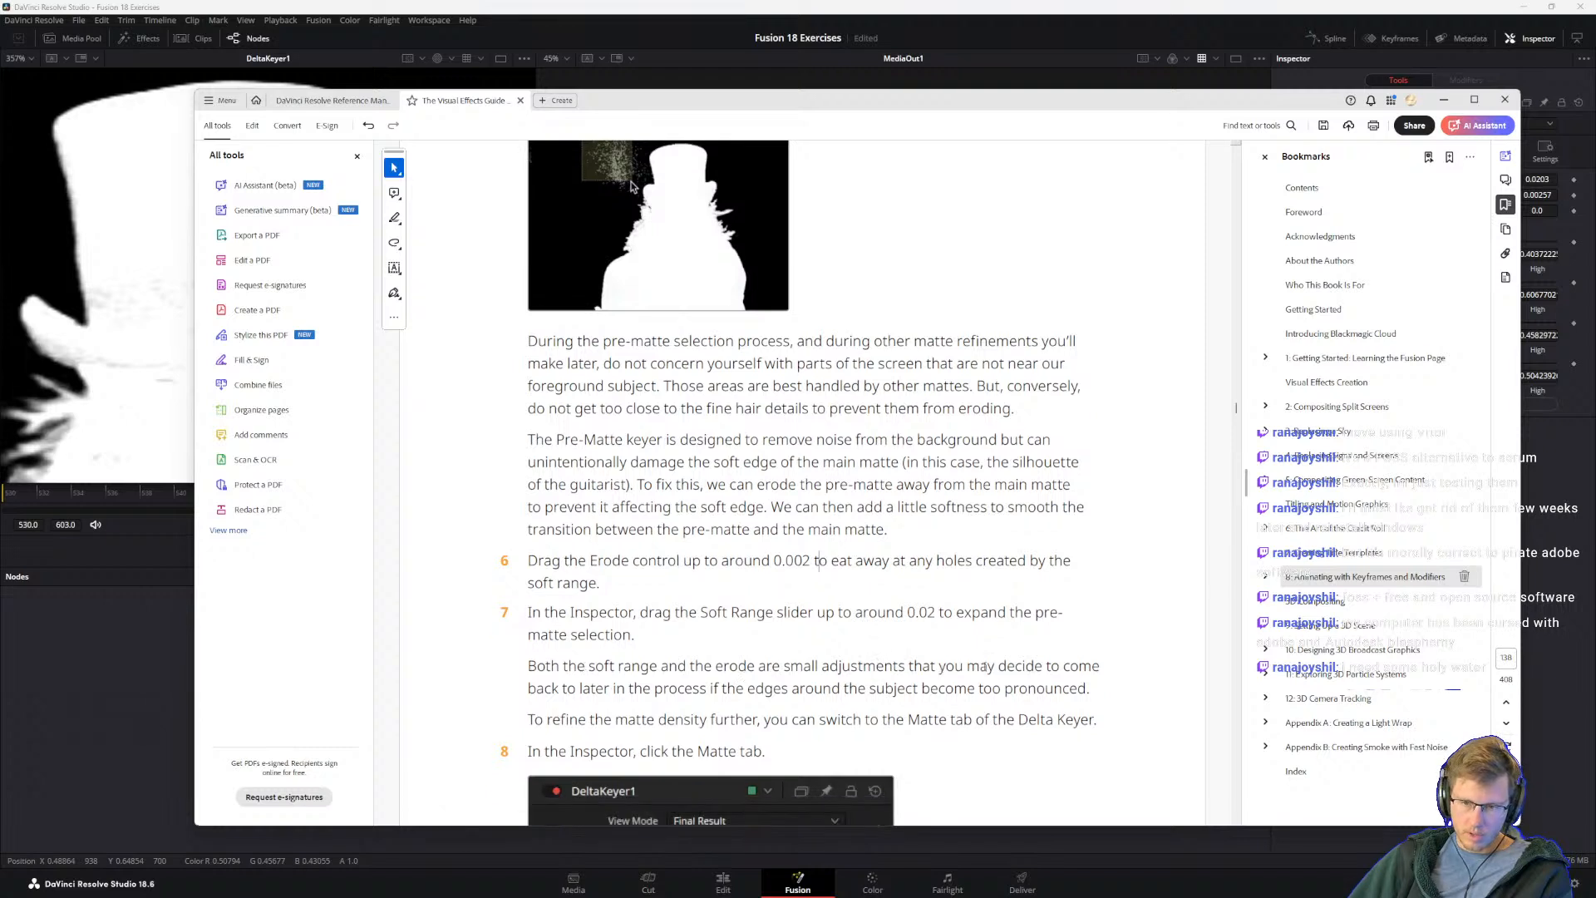
scroll(1009, 673, "down", 1)
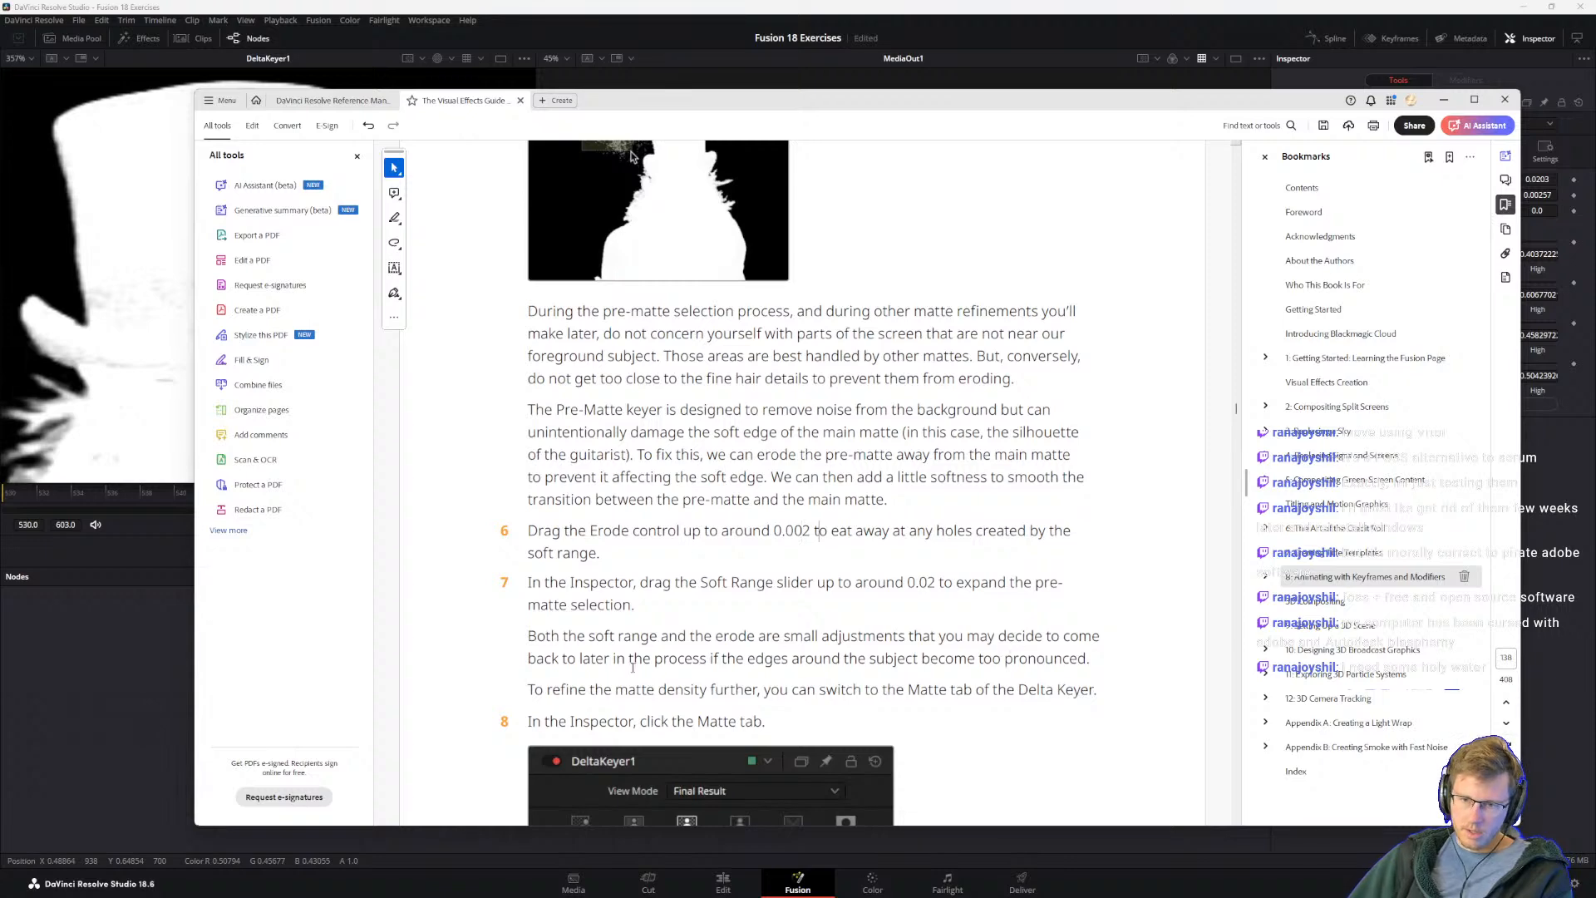
scroll(1007, 513, "down", 3)
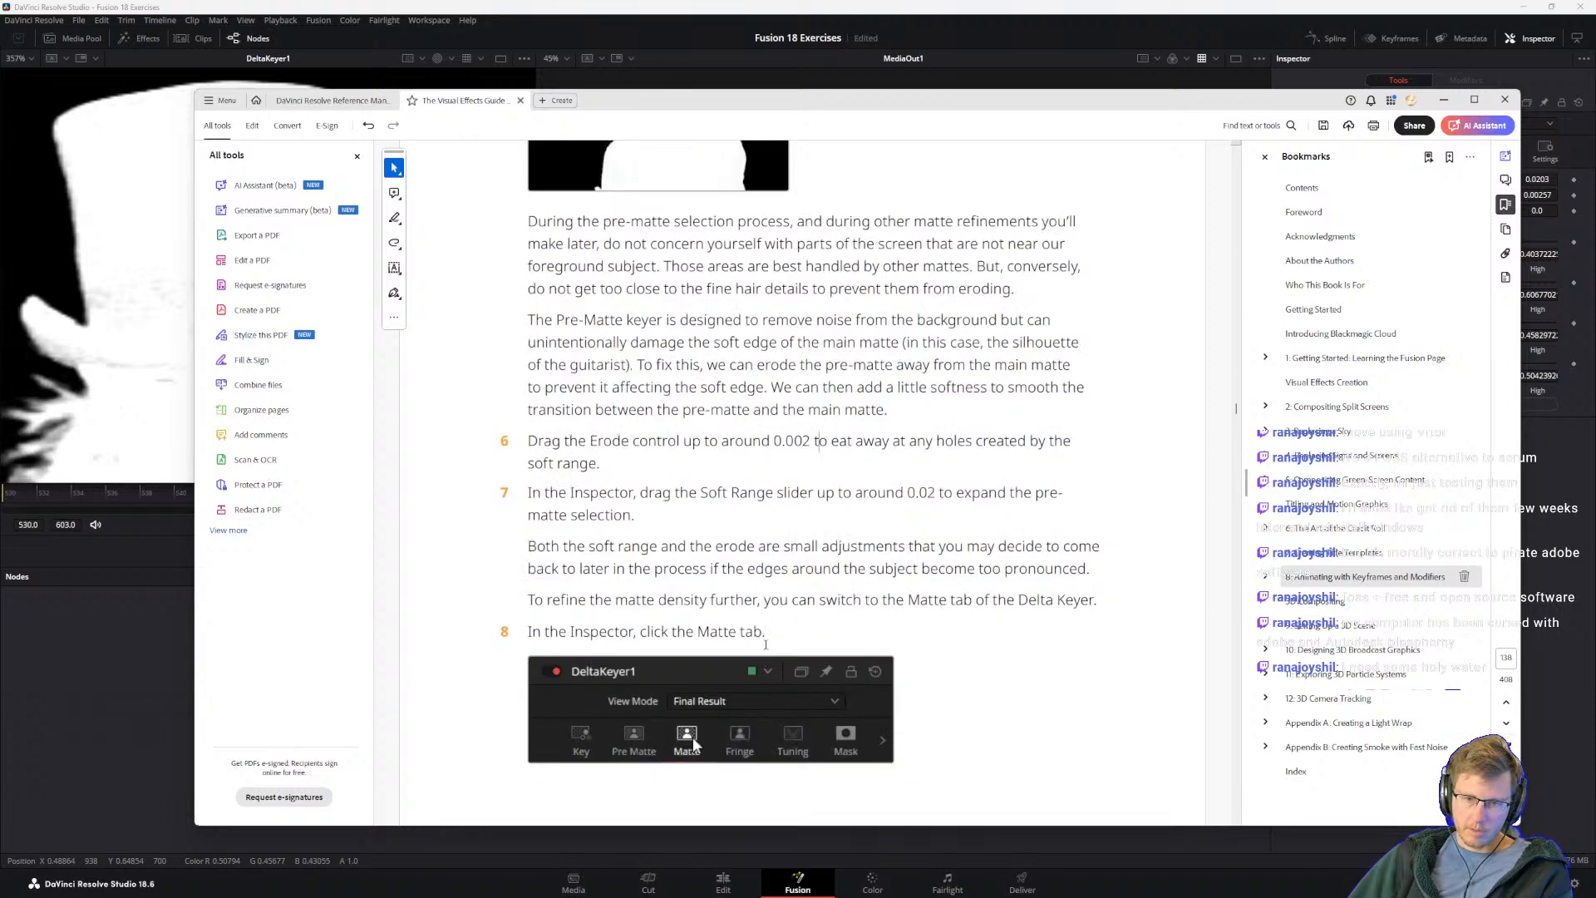
scroll(1006, 513, "down", 3)
scroll(1007, 512, "down", 5)
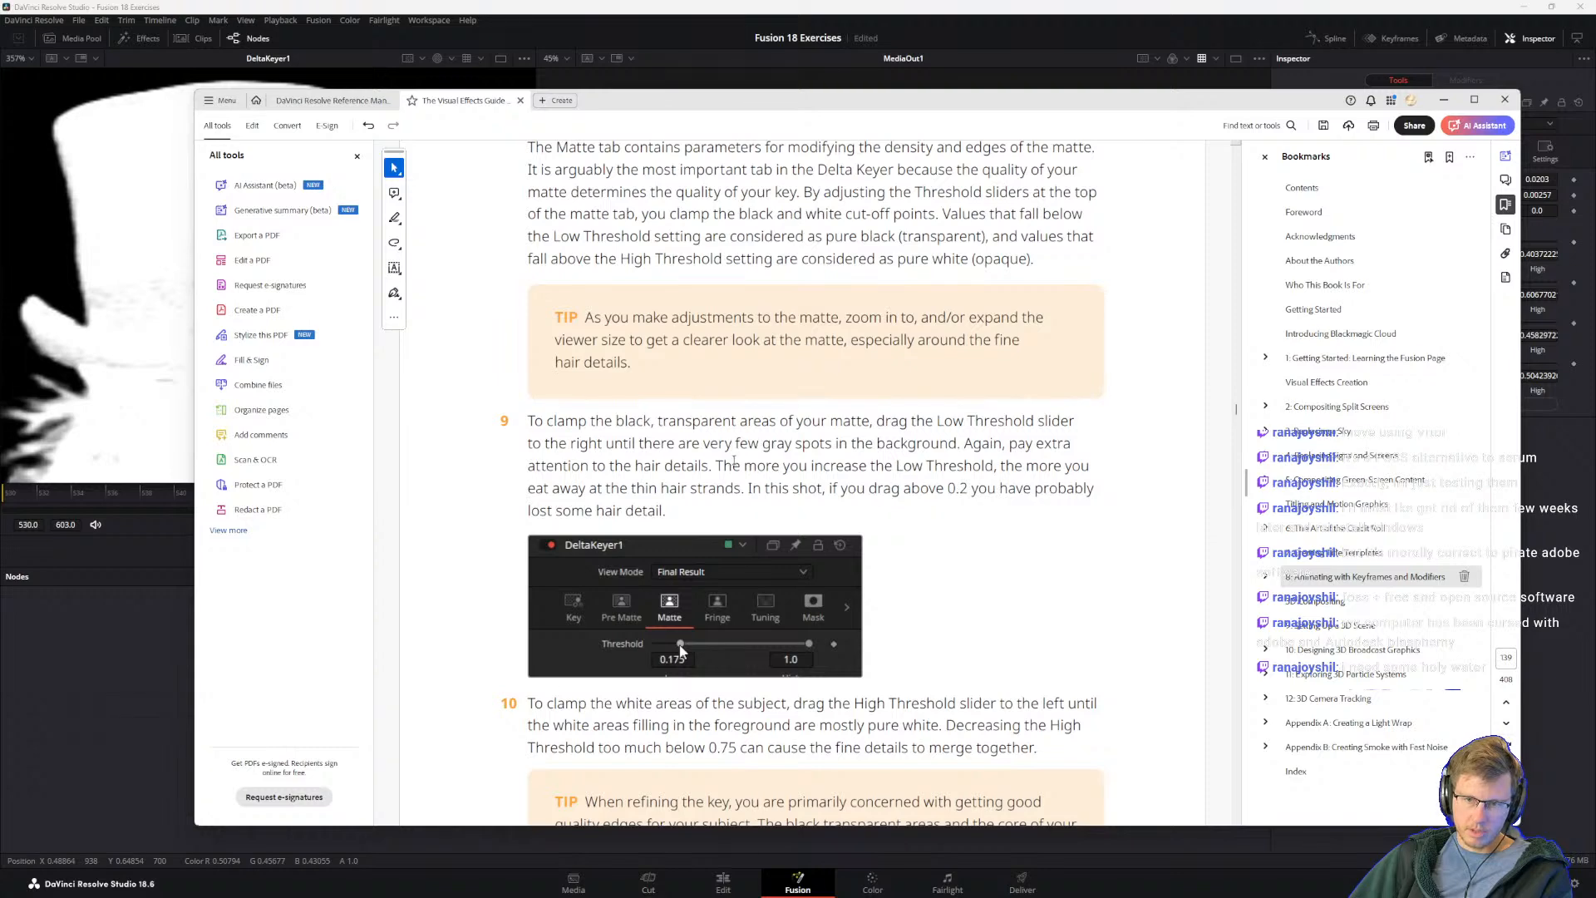
scroll(680, 651, "up", 5)
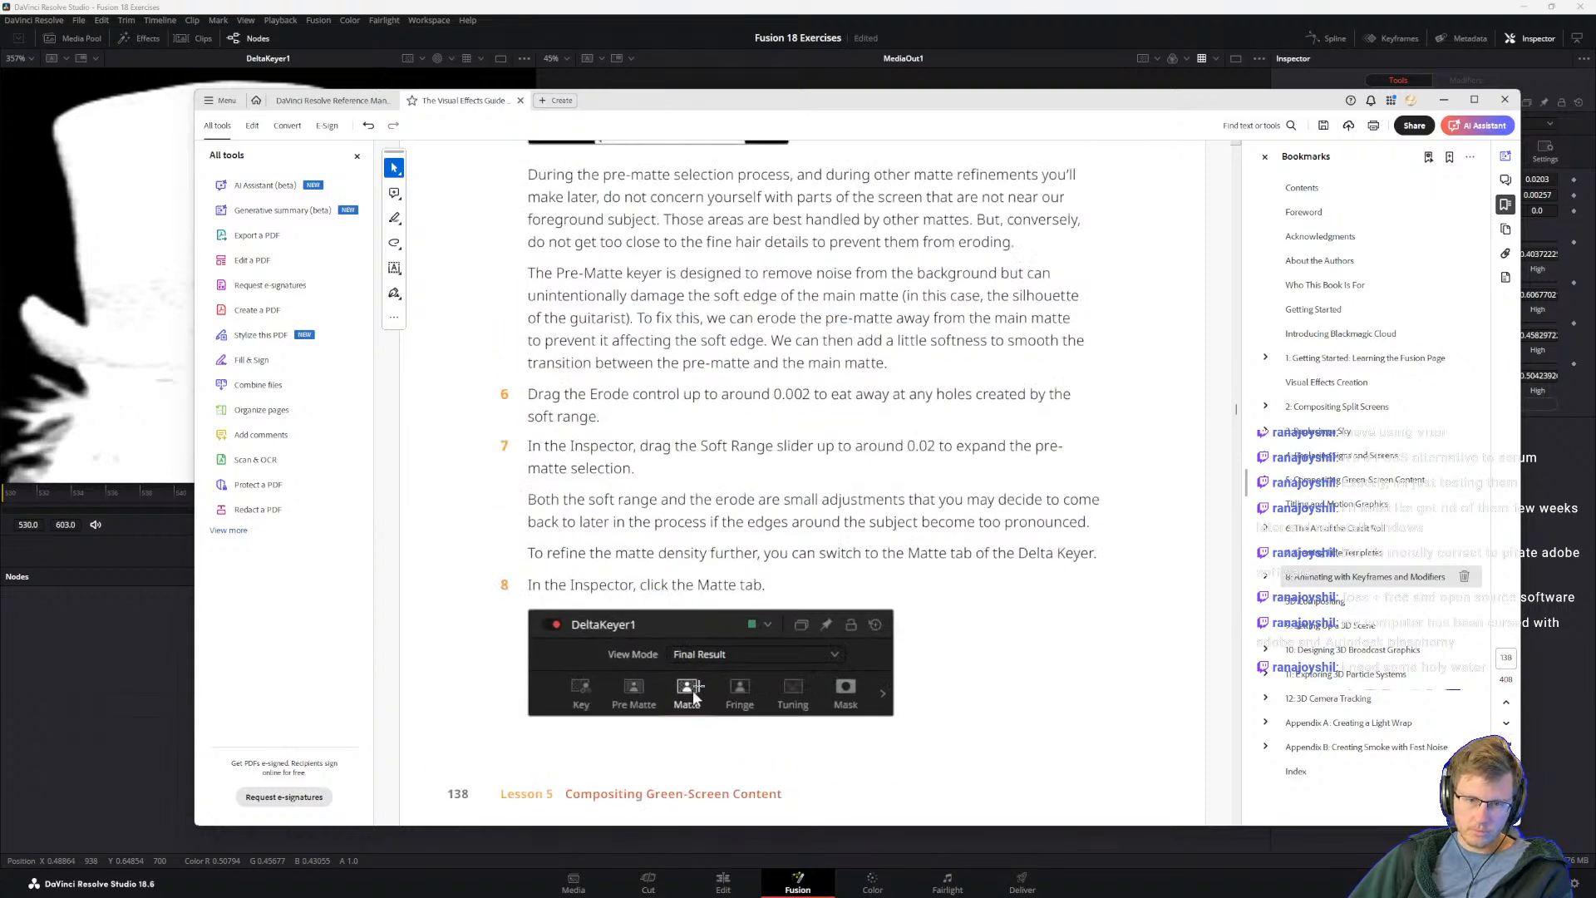
left_click(1444, 100)
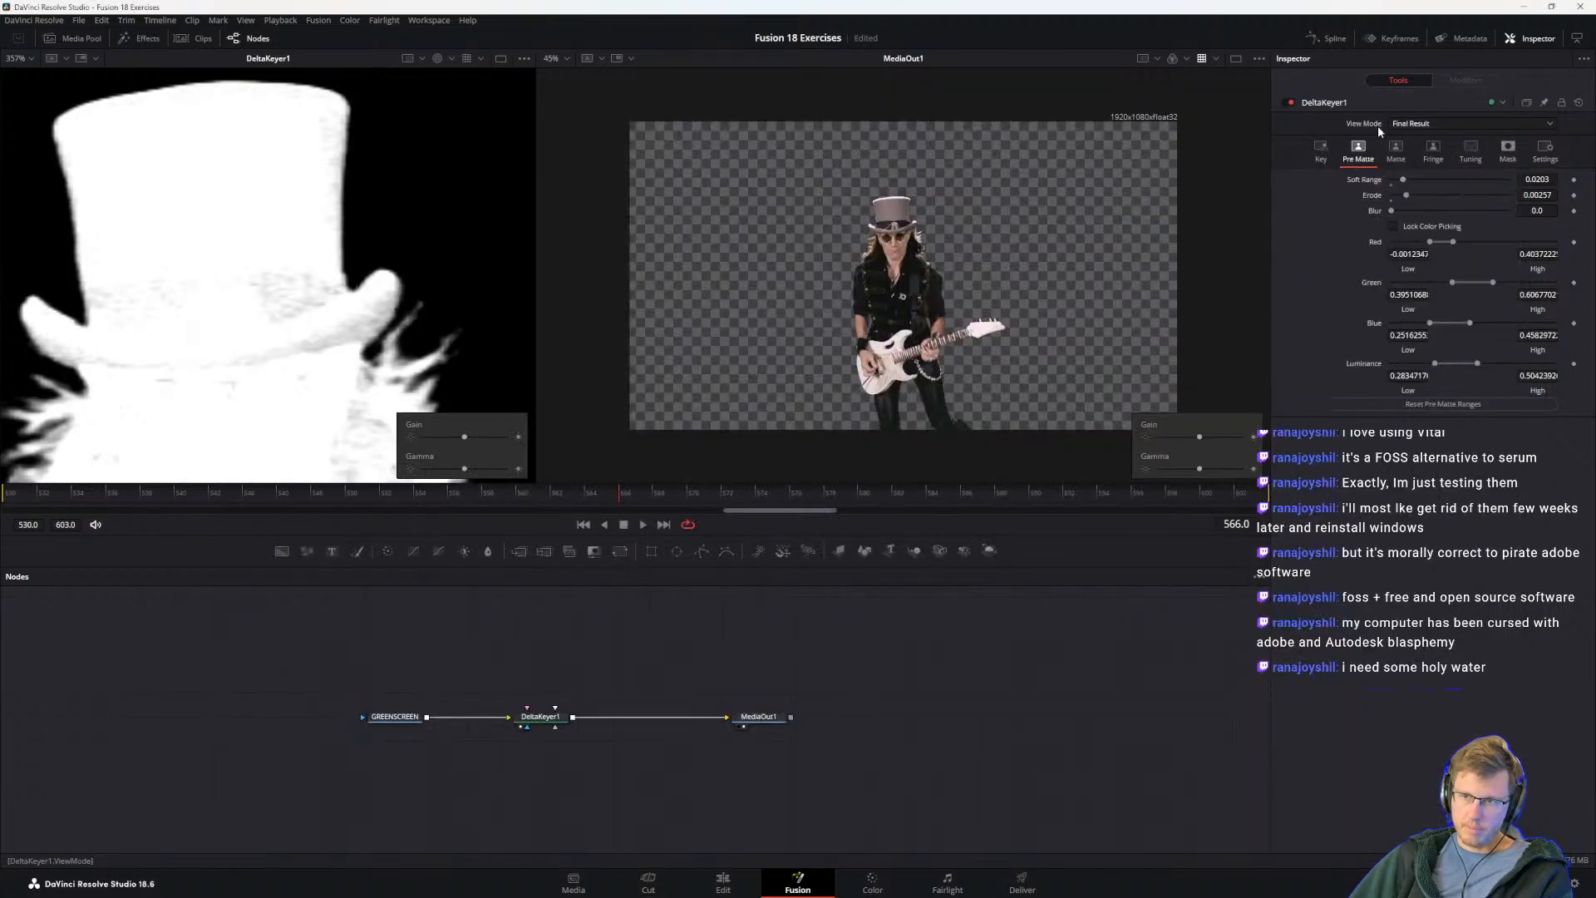
left_click(1401, 158)
Step: Read the guide's explanation of the Matte thresholds, its viewer tip, and the instructions for clamping black and white areas
key("alt+Tab")
scroll(691, 690, "down", 5)
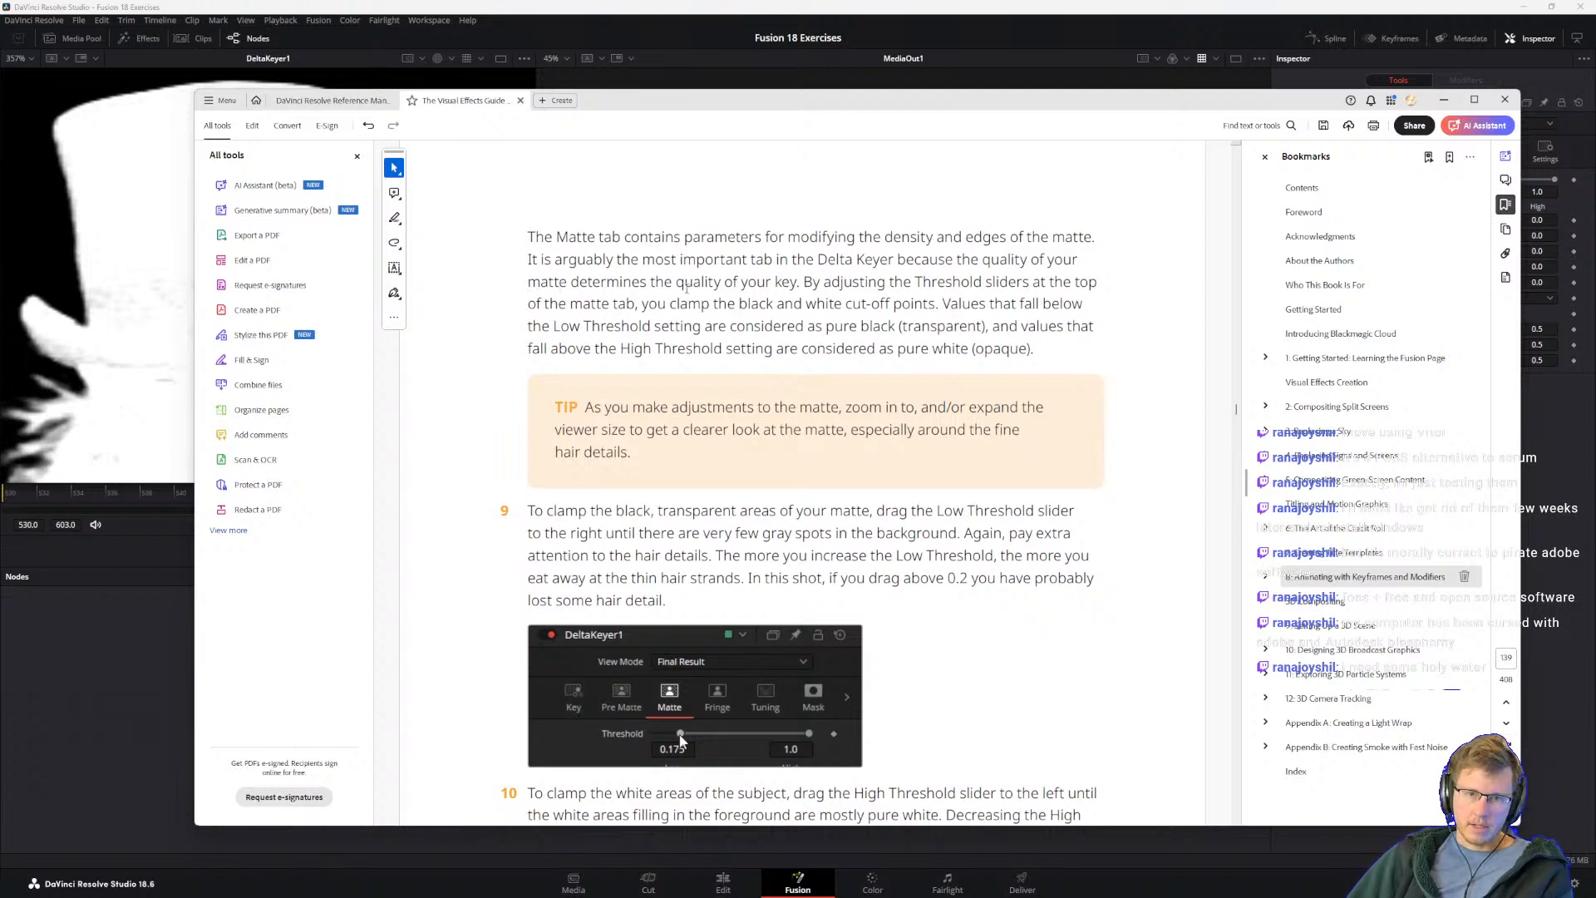
left_click_drag(800, 281, 937, 304)
left_click(962, 320)
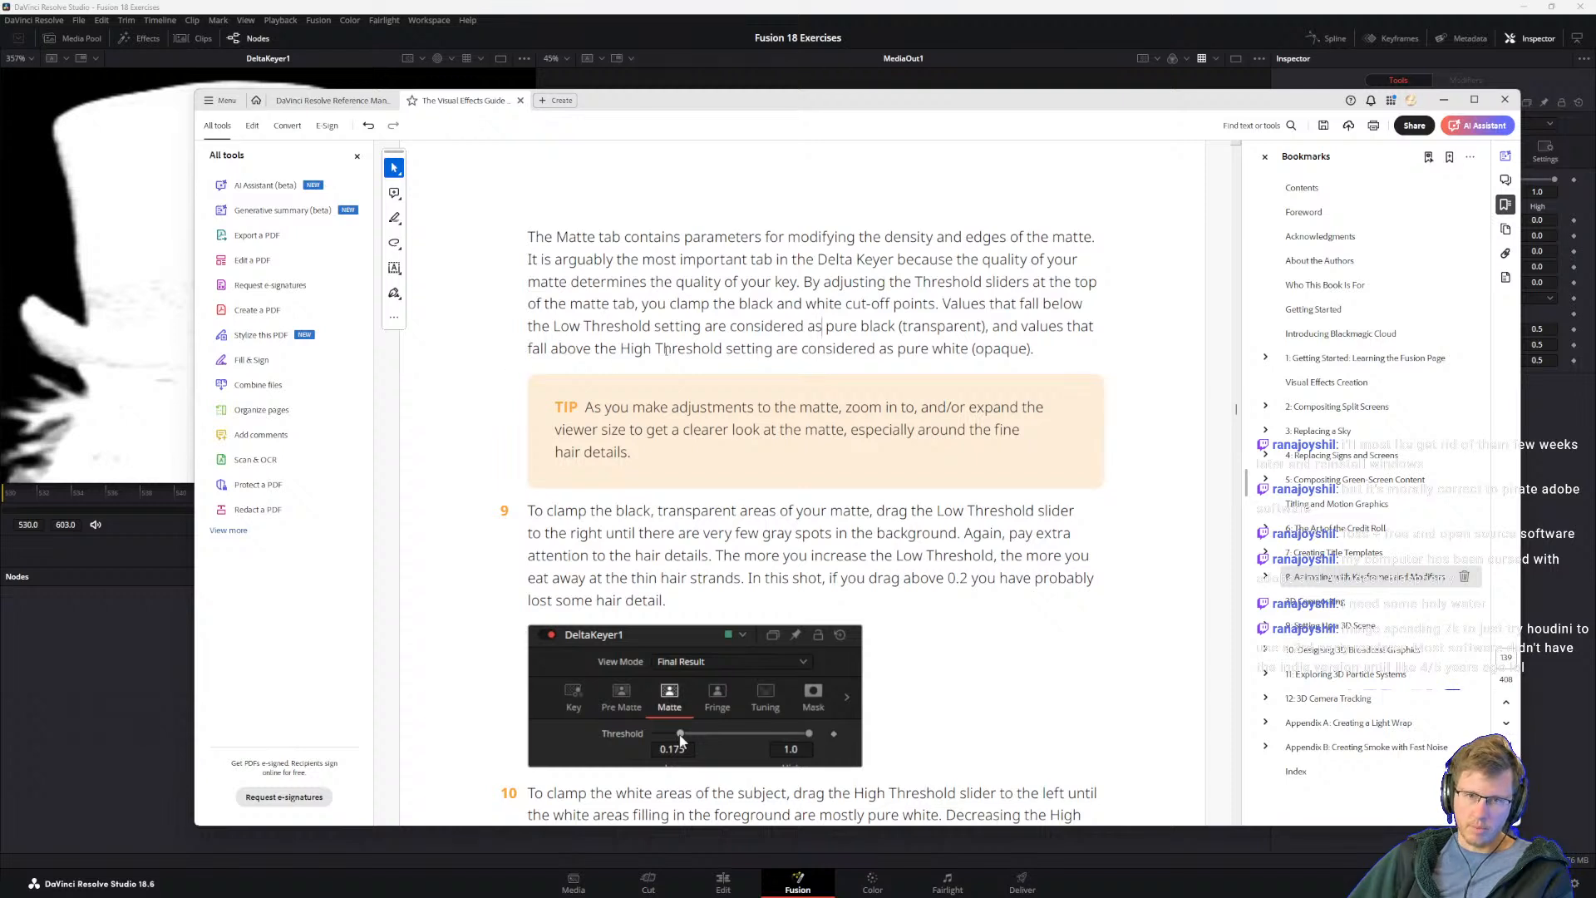
left_click_drag(654, 350, 878, 350)
left_click(911, 339)
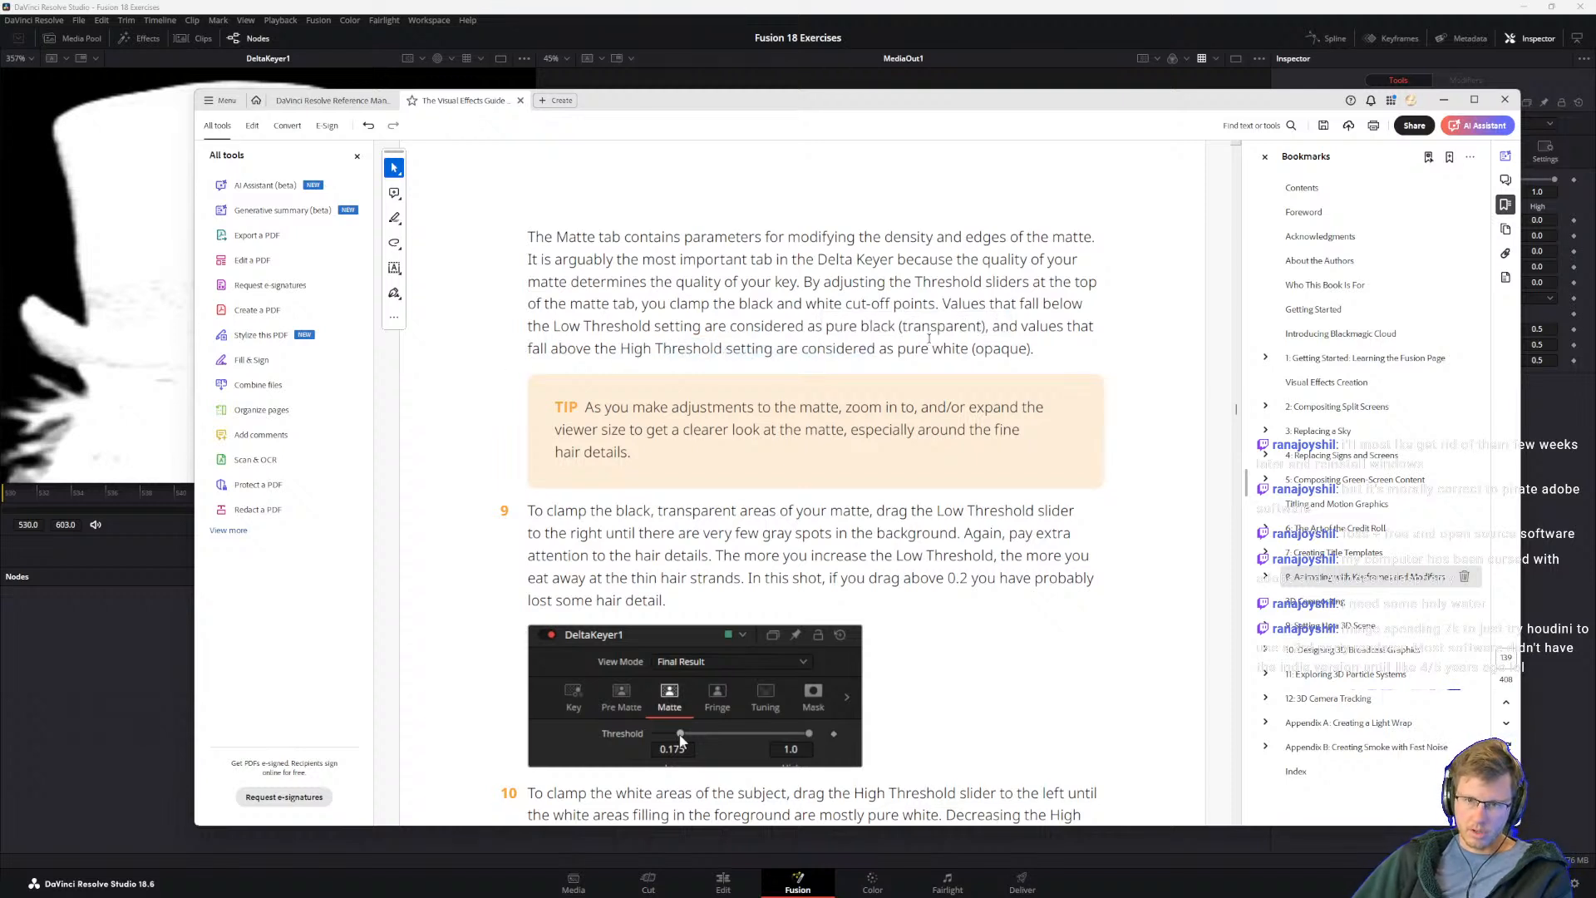
left_click_drag(580, 407, 636, 453)
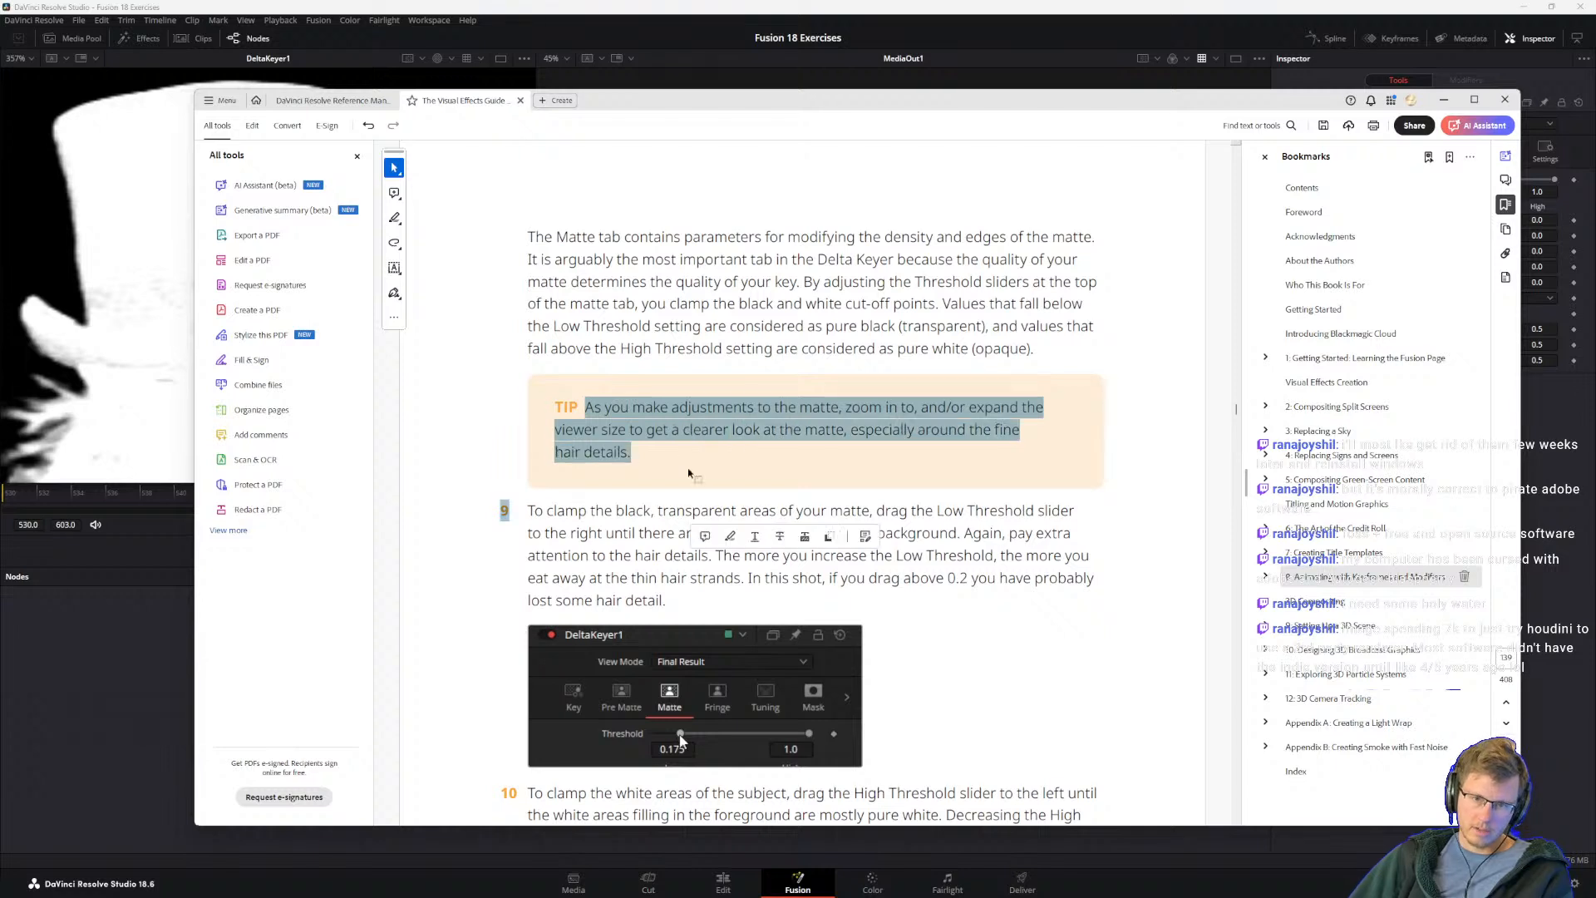
left_click(739, 425)
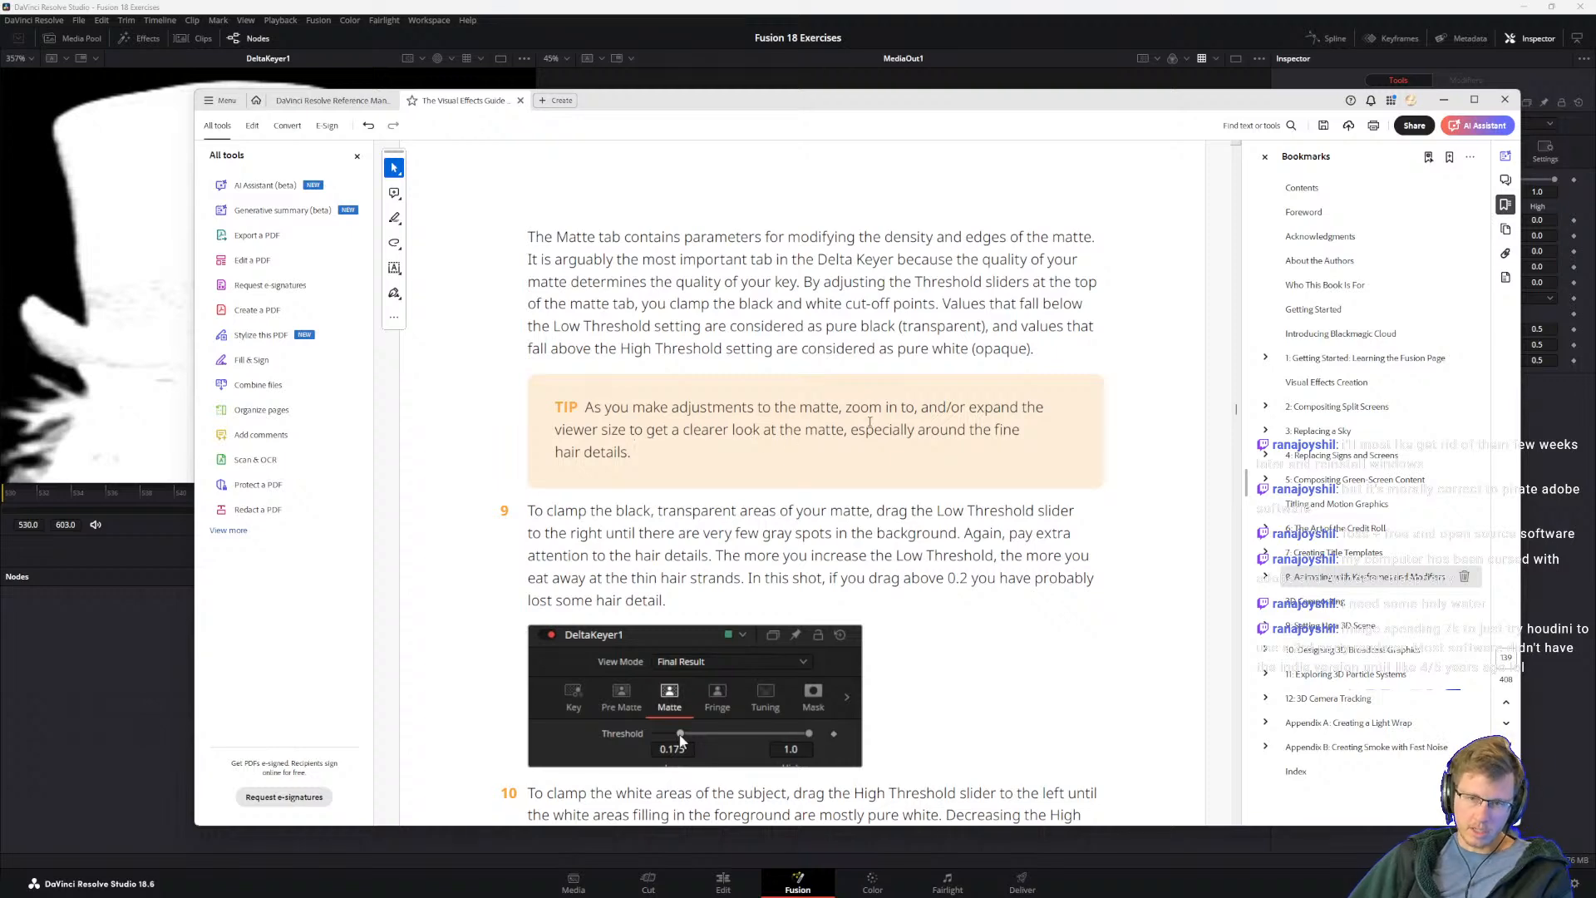
scroll(540, 424, "down", 1)
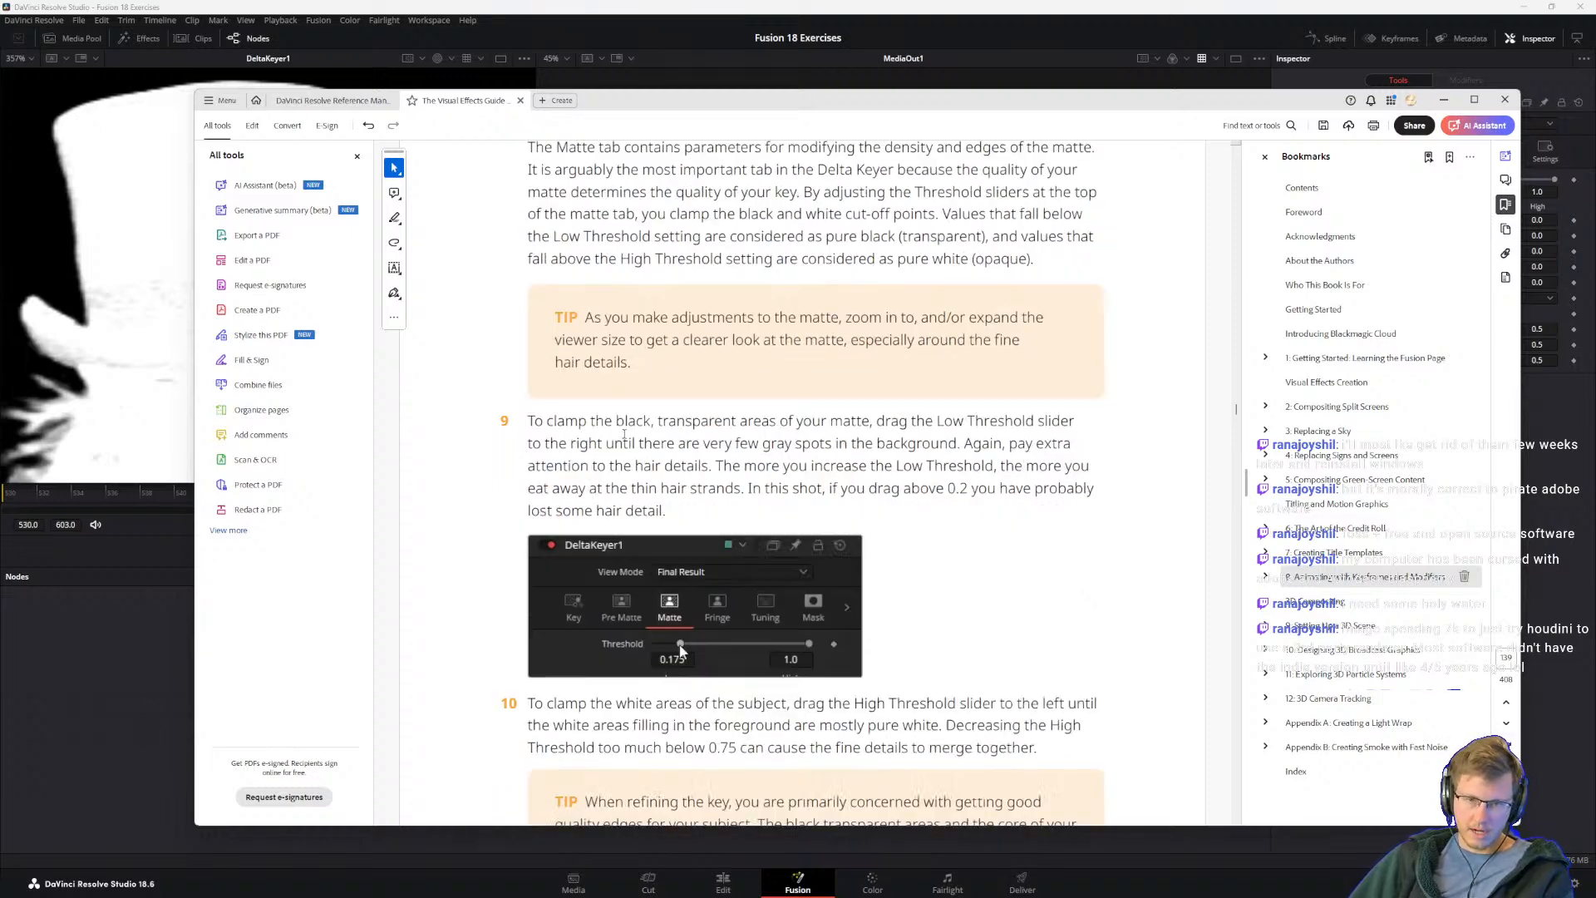
left_click_drag(540, 424, 665, 511)
left_click(660, 435)
scroll(661, 435, "down", 1)
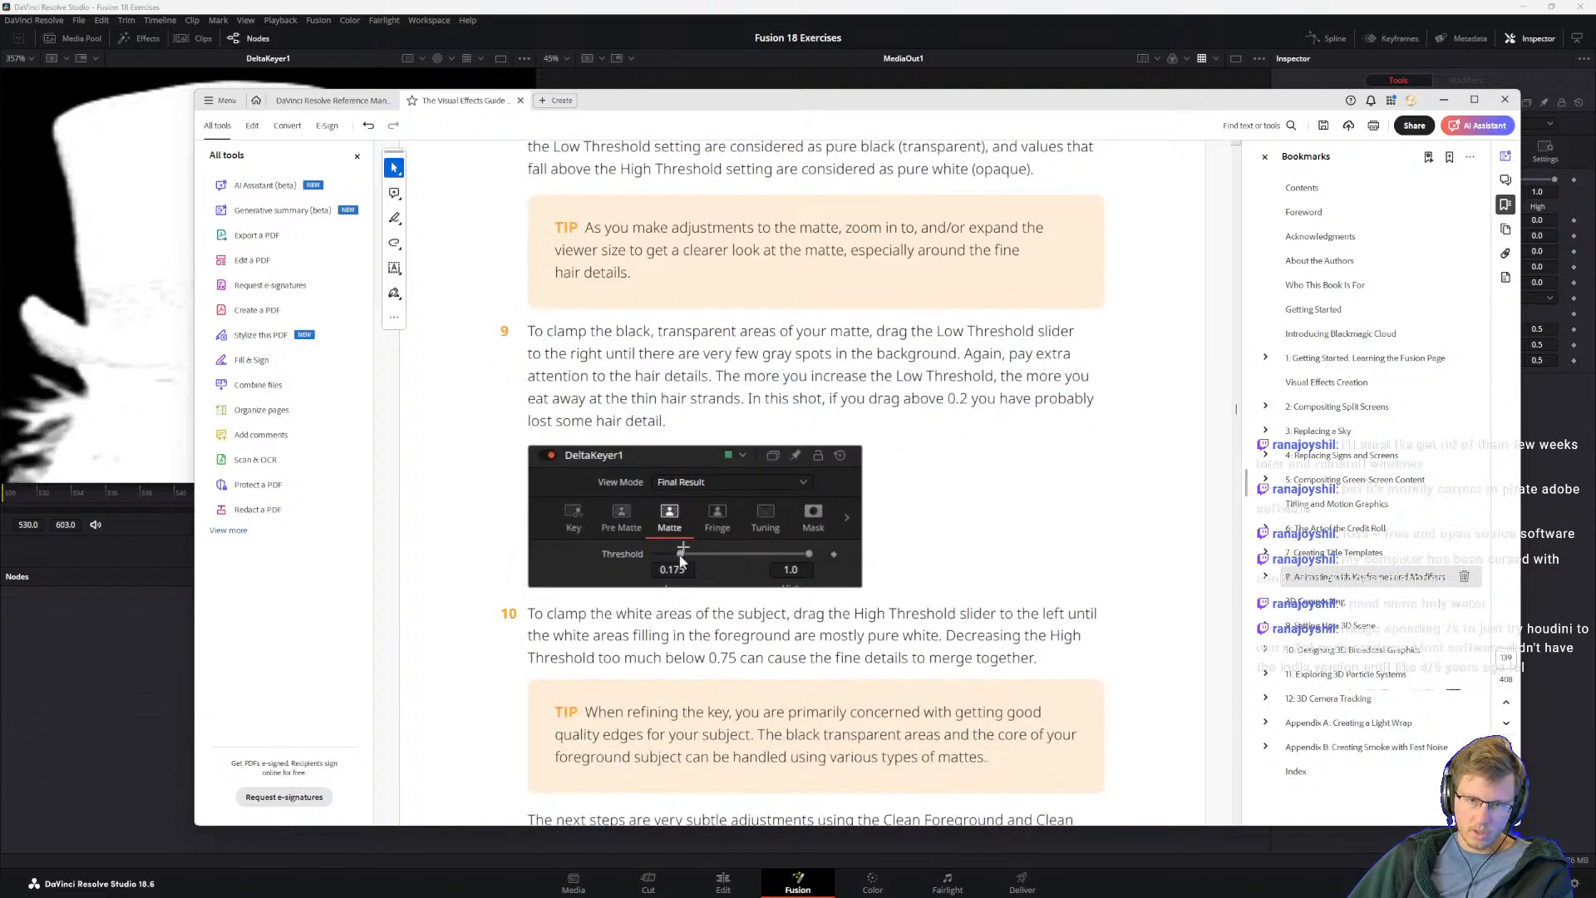
Step: Test DeltaKeyer1's matte Low Threshold up to 0.208 against the guitarist's hair detail, and set it to 0.112
left_click(892, 6)
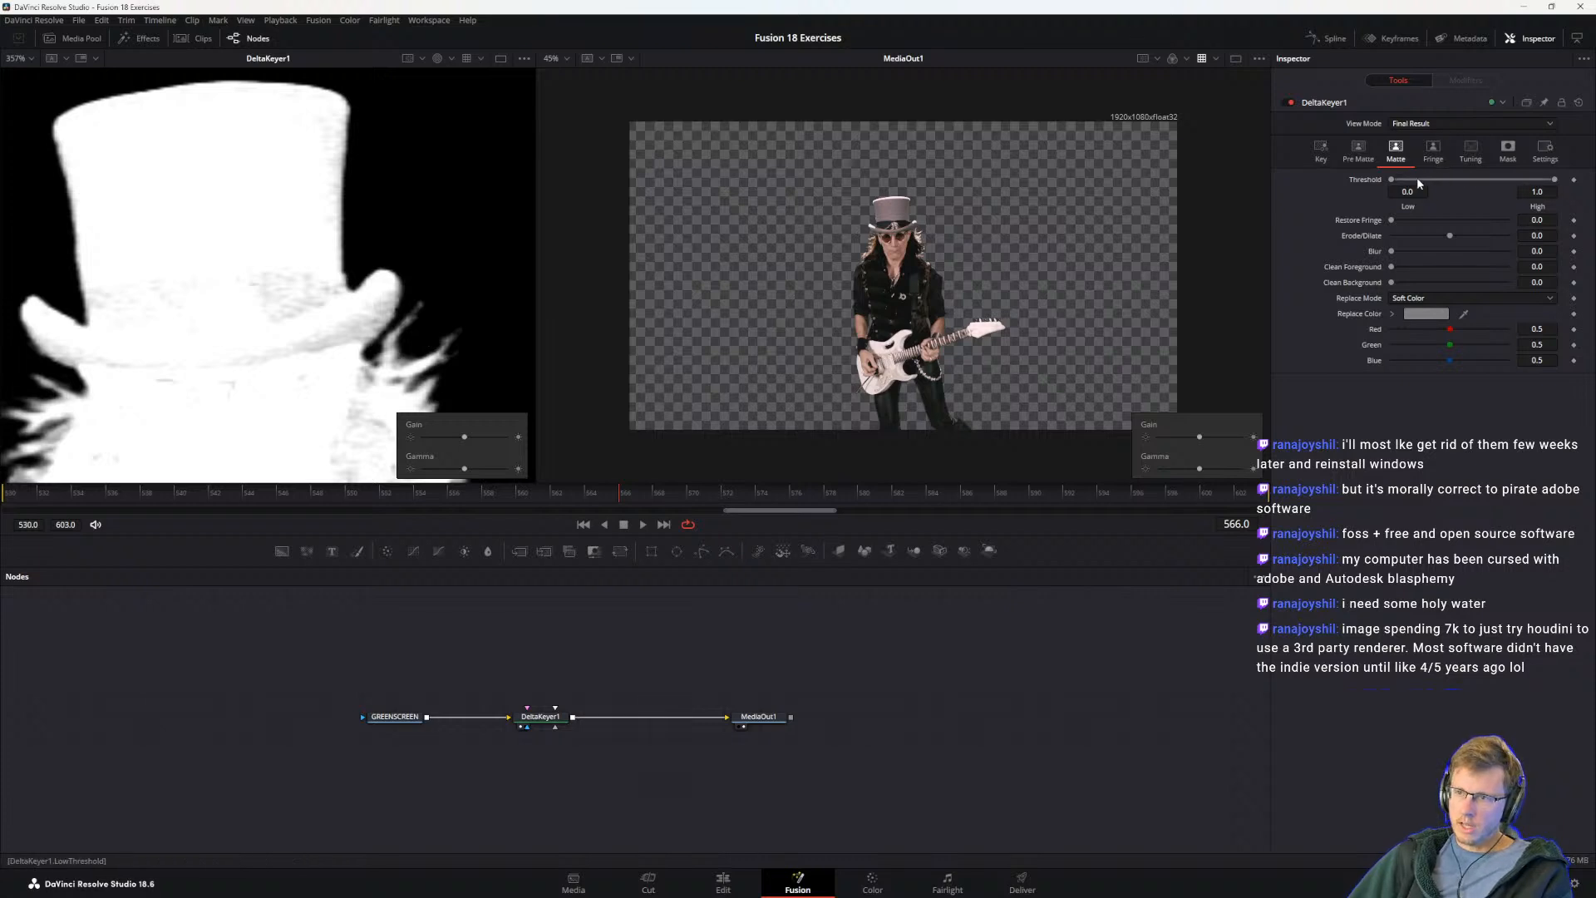
mouse_move(1391, 179)
left_mouse_down()
mouse_move(1438, 178)
mouse_move(1413, 181)
left_mouse_up()
left_click_drag(1397, 181, 1423, 184)
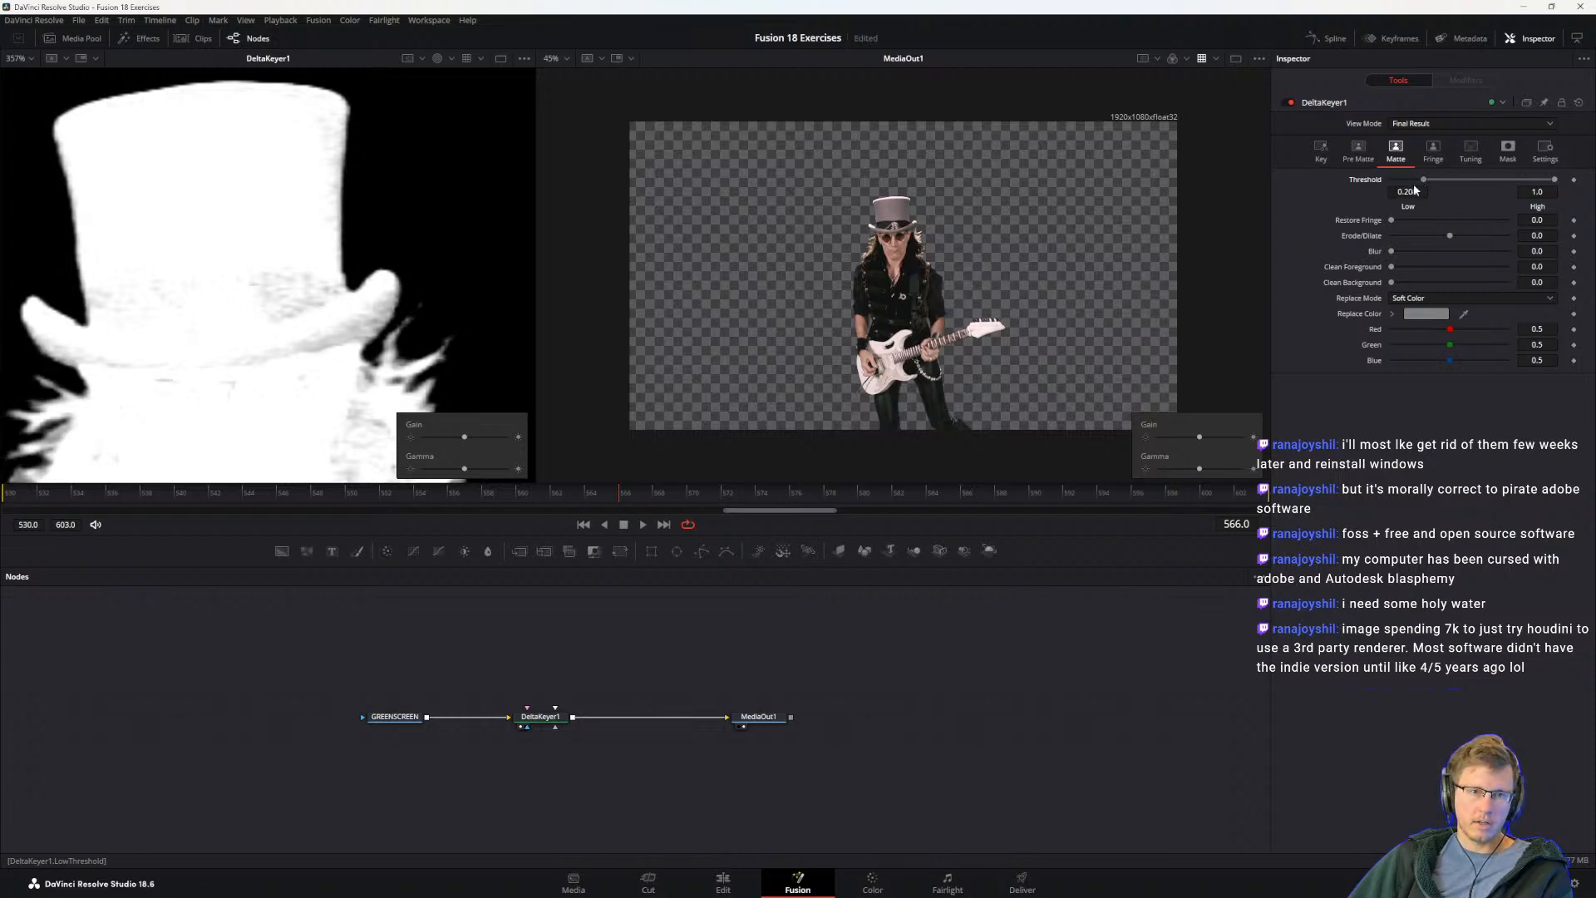
scroll(916, 227, "up", 10)
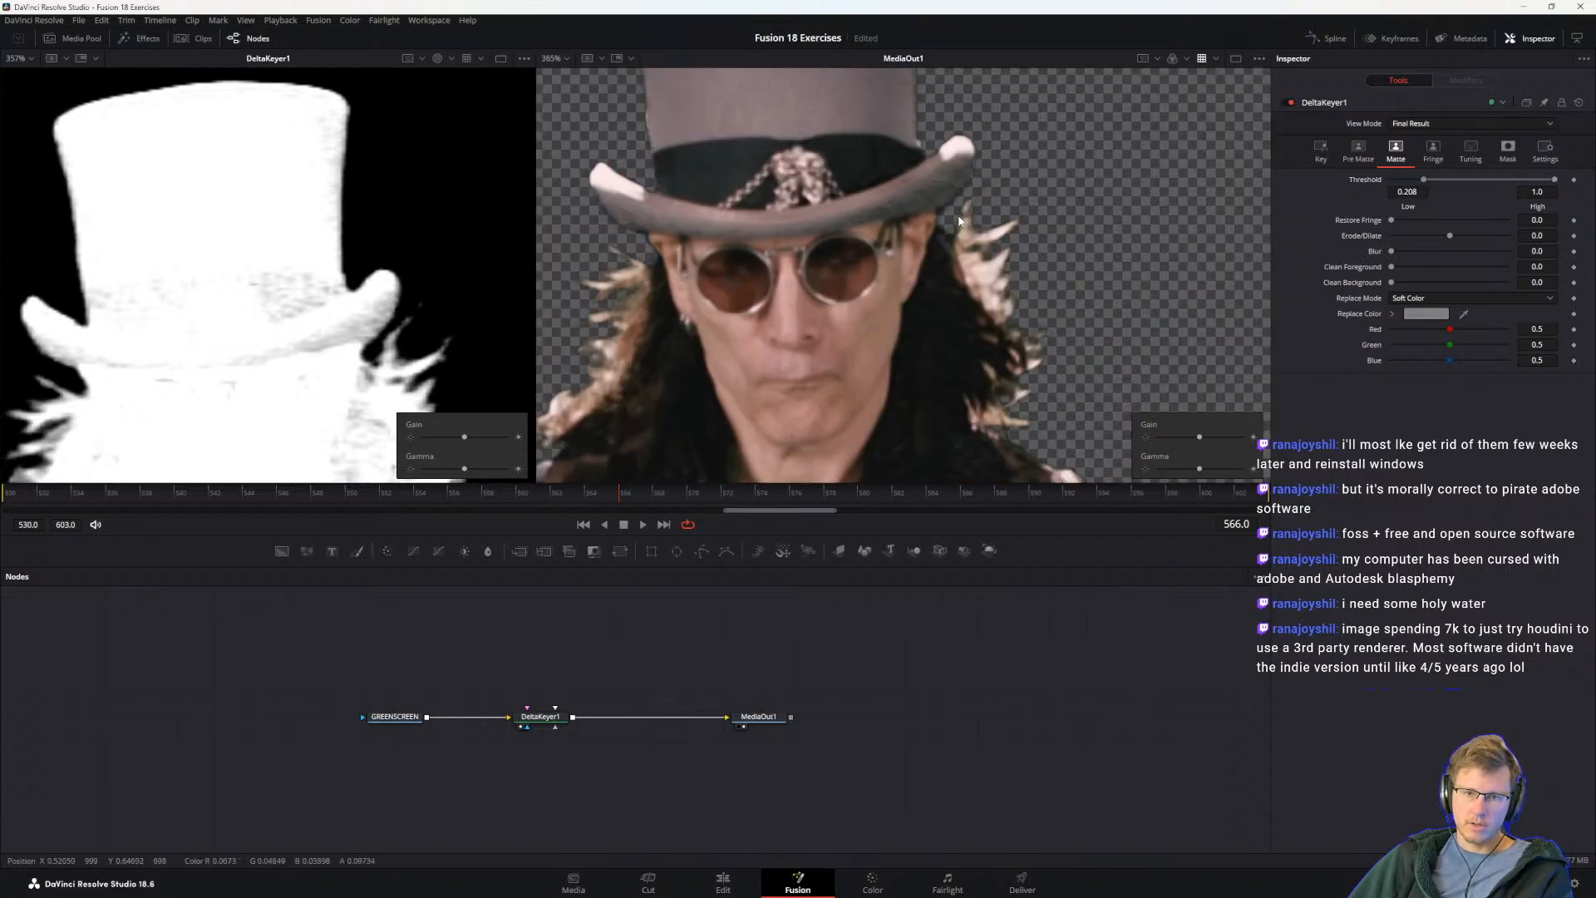
mouse_move(1424, 182)
left_mouse_down()
mouse_move(1448, 180)
mouse_move(1346, 190)
mouse_move(1409, 187)
left_mouse_up()
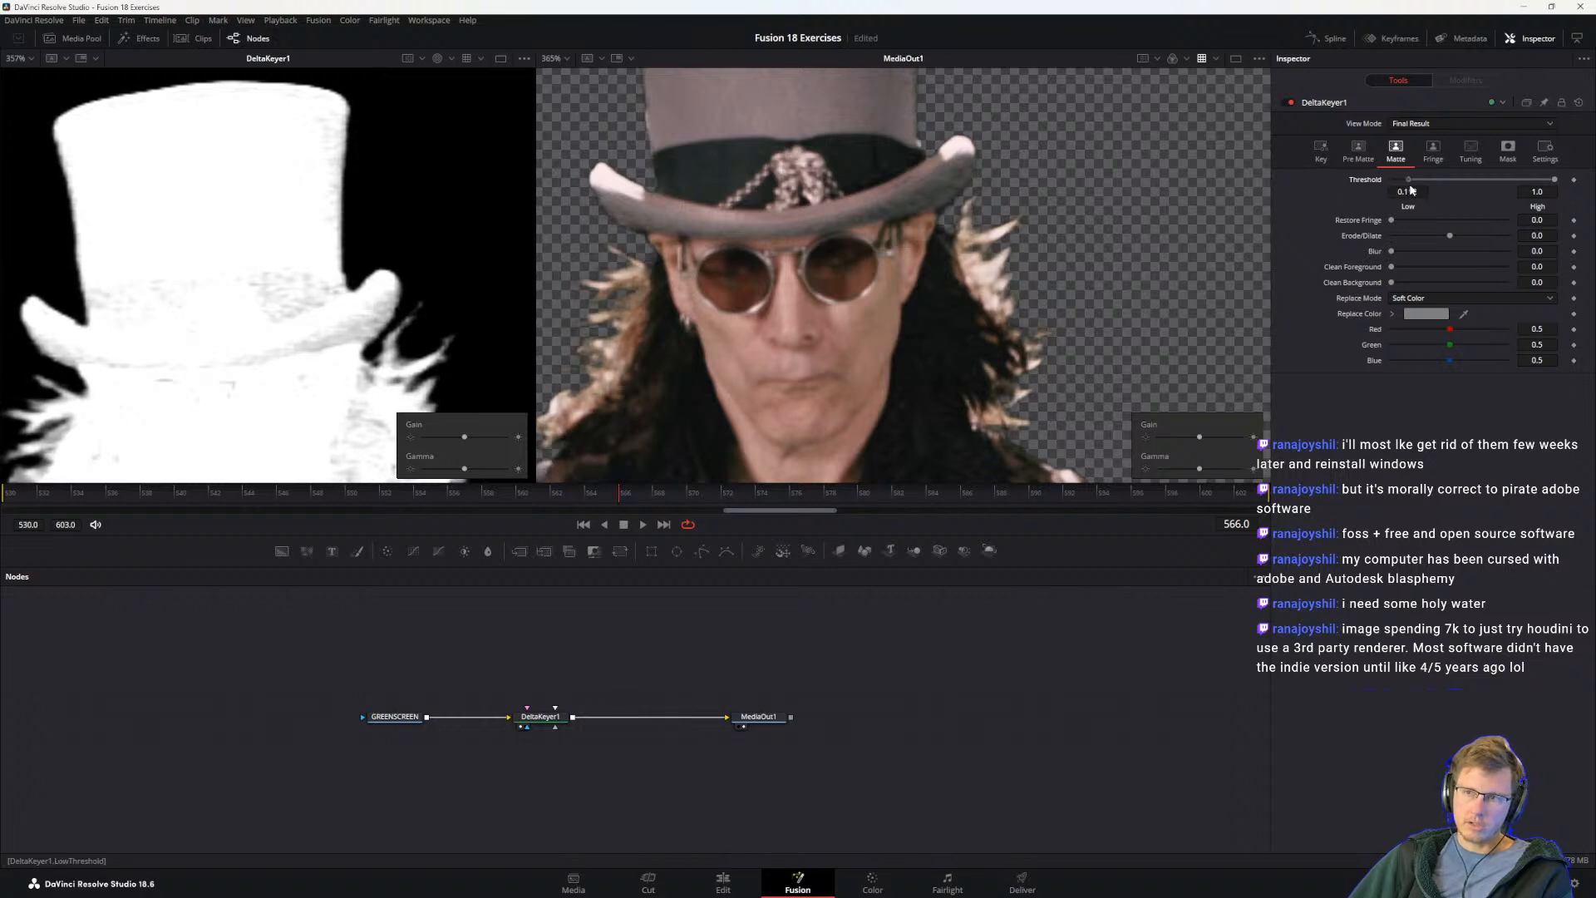
Step: Lower the matte's High Threshold to 0.644 in DeltaKeyer1 and save the project
left_click_drag(1557, 183, 1524, 181)
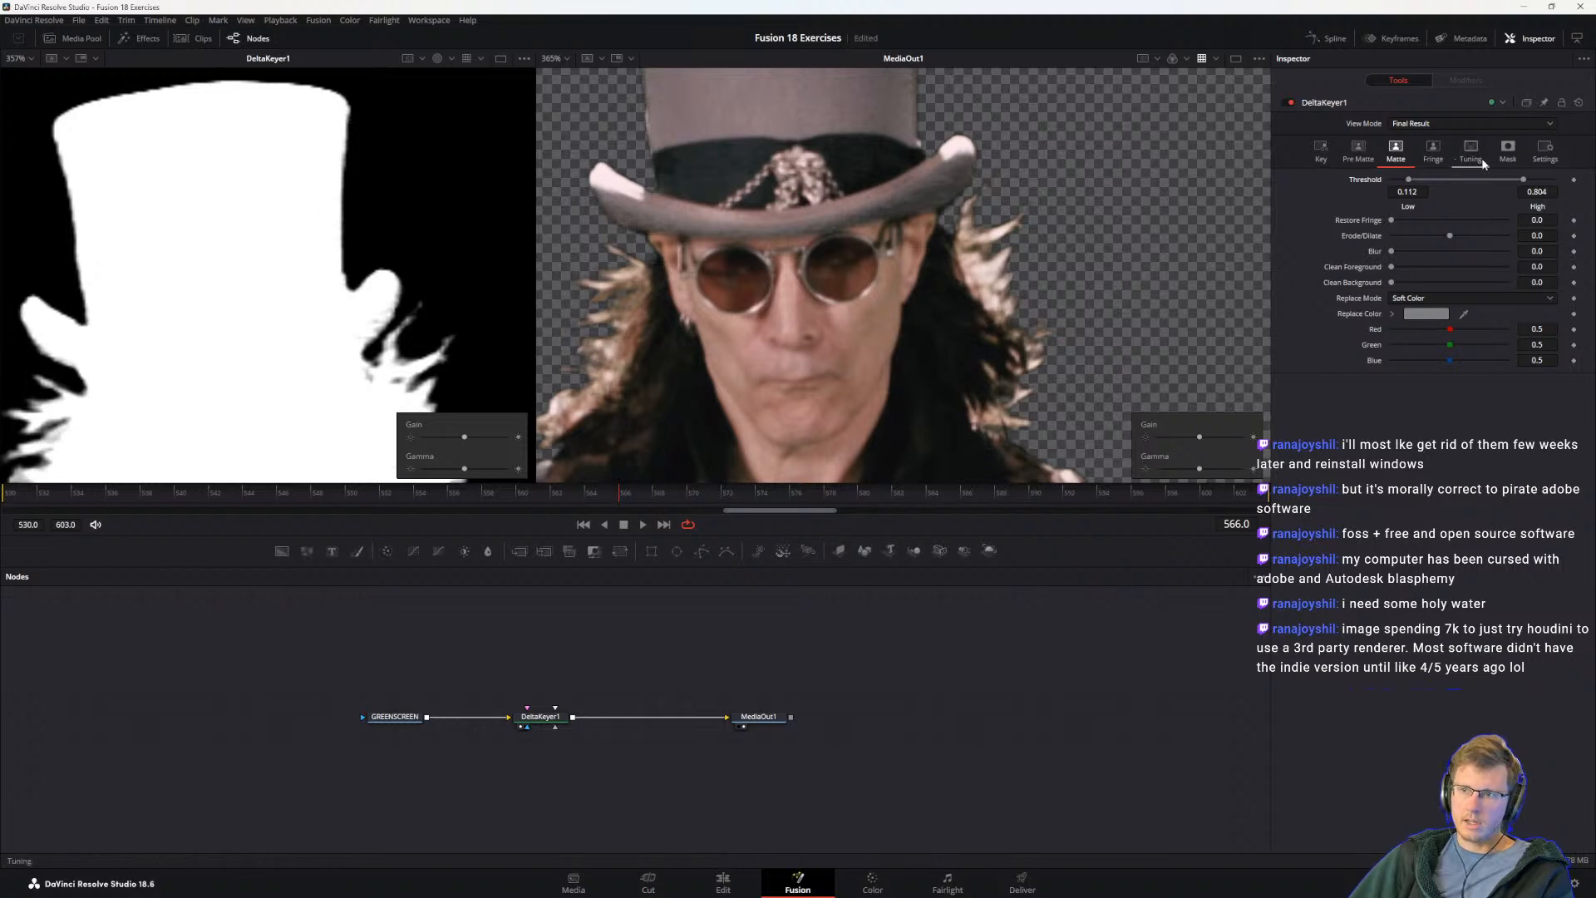
mouse_move(1526, 183)
left_mouse_down()
mouse_move(1383, 176)
mouse_move(1502, 183)
left_mouse_up()
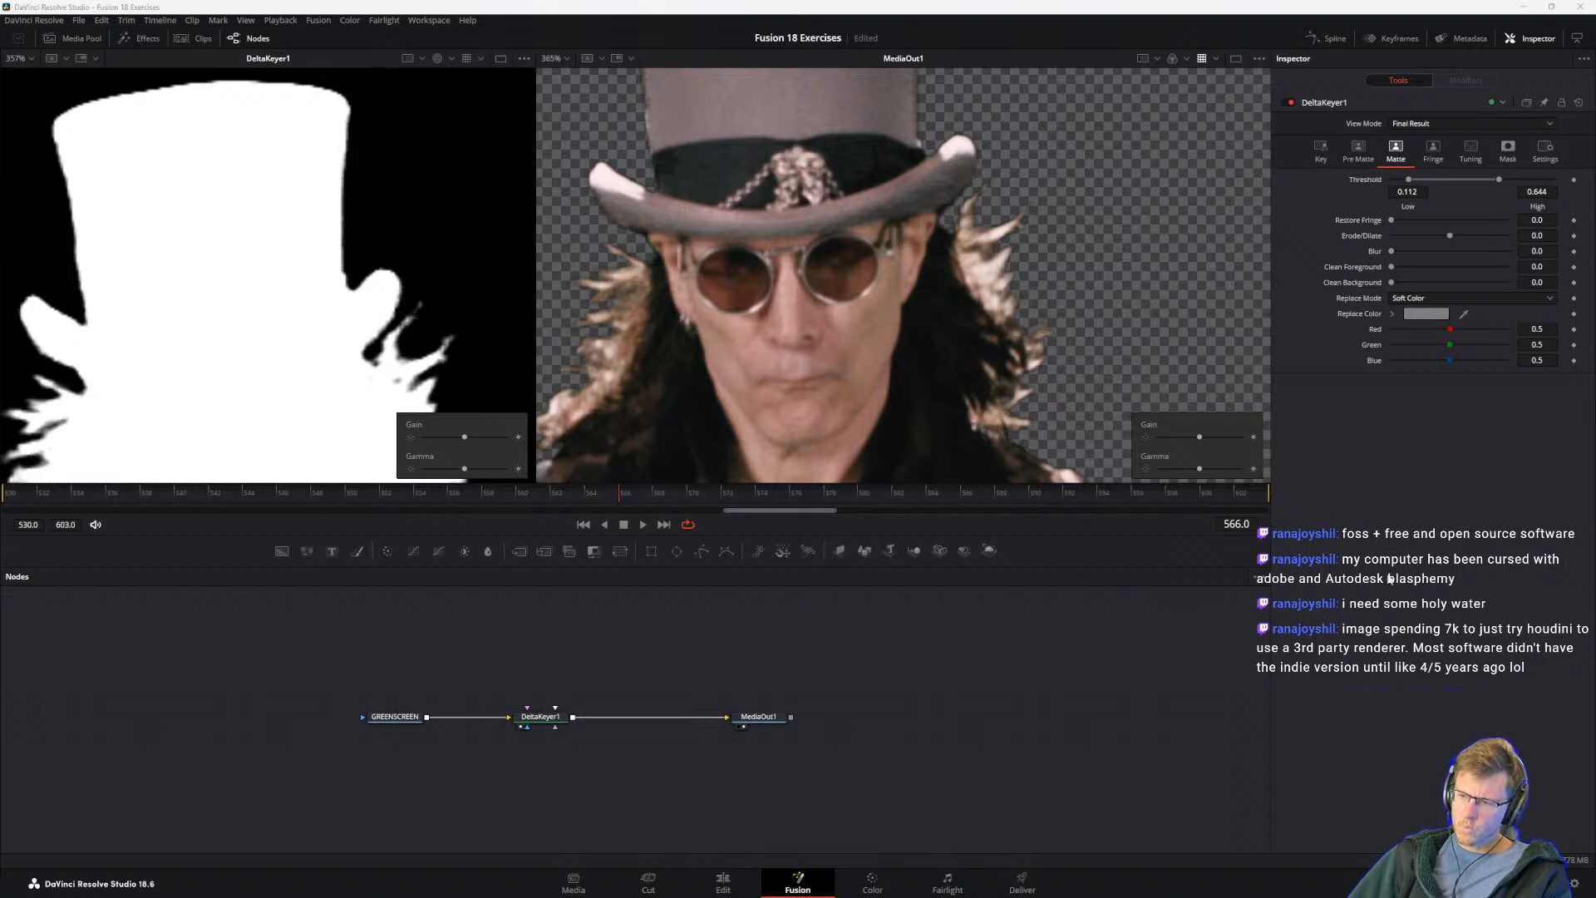
key("ctrl+s")
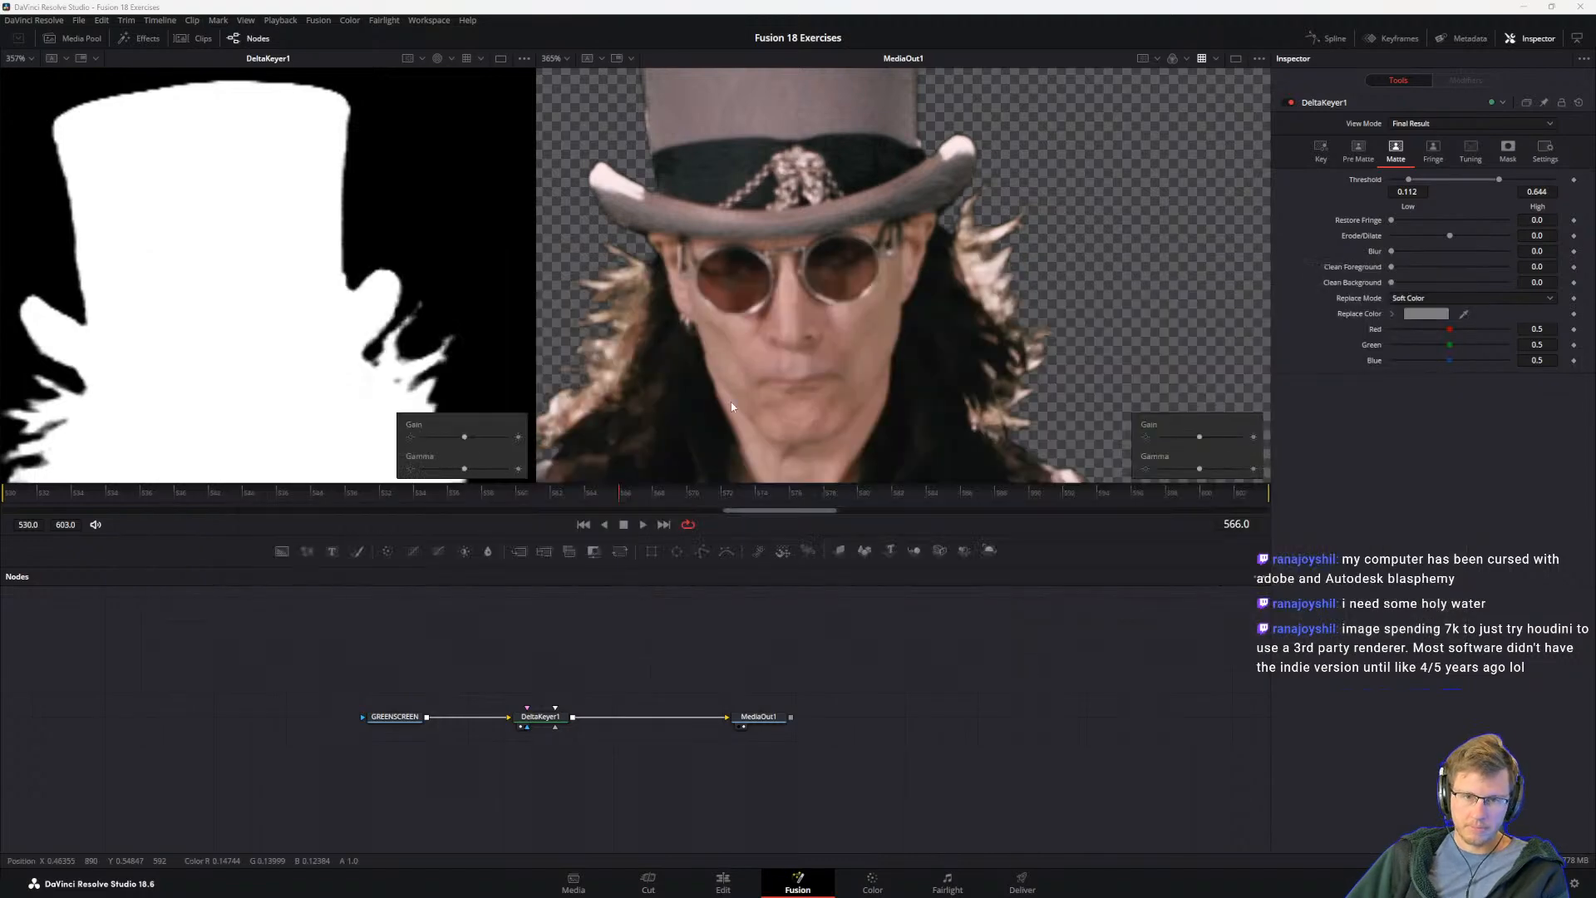
Step: Return to the guide and read its High Threshold instruction, key-refinement tip and Clean Foreground and Clean Background introduction
key("alt+Tab")
left_click(613, 374)
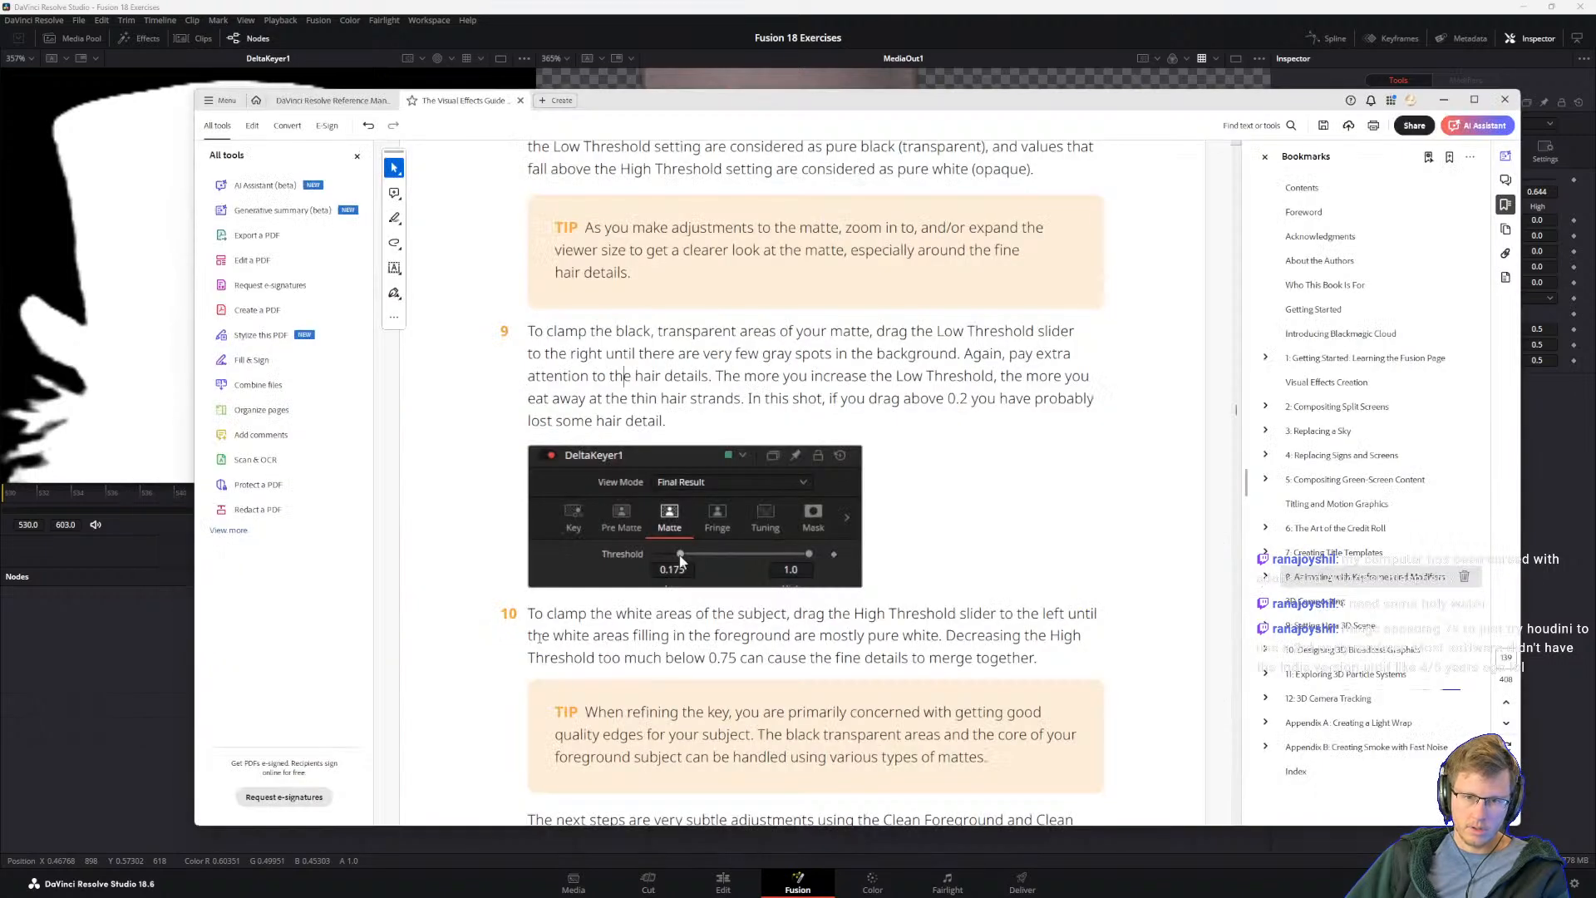
scroll(569, 614, "down", 2)
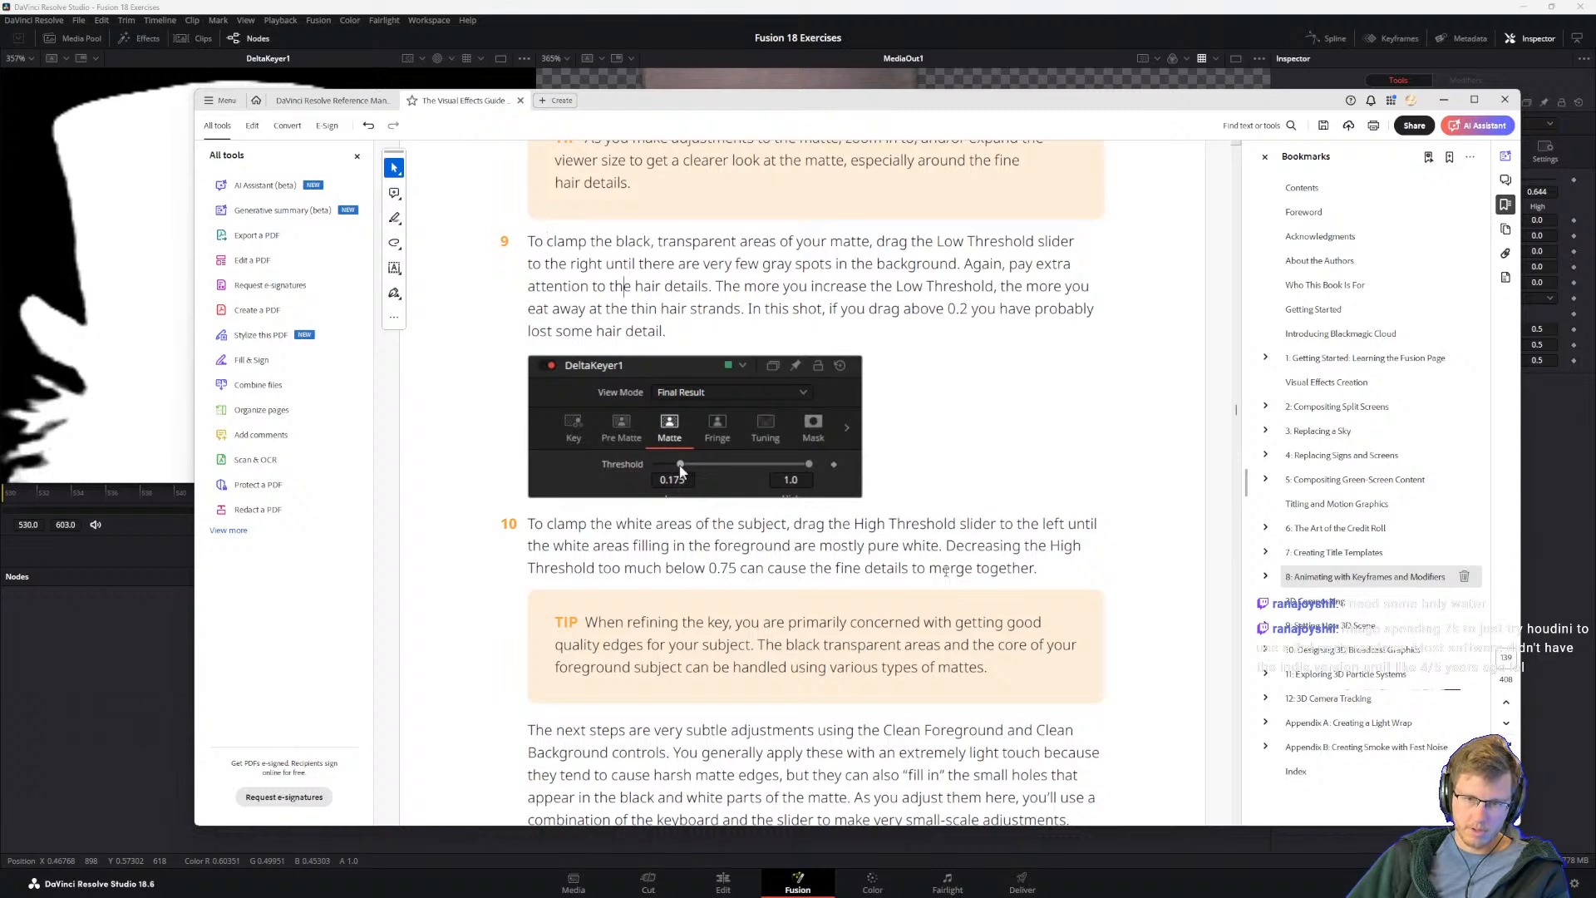
scroll(940, 571, "down", 2)
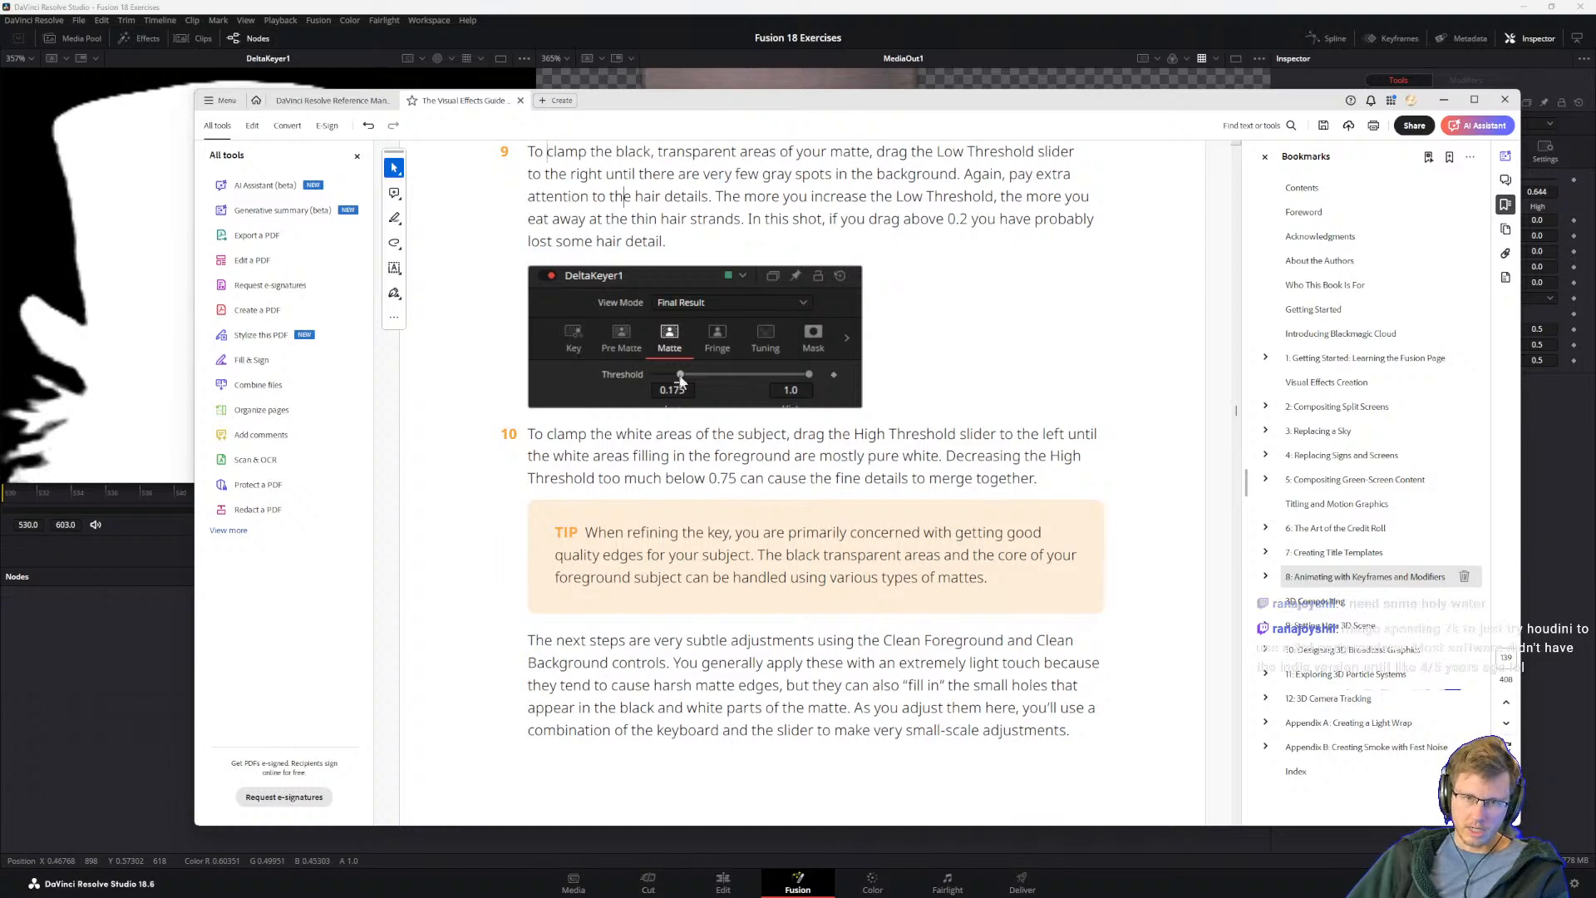
left_click_drag(758, 555, 990, 579)
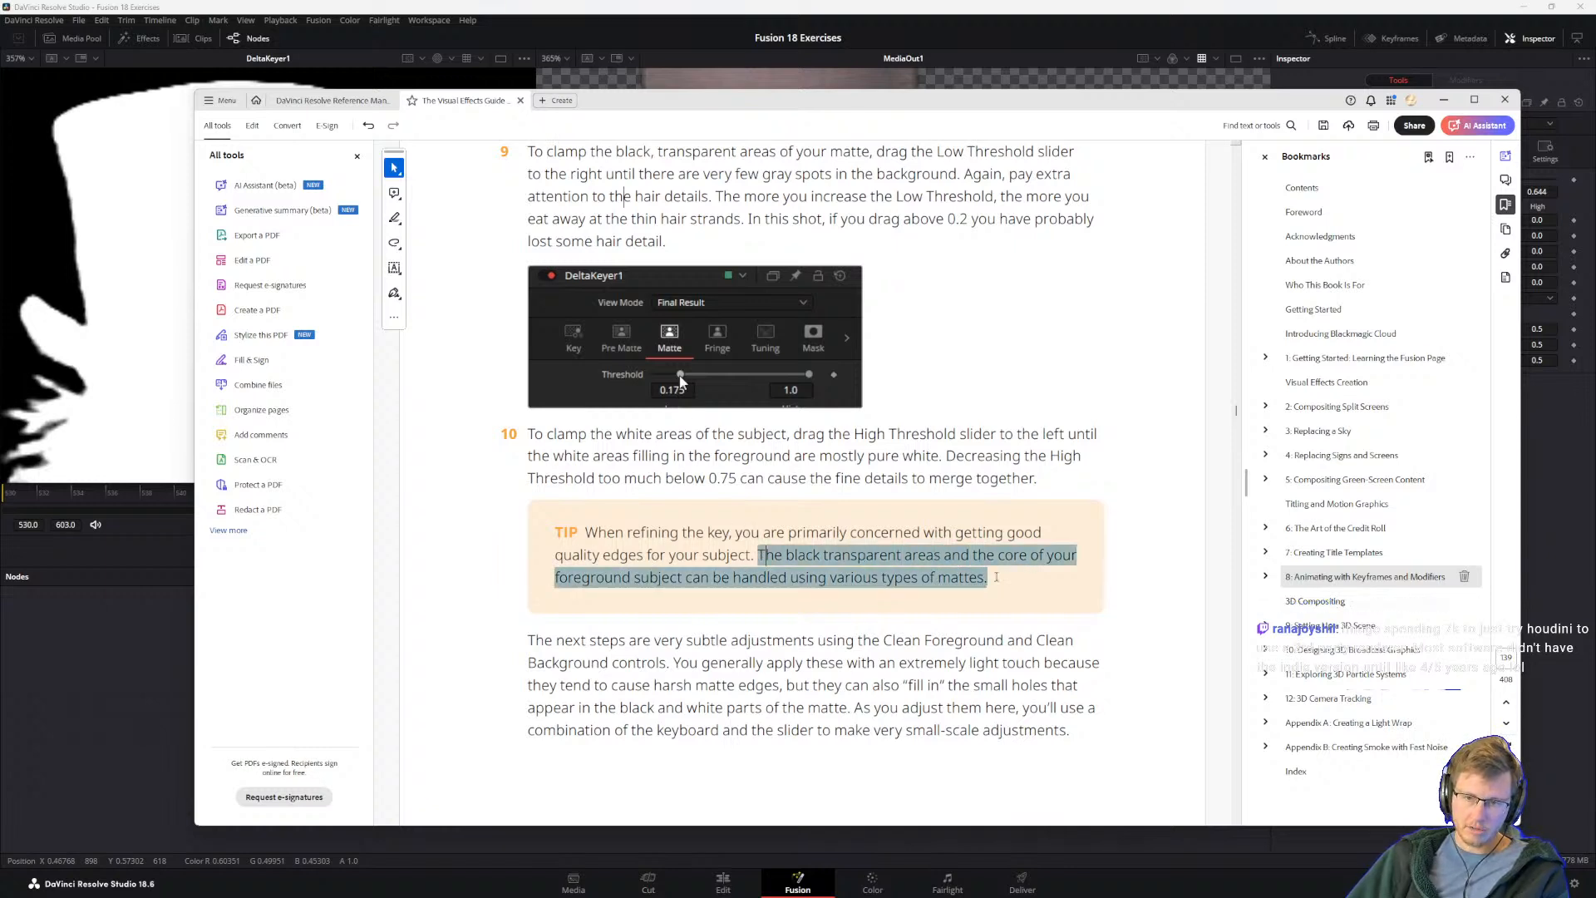
left_click(700, 558)
scroll(700, 557, "down", 1)
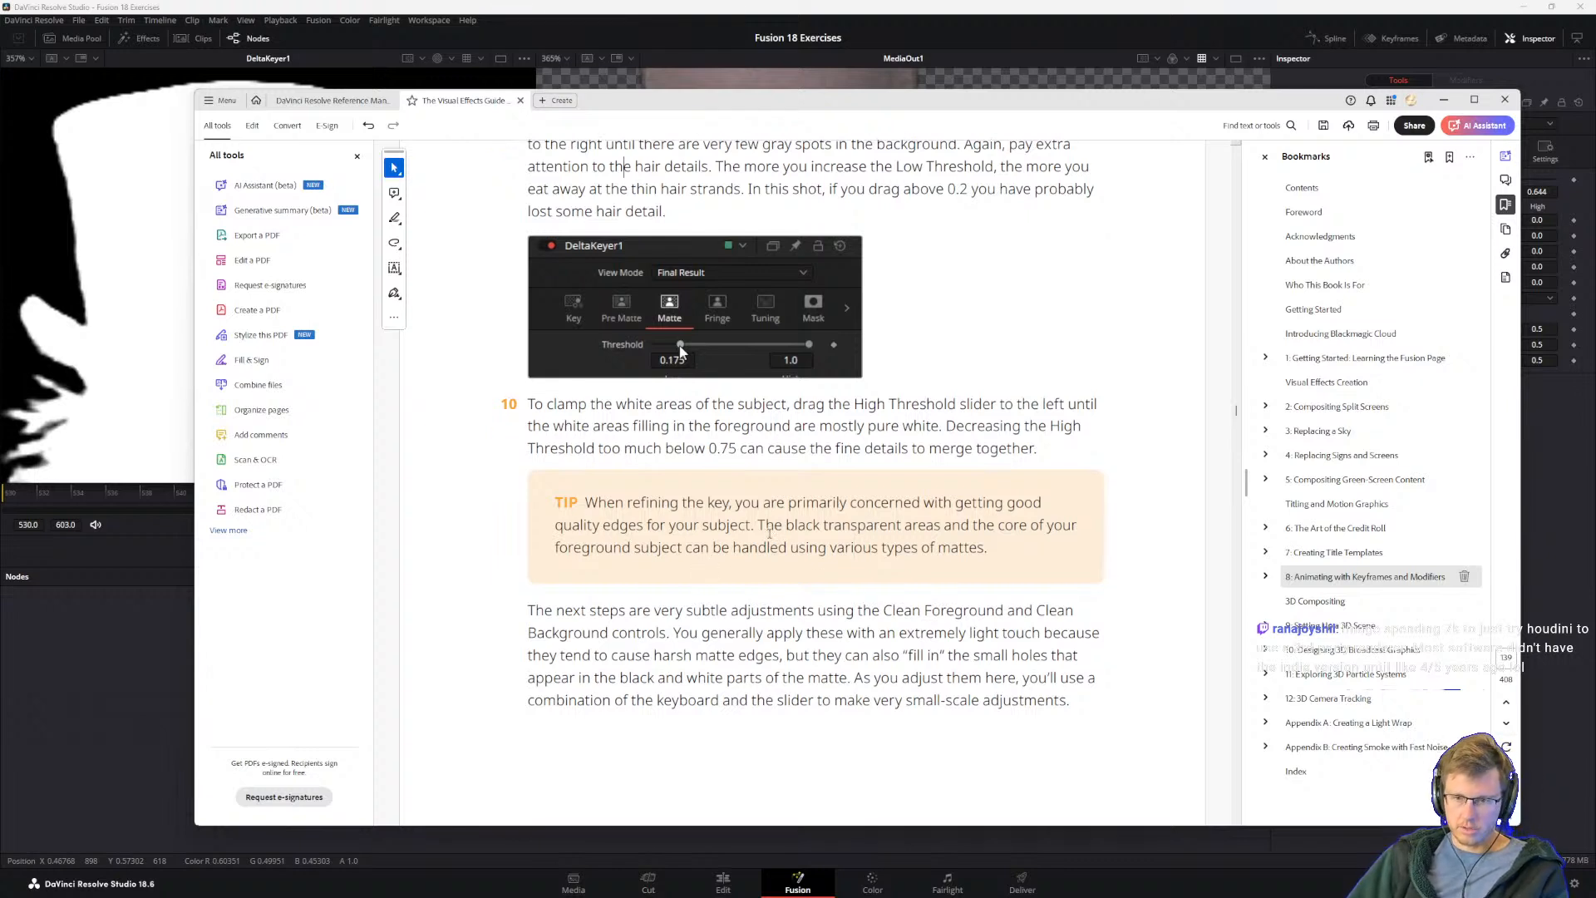
Step: Read the guide's introduction to Clean Foreground and Clean Background, and look ahead at steps 11 and 12 on the following page
scroll(896, 562, "down", 2)
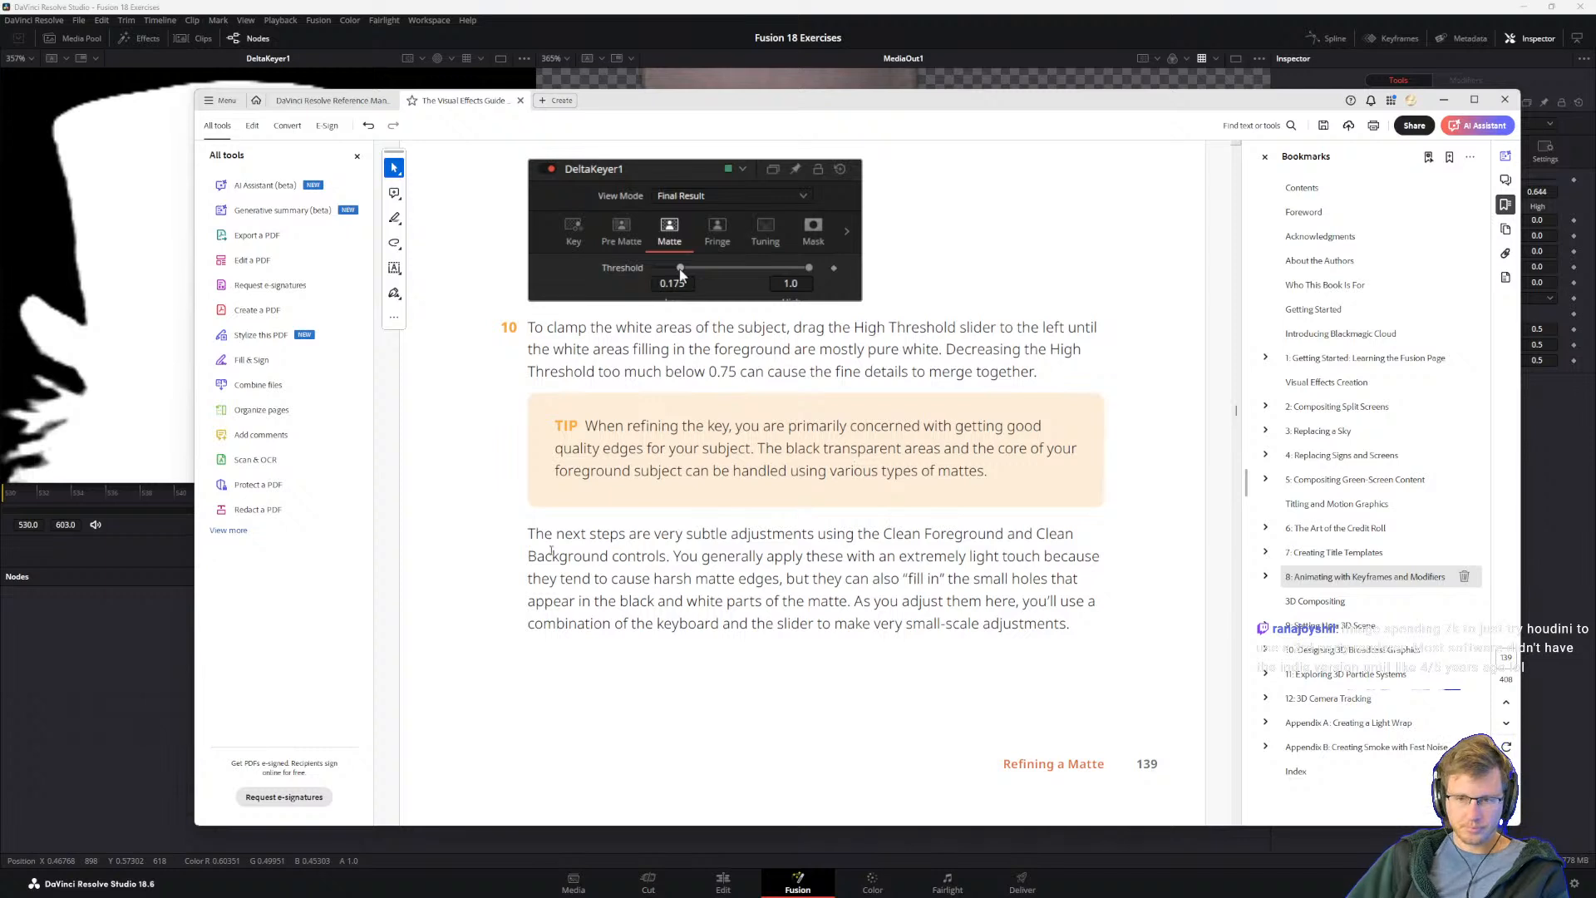
left_click_drag(527, 534, 791, 623)
left_click(641, 575)
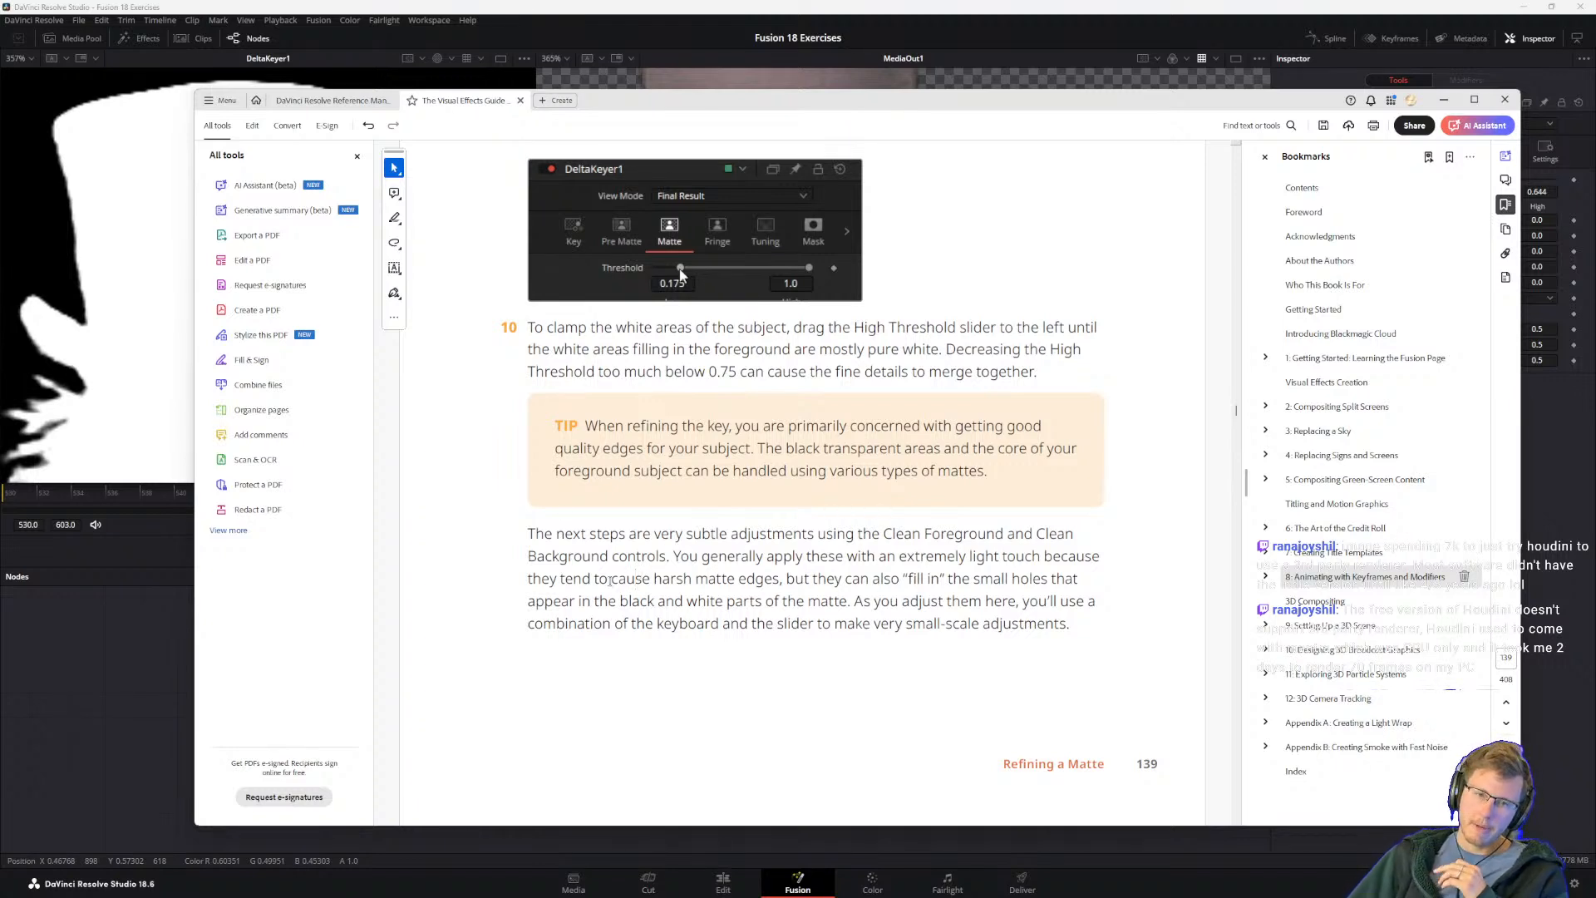
left_click_drag(787, 580, 869, 580)
left_click(849, 600)
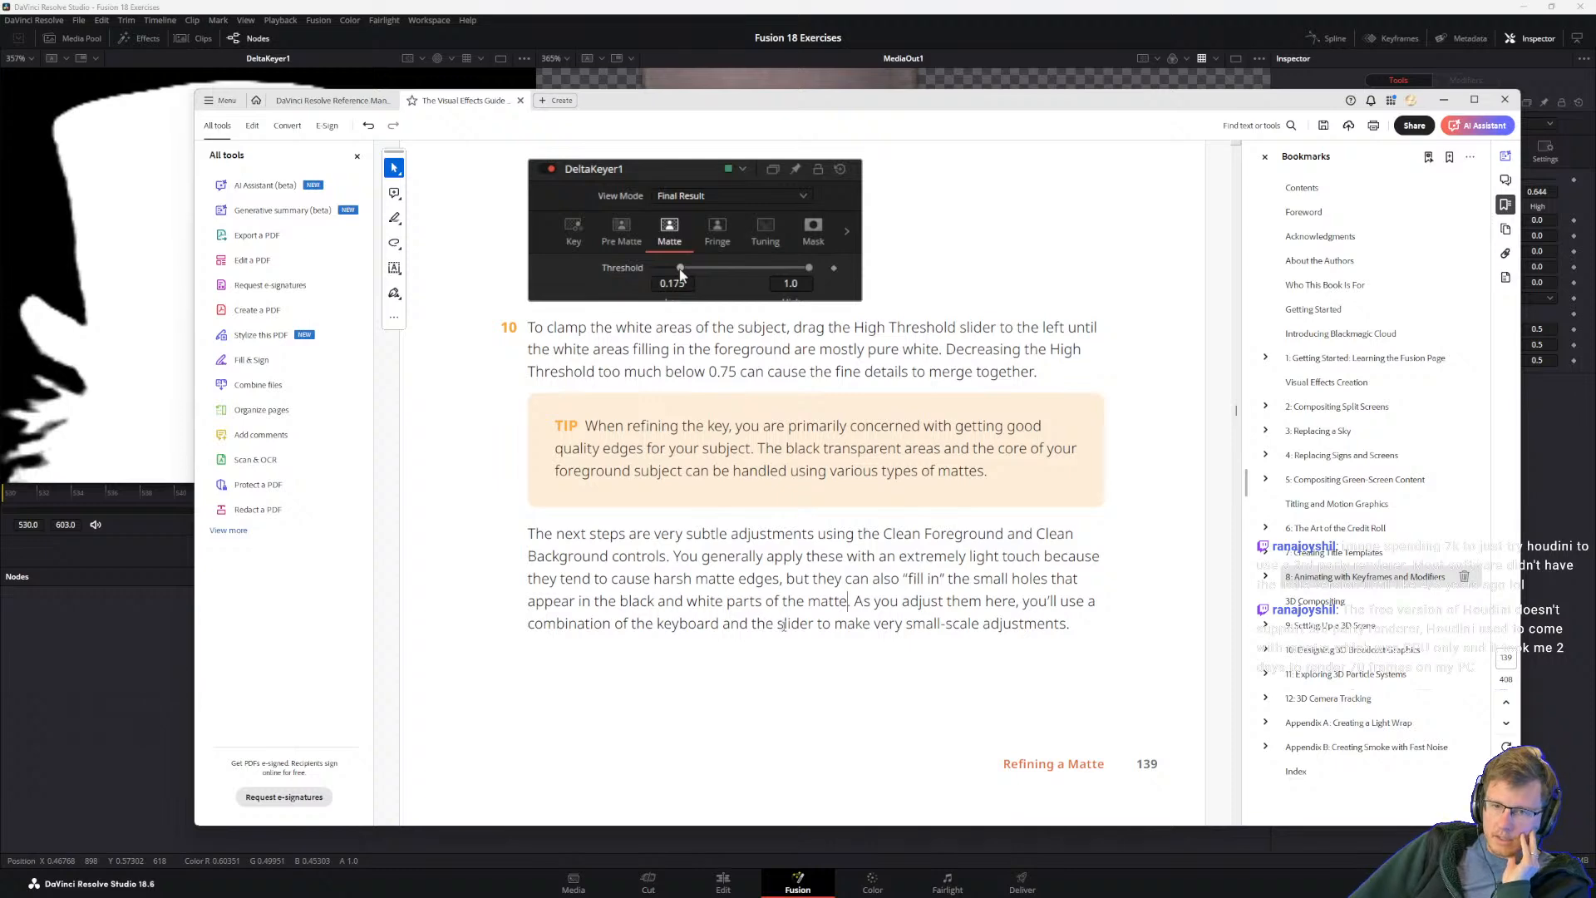
left_click_drag(853, 600, 1067, 625)
left_click(883, 623)
scroll(810, 600, "down", 2)
scroll(877, 601, "up", 2)
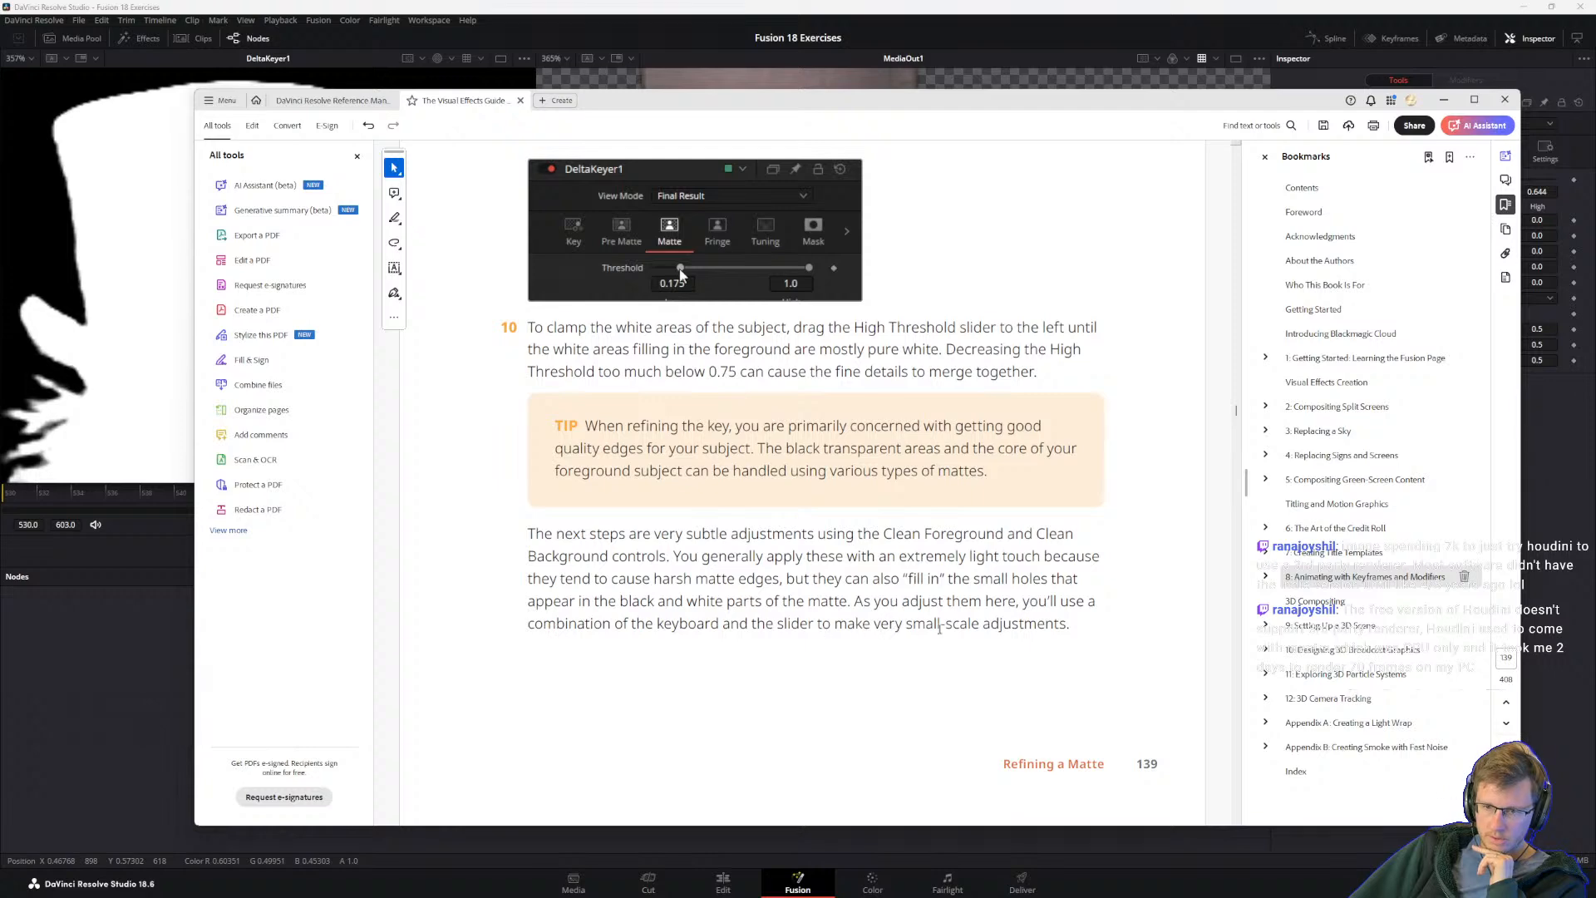
scroll(1019, 618, "down", 2)
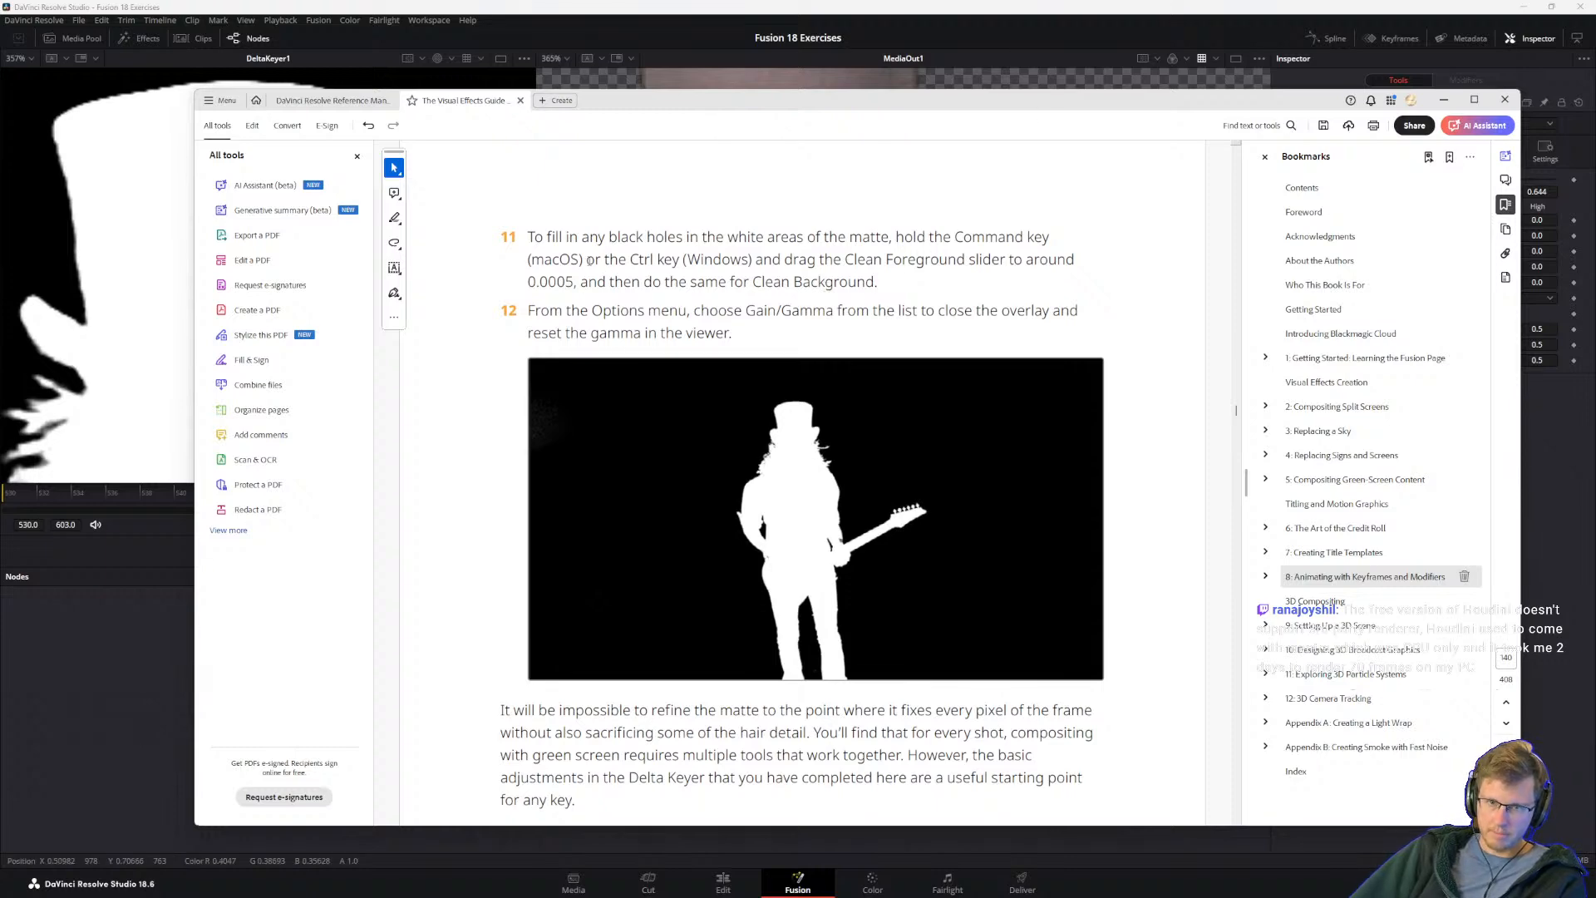
scroll(781, 358, "up", 5)
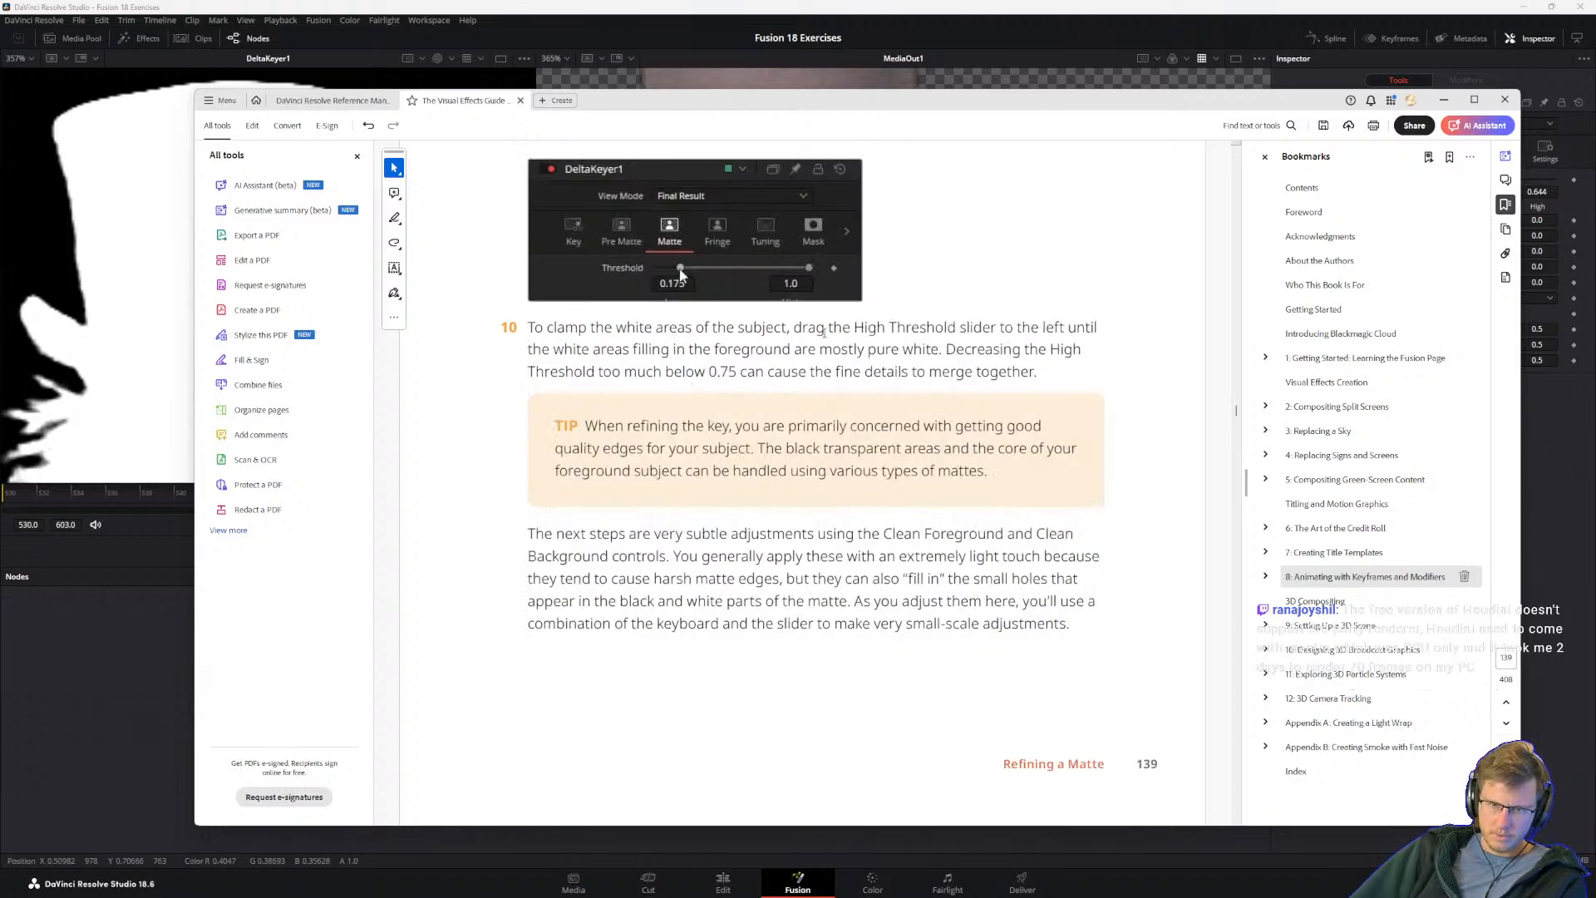
Step: Leave the guide, bring the browser search "what renderer goes well with houdini" on screen, read its AI overview, and move it away
key("alt+Tab")
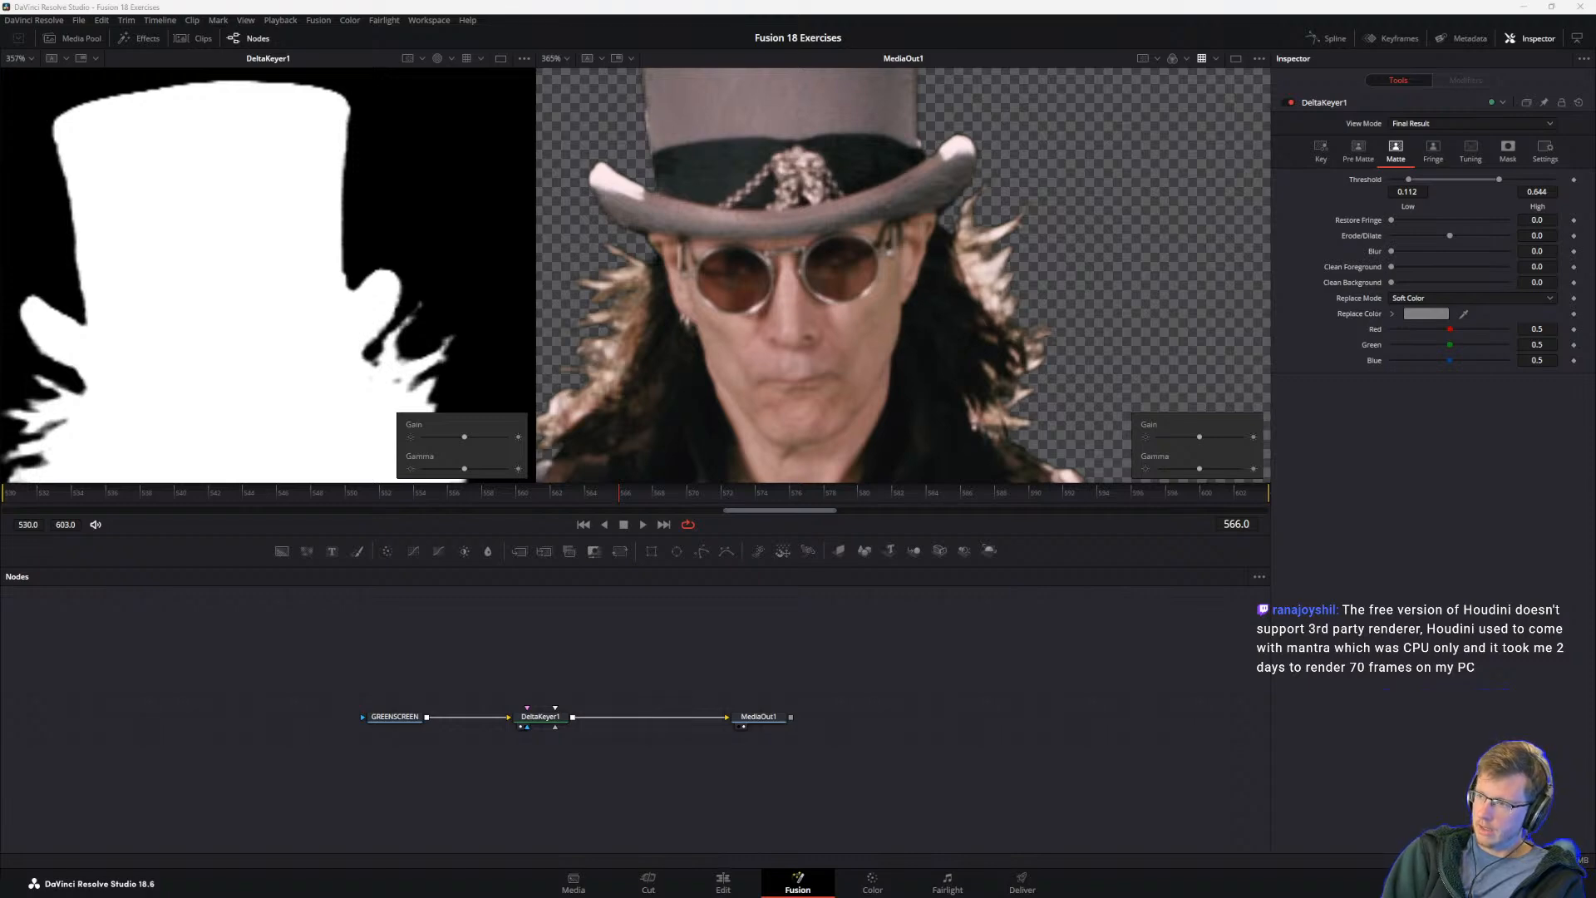
left_click_drag(1595, 503, 1027, 267)
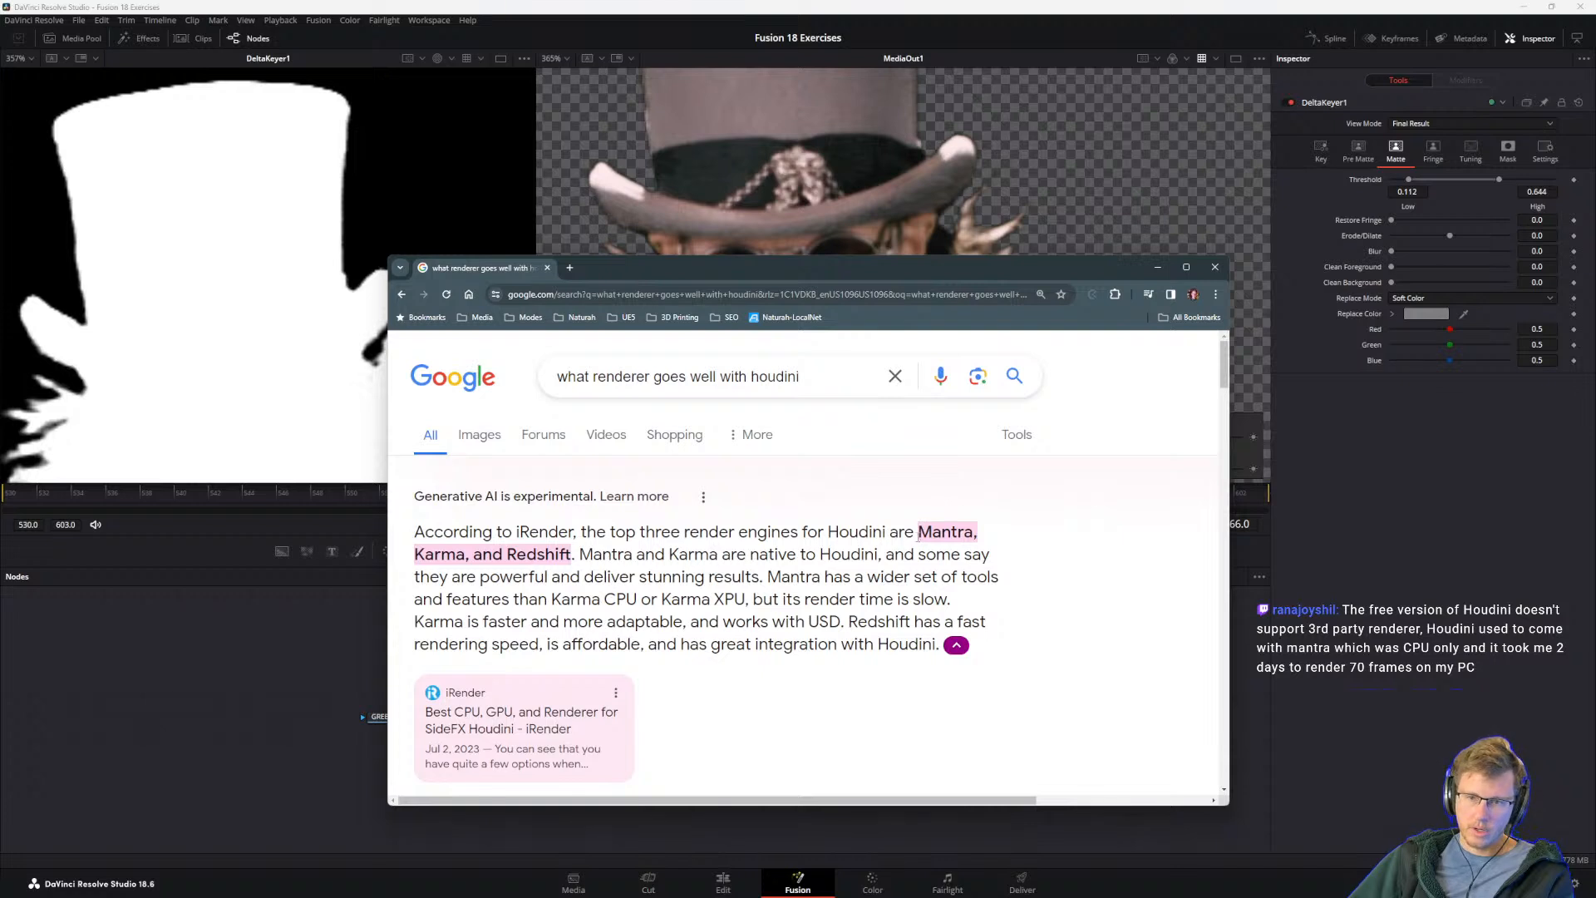
left_click_drag(510, 555, 606, 556)
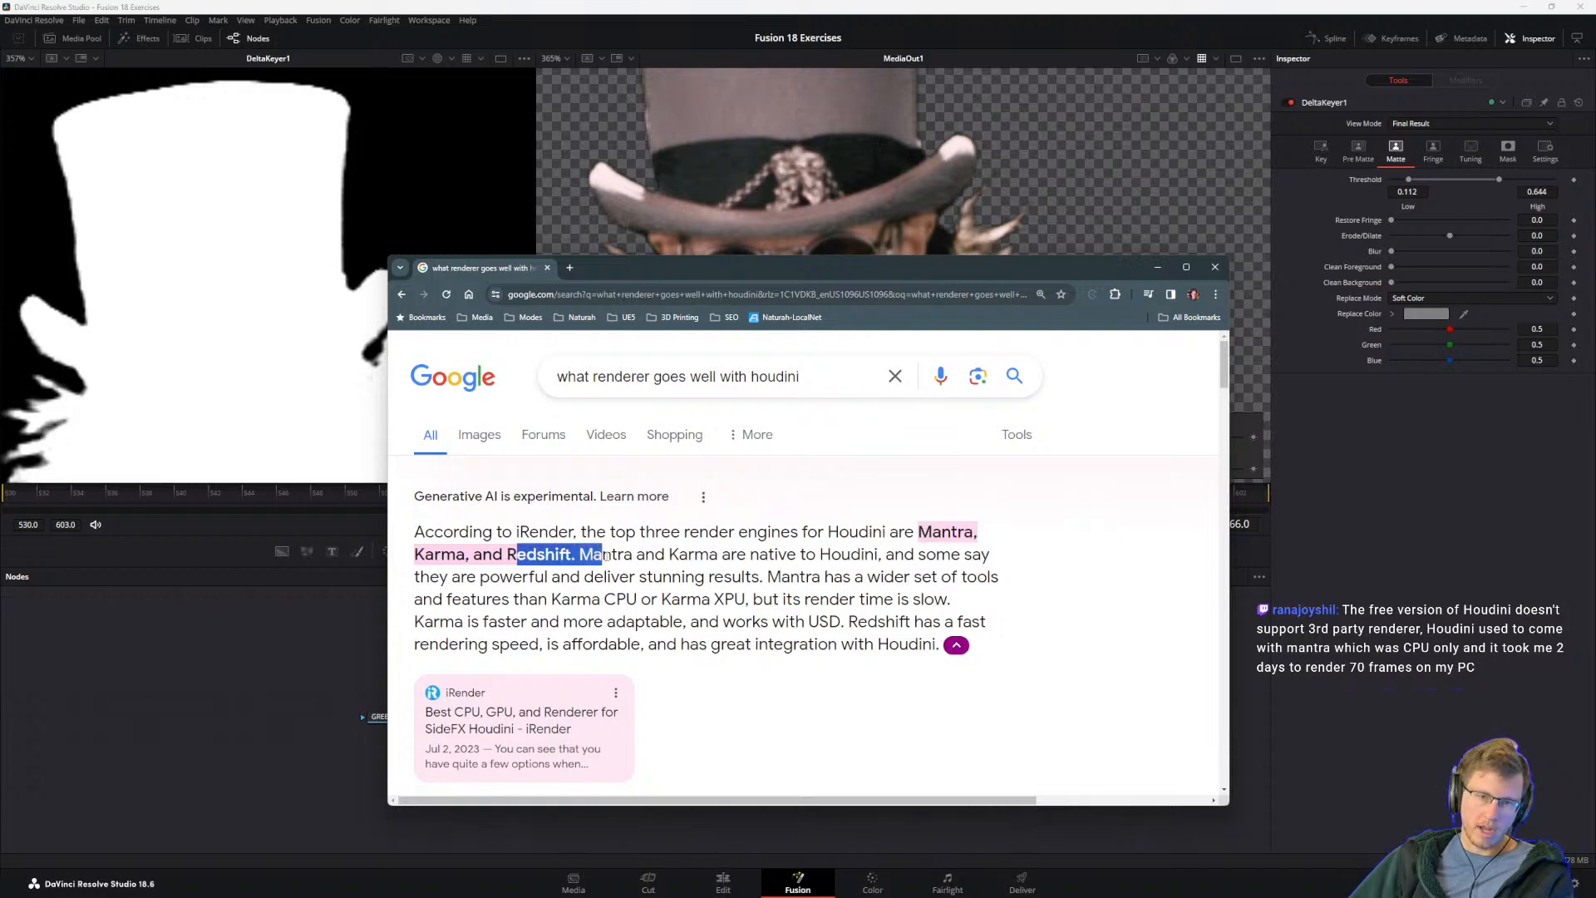
left_click_drag(507, 554, 571, 555)
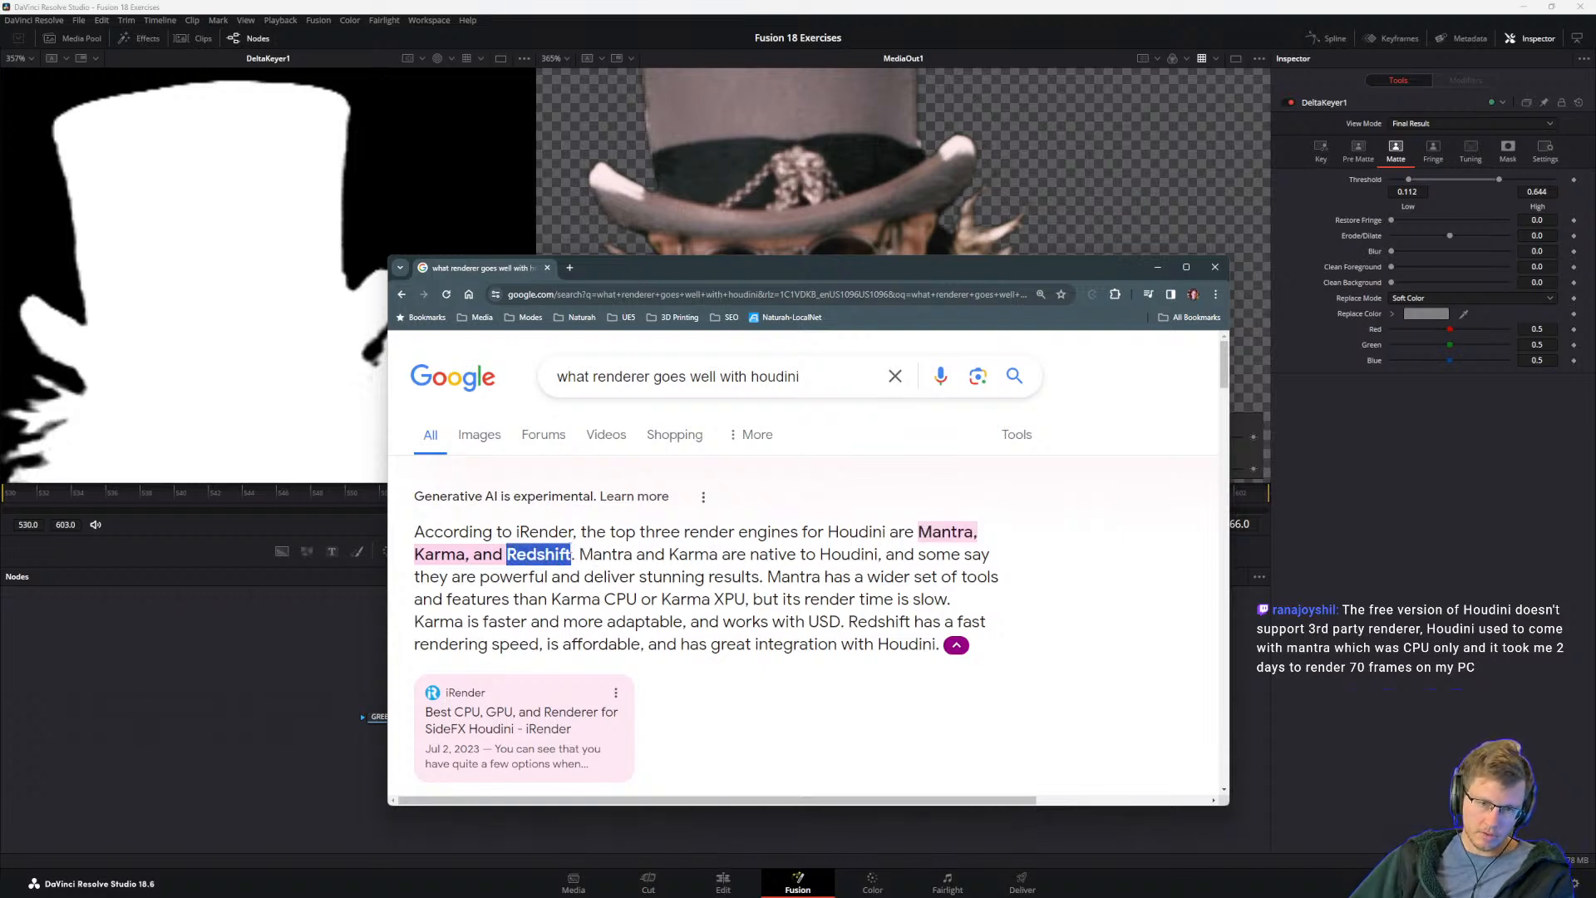
left_click(574, 561)
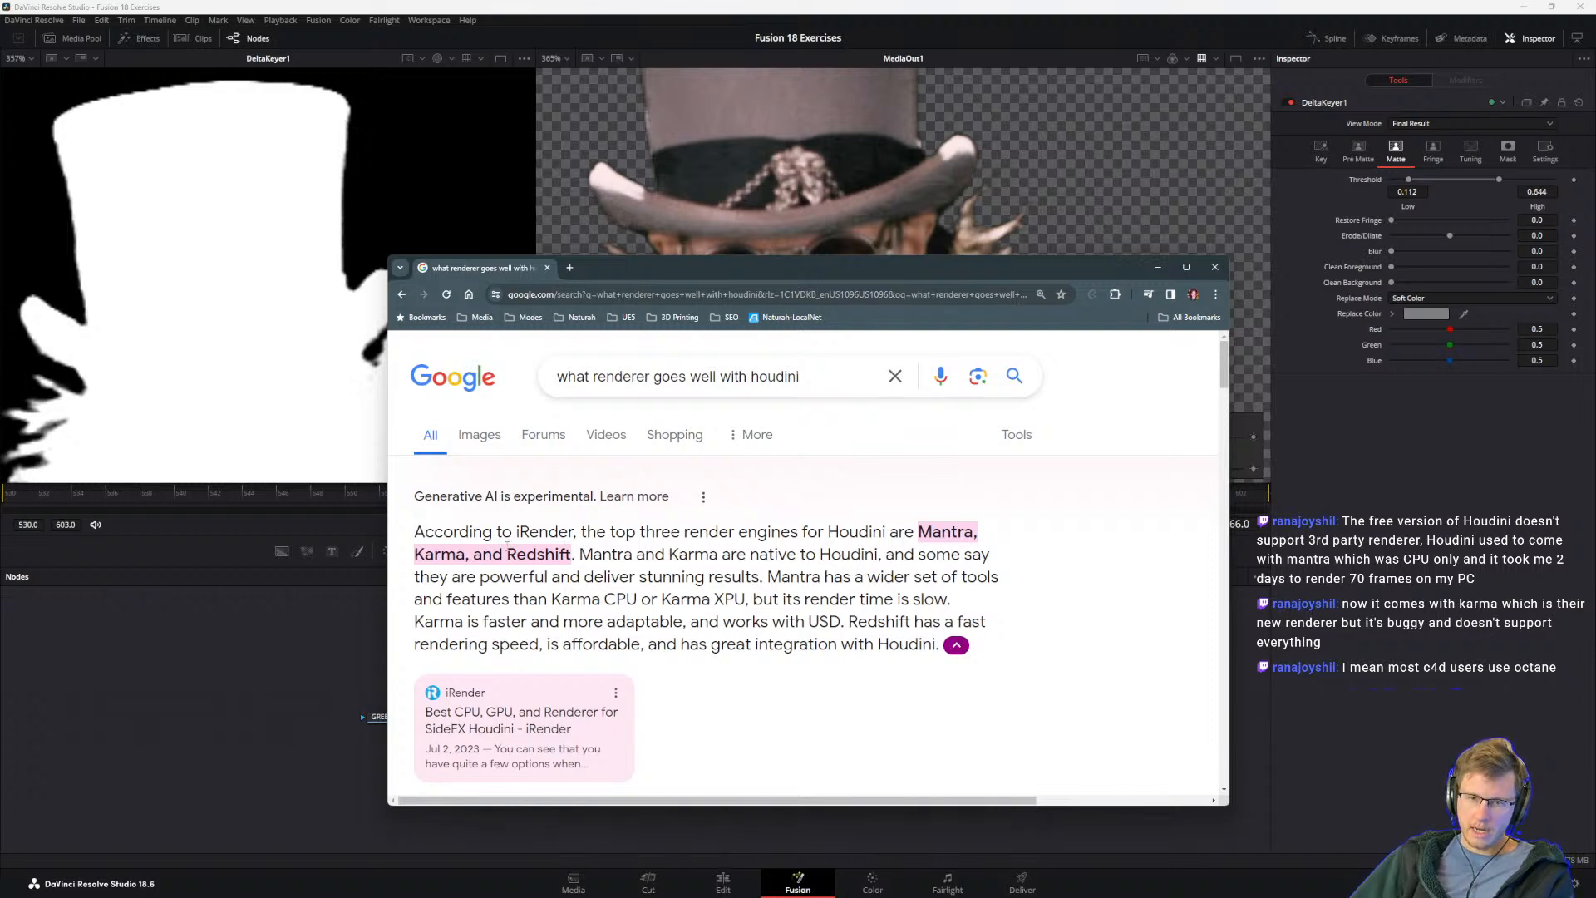
left_click_drag(509, 548, 606, 519)
left_click(635, 552)
left_click(577, 583)
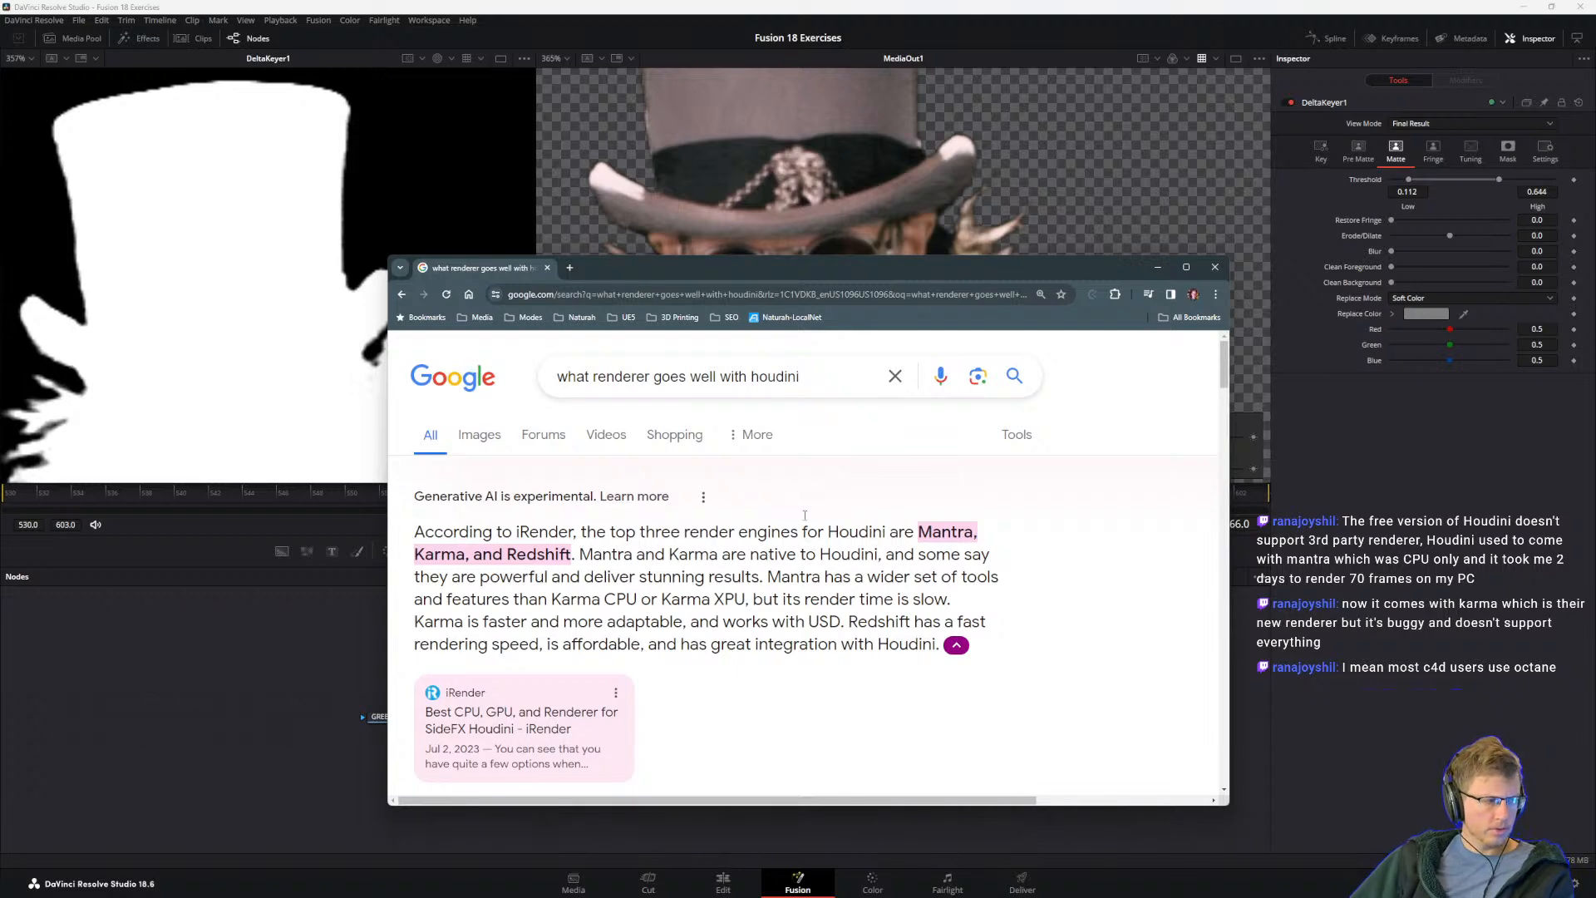
left_click_drag(613, 266, 612, 897)
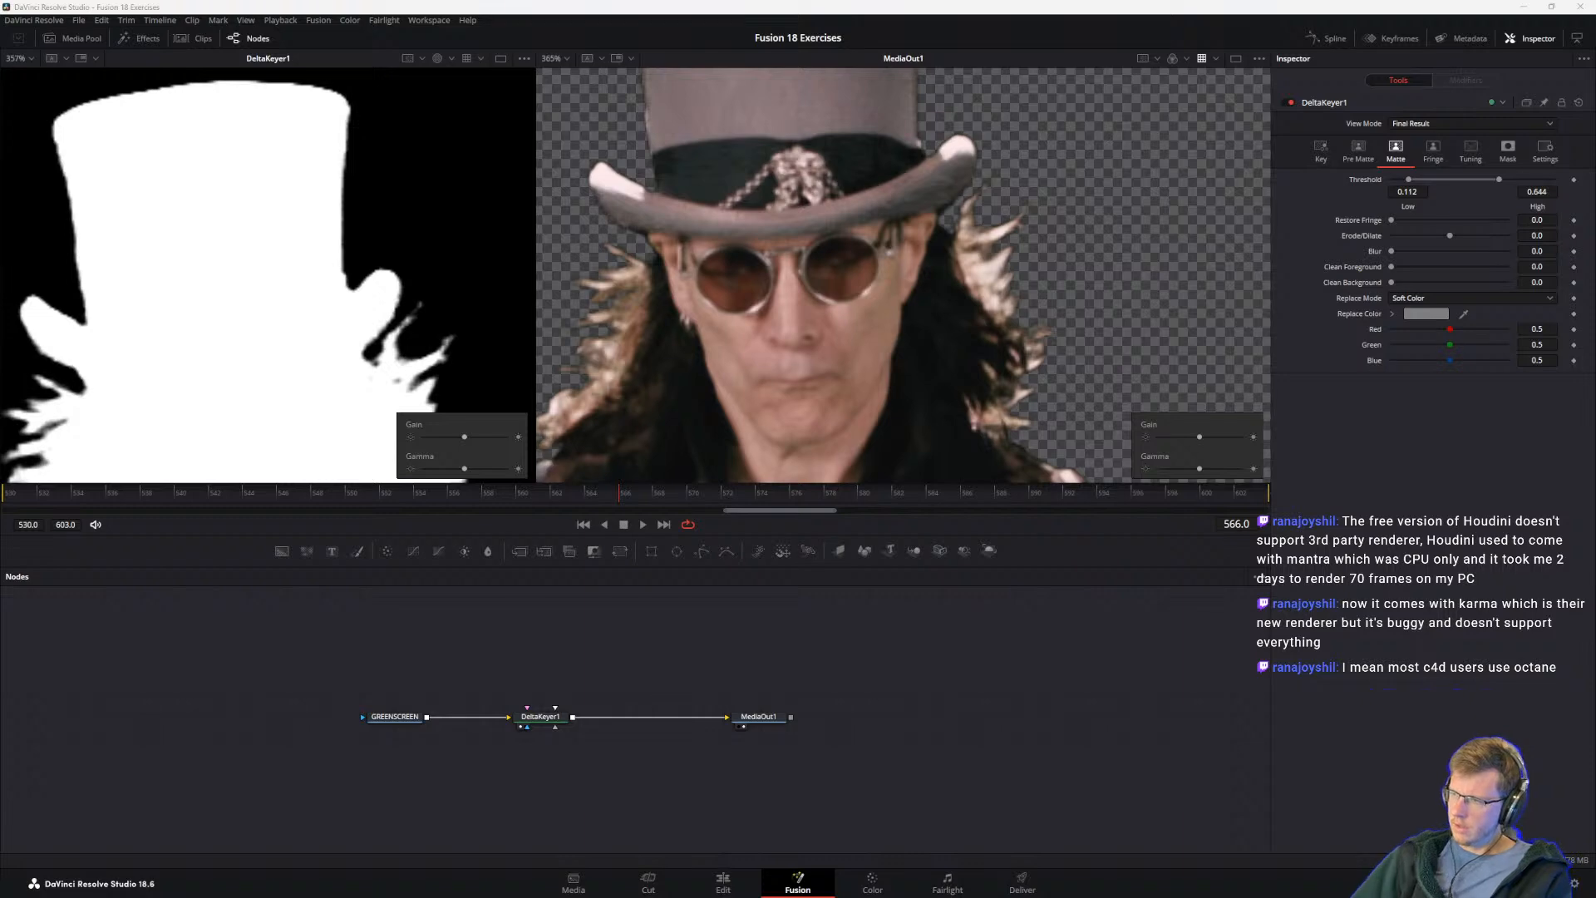
Step: Bring the browser search "what renderer goes well with blender" on screen and read its overview of third-party rendering engines
left_click_drag(800, 897, 798, 207)
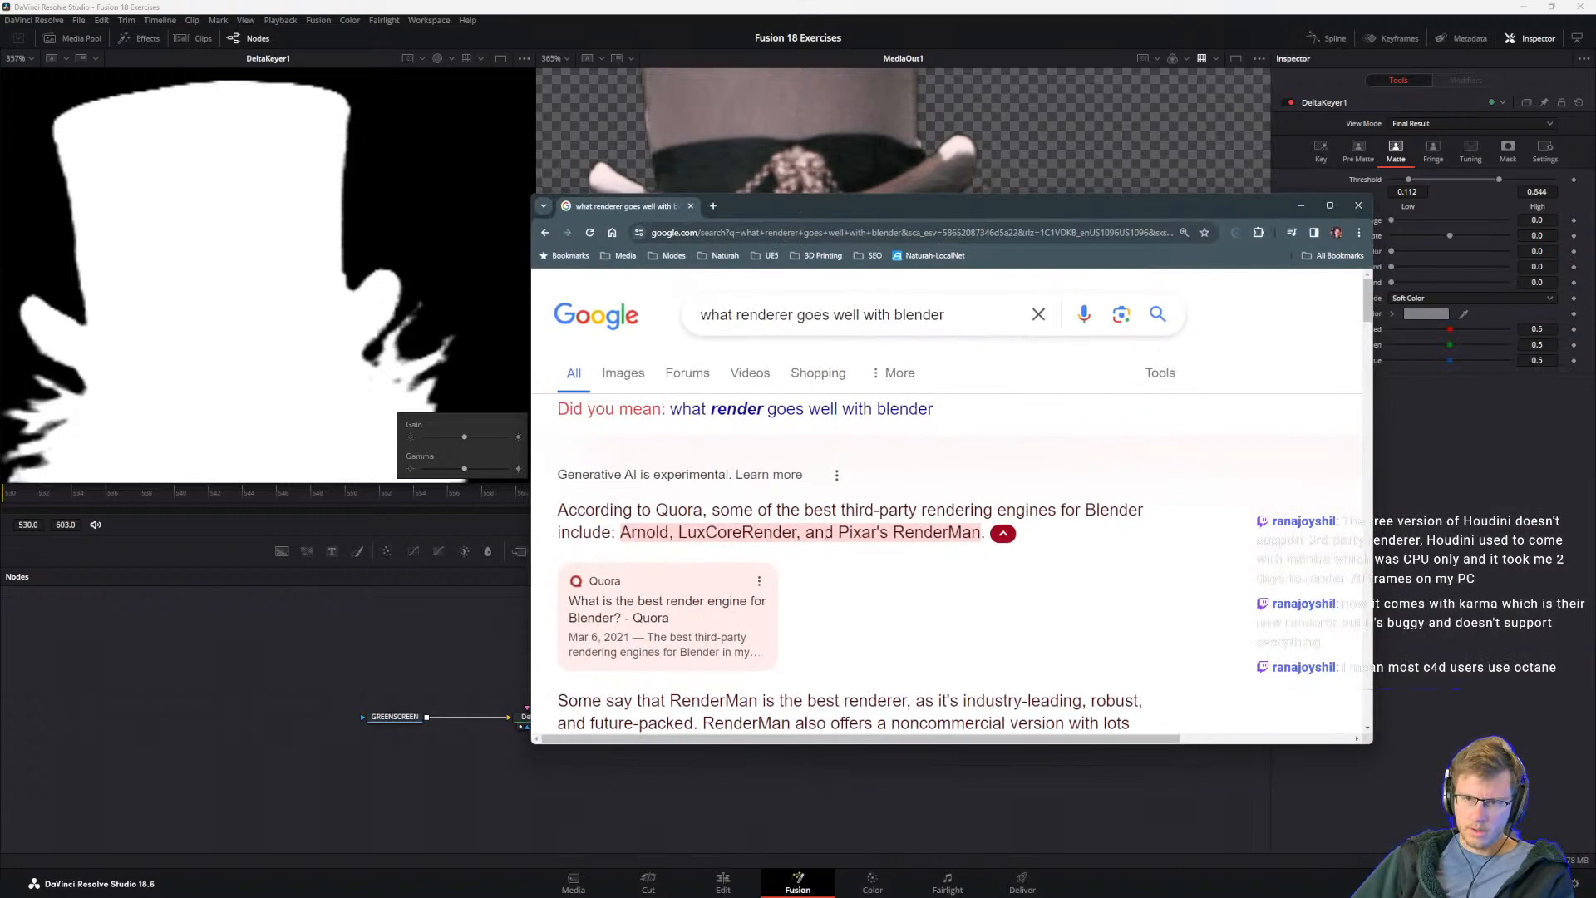
double_click(894, 533)
left_click(882, 531)
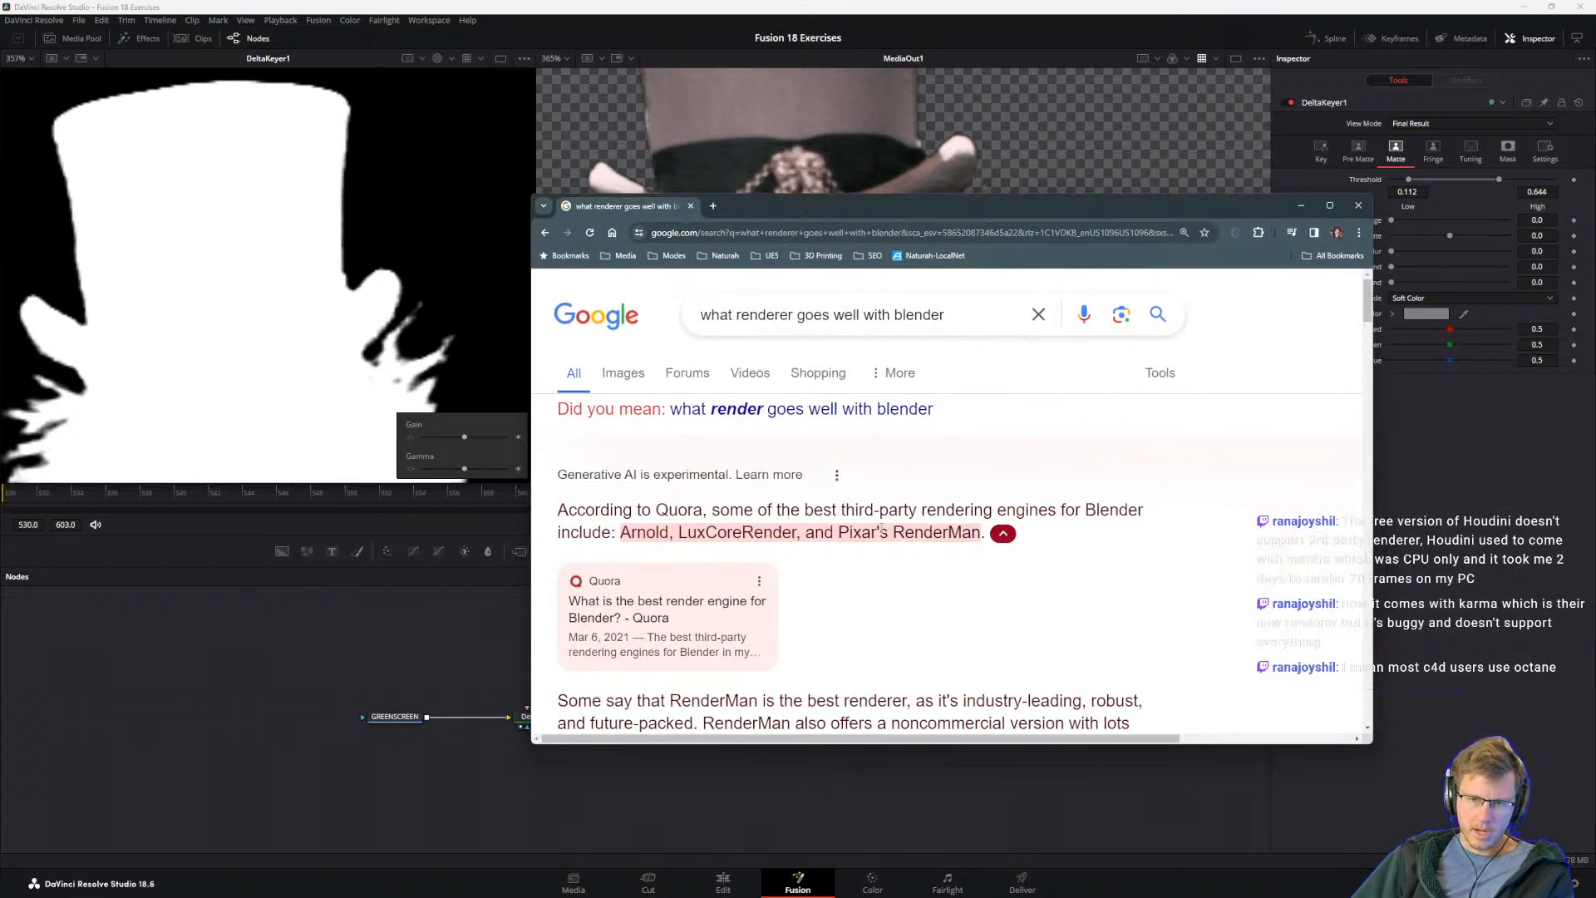
left_click_drag(623, 539, 696, 533)
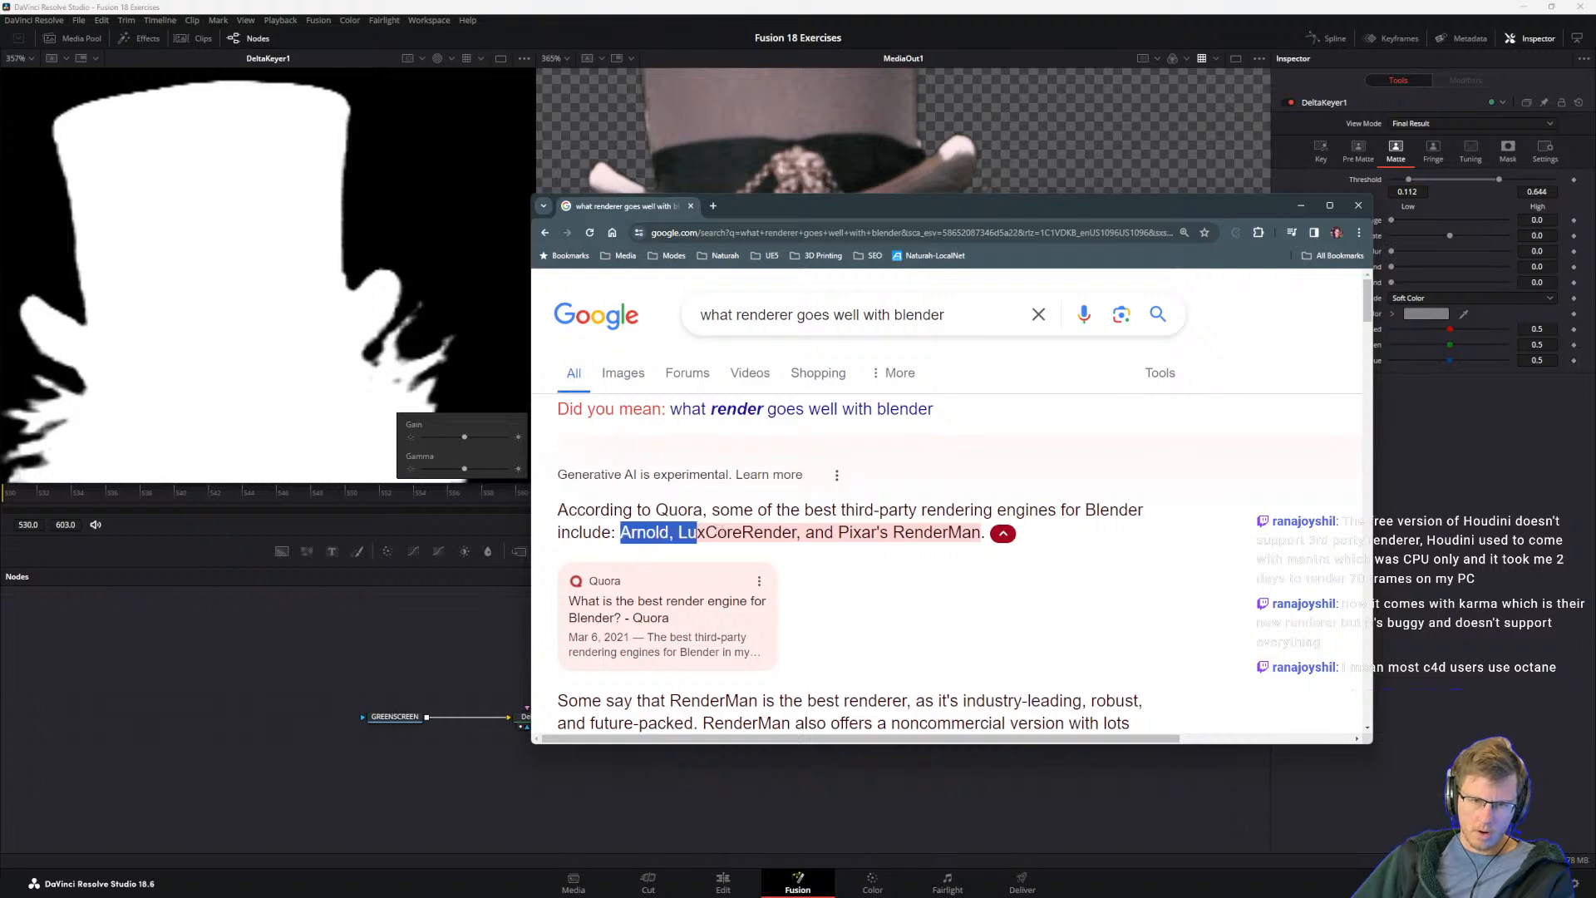
left_click(745, 531)
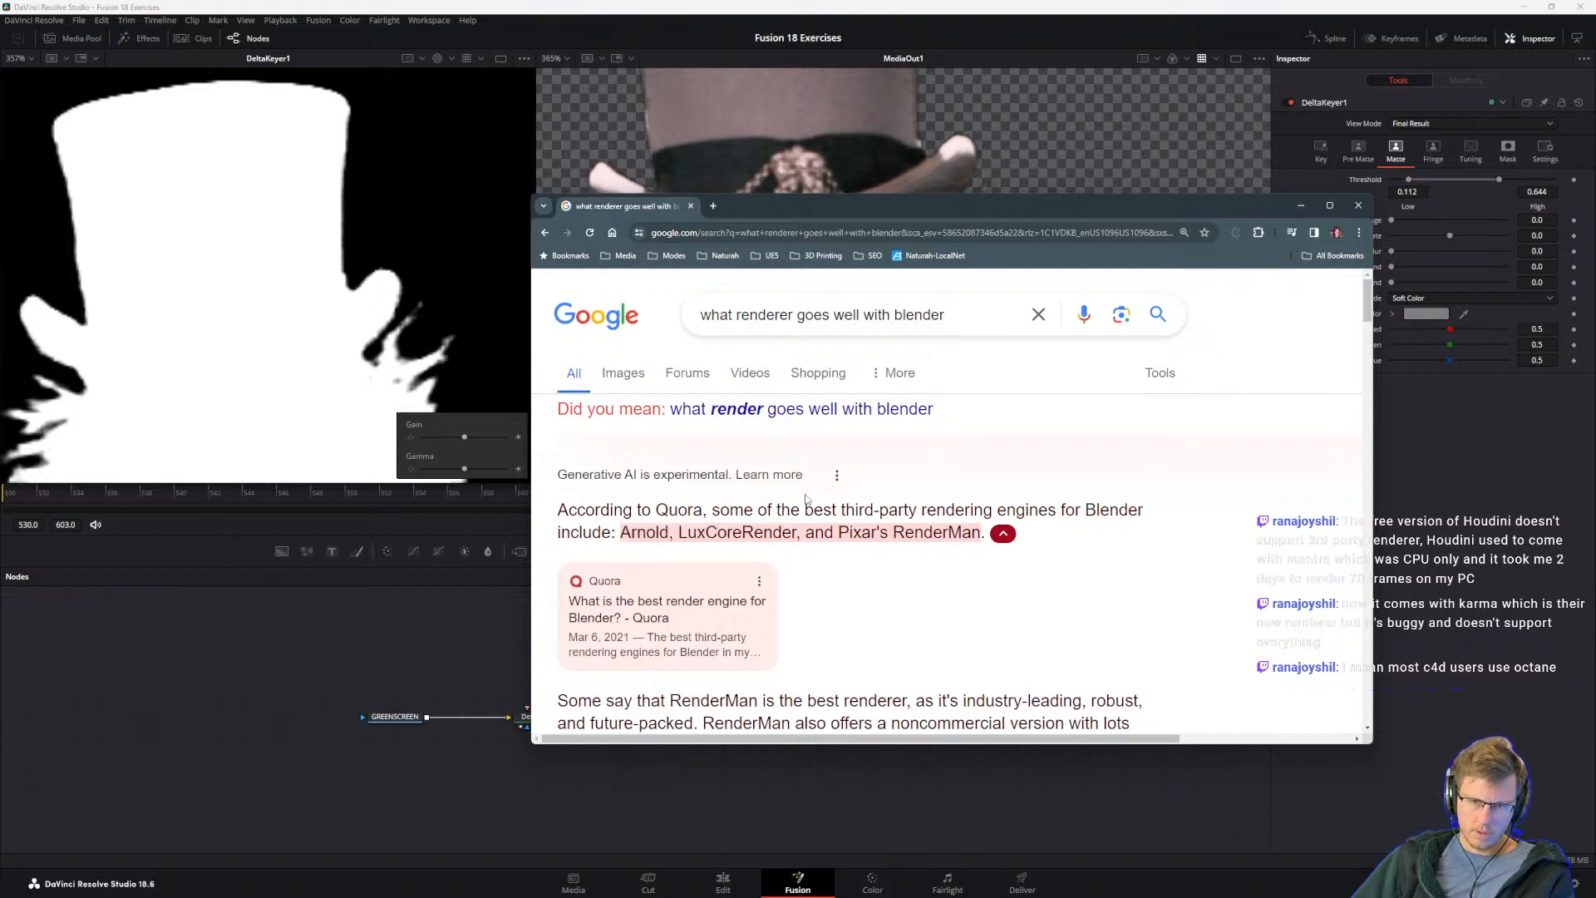
left_click_drag(678, 532, 800, 532)
left_click(800, 533)
scroll(852, 619, "down", 3)
scroll(848, 621, "down", 2)
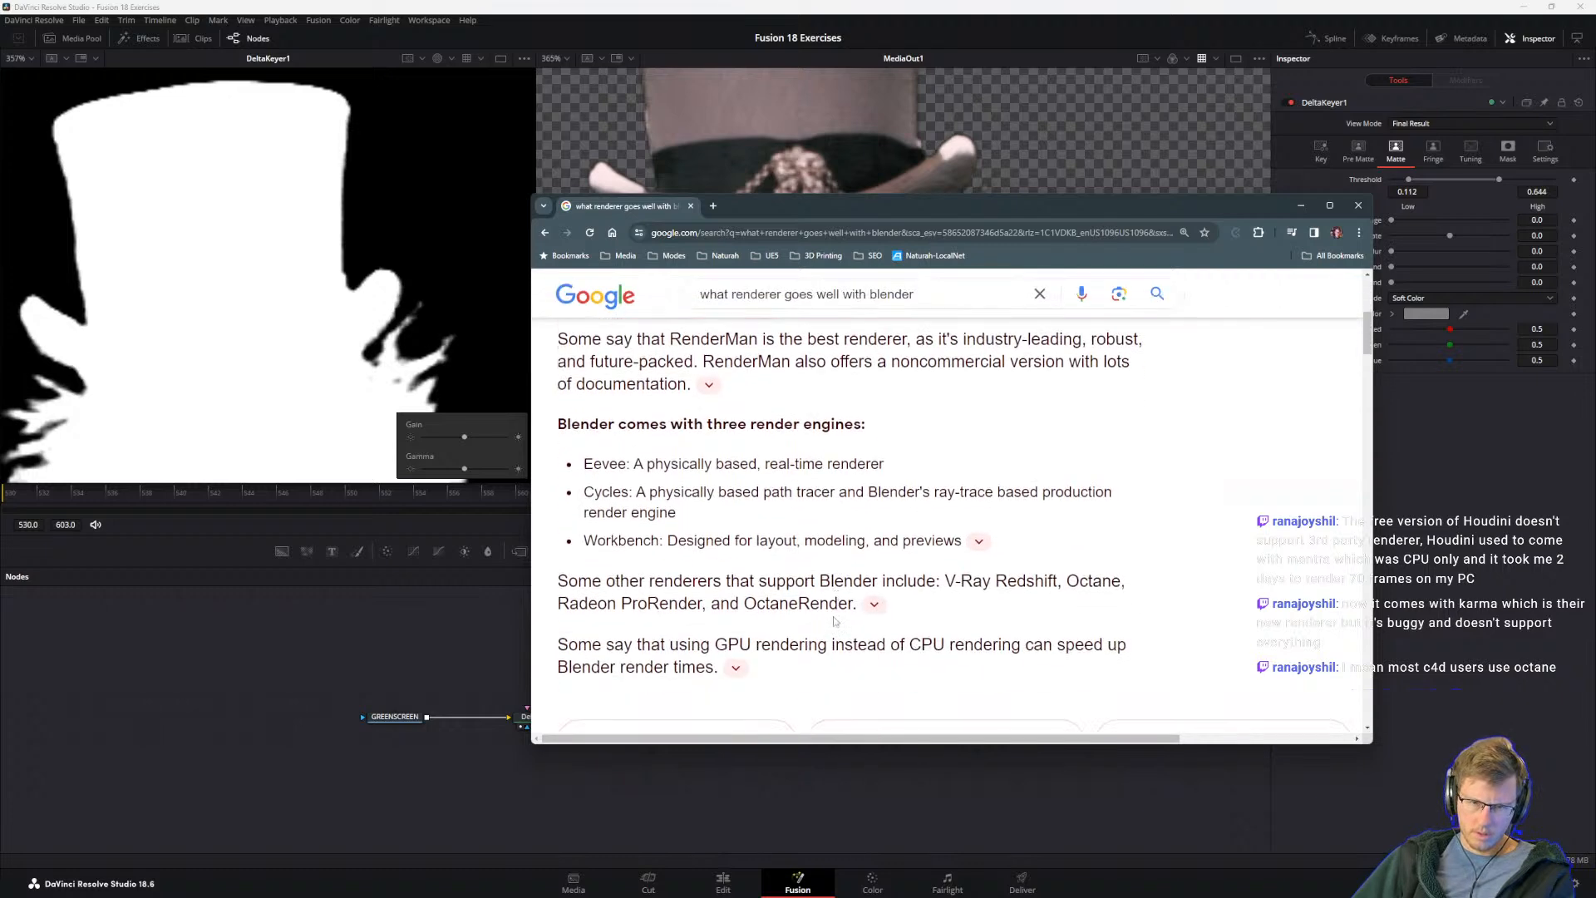
Step: Read the descriptions of Blender's built-in Eevee and Cycles render engines, and move the browser window off screen
left_click_drag(584, 452, 677, 468)
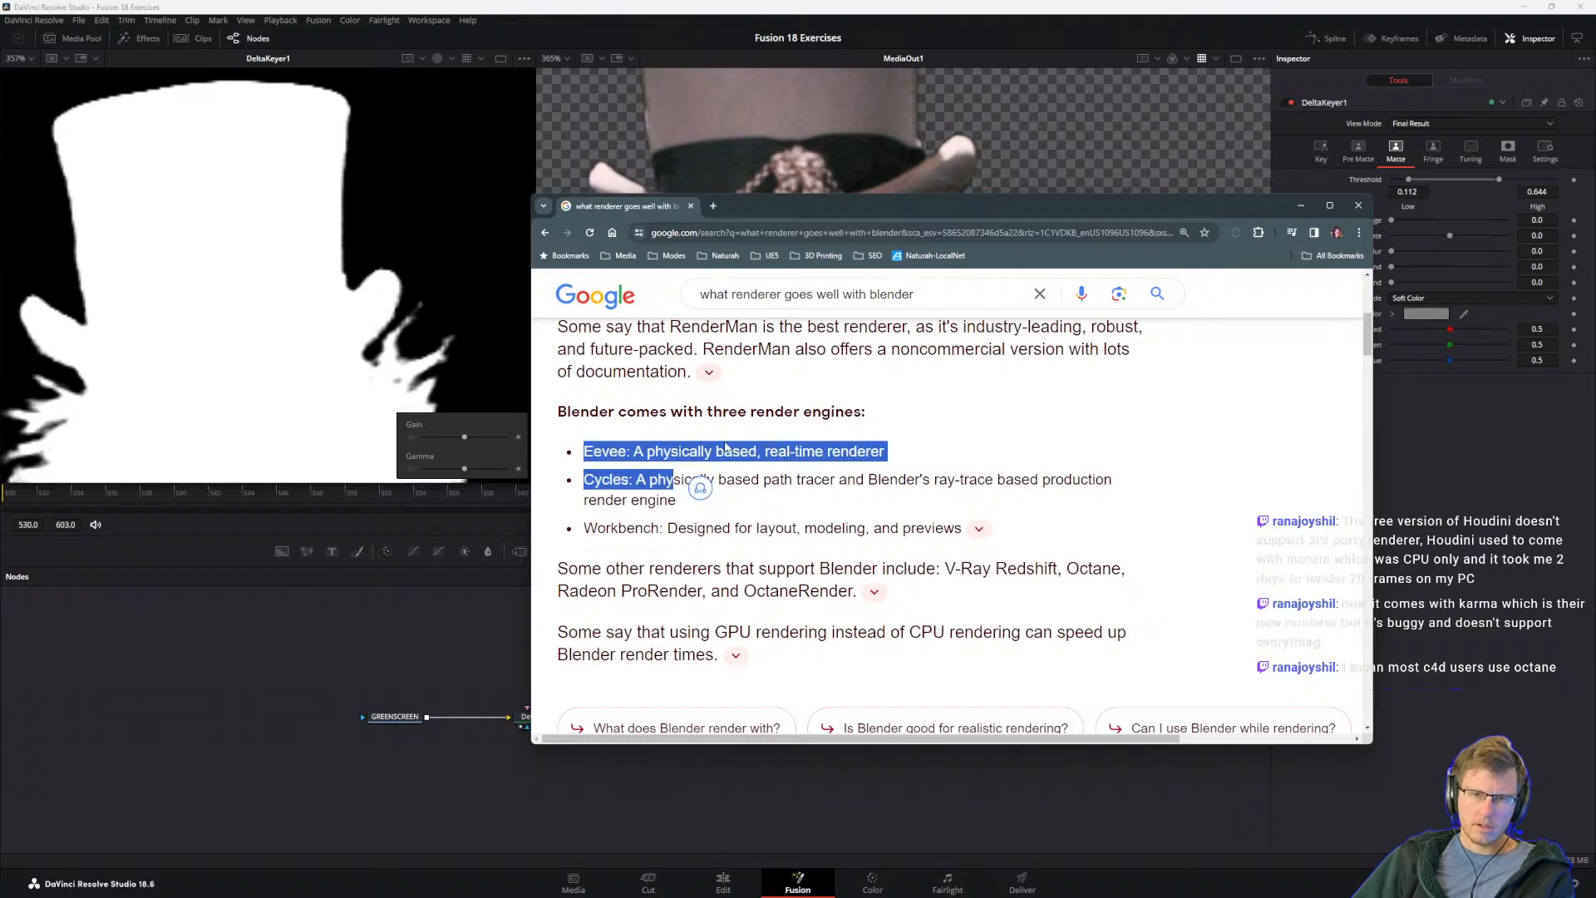
left_click(617, 453)
left_click_drag(636, 453, 759, 453)
left_click(630, 454)
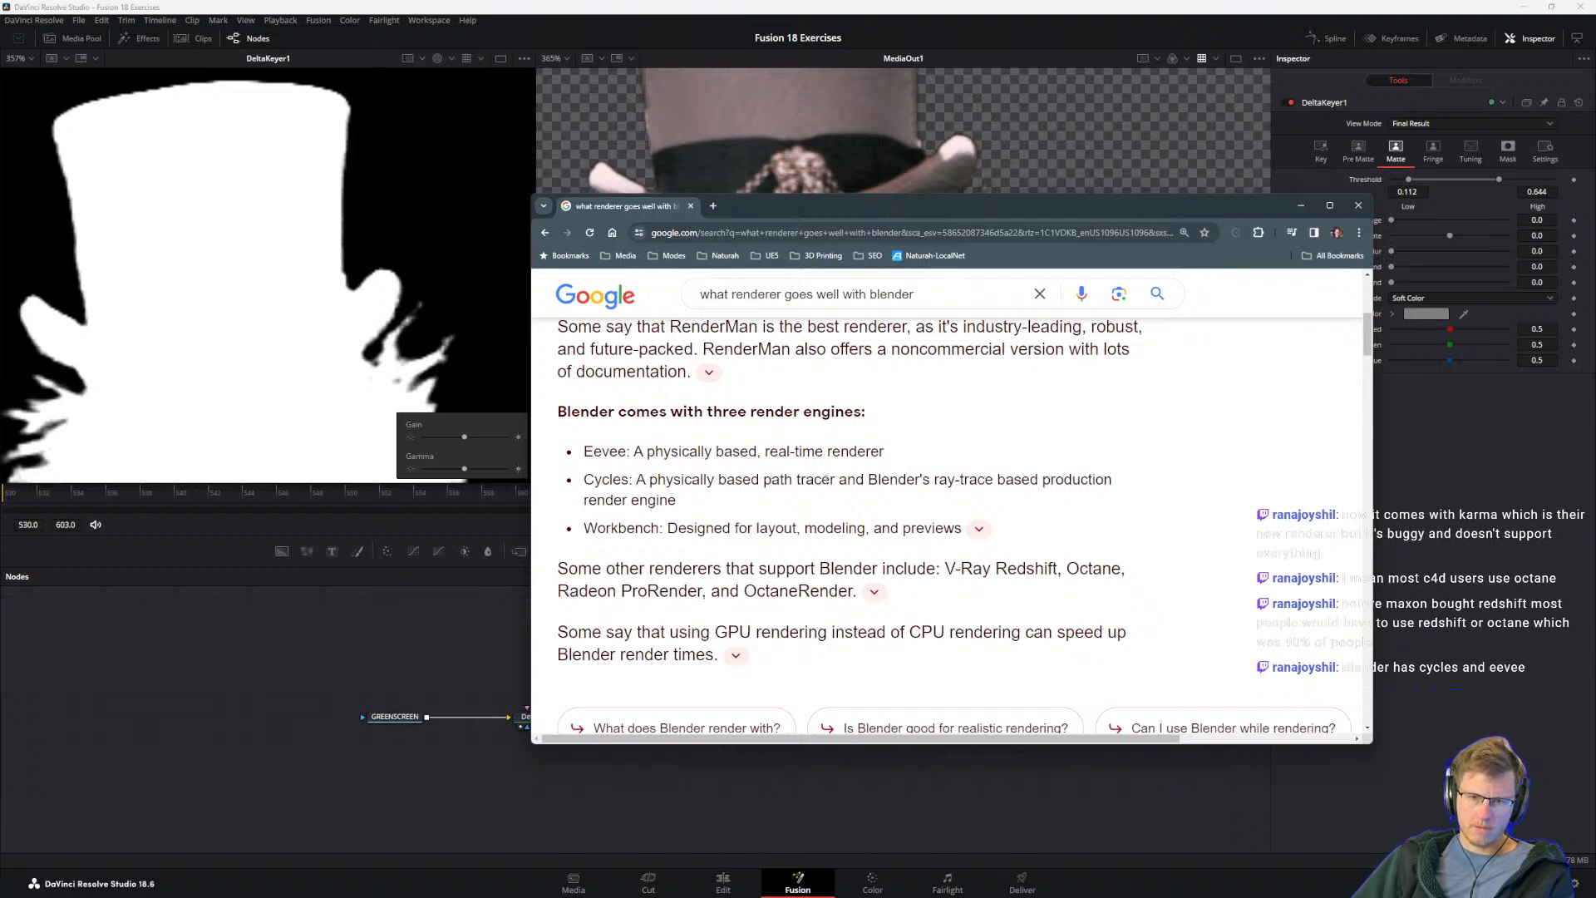
left_click_drag(755, 480, 868, 480)
left_click(936, 480)
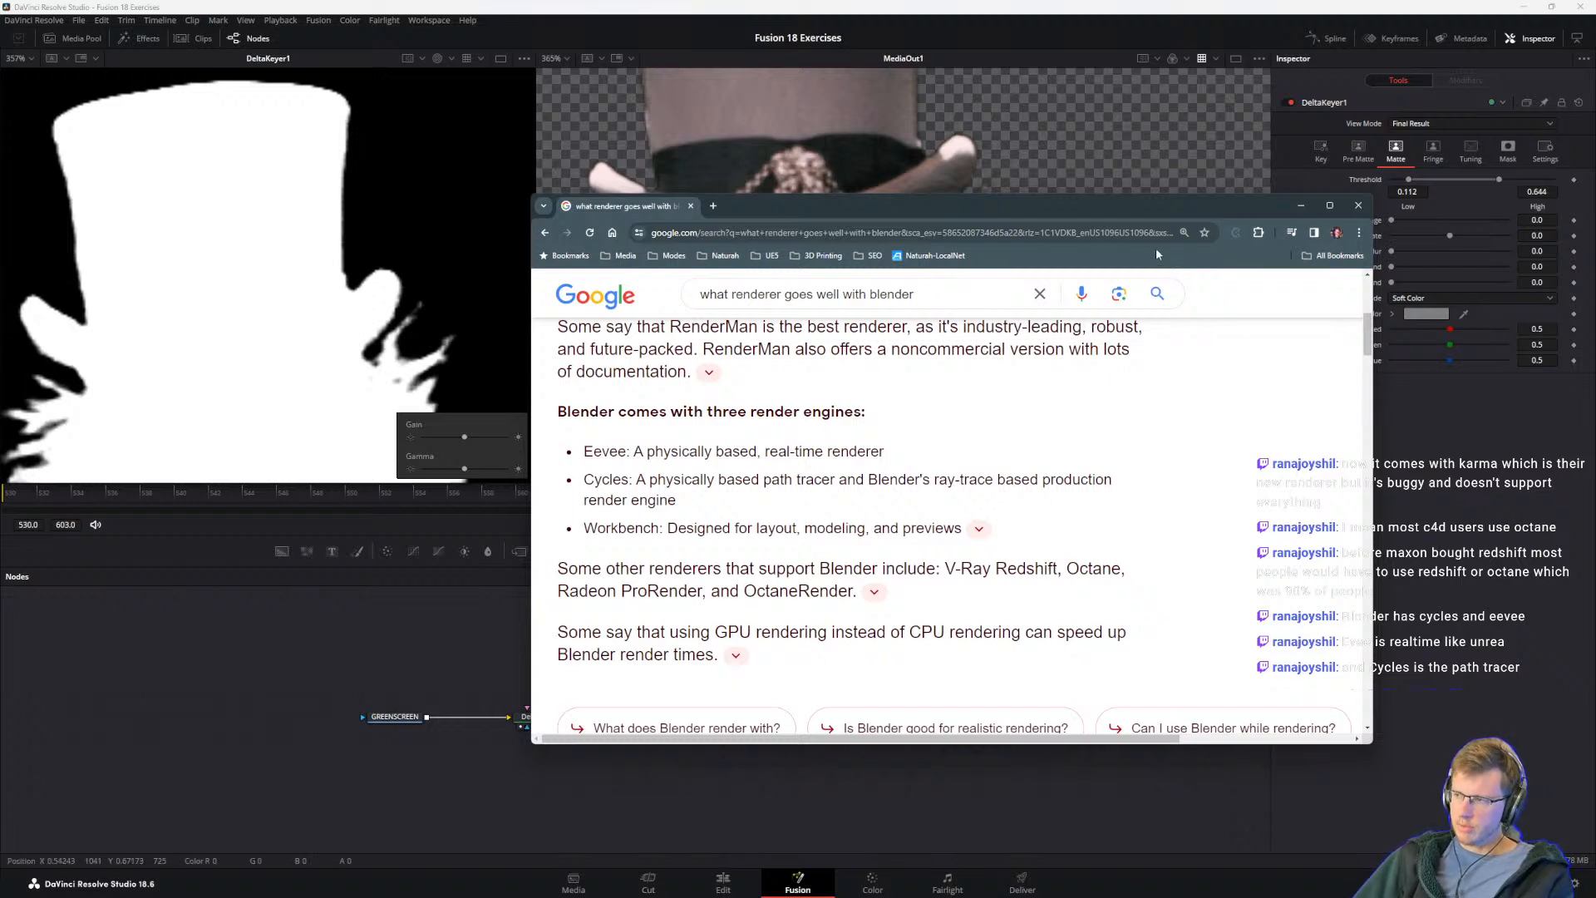
left_click_drag(1054, 209, 1595, 365)
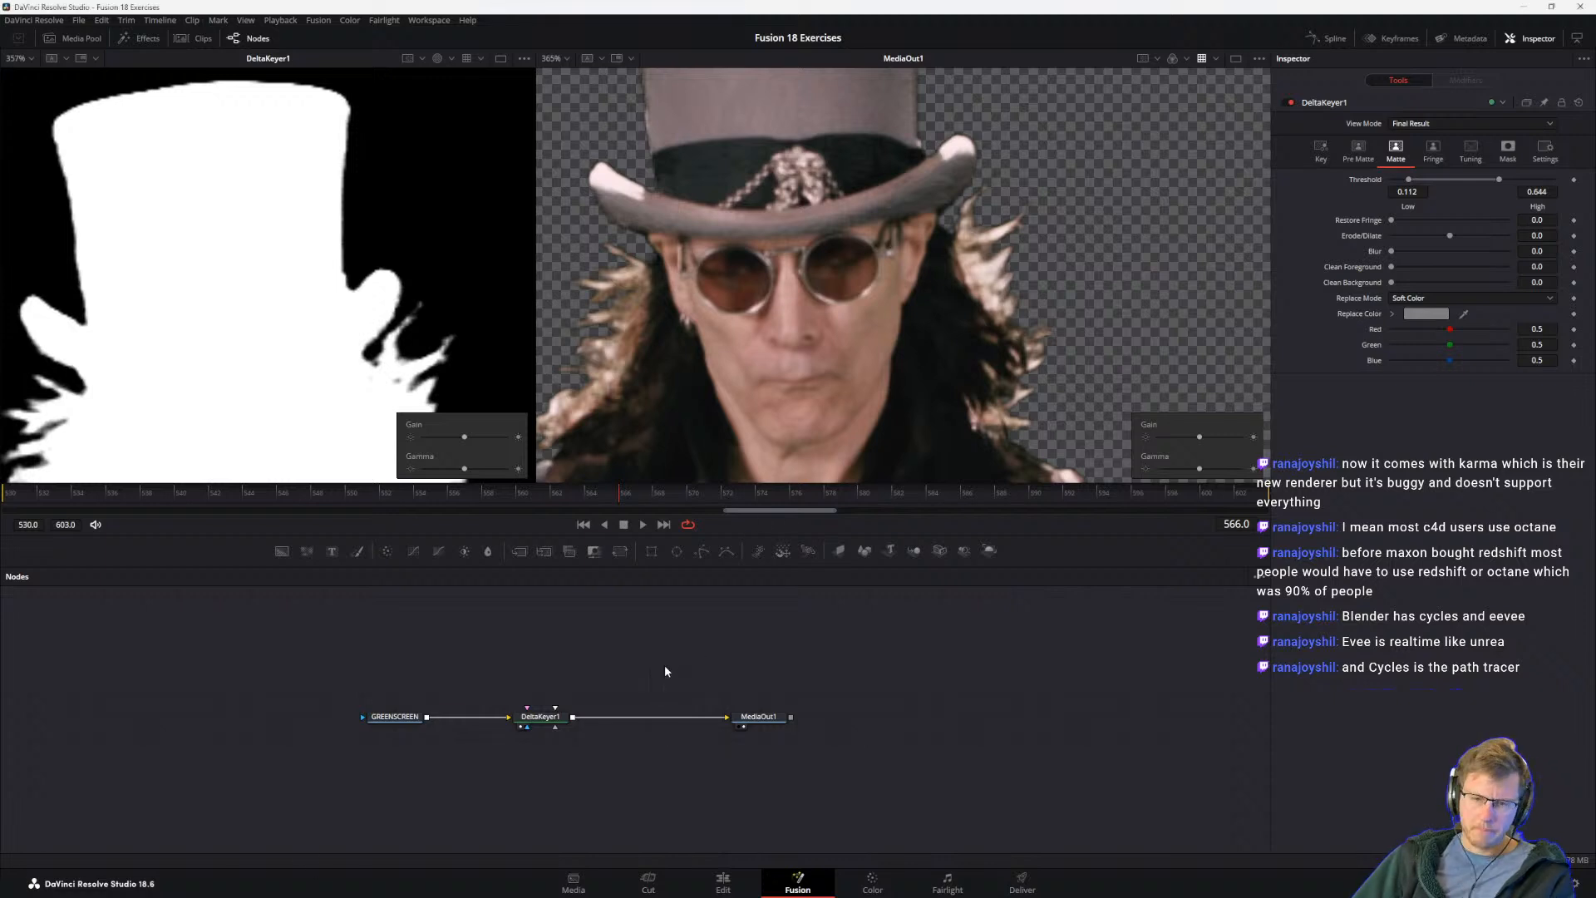
Step: Recheck the guide's High Threshold instruction, compare 0.552 and 0.66 against the hair detail, and set DeltaKeyer1's matte High Threshold to 0.764
key("alt+Tab")
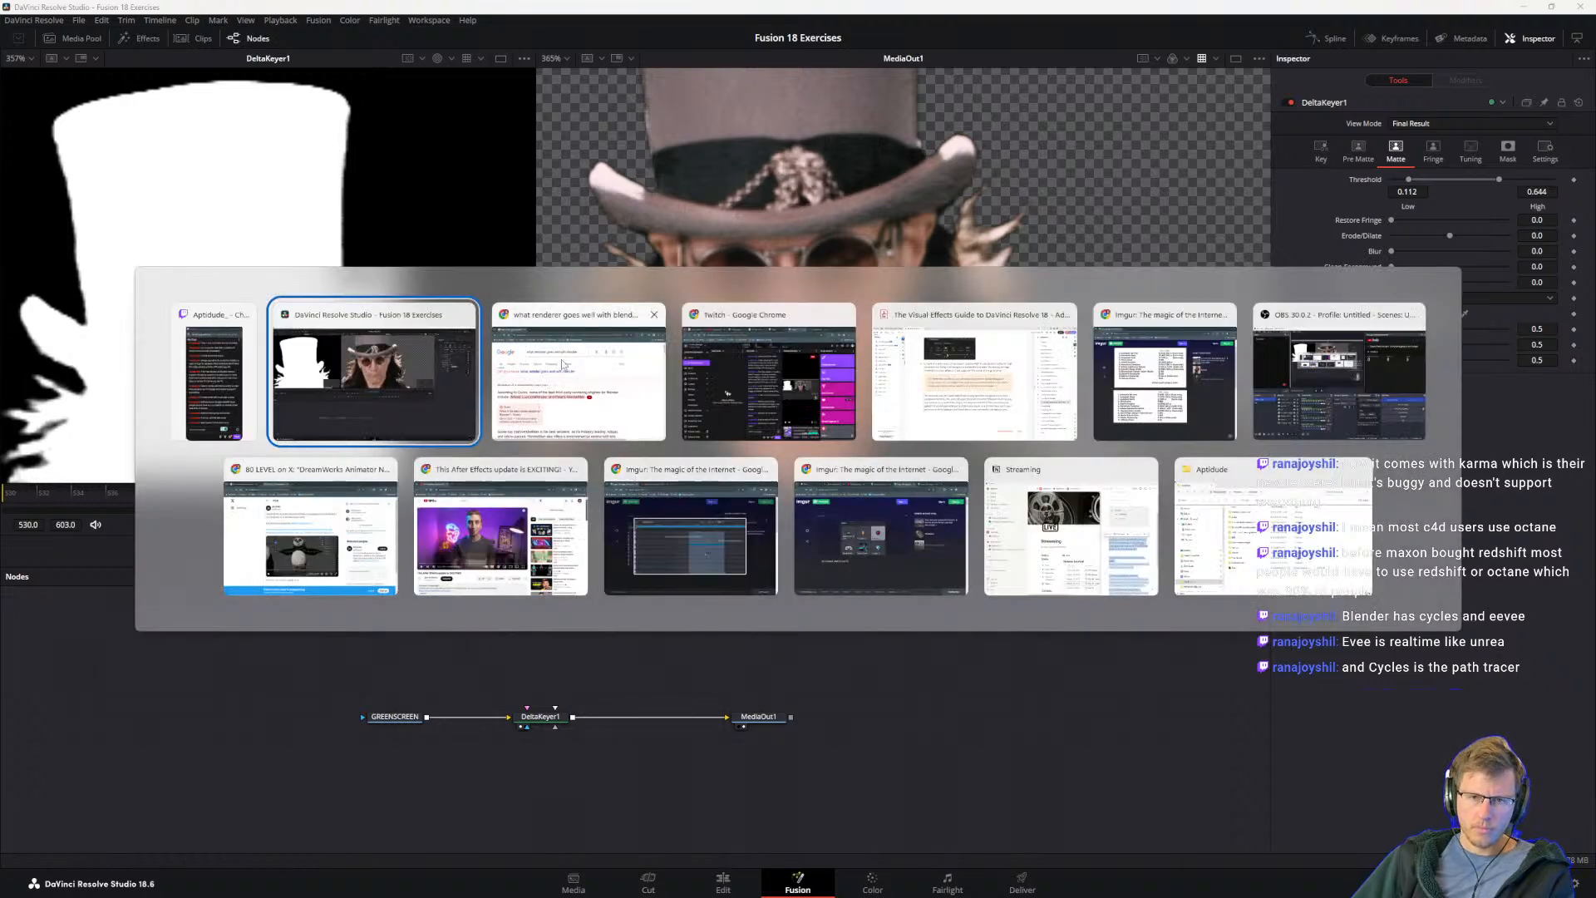
key("alt+Tab")
left_click(927, 367)
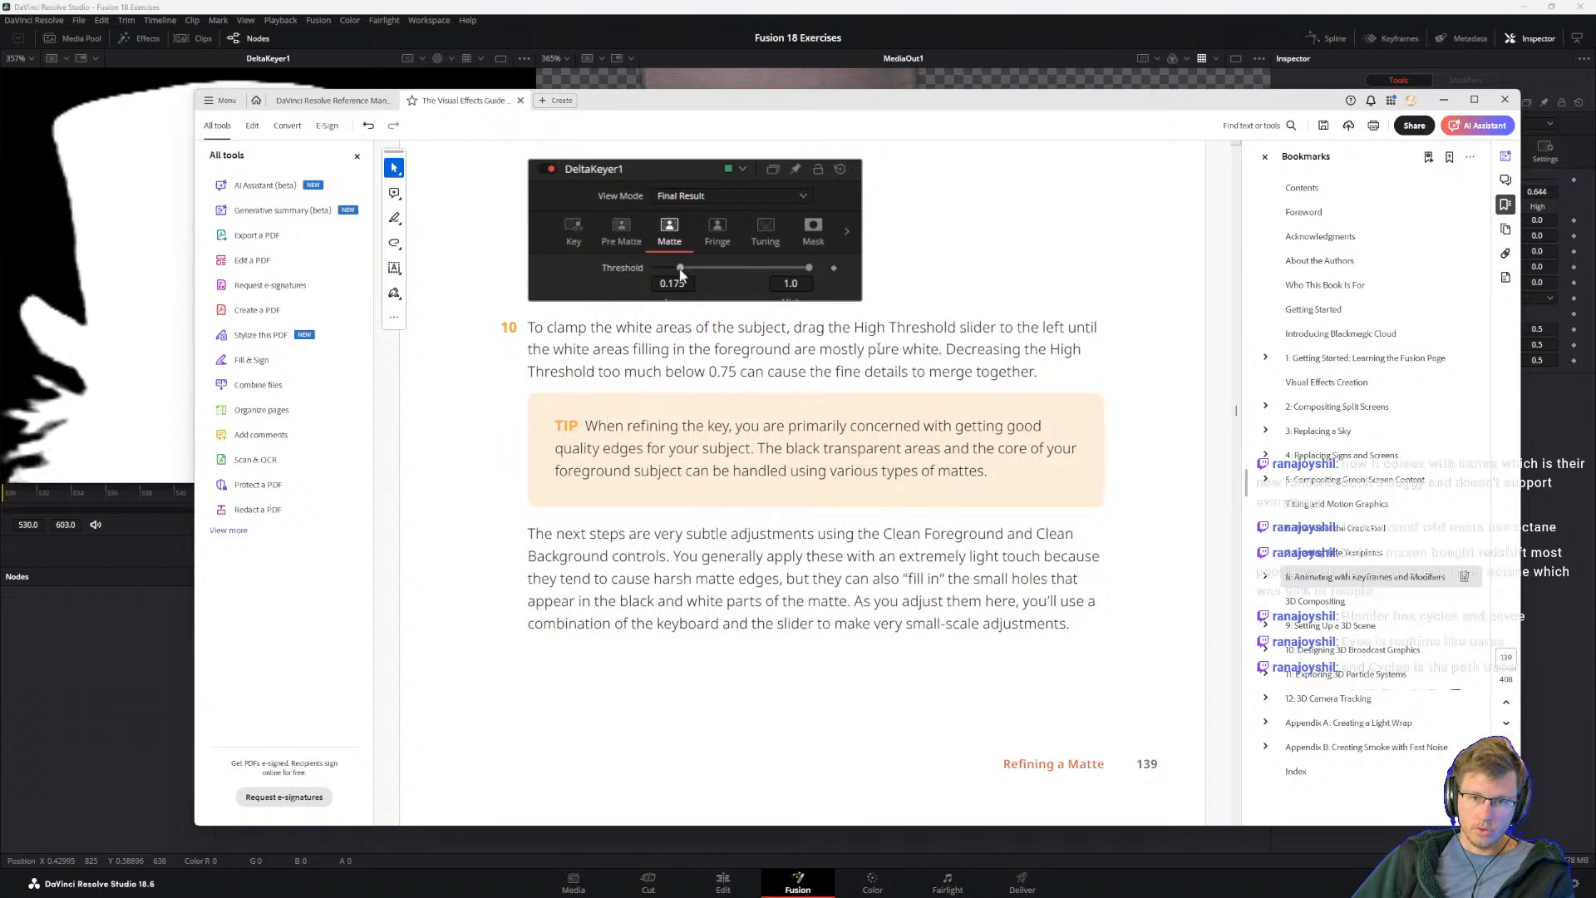
left_click_drag(529, 328, 742, 354)
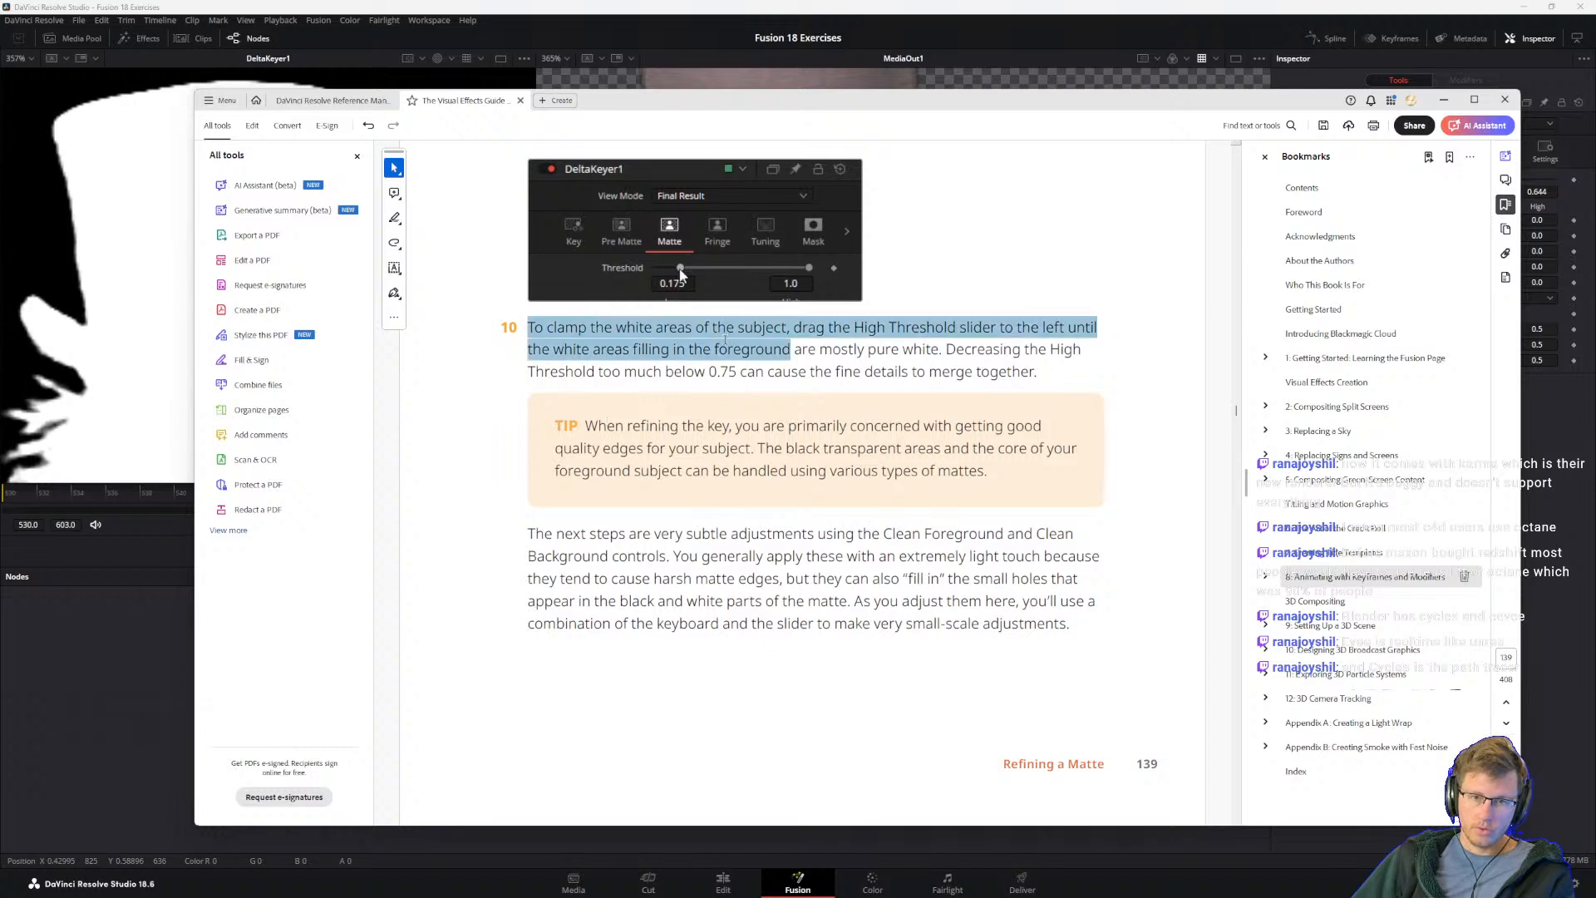
left_click(640, 349)
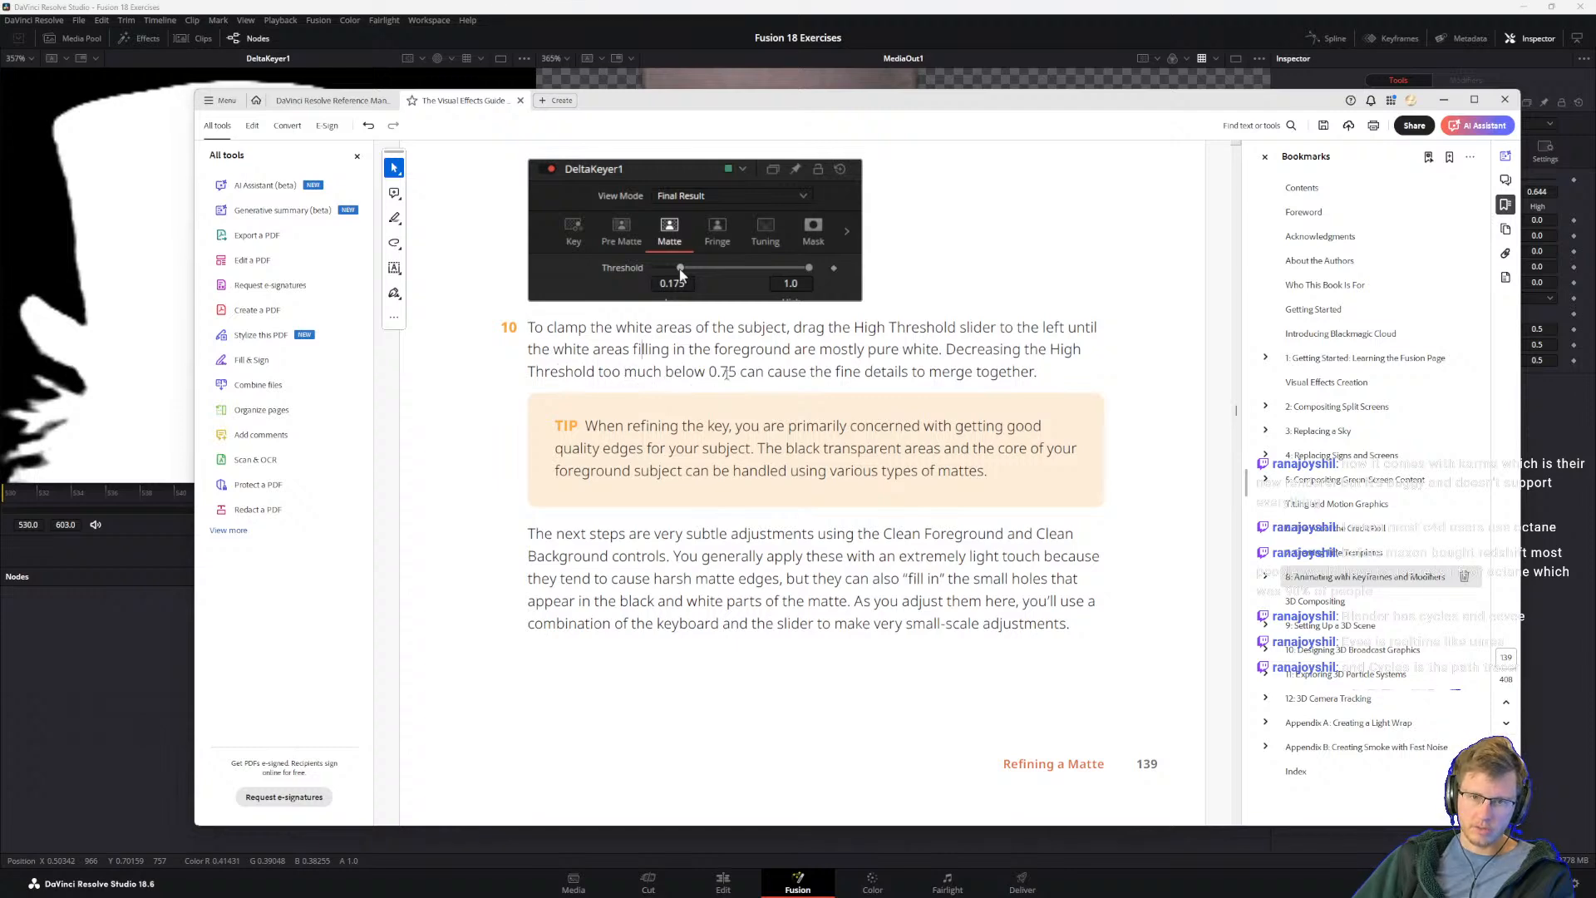
key("alt+Tab")
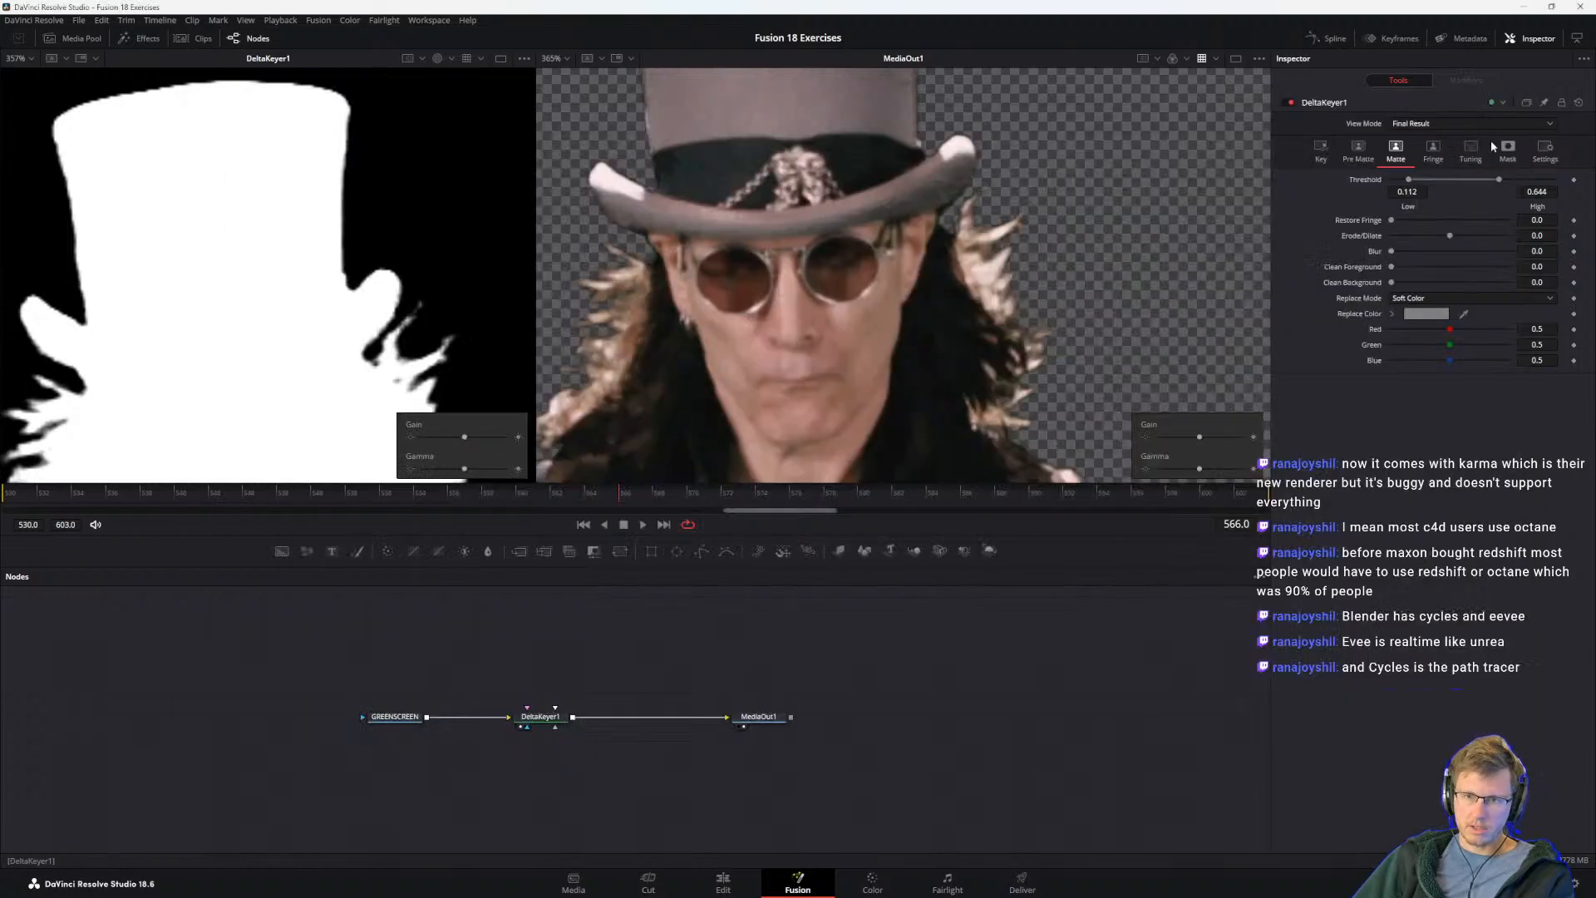
mouse_move(1501, 178)
left_mouse_down()
mouse_move(1522, 188)
mouse_move(1483, 180)
left_mouse_up()
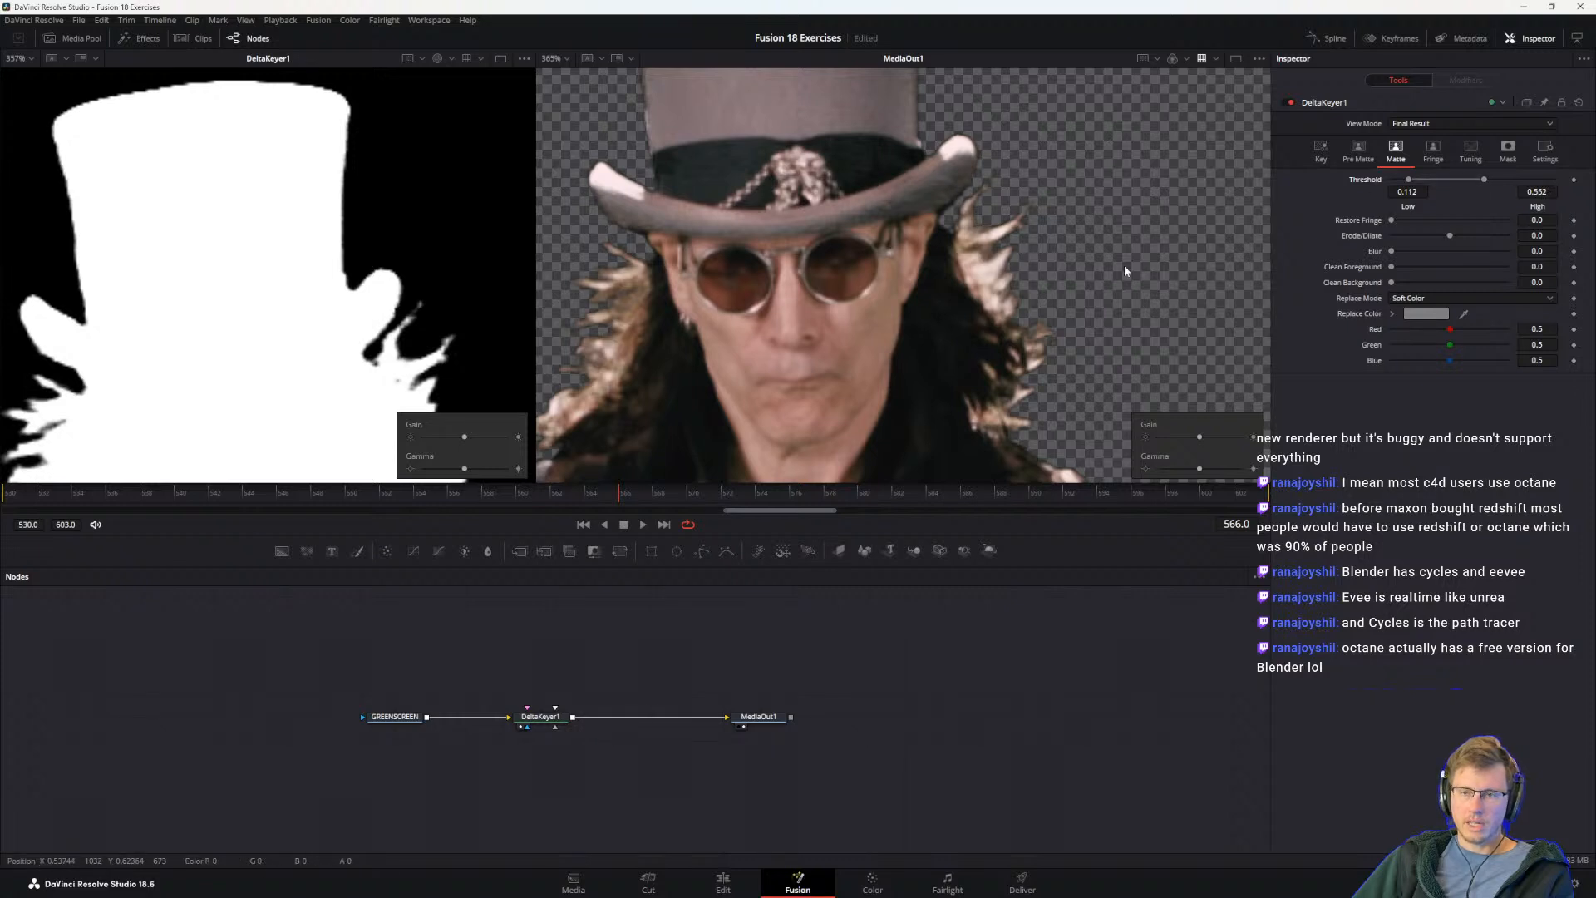
mouse_move(1486, 179)
left_mouse_down()
mouse_move(1519, 180)
mouse_move(1503, 179)
left_mouse_up()
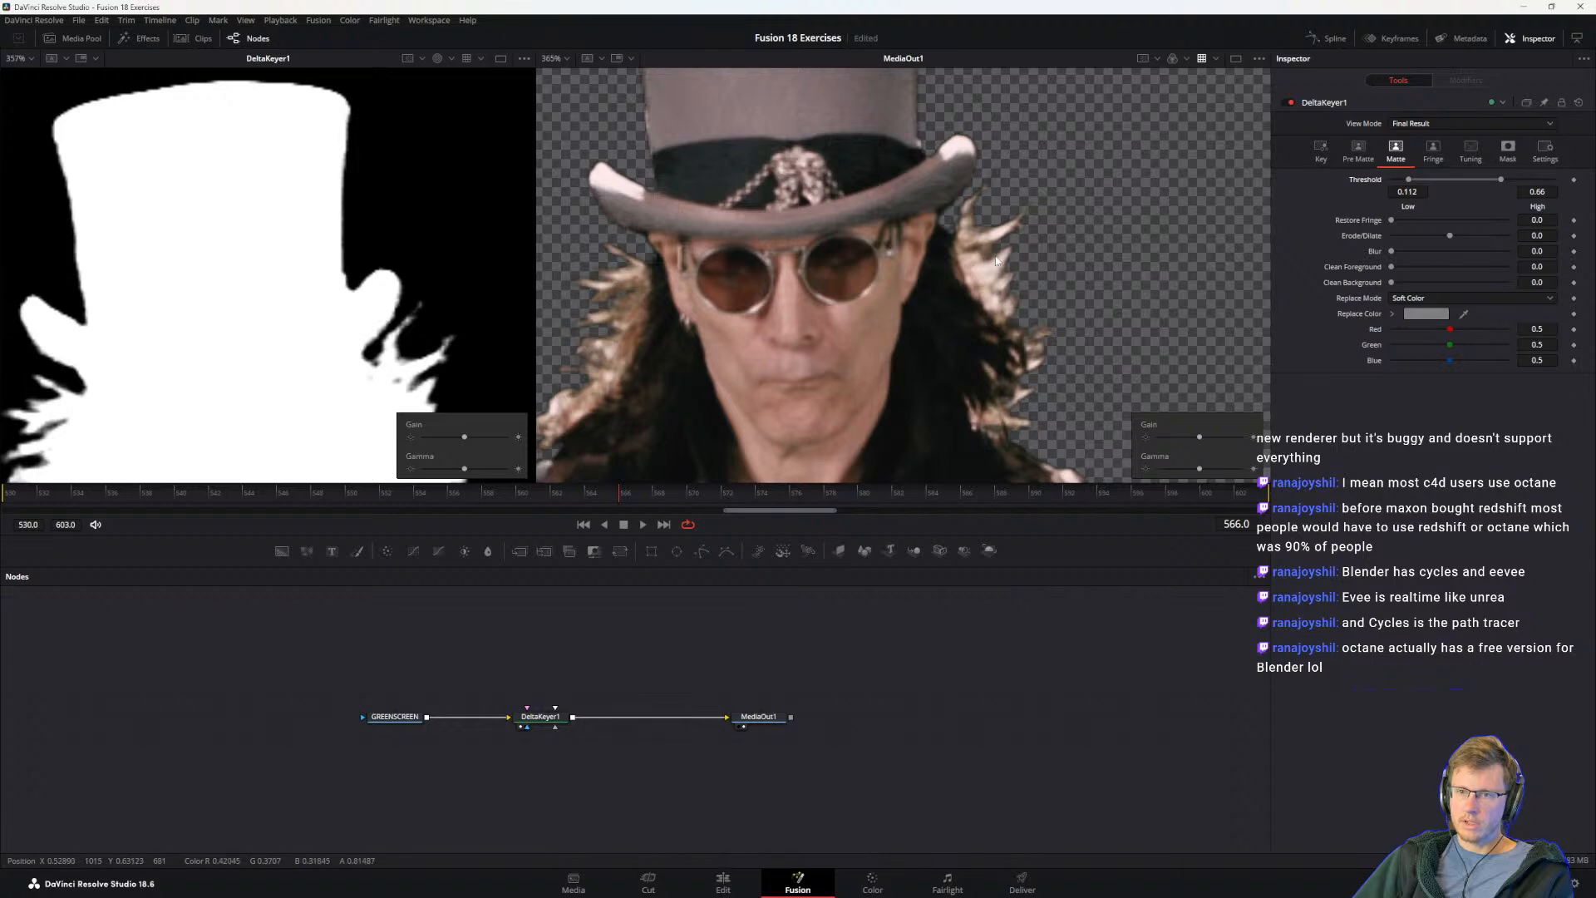
left_click_drag(1501, 180, 1517, 180)
Step: Glance at the guide's cleanup notes, test DeltaKeyer1's Clean Foreground and Clean Background adjustments, and return both to 0.0
key("alt+Tab")
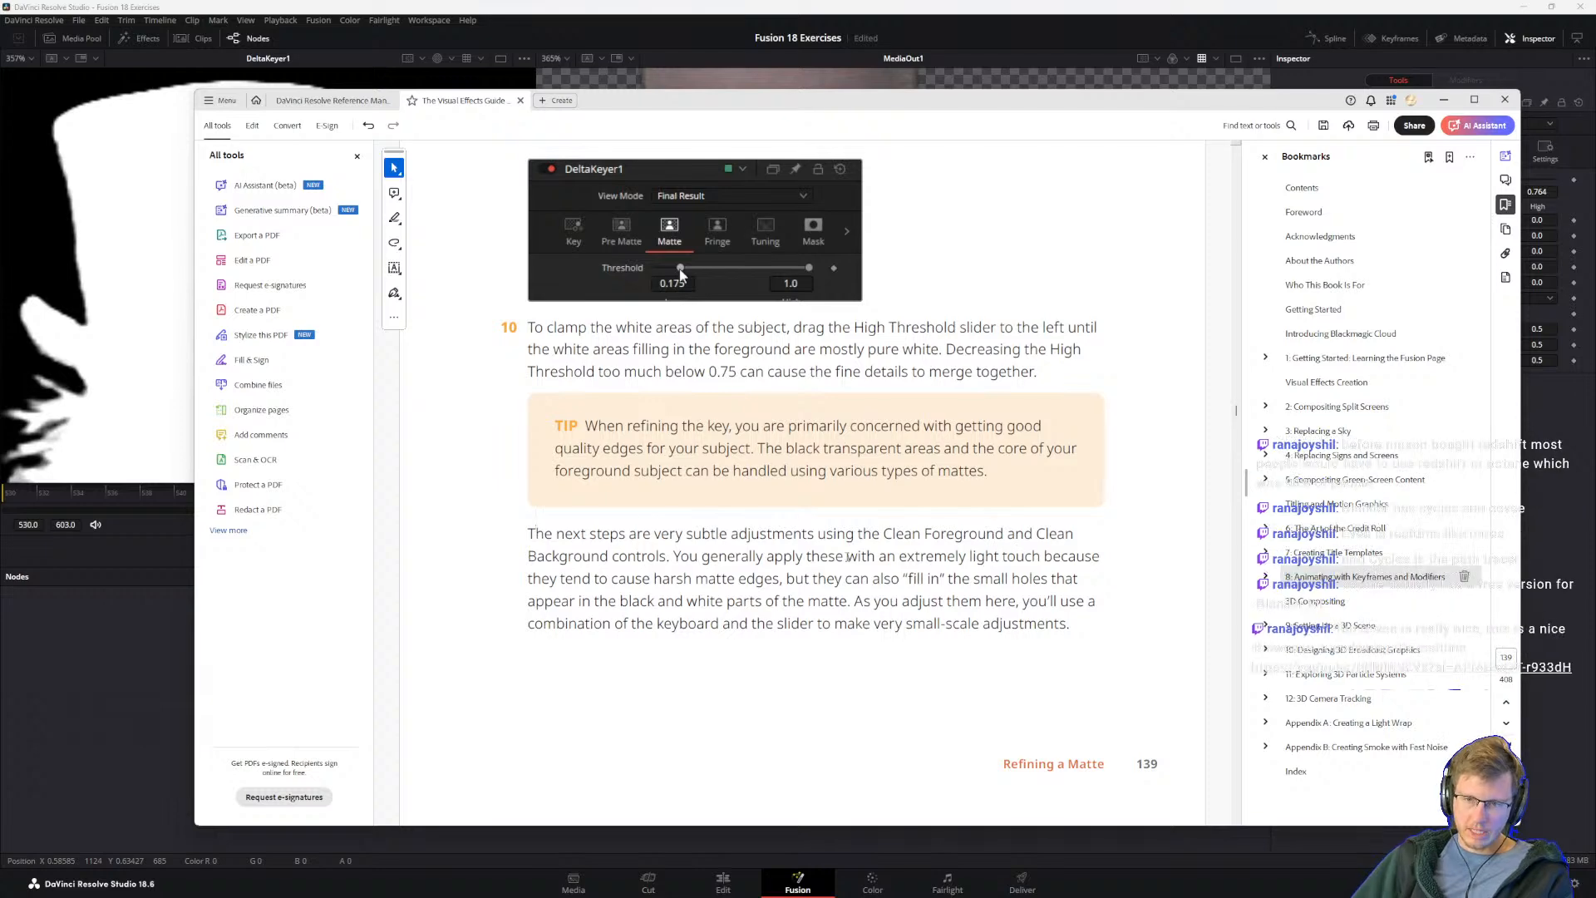
key("alt+Tab")
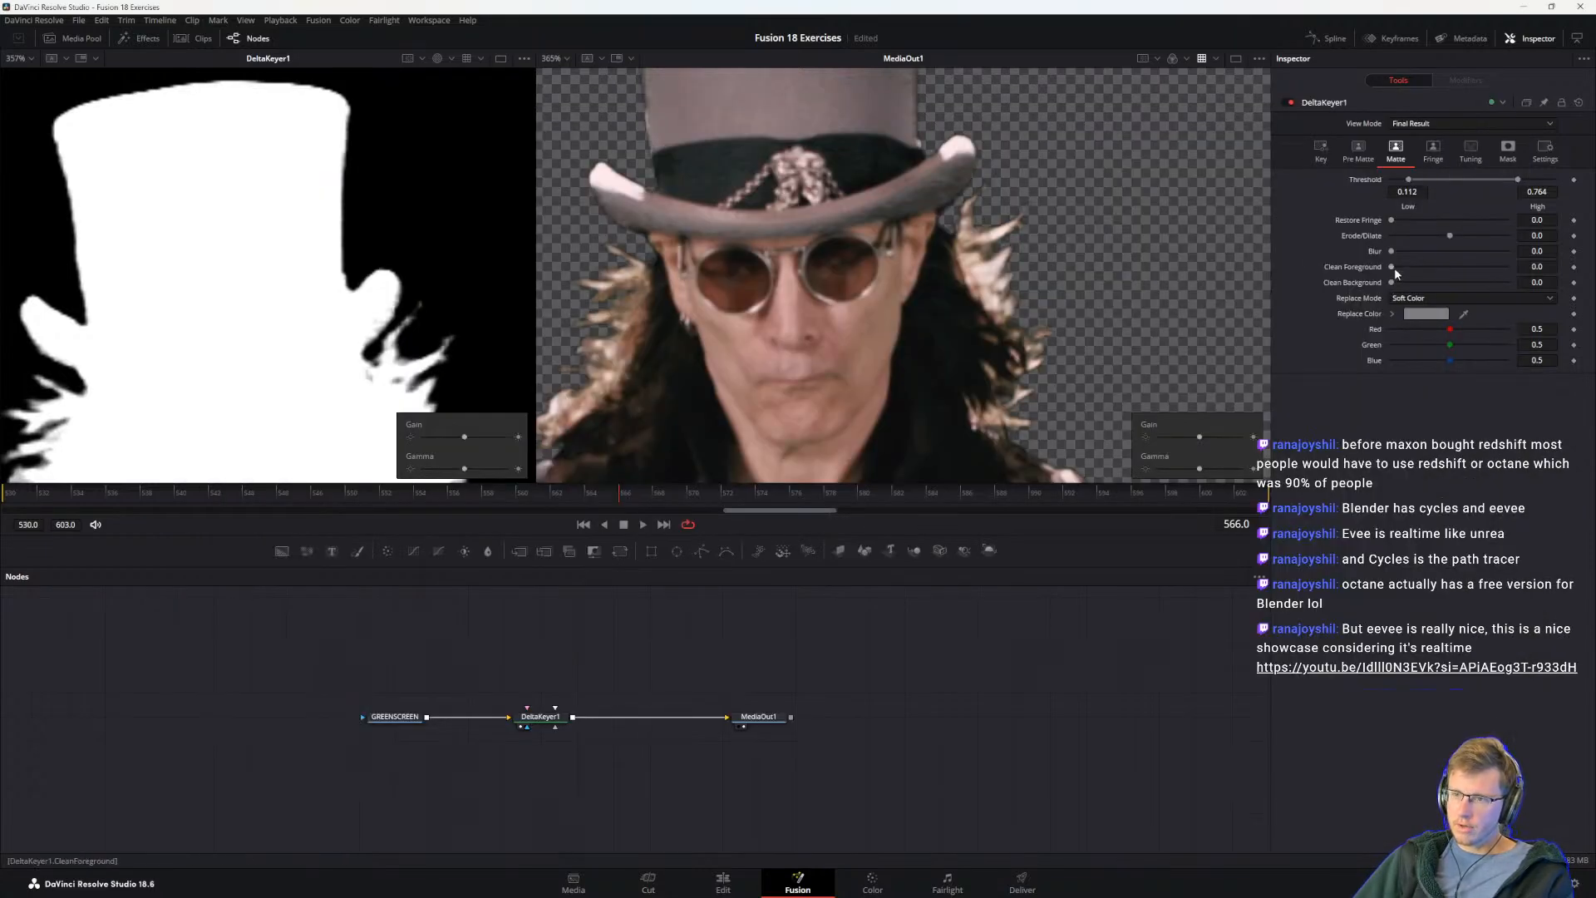
mouse_move(1393, 268)
left_mouse_down()
mouse_move(1525, 267)
mouse_move(1356, 269)
mouse_move(1438, 268)
mouse_move(1385, 273)
left_mouse_up()
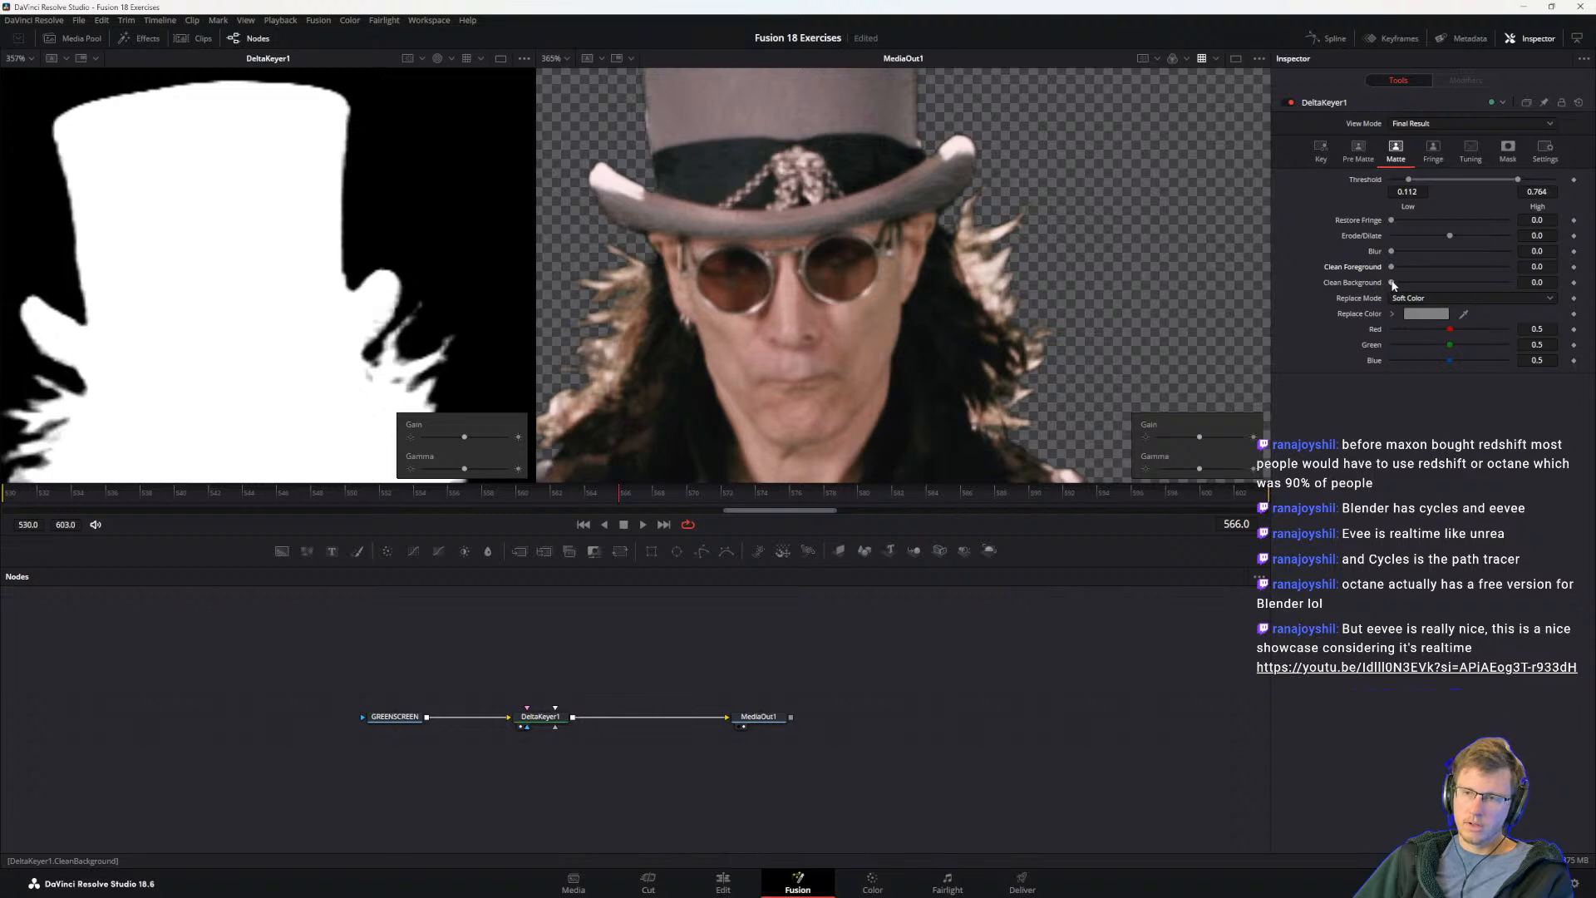
mouse_move(1404, 287)
left_mouse_down()
mouse_move(1458, 285)
mouse_move(1374, 287)
left_mouse_up()
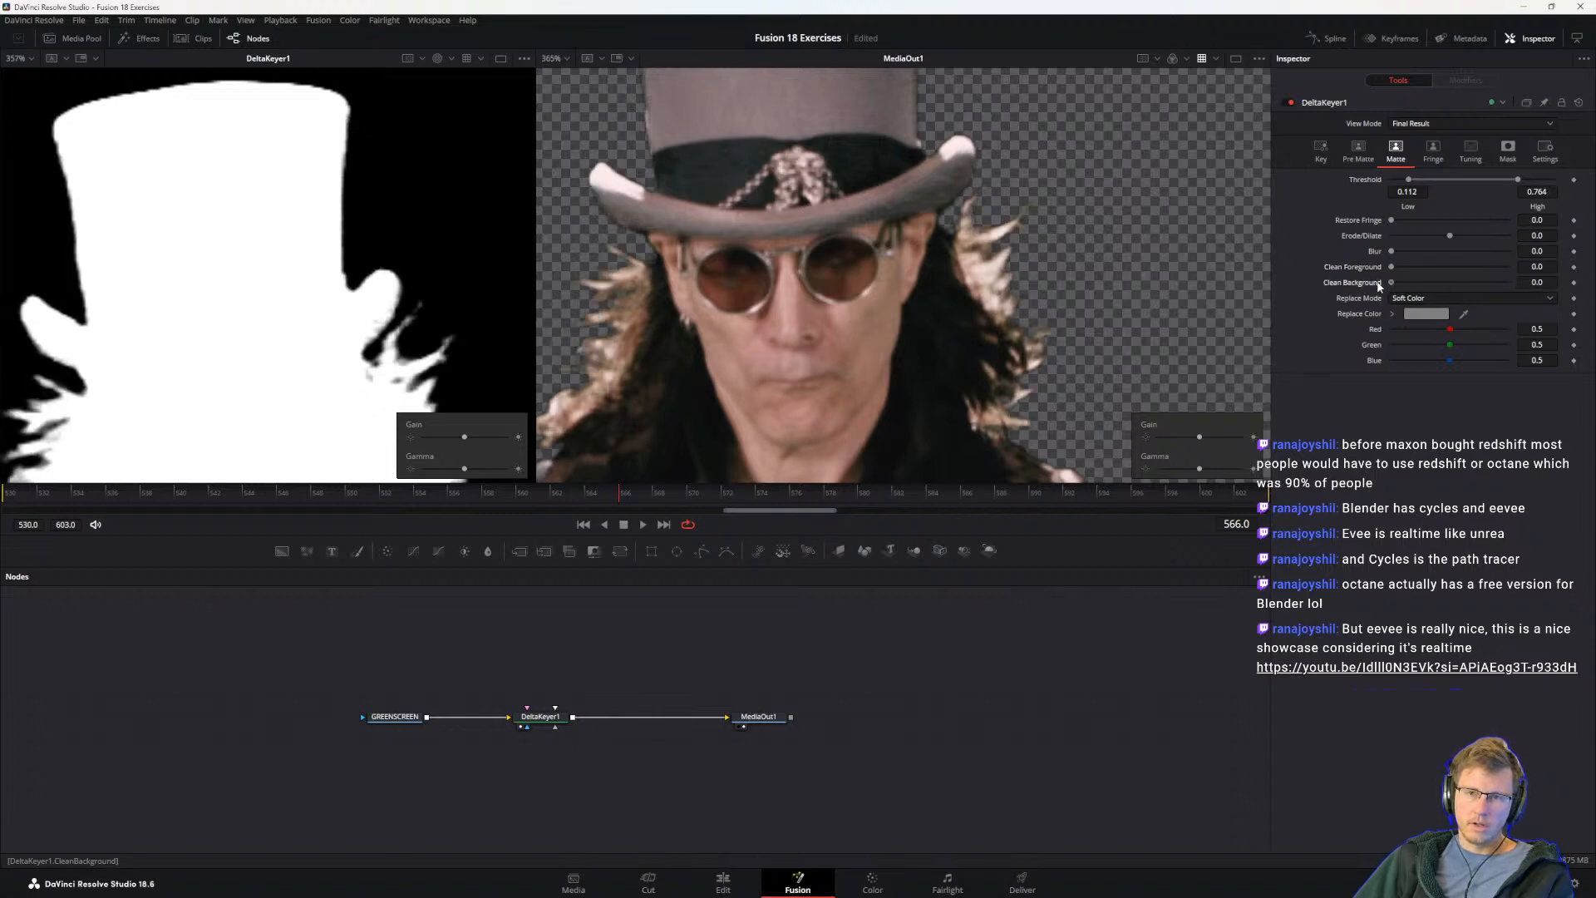
Step: Switch to the Visual Effects Guide PDF and bring the "Blender EEVEE REALISTIC Car Render(4K)" YouTube video on screen over it
key("alt+Tab")
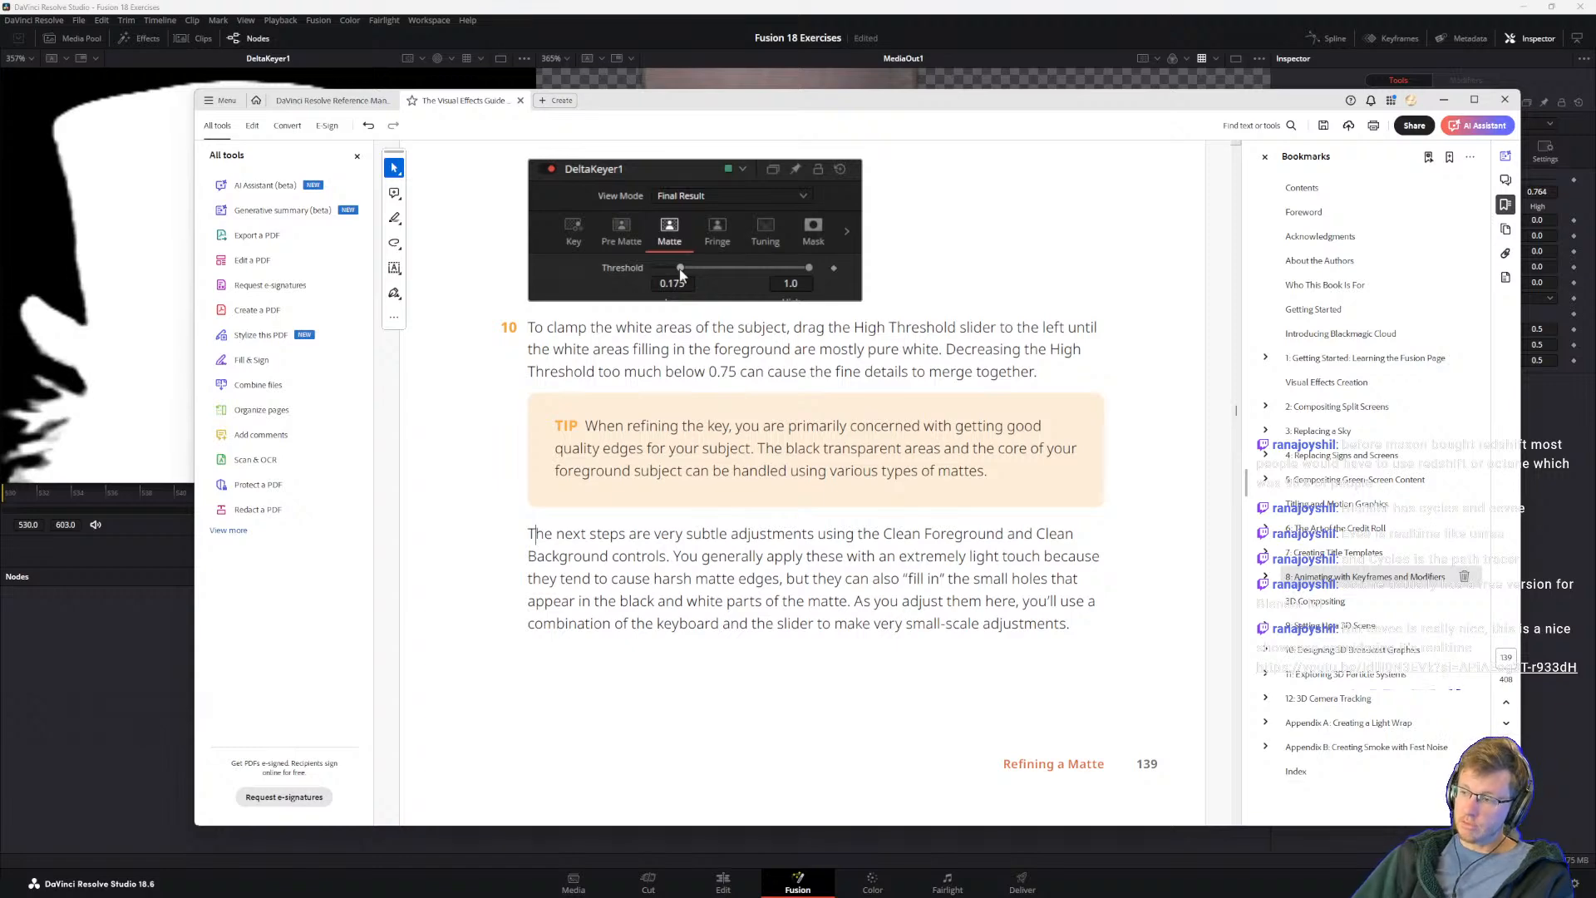
left_click_drag(1595, 432, 1214, 314)
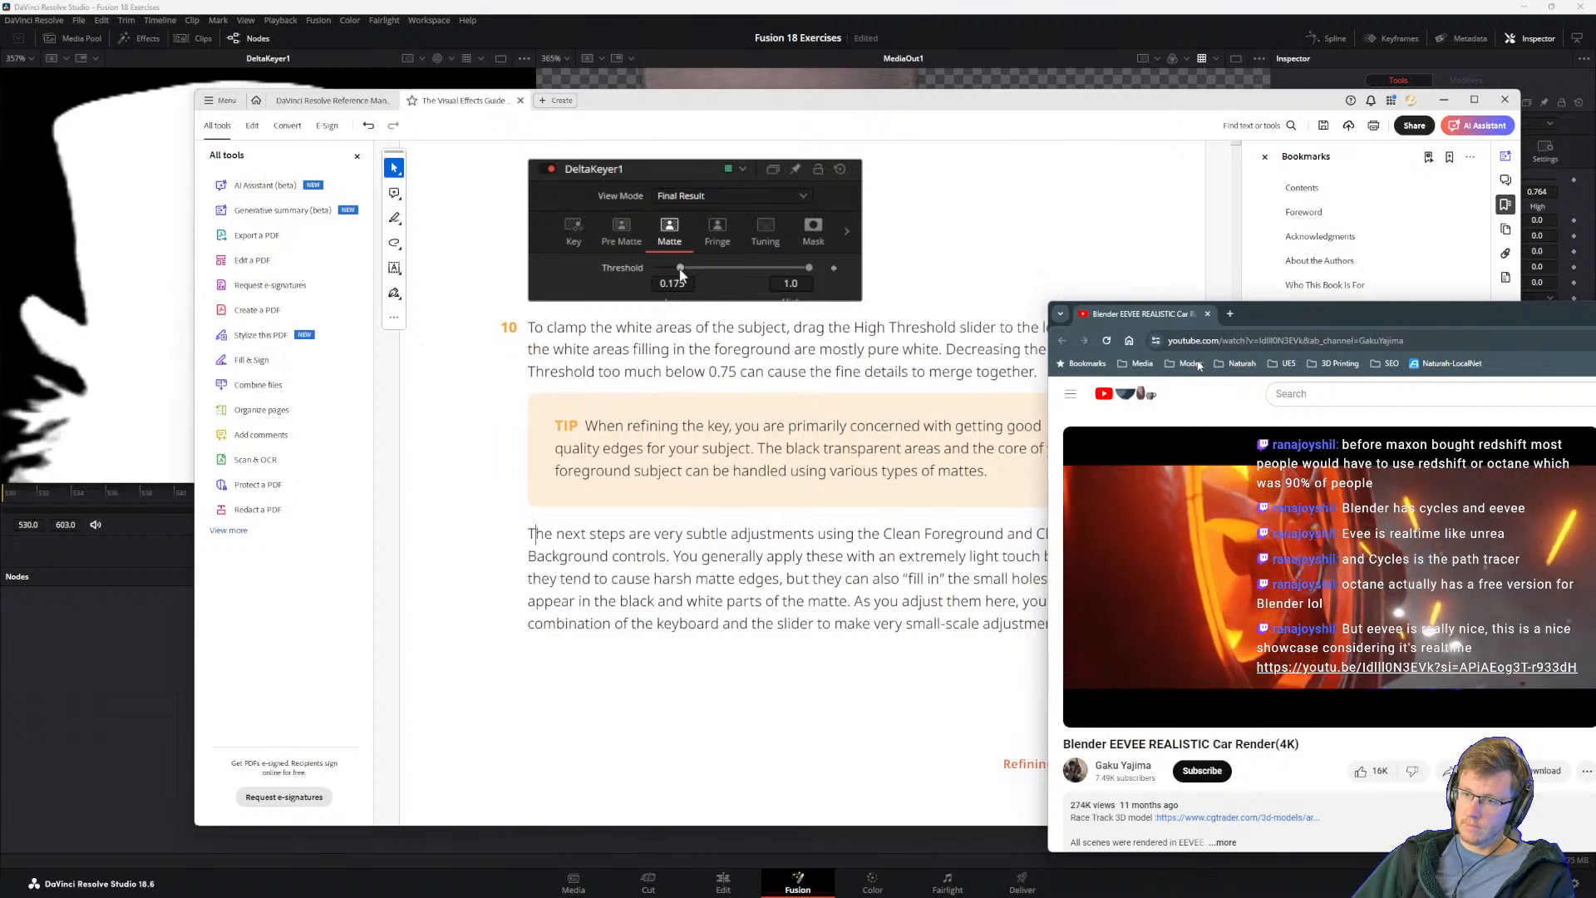
left_click_drag(1338, 316, 1345, 206)
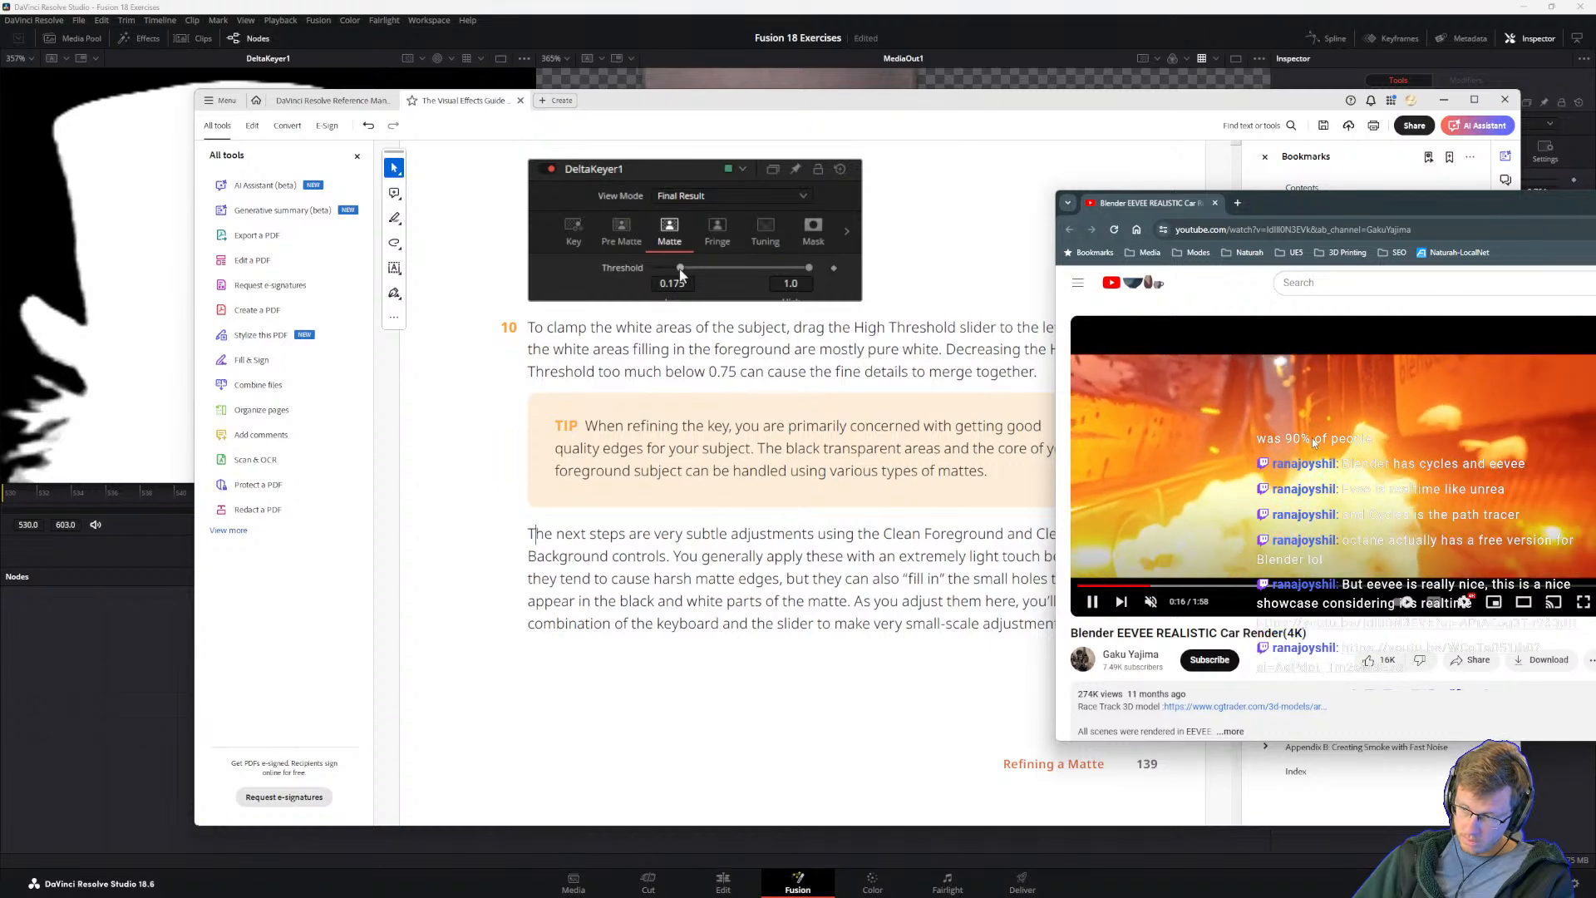
left_click_drag(1407, 208, 1413, 123)
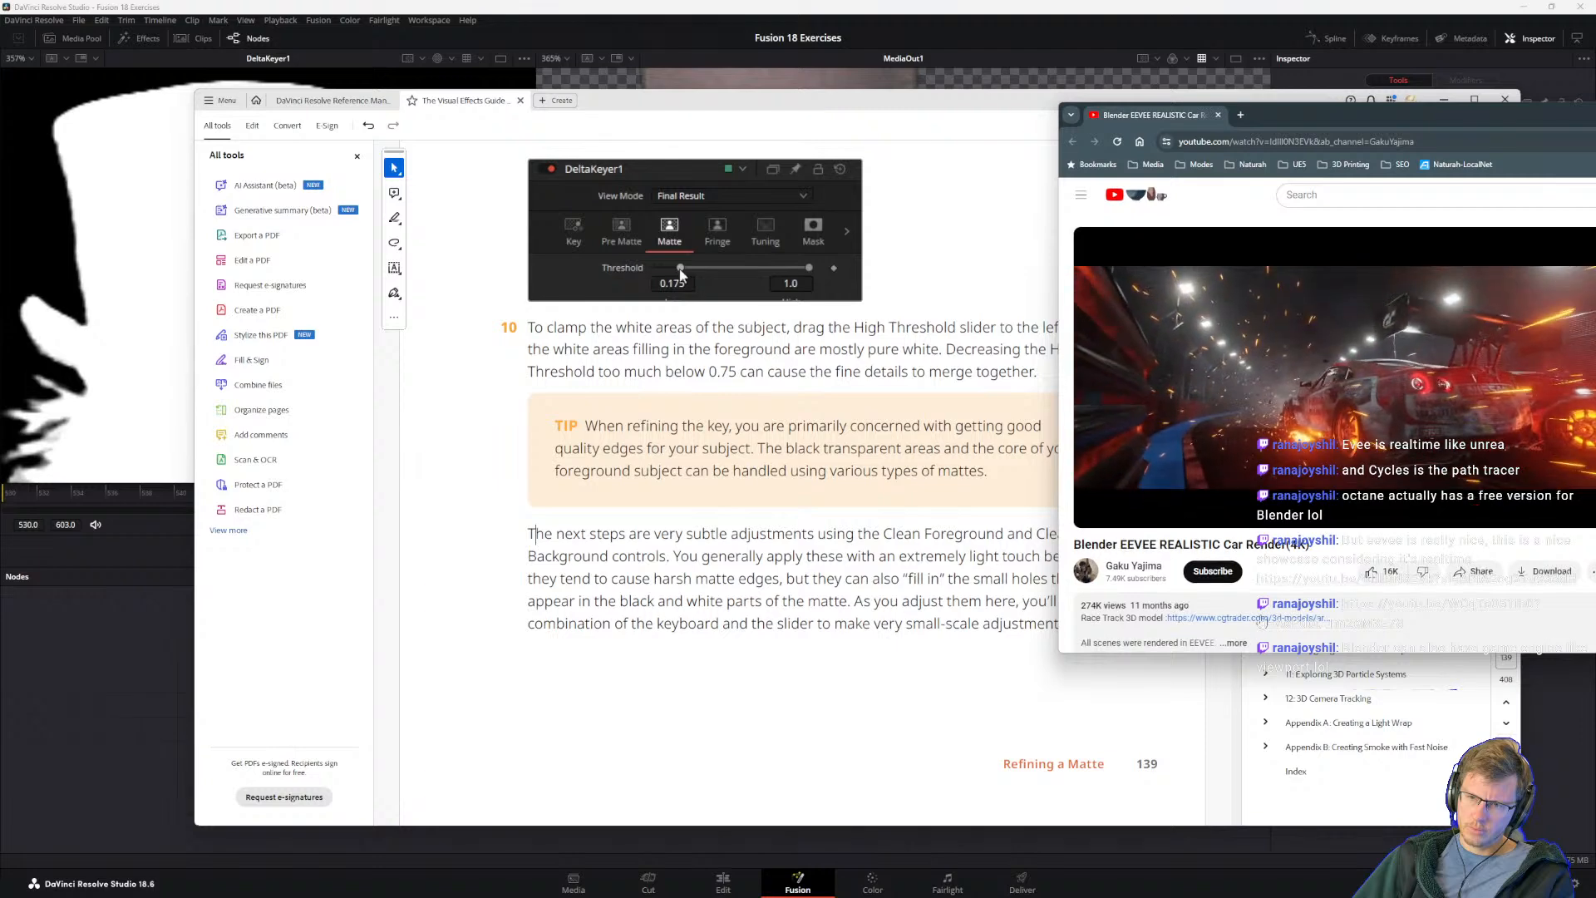
Step: Read the car render video's description for the creator's PC specs, watch the footage, and move the browser window off screen
scroll(1329, 499, "down", 2)
left_click(1297, 532)
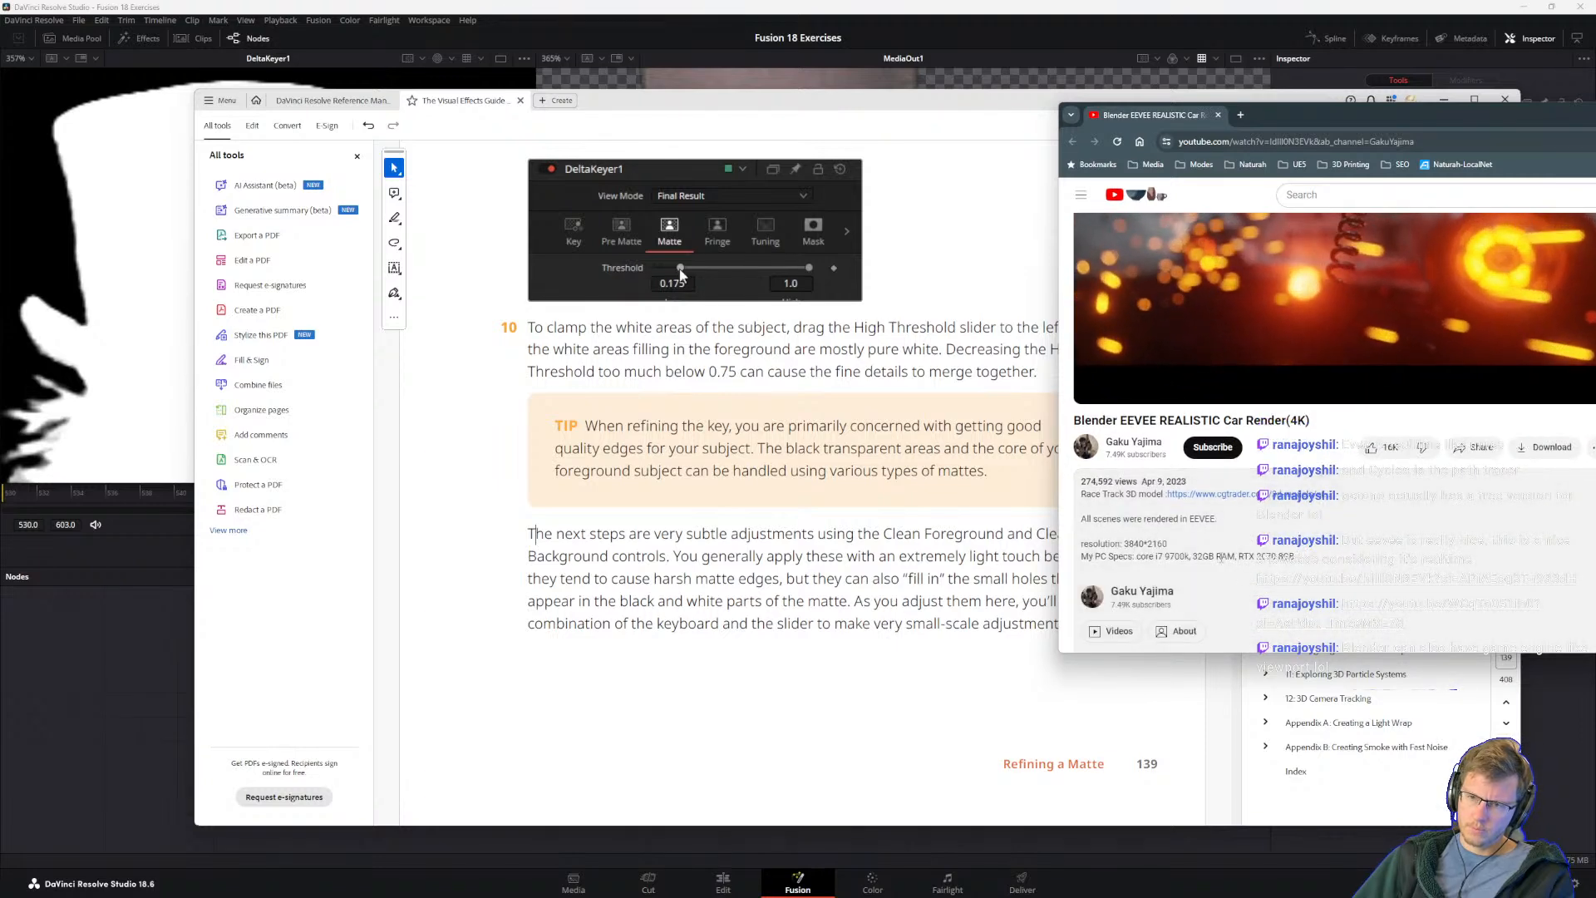
left_click_drag(1296, 556, 1137, 556)
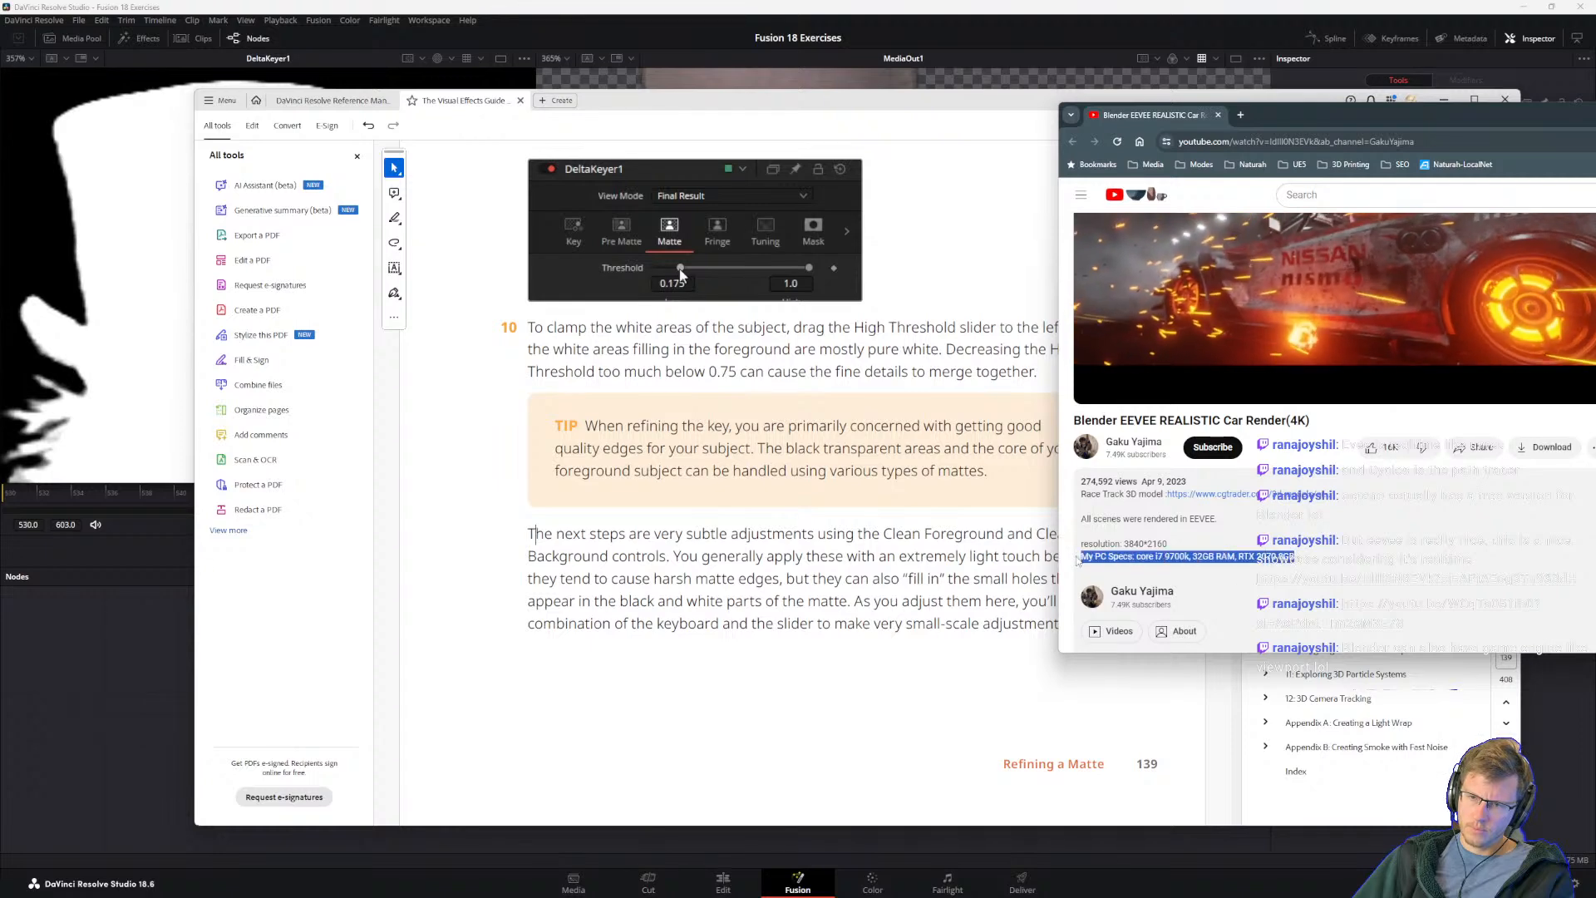
scroll(1413, 465, "up", 2)
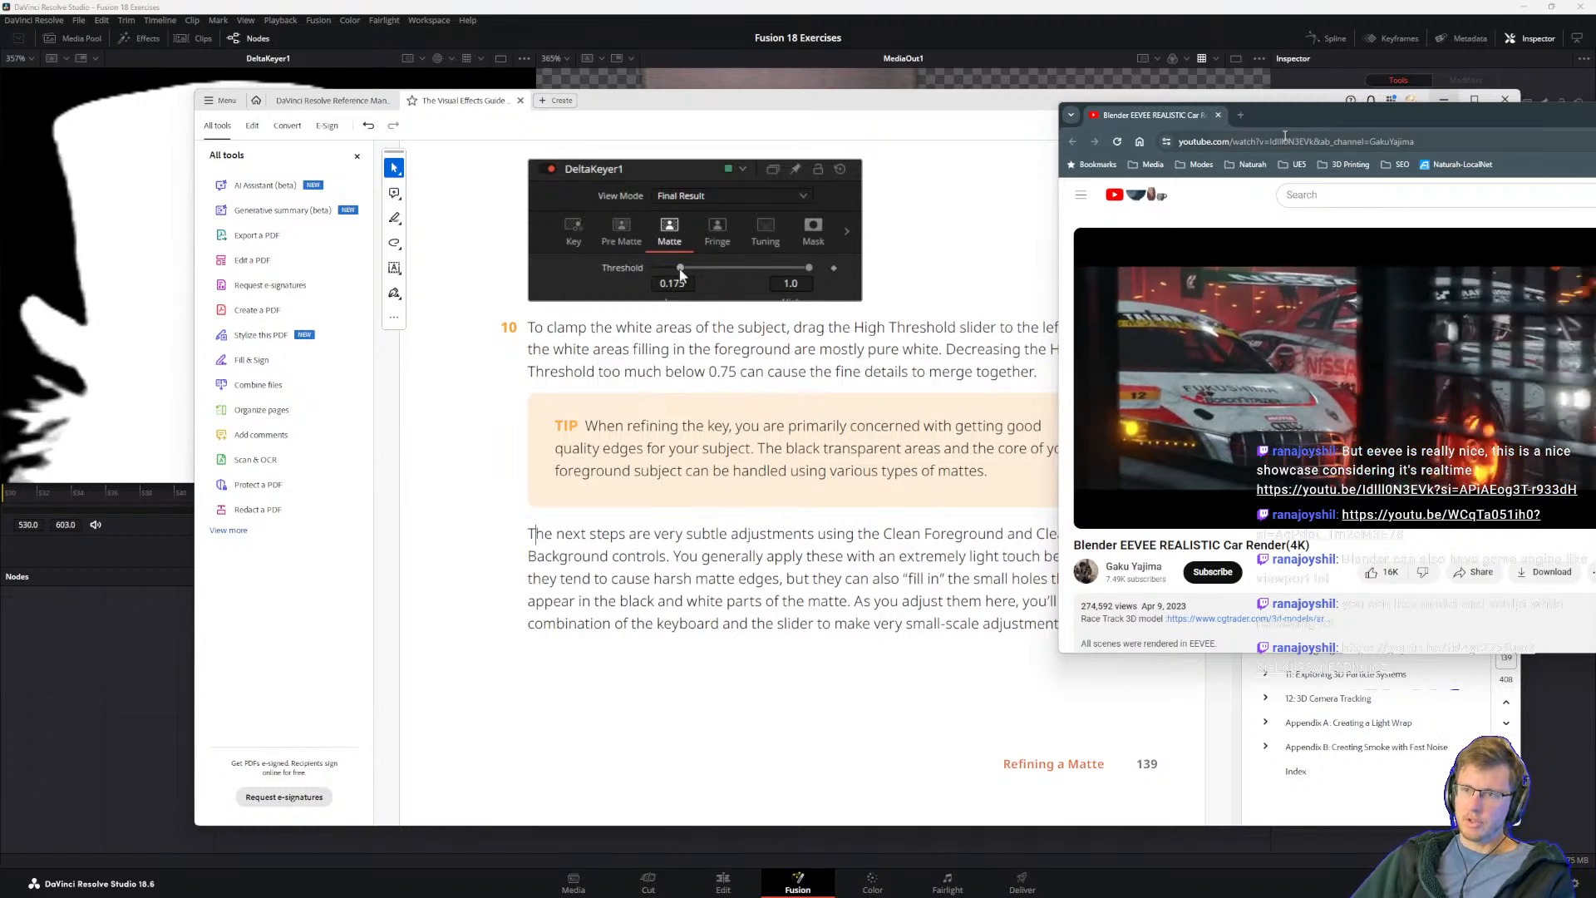
left_click_drag(1302, 125, 1285, 95)
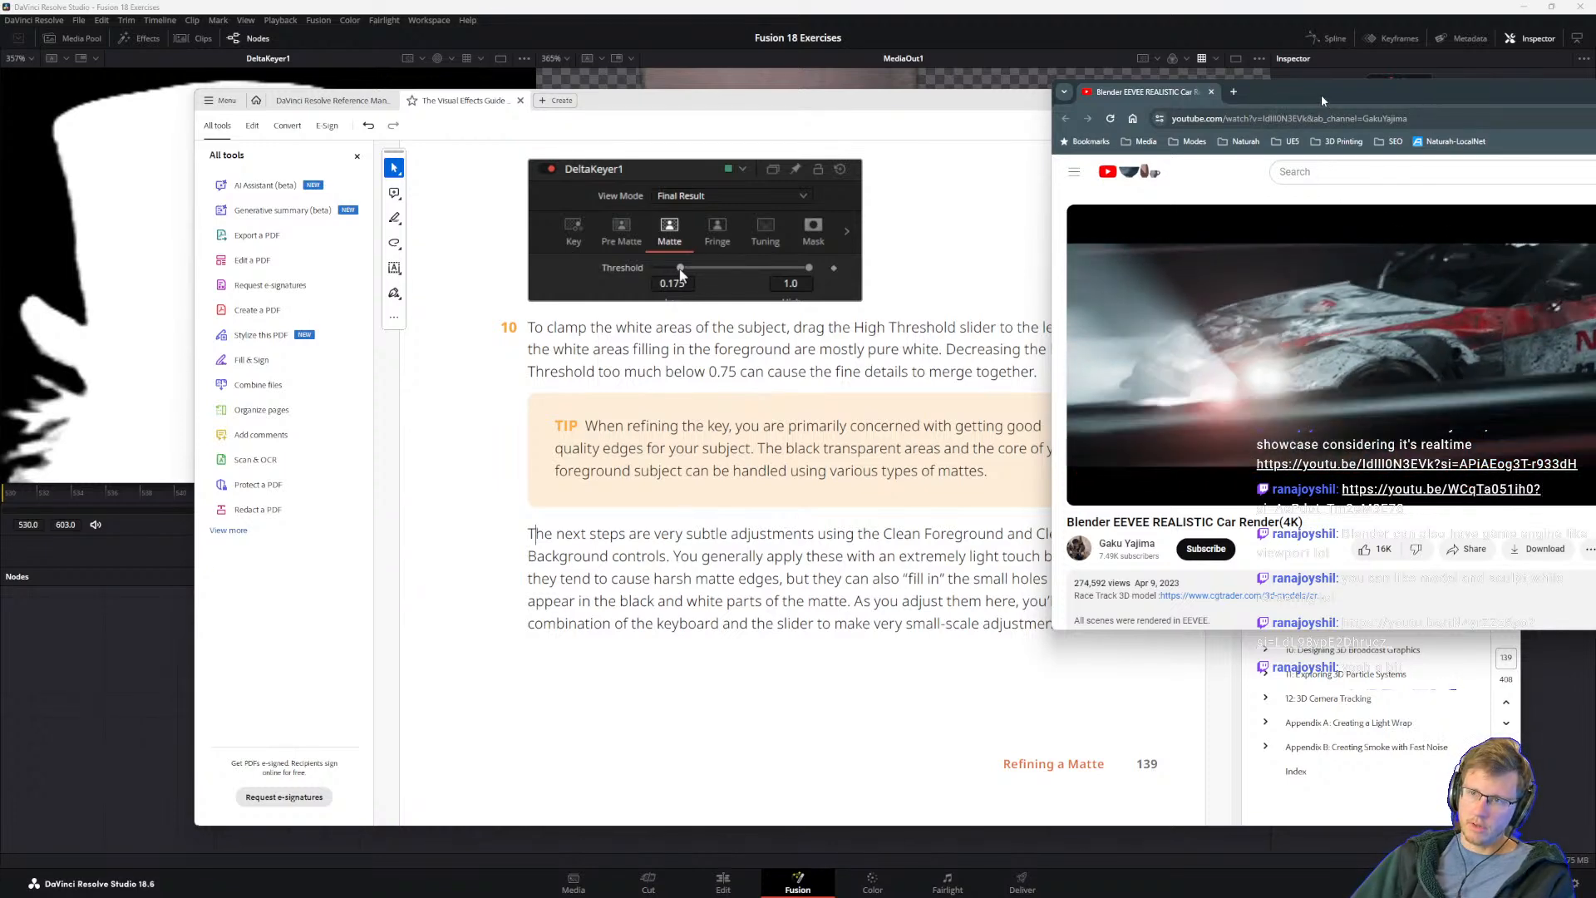
left_click_drag(1320, 94, 1595, 166)
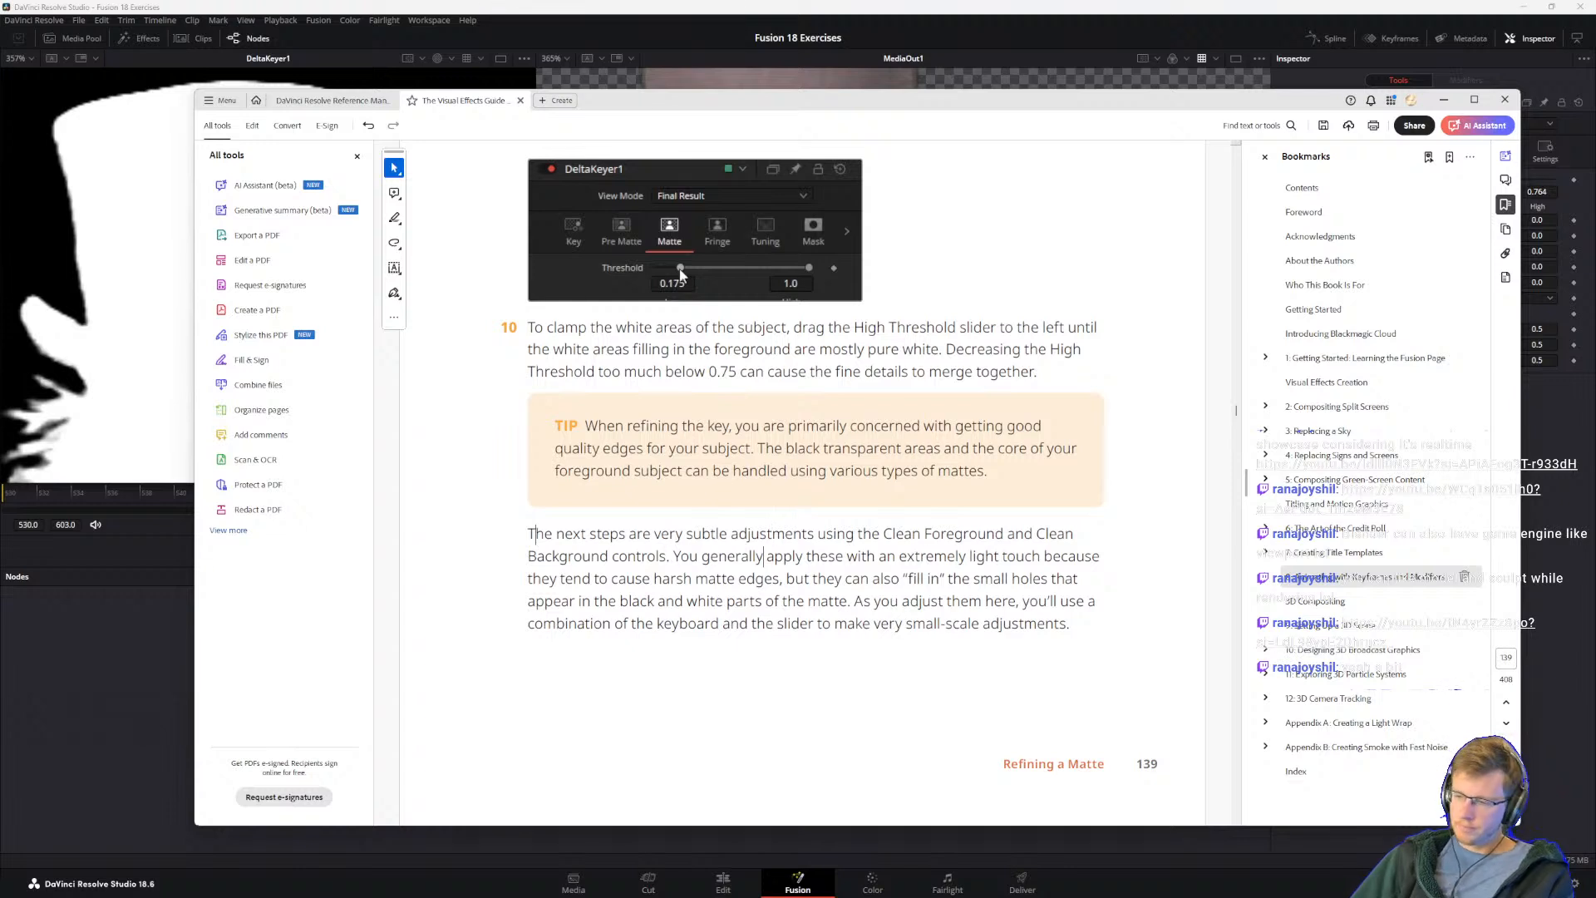
Step: Reread the guide's Clean Foreground and Clean Background notes, and browse CG Cookie's "Blender 4.x Basics Course" playlist and save it to the library
left_click_drag(609, 535, 621, 538)
left_click(959, 574)
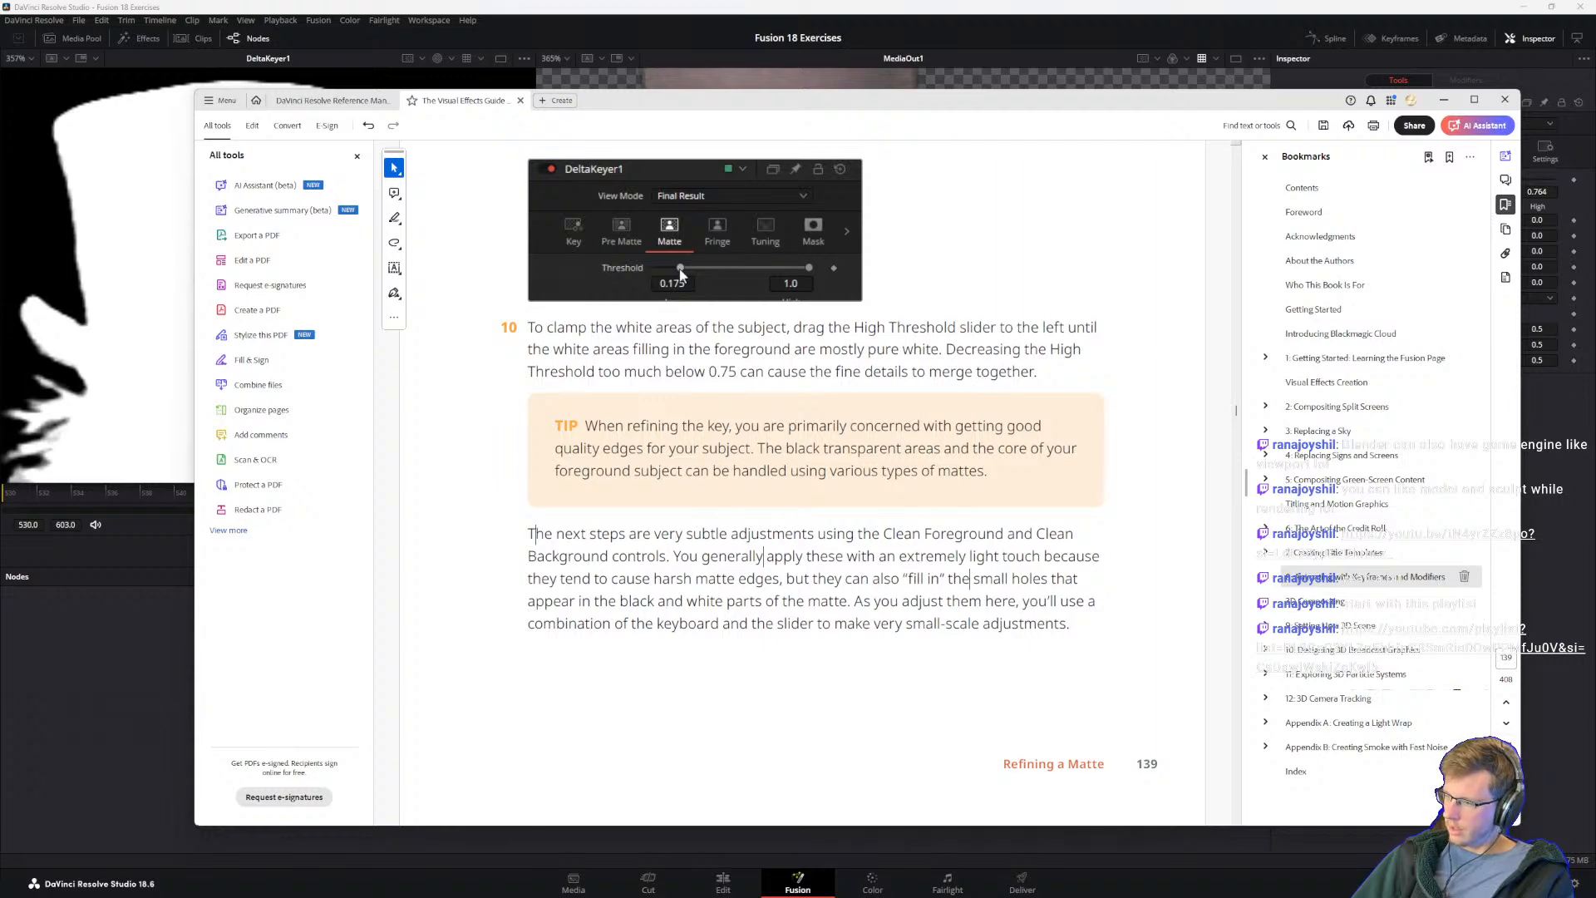
left_click_drag(1595, 574, 908, 130)
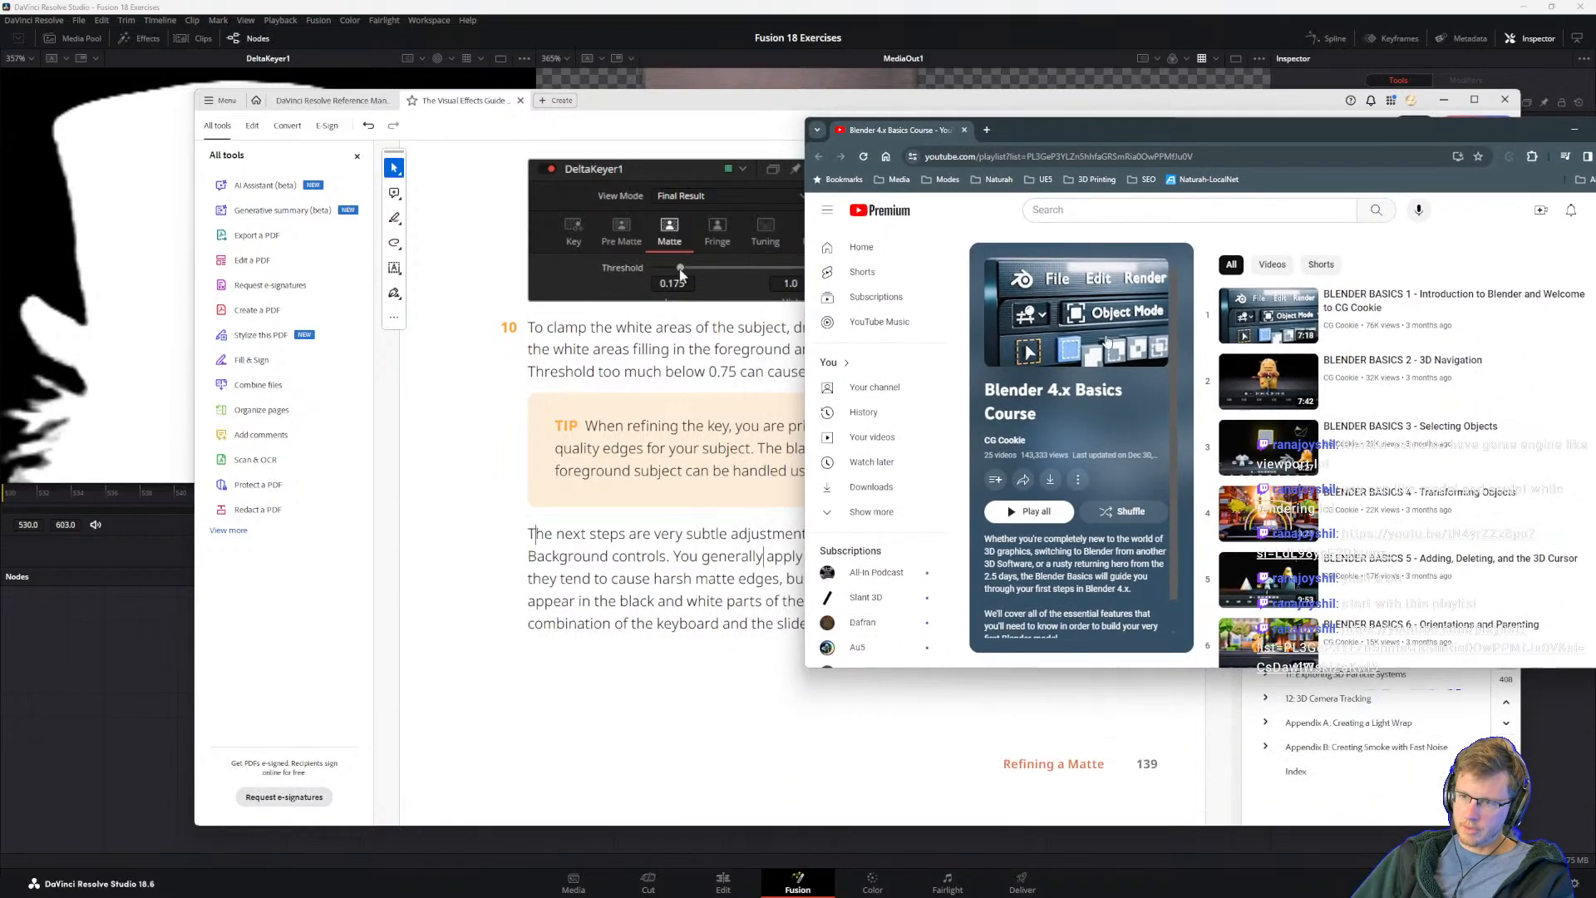
scroll(1463, 580, "down", 3)
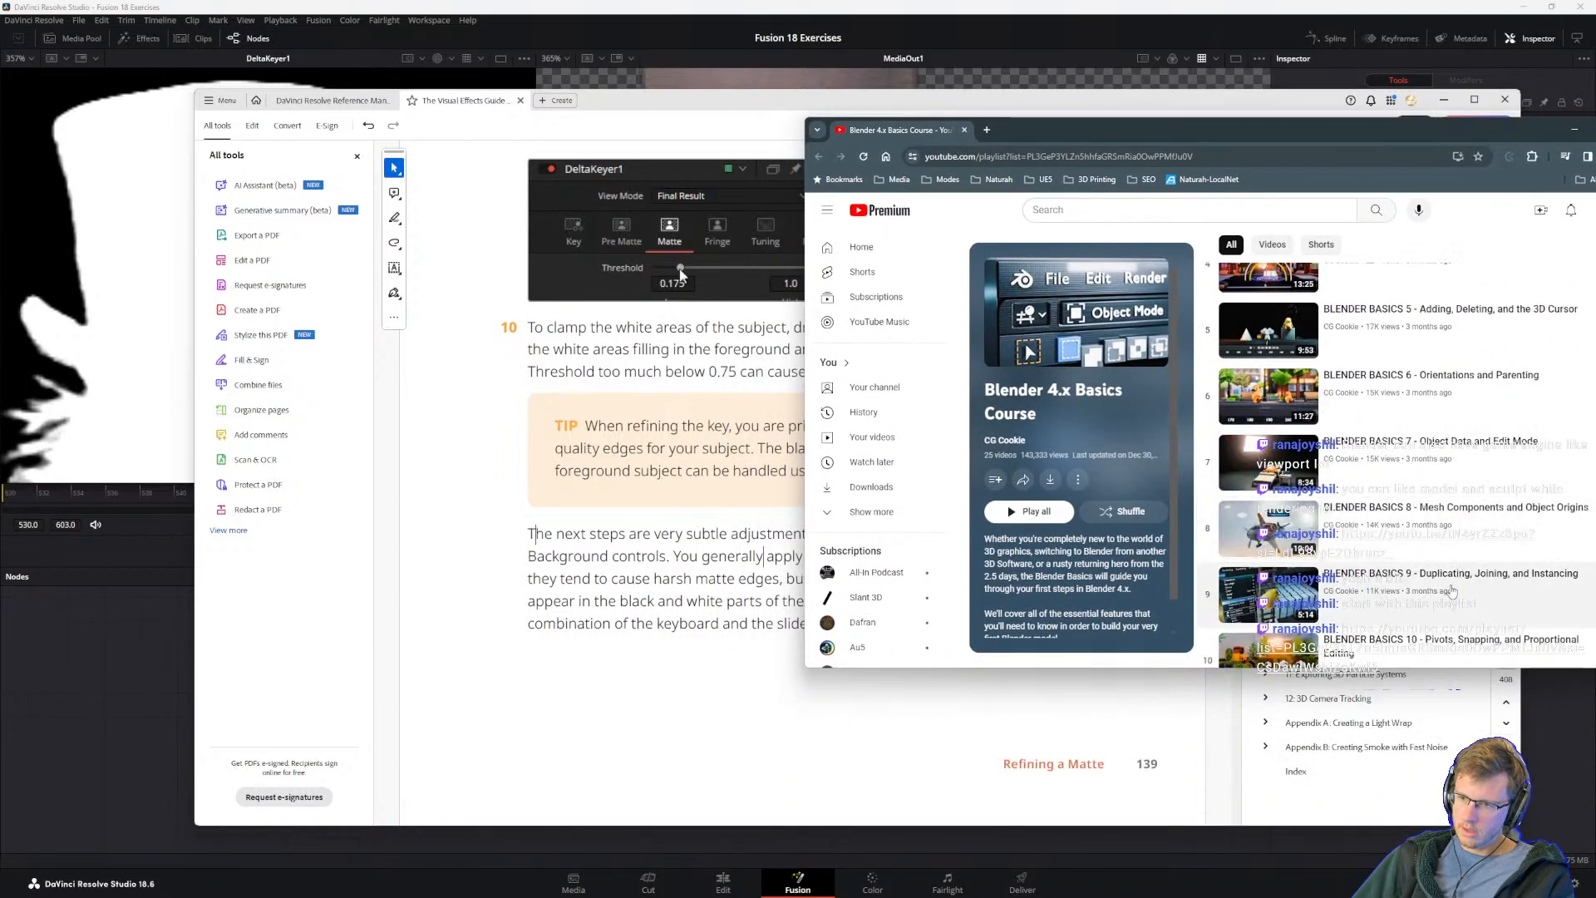
scroll(1436, 583, "down", 4)
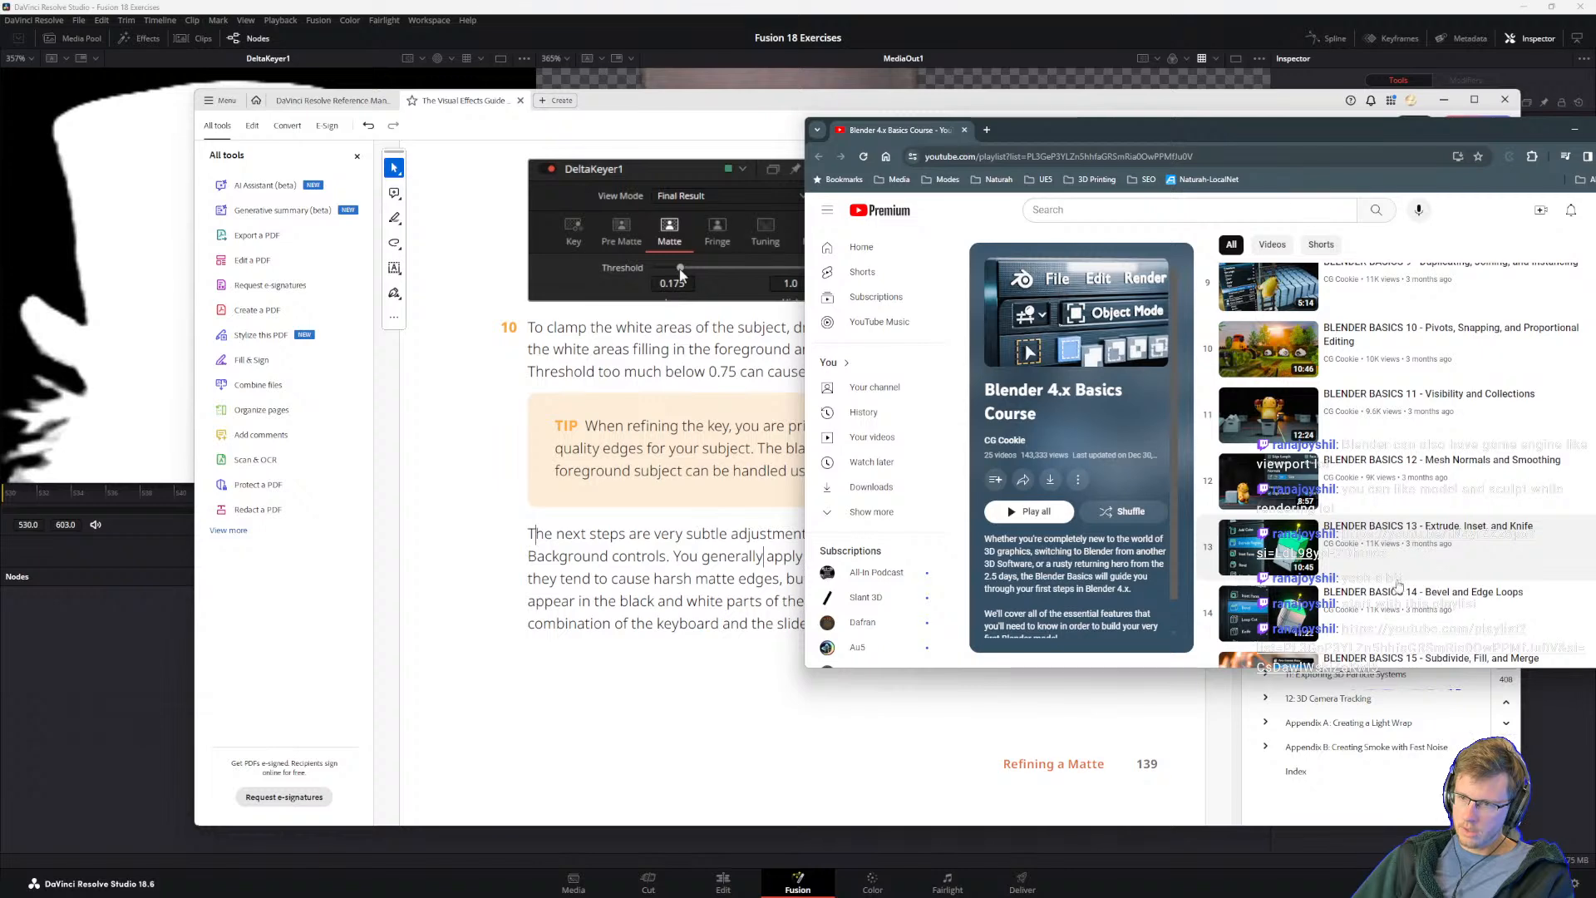
scroll(1398, 586, "down", 8)
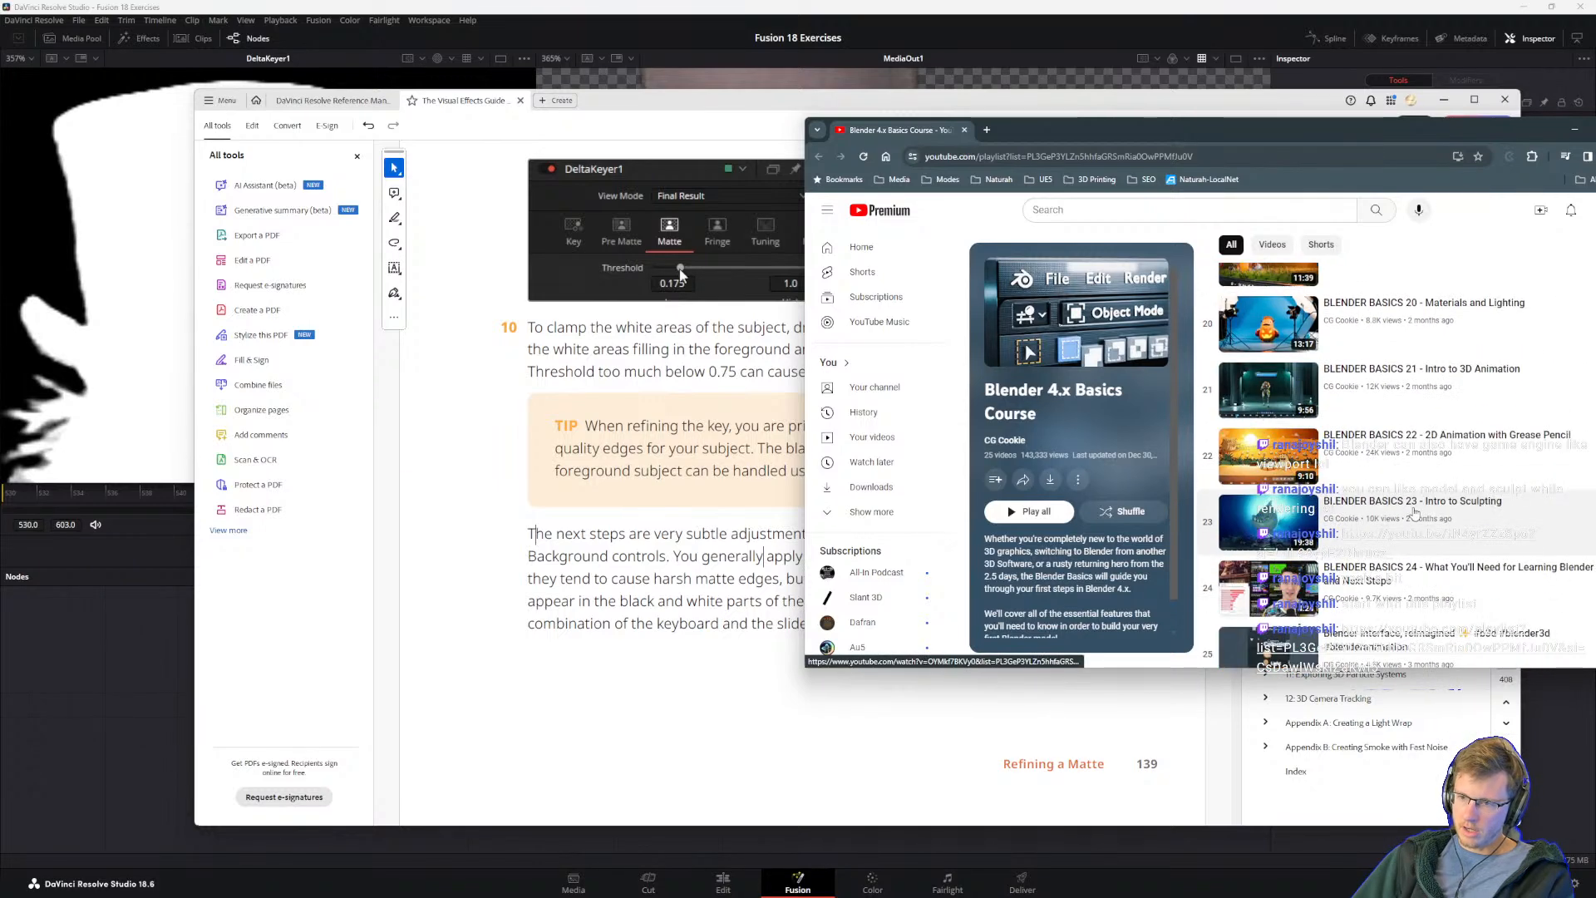
scroll(1391, 502, "down", 1)
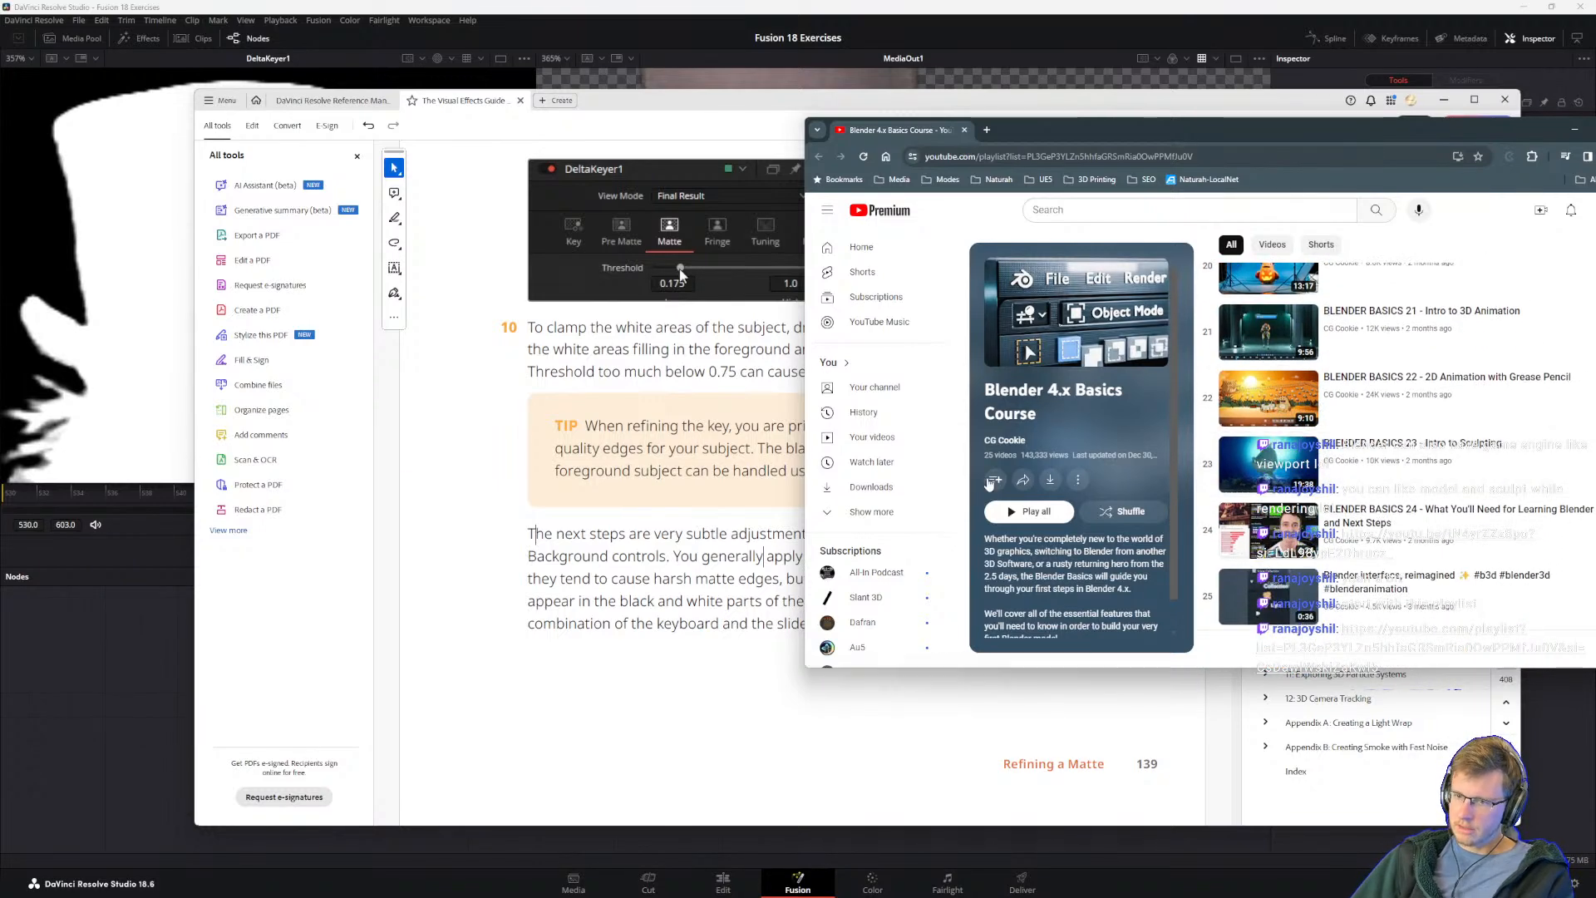
left_click(994, 480)
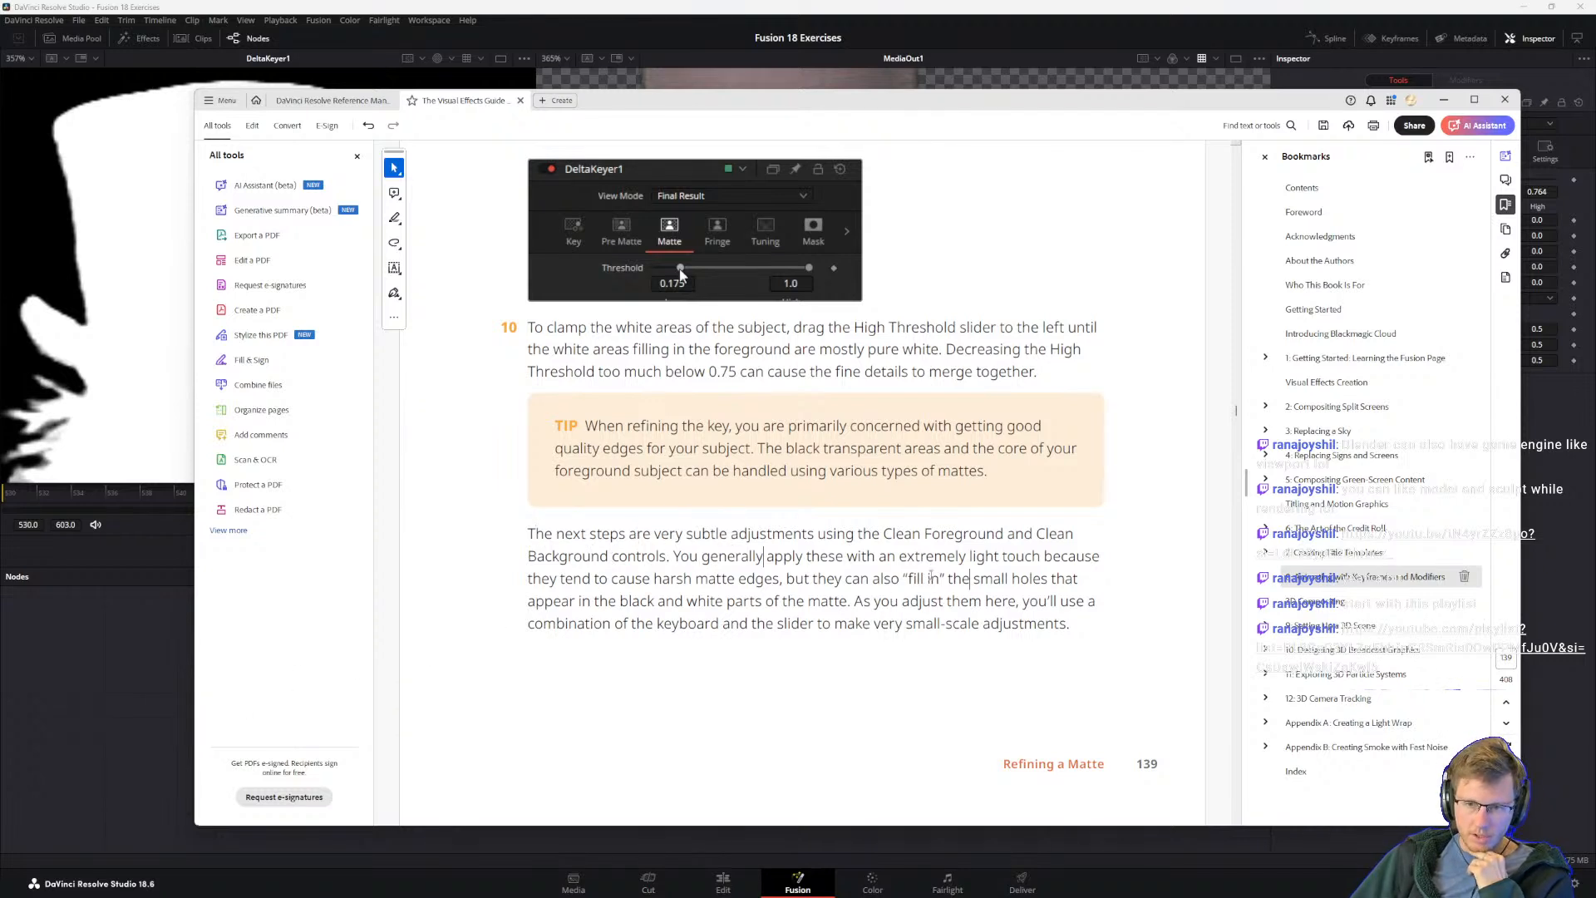
Step: Return to DaVinci Resolve, set DeltaKeyer1's Clean Foreground to 0.00096, and test a slight Clean Background change before resetting it to 0.0
left_click(908, 6)
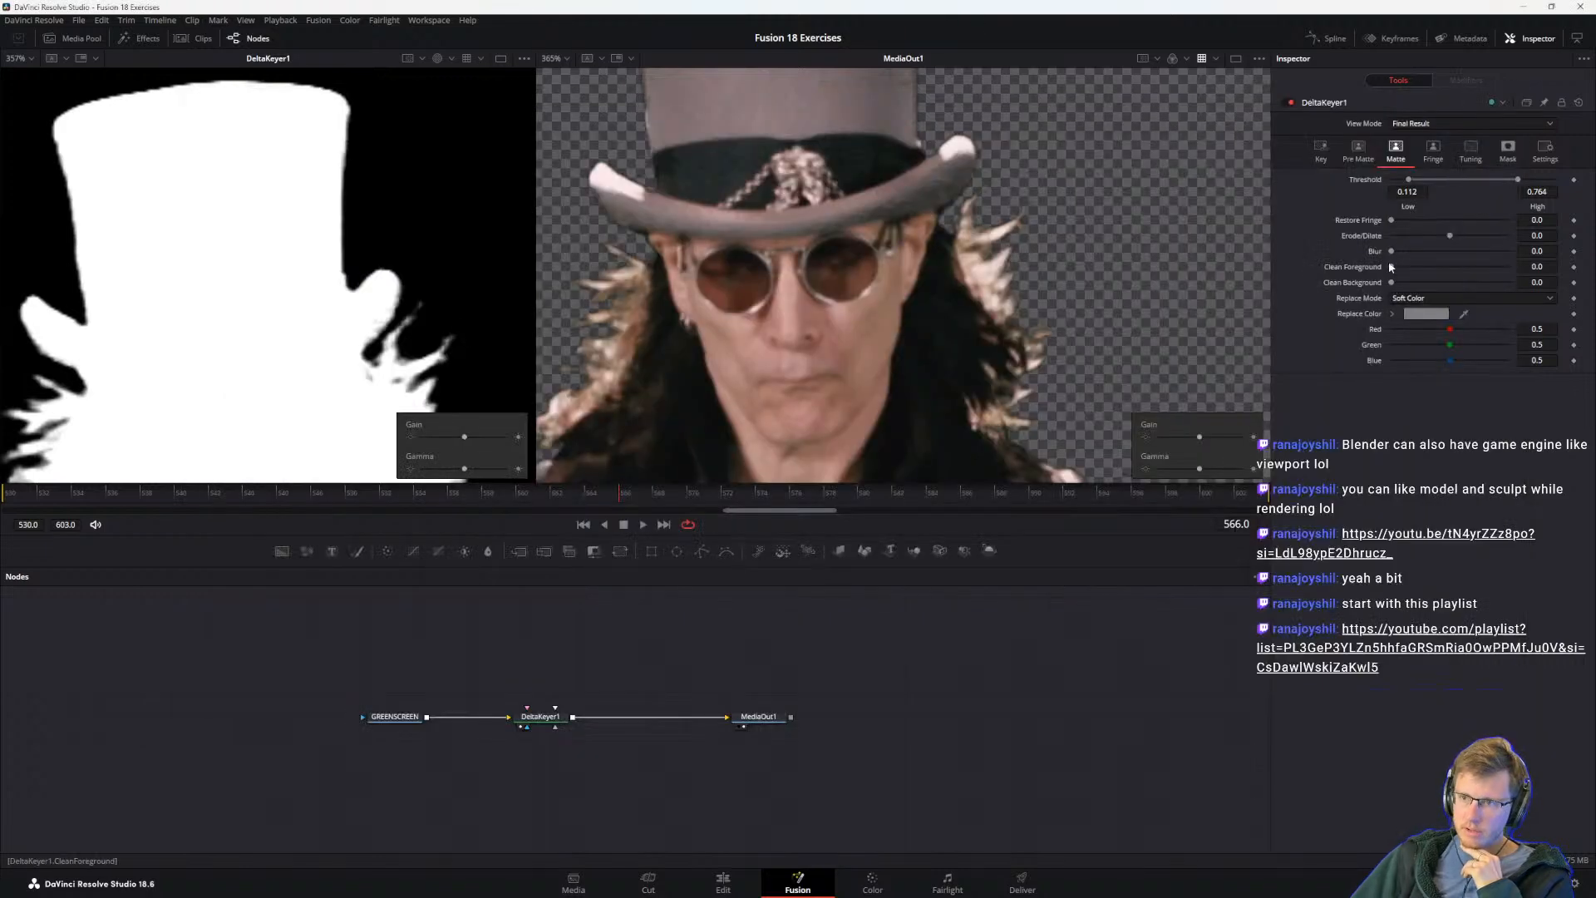
mouse_move(1391, 266)
left_mouse_down()
mouse_move(1406, 267)
mouse_move(1391, 274)
left_mouse_up()
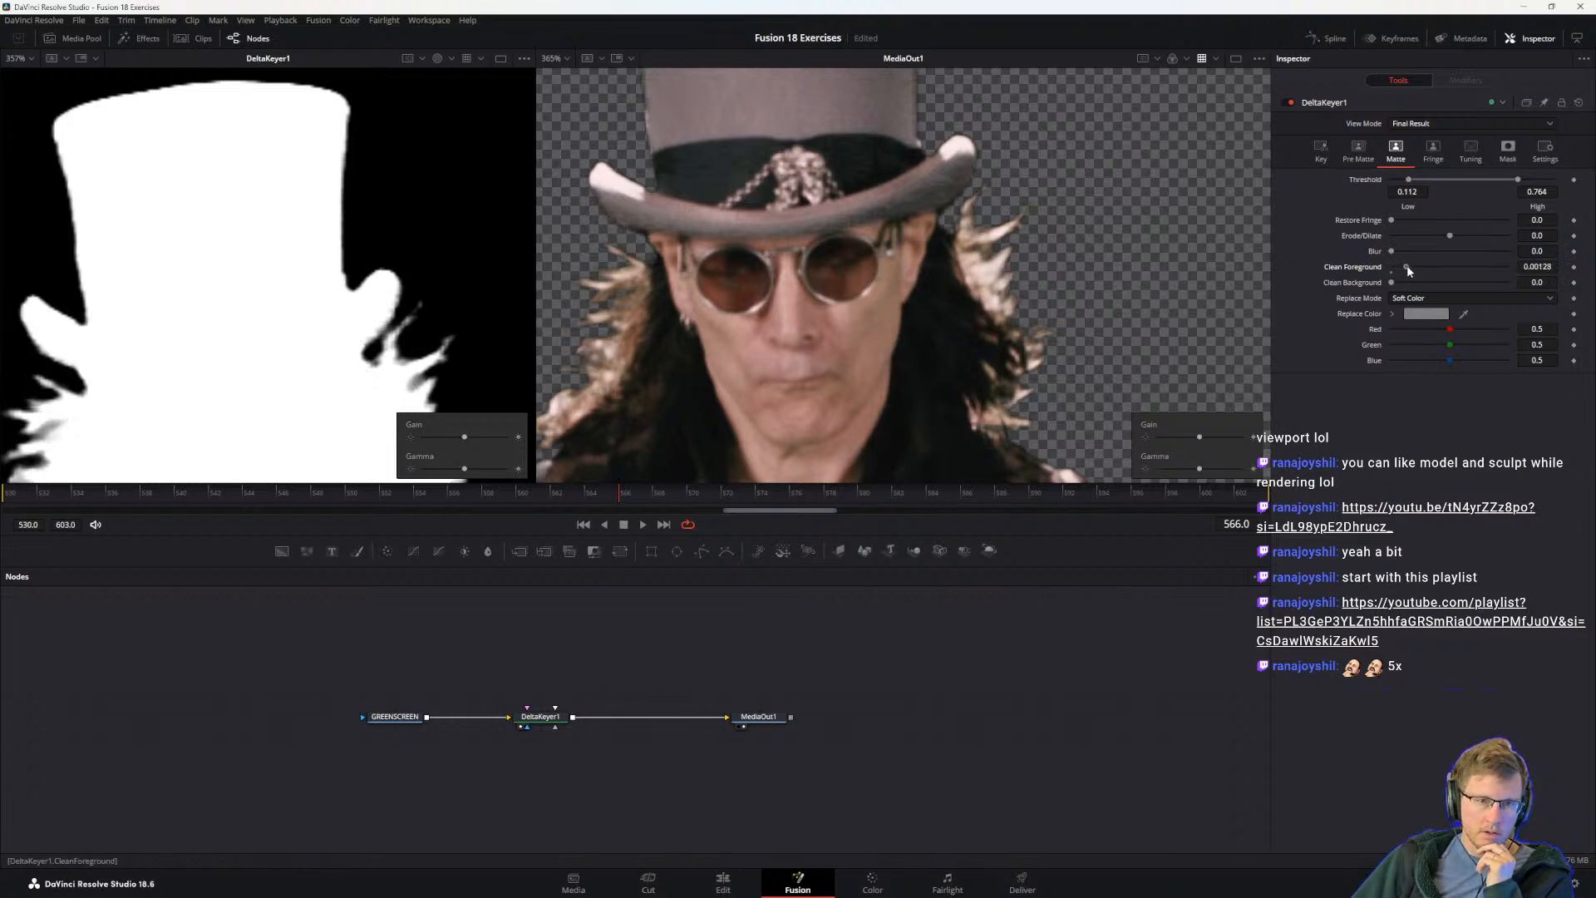
left_click_drag(1403, 267, 1402, 269)
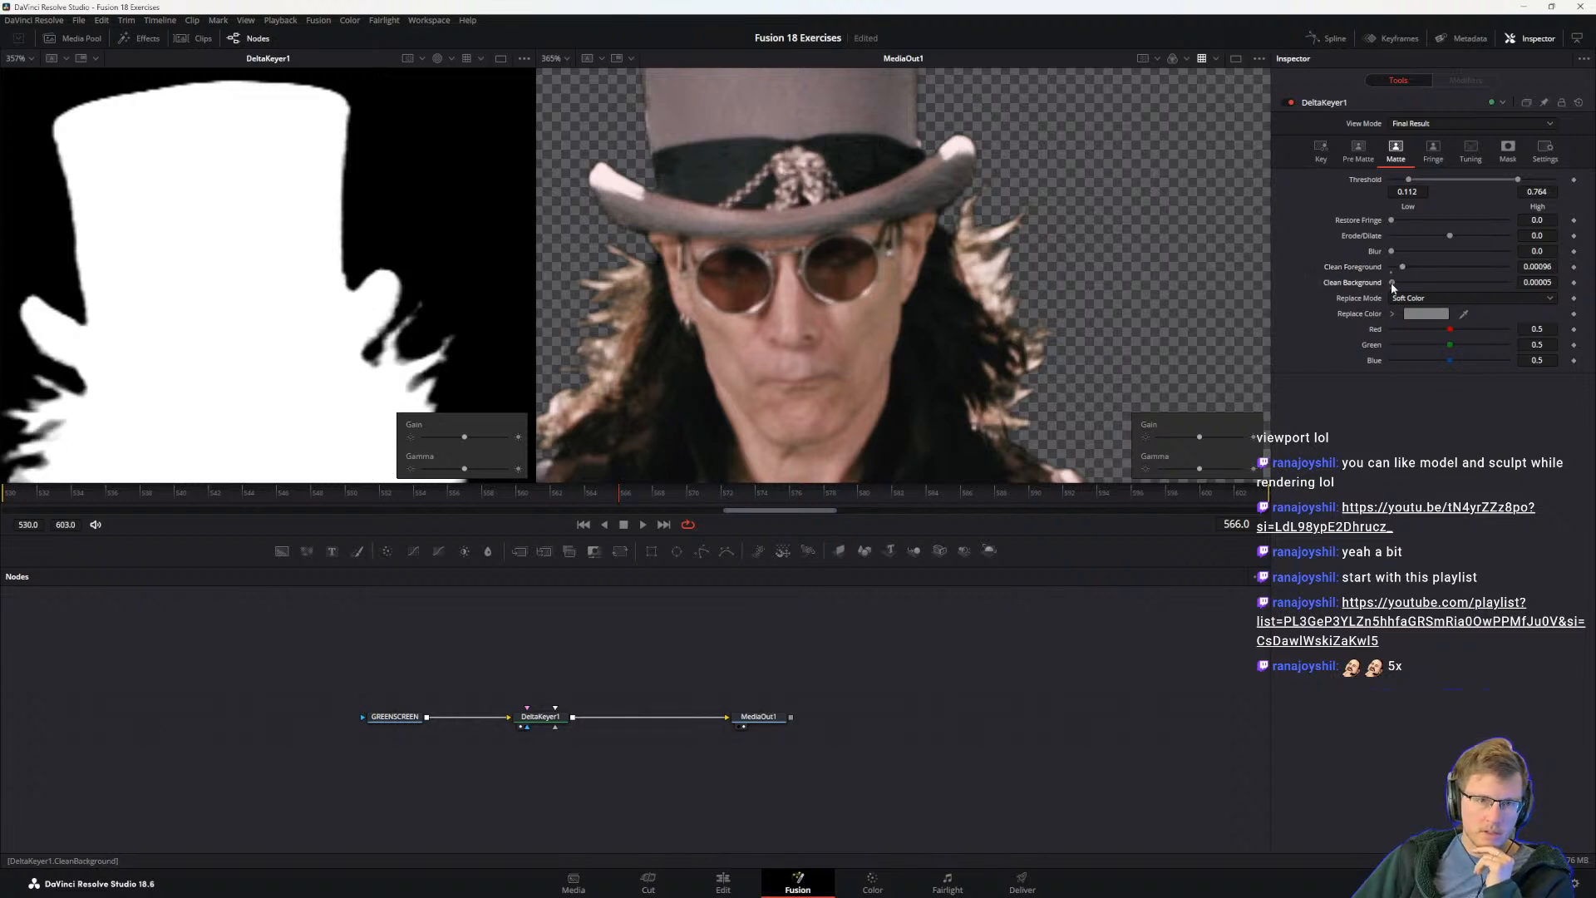
left_click_drag(1397, 285, 1368, 284)
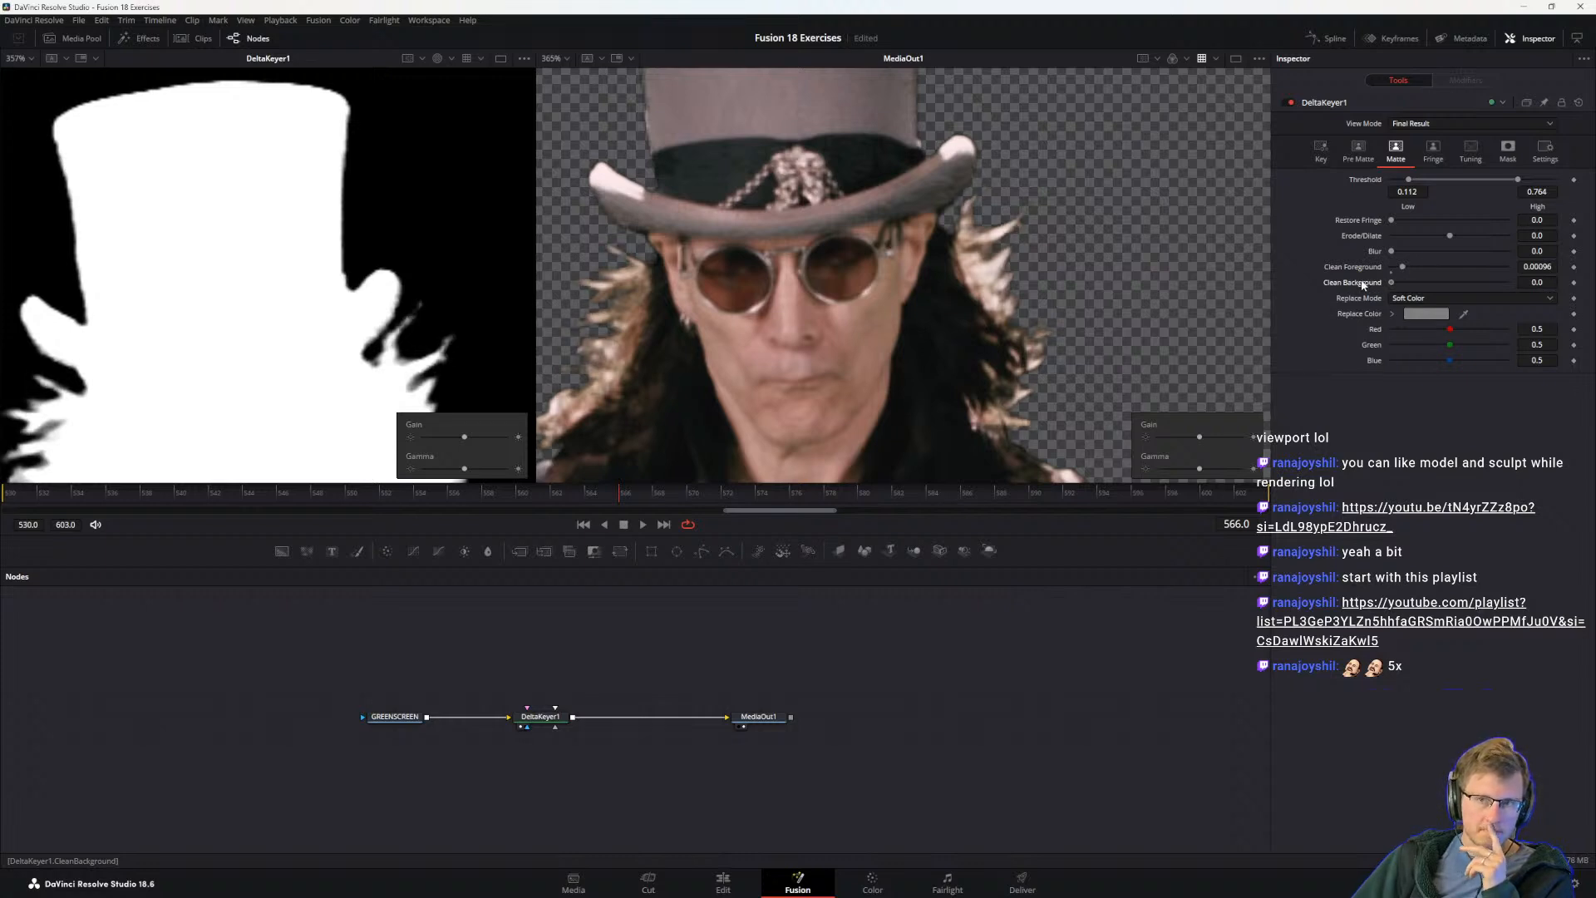
Step: Test slight Clean Background and Erode/Dilate changes against the guitarist's arm edges, return both to 0.0, and inspect the hair and shoulder edges
scroll(990, 291, "down", 5)
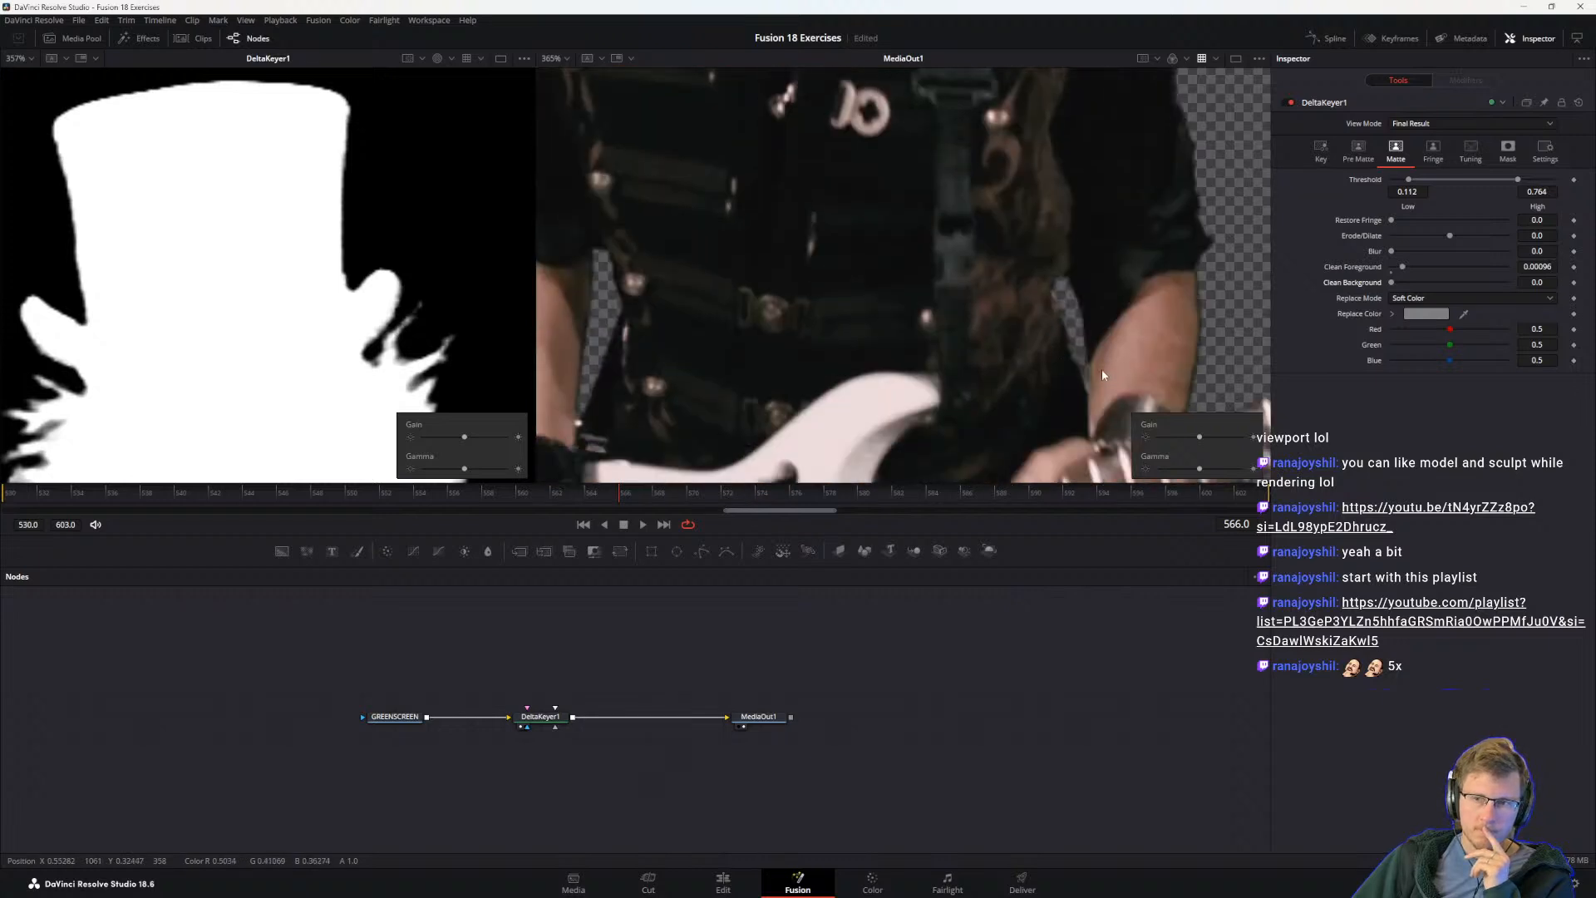
scroll(1101, 374, "up", 2)
left_click_drag(1114, 381, 869, 296)
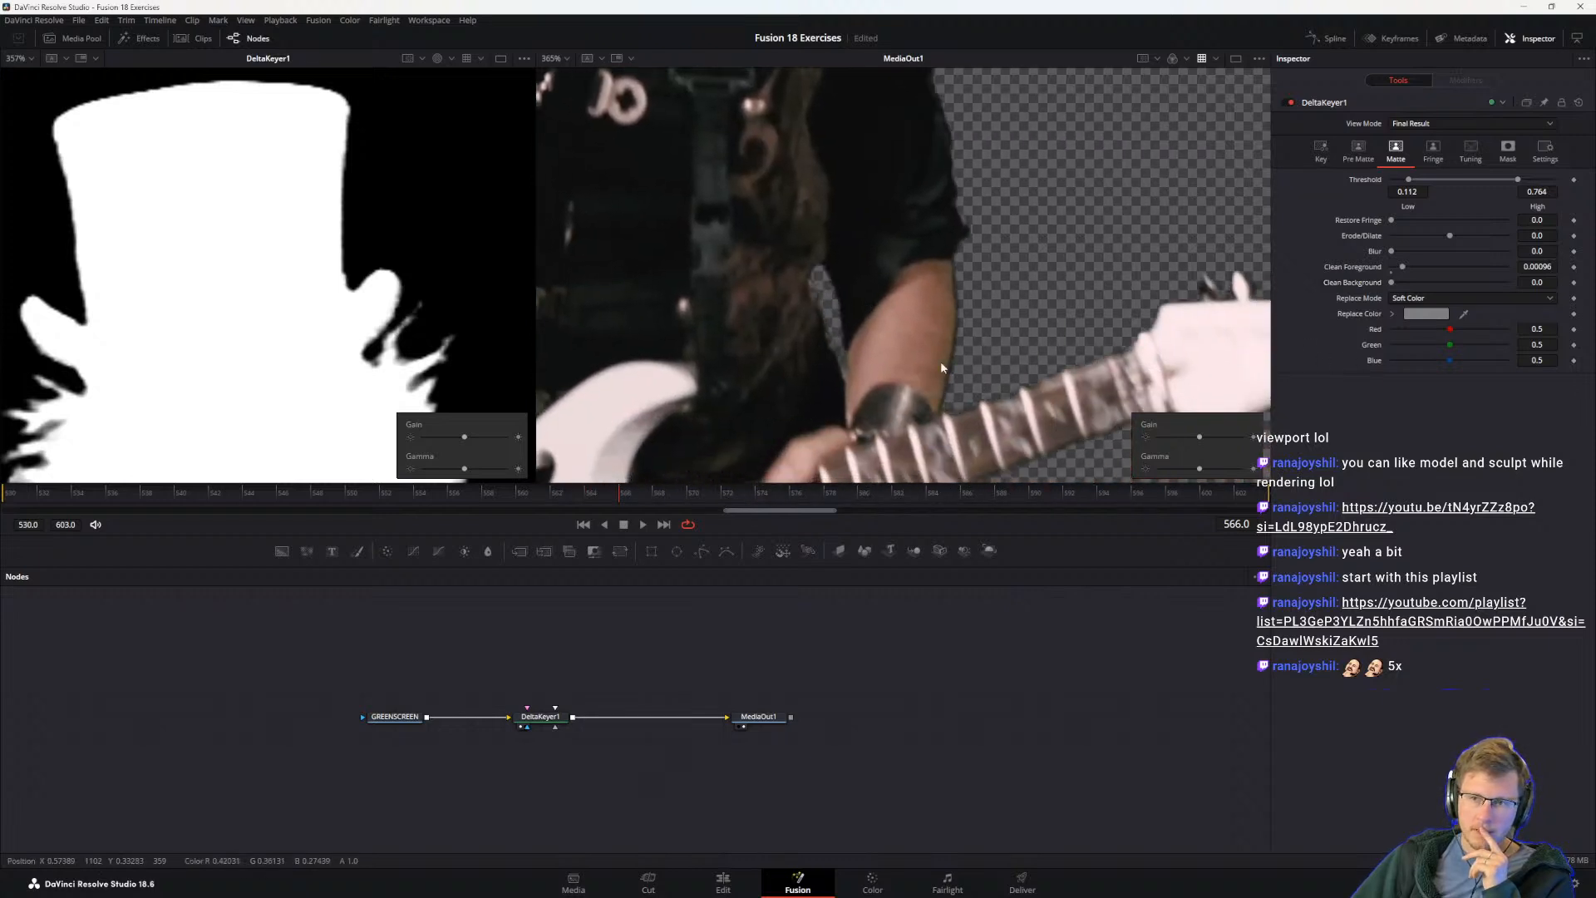
mouse_move(1391, 283)
left_mouse_down()
mouse_move(1433, 282)
mouse_move(1390, 283)
left_mouse_up()
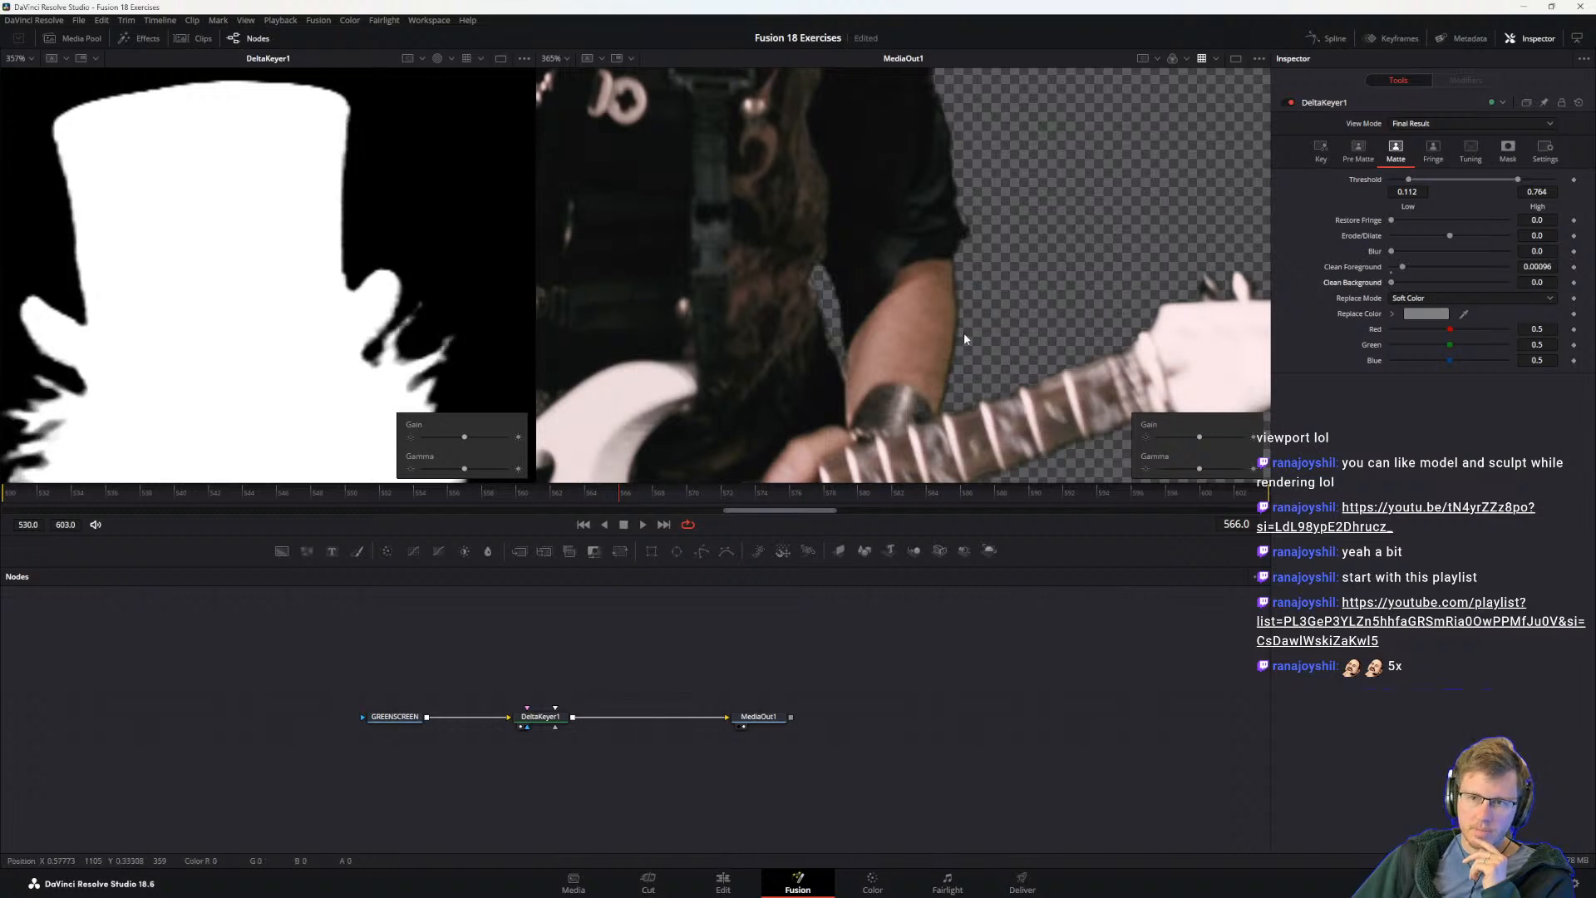
left_click_drag(1451, 237, 1458, 242)
key("ctrl+z")
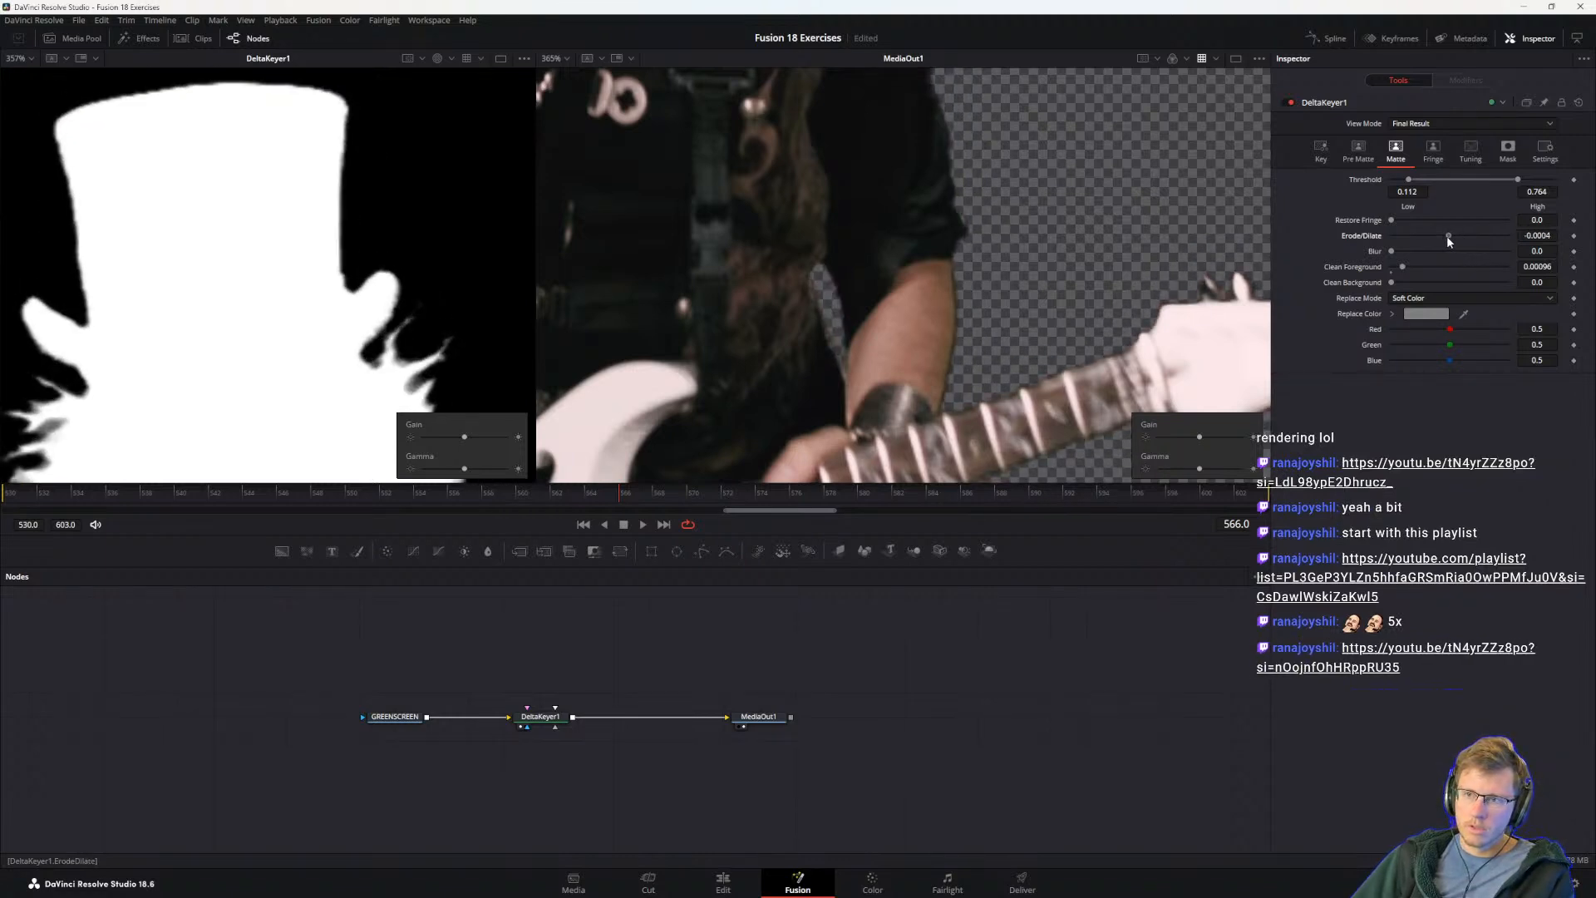
scroll(962, 364, "up", 10)
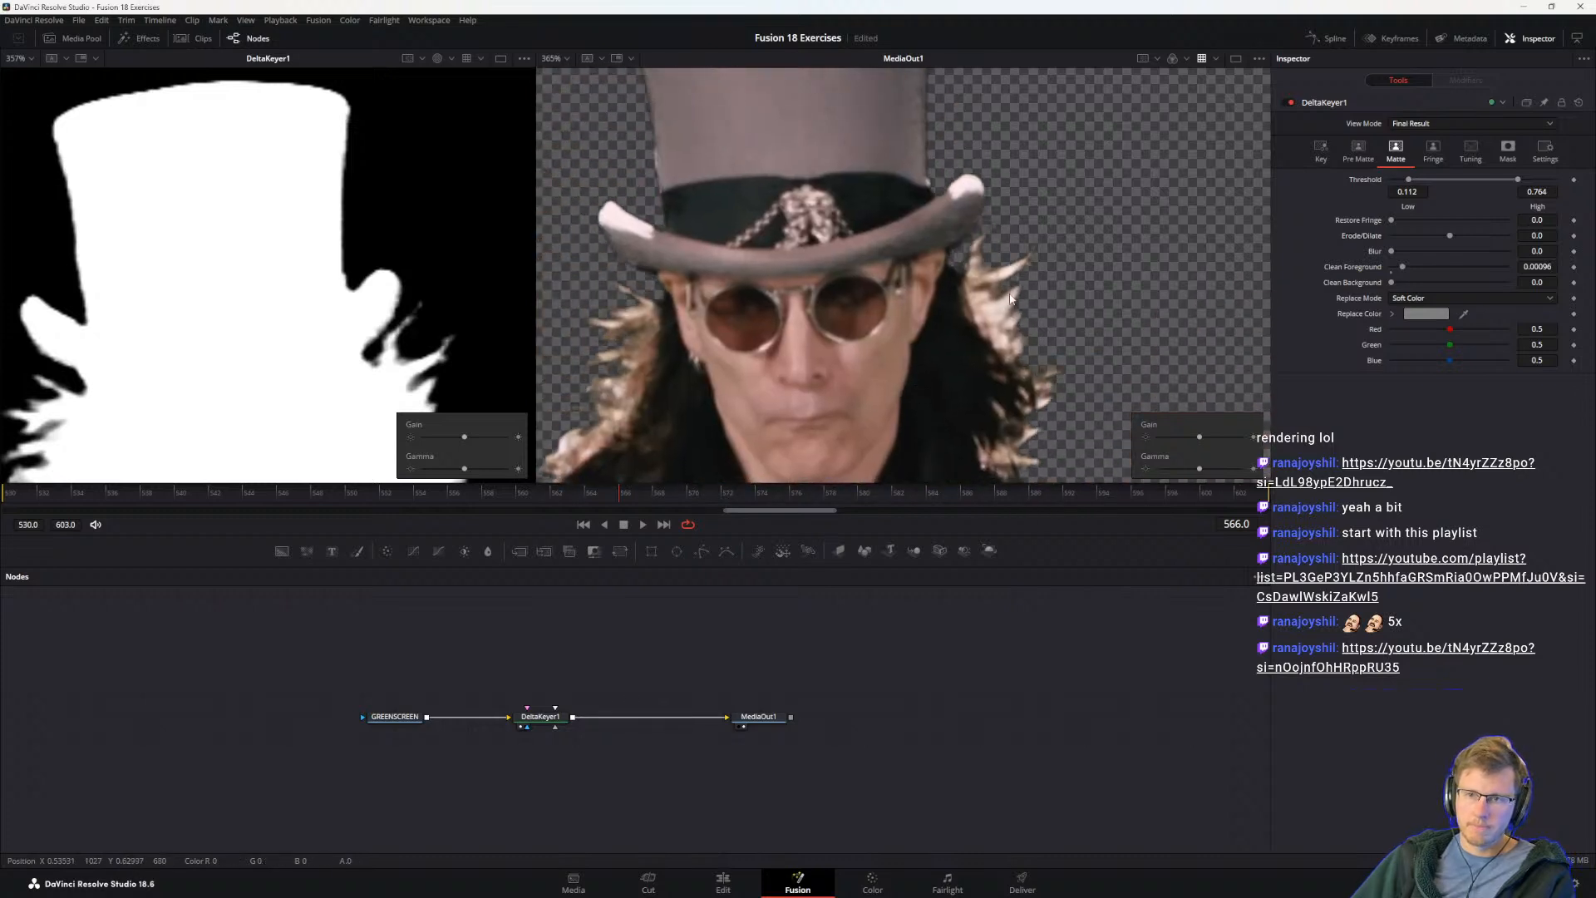
scroll(1014, 299, "down", 8)
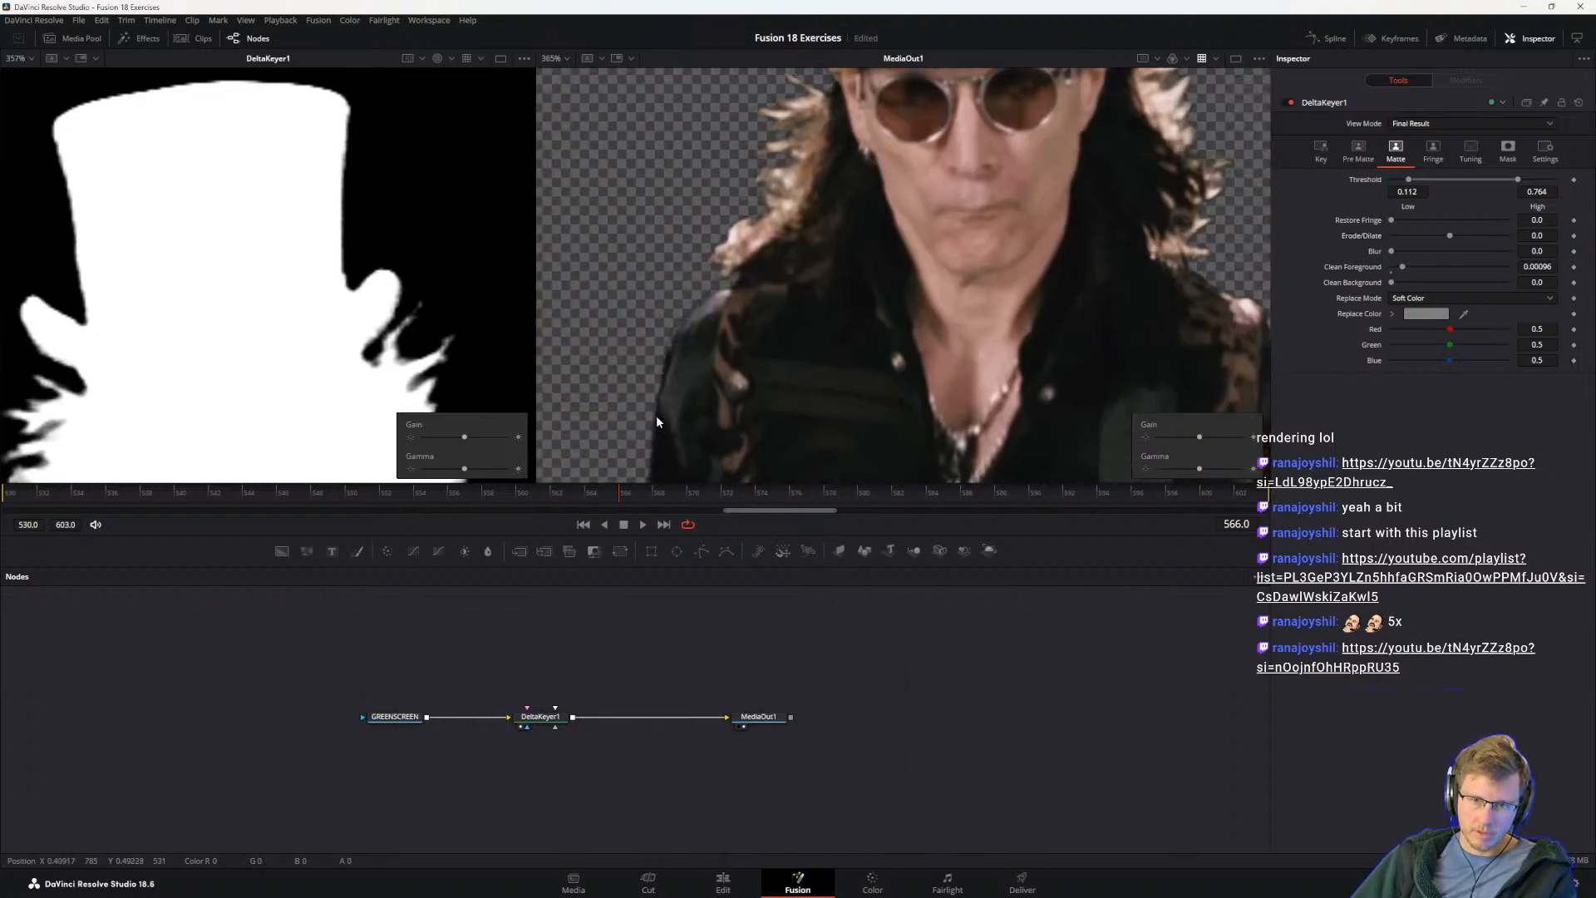
scroll(659, 413, "up", 5)
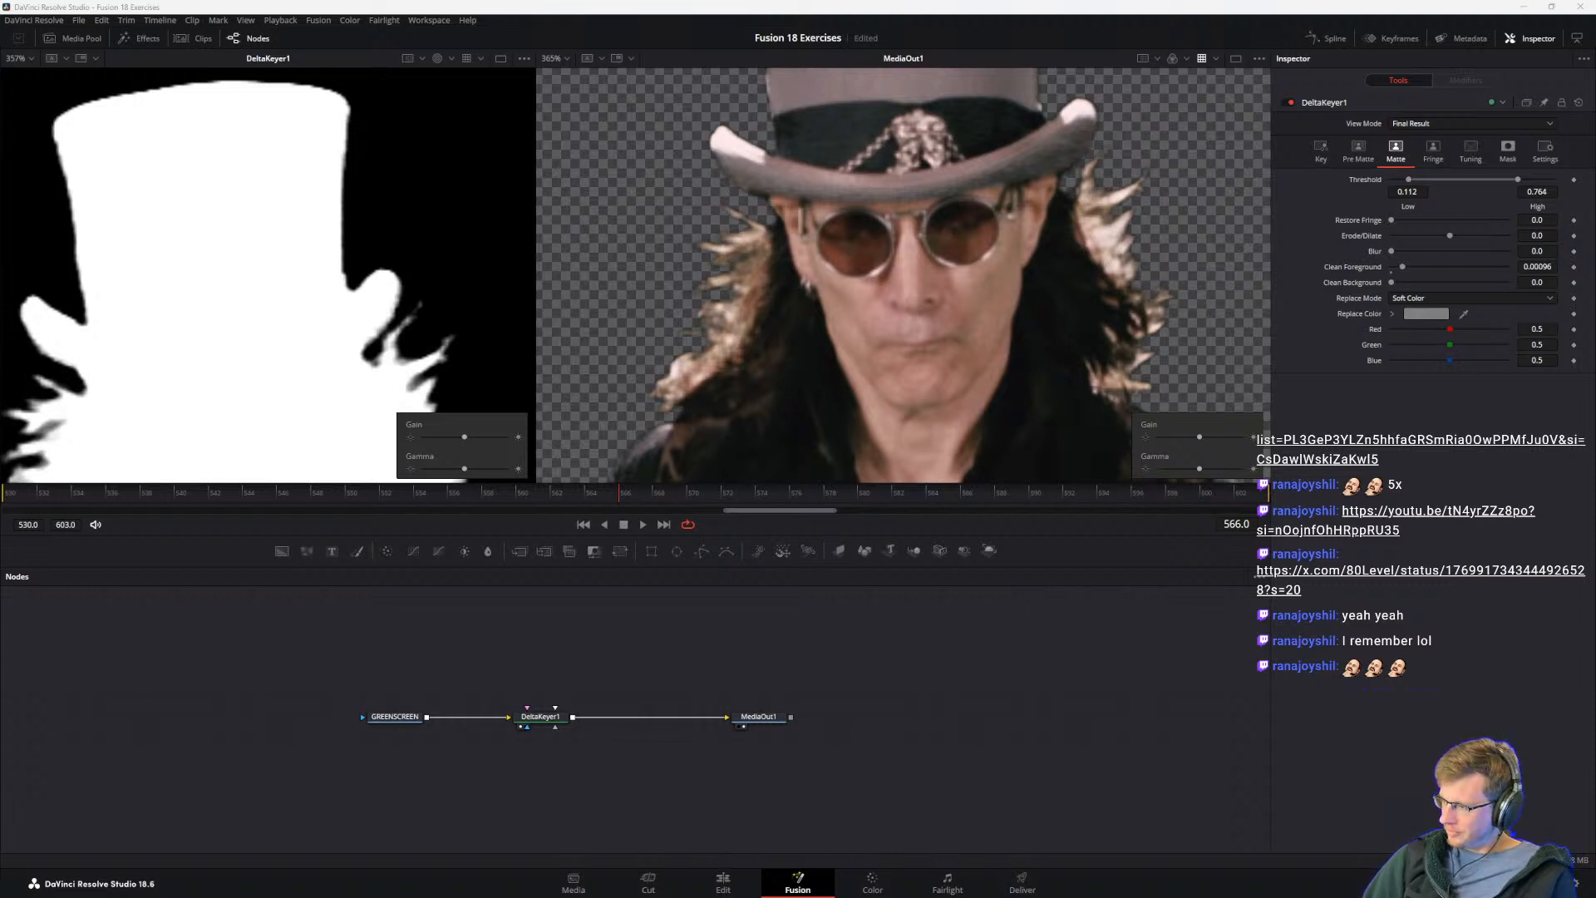
Step: Bring the 80 LEVEL post on X on screen, watch its Blender EEVEE-Next video in full screen, and move the browser off screen
left_click_drag(1595, 482, 1323, 305)
left_click_drag(1469, 308, 1480, 165)
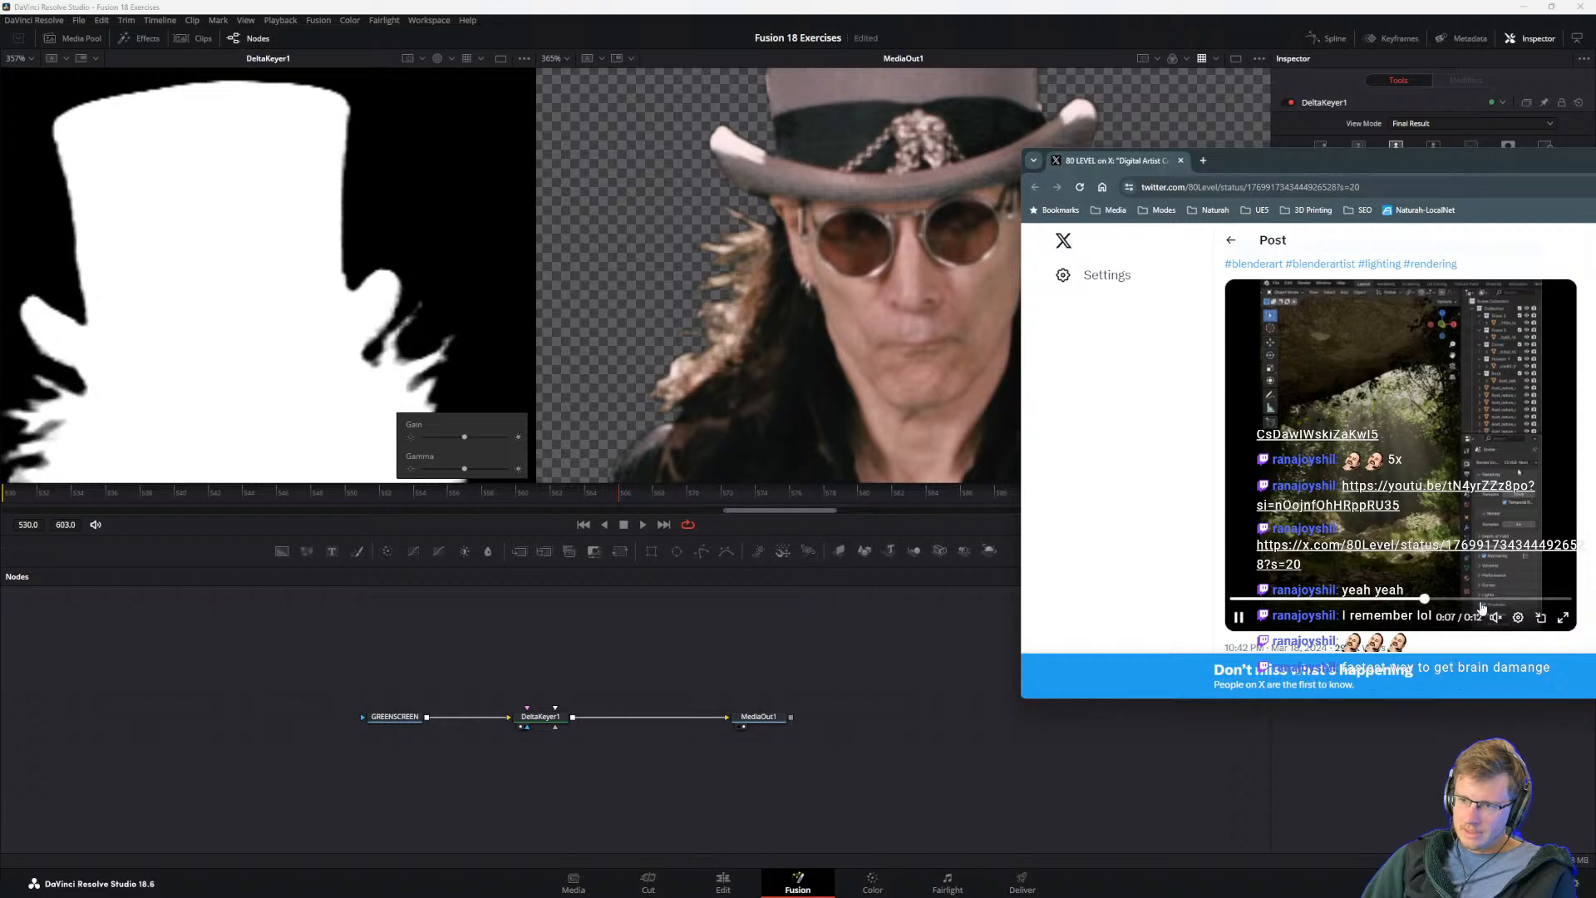
left_click(1565, 618)
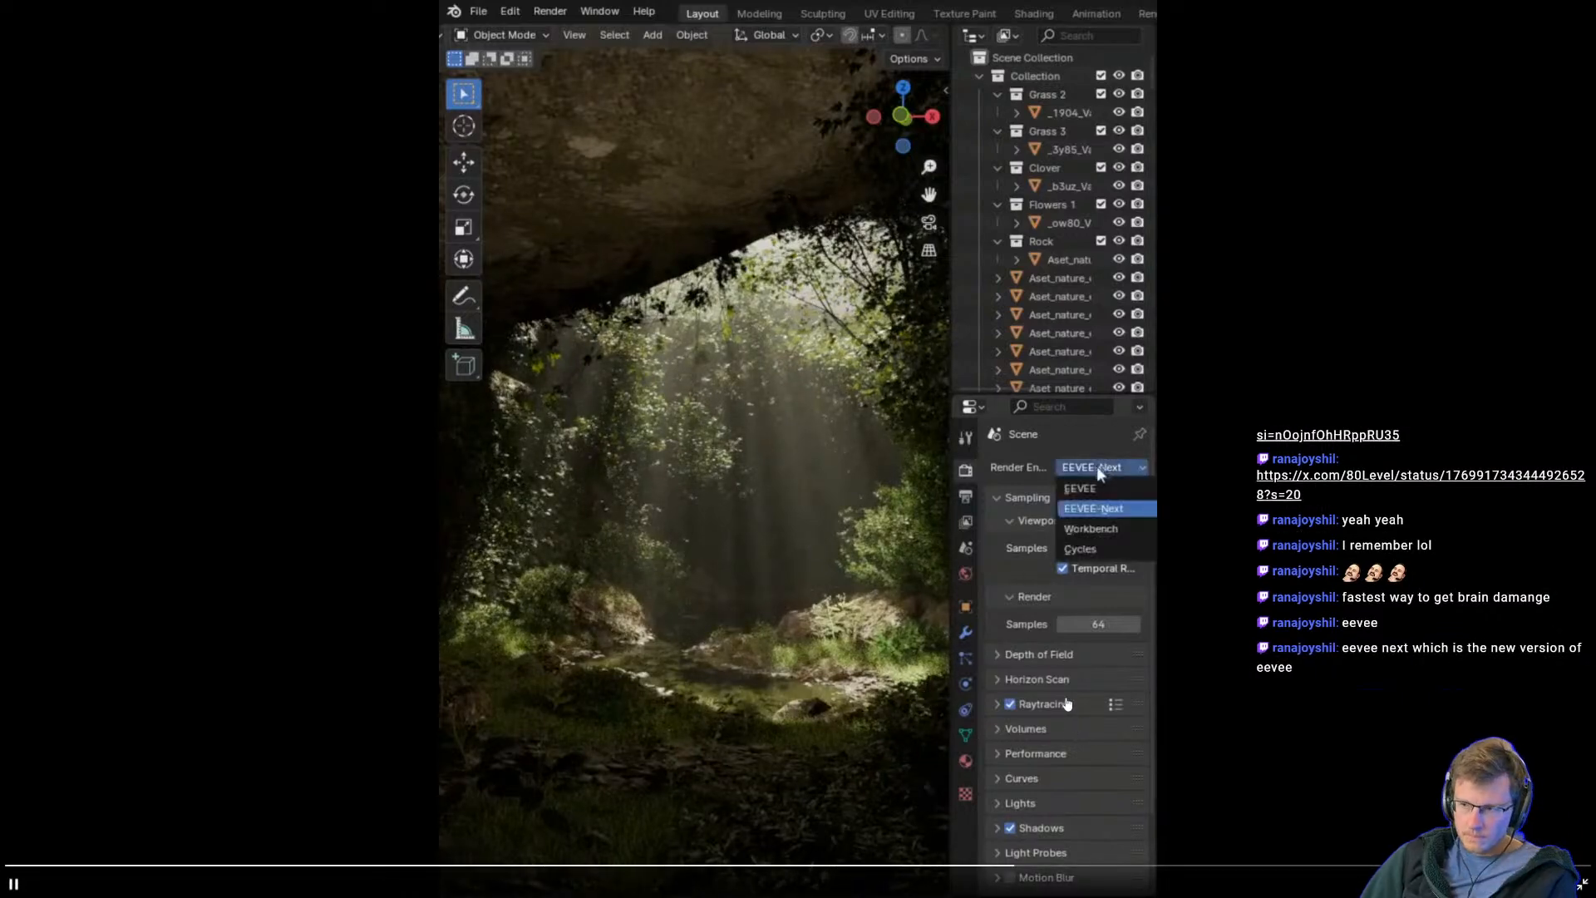
key("Escape")
left_click_drag(1335, 167, 1595, 254)
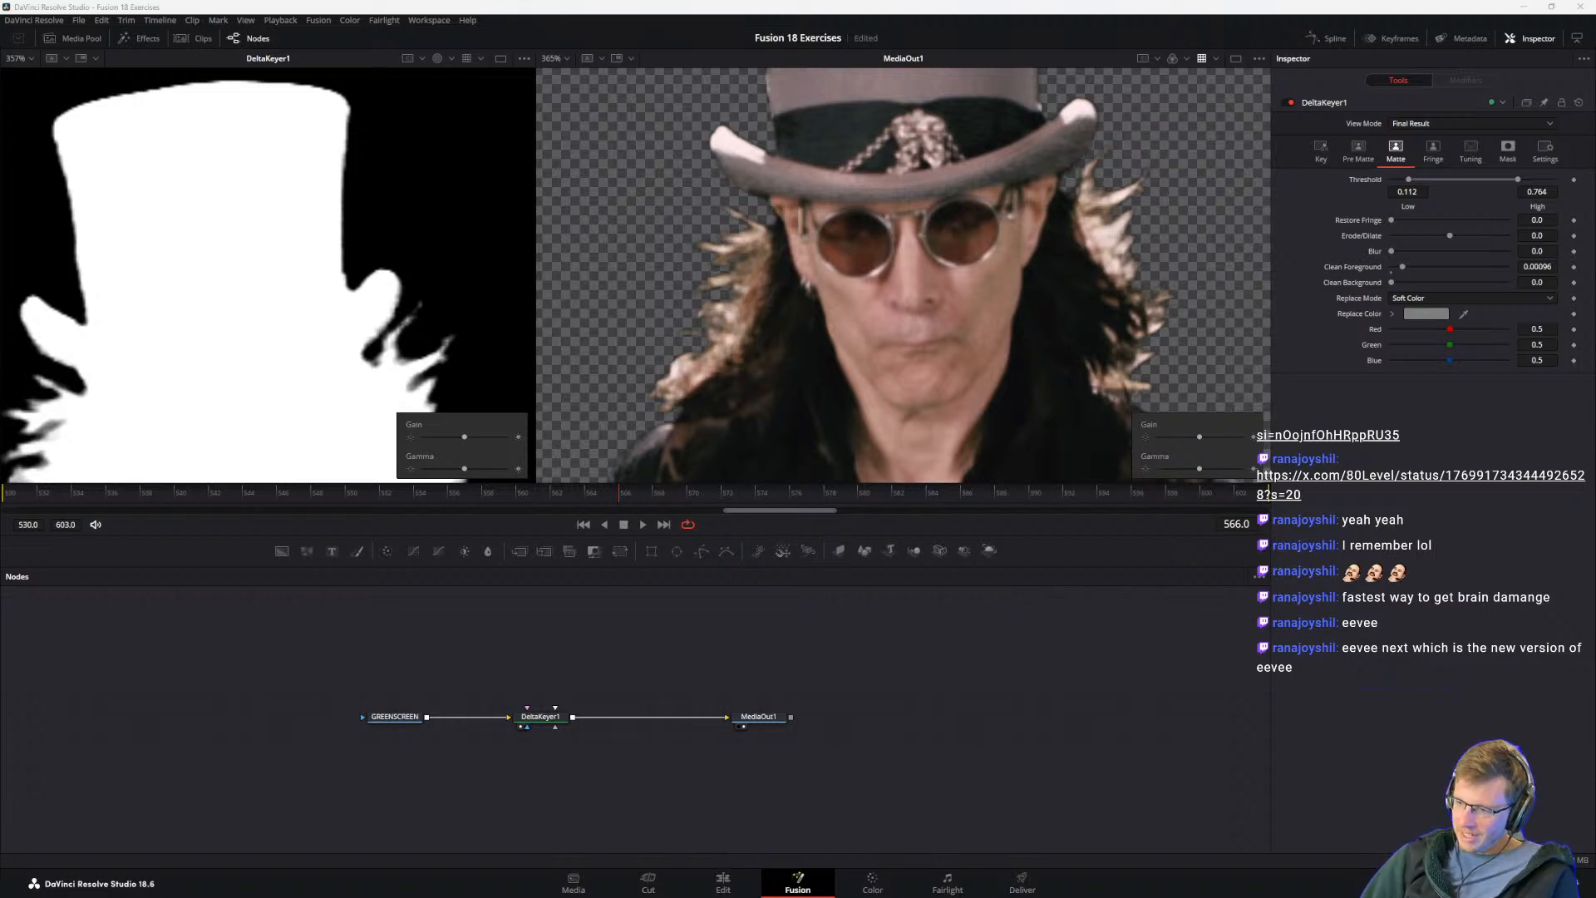
Step: Save the Resolve project and open the Visual Effects Guide at steps 11 and 12 on Clean Foreground, Clean Background and Gain/Gamma
key("ctrl+s")
key("alt+Tab")
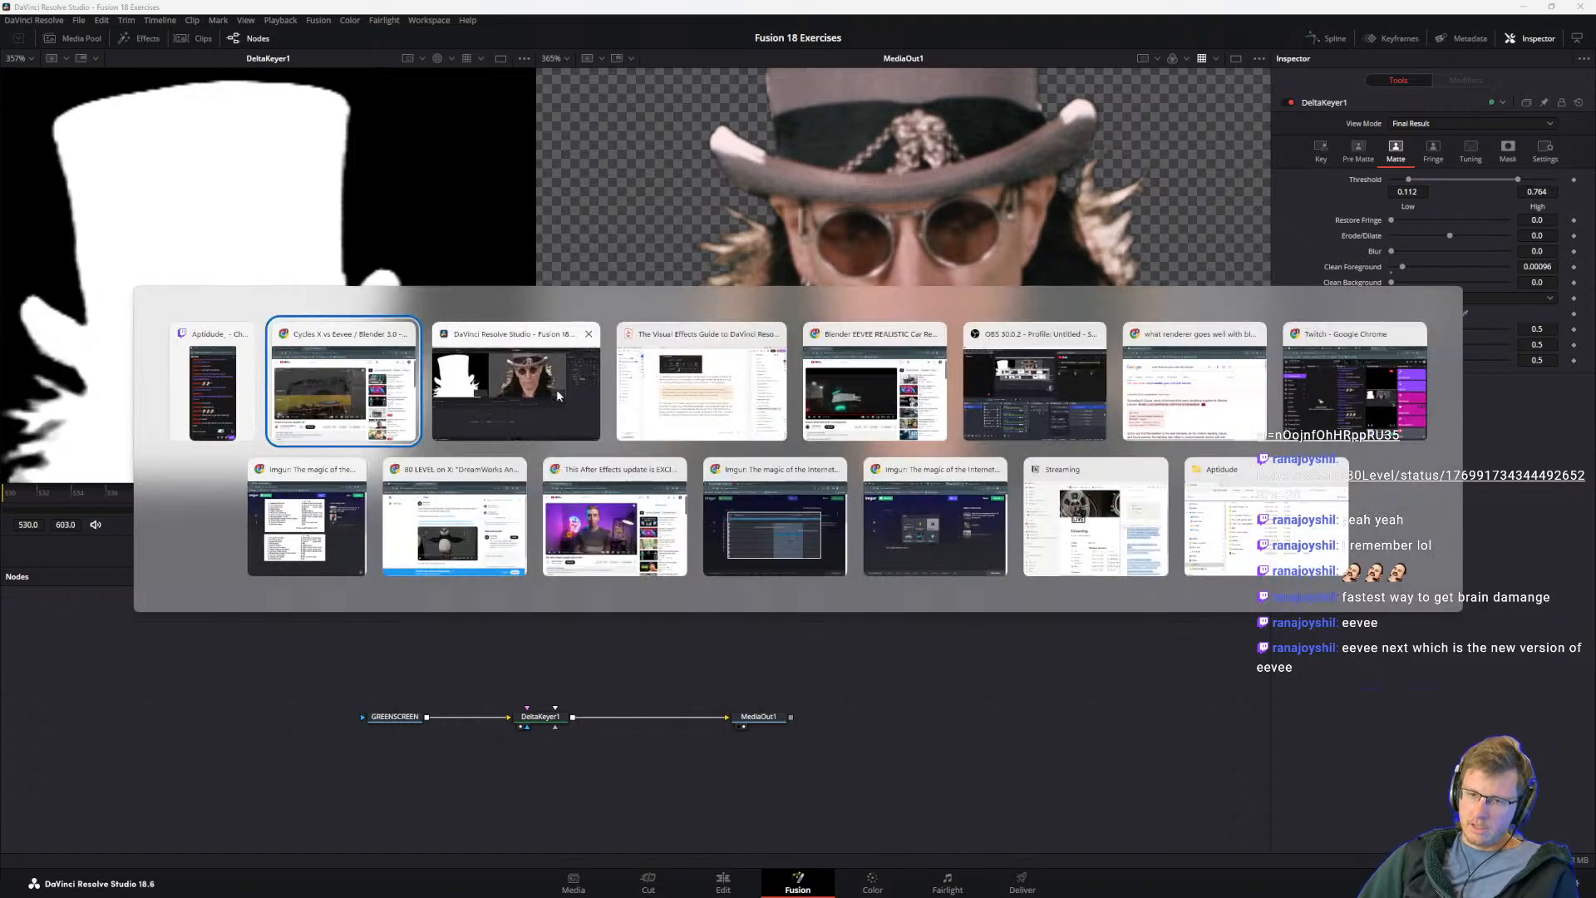
scroll(677, 586, "down", 10)
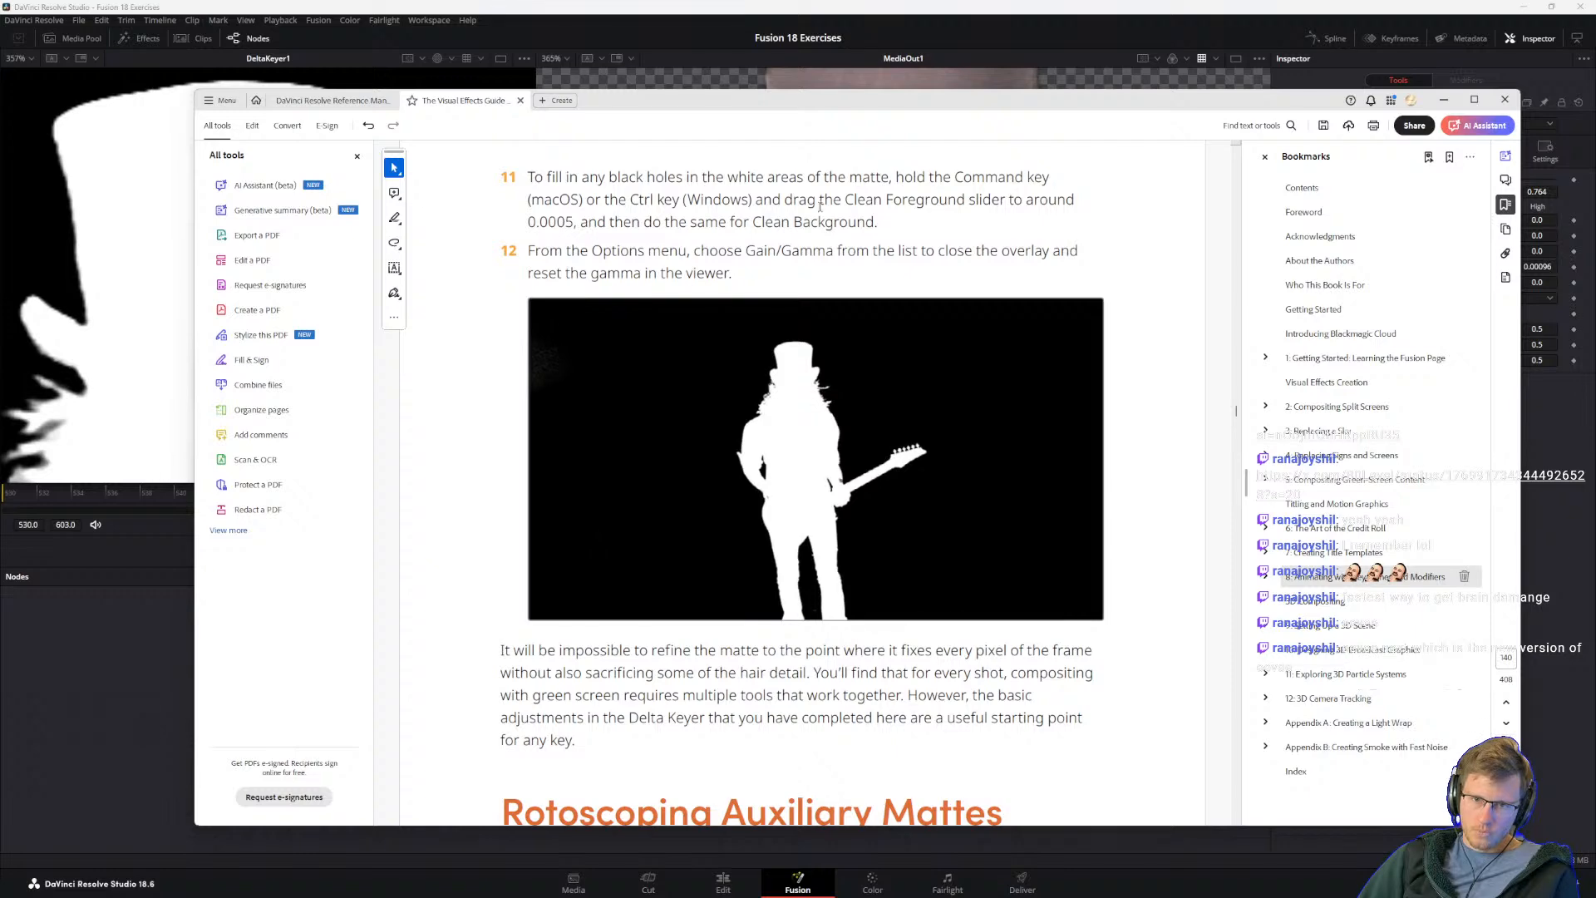
Step: Set DeltaKeyer1's Clean Foreground to 0.00246 in Resolve and recheck the guide's finished matte picture and step 11 instruction
left_click(1159, 42)
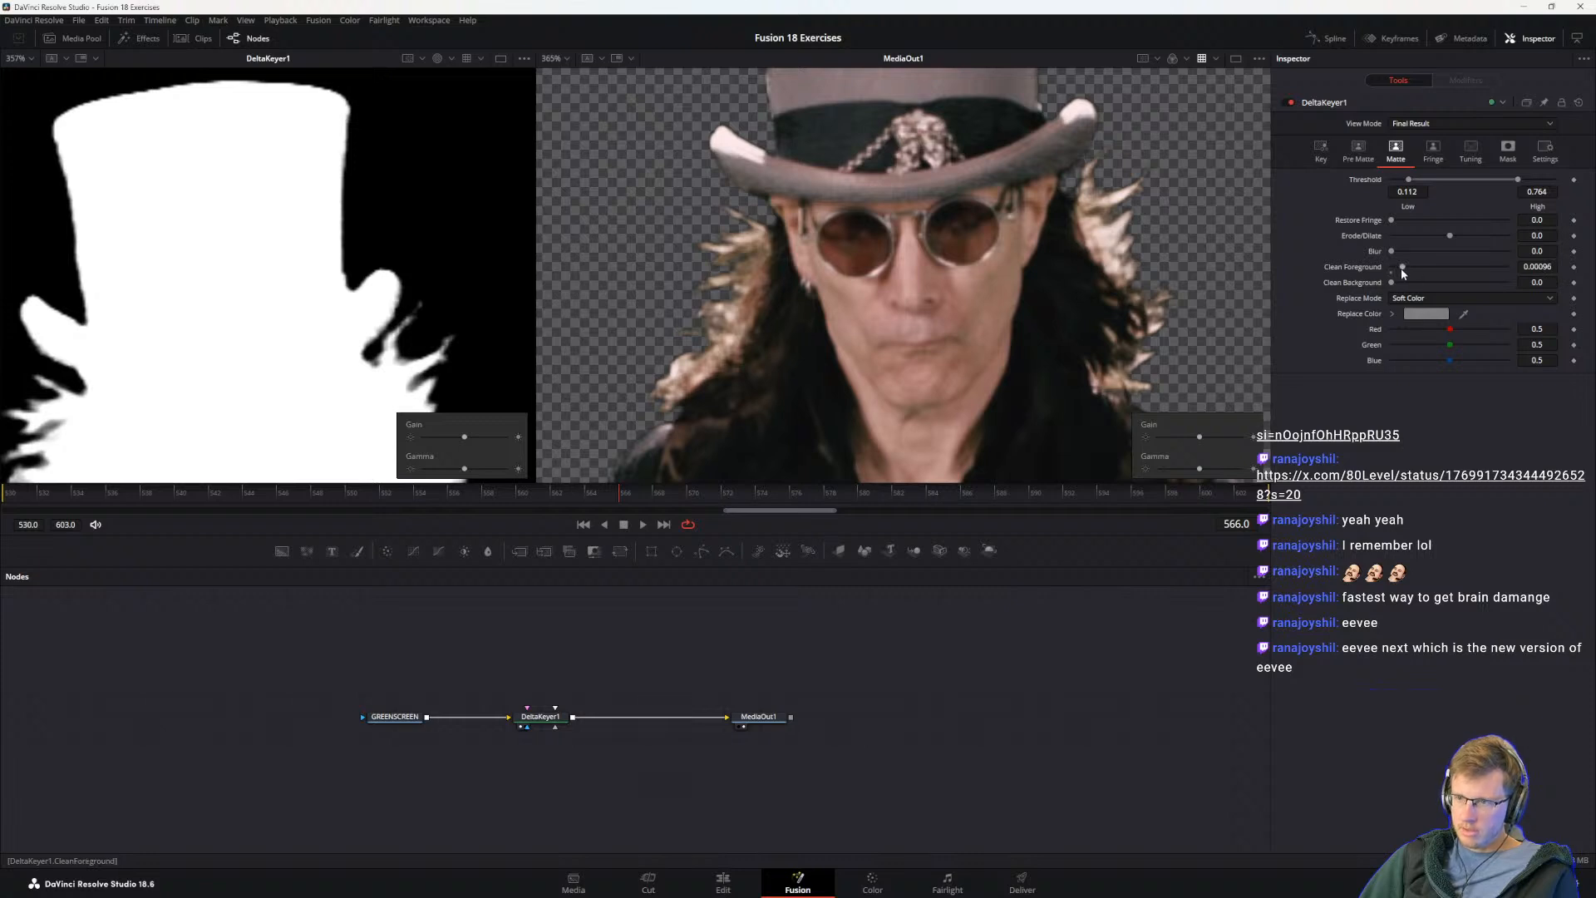
left_click_drag(1399, 269, 1418, 269)
key("alt+Tab")
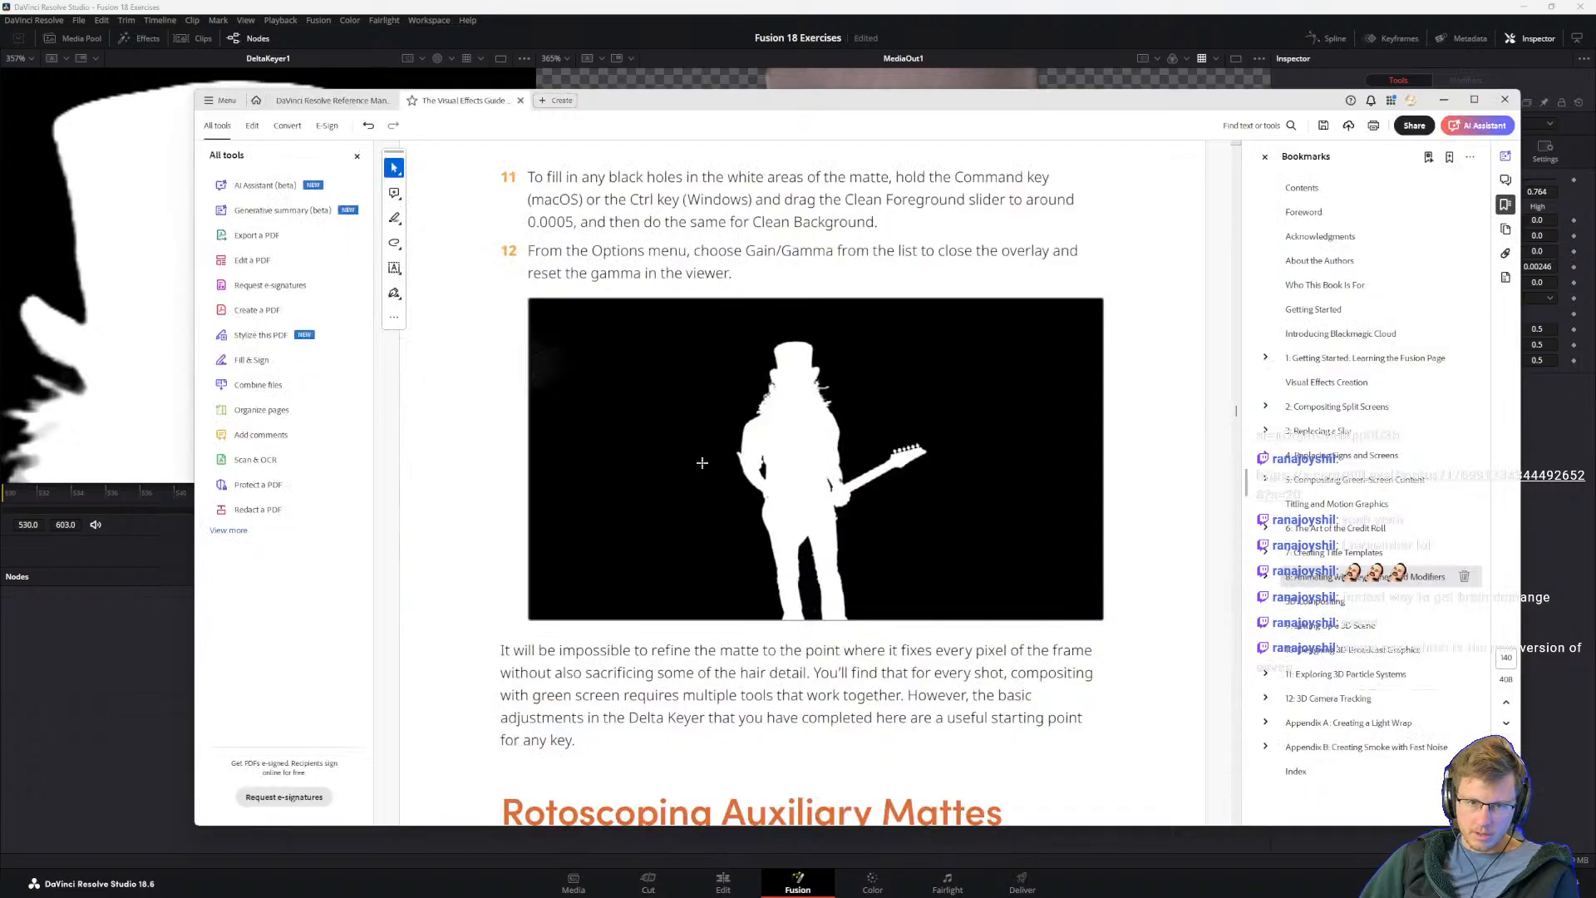
key("alt+Tab")
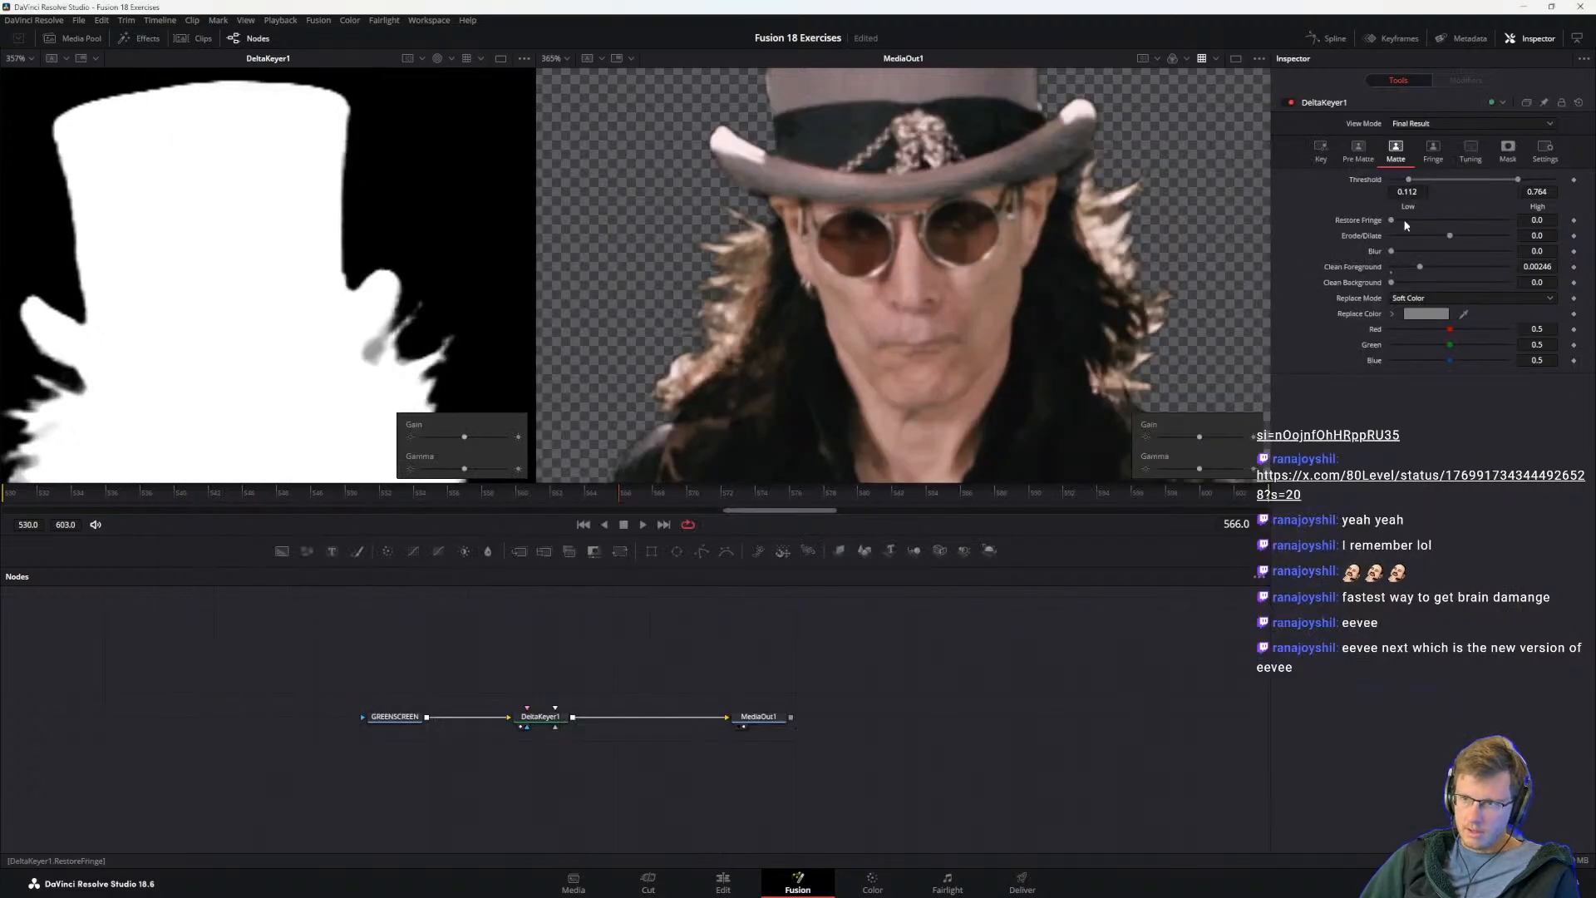
Step: Lower DeltaKeyer1's Clean Foreground to 0.00064 and return to the Visual Effects Guide at steps 11 and 12
left_click_drag(1419, 268, 1398, 264)
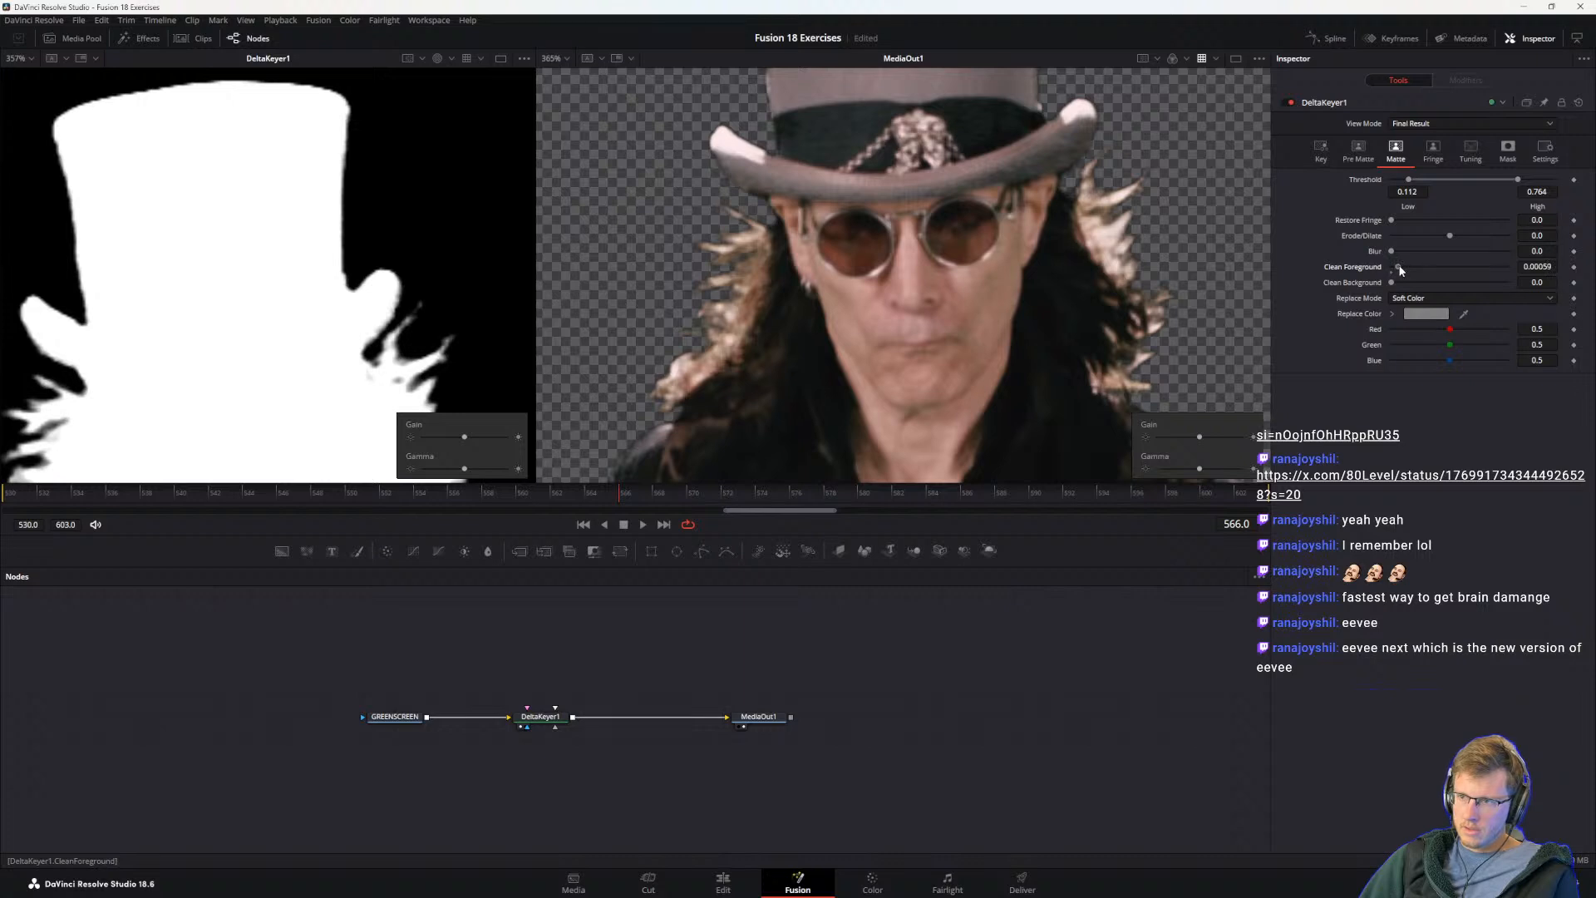
left_click_drag(1400, 268, 1400, 269)
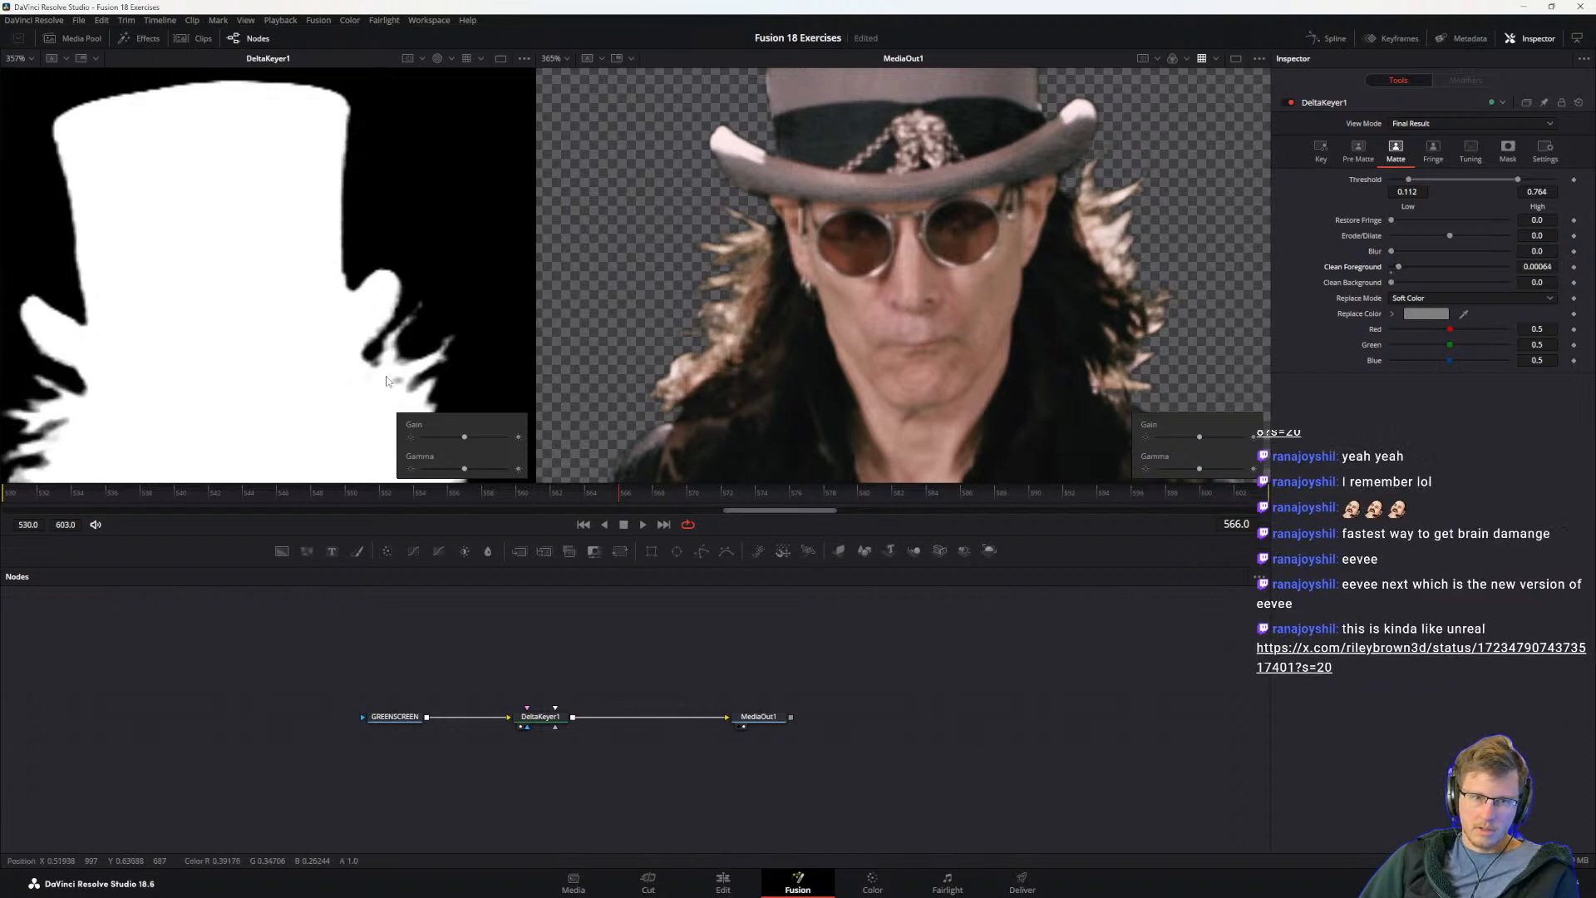
key("alt+Tab")
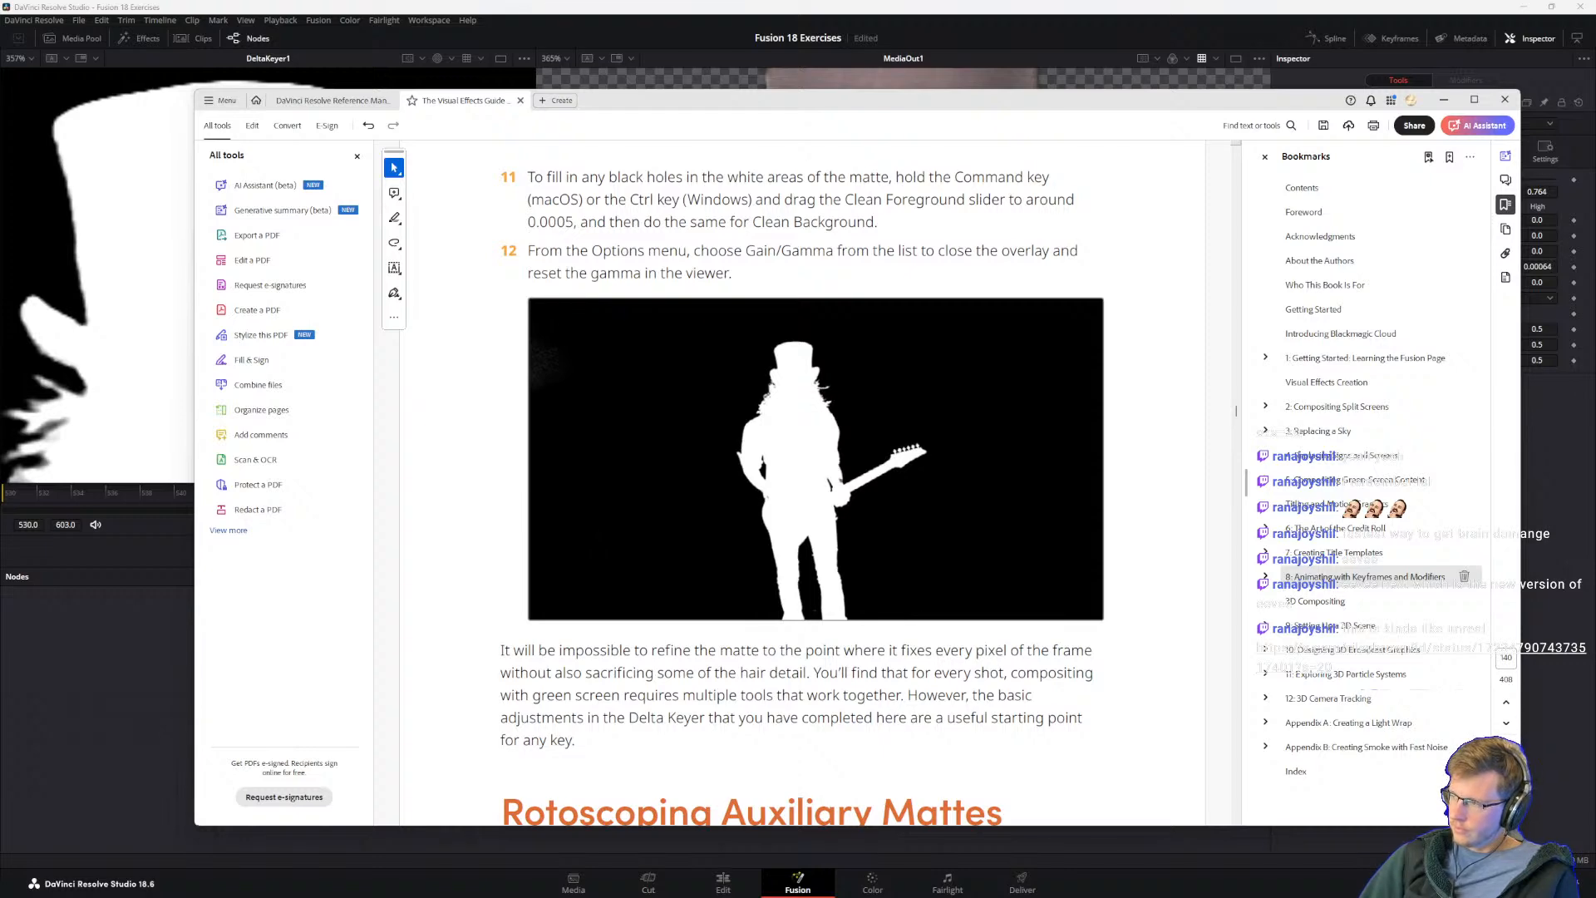
Step: Bring the X post about Eevee Next in Blender 4.1 on screen, watch its video in full screen, and move the browser off screen
left_click_drag(1595, 374, 1225, 243)
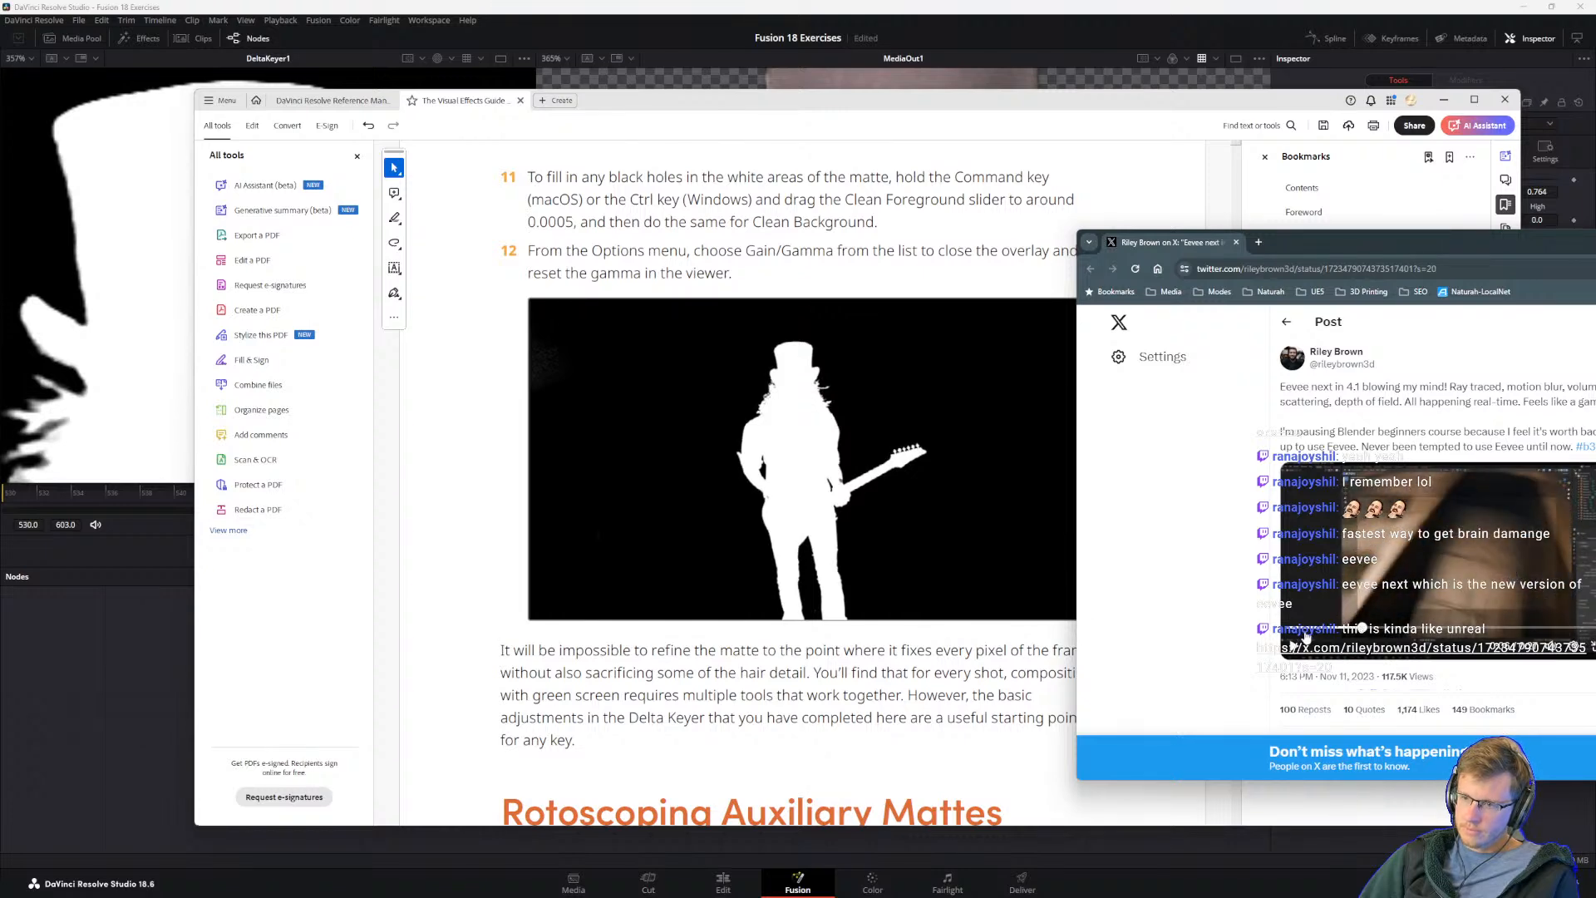
left_click_drag(1373, 240, 1339, 213)
left_click(1585, 619)
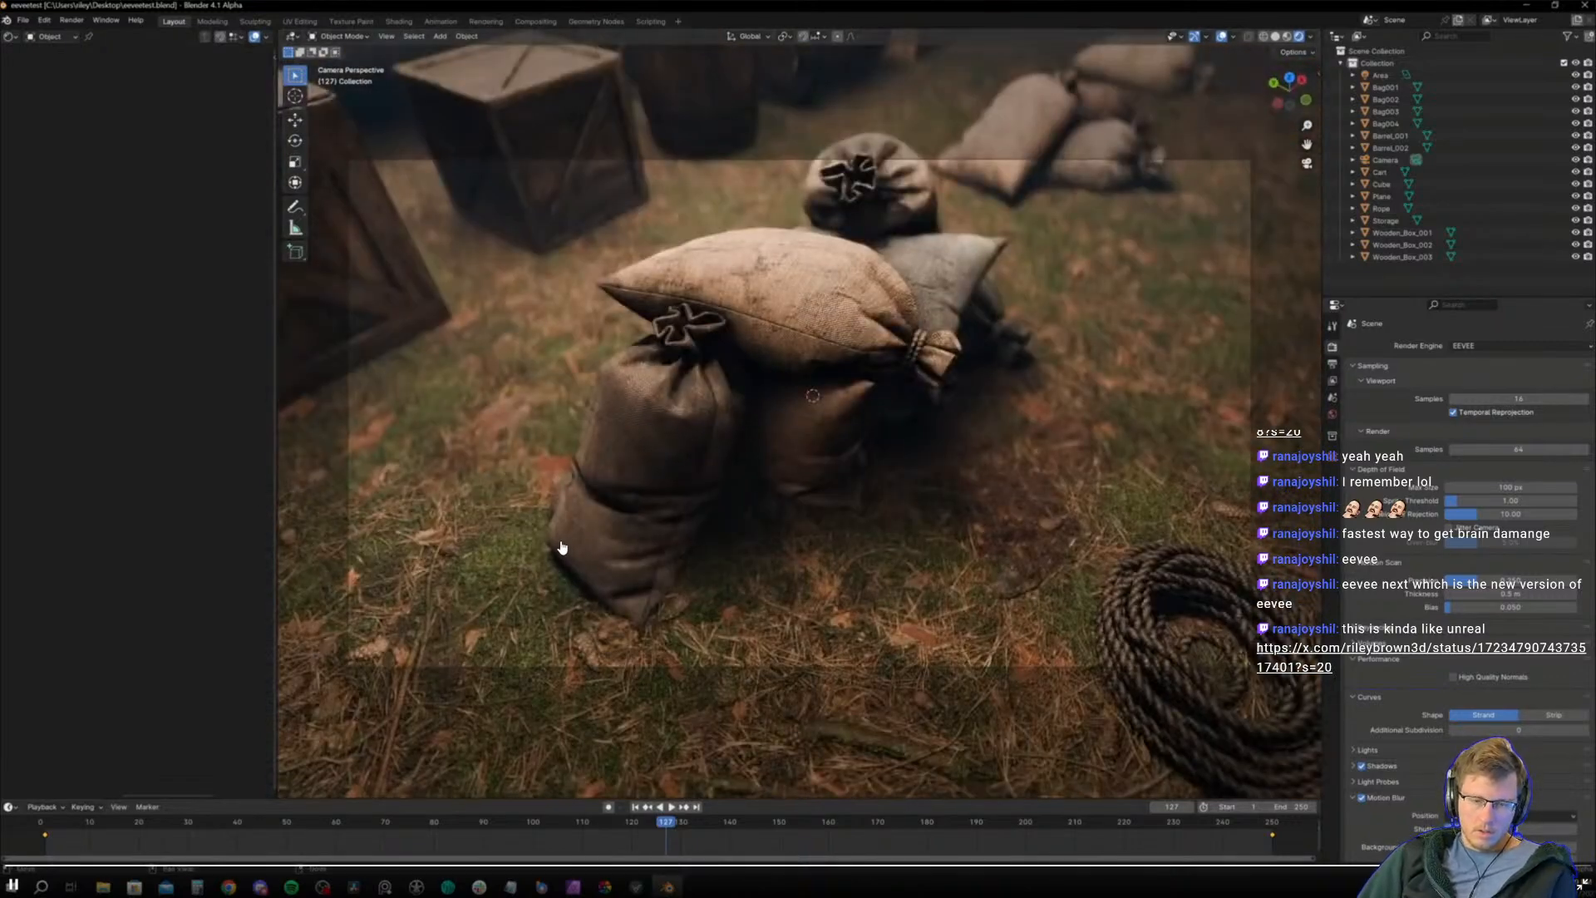
key("Escape")
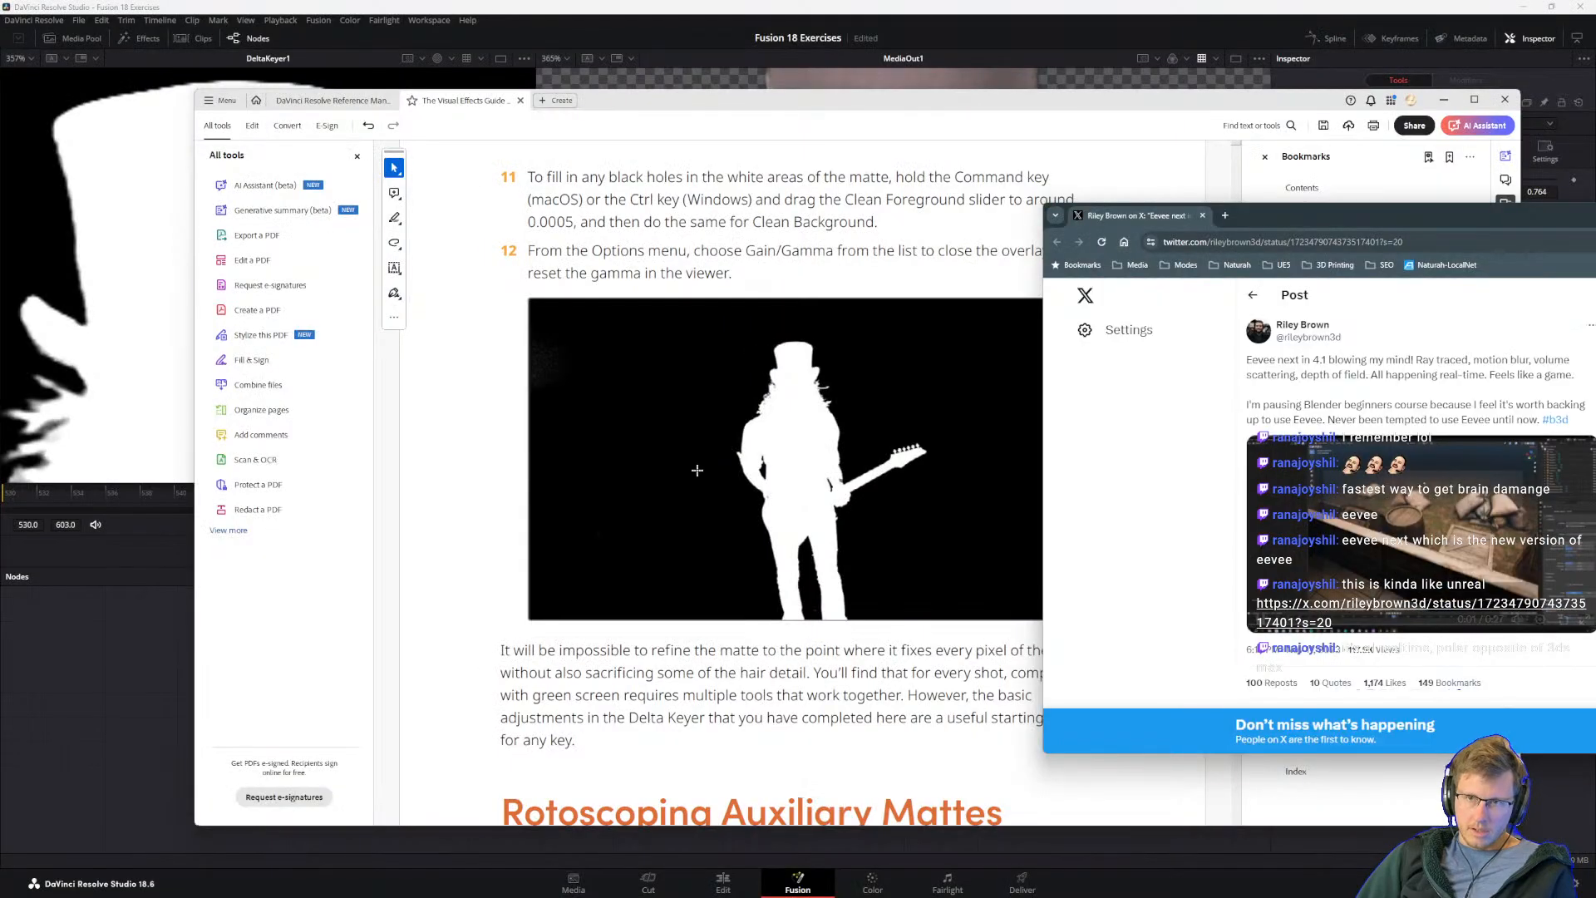
left_click_drag(1295, 216, 1595, 217)
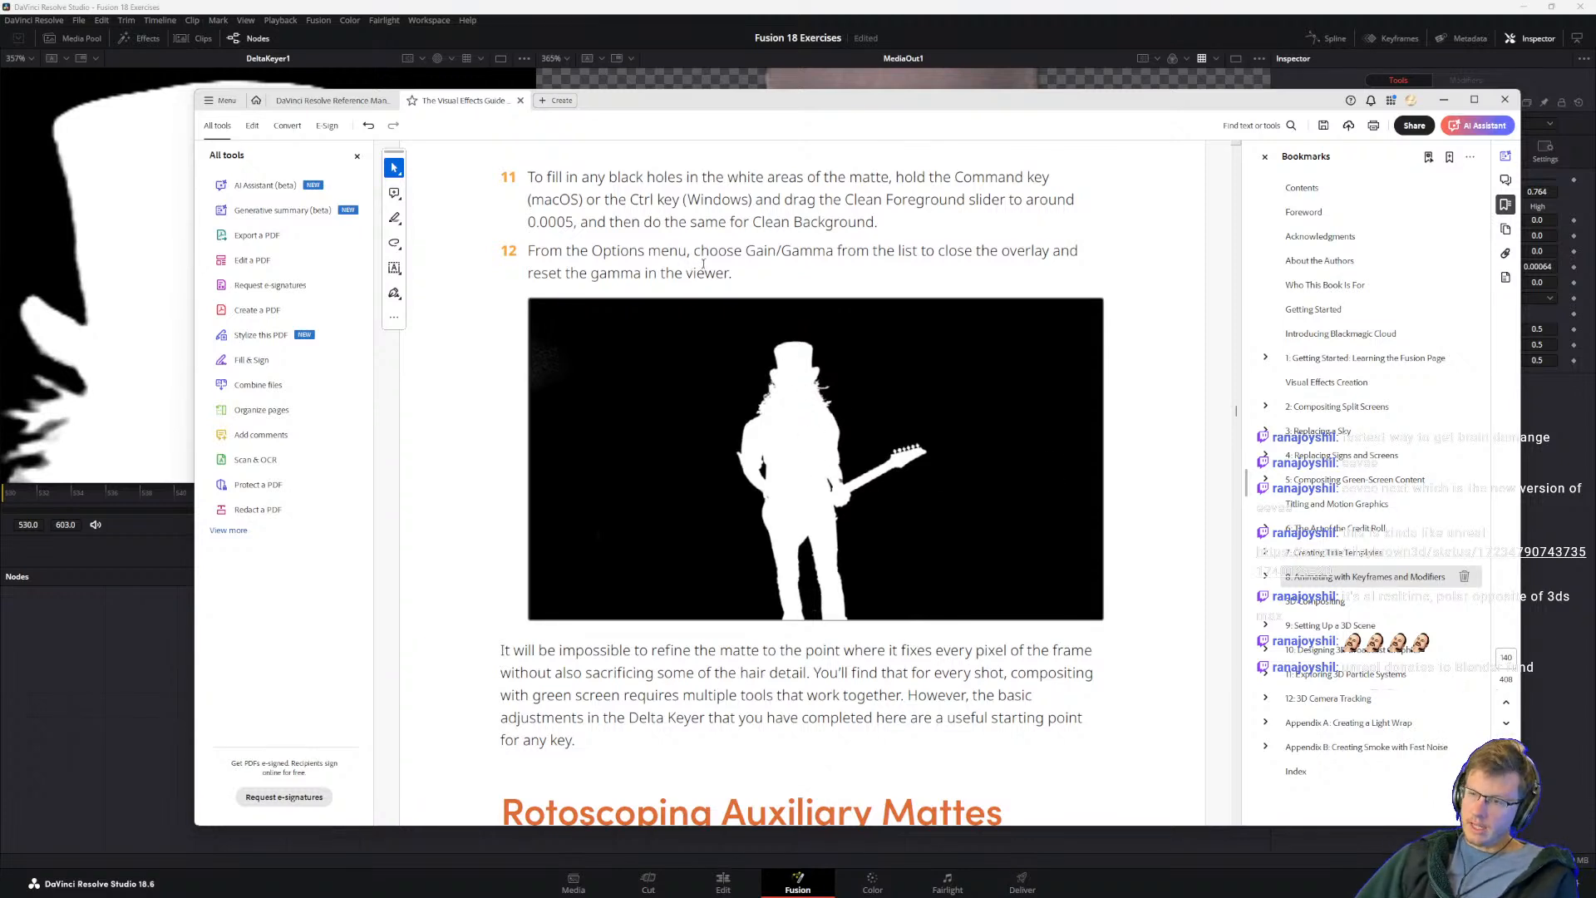
Step: Read the guide's paragraph below the finished matte picture on refining the matte, hair detail and combining multiple keying tools
mouse_move(857, 894)
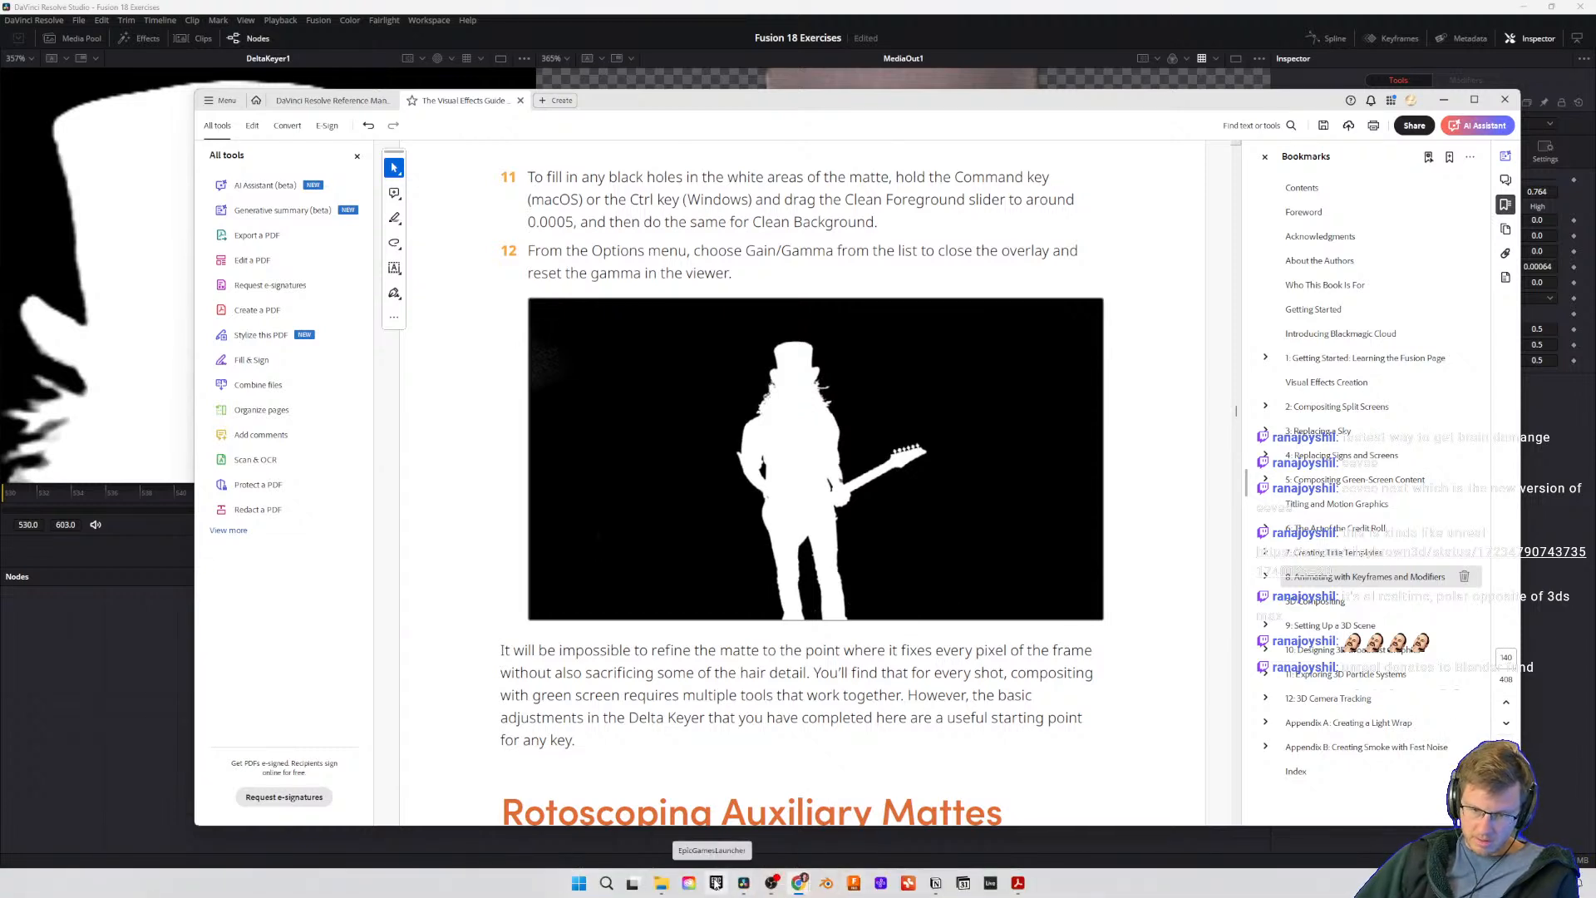
left_click_drag(747, 696, 752, 696)
left_click_drag(621, 673, 625, 674)
mouse_move(798, 894)
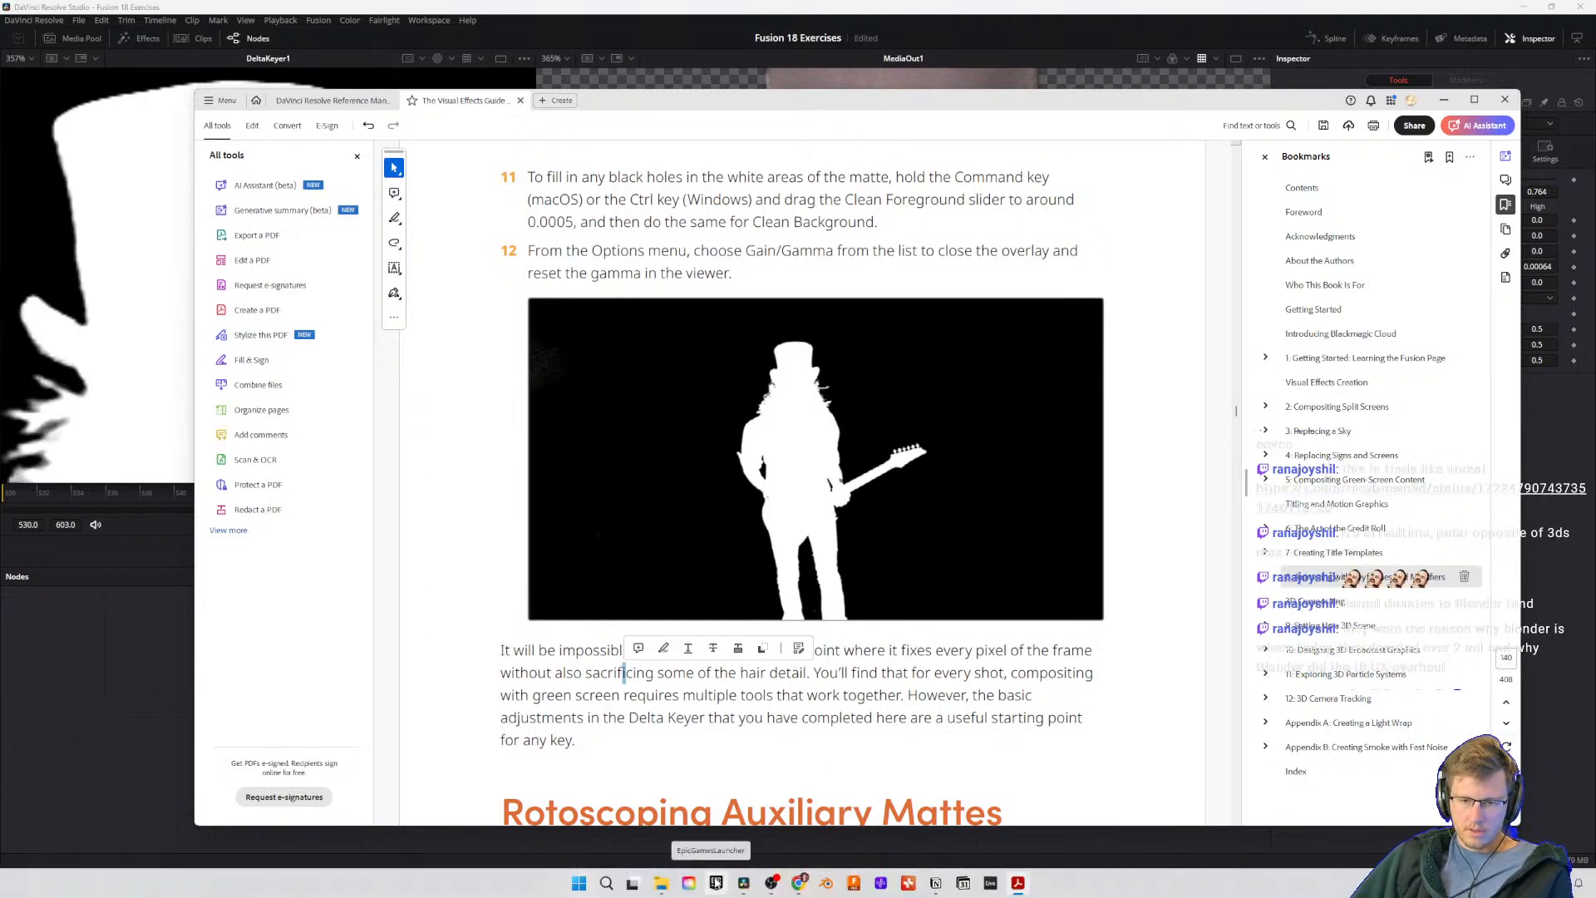
scroll(718, 717, "up", 1)
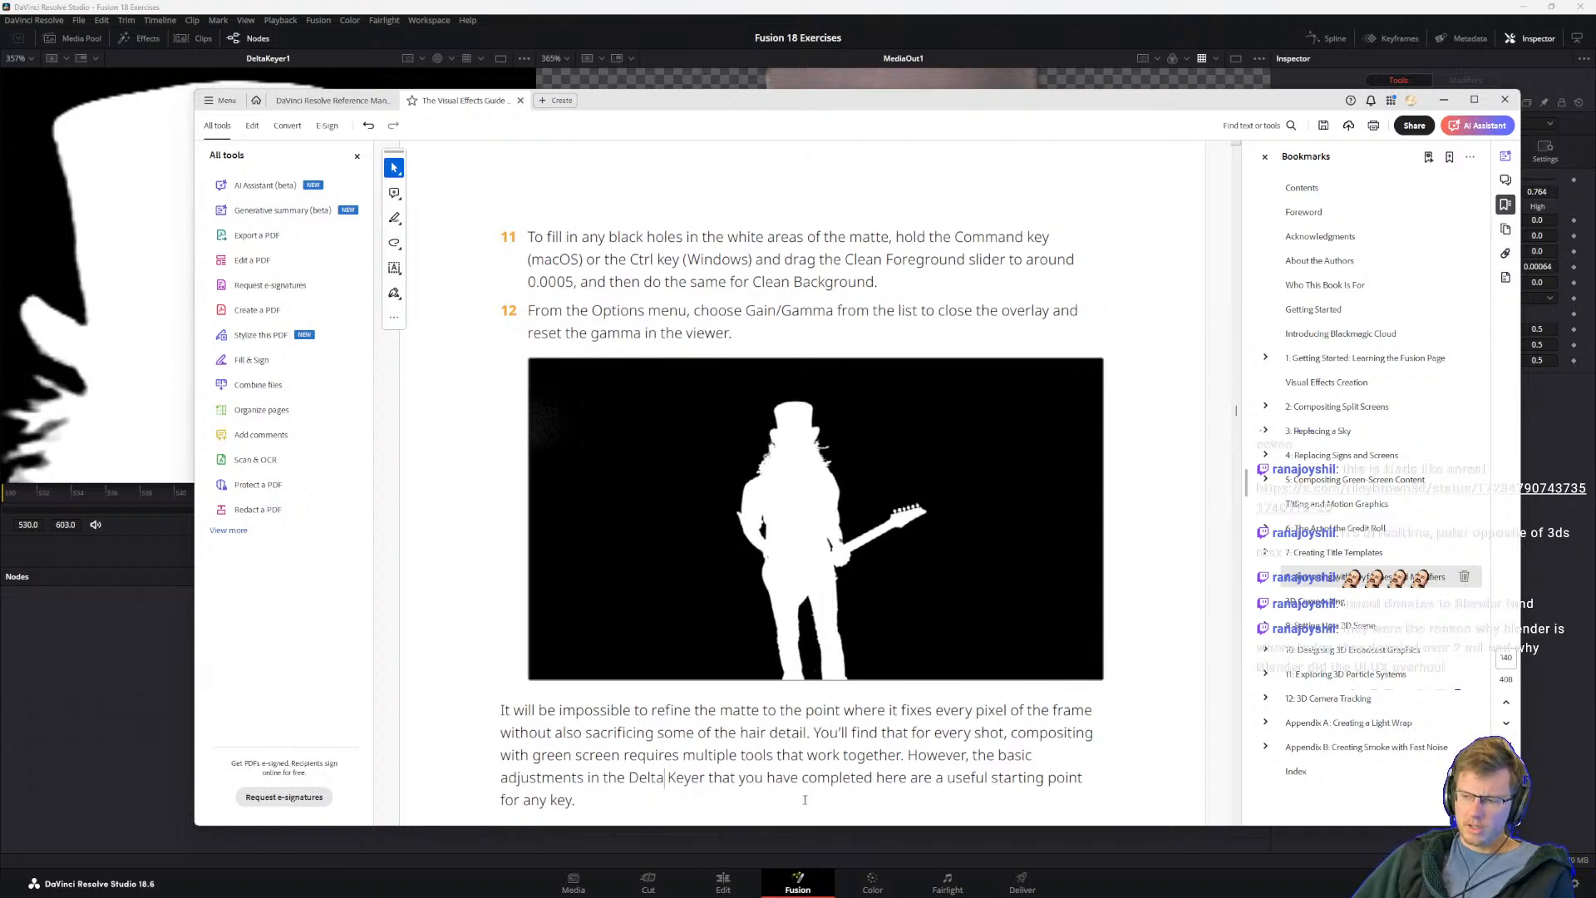
mouse_move(780, 896)
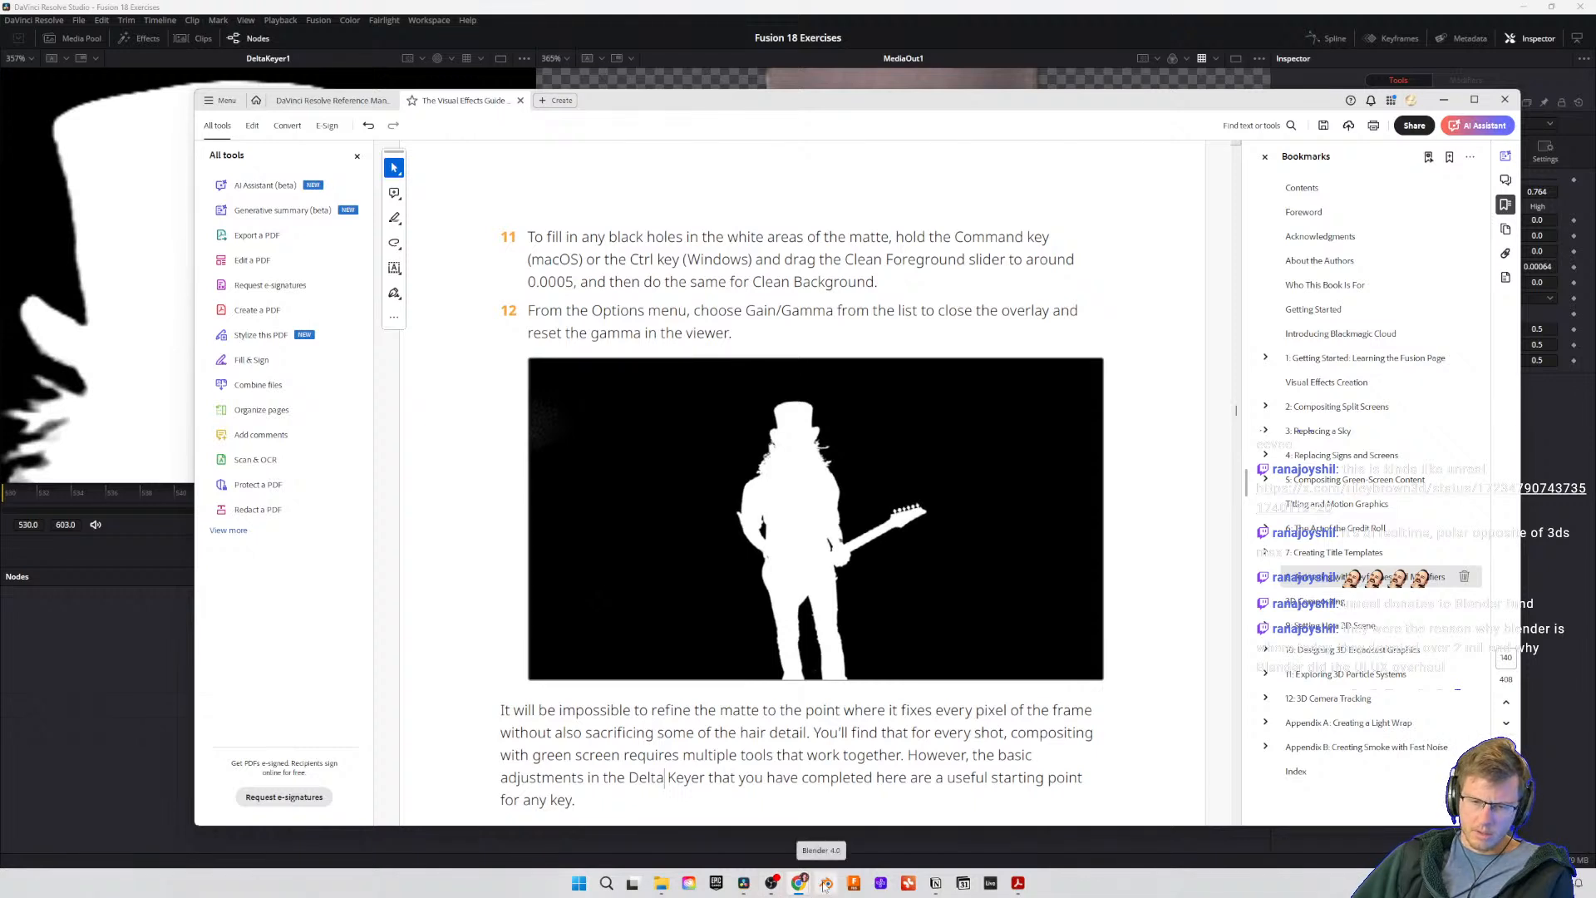
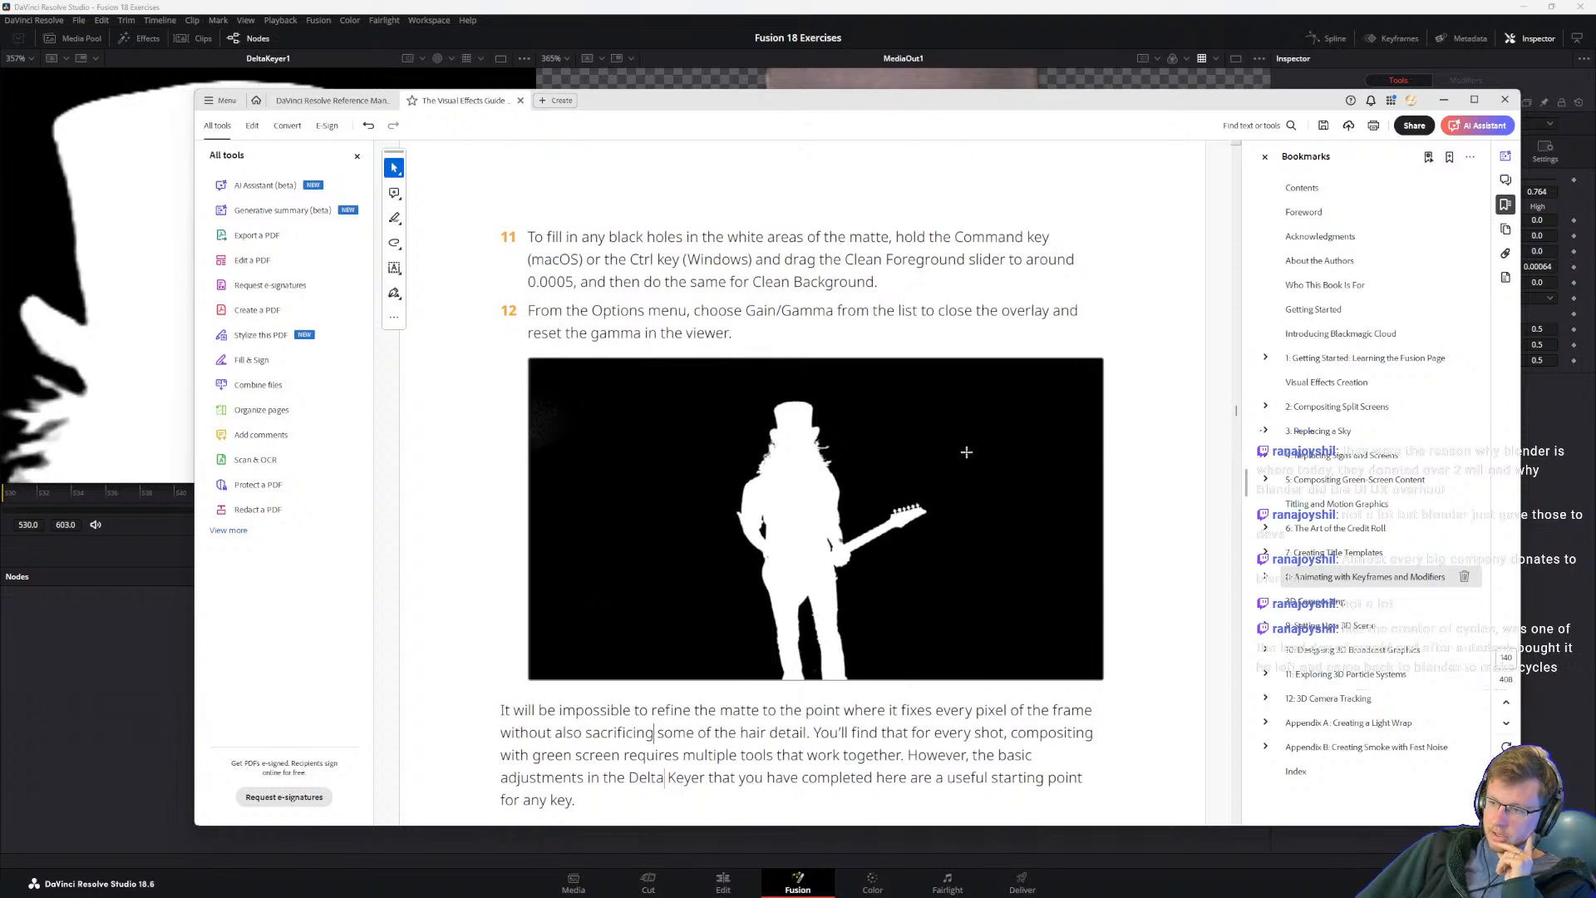
Step: Read step 12 of the Visual Effects Guide, then return to Resolve and turn off Gain/Gamma for the DeltaKeyer1 viewer
triple_click(717, 310)
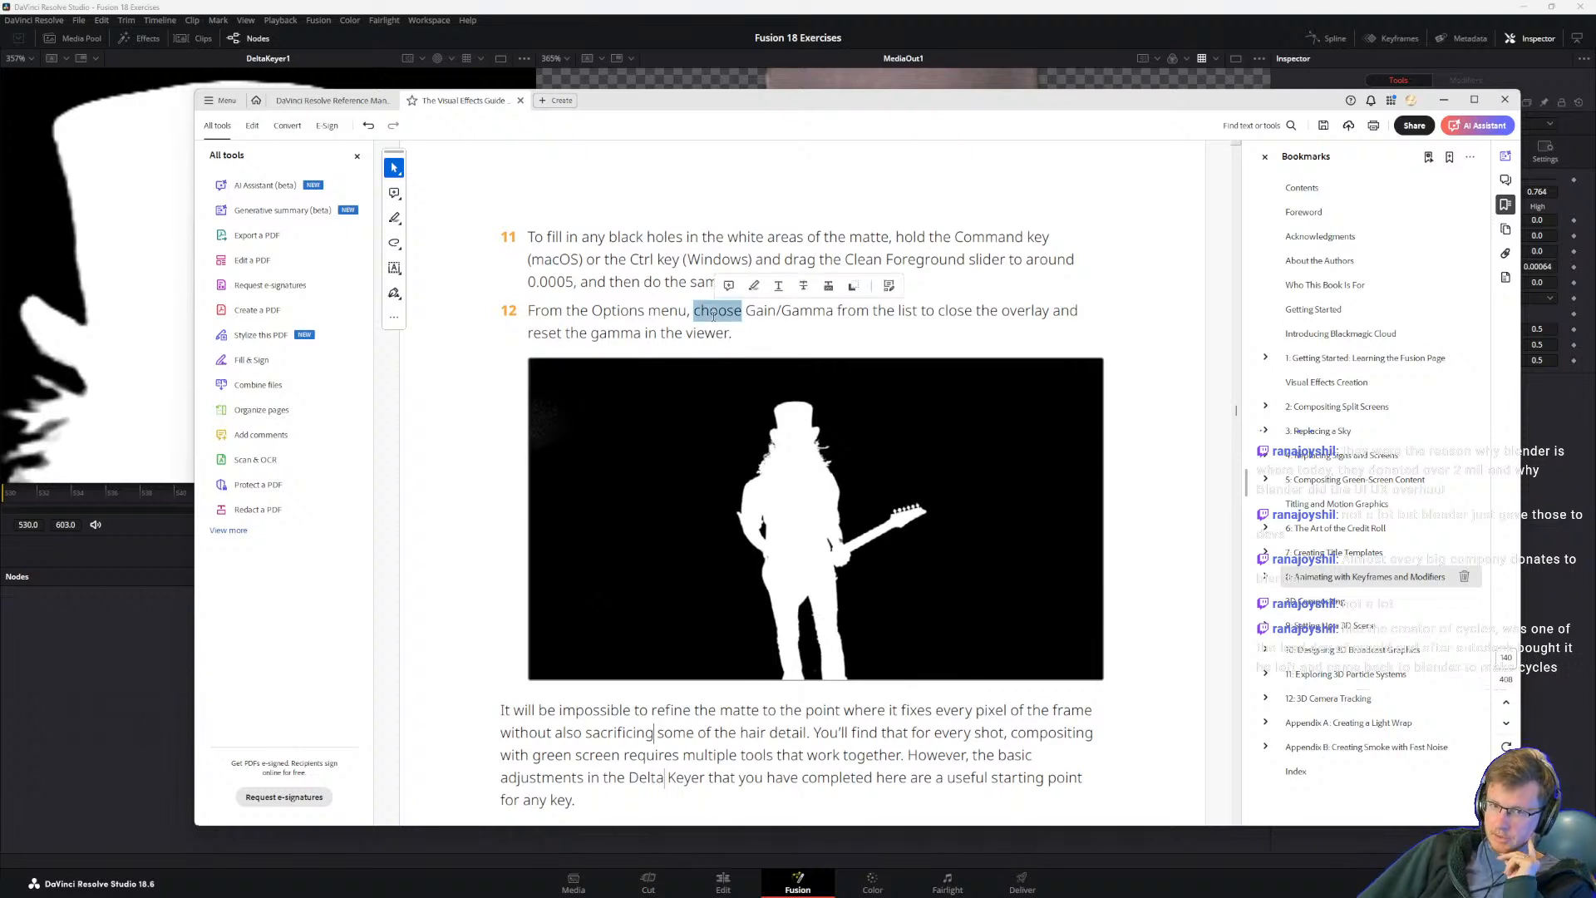
left_click(585, 311)
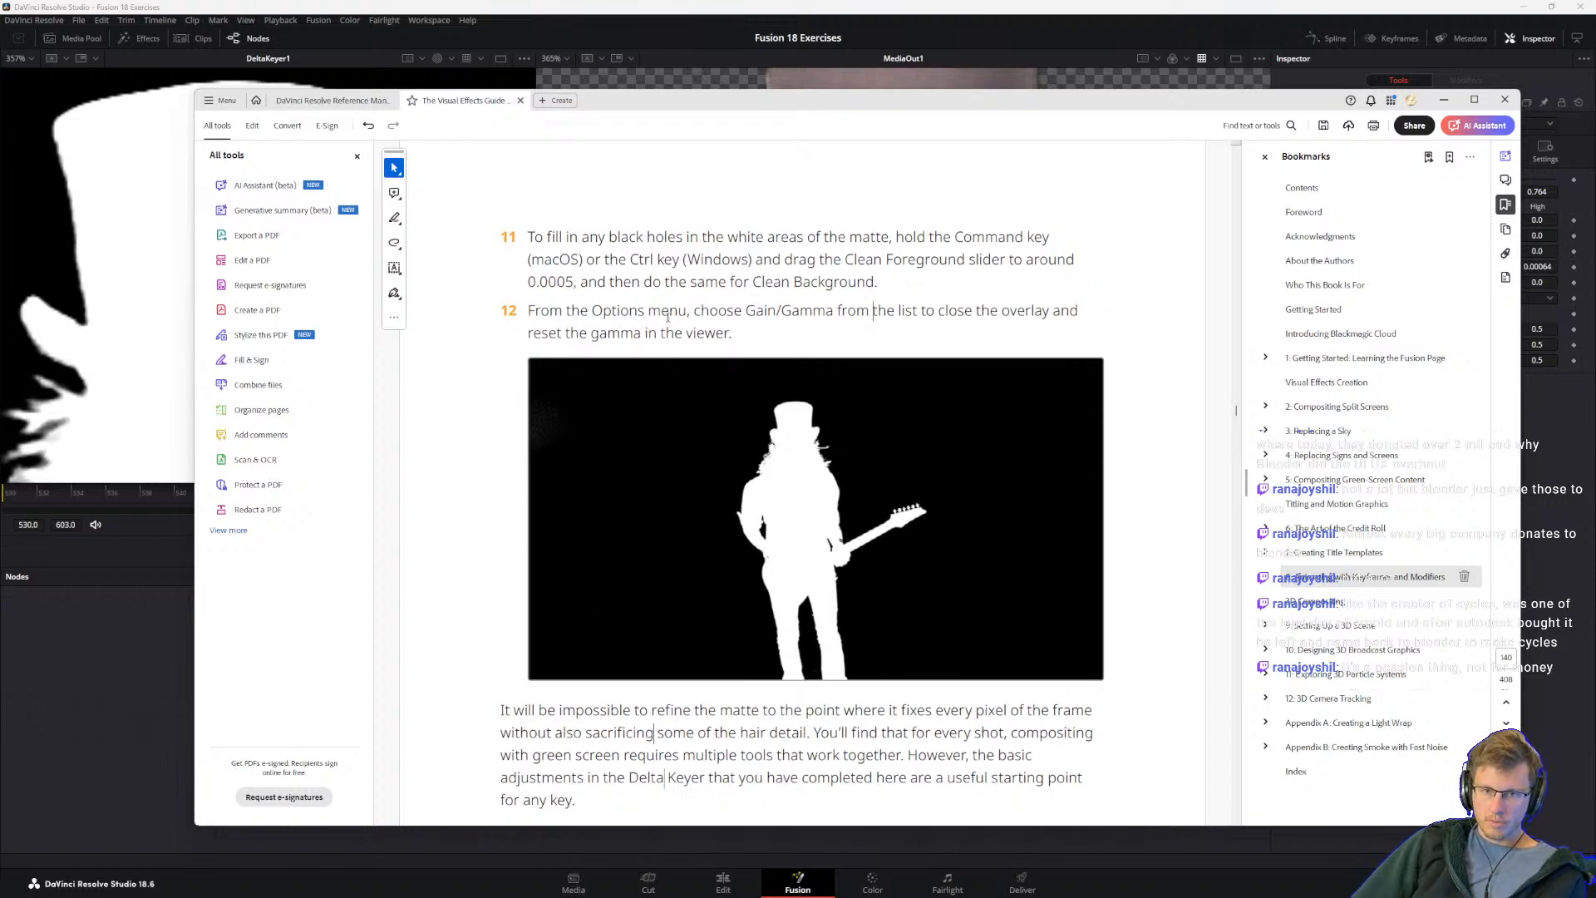
left_click(952, 78)
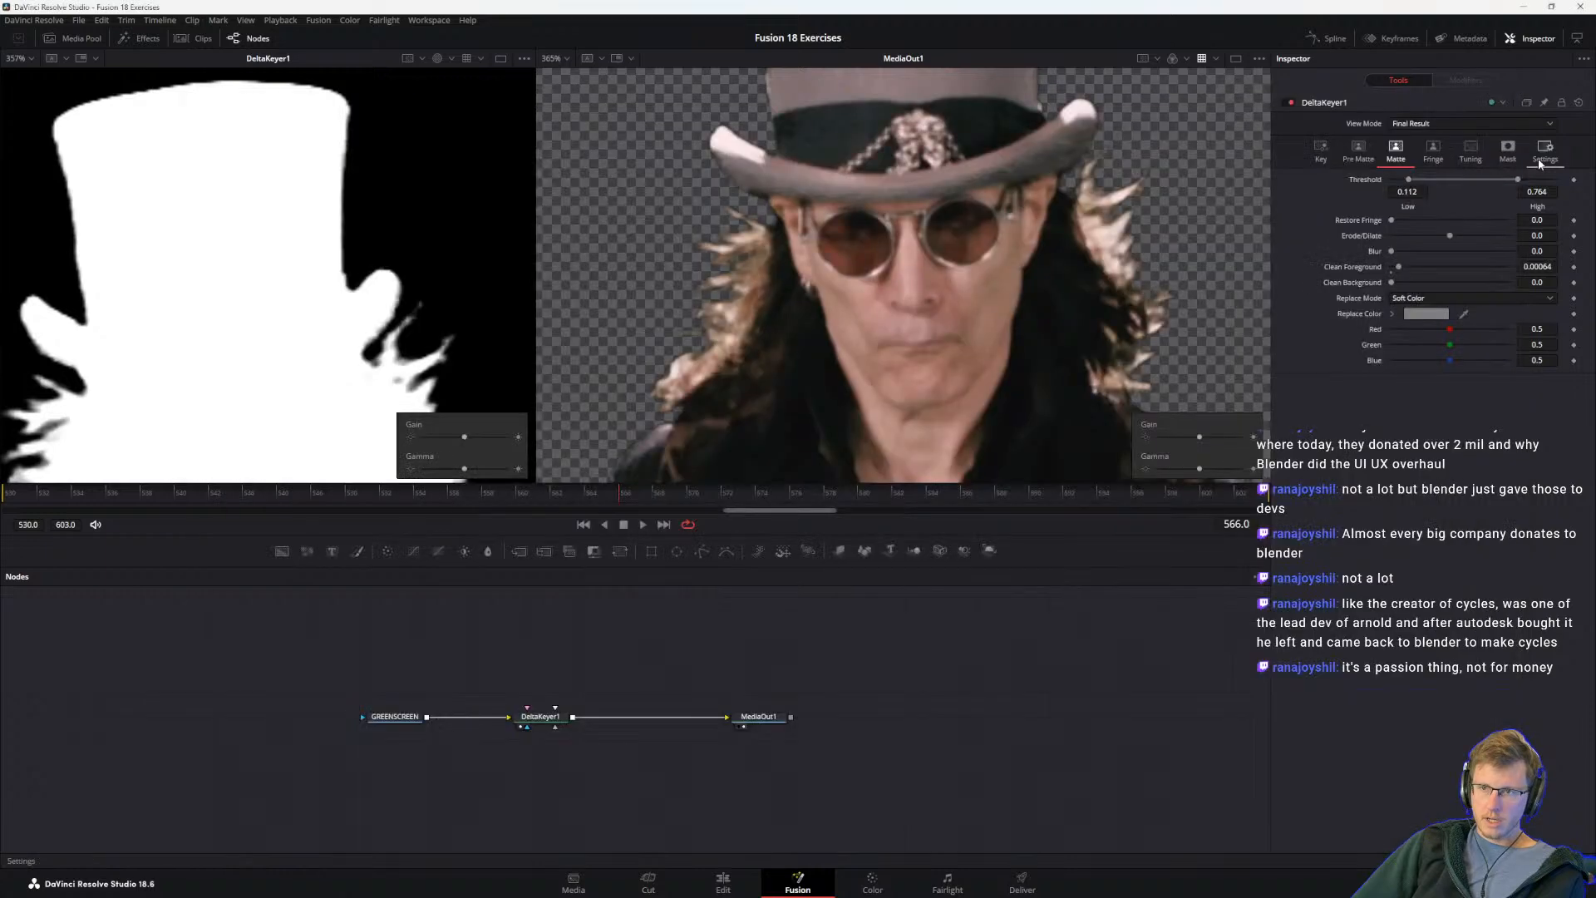
key("alt+Tab")
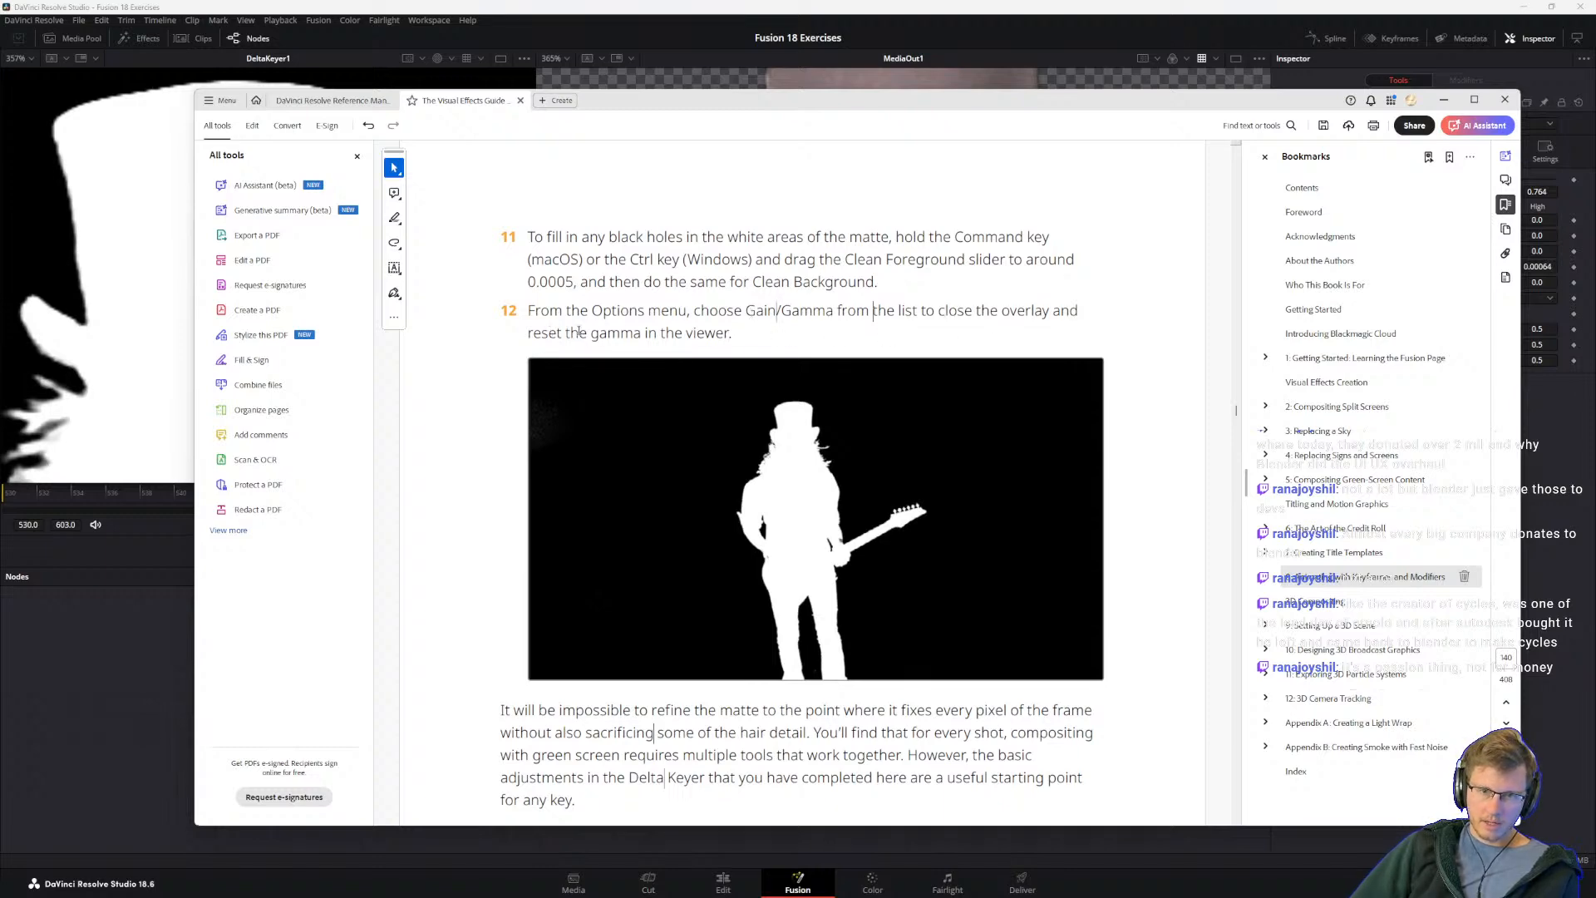
key("alt+Tab")
left_click(524, 59)
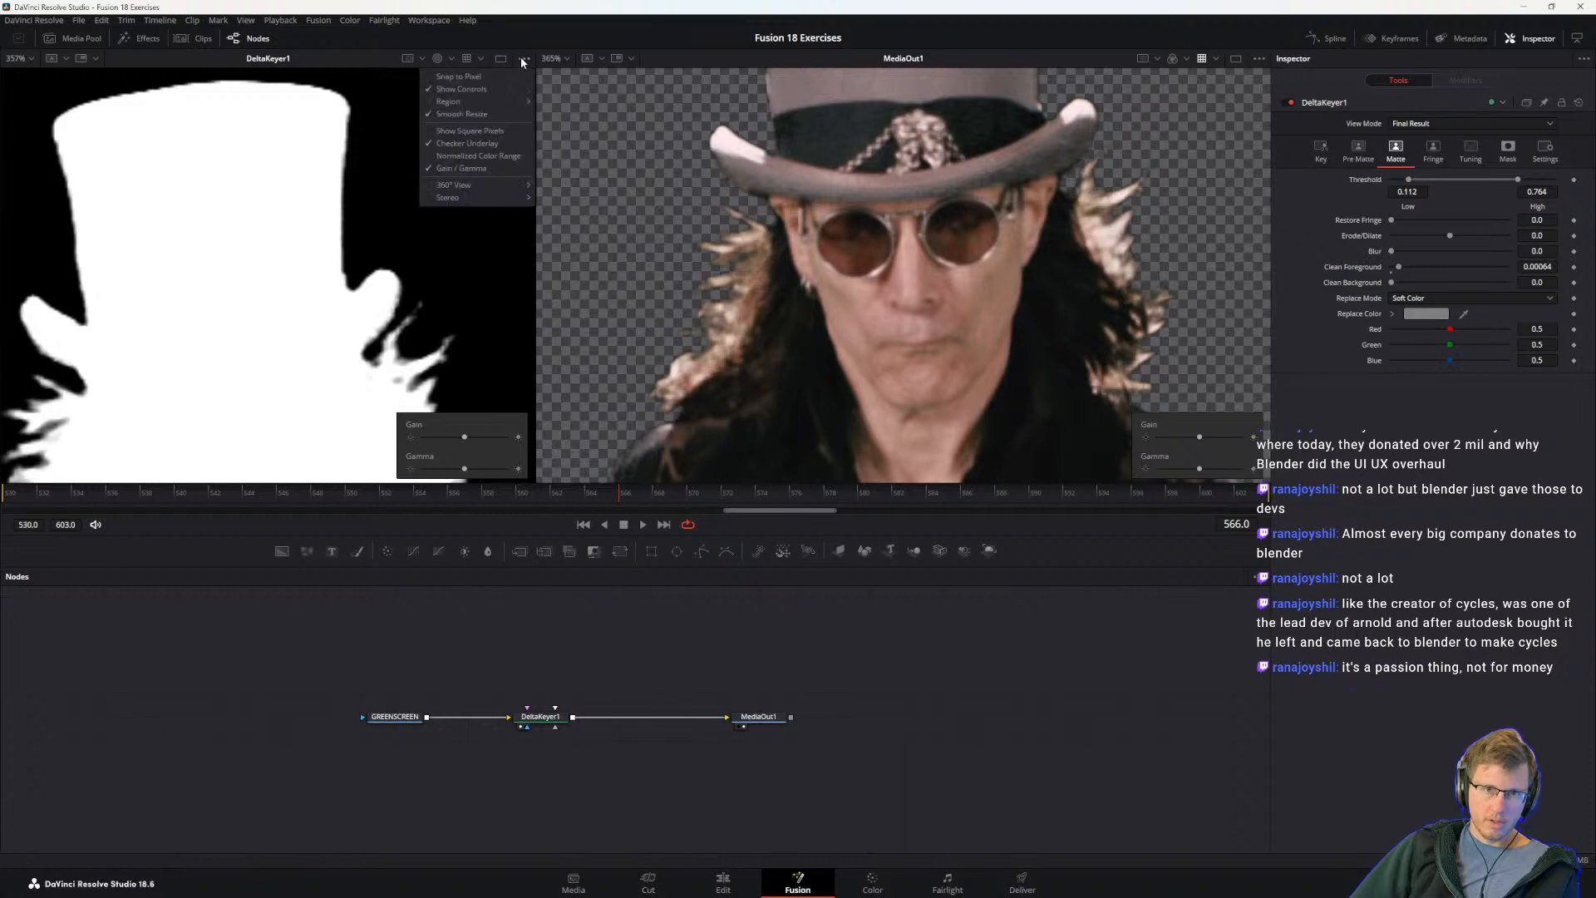
left_click(461, 168)
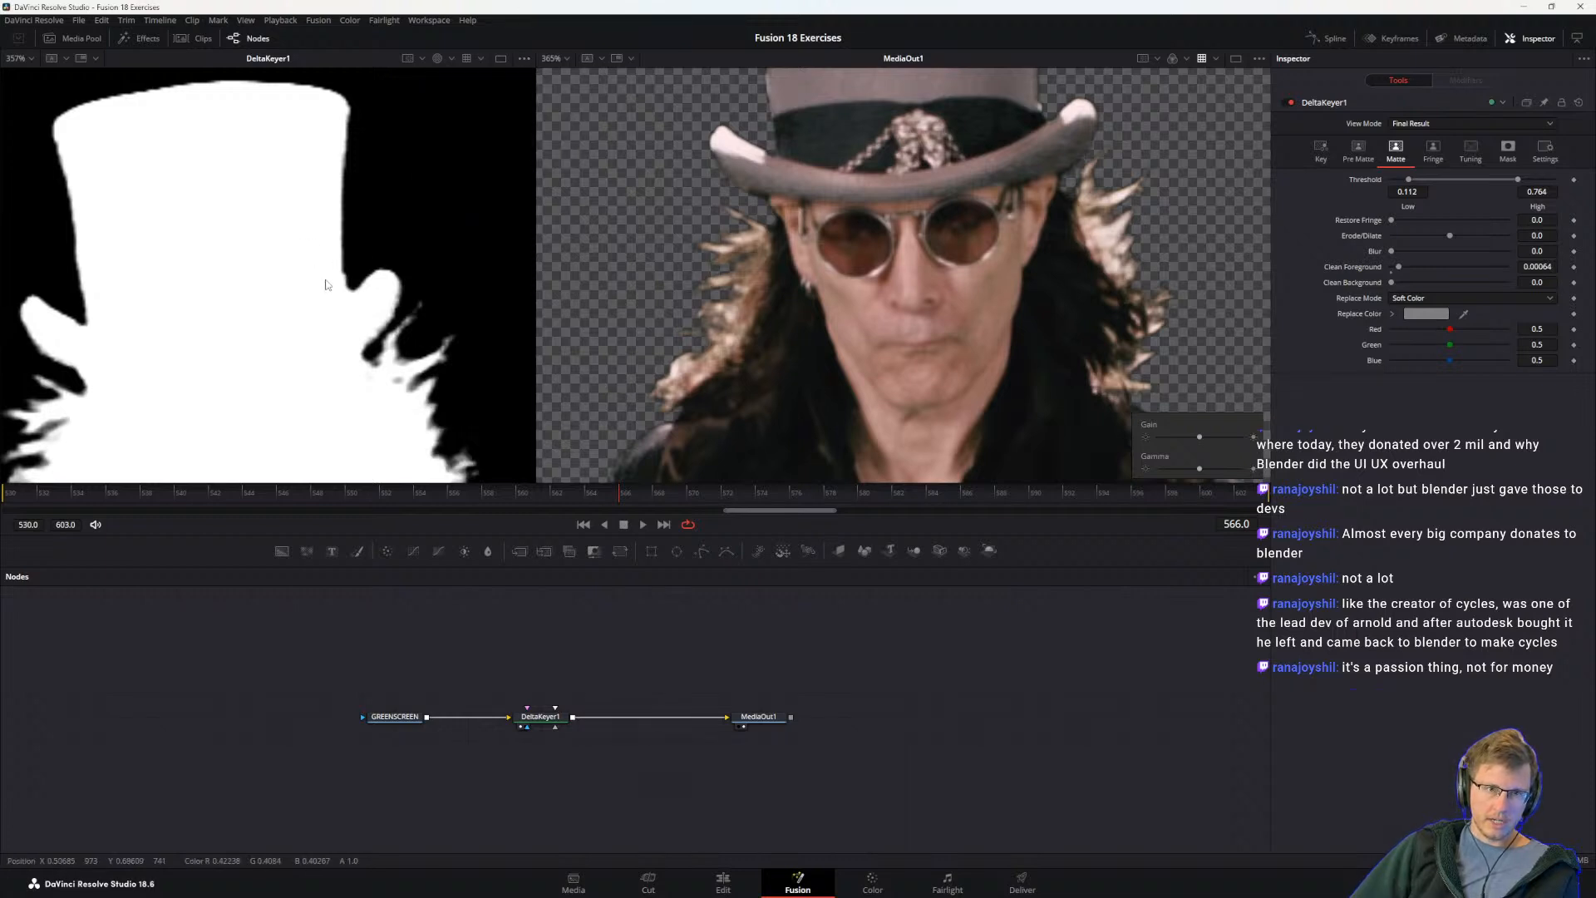
Step: Inspect the arm edge of the matte and try other Clean Background and Clean Foreground values on DeltaKeyer1
scroll(332, 299, "down", 5)
left_click_drag(374, 451, 324, 258)
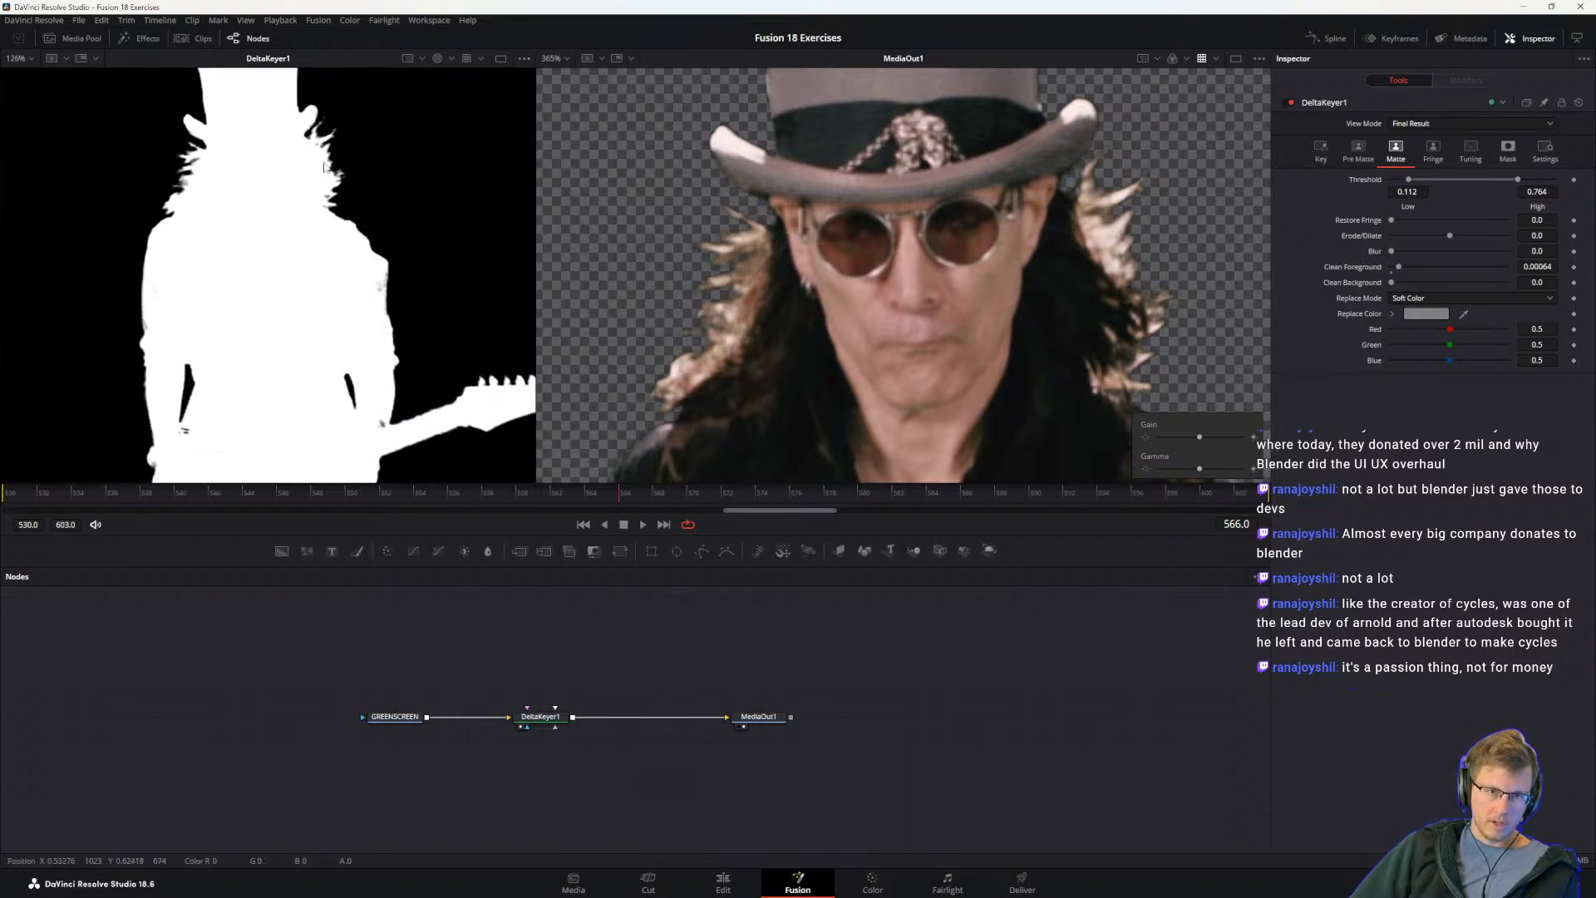
scroll(355, 287, "up", 5)
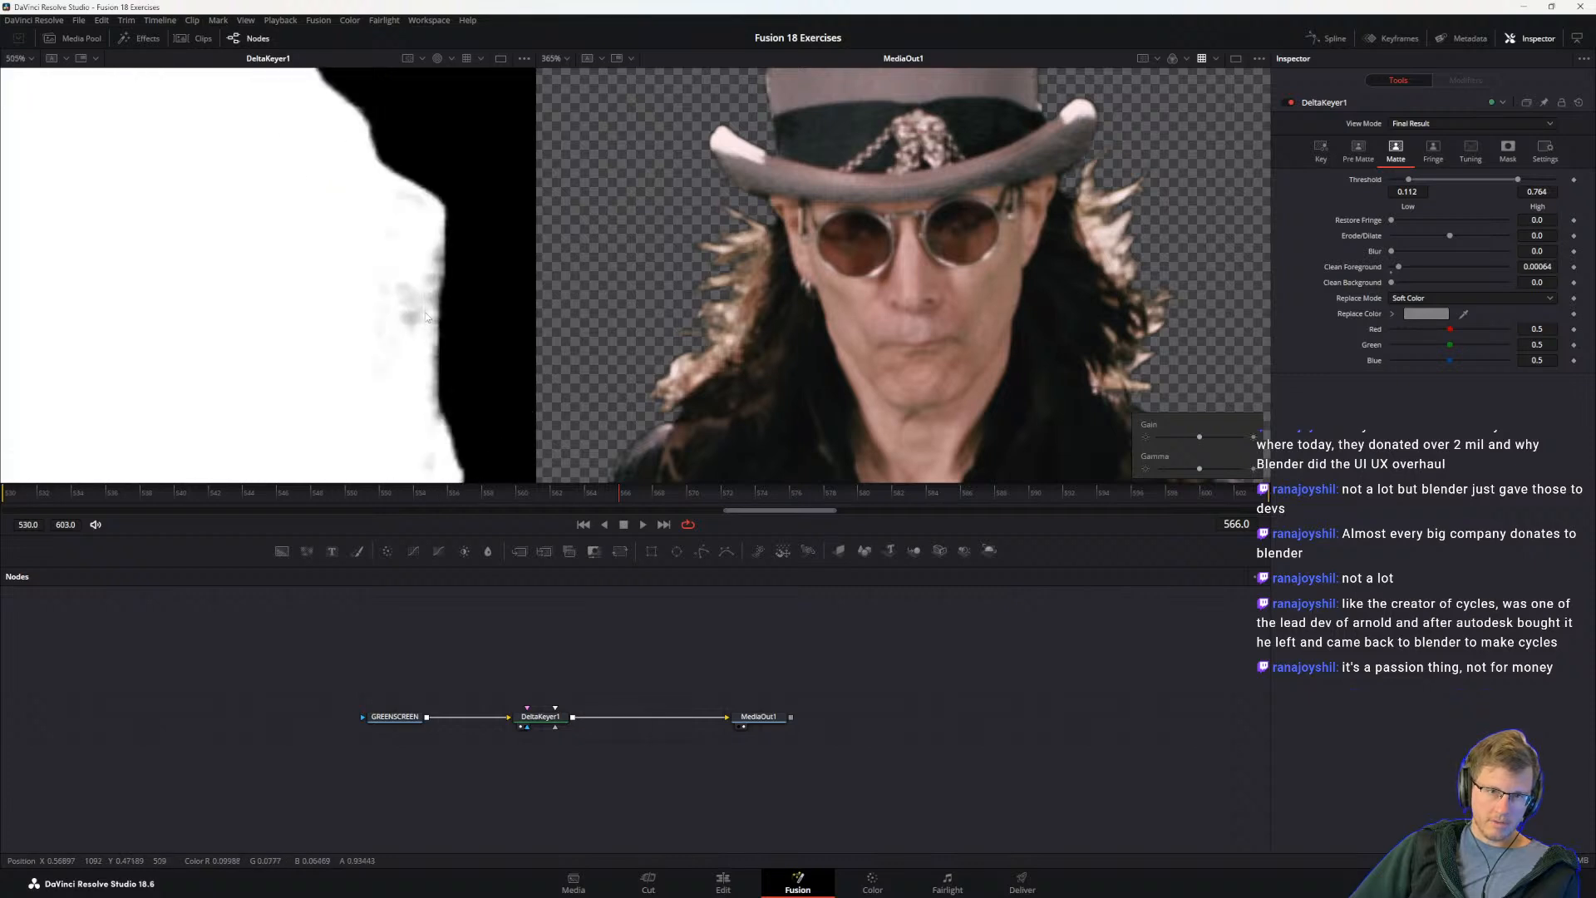
left_click_drag(1392, 284, 1290, 286)
mouse_move(1399, 271)
left_mouse_down()
mouse_move(1413, 270)
mouse_move(1381, 272)
left_mouse_up()
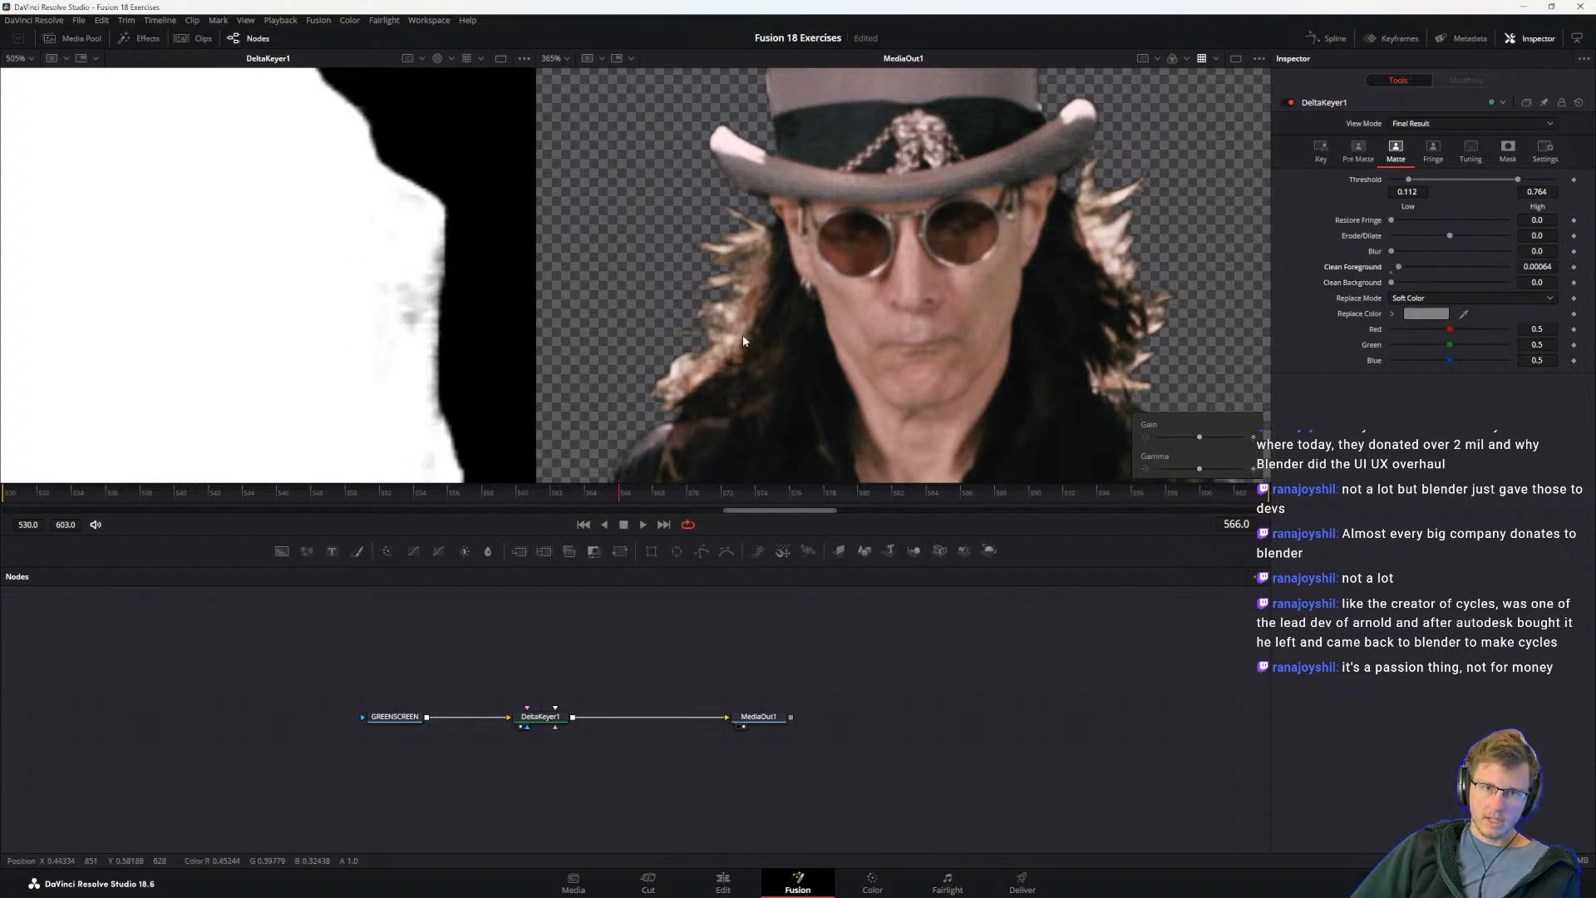
Step: Compare the full matte with the guide's finished picture, then try Erode/Dilate on DeltaKeyer1 and reset it
scroll(440, 372, "down", 10)
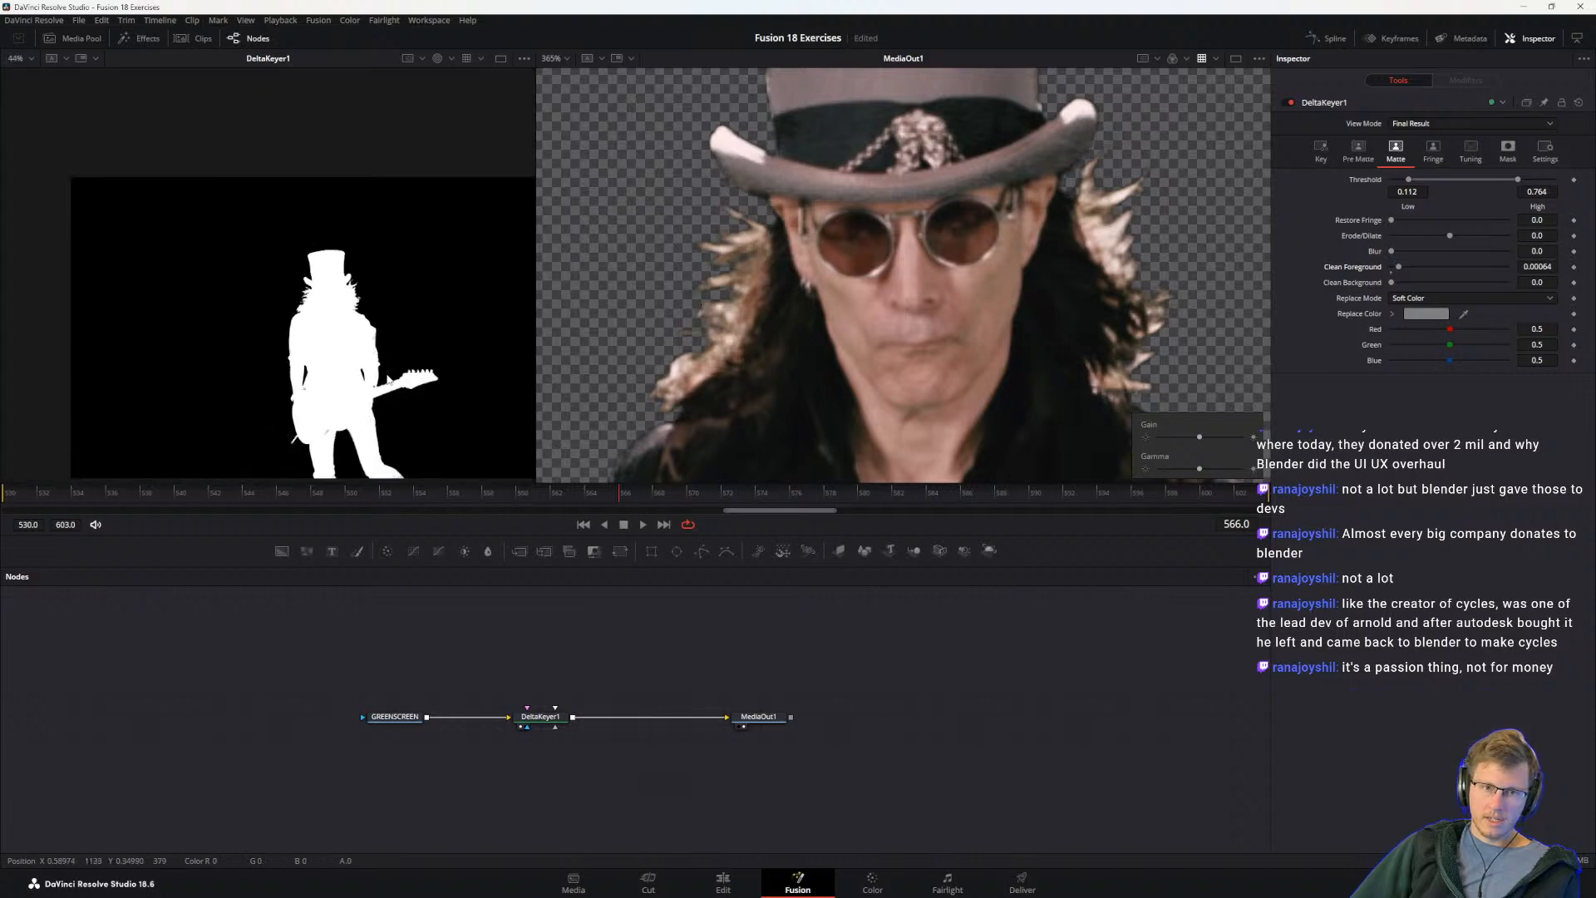
scroll(387, 376, "up", 4)
key("alt+Tab")
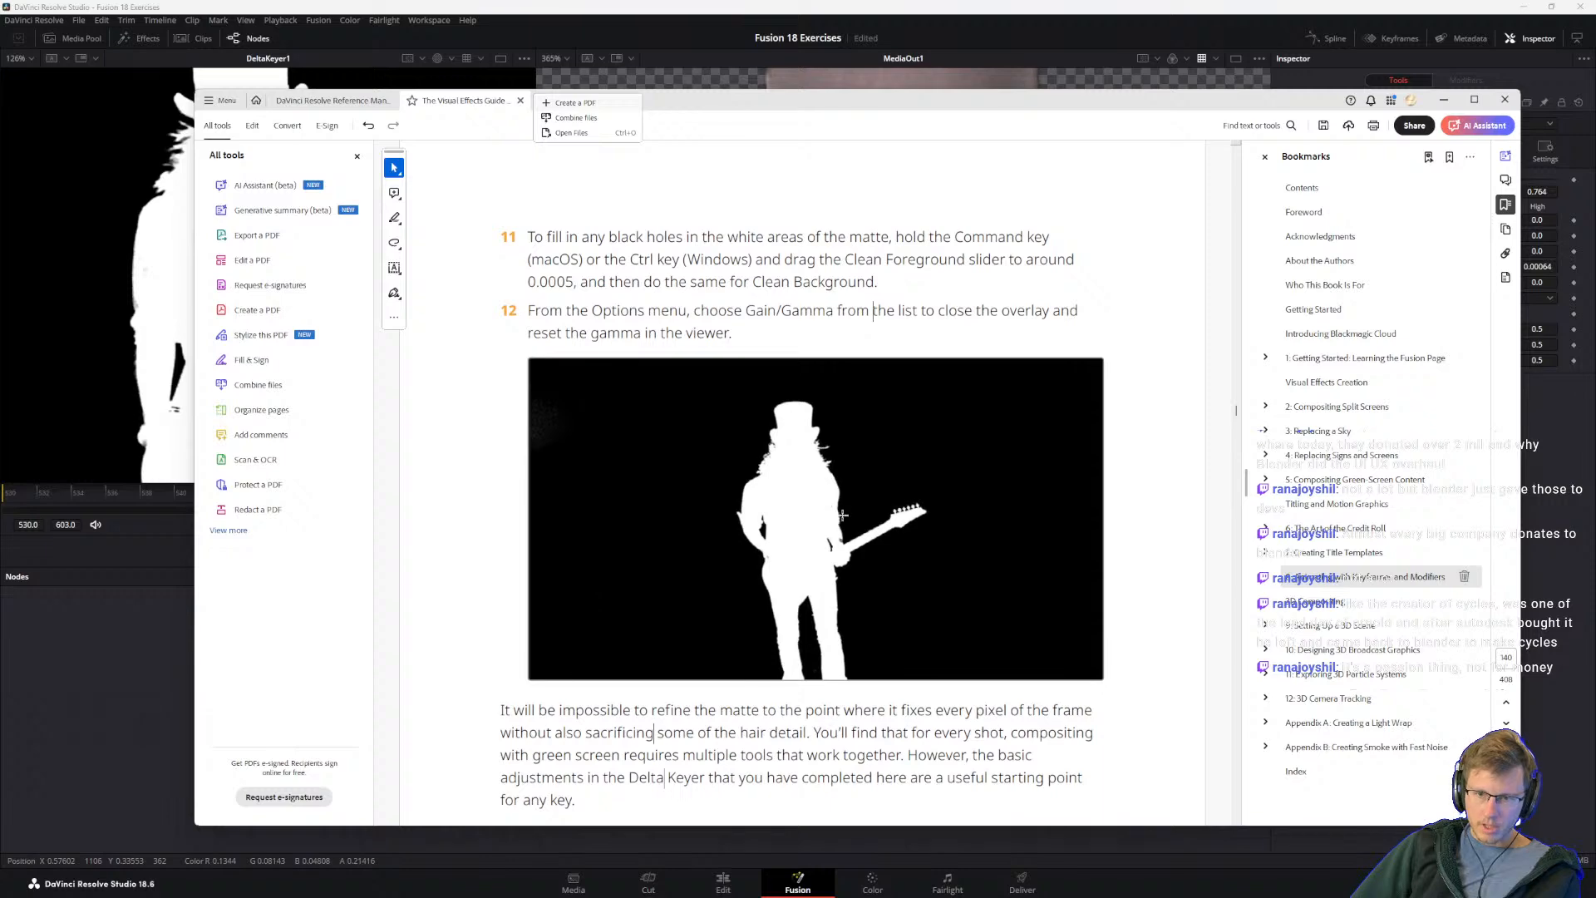
key("alt+Tab")
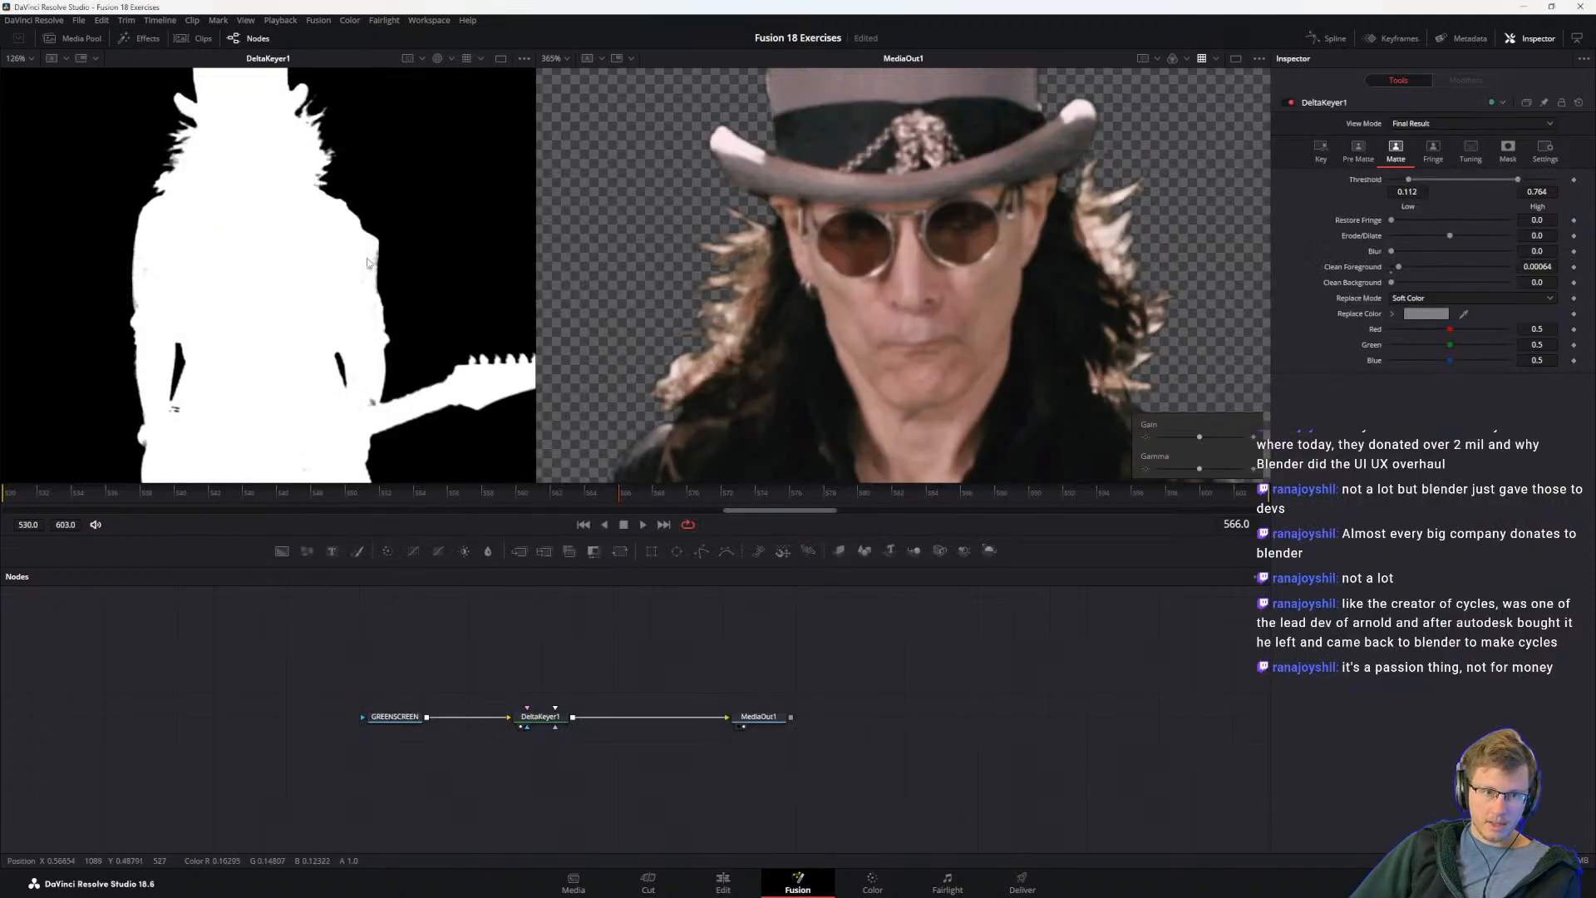
left_click_drag(1447, 239, 1464, 237)
double_click(1466, 239)
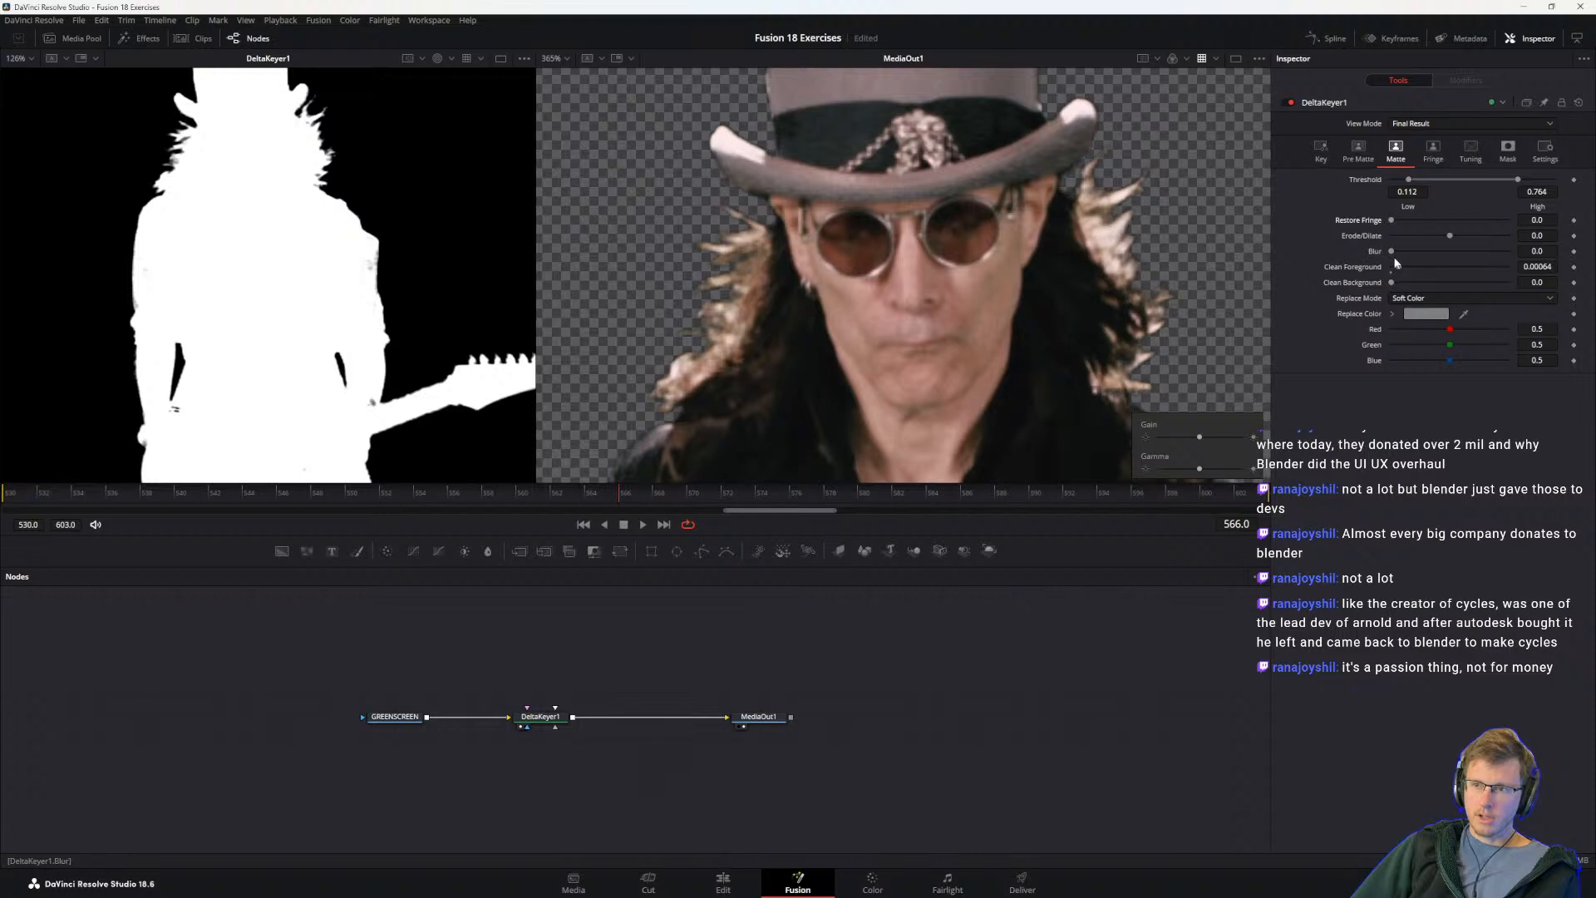
Step: Try other Pre Matte Soft Range and Erode values on DeltaKeyer1 and undo the change
left_click(1358, 152)
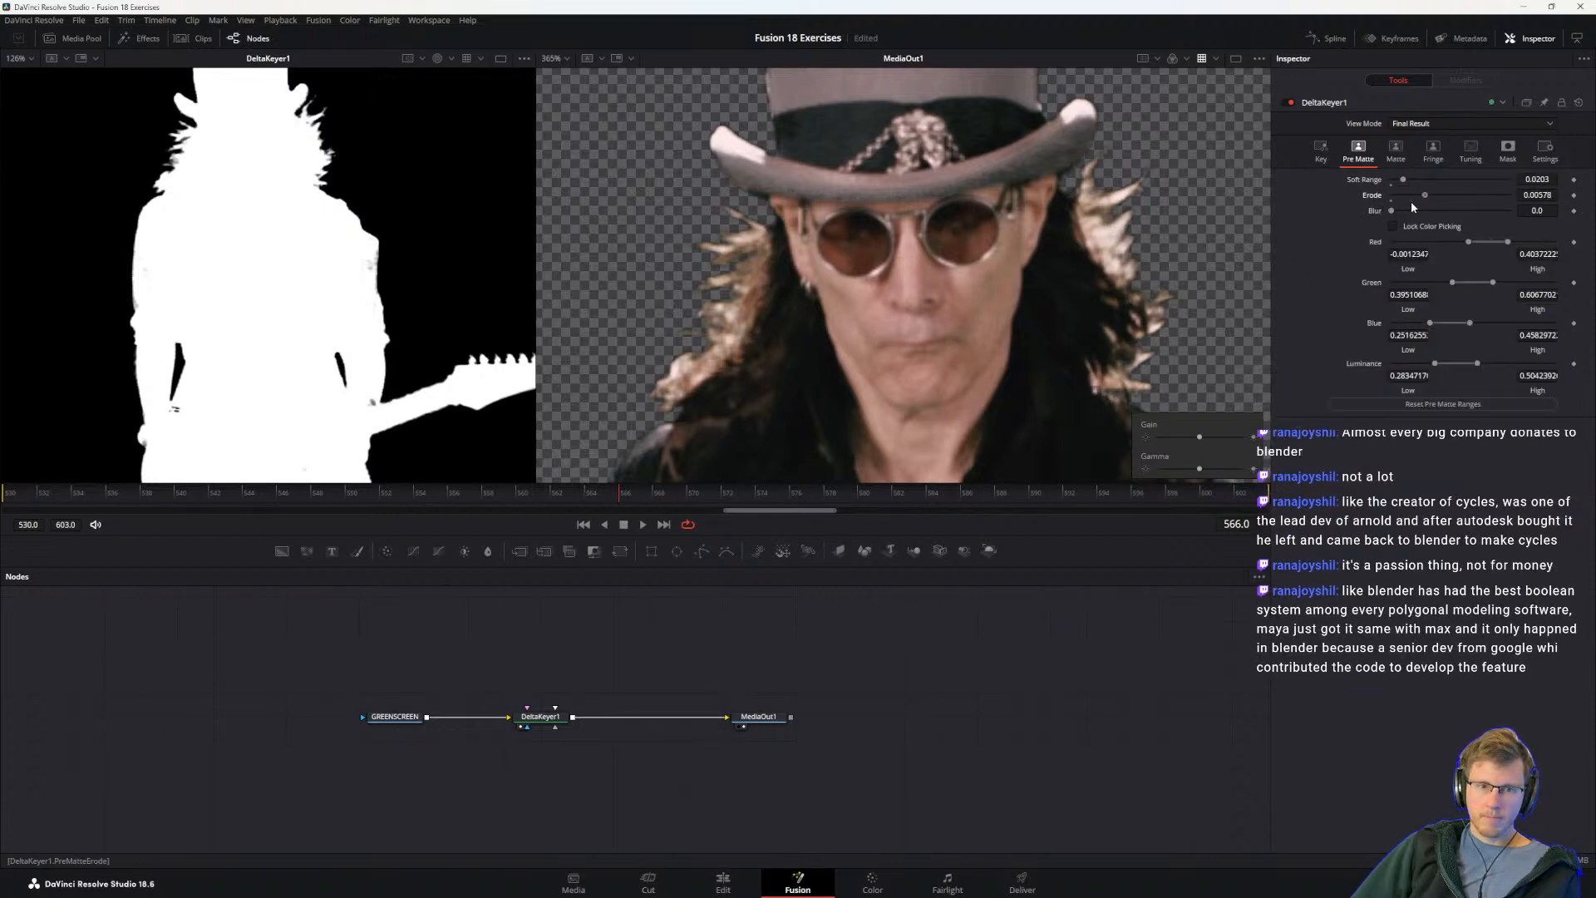
left_click_drag(1401, 178, 1371, 188)
key("ctrl+z")
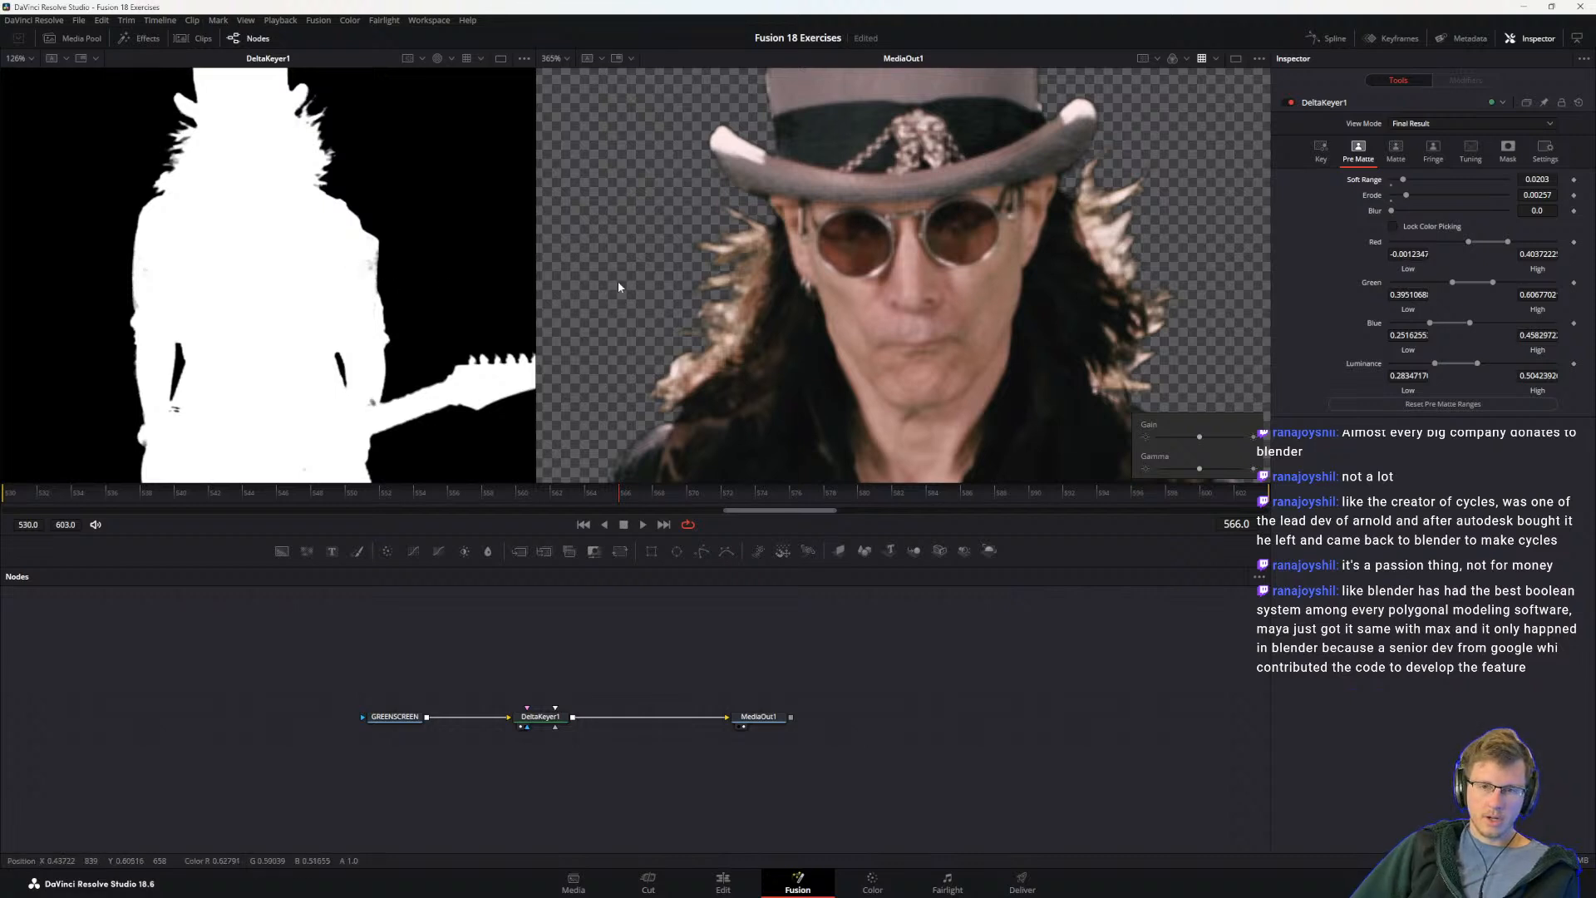
Step: Try other key Gain and Balance values on DeltaKeyer1 while checking the matte's shoulders and hair, restoring the original values
scroll(368, 287, "down", 2)
left_click_drag(144, 217, 212, 325)
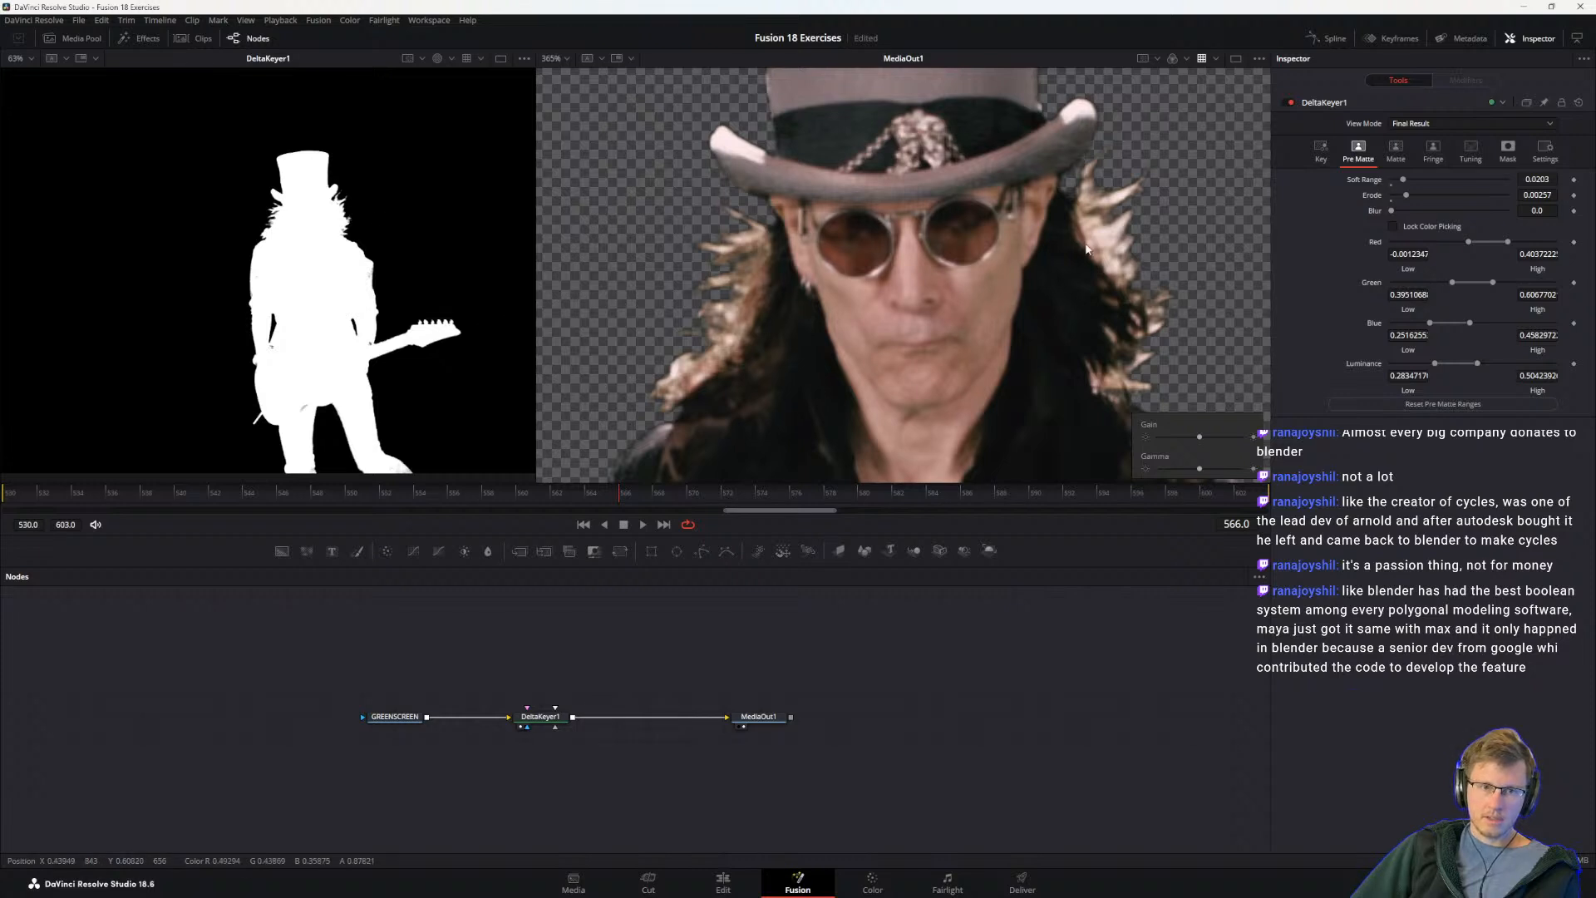
left_click(1320, 152)
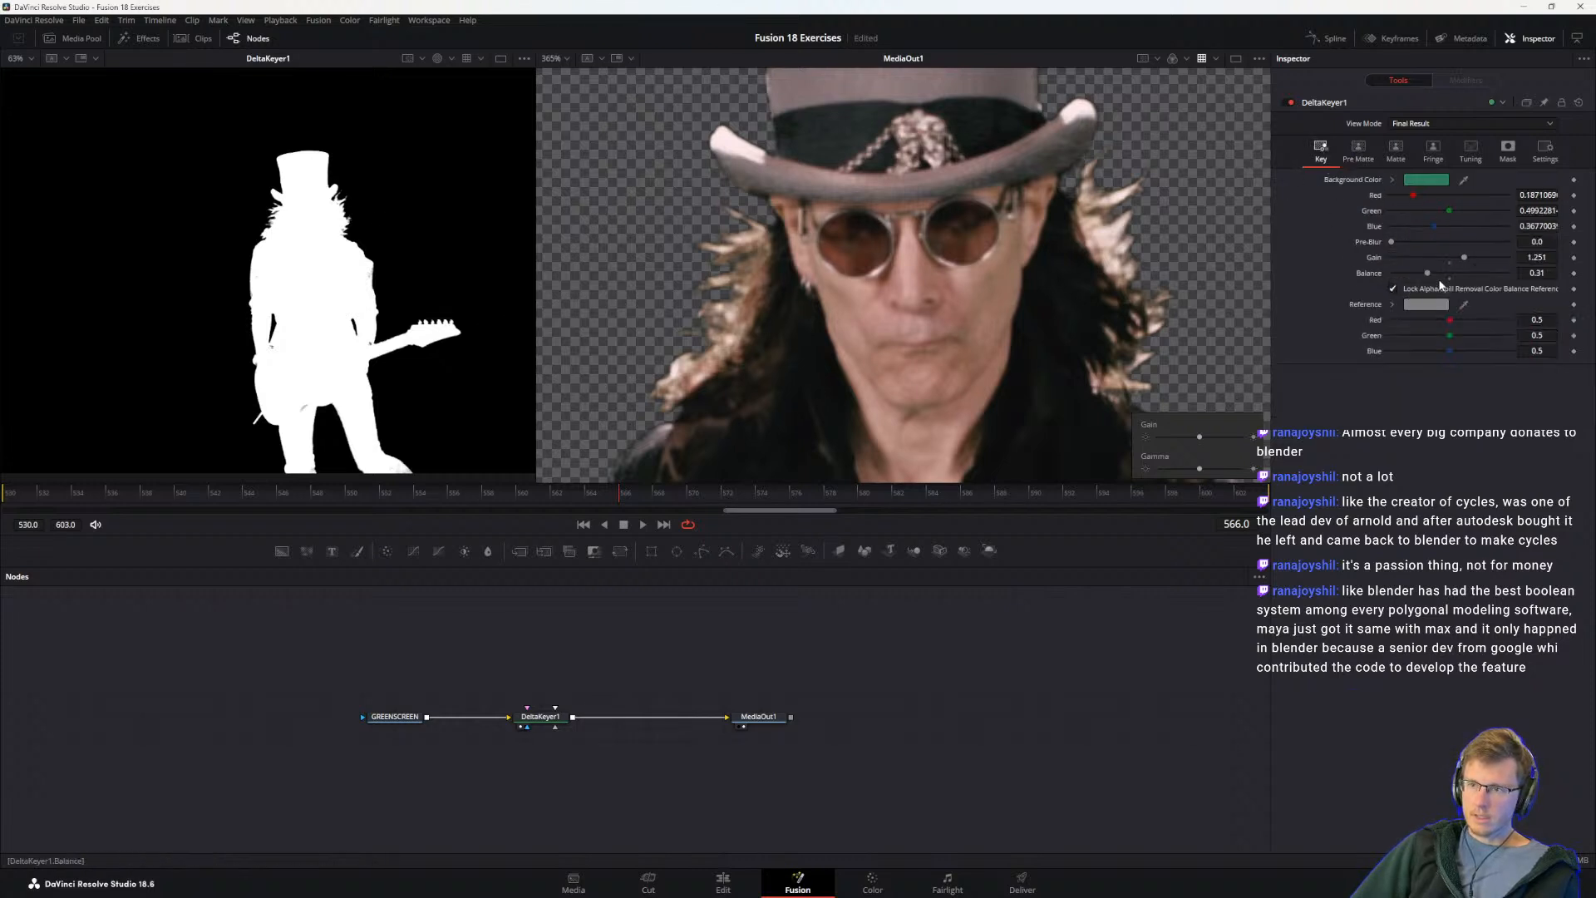
left_click_drag(1465, 256, 1448, 258)
key("ctrl+z")
scroll(437, 283, "up", 3)
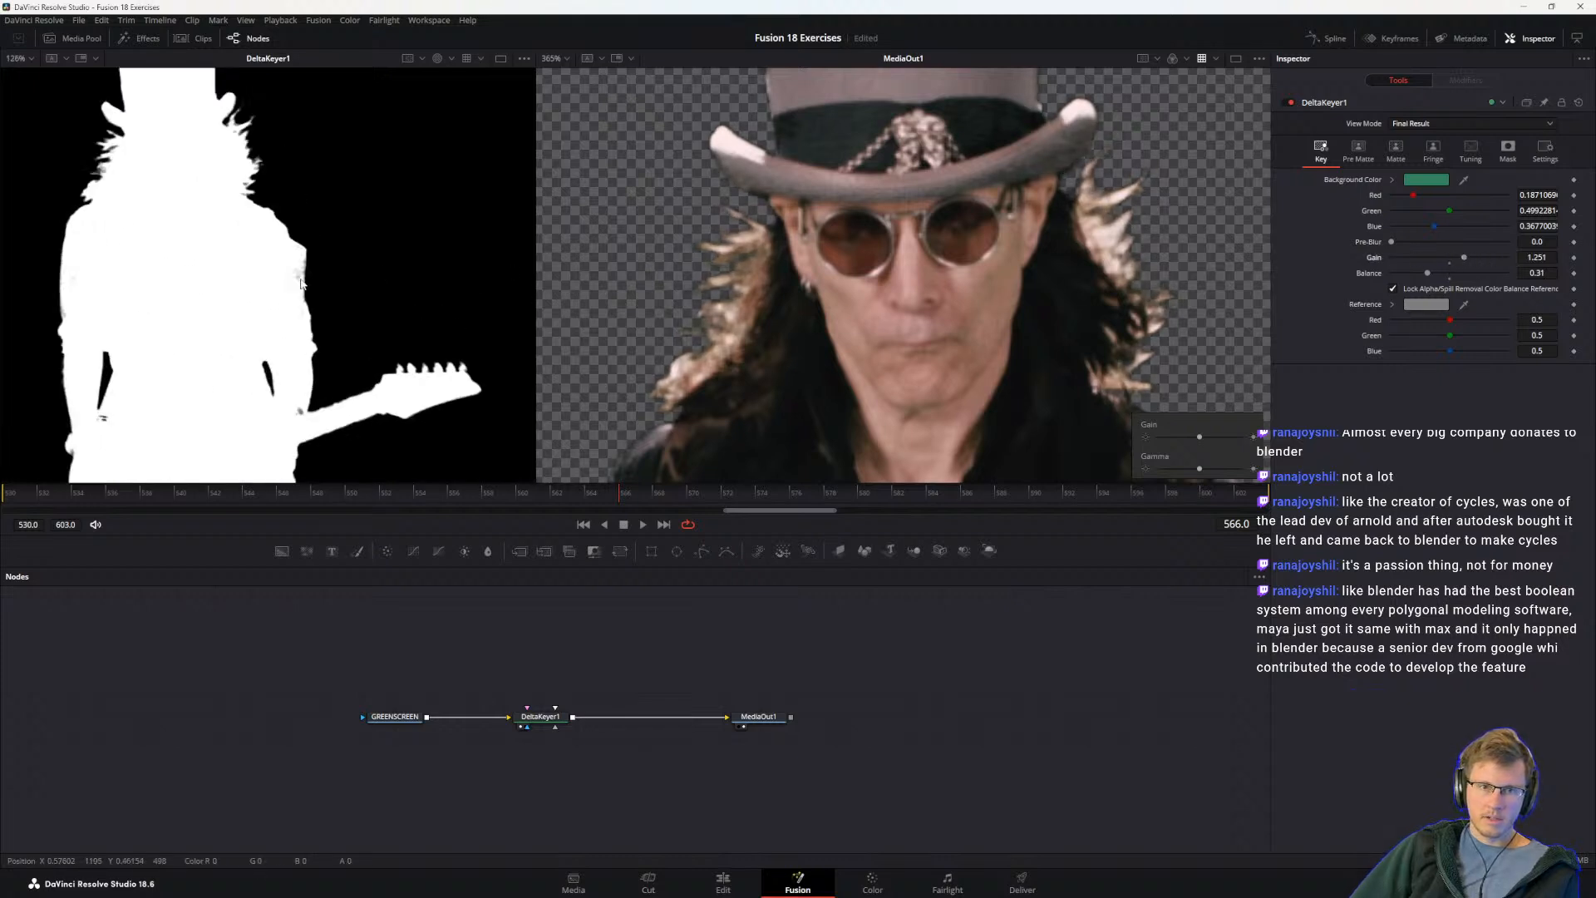
left_click_drag(237, 290, 355, 422)
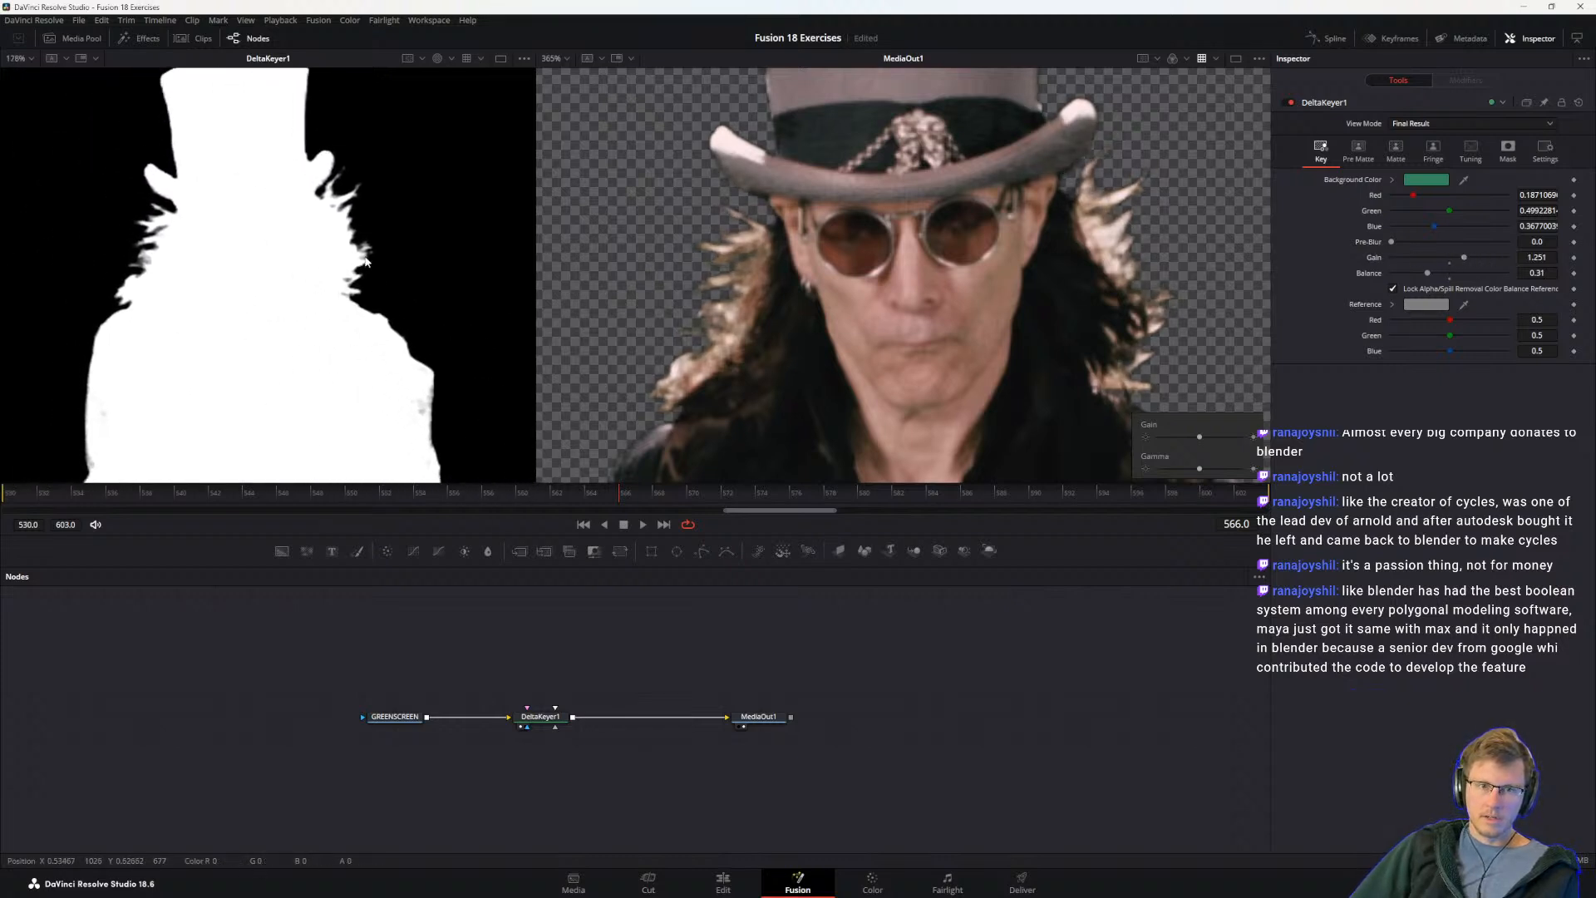
mouse_move(1463, 257)
left_mouse_down()
mouse_move(1447, 257)
mouse_move(1464, 258)
left_mouse_up()
mouse_move(1430, 277)
left_mouse_down()
mouse_move(1404, 274)
mouse_move(1510, 273)
mouse_move(1404, 274)
mouse_move(1445, 276)
mouse_move(1411, 276)
mouse_move(1427, 275)
left_mouse_up()
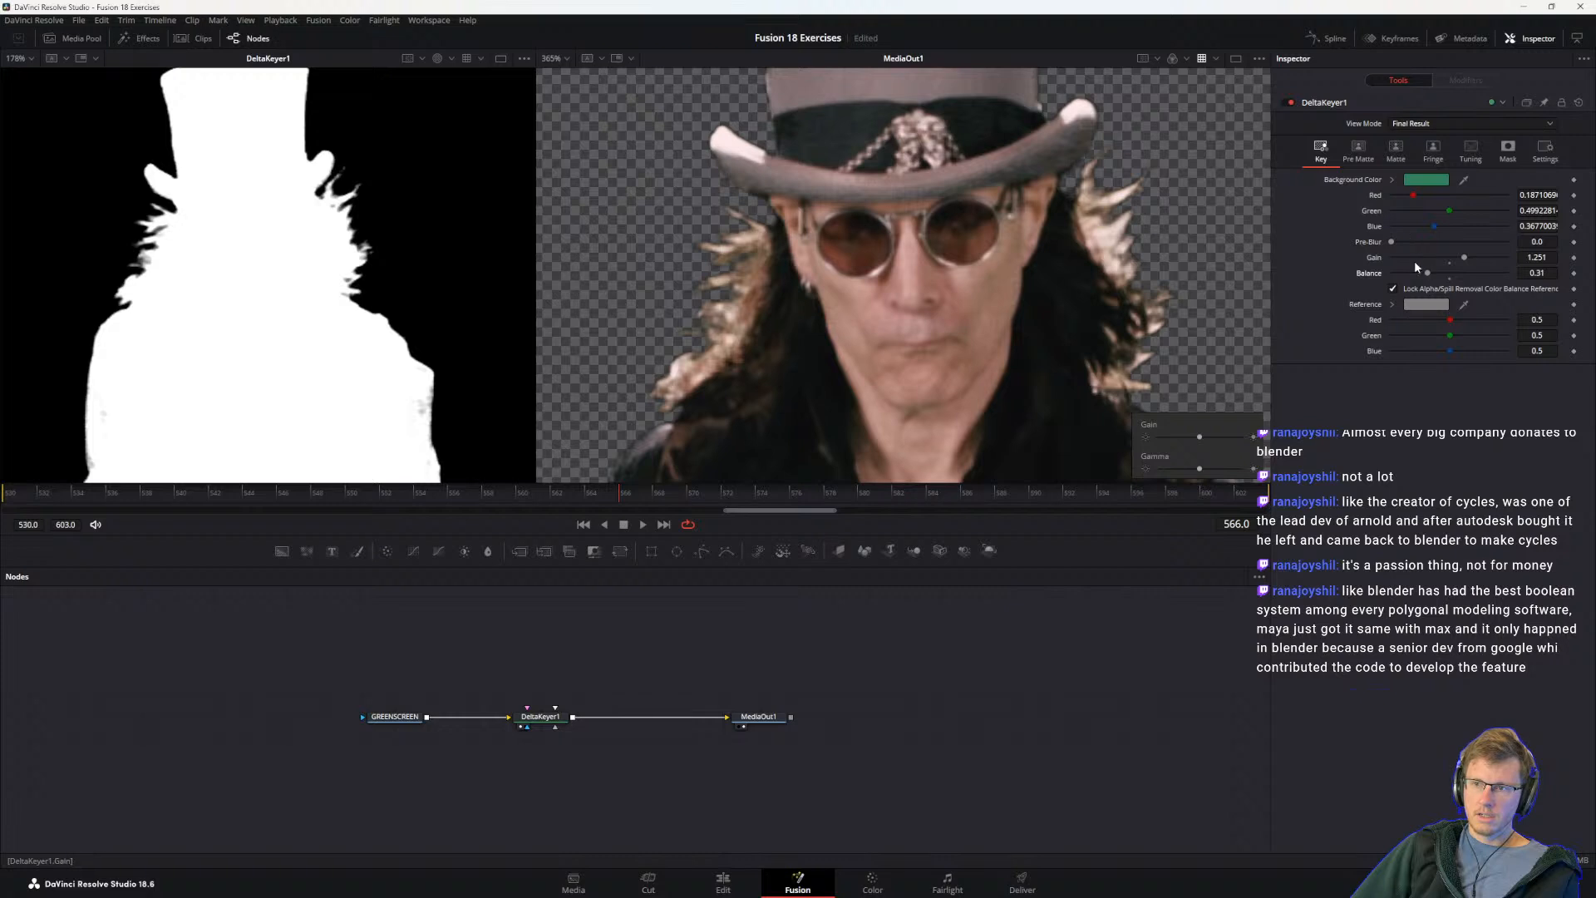
Step: Look through DeltaKeyer1's key and matte settings and try to box-sample the background beside the guitarist in the MediaOut1 viewer
left_click(1359, 150)
left_click(1405, 156)
scroll(713, 276, "down", 3)
left_click(1317, 155)
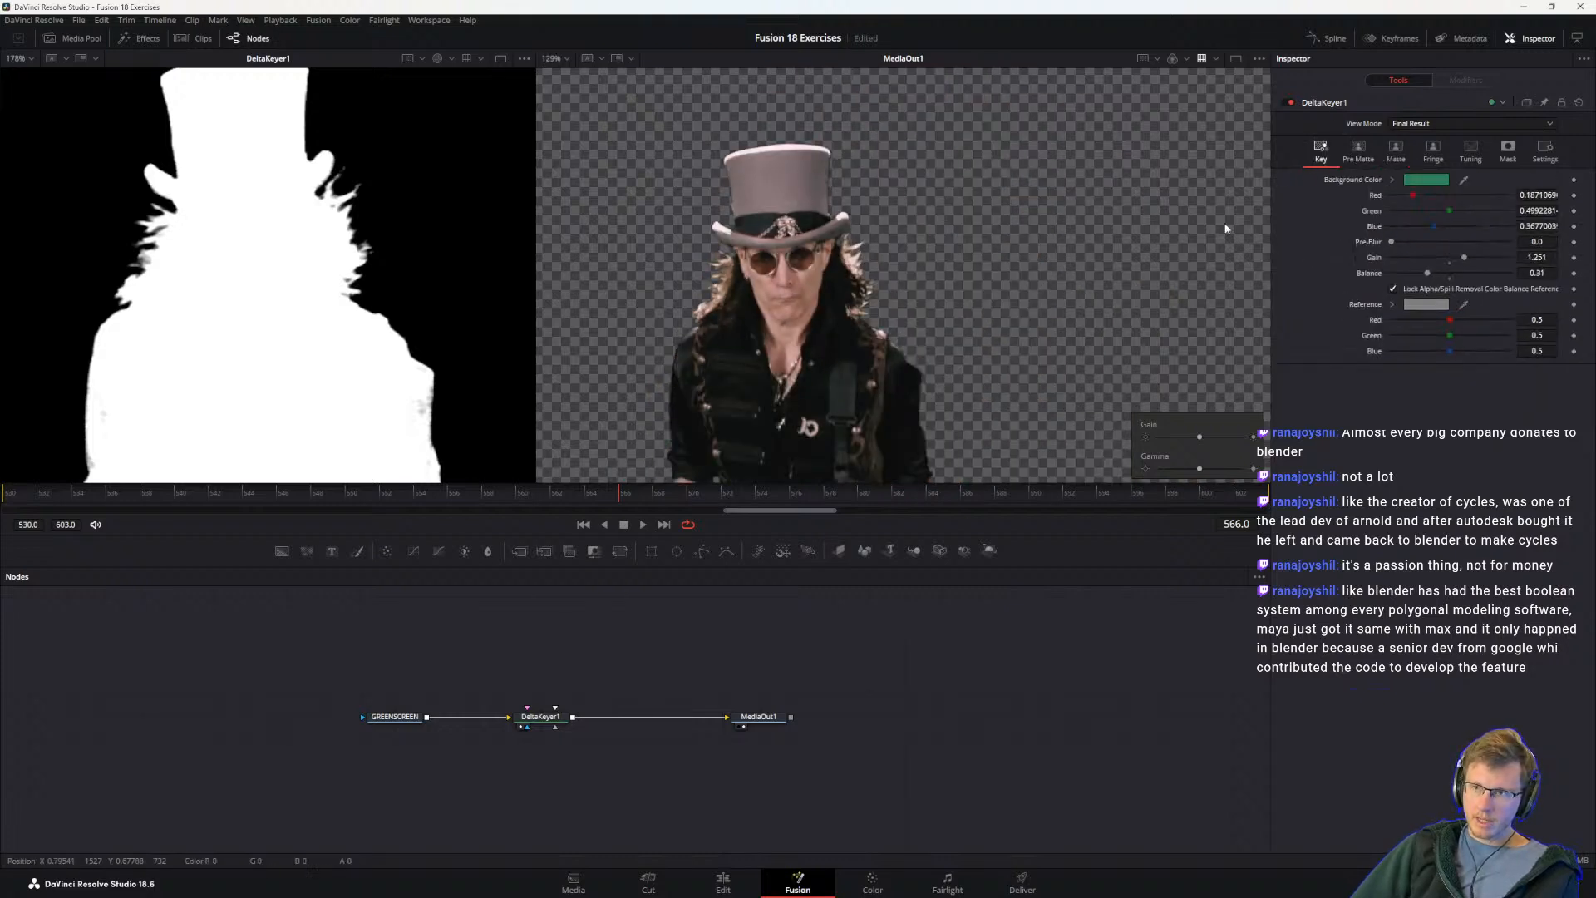
left_click_drag(992, 202, 1131, 349)
left_click_drag(929, 223, 1073, 345)
left_click_drag(798, 291, 1037, 294)
left_click_drag(721, 200, 879, 378)
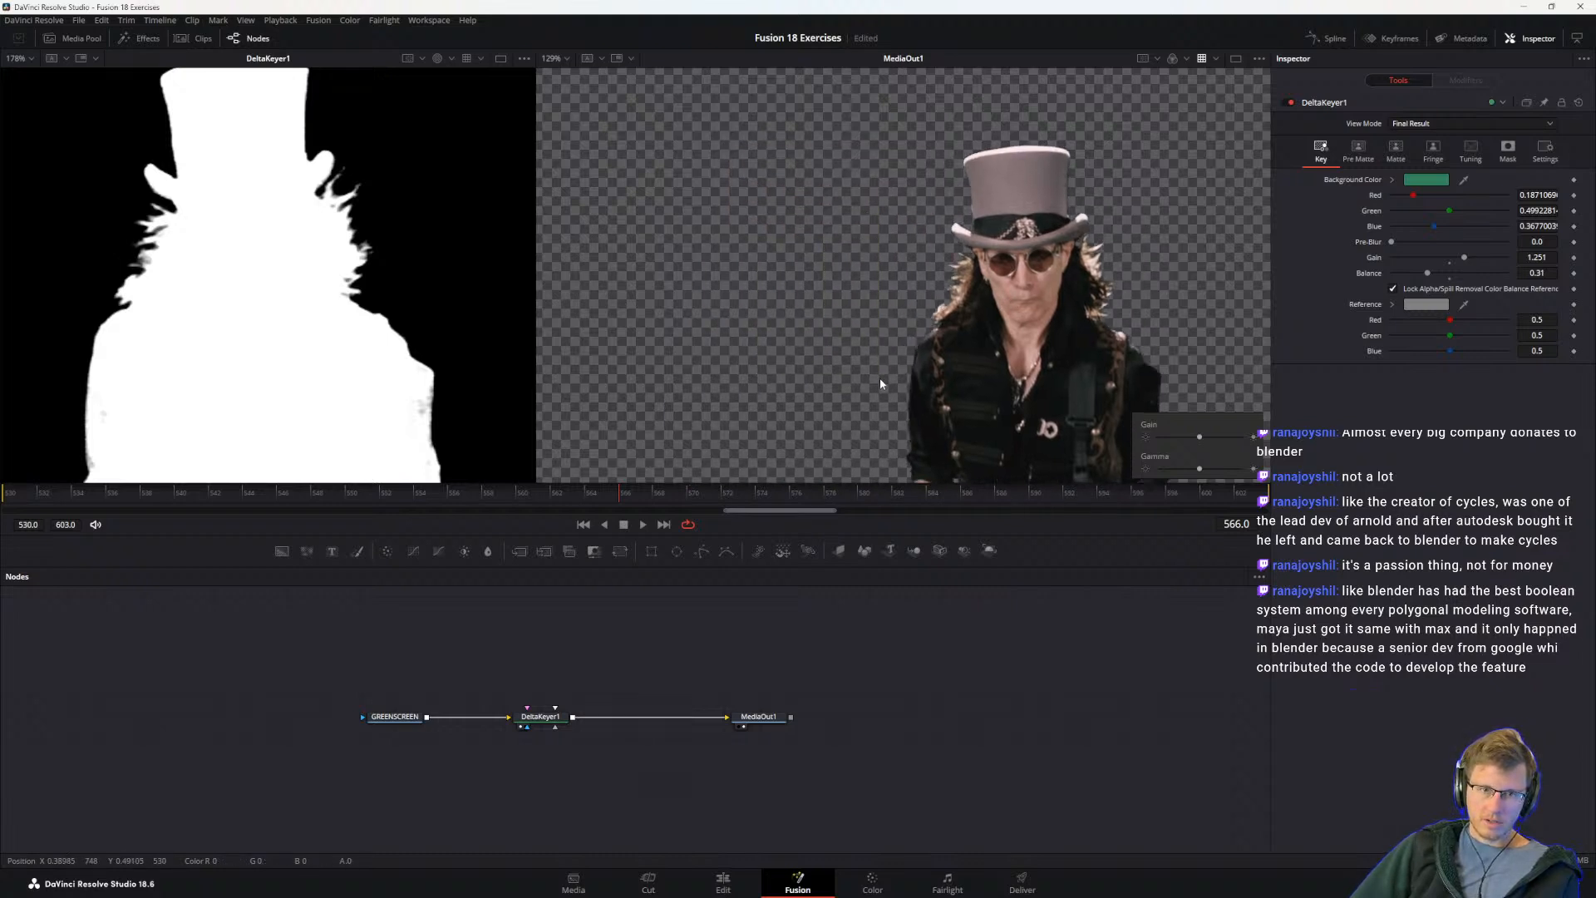
left_click(1358, 151)
left_click_drag(720, 218, 869, 368)
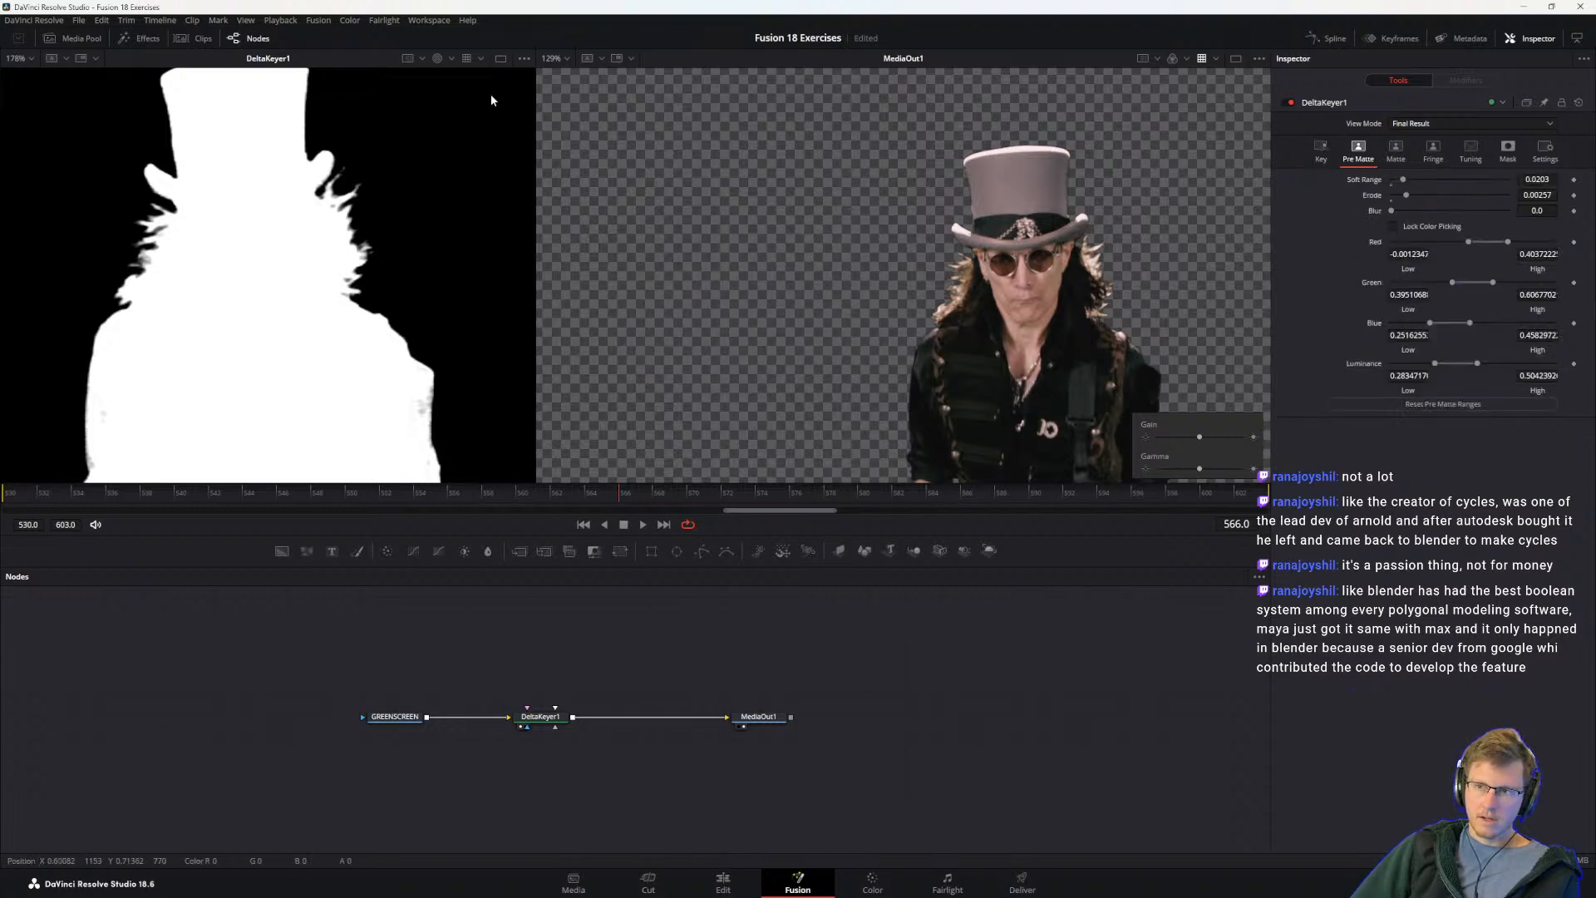
Step: Turn on Gain/Gamma for the DeltaKeyer1 viewer and reset DeltaKeyer1's Pre Matte ranges
left_click(524, 58)
left_click(461, 168)
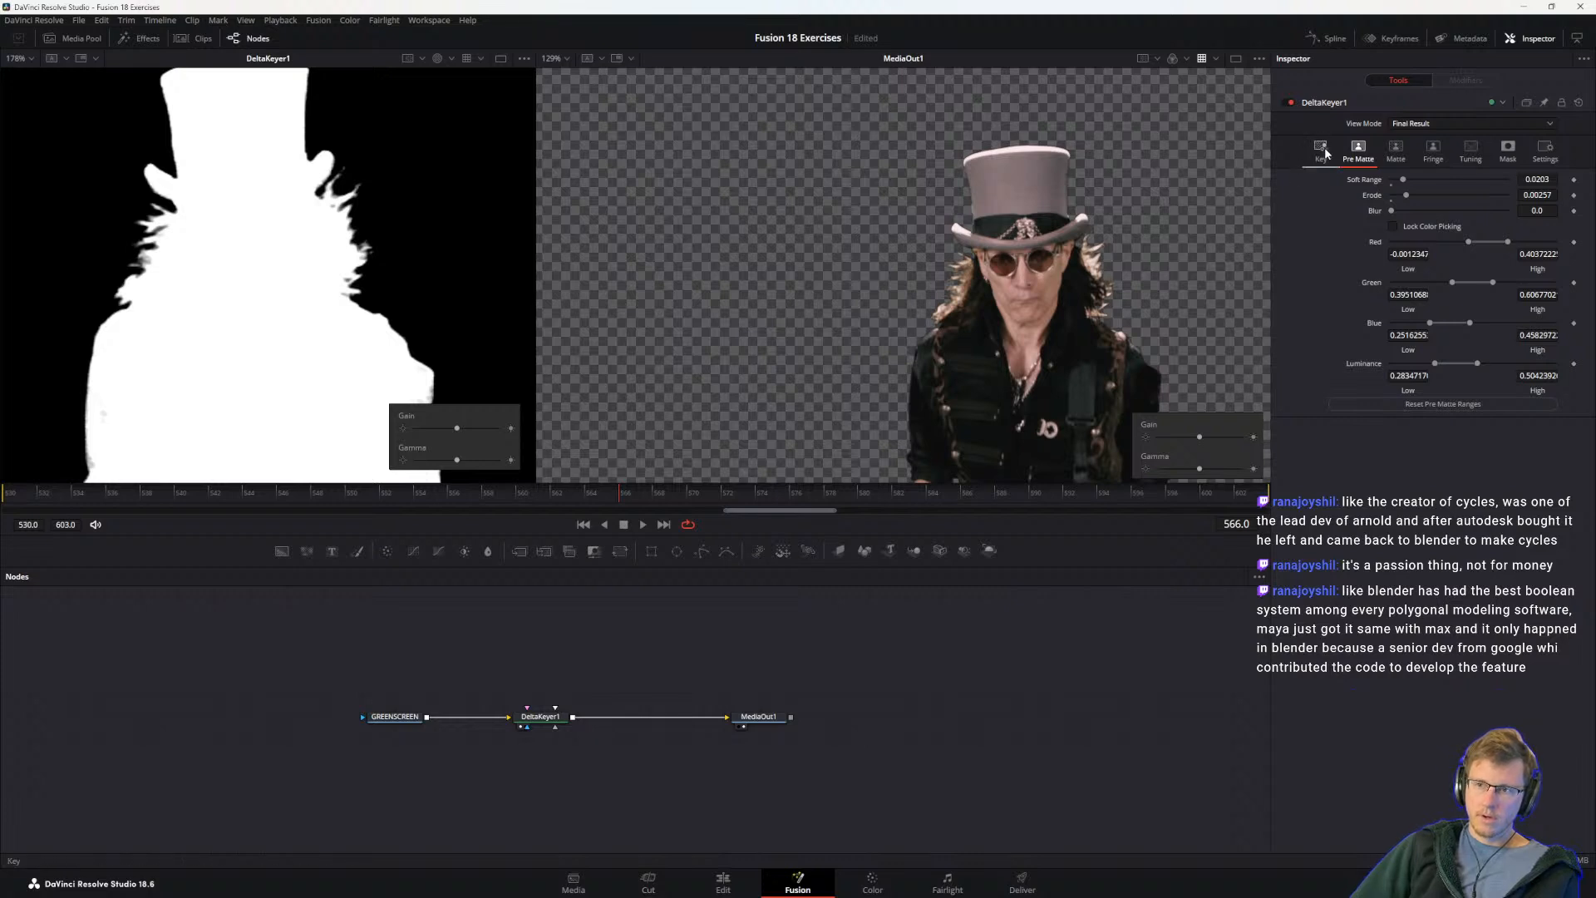
left_click(1426, 406)
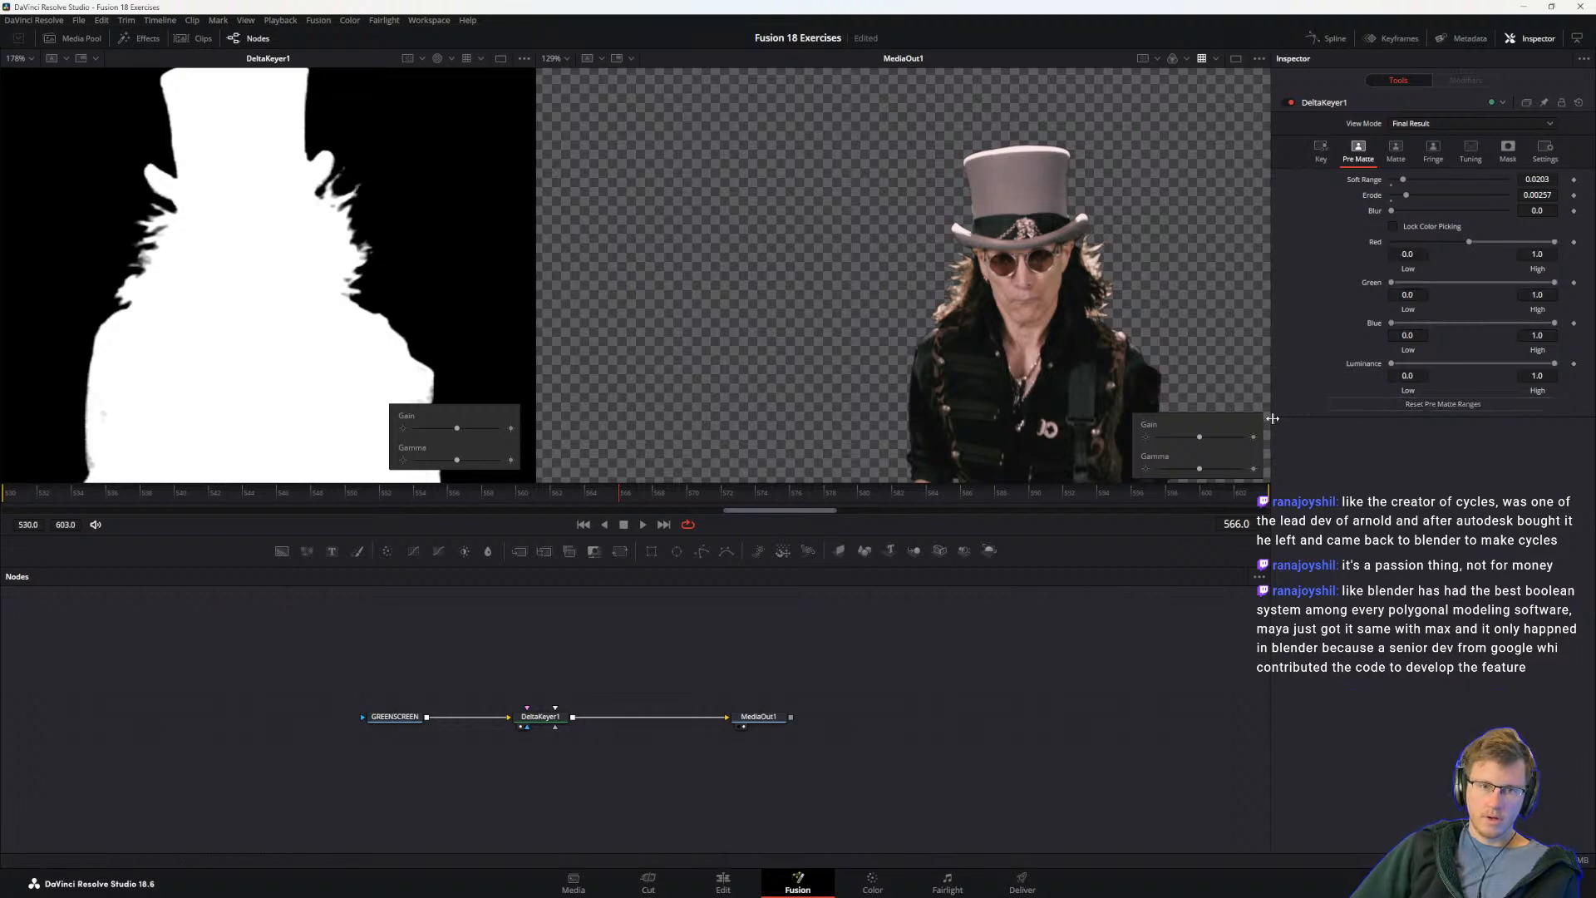
Step: Try to box-sample the background around the guitarist in the DeltaKeyer1 viewer for the Pre Matte ranges
left_click_drag(476, 283, 487, 290)
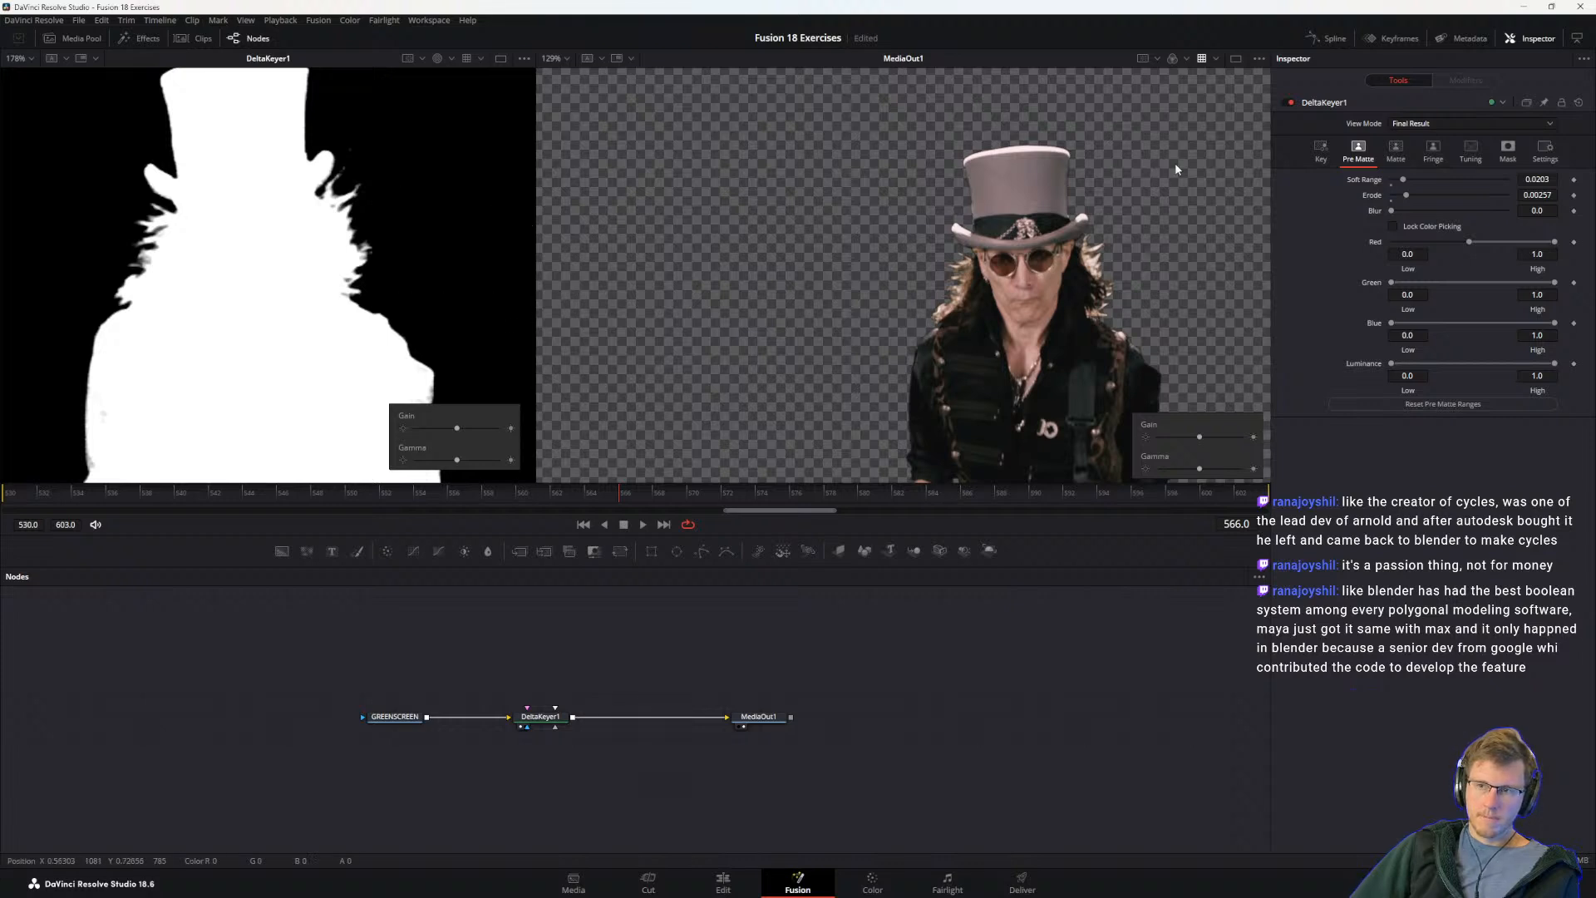
scroll(366, 329, "down", 3)
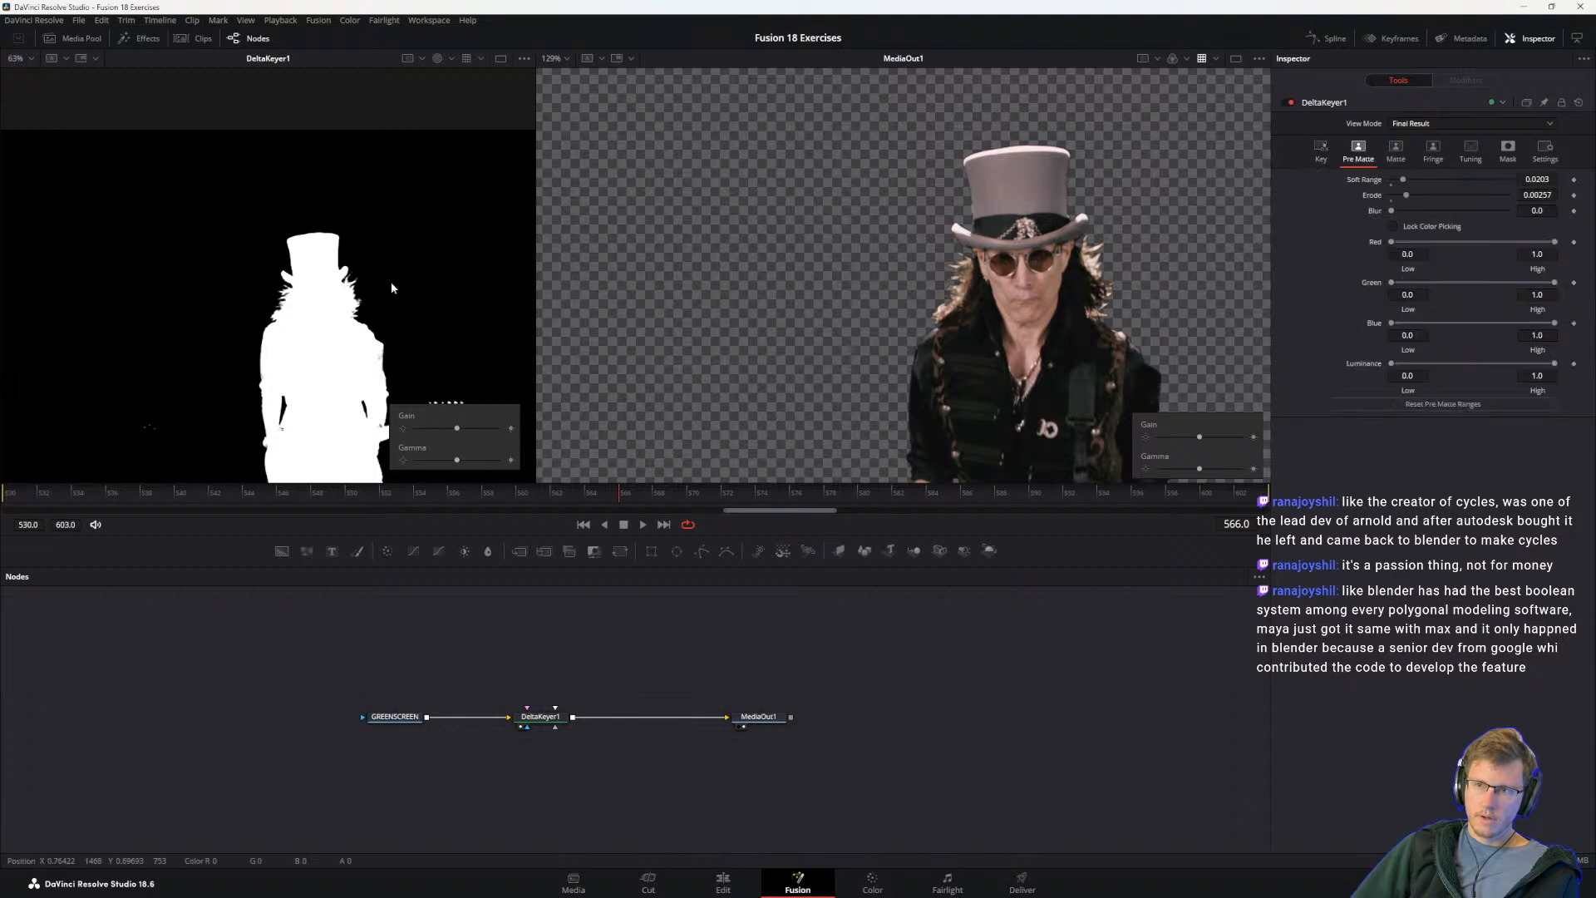
scroll(256, 416, "up", 2)
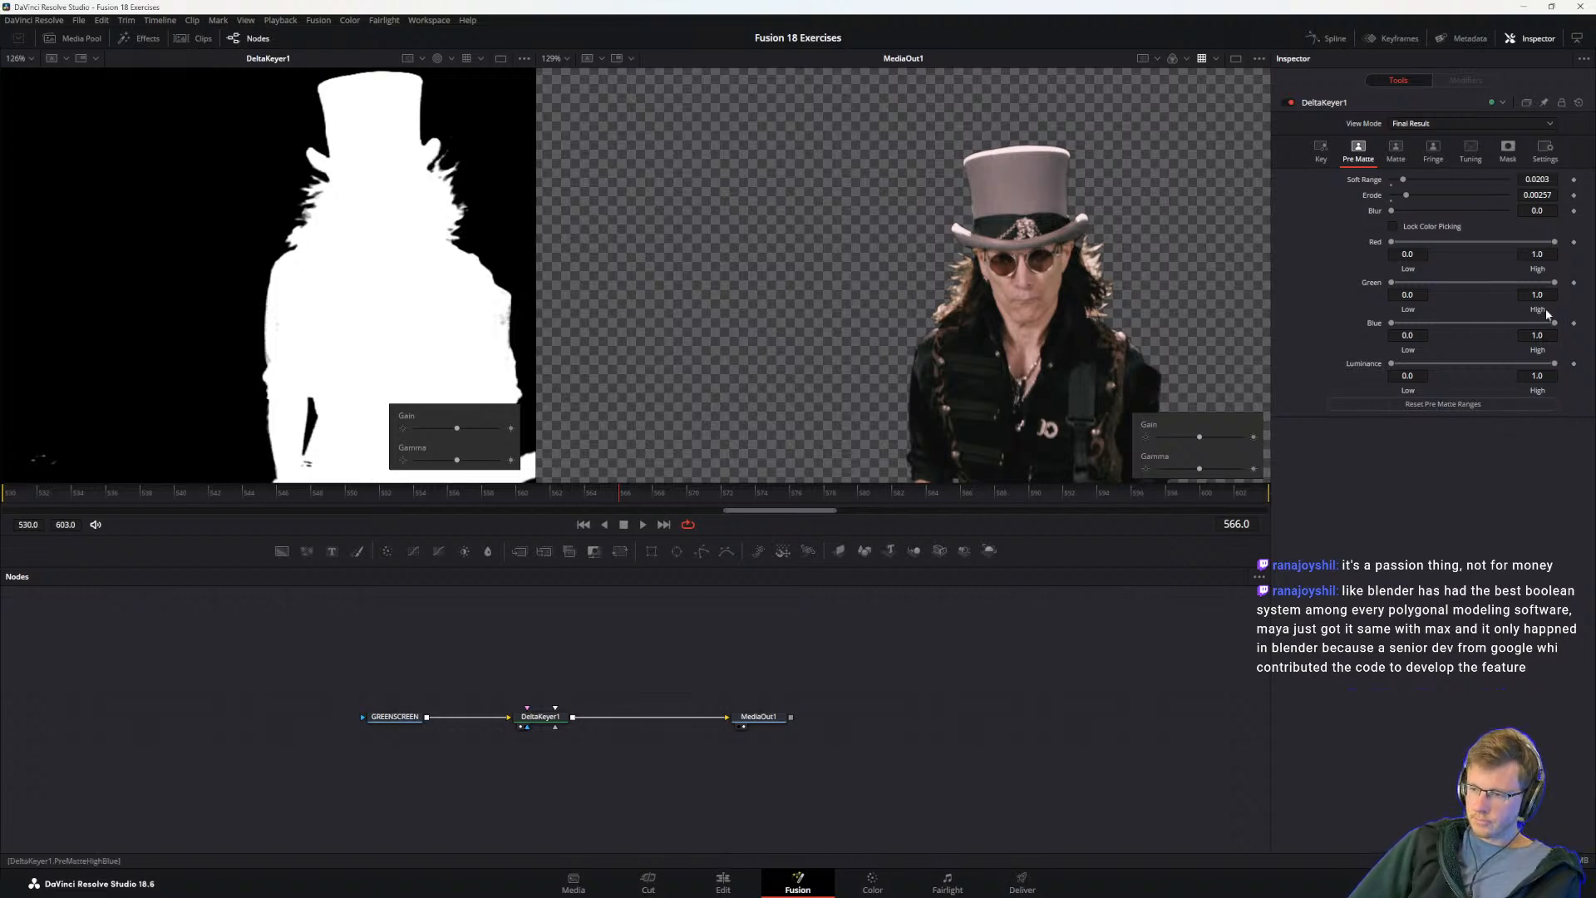
left_click_drag(103, 236, 191, 346)
left_click_drag(164, 214, 219, 307)
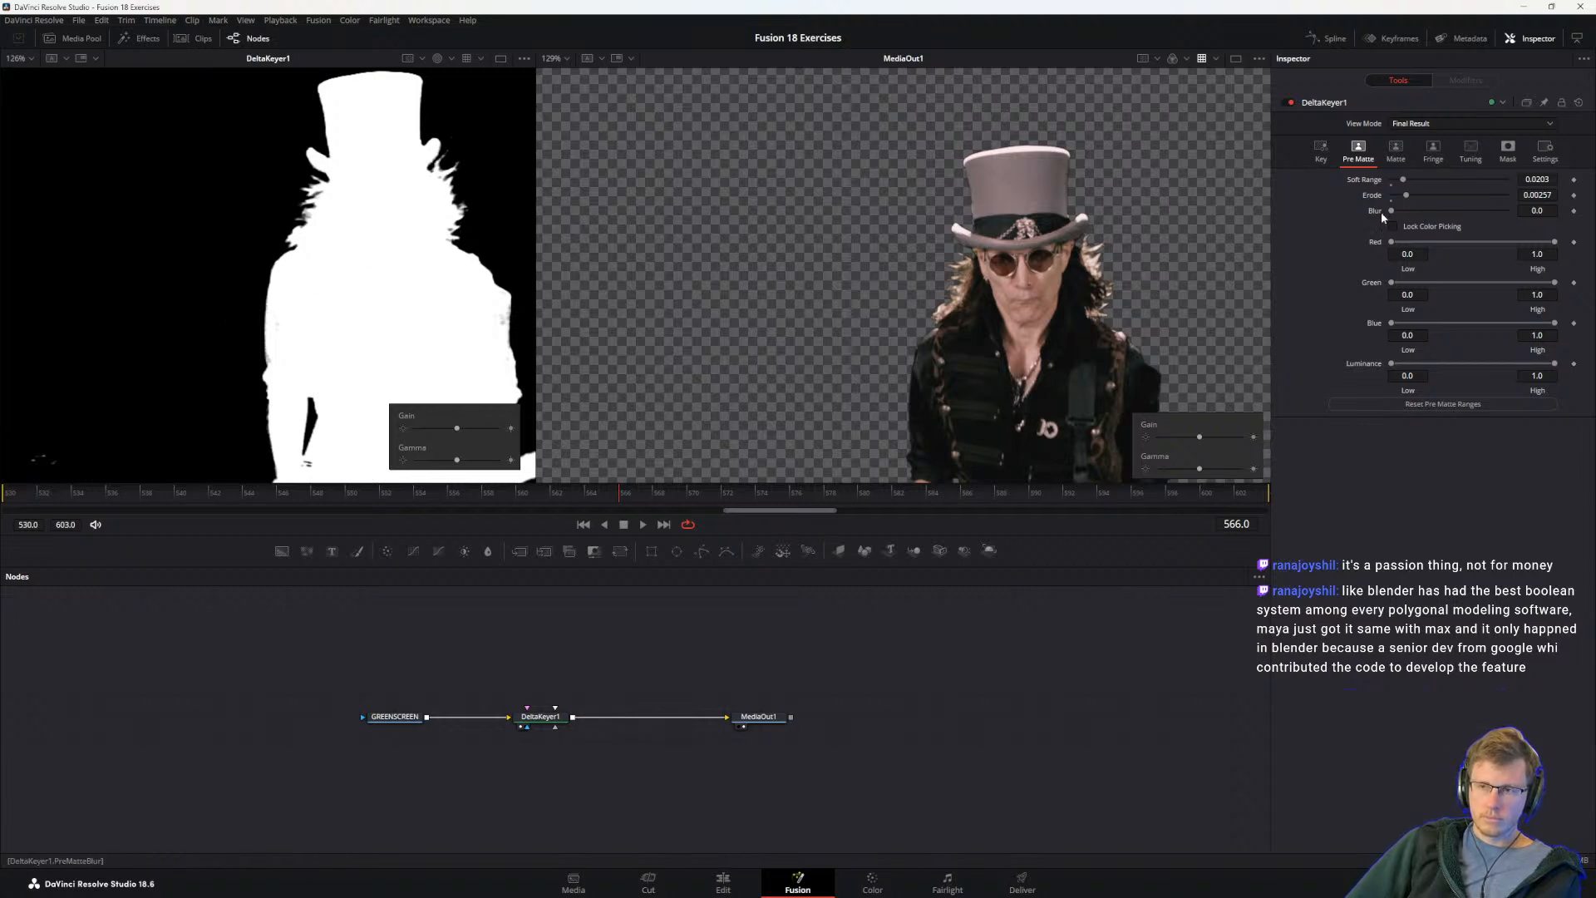
Step: Turn off Gain/Gamma in both the MediaOut1 and DeltaKeyer1 viewers
left_click(1259, 58)
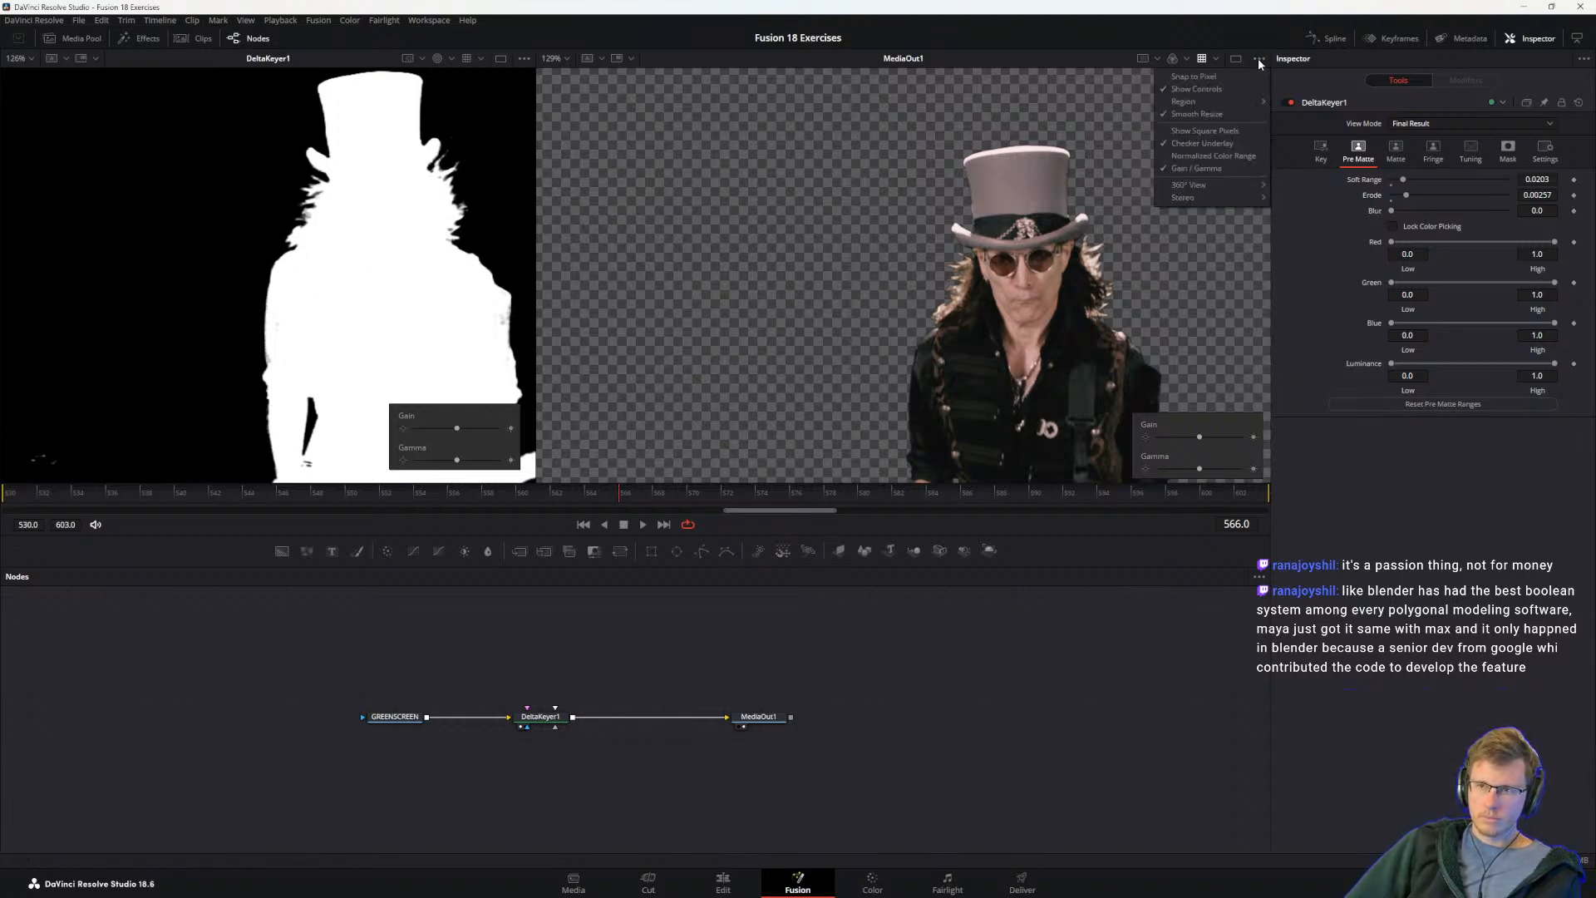
left_click(1204, 167)
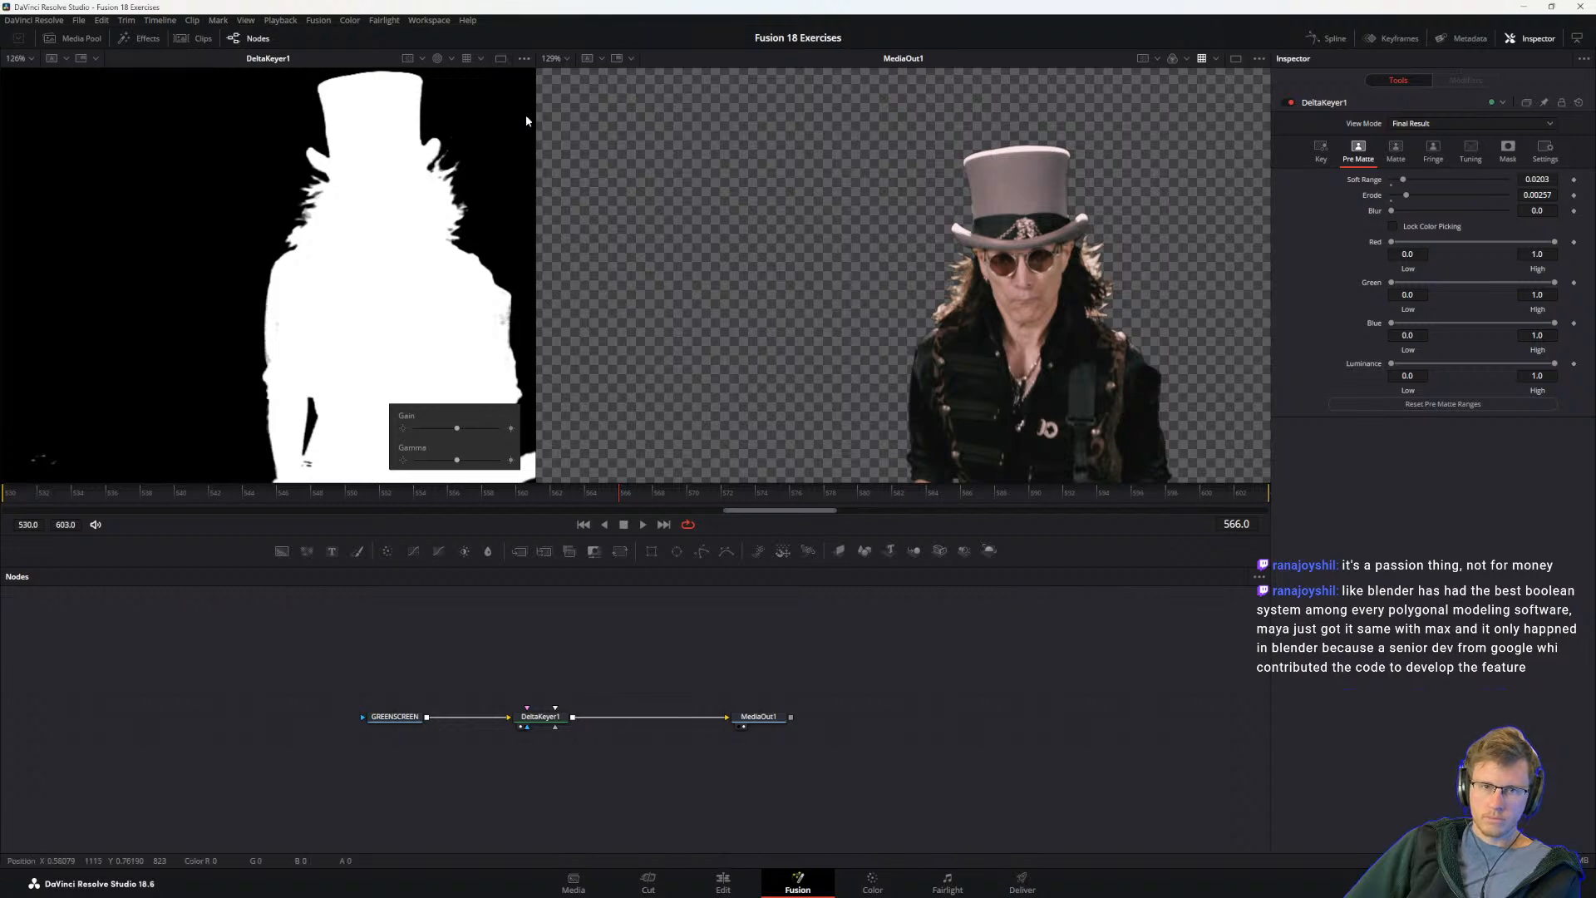
left_click(523, 58)
left_click(459, 172)
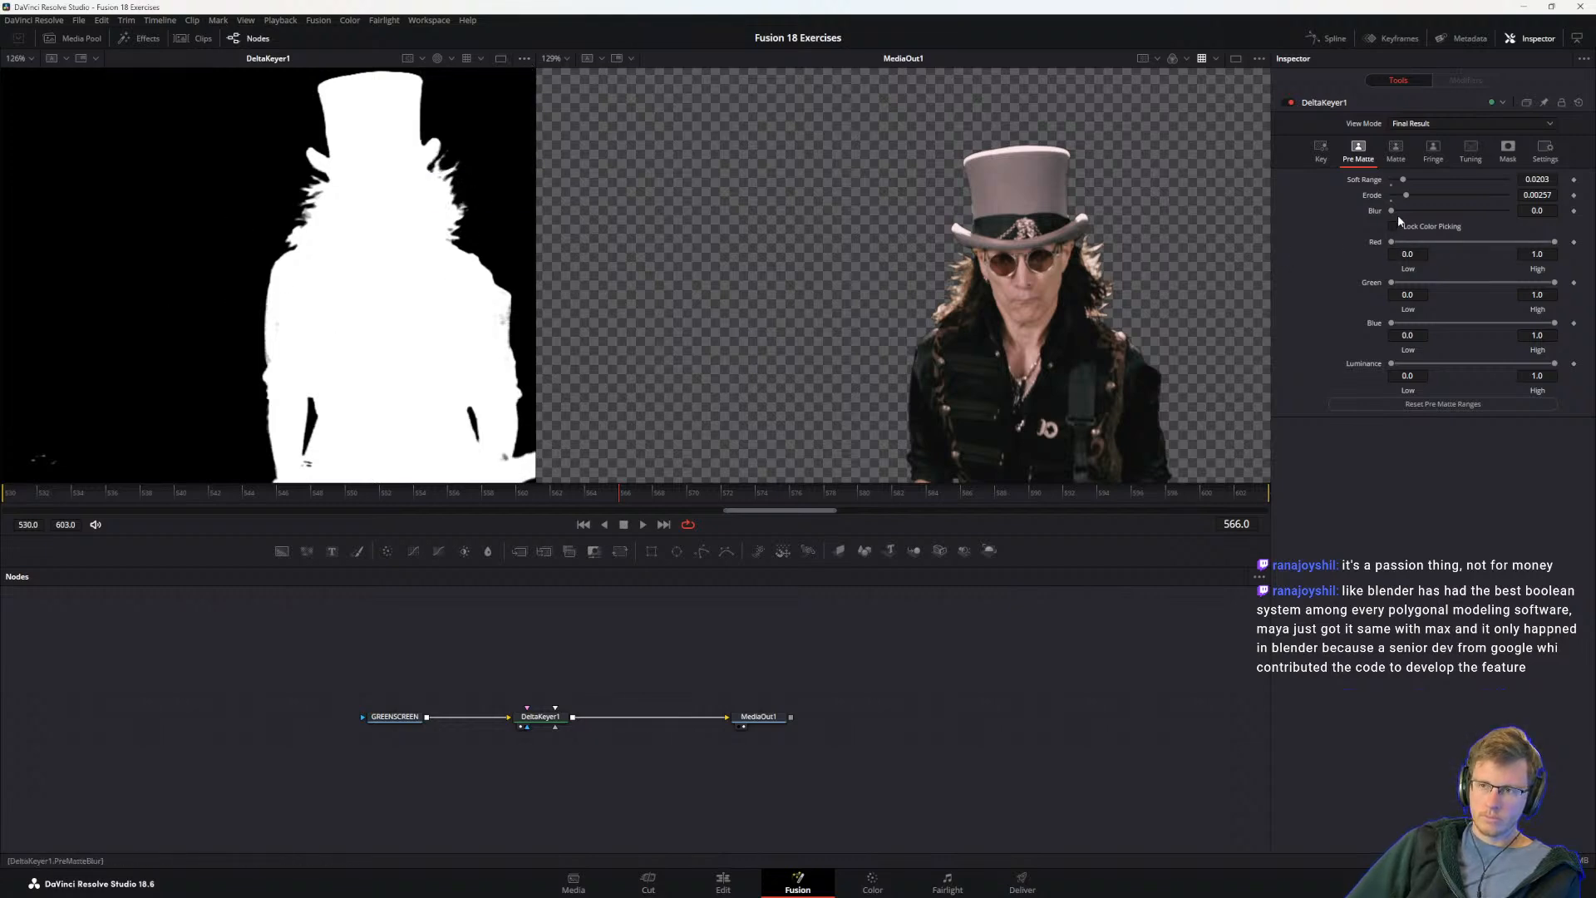
Step: Try Pre Matte Blur on DeltaKeyer1, returning it to 0.0, and turn Gain/Gamma back on for the DeltaKeyer1 viewer
mouse_move(1393, 208)
left_mouse_down()
mouse_move(1499, 216)
mouse_move(1368, 221)
left_mouse_up()
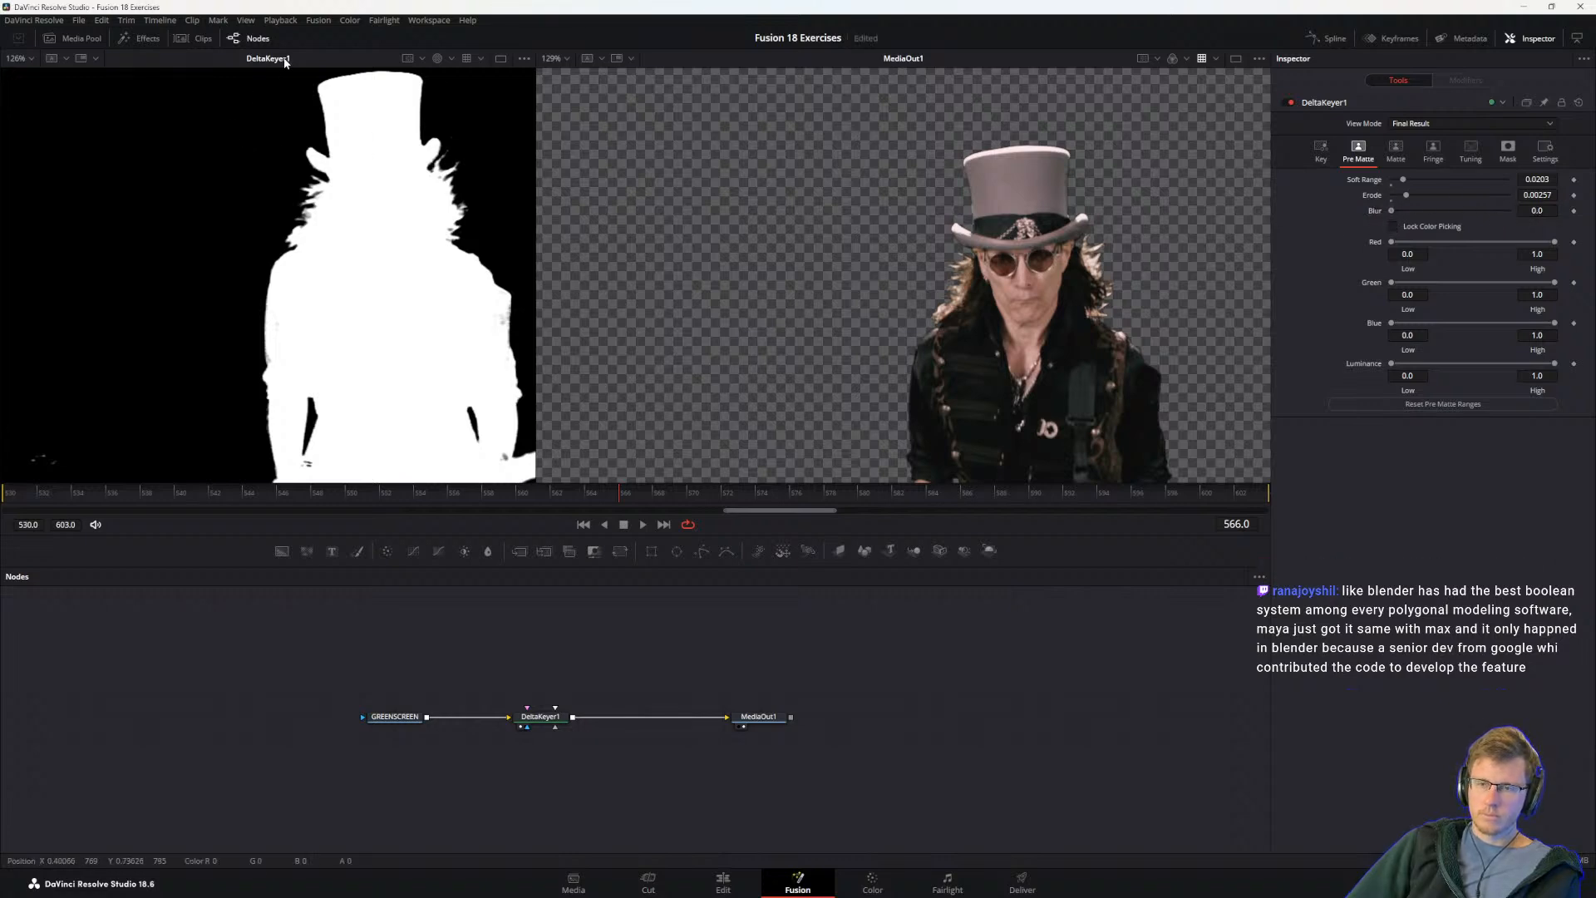
left_click(522, 59)
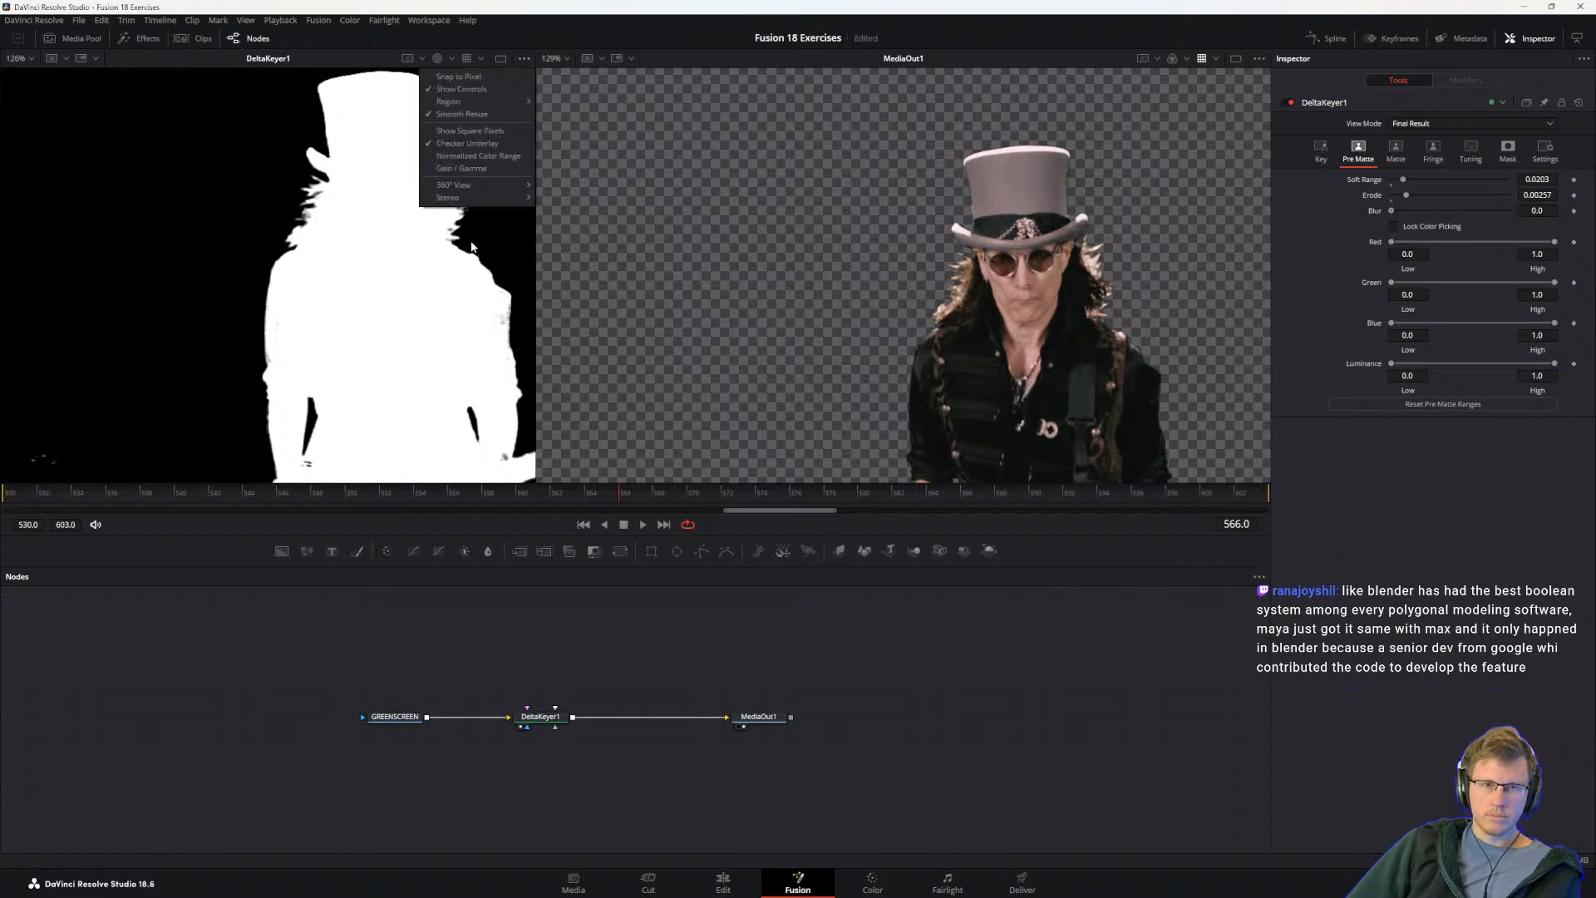
left_click(462, 168)
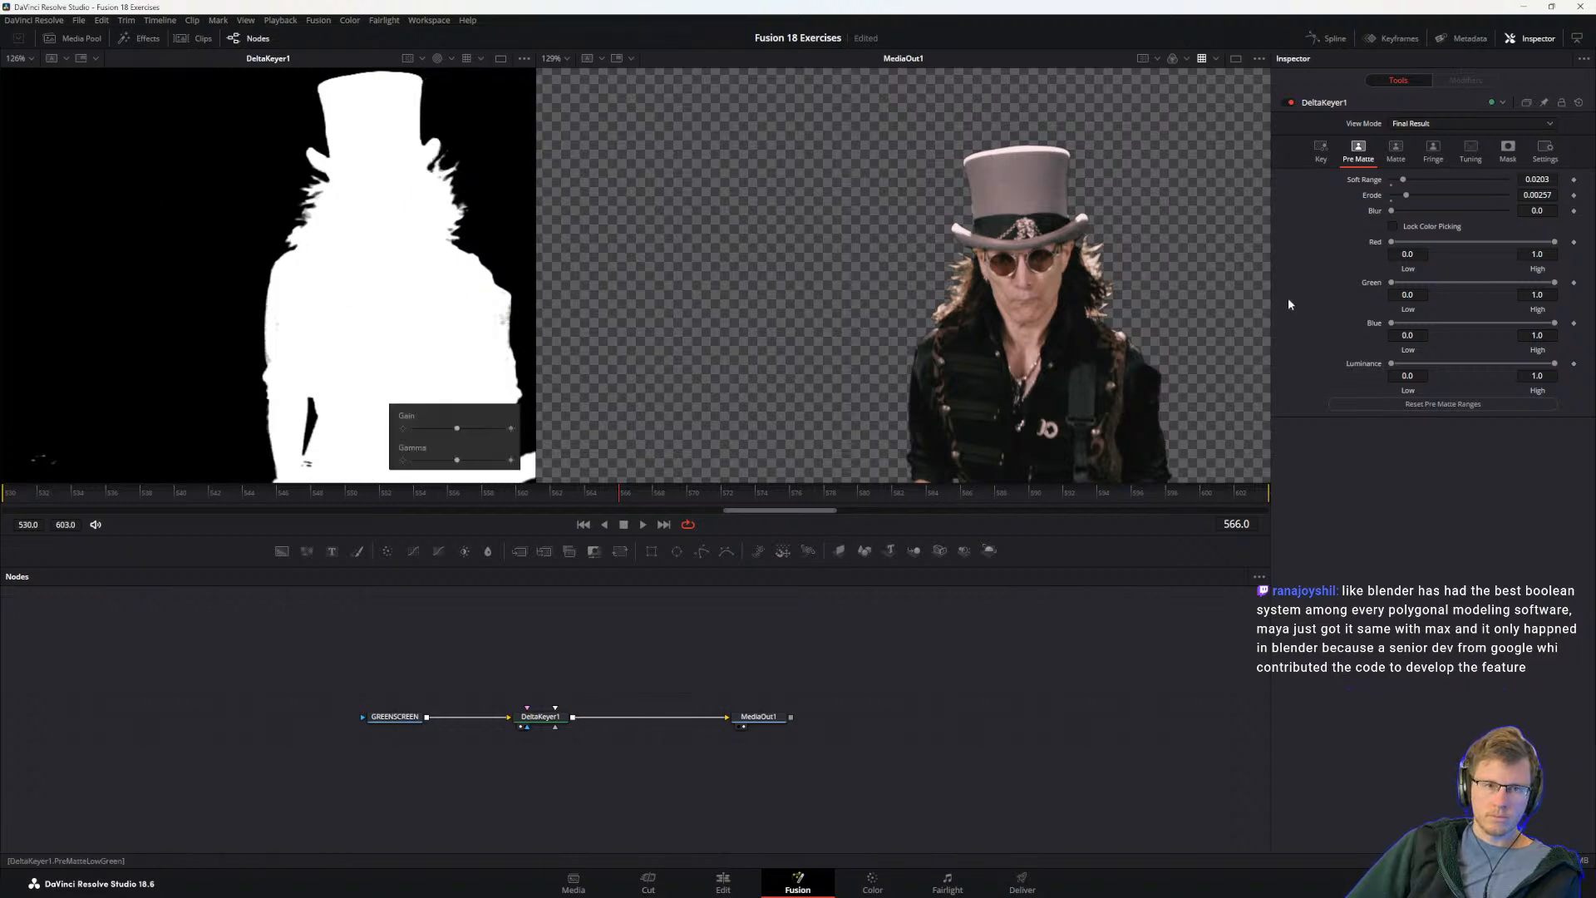
Step: Review DeltaKeyer1's Matte and Key settings and inspect the guitarist's keyed edges in both viewers
left_click_drag(148, 175, 259, 290)
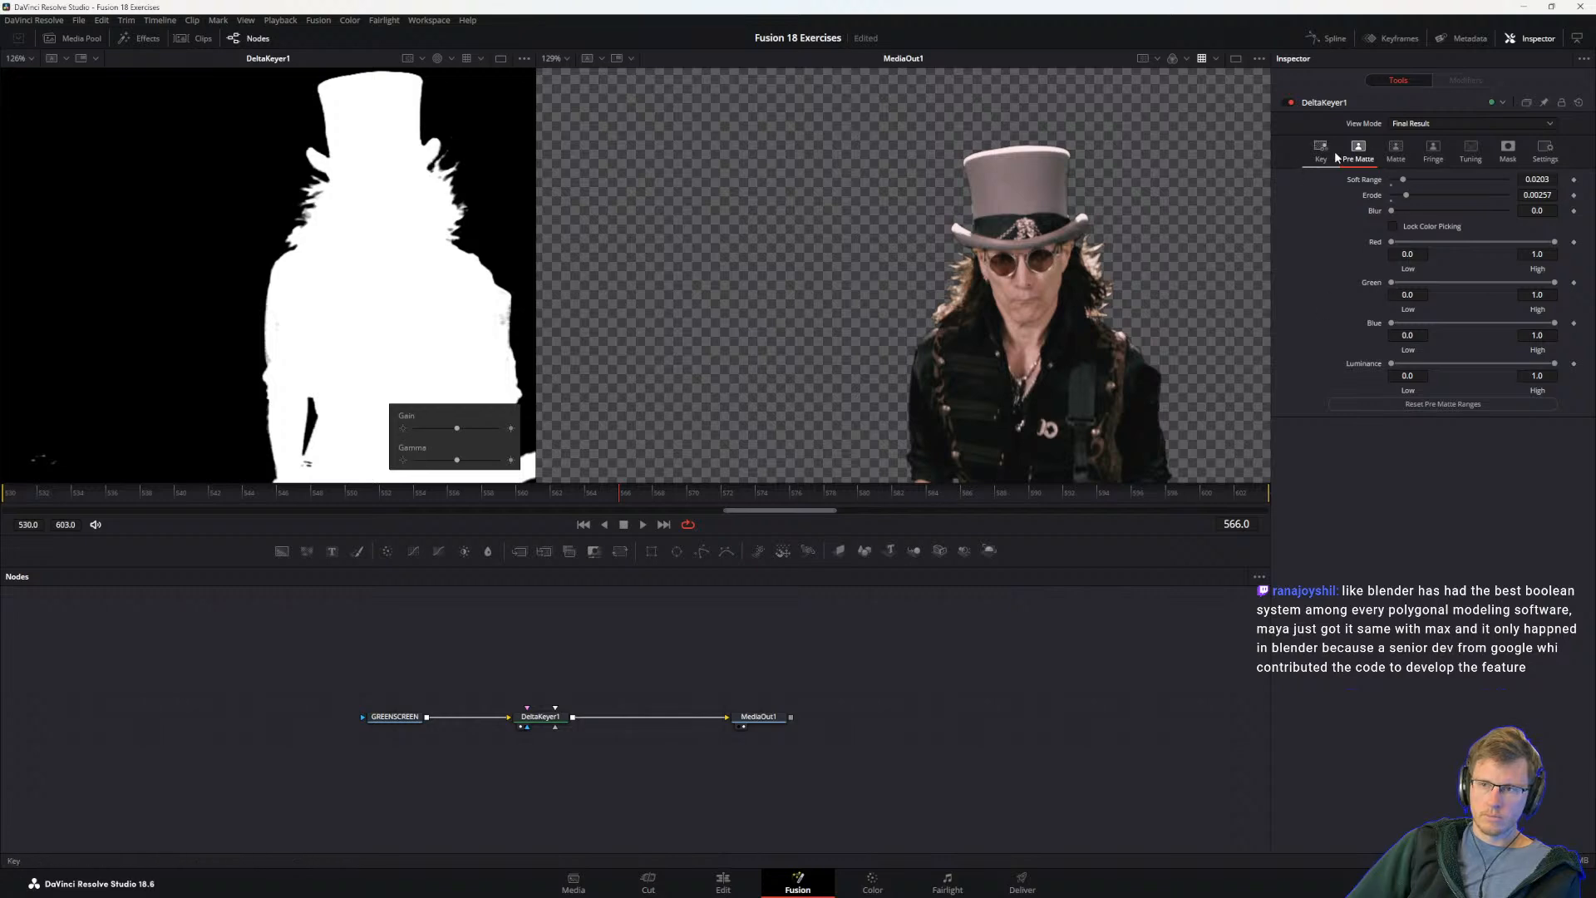
left_click(1399, 152)
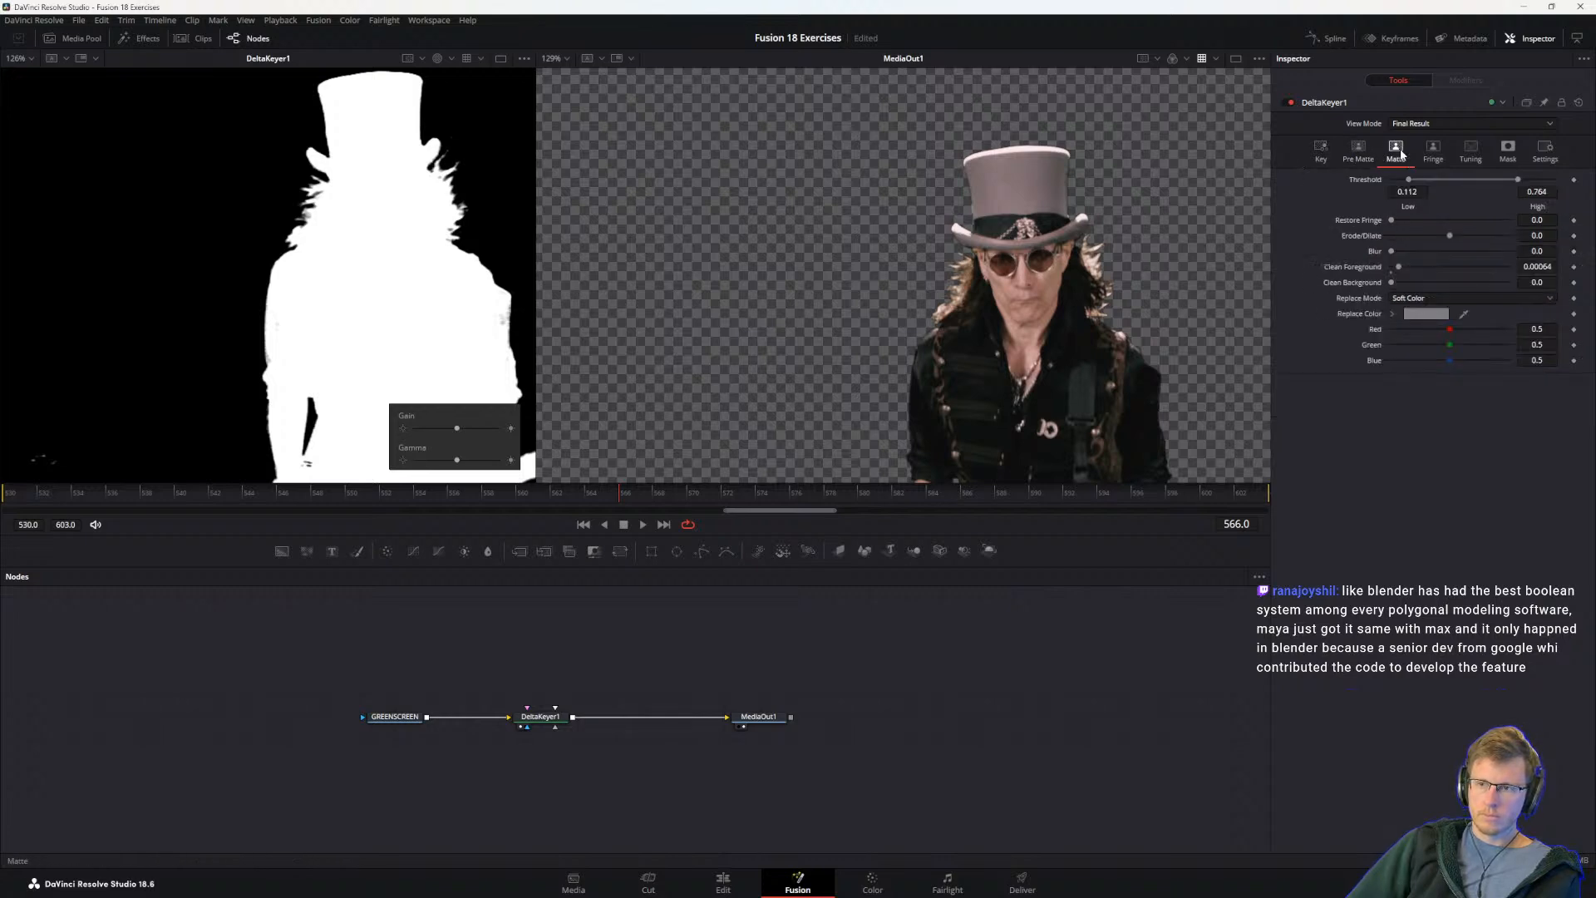
left_click(1330, 148)
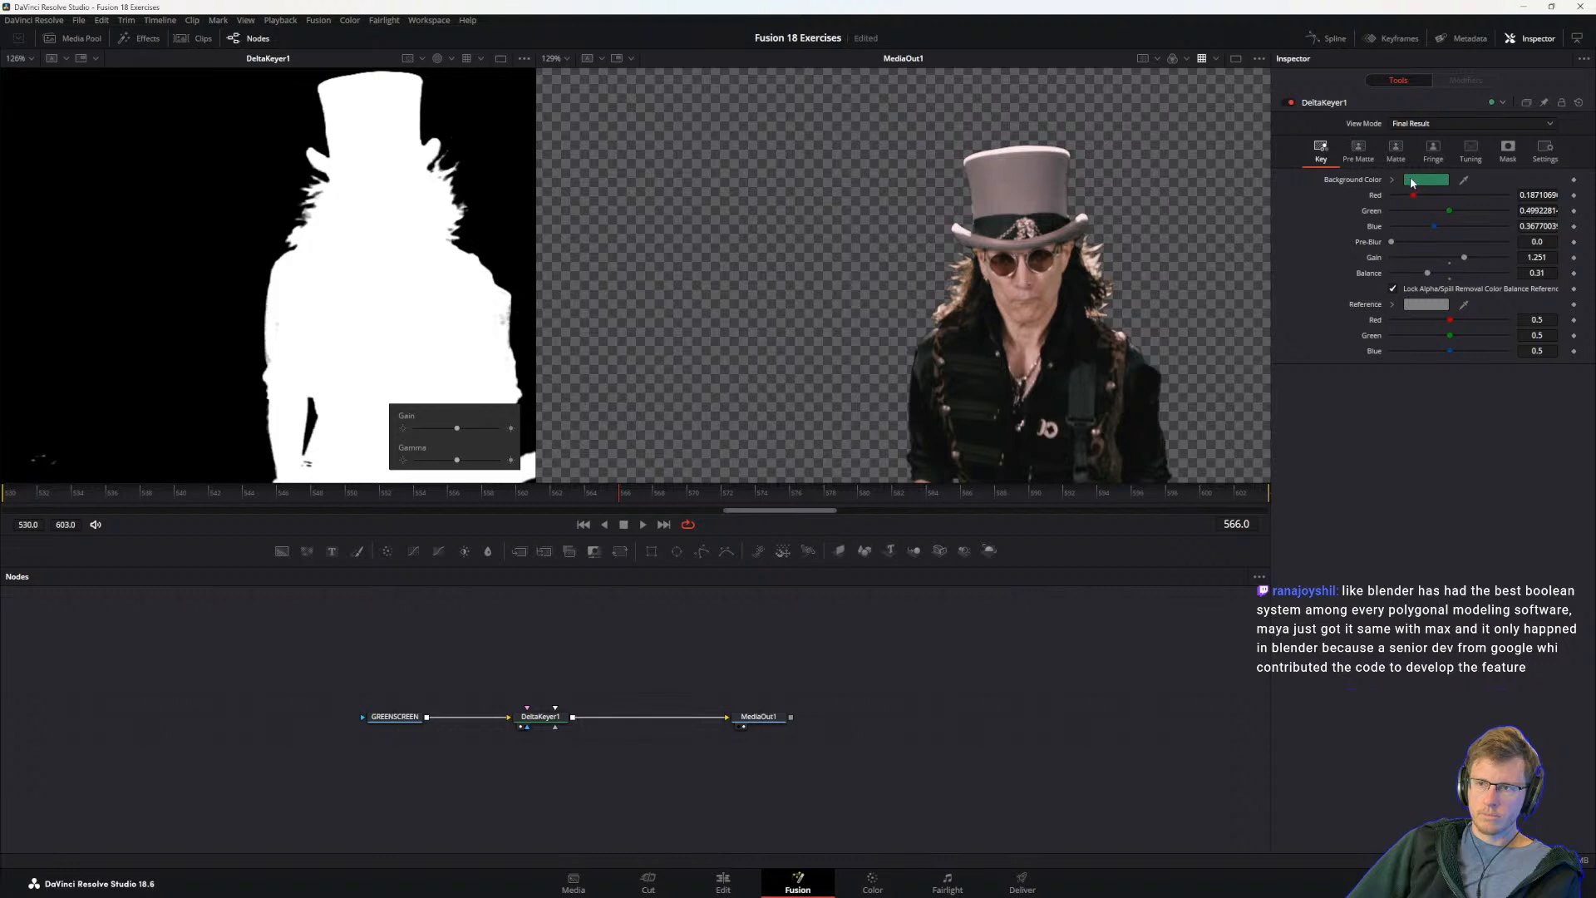
left_click(1395, 152)
left_click(1321, 152)
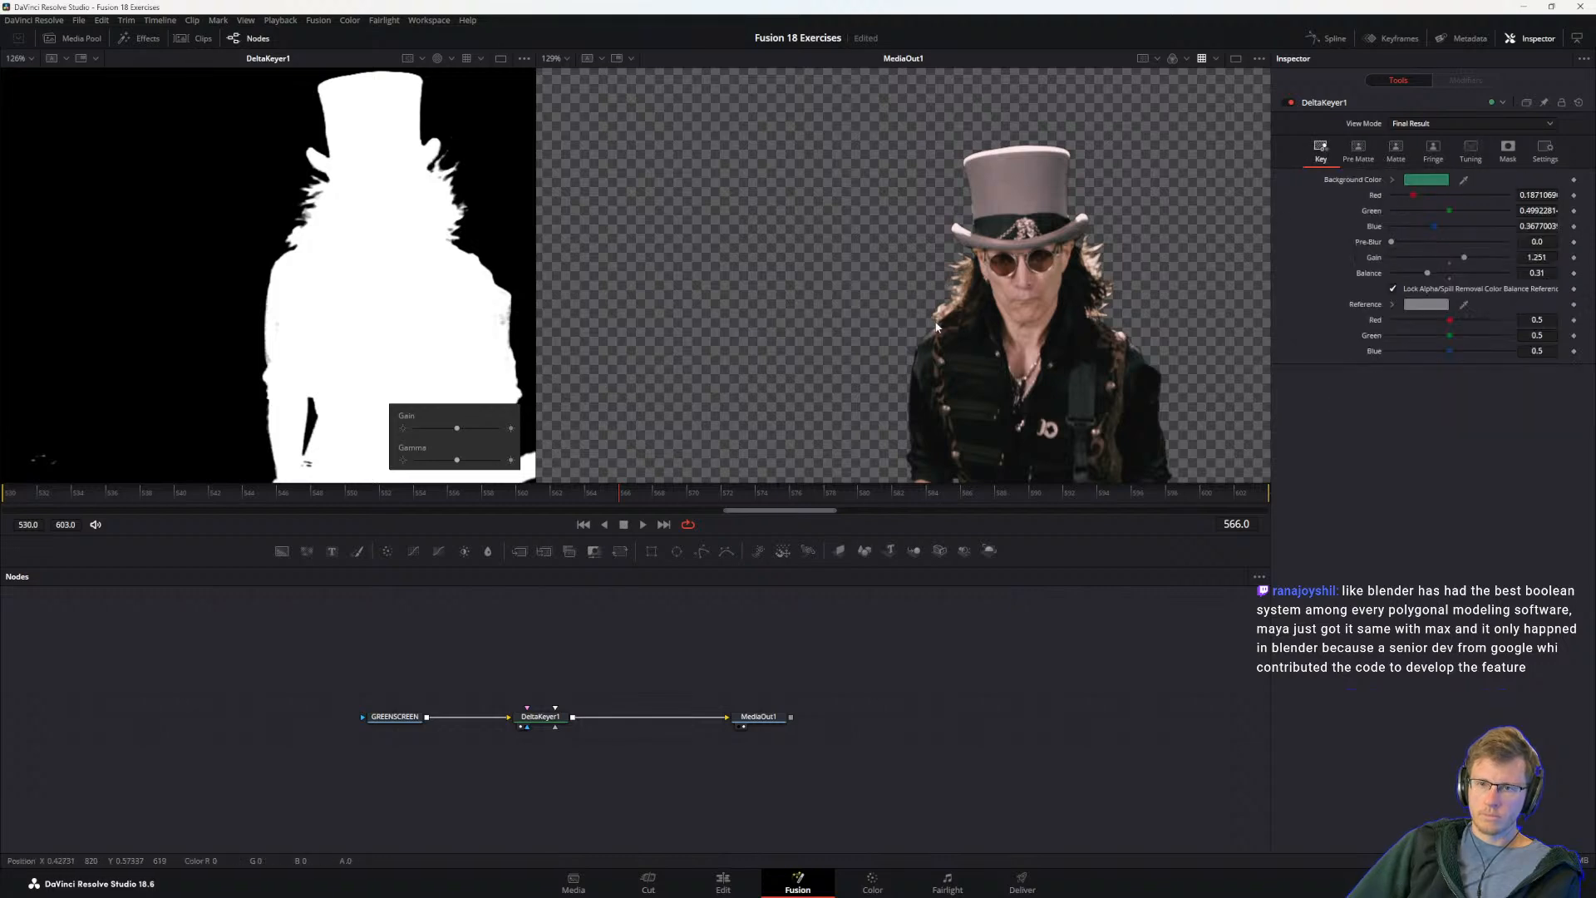
scroll(939, 317, "down", 3)
left_click_drag(960, 372, 923, 282)
scroll(922, 281, "up", 2)
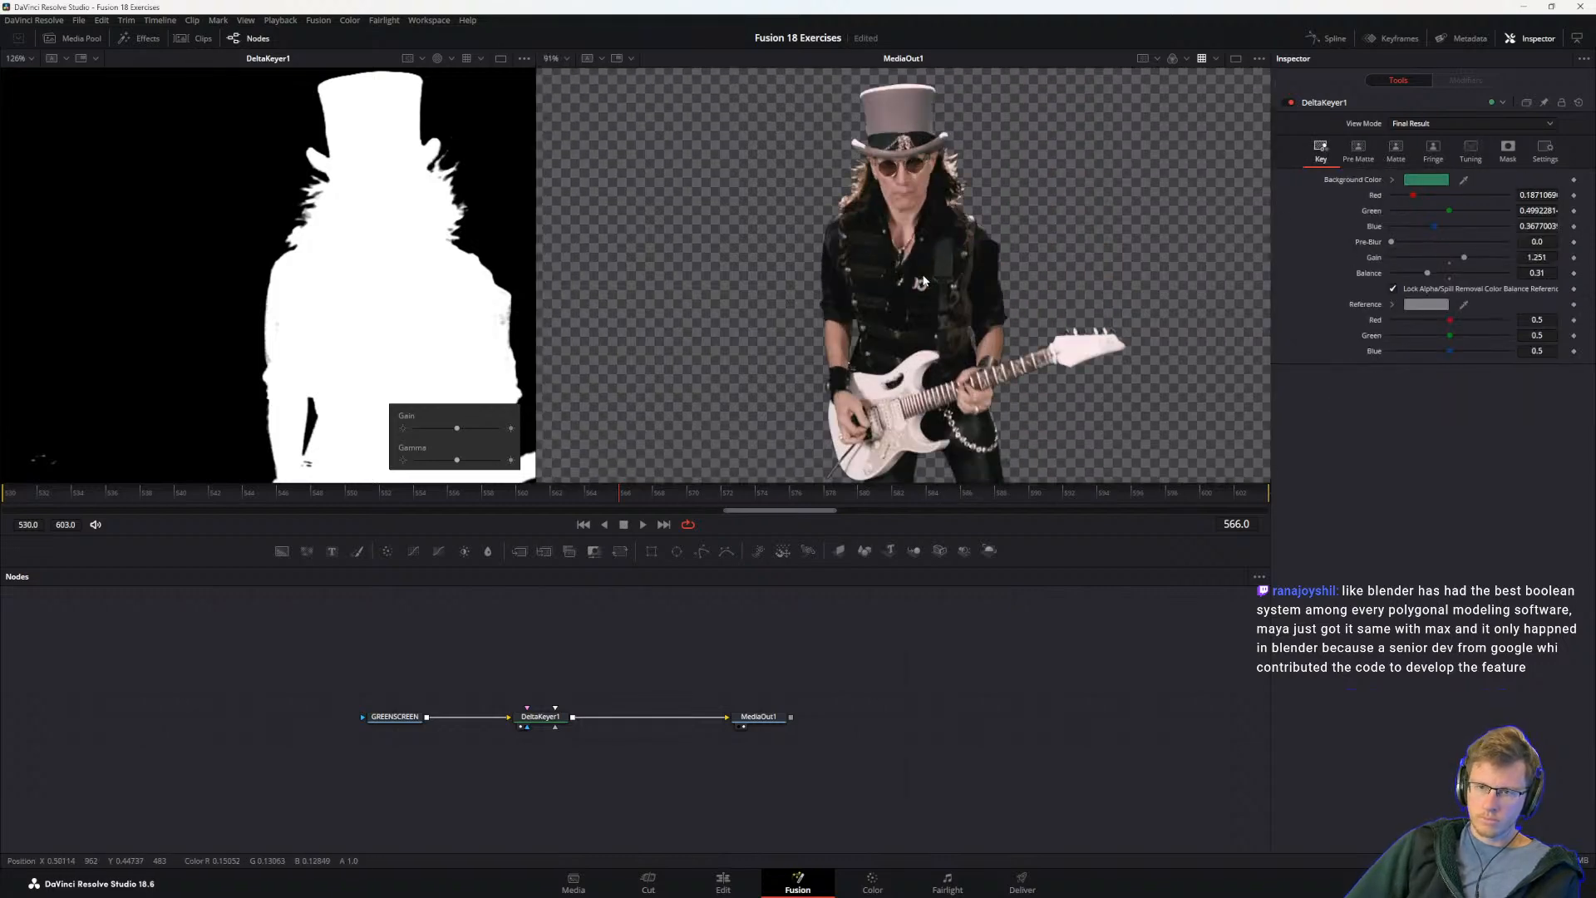
scroll(905, 278, "up", 3)
left_click_drag(949, 342, 956, 431)
left_click_drag(216, 271, 177, 322)
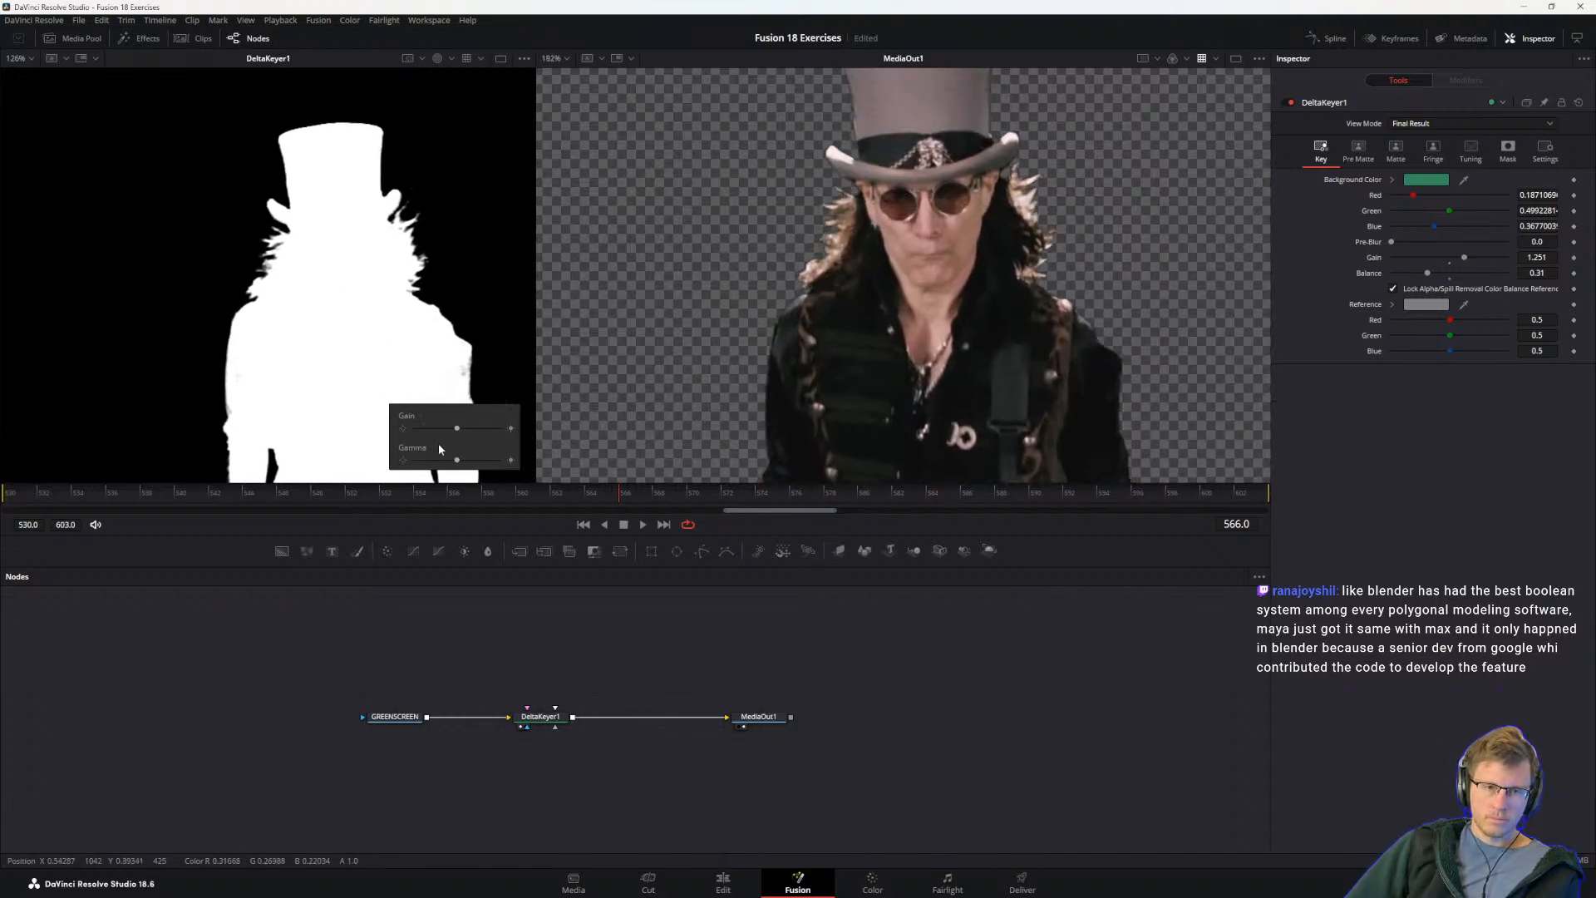
Step: Raise Gamma in the DeltaKeyer1 viewer and box-sample the speckled background beside the guitarist for DeltaKeyer1's Pre Matte ranges
left_click_drag(457, 460, 499, 462)
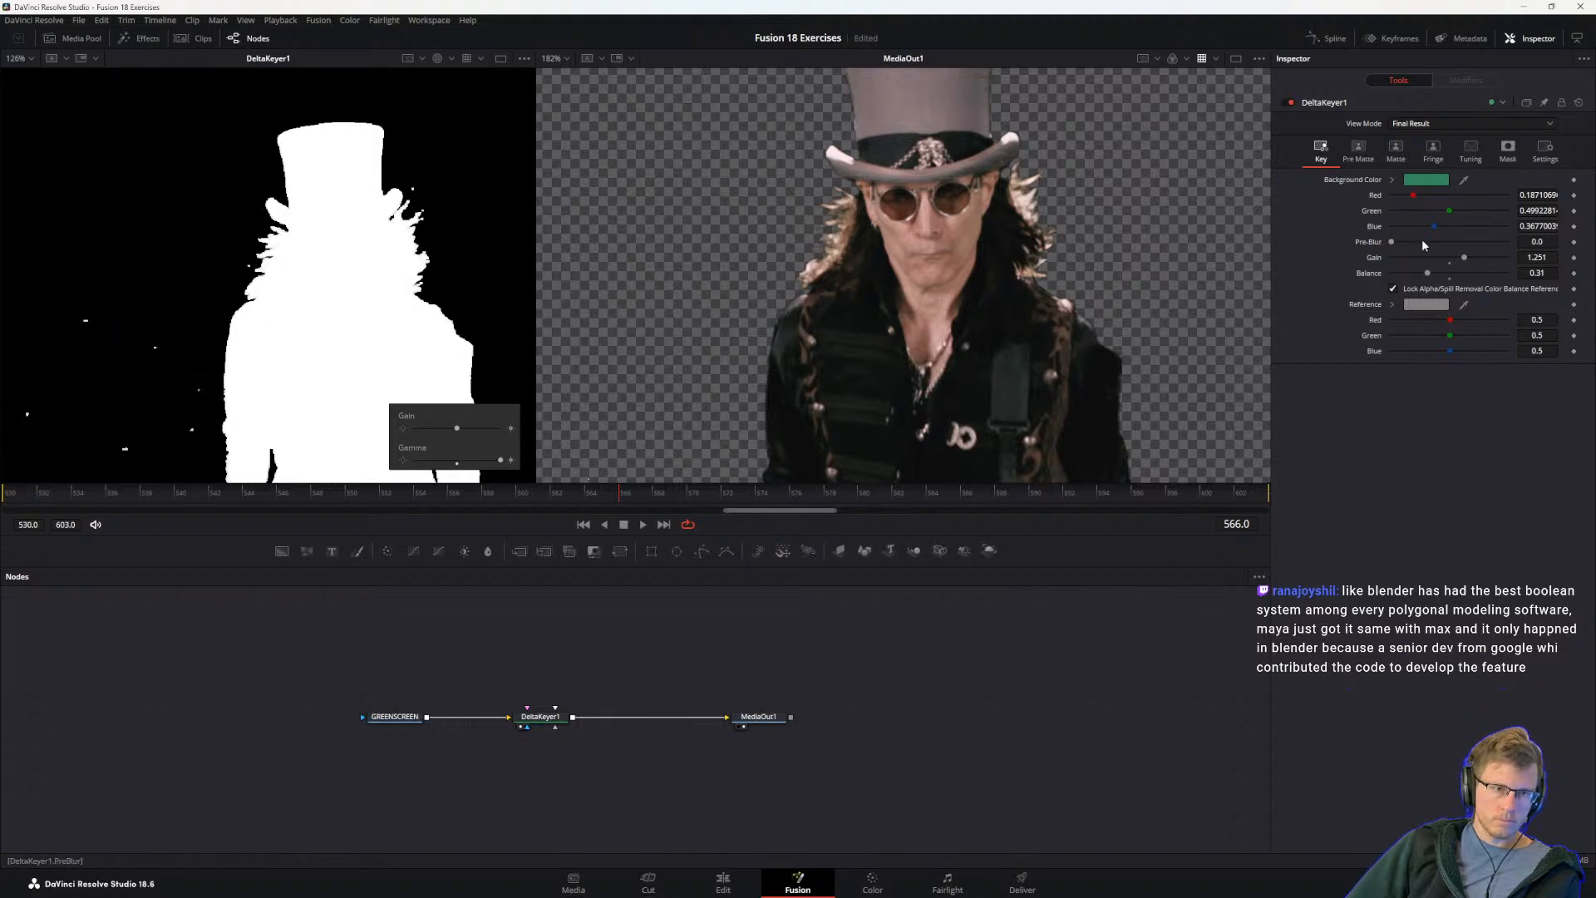
left_click(1359, 163)
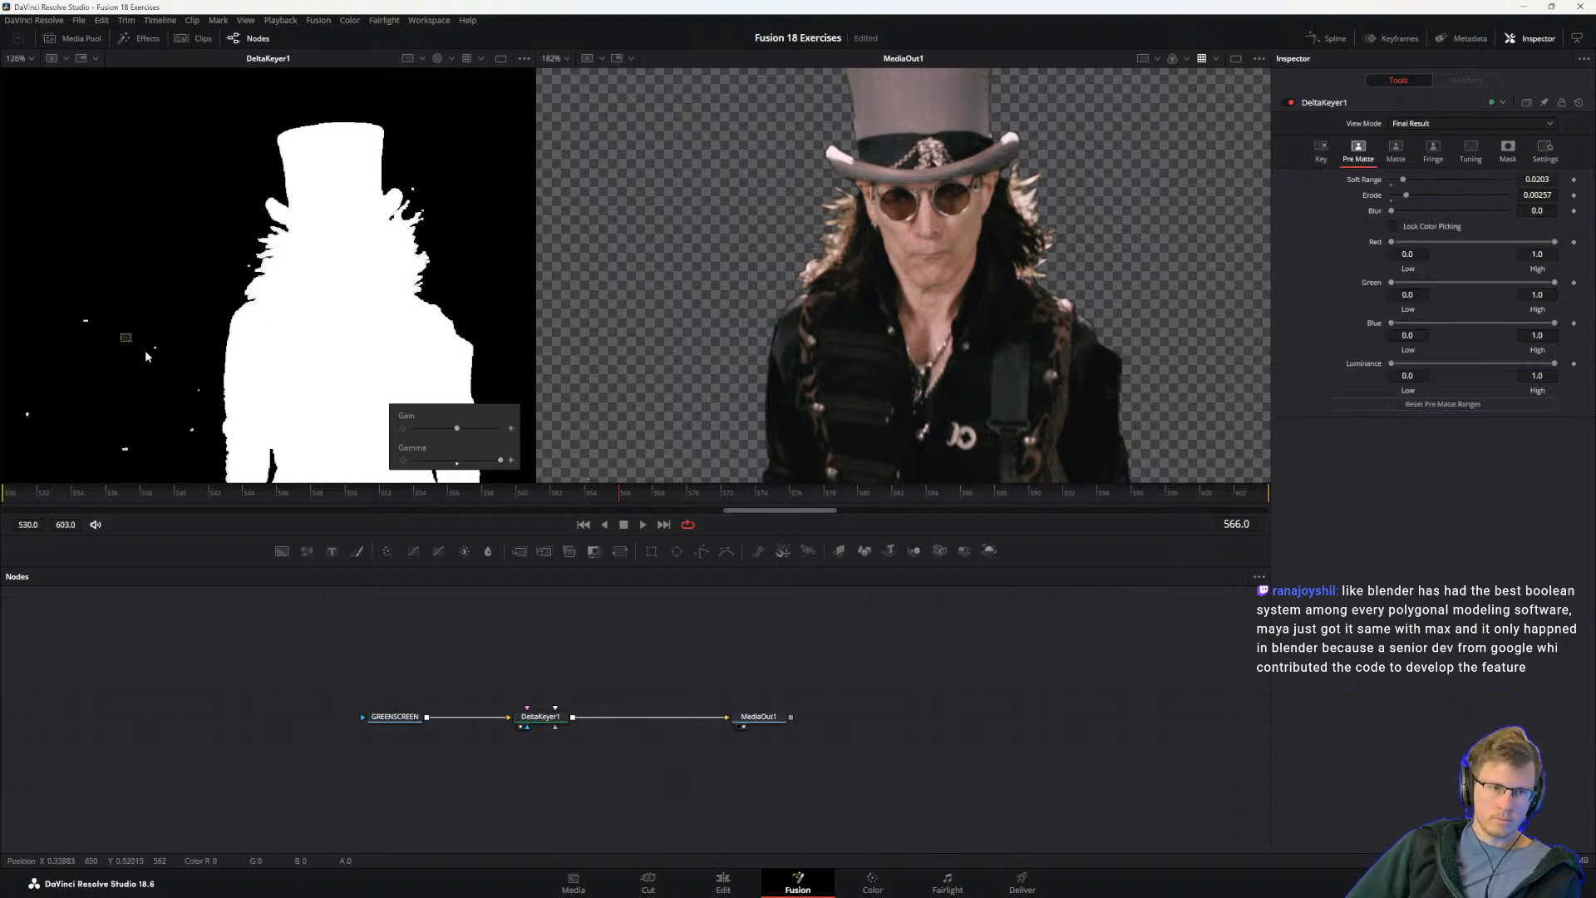
left_click_drag(560, 746, 481, 690)
left_click_drag(148, 330, 164, 367)
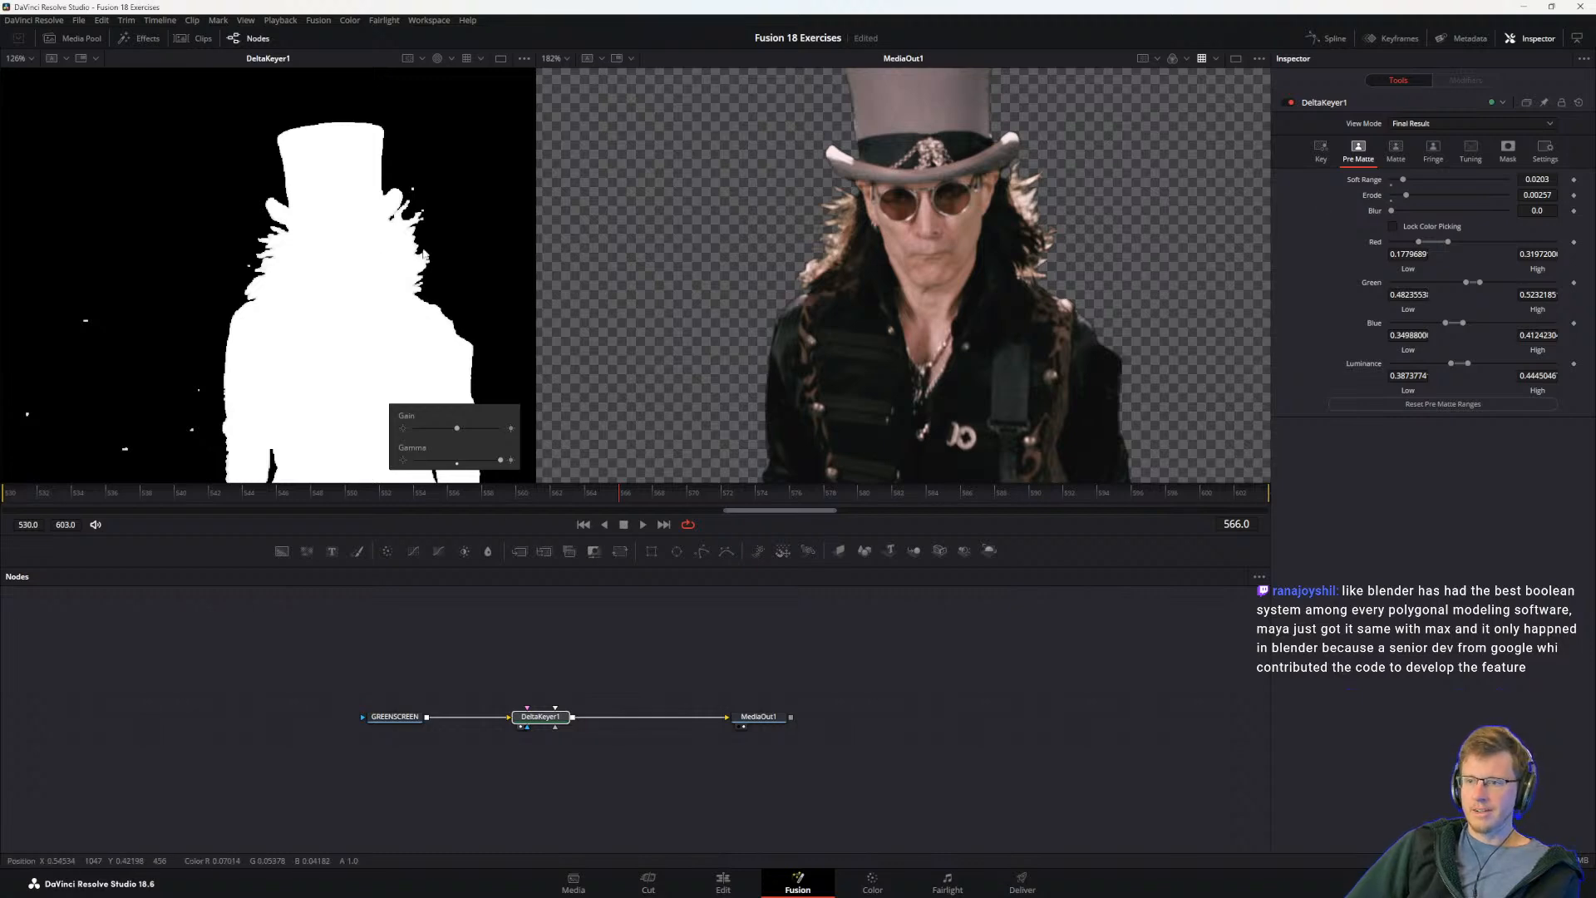
left_click_drag(49, 244, 202, 463)
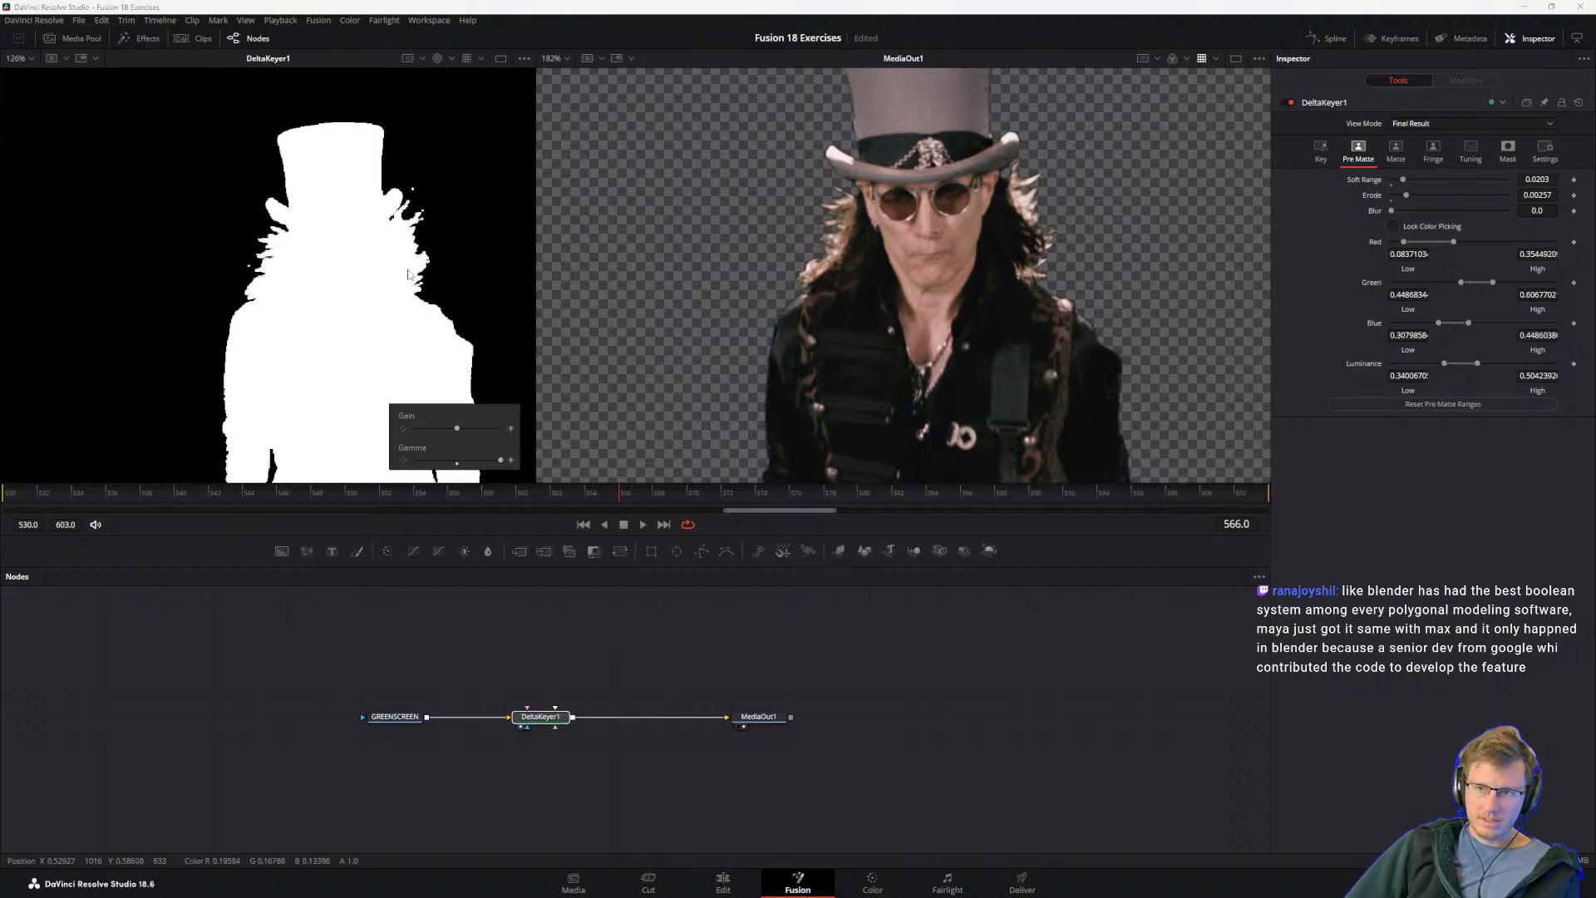
Step: Extend DeltaKeyer1's Pre Matte ranges by sampling further background areas around the guitarist
scroll(408, 274, "down", 3)
scroll(442, 302, "up", 2)
left_click_drag(442, 299, 563, 225)
left_click_drag(12, 212, 27, 121)
left_click_drag(263, 104, 263, 307)
scroll(264, 307, "down", 2)
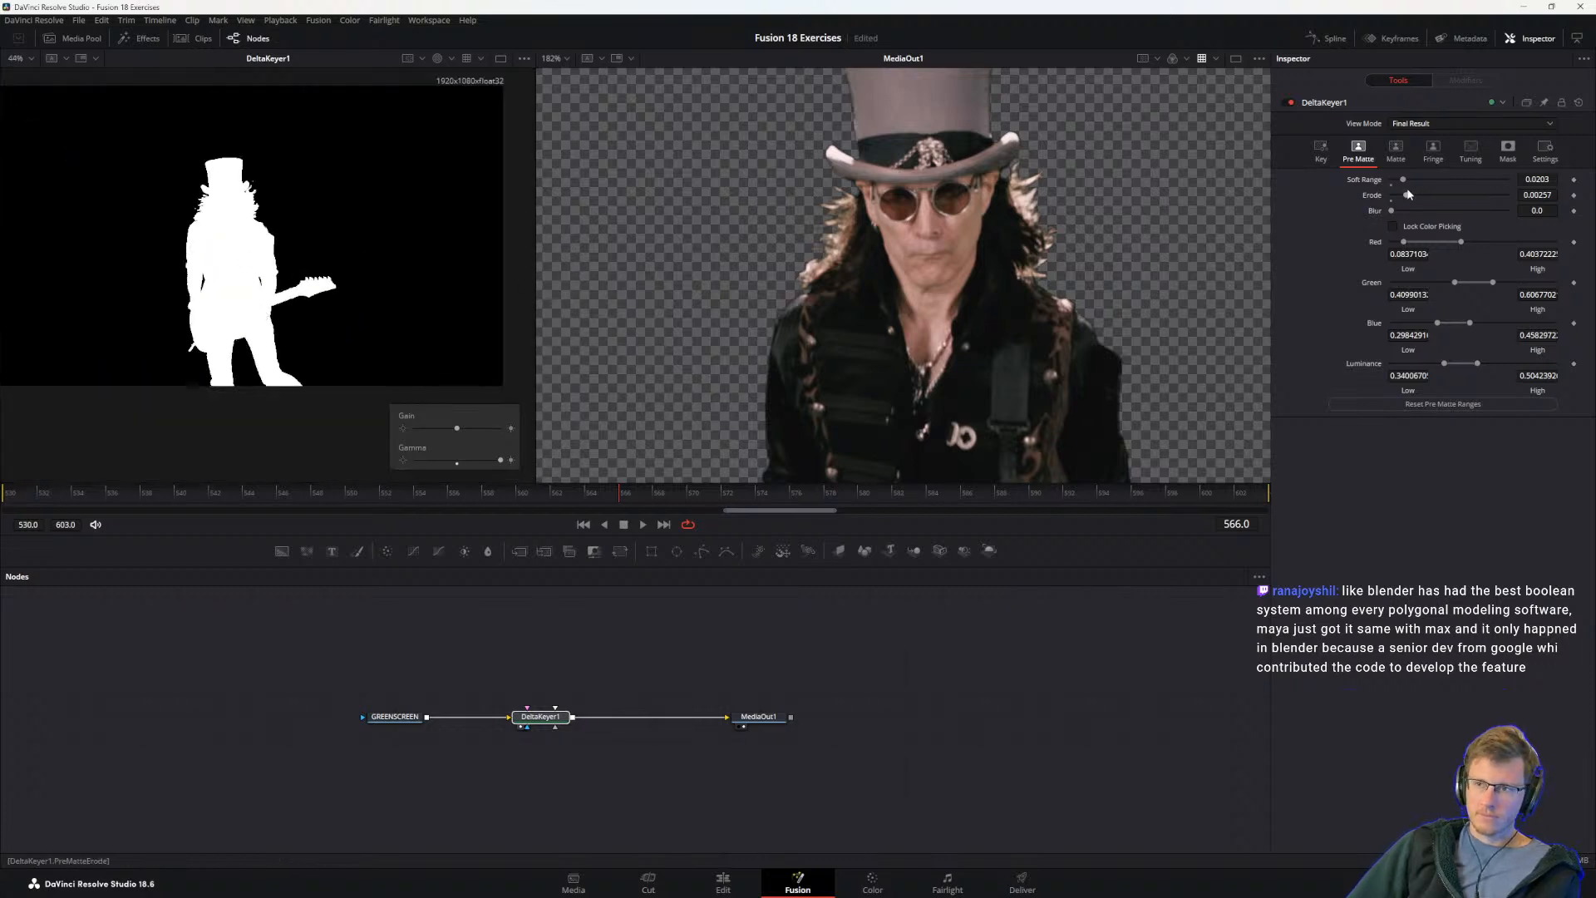
Step: Compare the Pre Matte and Matte settings and examine the body, arm and hair edges of the matte in both viewers
left_click(1391, 158)
left_click(1364, 158)
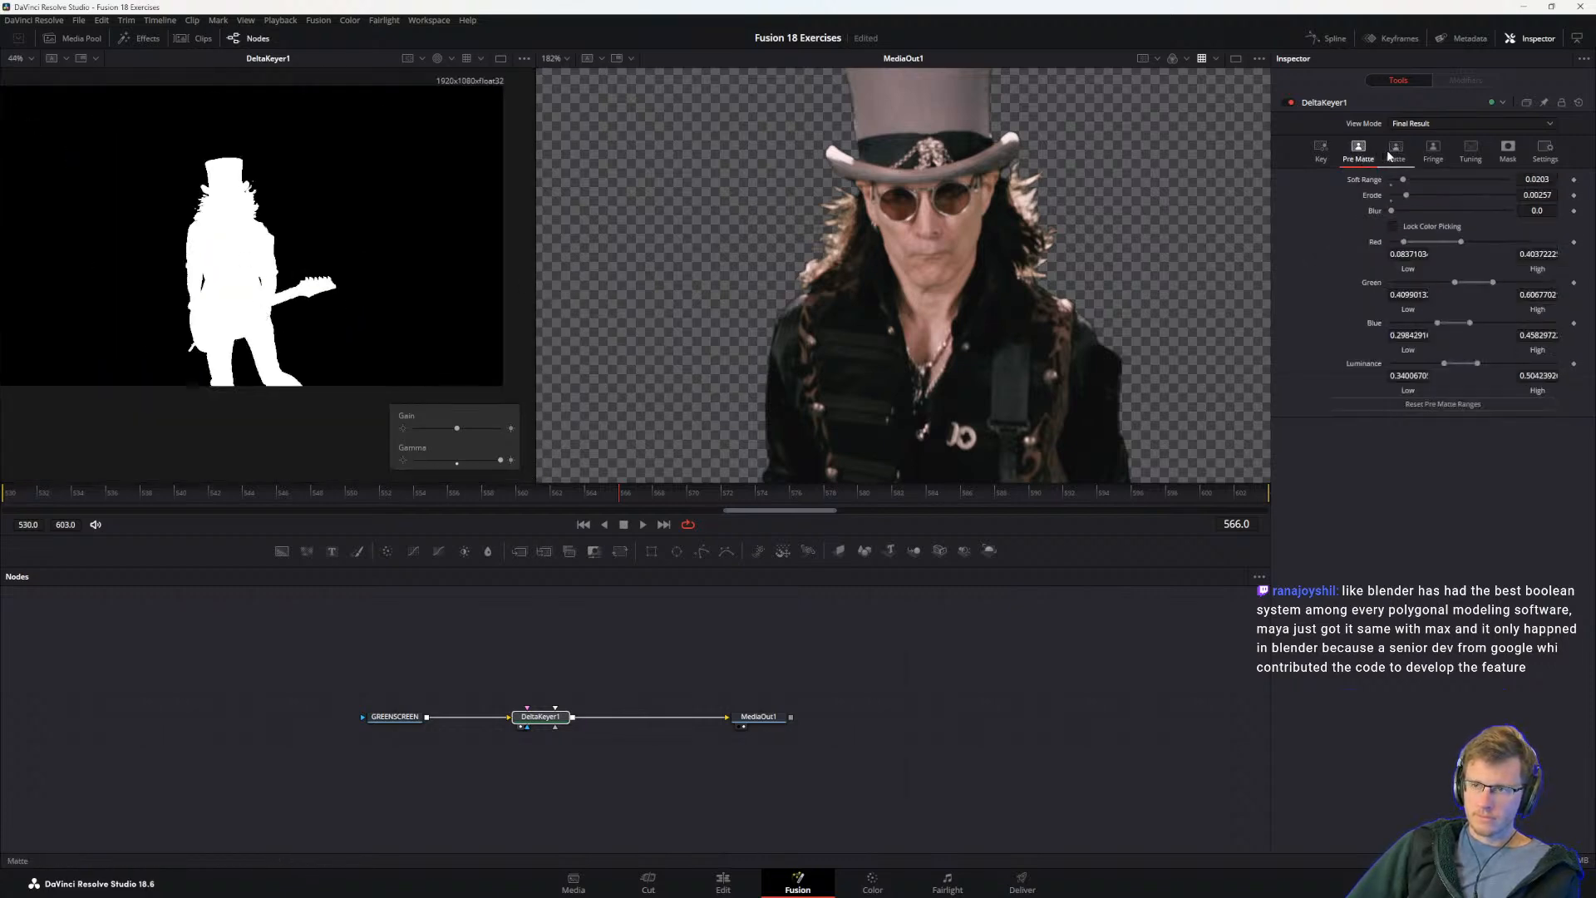
left_click(1390, 153)
scroll(285, 145, "up", 10)
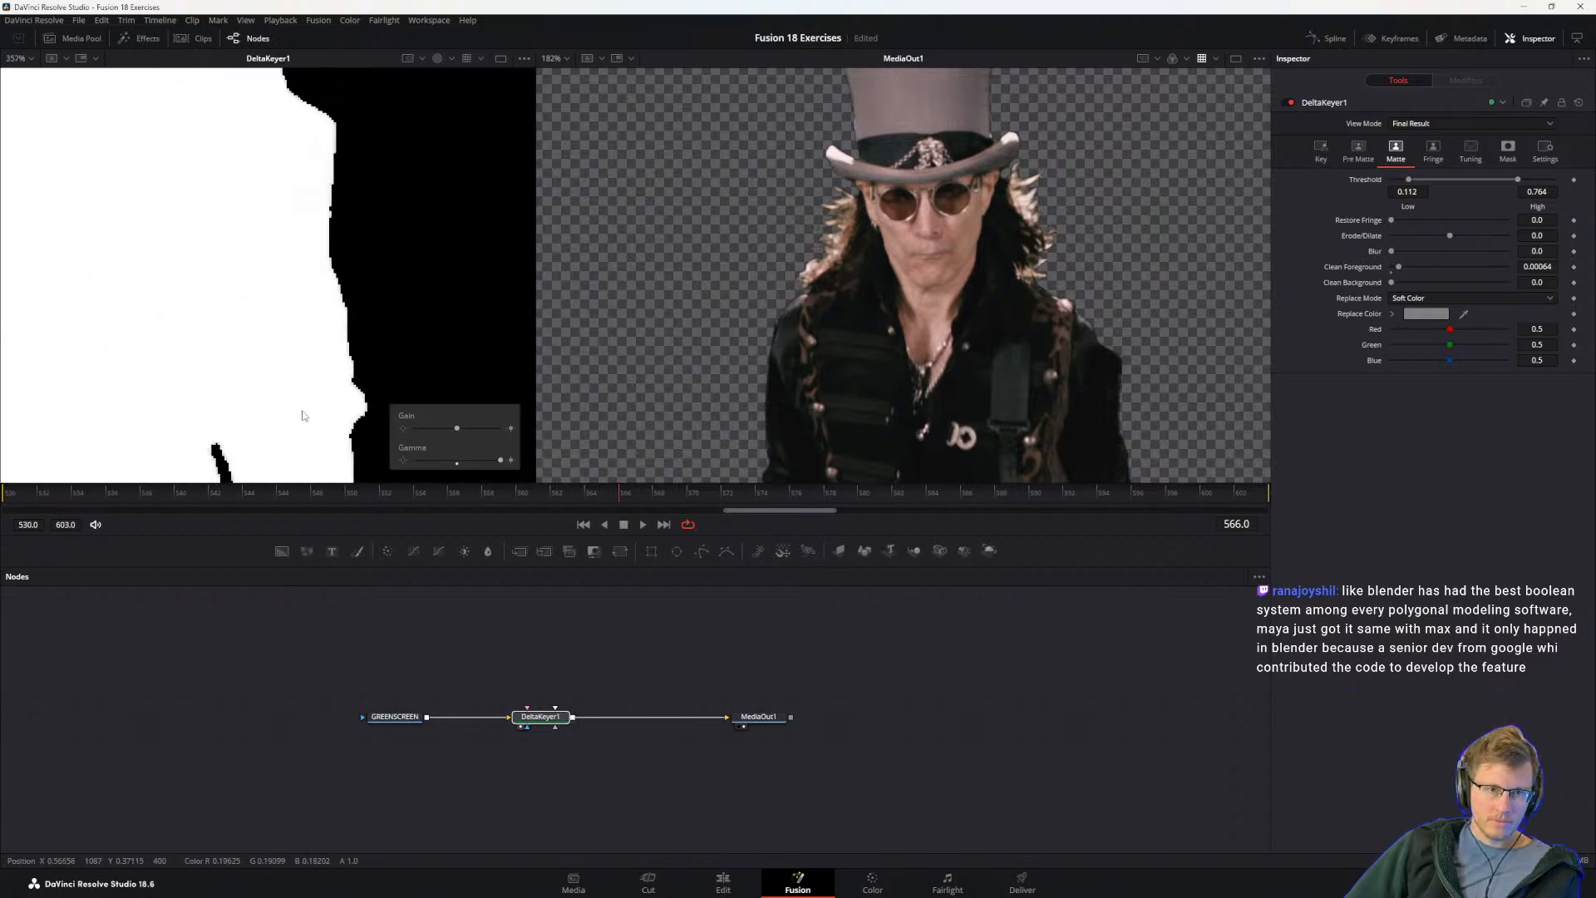
scroll(299, 228, "down", 3)
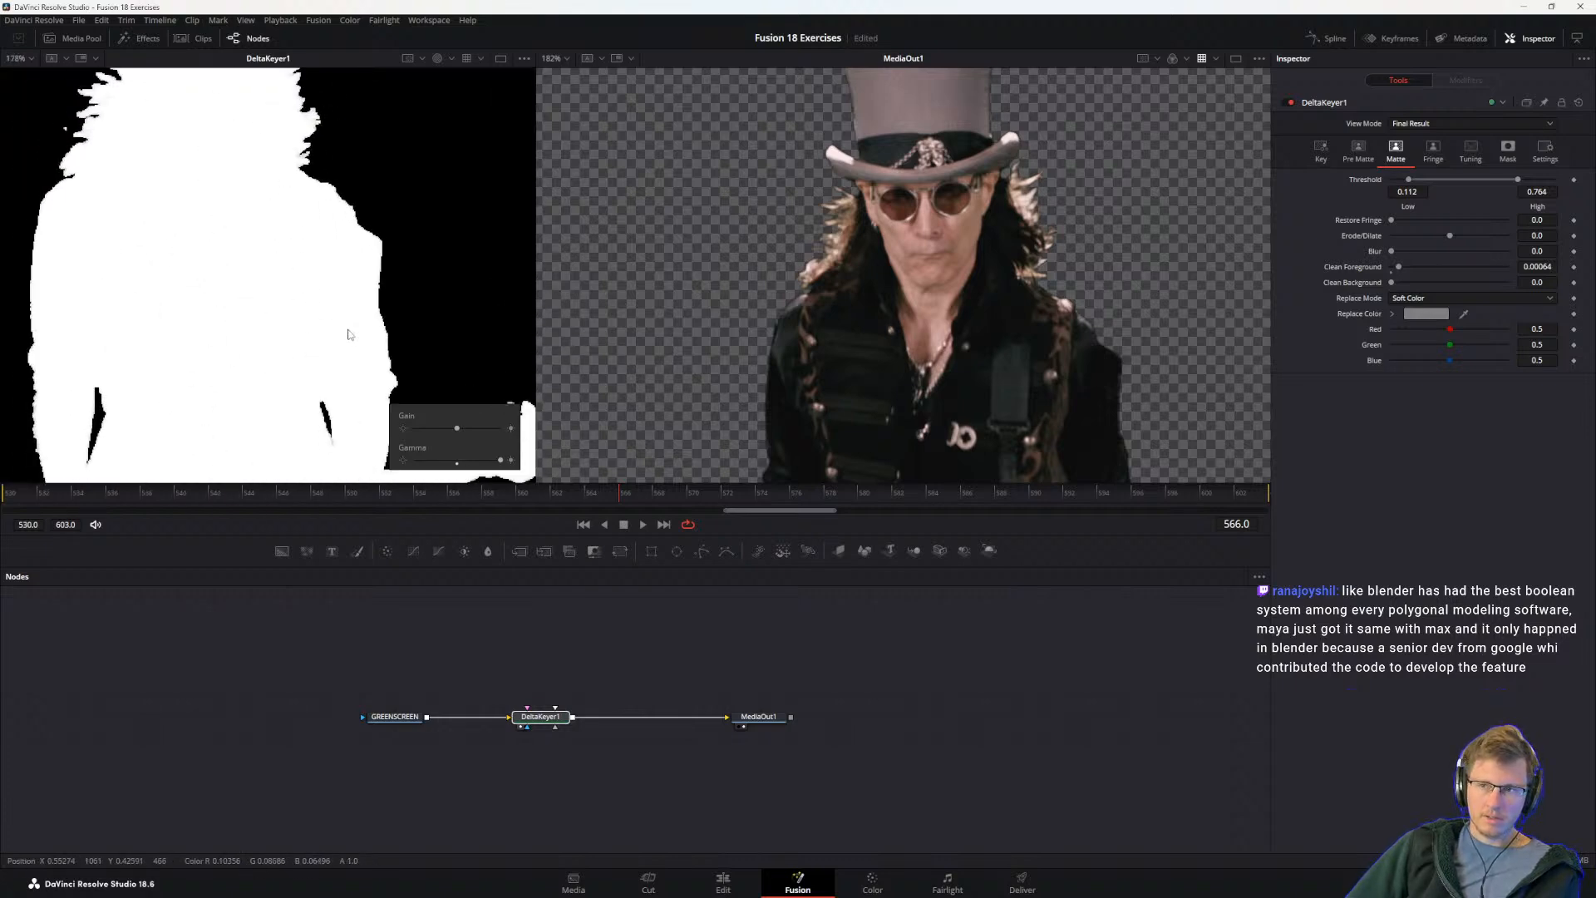
scroll(386, 366, "up", 2)
left_click_drag(386, 366, 675, 595)
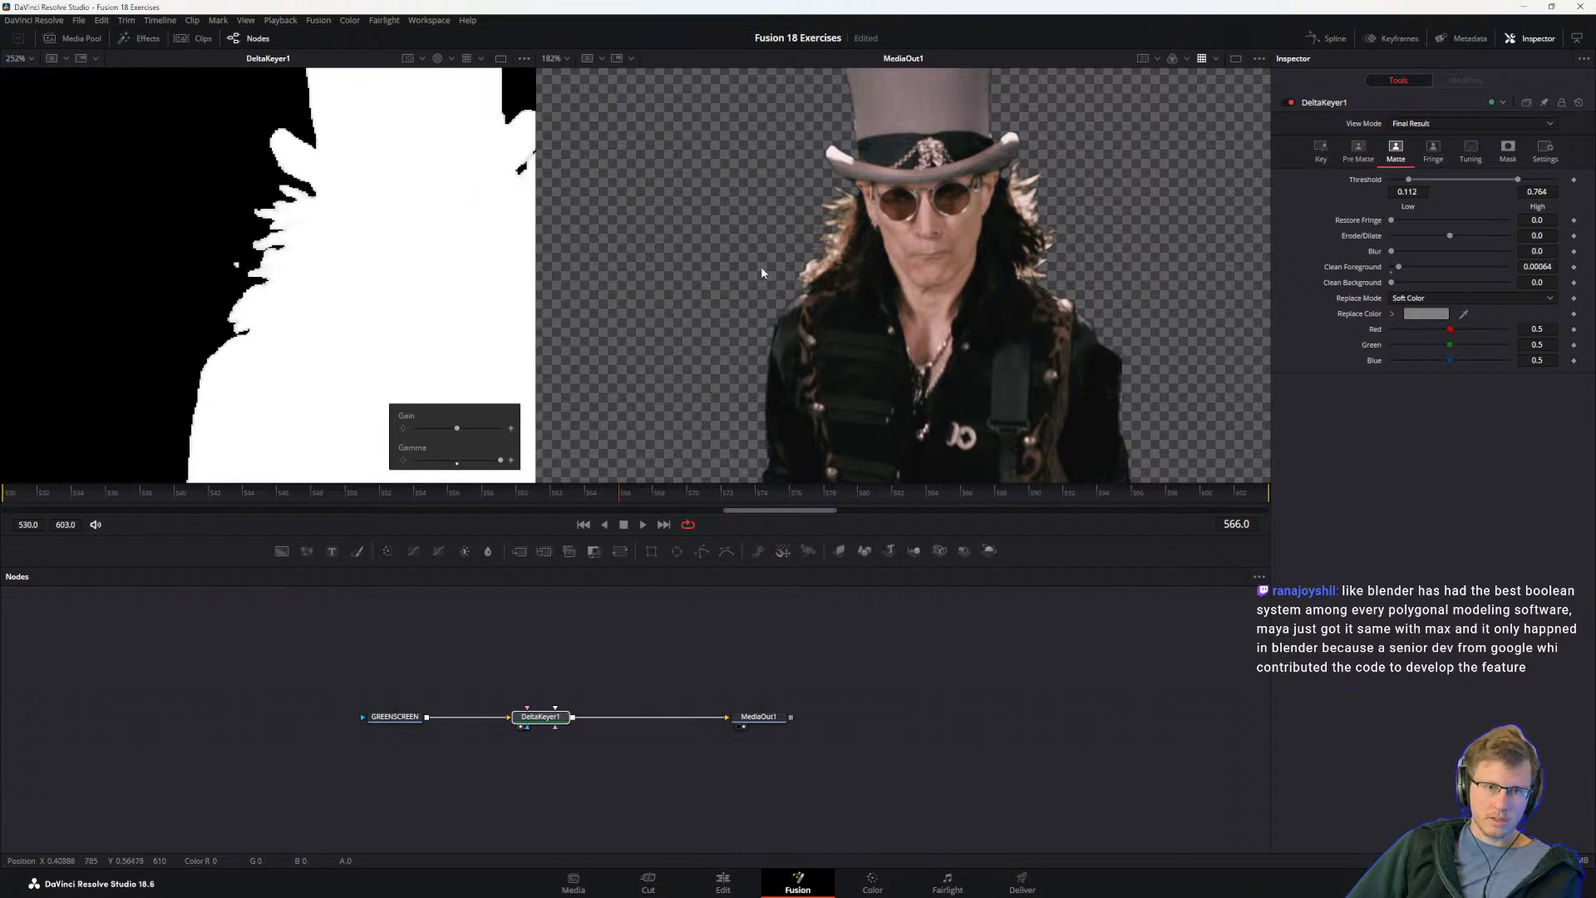
scroll(785, 260, "up", 8)
left_click_drag(859, 333, 942, 267)
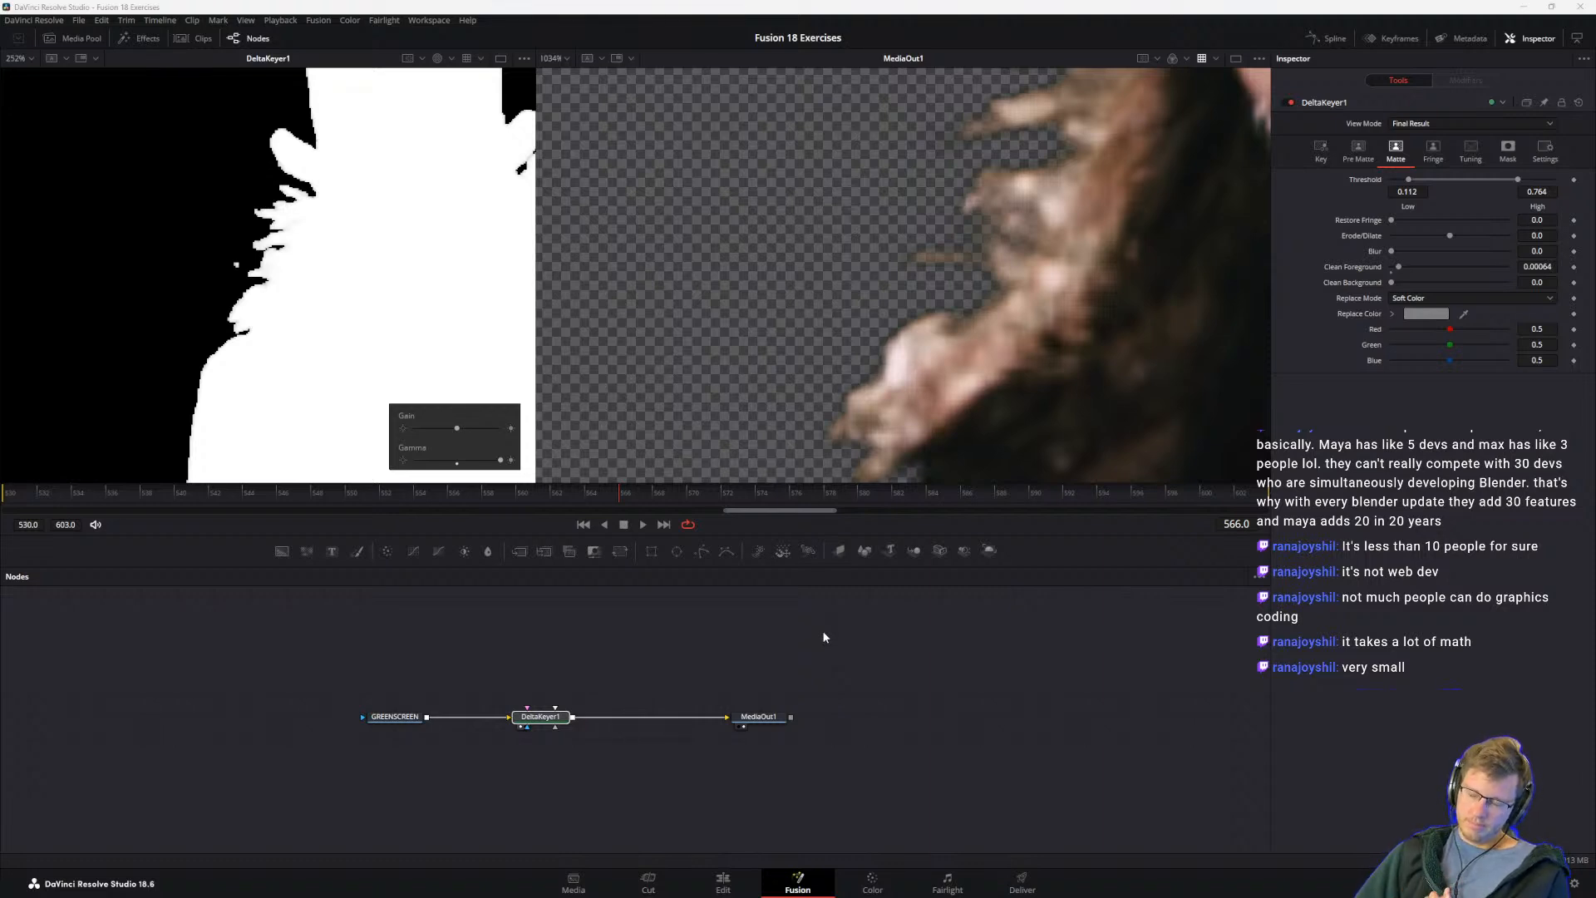
Step: Set DeltaKeyer1's Clean Foreground to 0.00053 and Clean Background to 0.00043
left_click_drag(540, 659, 616, 722)
scroll(267, 300, "down", 5)
left_click_drag(319, 374, 259, 311)
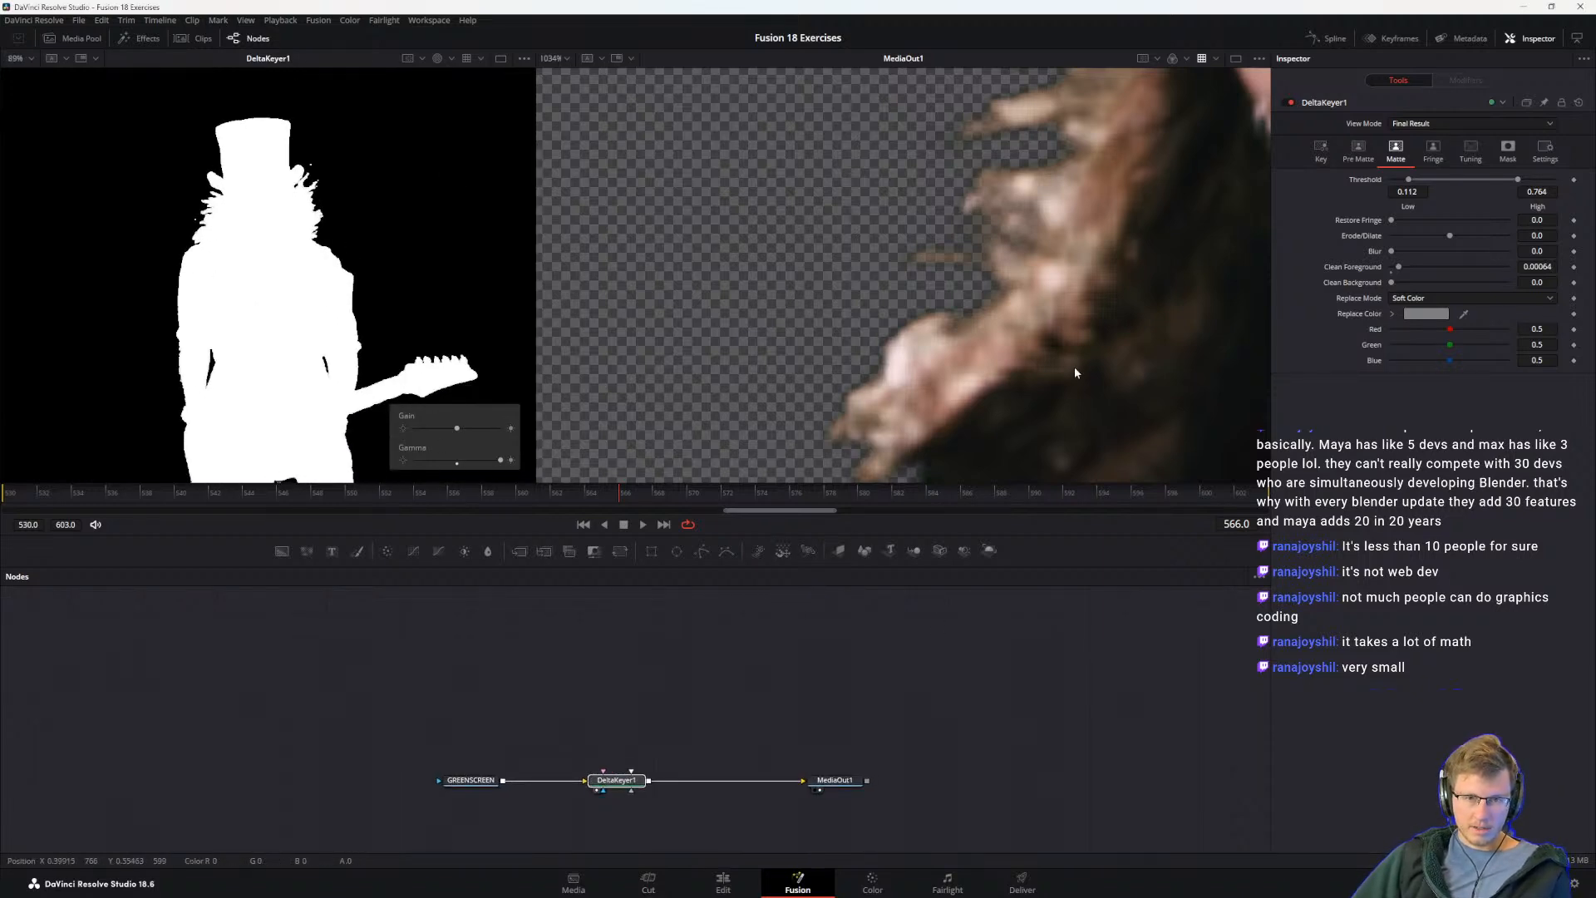
mouse_move(1398, 266)
left_mouse_down()
mouse_move(1380, 275)
mouse_move(1413, 282)
mouse_move(1400, 283)
left_mouse_up()
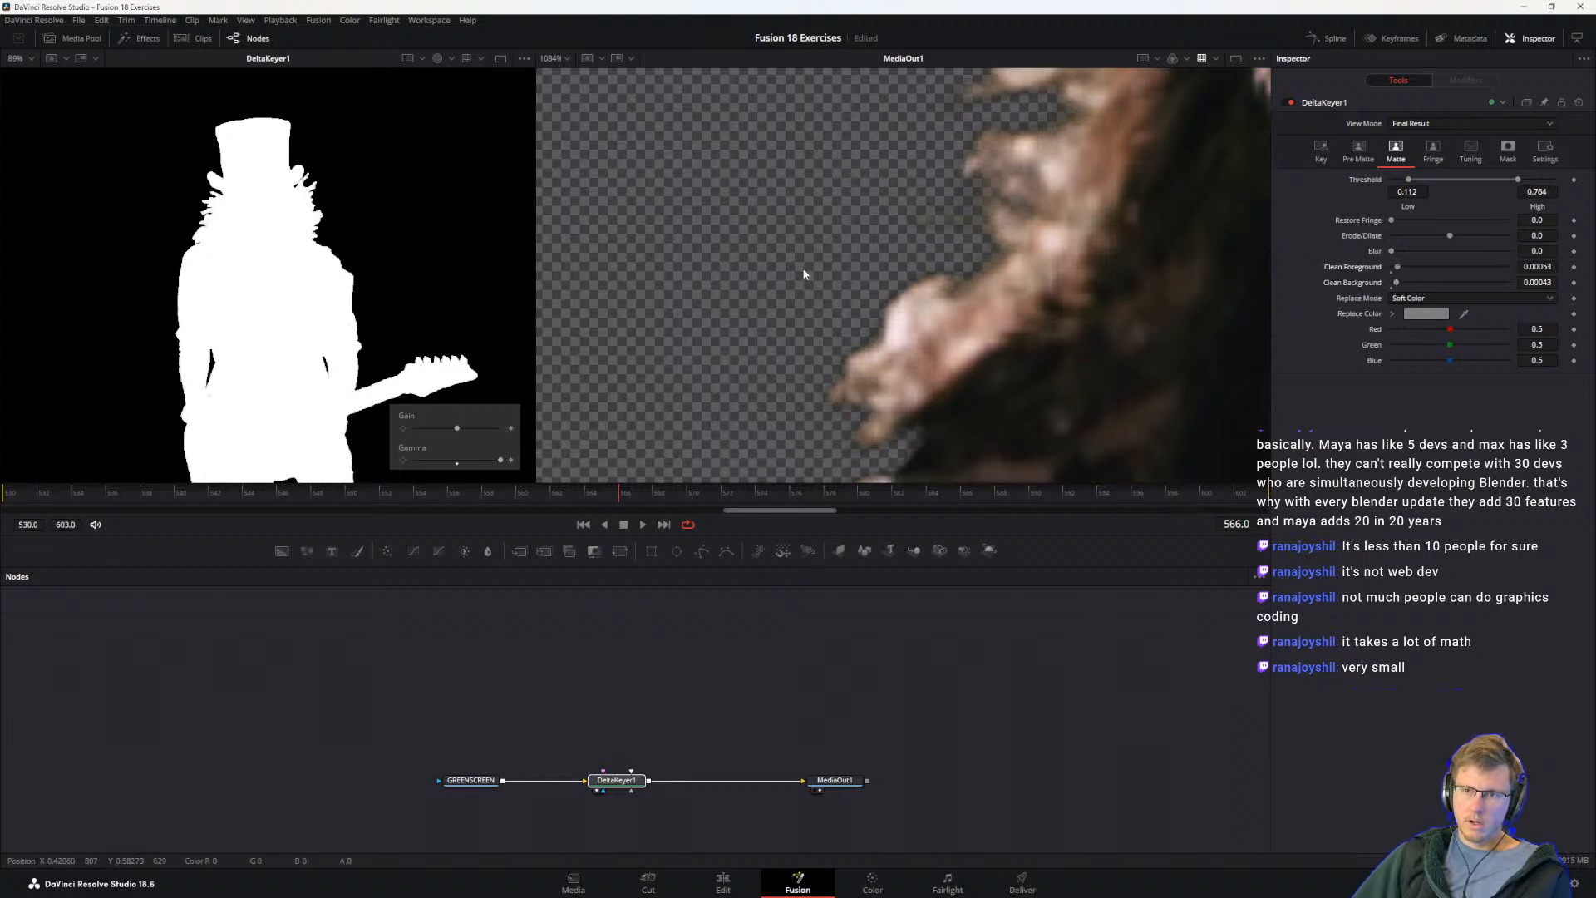
scroll(927, 271, "down", 5)
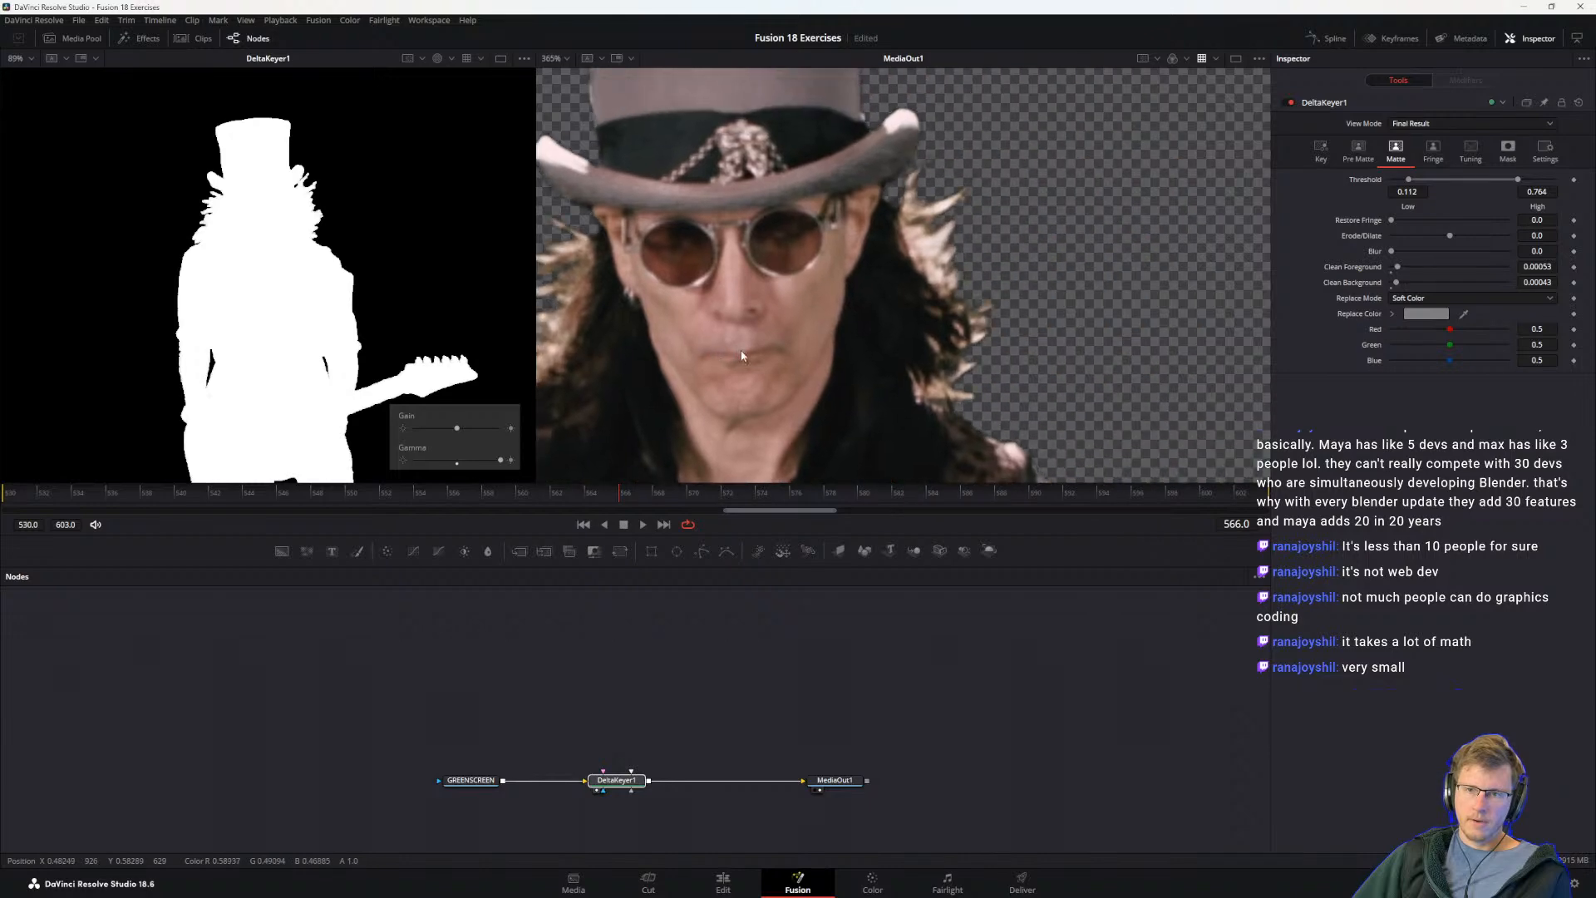
Step: Switch to The Visual Effects Guide PDF and read steps 11 and 12 through the start of Rotoscoping Auxiliary Mattes
key("alt+Tab")
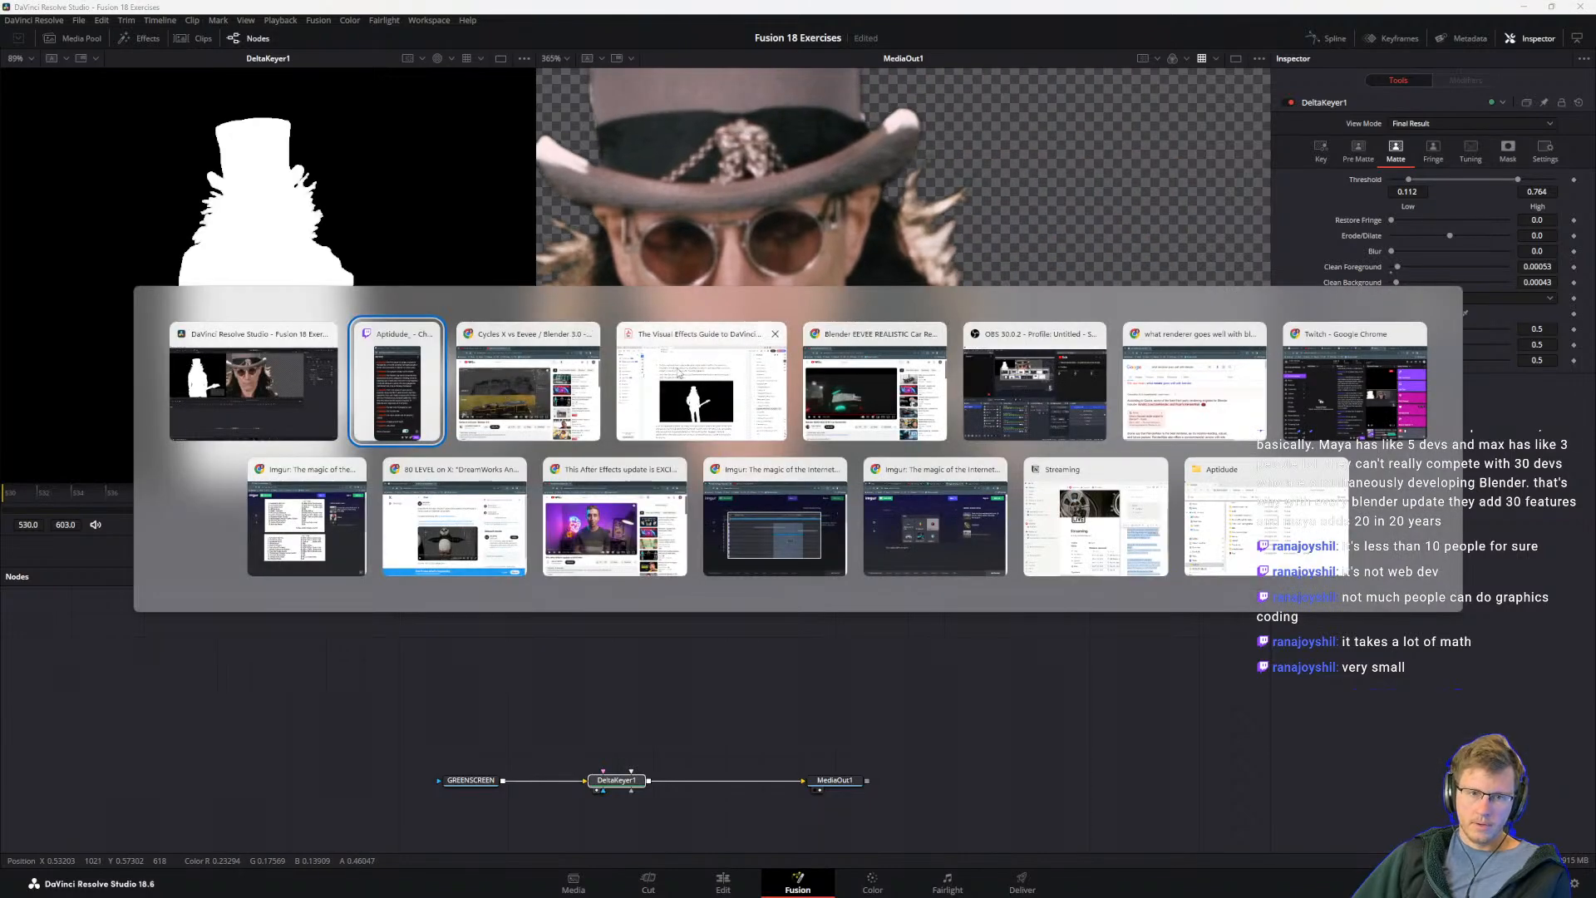
left_click(723, 385)
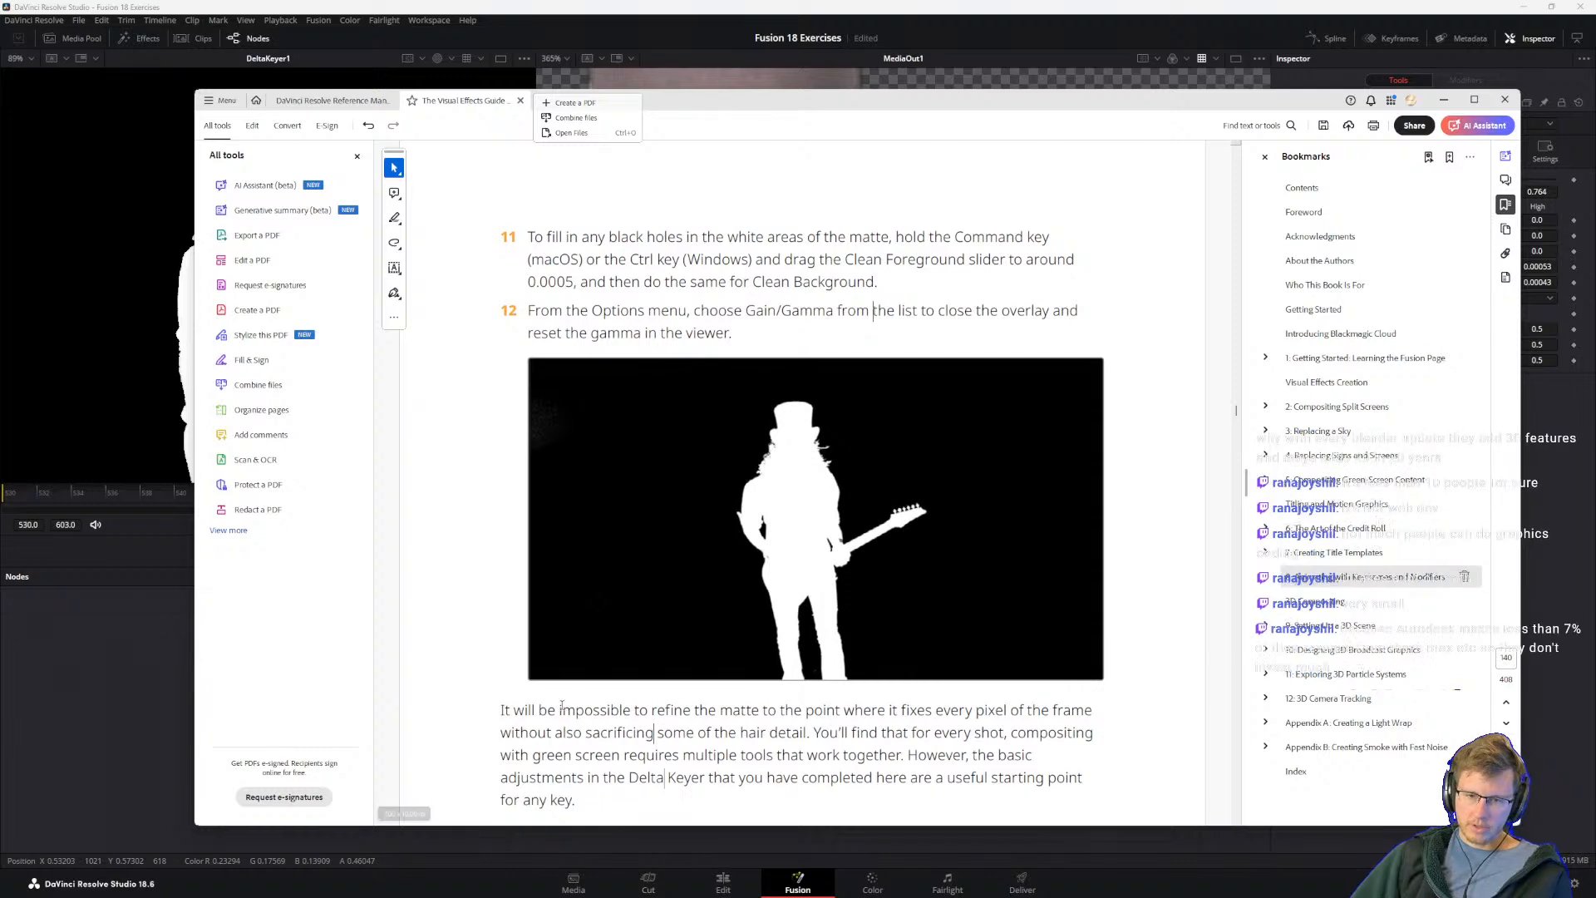
scroll(548, 663, "down", 1)
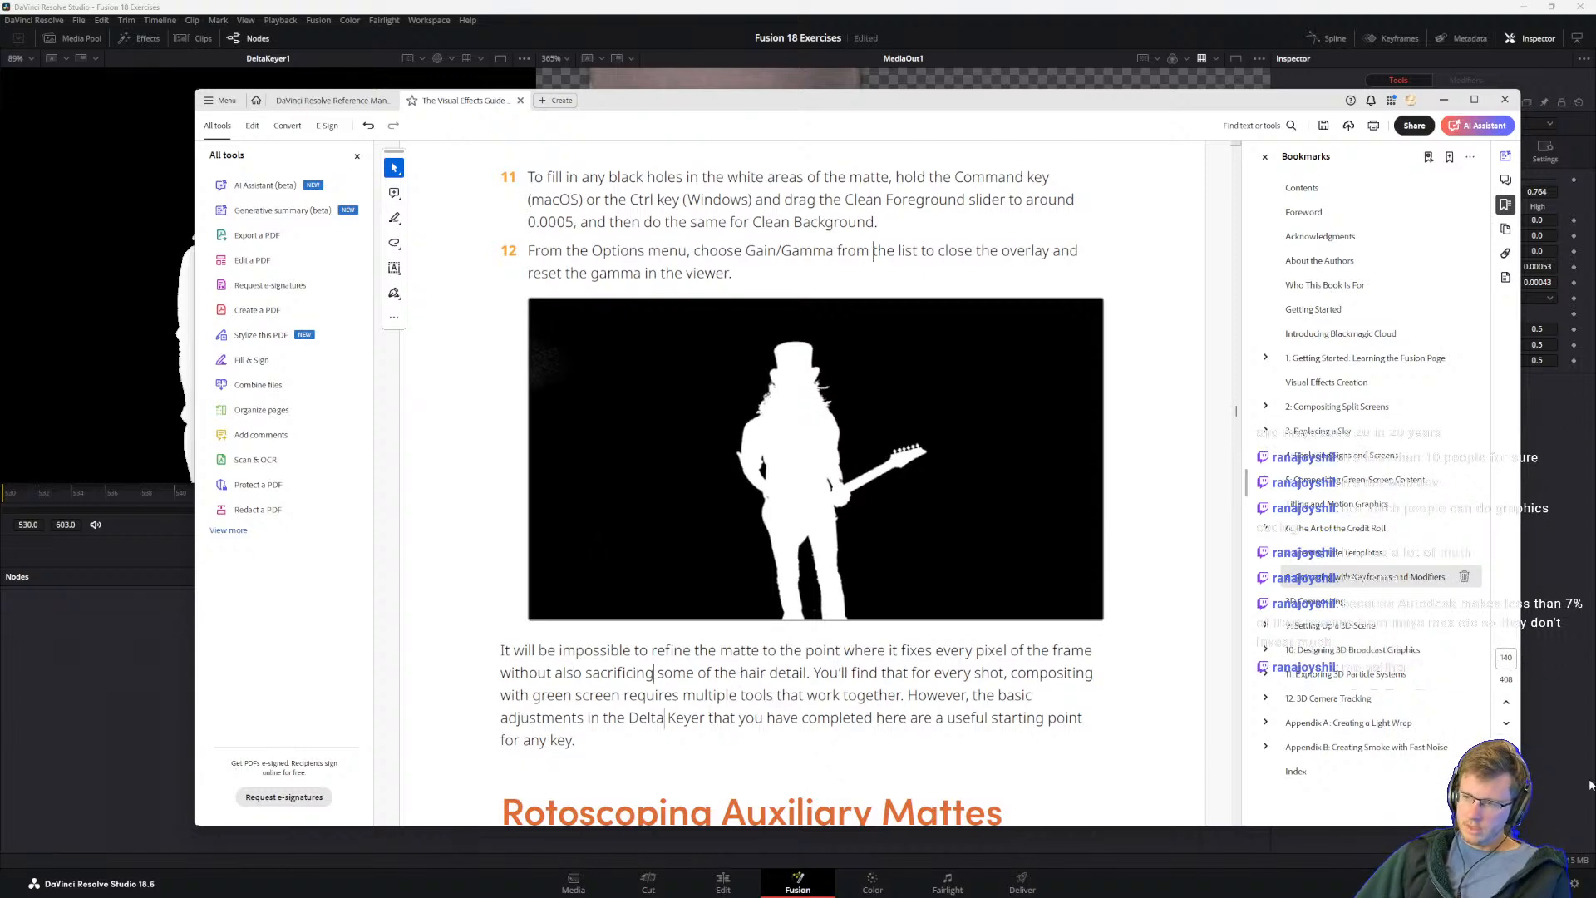
mouse_move(604, 894)
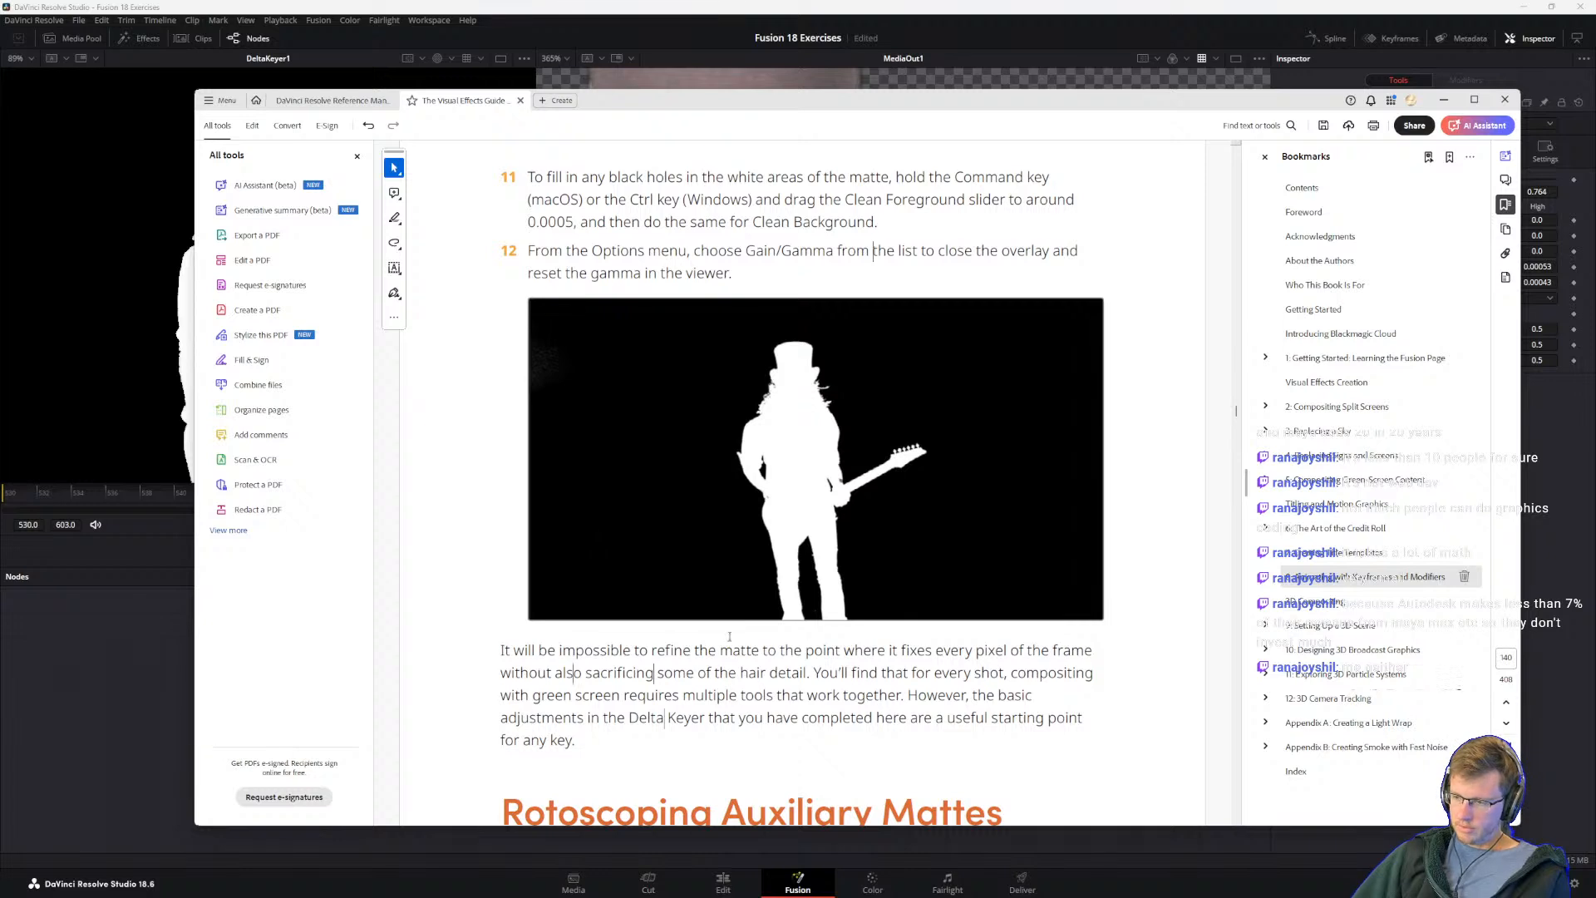
mouse_move(765, 893)
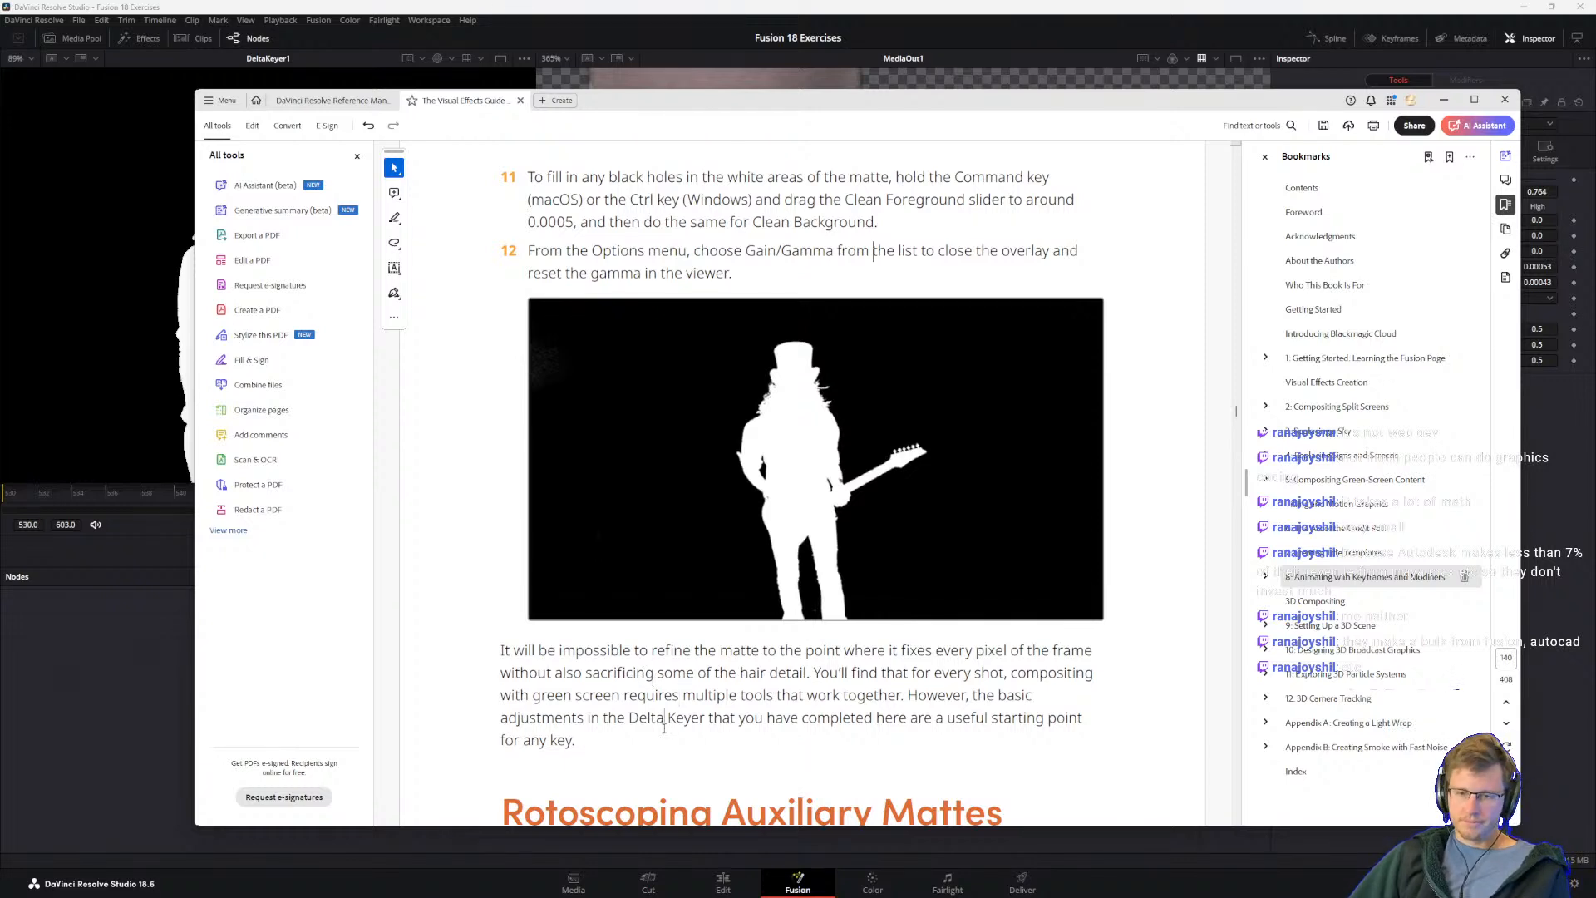
left_click(548, 654)
mouse_move(878, 893)
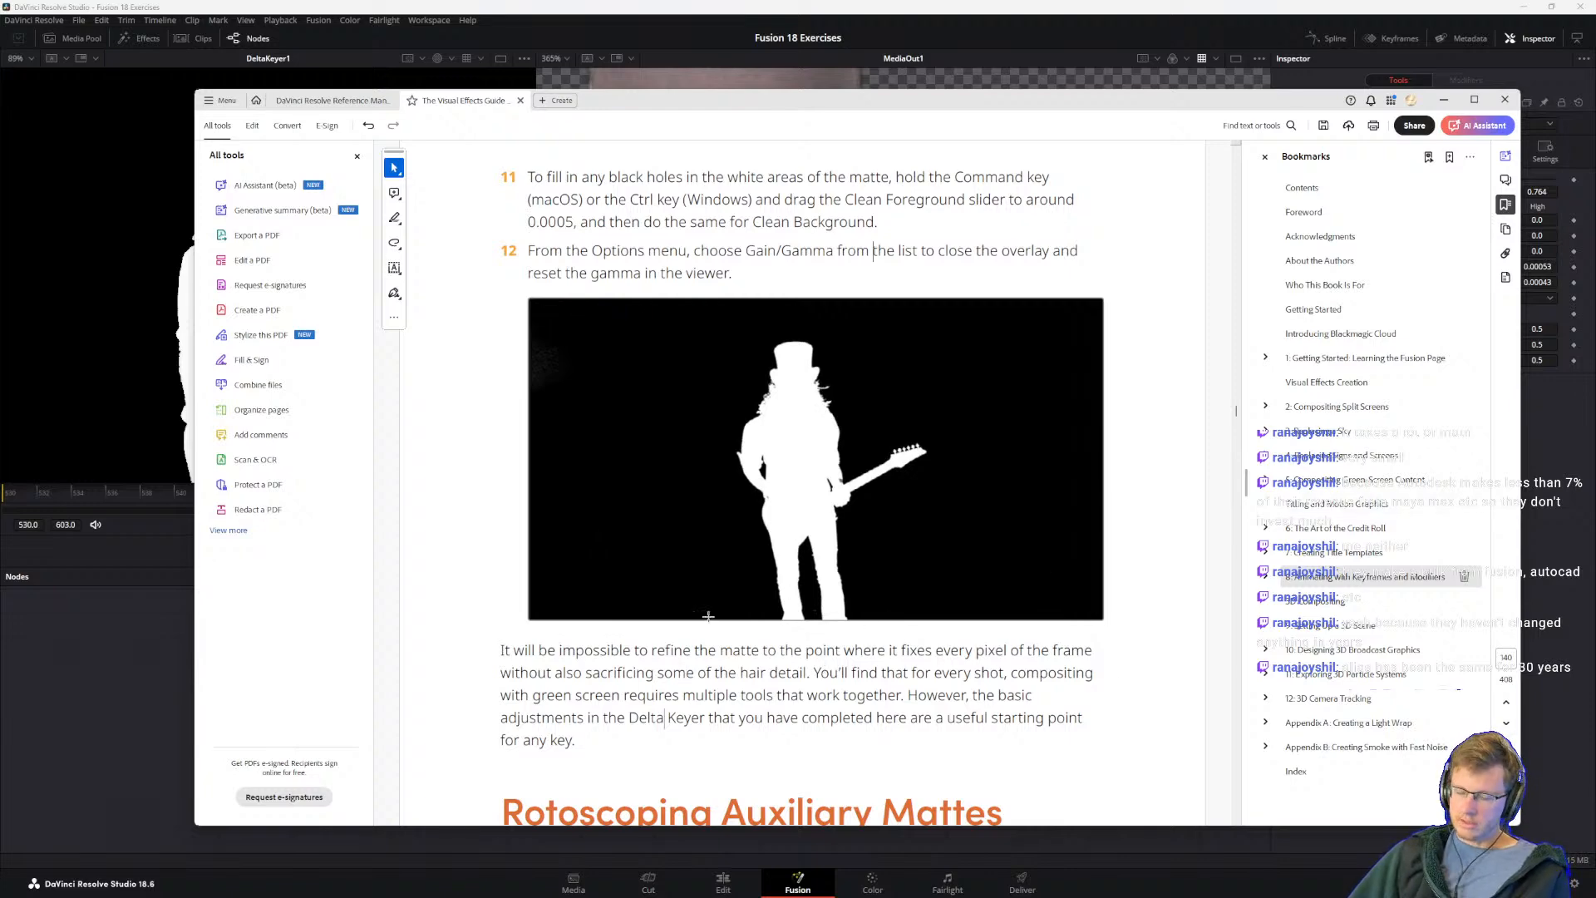
scroll(615, 632, "down", 3)
scroll(611, 632, "up", 3)
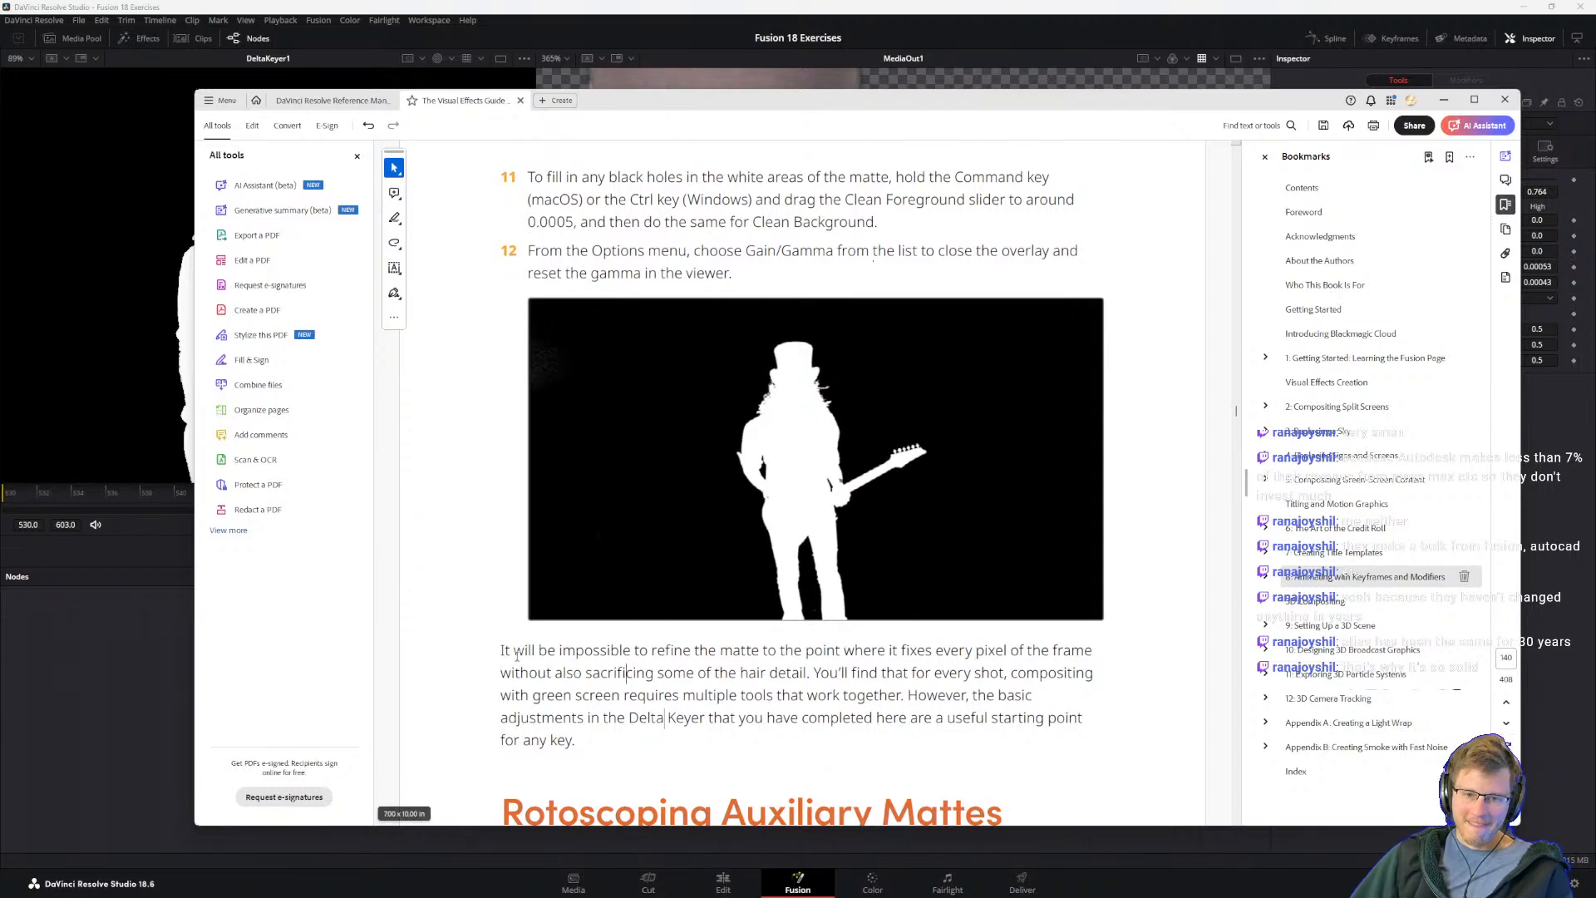
scroll(515, 654, "down", 2)
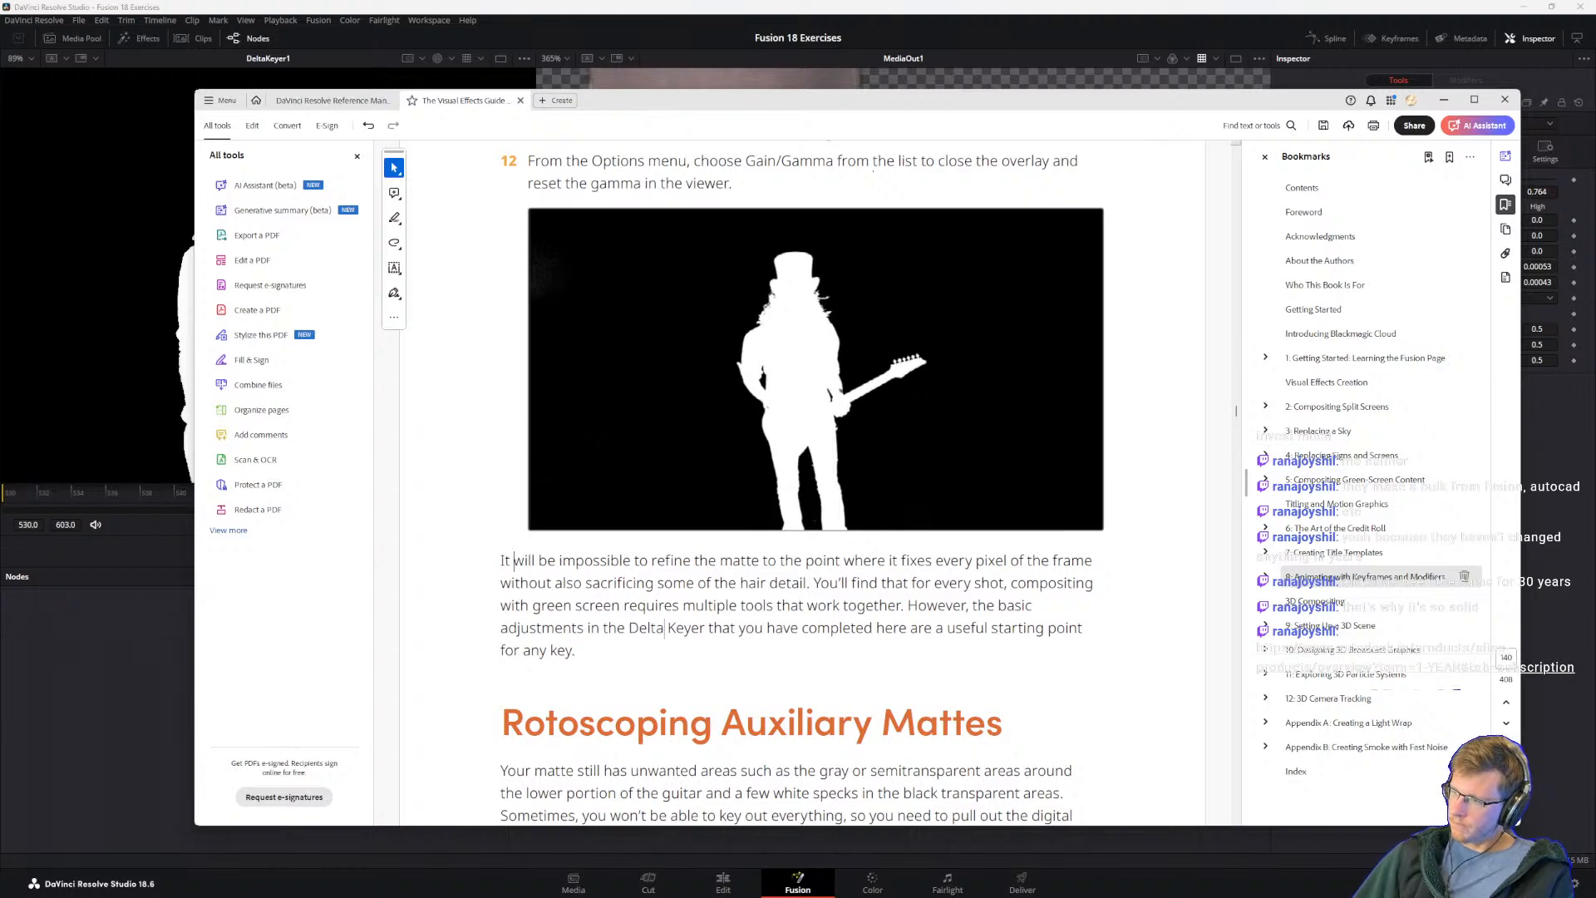
Step: Bring the browser window over the guide and look through the Autodesk Alias product description and subscription pricing
left_click_drag(1595, 428, 715, 167)
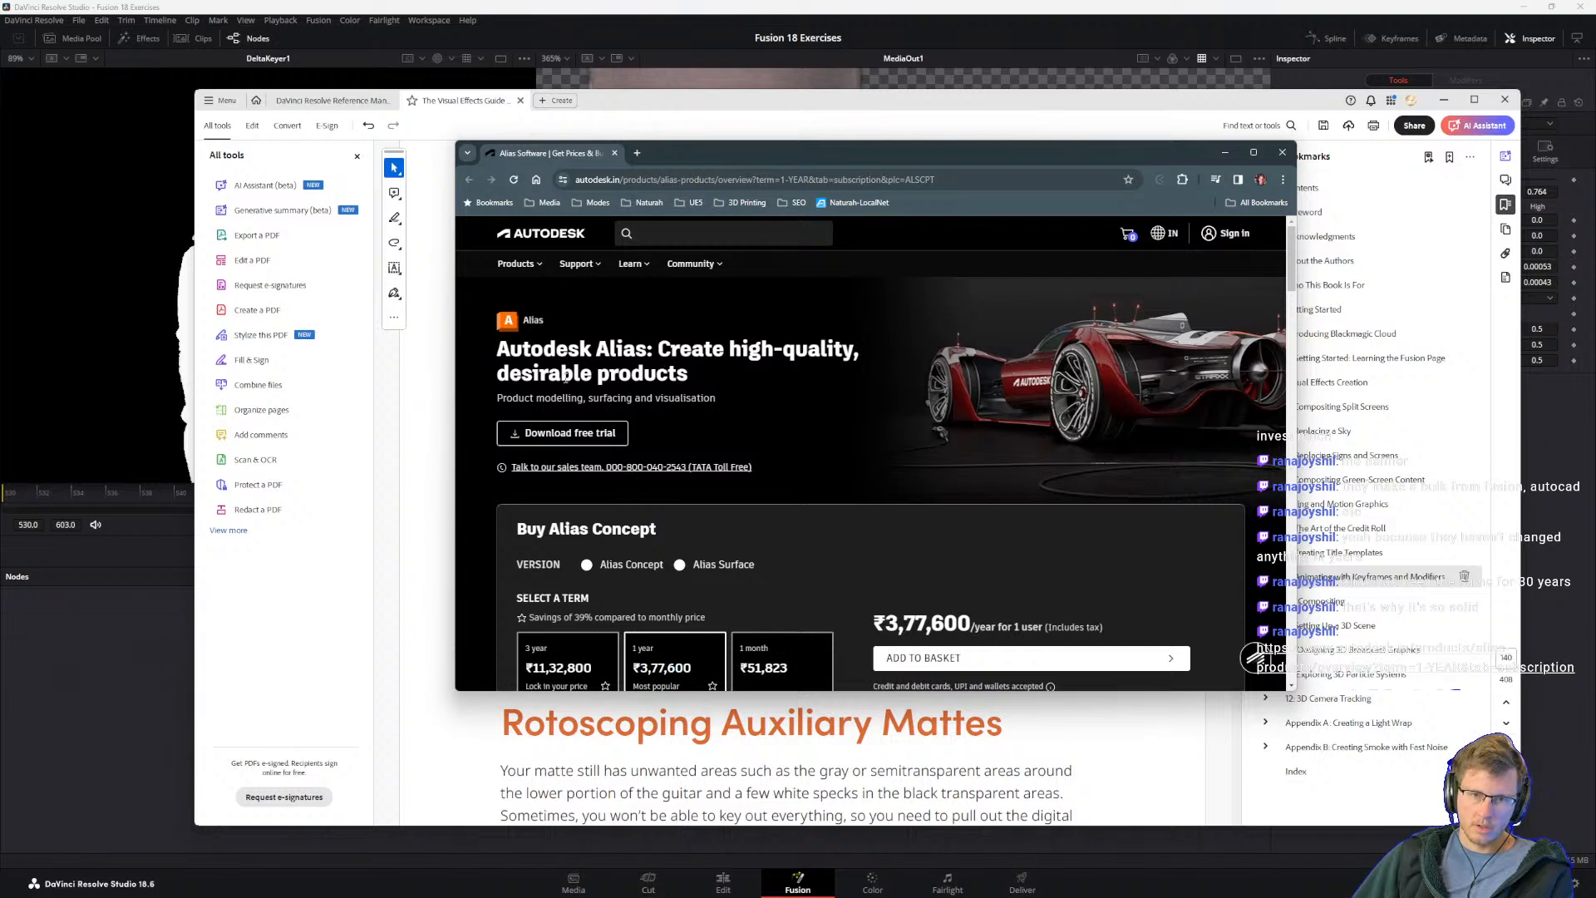
left_click_drag(565, 399, 721, 400)
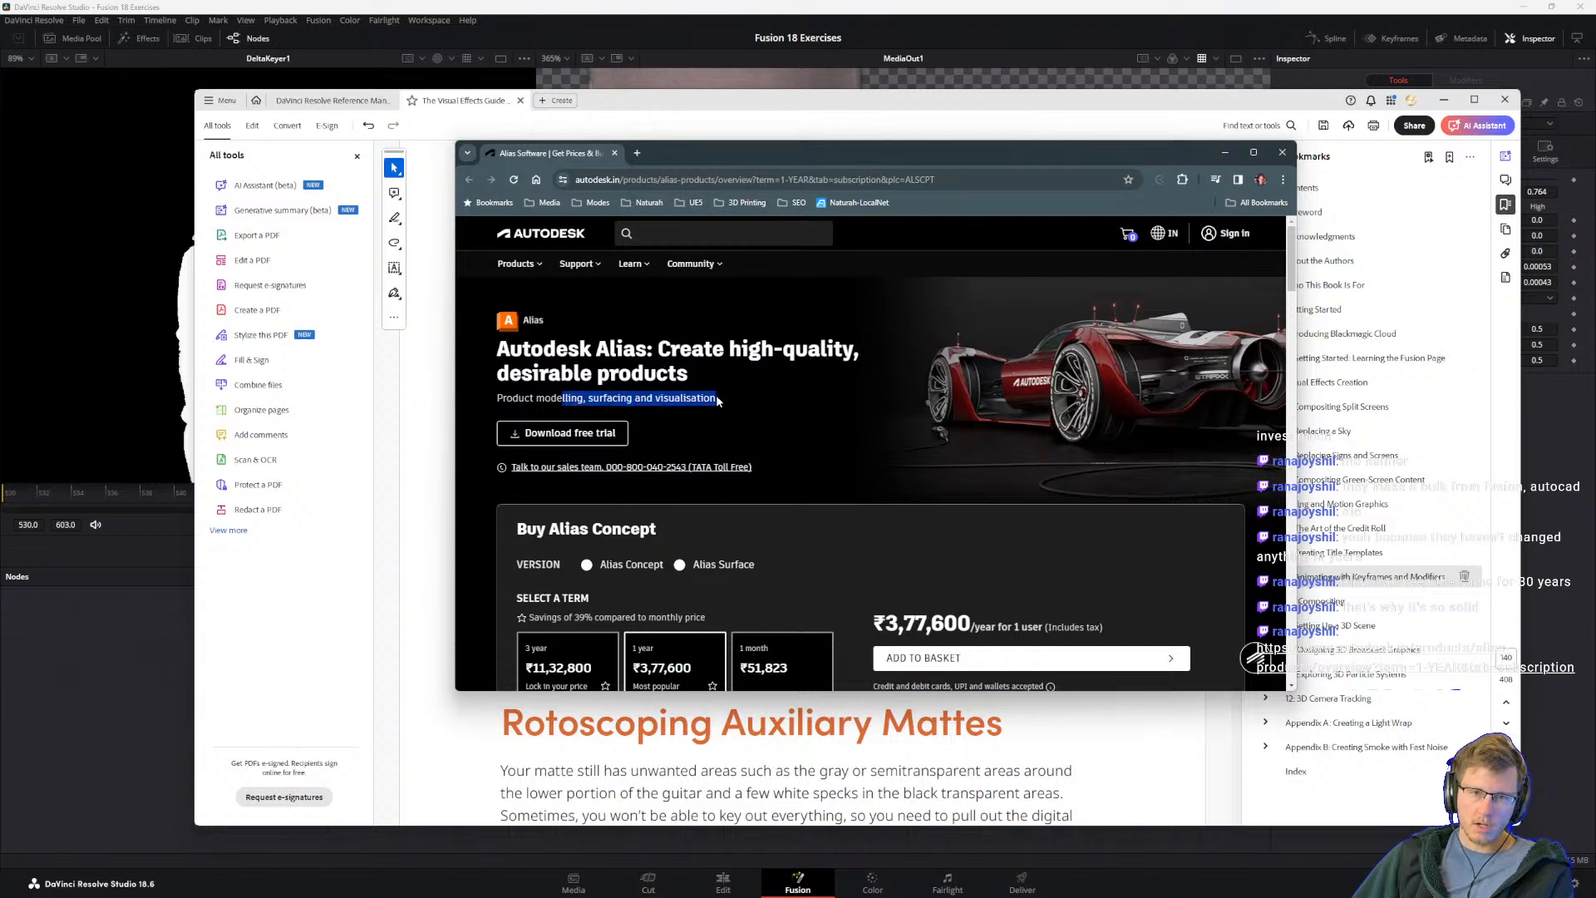
left_click(634, 371)
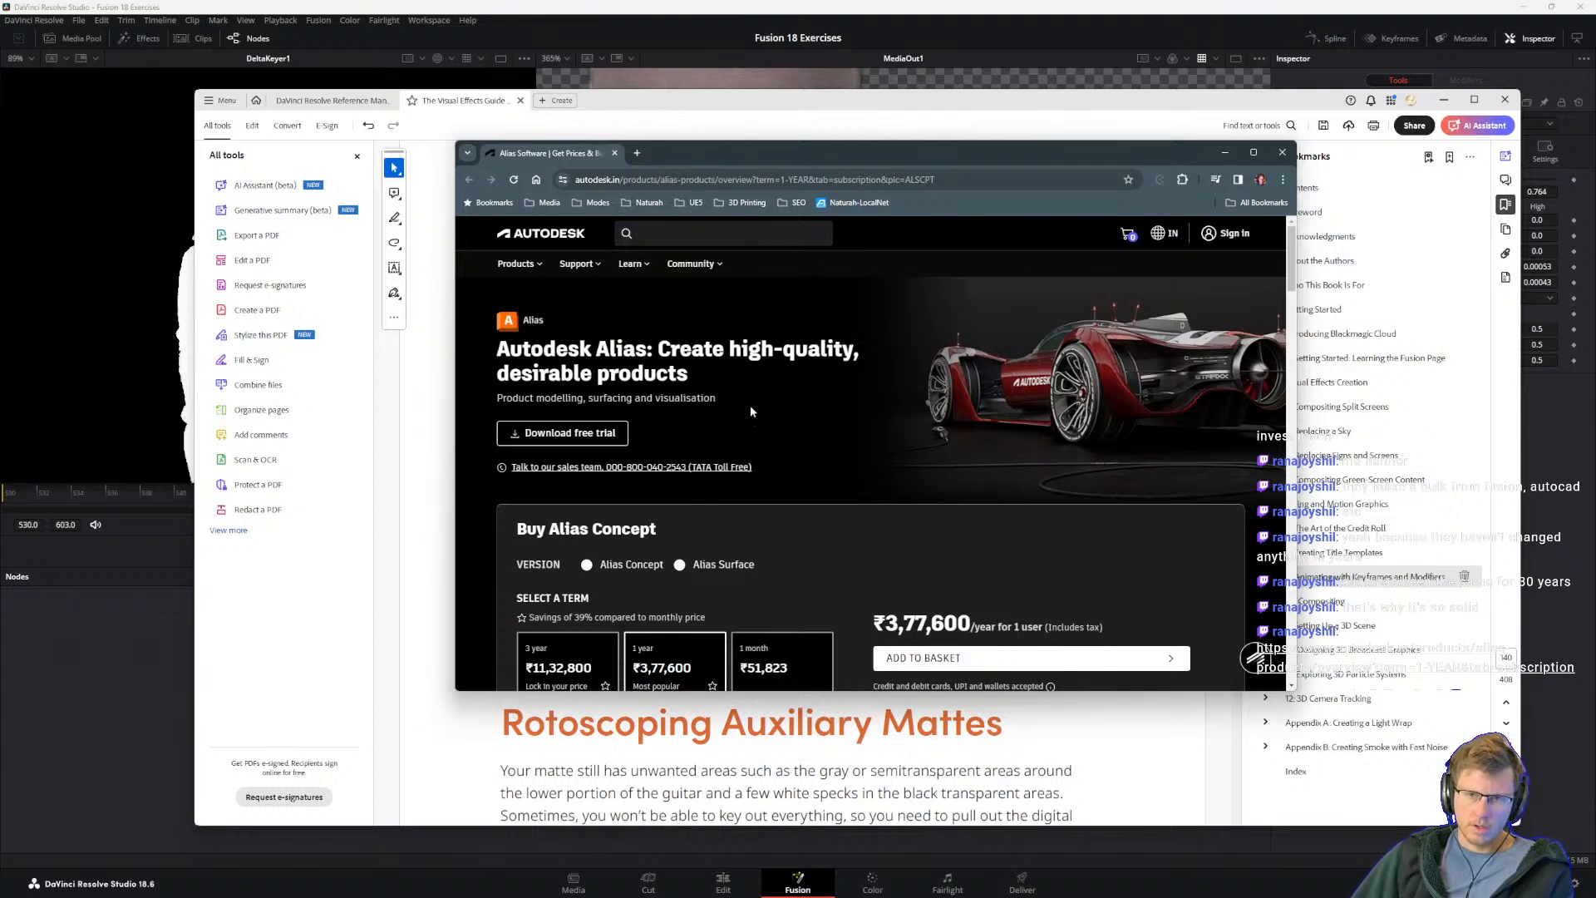
scroll(655, 495, "down", 2)
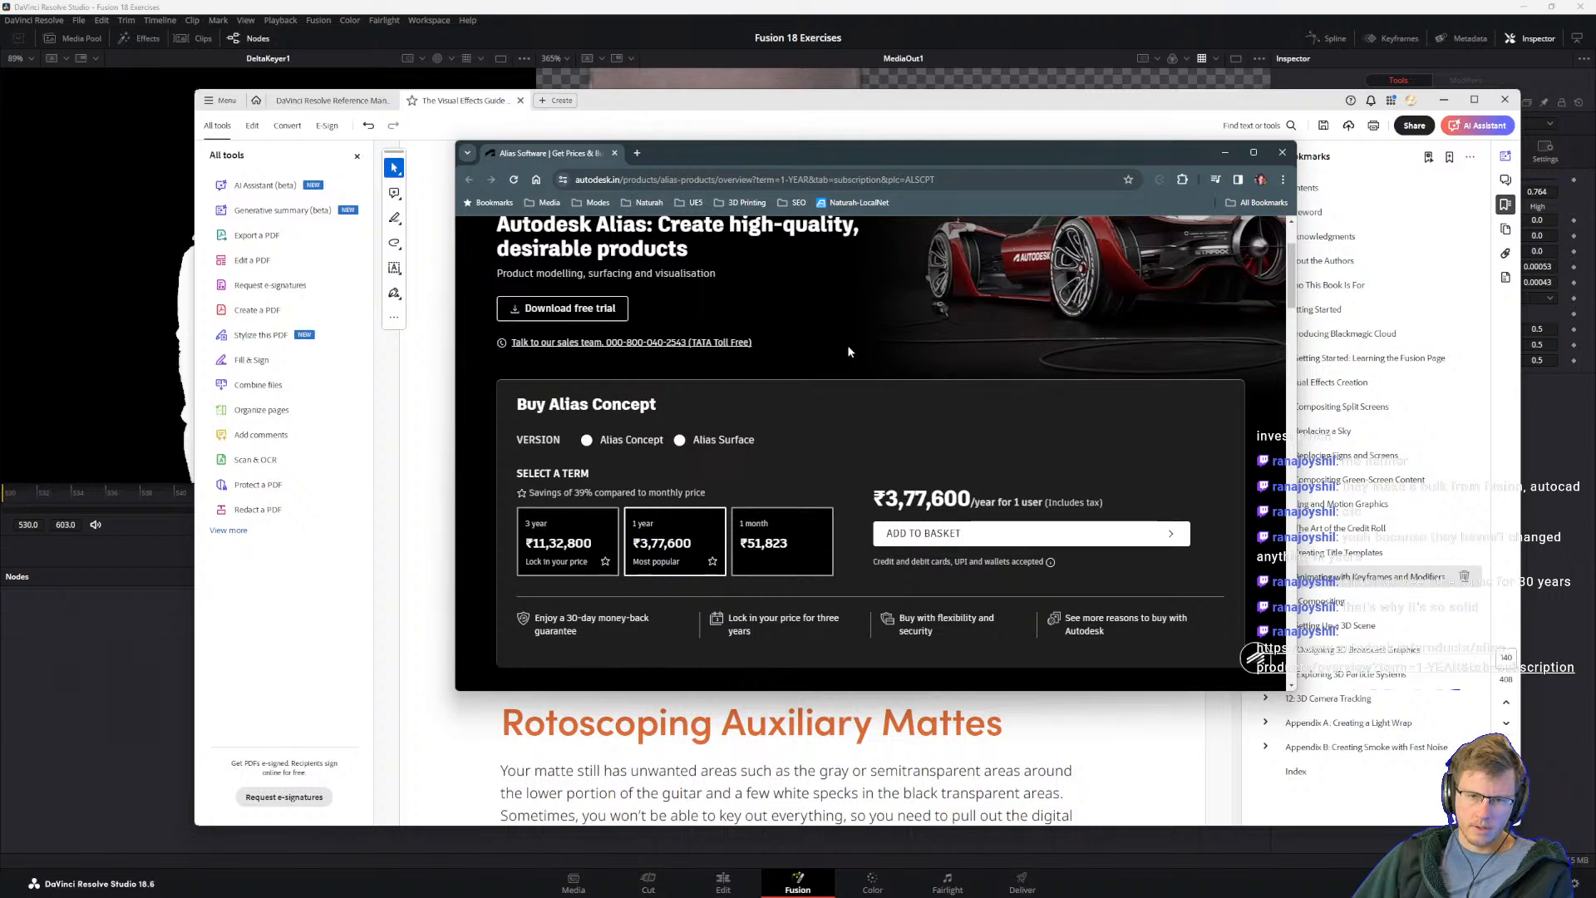
scroll(872, 460, "up", 2)
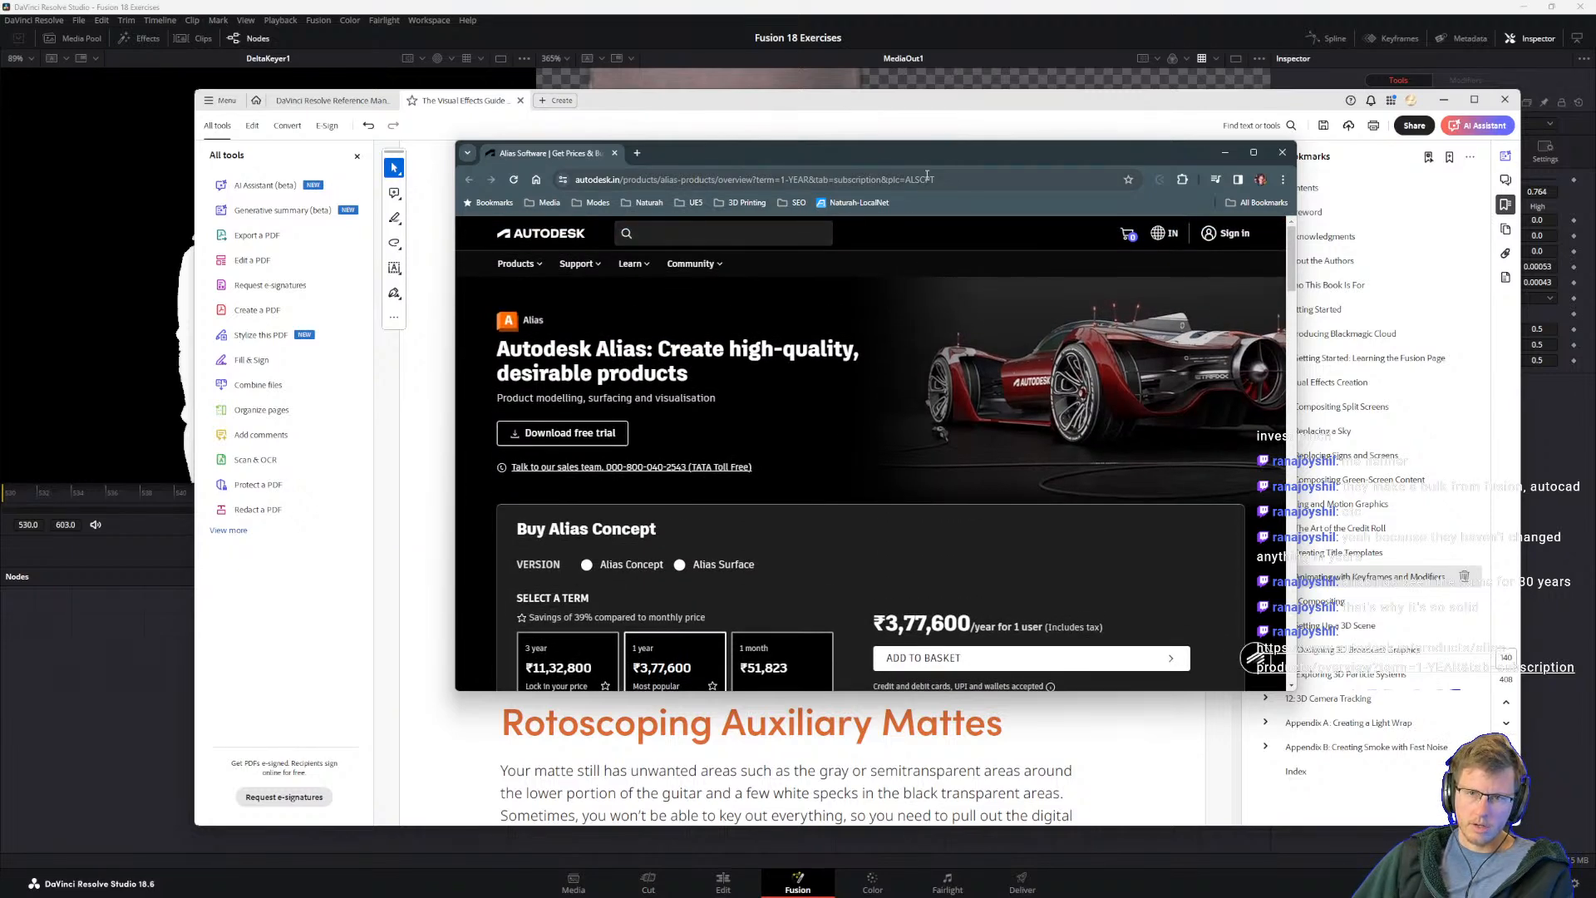
Step: Try to open a non-Indian Autodesk Alias page by removing .in and the trailing overview query from the web address
left_click_drag(612, 180, 620, 179)
key("BackSpace")
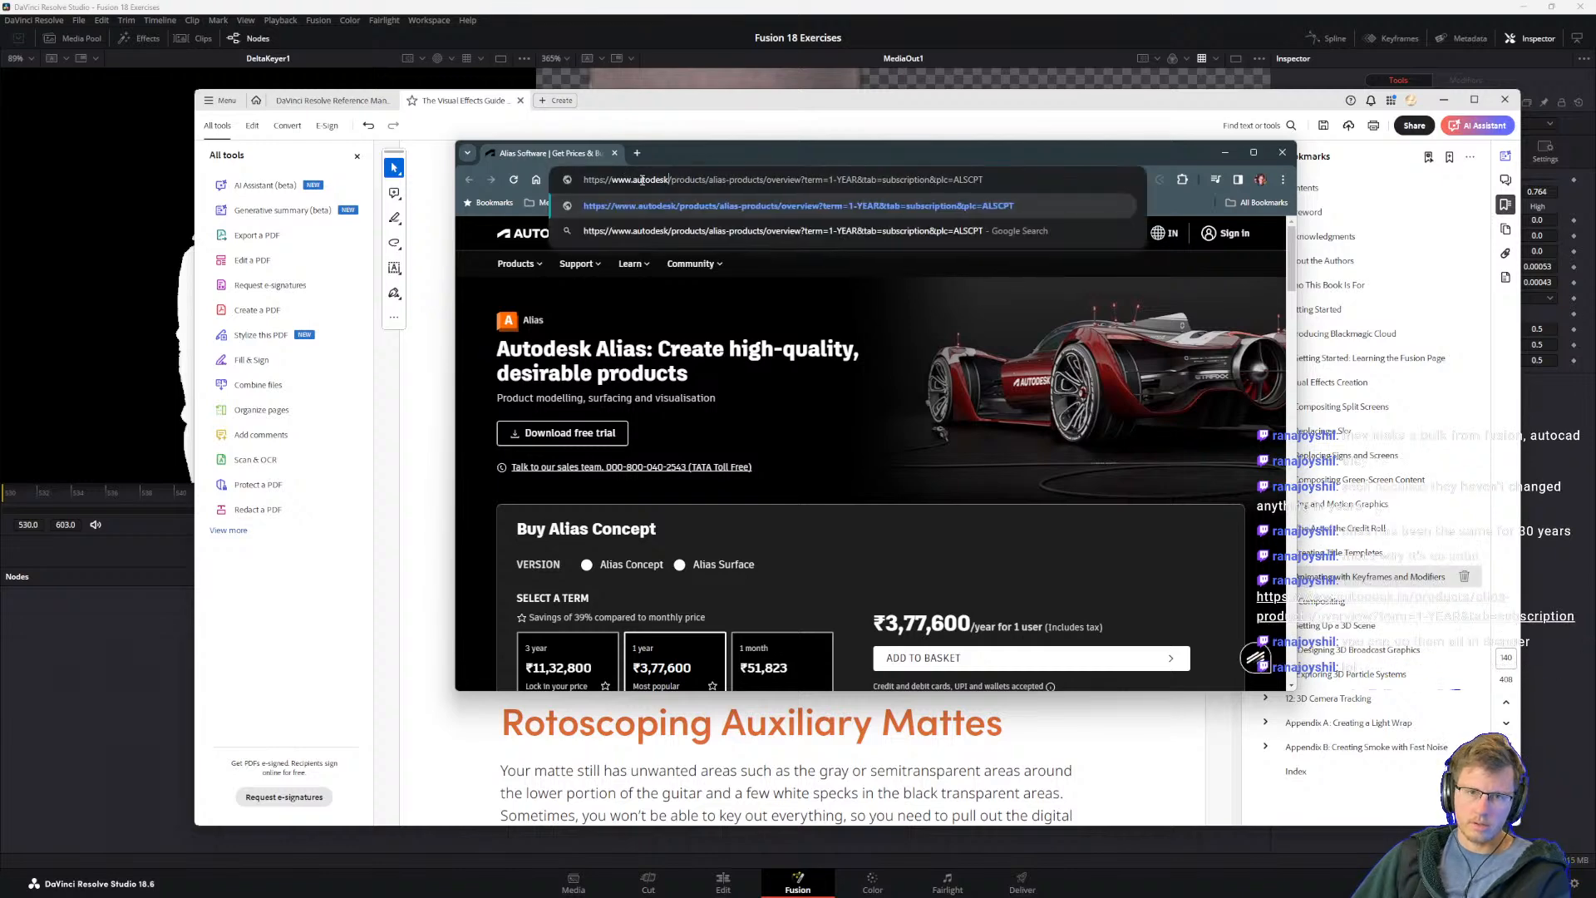
key("Return")
left_click_drag(726, 180, 956, 180)
key("BackSpace")
key("Return")
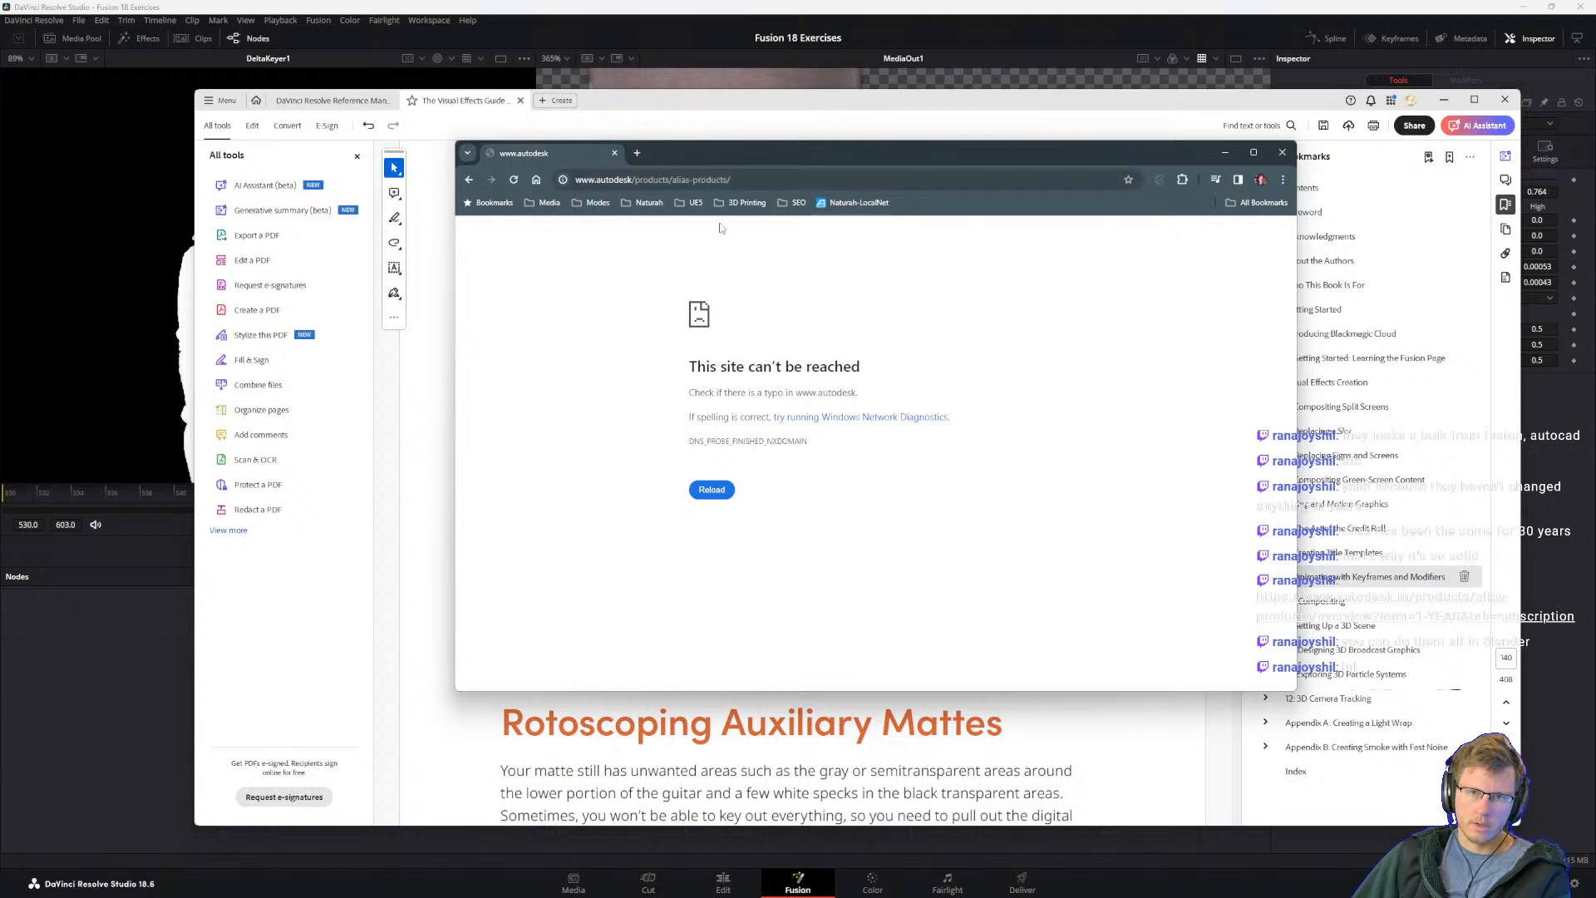
Step: Return to the original Indian Autodesk Alias product page
left_click(683, 181)
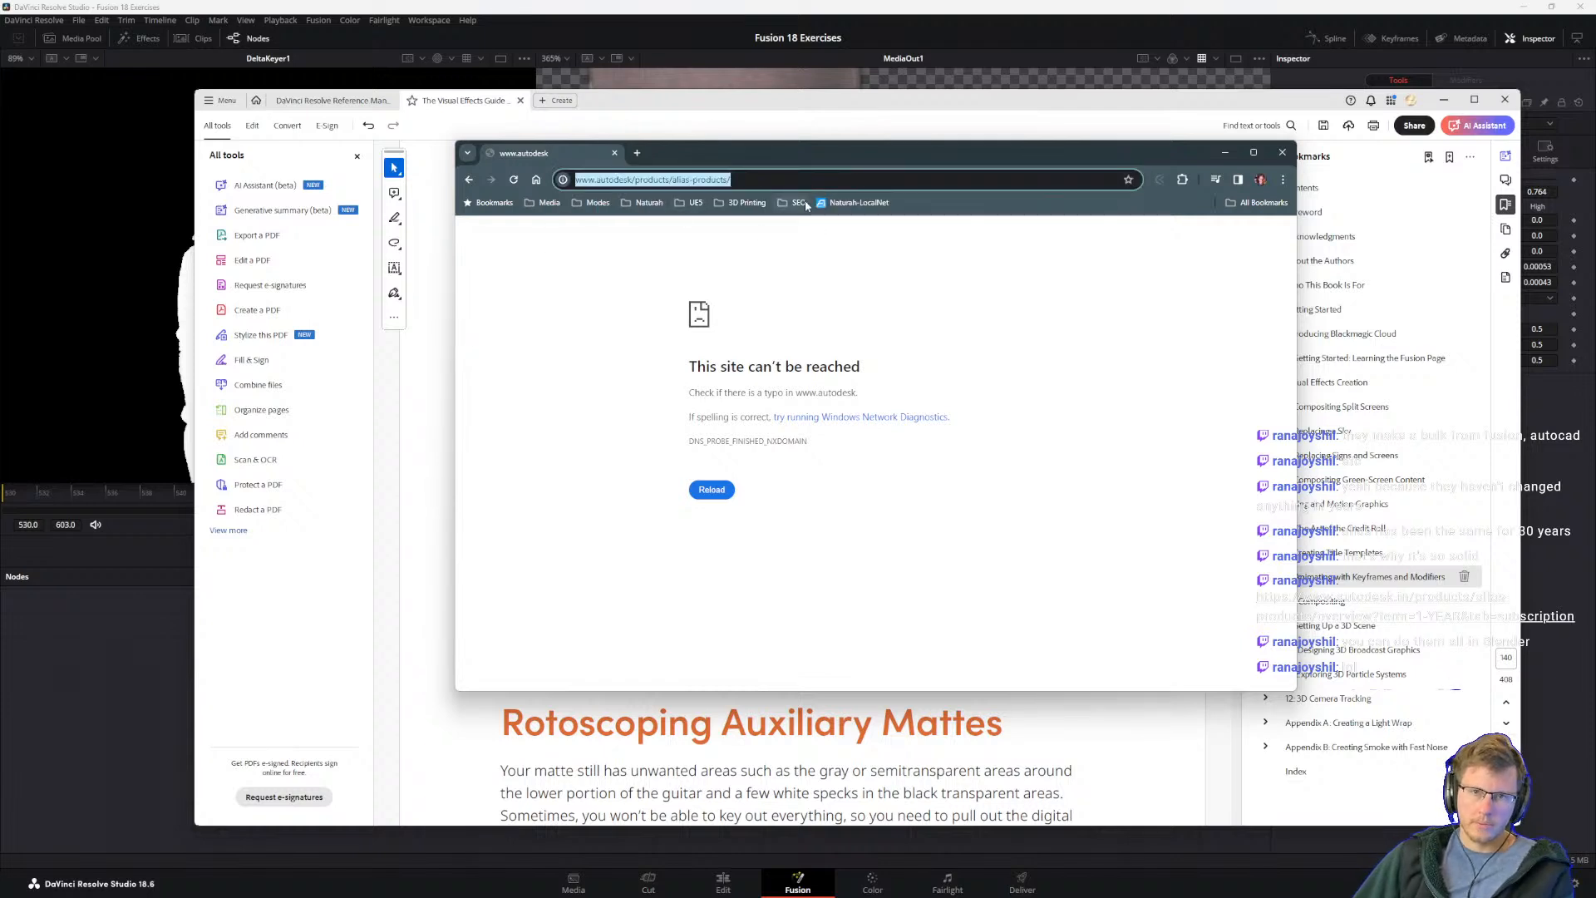
type("al")
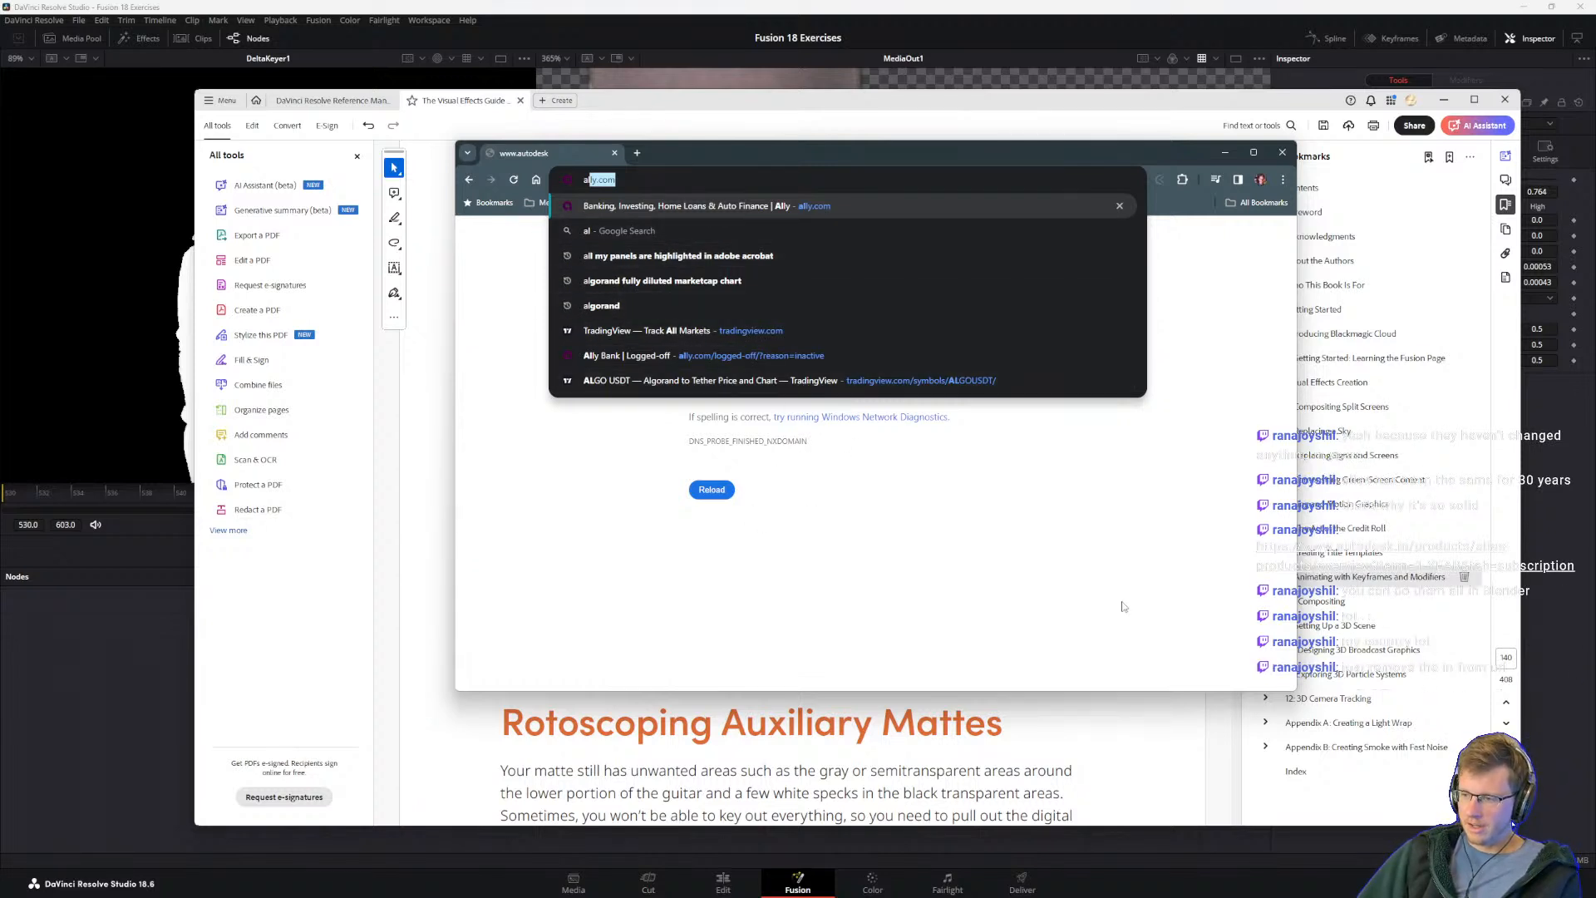
left_click(469, 186)
left_click(645, 181)
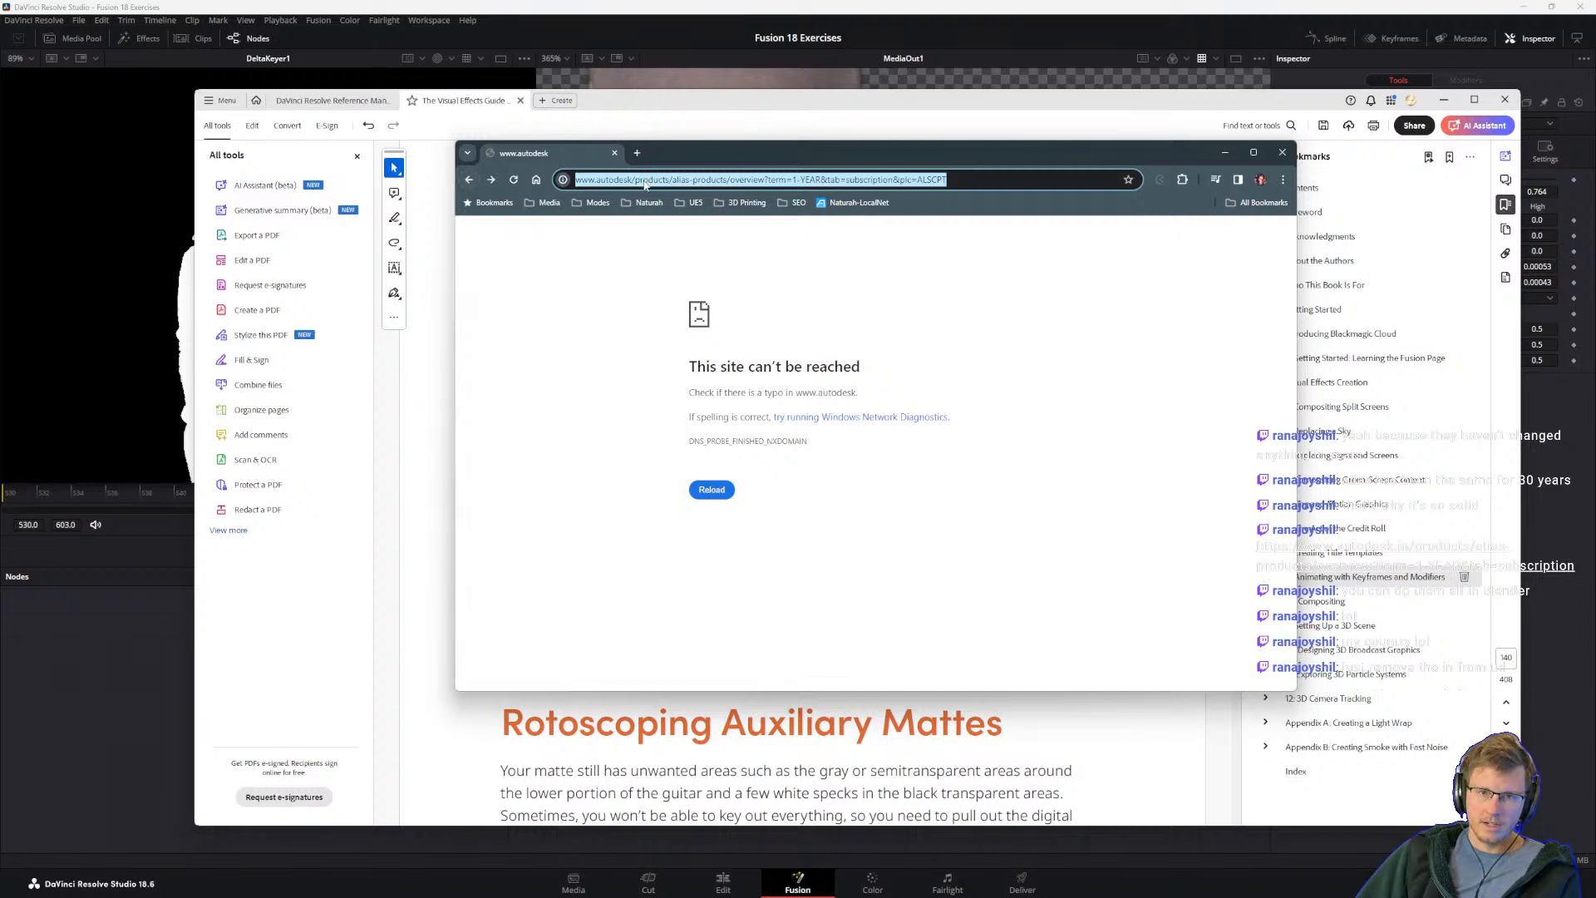
left_click(491, 180)
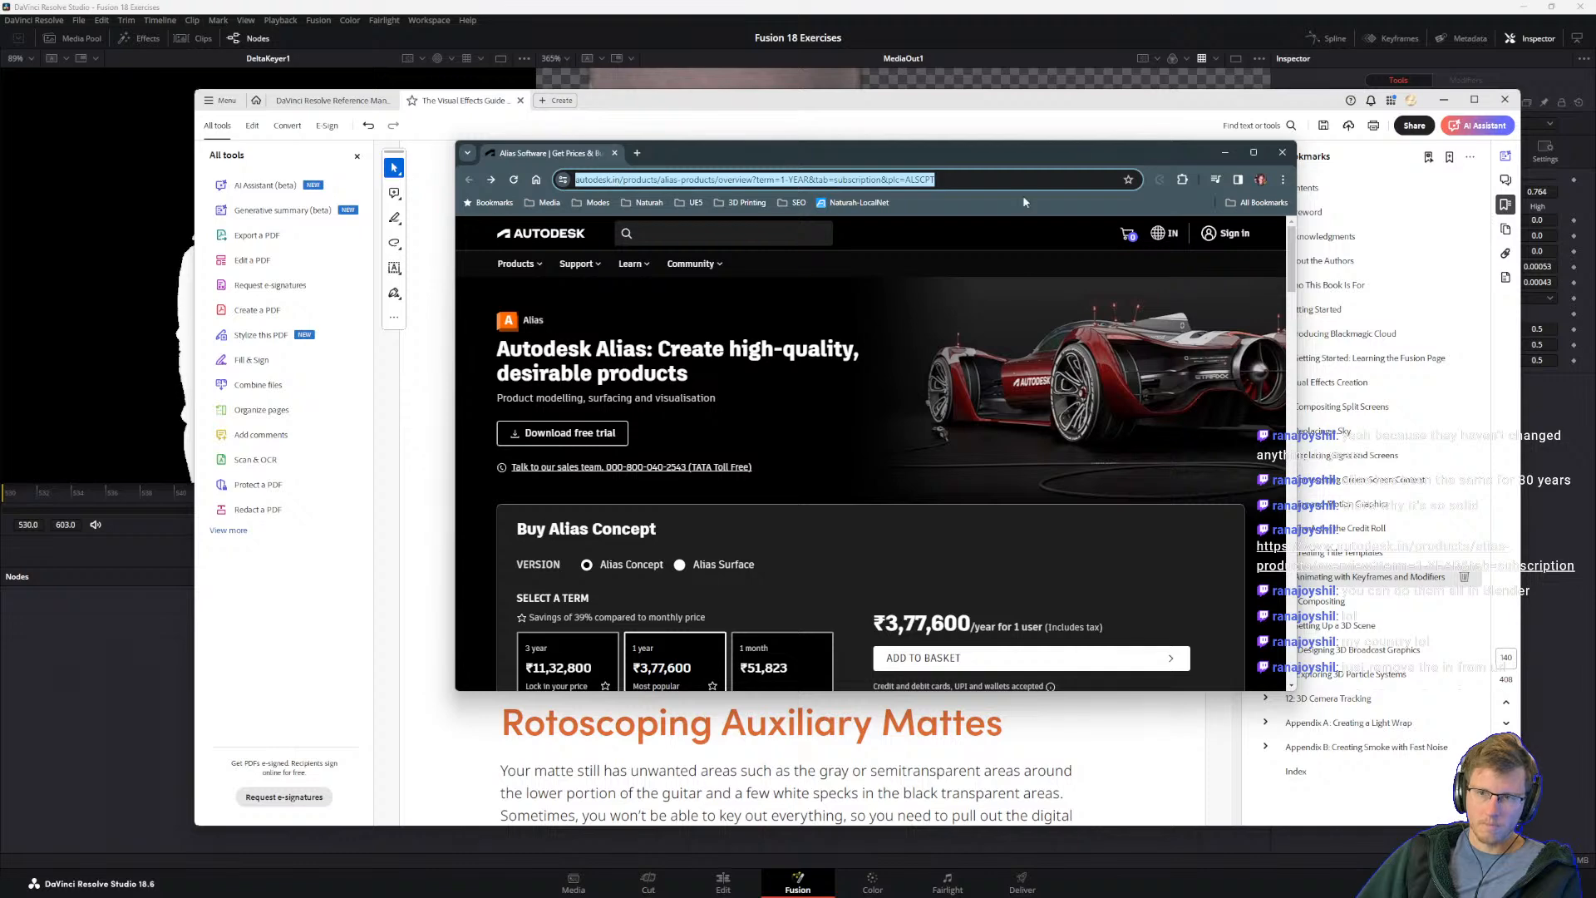
Step: Switch the Autodesk site to United States and examine the Alias Concept subscription pricing
left_click(1155, 236)
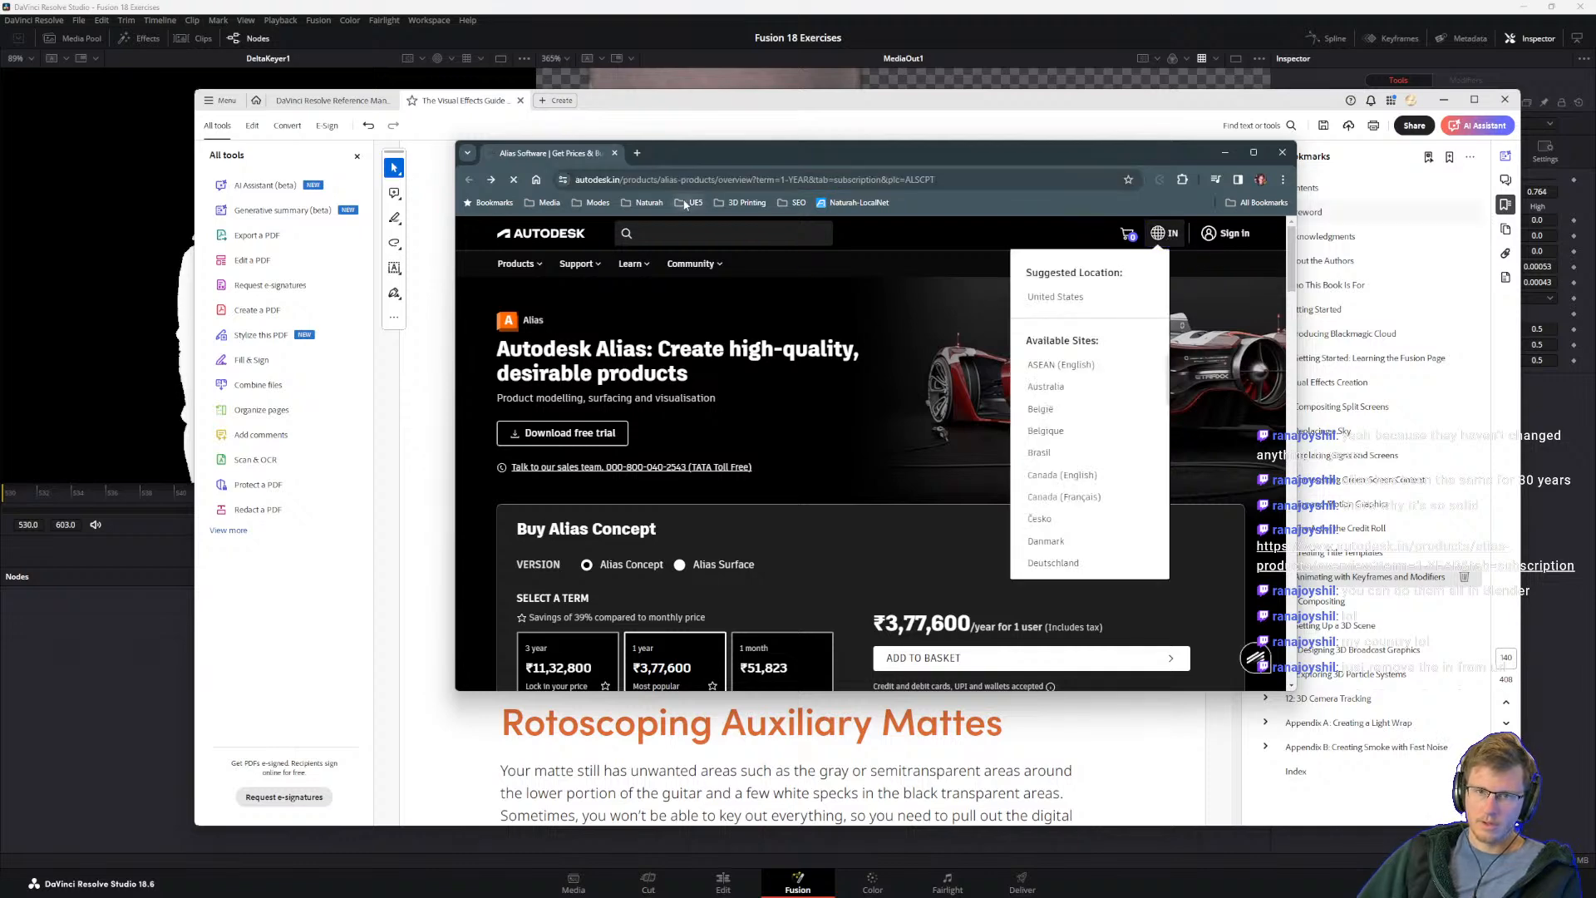
left_click(1058, 297)
scroll(713, 507, "down", 3)
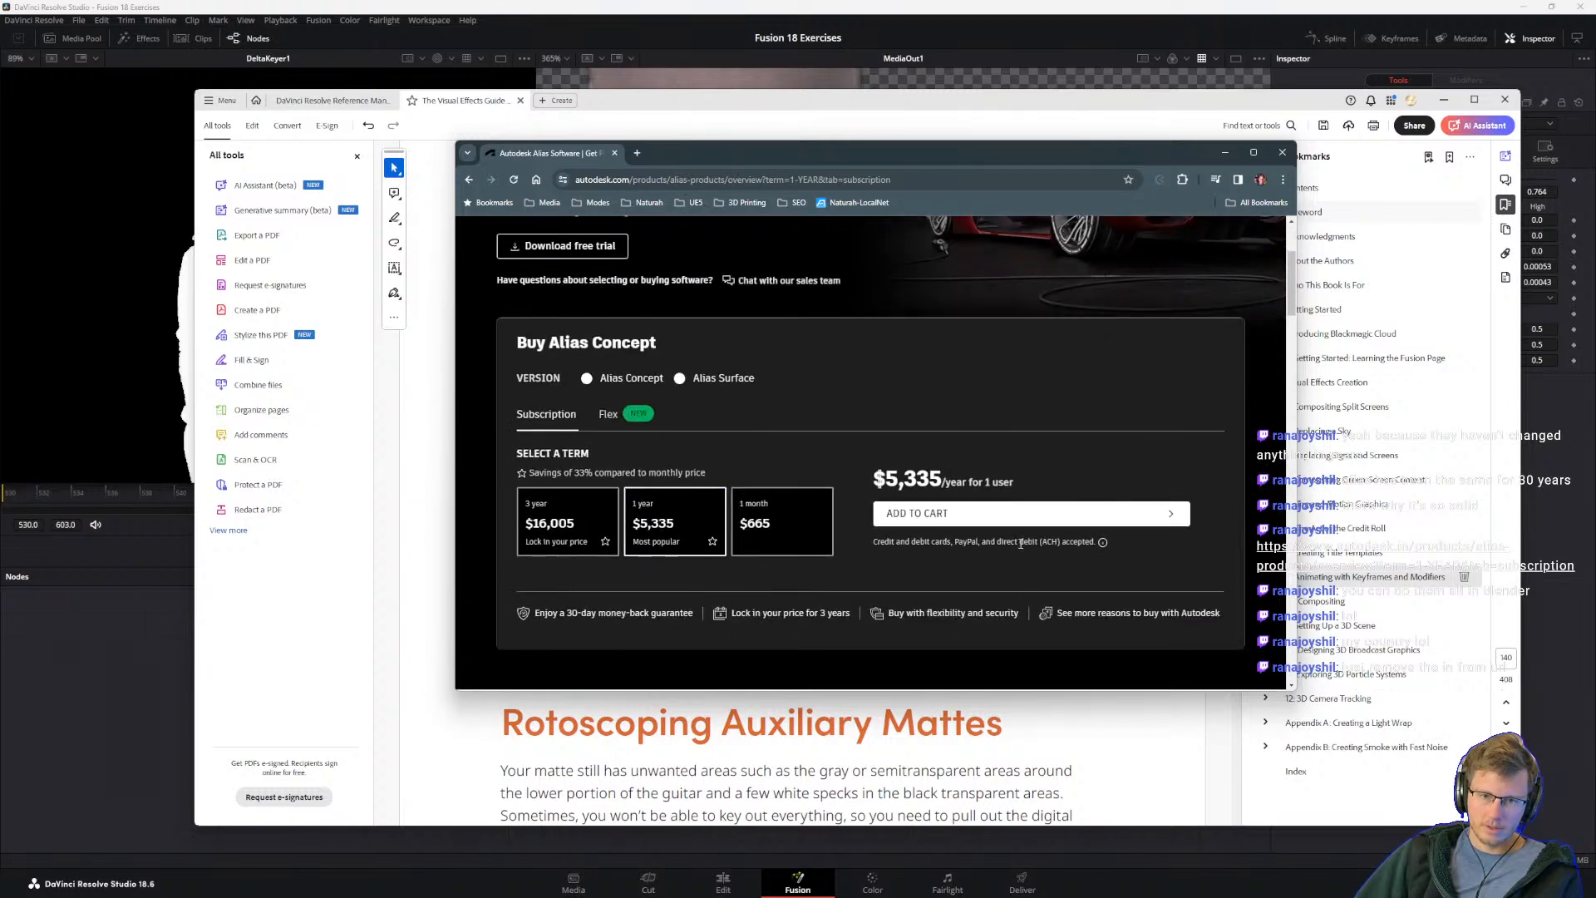
scroll(977, 555, "up", 3)
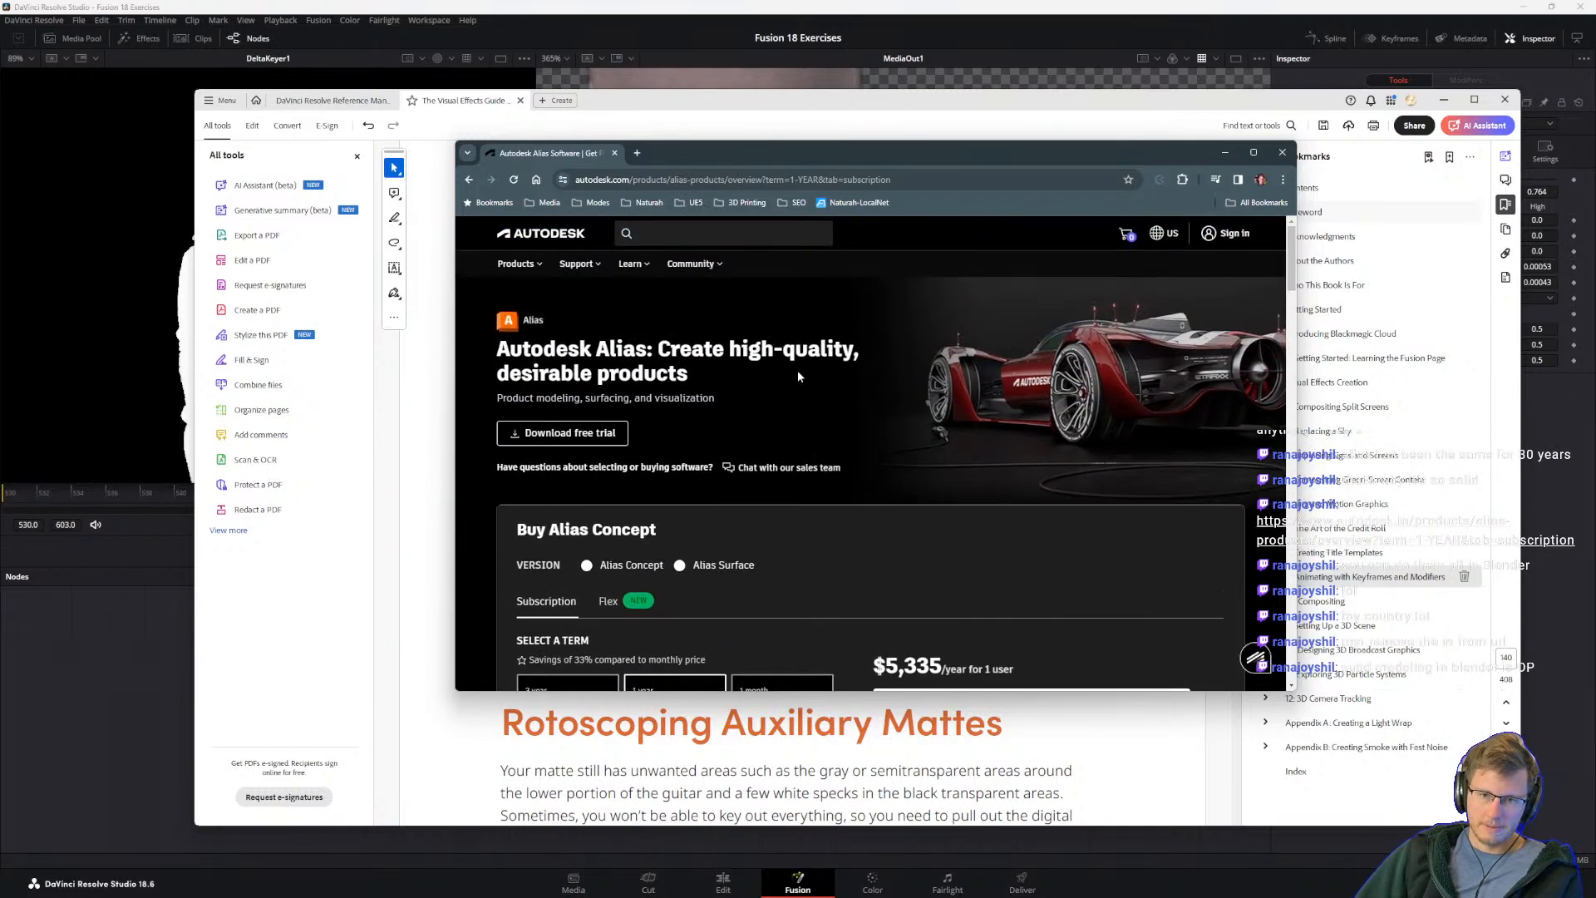
scroll(849, 453, "down", 2)
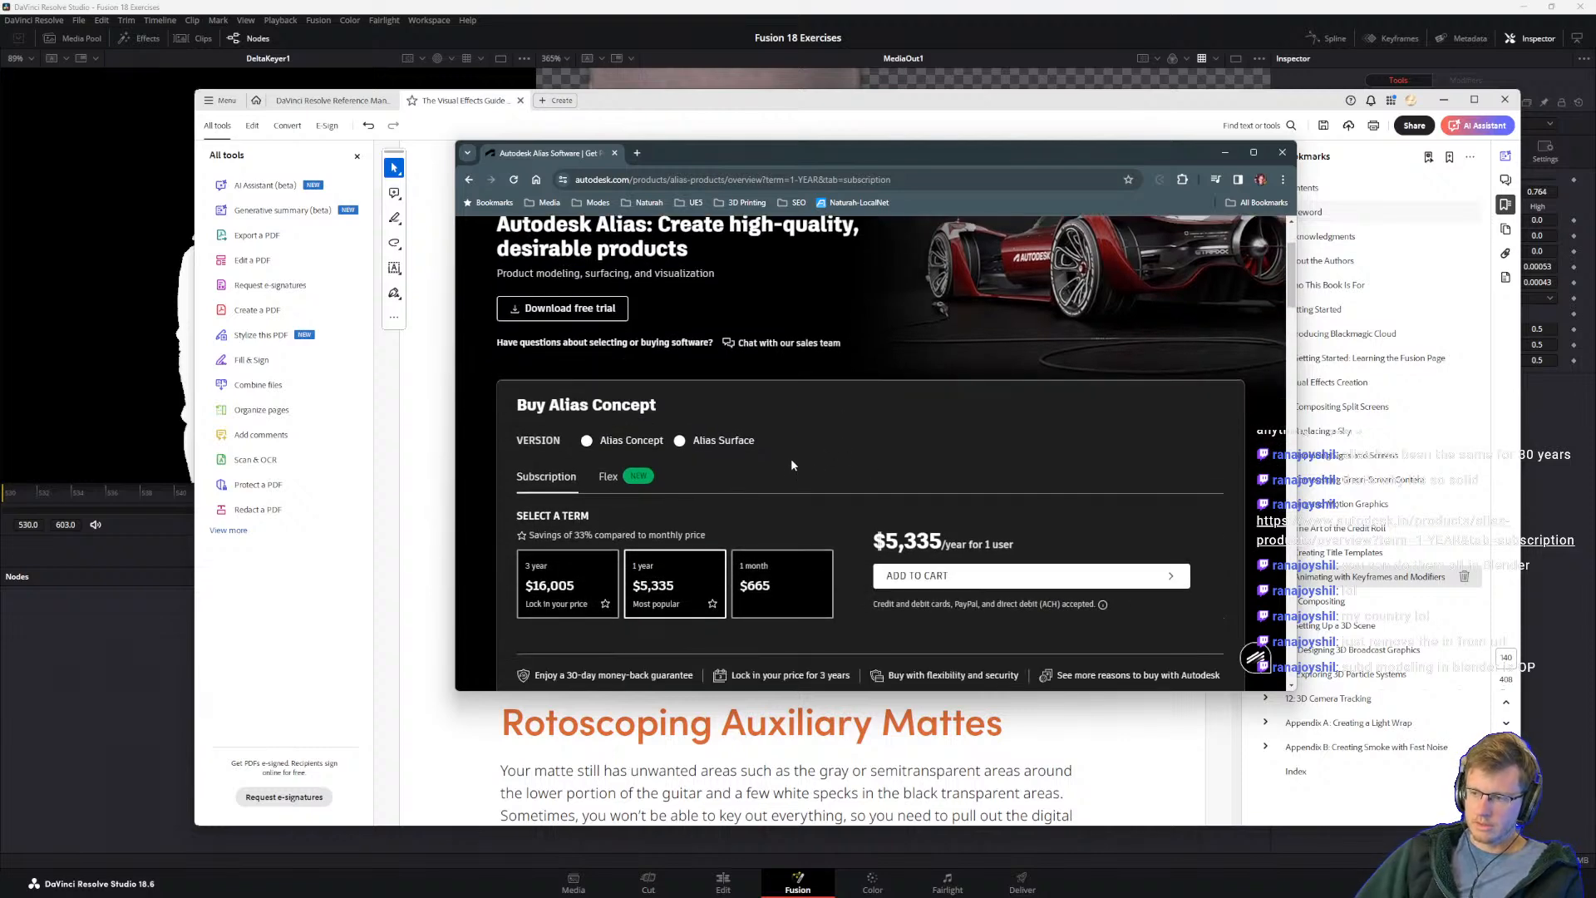
scroll(791, 465, "up", 2)
scroll(793, 468, "down", 3)
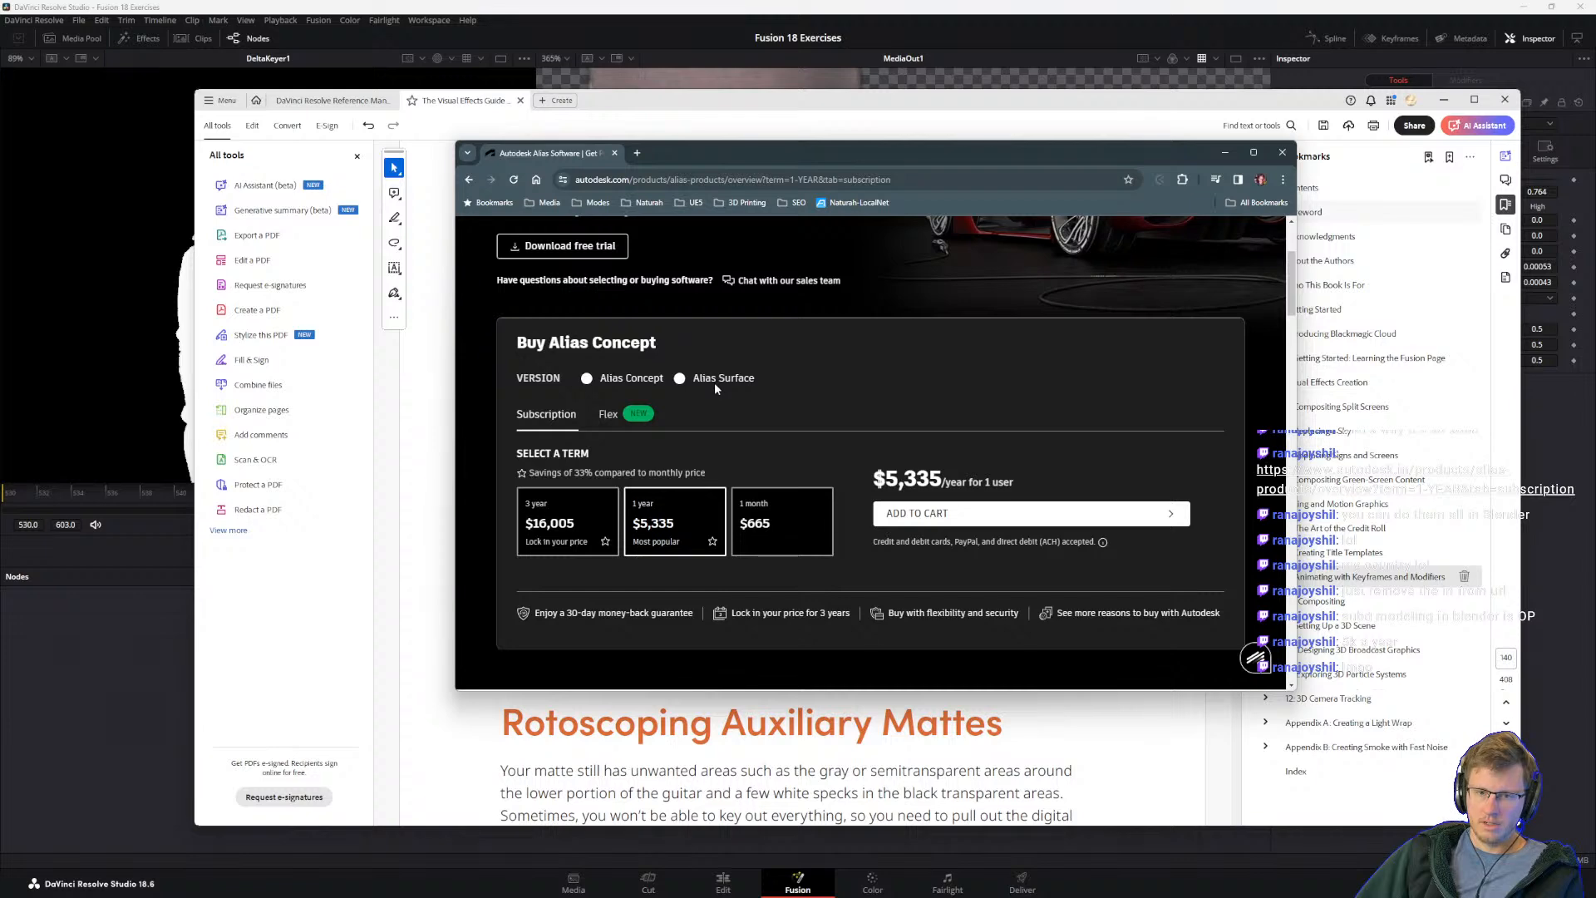
scroll(713, 388, "up", 3)
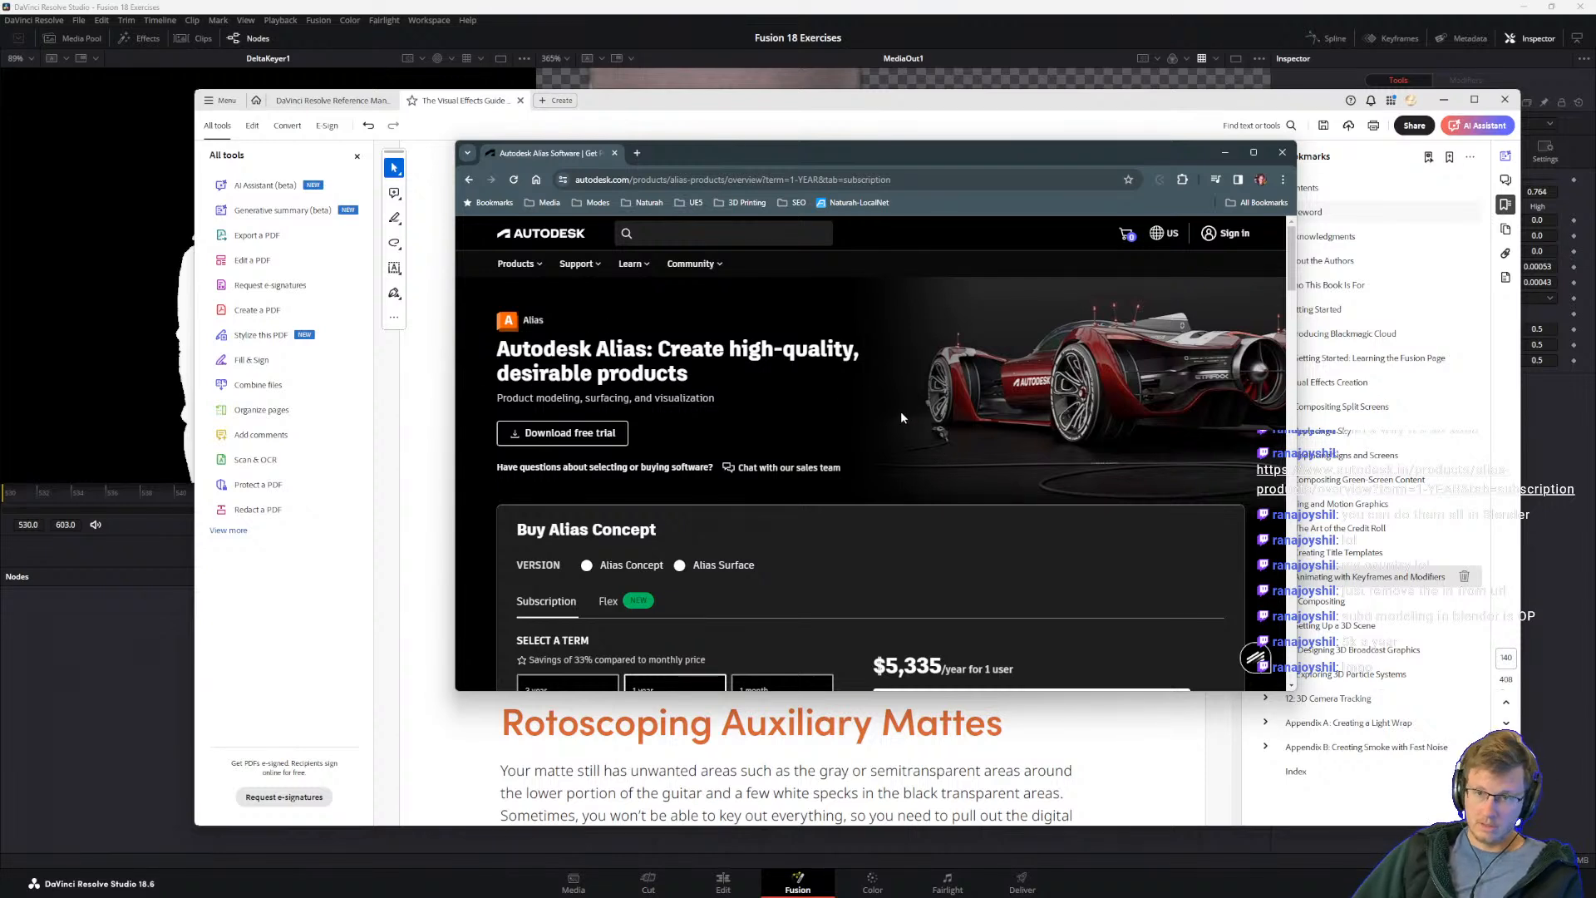
mouse_move(826, 894)
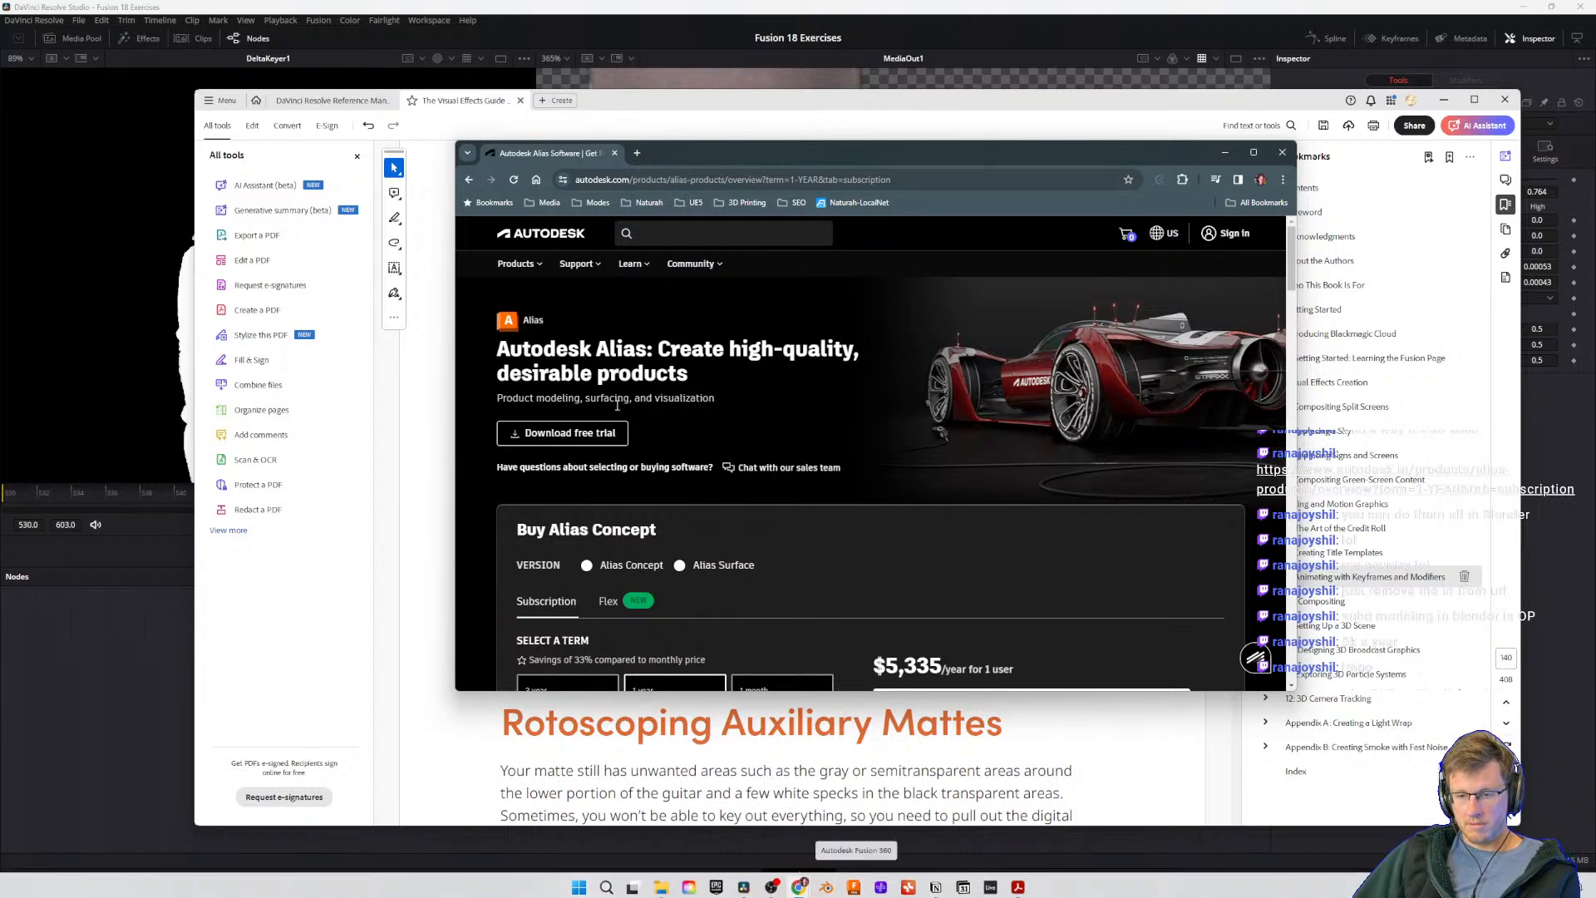
Step: Read the What is Autodesk Alias overview and look through the product's benefits and capabilities
scroll(928, 465, "down", 10)
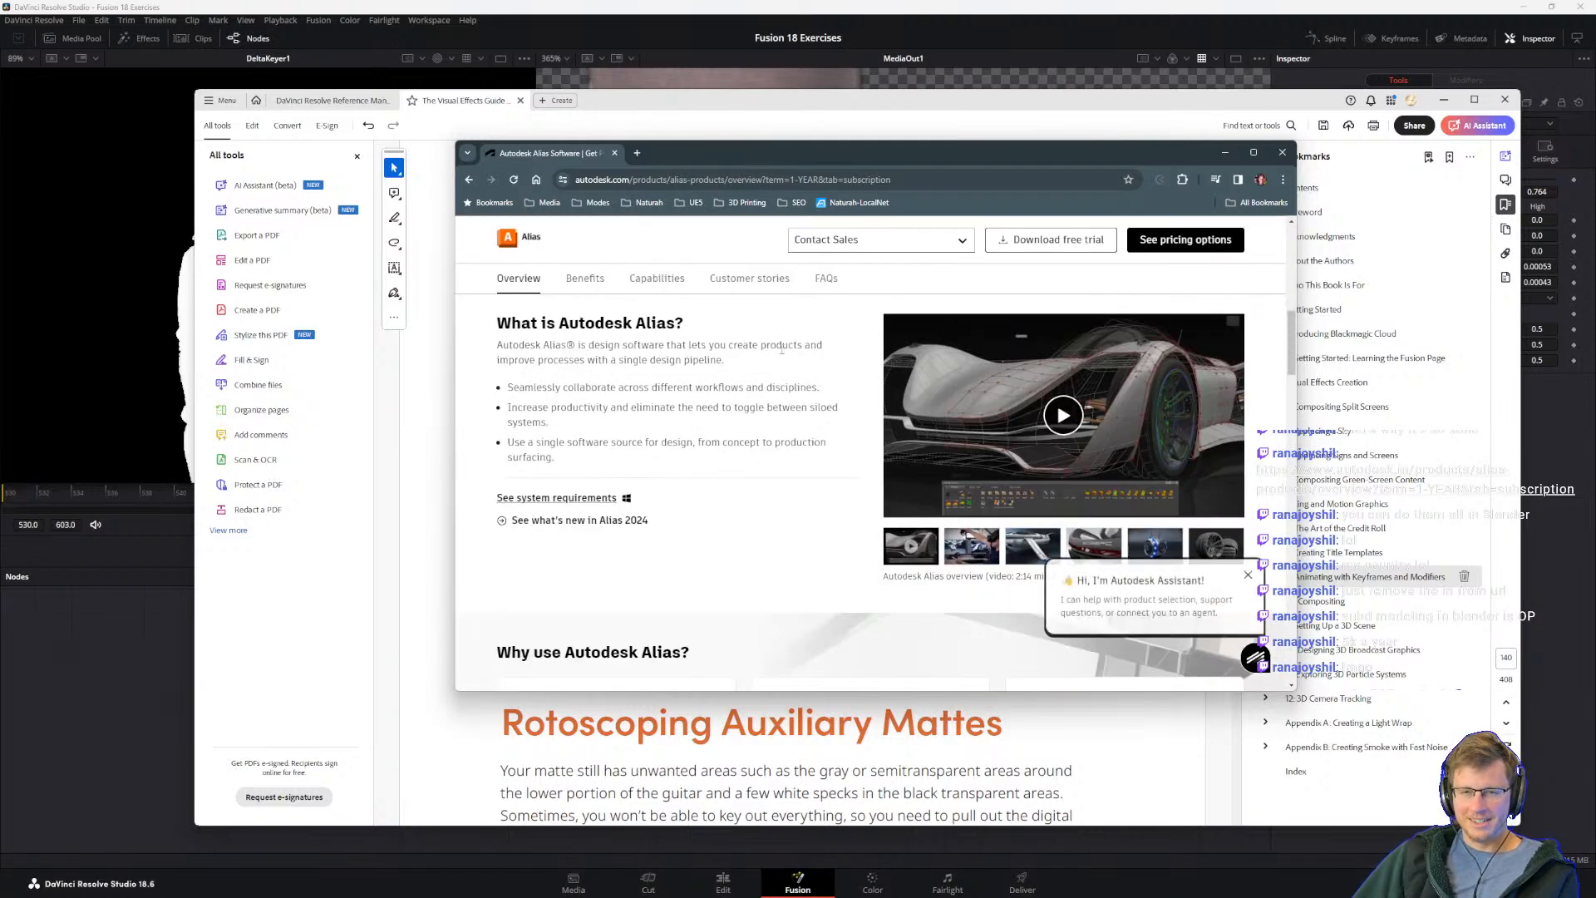
left_click_drag(508, 360, 721, 384)
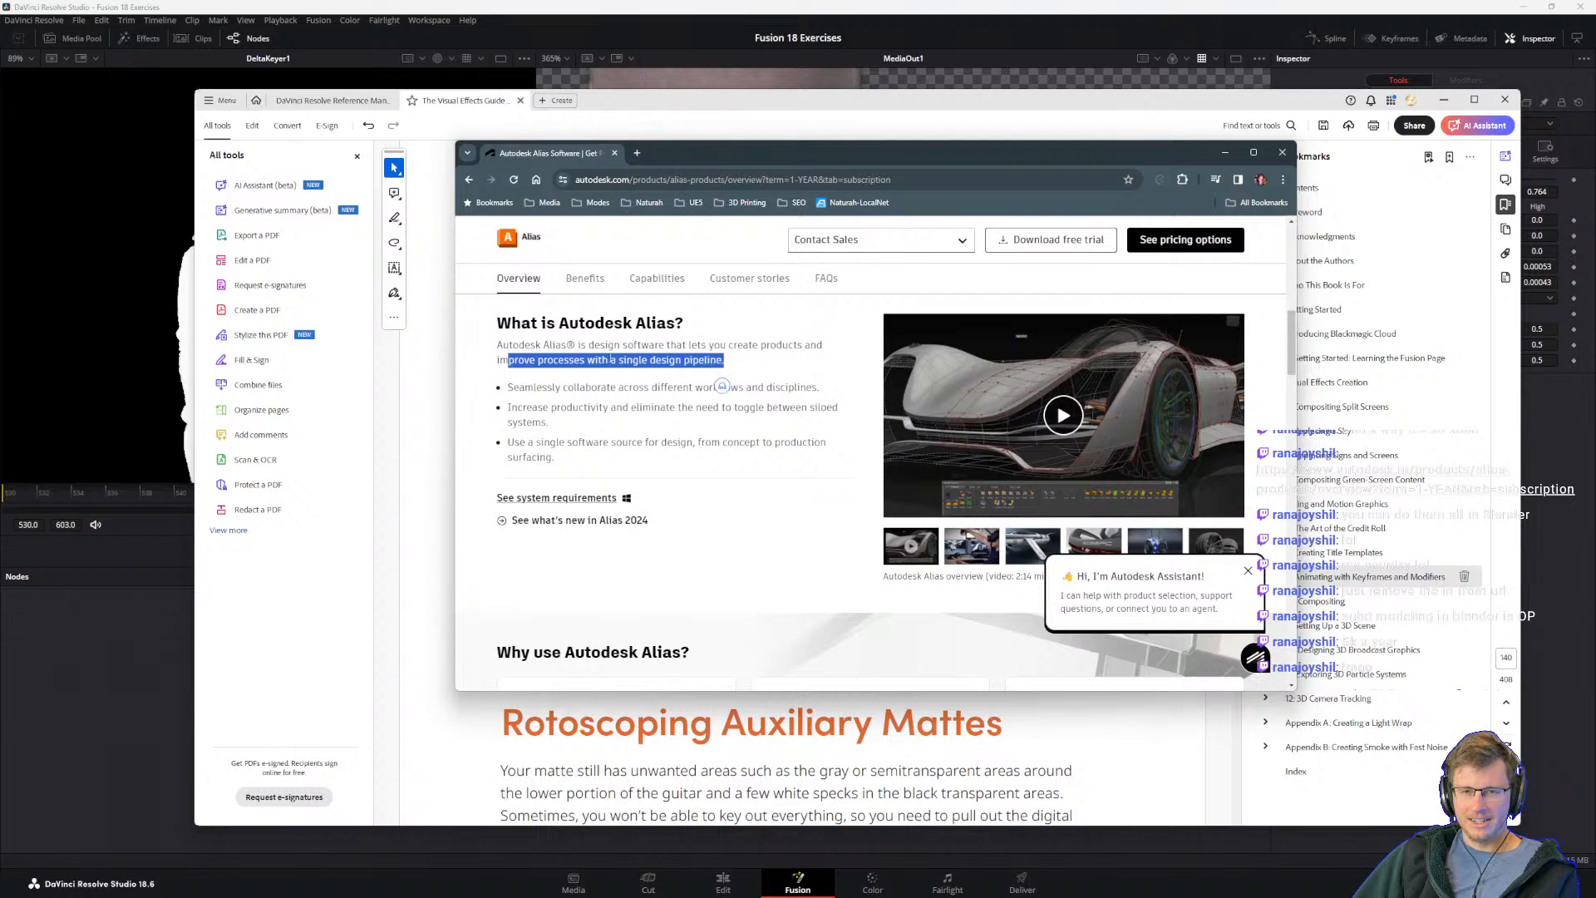
left_click(626, 375)
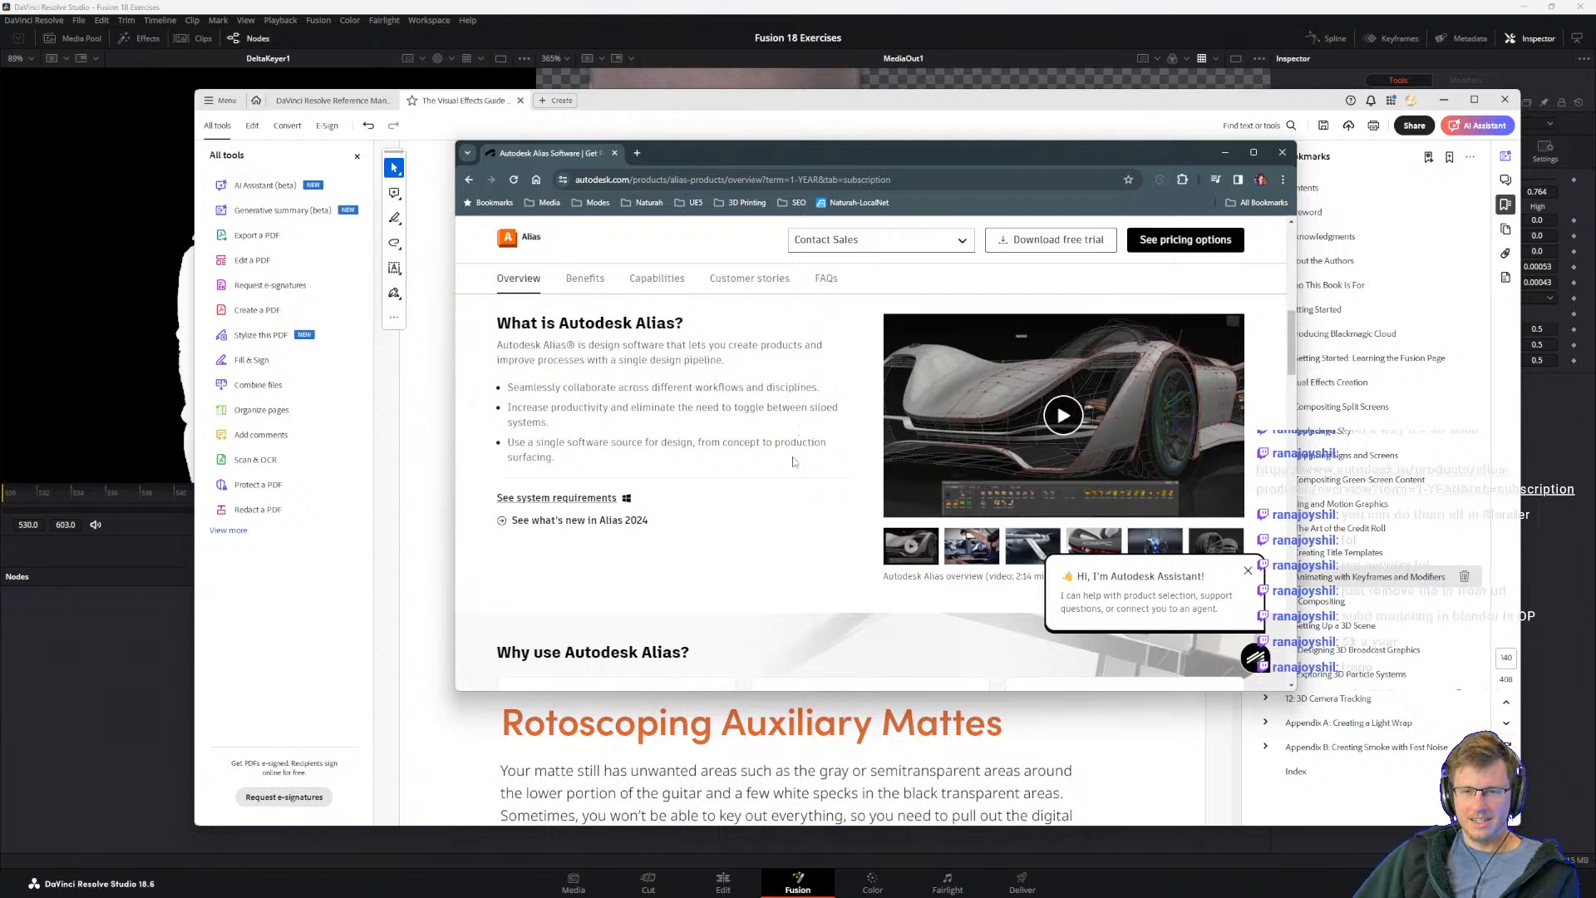
scroll(750, 465, "down", 3)
scroll(751, 465, "down", 3)
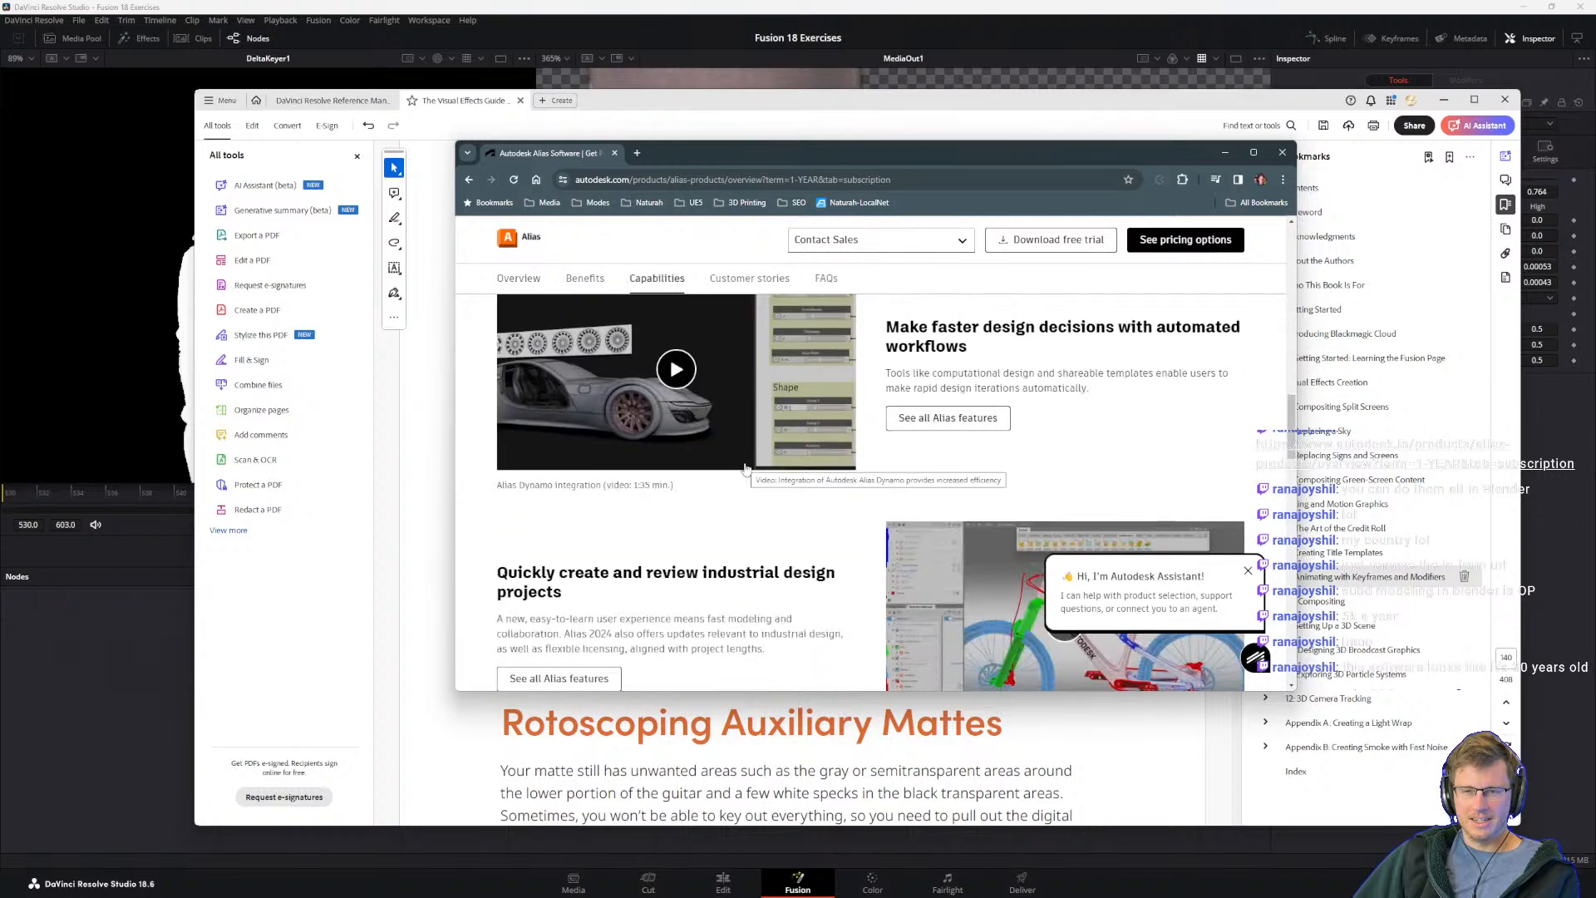
scroll(813, 499, "up", 2)
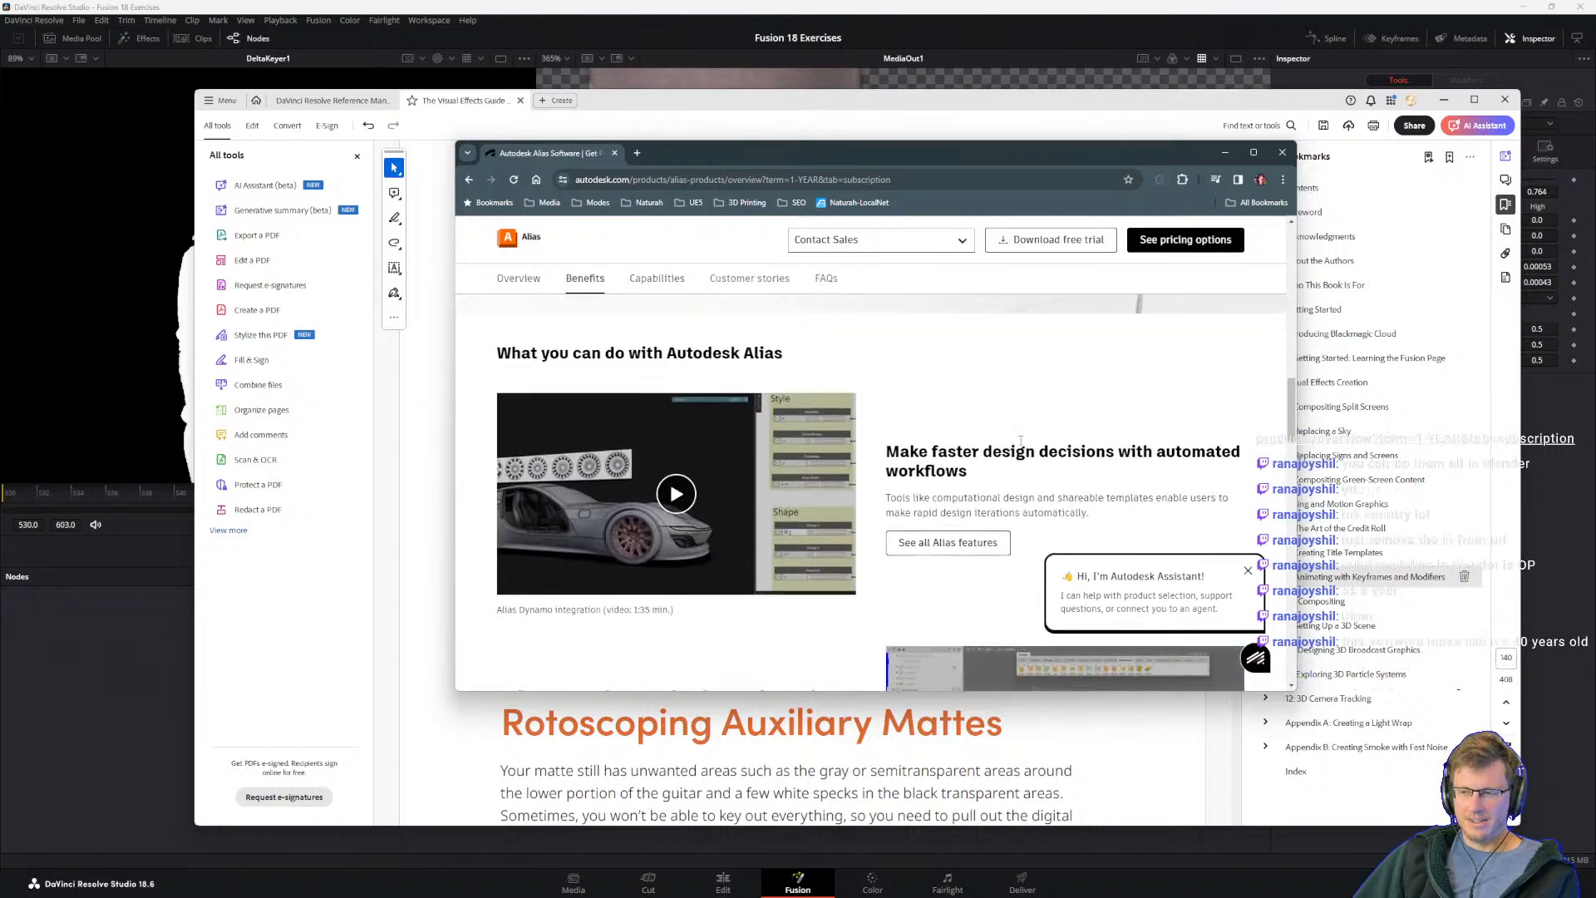
scroll(972, 424, "down", 1)
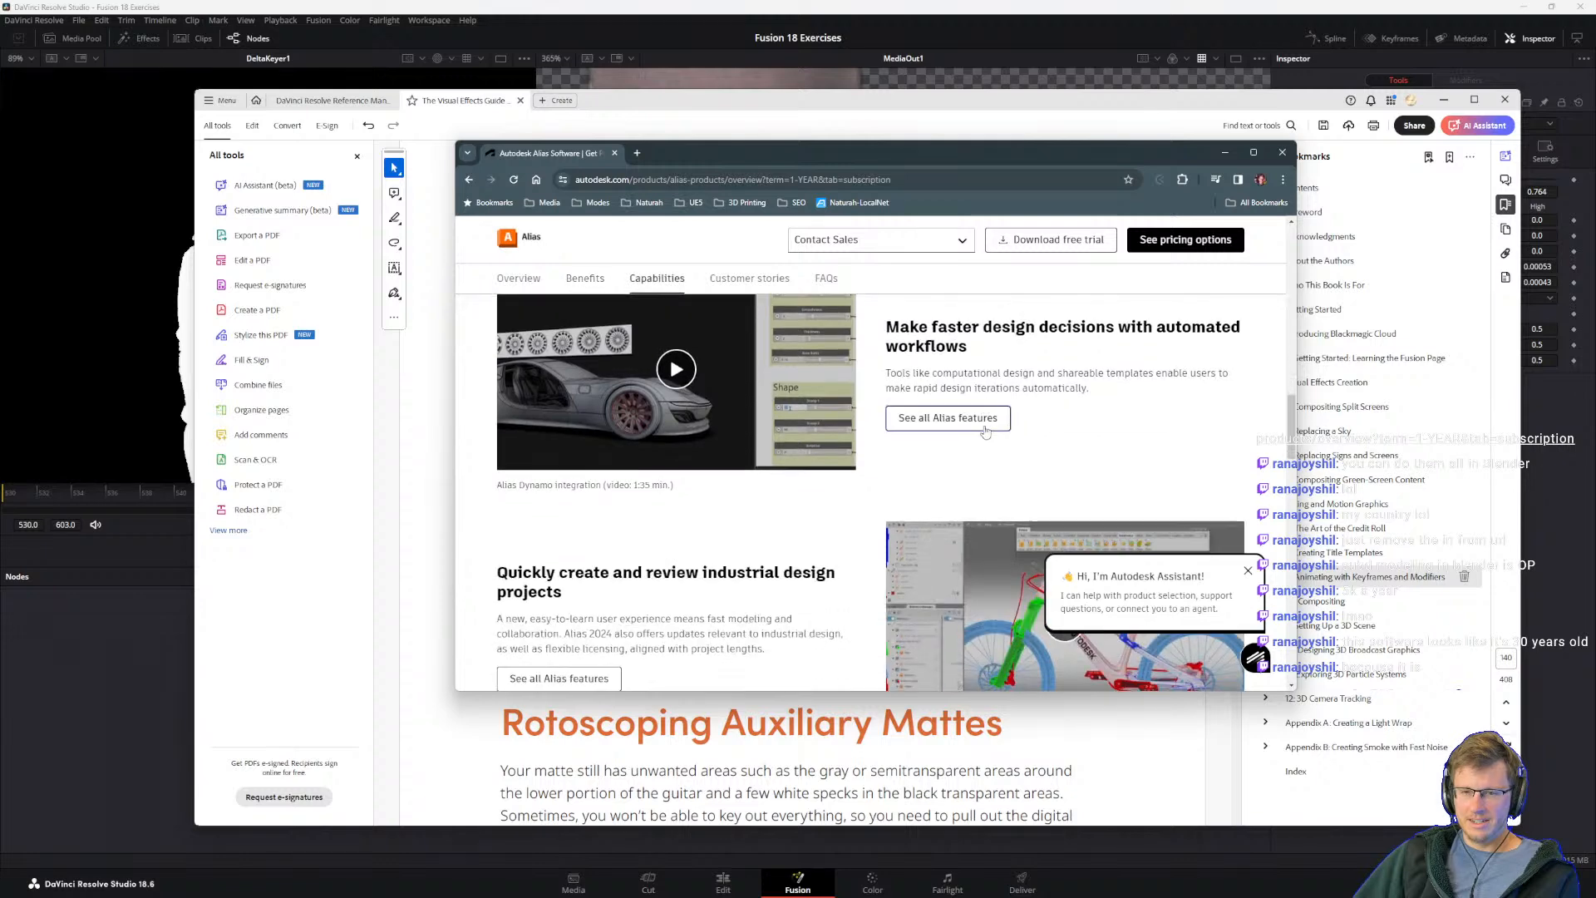
scroll(928, 397, "down", 2)
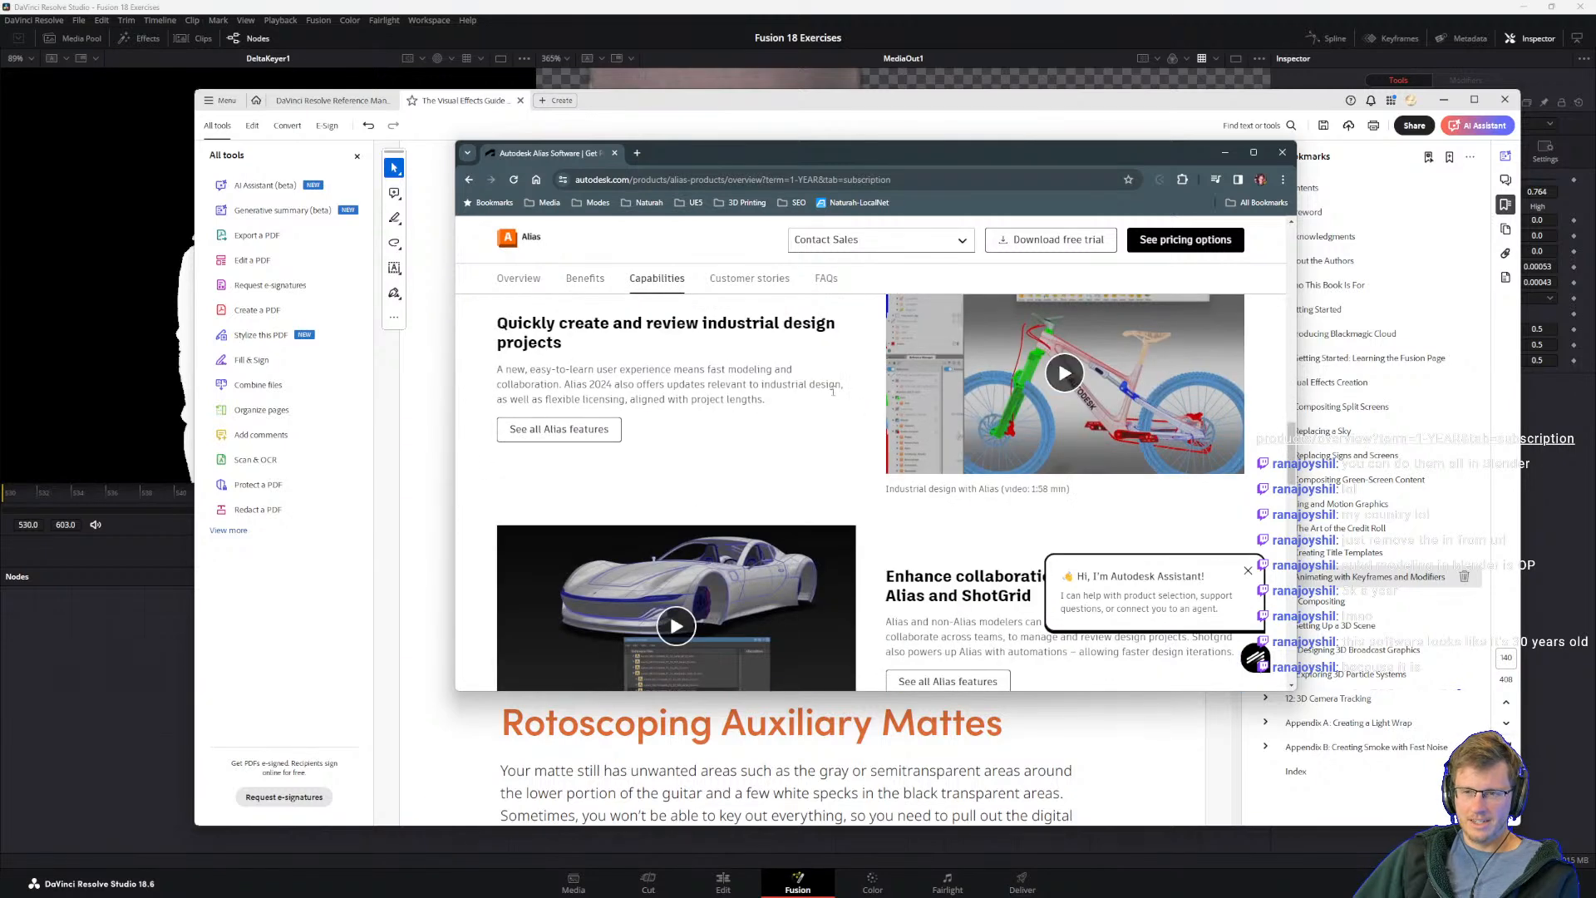
Step: Play the Alias industrial design video, mute it, skip ahead through it and pause it at 0:54
scroll(873, 466, "up", 2)
left_click(925, 541)
scroll(924, 542, "down", 2)
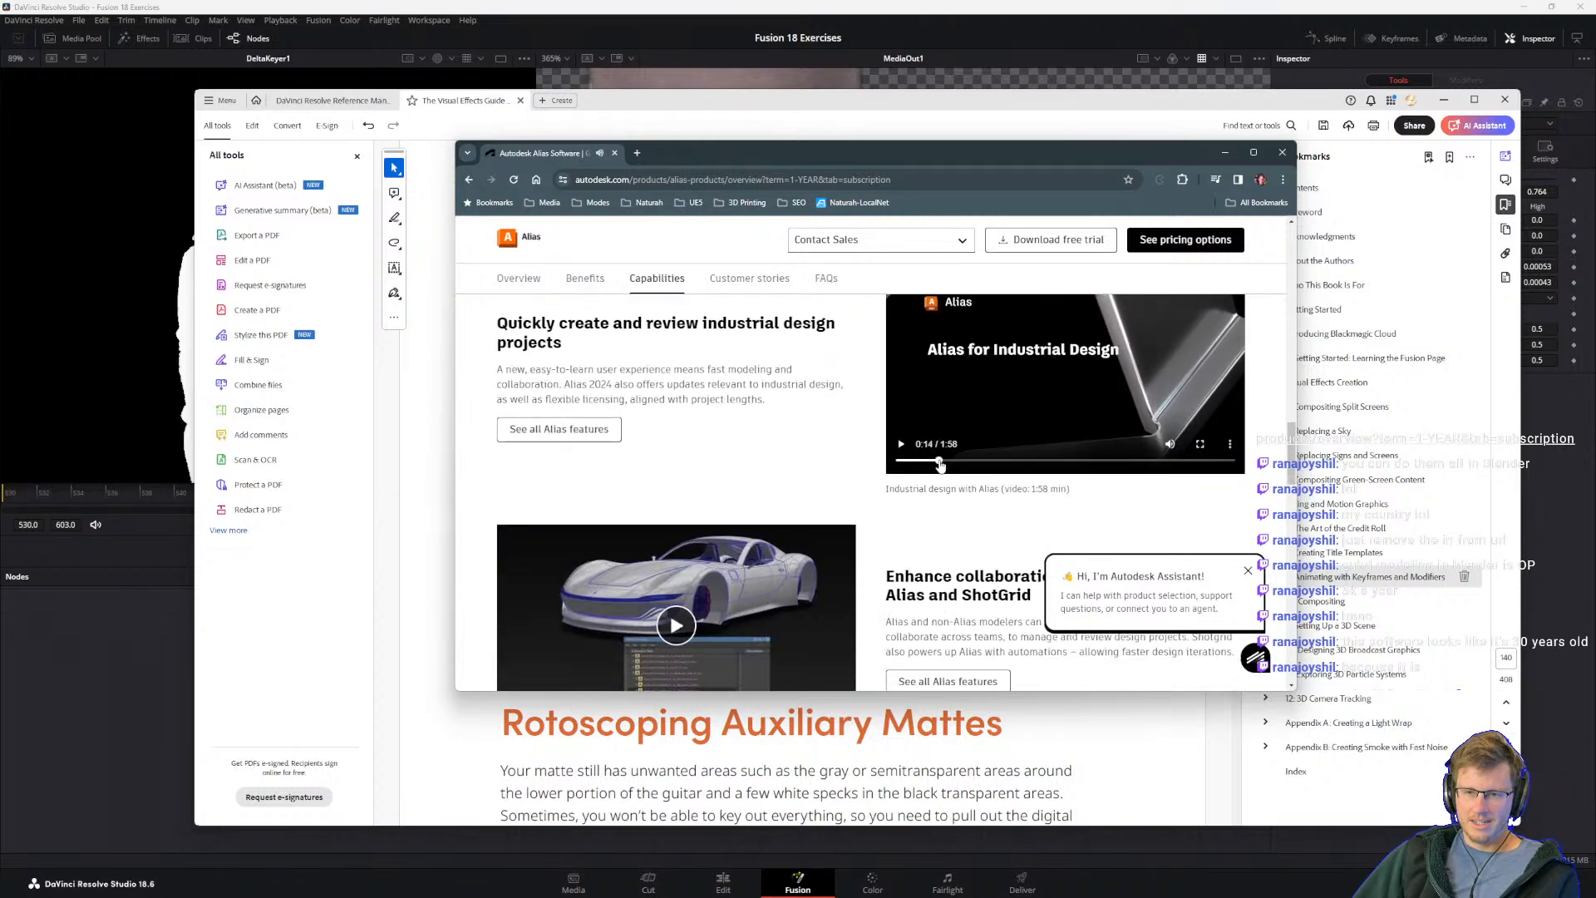
left_click(1170, 445)
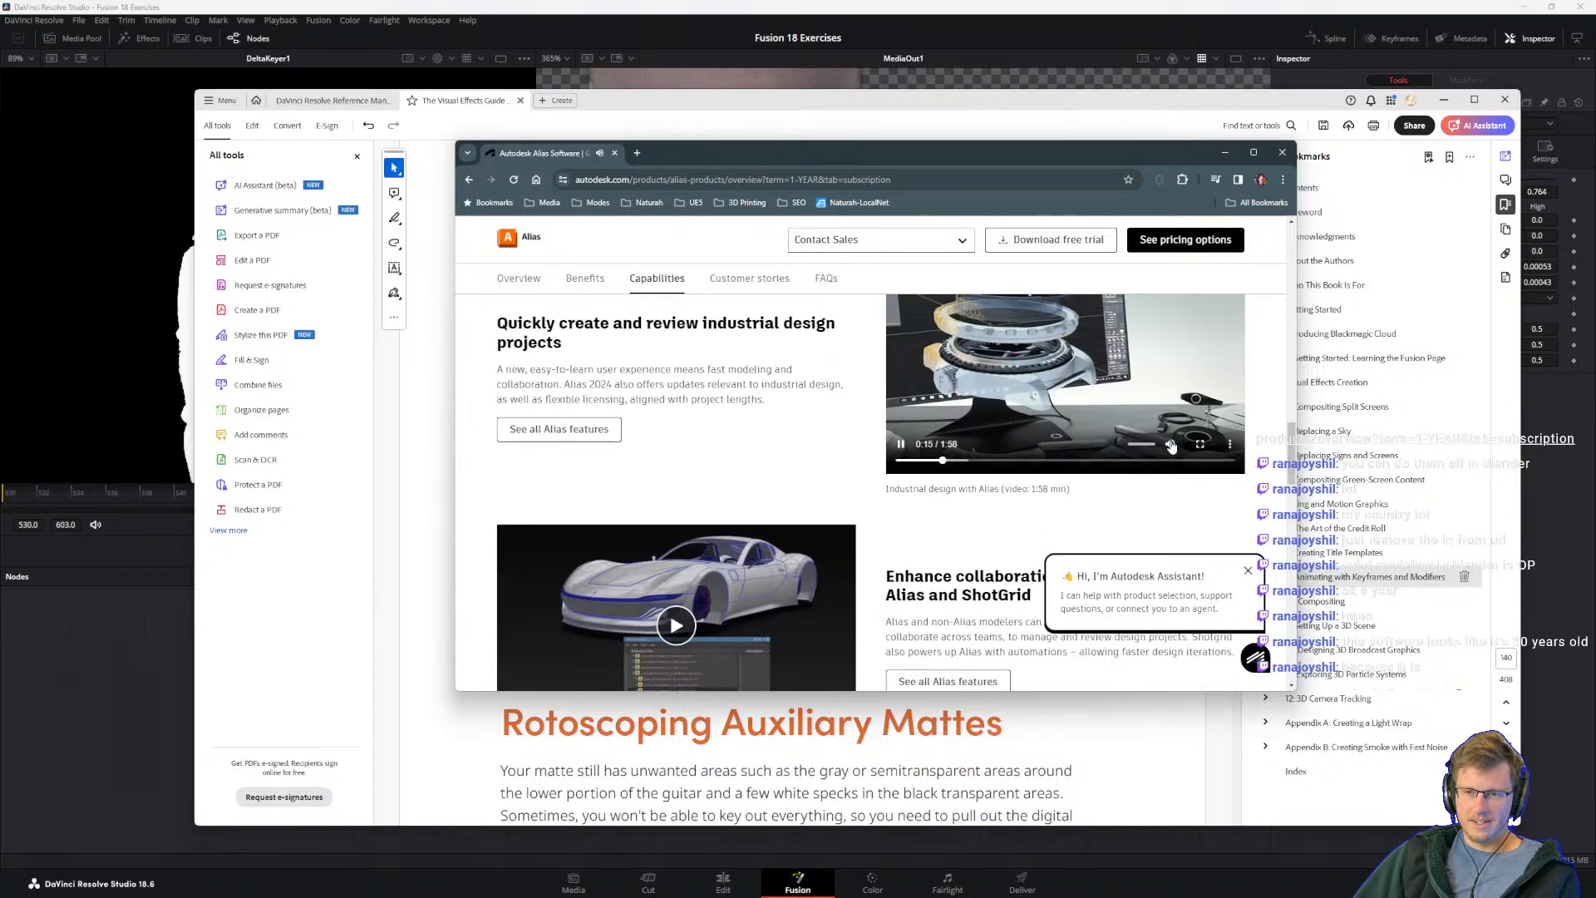
scroll(1156, 455, "up", 1)
scroll(1154, 454, "up", 1)
left_click_drag(1010, 581, 1019, 558)
scroll(1018, 561, "down", 2)
scroll(1072, 478, "up", 1)
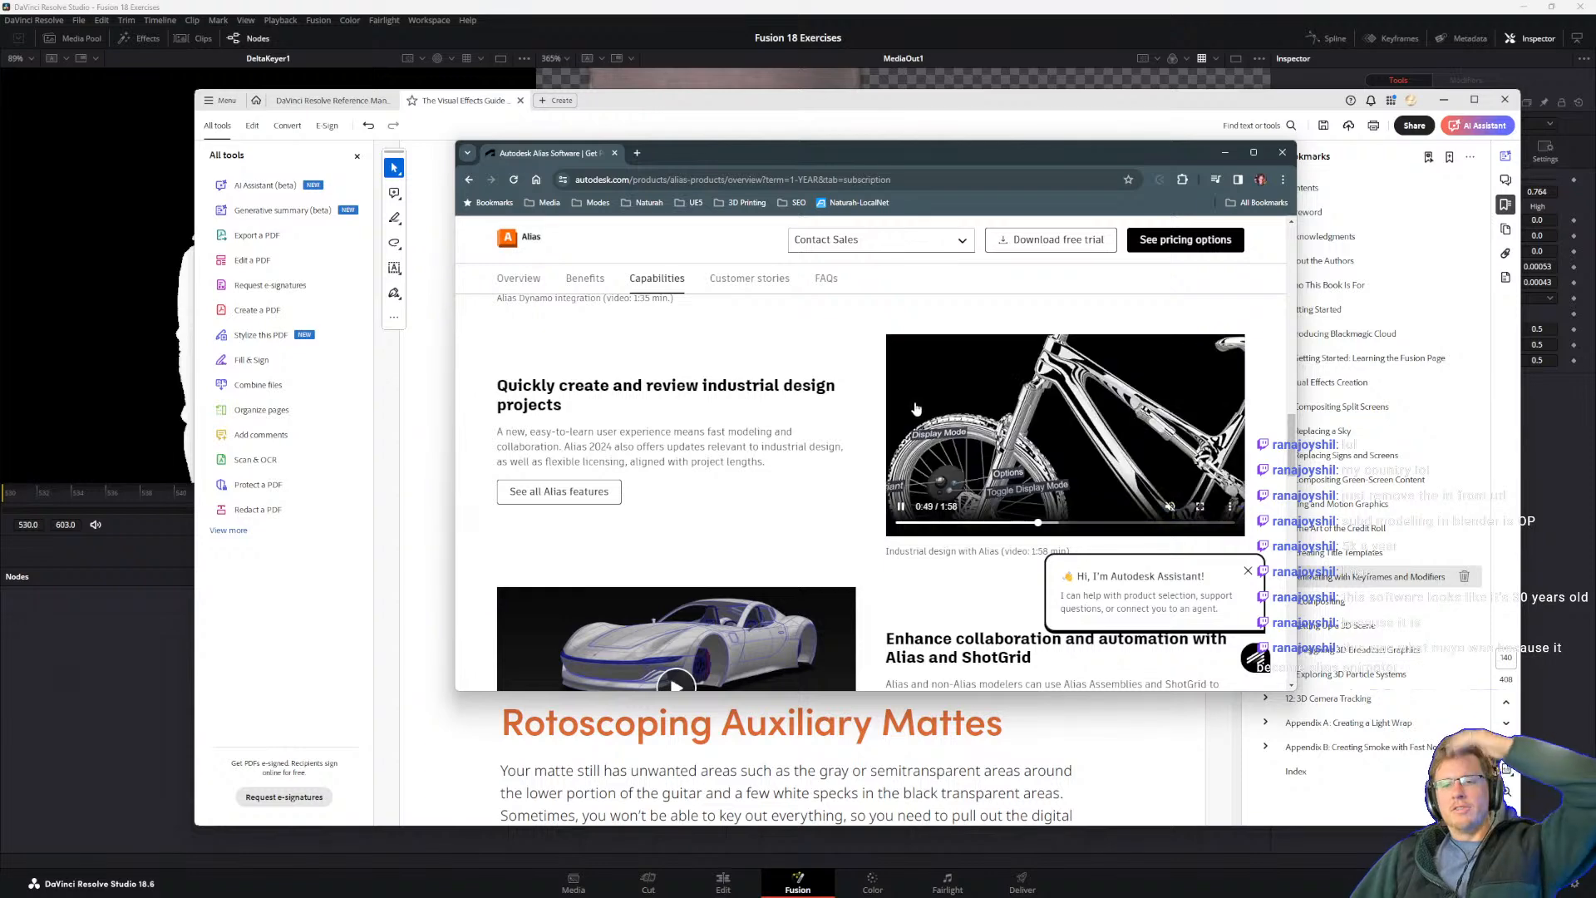
left_click(901, 507)
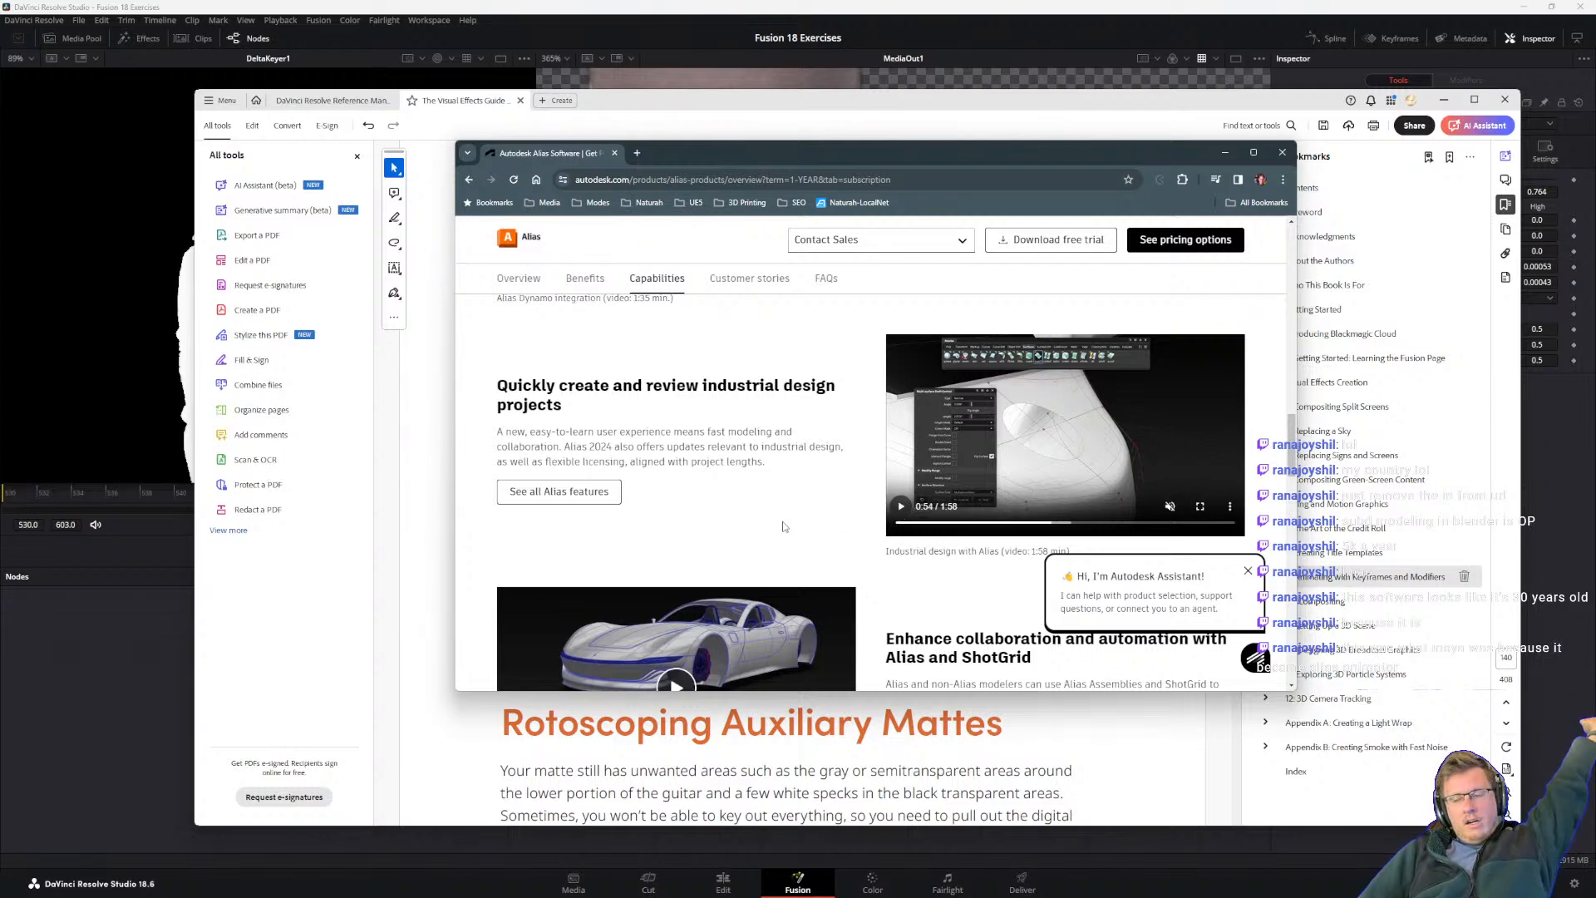
Step: Look through the ShotGrid collaboration section, the Alias product comparison and the frequently asked questions
scroll(711, 478, "down", 2)
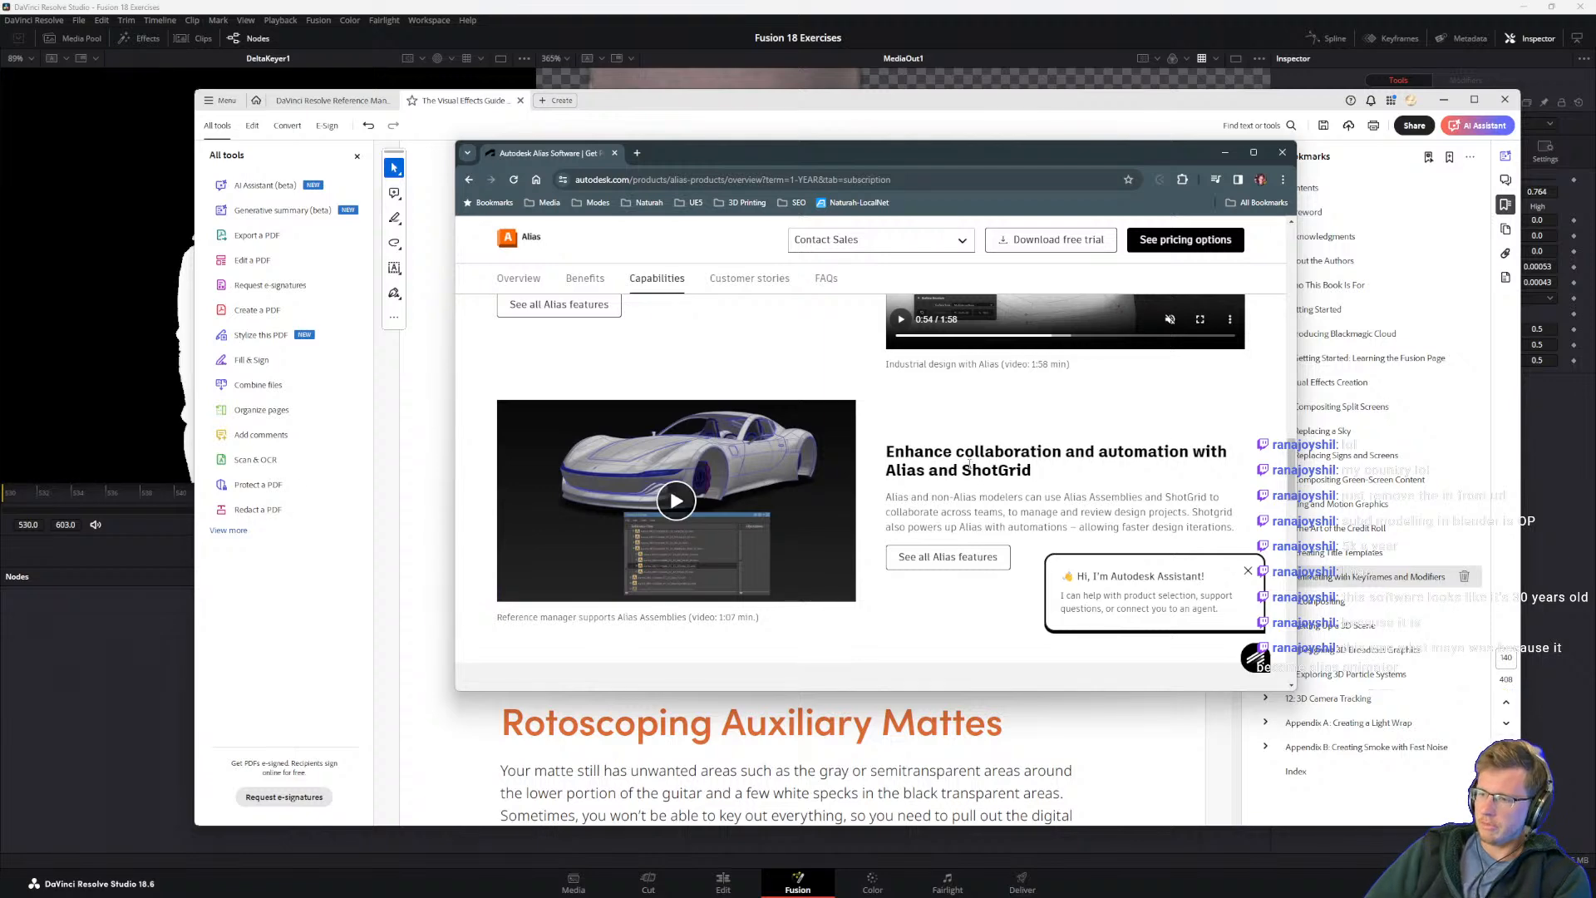
scroll(989, 516, "down", 2)
scroll(989, 516, "down", 6)
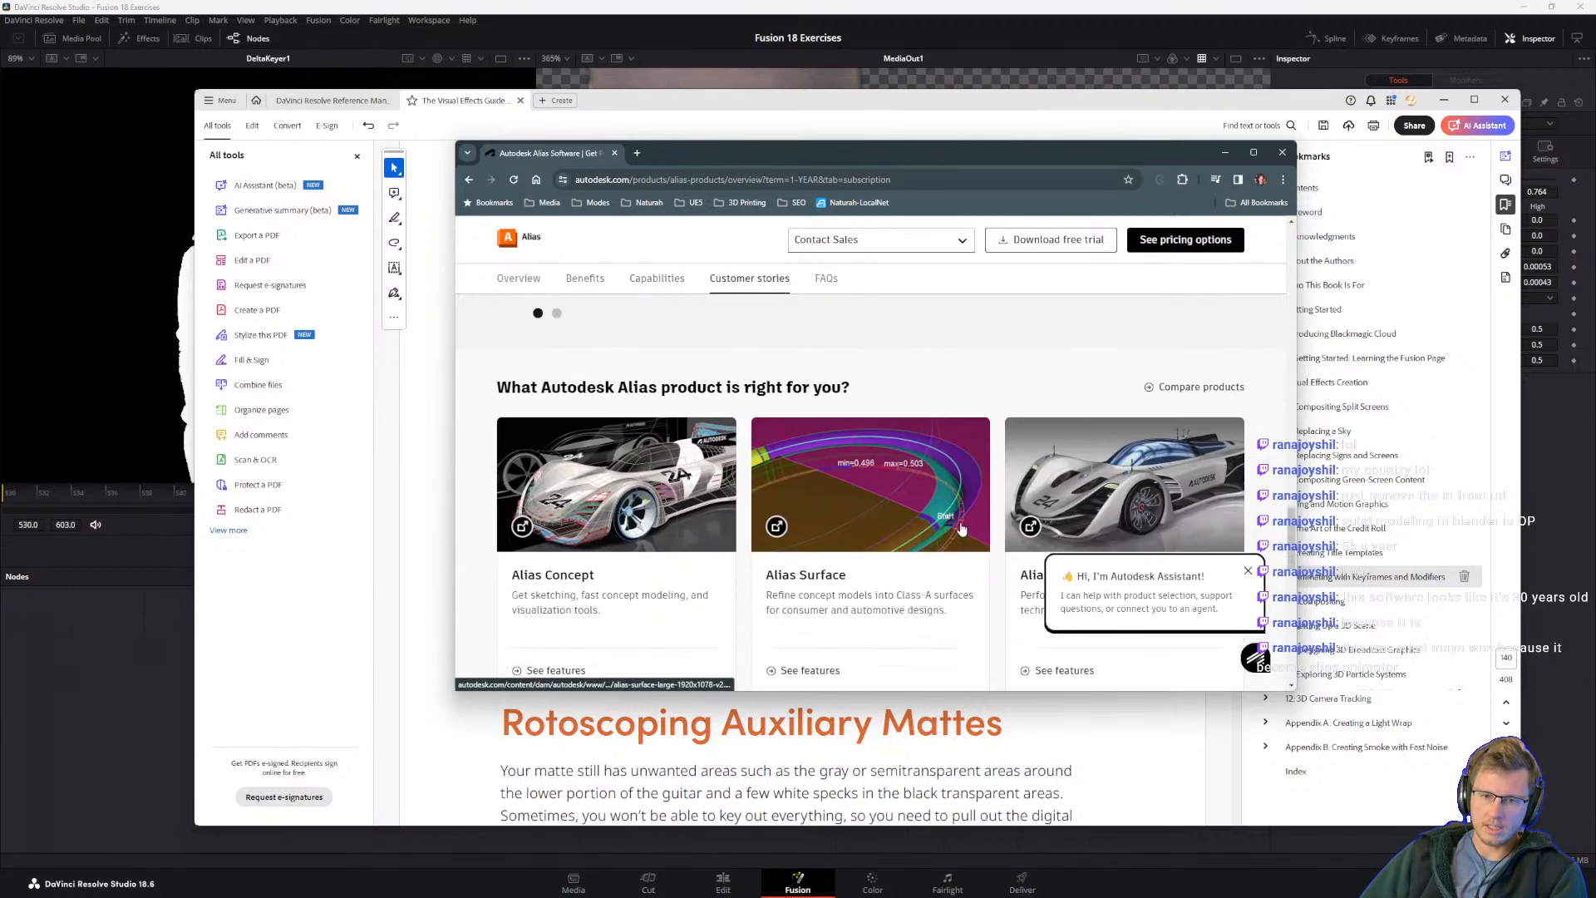
scroll(848, 619, "down", 6)
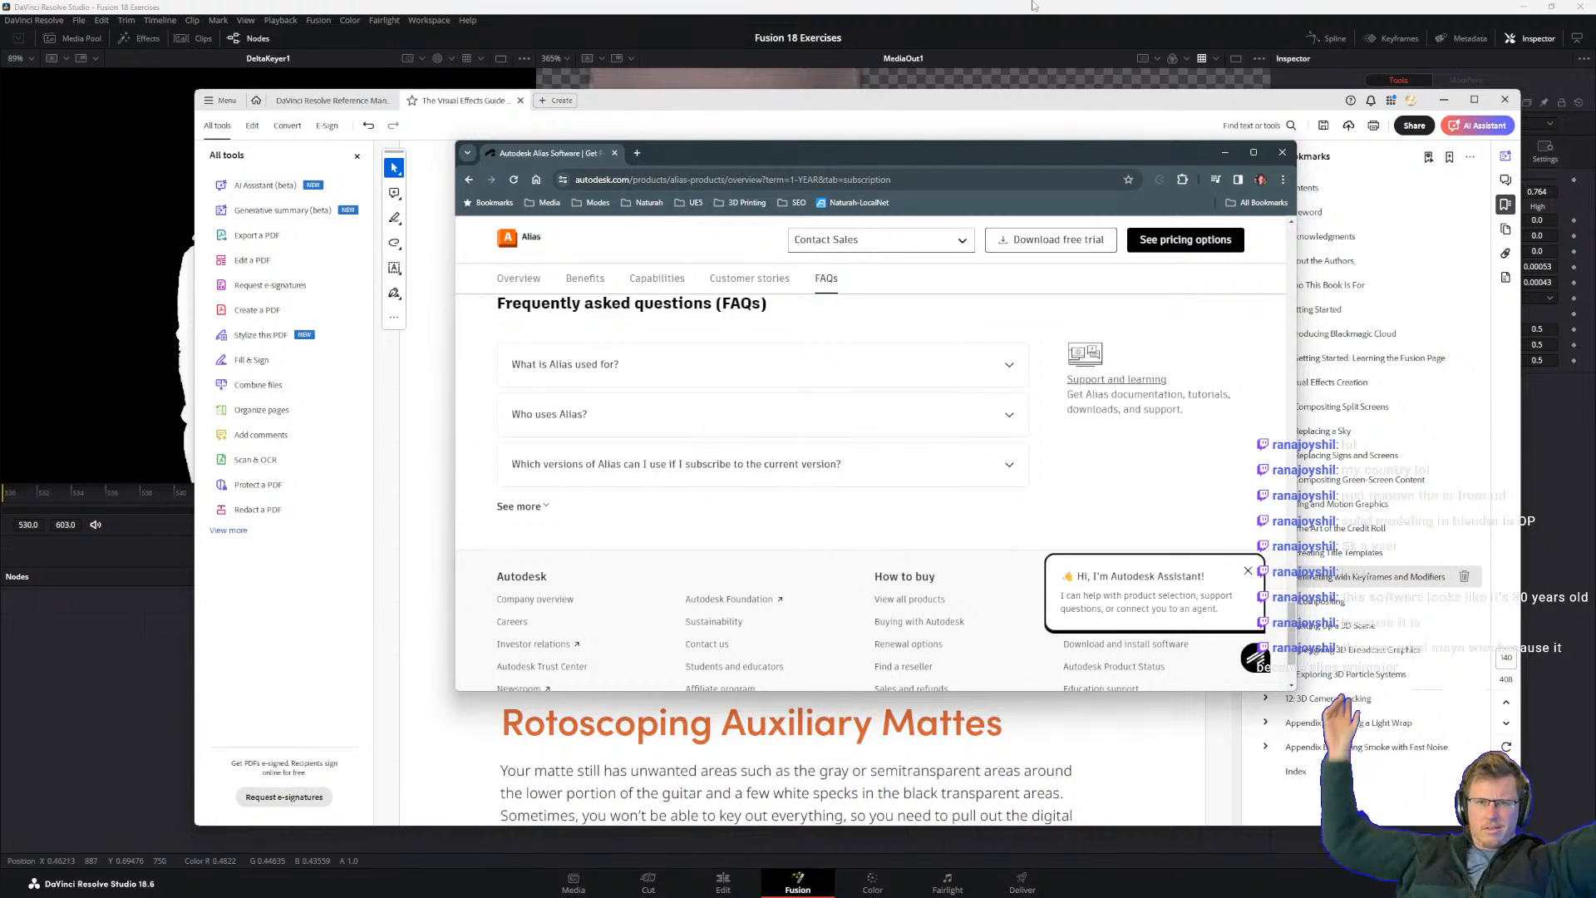
Step: Switch to DaVinci Resolve and move the browser window off this screen
left_click(956, 29)
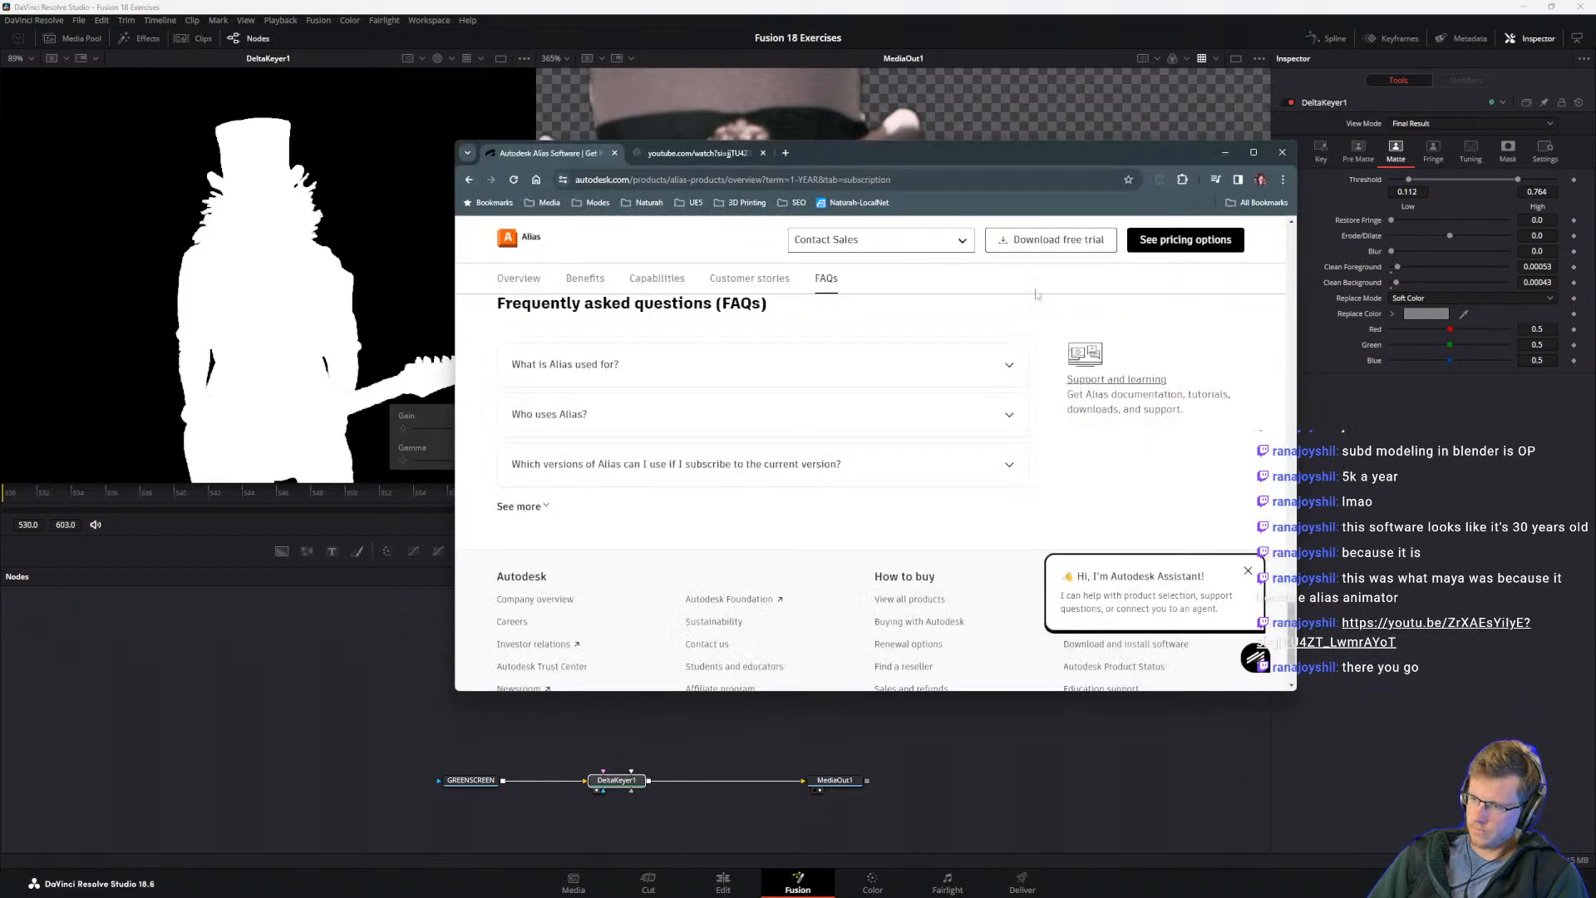
left_click_drag(845, 155, 1595, 284)
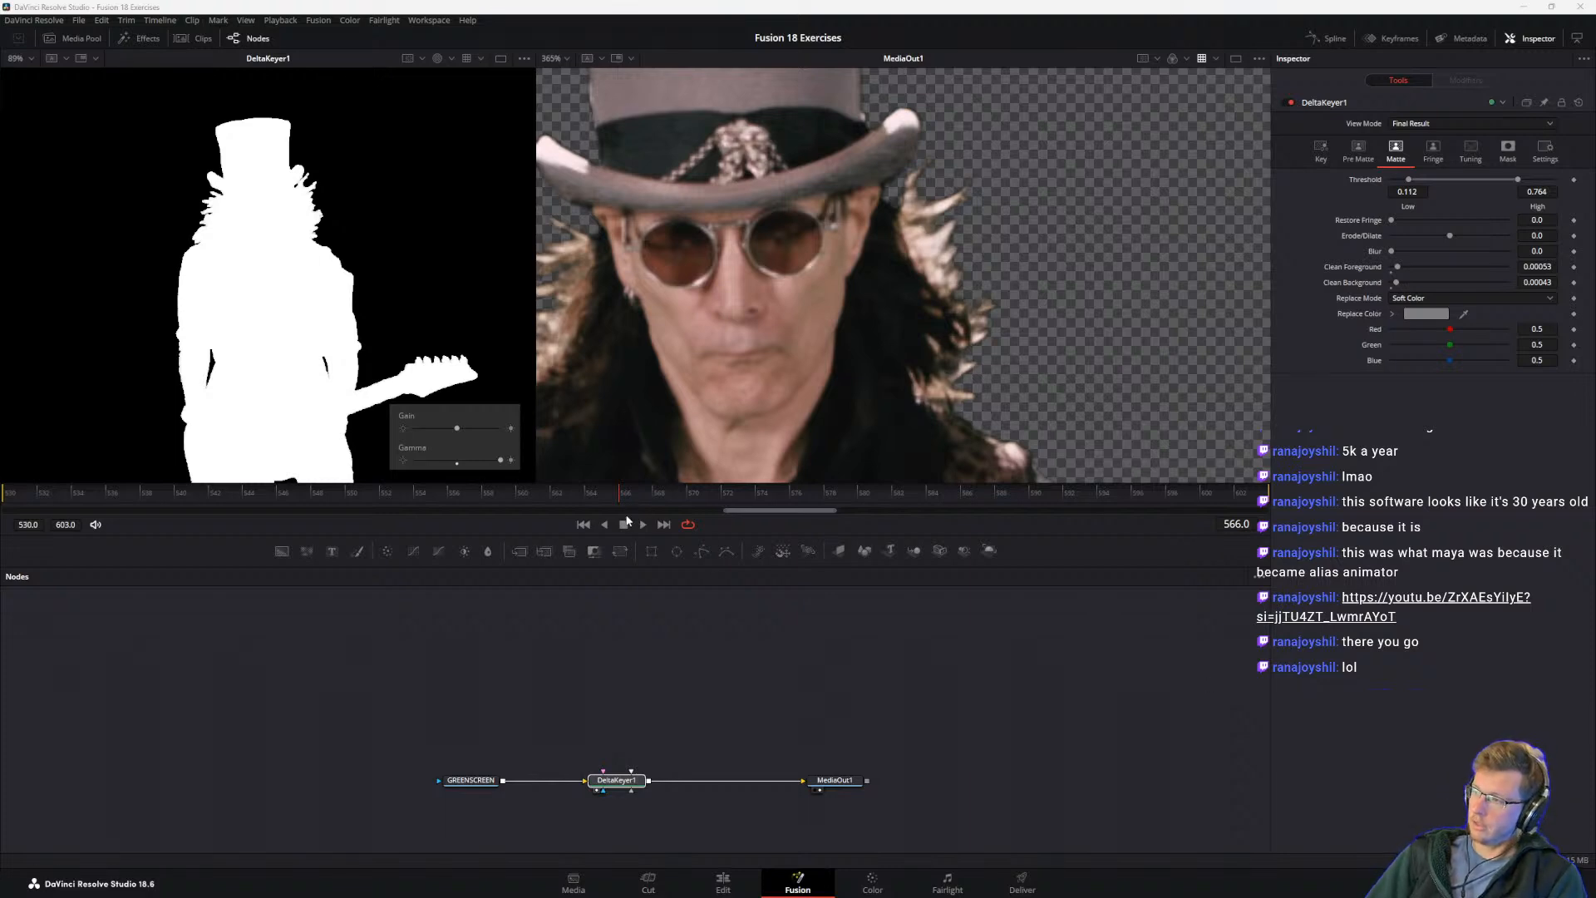
key("alt+Tab")
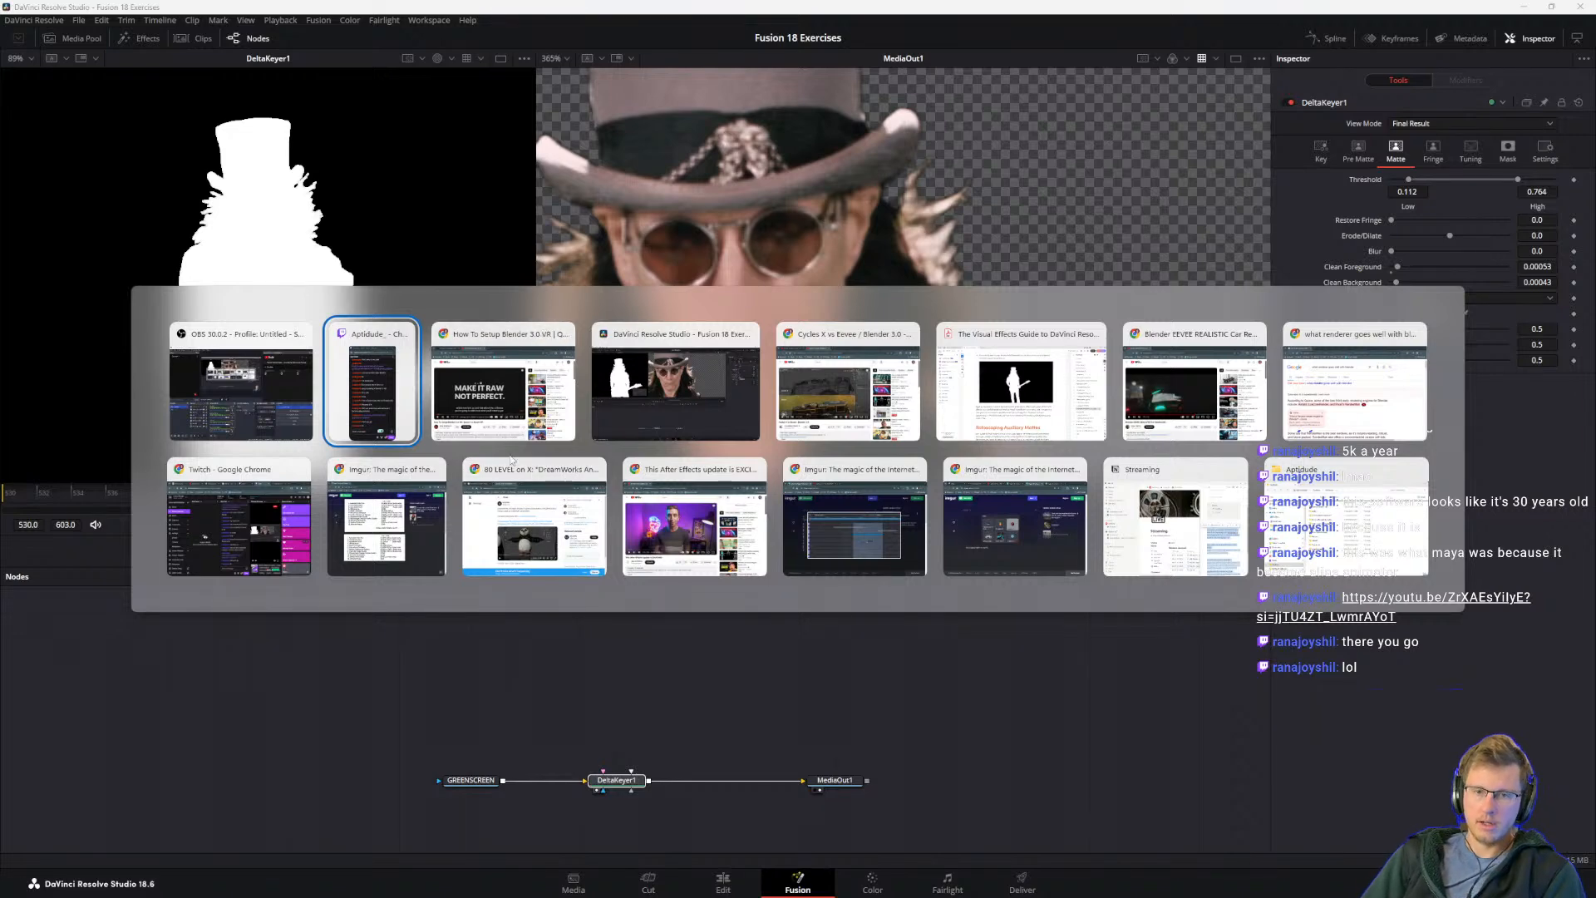
key("Escape")
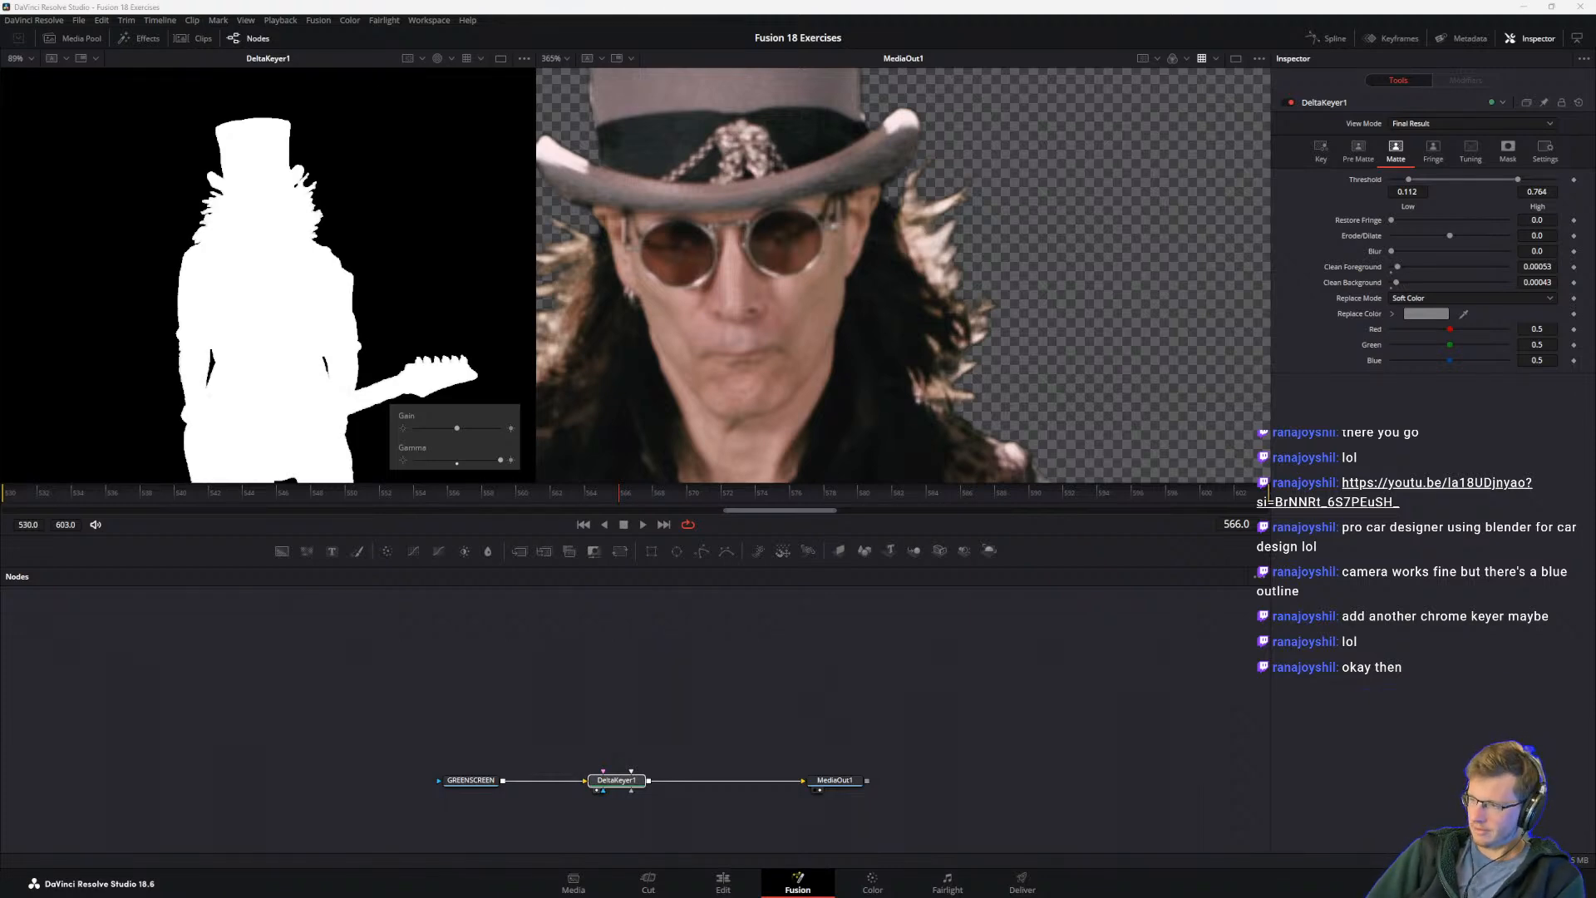
key("alt+Tab")
key("alt+Tab")
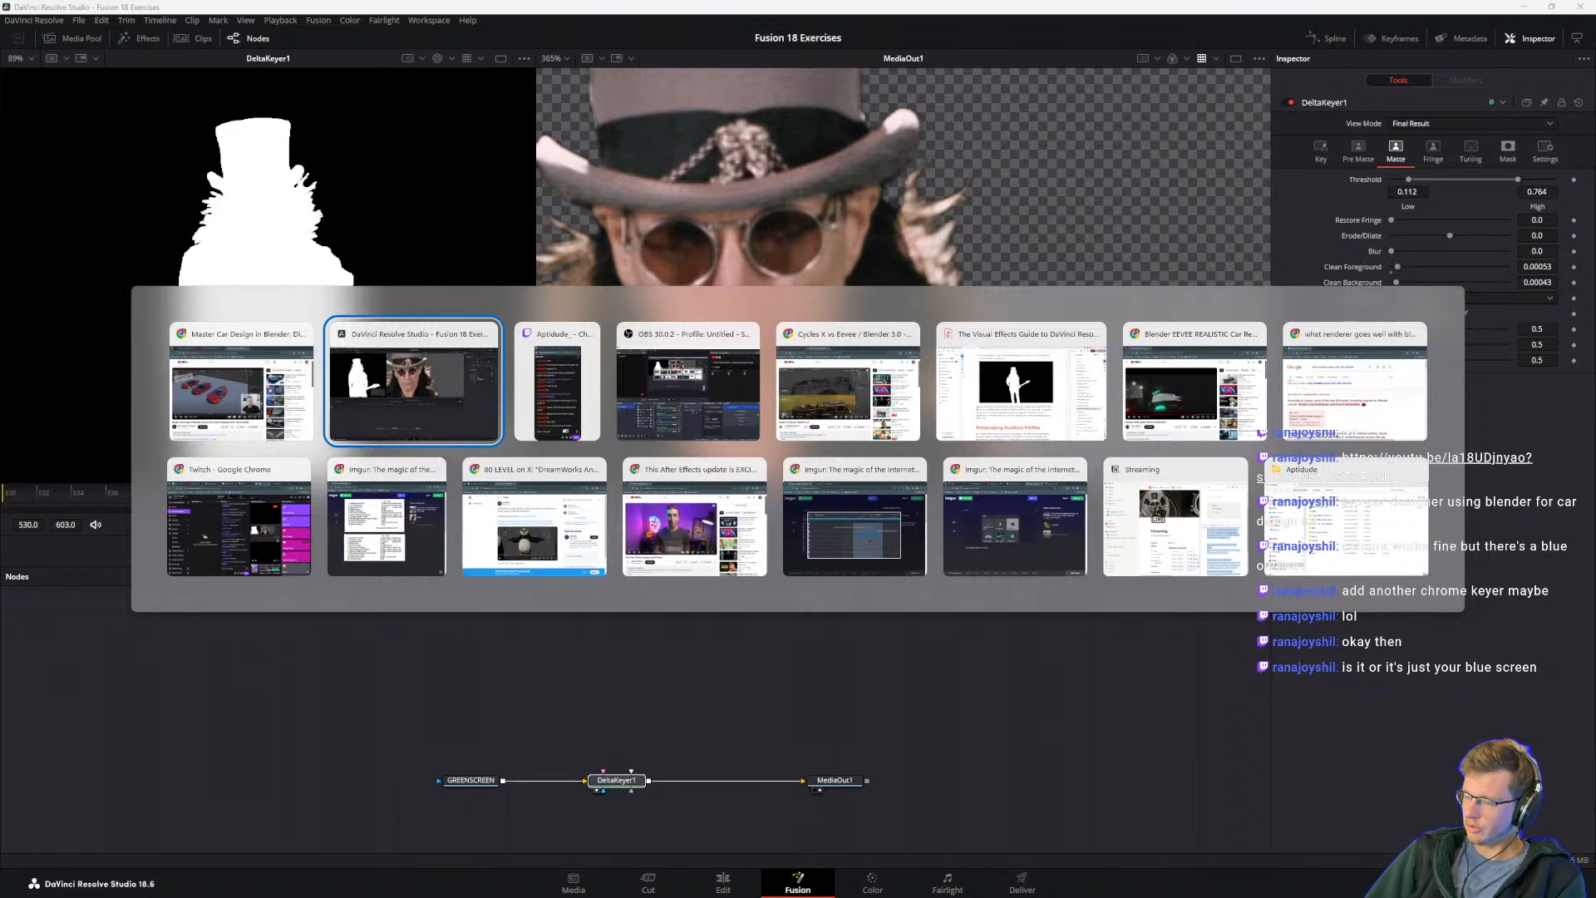
key("alt+Tab")
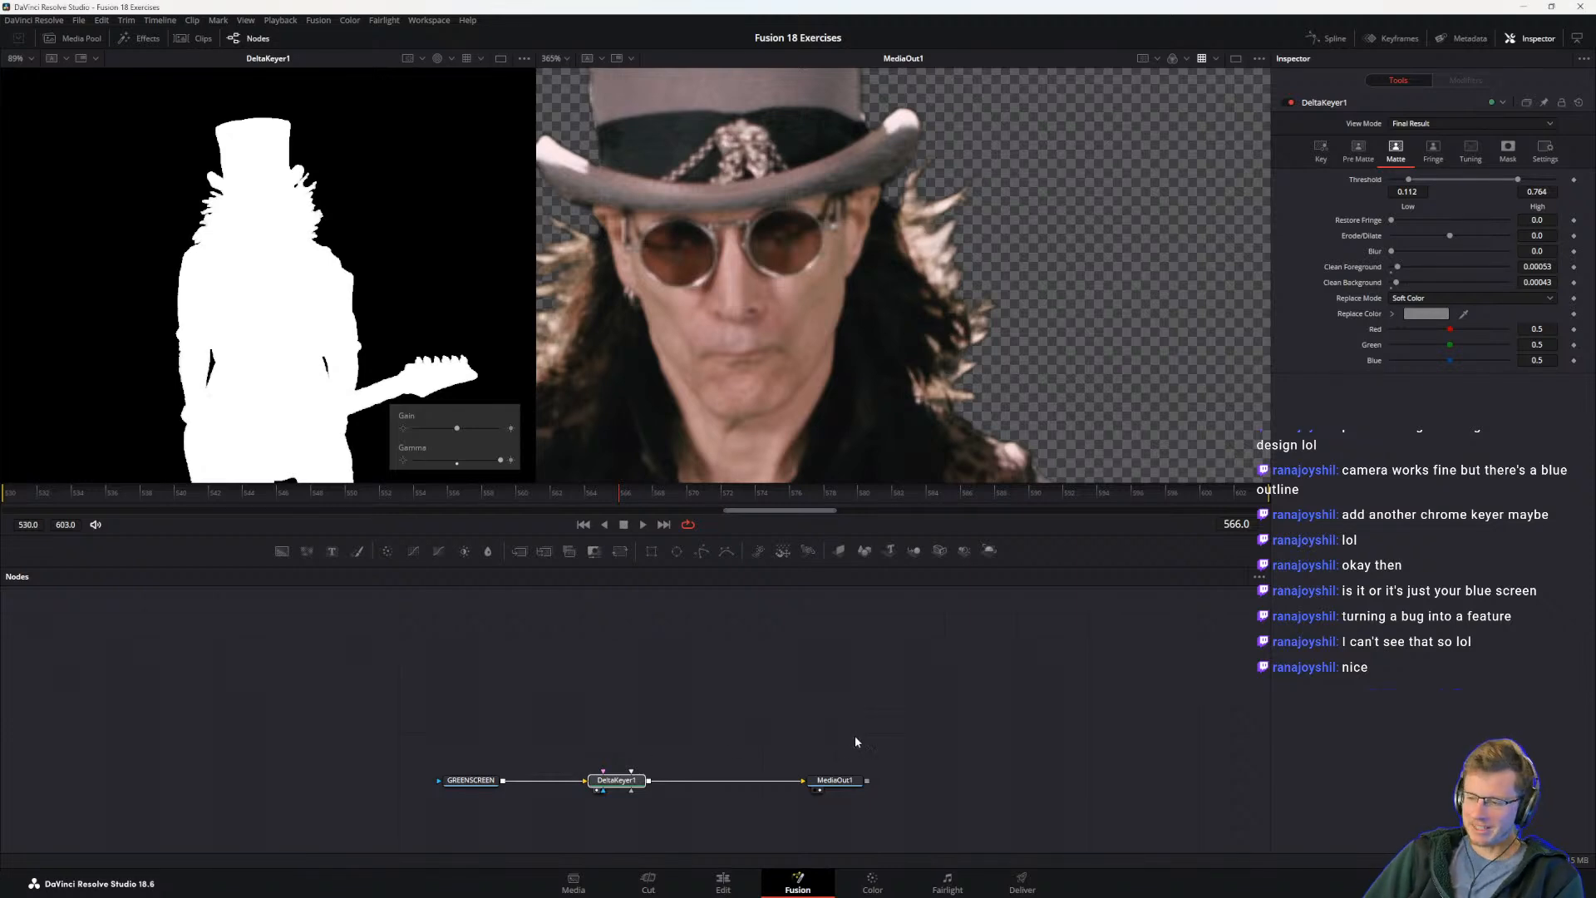
Step: Switch to The Visual Effects Guide PDF from among the open windows
scroll(854, 739, "down", 1)
key("alt+Tab")
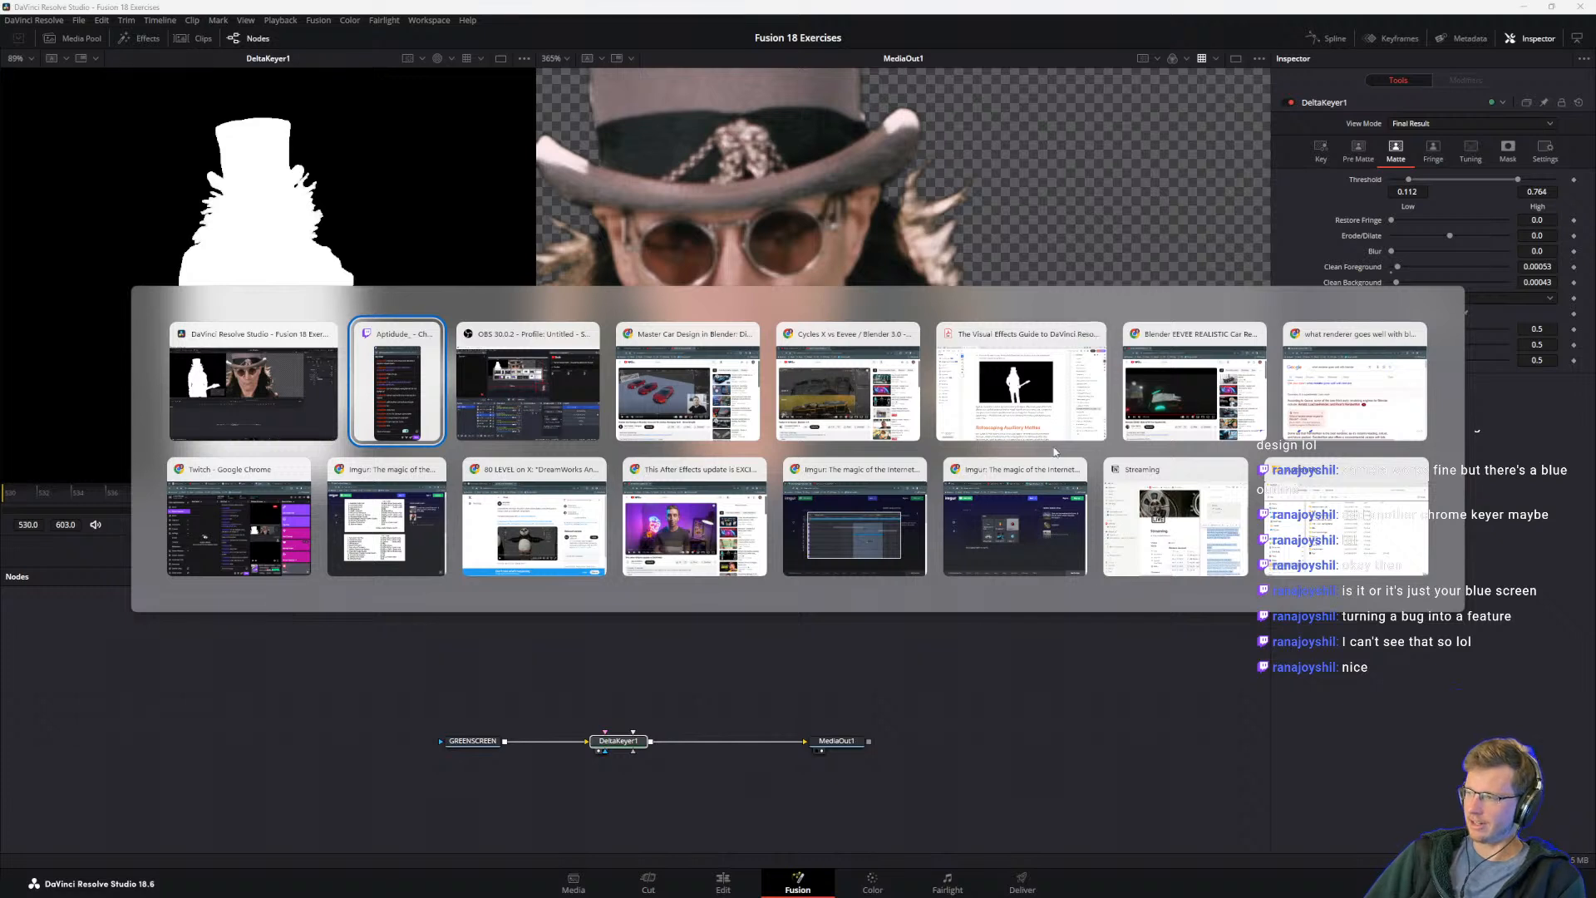
left_click(965, 348)
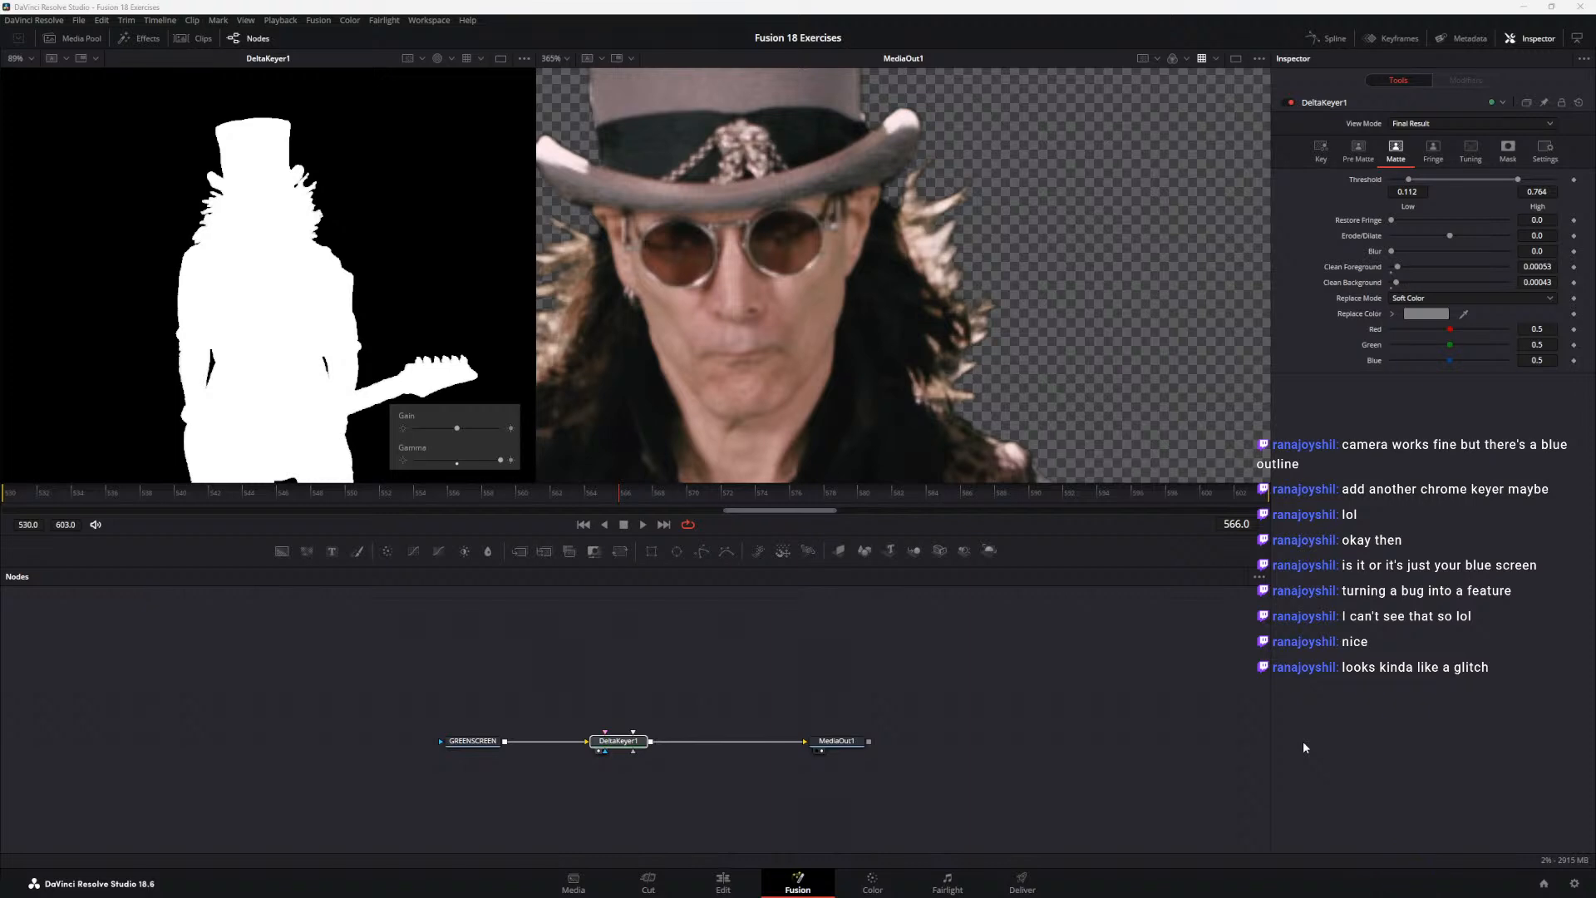
Step: Switch to The Visual Effects Guide PDF and read the Rotoscoping Auxiliary Mattes introduction and its first B-Spline instructions
key("alt+Tab")
key("alt+Tab")
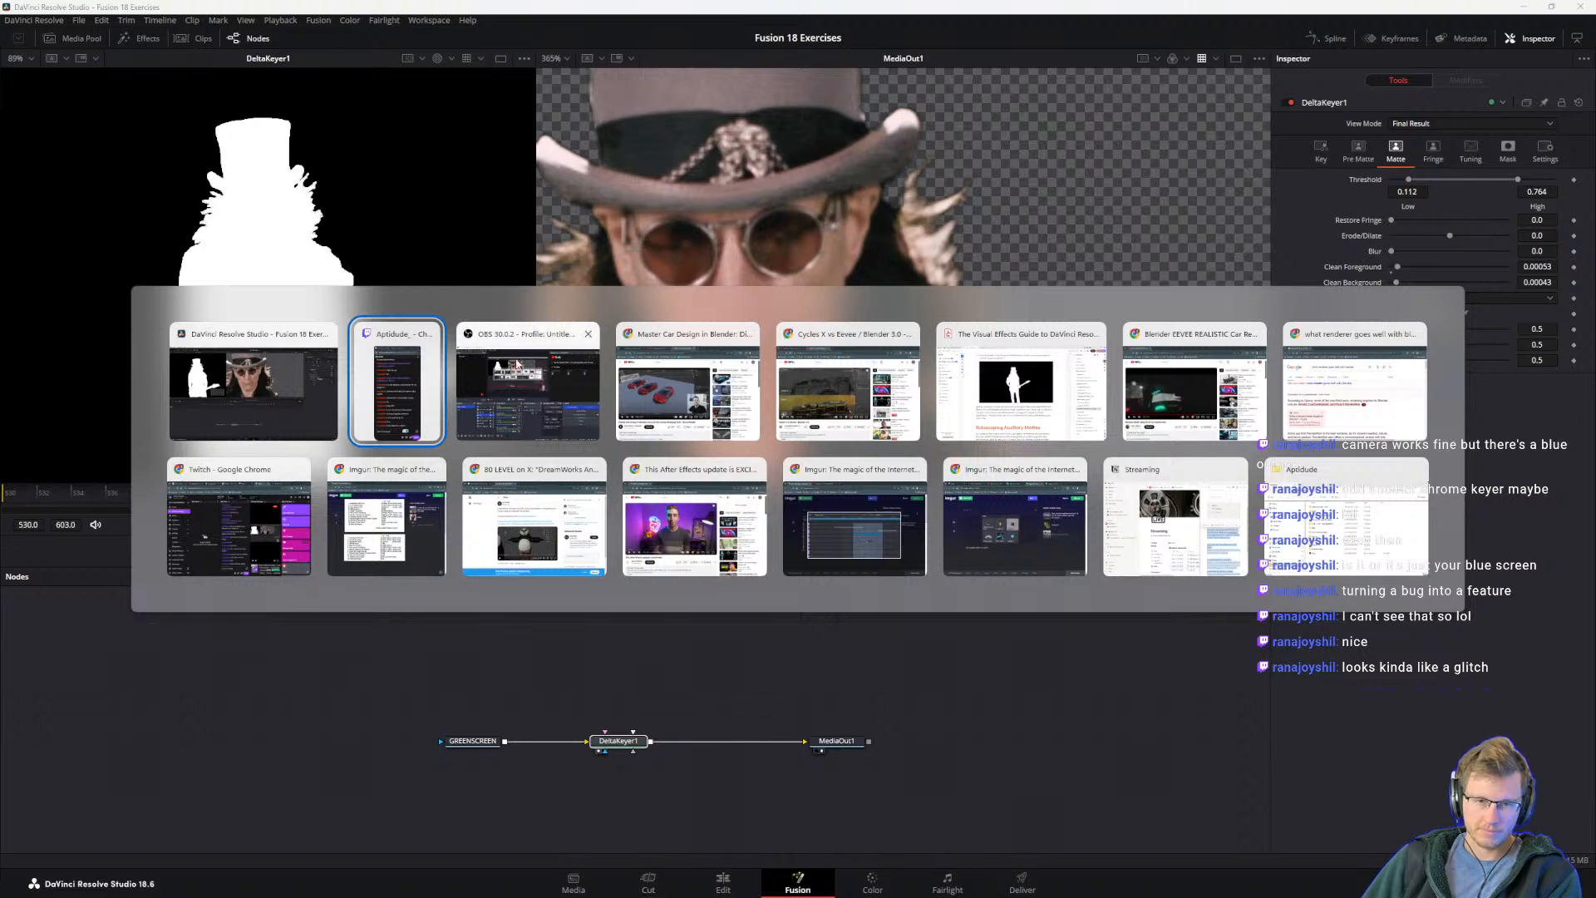
left_click(995, 396)
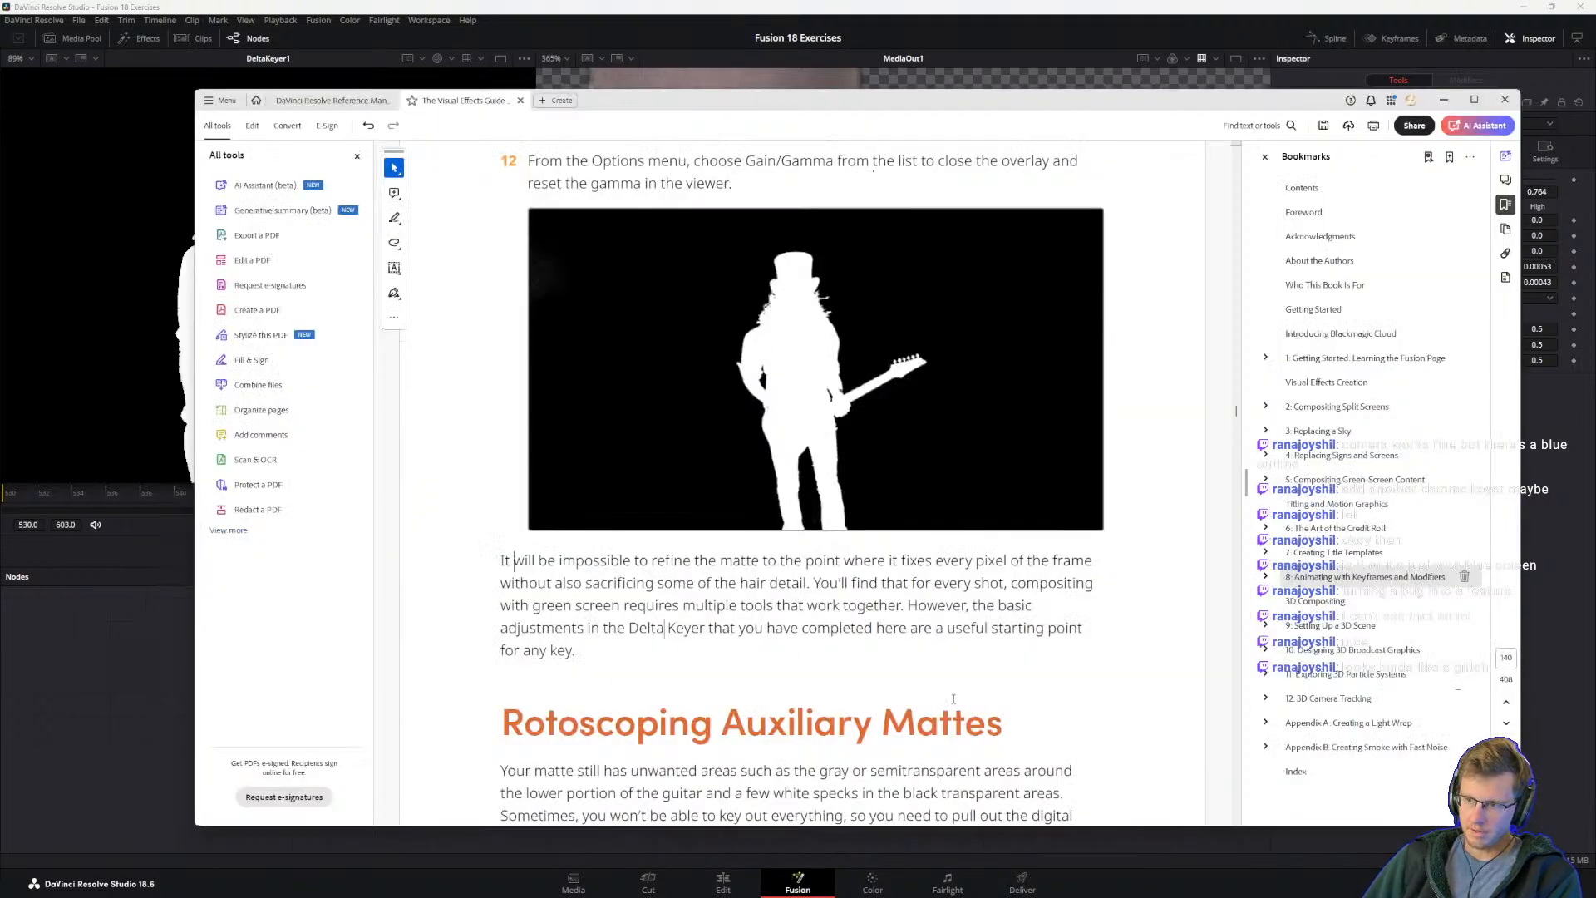
scroll(821, 512, "down", 1)
scroll(821, 512, "down", 3)
scroll(791, 457, "down", 2)
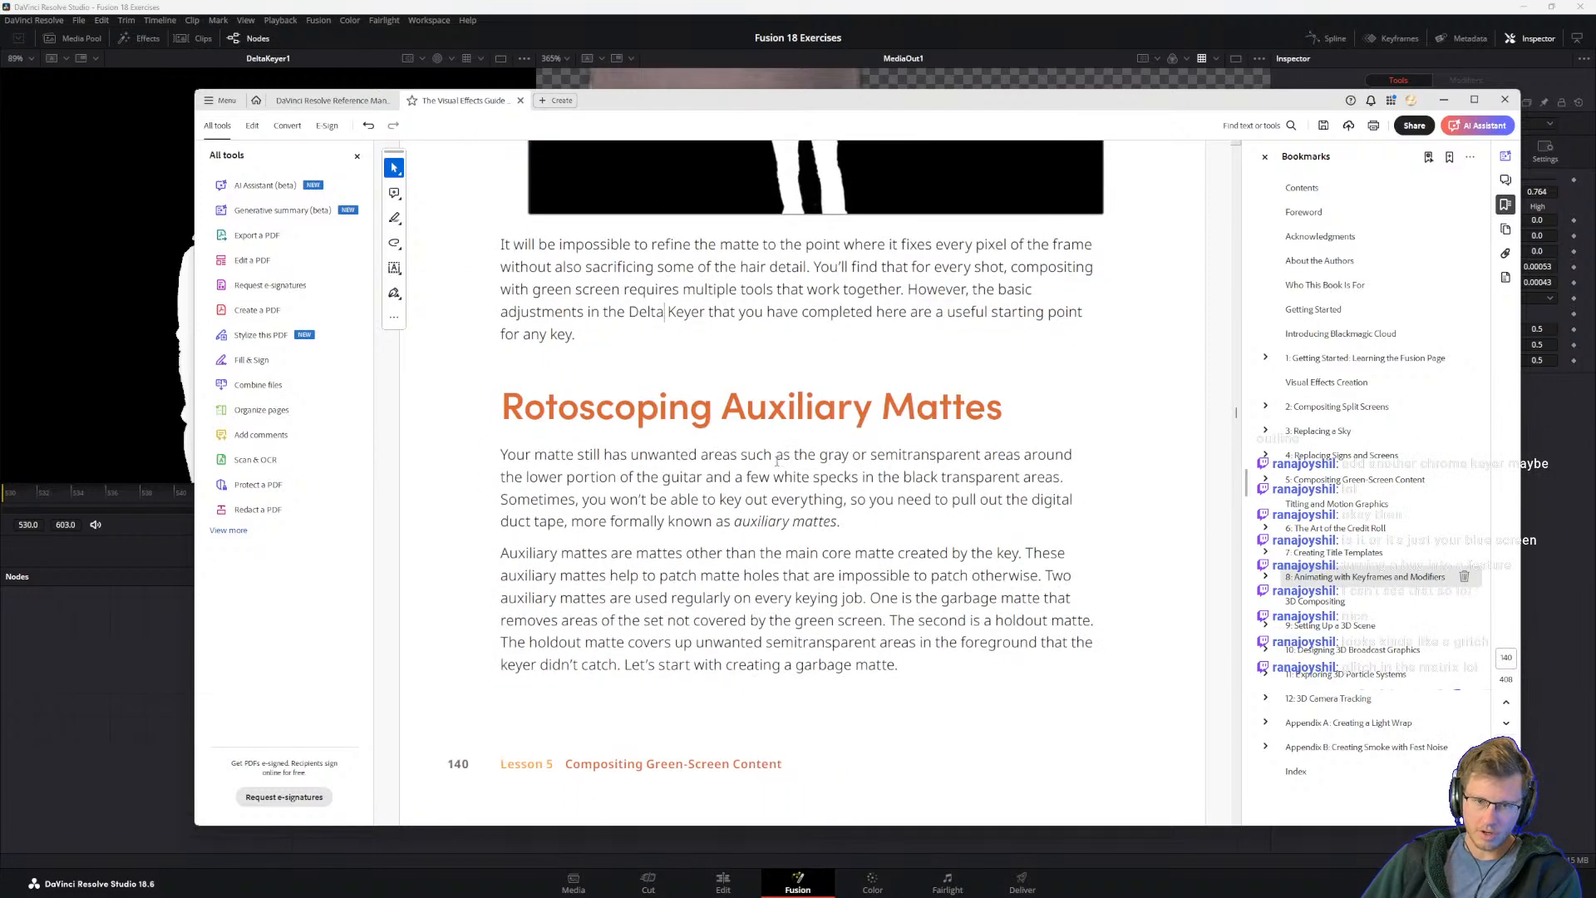
scroll(529, 457, "down", 10)
scroll(528, 456, "up", 5)
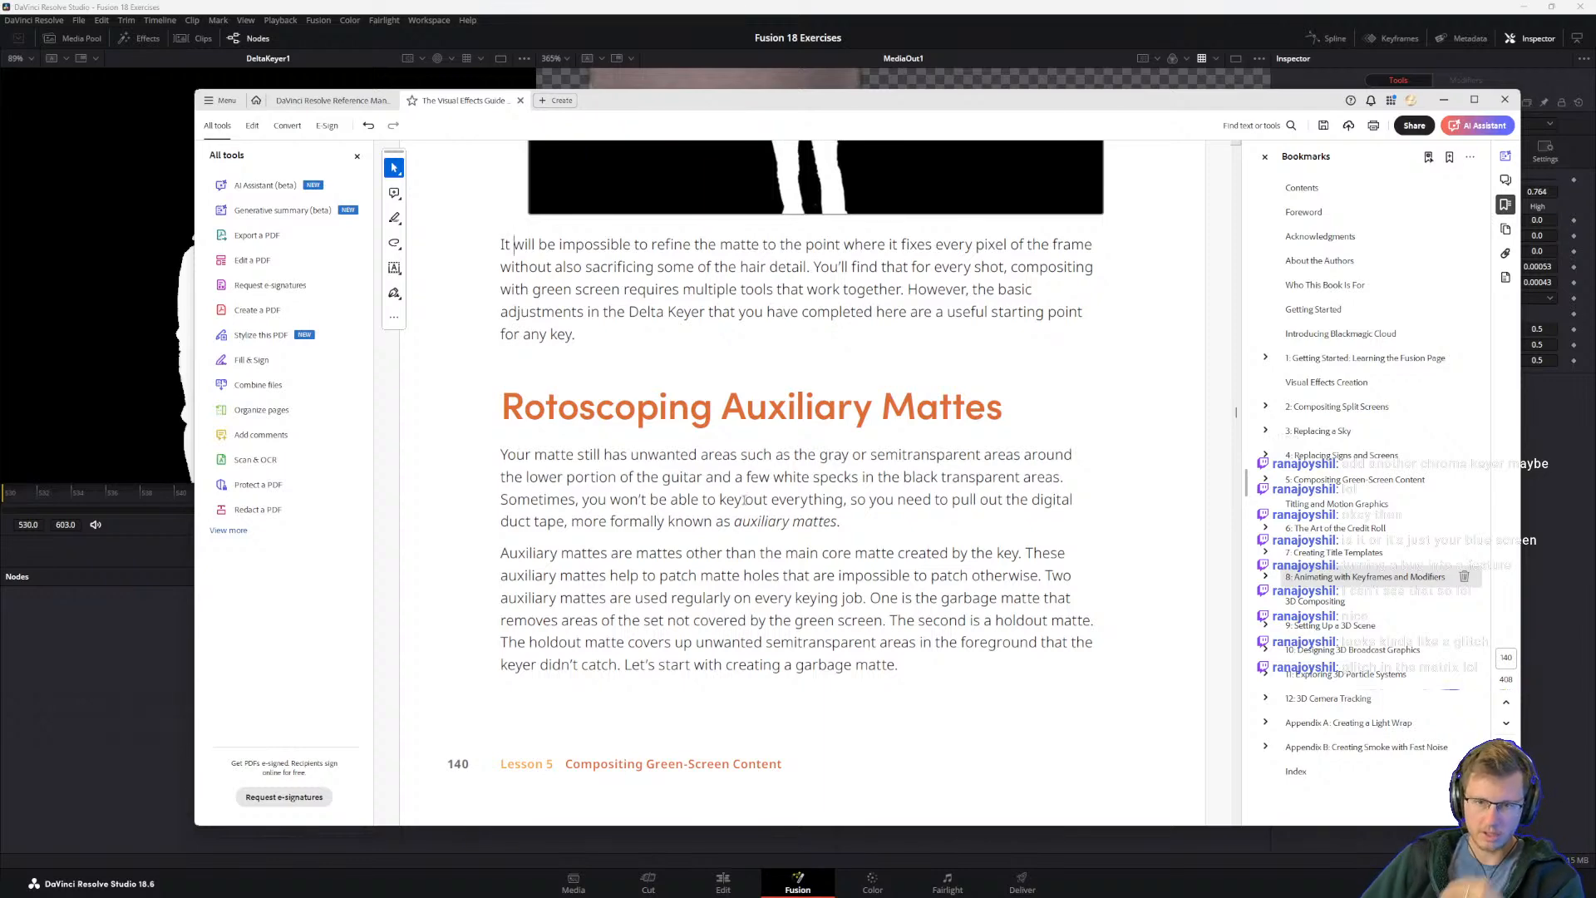
scroll(812, 486, "up", 3)
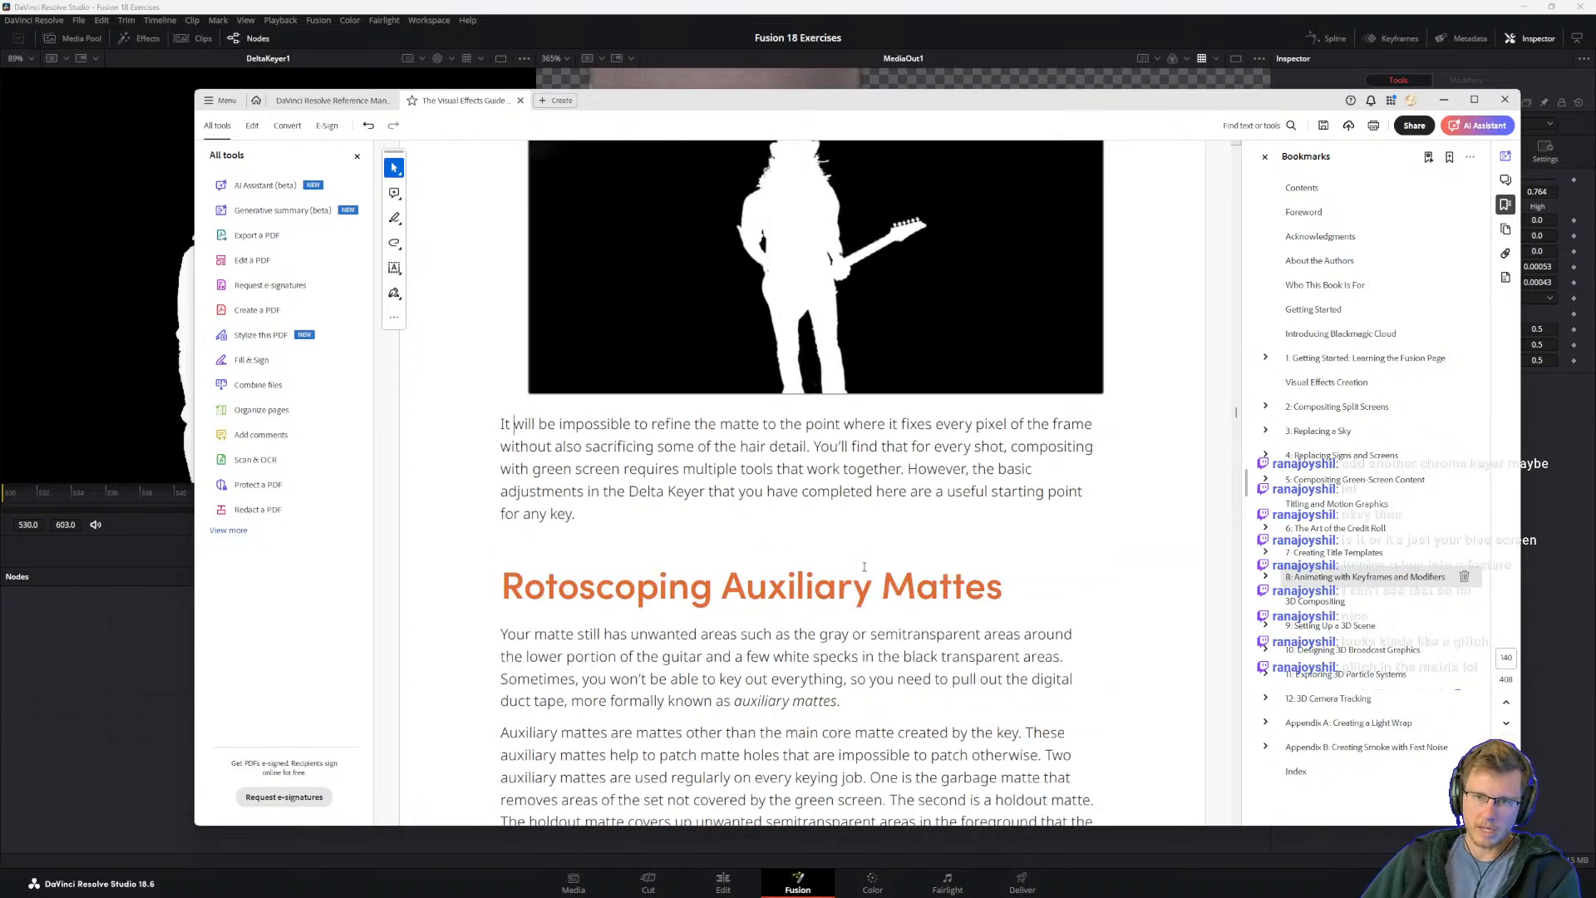
scroll(761, 562, "down", 2)
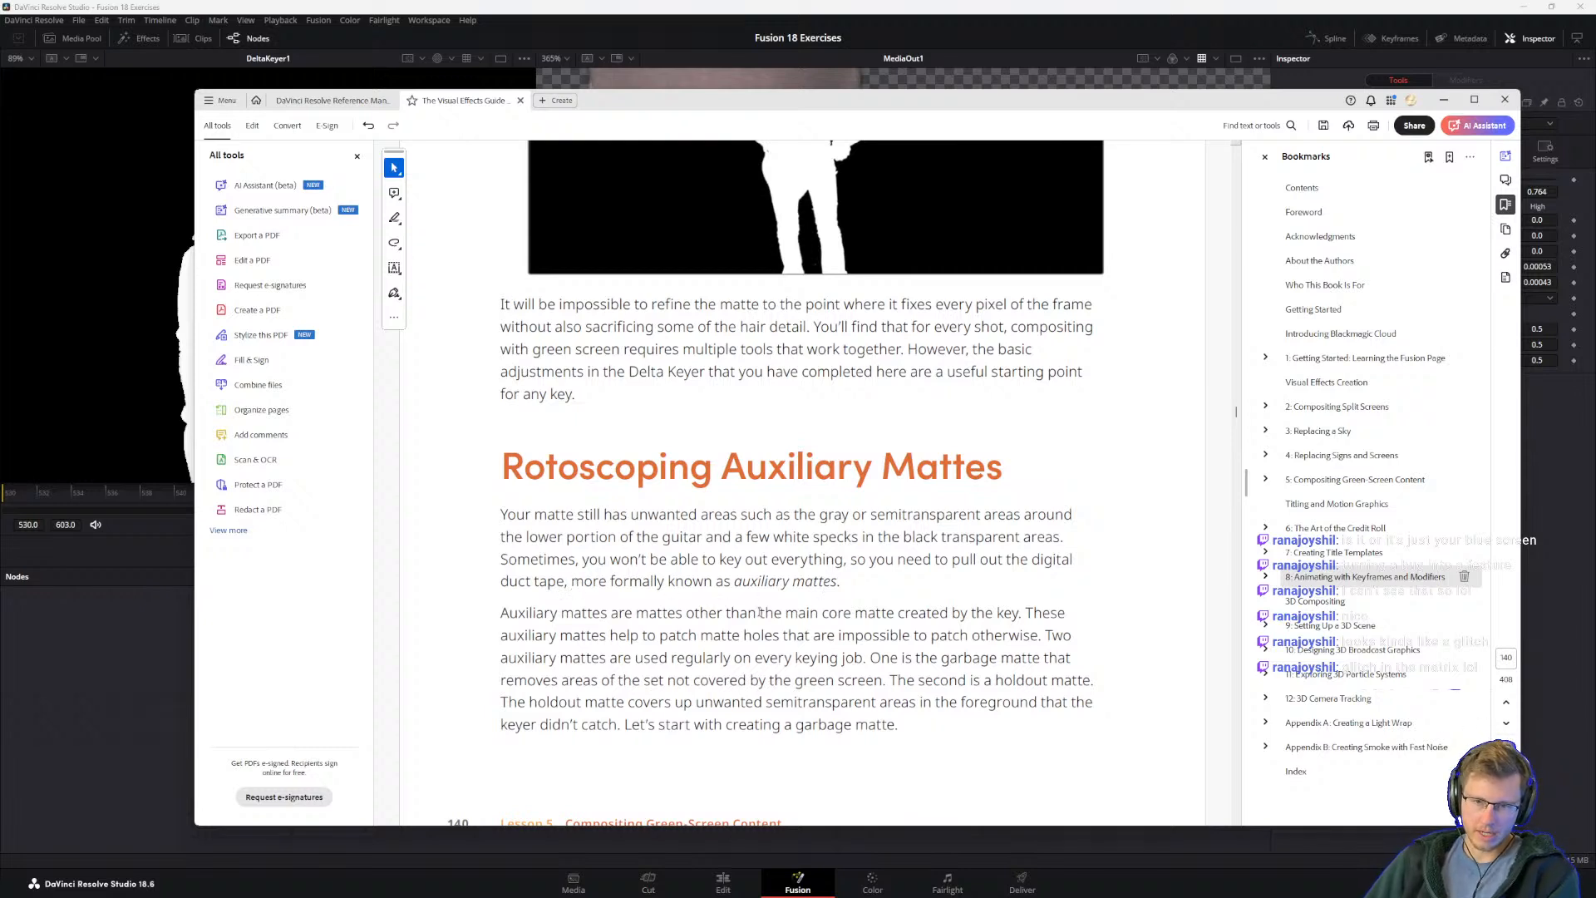
scroll(647, 674, "down", 1)
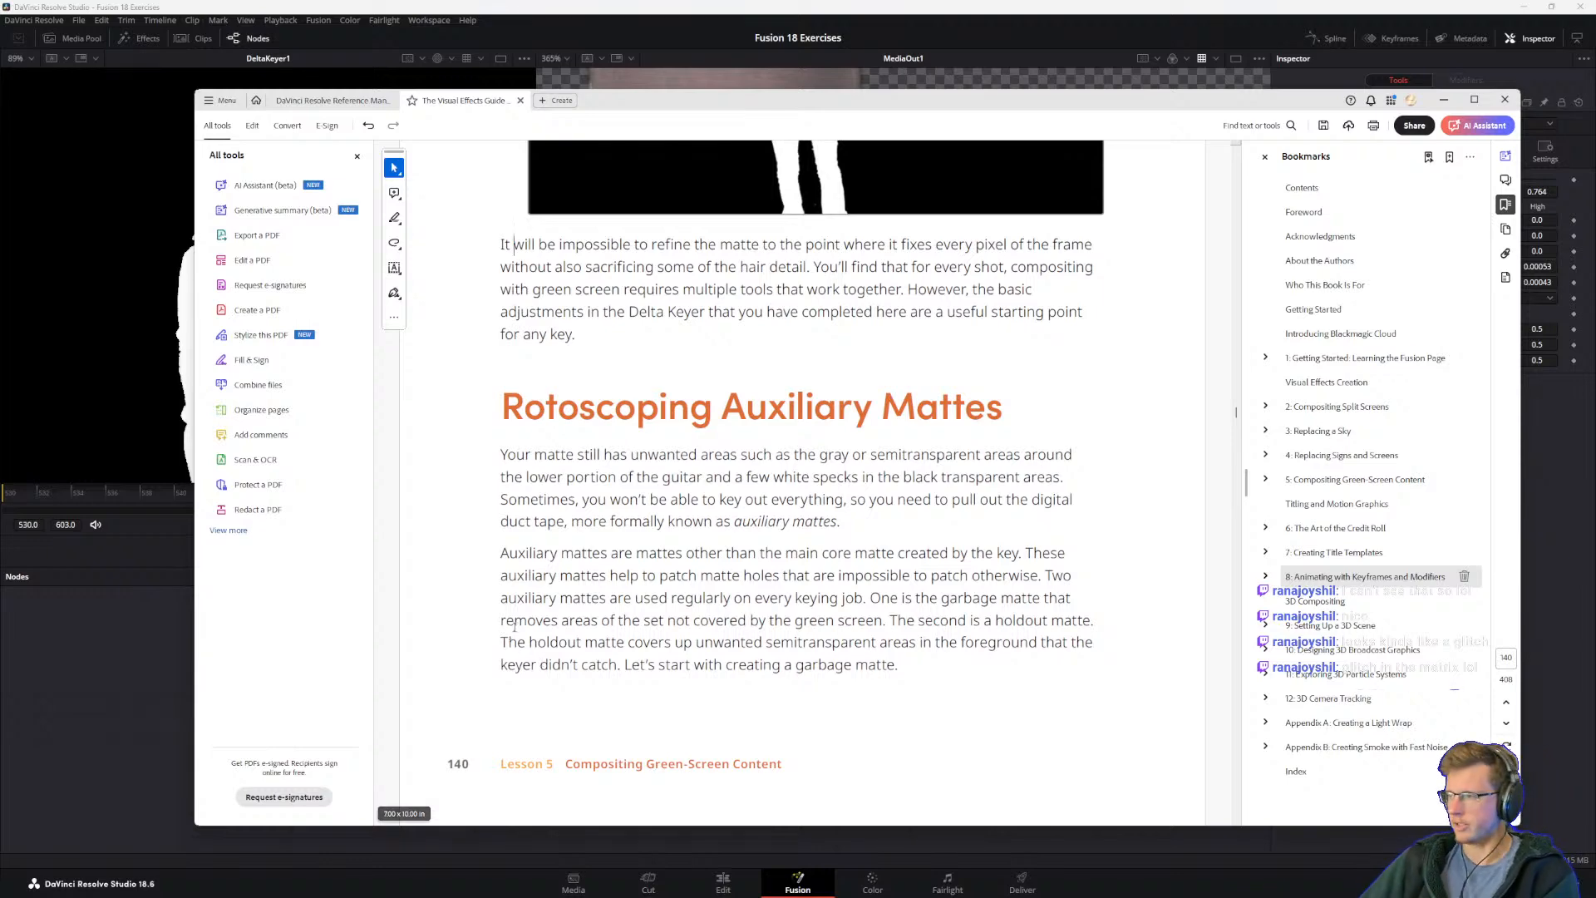
scroll(796, 611, "down", 5)
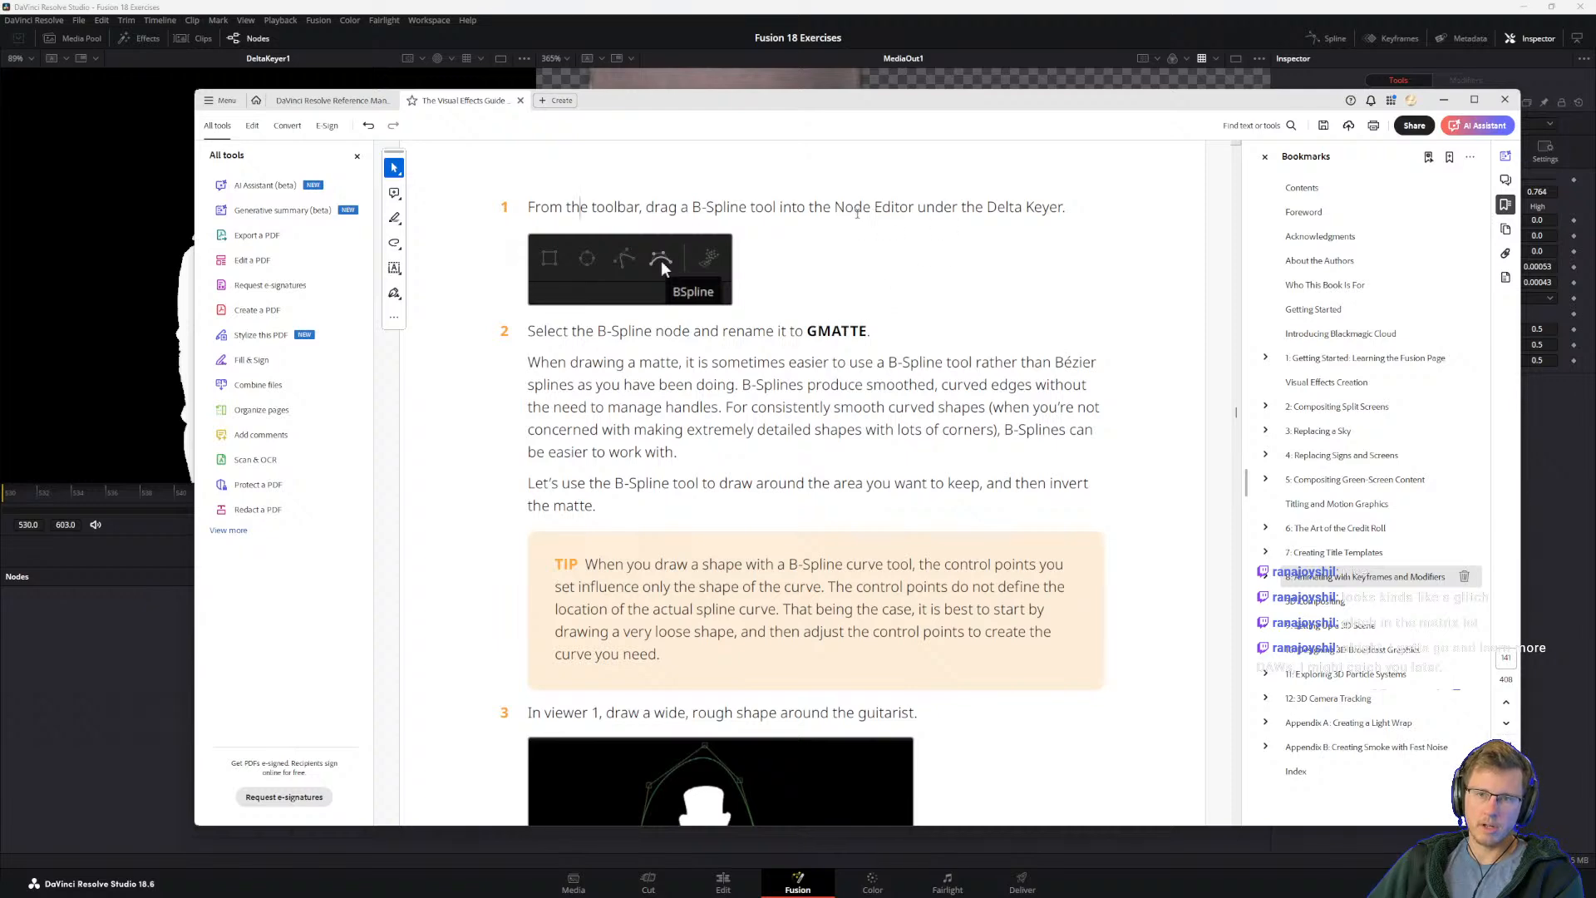
scroll(535, 332, "down", 3)
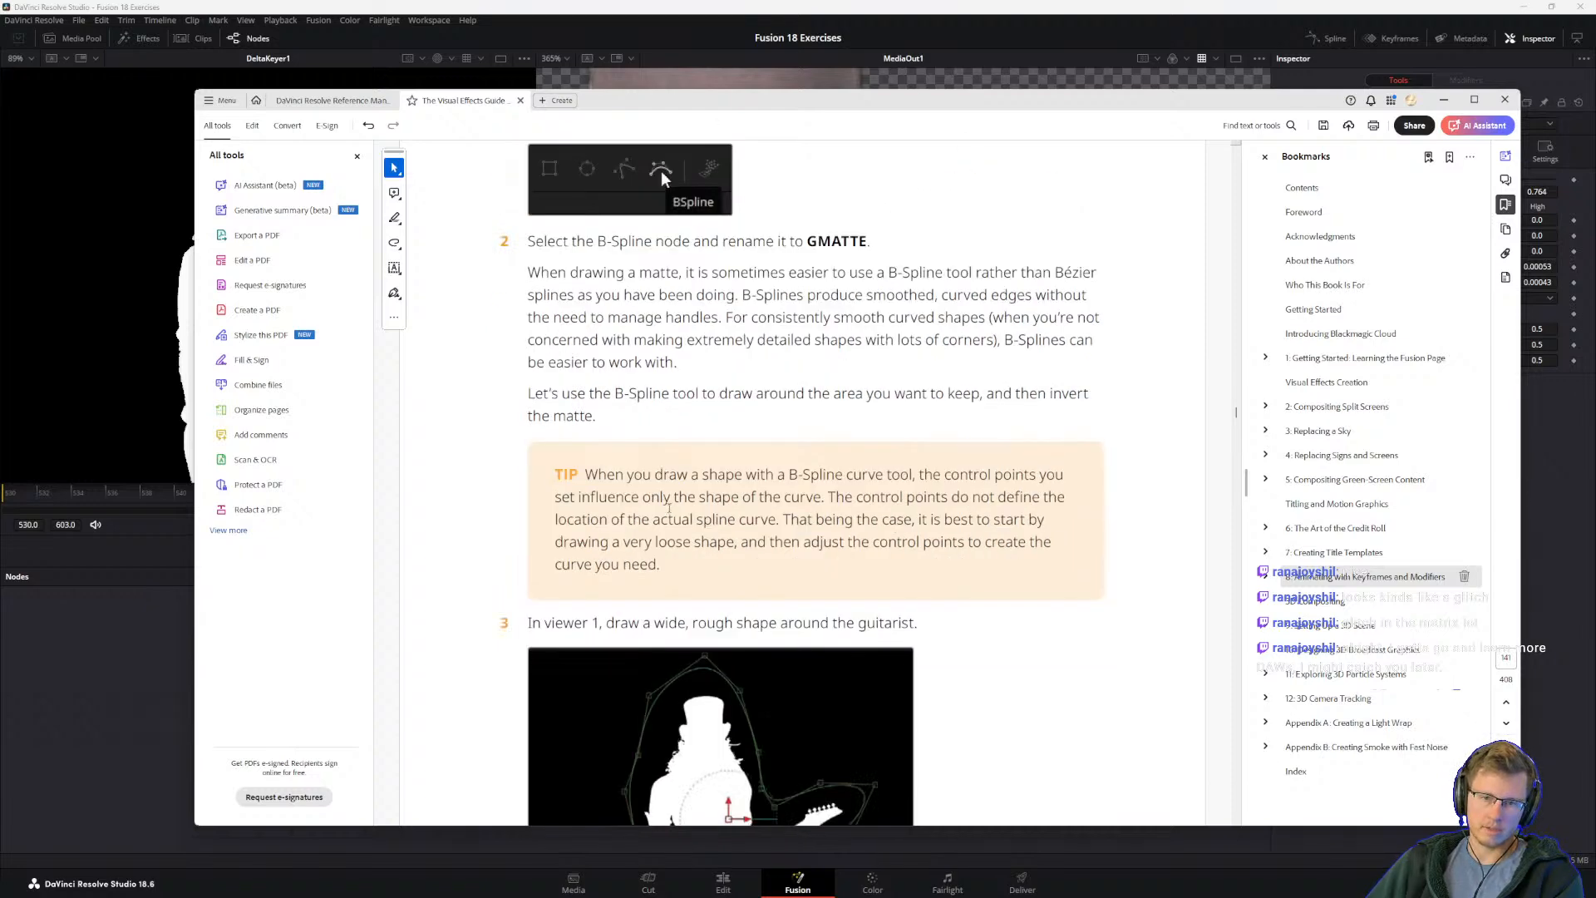
scroll(535, 333, "up", 3)
Step: Switch to DaVinci Resolve, add a B-Spline node below DeltaKeyer1 and draw a loose closed six-point shape around the guitarist in the first viewer
left_click(655, 6)
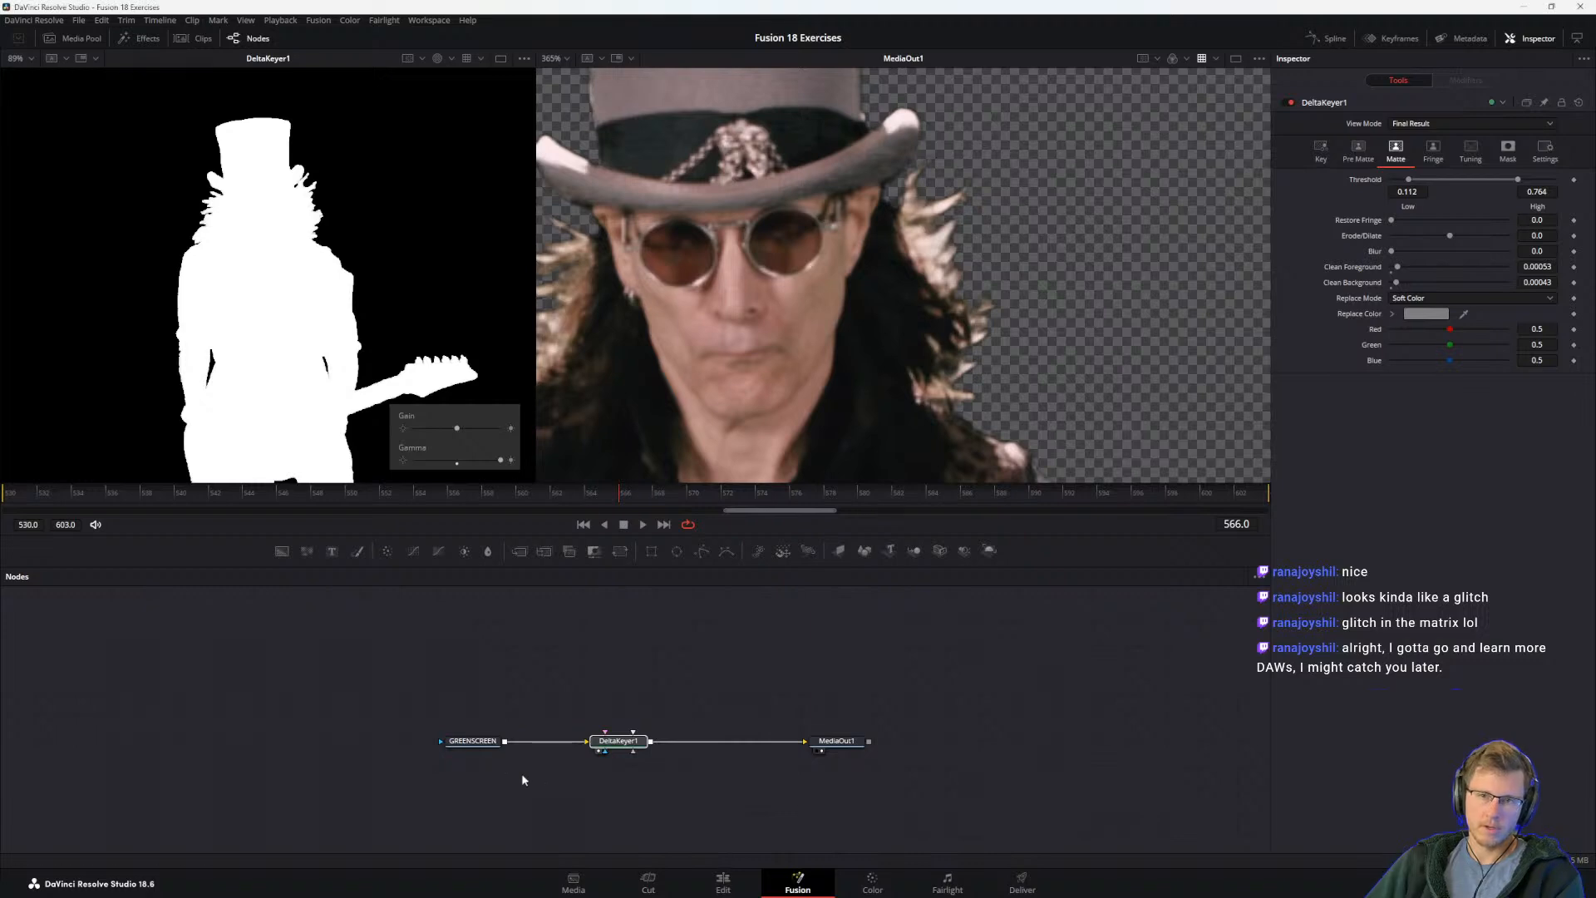
left_click(725, 552)
scroll(364, 403, "down", 5)
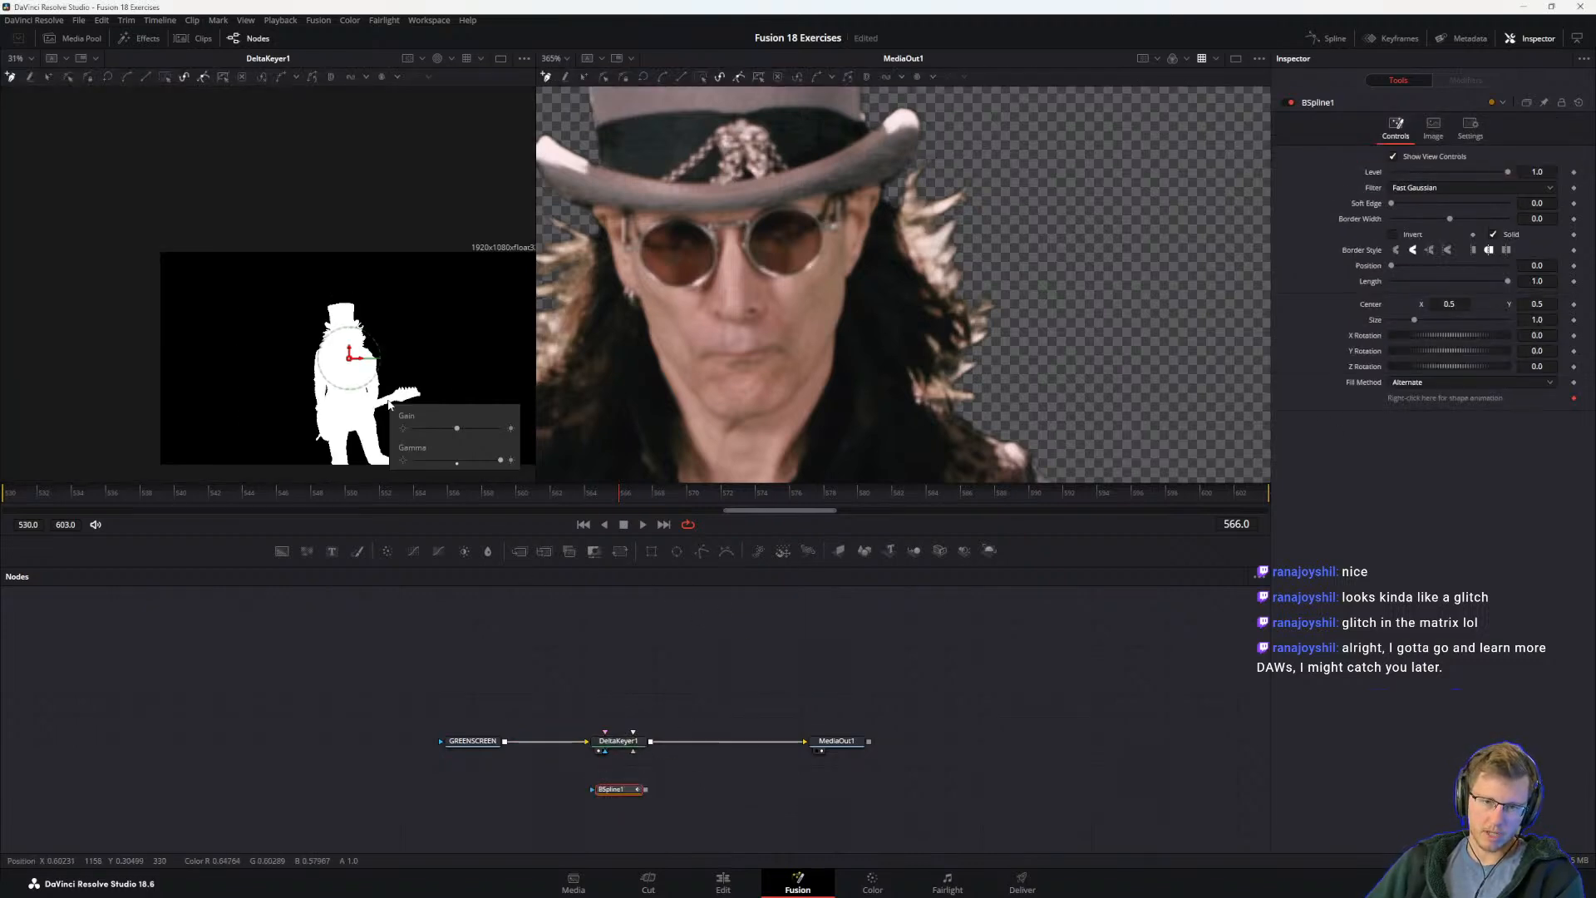
left_click_drag(364, 403, 304, 323)
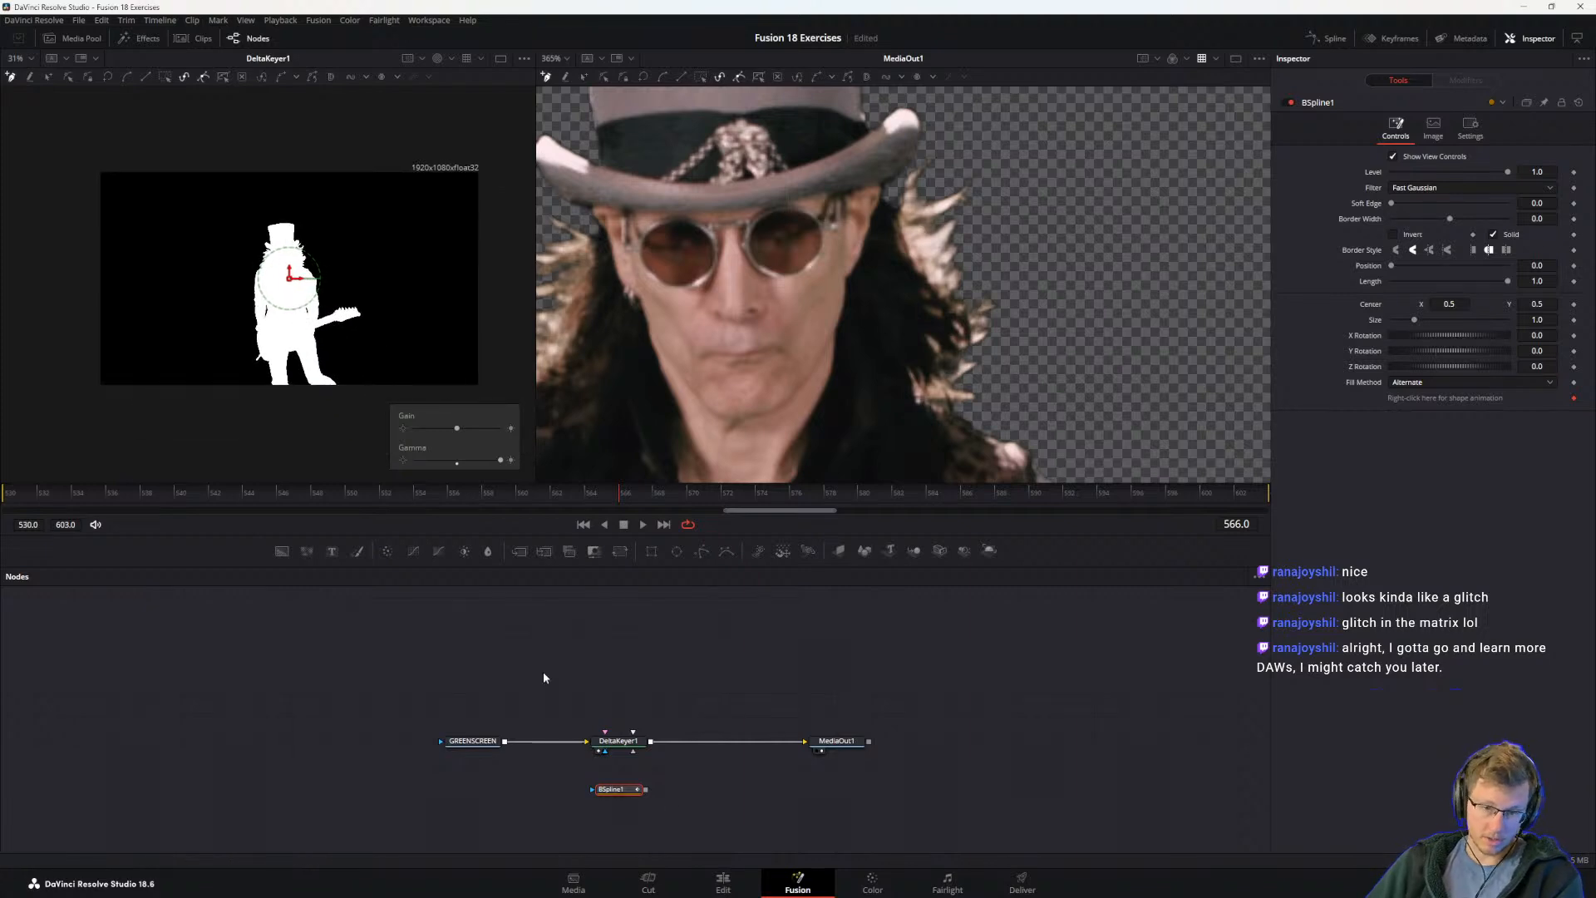
left_click(372, 302)
left_click(371, 215)
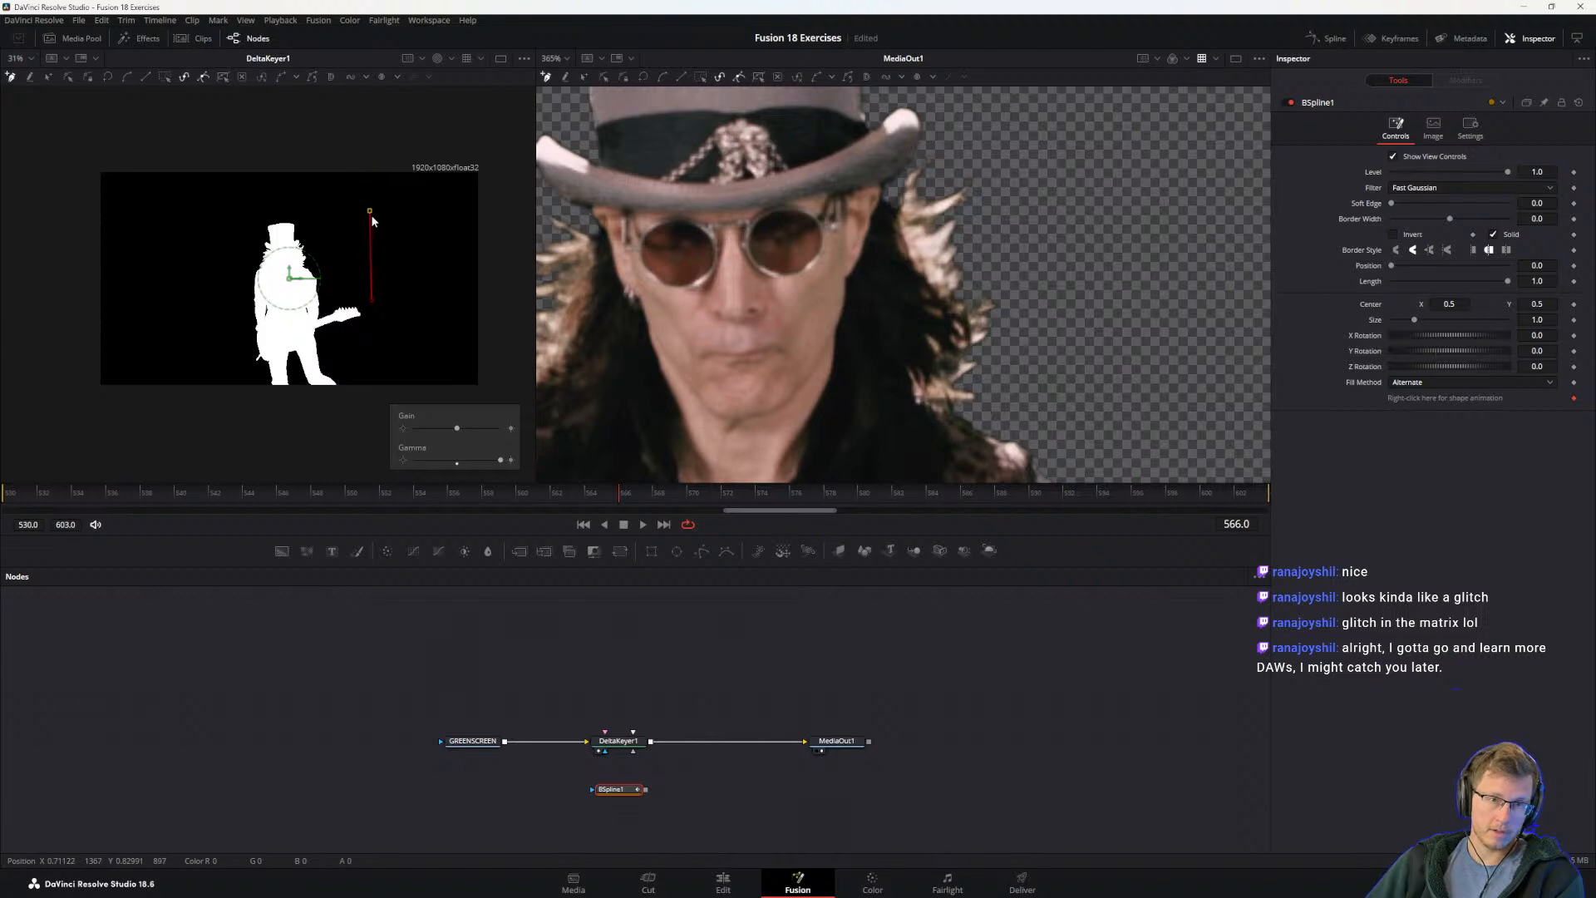
left_click(253, 191)
left_click(213, 350)
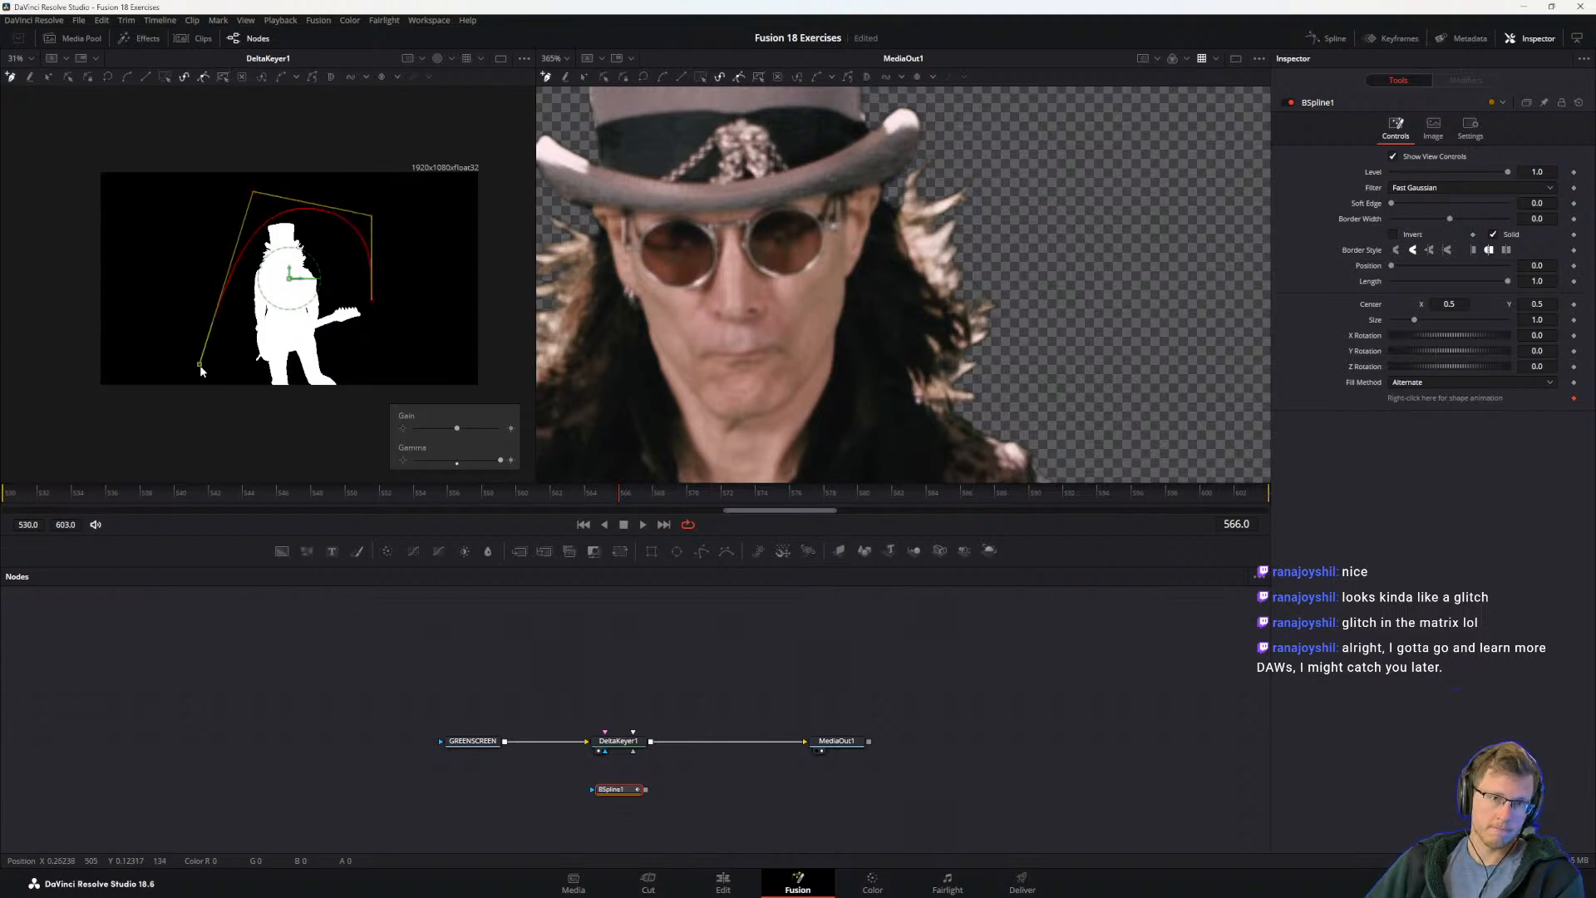
left_click_drag(213, 349, 197, 238)
left_click_drag(229, 409, 204, 386)
left_click(332, 421)
left_click(372, 302)
Step: Move the B-Spline control points beside the guitar neck and below the legs outward to widen the shape around the guitarist
left_click_drag(373, 302, 406, 320)
left_click_drag(333, 421, 335, 445)
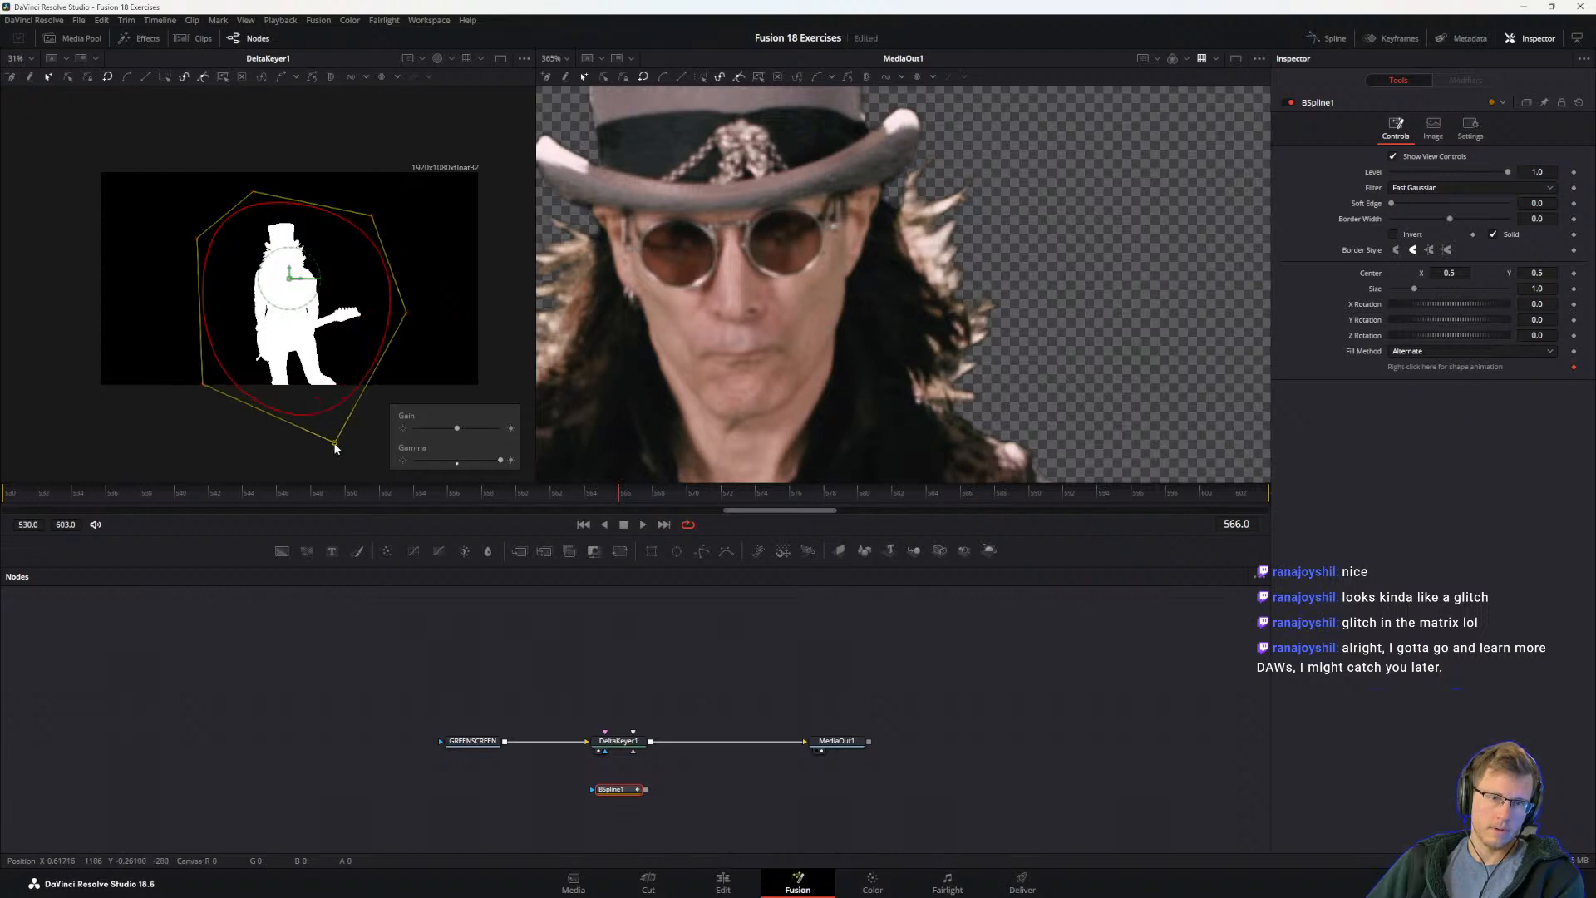
left_click_drag(199, 383, 163, 403)
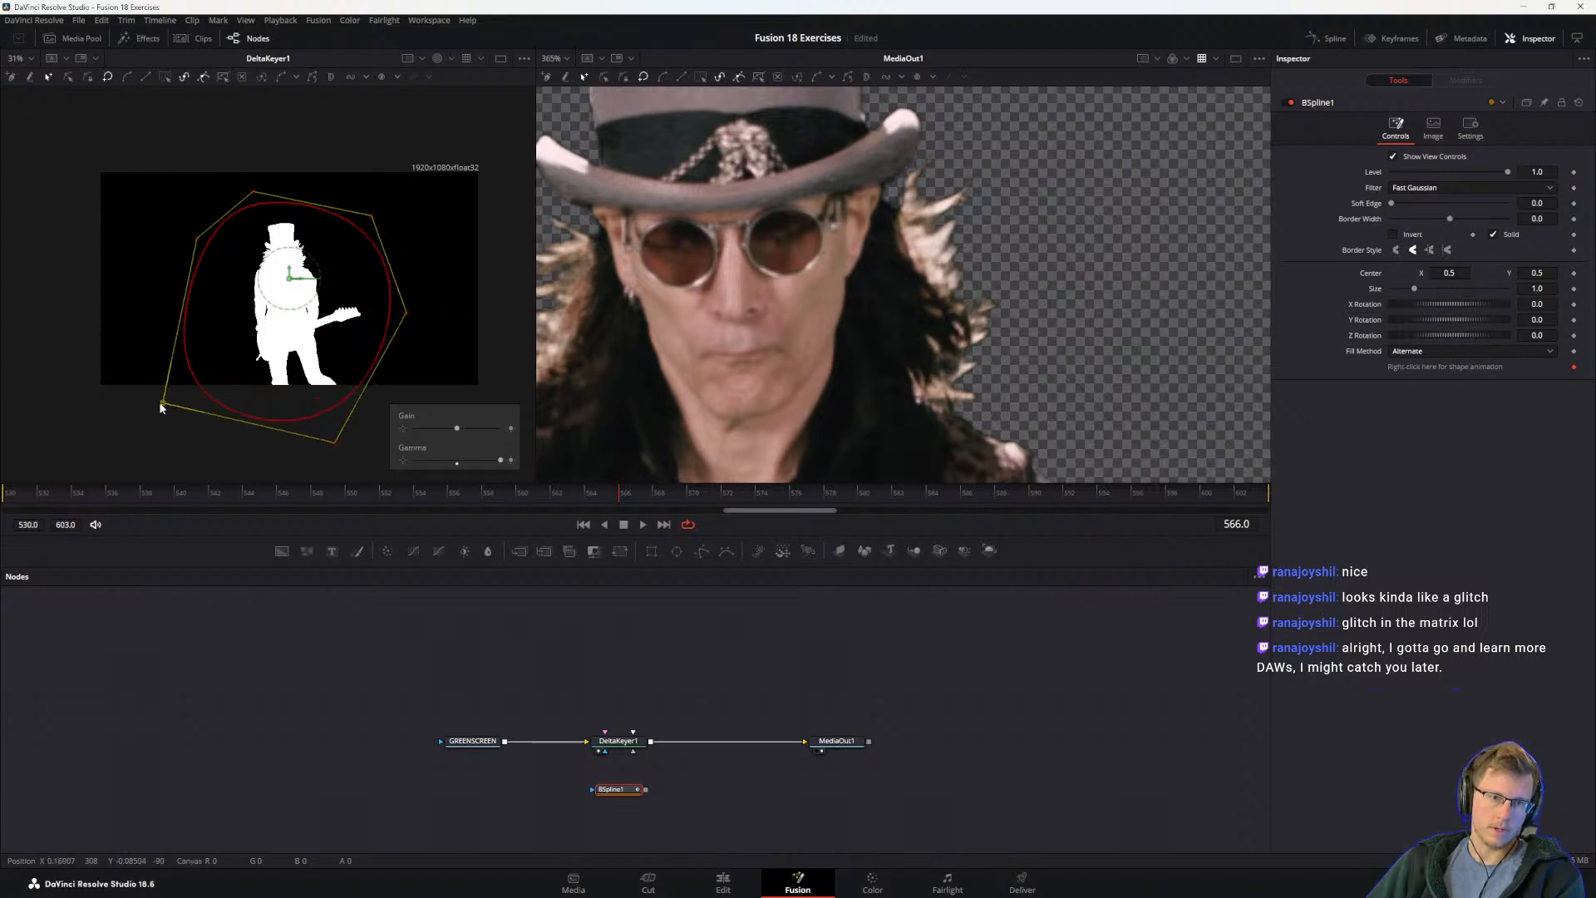
Step: Connect the B-Spline node to DeltaKeyer1's Garbage Matte input and invert the mask
left_click_drag(646, 789, 625, 741)
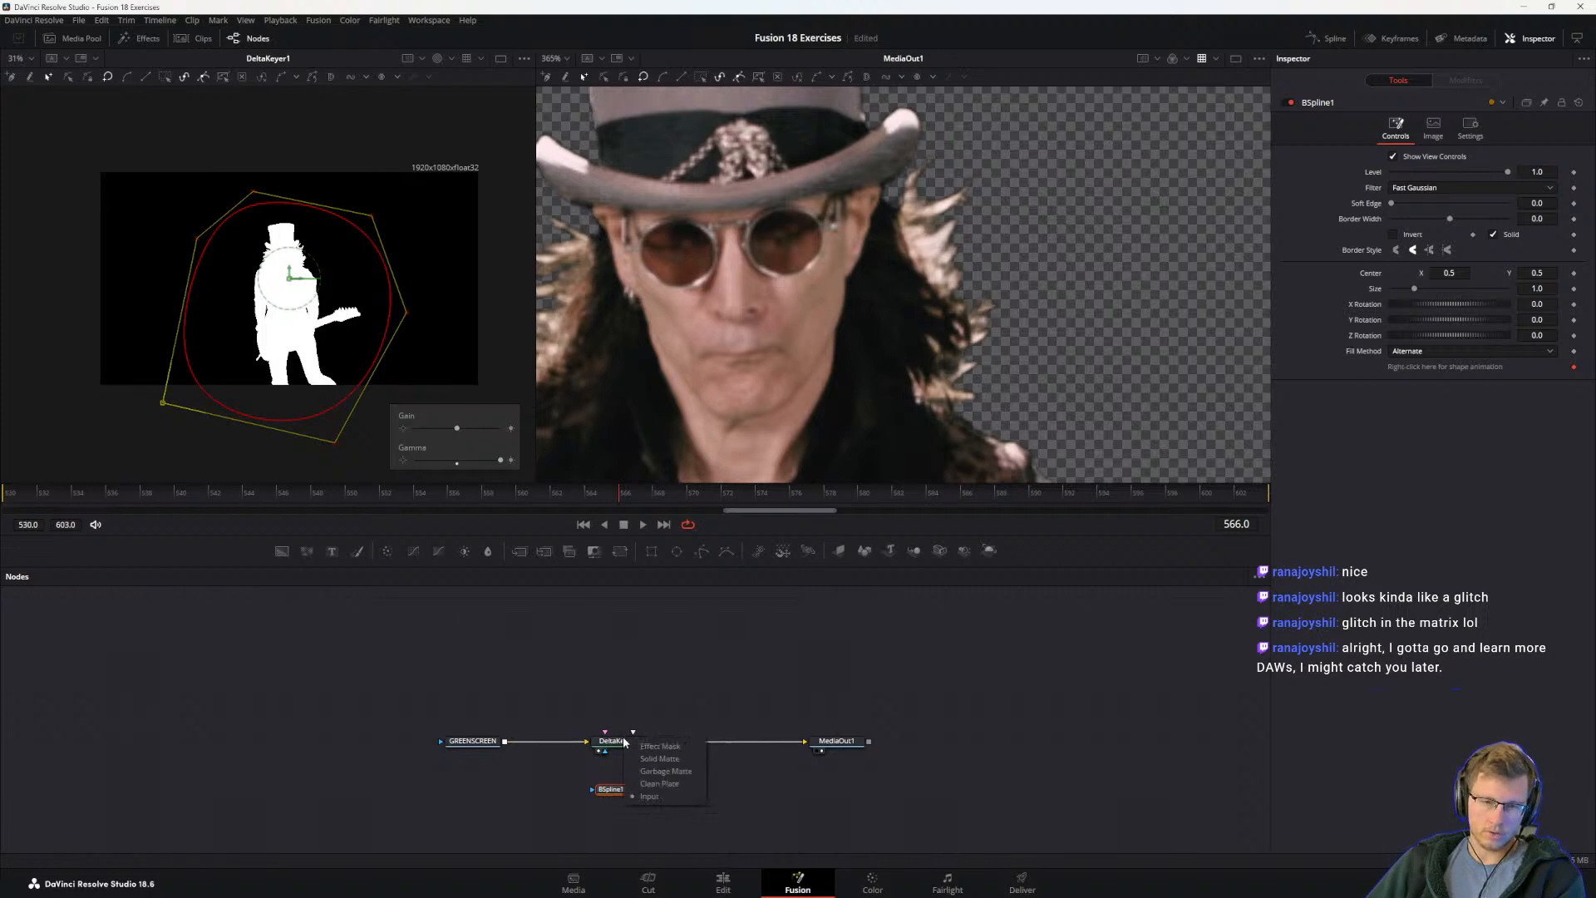
left_click(665, 772)
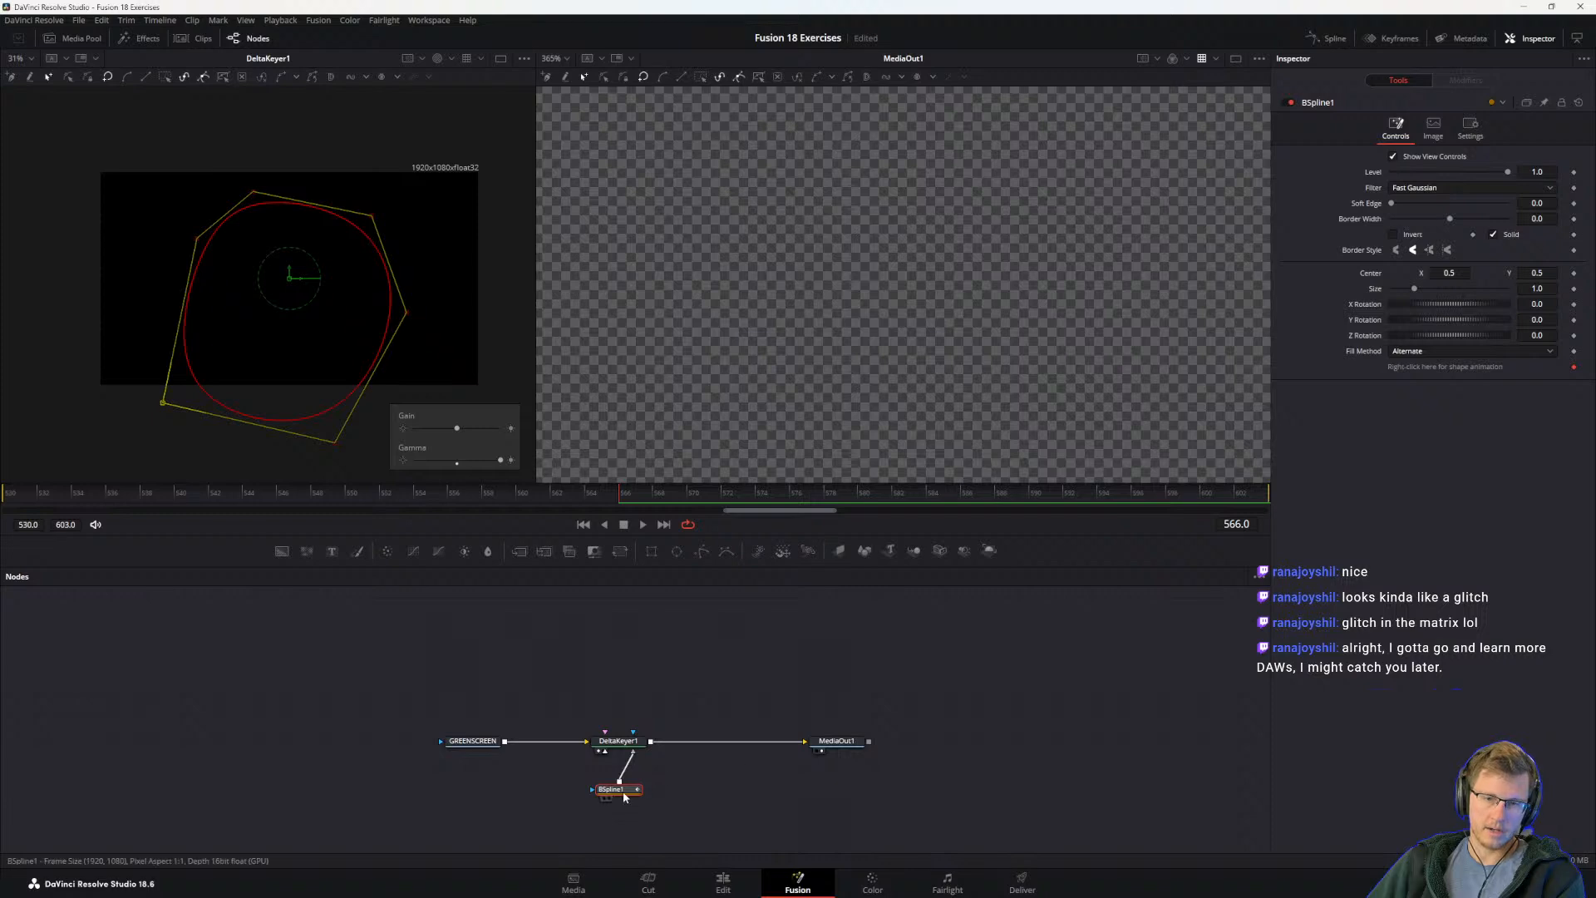
left_click(1394, 235)
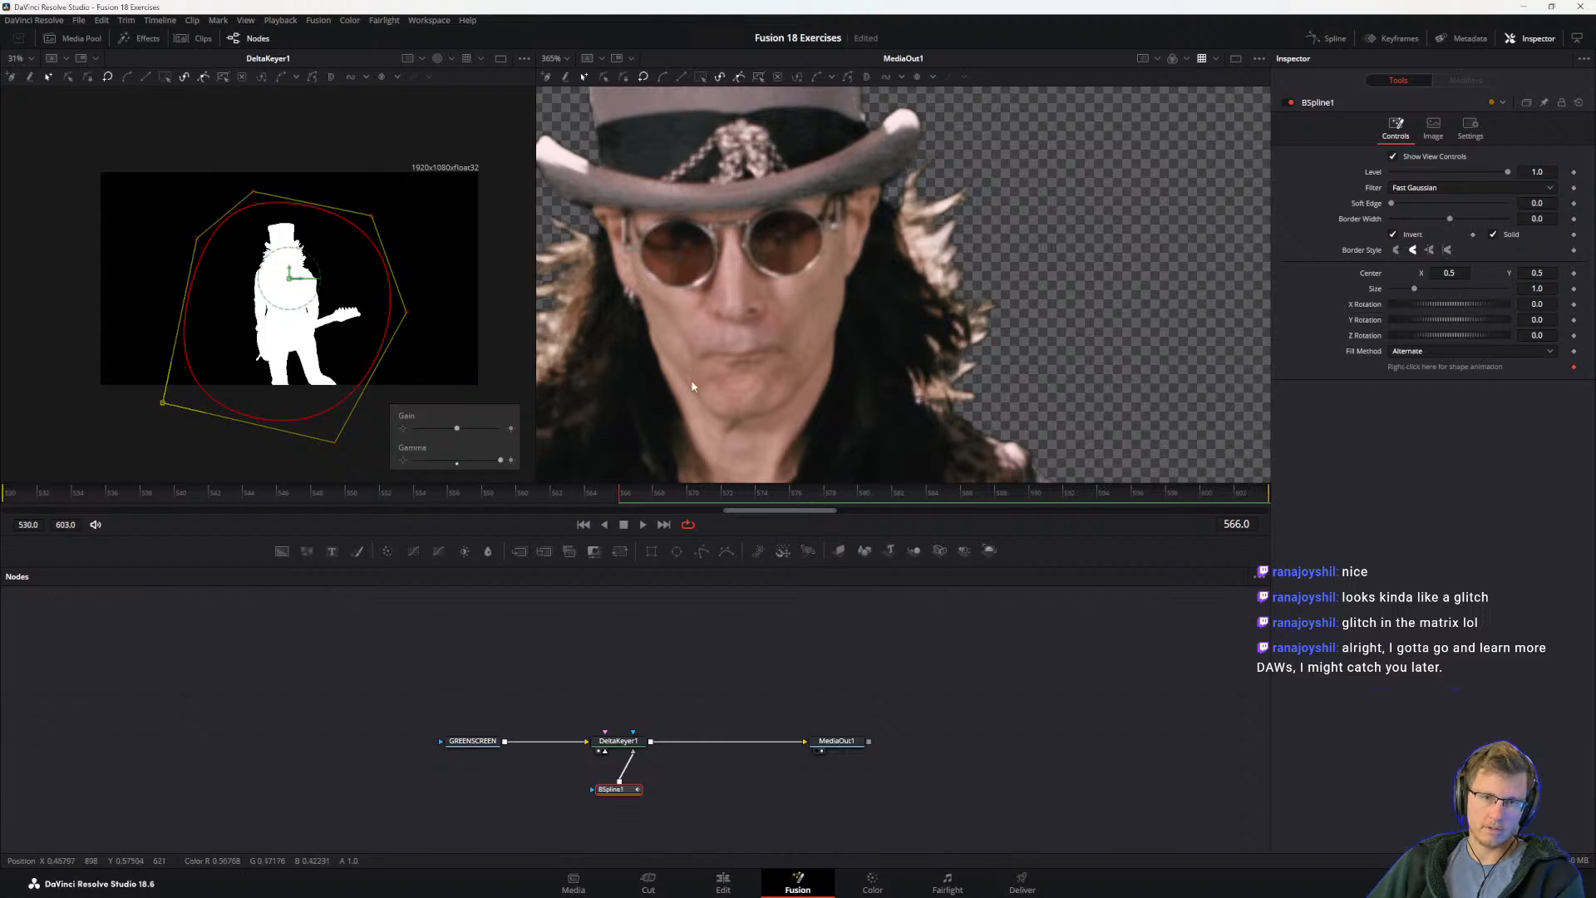
scroll(928, 349, "down", 6)
left_click_drag(909, 395, 875, 246)
left_click_drag(1102, 130, 940, 196)
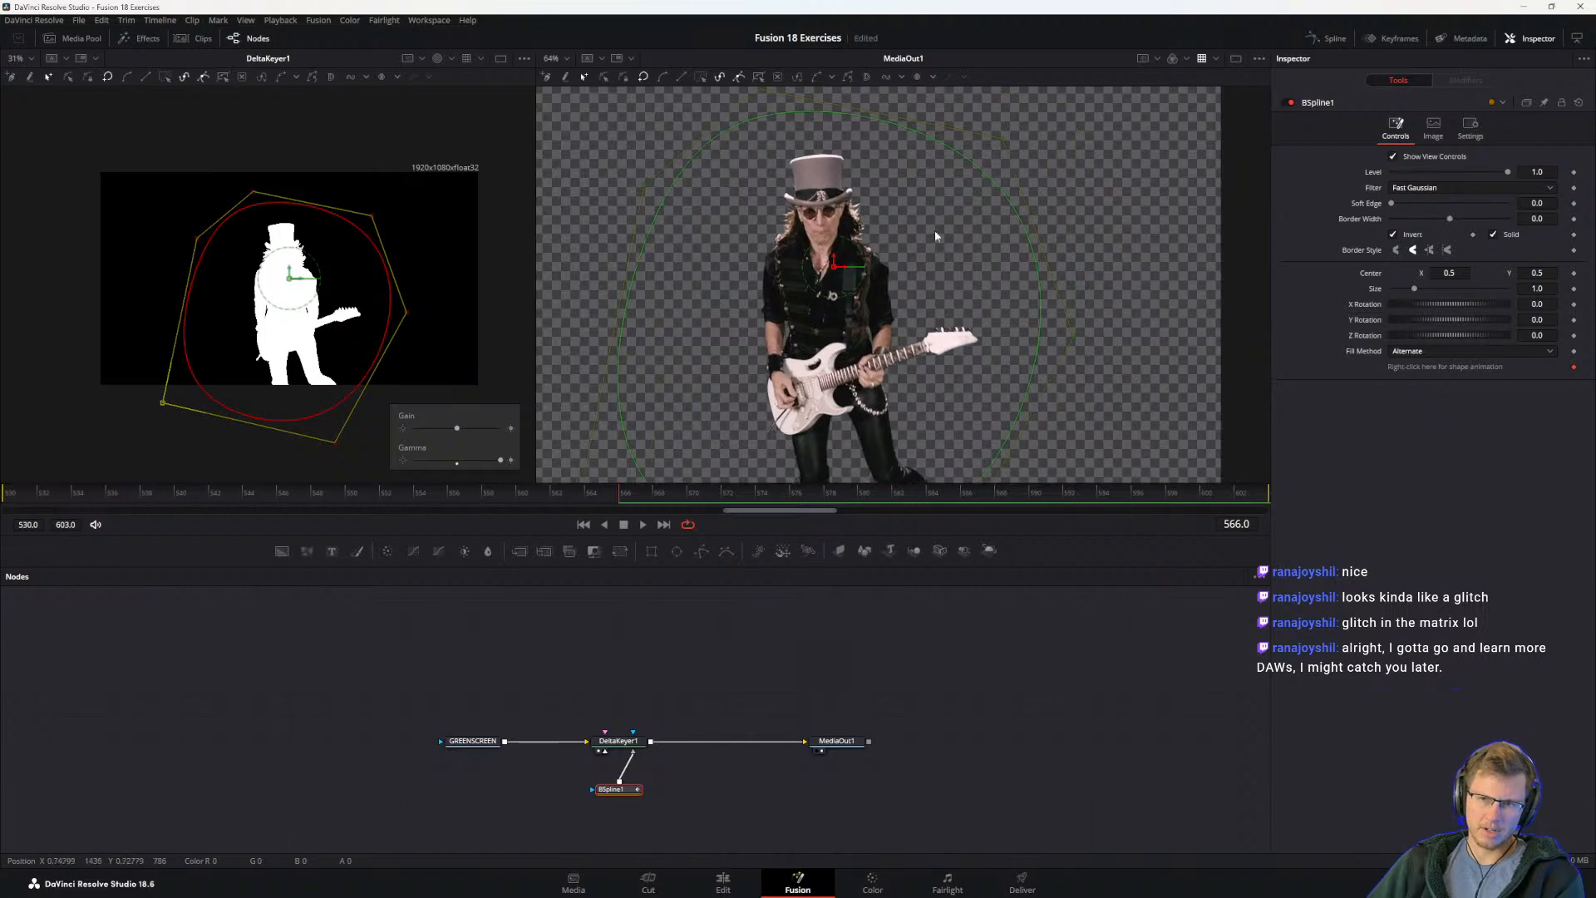
Step: Check the node name in the guide PDF, return to DaVinci Resolve and rename the B-Spline node to GMATTE
key("alt+Tab")
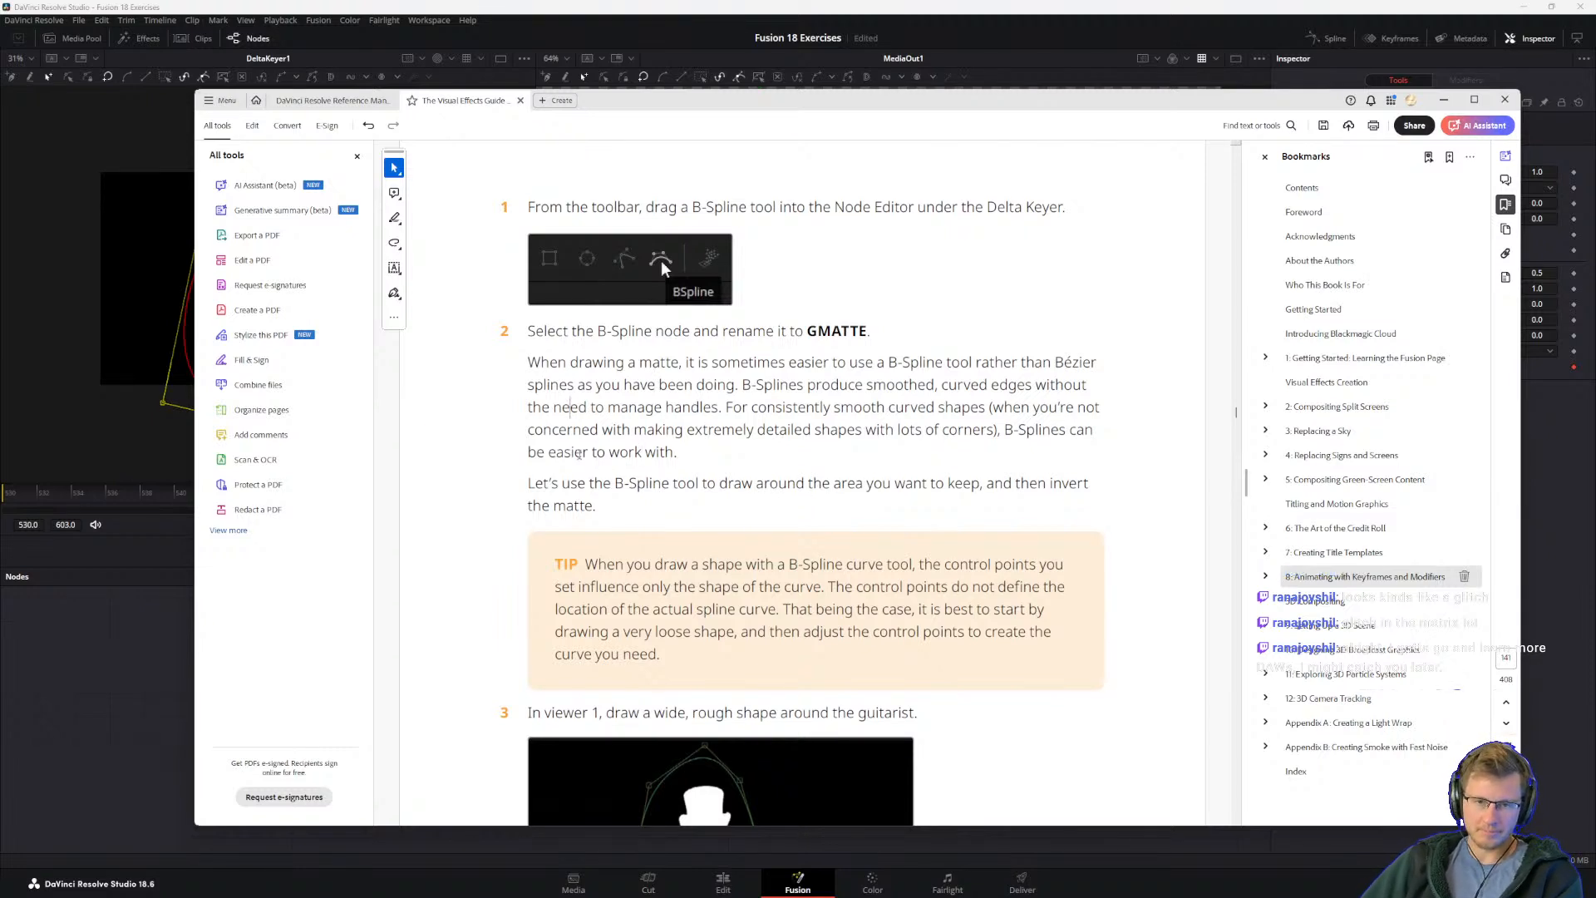
left_click_drag(724, 332, 811, 332)
left_click(839, 334)
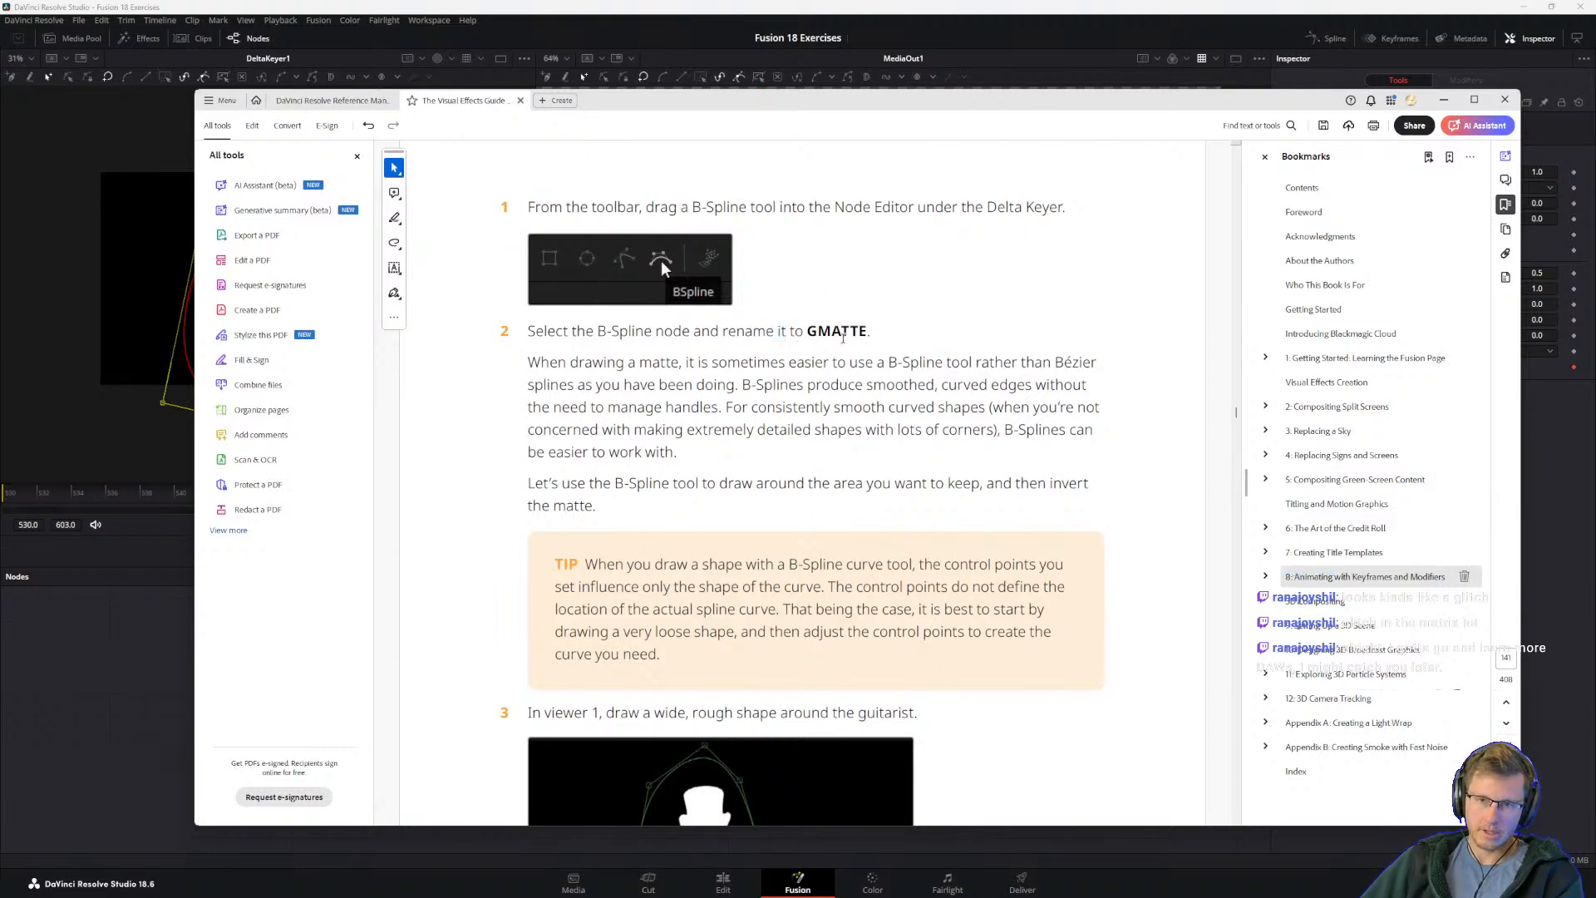
key("alt+Tab")
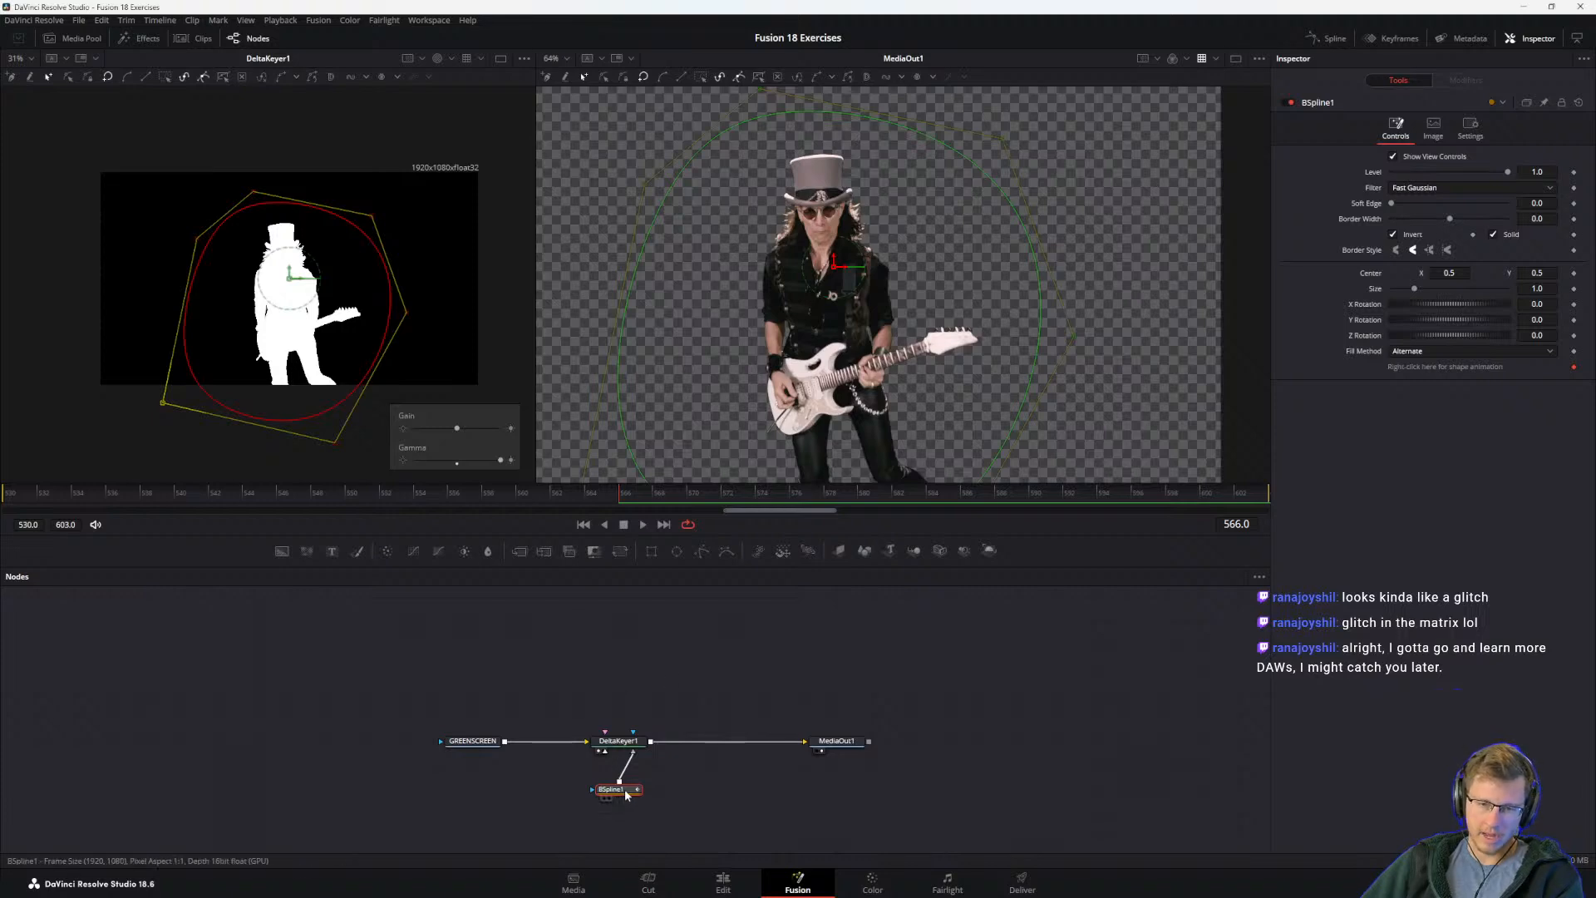
key("F2")
type("TG")
key("BackSpace")
key("BackSpace")
type("GMATTE")
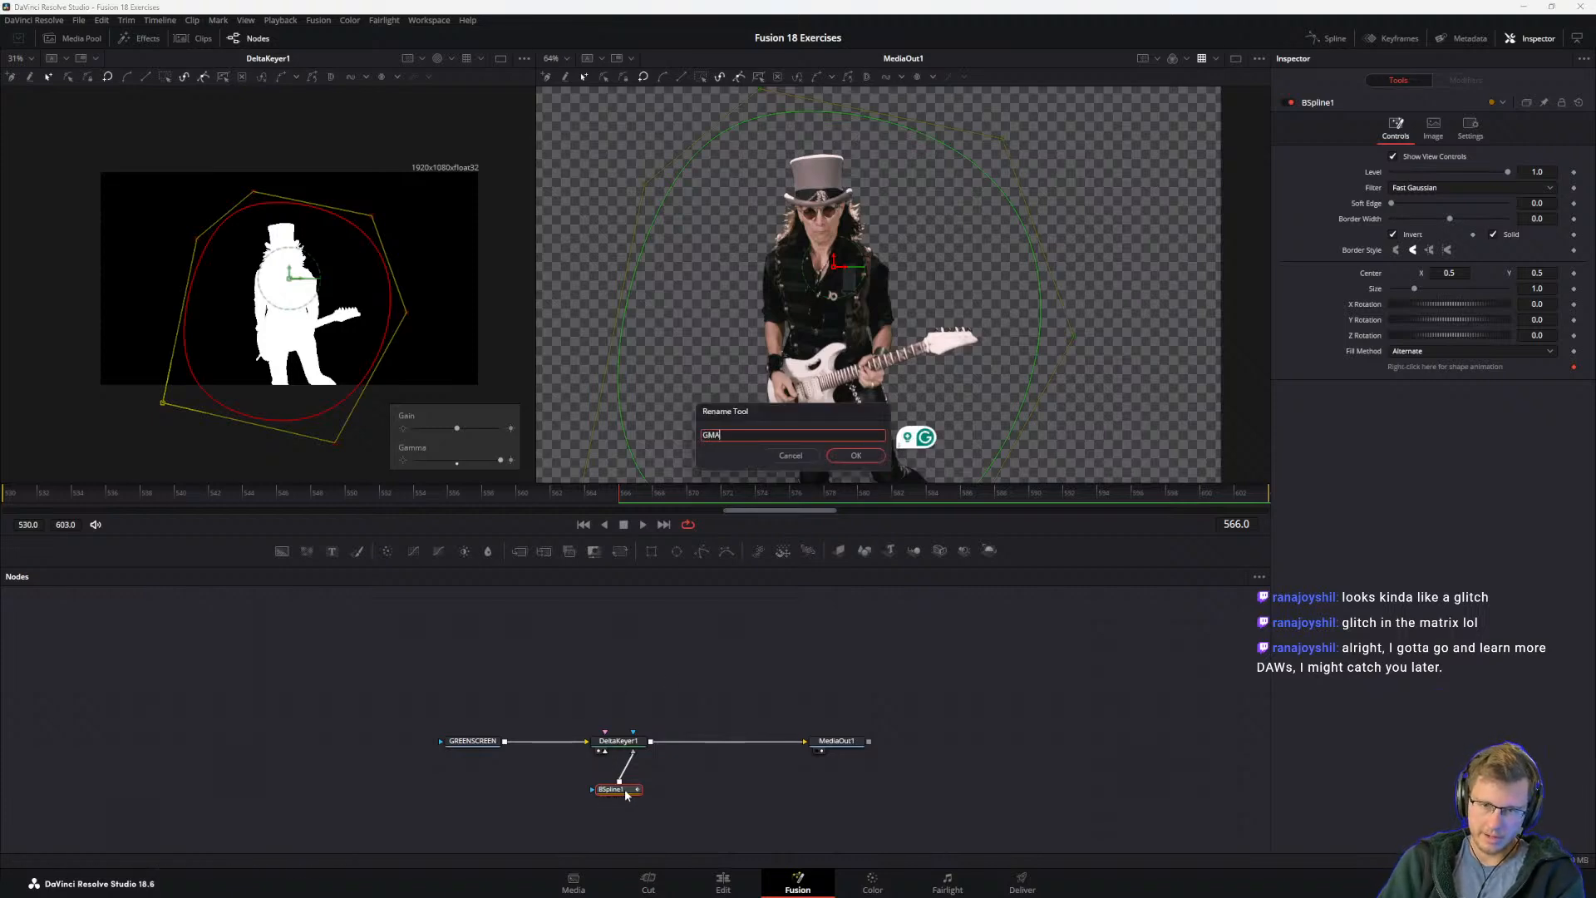
key("Return")
Step: Switch to the guide PDF and read the comparison of B-Splines with Bézier splines and the tip on B-Spline control points
key("alt+Tab")
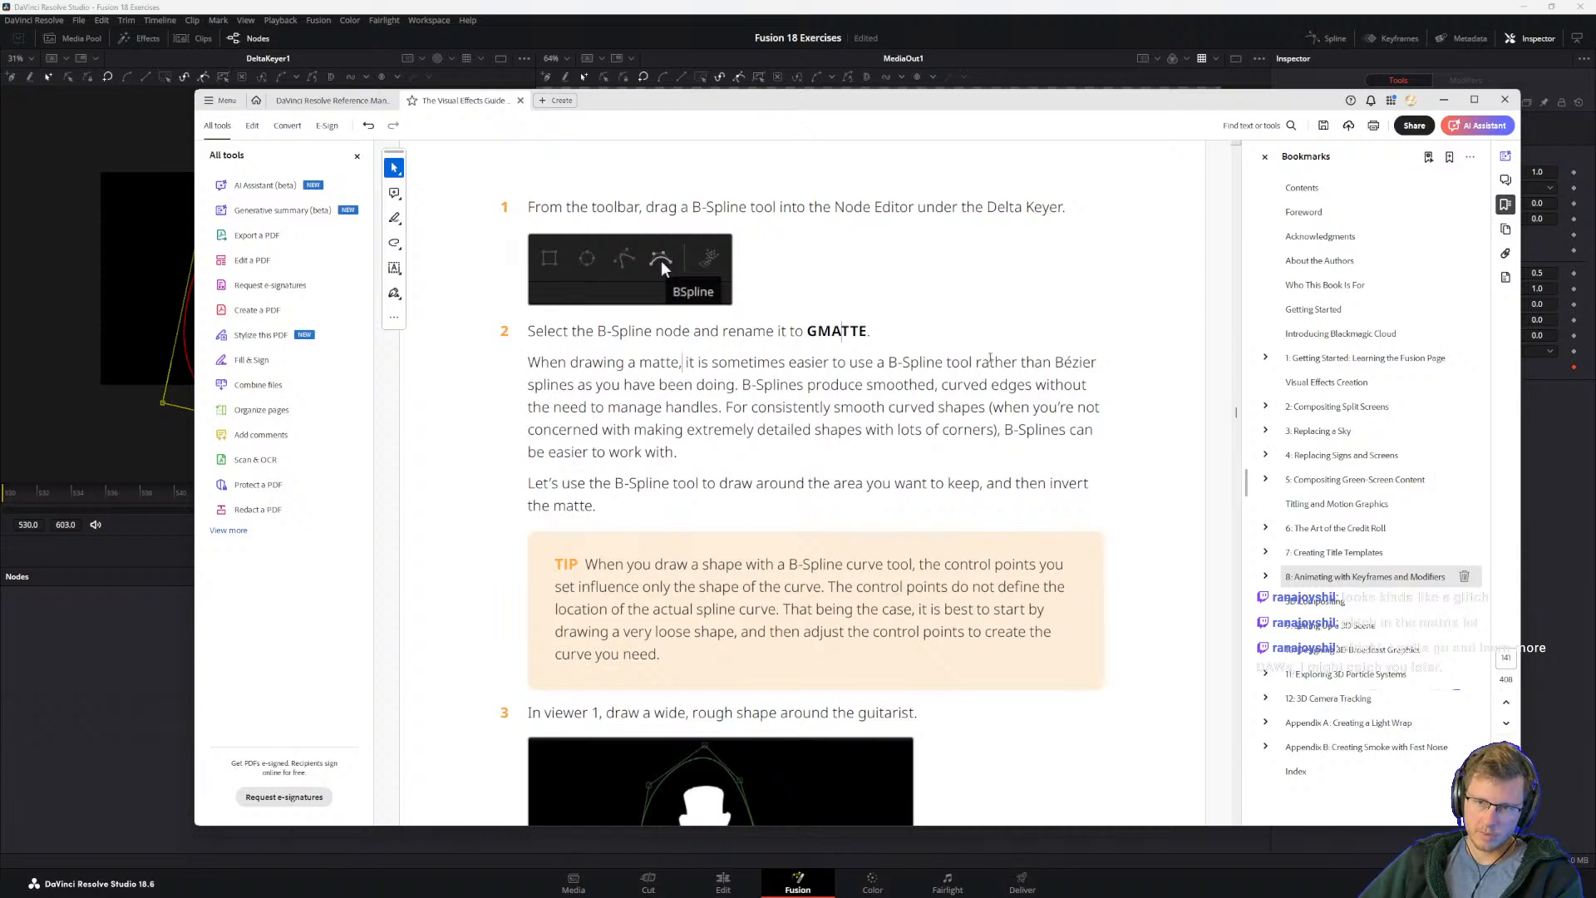
left_click_drag(526, 385, 721, 407)
left_click(604, 459)
left_click_drag(731, 409, 783, 413)
left_click(743, 420)
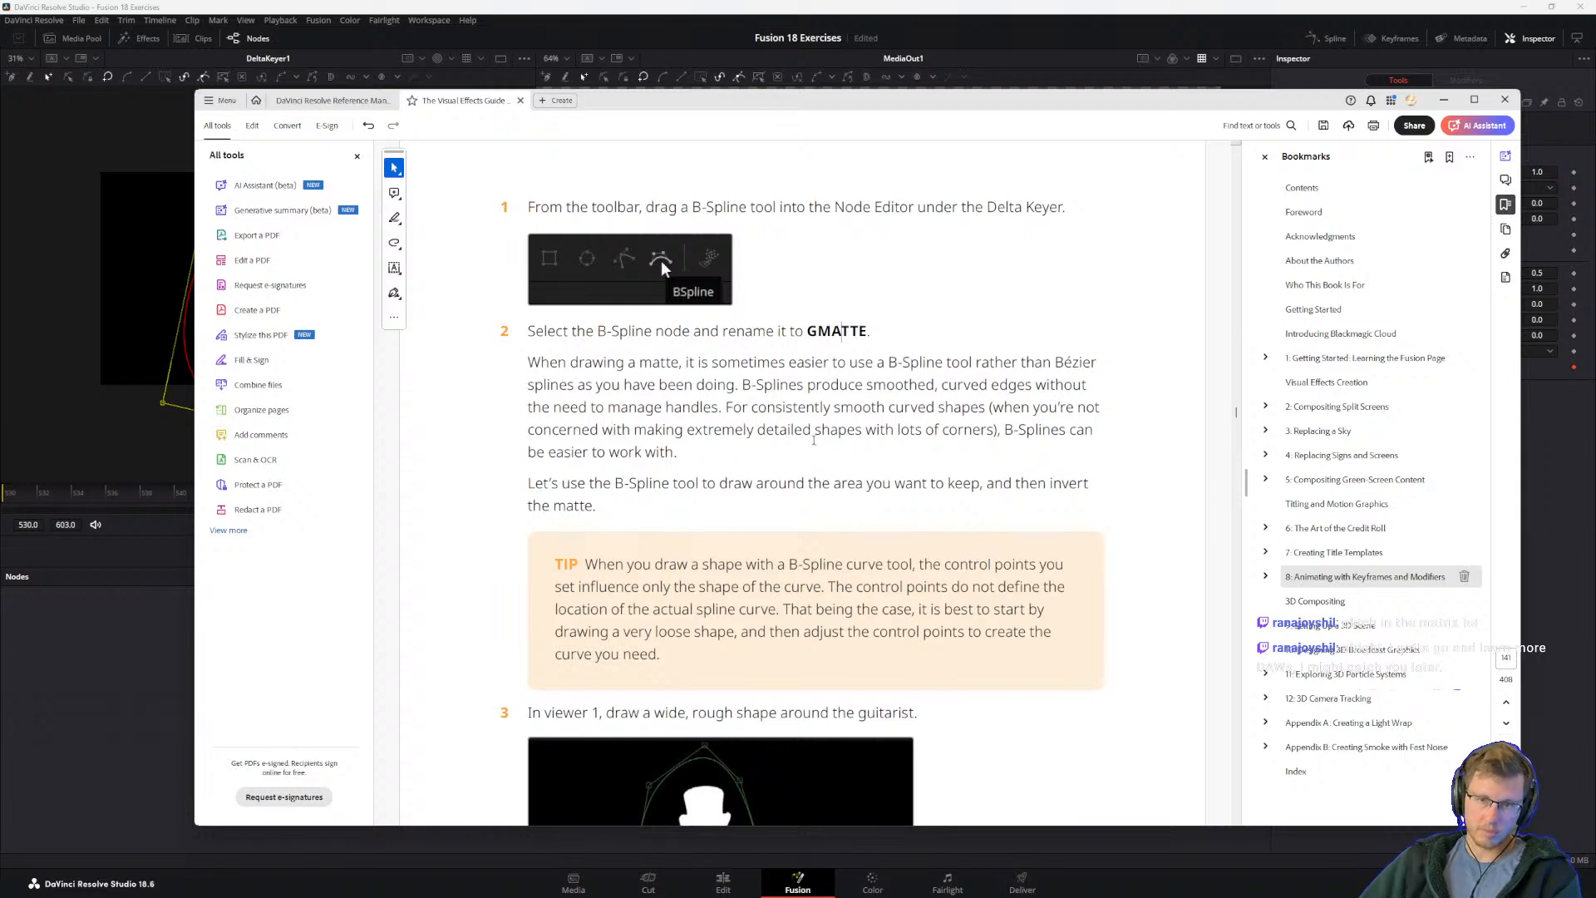
left_click_drag(1025, 429, 1049, 429)
left_click(1050, 429)
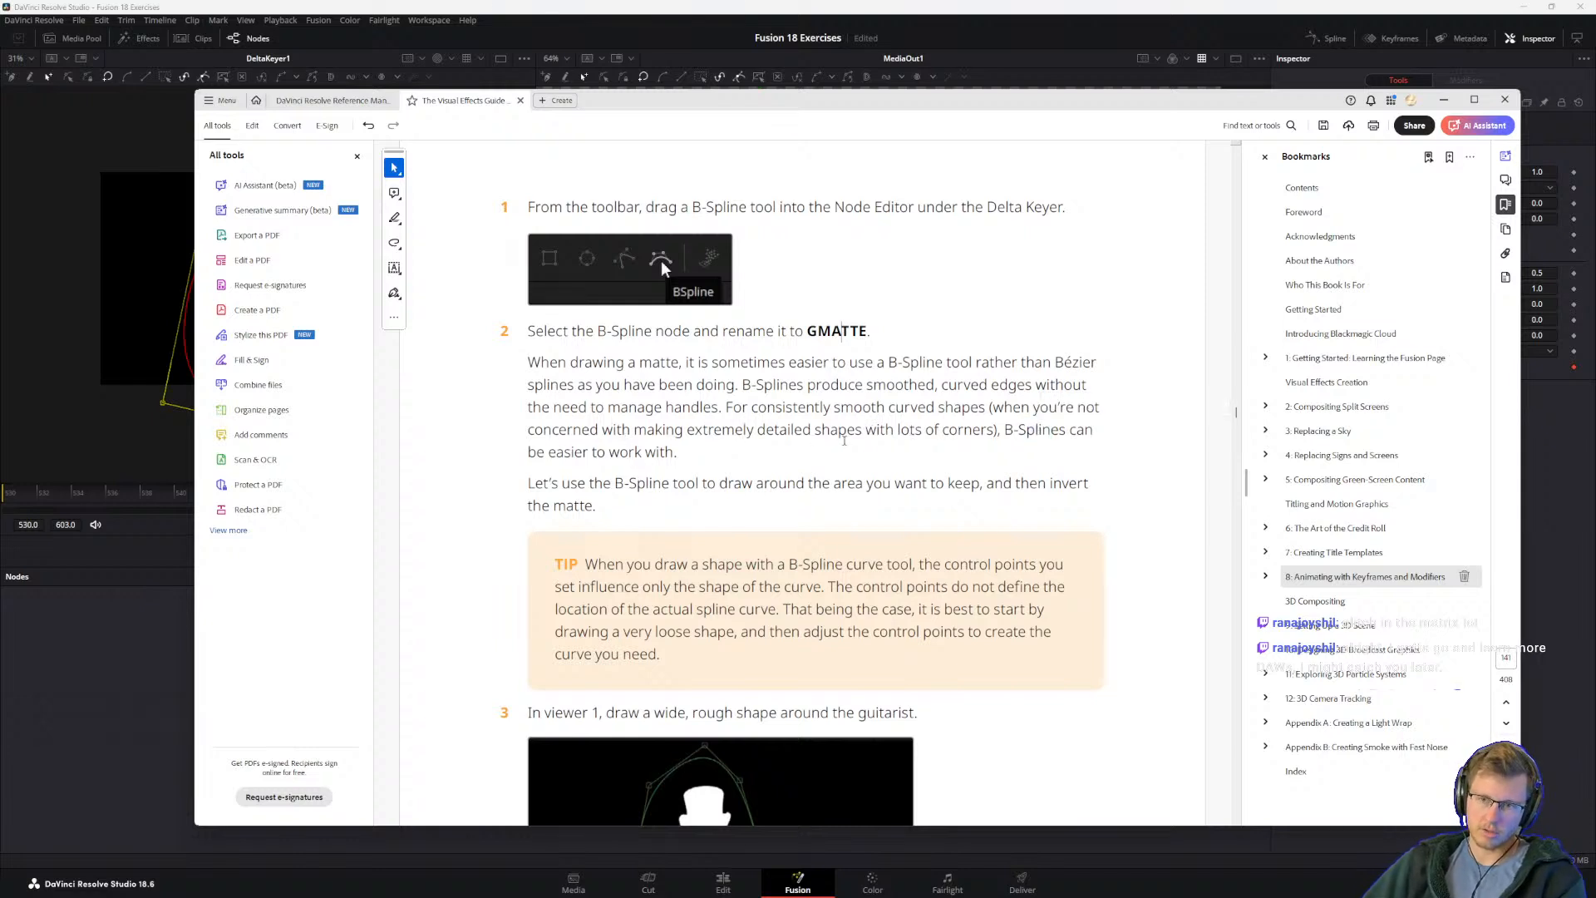
scroll(606, 467, "down", 3)
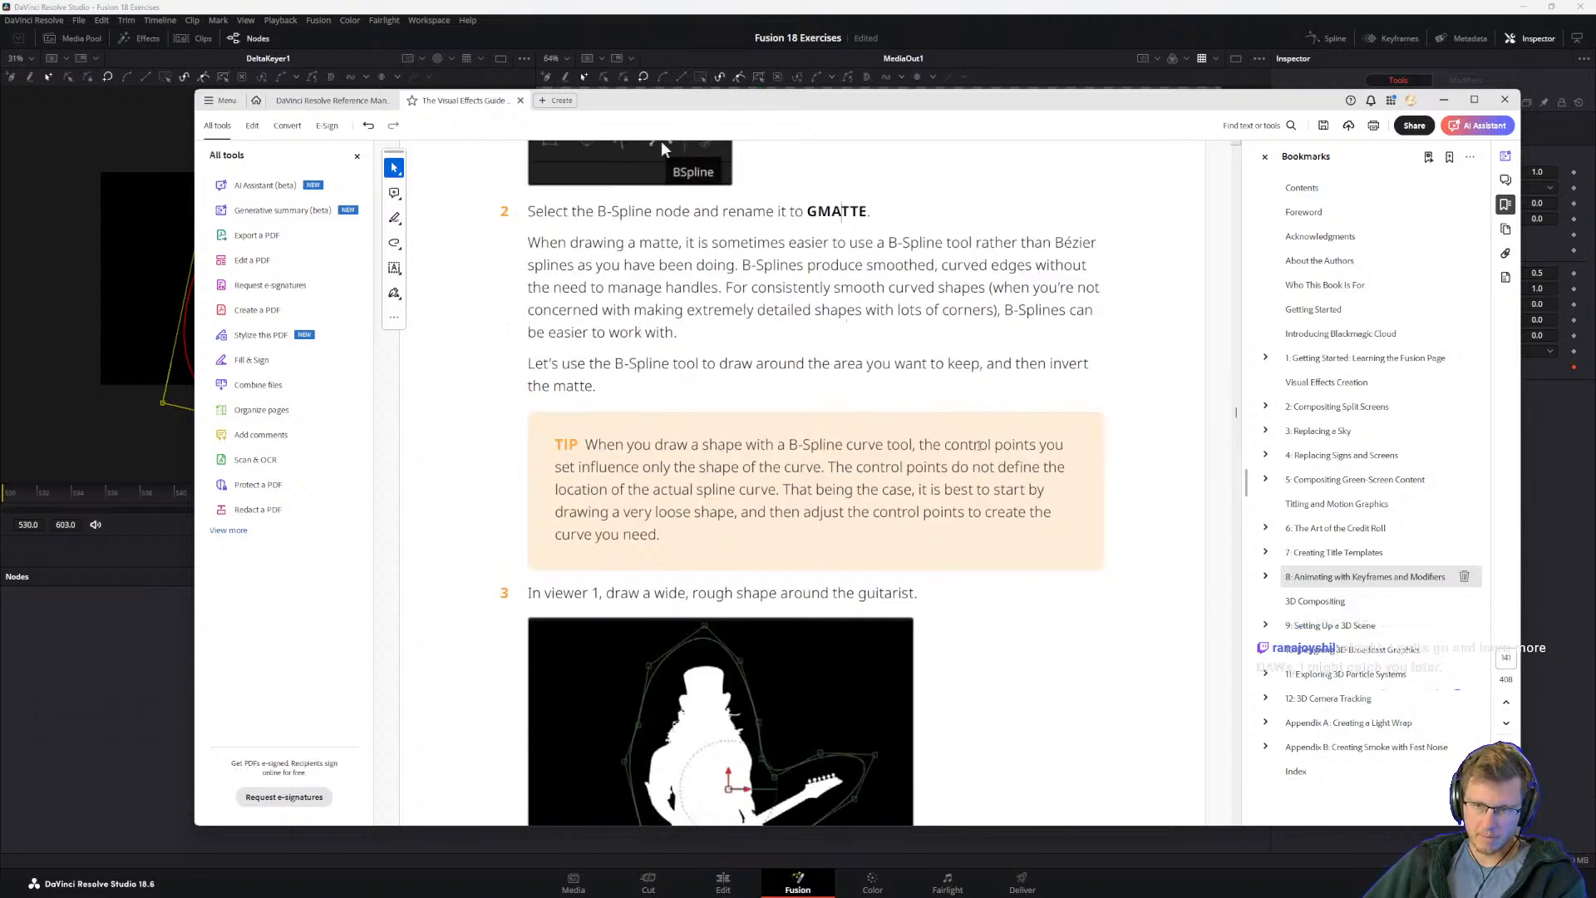
scroll(739, 427, "down", 3)
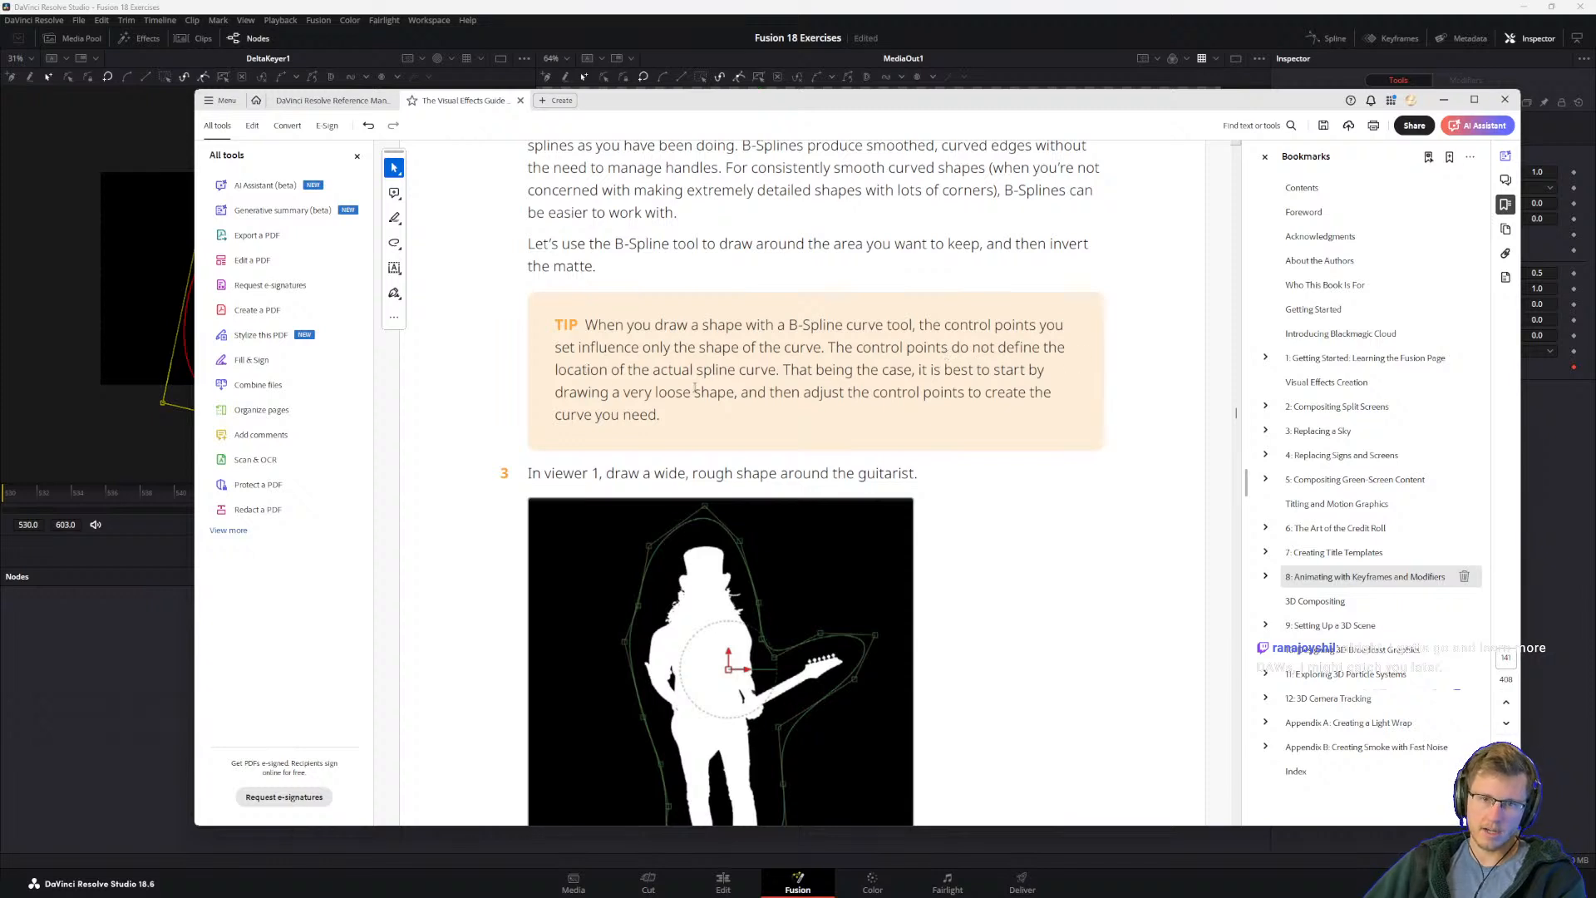
left_click_drag(783, 369, 853, 370)
left_click(794, 399)
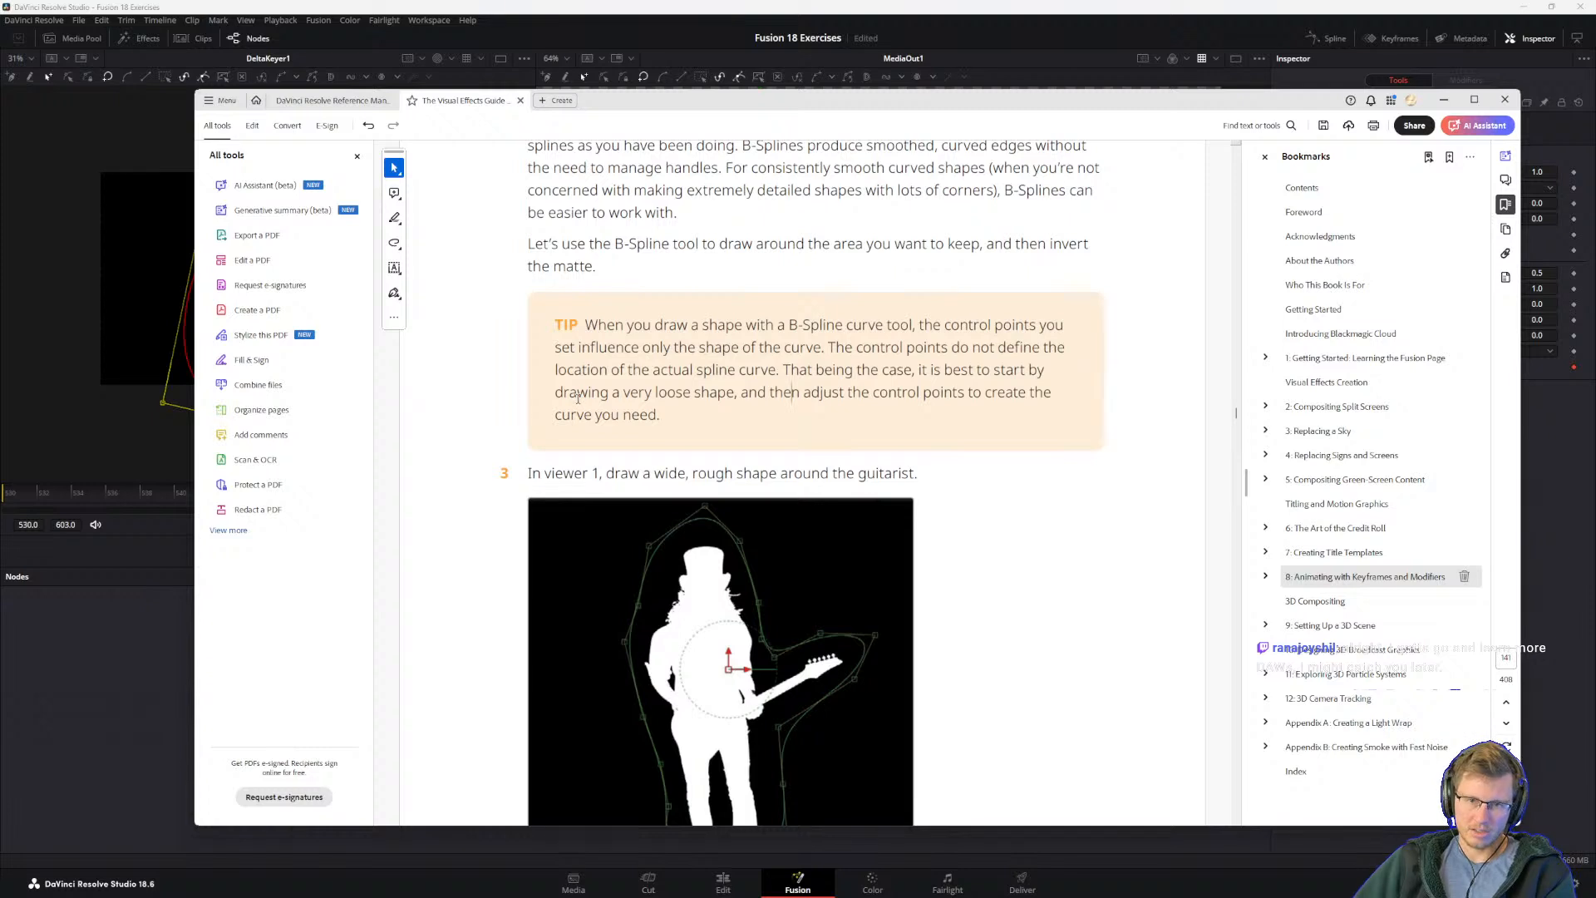
left_click_drag(741, 398, 842, 399)
left_click(840, 403)
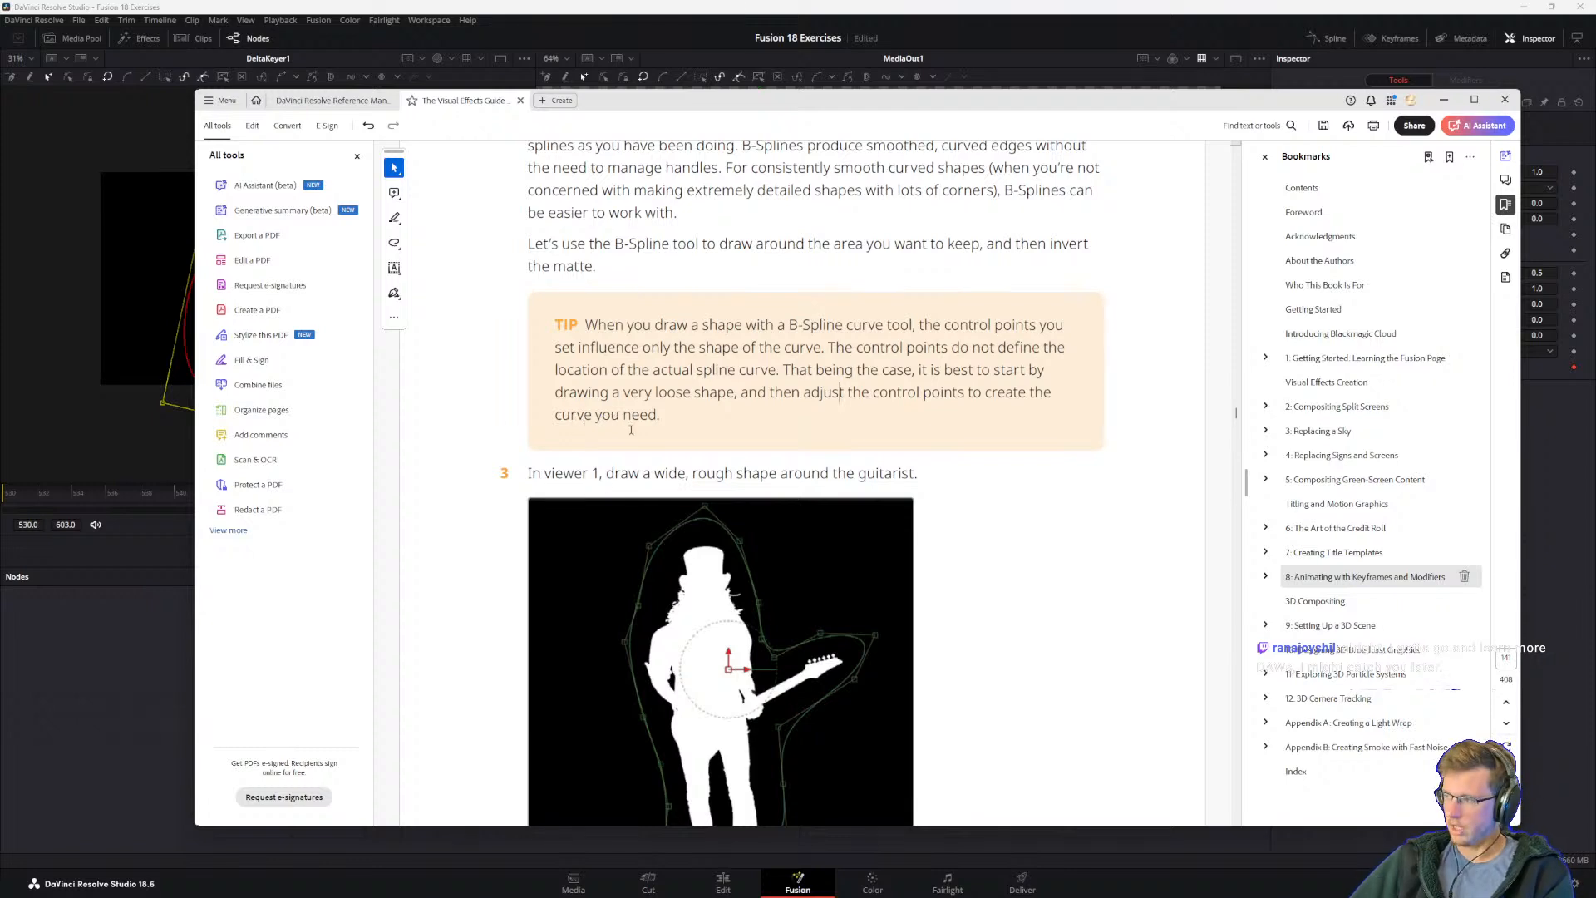
Step: Read step 3 on drawing around the guitarist and the instructions after it for closing, connecting and inverting the garbage matte
left_click_drag(545, 474, 709, 482)
left_click(705, 479)
scroll(632, 349, "down", 2)
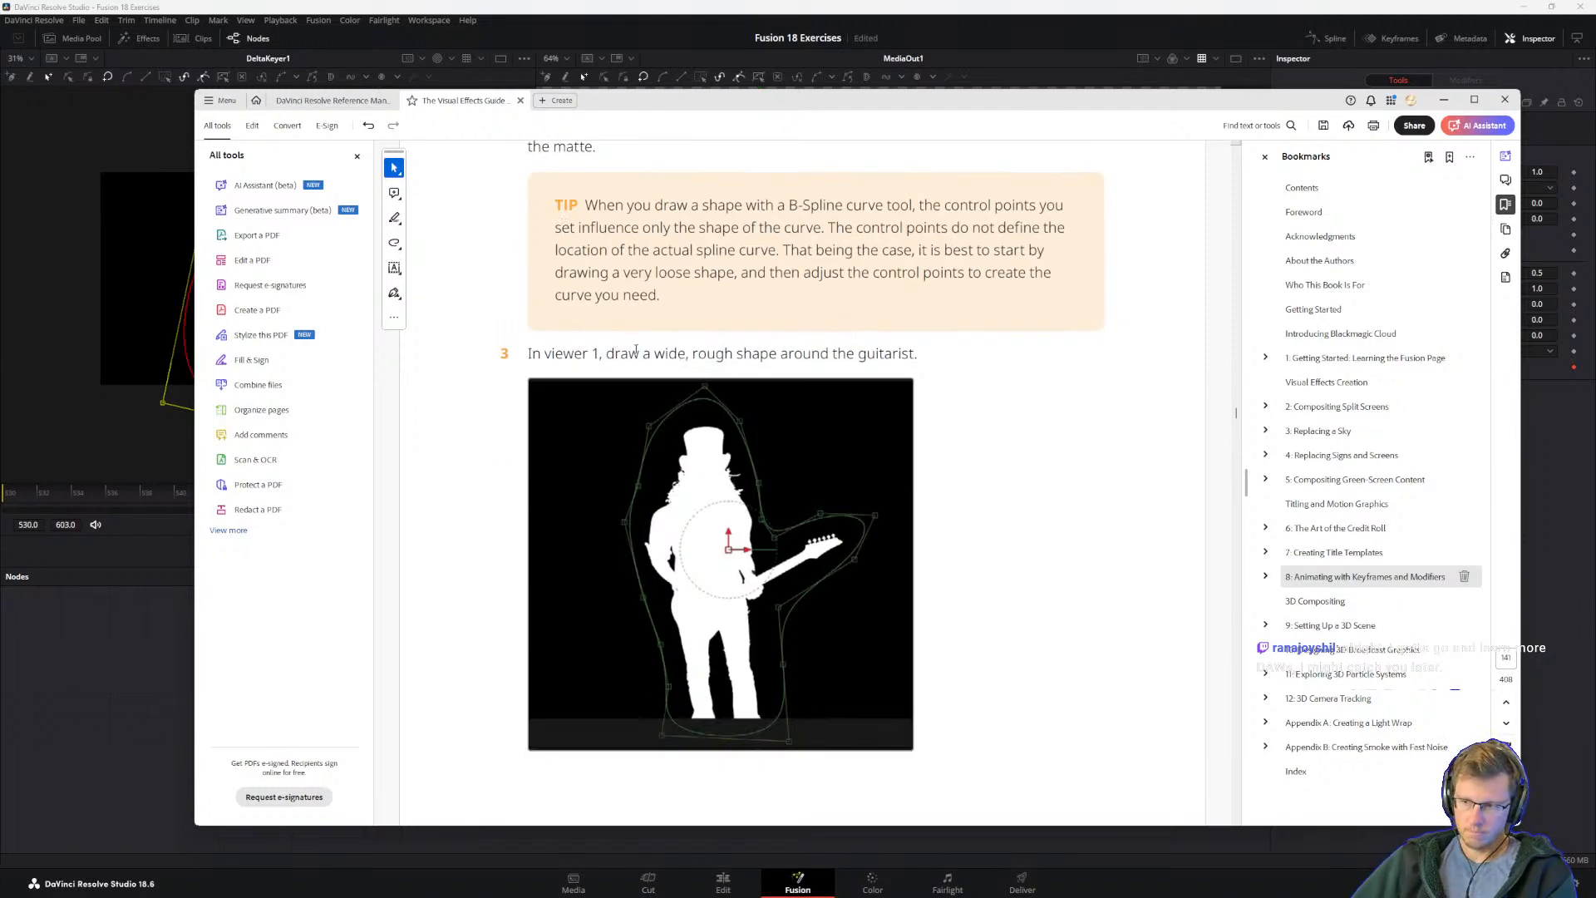
left_click_drag(606, 353, 776, 353)
left_click(575, 353)
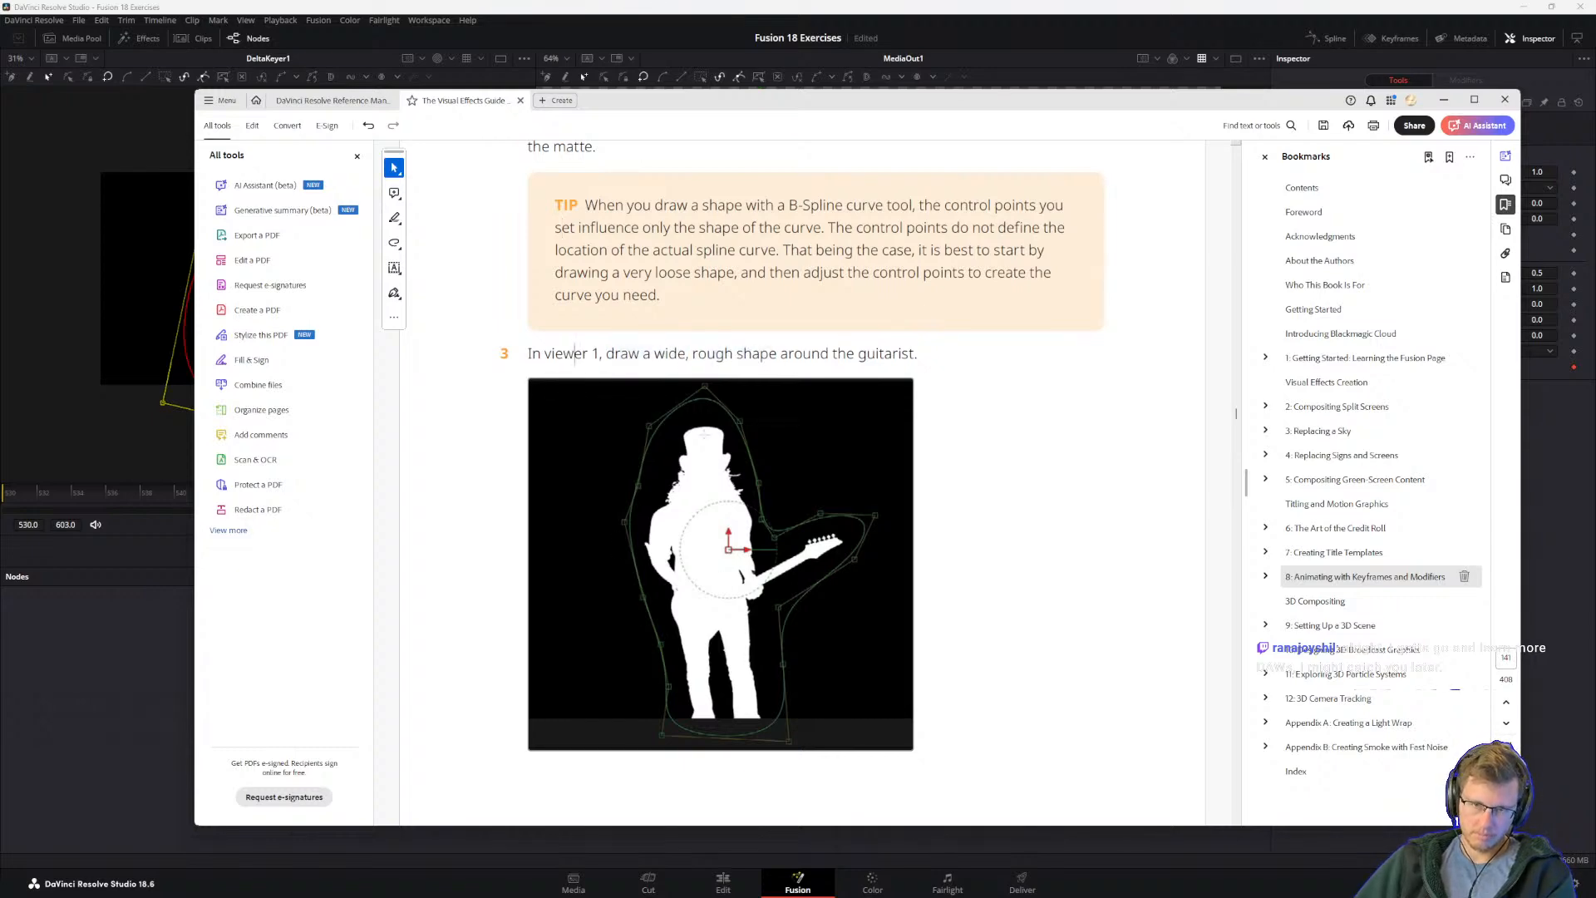
scroll(625, 407, "down", 10)
scroll(597, 266, "up", 8)
scroll(597, 266, "down", 7)
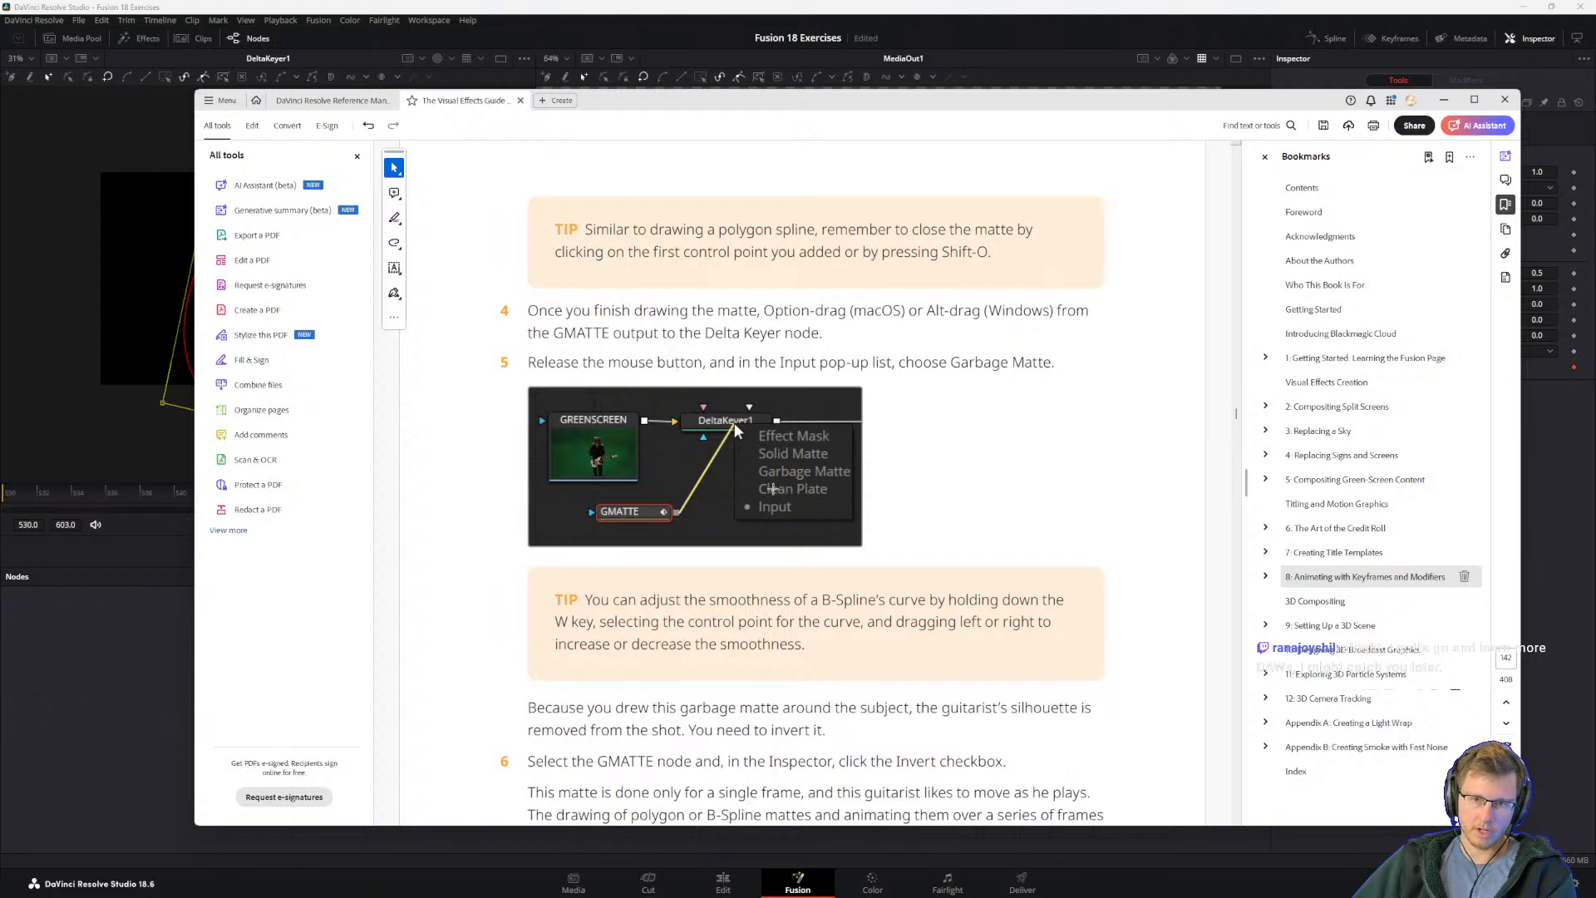
left_click_drag(585, 231, 706, 231)
left_click(558, 246)
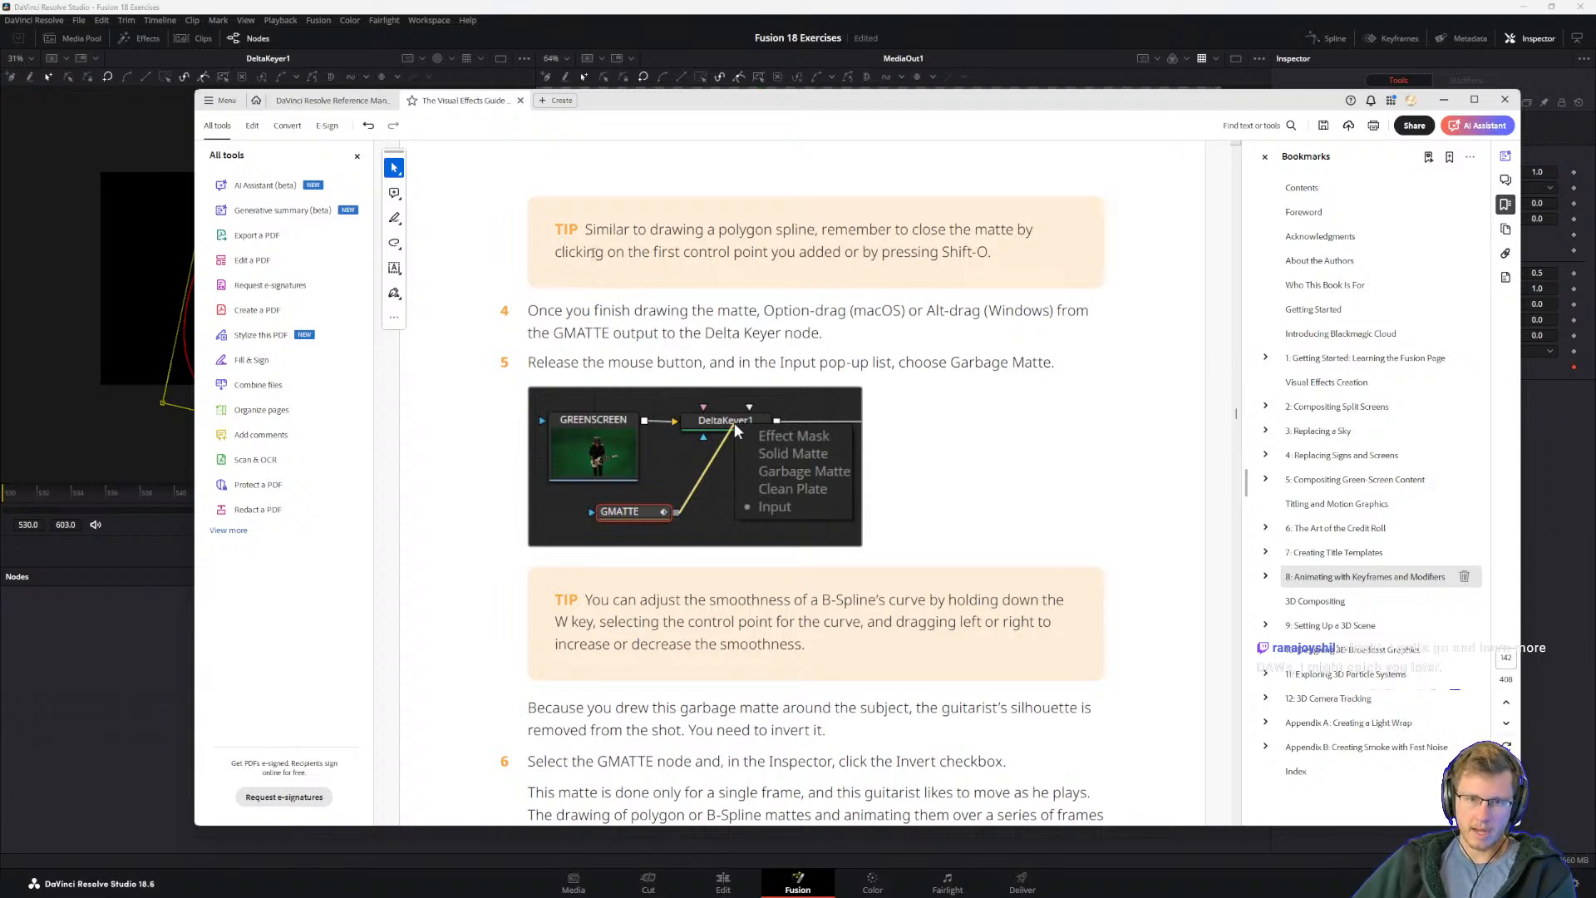
Step: Read steps 4 and 5 on connecting GMATTE to the Delta Keyer and the tip on adjusting B-Spline smoothness
left_click_drag(653, 253, 870, 259)
left_click(812, 259)
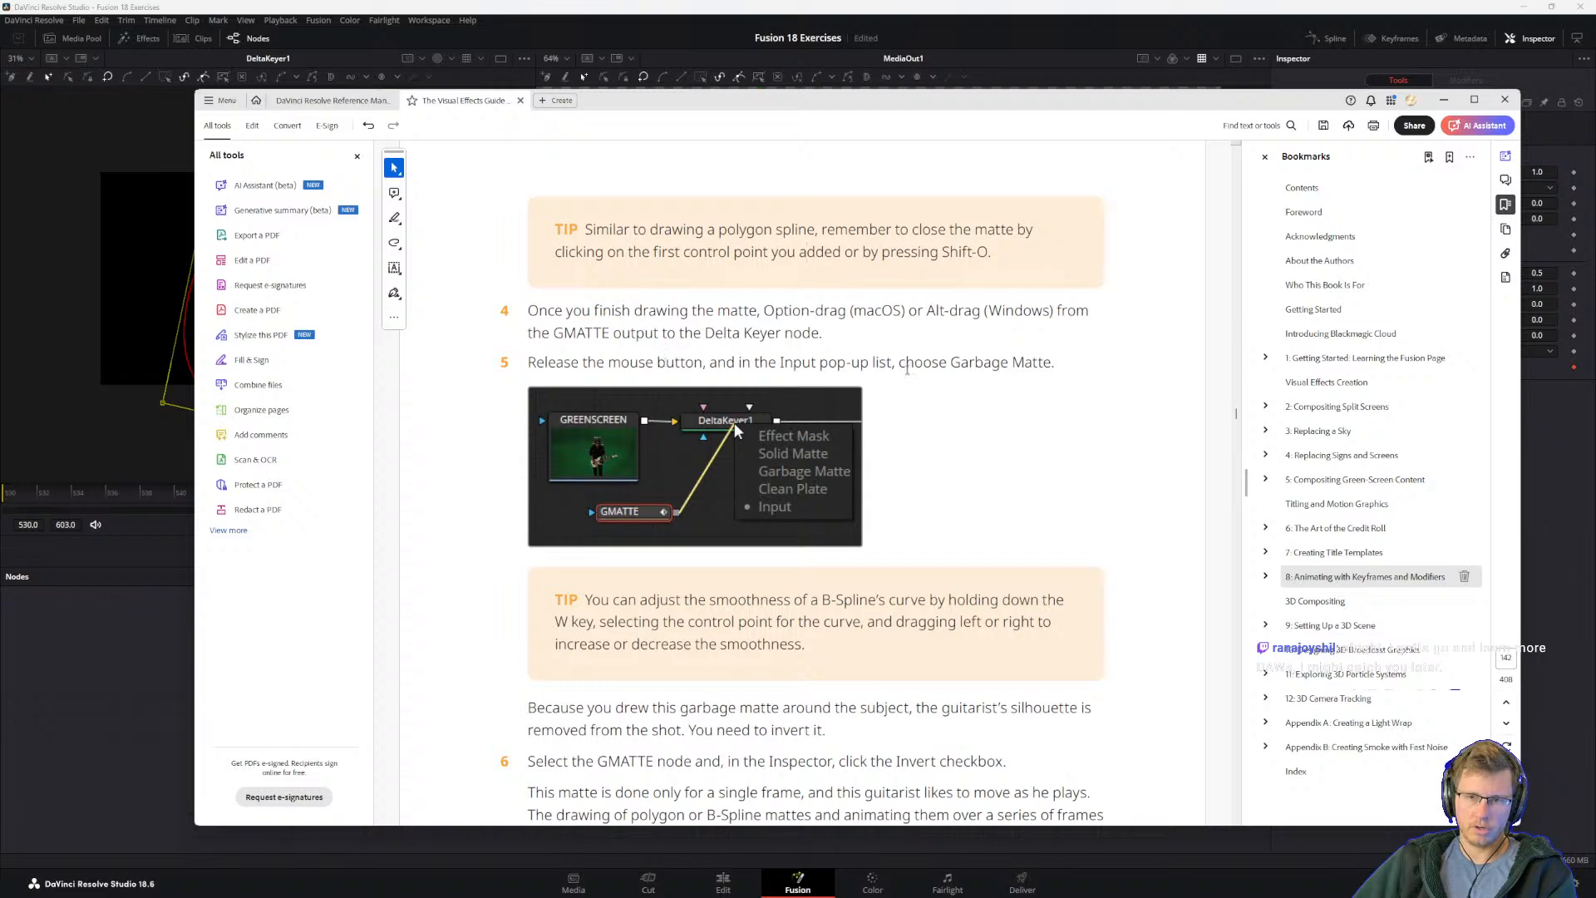
scroll(609, 566, "down", 1)
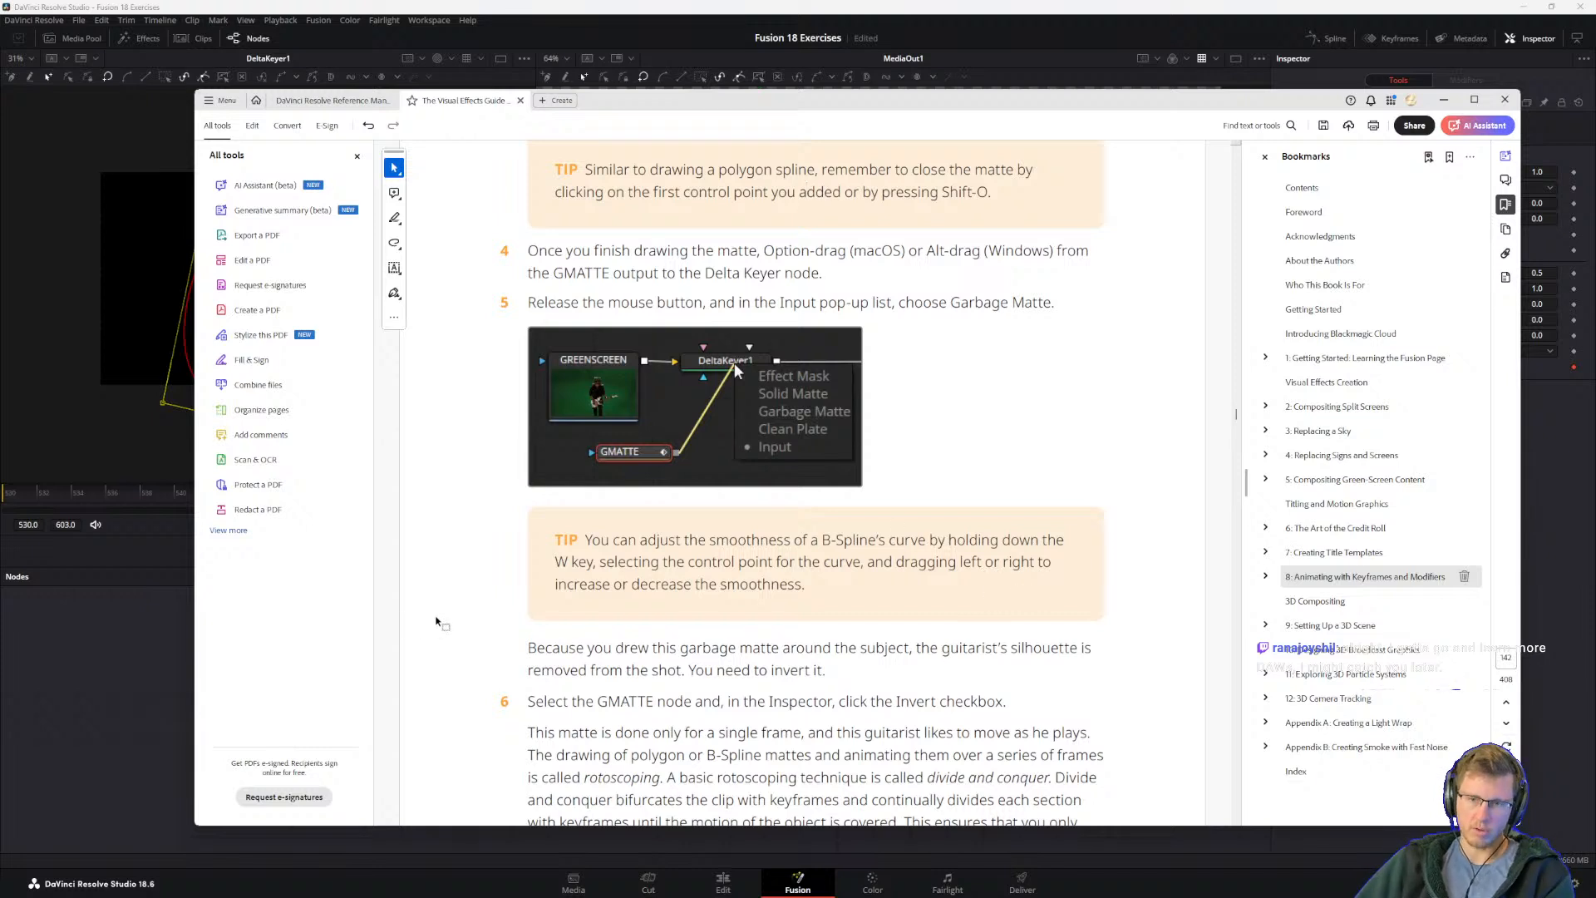
left_click_drag(598, 566, 683, 571)
left_click(642, 575)
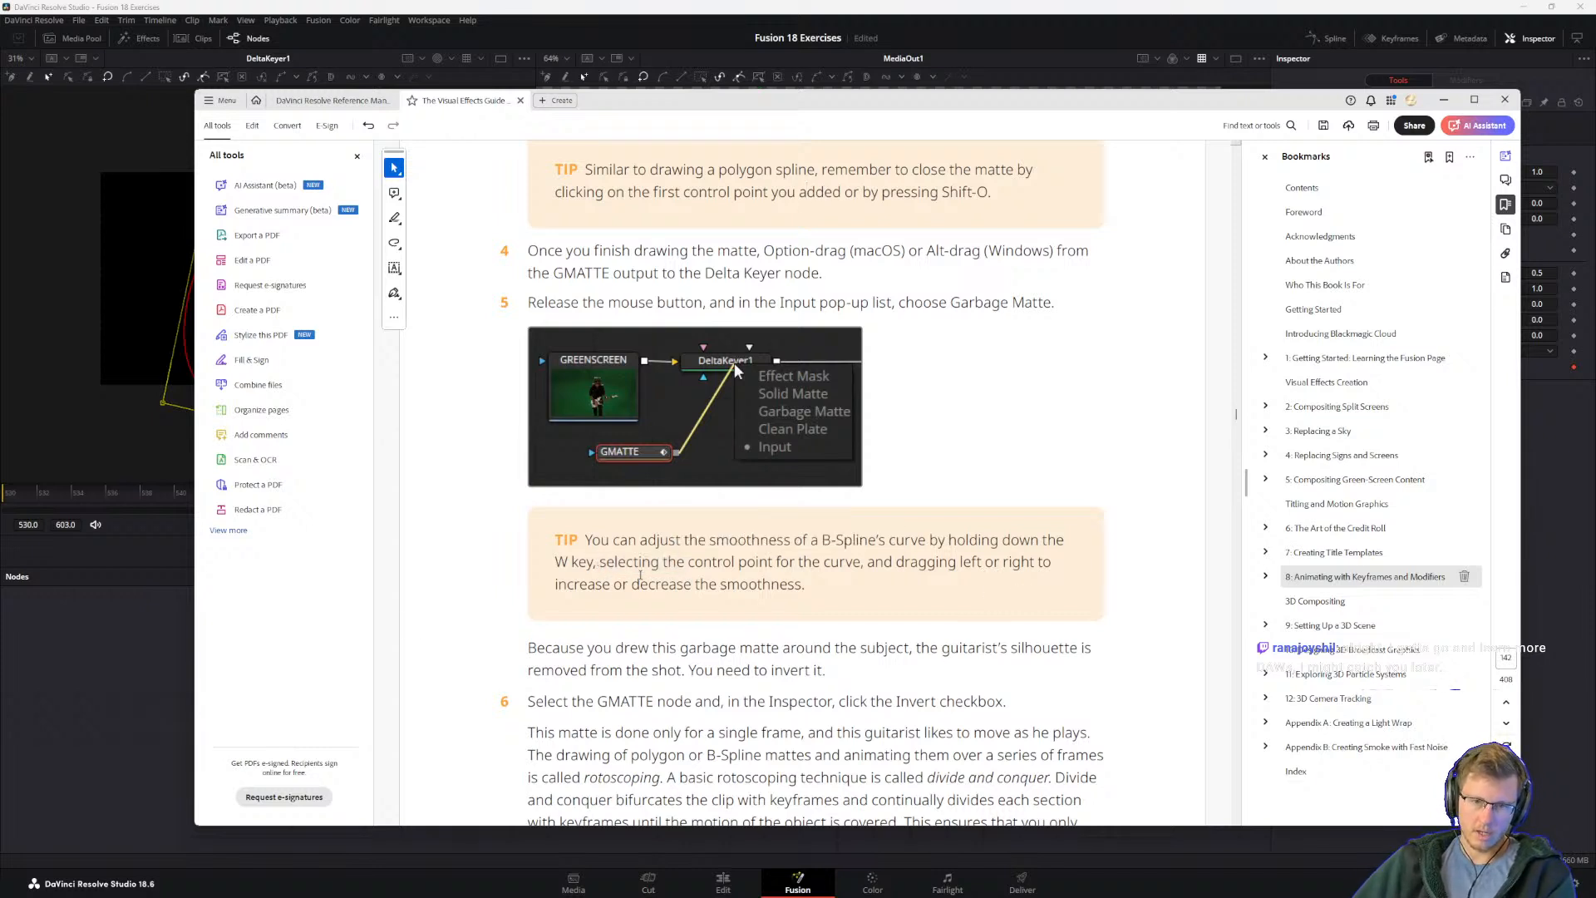
left_click_drag(825, 567, 752, 565)
left_click(628, 585)
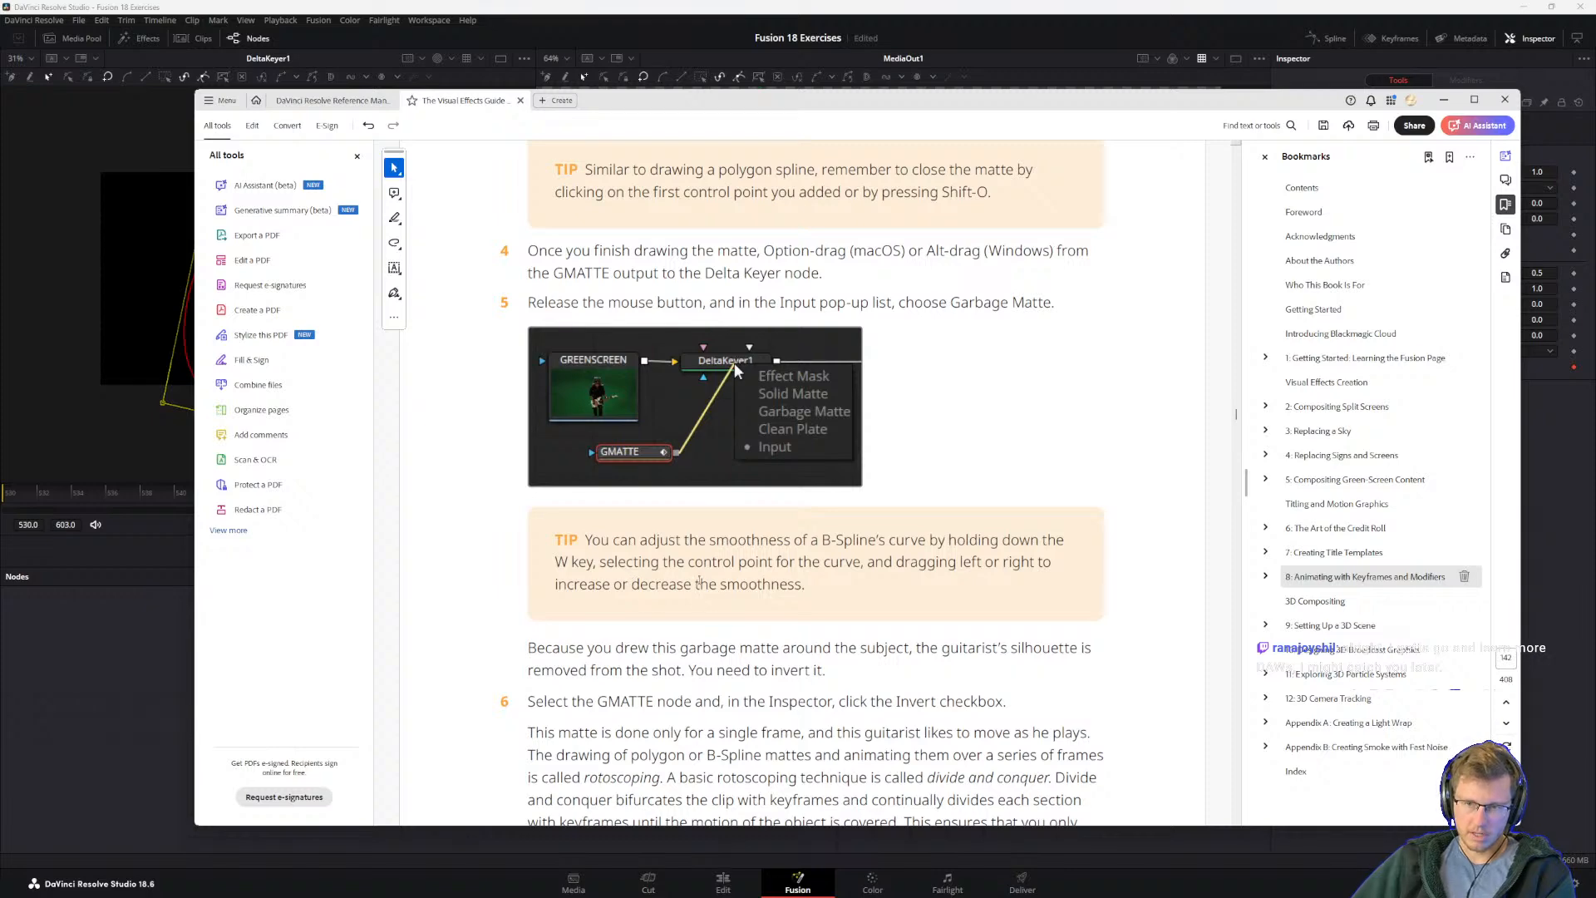
left_click(555, 584)
scroll(654, 499, "down", 3)
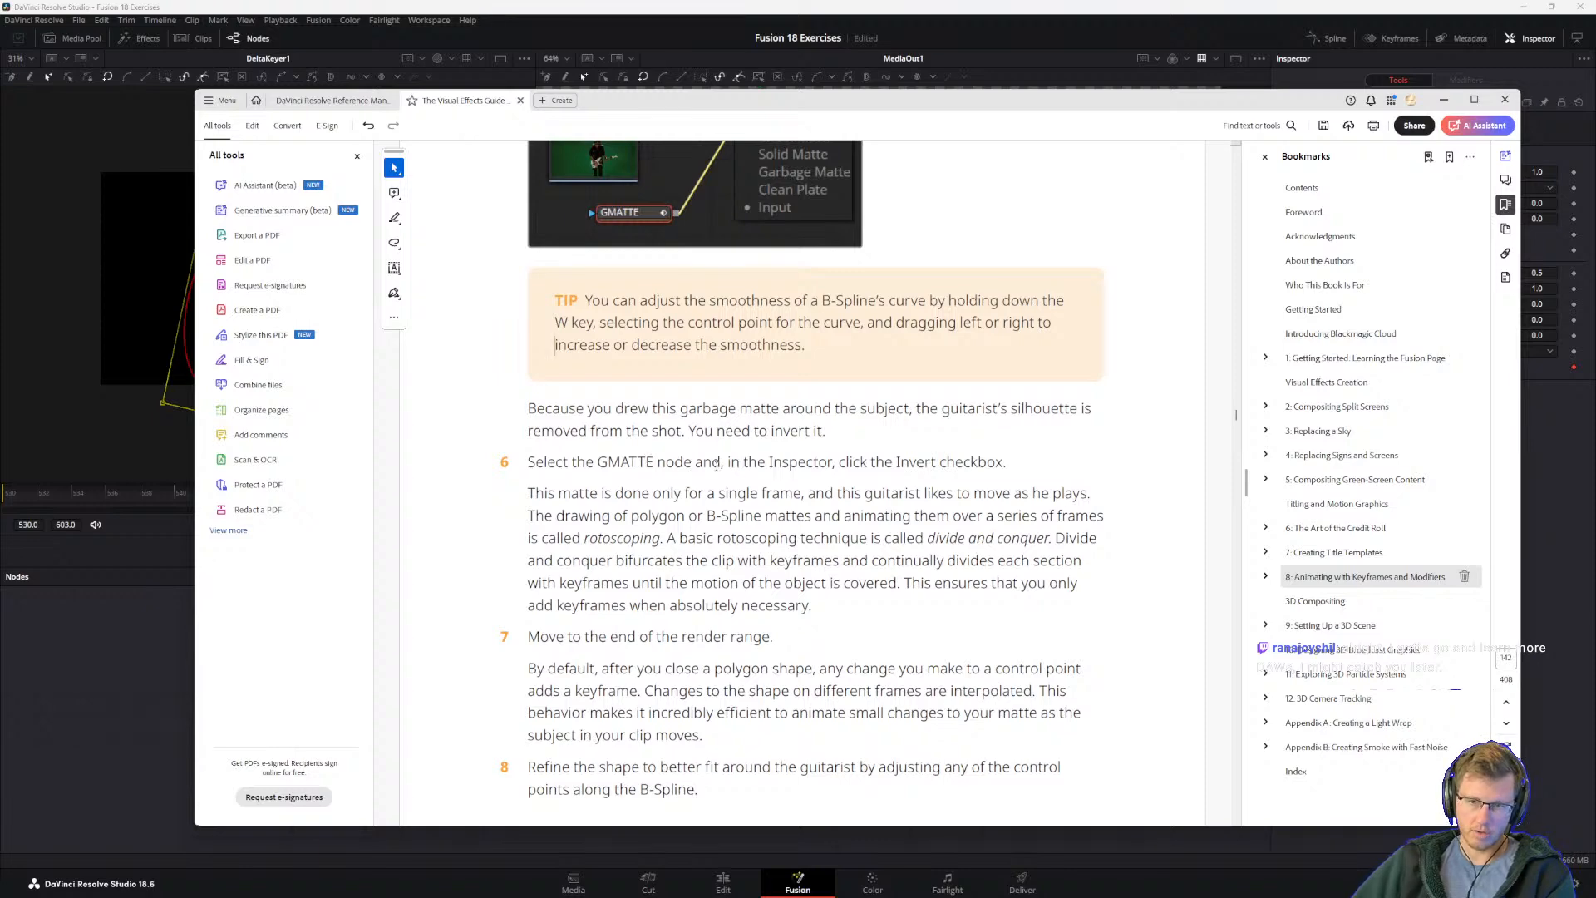
Step: Read the divide and conquer rotoscoping explanation and steps 7 and 8 on refining the matte at the end of the render range
scroll(547, 568, "down", 1)
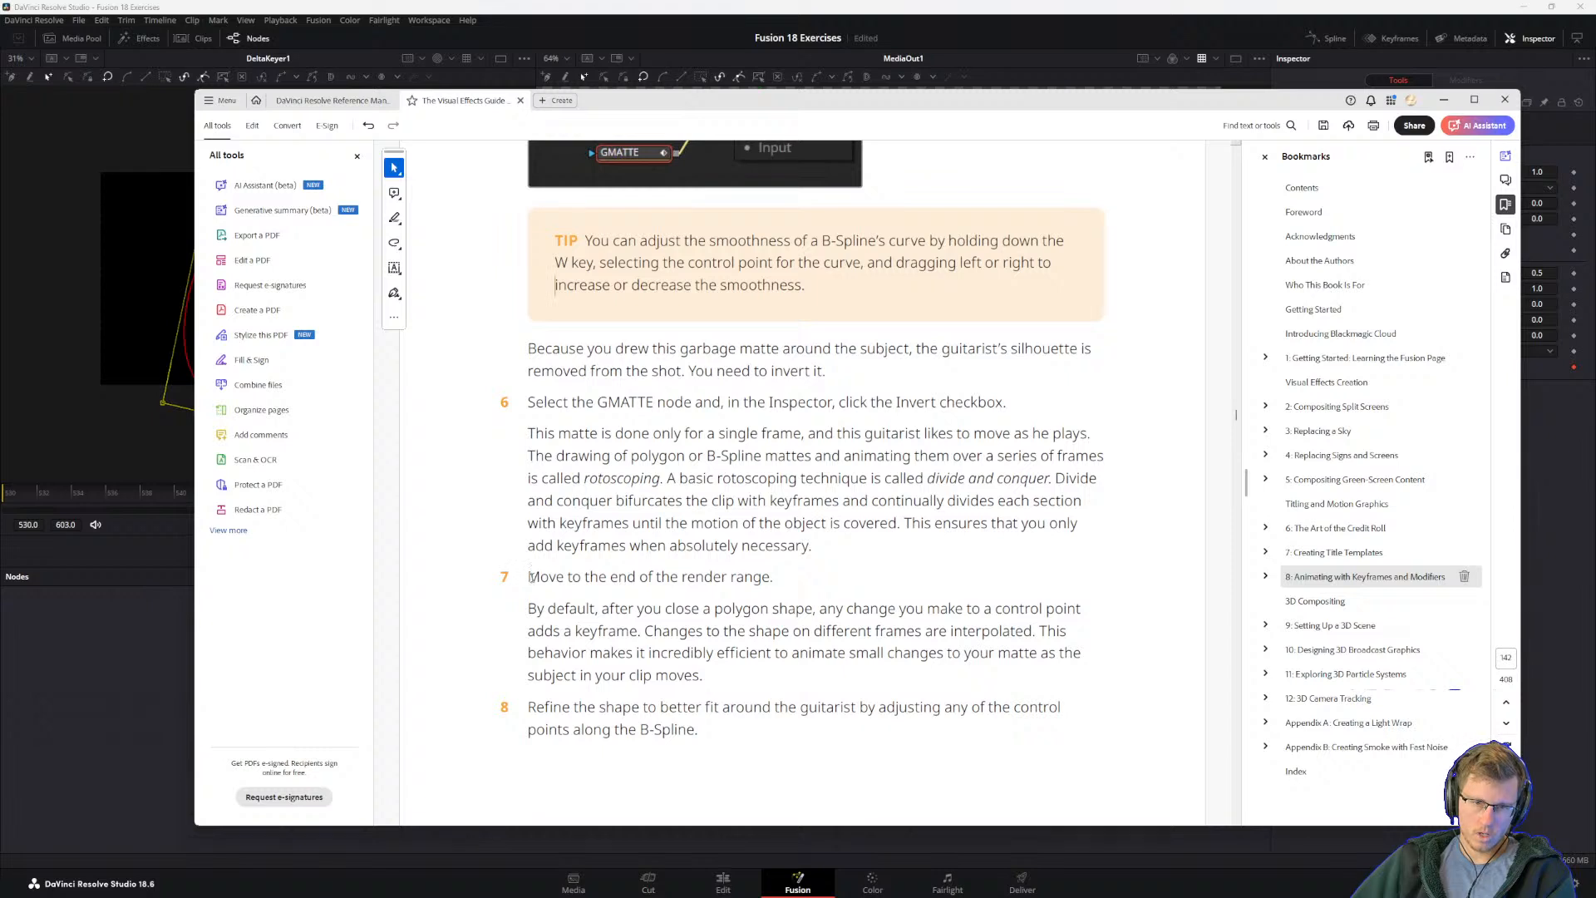
left_click_drag(717, 477, 1097, 479)
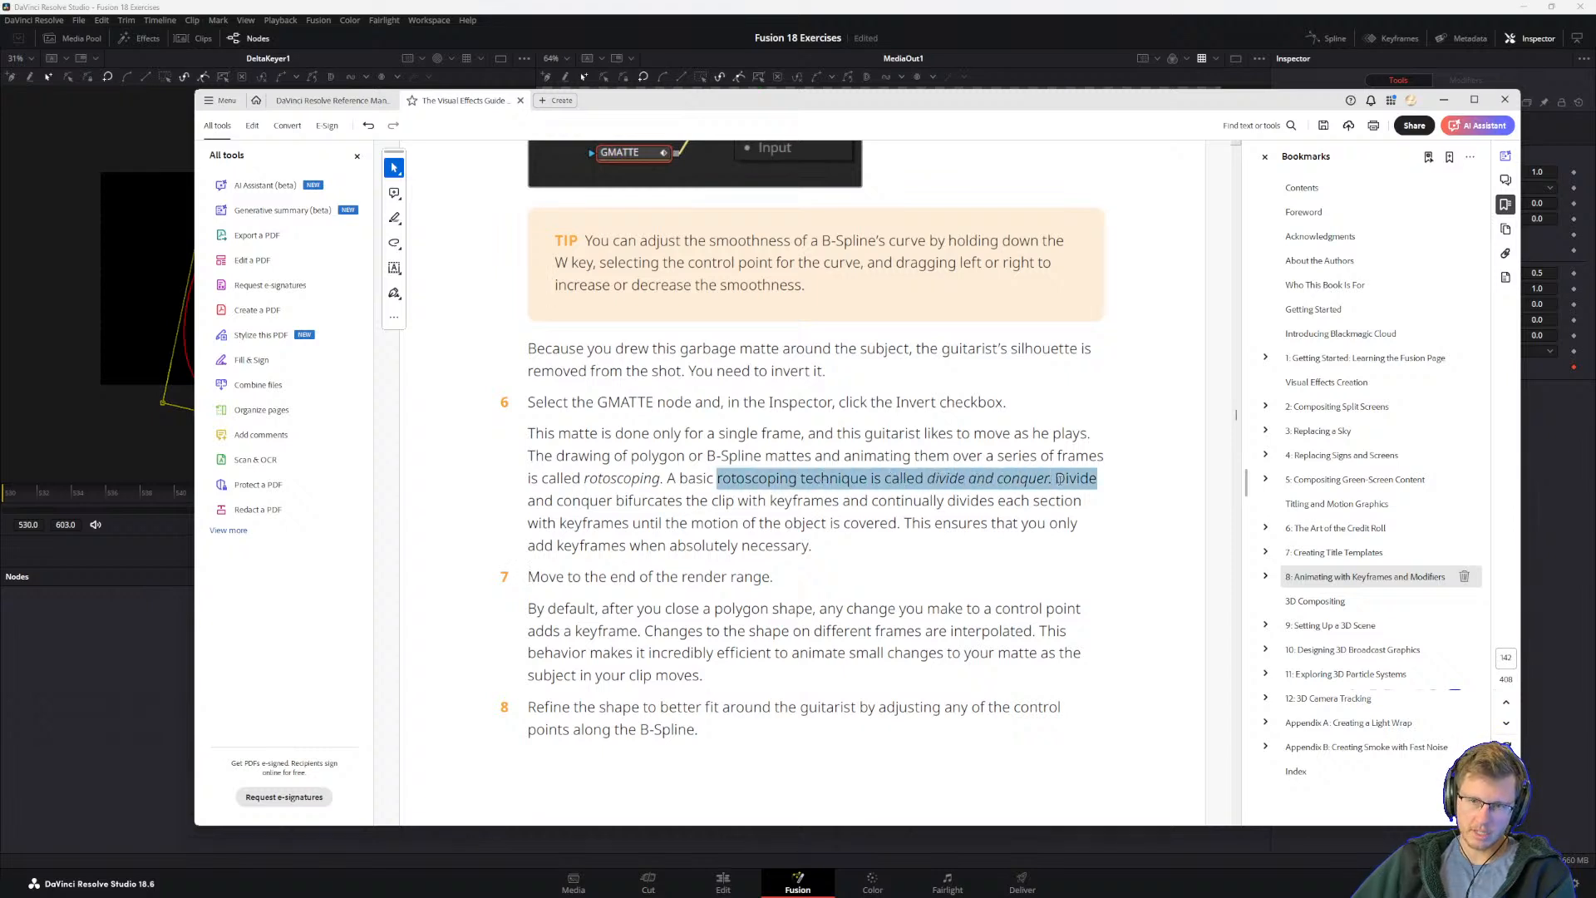
left_click(924, 481)
left_click_drag(537, 509, 897, 524)
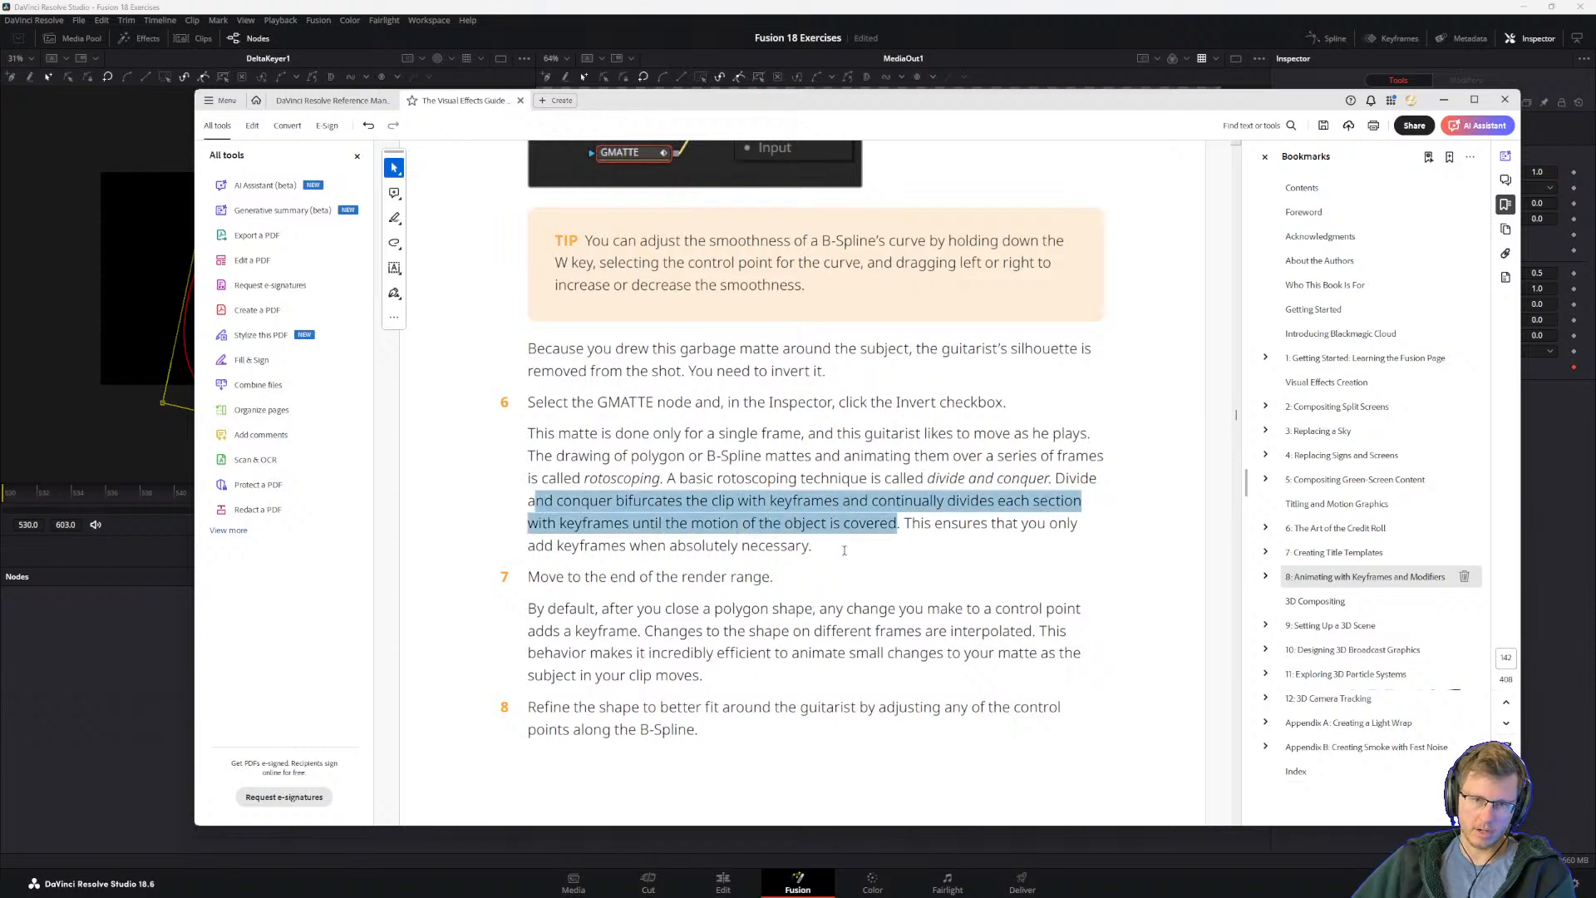
left_click(665, 523)
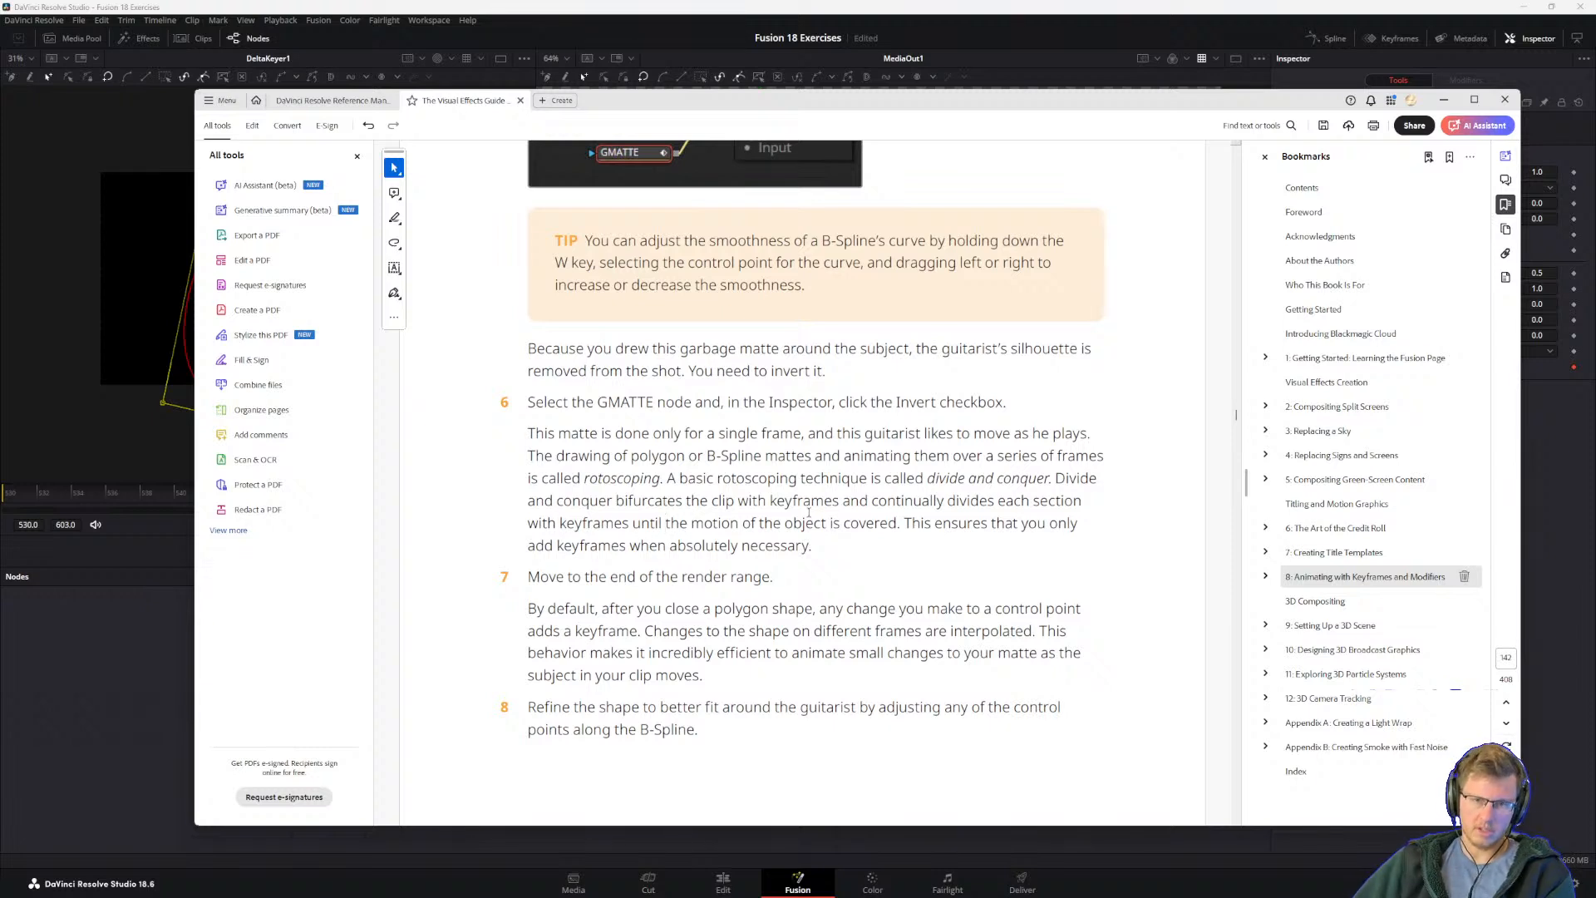
left_click_drag(904, 522, 987, 522)
left_click(764, 522)
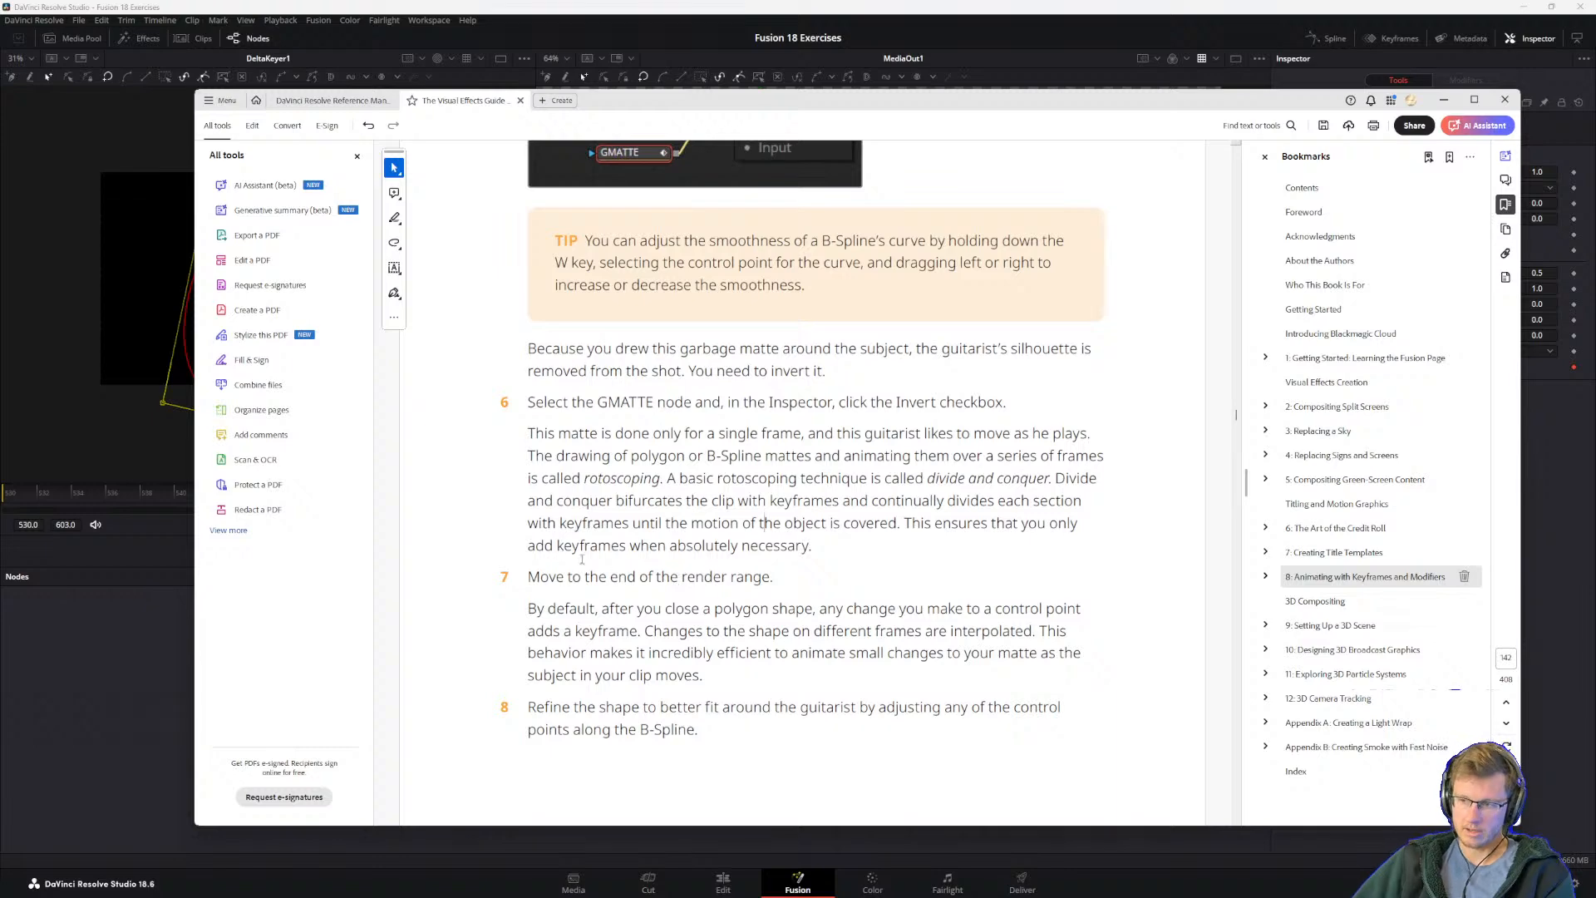
left_click_drag(529, 577, 653, 577)
left_click(661, 641)
scroll(661, 648, "down", 2)
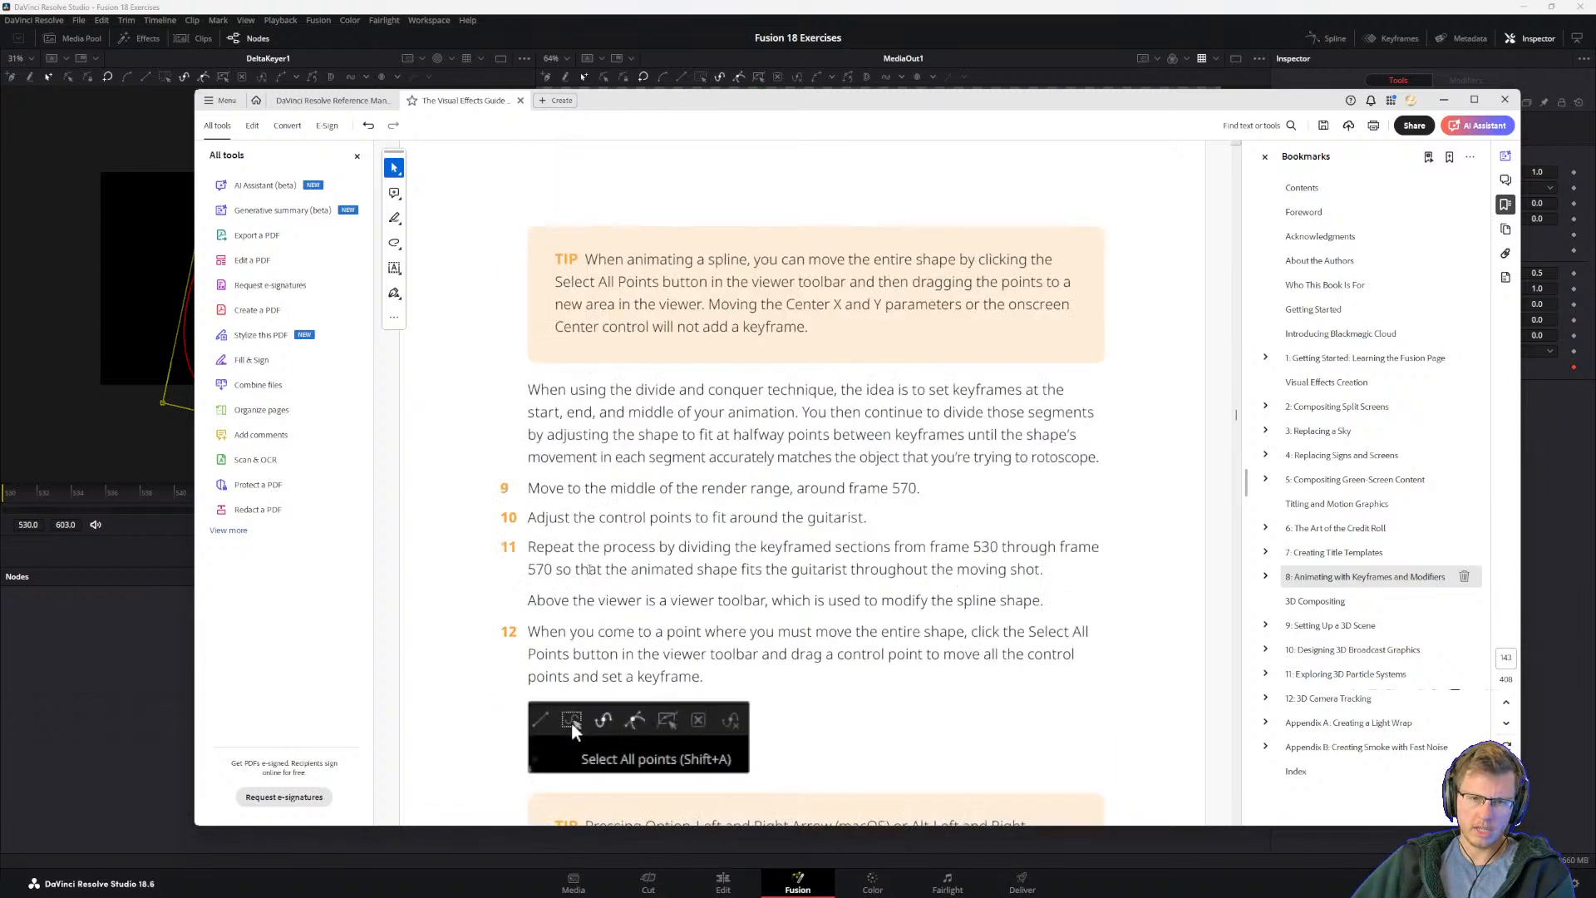
scroll(661, 648, "up", 1)
Step: Switch to DaVinci Resolve, go to frame 530, add a control point along the top of the GMATTE spline and raise it above the hat
left_click(417, 6)
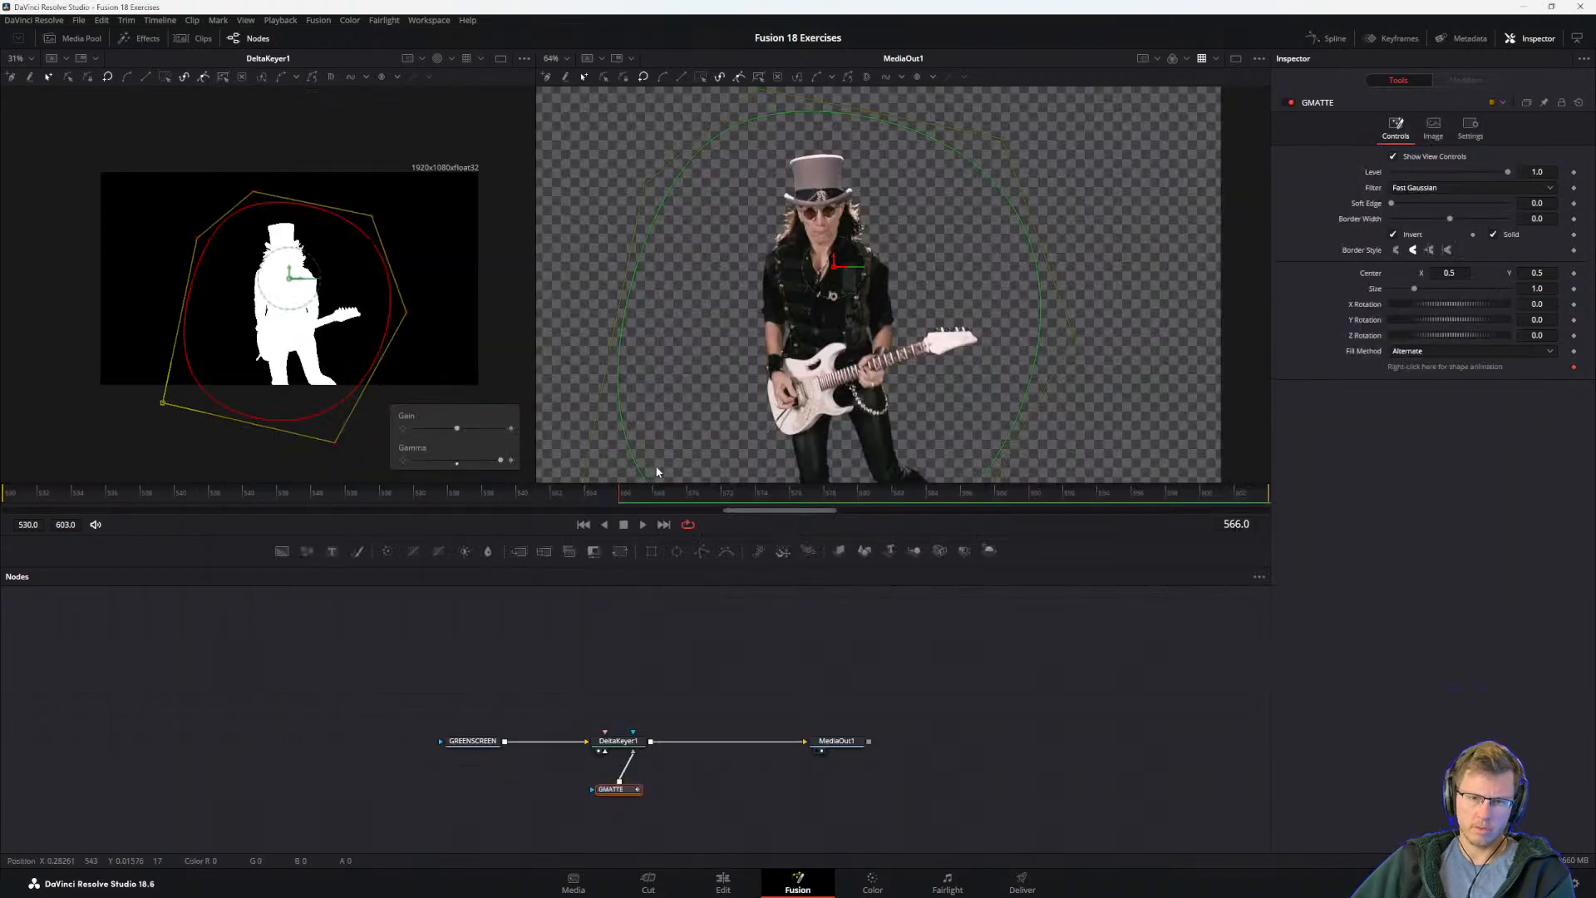
left_click(552, 492)
left_click_drag(552, 492, 2, 502)
scroll(744, 356, "down", 3)
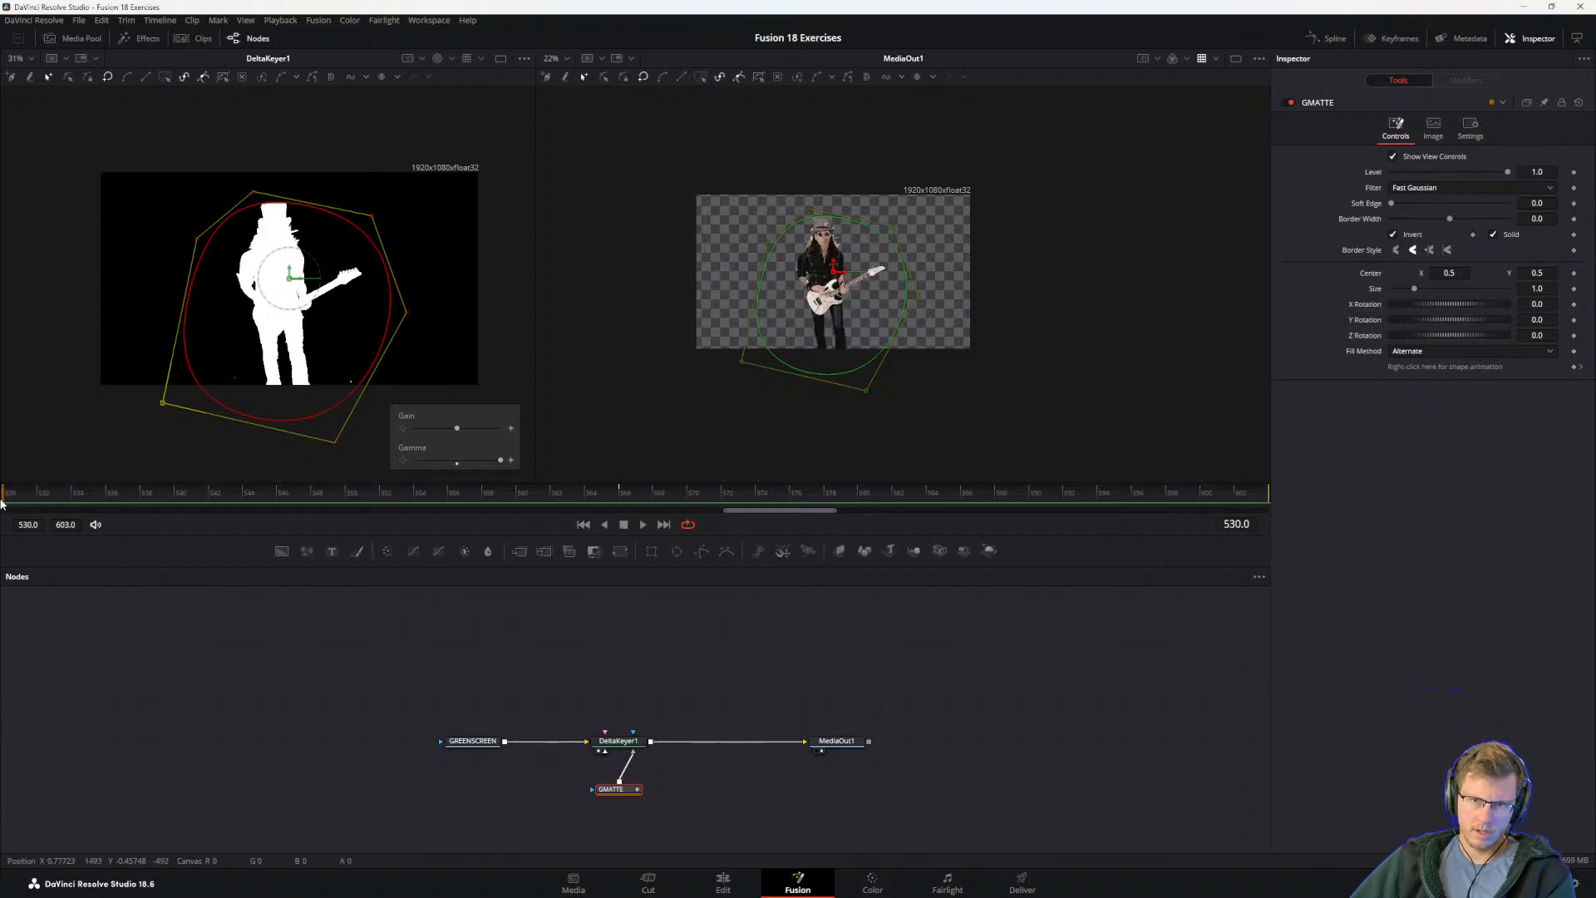
left_click(825, 219)
left_click_drag(841, 211, 810, 204)
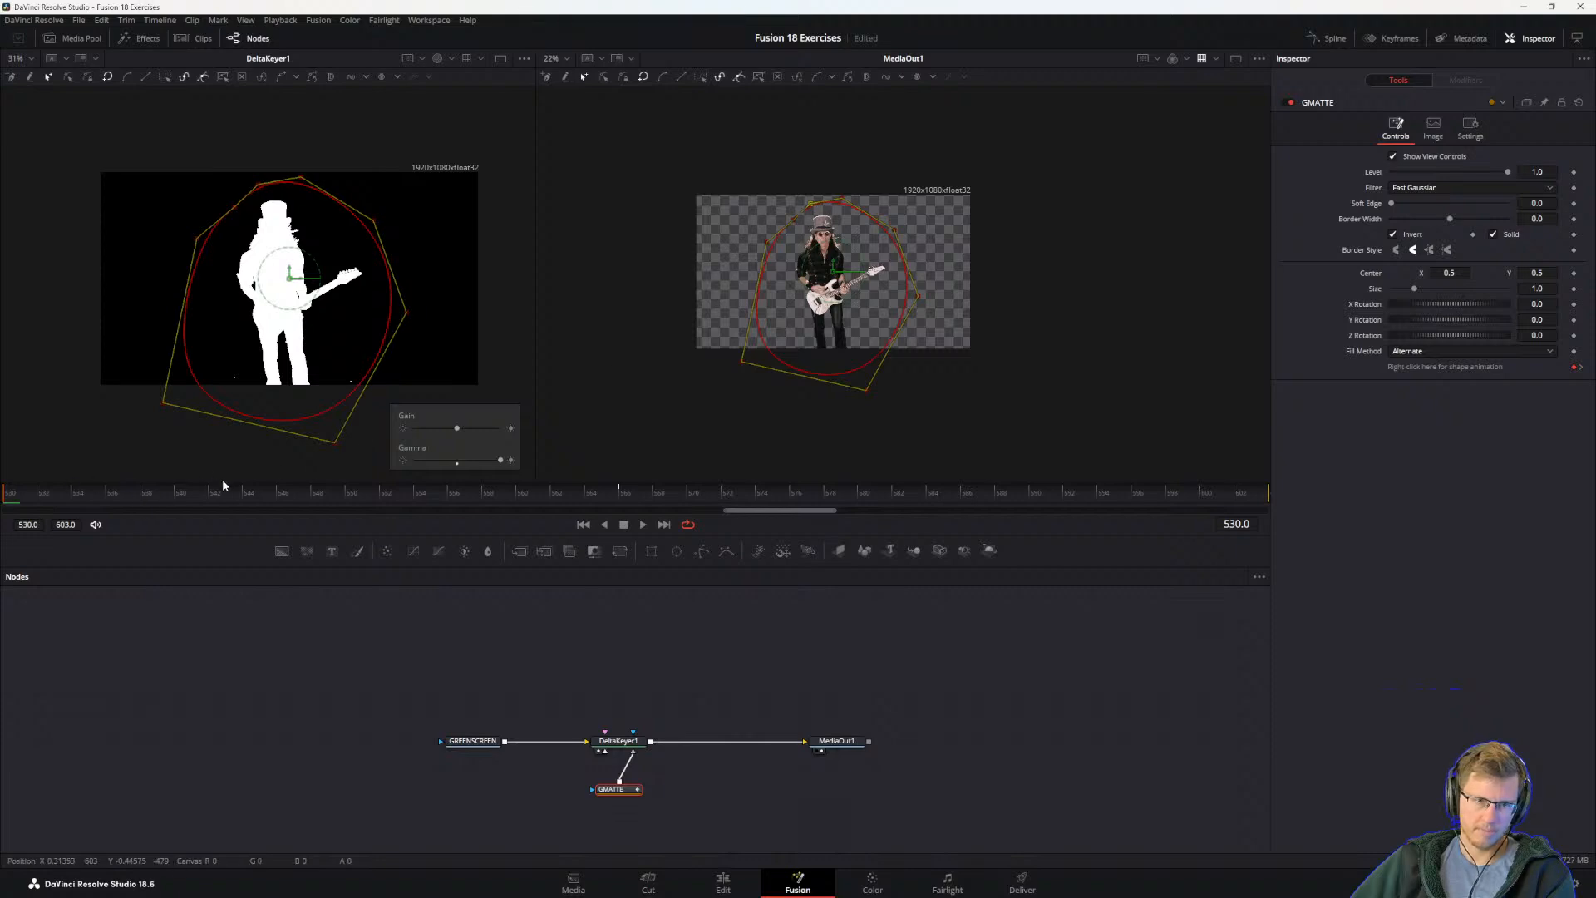
Step: Check the matte across the clip, then at frame 566 move the spline's upper control points up to clear the guitarist's hat
left_click(264, 496)
left_click_drag(274, 495, 965, 492)
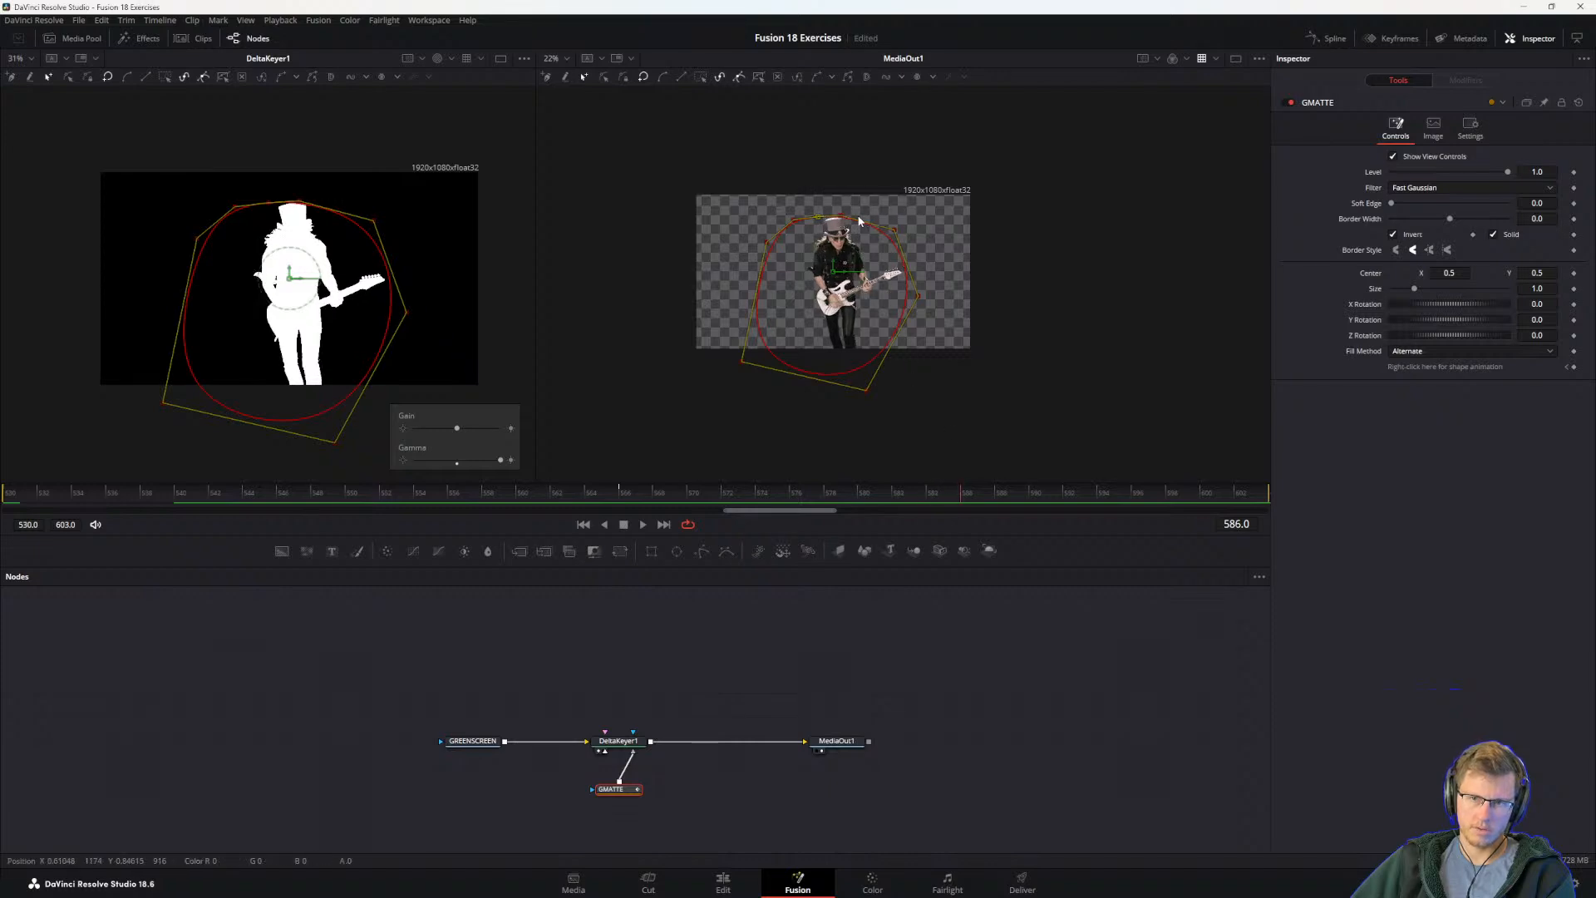
left_click(622, 493)
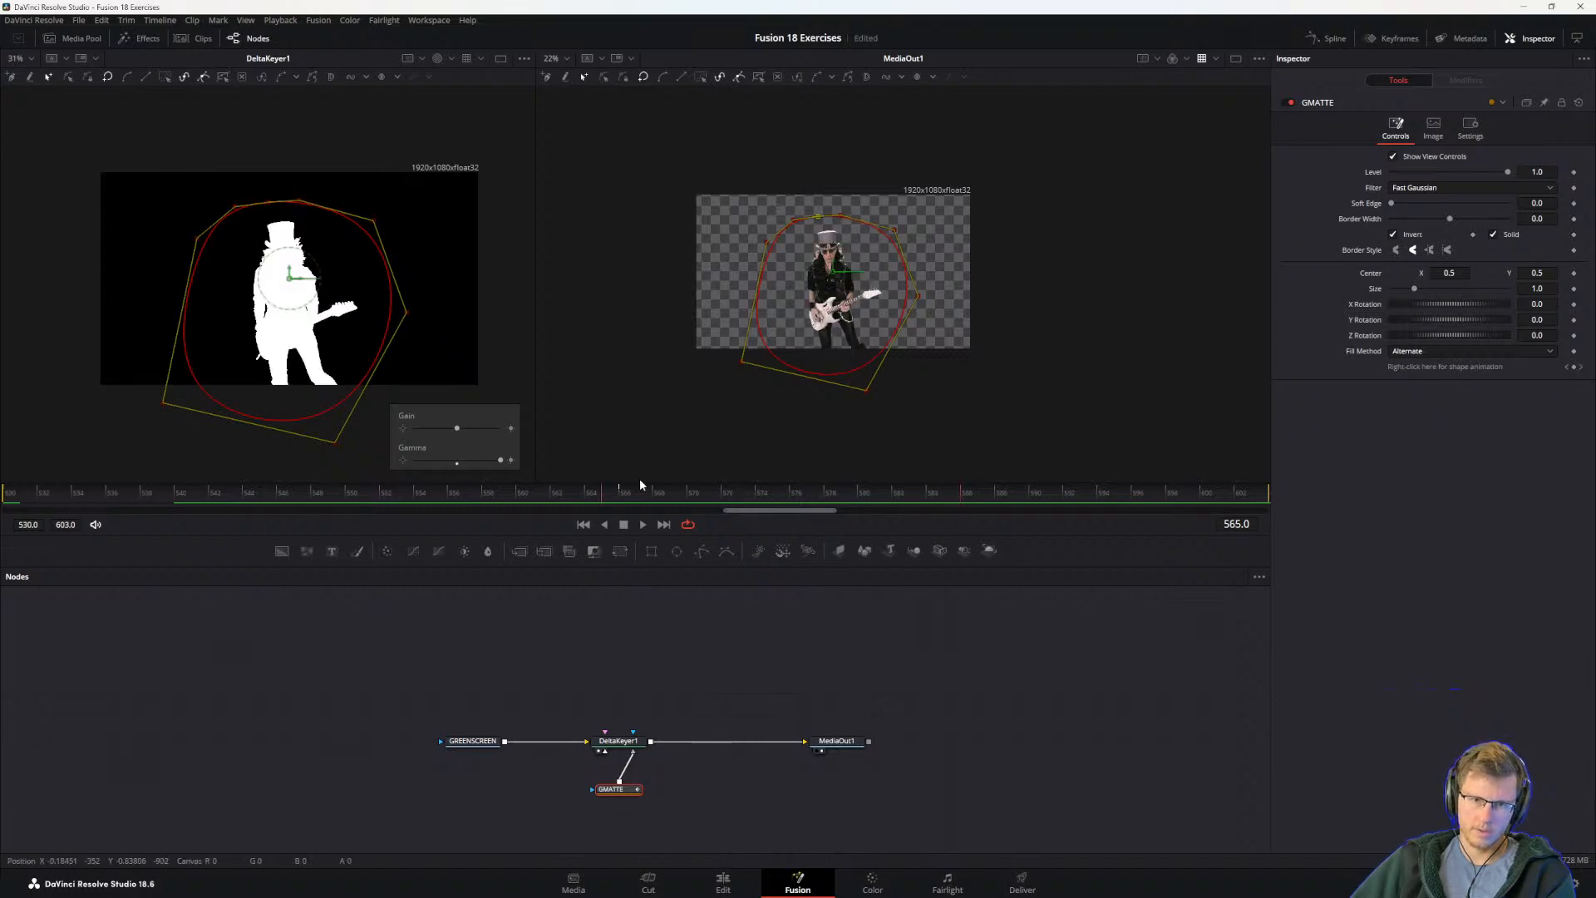
left_click(618, 494)
left_click_drag(735, 191, 954, 259)
left_click_drag(851, 235, 841, 214)
Step: At frame 603, move the spline's control points on the guitar neck side outward, then scrub back to frame 530
left_click_drag(701, 492, 1275, 499)
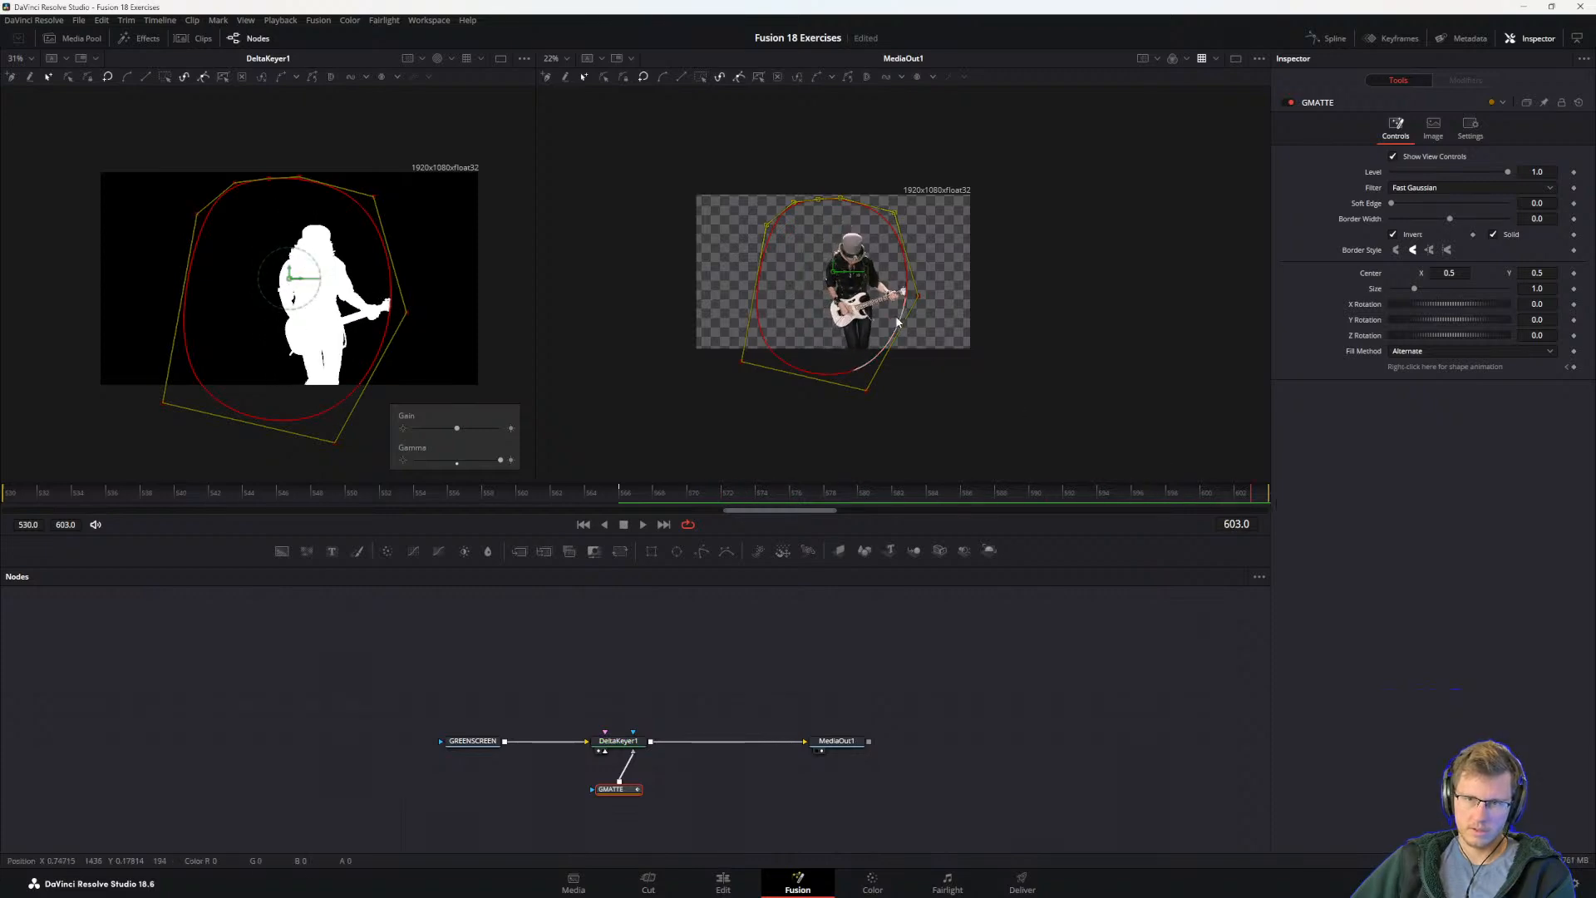
left_click_drag(919, 297, 949, 305)
left_click_drag(1257, 495, 1, 528)
Step: Switch to the guide PDF and read steps 9 to 12 on dividing the keyframed sections and moving the entire shape
key("alt+Tab")
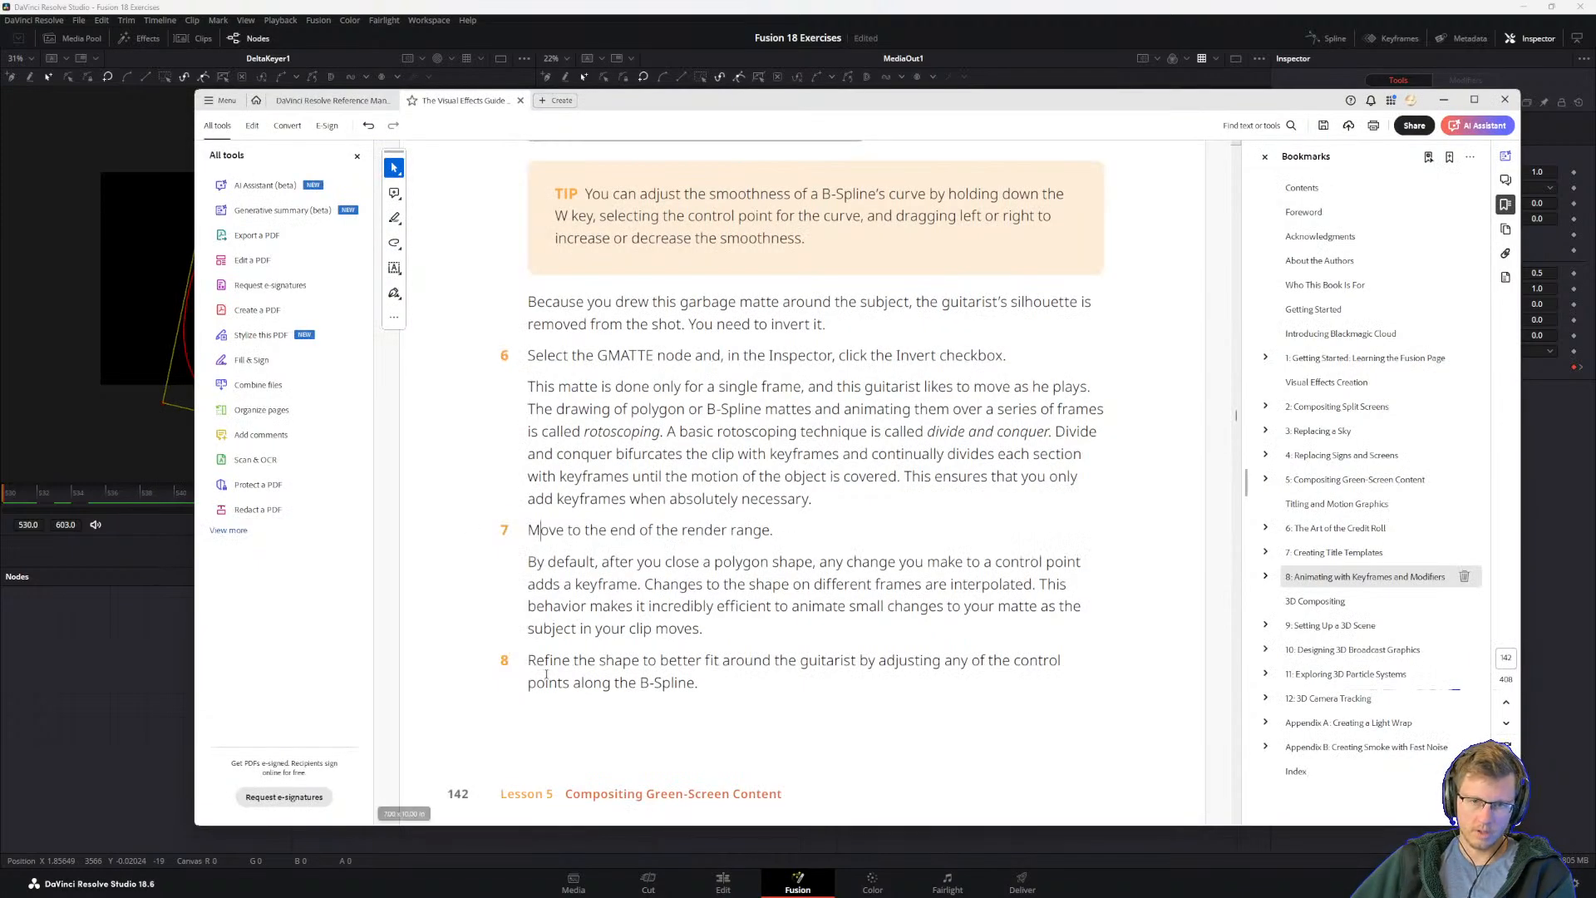
scroll(787, 598, "down", 3)
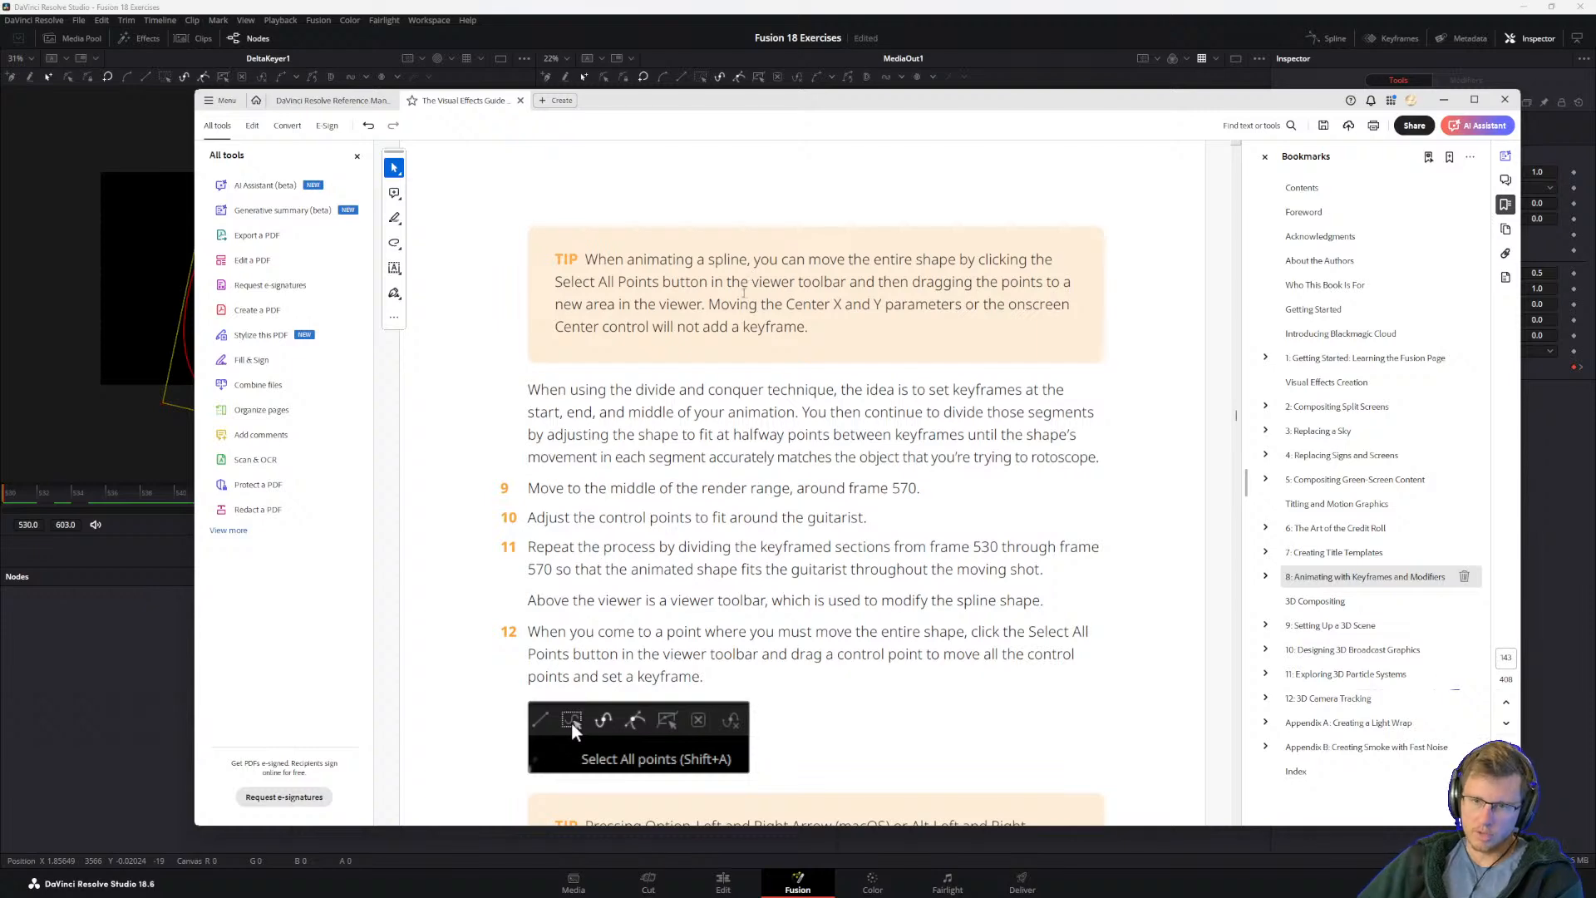
scroll(591, 413, "down", 2)
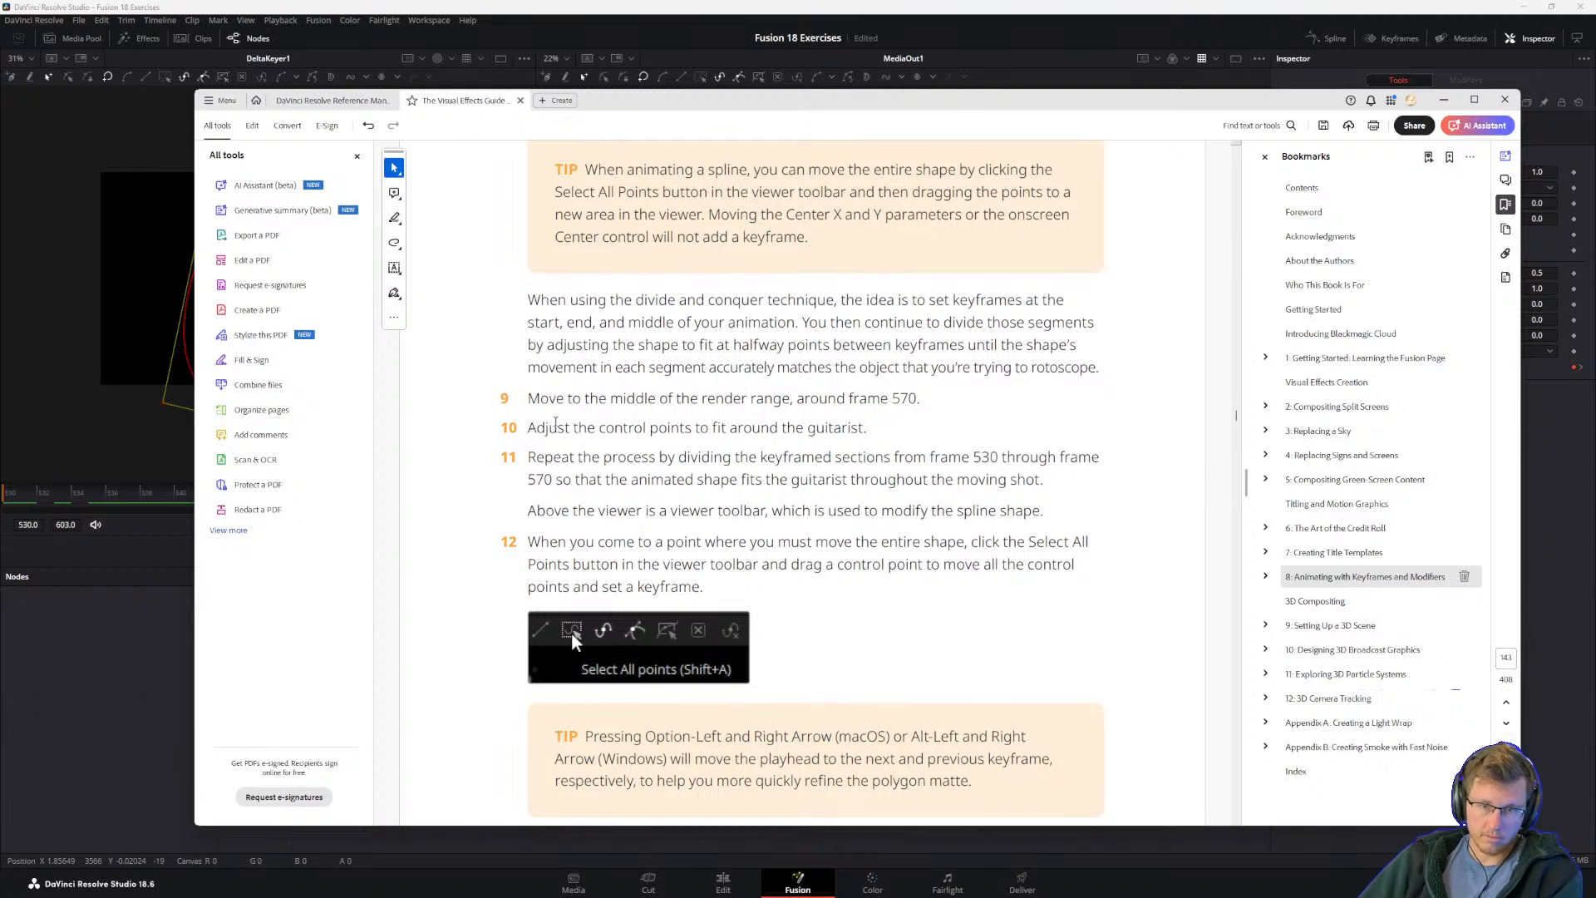
left_click_drag(535, 427, 866, 428)
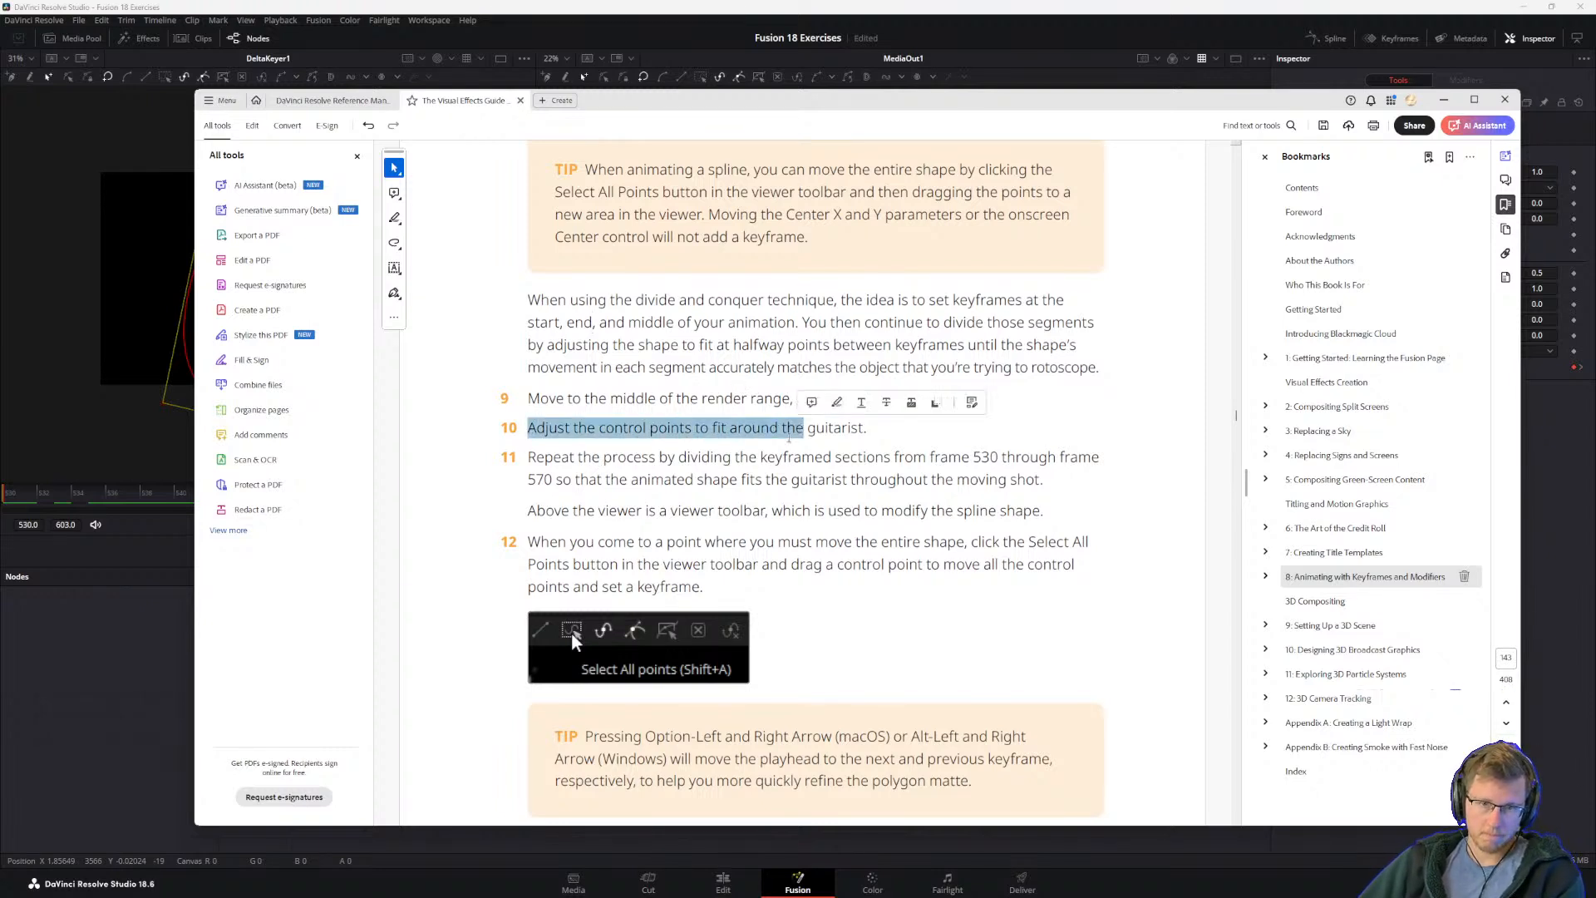
left_click_drag(528, 457, 737, 480)
left_click(738, 513)
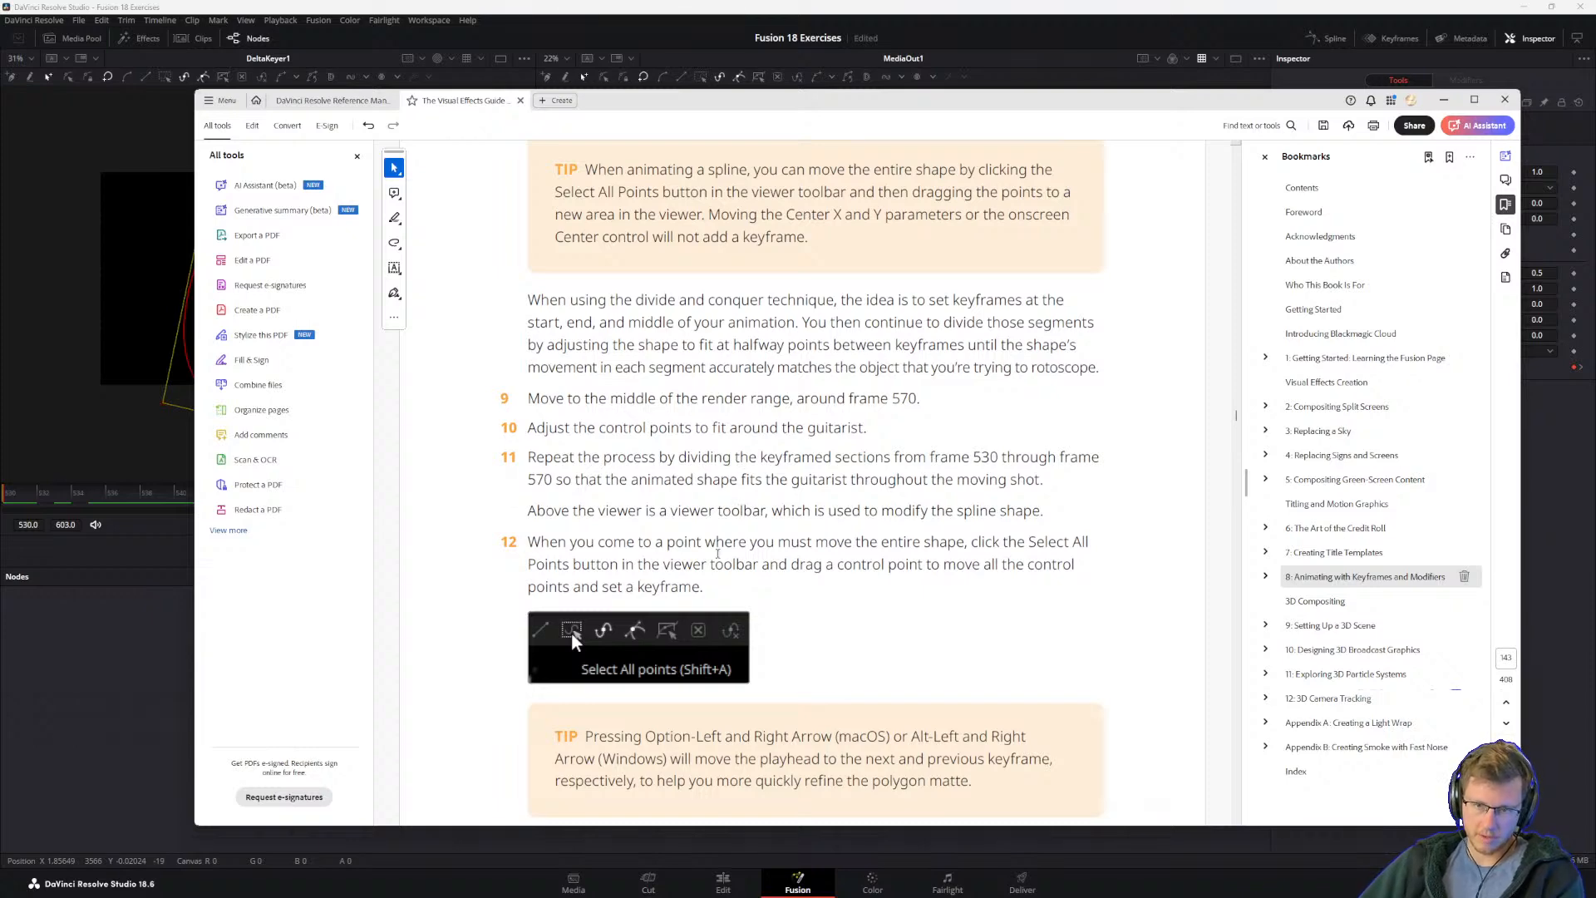
left_click_drag(528, 542, 663, 542)
scroll(665, 542, "down", 2)
left_click(699, 475)
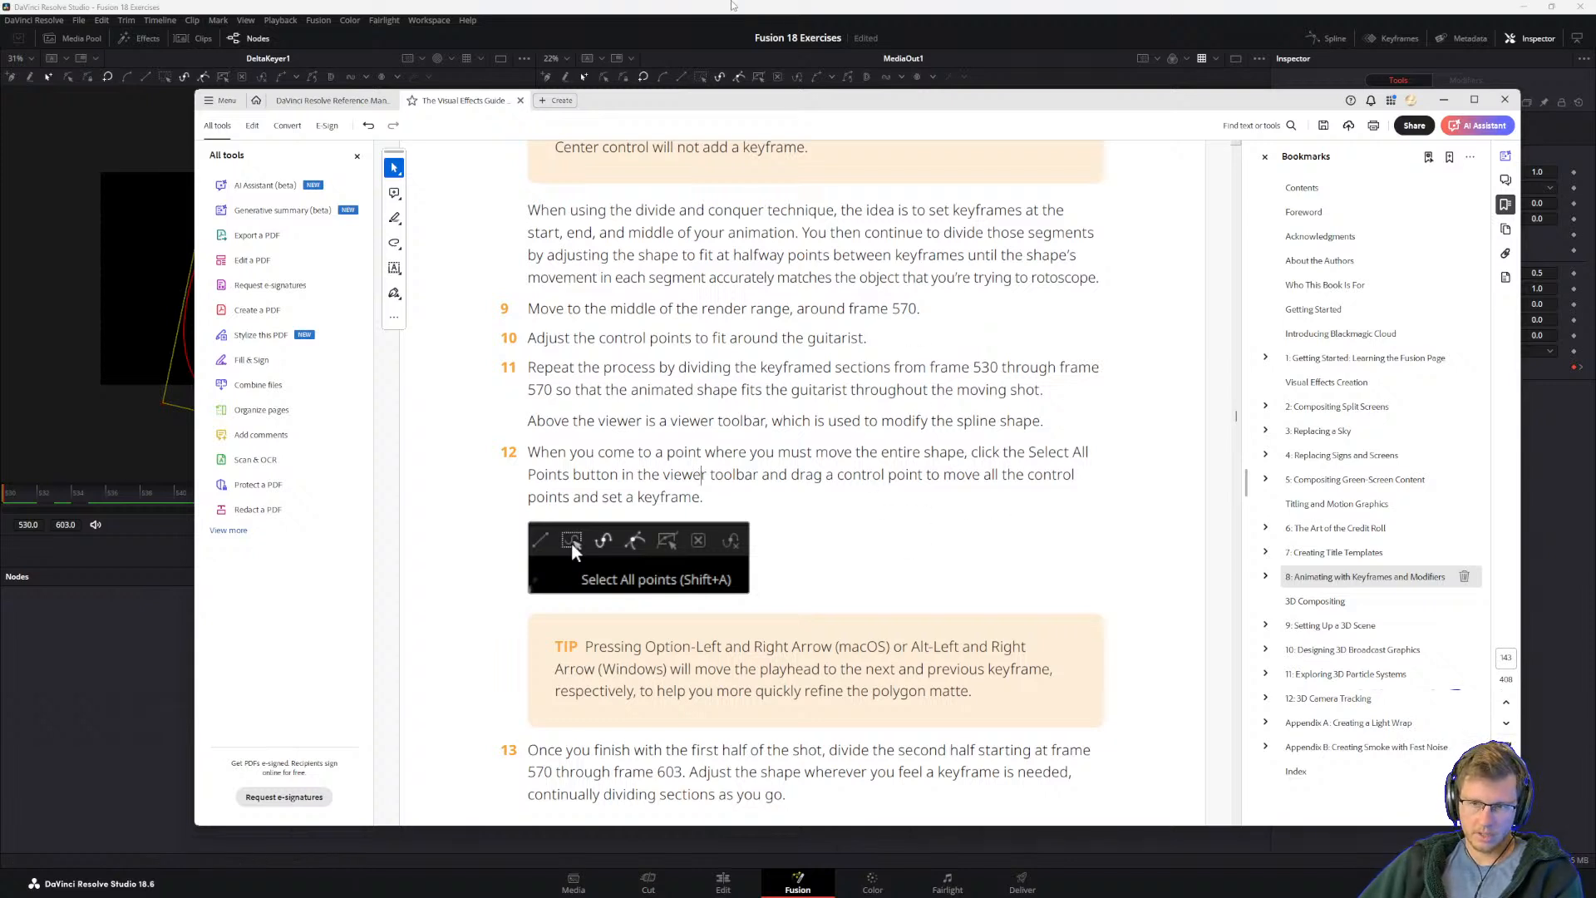
Step: Return to DaVinci Resolve, shift the spline's control points behind the guitarist inward at frame 603 and play the clip
key("alt+Tab")
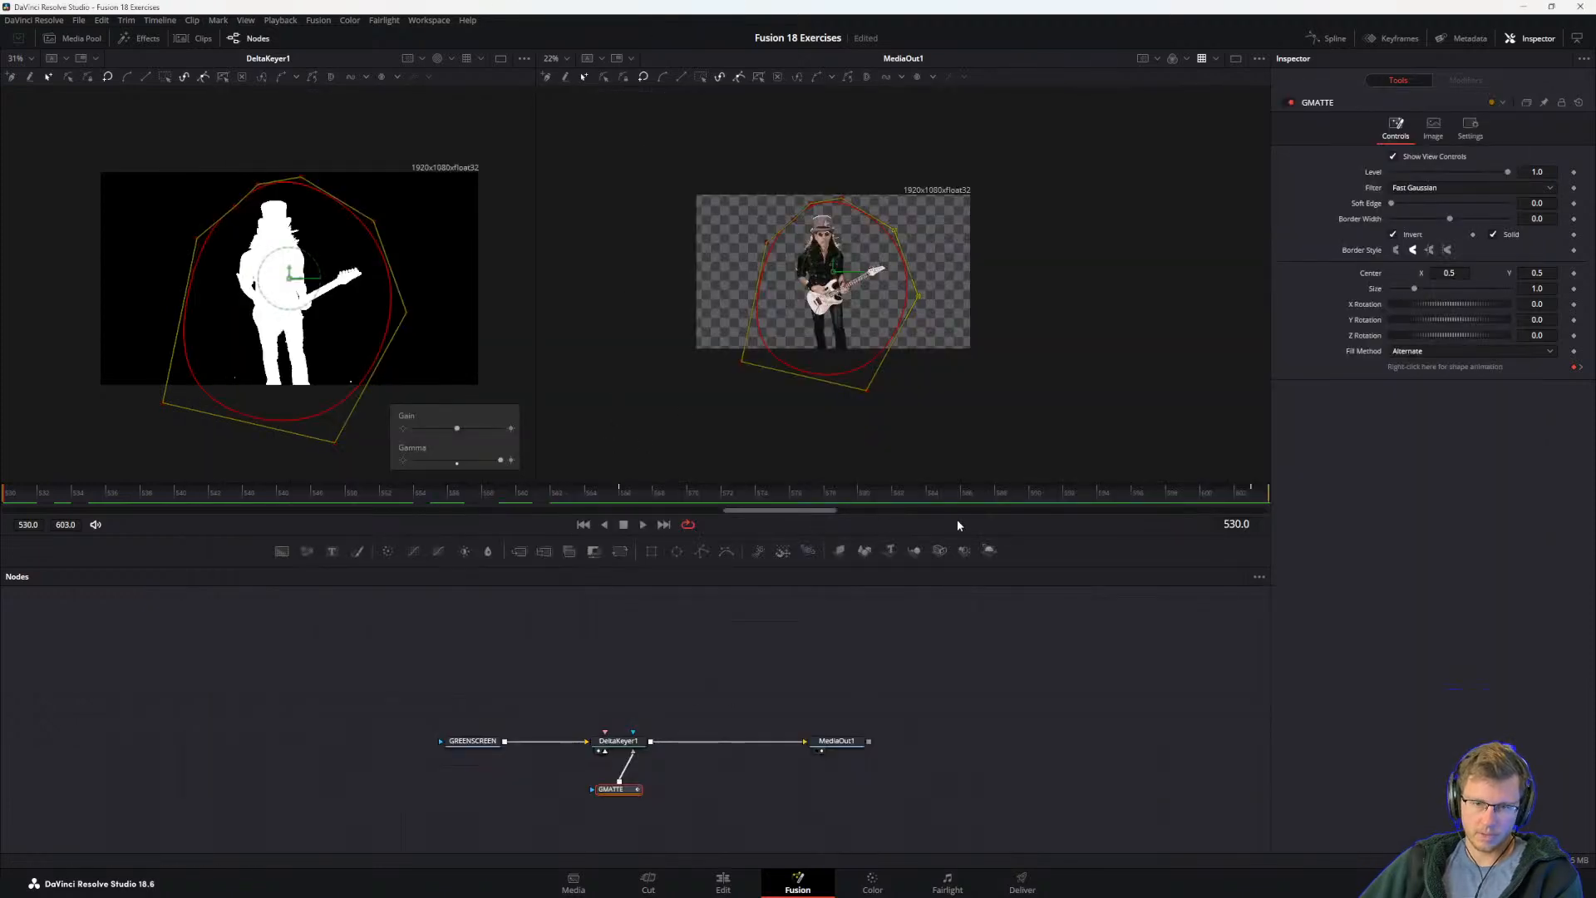
left_click_drag(1249, 497, 1305, 561)
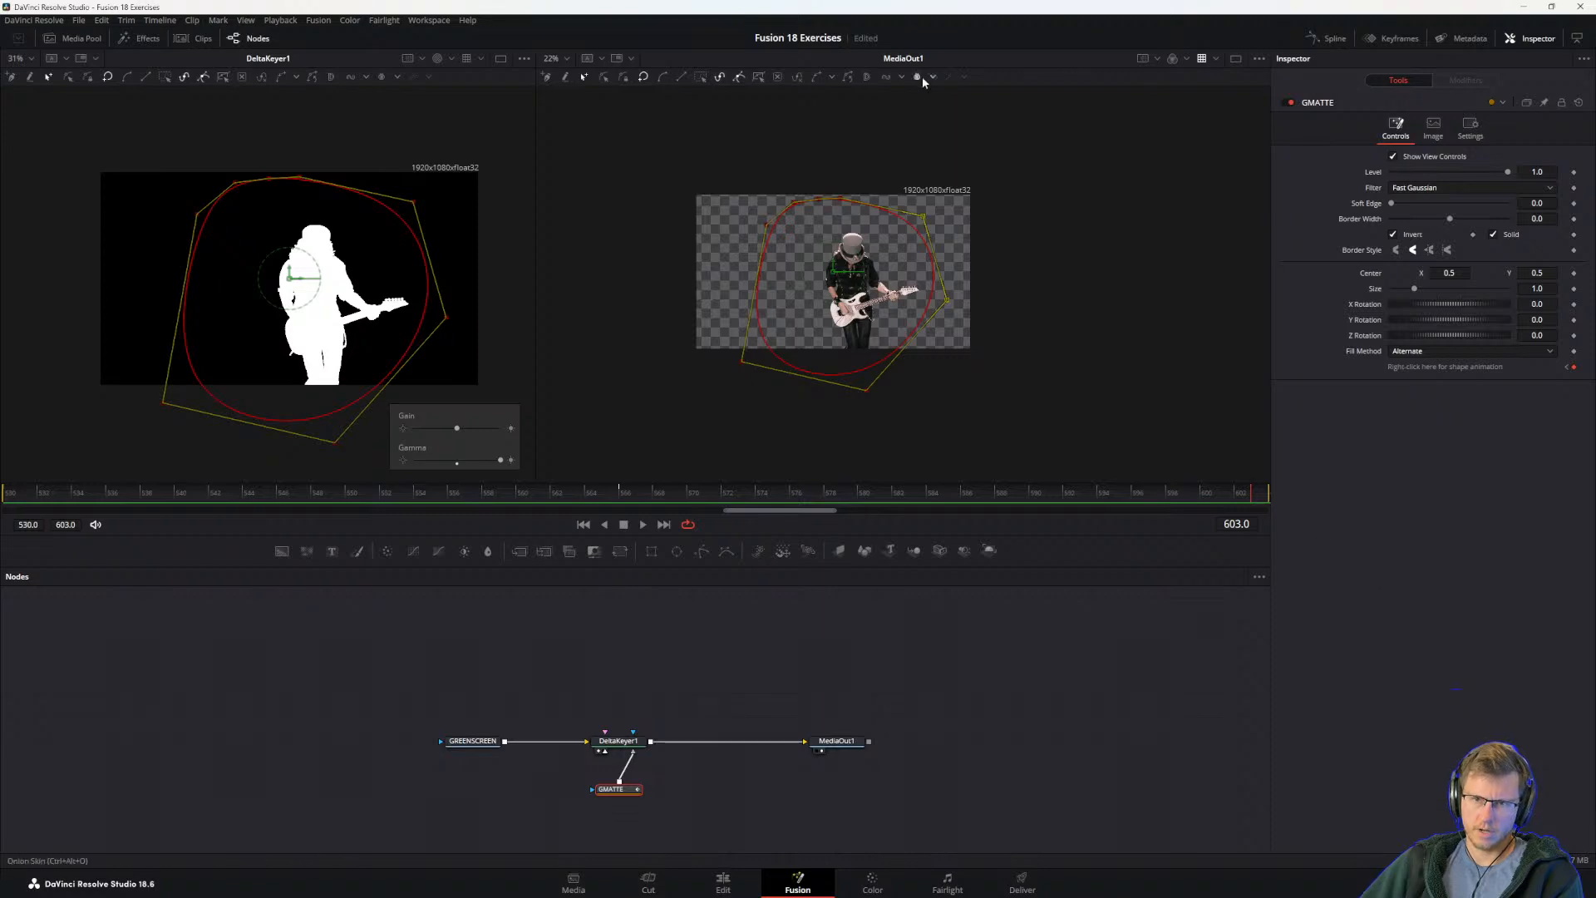
left_click_drag(720, 138, 806, 458)
left_click_drag(743, 366, 776, 366)
mouse_move(1234, 496)
left_mouse_down()
mouse_move(367, 533)
mouse_move(1233, 521)
left_mouse_up()
key("space")
Step: Switch to the guide PDF and read the tip on jumping between keyframes and step 13 on refining frames 570 through 603
key("alt+Tab")
scroll(760, 557, "down", 2)
left_click_drag(587, 558, 788, 561)
left_click(761, 583)
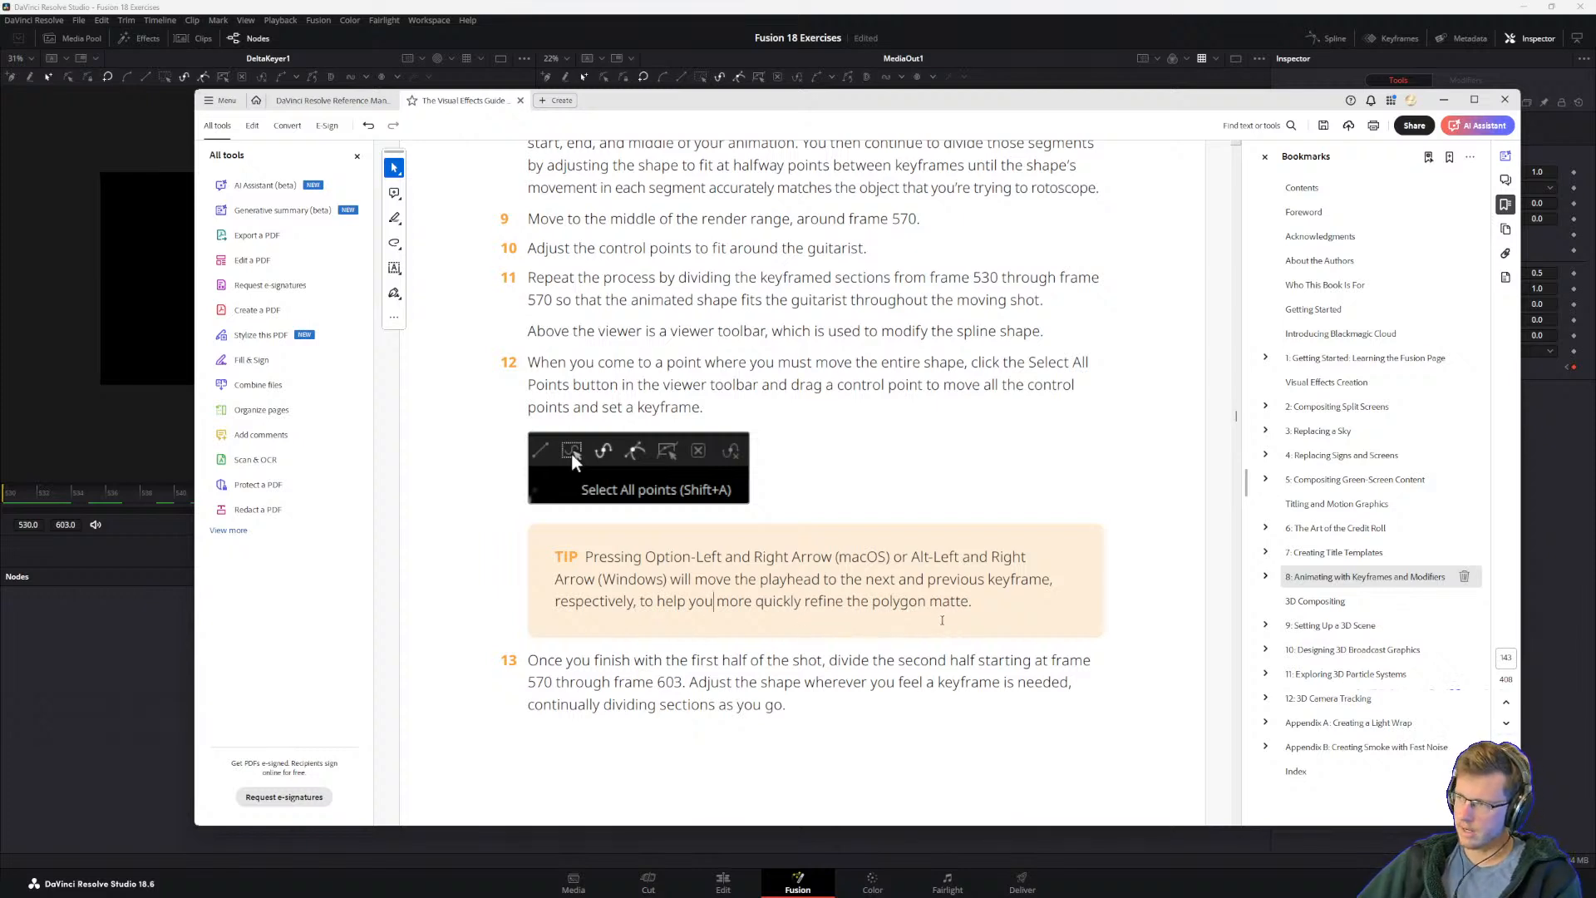
scroll(734, 660, "down", 2)
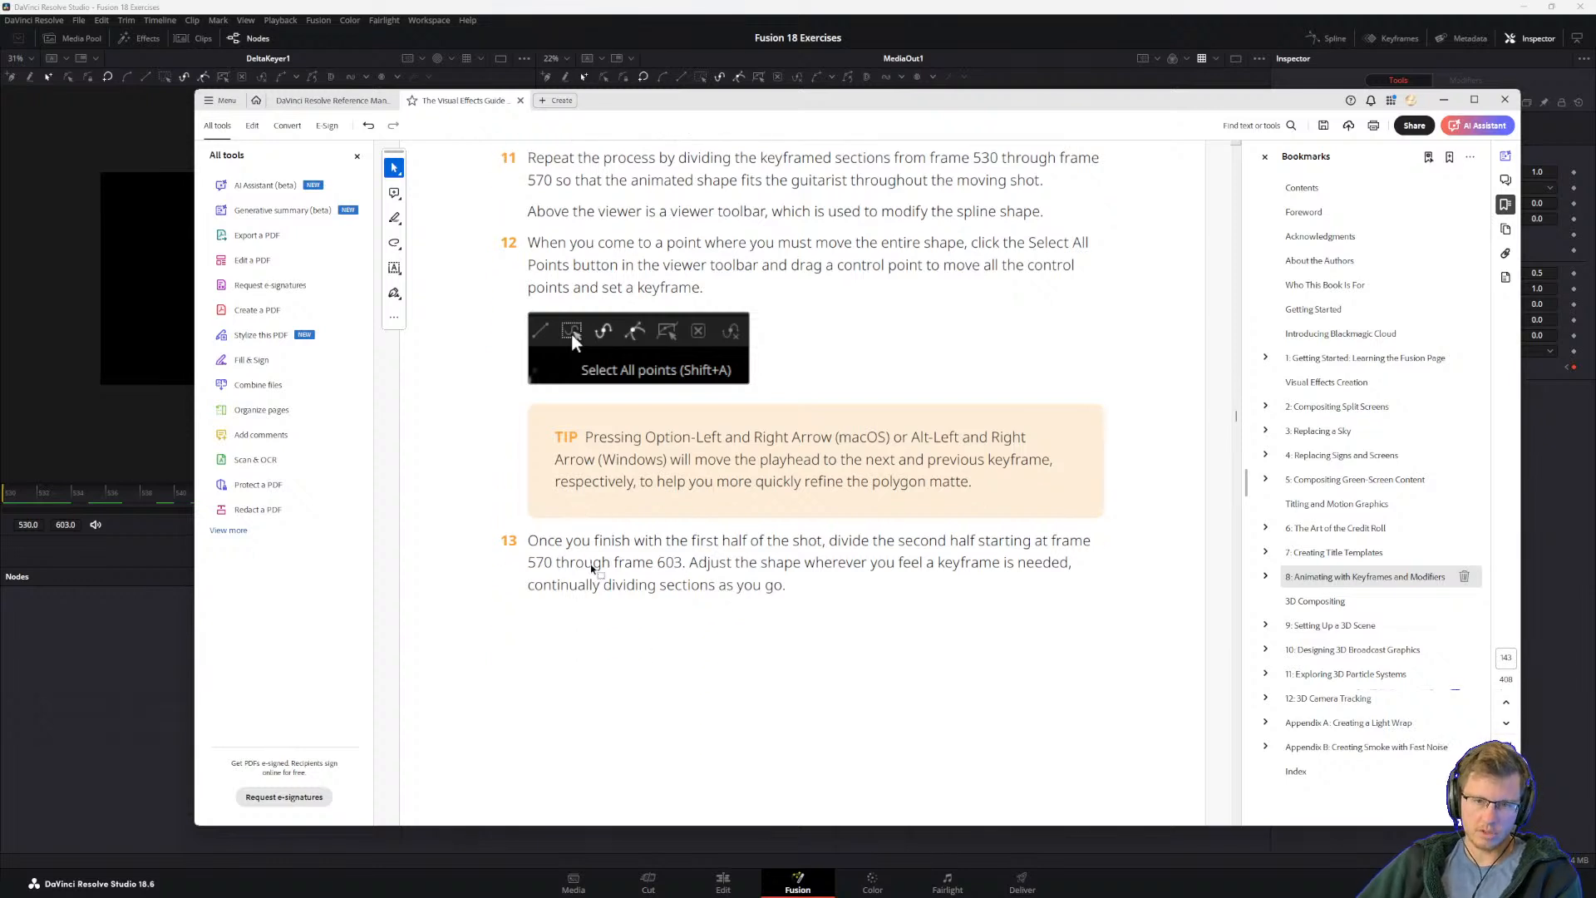
left_click_drag(791, 579, 661, 582)
left_click(545, 563)
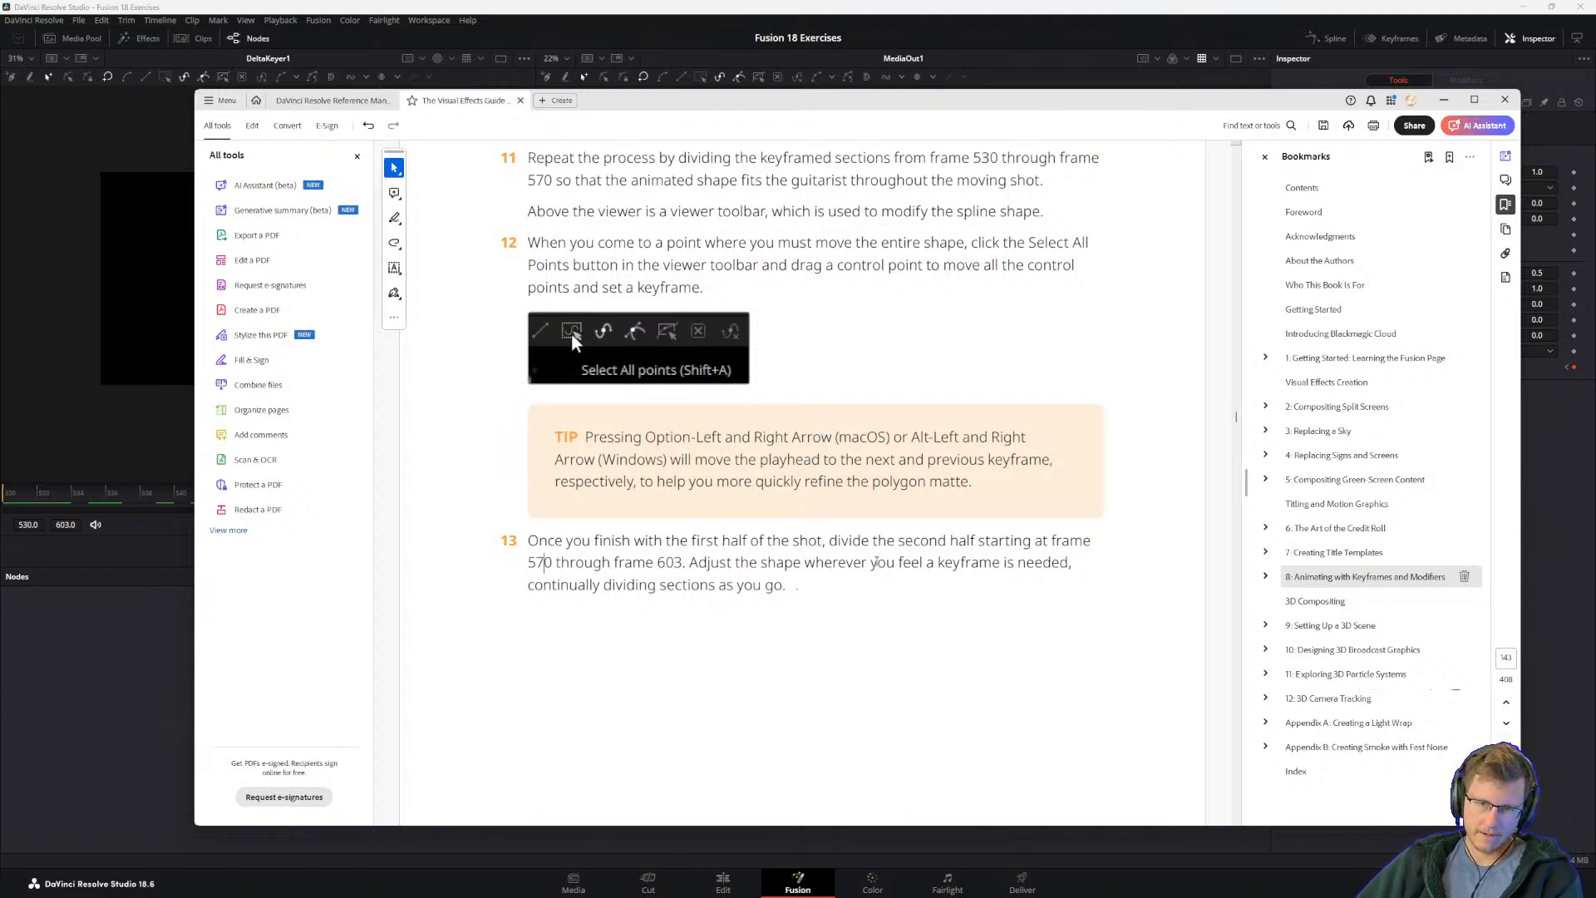
scroll(692, 537, "down", 5)
scroll(538, 184, "up", 1)
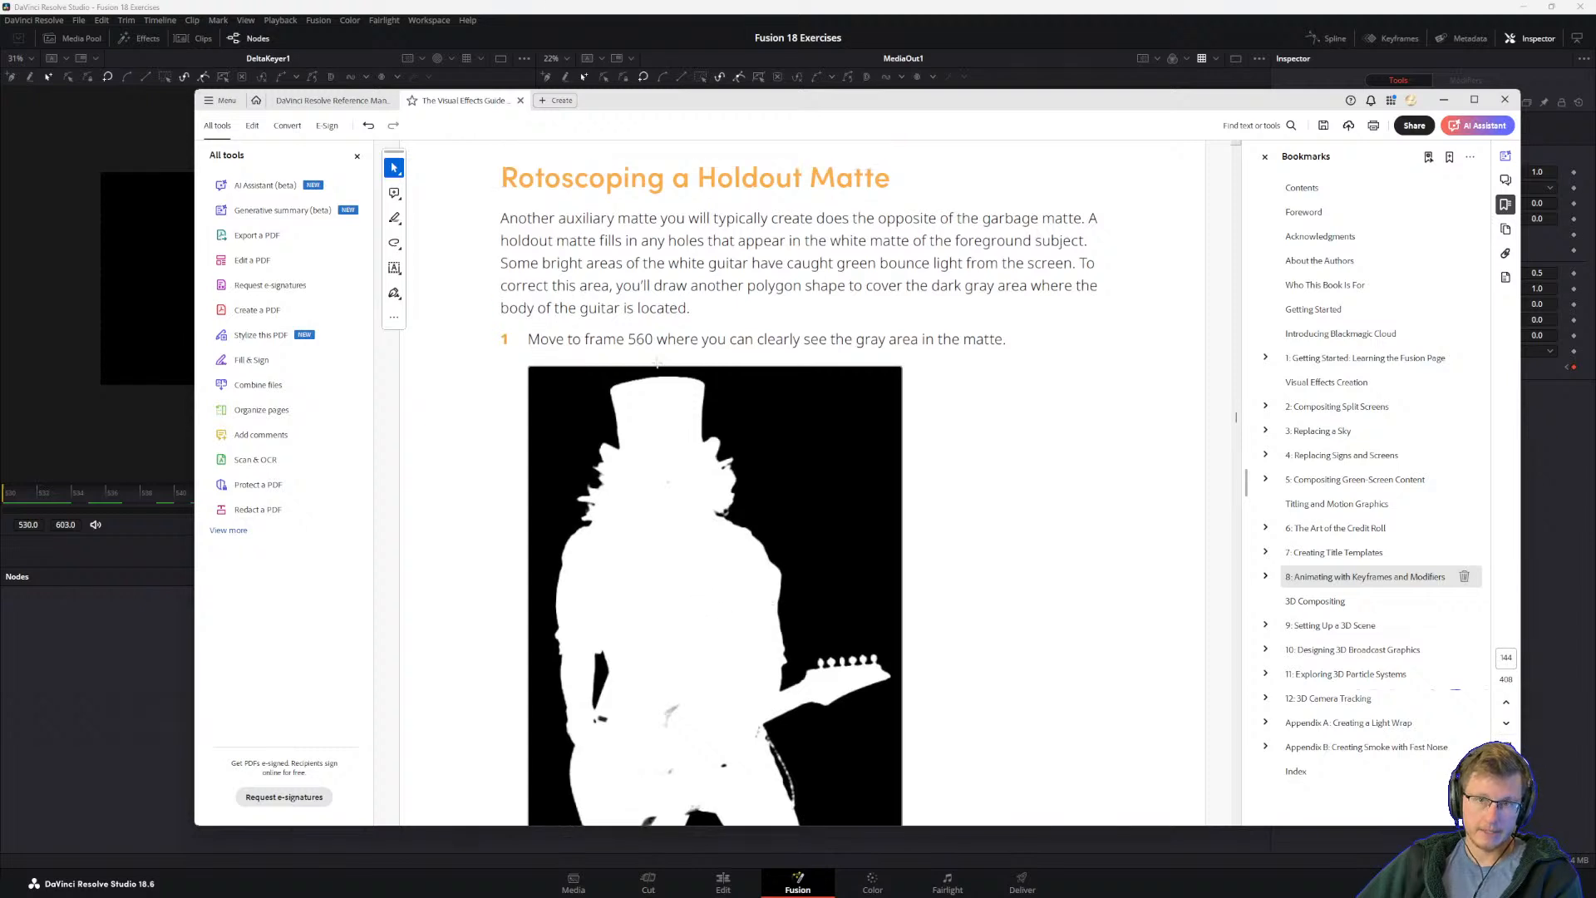
Step: Read the introduction to Rotoscoping a Holdout Matte and step 1 with its matte illustration
left_click_drag(502, 218, 730, 285)
left_click(559, 218)
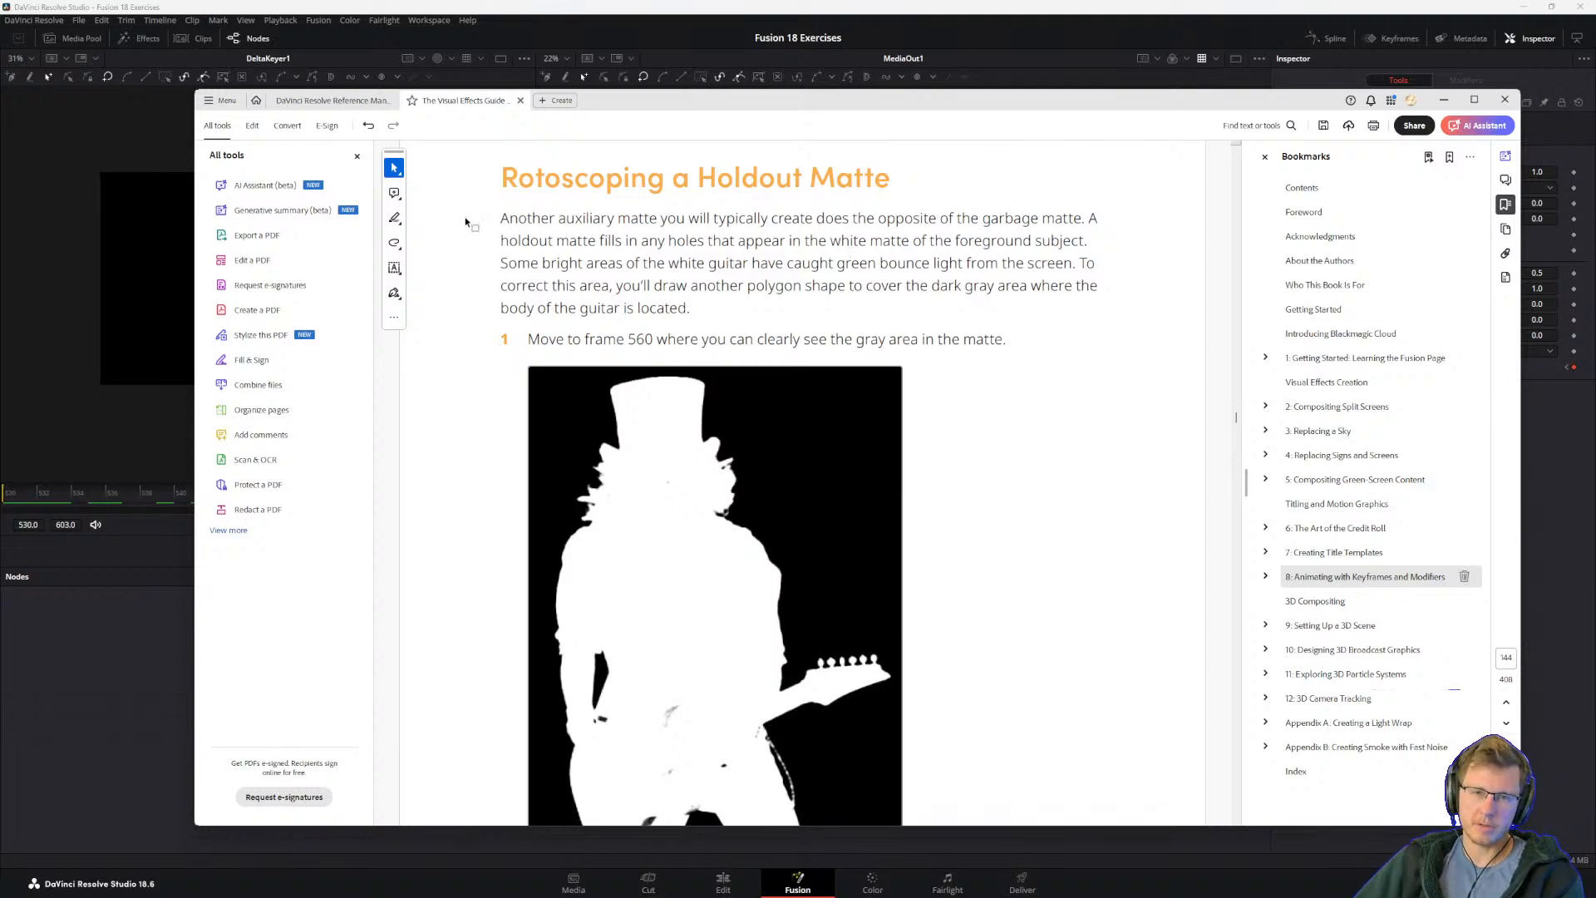
left_click(654, 258)
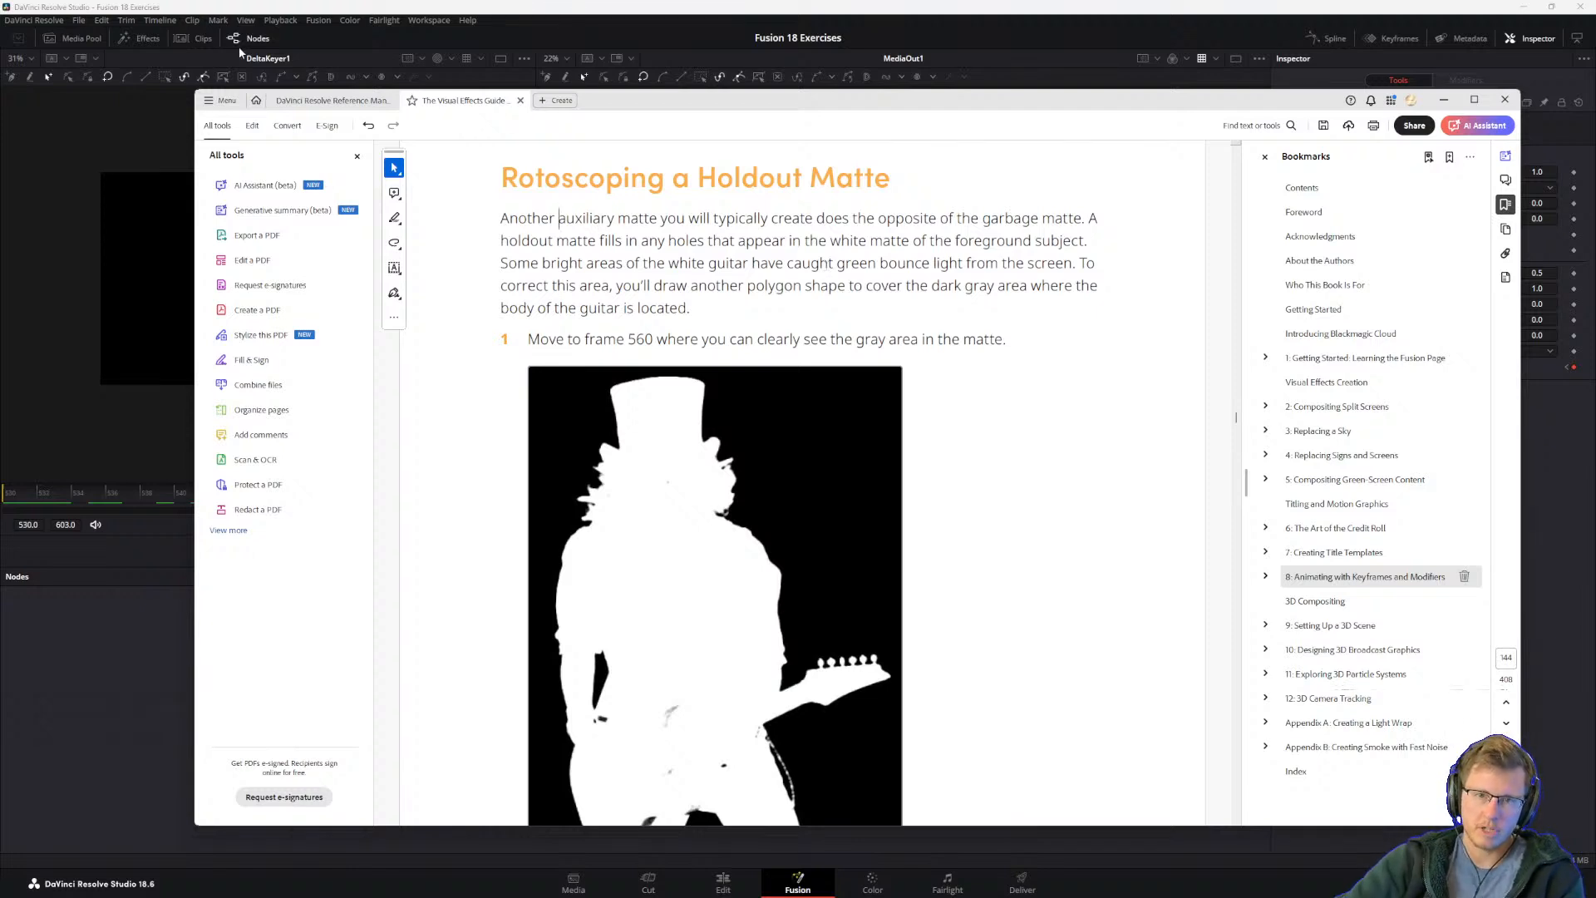
left_click_drag(572, 263, 577, 264)
left_click(594, 273)
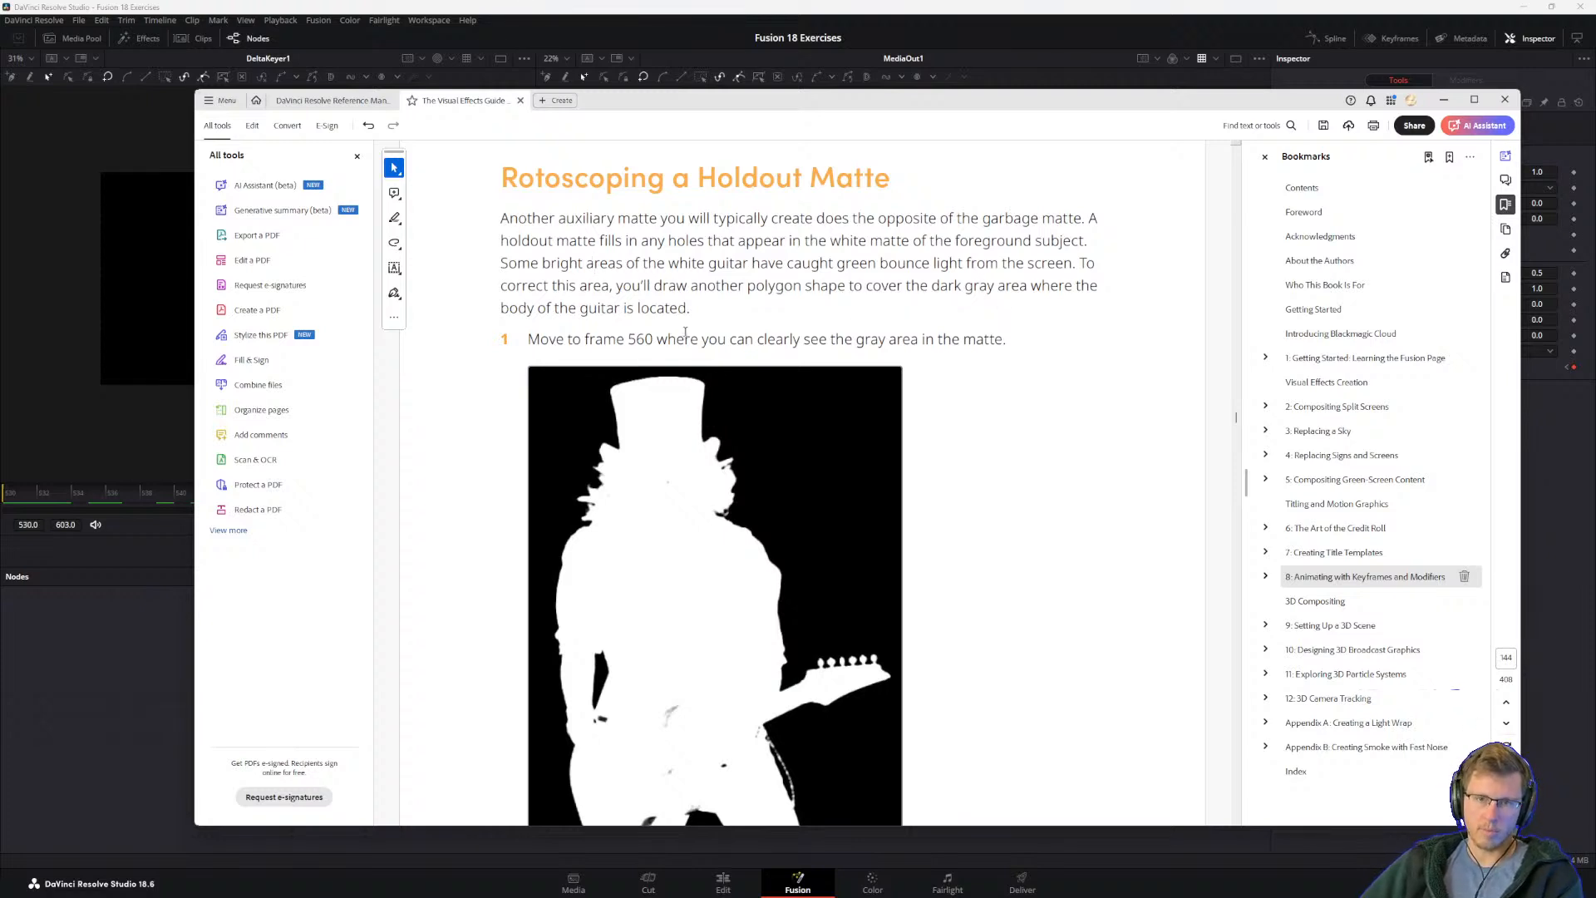
scroll(577, 319, "down", 1)
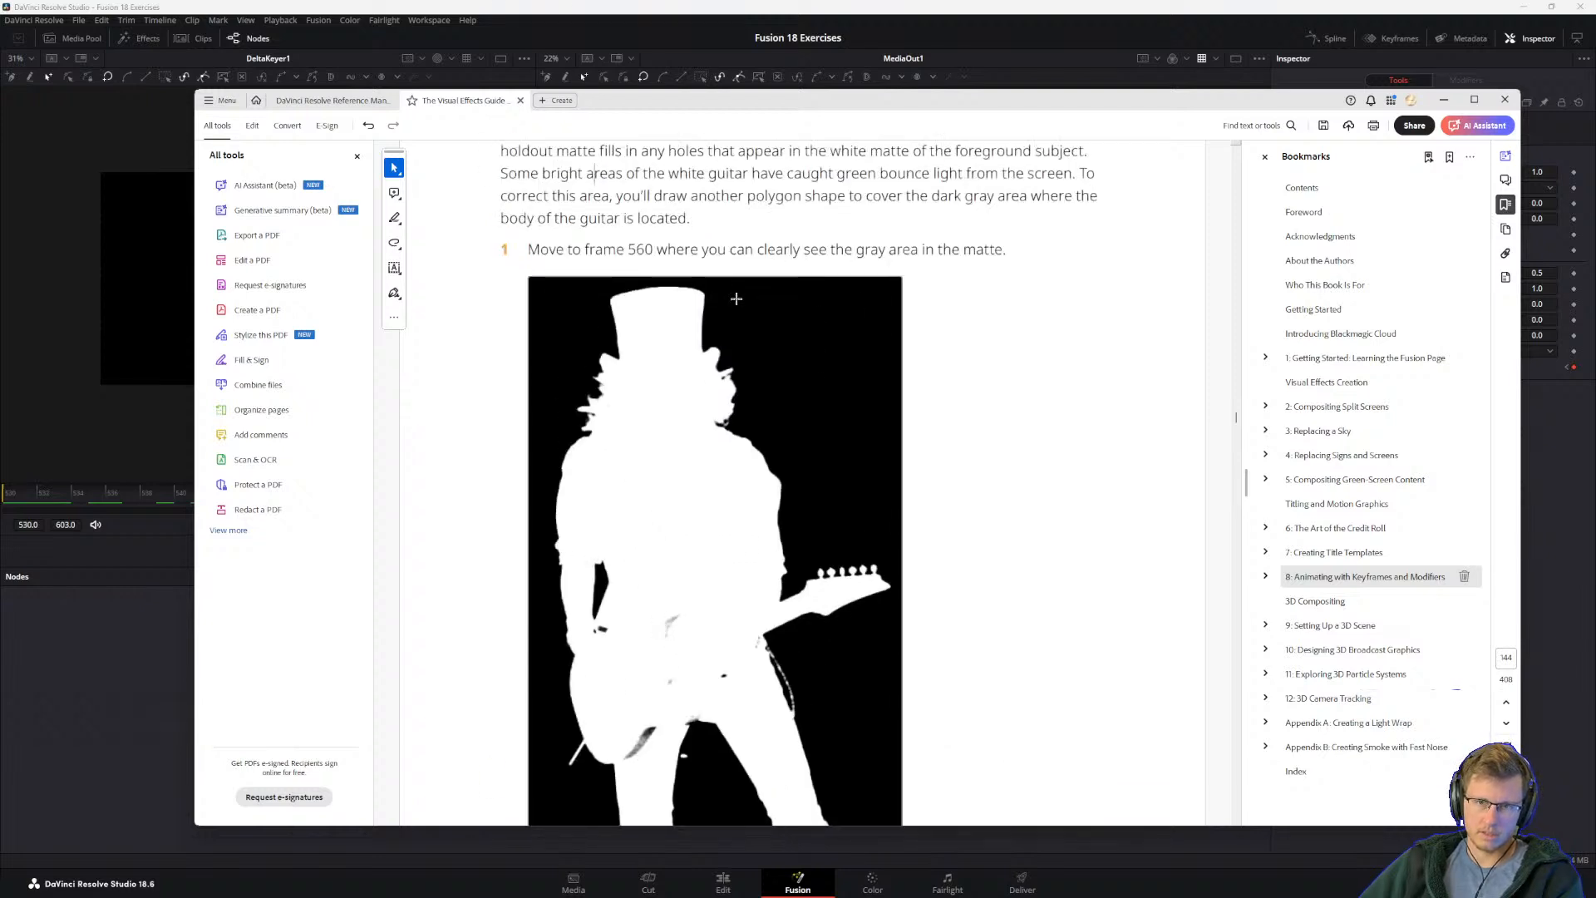
scroll(716, 292, "down", 1)
Step: Return to DaVinci Resolve, move to frame 560 and examine the guitar body in the DeltaKeyer1 matte up close
left_click(167, 622)
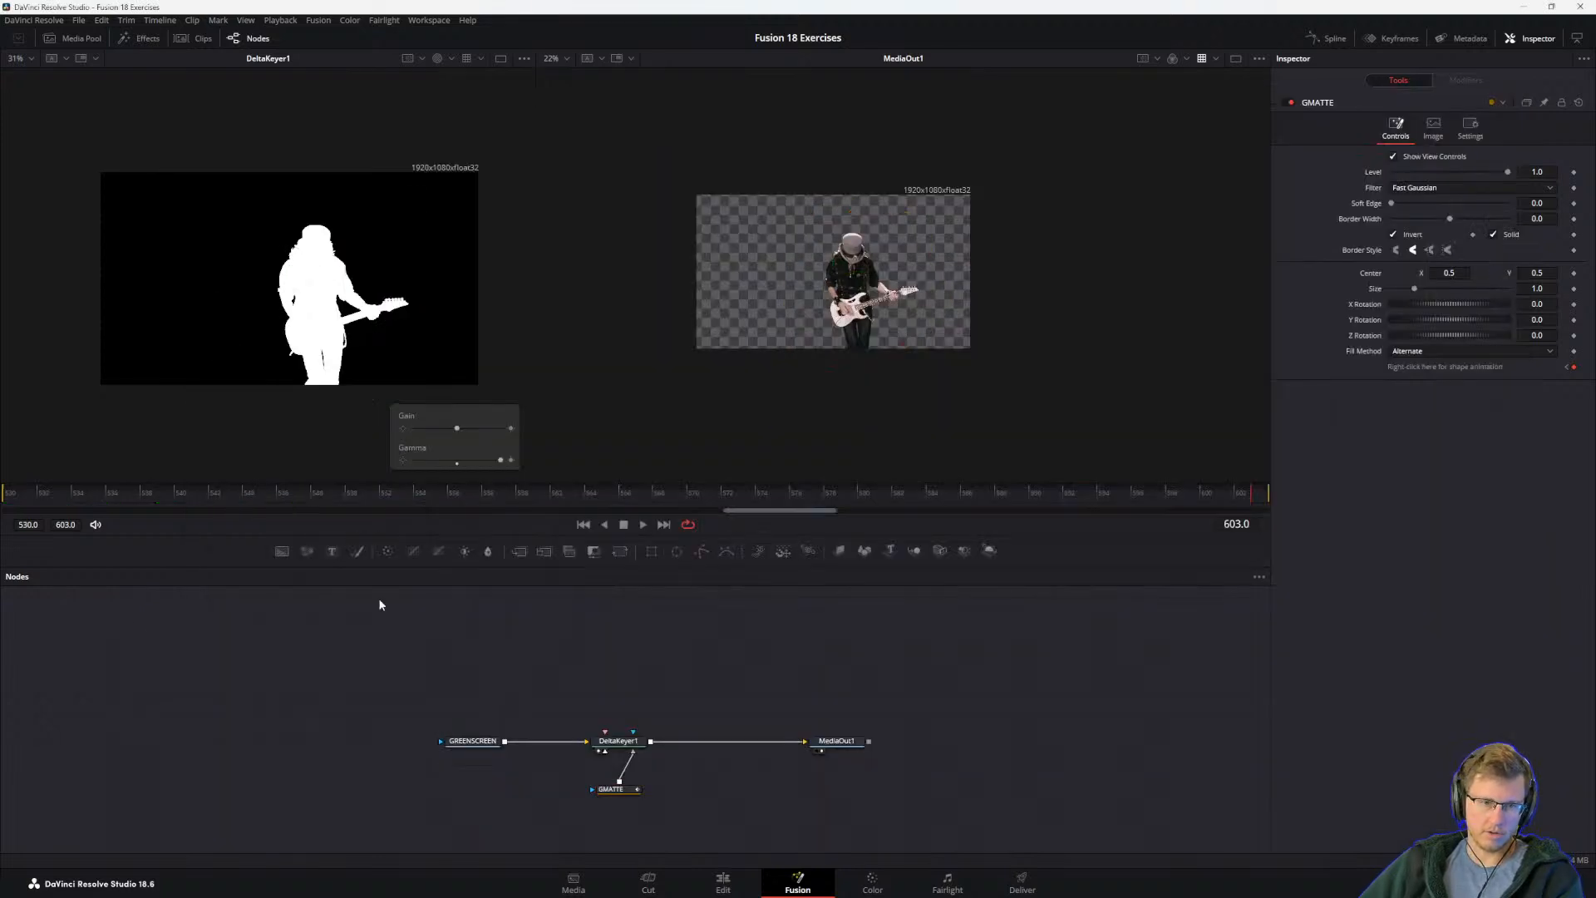
left_click_drag(1114, 497, 519, 515)
scroll(237, 307, "up", 2)
scroll(237, 306, "up", 4)
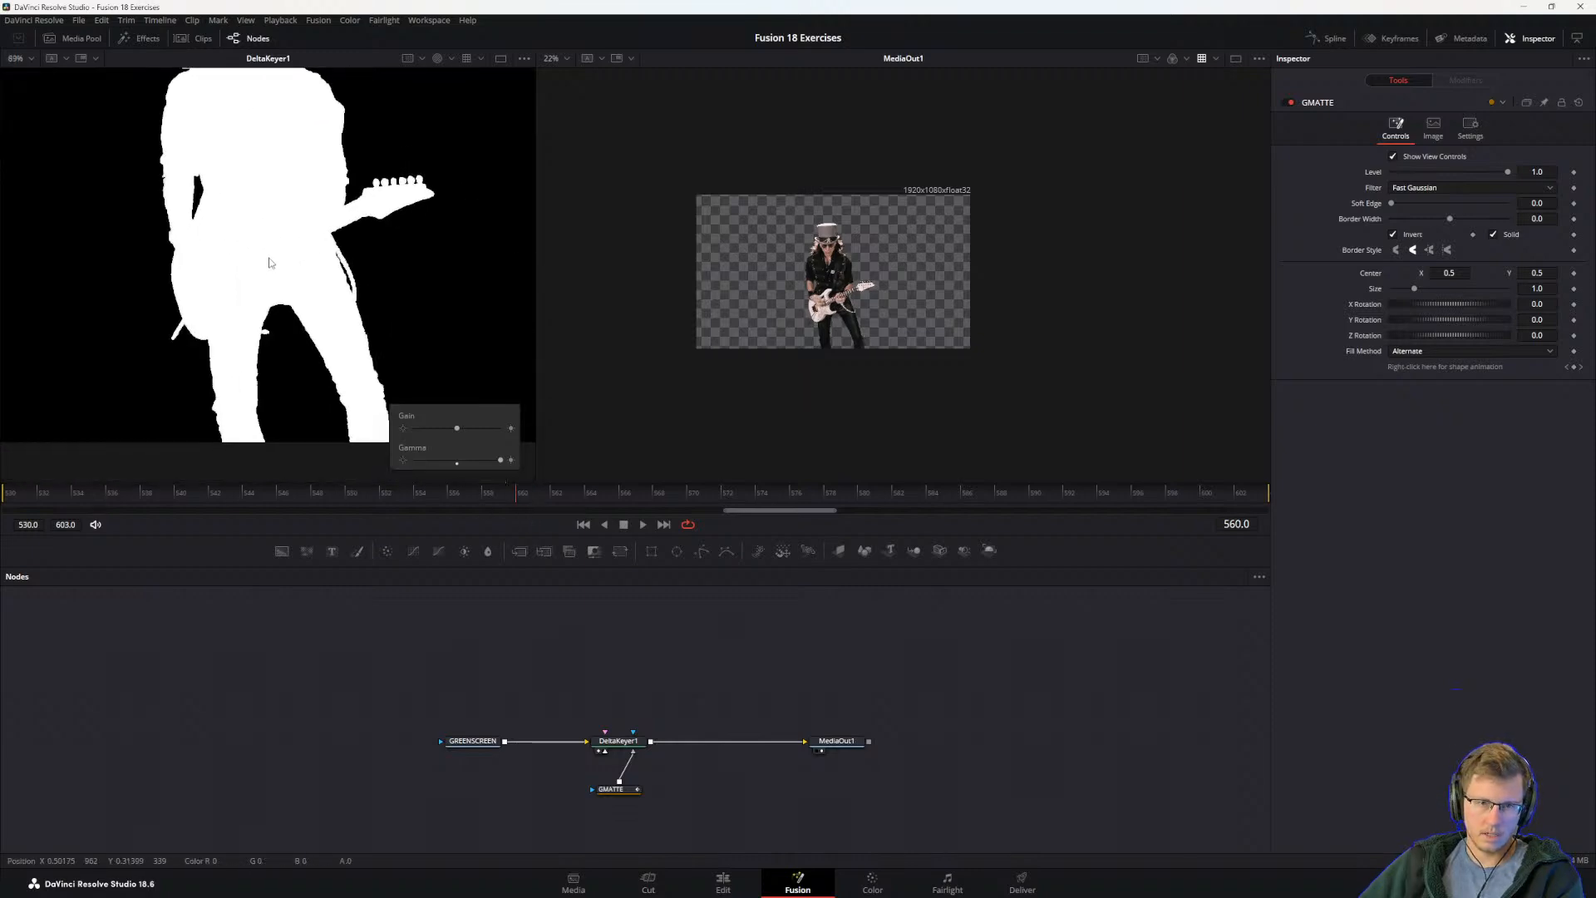
Step: Scrub the matte around frame 560 and switch to the guide PDF to read steps 2 and 3 on the holdout polygon
mouse_move(517, 499)
left_mouse_down()
mouse_move(361, 495)
mouse_move(555, 511)
mouse_move(214, 520)
mouse_move(506, 525)
left_mouse_up()
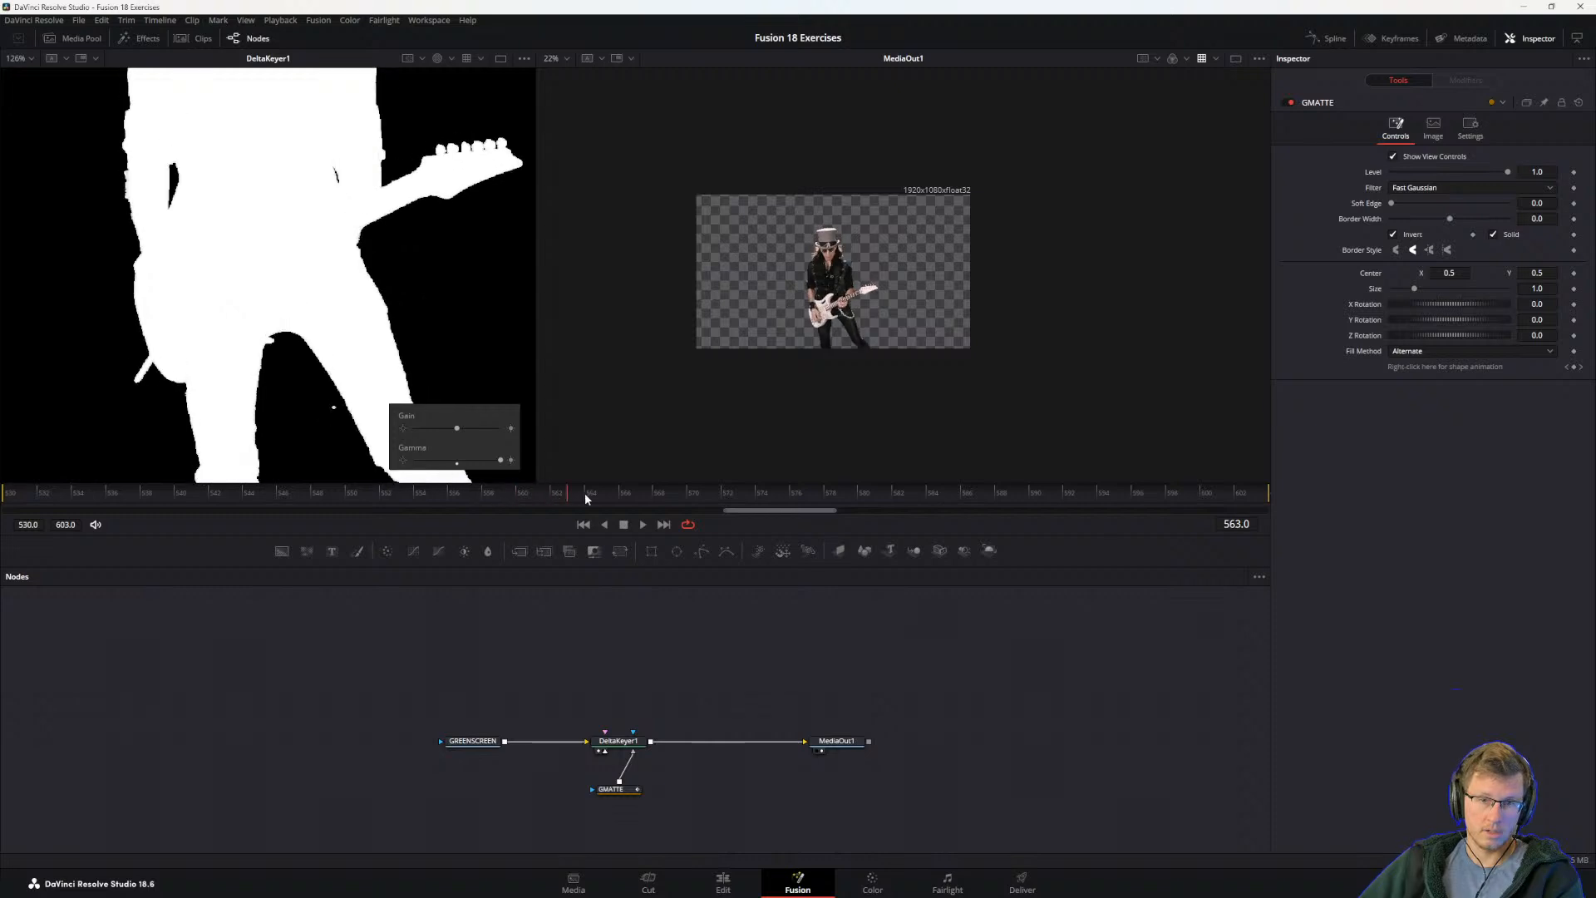
left_click_drag(586, 542, 531, 544)
key("alt+Tab")
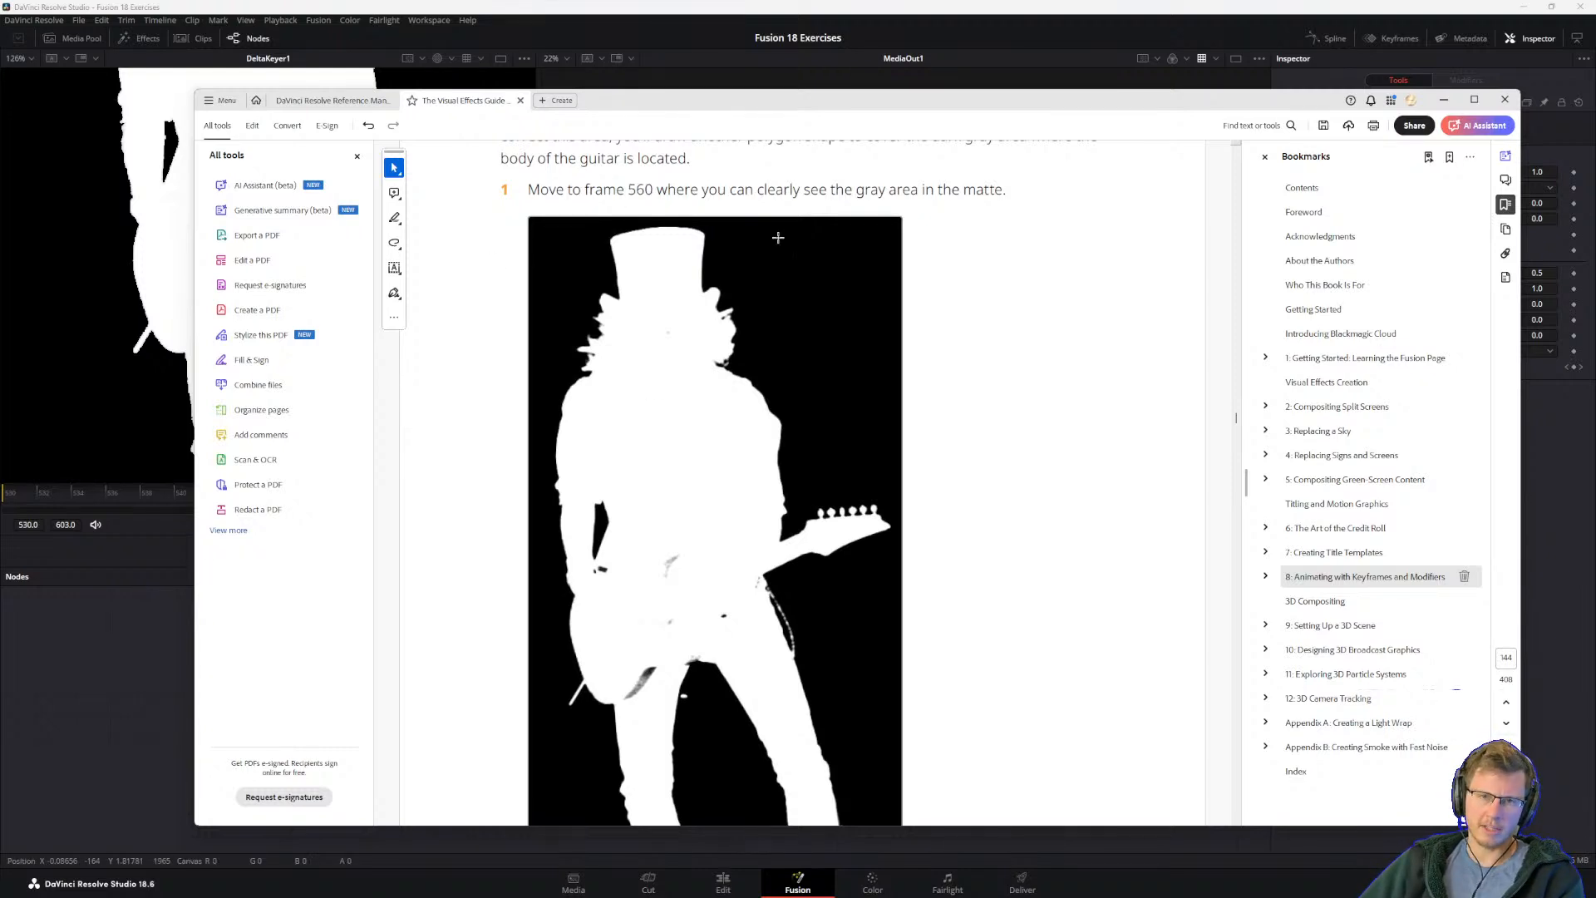
scroll(759, 314, "up", 1)
scroll(721, 393, "down", 2)
scroll(721, 392, "down", 2)
scroll(717, 385, "up", 5)
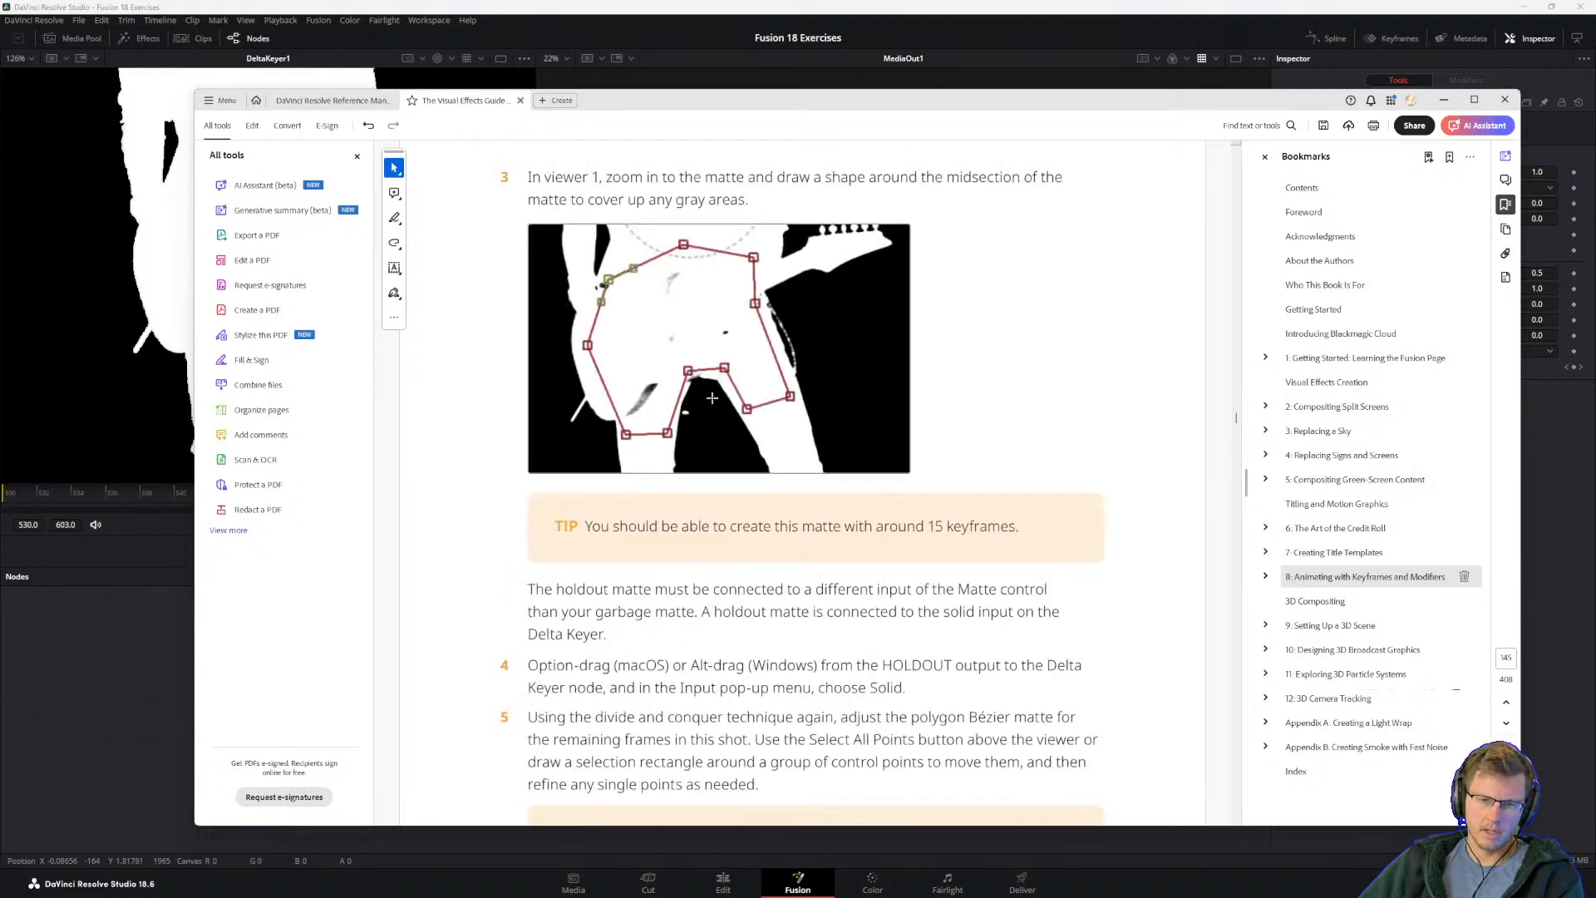
scroll(717, 385, "down", 5)
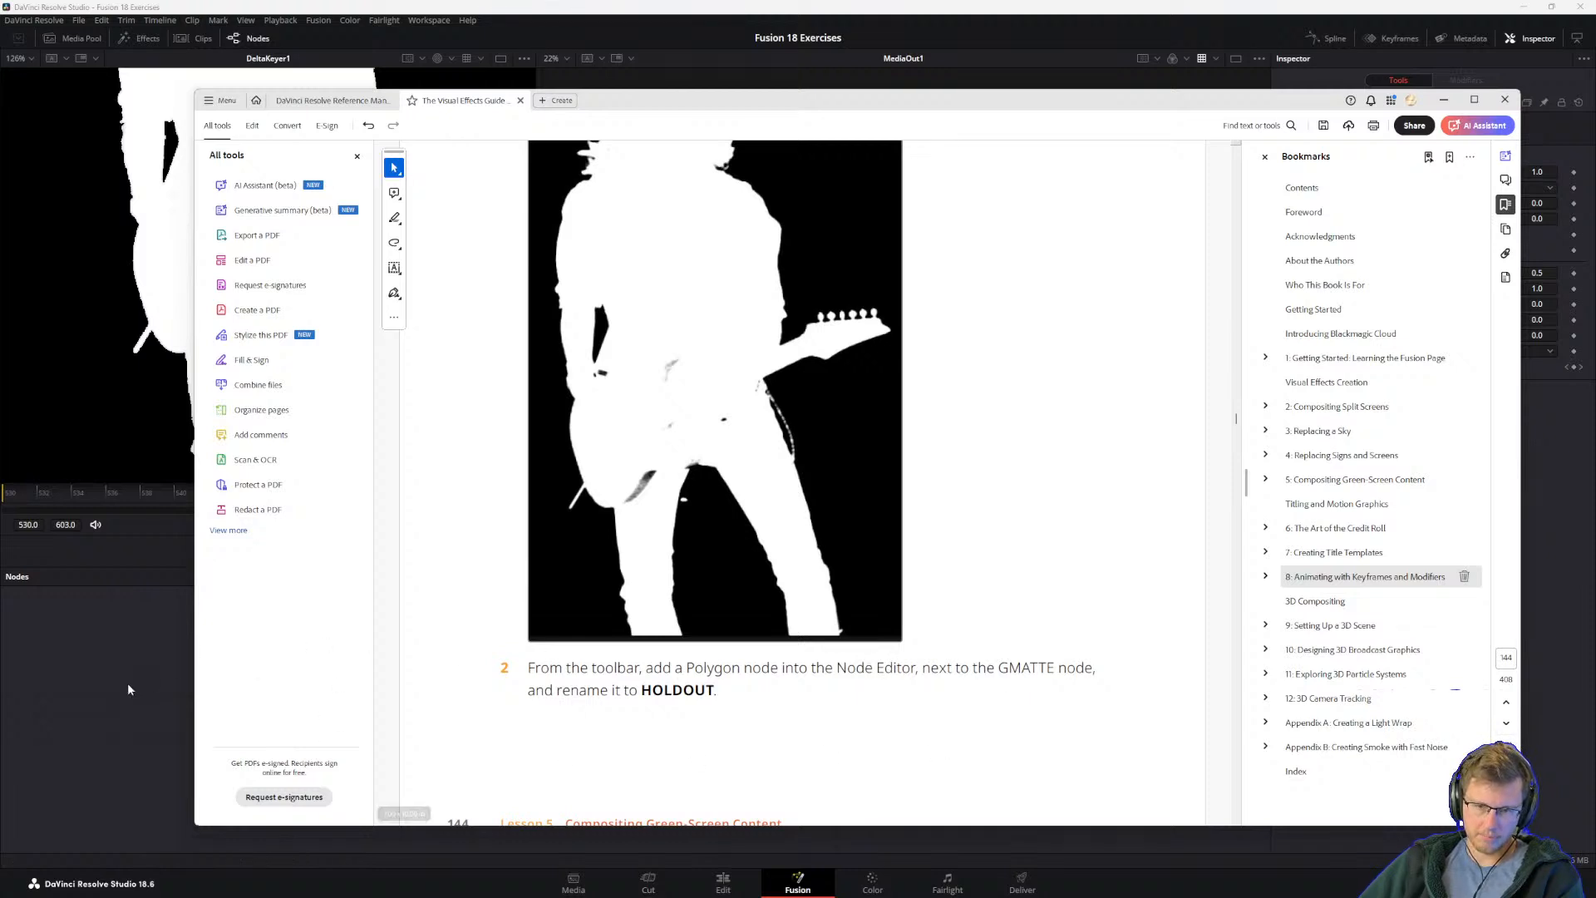
Step: Return to DaVinci Resolve, add a Polygon node beside GMATTE and rename it HOLDOUT
left_click(43, 695)
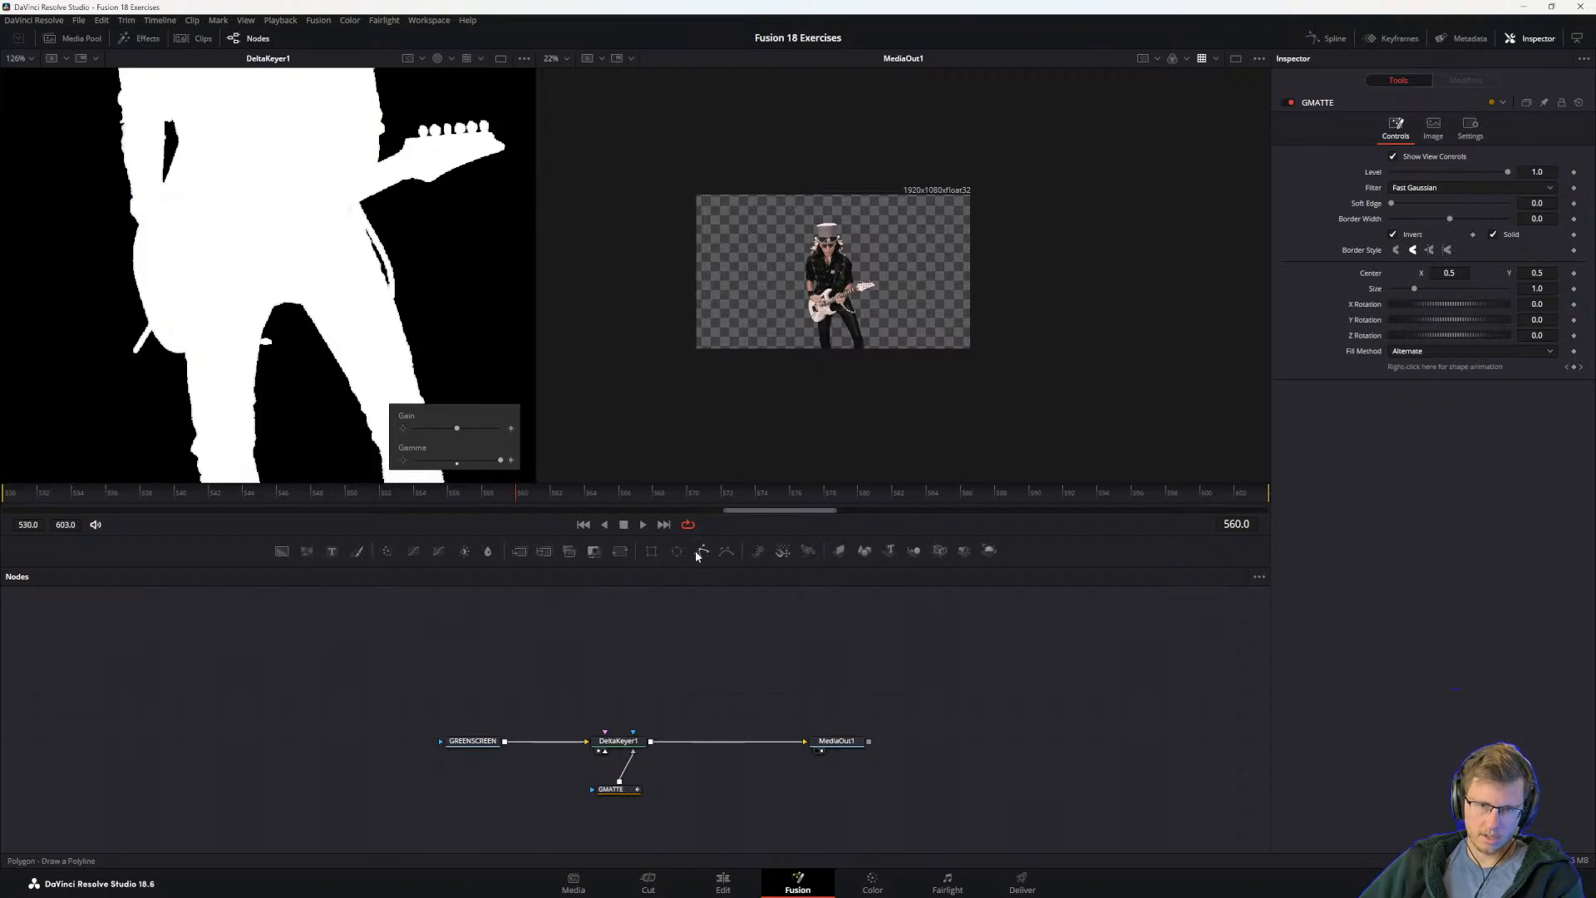
left_click_drag(700, 551, 683, 792)
key("F2")
type("HOLDOUT")
key("Return")
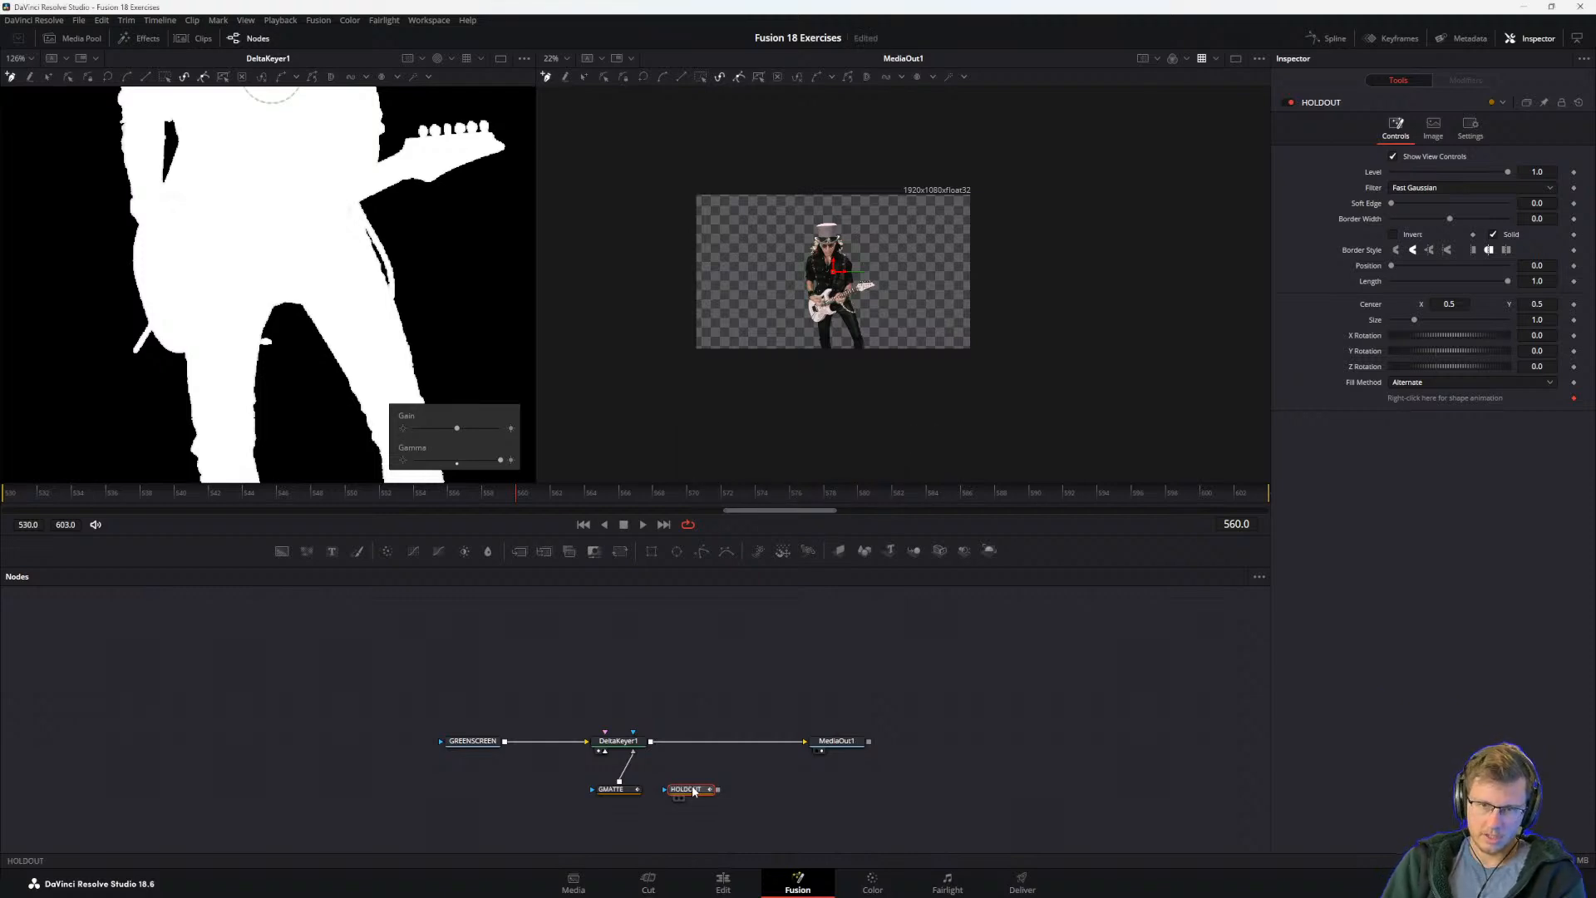
Step: Check step 3 in the guide PDF on shaping the matte's midsection and return to DaVinci Resolve
key("alt+Tab")
scroll(671, 598, "down", 10)
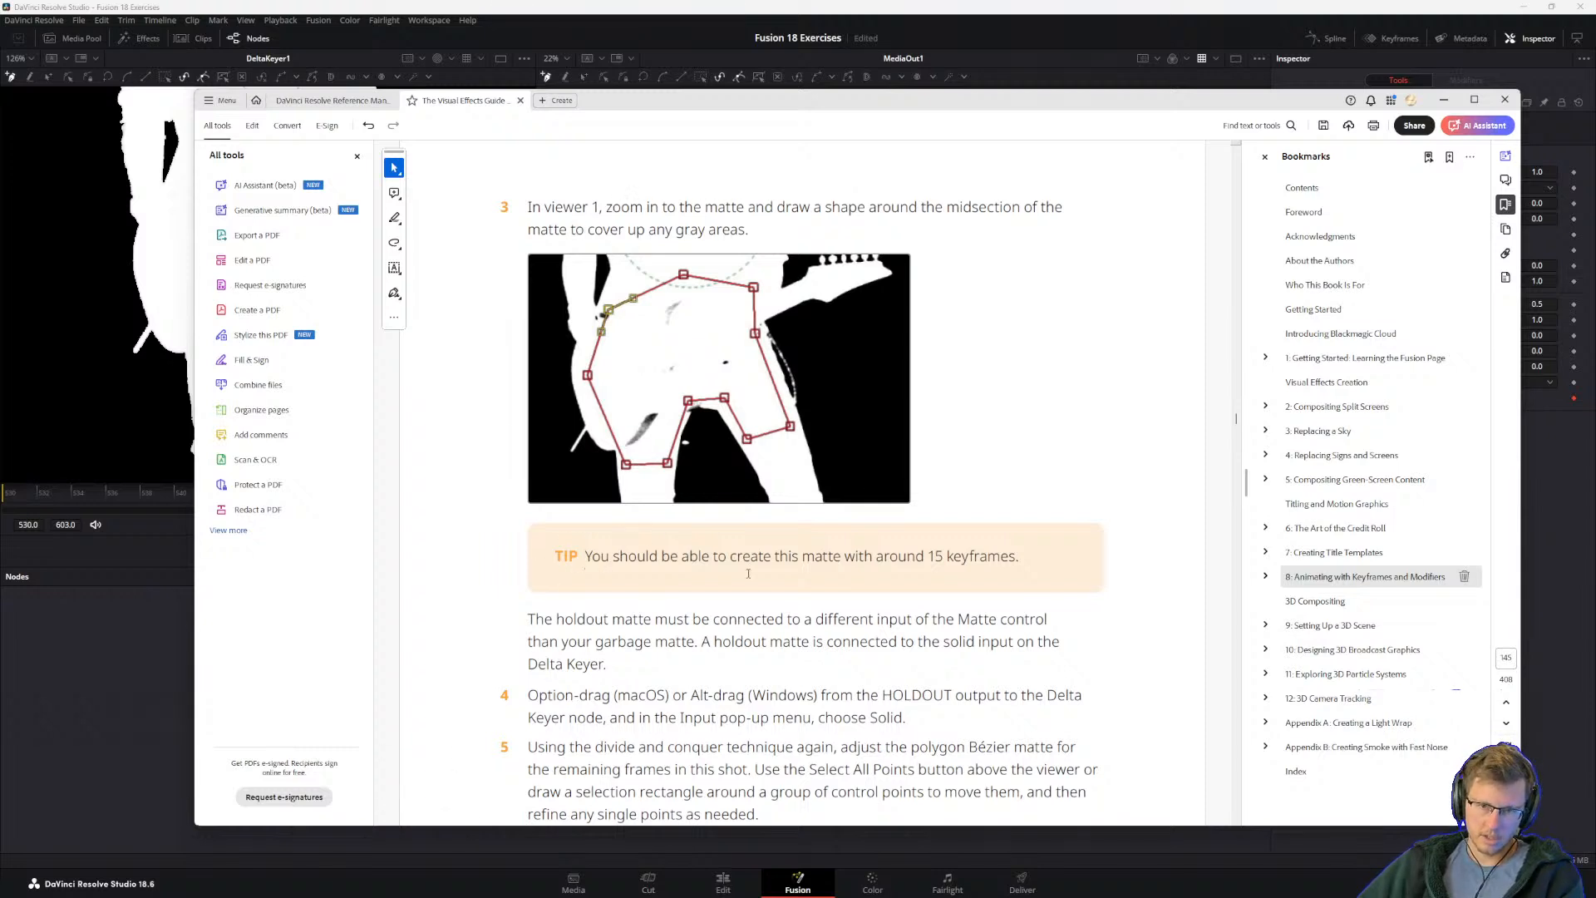
left_click(3, 723)
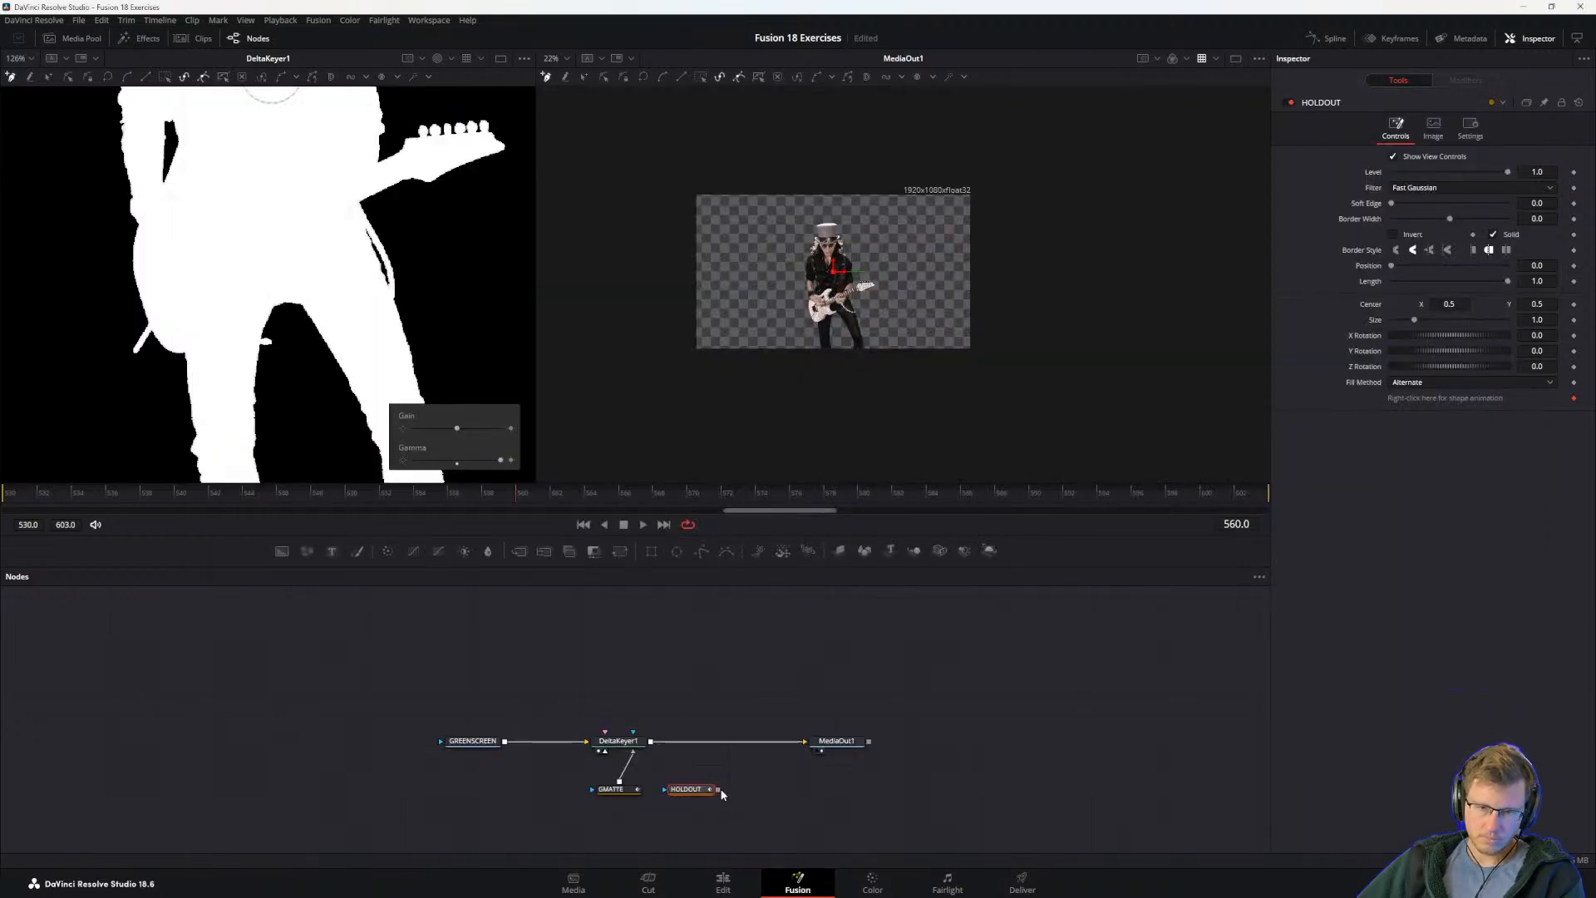
Step: Draw a closed ten-point HOLDOUT polygon around the guitarist's midsection in the DeltaKeyer1 matte at frame 560
left_click(223, 125)
left_click(168, 237)
left_click(194, 313)
left_click(234, 301)
left_click(293, 266)
left_click(334, 298)
left_click(363, 300)
left_click(348, 216)
left_click(354, 182)
left_click(353, 127)
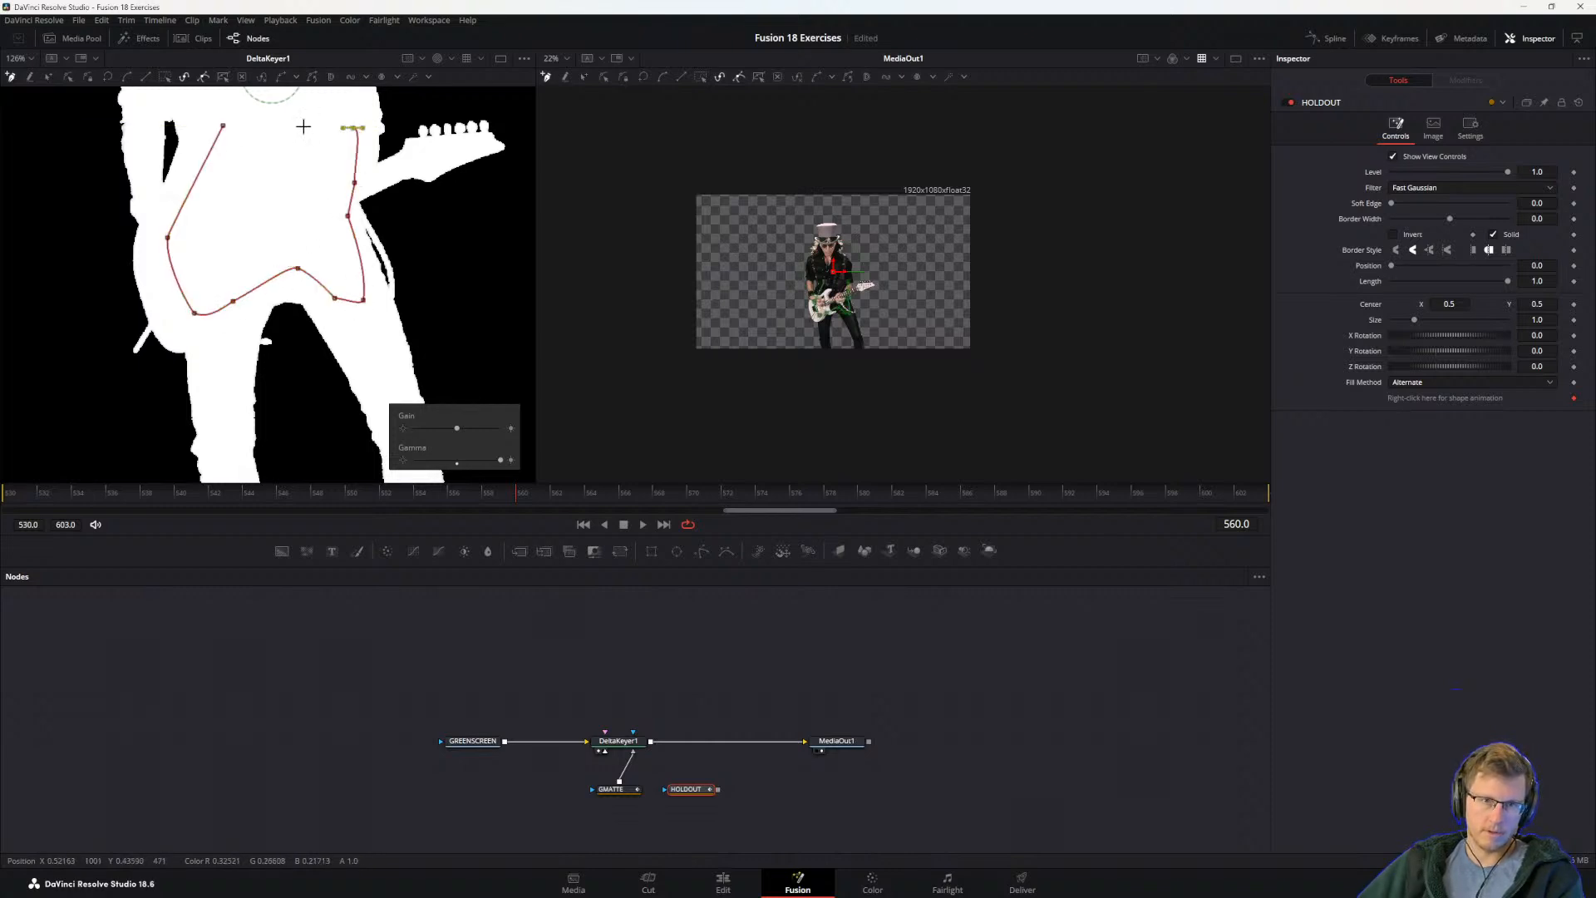
left_click(222, 126)
Step: Check step 4 in the guide PDF, return to DaVinci Resolve and connect the HOLDOUT node's output to DeltaKeyer1
key("alt+Tab")
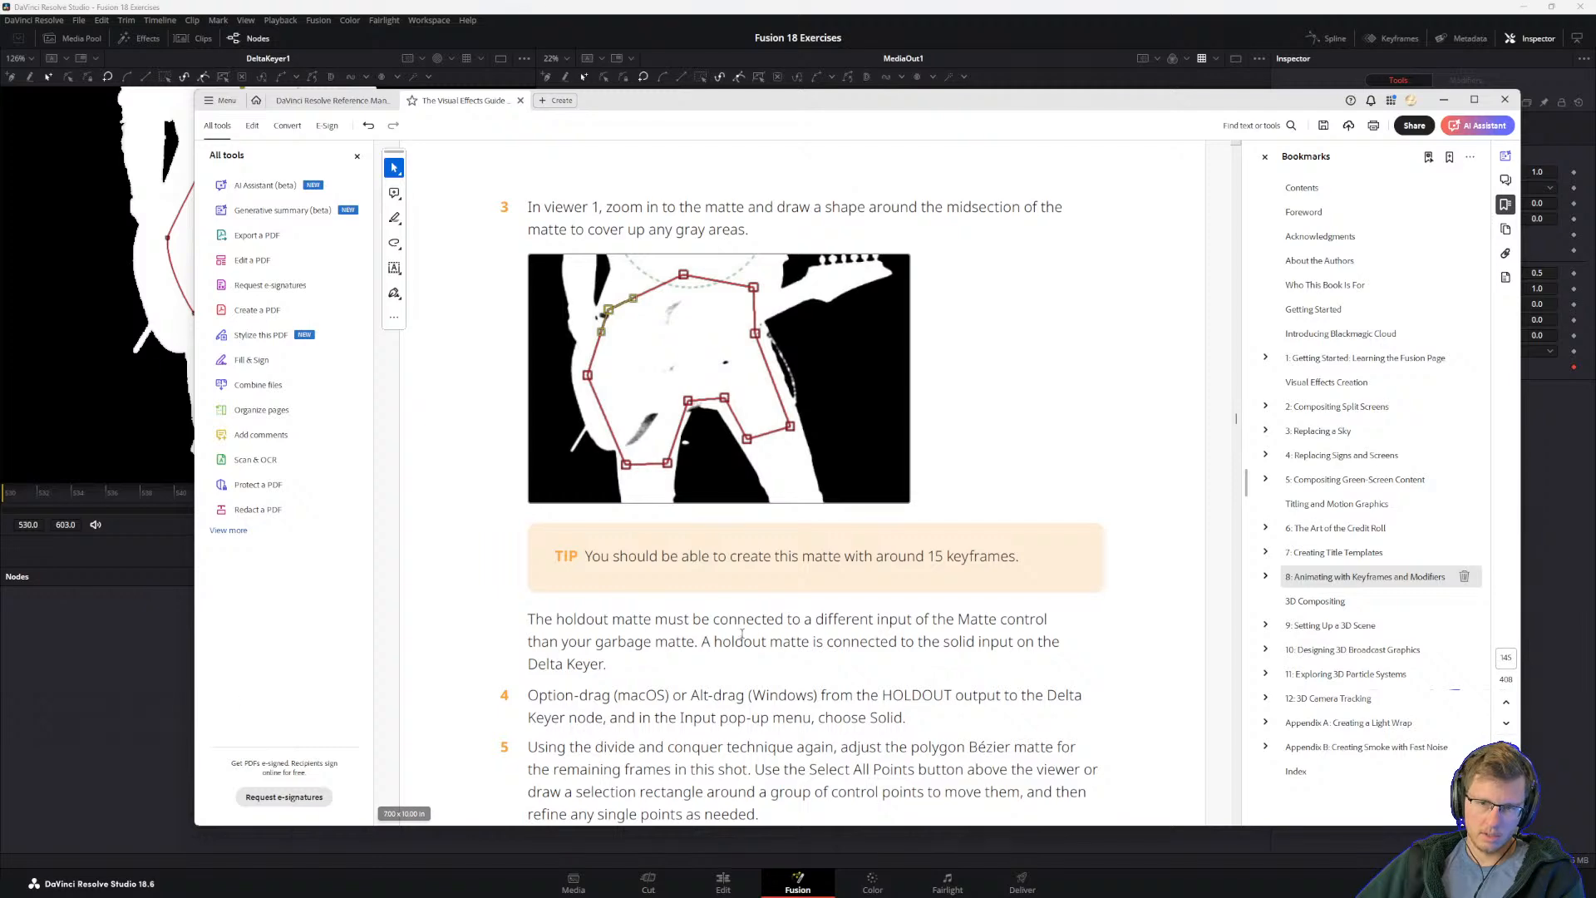
left_click(86, 710)
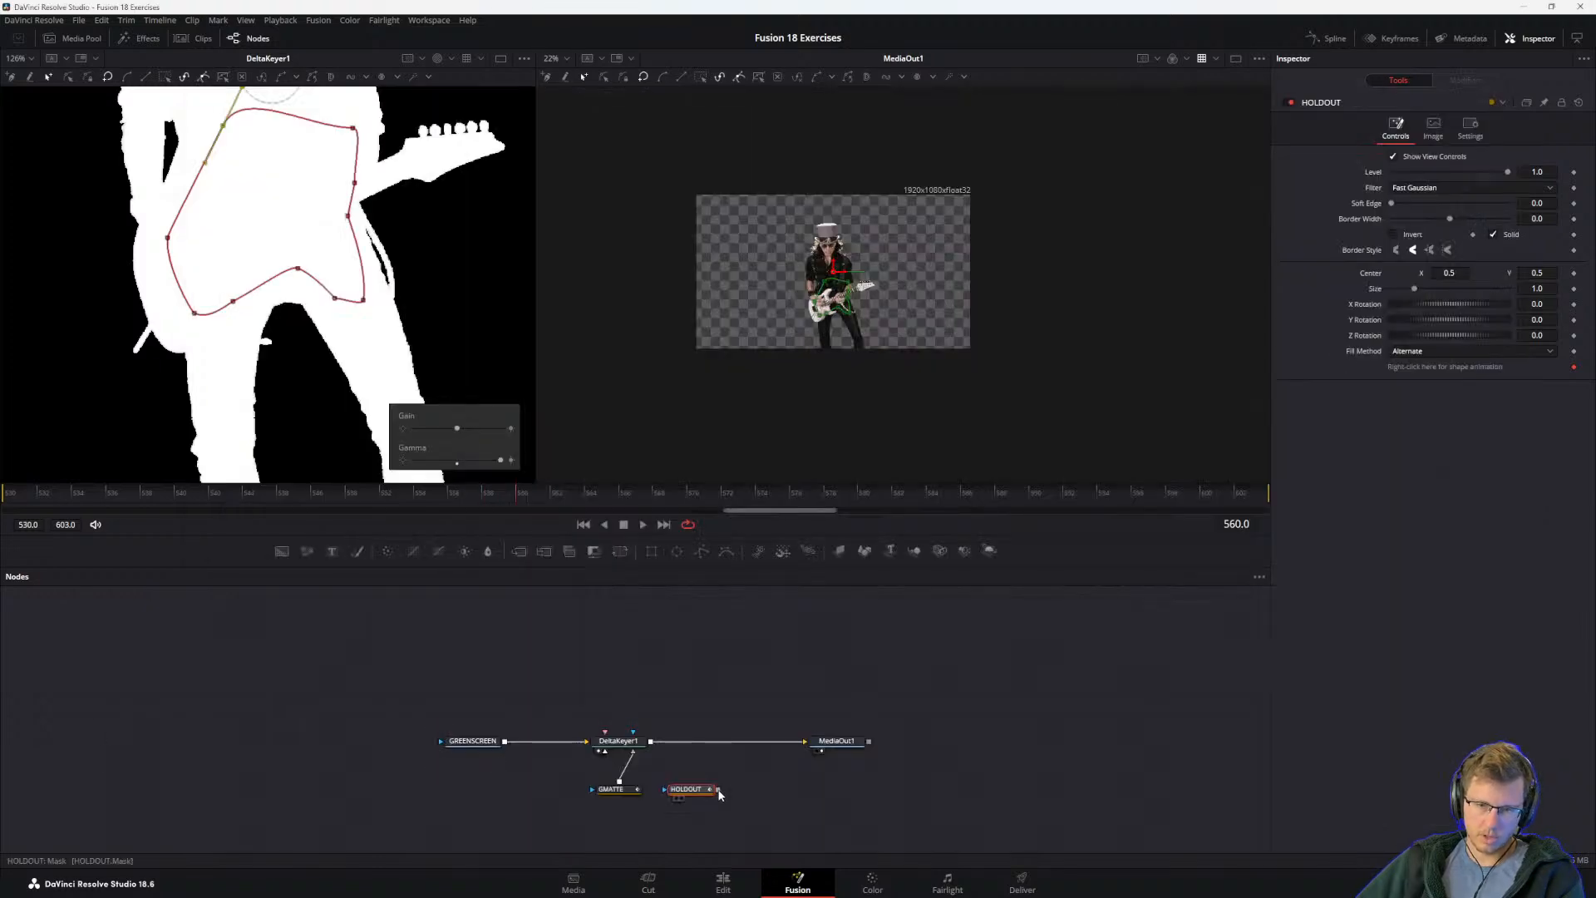
left_click_drag(719, 789, 633, 733)
Step: Read step 5 in the guide PDF, the tip on hard holdout mattes and the note about garbage and holdout mattes
key("alt+Tab")
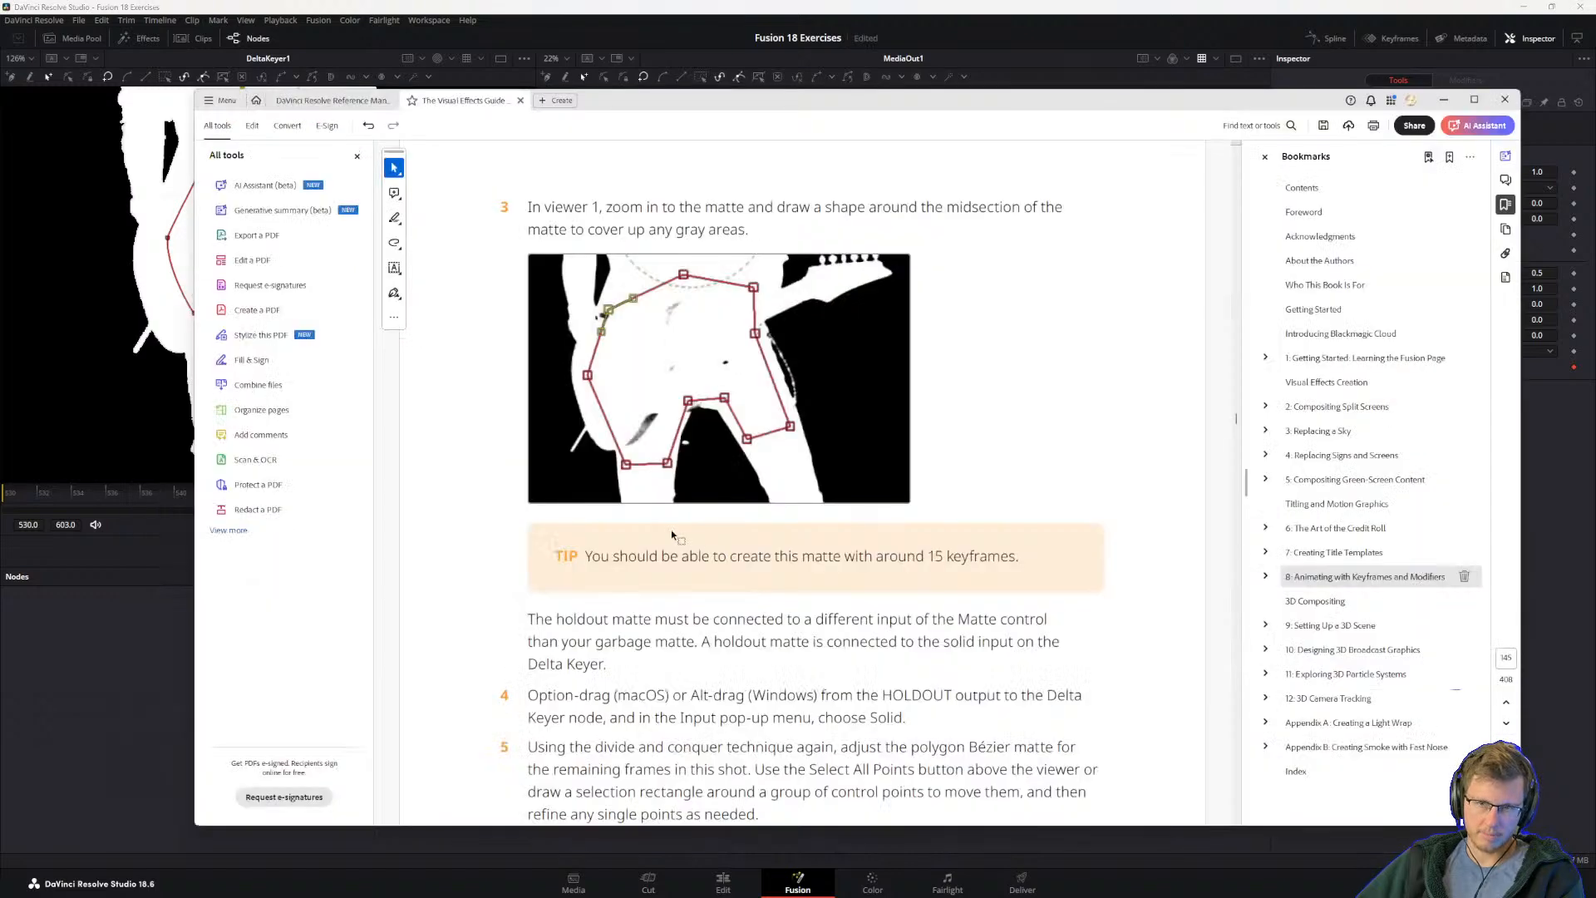
scroll(577, 603, "down", 2)
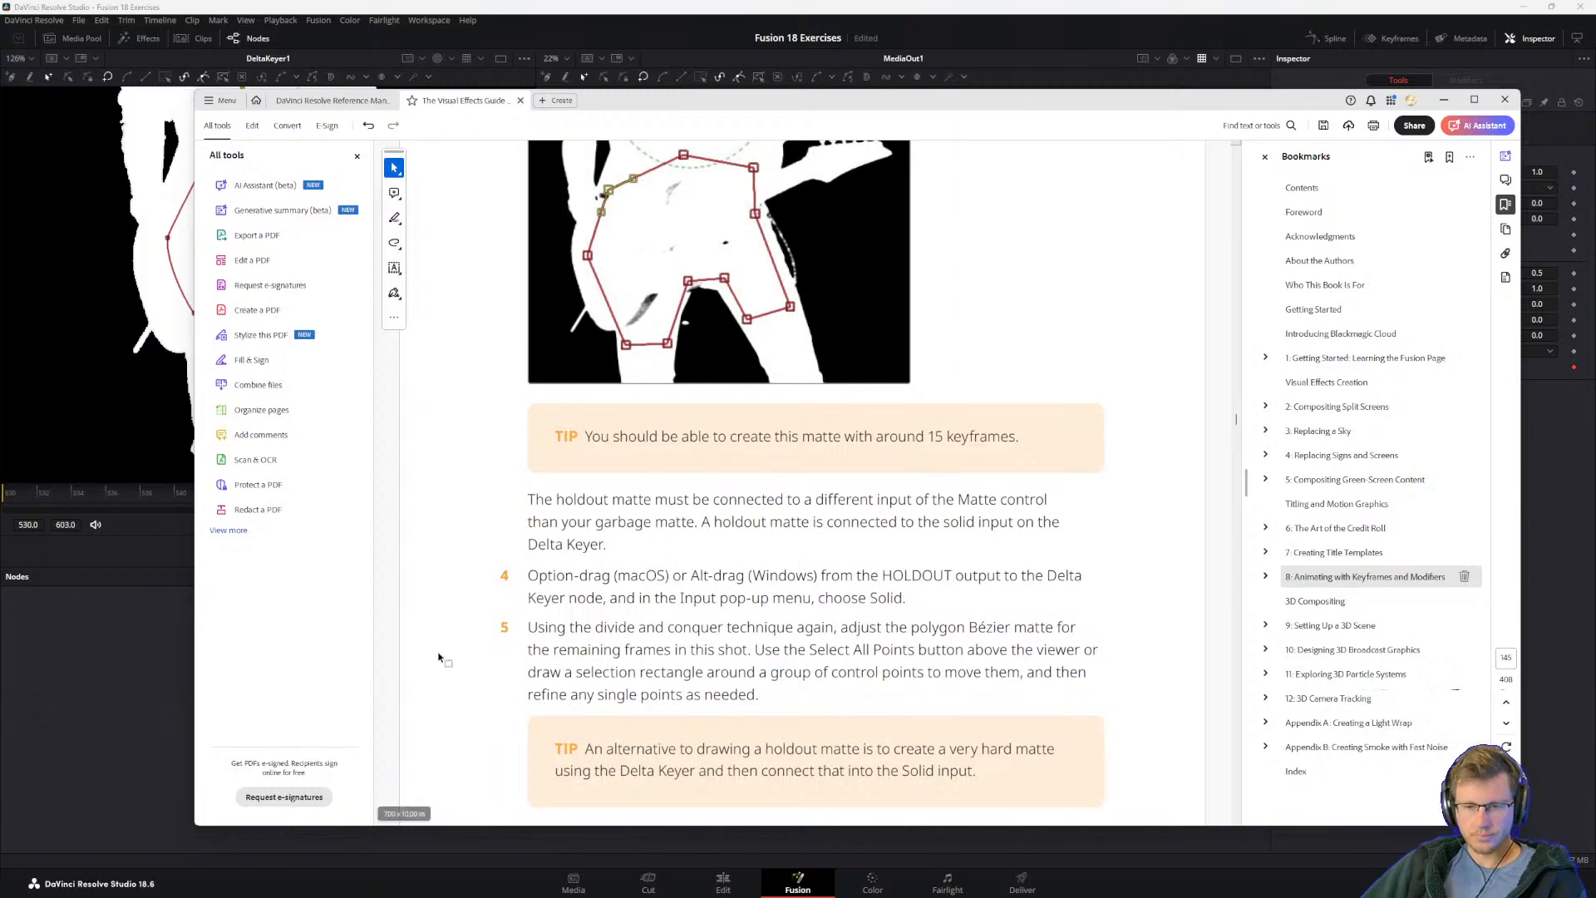
key("alt+Tab")
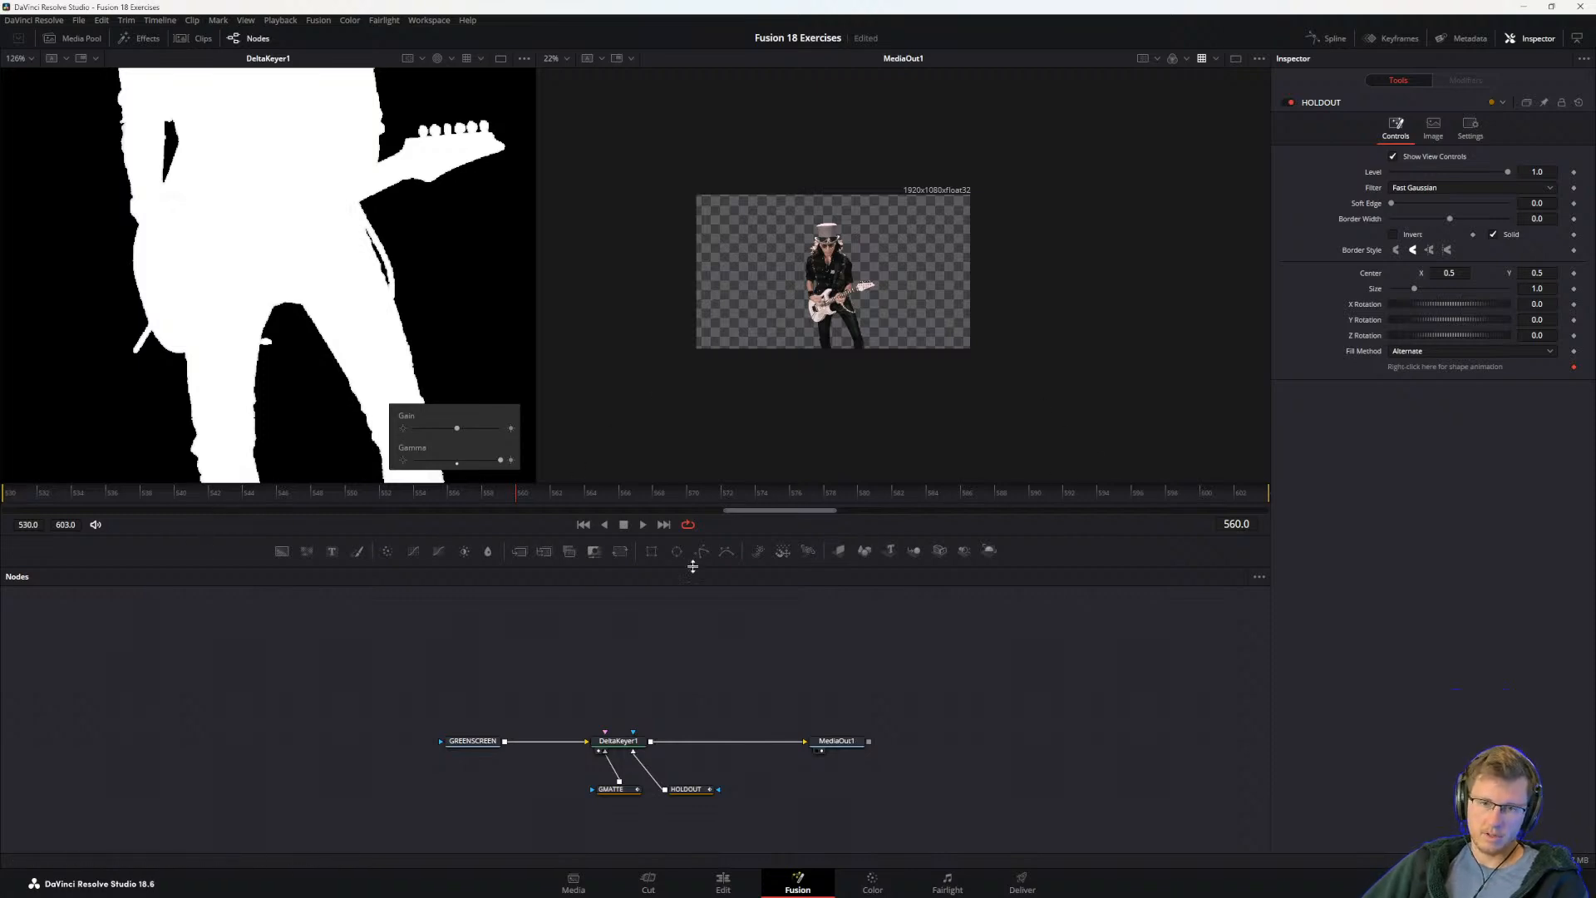
key("alt+Tab")
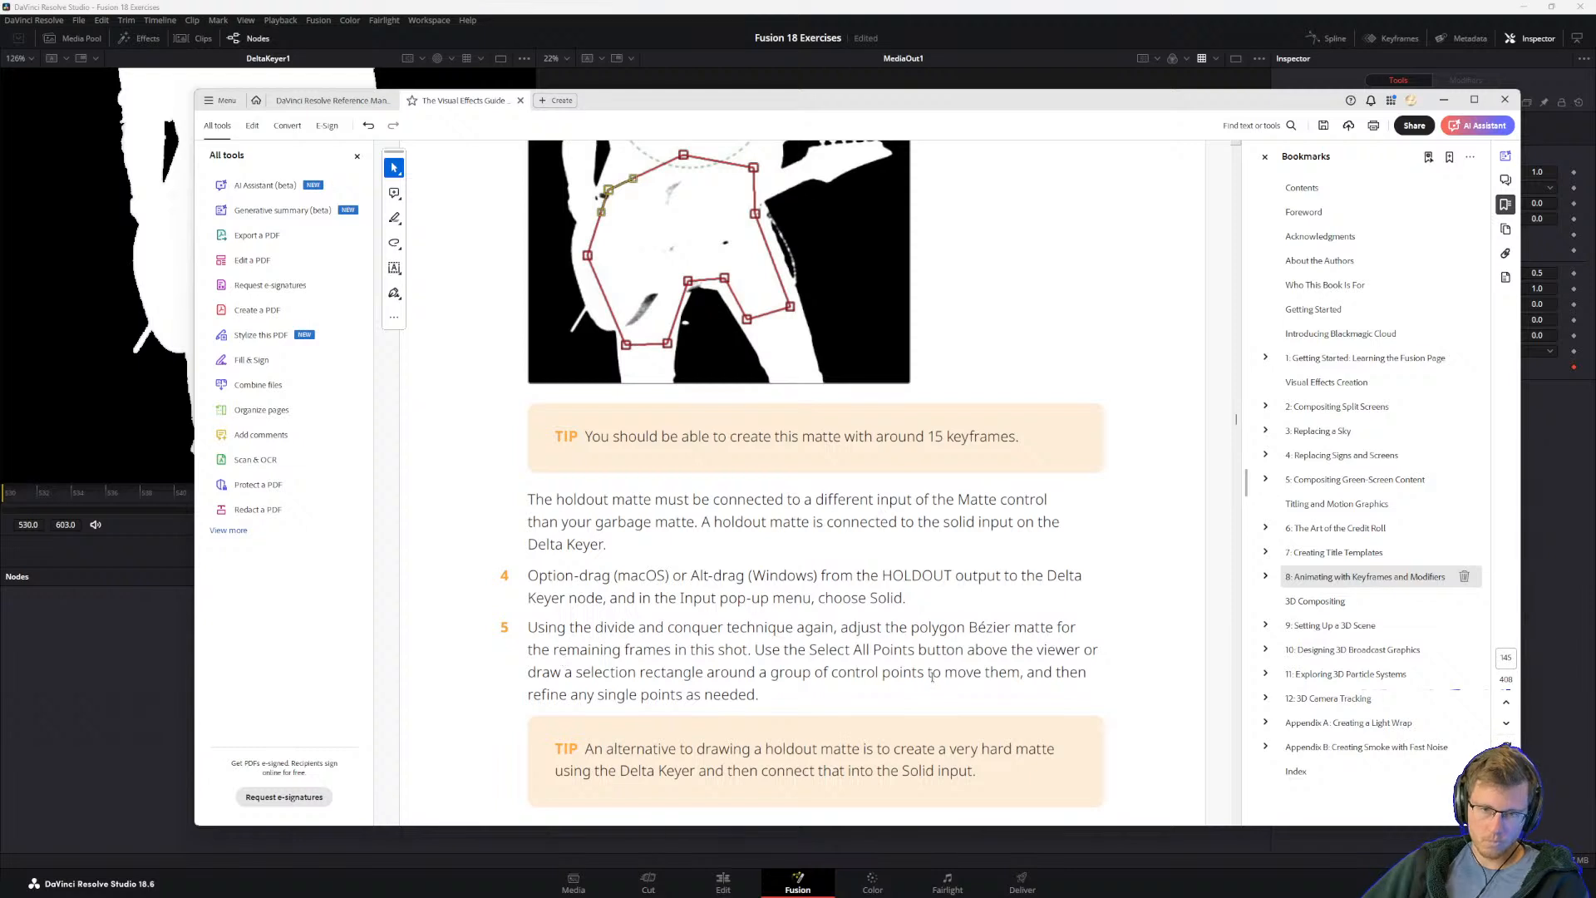
left_click_drag(751, 650, 804, 651)
left_click(810, 668)
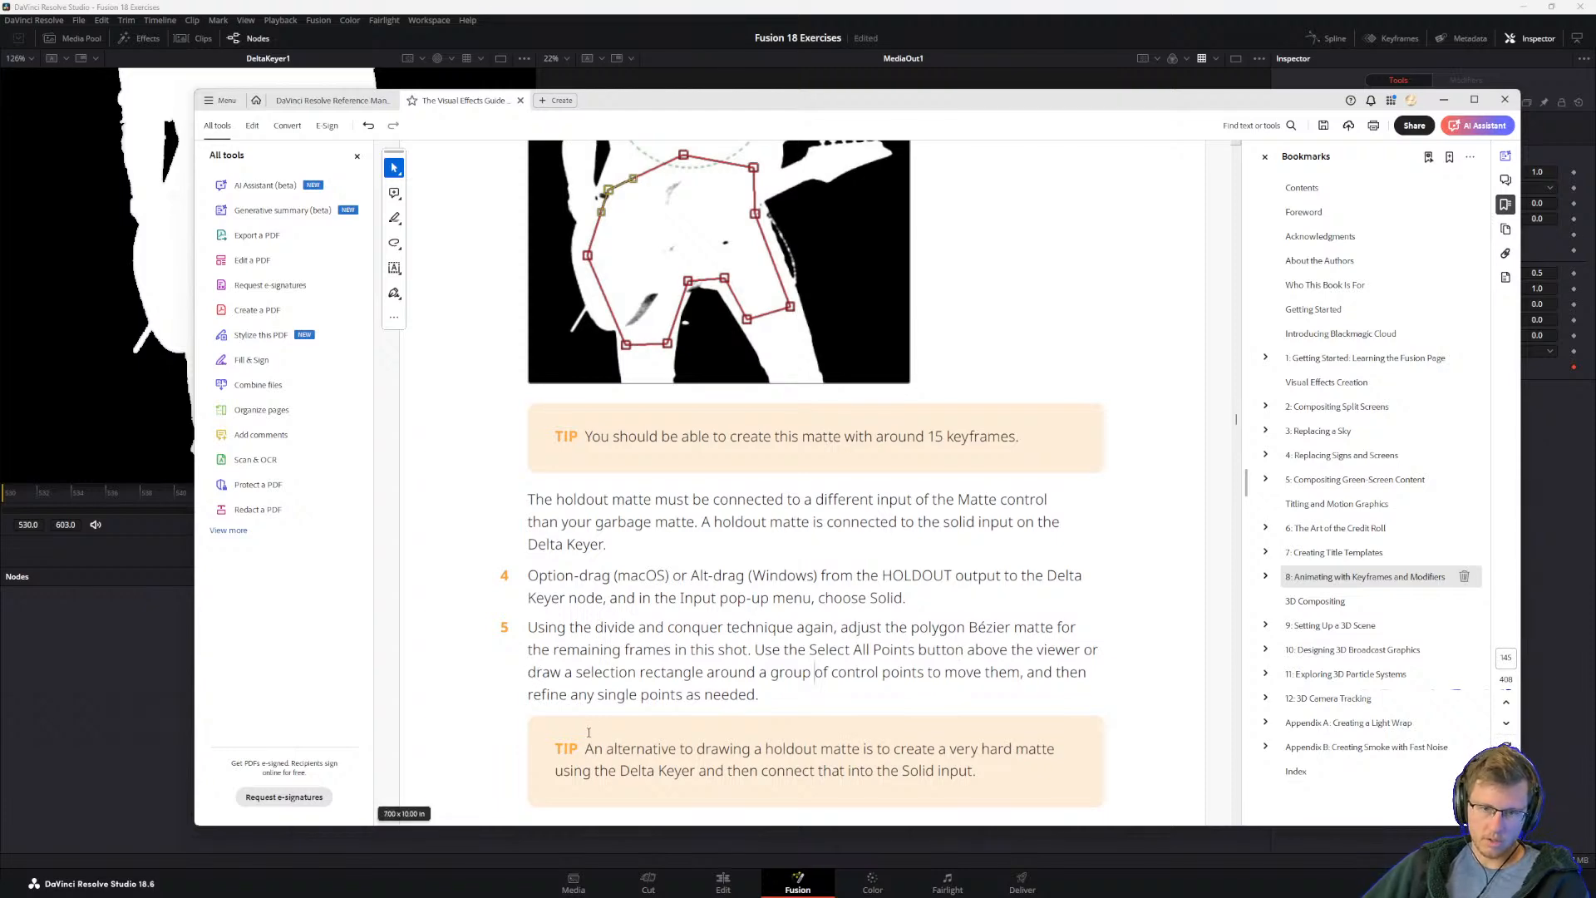
scroll(724, 695, "down", 1)
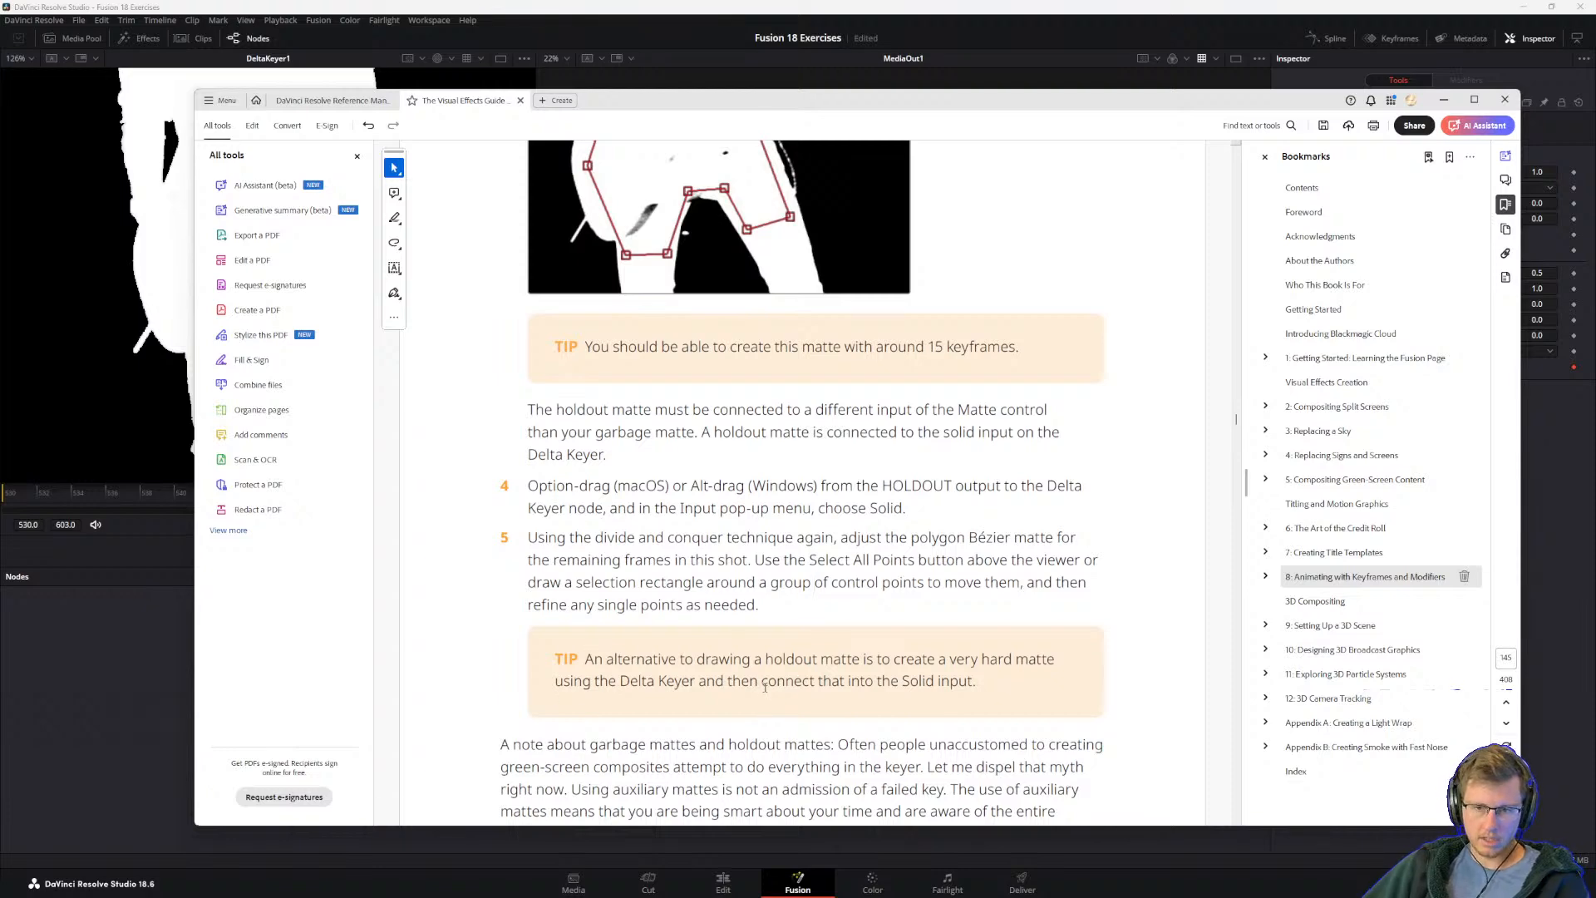
scroll(920, 683, "down", 3)
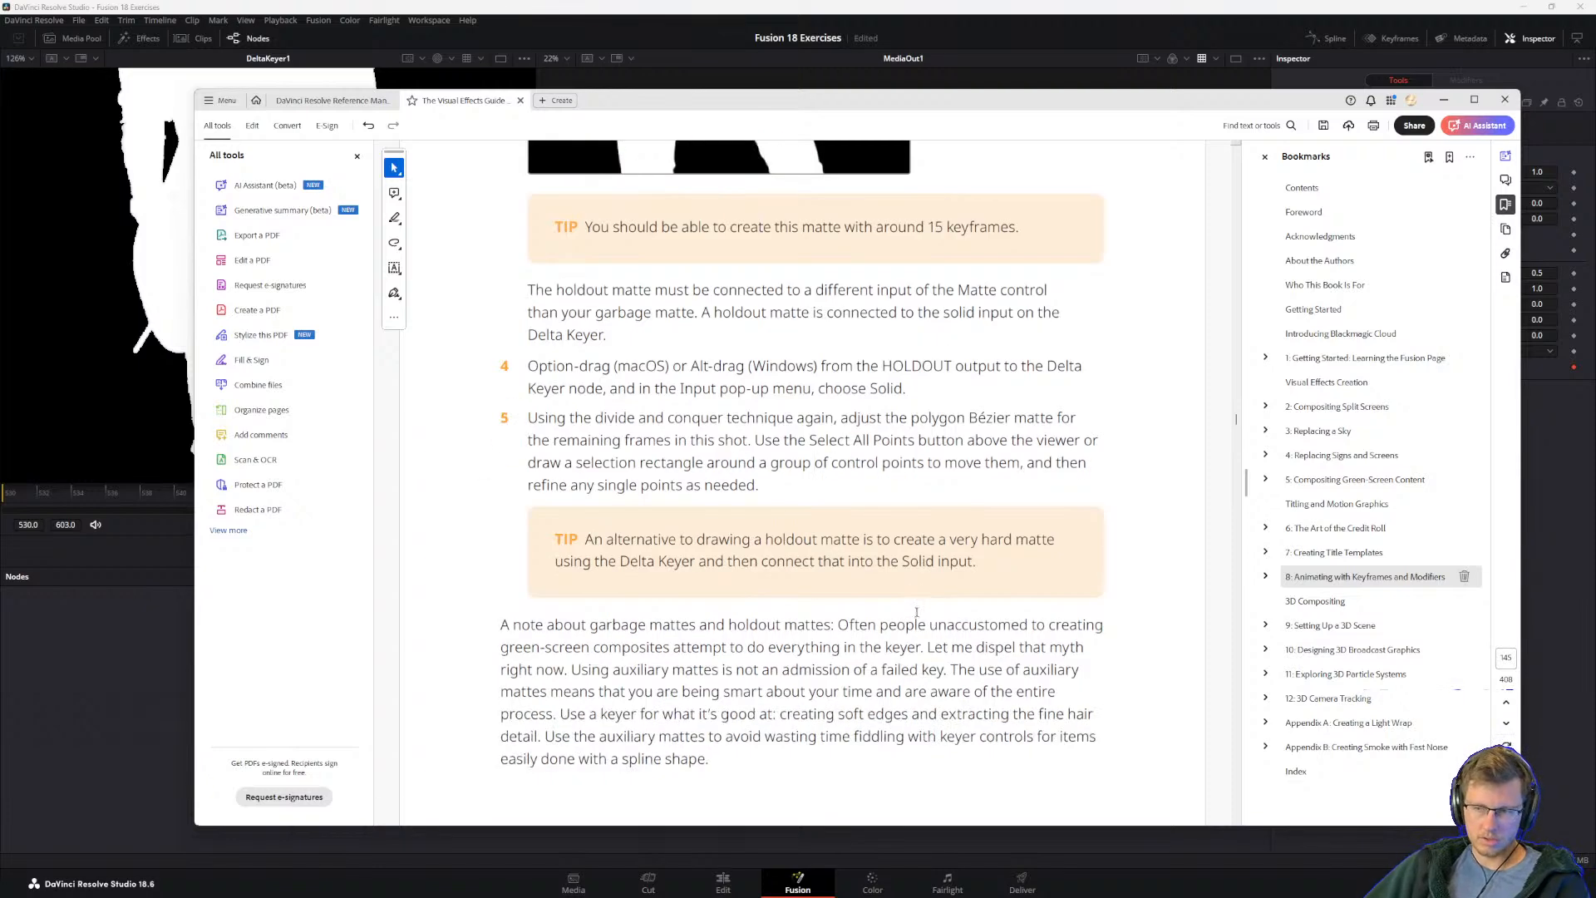
scroll(622, 494, "down", 3)
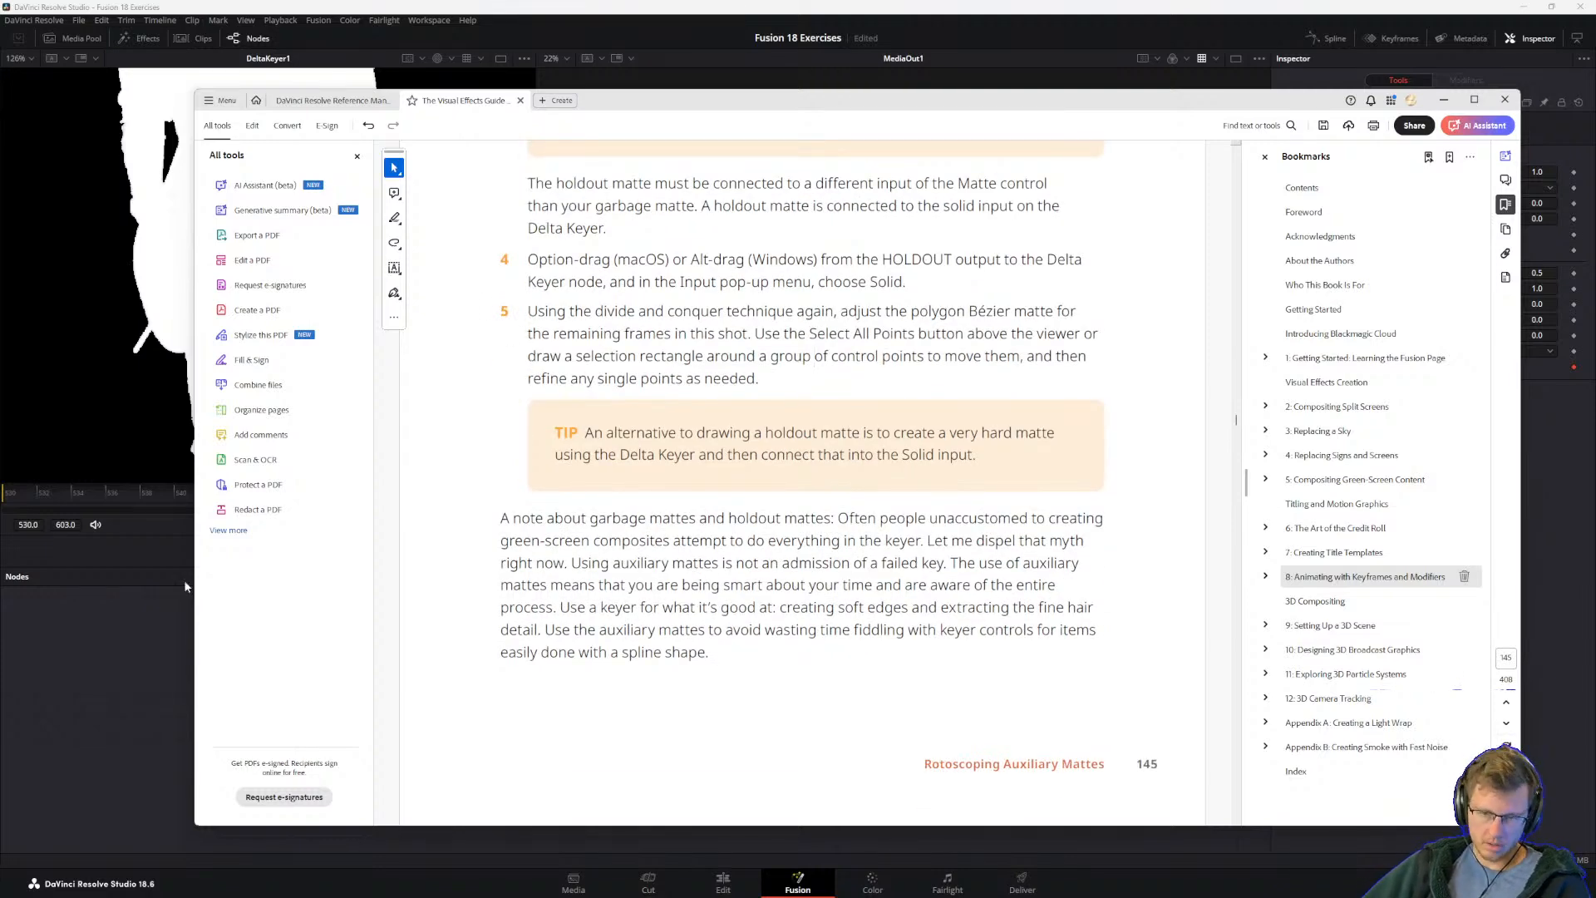
Step: Return to DaVinci Resolve, go to frame 574 and shift all HOLDOUT control points down over the guitar body
left_click(171, 650)
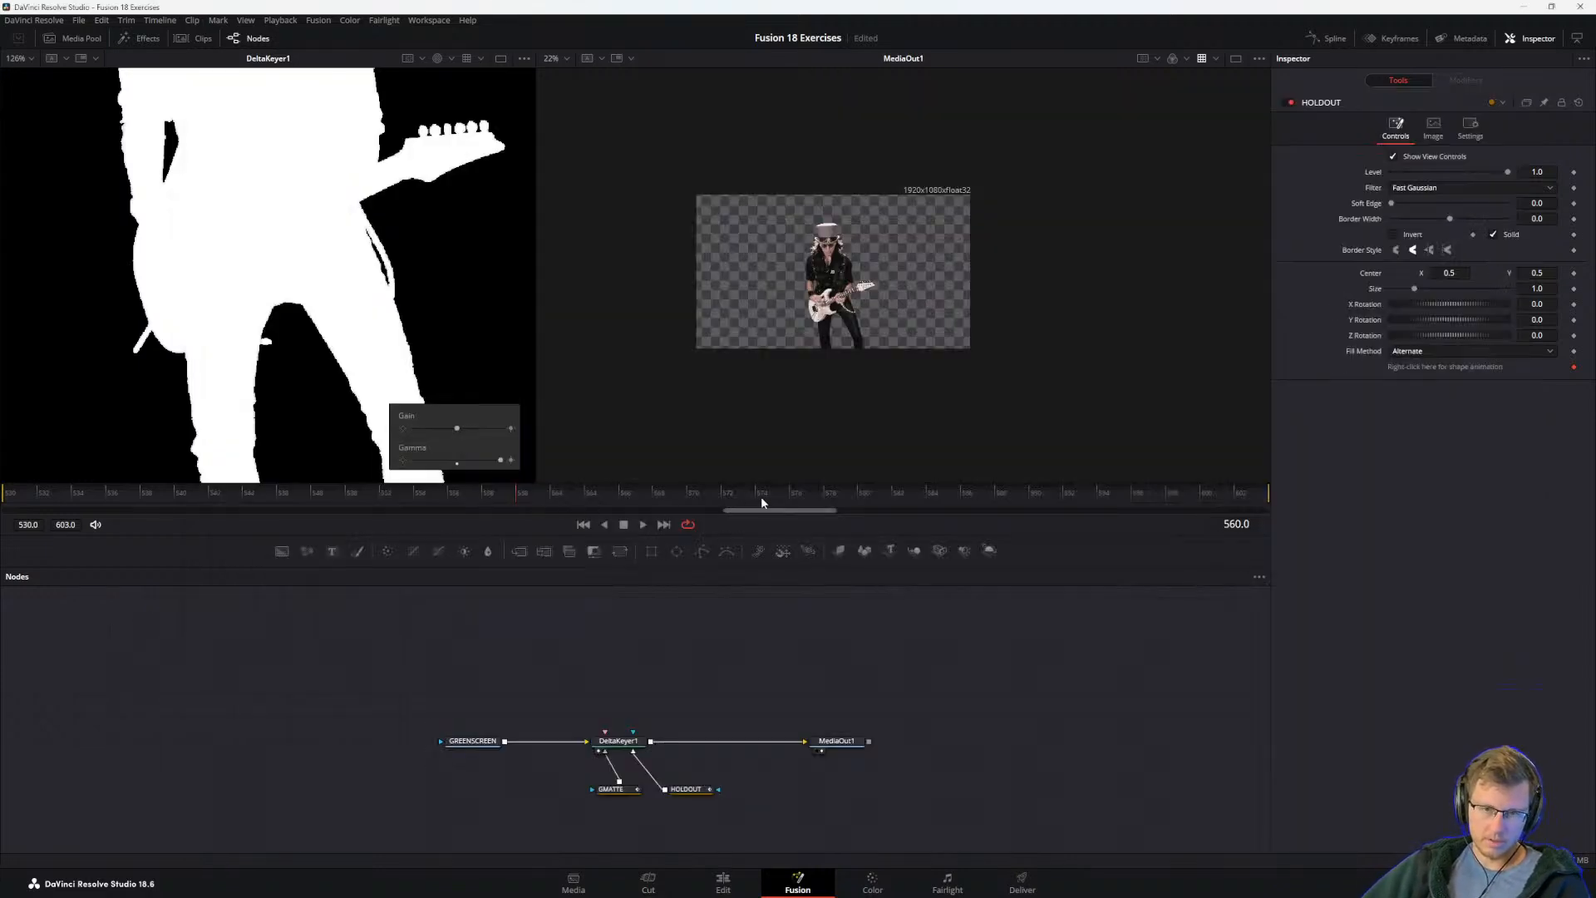
left_click(686, 789)
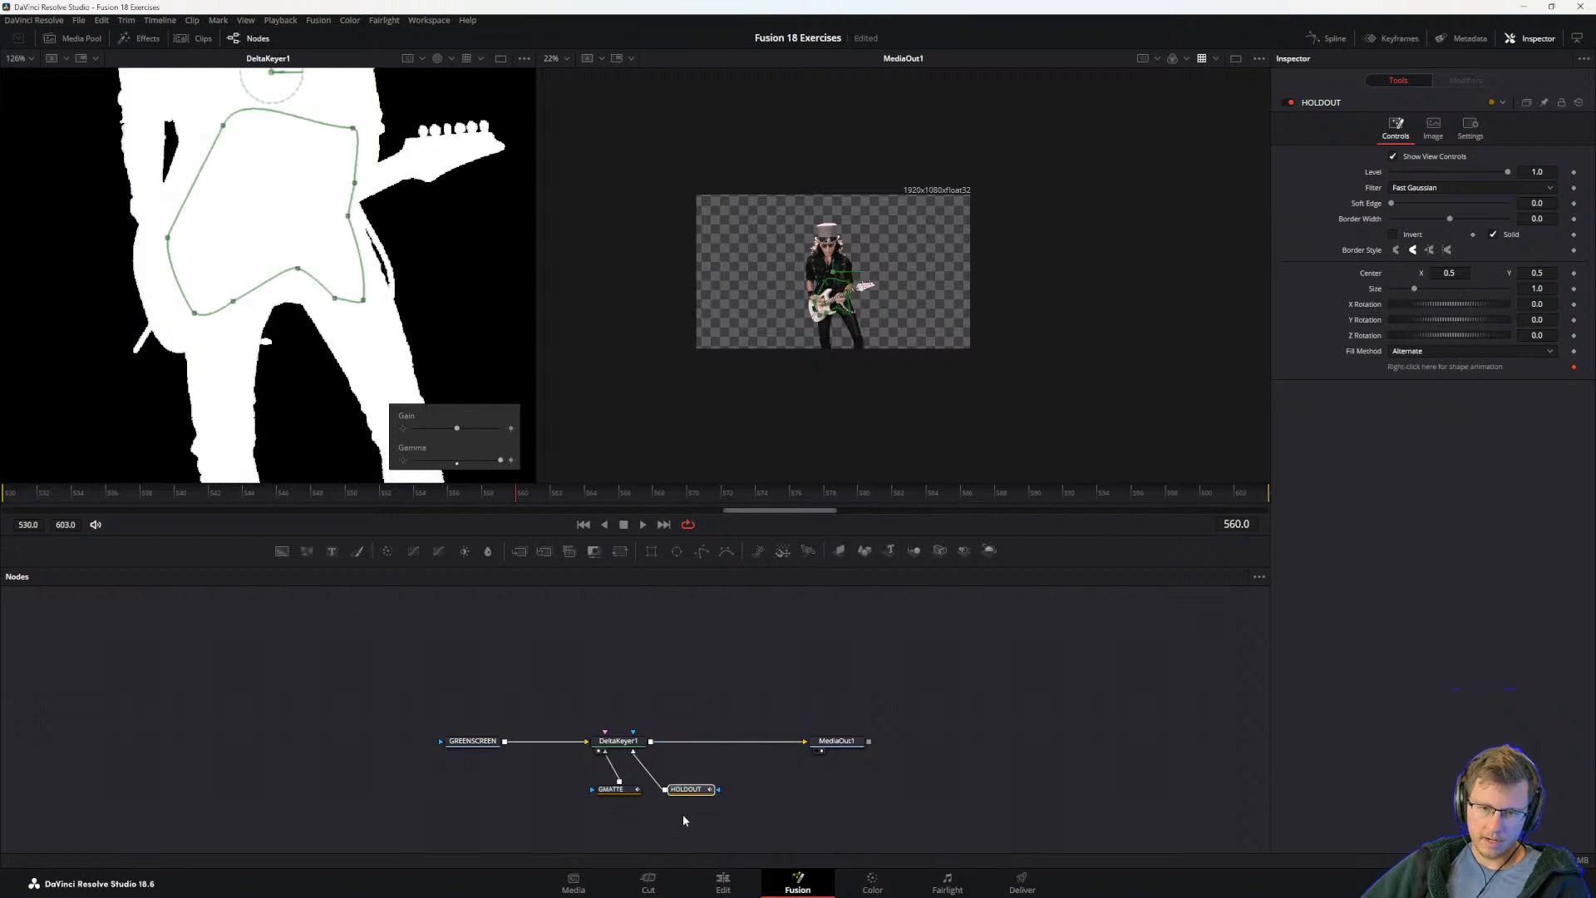
left_click(769, 494)
left_click_drag(137, 100, 429, 341)
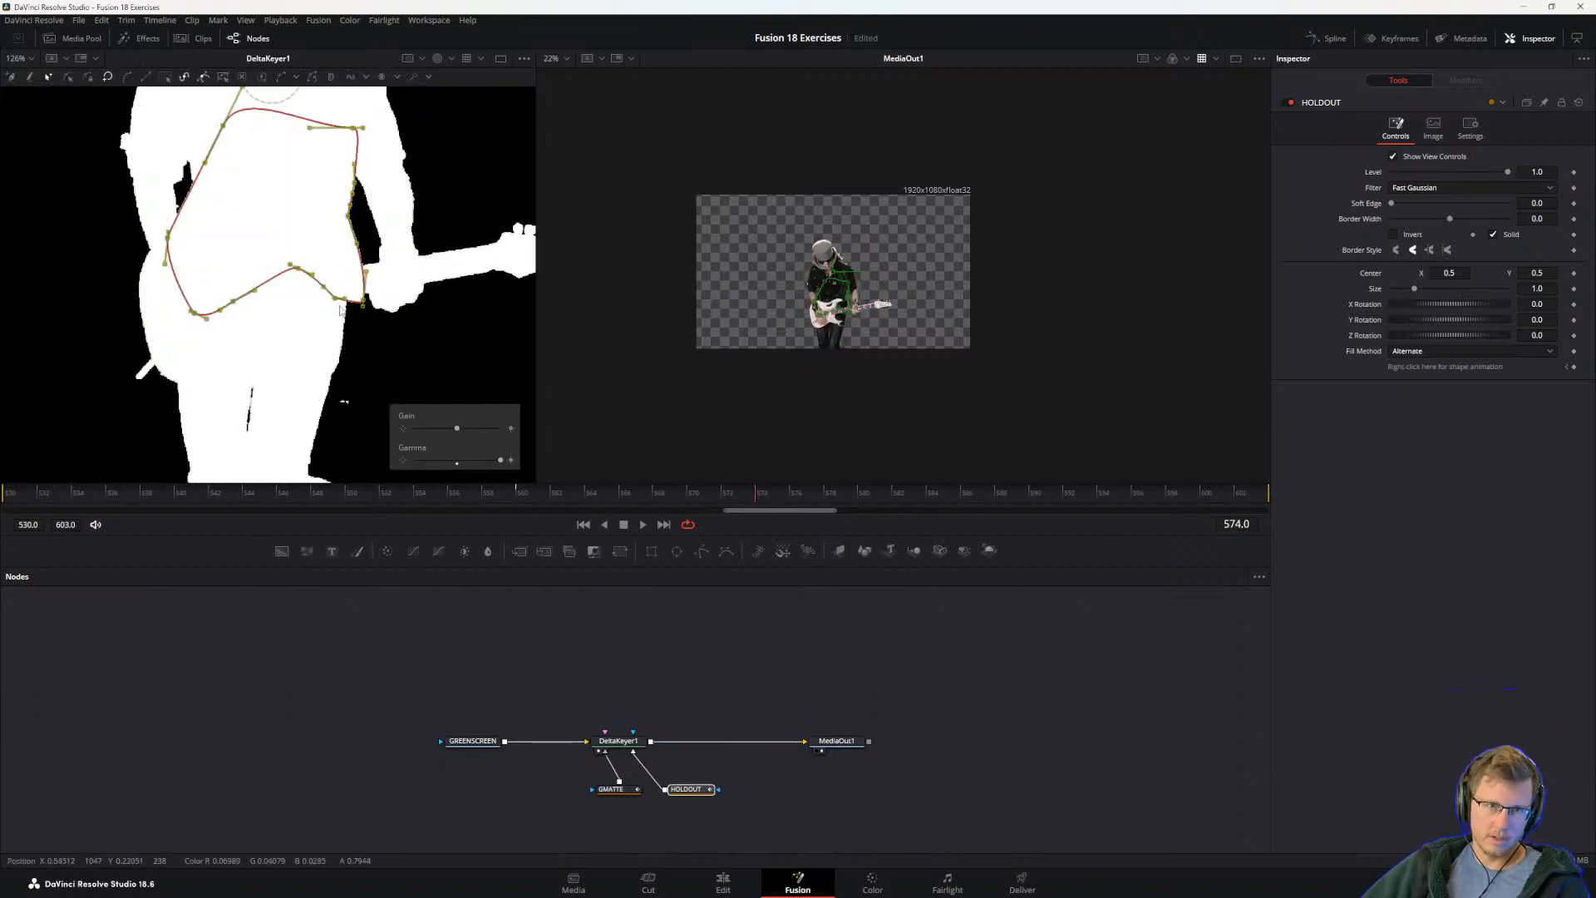
left_click_drag(335, 299, 323, 377)
Step: Refine the HOLDOUT control points at frame 574 so the shape stays inside the guitarist's hips and guitar body
left_click(212, 439)
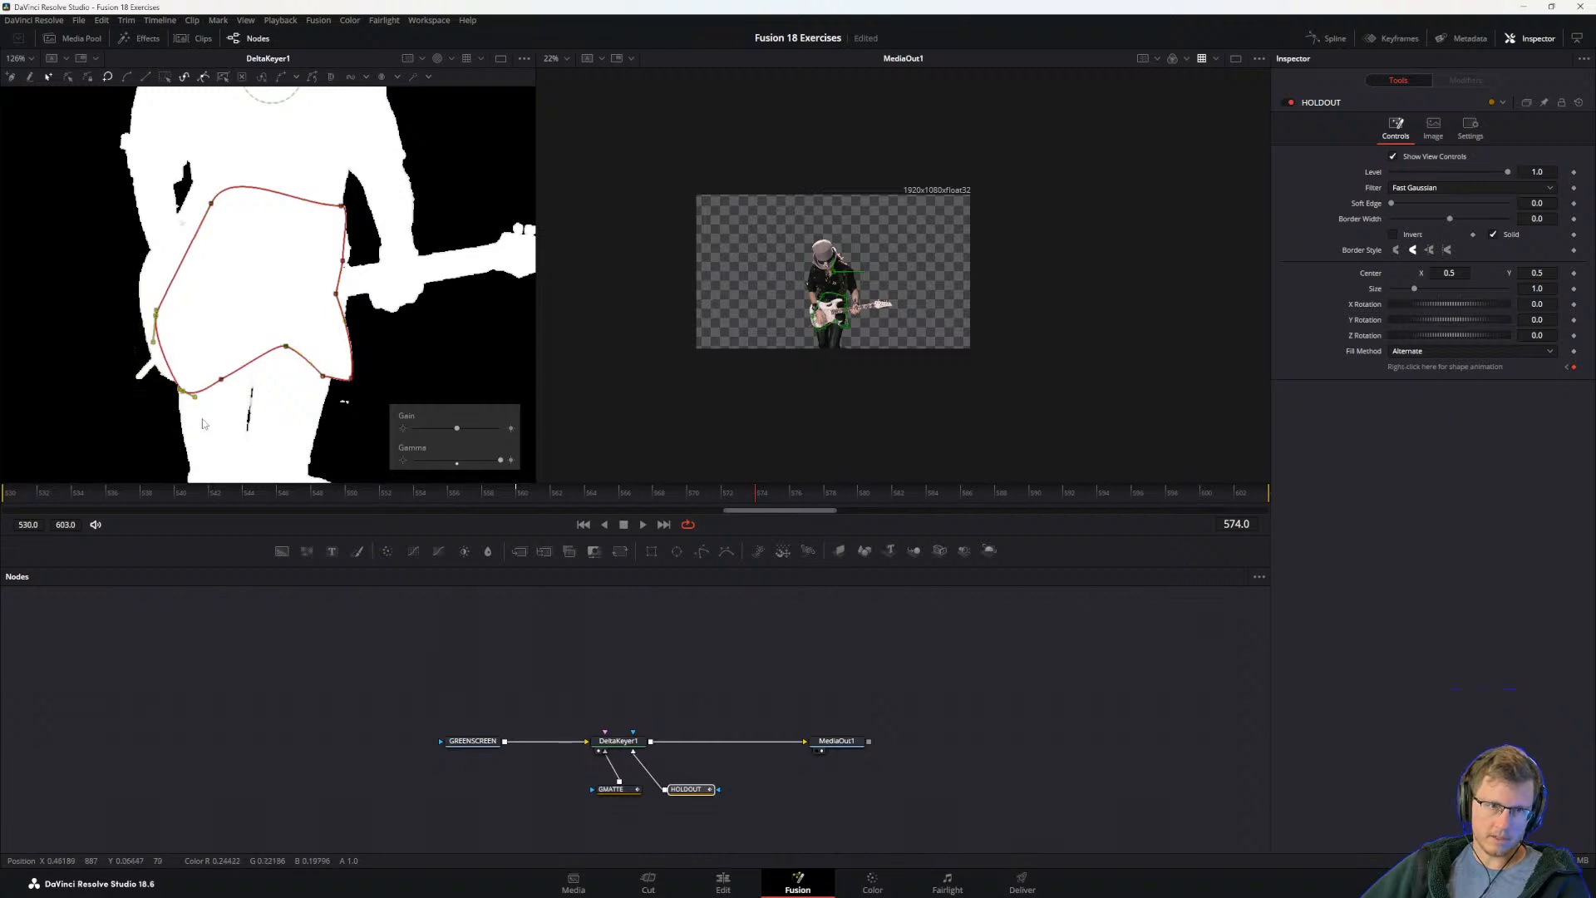
left_click_drag(182, 391, 175, 368)
left_click_drag(199, 174, 376, 267)
left_click_drag(341, 205, 324, 232)
mouse_move(365, 282)
left_mouse_down()
mouse_move(270, 394)
mouse_move(332, 381)
mouse_move(318, 379)
left_mouse_up()
mouse_move(274, 267)
left_mouse_down()
mouse_move(306, 305)
mouse_move(341, 290)
mouse_move(333, 310)
mouse_move(335, 291)
left_mouse_up()
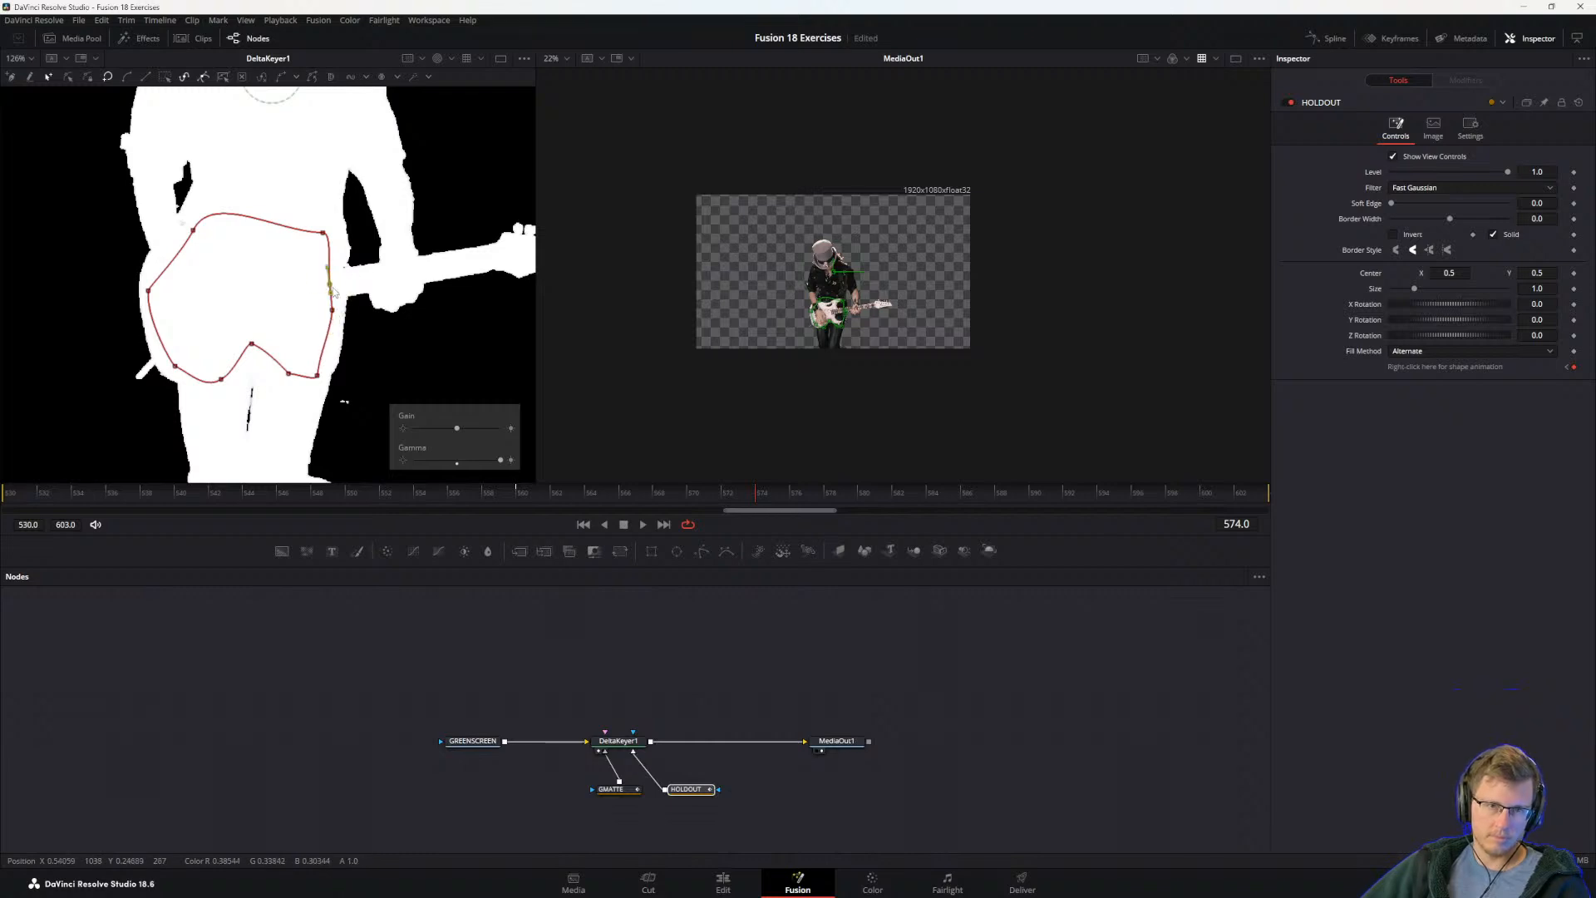
Step: Move to frame 567, shift the whole HOLDOUT shape down to the guitar body and adjust its upper control points
left_click(739, 493)
left_click_drag(740, 493, 636, 490)
left_click_drag(136, 168, 441, 380)
left_click_drag(341, 338, 345, 381)
left_click_drag(309, 184, 372, 305)
left_click_drag(344, 216, 341, 248)
left_click_drag(168, 206, 220, 247)
key("ctrl+z")
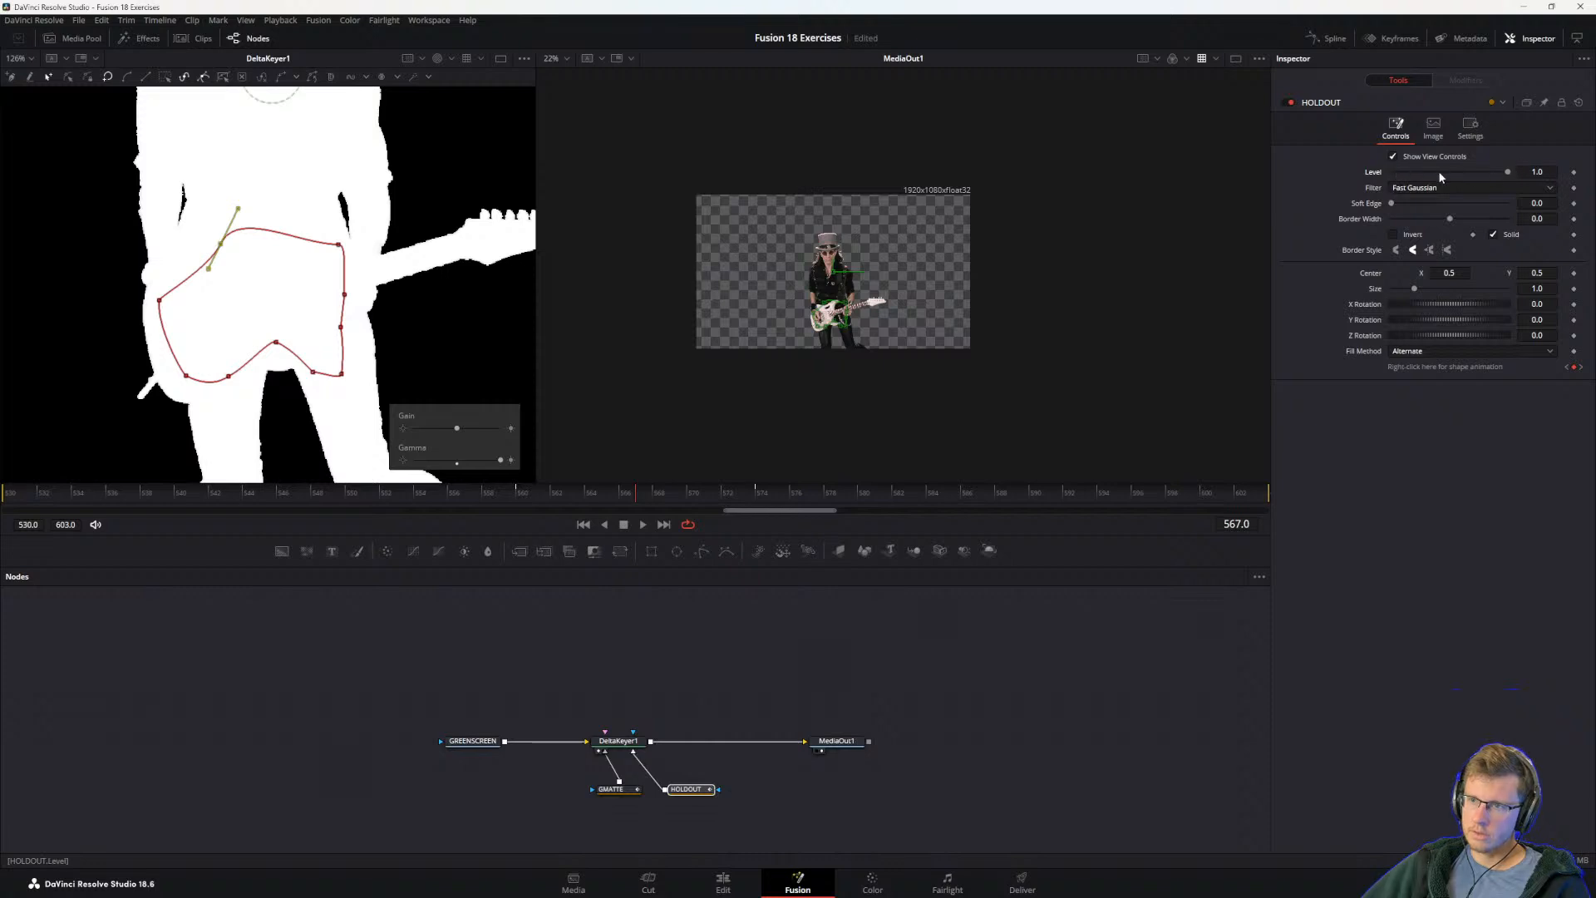
Step: Try the Invert option on the HOLDOUT node and turn it back off
left_click(685, 788)
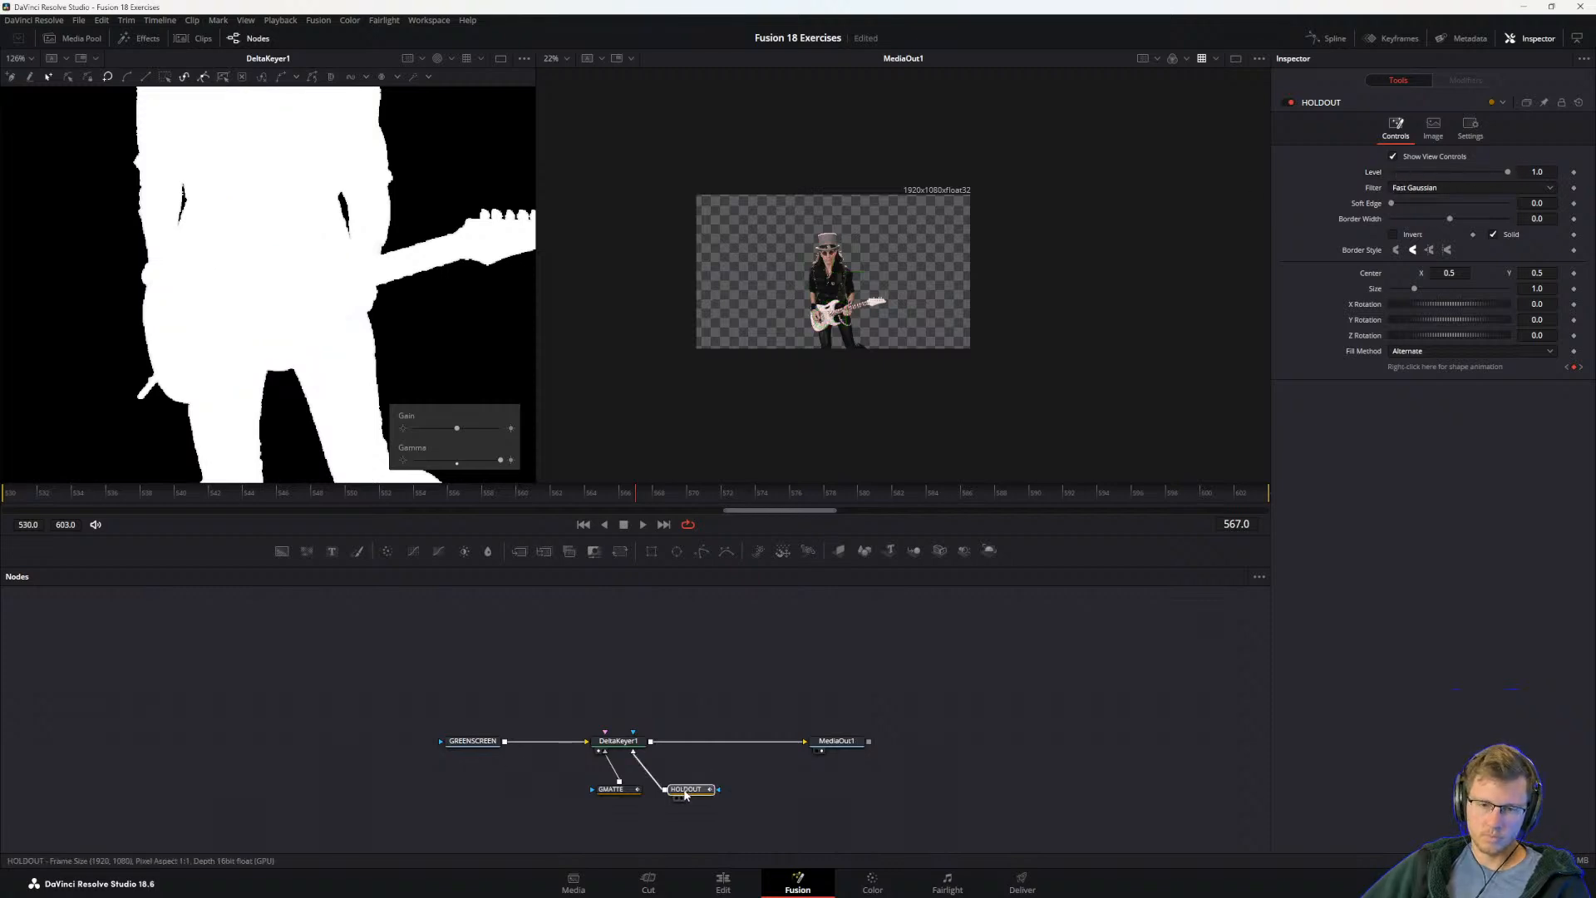
left_click(1393, 235)
left_click(1393, 234)
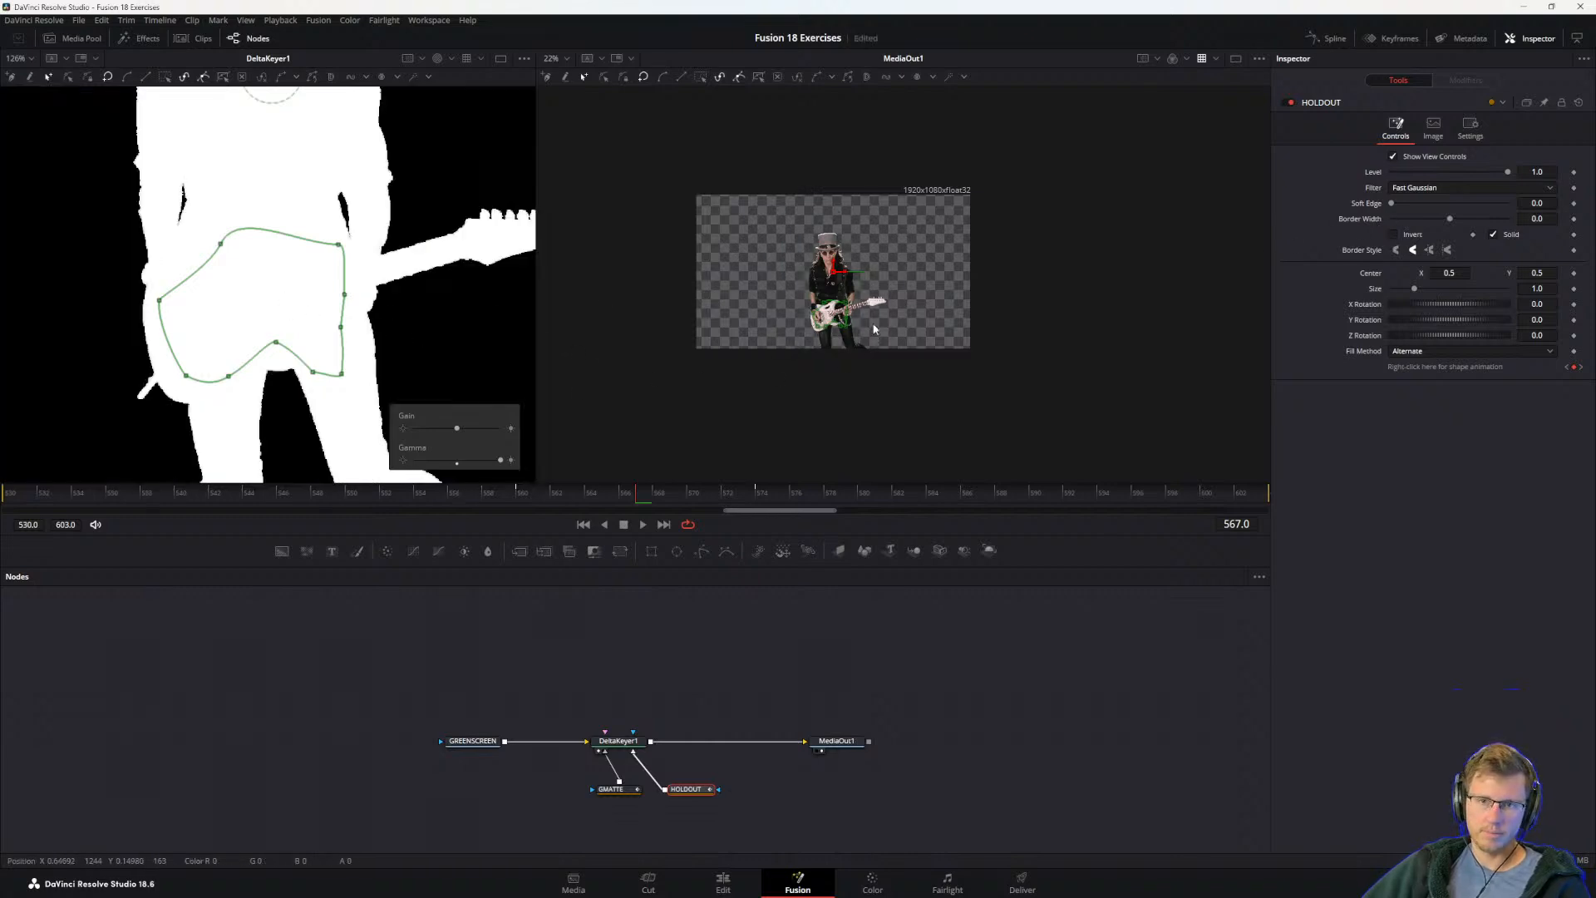
Step: Examine the guitar body in MediaOut1 up close and switch to the guide PDF to reread the holdout matte tip
scroll(860, 300, "up", 5)
left_click_drag(713, 375, 765, 346)
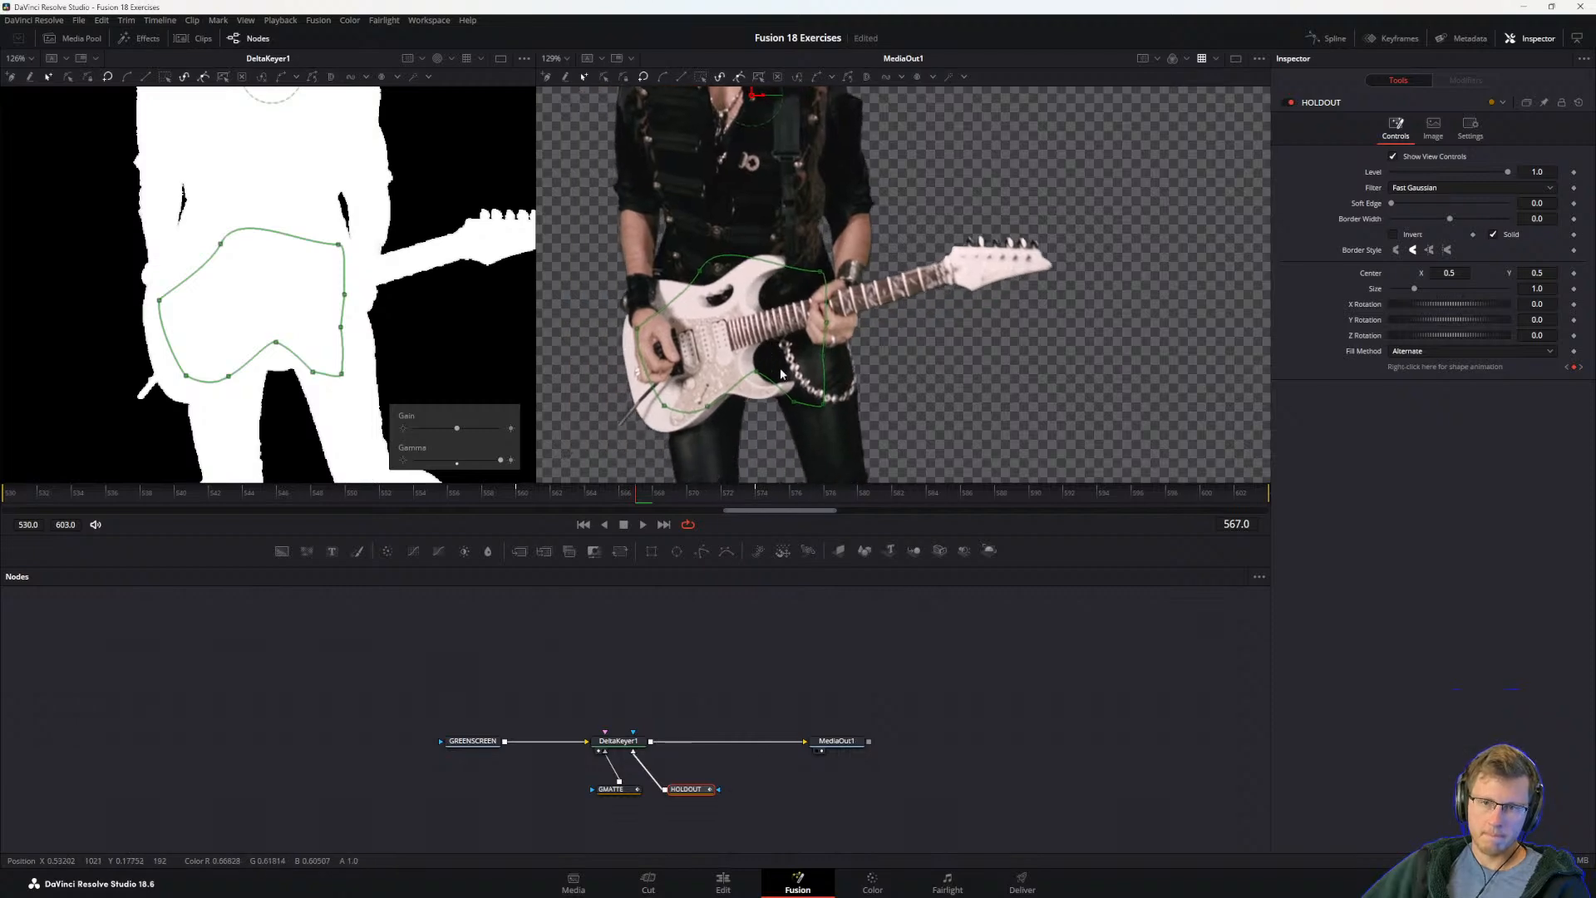
key("alt+Tab")
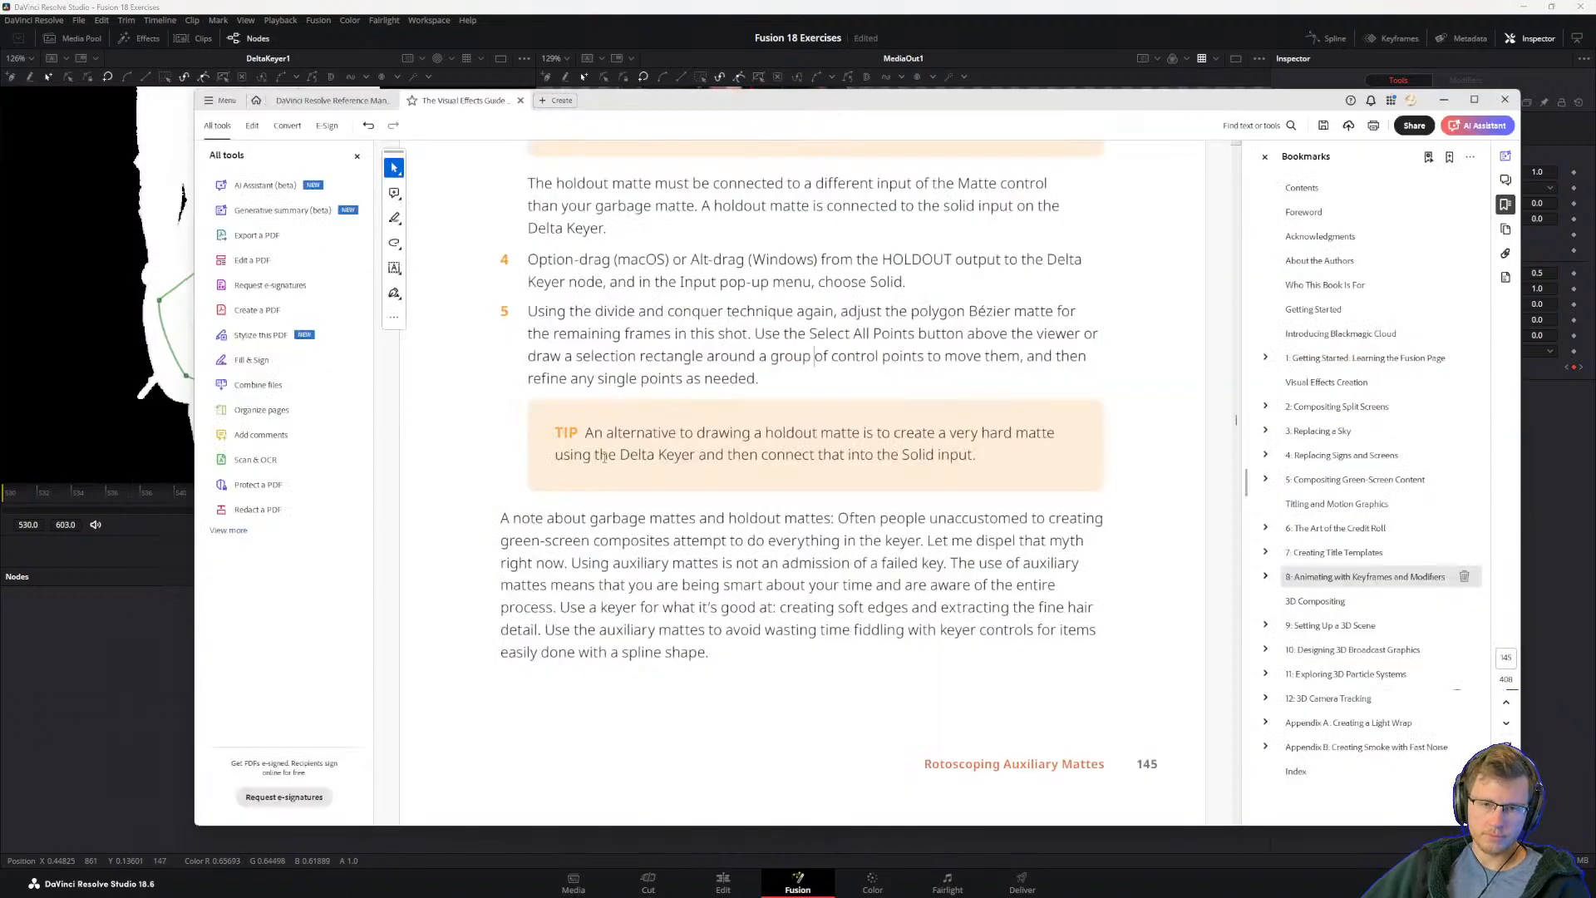
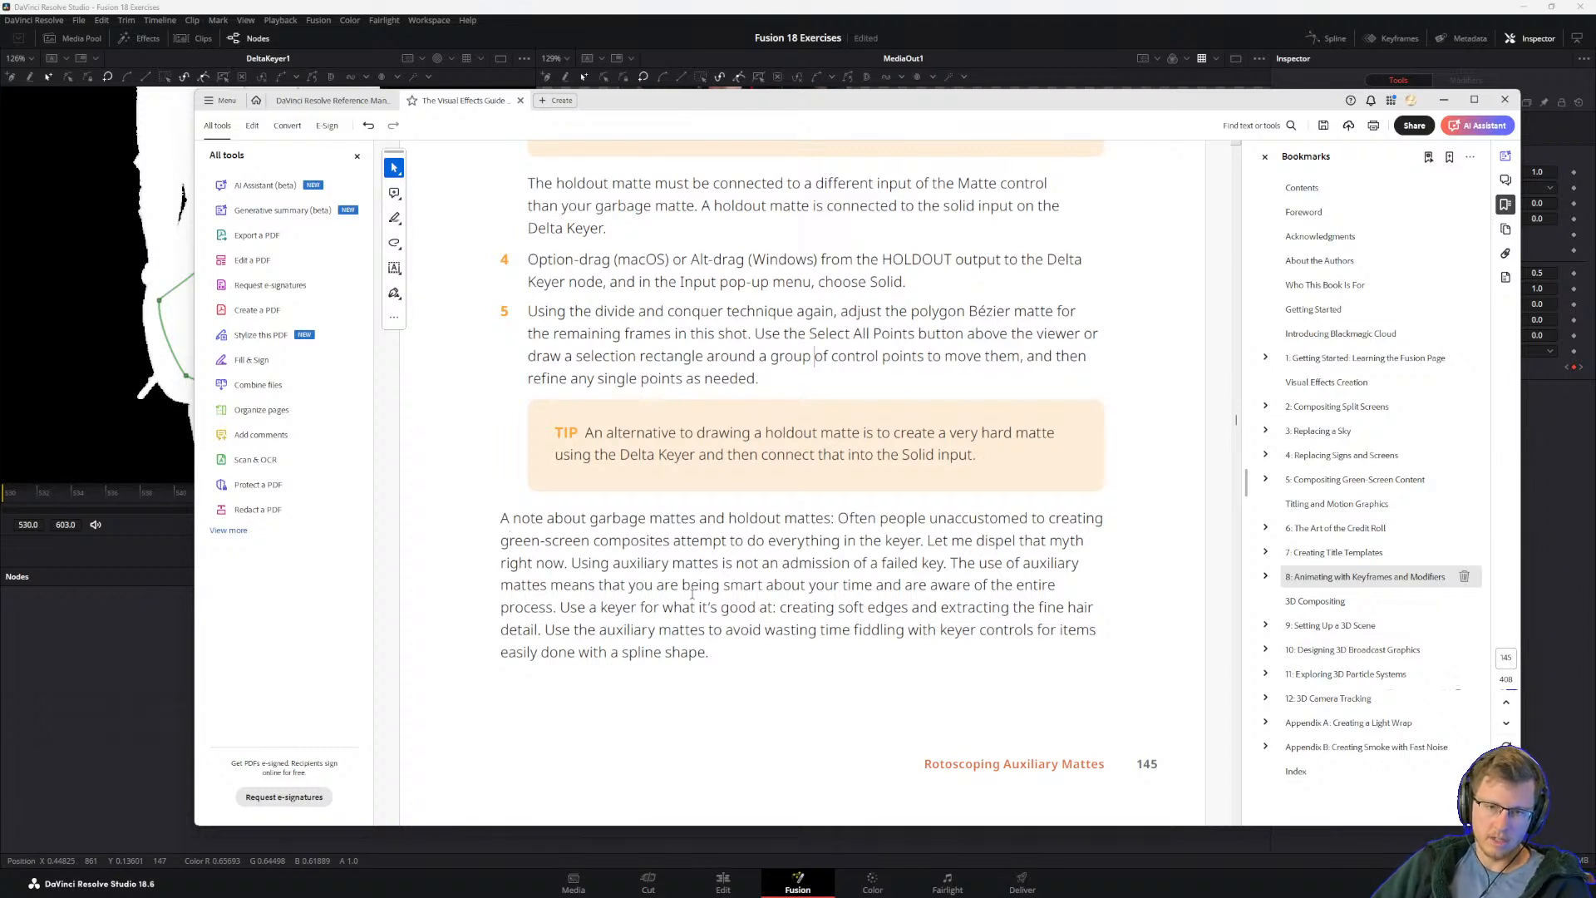
Step: Read the guide's closing note on garbage and holdout mattes and continue to the next section
left_click_drag(710, 631, 818, 631)
left_click(698, 608)
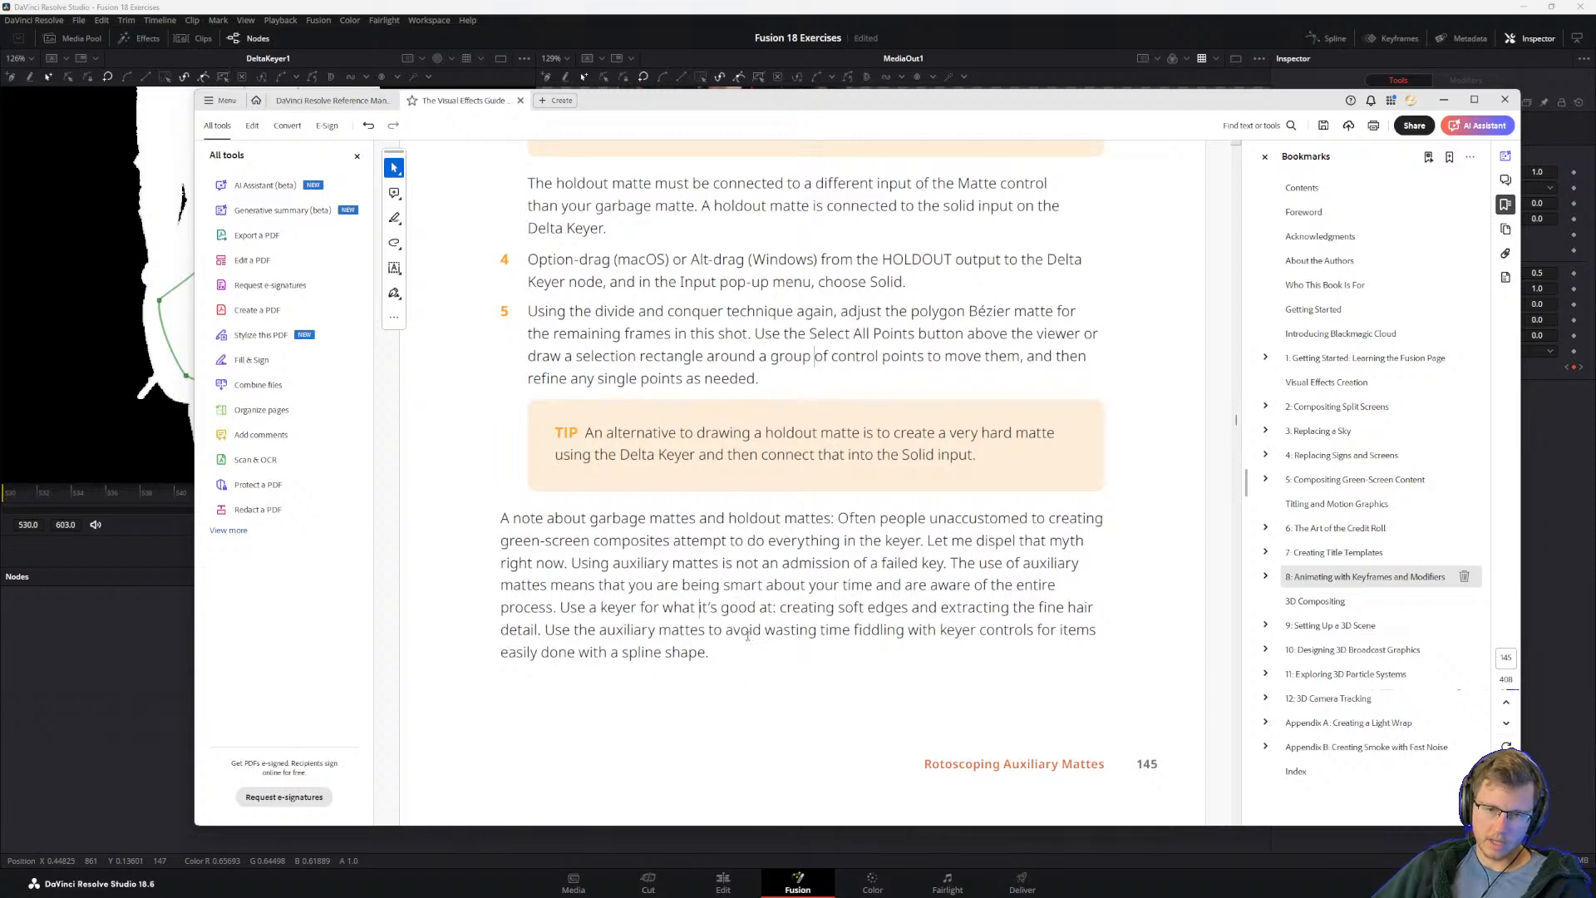
scroll(706, 626, "down", 2)
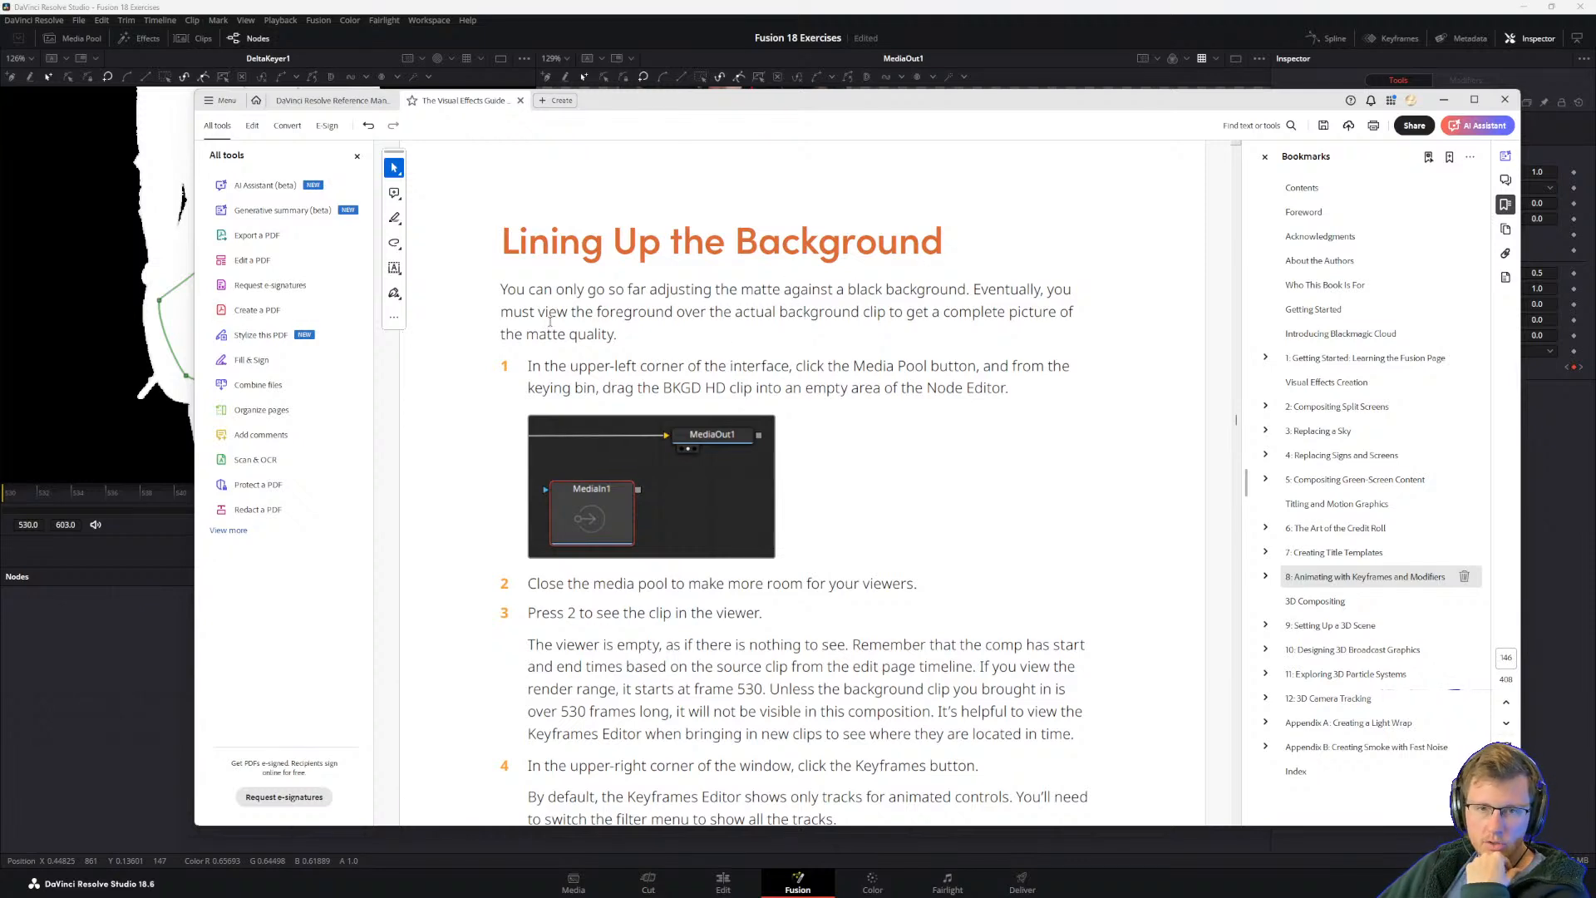
Step: Read the Lining Up the Background introduction and step 1 about adding the BKGD HD clip from the keying bin
left_click_drag(596, 313, 775, 313)
left_click(675, 314)
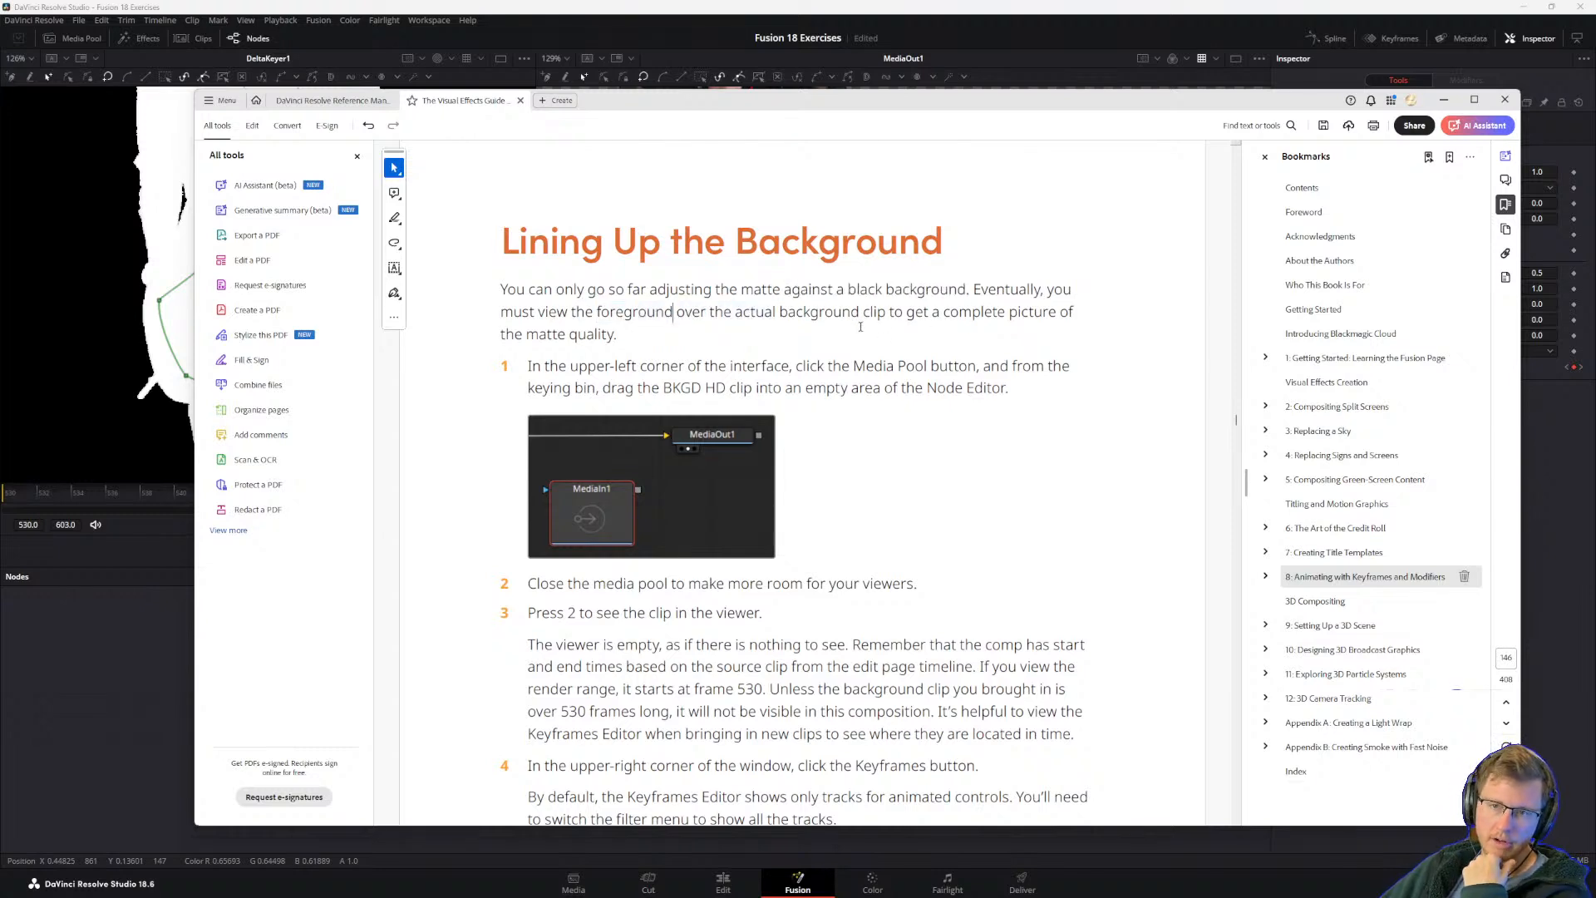
left_click_drag(891, 318, 979, 319)
left_click(672, 314)
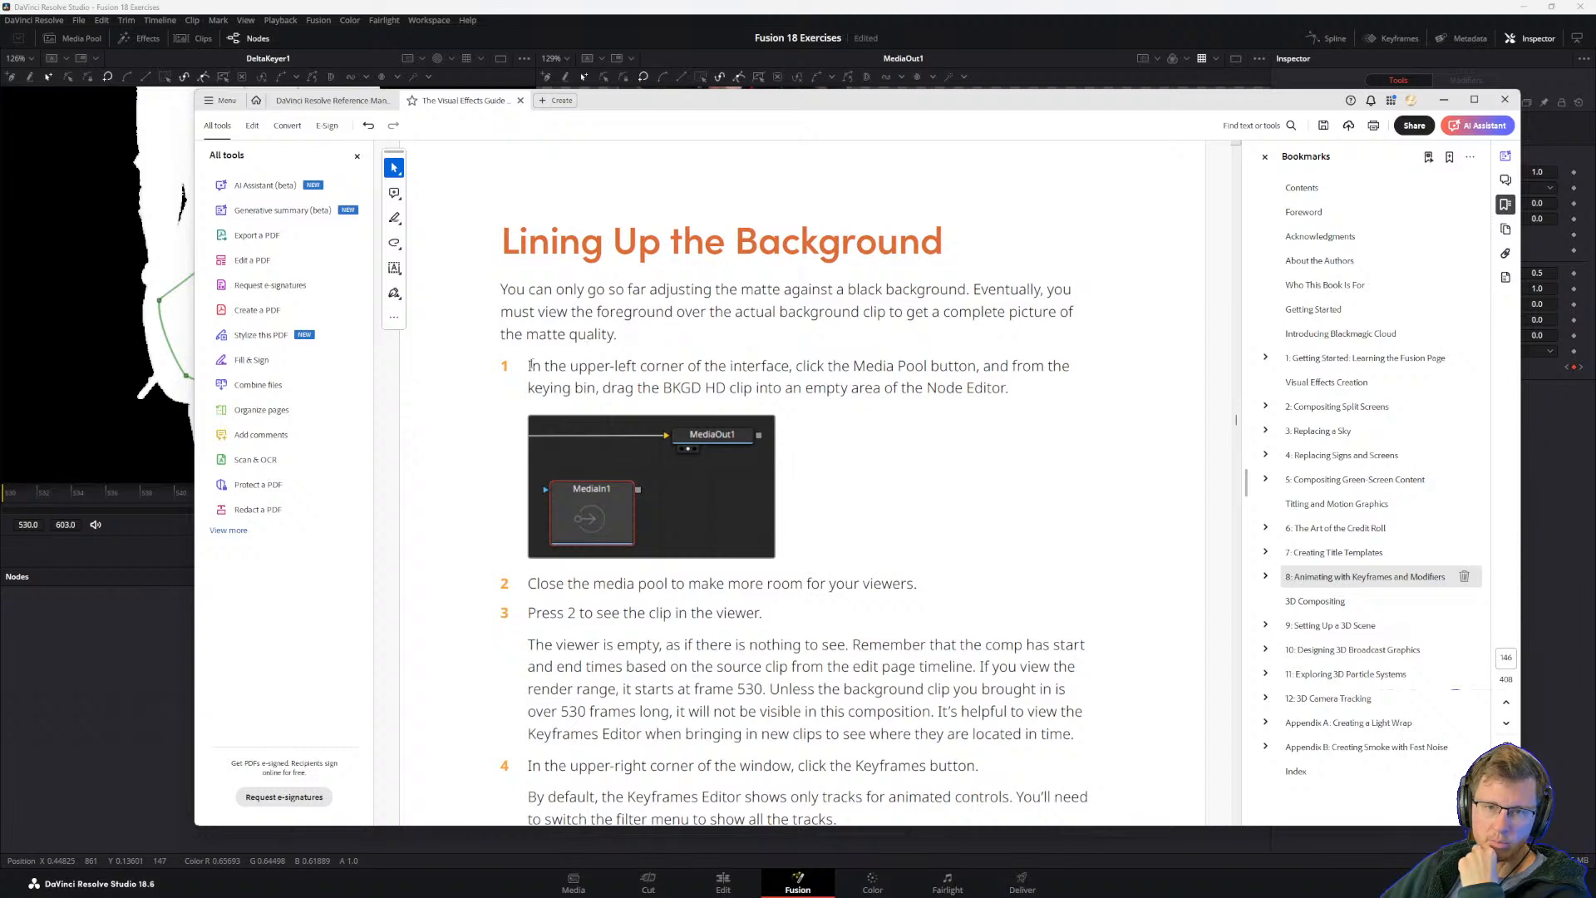
left_click_drag(545, 334, 620, 333)
left_click(617, 333)
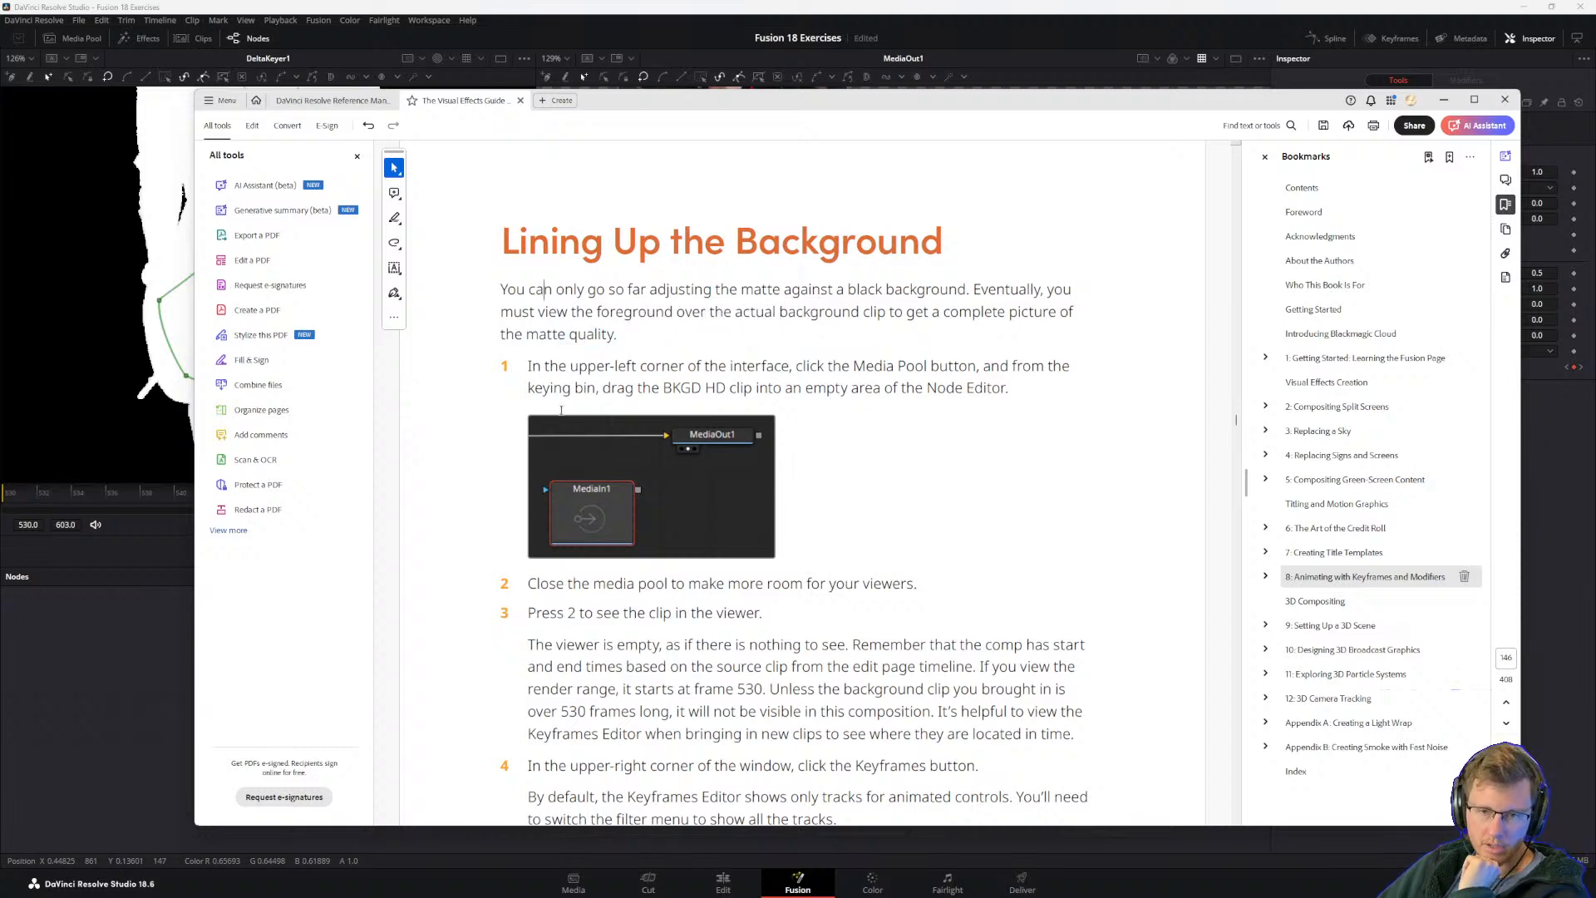
left_click_drag(530, 366, 709, 367)
left_click(760, 388)
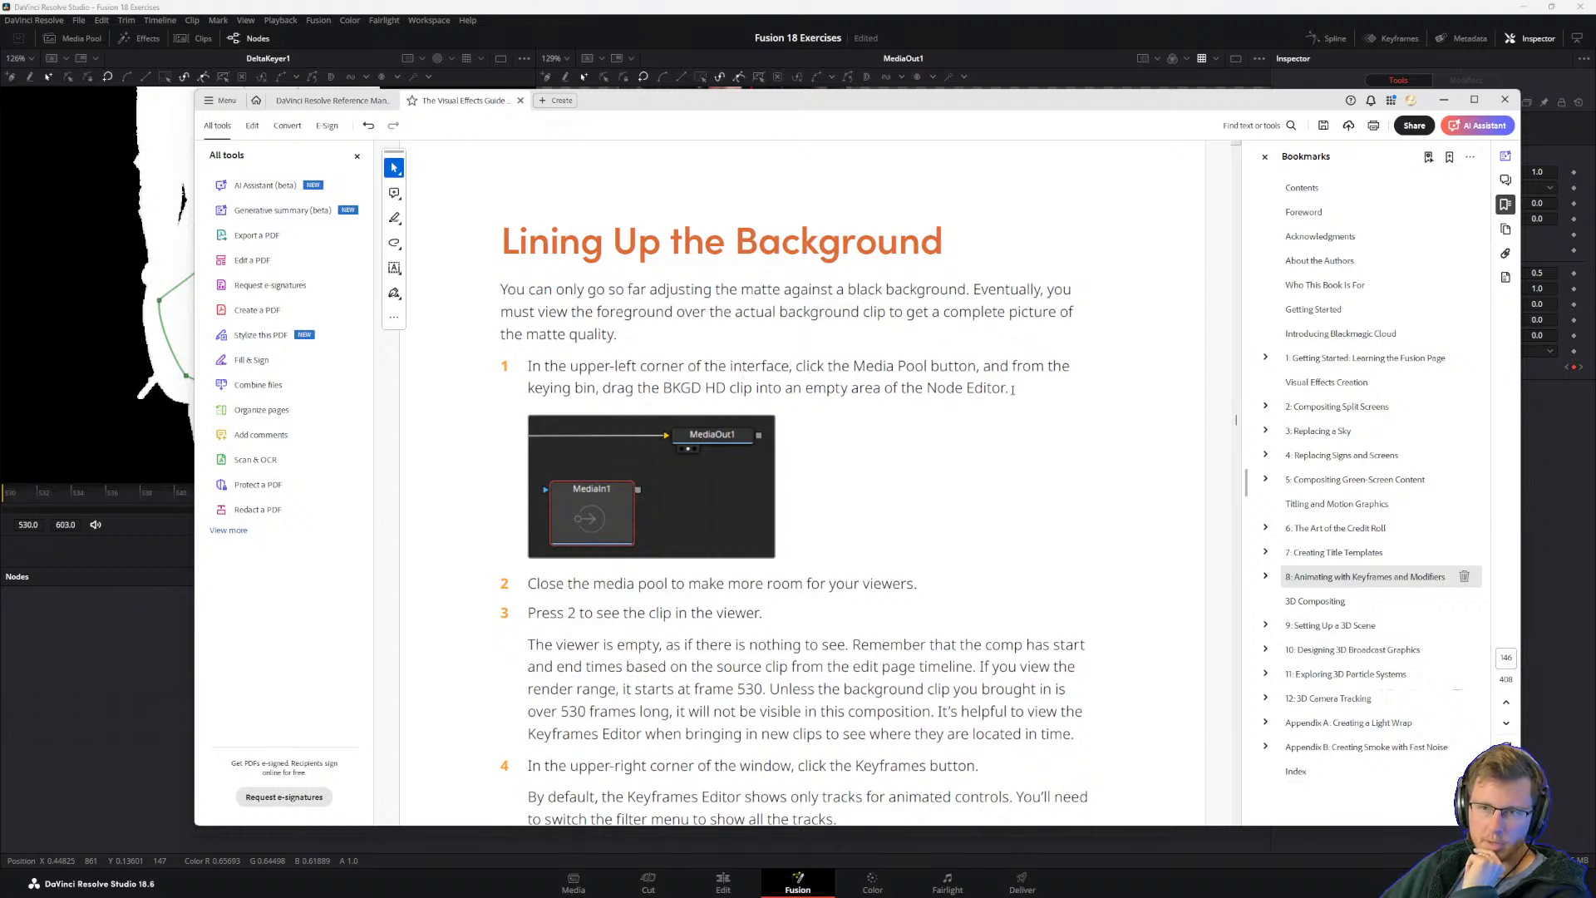
left_click_drag(606, 387, 702, 389)
left_click(700, 389)
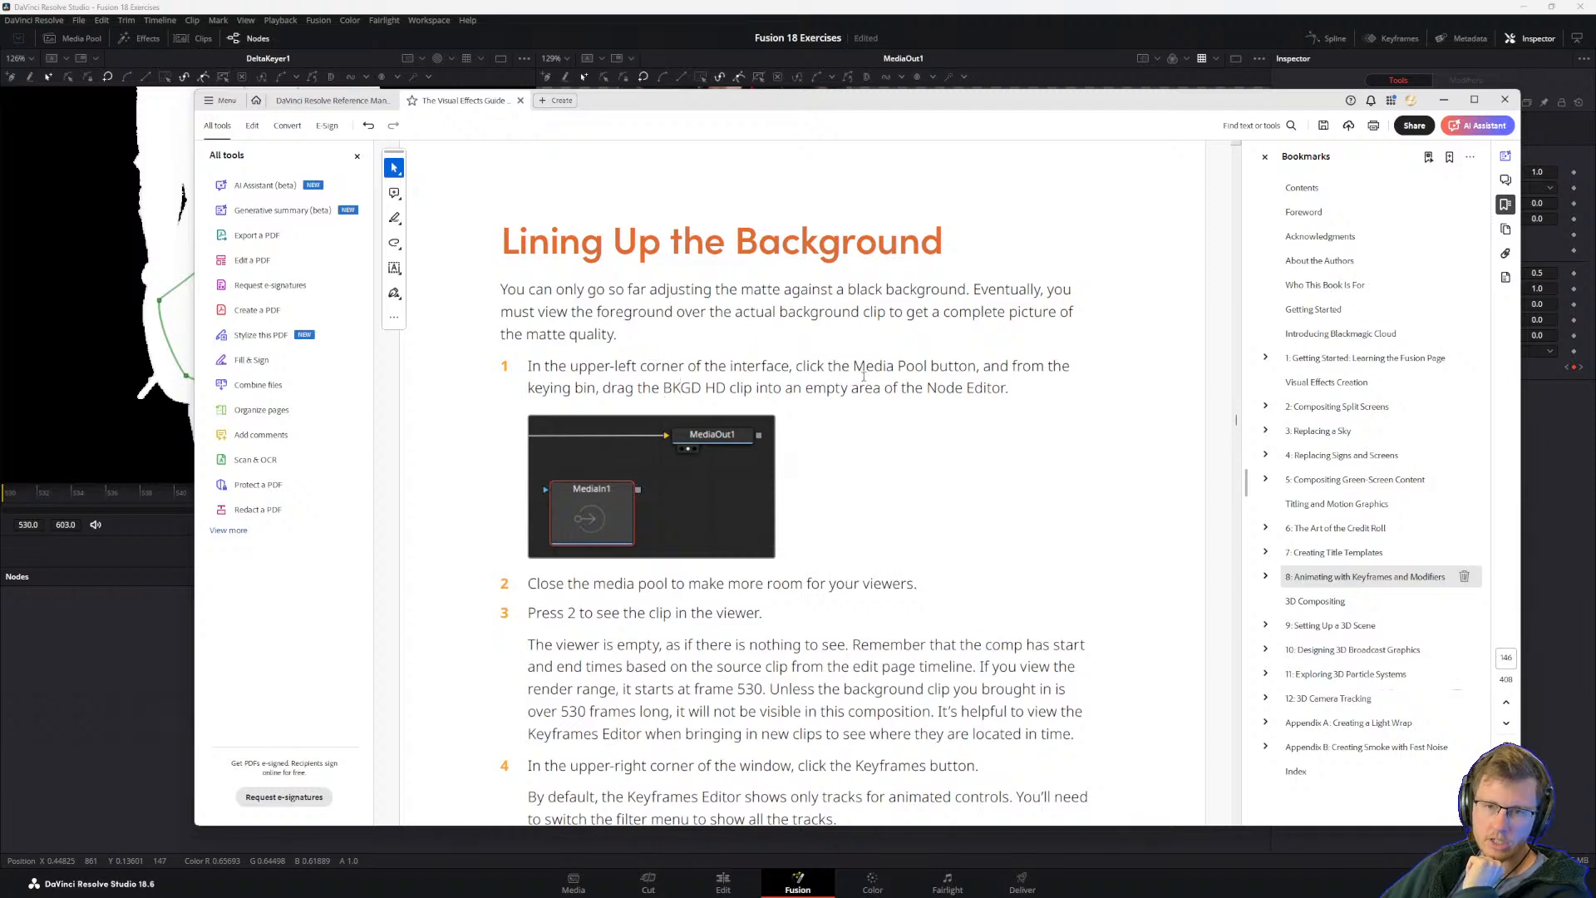
Step: Switch back to DaVinci Resolve, open the media pool and look through the Lesson 02, 03 and 04 backup bins for the background clip
left_click(72, 707)
left_click(73, 38)
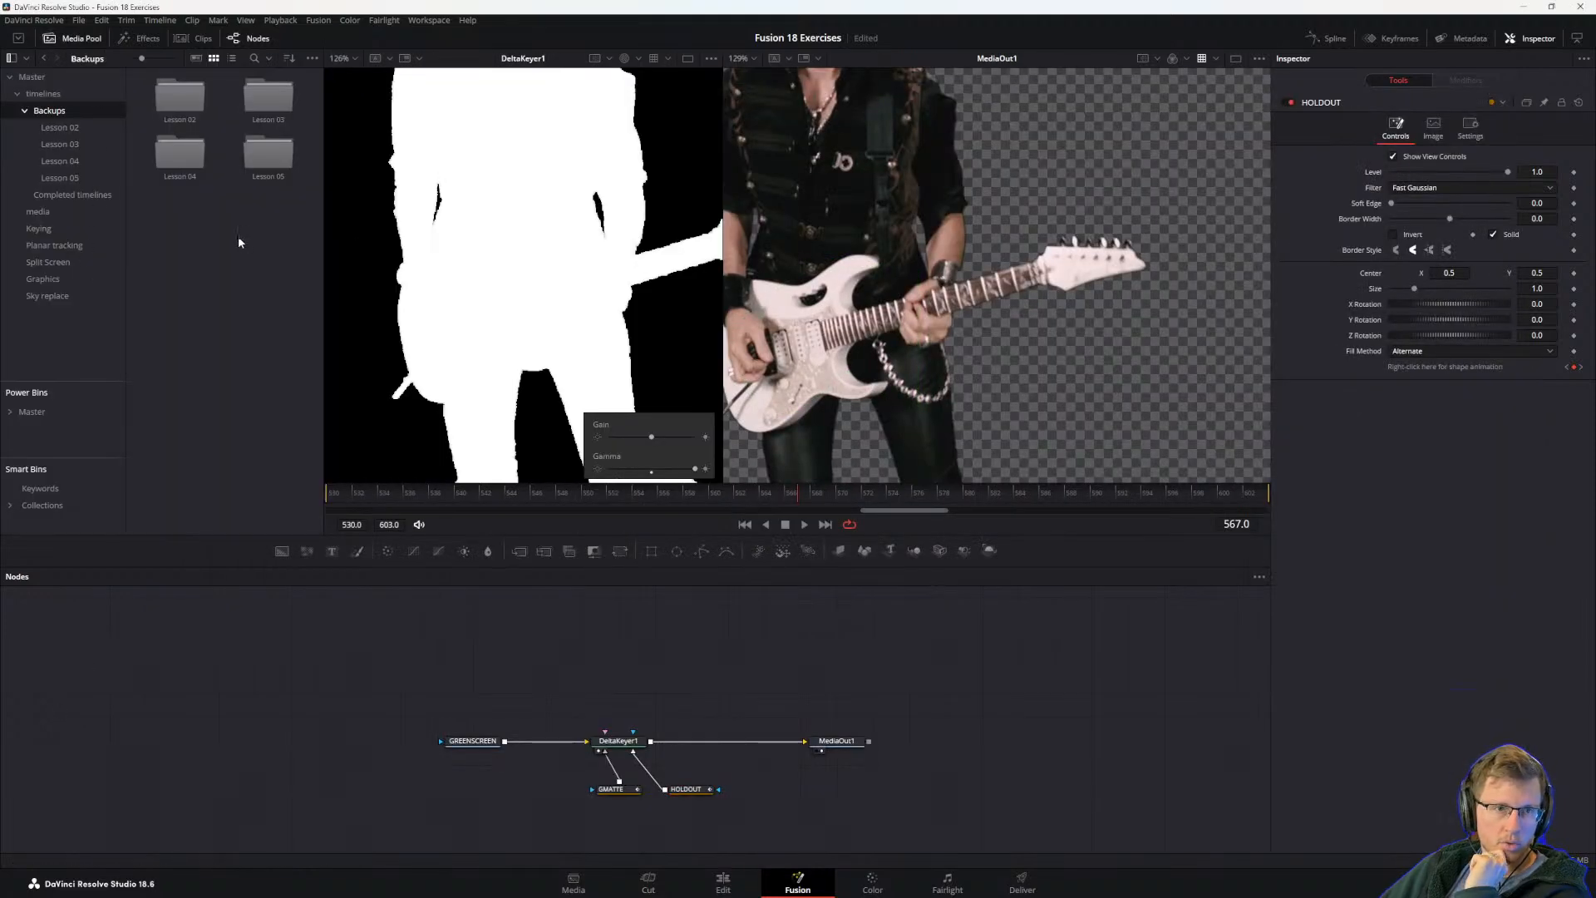
double_click(180, 96)
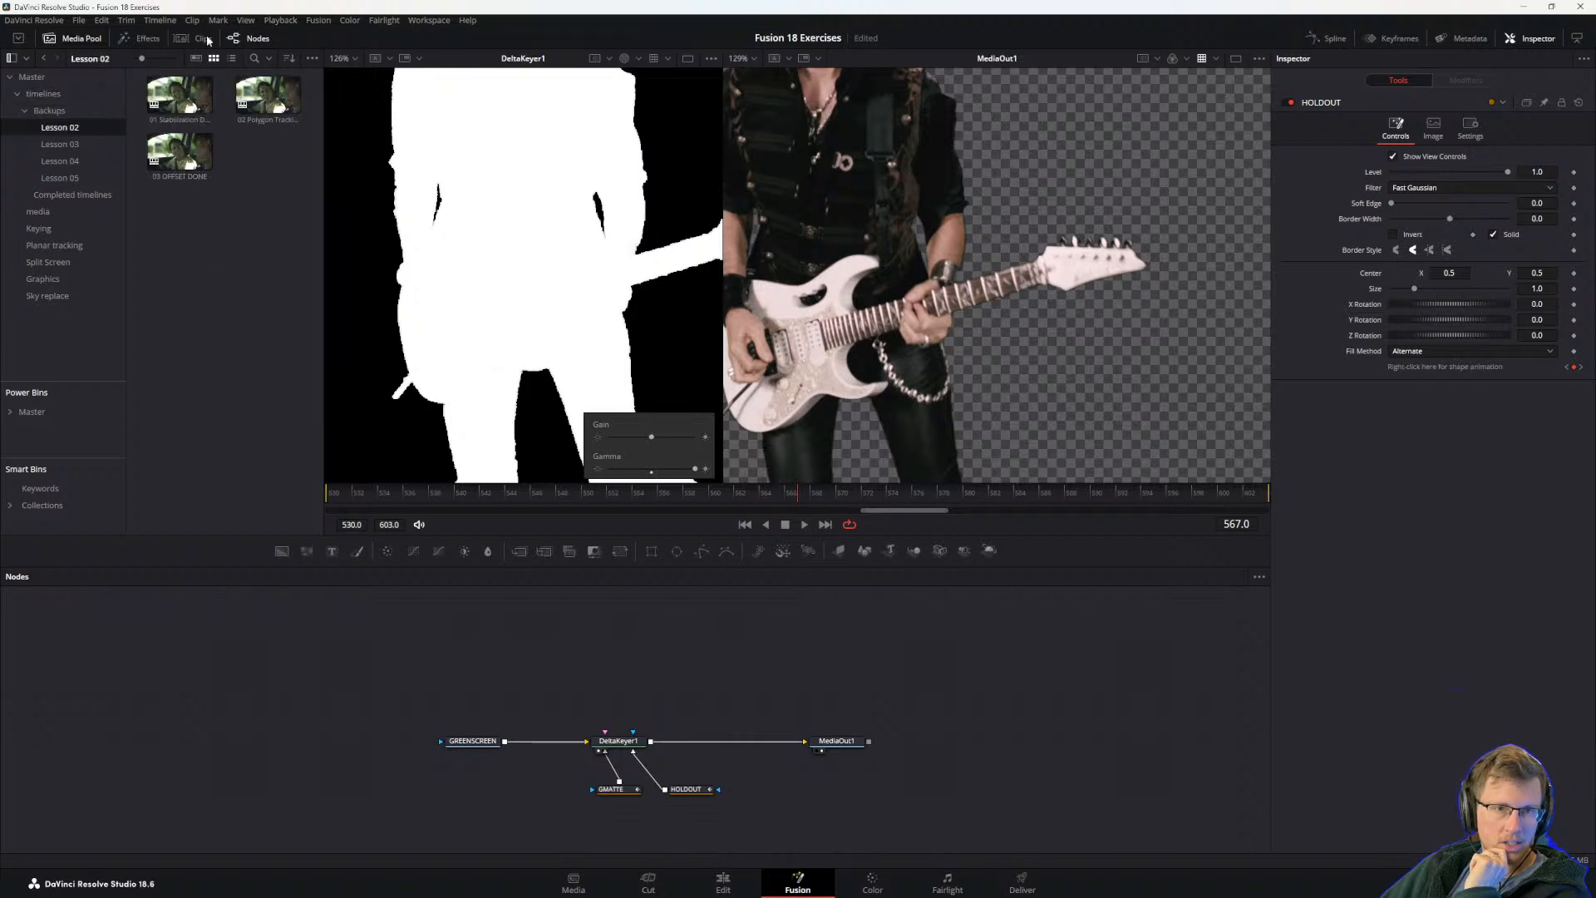
left_click(60, 143)
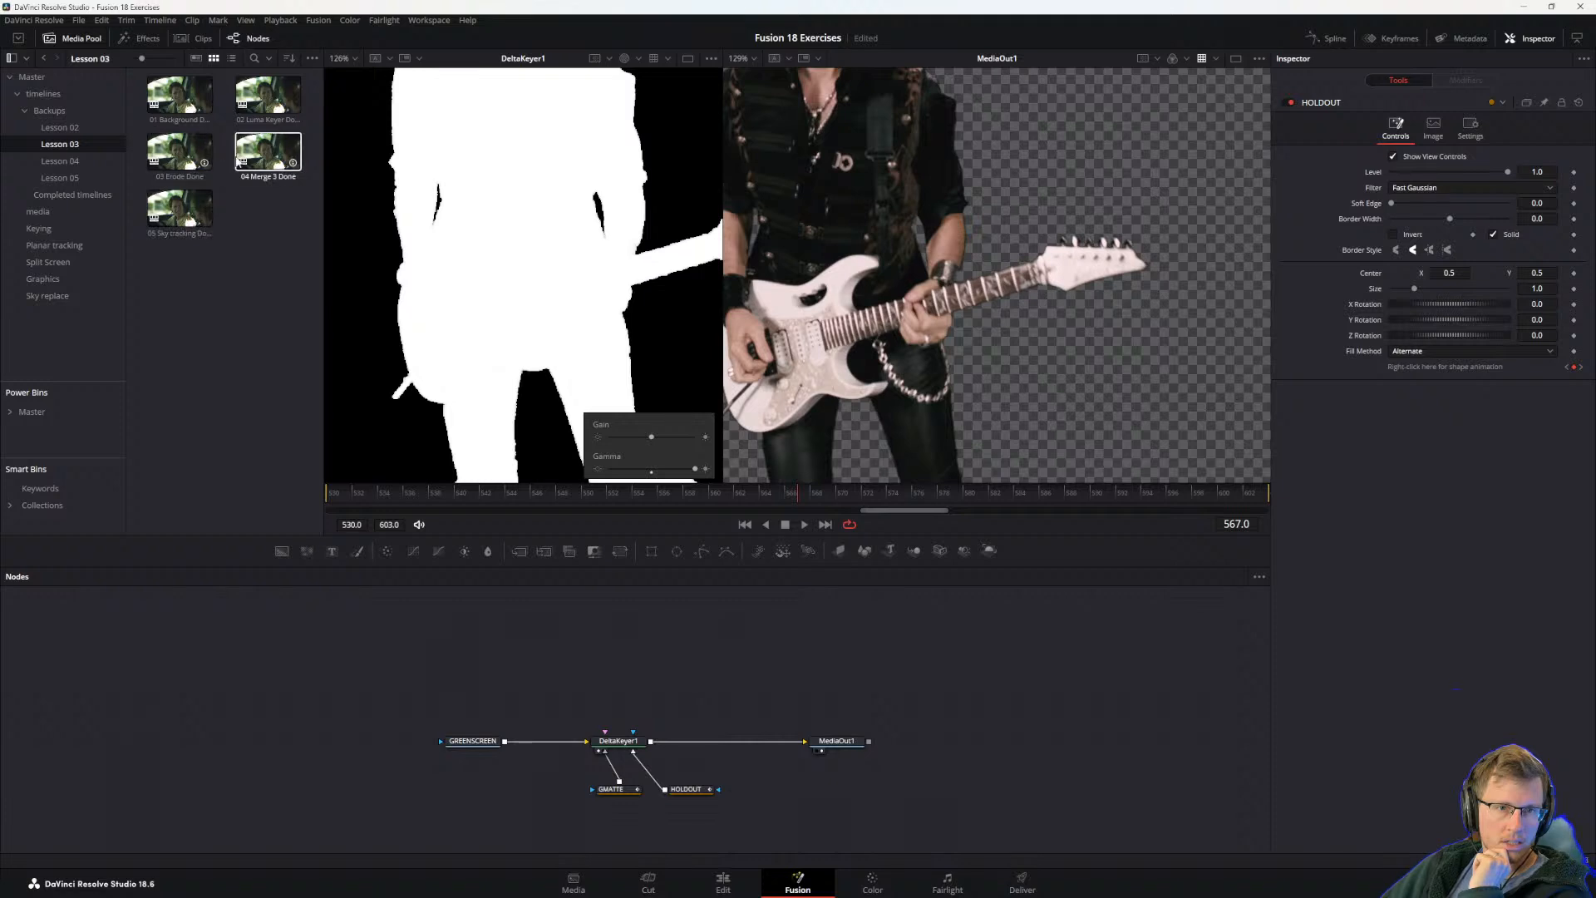
left_click(43, 164)
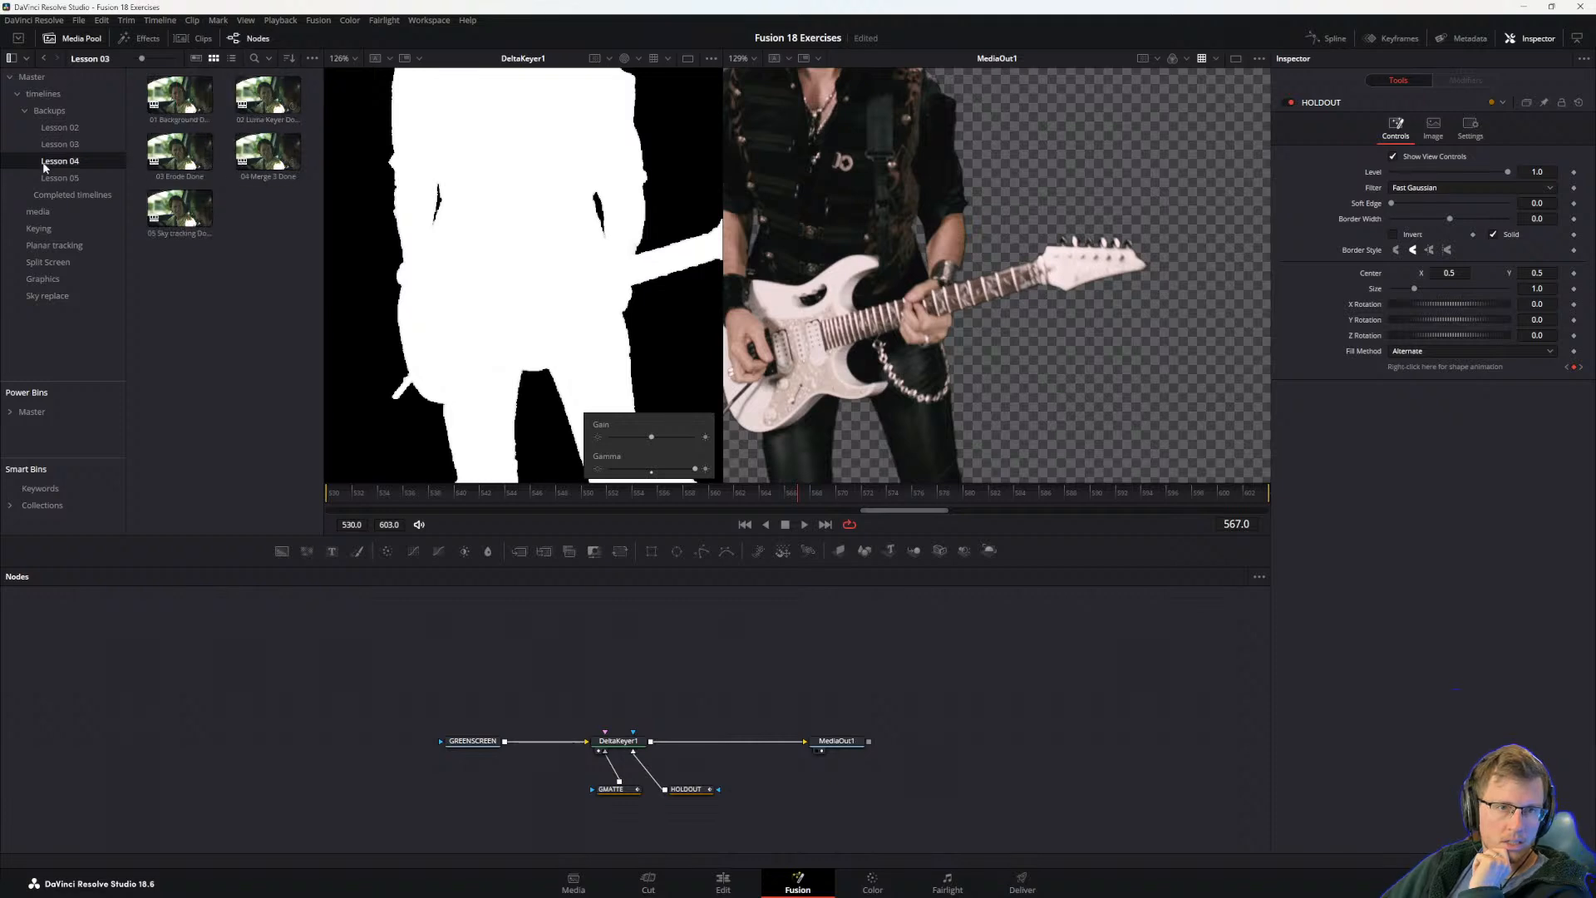
Step: Search the media pool for BKGD and add BKGD_HD.mov from the Keying bin to an empty area of the Node Editor
left_click(33, 76)
left_click(254, 58)
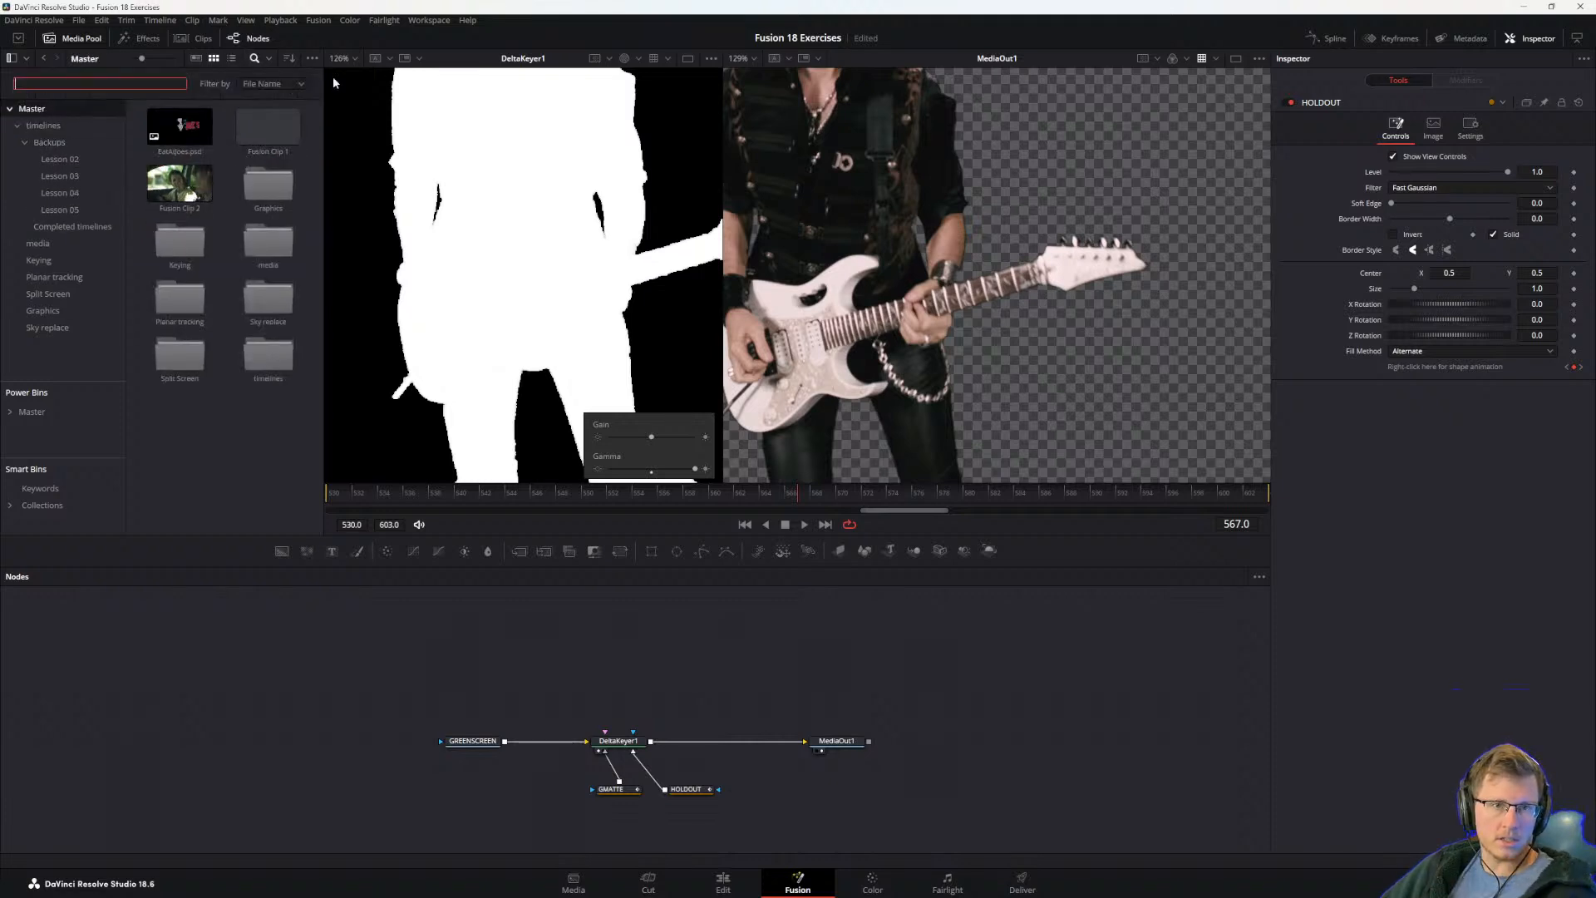
type("BKGD")
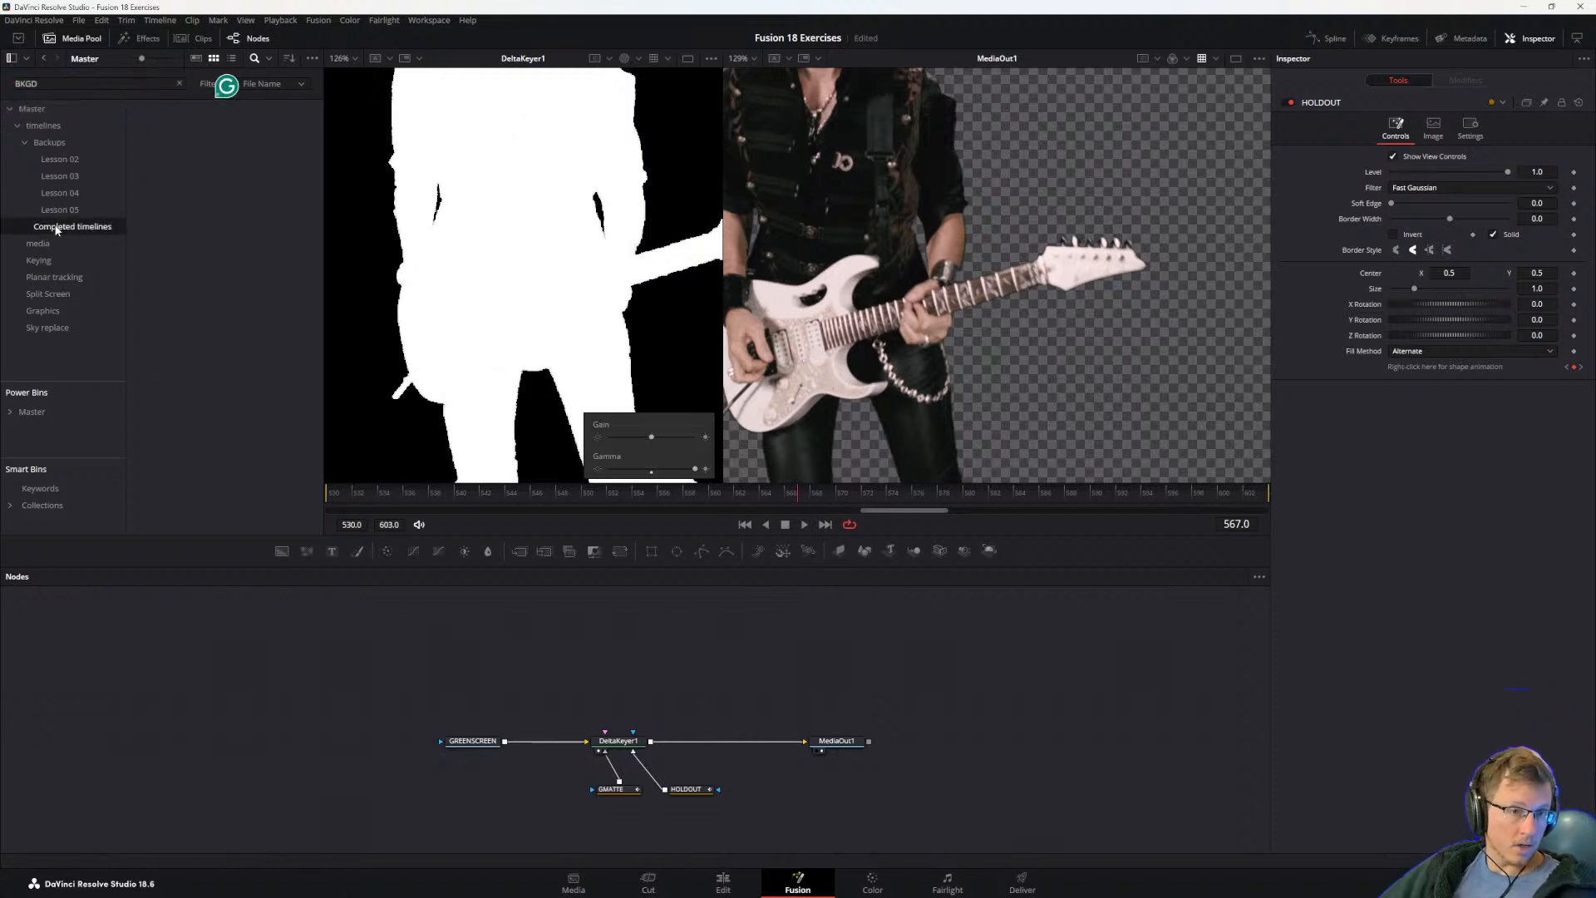
left_click(38, 260)
left_click_drag(179, 131, 804, 790)
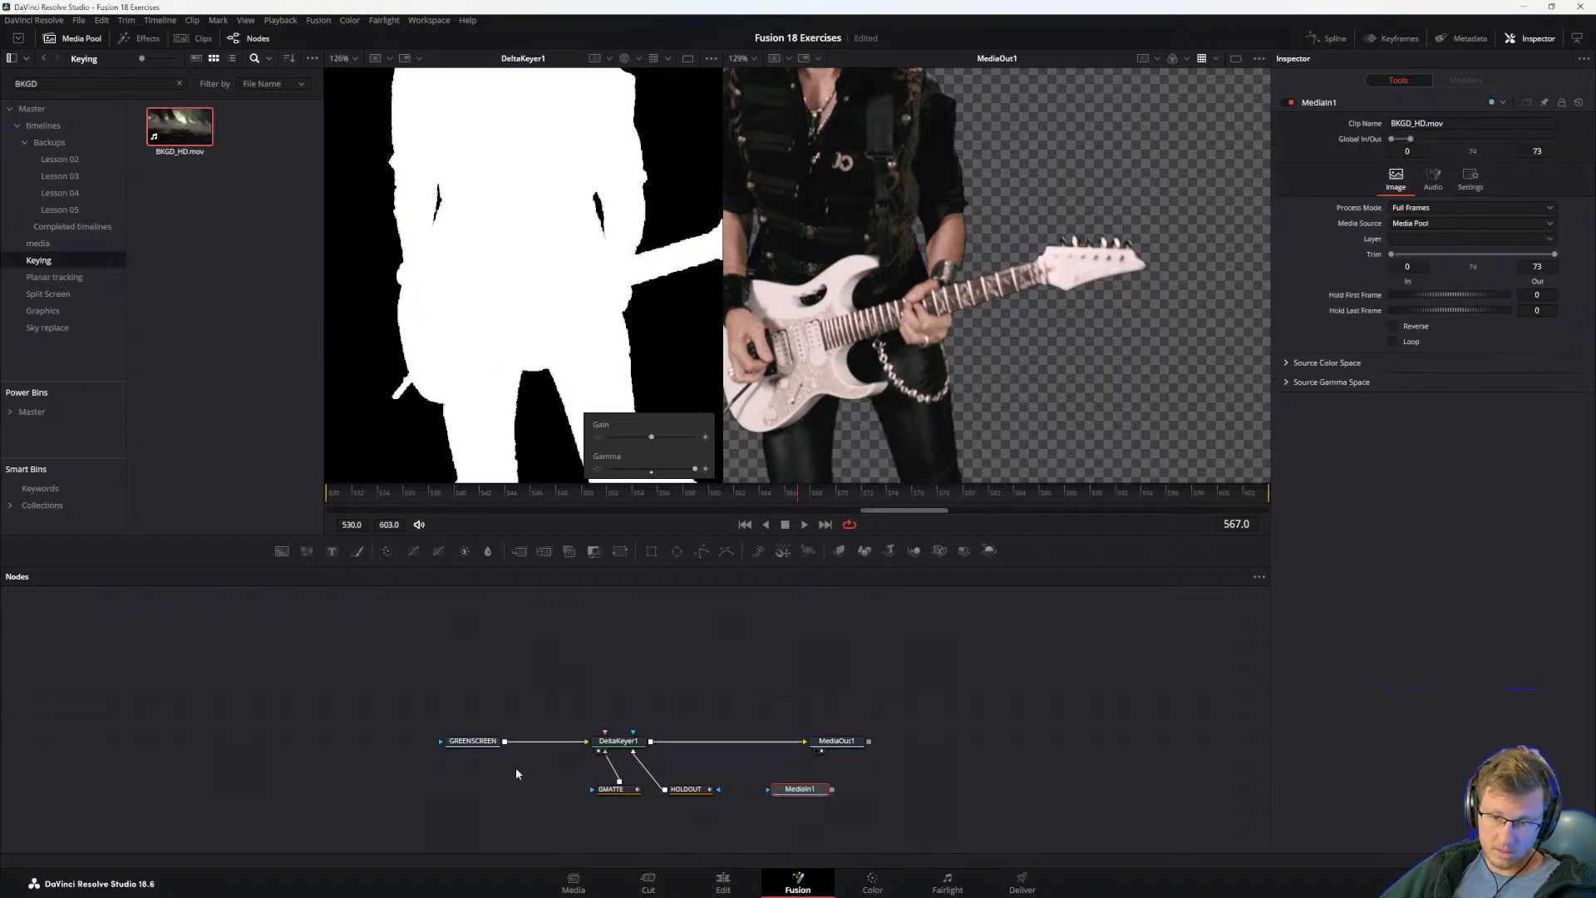
Step: Check the guide briefly and view the MediaIn1 background clip in the second viewer
key("alt+Tab")
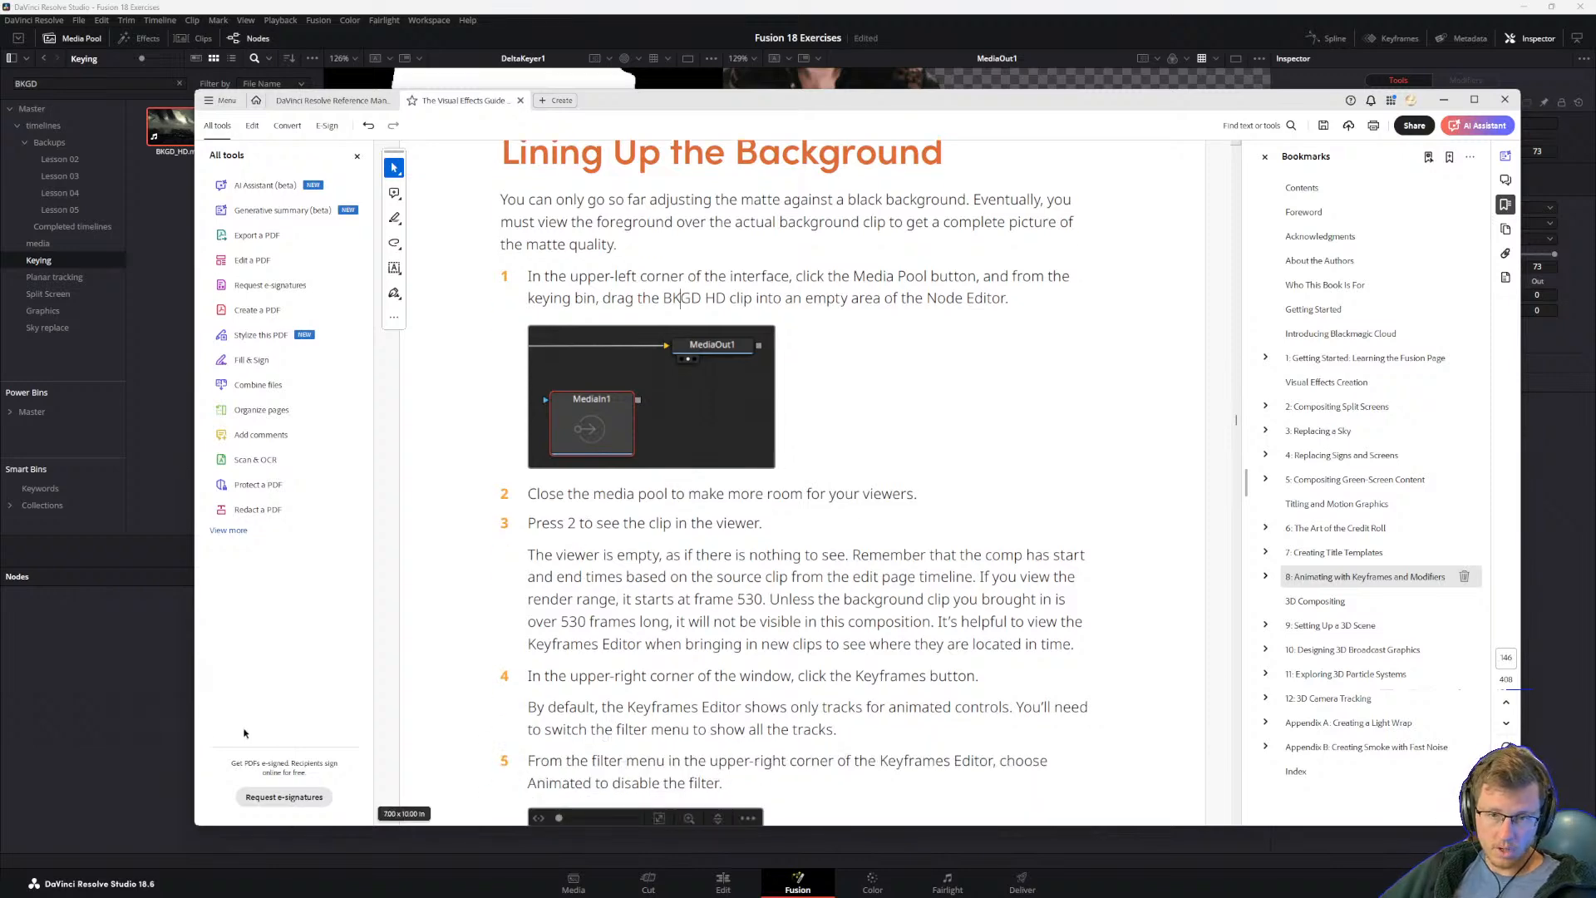
key("alt+Tab")
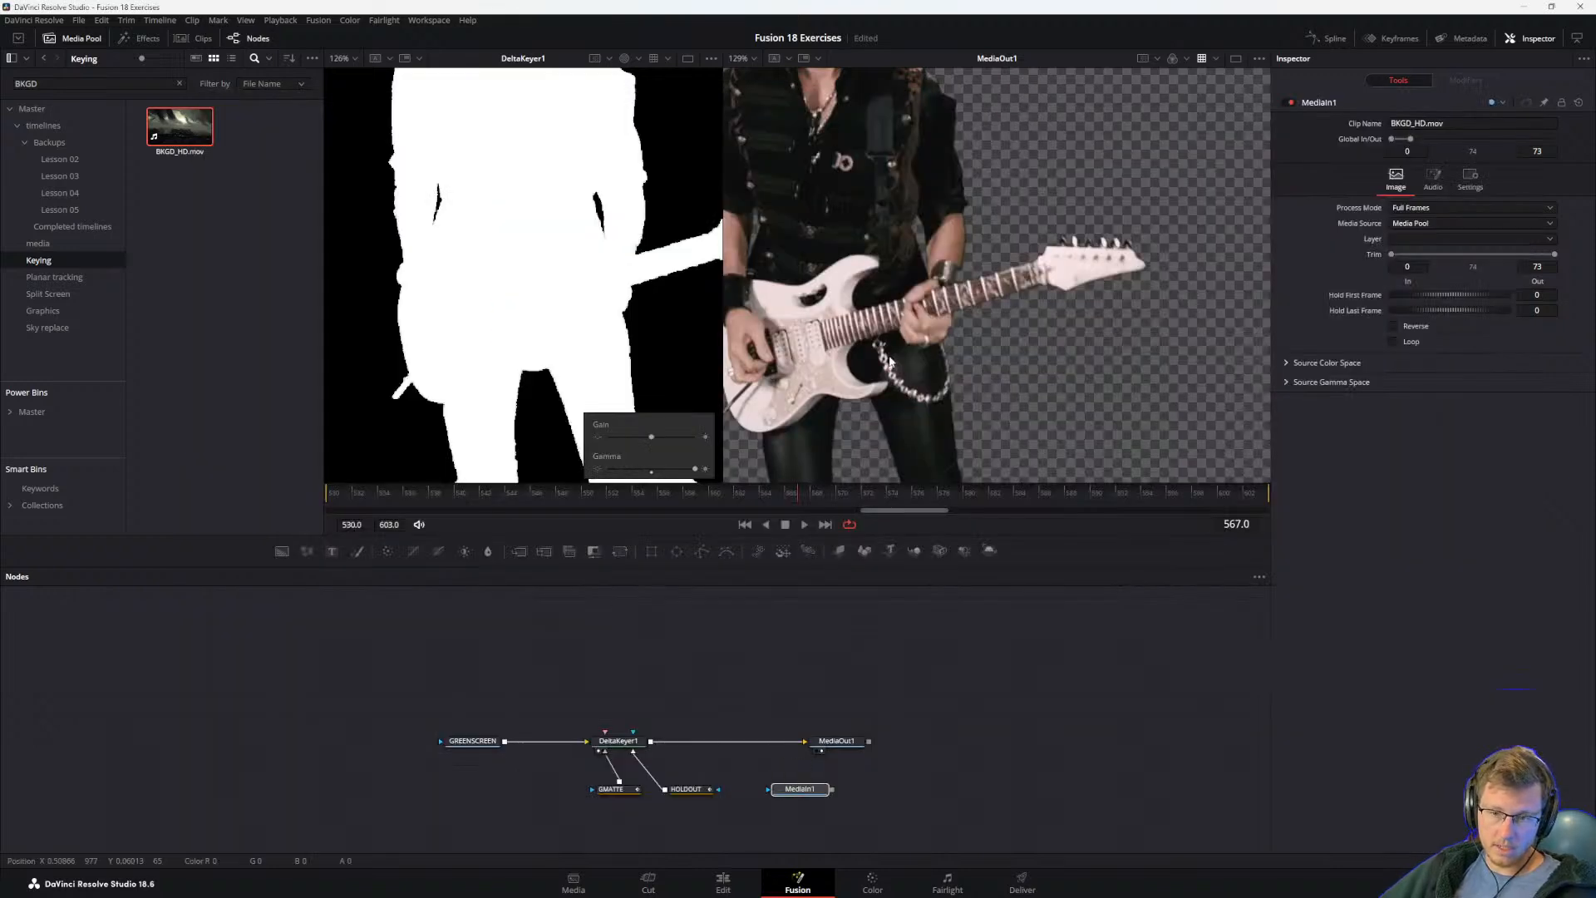
scroll(992, 345, "down", 5)
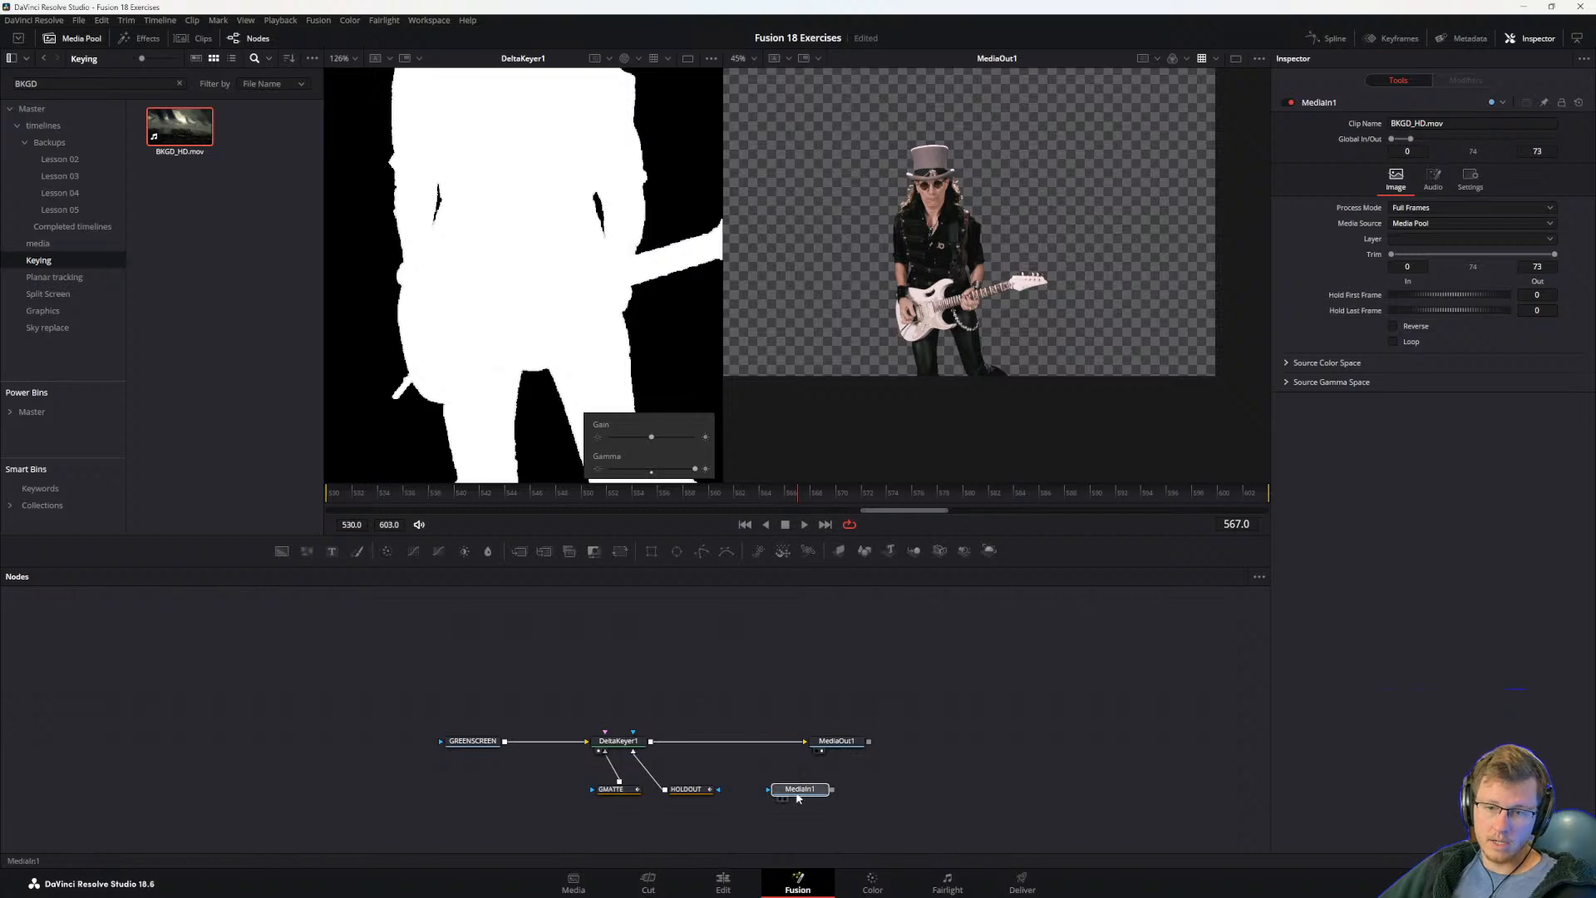
key("2")
scroll(891, 441, "down", 2)
scroll(944, 370, "down", 3)
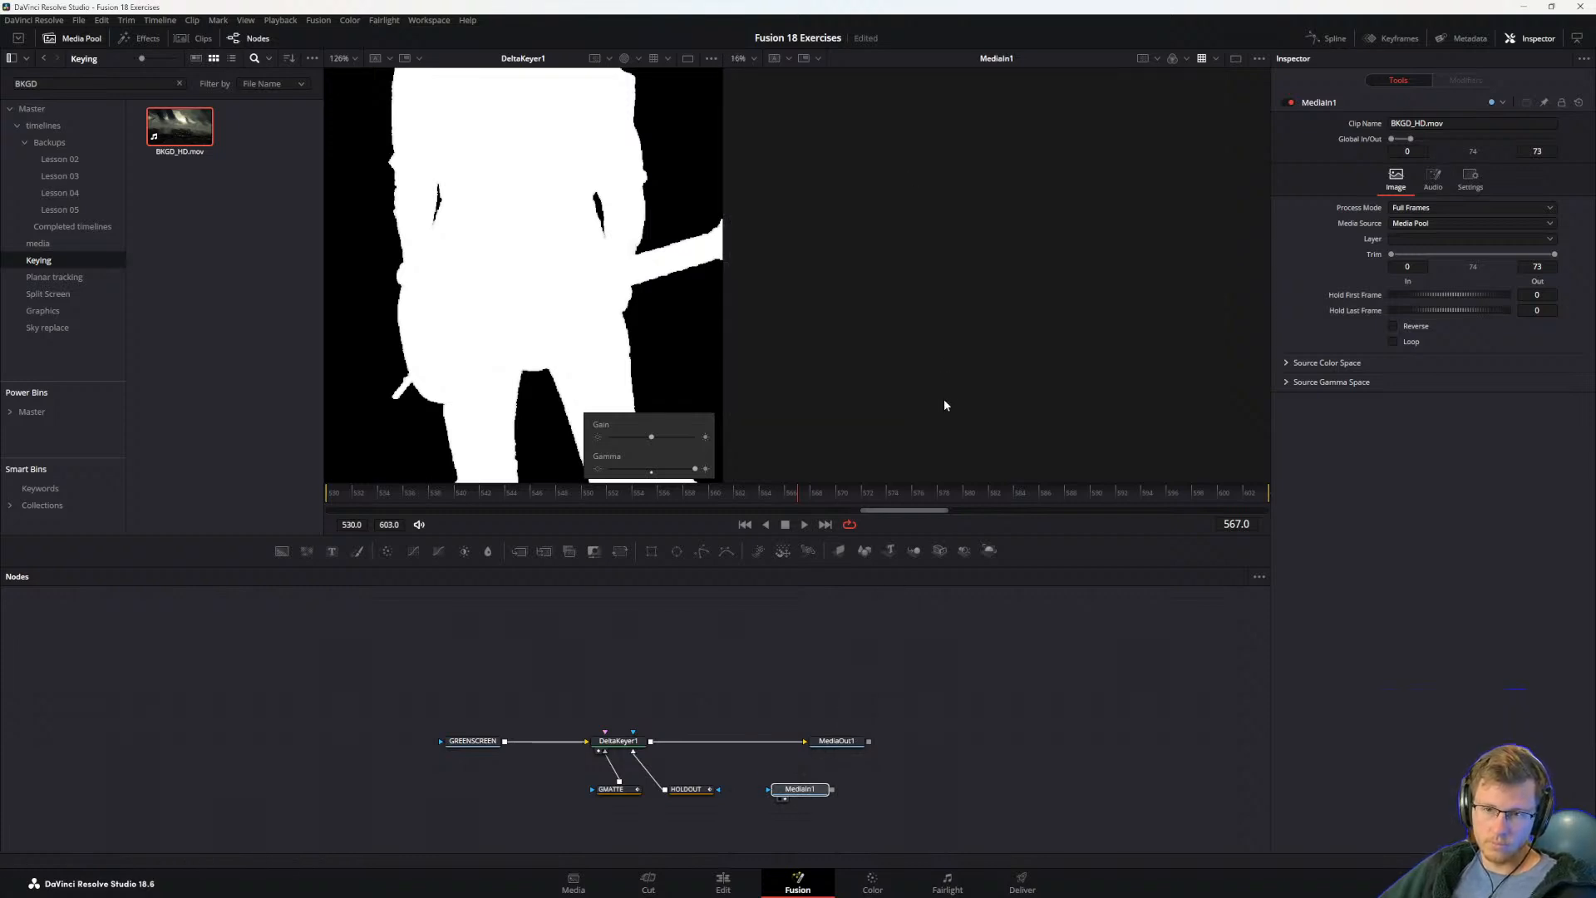
Step: Show MediaIn1 in the first viewer and MediaOut1 in the second viewer, framing the keyed guitarist
left_click(943, 696)
left_click(799, 789)
key("1")
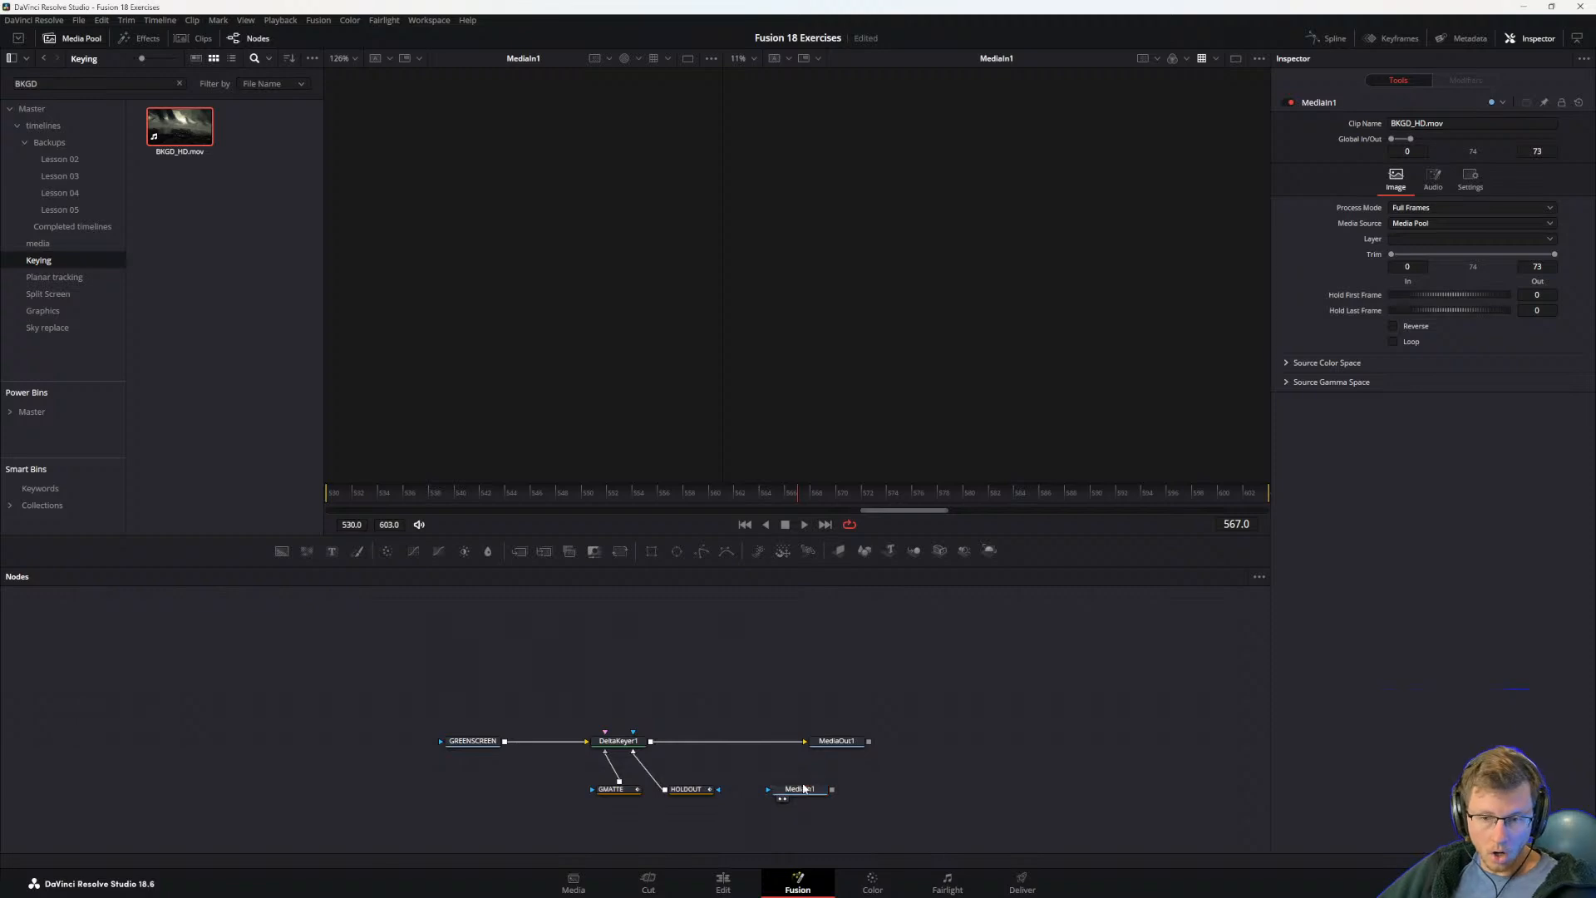
left_click(836, 741)
key("2")
scroll(940, 299, "up", 2)
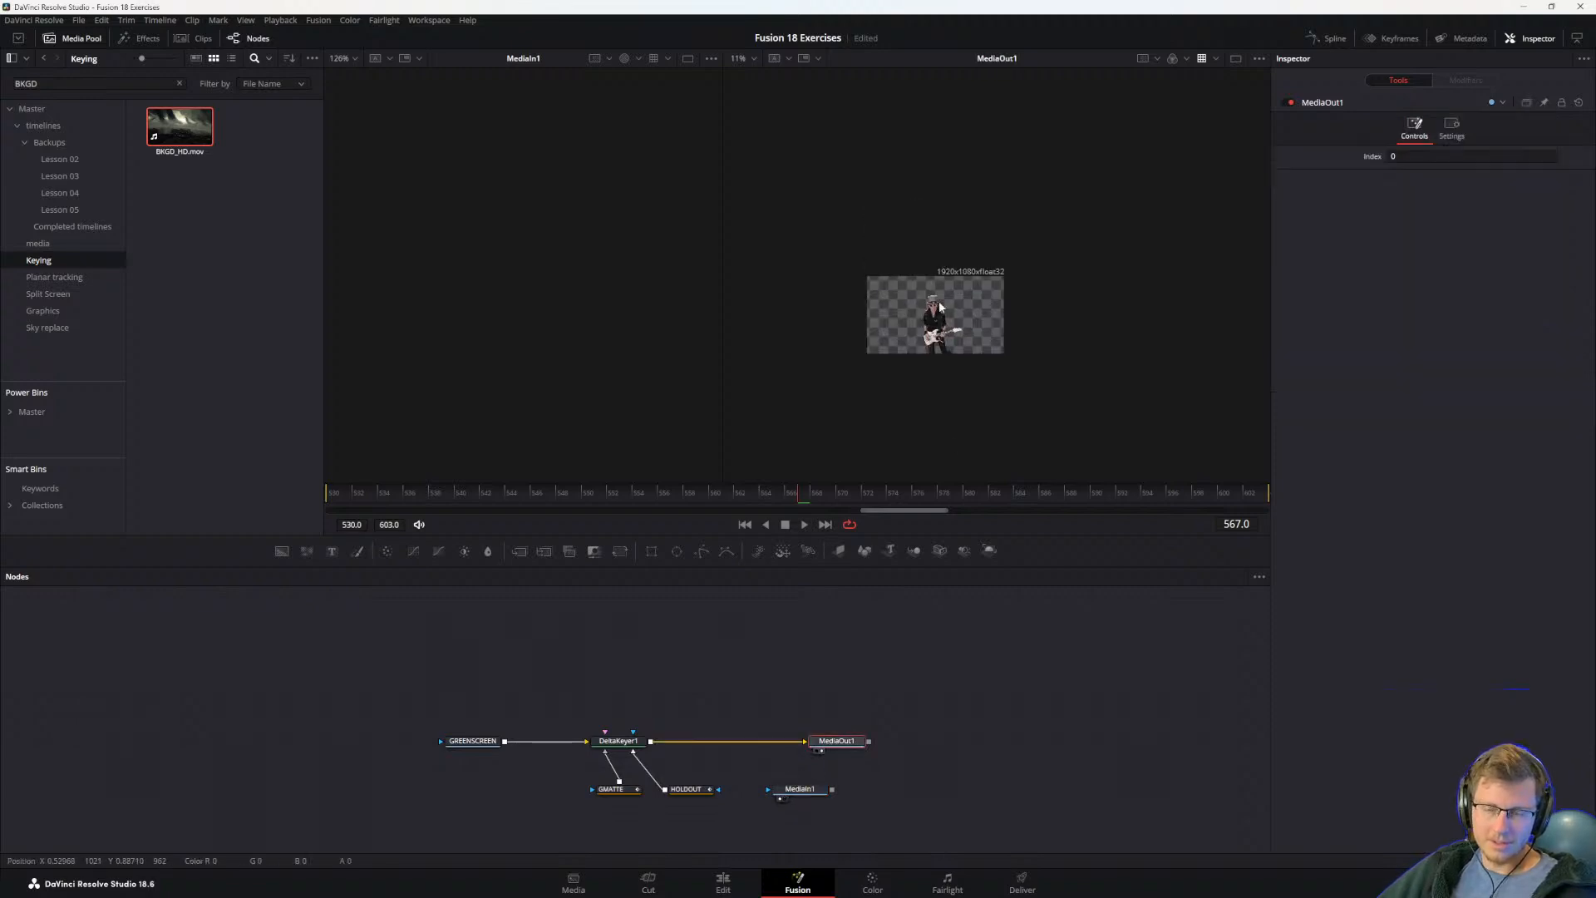
scroll(939, 325, "up", 5)
Step: Read guide steps 2 to 5 on the empty viewer, the 530-frame start and the Keyframes Editor filter
key("alt+Tab")
left_click_drag(530, 494, 723, 495)
left_click(784, 505)
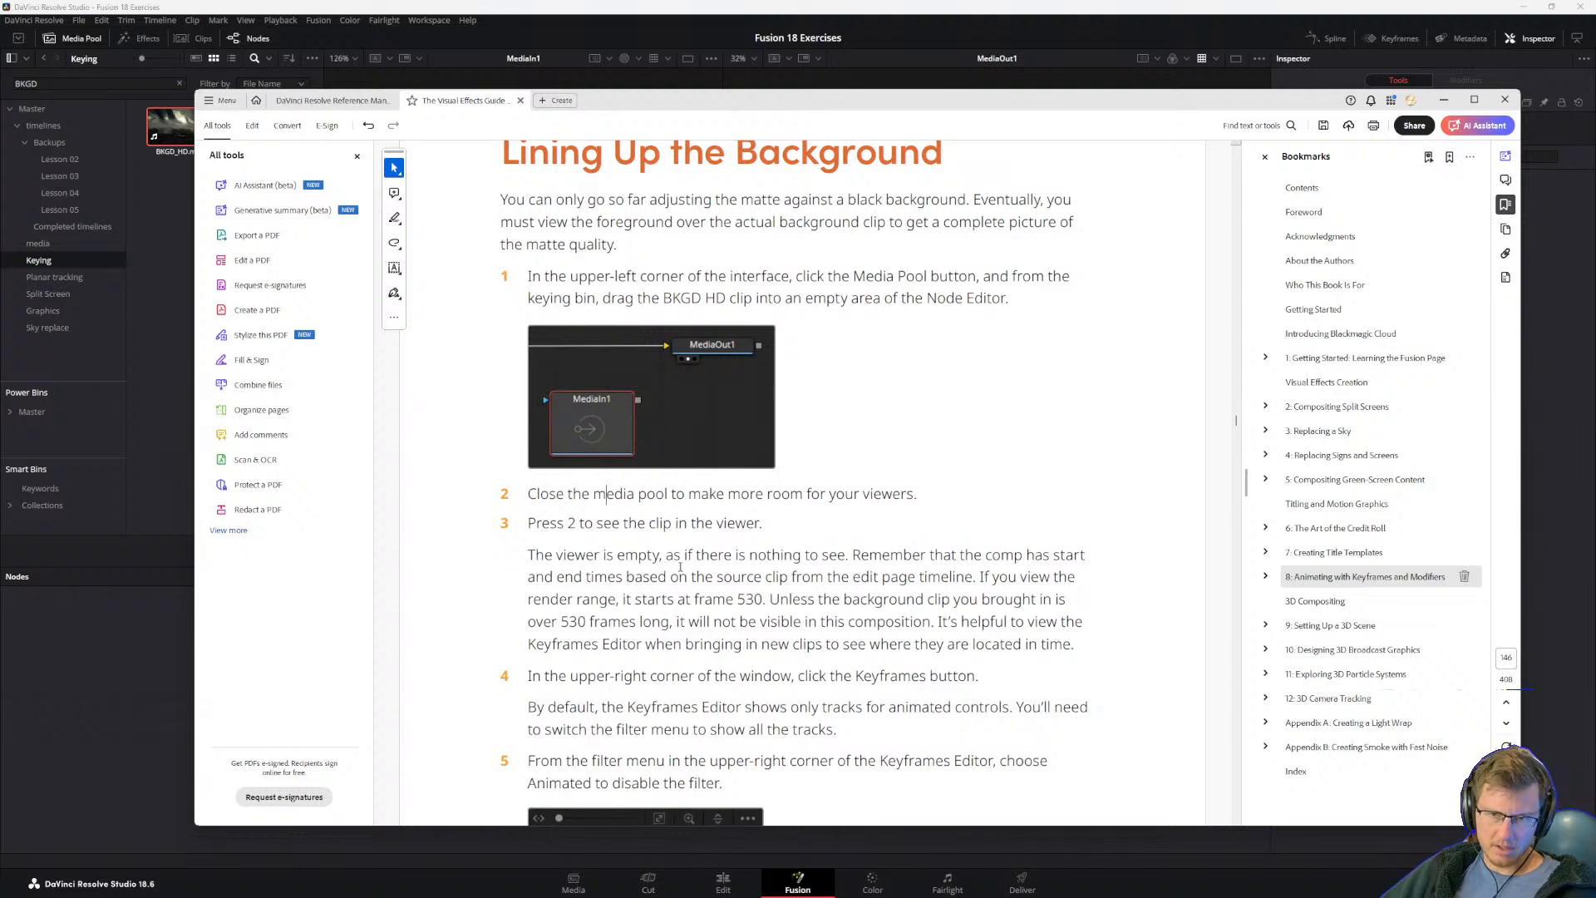
left_click_drag(680, 555, 928, 556)
left_click(821, 621)
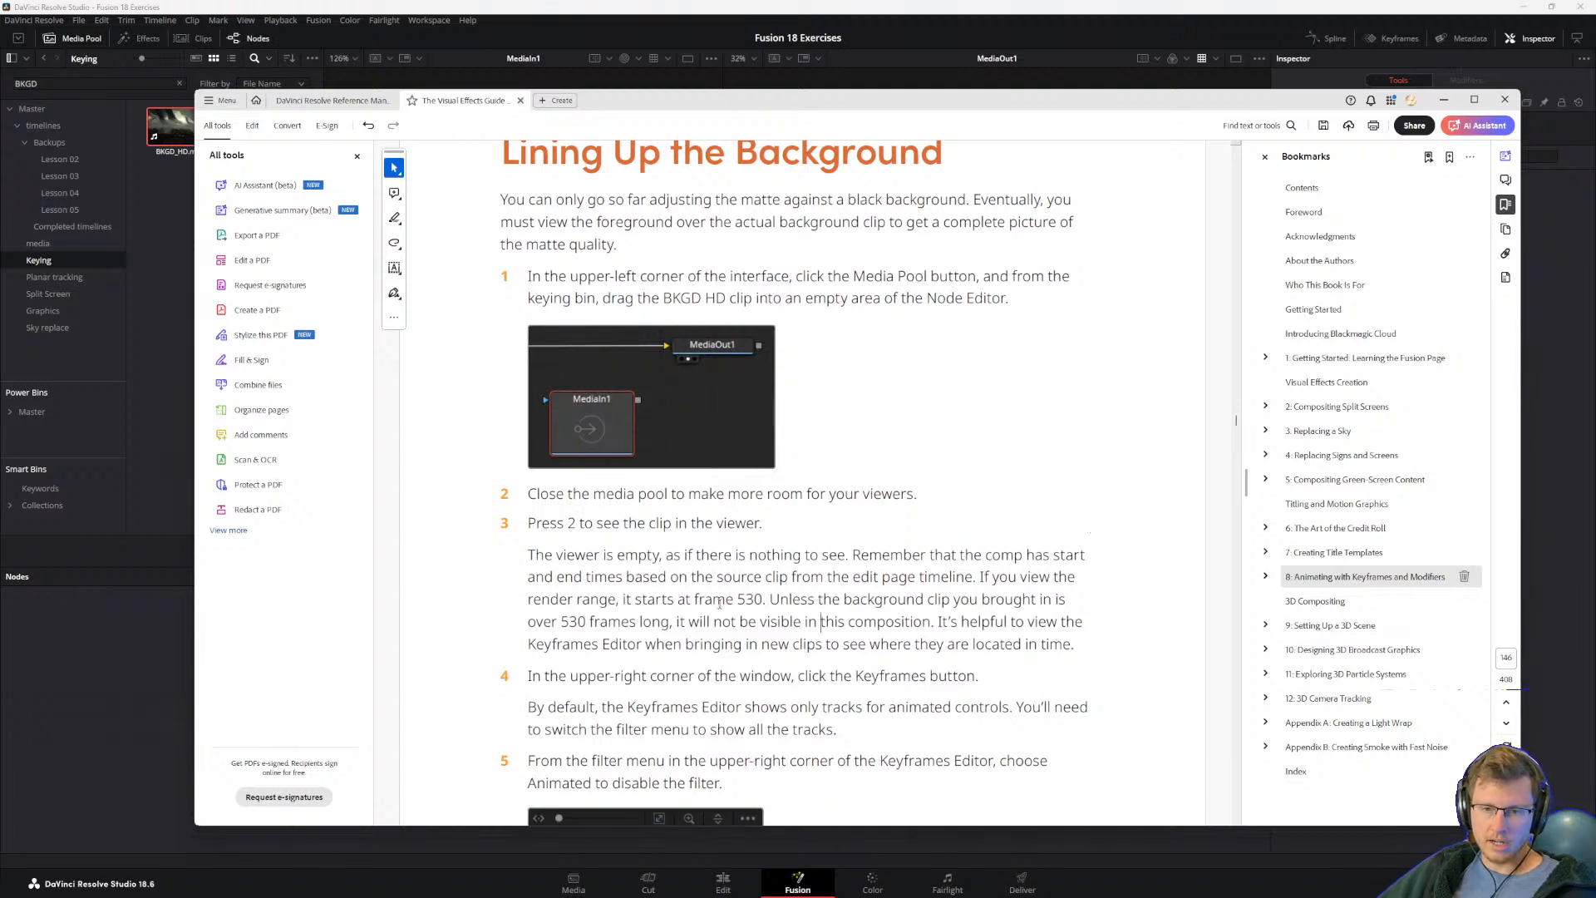
double_click(987, 576)
left_click(943, 592)
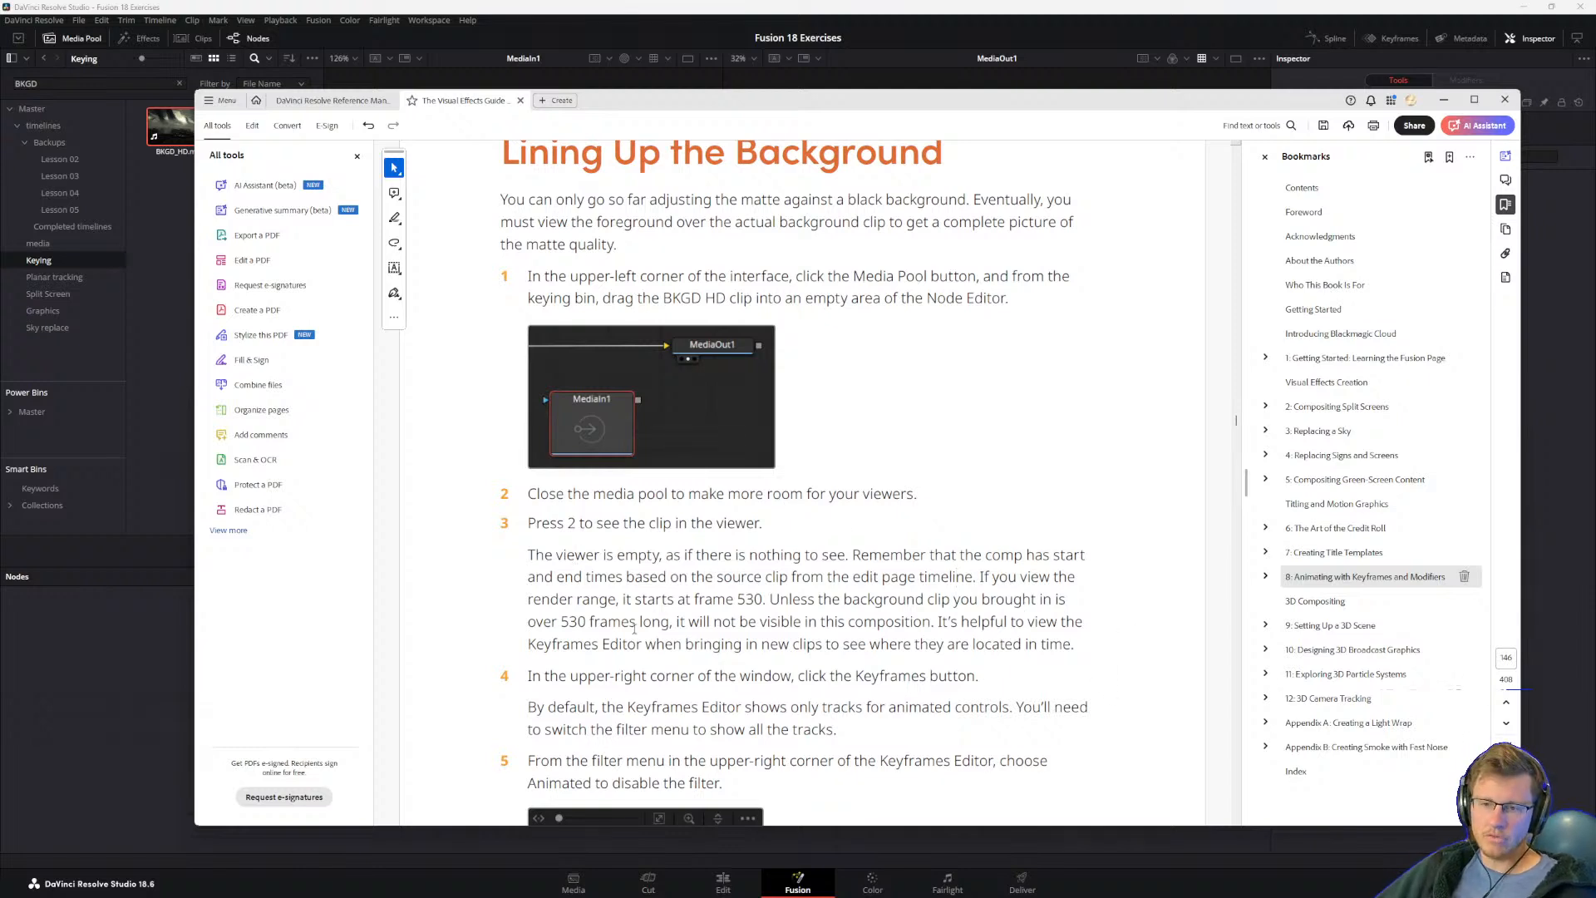
left_click_drag(627, 599, 764, 599)
left_click(793, 621)
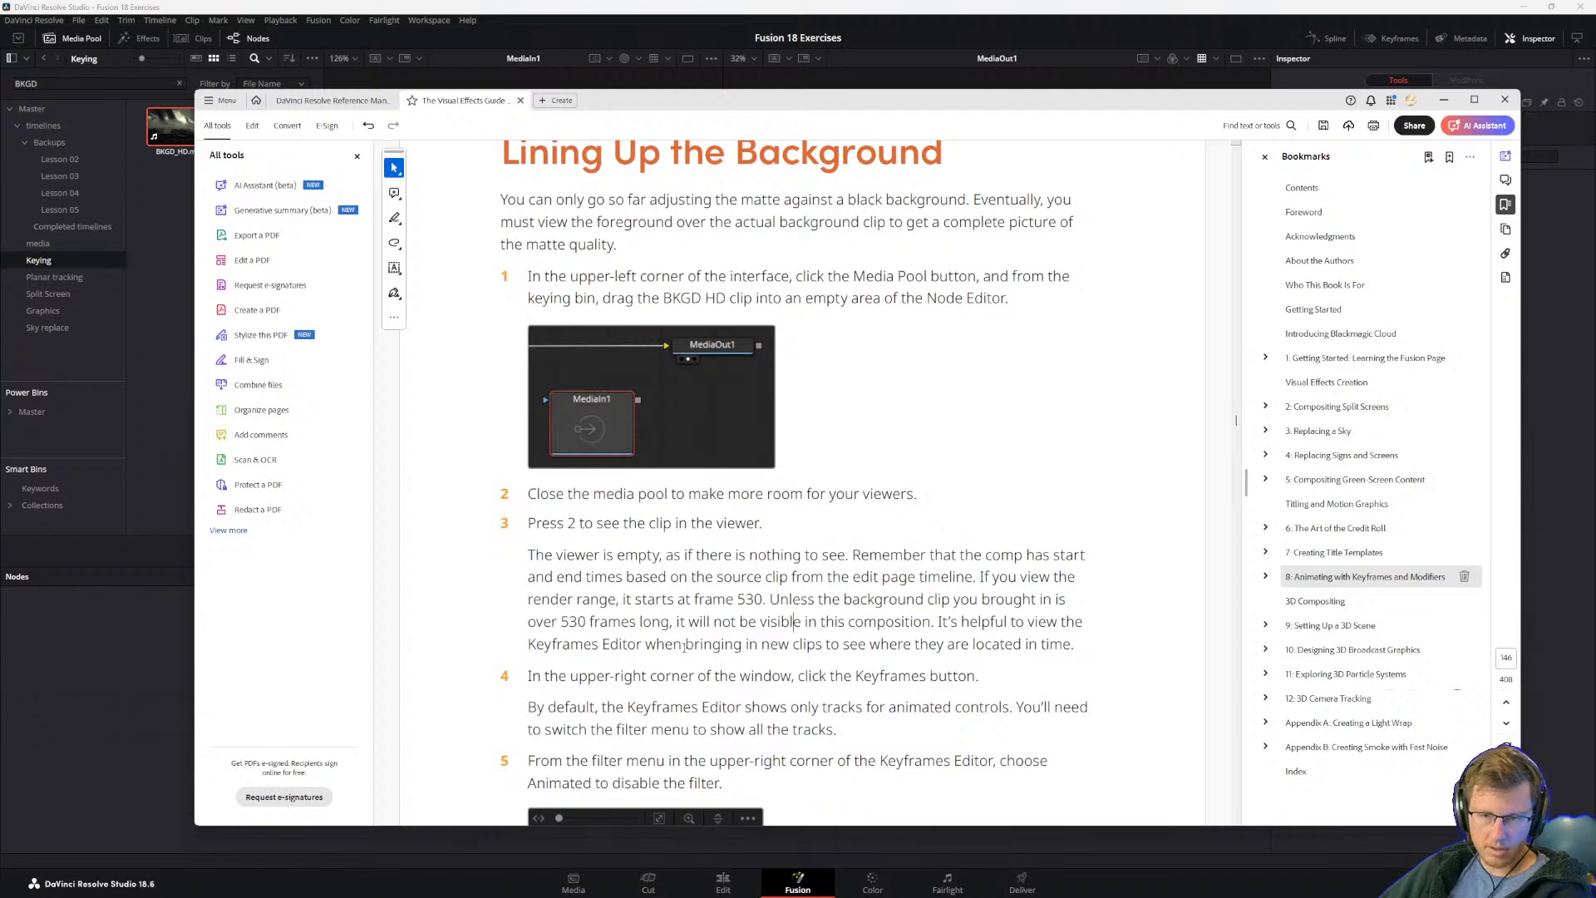
scroll(893, 645, "down", 4)
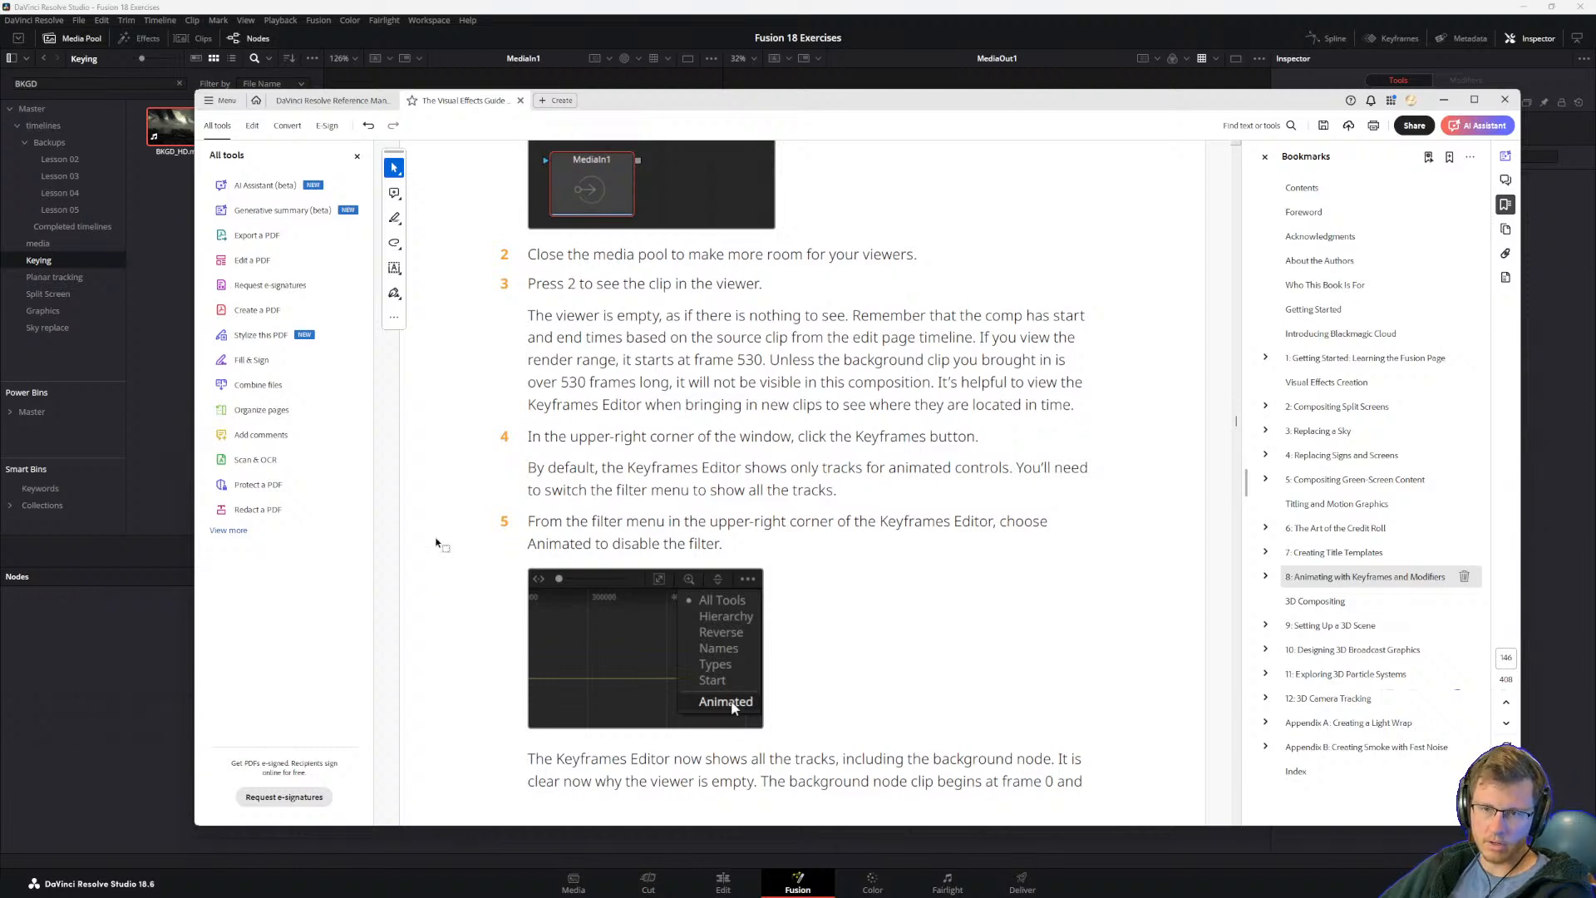
Step: Open the Keyframes Editor and select MediaIn1 in the node graph to show its clip track
left_click(1395, 37)
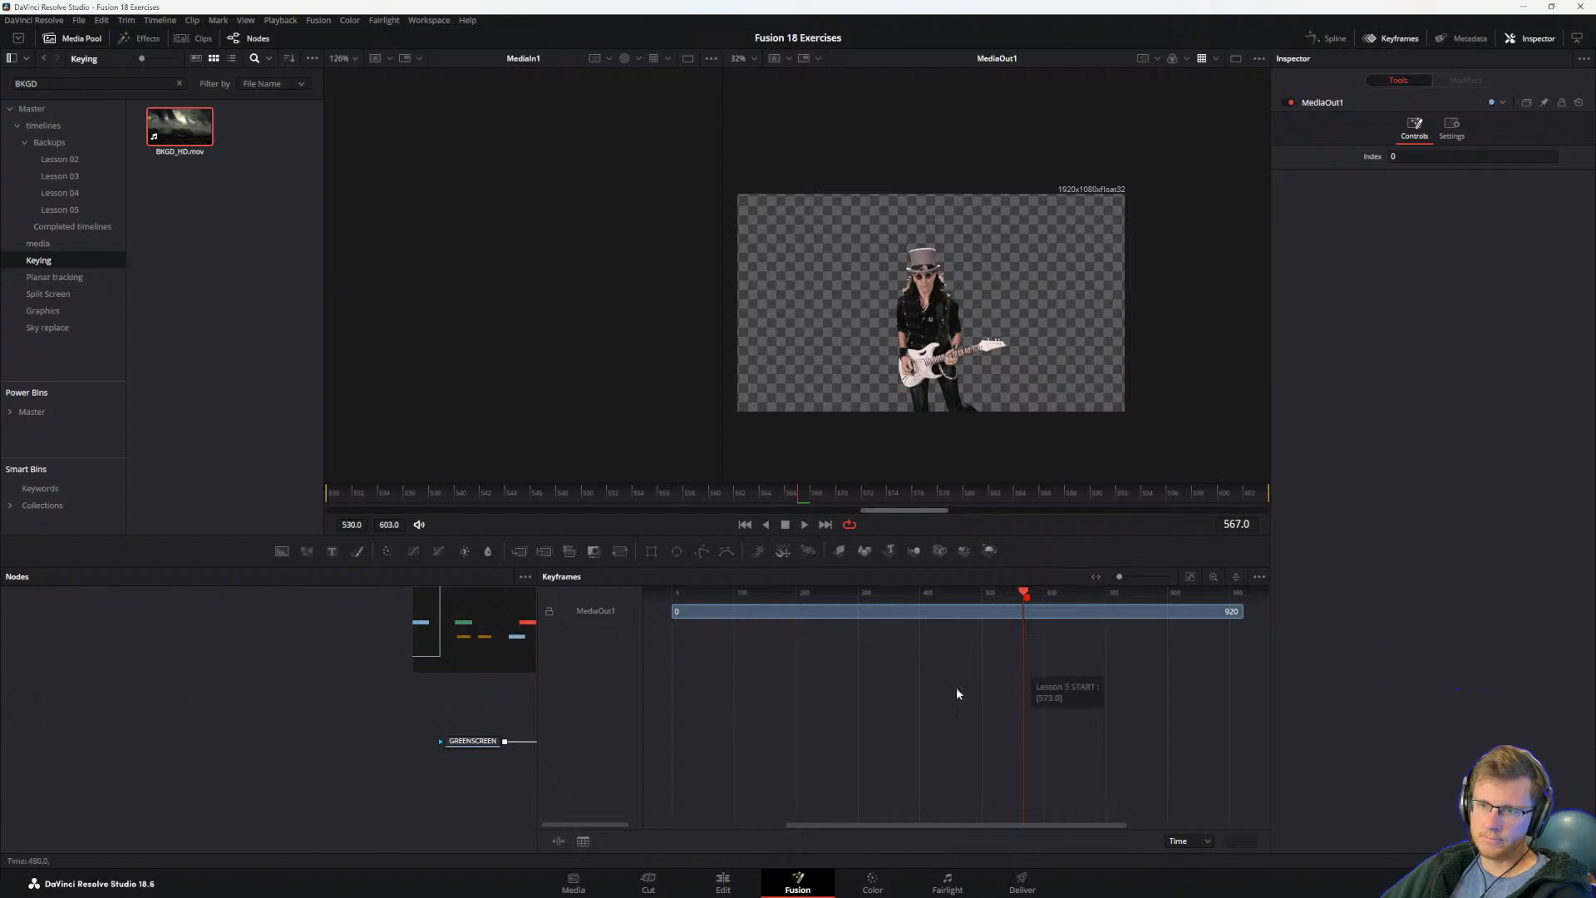
scroll(909, 742, "down", 3)
left_click_drag(430, 720, 320, 723)
left_click_drag(534, 762, 425, 798)
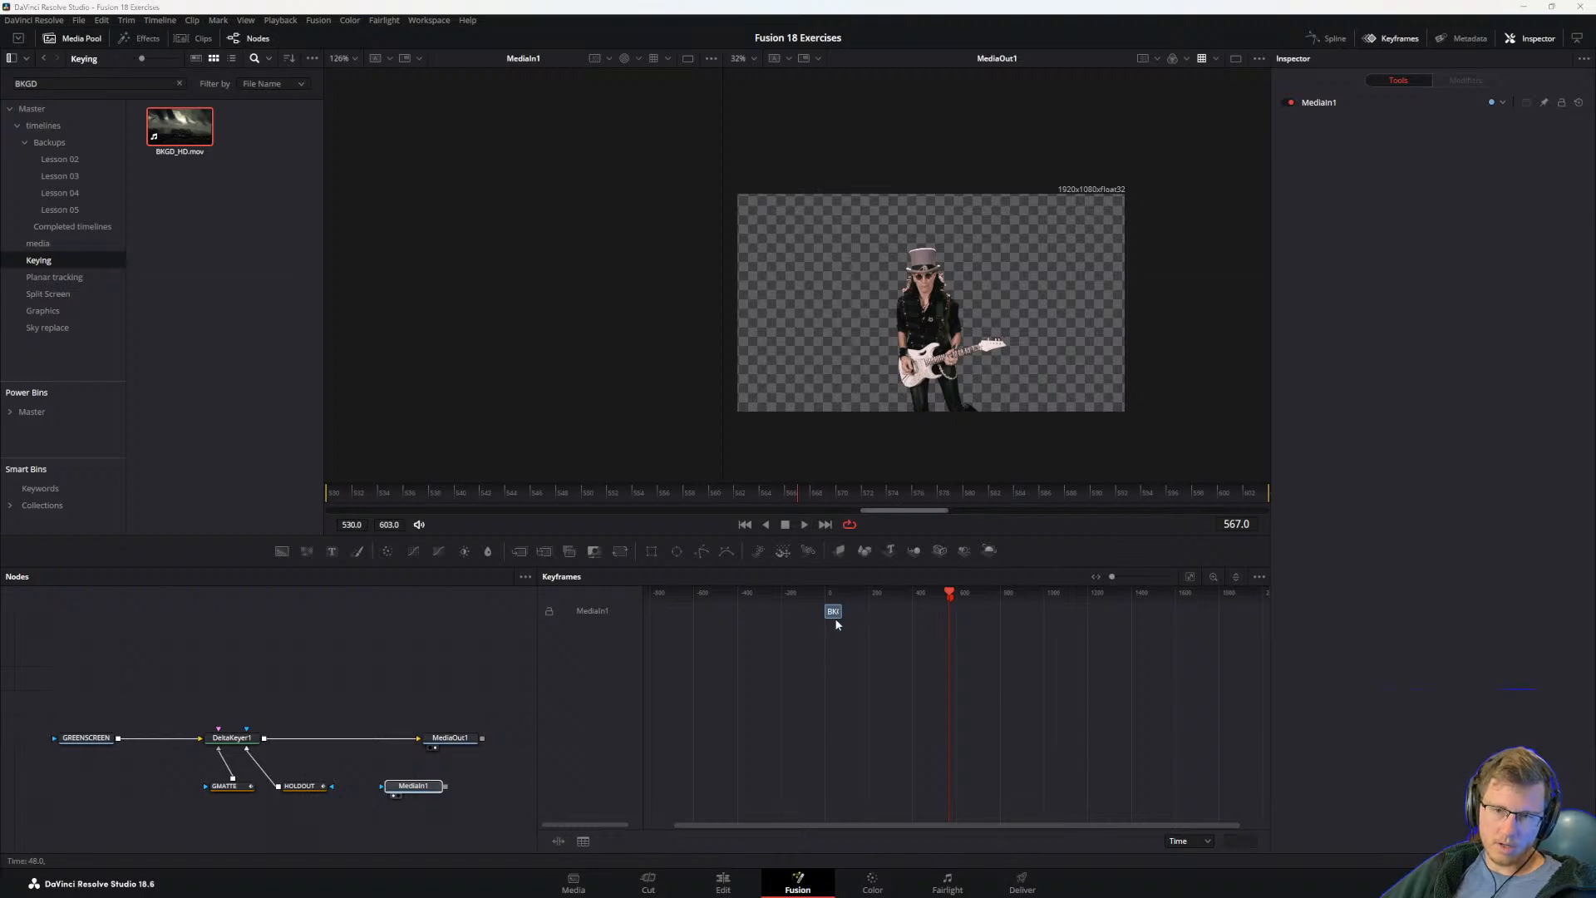
Step: Compare the guide's step 5 on disabling the Animated filter with the display options of the Keyframes Editor
key("alt+Tab")
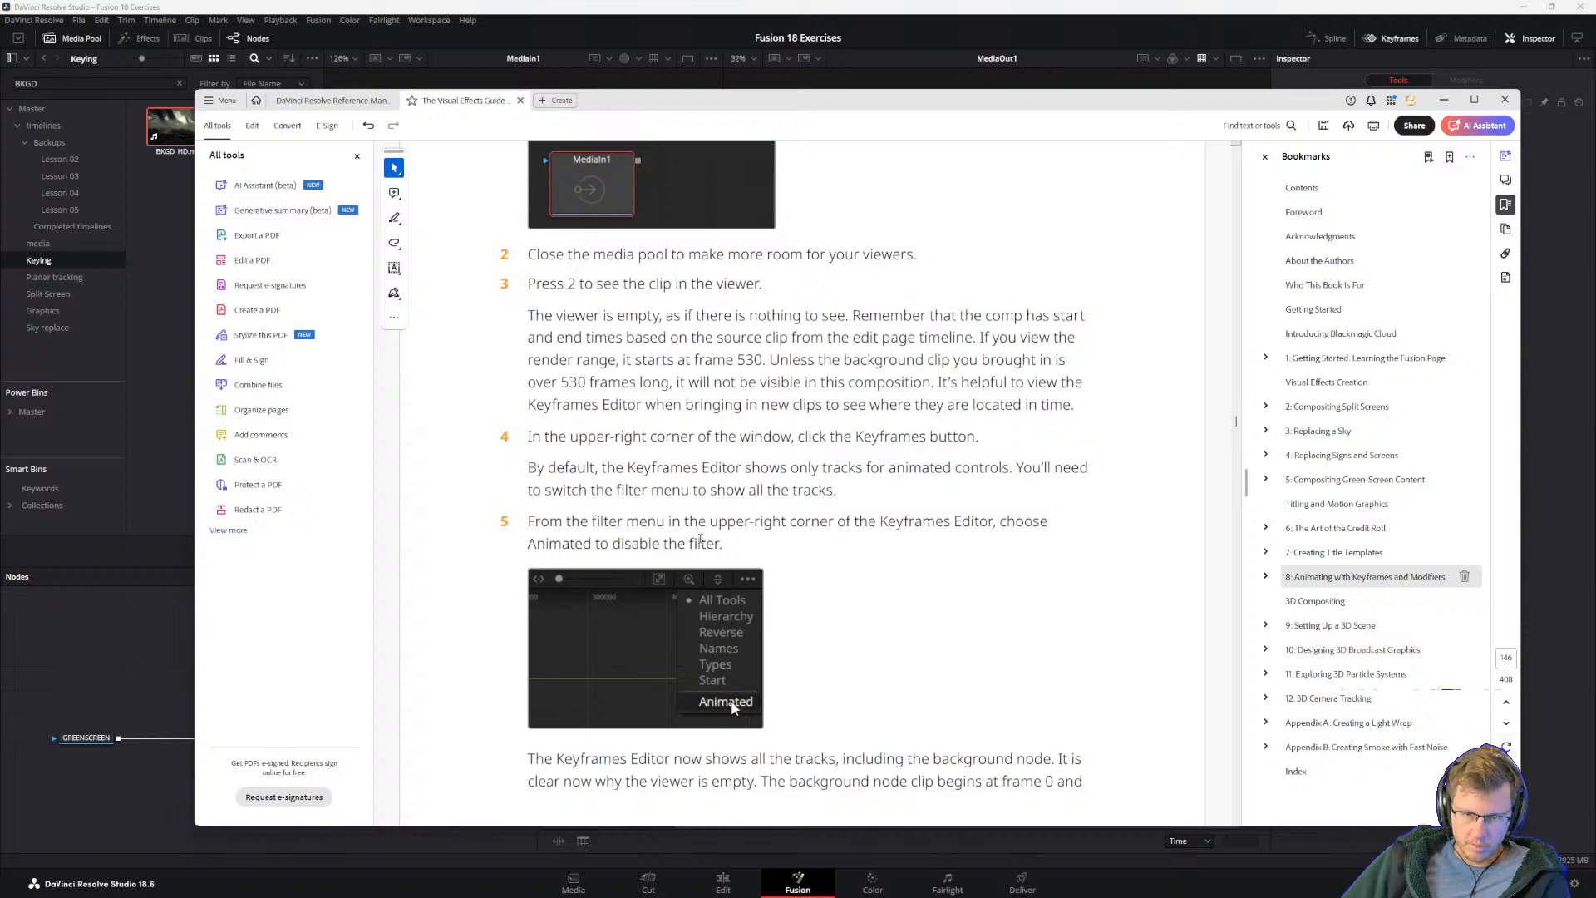
left_click_drag(1026, 106, 842, 51)
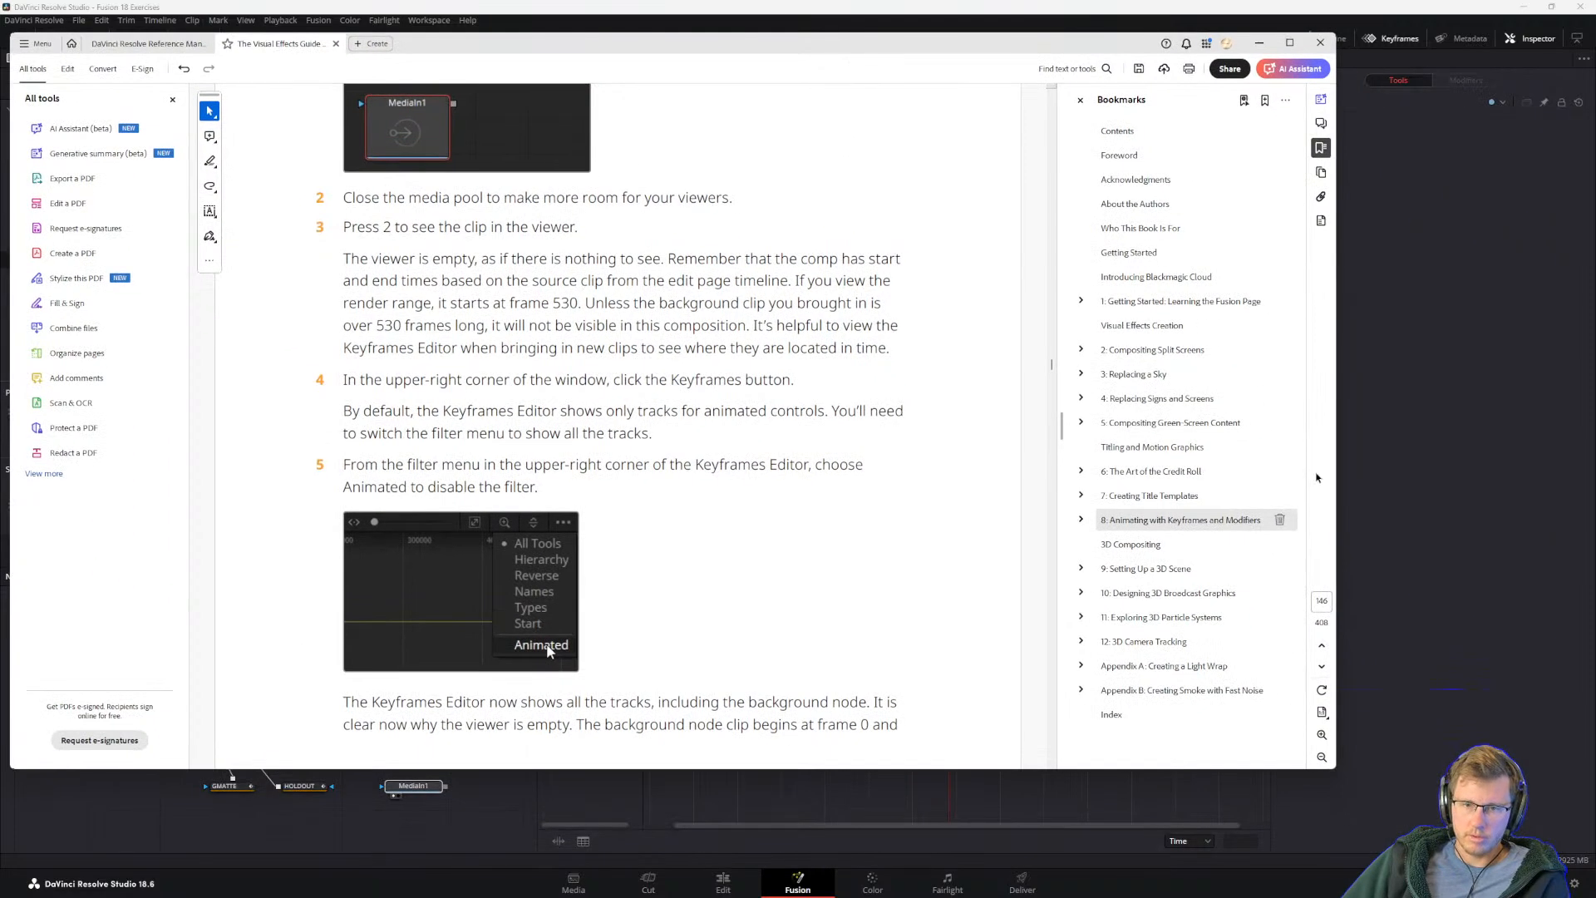
left_click(1432, 472)
left_click(1259, 577)
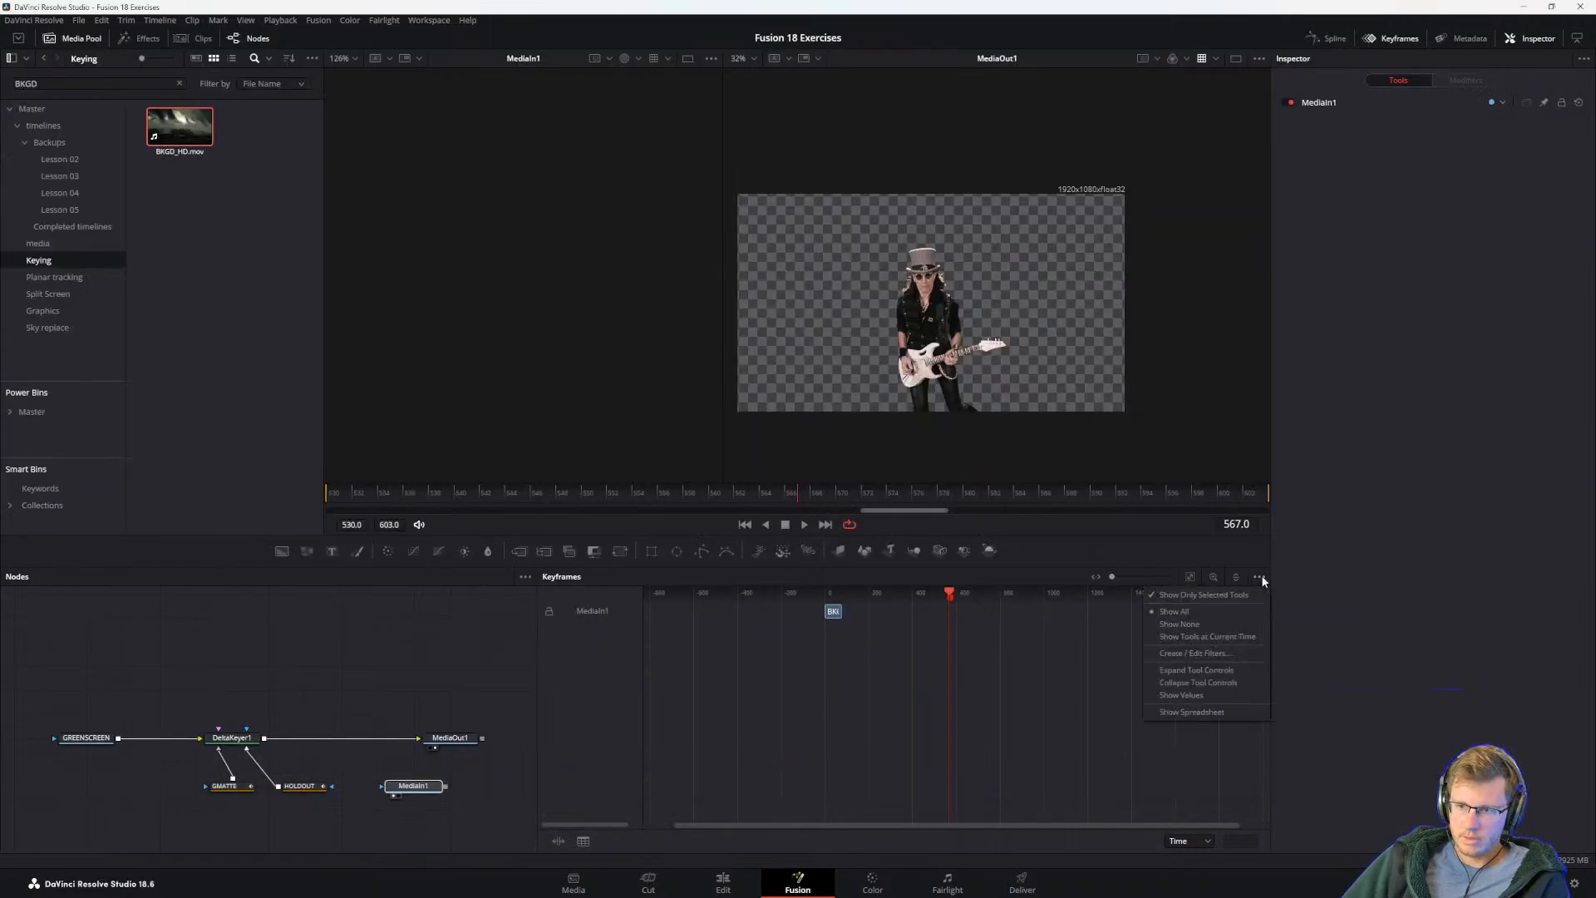
key("alt+Tab")
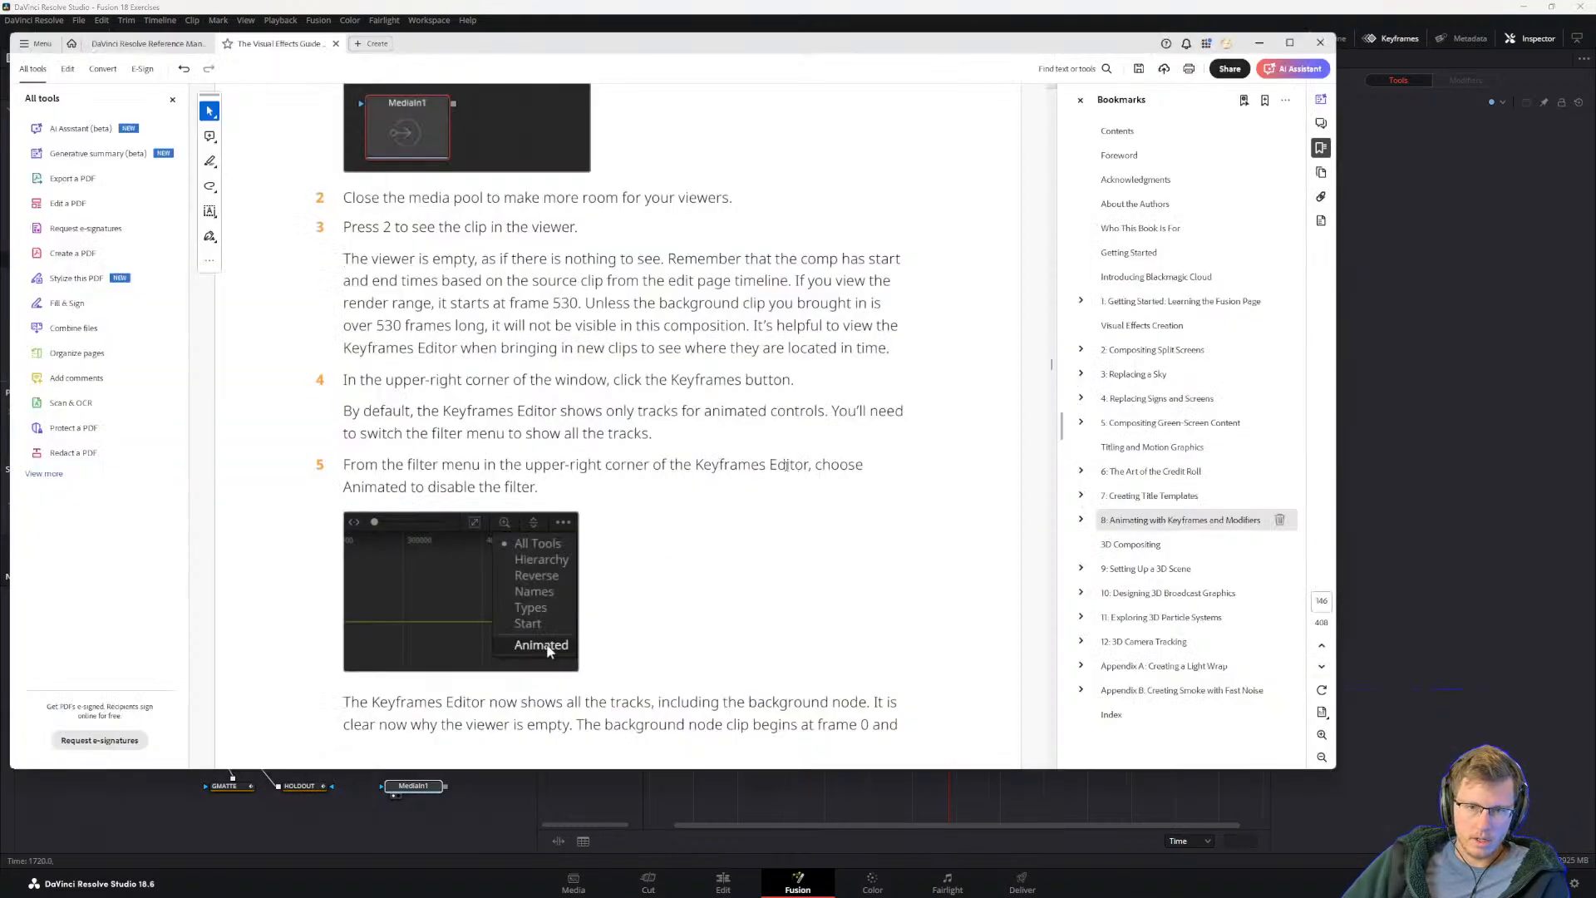
left_click(1547, 637)
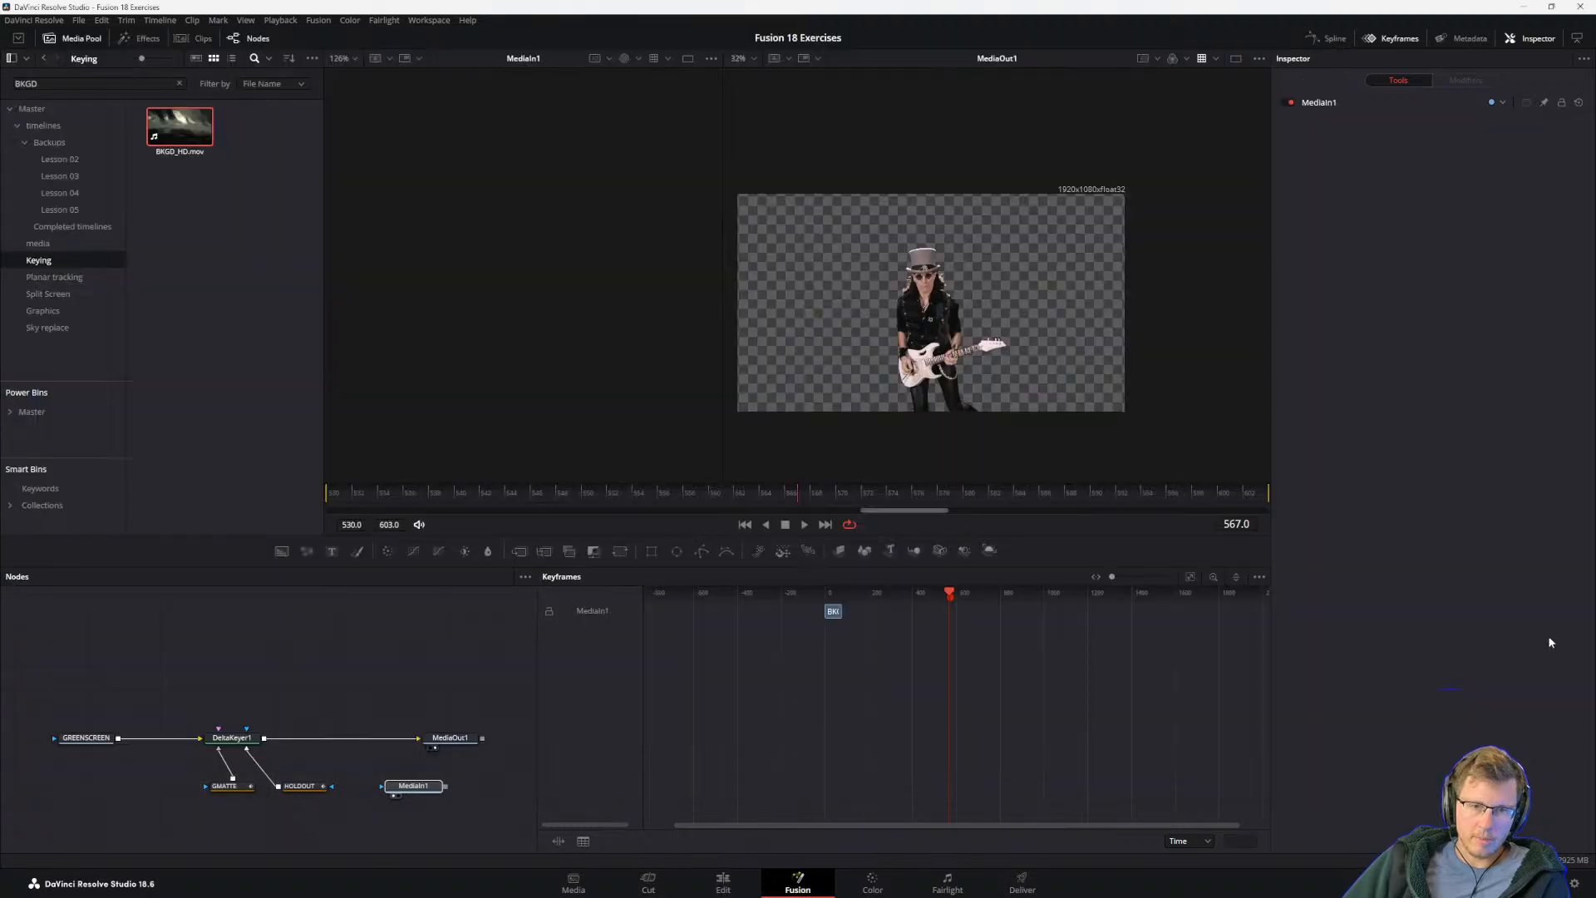
Step: Search the Keyframes Editor options for the Animated filter, recheck the guide and select the MediaIn1 track
left_click(1259, 576)
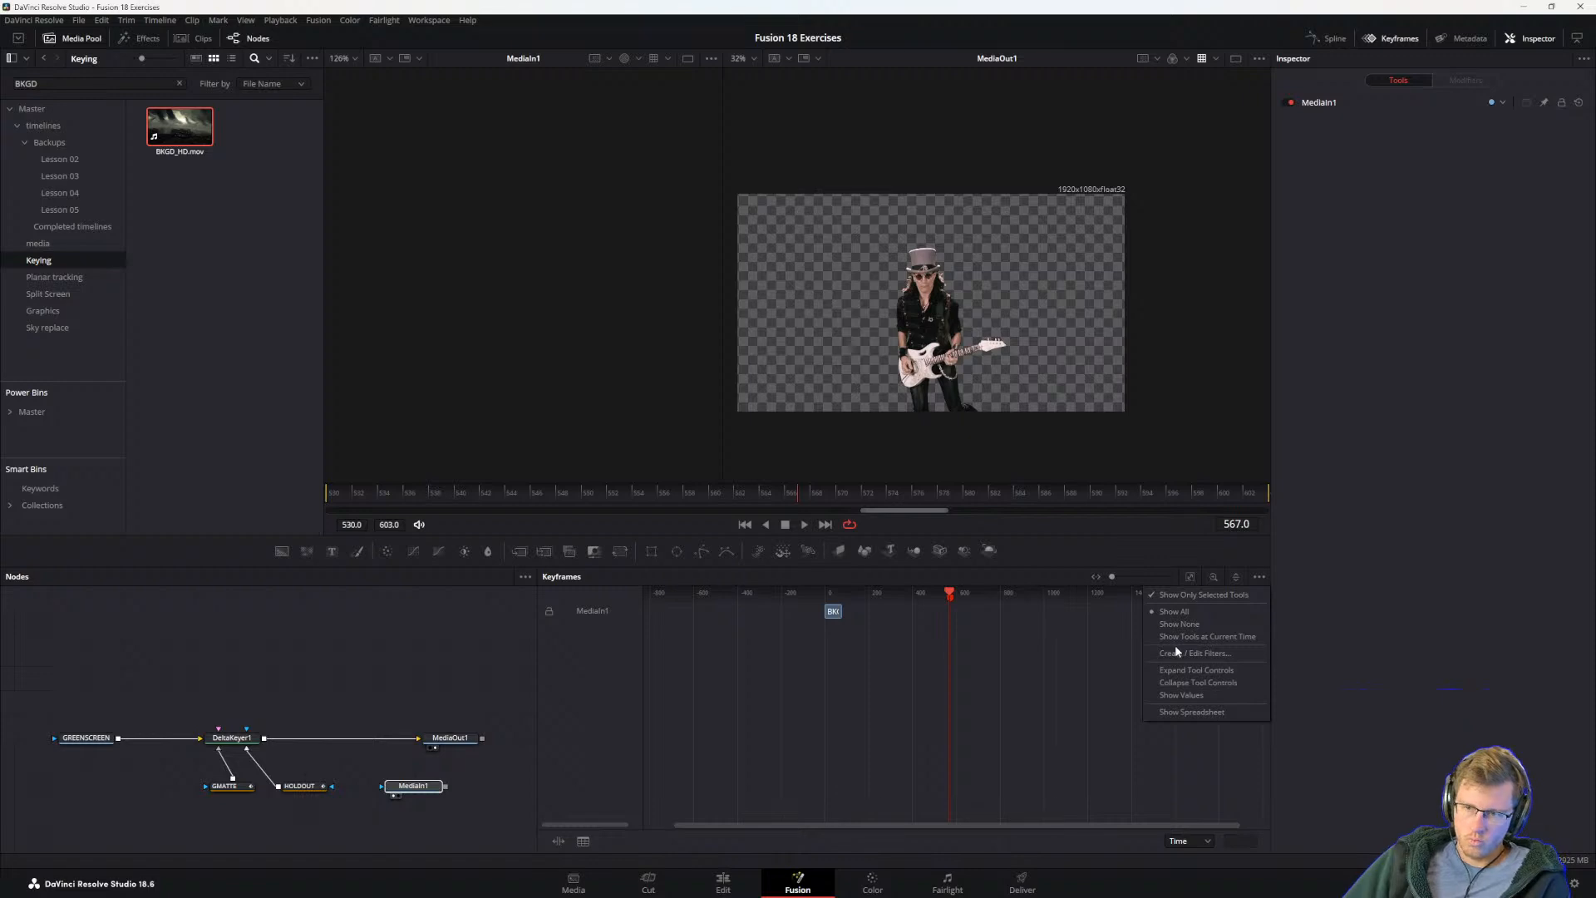
left_click(1188, 711)
key("alt+Tab")
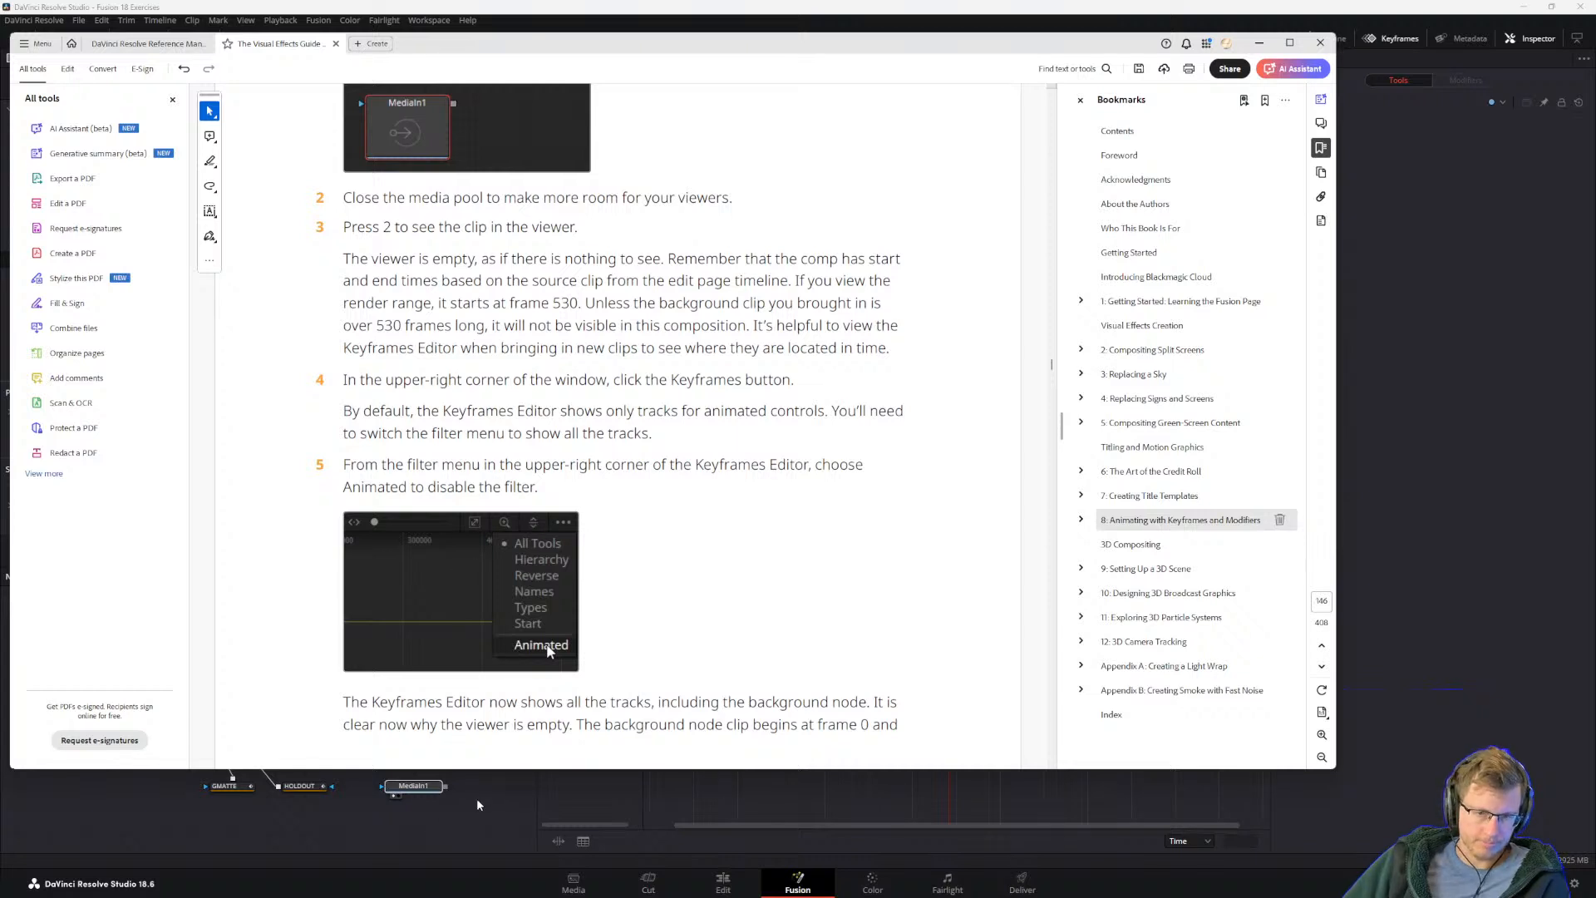
key("alt+Tab")
left_click(592, 612)
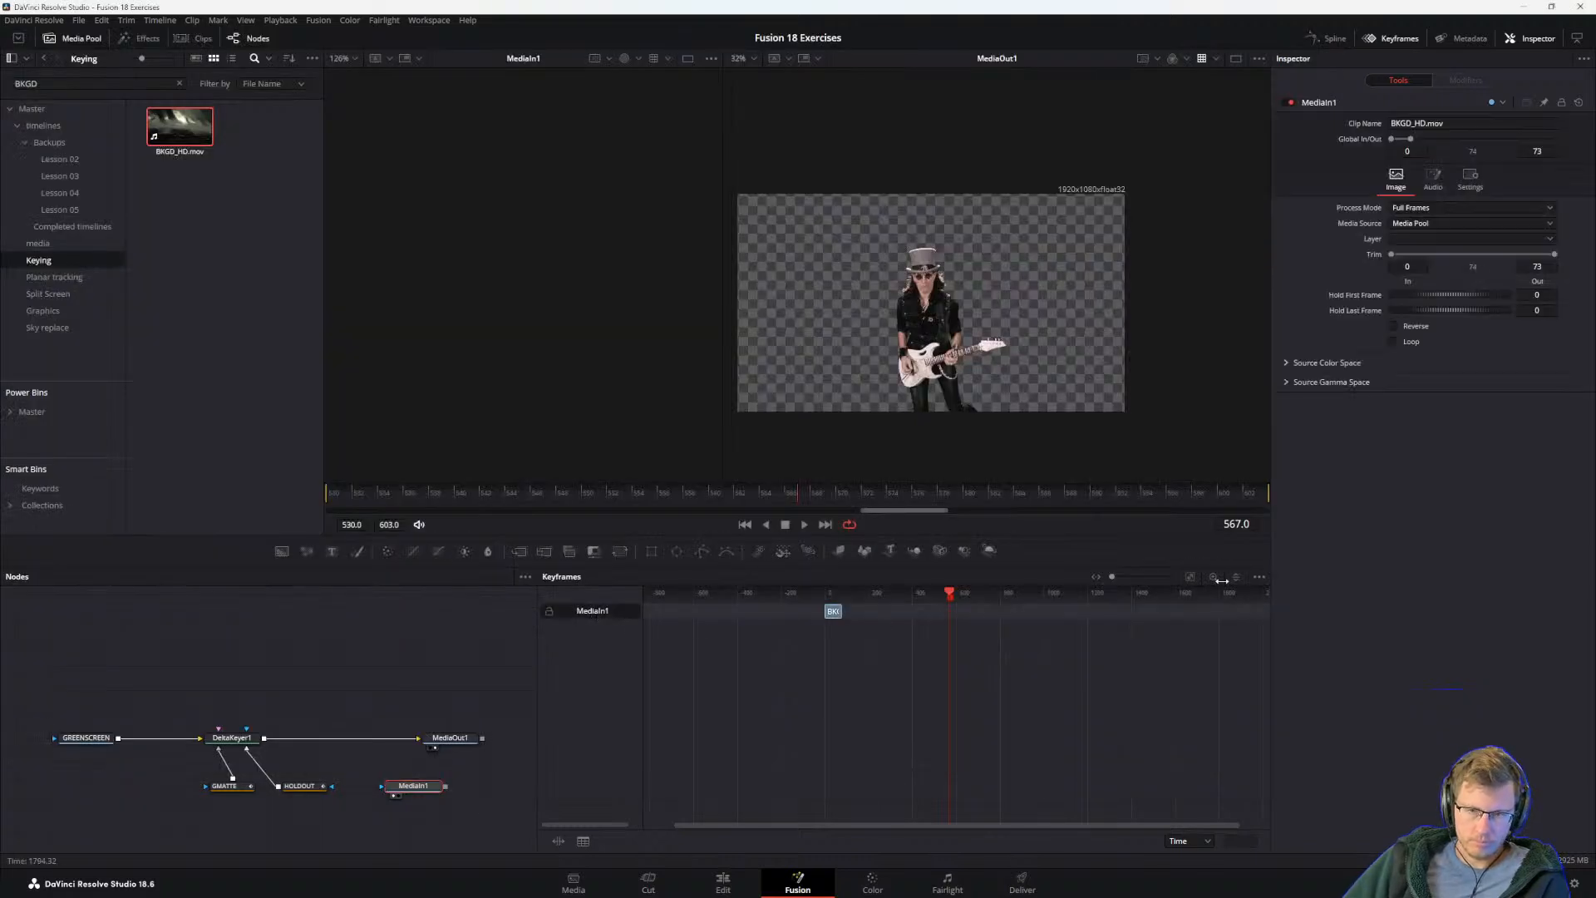
Step: Turn off Show Only Selected Tools in the Keyframes Editor, rereading the guide's step 5 on disabling the filter
left_click(1258, 576)
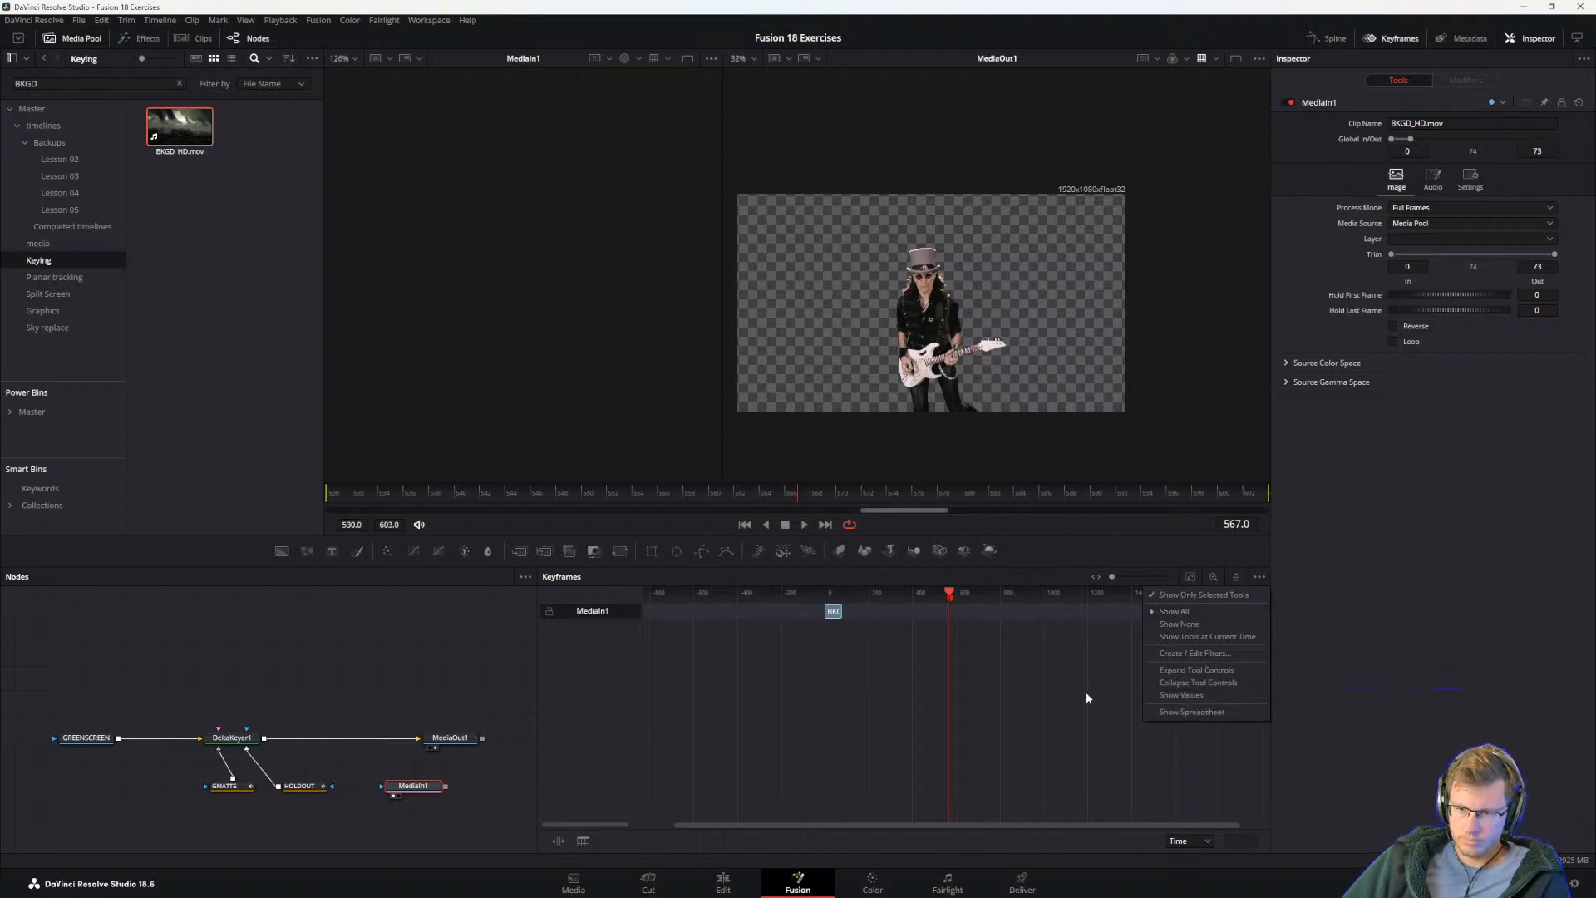
key("alt+Tab")
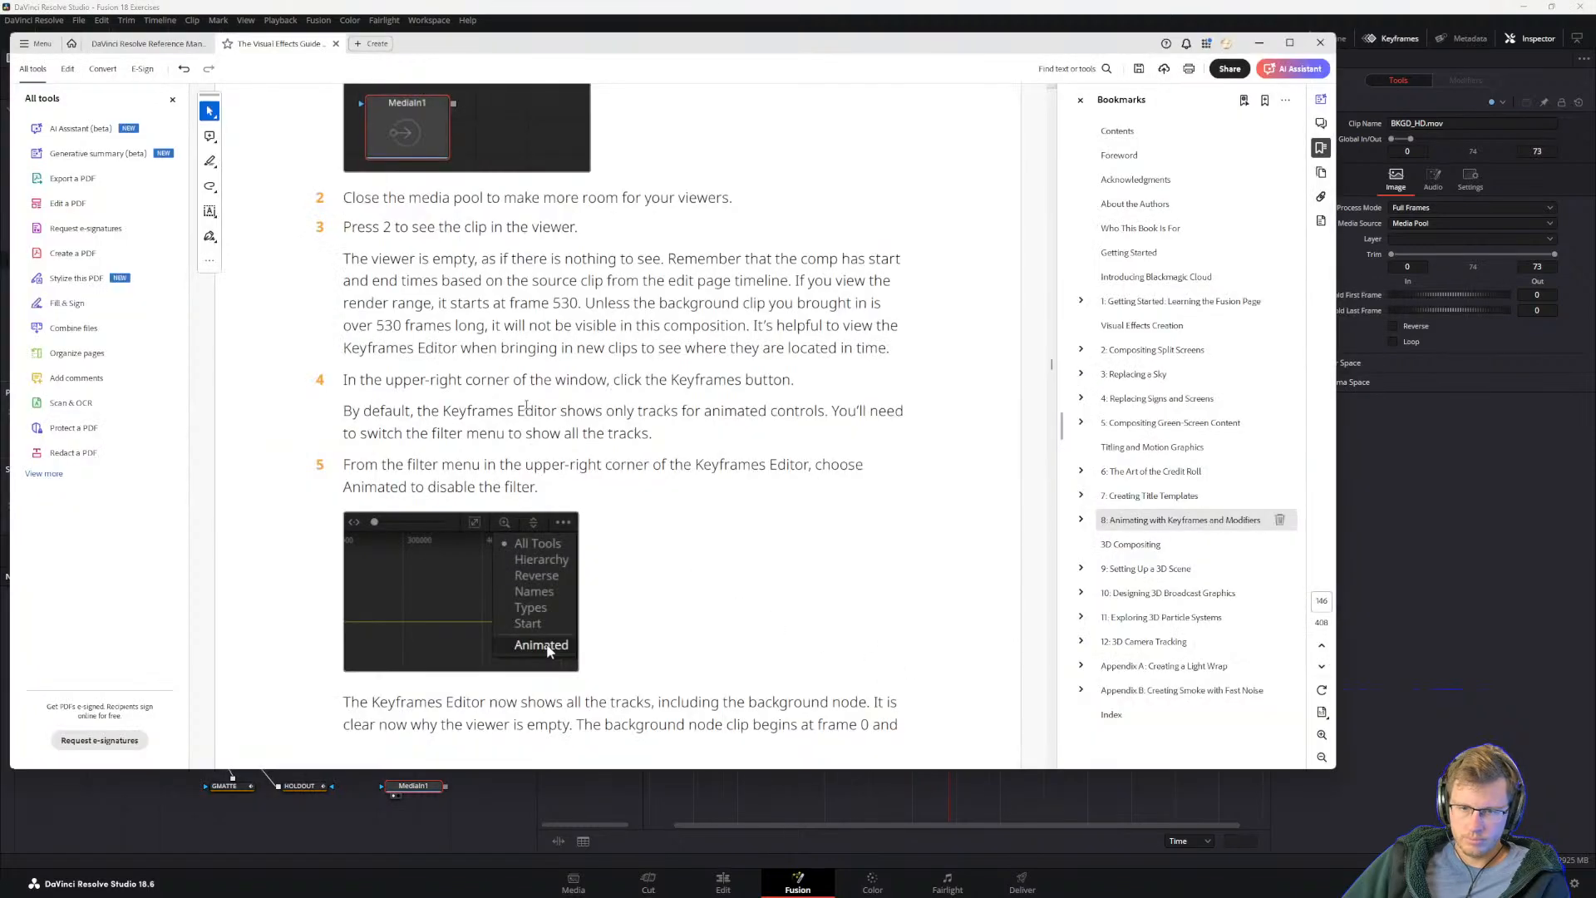
left_click_drag(344, 384, 440, 406)
left_click(360, 385)
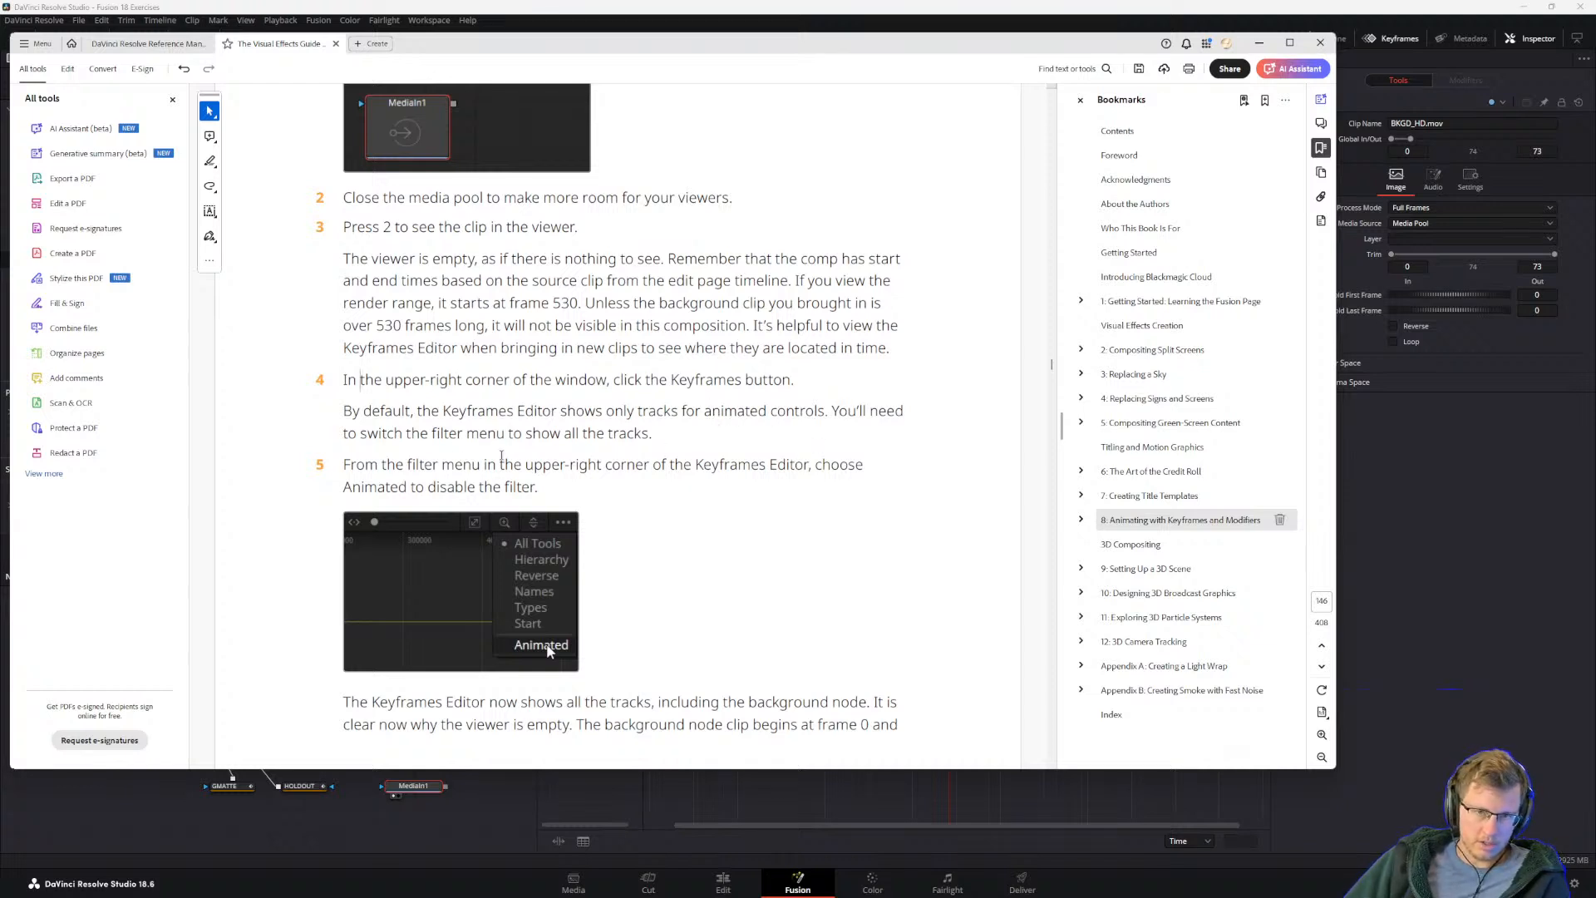
left_click(1465, 578)
left_click(1259, 581)
left_click(1230, 599)
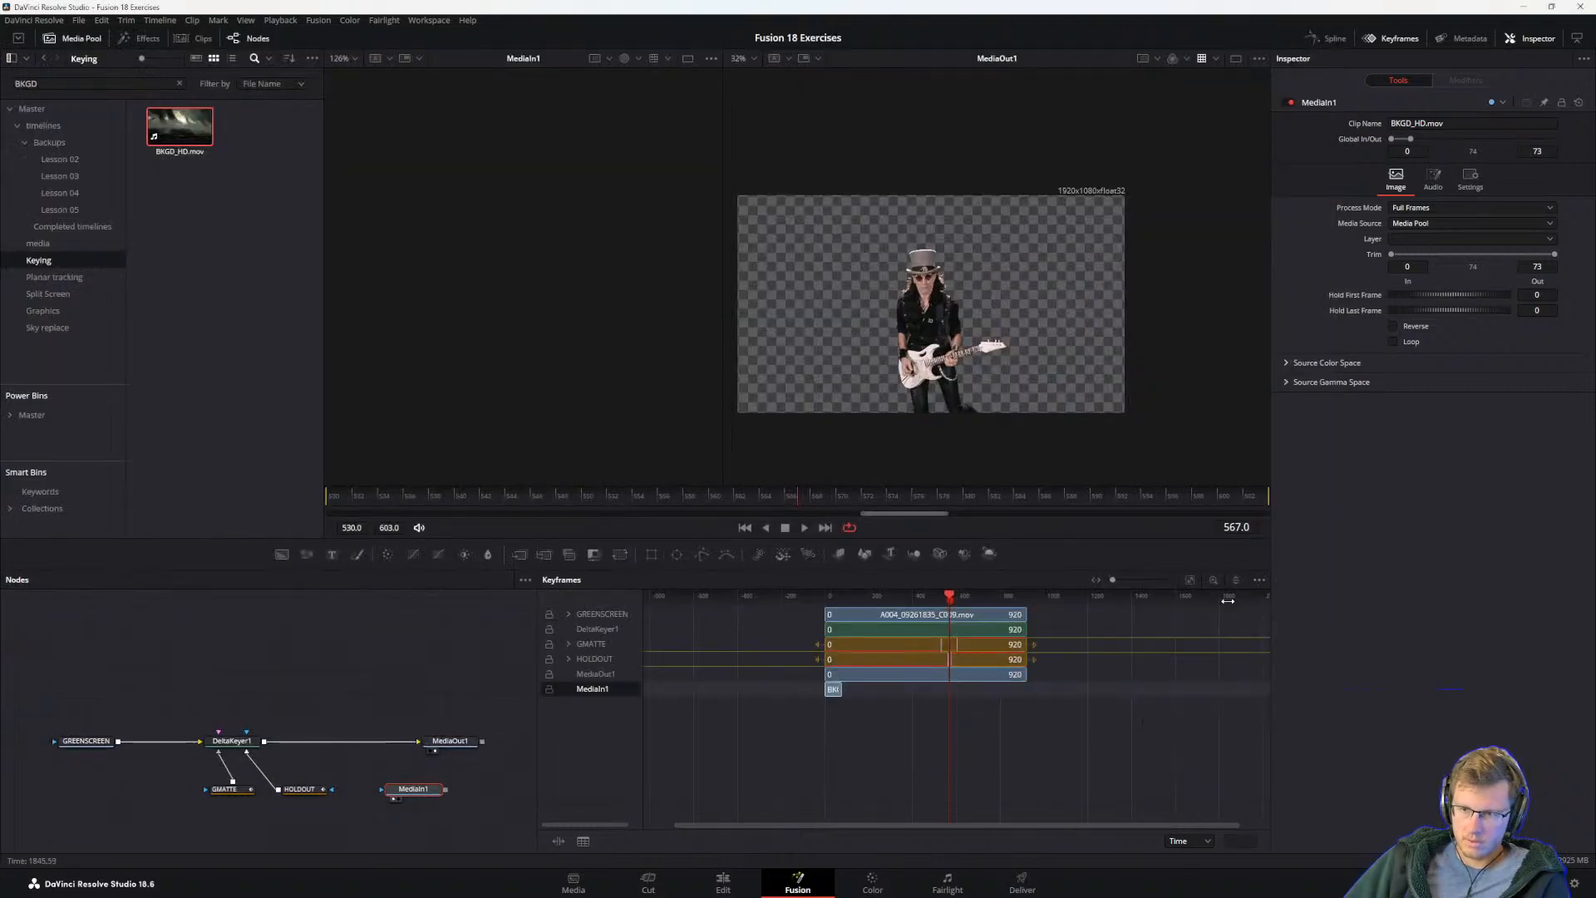
Step: Read guide steps 5 to 12 and set MediaIn1's Global In/Out range to about frames 504 to 629
key("alt+Tab")
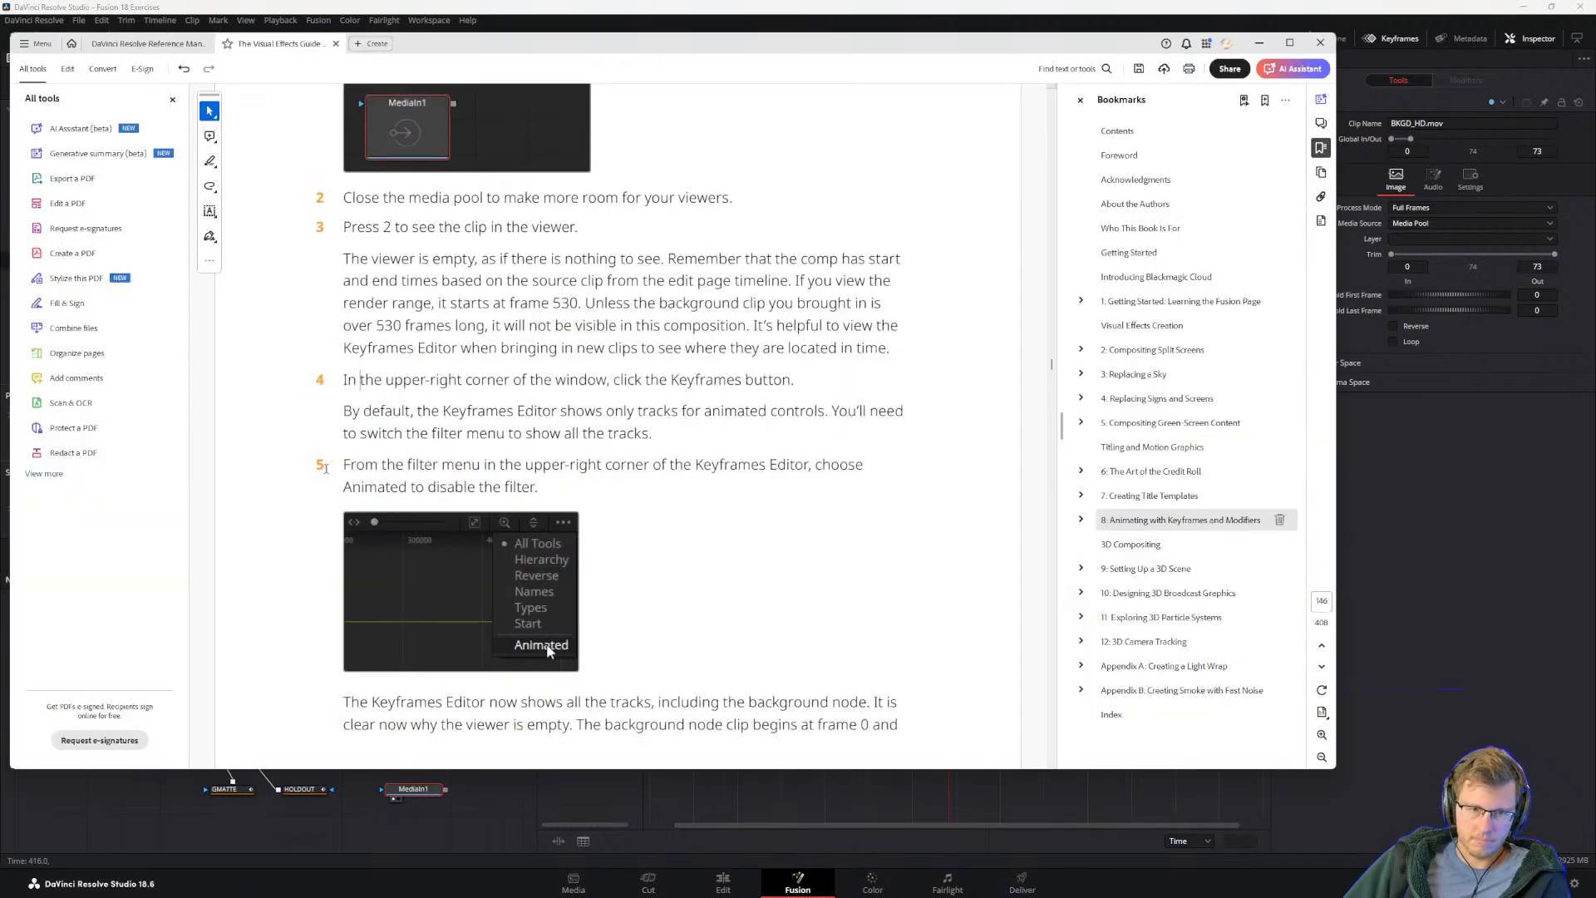
scroll(470, 471, "down", 2)
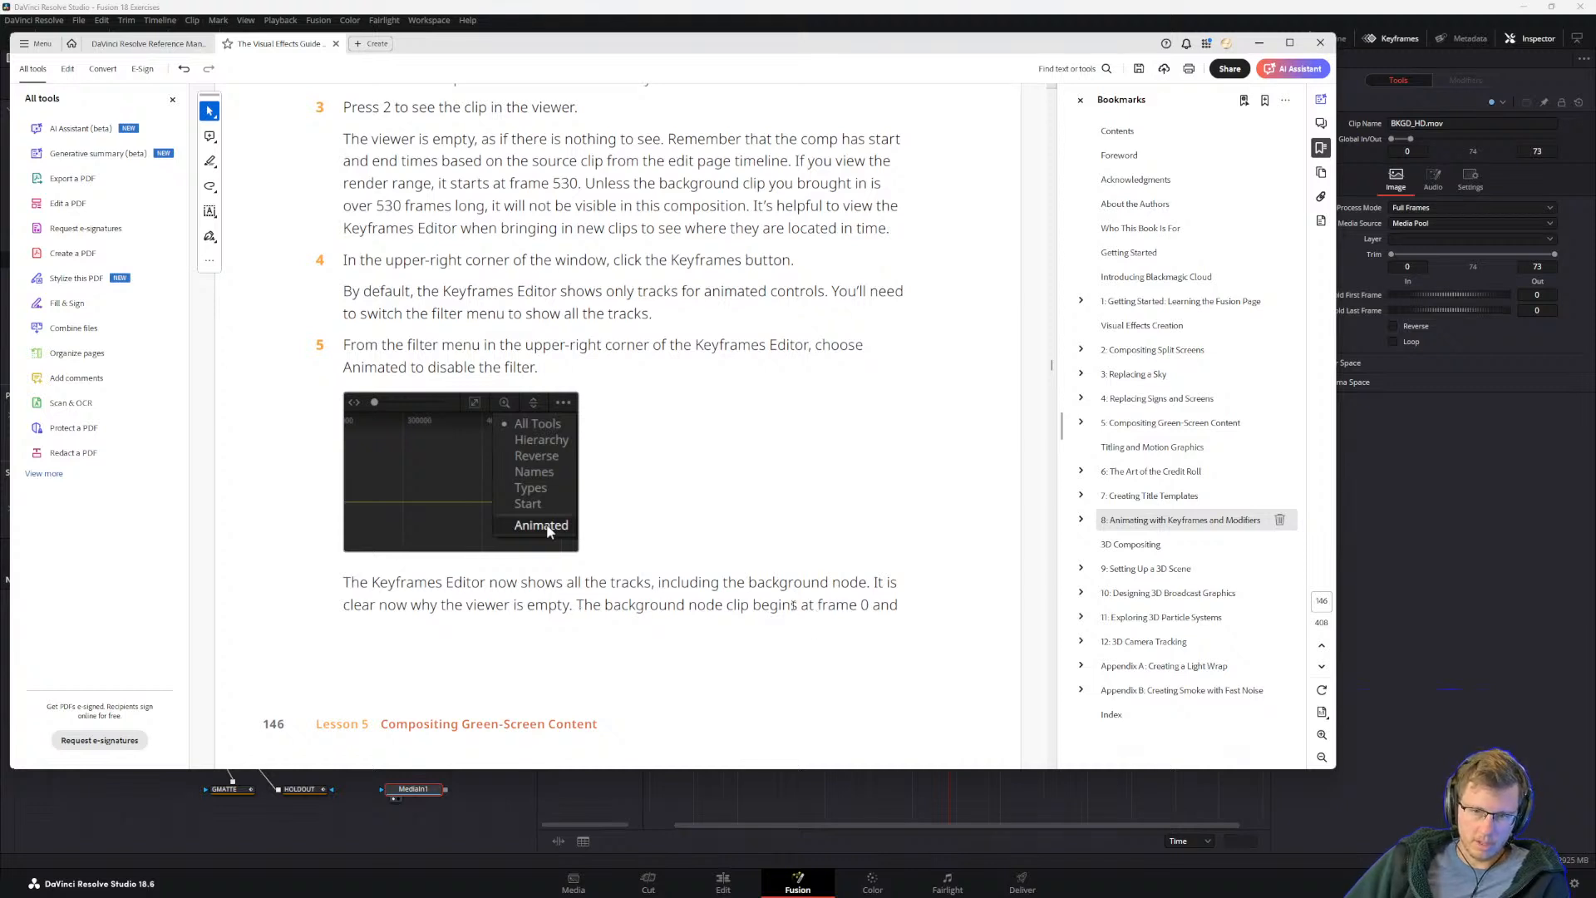
scroll(754, 579, "down", 8)
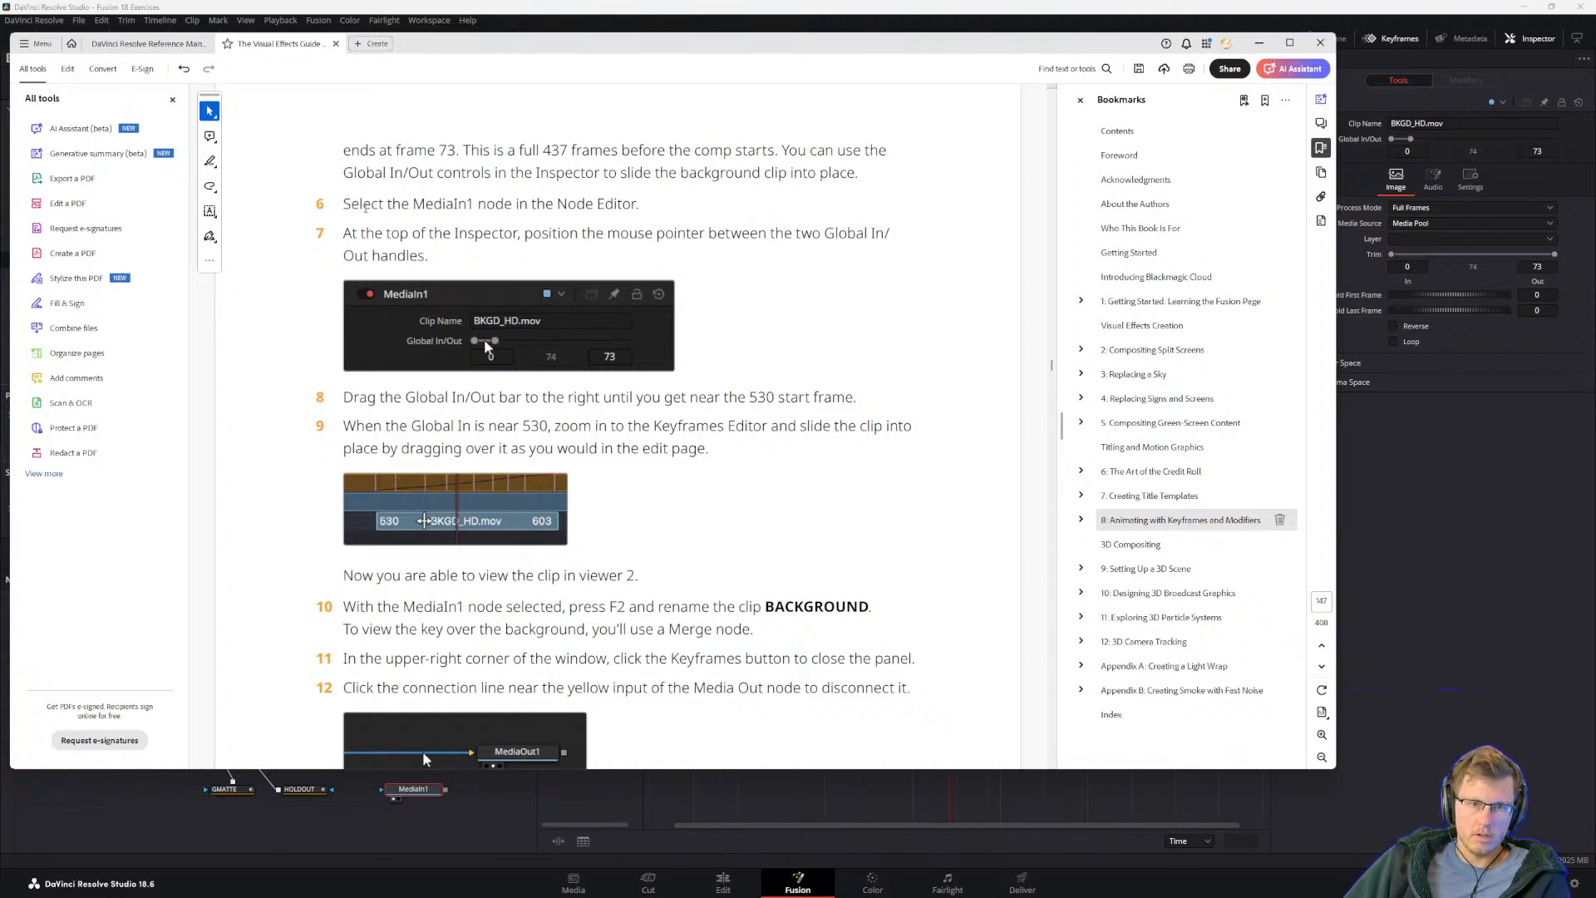
left_click(1380, 433)
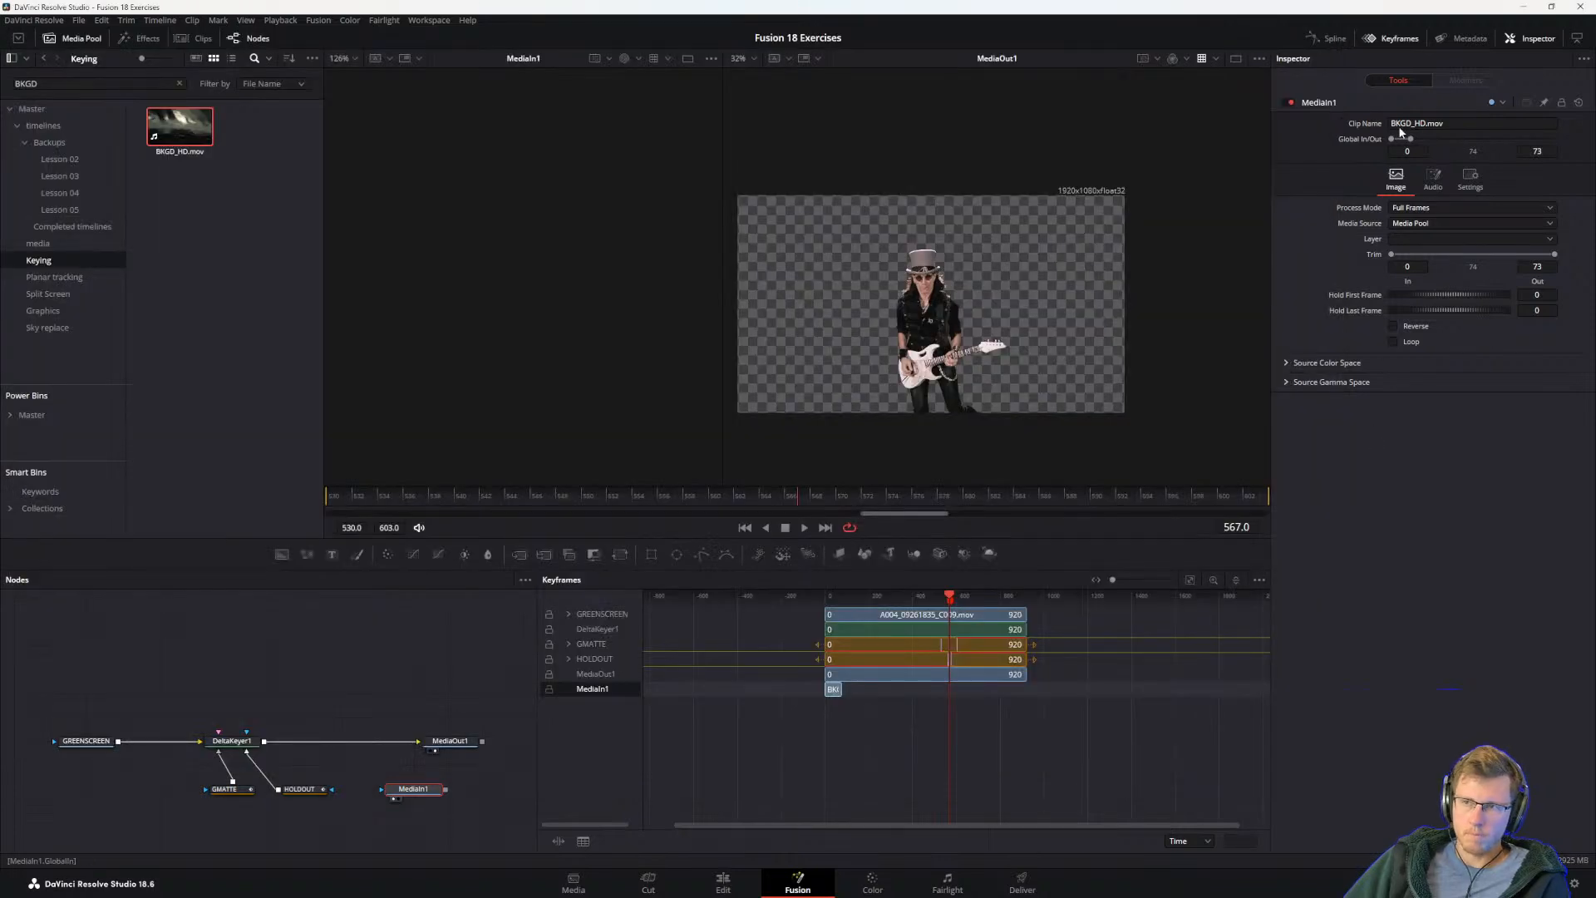
left_click_drag(1411, 140, 1505, 312)
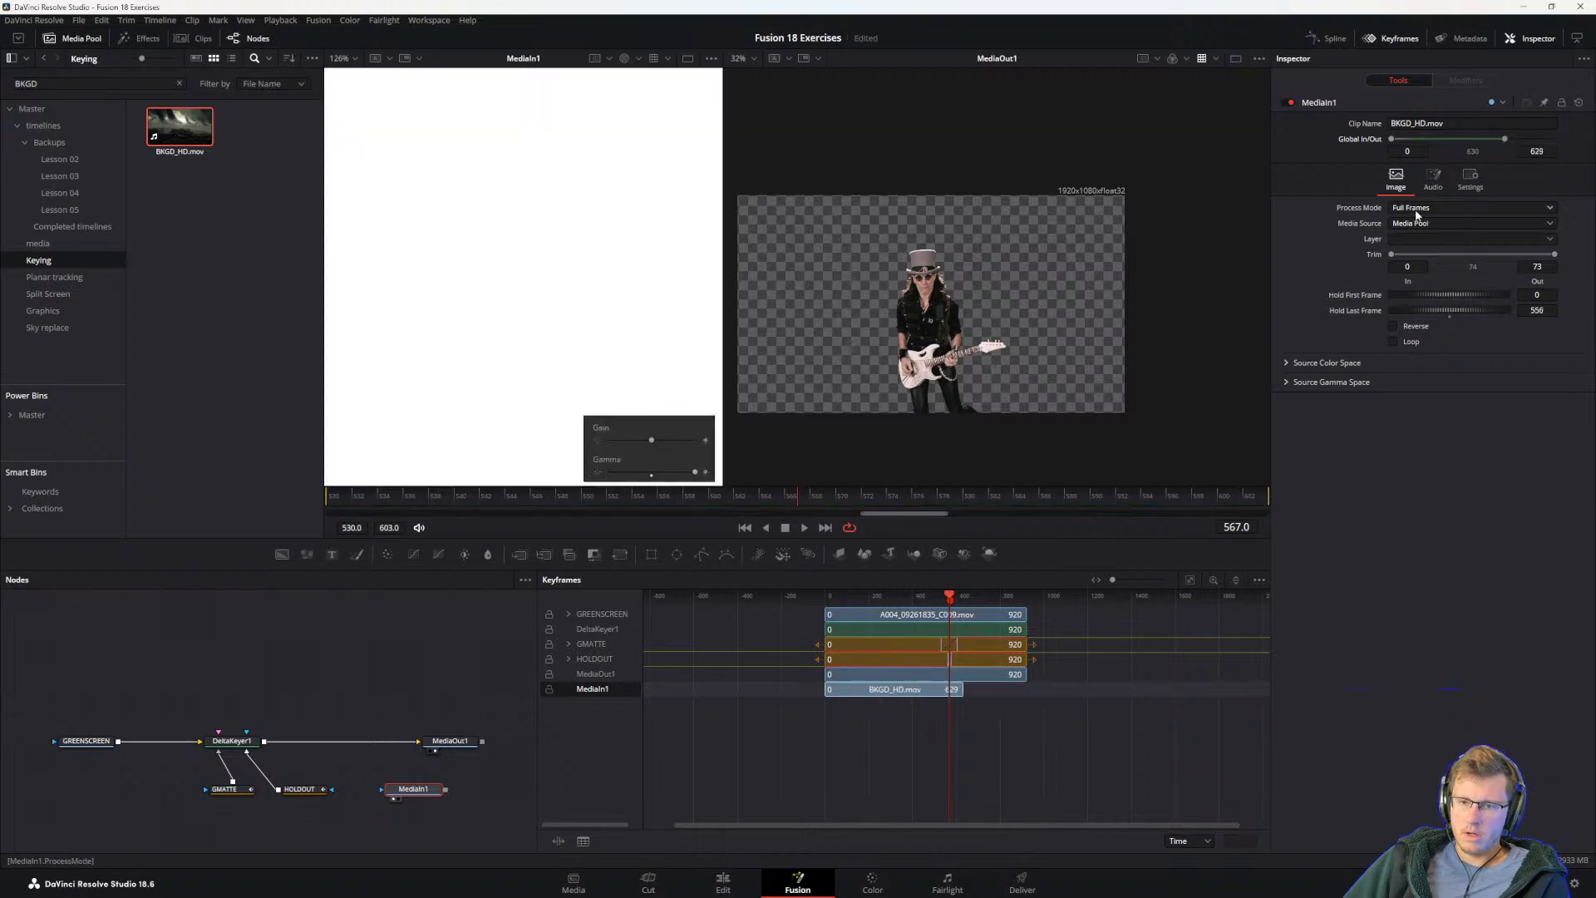
left_click_drag(1388, 139, 1474, 137)
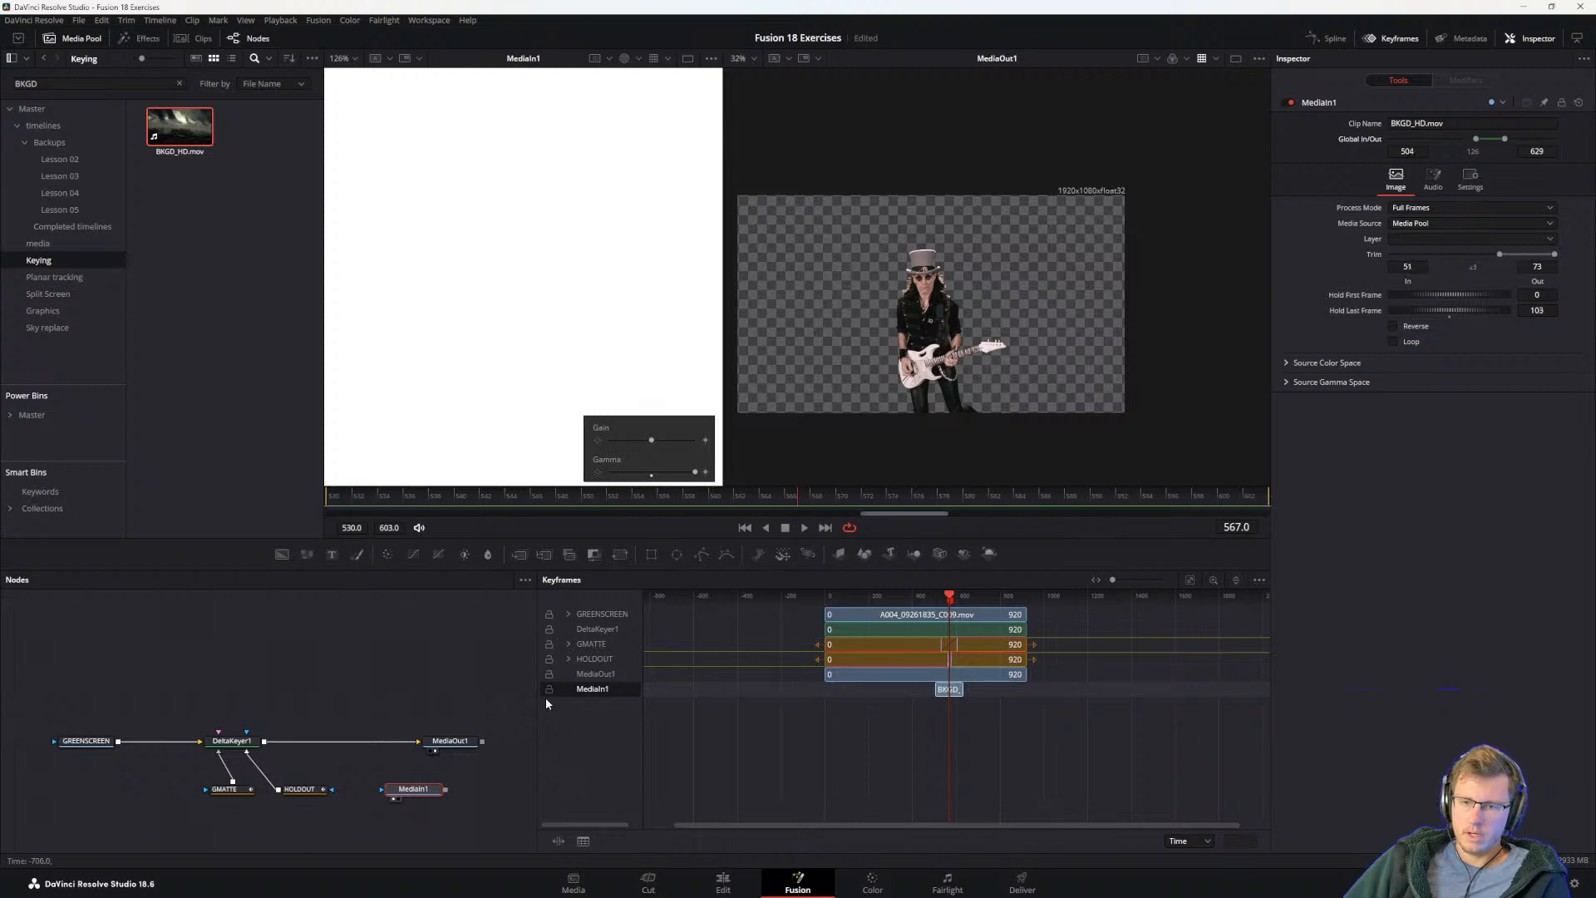
Step: Trim the MediaIn1 clip in the Keyframes Editor to run from about frame 528 to about frame 604
left_click(358, 785)
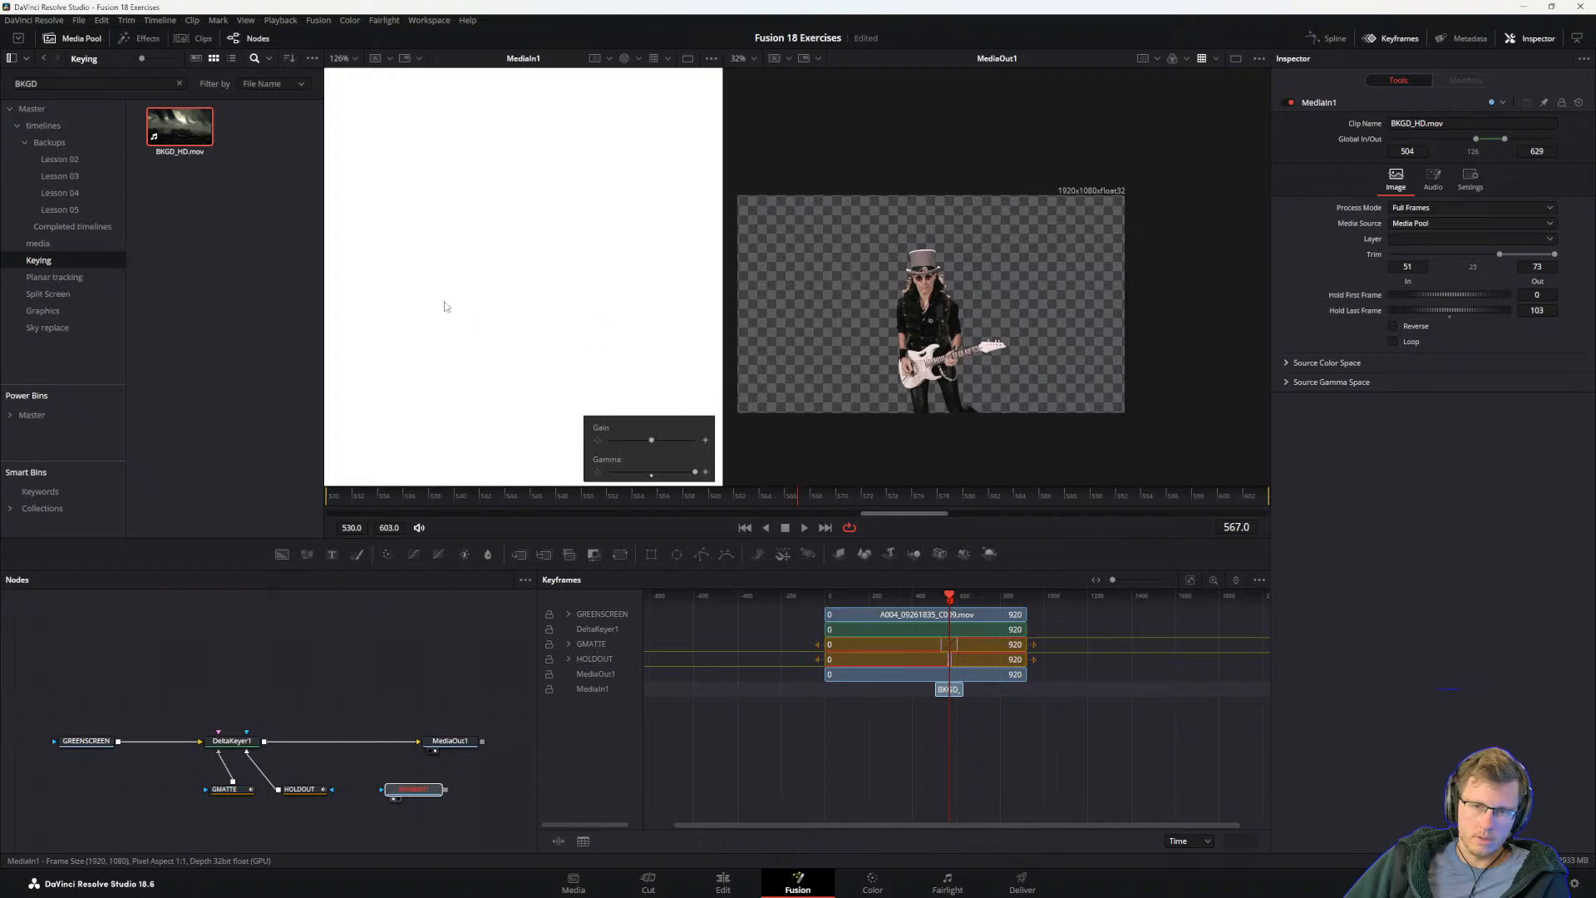
scroll(469, 334, "down", 7)
scroll(469, 334, "up", 2)
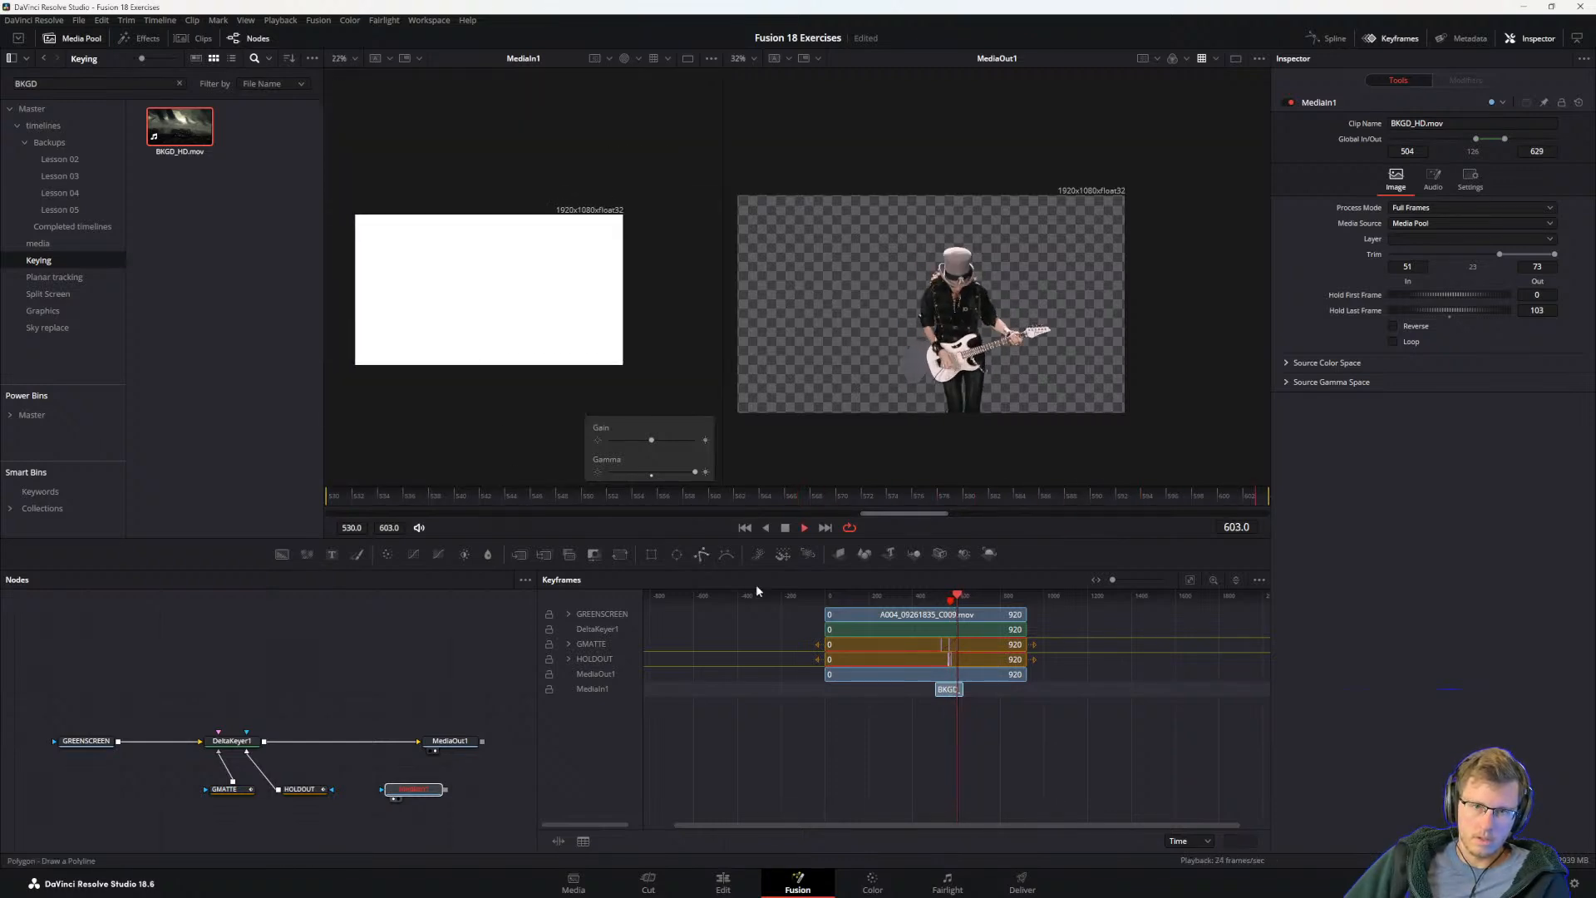
scroll(912, 671, "up", 5)
left_click_drag(1043, 689, 1072, 688)
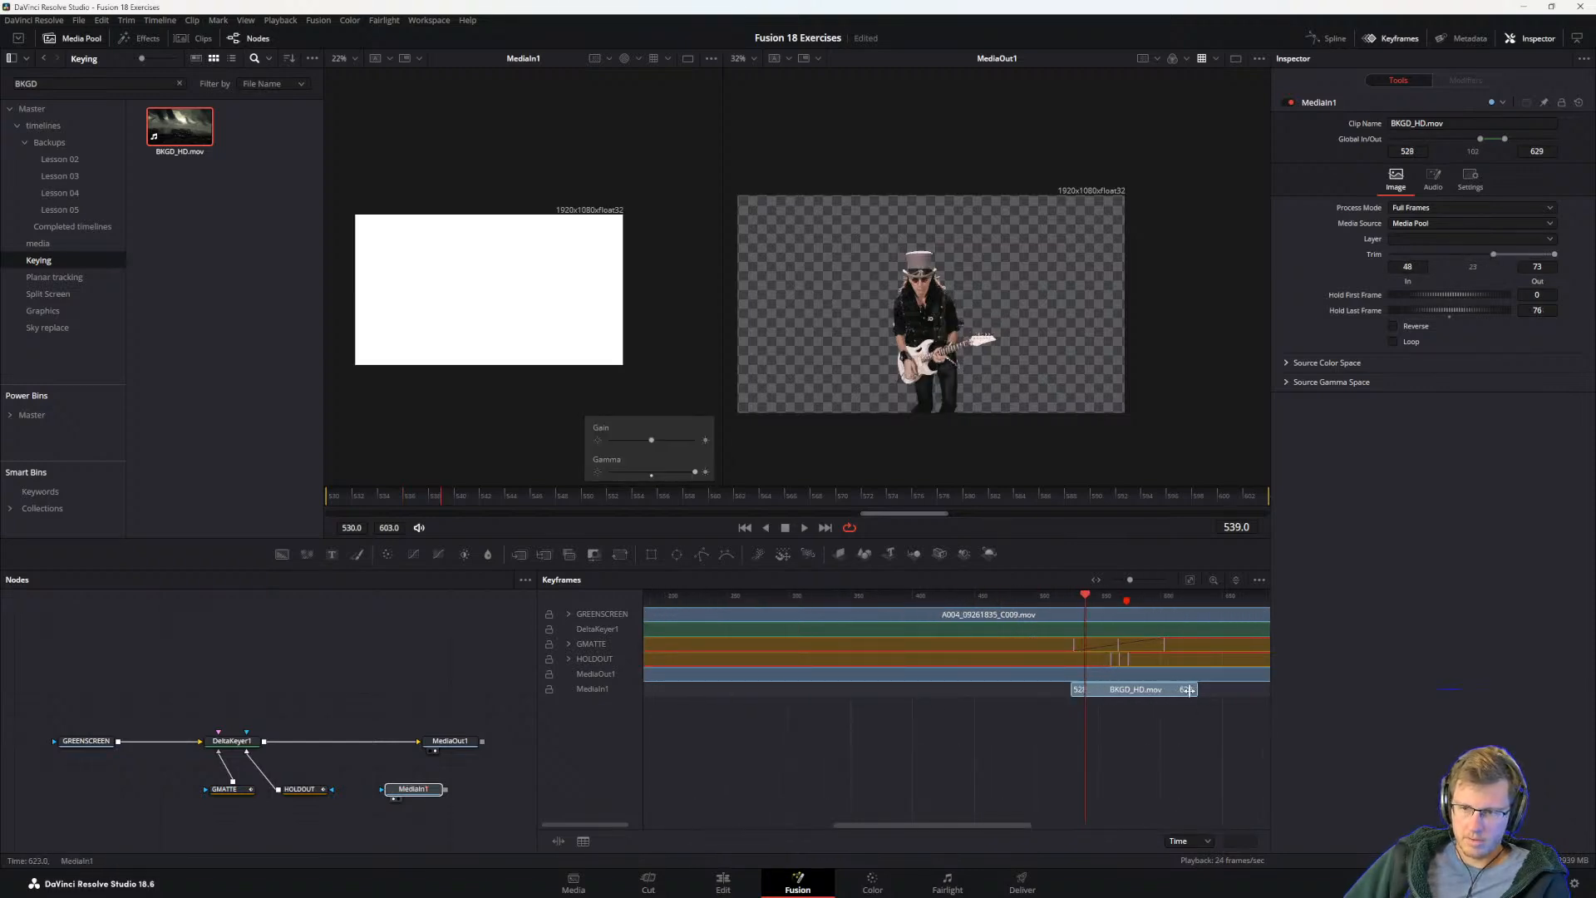
left_click_drag(1197, 689, 1166, 689)
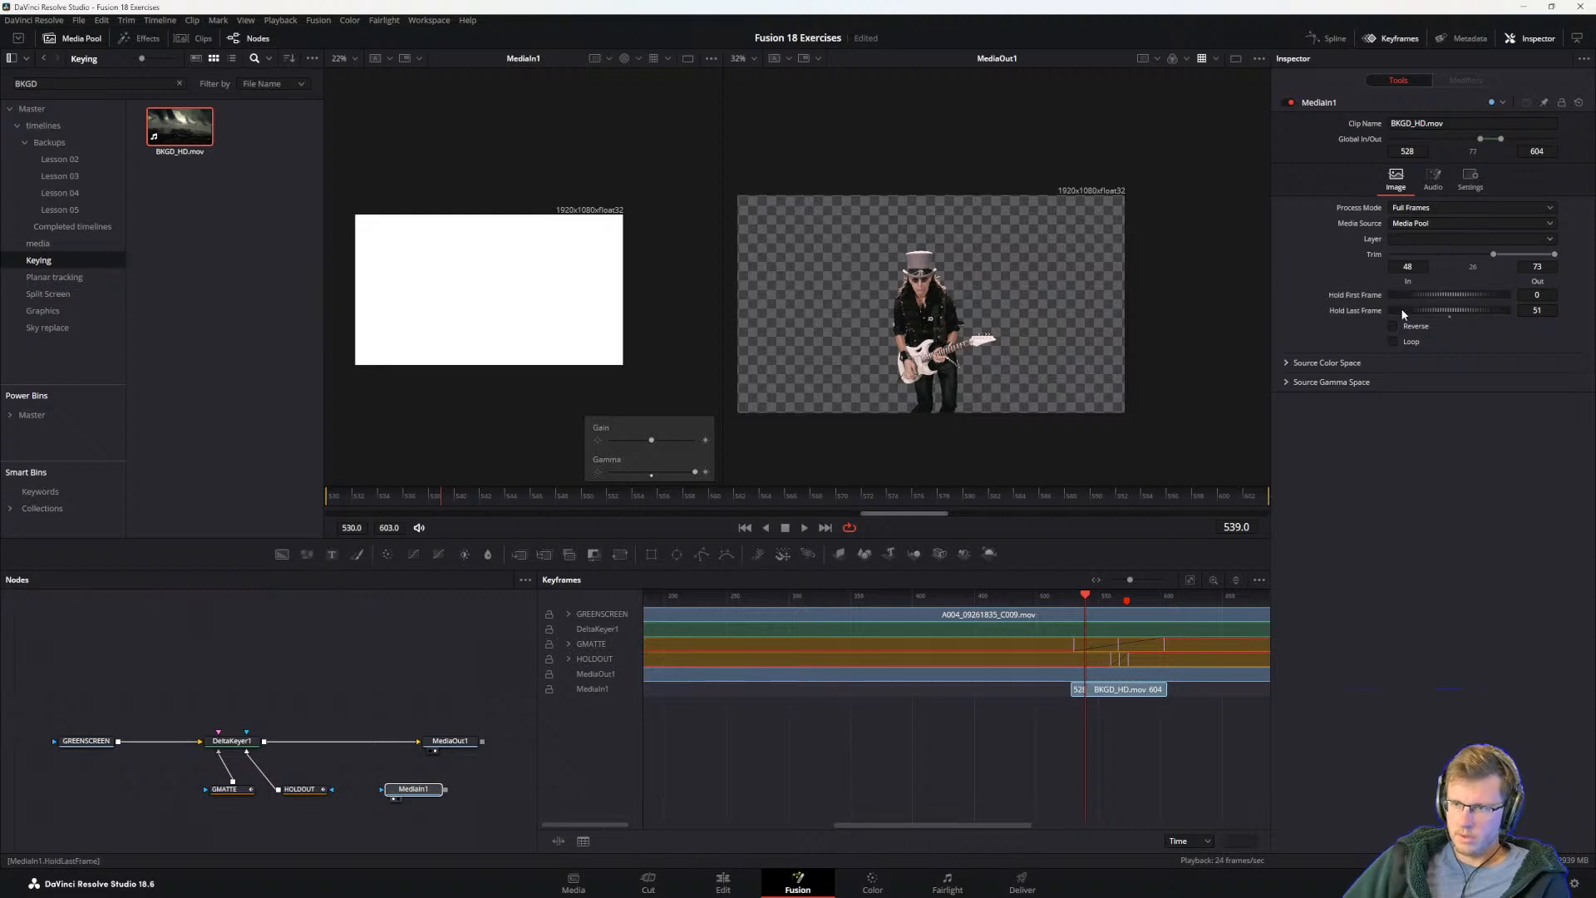
Step: Try a Hold First Frame value of 528 on MediaIn1 and play the composition
left_click(1537, 295)
type("528")
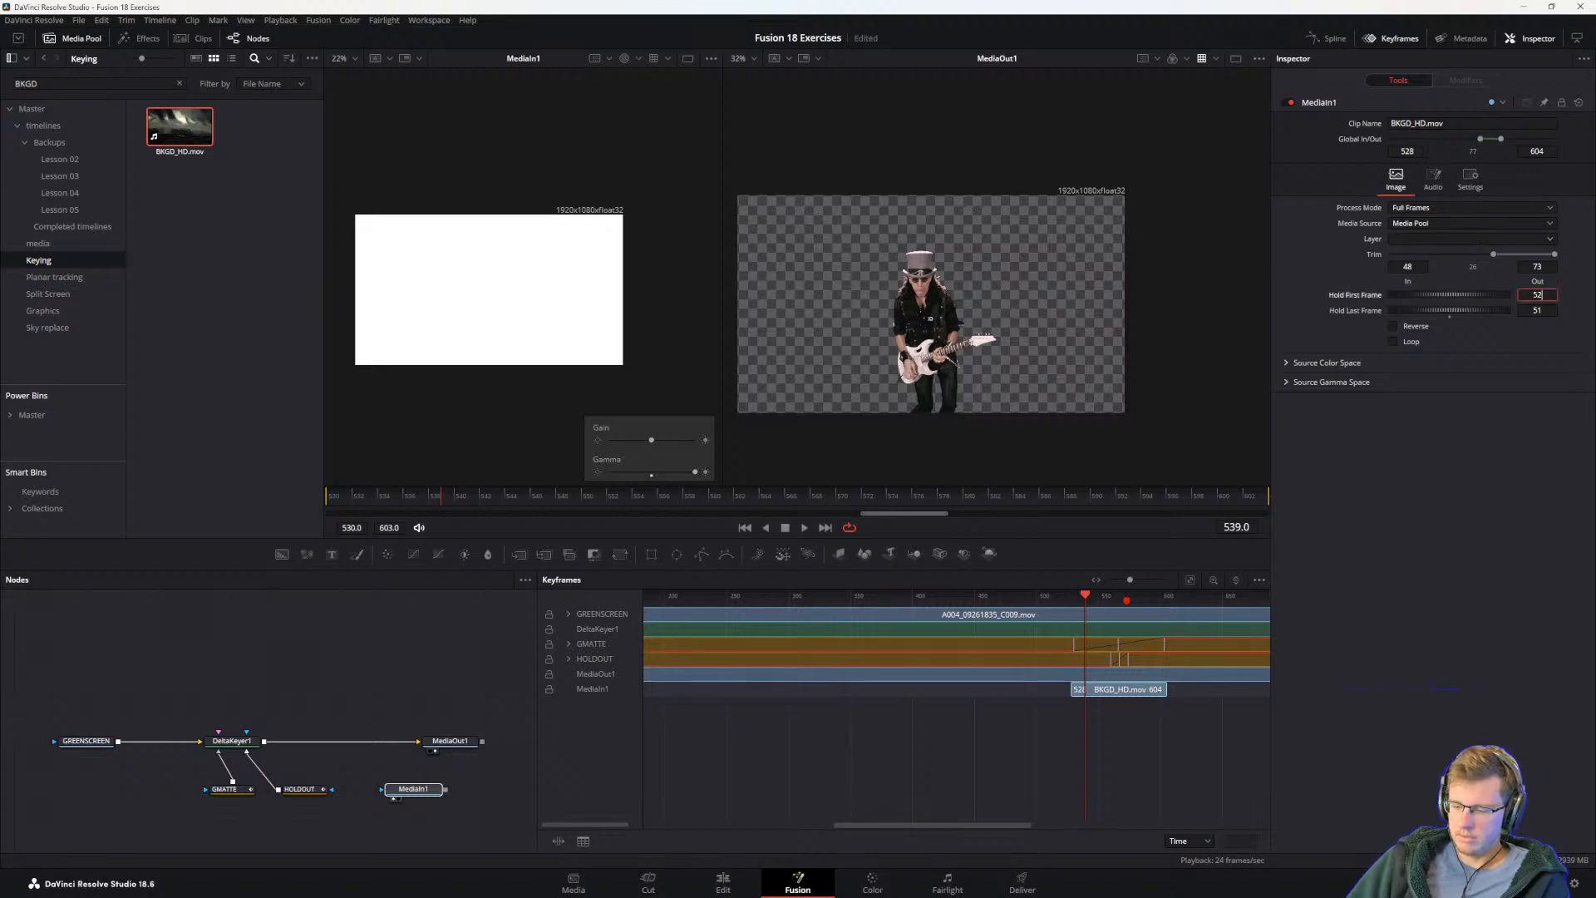
key("Tab")
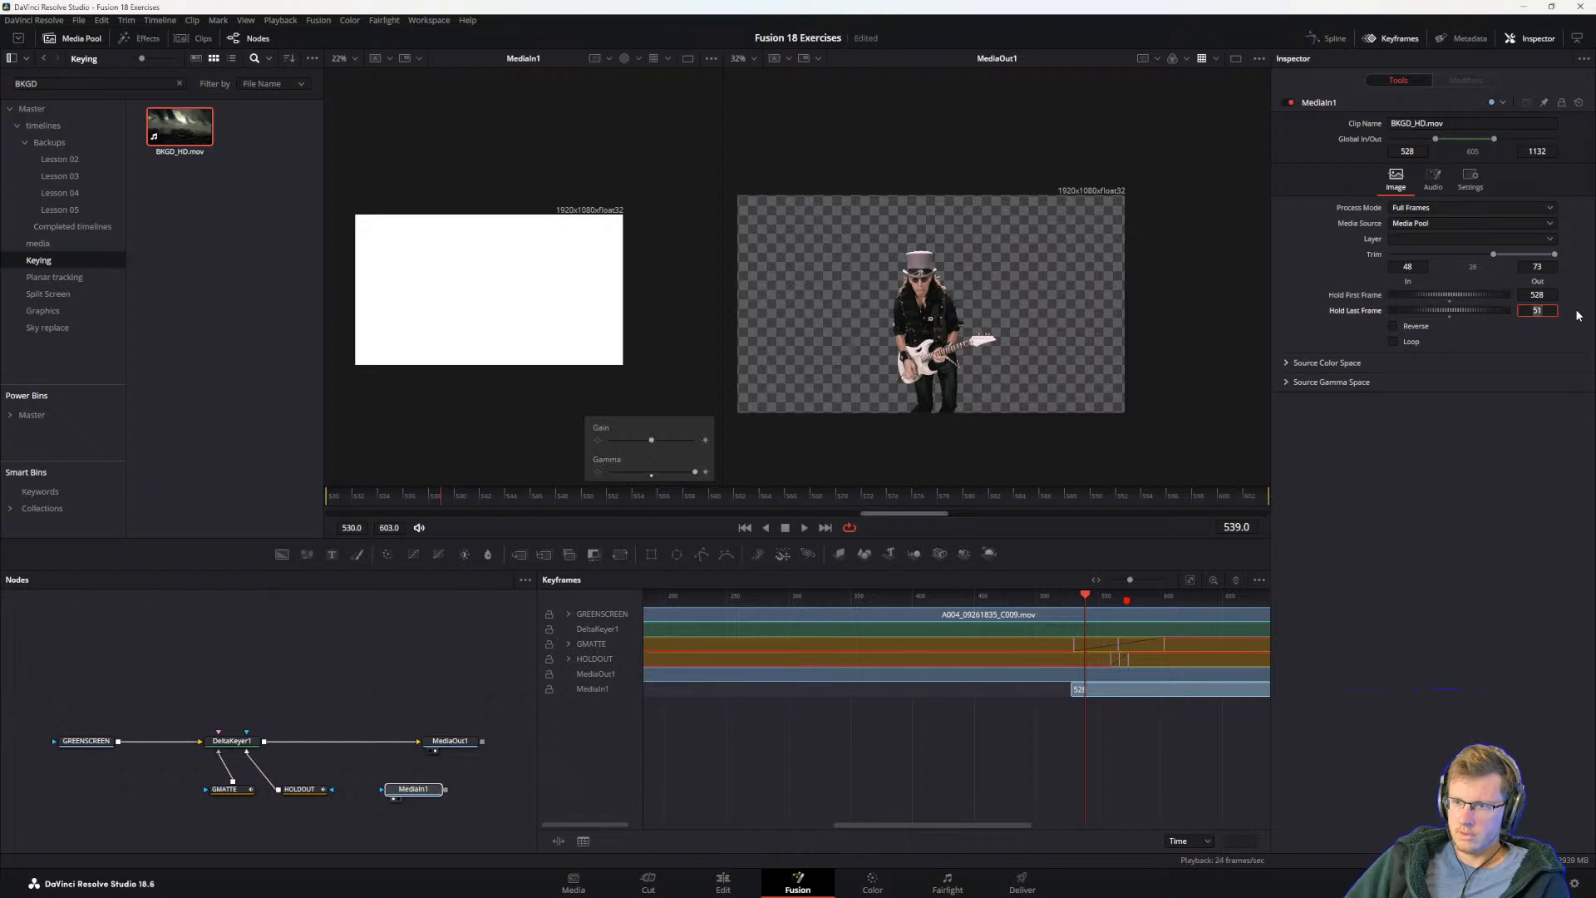
key("Tab")
key("space")
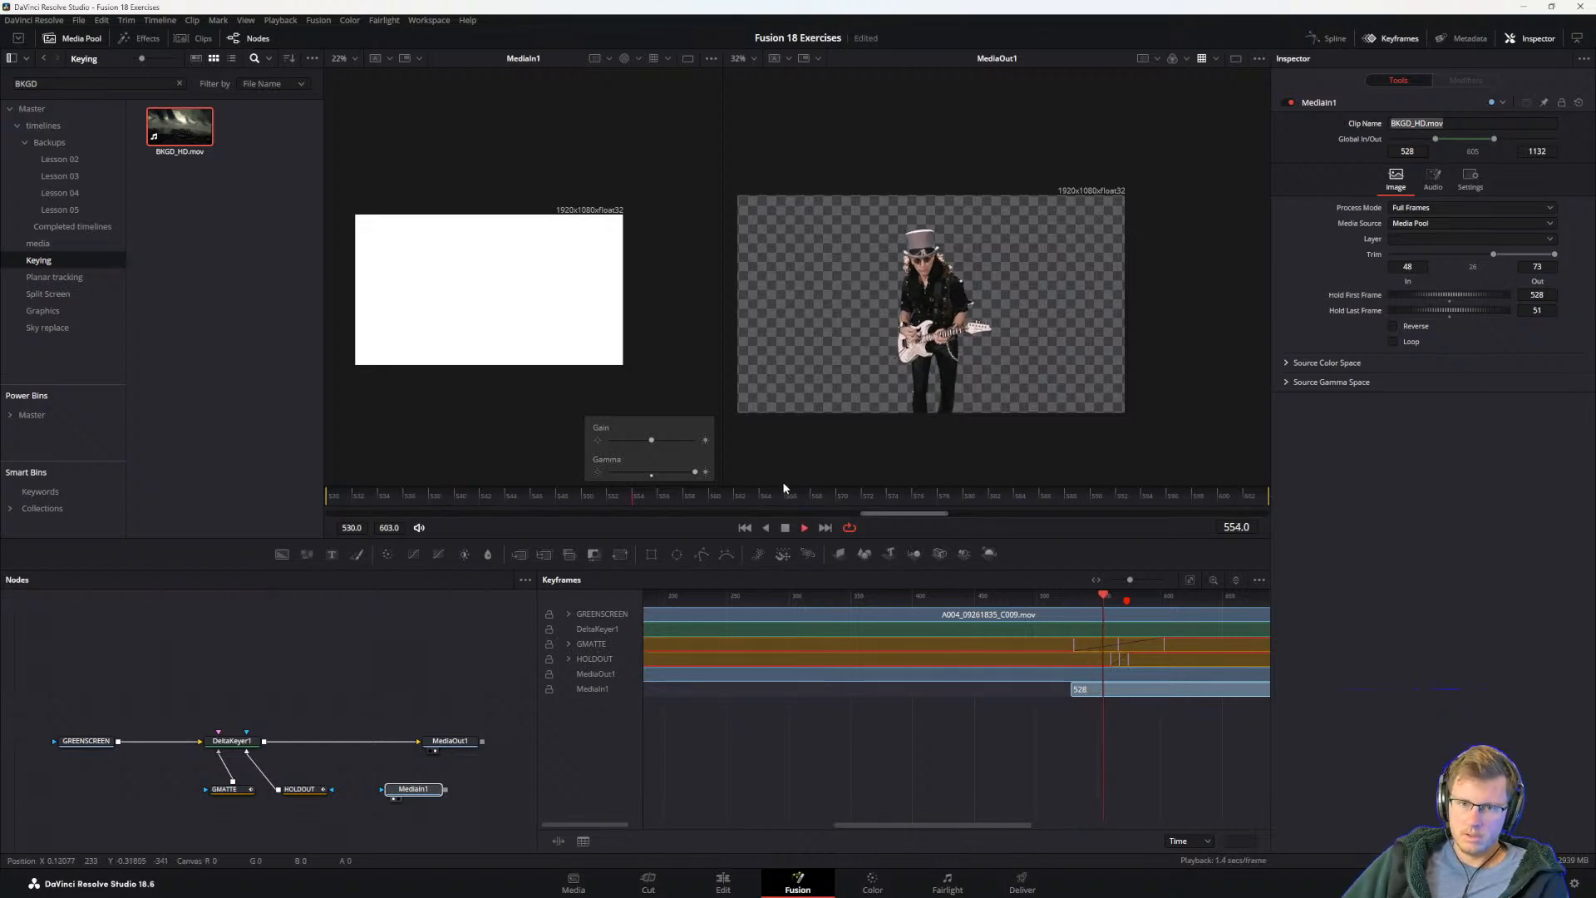
Step: Shorten the MediaIn1 clip to end at about frame 606 and set its Global In to 530 as in the guide
scroll(1028, 662, "down", 3)
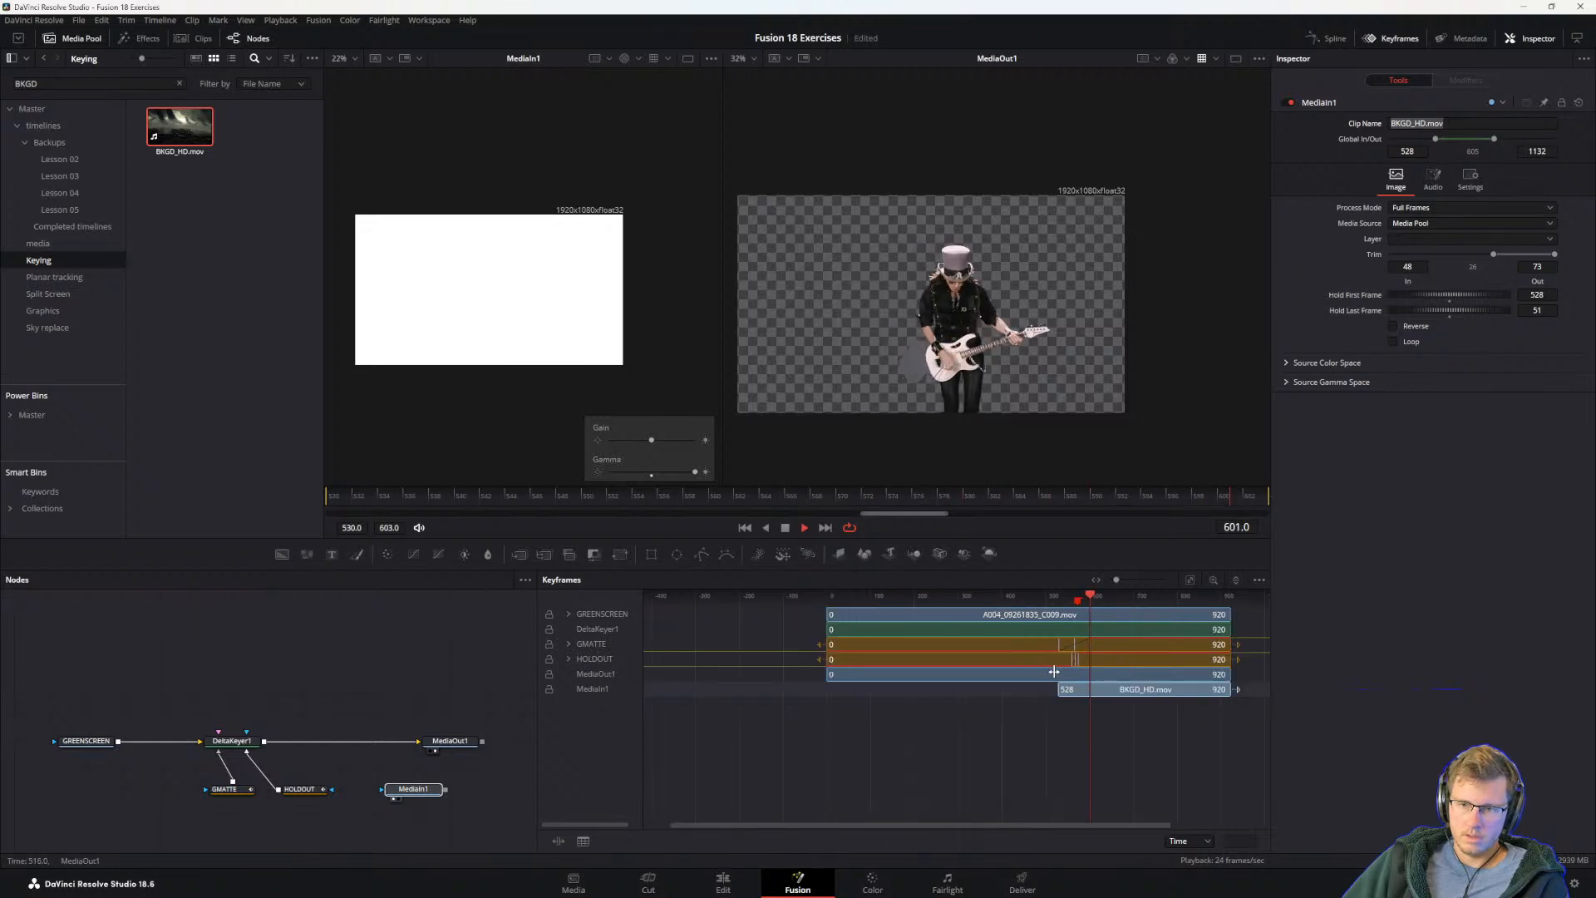
left_click_drag(1229, 690, 1019, 674)
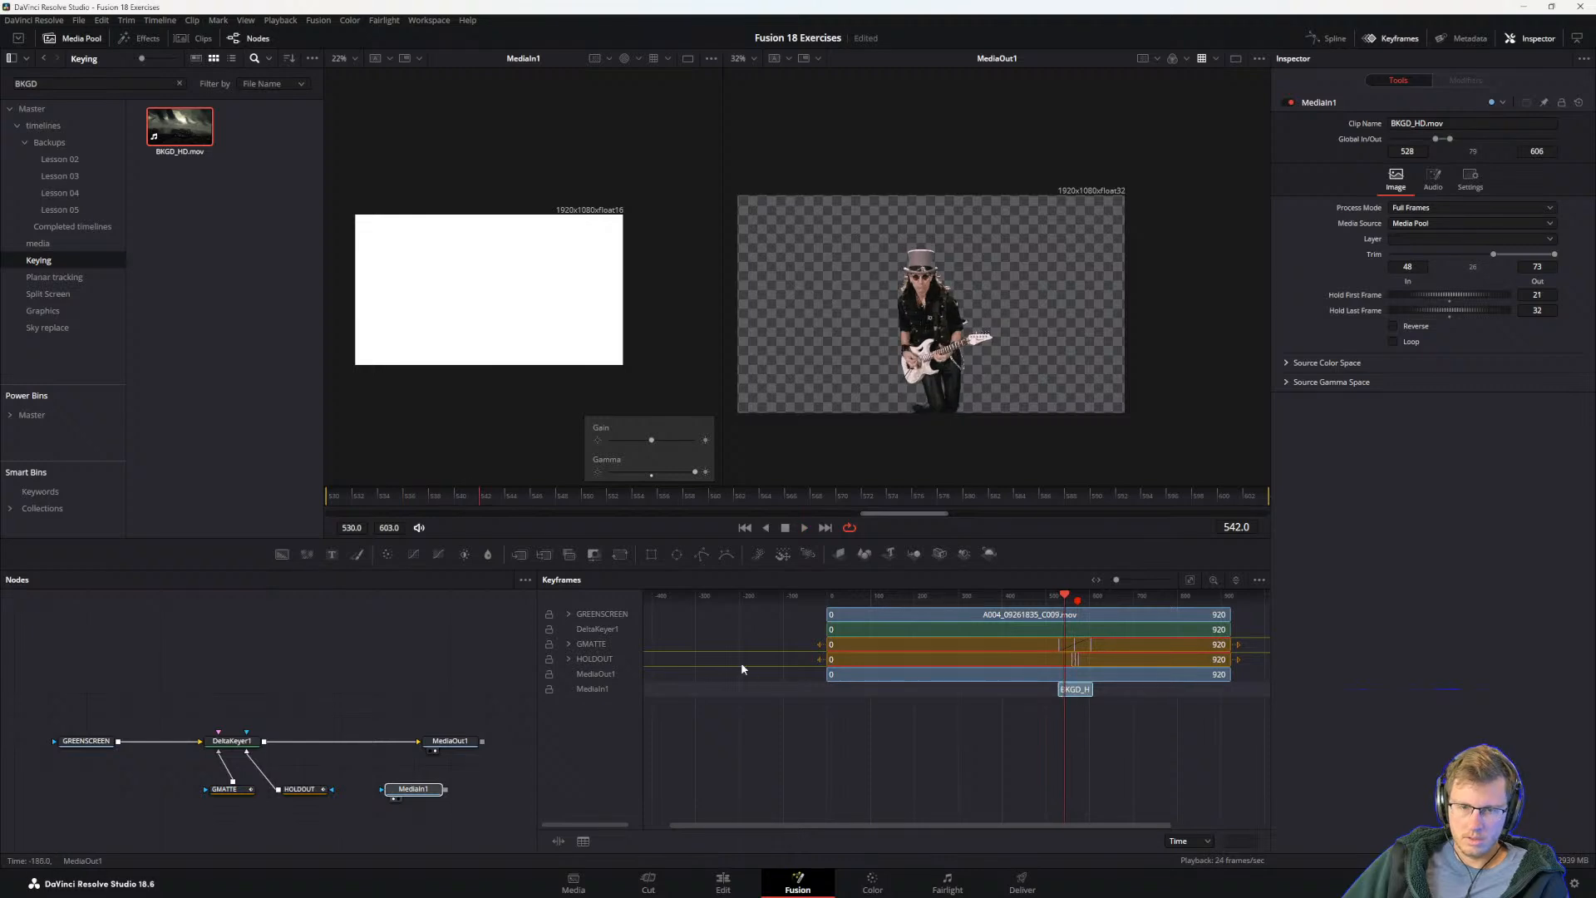
key("alt+Tab")
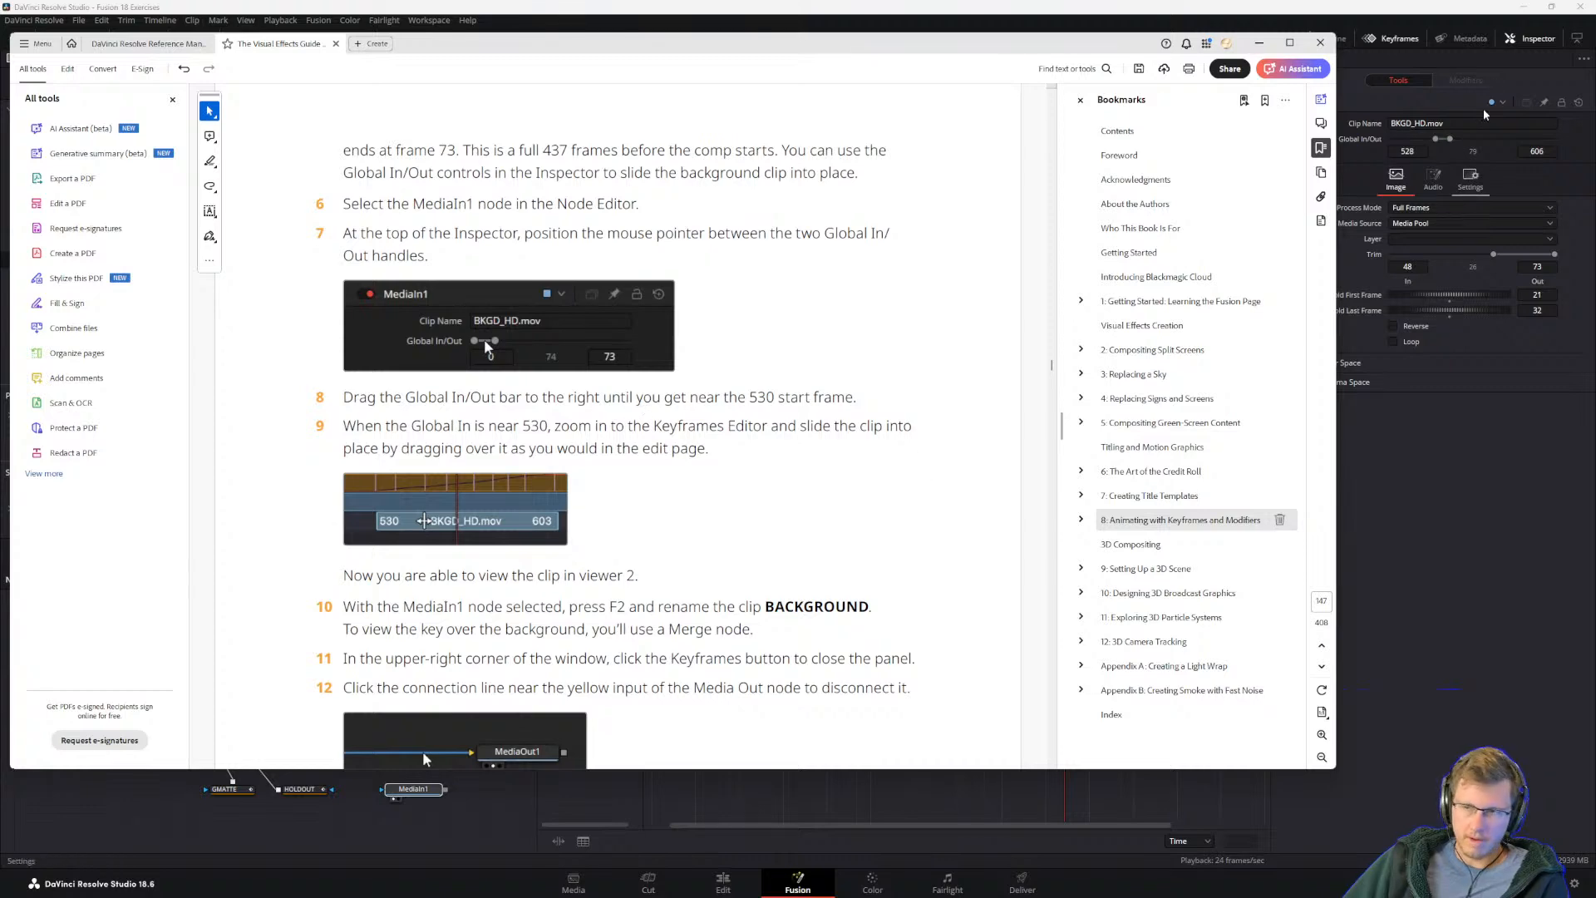
key("alt+Tab")
type("530")
key("Tab")
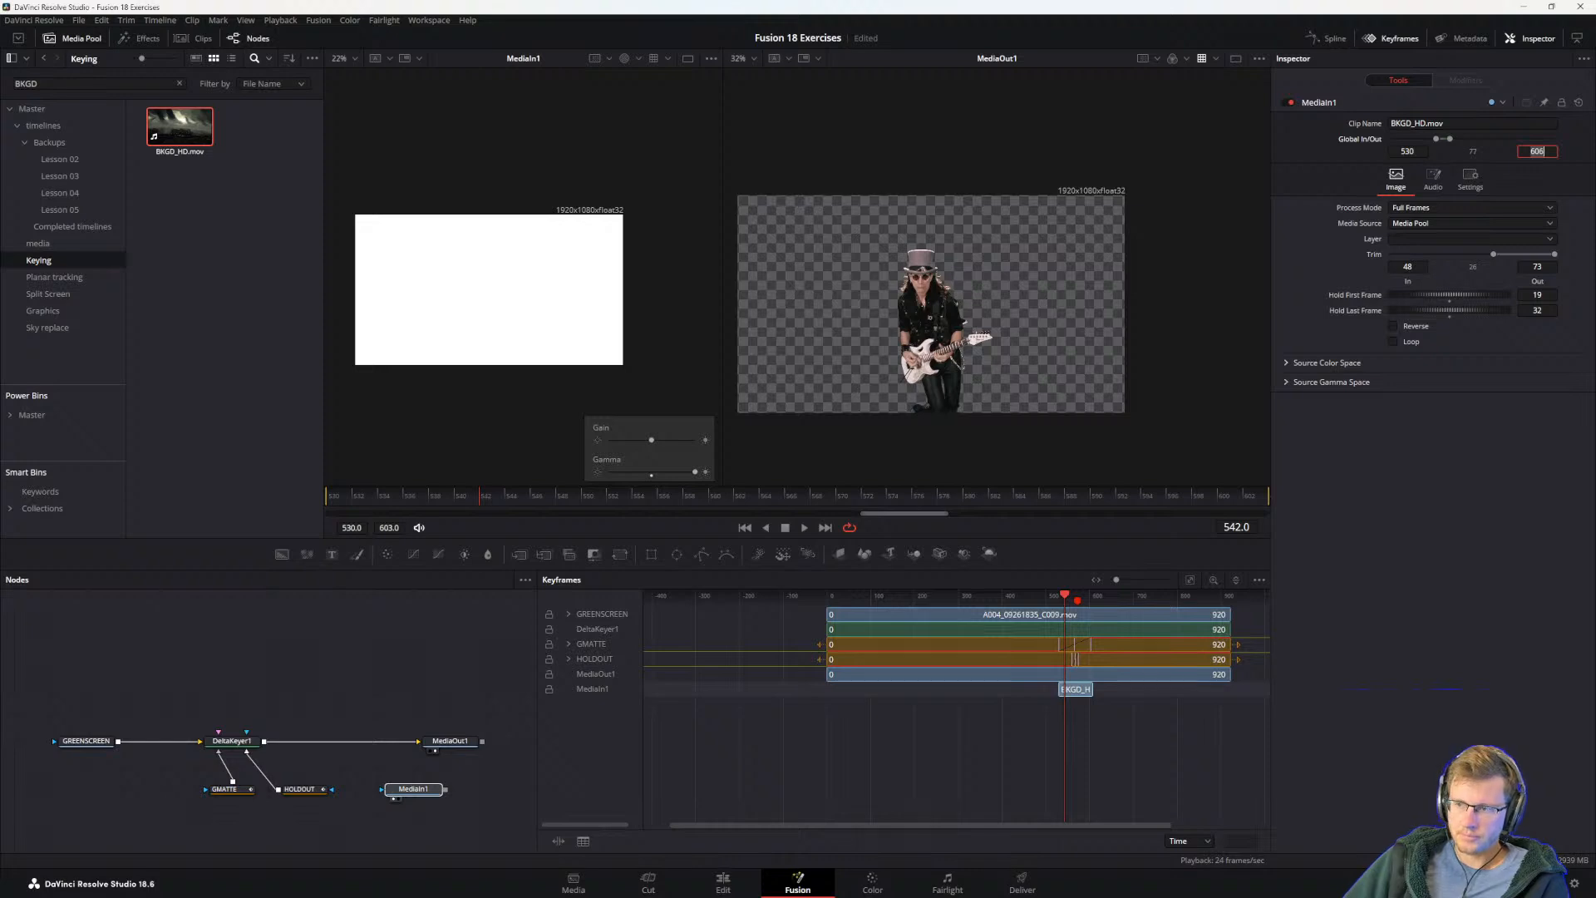
Step: Rename the MediaIn1 node as Background, following the guide's step 10
key("alt+Tab")
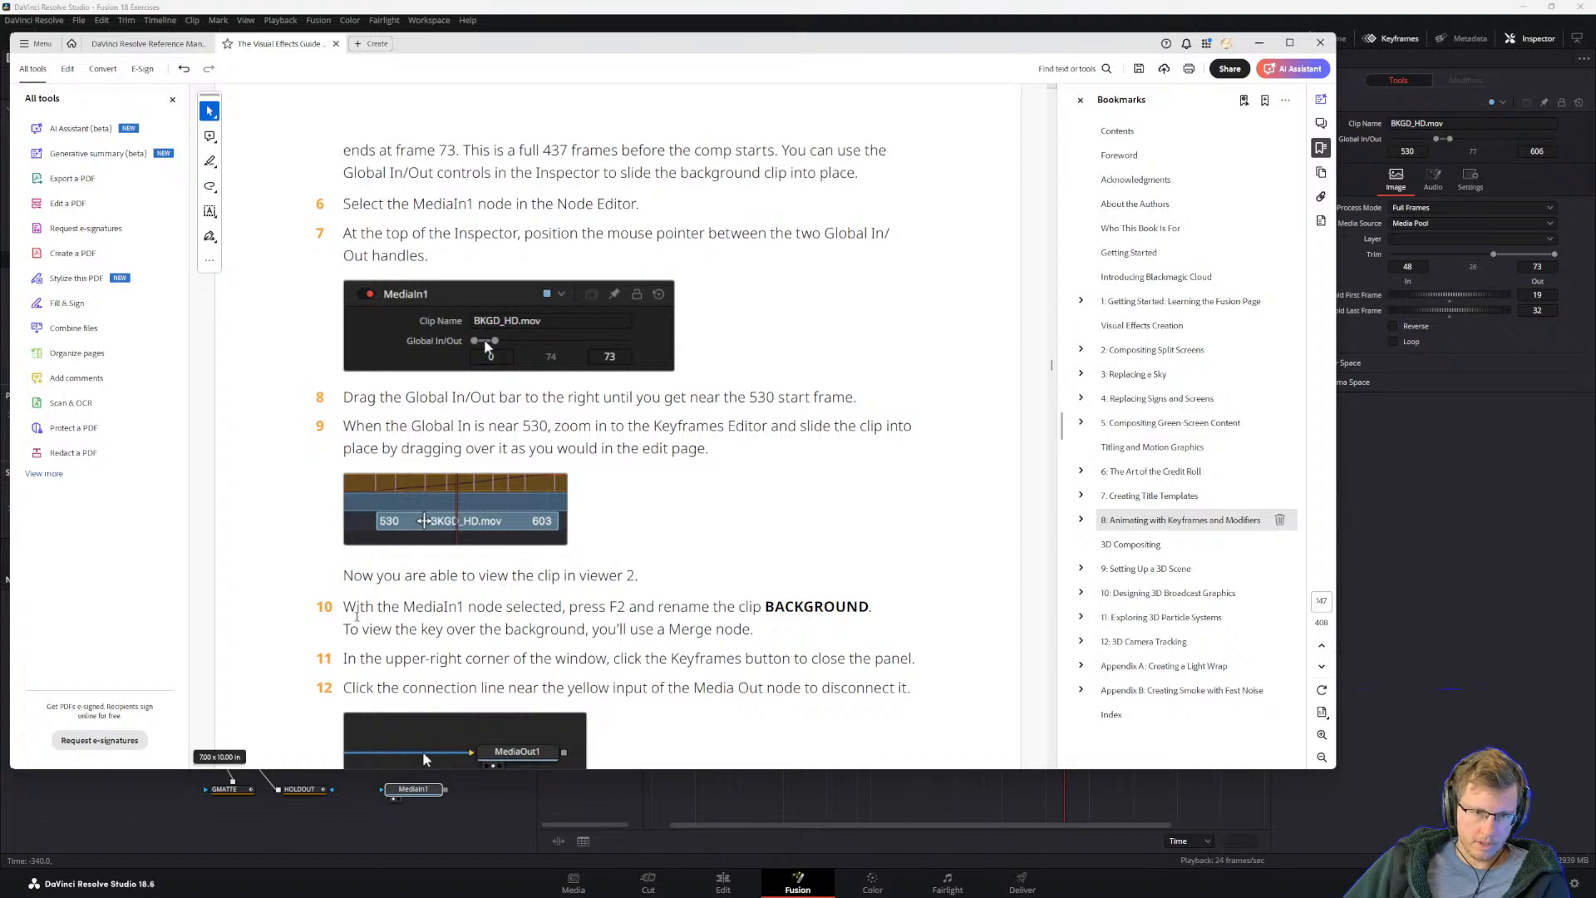
scroll(496, 621, "down", 3)
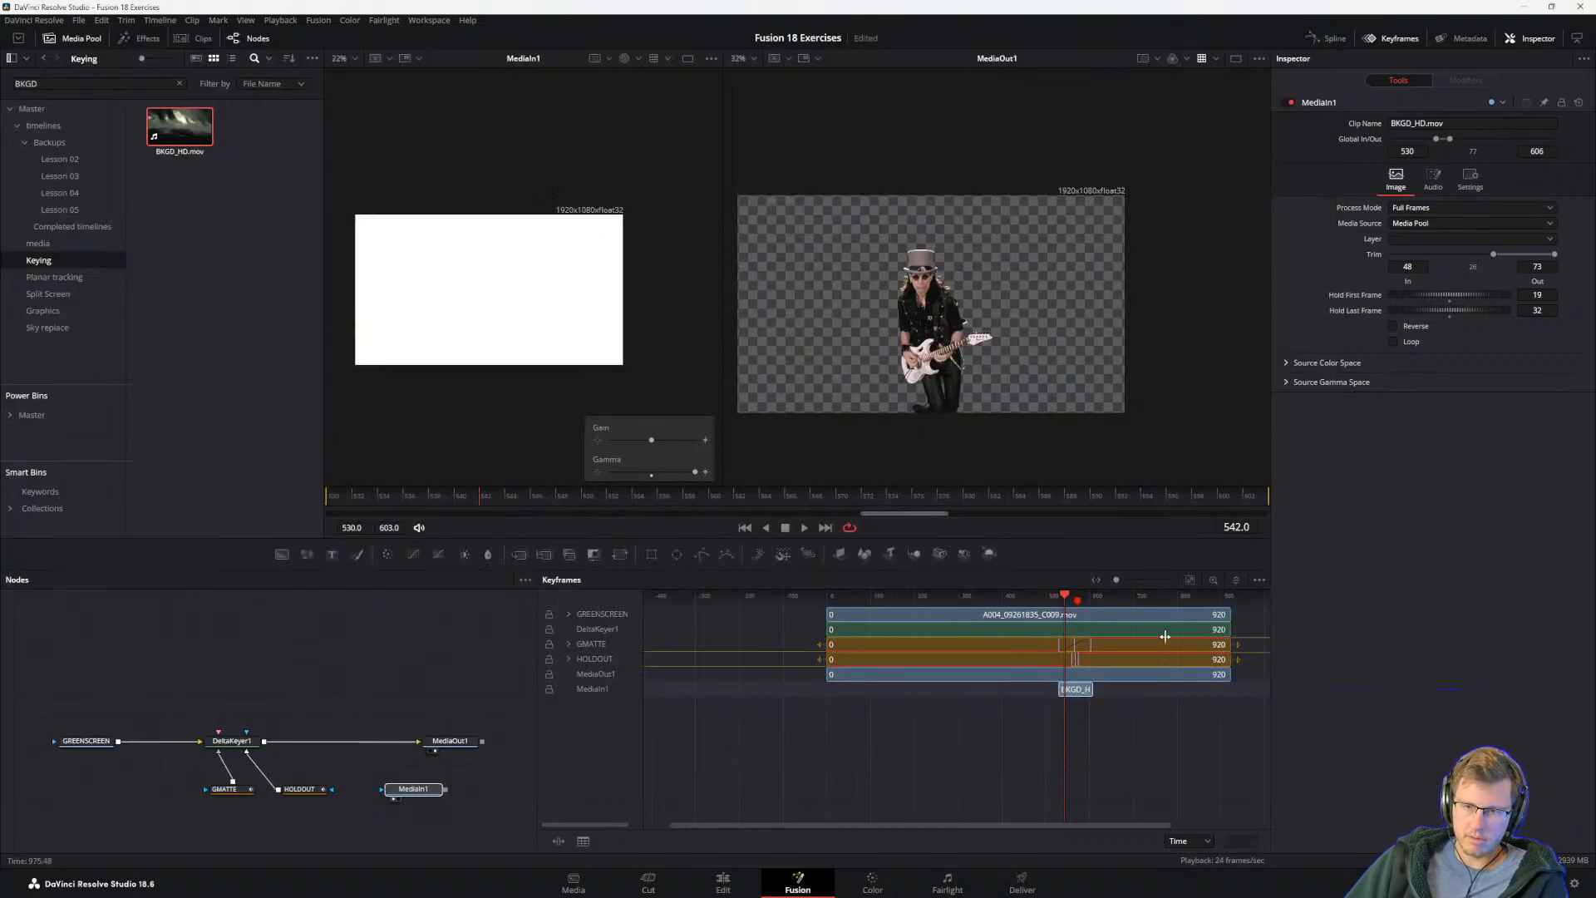
left_click(387, 782)
key("F2")
type("Background")
key("Return")
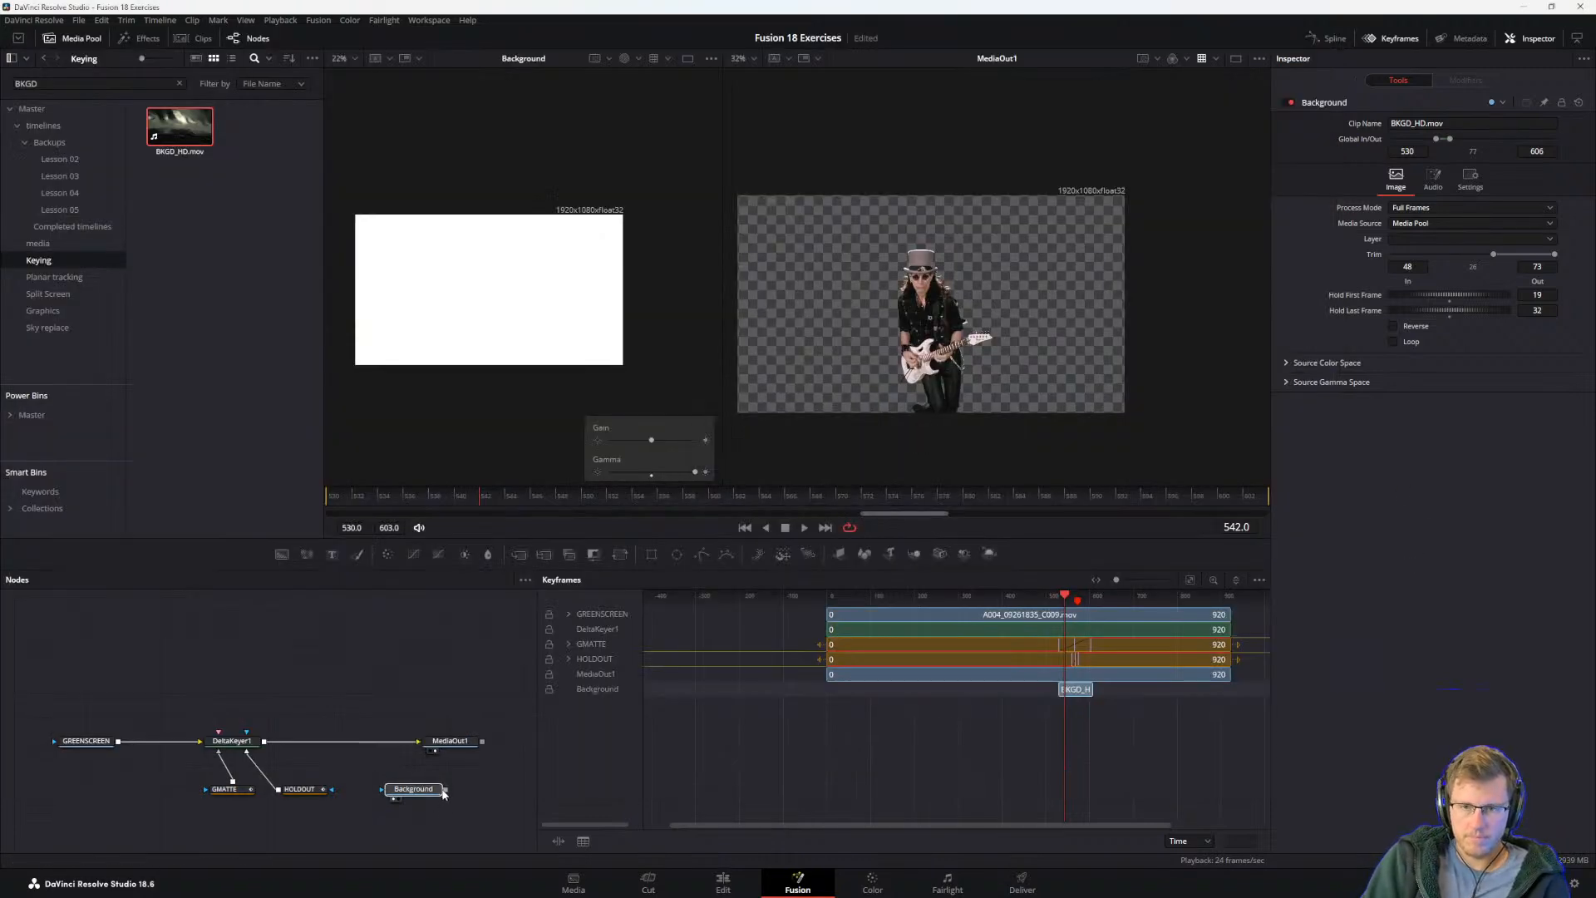
Step: Load the Background node into the second viewer and play it to inspect the background clip
key("alt+Tab")
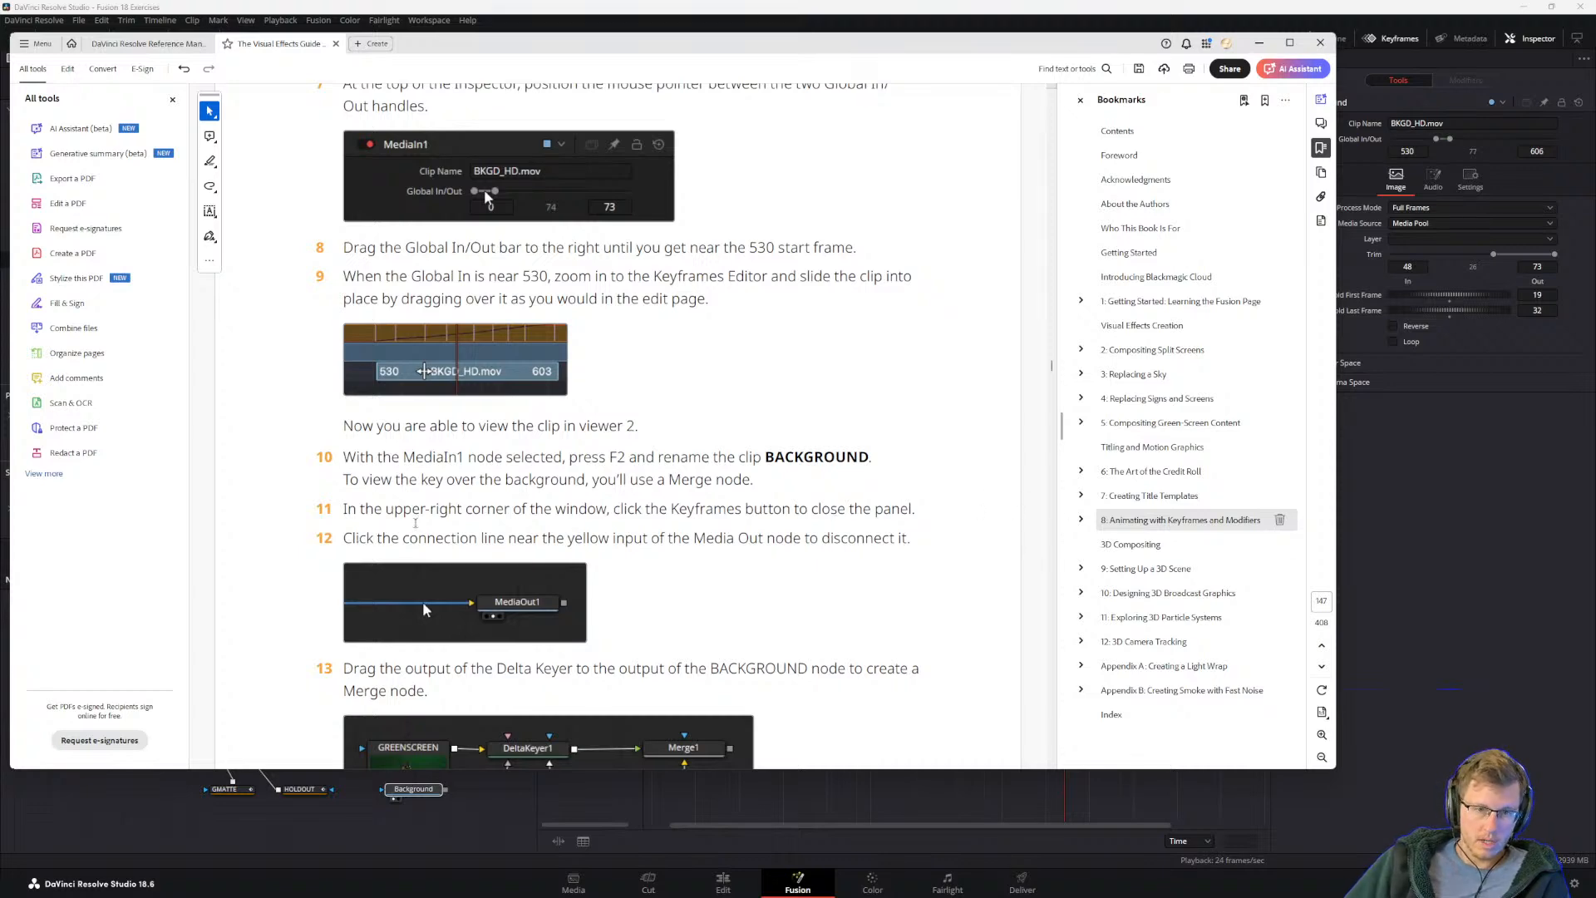
scroll(404, 529, "down", 3)
left_click(1421, 540)
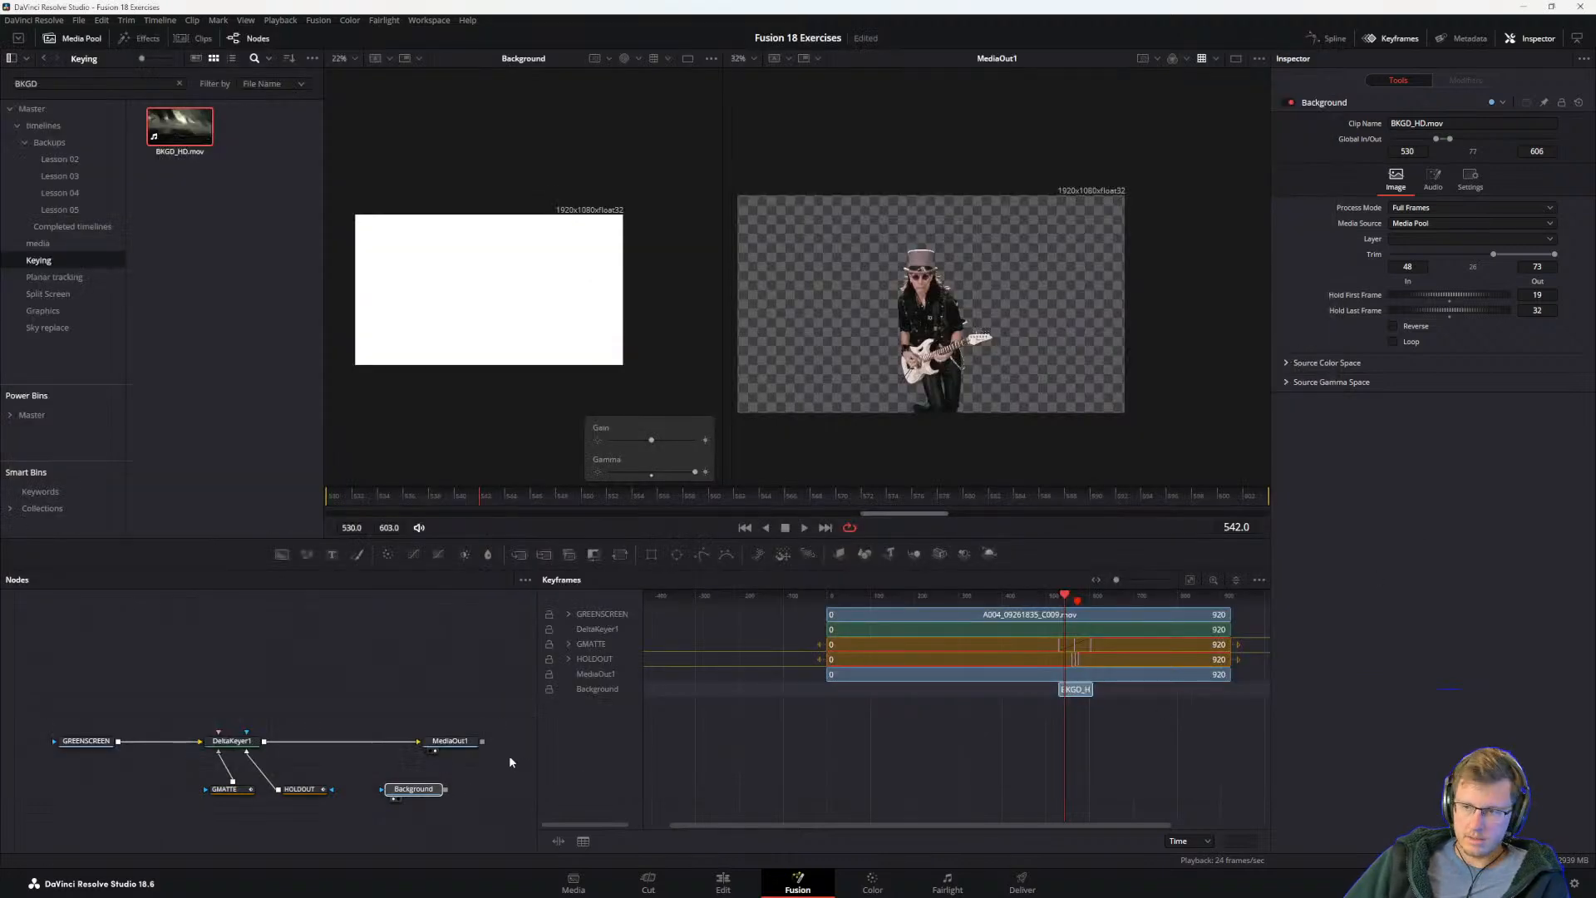
left_click(409, 789)
key("2")
key("space")
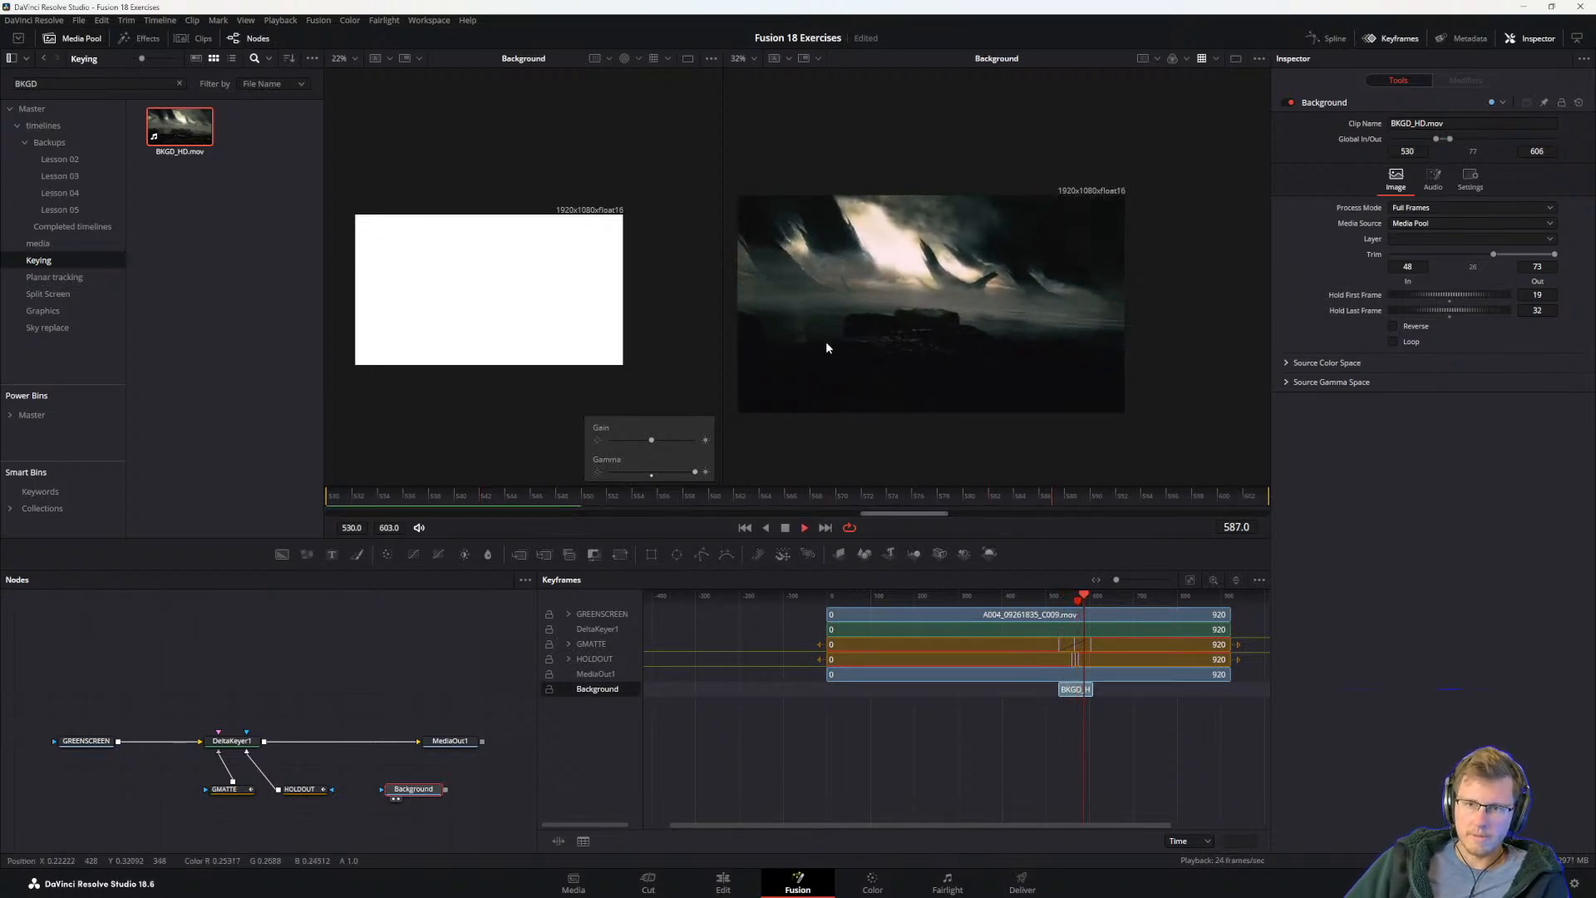
scroll(875, 346, "up", 5)
key("space")
key("space")
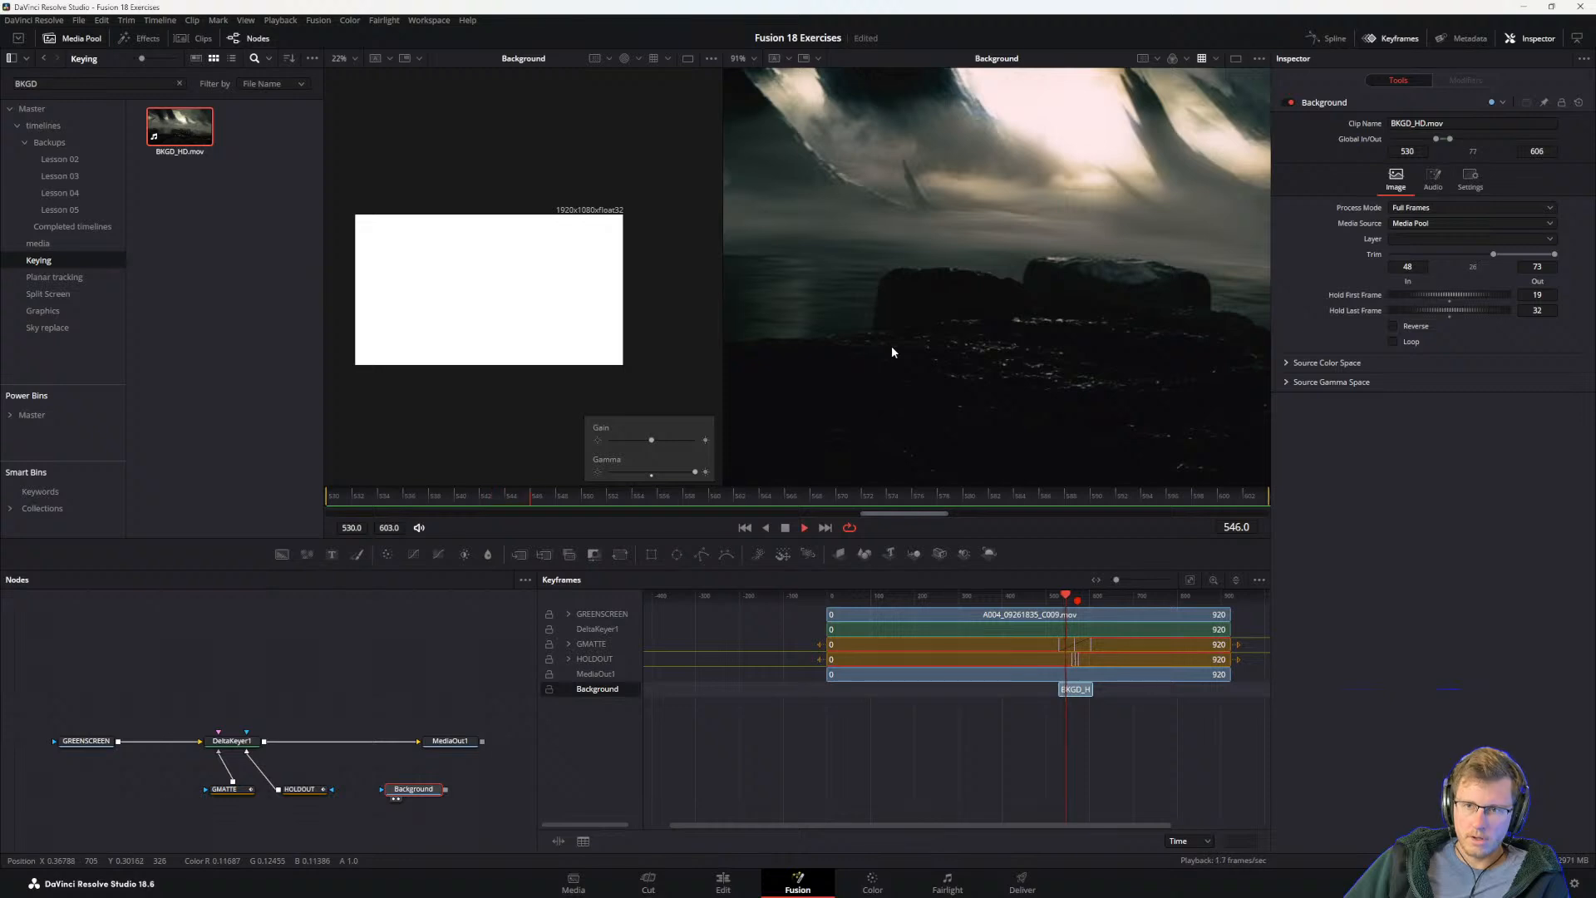
scroll(894, 349, "down", 5)
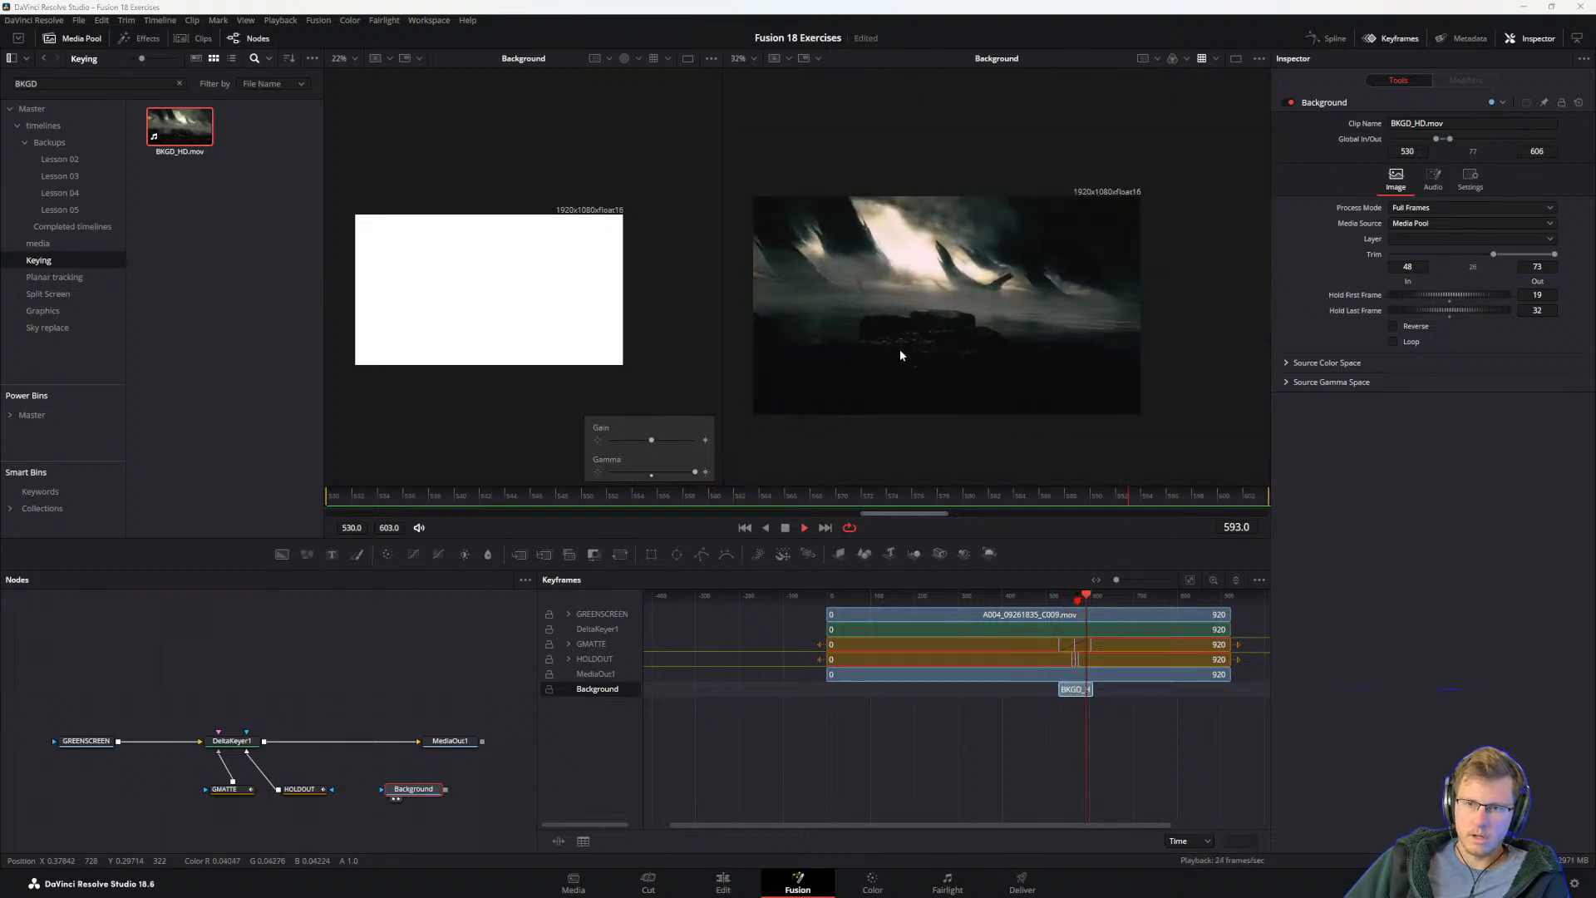
Step: Disconnect DeltaKeyer1 from MediaOut1 and merge its output with the Background node, placing the new Merge node between DeltaKeyer1 and MediaOut1
key("alt+Tab")
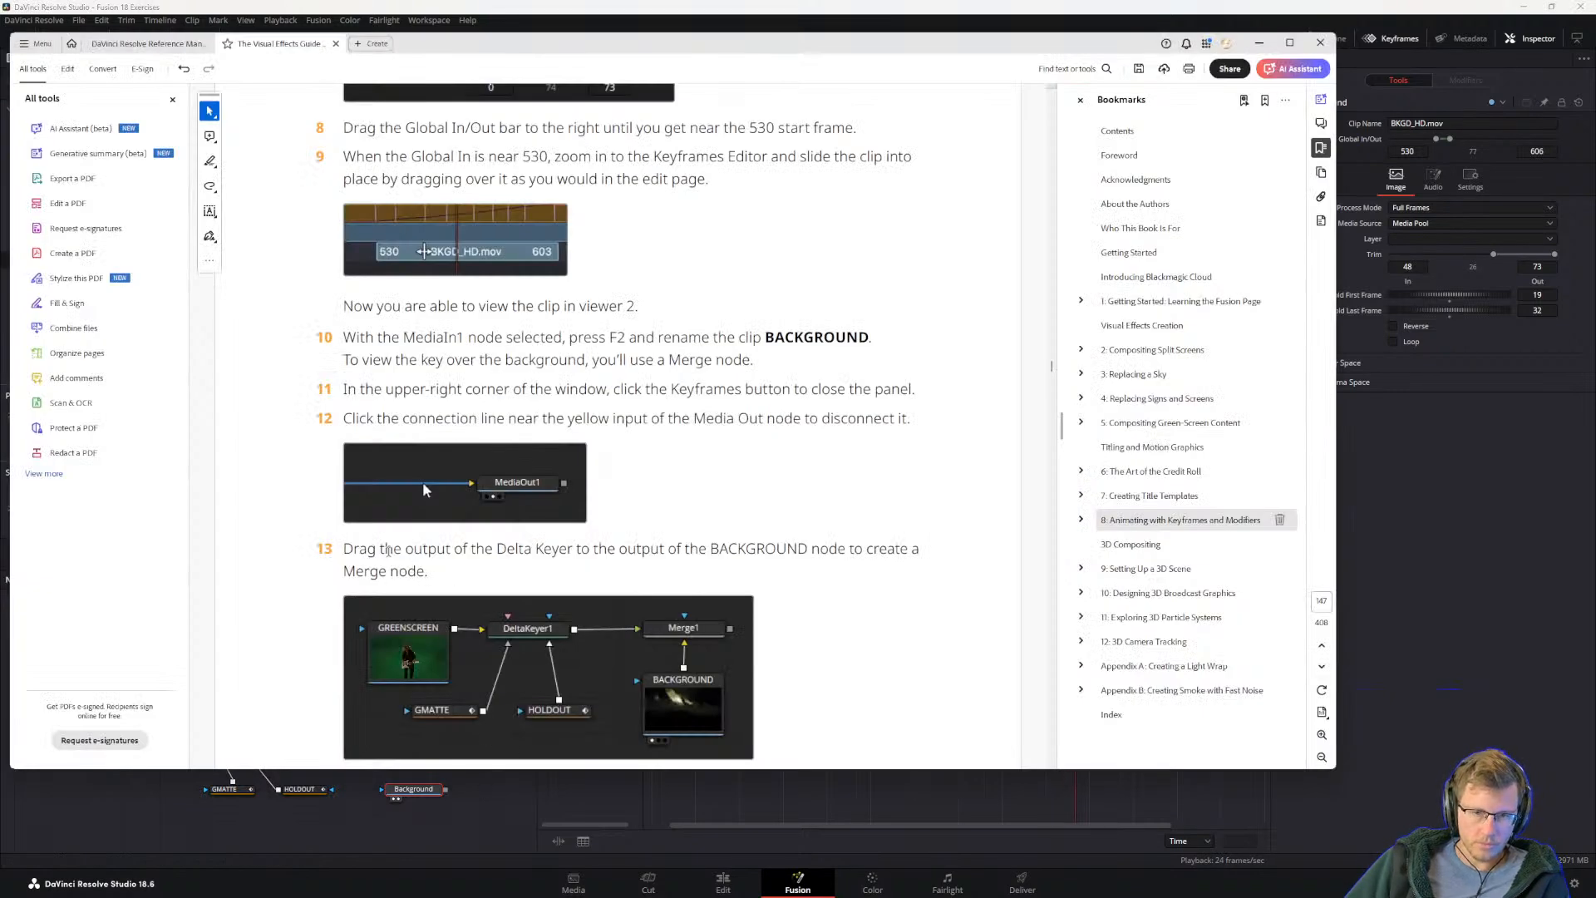
left_click_drag(378, 419, 608, 420)
left_click(600, 419)
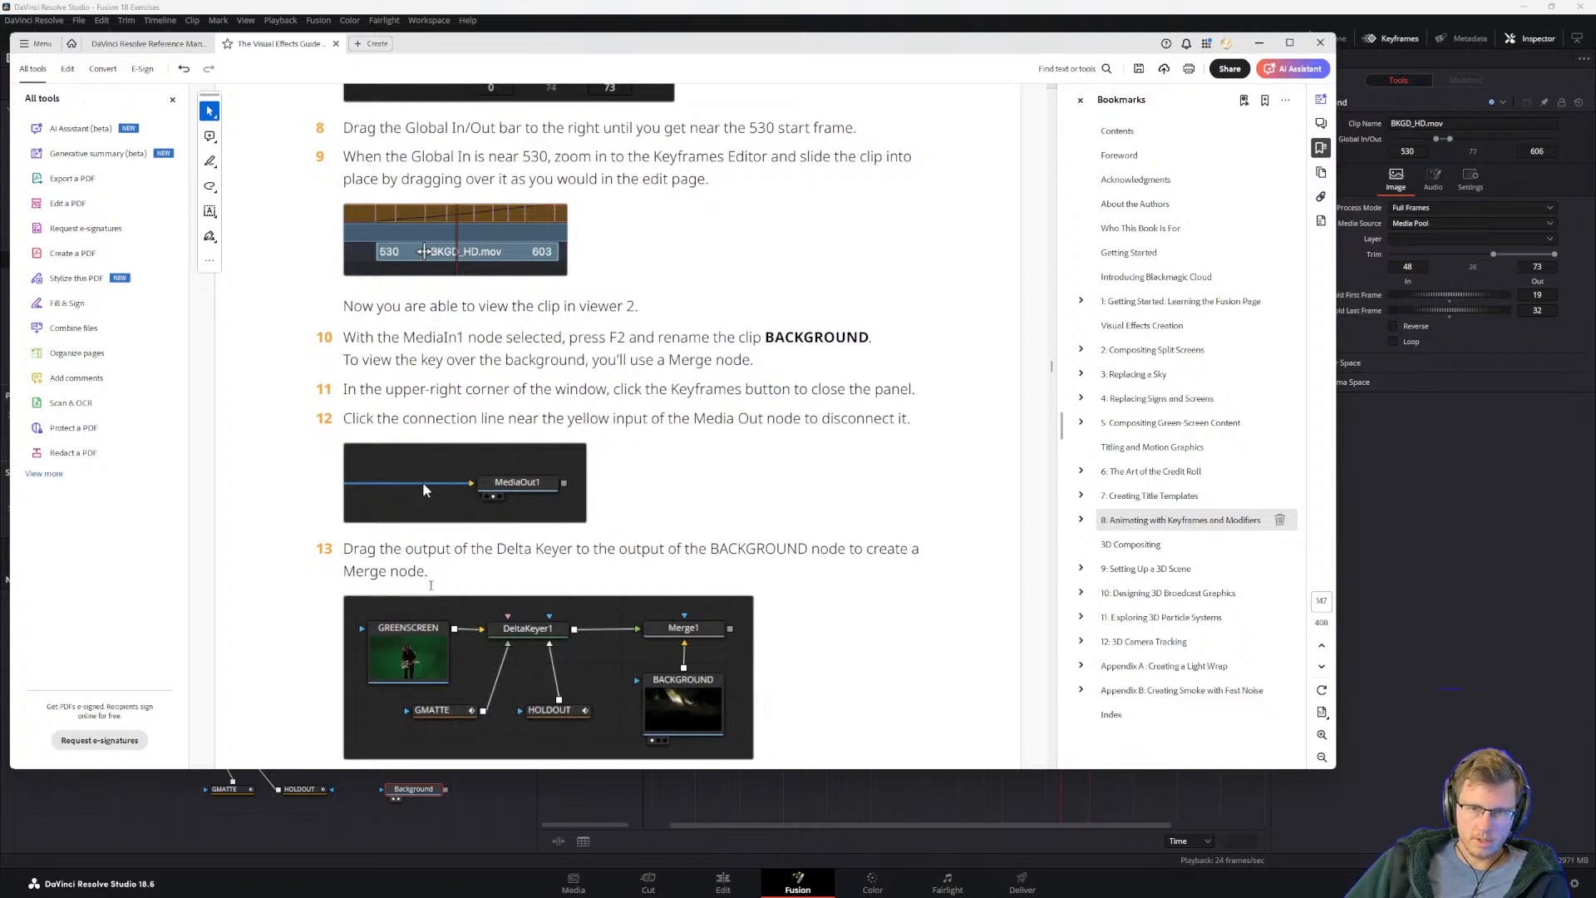
scroll(499, 748, "down", 1)
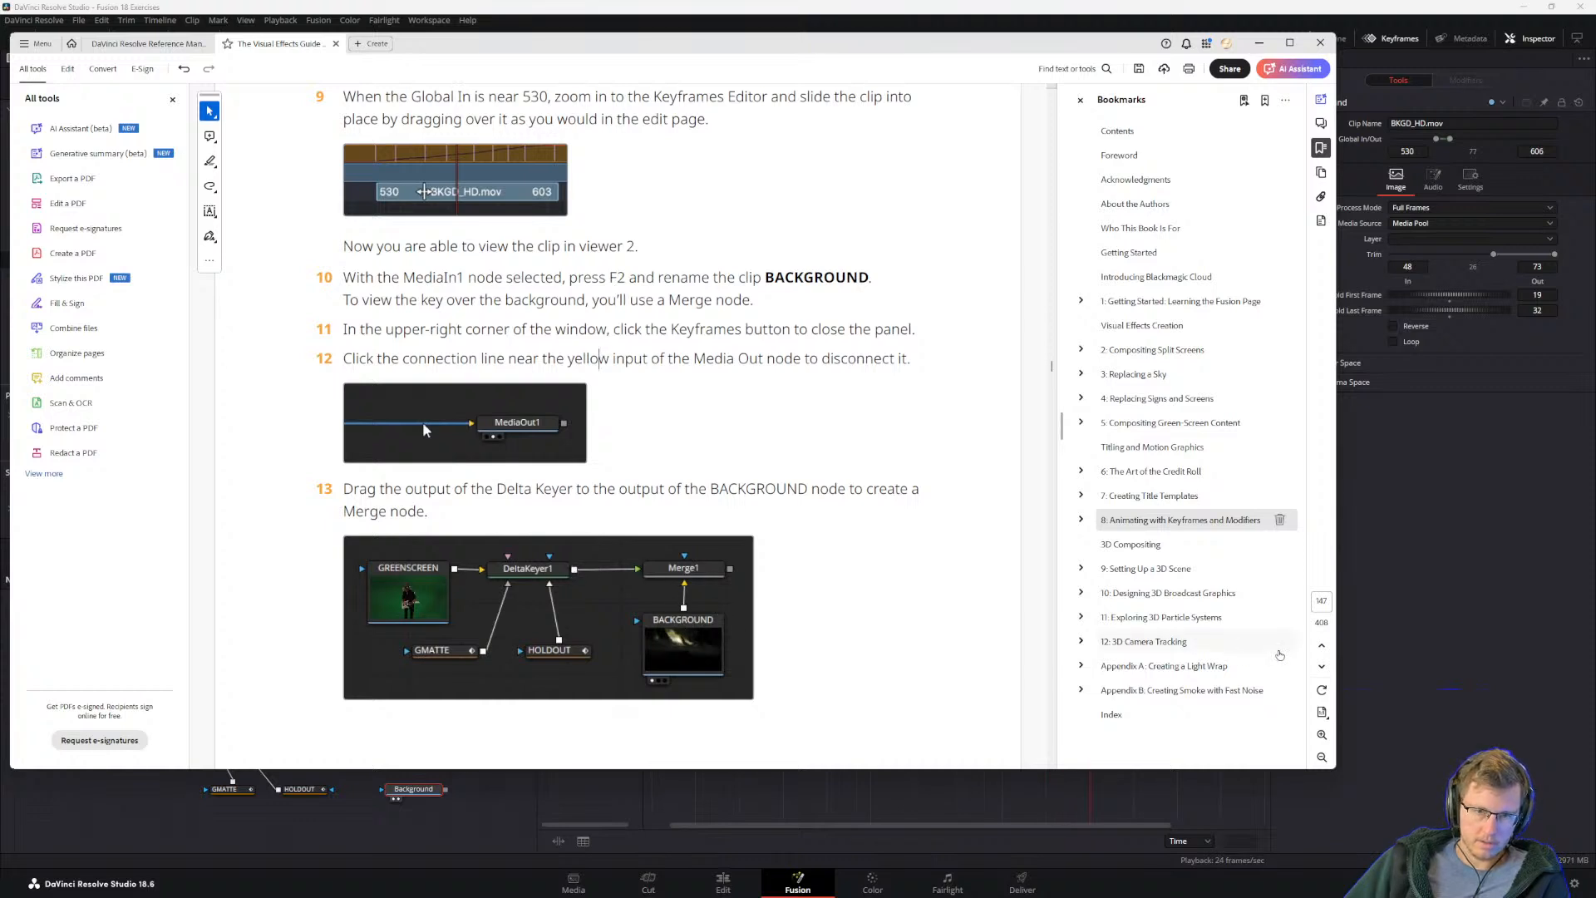
left_click(1335, 658)
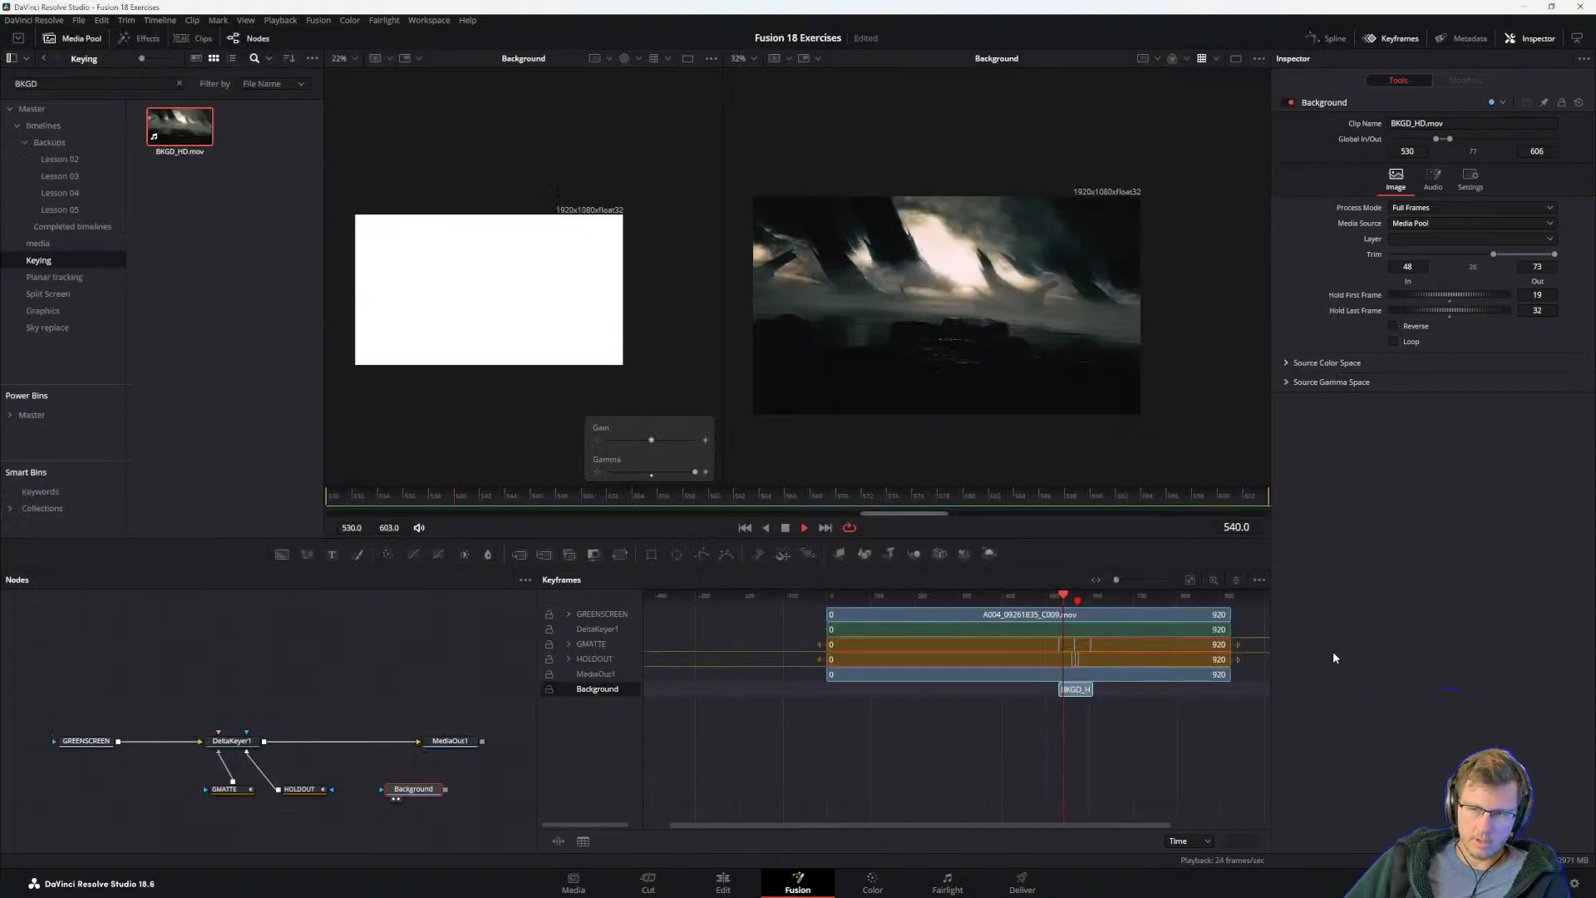
left_click(417, 742)
left_click_drag(446, 789, 265, 741)
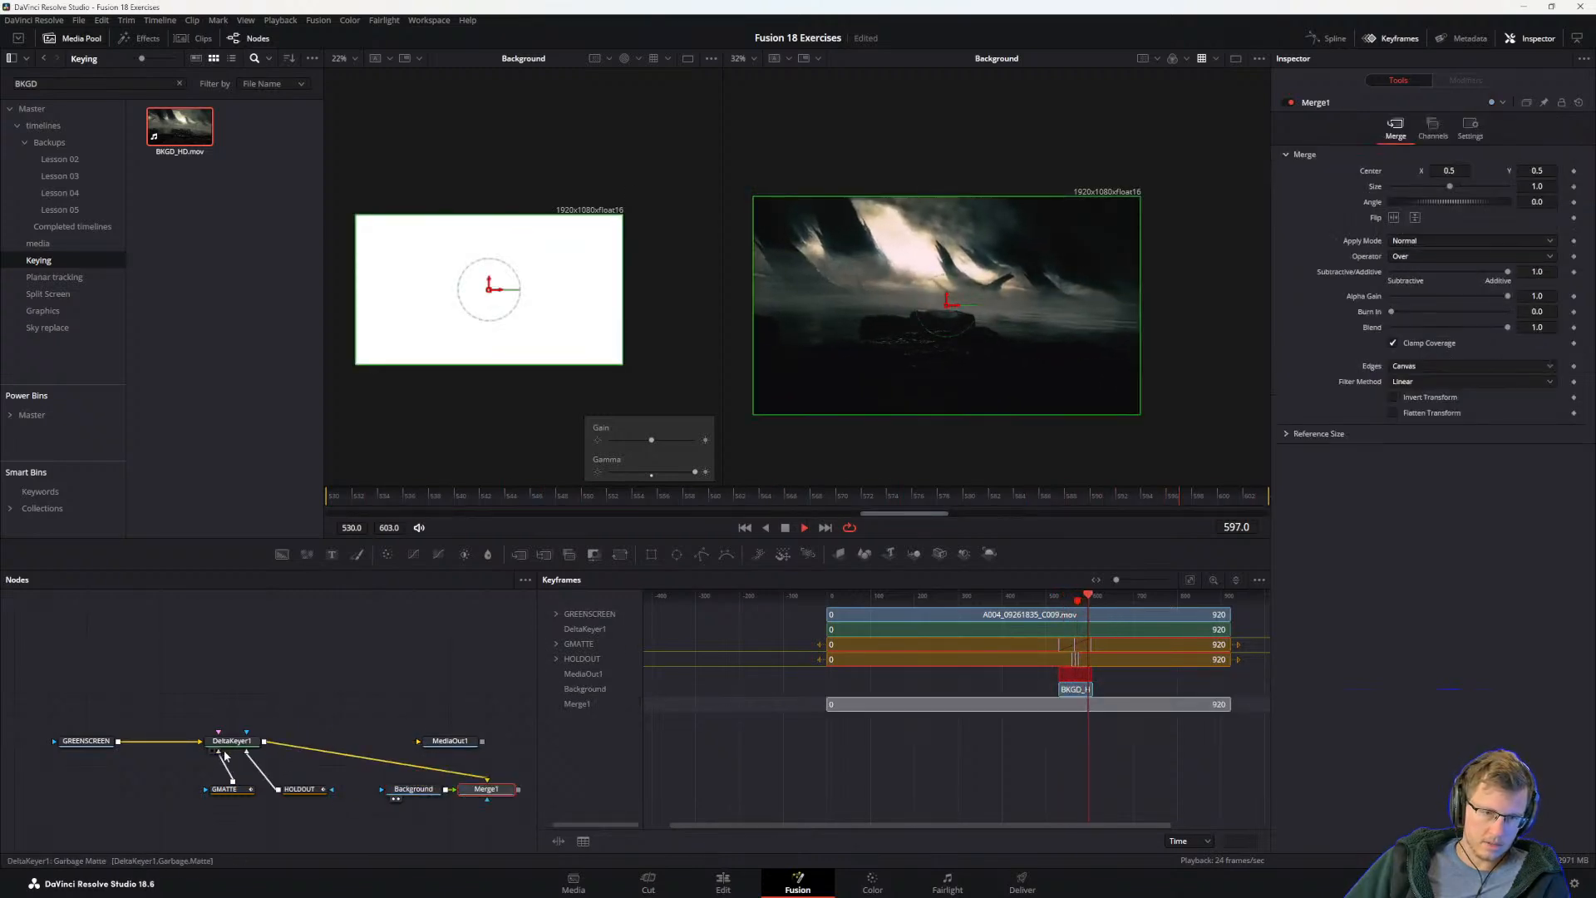
left_click_drag(468, 783, 323, 735)
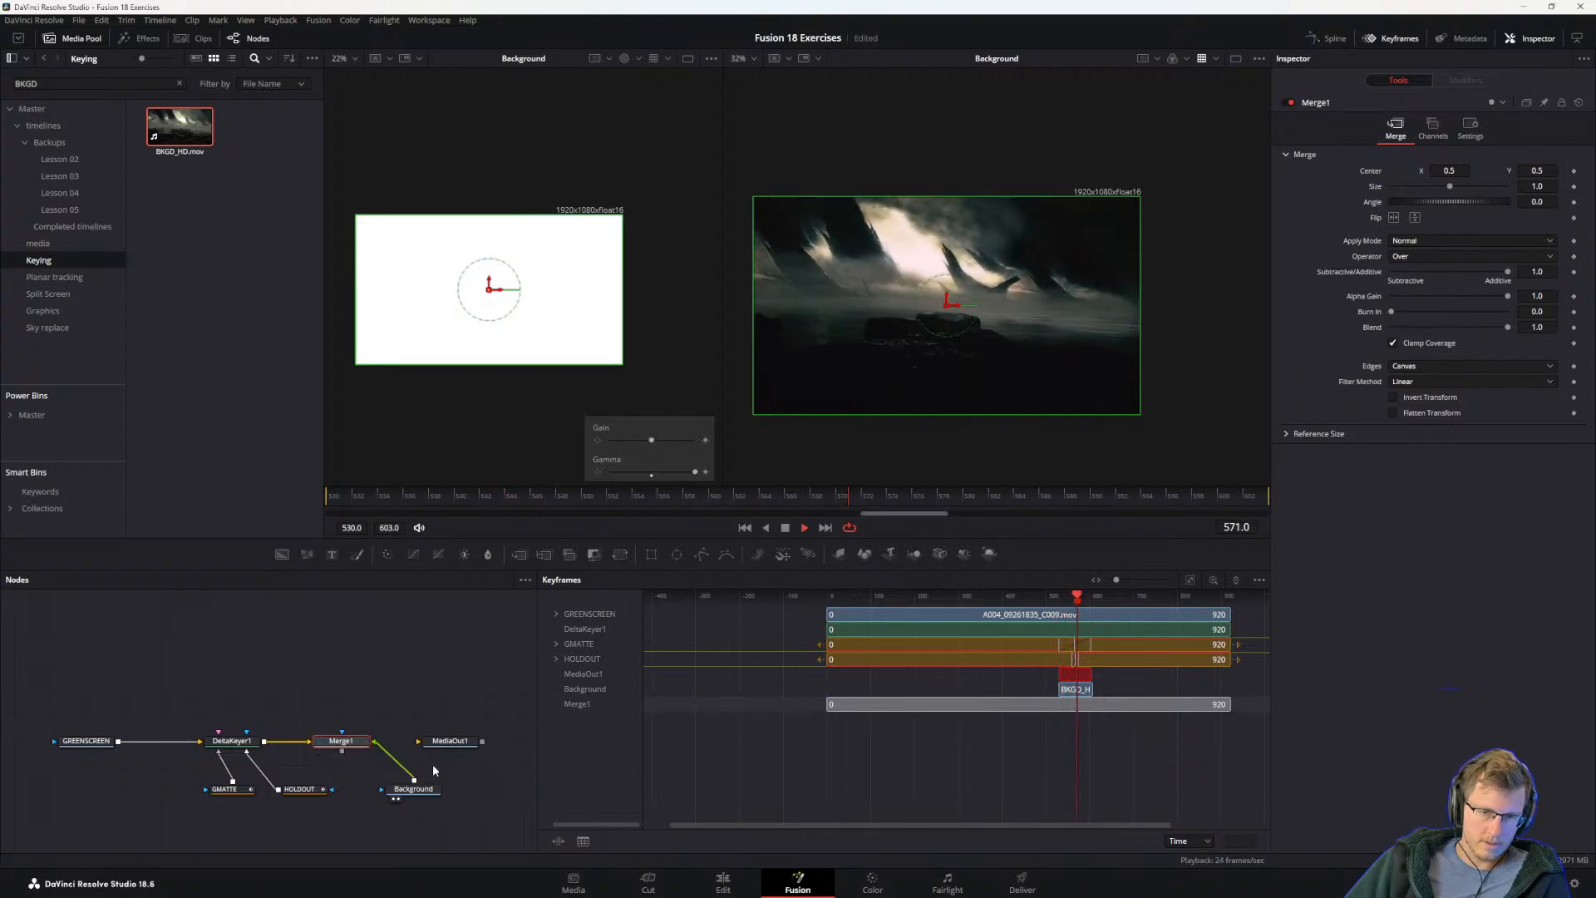
Step: Connect Merge1's output to MediaOut1 and tidy the node graph by repositioning the Background, GMATTE and HOLDOUT nodes
left_click_drag(424, 794, 388, 797)
left_click_drag(291, 791, 221, 791)
left_click_drag(373, 742, 440, 743)
left_click_drag(228, 790, 159, 792)
left_click_drag(285, 791, 267, 795)
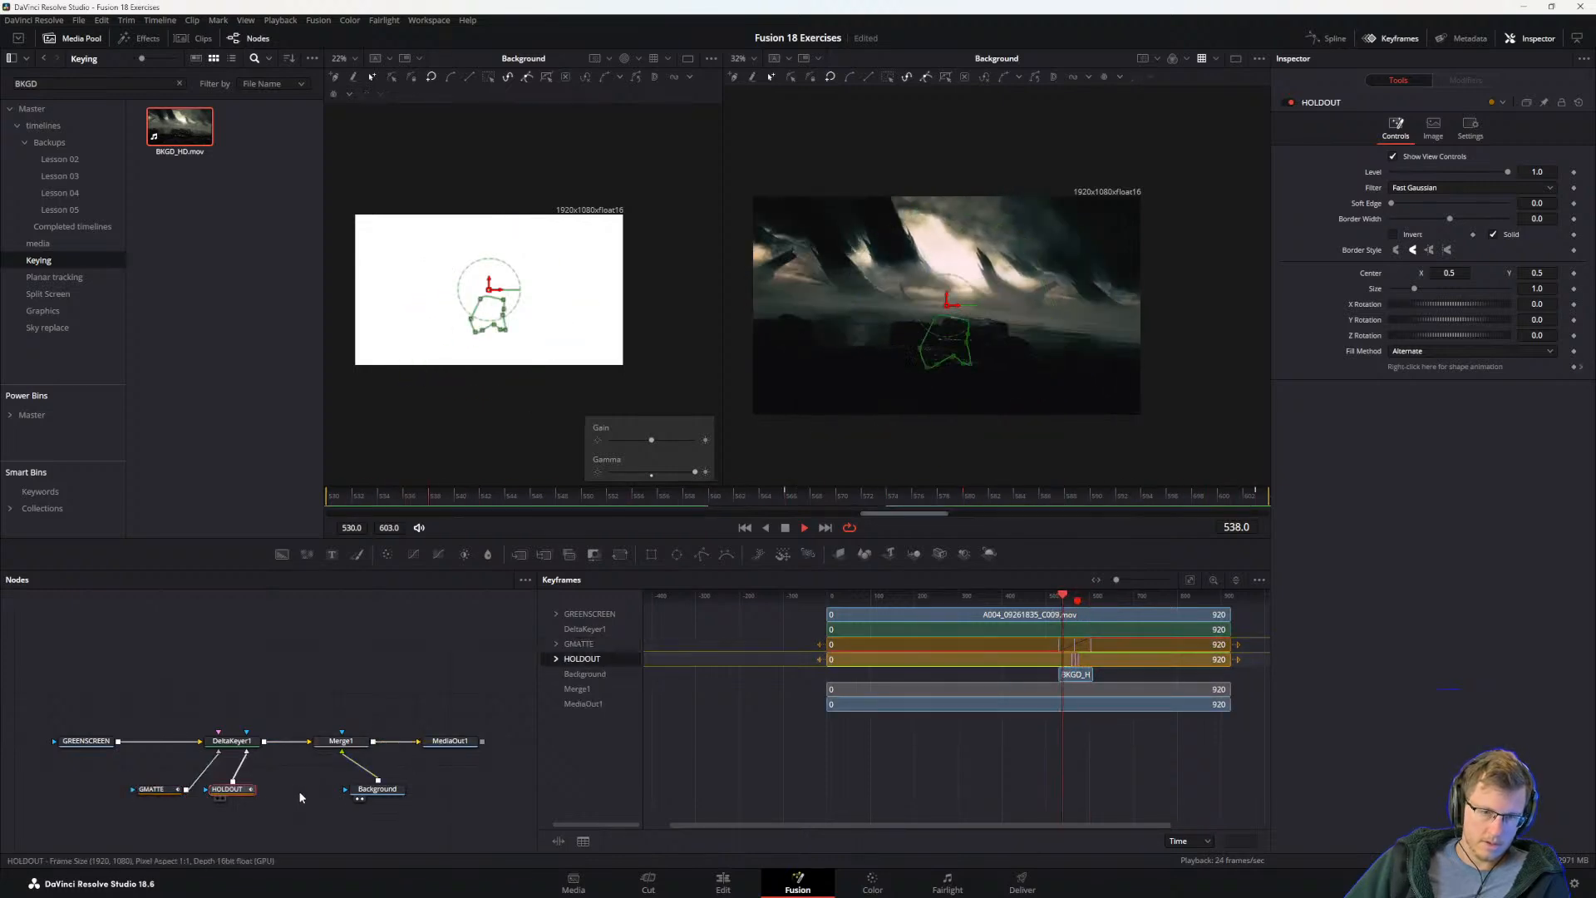
Step: Swap Merge1's foreground and background inputs and display MediaOut1 in the second viewer
left_click(346, 741)
key("ctrl+t")
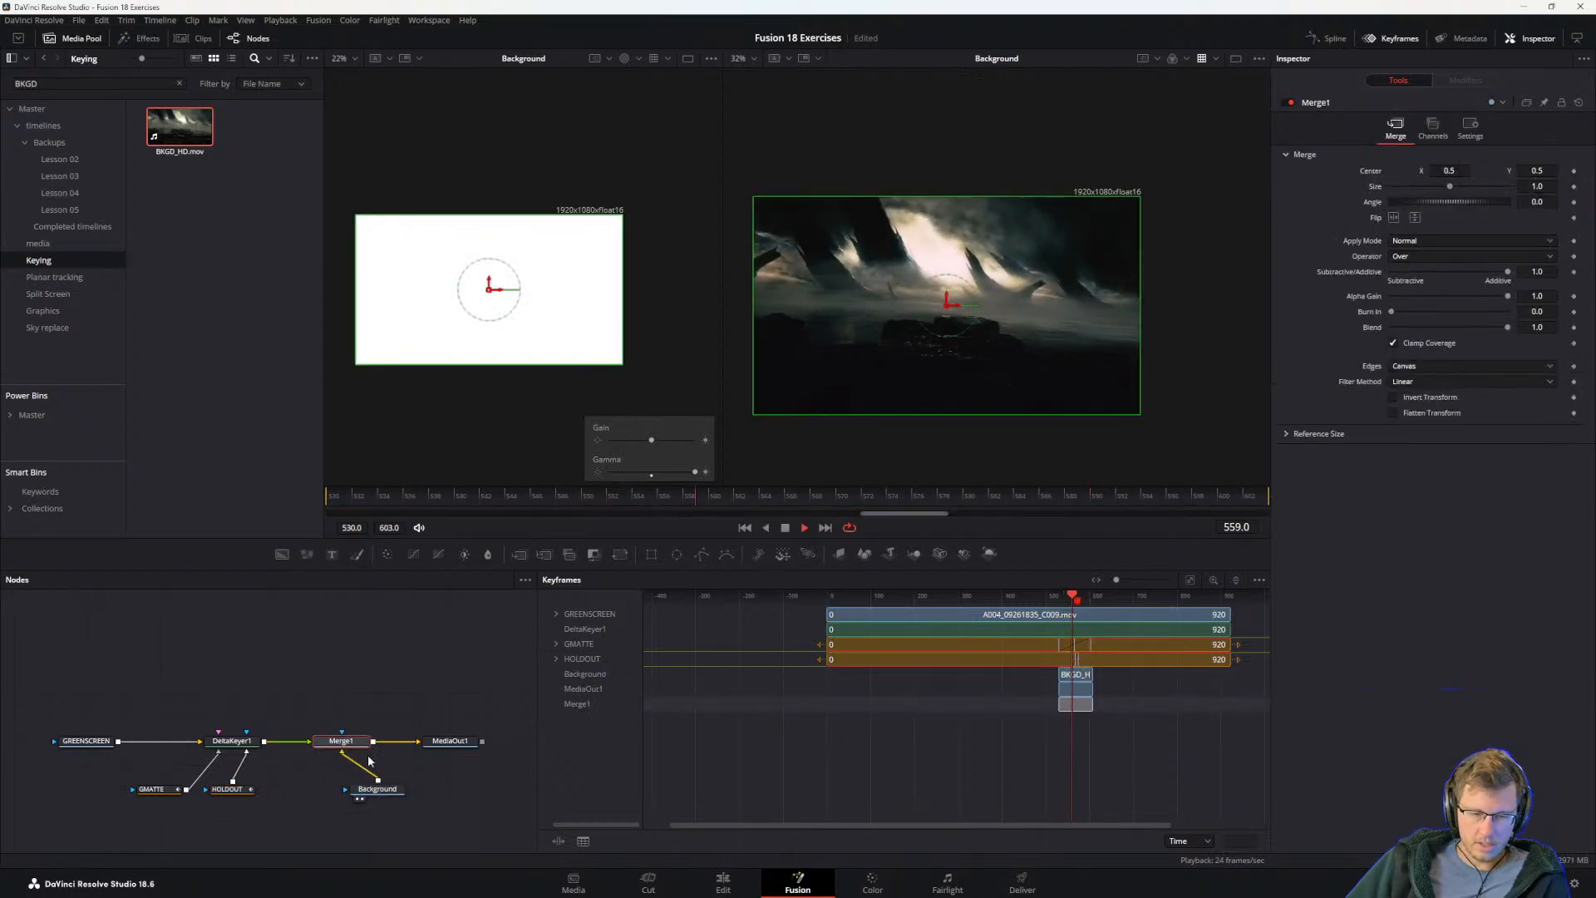
left_click(397, 672)
left_click(451, 742)
key("2")
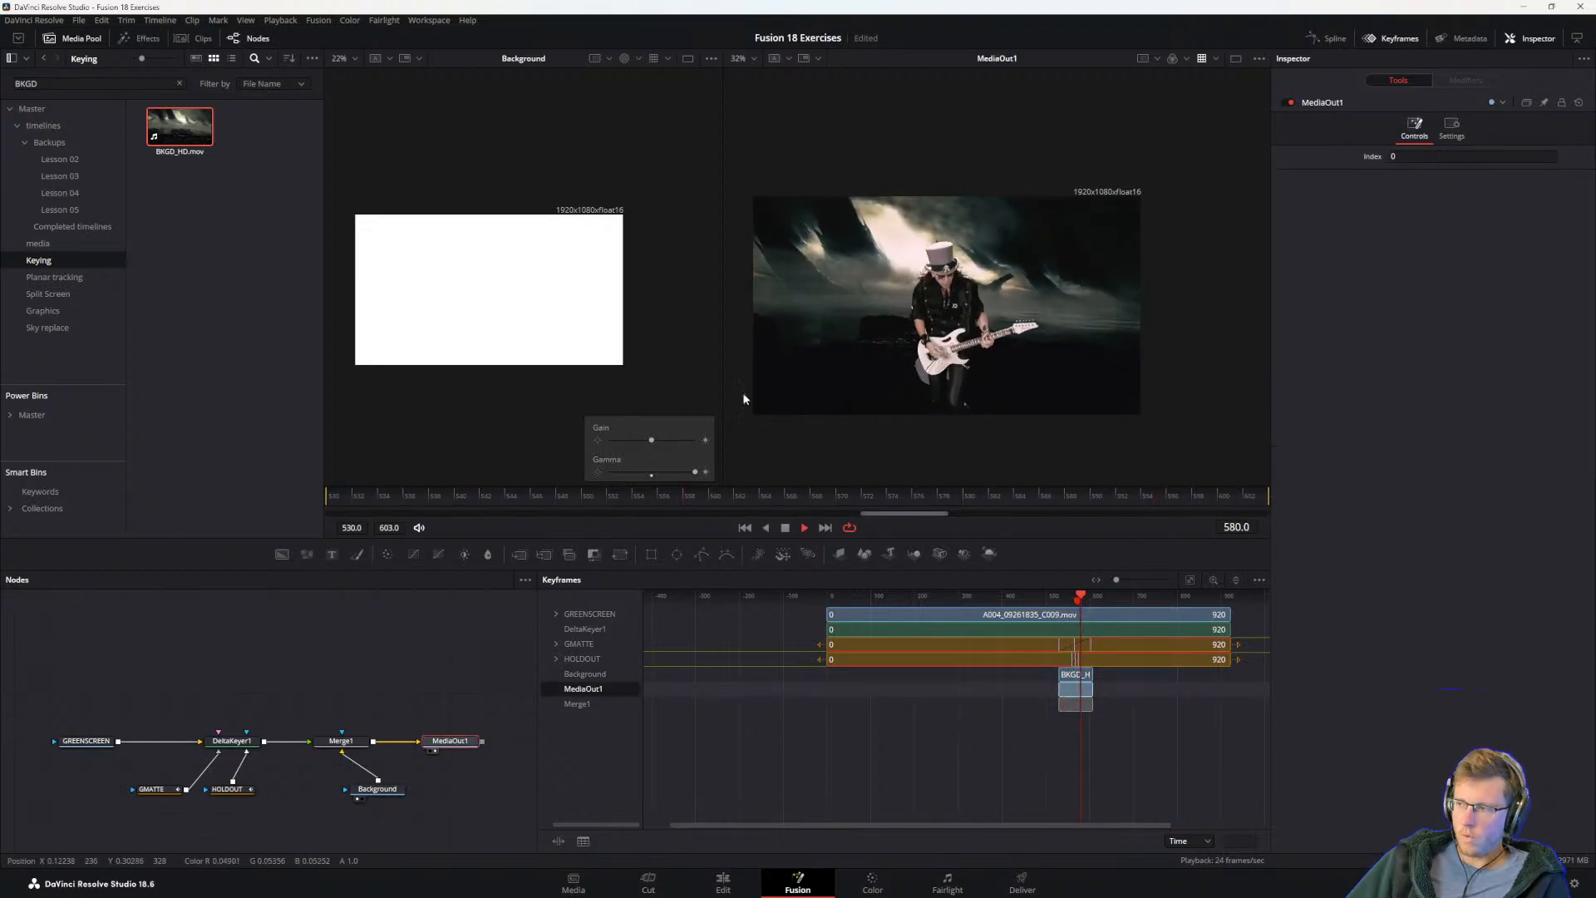
Step: Swap Merge1's inputs and back to compare the layering, and place the Background node directly below Merge1
left_click(348, 743)
key("ctrl+t")
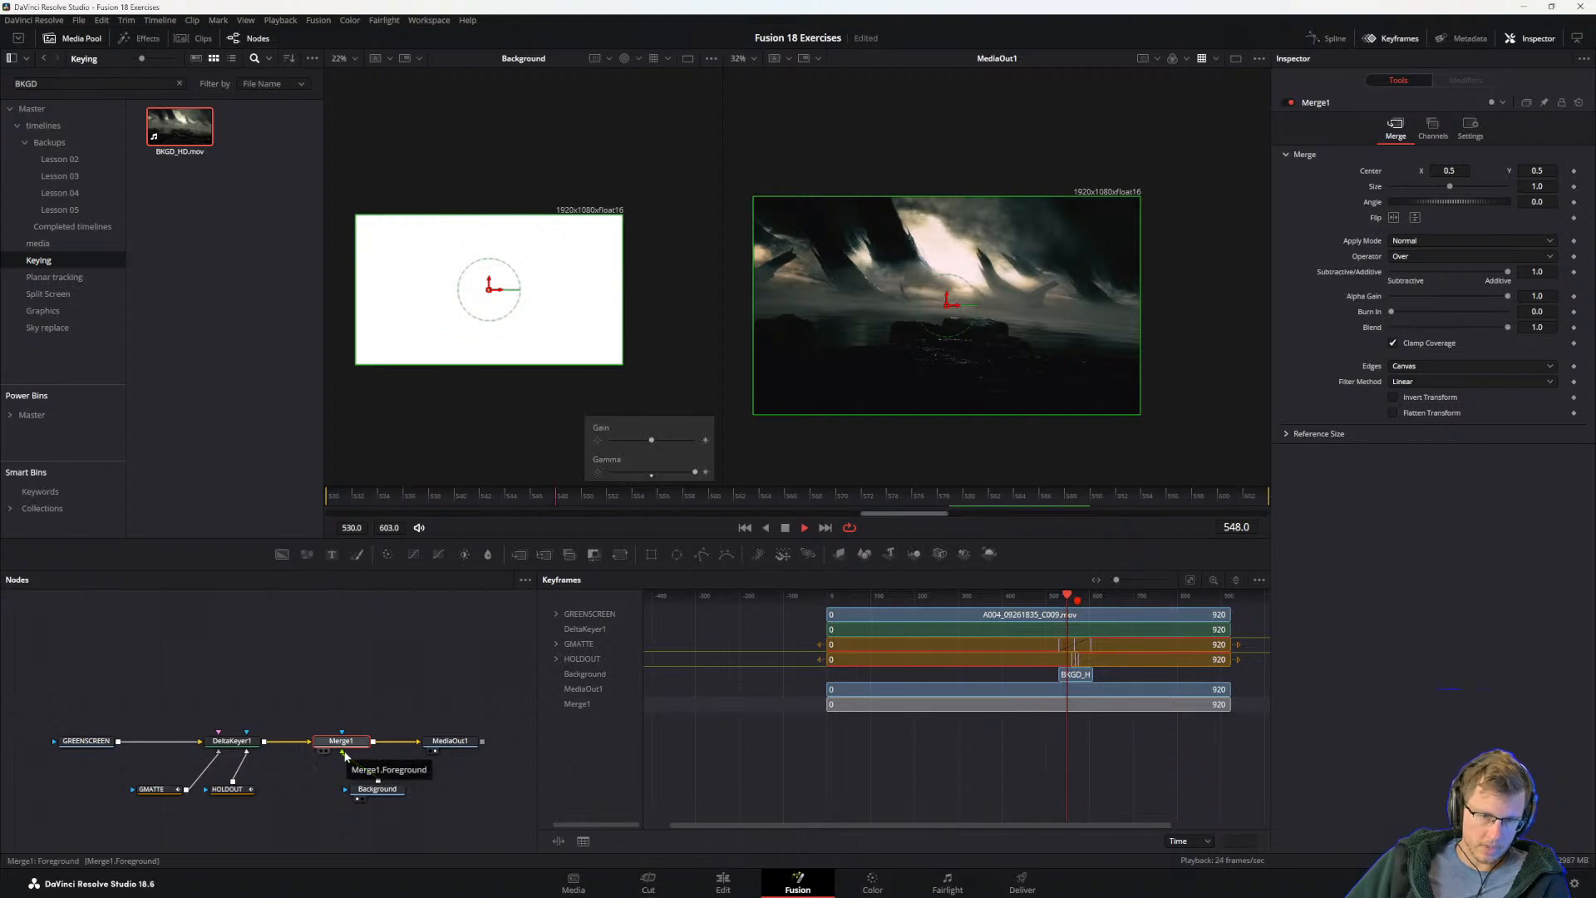
left_click_drag(379, 794, 353, 791)
left_click(325, 792)
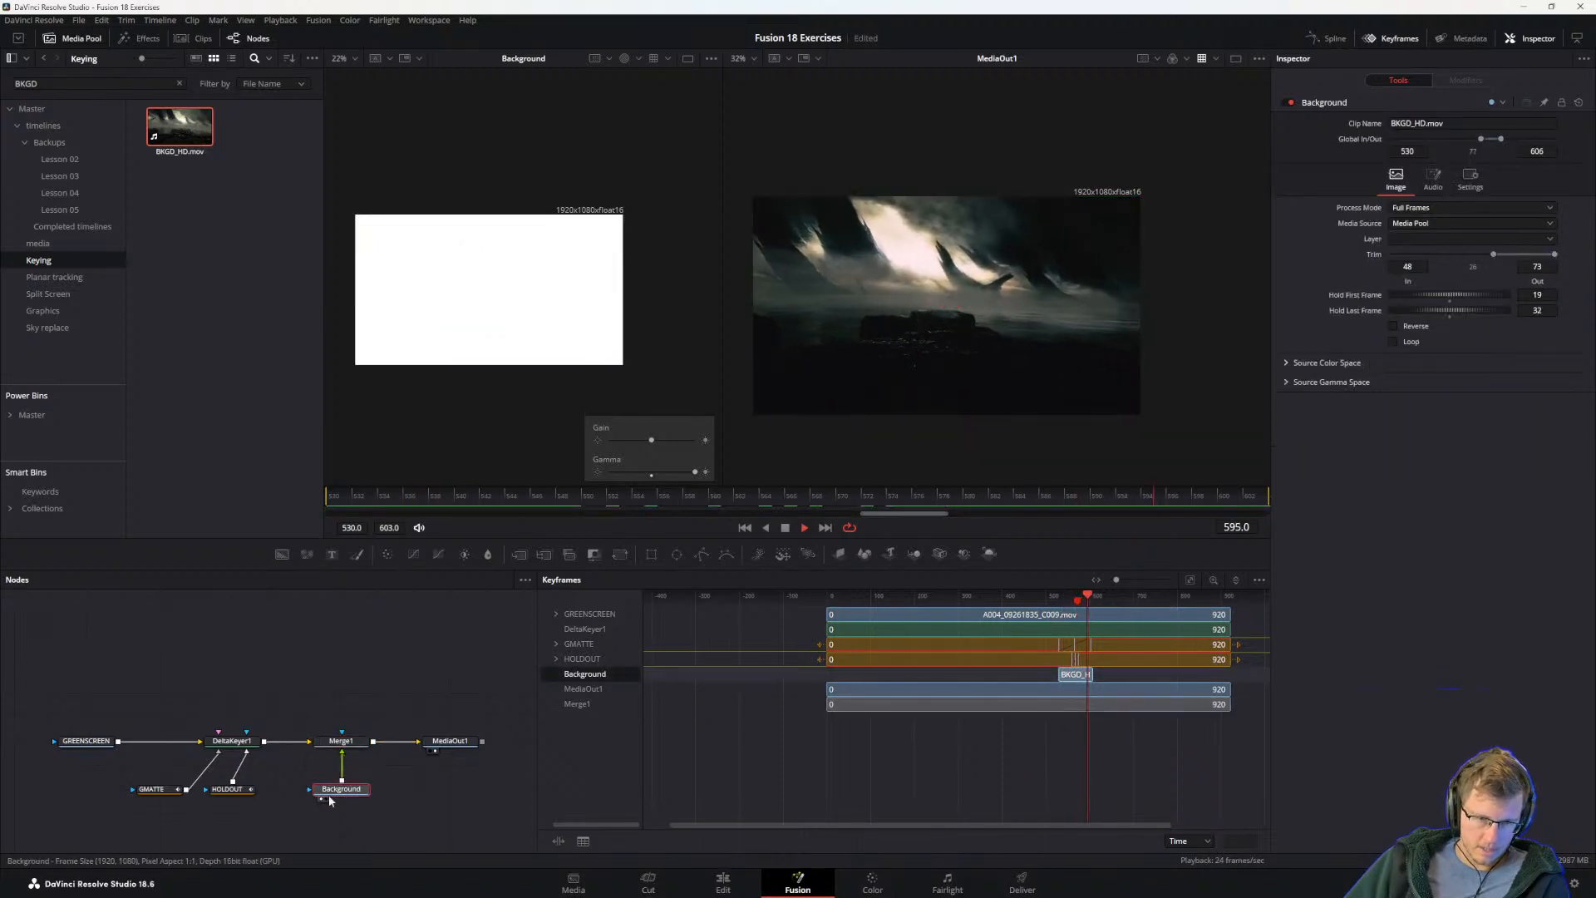
left_click(340, 742)
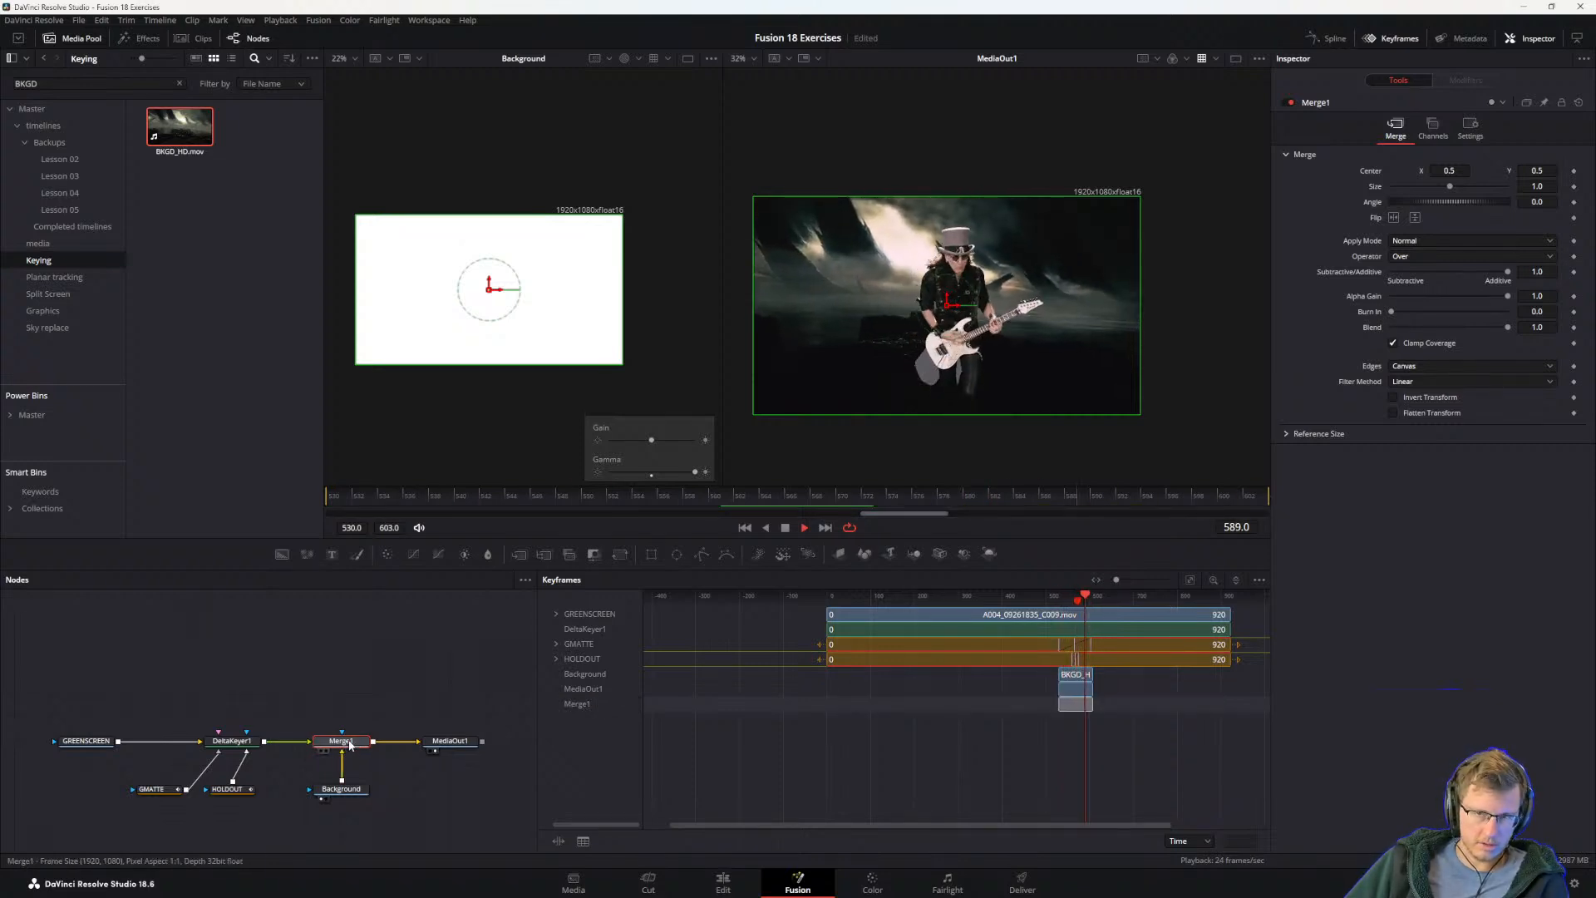
Step: Set the HOLDOUT mask's Level to 0.0, keyframe it at frame 560, and save the project
scroll(1002, 347, "up", 5)
scroll(989, 346, "down", 3)
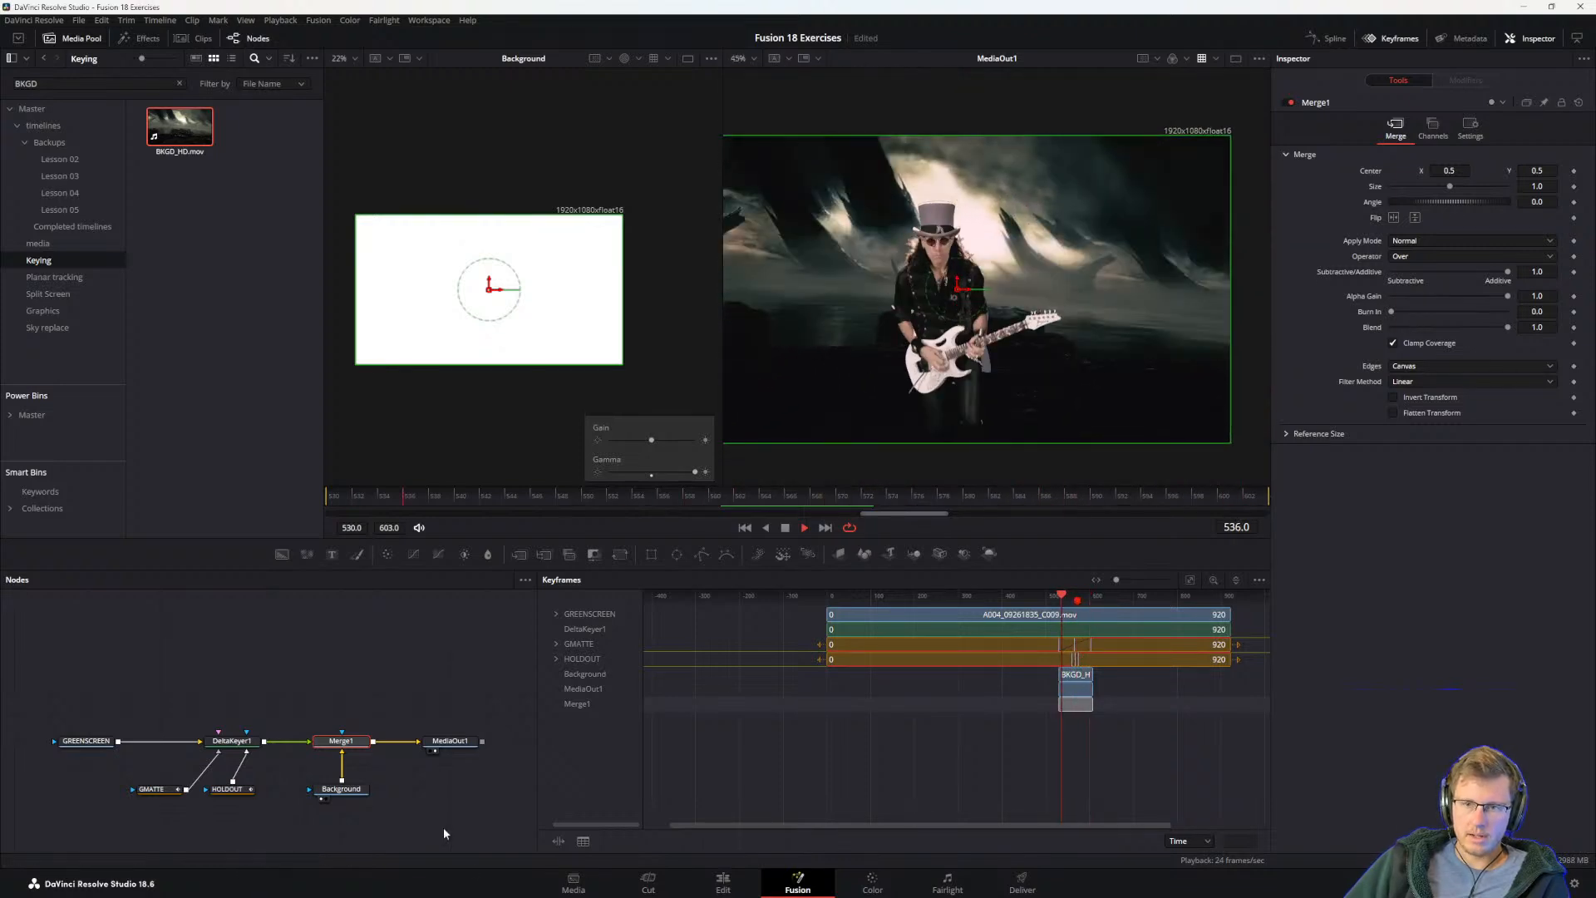
left_click(226, 788)
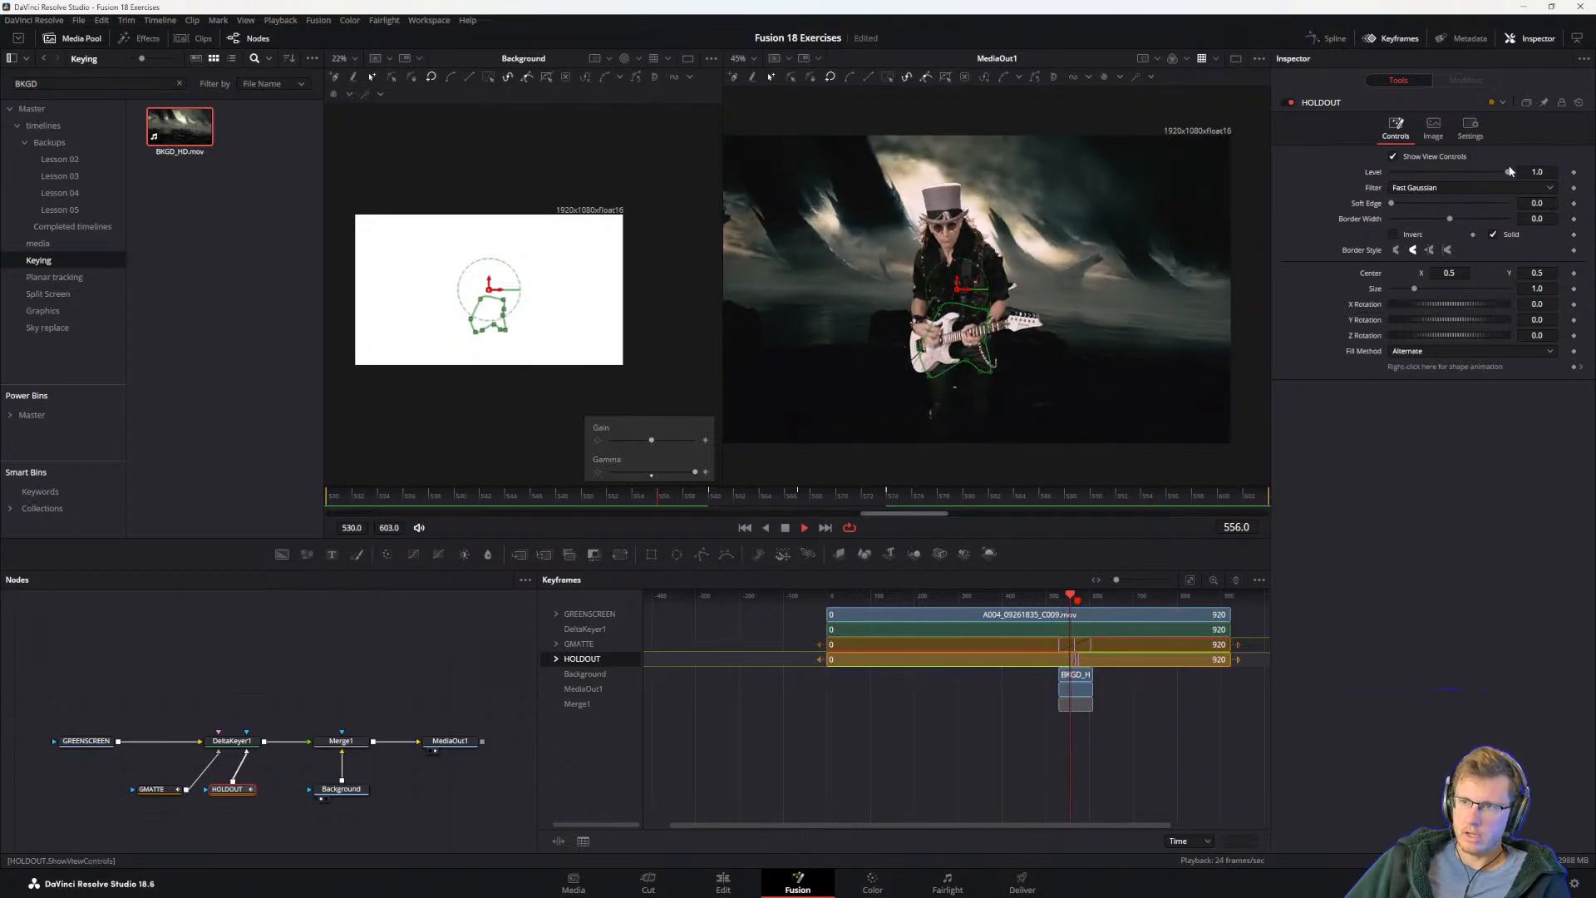
left_click_drag(1504, 169, 1320, 176)
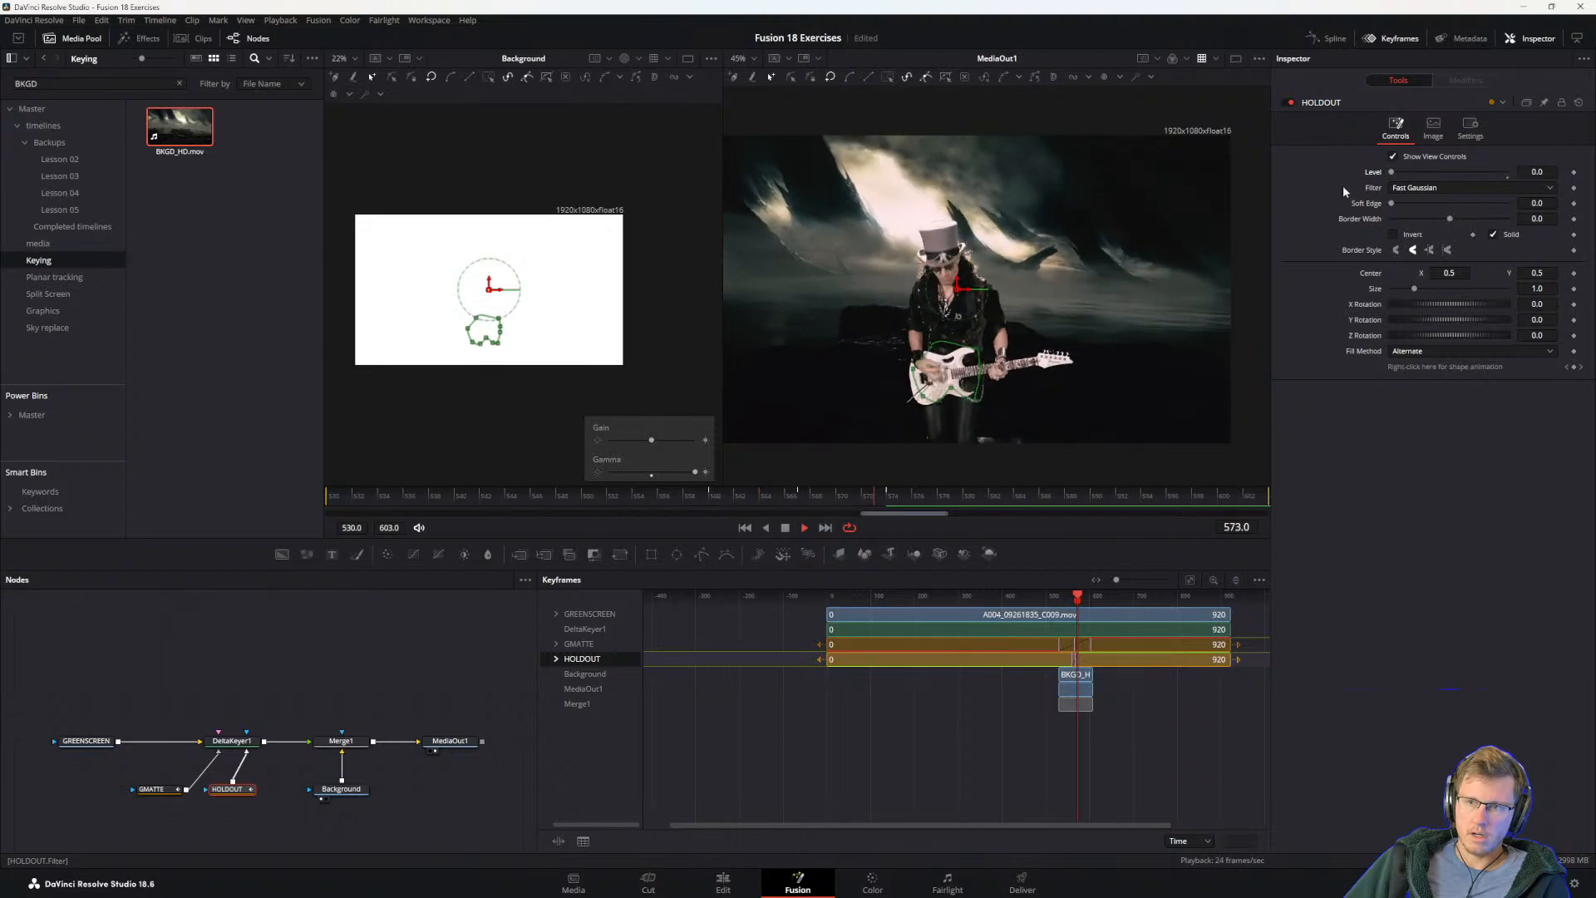
key("space")
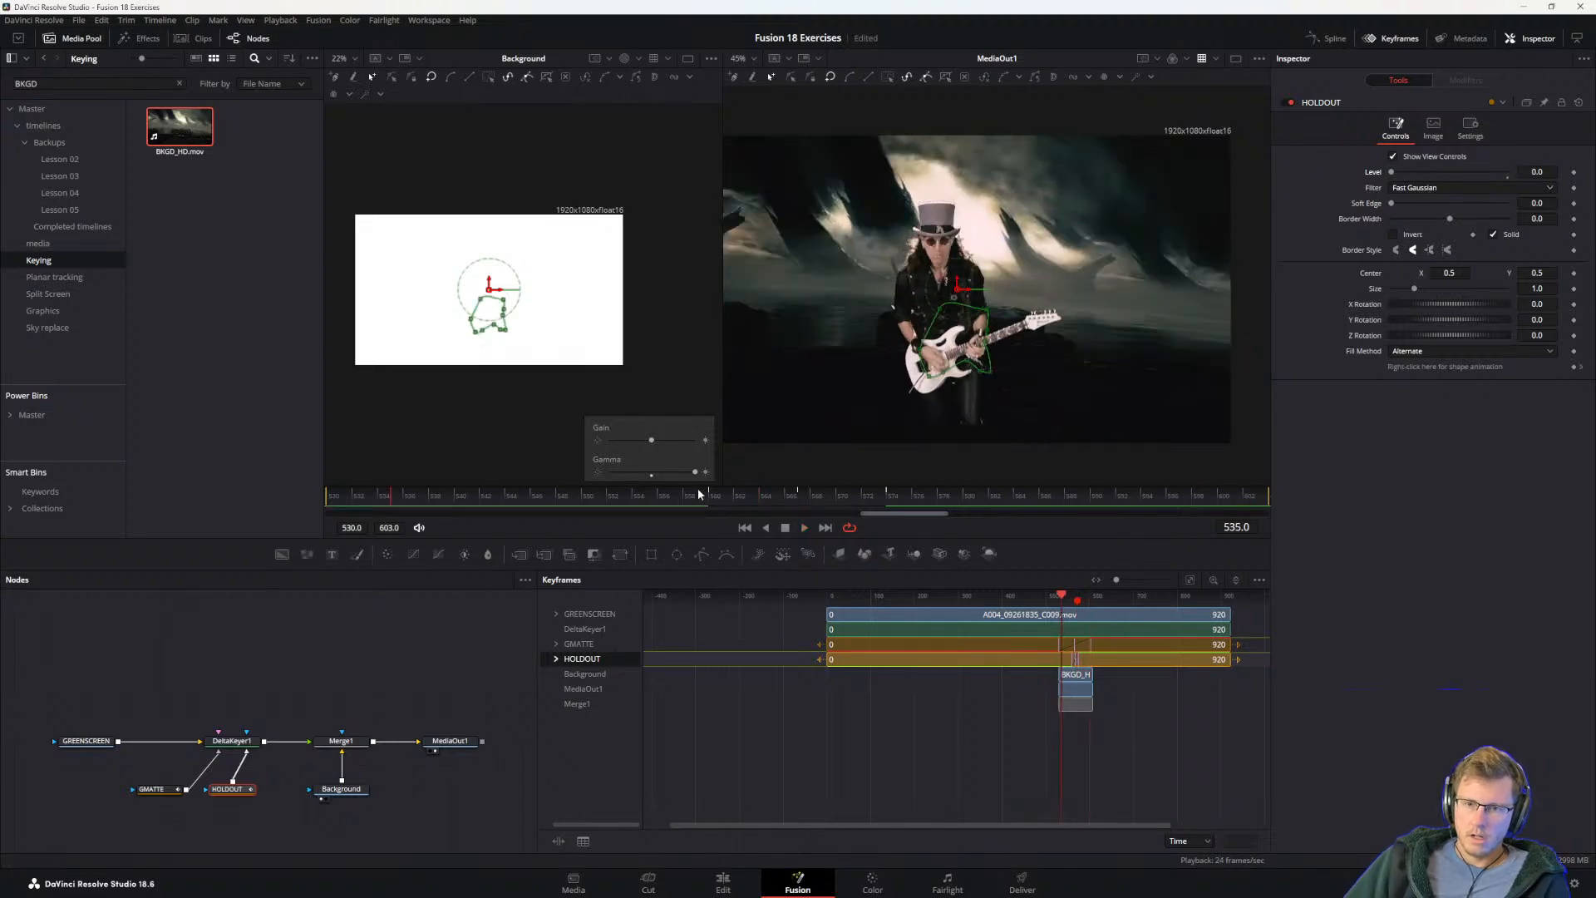
left_click(697, 495)
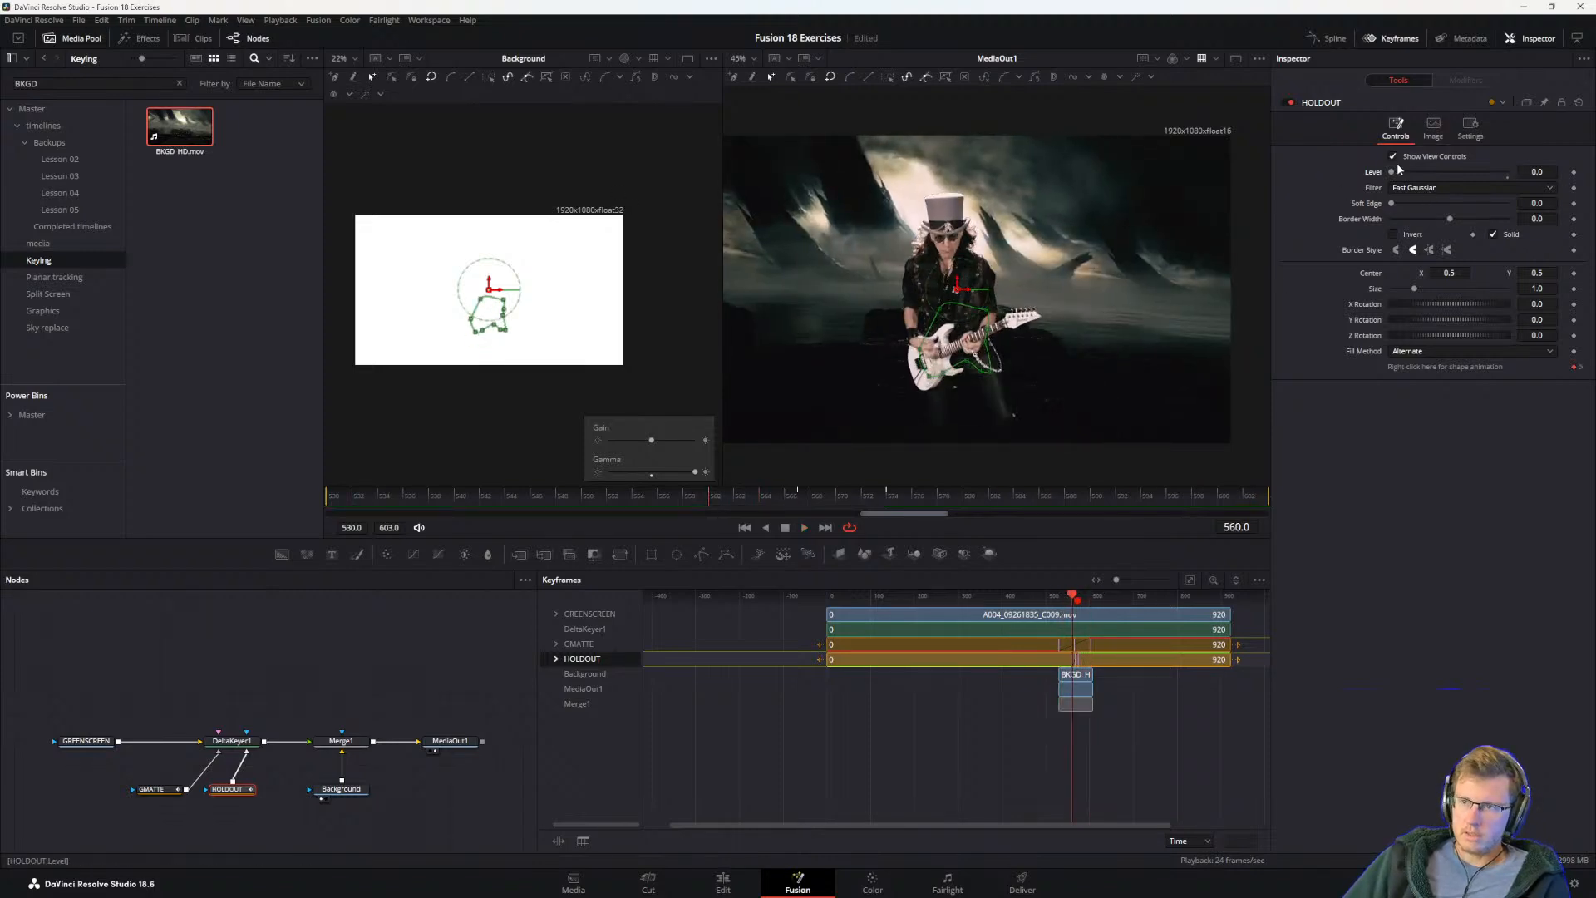
left_click(1574, 173)
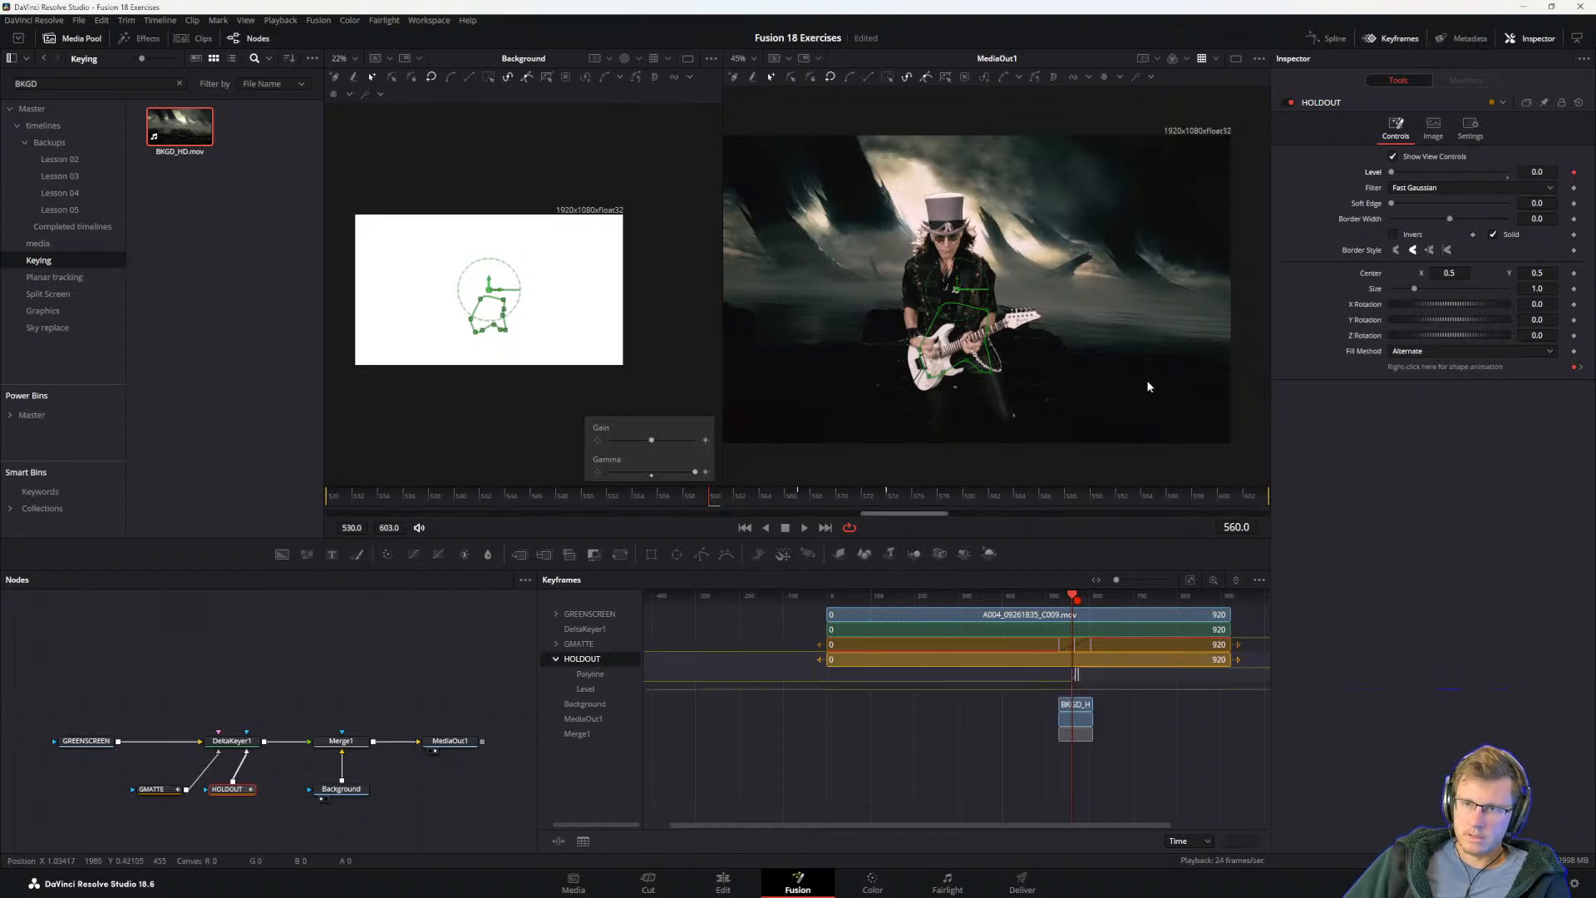
key("ctrl+s")
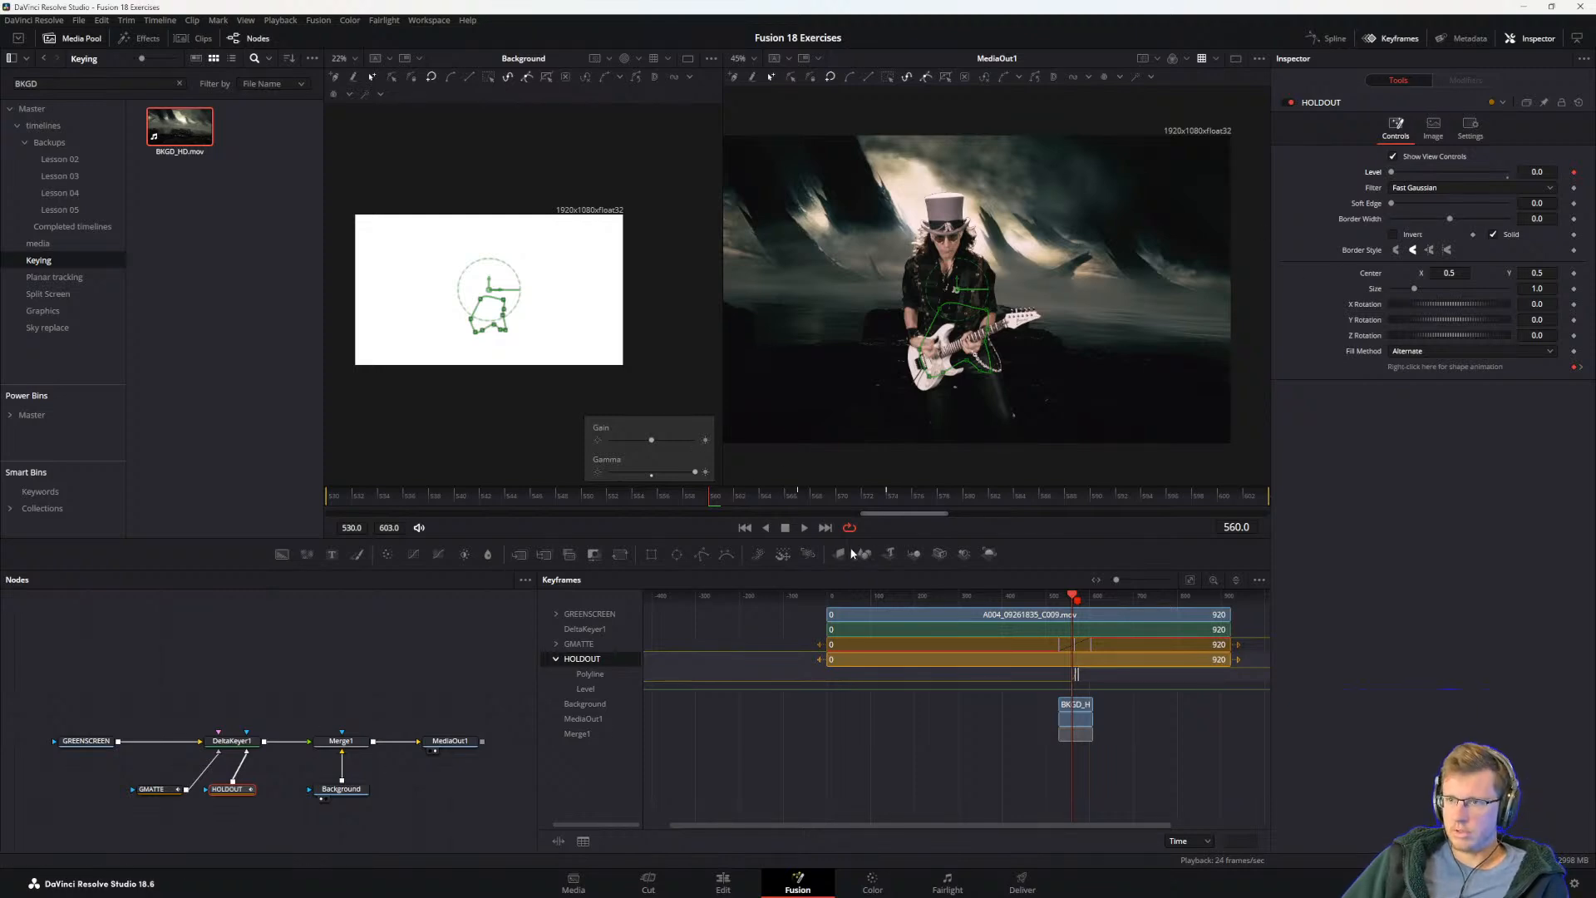
Step: Keyframe HOLDOUT's Level to 1.0 one frame after 560, lower it at frame 575, and play the composite
key("Right")
left_click_drag(1394, 173, 1509, 173)
left_click_drag(789, 494, 898, 502)
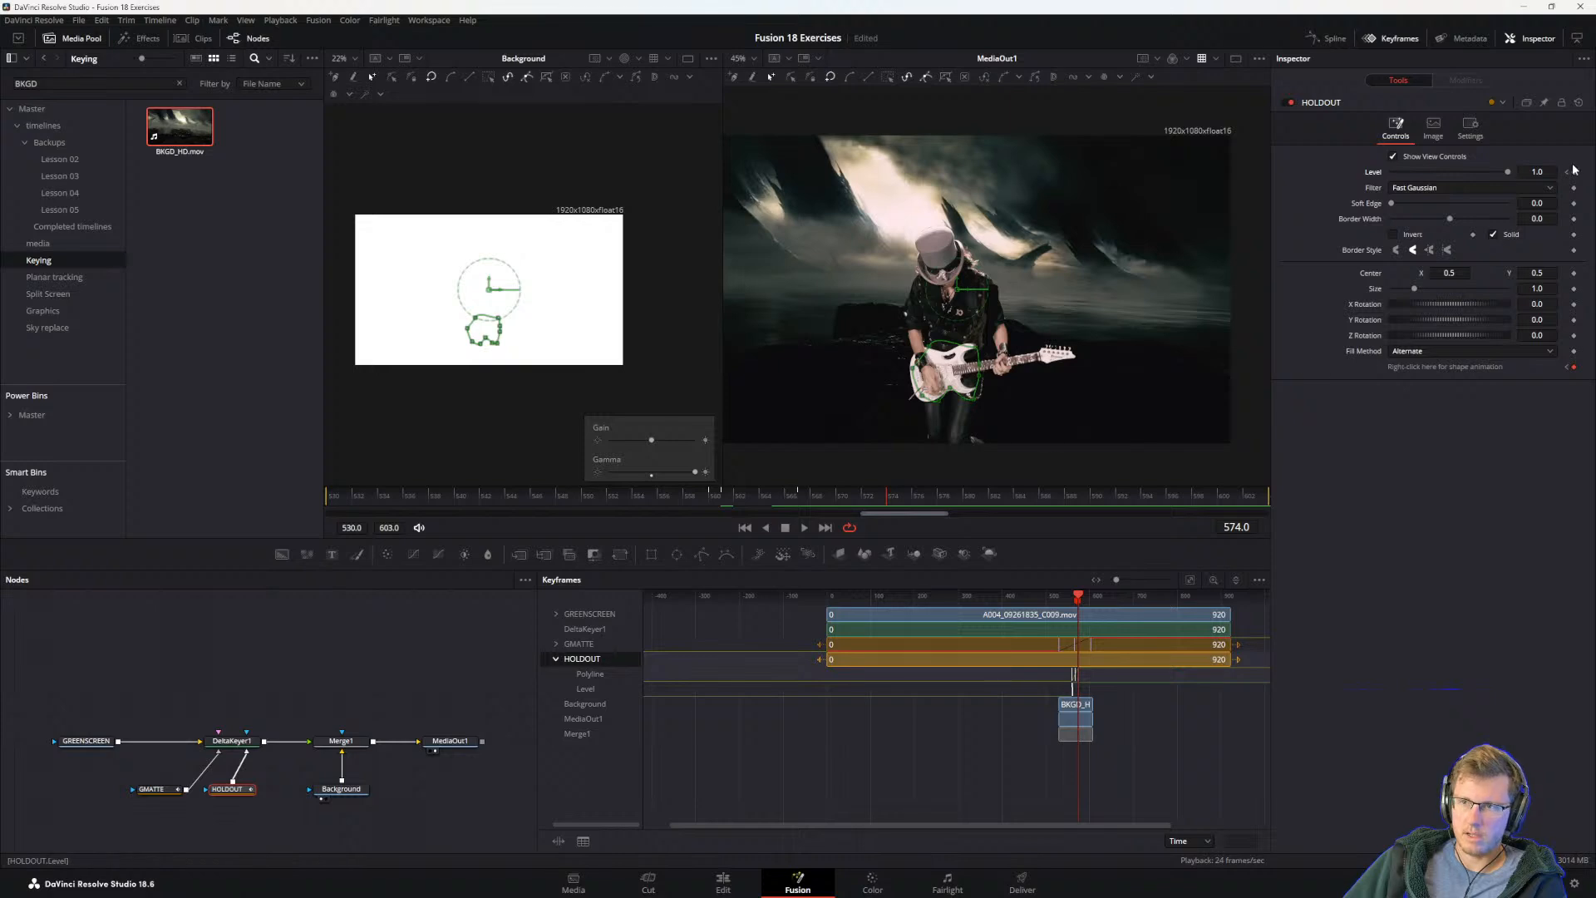
left_click(896, 497)
left_click_drag(1507, 171, 1436, 181)
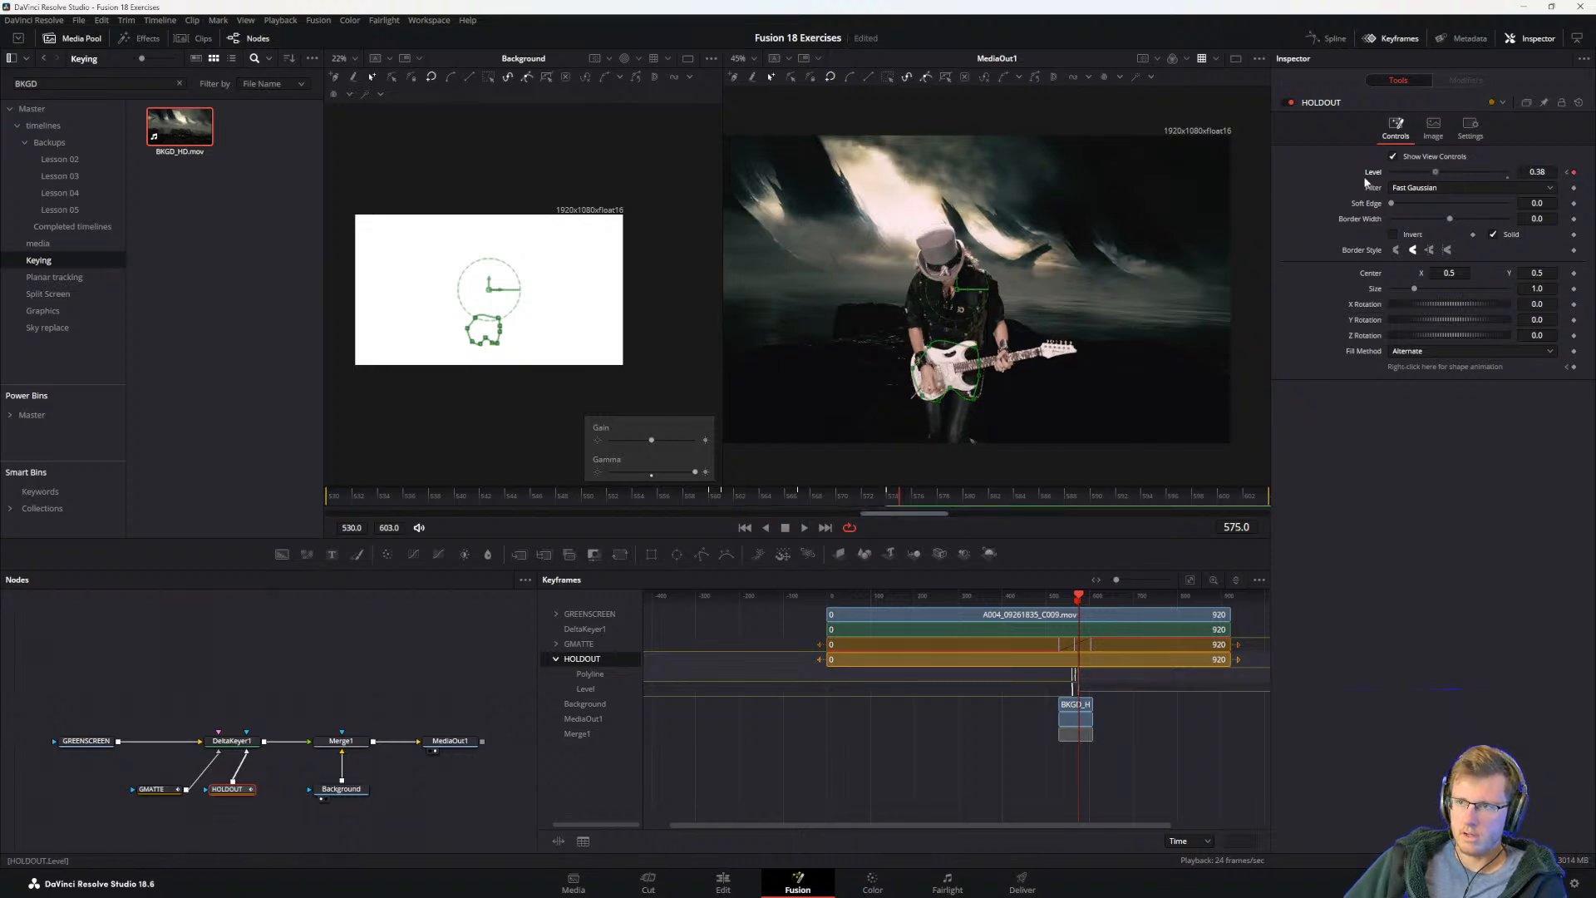
left_click(841, 735)
key("space")
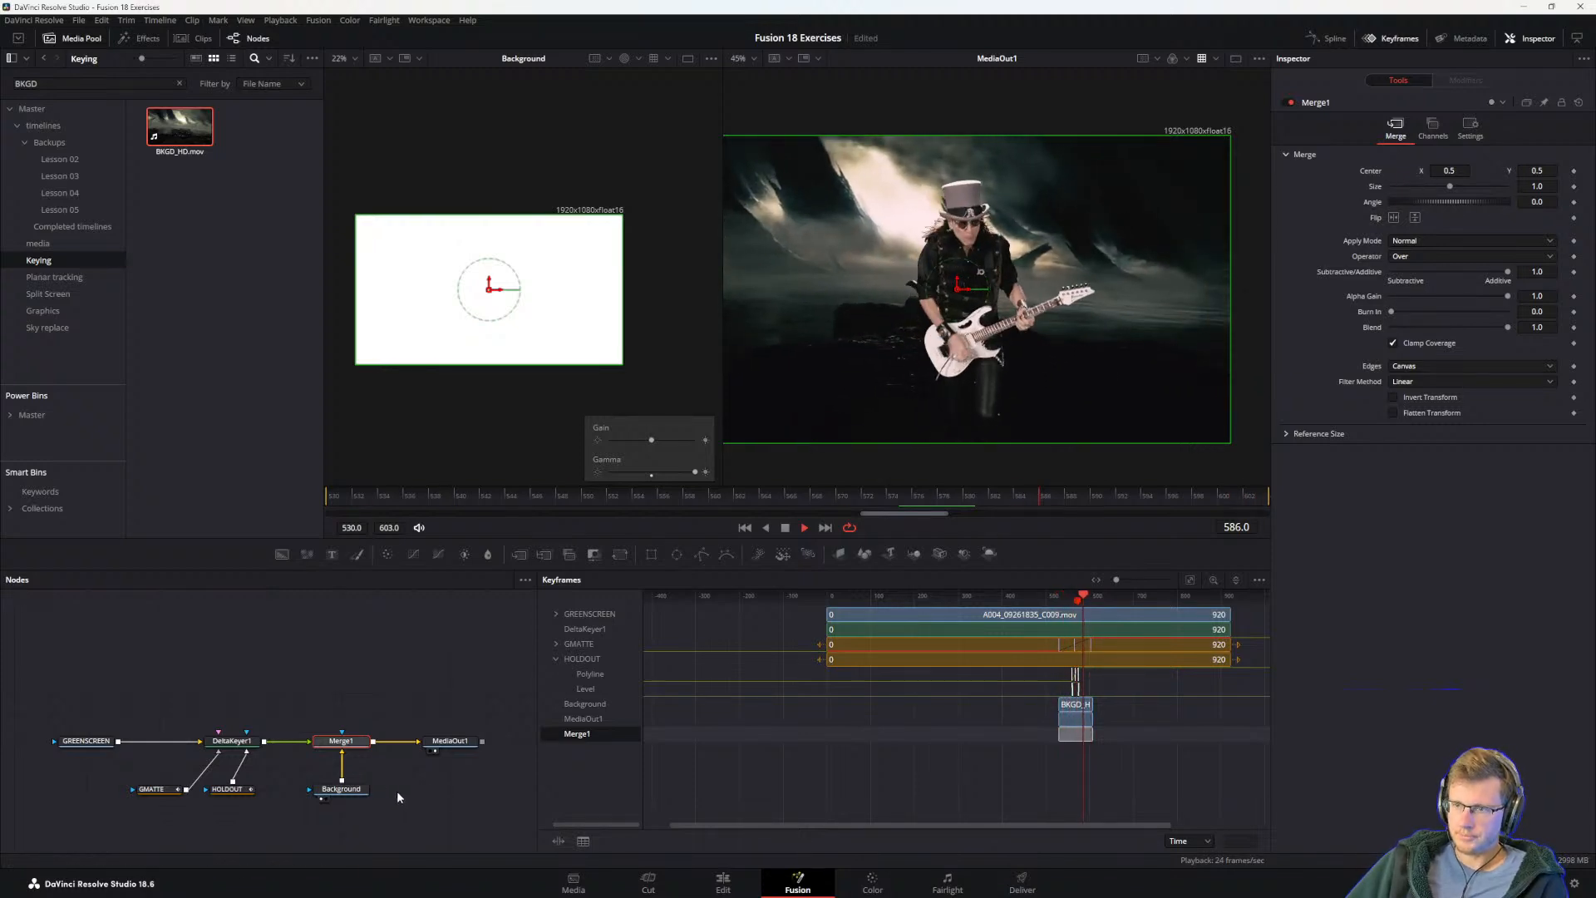
Step: Switch to the Visual Effects Guide PDF and read steps 14 and 15 and the introduction to Color Correcting Elements
key("alt+Tab")
left_click(422, 421)
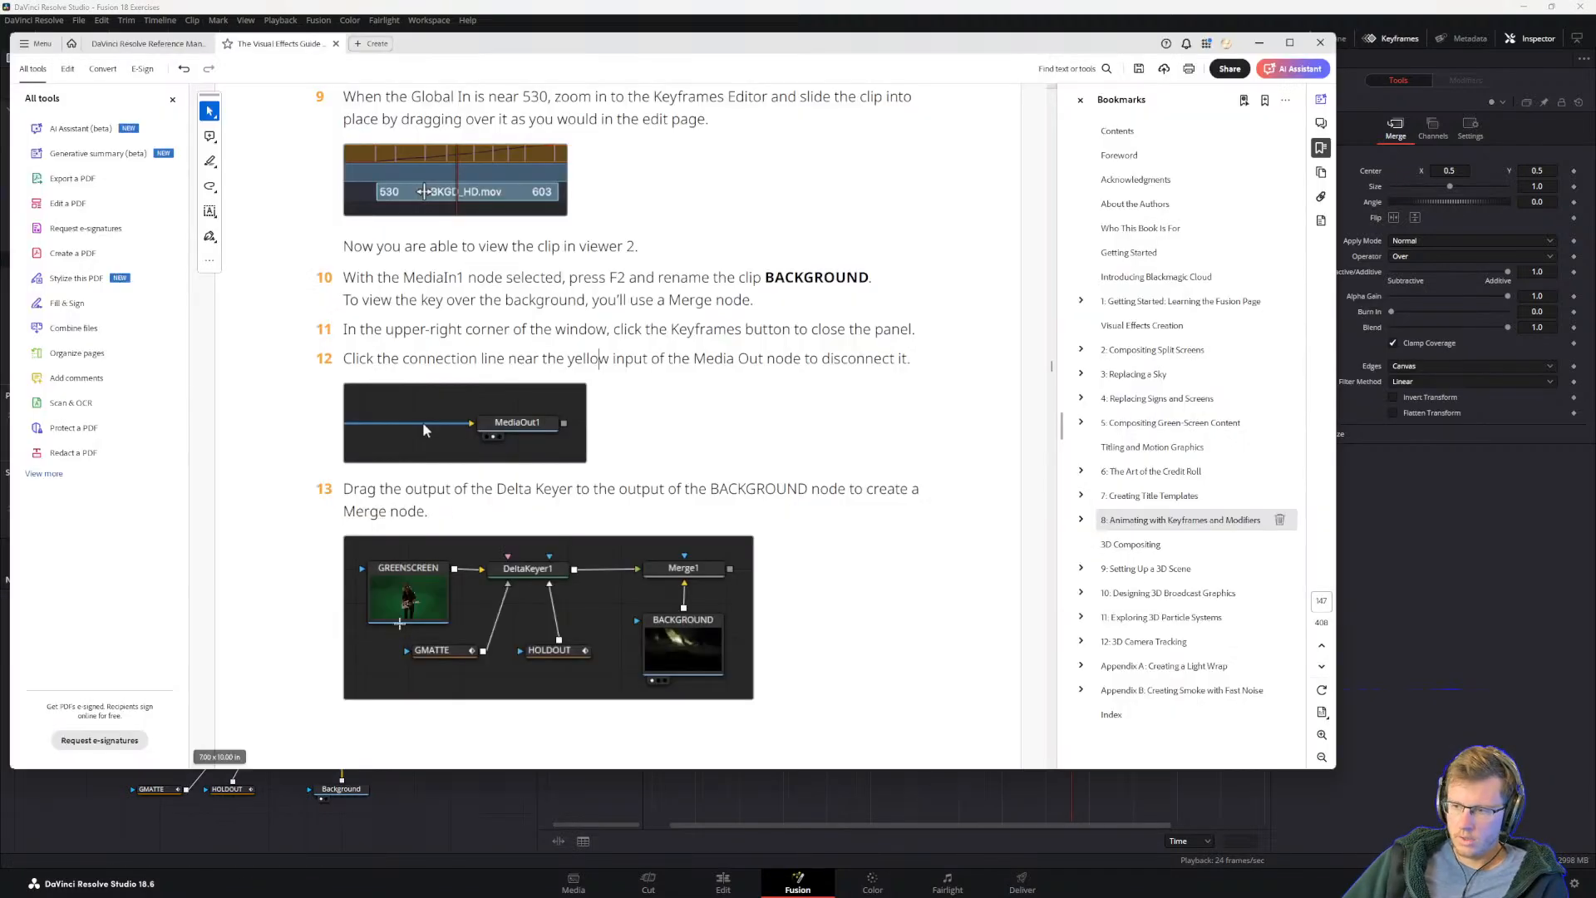
scroll(513, 515, "down", 5)
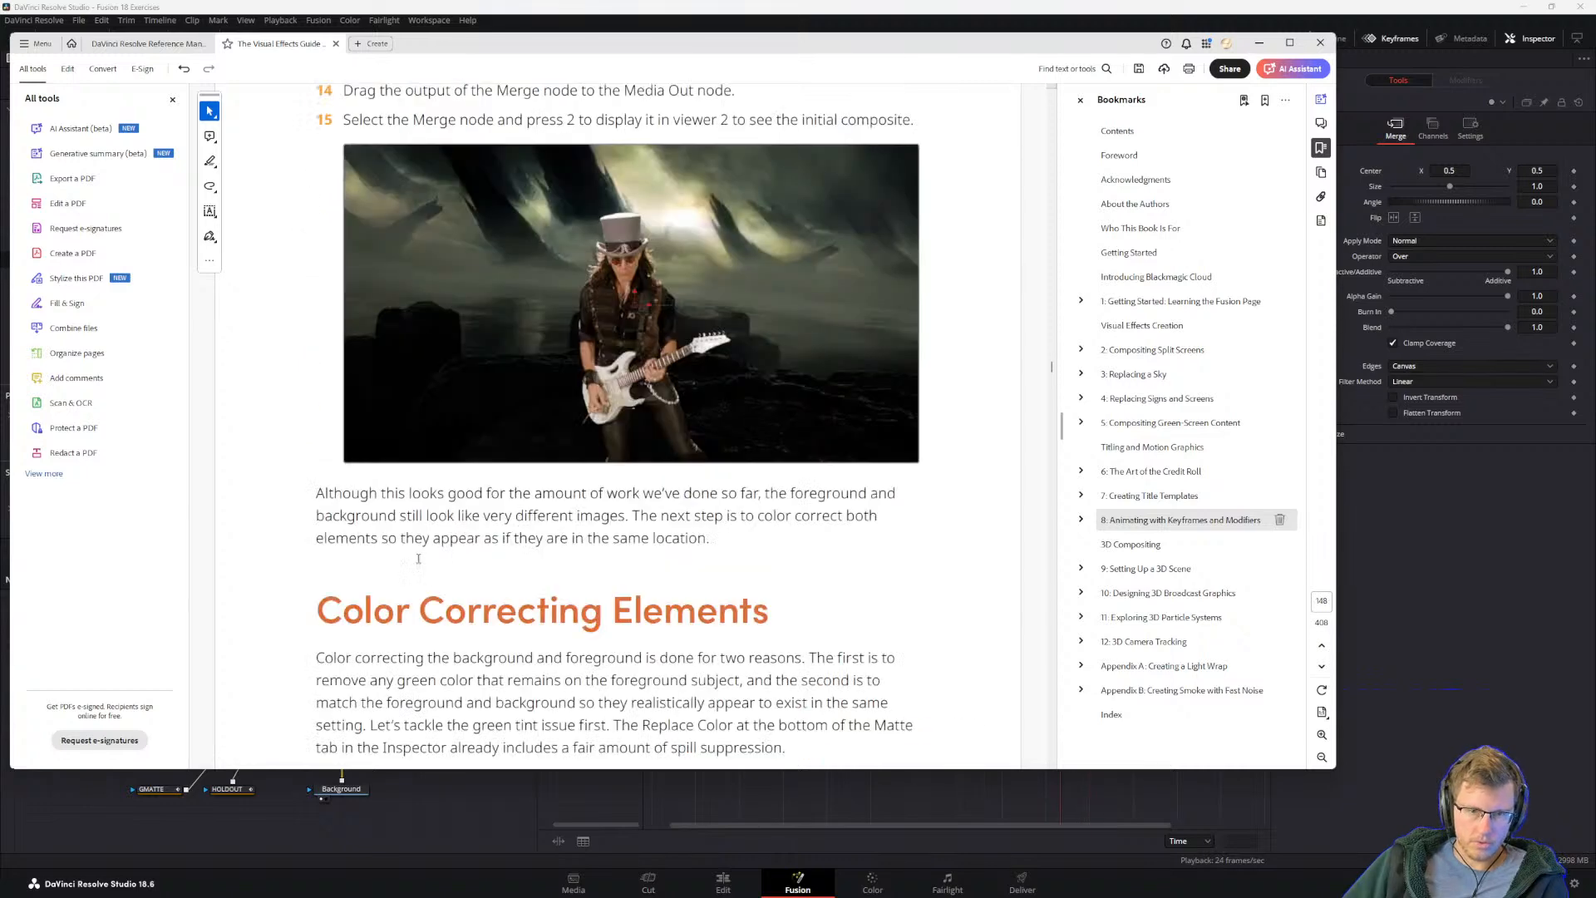
scroll(444, 555, "up", 2)
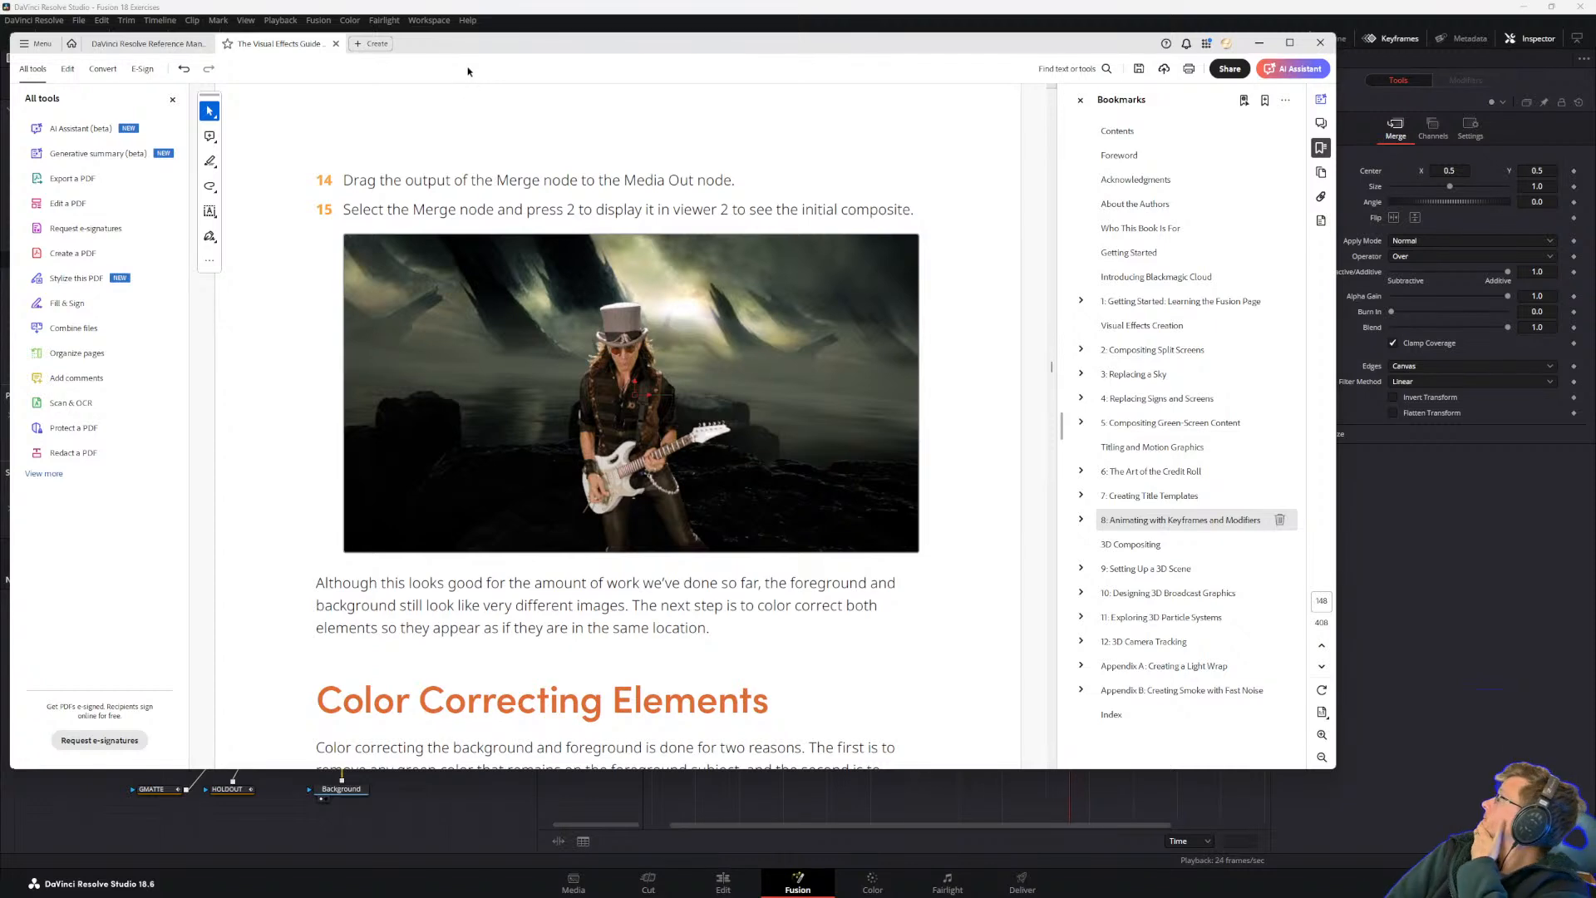
scroll(498, 354, "down", 1)
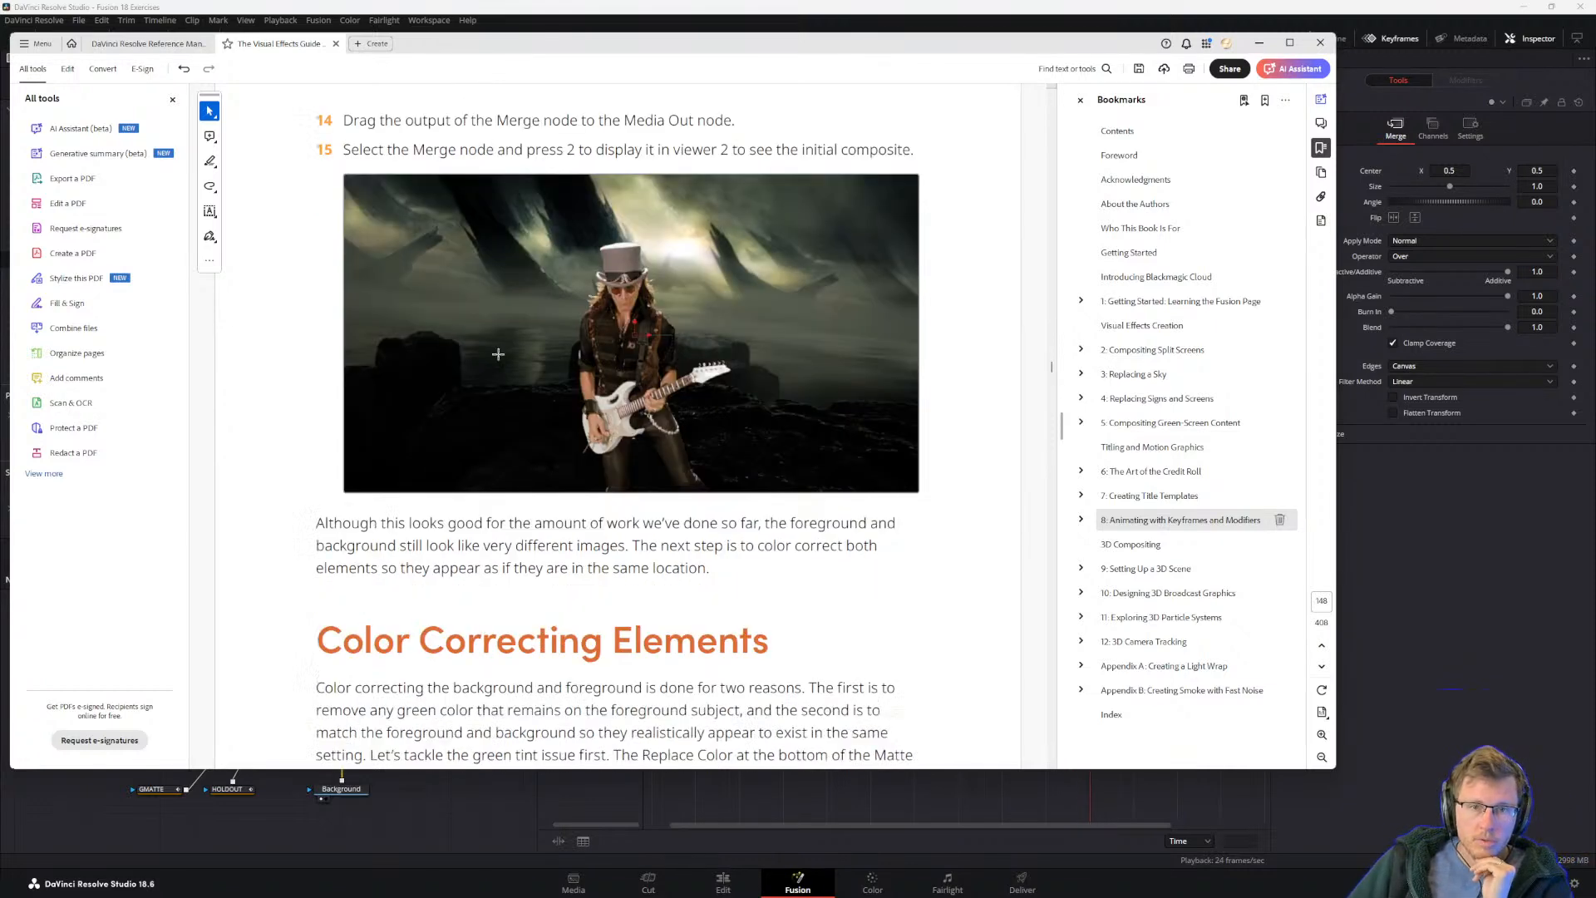
left_click_drag(515, 546, 524, 546)
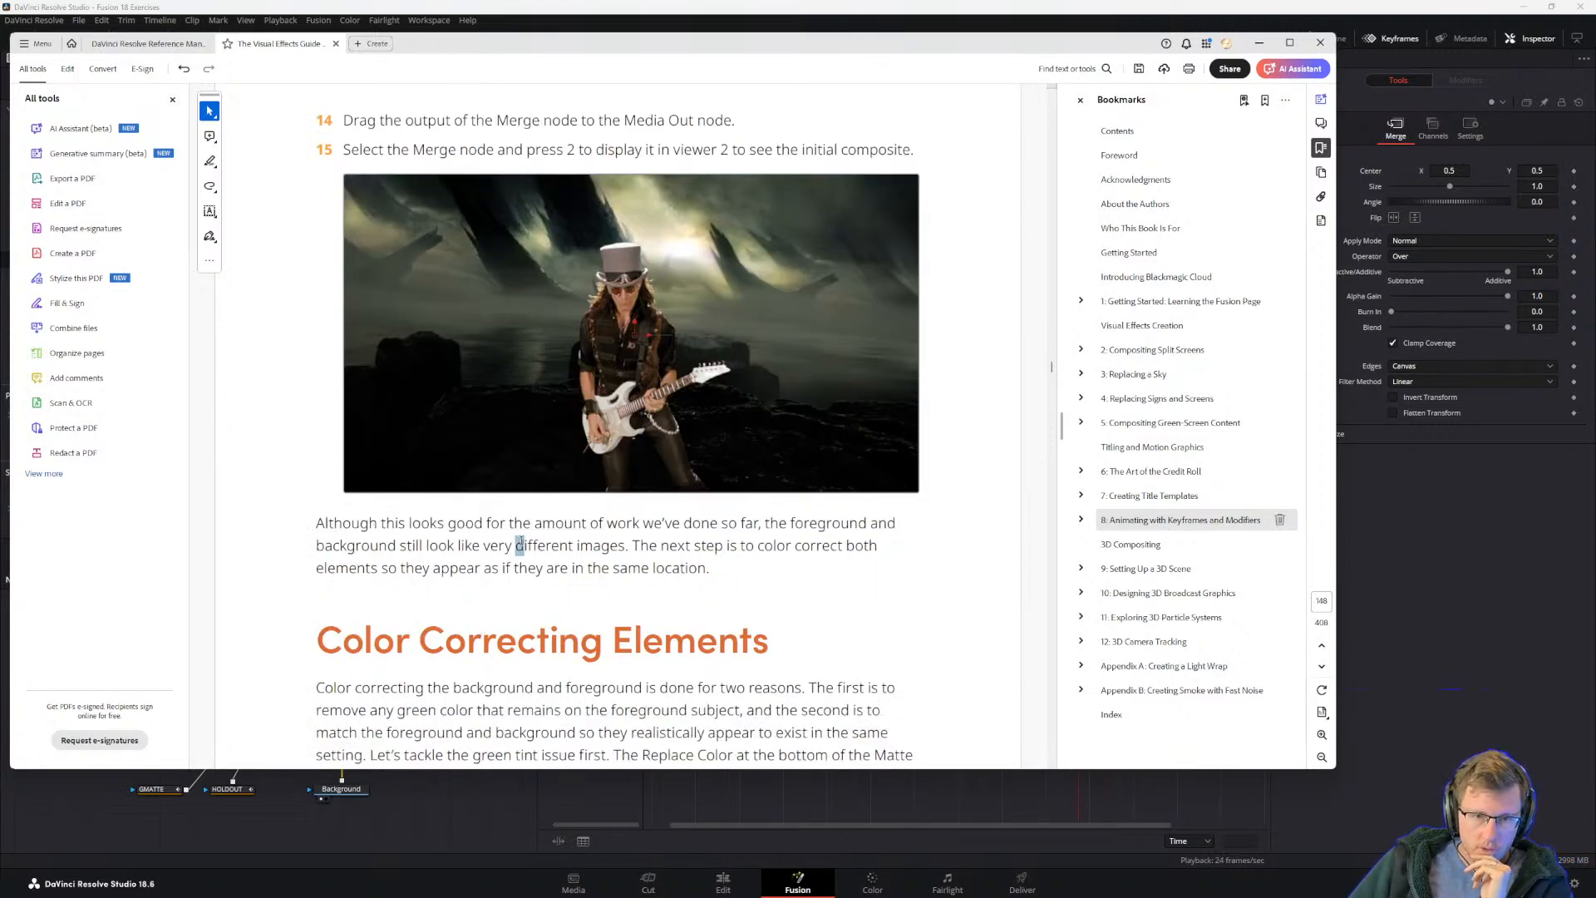
left_click(493, 562)
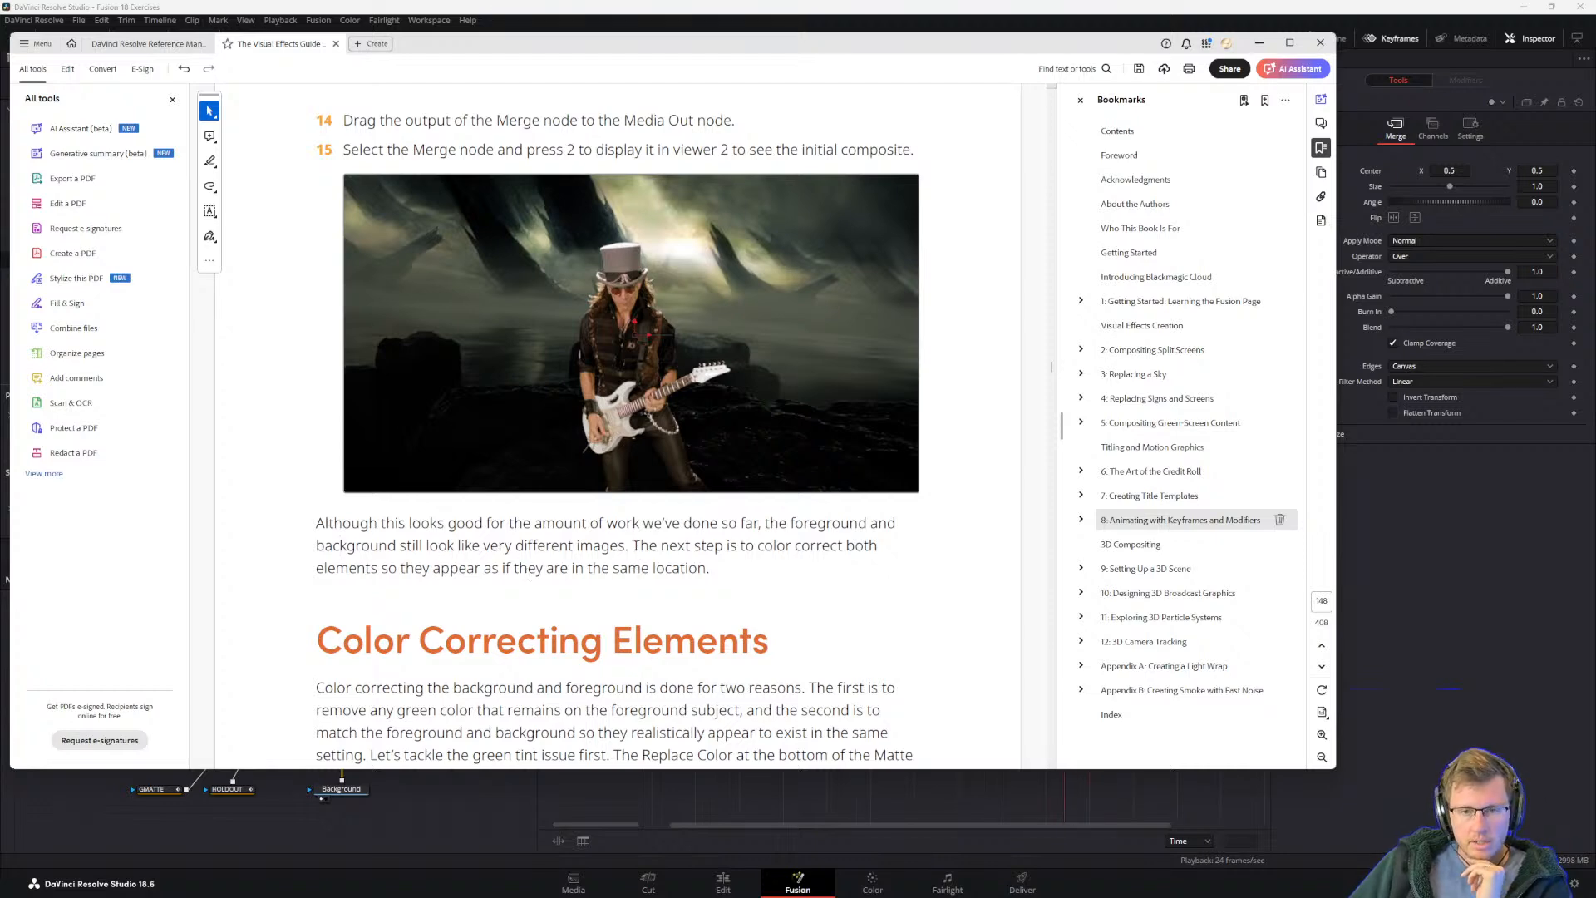
scroll(448, 565, "down", 3)
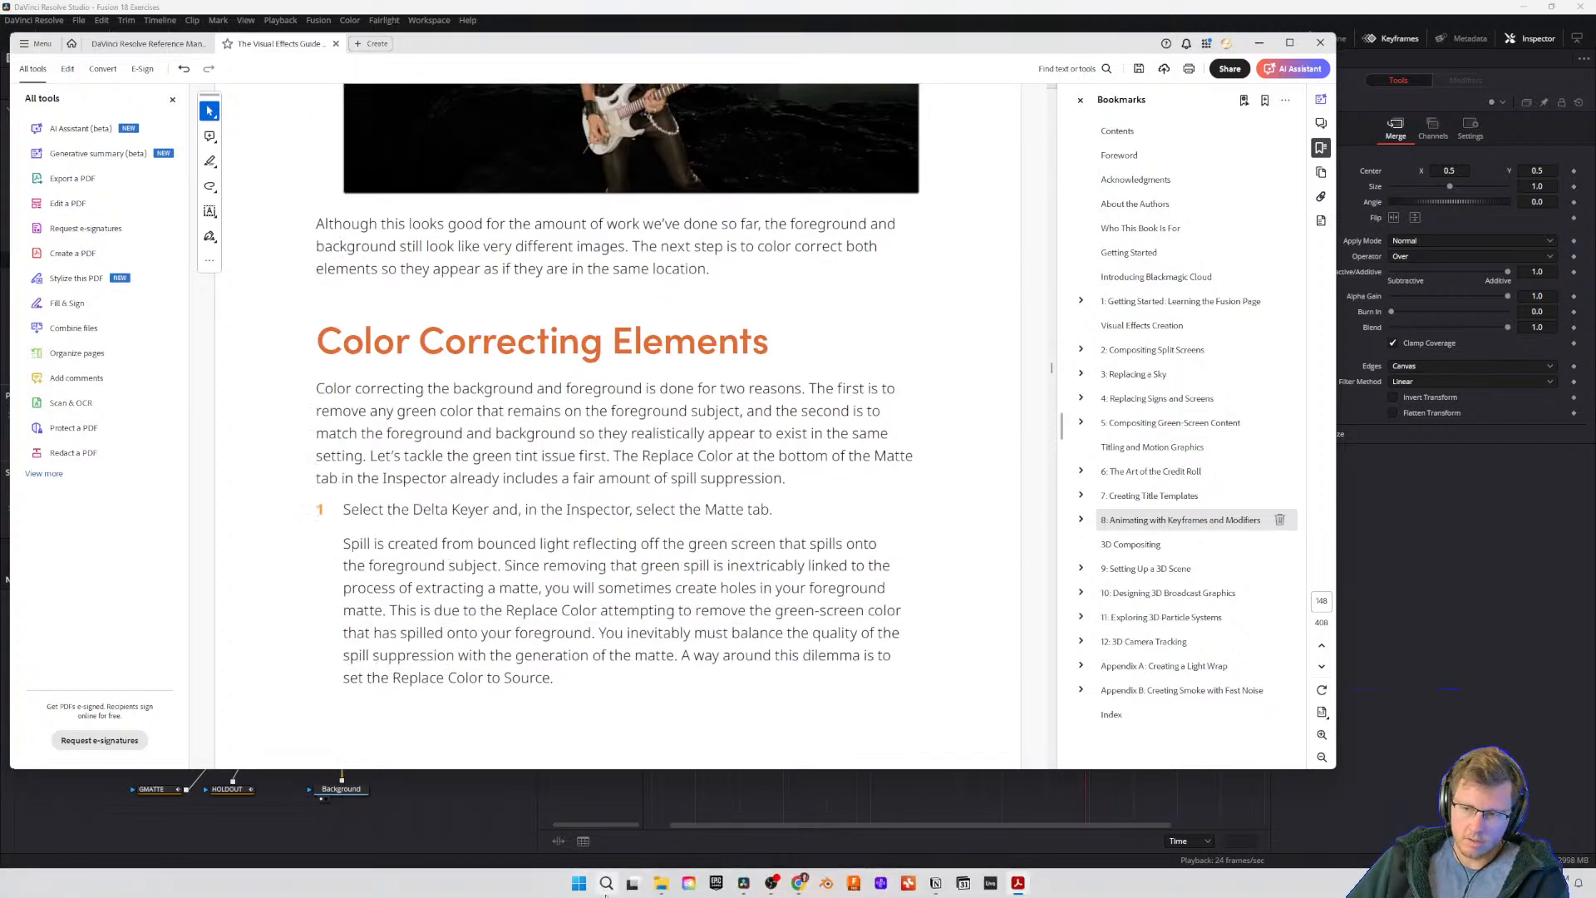
left_click(346, 389)
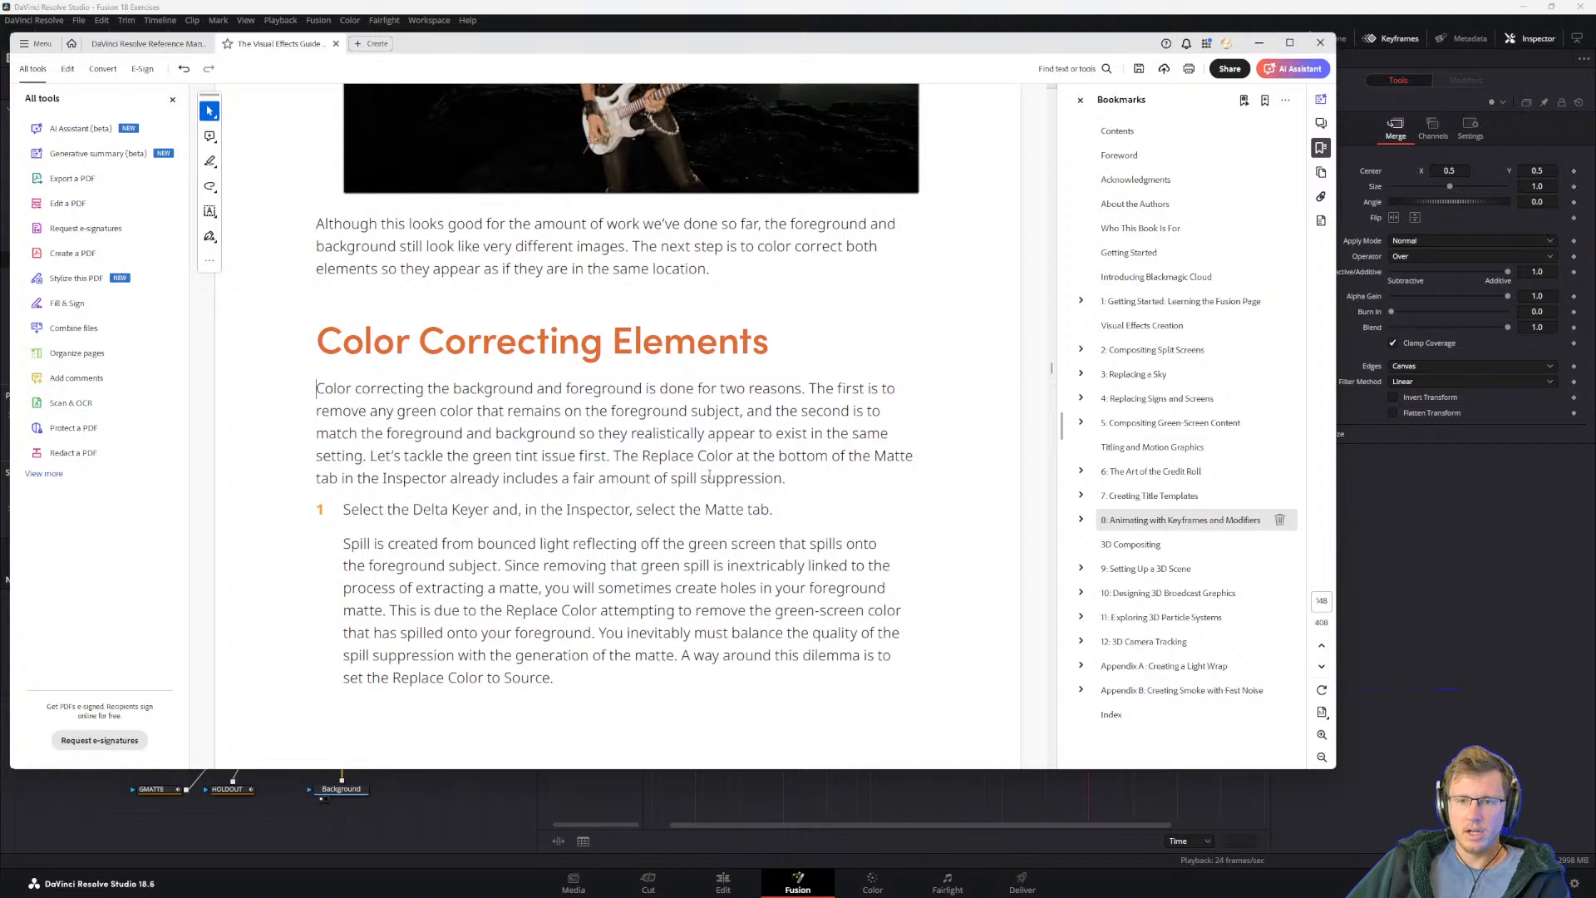
left_click_drag(374, 456, 784, 480)
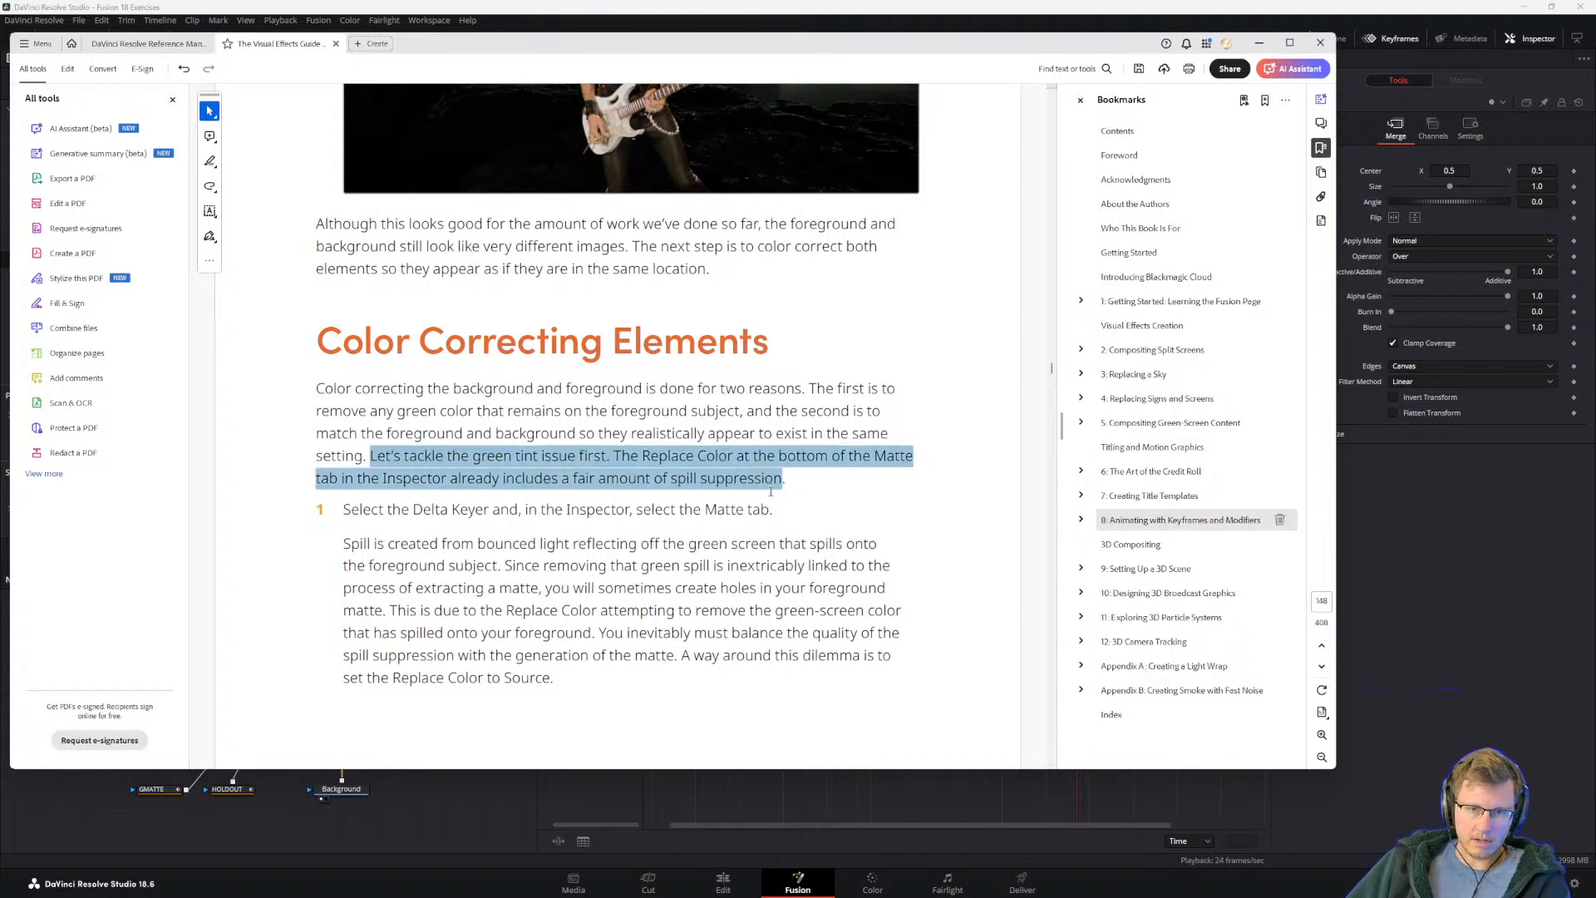
left_click(526, 478)
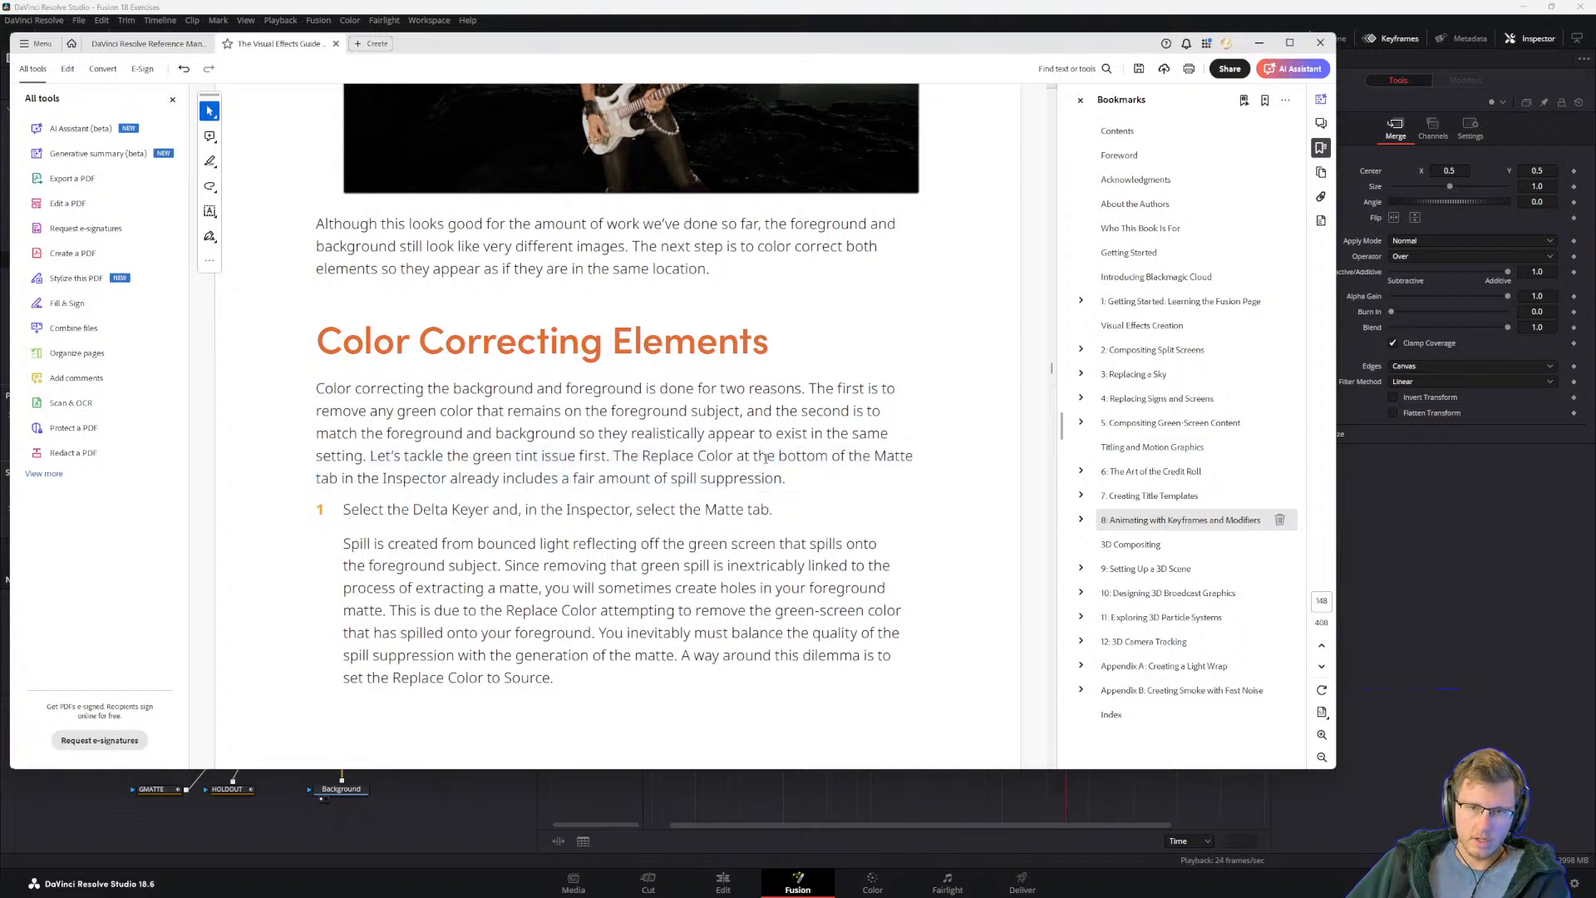
left_click_drag(317, 478, 557, 479)
left_click(424, 462)
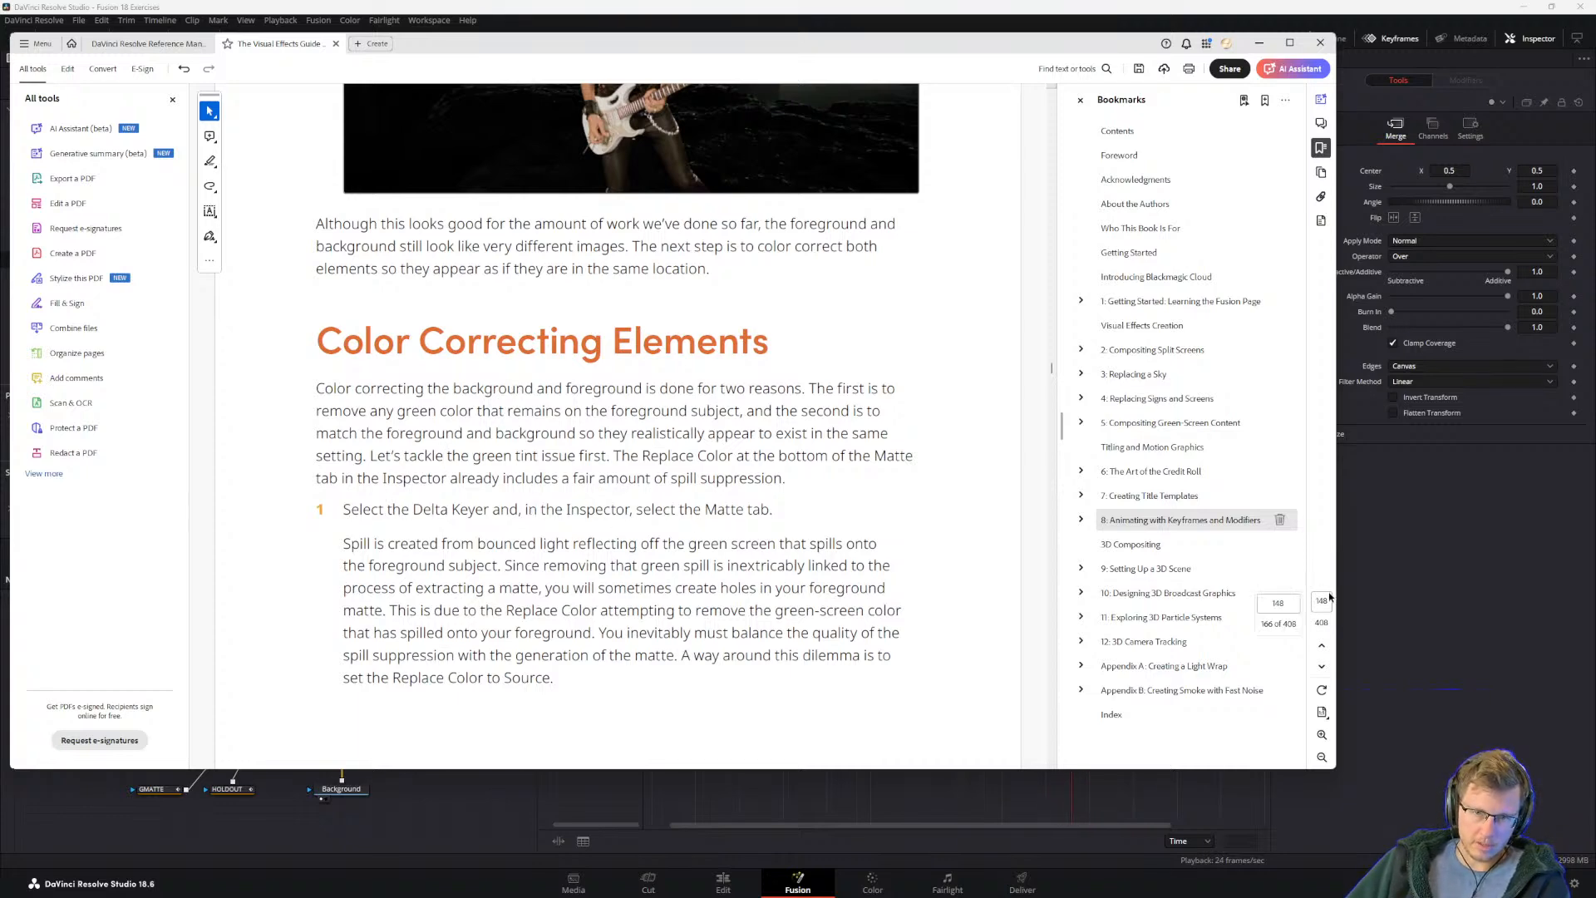
Step: Switch back to Fusion, show DeltaKeyer1's matte settings, and read the guide's explanation of spill and Replace Color
key("alt+Tab")
left_click_drag(210, 708, 225, 747)
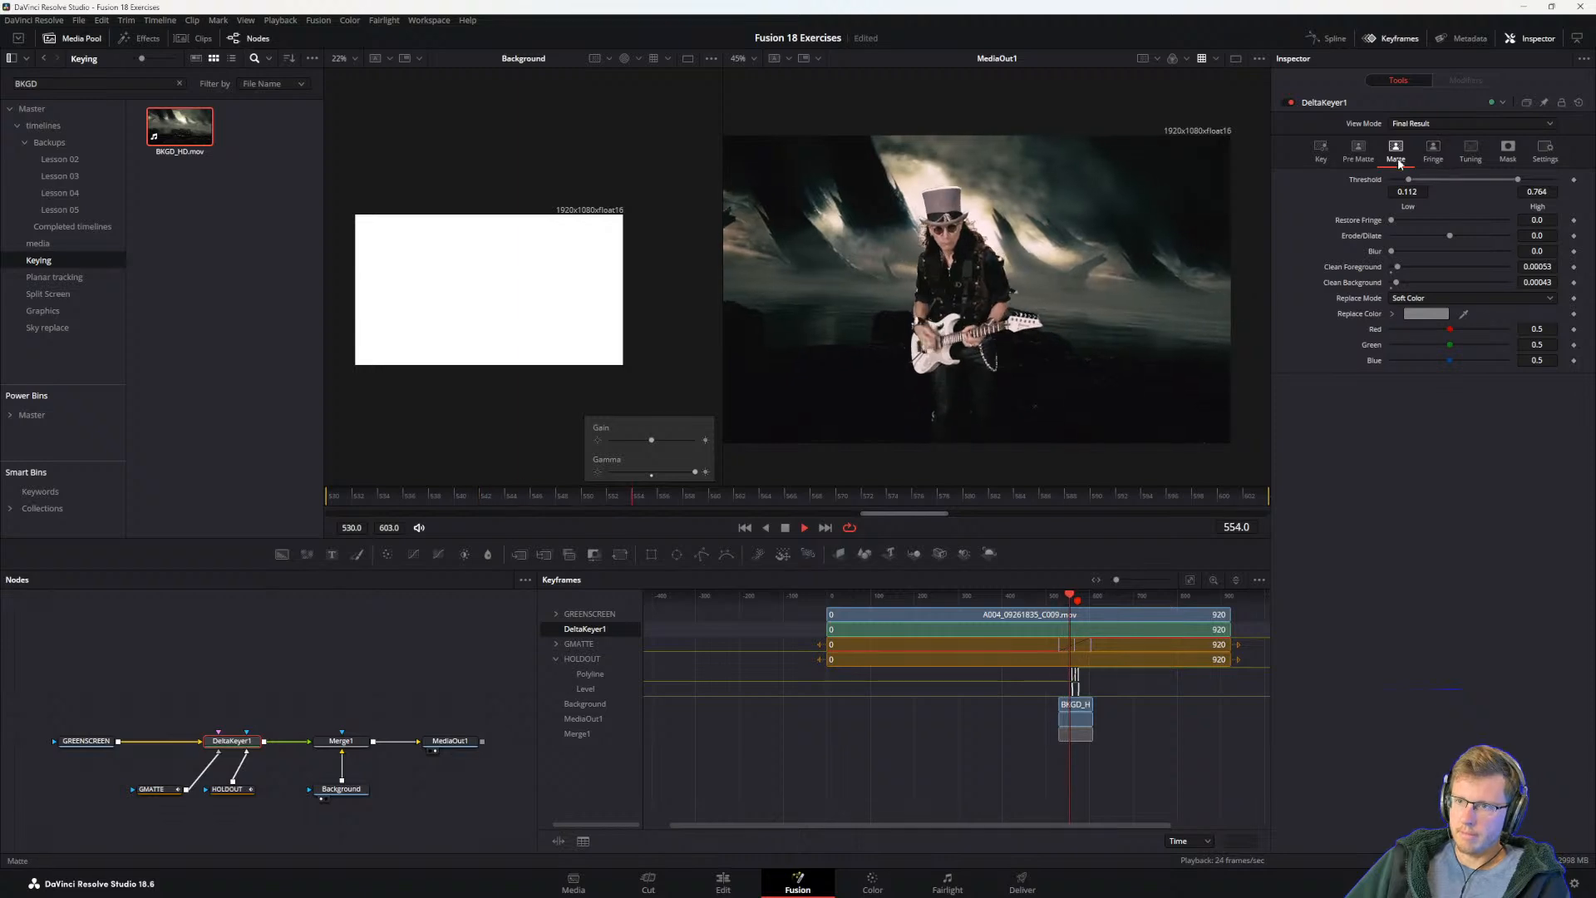
key("alt+Tab")
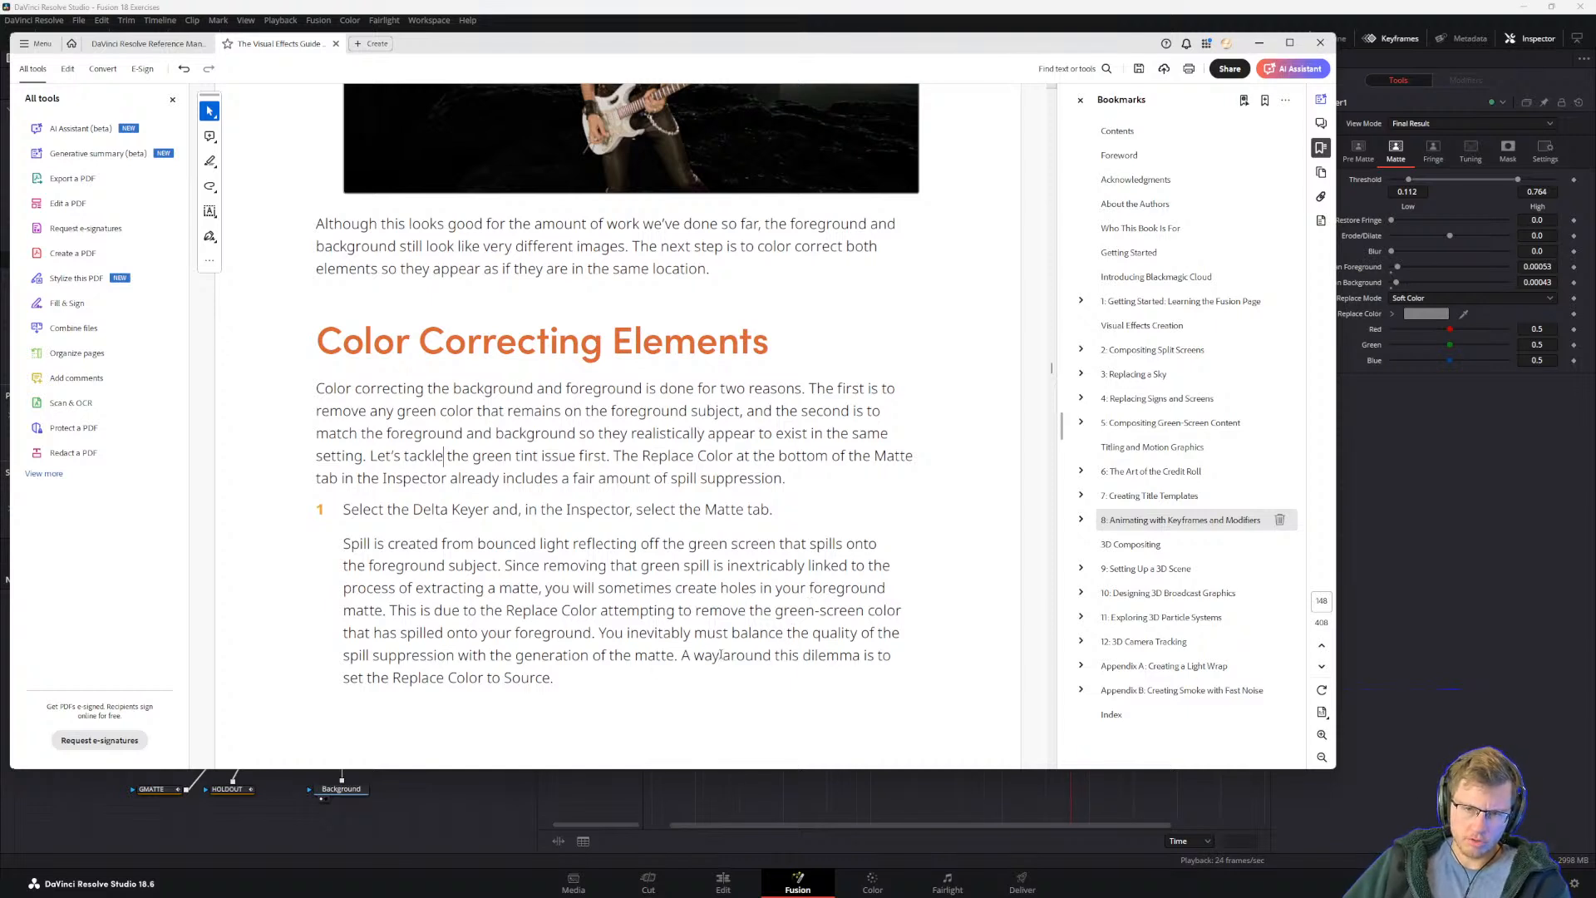
scroll(623, 550, "down", 1)
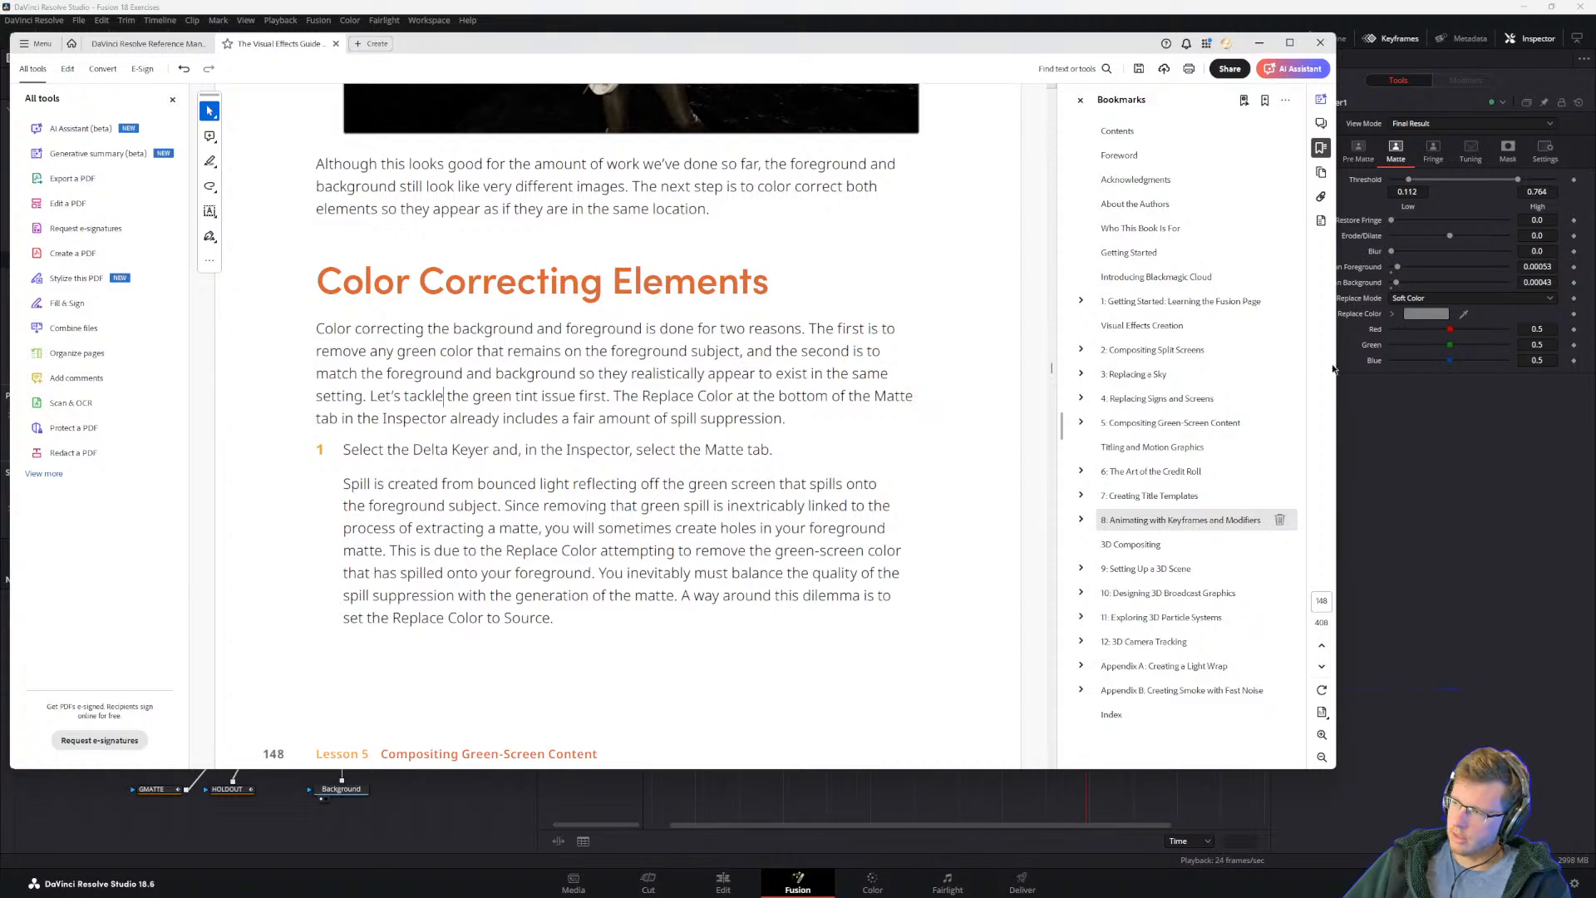
Step: Switch back to Fusion and examine DeltaKeyer1's Replace Mode options and Replace Color controls
left_click(1413, 494)
left_click(1414, 298)
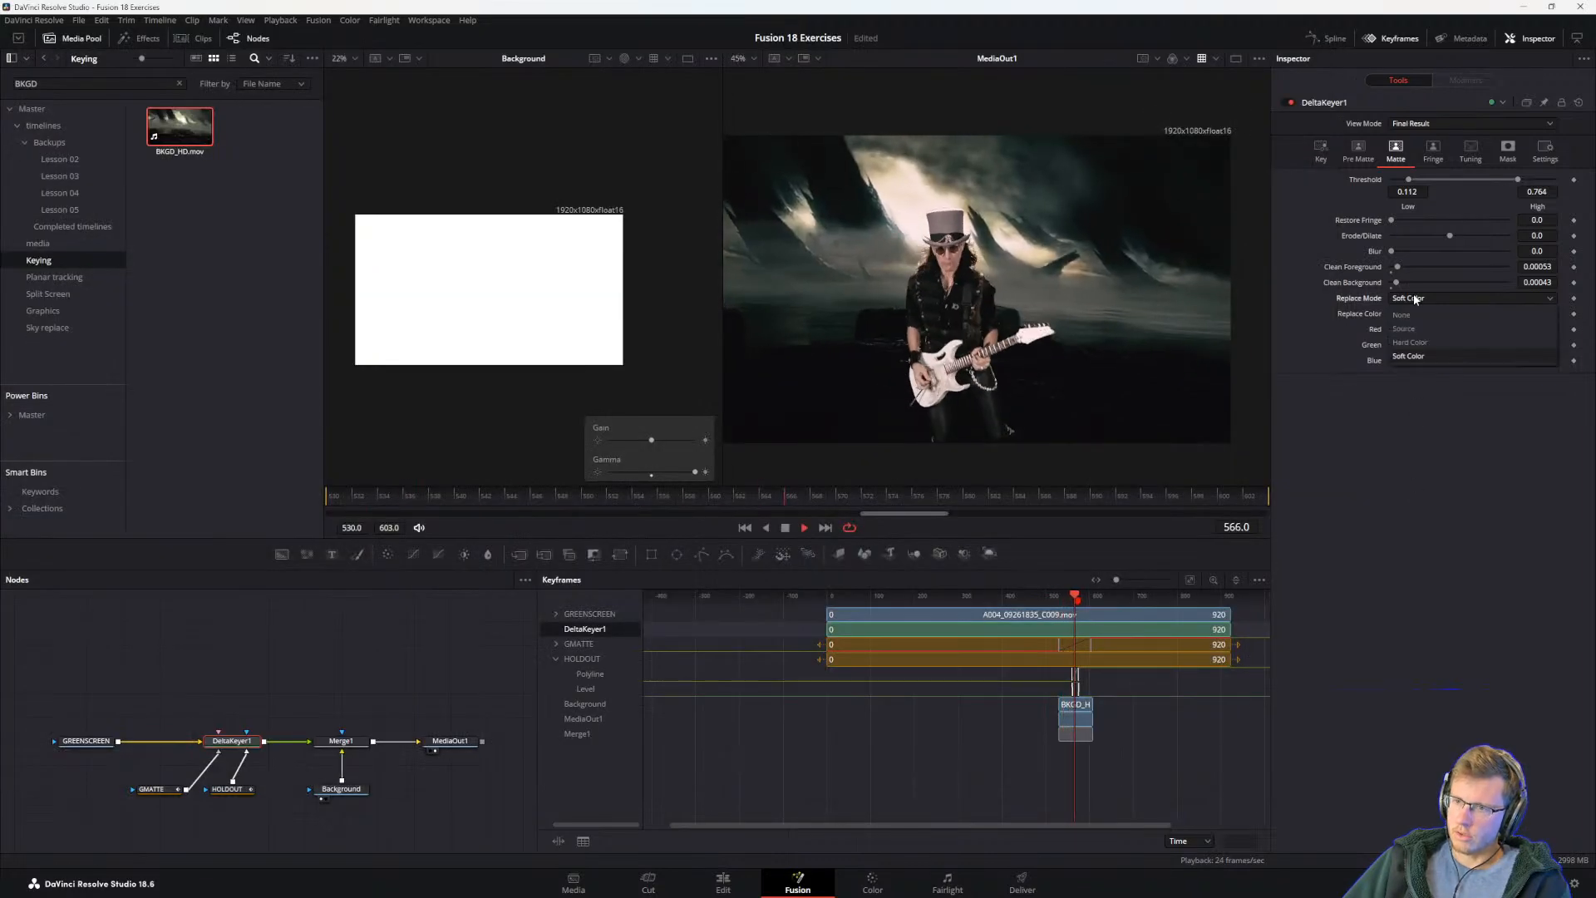
left_click(1408, 356)
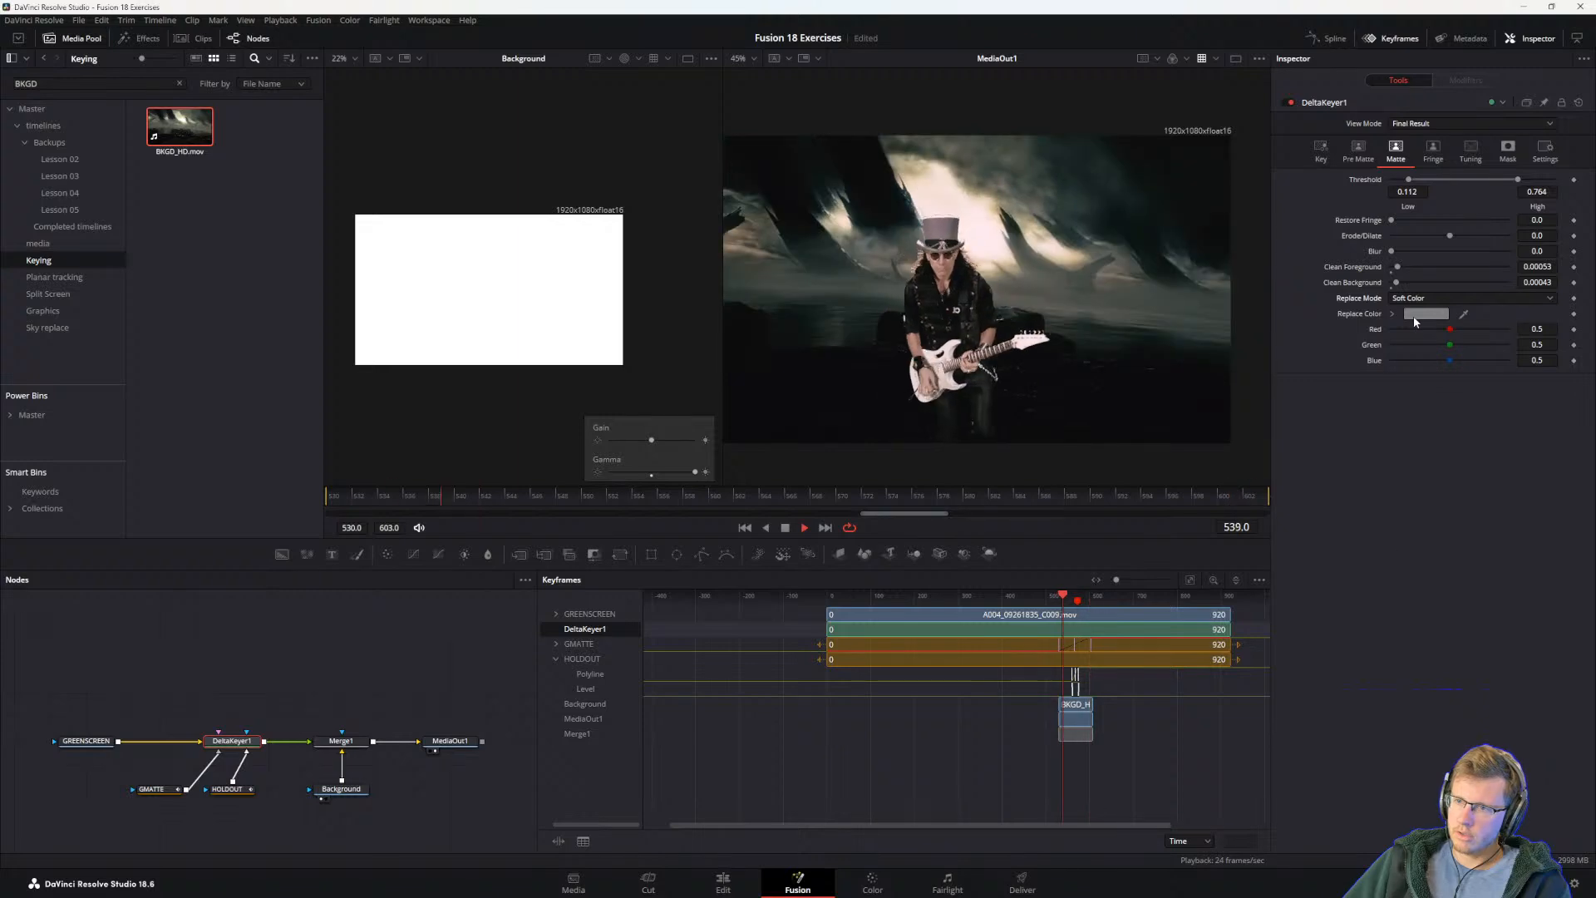
left_click(1392, 314)
left_click(1392, 315)
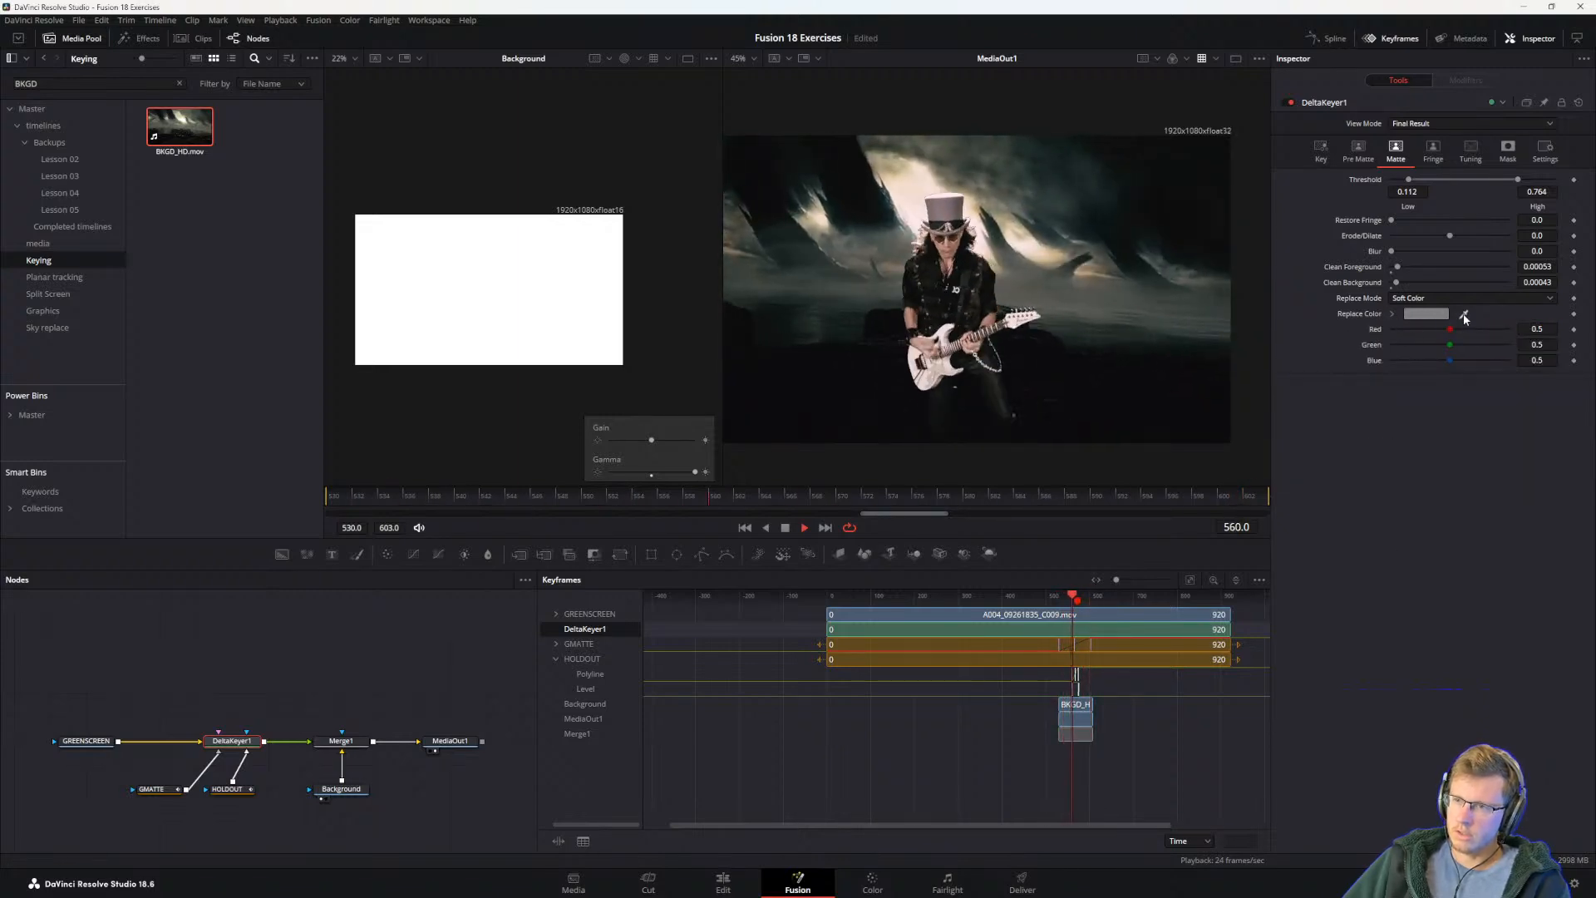
key("alt+Tab")
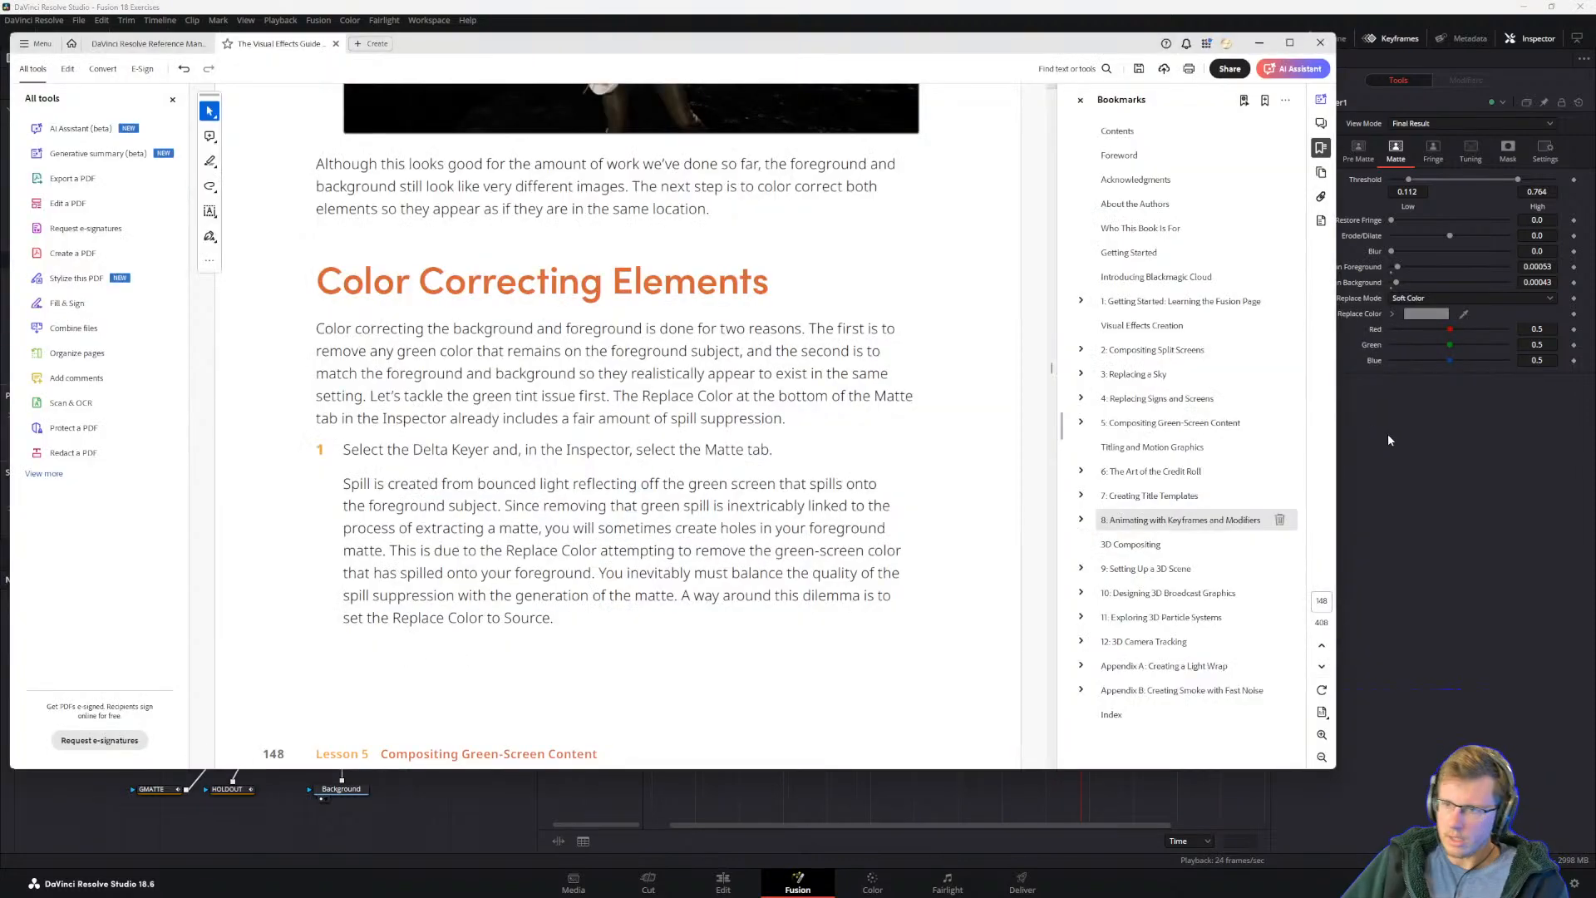
key("alt+Tab")
left_click(1429, 314)
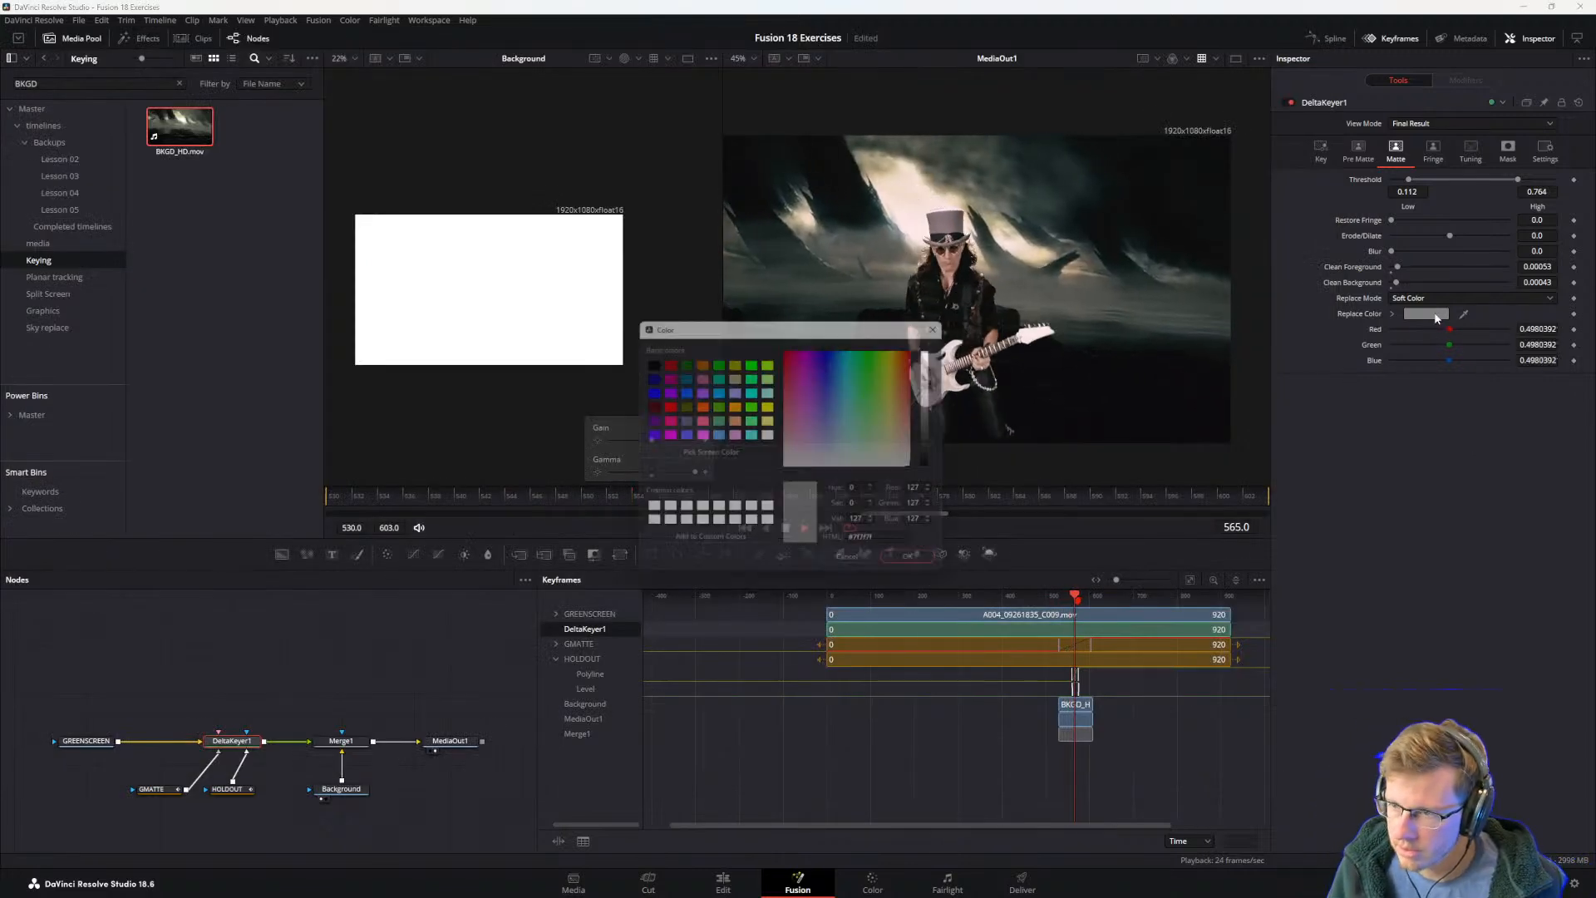
left_click(854, 566)
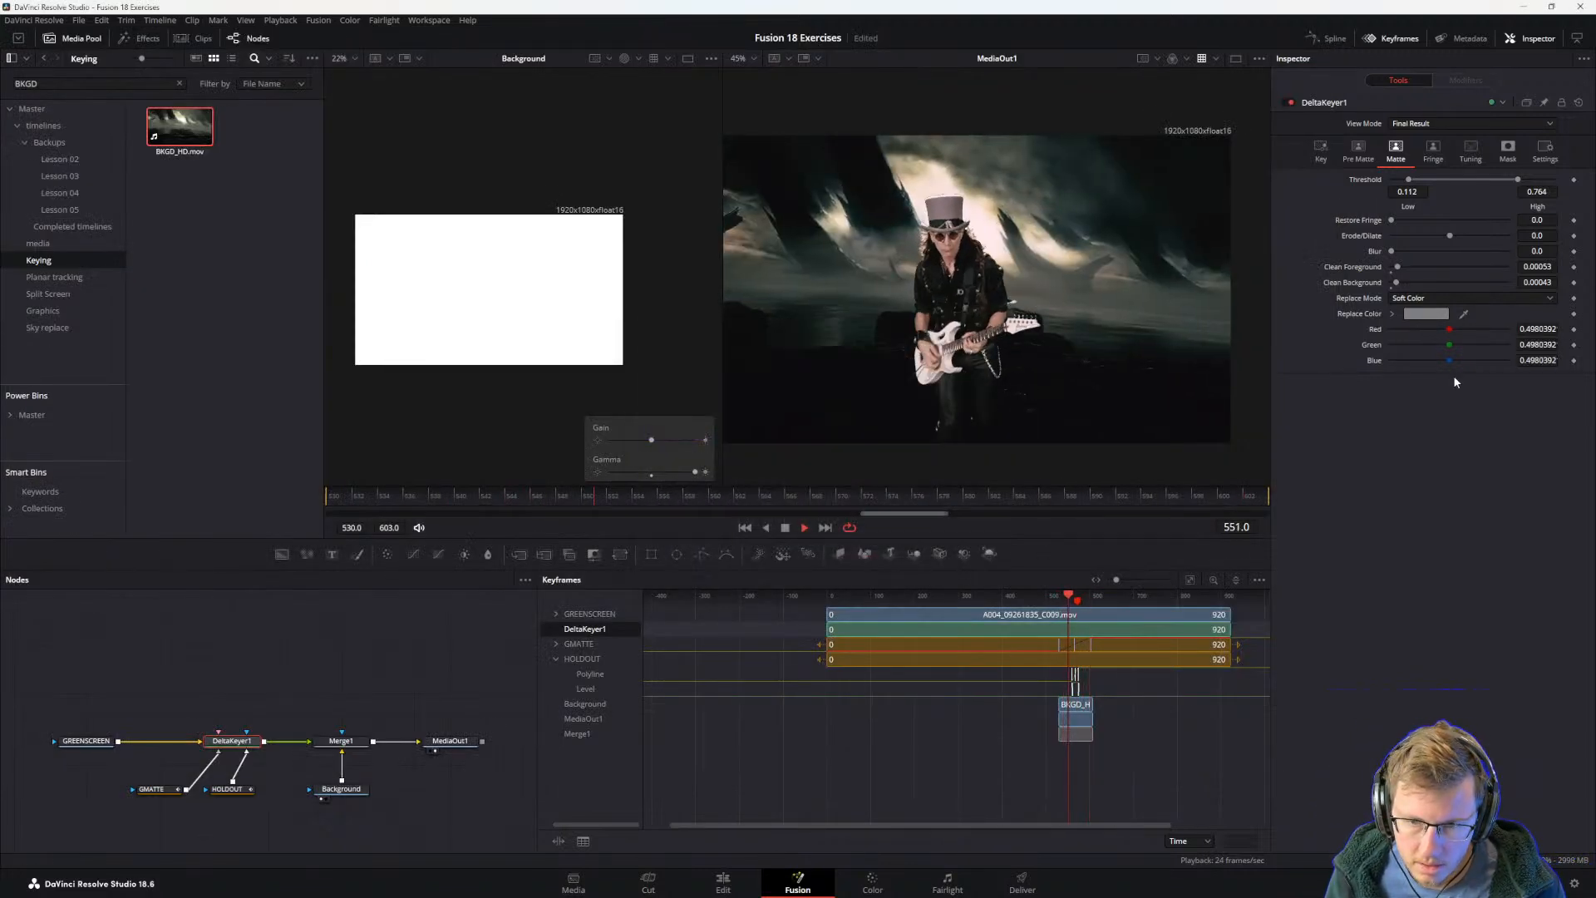
left_click(1392, 314)
left_click(1393, 314)
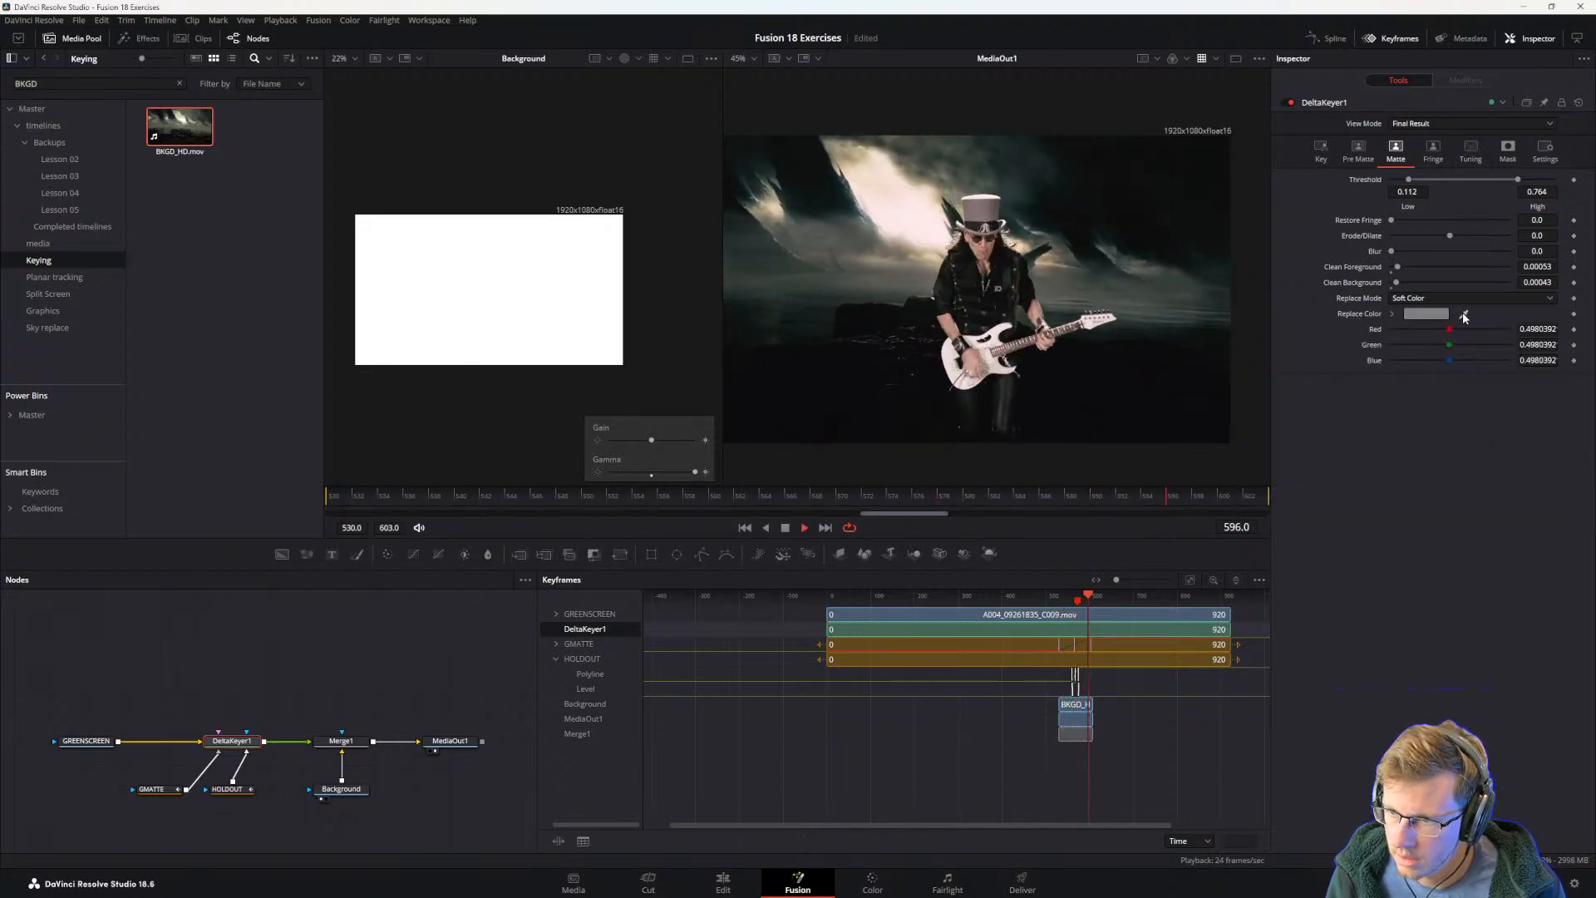
Step: Compare the Source and Soft Color replace modes on DeltaKeyer1, and set Replace Mode to Source
left_click(1453, 296)
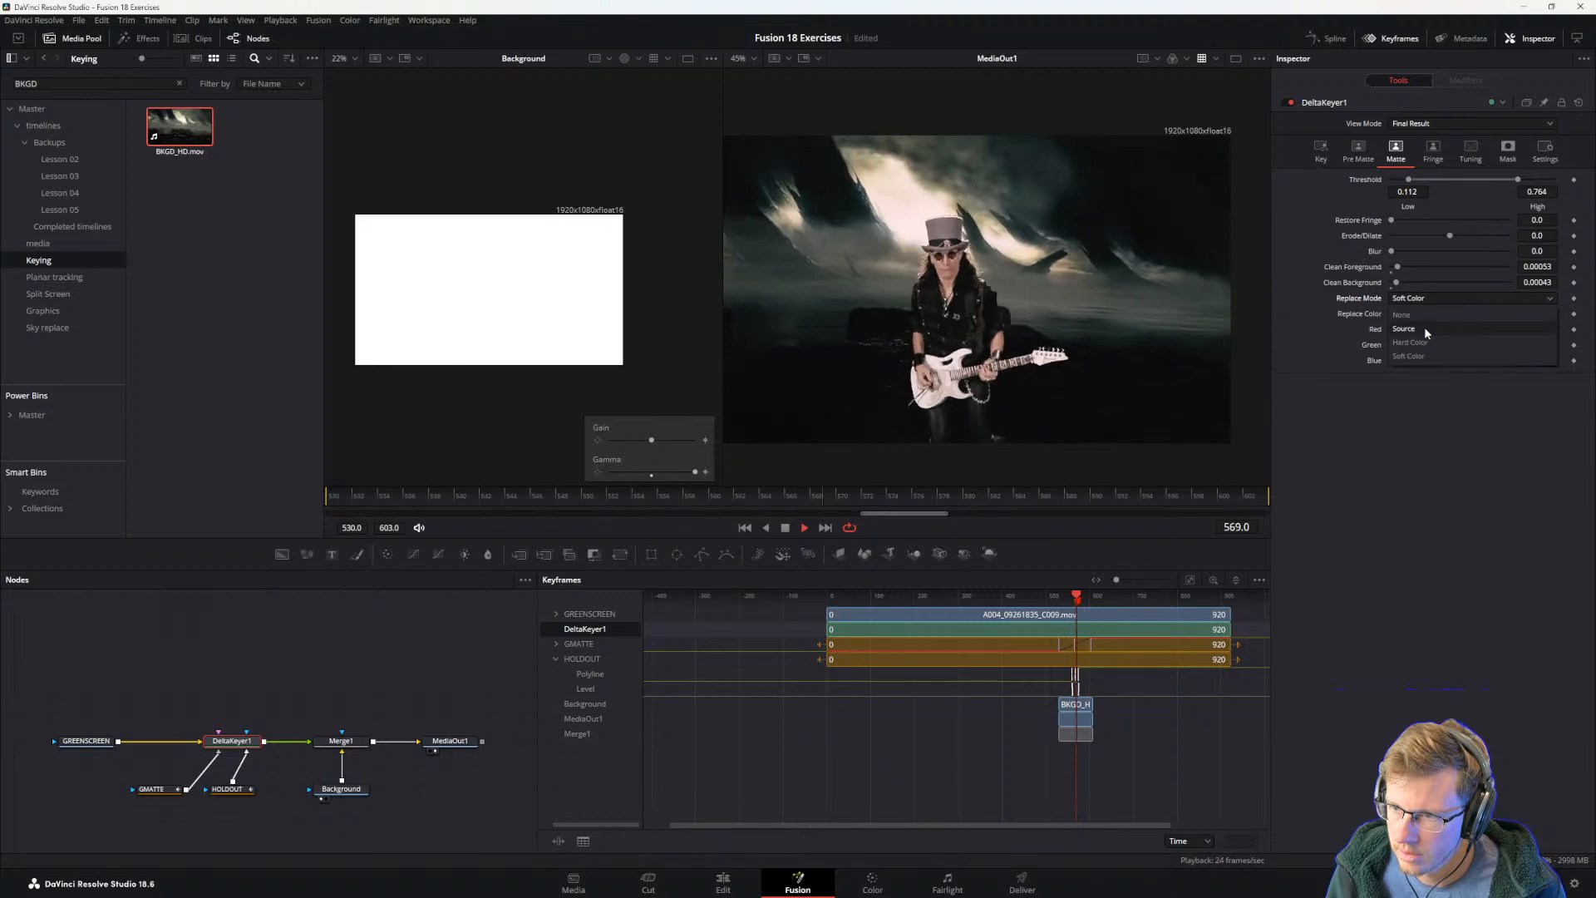
left_click(1423, 327)
left_click(1413, 297)
left_click(1408, 356)
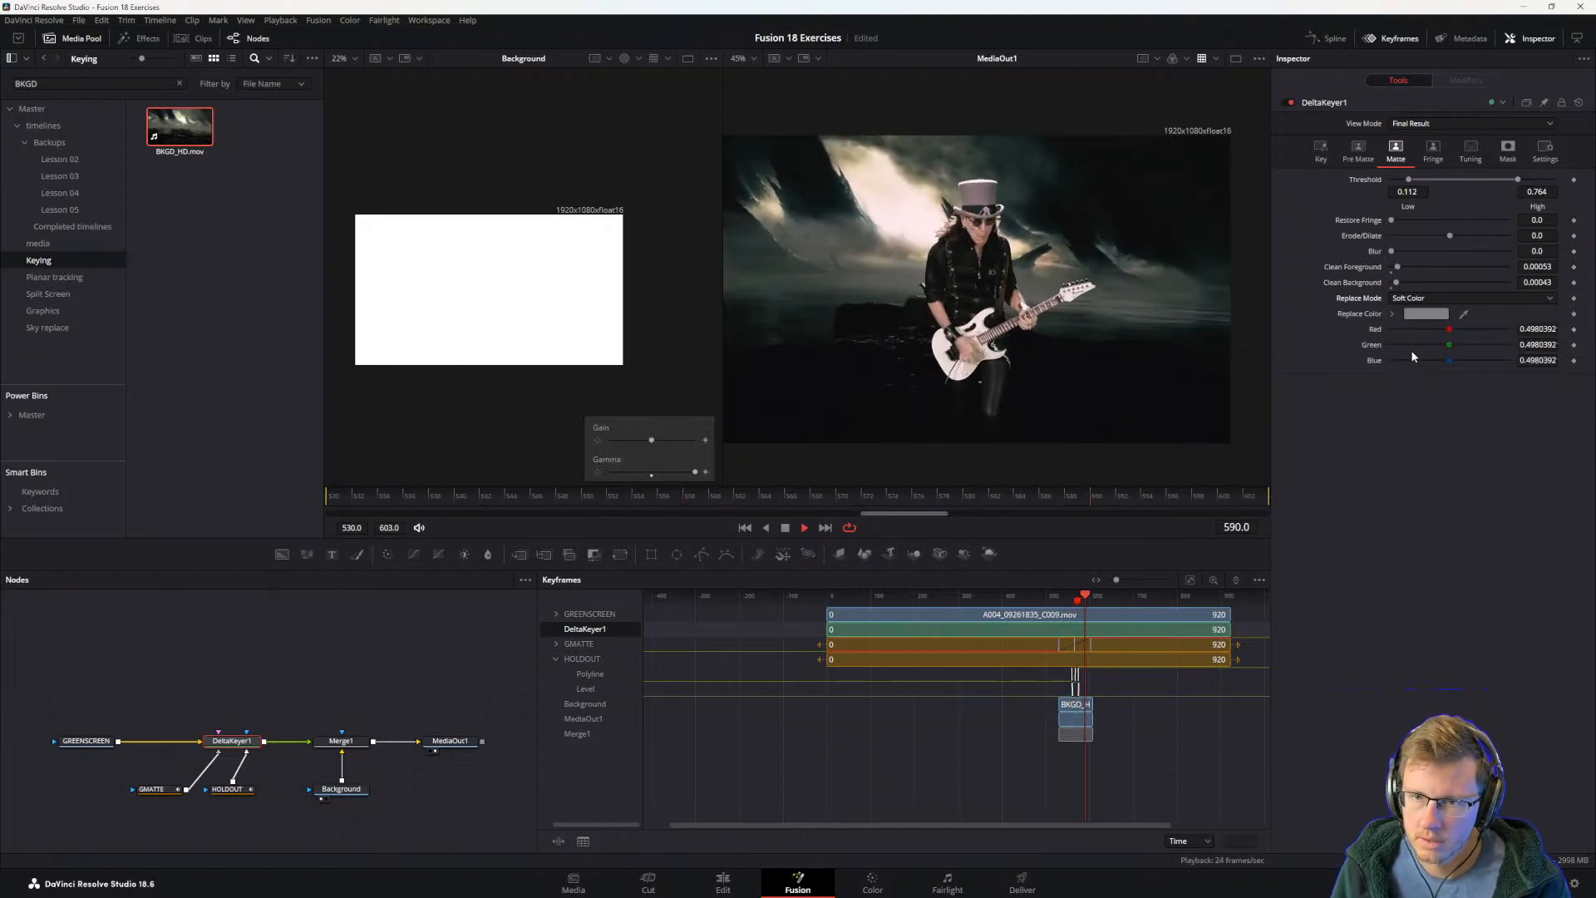
left_click(1413, 299)
left_click(1409, 328)
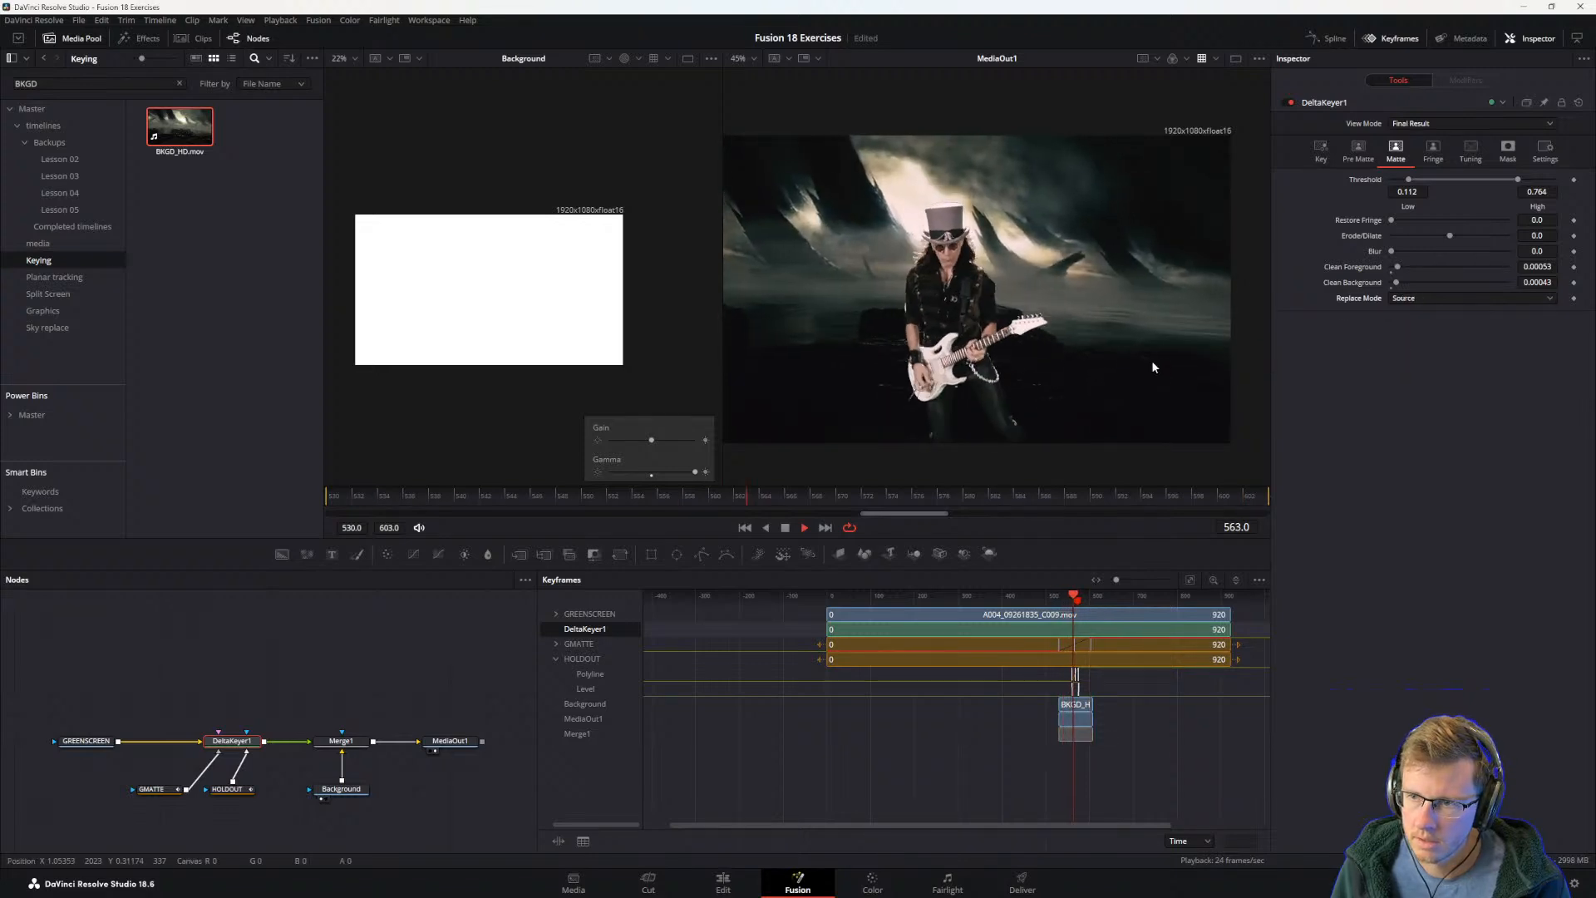
Step: Switch to the Visual Effects Guide PDF and read steps 2 and 3 on Replace Mode and inserting a Color Corrector
key("alt+Tab")
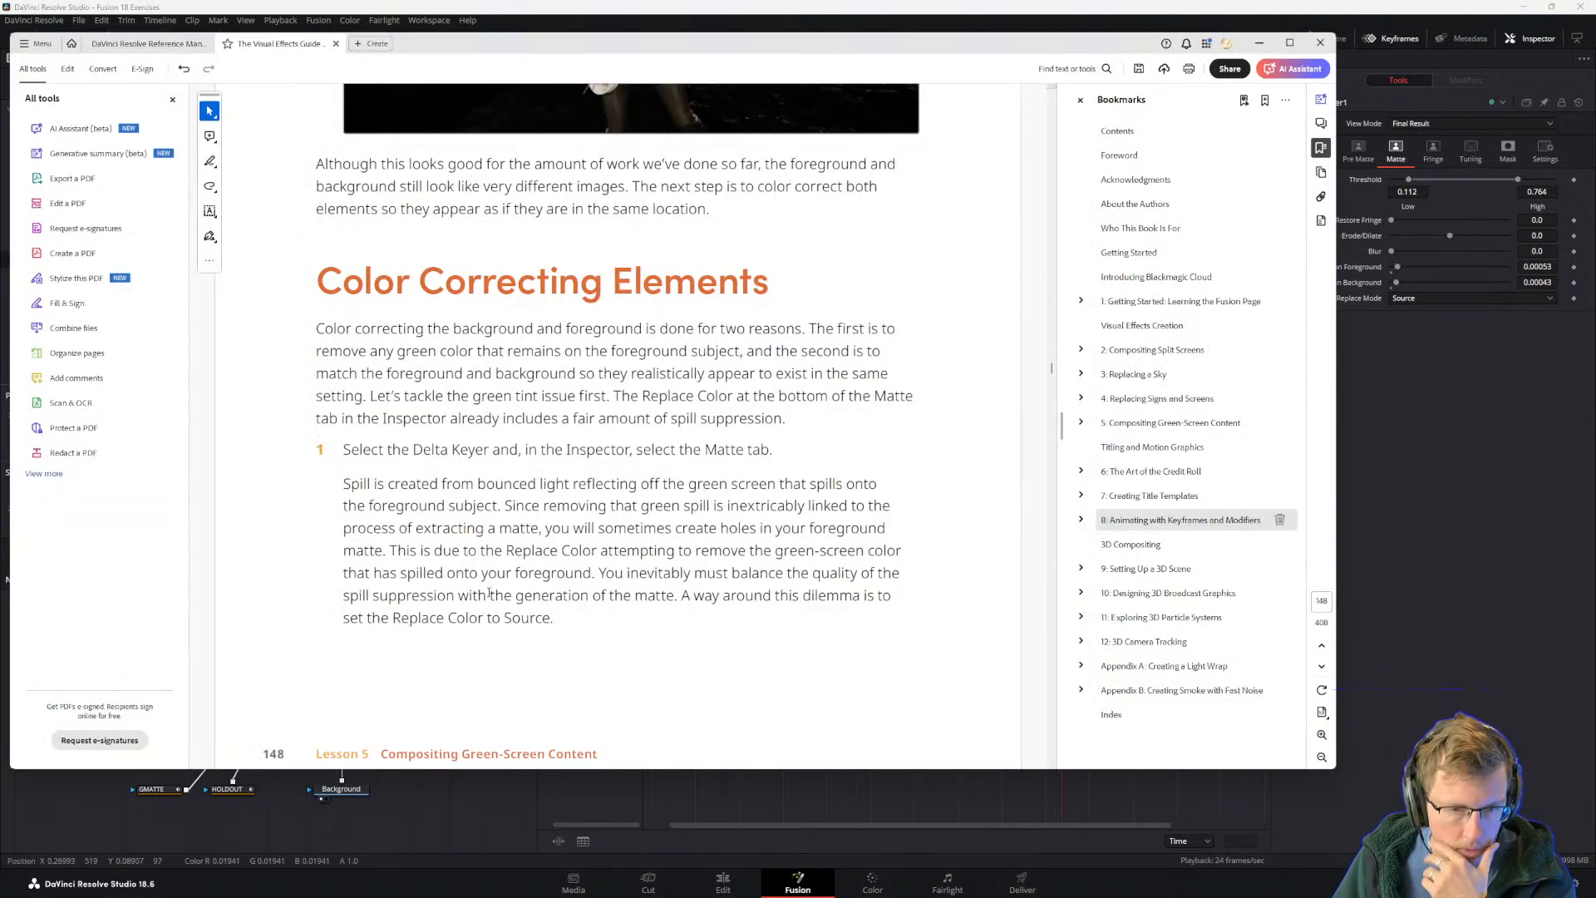
scroll(555, 606, "down", 5)
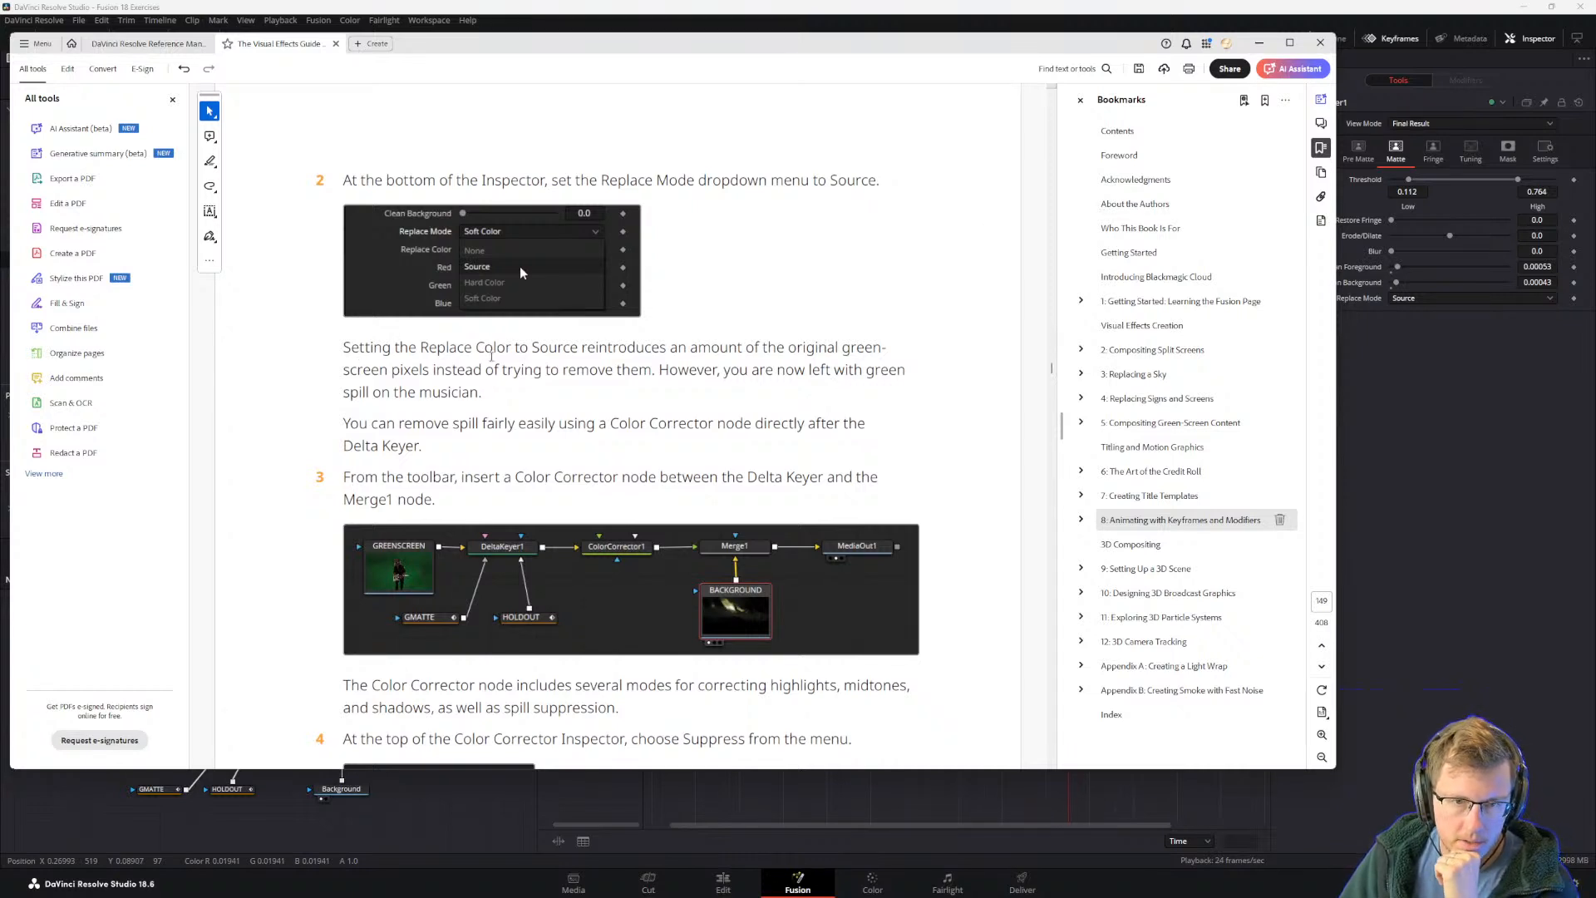
left_click(1405, 346)
key("alt+Tab")
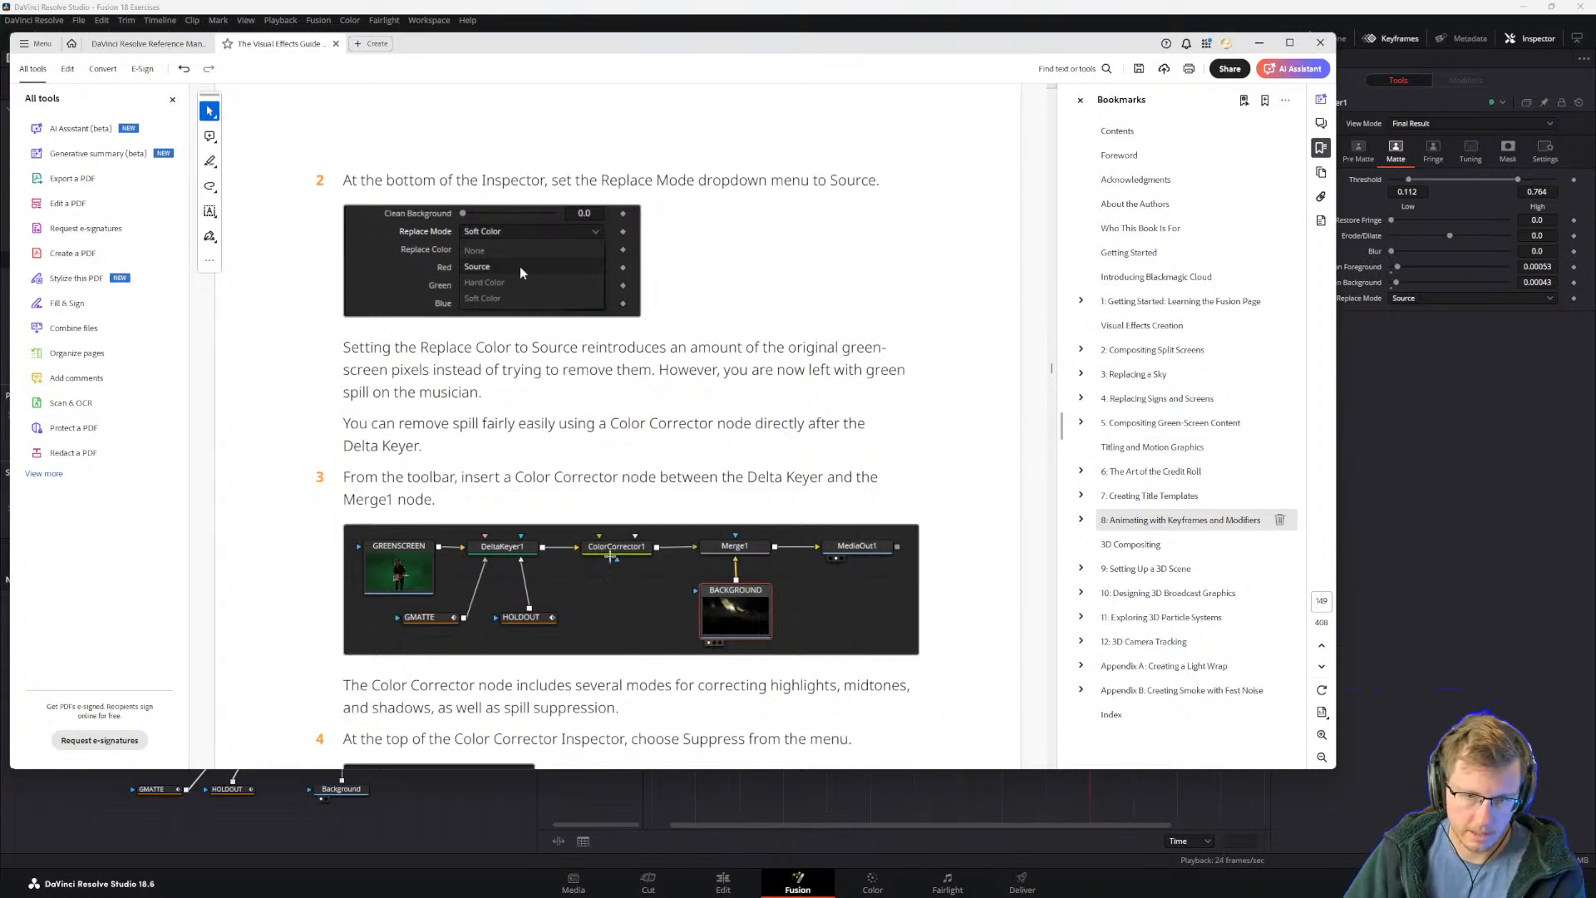
Step: Switch to Fusion, shift DeltaKeyer1 and its mask nodes away from Merge1, and insert a Color Corrector node between DeltaKeyer1 and Merge1
key("alt+Tab")
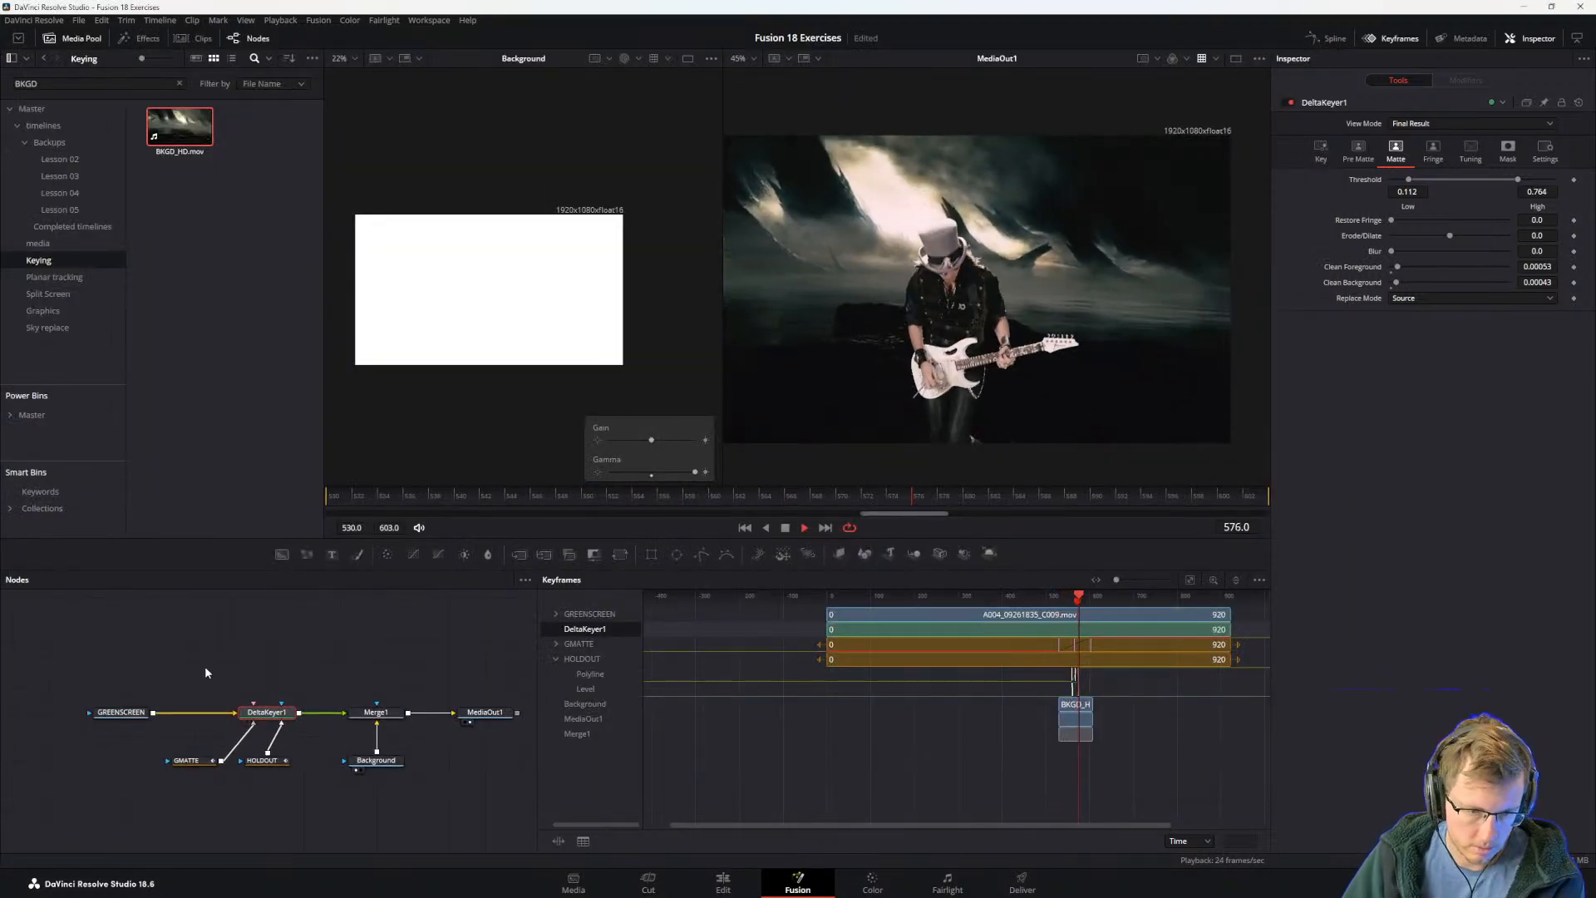
left_click_drag(195, 672, 282, 777)
left_click_drag(275, 713, 239, 715)
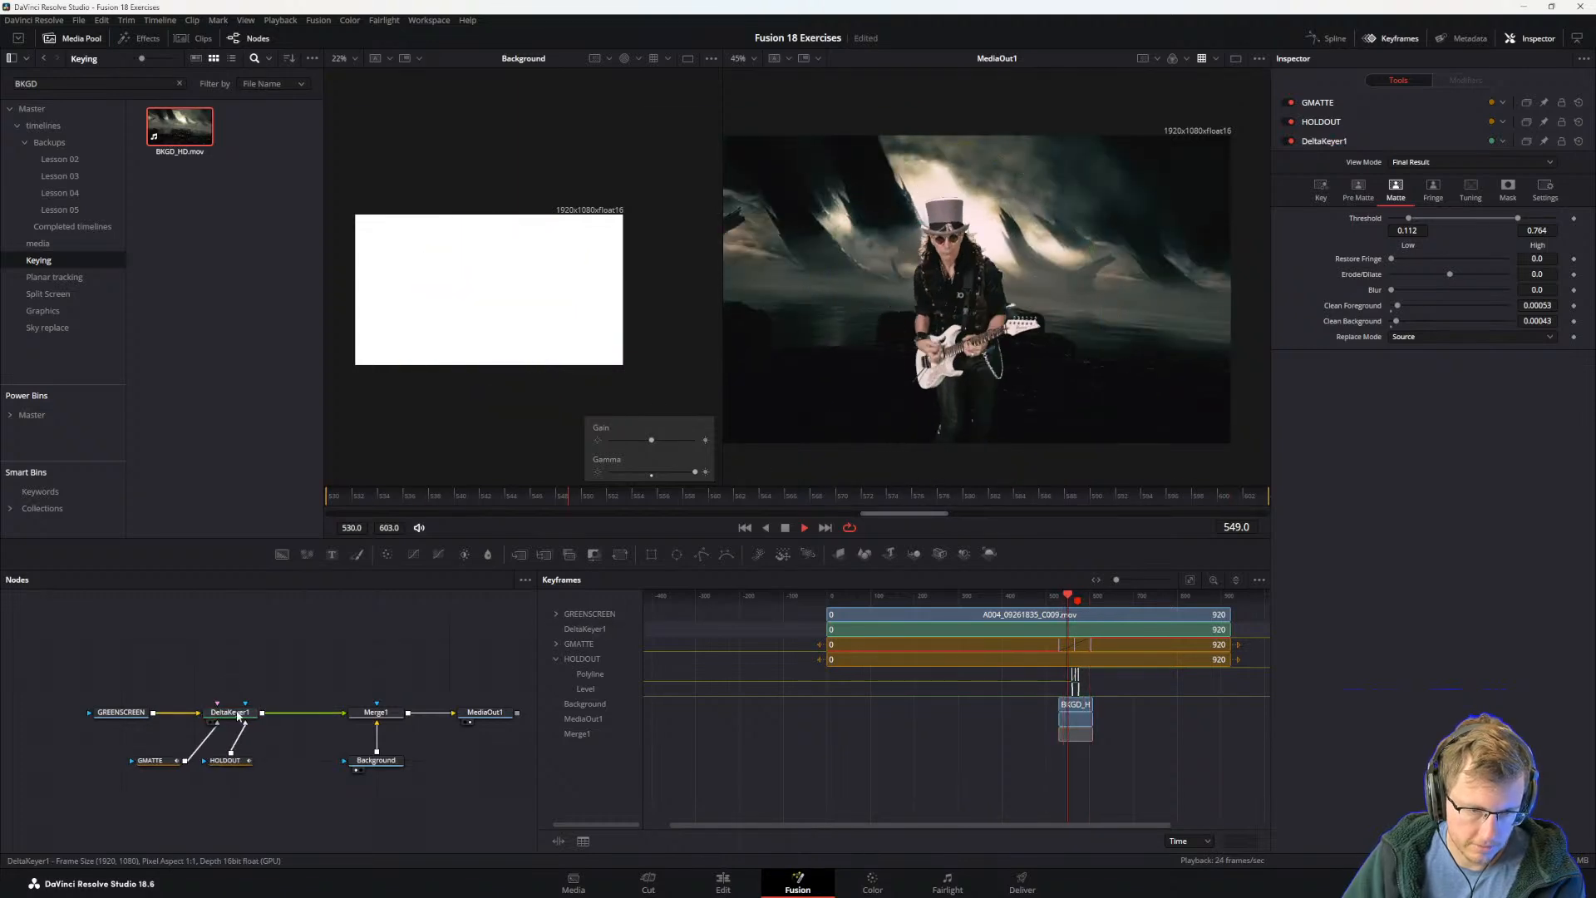
left_click(238, 715)
key("shift+space")
type("color")
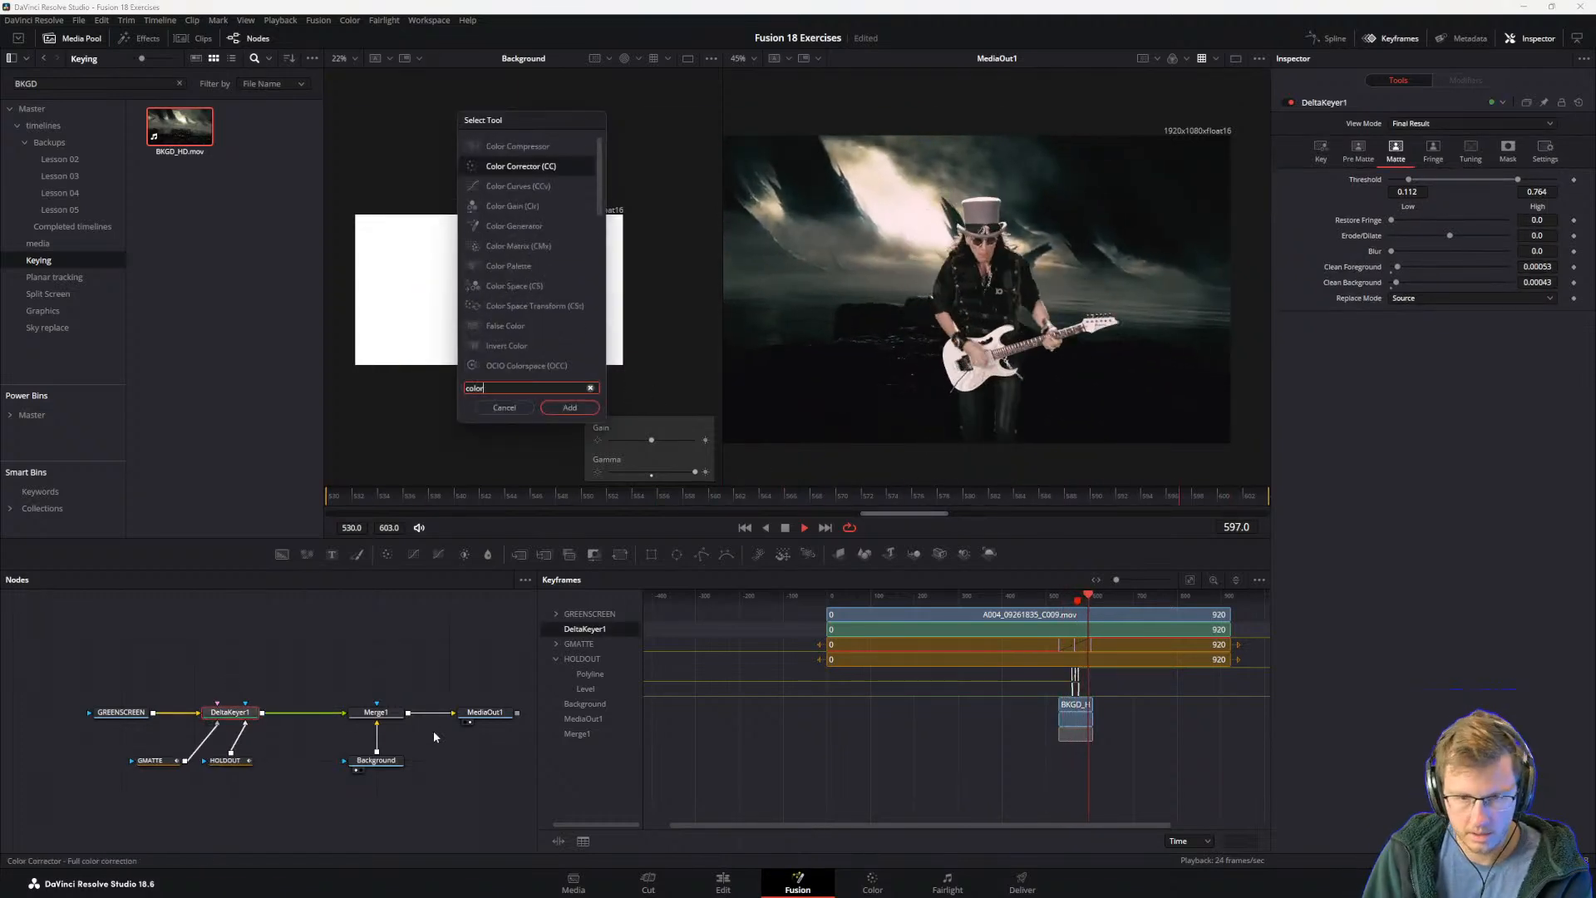
type(" co")
key("Return")
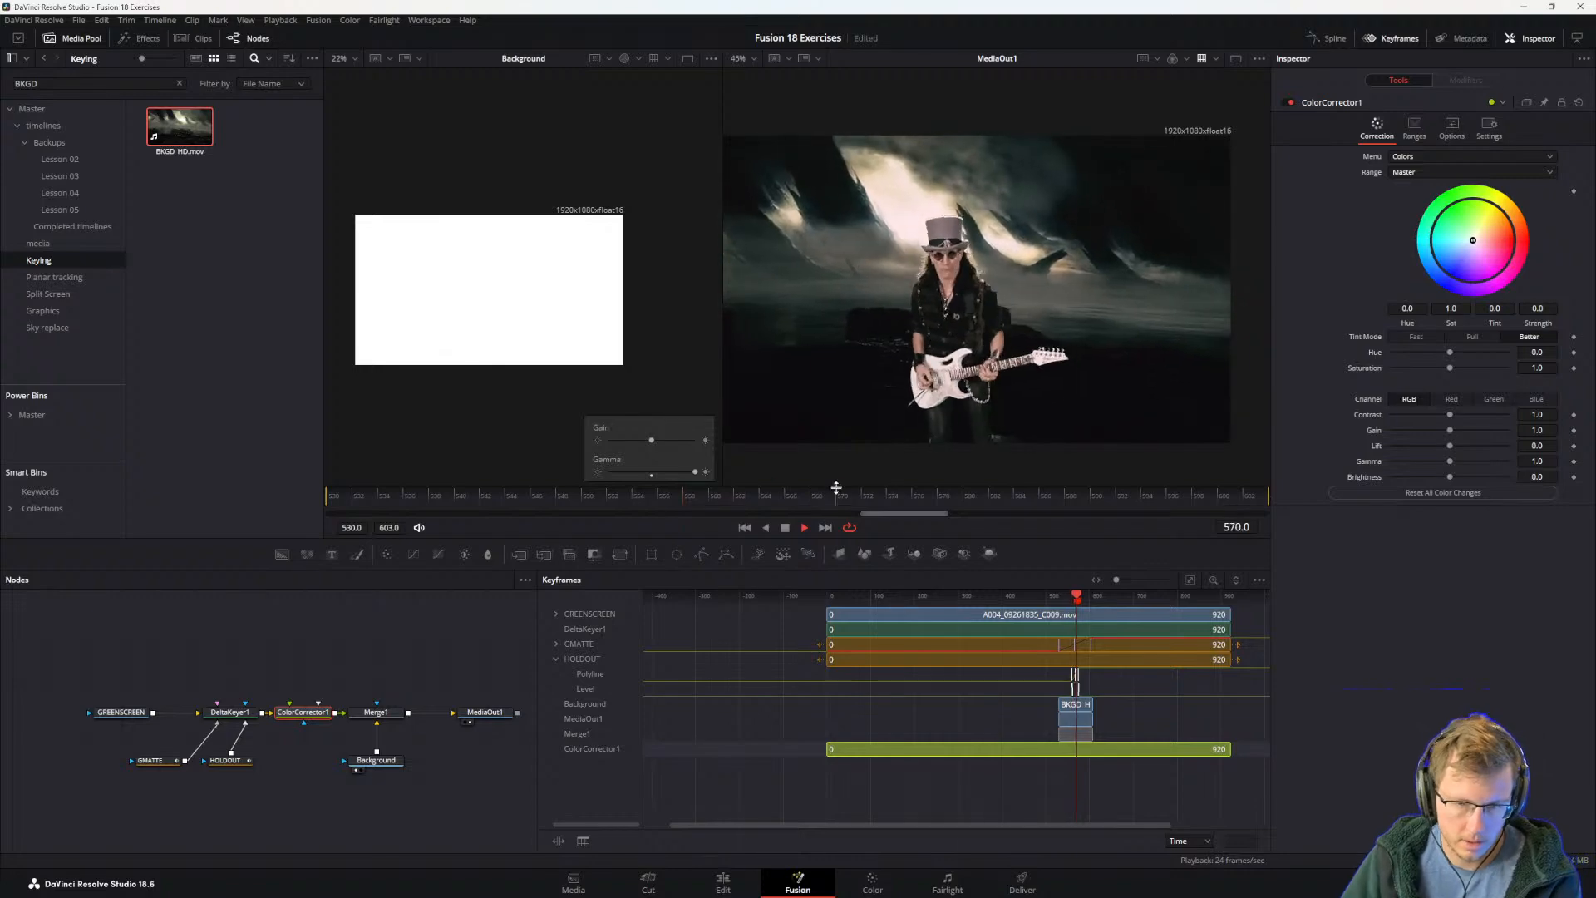
Step: Undo a trial tint on the Color Corrector, and set its Menu to Suppress following the guide's step 4
mouse_move(1473, 240)
left_mouse_down()
mouse_move(1465, 274)
mouse_move(1518, 208)
mouse_move(1468, 236)
left_mouse_up()
key("ctrl+z")
key("alt+Tab")
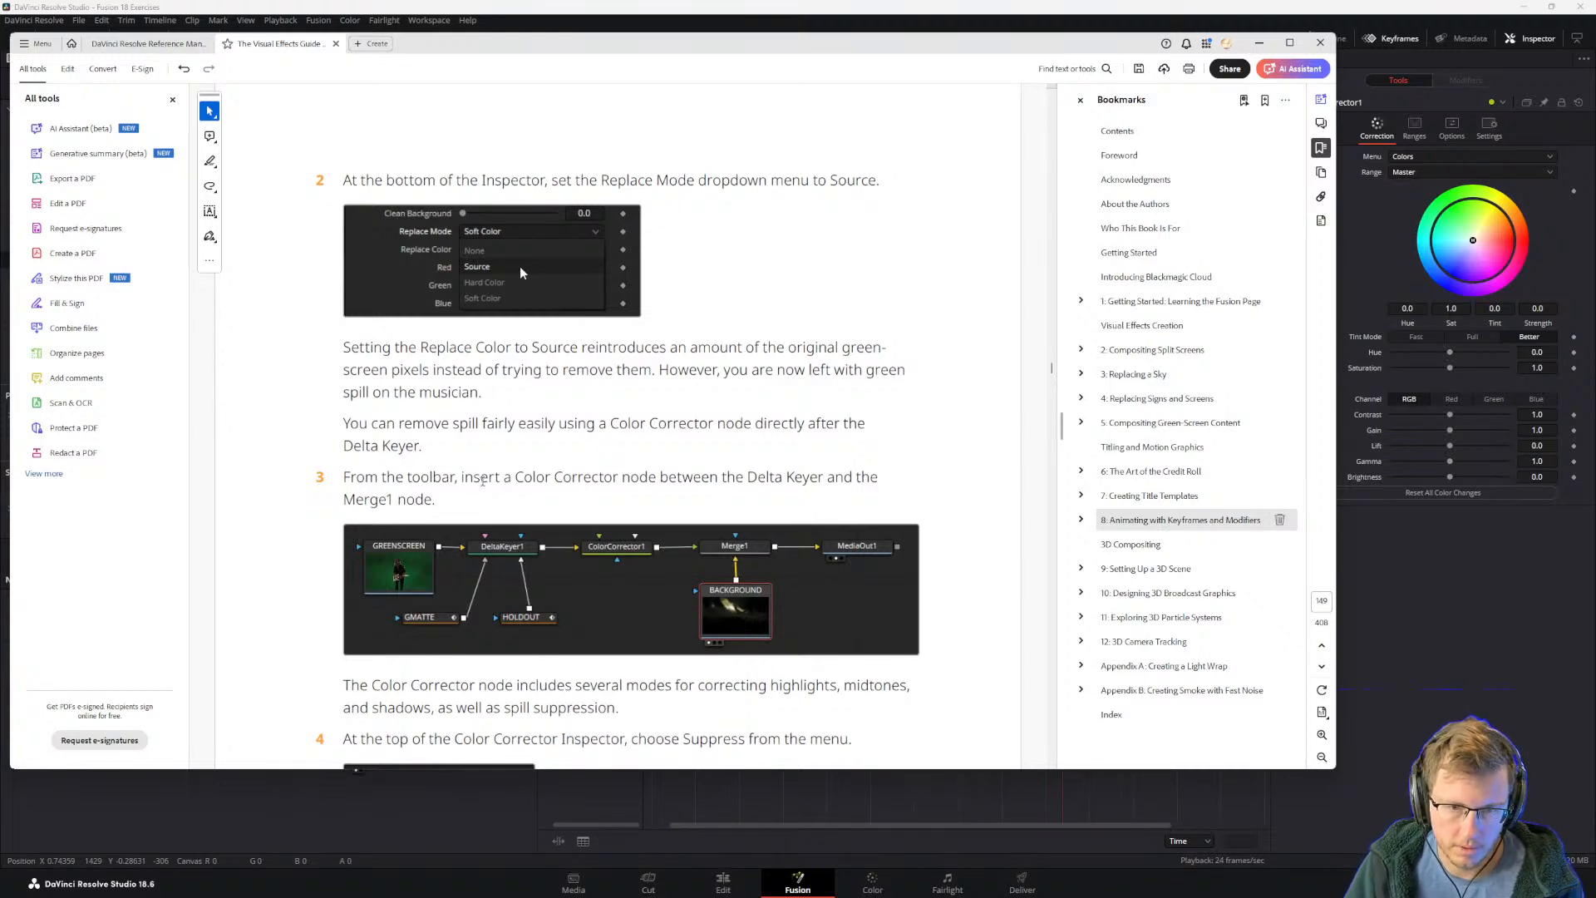
scroll(480, 498, "down", 3)
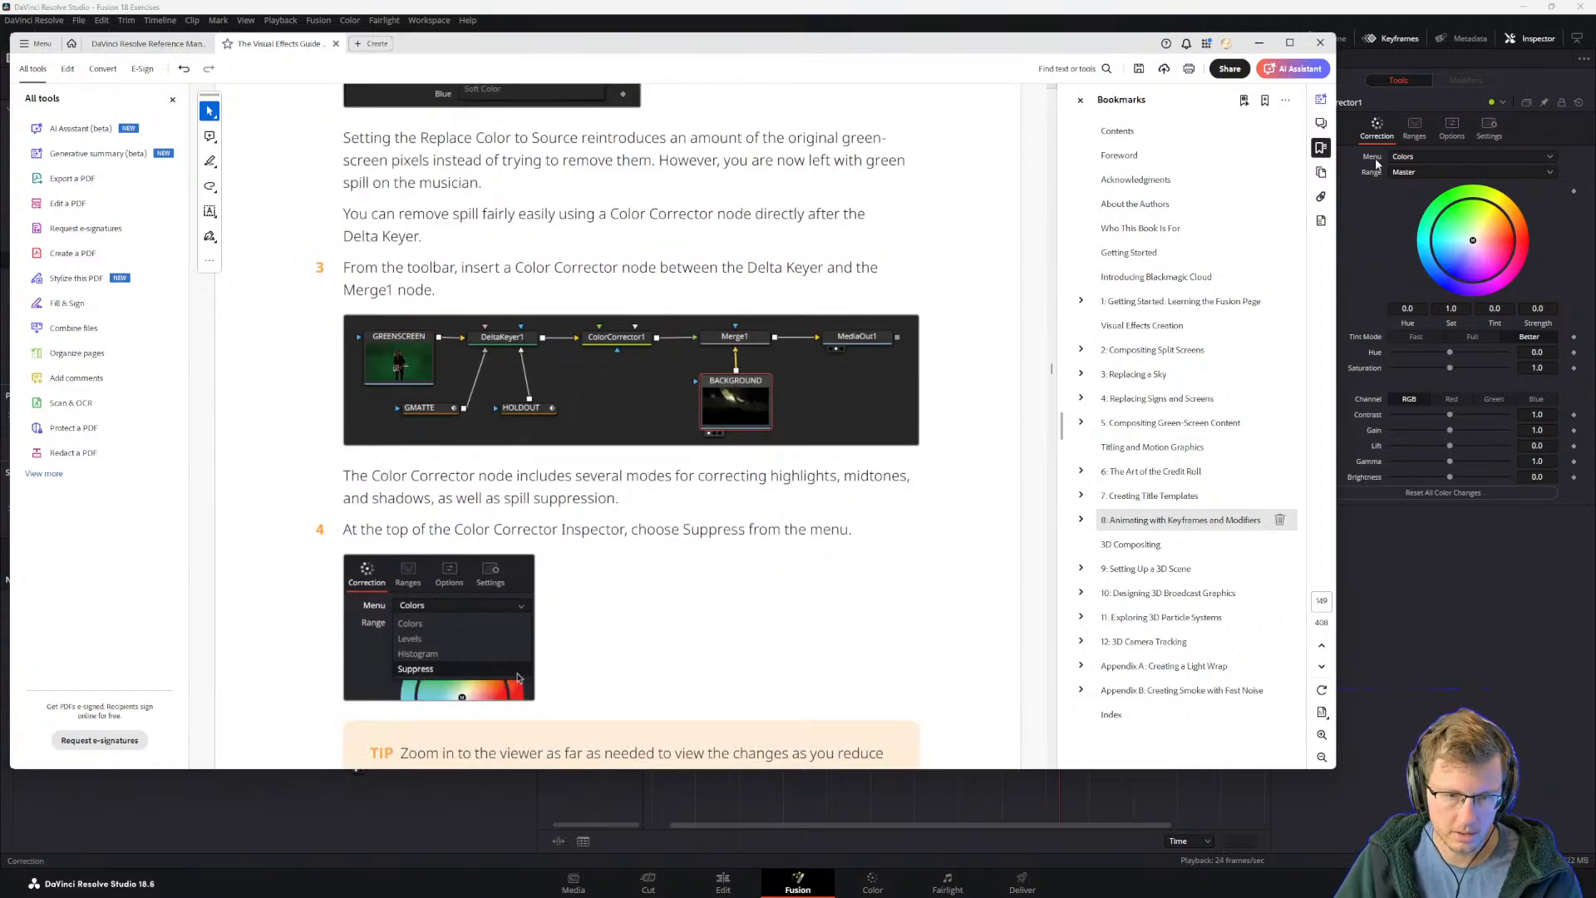
left_click(1413, 156)
left_click(1413, 215)
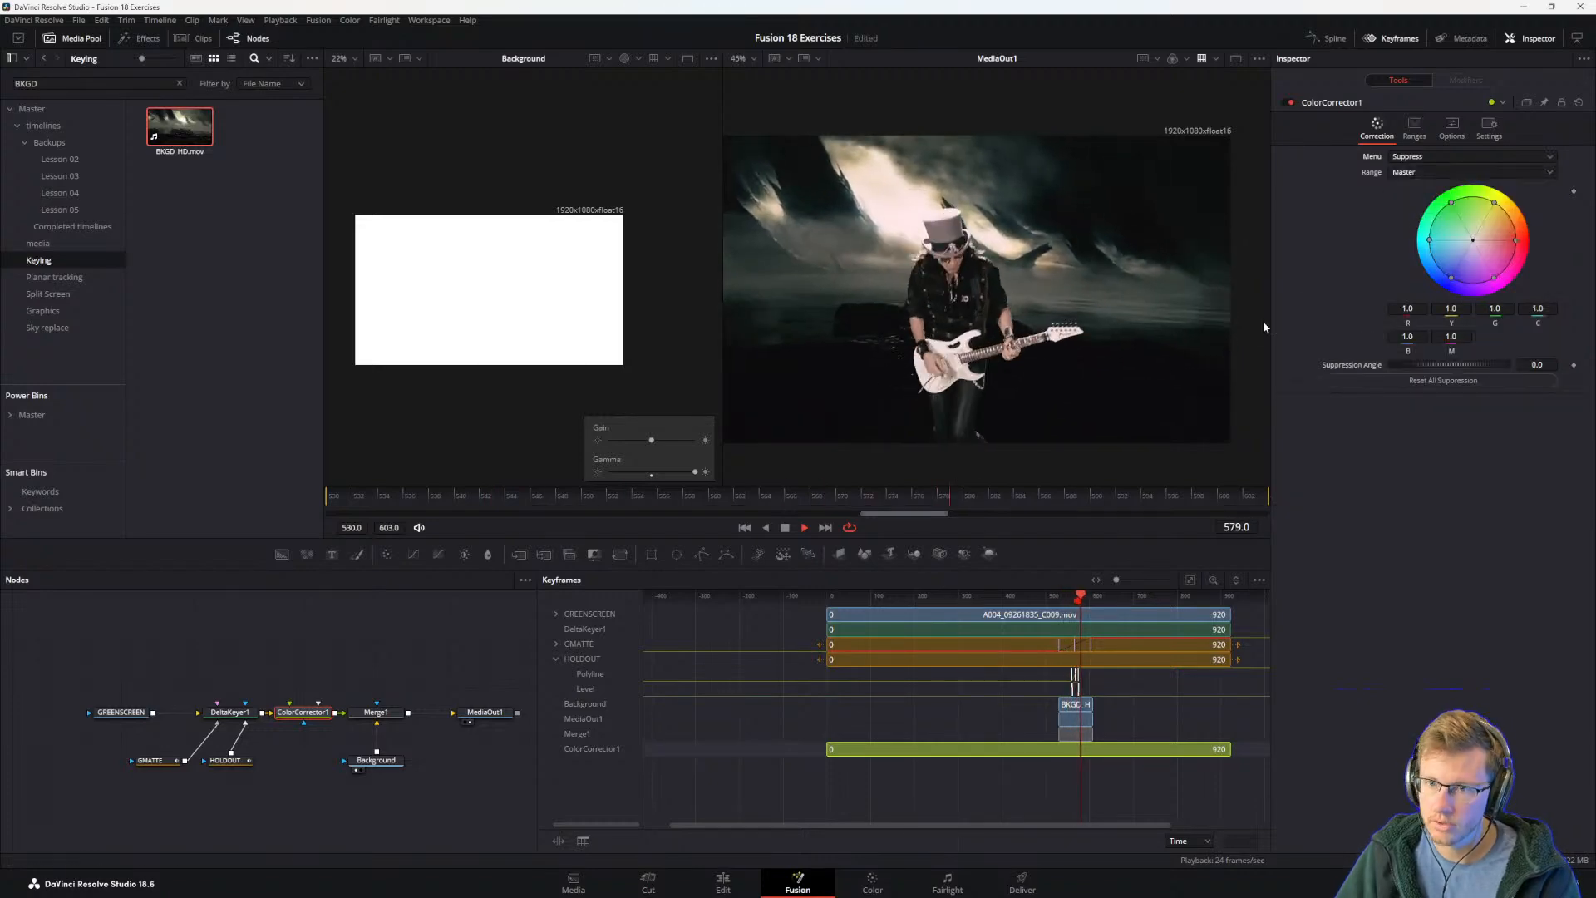
Step: Switch to the guide PDF and read how the Suppress wheel works and step 5 on reducing green and yellow
key("alt+Tab")
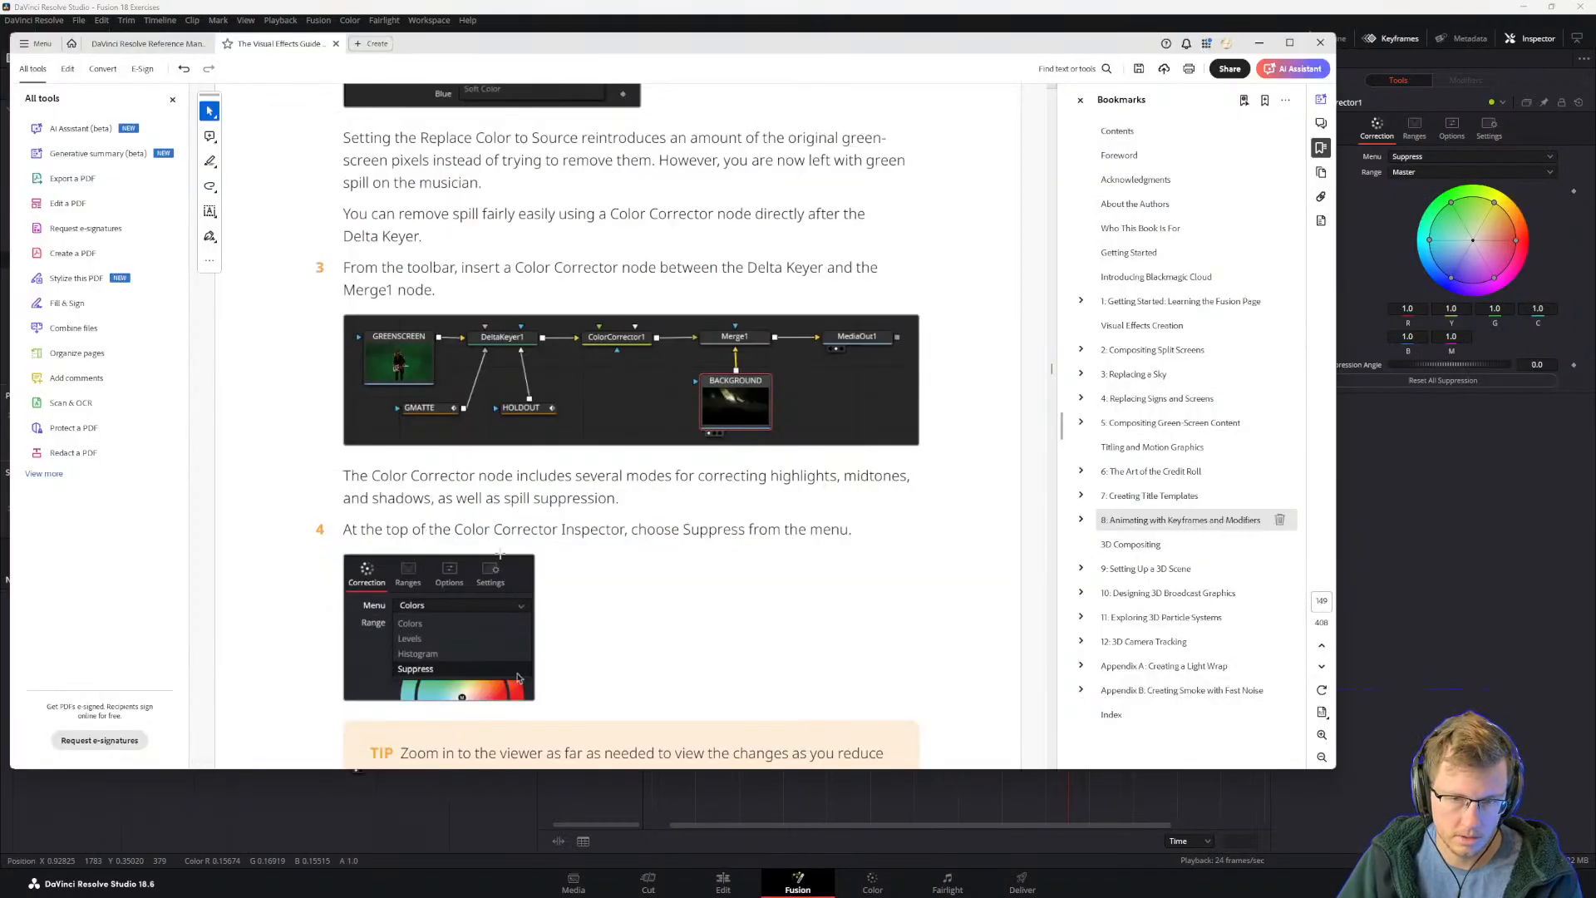
scroll(485, 576, "down", 3)
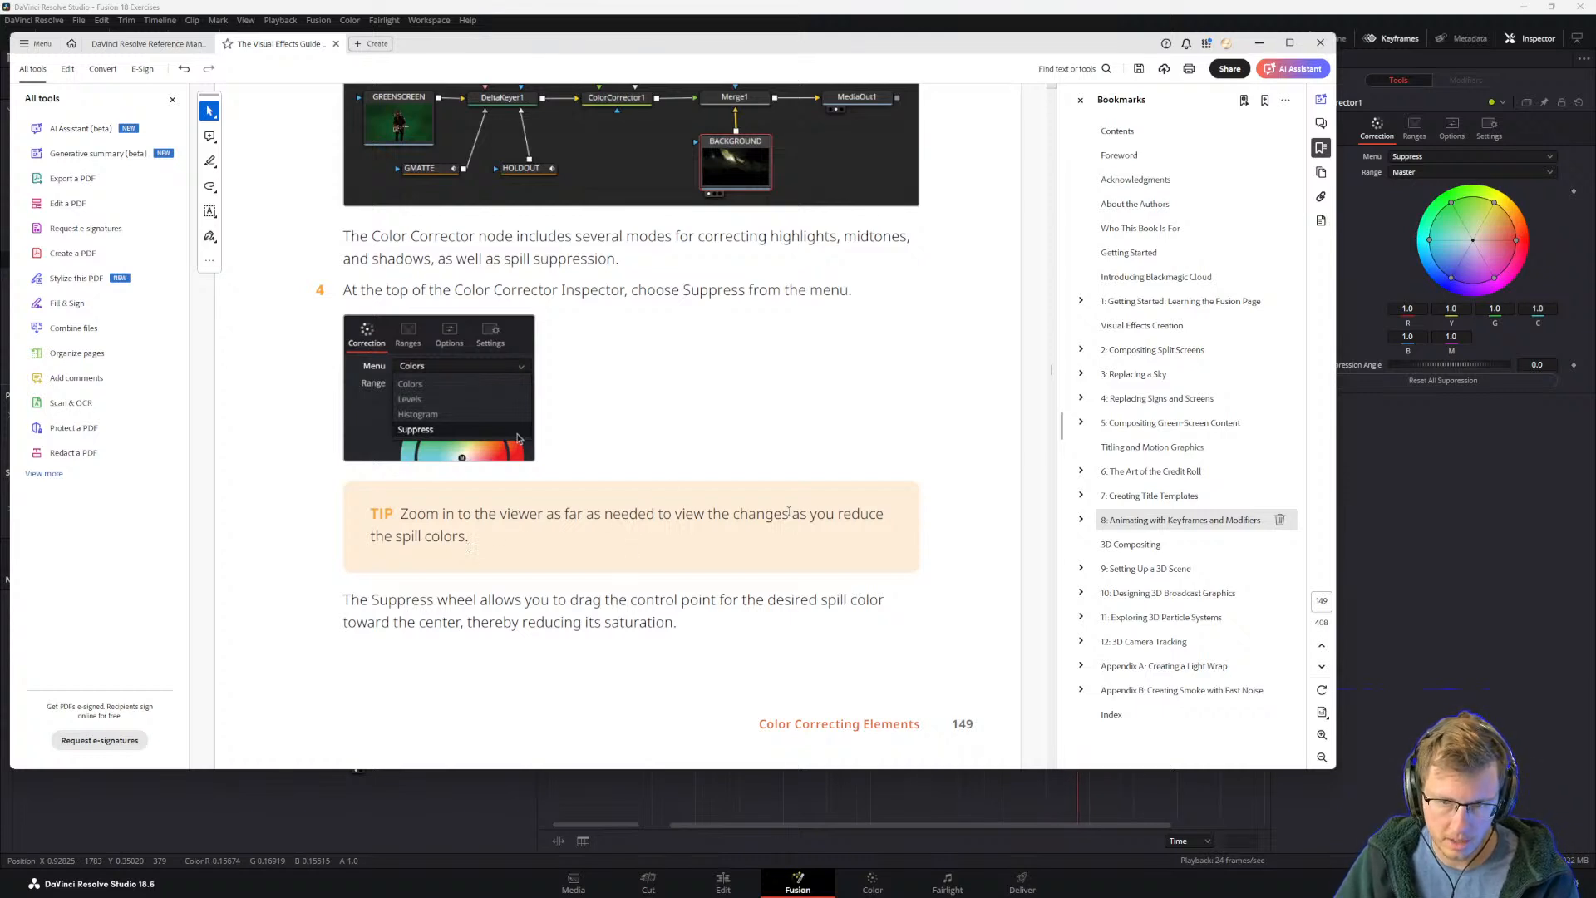
scroll(422, 393, "down", 7)
scroll(436, 538, "up", 1)
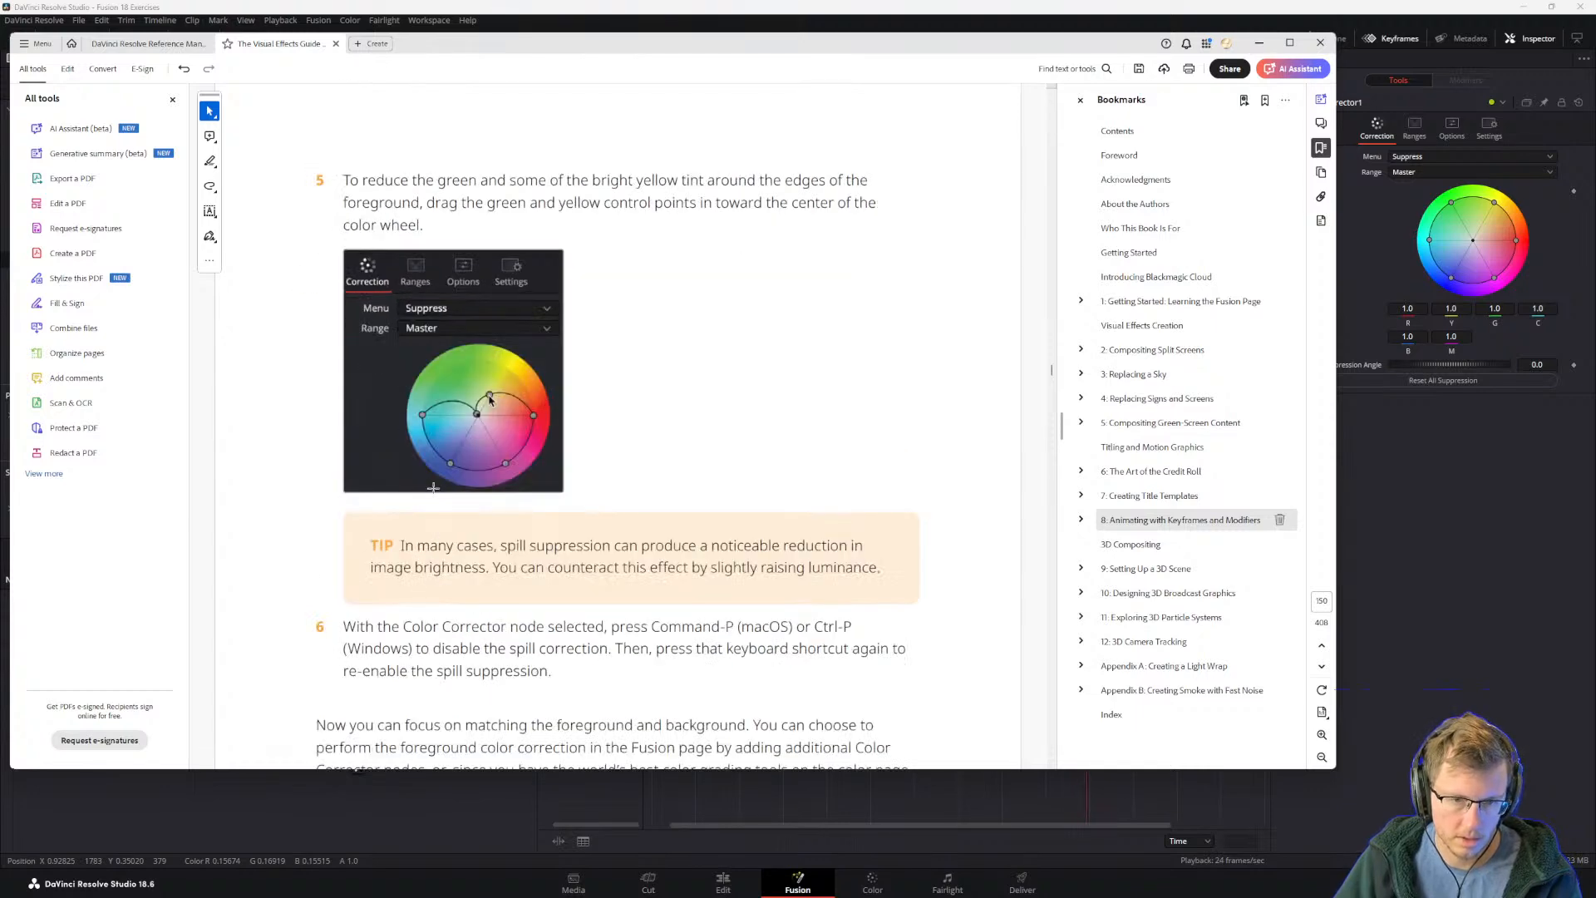
scroll(459, 524, "up", 4)
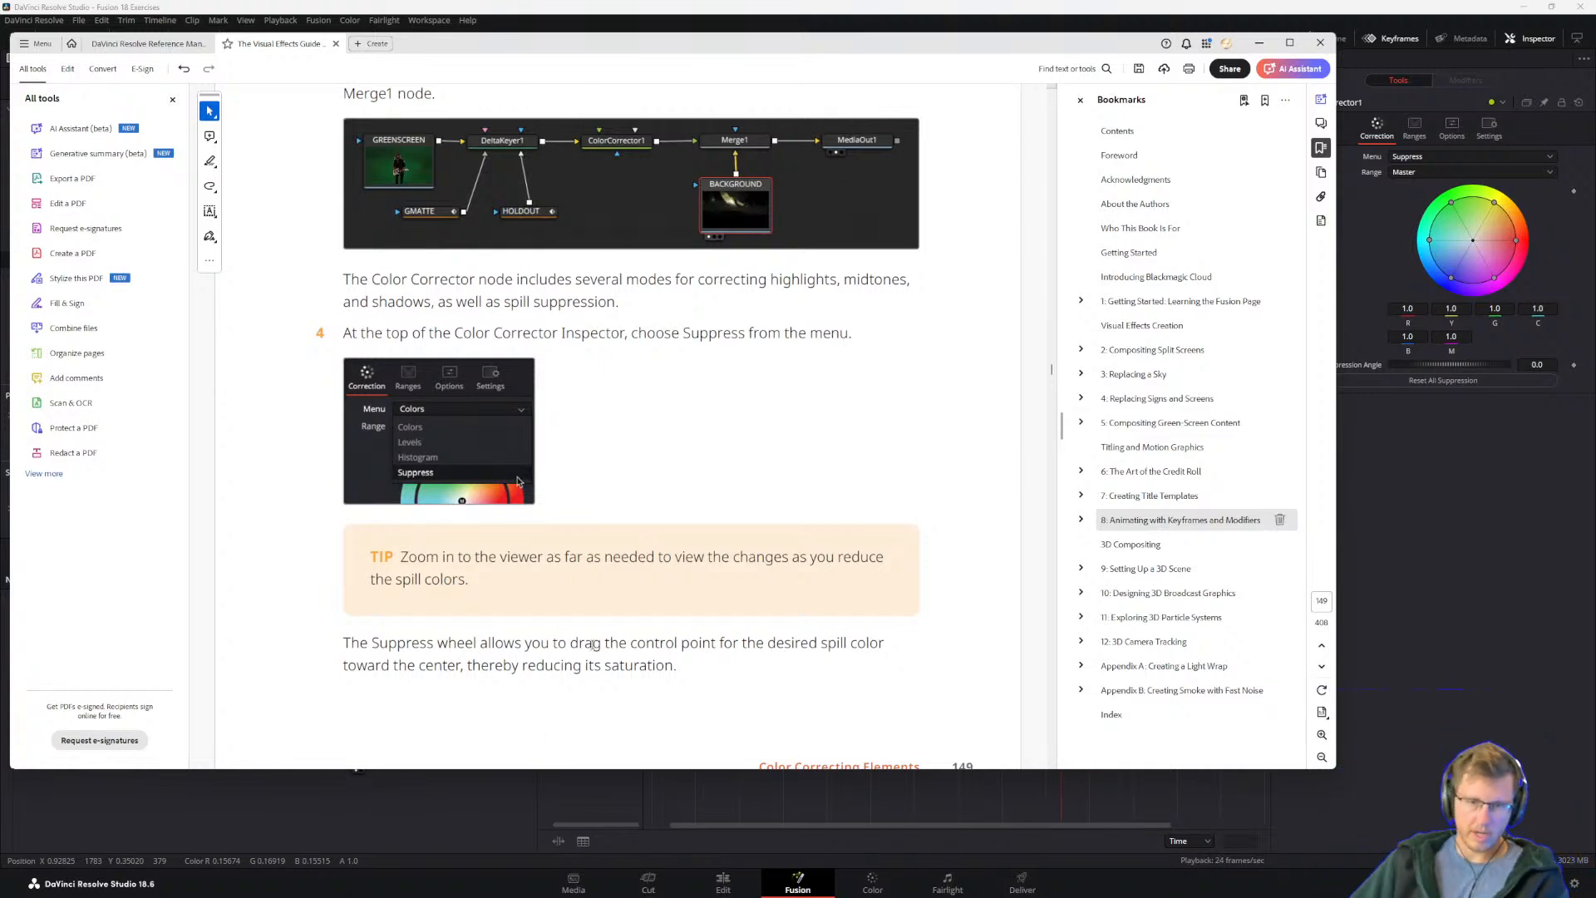
Step: In Fusion, lower ColorCorrector1's green suppression value to 0.0 and its yellow value to 0.55
left_click(1488, 532)
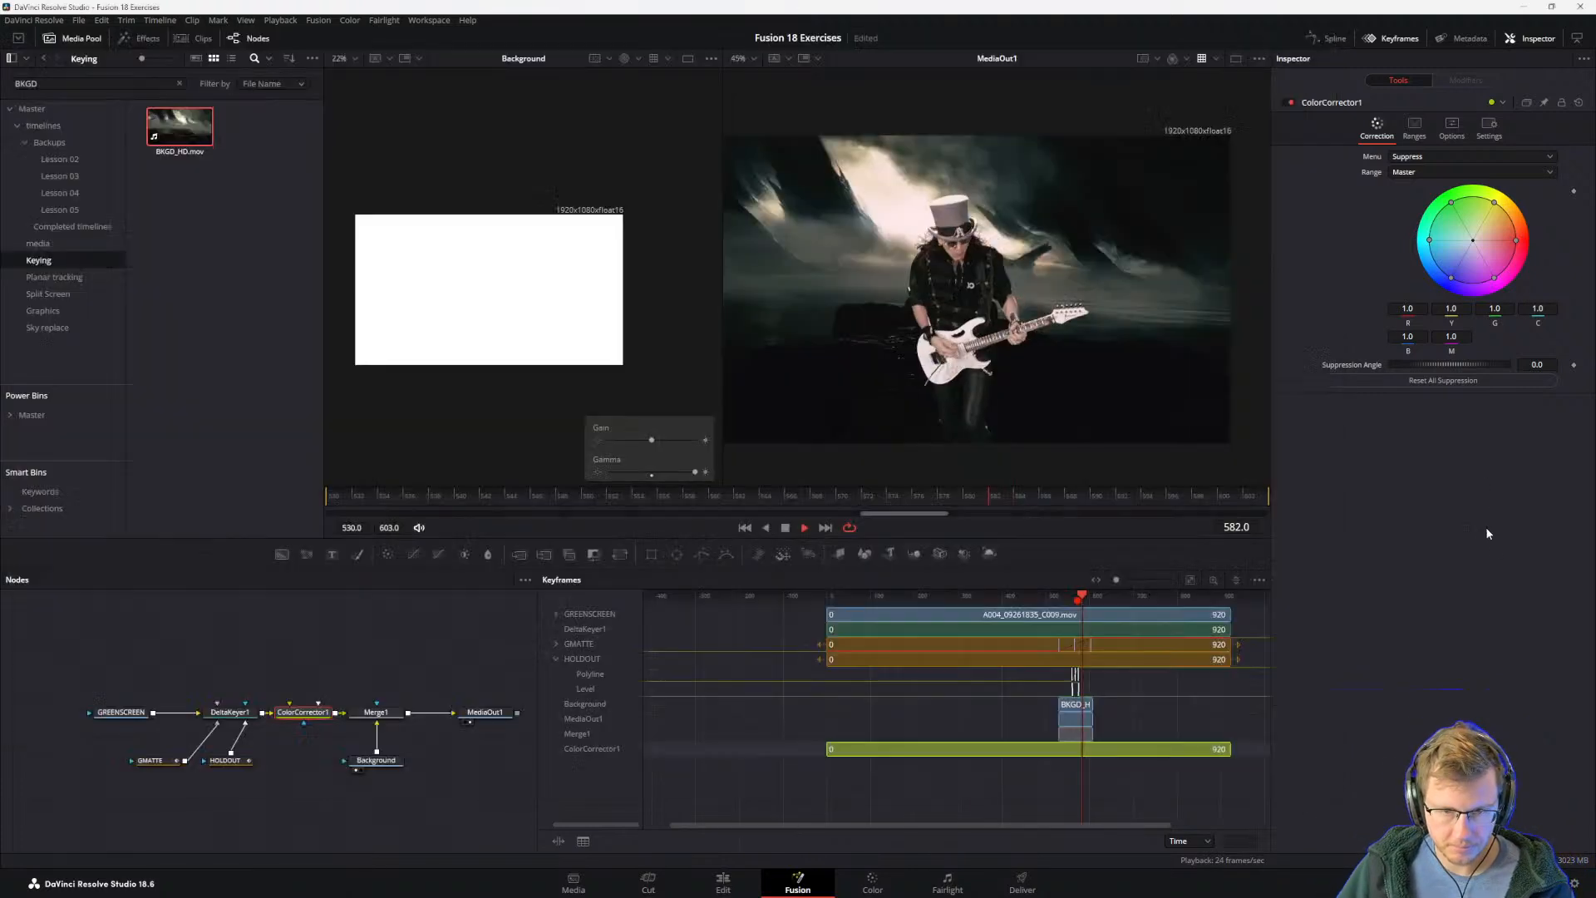
left_click_drag(1454, 206, 1398, 216)
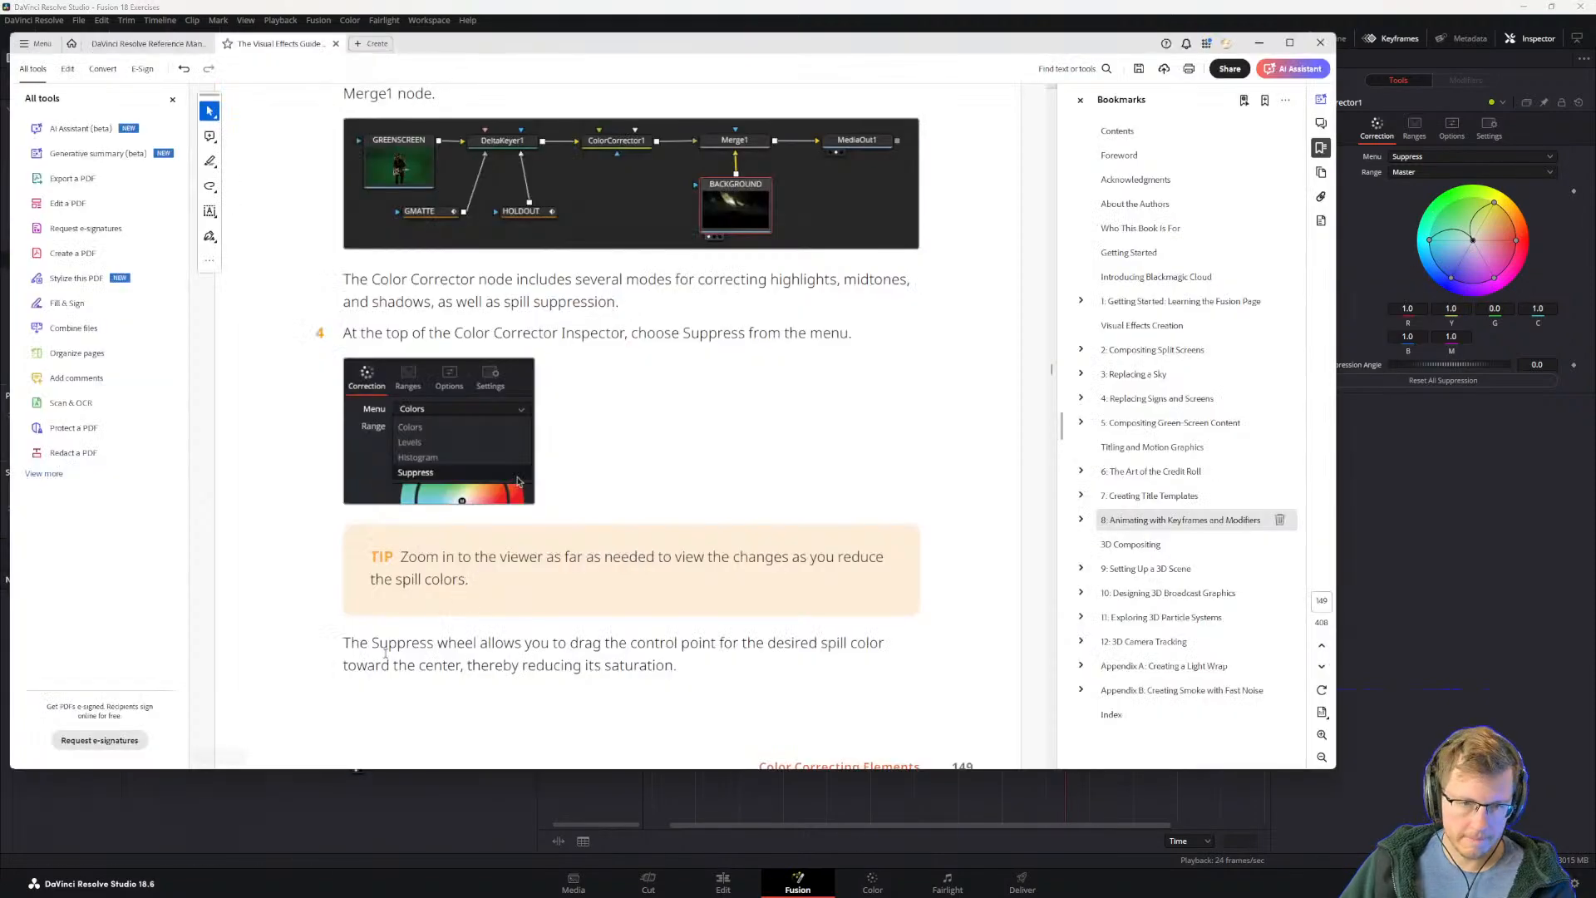
scroll(587, 657, "down", 5)
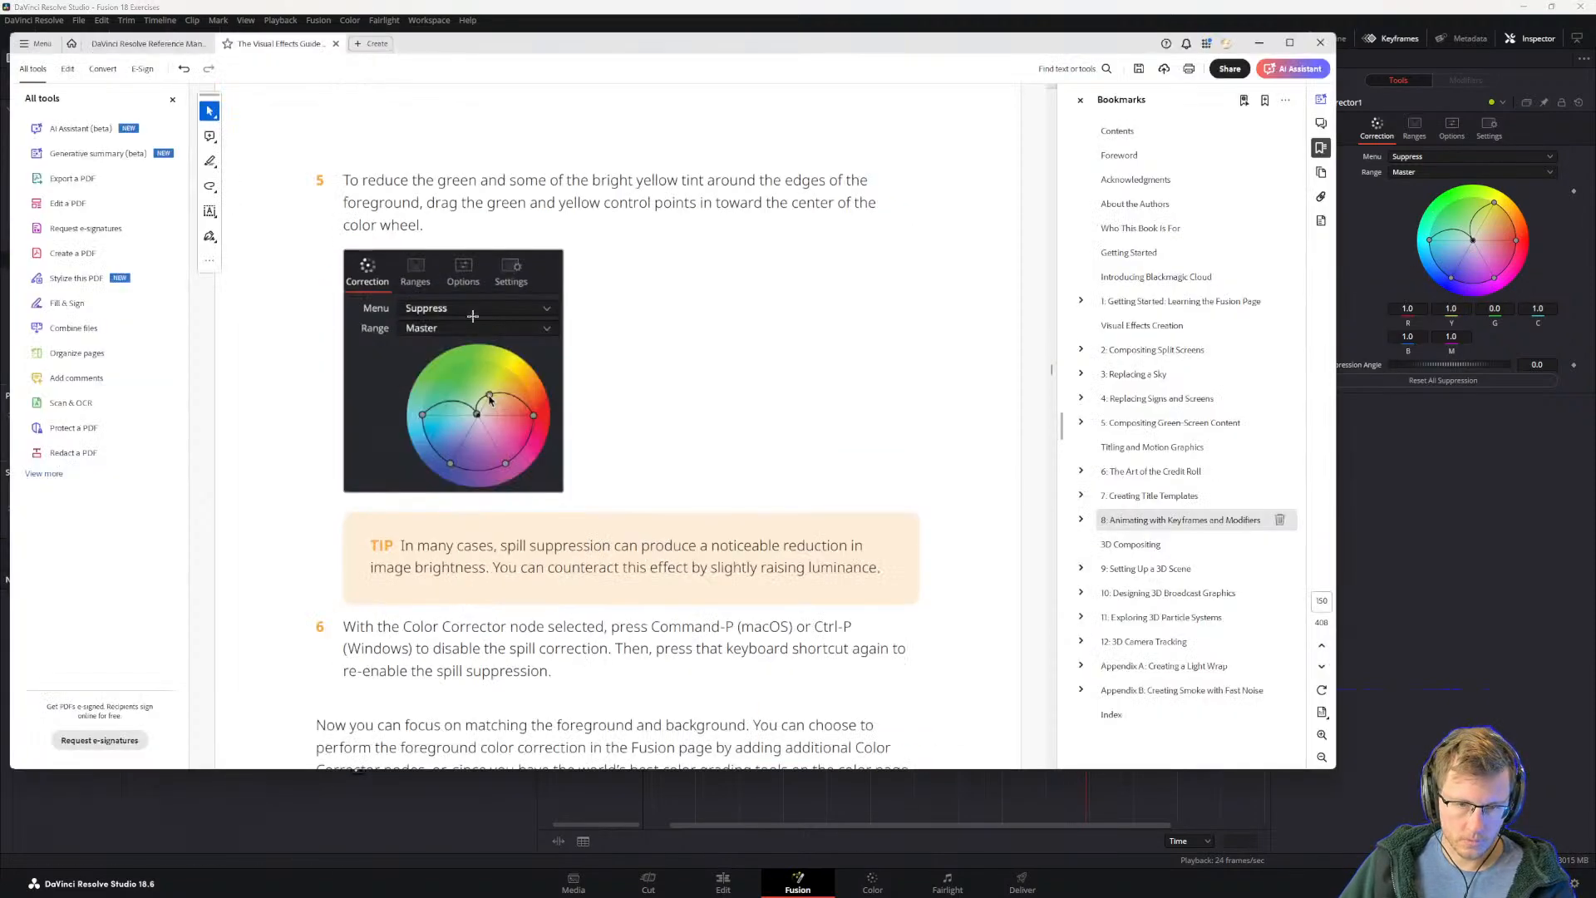
left_click(1421, 517)
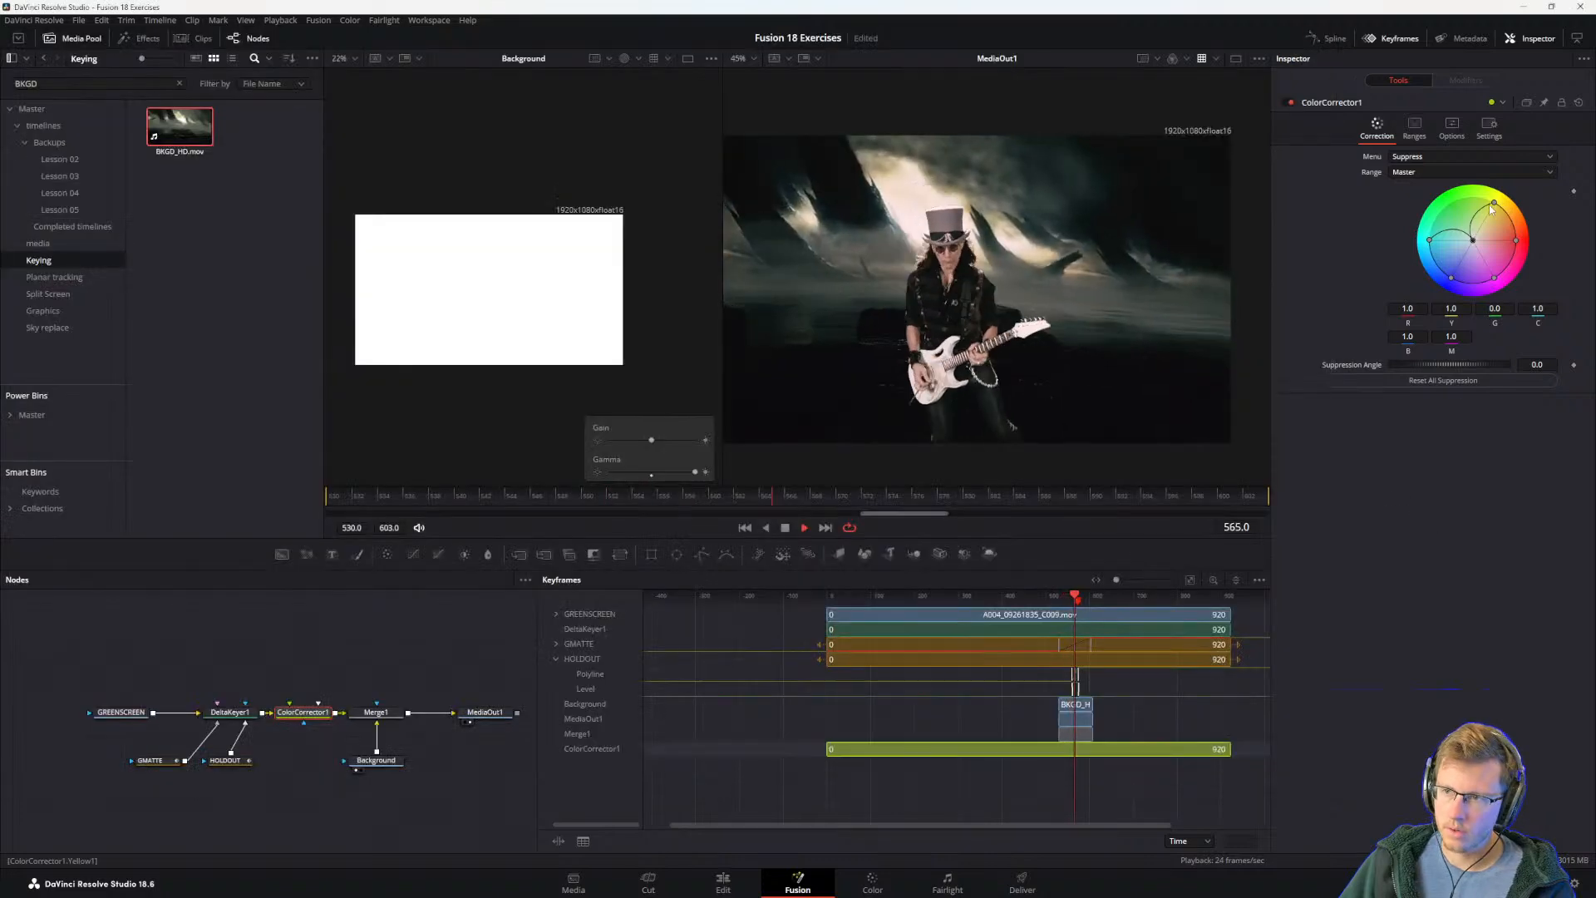
mouse_move(1493, 205)
left_mouse_down()
mouse_move(1485, 241)
mouse_move(1494, 229)
left_mouse_up()
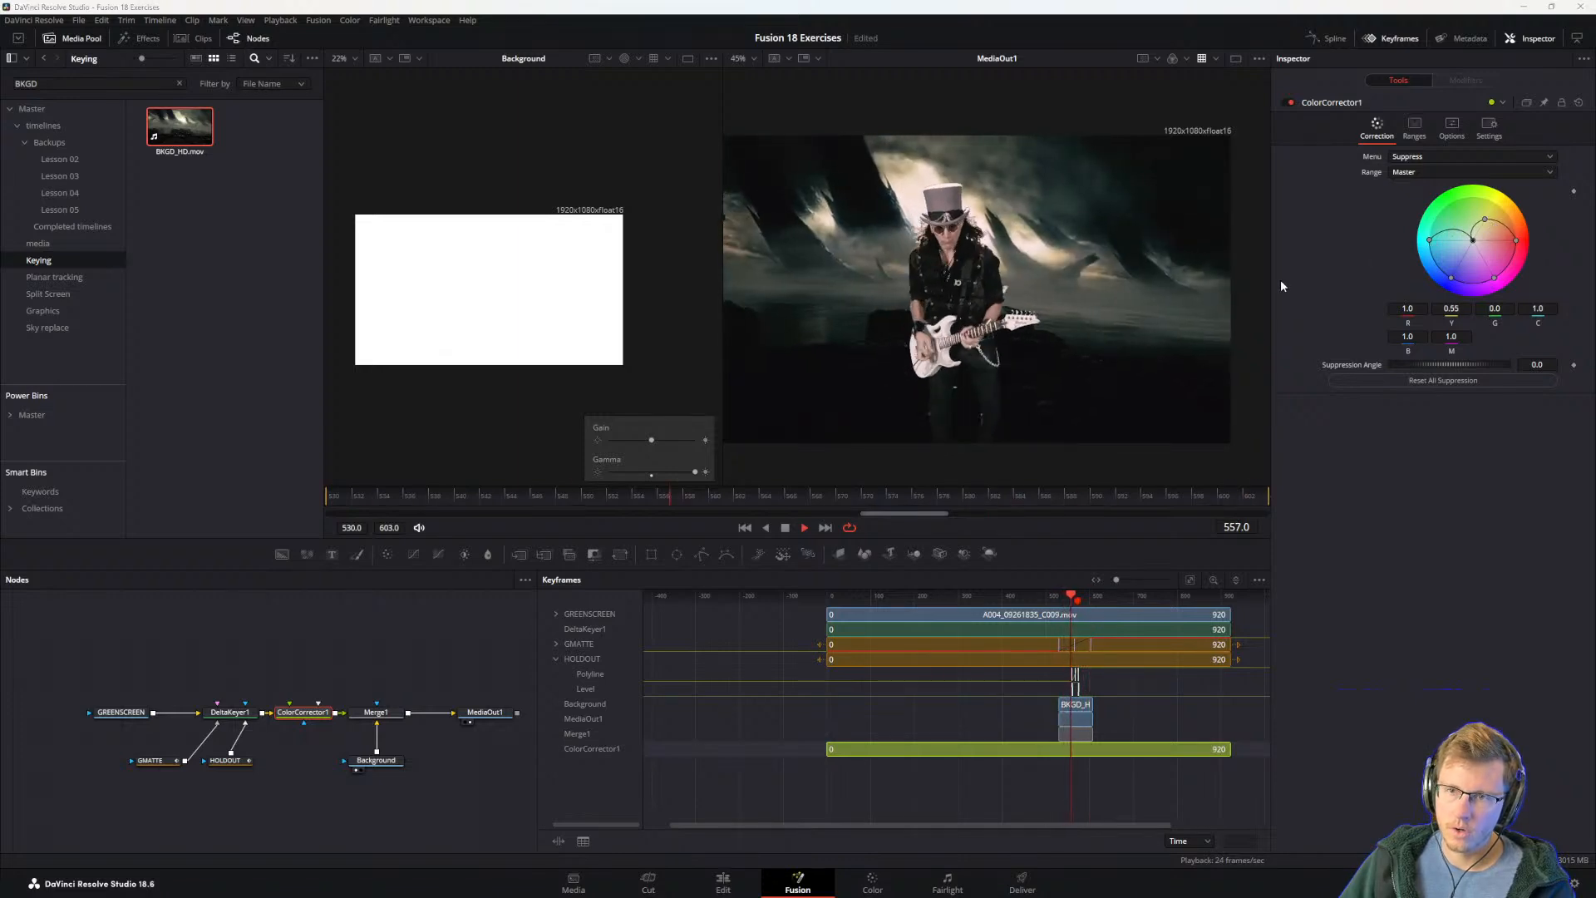
Step: Read the guide's tip on raising luminance and step 6 on disabling and re-enabling the spill correction
key("alt+Tab")
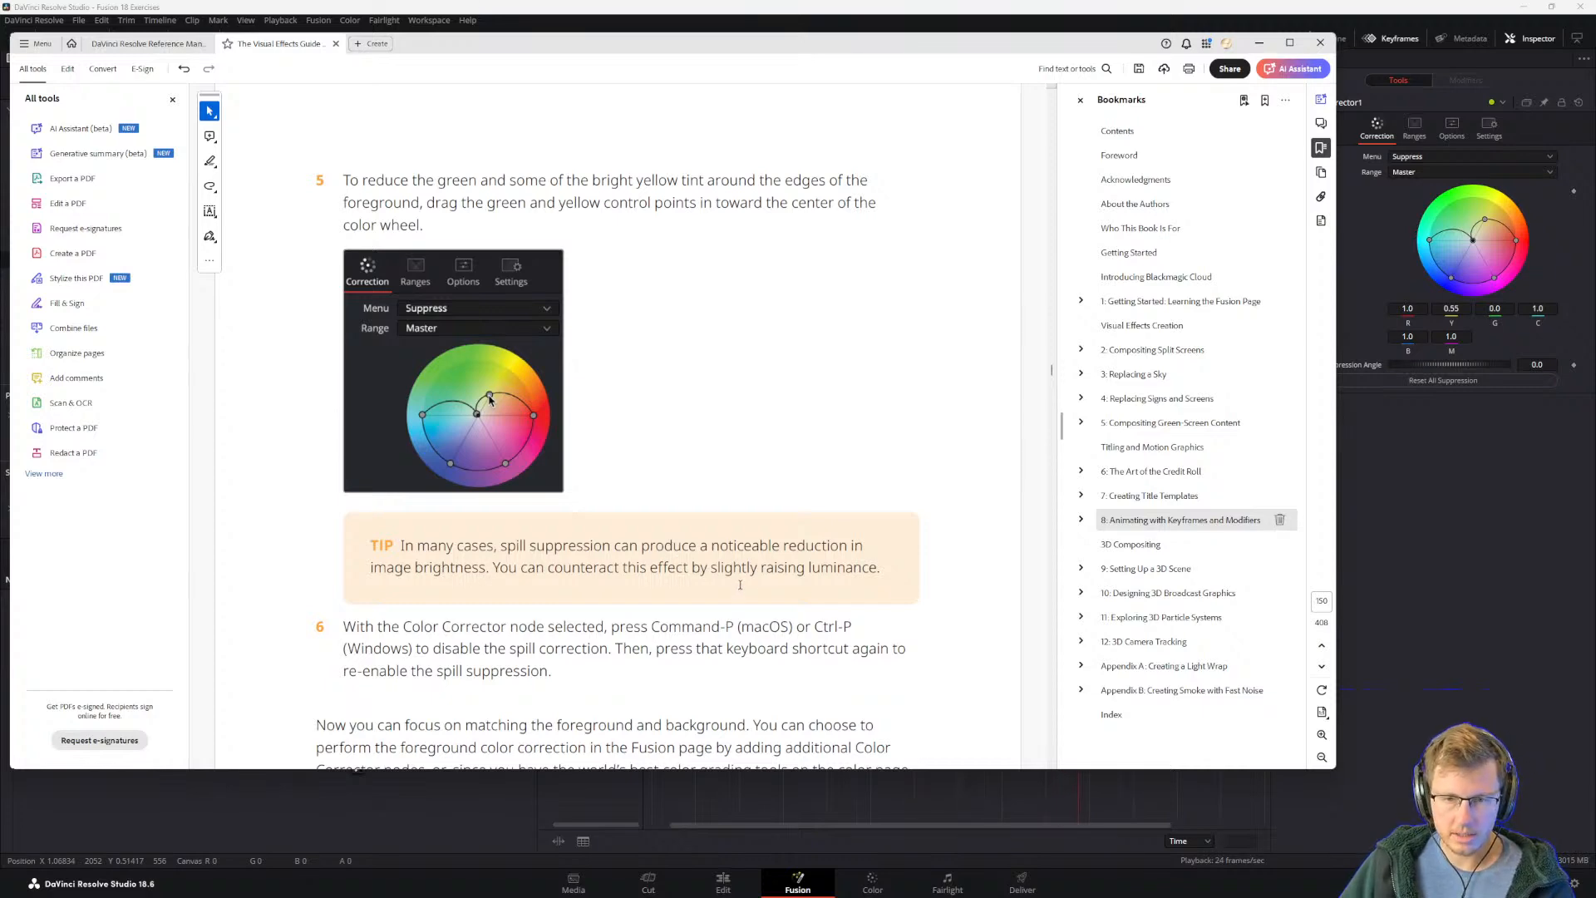
left_click(1474, 492)
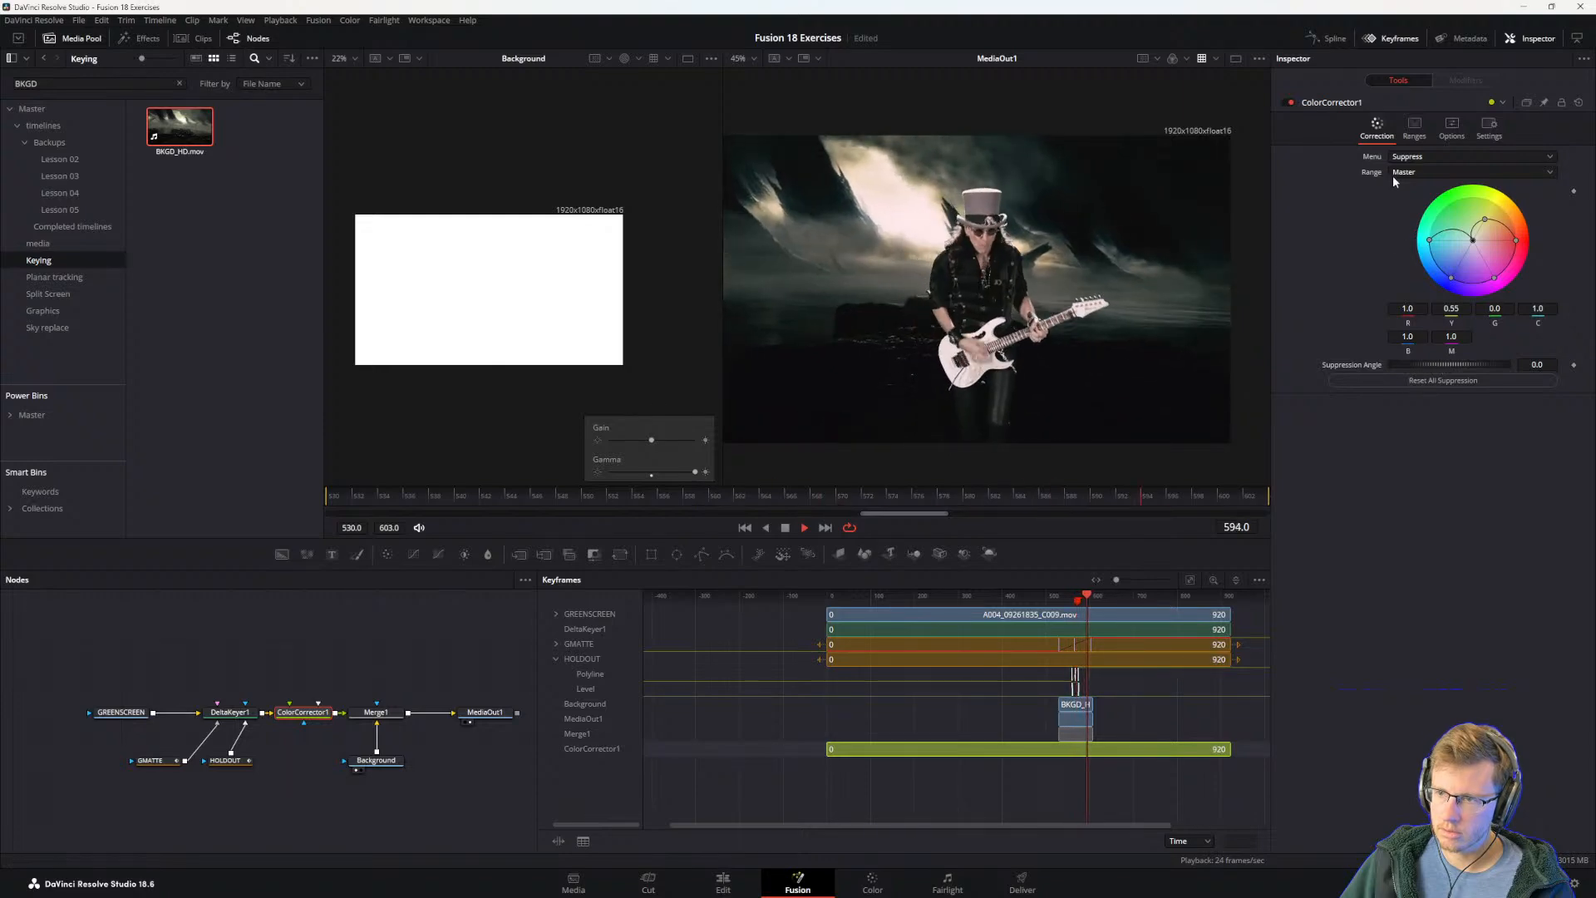
key("alt+Tab")
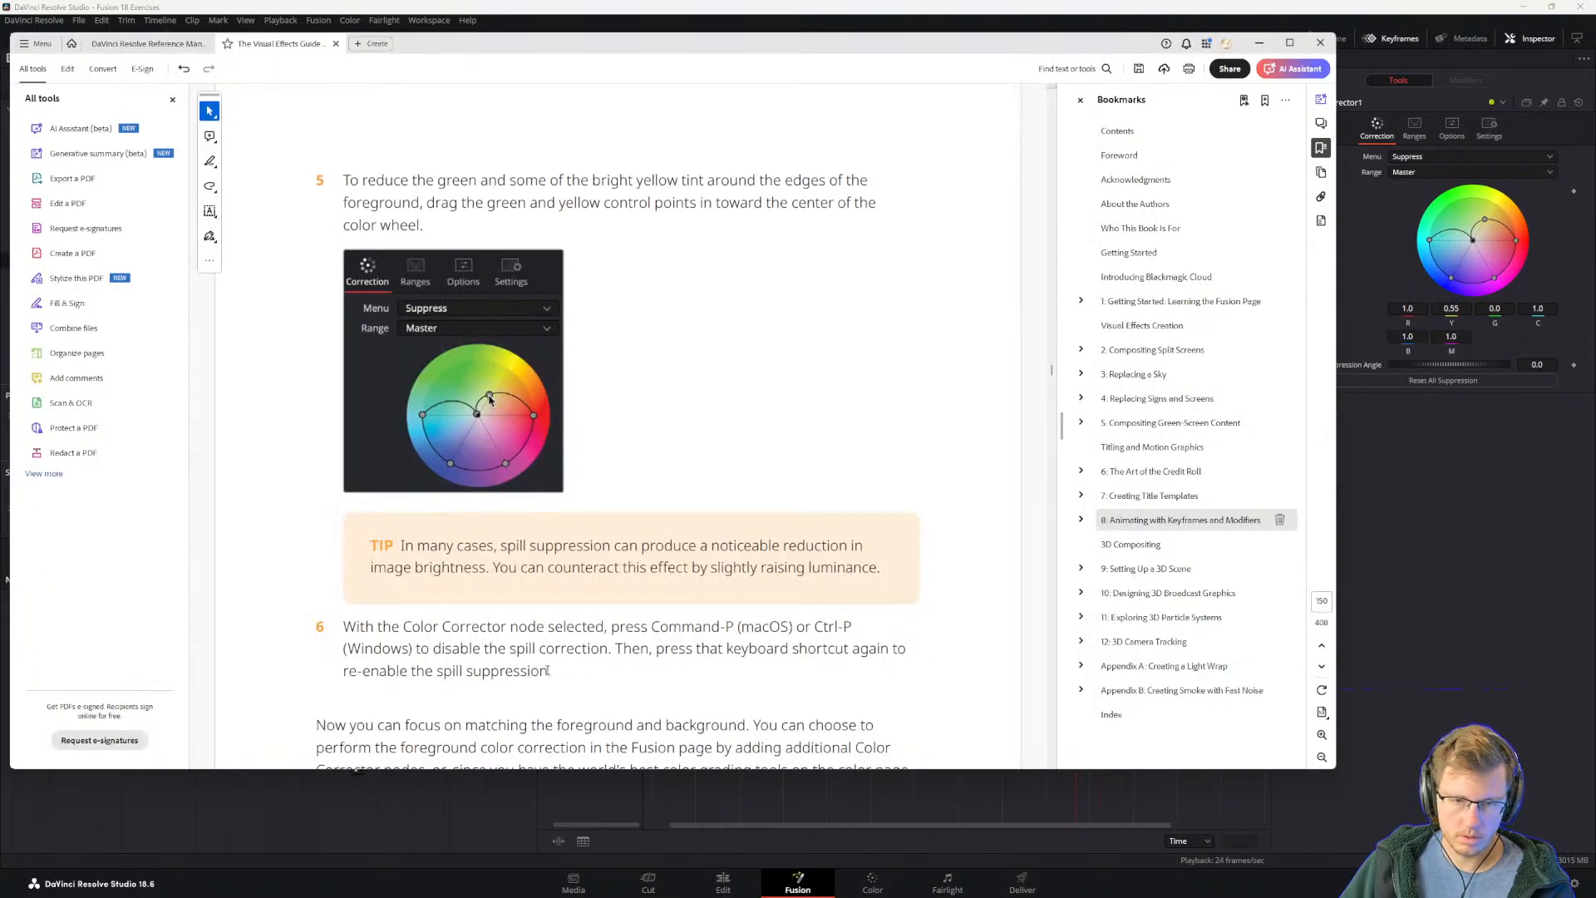
scroll(570, 537, "down", 2)
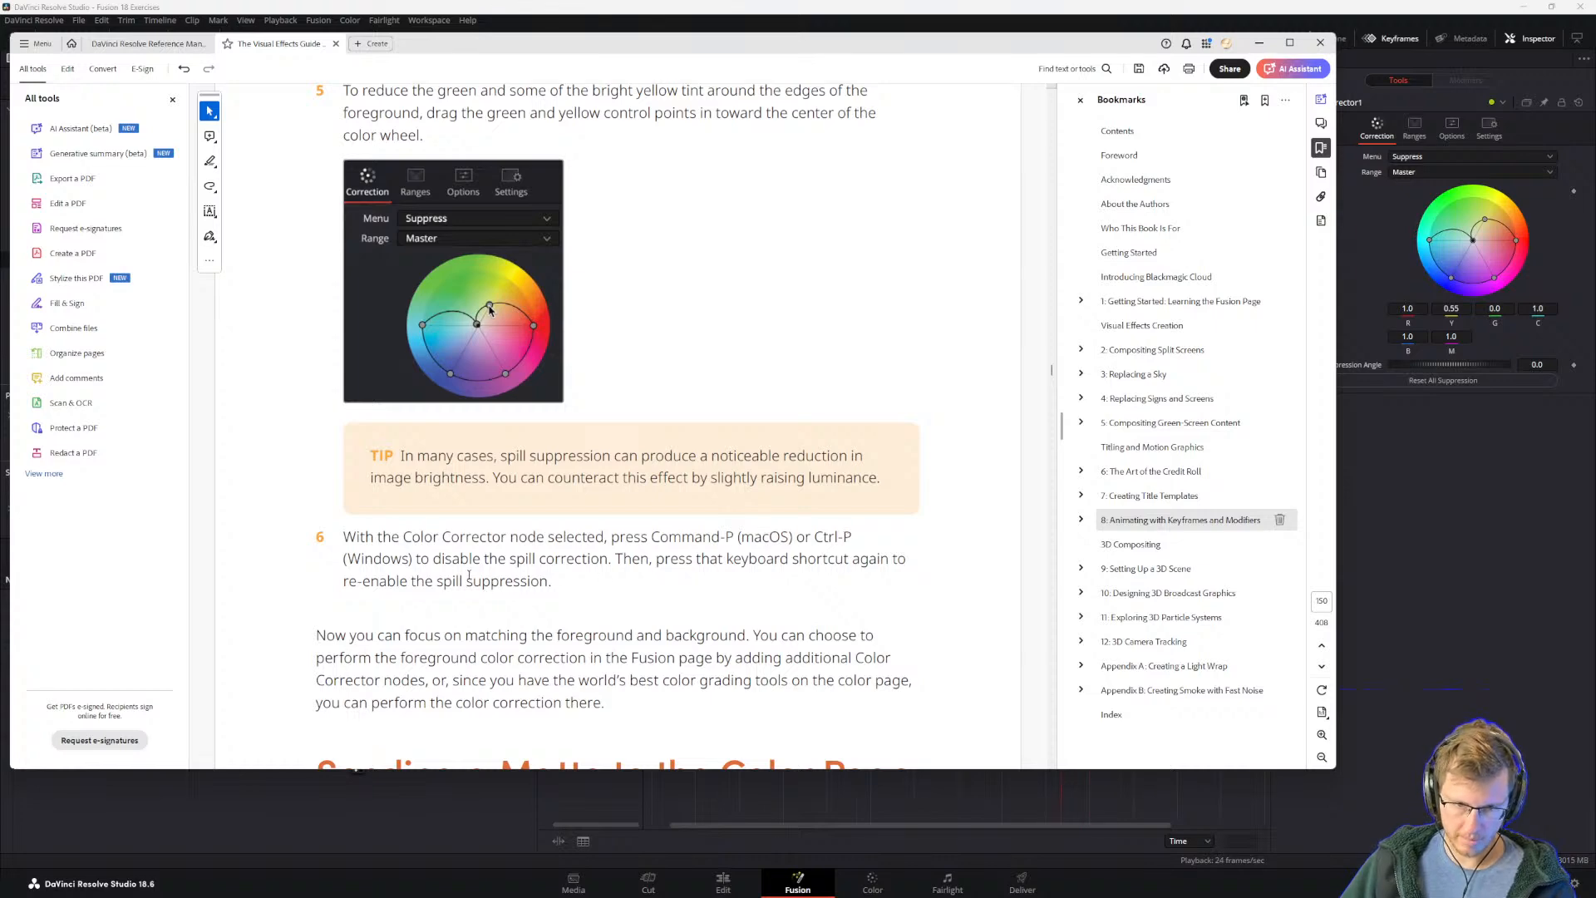
Step: Switch to Fusion and toggle ColorCorrector1 off and on to compare the composite with and without spill suppression
left_click(1413, 591)
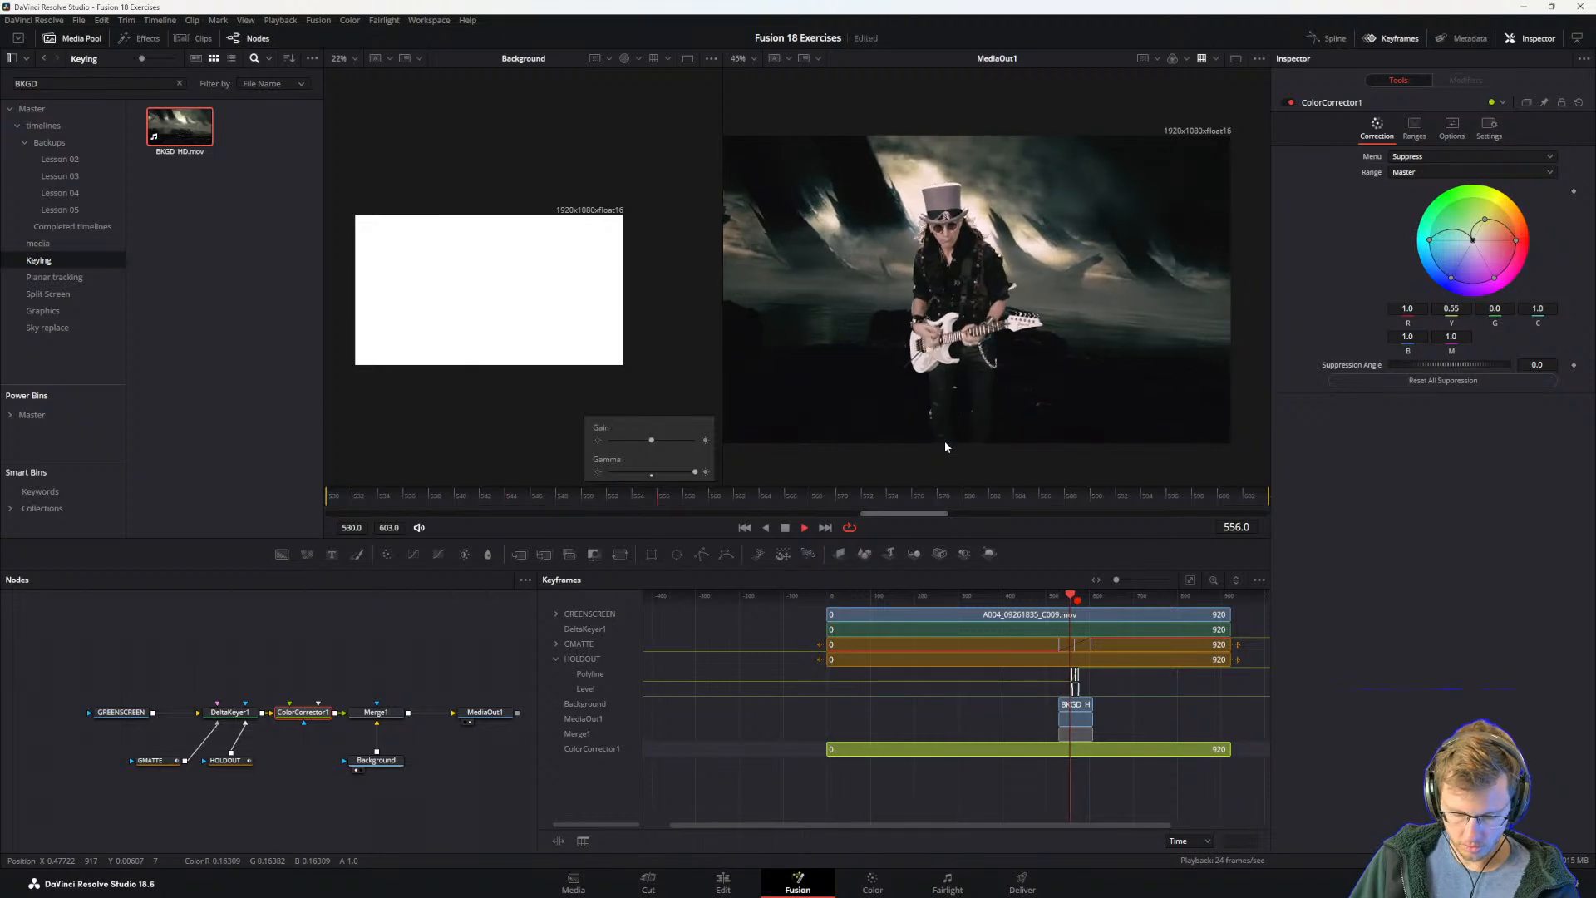
key("ctrl+p")
Step: Toggle ColorCorrector1 off and on repeatedly while examining the spill on the guitarist's hat, face and hair edges up close
key("ctrl+p")
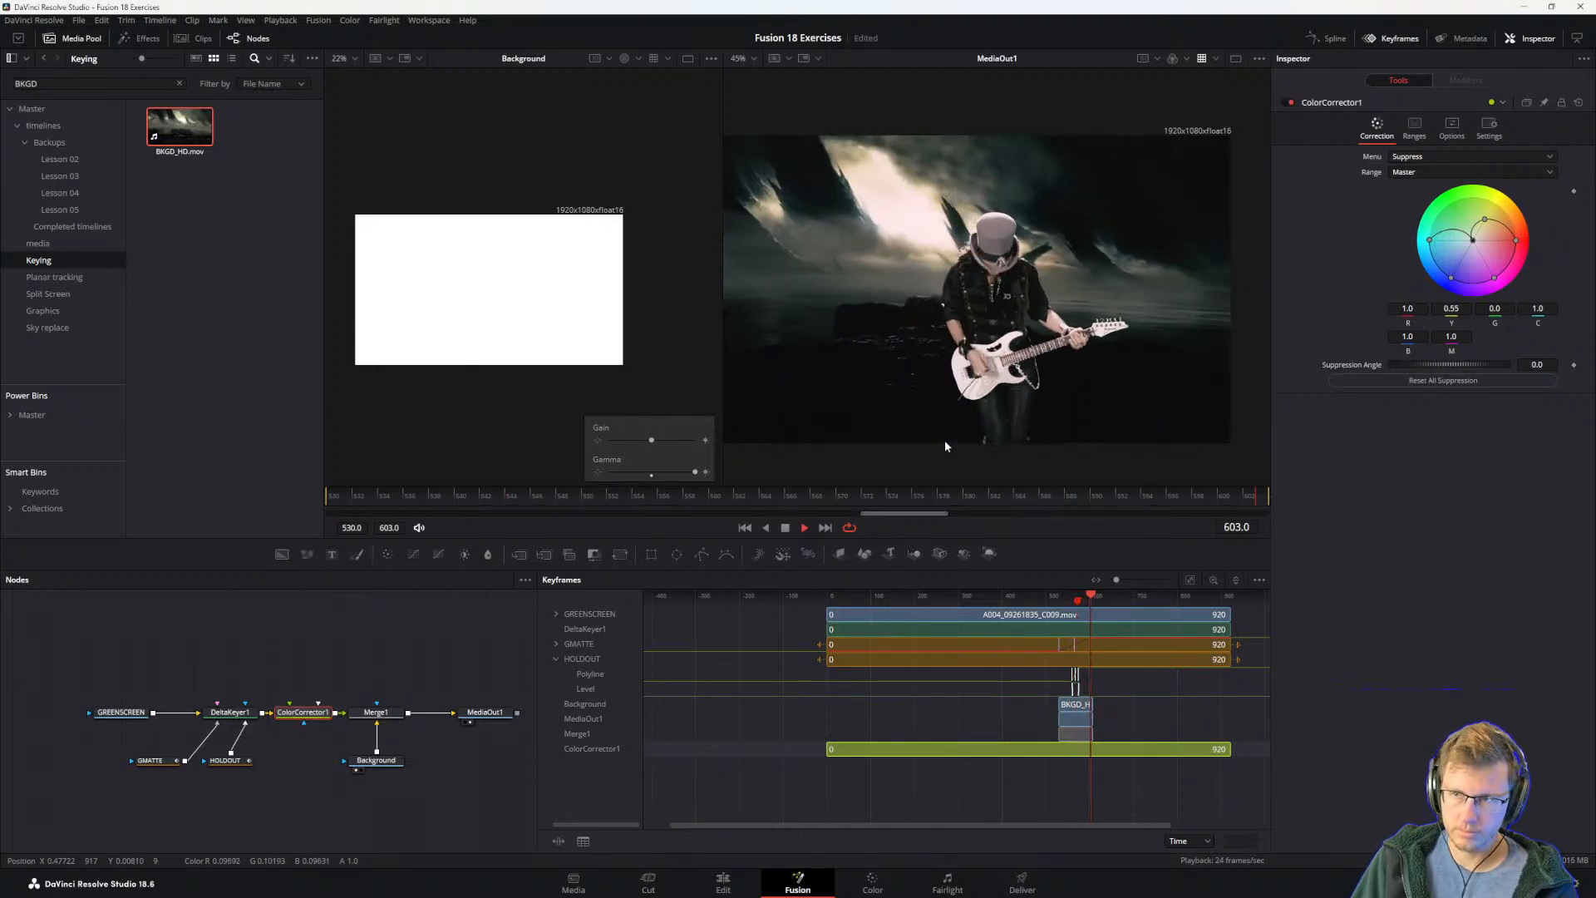
key("ctrl+p")
key("ctrl+p")
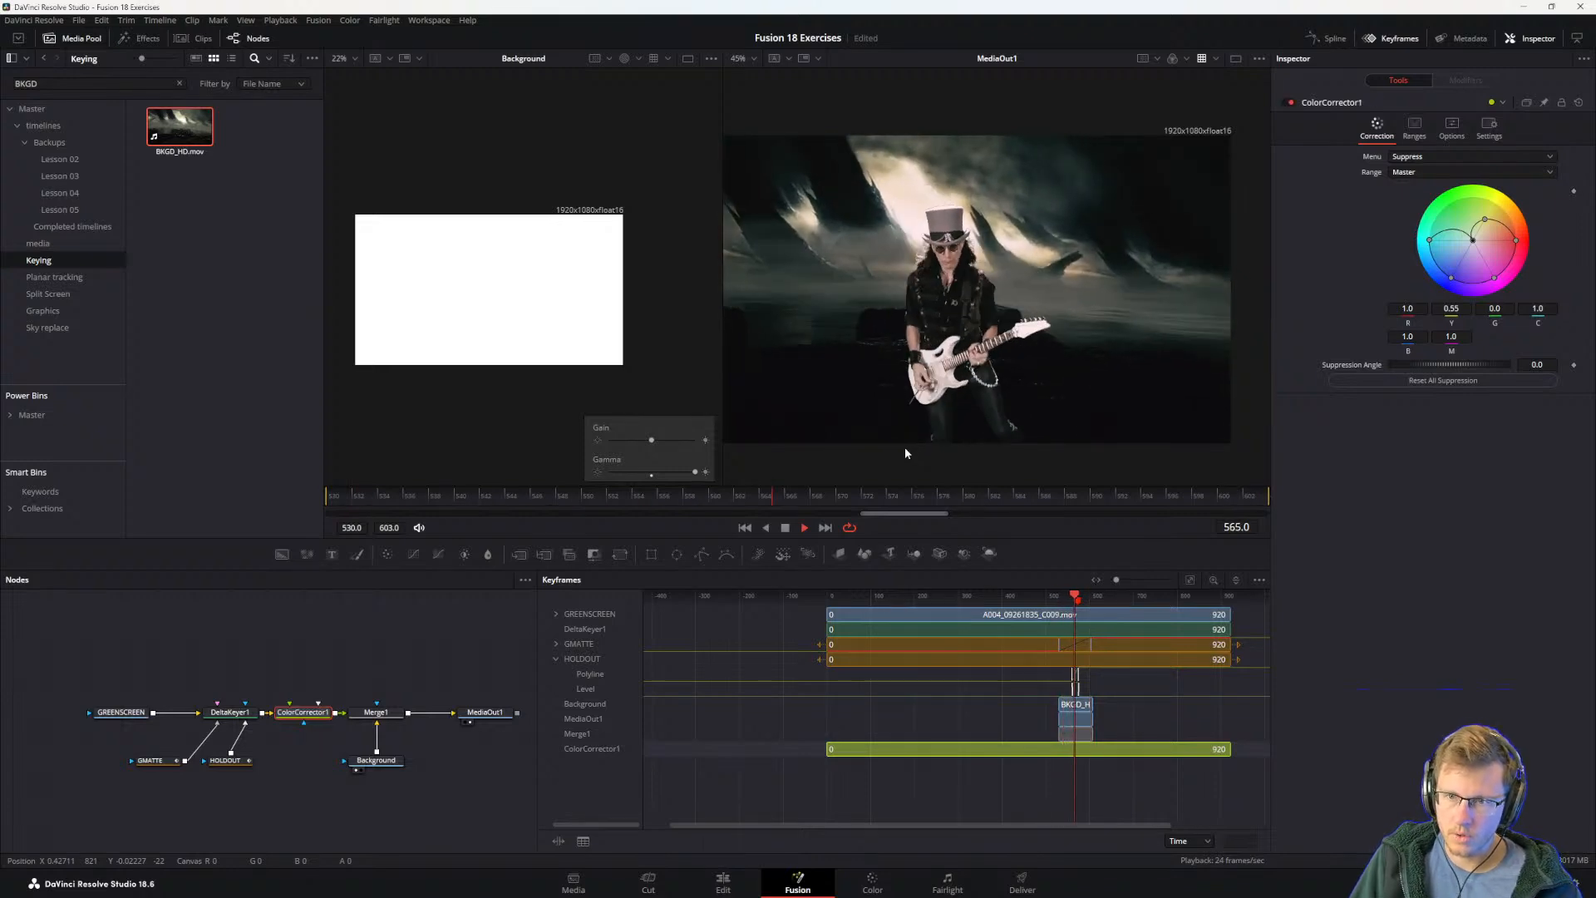
scroll(908, 240, "up", 5)
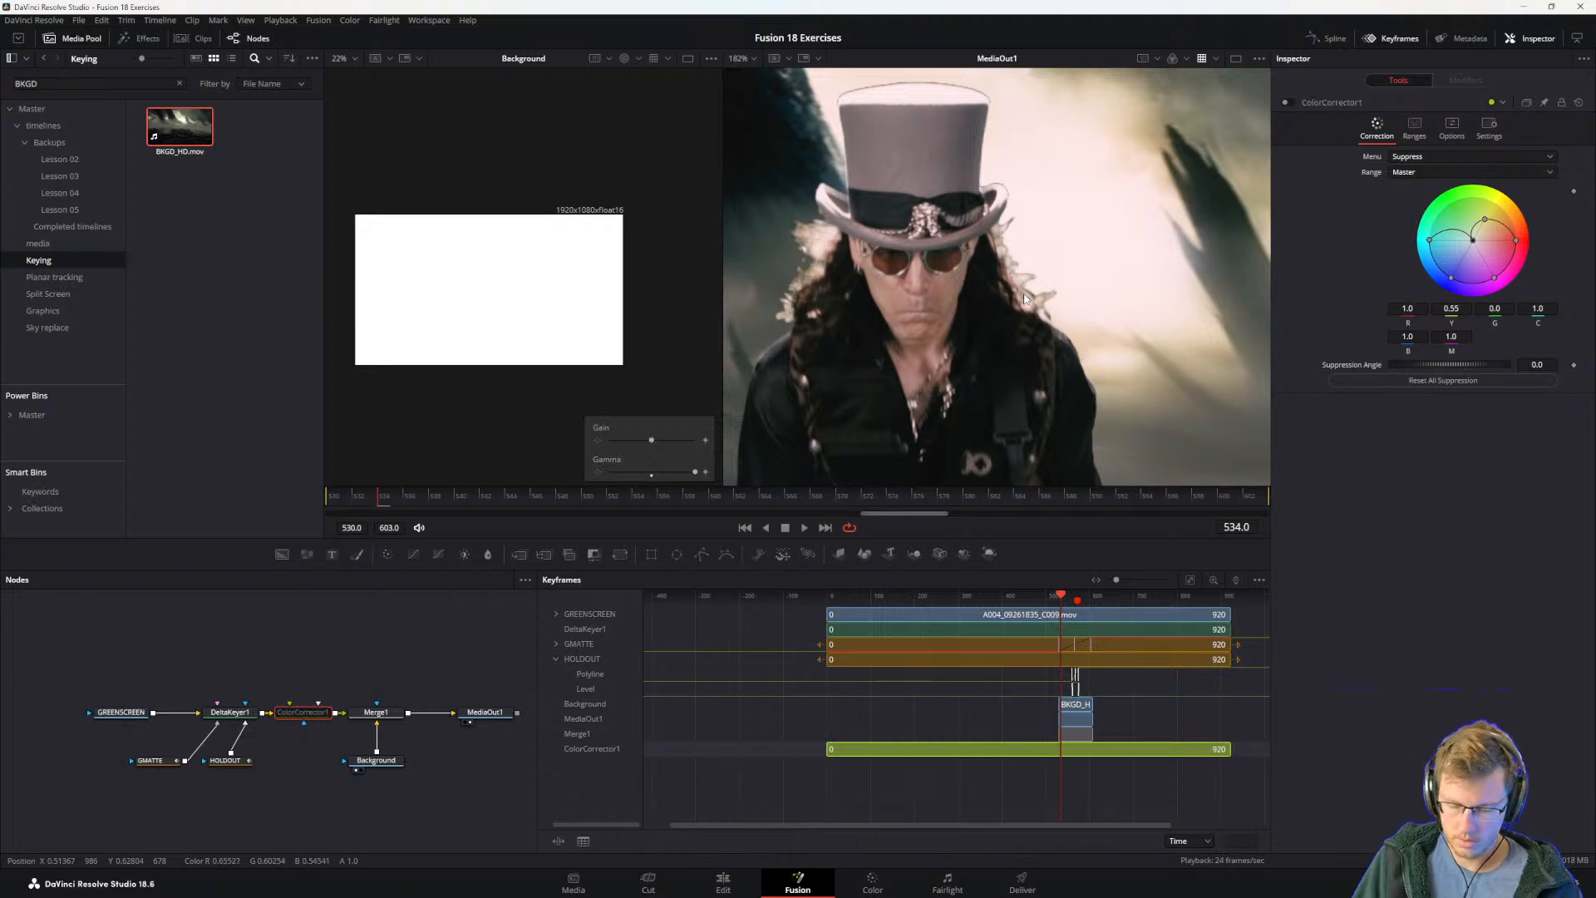
key("ctrl+p")
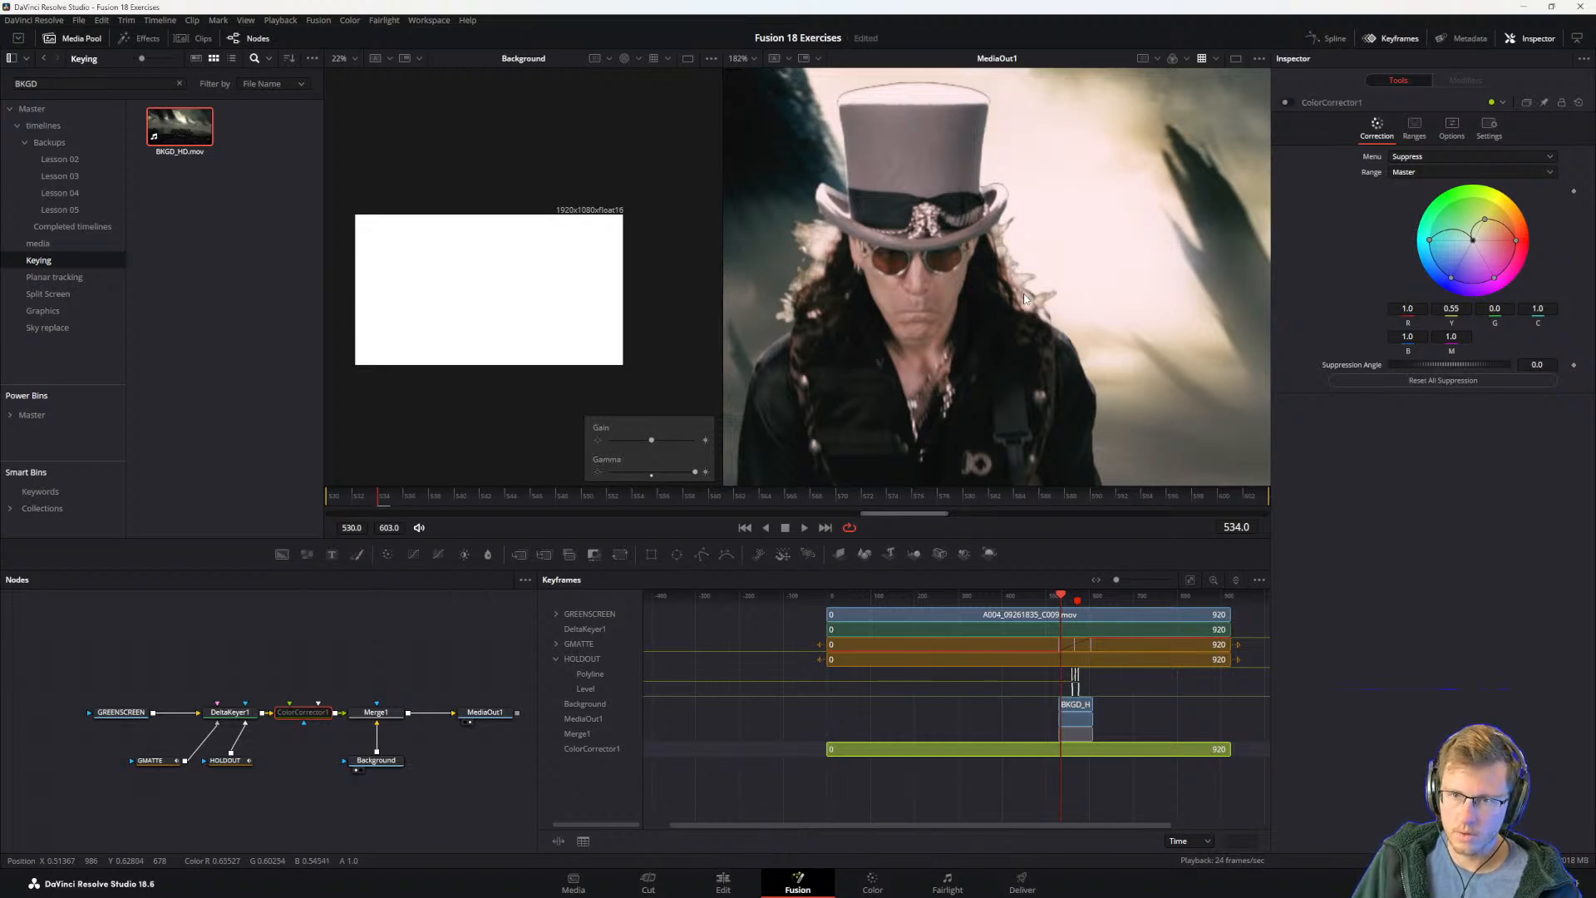
key("ctrl+p")
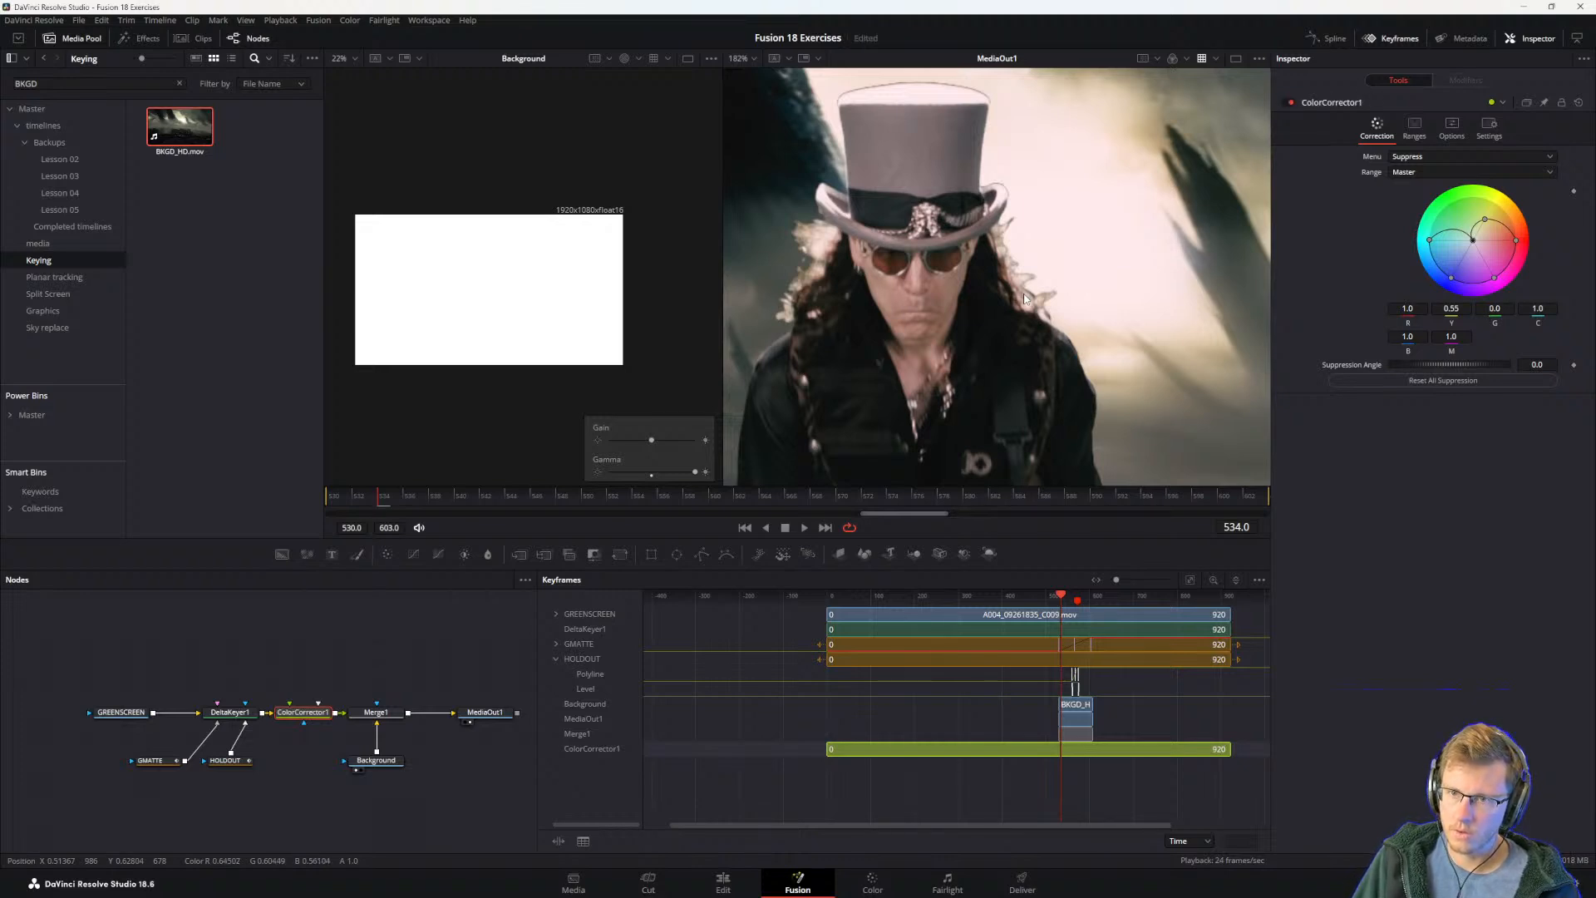
key("ctrl+p")
key("ctrl+p")
key("ctrl+p")
key("ctrl+p")
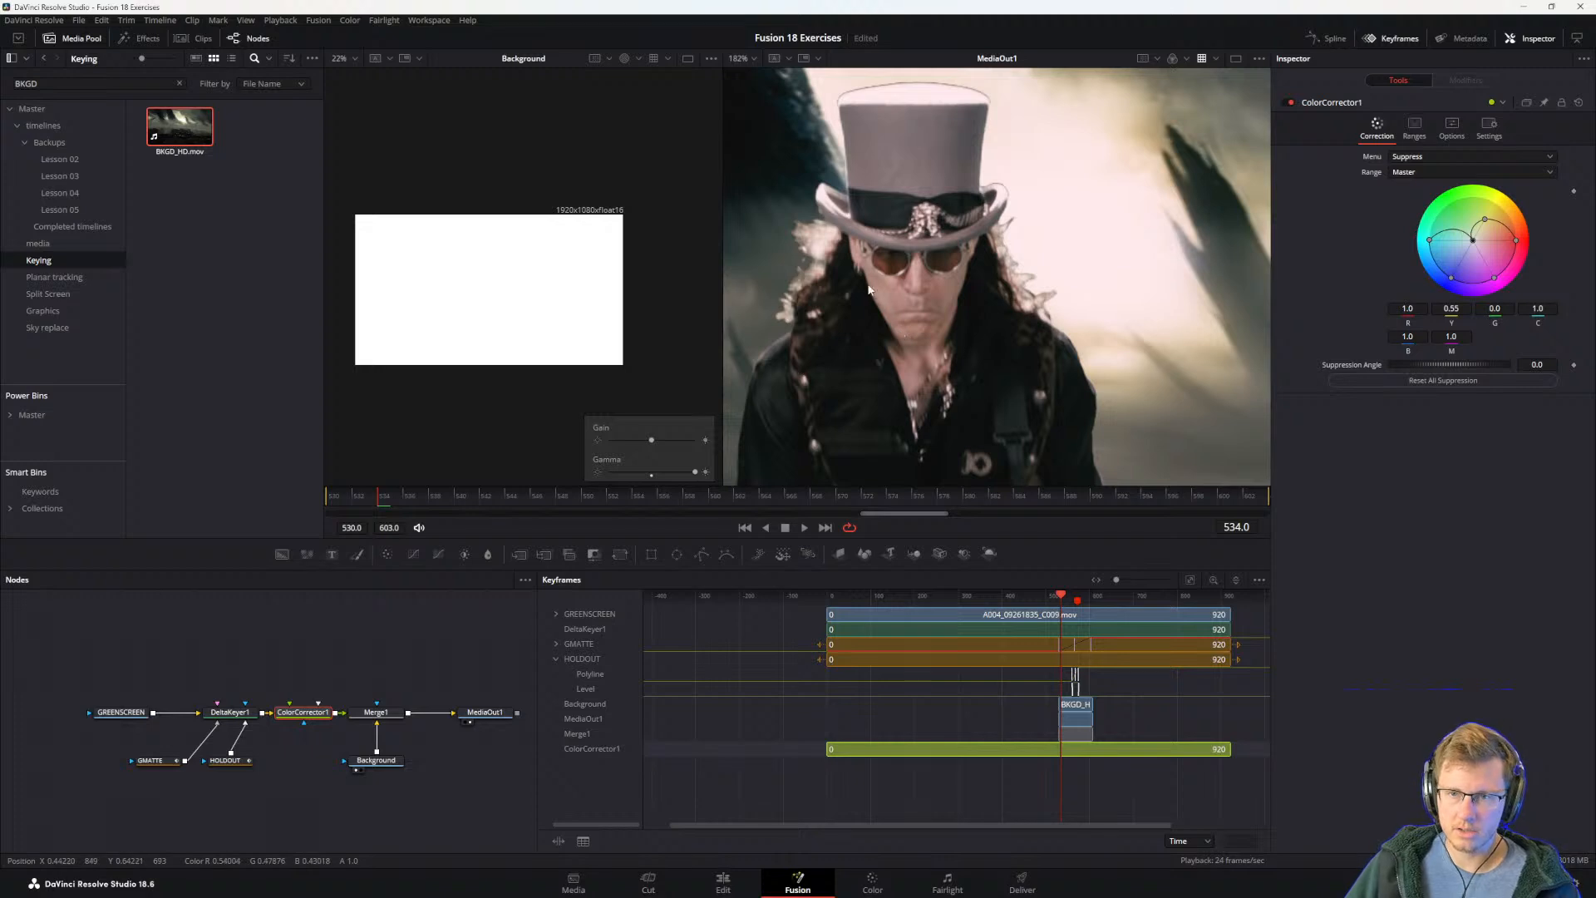
key("ctrl+p")
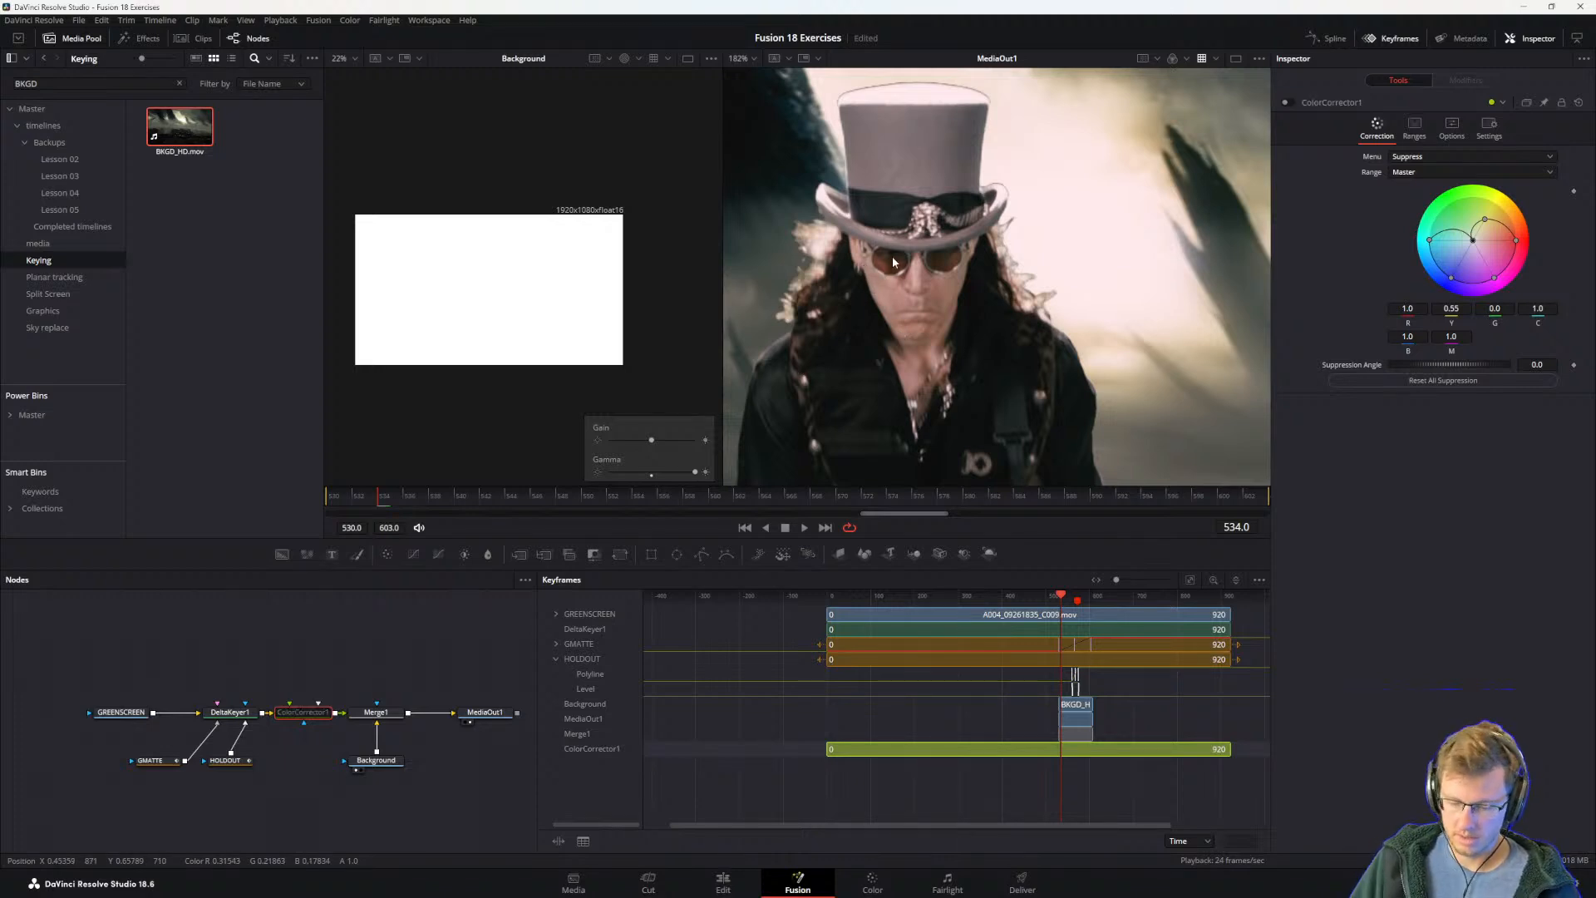
key("ctrl+p")
key("ctrl+p")
key("ctrl+p")
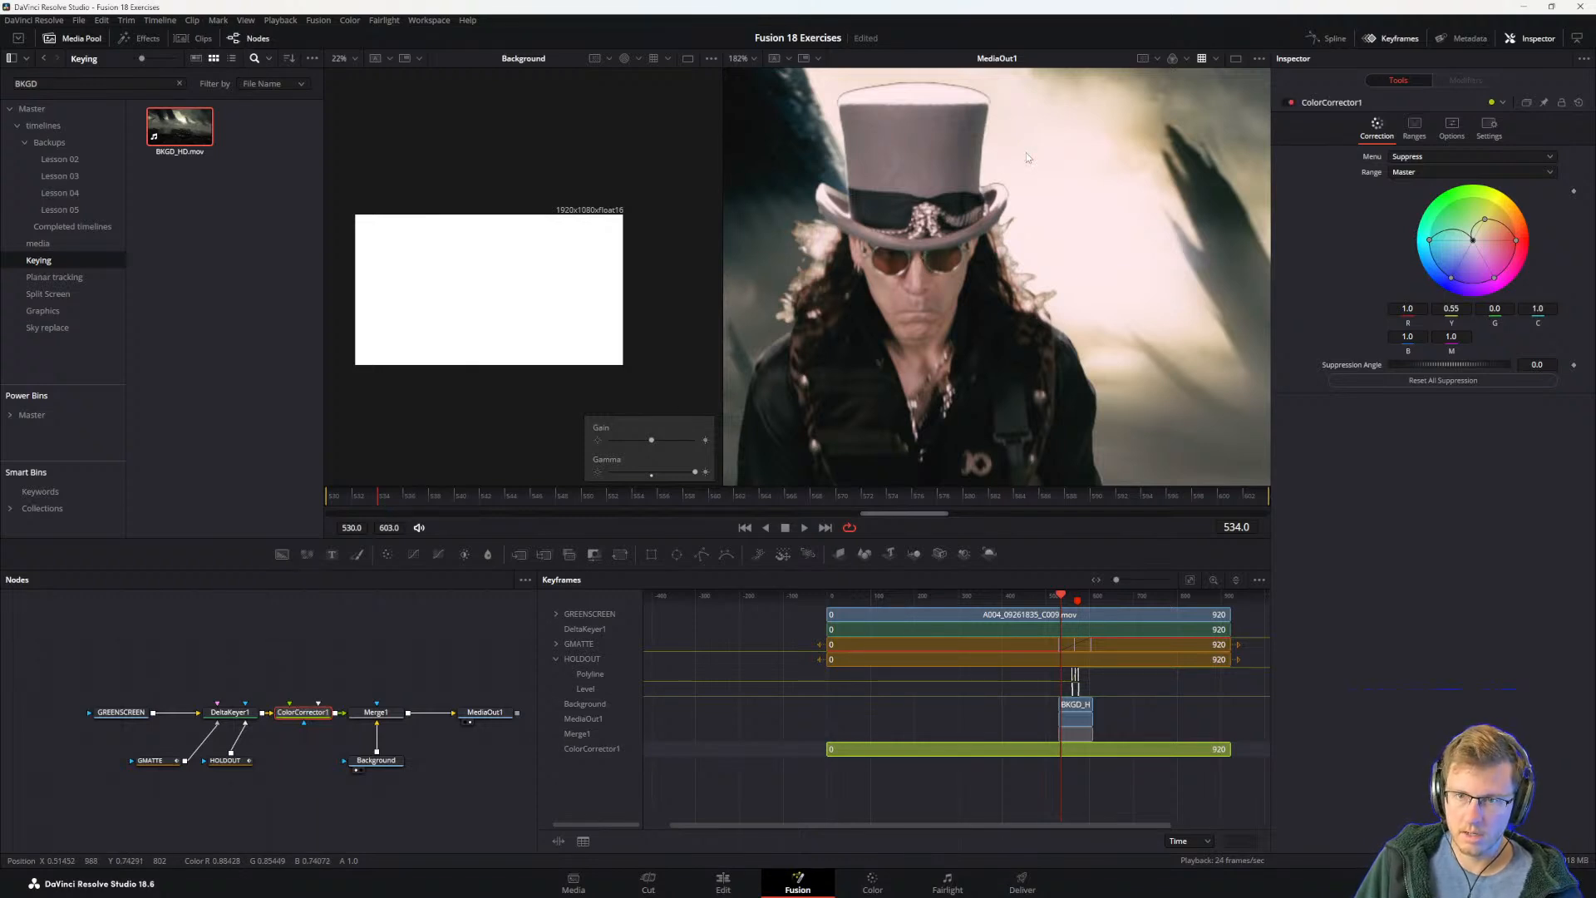
mouse_move(1430, 241)
left_mouse_down()
mouse_move(1469, 258)
mouse_move(1428, 259)
left_mouse_up()
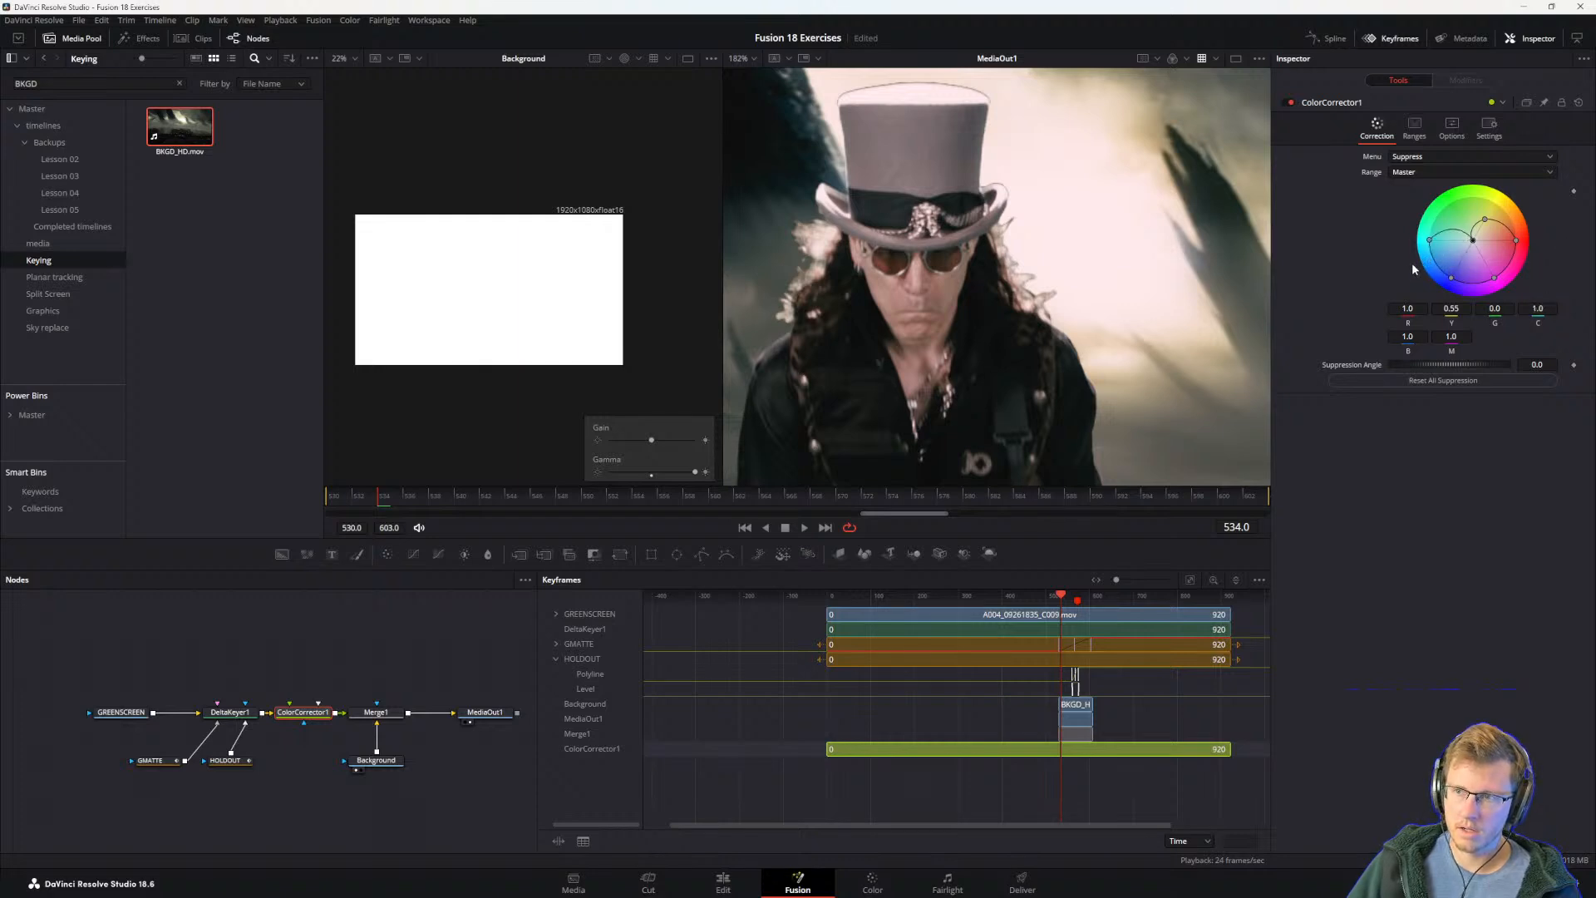
Step: Switch to the guide PDF and read Sending a Matte to the Color Page and the steps for adding a second Media Out node
key("alt+Tab")
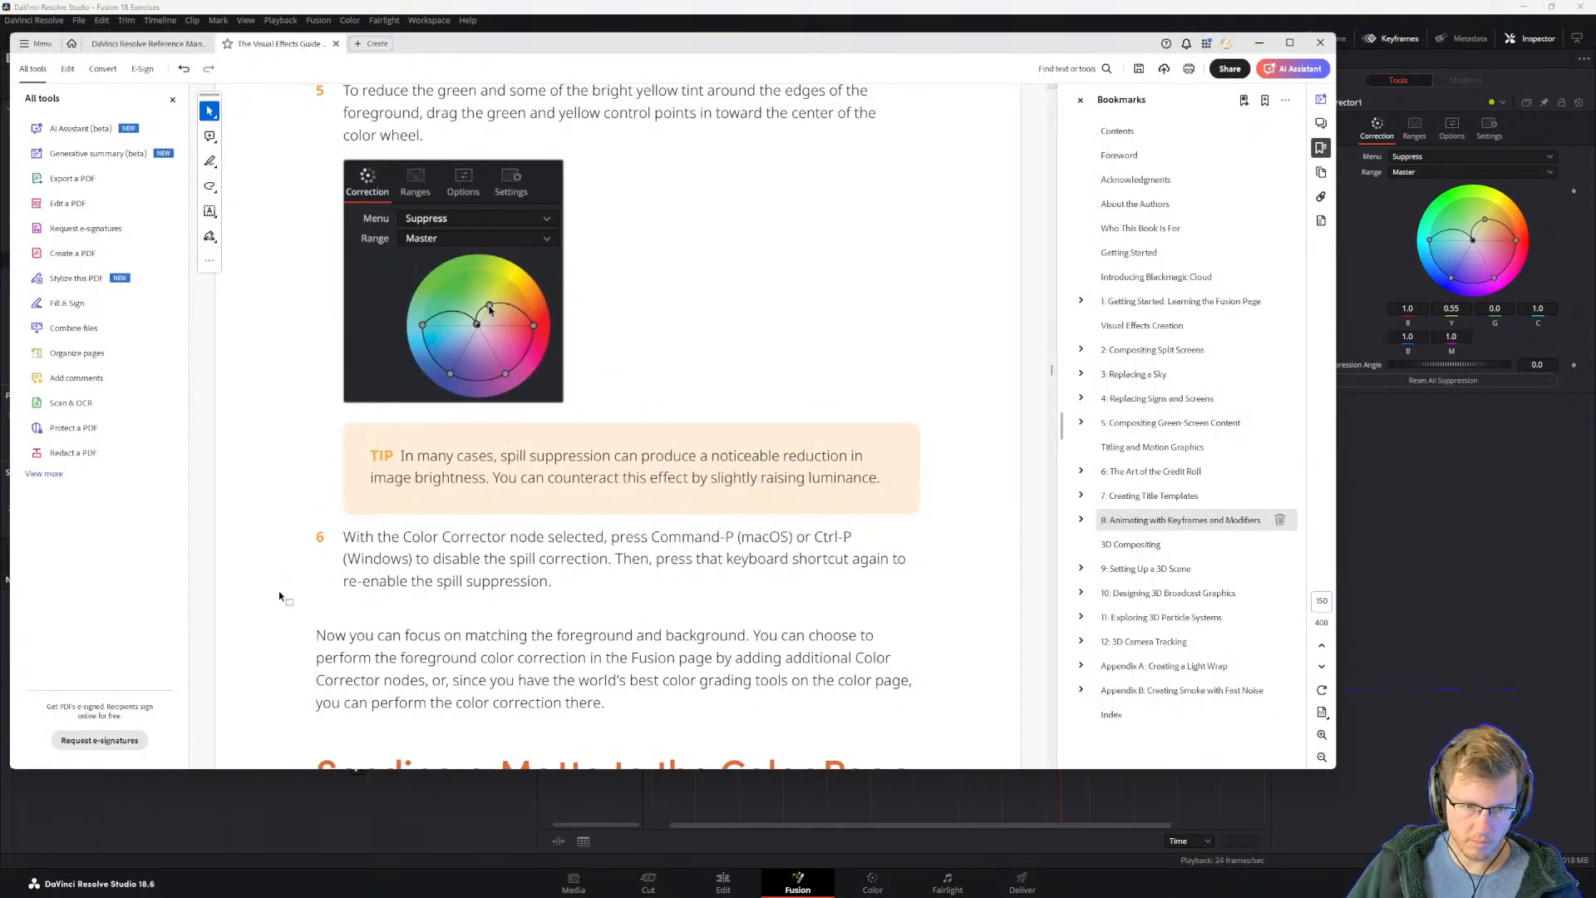
scroll(614, 603, "down", 1)
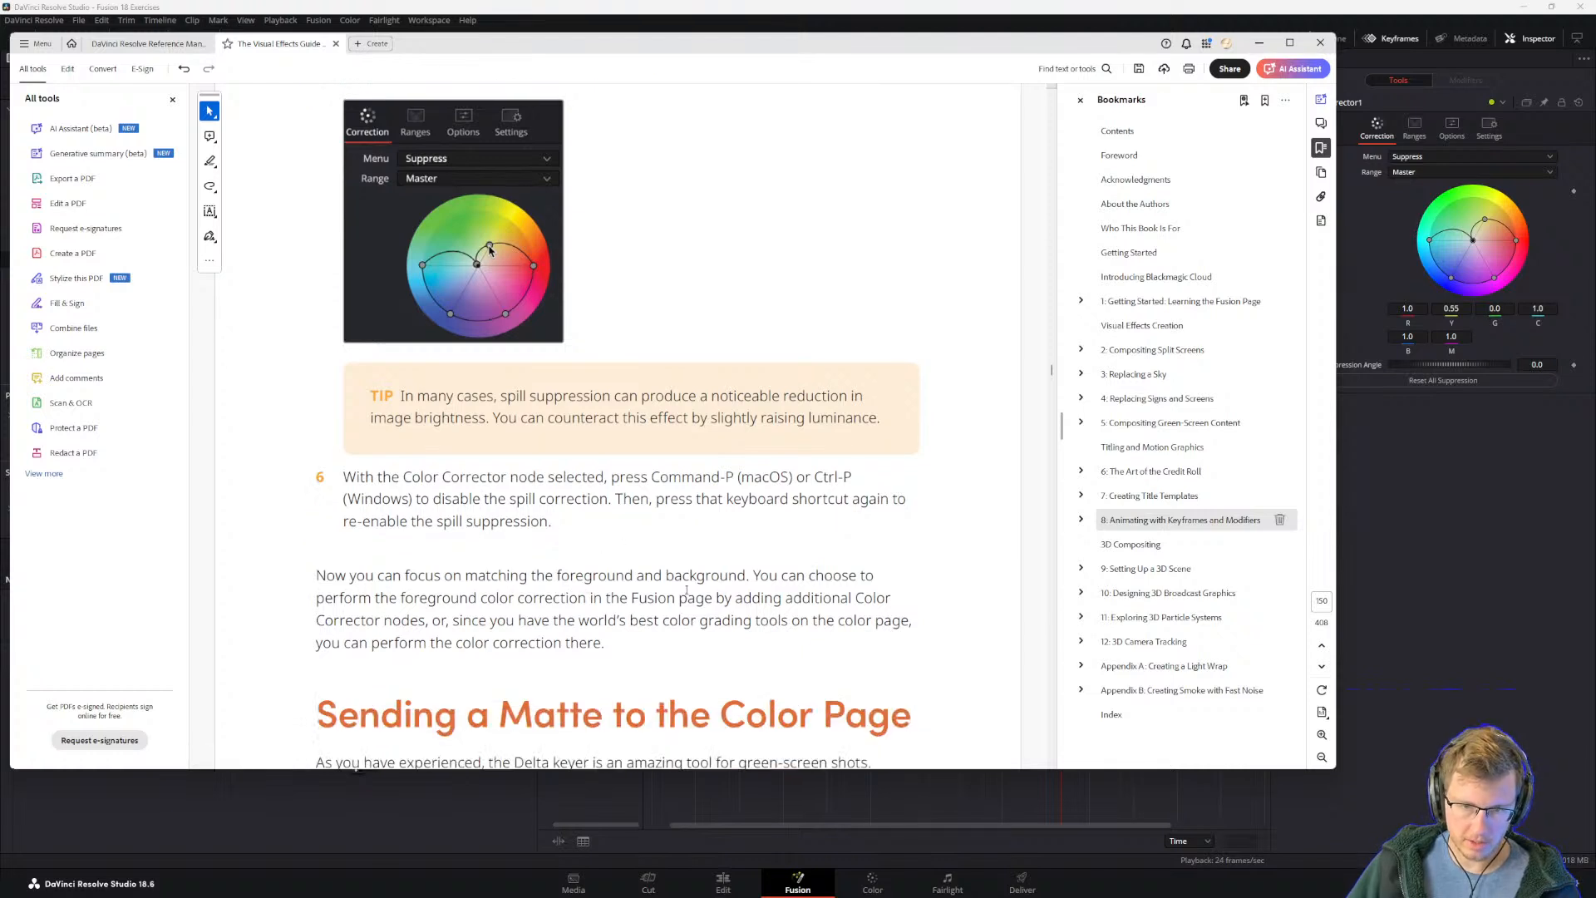
scroll(826, 584, "down", 1)
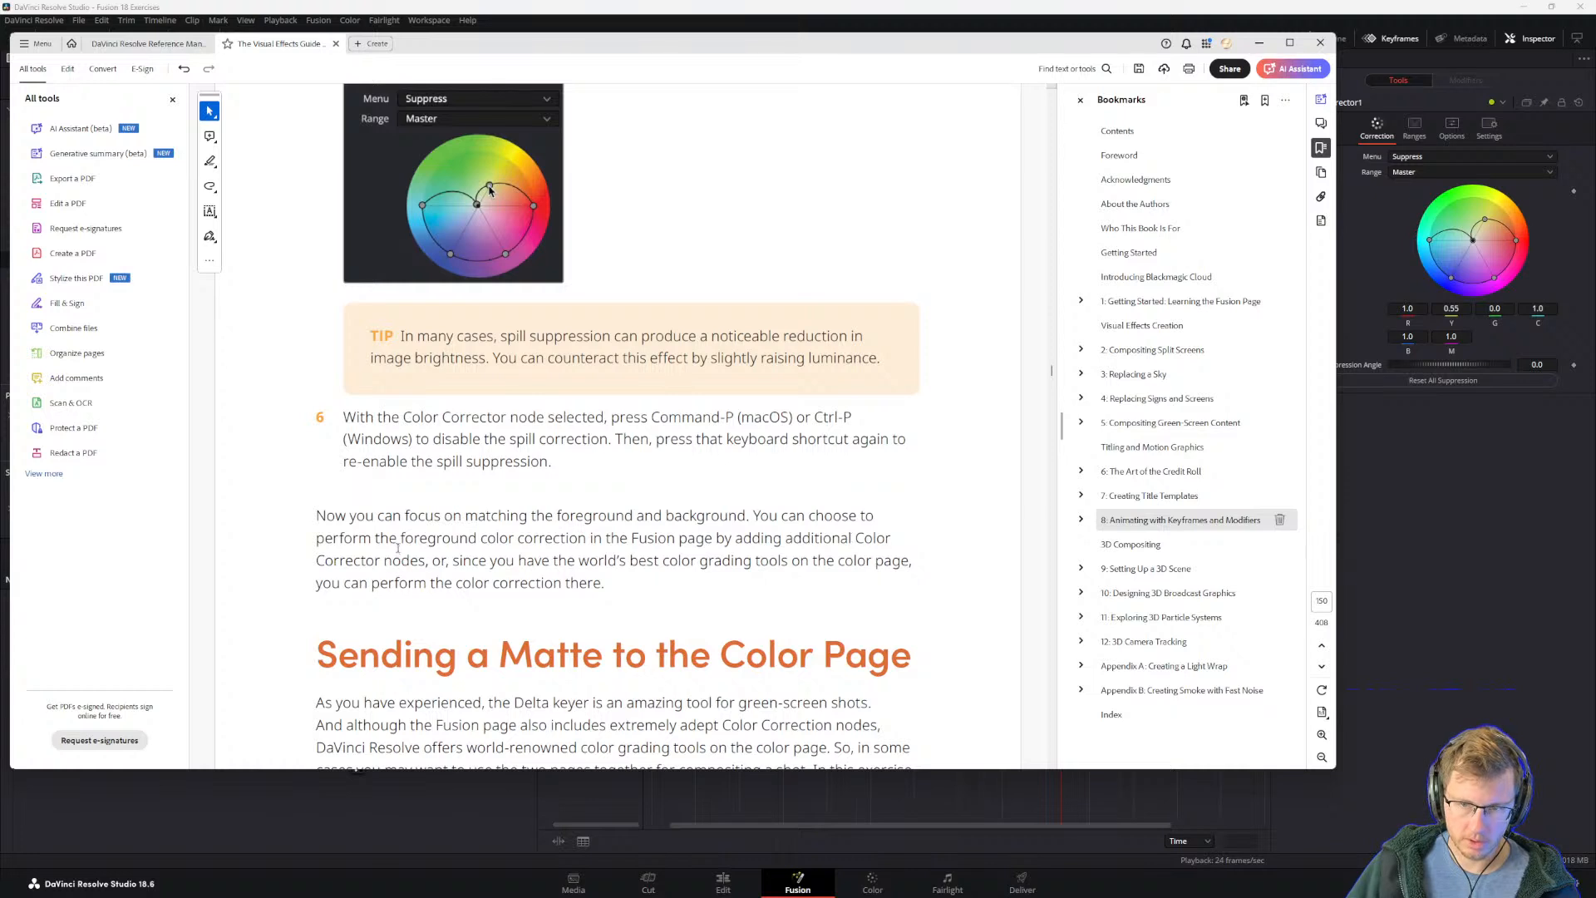
scroll(466, 532, "down", 1)
scroll(575, 501, "down", 1)
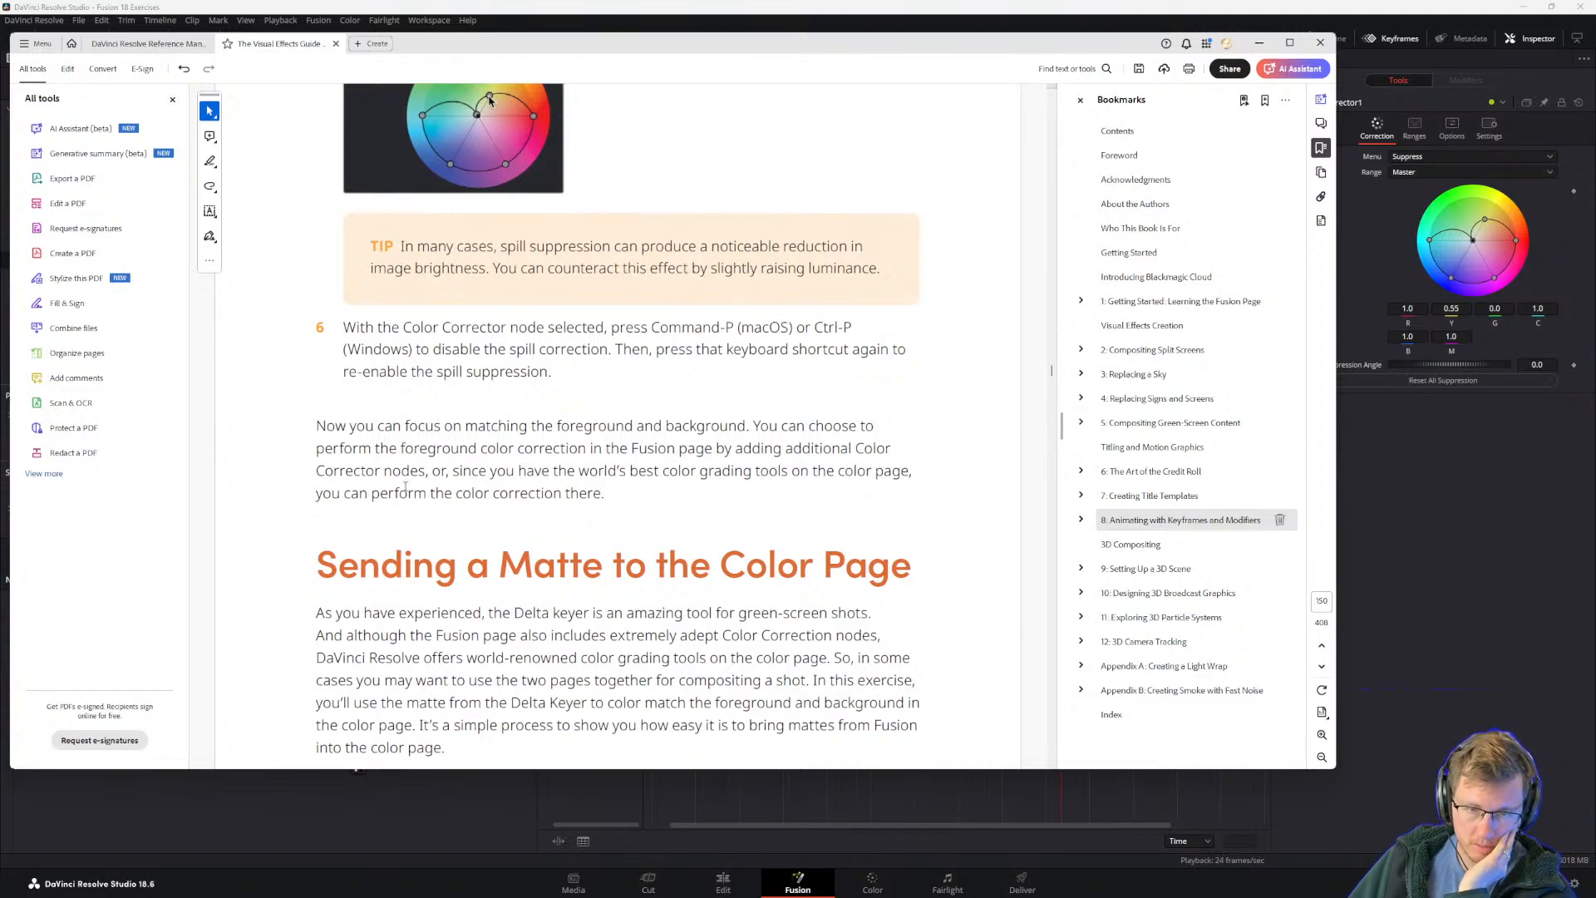
scroll(532, 494, "down", 4)
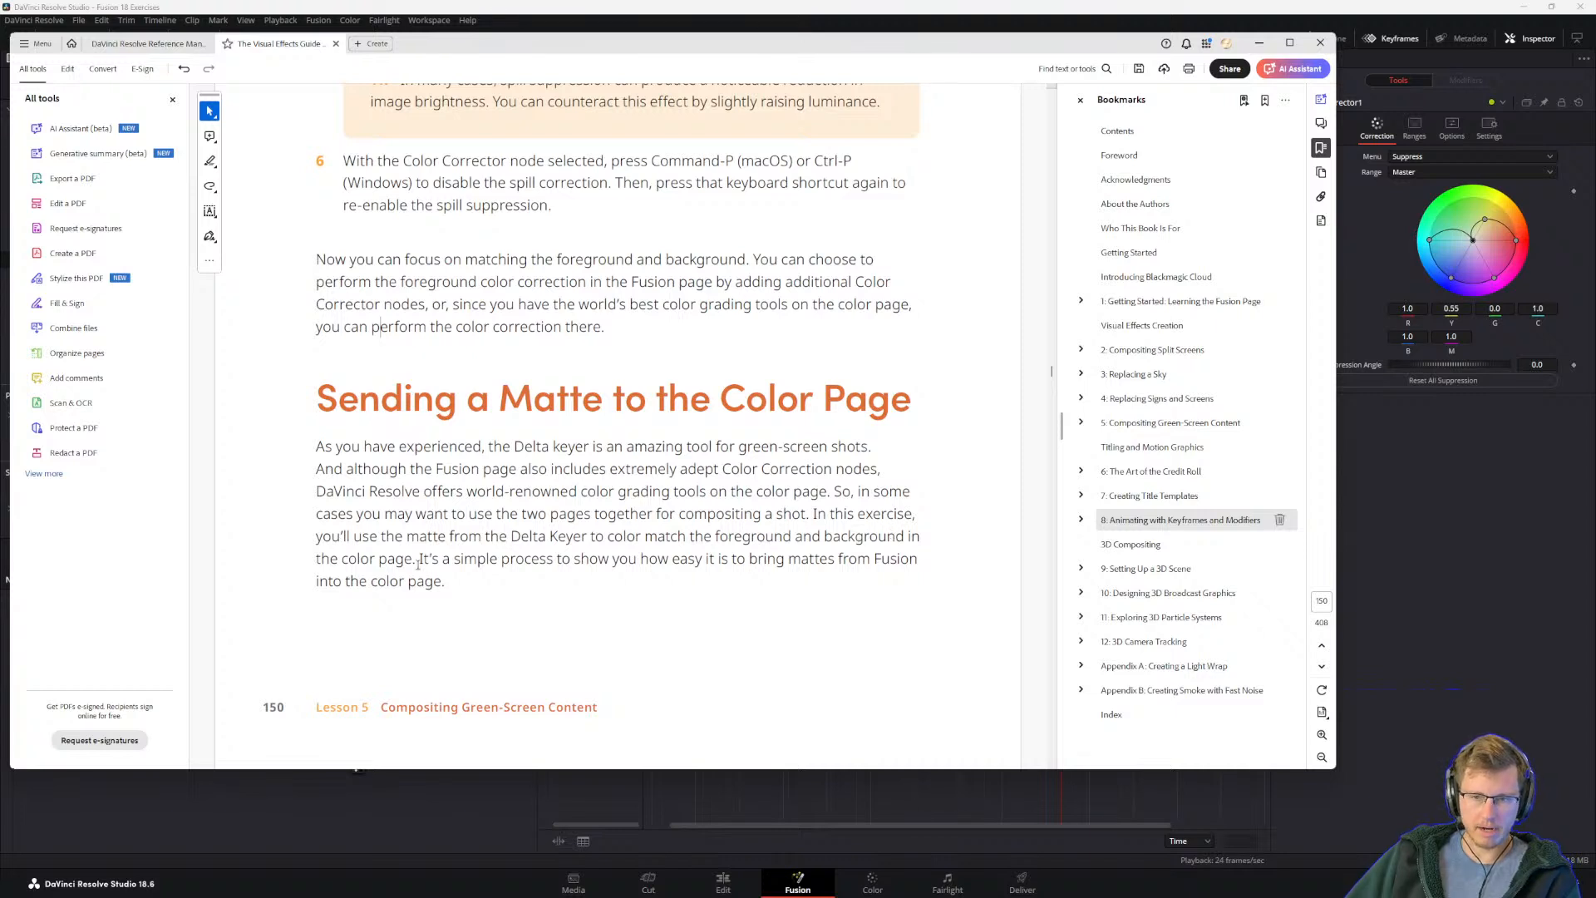
left_click_drag(419, 559, 553, 558)
left_click(464, 562)
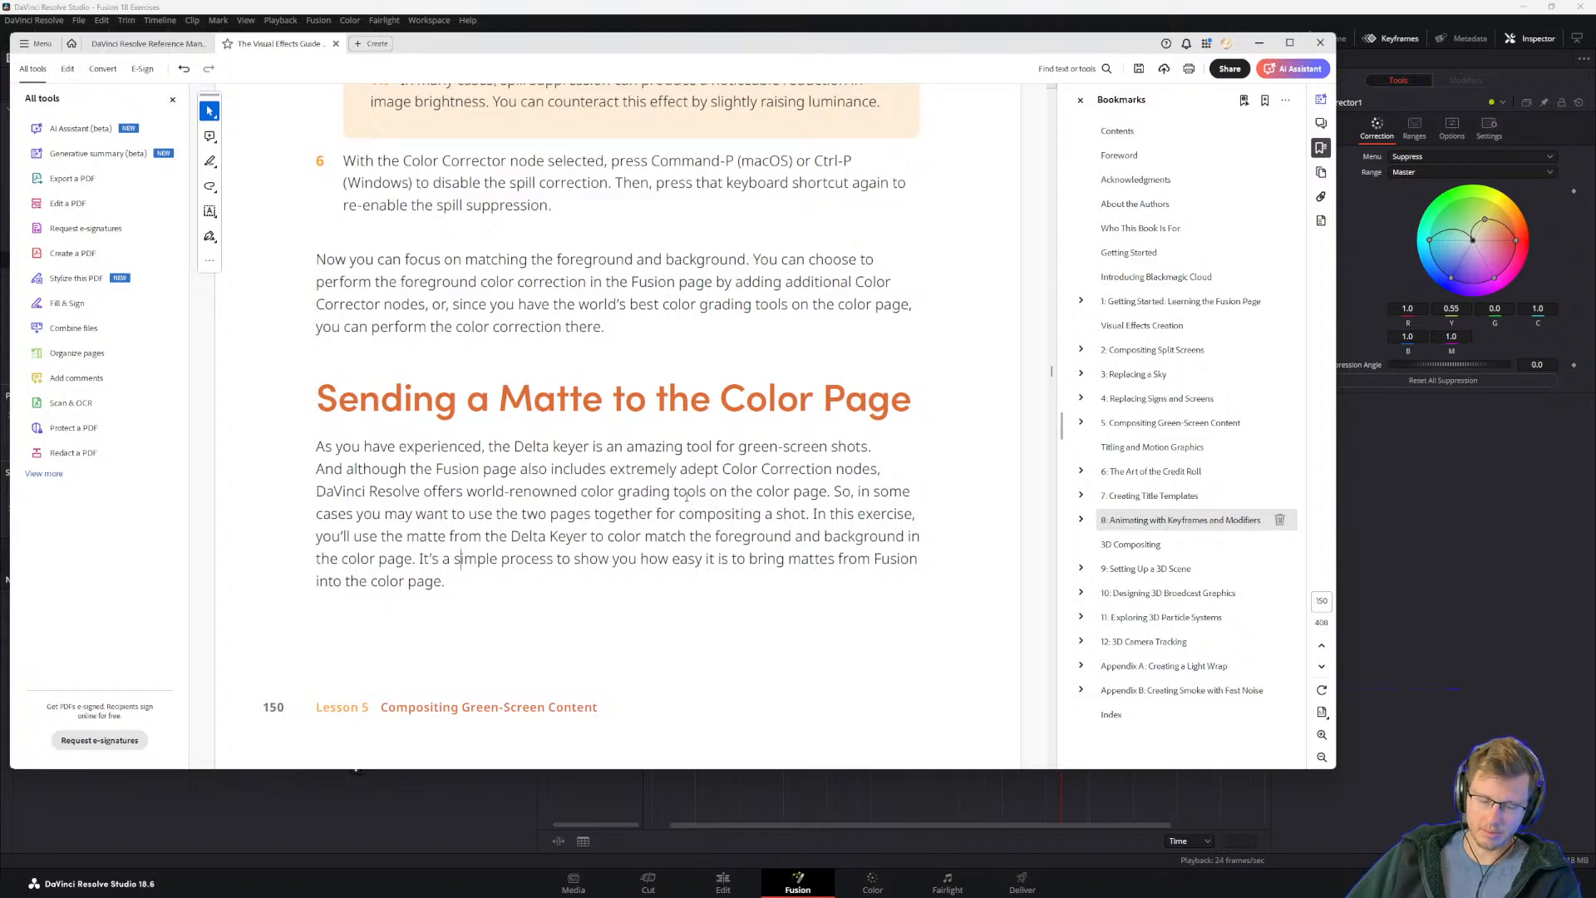
scroll(520, 540, "down", 5)
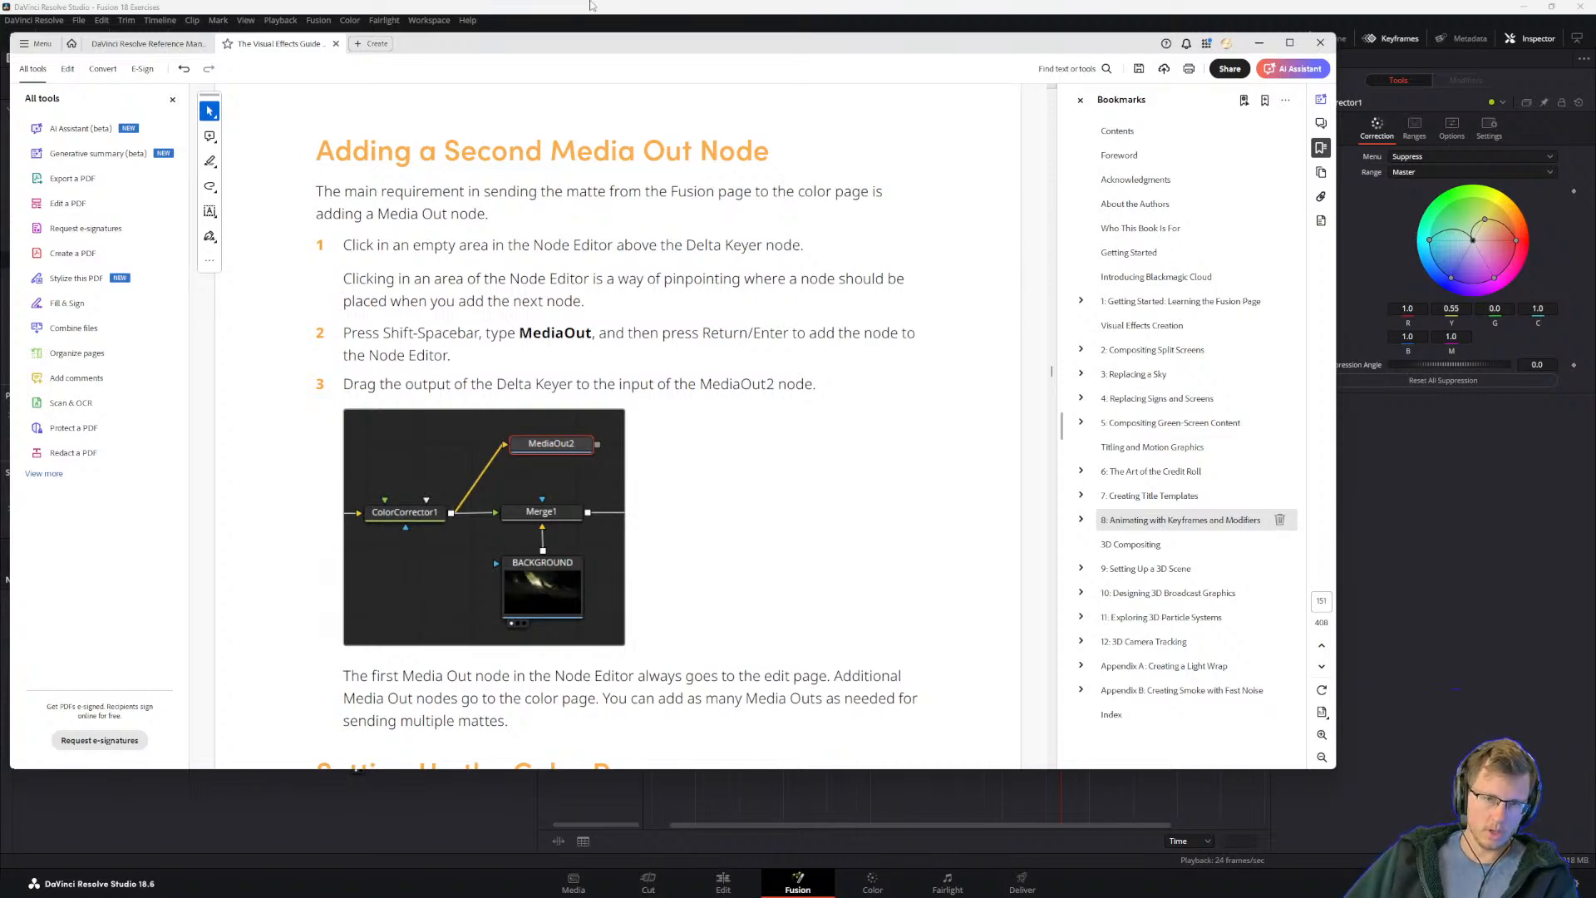
Step: Switch to Fusion and move Merge1, Background and MediaOut1 together, widening the gap after ColorCorrector1
left_click(593, 8)
left_click_drag(374, 698, 507, 794)
left_click_drag(423, 711, 379, 727)
left_click(316, 705)
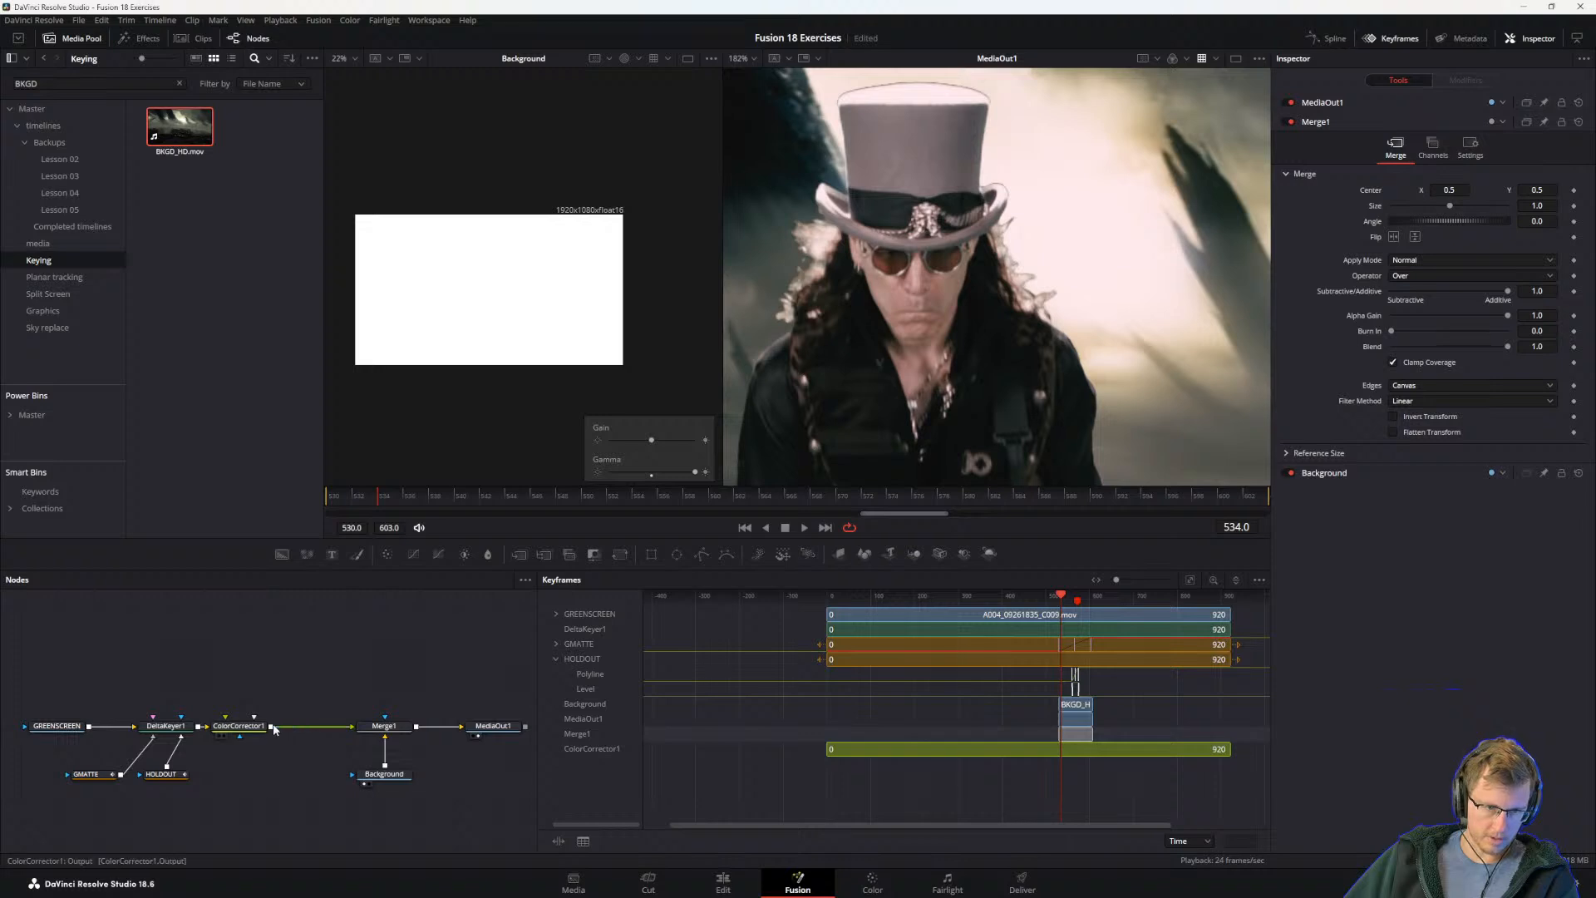
Step: Add a second Media Out node above the node chain and connect ColorCorrector1's output to it
key("shift+space")
type("media")
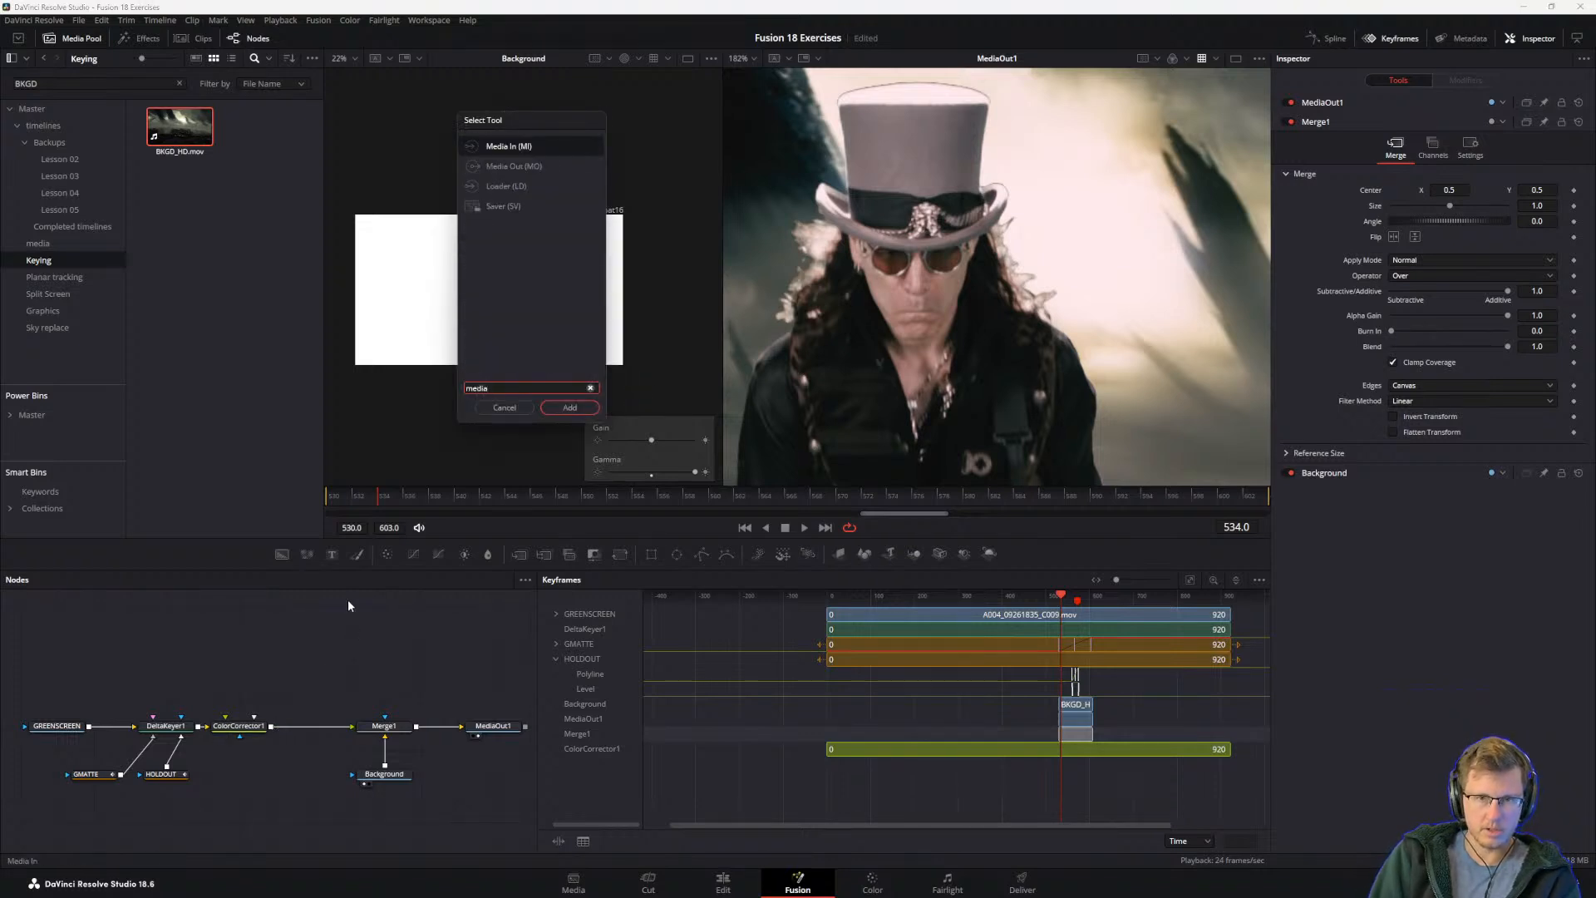
left_click(529, 166)
key("Return")
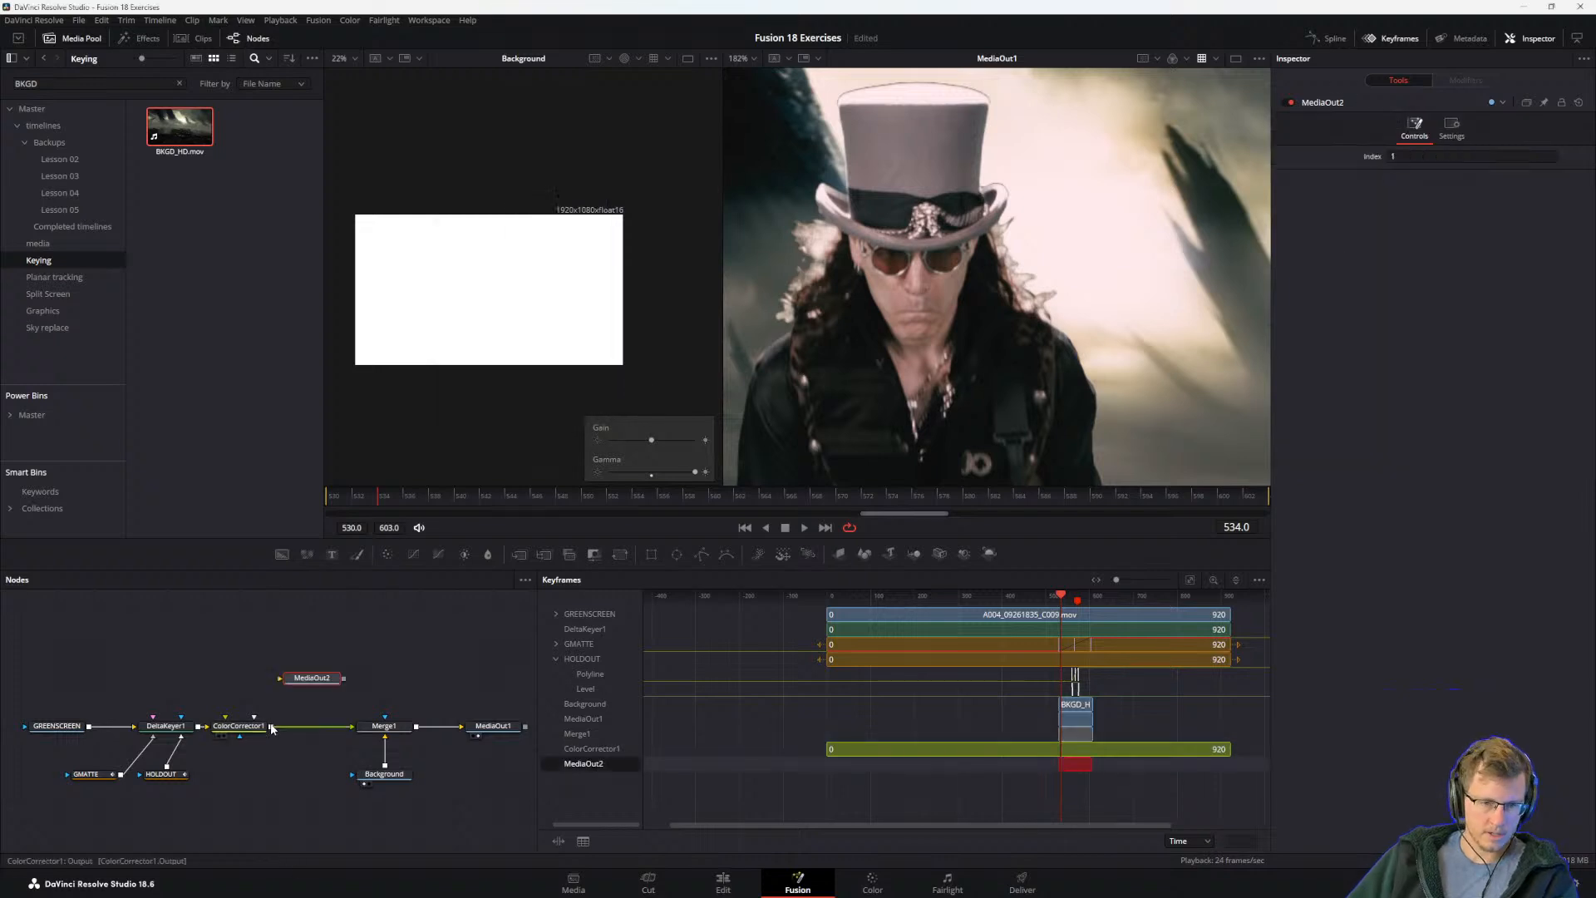
left_click_drag(271, 725, 313, 679)
Step: Switch to the guide PDF and read the note on additional Media Outs and step 1 of Setting Up the Color Page
key("alt+Tab")
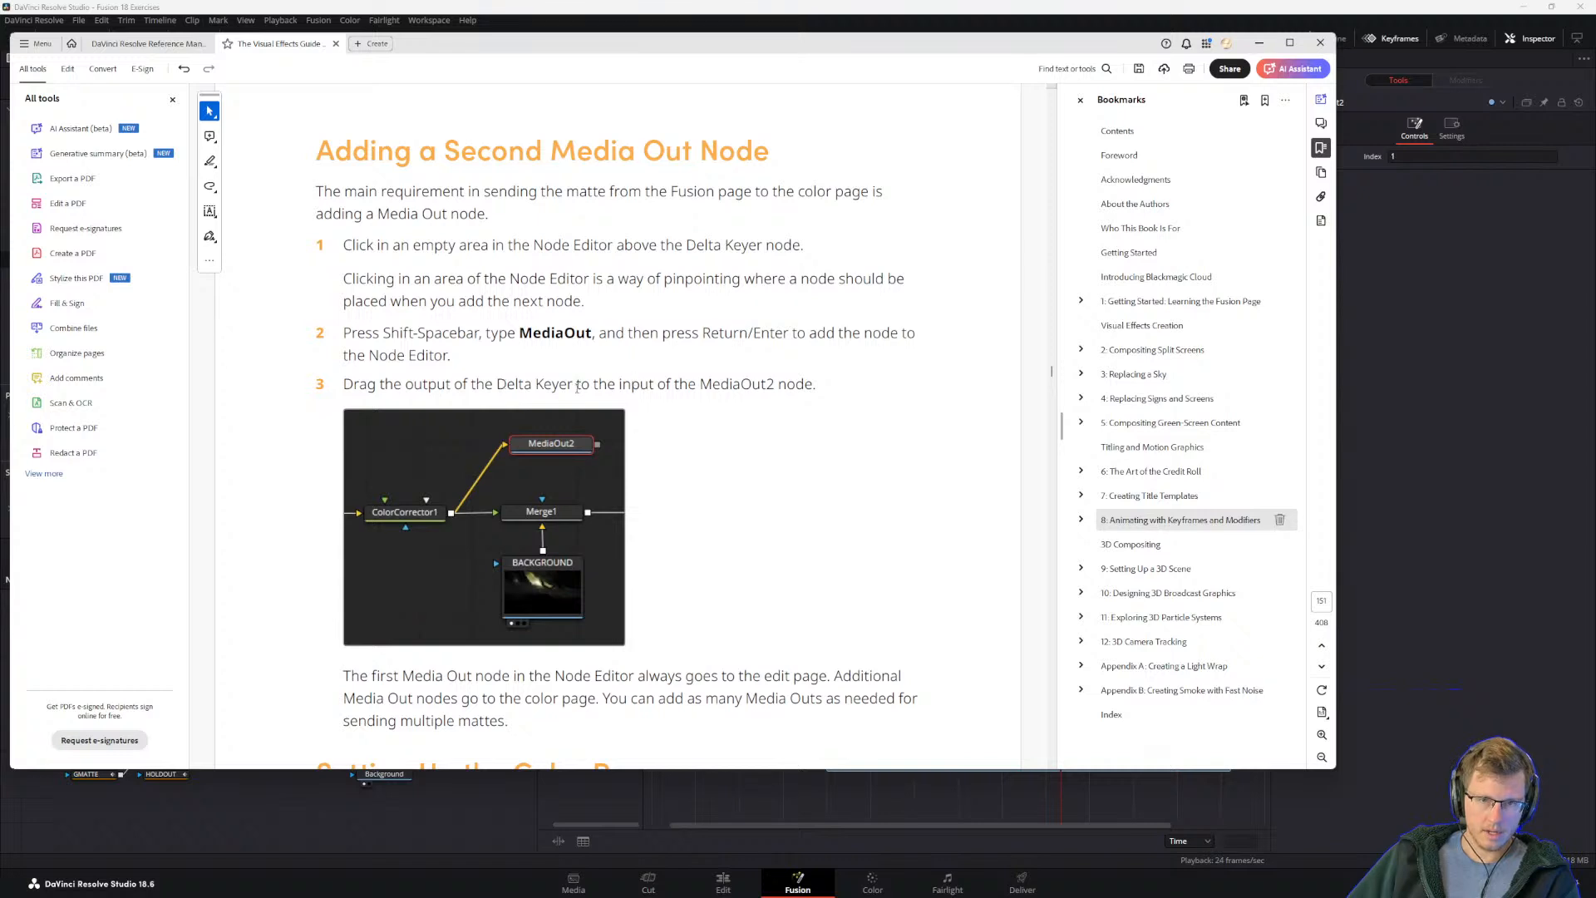
scroll(526, 490, "down", 1)
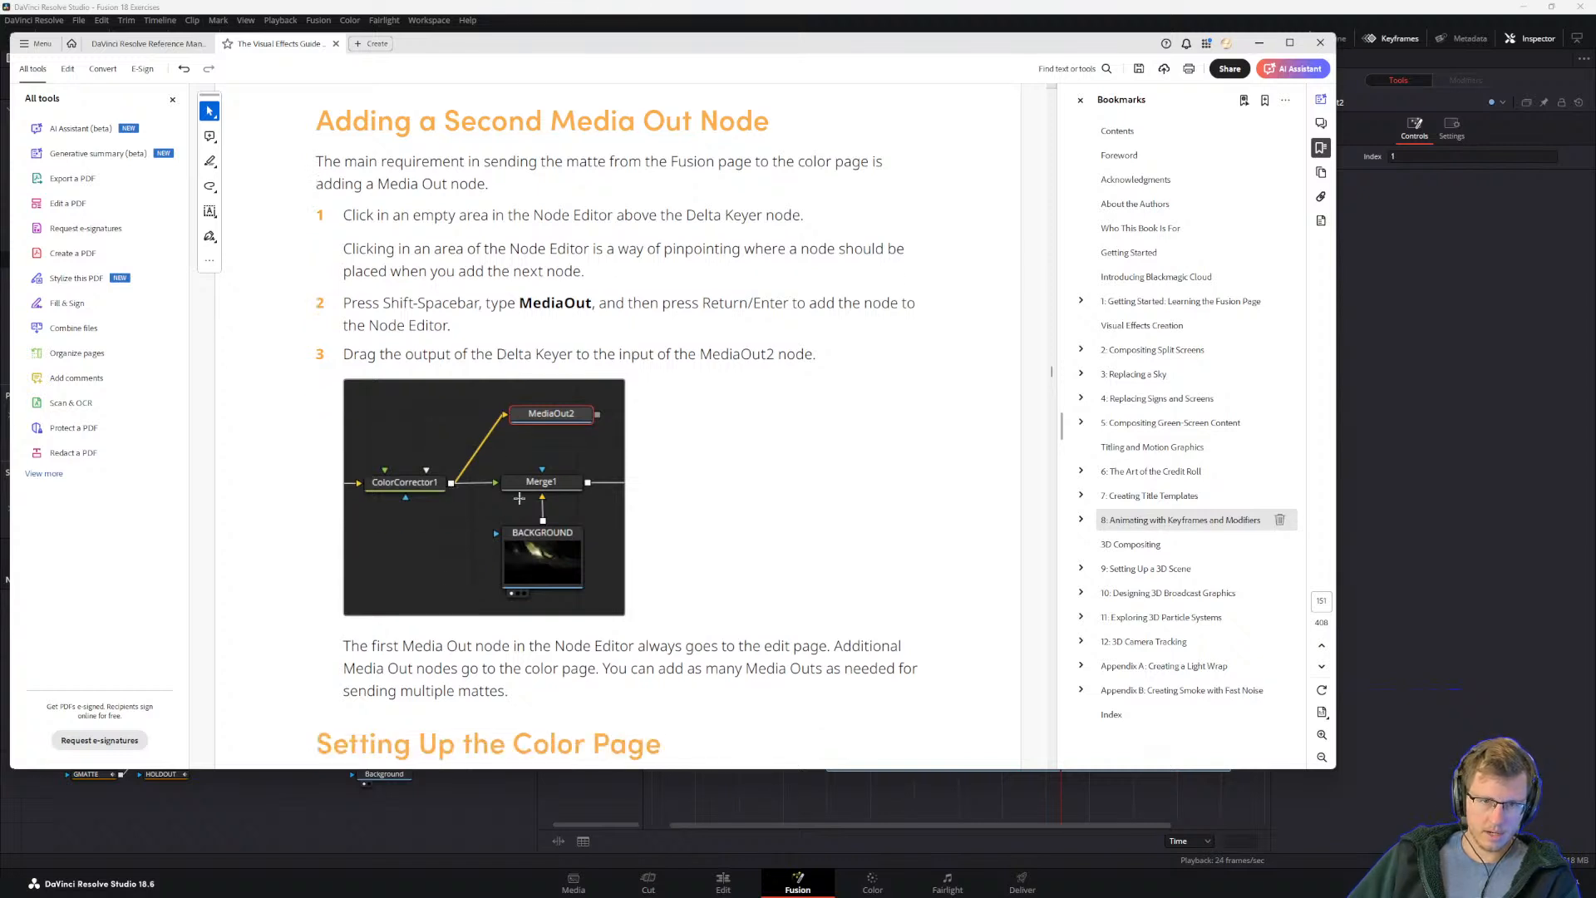
scroll(525, 490, "down", 4)
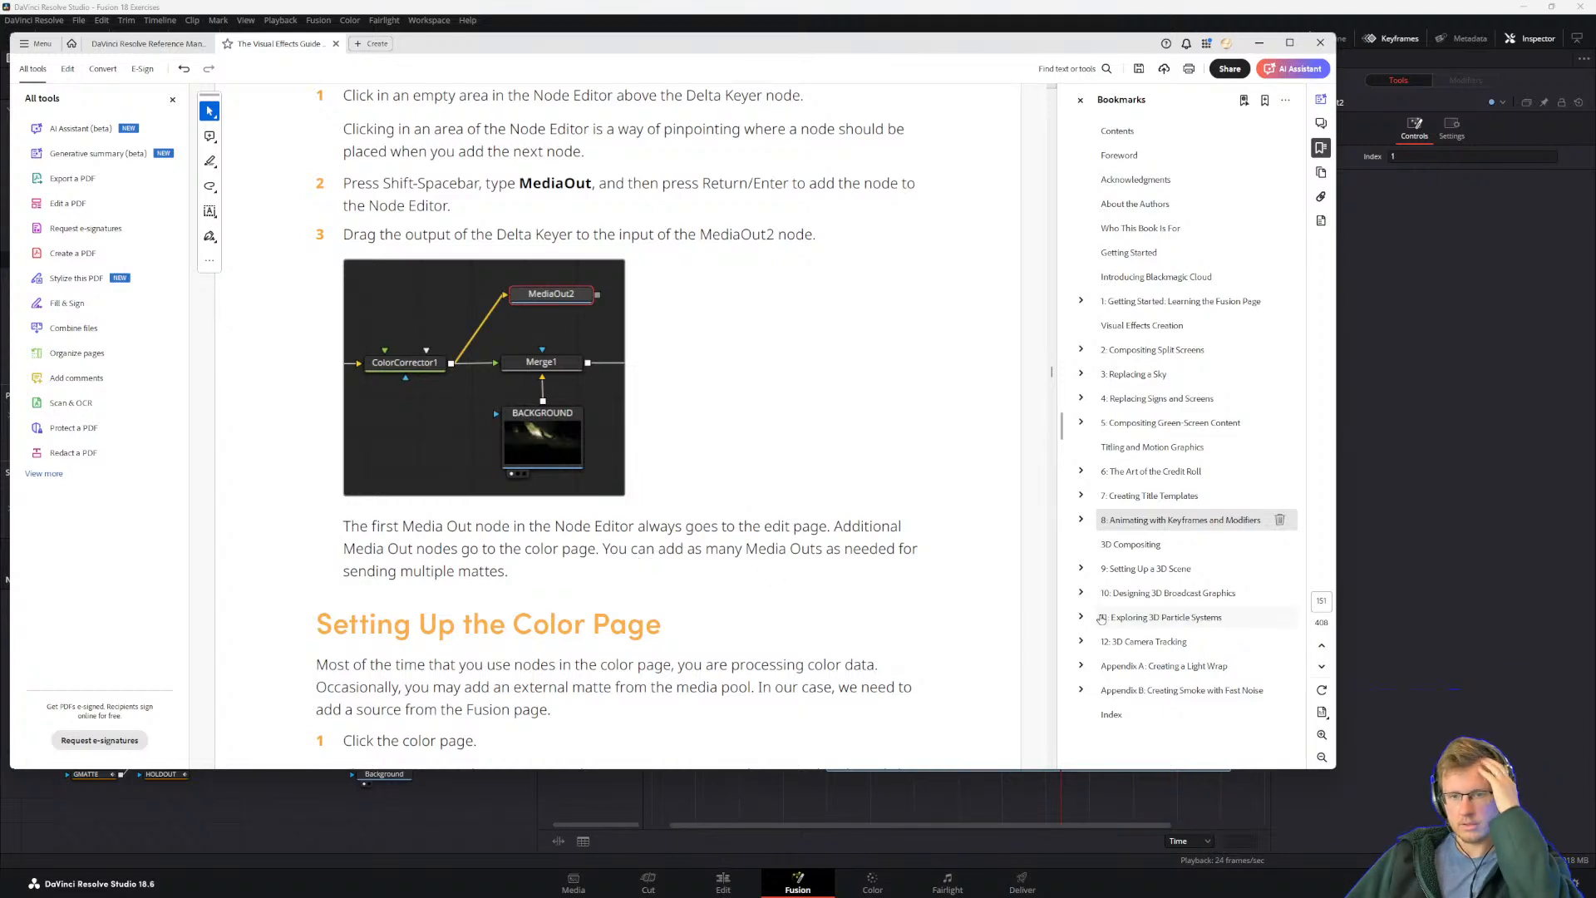
key("alt+Tab")
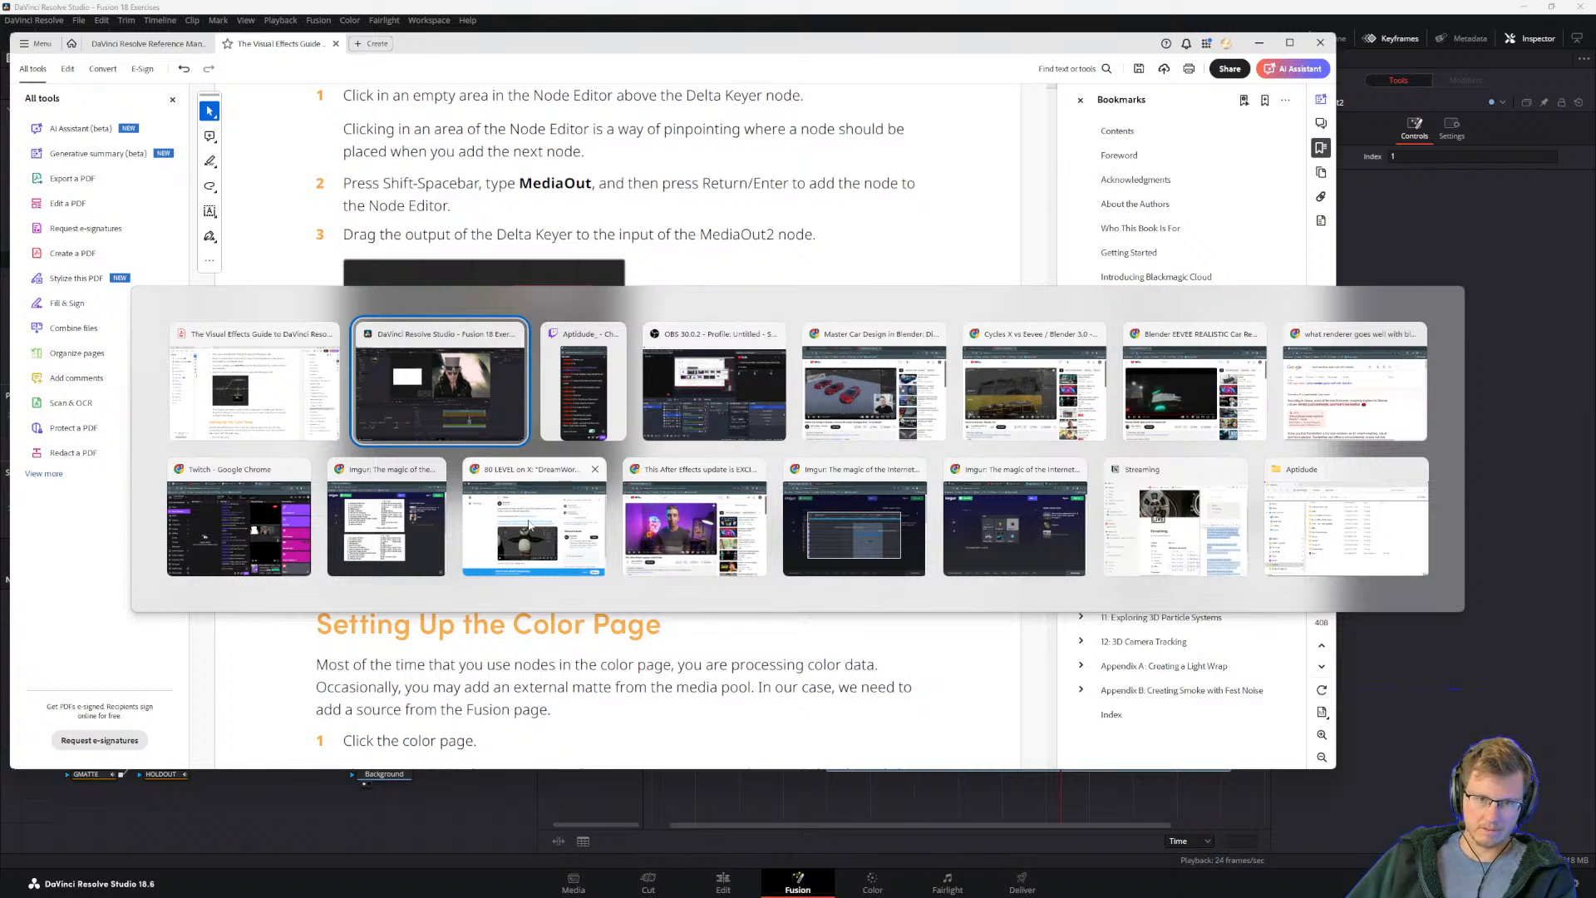
key("alt")
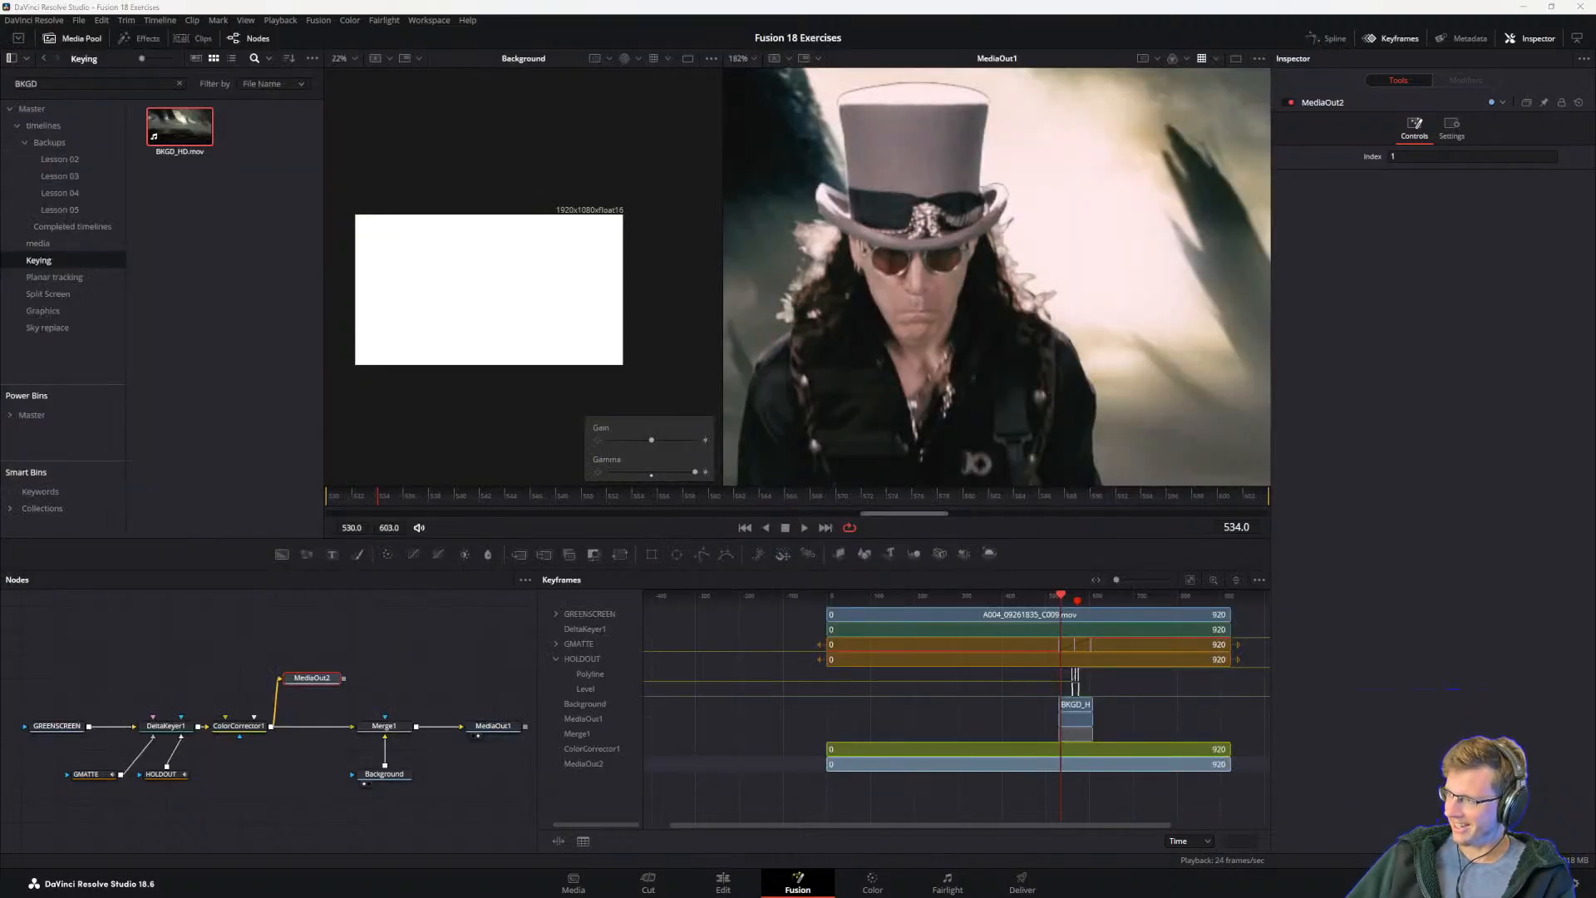
key("alt+Tab")
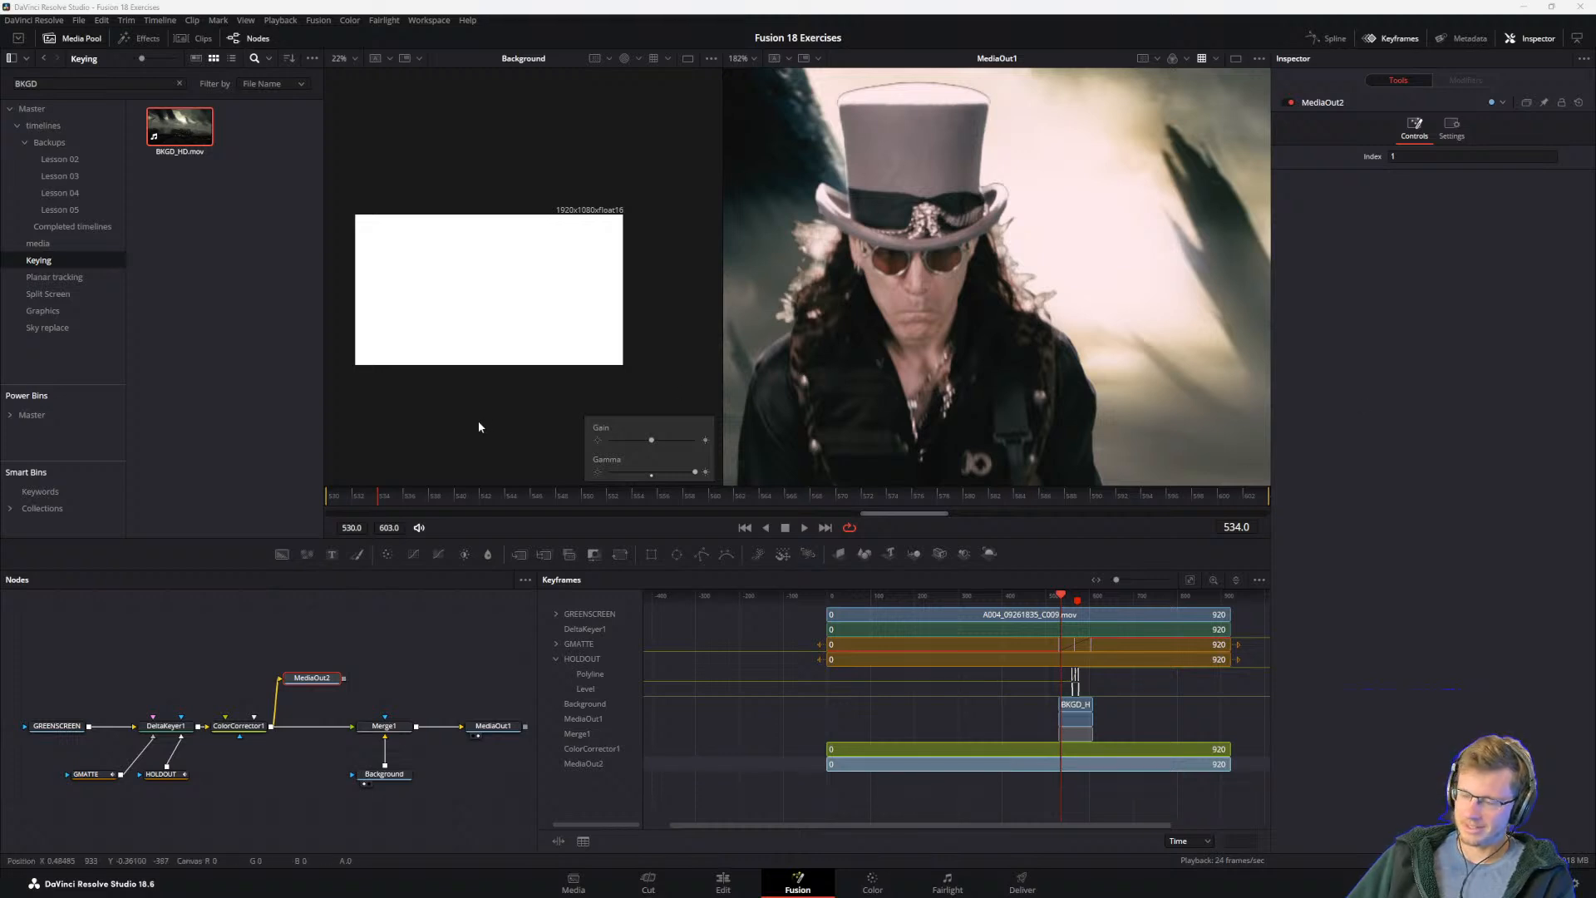
key("alt+Tab")
key("alt+Tab")
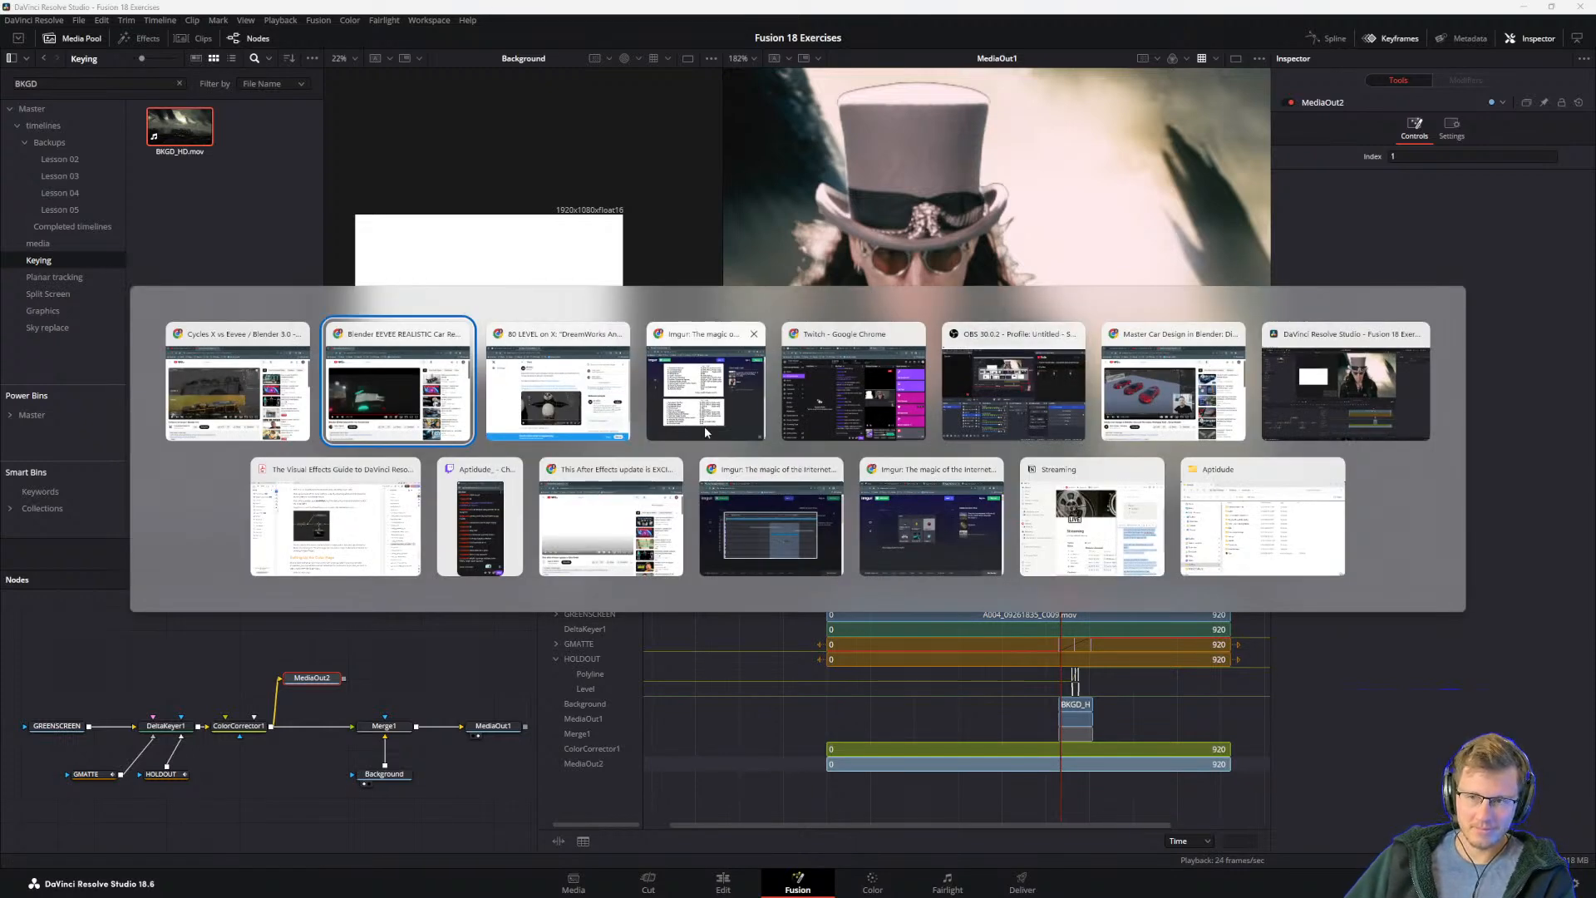
left_click(335, 507)
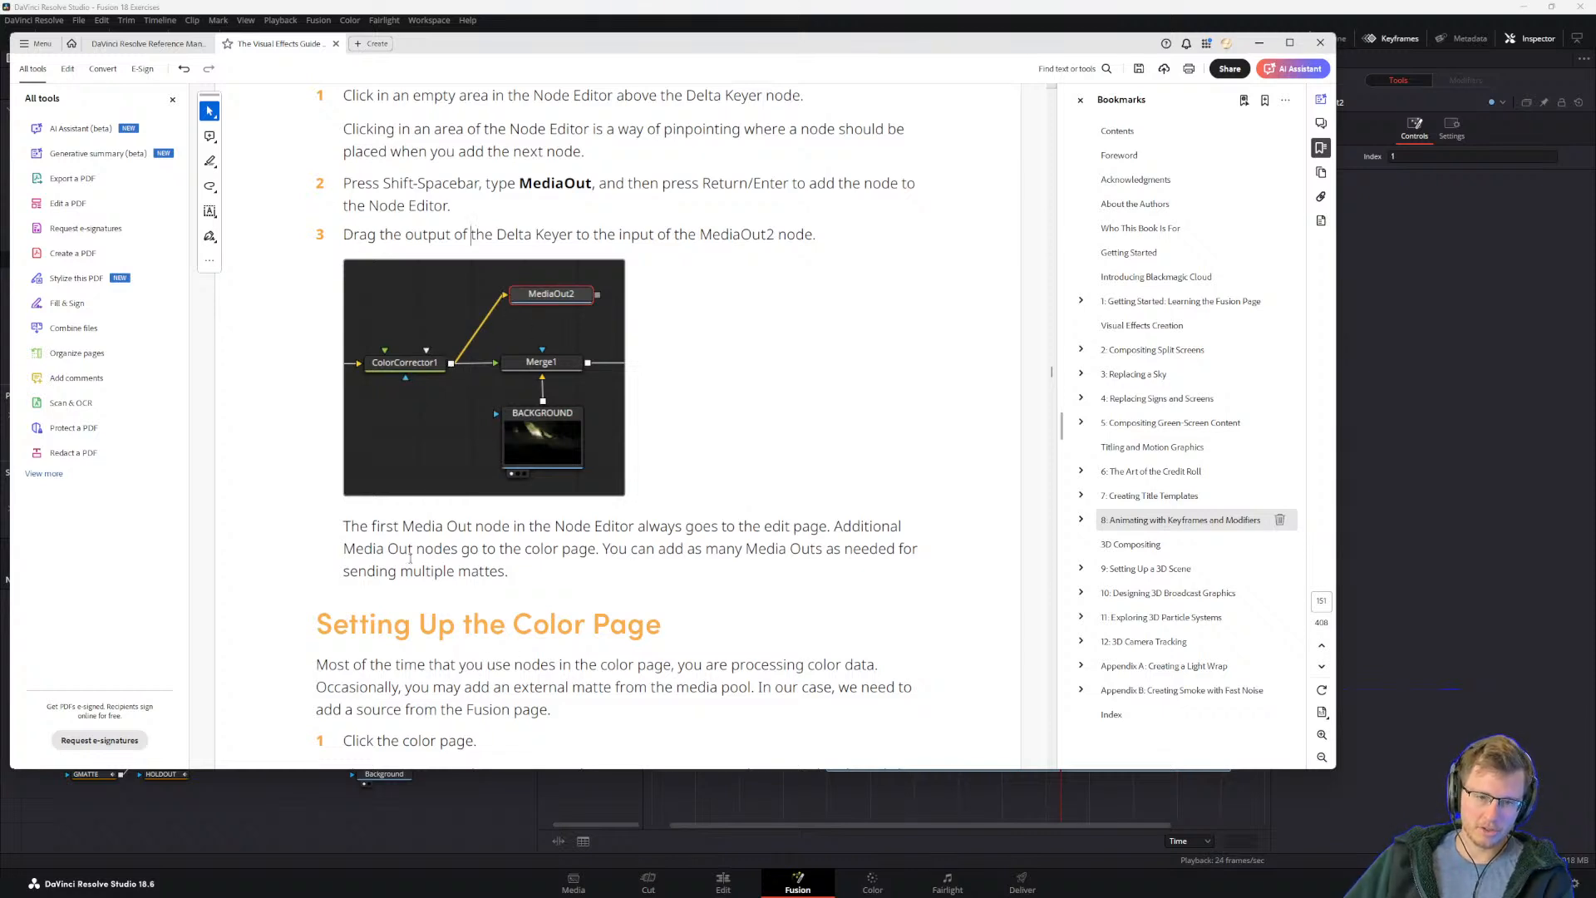
scroll(410, 559, "down", 3)
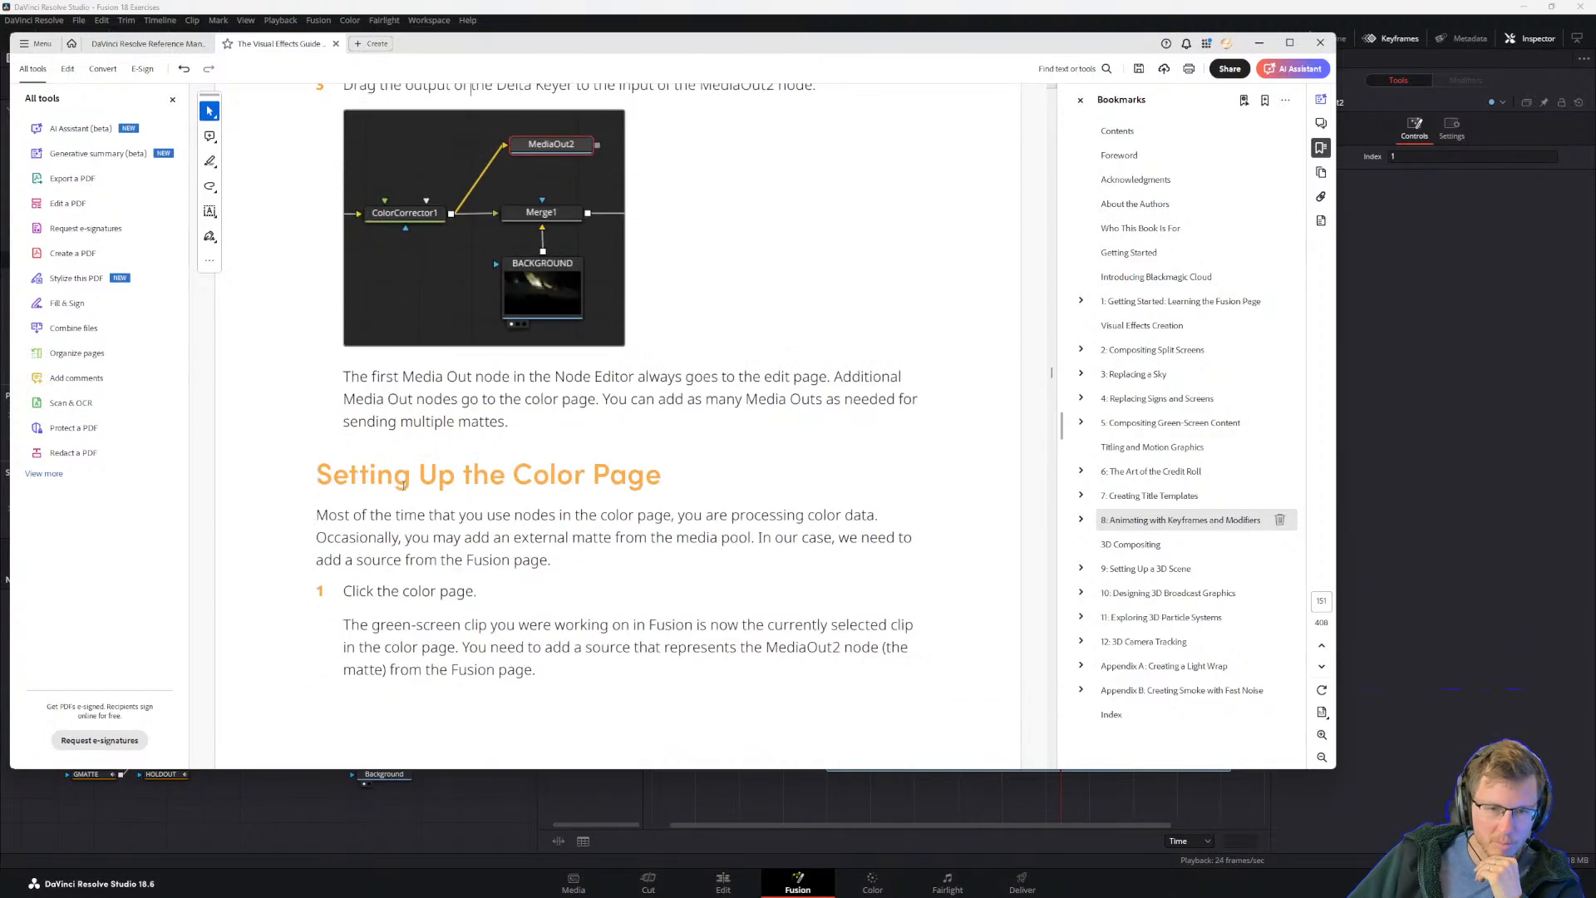
Step: Open the Color page in DaVinci Resolve, then recheck the guide's passage on setting up the color page
left_click(912, 846)
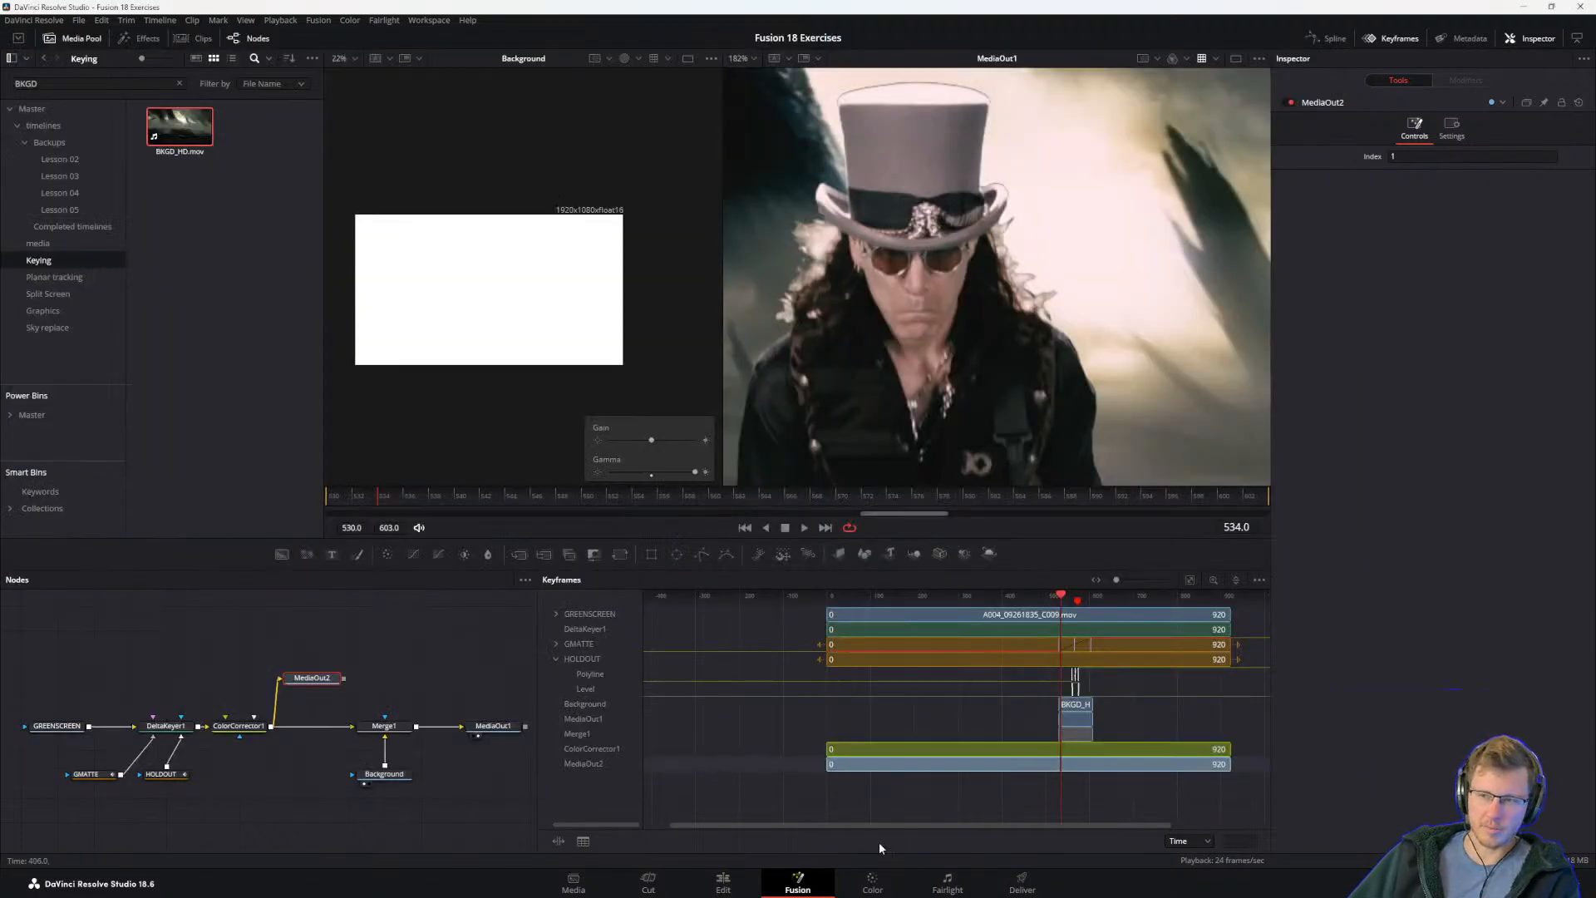
left_click(872, 883)
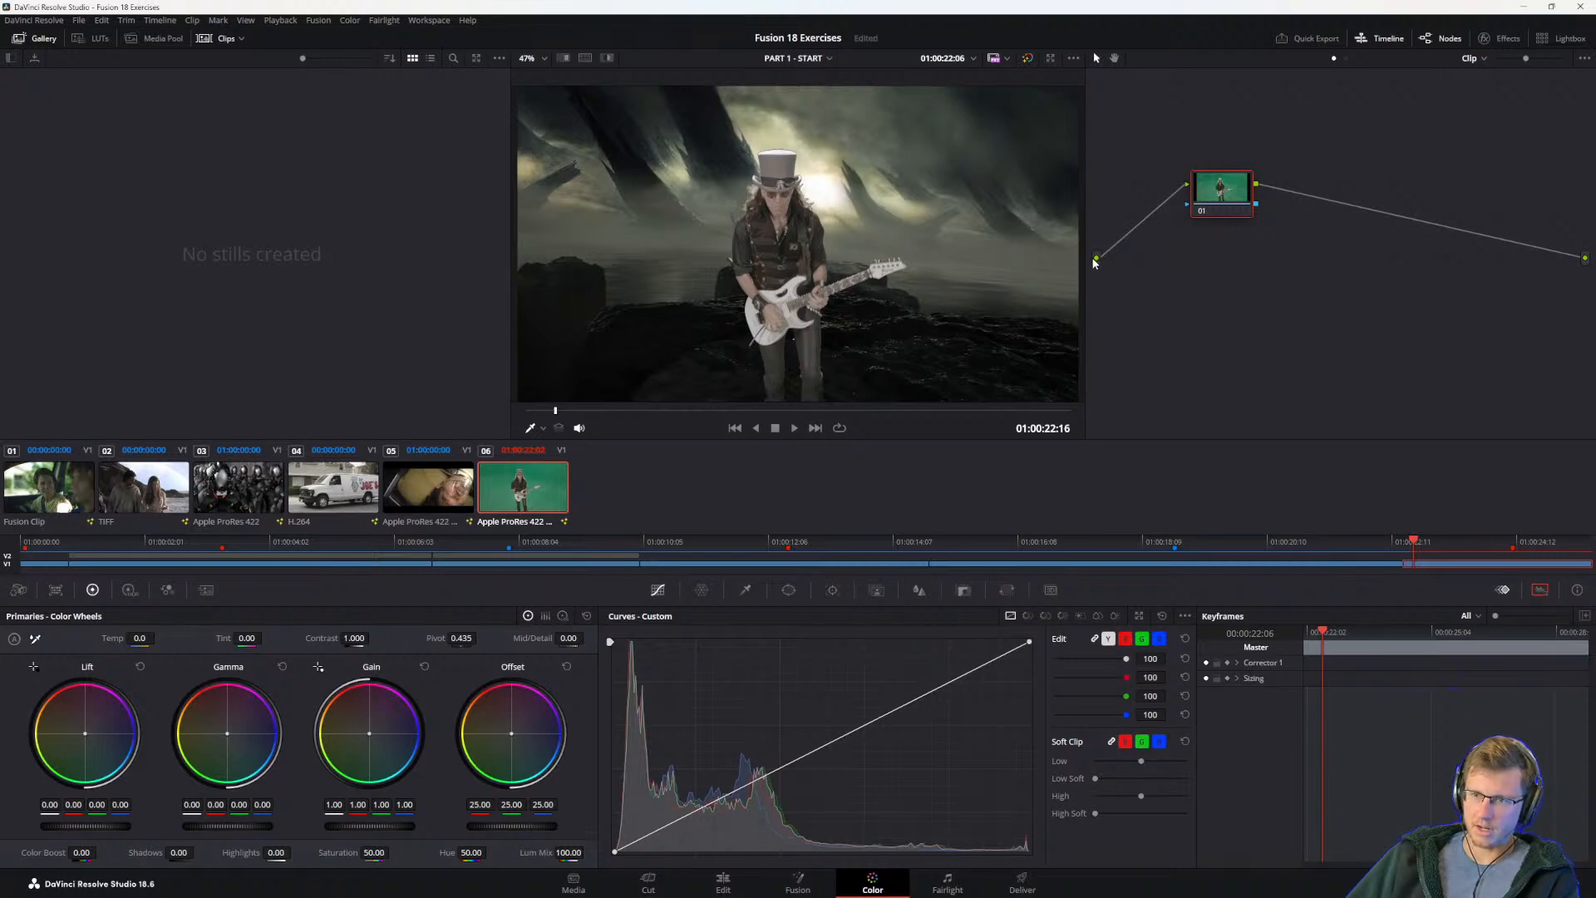
key("alt+Tab")
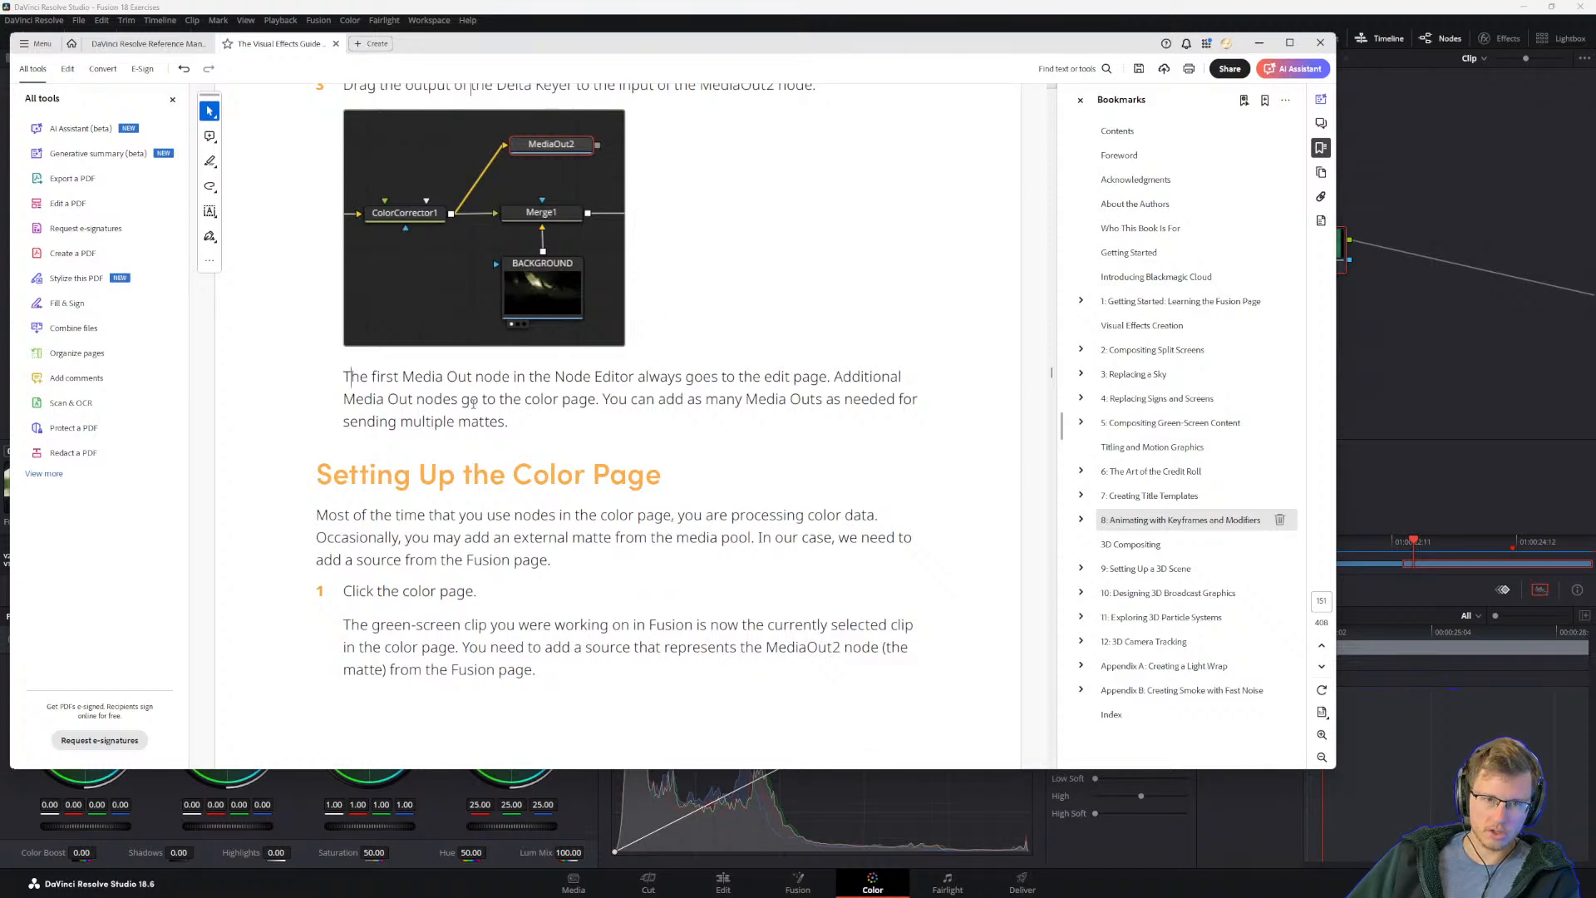
key("alt+Tab")
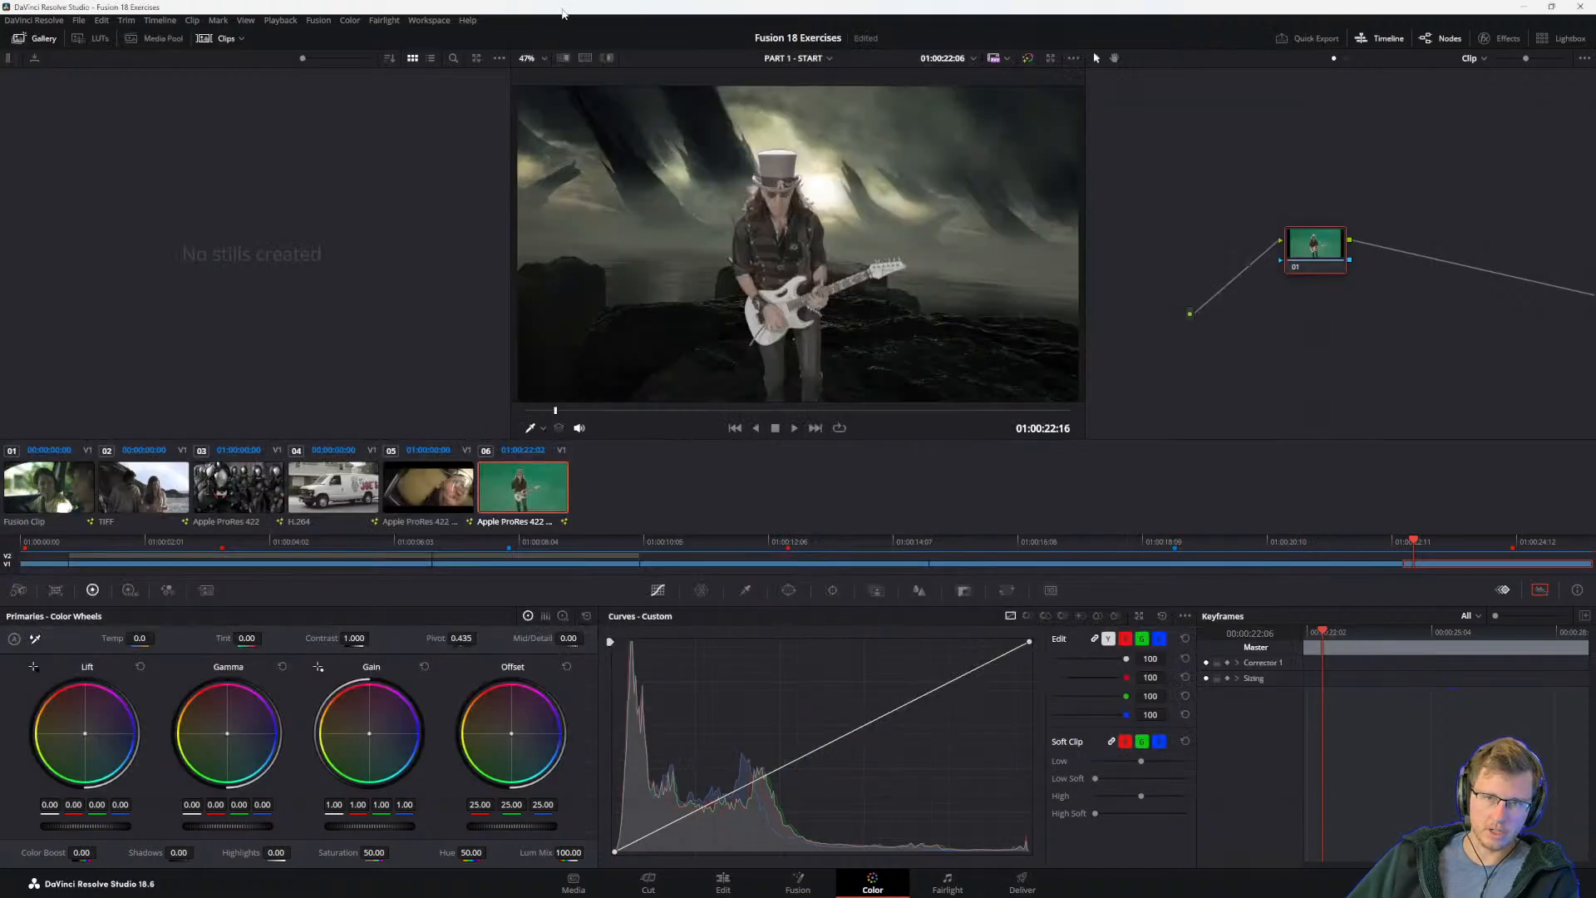
Step: Return to the Fusion page, inspect the settings of MediaOut1 and MediaOut2, and switch back to the guide PDF
left_click(796, 882)
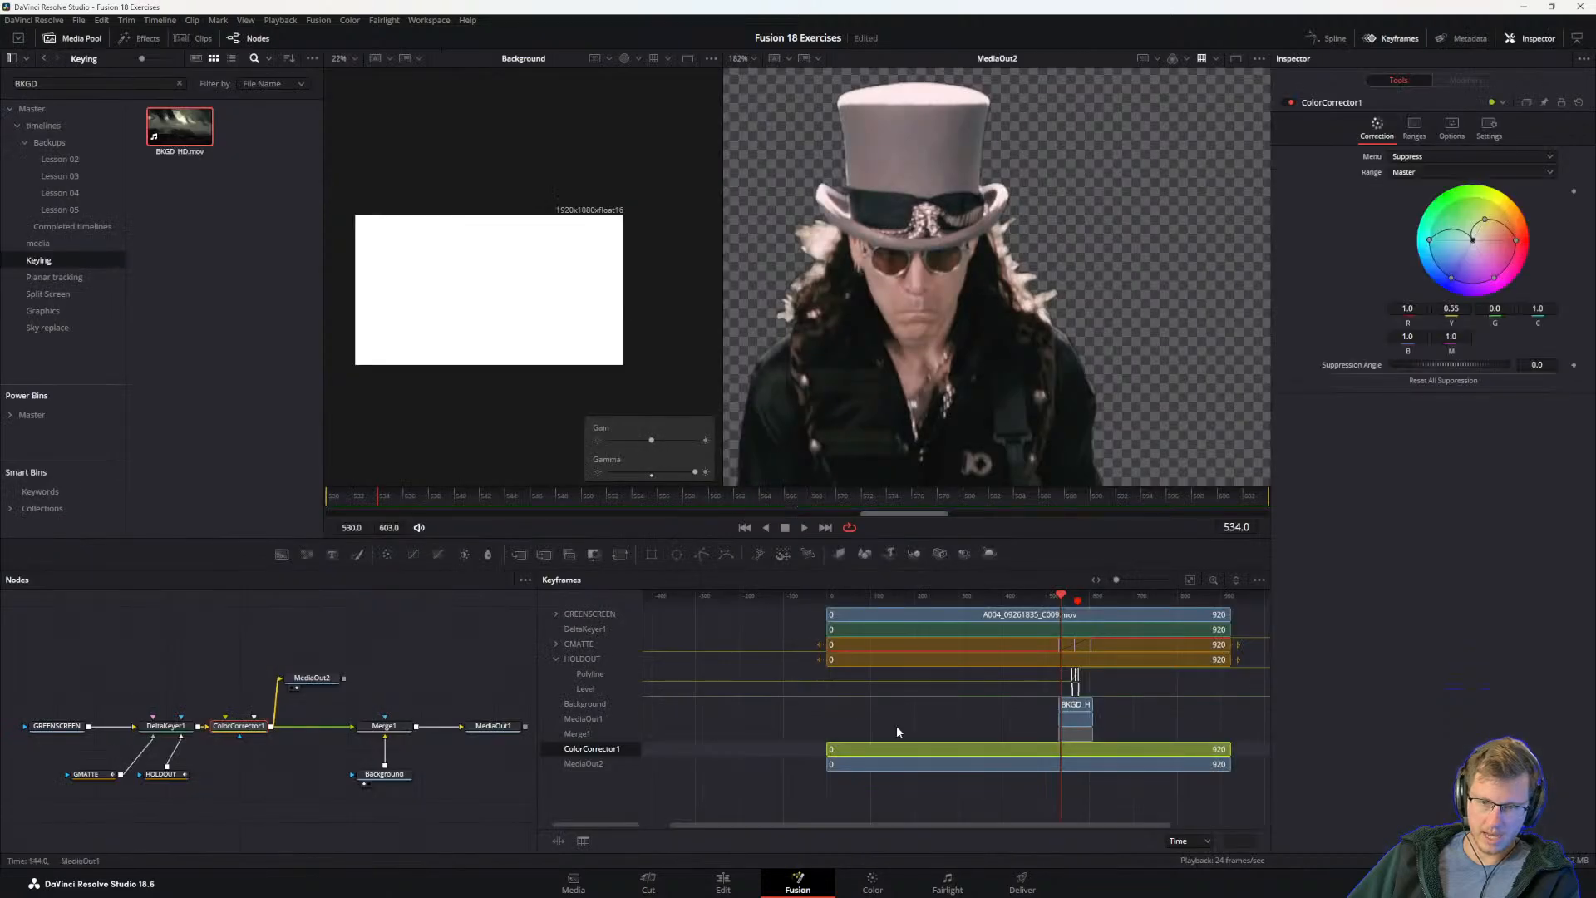
left_click_drag(477, 766, 391, 763)
left_click(407, 720)
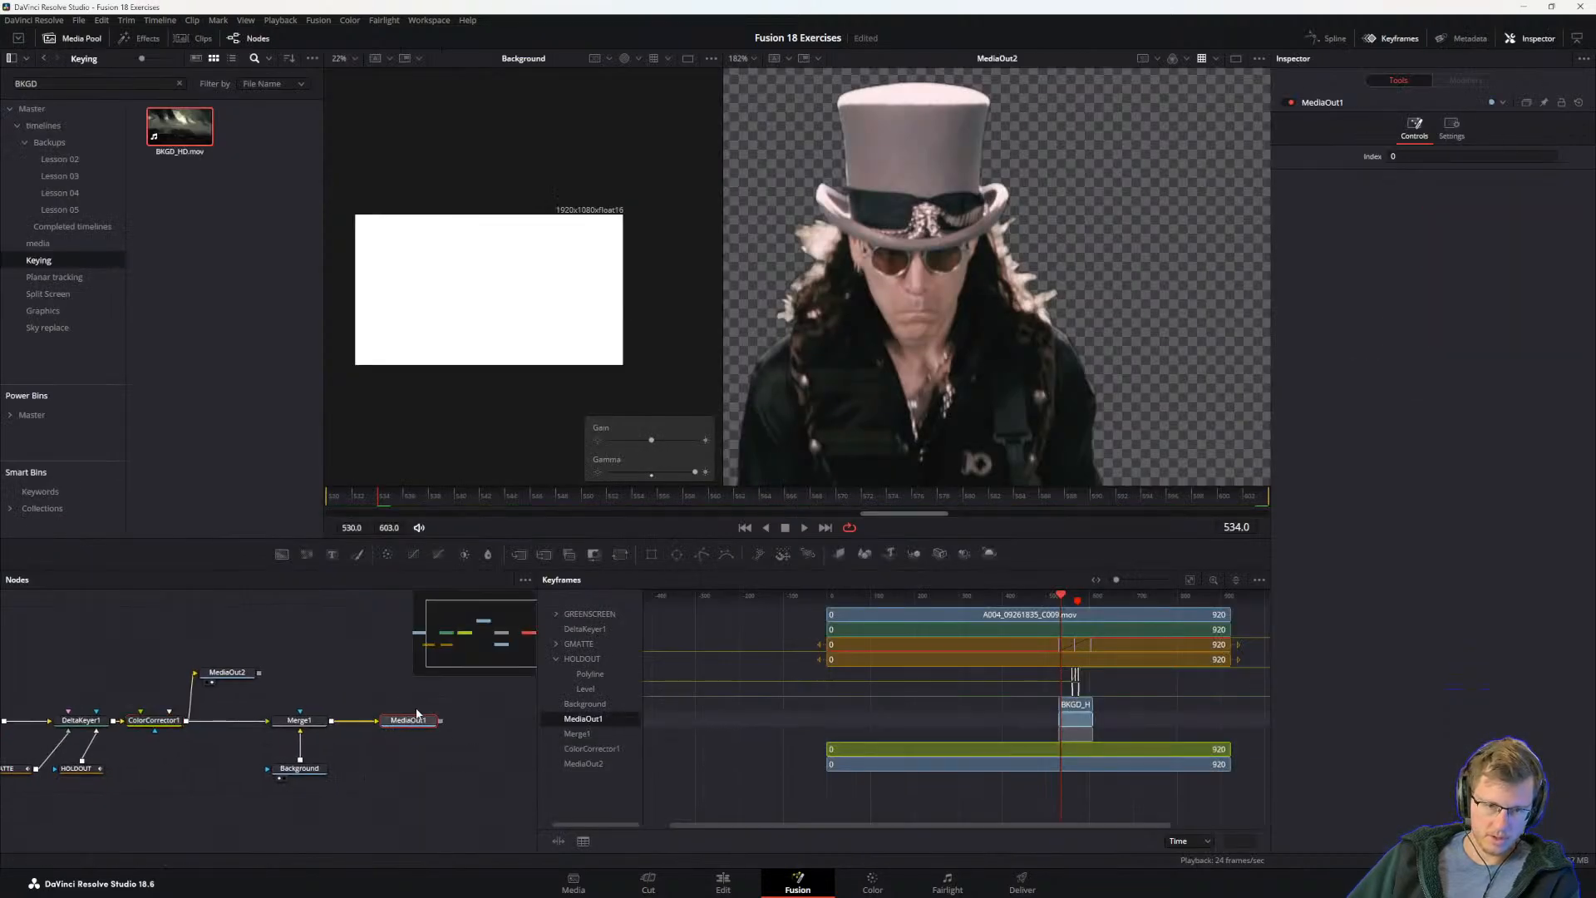
left_click(227, 672)
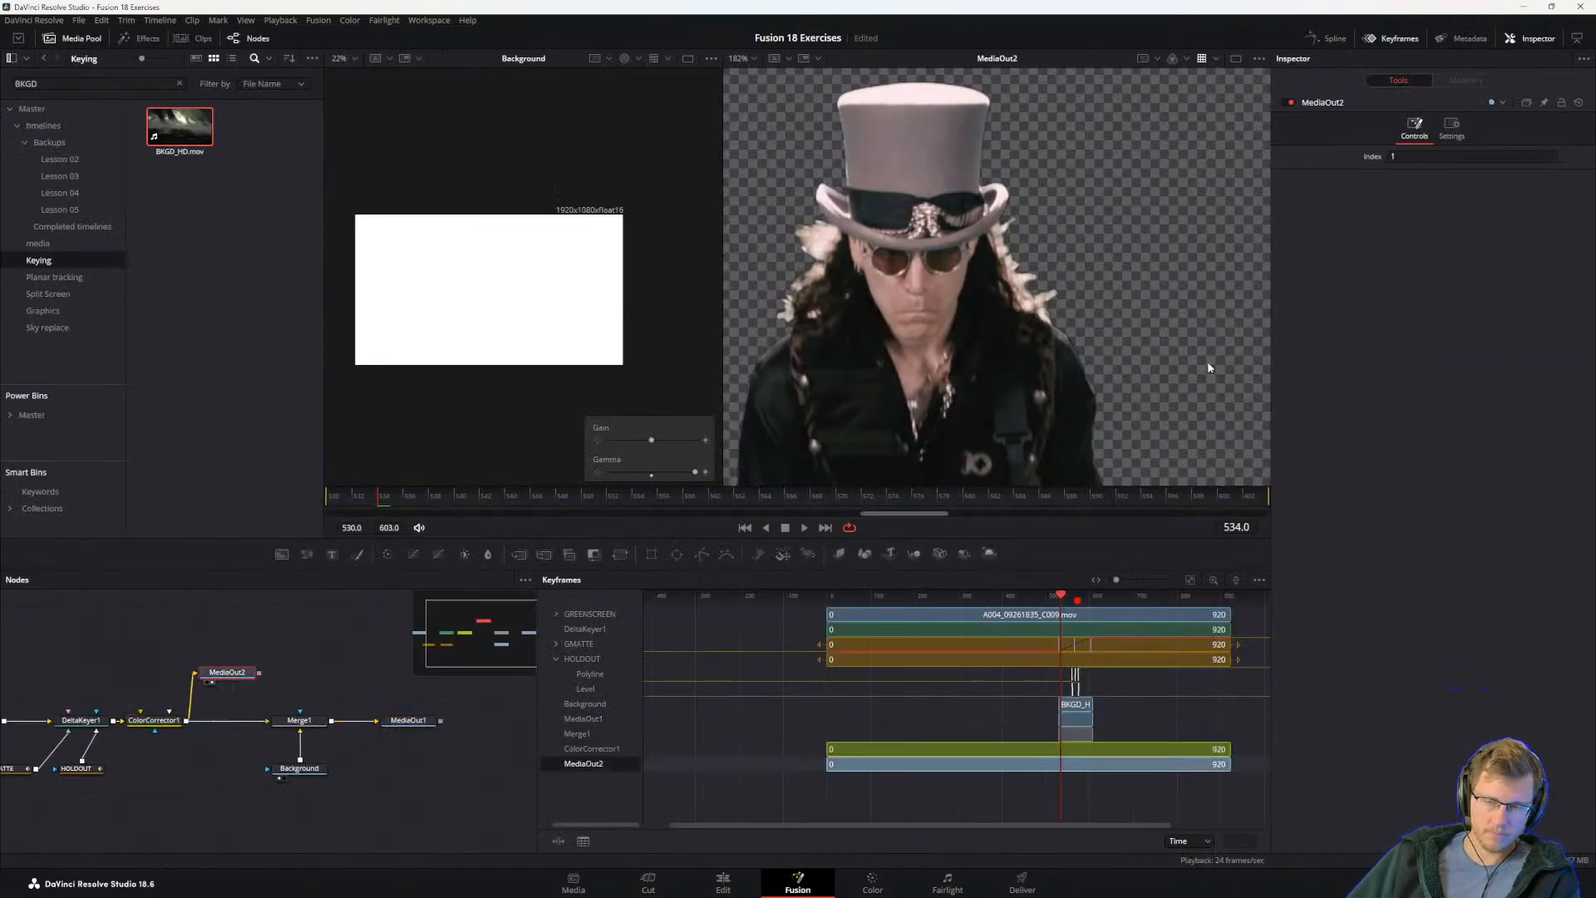
left_click_drag(231, 721, 261, 697)
key("alt+Tab")
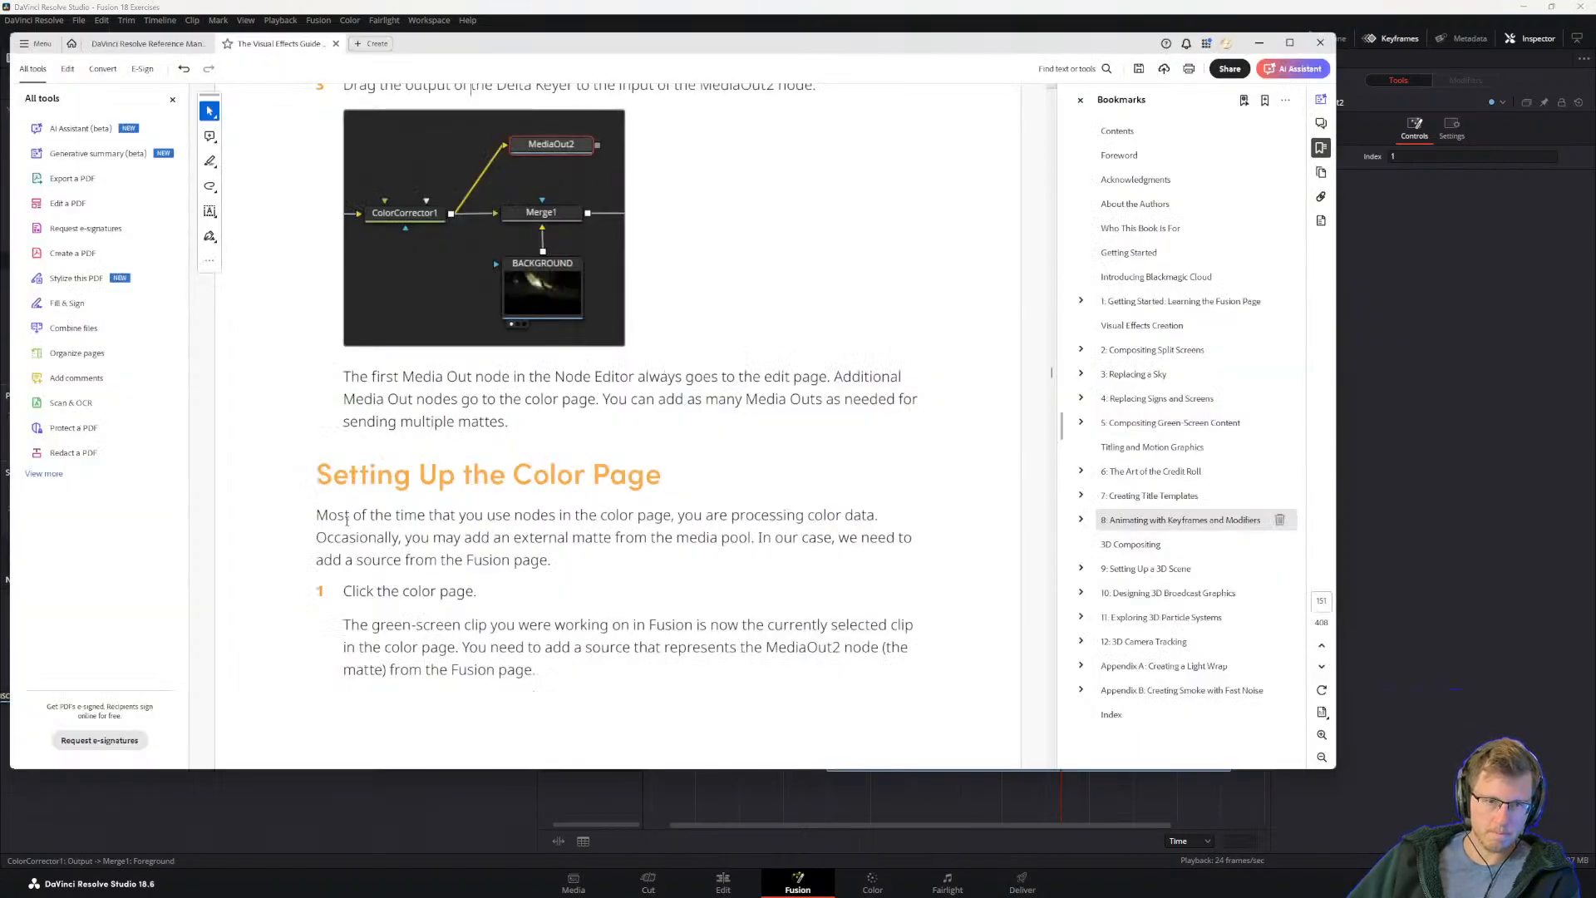
Step: Read the guide up to step 2 of Setting Up the Color Page, switch to DaVinci Resolve's Color page and add a source in the Node Editor
scroll(341, 518, "down", 1)
scroll(426, 565, "down", 2)
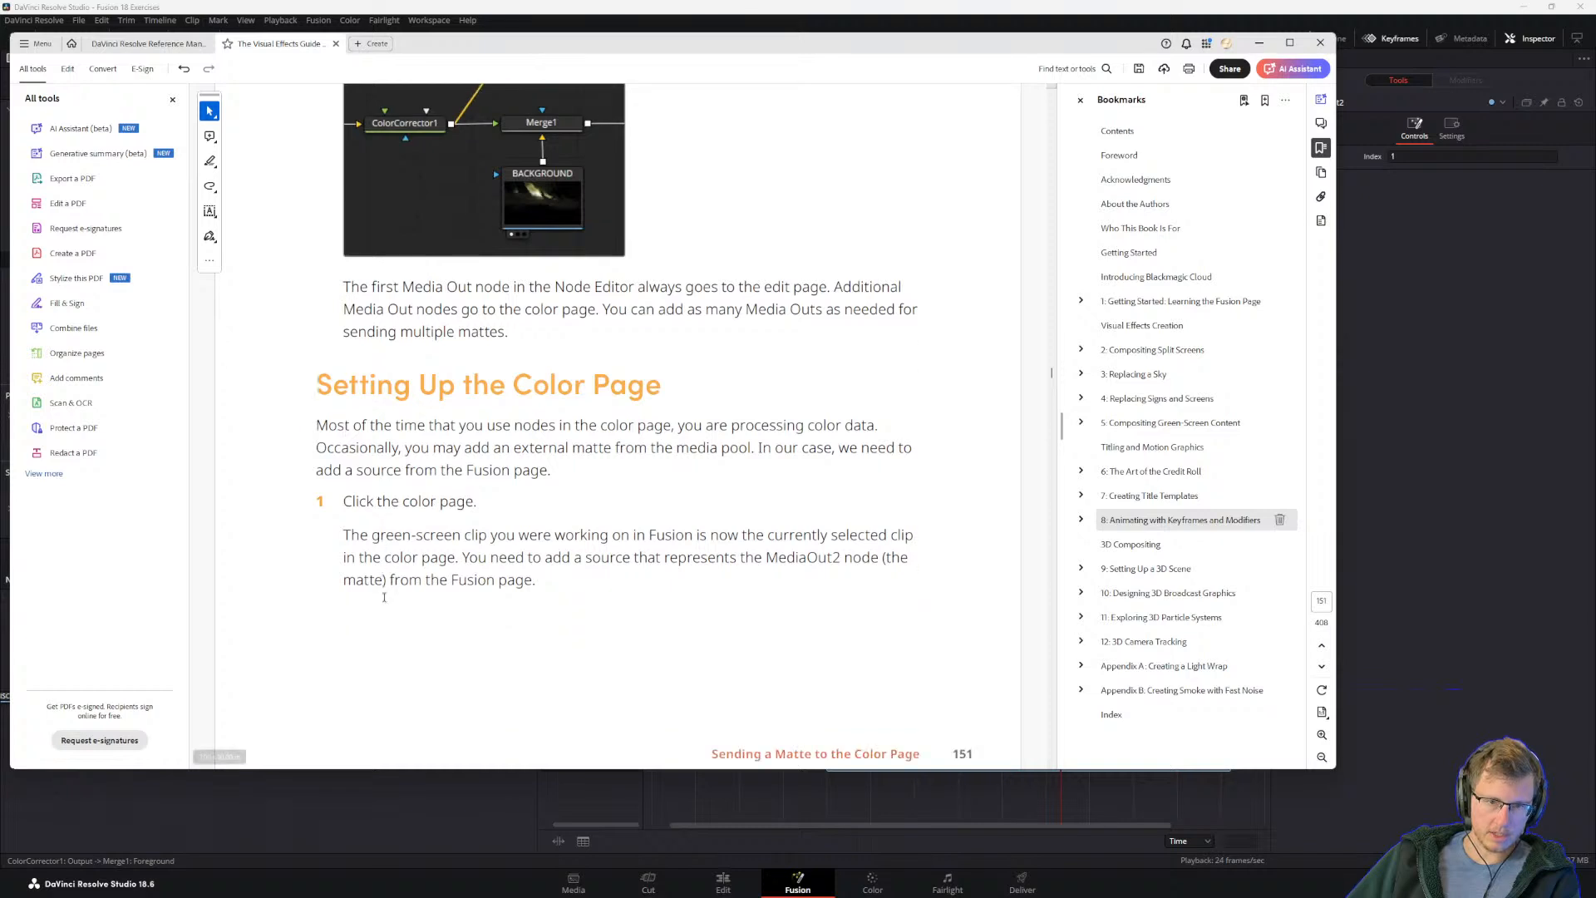
scroll(353, 529, "down", 1)
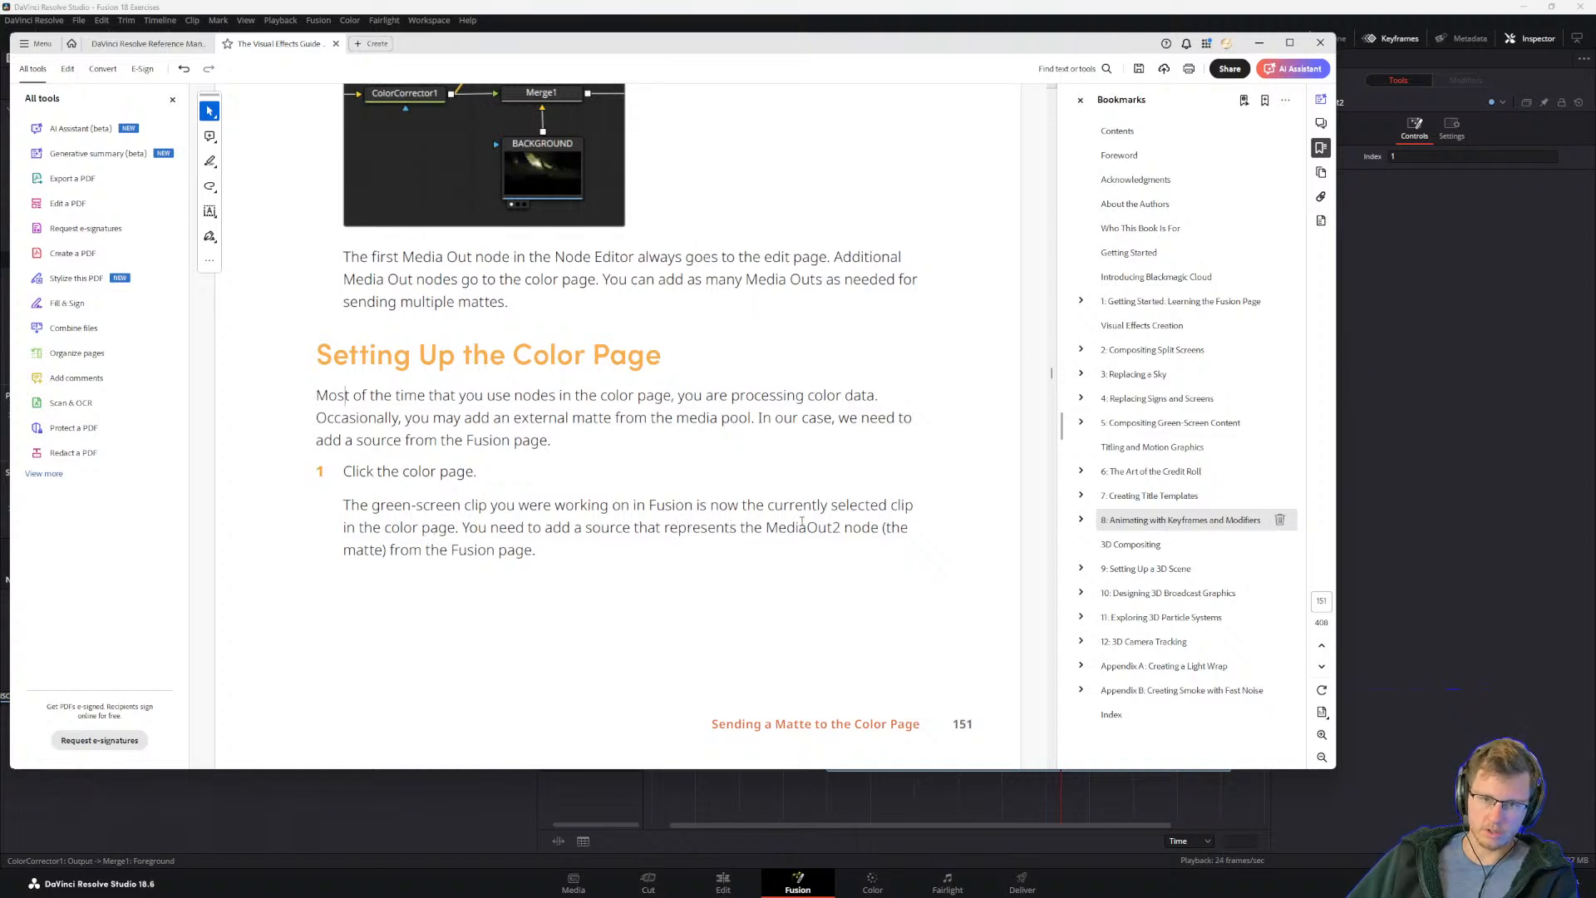
scroll(416, 560, "down", 5)
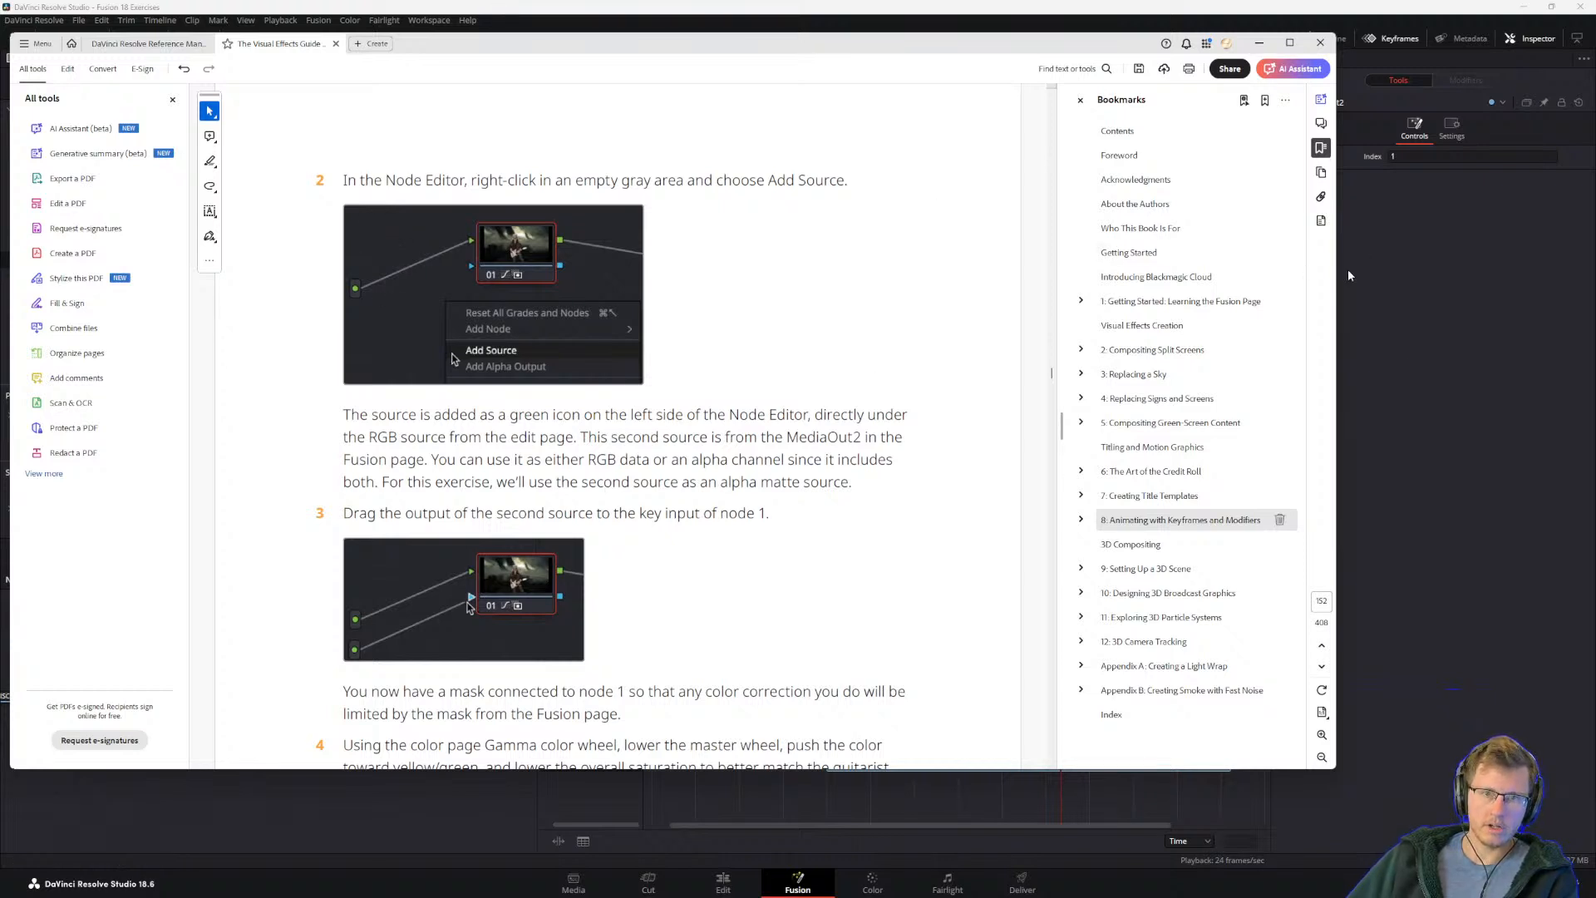
left_click(1404, 325)
left_click(873, 882)
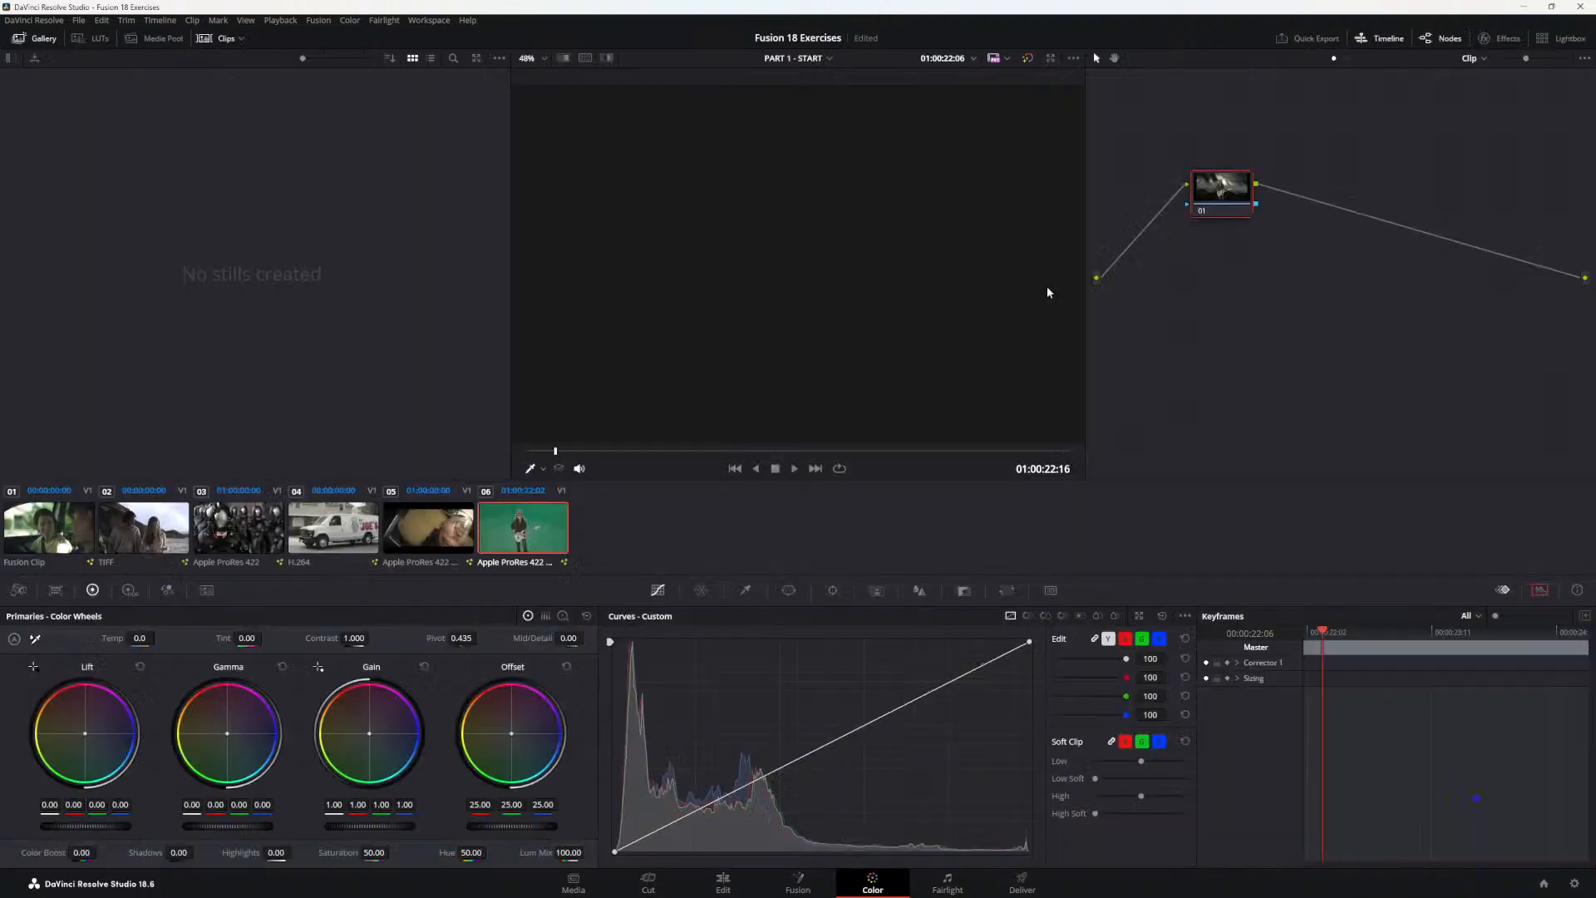
right_click(1162, 295)
left_click(1192, 326)
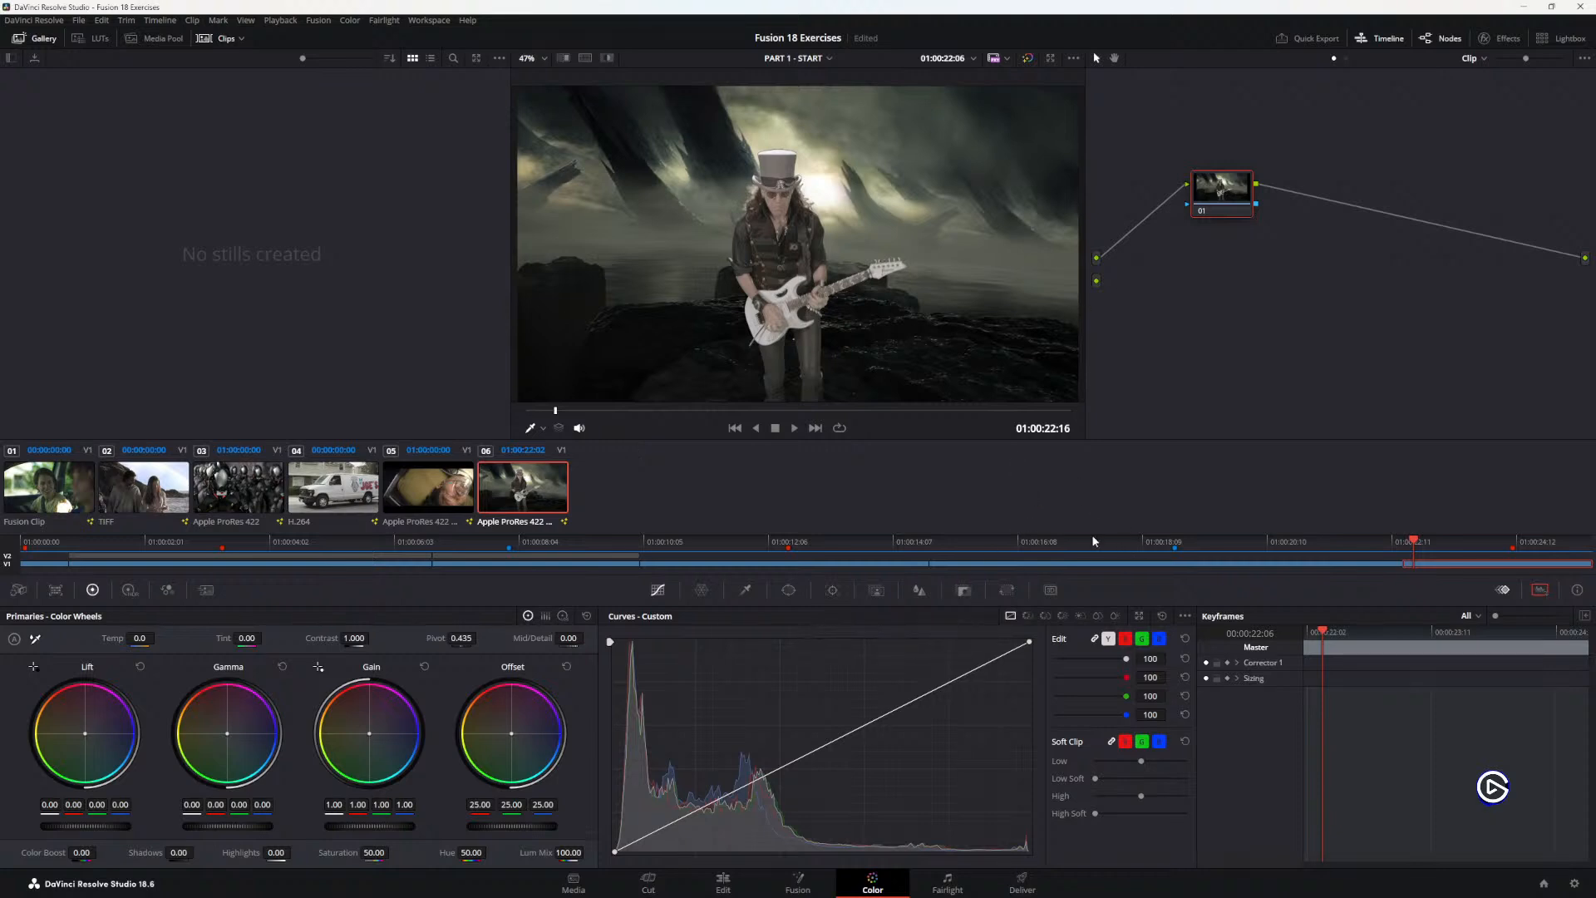
left_click_drag(1161, 342, 1312, 298)
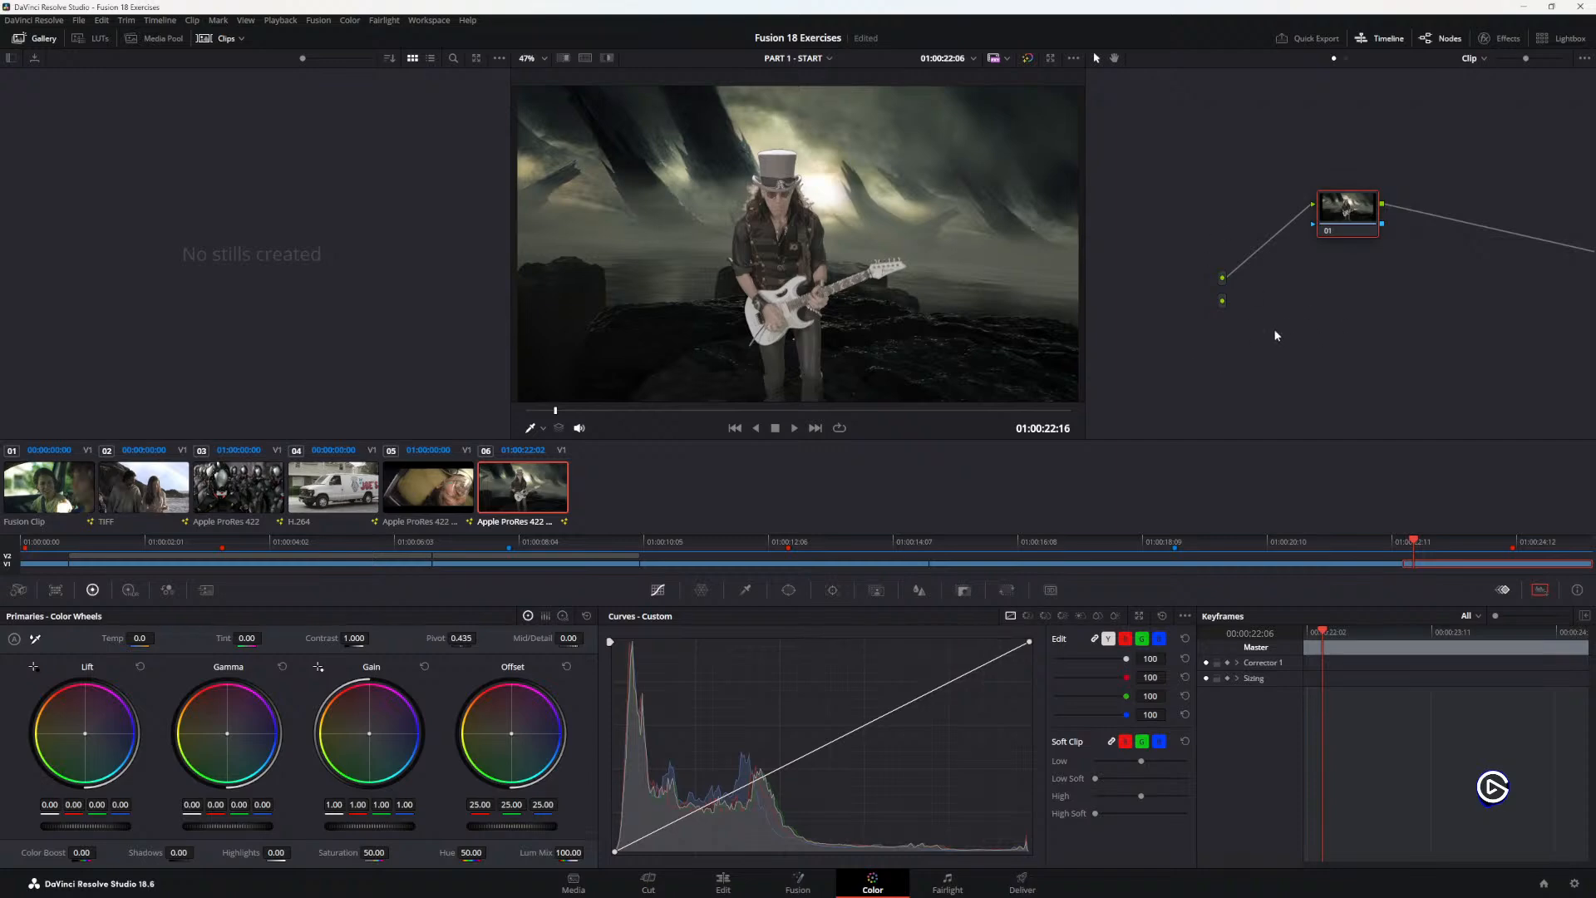
Step: Read step 3 in the guide PDF, check the node tree on DaVinci Resolve's Fusion page, and return to the Color page
key("alt+Tab")
left_click_drag(382, 514, 663, 514)
left_click(674, 516)
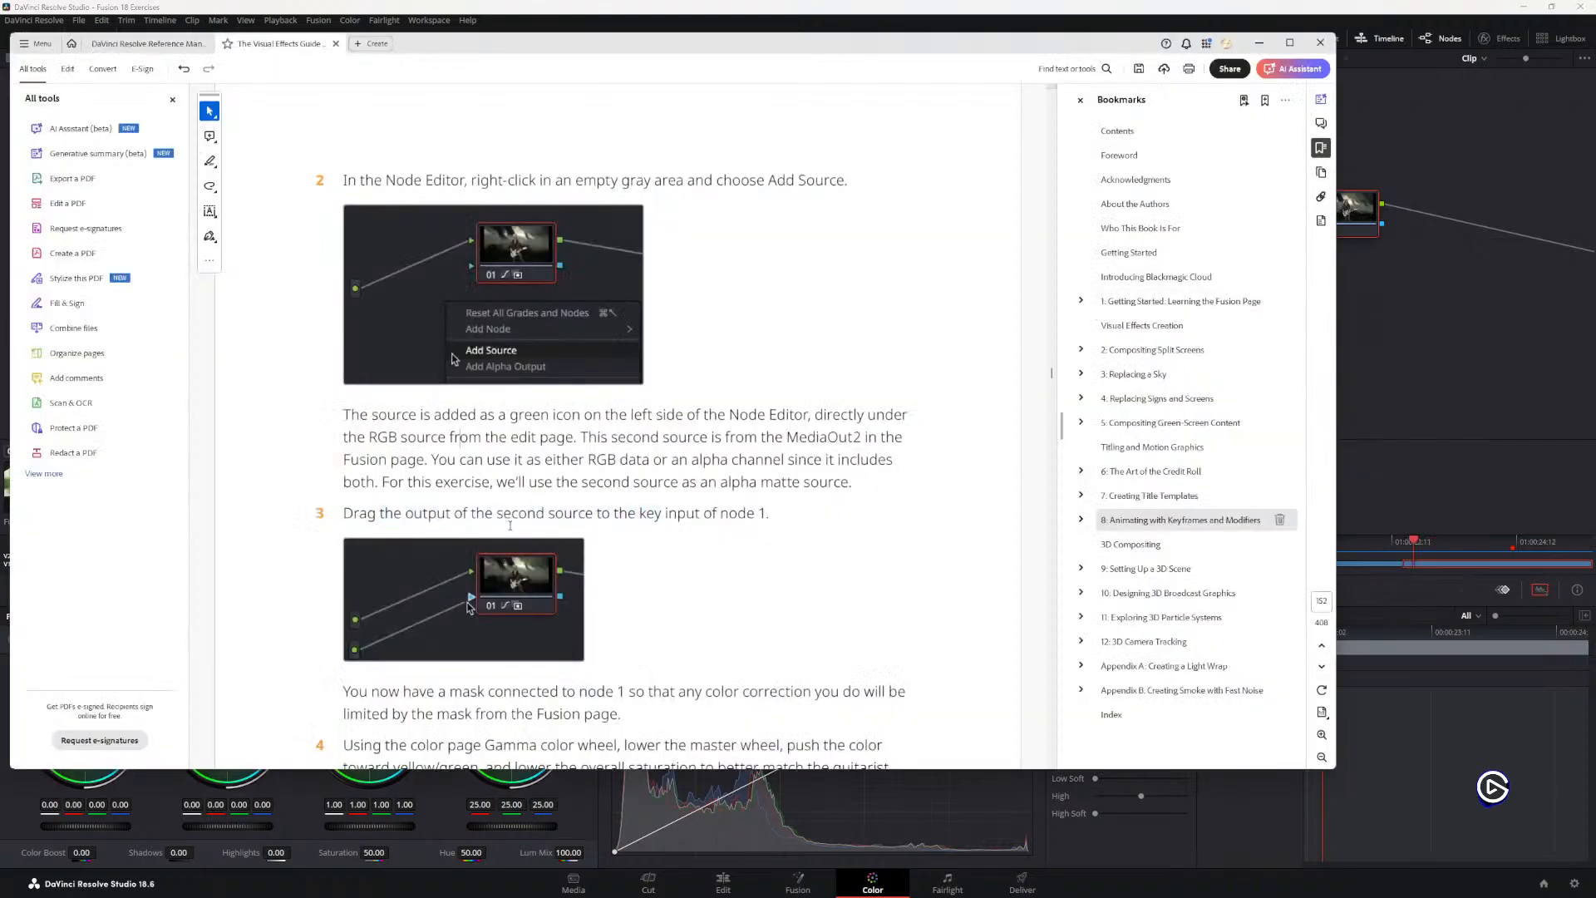
left_click(798, 882)
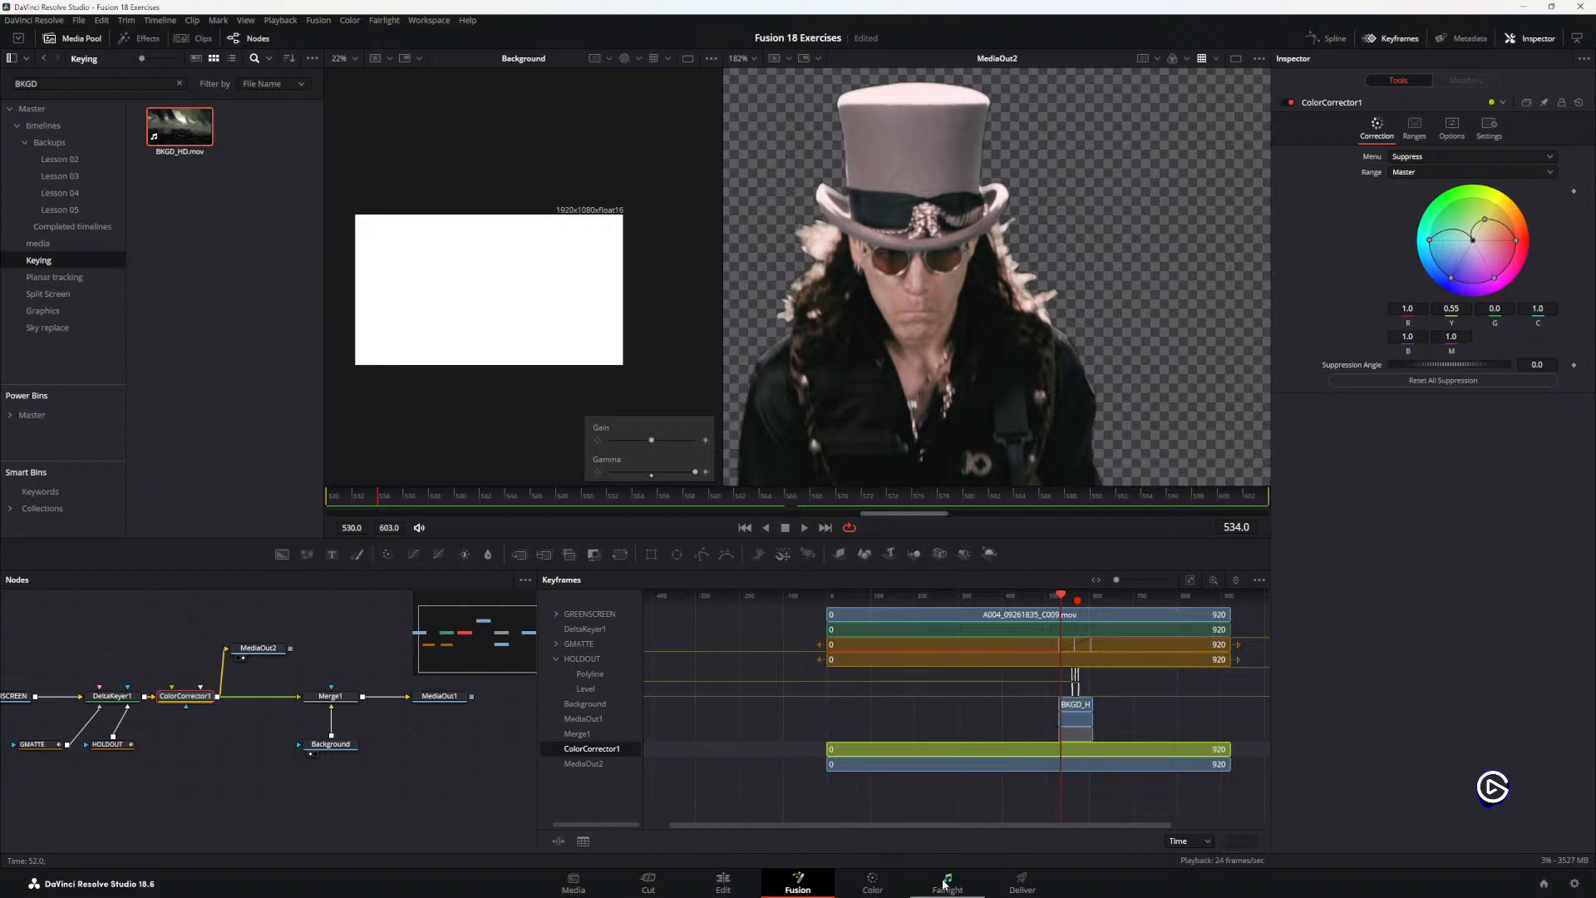
left_click(871, 882)
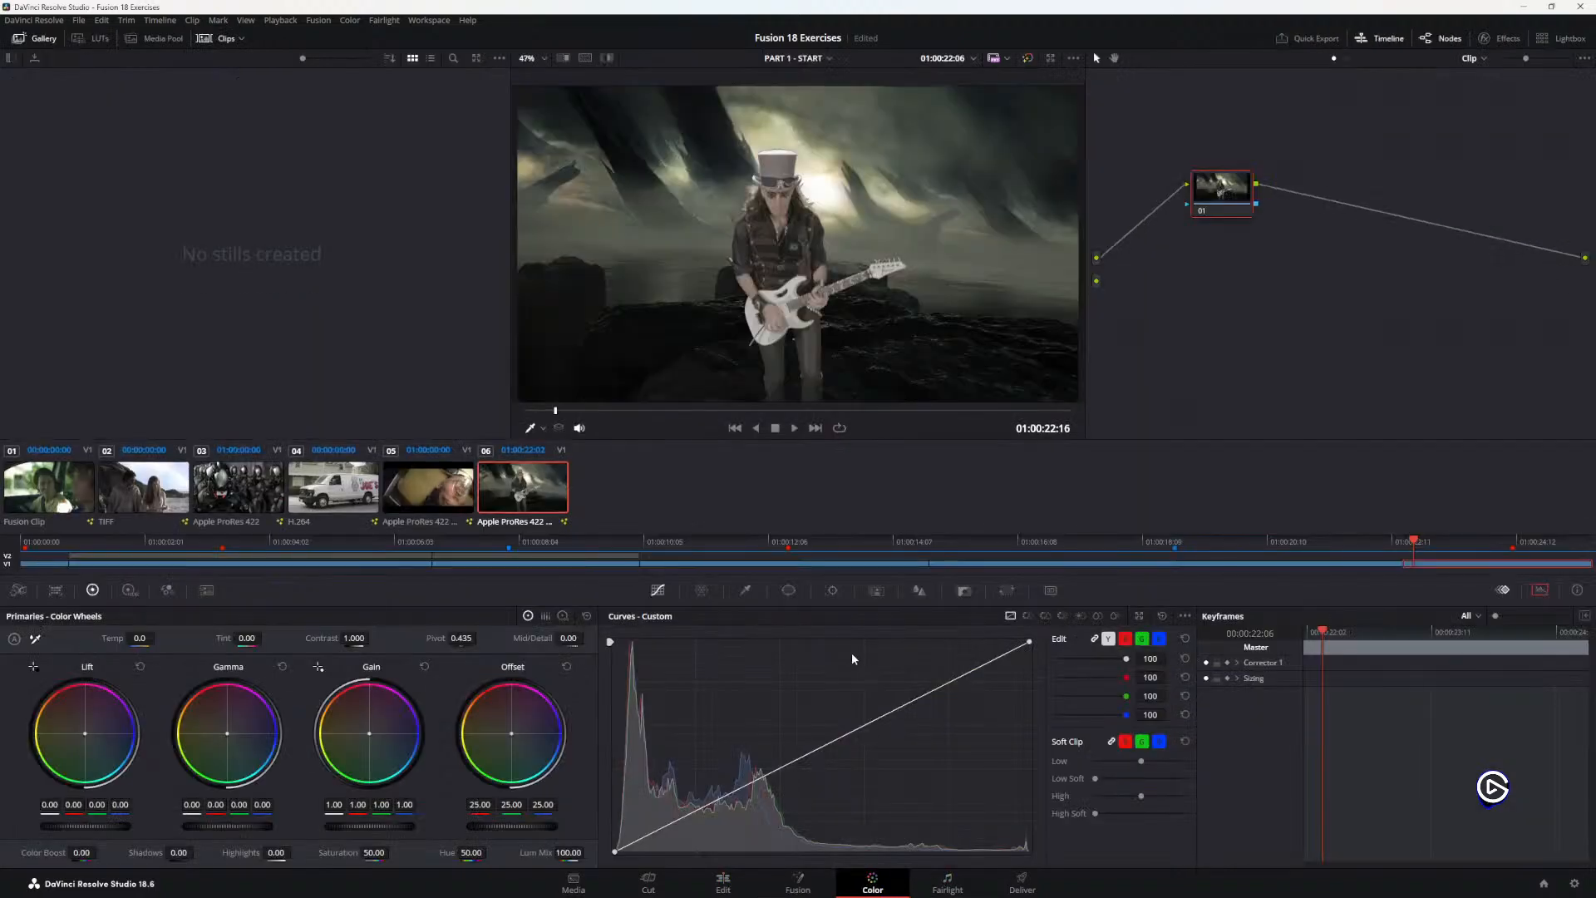
Step: Reread step 3 in the guide PDF and, back in DaVinci Resolve, connect the second source's output to the key input of node 1
key("alt+Tab")
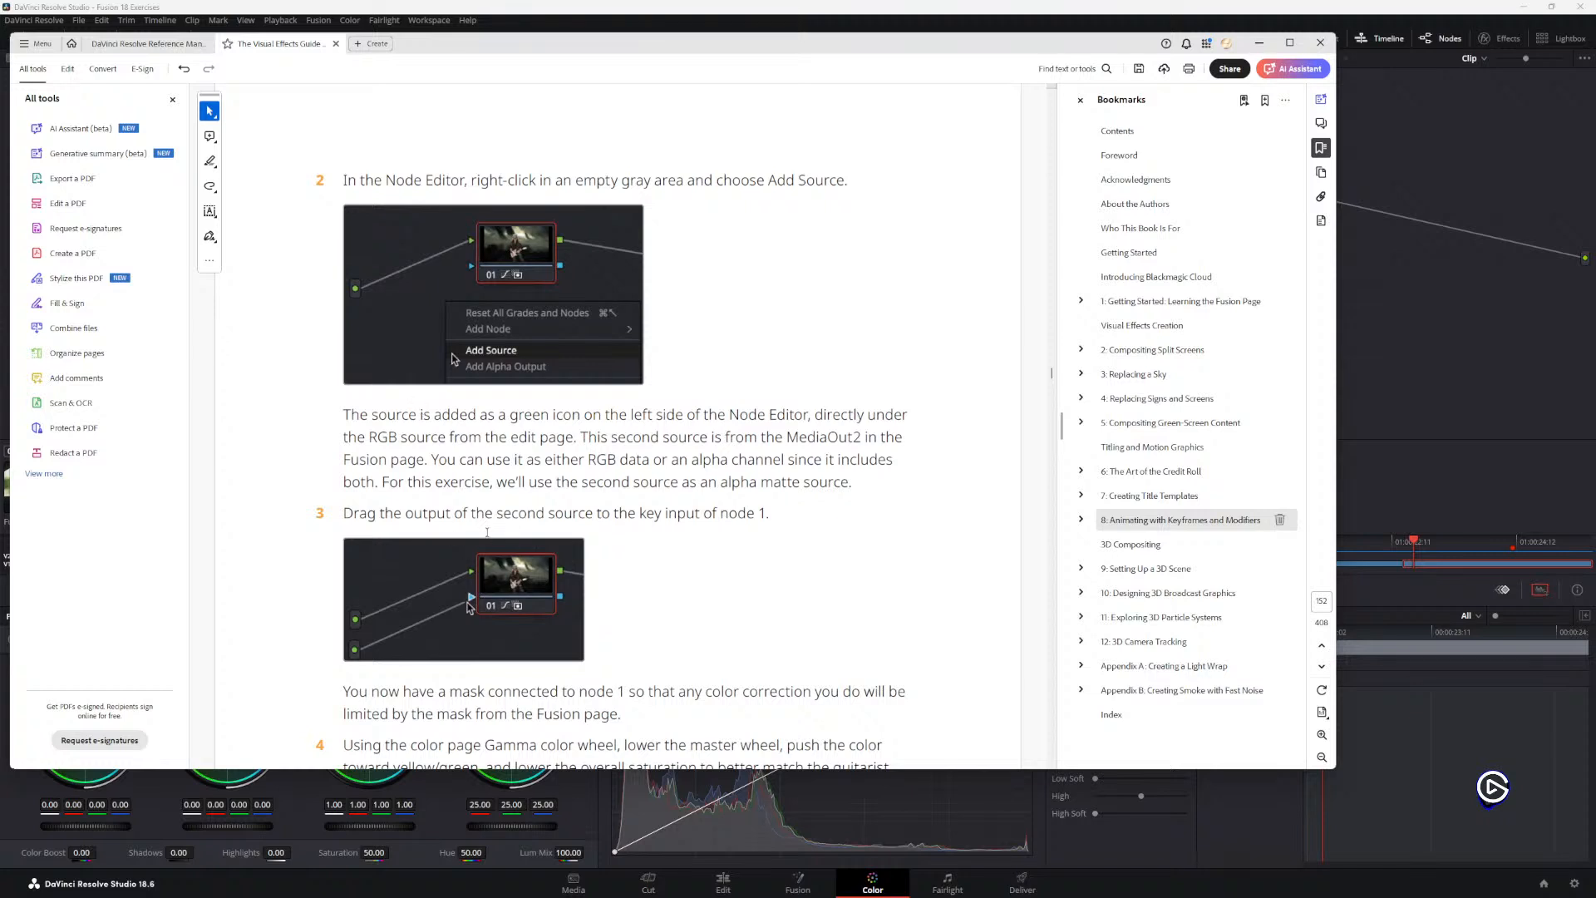
left_click_drag(344, 517, 588, 518)
left_click(403, 449)
left_click_drag(471, 517, 592, 516)
left_click(474, 457)
scroll(497, 587, "down", 1)
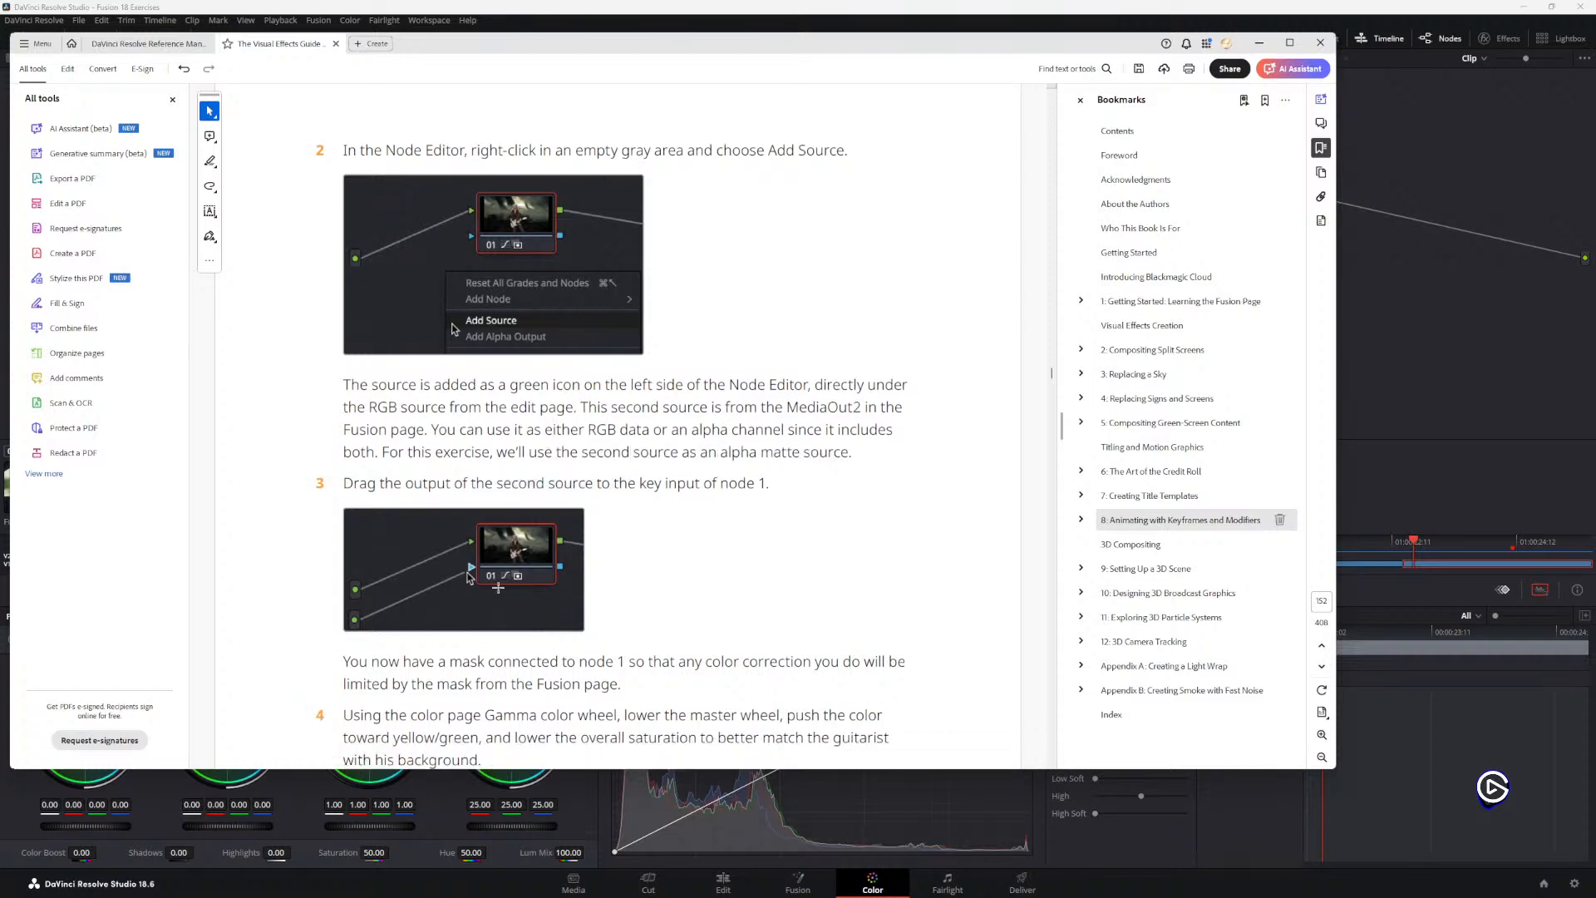
left_click(1428, 357)
left_click_drag(1097, 281, 1185, 241)
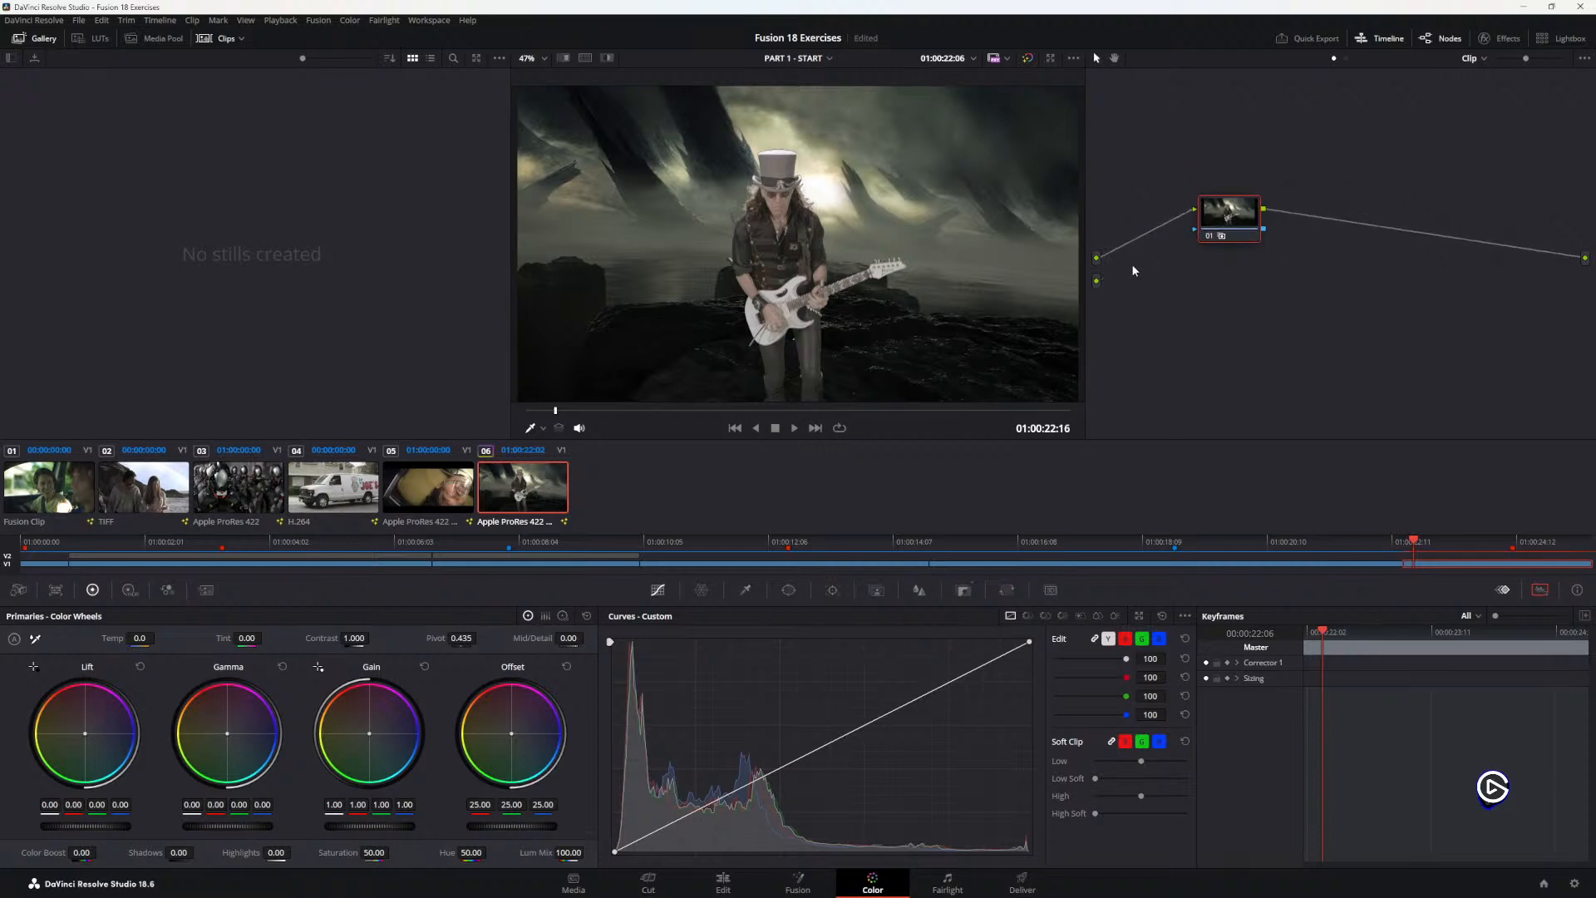
scroll(782, 227, "up", 1)
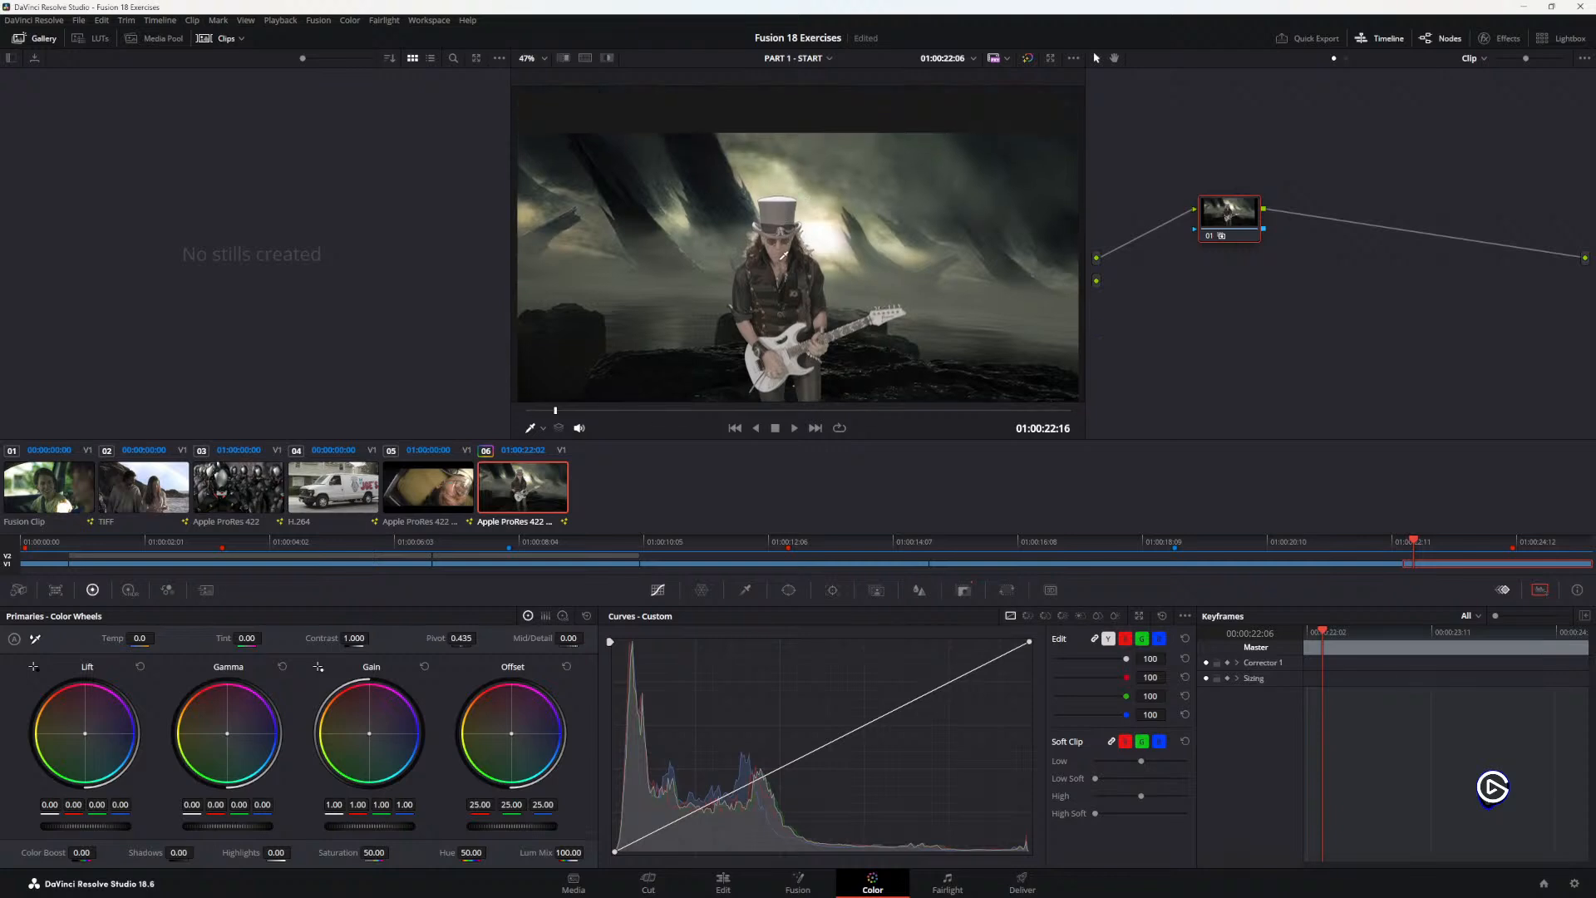
scroll(775, 248, "down", 1)
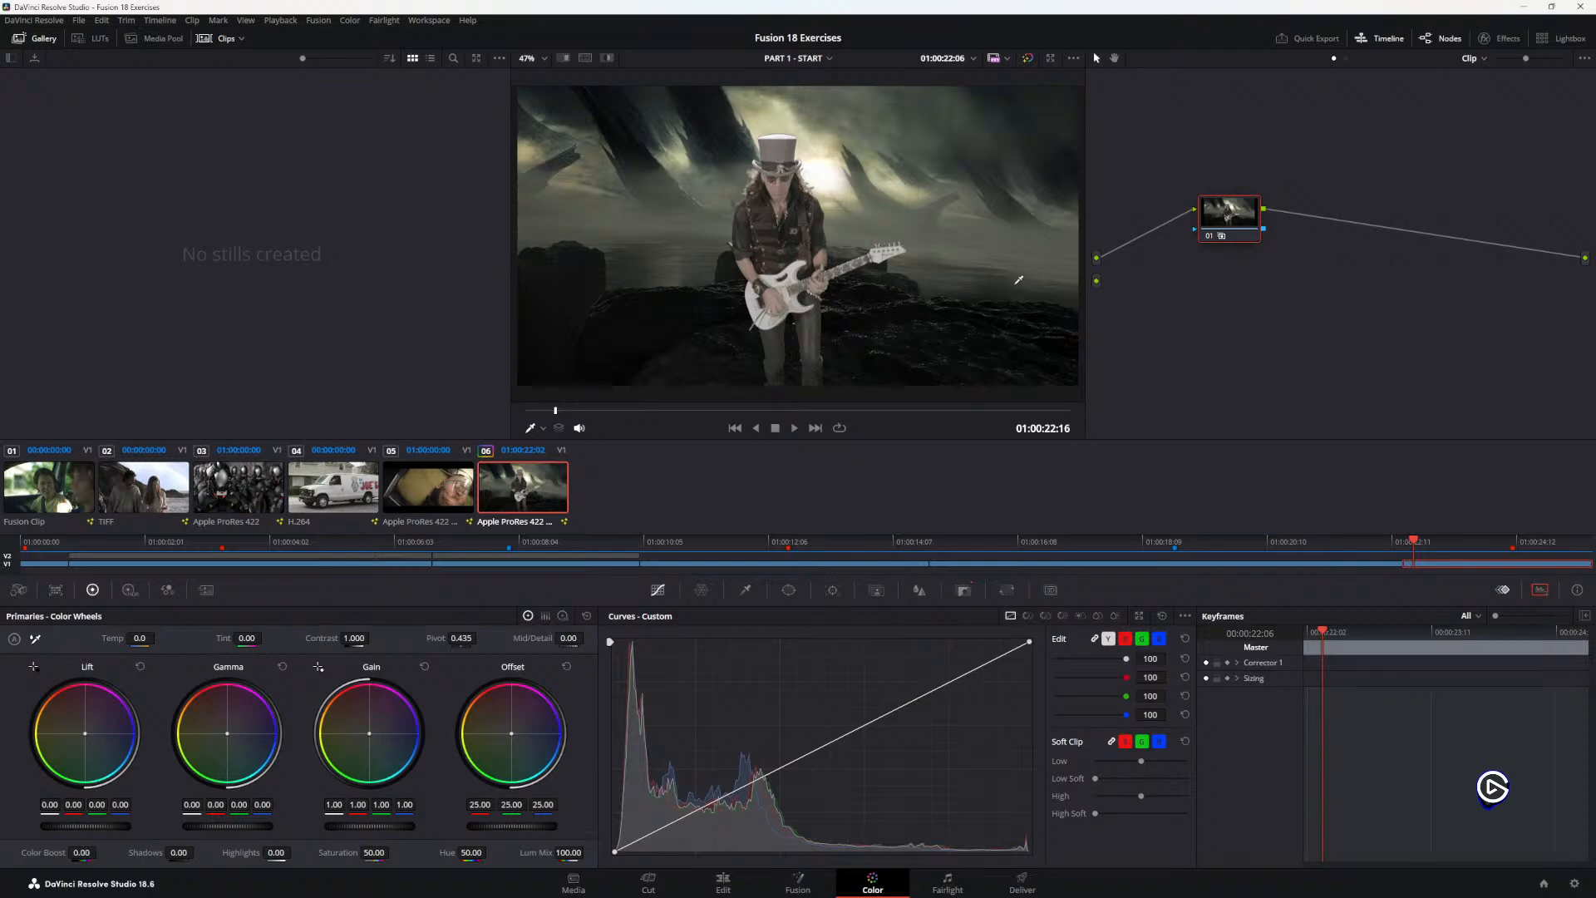
left_click_drag(1097, 280, 1193, 227)
Step: Switch to the guide PDF and study the note on the connected mask, plus step 4 and its reference image for matching the guitarist
key("alt+Tab")
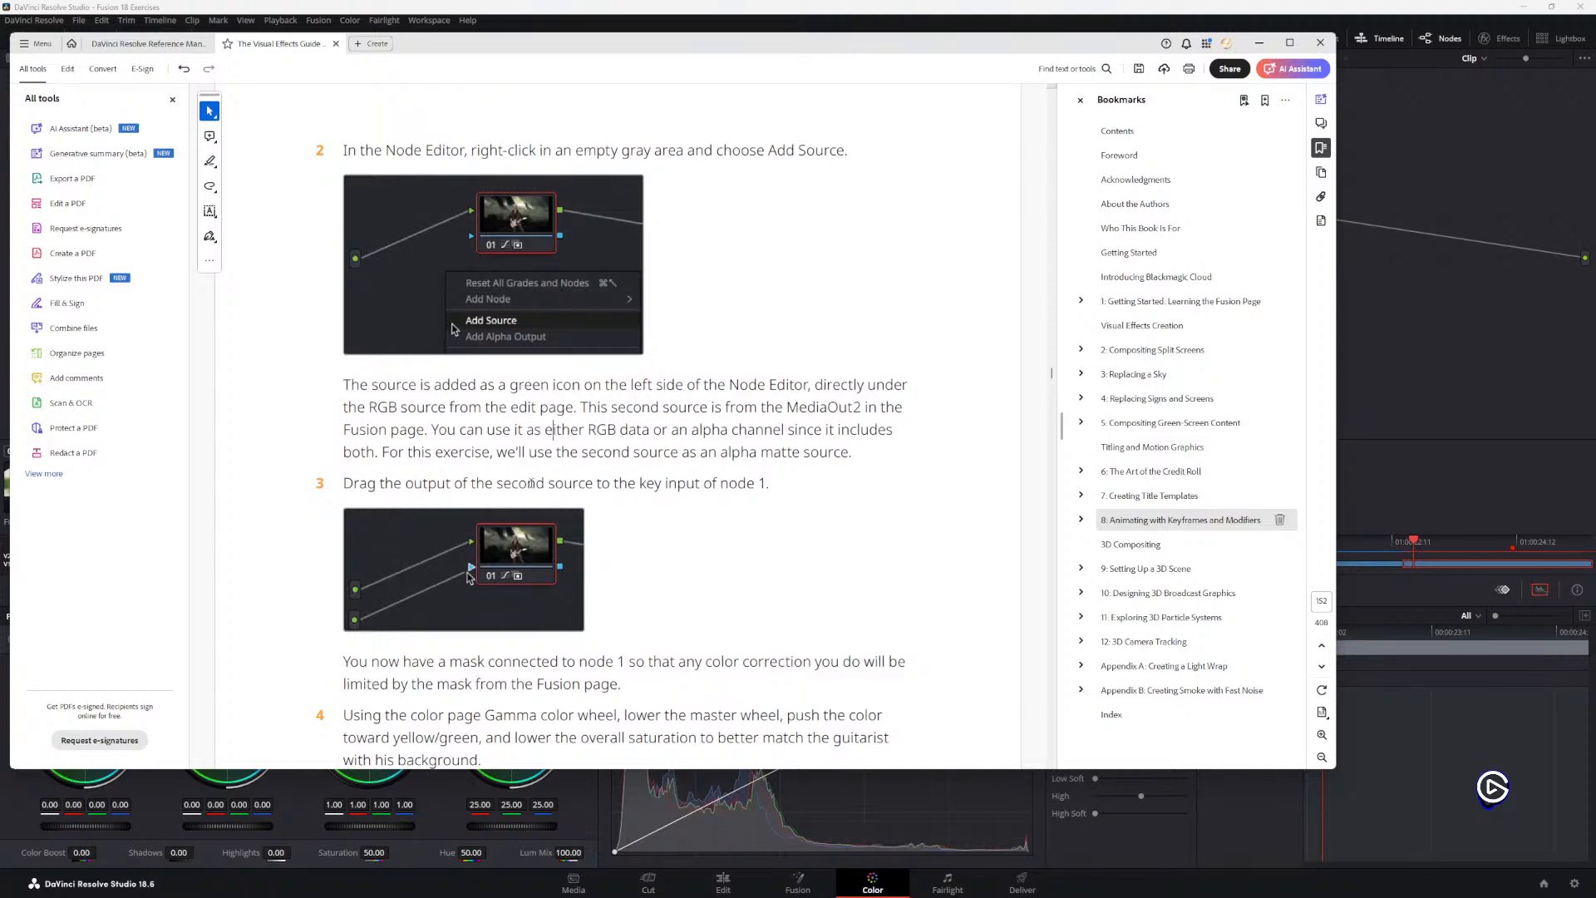
scroll(508, 485, "down", 2)
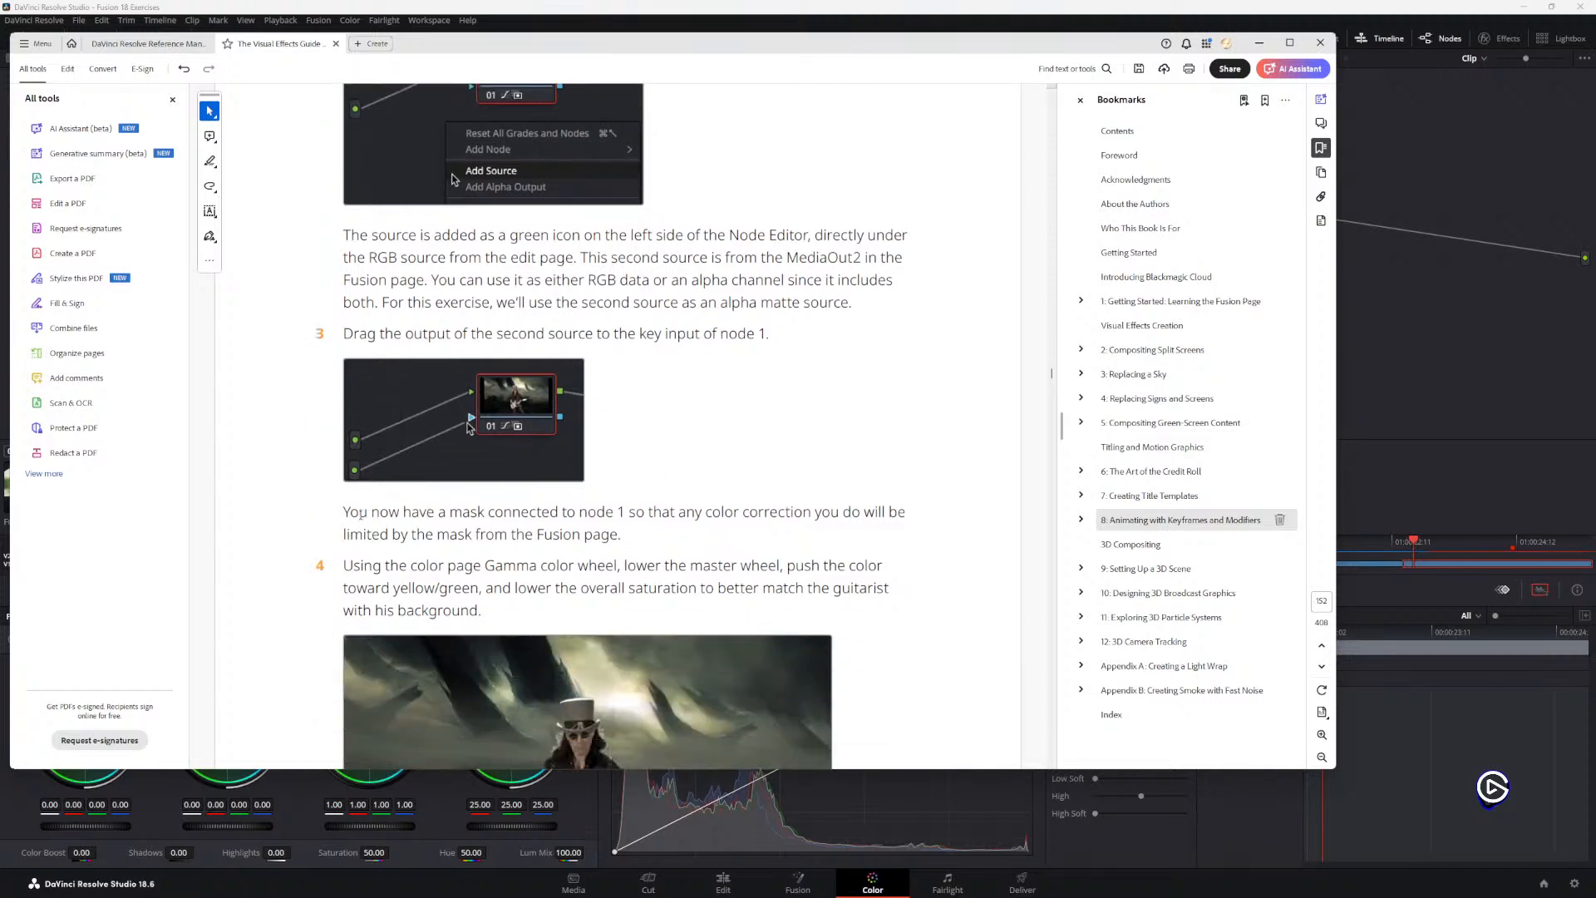
left_click_drag(350, 511, 464, 537)
left_click(593, 530)
scroll(437, 540, "down", 5)
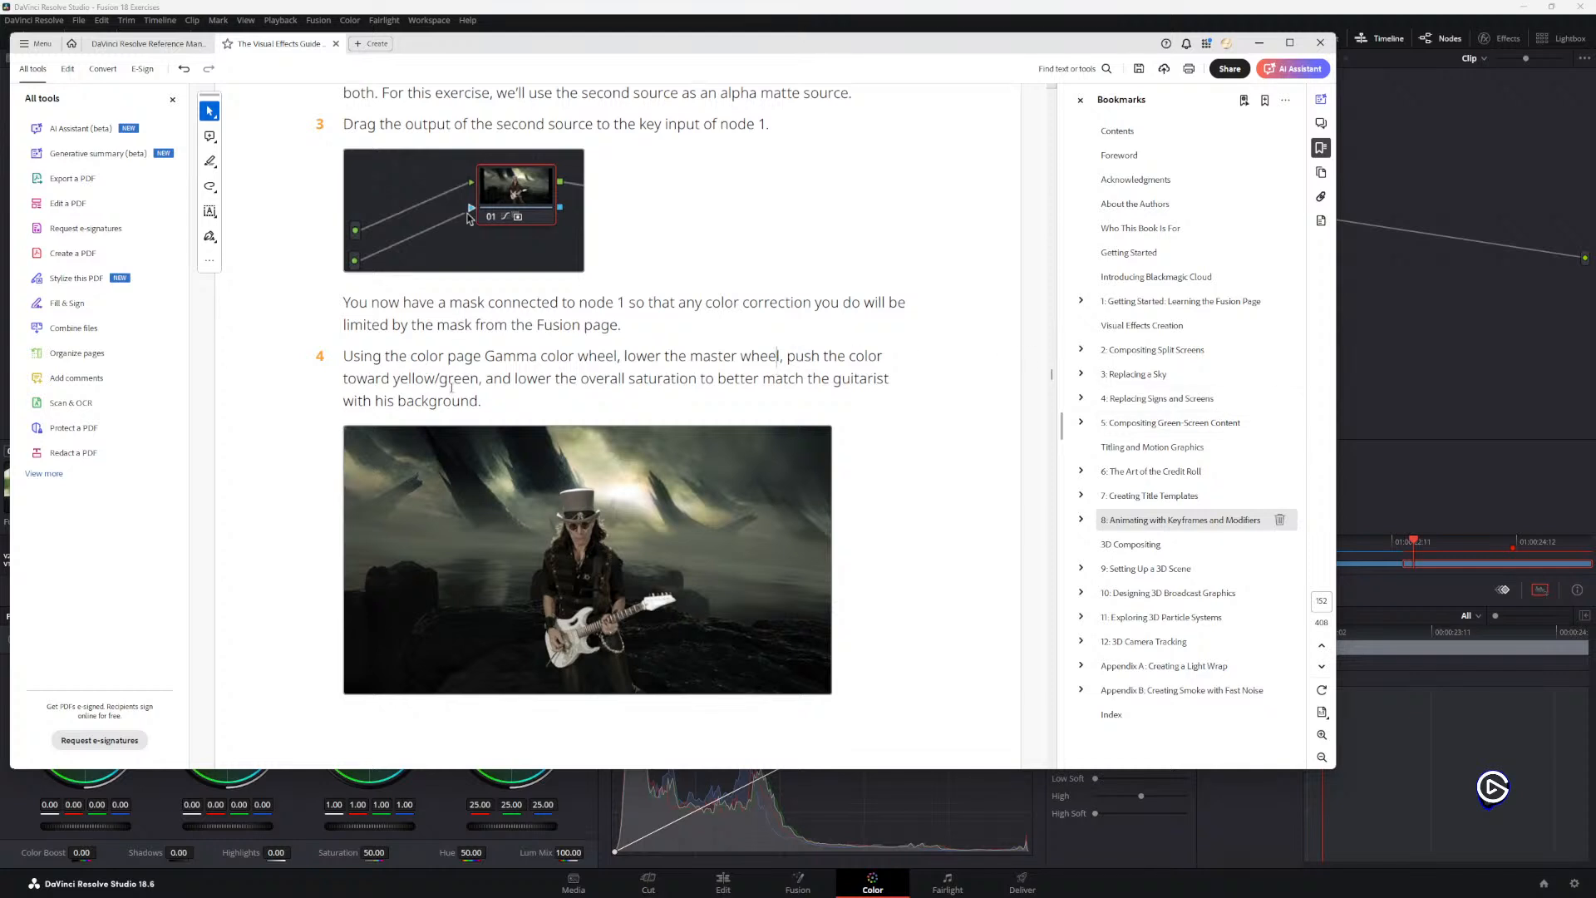
scroll(435, 379, "down", 1)
scroll(505, 532, "down", 1)
scroll(509, 540, "up", 2)
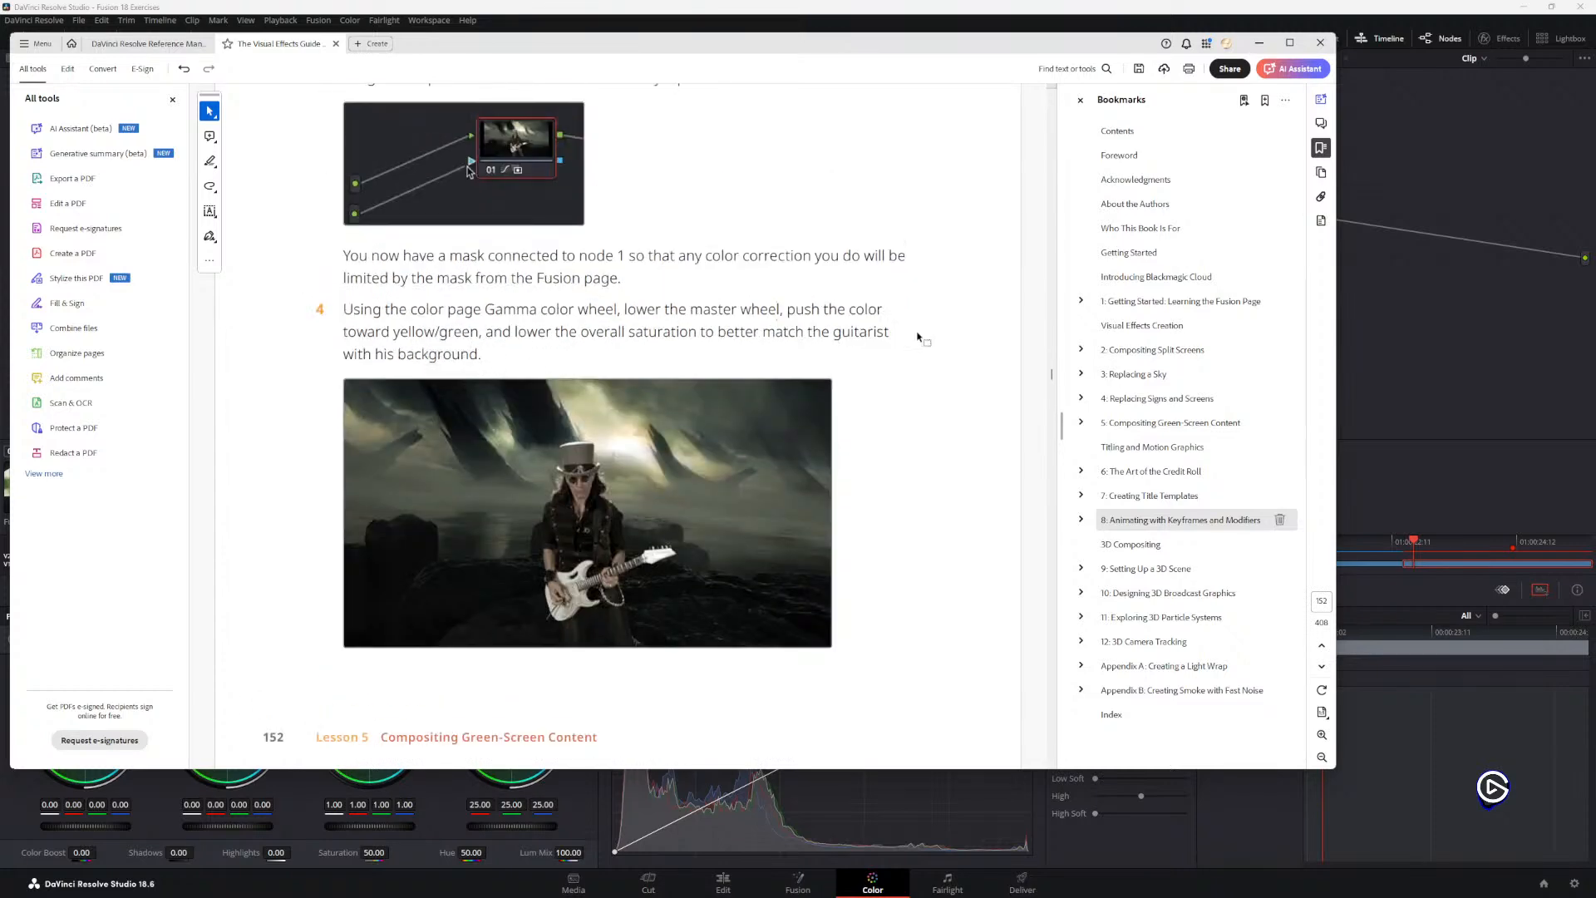
scroll(732, 341, "down", 1)
scroll(687, 375, "up", 2)
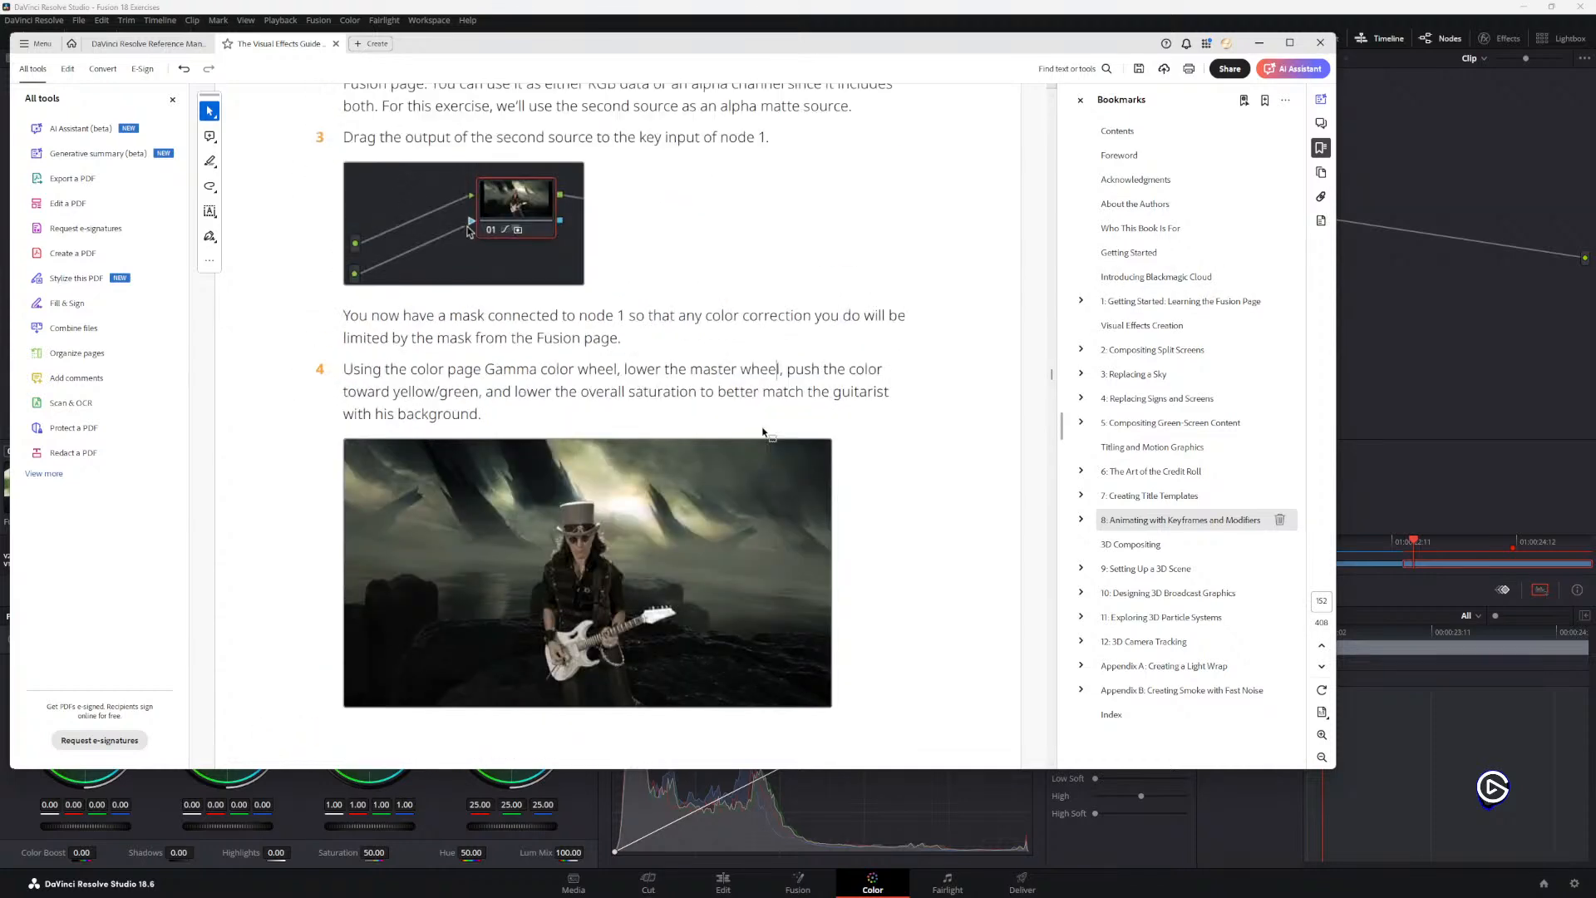
Step: Return to DaVinci Resolve, test and reset the Lift master wheel, and reposition node 1 near the two sources
left_click(1471, 324)
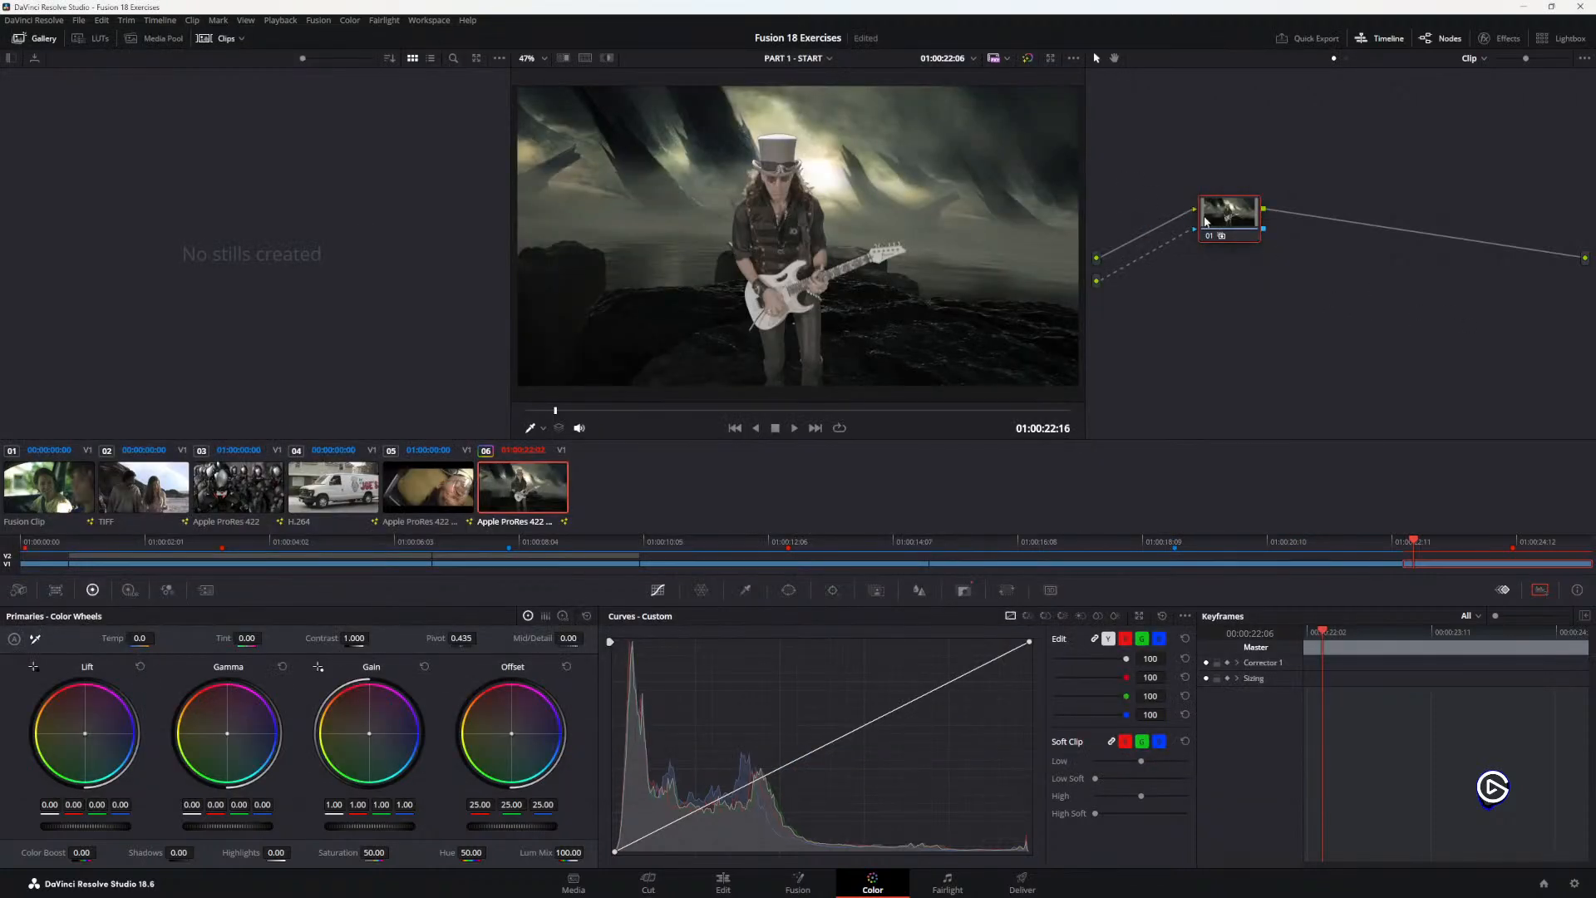
left_click_drag(1254, 213, 1227, 224)
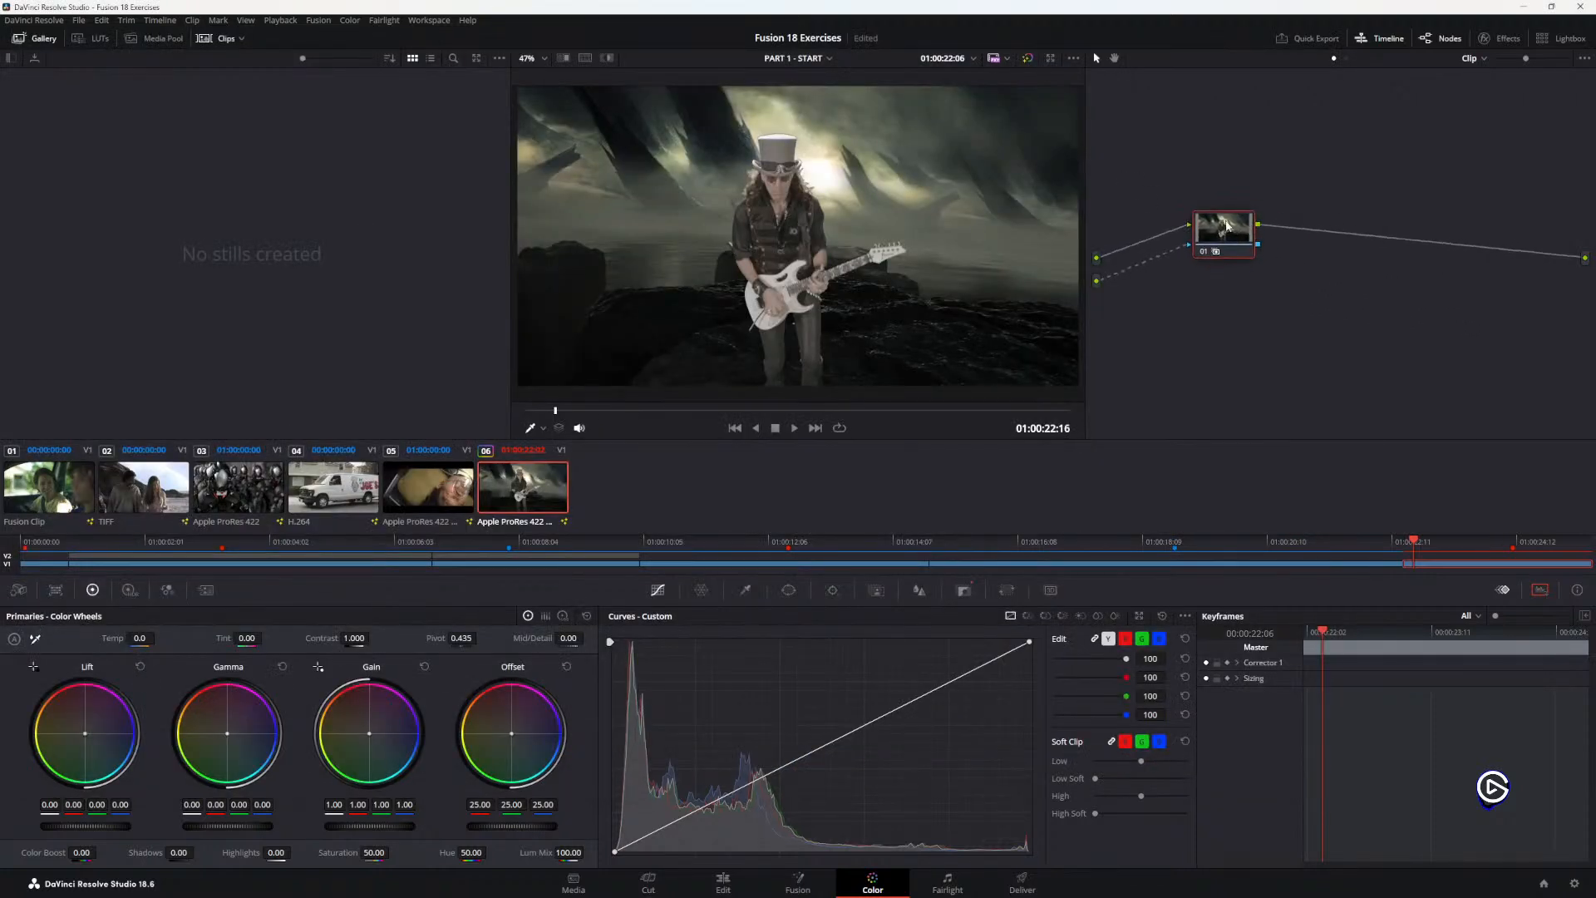
left_click_drag(87, 827, 106, 831)
double_click(106, 831)
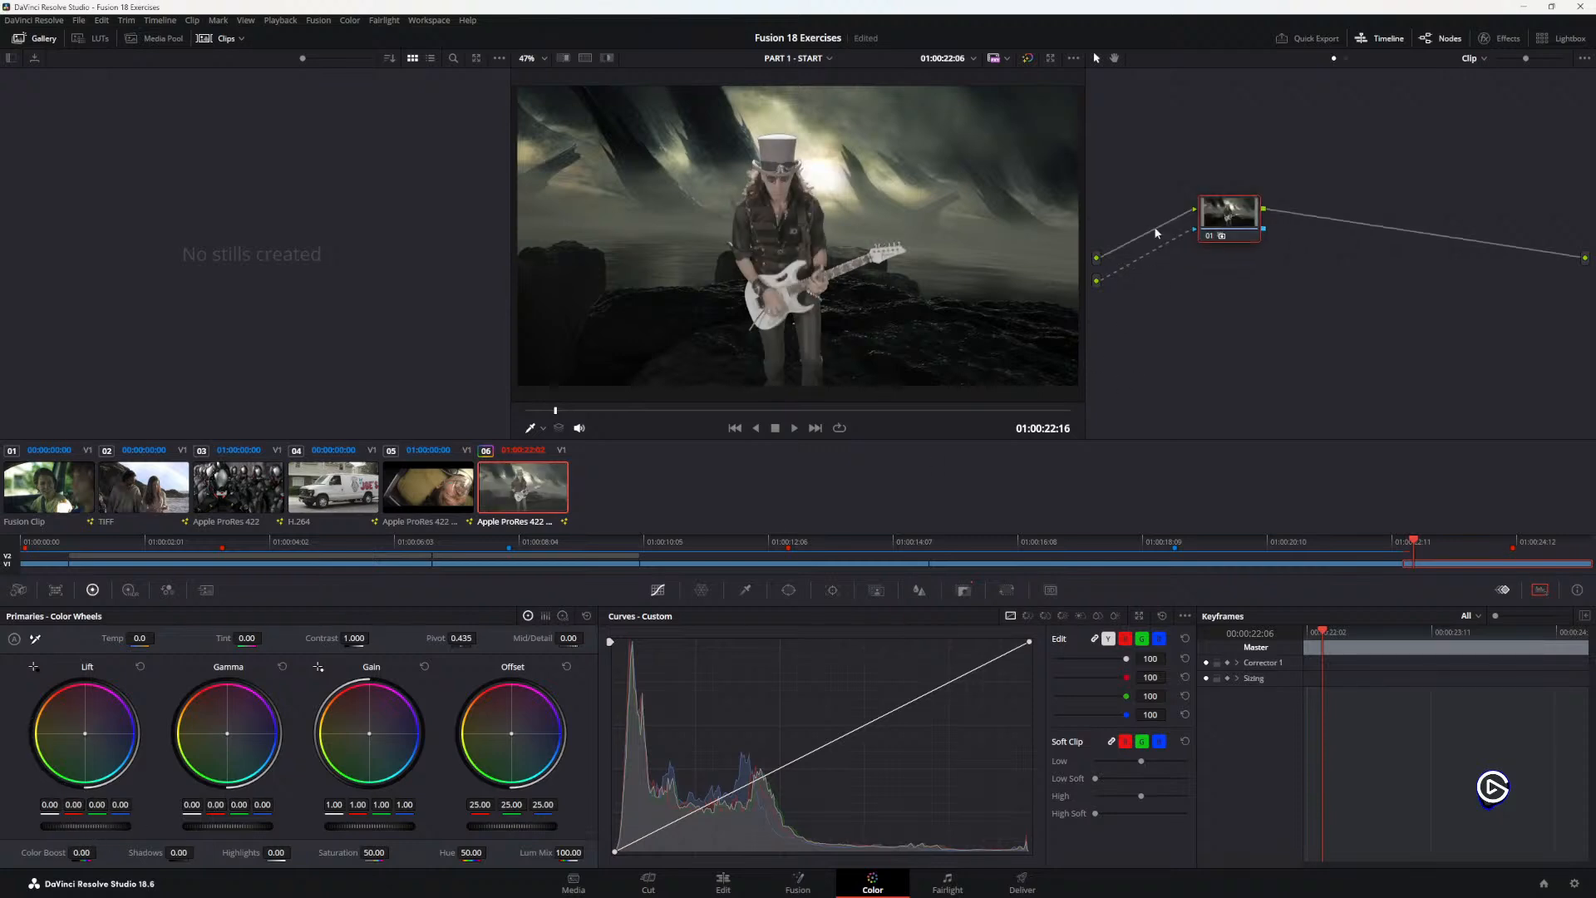
left_click_drag(1224, 211, 1215, 264)
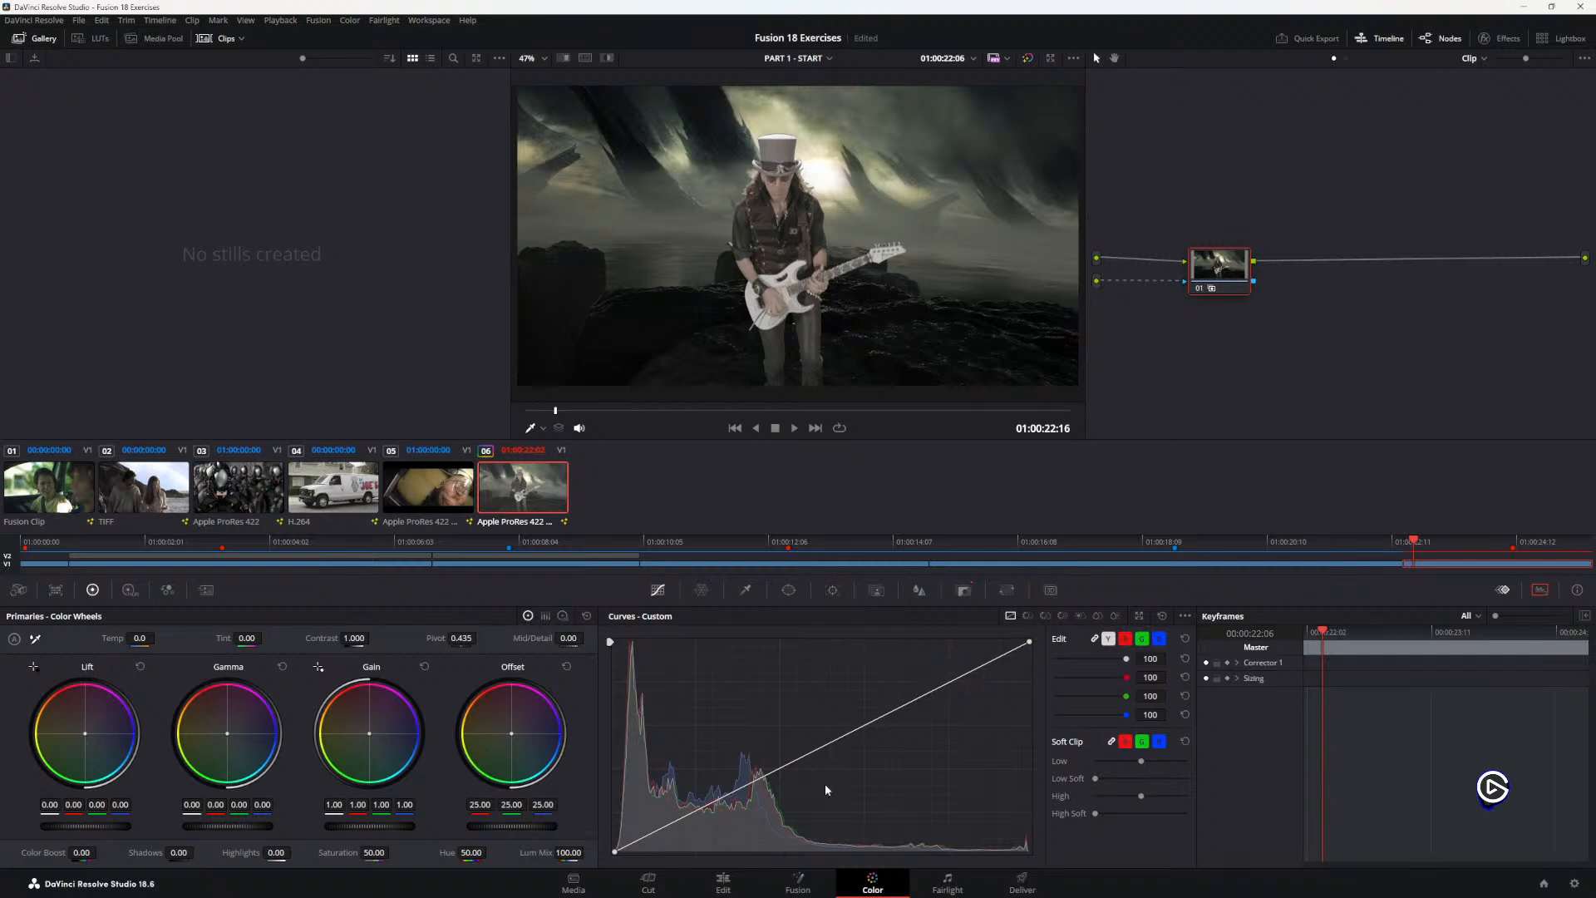
left_click_drag(1213, 260, 1212, 235)
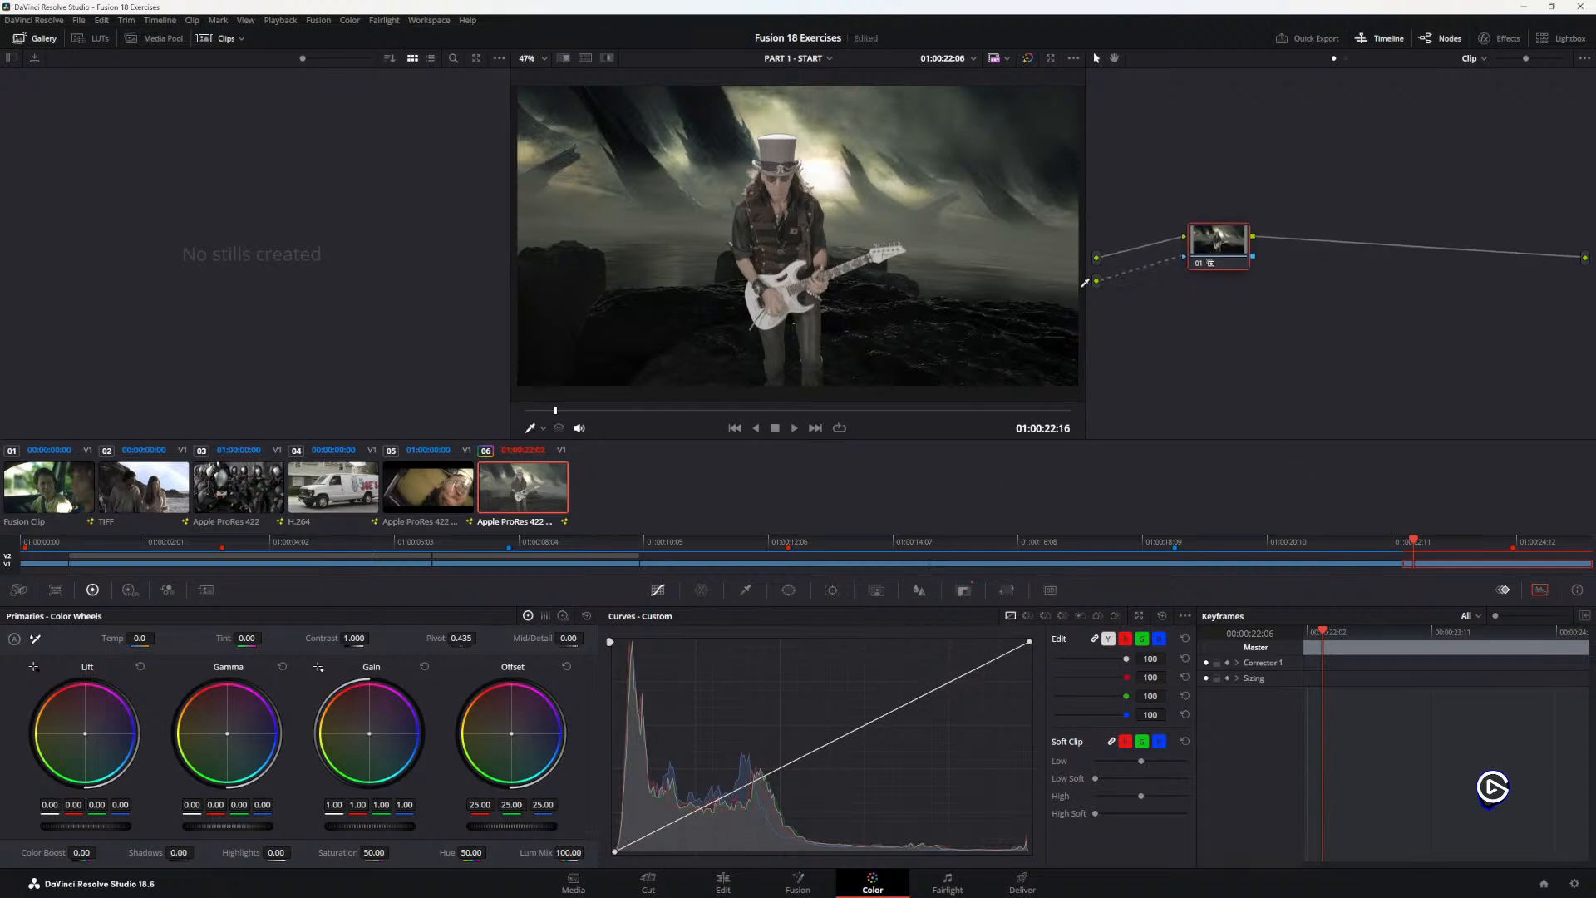
Step: Inspect DeltaKeyer1's matte next to the MediaOut2 view on the Fusion page, and return to the Color page
left_click(798, 881)
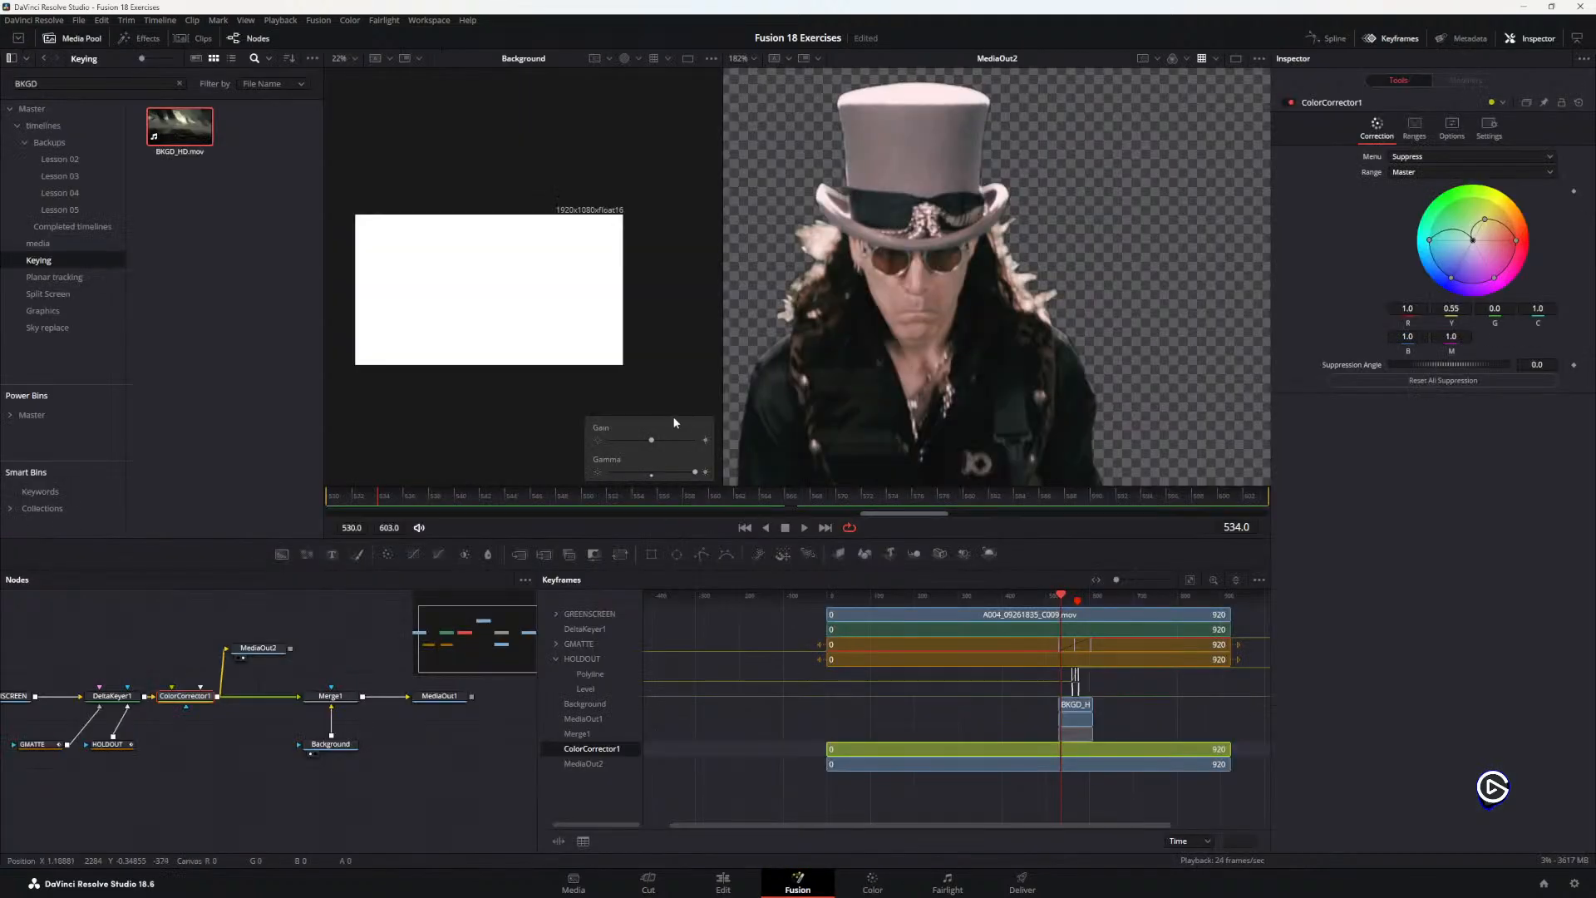
scroll(637, 394, "down", 2)
left_click_drag(112, 696, 660, 314)
scroll(562, 289, "up", 3)
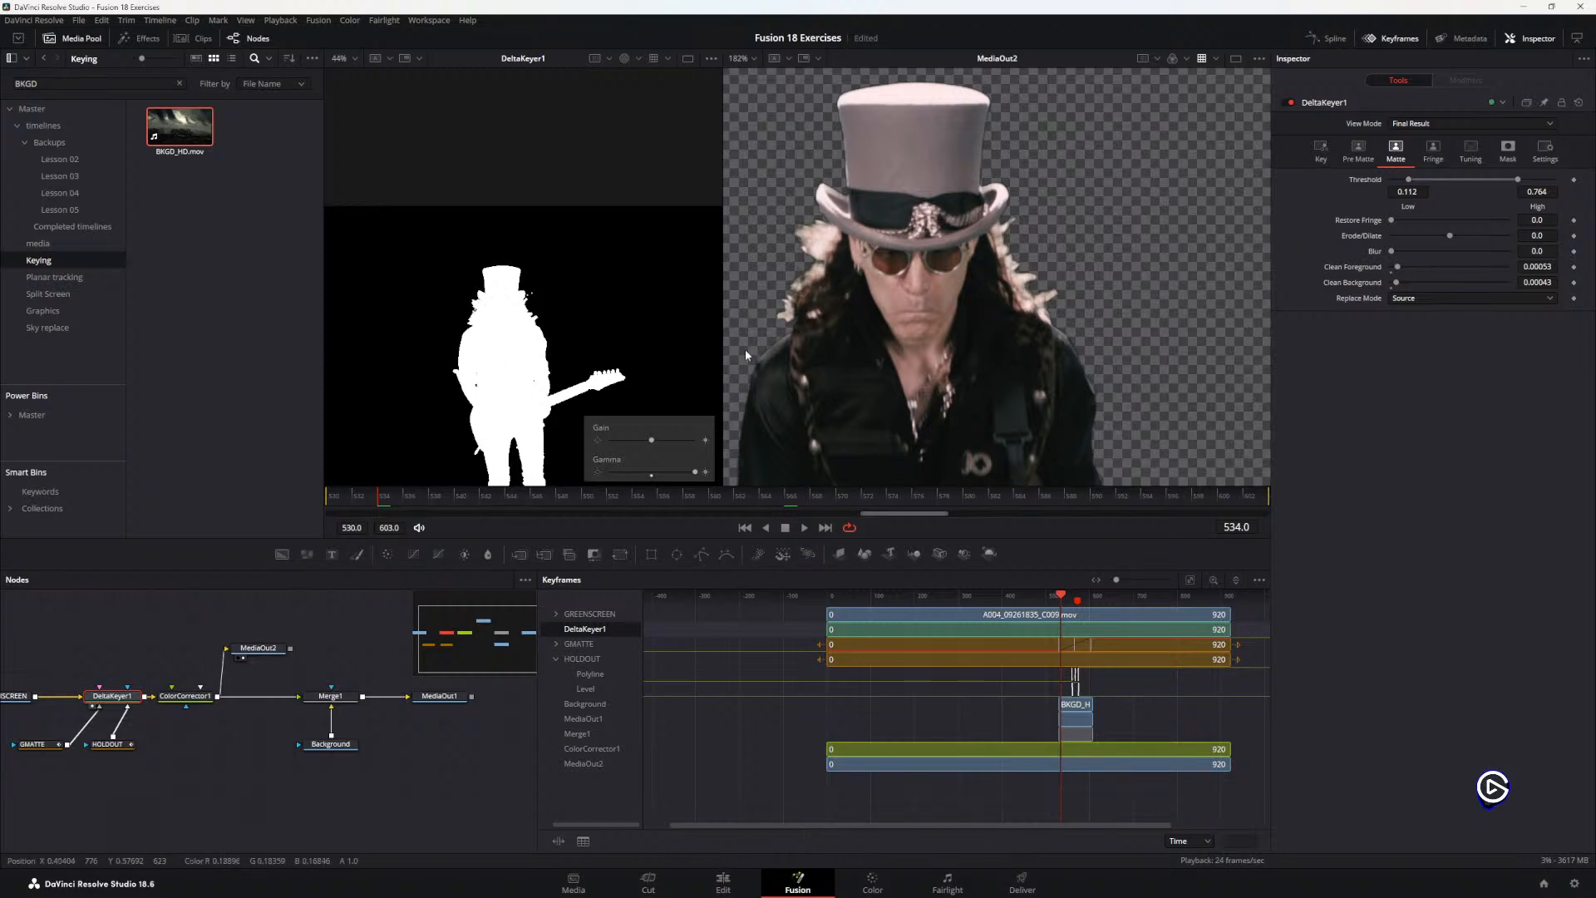
left_click_drag(912, 371, 992, 361)
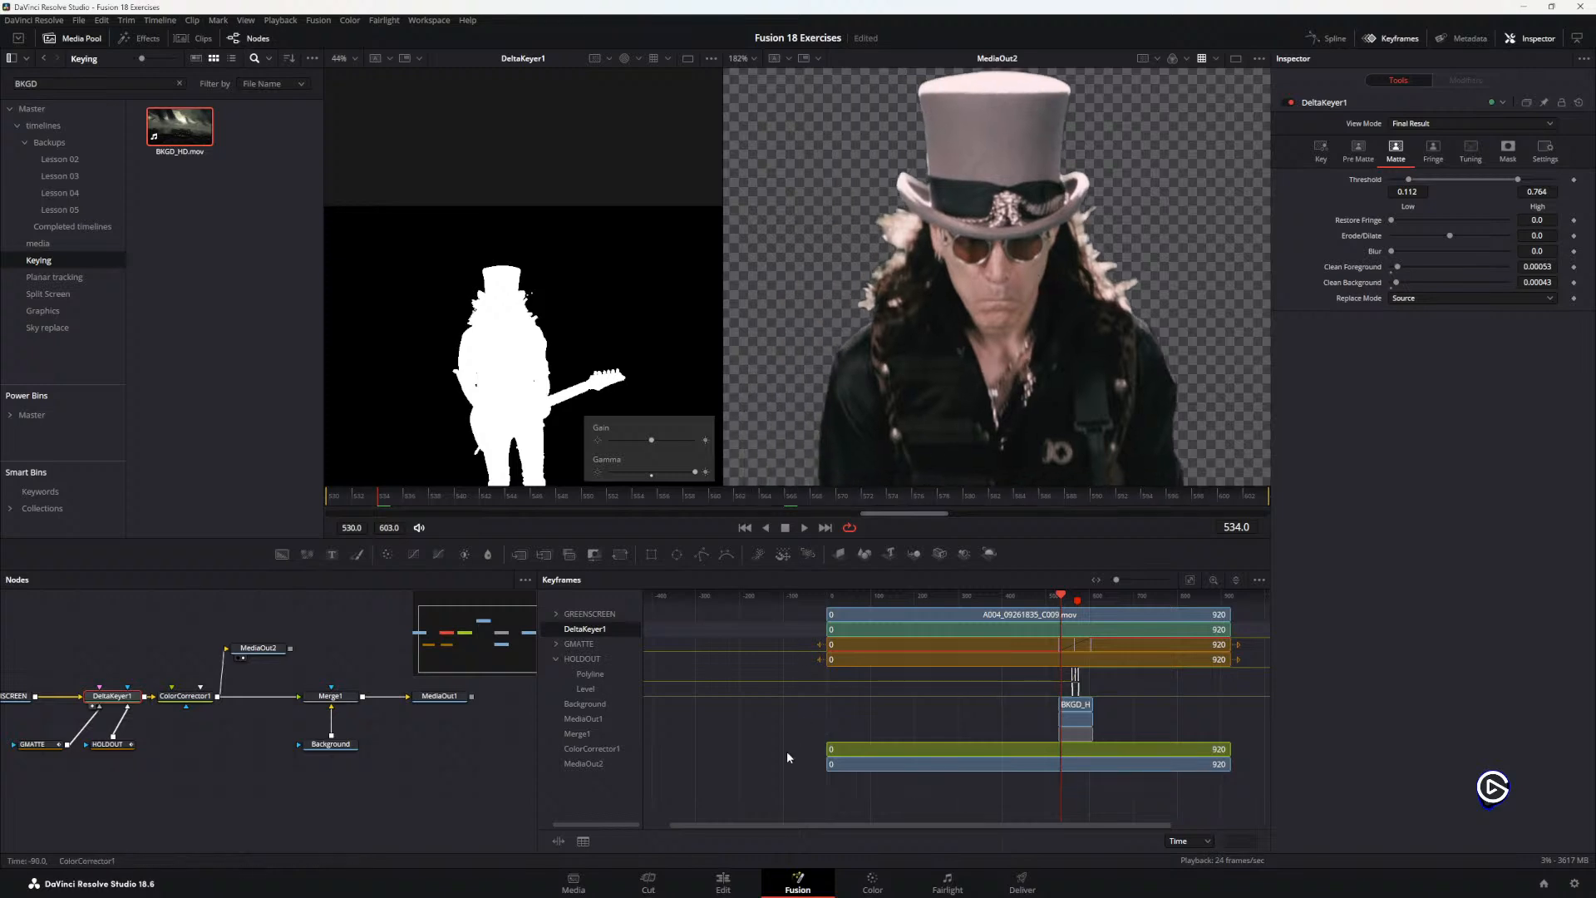
left_click(872, 882)
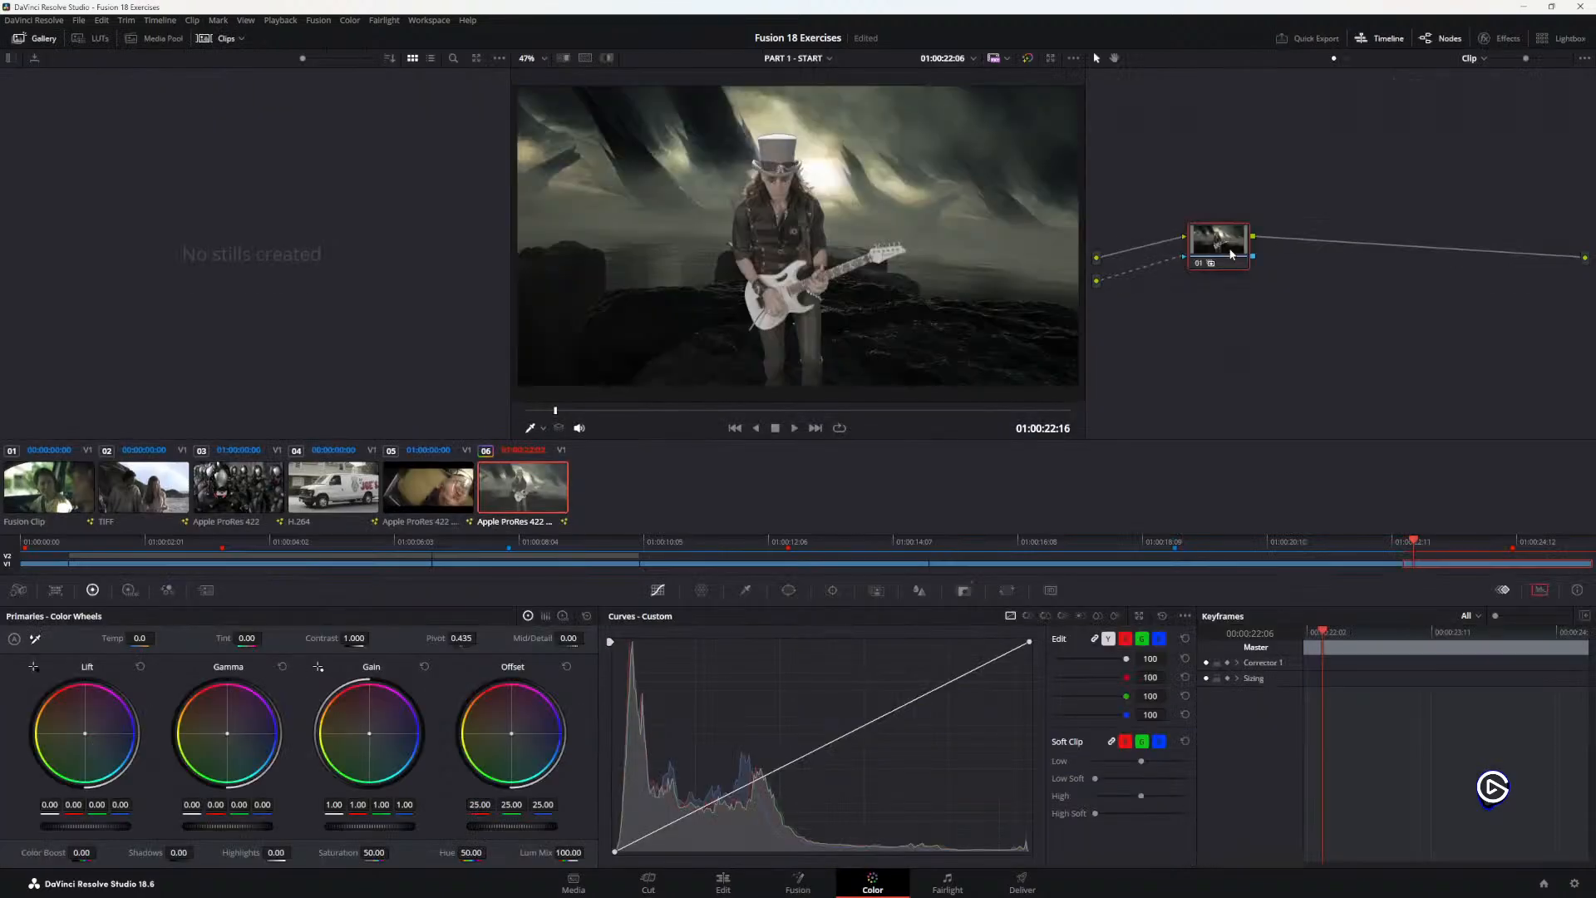
Step: Recheck steps 3 and 4 in the guide PDF and move its window aside to uncover the Color page
left_click_drag(1229, 249, 1236, 254)
key("alt+Tab")
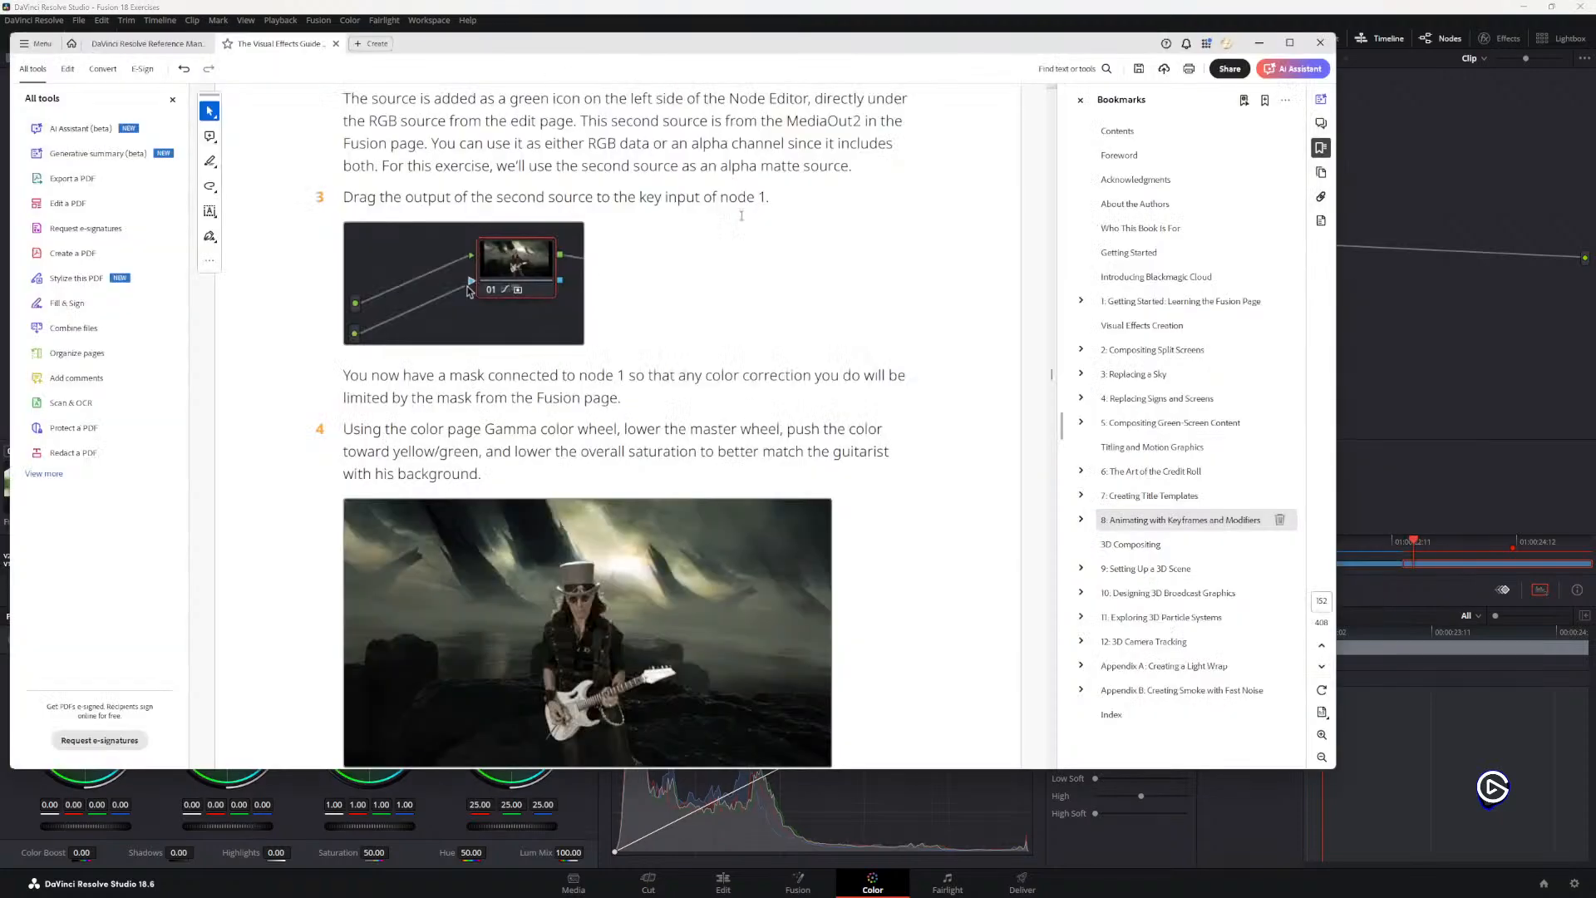
left_click_drag(654, 42, 1595, 325)
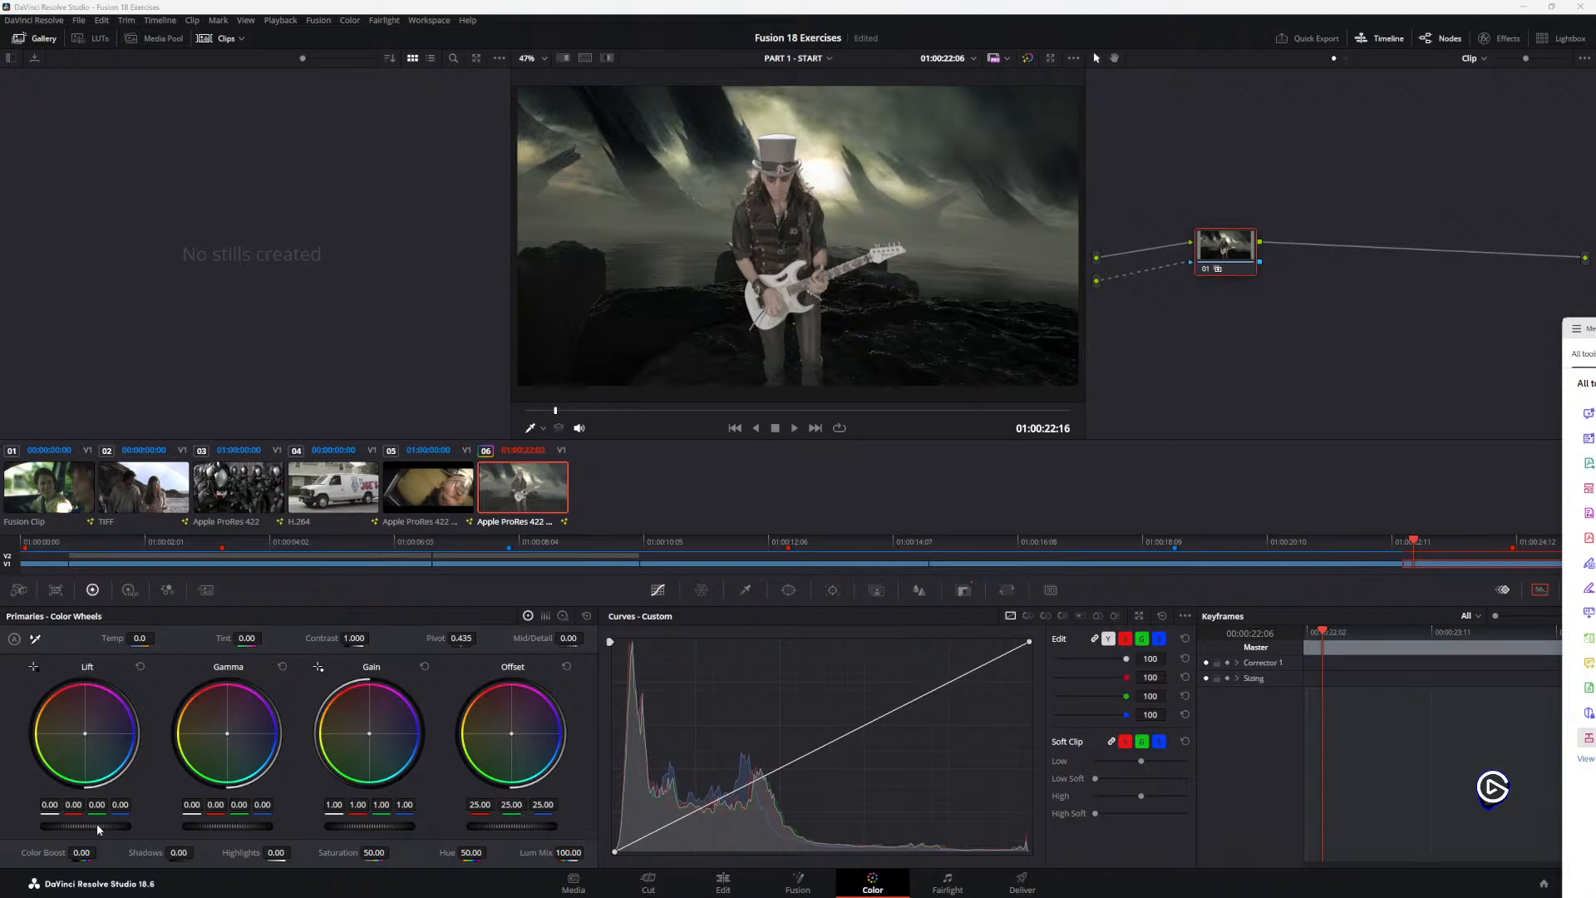
Step: Try lowering the Lift master wheel to -0.04 and adjusting the Offset master wheel on node 1
left_click_drag(96, 823, 84, 823)
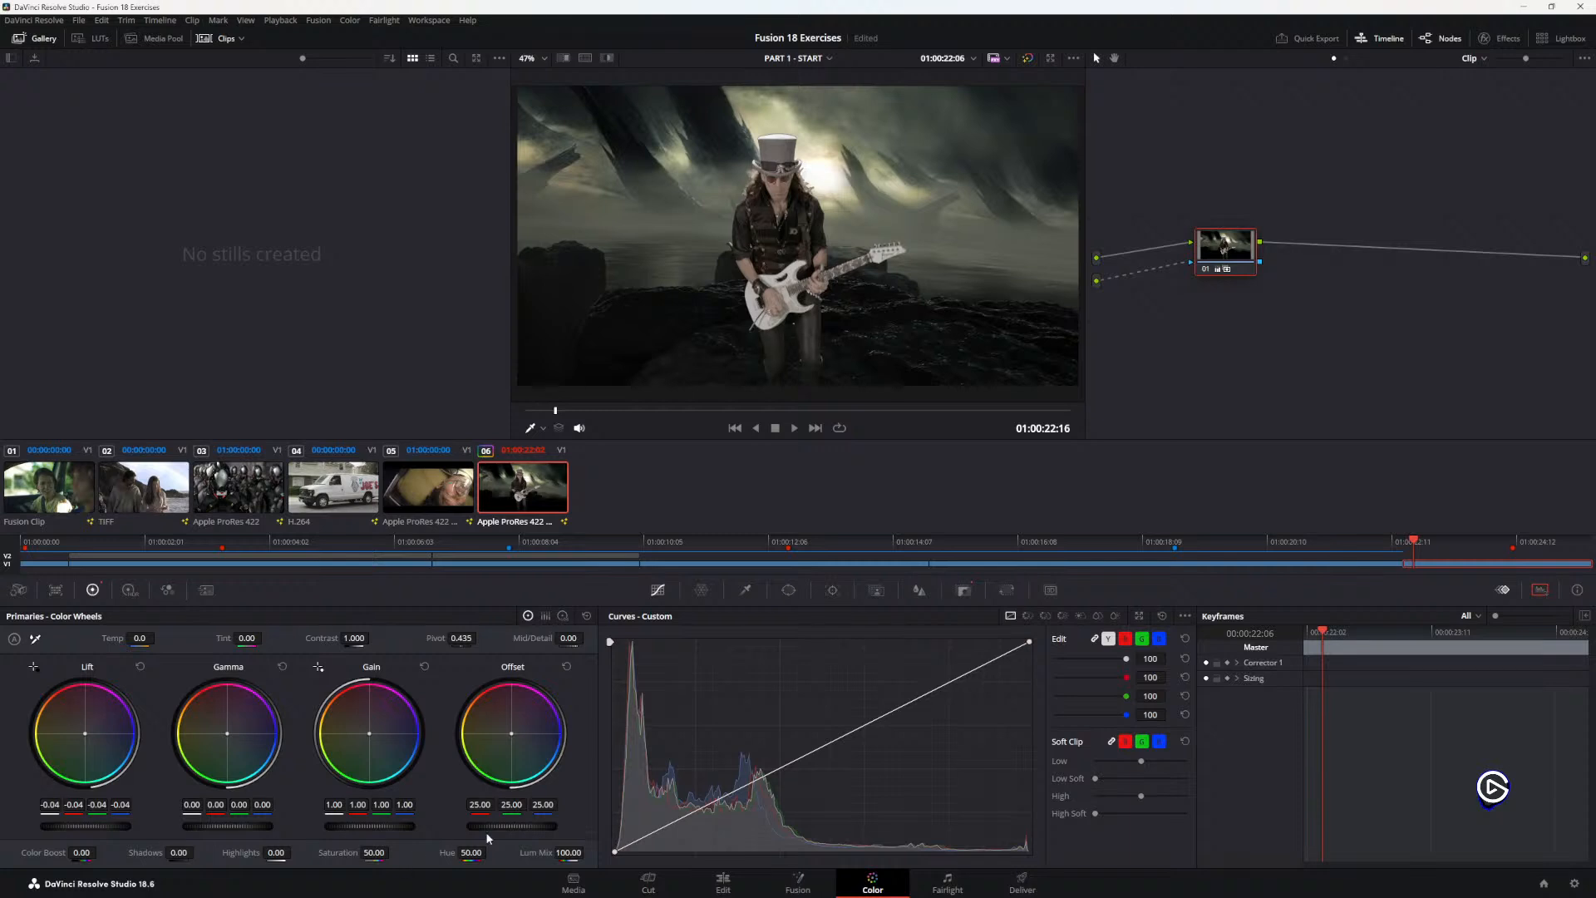
left_click_drag(513, 826, 557, 826)
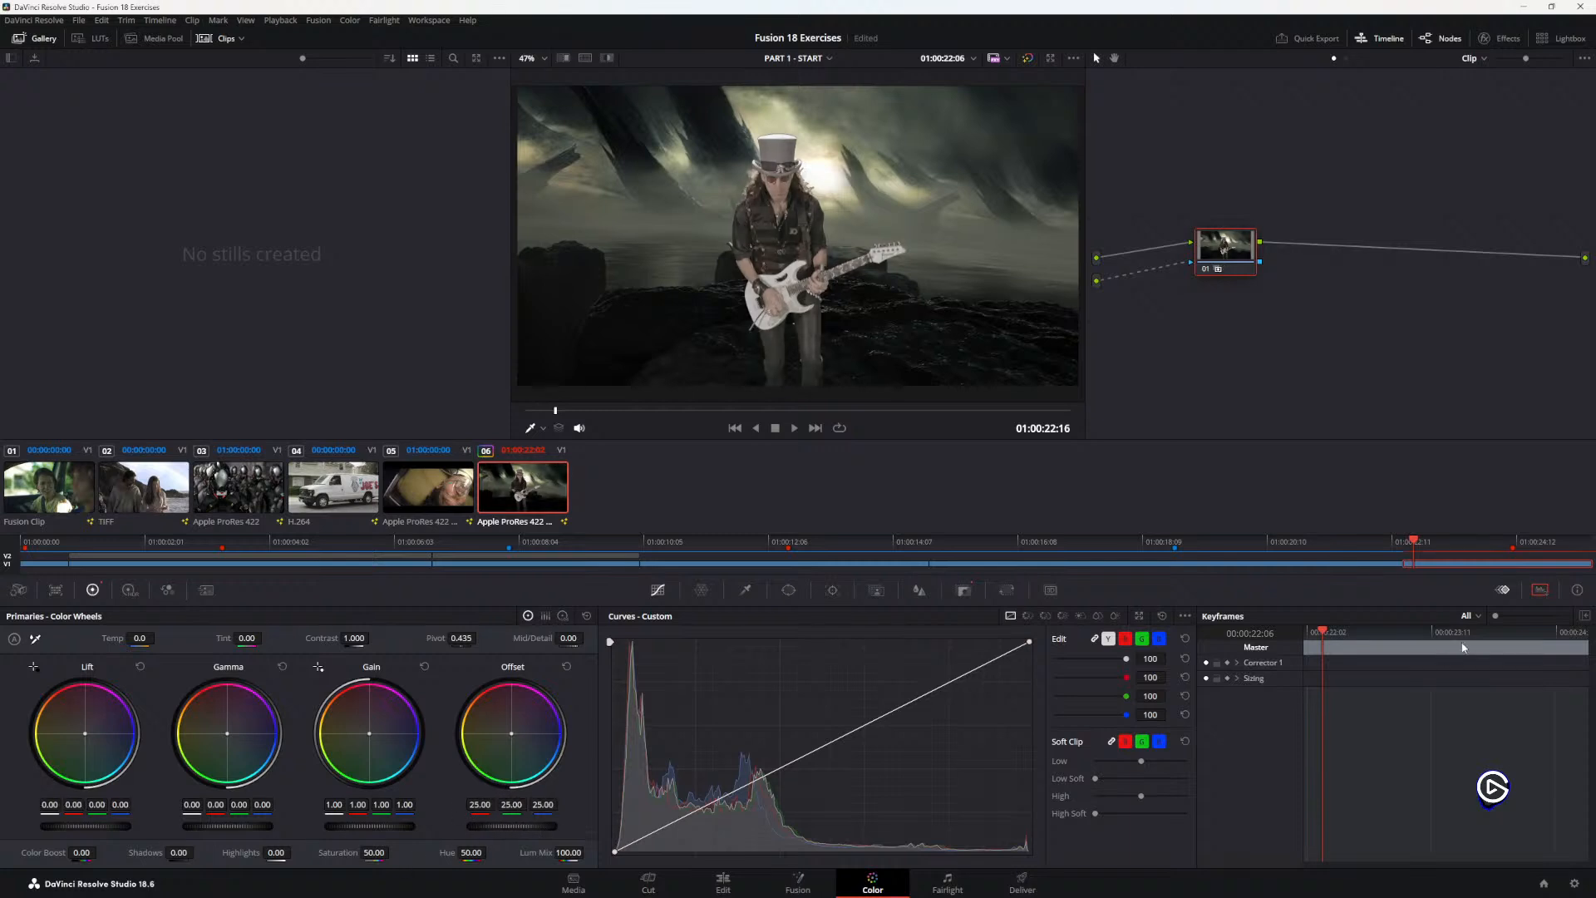
Step: Show the video scopes and expand them into a separate four-scope window placed clear of the viewer image
left_click(1540, 590)
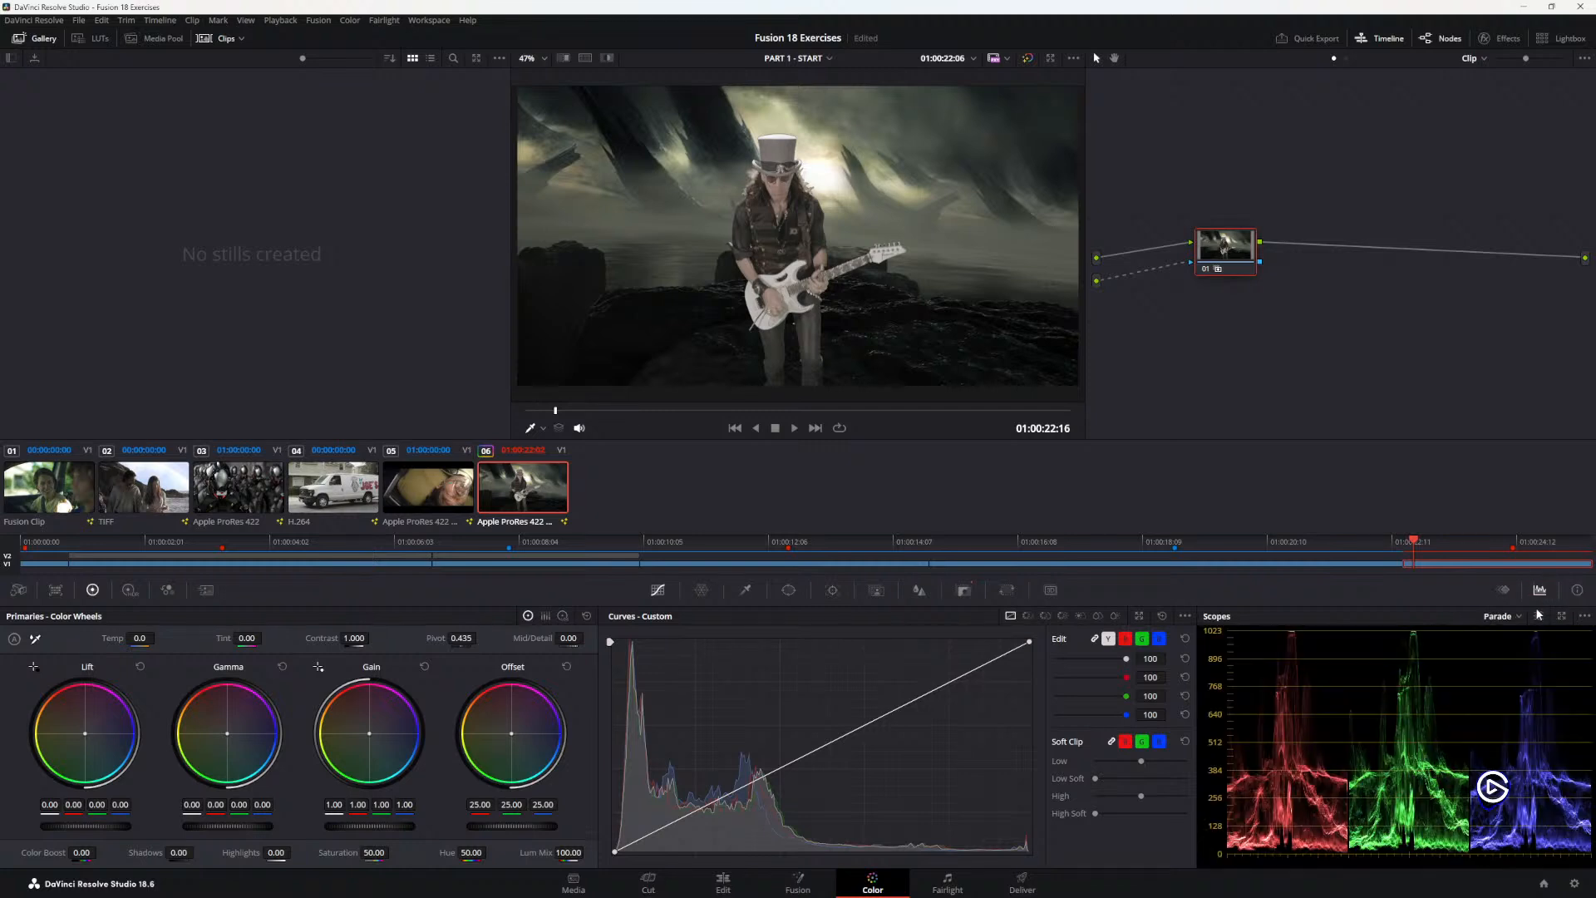
left_click(1536, 592)
left_click_drag(1303, 467, 1175, 373)
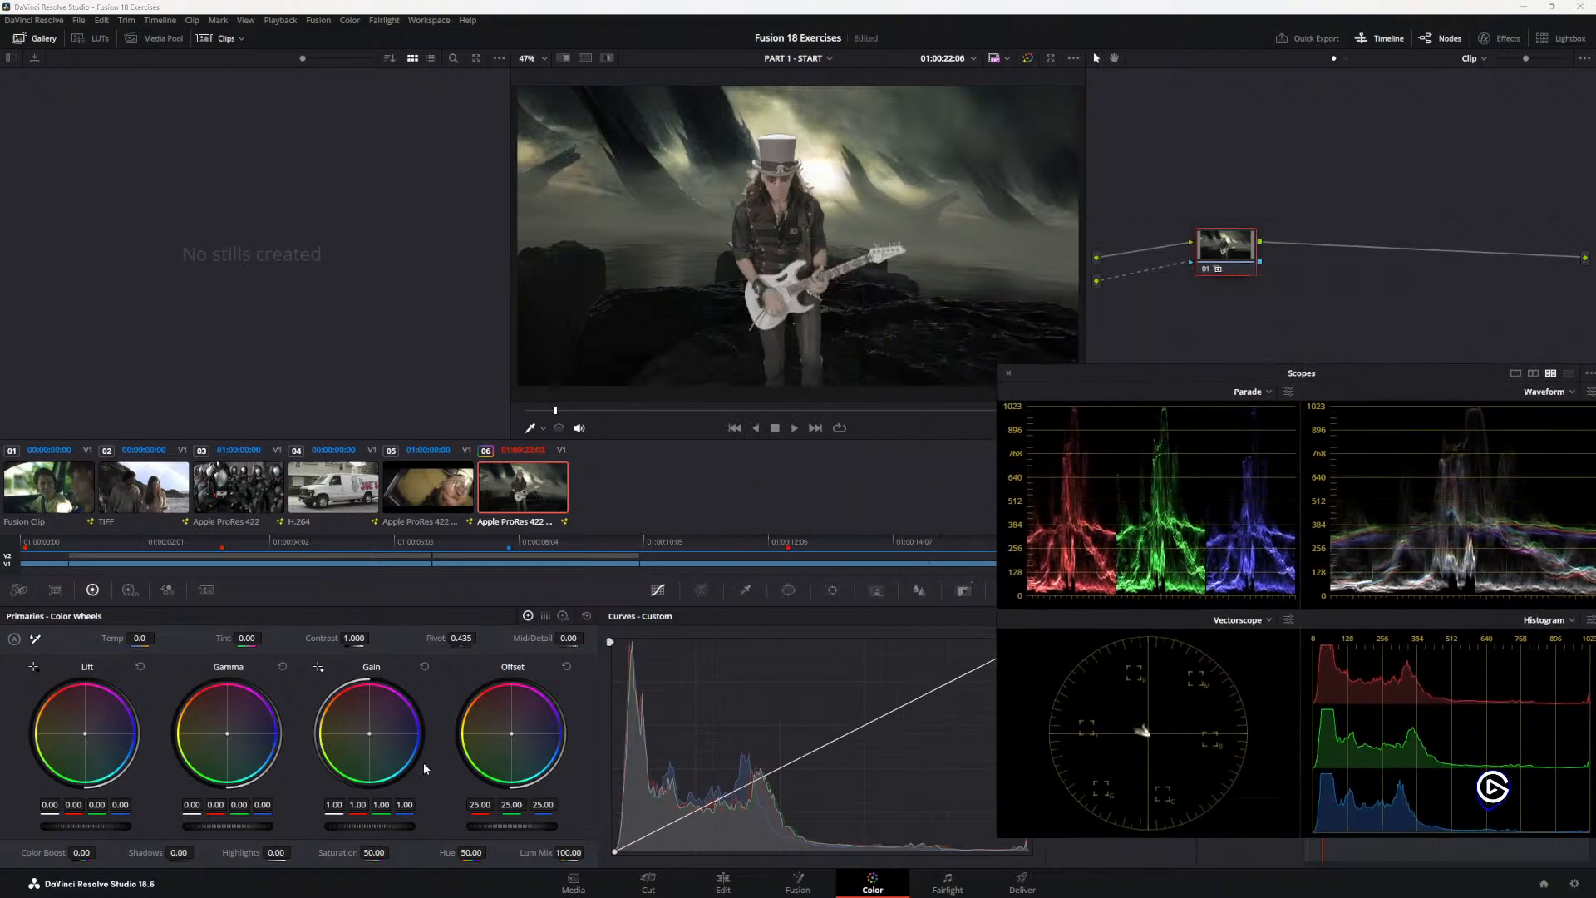
Step: Test and reset the Offset master wheel, and set node 1's Tint to -31.00
left_click_drag(497, 826, 532, 826)
double_click(520, 823)
mouse_move(470, 853)
left_mouse_down()
mouse_move(491, 852)
mouse_move(473, 856)
left_mouse_up()
mouse_move(136, 637)
left_mouse_down()
mouse_move(158, 637)
mouse_move(136, 638)
left_mouse_up()
left_click_drag(1224, 266, 1217, 260)
left_click_drag(264, 636, 241, 637)
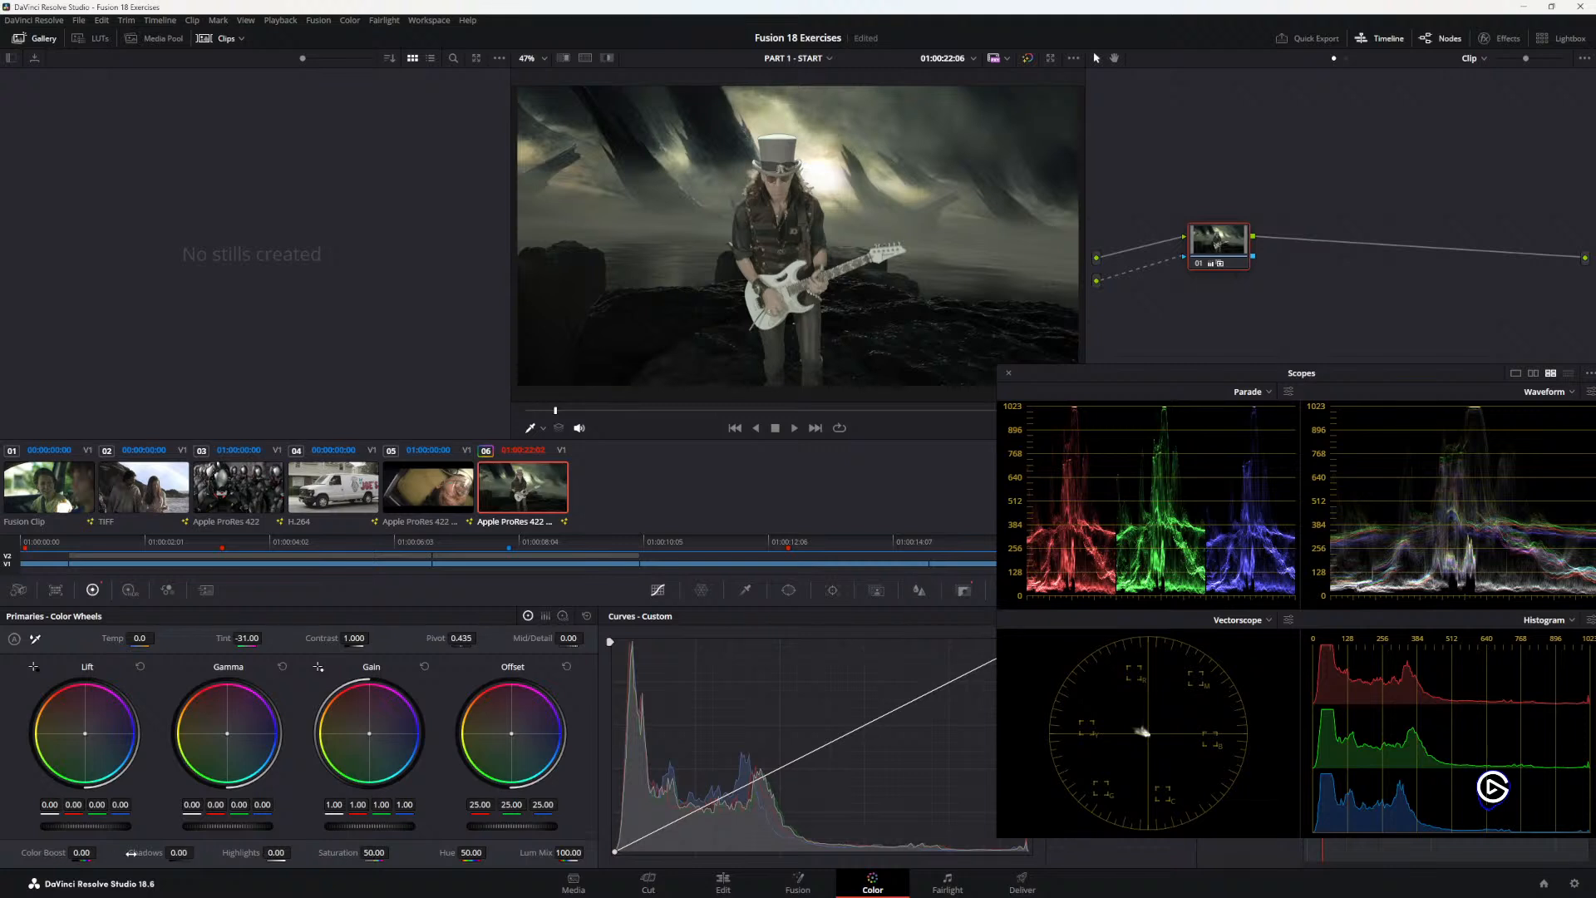
Step: Set node 1's Shadows to -36.00, Highlights to -47.00 and Saturation to 45.60
mouse_move(82, 852)
left_mouse_down()
mouse_move(100, 852)
mouse_move(80, 852)
left_mouse_up()
left_click_drag(179, 852, 393, 852)
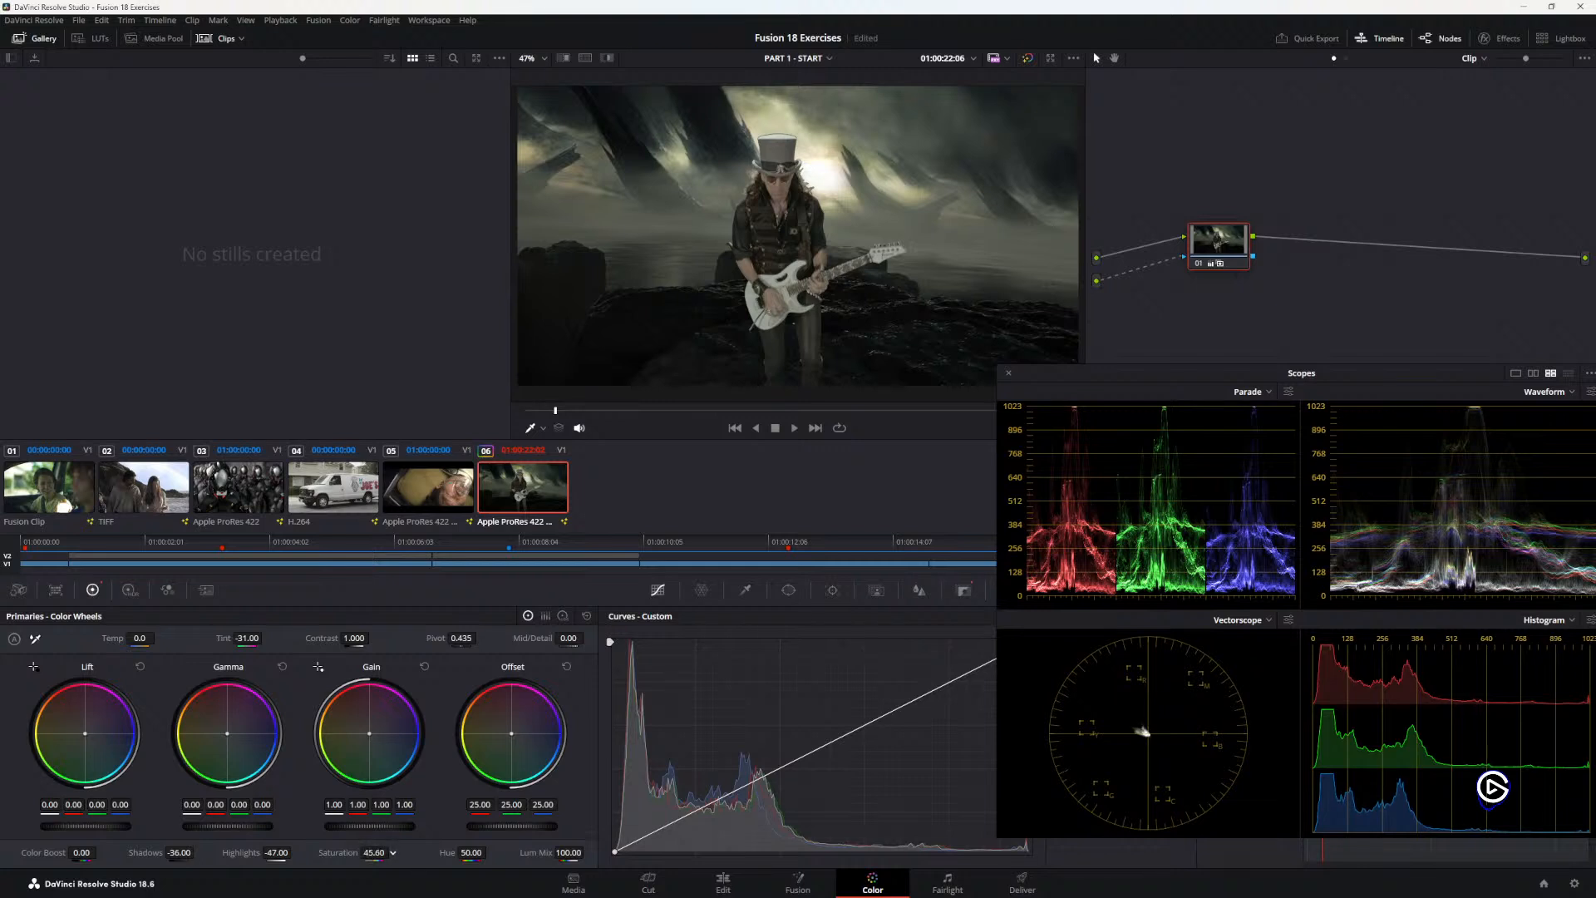
Step: Switch to the Visual Effects Guide PDF and read Lesson 5's closing paragraphs about keying and the light wrap appendix
key("alt+Tab")
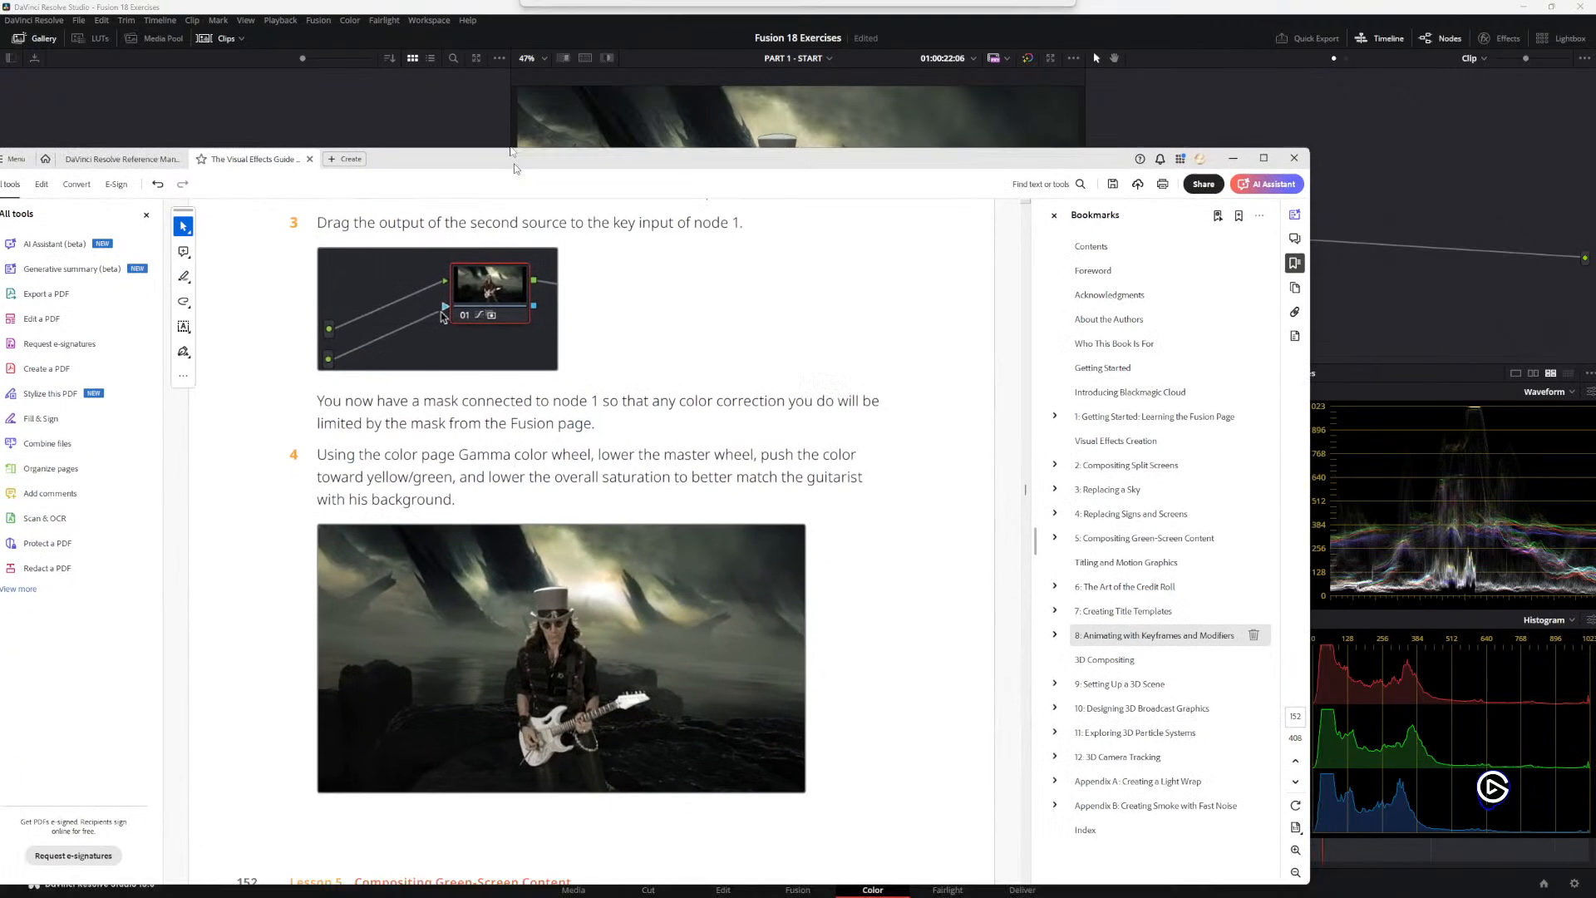
scroll(486, 369, "down", 8)
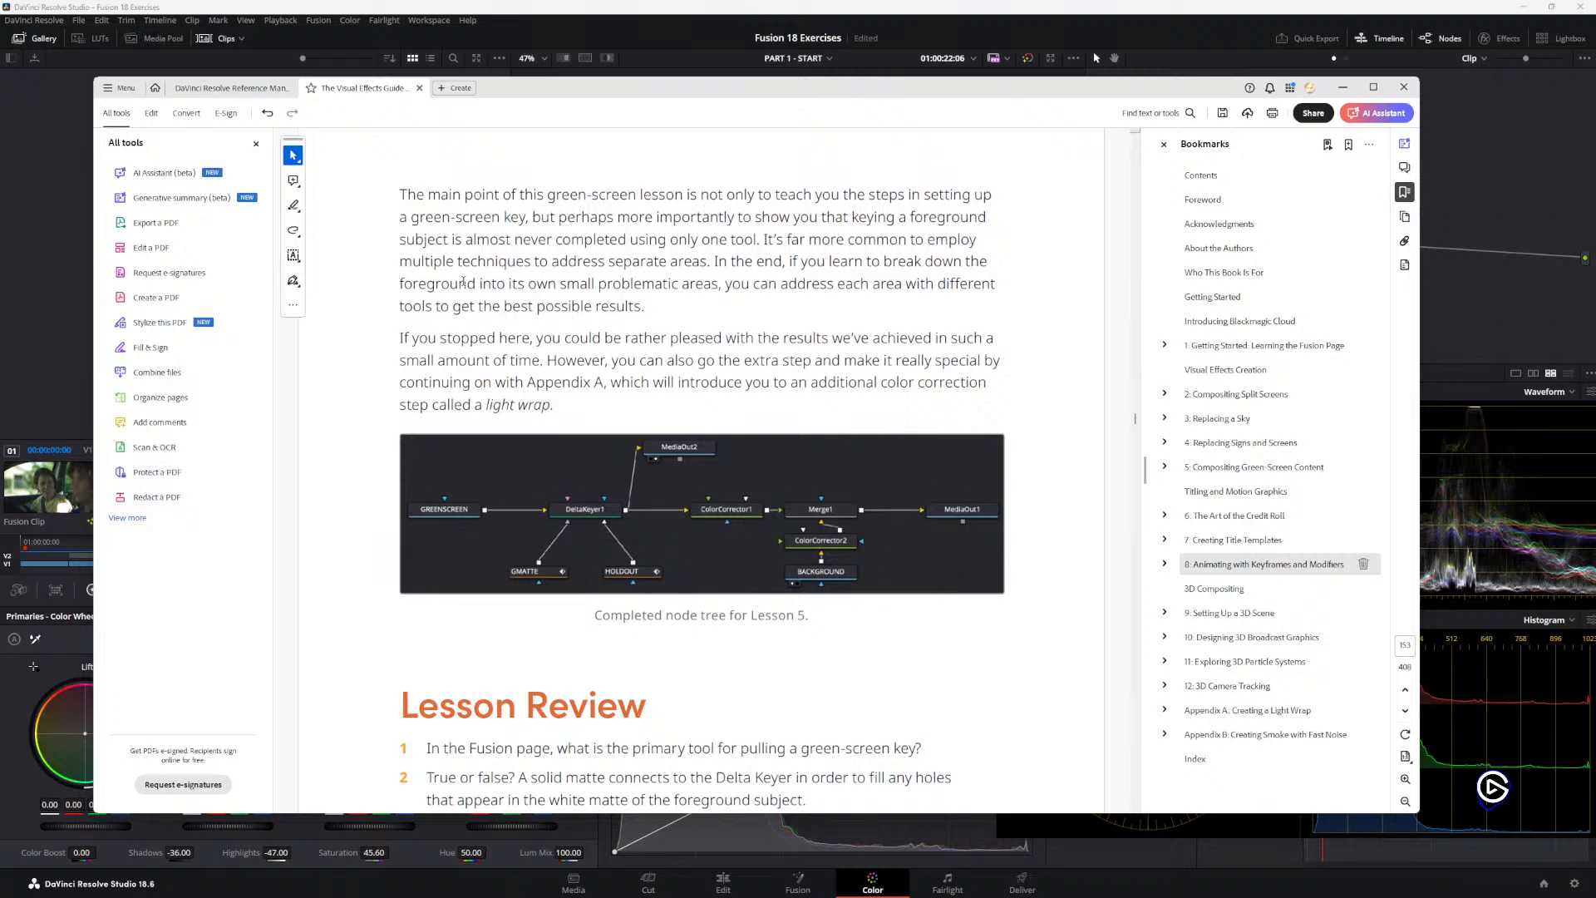
left_click_drag(549, 363, 739, 379)
left_click(600, 369)
double_click(616, 382)
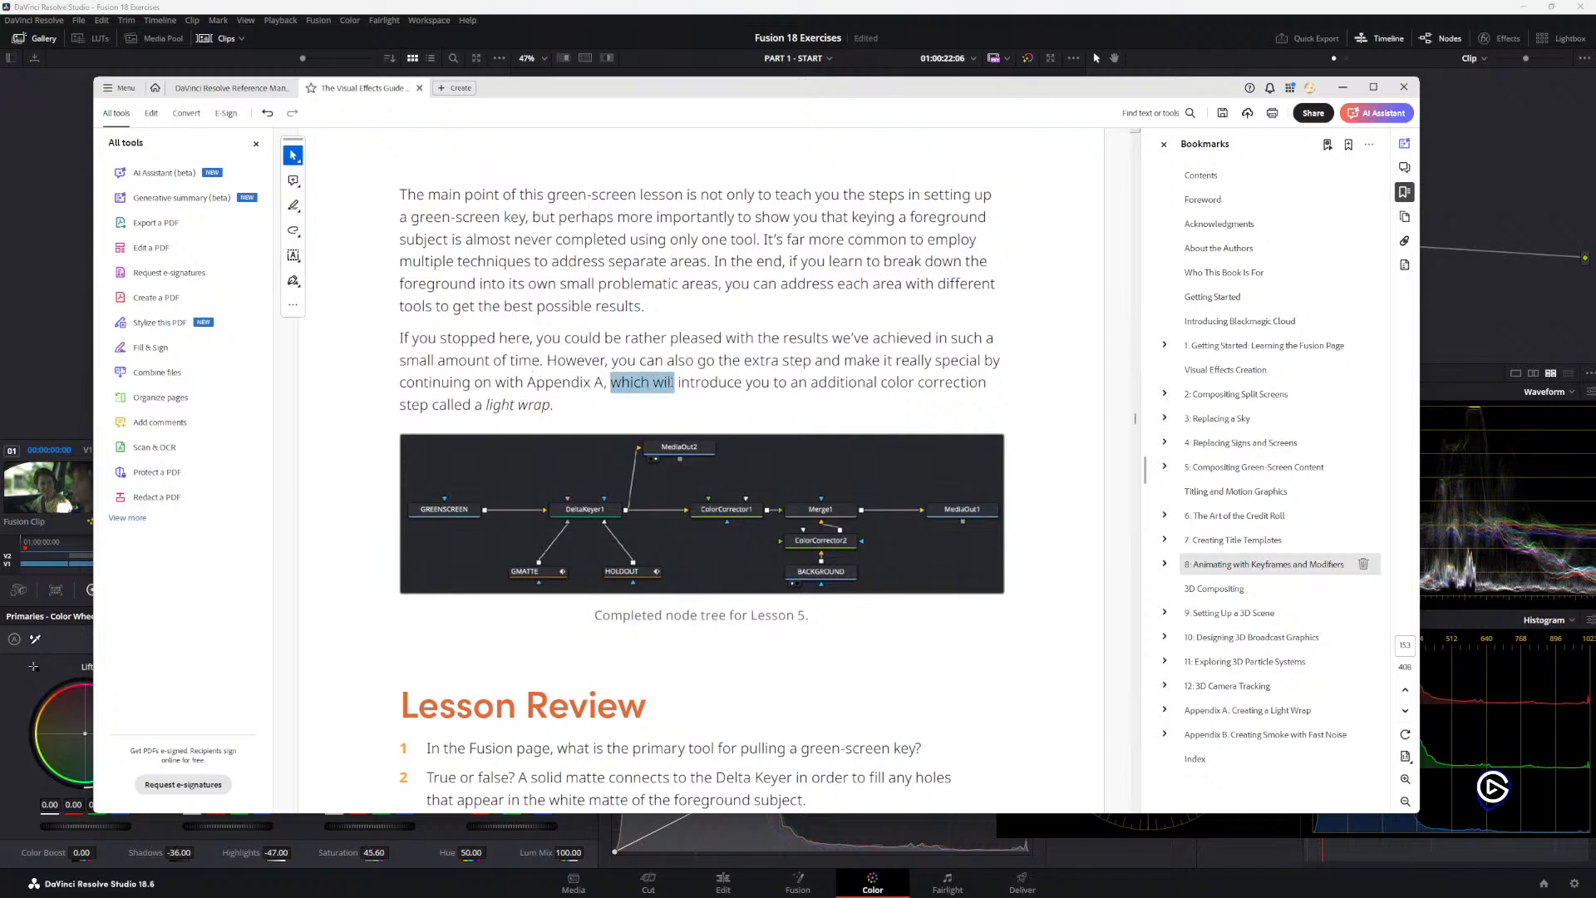
left_click(623, 384)
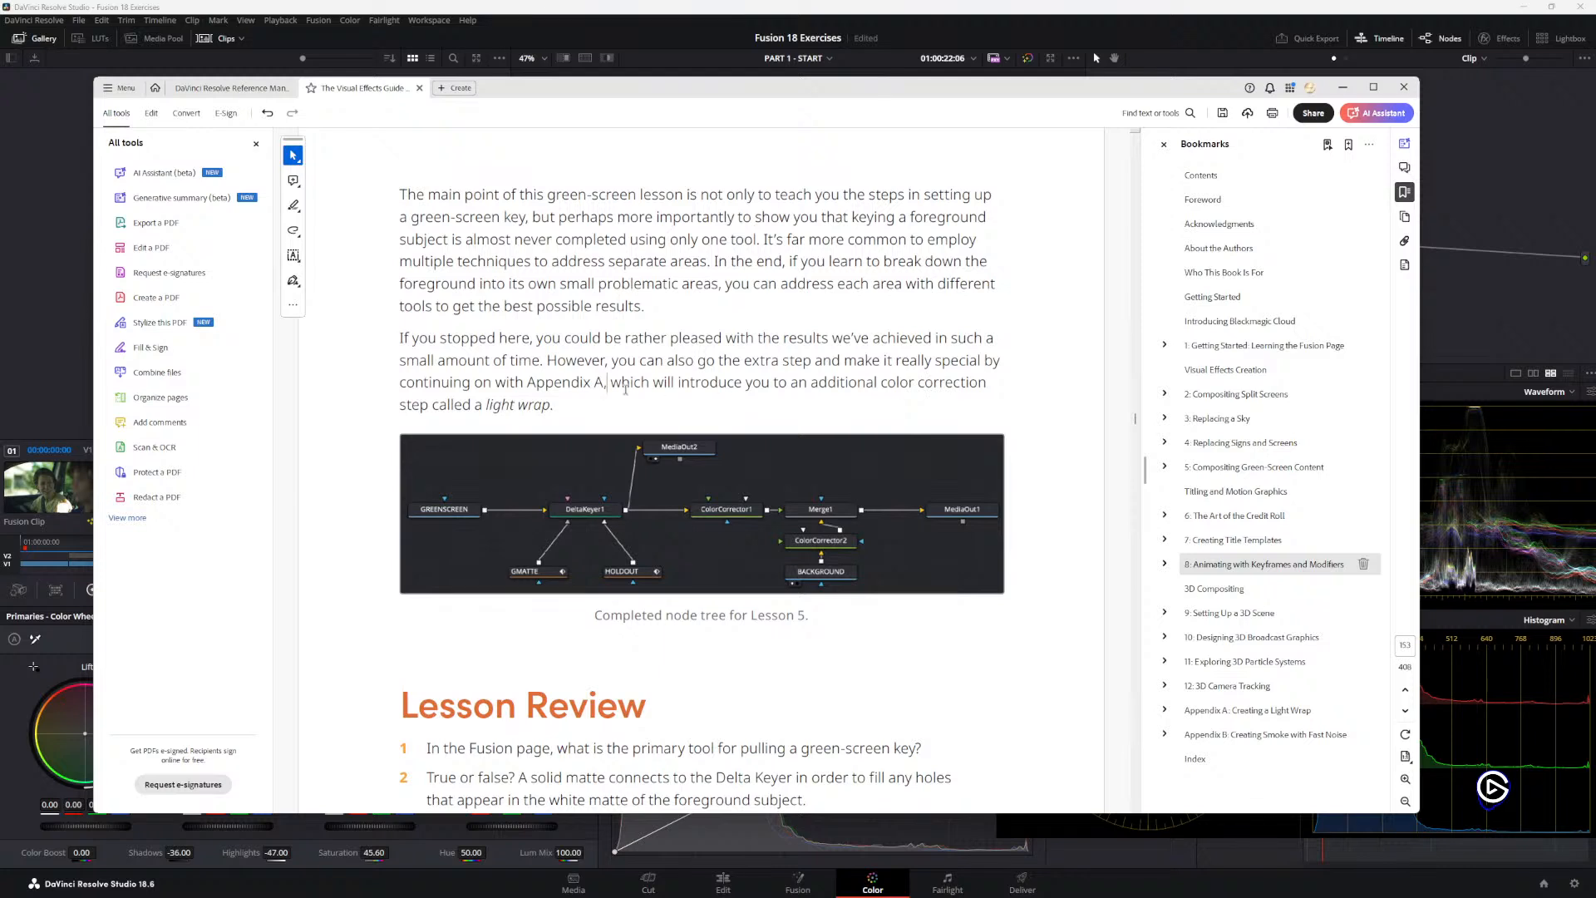
triple_click(540, 405)
left_click(466, 392)
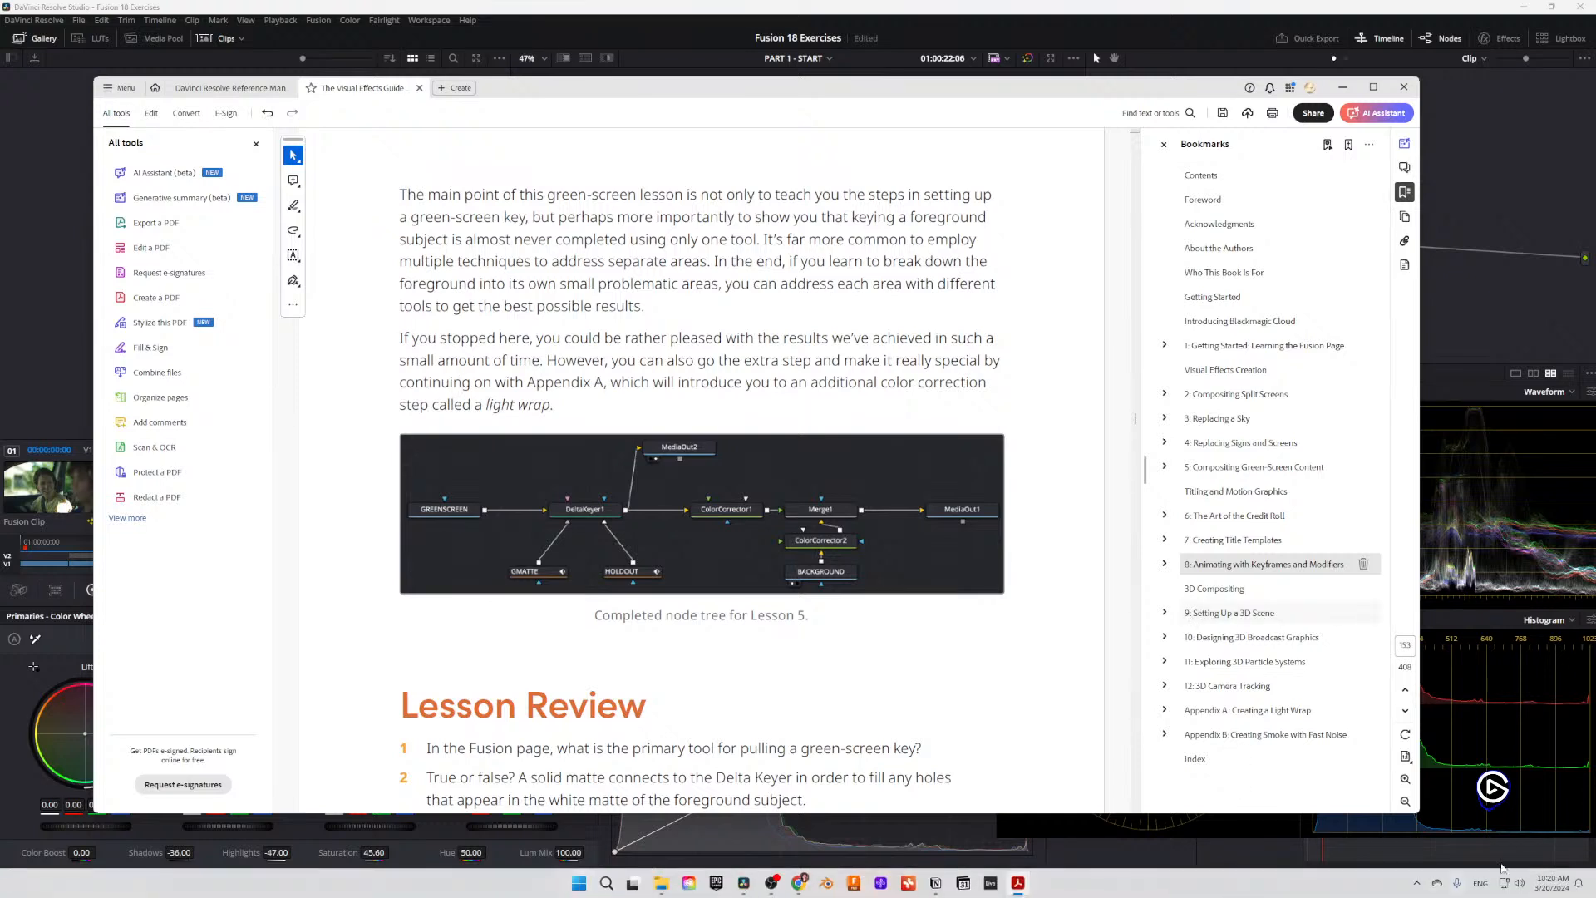
Step: Look through the Lesson Review questions, their answers and the completed Lesson 5 node tree in the guide
mouse_move(1547, 893)
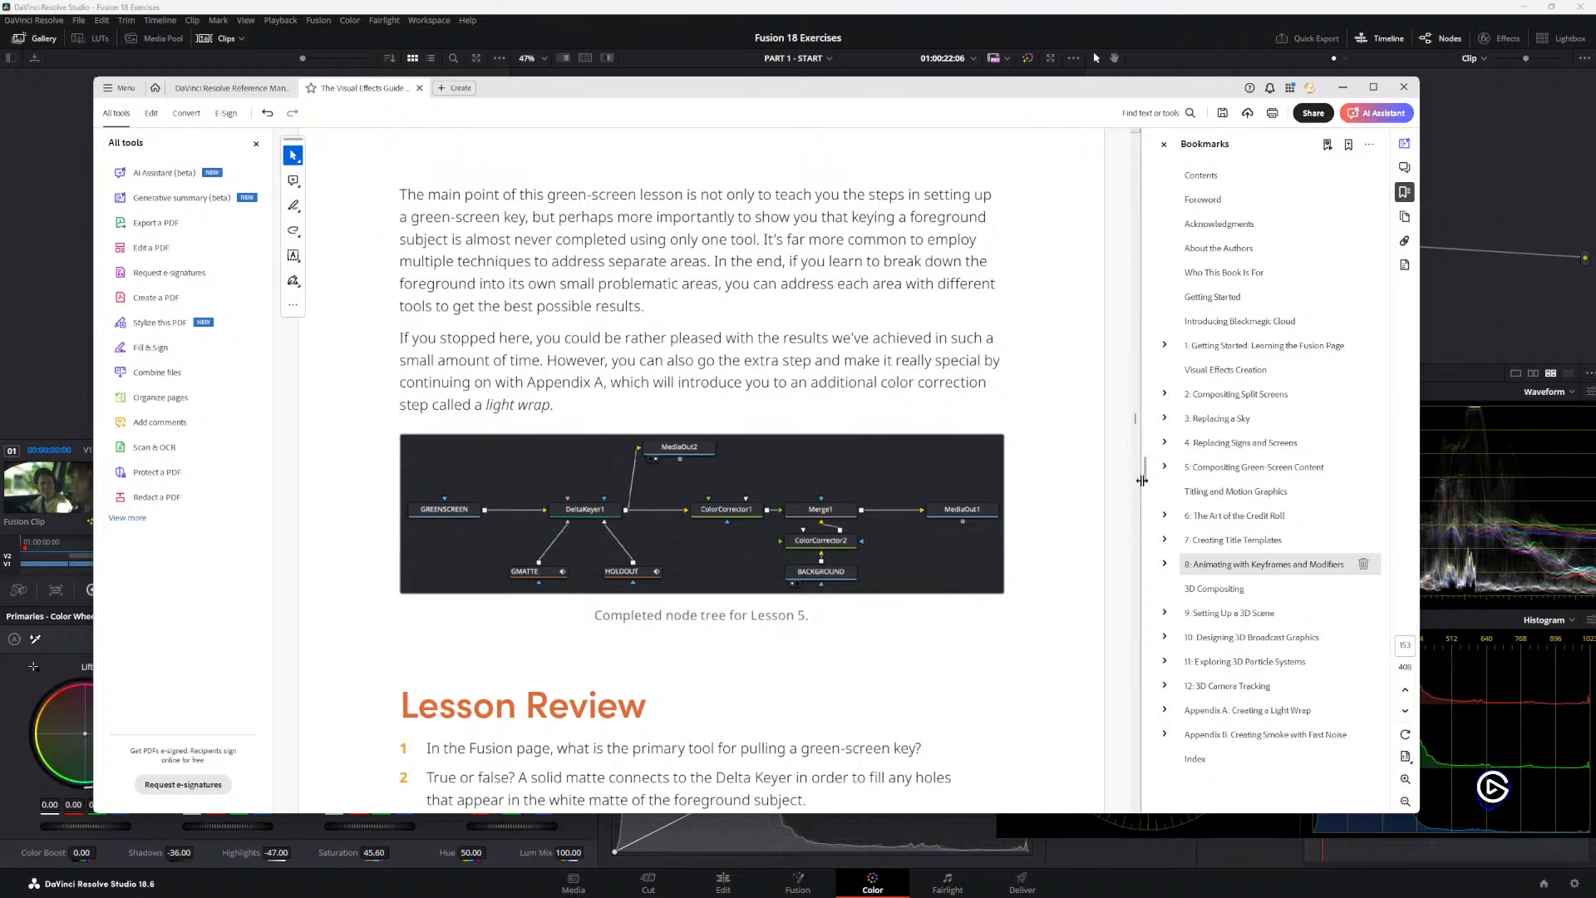
scroll(744, 484, "down", 3)
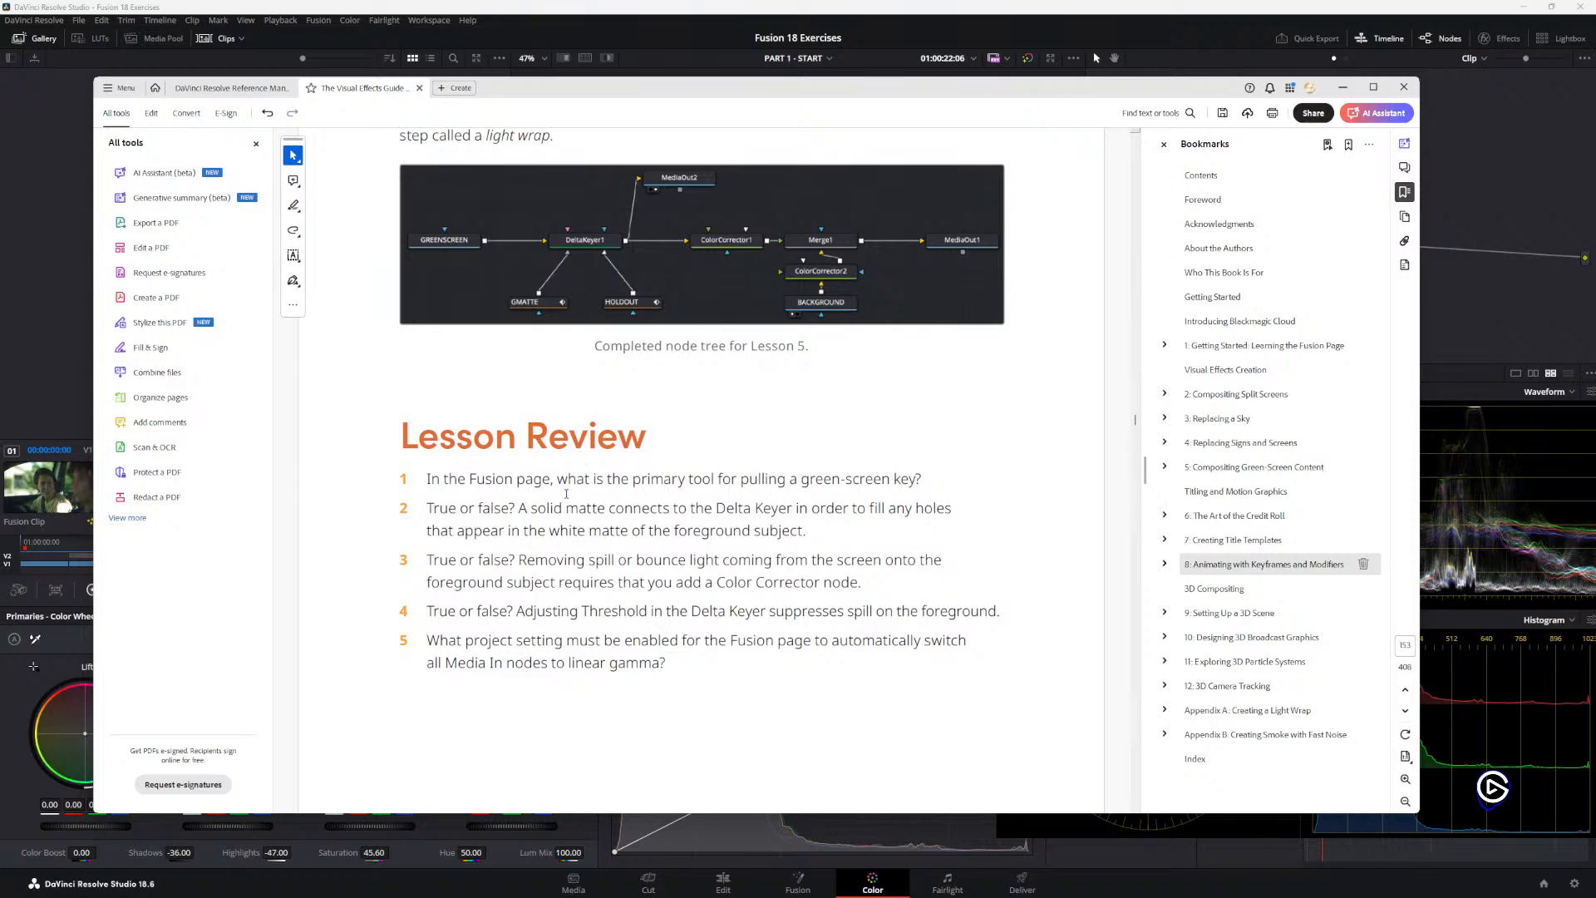
scroll(636, 550, "down", 6)
scroll(701, 621, "up", 3)
scroll(615, 499, "down", 3)
scroll(615, 498, "down", 5)
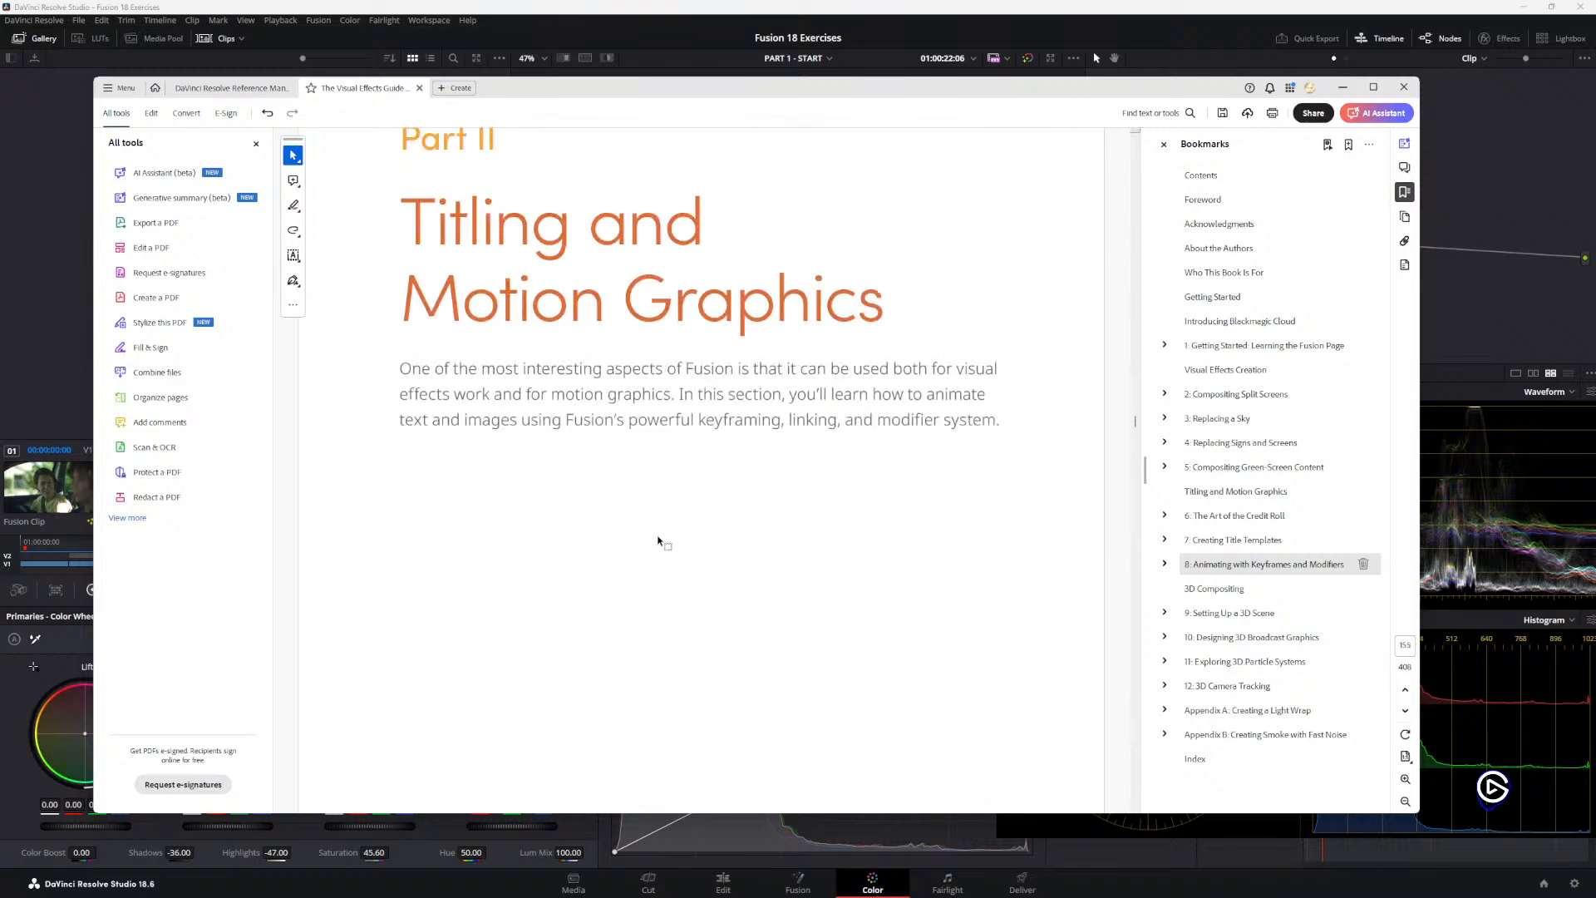
scroll(686, 490, "up", 8)
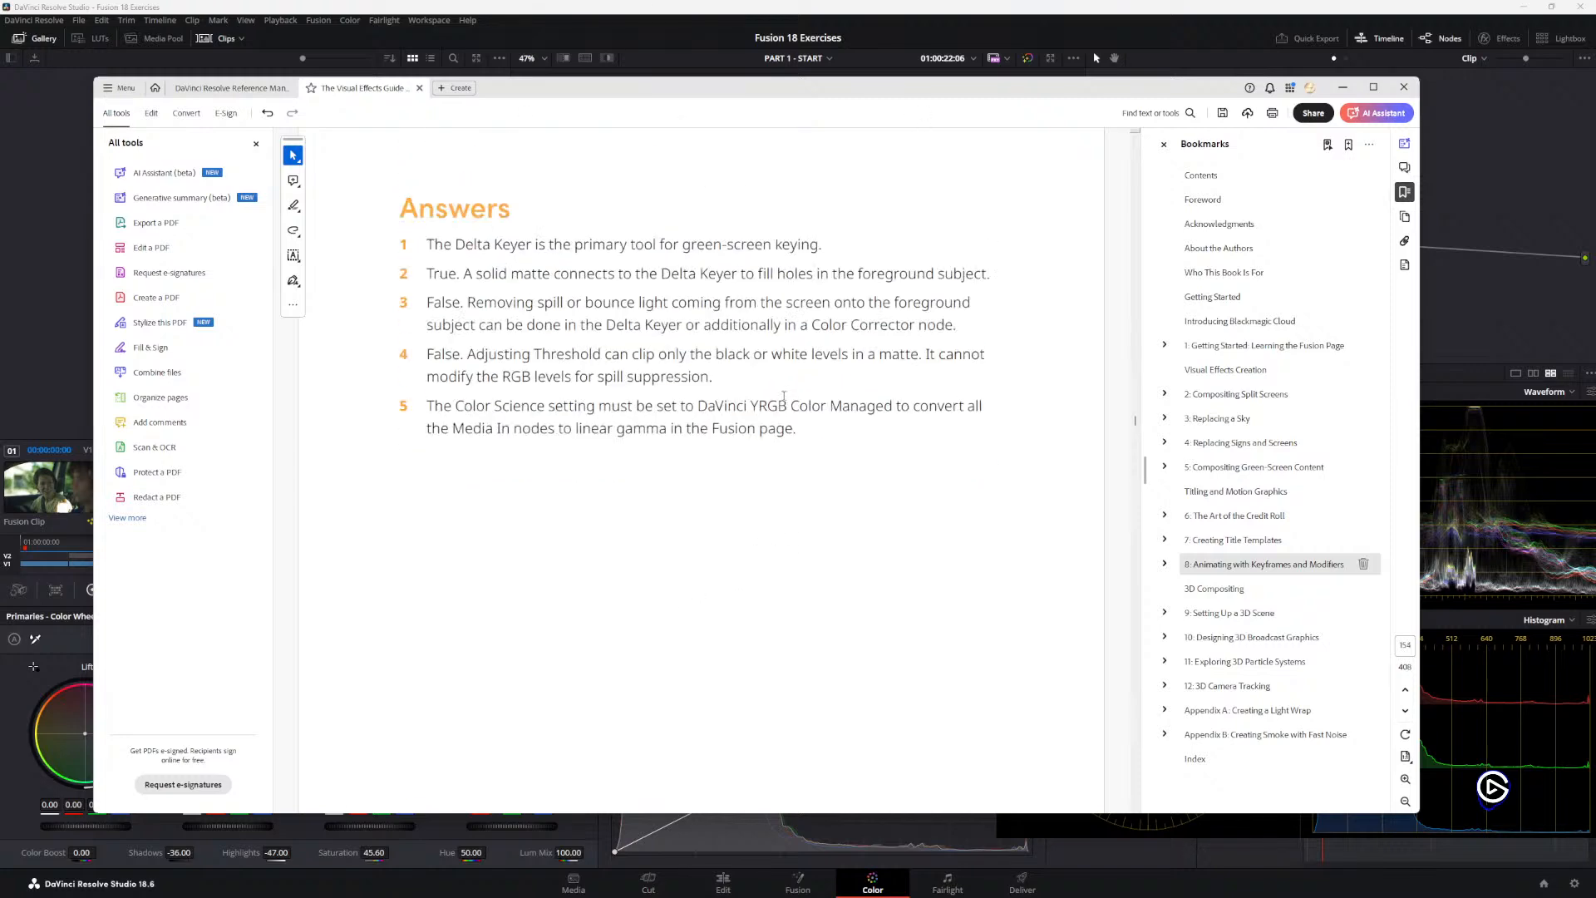
scroll(750, 399, "down", 3)
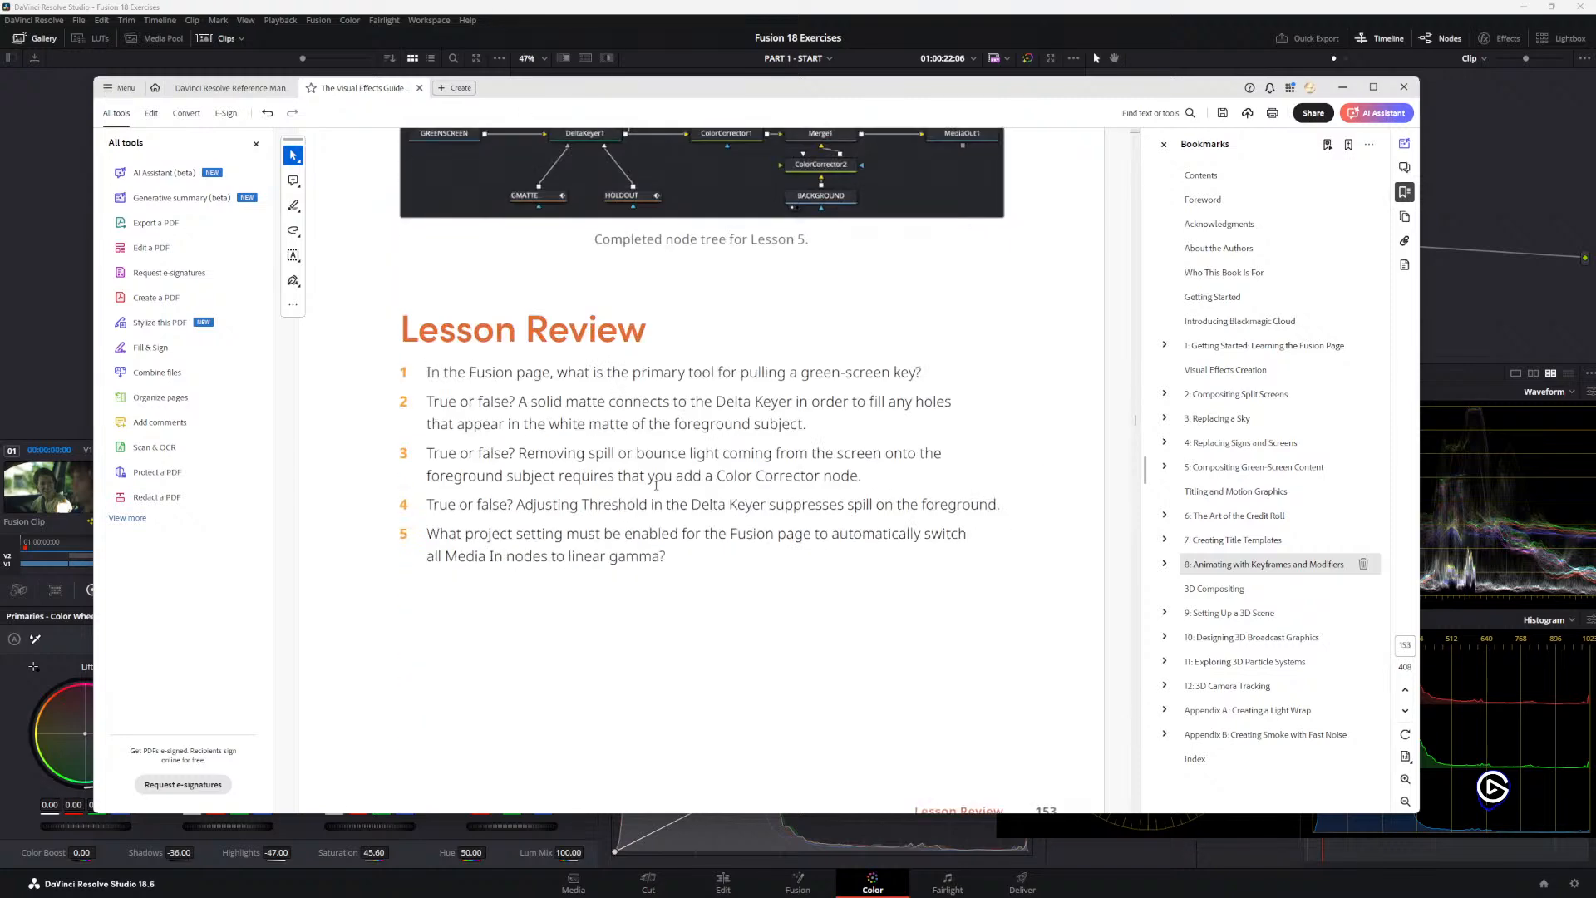
scroll(723, 464, "up", 2)
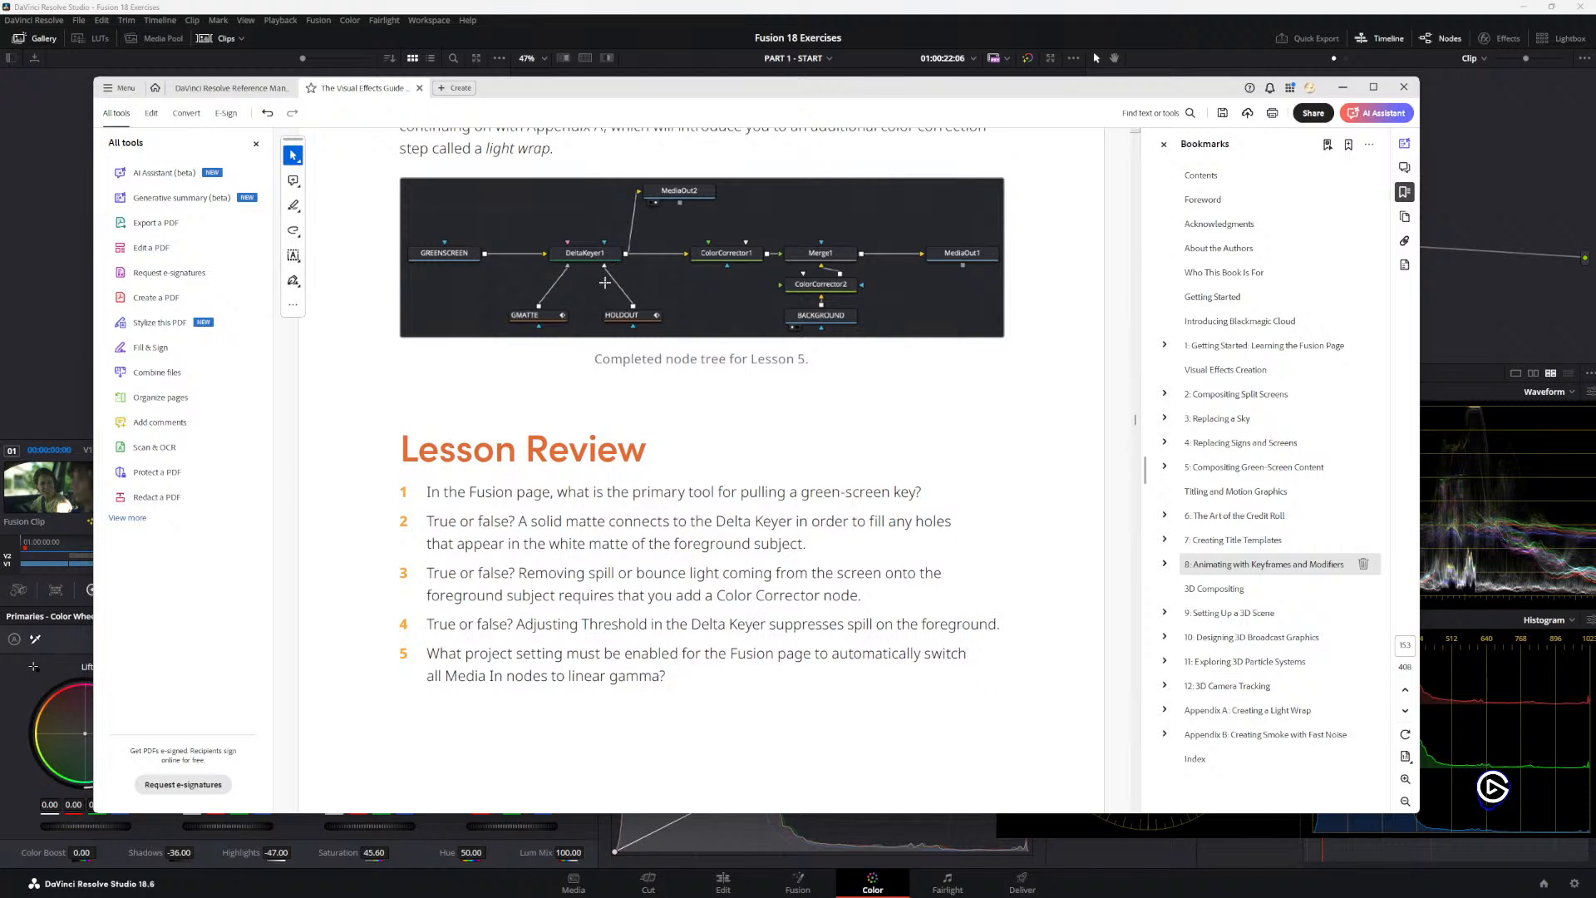
scroll(605, 349, "up", 2)
Step: Return to DaVinci Resolve, open the composition on the Fusion page and inspect its node tree around ColorCorrector1
key("alt+Tab")
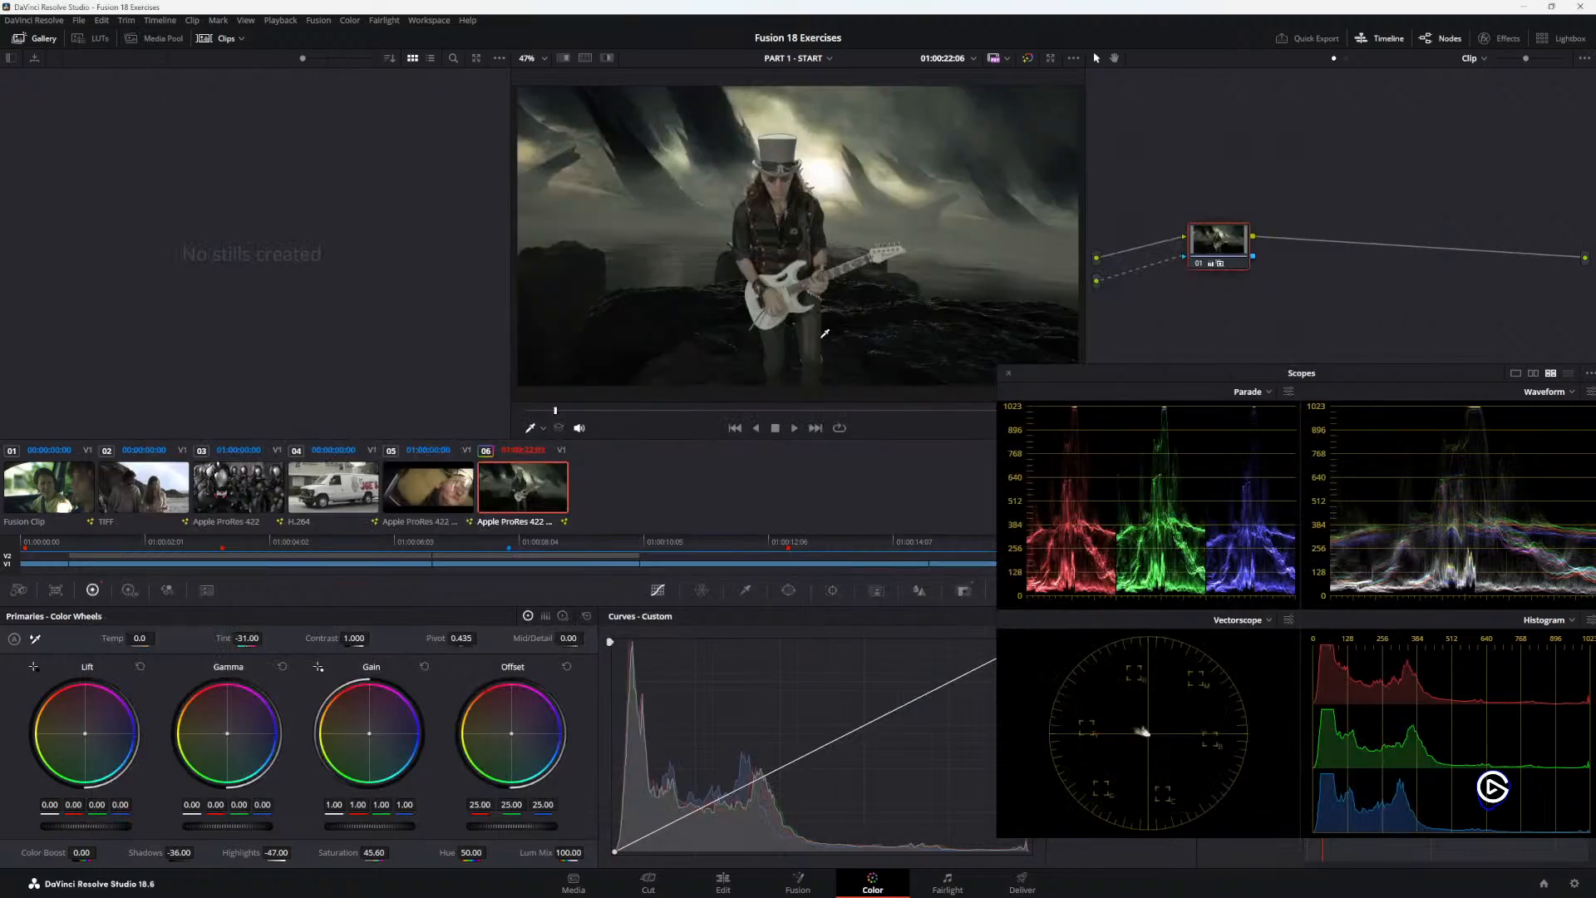
left_click(790, 879)
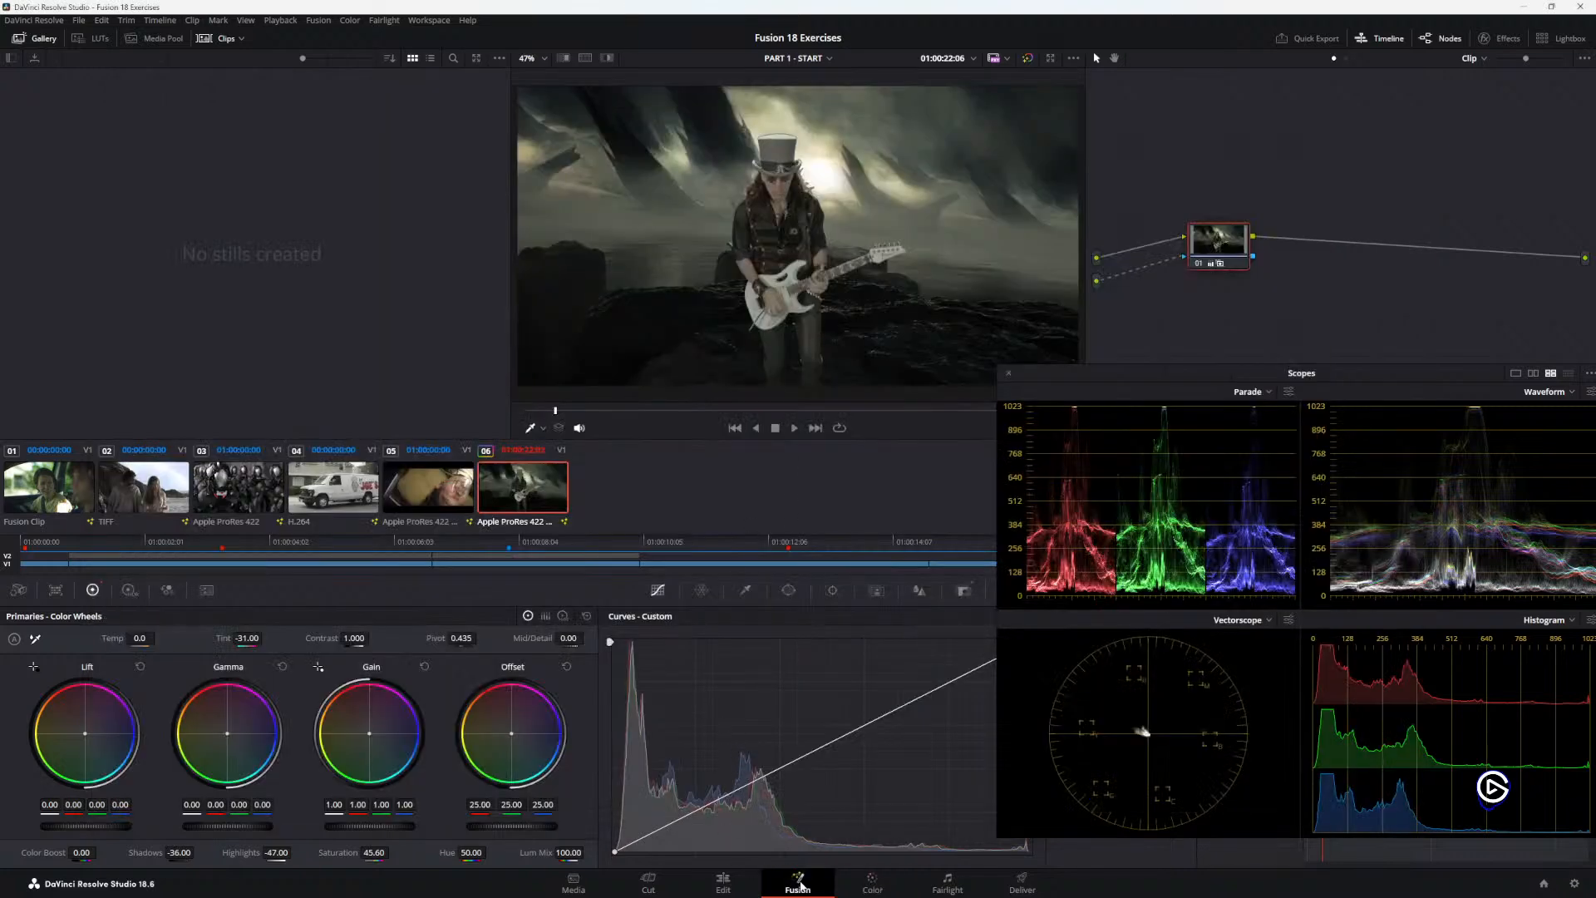
left_click_drag(236, 766, 277, 807)
scroll(319, 774, "down", 5)
scroll(321, 774, "up", 5)
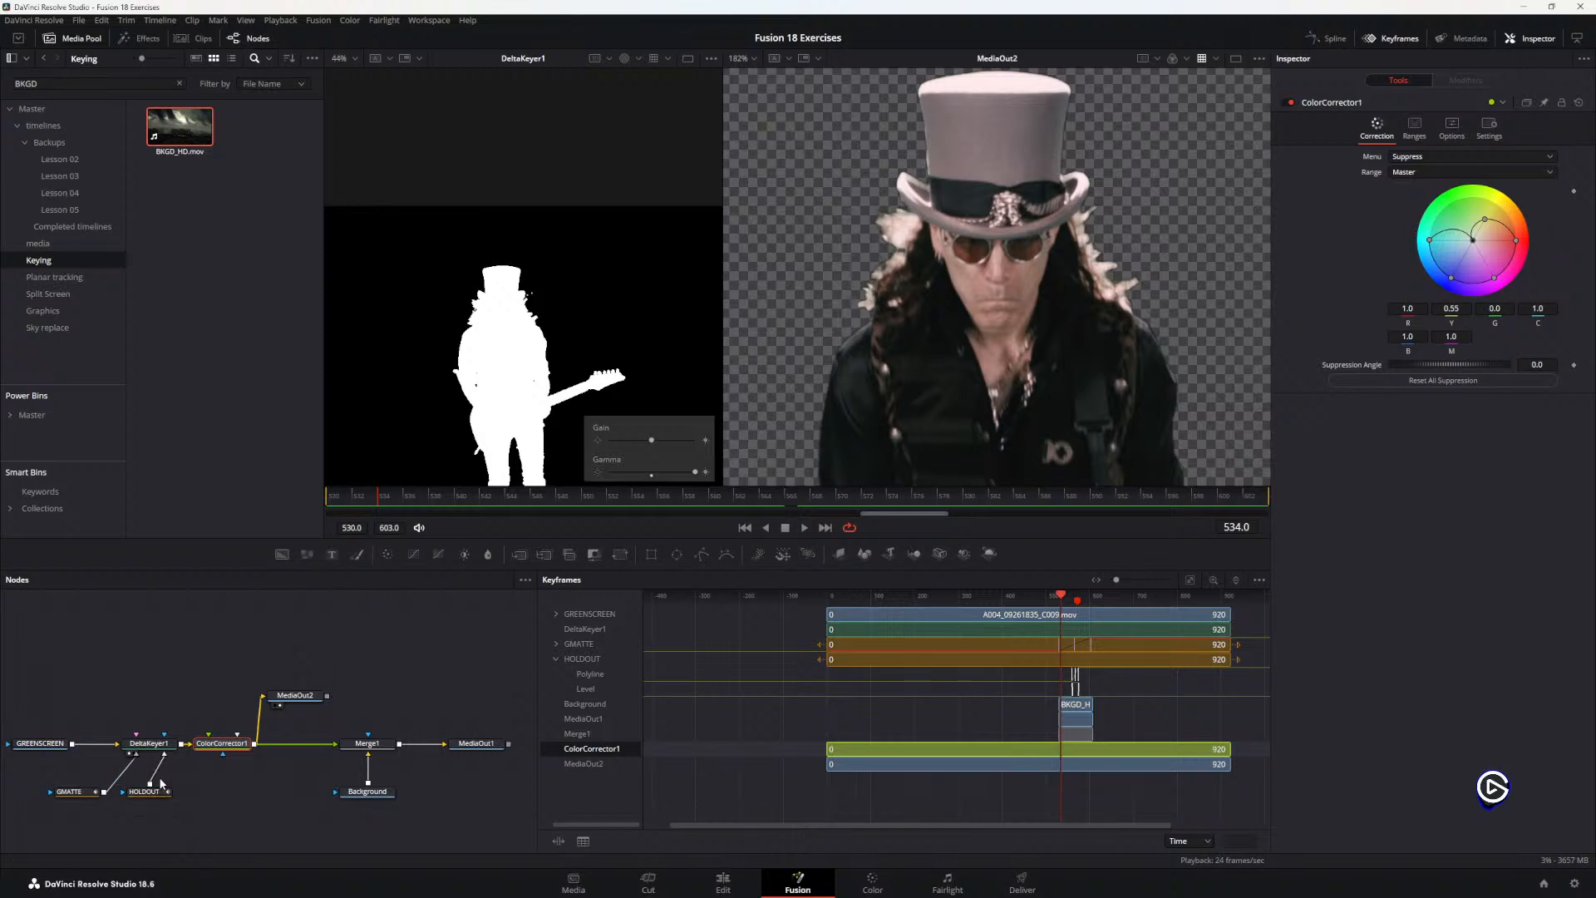
left_click_drag(291, 764, 360, 759)
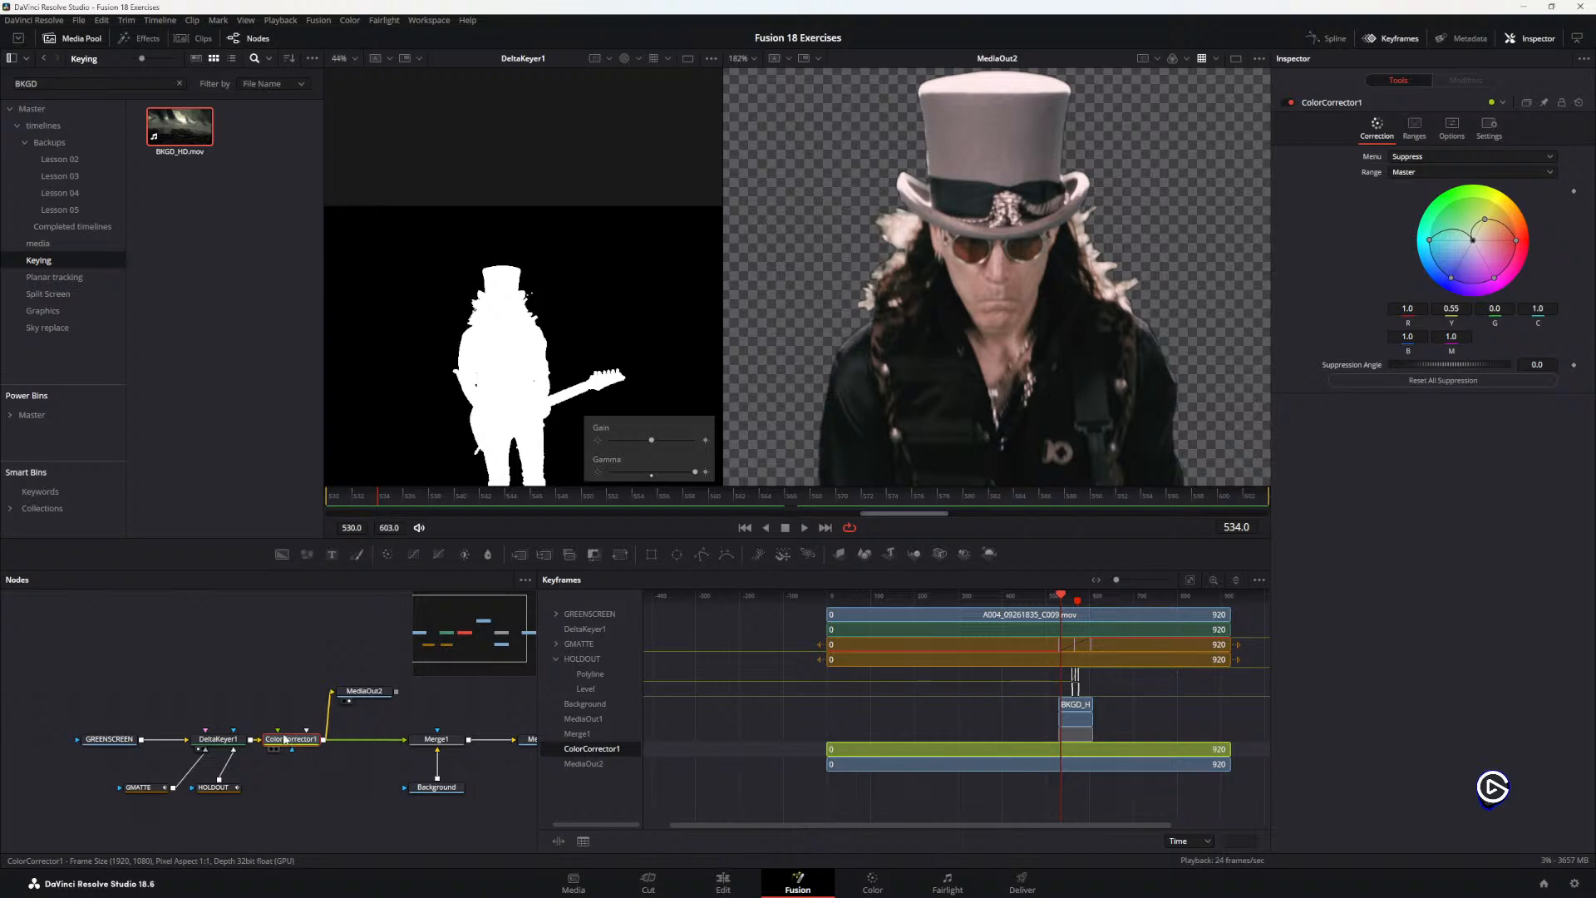